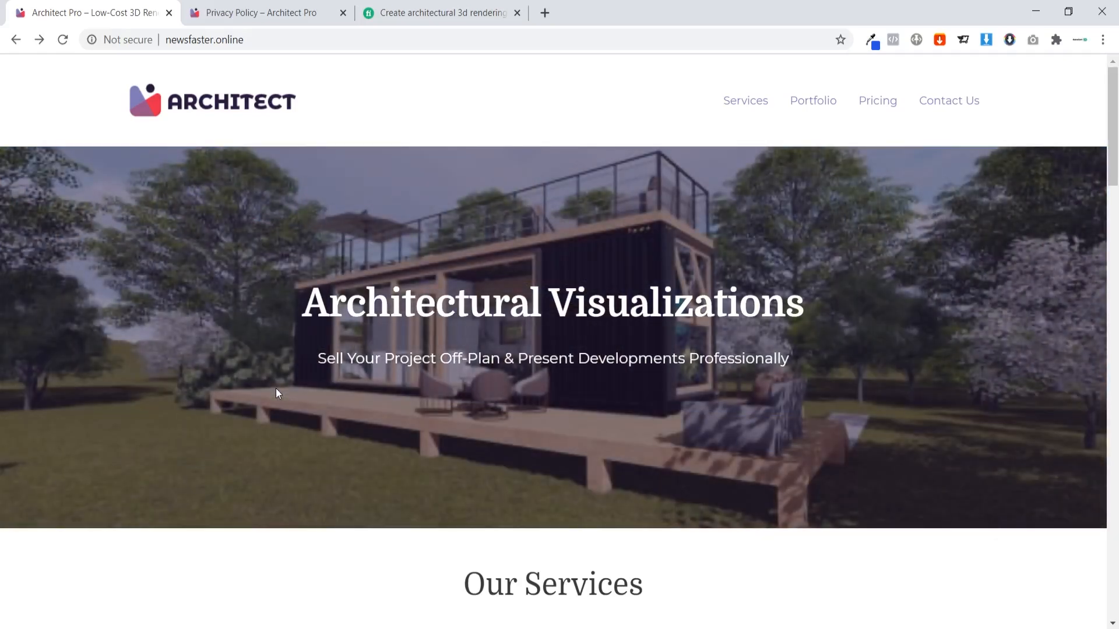
# Jump to the Services and Our Work sections, briefly checking the Fiverr rendering gig.
pyautogui.click(733, 105)
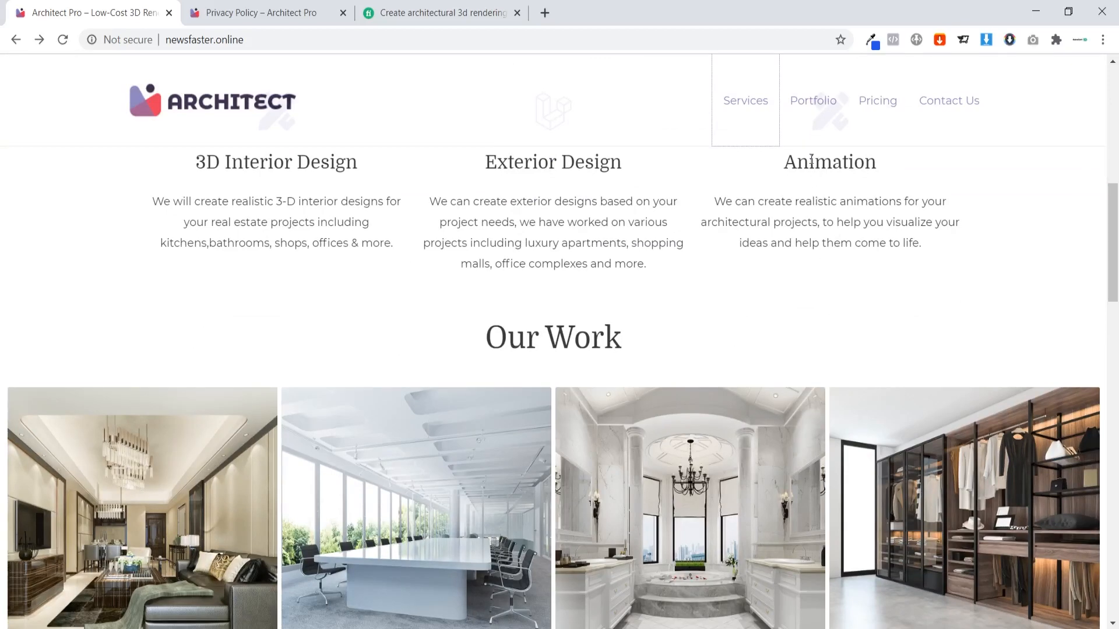
pyautogui.click(807, 108)
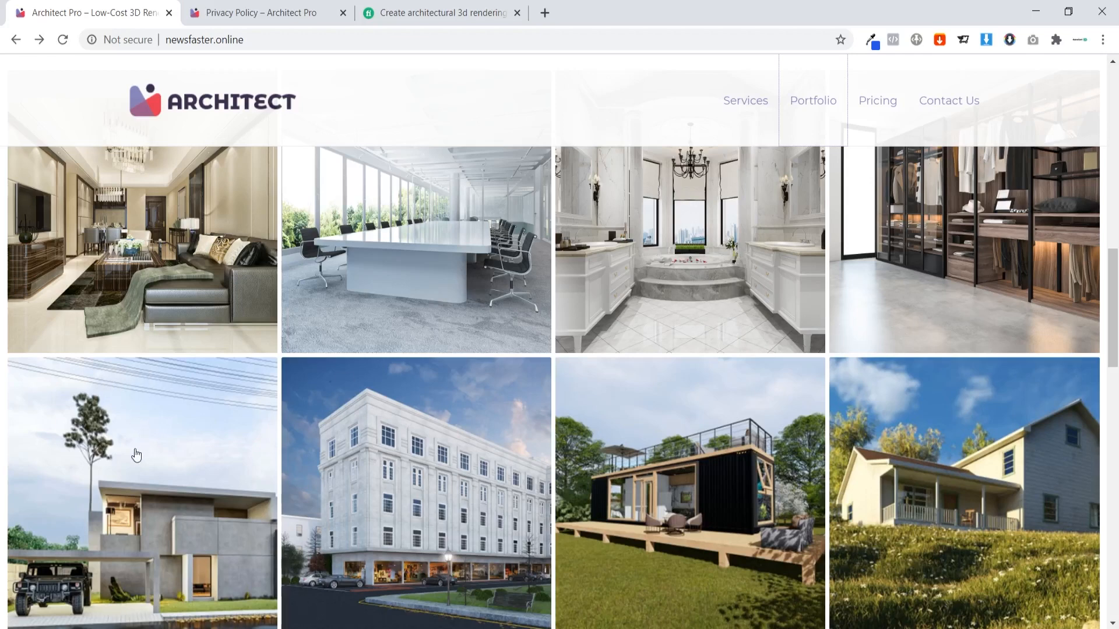
pyautogui.click(421, 4)
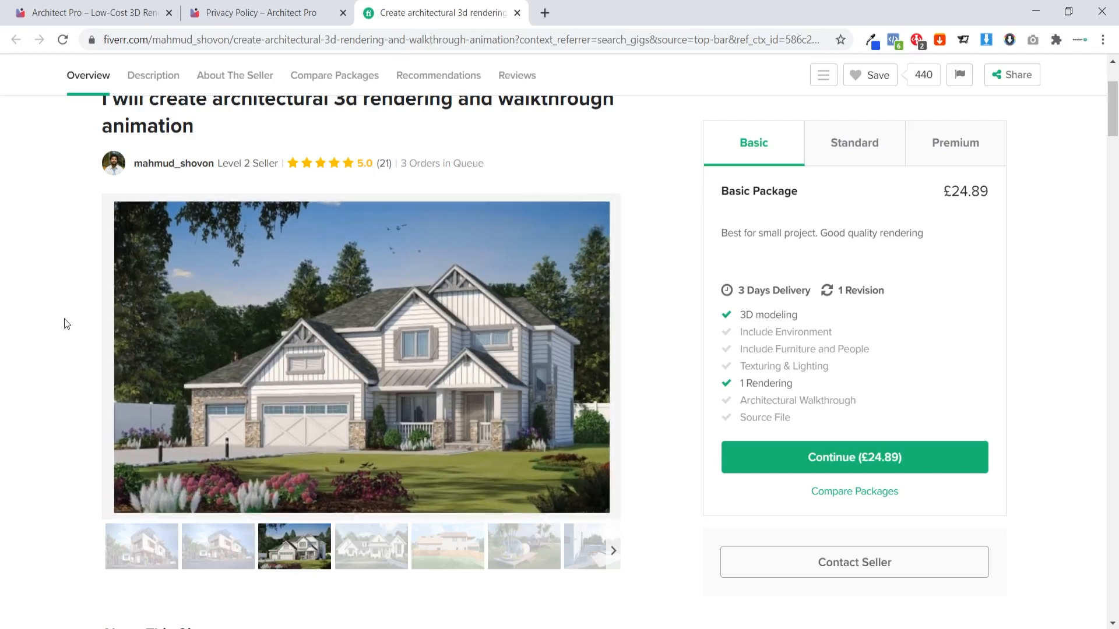
pyautogui.click(85, 14)
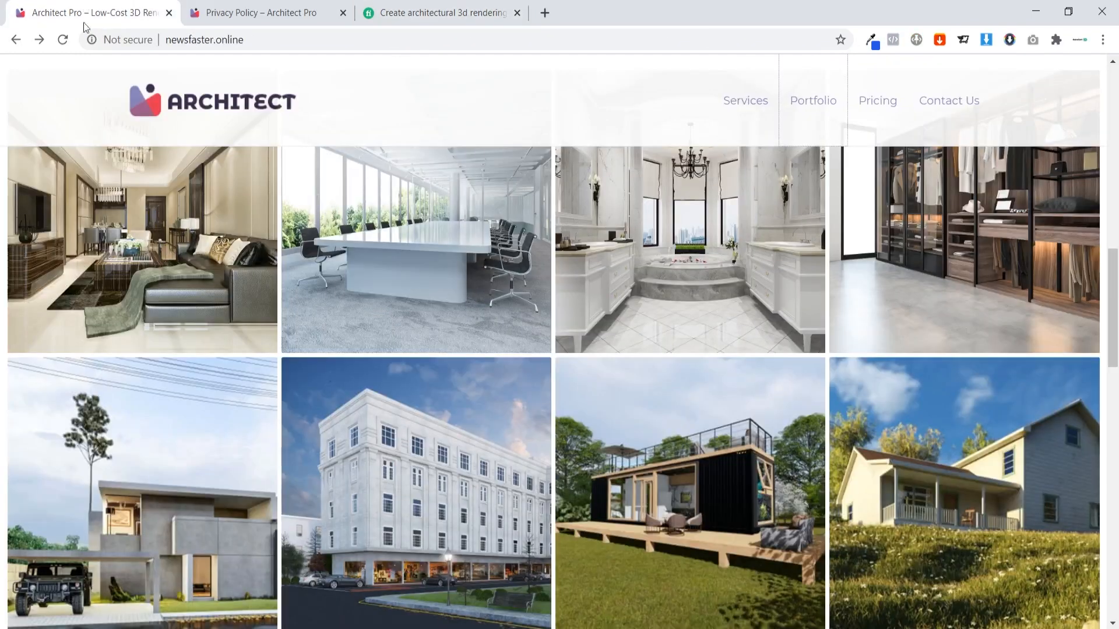
# Page through the portfolio images in the enlarged gallery, then jump to the Pricing plans.
pyautogui.click(110, 266)
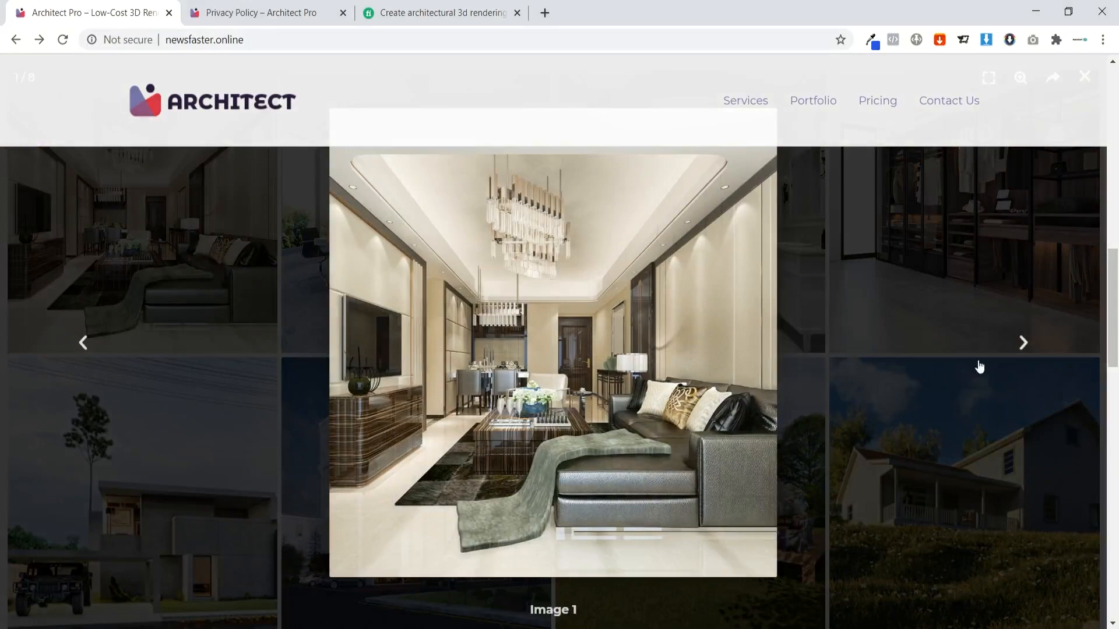
pyautogui.click(1024, 344)
pyautogui.click(1024, 344)
pyautogui.click(1024, 344)
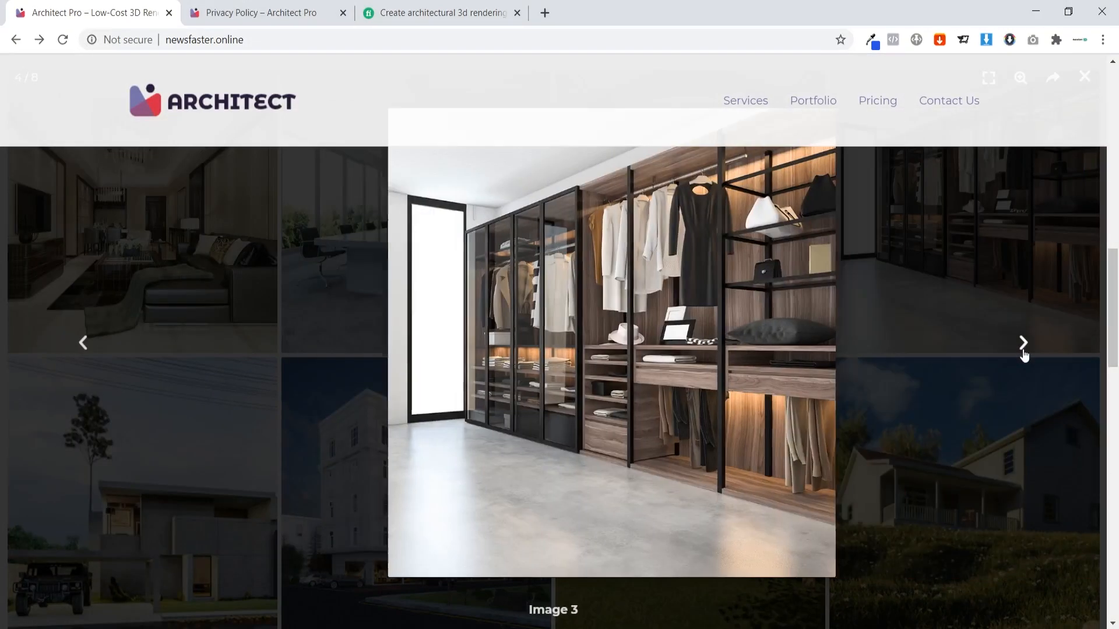
pyautogui.click(1024, 344)
pyautogui.click(1024, 347)
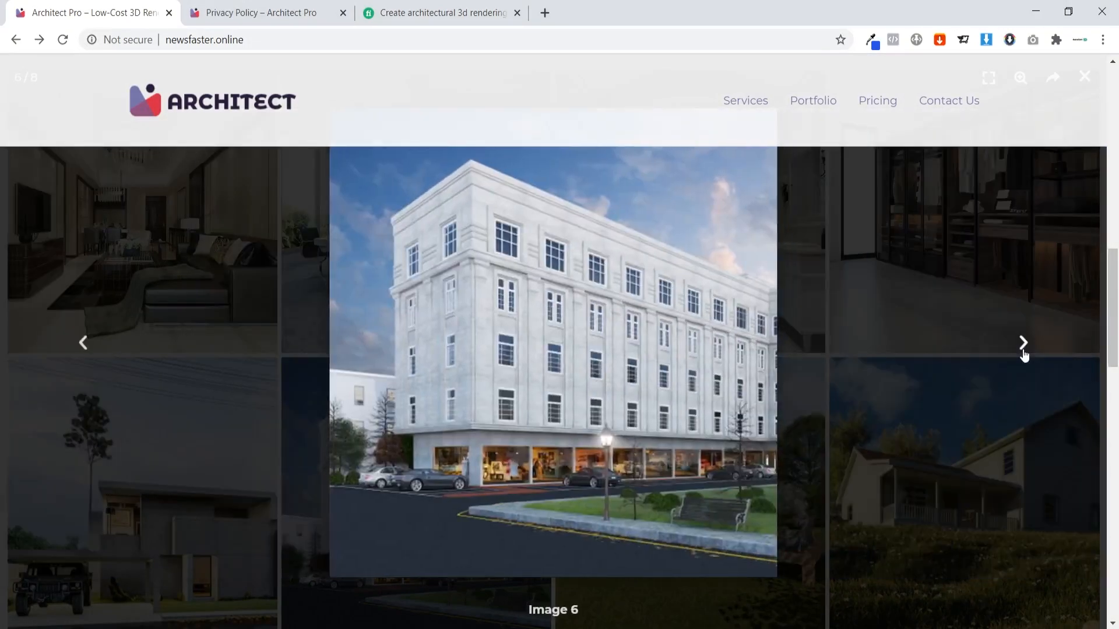
pyautogui.click(1024, 347)
pyautogui.click(928, 237)
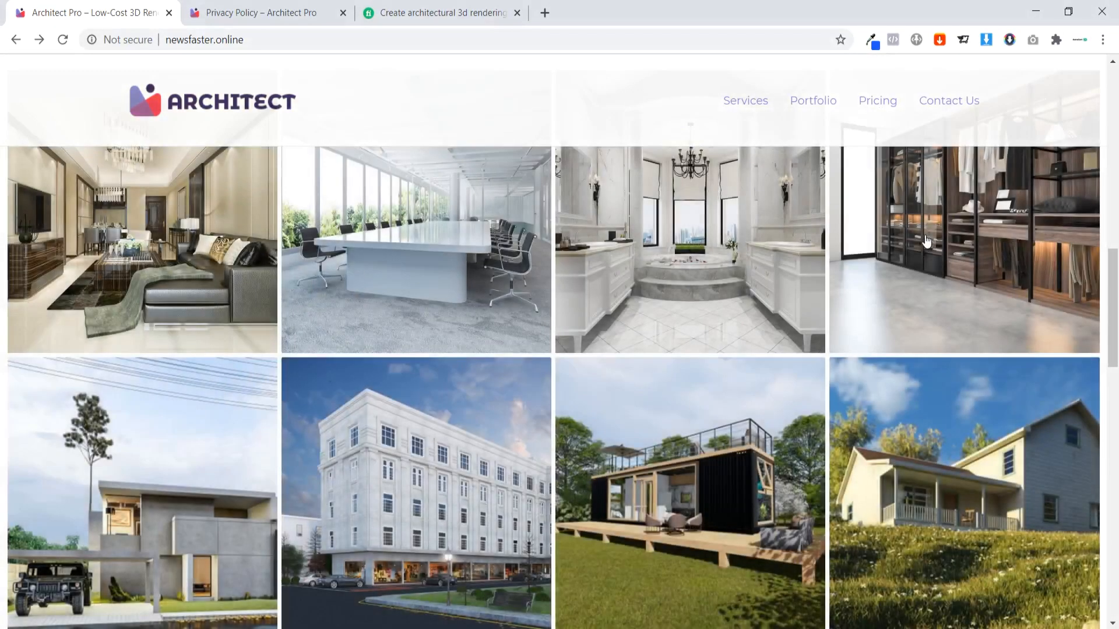
pyautogui.click(877, 104)
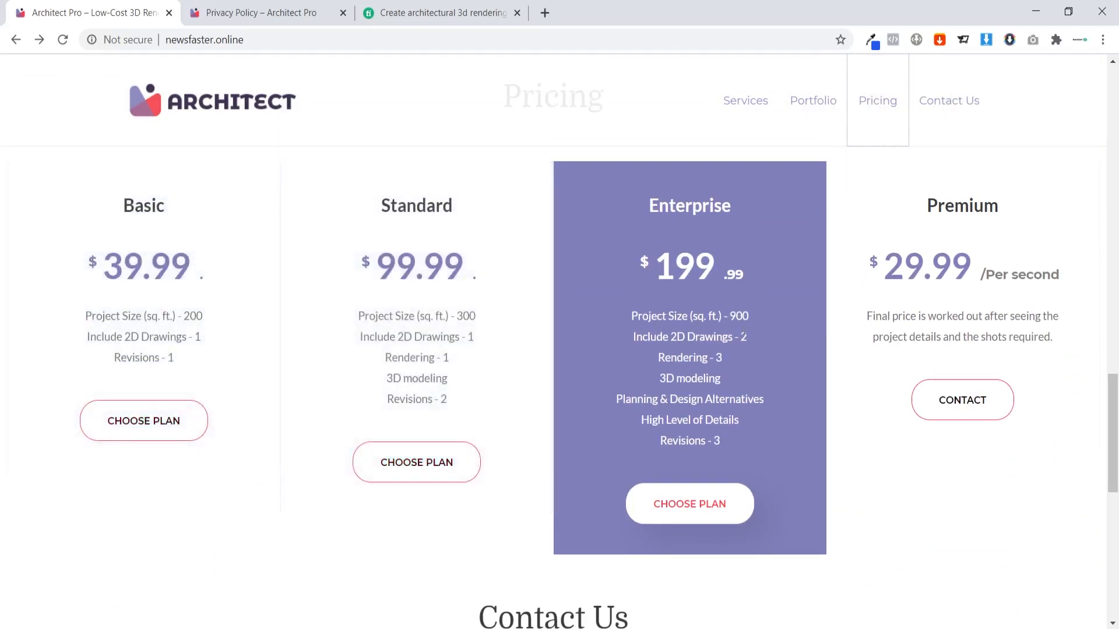
# Compare the Fiverr gig's £24.89 basic package against the Architect Pro plans.
pyautogui.click(457, 13)
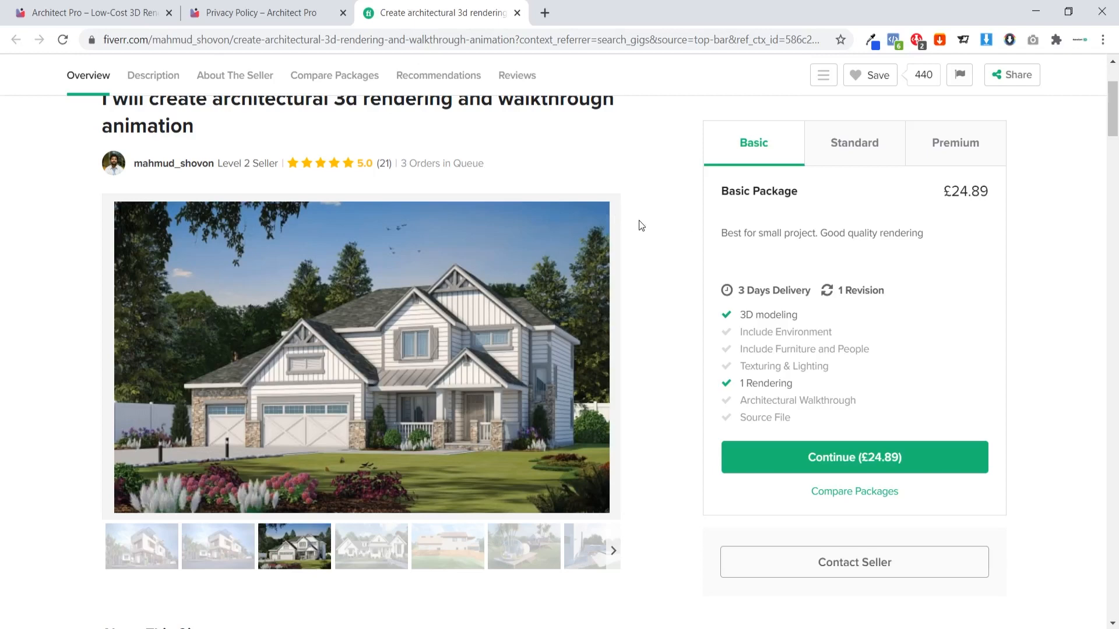
pyautogui.click(105, 9)
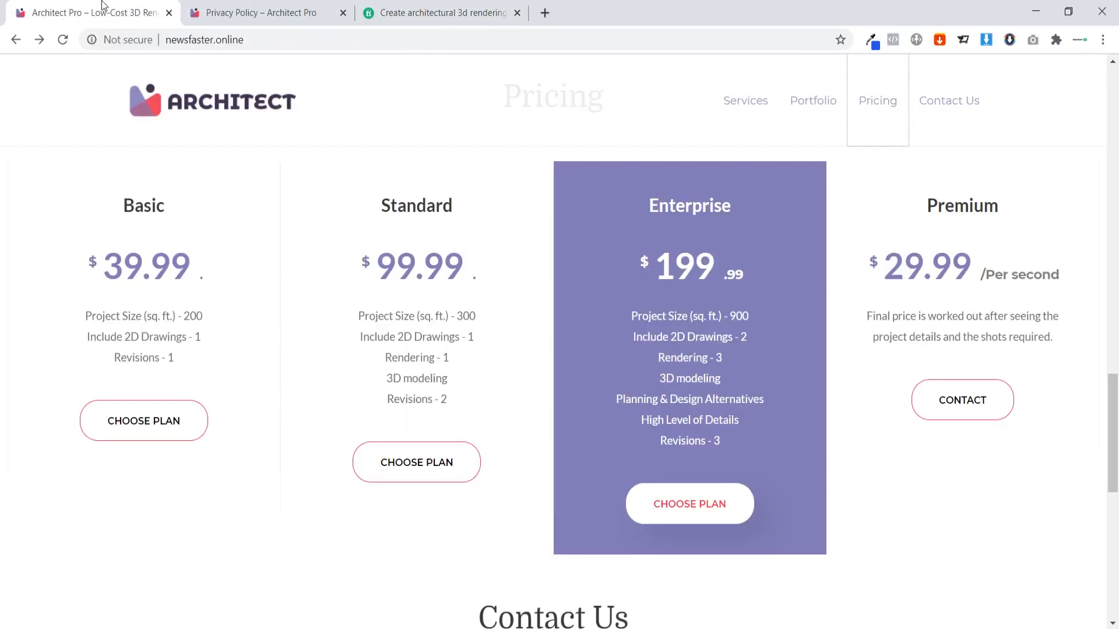
pyautogui.click(449, 8)
pyautogui.click(105, 13)
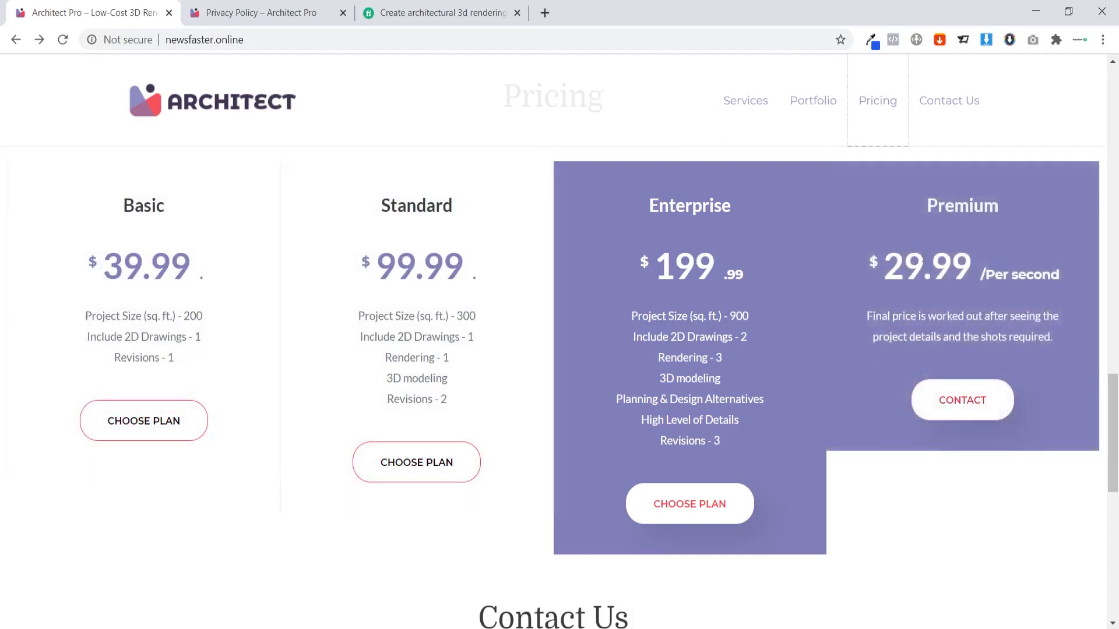
# Look at the Premium contact form, then choose the Standard $99.99 plan.
pyautogui.click(975, 396)
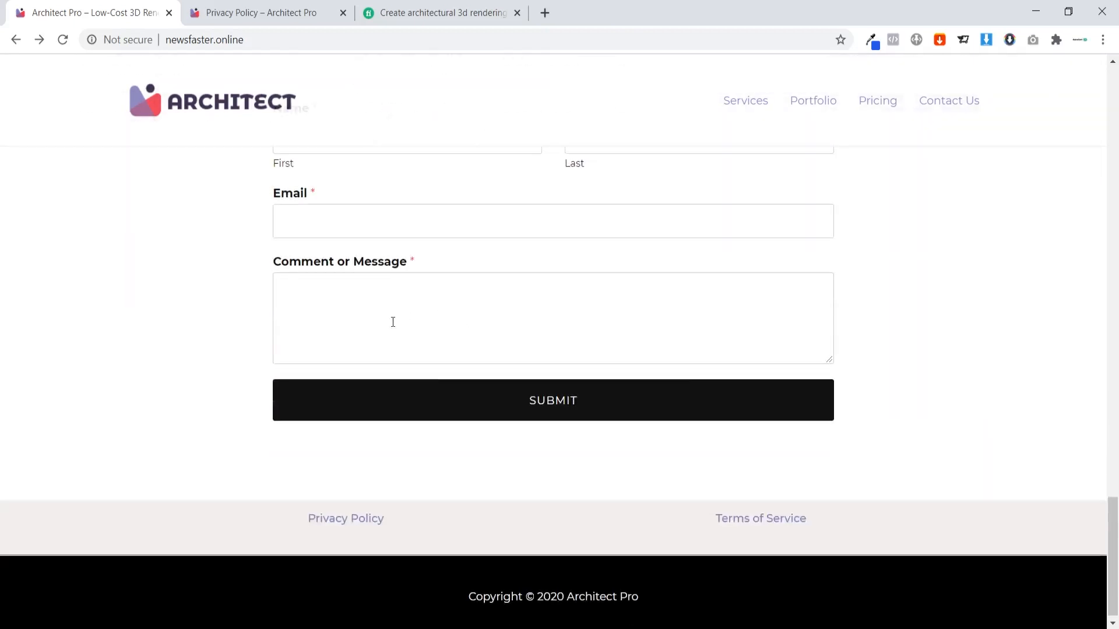
pyautogui.scroll(3, 350, 326)
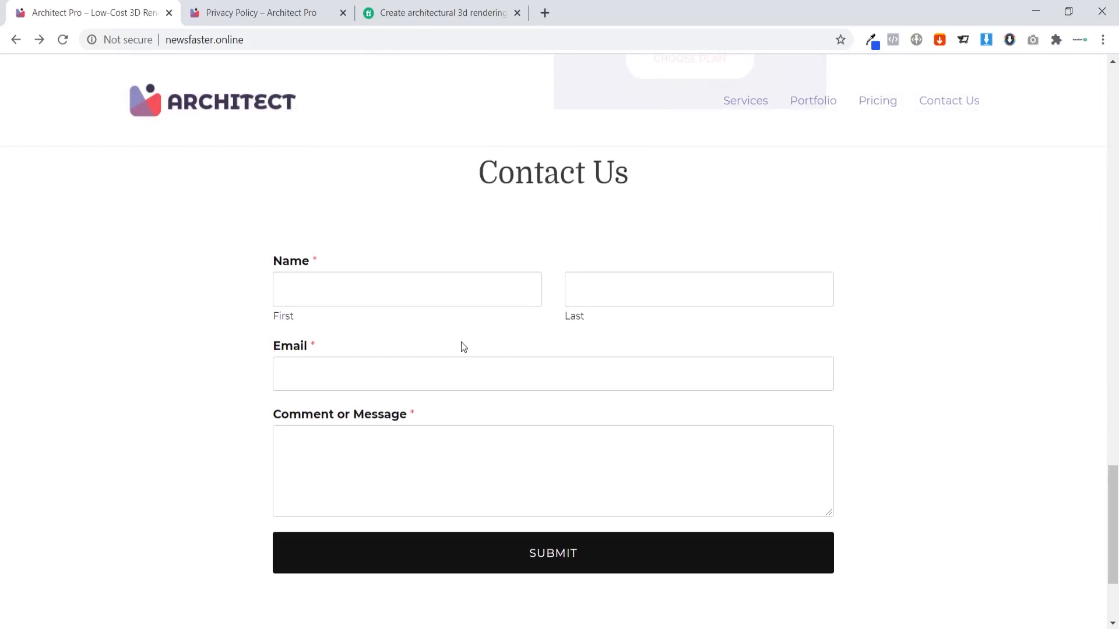
pyautogui.scroll(8, 463, 346)
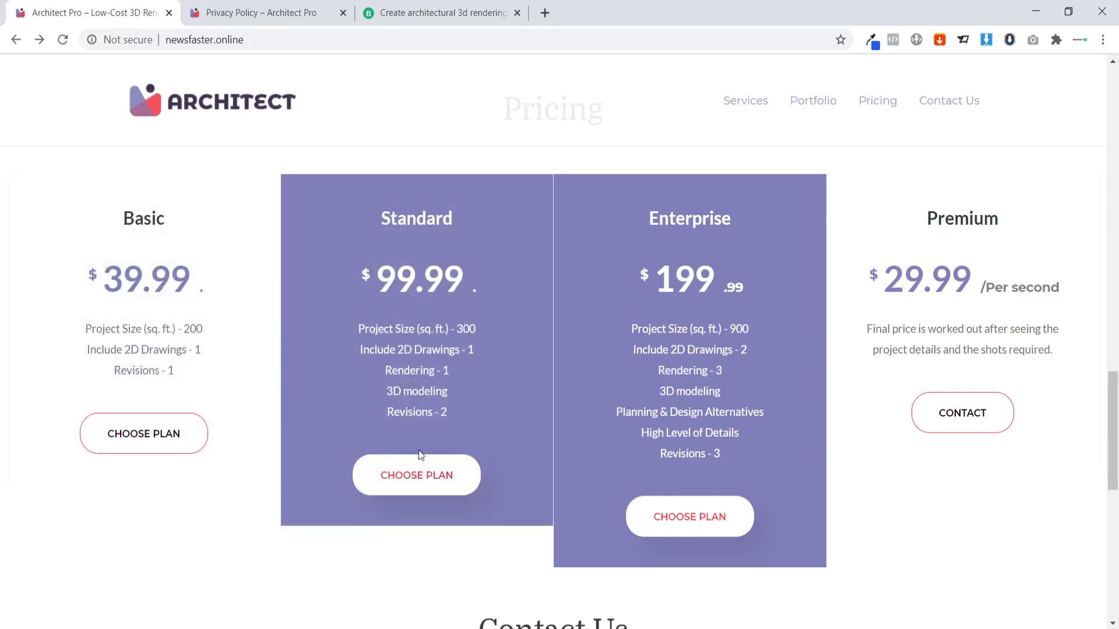
pyautogui.click(412, 475)
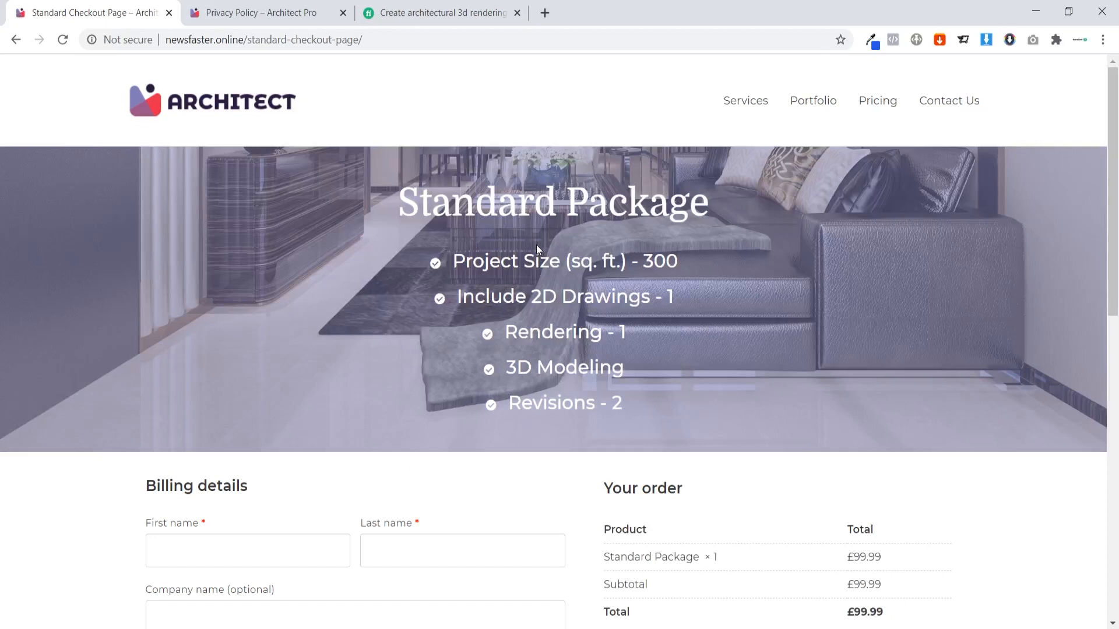
# Review the Standard checkout's £99.99 total, then return home to the contact form.
pyautogui.scroll(-3, 536, 245)
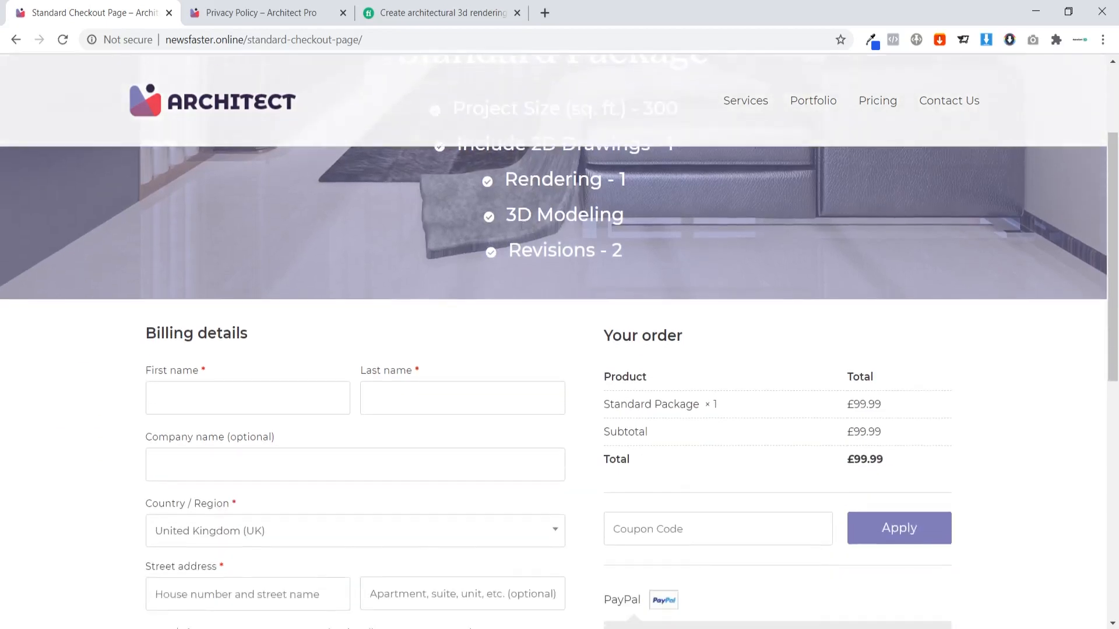
pyautogui.scroll(1, 529, 229)
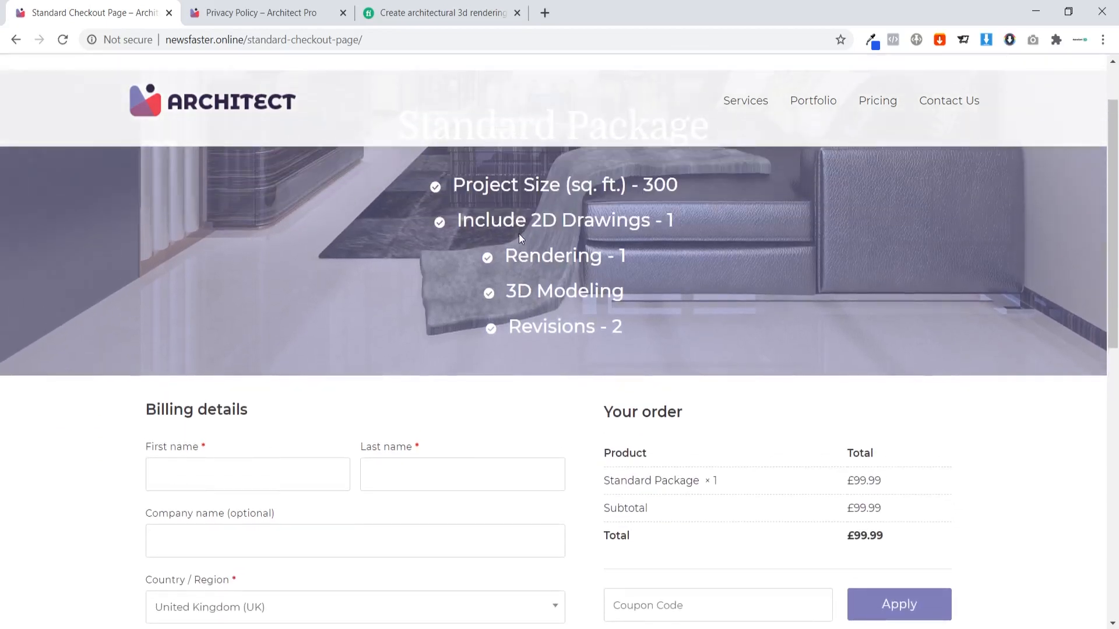
pyautogui.scroll(1, 519, 233)
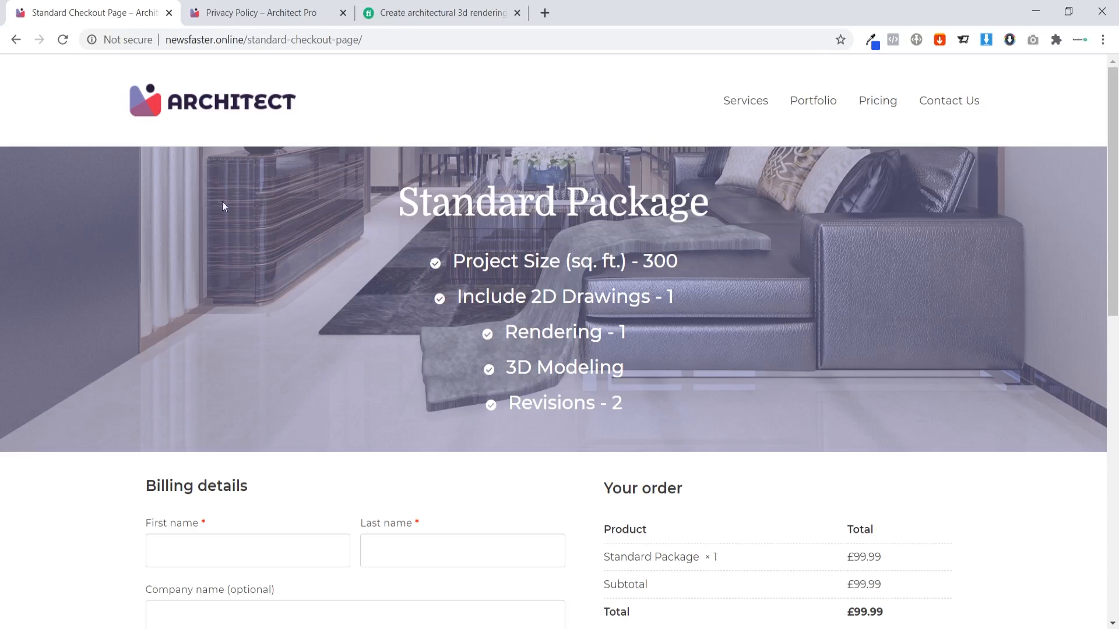
pyautogui.scroll(-5, 394, 300)
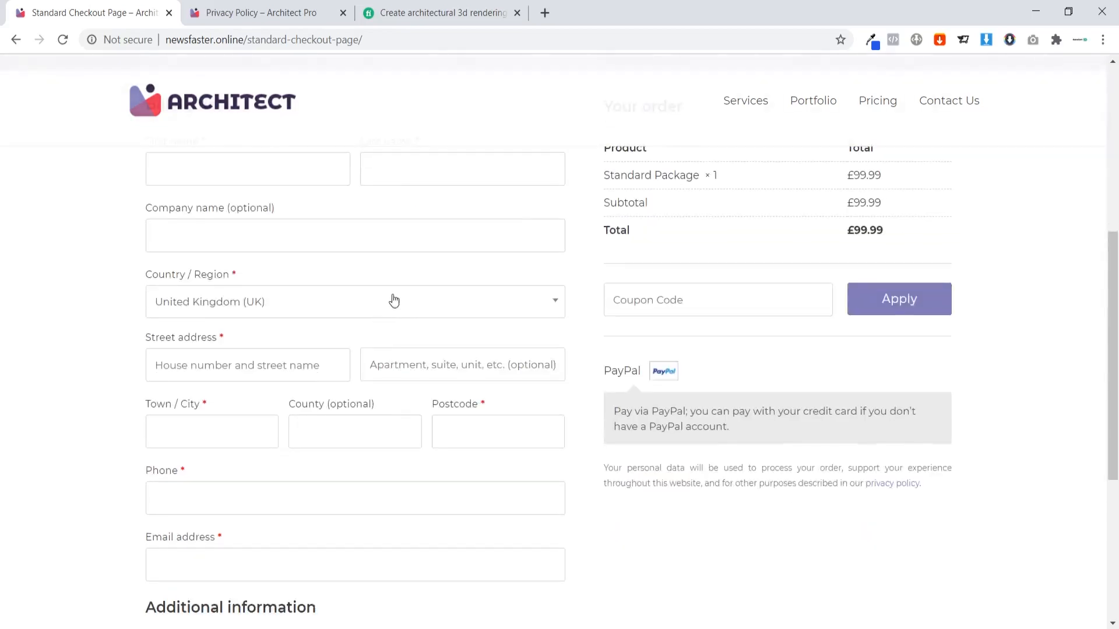
pyautogui.scroll(4, 392, 300)
pyautogui.click(217, 102)
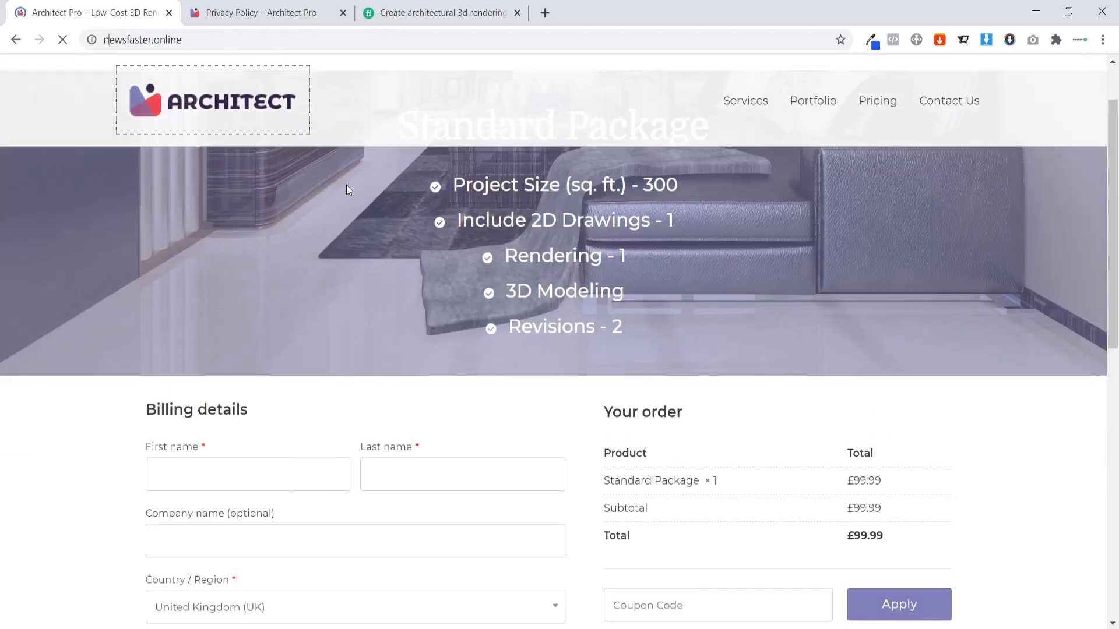
pyautogui.scroll(-20, 1021, 204)
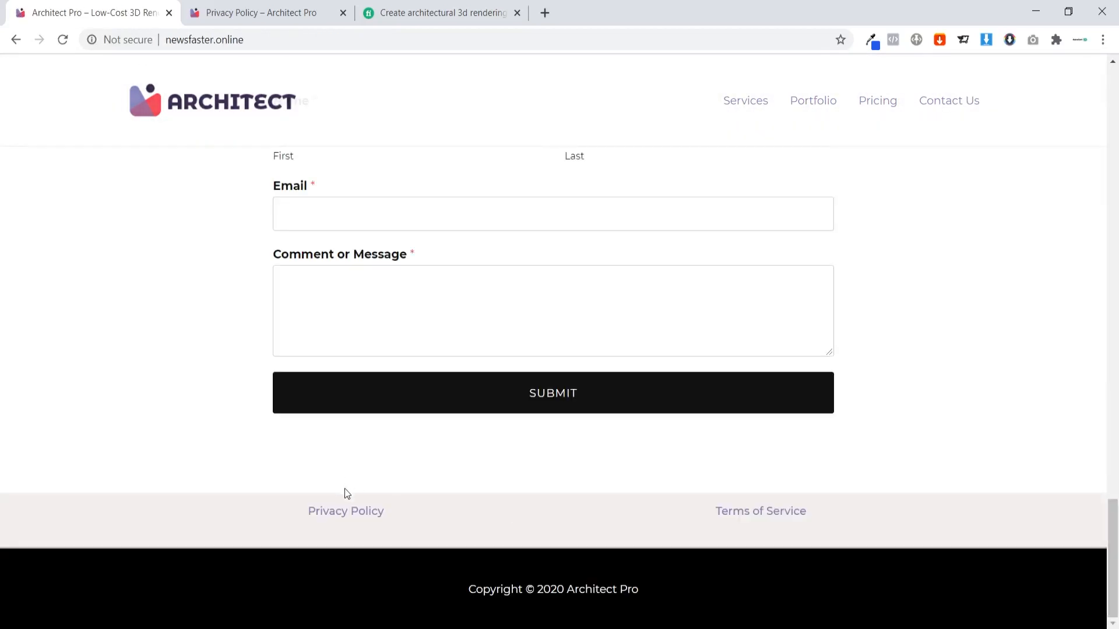
# Skim the Privacy Policy page, then scroll back to the top of the homepage.
pyautogui.click(250, 6)
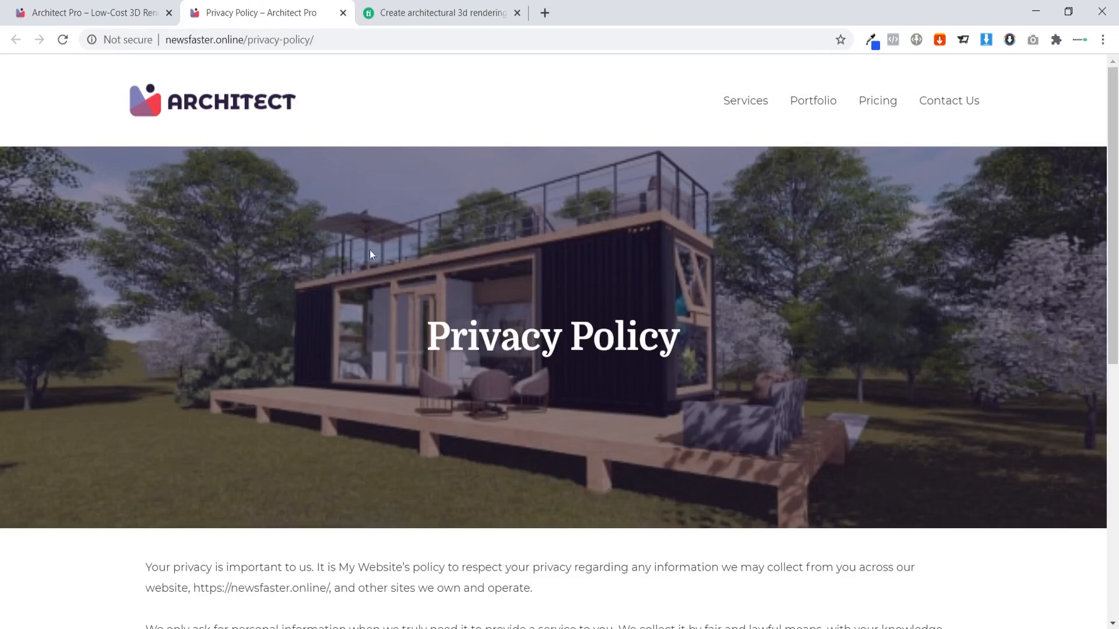
pyautogui.scroll(-8, 516, 275)
pyautogui.scroll(8, 529, 285)
pyautogui.click(138, 7)
pyautogui.scroll(10, 414, 345)
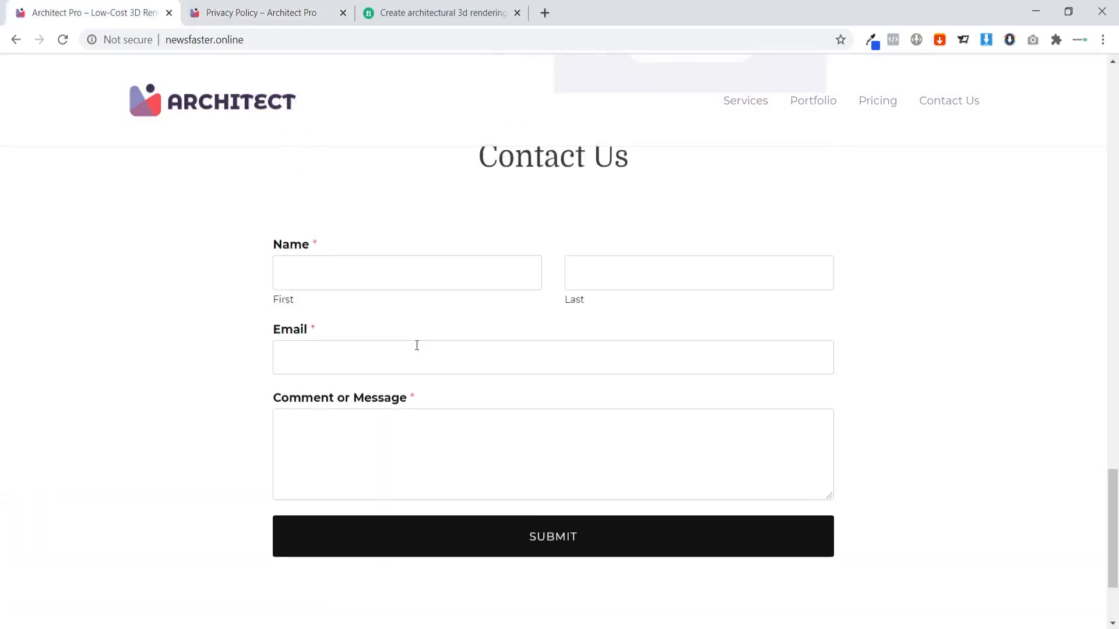
pyautogui.scroll(10, 462, 348)
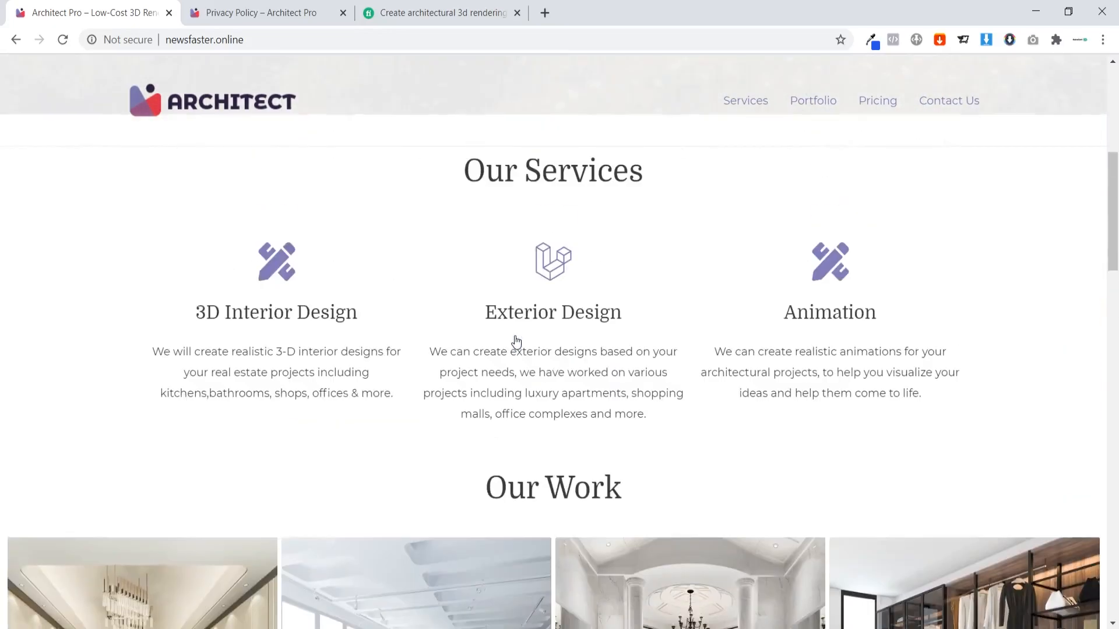
pyautogui.scroll(2, 515, 340)
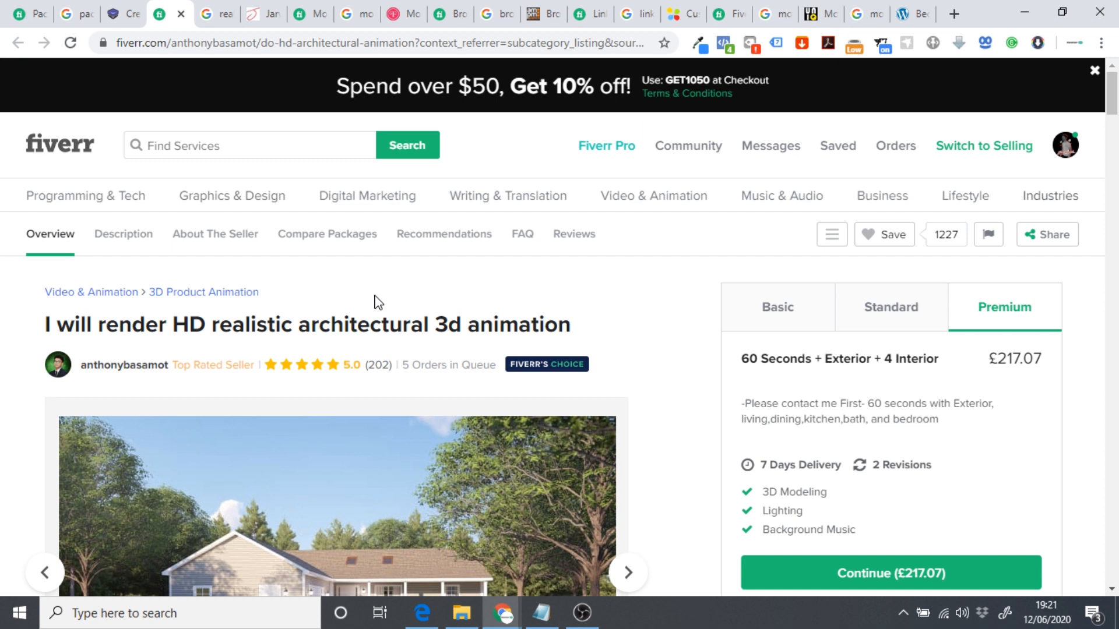
# Switch to the Fiverr Packaging Design category with 6,631 services.
pyautogui.click(7, 14)
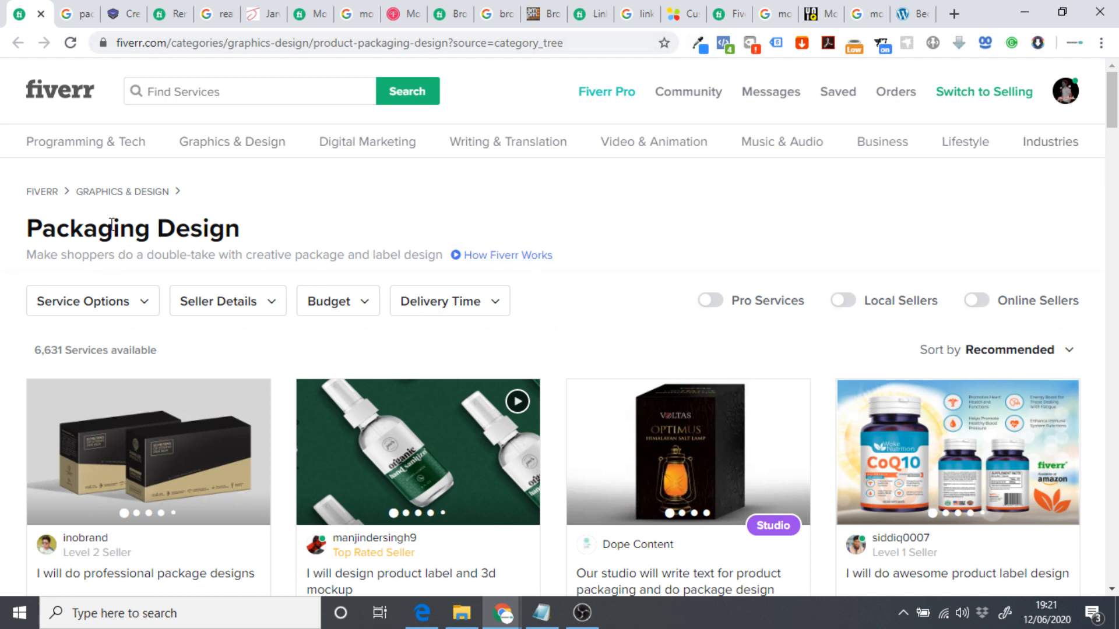
# Dismiss the Graphics & Design menu and view the Packaging Design gig listings.
pyautogui.moveTo(51, 146)
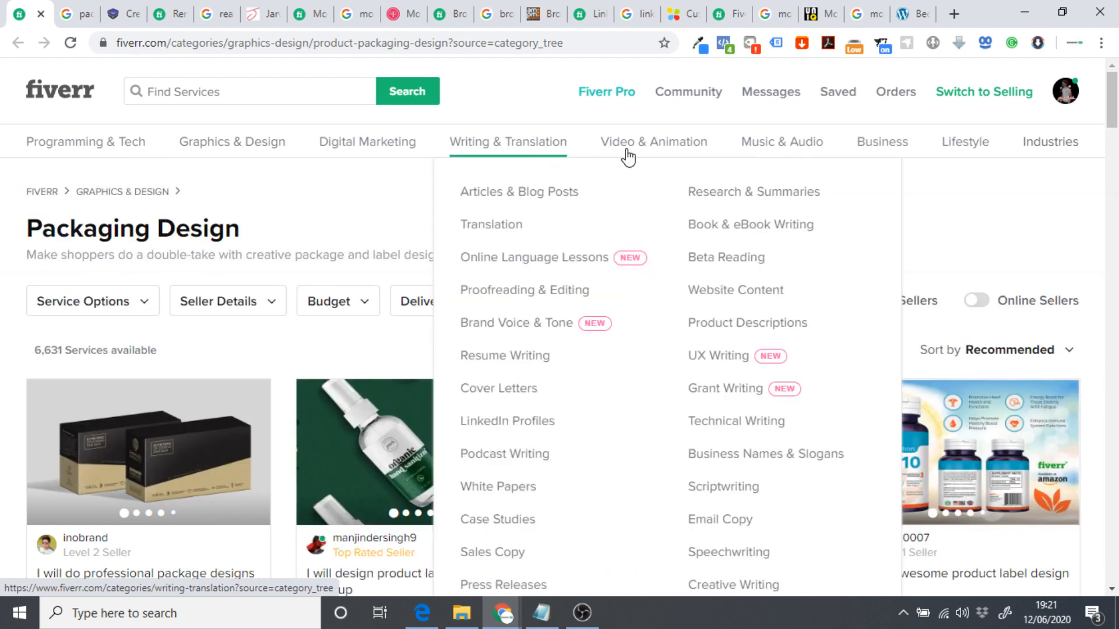
pyautogui.moveTo(648, 150)
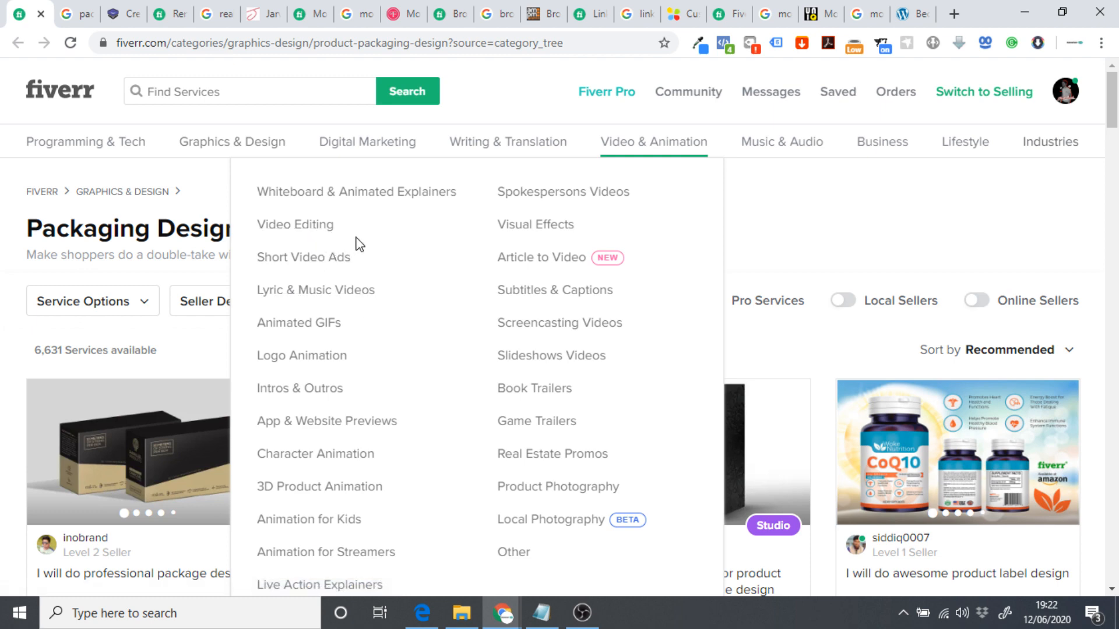
pyautogui.moveTo(210, 145)
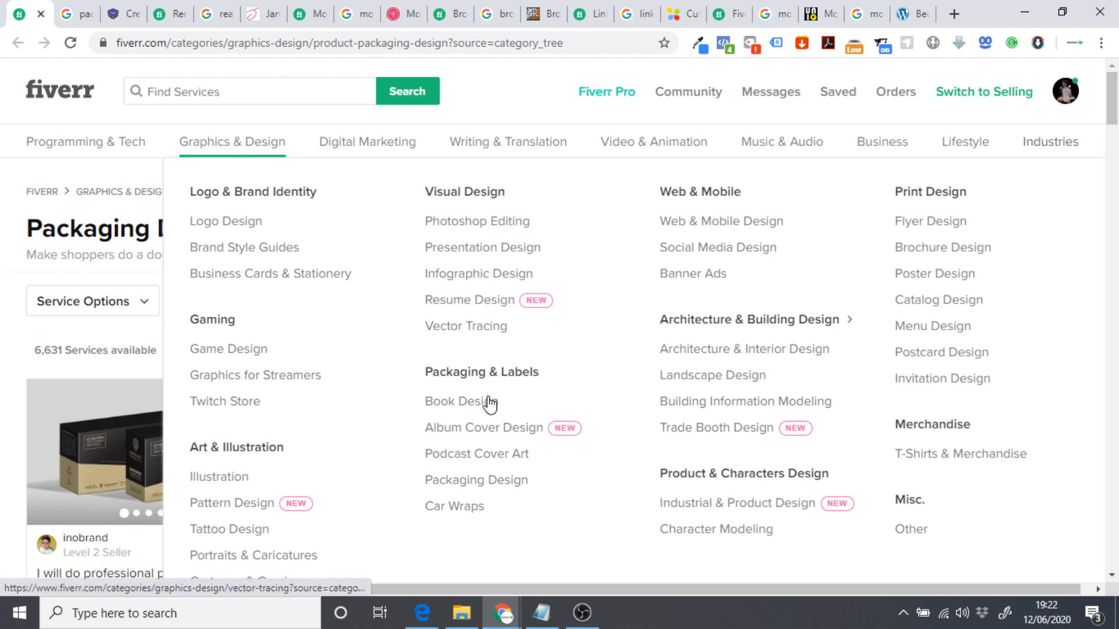
pyautogui.scroll(-1, 305, 414)
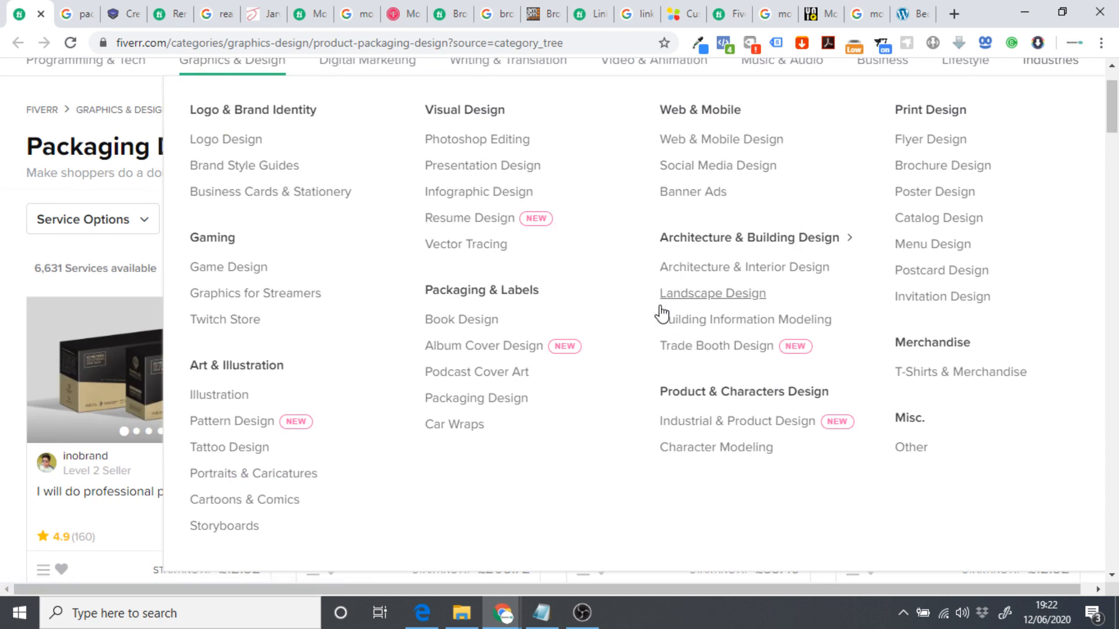
pyautogui.scroll(1, 620, 333)
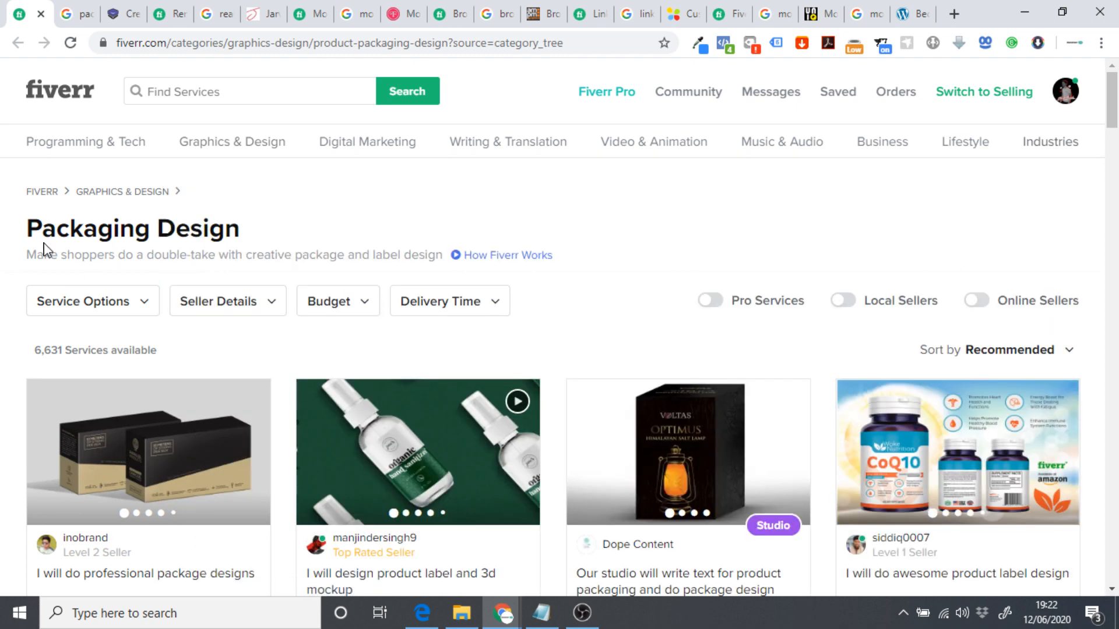
pyautogui.scroll(-6, 58, 242)
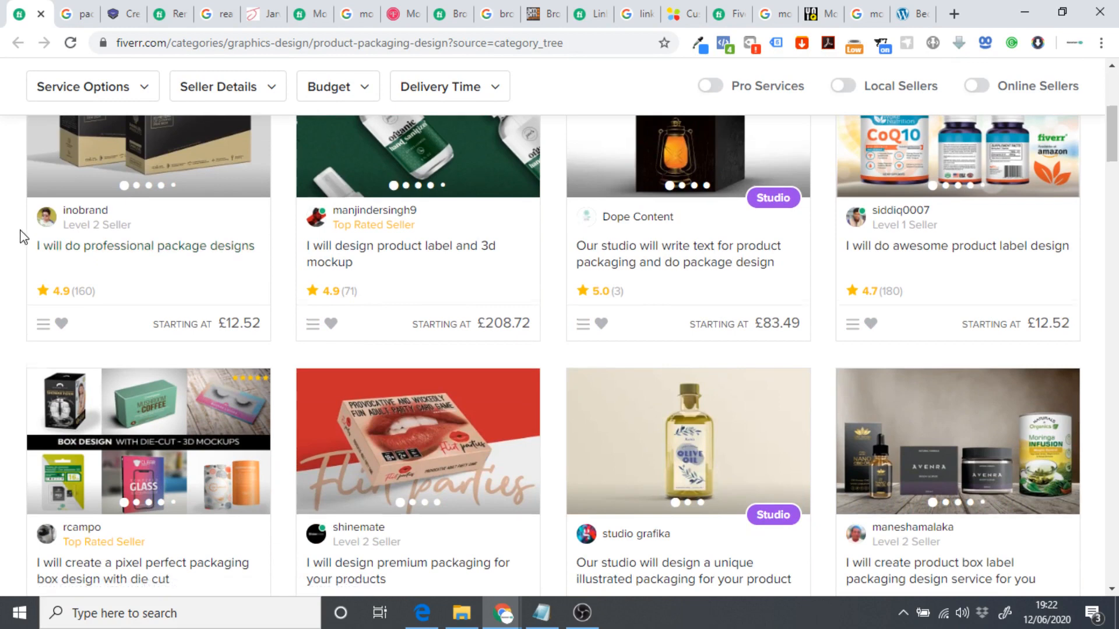
# Scroll the packaging gig grid and flip through the minimalist packaging gig's samples.
pyautogui.scroll(-1, 23, 237)
pyautogui.scroll(-2, 7, 239)
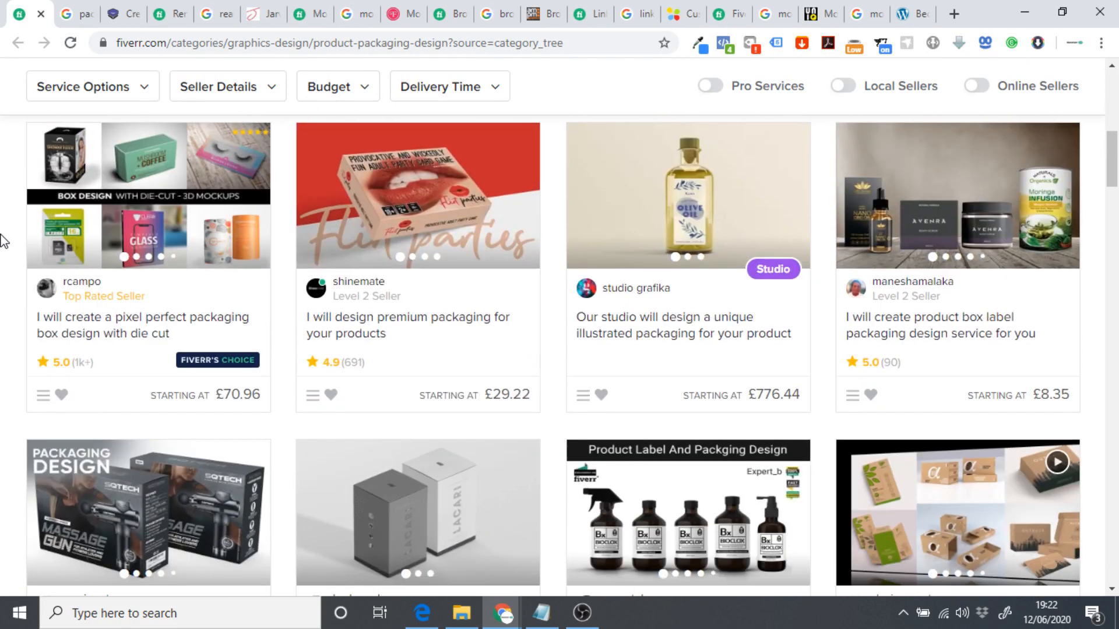
pyautogui.scroll(-3, 4, 283)
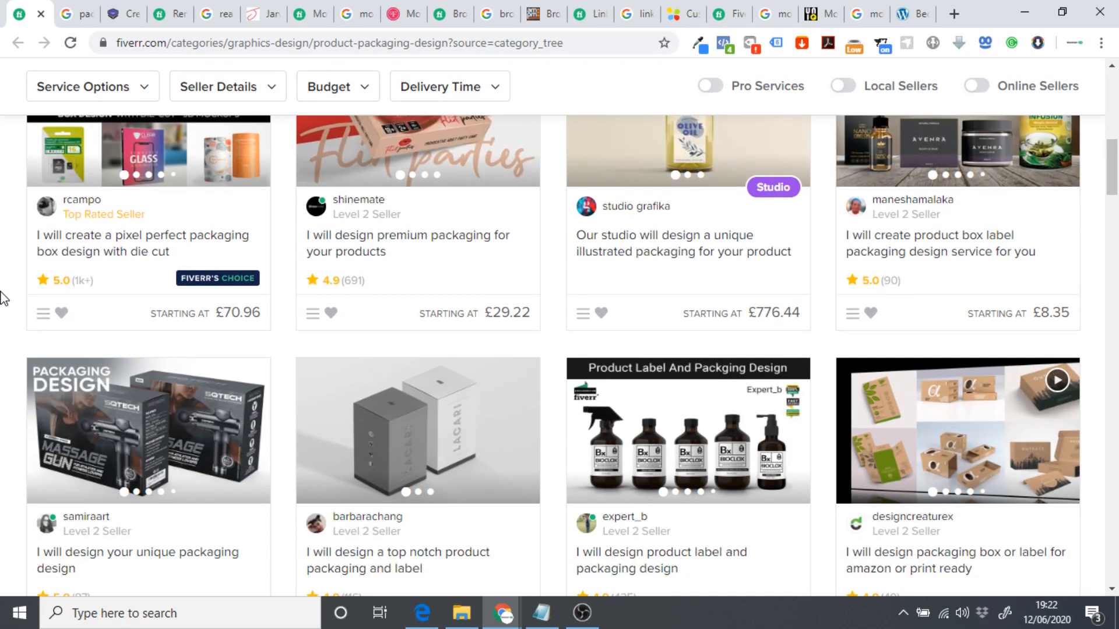
pyautogui.scroll(-2, 5, 296)
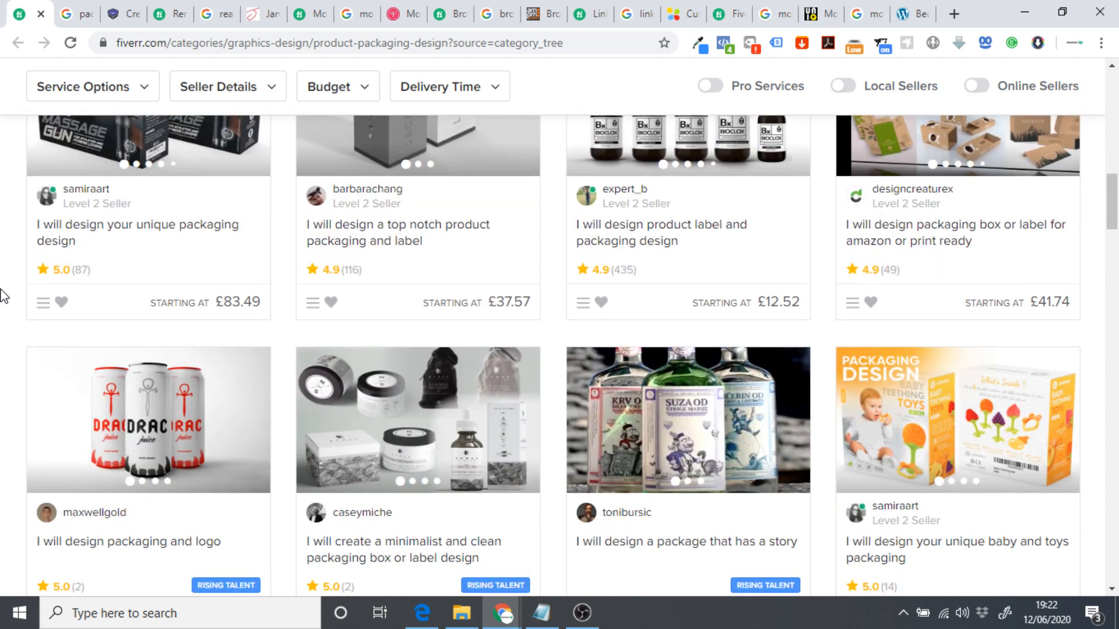
pyautogui.scroll(-1, 7, 373)
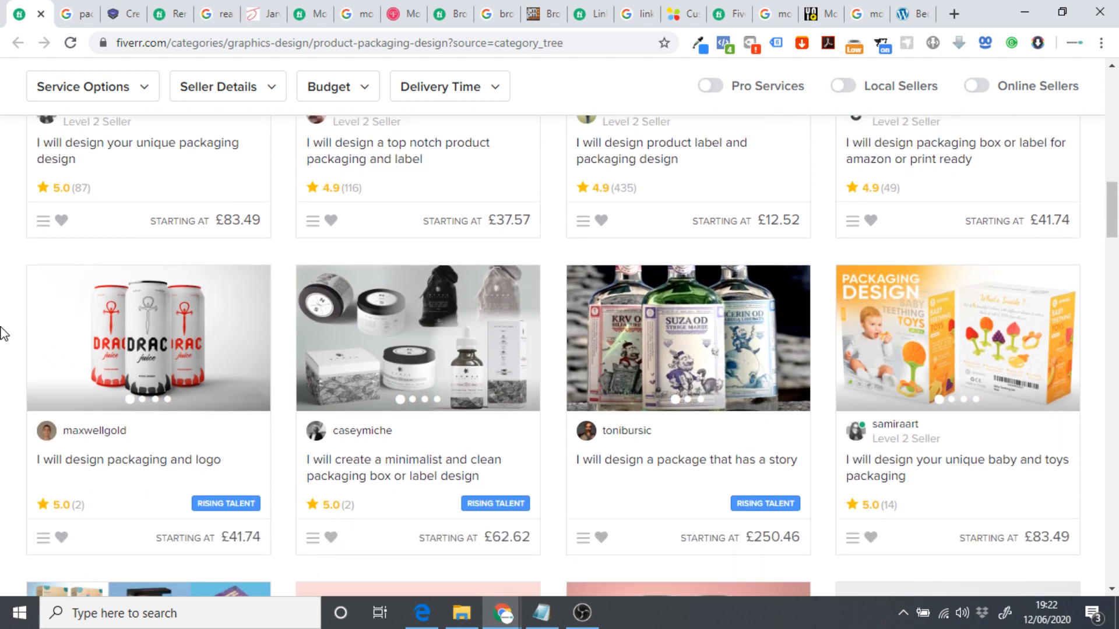
pyautogui.scroll(-1, 5, 327)
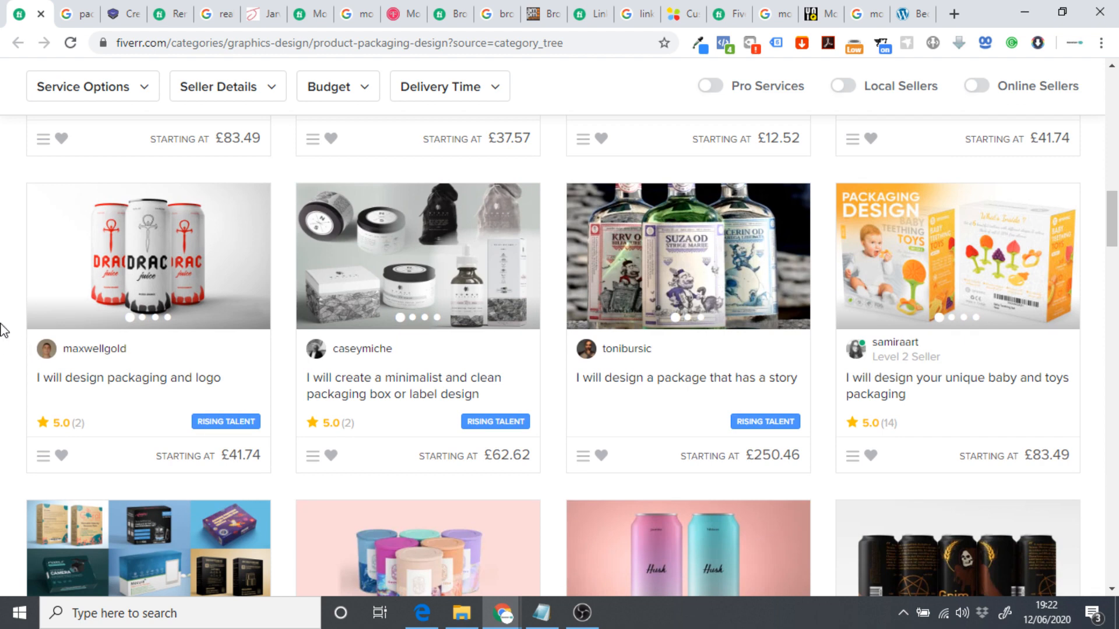
pyautogui.scroll(3, 2, 303)
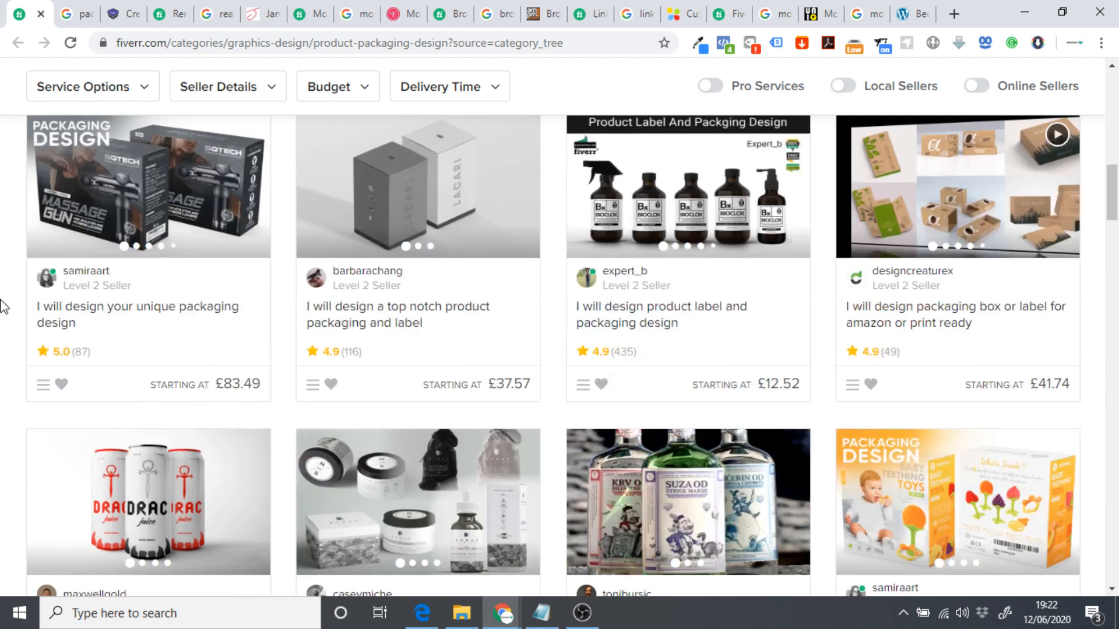
pyautogui.scroll(-2, 4, 331)
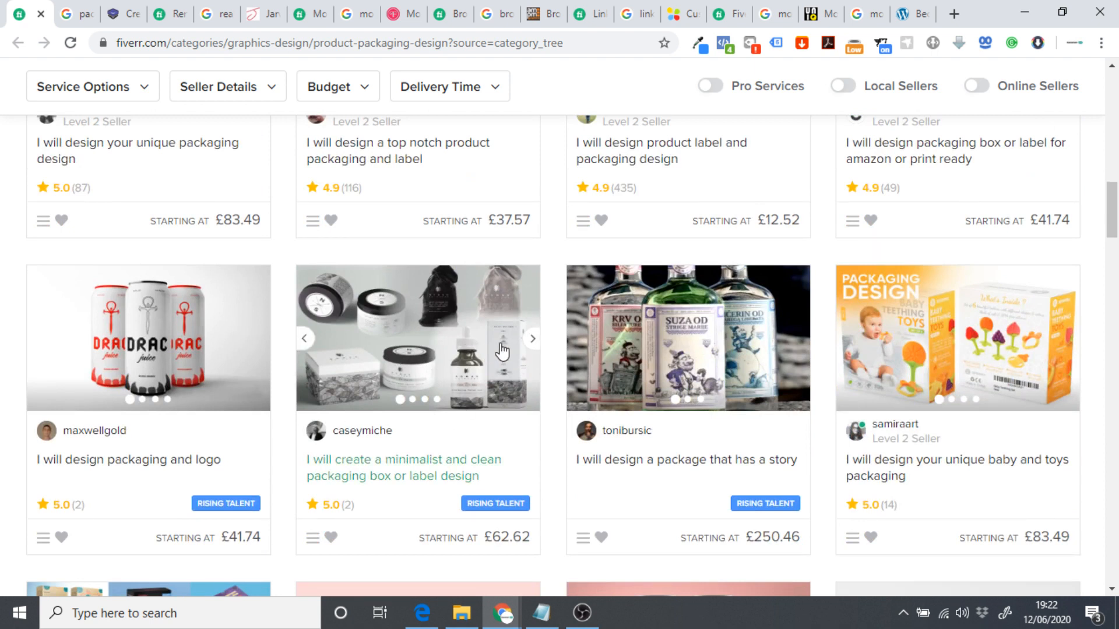
pyautogui.click(534, 343)
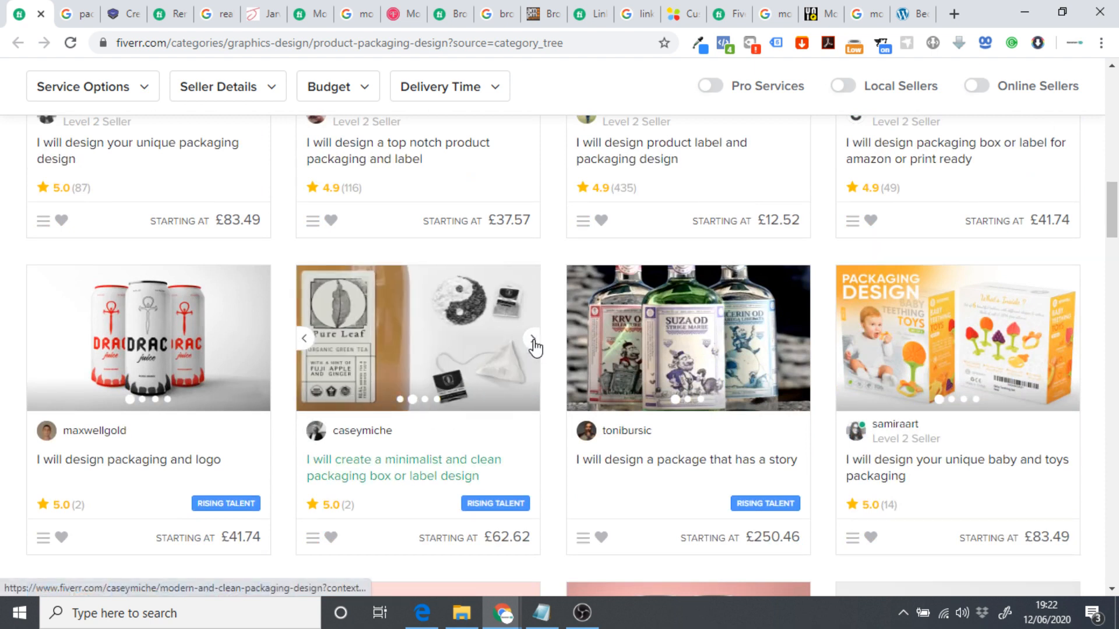
pyautogui.click(533, 344)
pyautogui.click(533, 344)
pyautogui.click(533, 344)
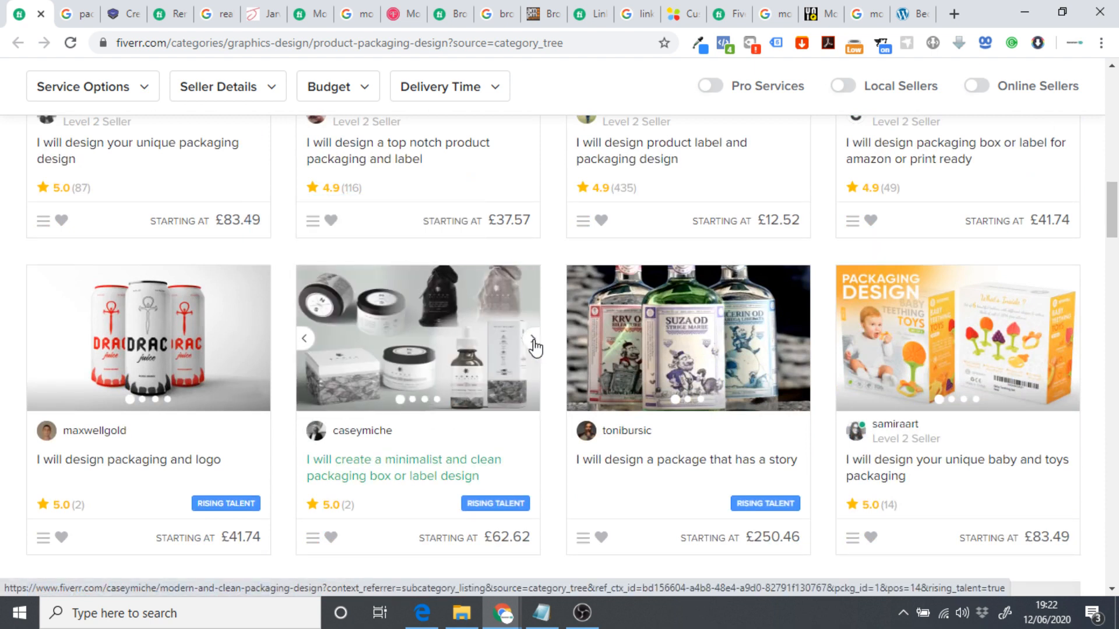
pyautogui.click(534, 344)
# Browse the unique packaging gig's sample images and open its gig page.
pyautogui.scroll(4, 532, 350)
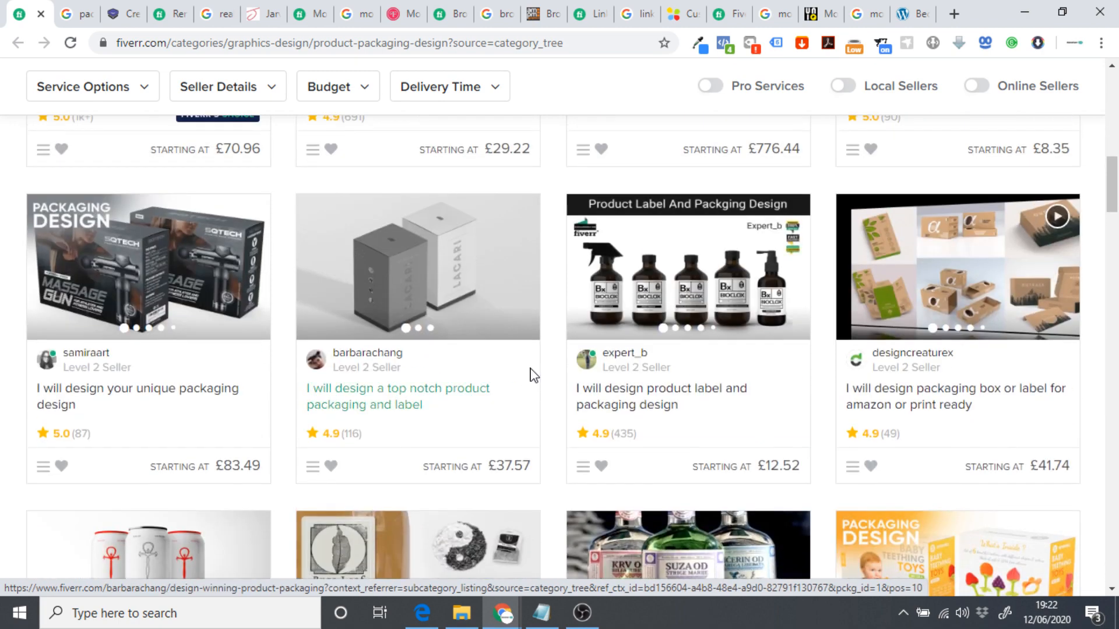
pyautogui.scroll(1, 527, 375)
pyautogui.scroll(4, 518, 373)
pyautogui.scroll(-4, 517, 375)
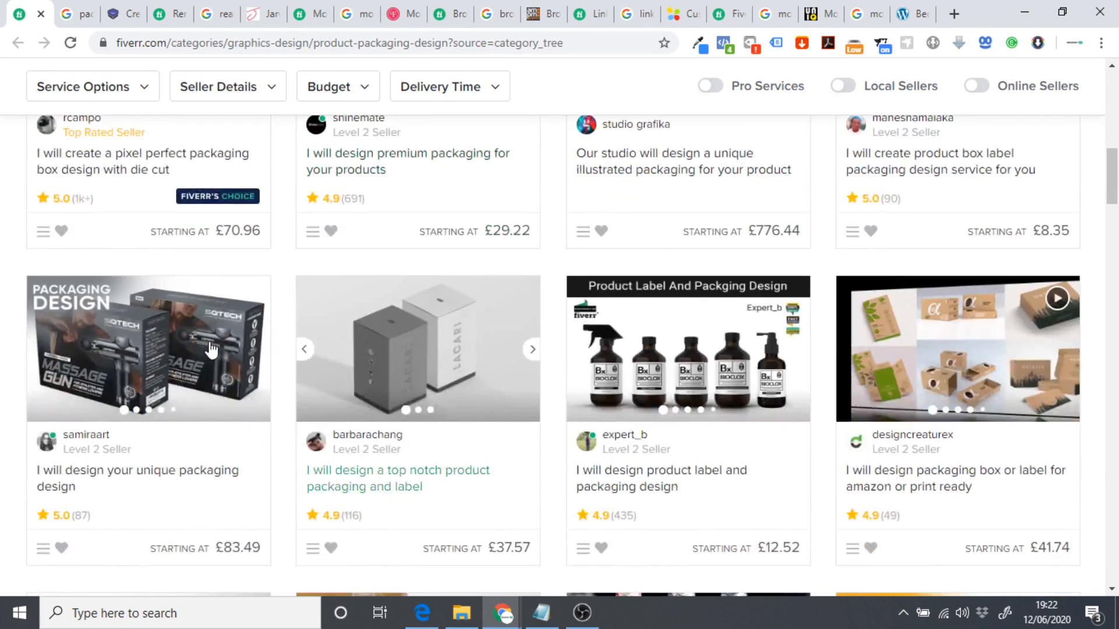
pyautogui.click(263, 352)
pyautogui.click(263, 353)
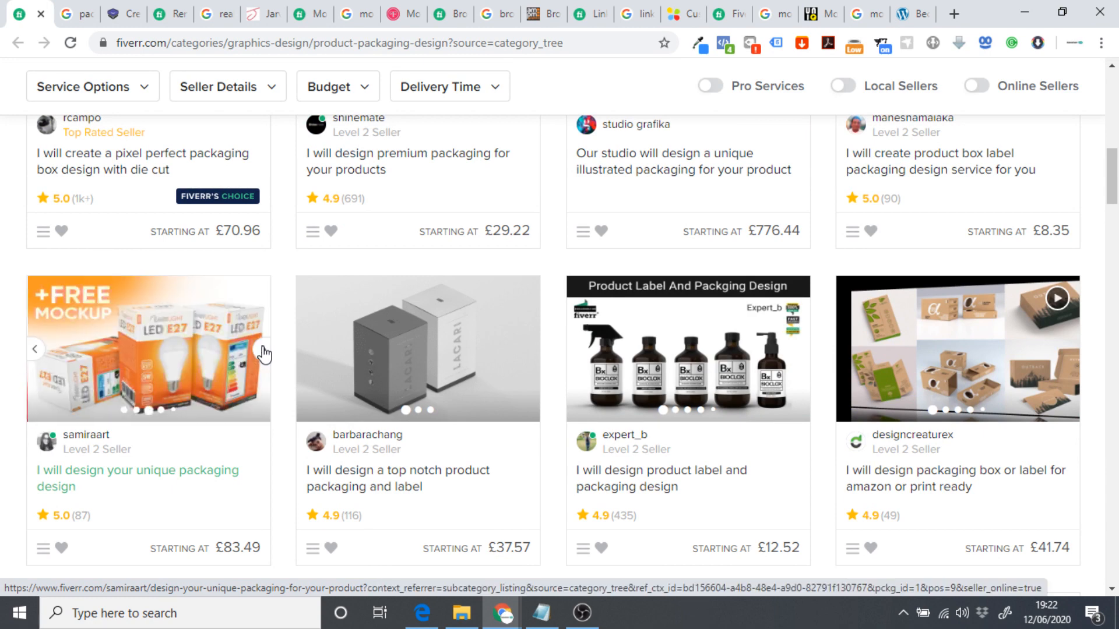
pyautogui.click(264, 353)
pyautogui.click(263, 353)
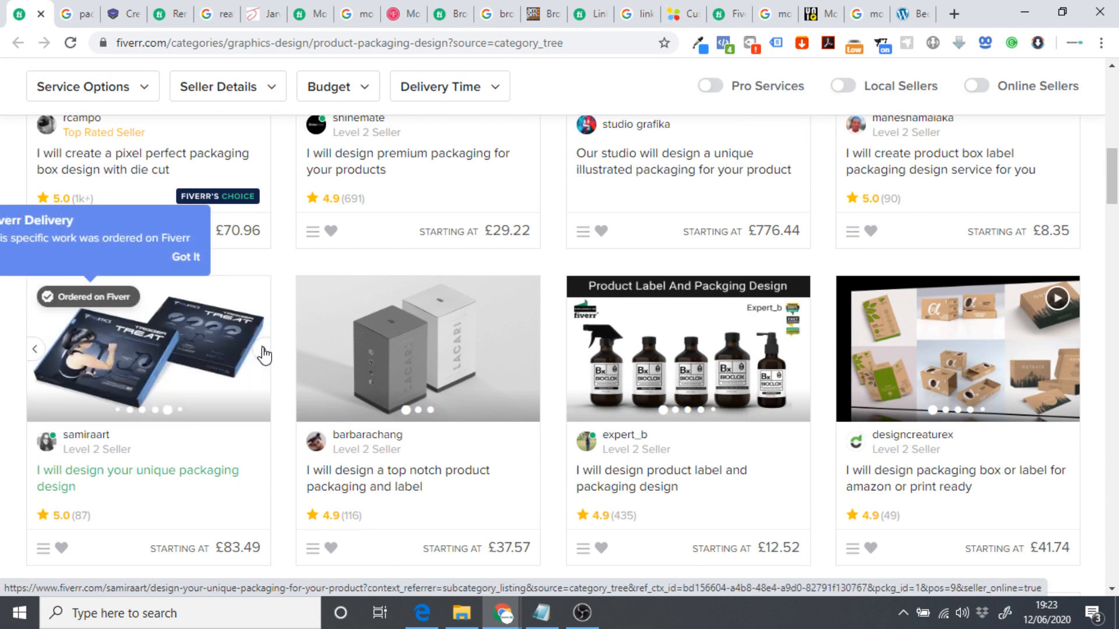
pyautogui.click(263, 354)
pyautogui.click(263, 353)
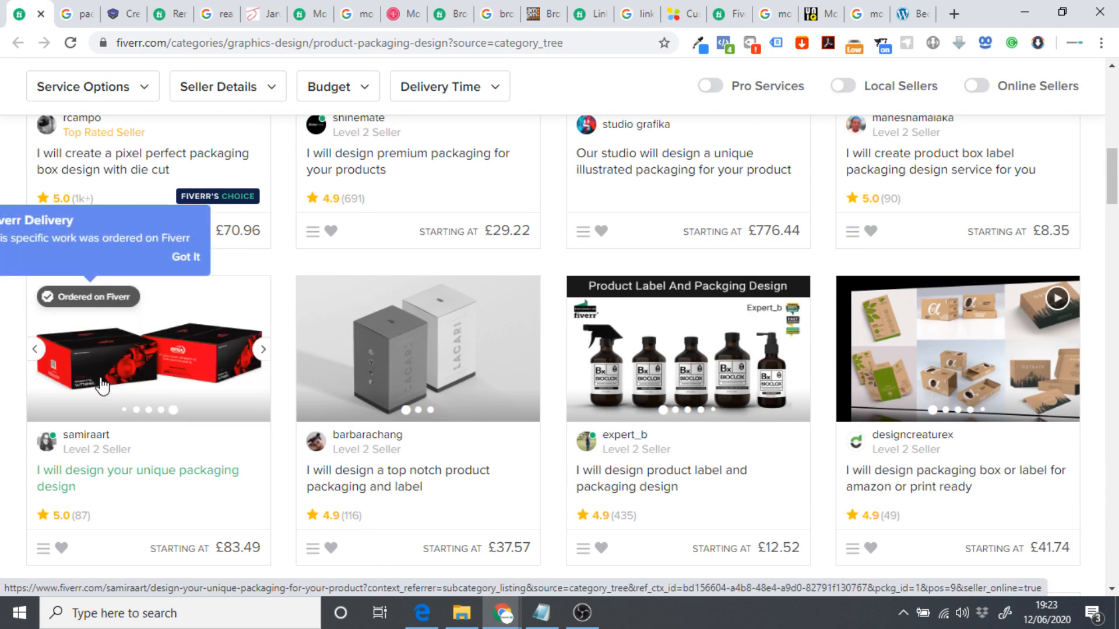
pyautogui.click(102, 385)
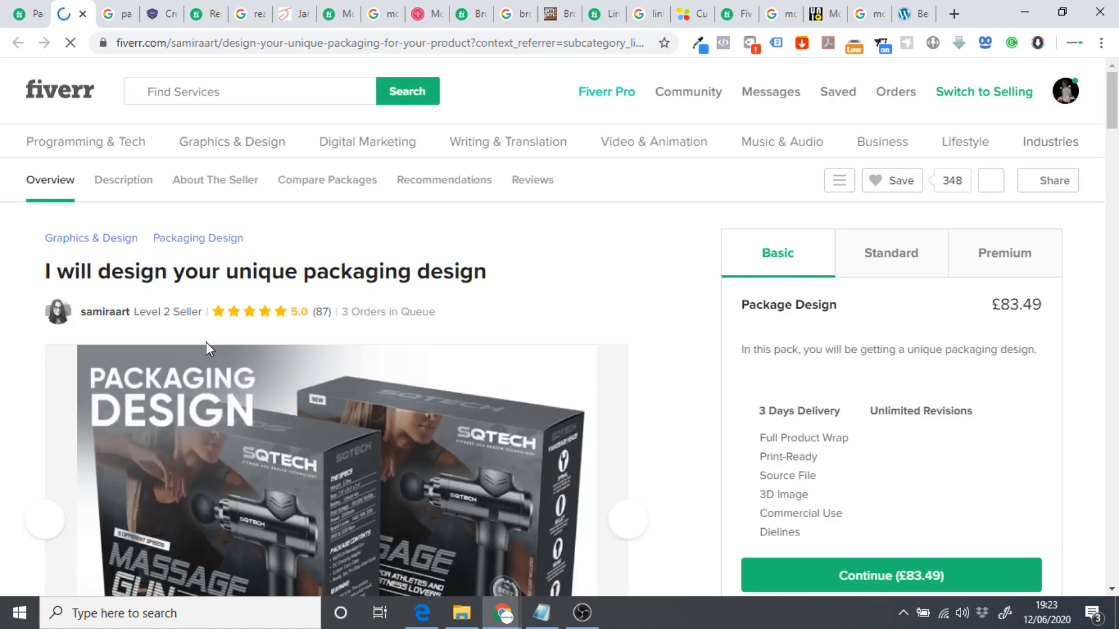
# Highlight the Print-Ready feature in the gig's Basic package.
pyautogui.scroll(-1, 443, 291)
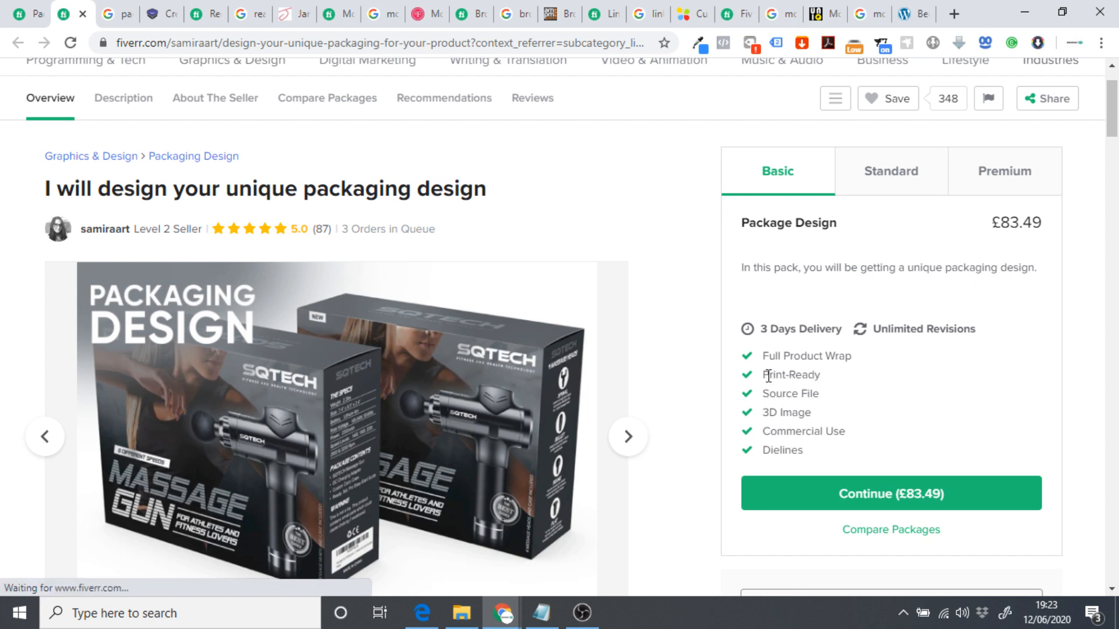
pyautogui.moveTo(820, 375); pyautogui.dragTo(769, 376)
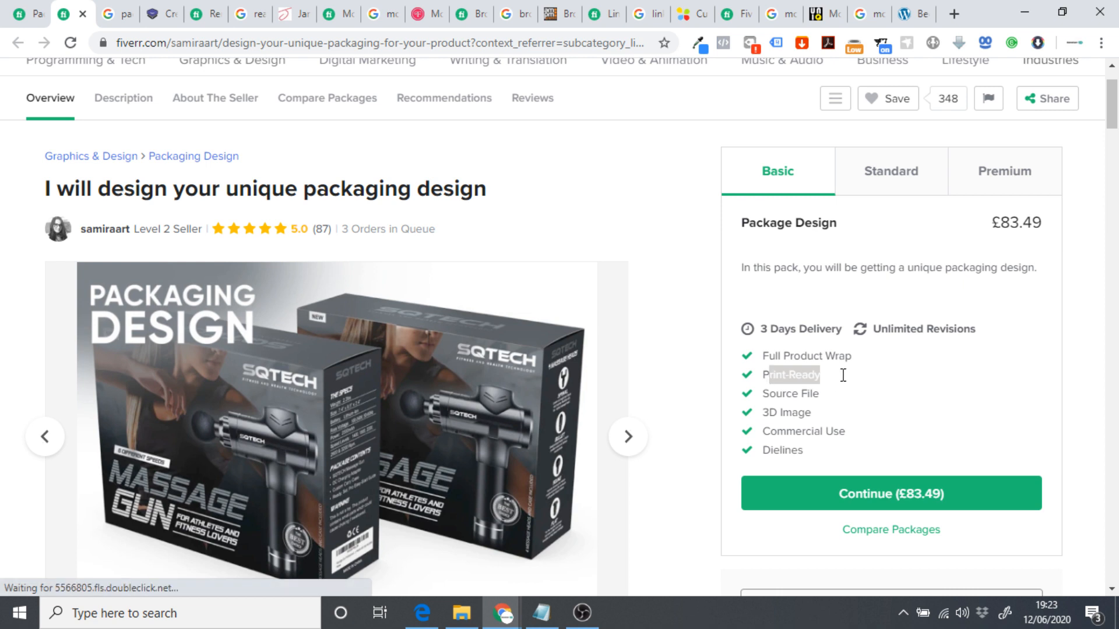
pyautogui.click(801, 396)
pyautogui.moveTo(763, 375); pyautogui.dragTo(810, 375)
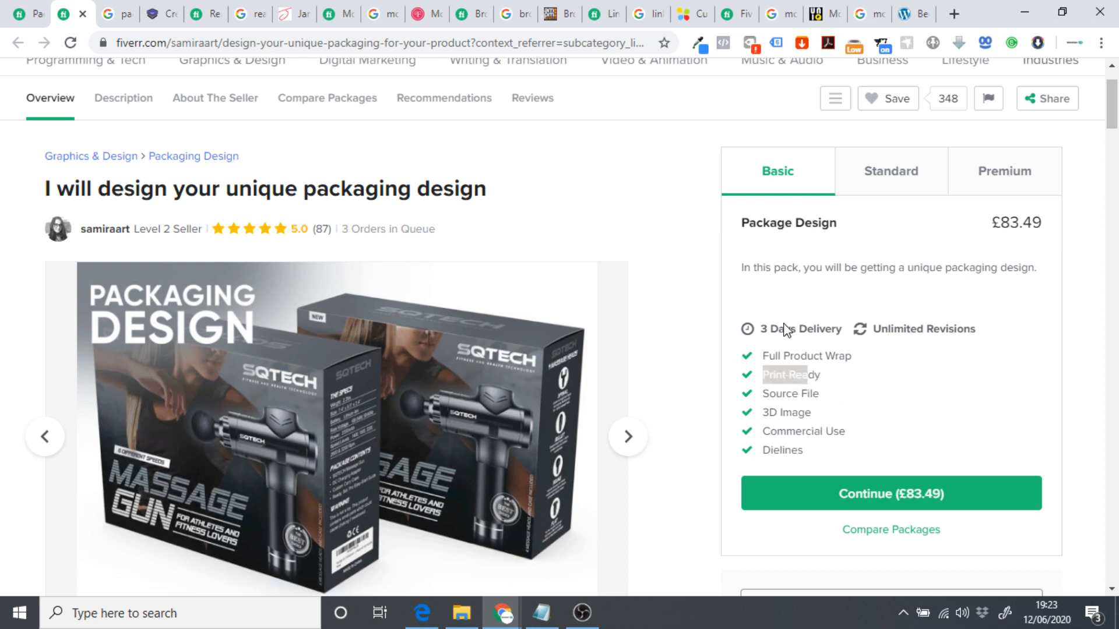
pyautogui.click(1018, 240)
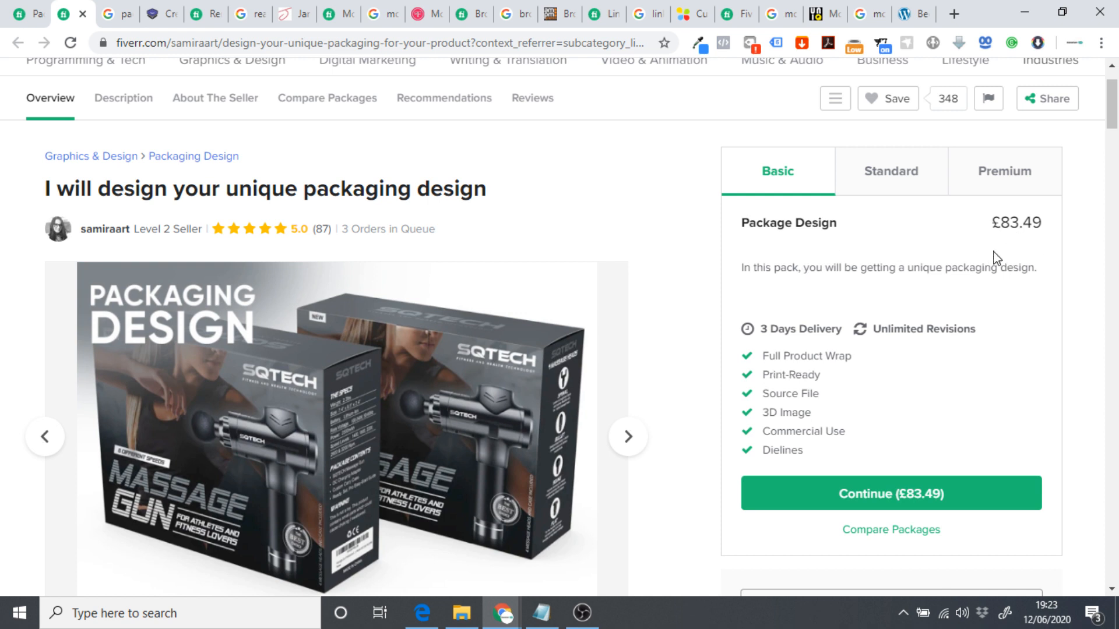
# Compare the Standard £104.36 and Premium £125.23 packages, ending on Basic £83.49.
pyautogui.click(904, 186)
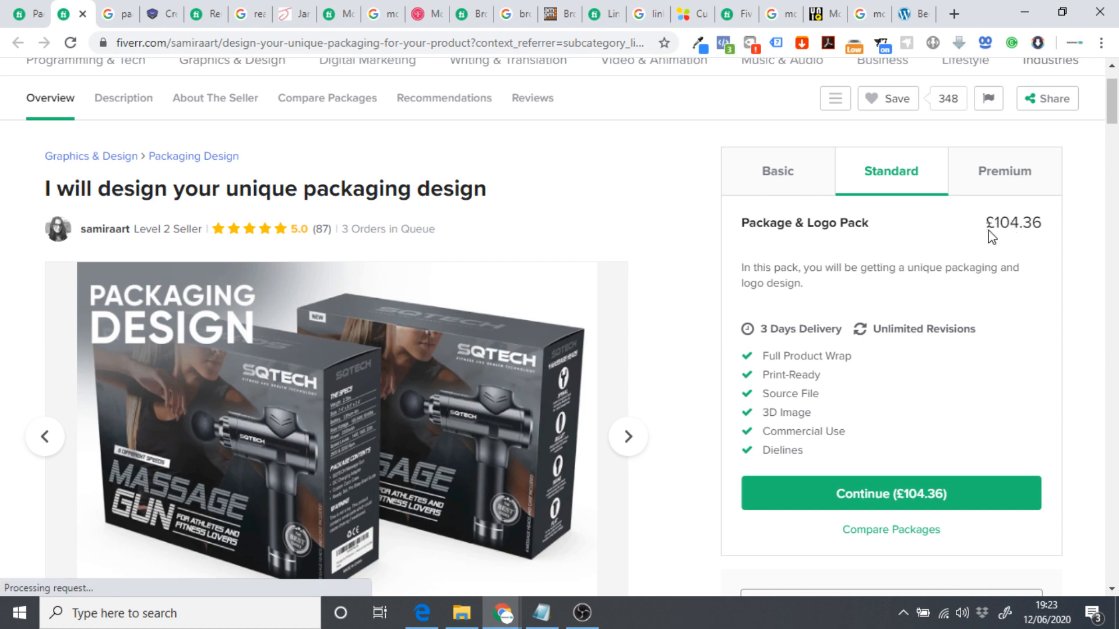
pyautogui.click(1000, 177)
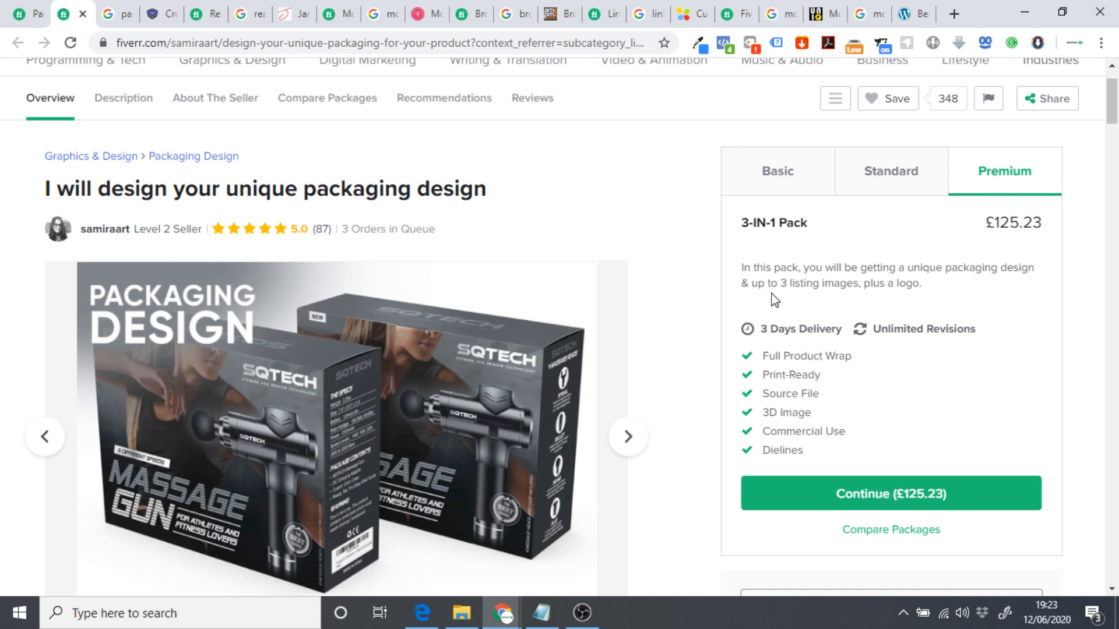
pyautogui.click(887, 176)
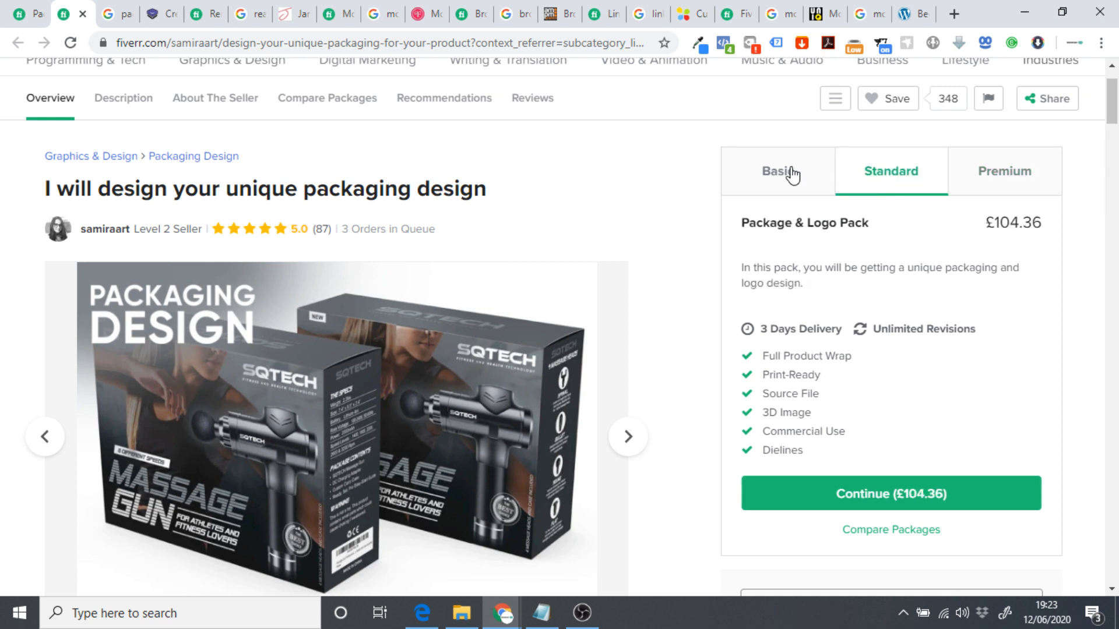
pyautogui.click(791, 178)
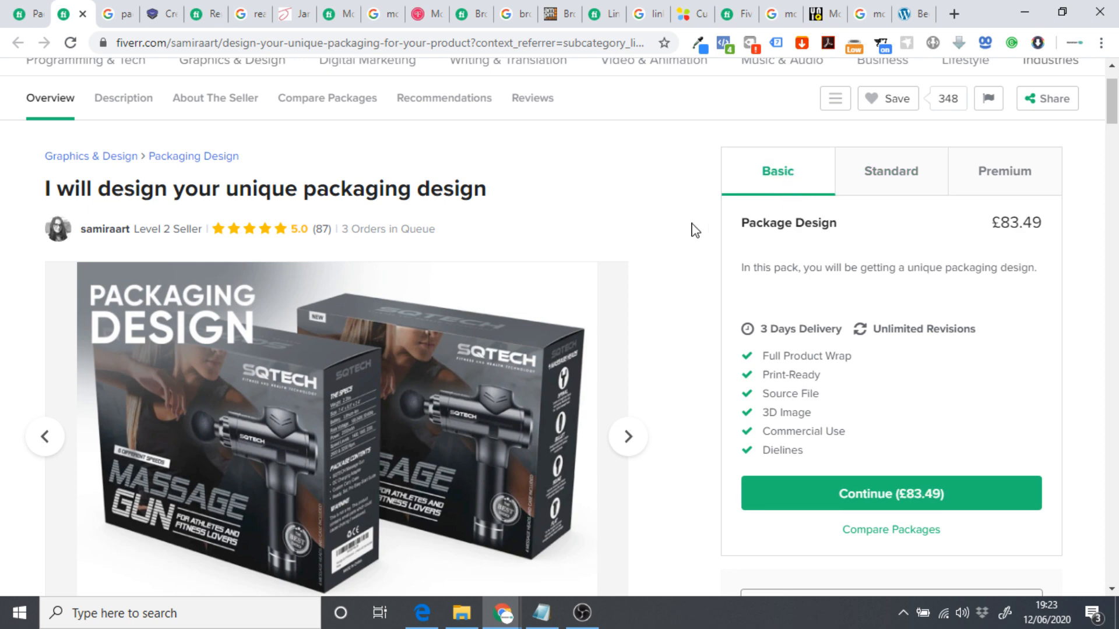
# Switch to the 'packaging design agency' Google results and scroll them.
pyautogui.click(114, 15)
pyautogui.scroll(5, 113, 210)
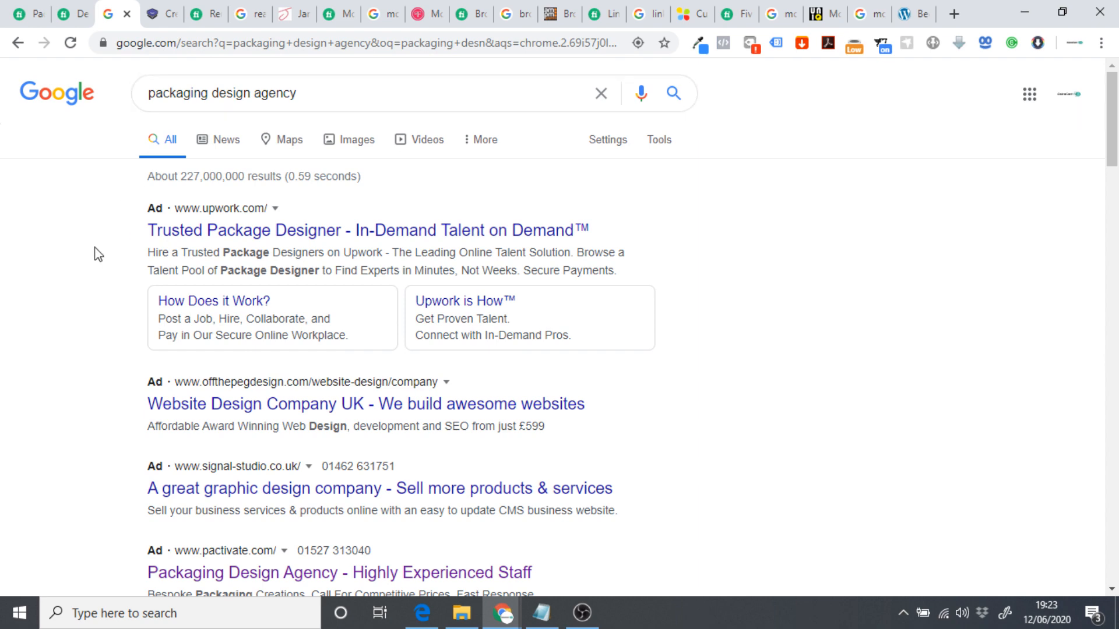
pyautogui.scroll(-3, 218, 342)
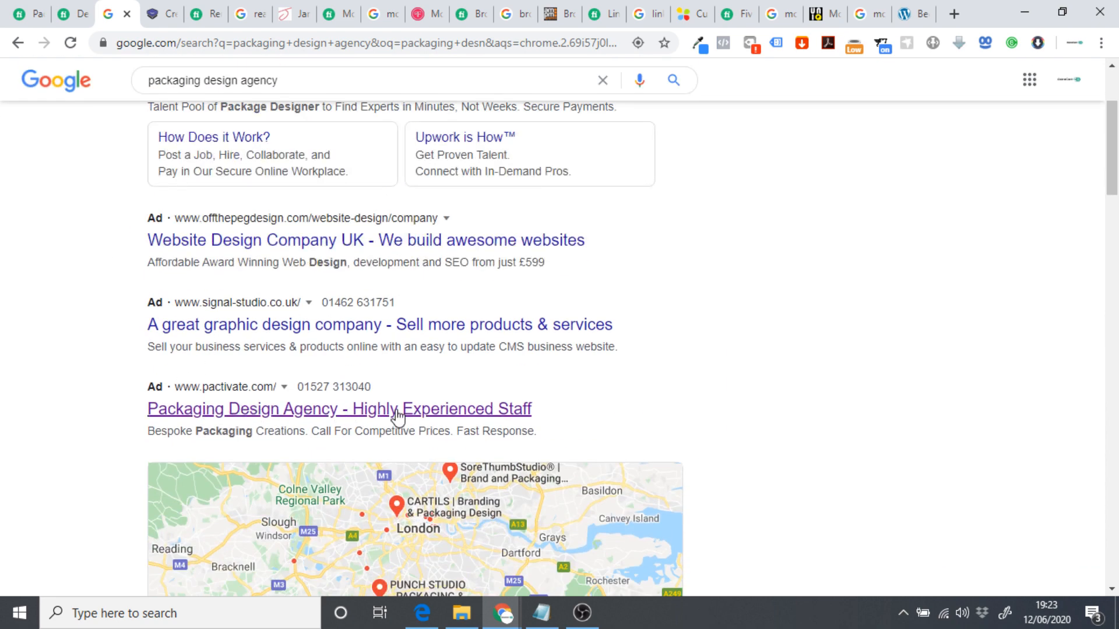
# Open the Pactivate agency site and scroll through its list of services.
pyautogui.click(163, 17)
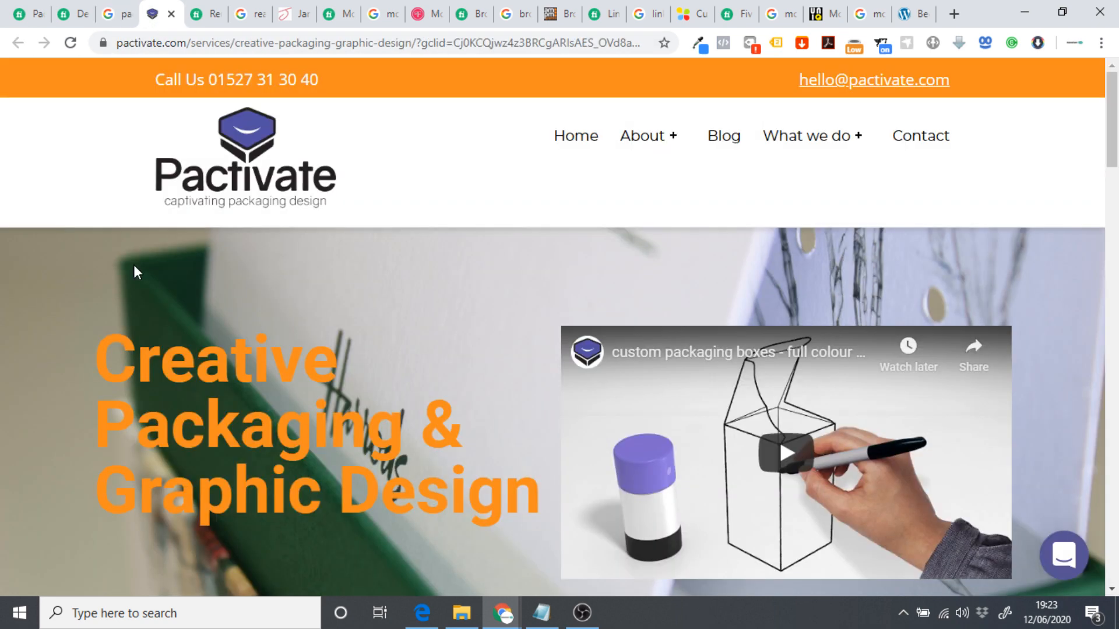
pyautogui.click(795, 140)
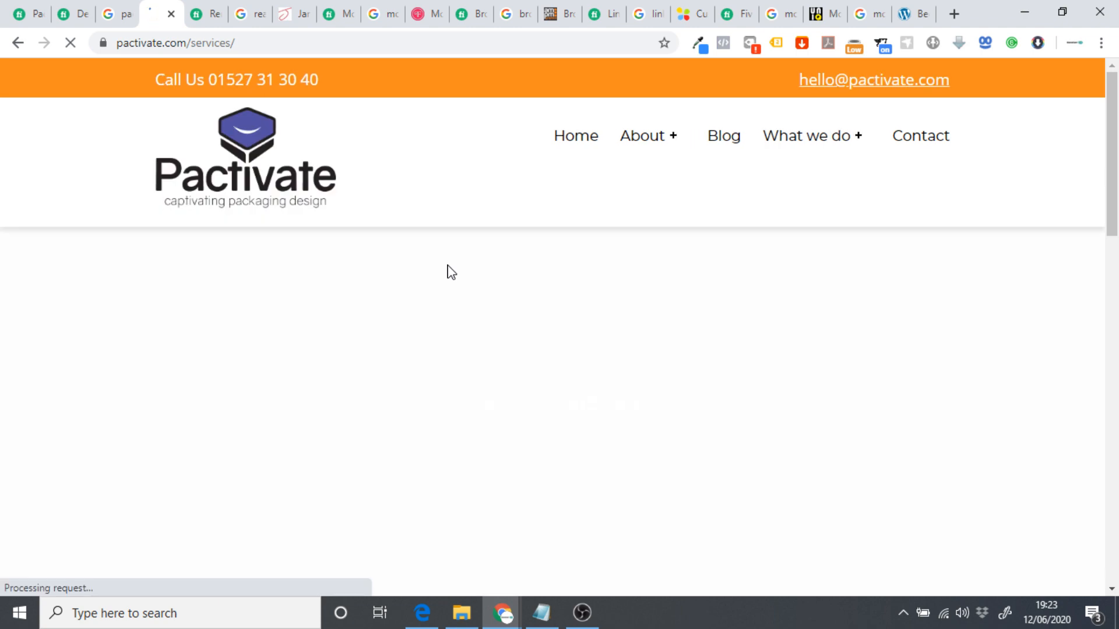
pyautogui.scroll(-2, 446, 266)
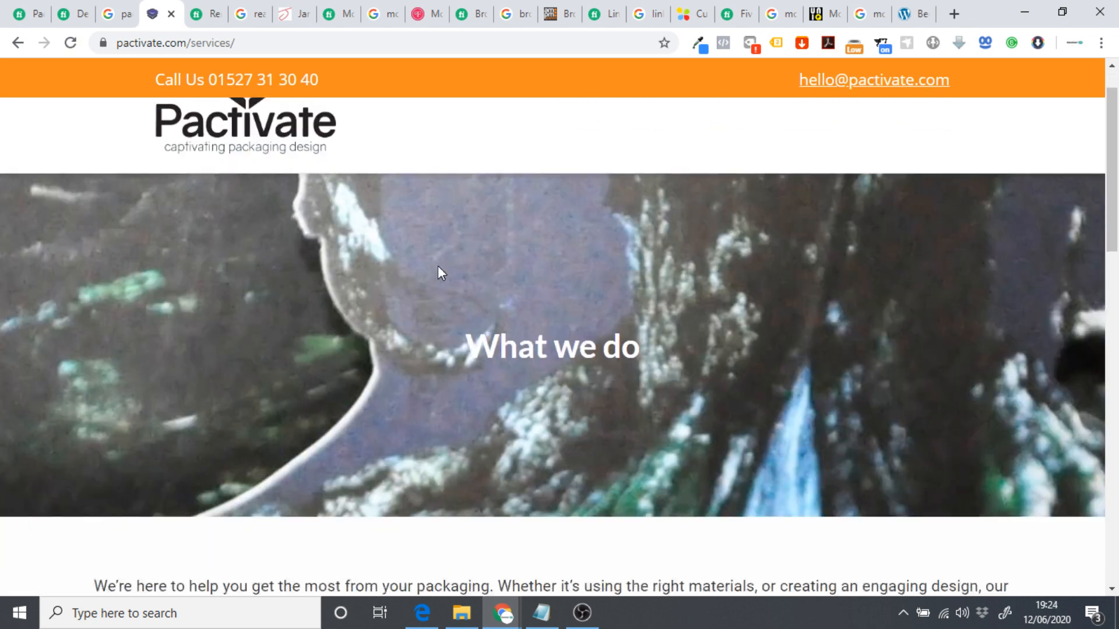
pyautogui.scroll(-10, 443, 263)
pyautogui.scroll(-7, 327, 314)
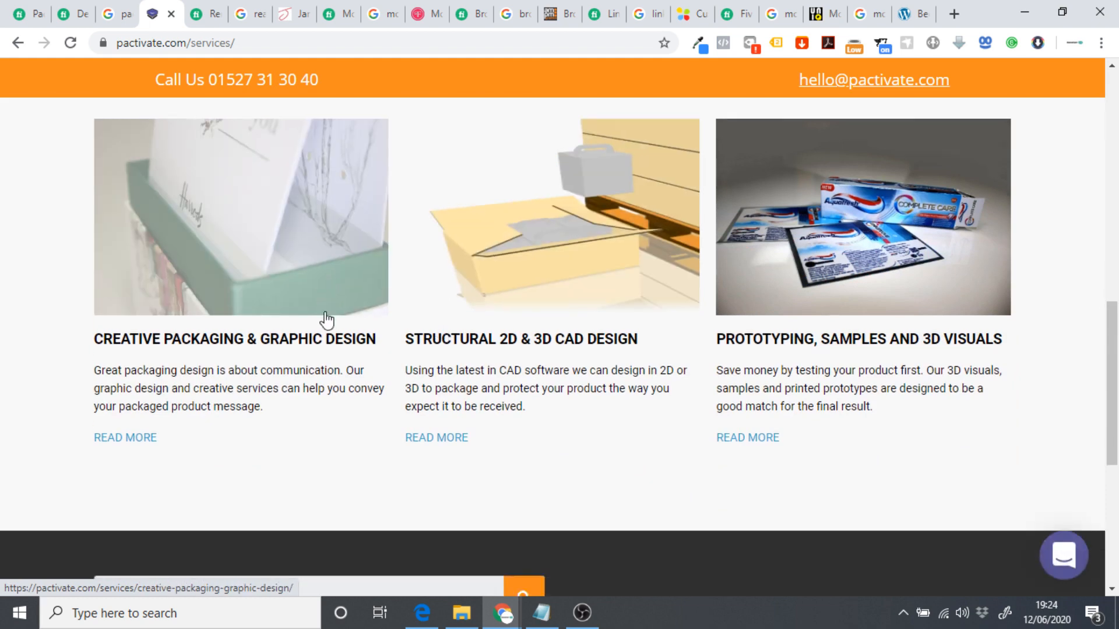
pyautogui.scroll(7, 408, 335)
pyautogui.scroll(15, 382, 337)
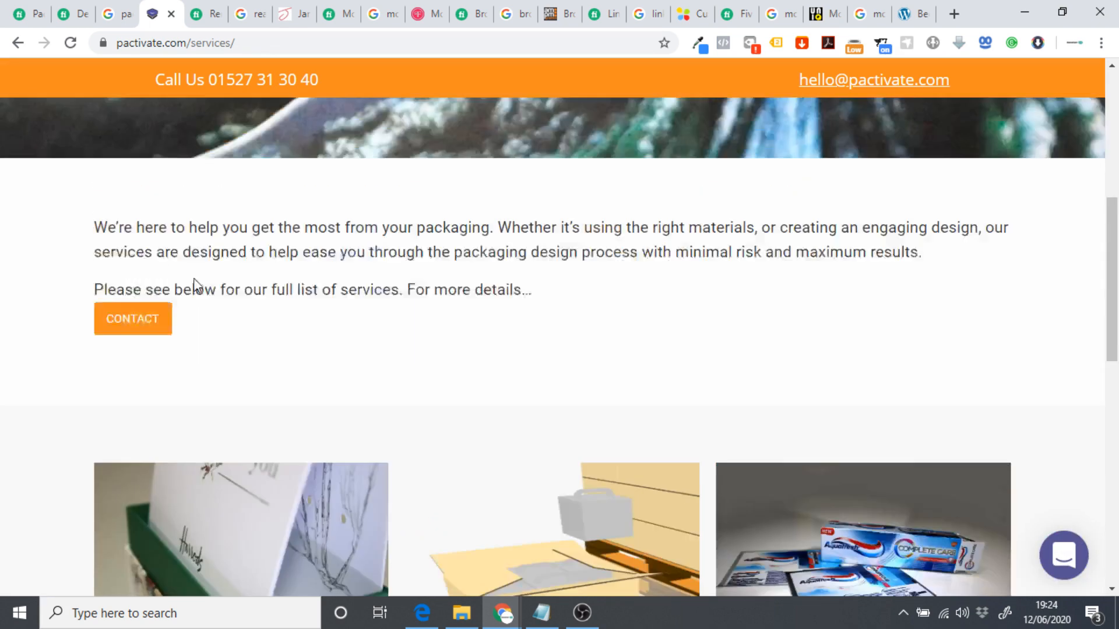
# Return to Pactivate's homepage, briefly checking the Fiverr packaging gig.
pyautogui.click(312, 165)
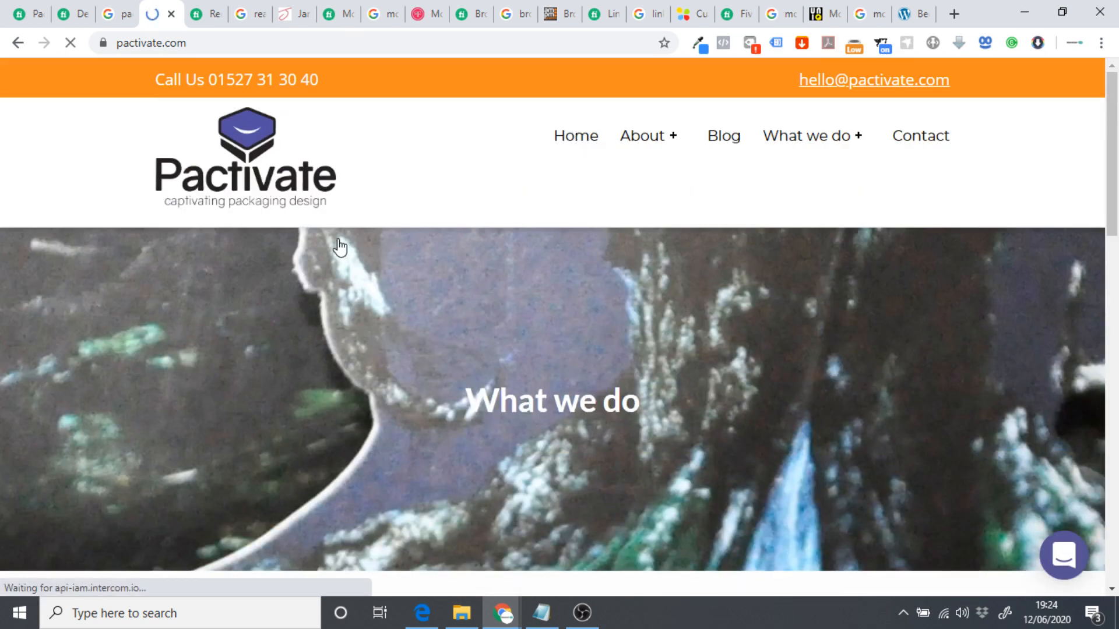
pyautogui.scroll(-4, 449, 261)
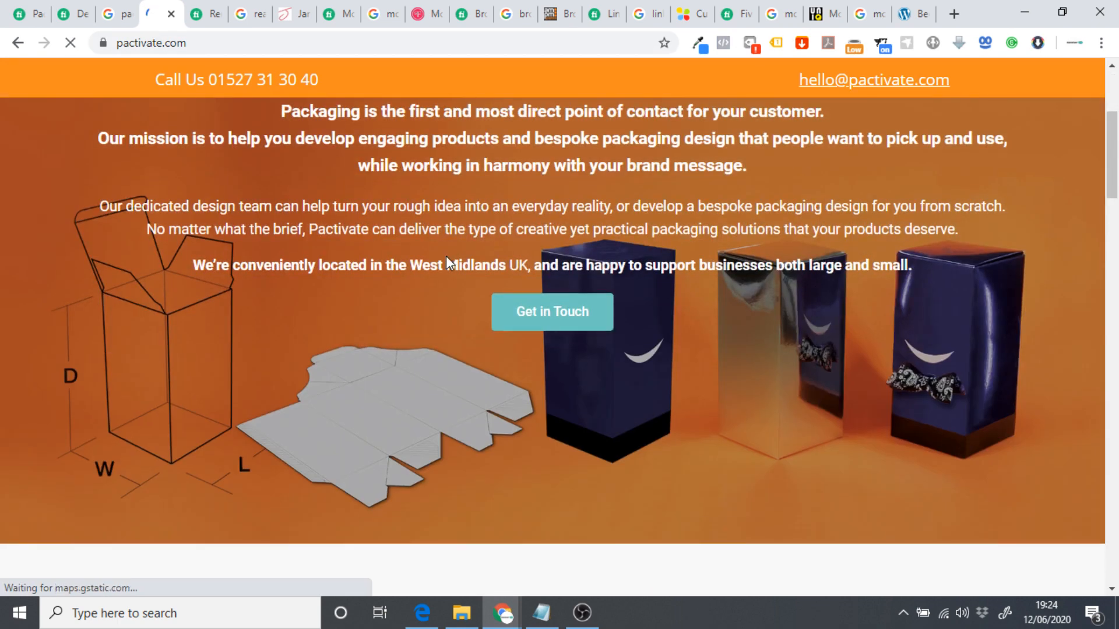
pyautogui.scroll(-7, 446, 256)
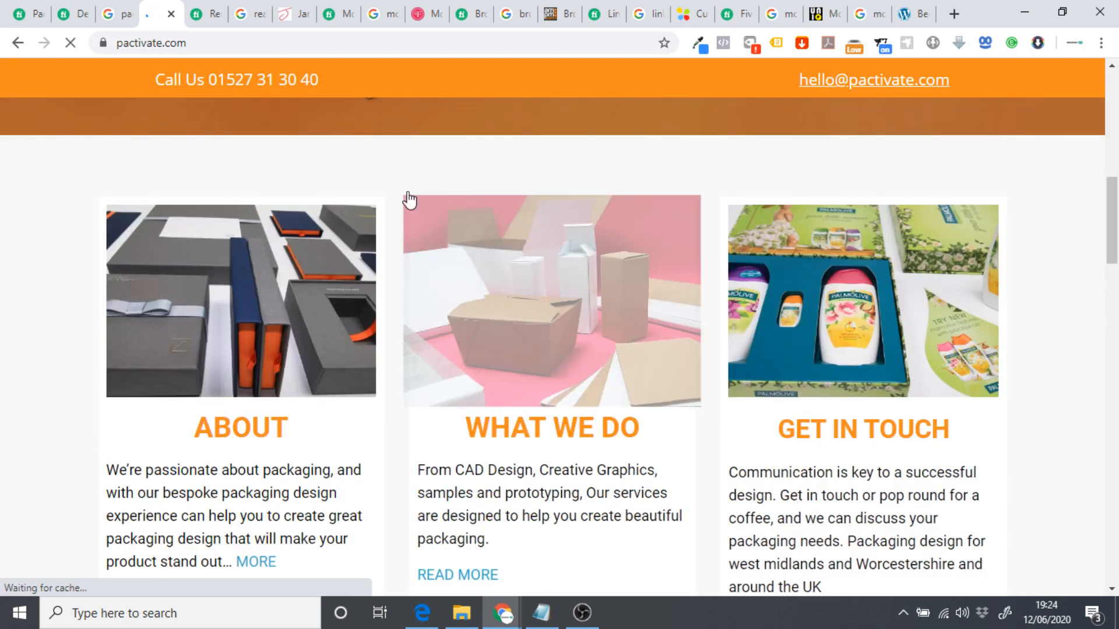
pyautogui.click(71, 19)
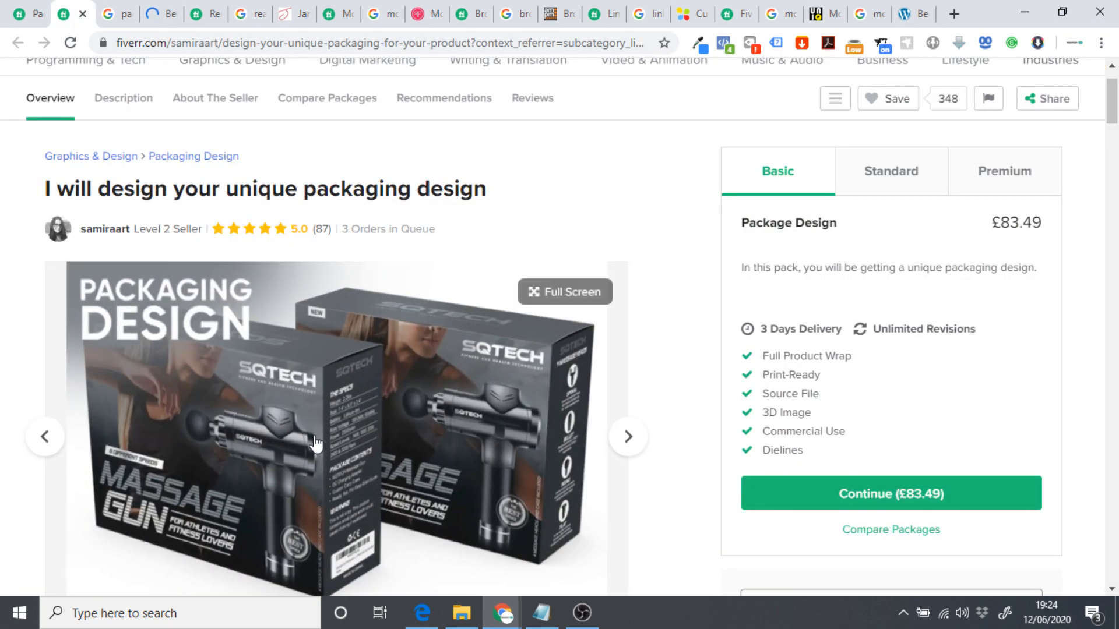
pyautogui.click(154, 18)
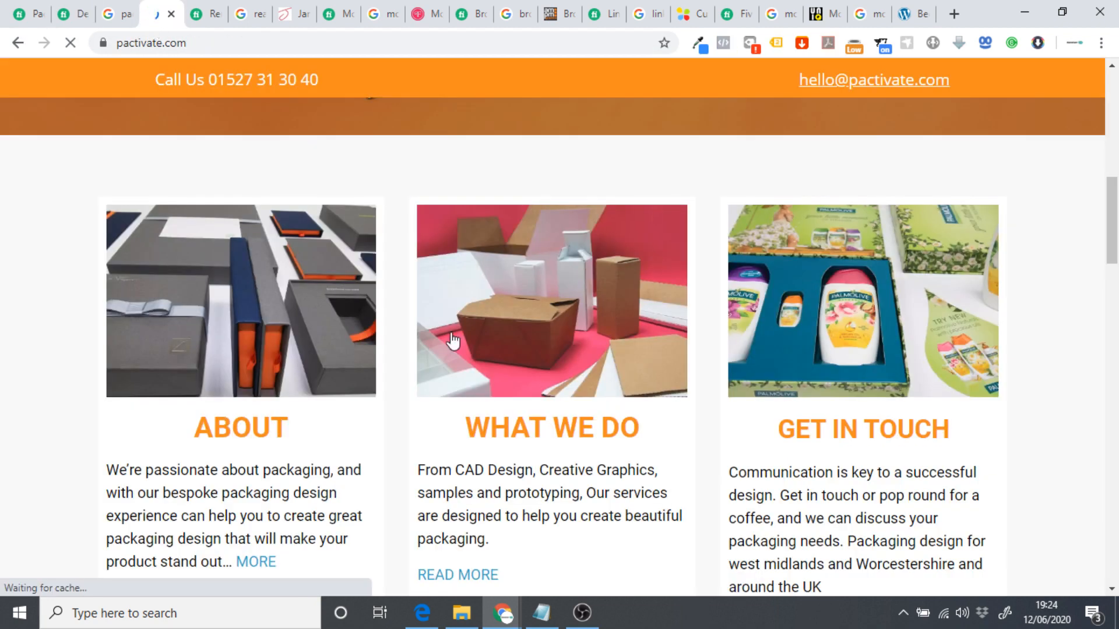
# Scroll through Pactivate's homepage mission, About, What We Do and Get in Touch sections.
pyautogui.scroll(-8, 417, 325)
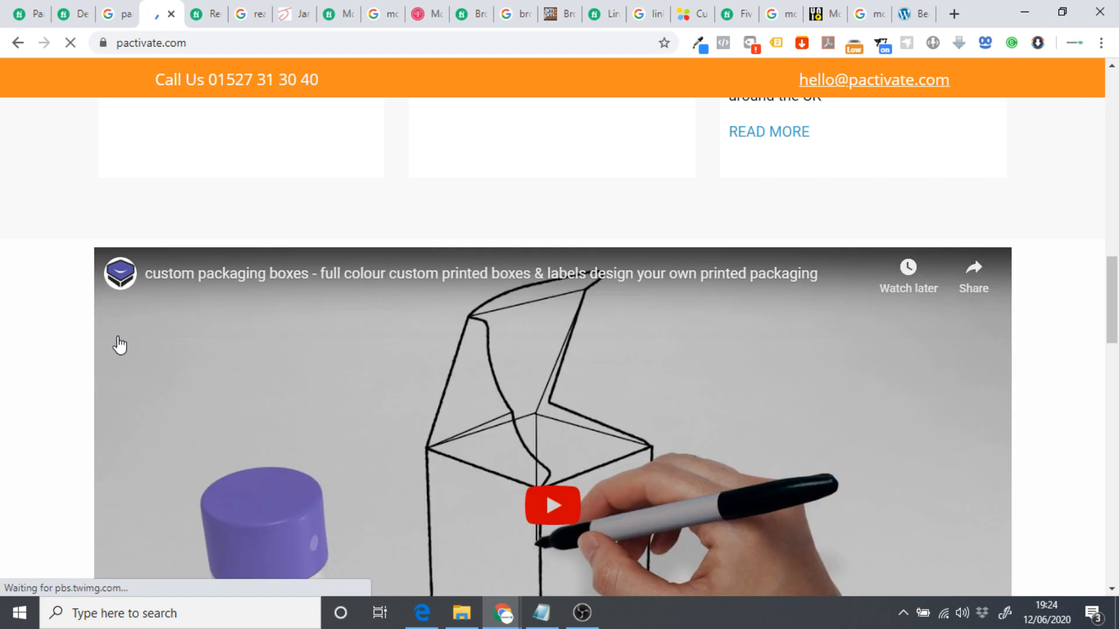
pyautogui.scroll(-8, 45, 342)
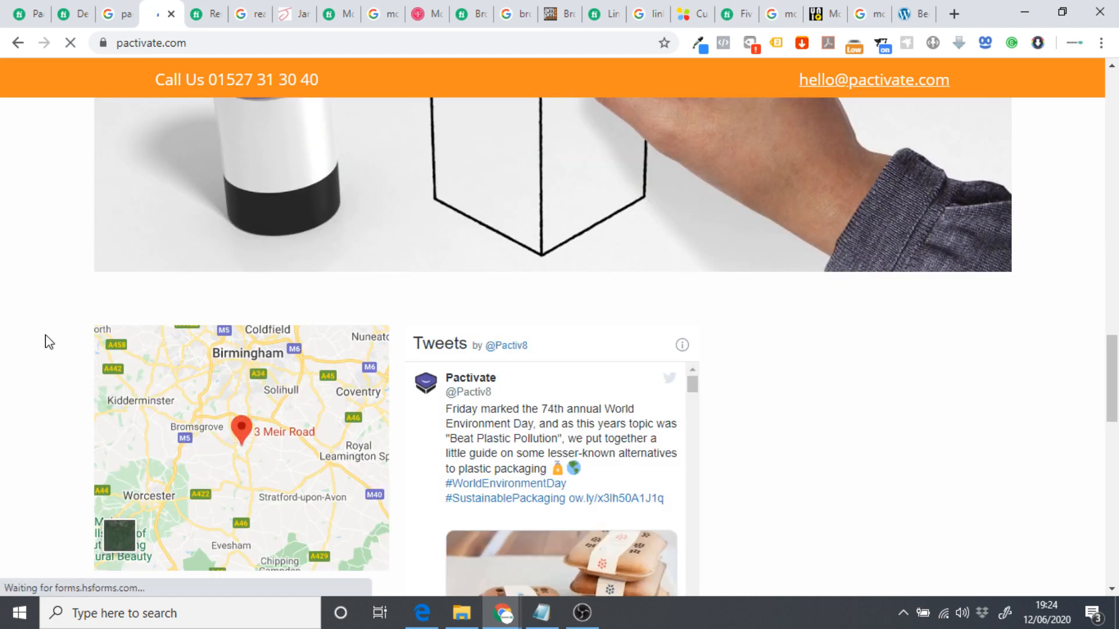
pyautogui.scroll(-5, 68, 349)
pyautogui.scroll(-8, 35, 384)
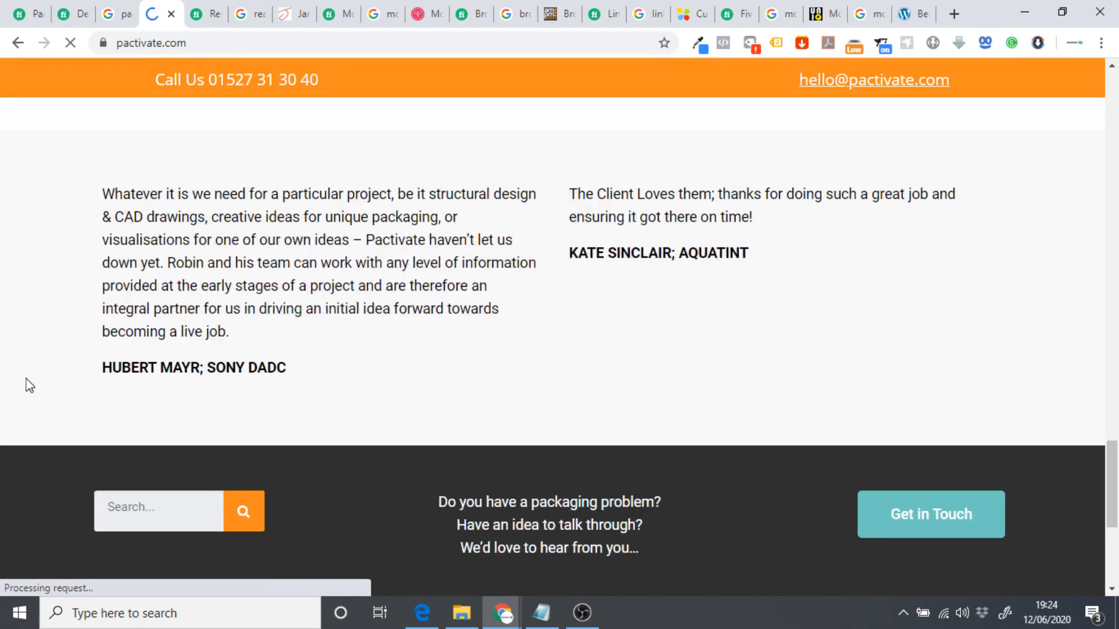
pyautogui.scroll(15, 25, 383)
pyautogui.scroll(10, 18, 395)
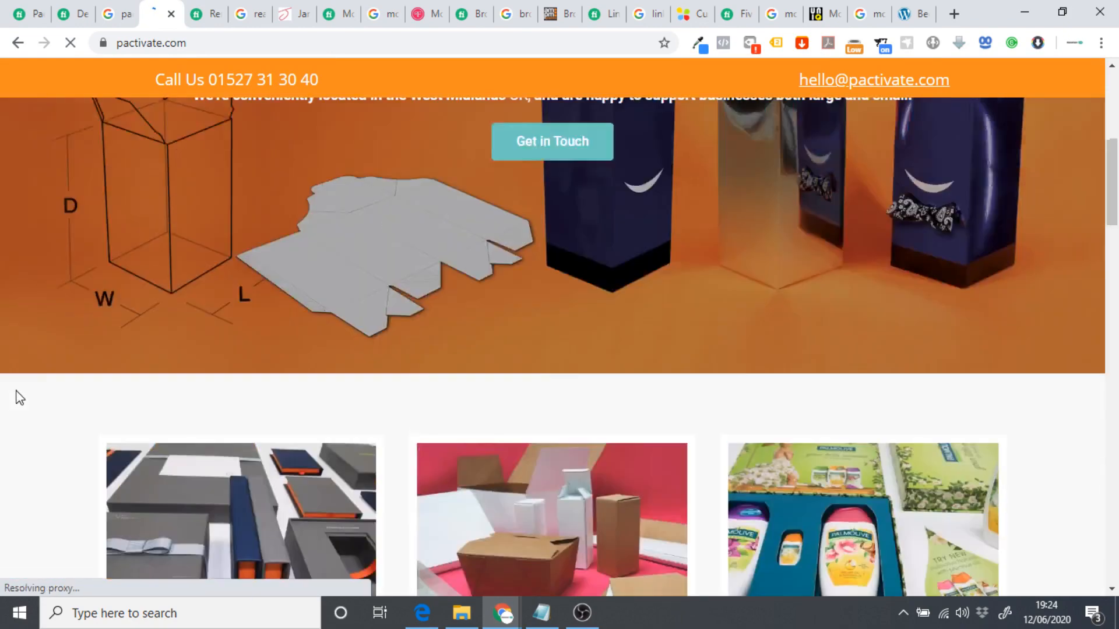
pyautogui.scroll(-3, 8, 380)
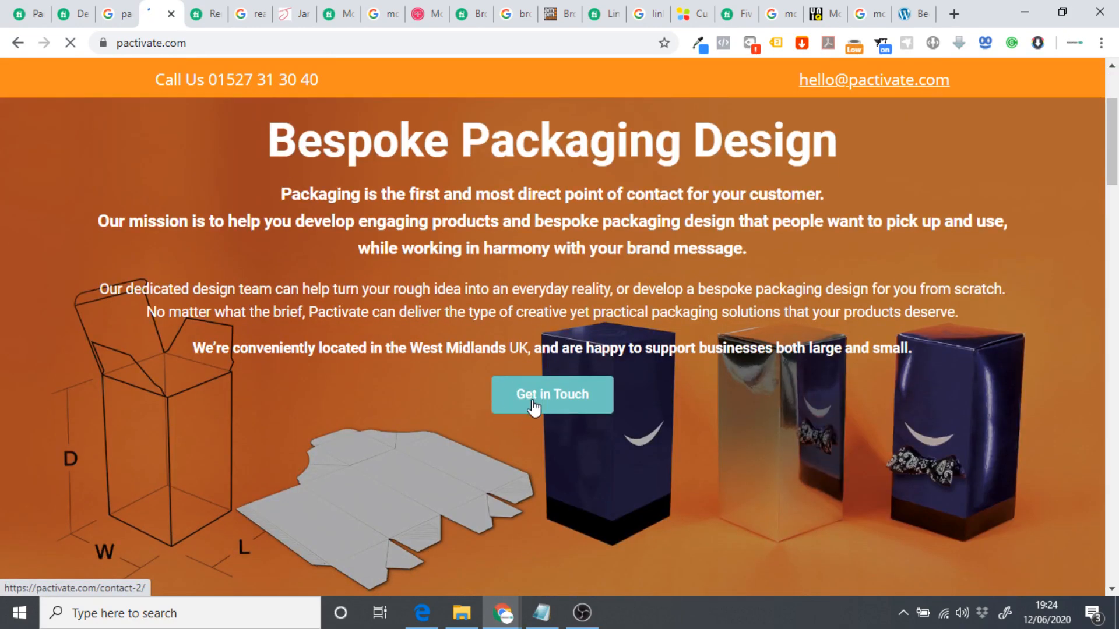
pyautogui.scroll(-1, 409, 384)
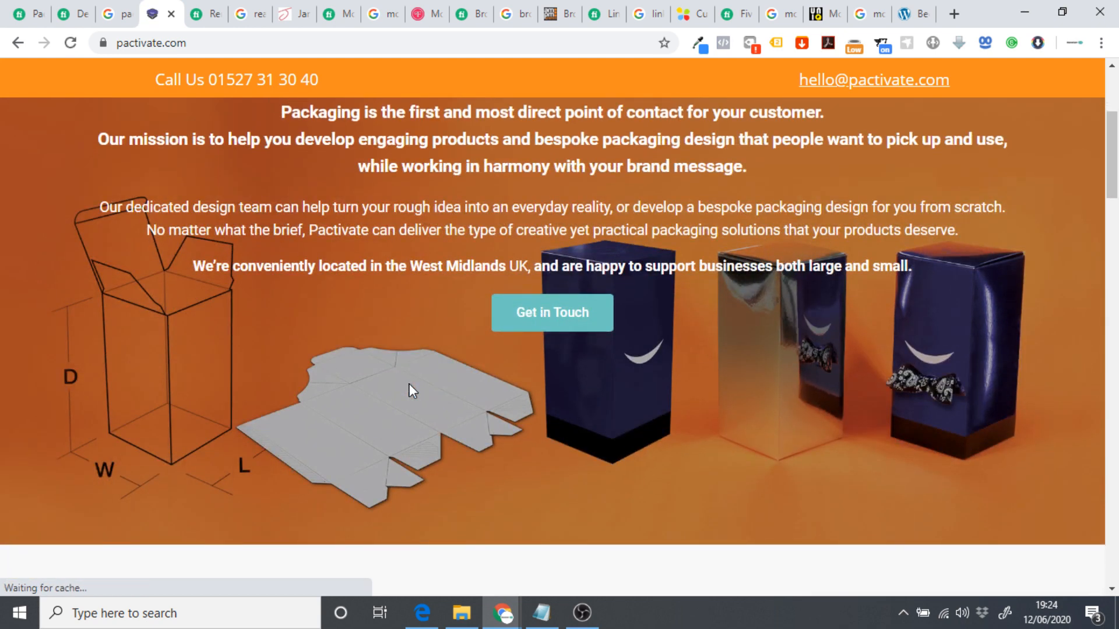
pyautogui.scroll(-4, 604, 411)
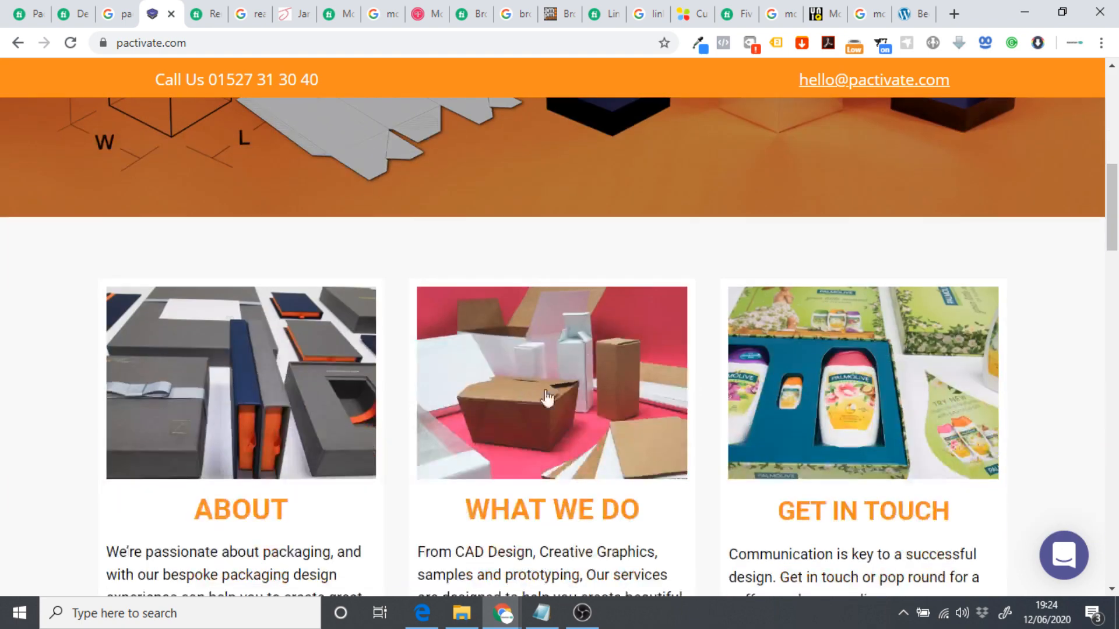
pyautogui.scroll(7, 422, 330)
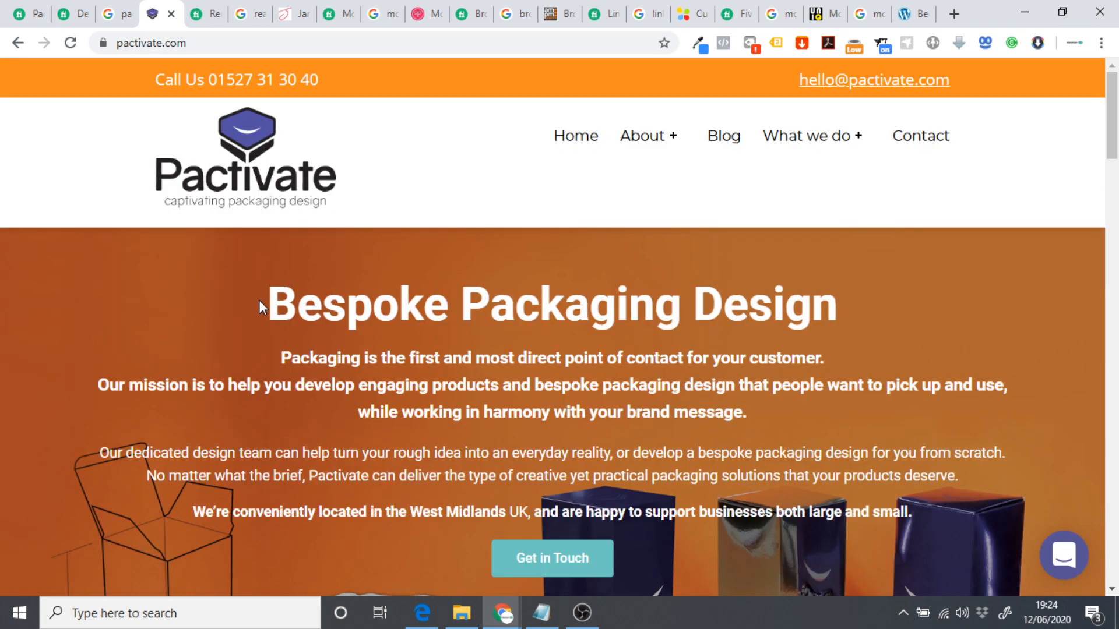
pyautogui.scroll(-3, 342, 344)
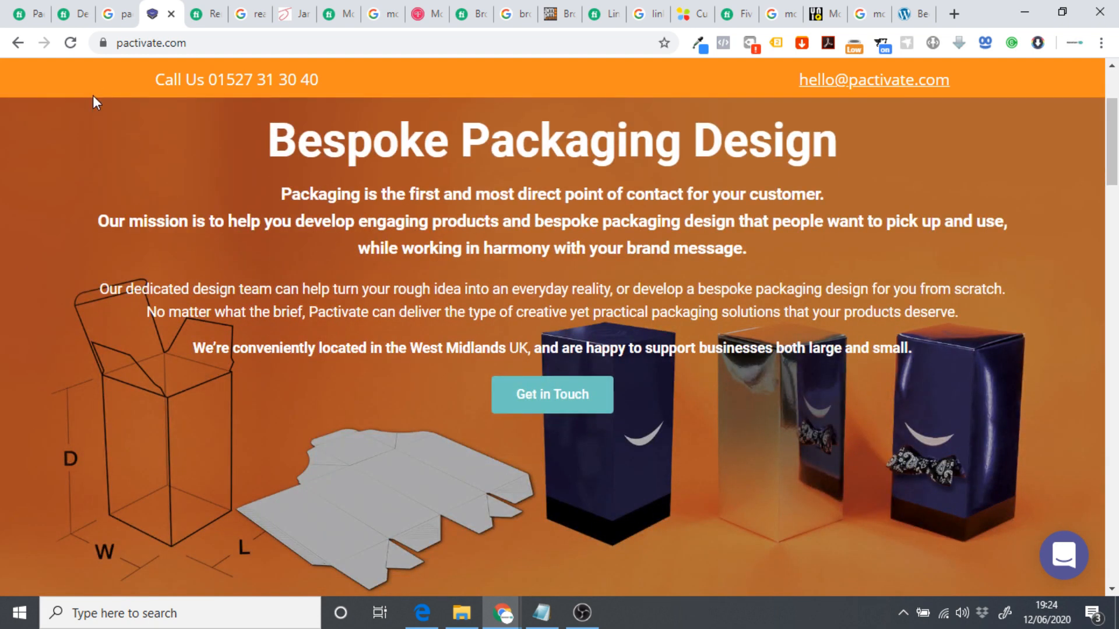
# Check the packaging gig's Premium package price of £125.23.
pyautogui.click(70, 16)
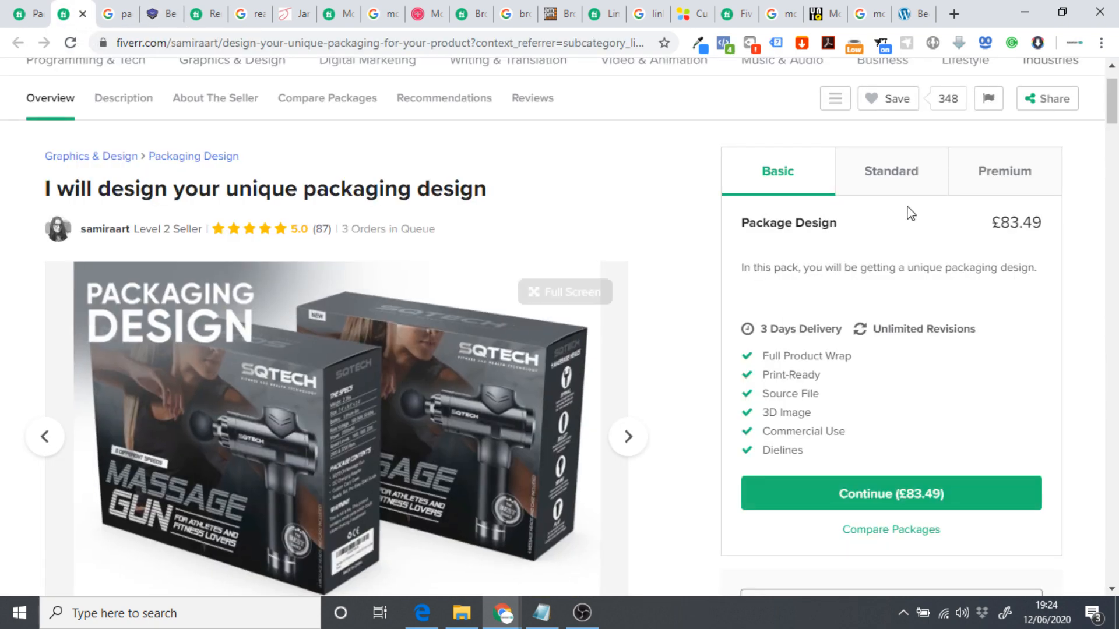
pyautogui.click(1003, 175)
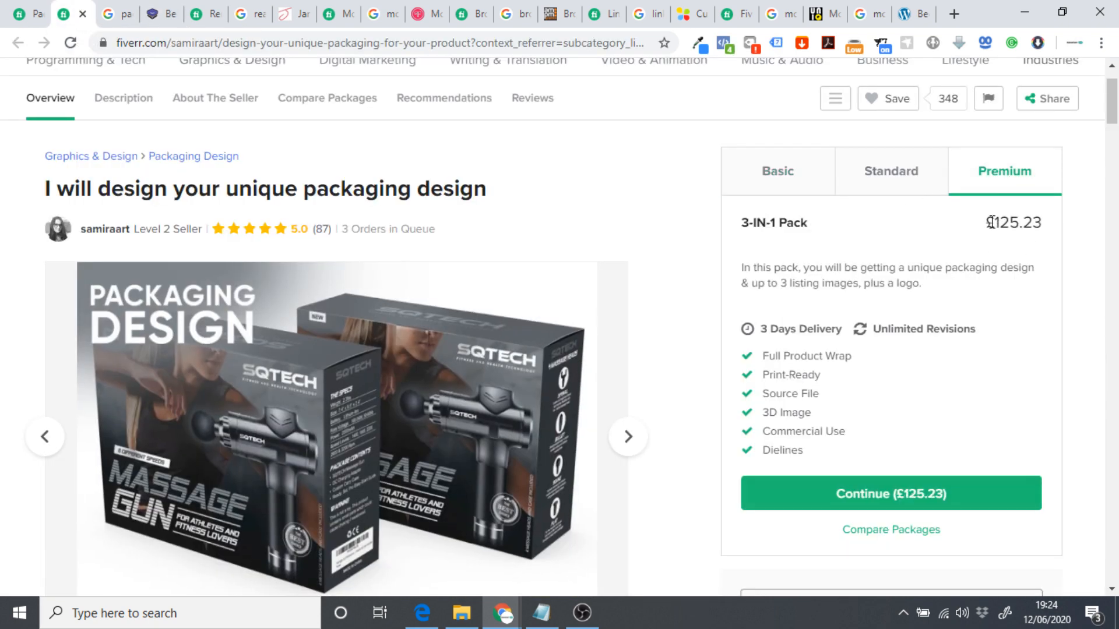
pyautogui.moveTo(990, 222); pyautogui.dragTo(1056, 224)
pyautogui.click(1053, 231)
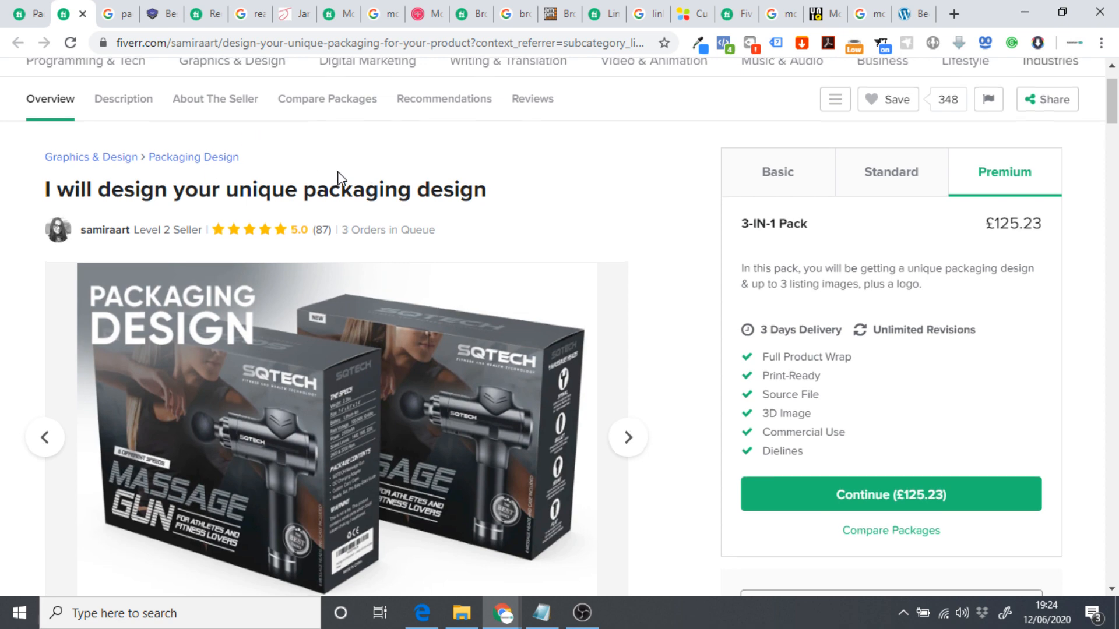
pyautogui.scroll(2, 340, 175)
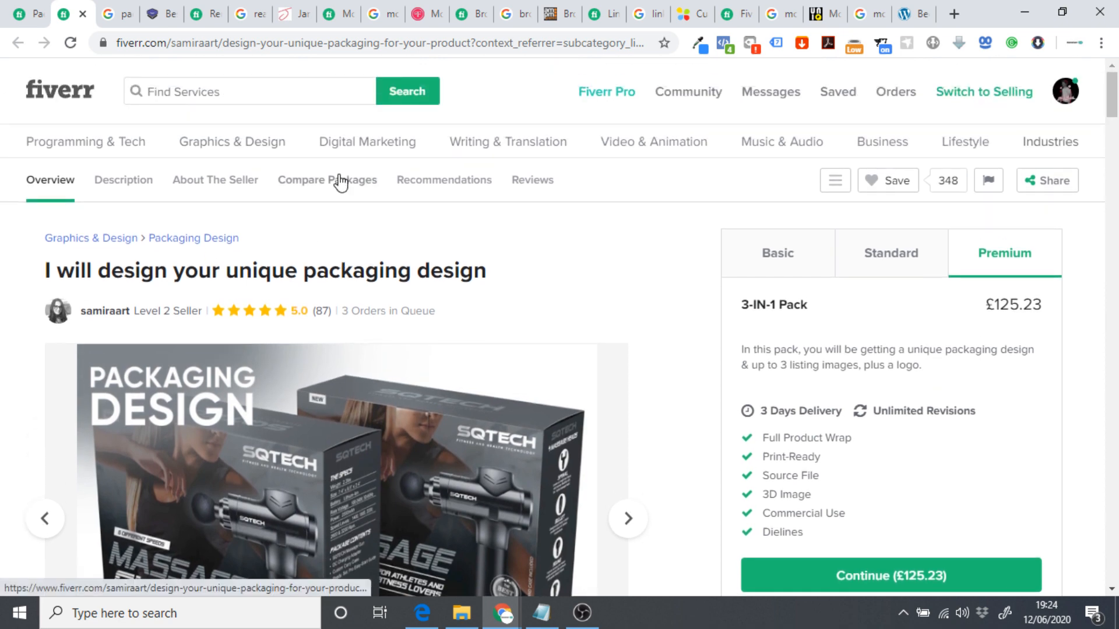
# Open the architectural 3D animation gig and scroll its page.
pyautogui.click(195, 12)
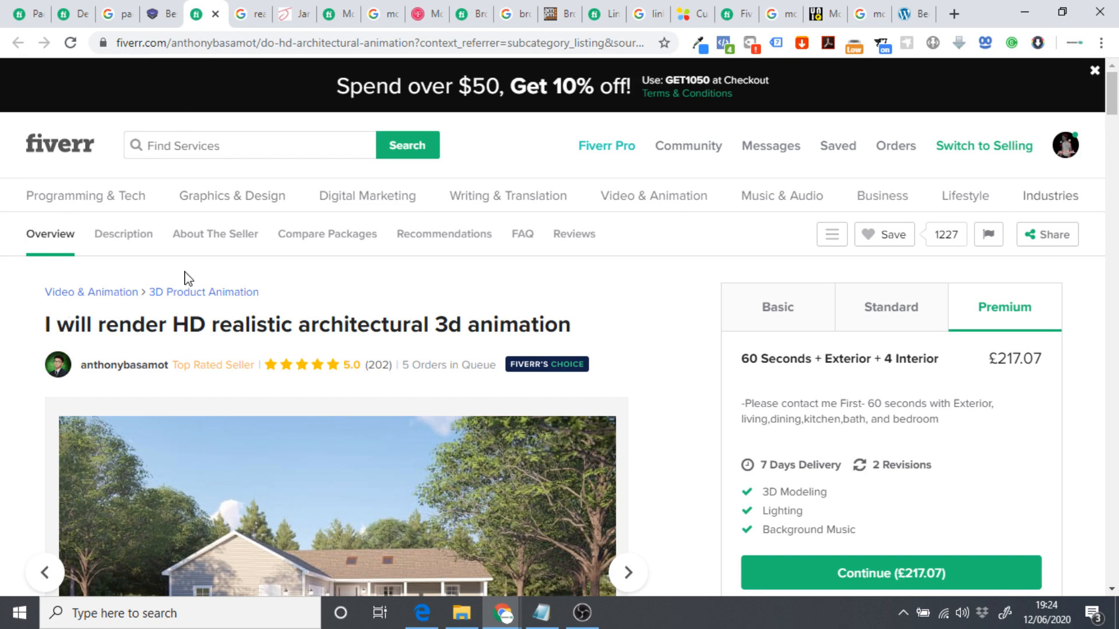
pyautogui.moveTo(647, 198)
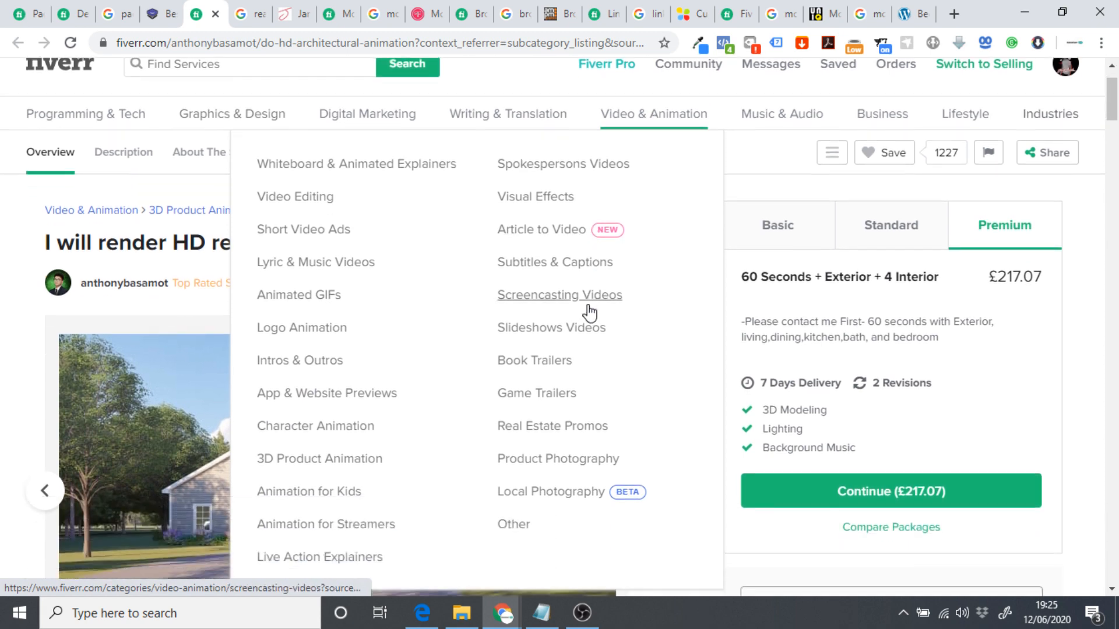
pyautogui.scroll(-1, 594, 314)
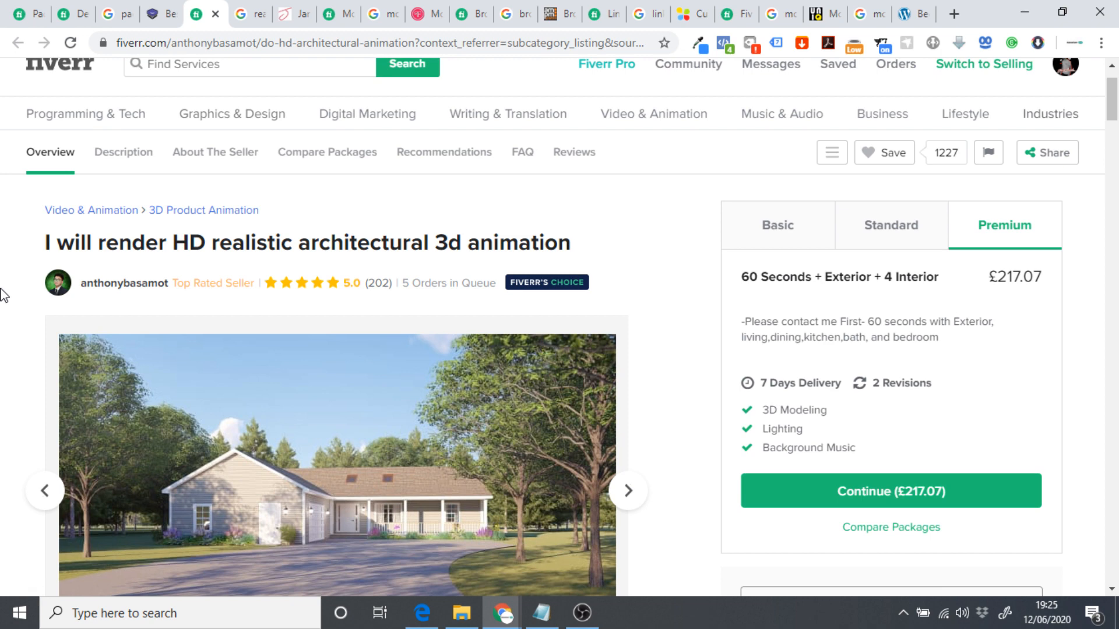
pyautogui.scroll(-1, 1, 294)
pyautogui.scroll(1, 1, 286)
pyautogui.scroll(-1, 557, 245)
# Page through the gig's gallery samples, then show the £75.14 Basic package.
pyautogui.click(626, 409)
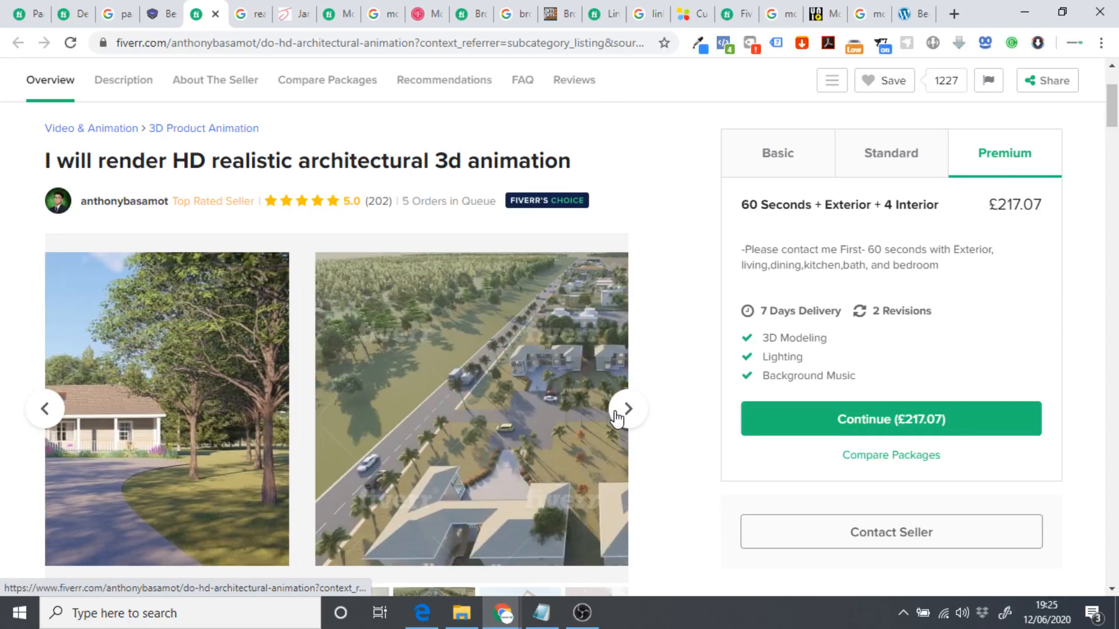
pyautogui.click(626, 411)
pyautogui.click(626, 411)
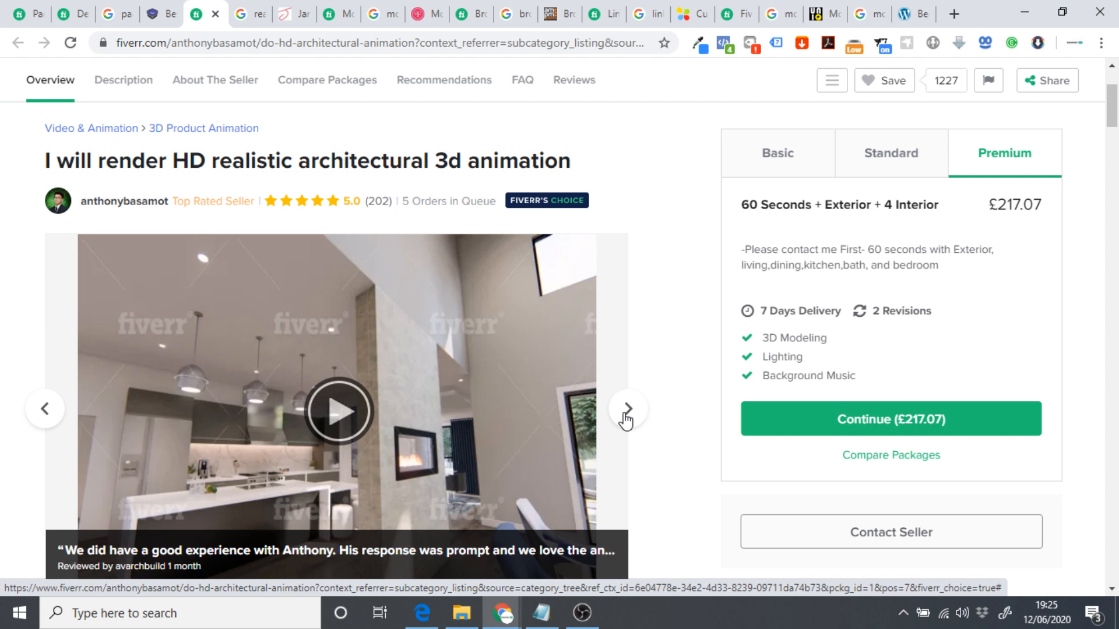
pyautogui.click(627, 419)
pyautogui.click(625, 419)
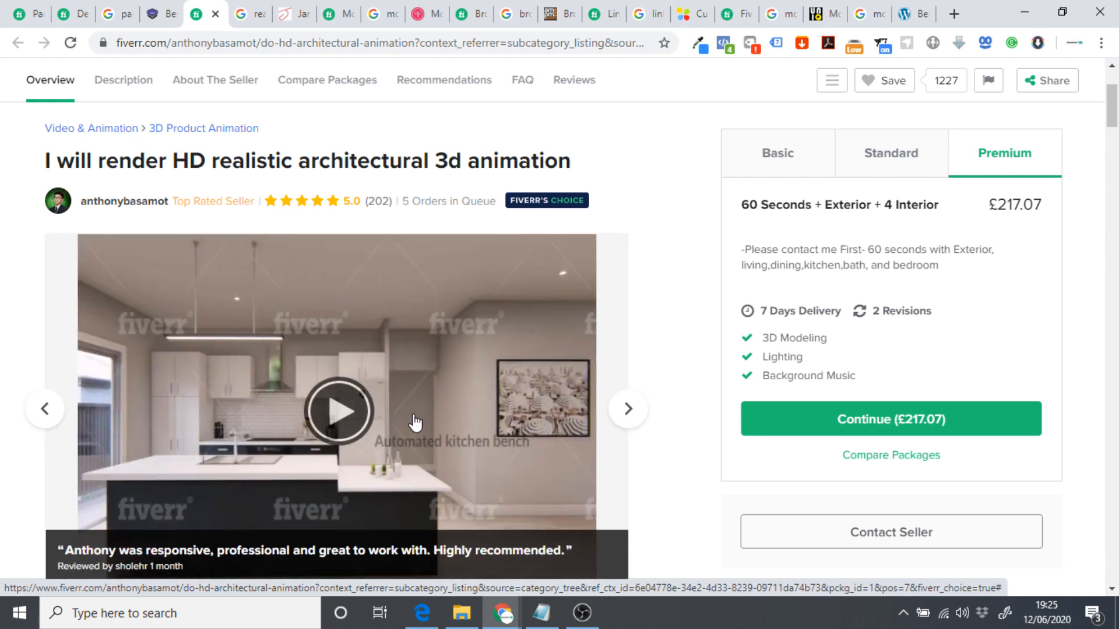
pyautogui.click(629, 418)
pyautogui.click(631, 419)
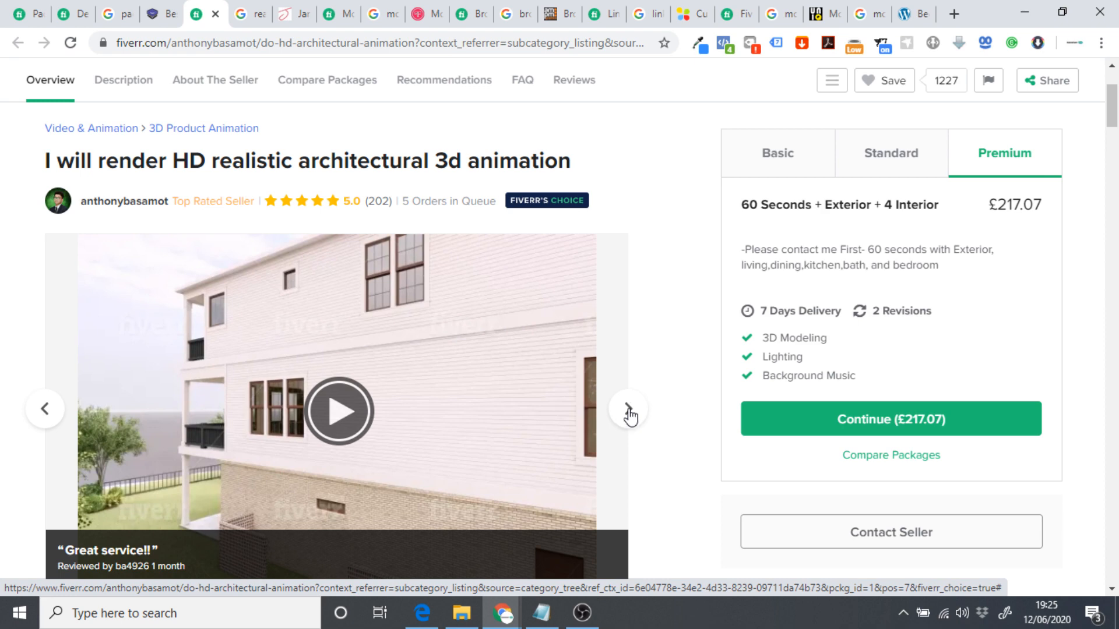
pyautogui.click(630, 415)
pyautogui.click(644, 425)
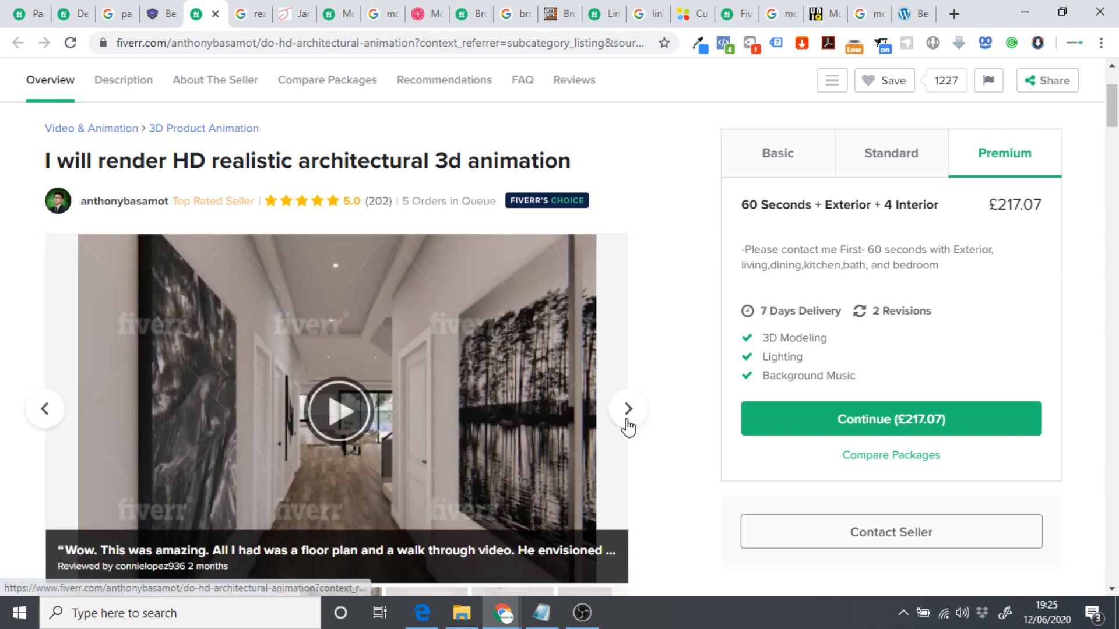
pyautogui.scroll(1, 632, 422)
pyautogui.scroll(-1, 660, 402)
pyautogui.click(772, 169)
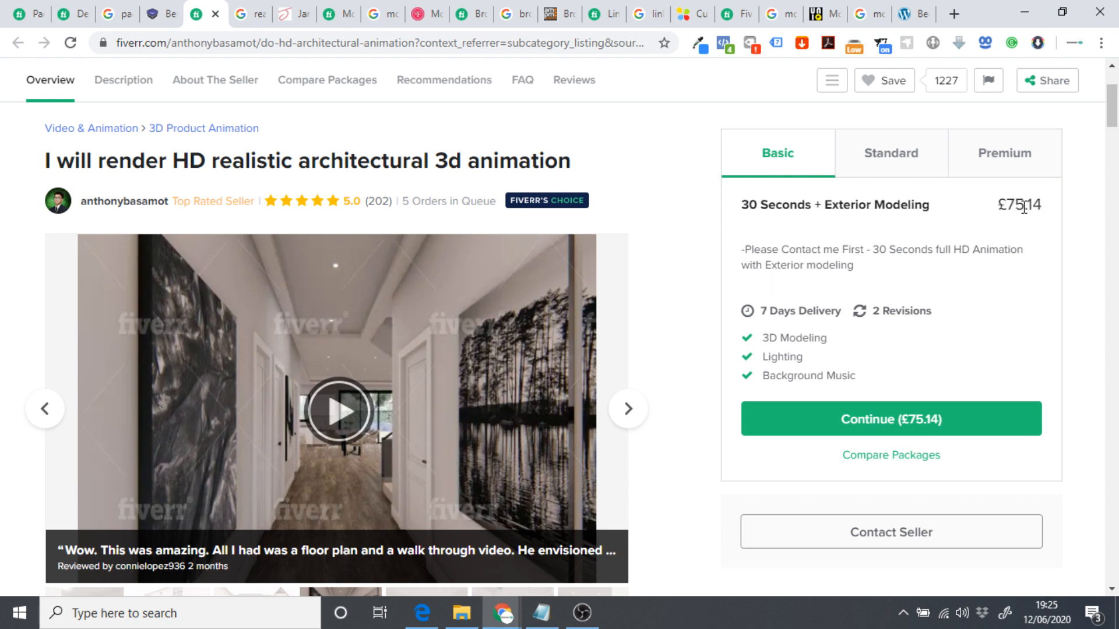
# Compare the animation gig's Standard (£133.58) and Premium (£217.07) prices, then view 'real estate animation' results.
pyautogui.moveTo(779, 332); pyautogui.dragTo(817, 339)
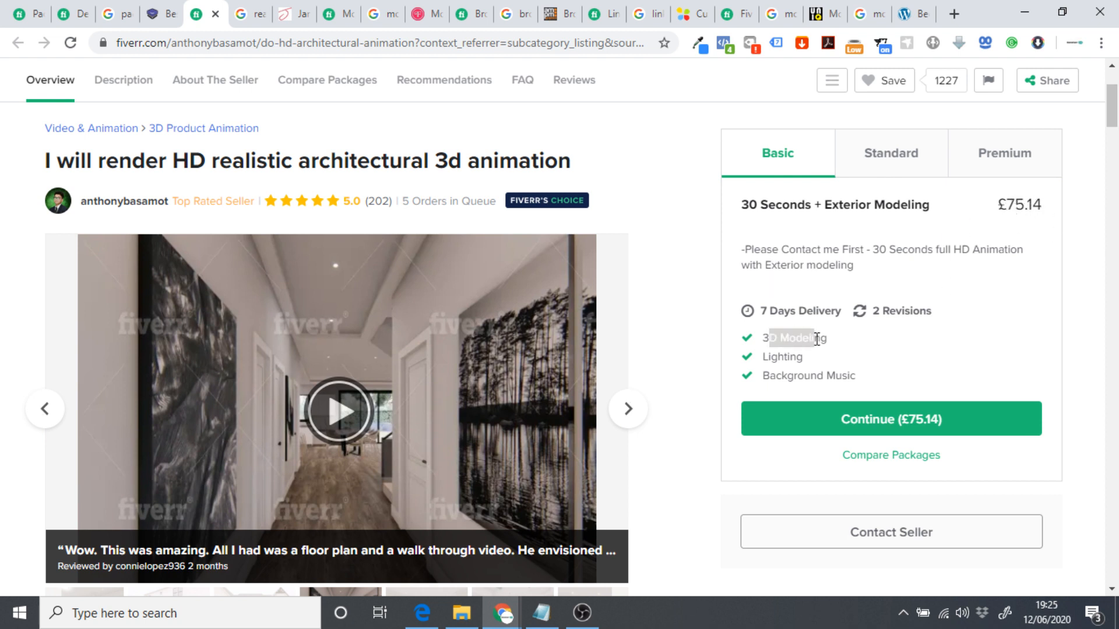
pyautogui.moveTo(777, 378); pyautogui.dragTo(807, 378)
pyautogui.click(803, 378)
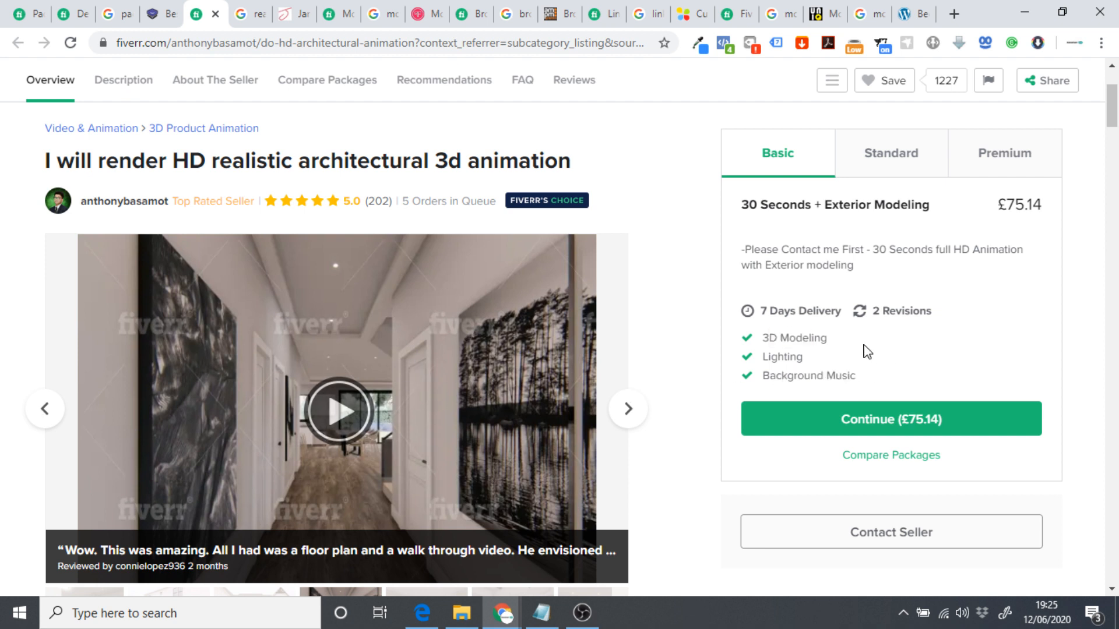
pyautogui.scroll(2, 868, 352)
pyautogui.click(874, 236)
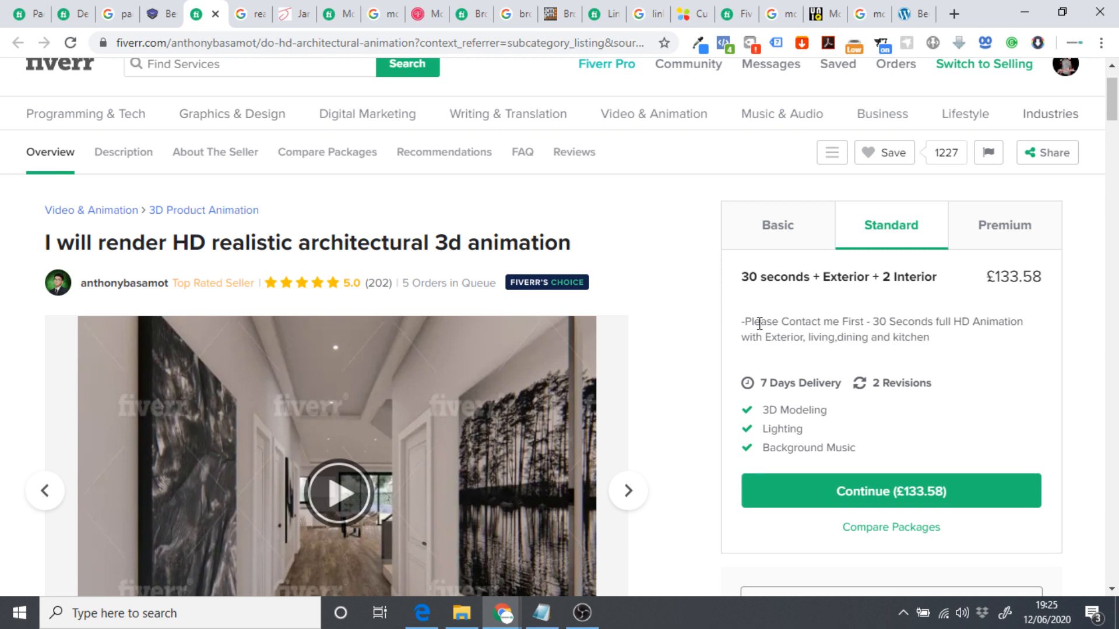
pyautogui.click(1004, 227)
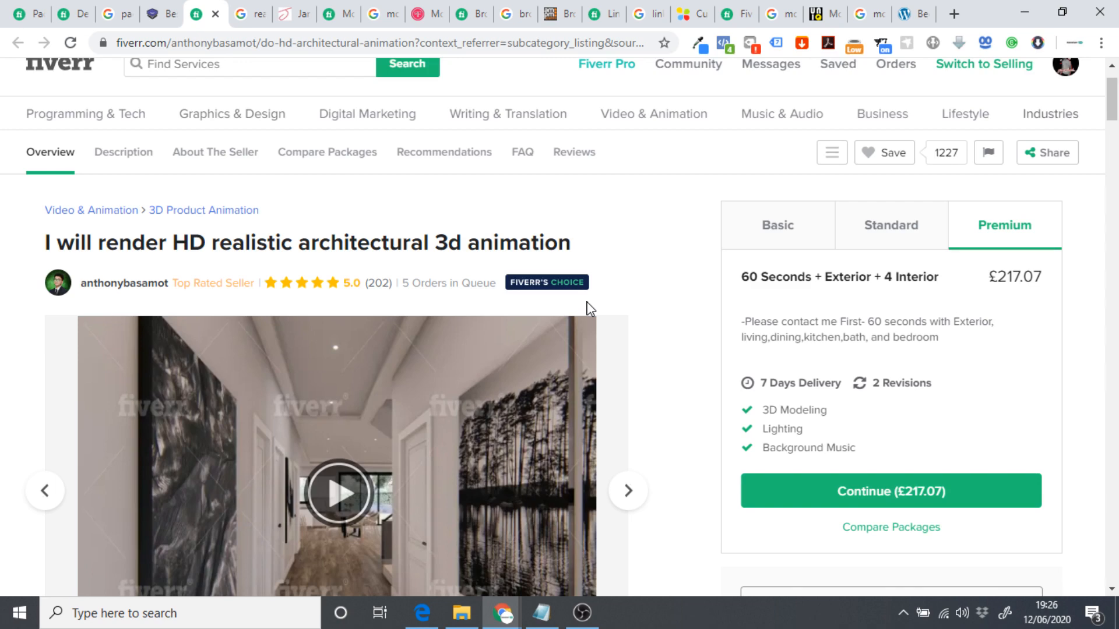
pyautogui.click(251, 15)
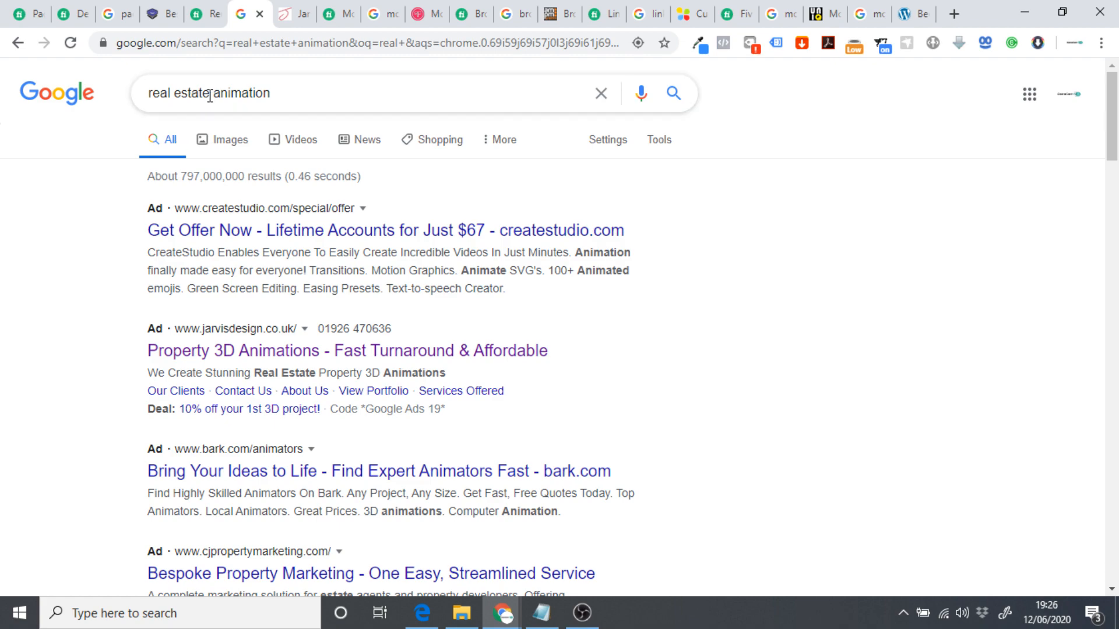
pyautogui.click(293, 14)
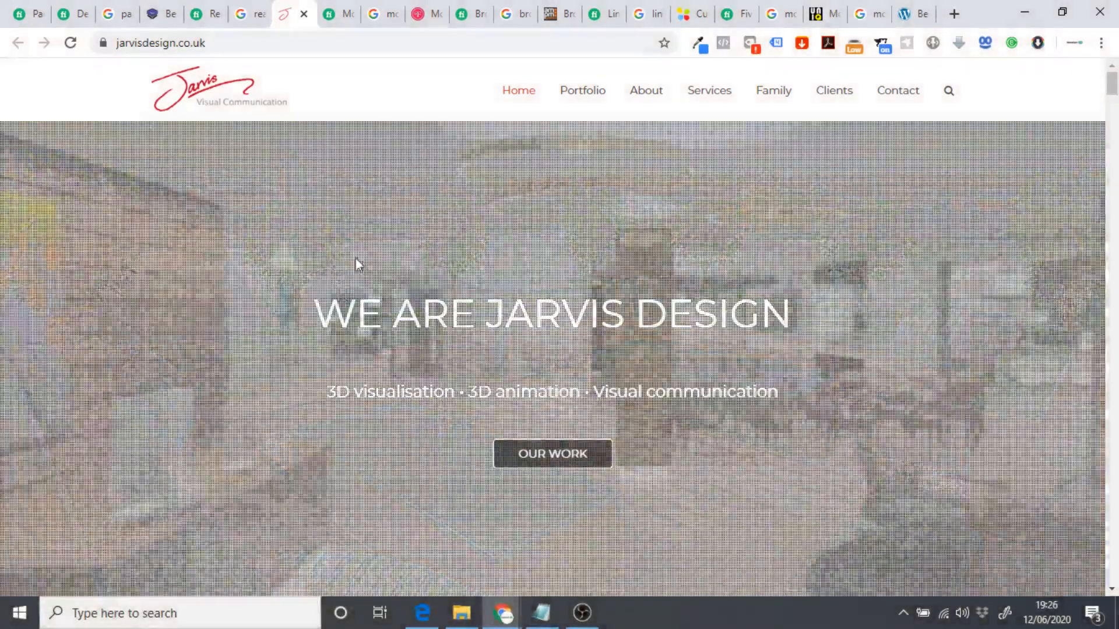
pyautogui.scroll(-2, 310, 368)
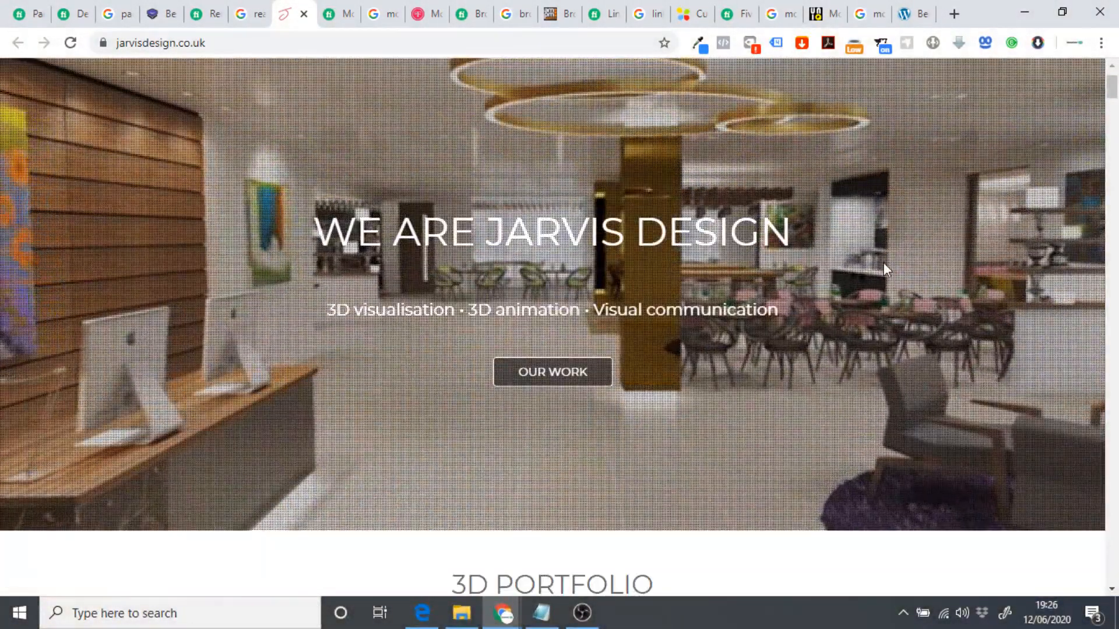
pyautogui.scroll(-5, 884, 266)
pyautogui.scroll(-3, 634, 401)
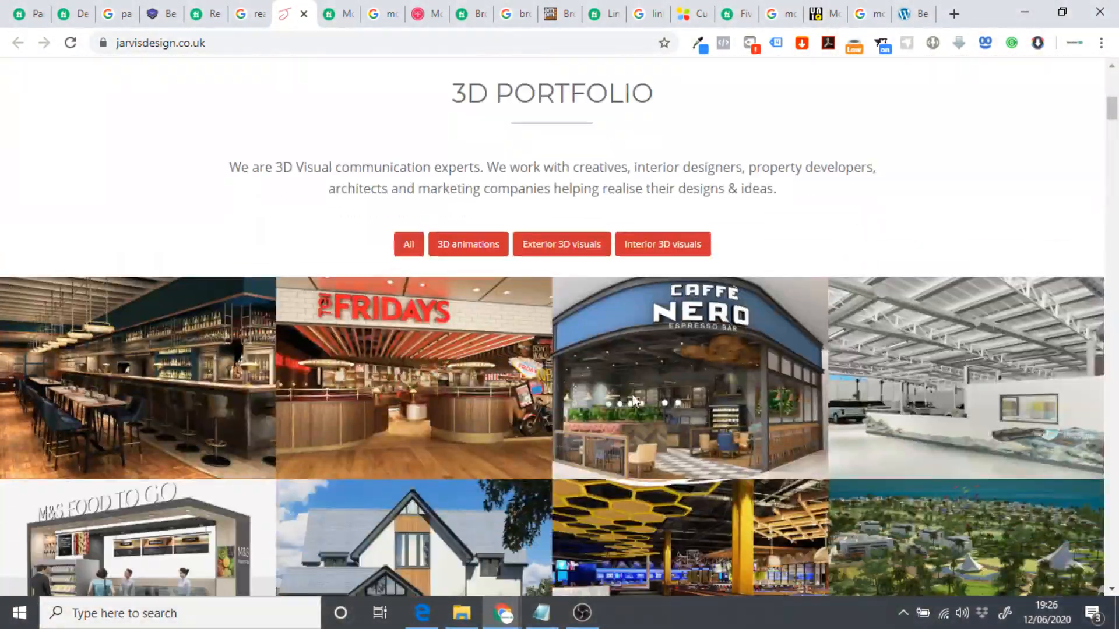
pyautogui.scroll(-15, 720, 331)
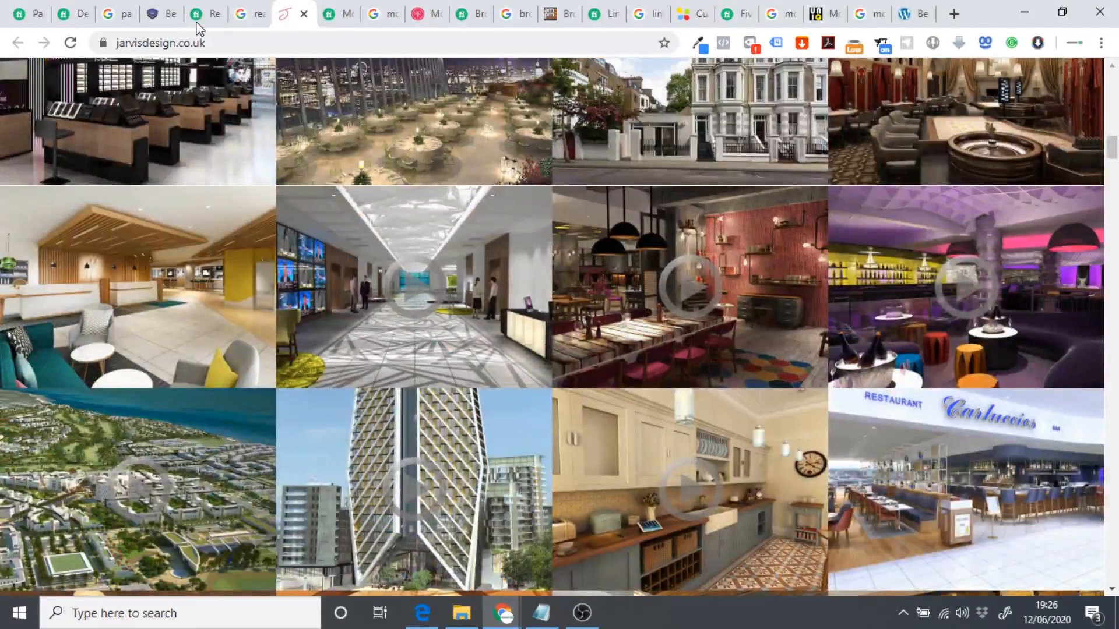
pyautogui.click(197, 23)
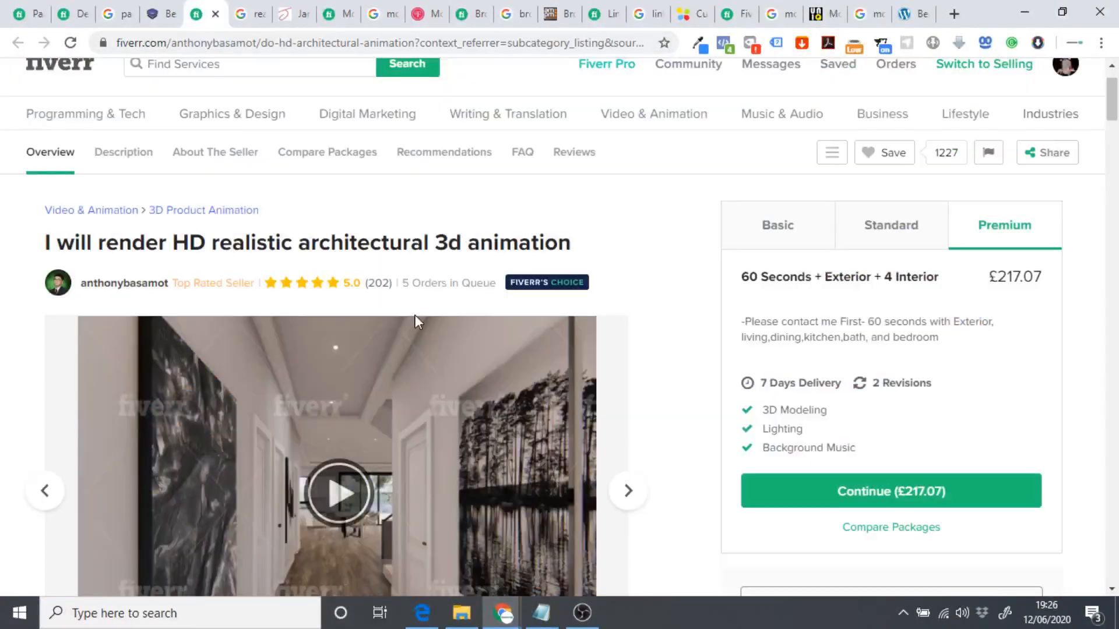
pyautogui.click(288, 15)
pyautogui.scroll(-5, 582, 389)
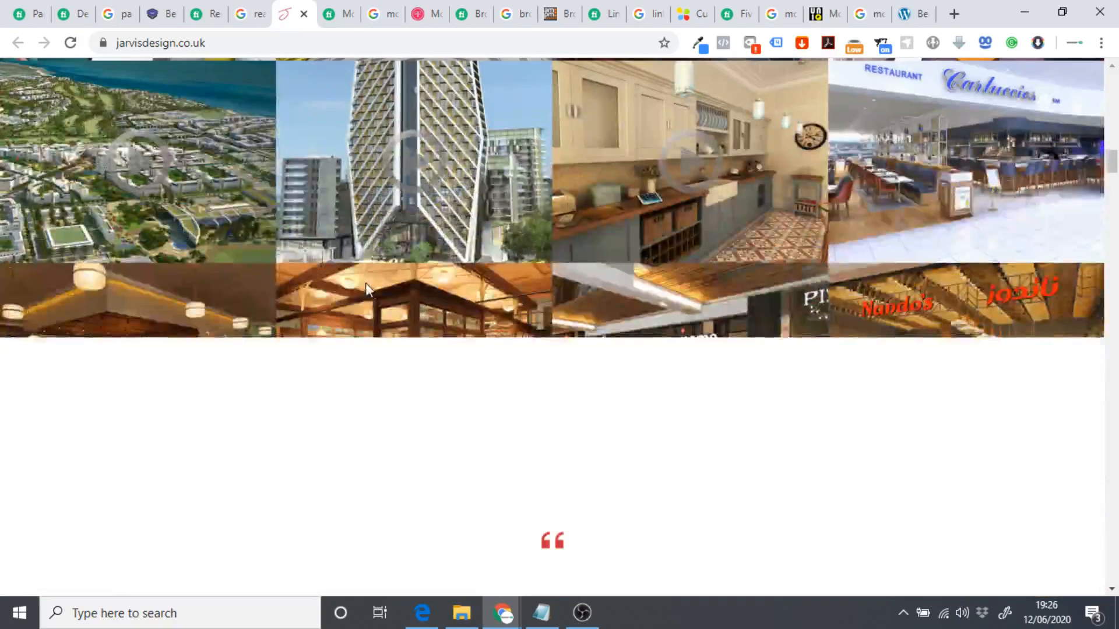
pyautogui.scroll(5, 291, 300)
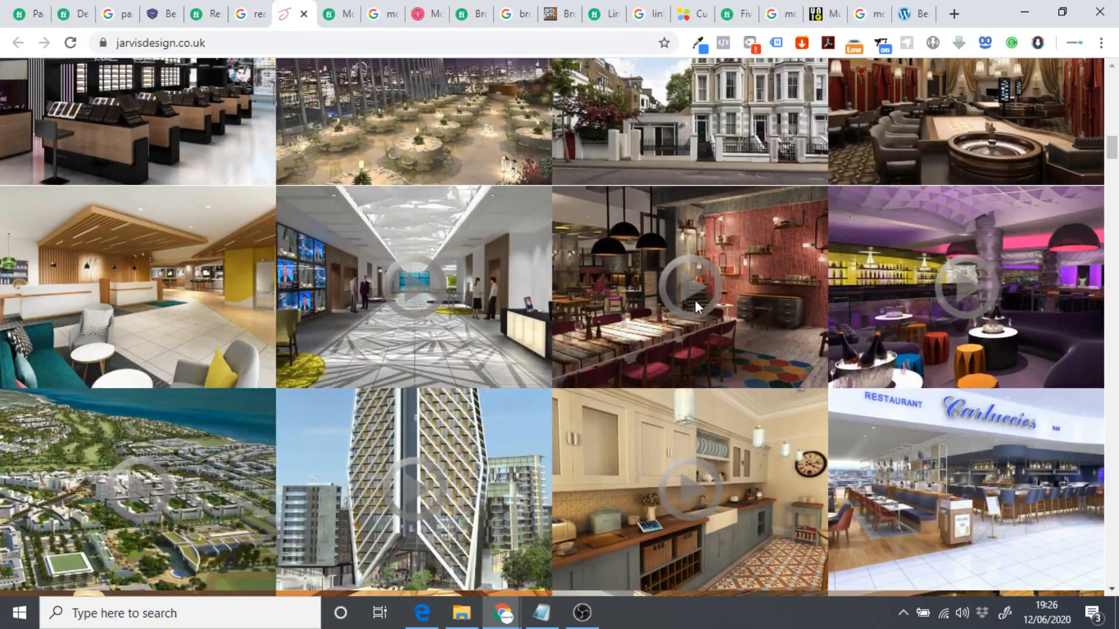
pyautogui.scroll(7, 785, 349)
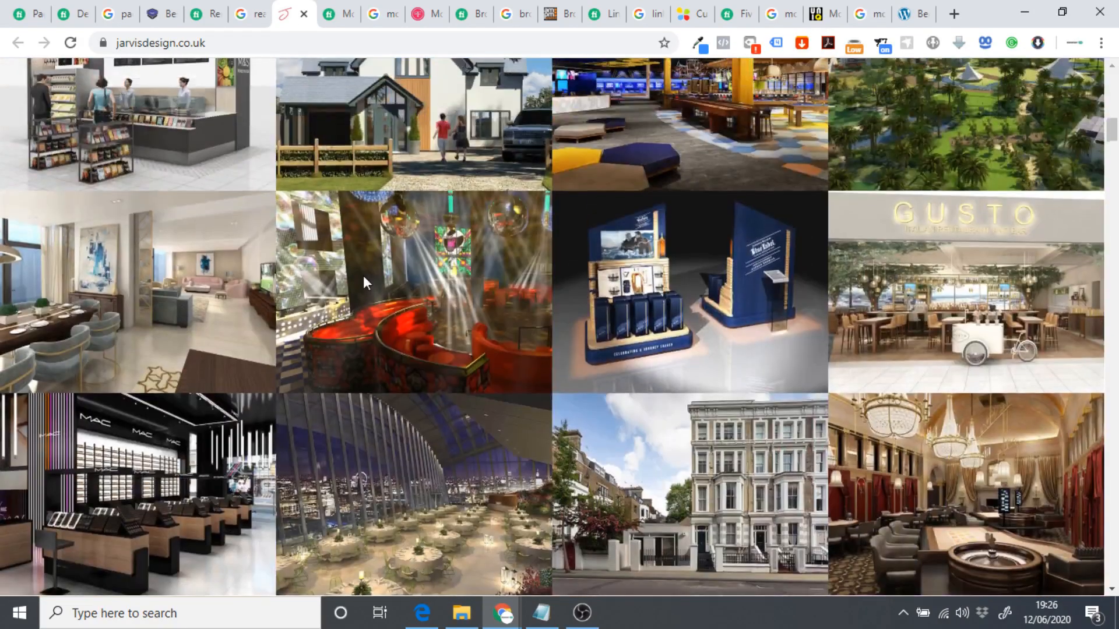
pyautogui.scroll(5, 363, 277)
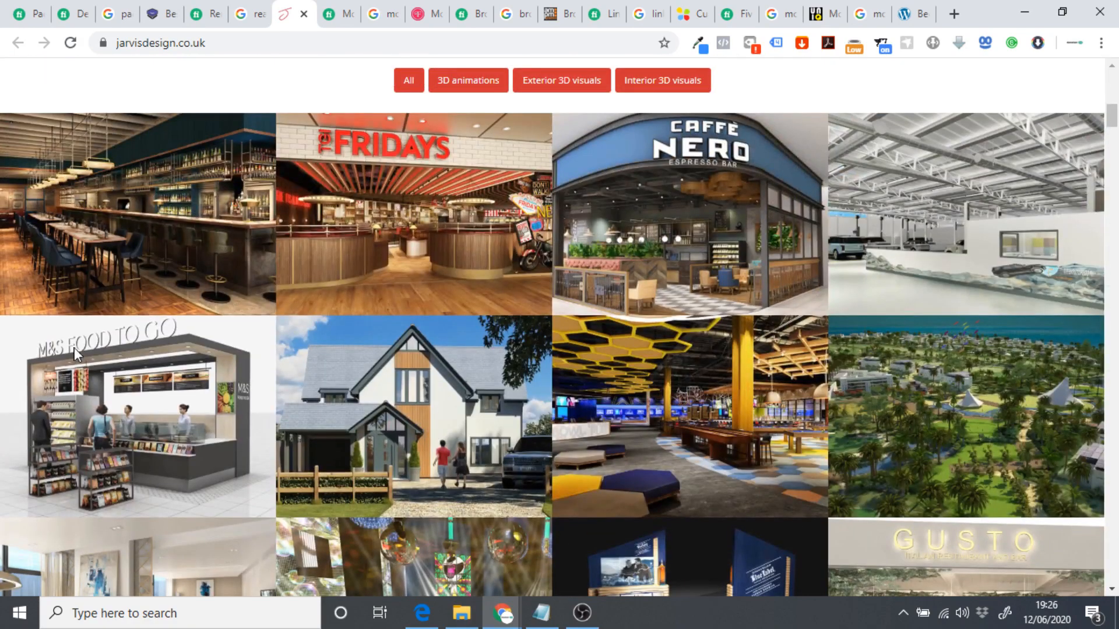
pyautogui.scroll(-20, 516, 432)
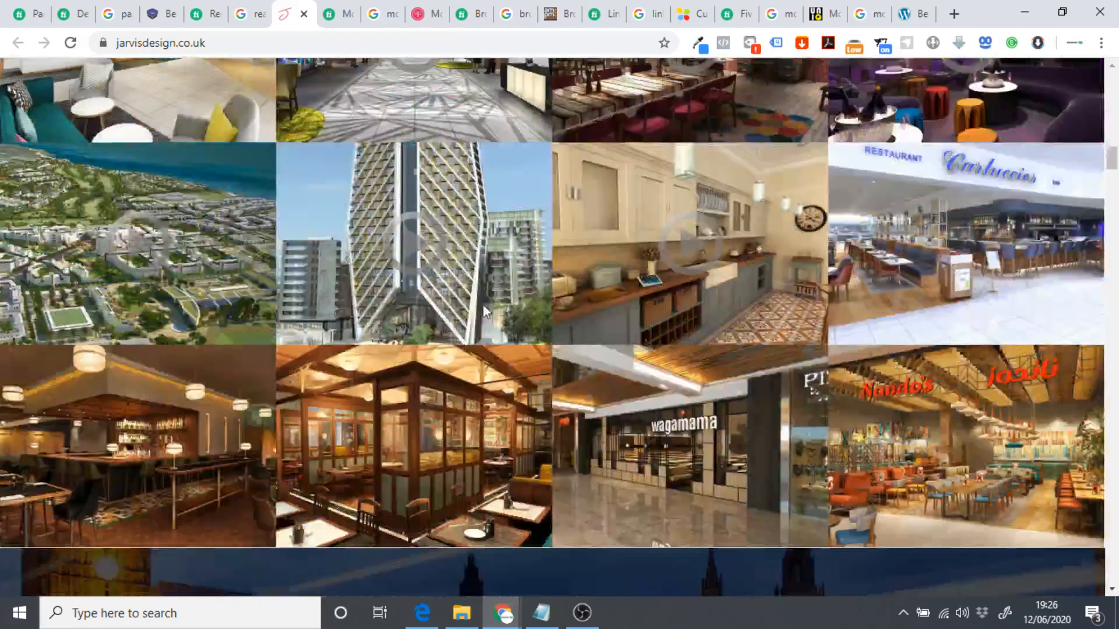
pyautogui.scroll(-15, 519, 303)
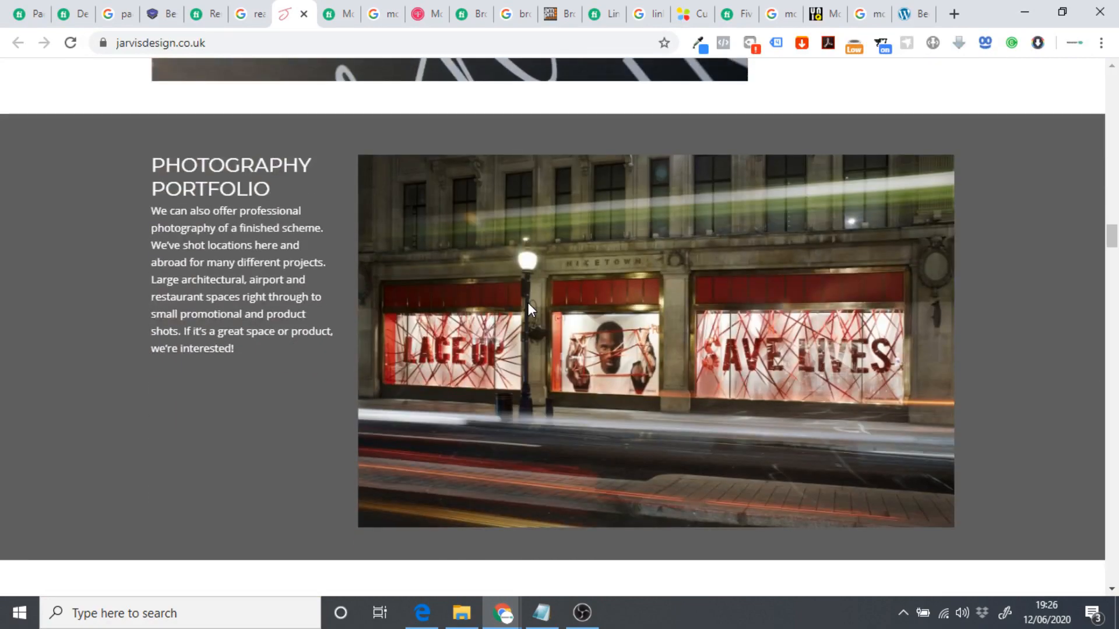
pyautogui.scroll(-15, 498, 321)
pyautogui.scroll(20, 280, 114)
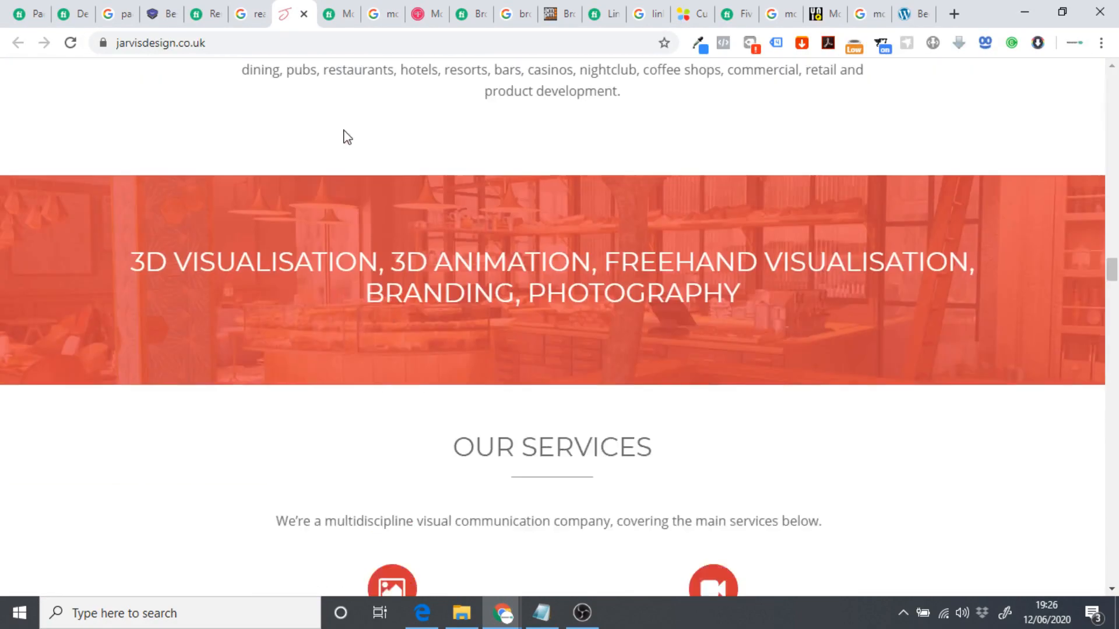
pyautogui.scroll(10, 558, 249)
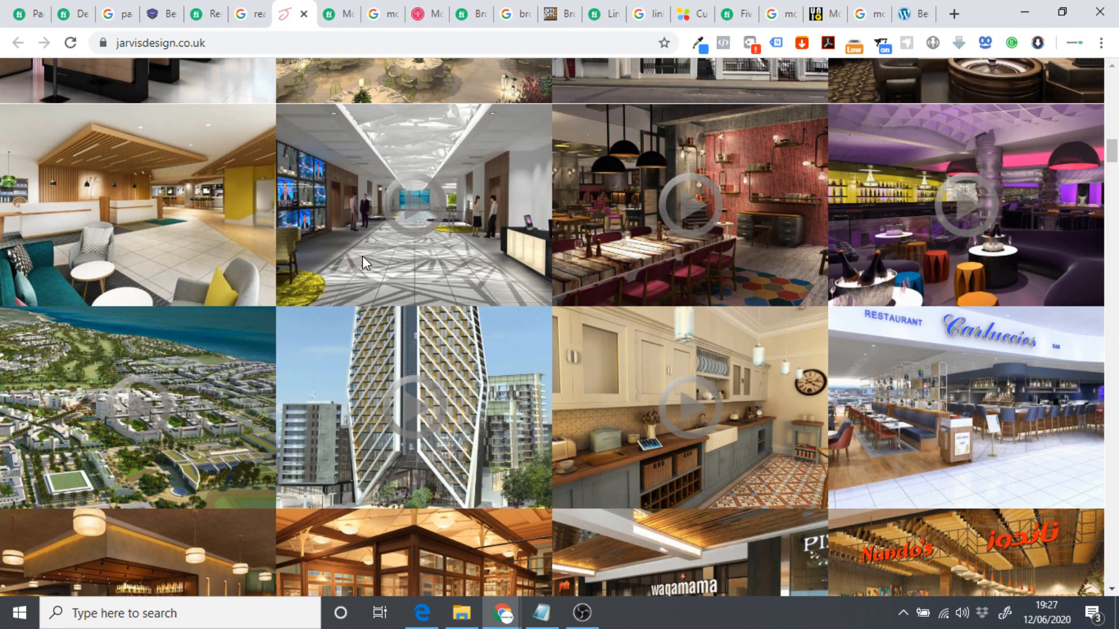
pyautogui.click(202, 18)
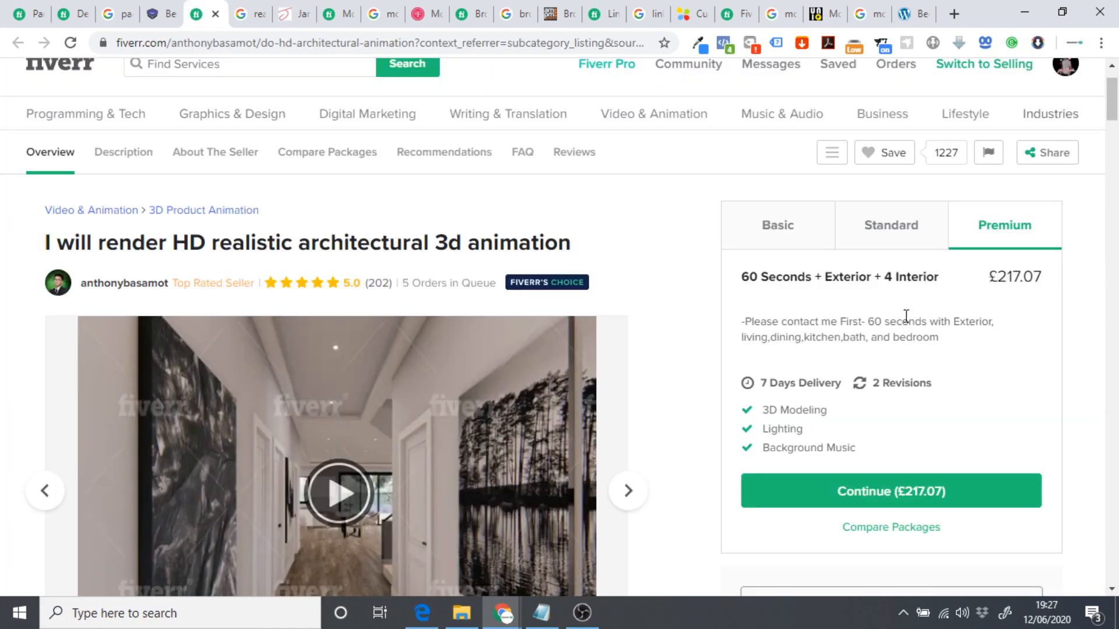
pyautogui.click(294, 14)
pyautogui.scroll(-5, 437, 350)
pyautogui.scroll(10, 497, 352)
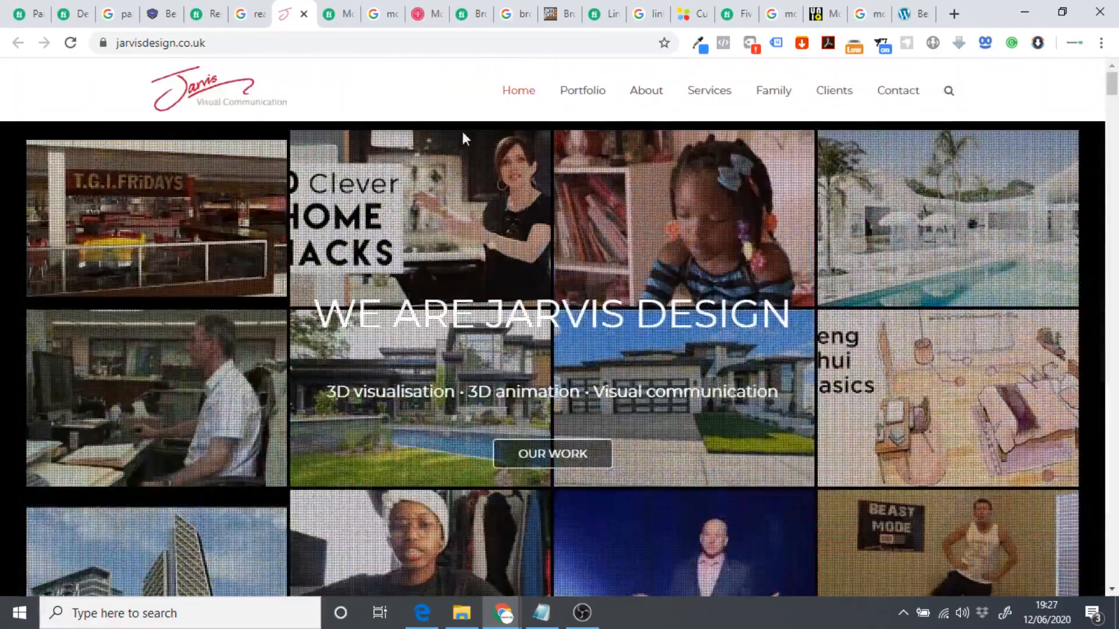
pyautogui.click(245, 14)
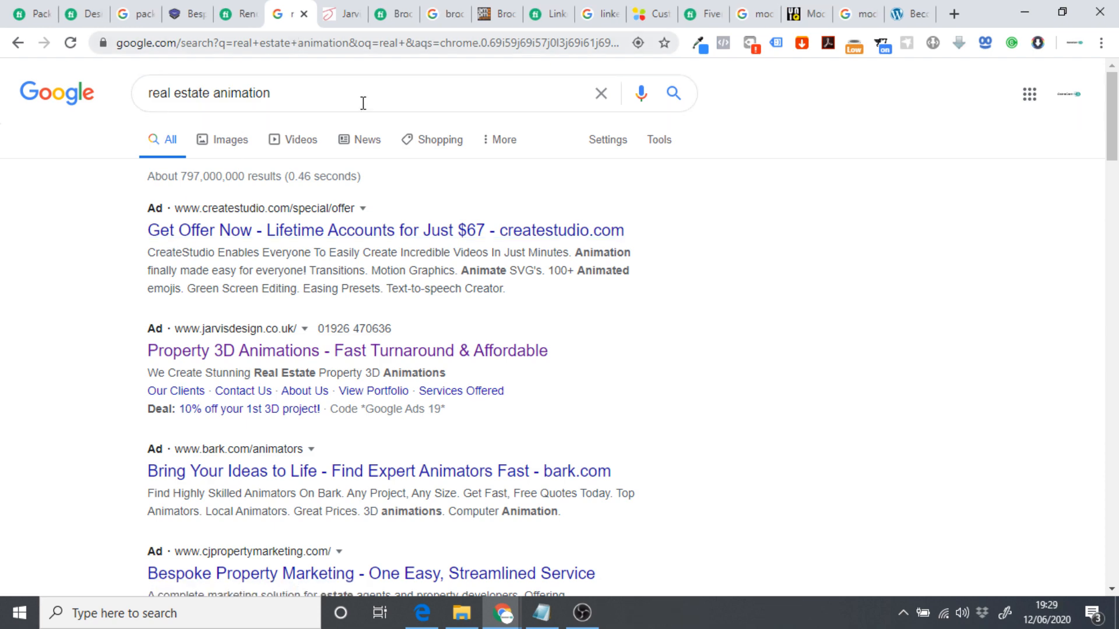
# Browse Fiverr's Brochure Design gig cards, then switch to the Google 'brochure design' results.
pyautogui.click(387, 13)
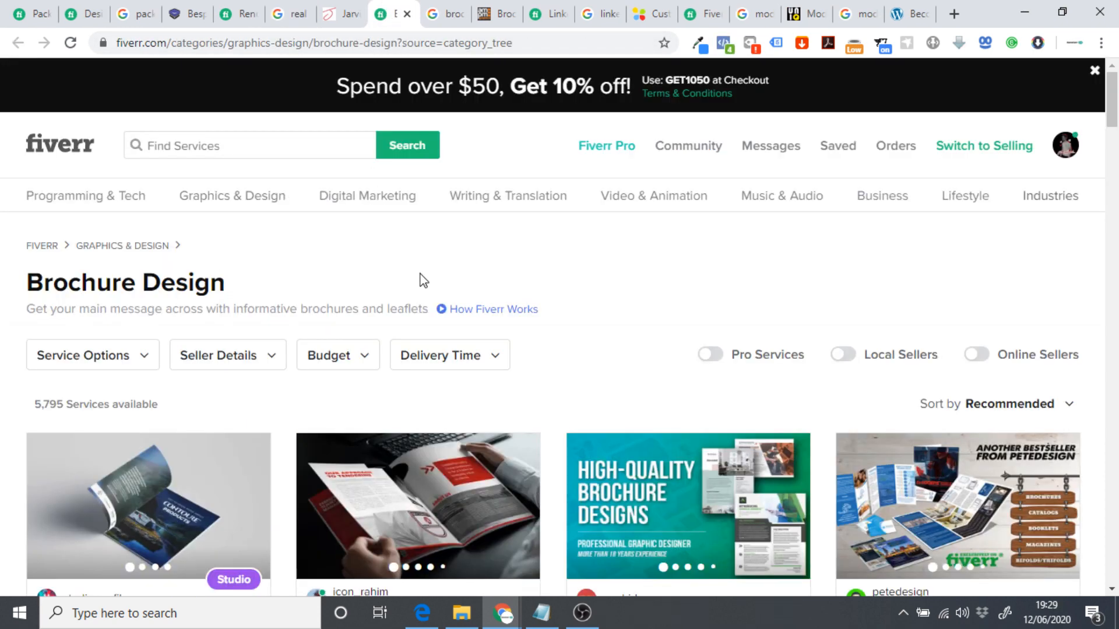
pyautogui.scroll(-10, 449, 279)
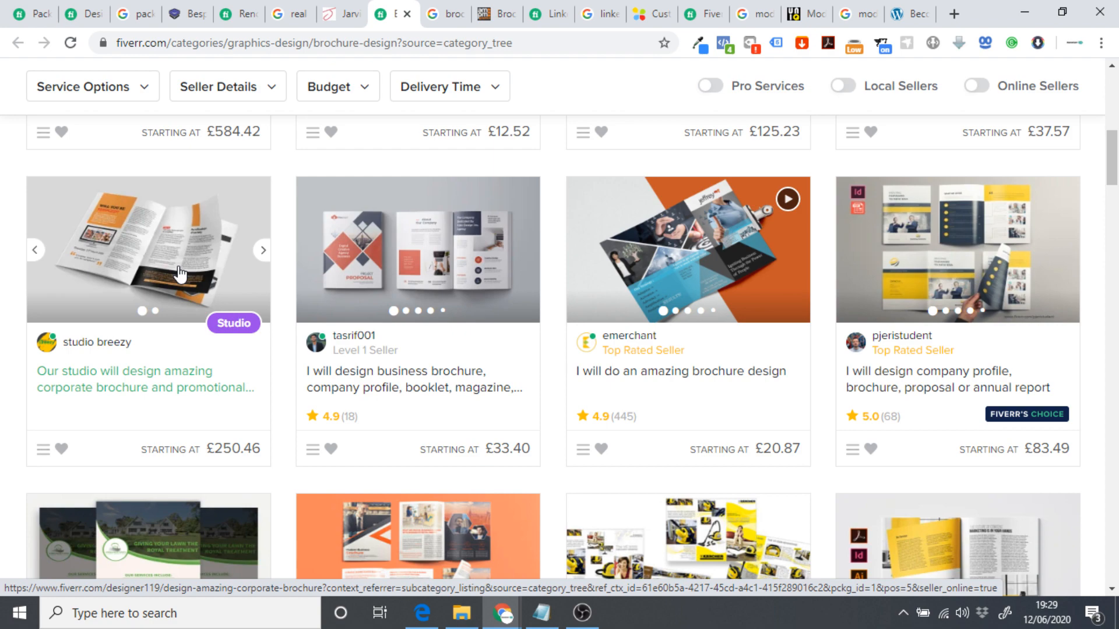
pyautogui.scroll(8, 3, 364)
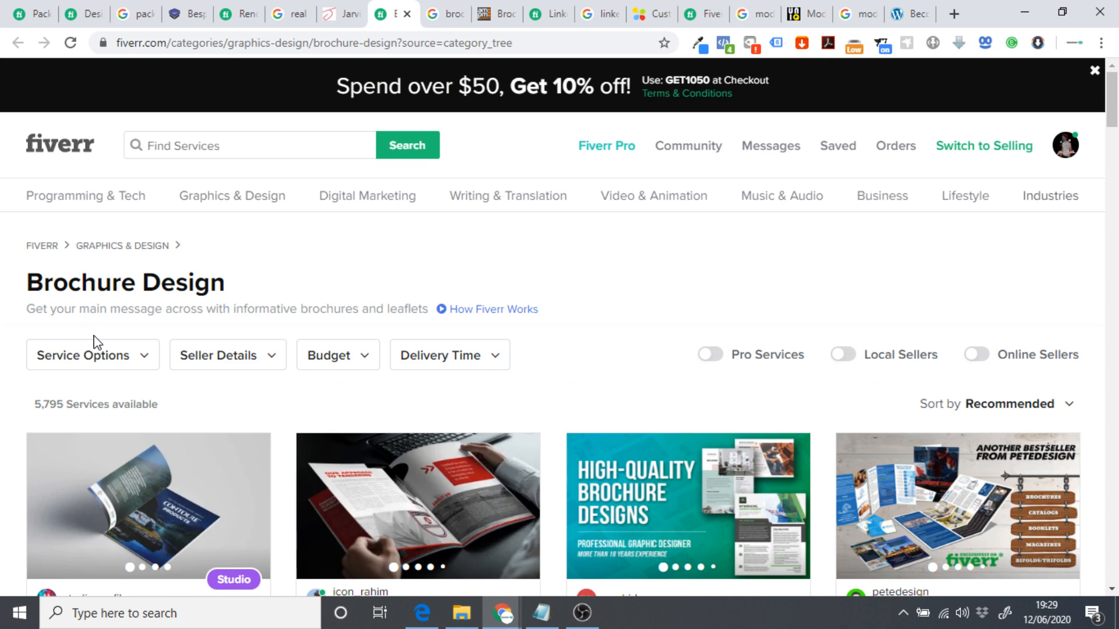
pyautogui.click(441, 14)
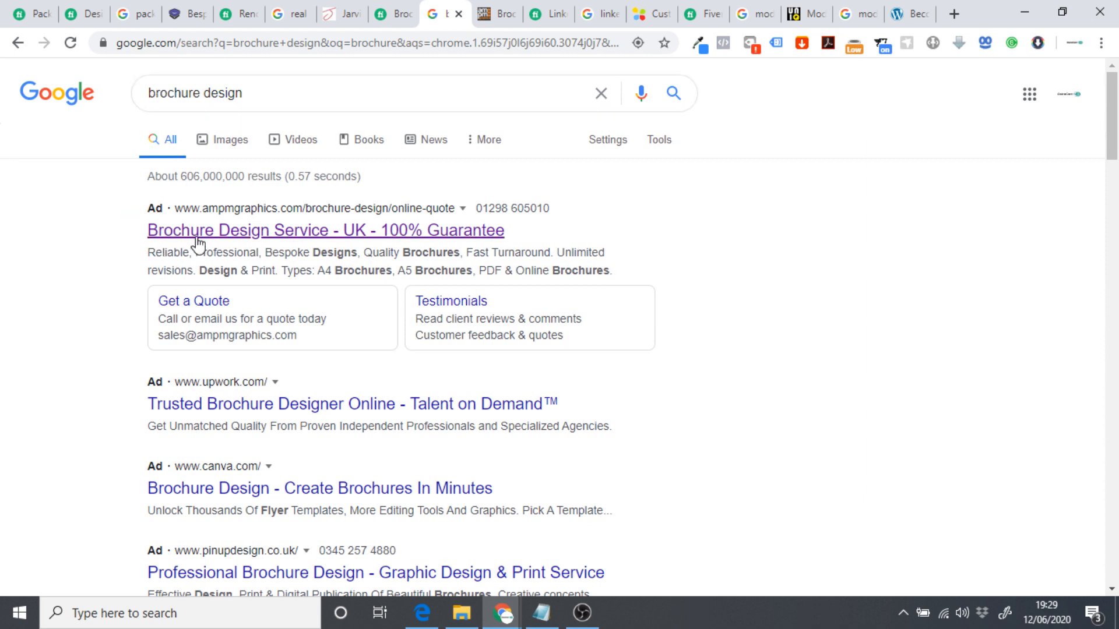
# Open the ampm graphics brochure page, scroll to its price table, then return to Fiverr's listings.
pyautogui.click(500, 16)
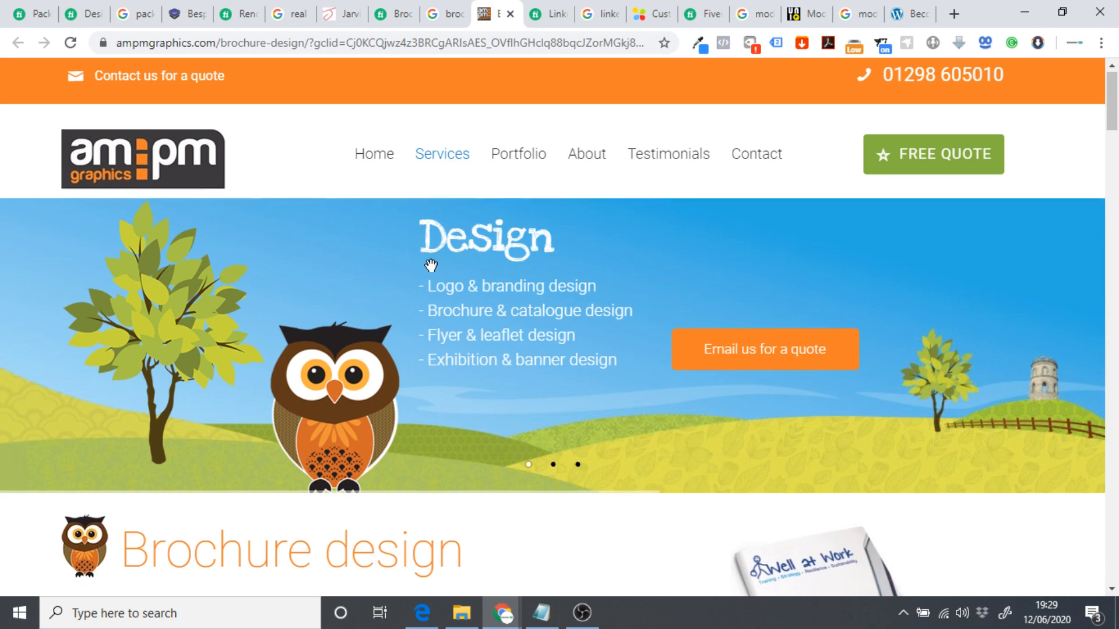
pyautogui.scroll(-15, 429, 267)
pyautogui.scroll(-8, 442, 289)
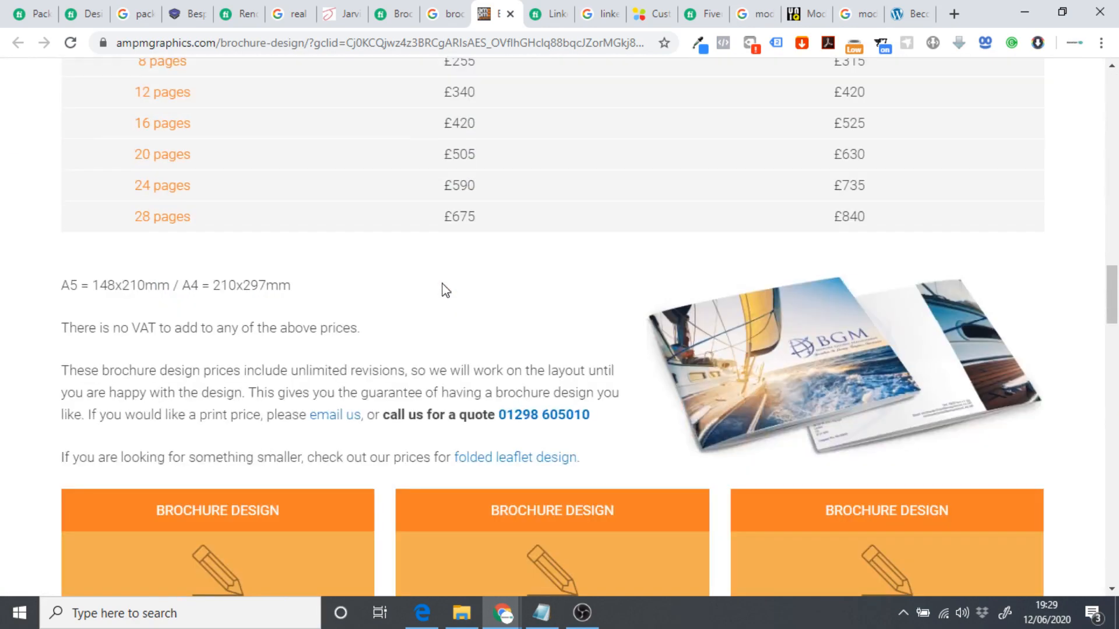
pyautogui.click(392, 16)
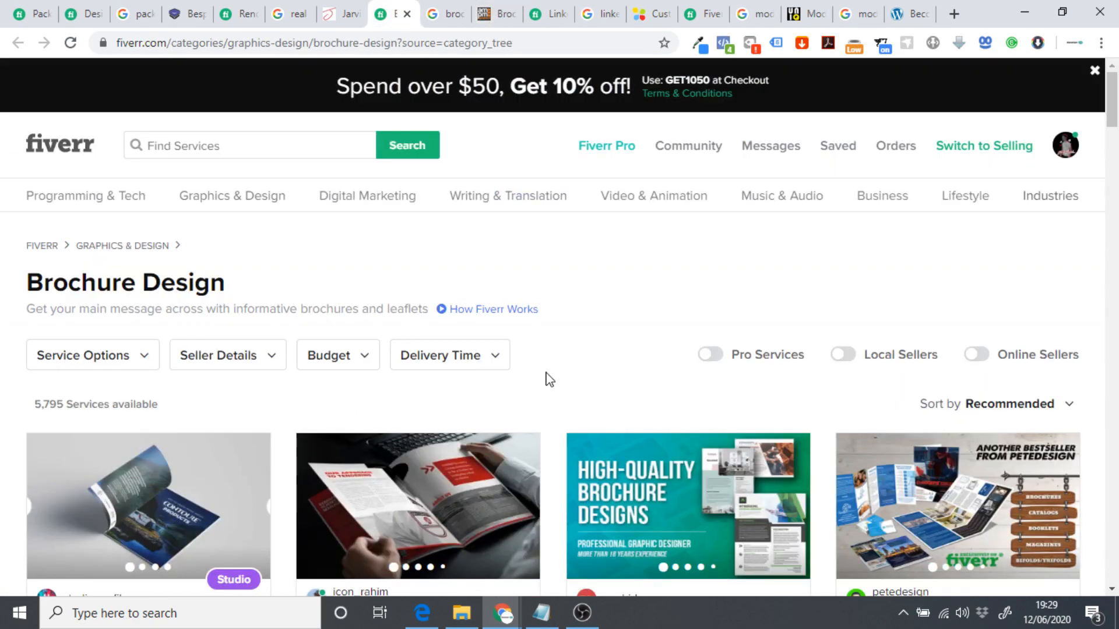
# Preview the professional brochure gig's sample images and open its gig page.
pyautogui.scroll(-4, 545, 379)
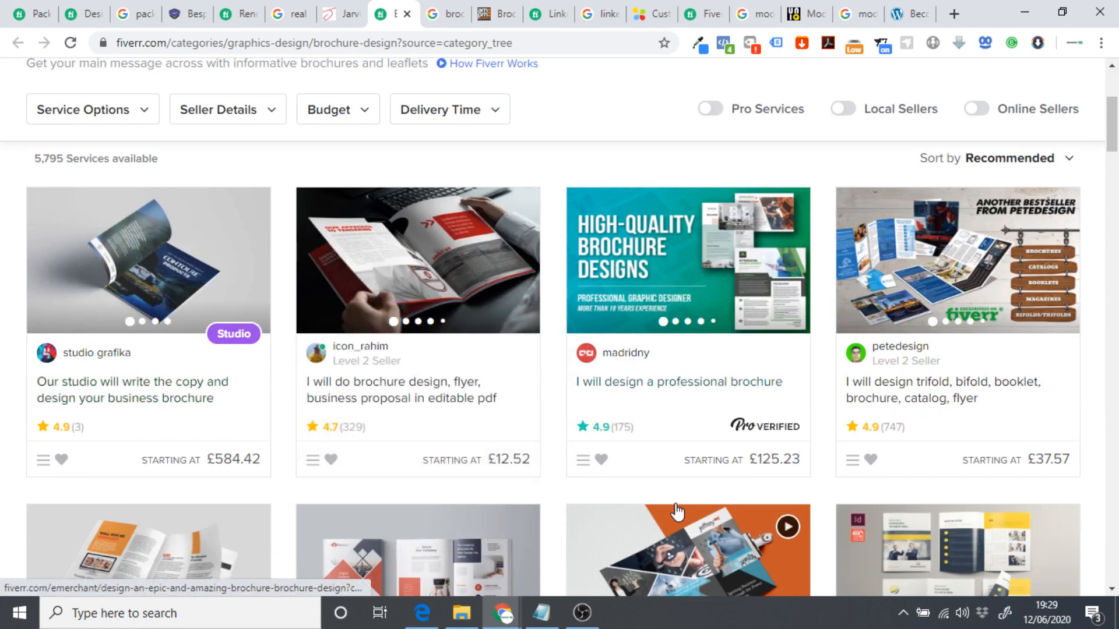
pyautogui.click(803, 263)
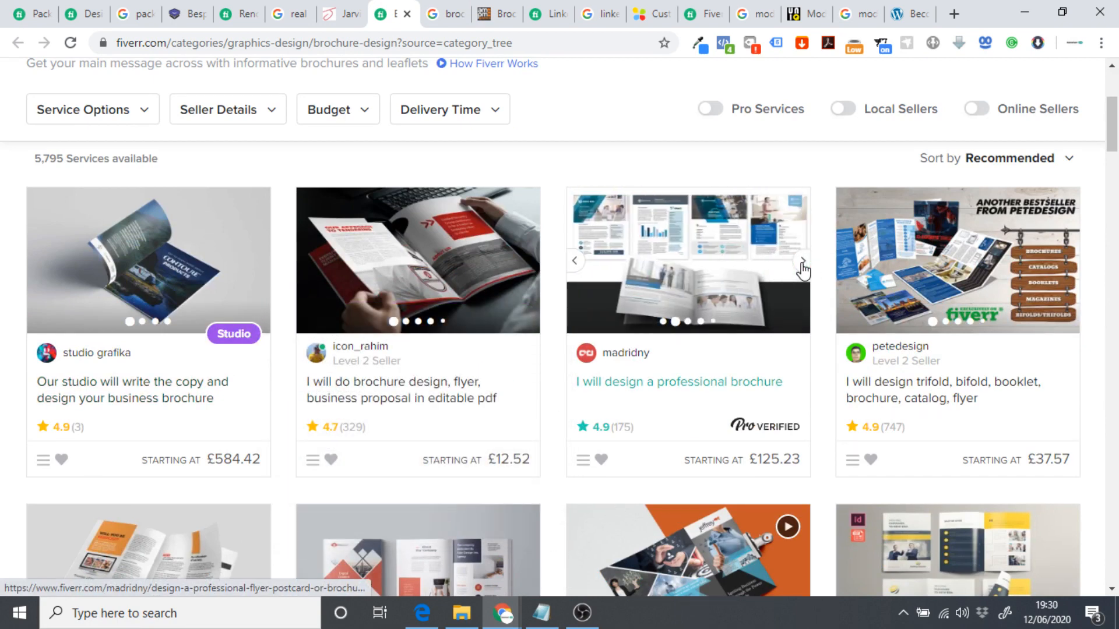
pyautogui.click(799, 262)
pyautogui.click(798, 262)
pyautogui.click(687, 274)
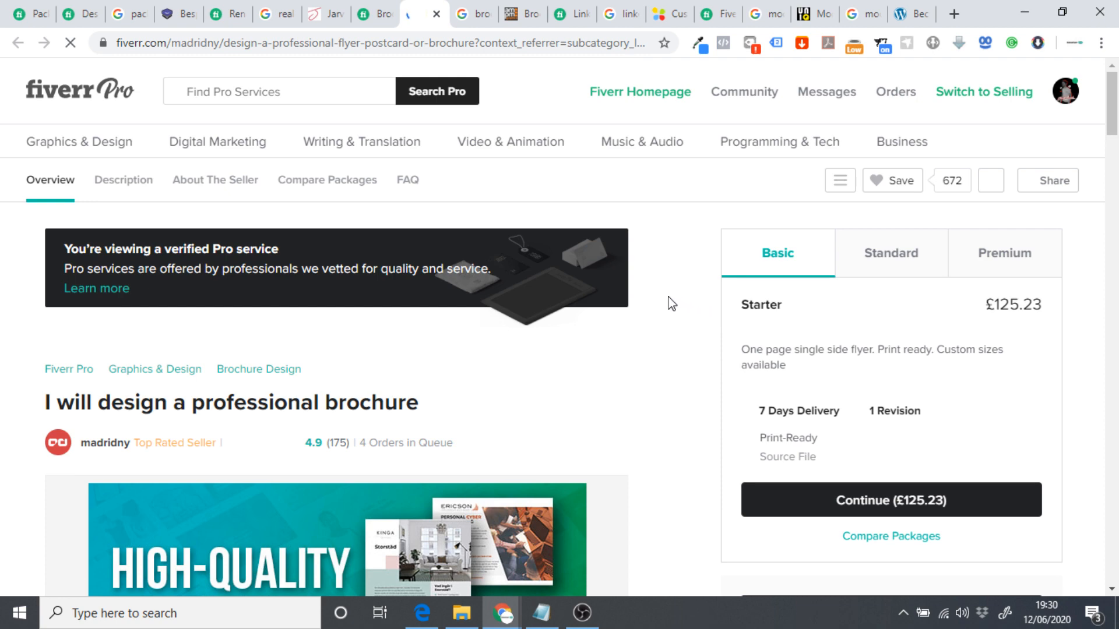
# Compare its Basic, Standard and Premium packages, noting the £400.74 Premium price.
pyautogui.scroll(-2, 641, 307)
pyautogui.scroll(3, 644, 311)
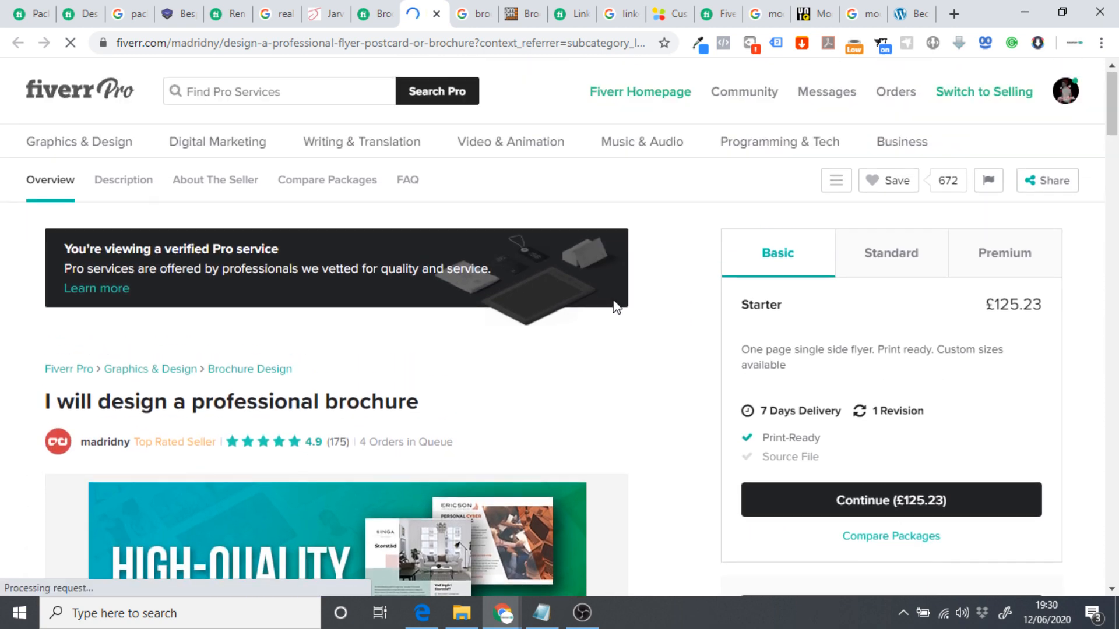
pyautogui.click(877, 264)
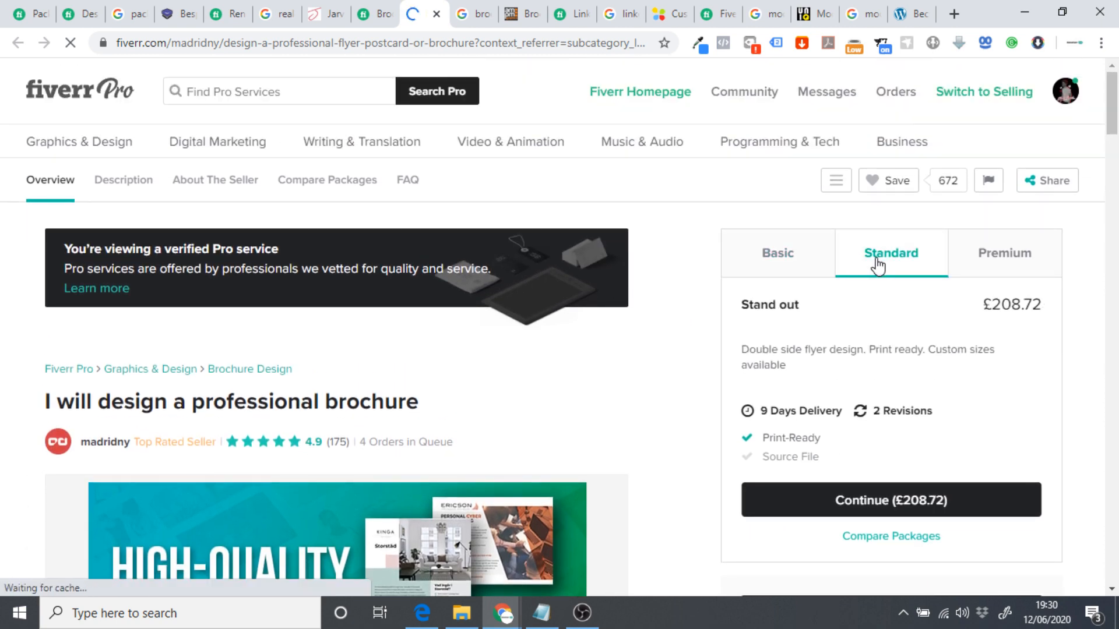
pyautogui.click(791, 272)
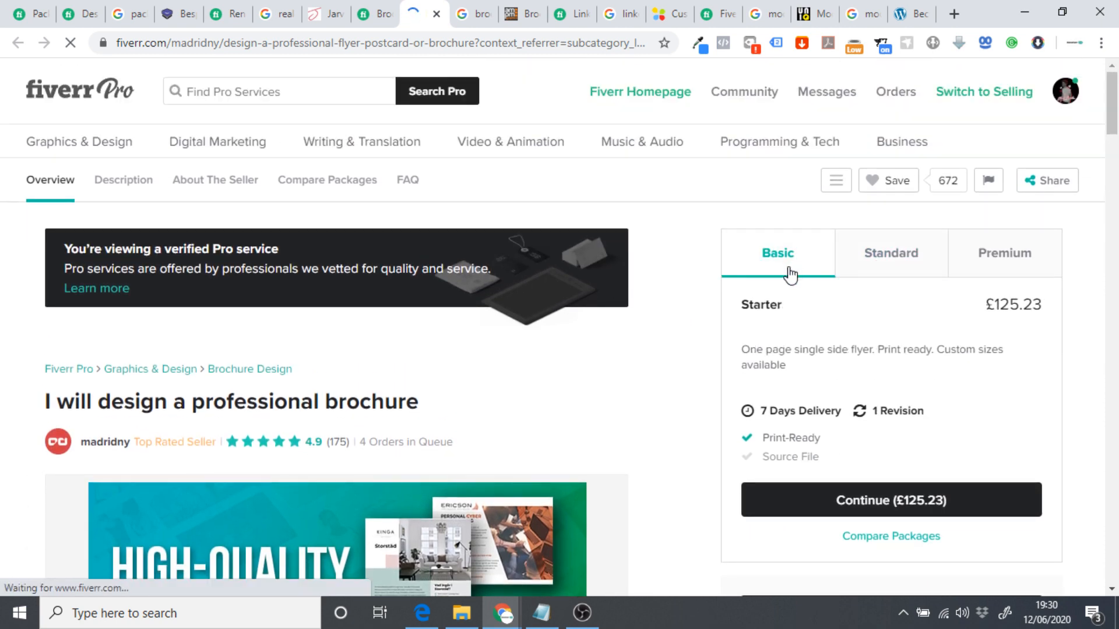
pyautogui.click(881, 259)
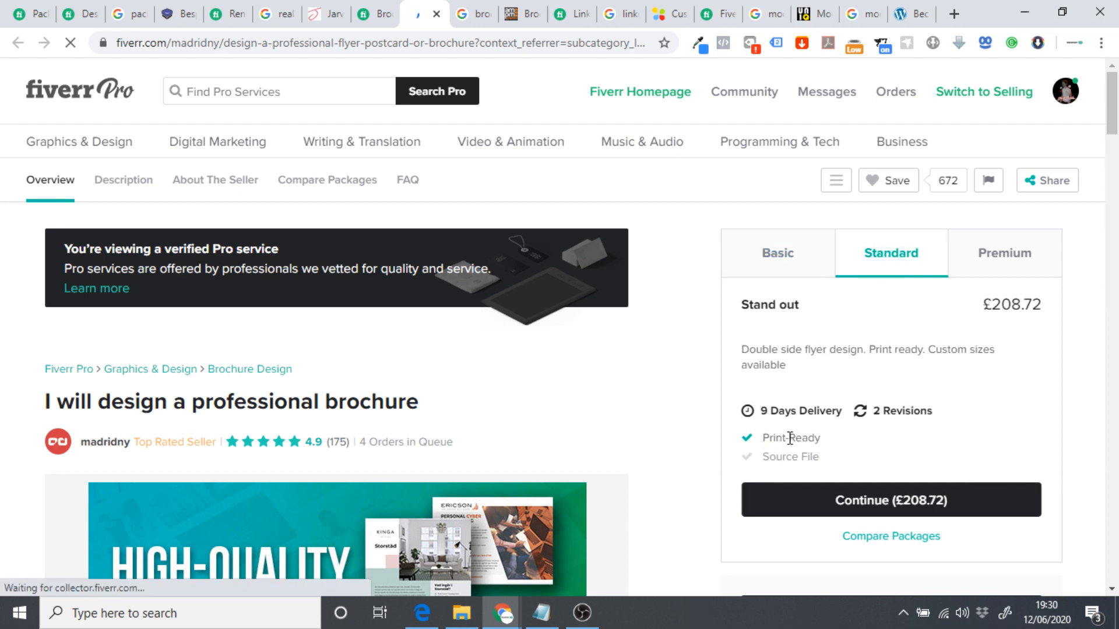
pyautogui.click(996, 256)
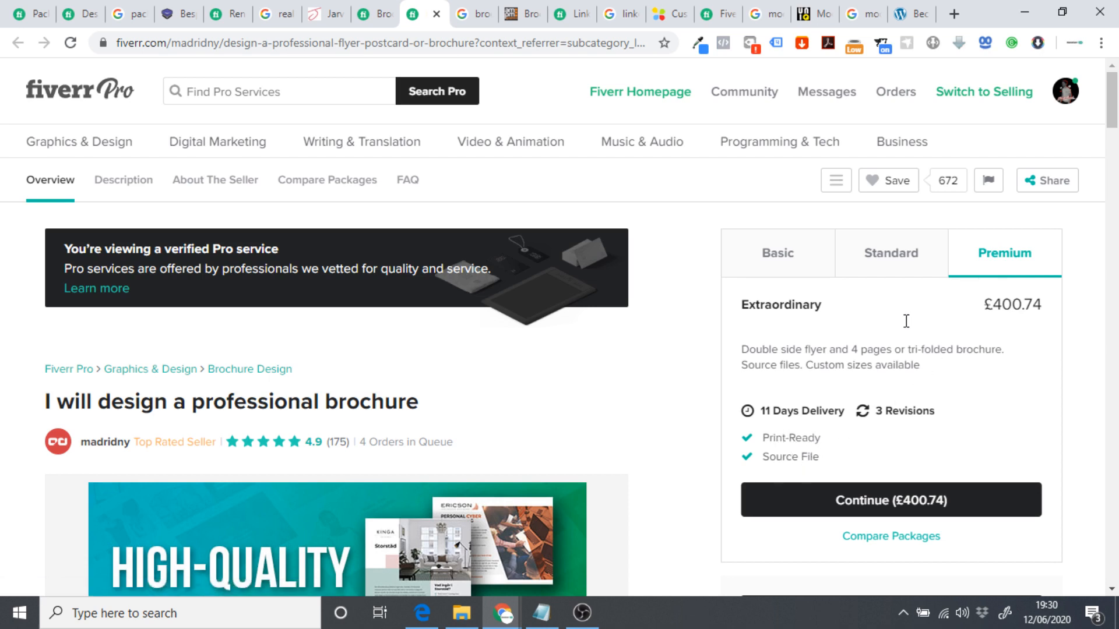
pyautogui.doubleClick(1046, 309)
pyautogui.click(1004, 325)
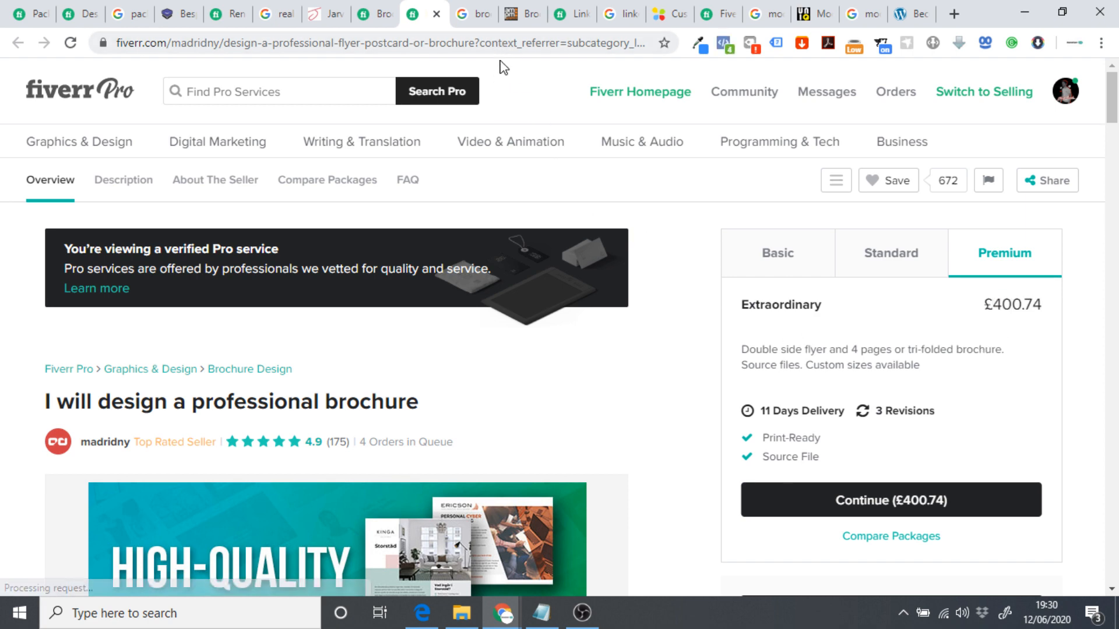
pyautogui.click(522, 13)
# Glance over the Pactivate, Jarvis Design and Fiverr animation tabs before returning to ampm graphics.
pyautogui.scroll(-4, 583, 244)
pyautogui.scroll(-15, 585, 199)
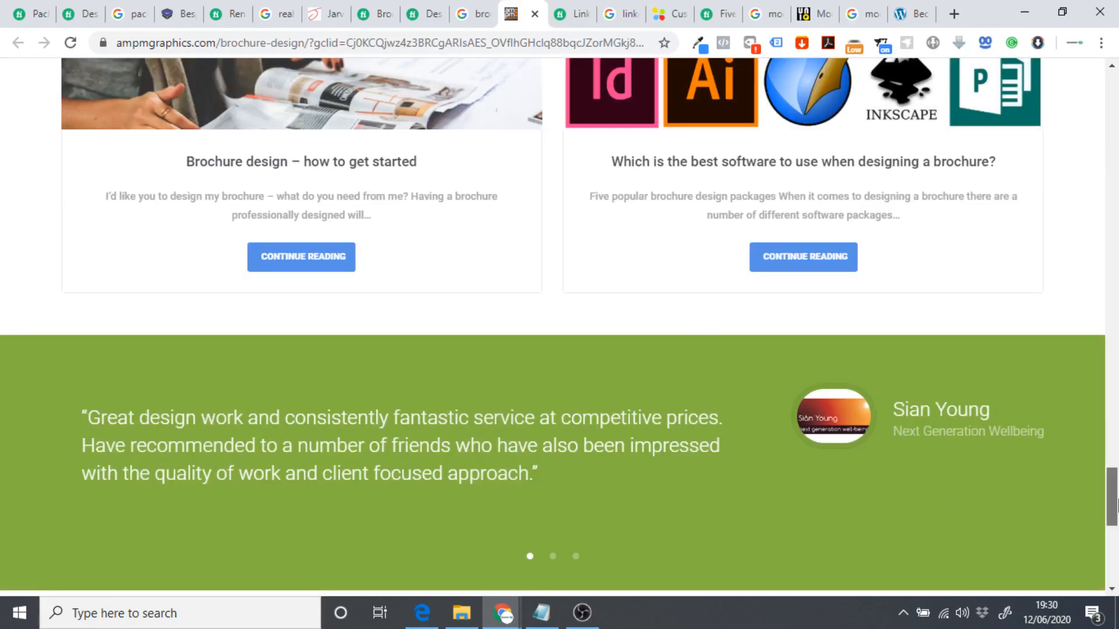
pyautogui.scroll(20, 979, 320)
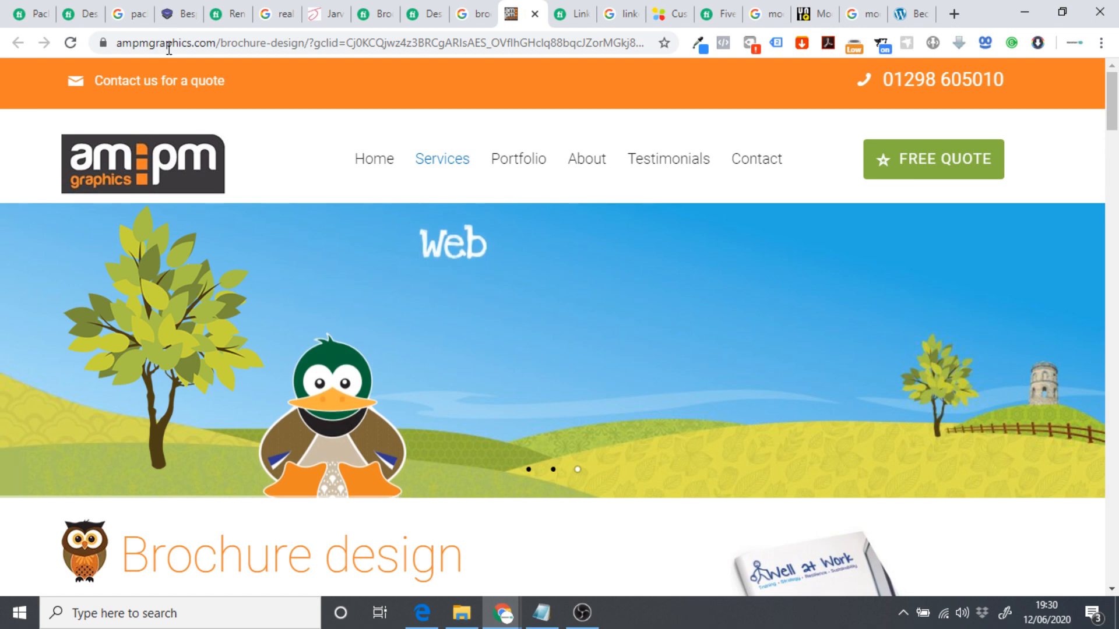
pyautogui.click(169, 13)
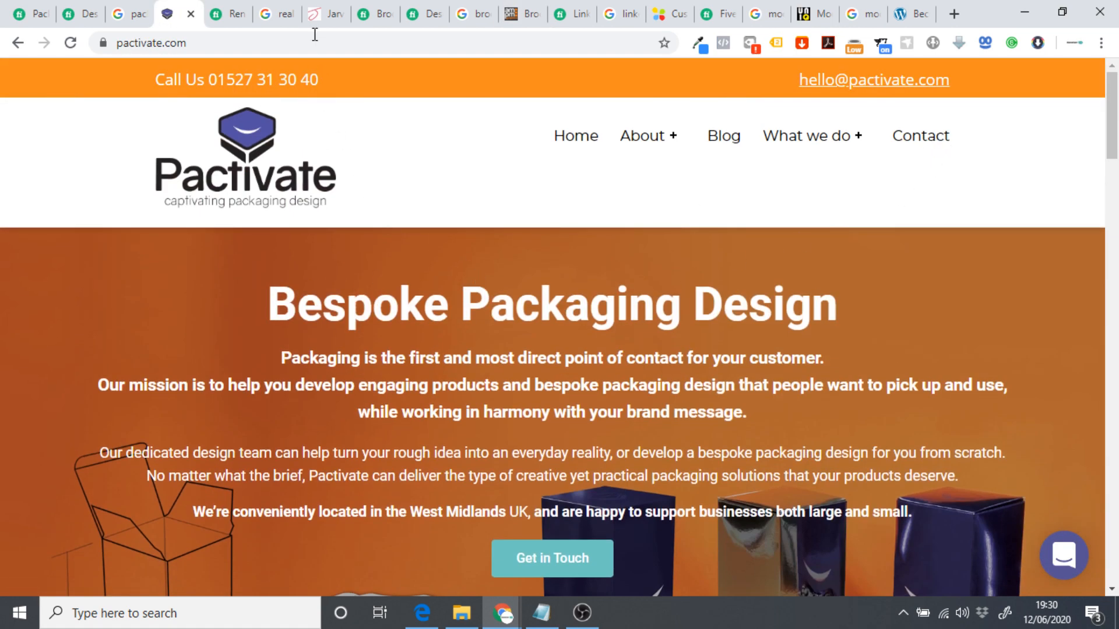
pyautogui.click(317, 11)
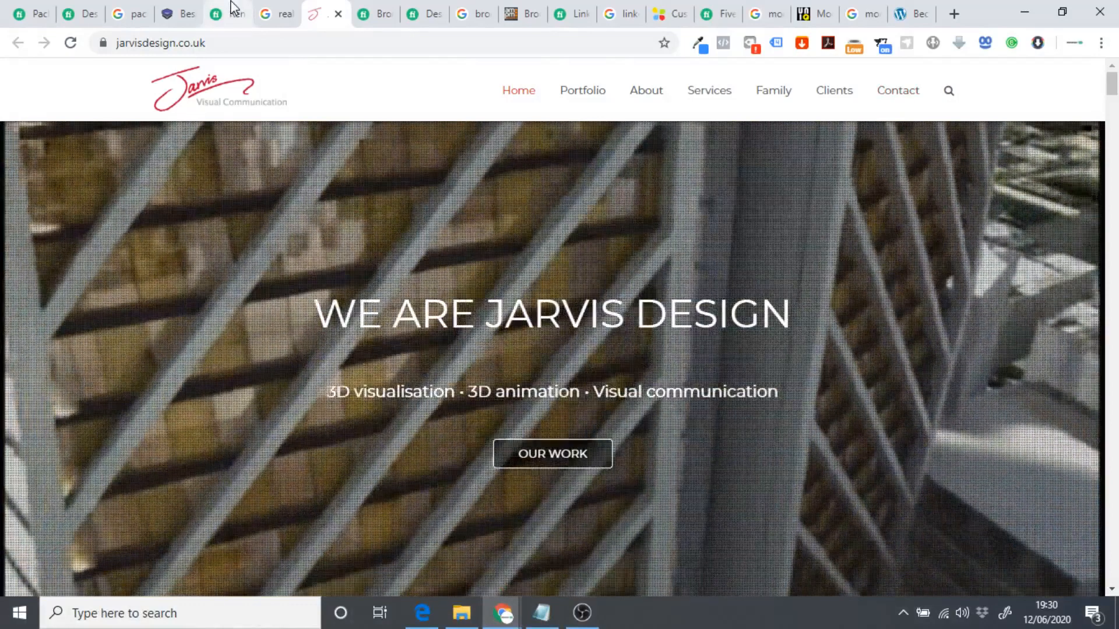
pyautogui.click(231, 11)
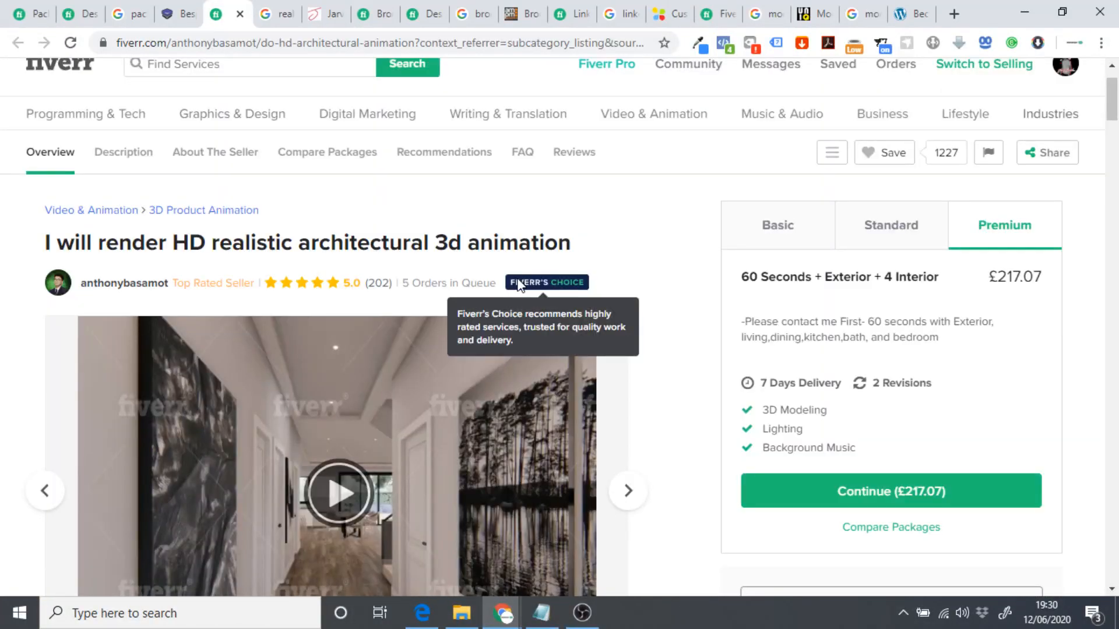
pyautogui.click(521, 14)
# Scroll to the Brochure Design Price Guide and note £210 for a 4-page A4 brochure.
pyautogui.scroll(-10, 603, 301)
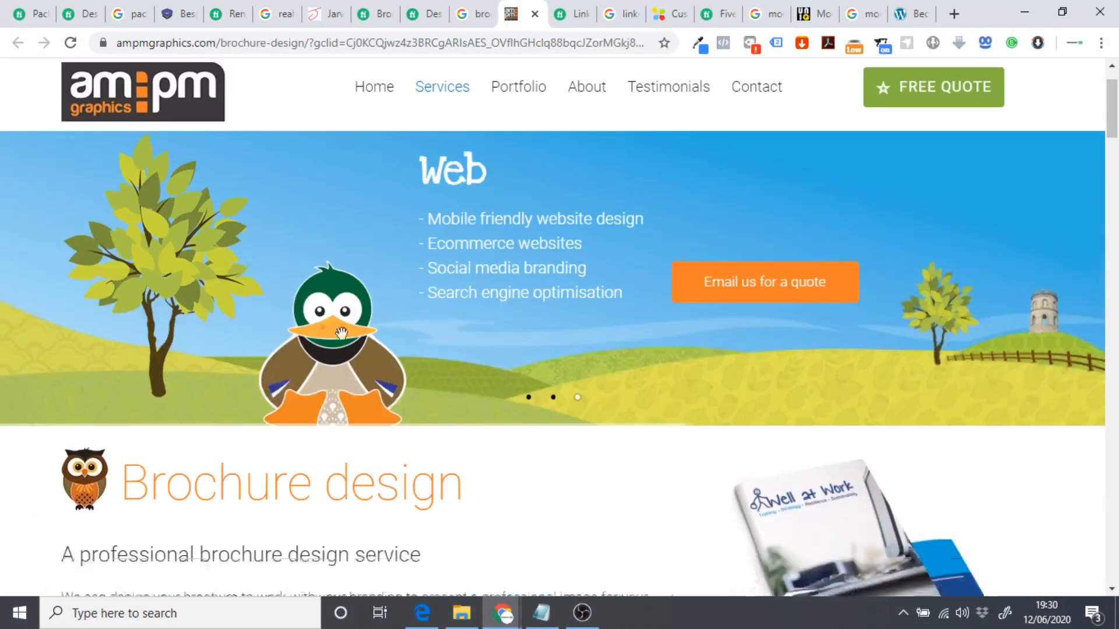
pyautogui.scroll(-3, 619, 265)
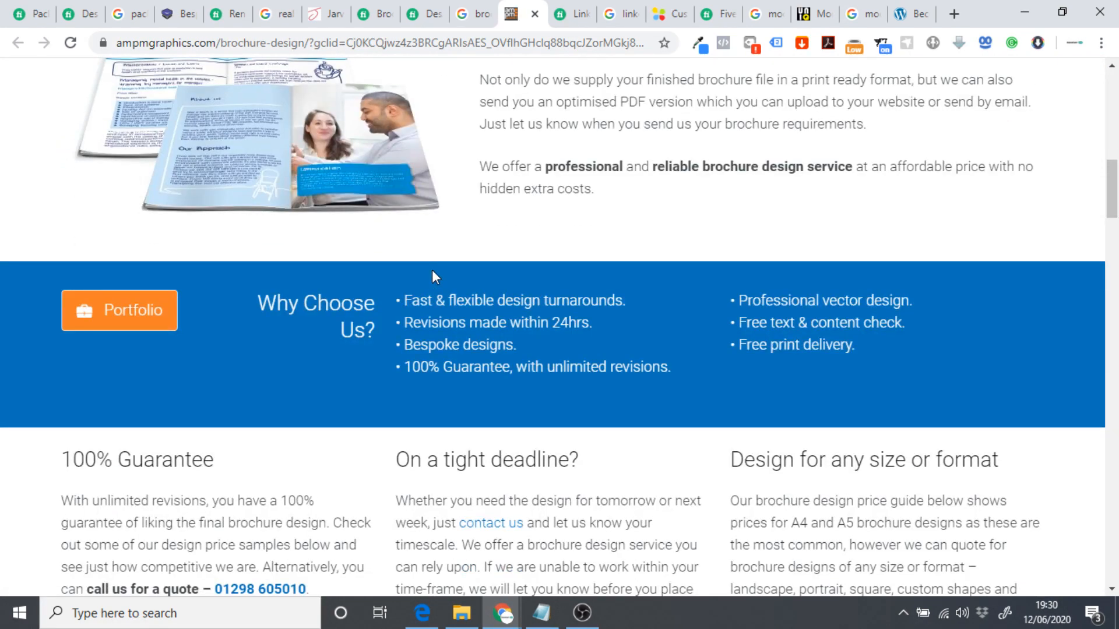
pyautogui.scroll(-3, 433, 270)
pyautogui.scroll(-1, 443, 265)
pyautogui.scroll(-2, 449, 264)
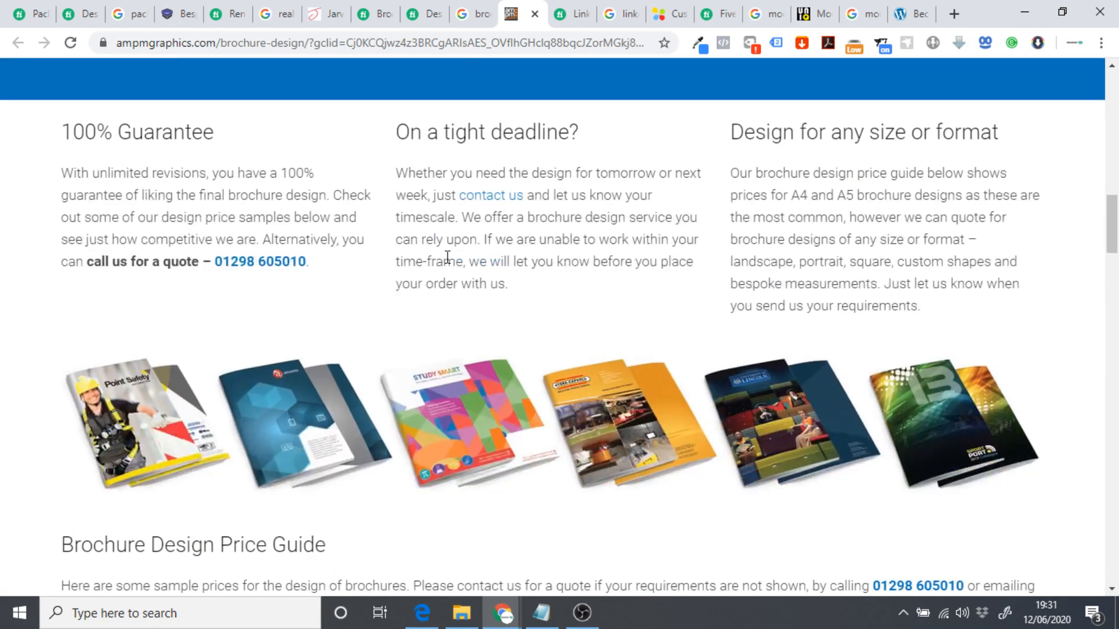
pyautogui.scroll(-7, 380, 337)
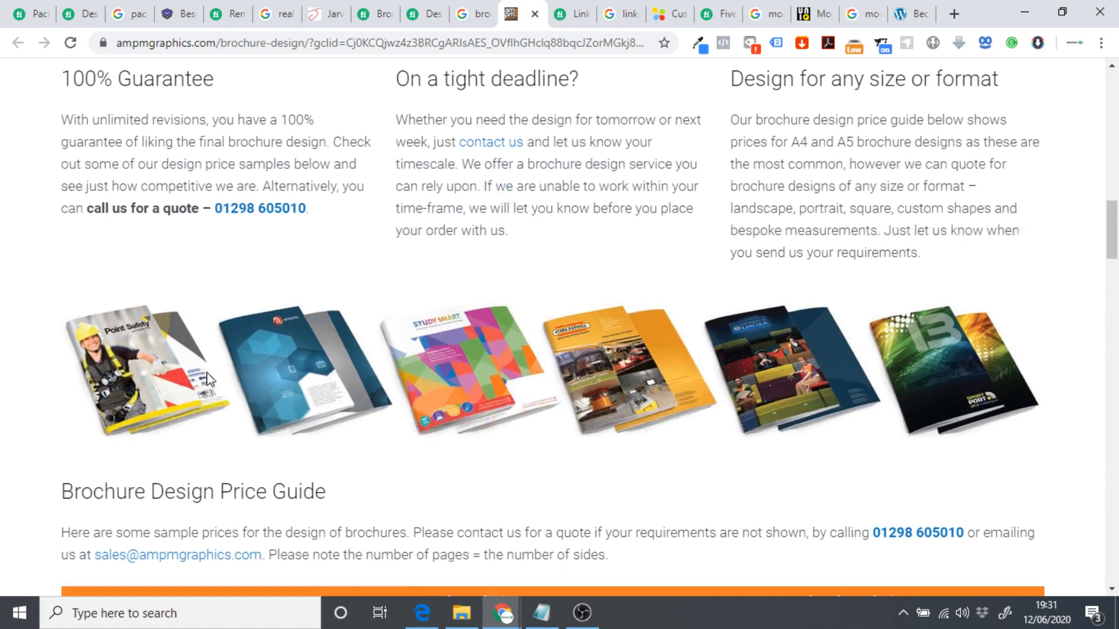
pyautogui.scroll(-1, 724, 343)
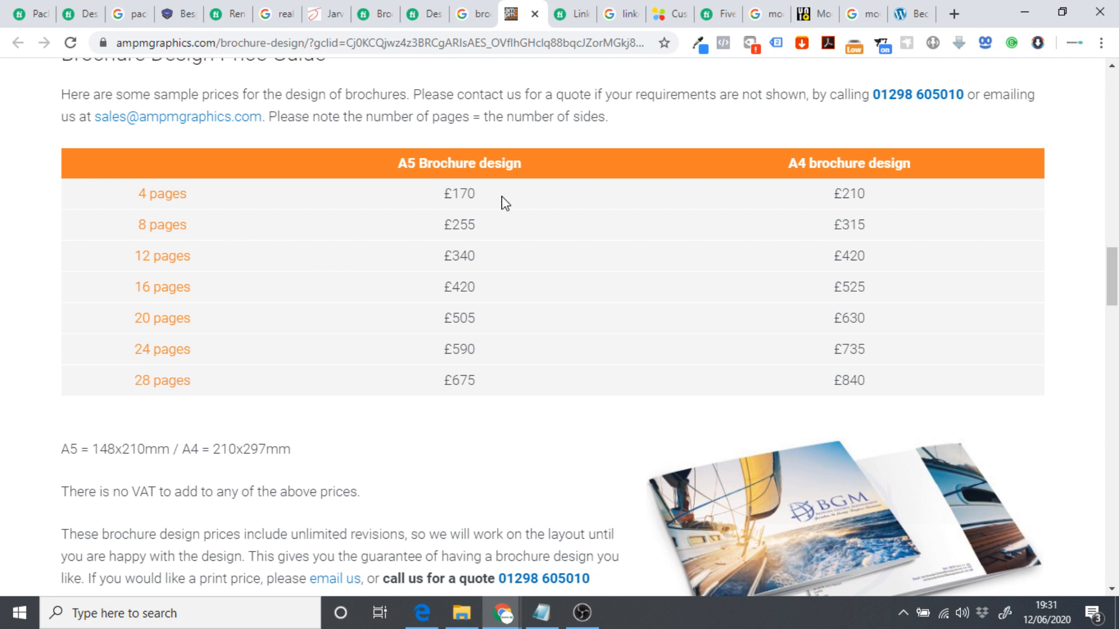
pyautogui.moveTo(829, 198); pyautogui.dragTo(880, 201)
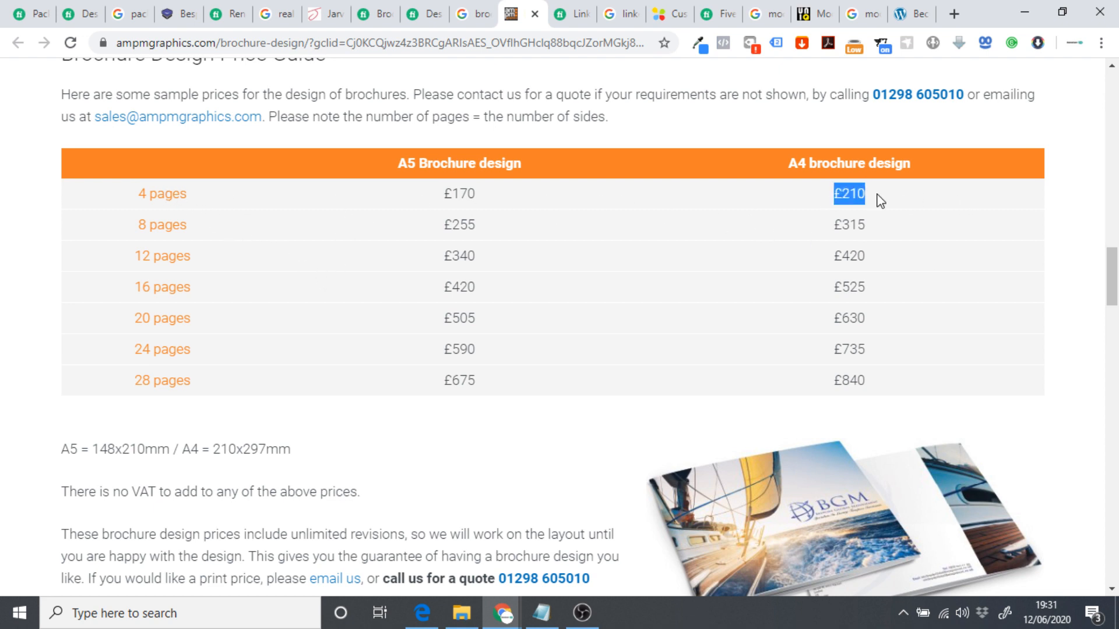
pyautogui.click(873, 198)
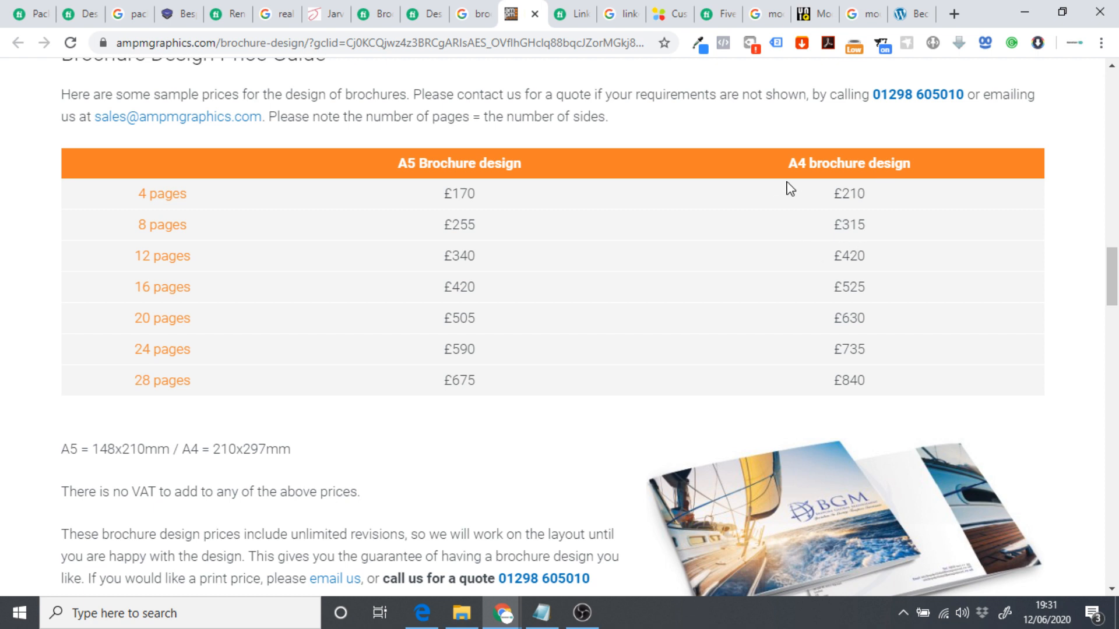
# Compare with the Fiverr gig's 4-page Premium detail, then reload Fiverr's Brochure Design category.
pyautogui.click(418, 19)
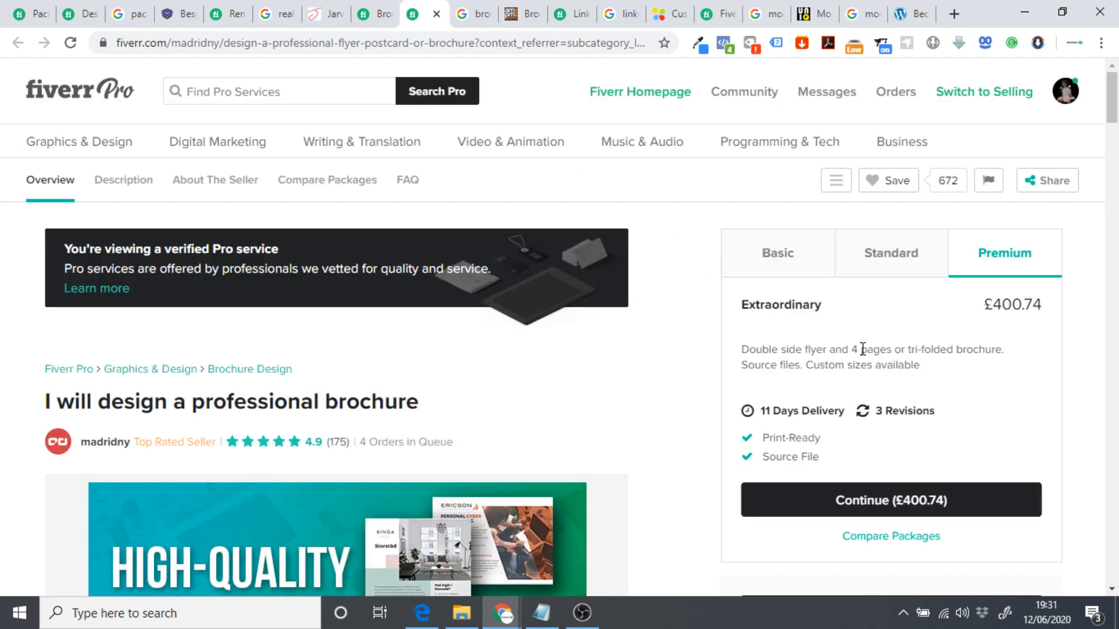
pyautogui.moveTo(856, 350); pyautogui.dragTo(881, 351)
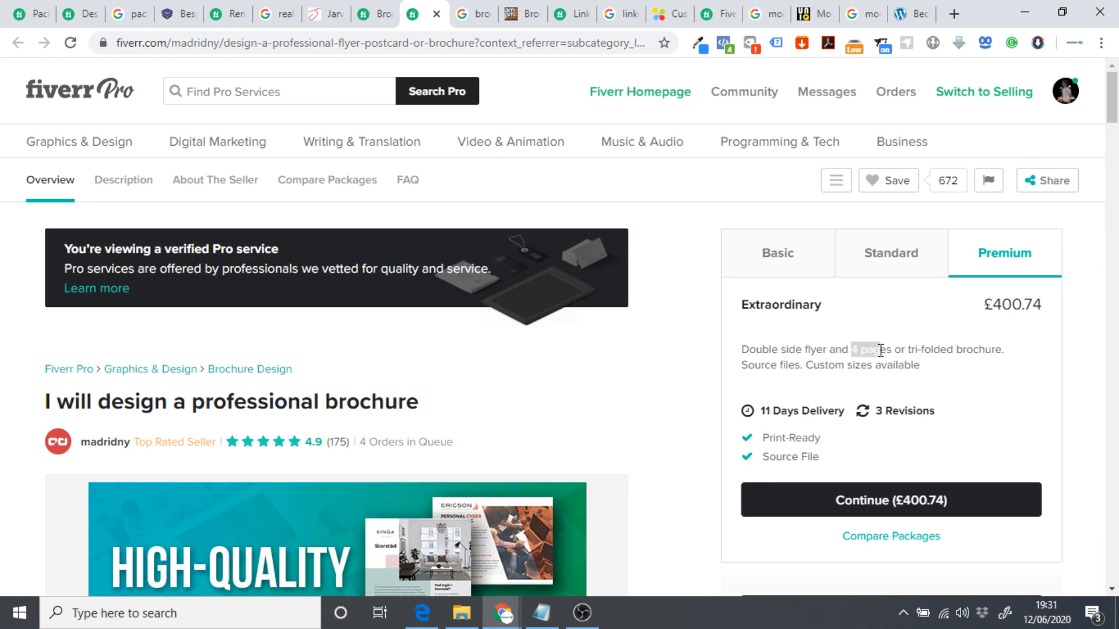
pyautogui.click(947, 343)
pyautogui.click(526, 20)
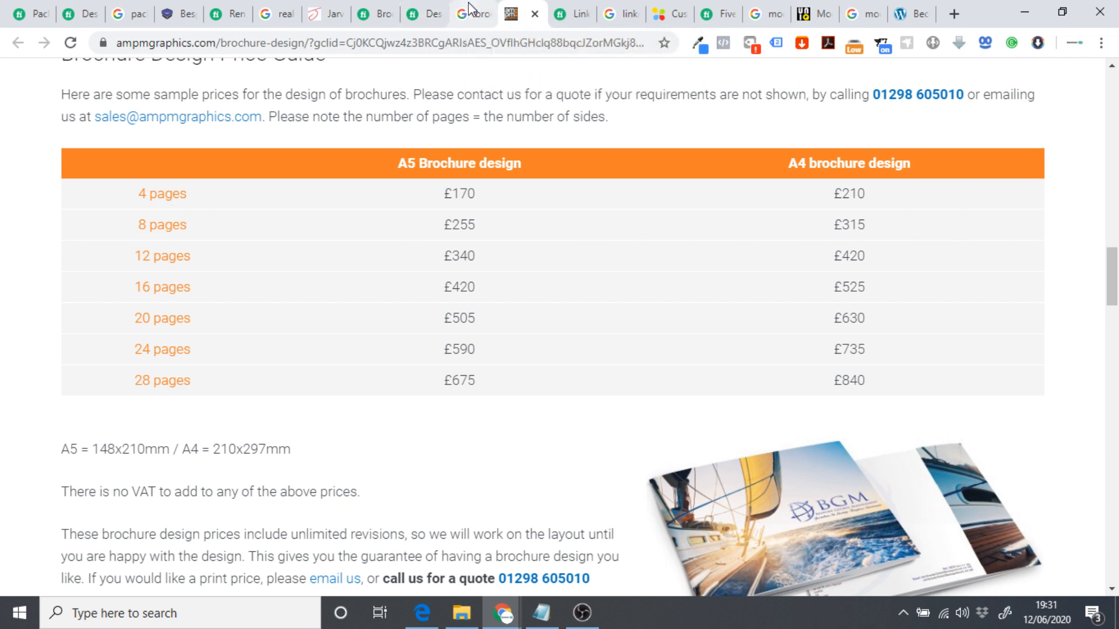
pyautogui.click(376, 13)
pyautogui.click(371, 123)
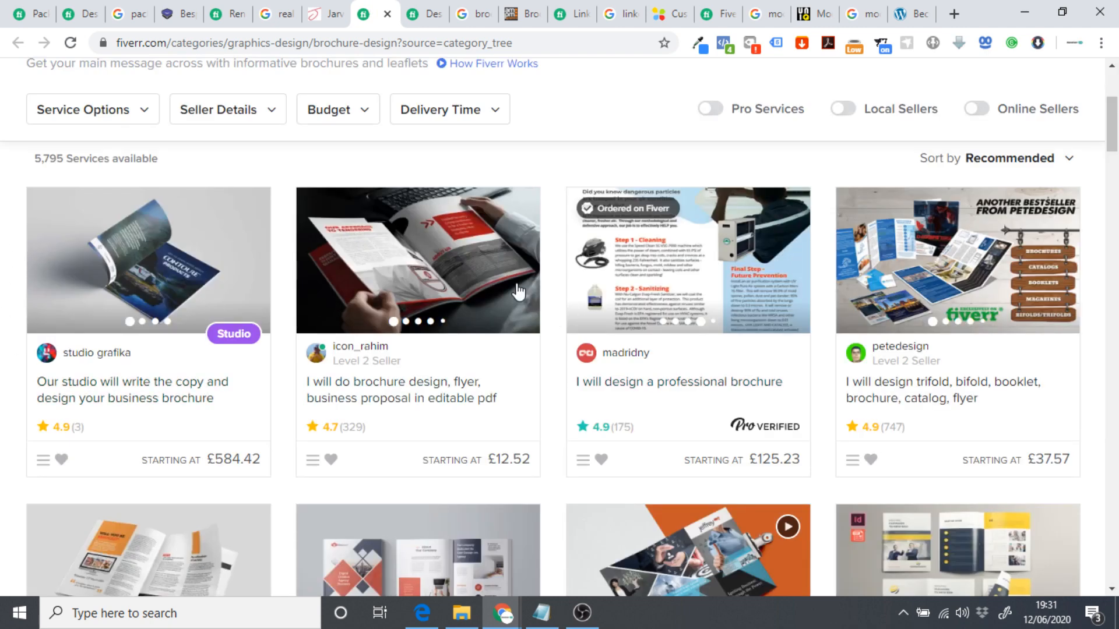
# Sort the Brochure Design gigs by Best Selling and open the £20.87 company profile brochure gig.
pyautogui.scroll(1, 495, 292)
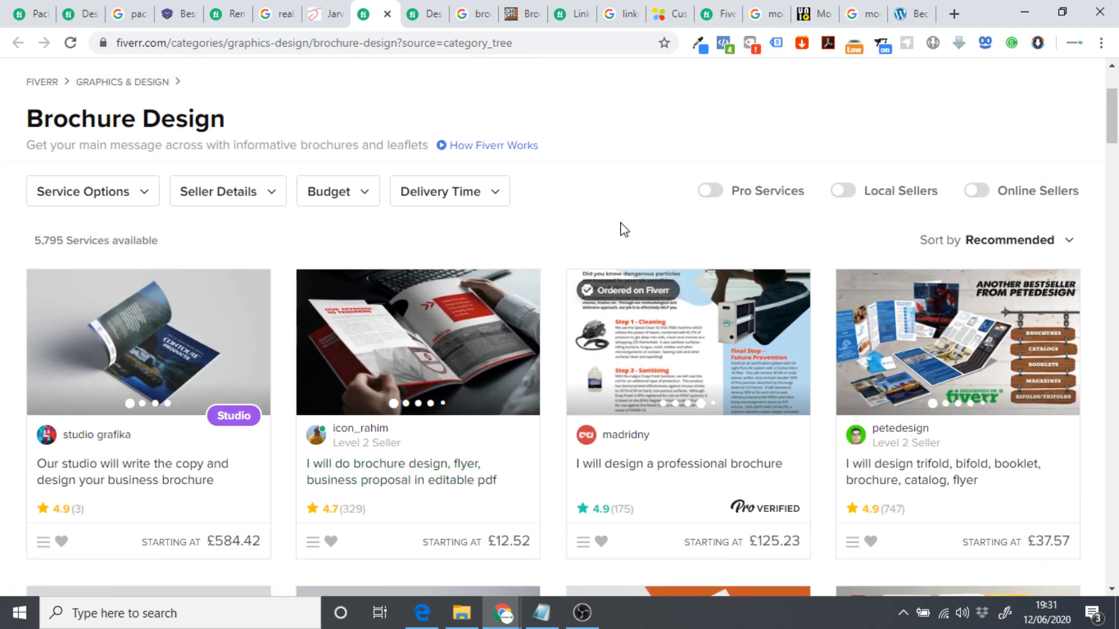
pyautogui.click(107, 196)
pyautogui.click(182, 197)
pyautogui.scroll(2, 624, 200)
pyautogui.scroll(-2, 619, 206)
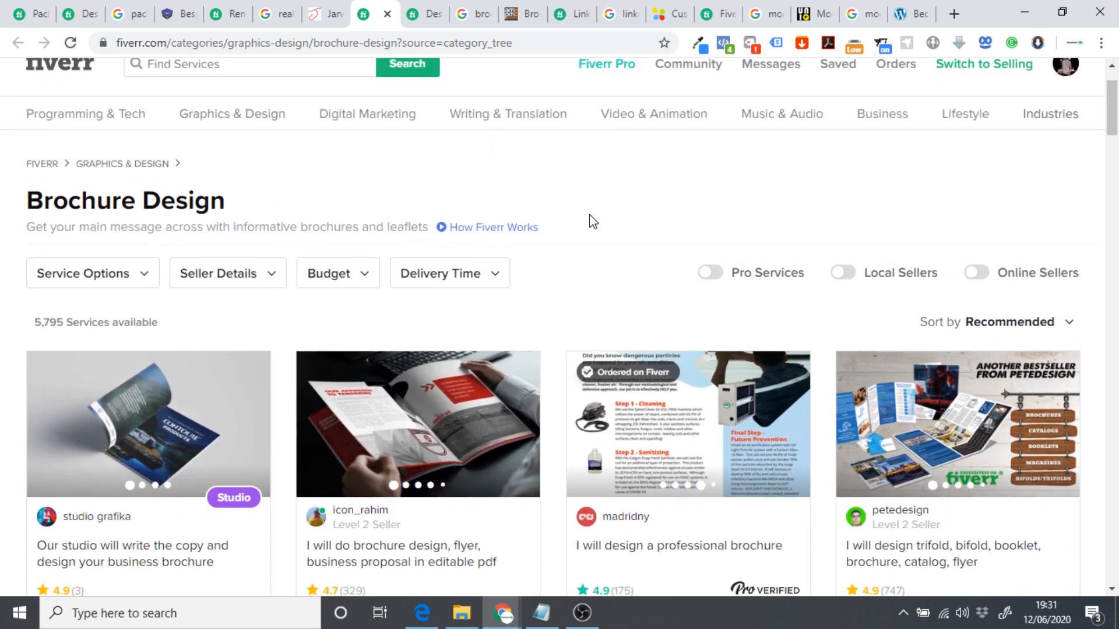
pyautogui.click(1012, 324)
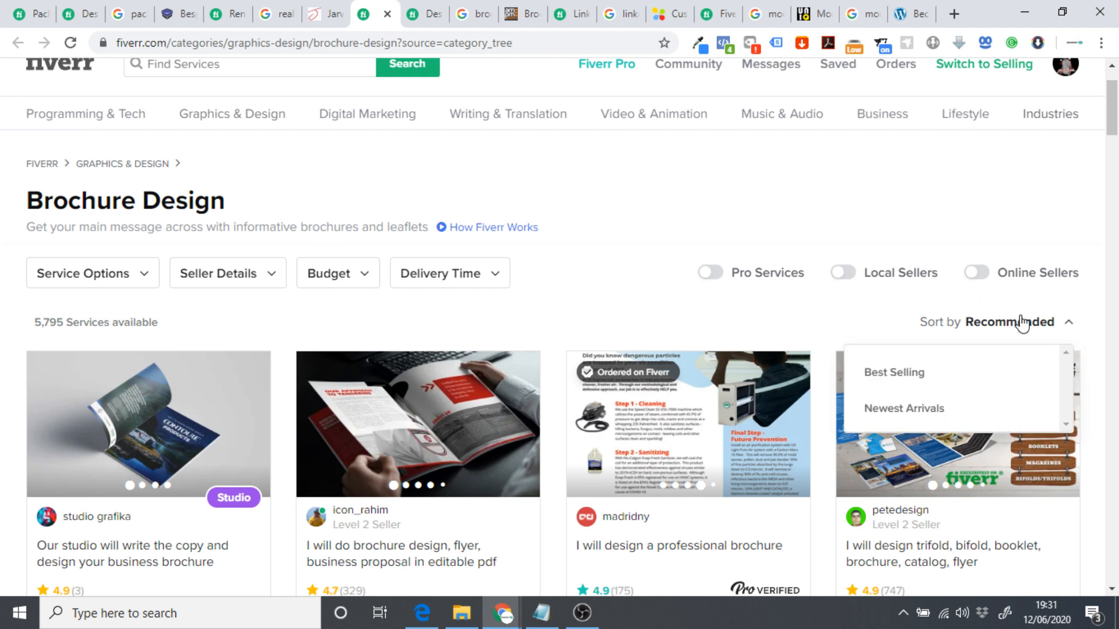
pyautogui.click(900, 373)
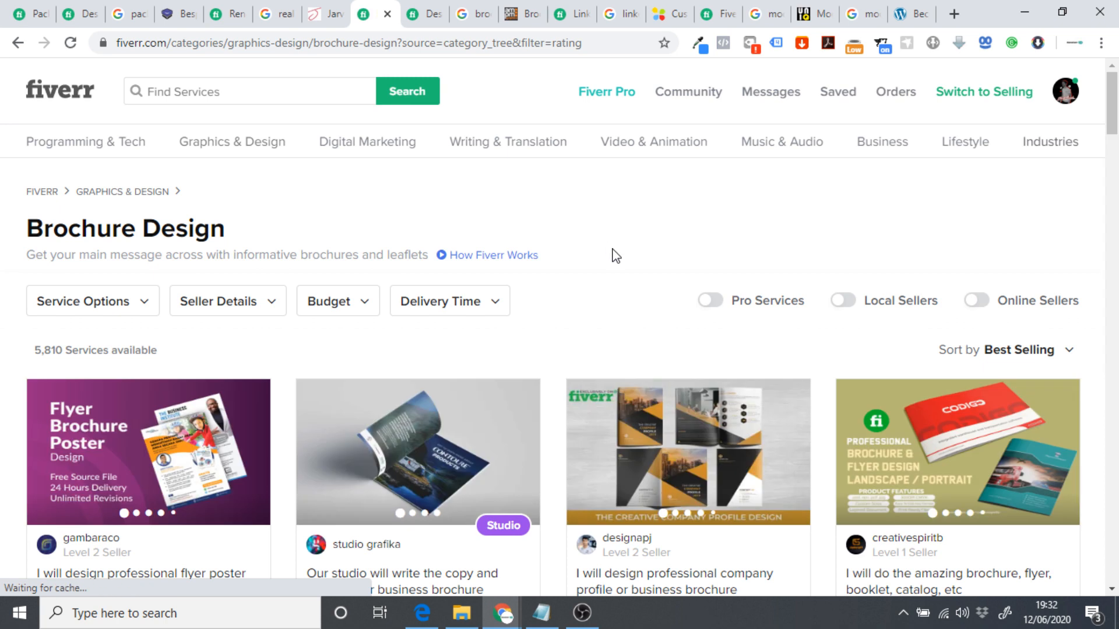
pyautogui.scroll(-3, 575, 280)
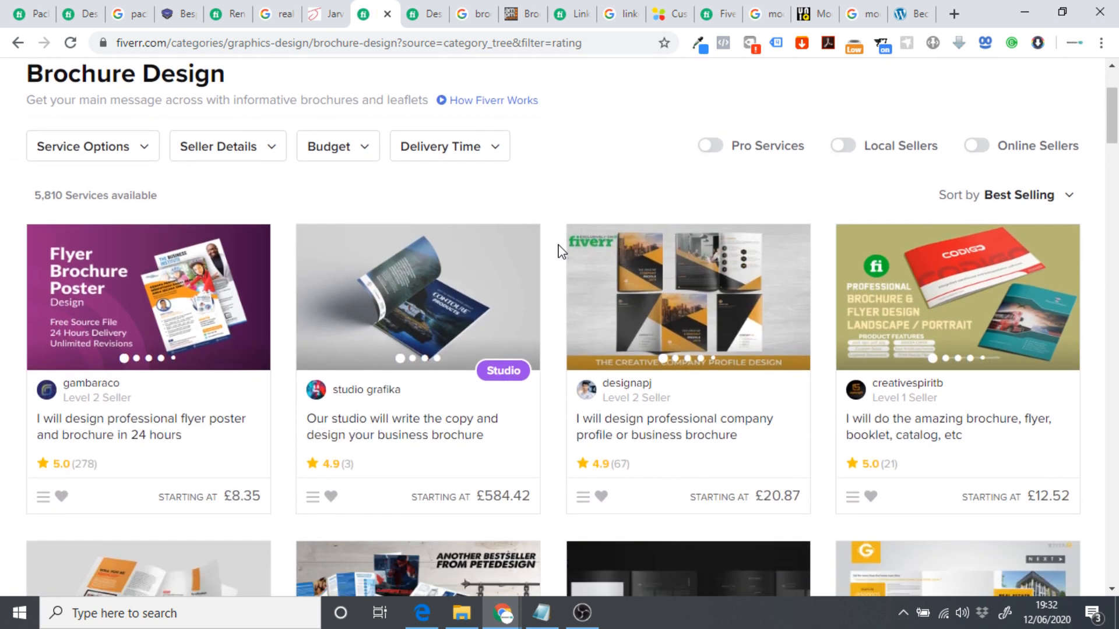
pyautogui.moveTo(689, 316)
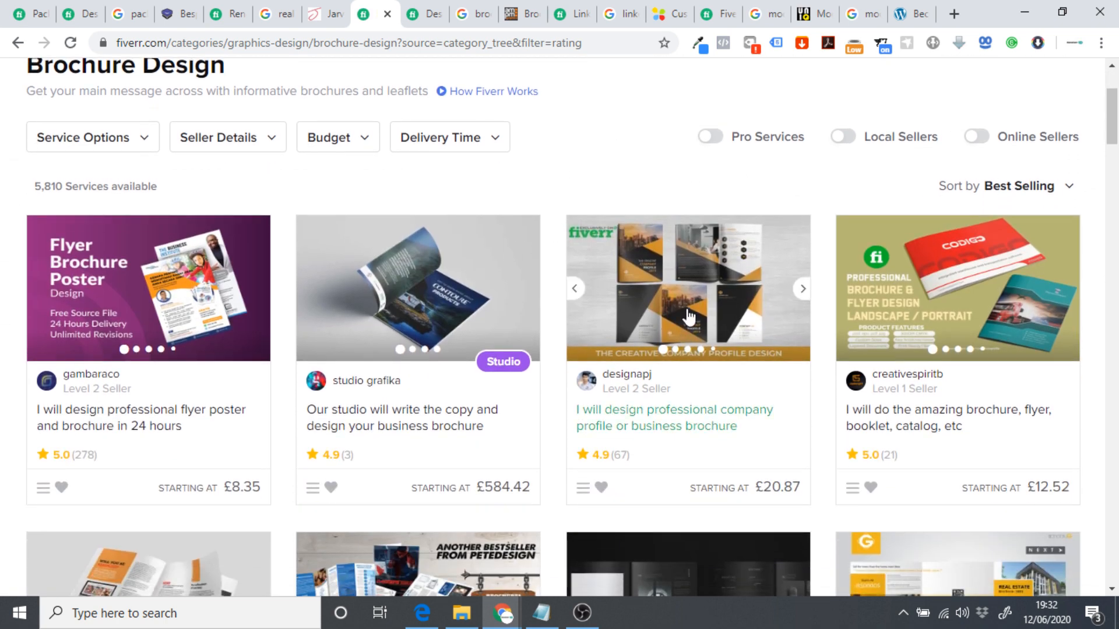
pyautogui.click(807, 297)
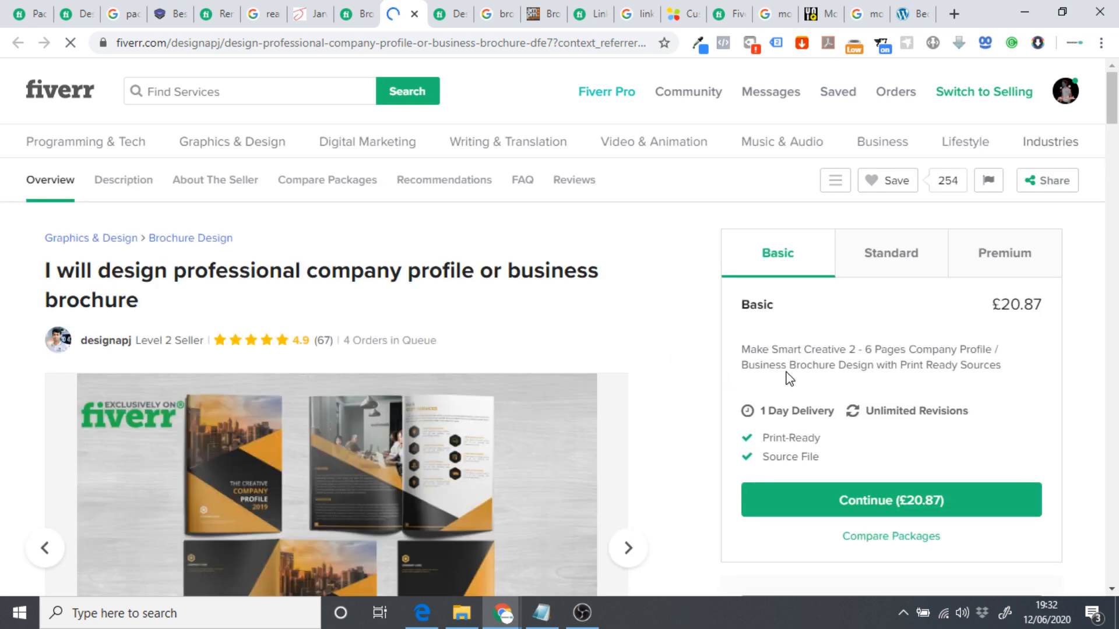
# Check the company profile gig's Standard (£33.40, 8-14 pages) and Premium (£66.79, 16-26 pages) packages.
pyautogui.click(879, 263)
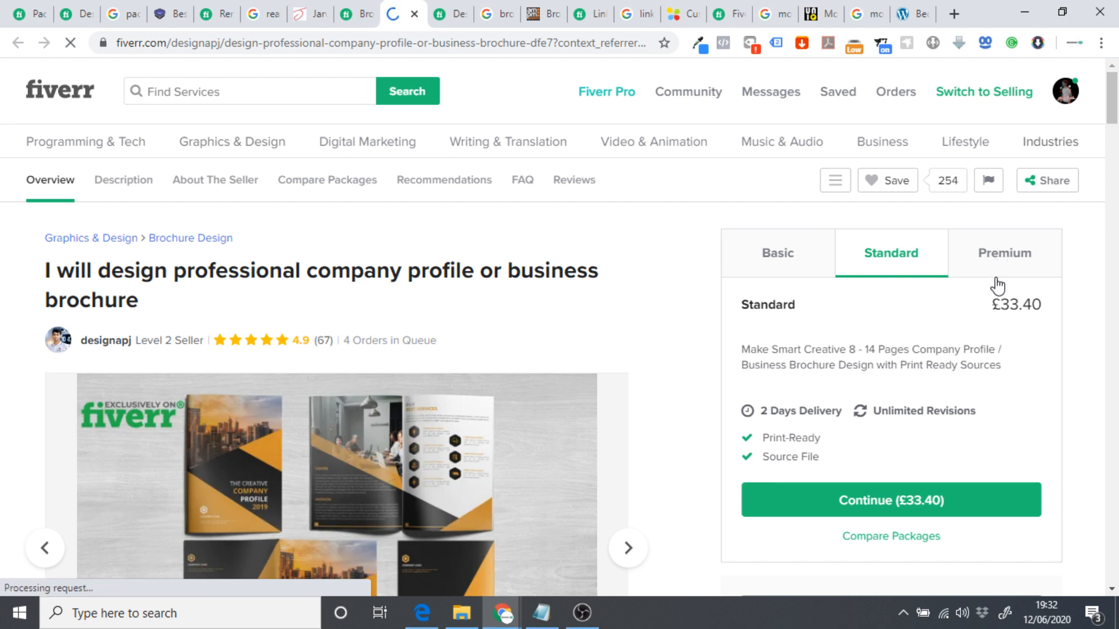
pyautogui.click(1013, 264)
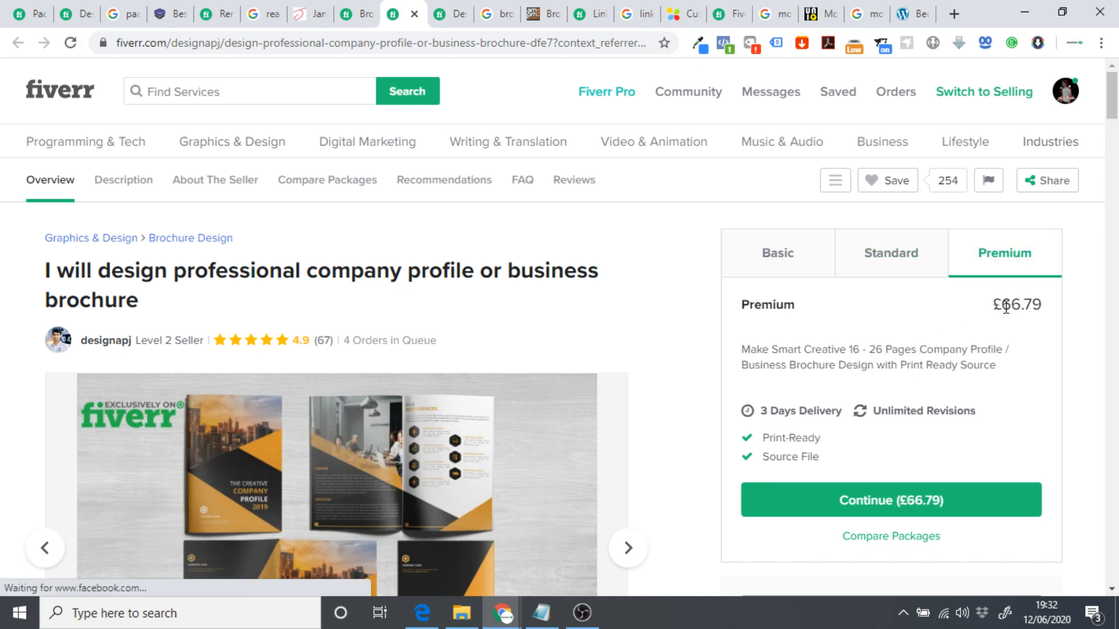
pyautogui.moveTo(1001, 304); pyautogui.dragTo(1049, 307)
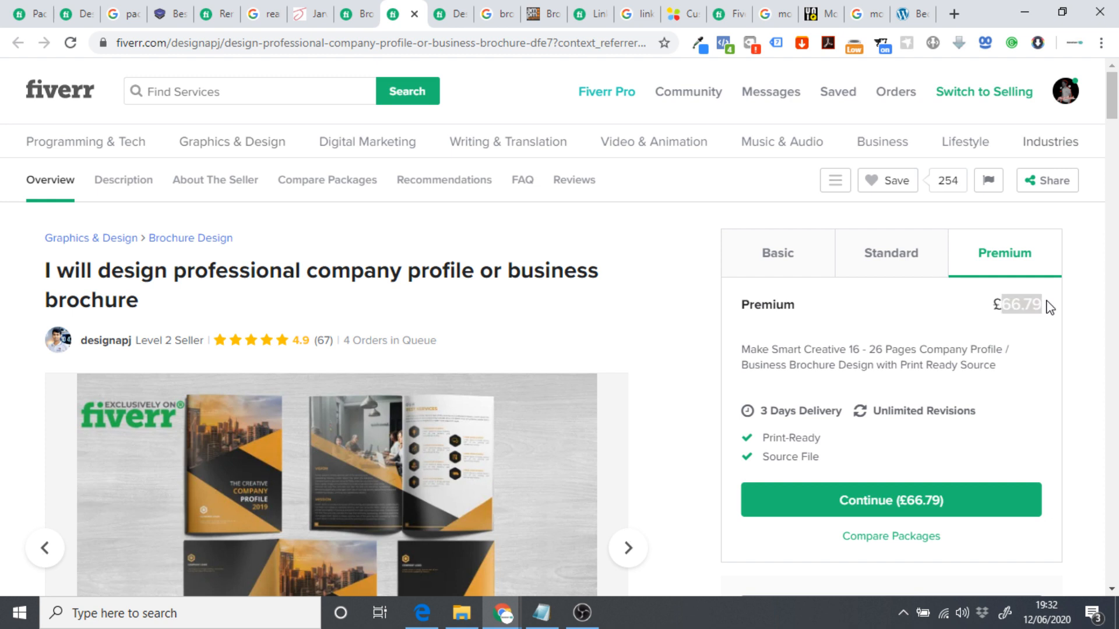
pyautogui.click(1006, 316)
pyautogui.scroll(-1, 1015, 310)
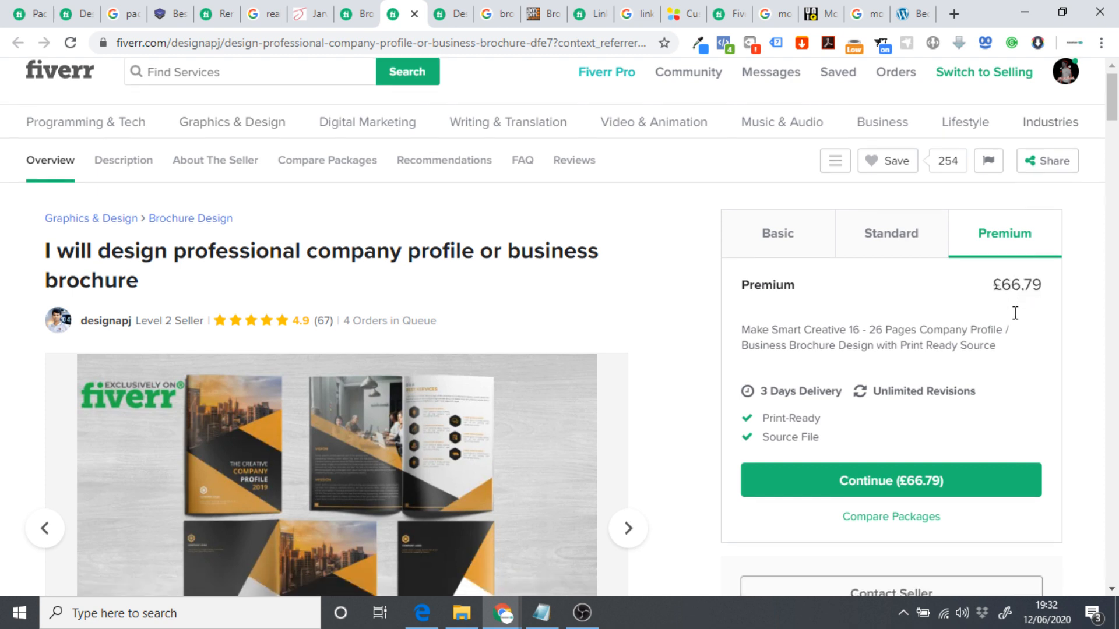
# On the ampm price guide, note the 24/28-page A5 prices and £735 for 24-page A4.
pyautogui.click(539, 14)
pyautogui.moveTo(149, 352); pyautogui.dragTo(581, 367)
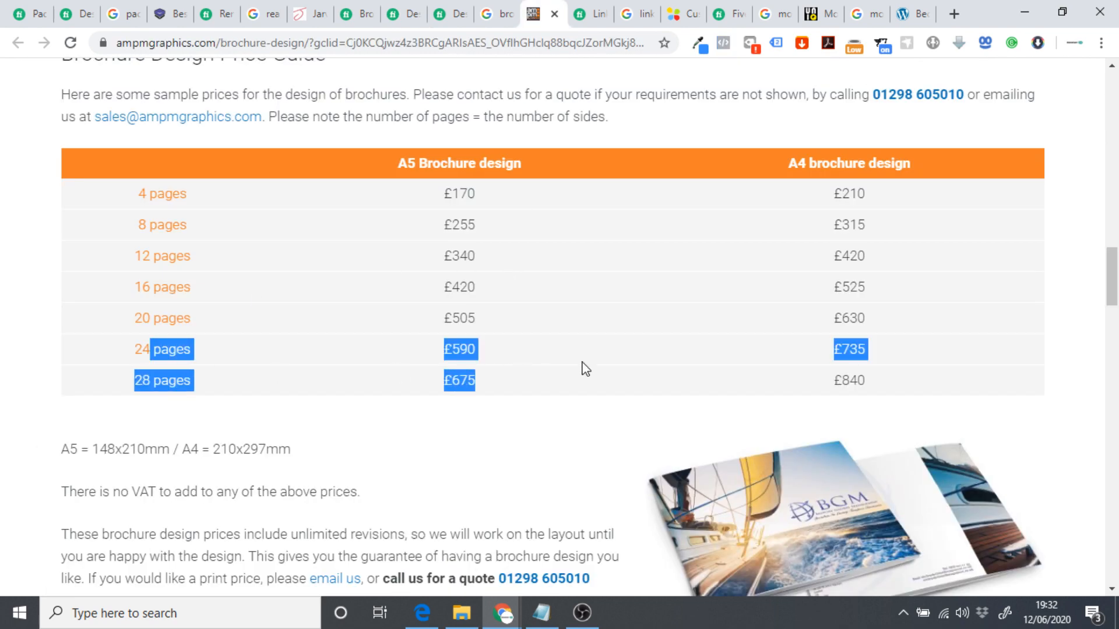
pyautogui.click(854, 347)
pyautogui.doubleClick(852, 346)
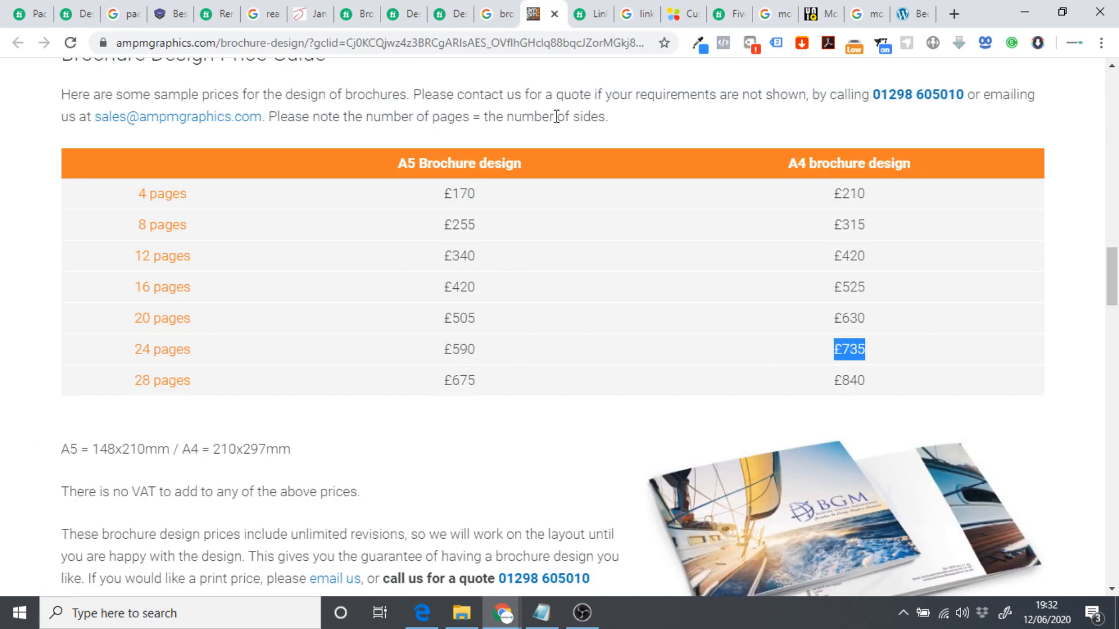
# Revisit the Fiverr Pro and company profile brochure gigs, paging through the sample gallery.
pyautogui.click(454, 12)
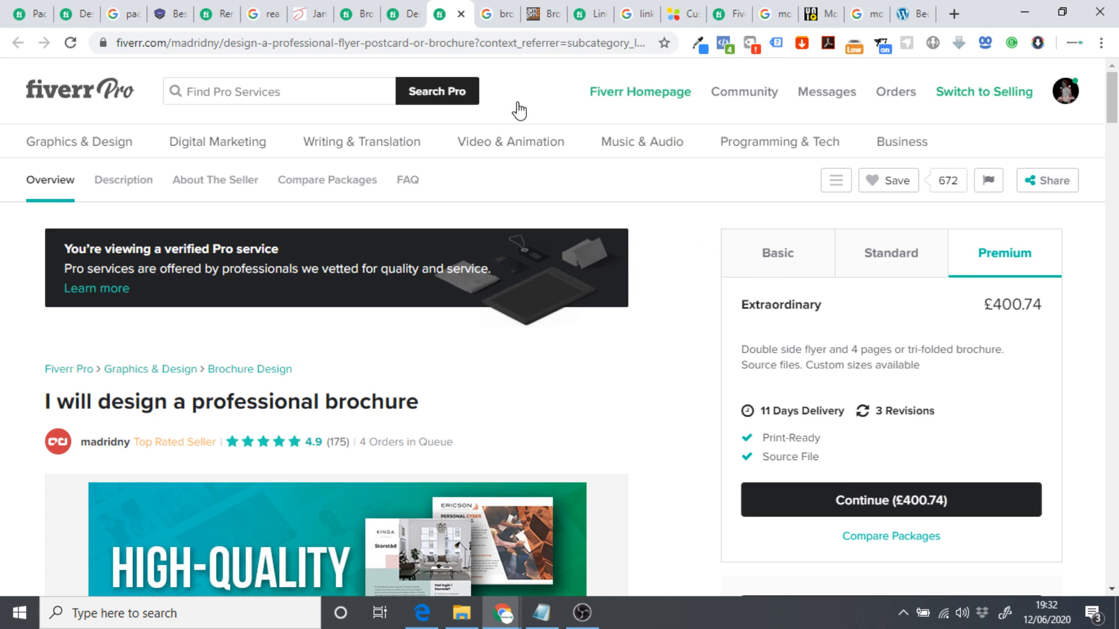
pyautogui.click(408, 14)
pyautogui.scroll(-3, 563, 392)
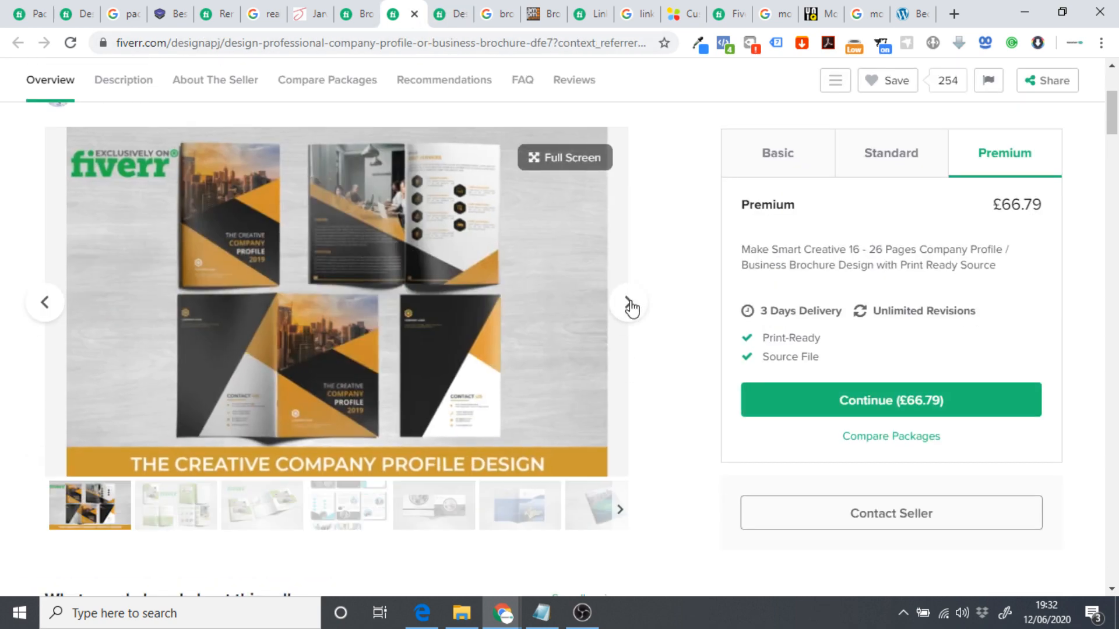
pyautogui.click(629, 303)
pyautogui.click(629, 304)
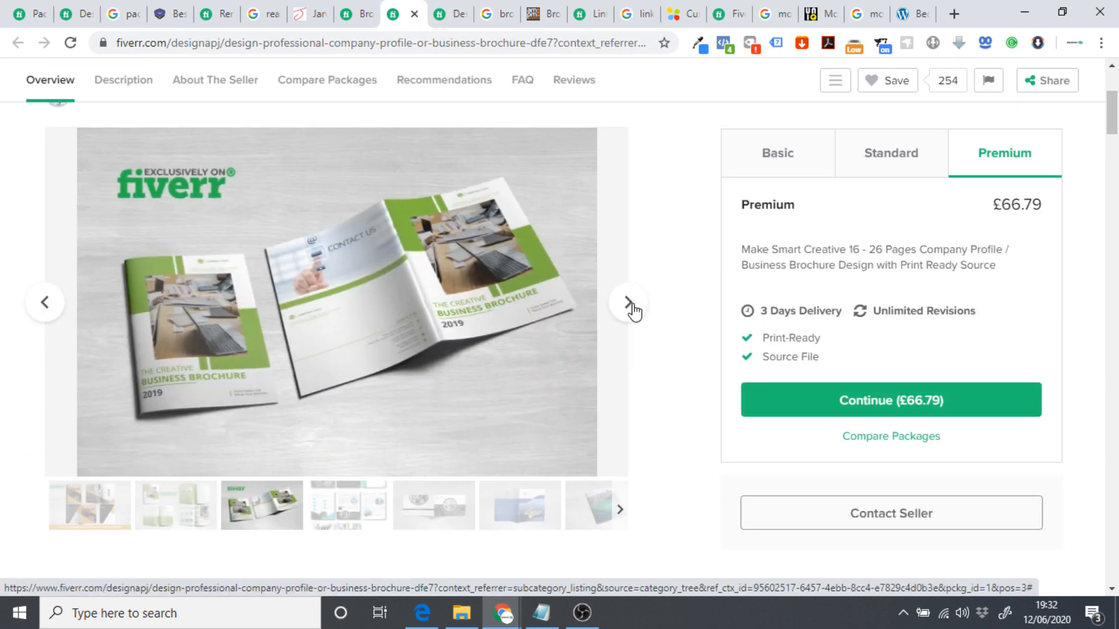
pyautogui.click(628, 303)
pyautogui.click(629, 303)
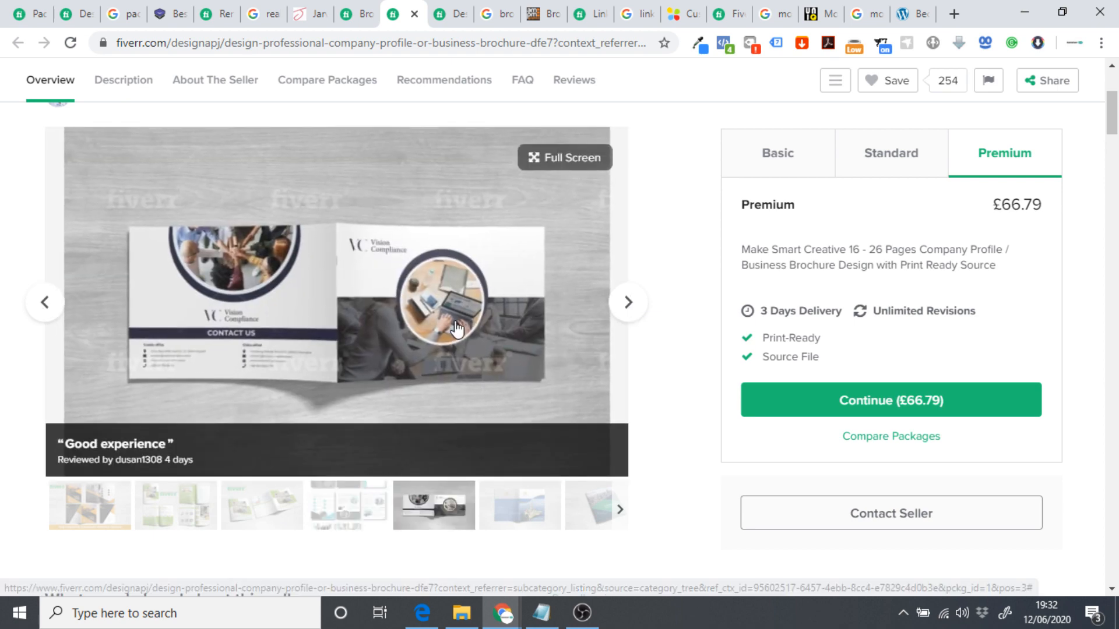
pyautogui.scroll(-1, 721, 289)
pyautogui.scroll(1, 721, 290)
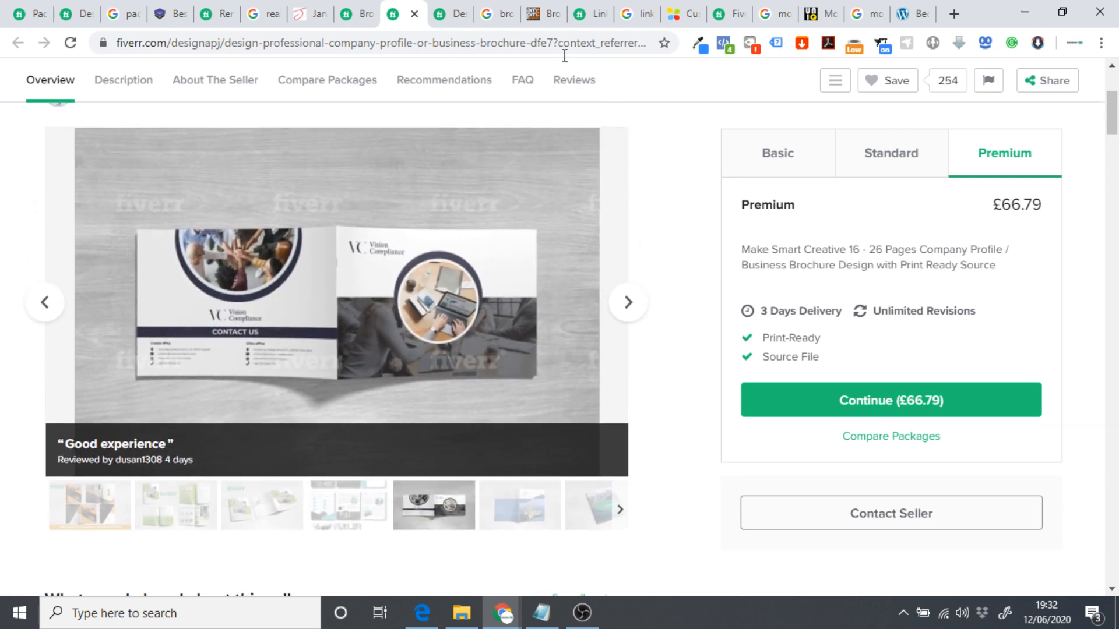
# Return to the ampm price table and reselect the £735 24-page A4 price.
pyautogui.click(548, 14)
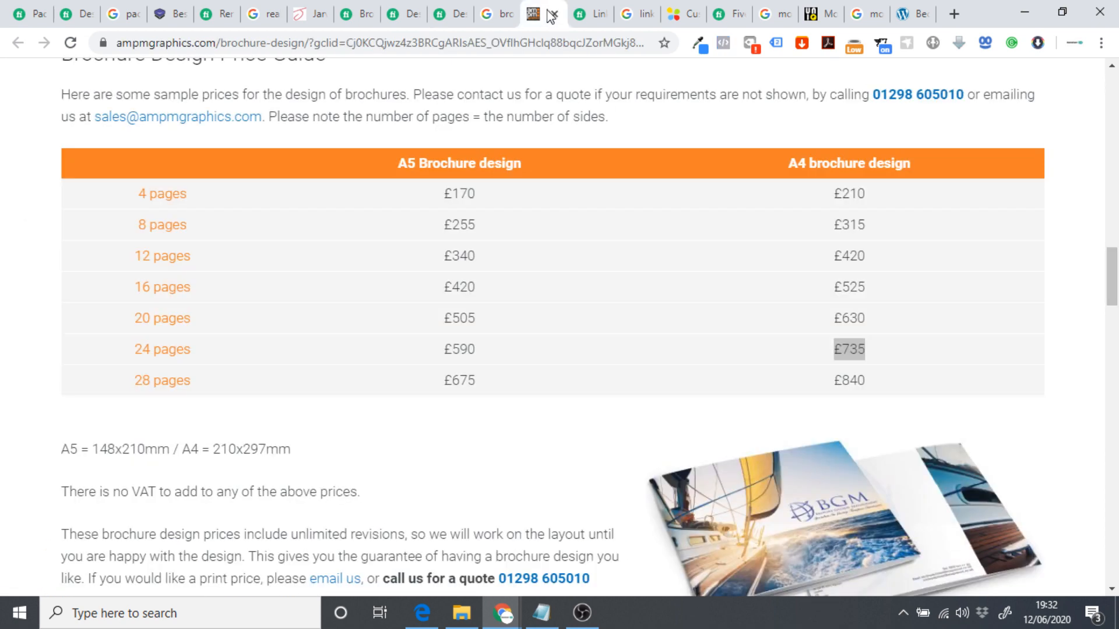
pyautogui.click(856, 342)
pyautogui.doubleClick(855, 342)
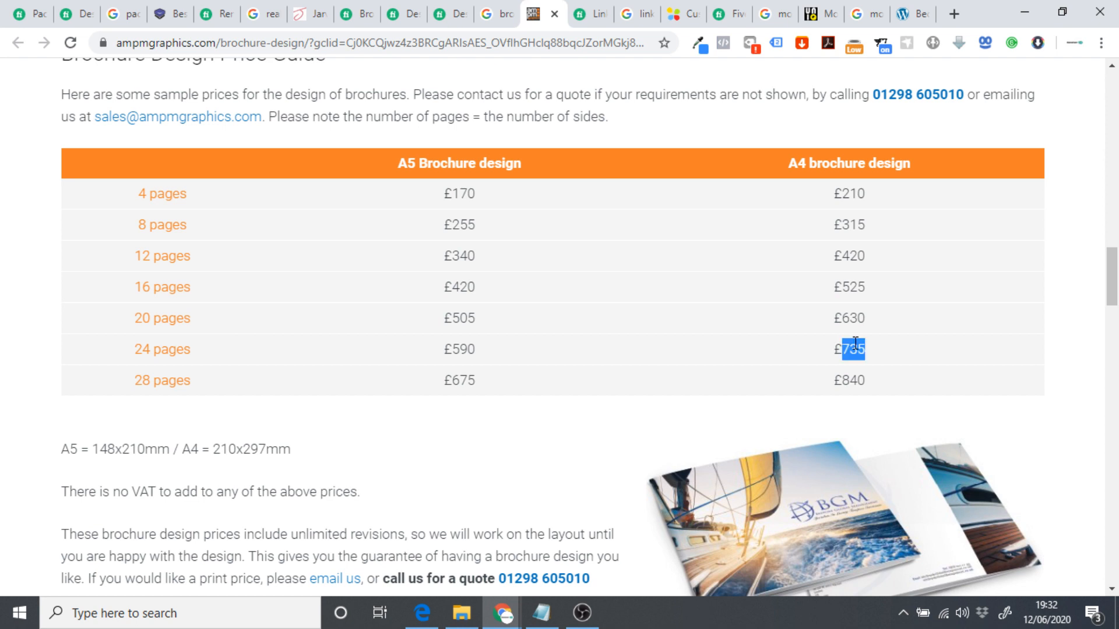
pyautogui.click(765, 337)
# Browse Fiverr's 634 LinkedIn Profiles gigs and sort them by Best Selling.
pyautogui.click(588, 14)
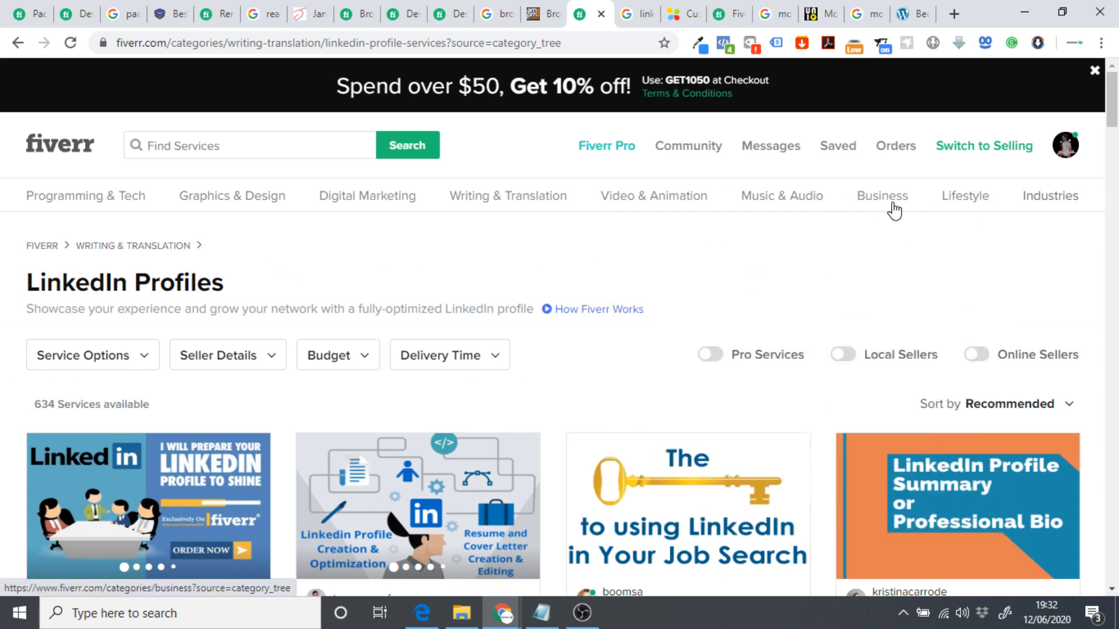
pyautogui.moveTo(346, 217)
pyautogui.moveTo(554, 210)
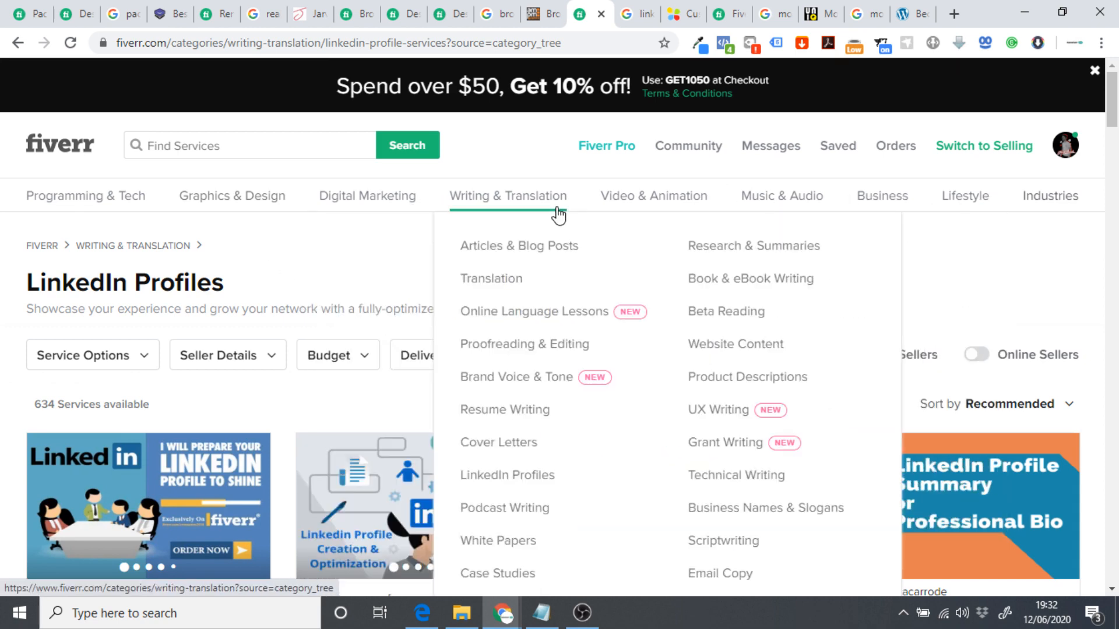
pyautogui.scroll(-1, 551, 207)
pyautogui.scroll(-1, 550, 205)
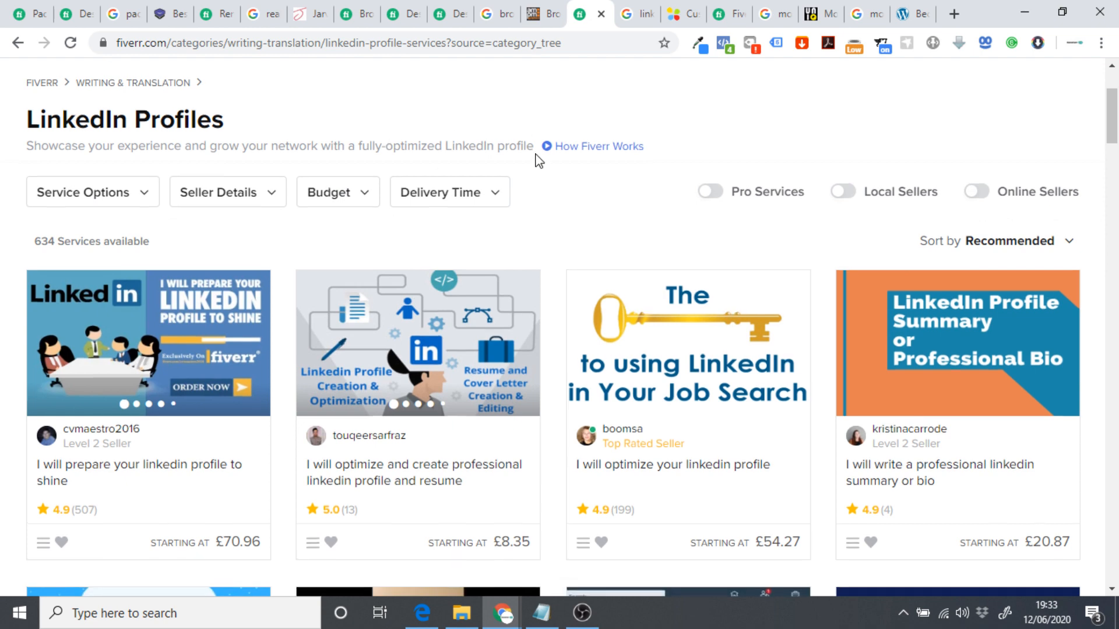
pyautogui.scroll(2, 539, 162)
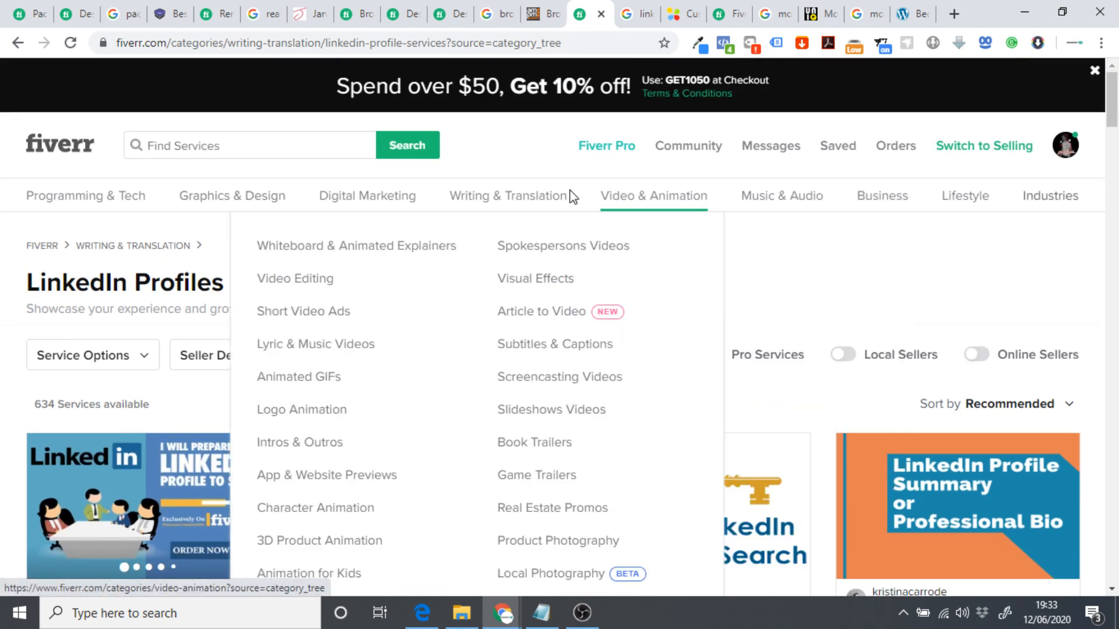
pyautogui.scroll(-2, 554, 205)
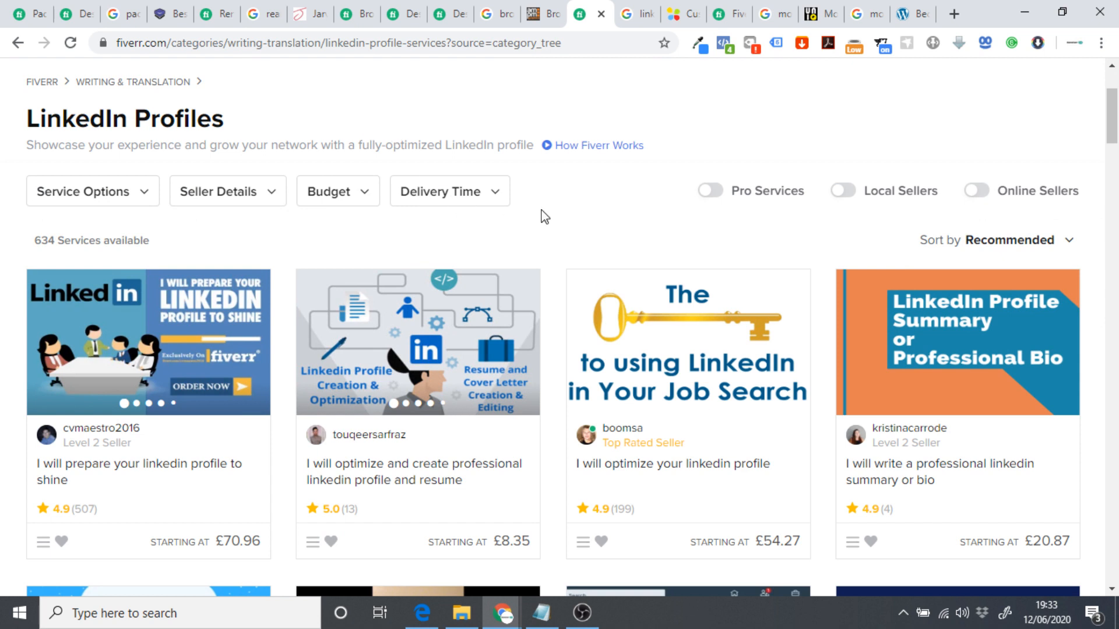
pyautogui.click(1047, 245)
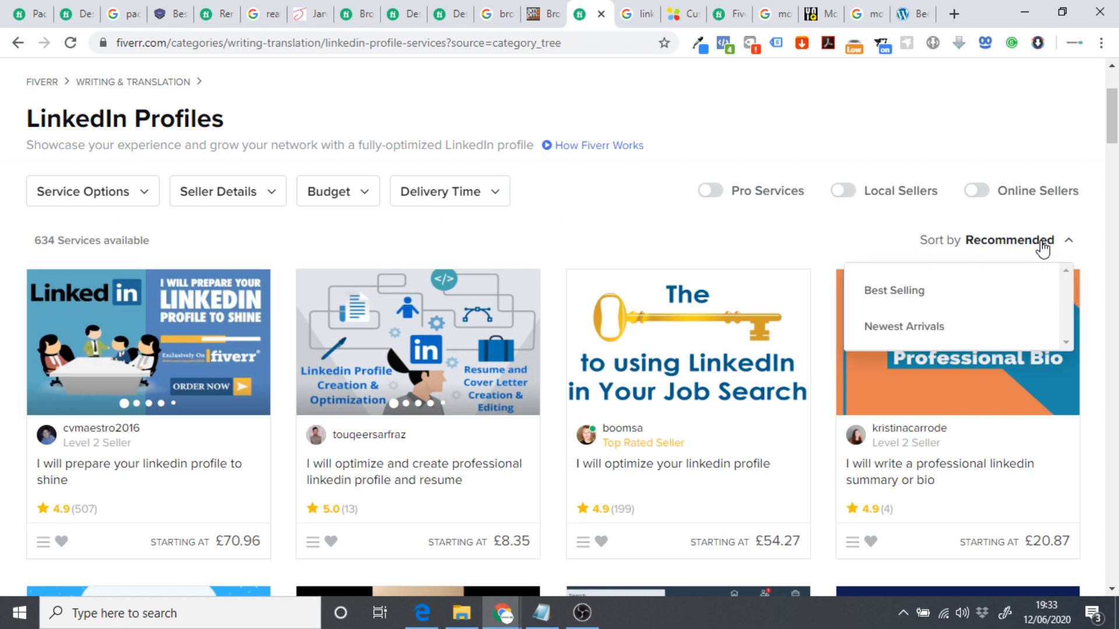
pyautogui.click(883, 294)
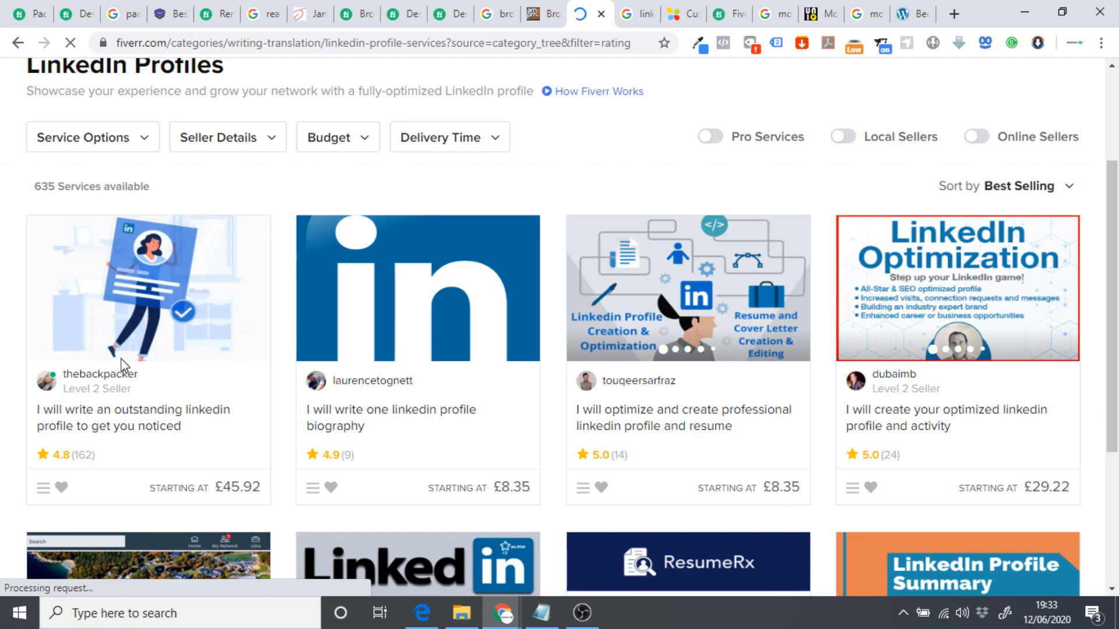
# Open the top best-selling LinkedIn gig, compare its Standard and £87.66 Premium packages, then return to Google.
pyautogui.click(168, 317)
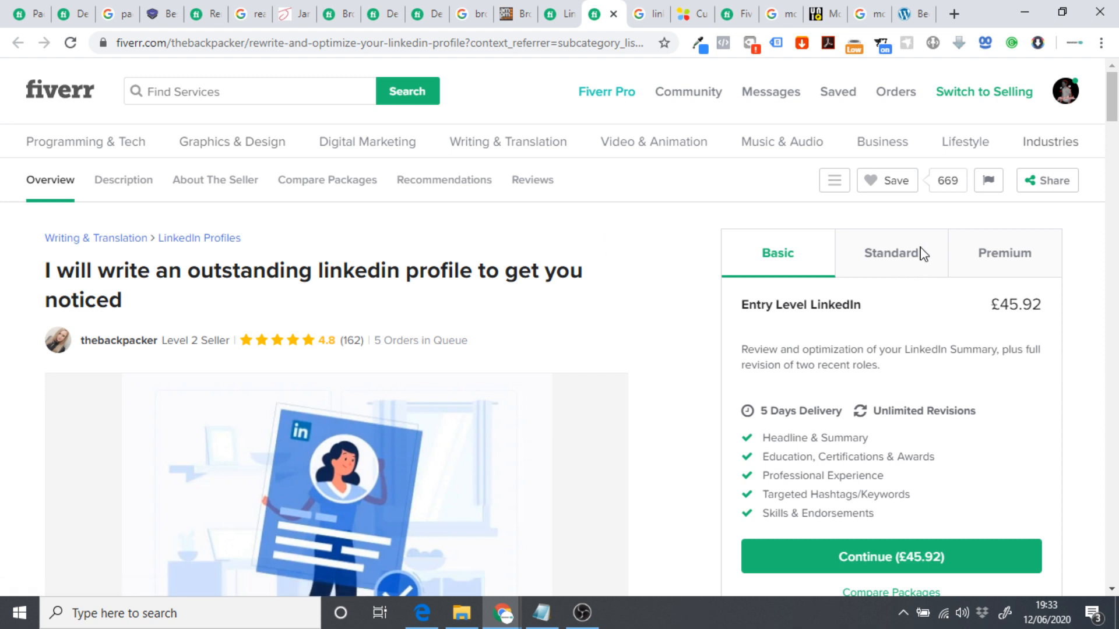
pyautogui.click(900, 258)
pyautogui.click(998, 262)
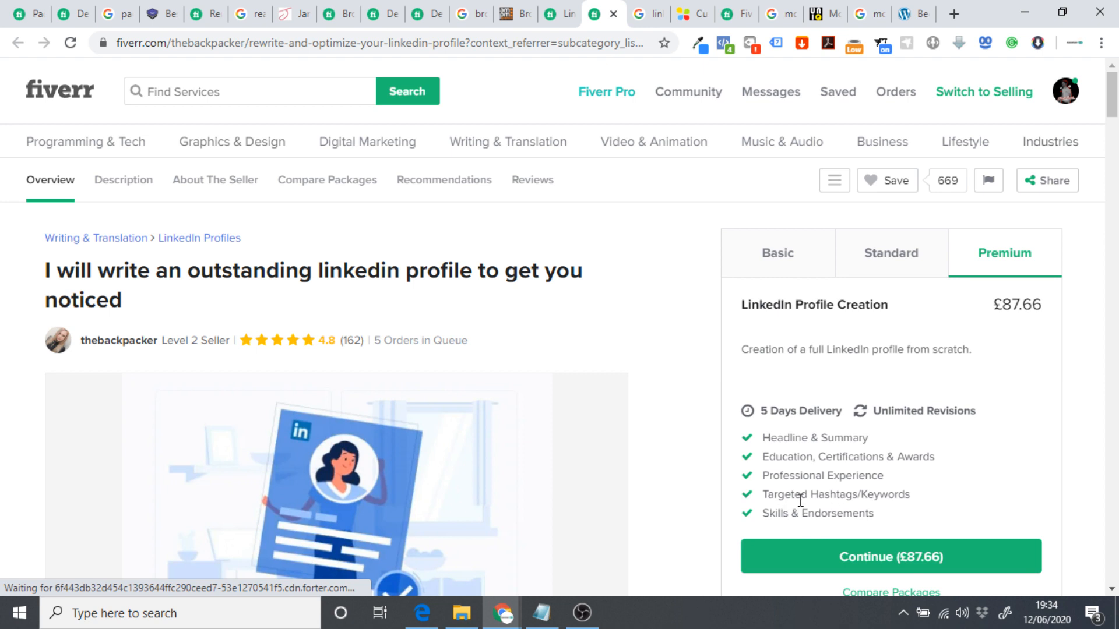
pyautogui.click(641, 13)
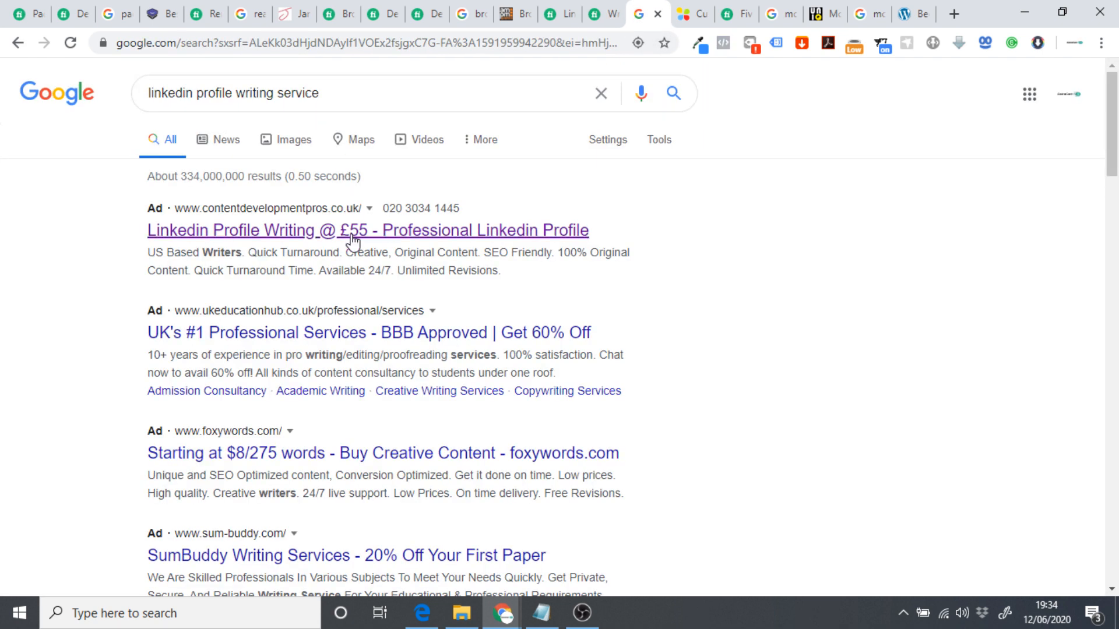
# Read through the £55 LinkedIn Profile Writing Service ad page, minimizing its live chat greeting.
pyautogui.click(314, 236)
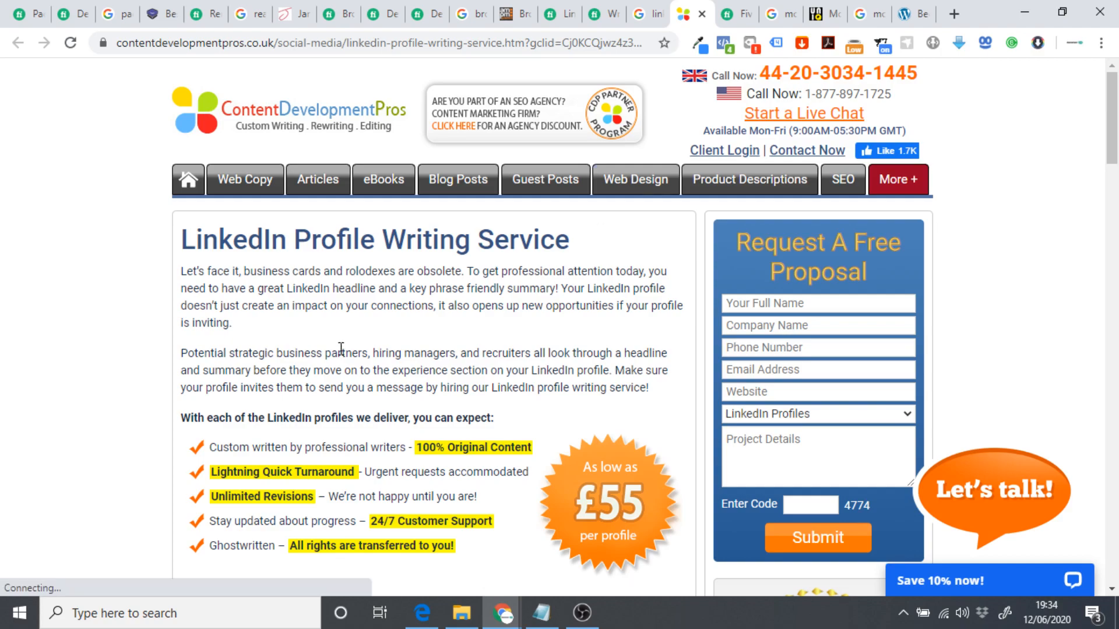
pyautogui.scroll(-10, 365, 333)
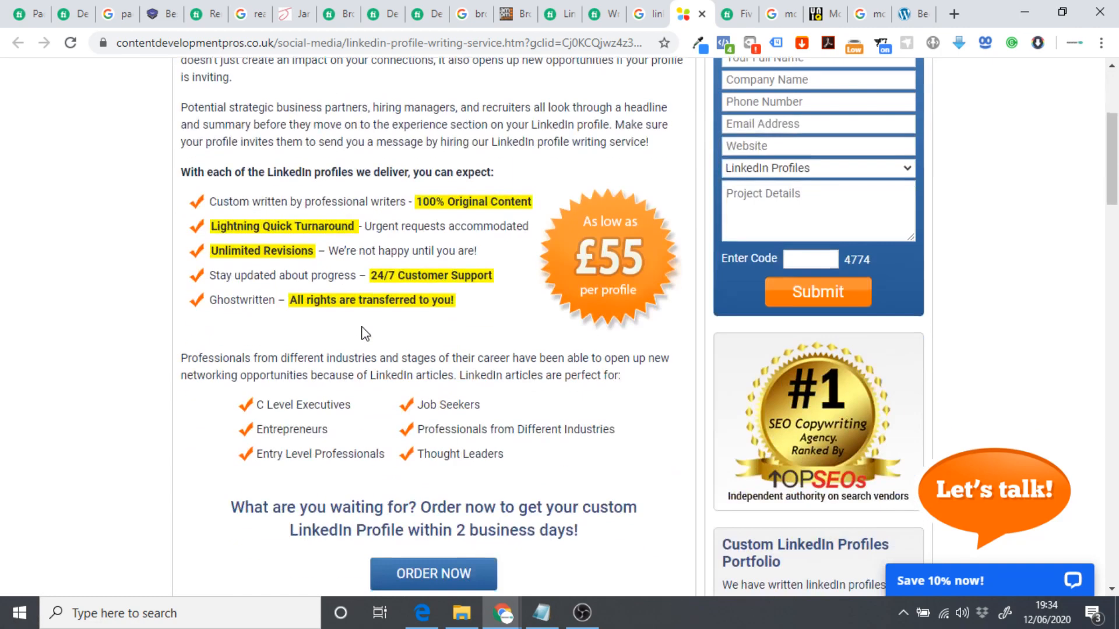
pyautogui.scroll(-12, 327, 342)
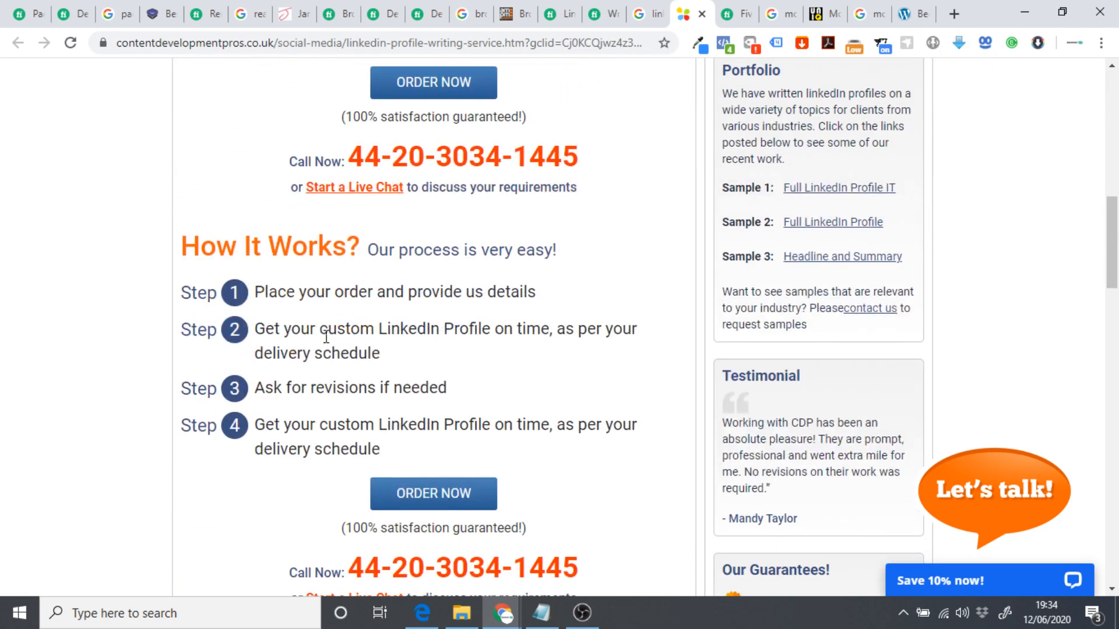
pyautogui.scroll(-18, 333, 367)
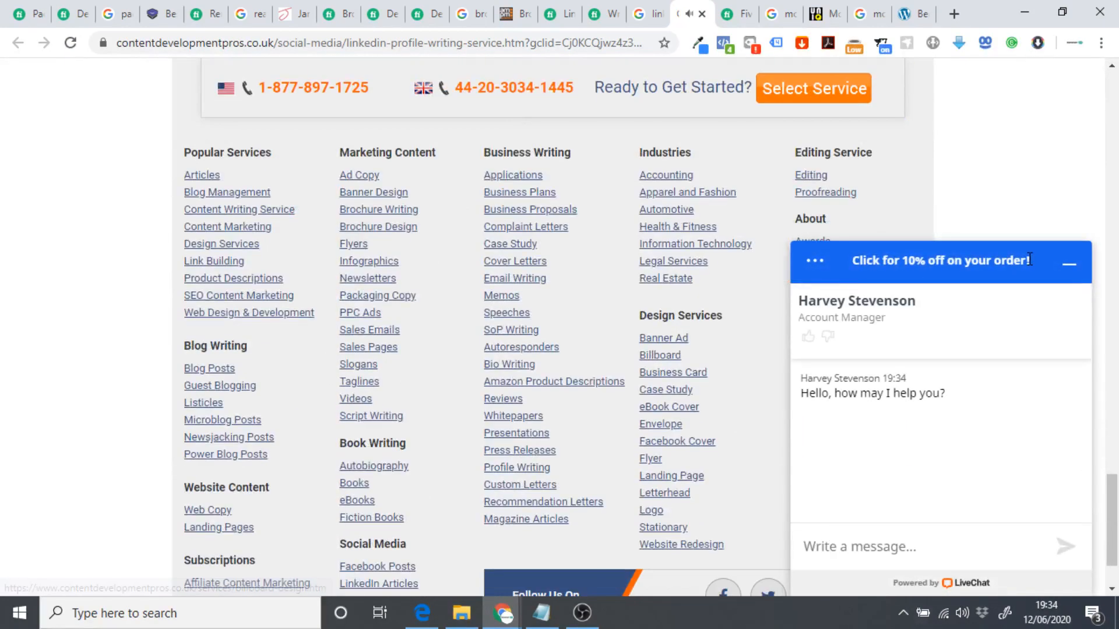
pyautogui.click(1068, 264)
pyautogui.scroll(-2, 622, 382)
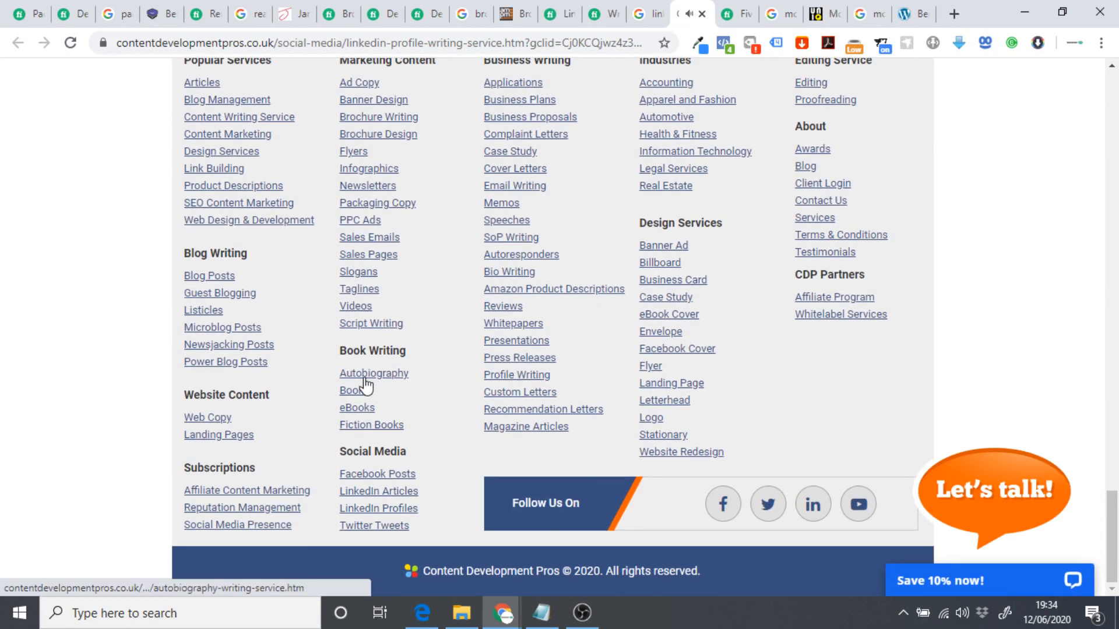
pyautogui.scroll(14, 366, 385)
pyautogui.scroll(15, 366, 379)
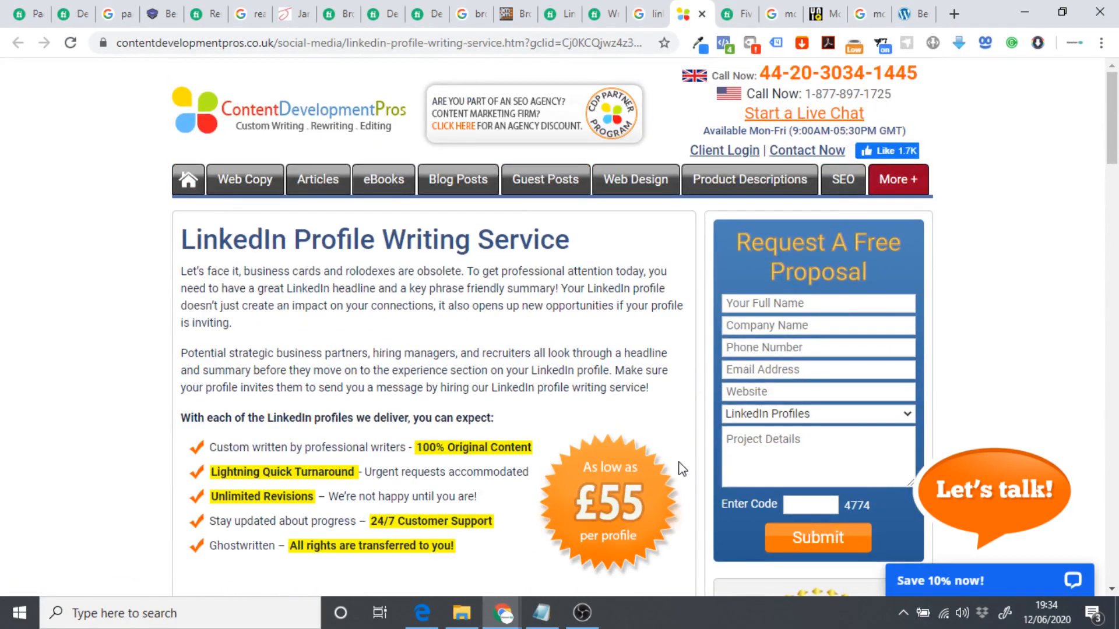
pyautogui.scroll(-1, 591, 460)
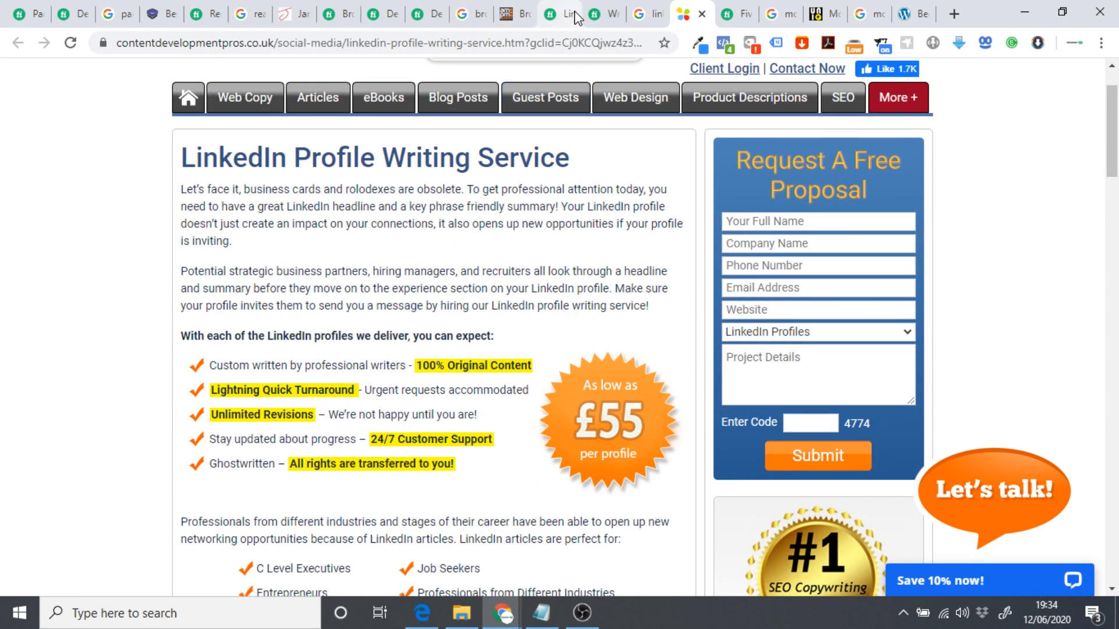
pyautogui.click(600, 14)
# Check the gig's £45.92 Basic package, then look over the agency's LinkedIn writing service page.
pyautogui.click(786, 265)
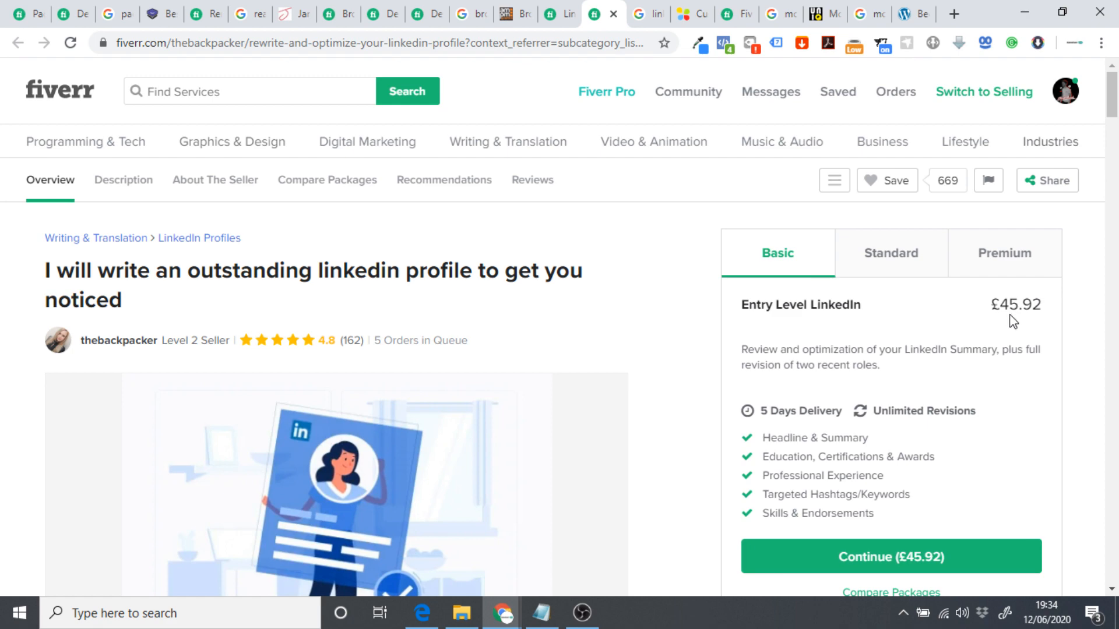
pyautogui.click(692, 13)
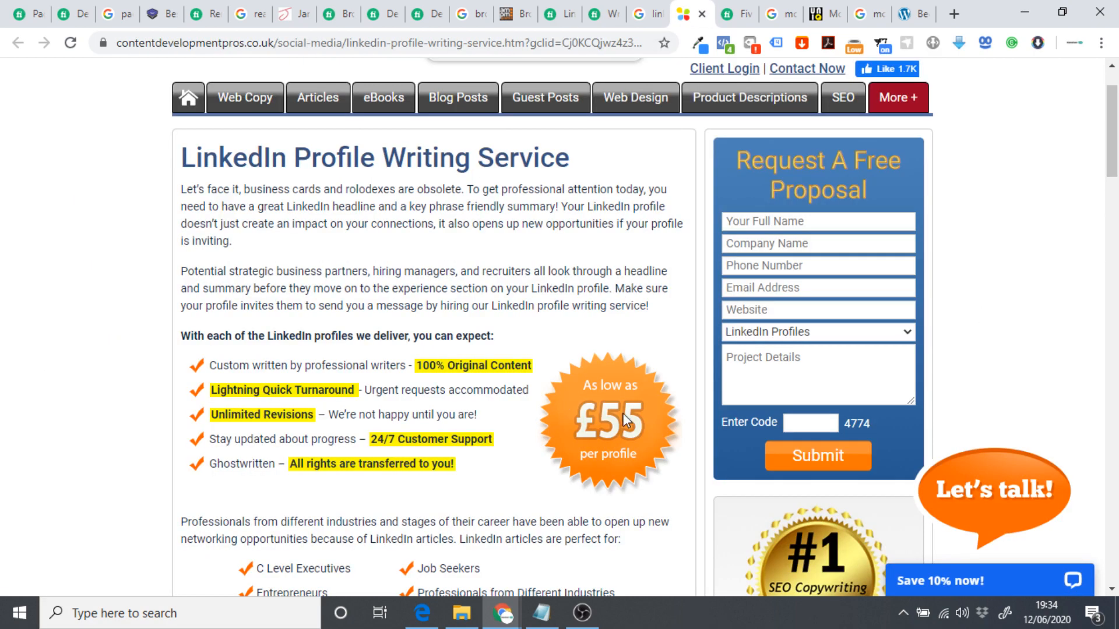
pyautogui.scroll(2, 550, 365)
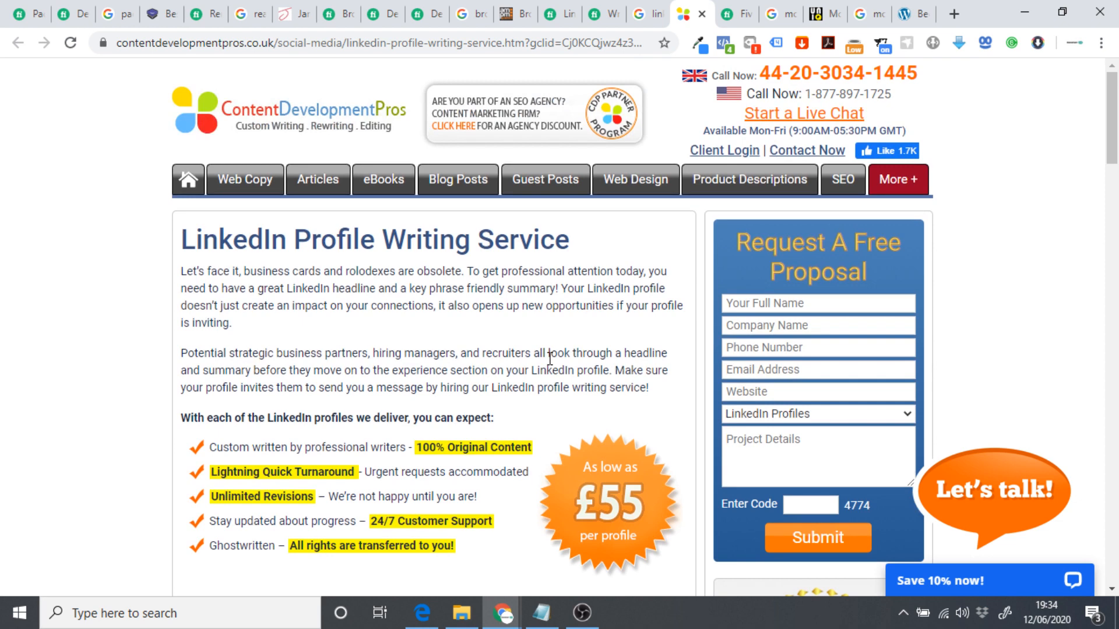
pyautogui.scroll(-2, 549, 358)
pyautogui.moveTo(211, 376); pyautogui.dragTo(454, 465)
pyautogui.click(454, 460)
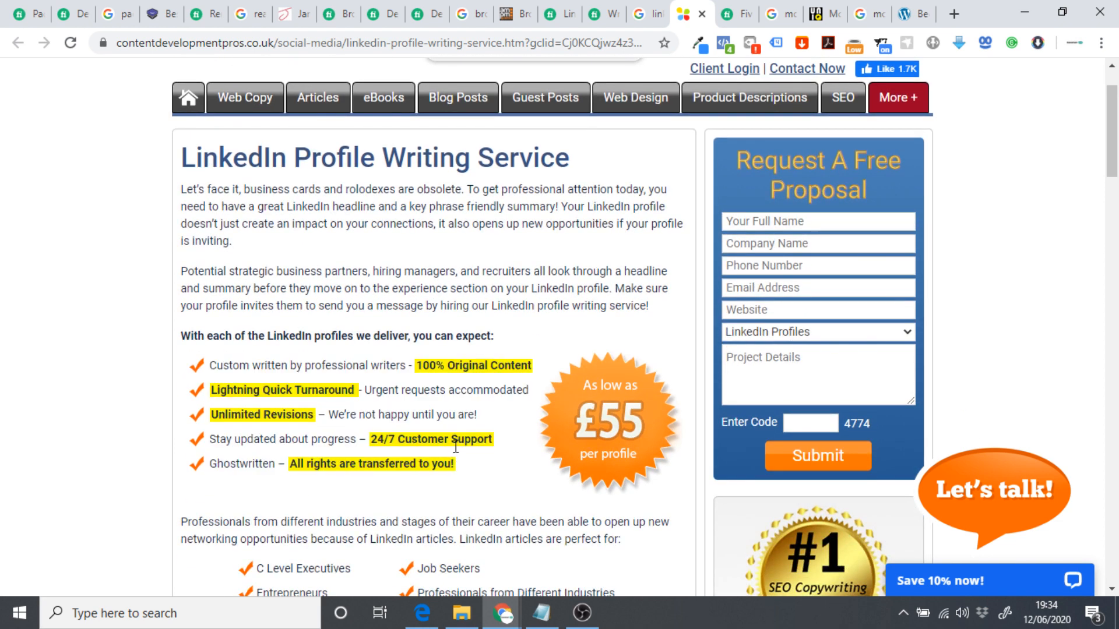
pyautogui.scroll(-2, 429, 368)
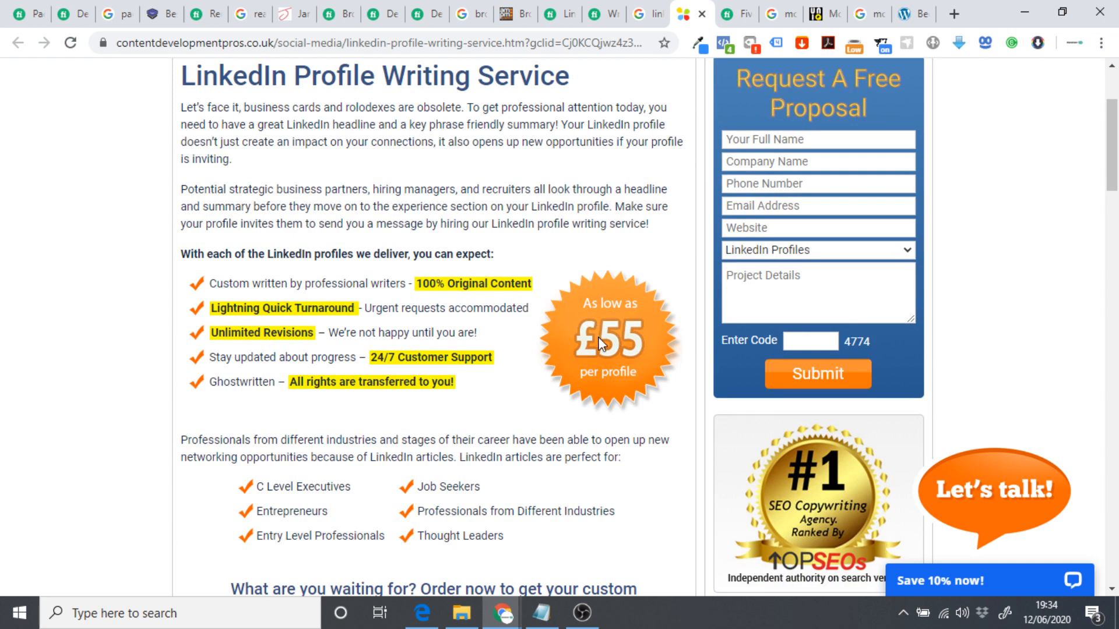
# Back on the Fiverr LinkedIn gig, compare the Standard and £87.66 Premium packages.
pyautogui.click(602, 18)
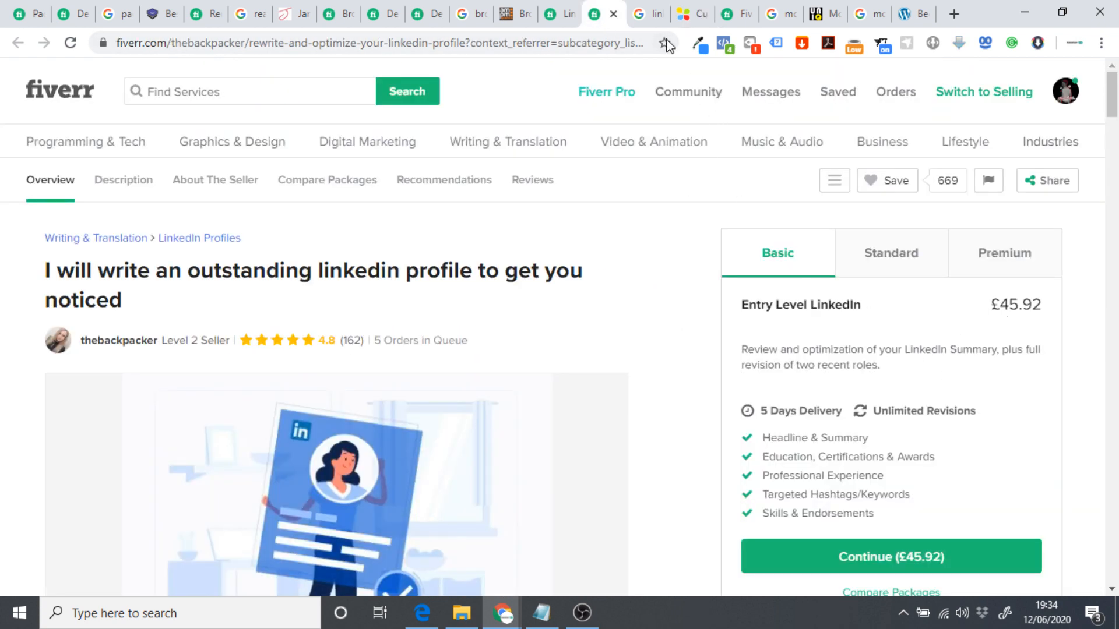
pyautogui.click(985, 255)
pyautogui.click(856, 261)
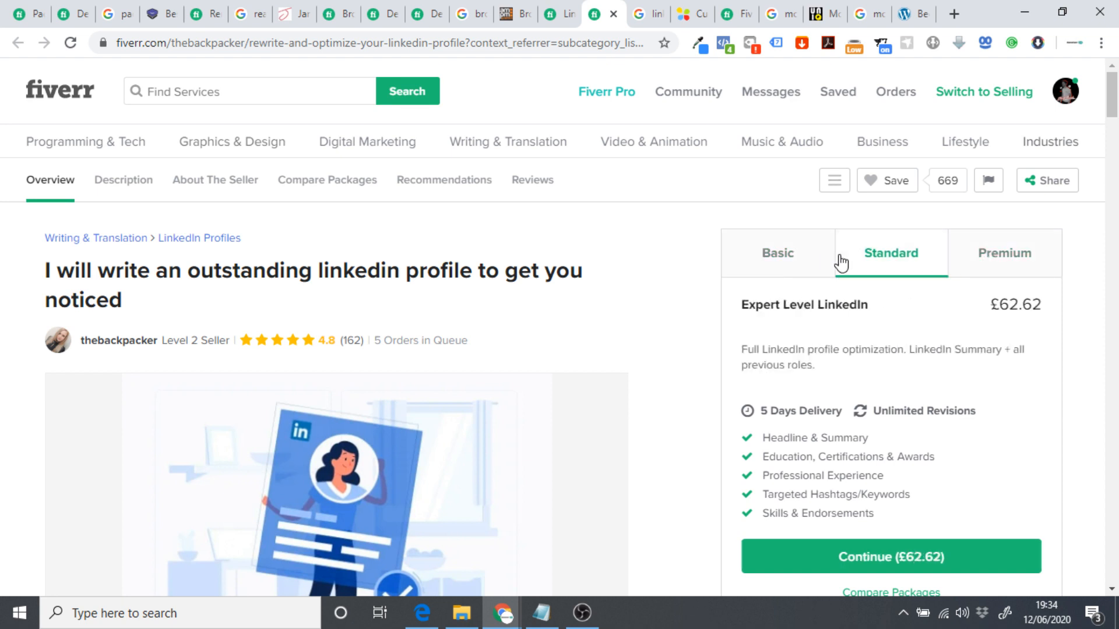
pyautogui.click(1004, 257)
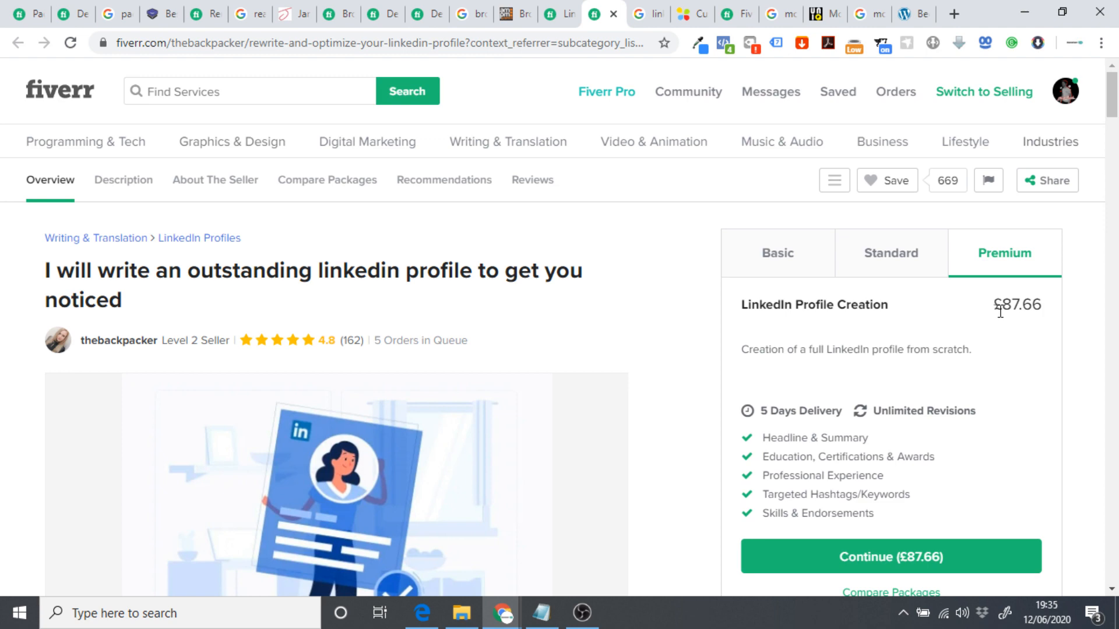
# Return to the agency's LinkedIn page and scroll to its 2-day delivery and four-step process.
pyautogui.click(687, 9)
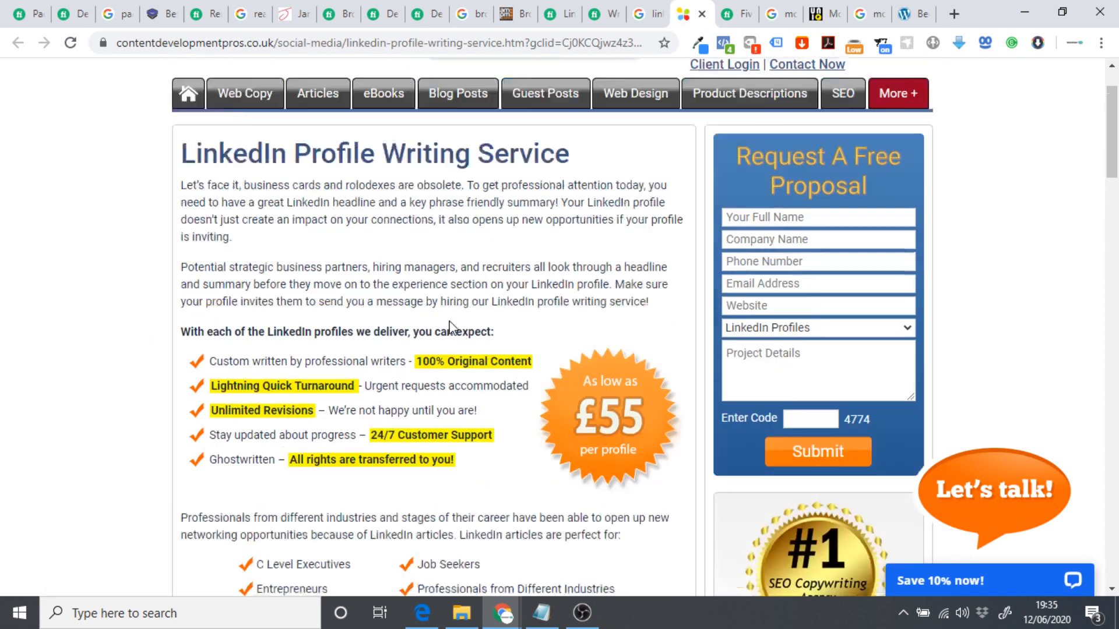
pyautogui.scroll(-2, 518, 304)
pyautogui.scroll(2, 519, 305)
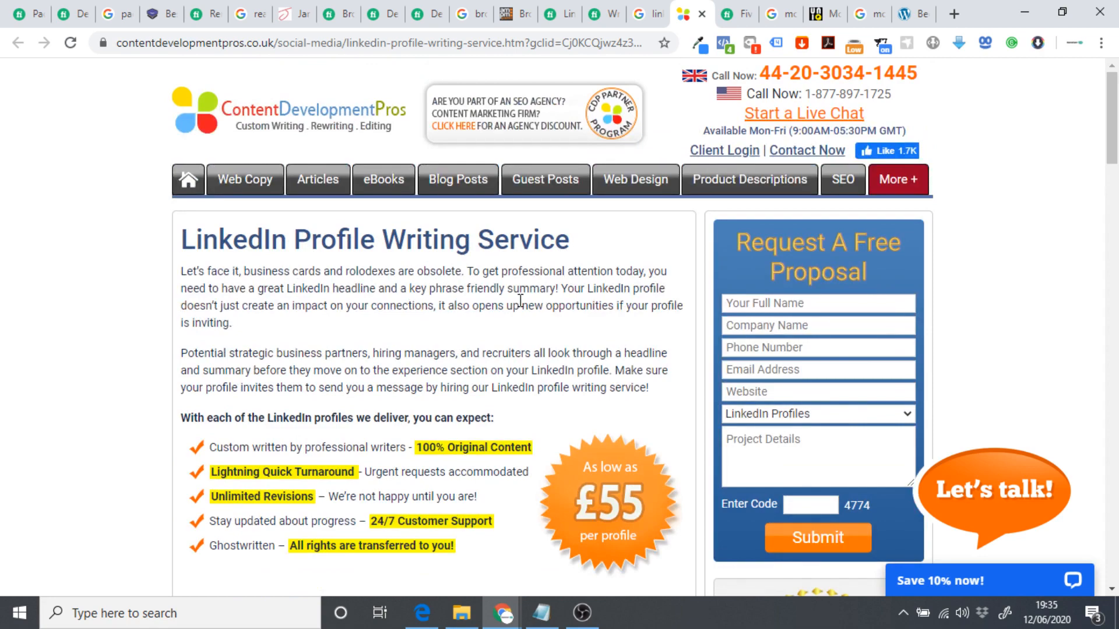
pyautogui.scroll(-7, 521, 302)
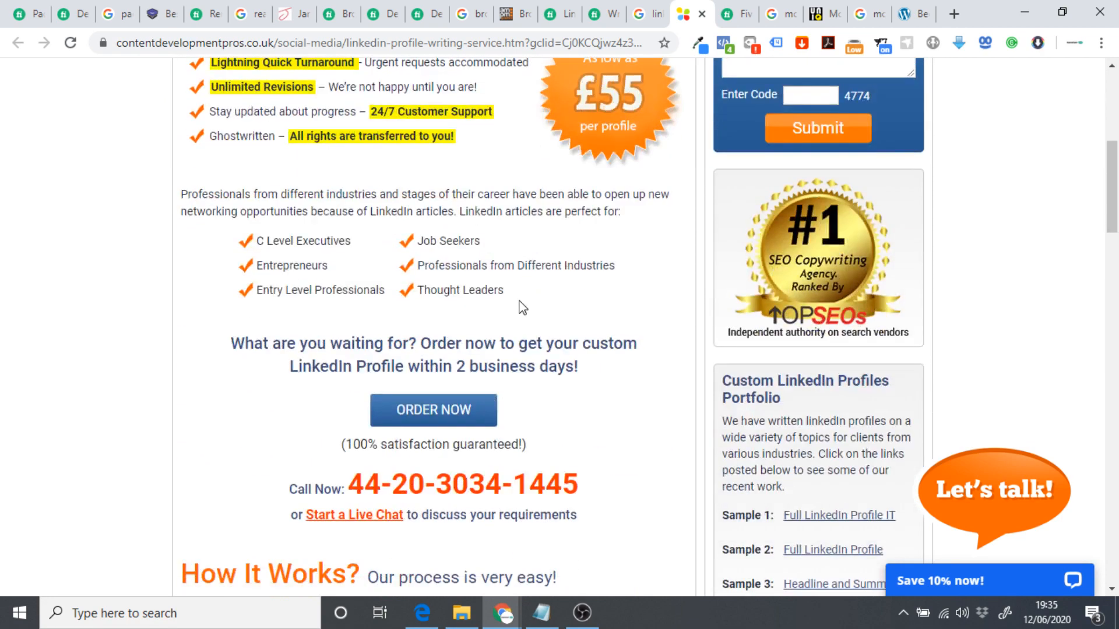
pyautogui.scroll(-3, 521, 307)
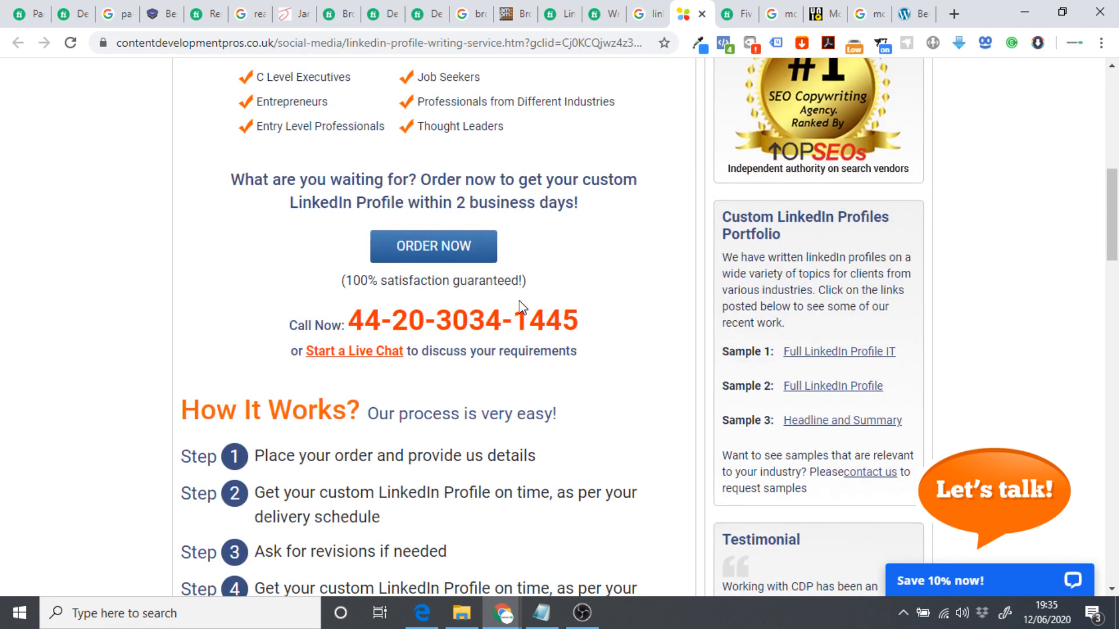
pyautogui.scroll(-8, 520, 308)
# Scroll to the agency's LinkedIn pricing and highlight the £130 Long profile price.
pyautogui.scroll(-3, 520, 307)
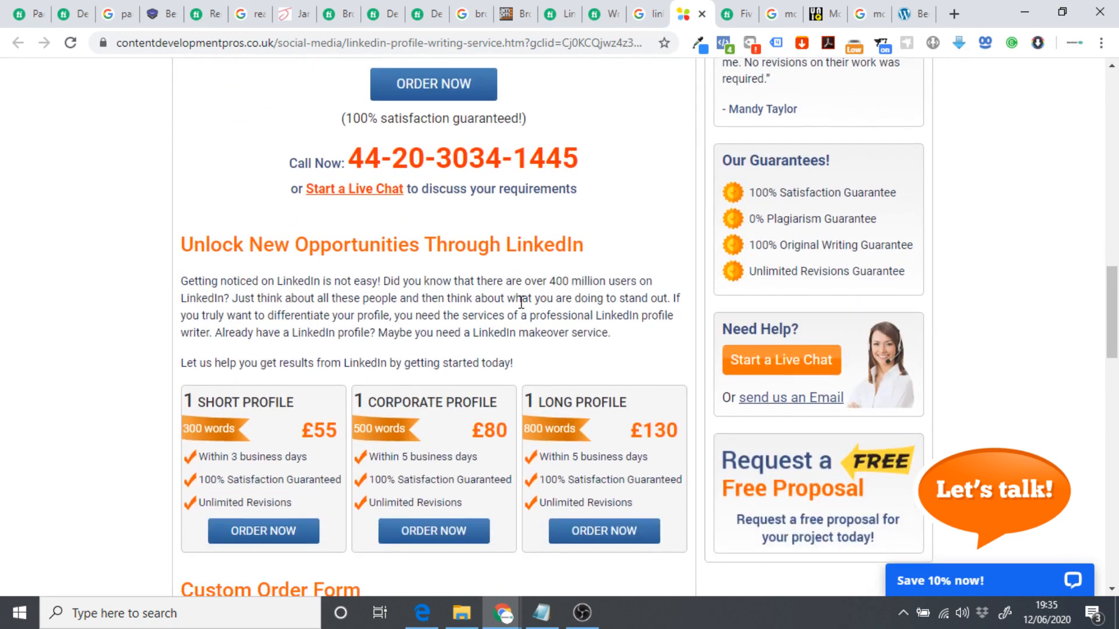
pyautogui.moveTo(644, 349); pyautogui.dragTo(678, 348)
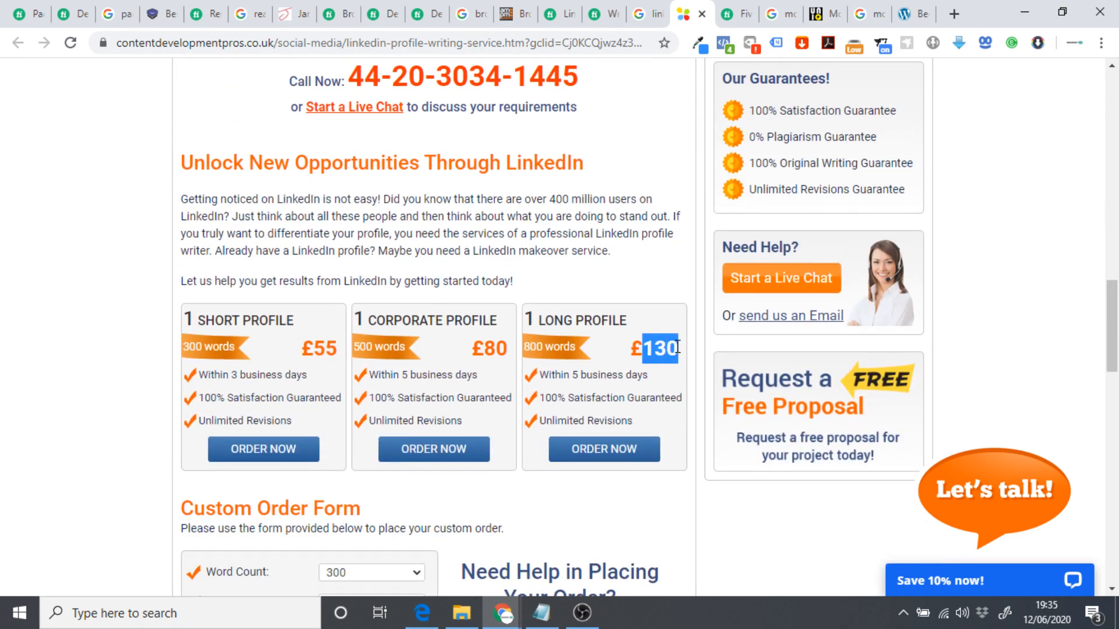
pyautogui.click(667, 348)
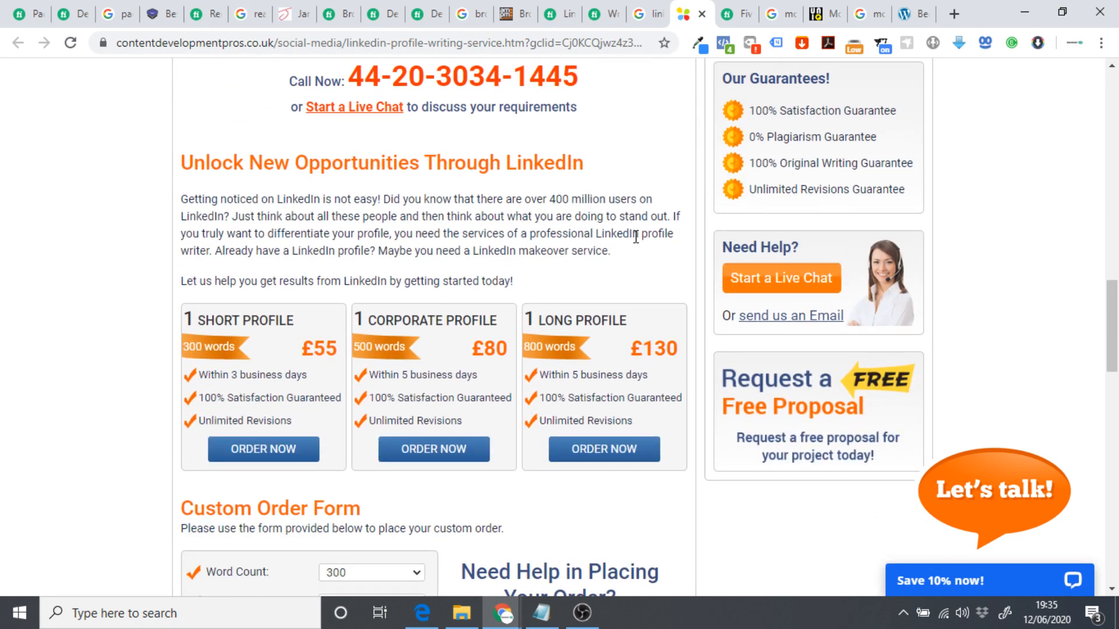
# Compare the £55, £80 and £130 tiers with the £87.66 Fiverr gig, then go to the female model results.
pyautogui.click(605, 14)
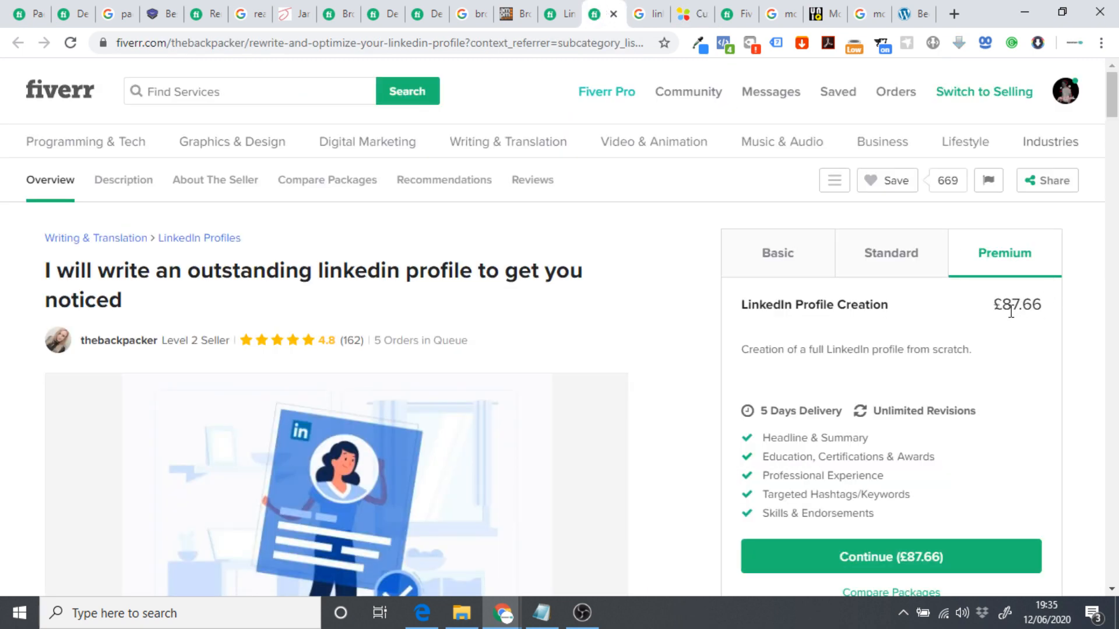
pyautogui.click(692, 17)
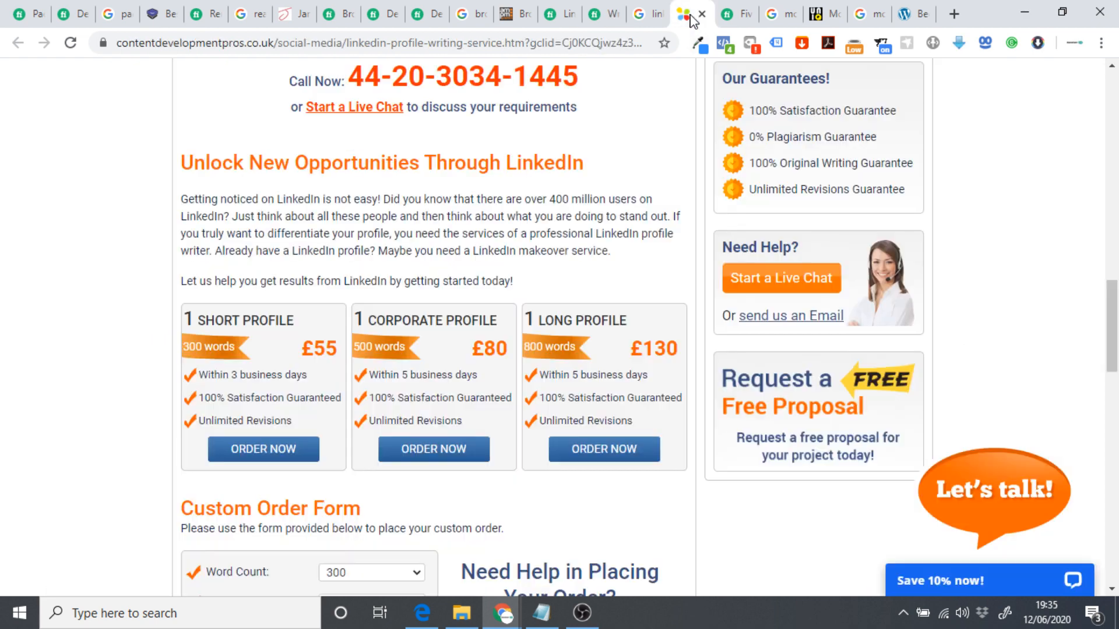
pyautogui.scroll(-1, 579, 286)
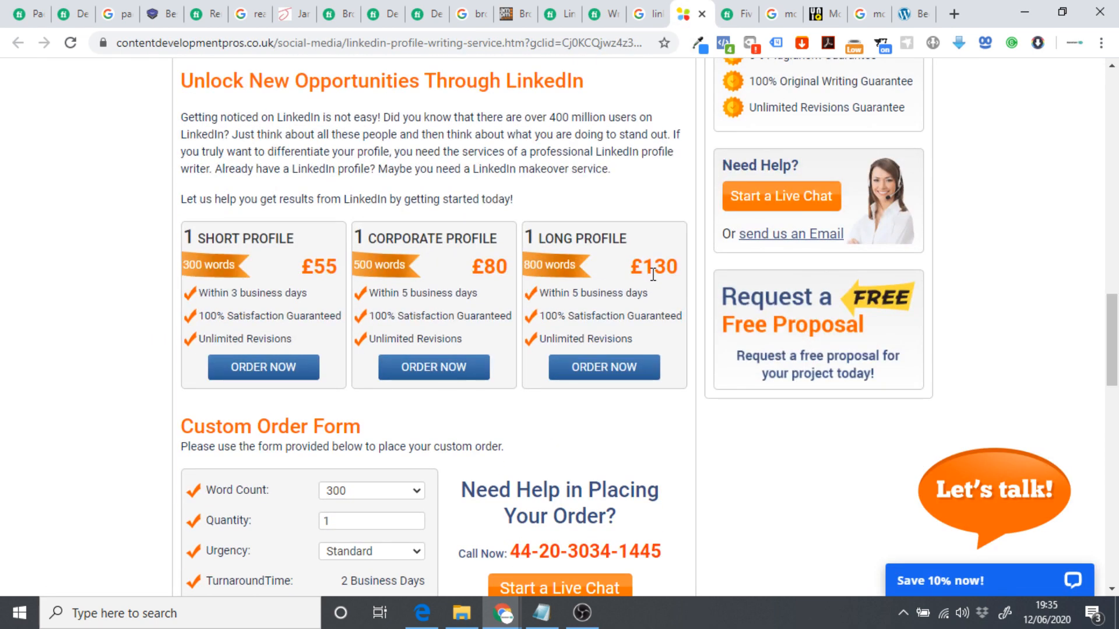
pyautogui.click(727, 11)
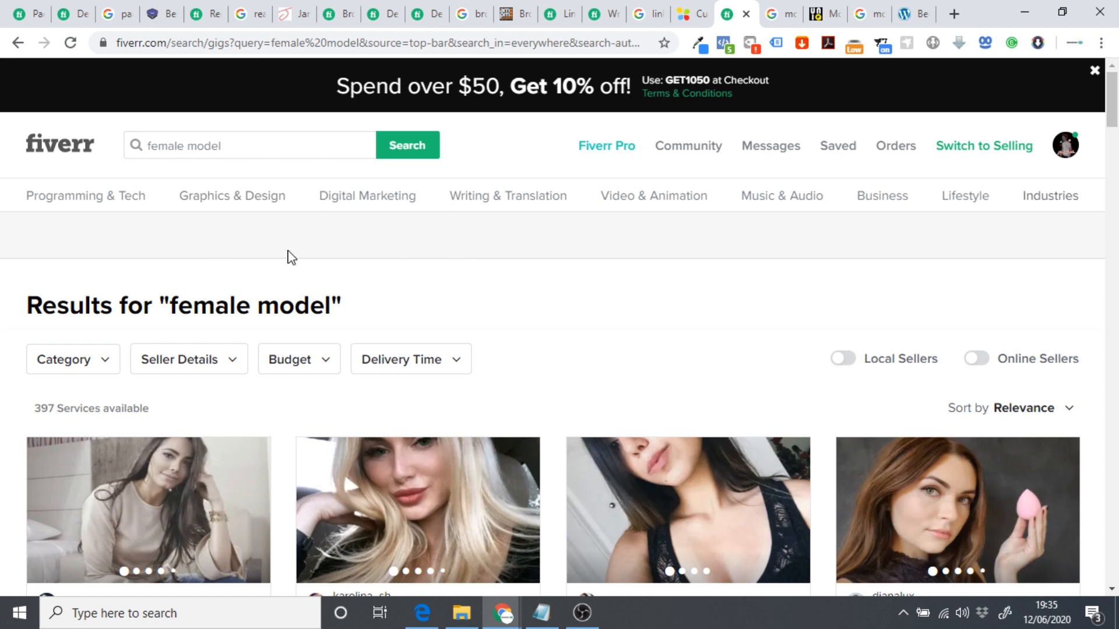
# Scroll through the Fiverr 'female model' gig cards, starting prices from £4.17 to £125.23.
pyautogui.click(571, 11)
pyautogui.click(739, 12)
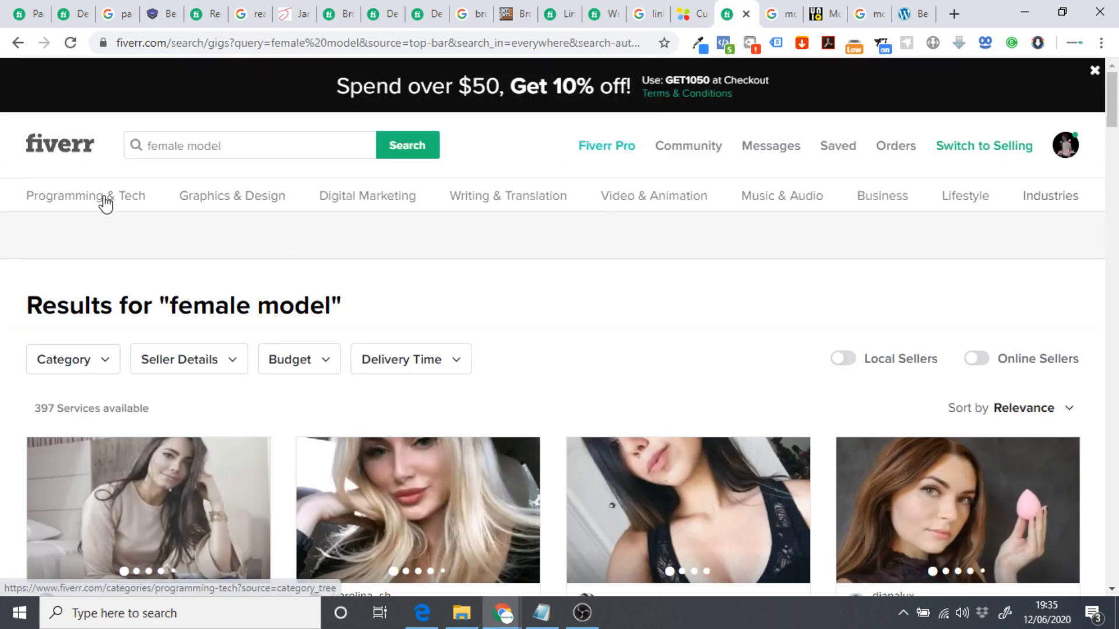
pyautogui.moveTo(239, 206)
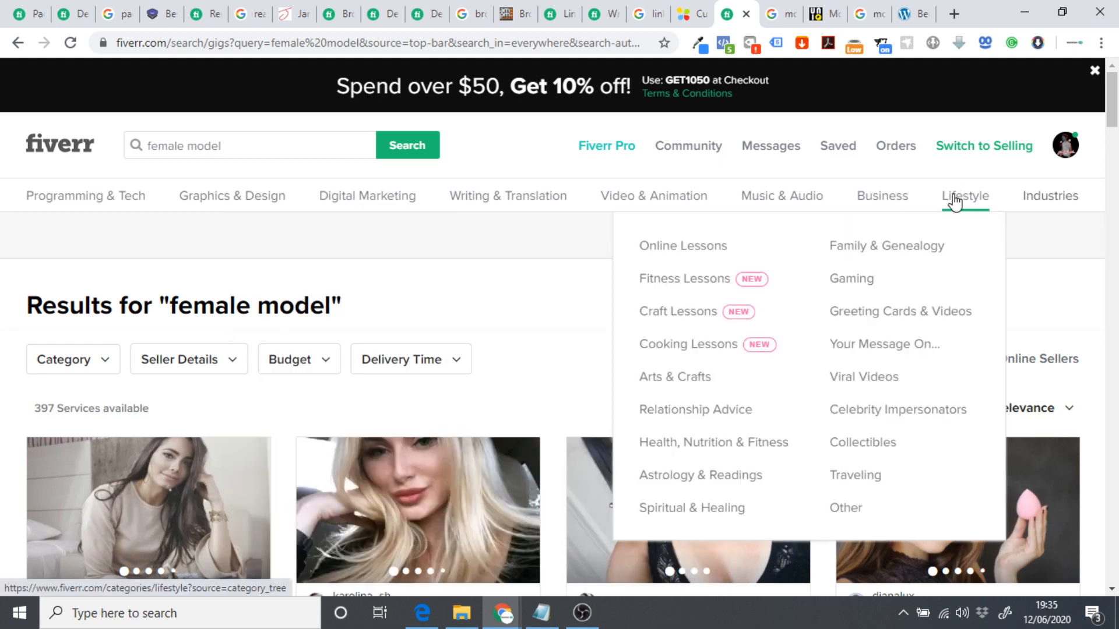
pyautogui.scroll(-3, 621, 274)
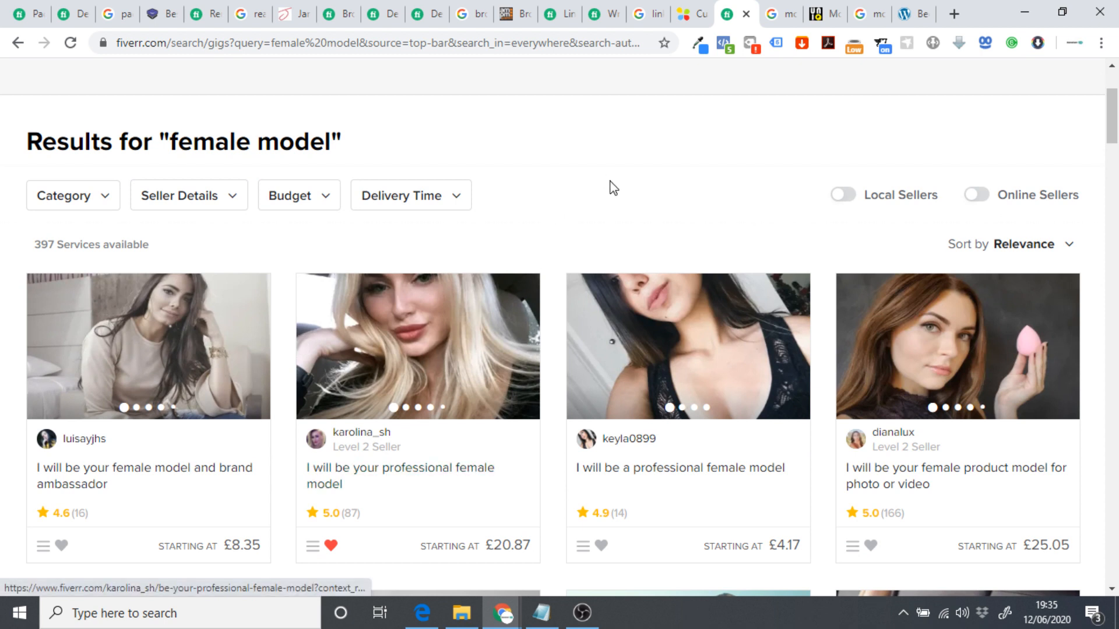
pyautogui.scroll(-3, 613, 188)
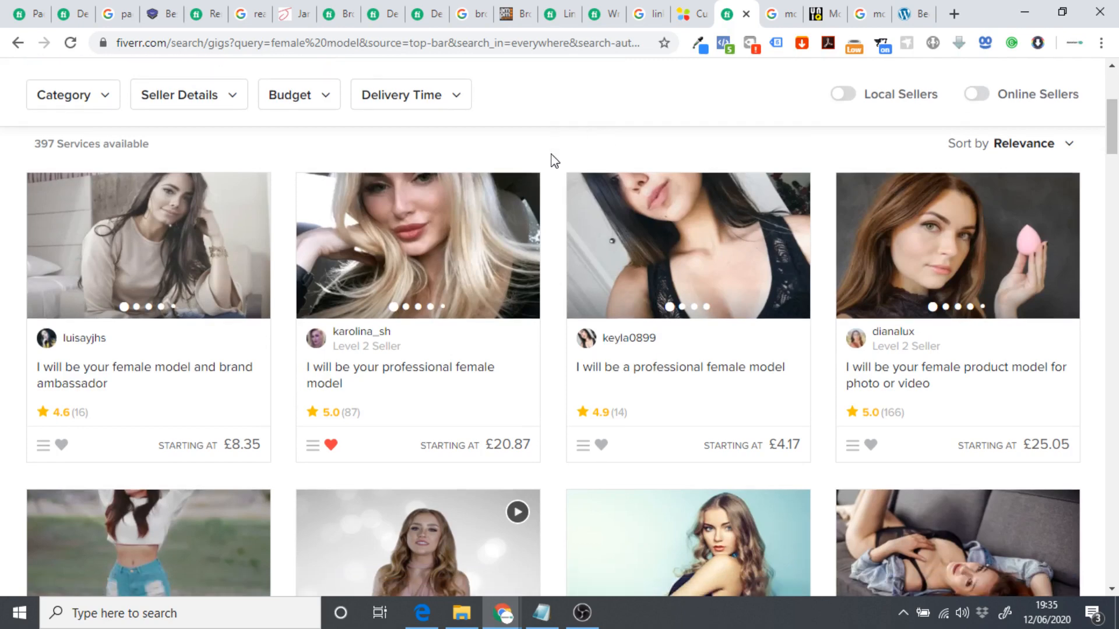
pyautogui.scroll(-6, 539, 166)
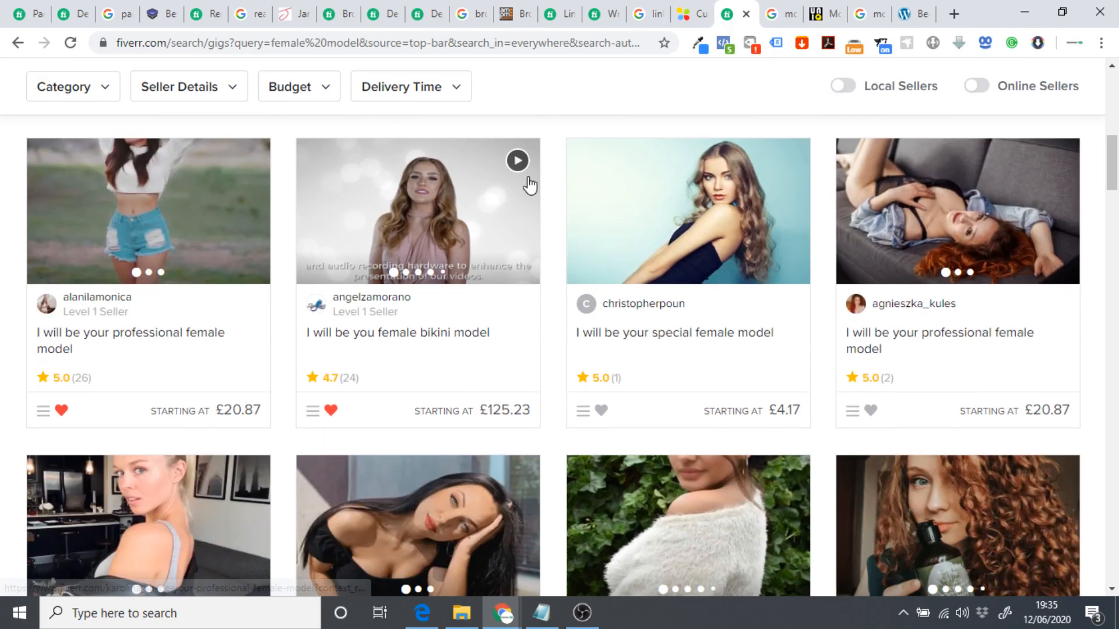
pyautogui.scroll(-4, 205, 293)
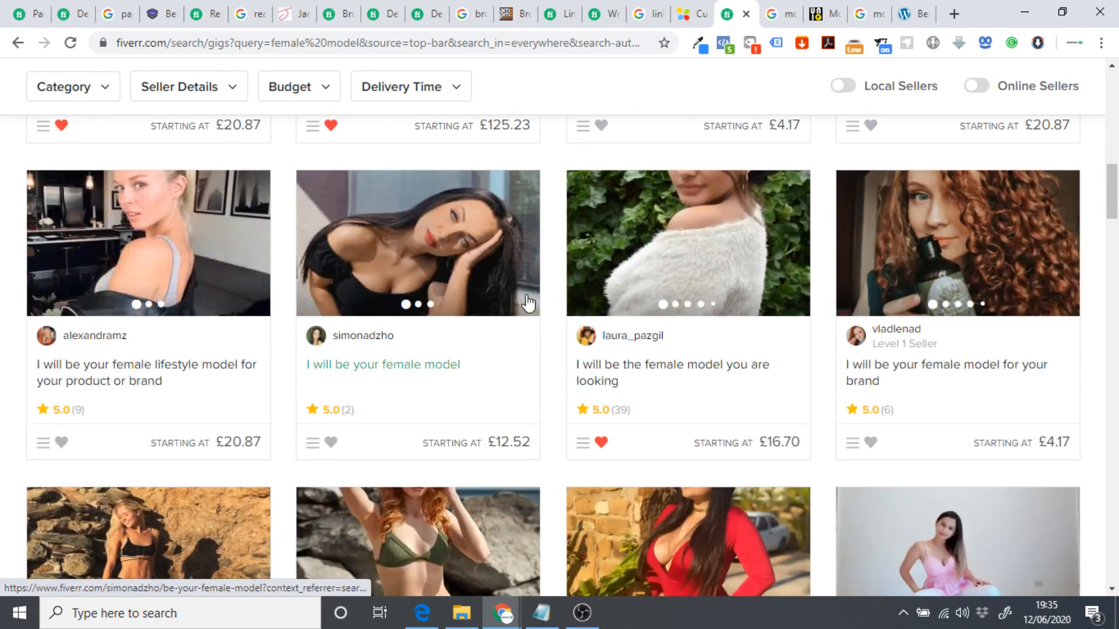
pyautogui.scroll(-2, 703, 333)
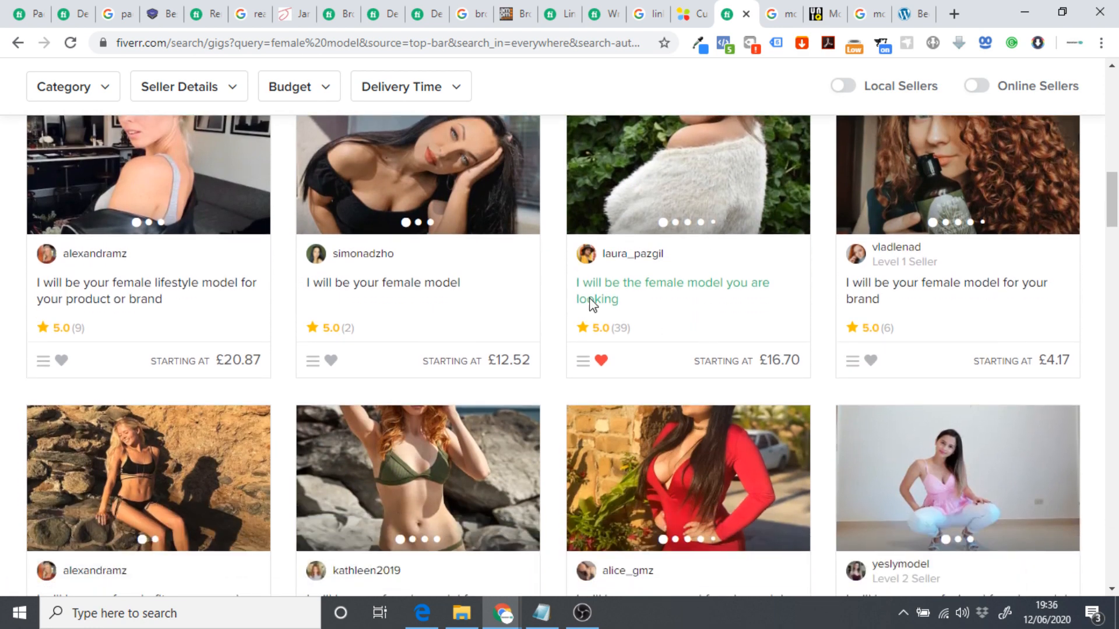
pyautogui.scroll(1, 589, 298)
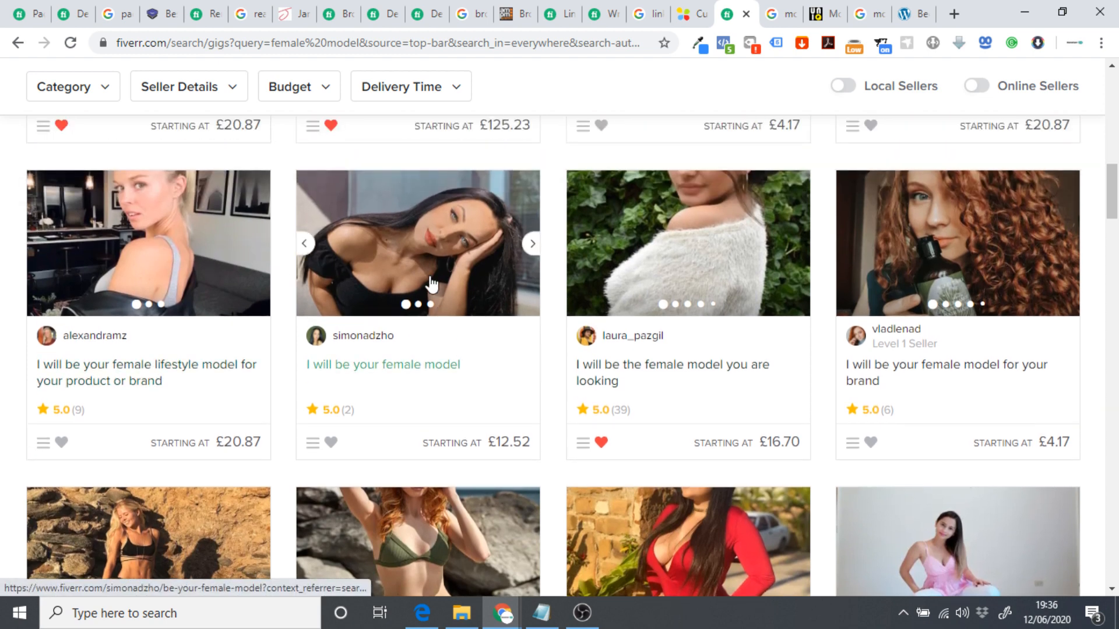
pyautogui.scroll(1, 423, 309)
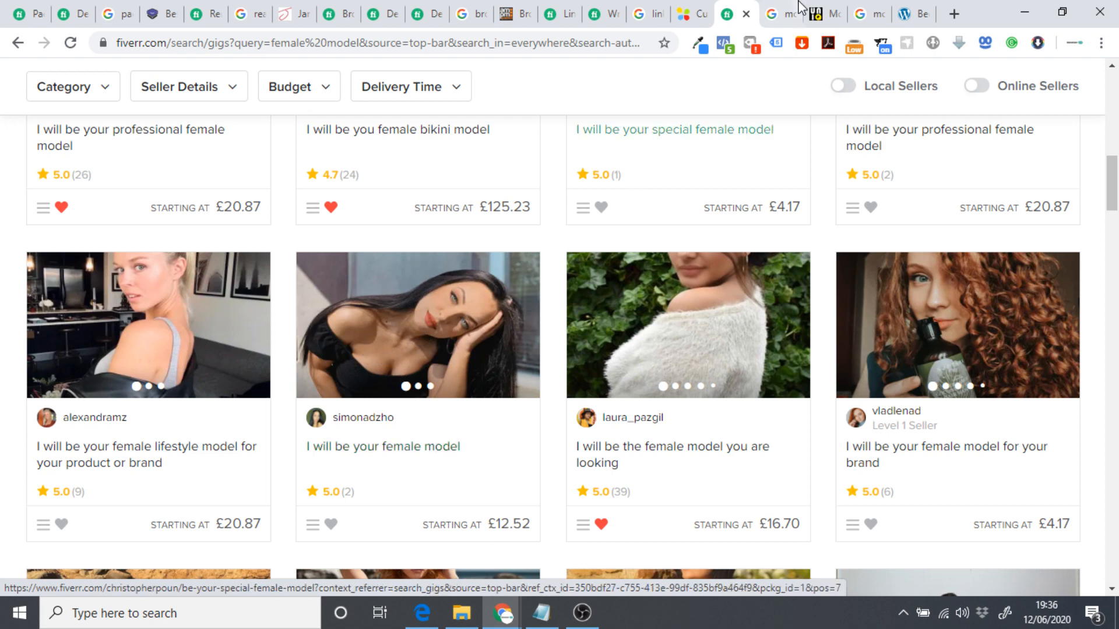
# Move from the Google 'models for hire' results to UNIQ Studios' Featured Models page and browse it.
pyautogui.click(775, 13)
pyautogui.scroll(15, 235, 234)
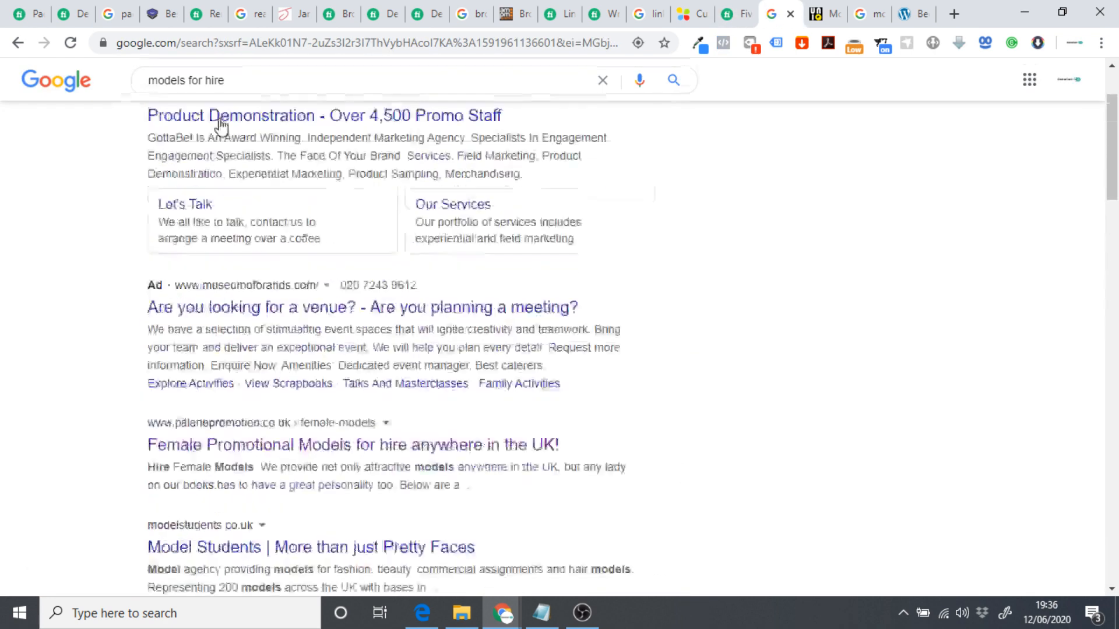
pyautogui.click(824, 14)
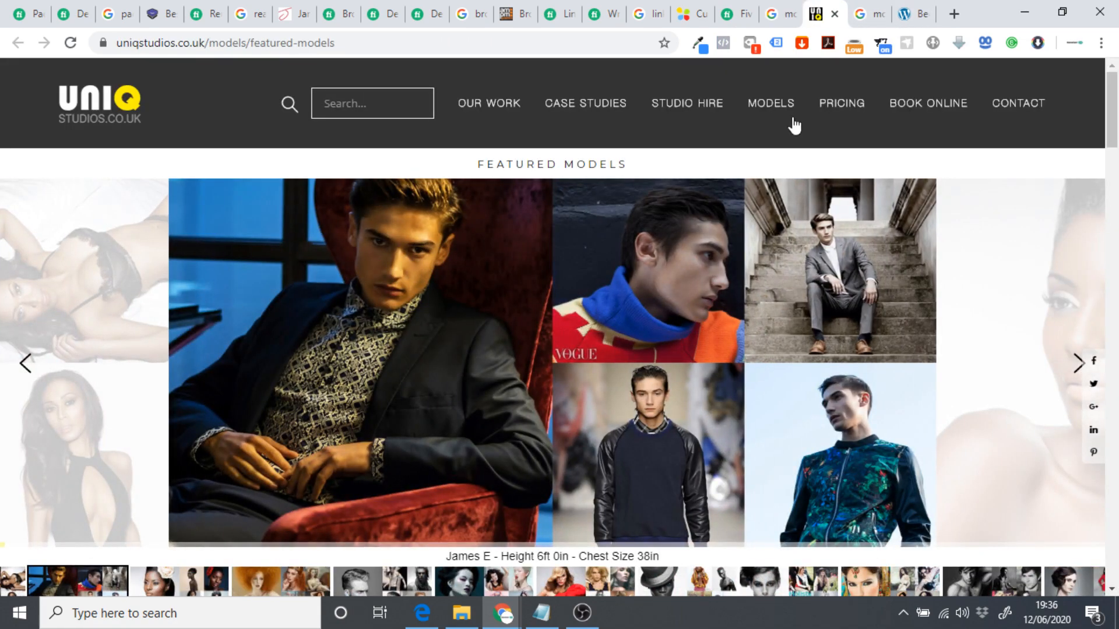
pyautogui.scroll(-1, 541, 382)
pyautogui.scroll(-16, 540, 381)
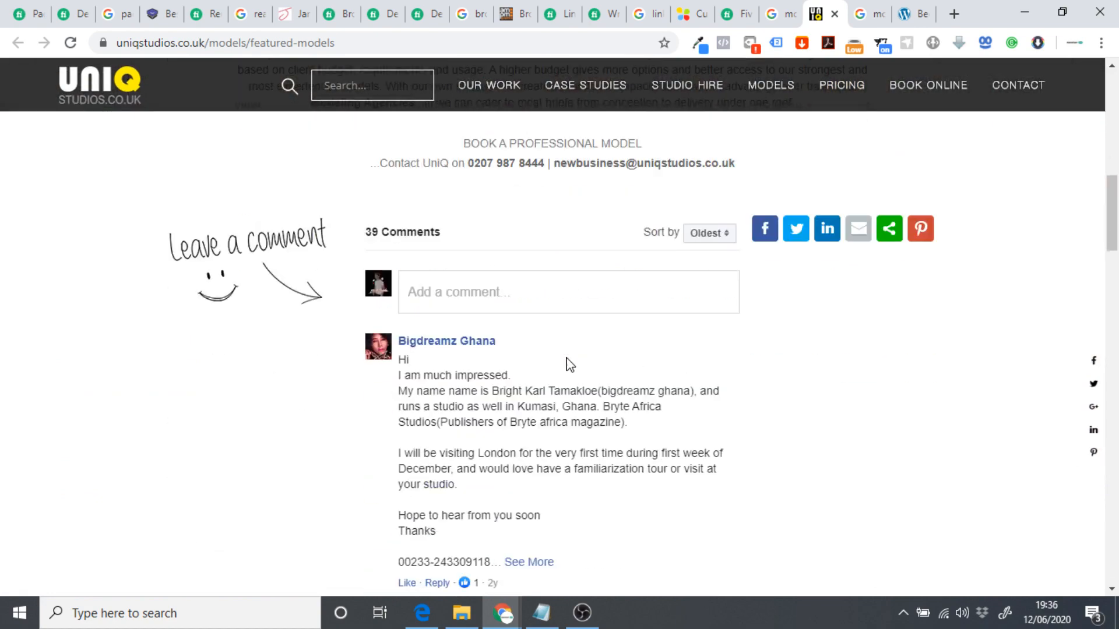
pyautogui.scroll(8, 575, 365)
pyautogui.scroll(6, 628, 361)
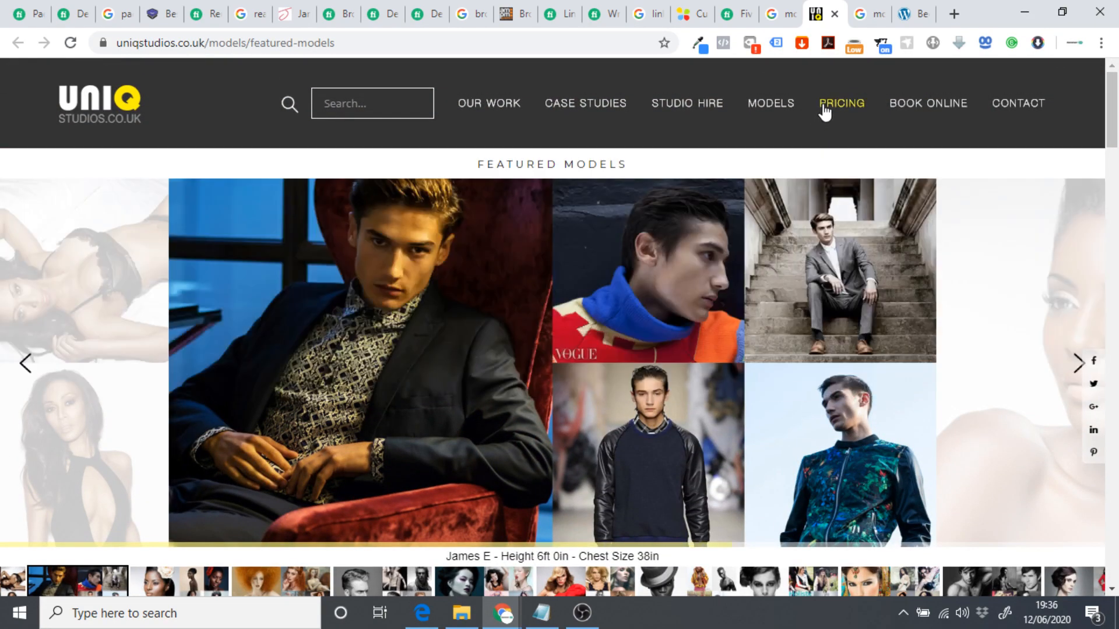
# Open the UNIQ Studios rate-card PDF at Body Model Photography: £9–£38 per image, model hire from £375.
pyautogui.click(831, 107)
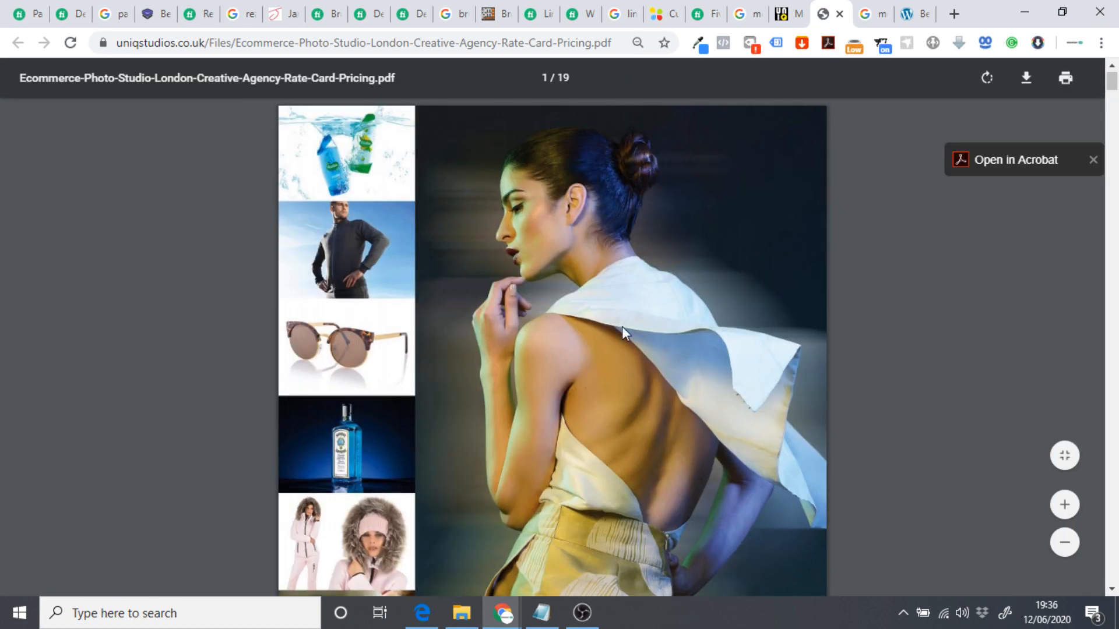
pyautogui.scroll(-2, 623, 328)
pyautogui.moveTo(1115, 86); pyautogui.dragTo(1114, 288)
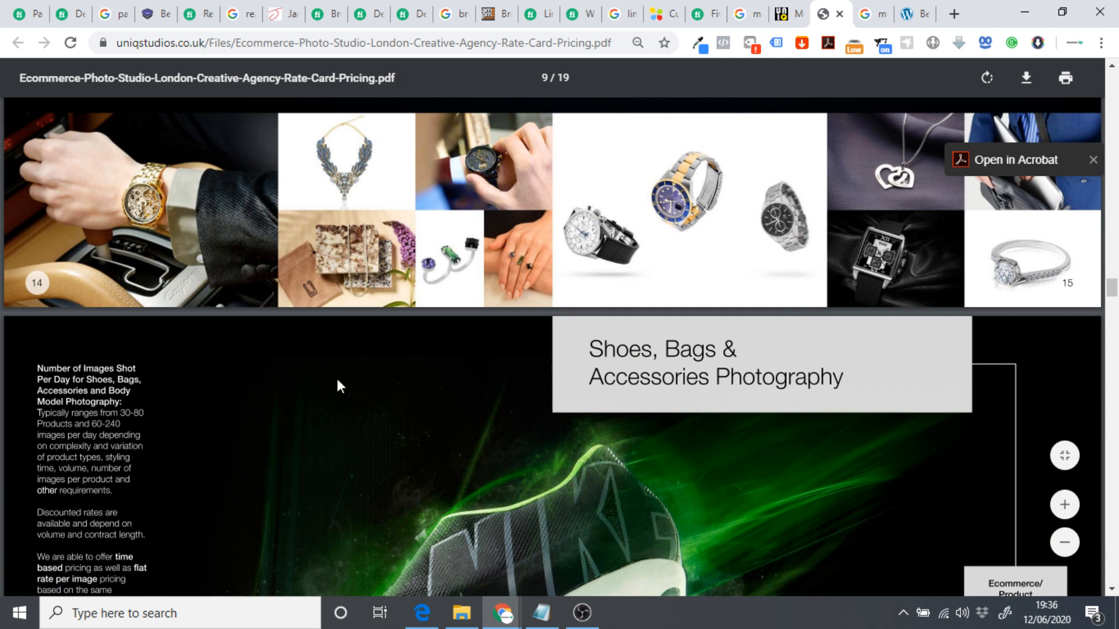
pyautogui.scroll(-1, 408, 388)
pyautogui.moveTo(1113, 291); pyautogui.dragTo(1118, 324)
pyautogui.scroll(-8, 863, 375)
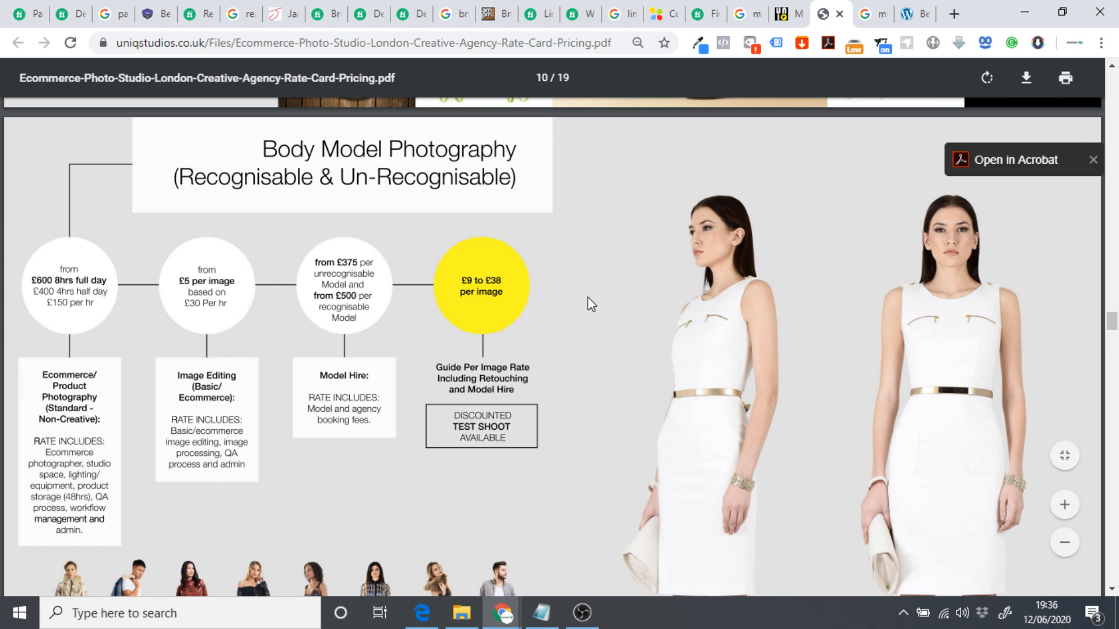
# Check the £12.52 'I will be your female model' gig's Standard and £45.92 Premium packages.
pyautogui.click(708, 13)
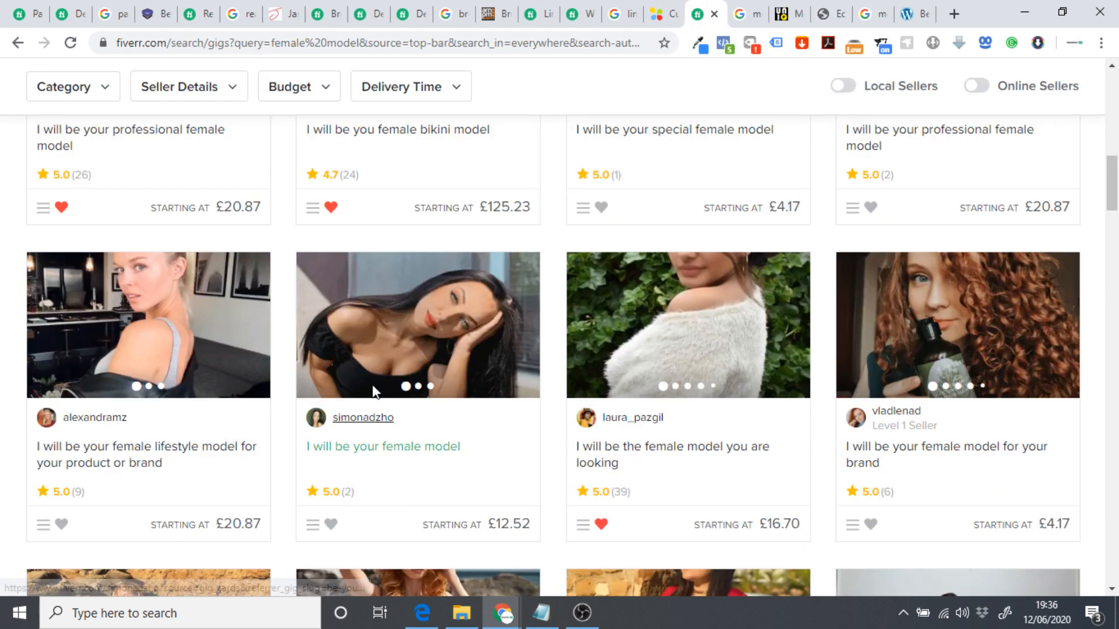
pyautogui.click(420, 341)
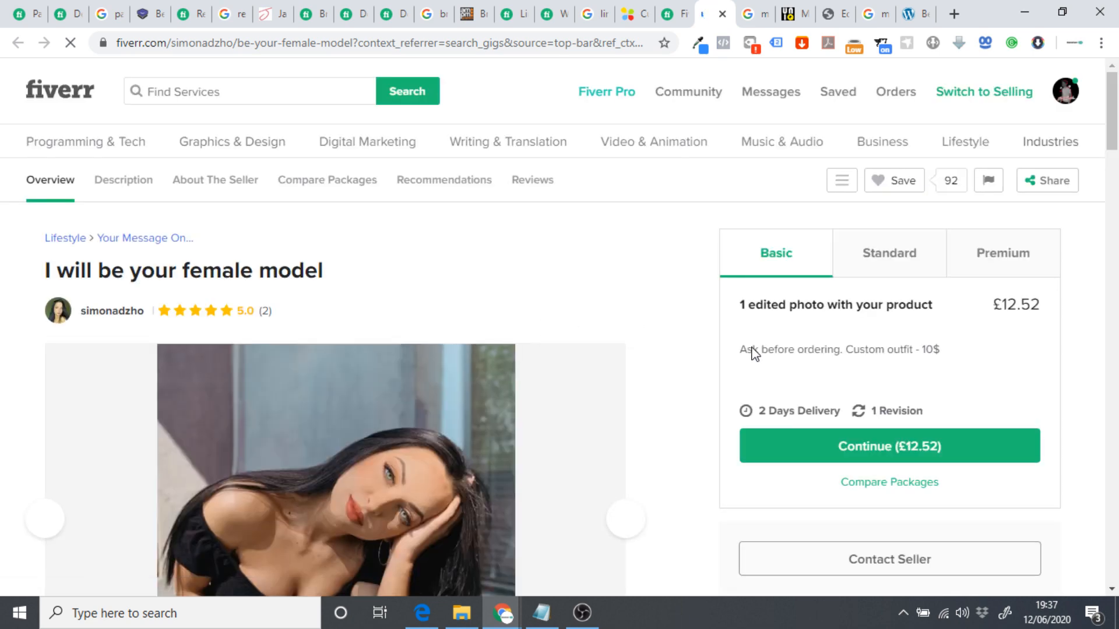
pyautogui.click(881, 252)
pyautogui.click(991, 262)
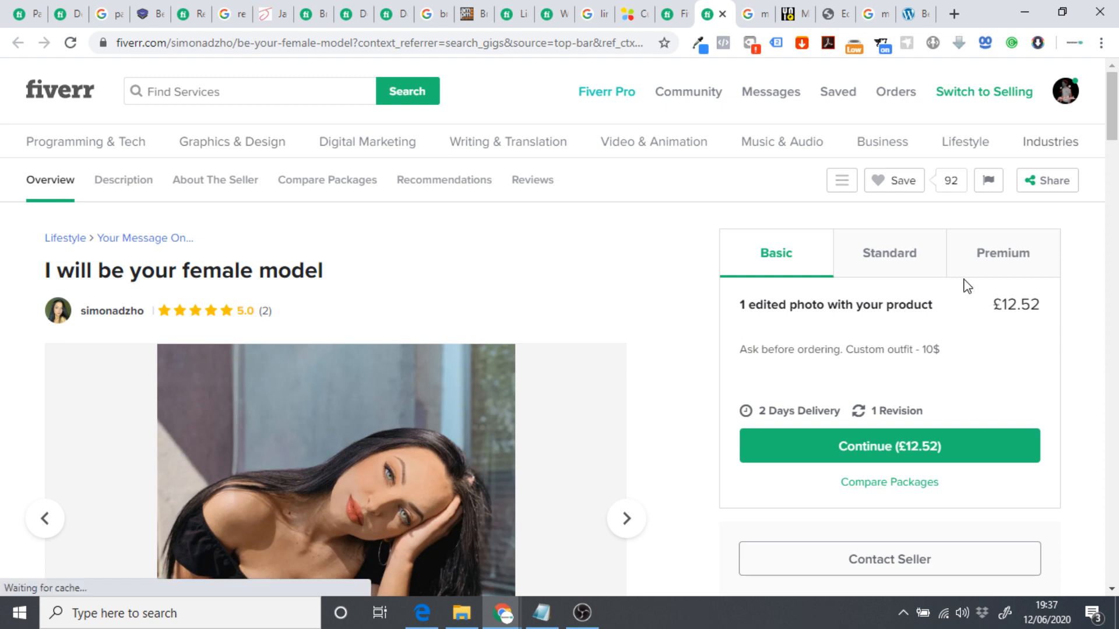
pyautogui.click(988, 263)
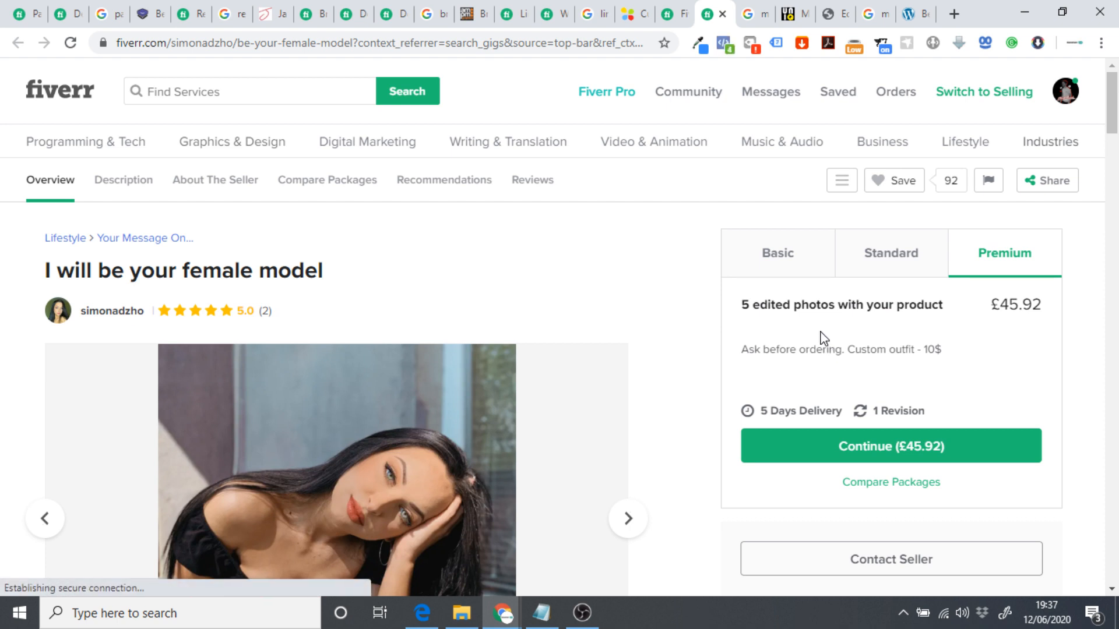
pyautogui.moveTo(455, 427)
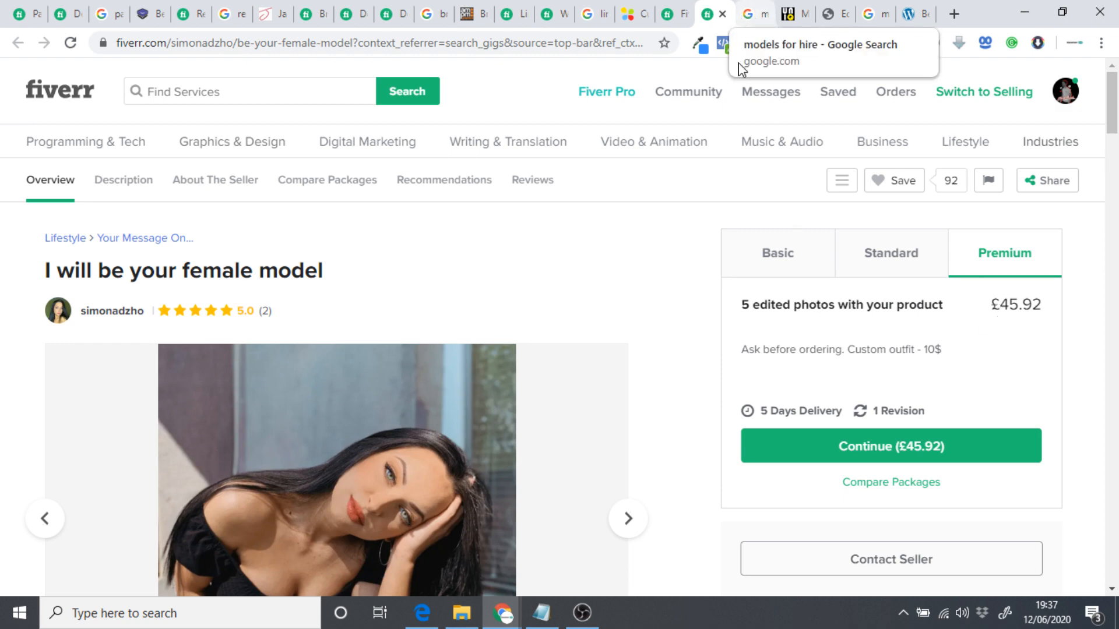
pyautogui.click(676, 14)
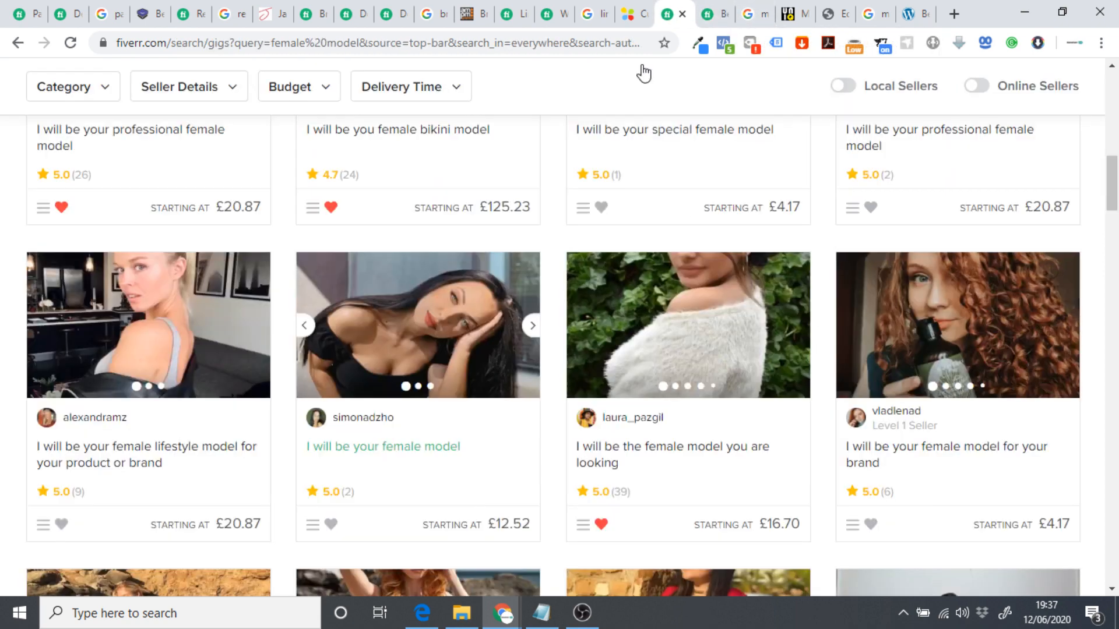
# Scroll through the 397 female model gigs' starting prices and back to the top.
pyautogui.scroll(-12, 416, 297)
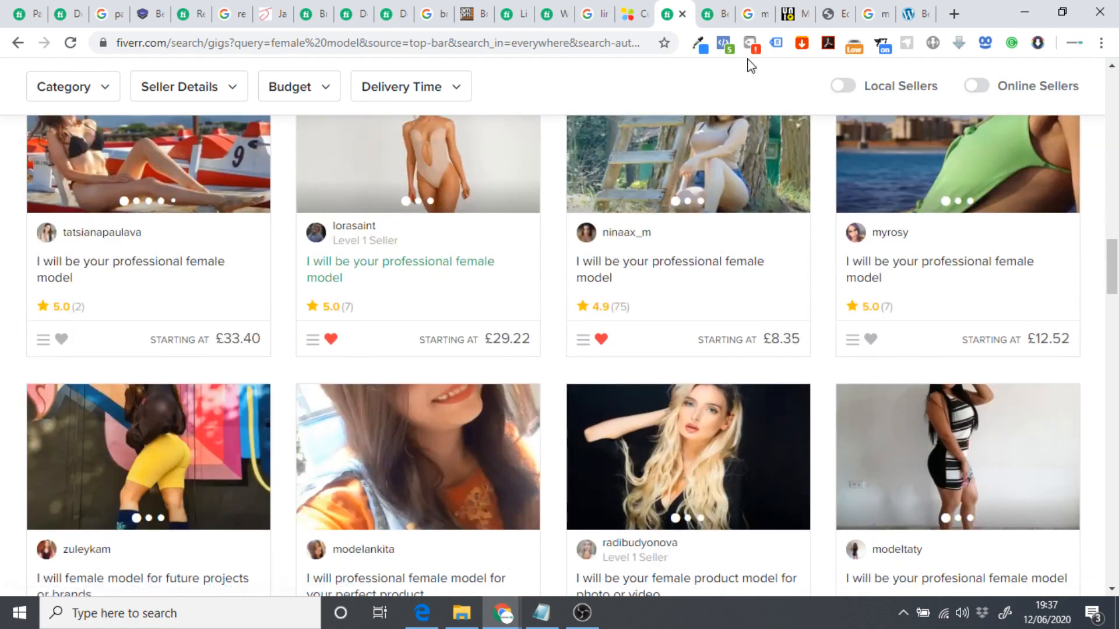
pyautogui.scroll(-10, 707, 237)
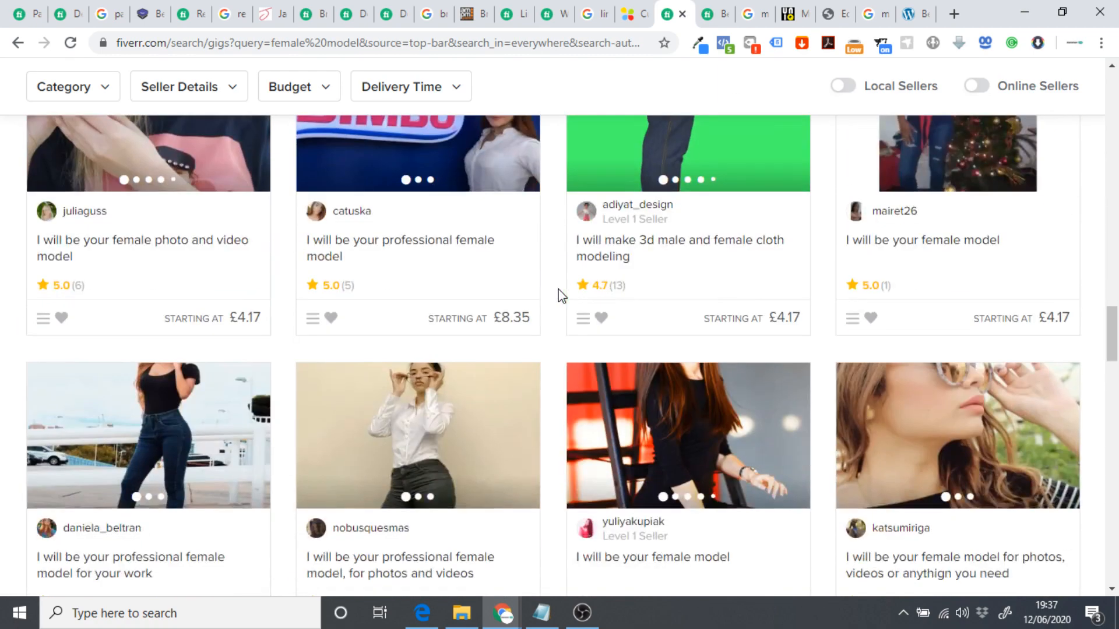
pyautogui.scroll(10, 561, 296)
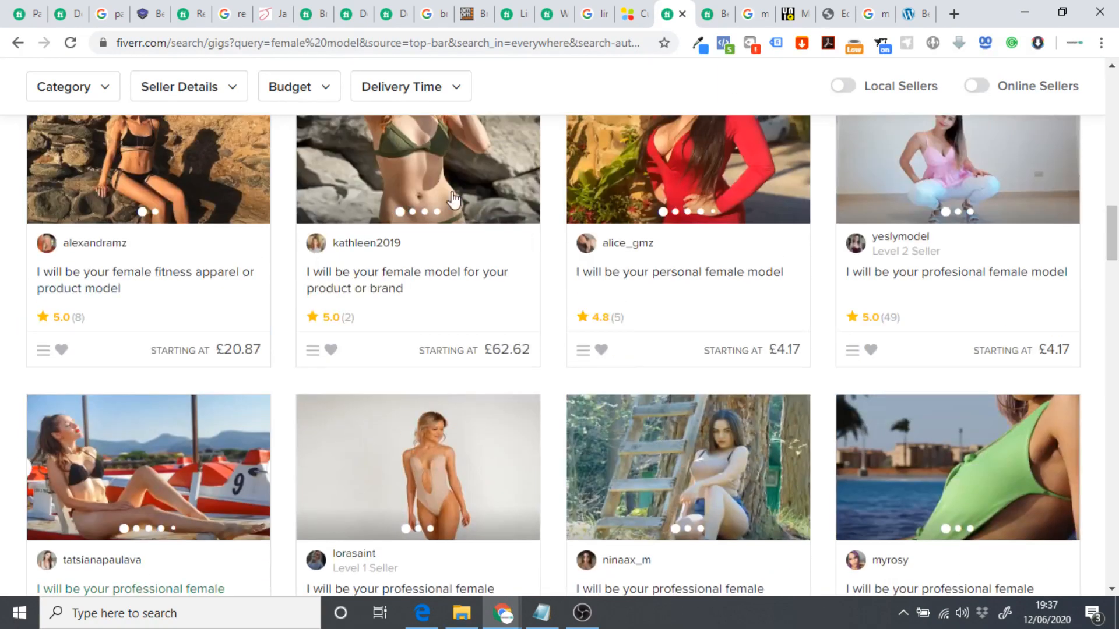
pyautogui.scroll(5, 692, 290)
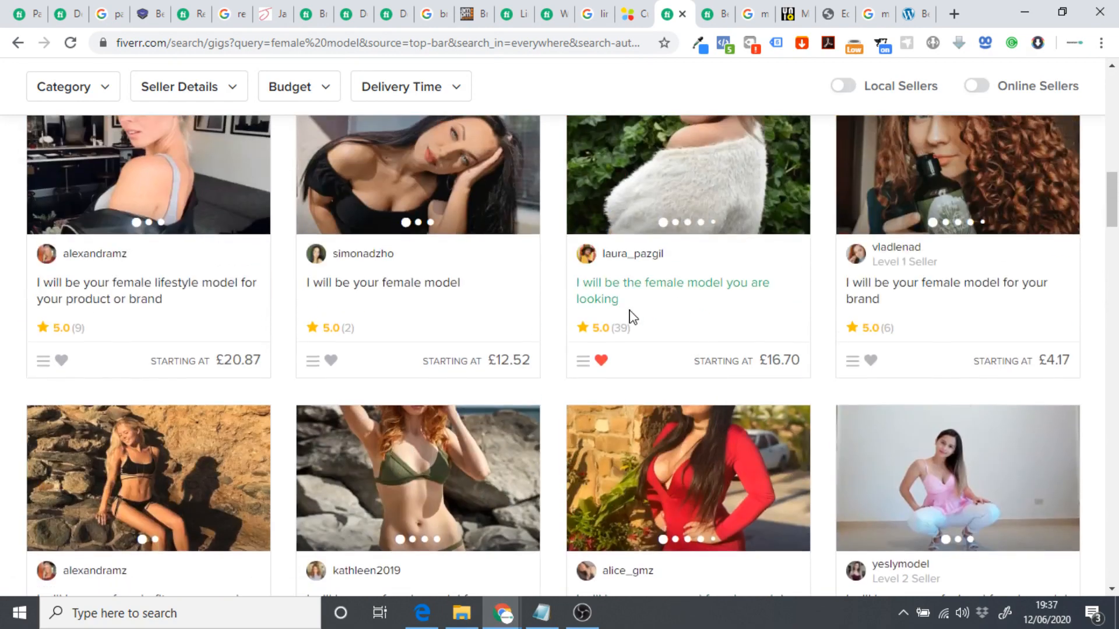
pyautogui.scroll(3, 633, 317)
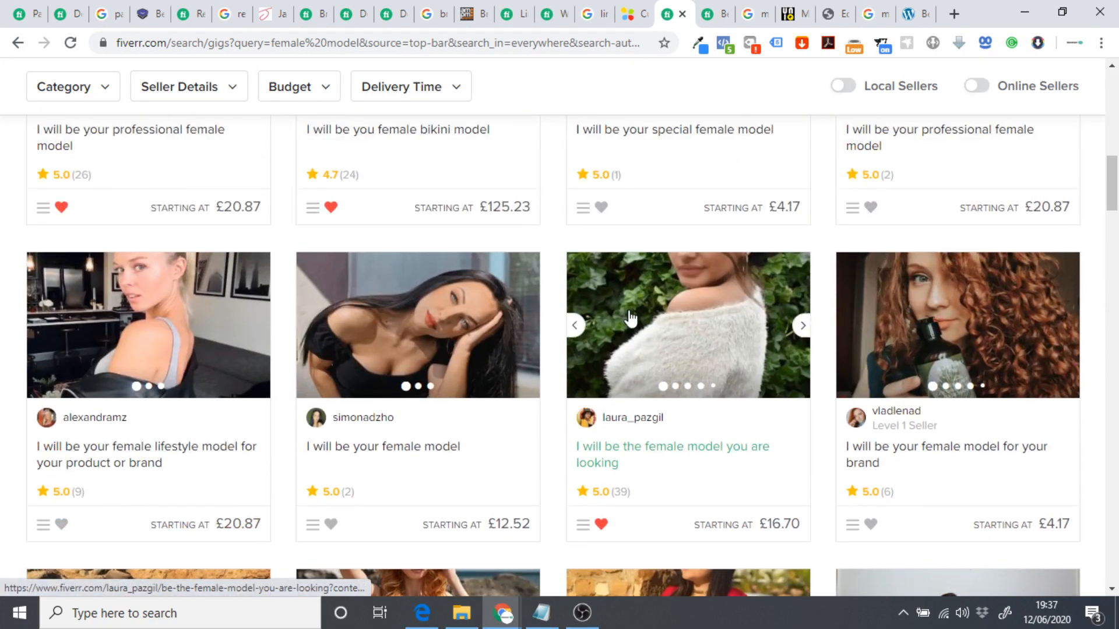
pyautogui.scroll(7, 631, 319)
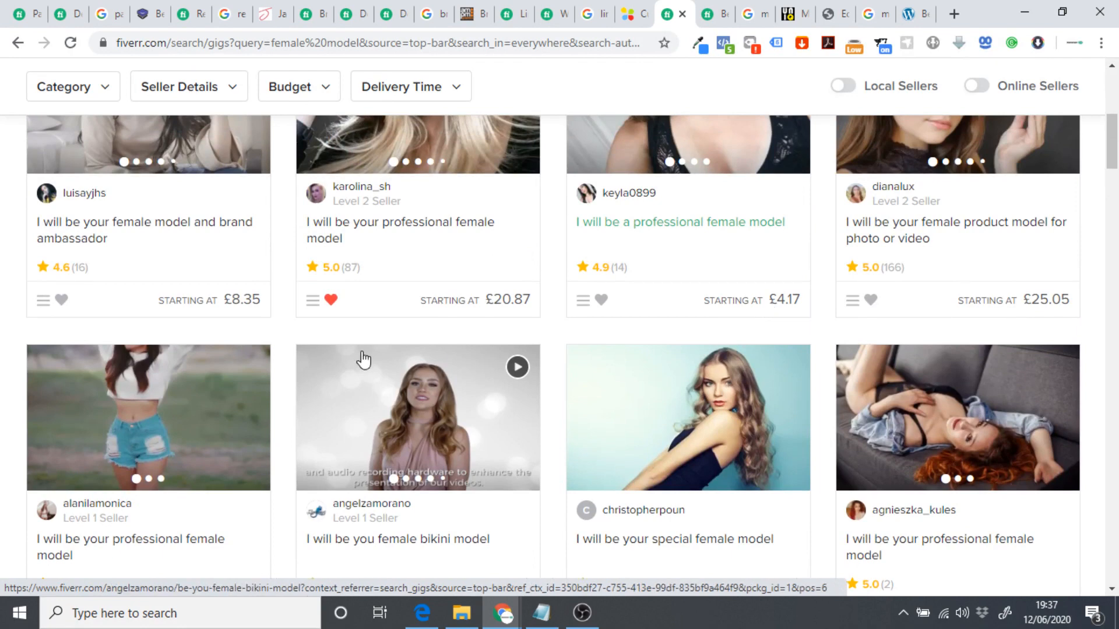
pyautogui.scroll(5, 524, 355)
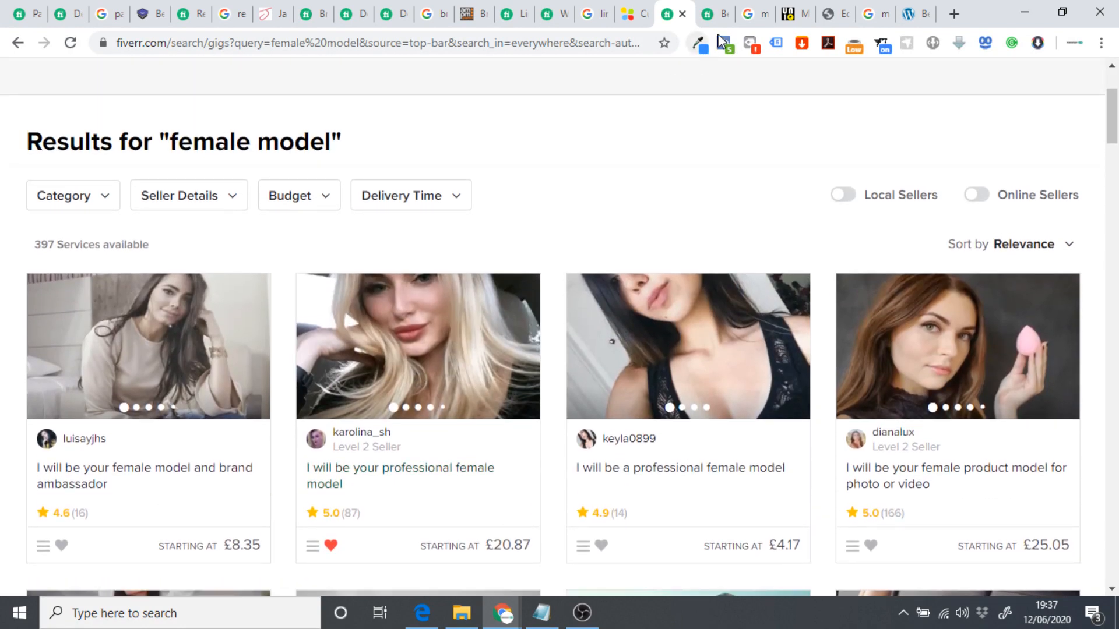
pyautogui.click(754, 14)
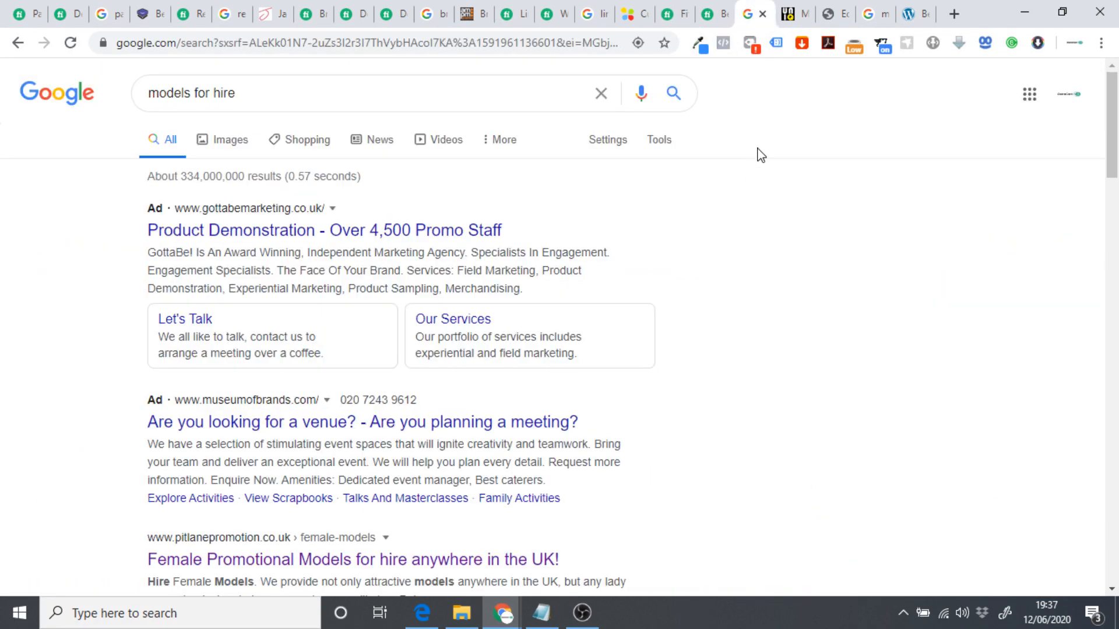
# Revisit UniQ Studios' featured models page and pricing rate card, then the 'models for my product' search.
pyautogui.click(788, 14)
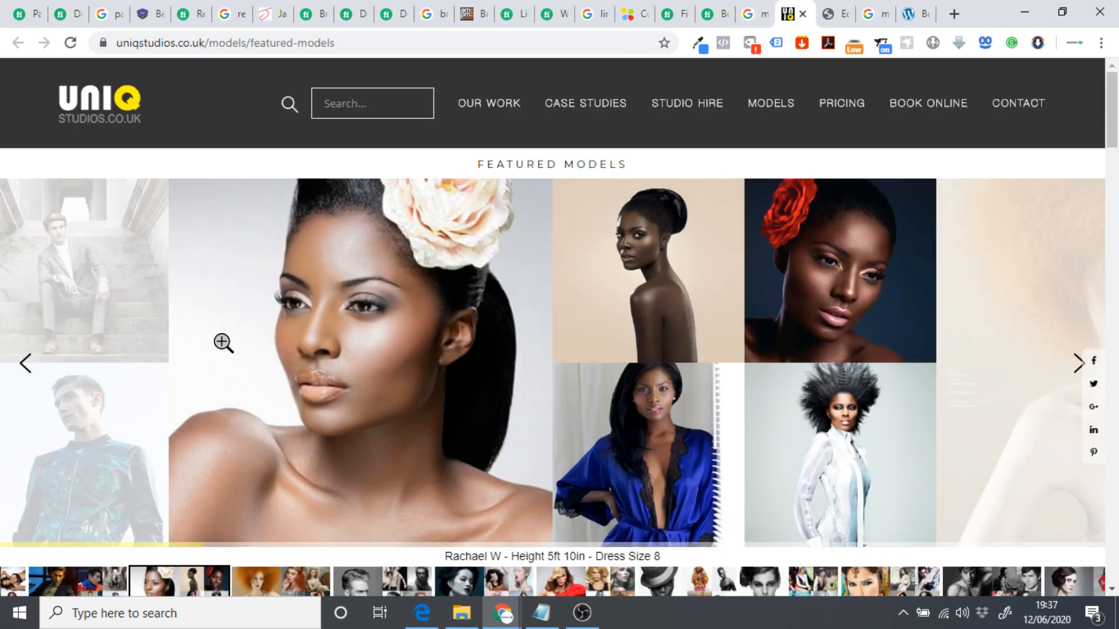
pyautogui.scroll(-3, 670, 291)
pyautogui.scroll(-4, 670, 292)
pyautogui.scroll(7, 582, 394)
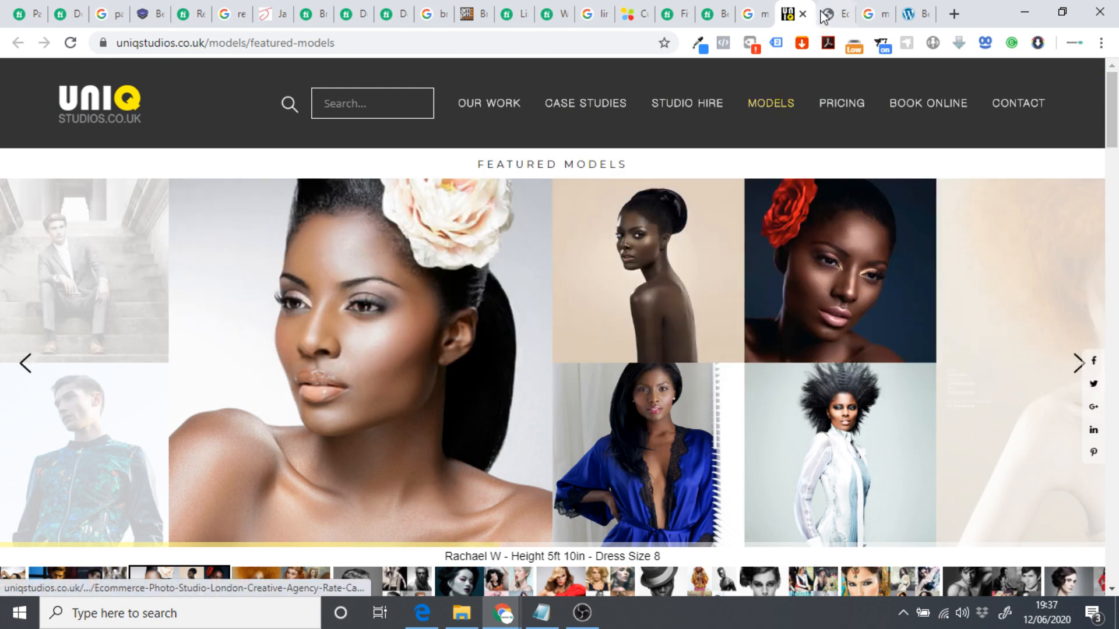
pyautogui.click(826, 14)
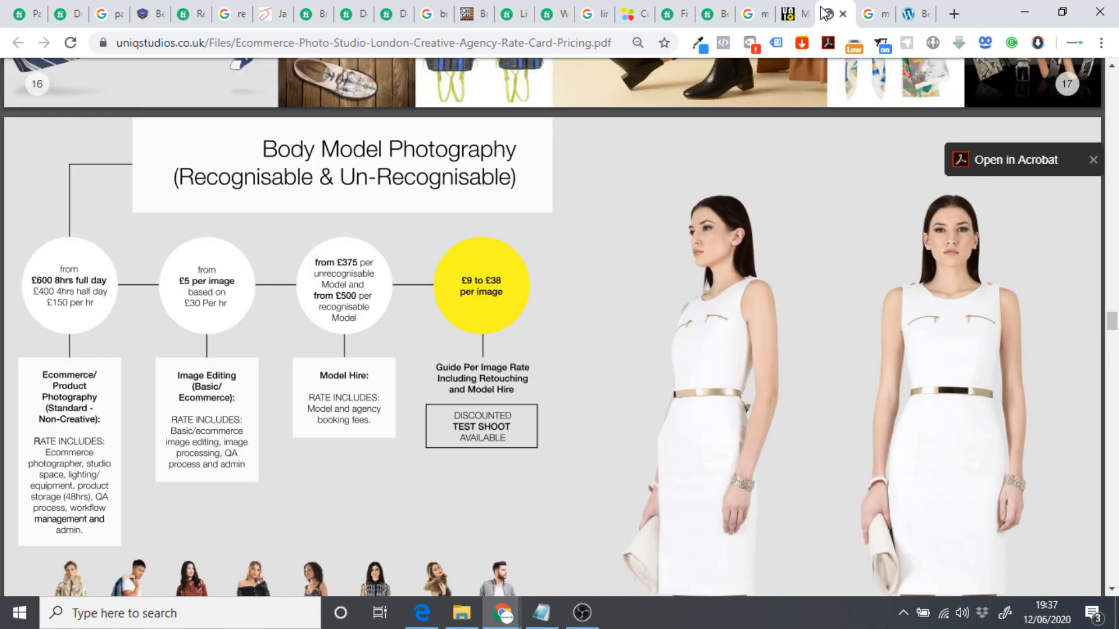
pyautogui.click(872, 14)
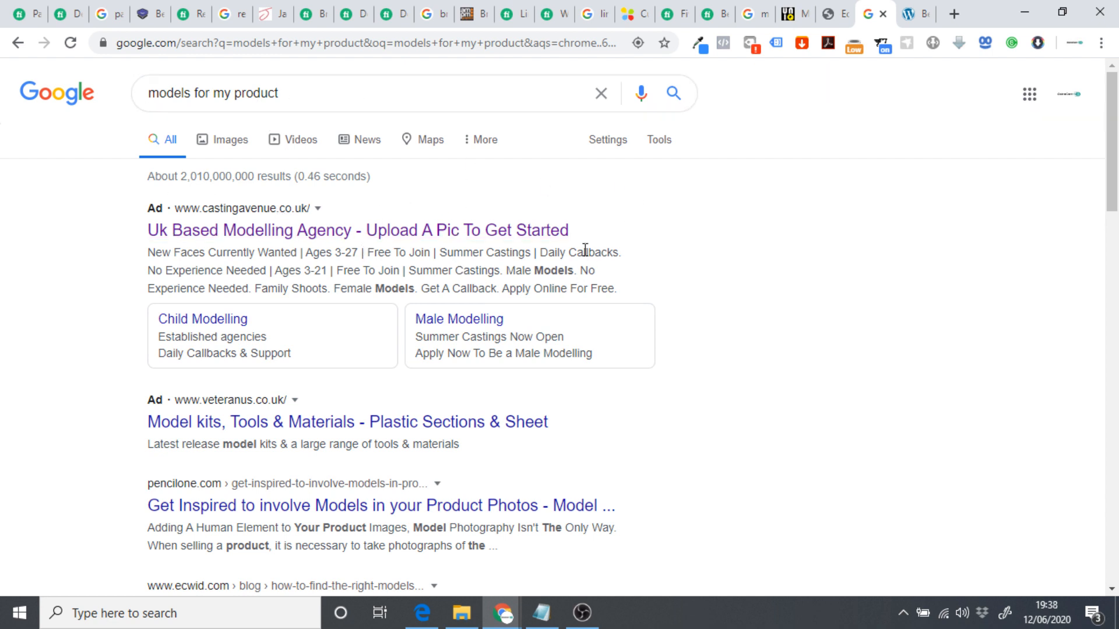
# Open Casting Avenue's 'New Faces Wanted!' site from the ad and scroll through its homepage.
pyautogui.click(325, 92)
pyautogui.click(912, 14)
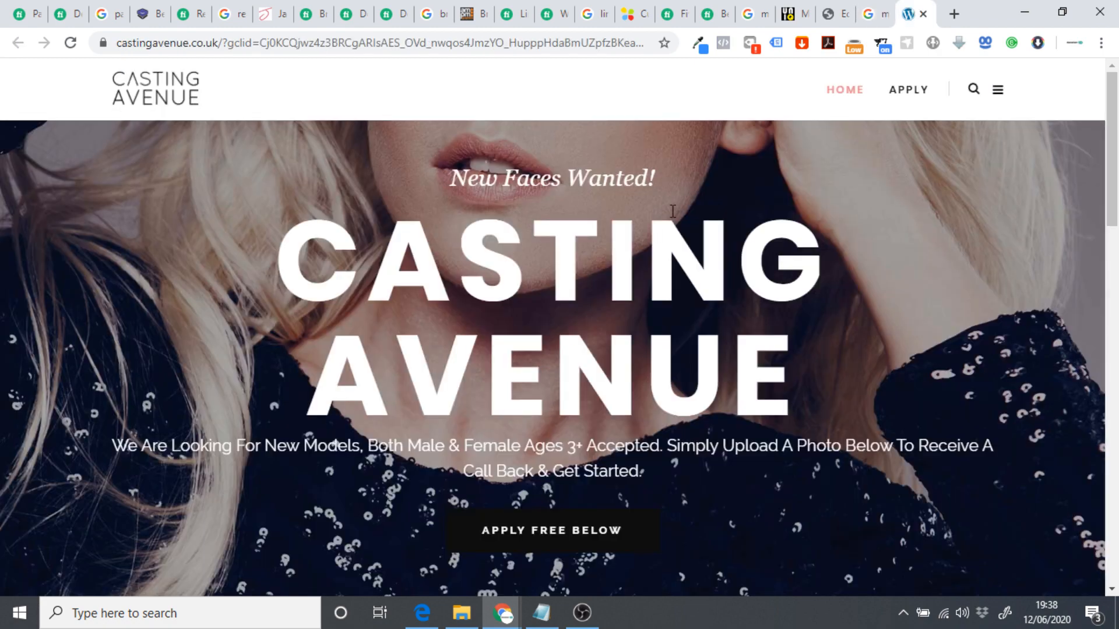
pyautogui.scroll(-10, 673, 211)
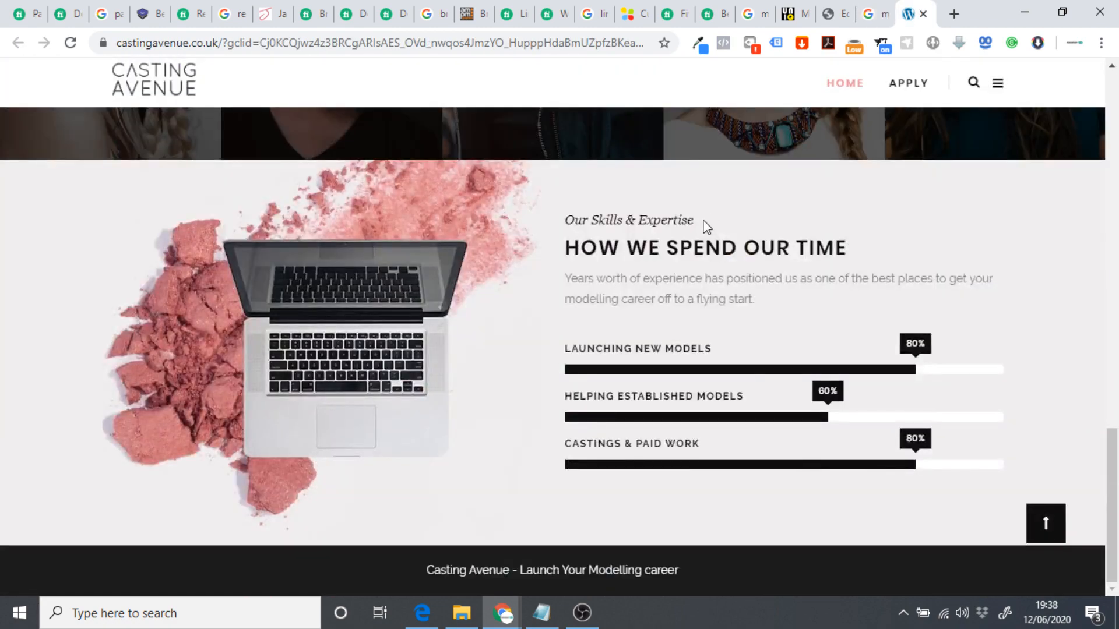
pyautogui.scroll(10, 757, 373)
pyautogui.scroll(10, 452, 376)
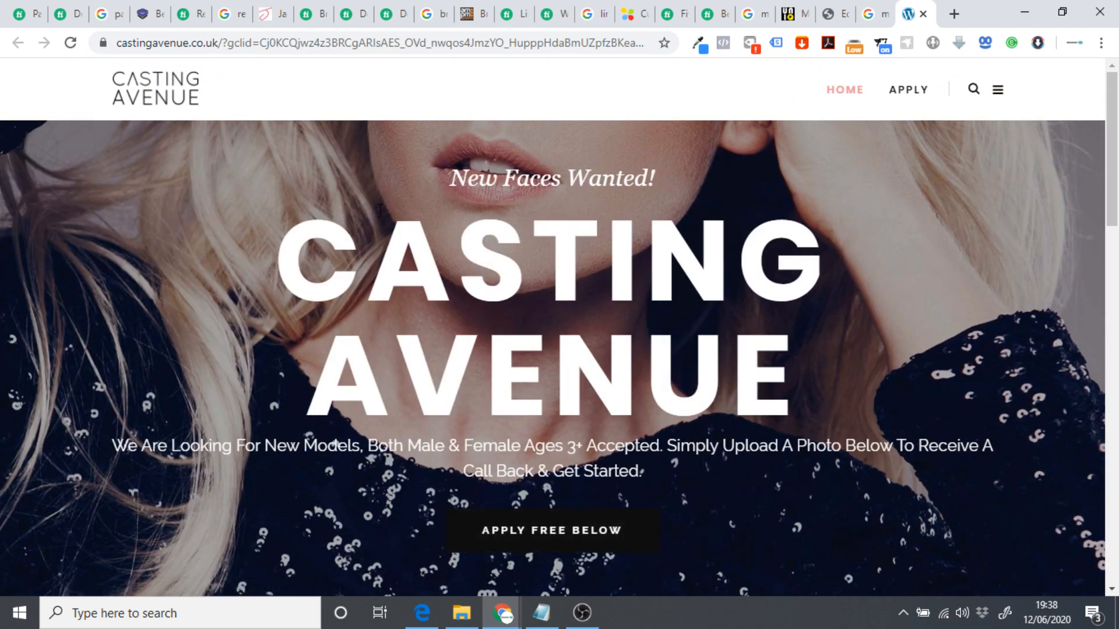
pyautogui.click(307, 16)
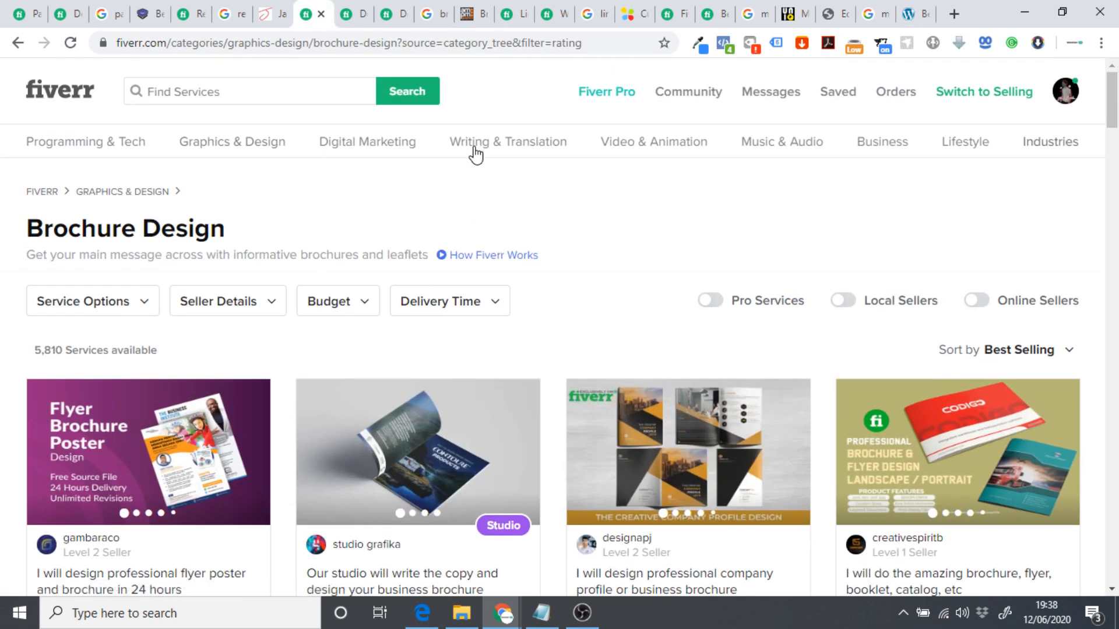
# Bring up the 'I will design your unique packaging design' gig with its £125.23 Premium 3-IN-1 Pack.
pyautogui.moveTo(342, 153)
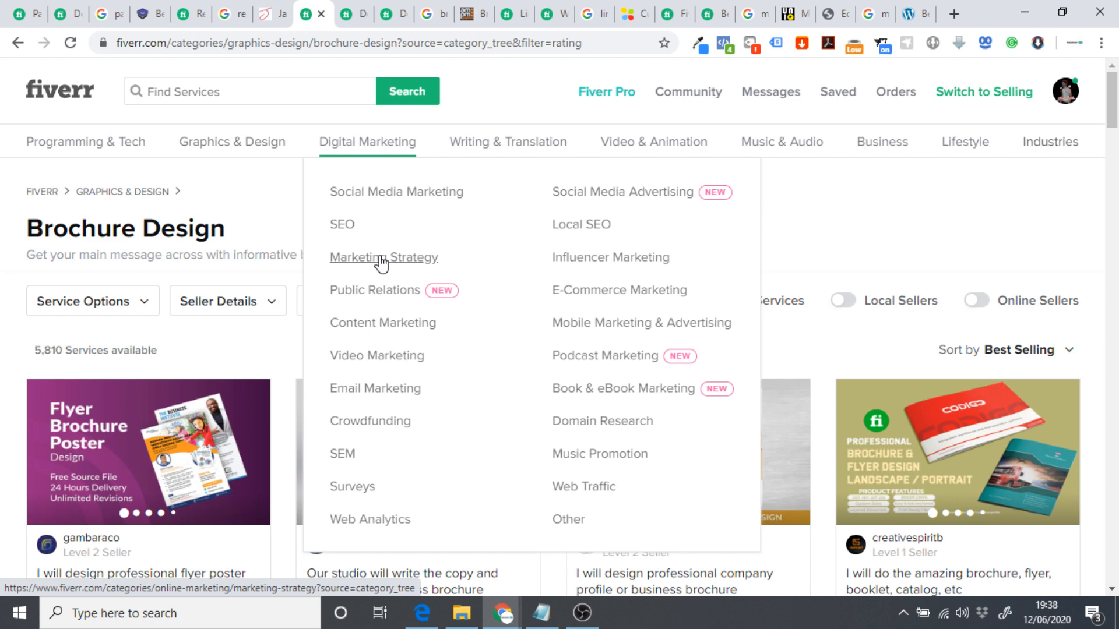
pyautogui.click(66, 22)
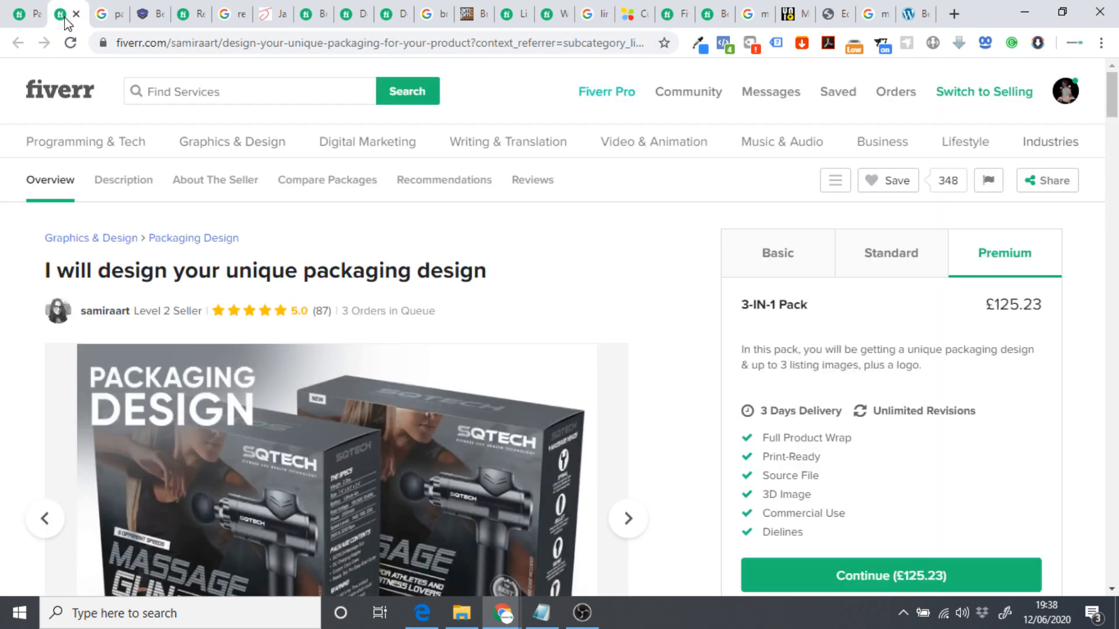
# Sort the Fiverr Packaging Design gig listings by Best Selling.
pyautogui.click(24, 14)
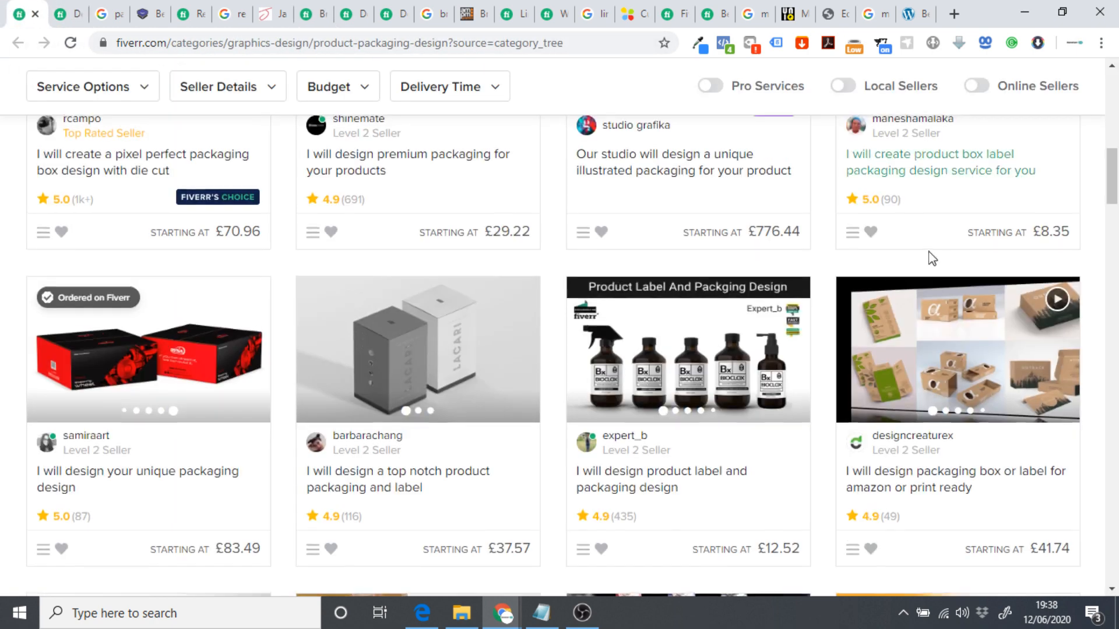
pyautogui.scroll(10, 933, 259)
pyautogui.click(1029, 278)
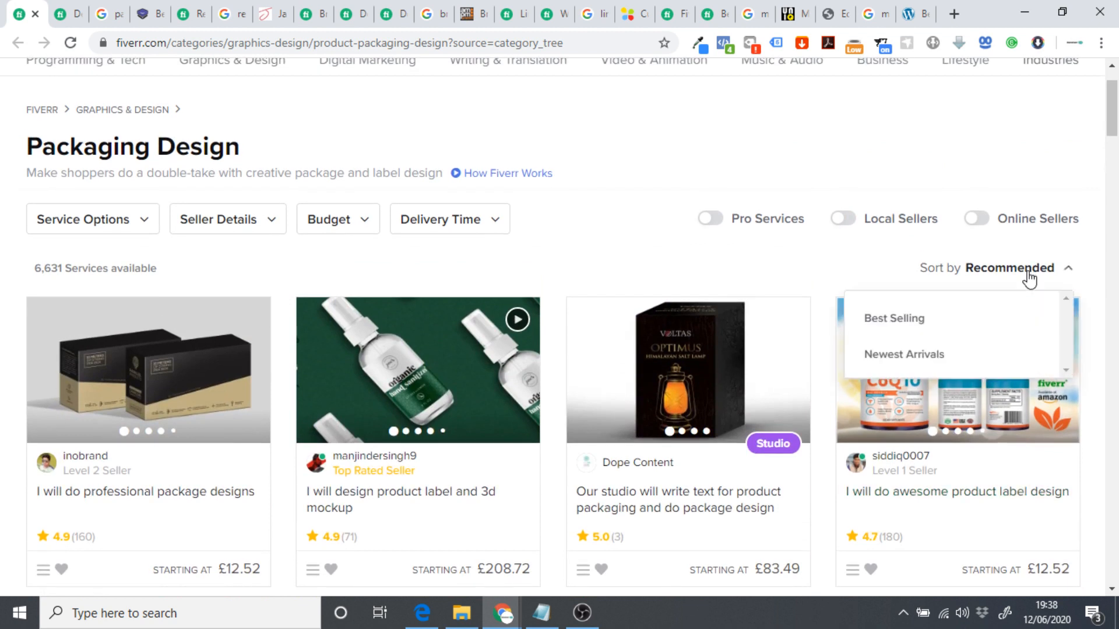
pyautogui.click(900, 318)
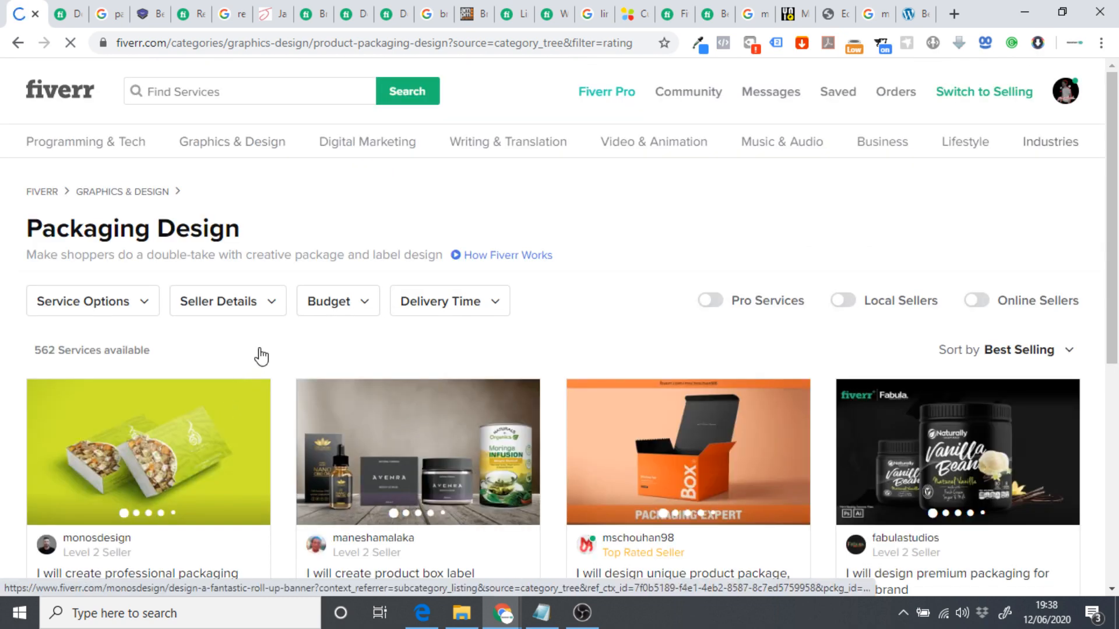
# Open the top best-selling gig, then return to the unique packaging gig's £125.23 Premium pack.
pyautogui.scroll(-3, 261, 357)
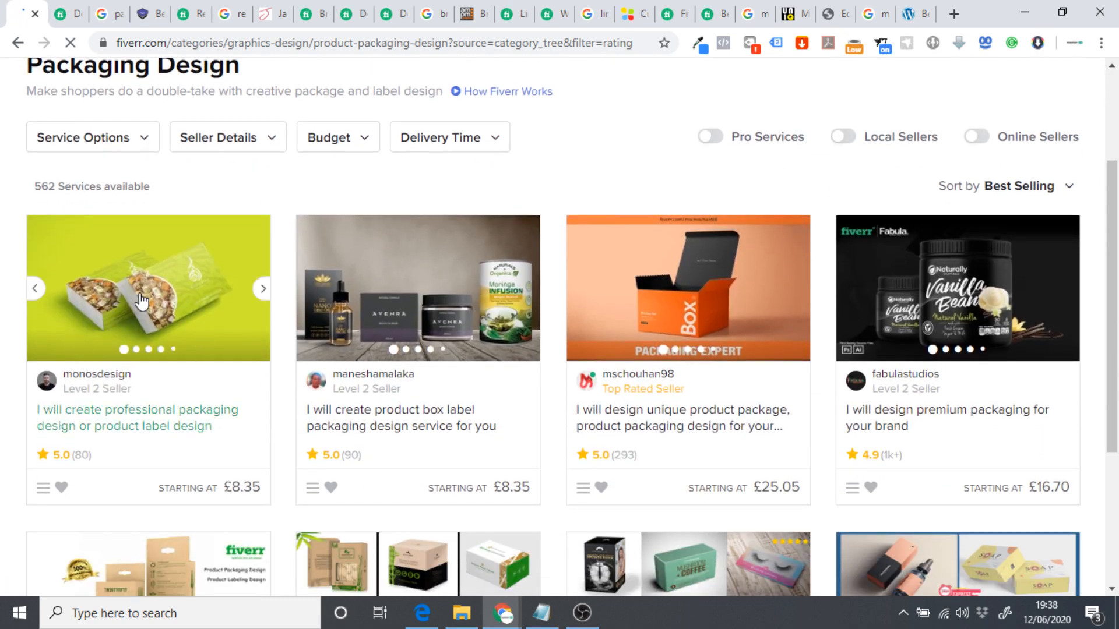
pyautogui.click(266, 289)
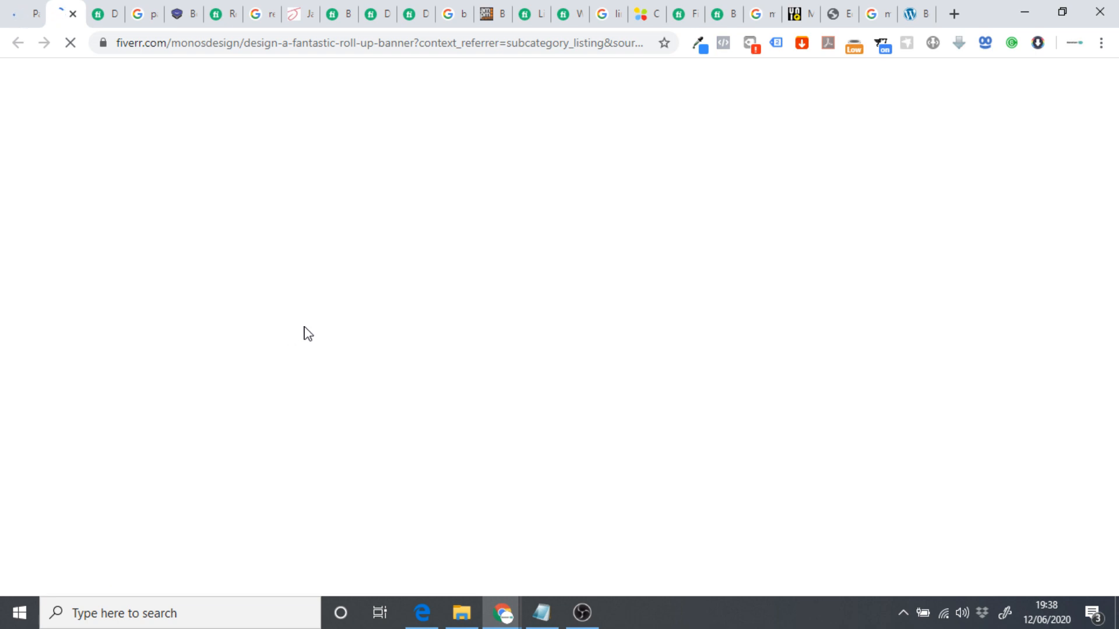
pyautogui.click(107, 23)
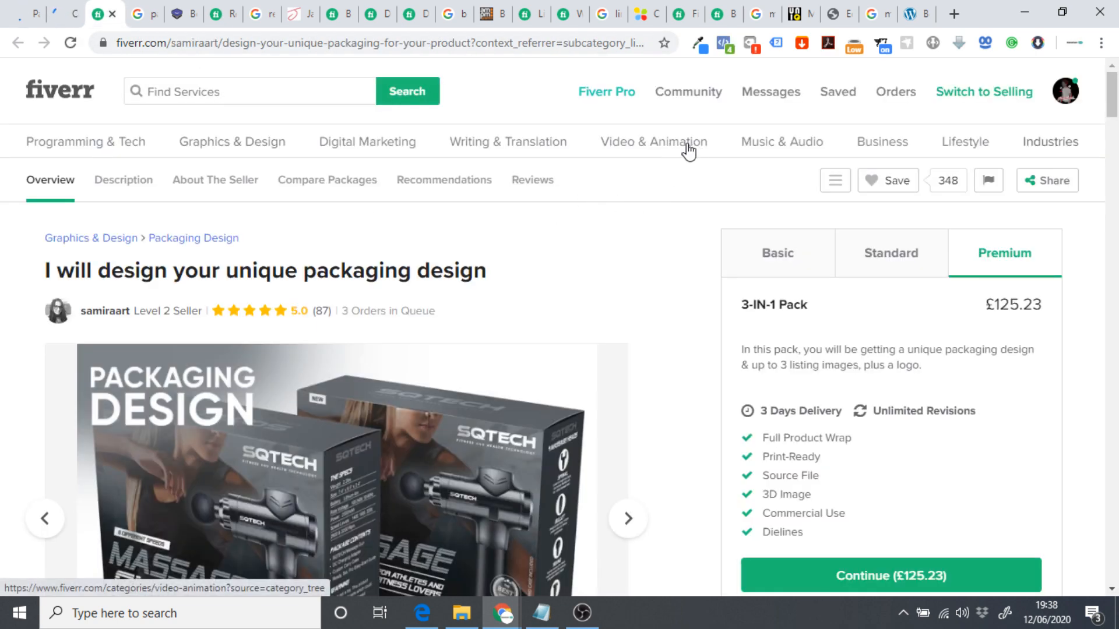
pyautogui.moveTo(688, 151)
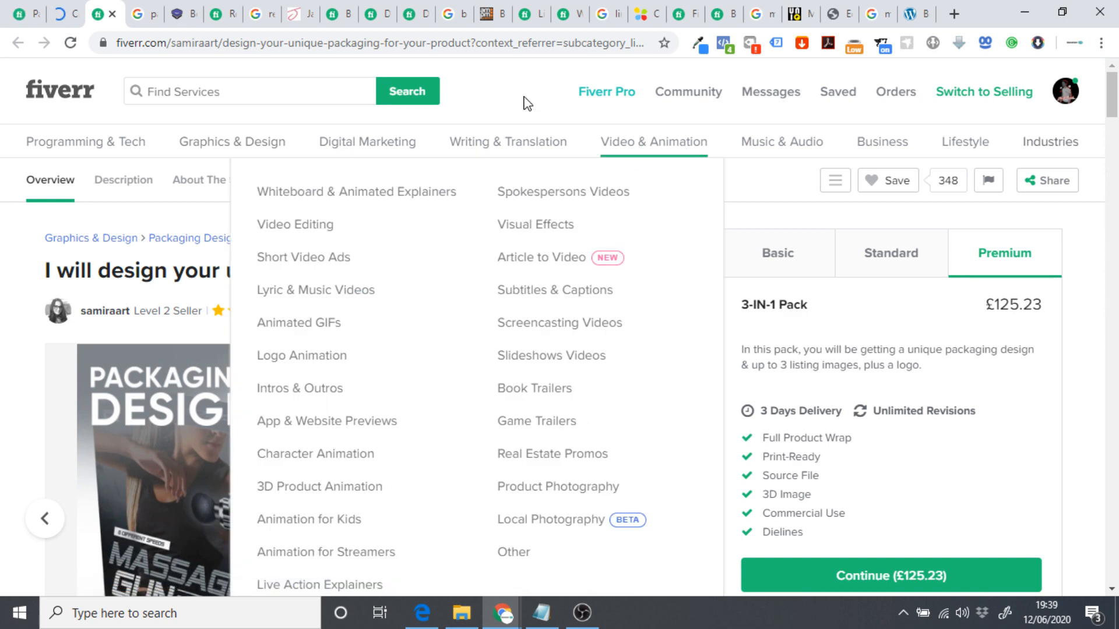
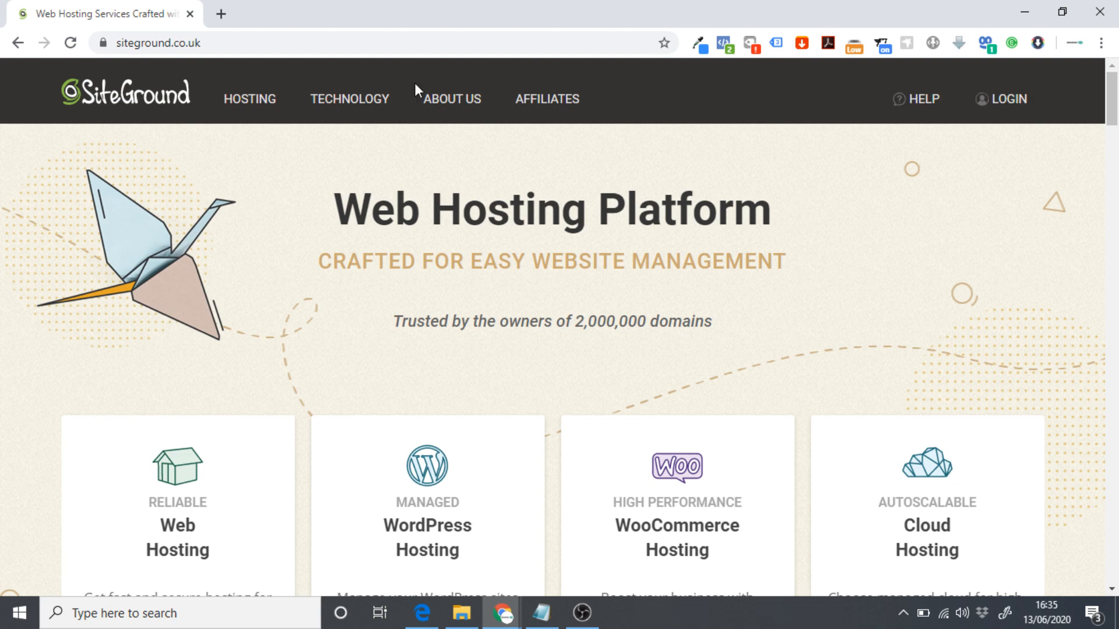
# Go to SiteGround's WordPress hosting plans and scroll through the plan comparison.
pyautogui.click(244, 101)
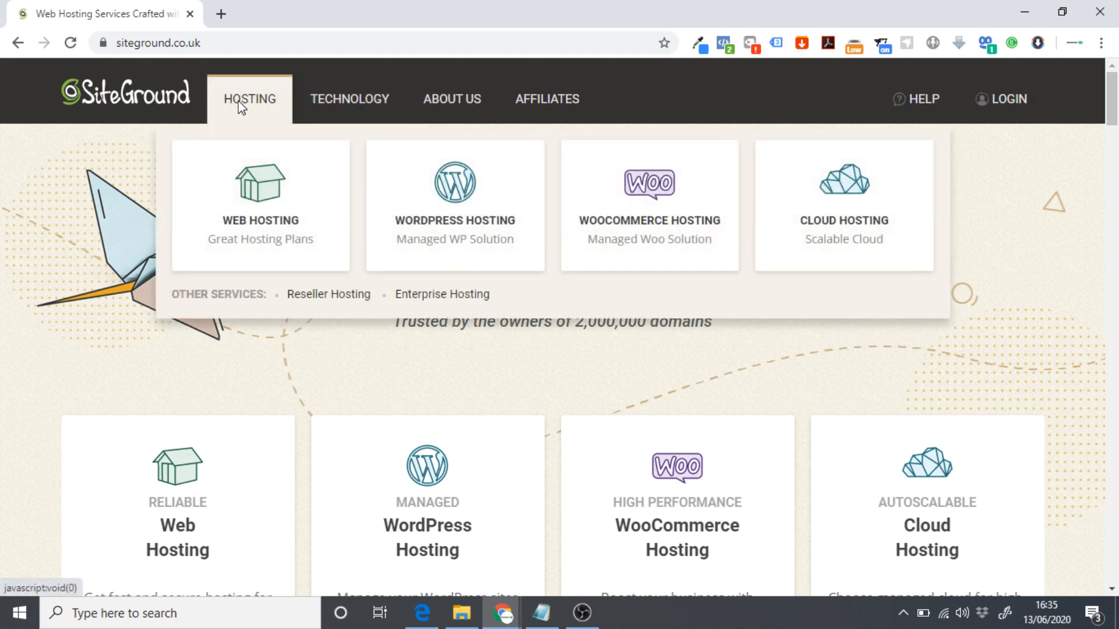
pyautogui.click(461, 223)
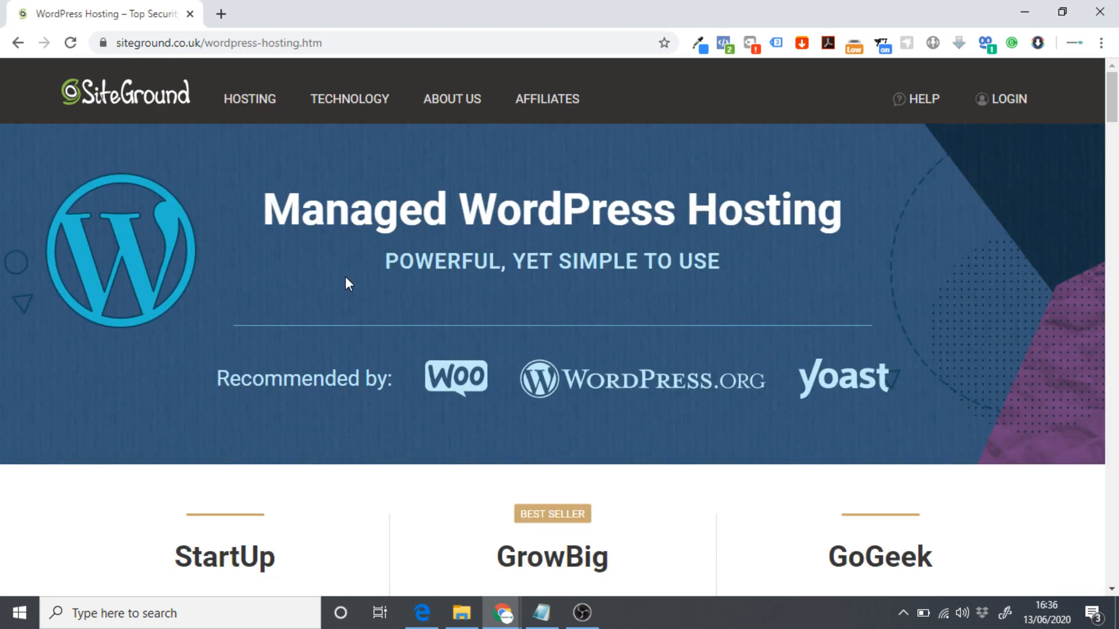
pyautogui.scroll(-5, 363, 275)
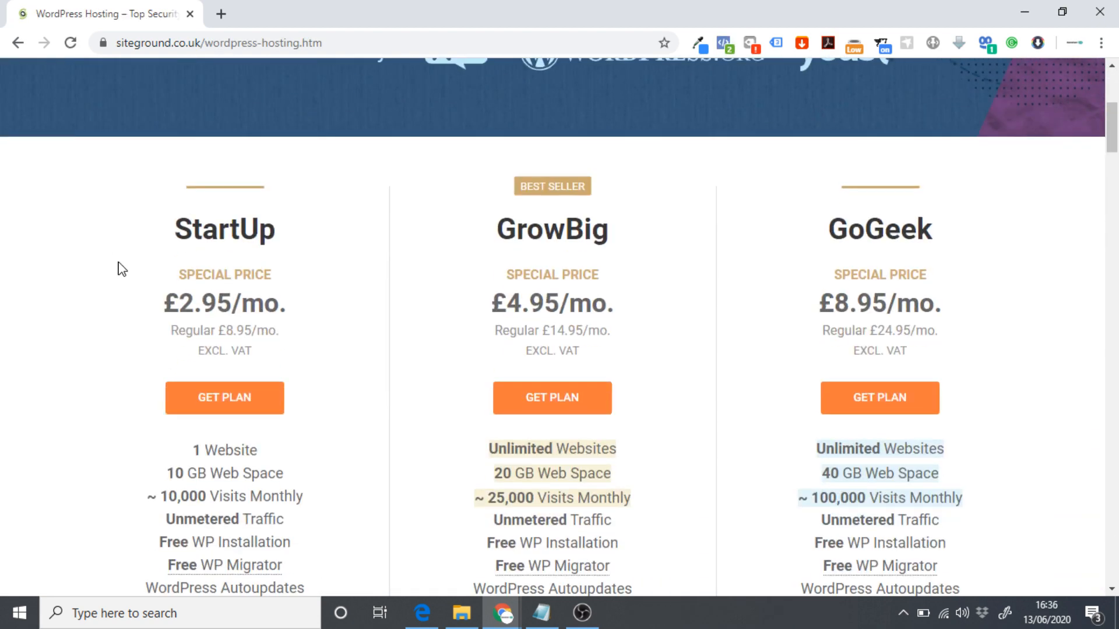
pyautogui.scroll(-1, 121, 269)
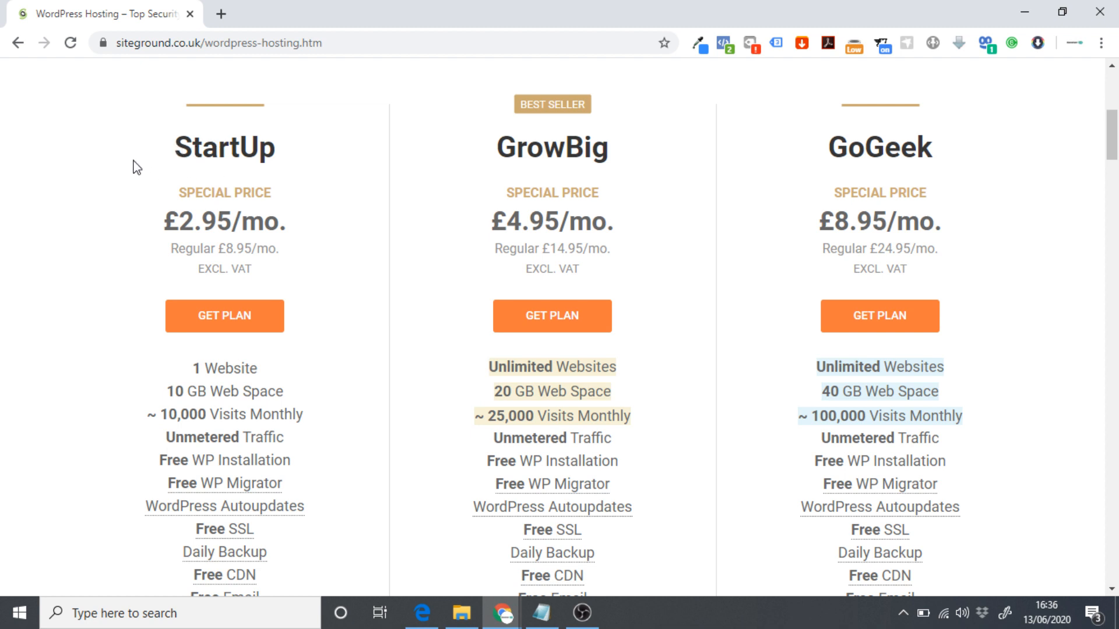
pyautogui.moveTo(195, 368); pyautogui.dragTo(258, 369)
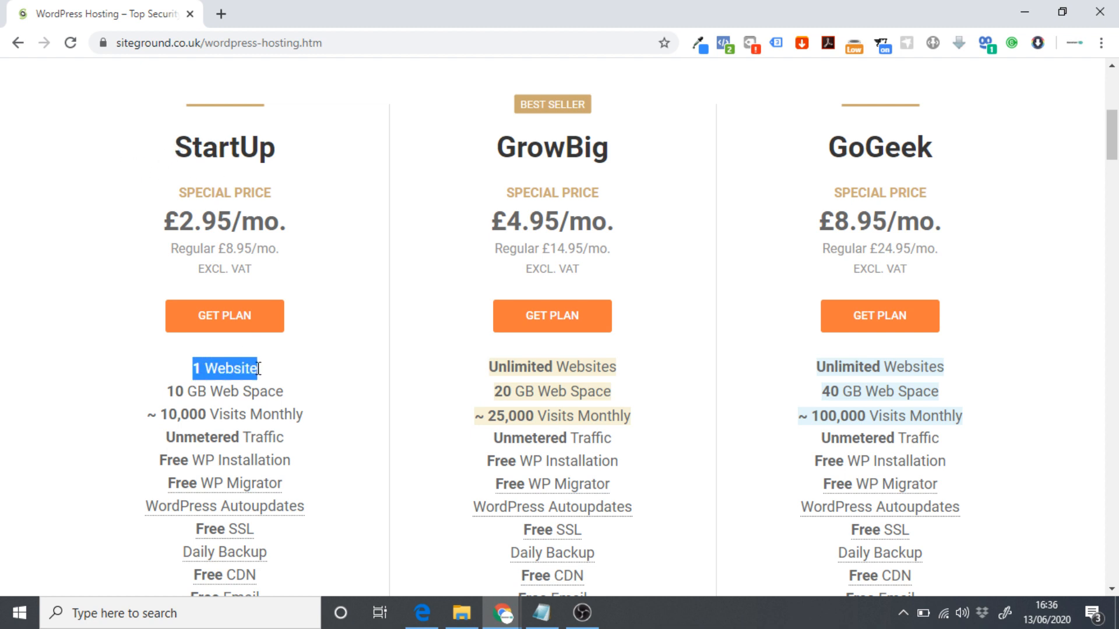
pyautogui.scroll(-1, 320, 374)
pyautogui.moveTo(223, 458)
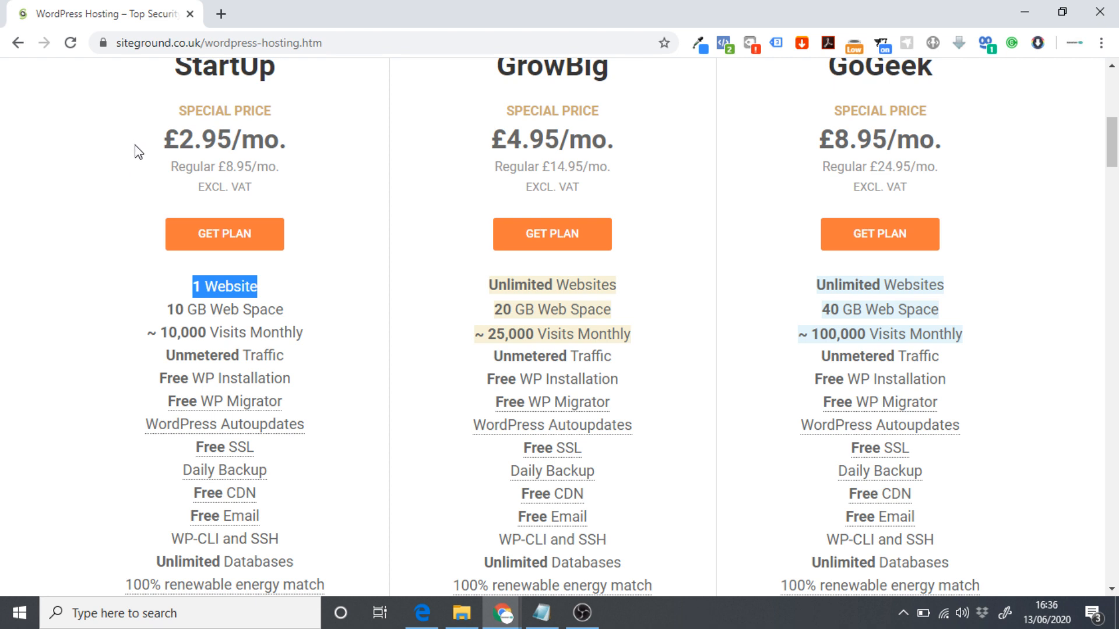
# Compare GrowBig and GoGeek features, order the StartUp plan, then switch to Lean Domain Search.
pyautogui.click(134, 347)
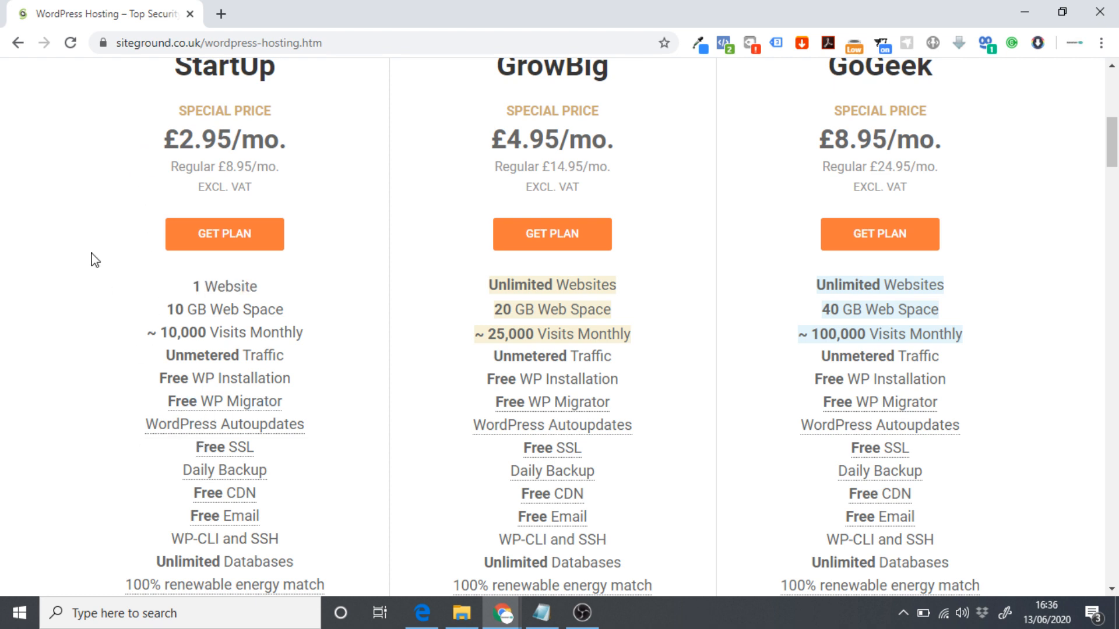
pyautogui.scroll(1, 137, 219)
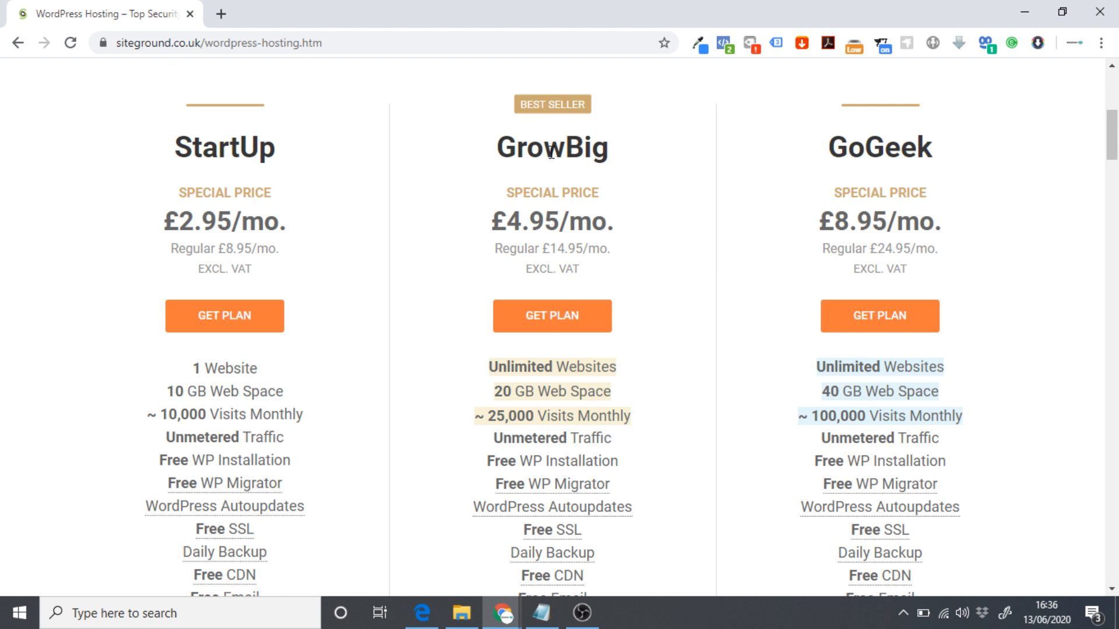
pyautogui.moveTo(488, 368); pyautogui.dragTo(637, 366)
pyautogui.click(653, 330)
pyautogui.moveTo(812, 416); pyautogui.dragTo(931, 415)
pyautogui.click(989, 412)
pyautogui.scroll(-1, 411, 228)
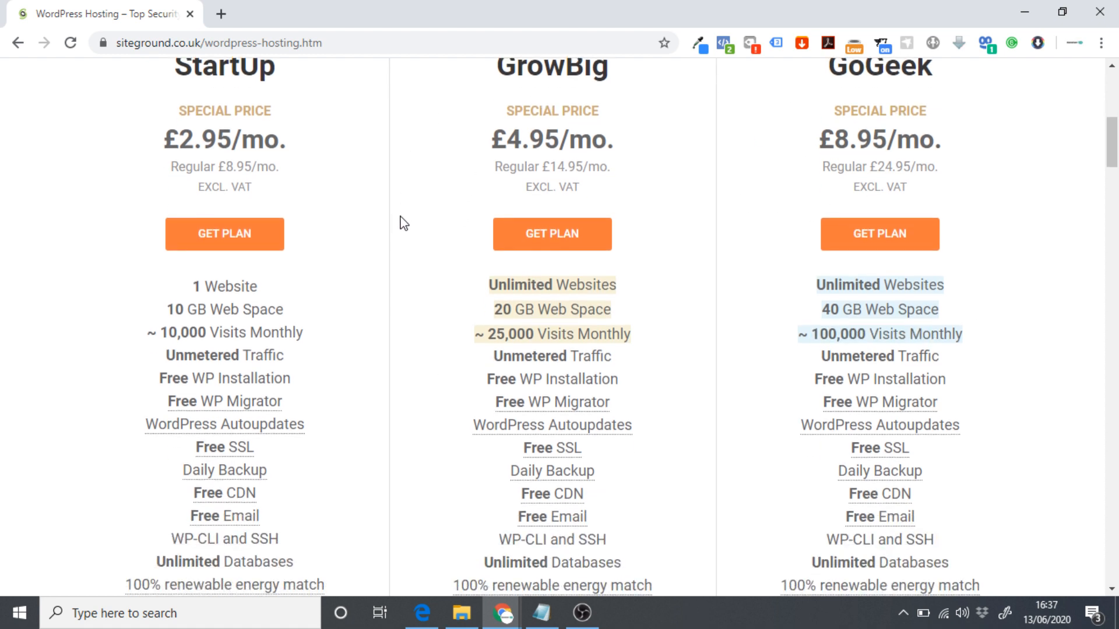
pyautogui.click(181, 233)
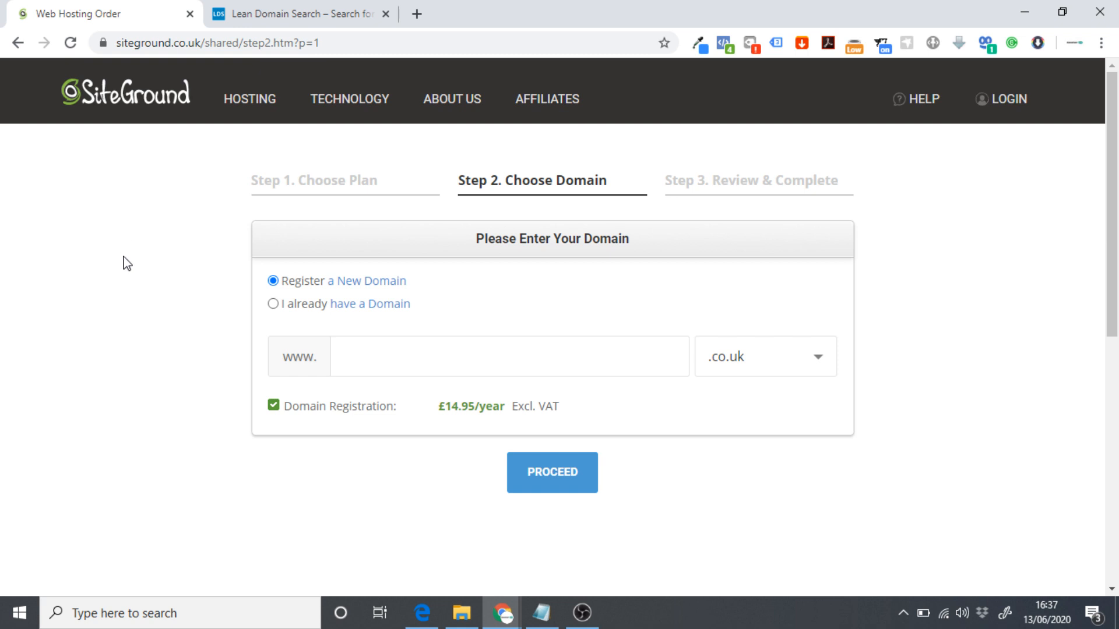
pyautogui.click(292, 9)
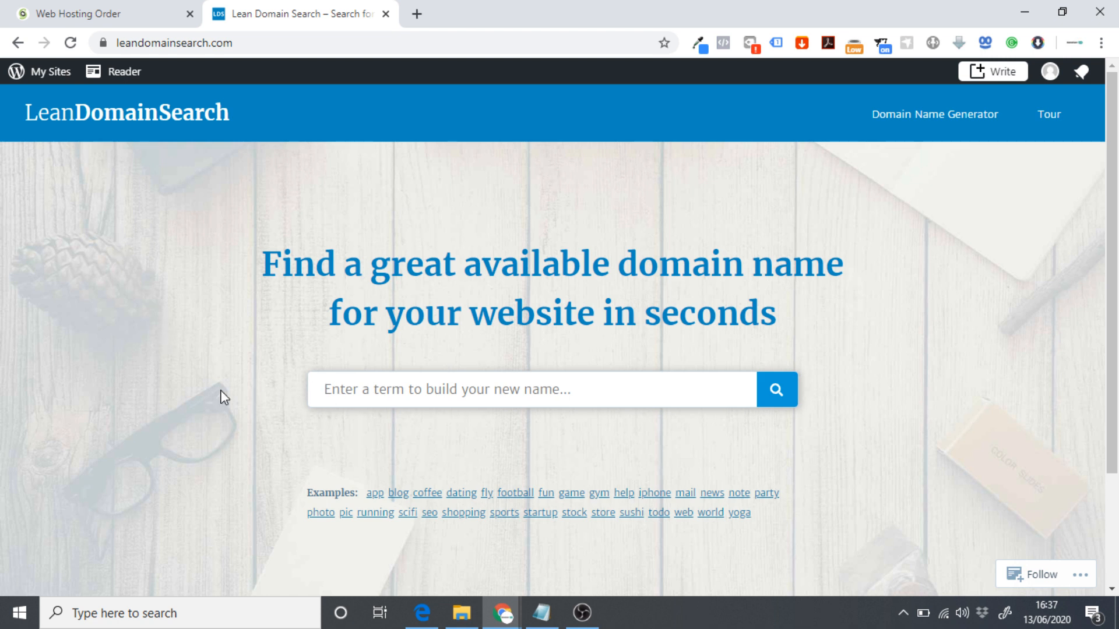
# Search LeanDomainSearch for domain names containing 'packaging'.
pyautogui.write('P')
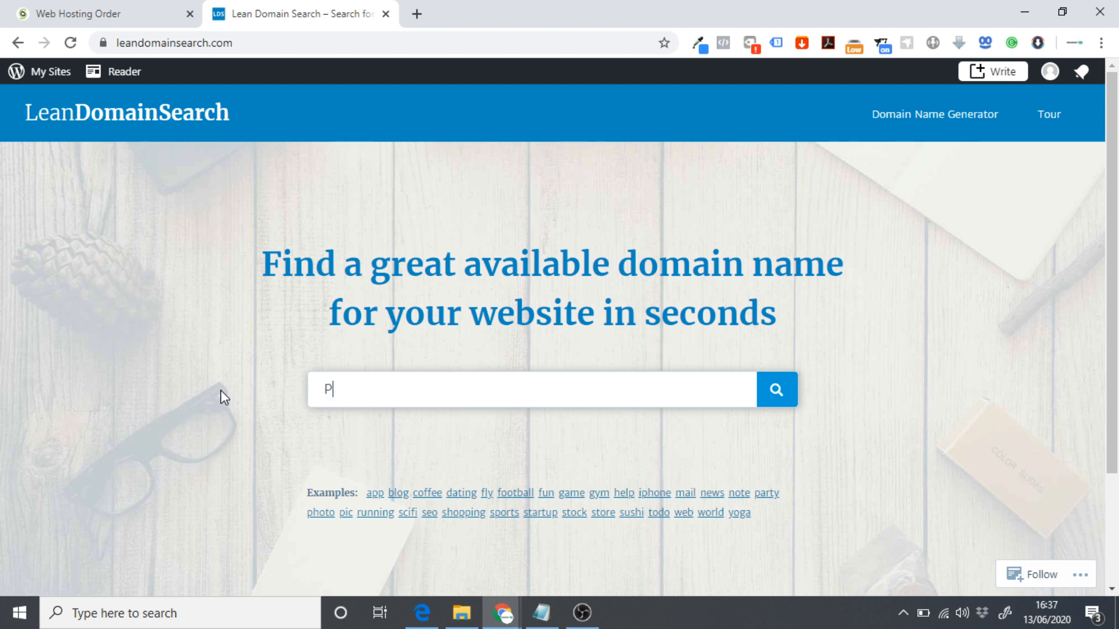
pyautogui.press('BackSpace')
pyautogui.write('packaging')
pyautogui.press('Return')
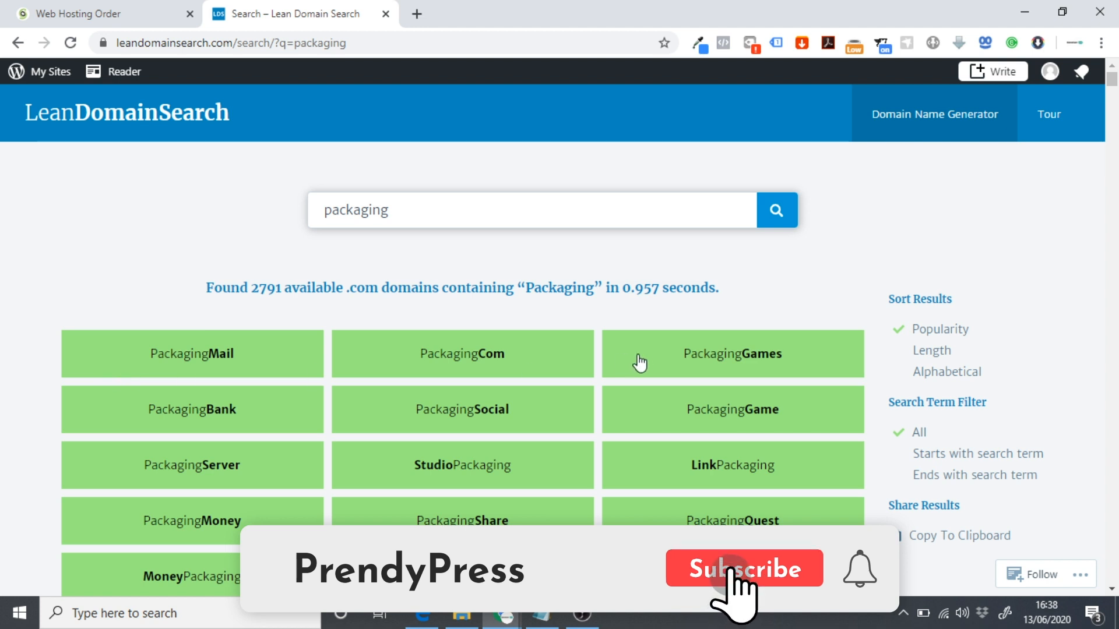
# Sort the results by length and keep only names ending in Packaging.
pyautogui.click(924, 354)
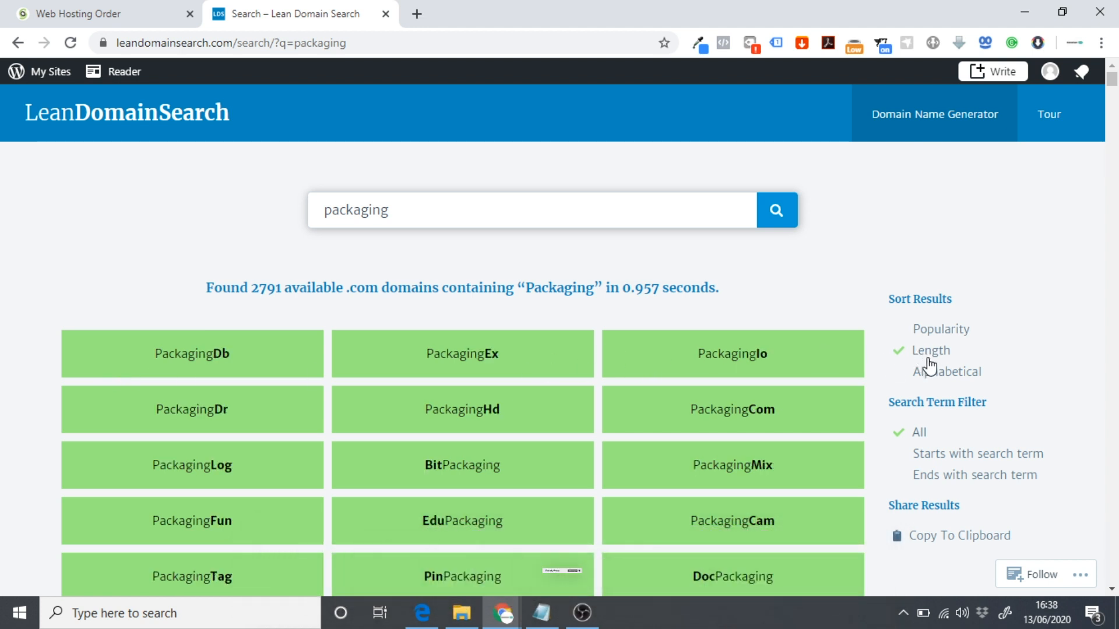
pyautogui.click(944, 479)
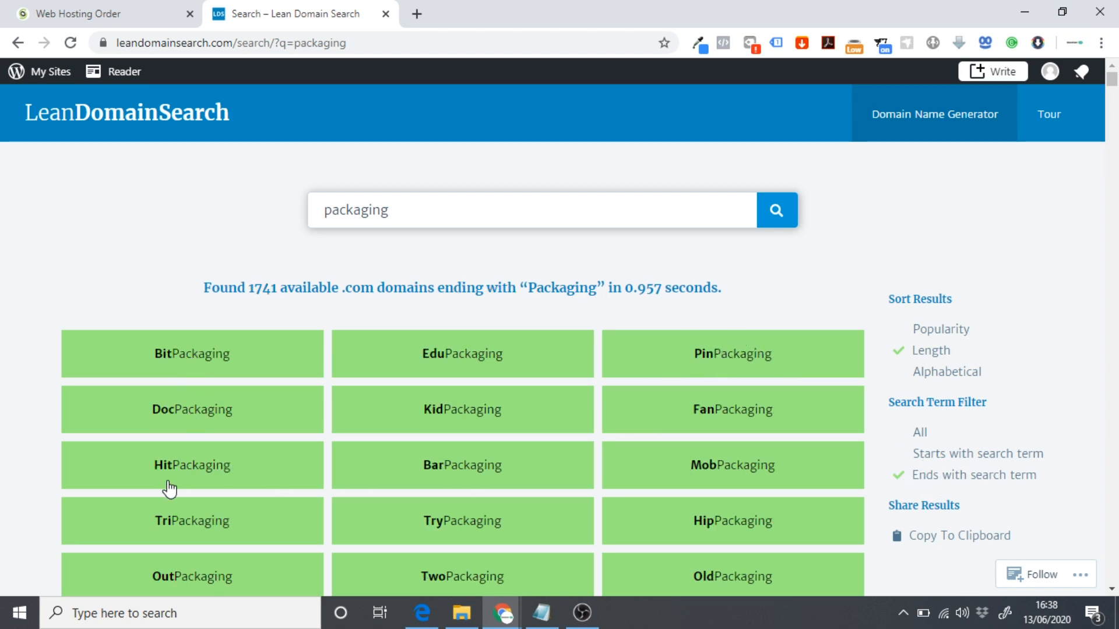
pyautogui.scroll(-2, 149, 348)
pyautogui.scroll(-3, 149, 349)
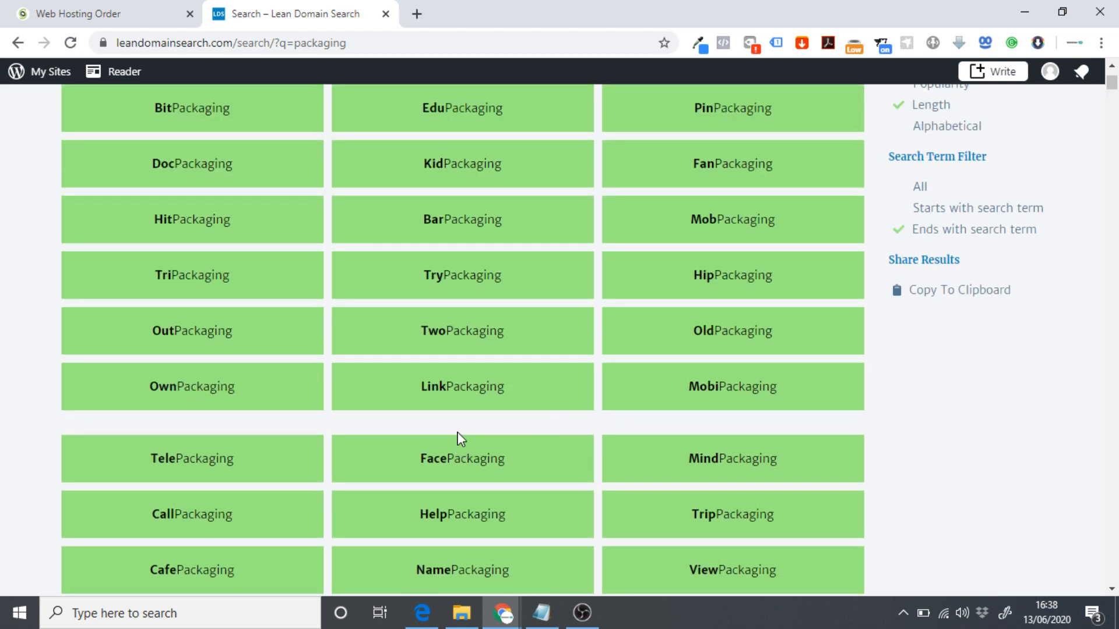
pyautogui.scroll(1, 462, 387)
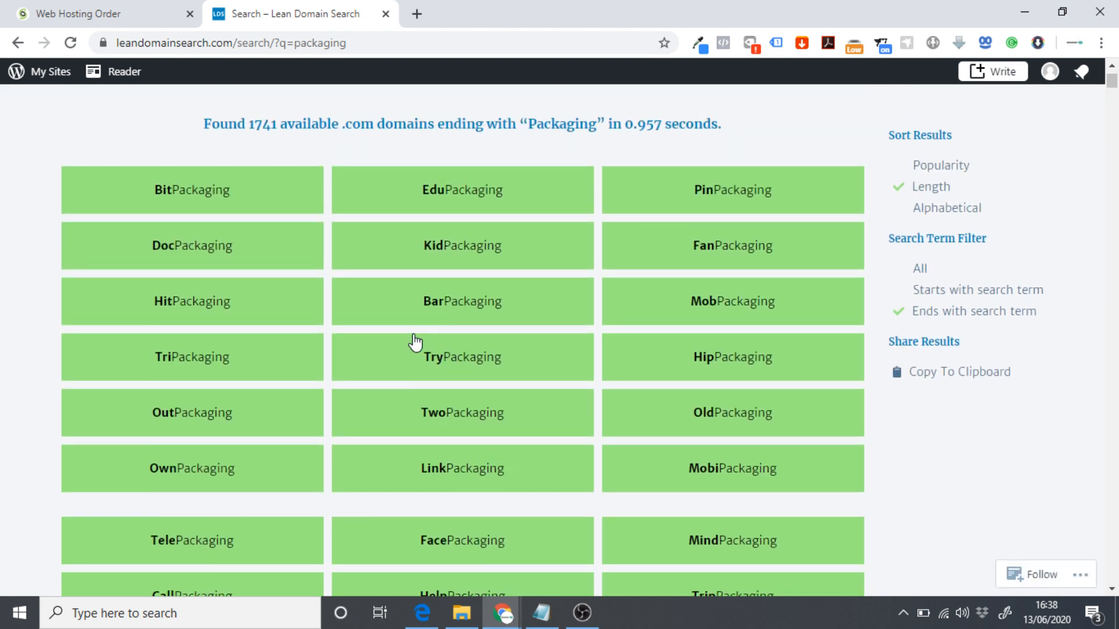
pyautogui.scroll(-1, 329, 299)
pyautogui.scroll(4, 382, 362)
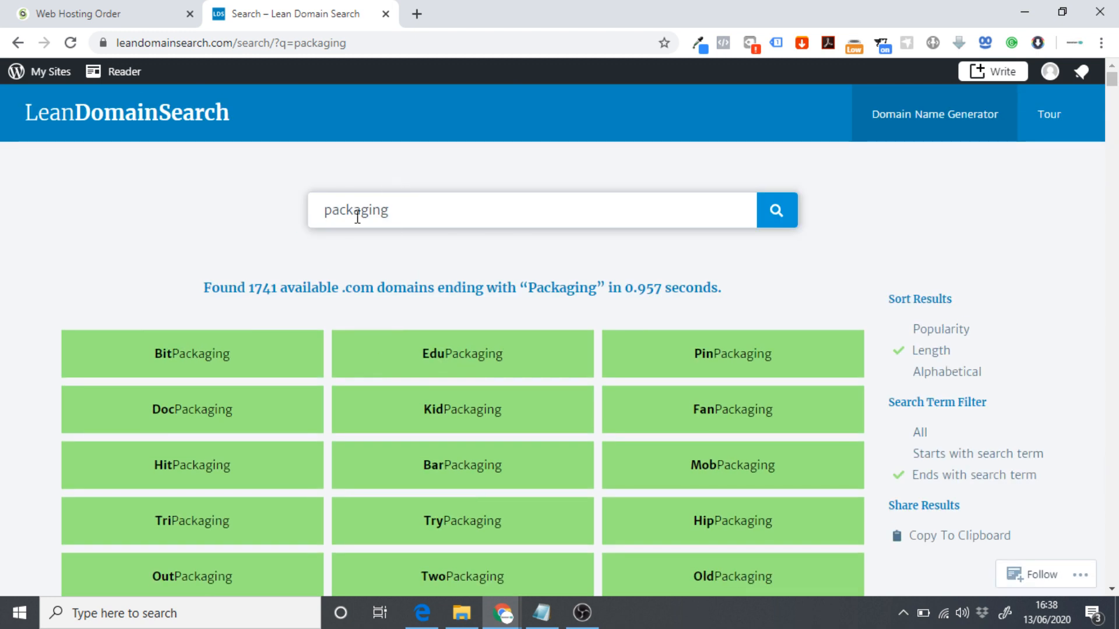
pyautogui.moveTo(317, 210); pyautogui.dragTo(414, 213)
pyautogui.click(227, 247)
pyautogui.scroll(-3, 264, 369)
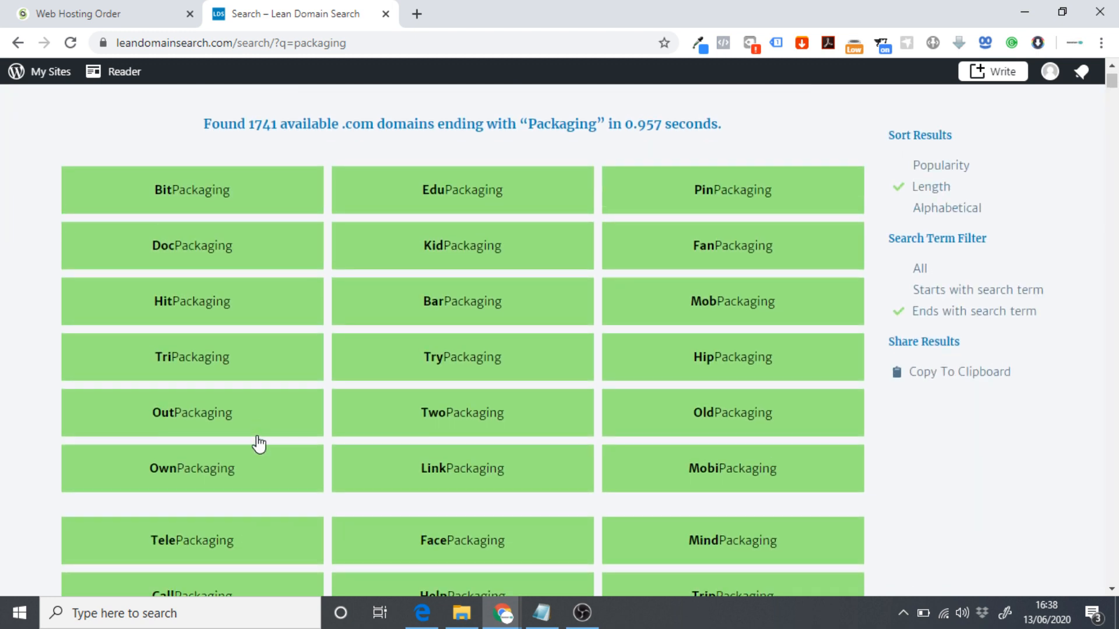
pyautogui.scroll(3, 241, 370)
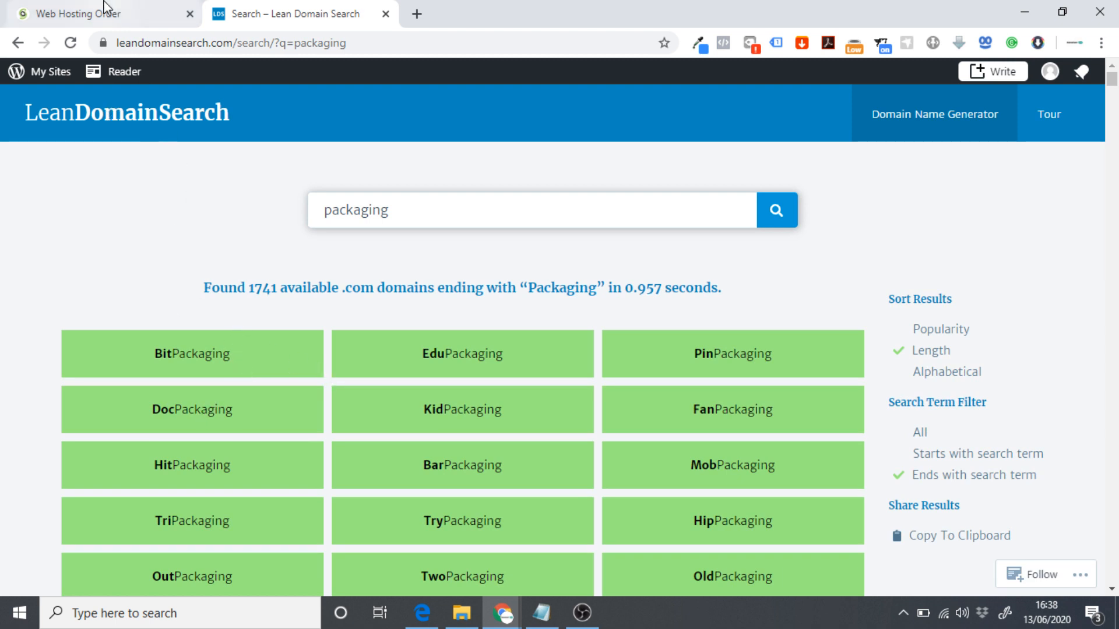
# Pick PinPackaging.com, copy its name and return to the SiteGround order.
pyautogui.click(722, 364)
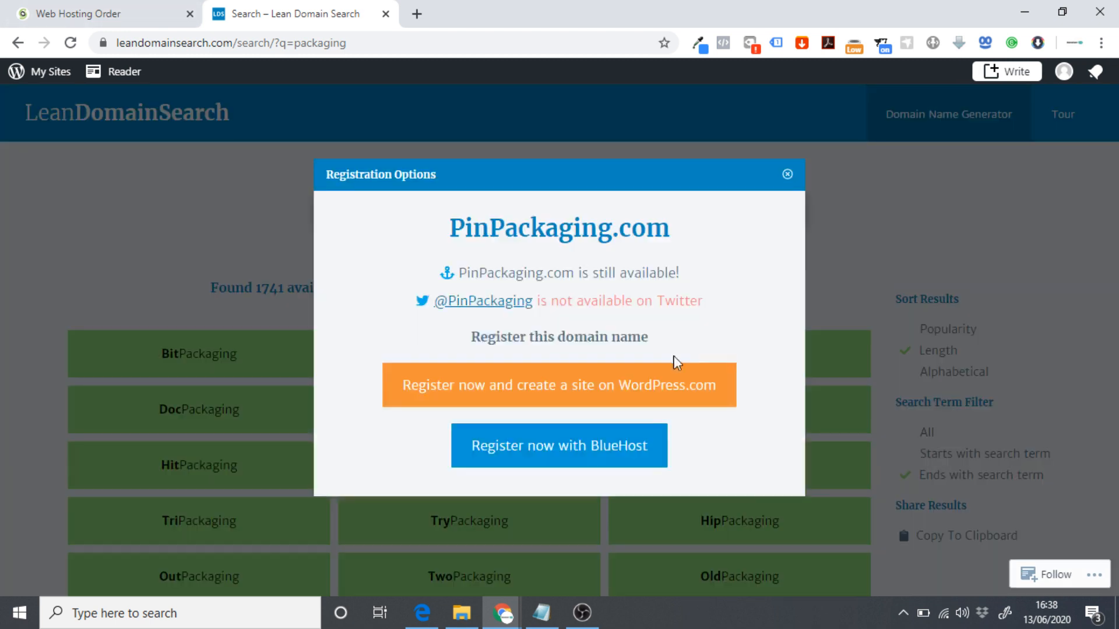
pyautogui.moveTo(461, 275); pyautogui.dragTo(571, 275)
pyautogui.hotkey('ctrl', 'c')
pyautogui.rightClick(525, 273)
pyautogui.click(580, 299)
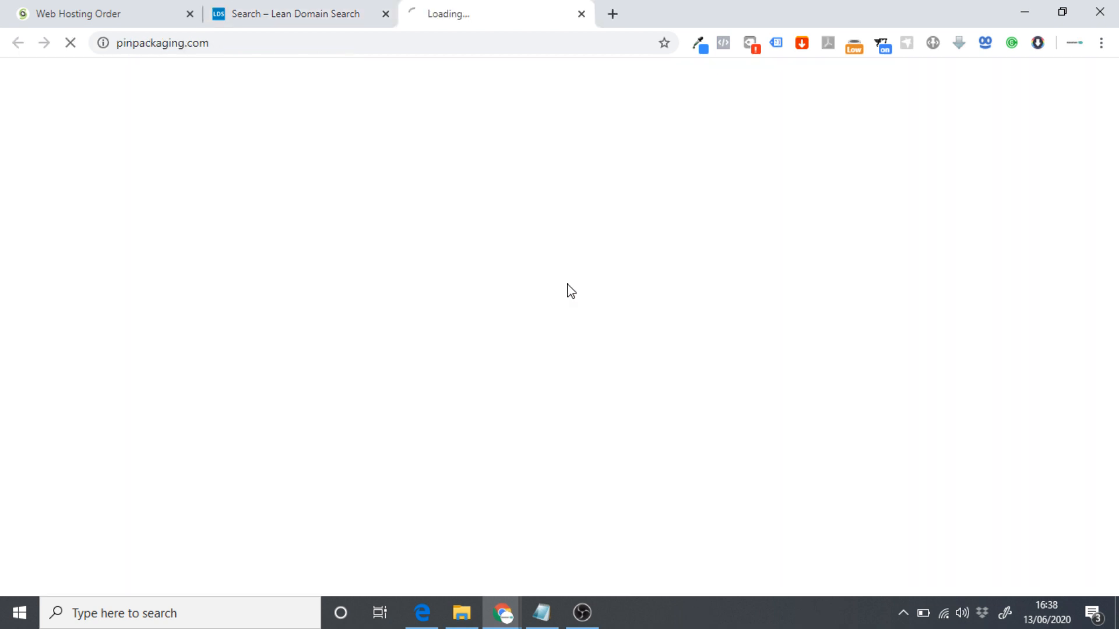
pyautogui.click(581, 14)
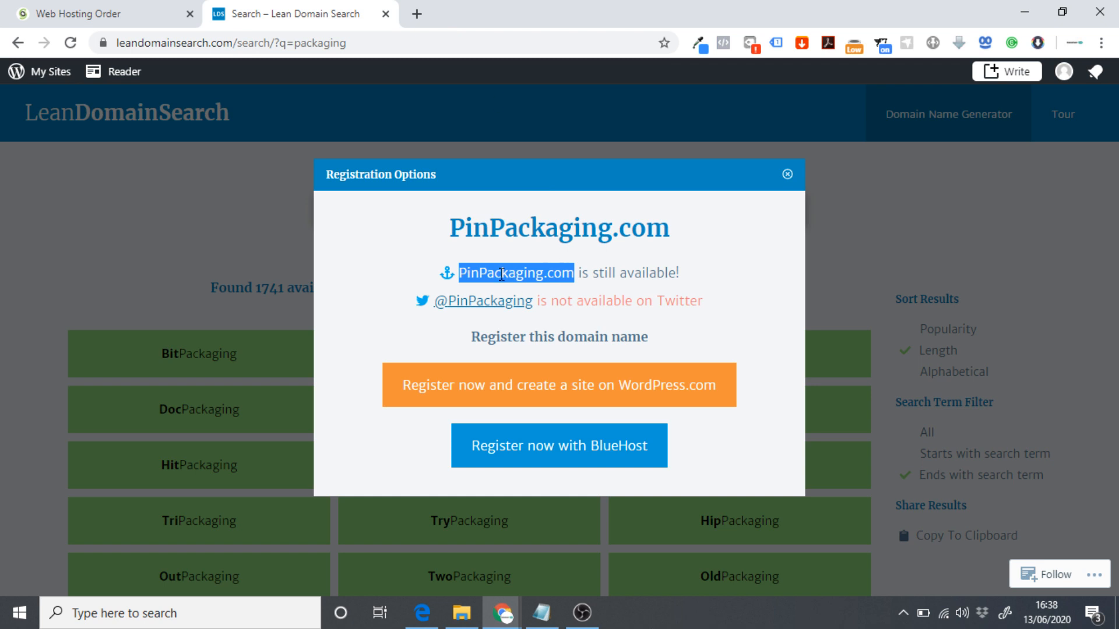
pyautogui.click(166, 18)
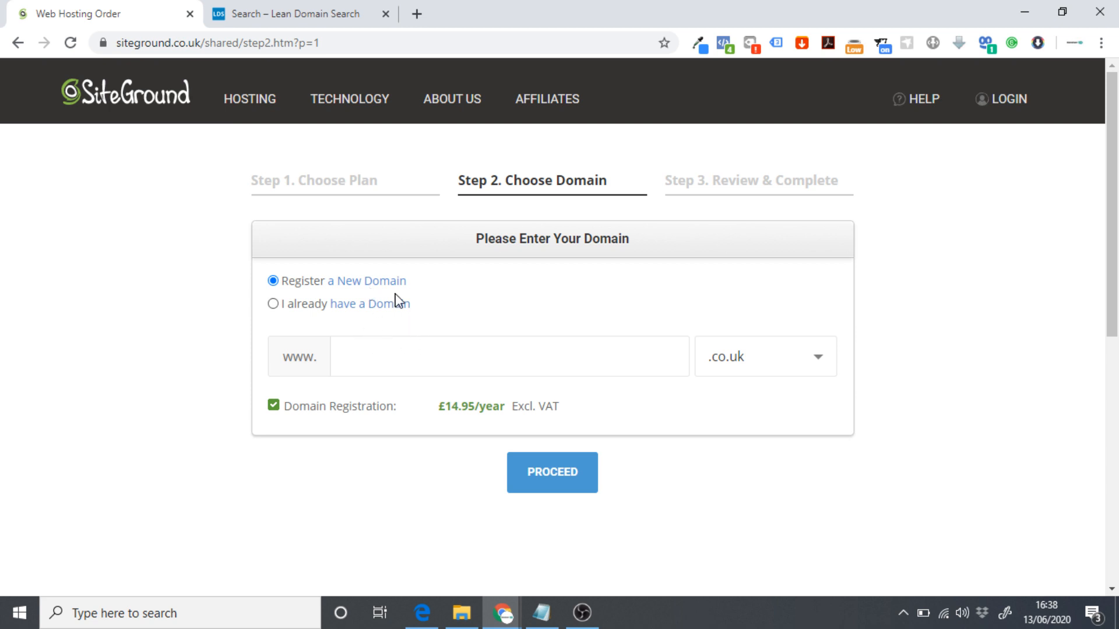
# Register PinPackaging with the .com extension and continue to the review step.
pyautogui.rightClick(418, 358)
pyautogui.click(469, 226)
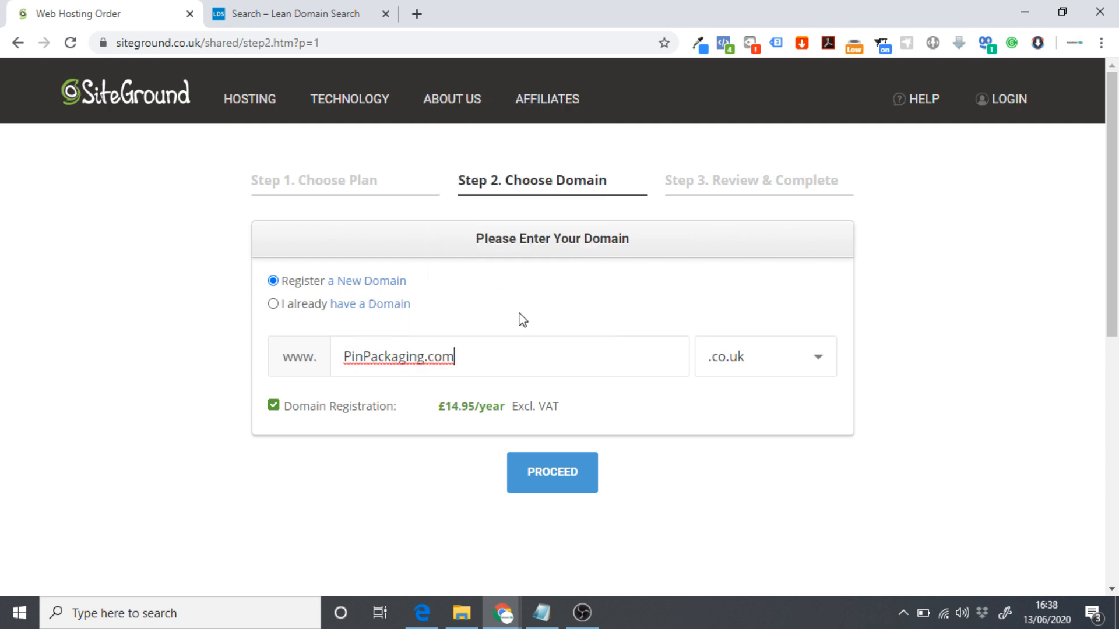
pyautogui.press('BackSpace')
pyautogui.press('BackSpace')
pyautogui.press('BackSpace')
pyautogui.click(725, 359)
pyautogui.scroll(-1, 421, 278)
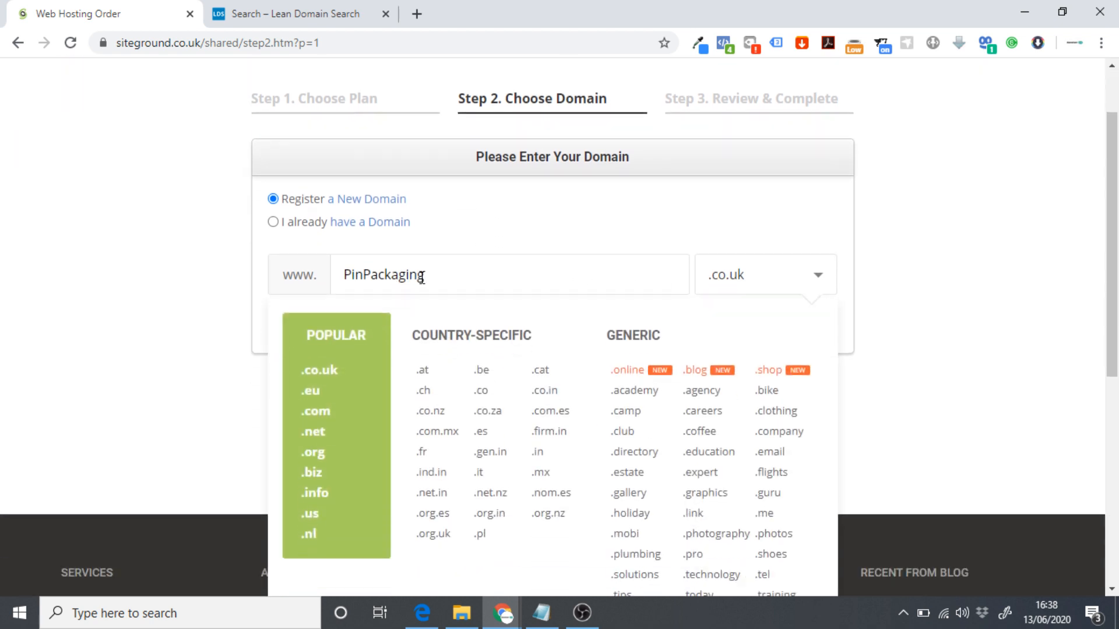
pyautogui.click(315, 411)
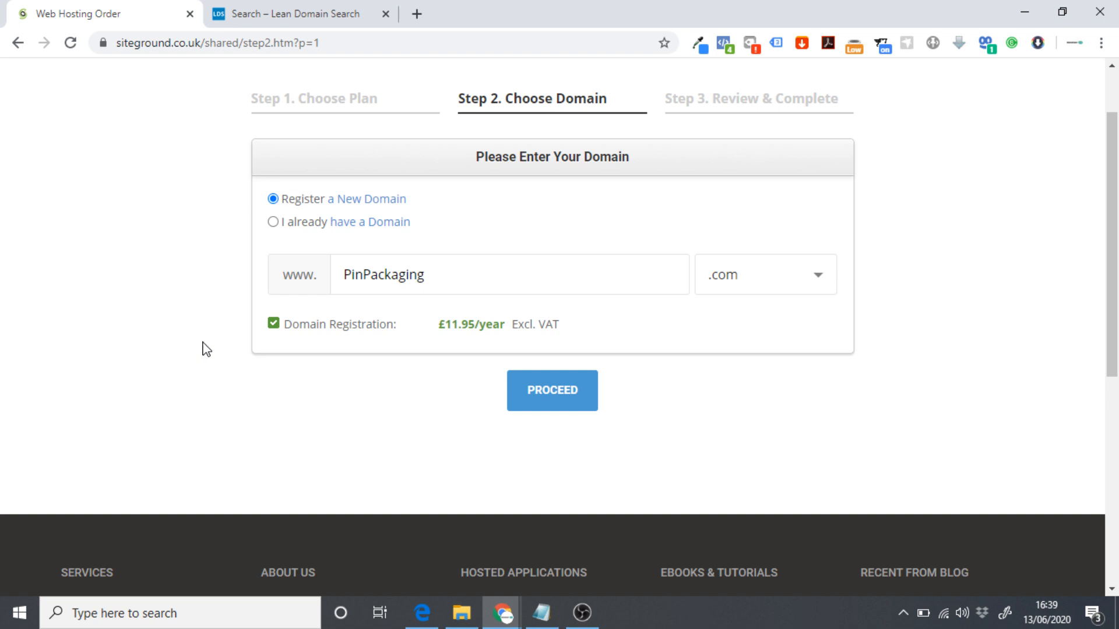
pyautogui.scroll(1, 206, 359)
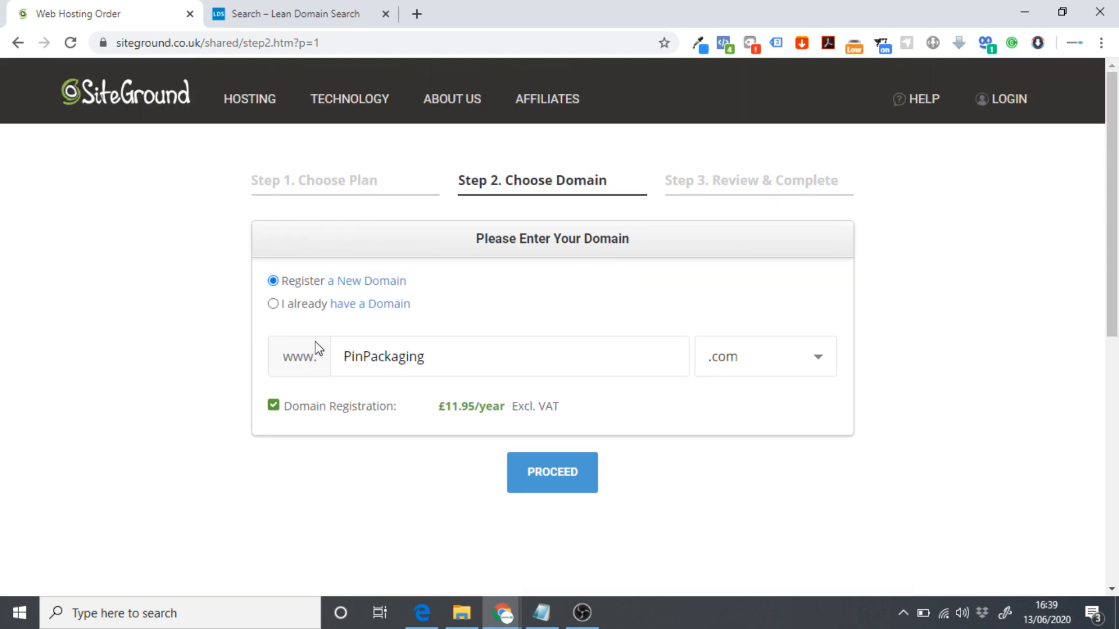
pyautogui.click(585, 494)
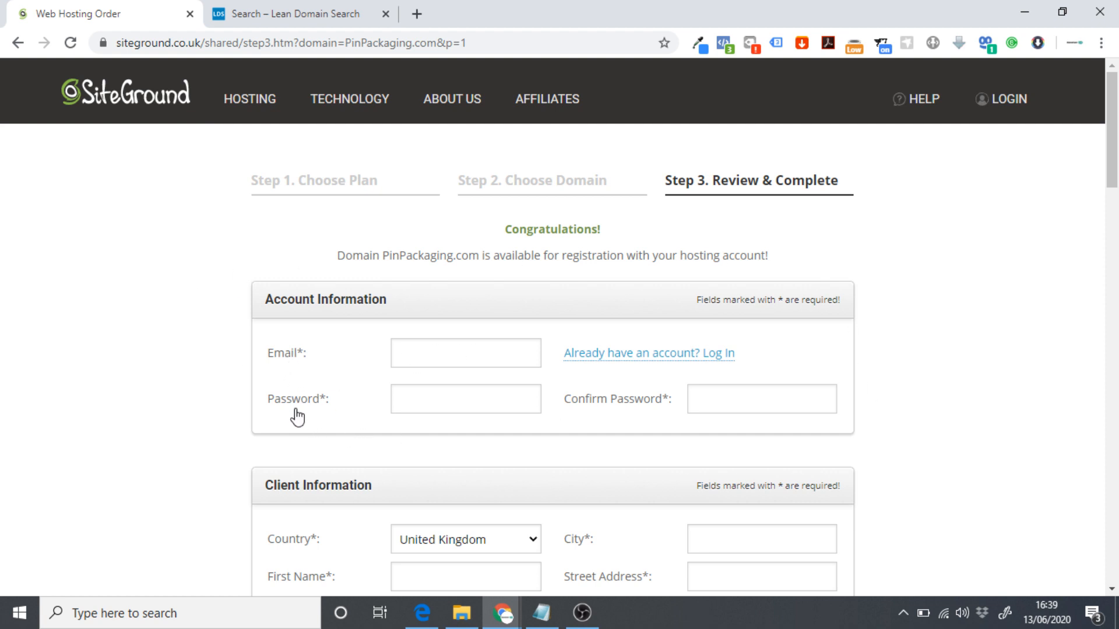
# Try the 24-month, 36-month and trial periods, then settle on 12 months.
pyautogui.scroll(-4, 402, 352)
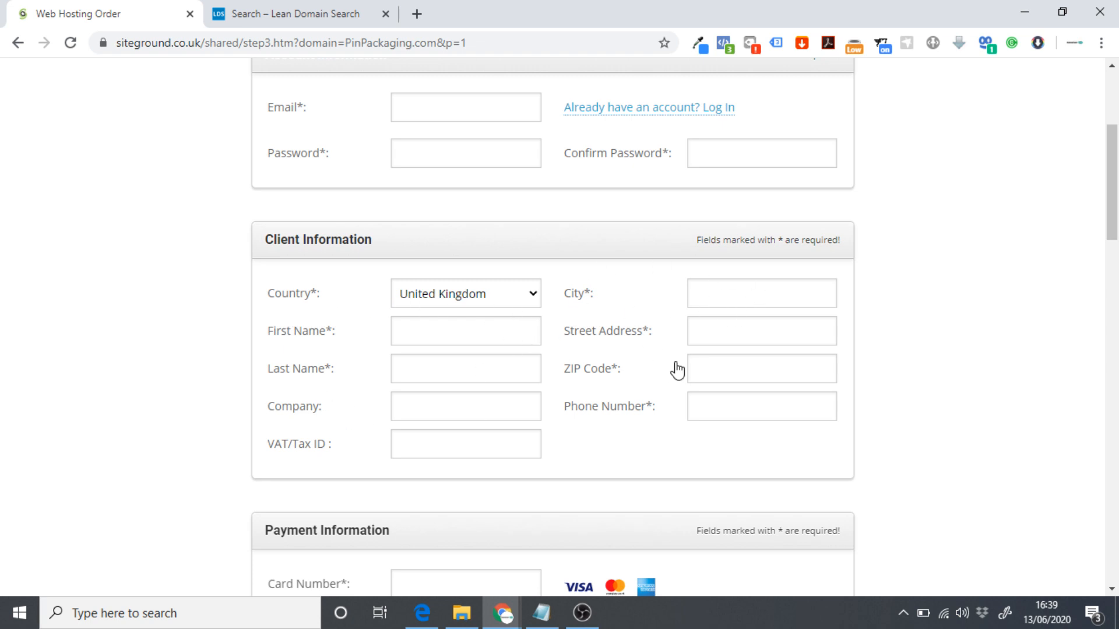
pyautogui.scroll(-5, 583, 274)
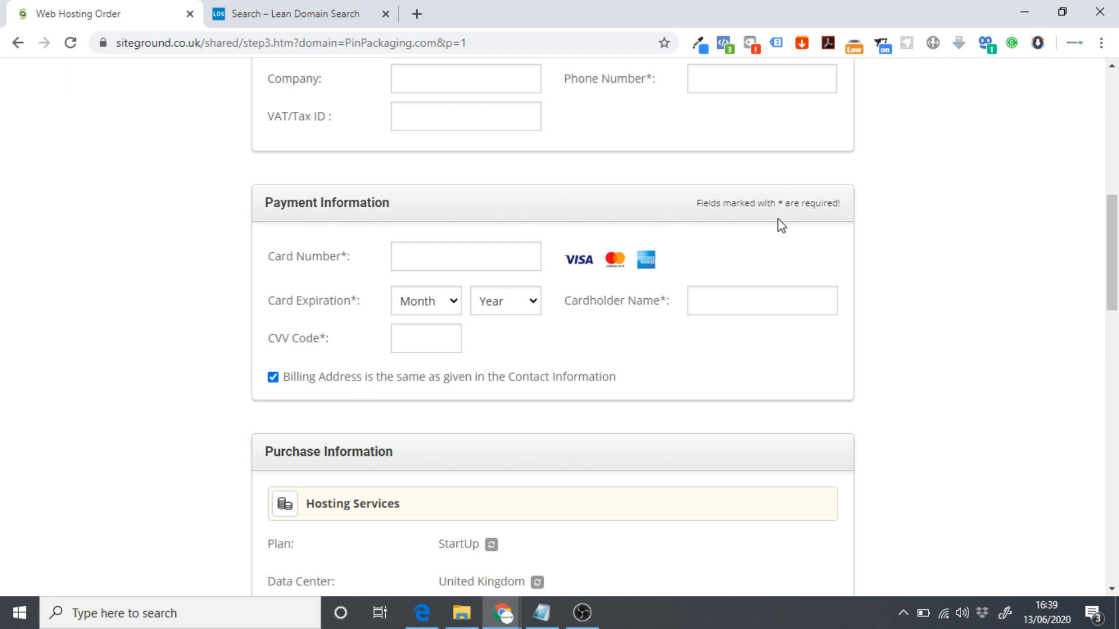
pyautogui.scroll(-4, 513, 213)
pyautogui.scroll(-1, 466, 263)
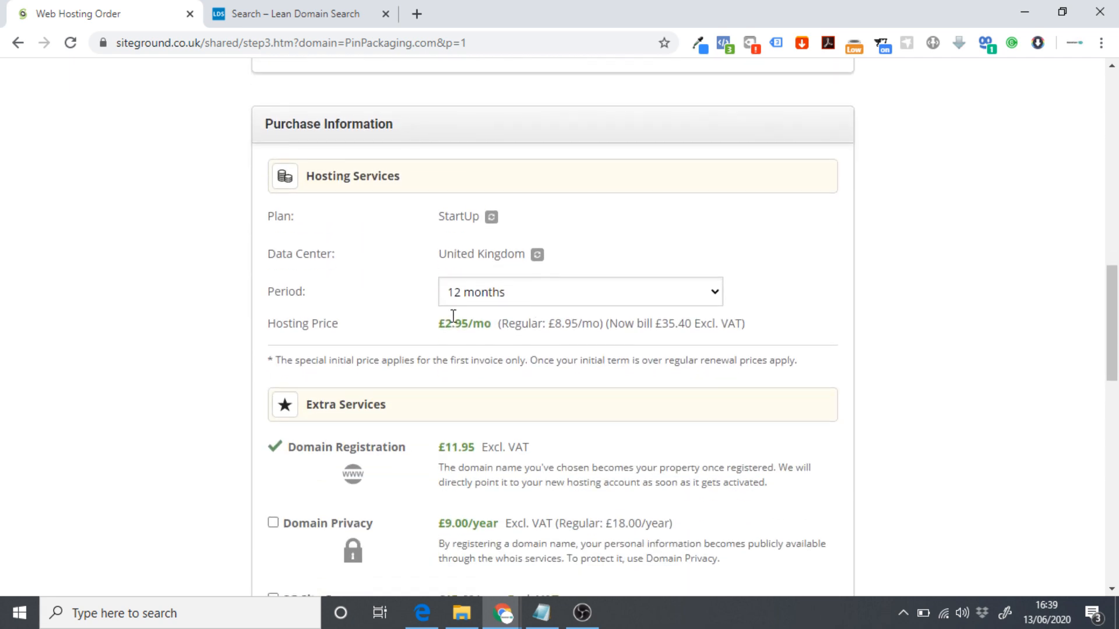
pyautogui.click(474, 292)
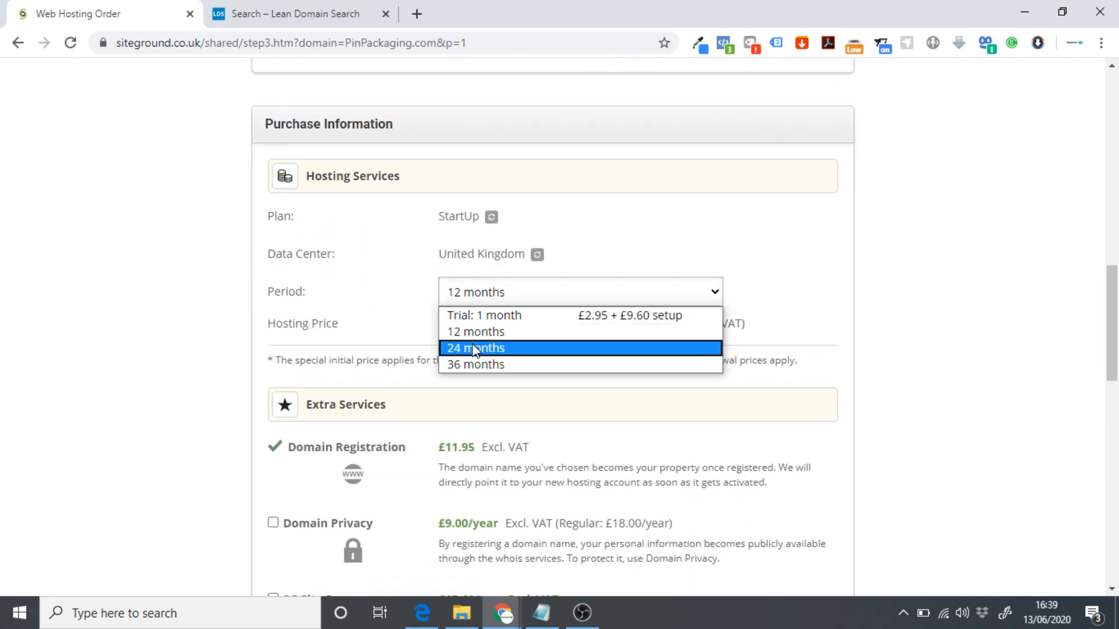
pyautogui.click(505, 348)
pyautogui.click(525, 304)
pyautogui.click(490, 365)
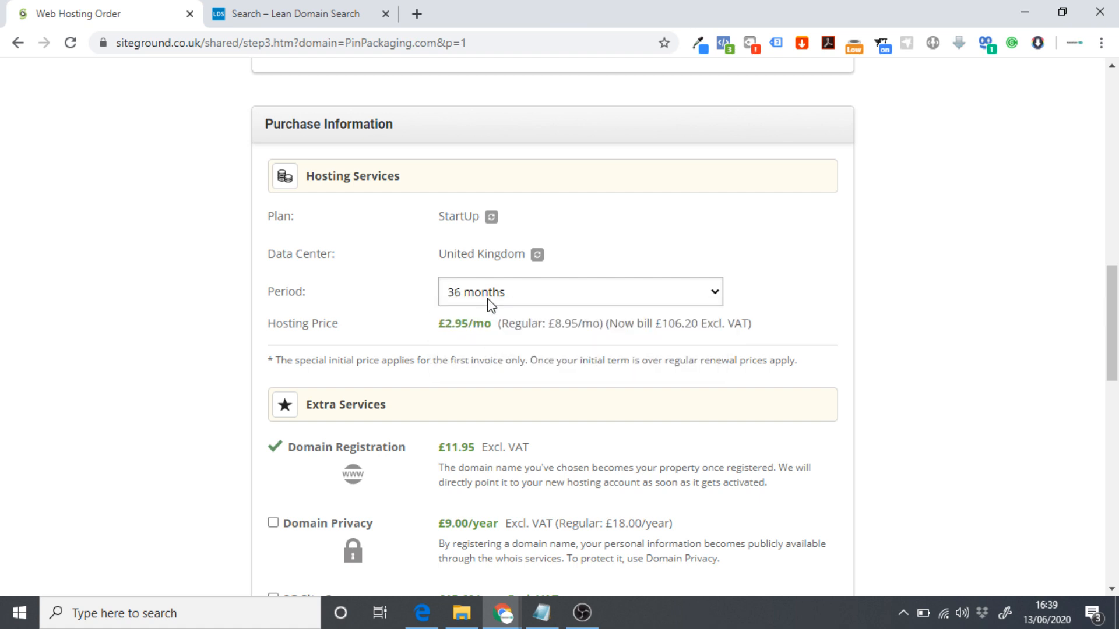
pyautogui.click(492, 300)
pyautogui.click(512, 315)
pyautogui.click(500, 298)
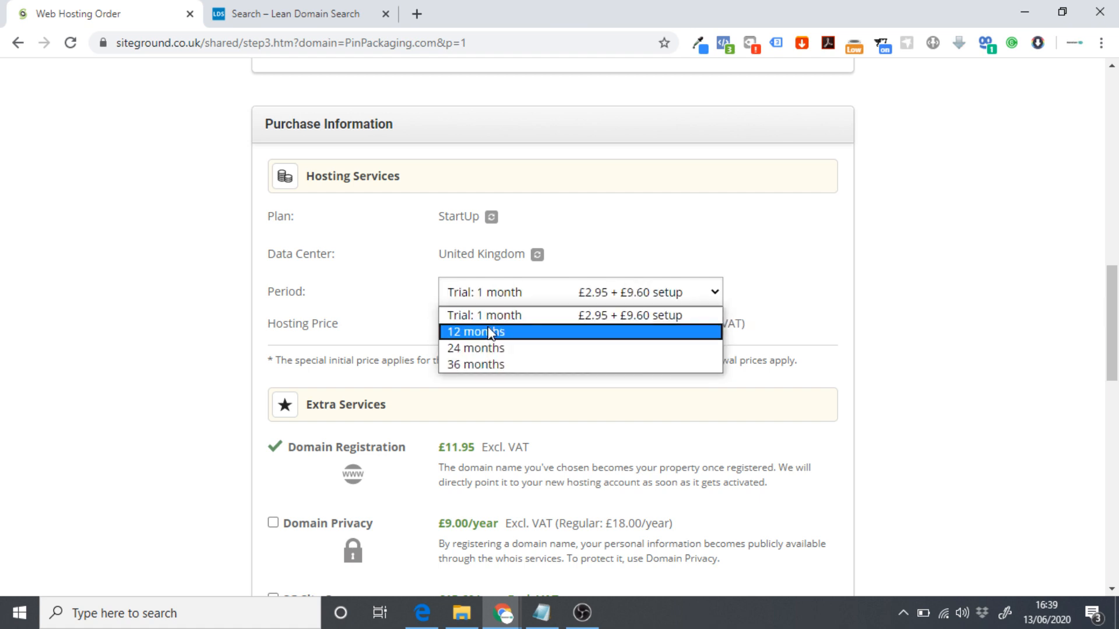
pyautogui.click(488, 327)
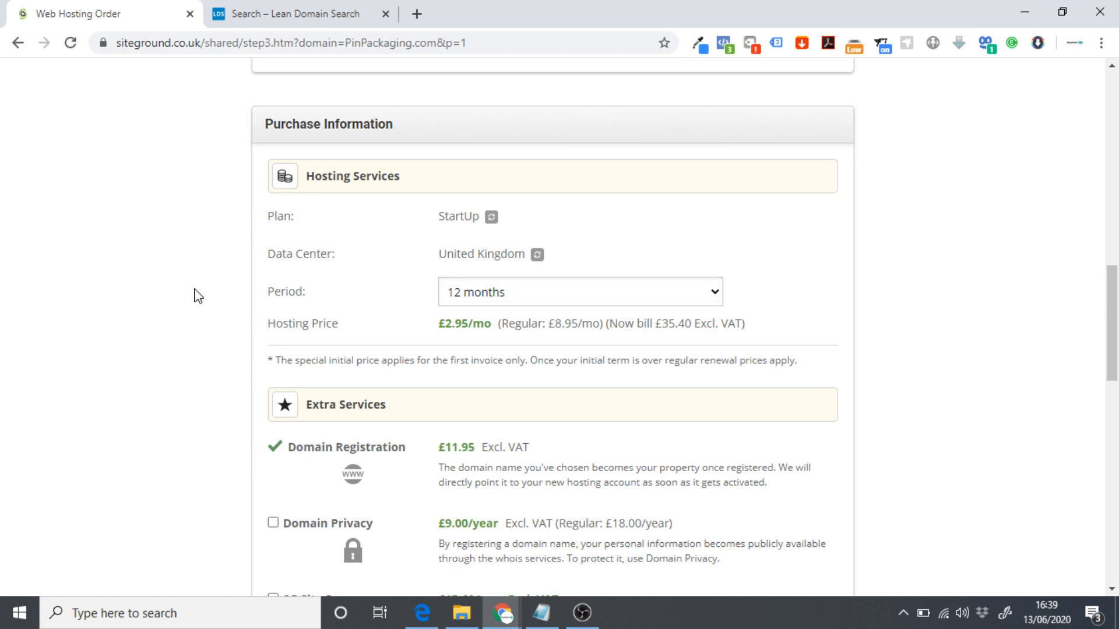
# Review the order summary, agree to the Terms of Service and pay the 56.82 GBP total.
pyautogui.scroll(-4, 192, 279)
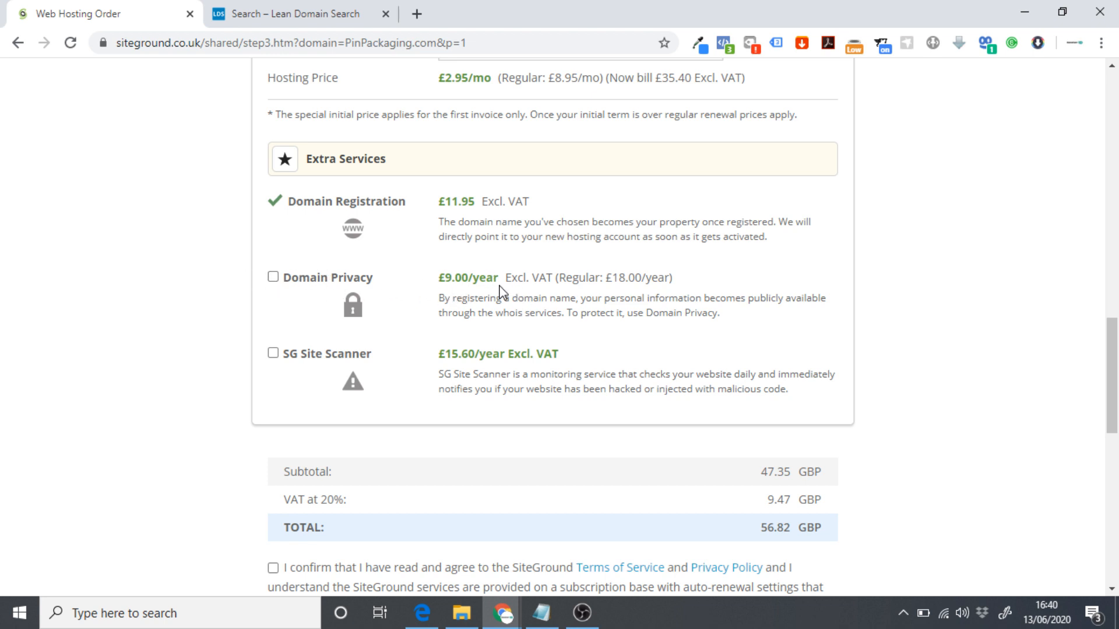
pyautogui.scroll(-1, 279, 315)
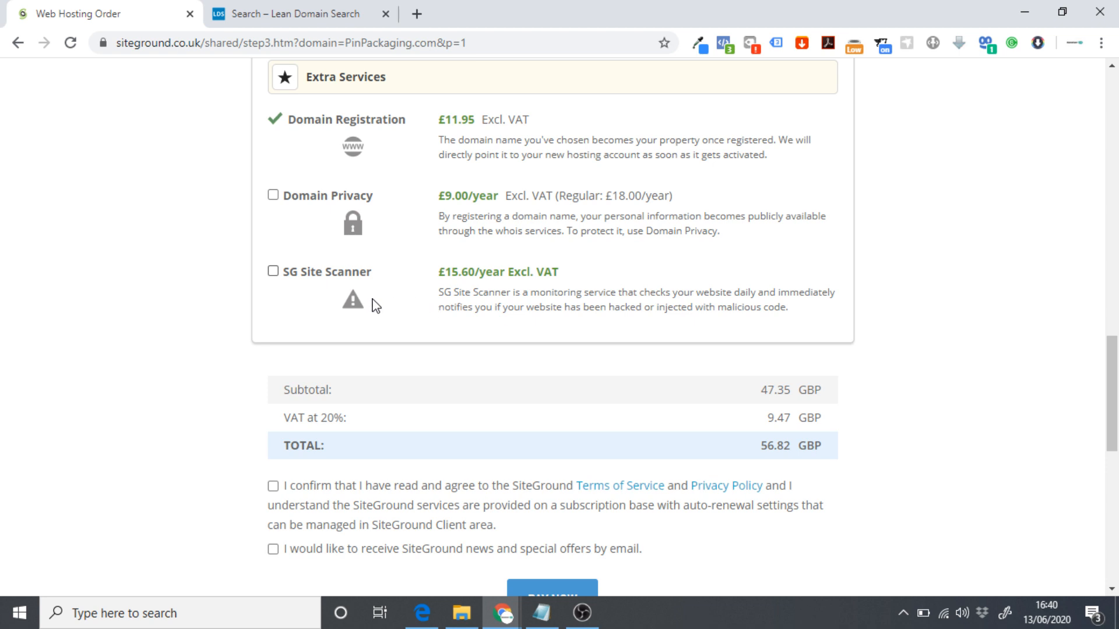
pyautogui.moveTo(450, 272); pyautogui.dragTo(580, 275)
pyautogui.click(537, 268)
pyautogui.scroll(-1, 518, 272)
pyautogui.scroll(-1, 517, 272)
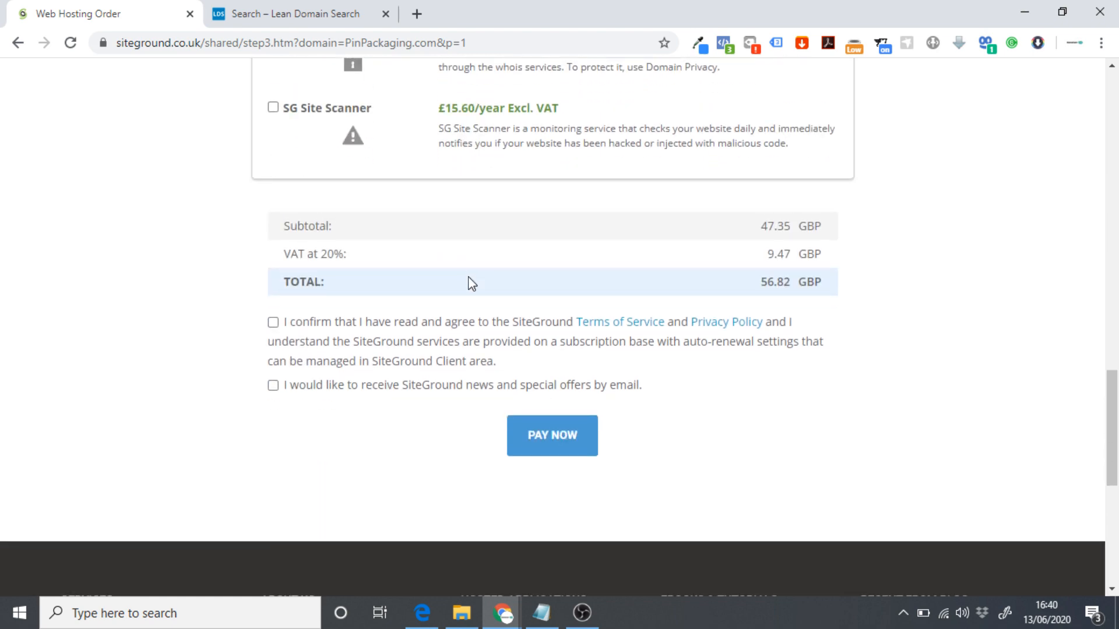
pyautogui.scroll(6, 469, 282)
pyautogui.scroll(-5, 440, 170)
pyautogui.scroll(-1, 439, 241)
pyautogui.click(273, 323)
pyautogui.scroll(-1, 732, 407)
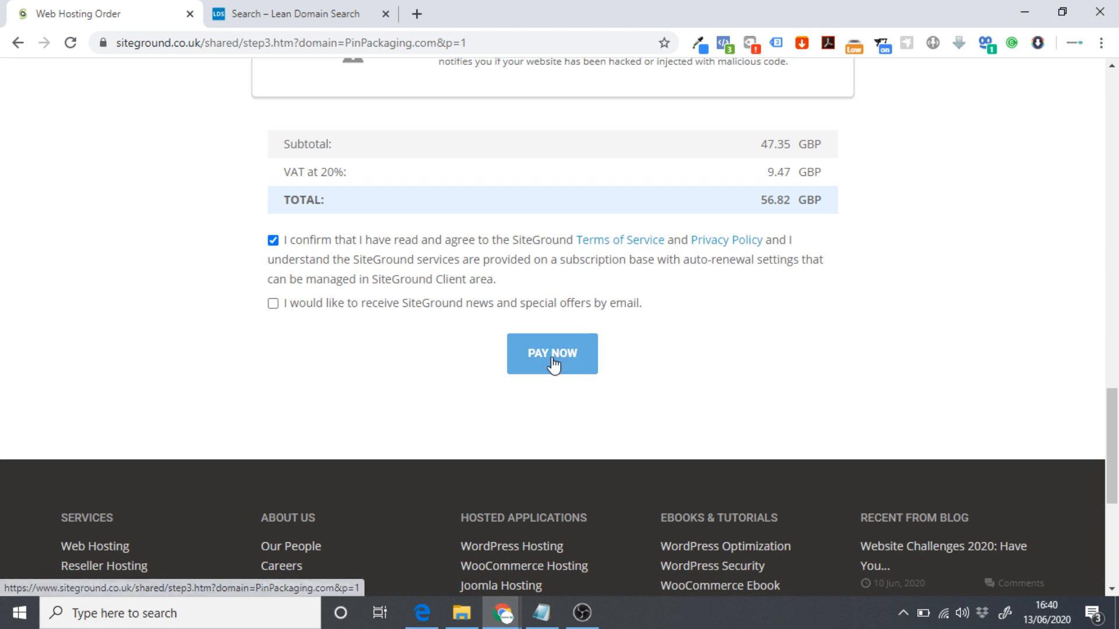
pyautogui.click(569, 370)
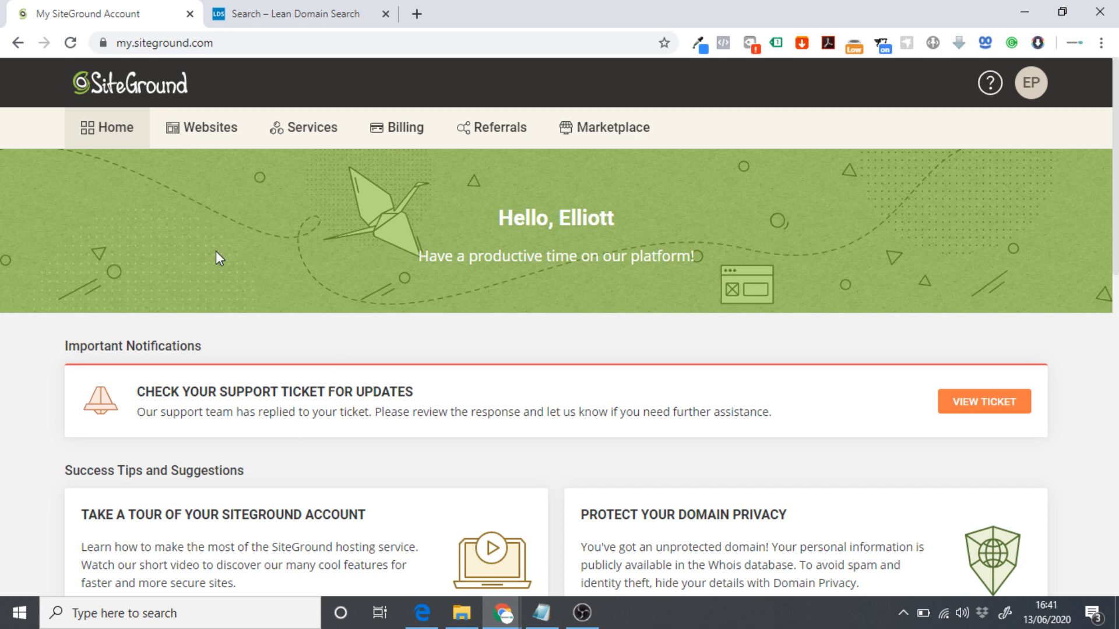
# List the account's websites and launch Site Tools for newsfaster.online.
pyautogui.scroll(-3, 343, 350)
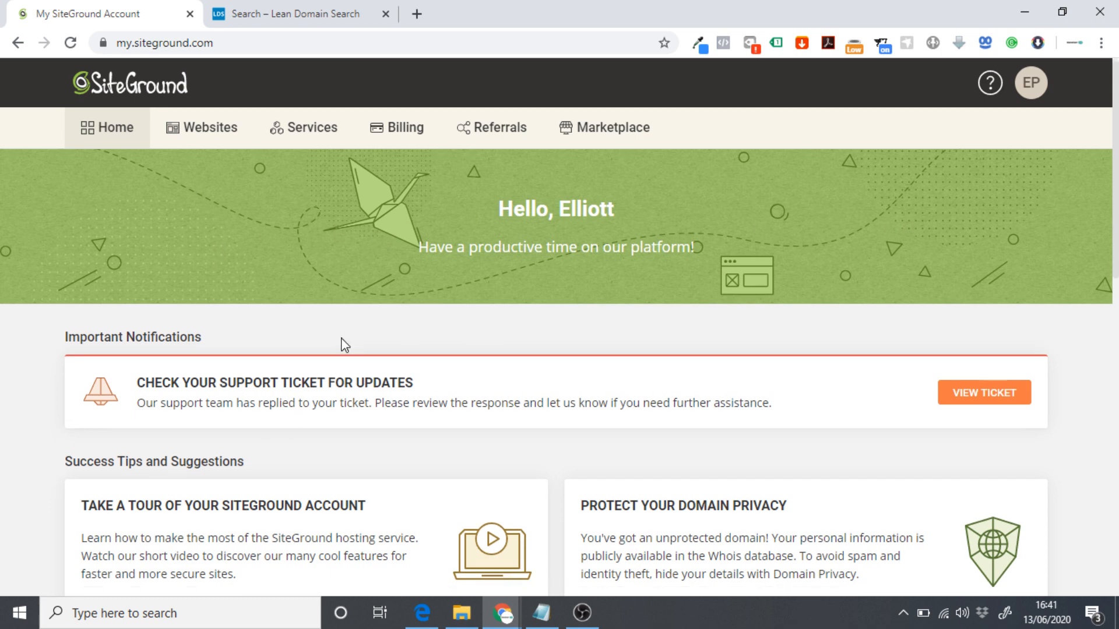
pyautogui.scroll(3, 397, 334)
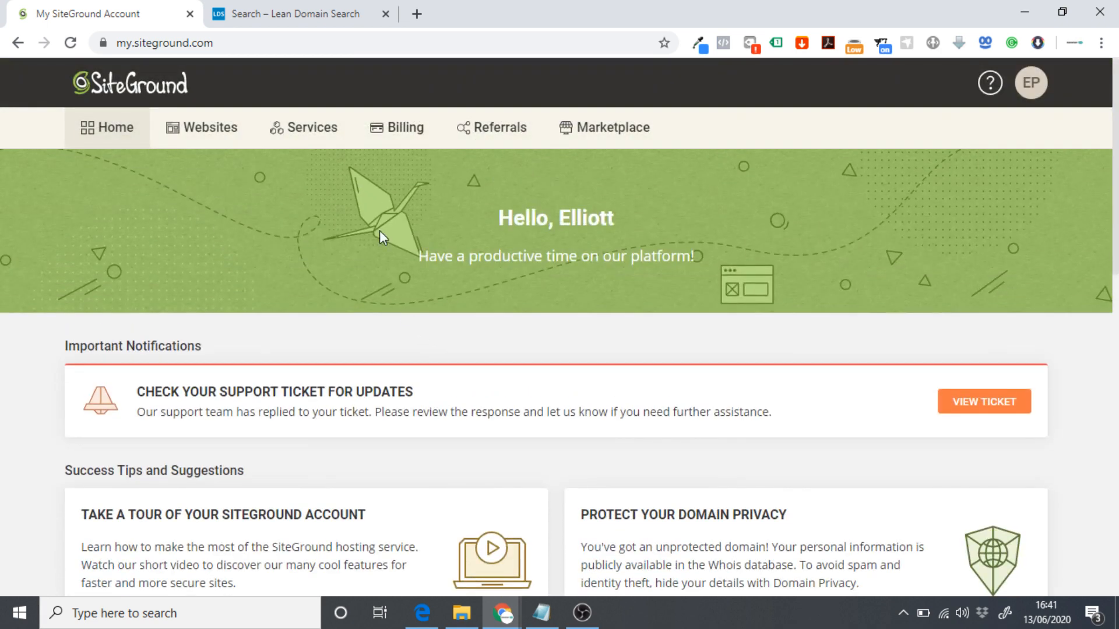
pyautogui.click(180, 130)
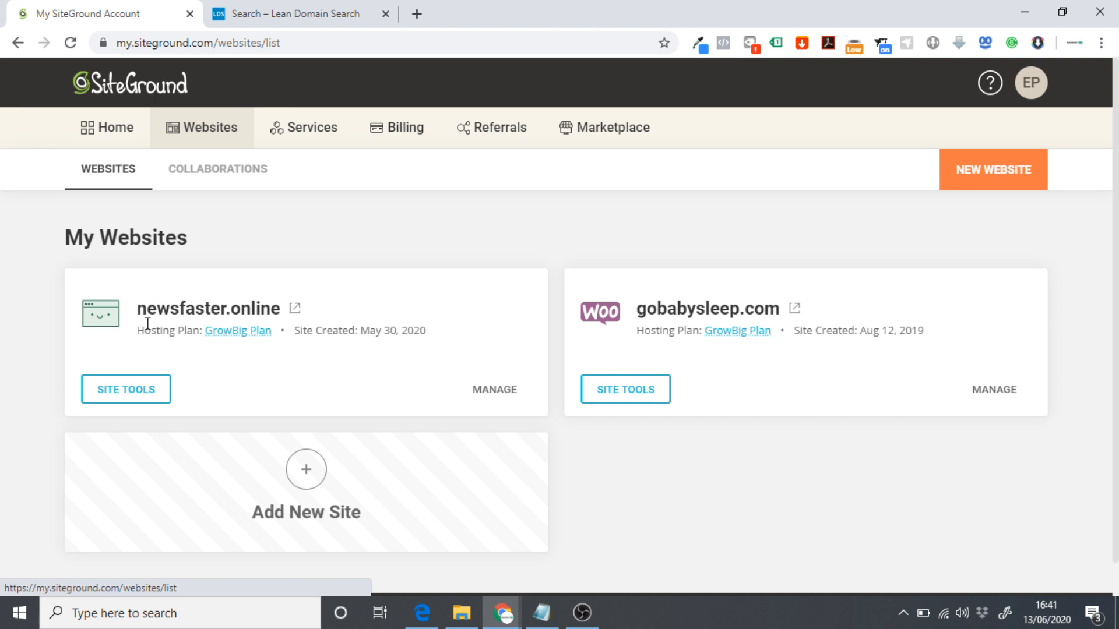
pyautogui.moveTo(281, 310); pyautogui.dragTo(232, 309)
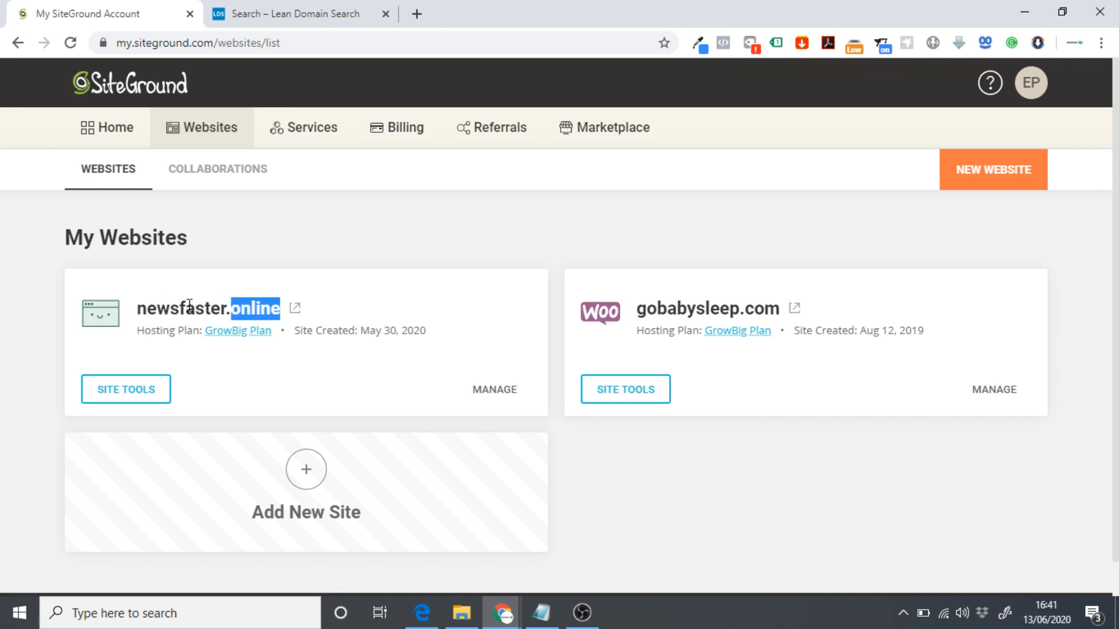
pyautogui.click(165, 304)
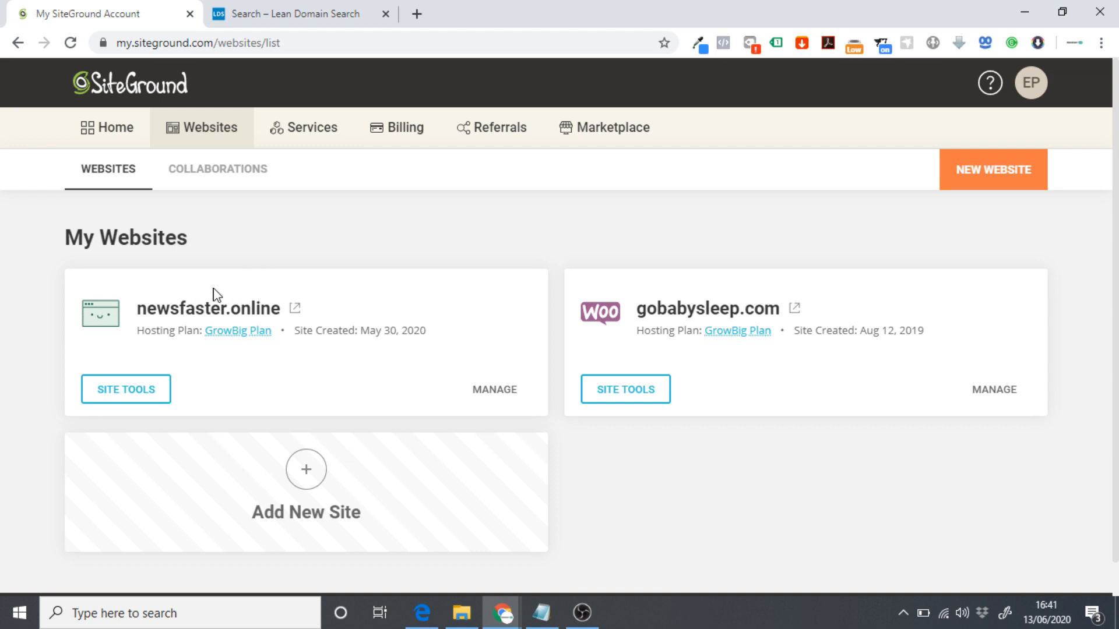
pyautogui.click(119, 392)
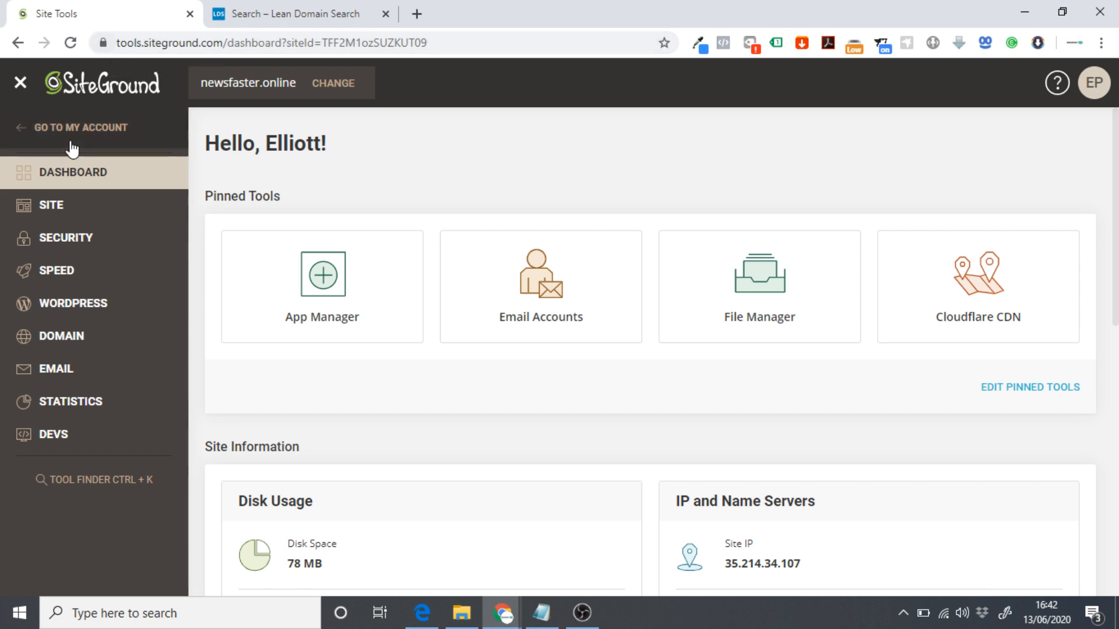
# Install a Let's Encrypt SSL certificate for newsfaster.online via the SSL Manager.
pyautogui.click(70, 241)
pyautogui.click(52, 304)
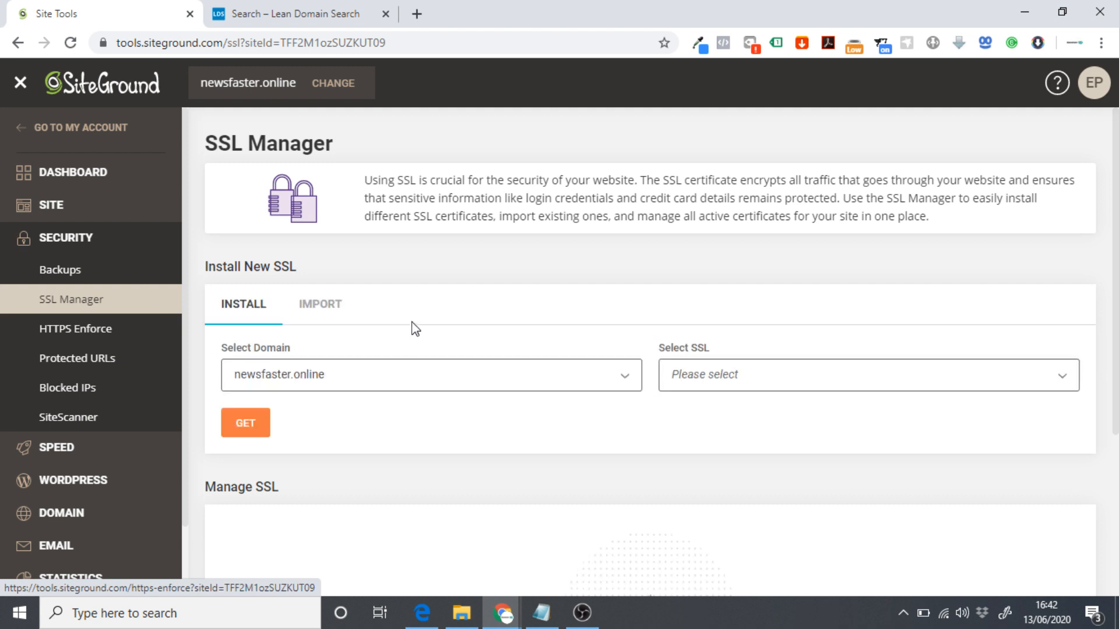
pyautogui.click(298, 382)
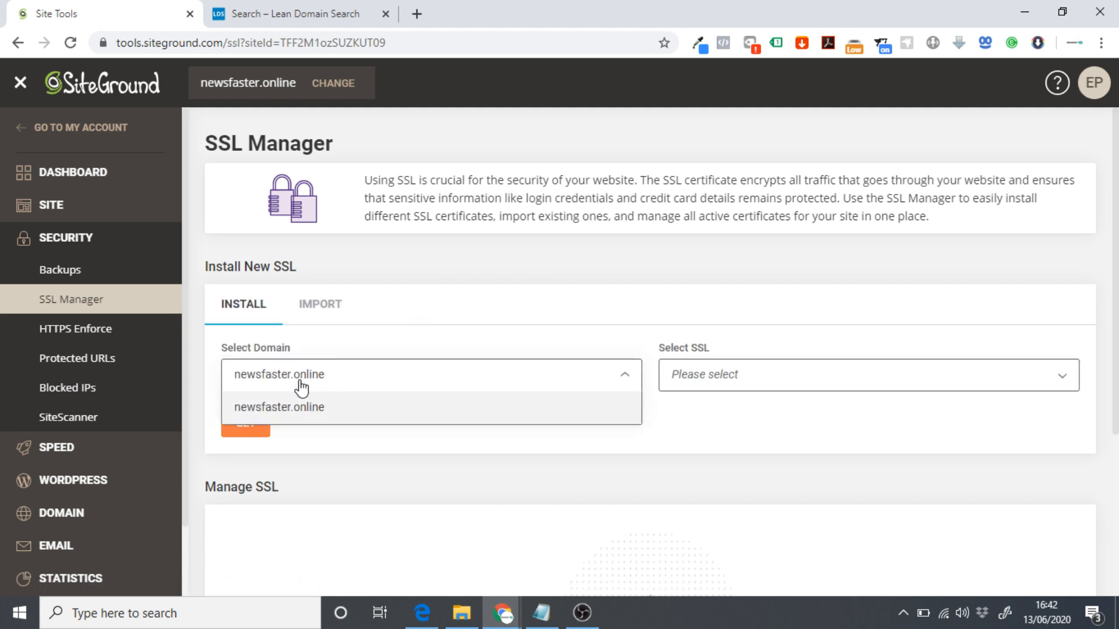
pyautogui.click(718, 385)
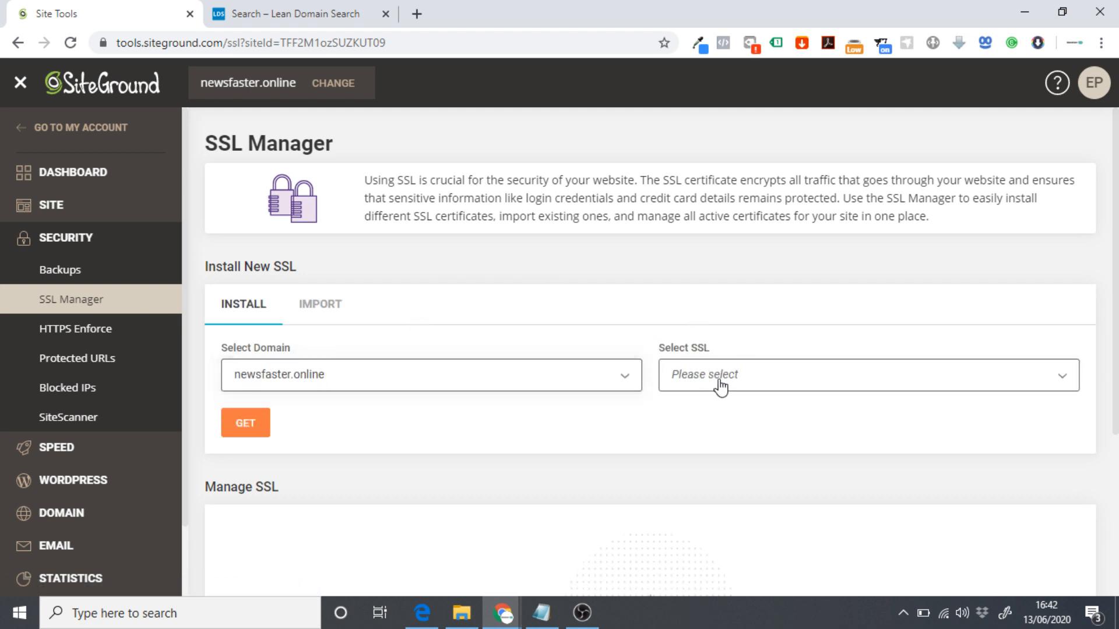
pyautogui.click(719, 386)
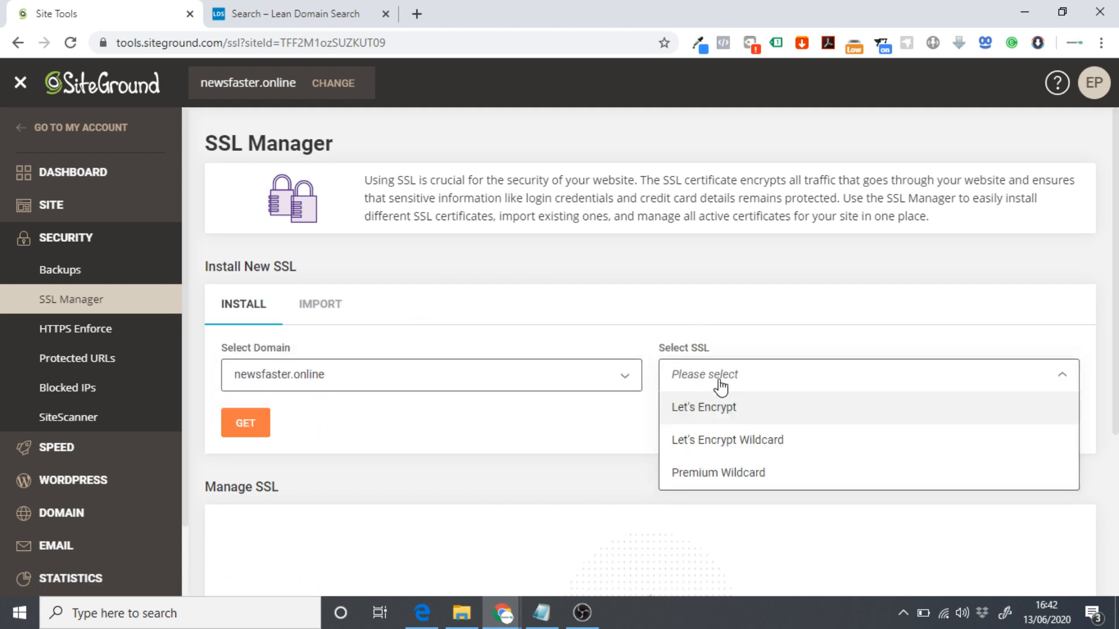
pyautogui.click(716, 412)
pyautogui.click(245, 428)
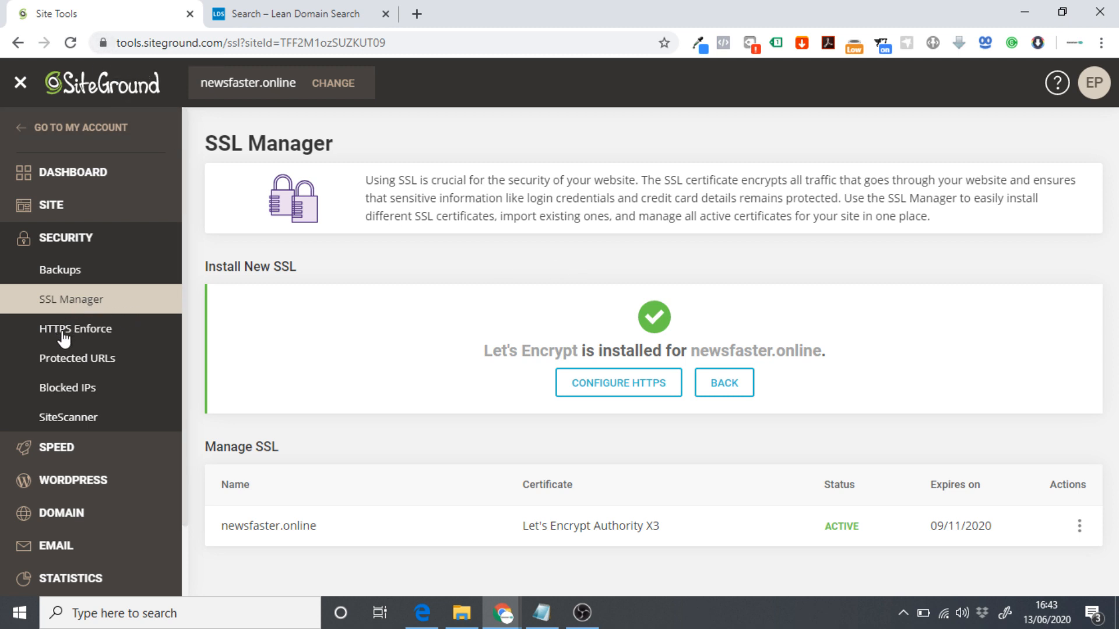
# Switch on HTTPS Enforce for newsfaster.online.
pyautogui.click(81, 337)
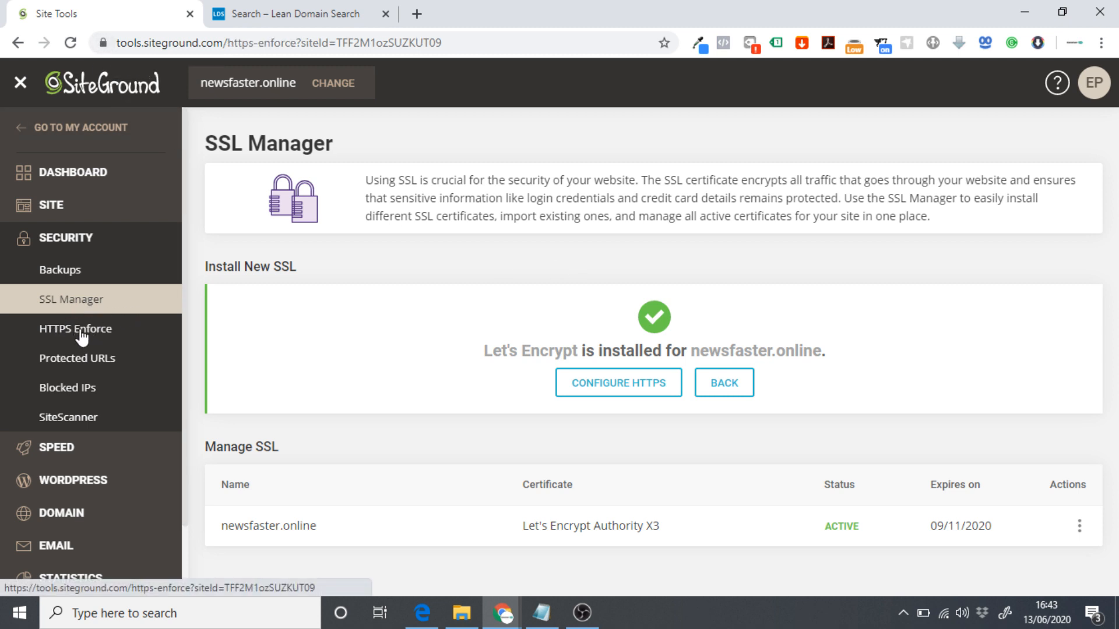
pyautogui.click(1017, 341)
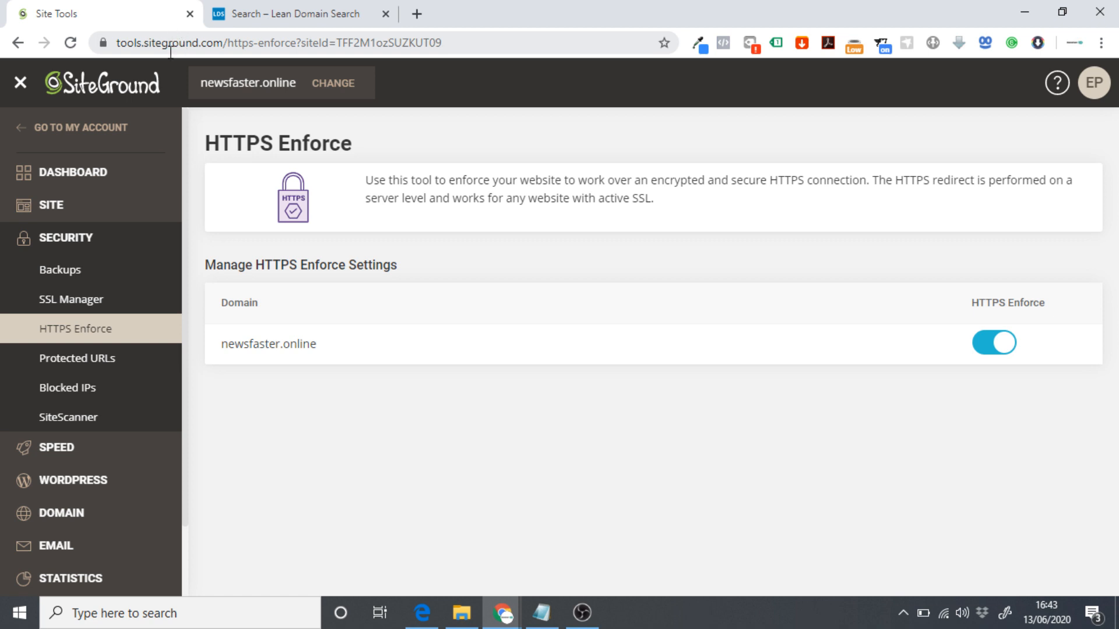
pyautogui.click(79, 487)
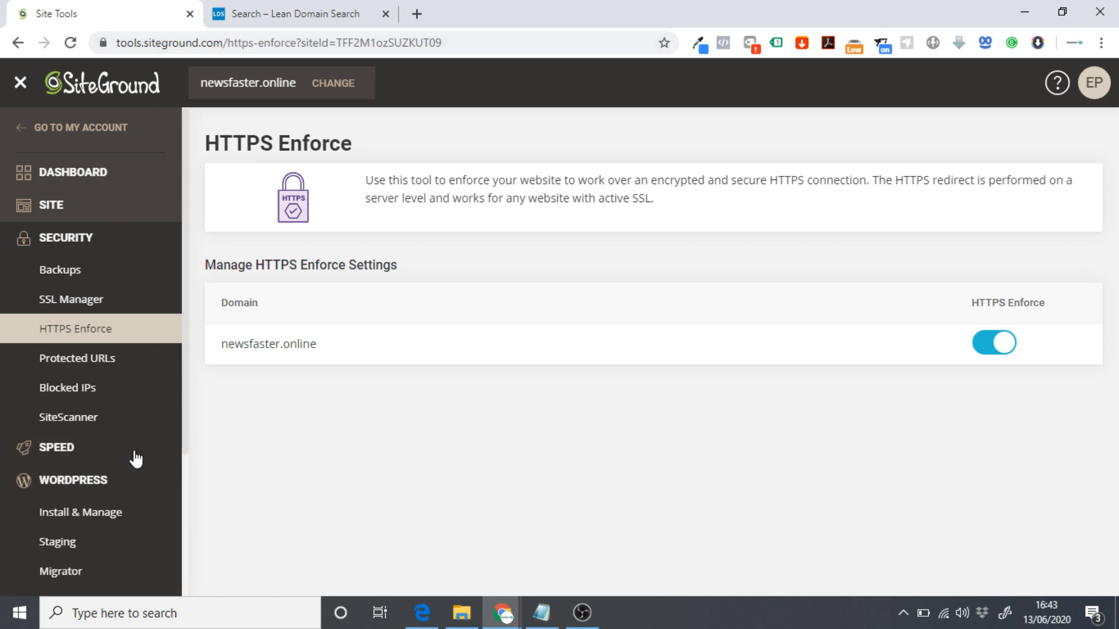
pyautogui.scroll(-1, 88, 448)
# Choose a plain WordPress installation in English (United States).
pyautogui.click(53, 441)
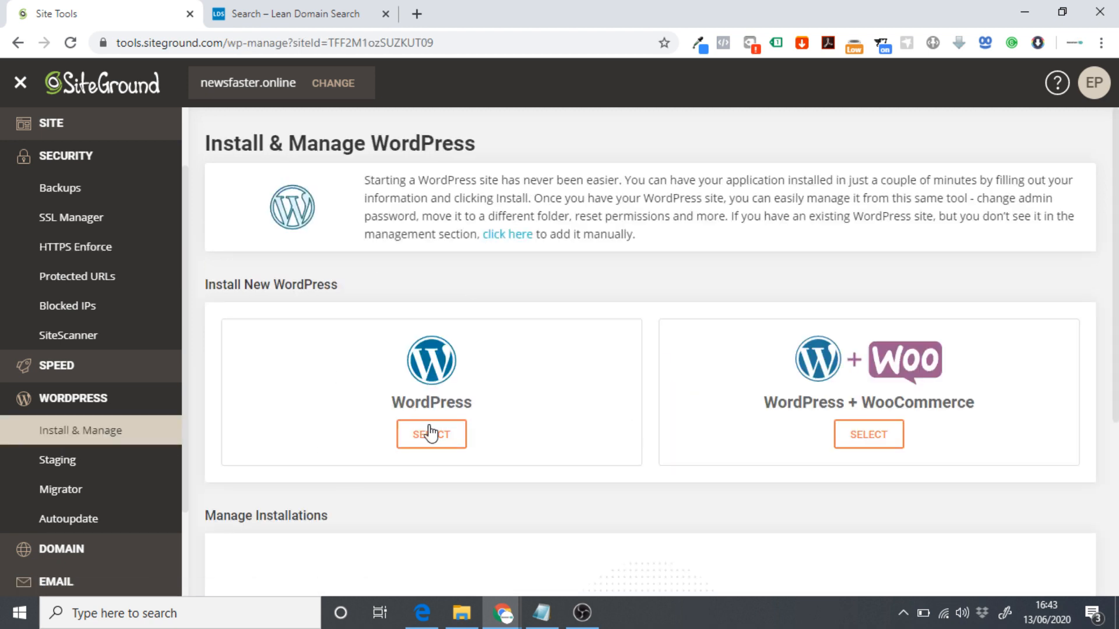
pyautogui.click(431, 434)
pyautogui.scroll(-4, 493, 274)
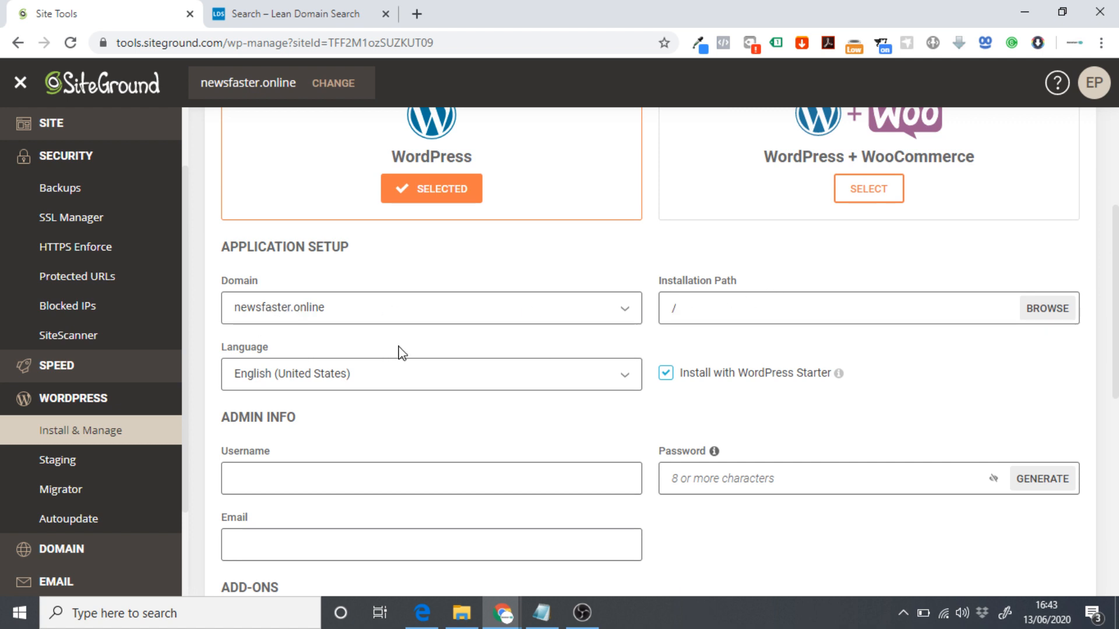
pyautogui.scroll(-2, 400, 350)
pyautogui.click(262, 300)
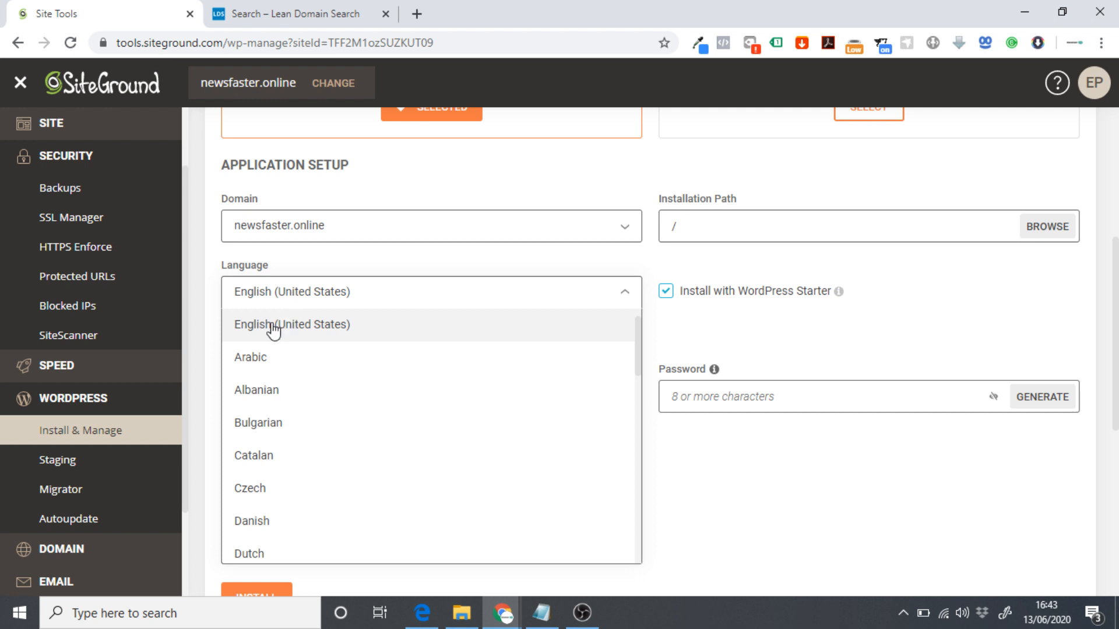
pyautogui.click(270, 325)
pyautogui.scroll(-1, 382, 330)
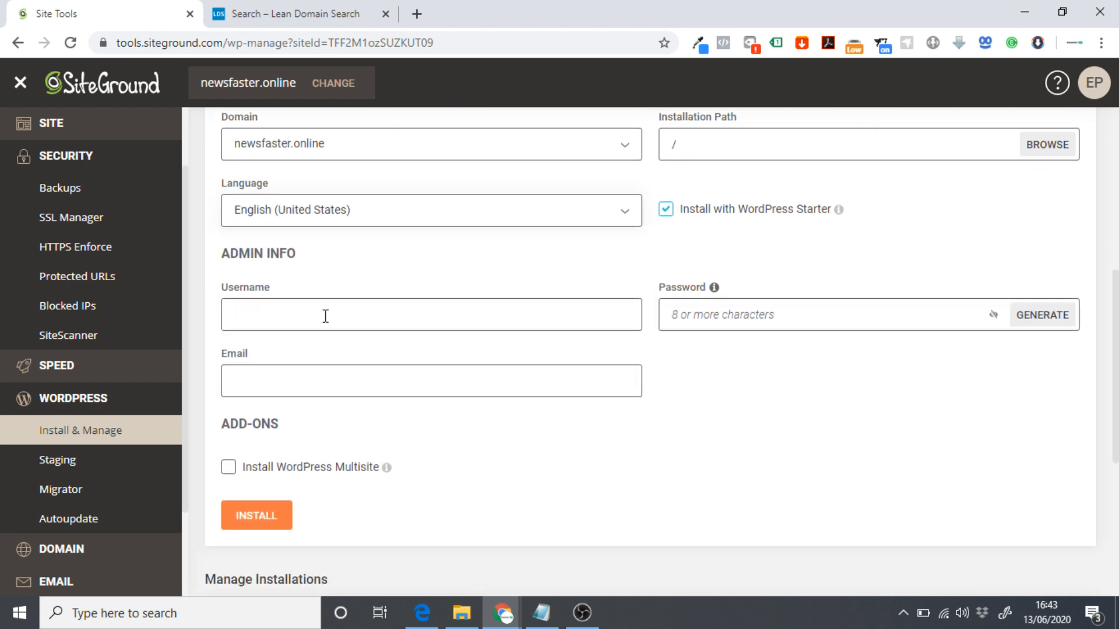
pyautogui.scroll(-1, 286, 312)
pyautogui.scroll(1, 272, 312)
# Fill in the admin username, password and e-mail, then start the installation.
pyautogui.click(243, 317)
pyautogui.press('Tab')
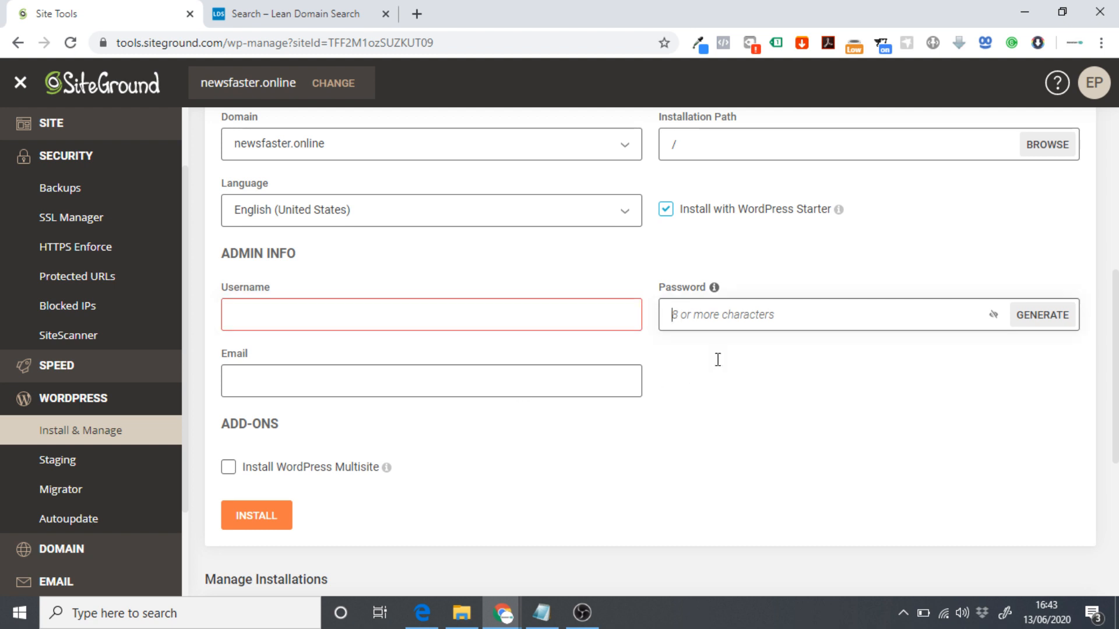
pyautogui.click(241, 387)
pyautogui.click(736, 390)
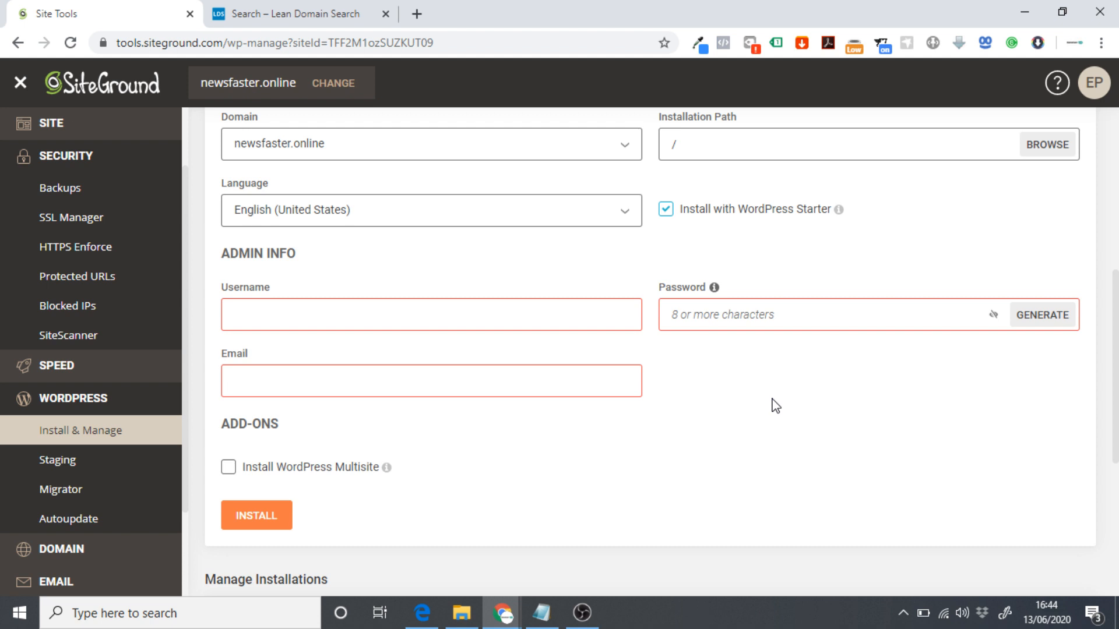
pyautogui.click(243, 323)
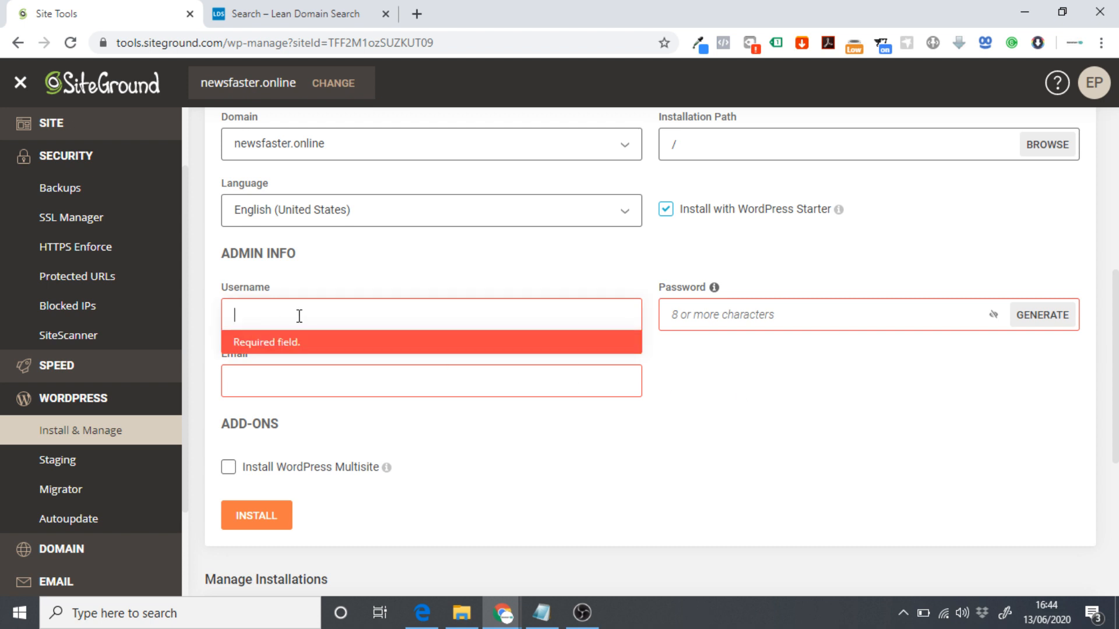
pyautogui.click(357, 275)
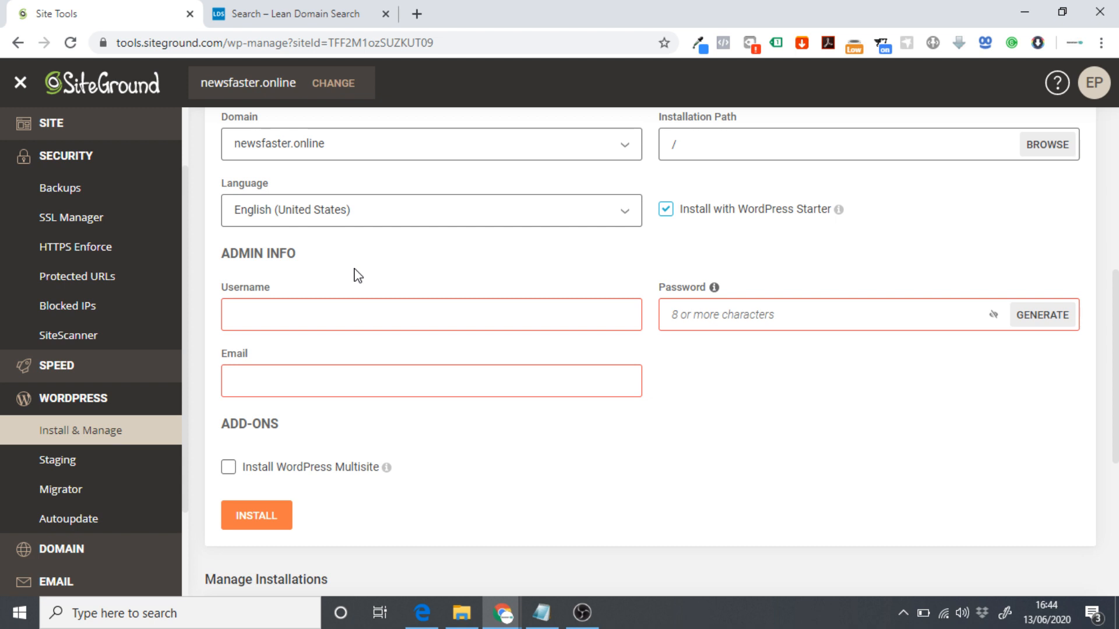
pyautogui.click(696, 318)
pyautogui.click(823, 261)
pyautogui.click(763, 314)
pyautogui.click(811, 430)
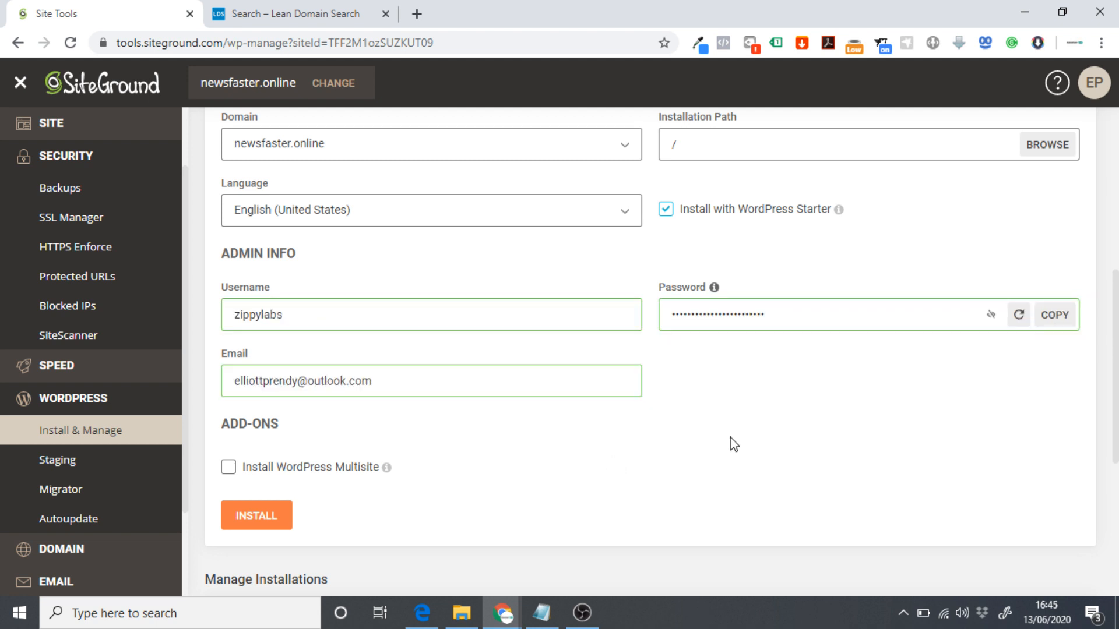
pyautogui.click(252, 526)
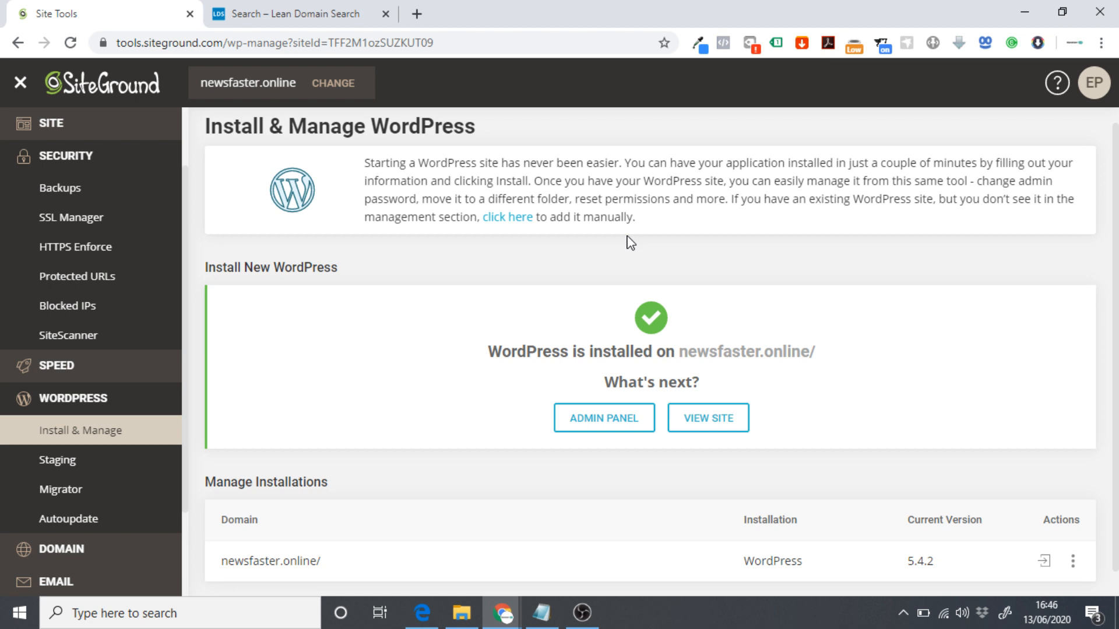
# Open newsfaster.online's WordPress admin and scroll through the Starter wizard.
pyautogui.click(591, 422)
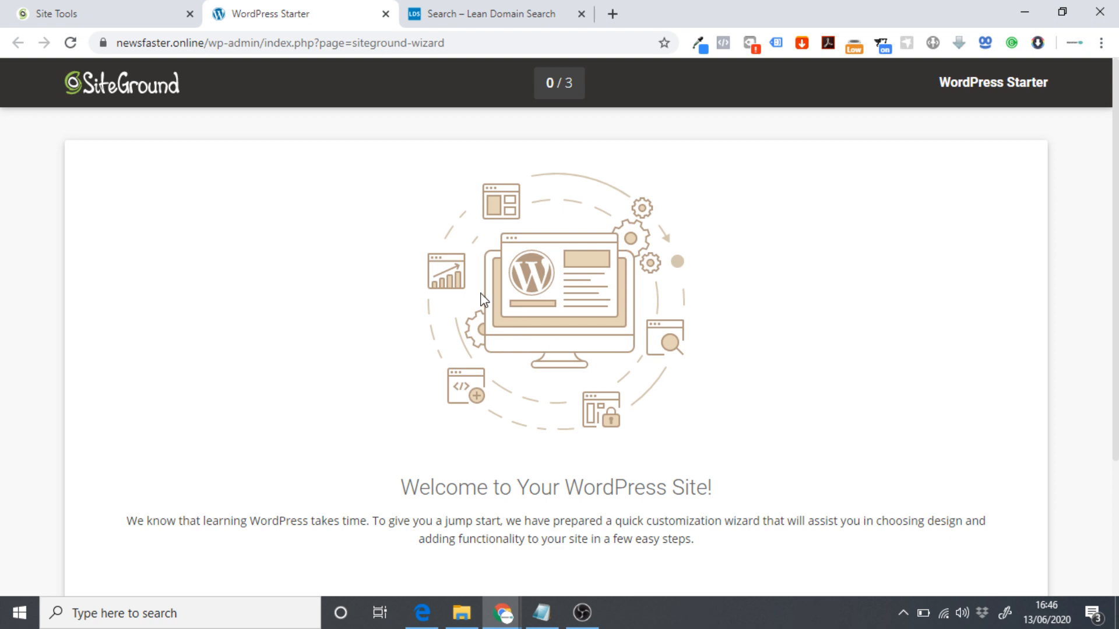
pyautogui.scroll(-3, 481, 300)
pyautogui.scroll(4, 367, 328)
pyautogui.scroll(-3, 385, 204)
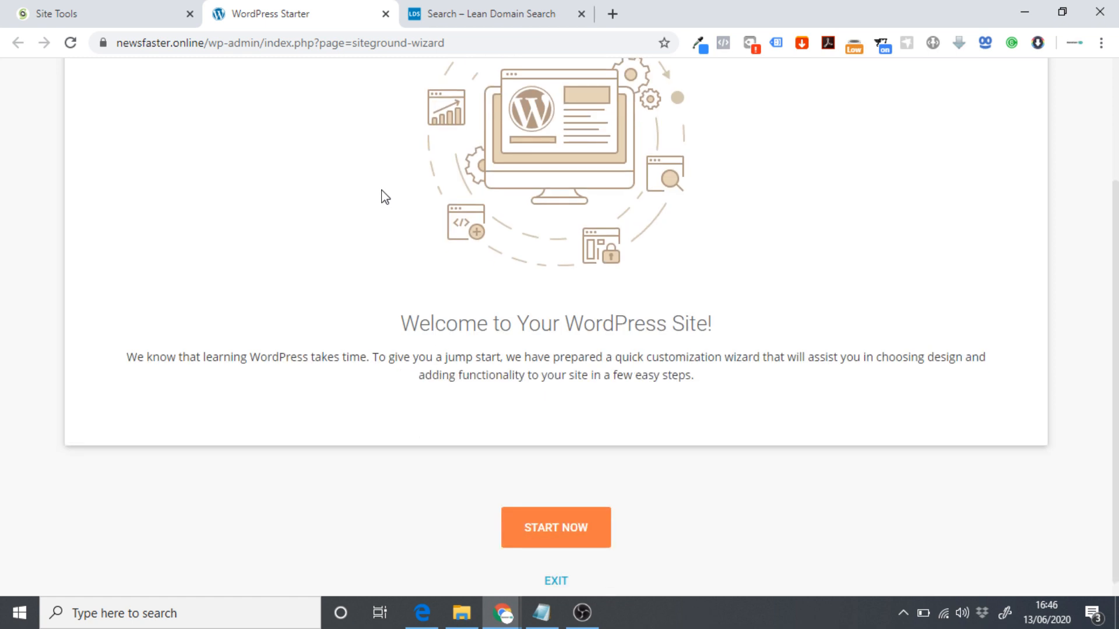
pyautogui.scroll(-1, 682, 555)
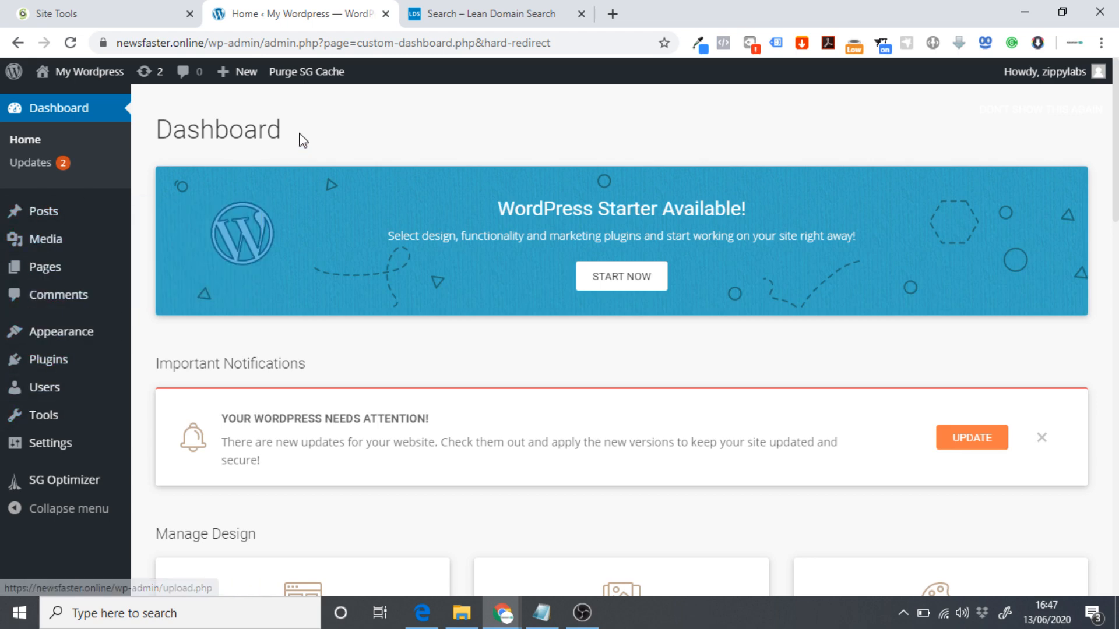
pyautogui.scroll(-6, 252, 170)
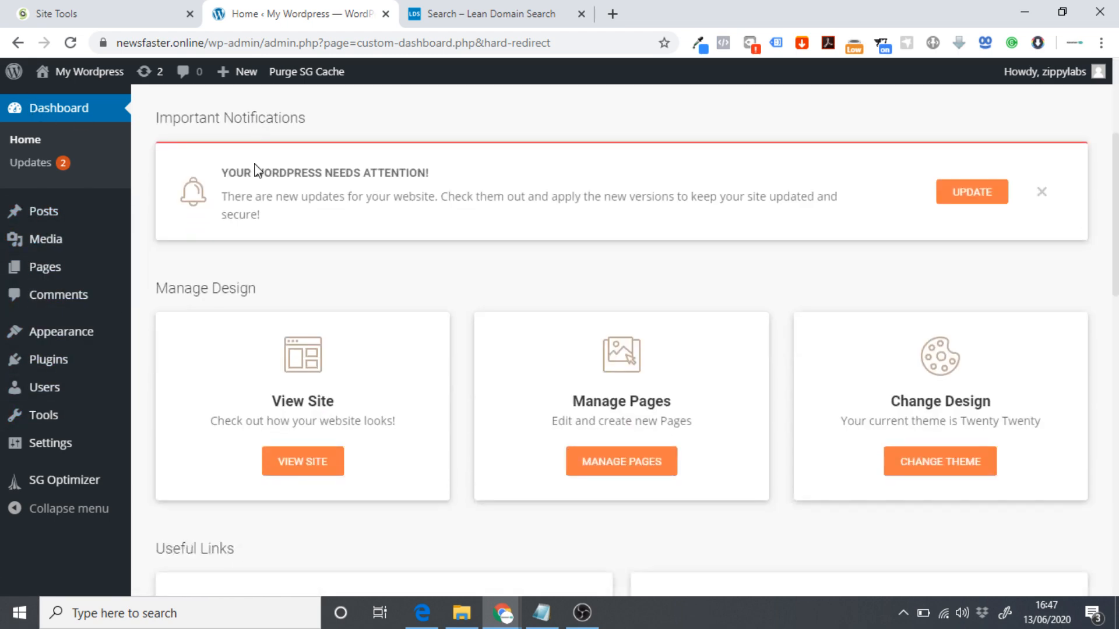
pyautogui.scroll(6, 243, 167)
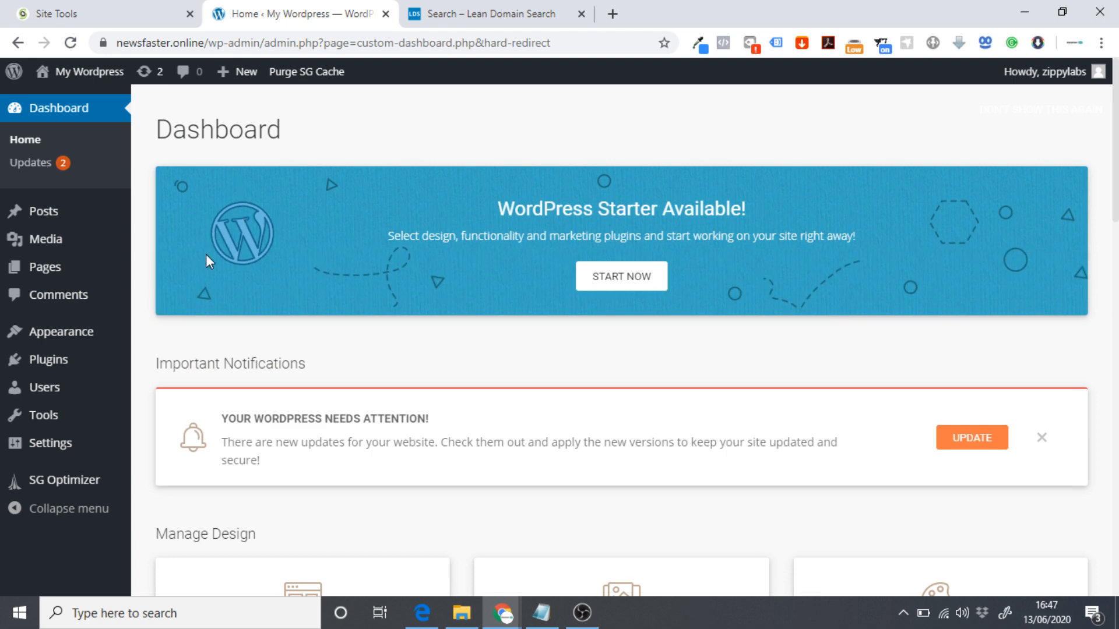
pyautogui.scroll(-15, 250, 262)
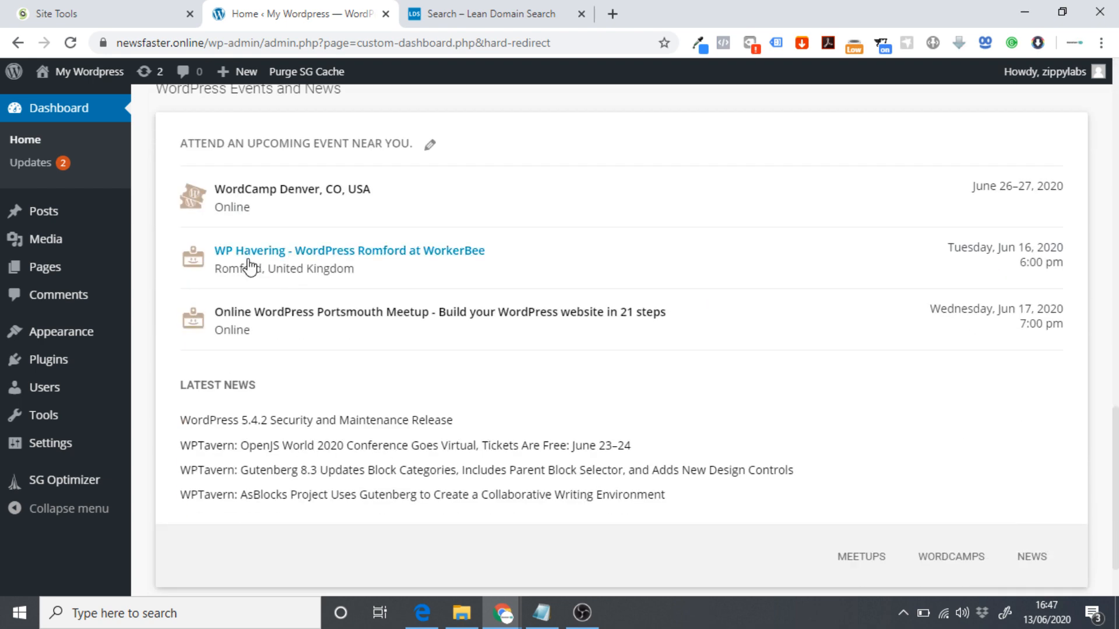
pyautogui.scroll(-1, 263, 248)
pyautogui.scroll(13, 292, 236)
pyautogui.rightClick(284, 235)
pyautogui.click(263, 221)
pyautogui.scroll(1, 250, 203)
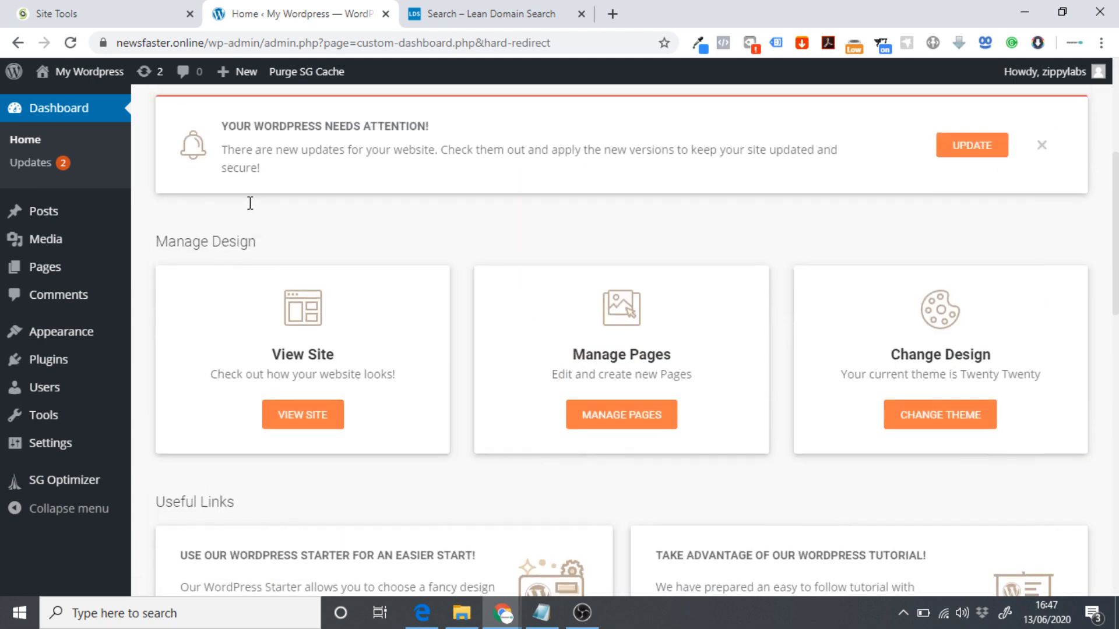
pyautogui.scroll(5, 250, 203)
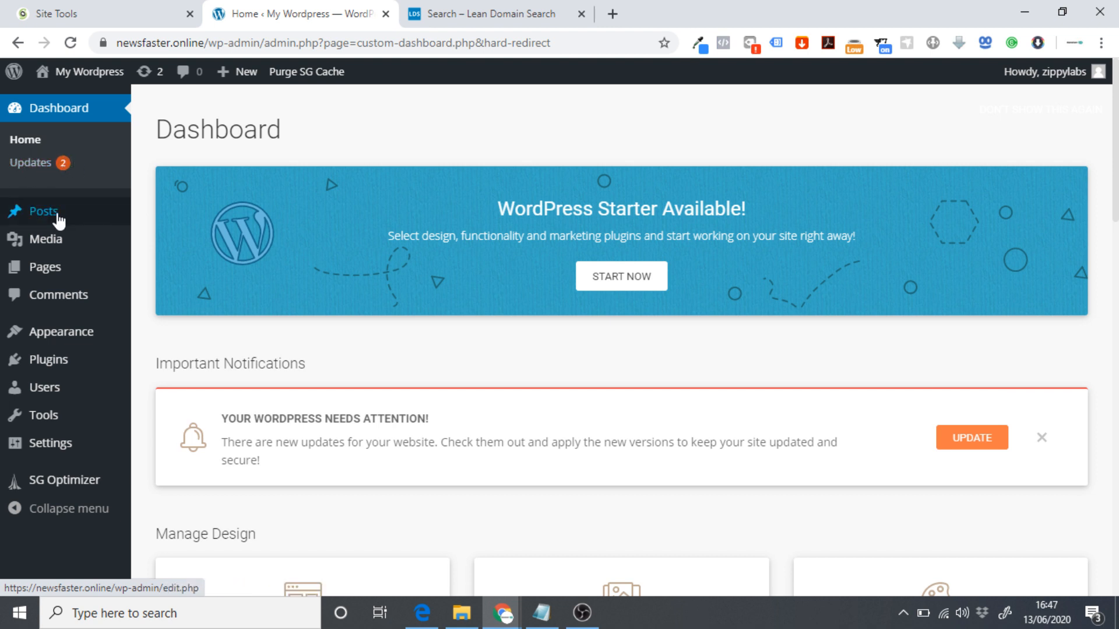
pyautogui.moveTo(52, 216)
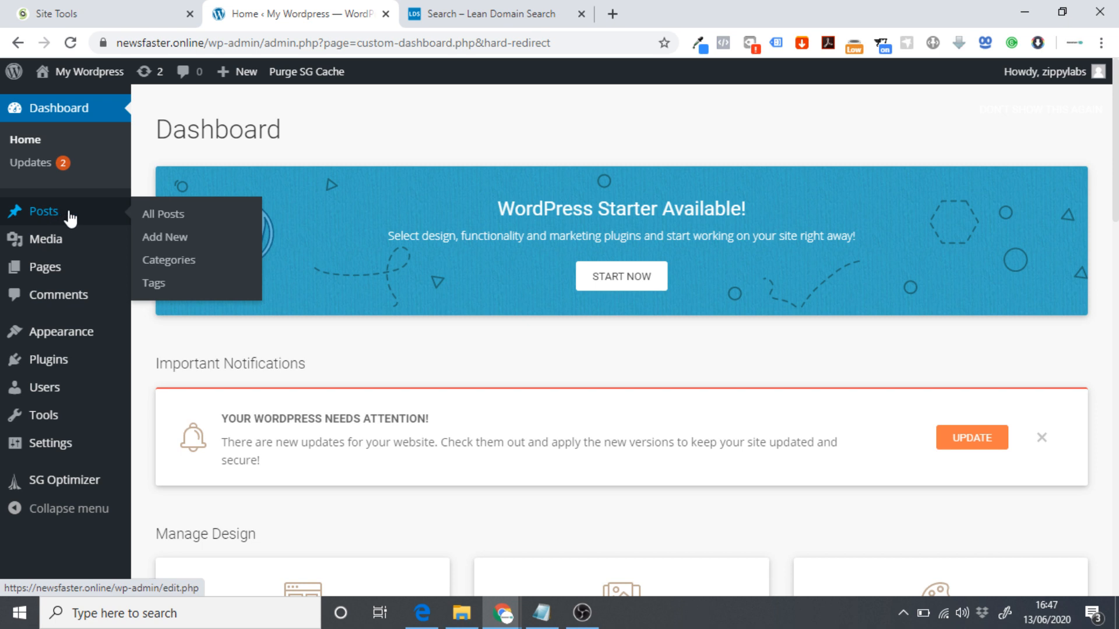
pyautogui.moveTo(58, 247)
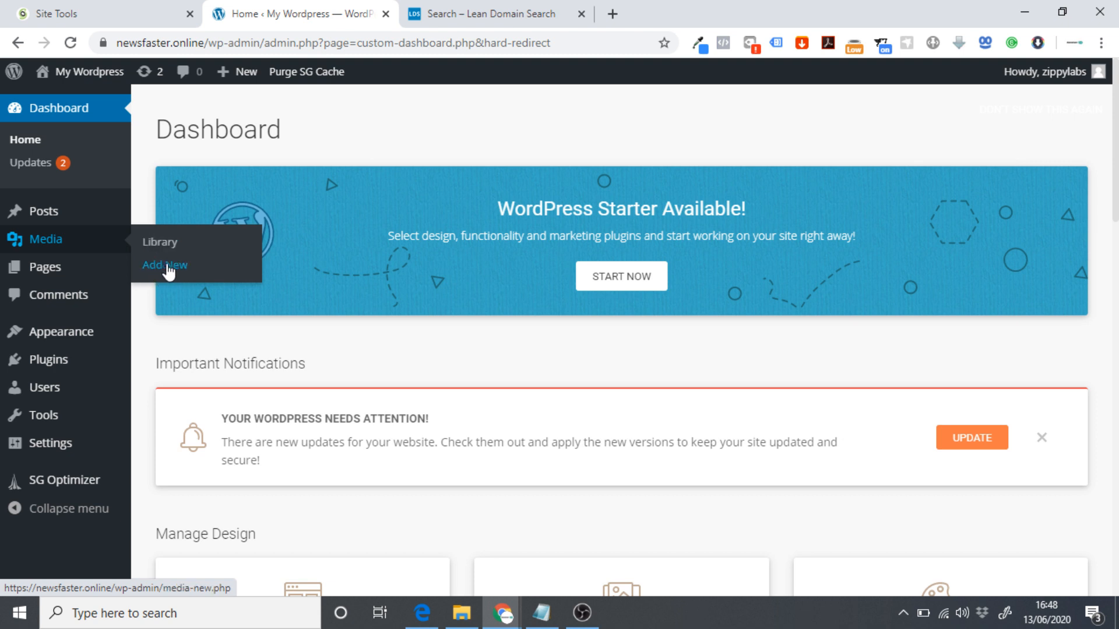
pyautogui.moveTo(36, 270)
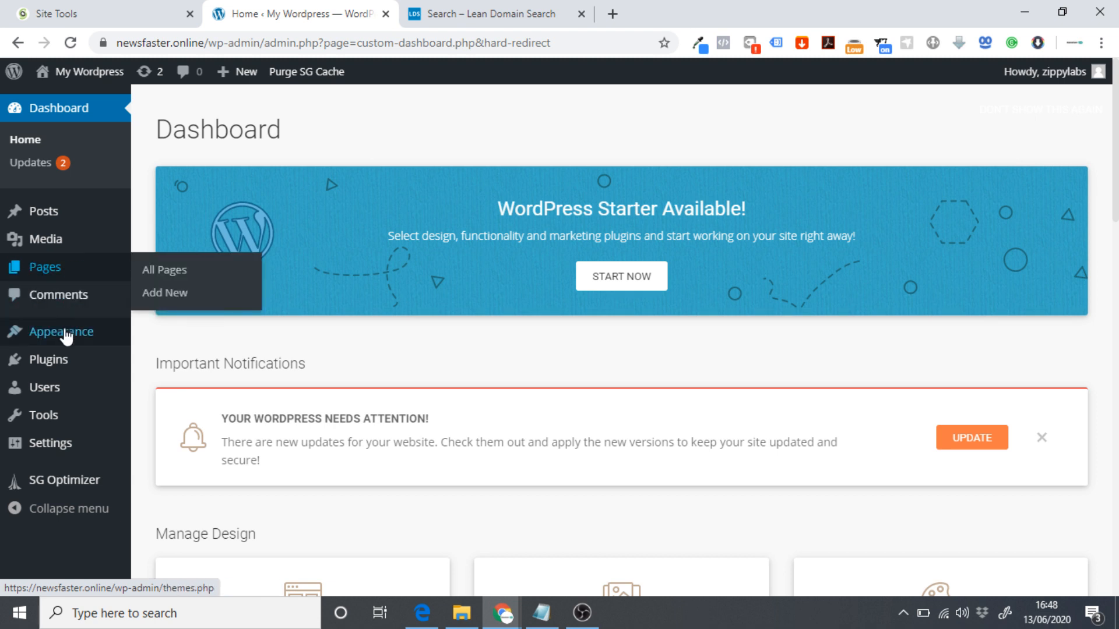
pyautogui.moveTo(32, 341)
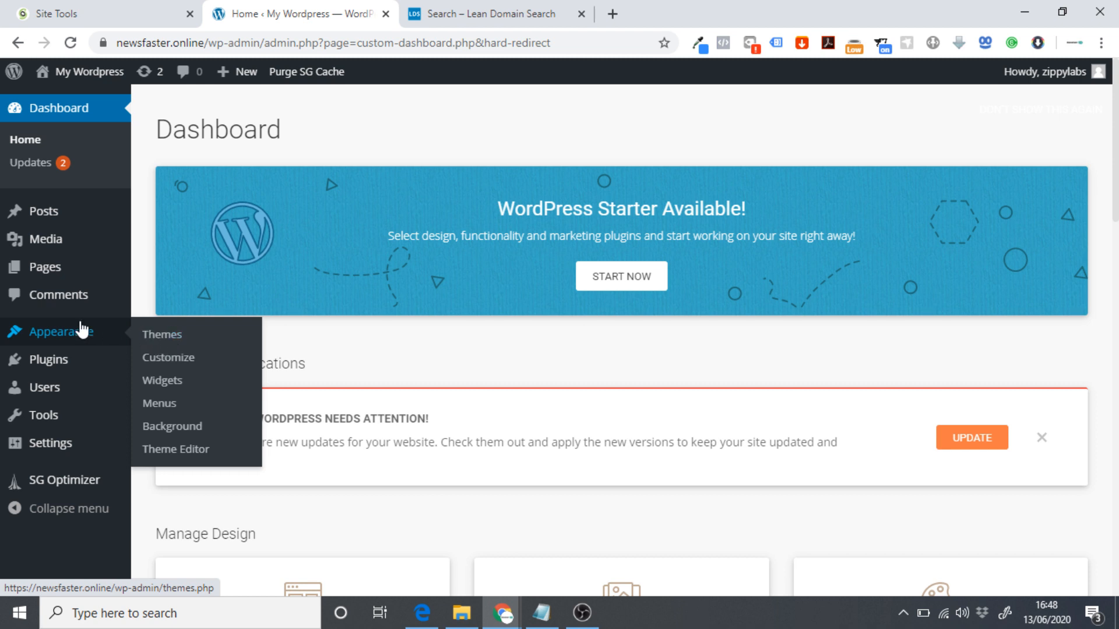
pyautogui.moveTo(15, 369)
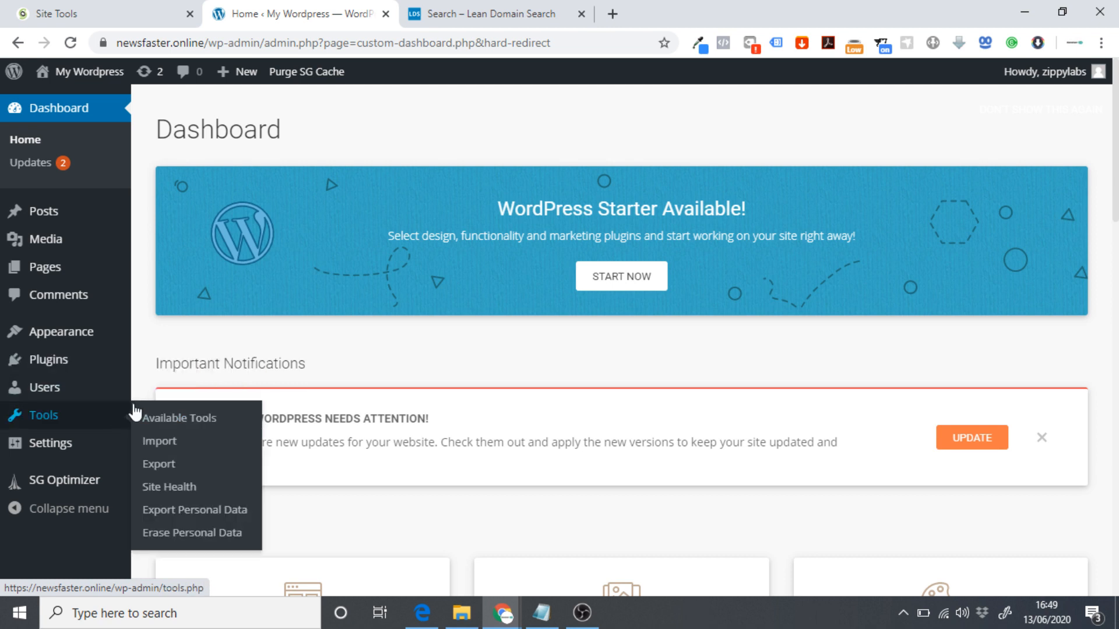
pyautogui.moveTo(99, 343)
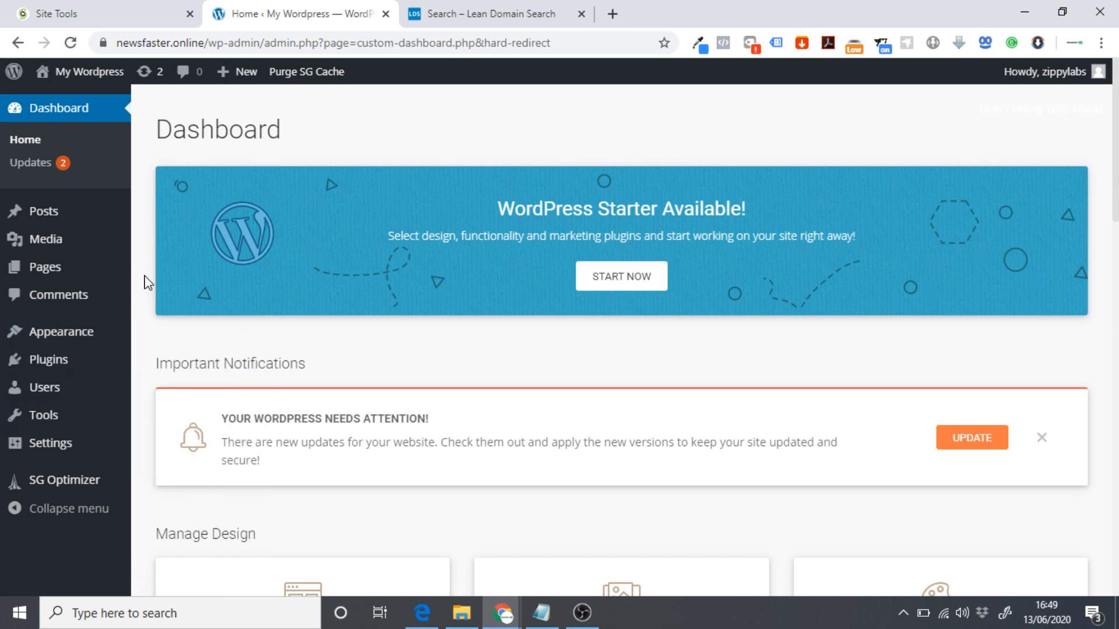
# Open Appearance > Themes to see the three installed themes.
pyautogui.moveTo(43, 396)
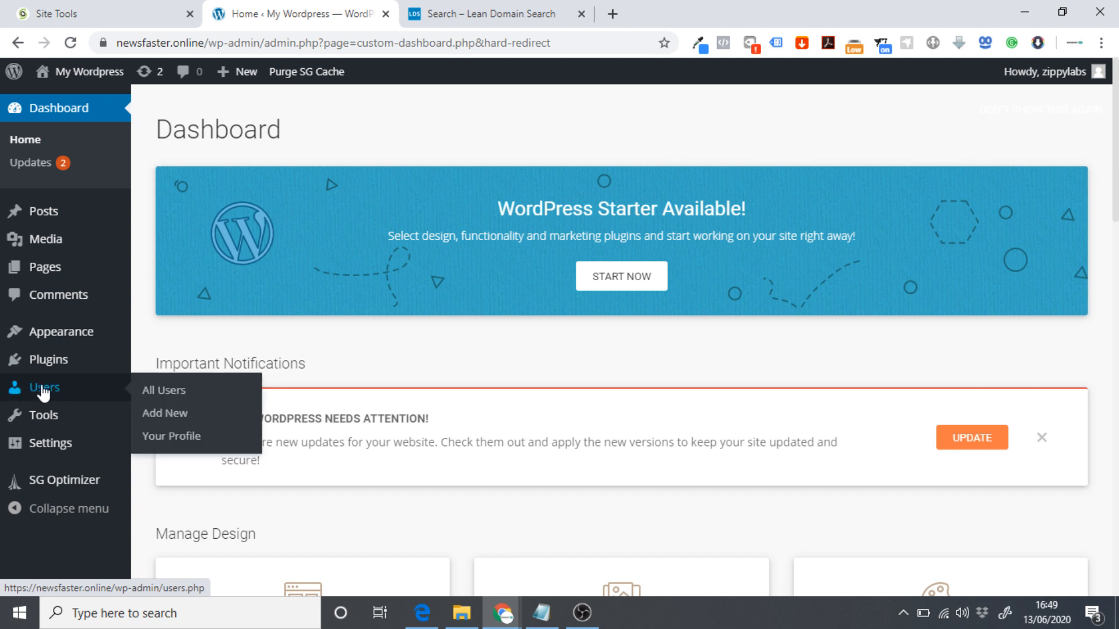
pyautogui.moveTo(71, 421)
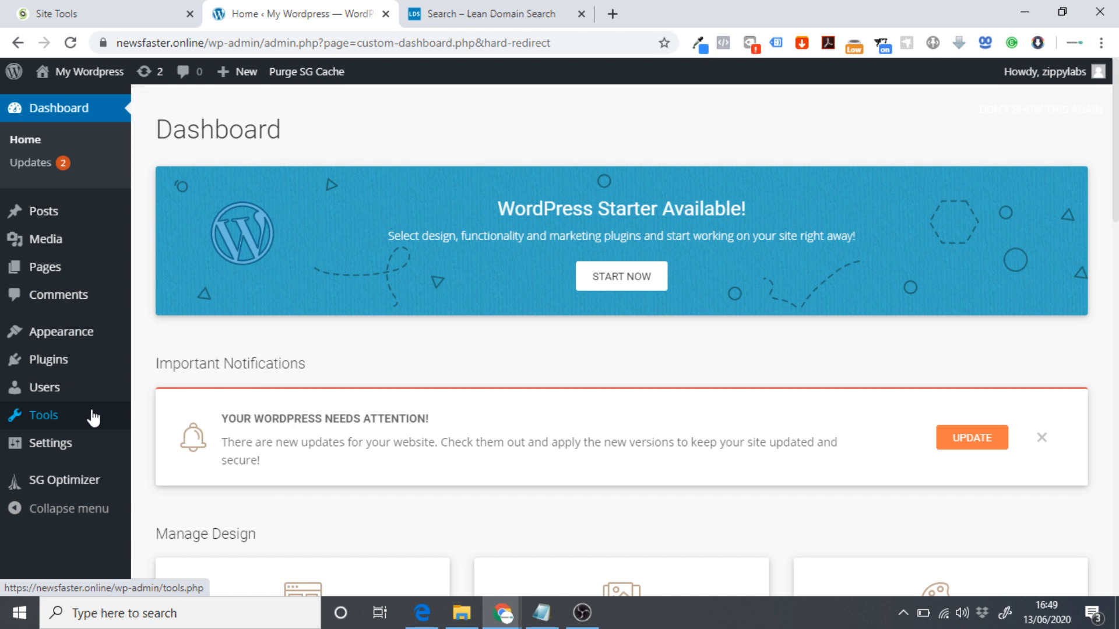
pyautogui.moveTo(85, 448)
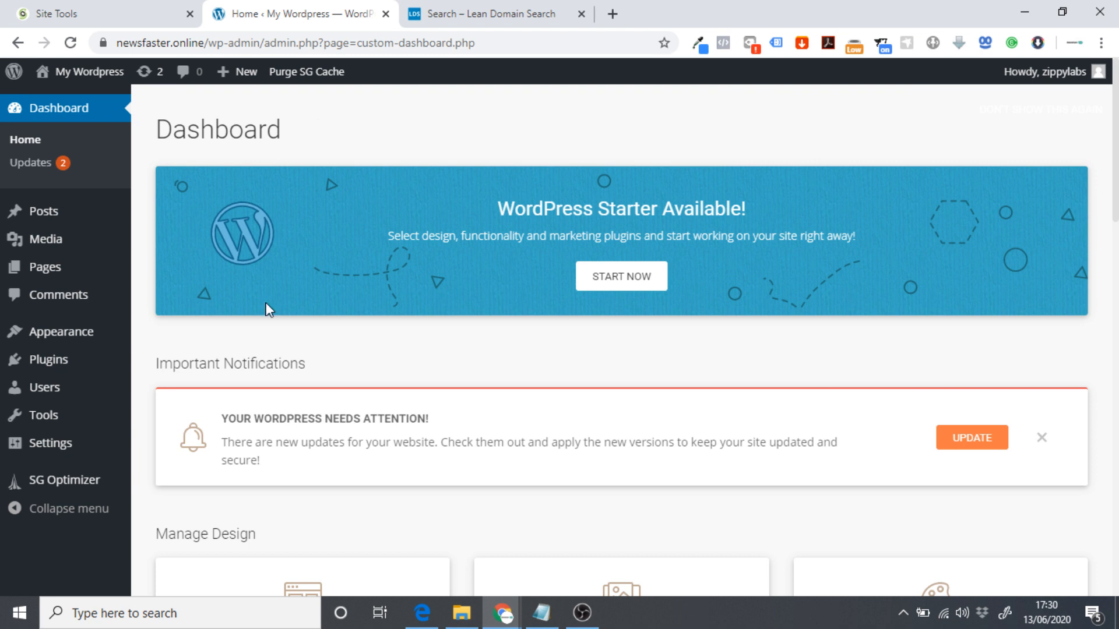
pyautogui.moveTo(75, 344)
pyautogui.click(171, 343)
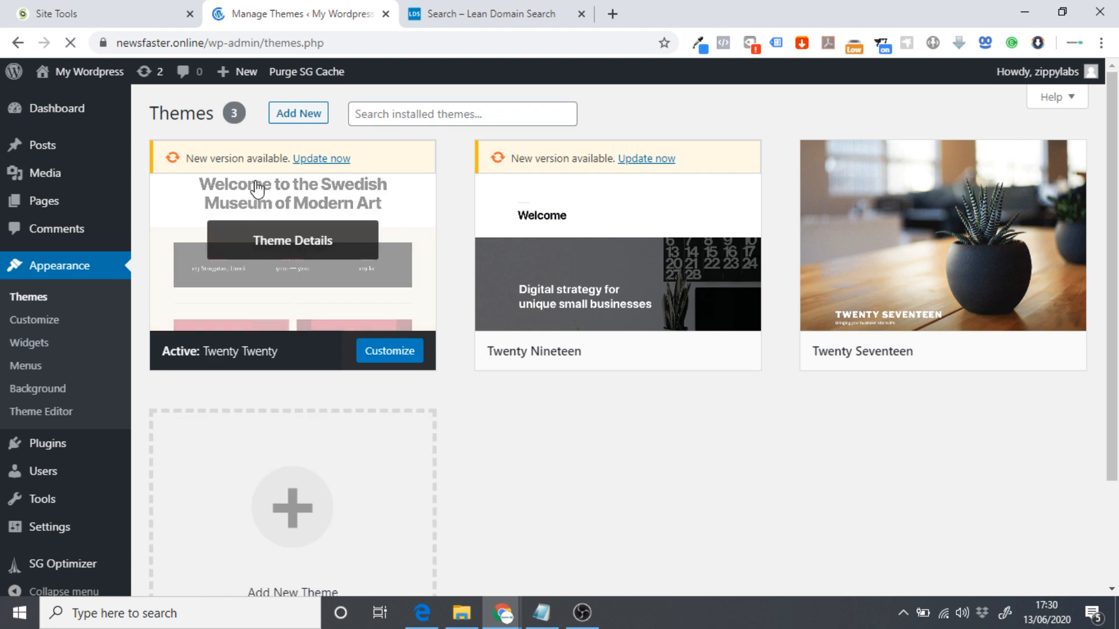
# Search the theme directory for 'astra', install Astra and activate it.
pyautogui.click(302, 115)
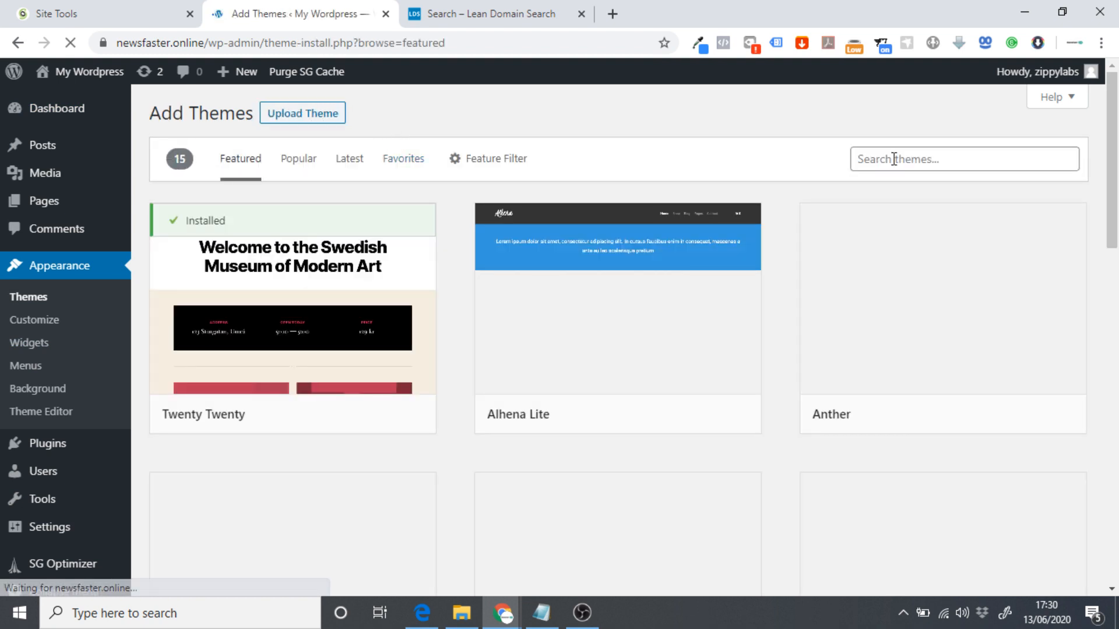
pyautogui.click(894, 159)
pyautogui.write('astra')
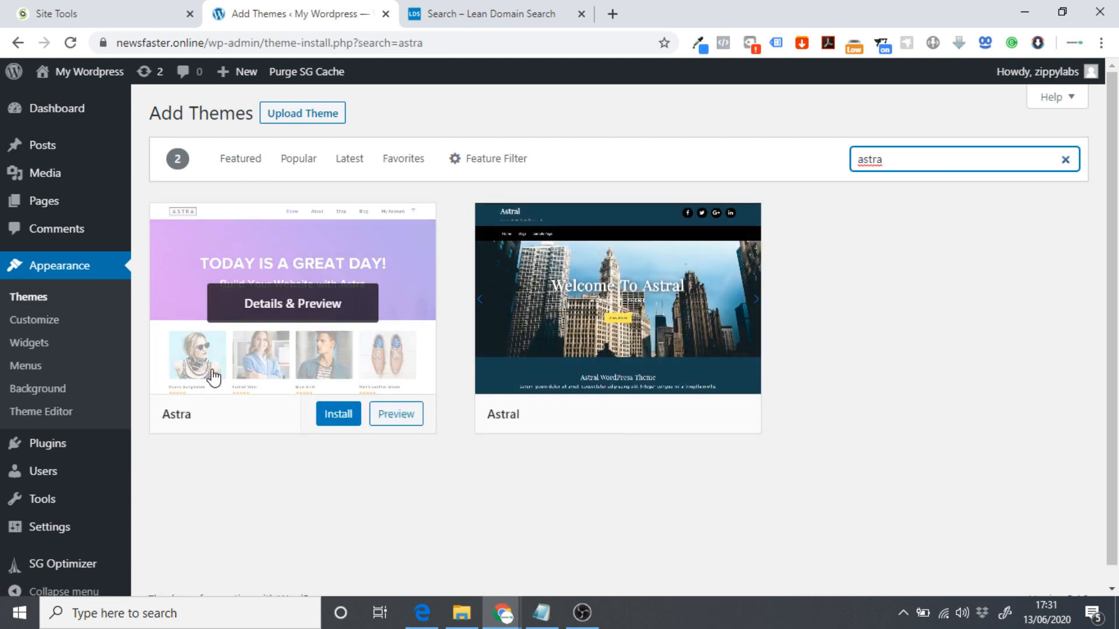
pyautogui.click(330, 417)
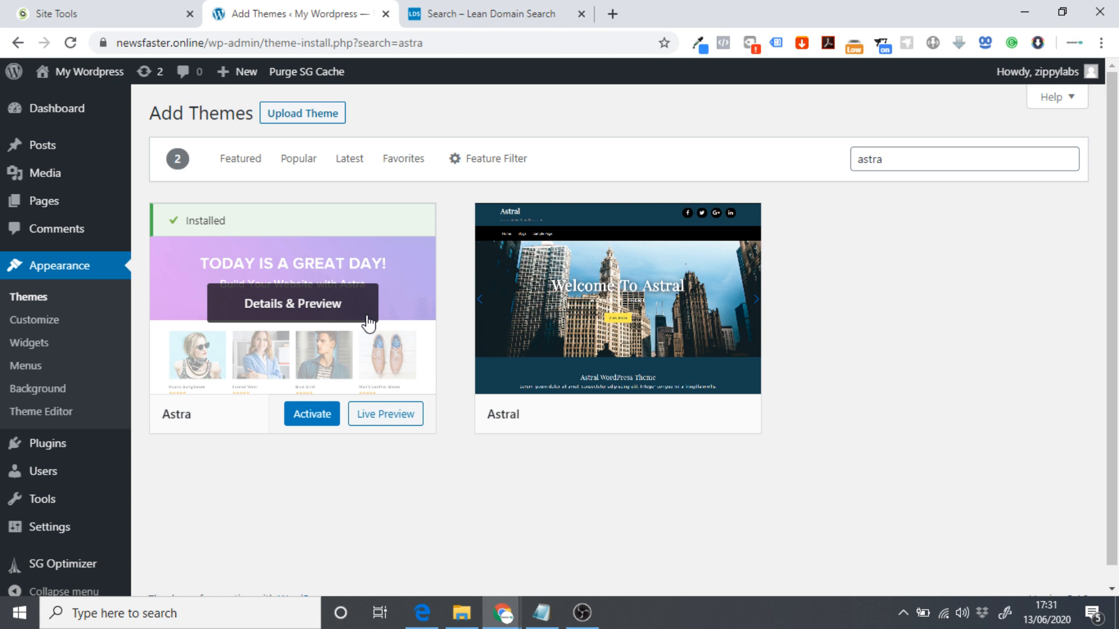
pyautogui.click(303, 416)
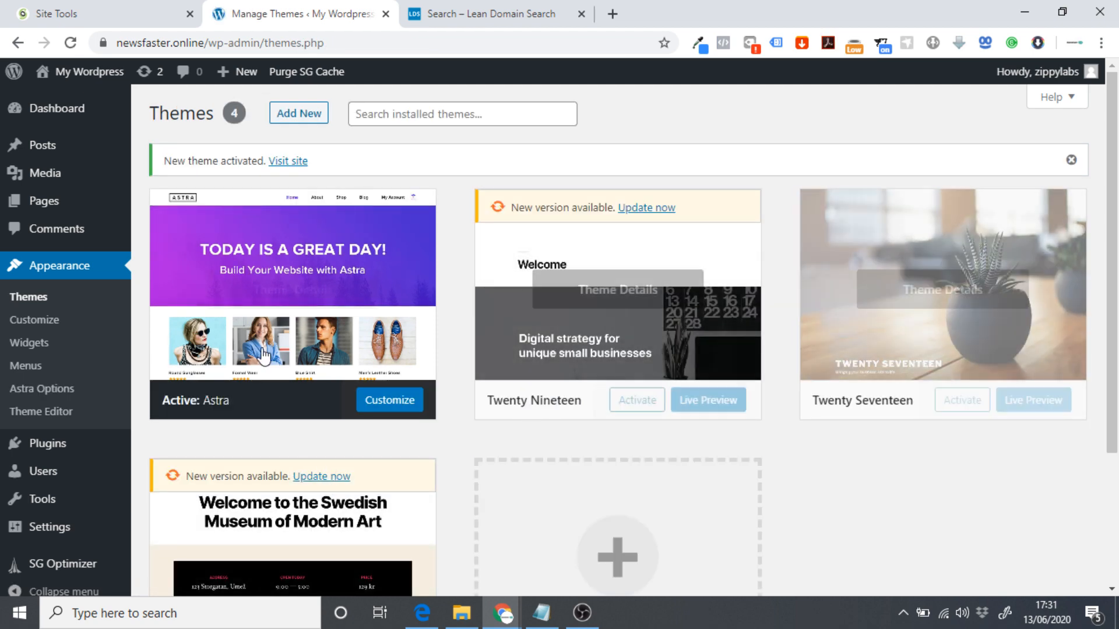
# Delete the Twenty Nineteen theme from its Theme Details and confirm.
pyautogui.scroll(-3, 277, 431)
pyautogui.scroll(3, 278, 430)
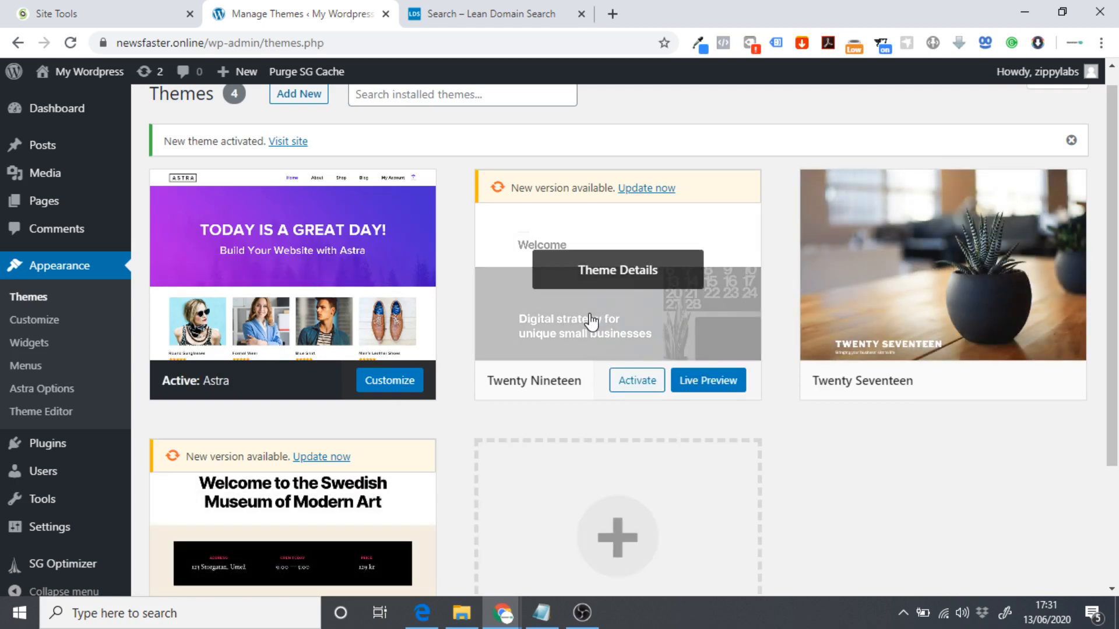
pyautogui.click(606, 285)
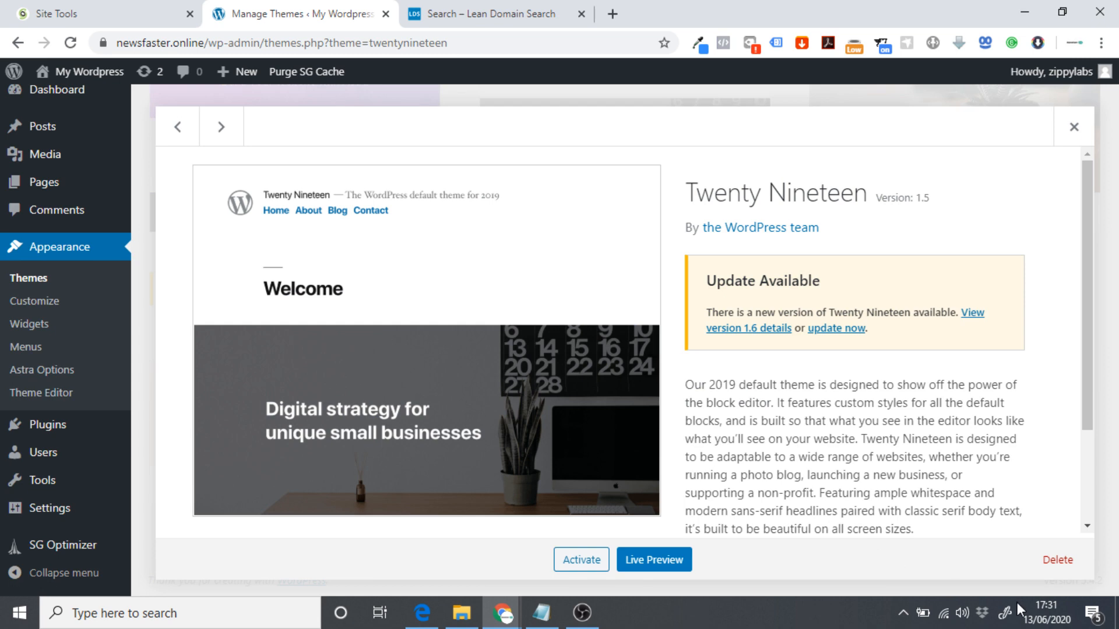
pyautogui.click(1058, 559)
pyautogui.click(639, 168)
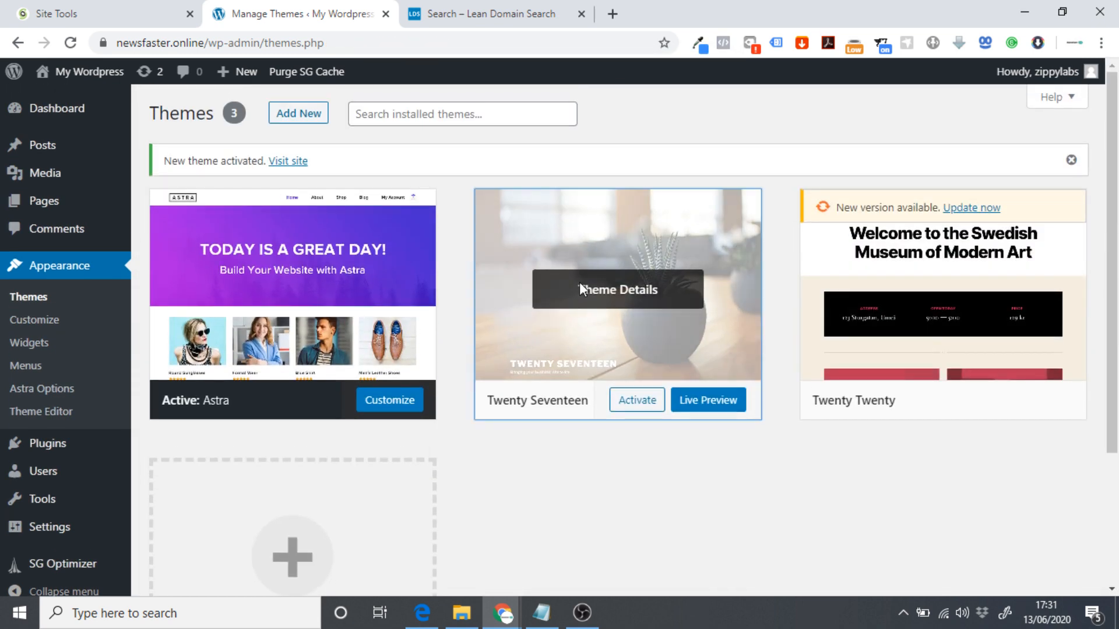
# Delete the Twenty Seventeen theme the same way and confirm.
pyautogui.click(581, 288)
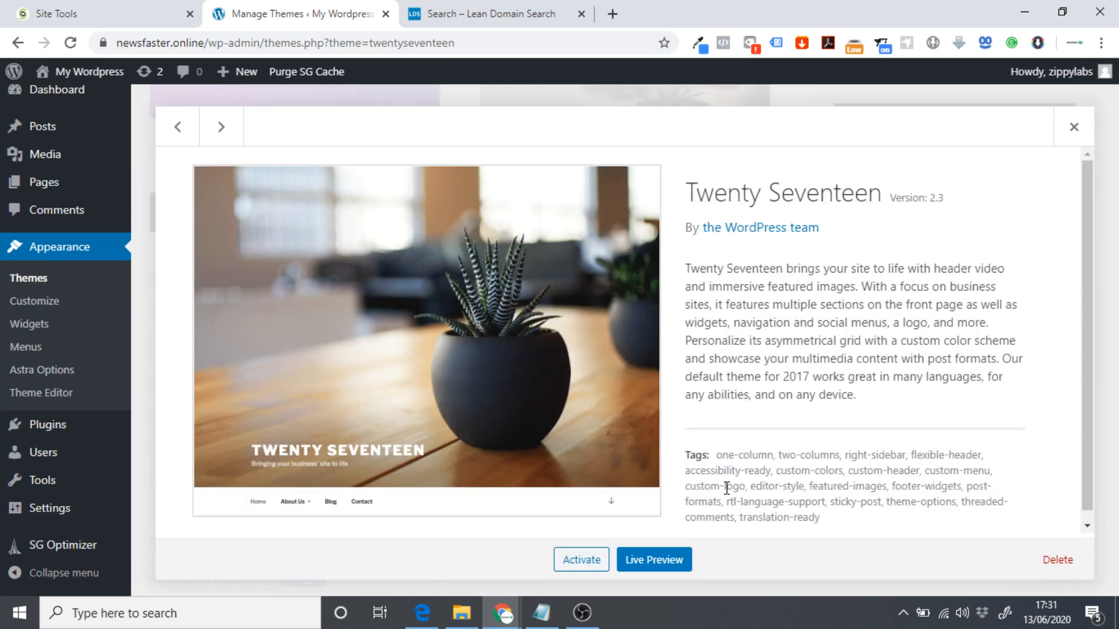
pyautogui.click(1049, 559)
pyautogui.click(640, 164)
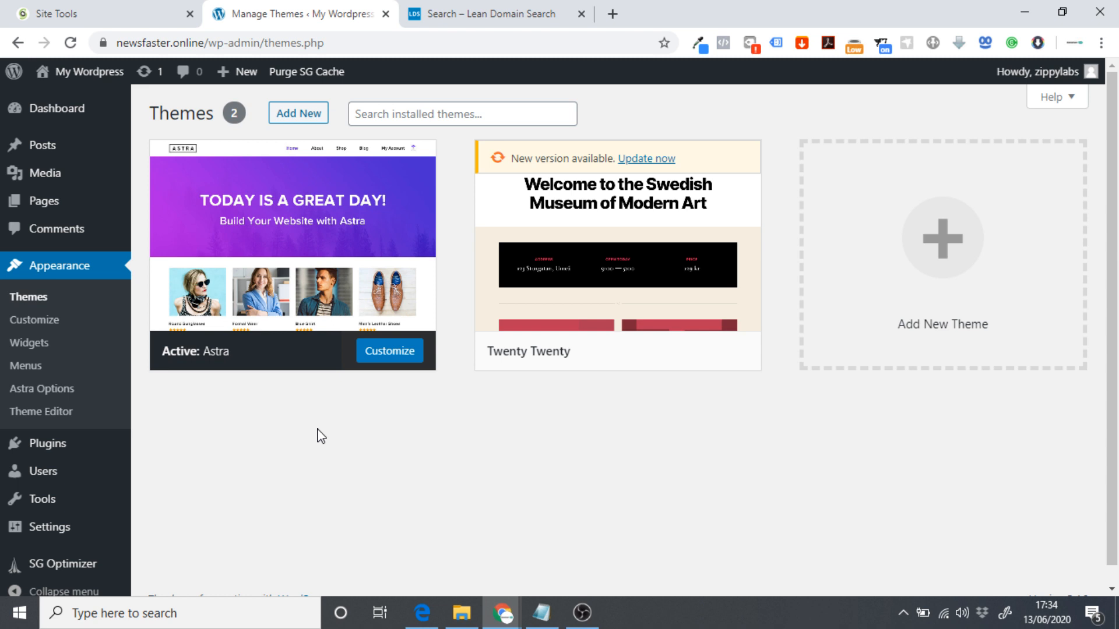
pyautogui.moveTo(97, 447)
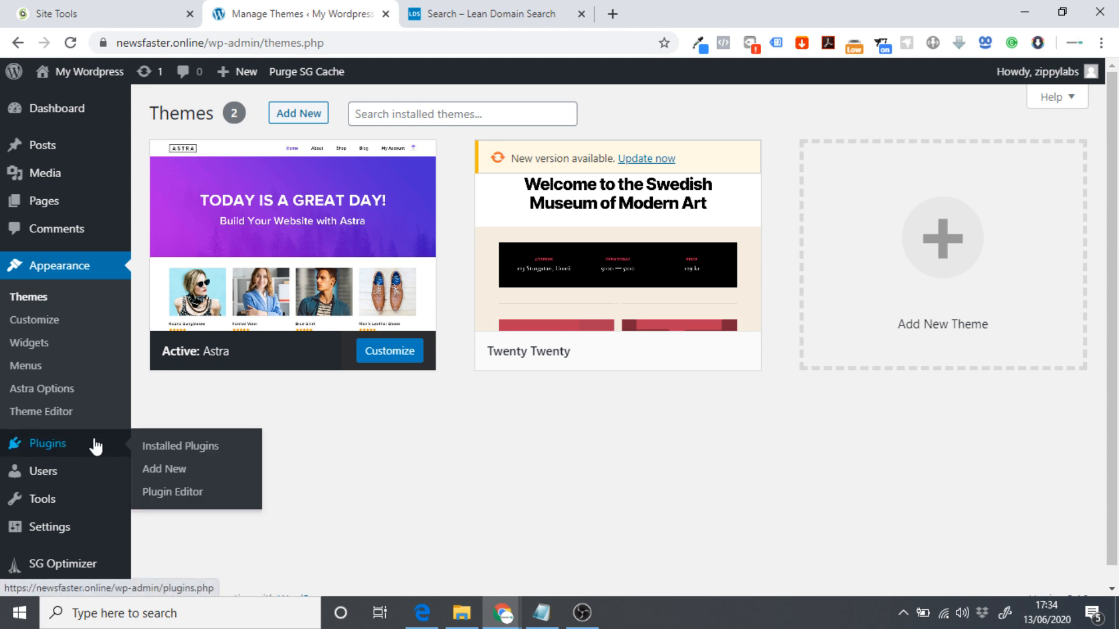
# Install the Classic Editor plugin from Add New Plugins and activate it.
pyautogui.click(178, 474)
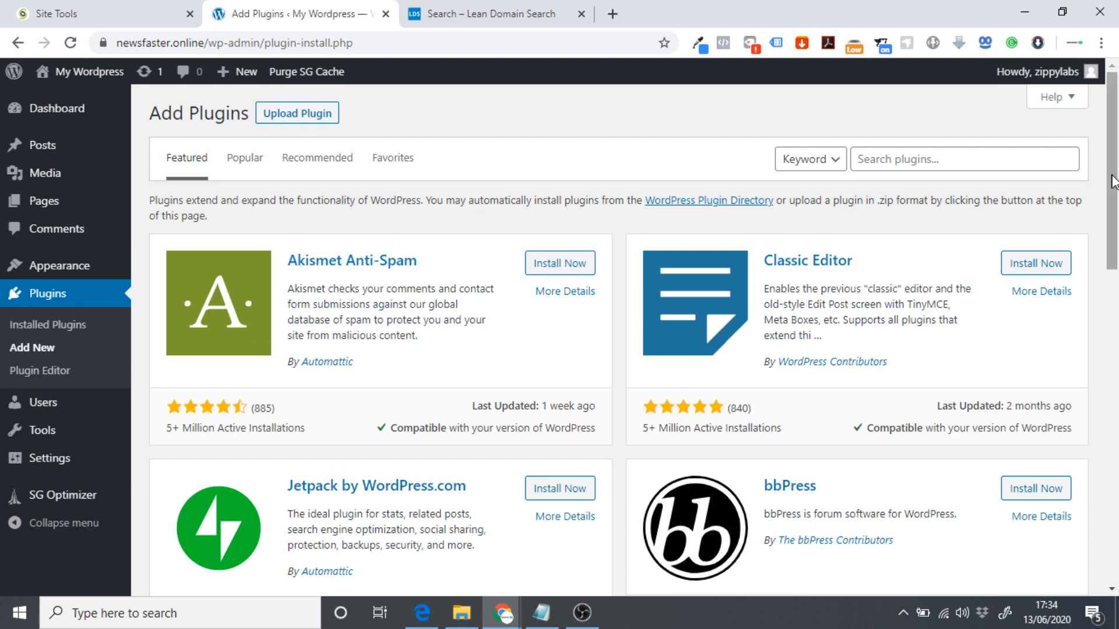
pyautogui.click(1026, 267)
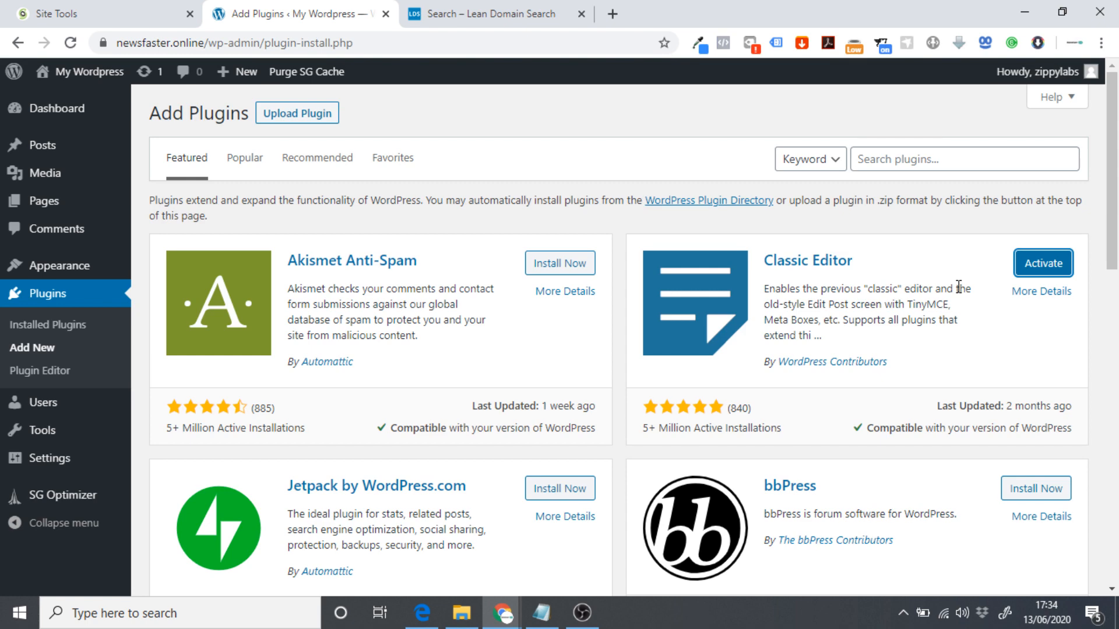
pyautogui.click(1033, 269)
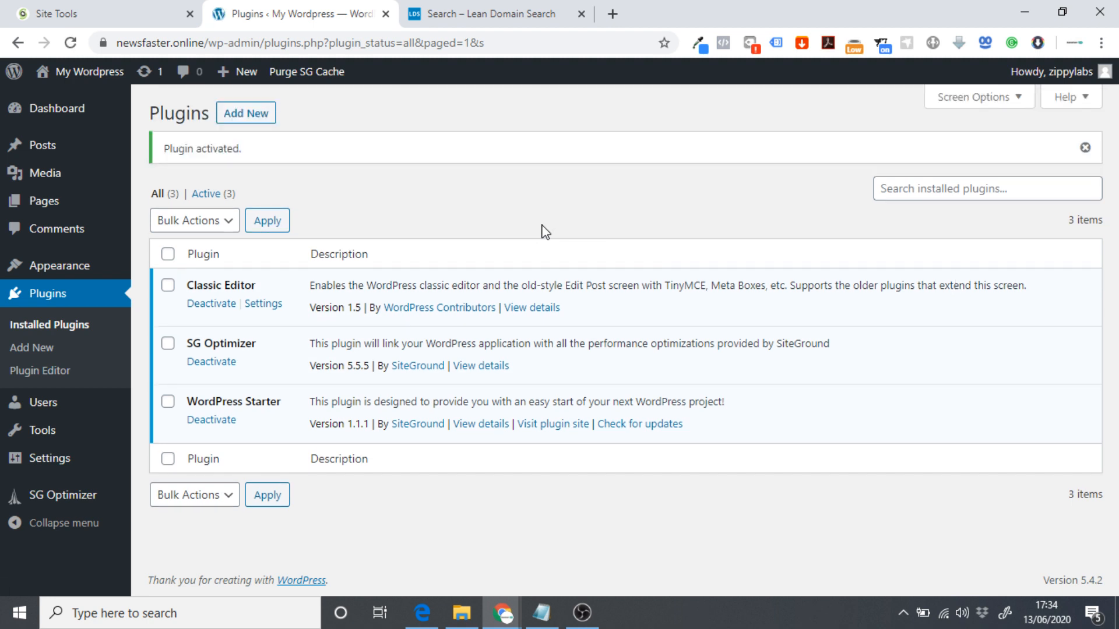
# Move the Sample Page to the Trash from All Pages.
pyautogui.moveTo(60, 200)
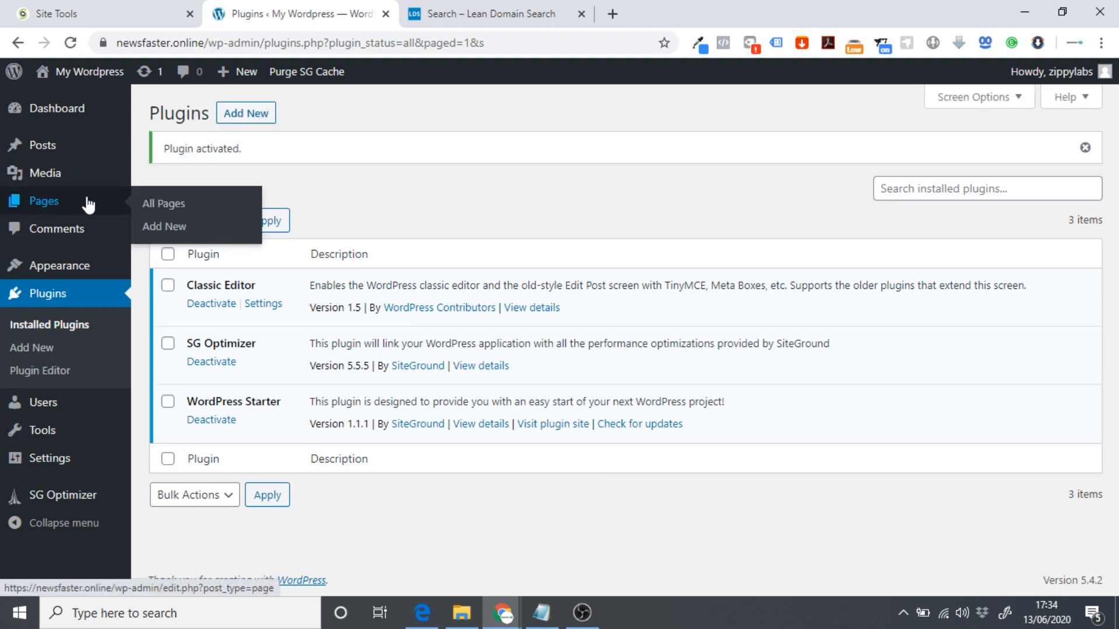
pyautogui.click(152, 205)
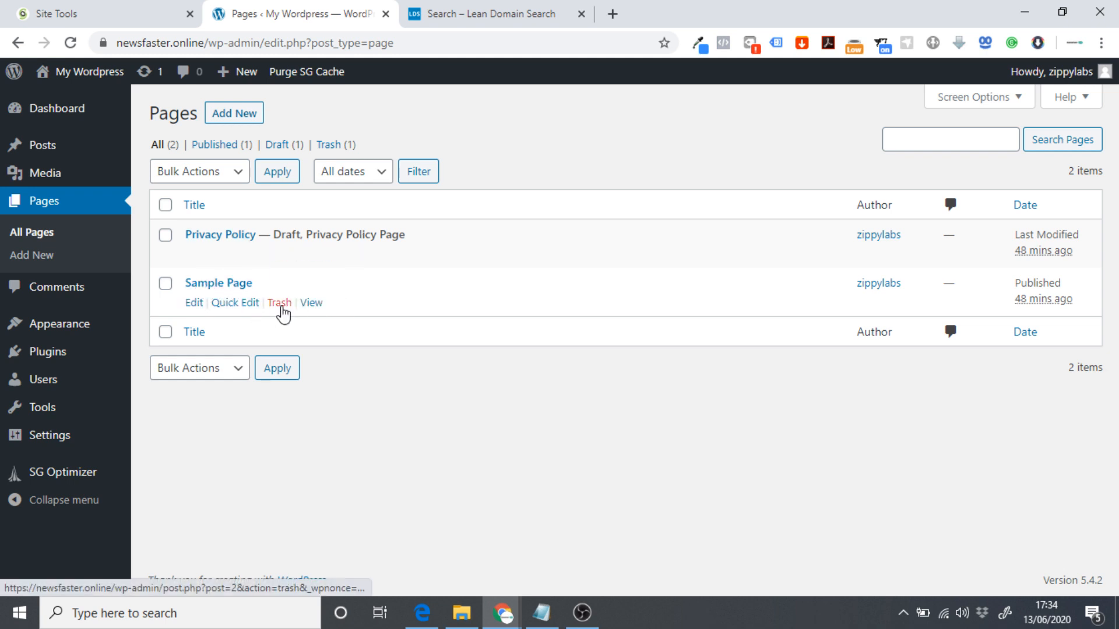
pyautogui.click(282, 307)
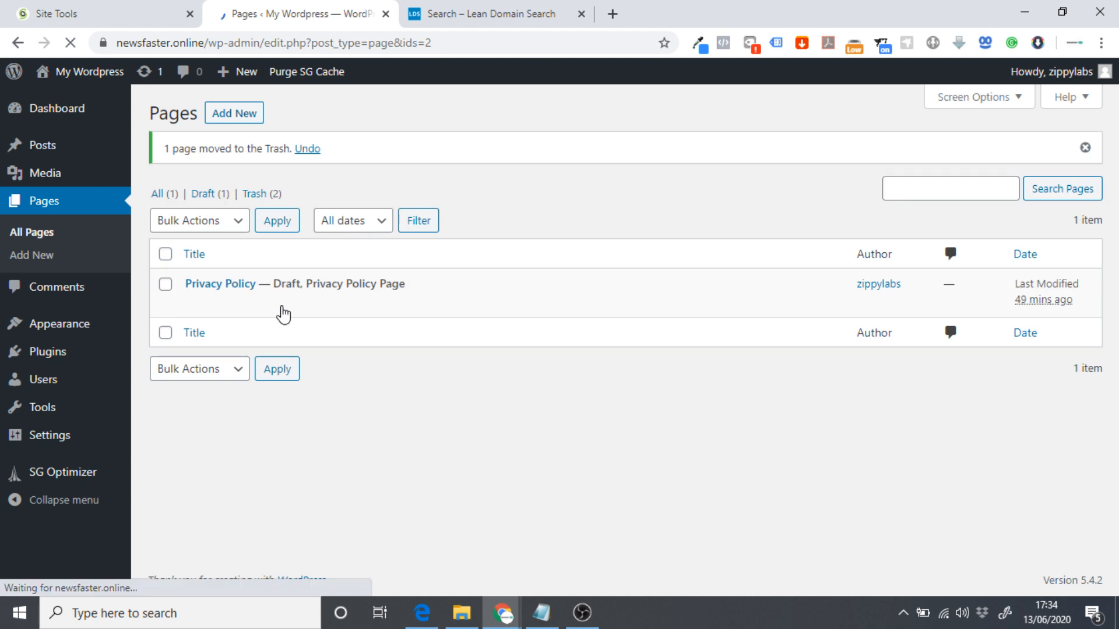
# Permanently delete the trashed Home and Sample Page pages, then return to All Pages.
pyautogui.click(257, 194)
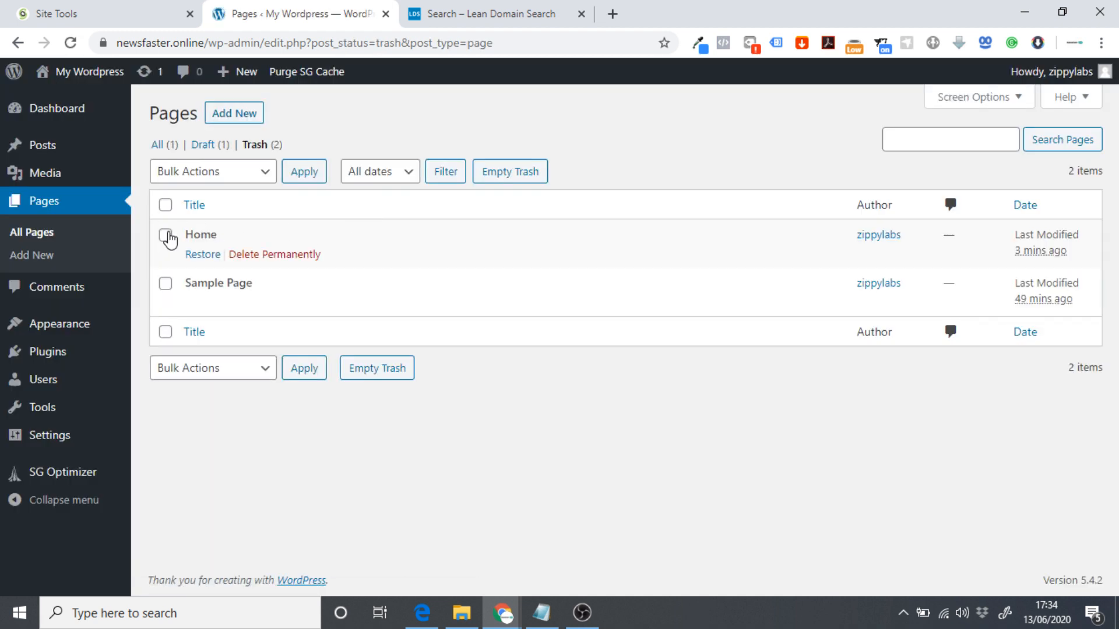
pyautogui.click(165, 235)
pyautogui.click(165, 283)
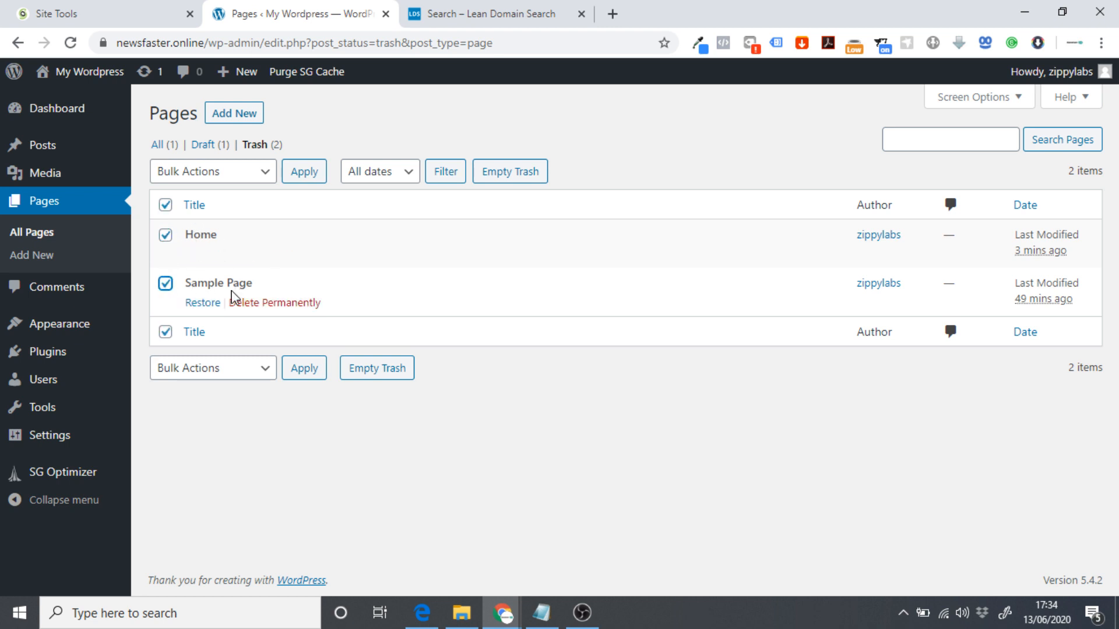
pyautogui.click(202, 176)
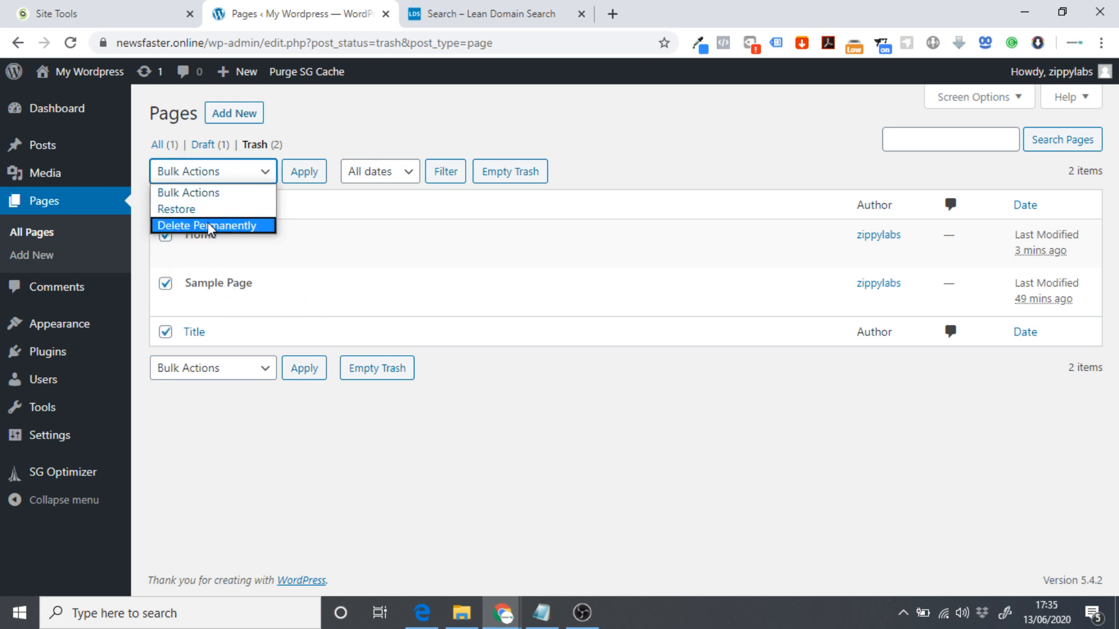
pyautogui.click(210, 226)
pyautogui.click(292, 178)
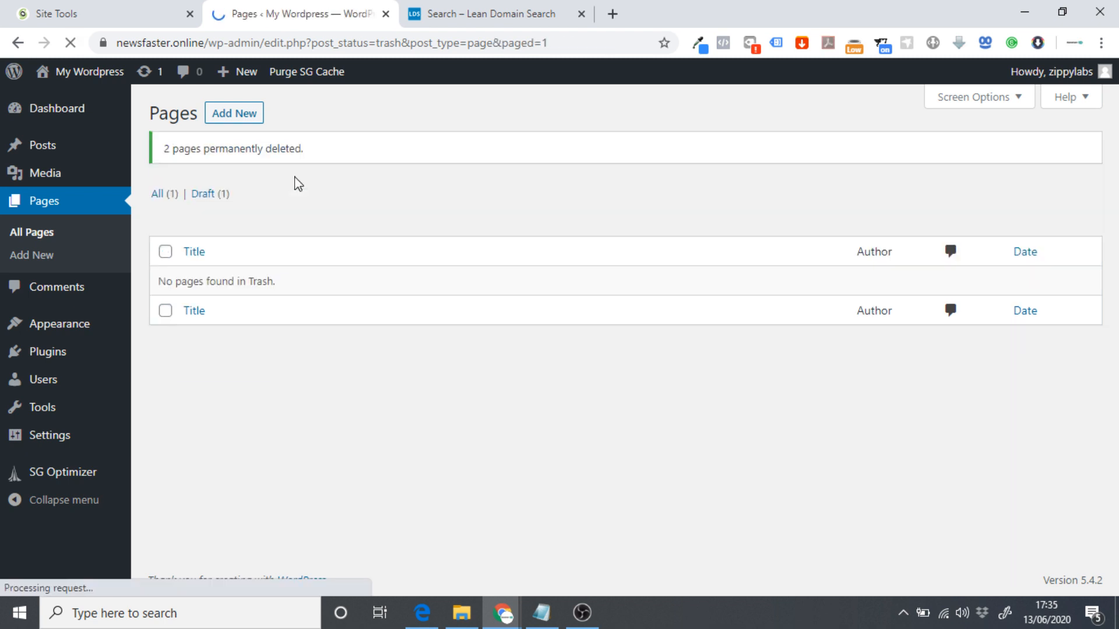
pyautogui.click(41, 236)
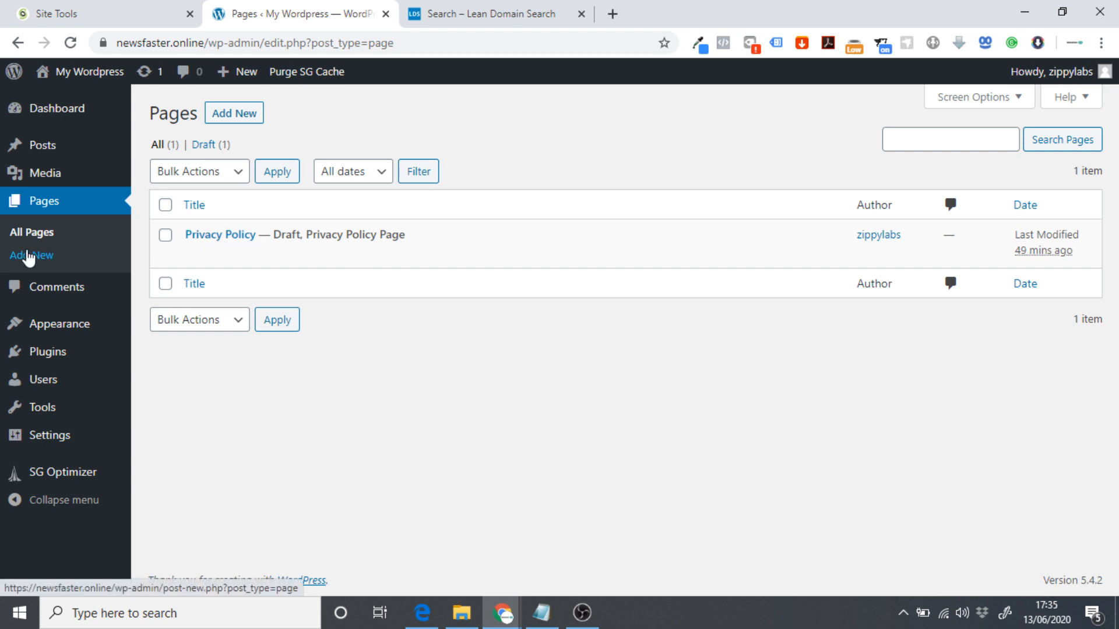
# Add a new page titled 'Home' and publish it.
pyautogui.click(50, 257)
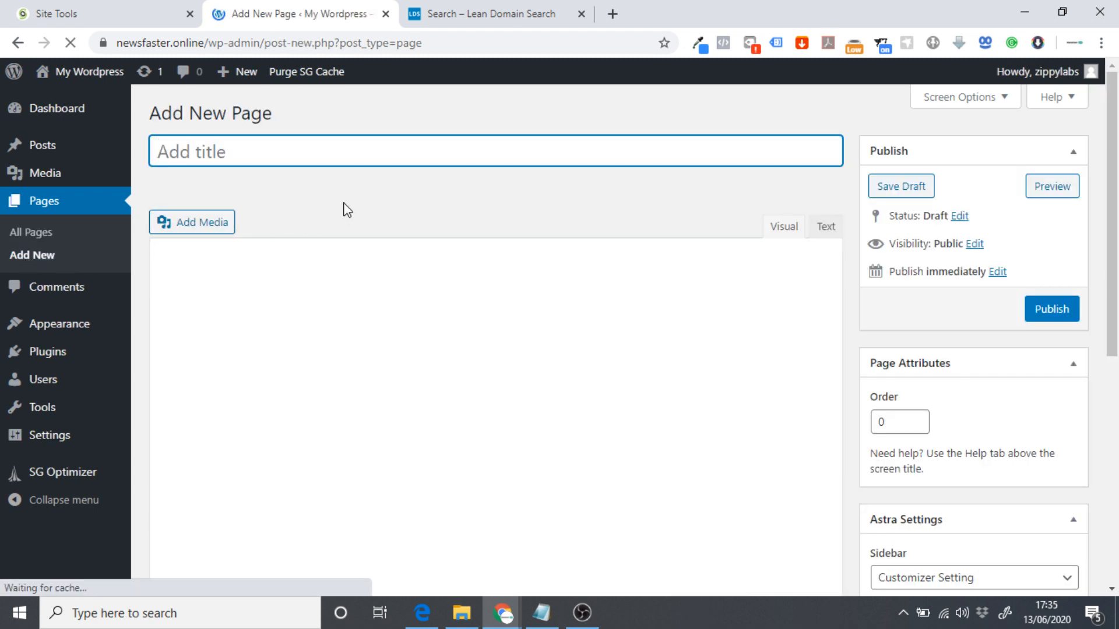
pyautogui.write('Home')
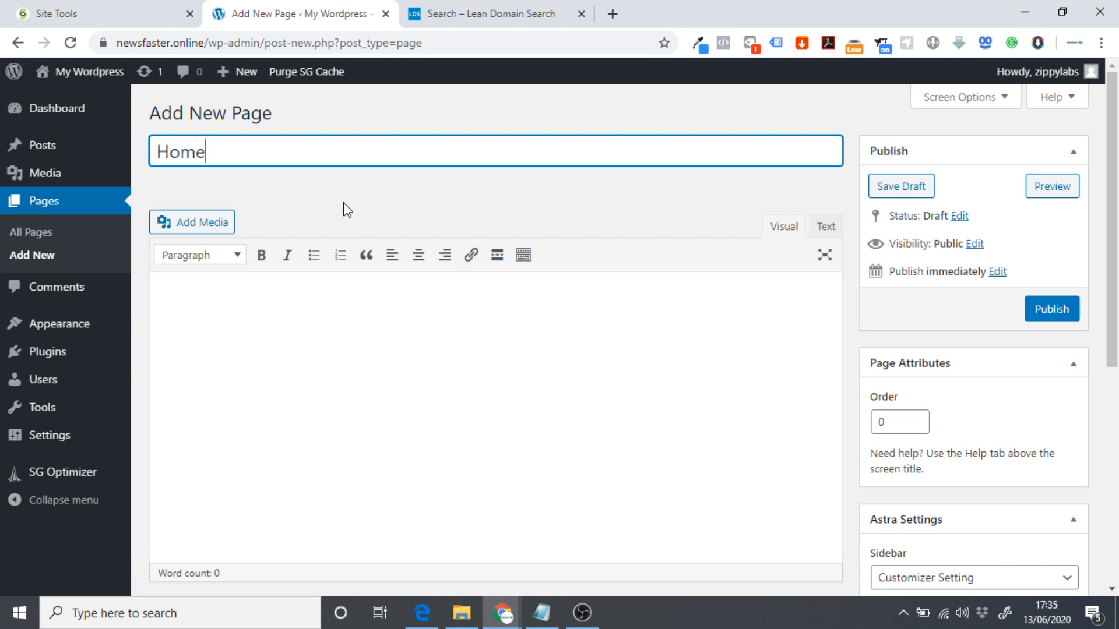
pyautogui.click(1050, 308)
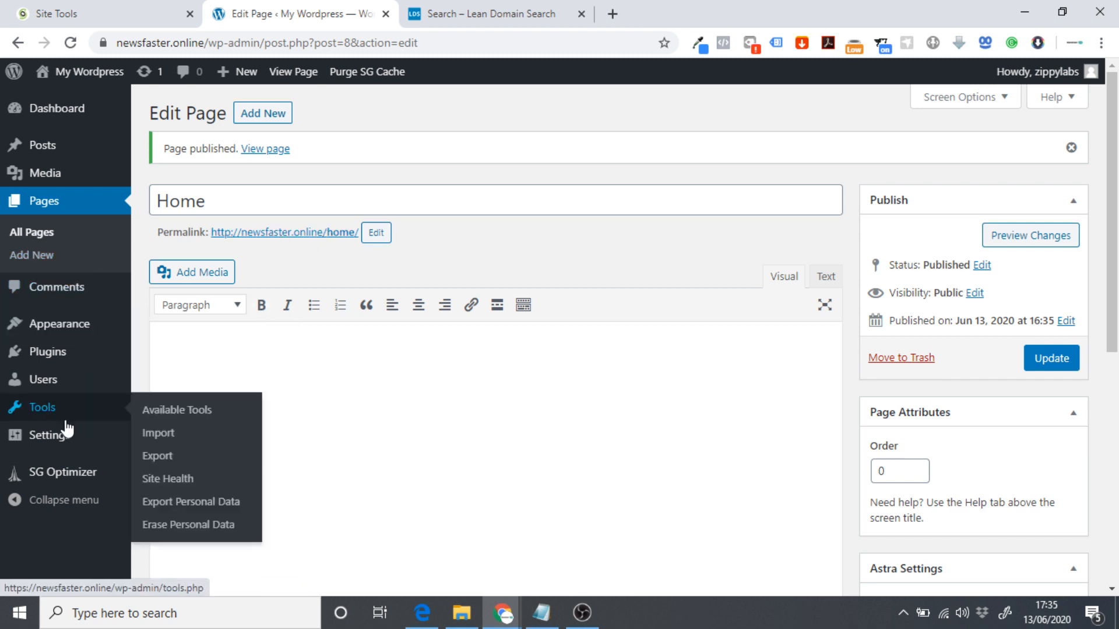
pyautogui.moveTo(63, 436)
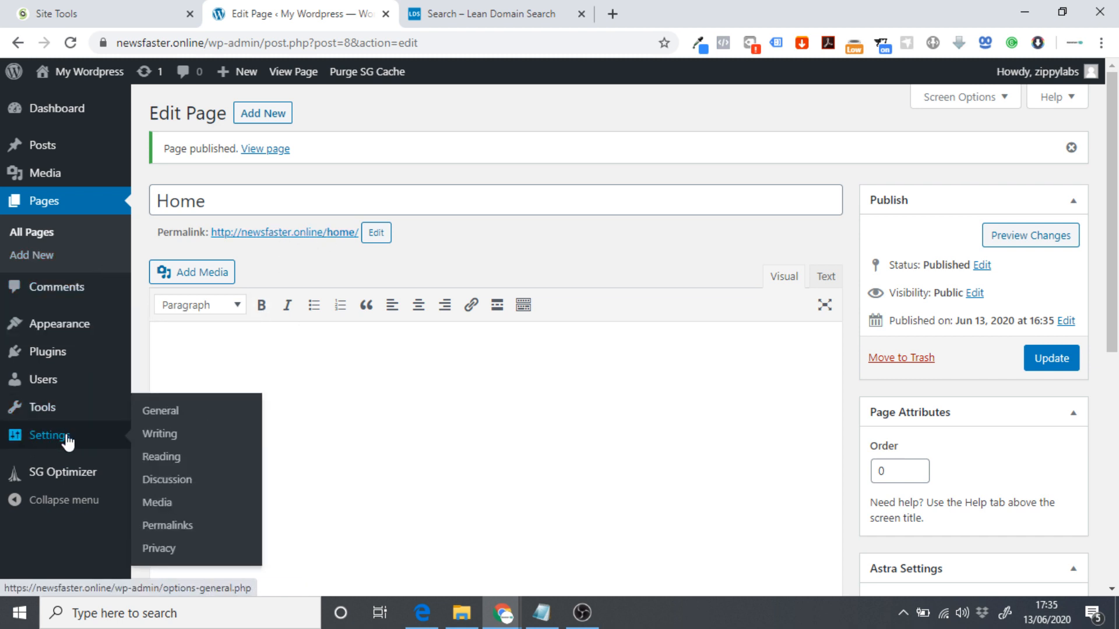
# In Reading settings, set the homepage to the static page 'Home' and save.
pyautogui.click(168, 459)
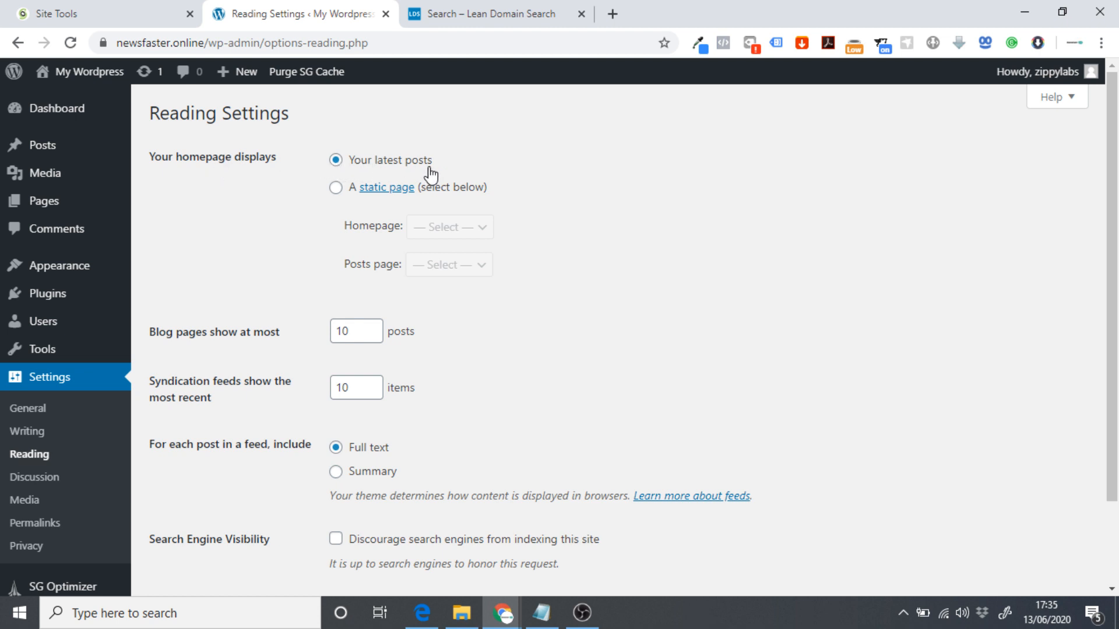
pyautogui.click(336, 188)
pyautogui.click(453, 228)
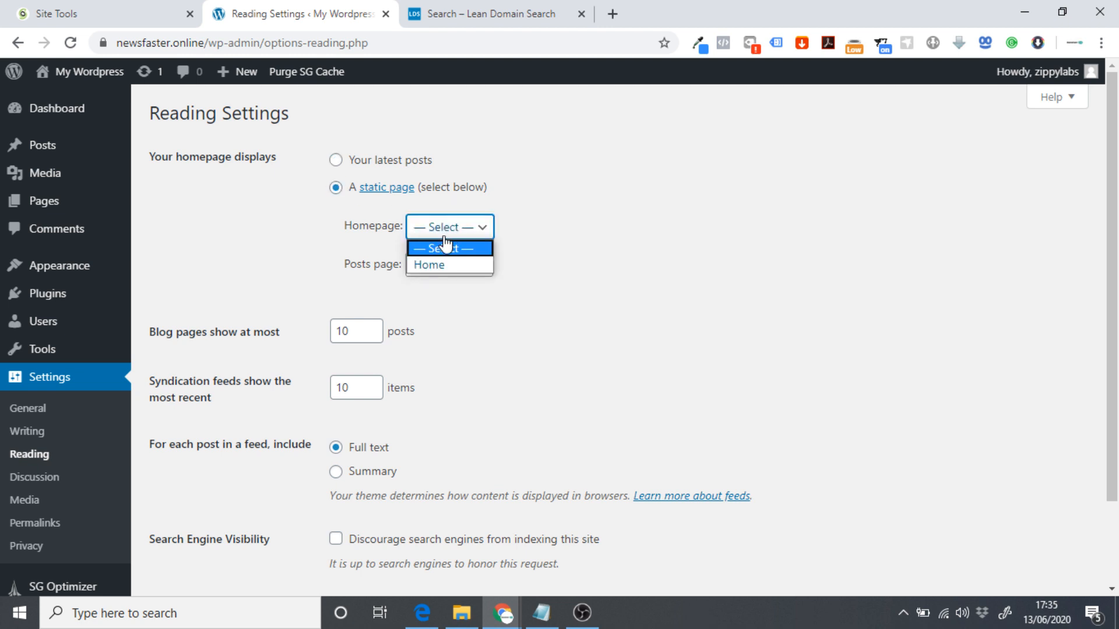
pyautogui.click(448, 265)
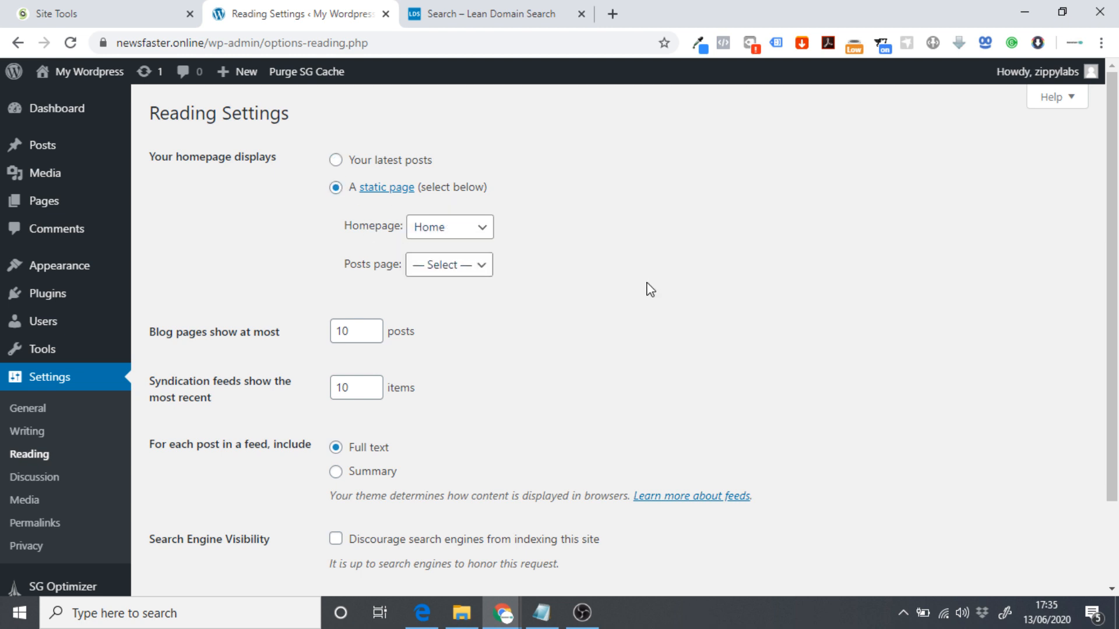
pyautogui.scroll(-2, 650, 290)
pyautogui.click(190, 511)
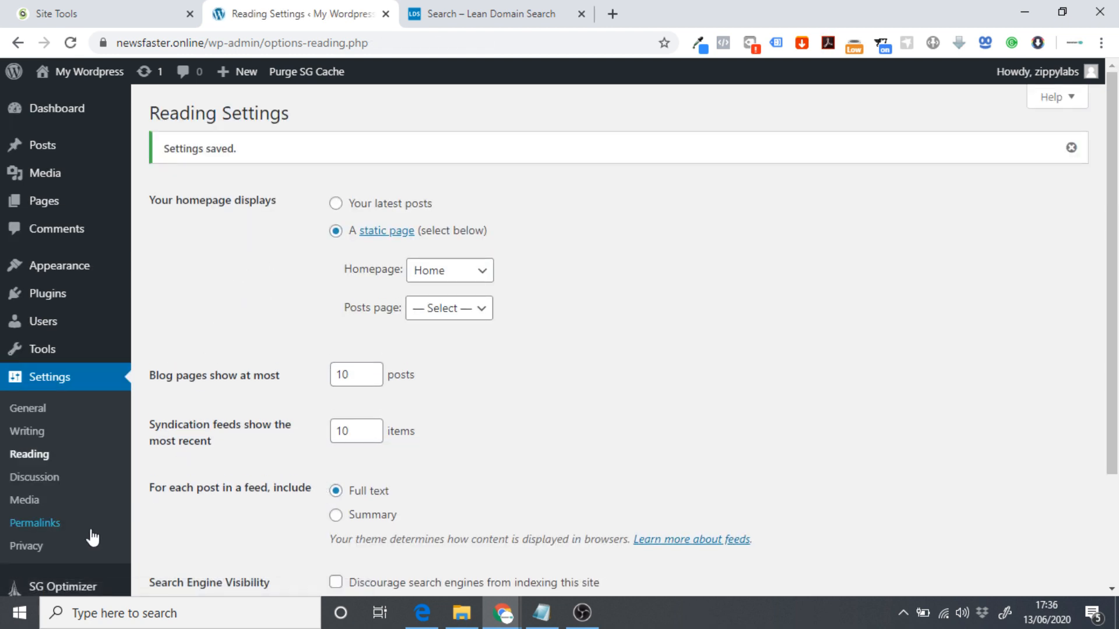
pyautogui.click(59, 524)
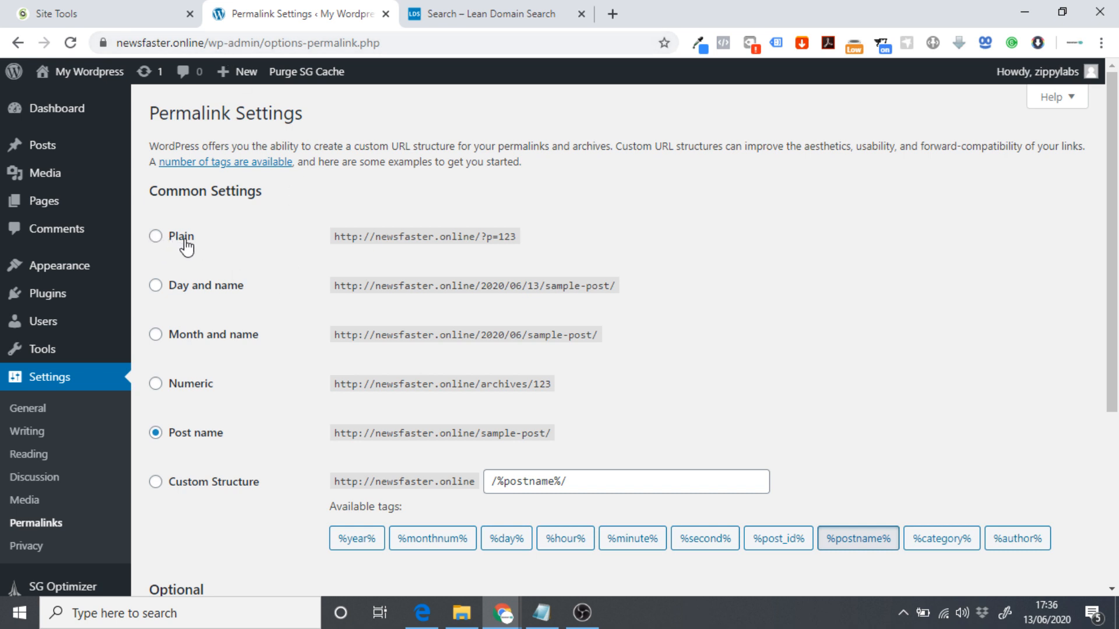
# Compare the Plain and Post name address examples, then save Post name as the permalink structure.
pyautogui.moveTo(490, 238); pyautogui.dragTo(515, 238)
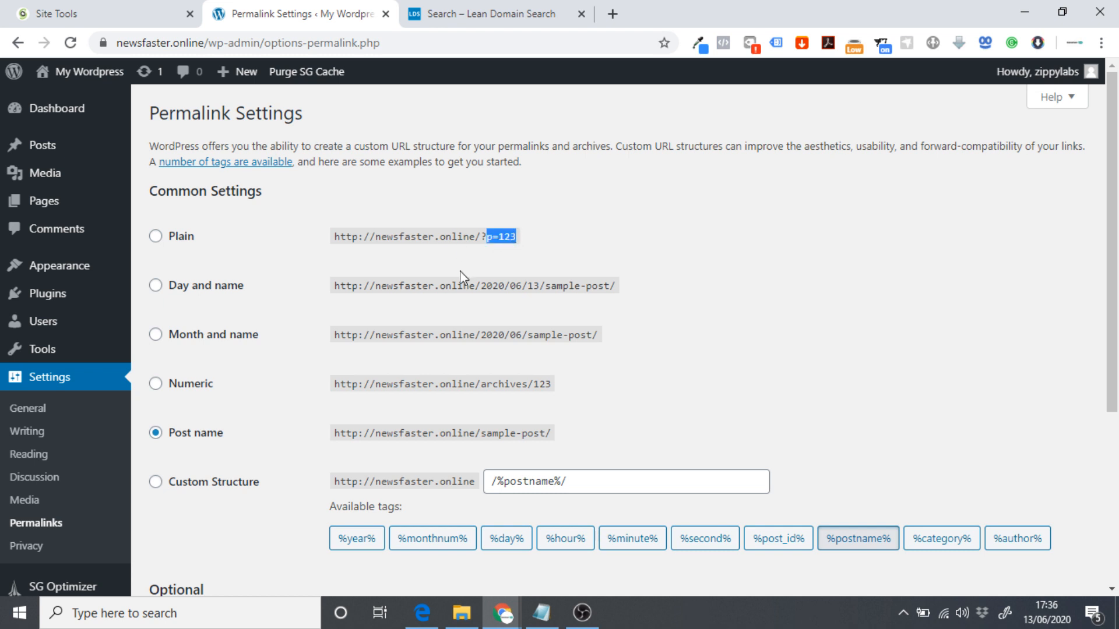
pyautogui.click(392, 260)
pyautogui.moveTo(338, 434); pyautogui.dragTo(540, 434)
pyautogui.doubleClick(516, 434)
pyautogui.click(511, 433)
pyautogui.scroll(-5, 465, 418)
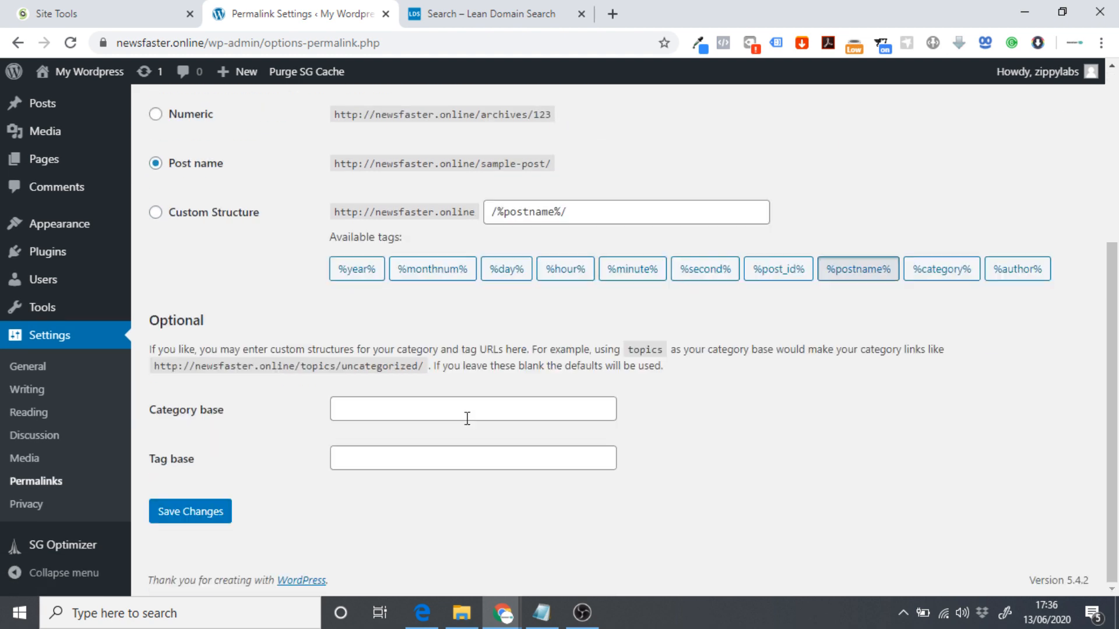
pyautogui.click(221, 511)
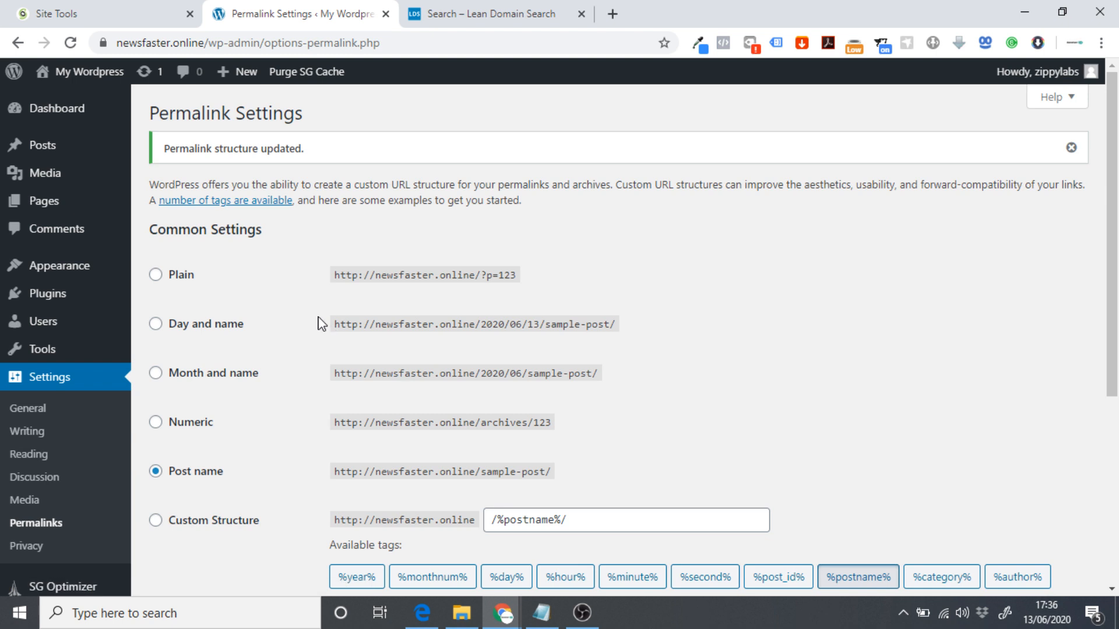
pyautogui.click(102, 73)
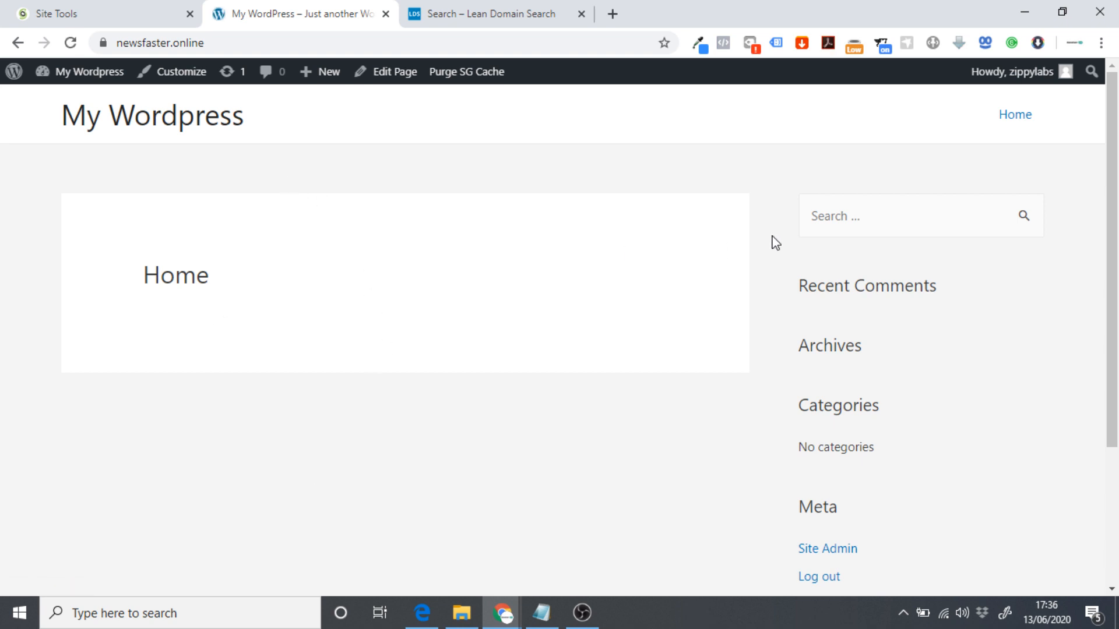
# Scroll through the live front page showing Home, then return to the admin Dashboard.
pyautogui.scroll(-3, 369, 318)
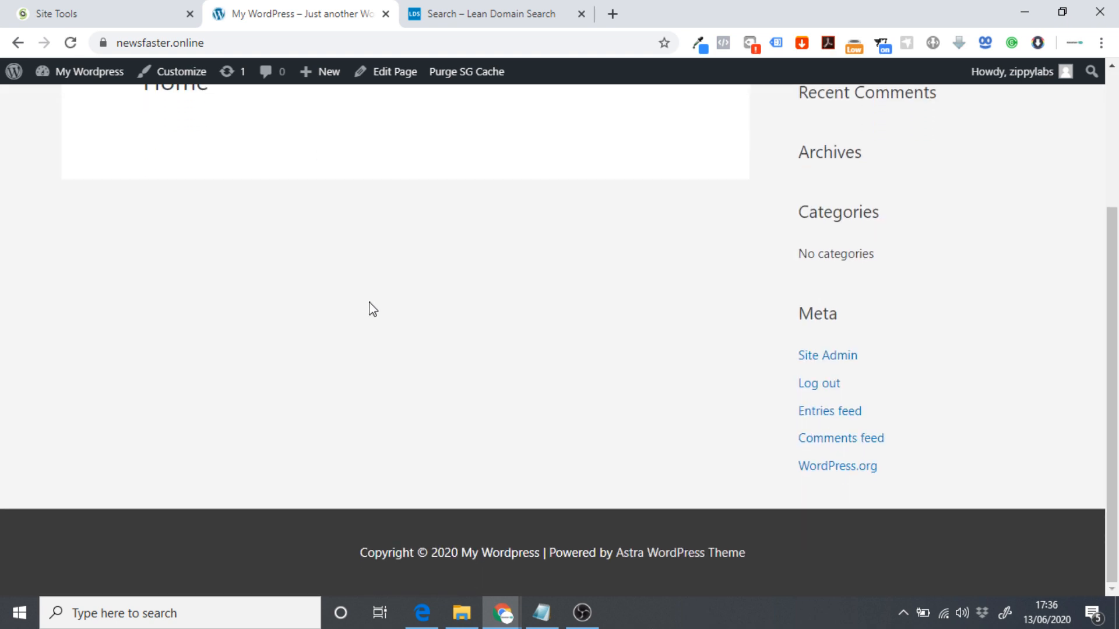
pyautogui.scroll(3, 444, 330)
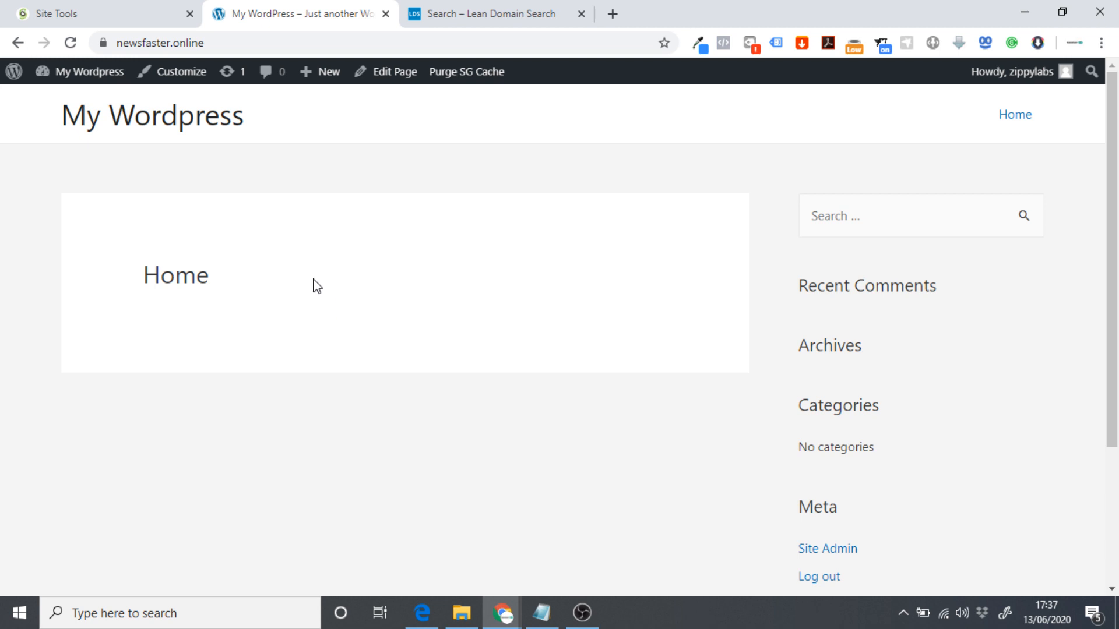
pyautogui.click(92, 74)
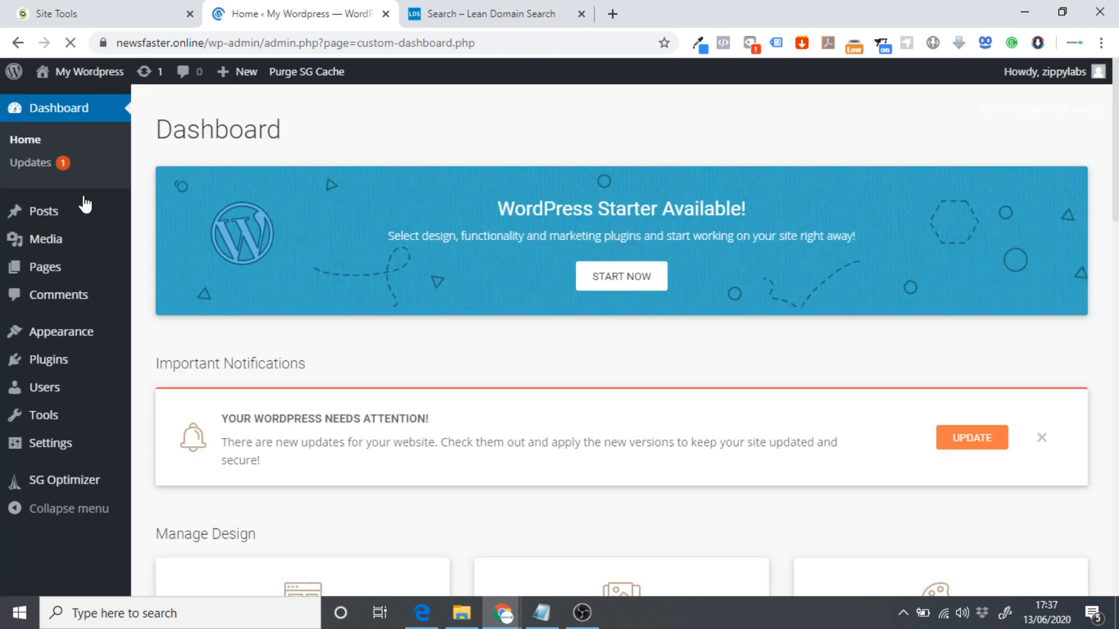
# Search for Elementor, install and activate Elementor Page Builder, and close its getting-started screen.
pyautogui.moveTo(68, 366)
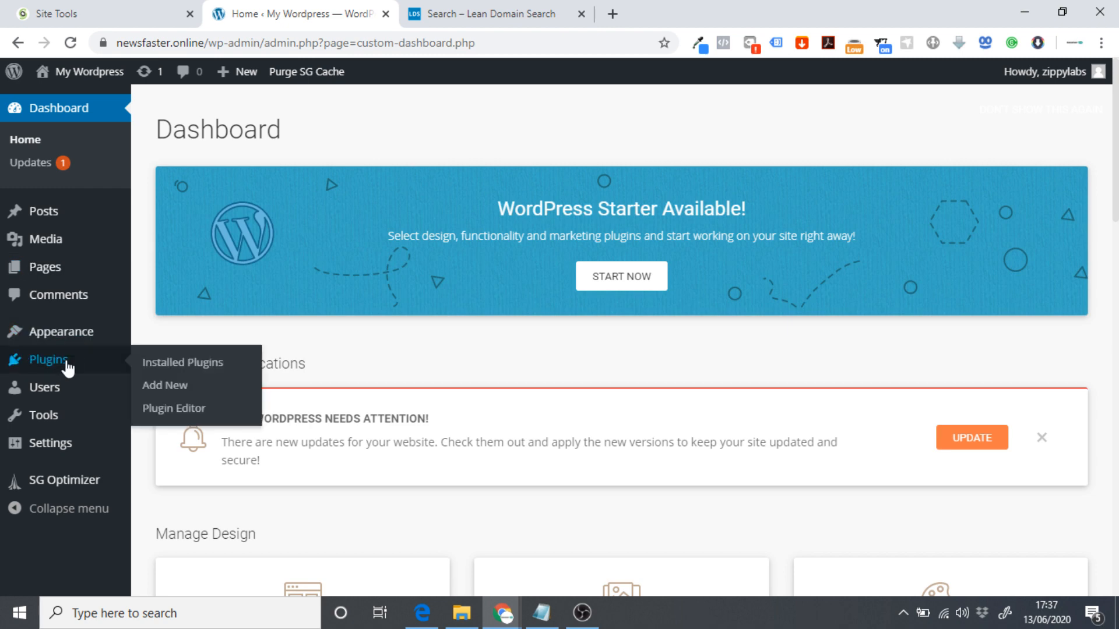
pyautogui.click(177, 389)
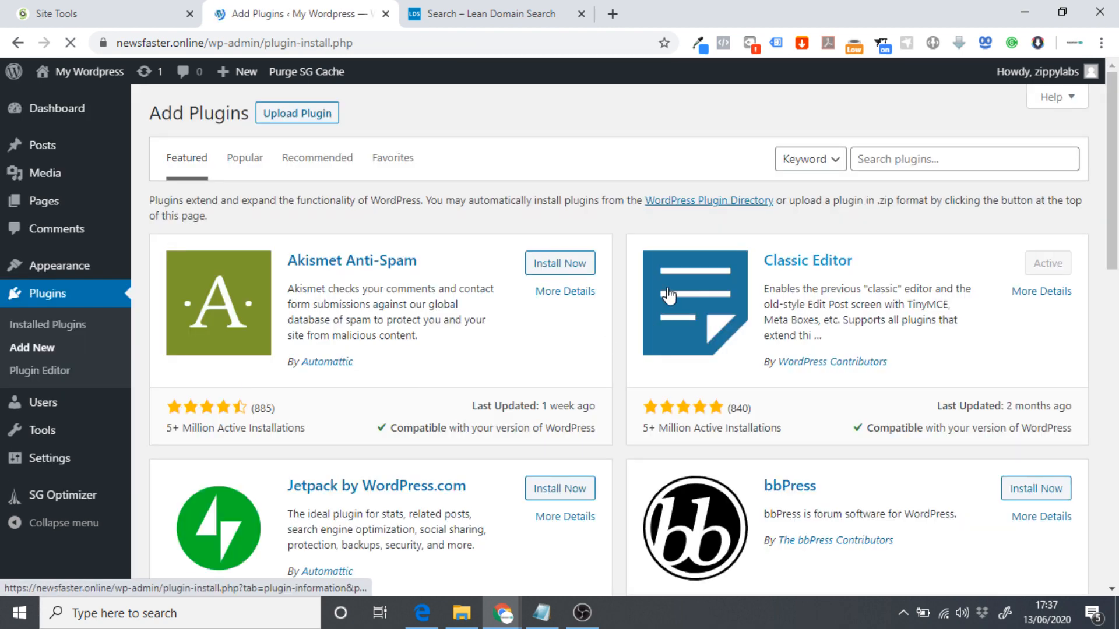
pyautogui.click(893, 156)
pyautogui.write('elementor')
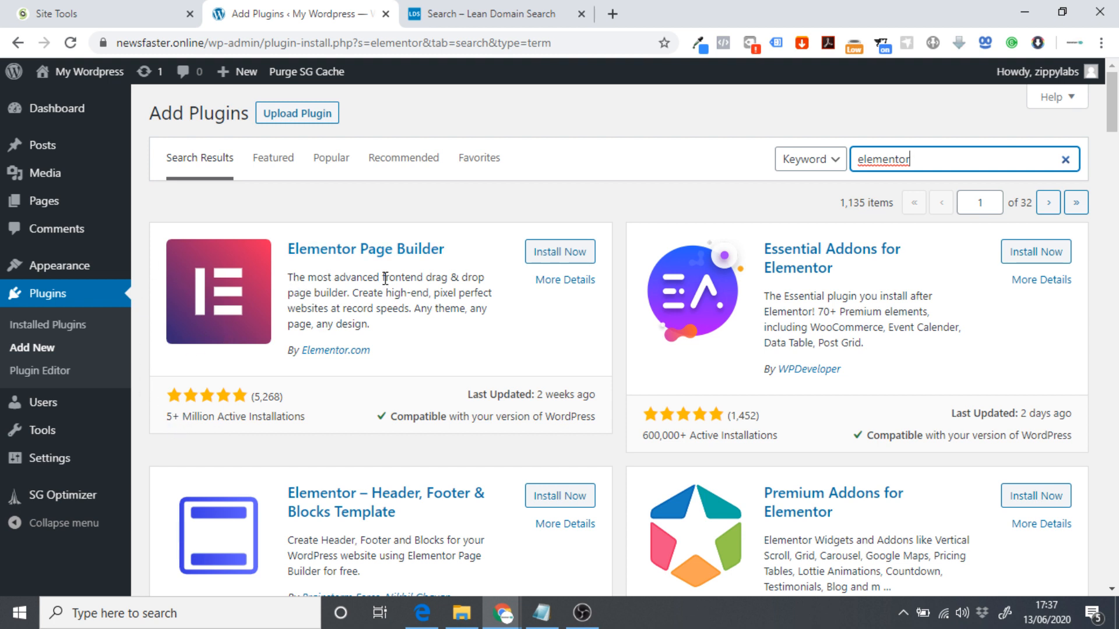
pyautogui.click(562, 253)
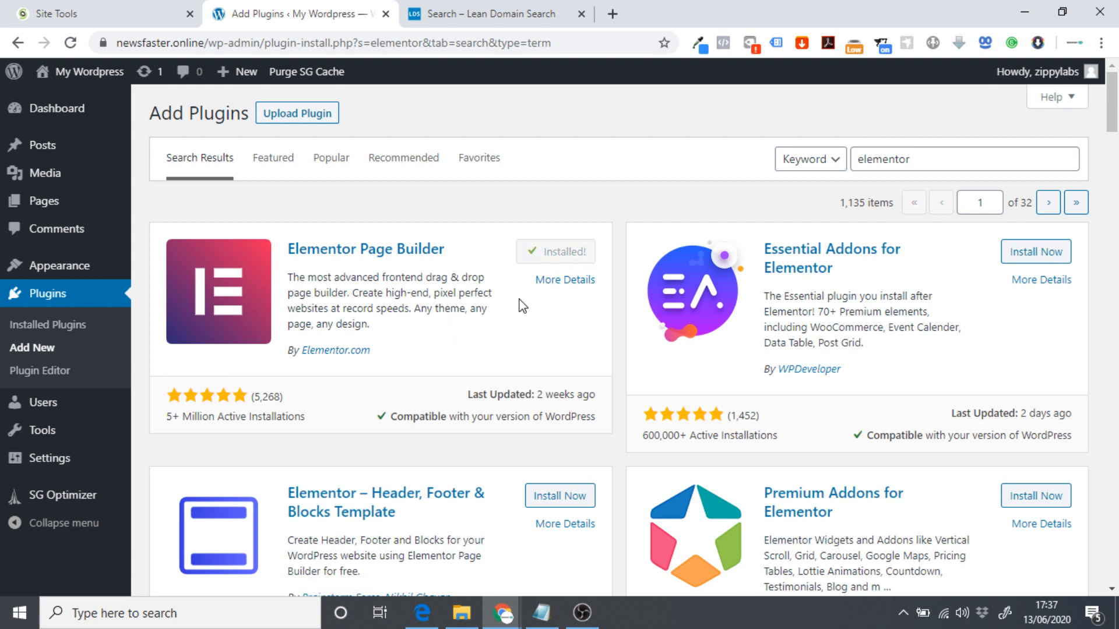
pyautogui.click(579, 253)
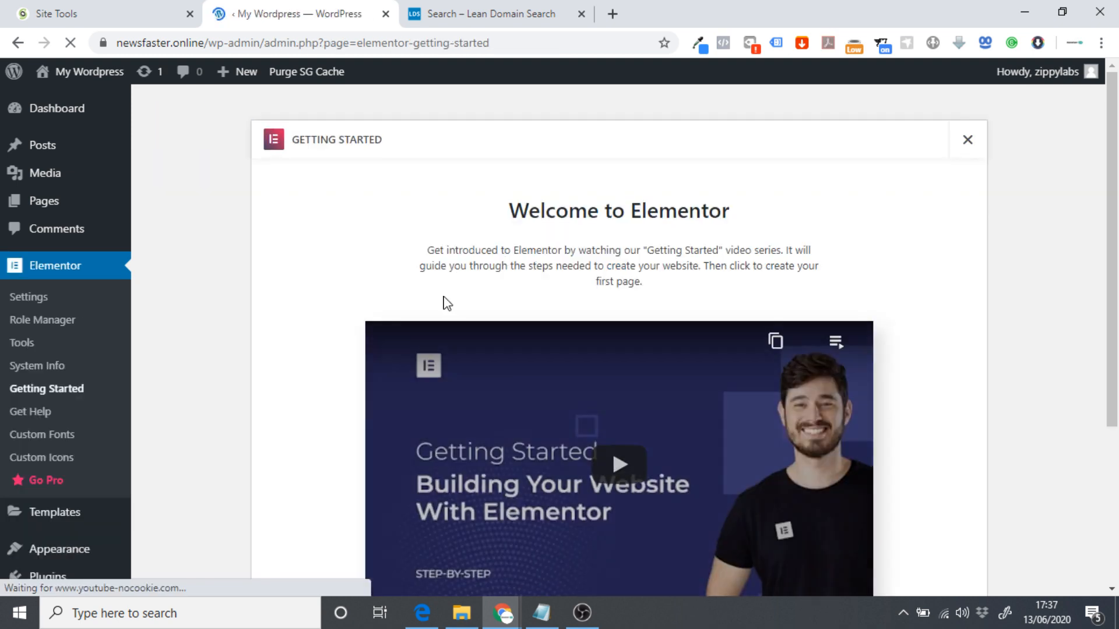
pyautogui.scroll(-4, 612, 174)
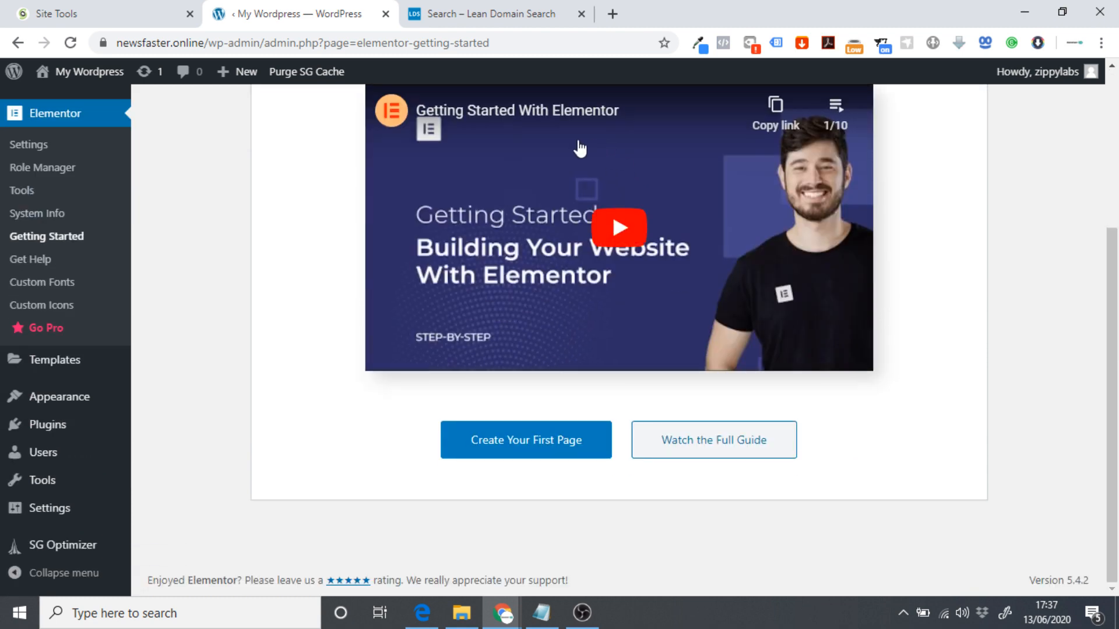
pyautogui.scroll(4, 346, 322)
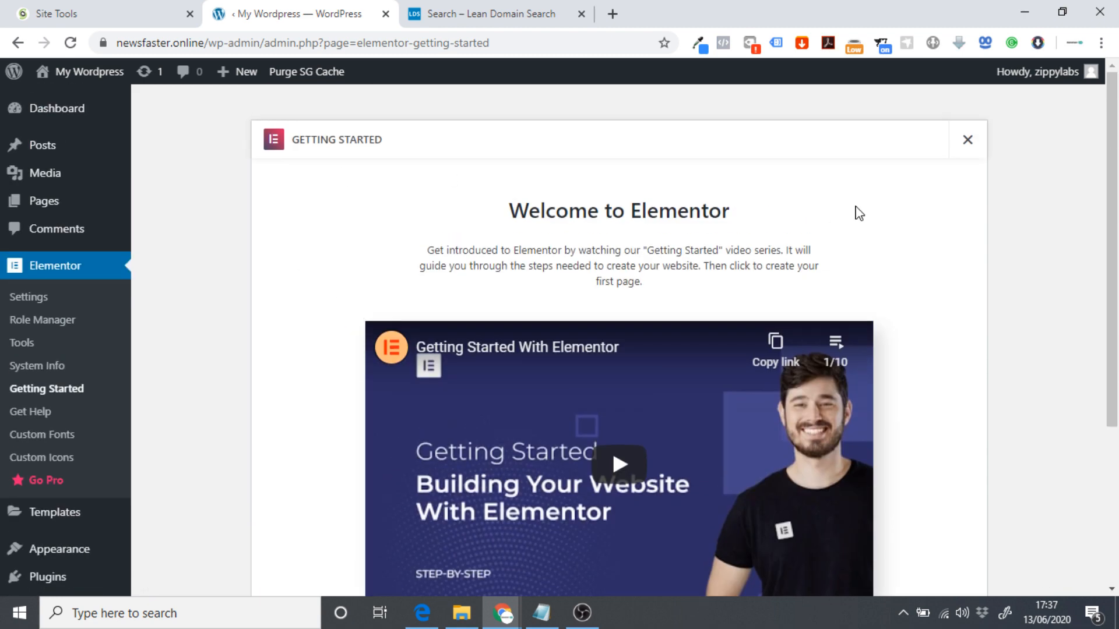
pyautogui.click(970, 144)
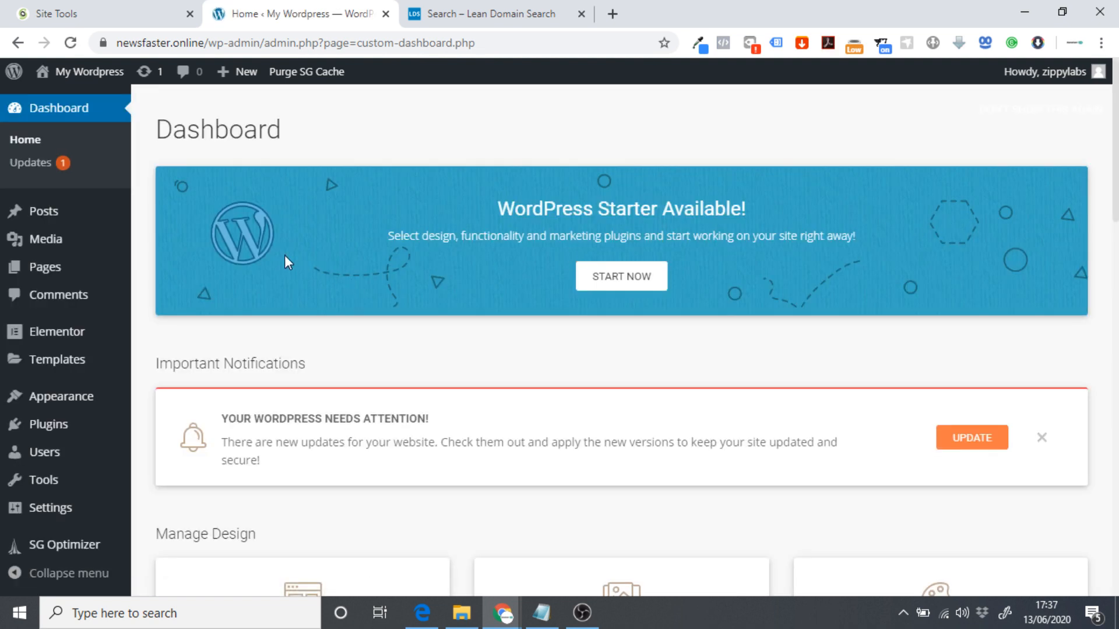
# From the live Home page, choose Edit Page and then Edit with Elementor.
pyautogui.click(70, 74)
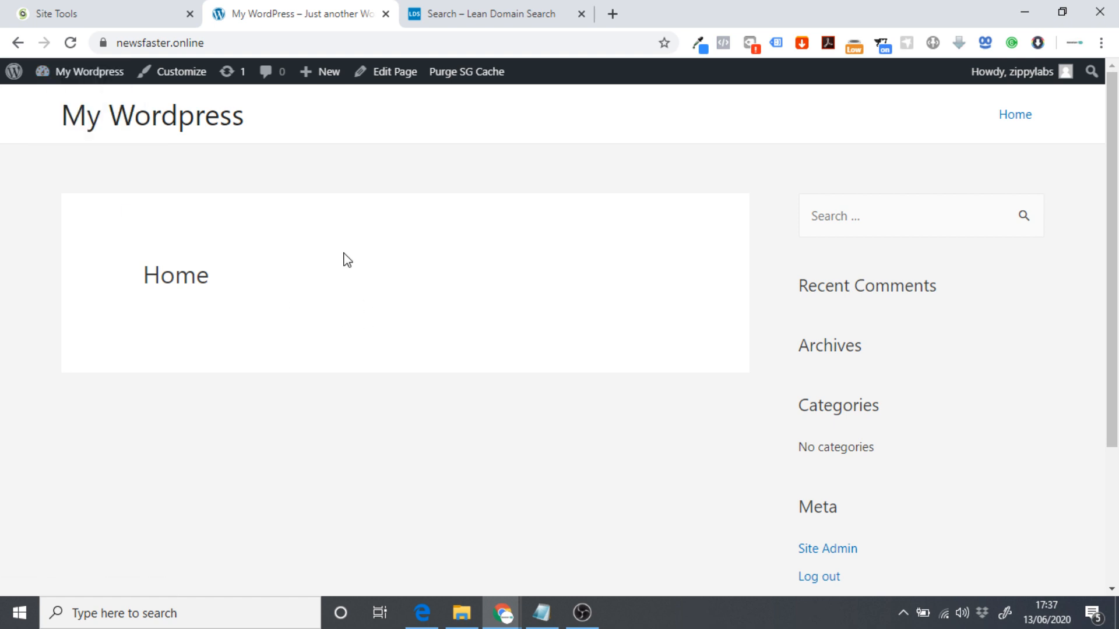
pyautogui.click(392, 73)
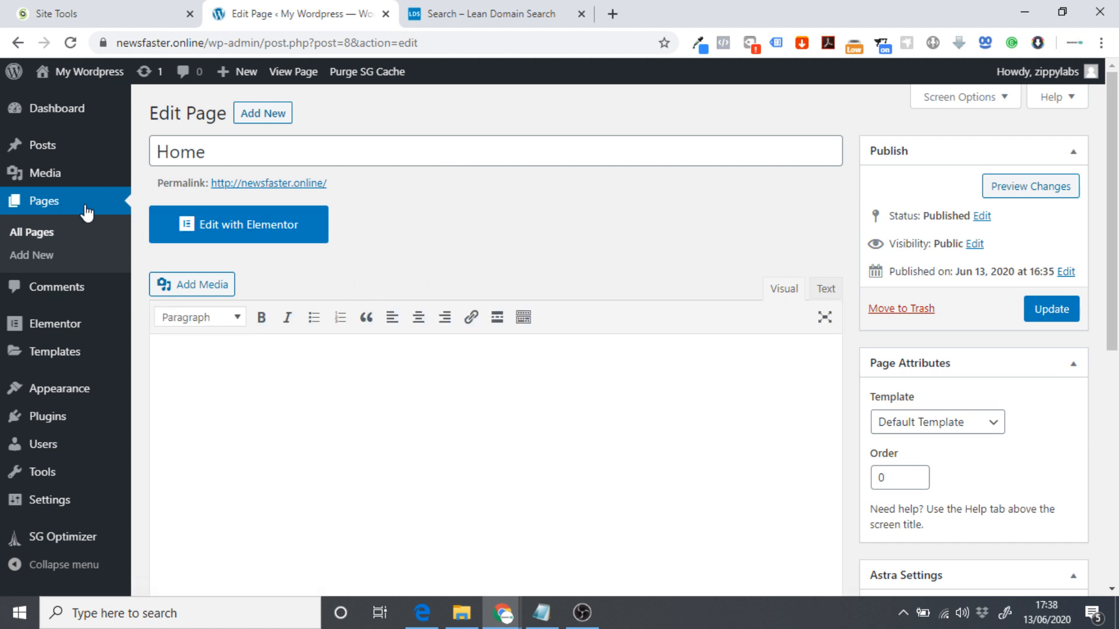
pyautogui.click(196, 235)
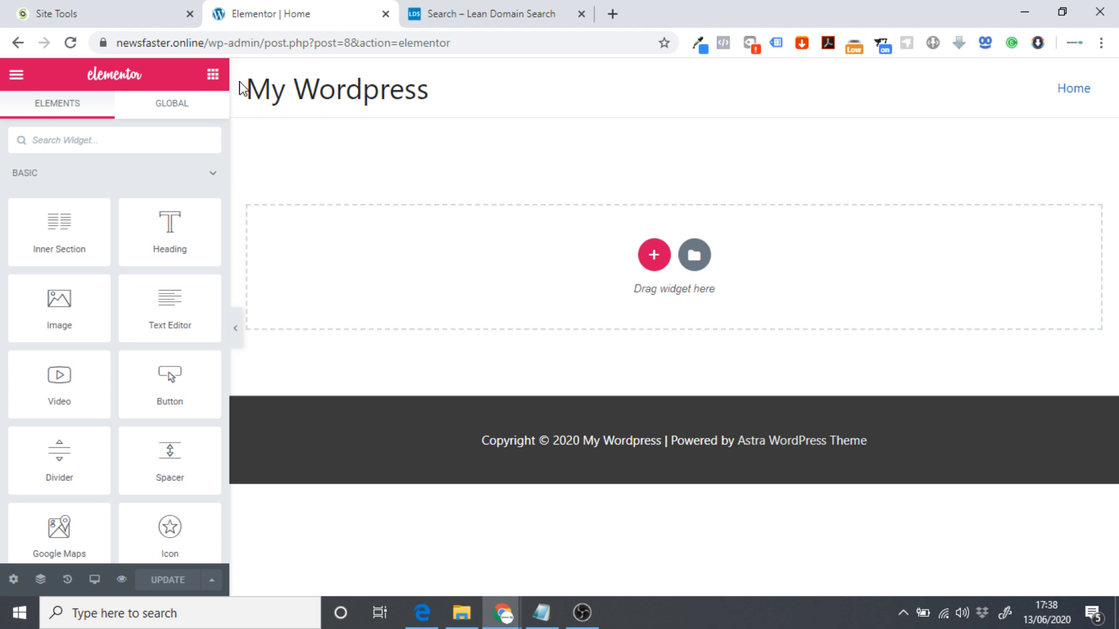
# Use Elementor's menu to view the published Home page, then switch to the Home - Canva tab.
pyautogui.click(10, 79)
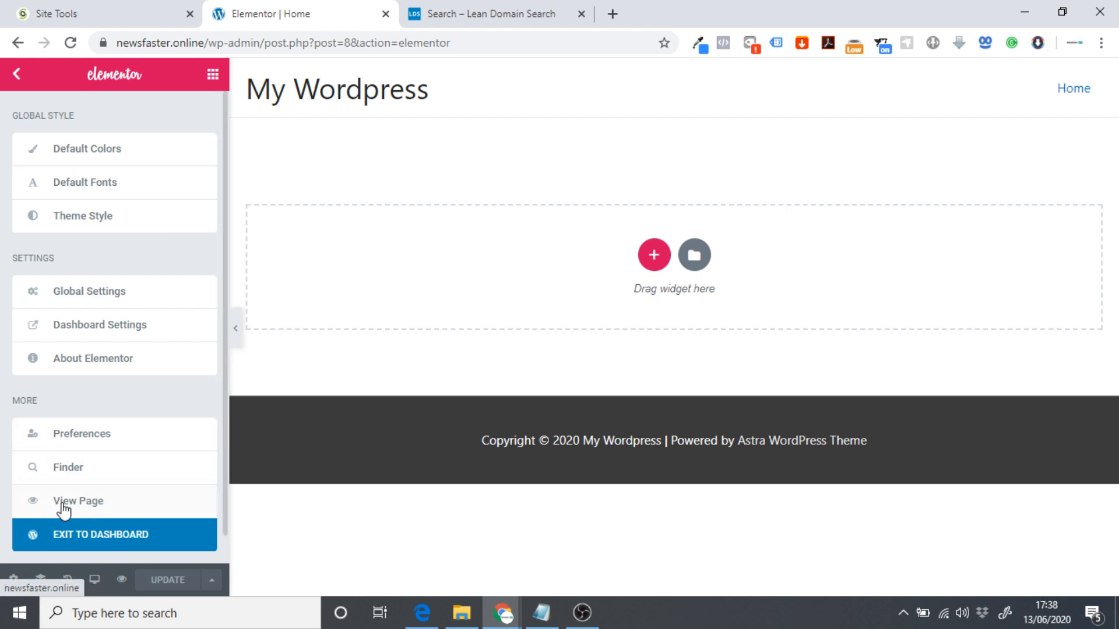
pyautogui.click(18, 75)
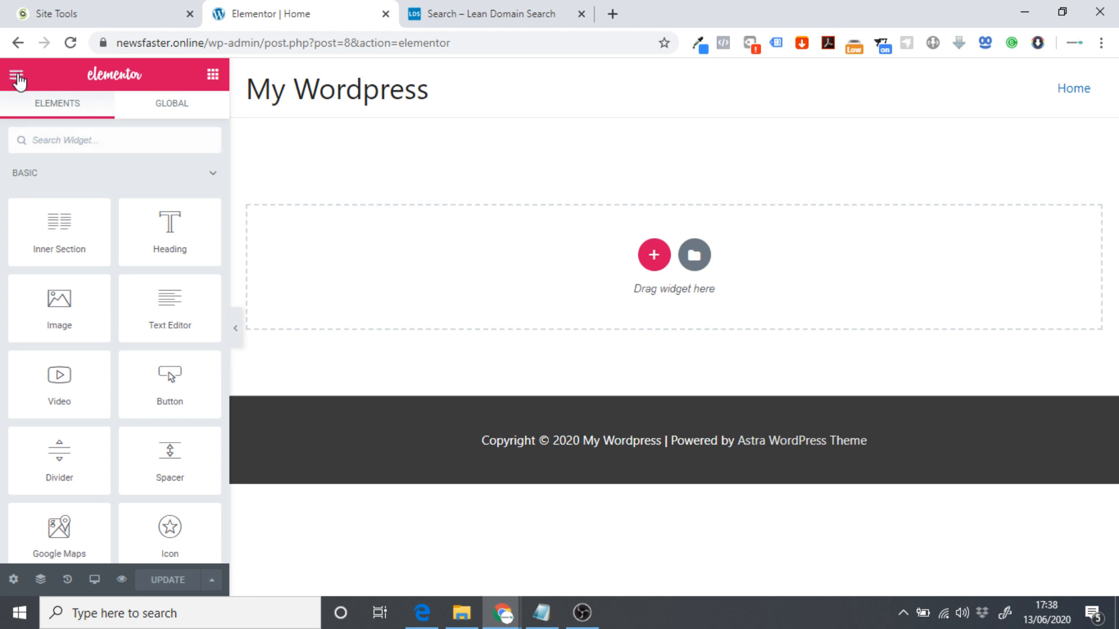
pyautogui.click(13, 76)
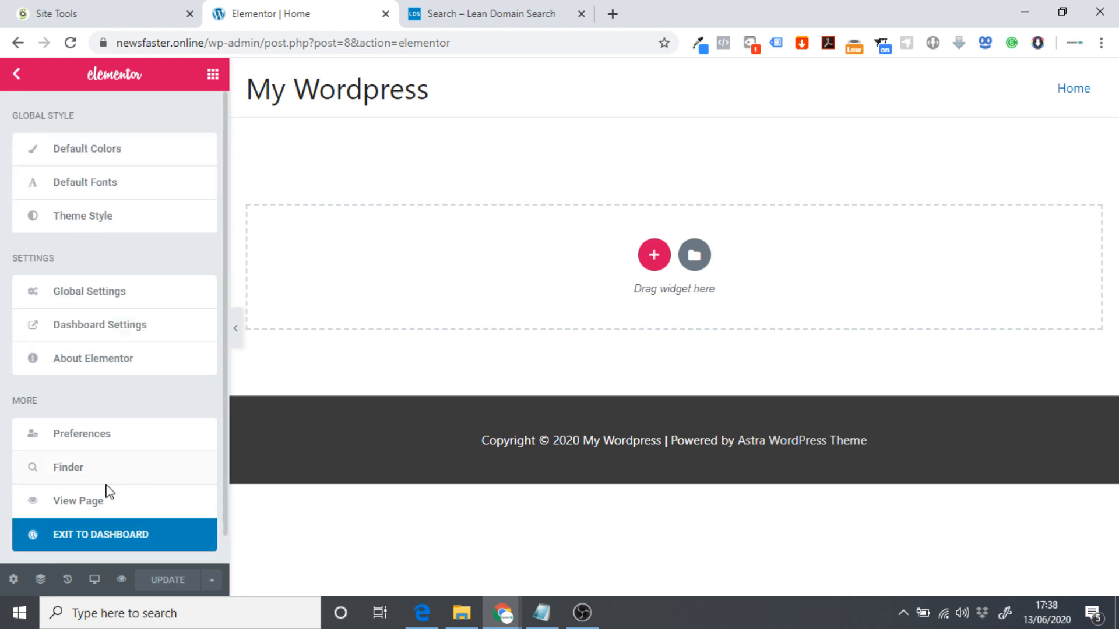
pyautogui.click(73, 513)
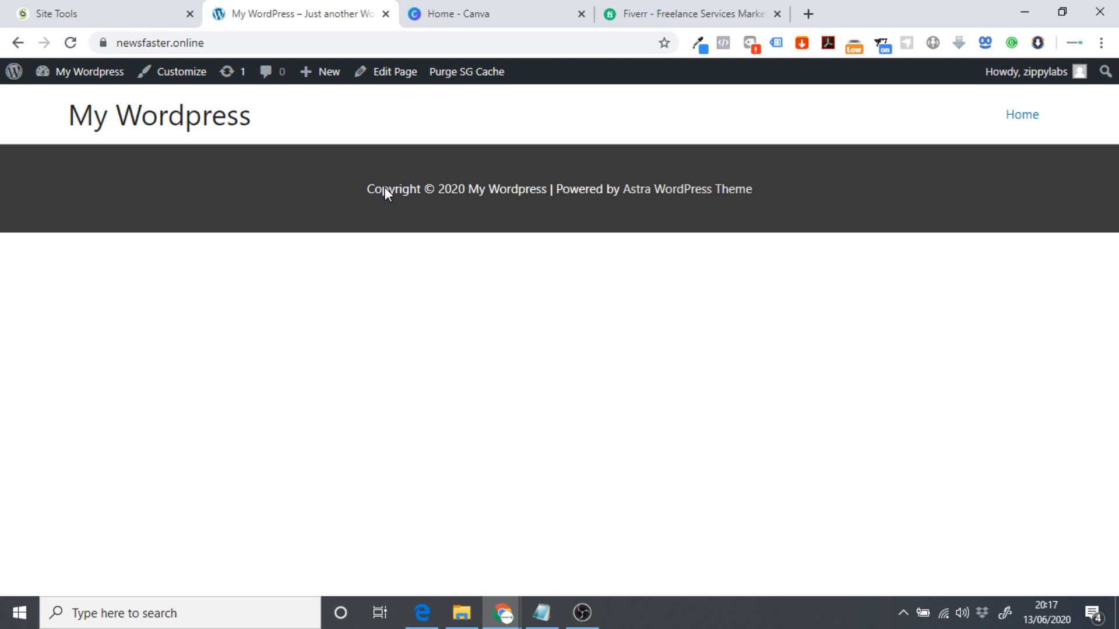
pyautogui.click(452, 18)
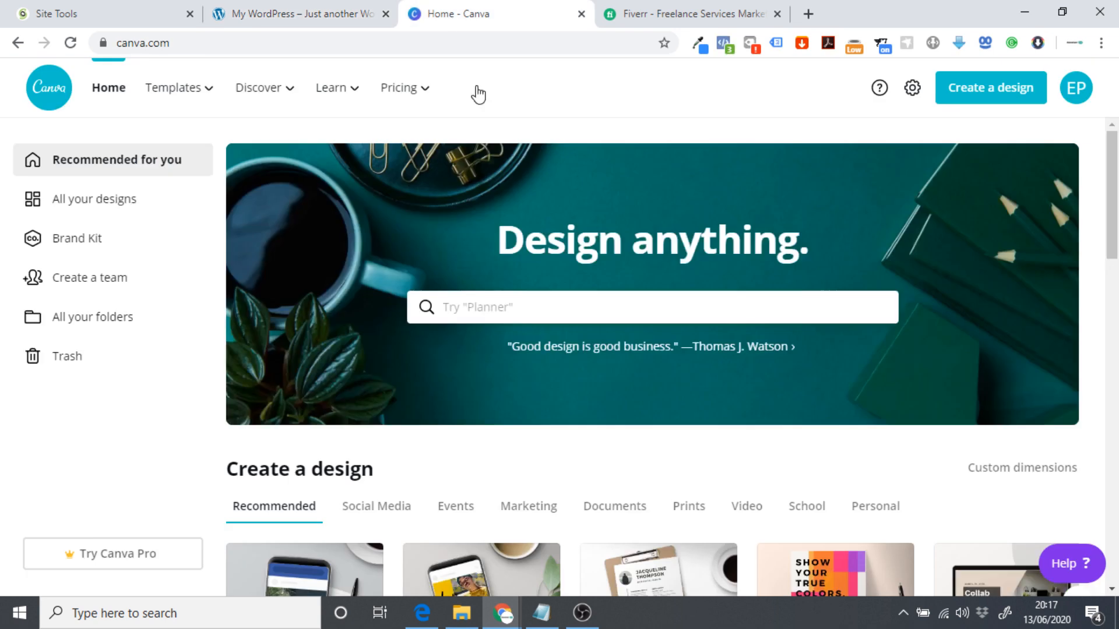
# Create a blank custom-dimension Canva design, 265 px wide and 90 px high.
pyautogui.click(944, 448)
pyautogui.click(1004, 473)
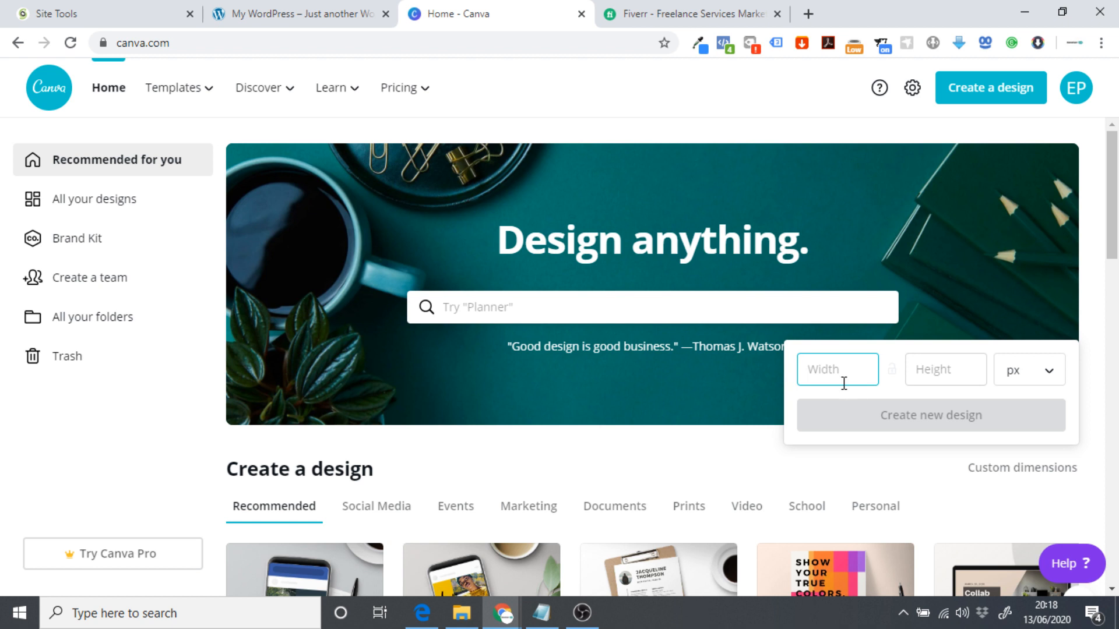
pyautogui.write('265')
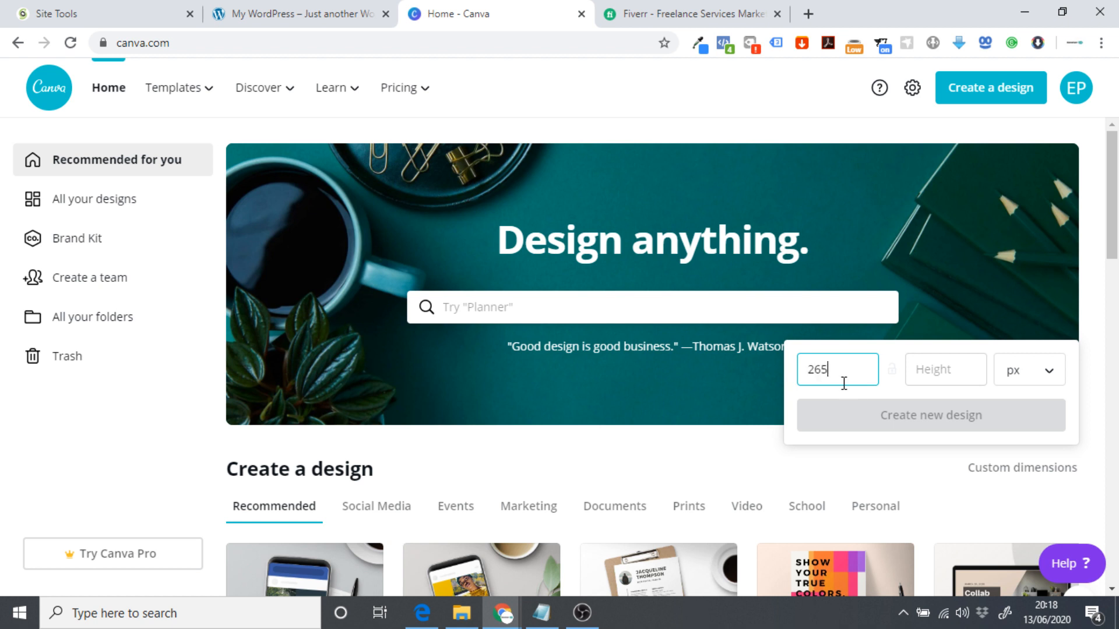
pyautogui.click(943, 376)
pyautogui.write('90')
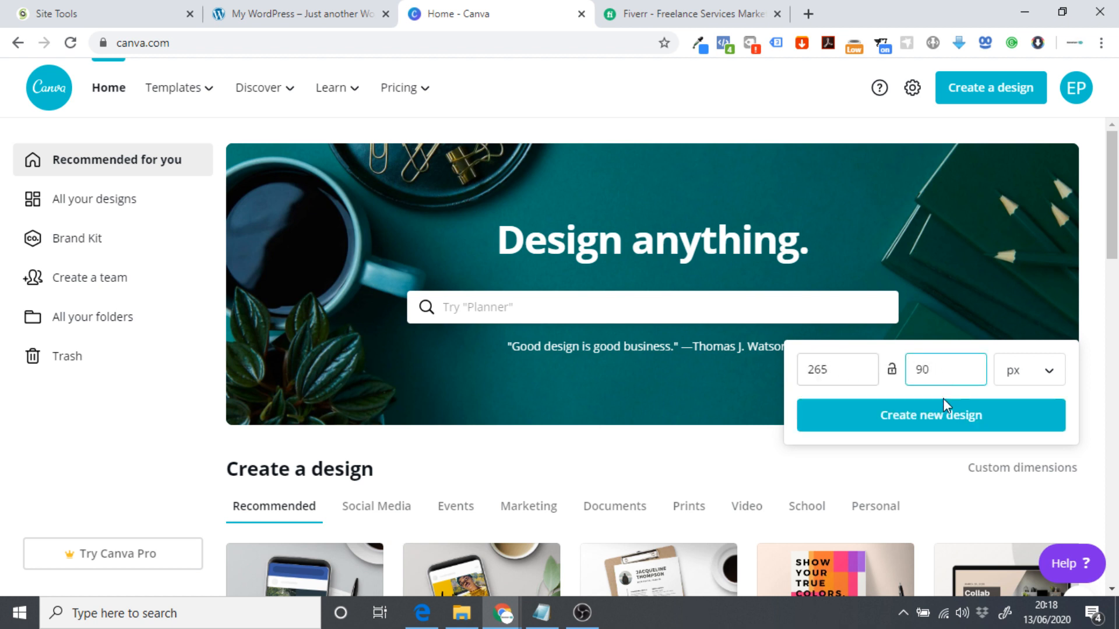
pyautogui.click(938, 411)
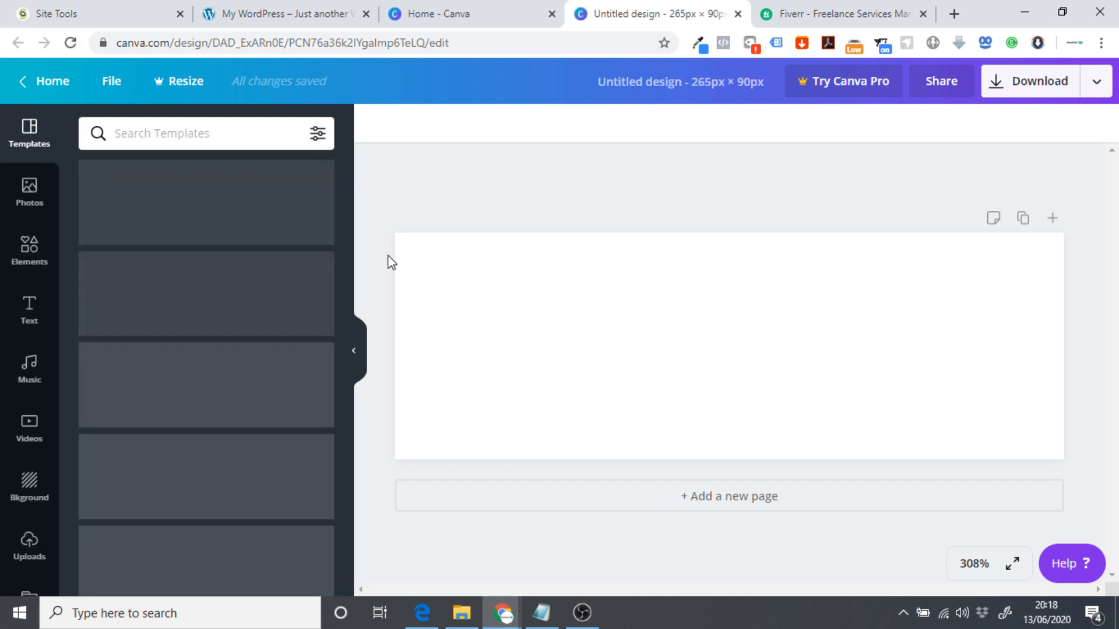
# Search Canva templates for 'logo' and browse the results.
pyautogui.scroll(-4, 234, 328)
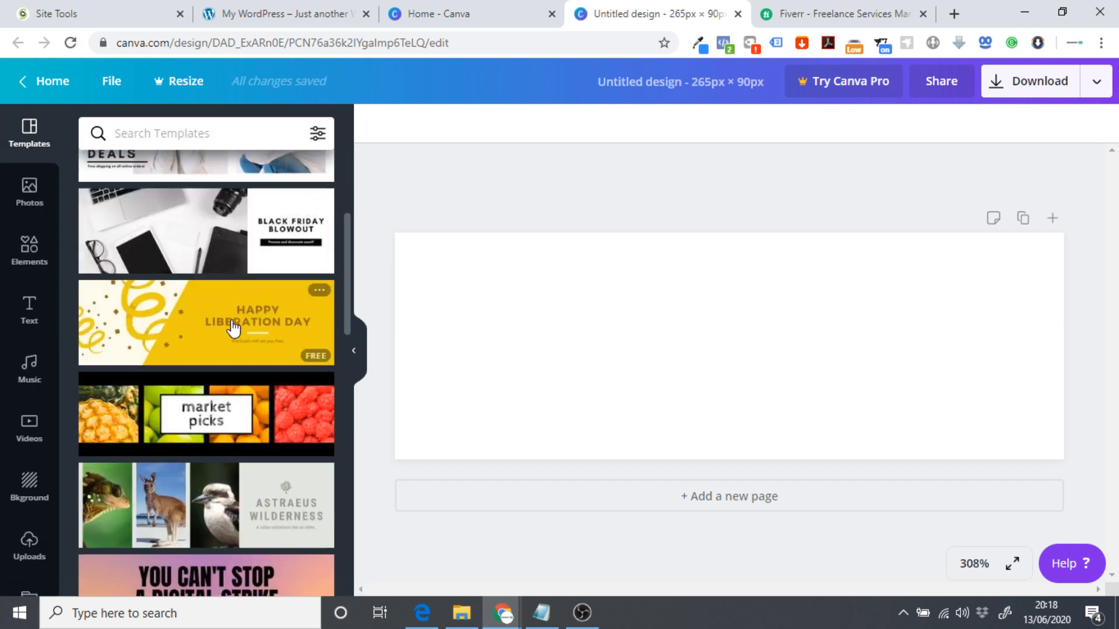
pyautogui.scroll(-10, 233, 329)
pyautogui.click(174, 131)
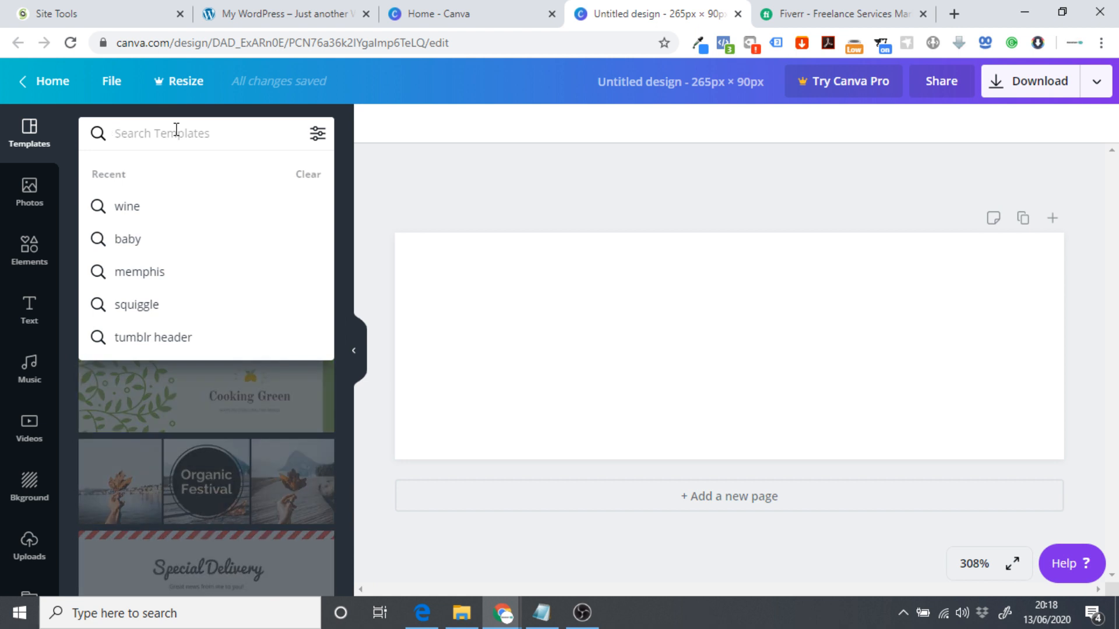
pyautogui.write('logo')
pyautogui.press('Return')
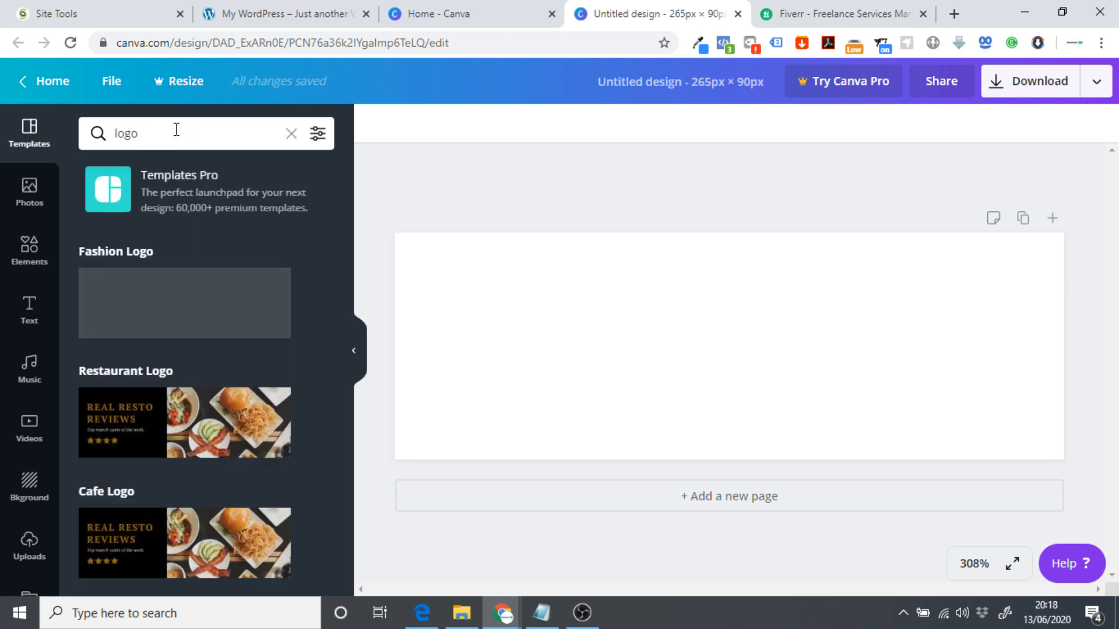
pyautogui.scroll(-8, 302, 263)
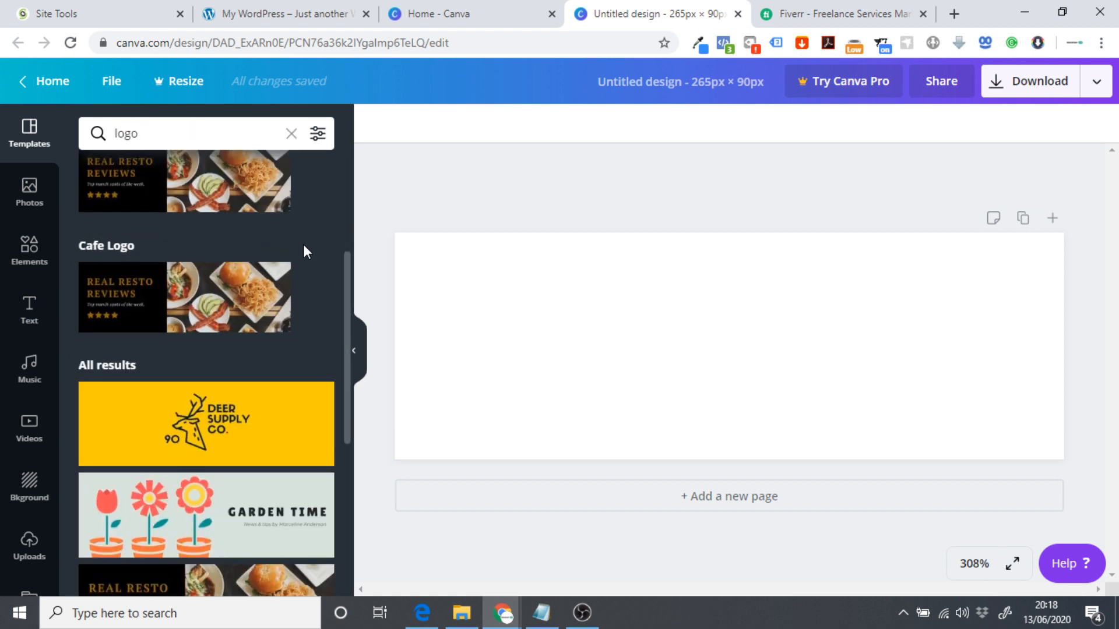
pyautogui.scroll(-3, 291, 262)
pyautogui.scroll(10, 270, 280)
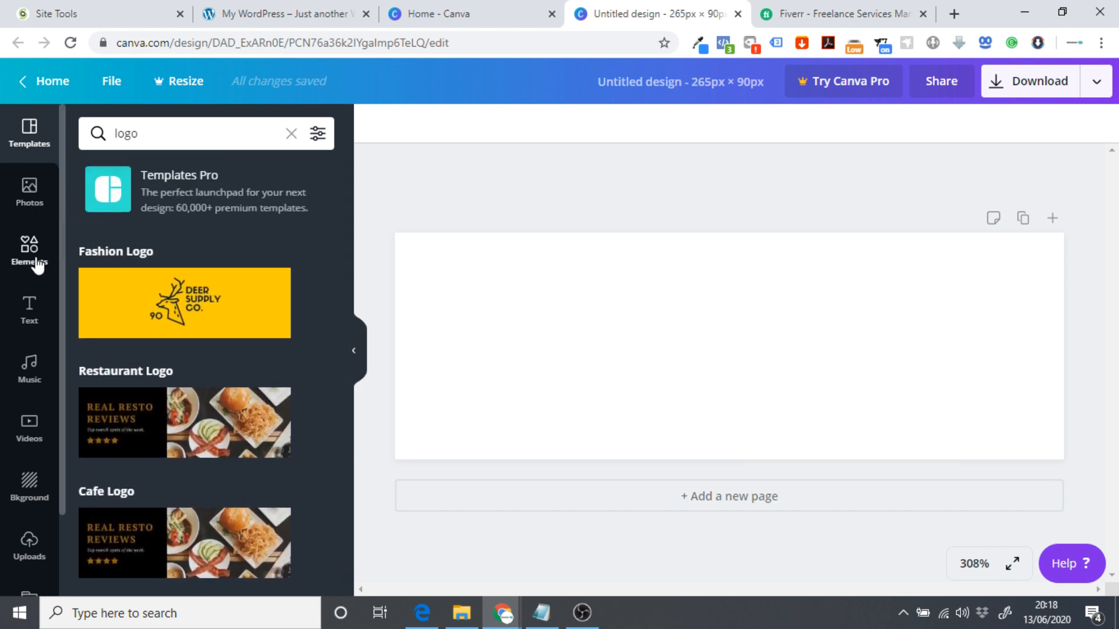
# Search the Elements library for 'logo' and scroll through the graphic results.
pyautogui.click(37, 262)
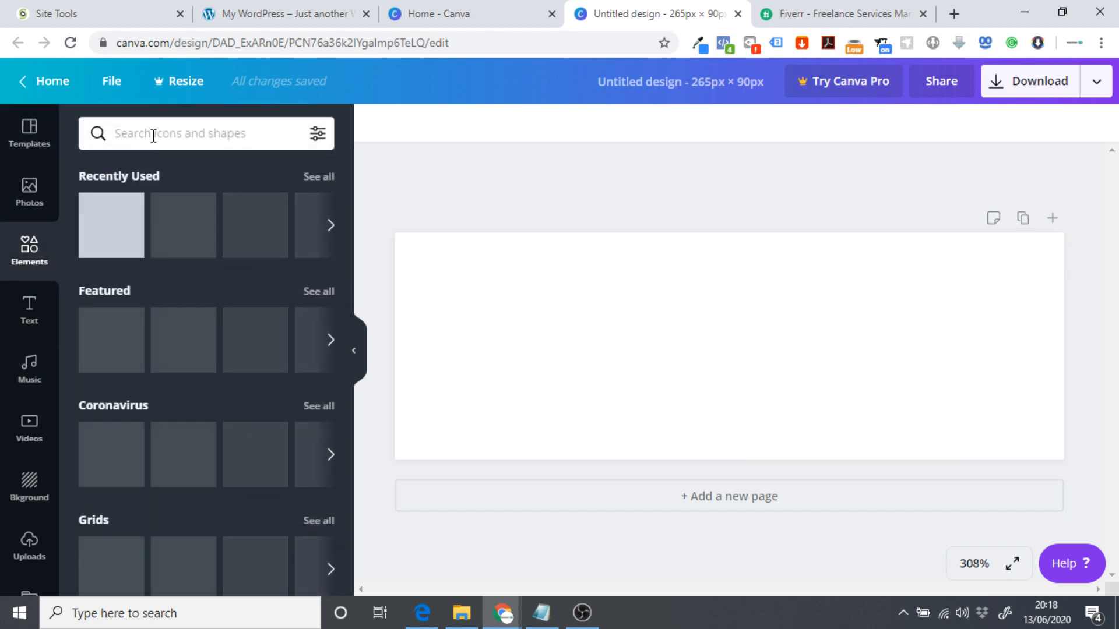
pyautogui.click(156, 135)
pyautogui.write('logo')
pyautogui.press('Return')
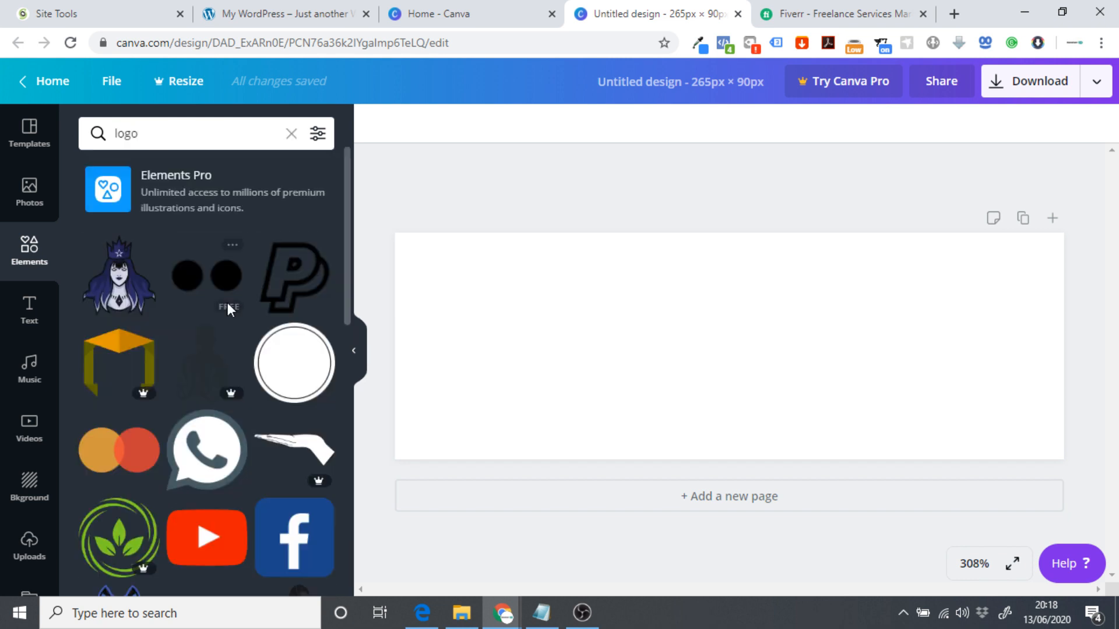
pyautogui.scroll(-3, 233, 280)
pyautogui.scroll(-6, 233, 285)
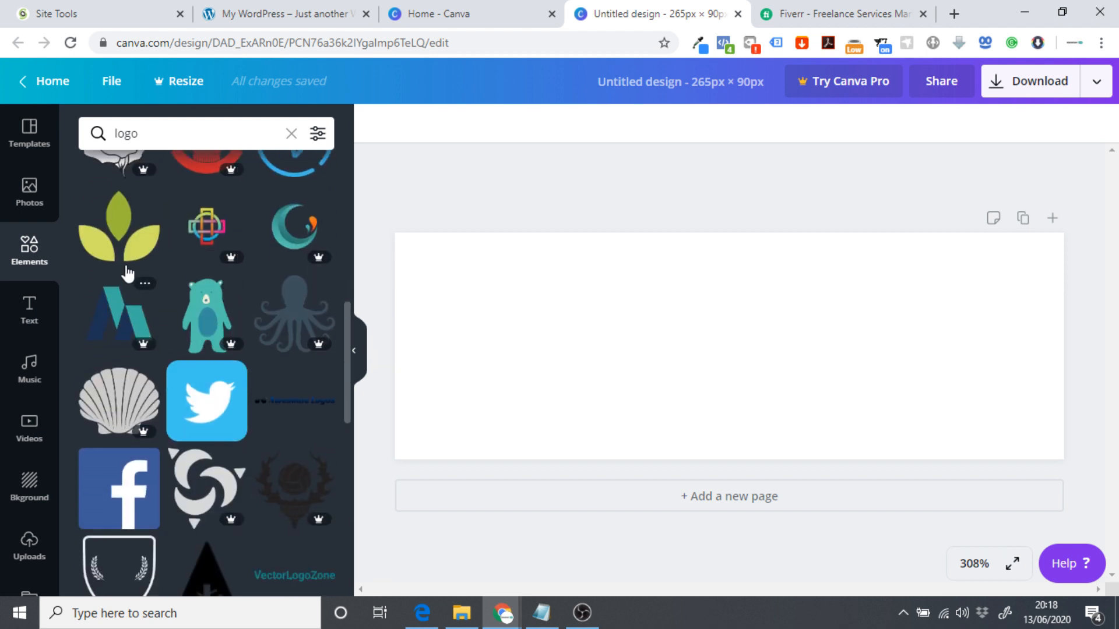
pyautogui.scroll(-2, 251, 280)
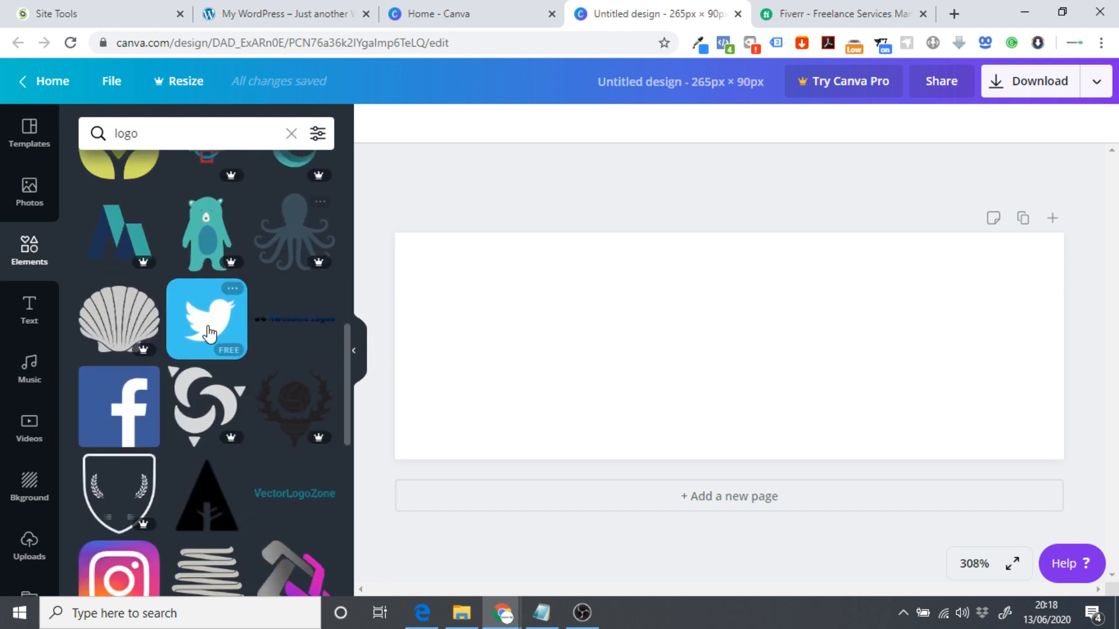
pyautogui.scroll(-5, 196, 349)
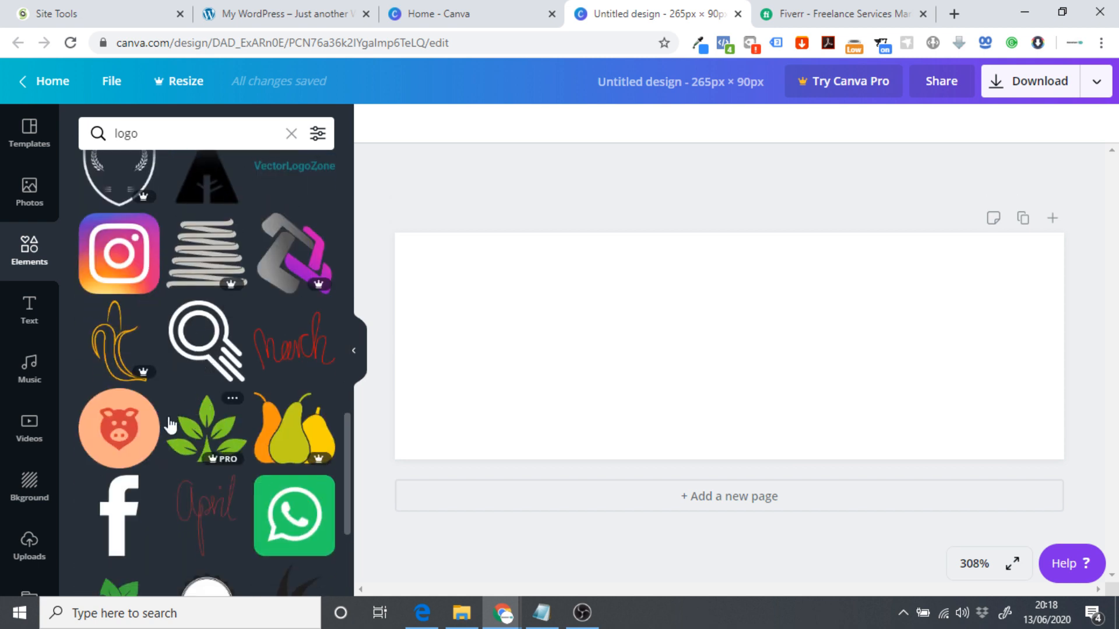
pyautogui.scroll(-2, 129, 403)
pyautogui.scroll(-6, 134, 402)
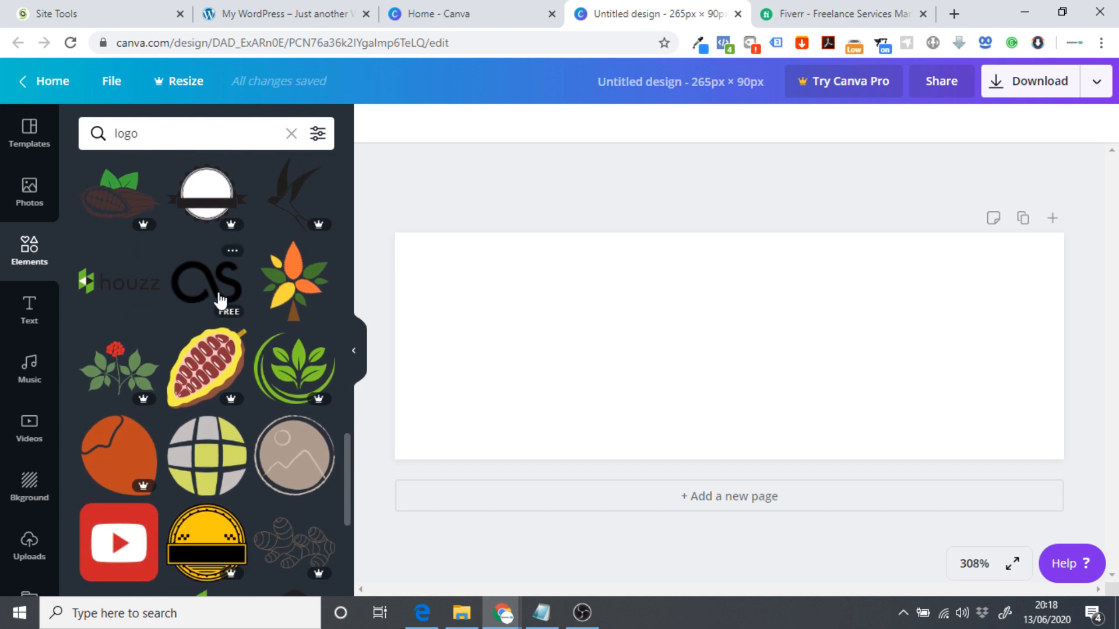
# Add the black loop logo element, enlarge it, and move it to the left side.
pyautogui.click(203, 294)
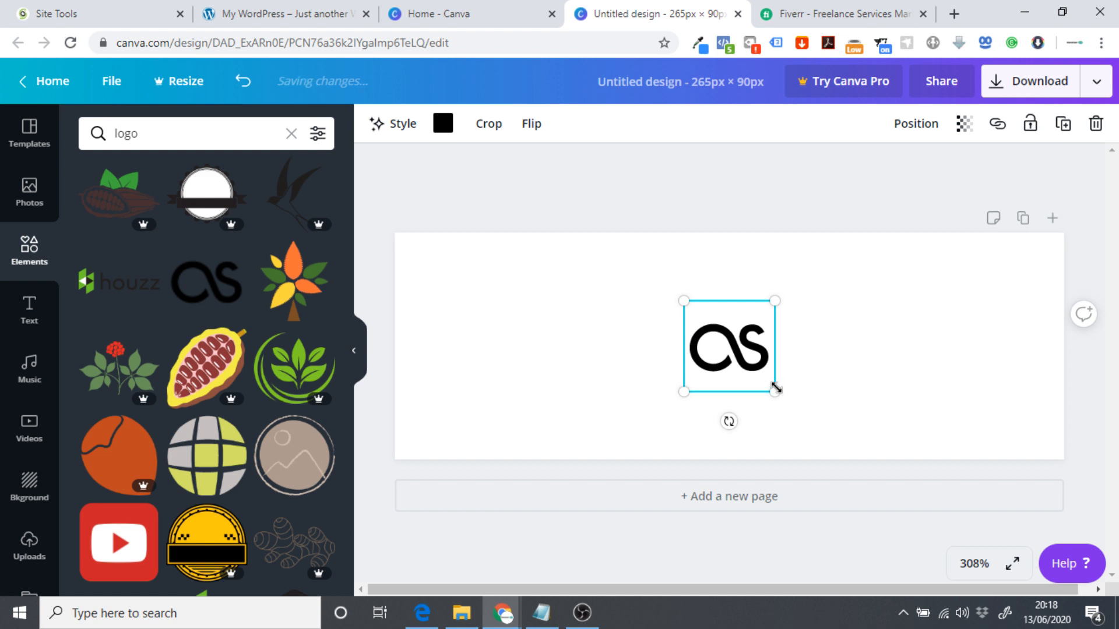
pyautogui.moveTo(774, 389); pyautogui.dragTo(862, 469)
pyautogui.moveTo(801, 421); pyautogui.dragTo(541, 382)
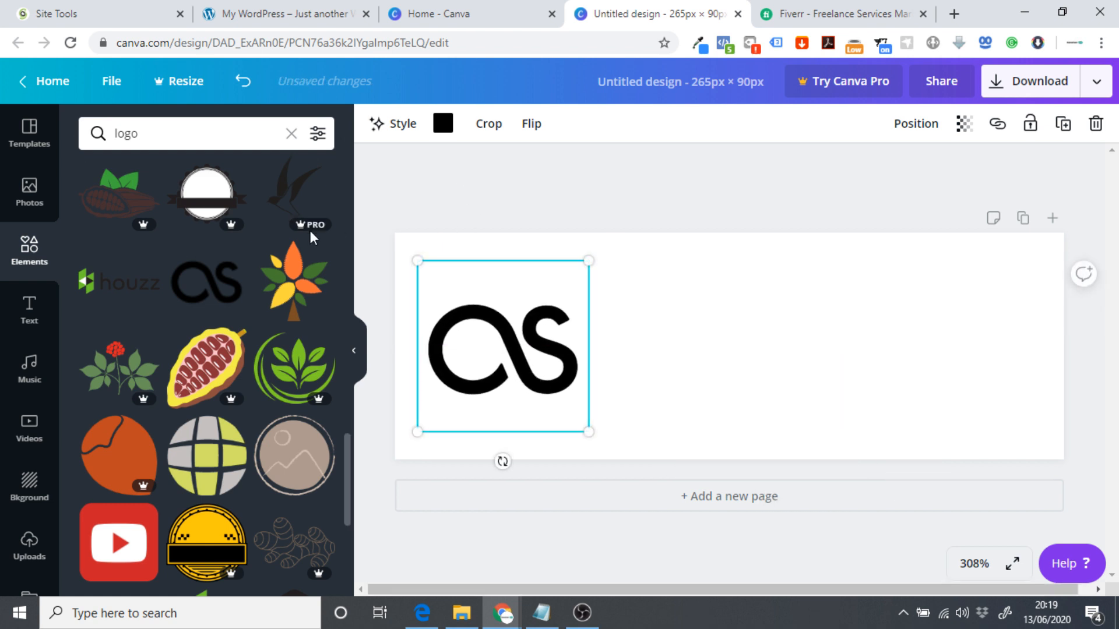
# Add a heading reading 'ARCHITECT' beneath the logo.
pyautogui.click(31, 307)
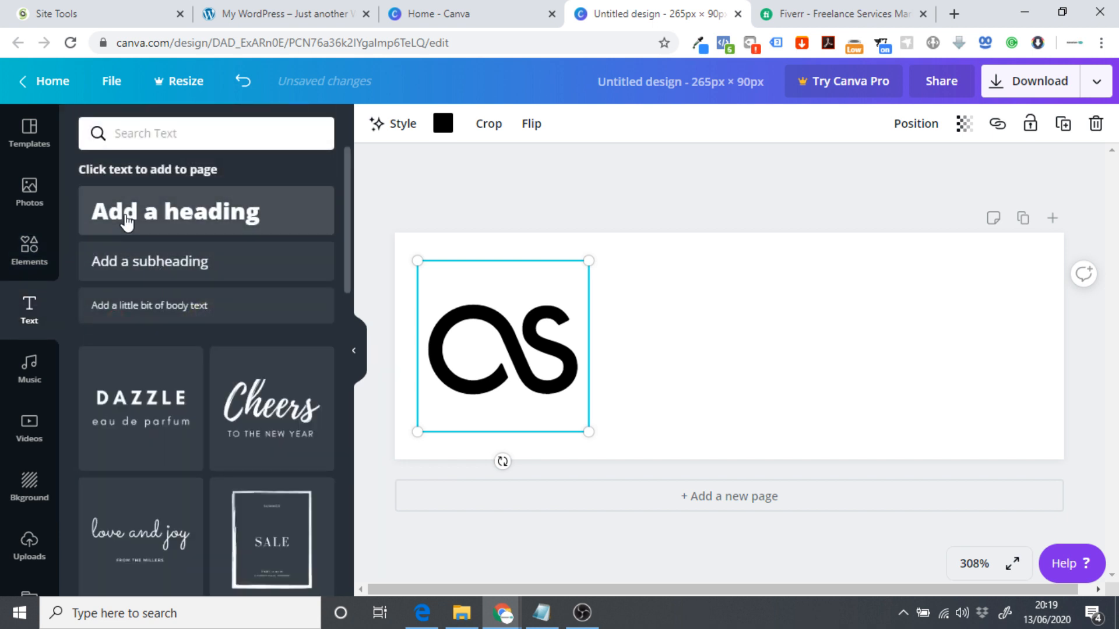
pyautogui.click(125, 217)
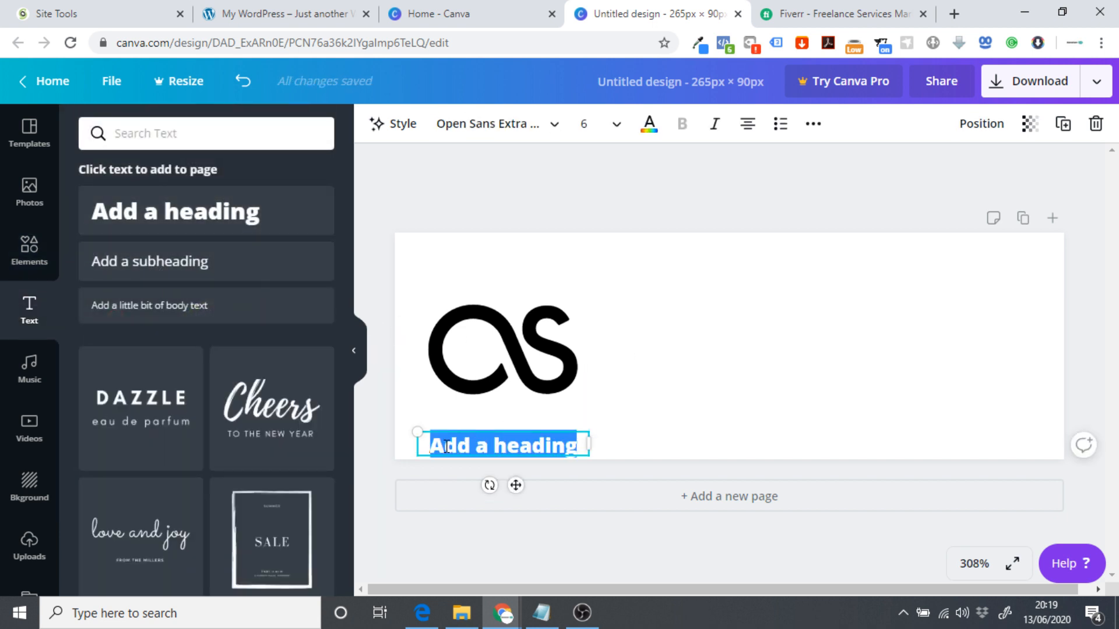
pyautogui.write('A')
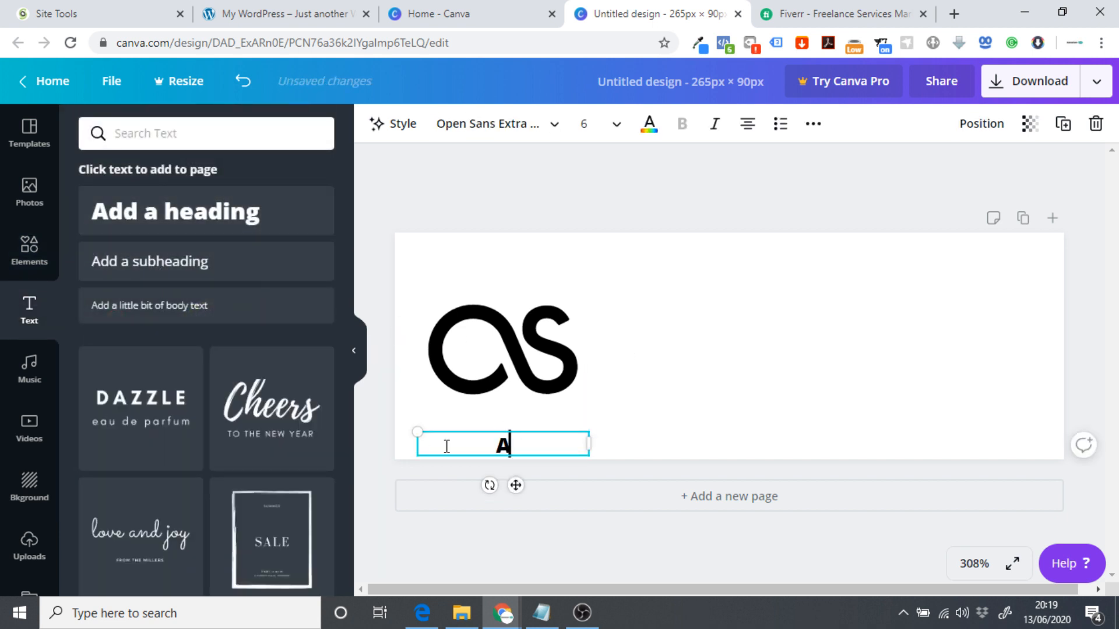
pyautogui.write('RCHI')
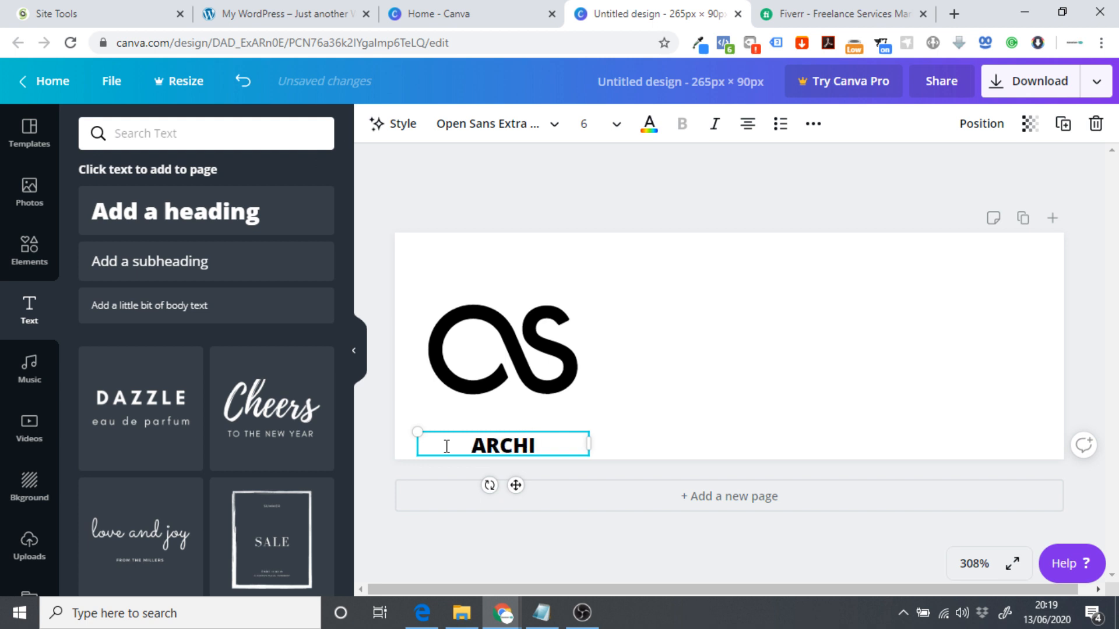
pyautogui.write('E')
pyautogui.press('BackSpace')
pyautogui.write('TECT')
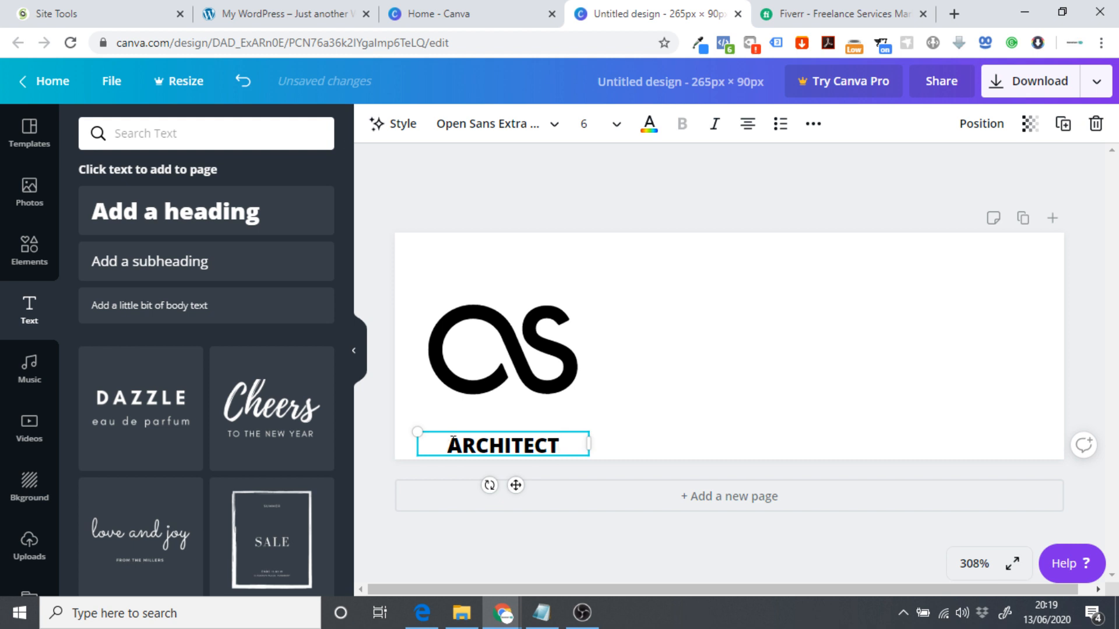
pyautogui.click(693, 453)
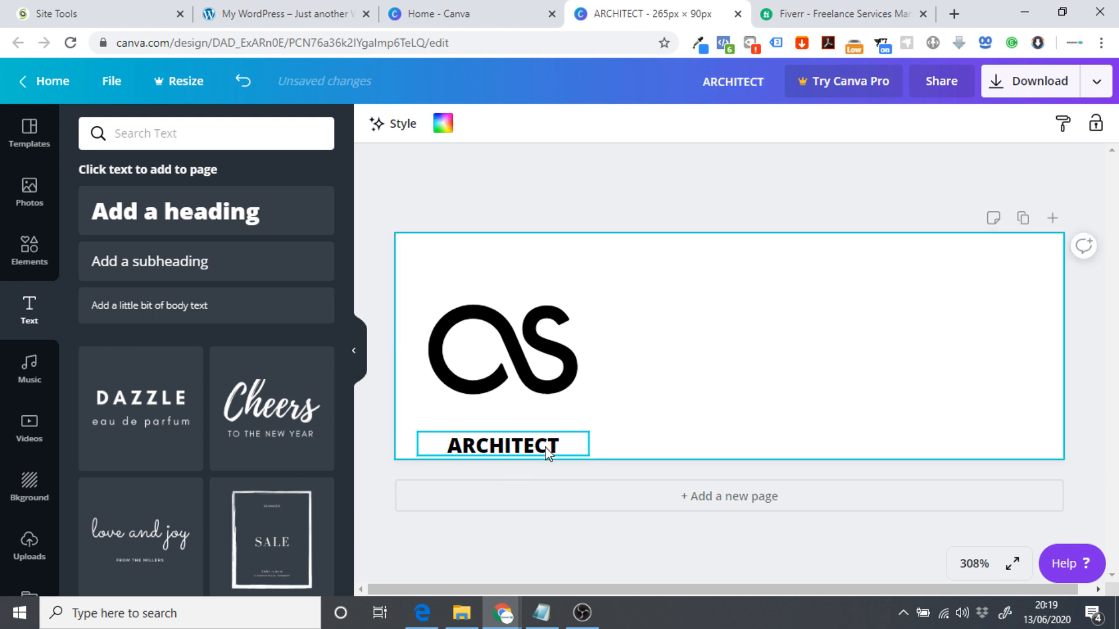
# Set the ARCHITECT heading to size 96, then reduce it to 24.
pyautogui.click(563, 451)
pyautogui.click(616, 124)
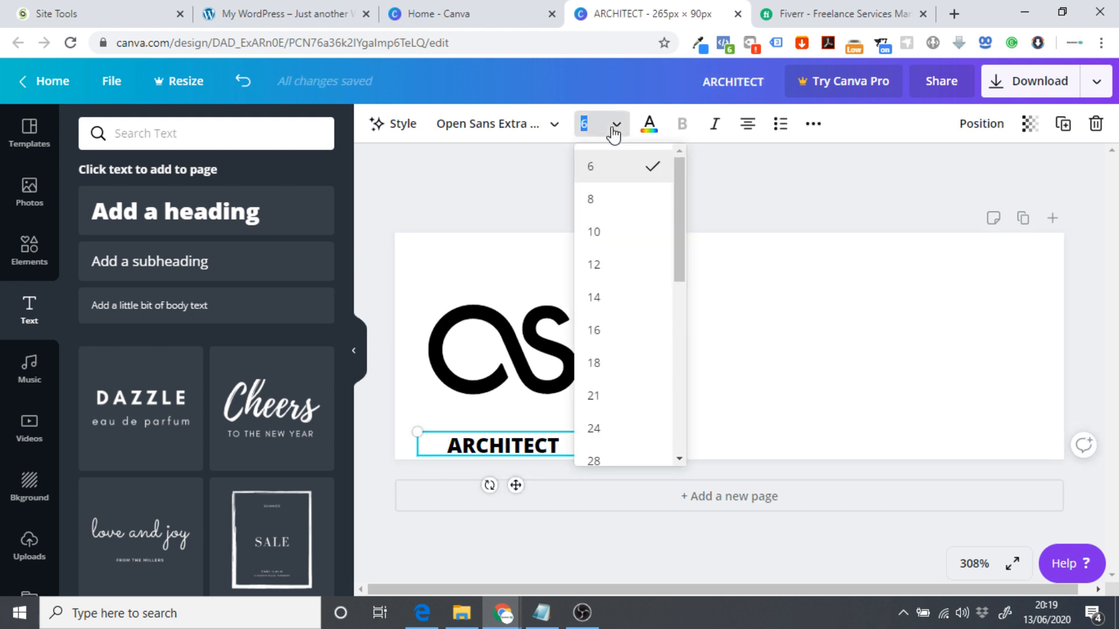
pyautogui.scroll(-5, 627, 373)
pyautogui.click(619, 348)
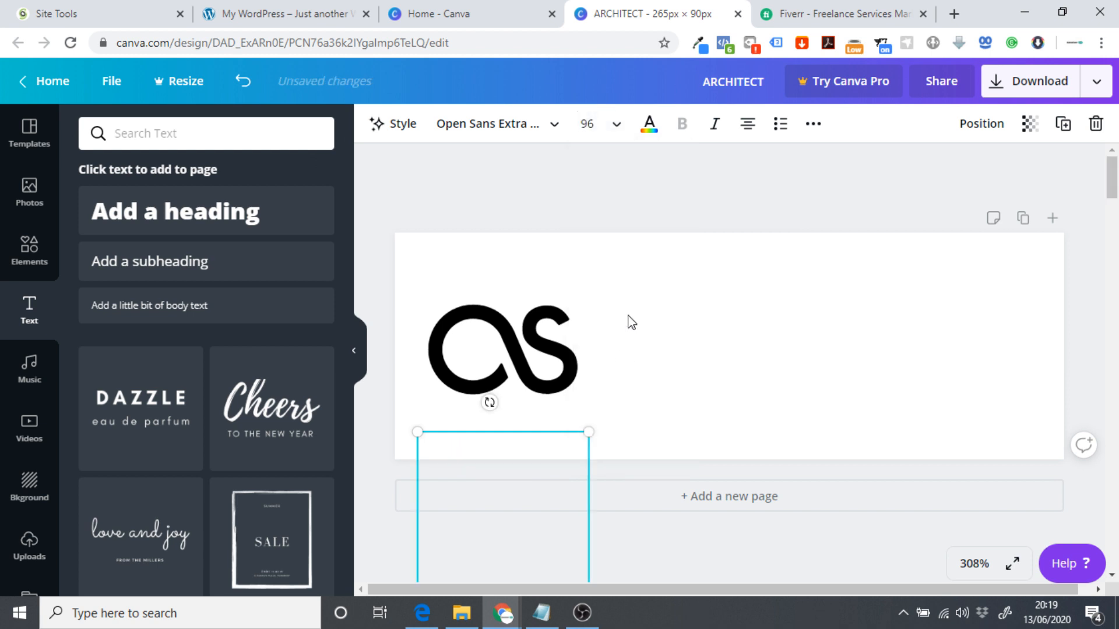
pyautogui.scroll(-5, 619, 419)
pyautogui.scroll(2, 611, 352)
pyautogui.scroll(-2, 611, 352)
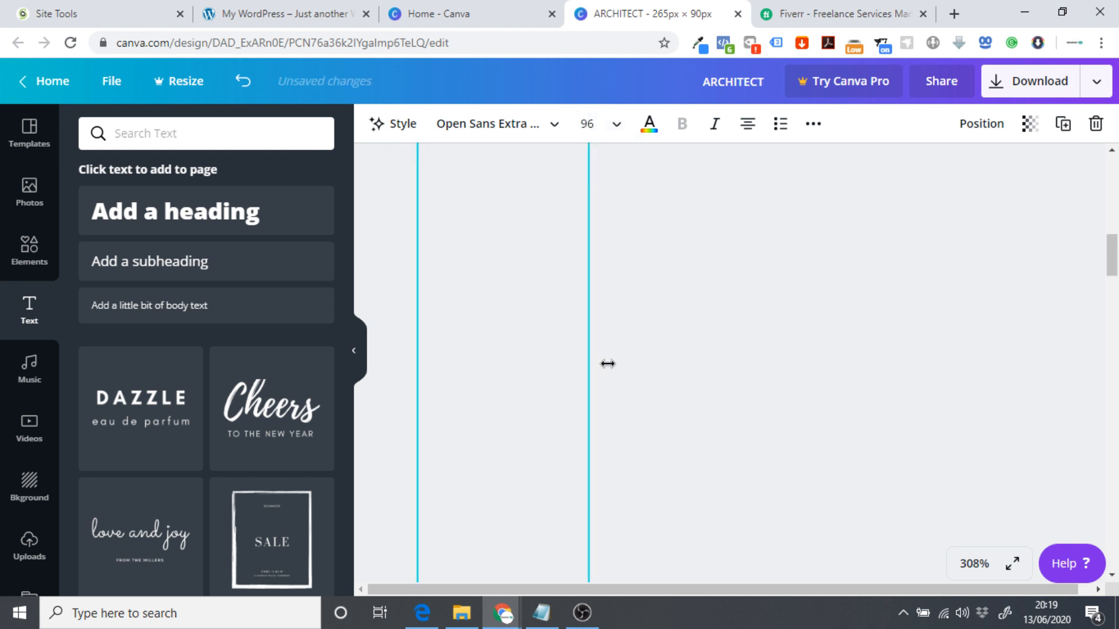
pyautogui.scroll(5, 606, 362)
pyautogui.click(614, 131)
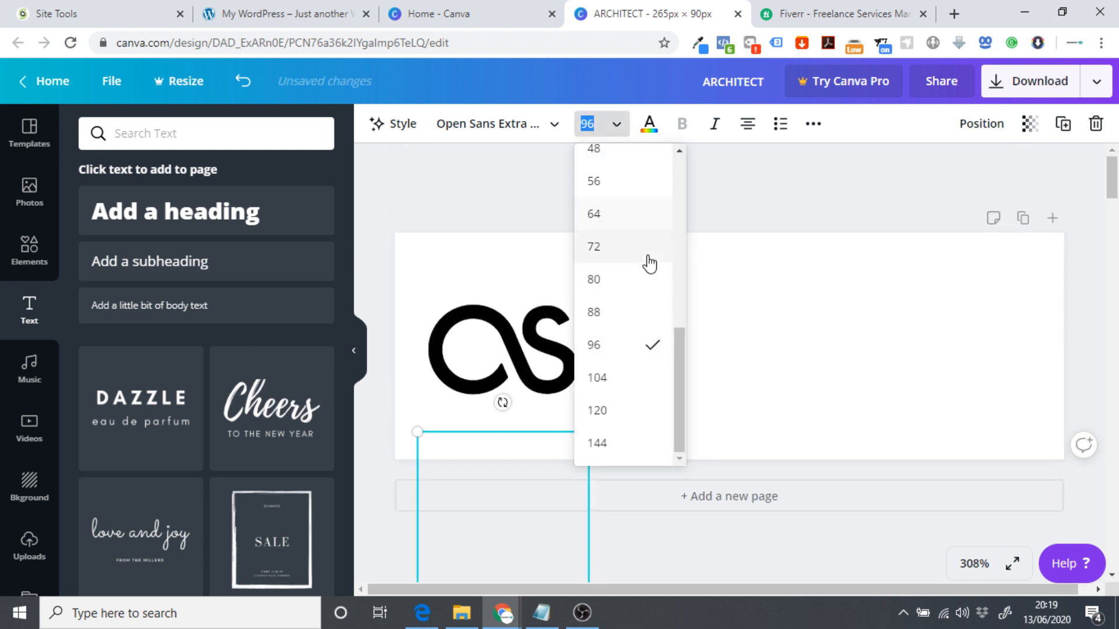
pyautogui.scroll(3, 646, 260)
pyautogui.click(612, 228)
pyautogui.scroll(-2, 666, 398)
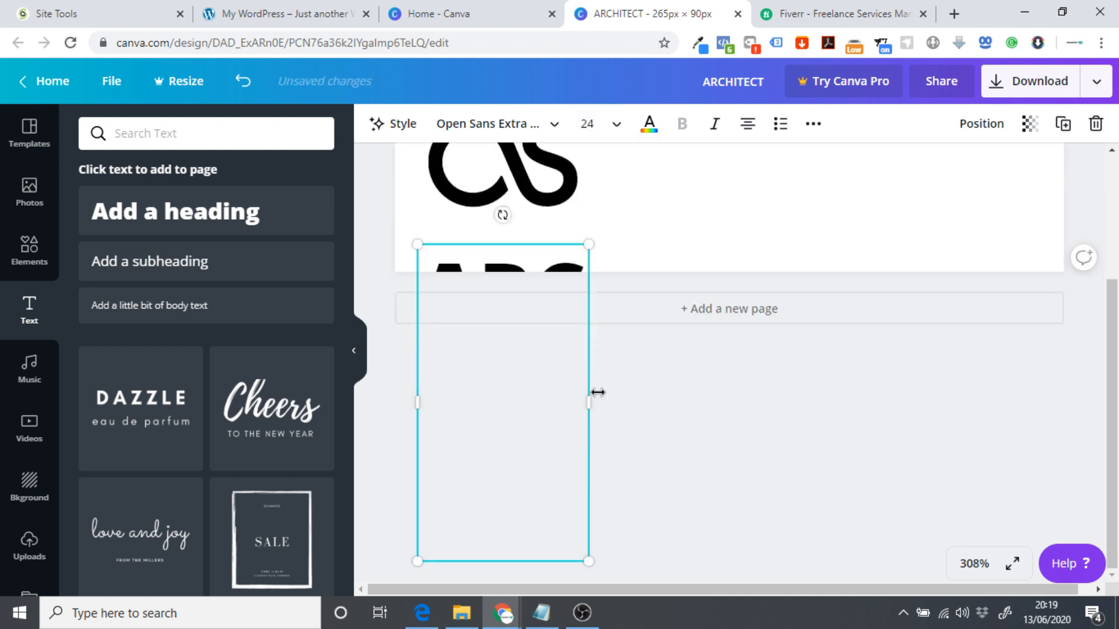
# Widen the ARCHITECT box to fit one line and place it just right of the logo.
pyautogui.moveTo(779, 400); pyautogui.dragTo(830, 412)
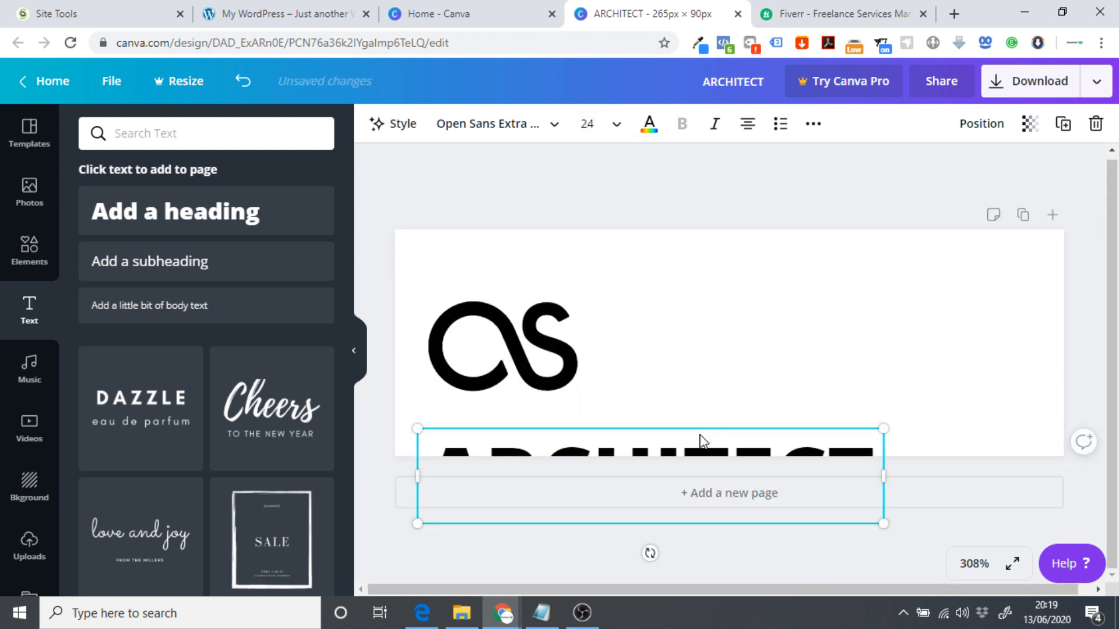
pyautogui.moveTo(702, 442); pyautogui.dragTo(857, 310)
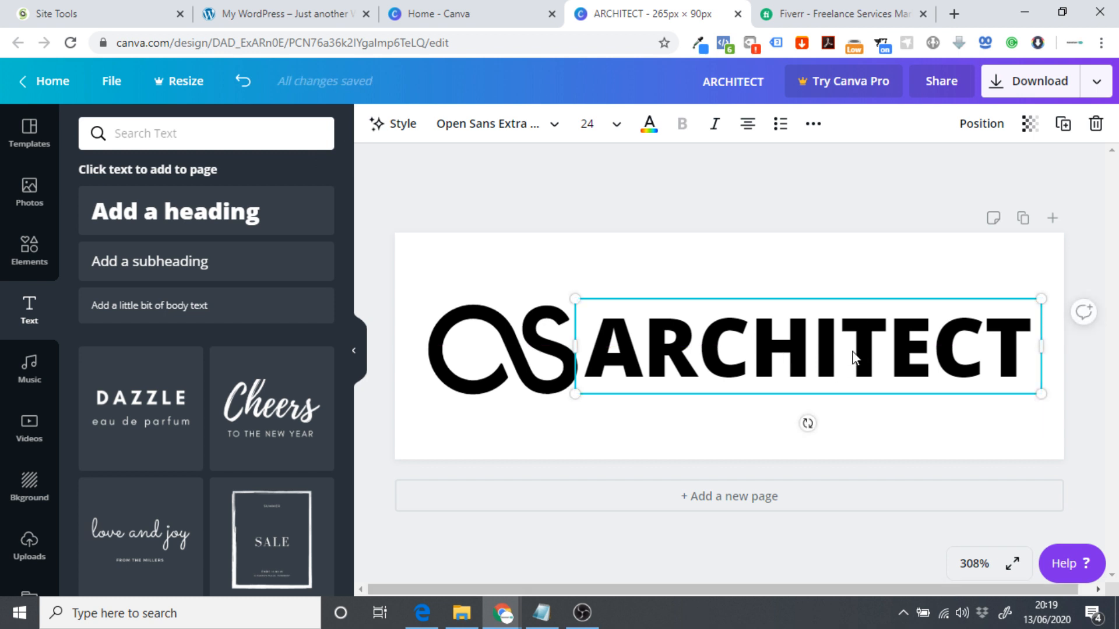
pyautogui.moveTo(852, 357); pyautogui.dragTo(863, 352)
pyautogui.click(502, 134)
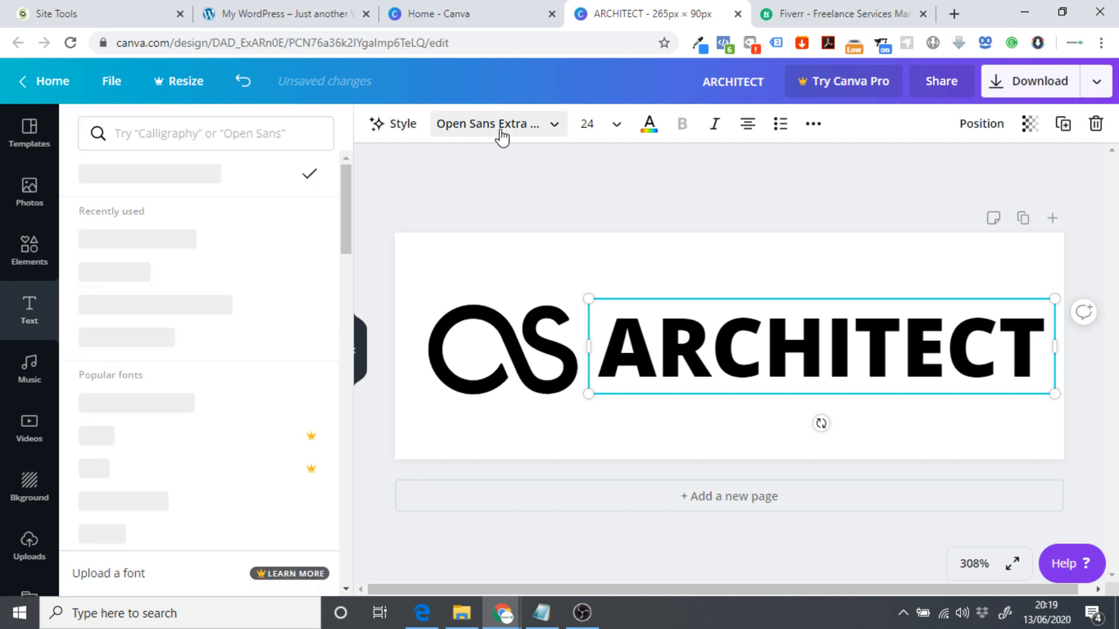
# Try the Anton and Cerebri fonts on ARCHITECT, dismissing the Canva Pro offer.
pyautogui.scroll(-6, 178, 271)
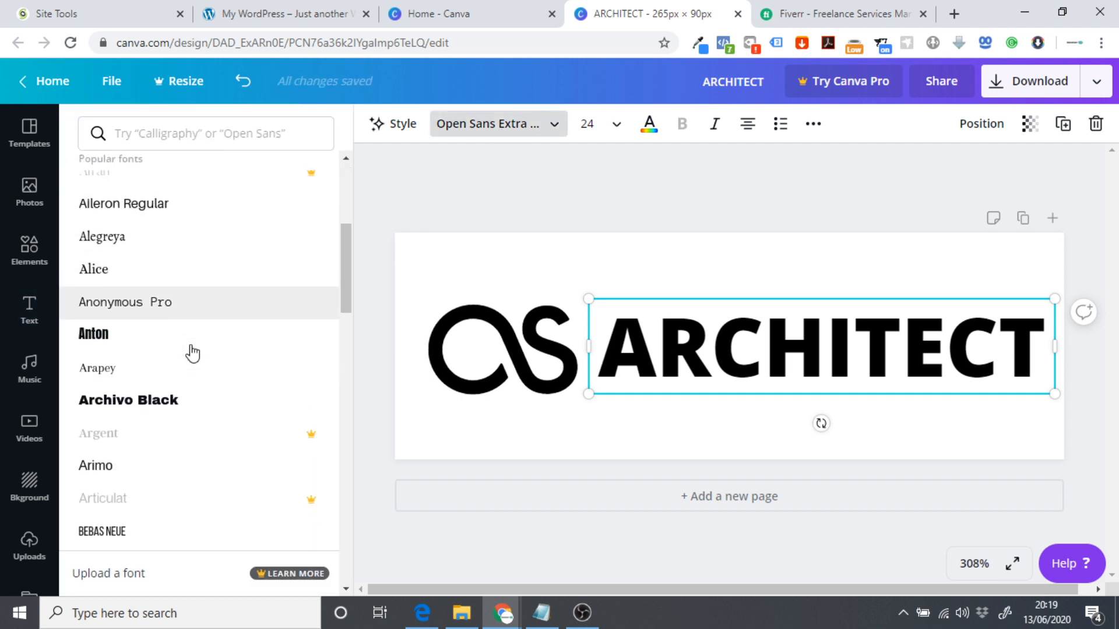
pyautogui.click(125, 309)
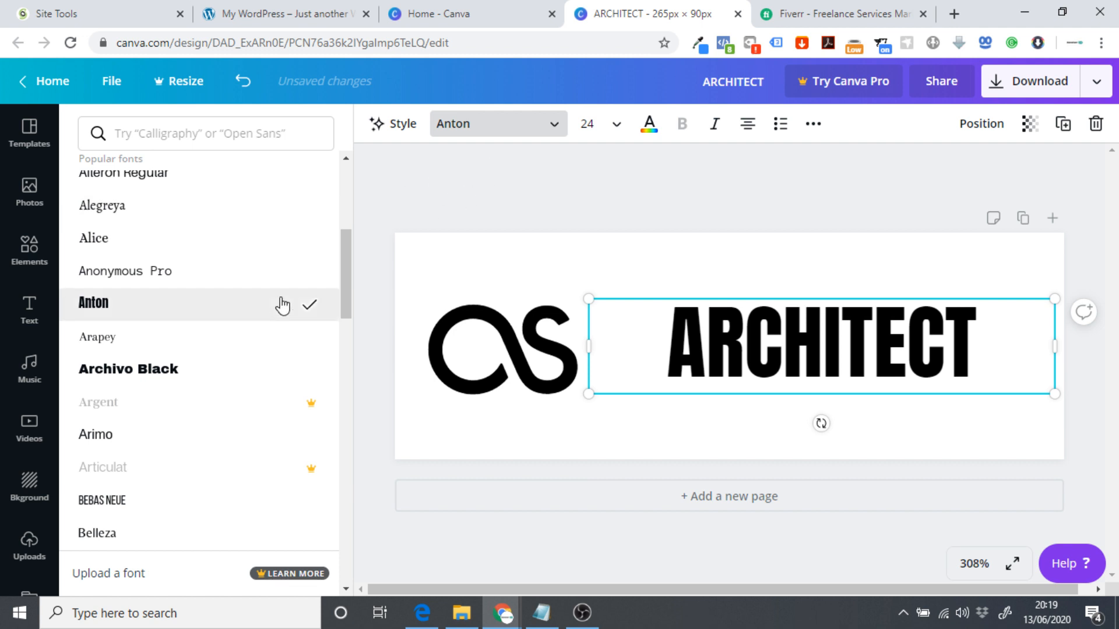
pyautogui.scroll(-6, 245, 303)
pyautogui.scroll(-3, 232, 298)
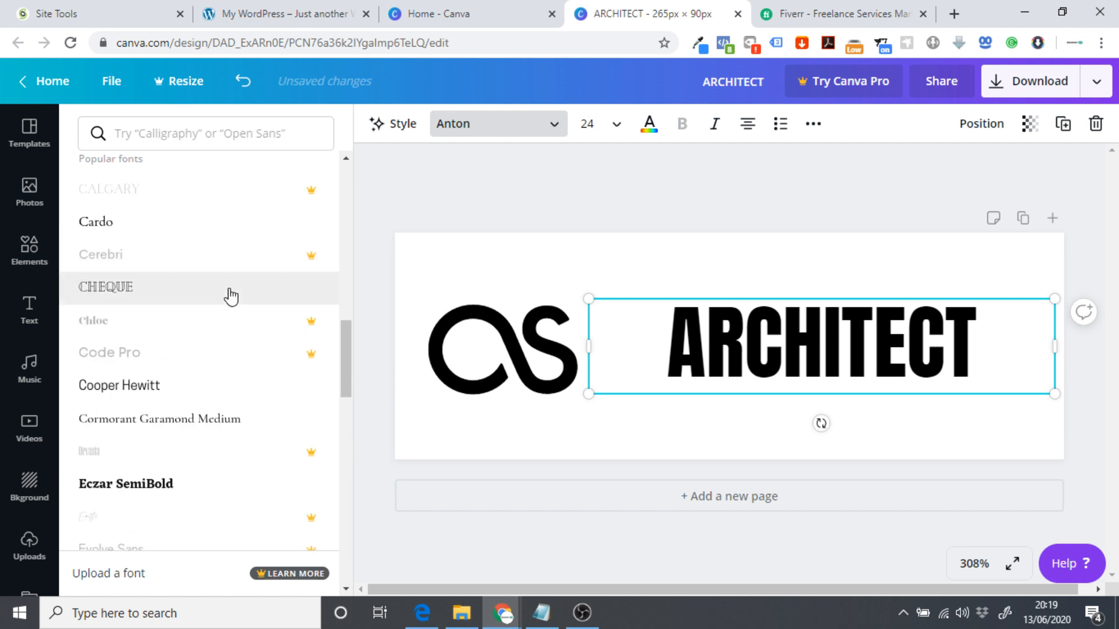
pyautogui.click(162, 252)
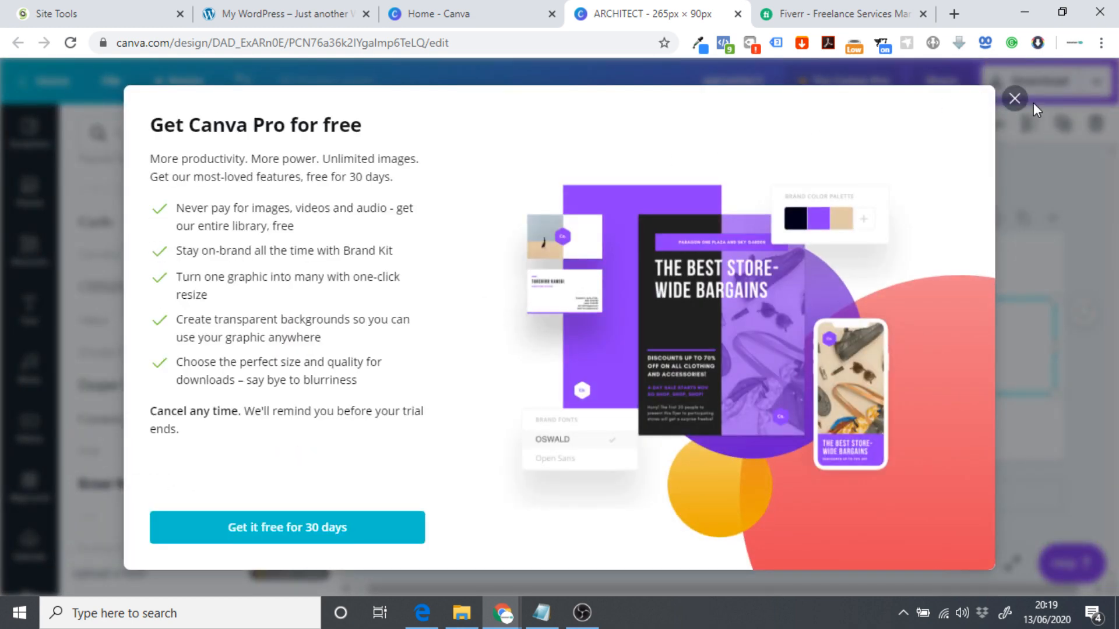
pyautogui.click(1014, 98)
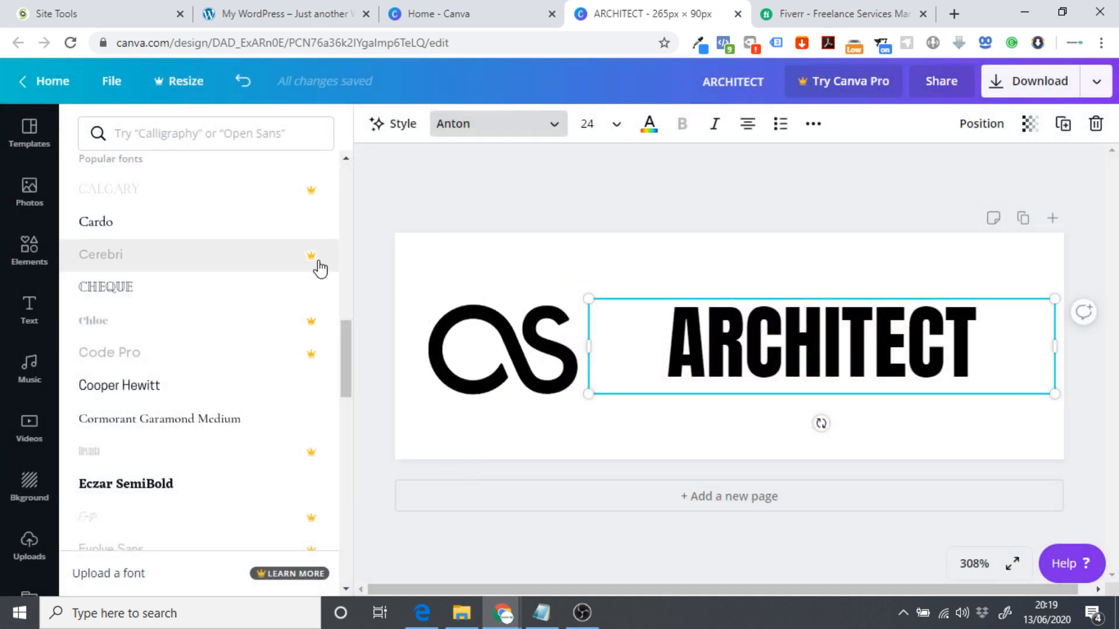
pyautogui.scroll(-2, 250, 291)
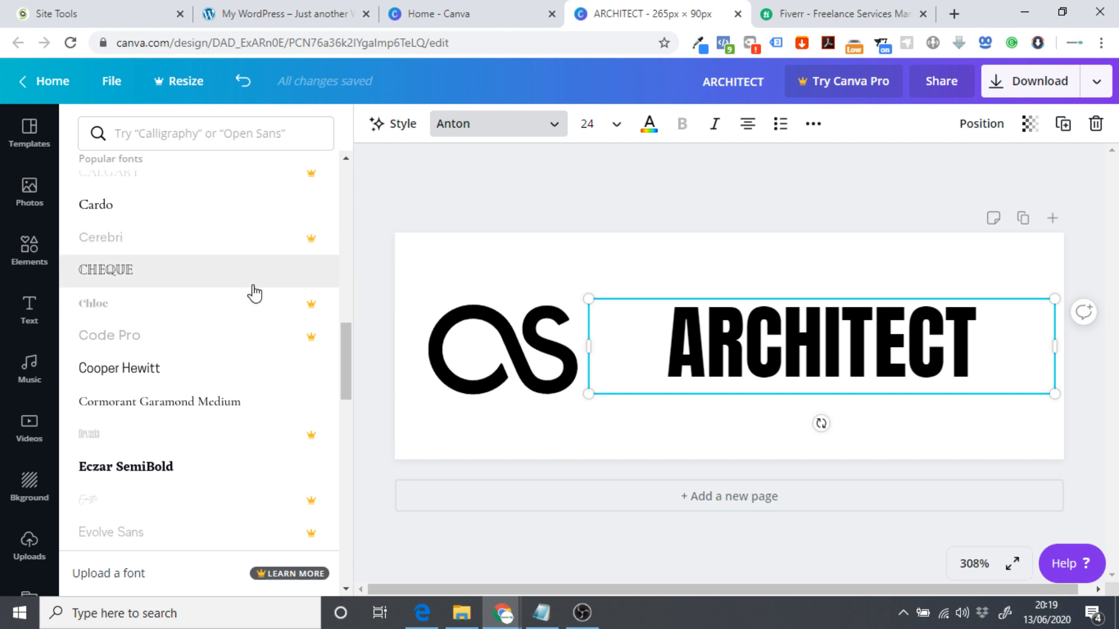
pyautogui.scroll(-5, 236, 337)
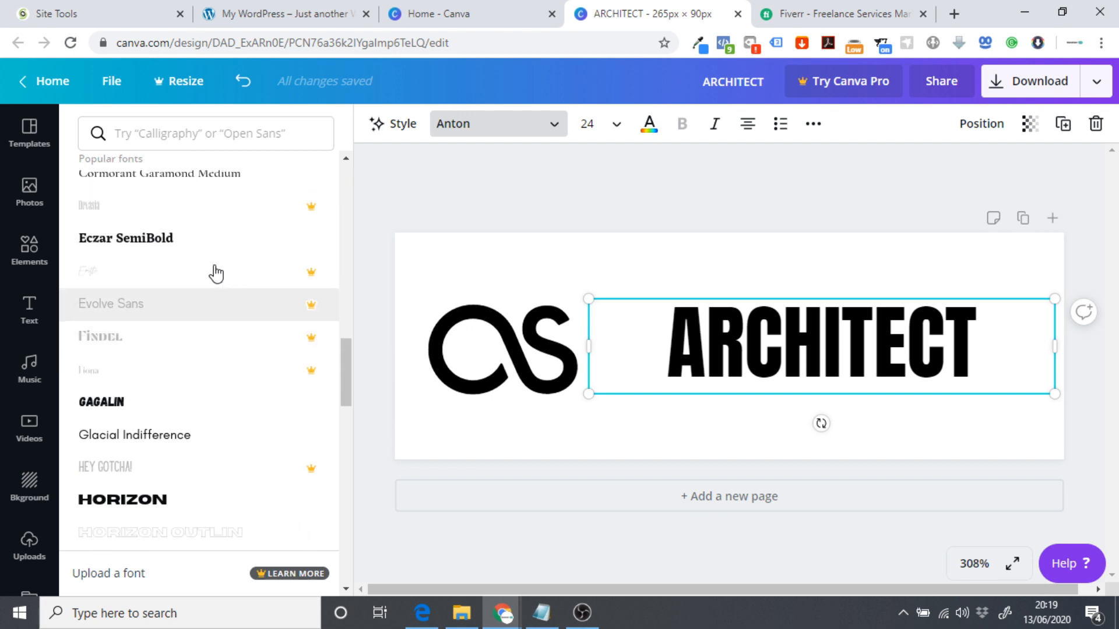
pyautogui.scroll(-5, 227, 341)
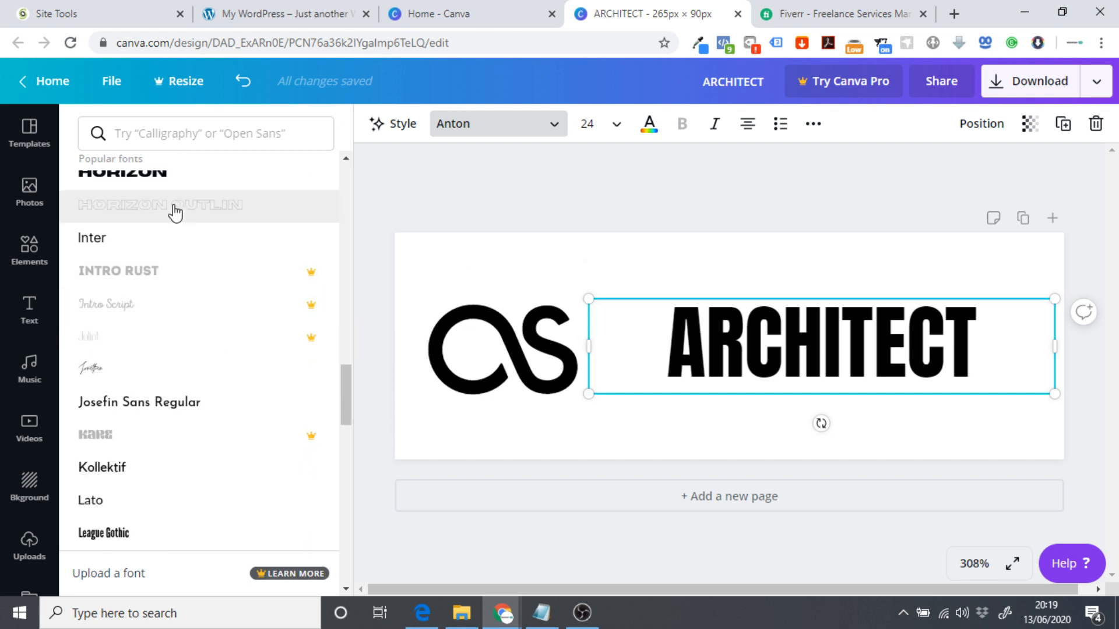
pyautogui.scroll(2, 175, 210)
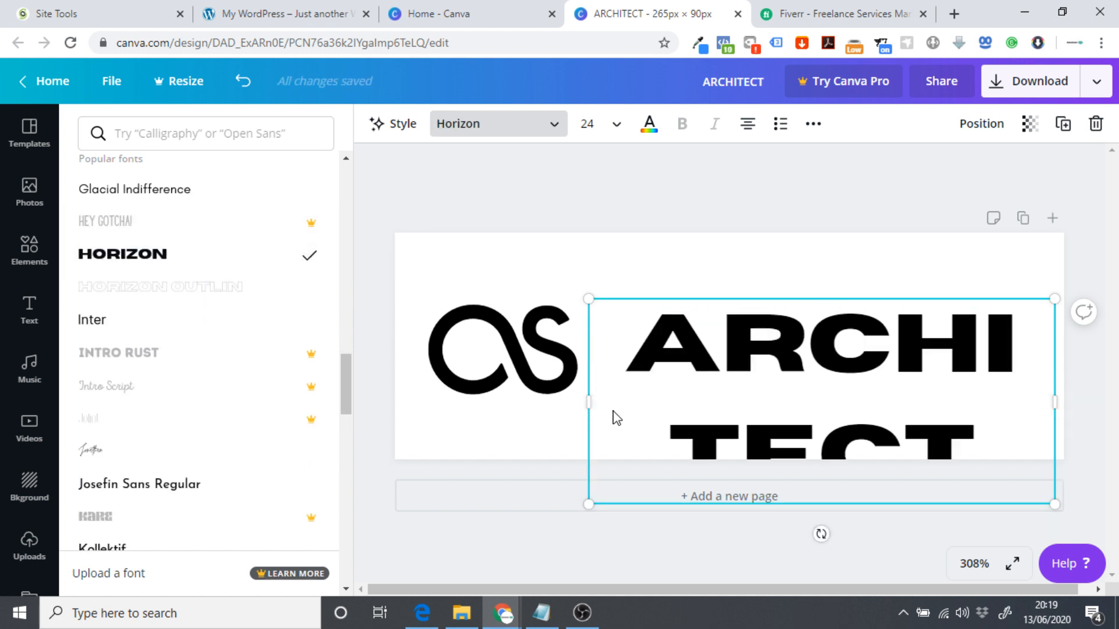
# Widen the ARCHITECT box, set size 18, and apply Horizon Outlined.
pyautogui.moveTo(522, 402); pyautogui.dragTo(387, 405)
pyautogui.click(613, 124)
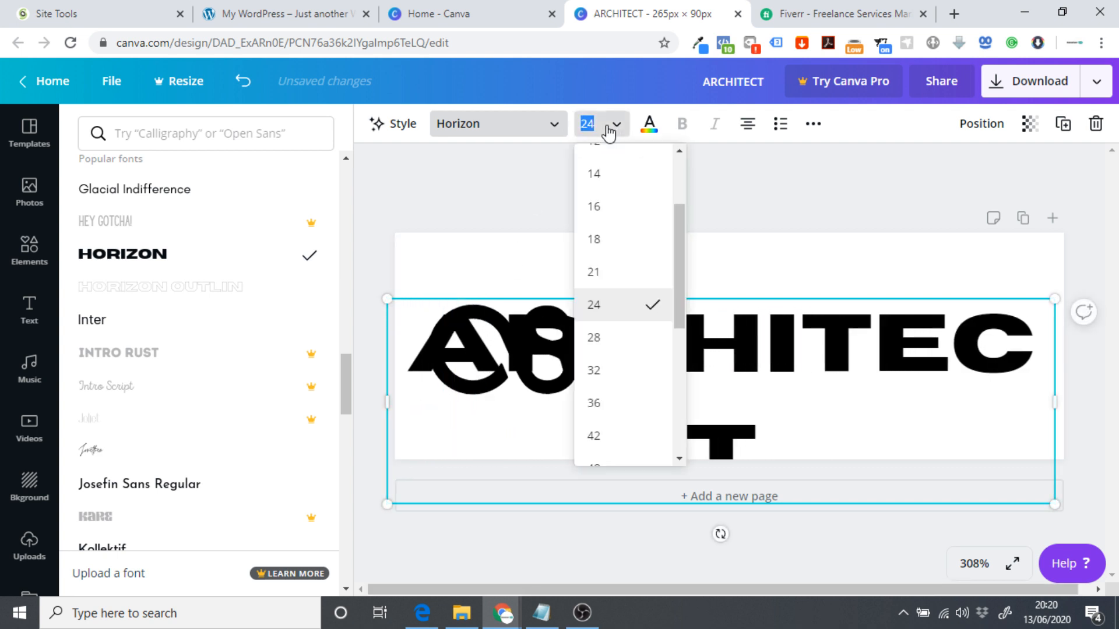
pyautogui.click(610, 252)
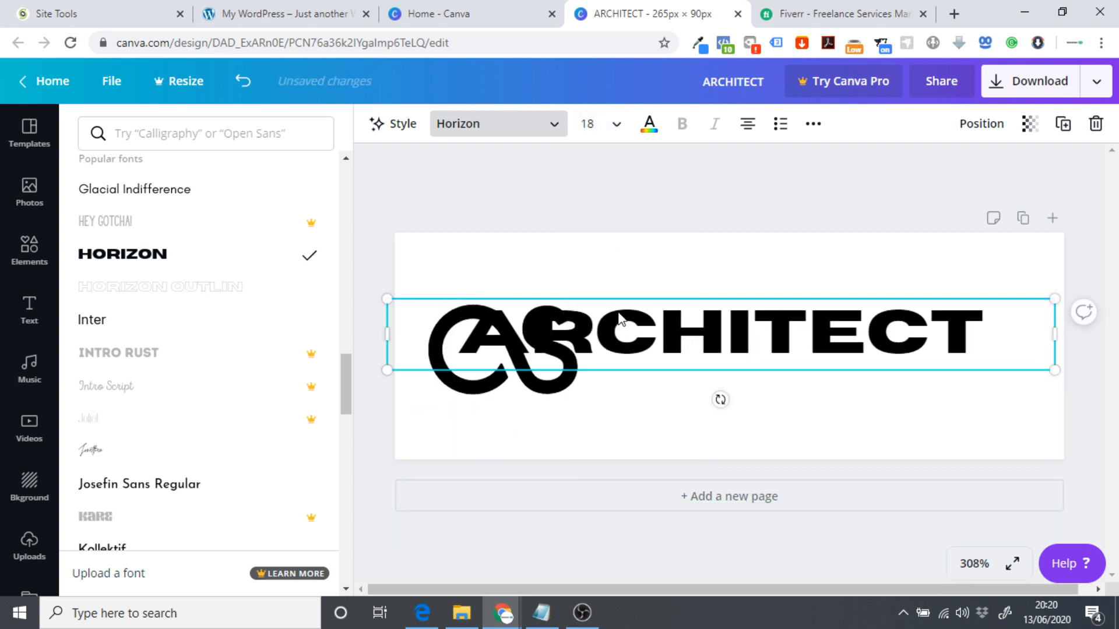
pyautogui.click(586, 126)
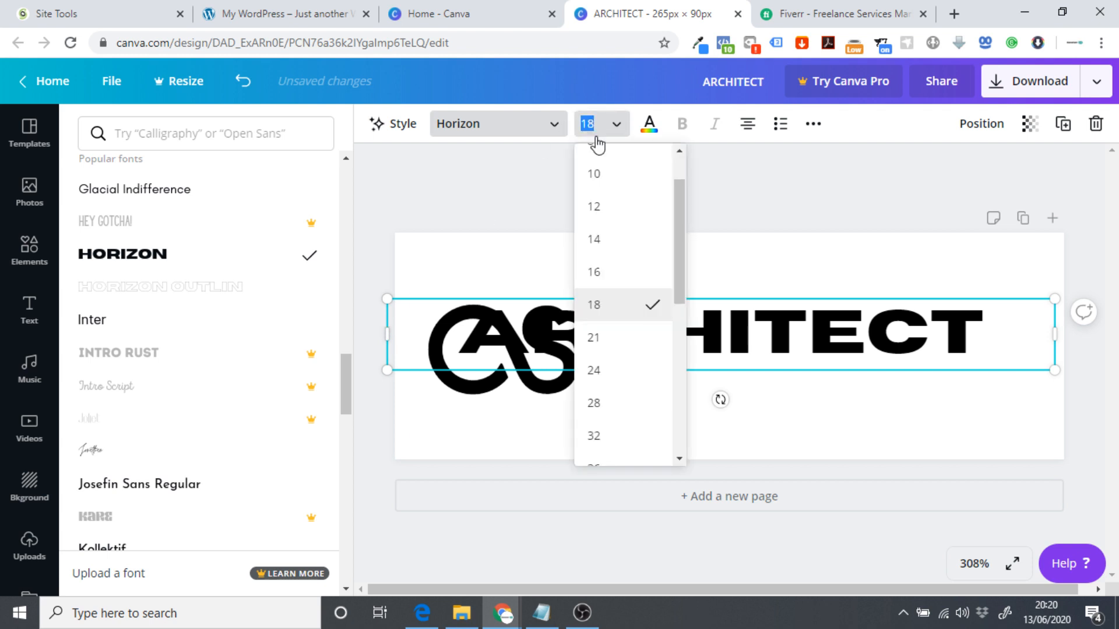
pyautogui.click(206, 289)
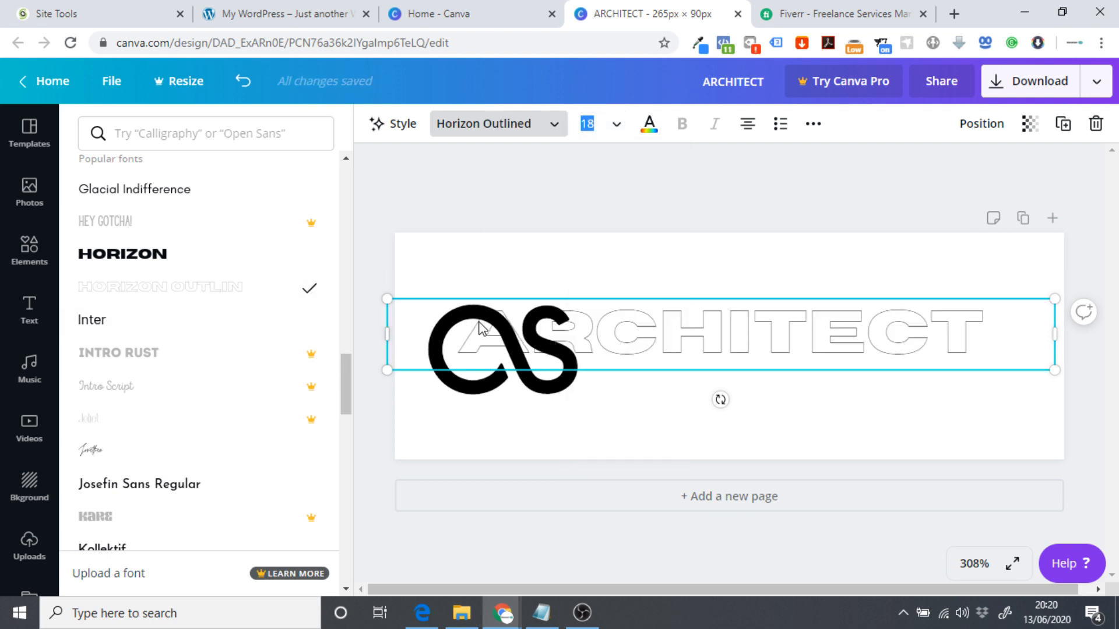
# Set ARCHITECT to size 12 and position it vertically centred, clear of the logo.
pyautogui.moveTo(717, 347); pyautogui.dragTo(799, 342)
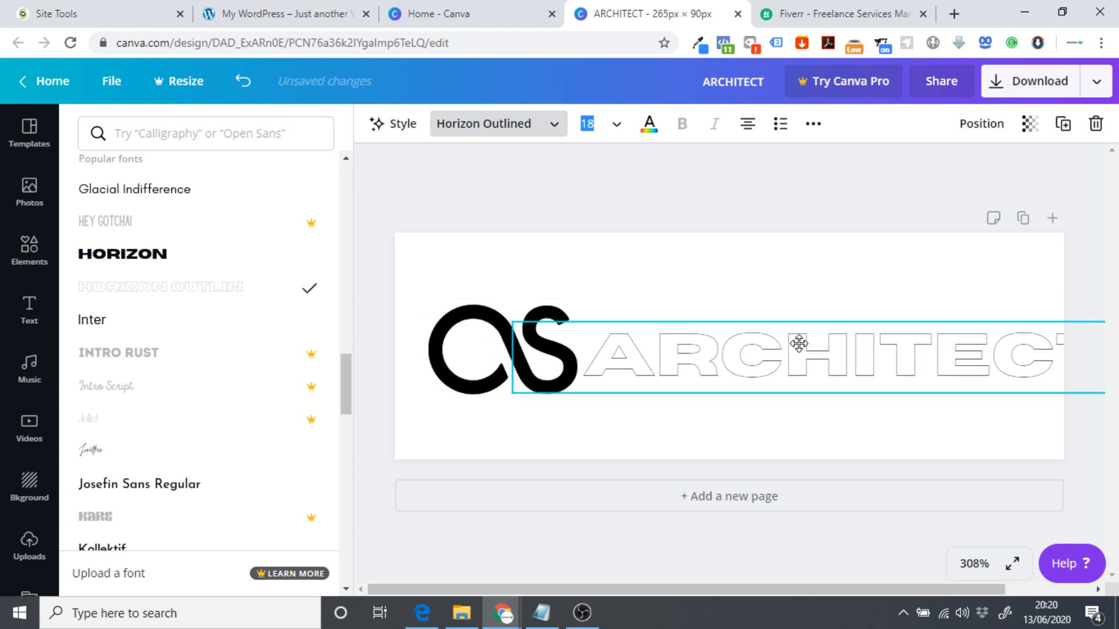
pyautogui.moveTo(709, 329); pyautogui.dragTo(726, 341)
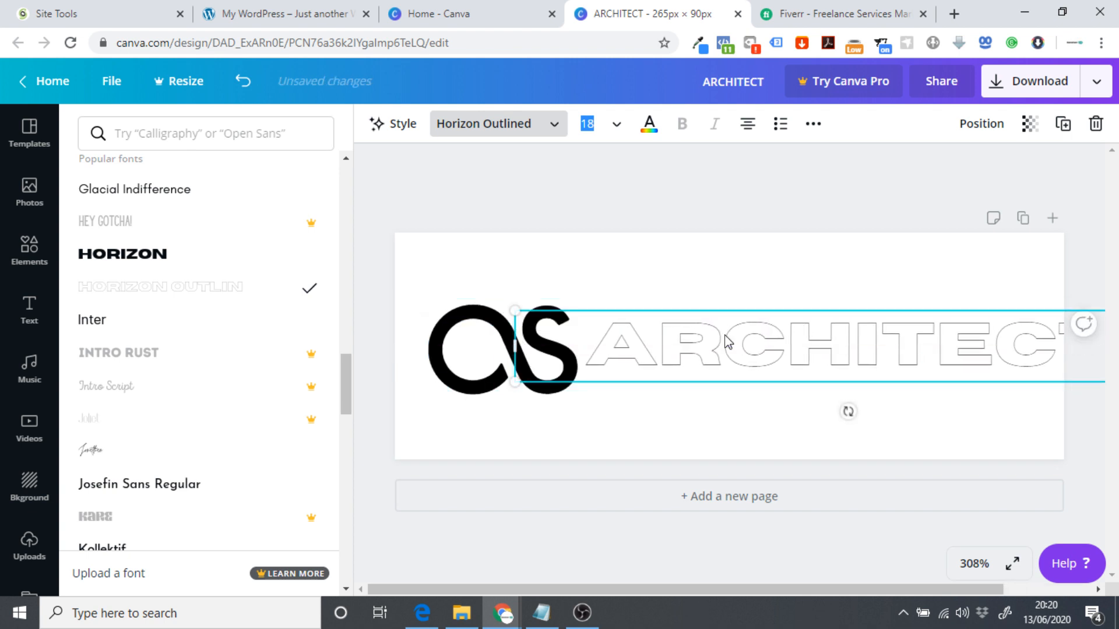
pyautogui.click(600, 123)
pyautogui.click(618, 211)
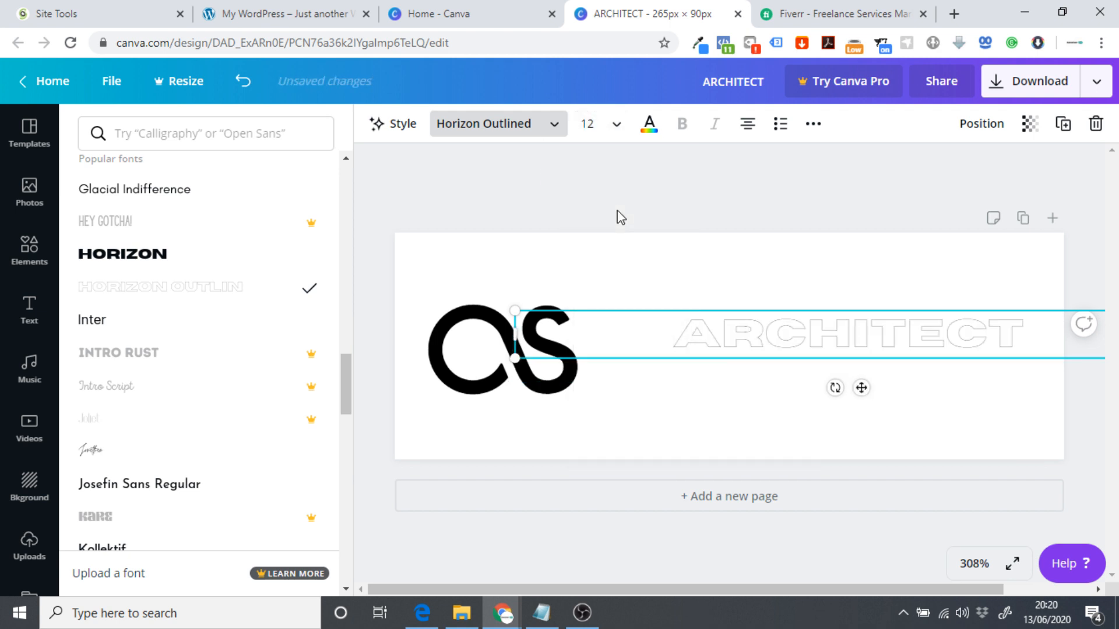
pyautogui.moveTo(857, 346); pyautogui.dragTo(794, 335)
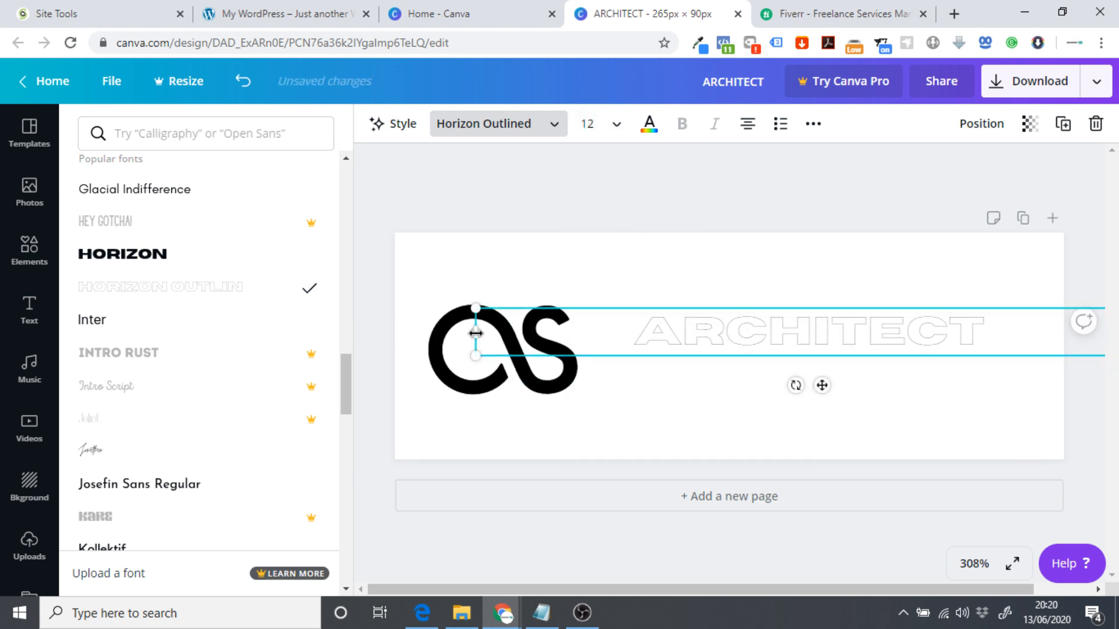
pyautogui.moveTo(476, 333); pyautogui.dragTo(754, 345)
pyautogui.moveTo(557, 354); pyautogui.dragTo(601, 353)
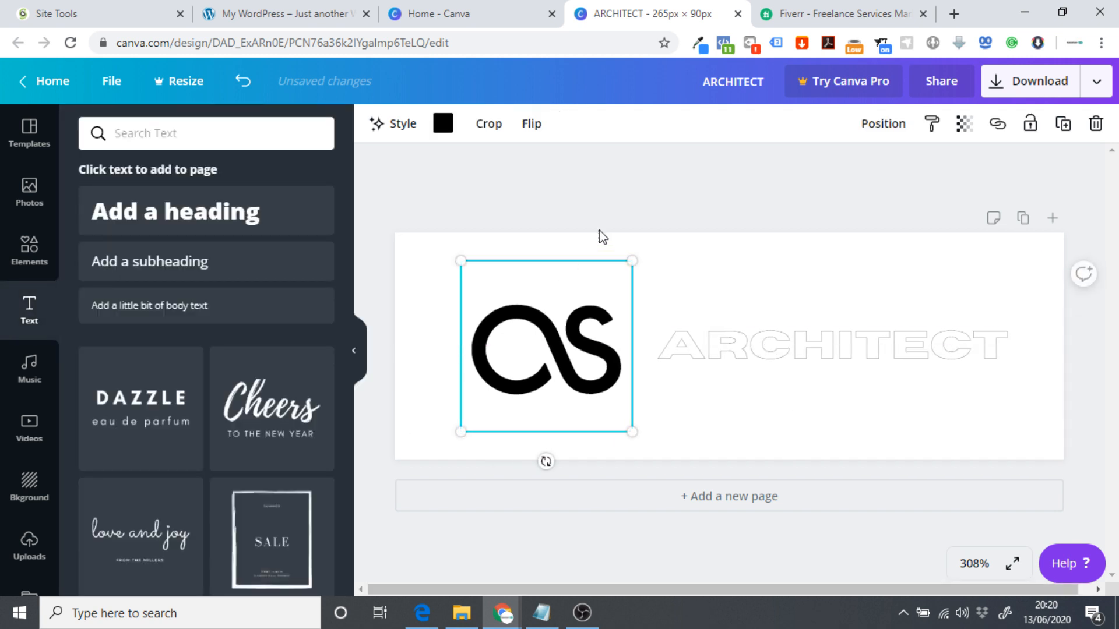
# Shrink the loop logo to 42 × 42 beside ARCHITECT and deselect to preview.
pyautogui.moveTo(618, 411); pyautogui.dragTo(607, 354)
pyautogui.click(754, 317)
pyautogui.click(720, 352)
pyautogui.click(691, 282)
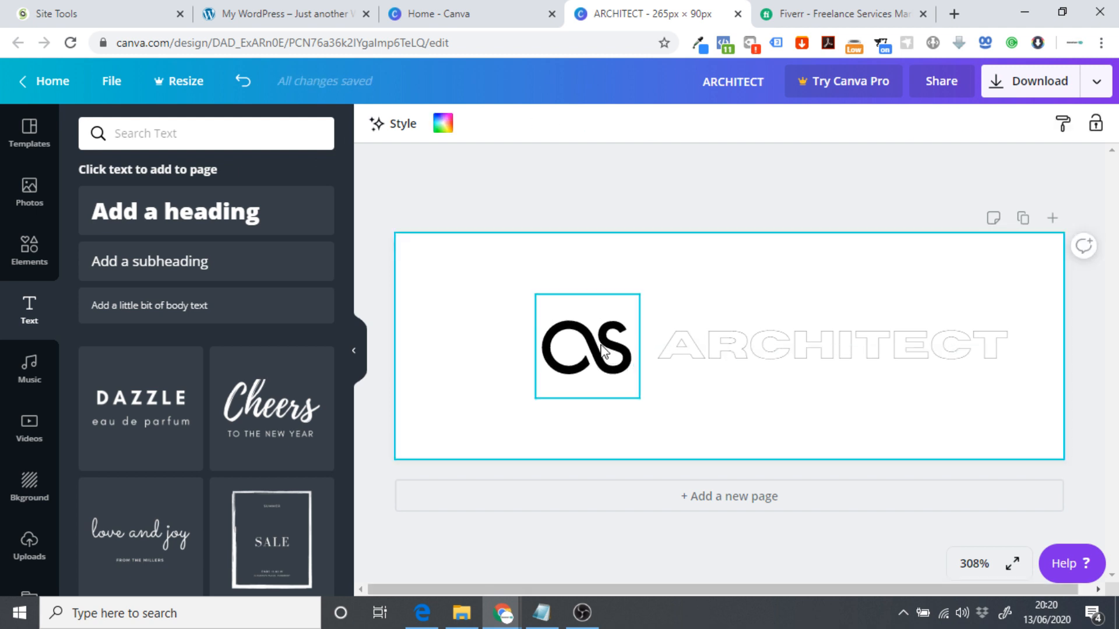
pyautogui.click(581, 194)
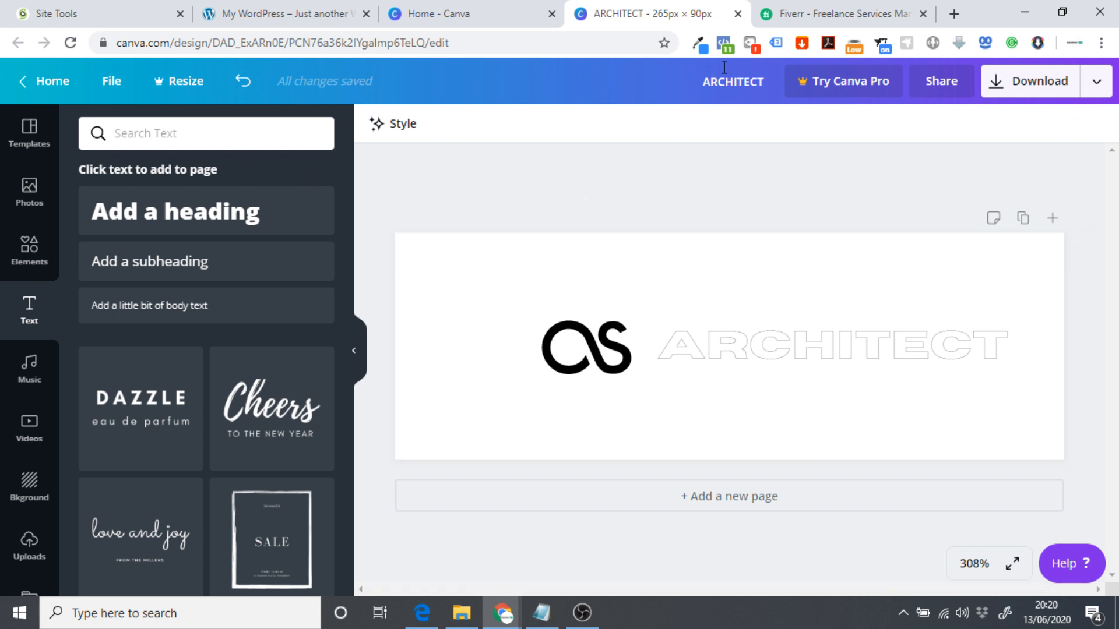
pyautogui.click(789, 10)
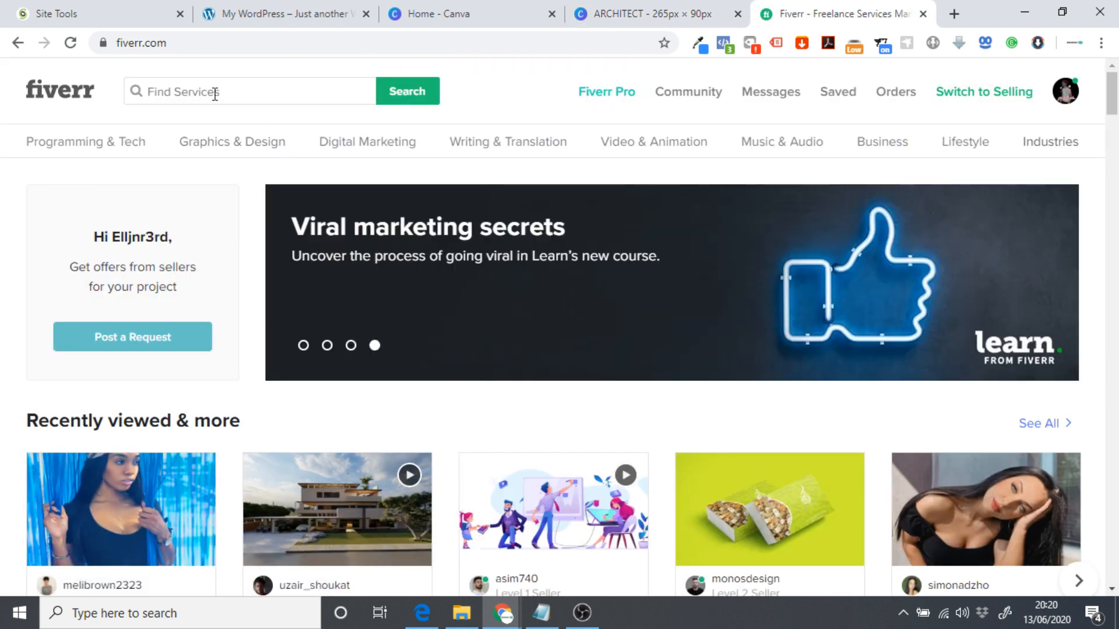
pyautogui.click(215, 94)
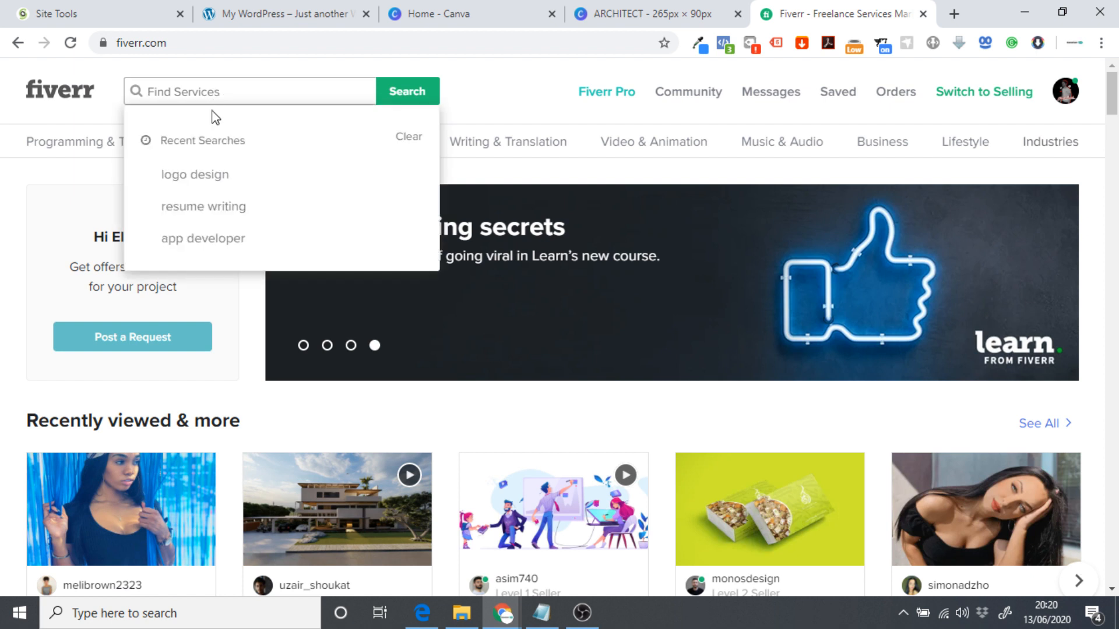
pyautogui.click(205, 177)
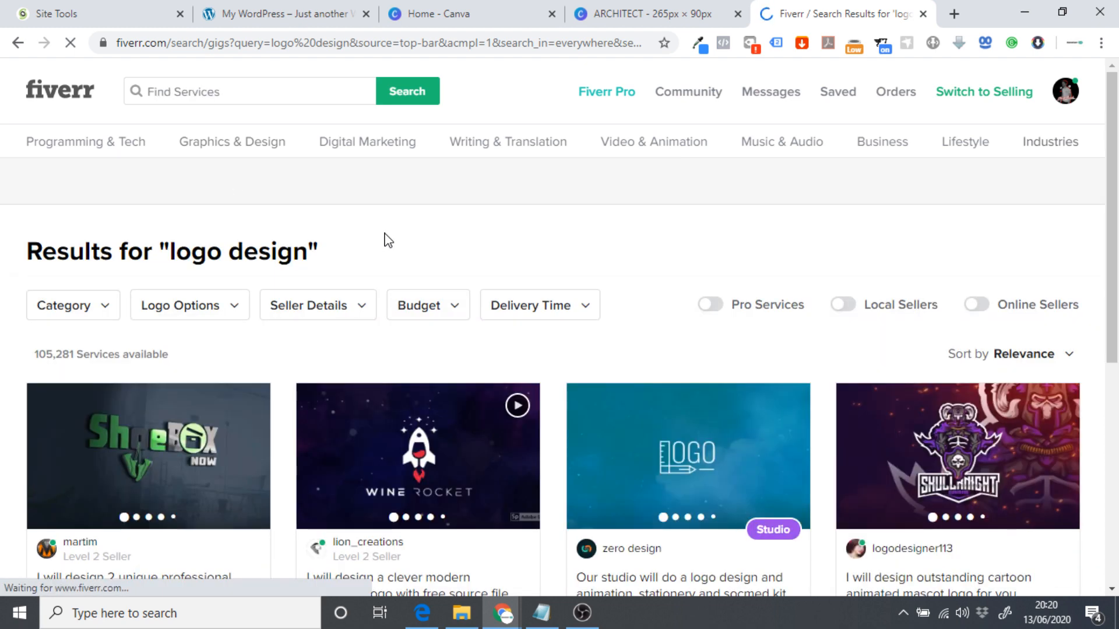
pyautogui.scroll(-1, 389, 241)
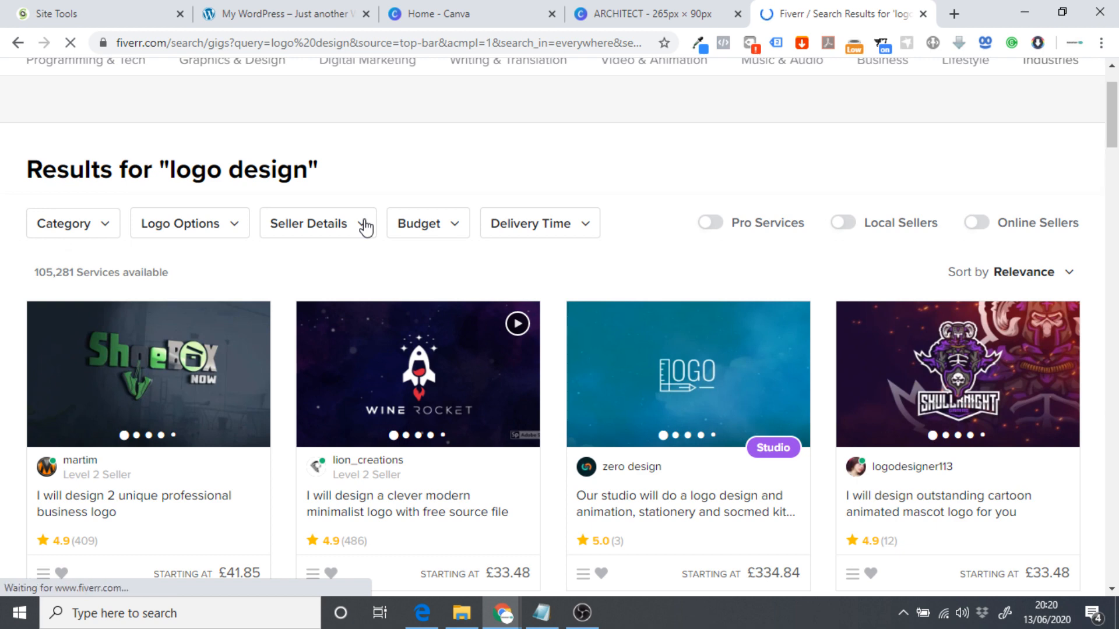
pyautogui.scroll(-1, 426, 240)
pyautogui.scroll(-1, 430, 242)
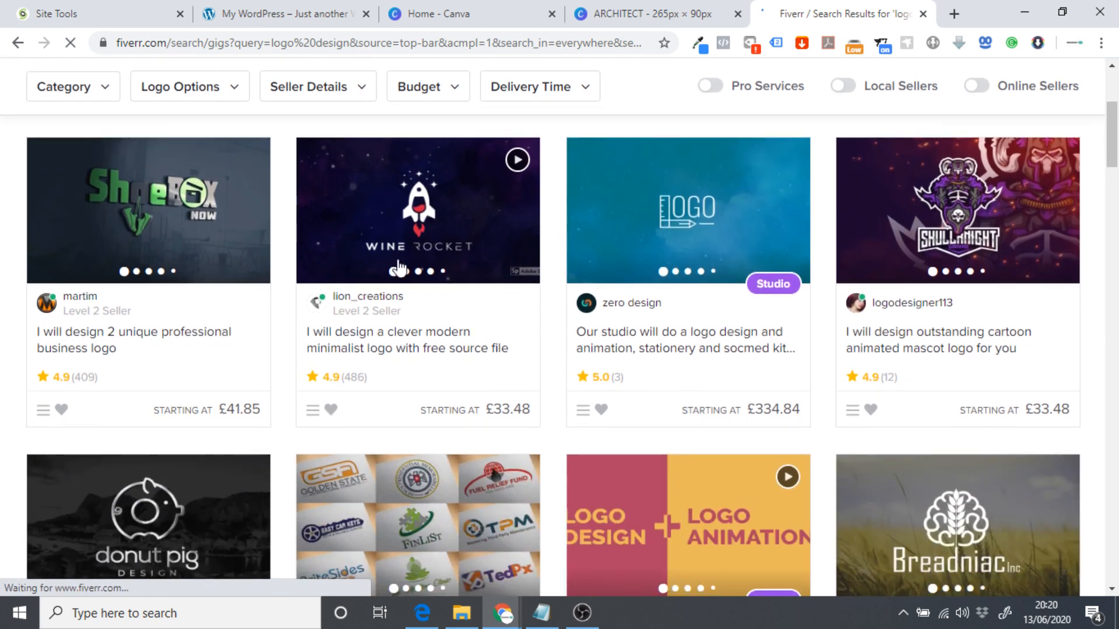
pyautogui.scroll(-3, 370, 258)
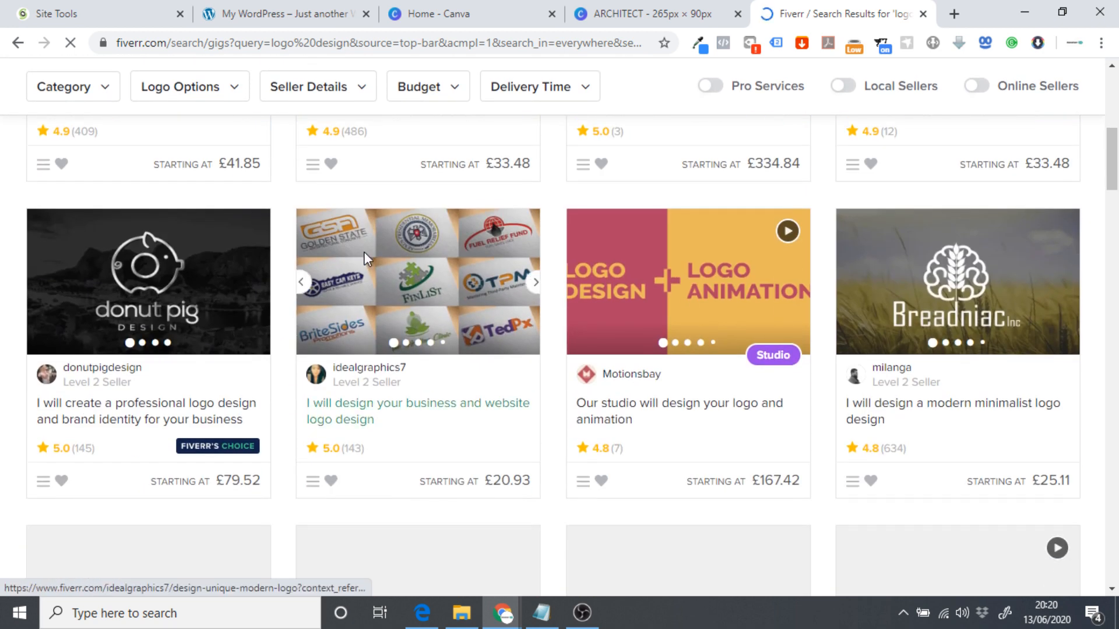
pyautogui.scroll(4, 380, 266)
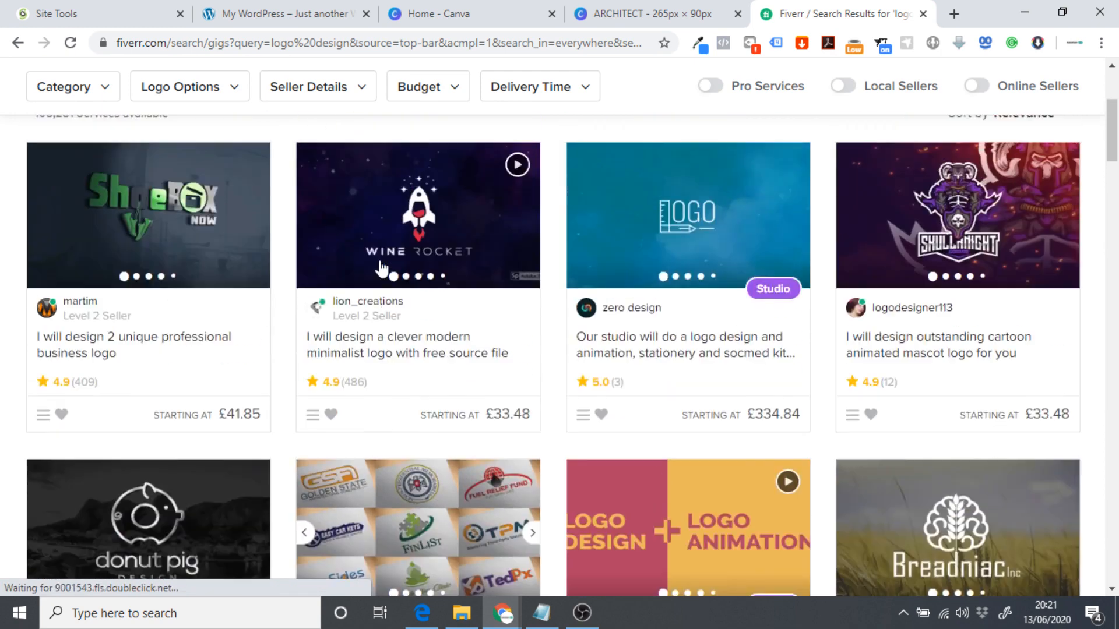
# Open graphicriver.net in a new tab and search for 'architect logo'.
pyautogui.click(954, 13)
pyautogui.write('gra')
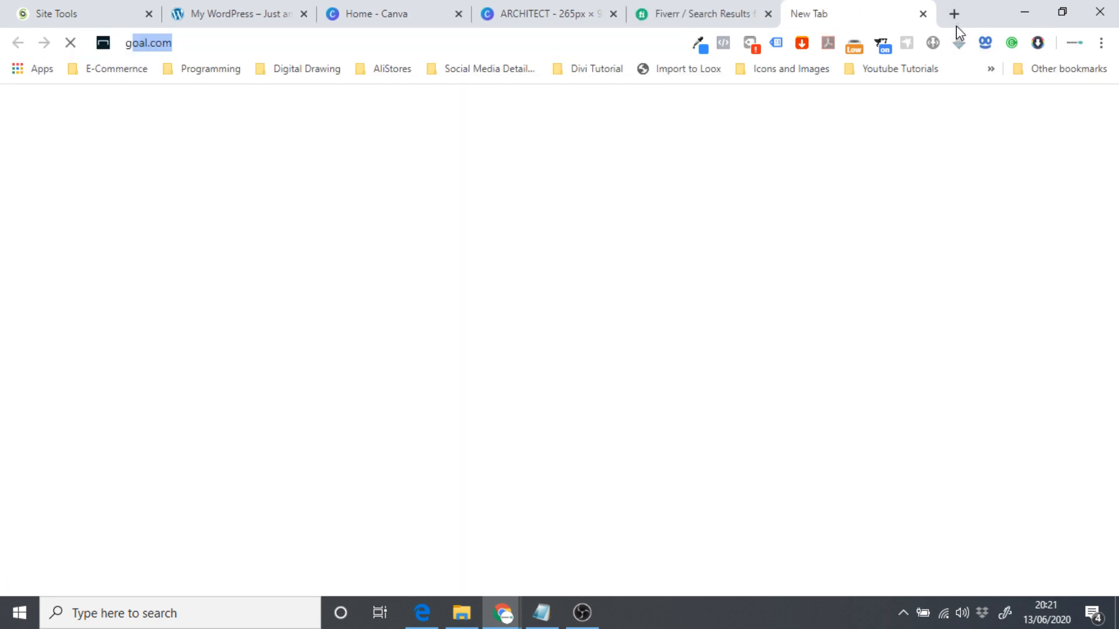
pyautogui.press('Return')
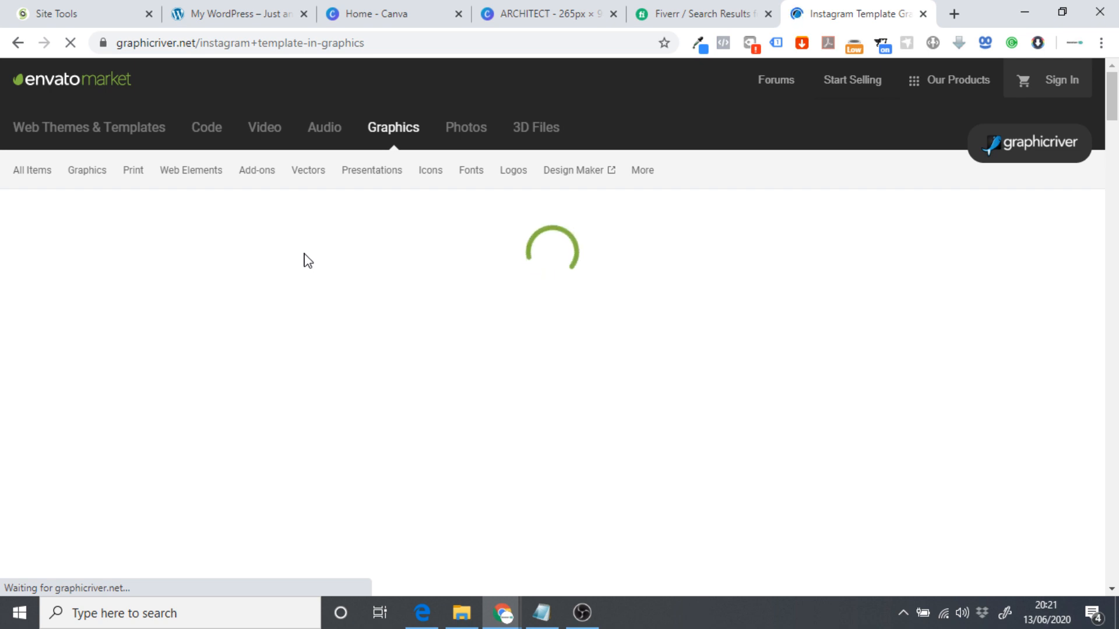
pyautogui.tripleClick(163, 255)
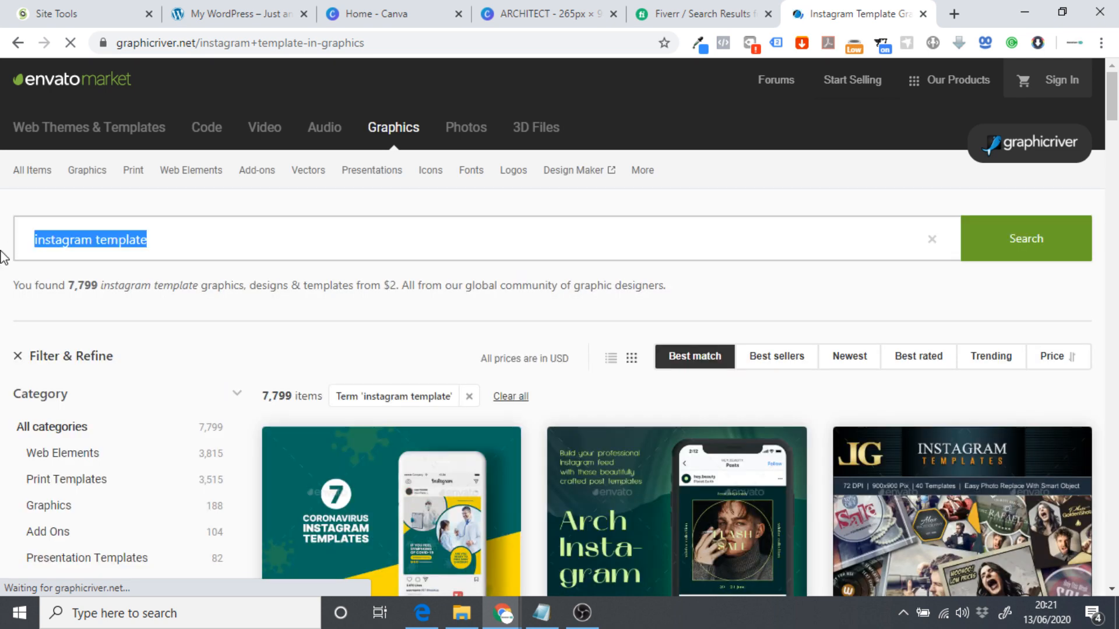
pyautogui.write('logo')
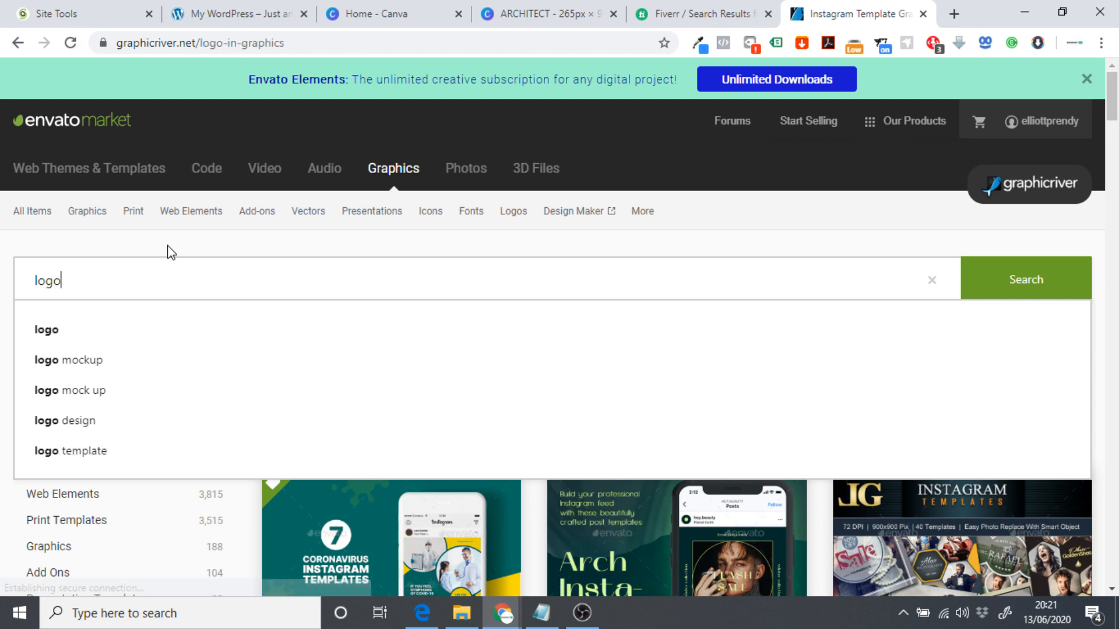
pyautogui.press('Return')
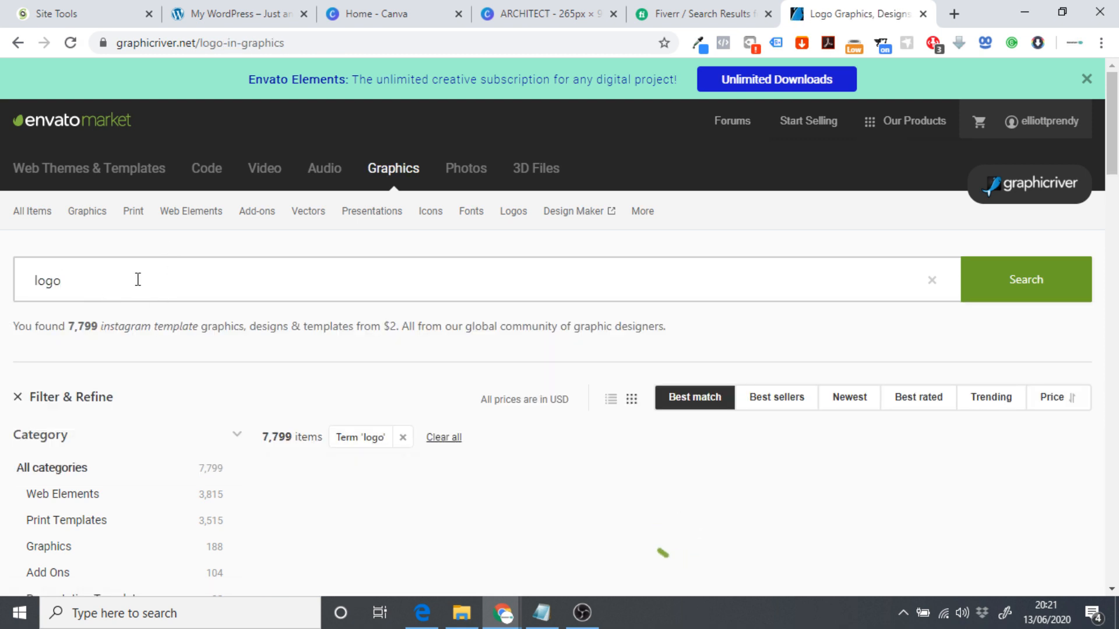
pyautogui.scroll(-1, 138, 272)
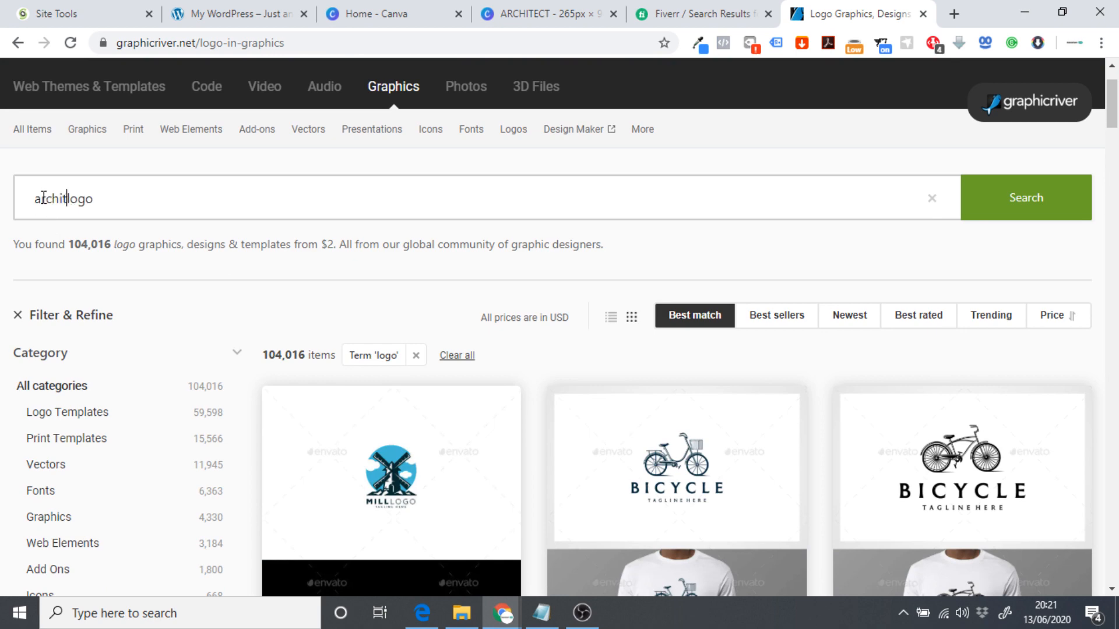
pyautogui.write('t')
pyautogui.press('Return')
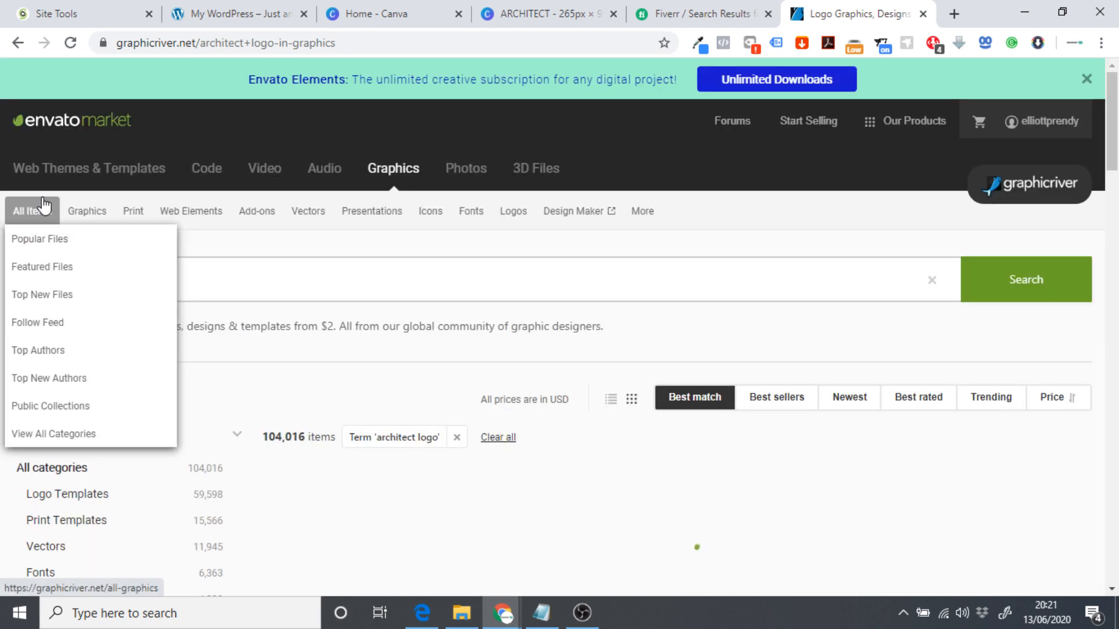
# Browse the $29–$35 architect logo templates, then return to the Canva ARCHITECT design.
pyautogui.scroll(-3, 699, 268)
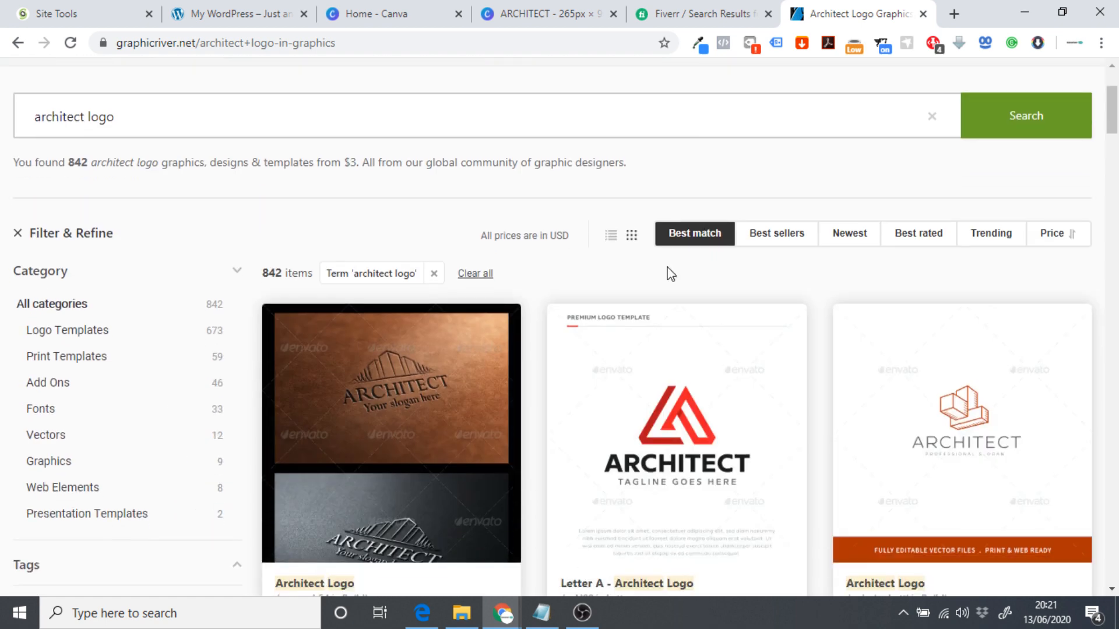
pyautogui.scroll(-4, 500, 345)
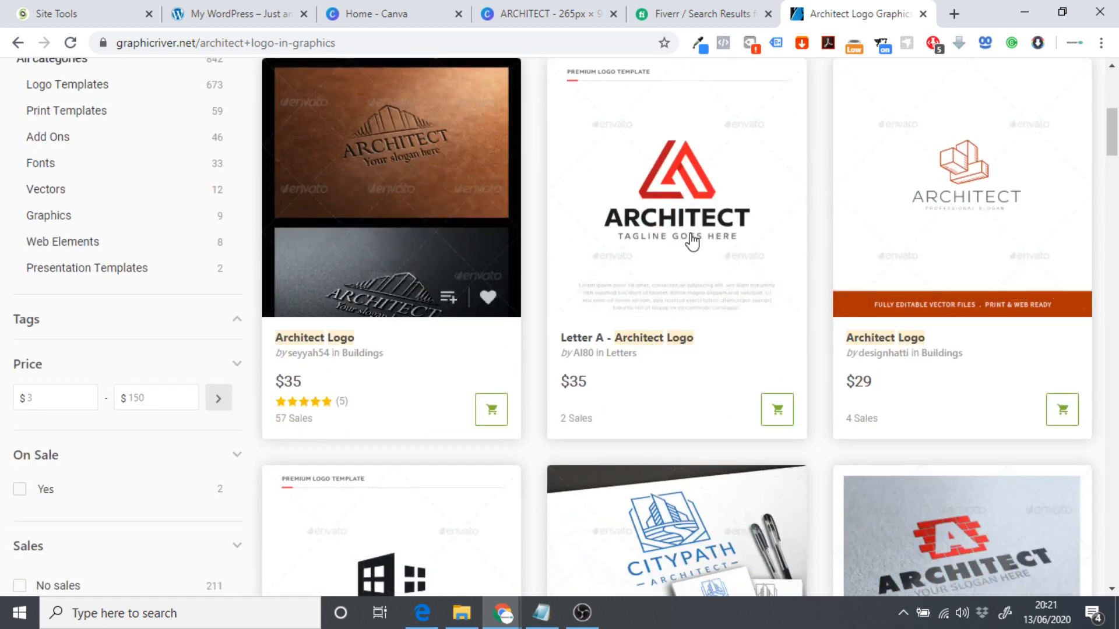
pyautogui.scroll(-3, 716, 263)
pyautogui.scroll(-10, 741, 285)
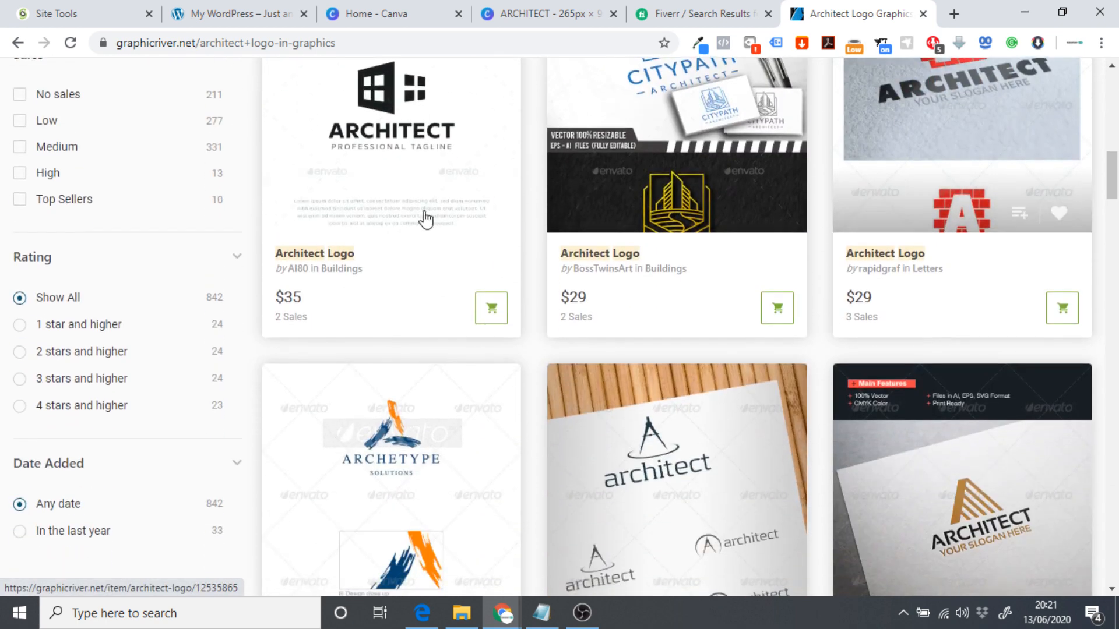
pyautogui.scroll(-3, 625, 267)
pyautogui.scroll(-3, 670, 253)
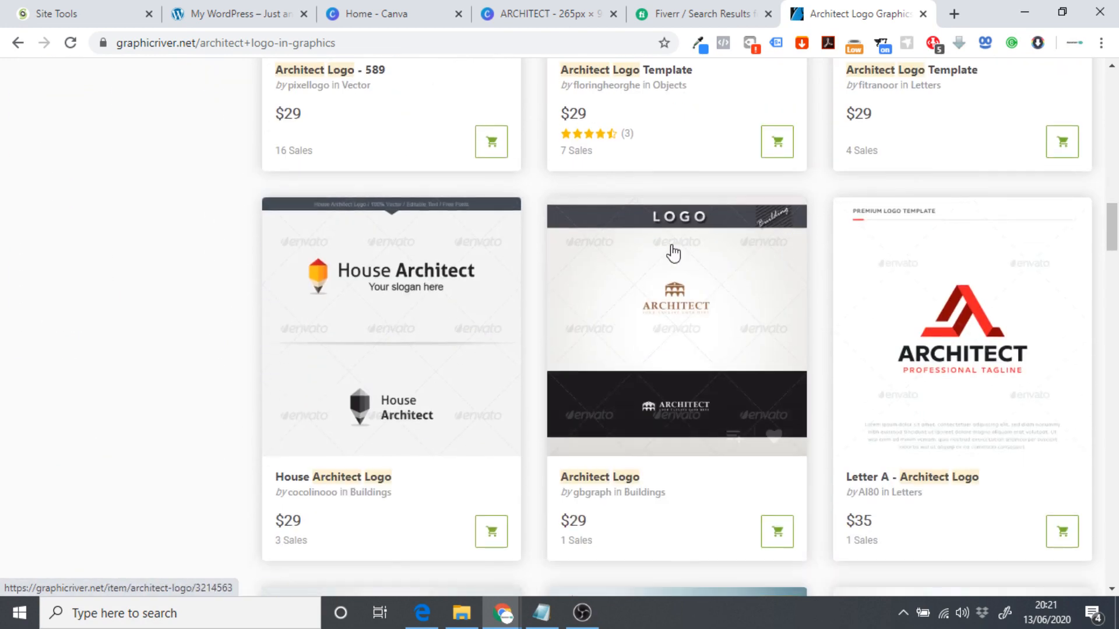
pyautogui.click(682, 13)
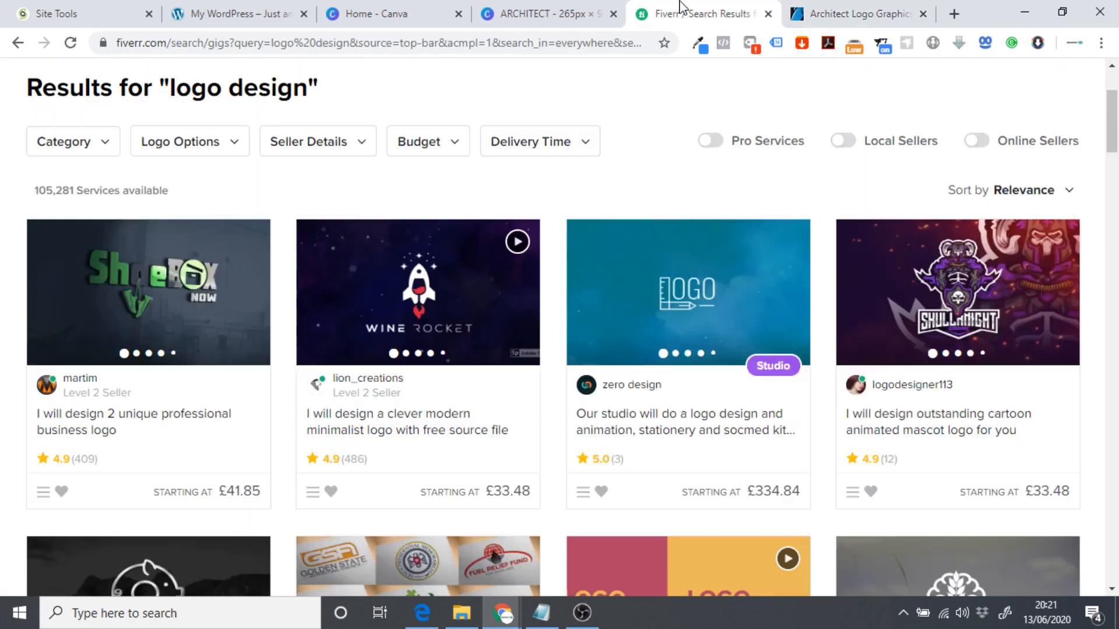
pyautogui.click(852, 8)
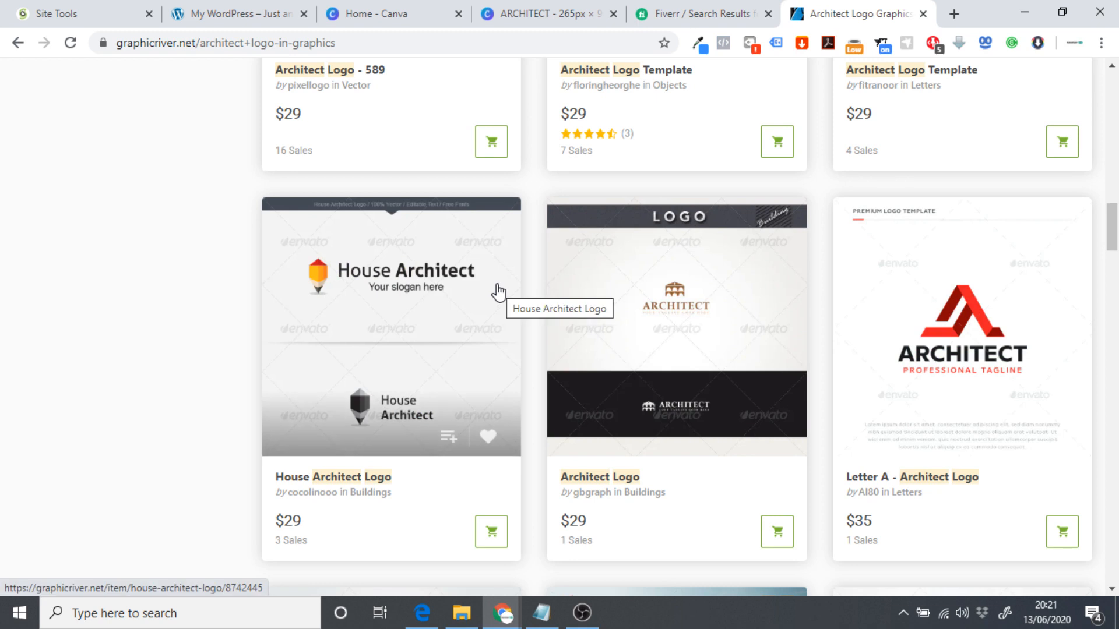
pyautogui.click(518, 10)
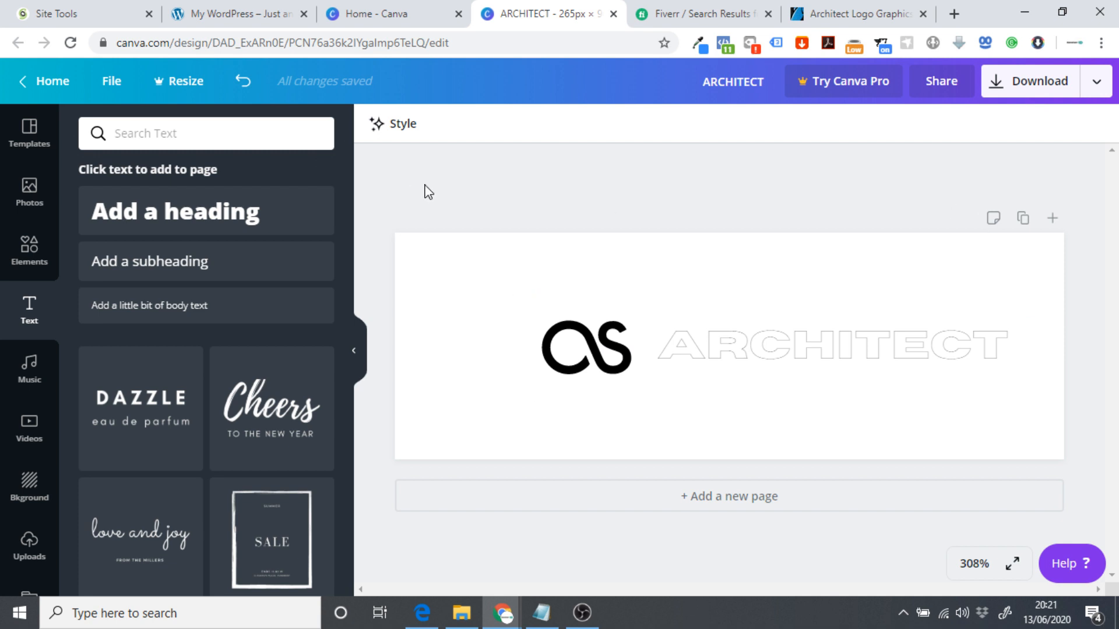
# Switch to the My Wordpress site and open the Astra Customizer from the admin bar.
pyautogui.click(230, 7)
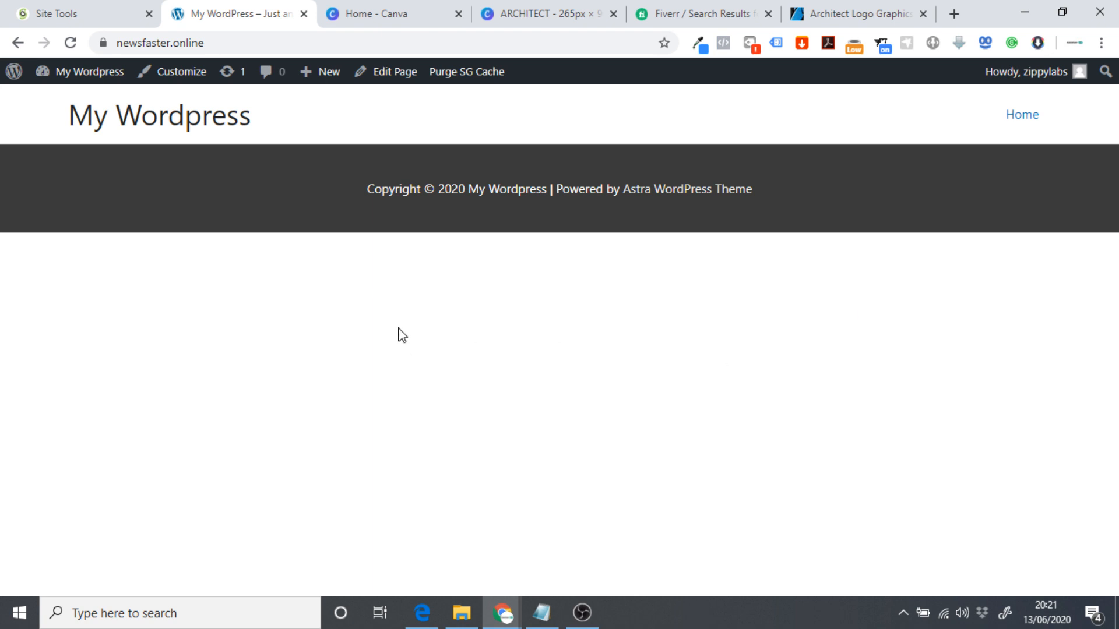
pyautogui.click(183, 72)
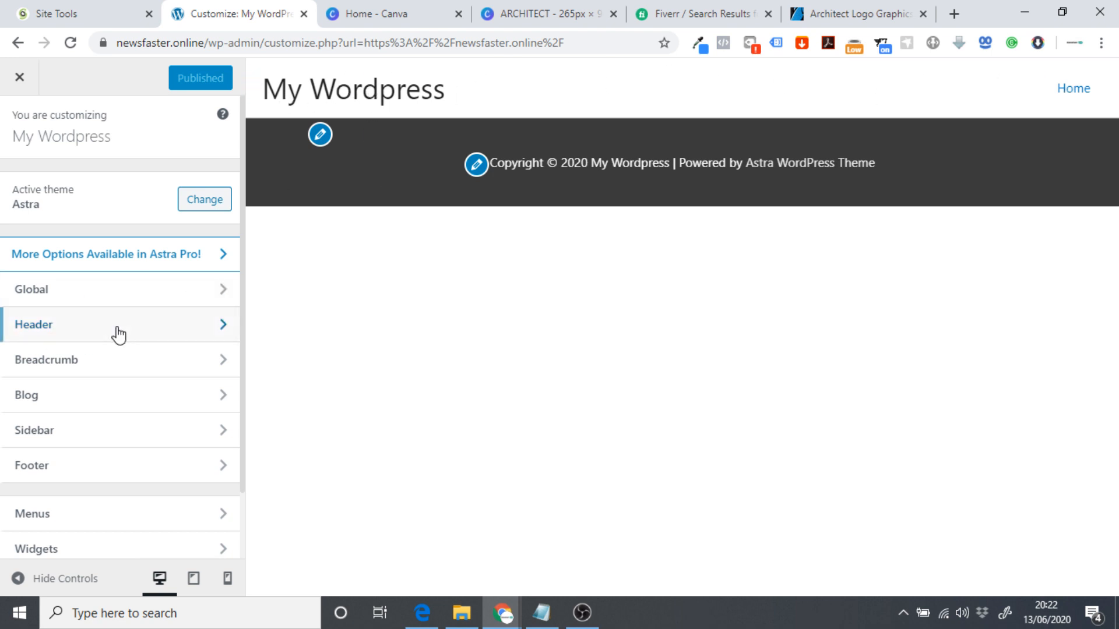
# Upload the Architect Logo image via Header > Site Identity > Select Logo.
pyautogui.click(47, 333)
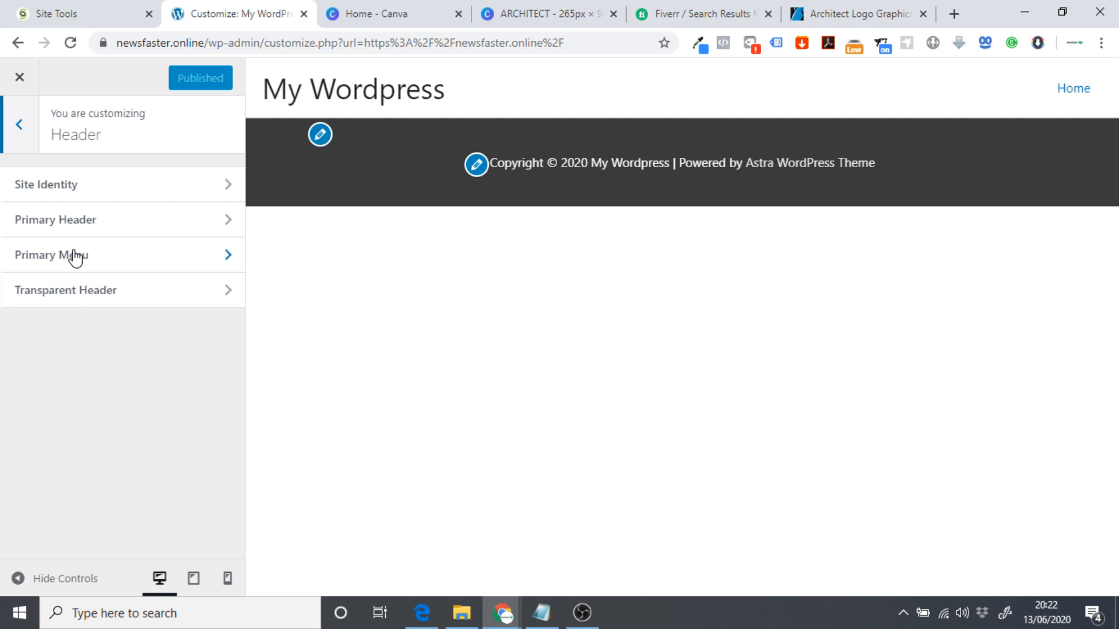
pyautogui.click(68, 187)
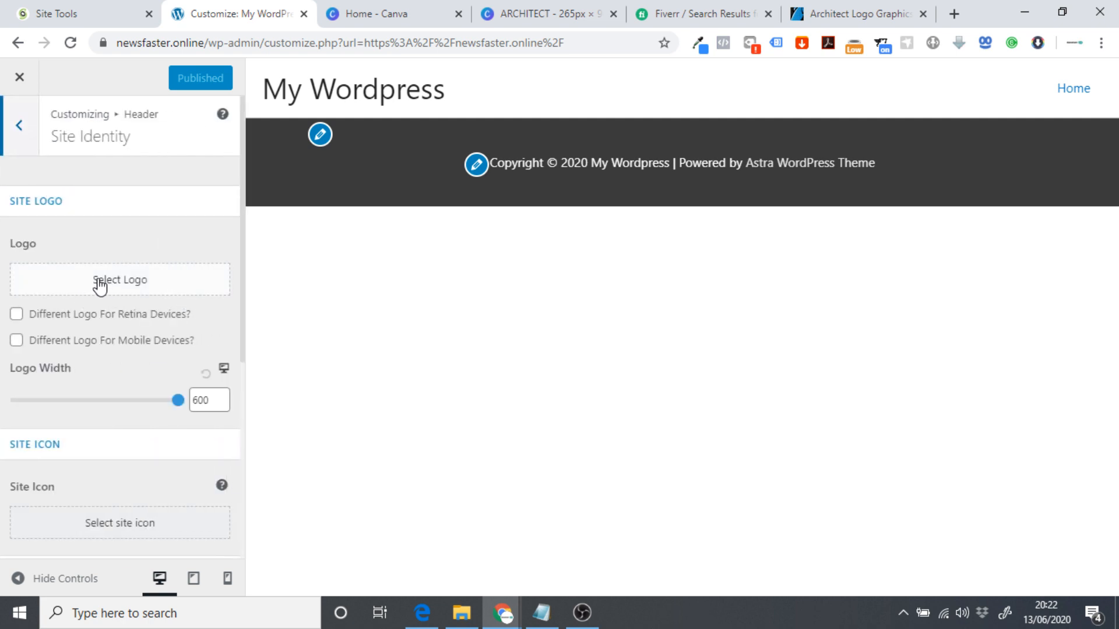
pyautogui.click(80, 284)
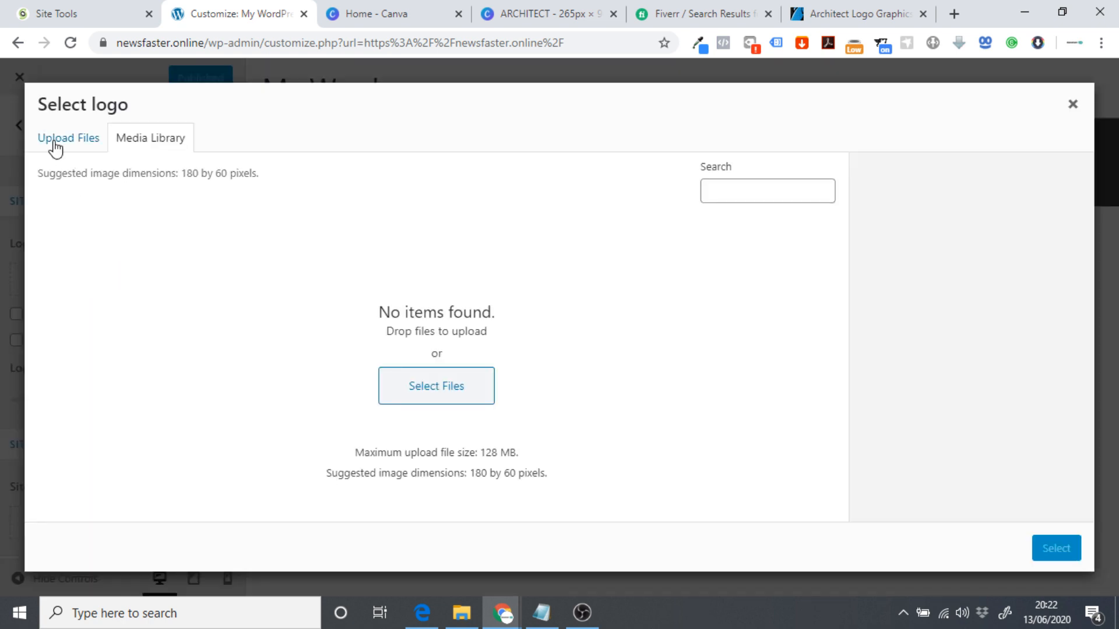
pyautogui.click(54, 146)
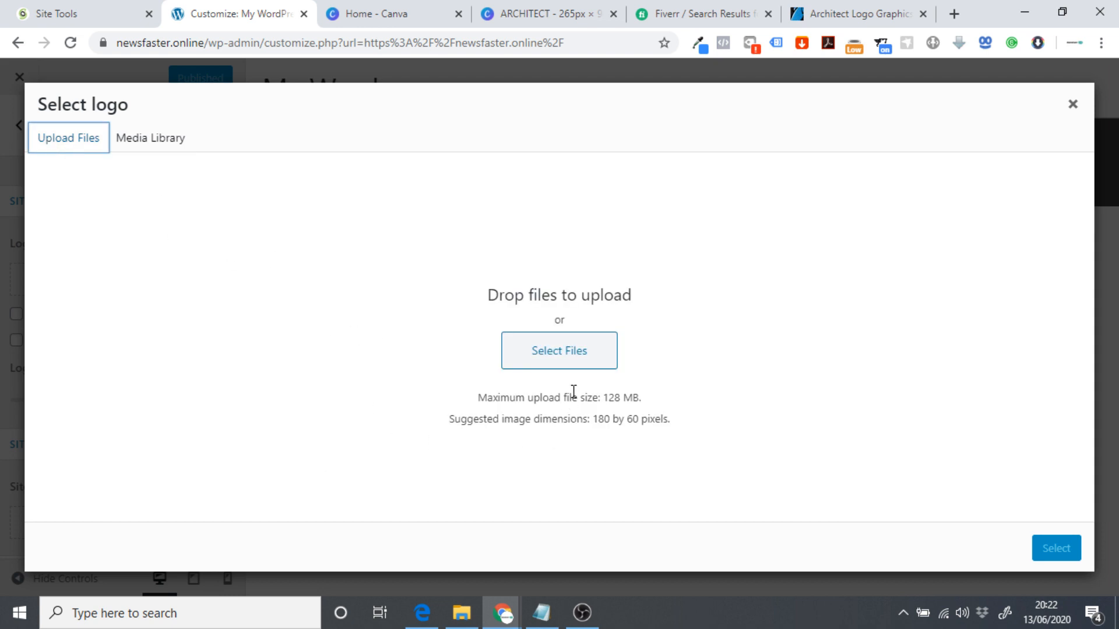
pyautogui.click(525, 360)
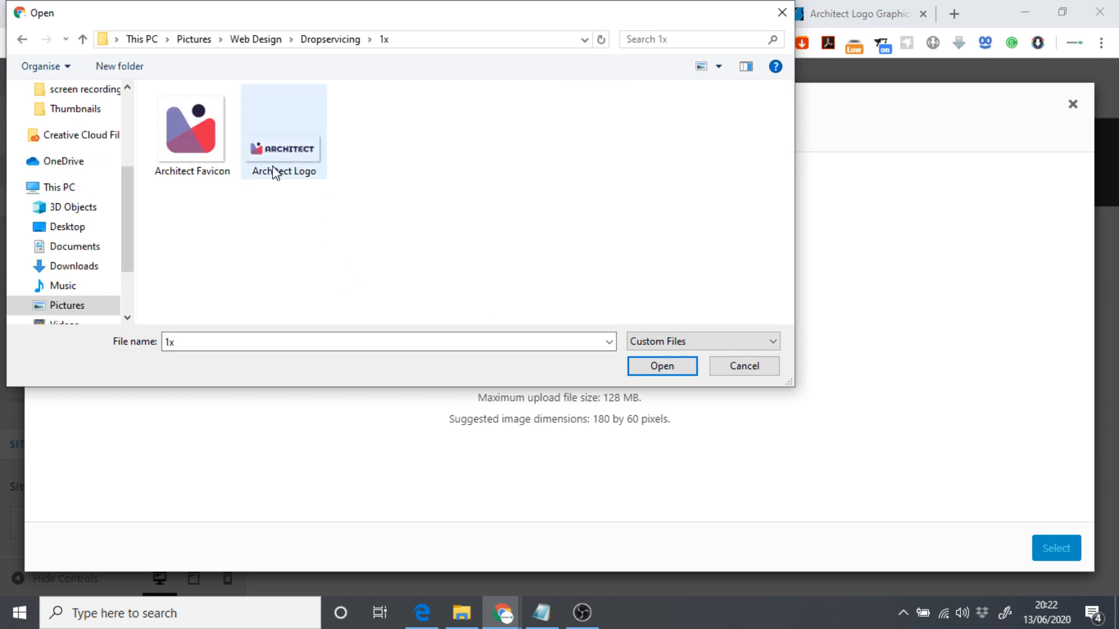
pyautogui.click(280, 168)
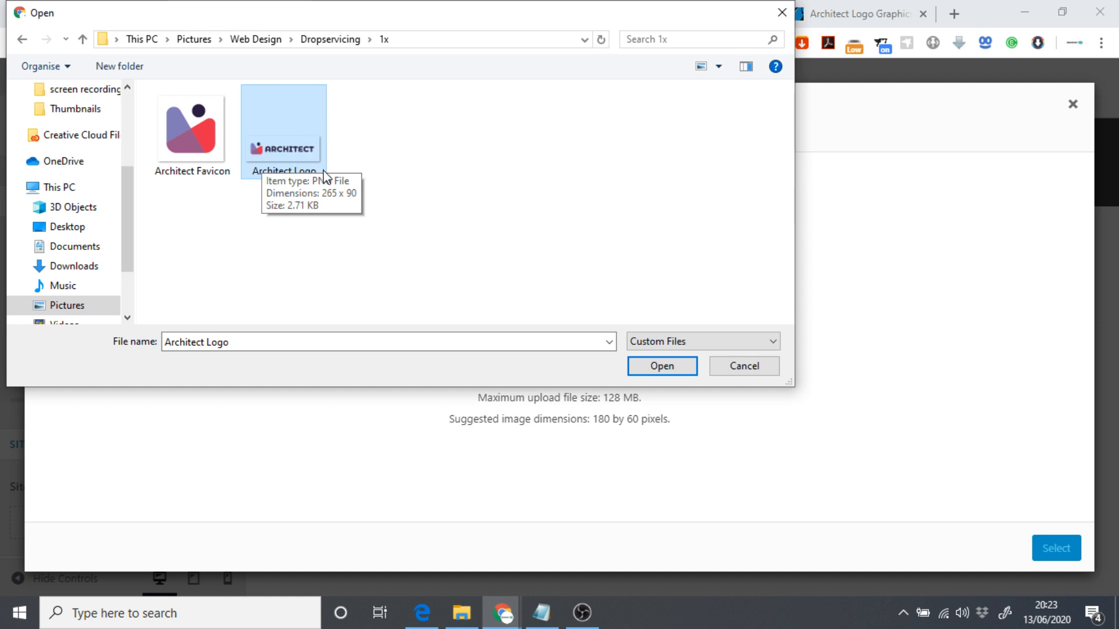
pyautogui.click(679, 371)
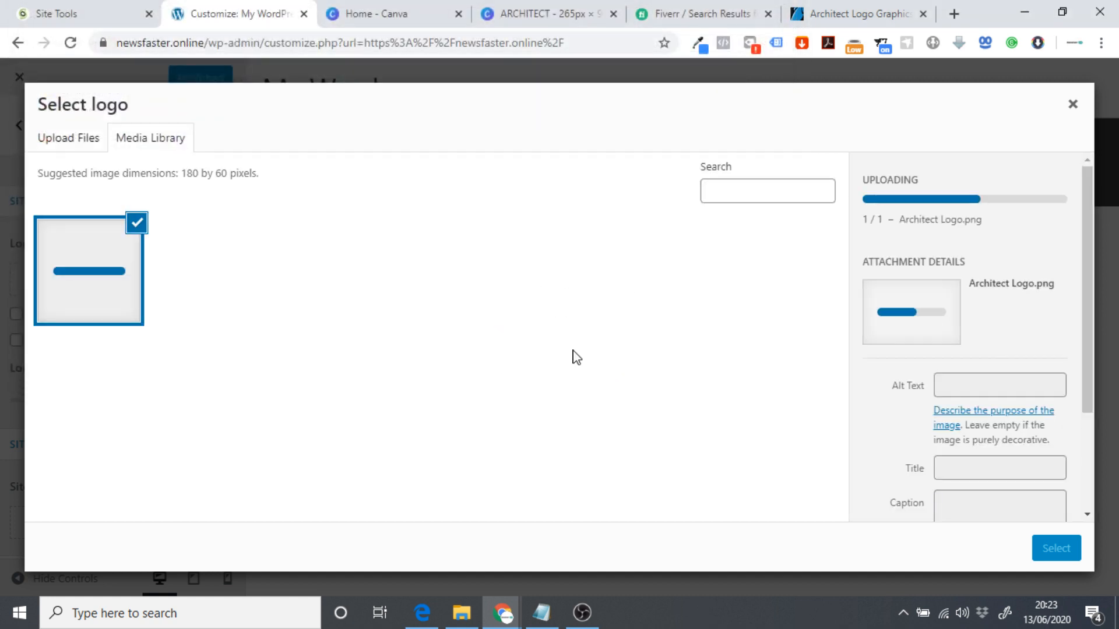
# Copy the title 'Architect Logo' into Alt Text and set it as the uncropped logo.
pyautogui.doubleClick(952, 404)
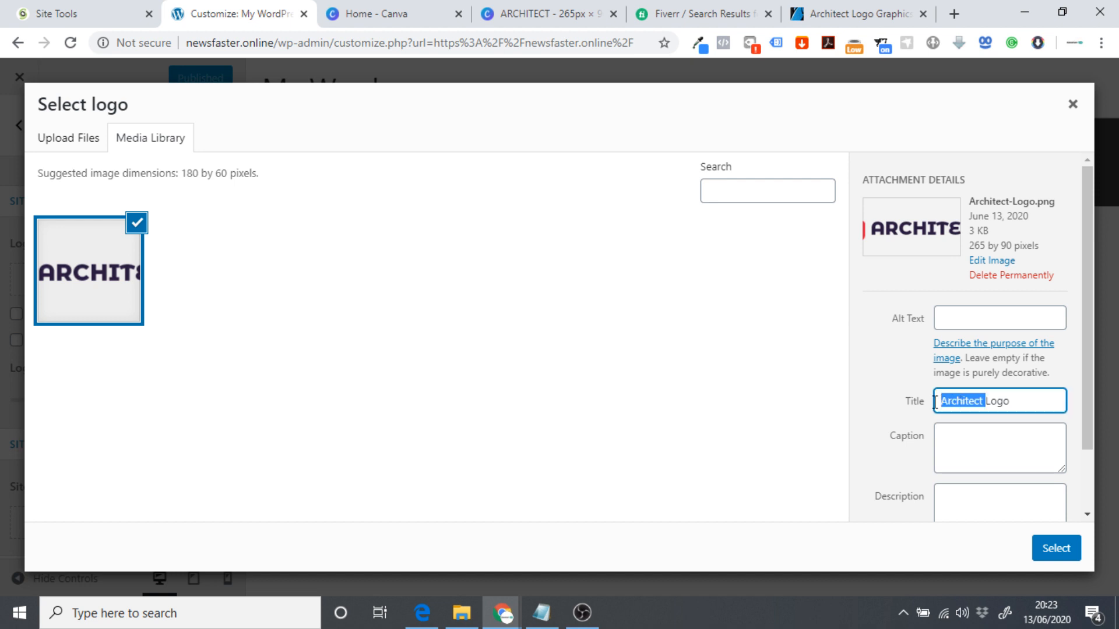
pyautogui.tripleClick(962, 403)
pyautogui.click(1017, 403)
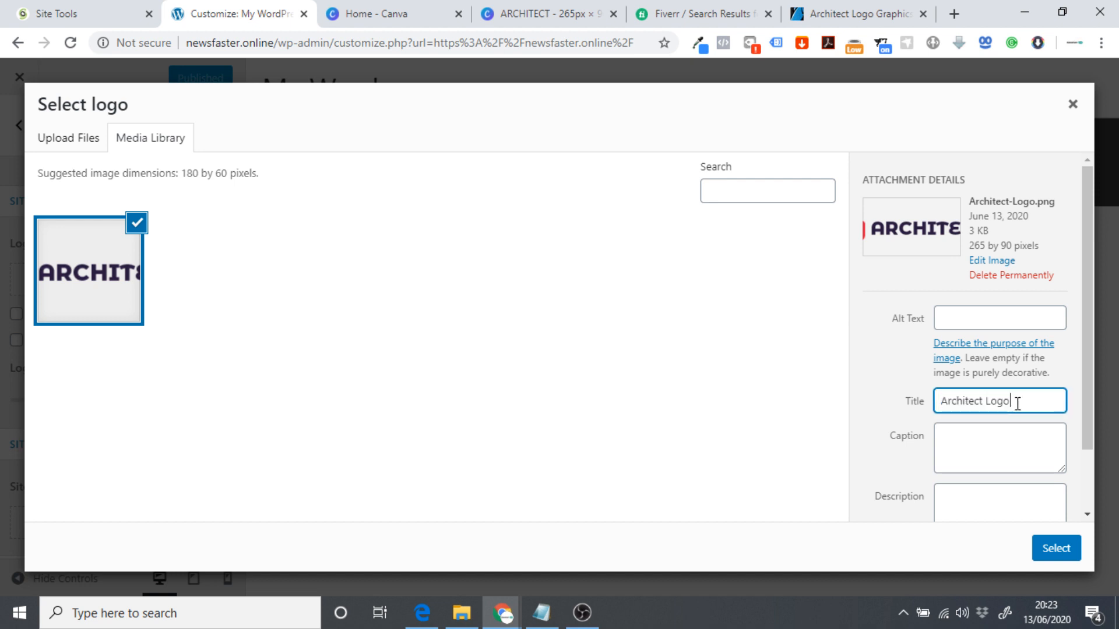
pyautogui.moveTo(1025, 401); pyautogui.dragTo(931, 405)
pyautogui.hotkey('ctrl', 'c')
pyautogui.click(964, 321)
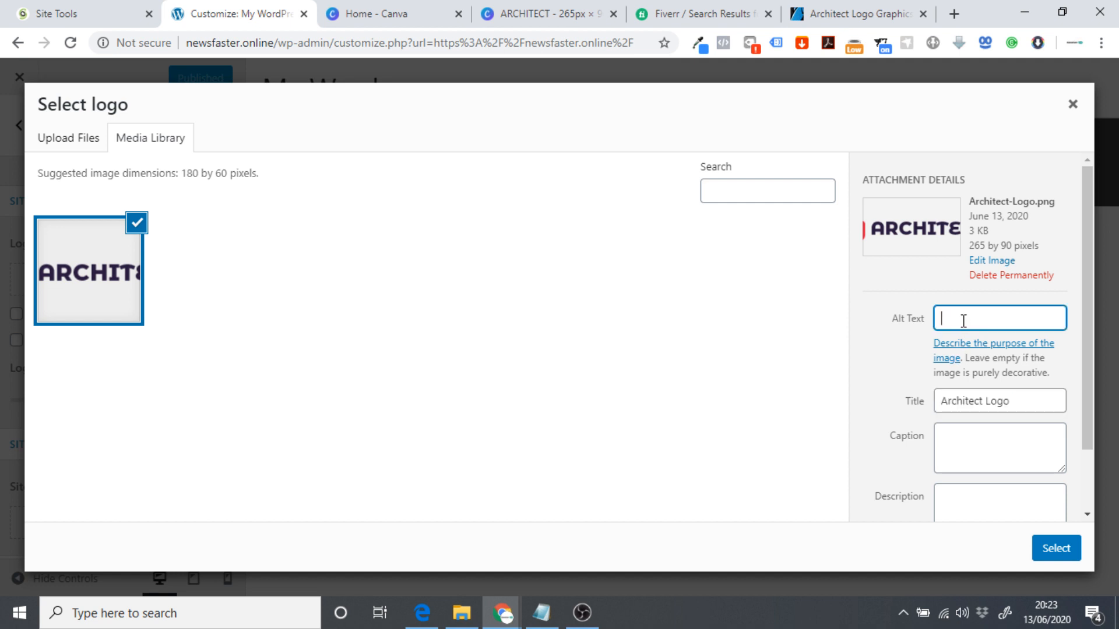
pyautogui.hotkey('ctrl', 'v')
pyautogui.click(1057, 547)
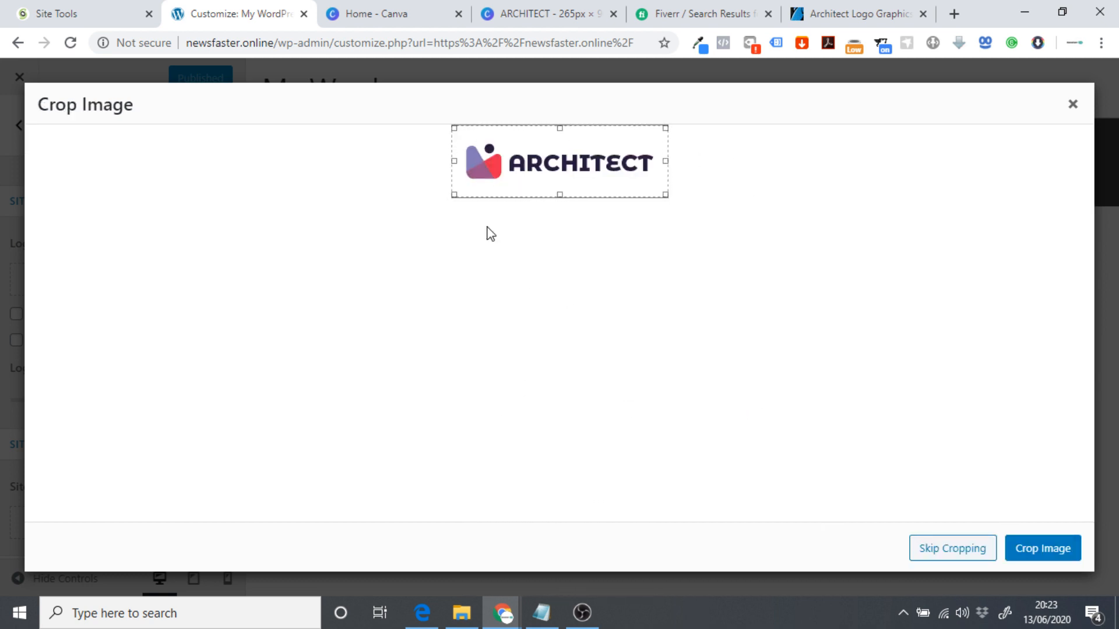
pyautogui.click(938, 548)
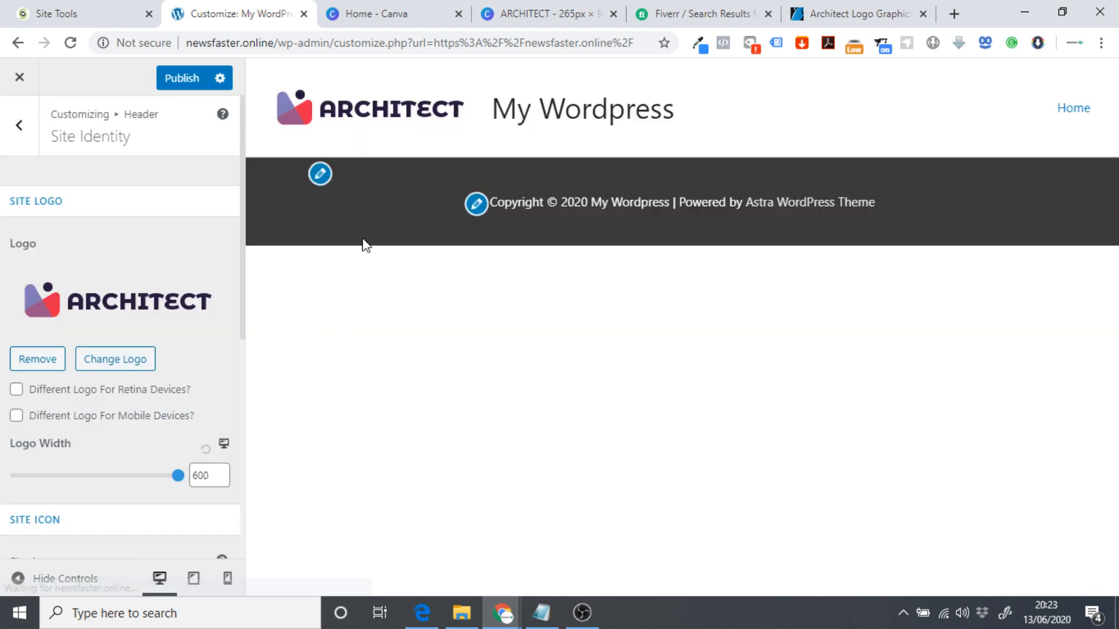
# Hide the My Wordpress site title, publish the header, and return to Canva's home page.
pyautogui.scroll(-7, 162, 285)
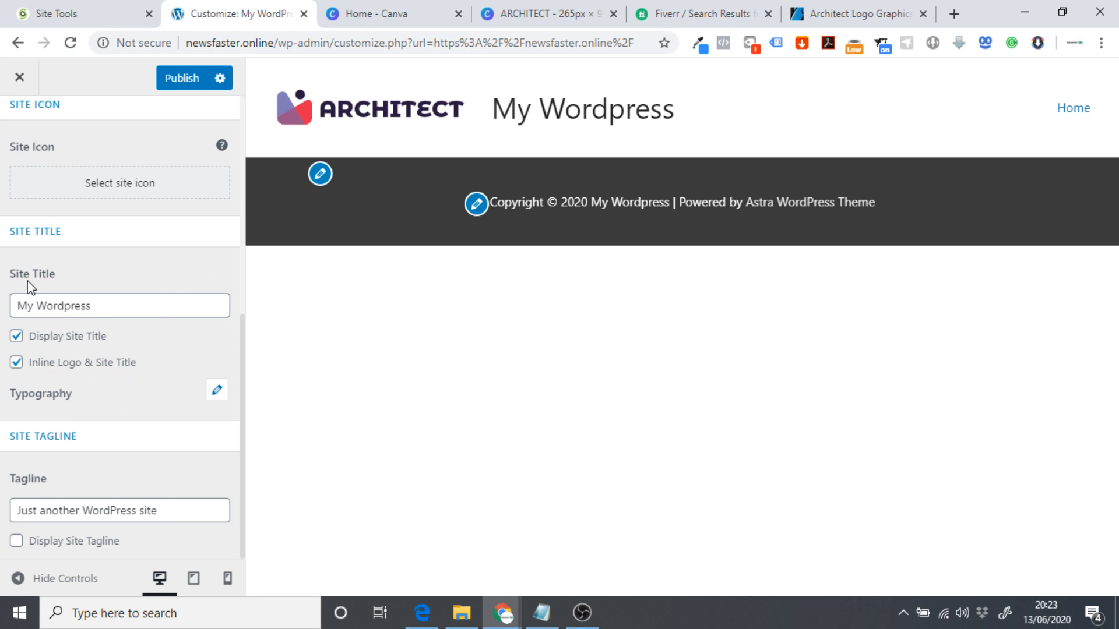
pyautogui.click(17, 337)
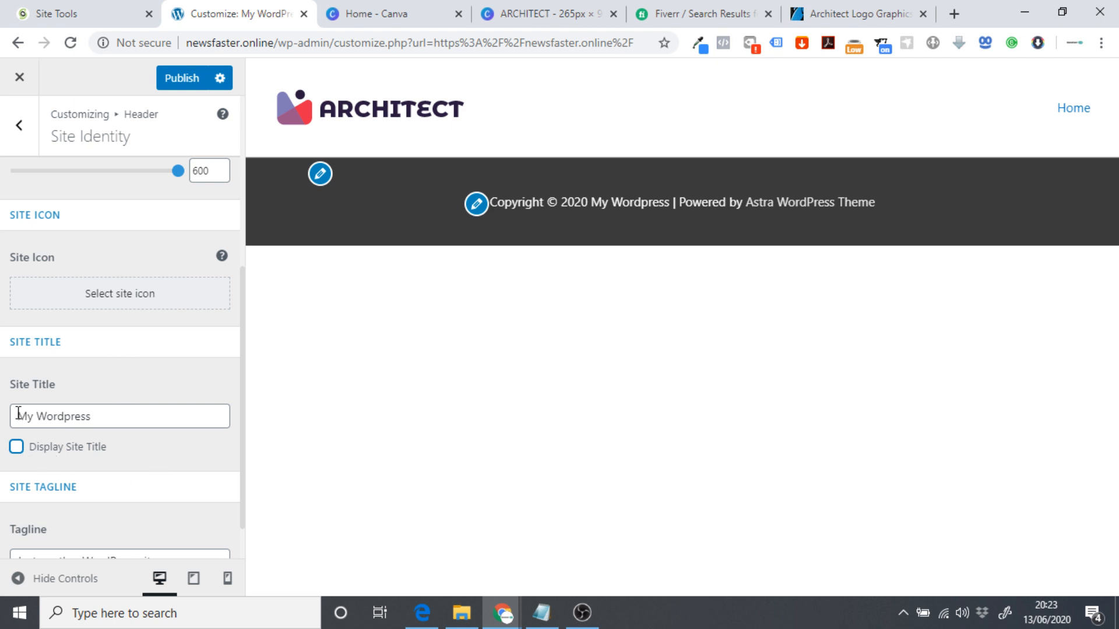
pyautogui.moveTo(19, 414); pyautogui.dragTo(113, 415)
pyautogui.click(120, 382)
pyautogui.moveTo(108, 414); pyautogui.dragTo(21, 415)
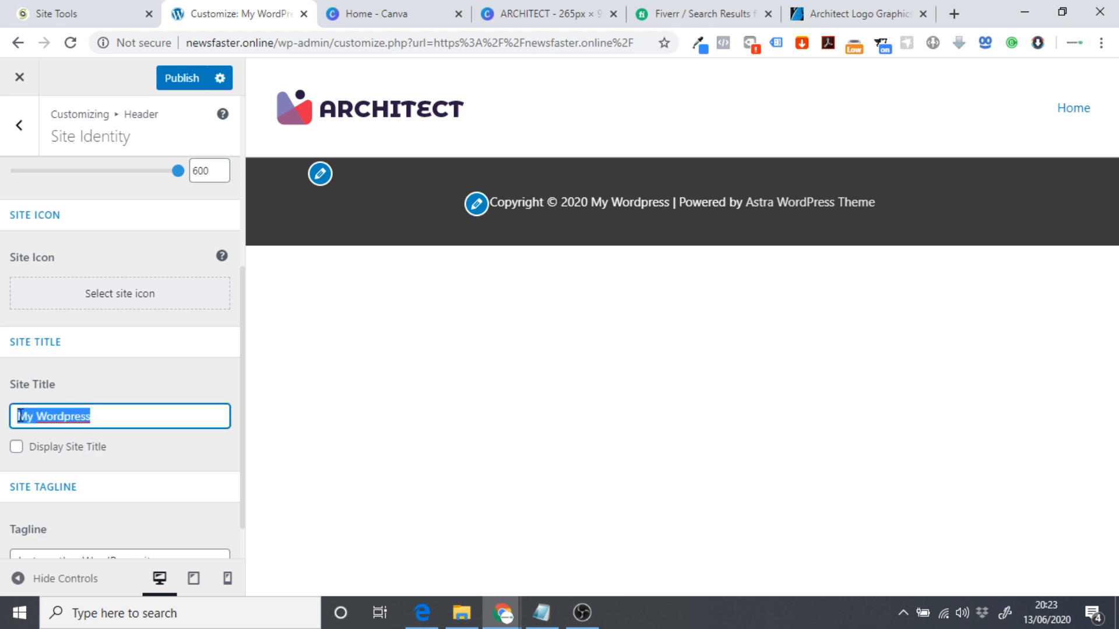
pyautogui.click(137, 382)
pyautogui.scroll(5, 165, 407)
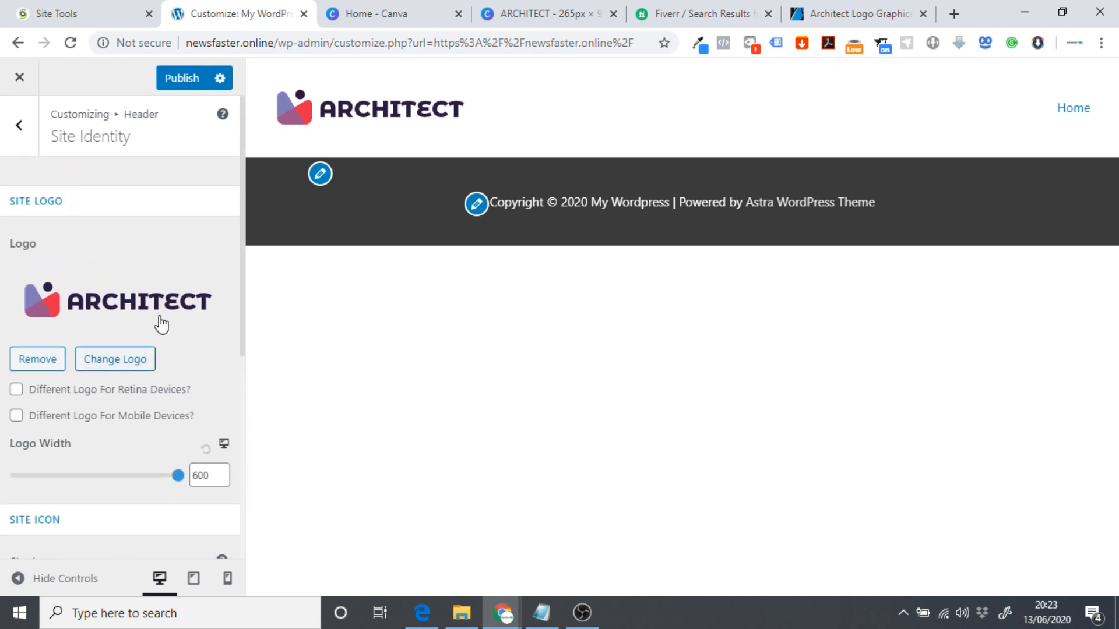
pyautogui.click(178, 86)
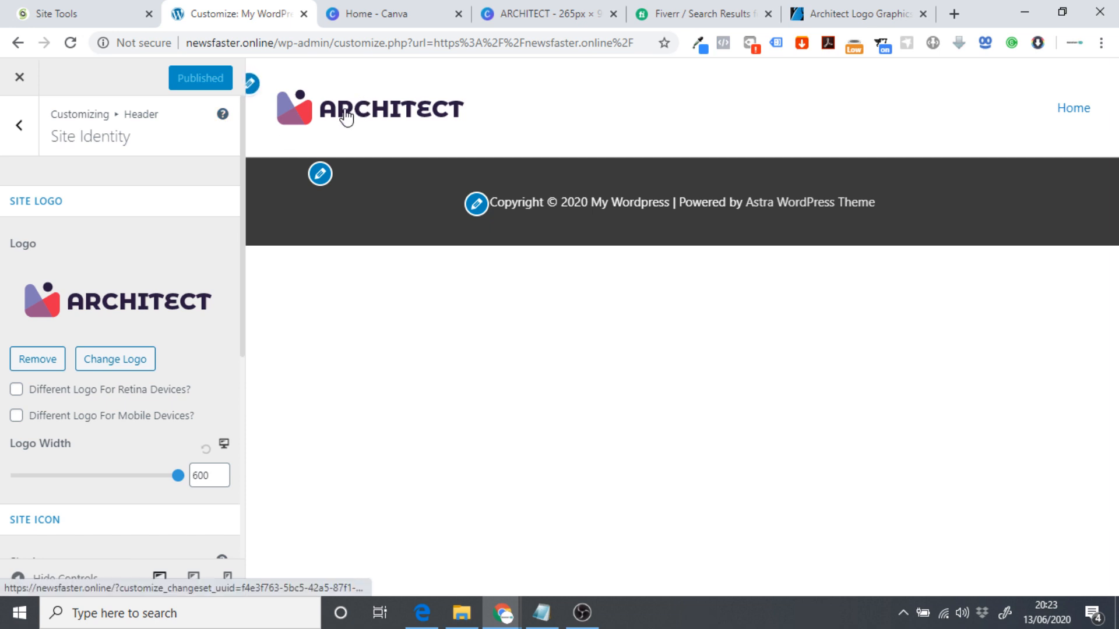
pyautogui.click(384, 7)
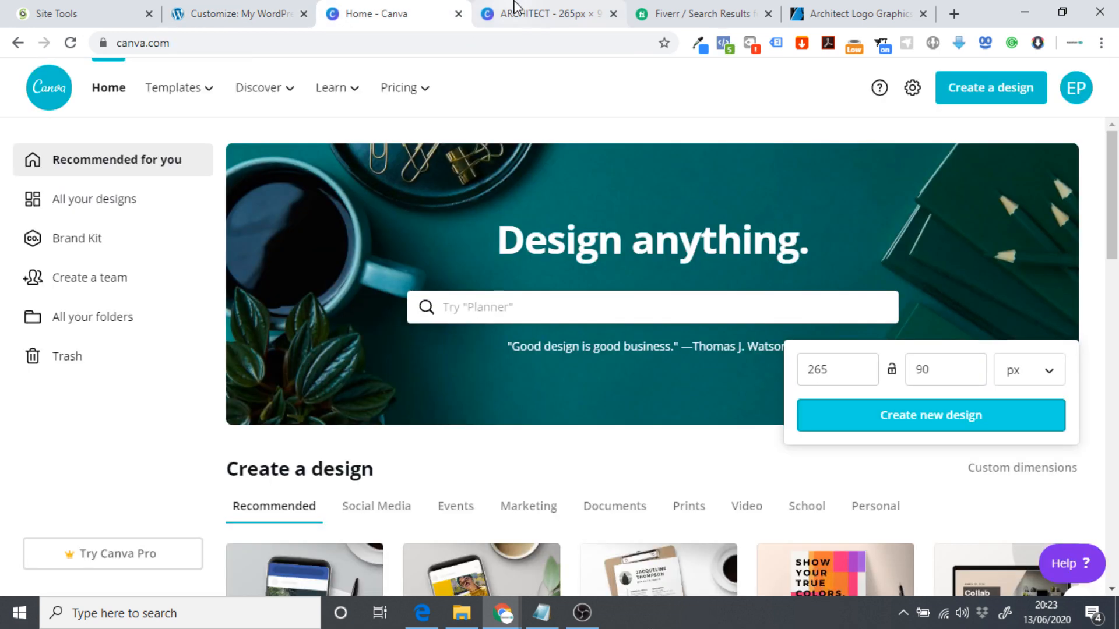
# Create a new blank Canva design with custom dimensions of 80 × 80 px.
pyautogui.click(856, 370)
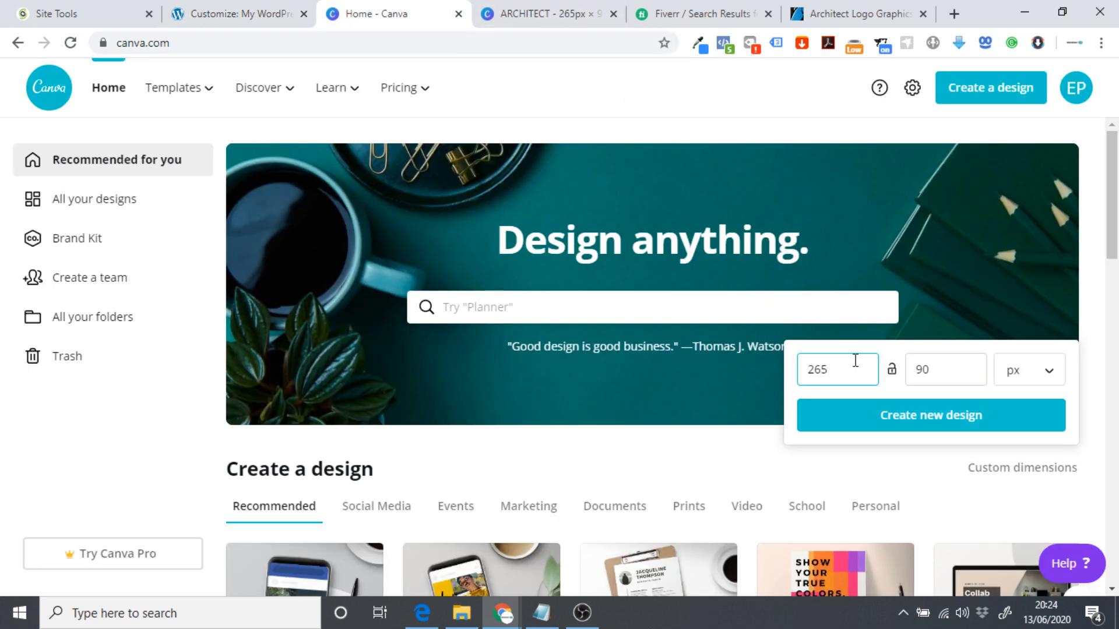
pyautogui.doubleClick(822, 371)
pyautogui.write('80')
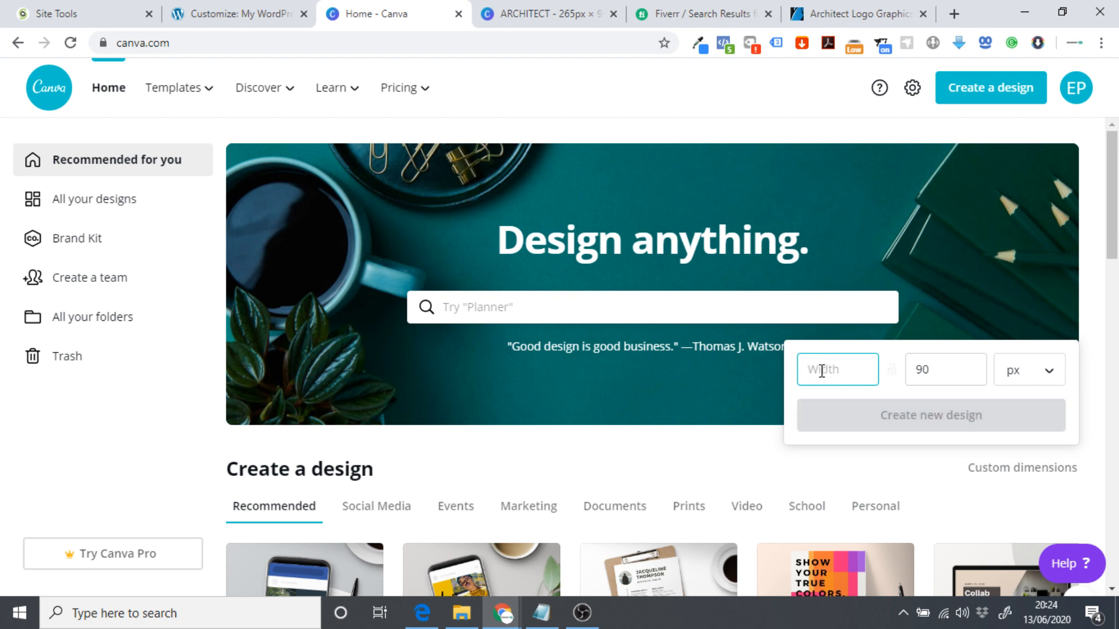
pyautogui.doubleClick(957, 377)
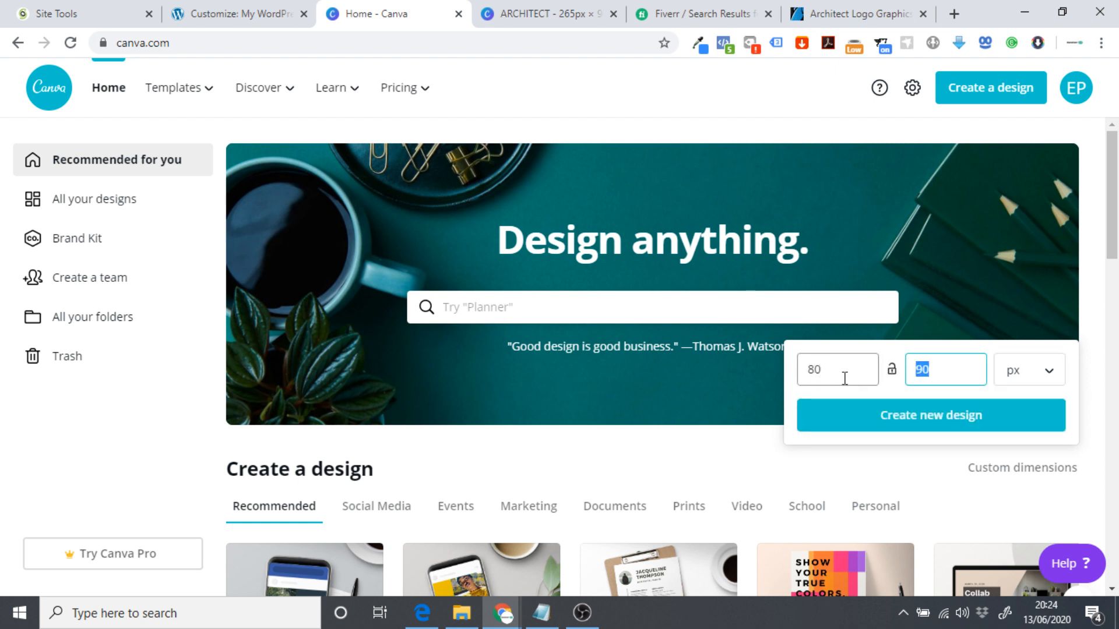
pyautogui.write('80')
pyautogui.click(866, 419)
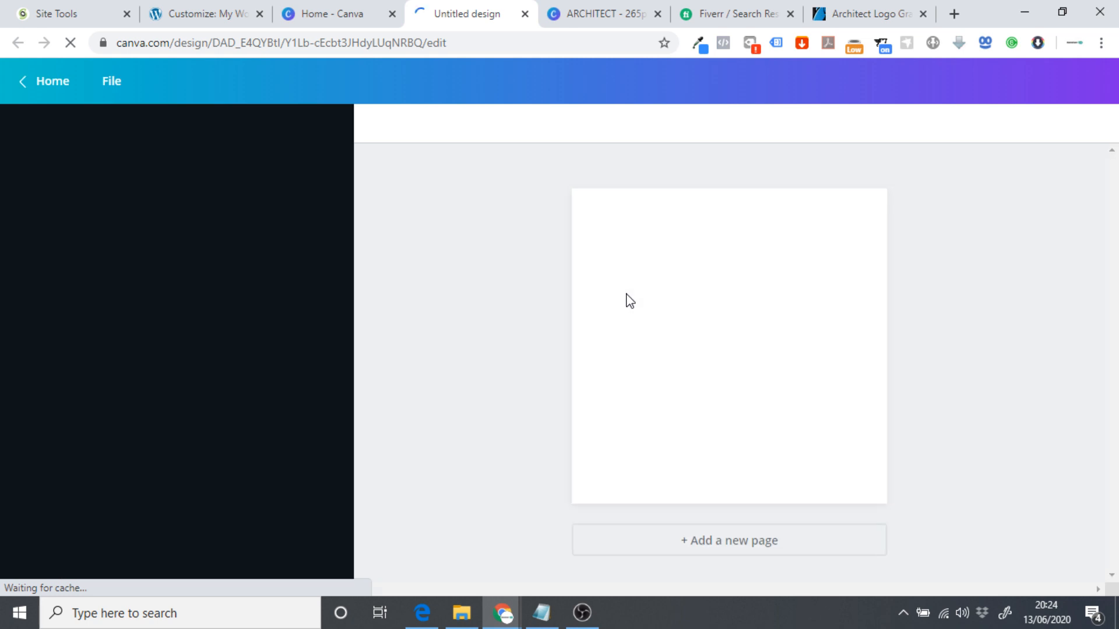
# Check the logo symbol in the ARCHITECT design, then return to the Fiverr logo design results.
pyautogui.click(573, 8)
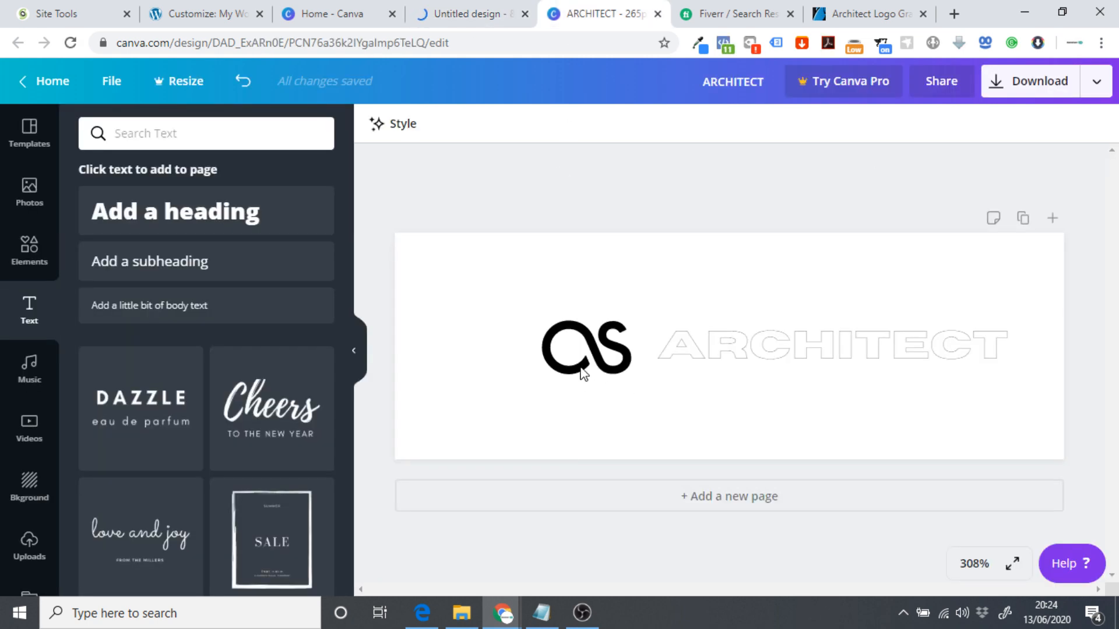
pyautogui.click(606, 348)
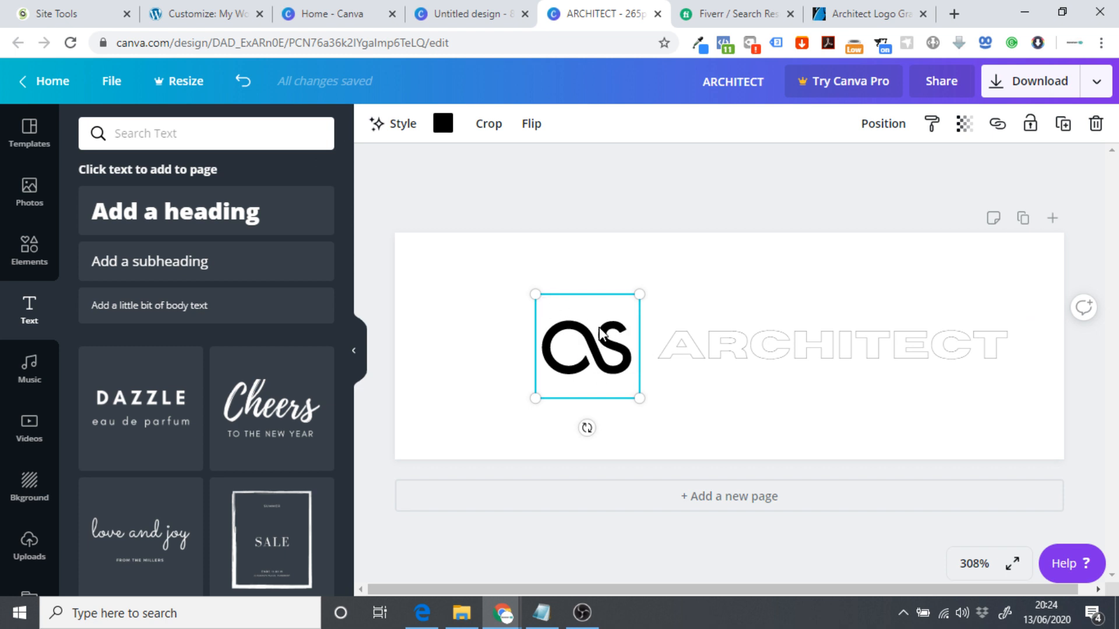
pyautogui.click(604, 262)
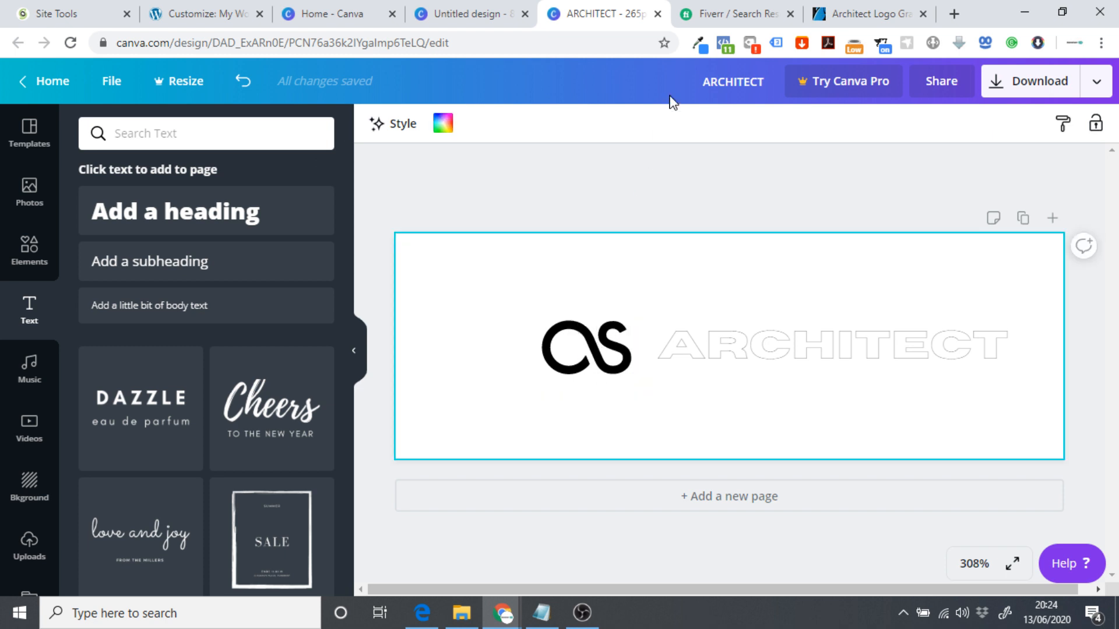
pyautogui.click(722, 15)
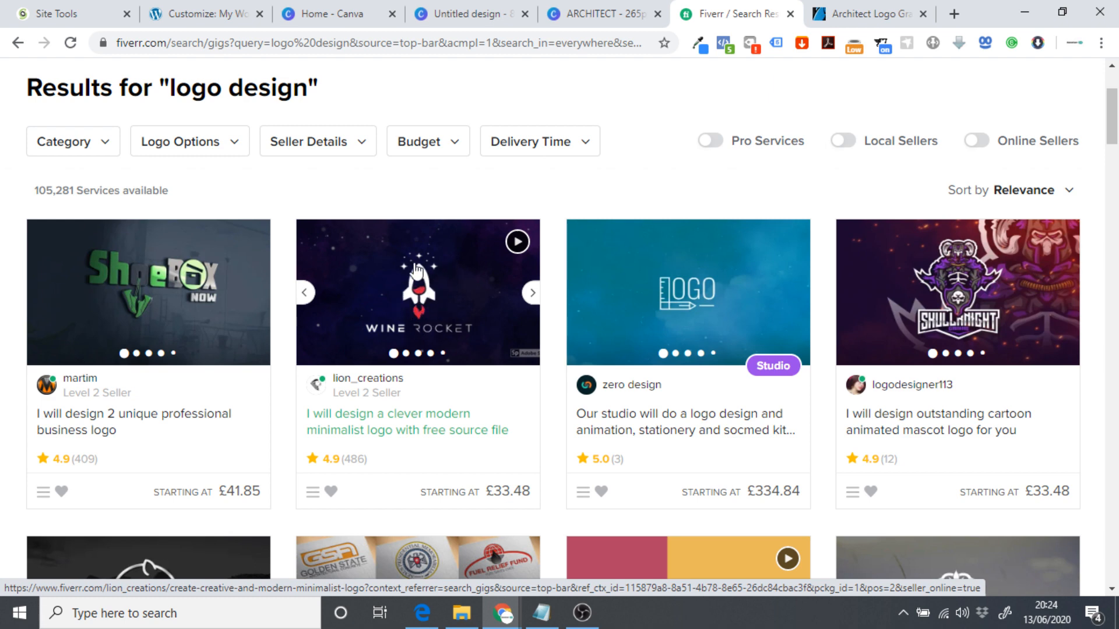
# Browse the GraphicRiver Architect Logo templates, then go back to the WordPress Customizer.
pyautogui.click(852, 13)
pyautogui.scroll(10, 955, 321)
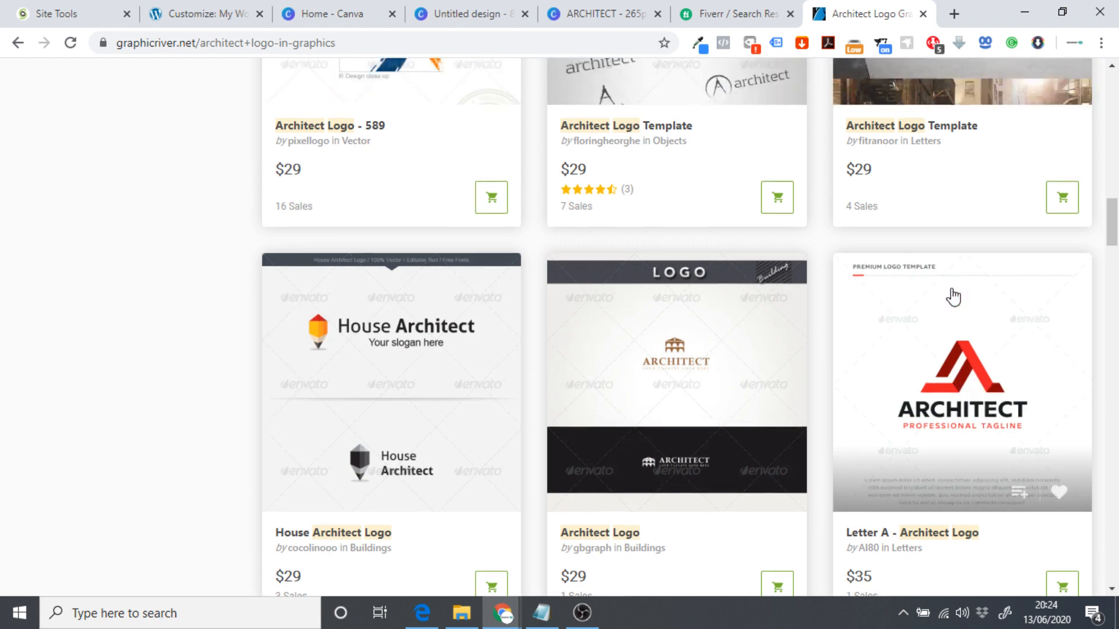
pyautogui.scroll(7, 730, 303)
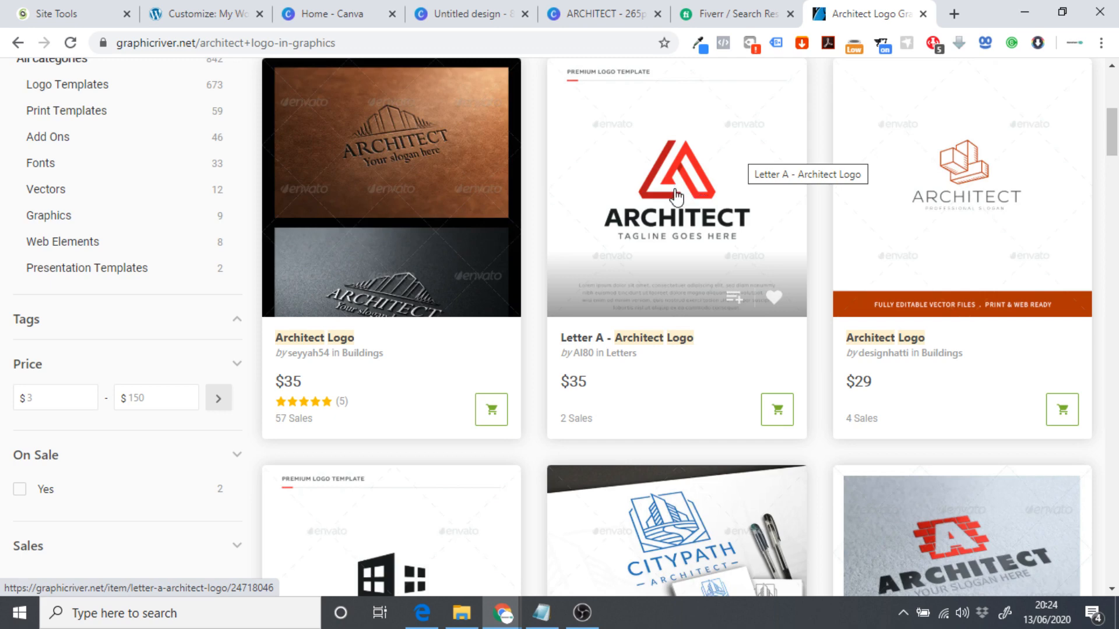
pyautogui.click(216, 7)
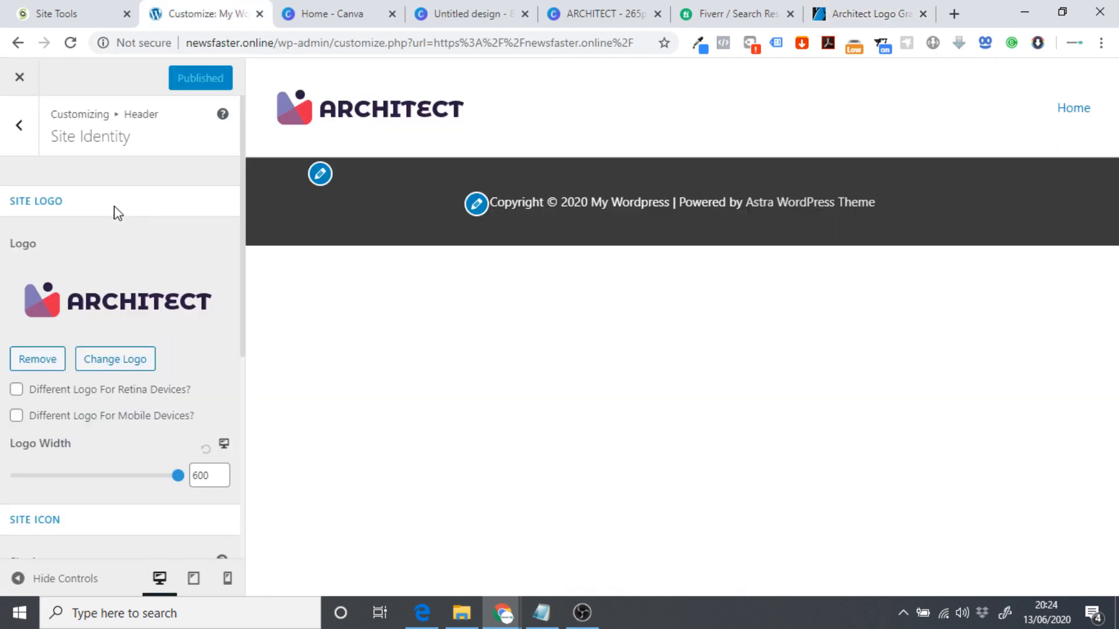
# Upload the Architect Favicon image as the new Site Icon.
pyautogui.scroll(-5, 87, 199)
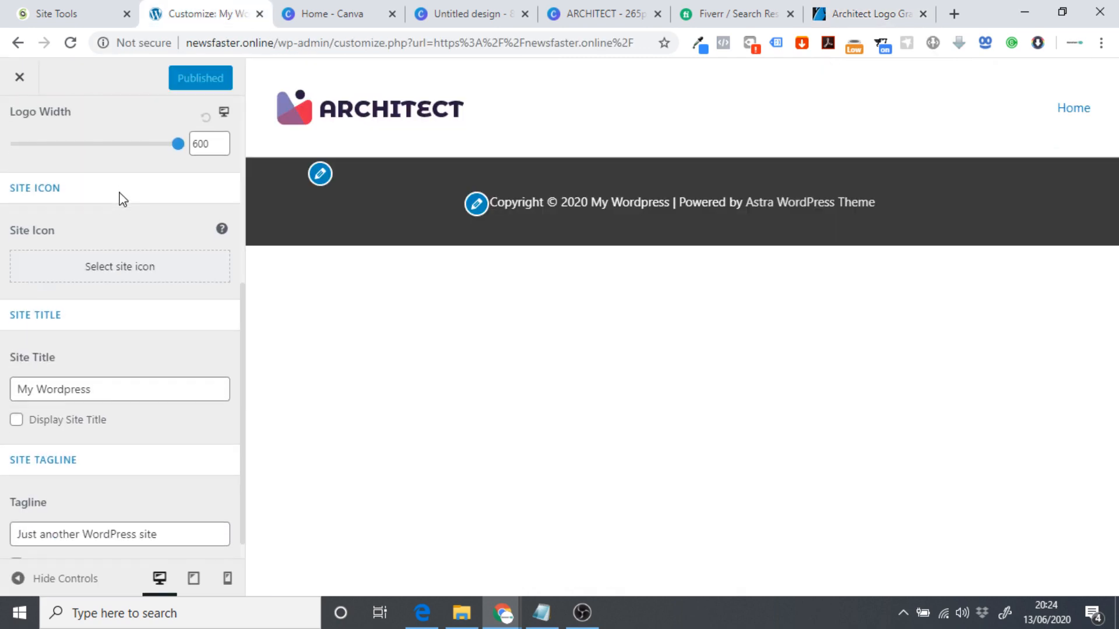
pyautogui.scroll(-1, 123, 200)
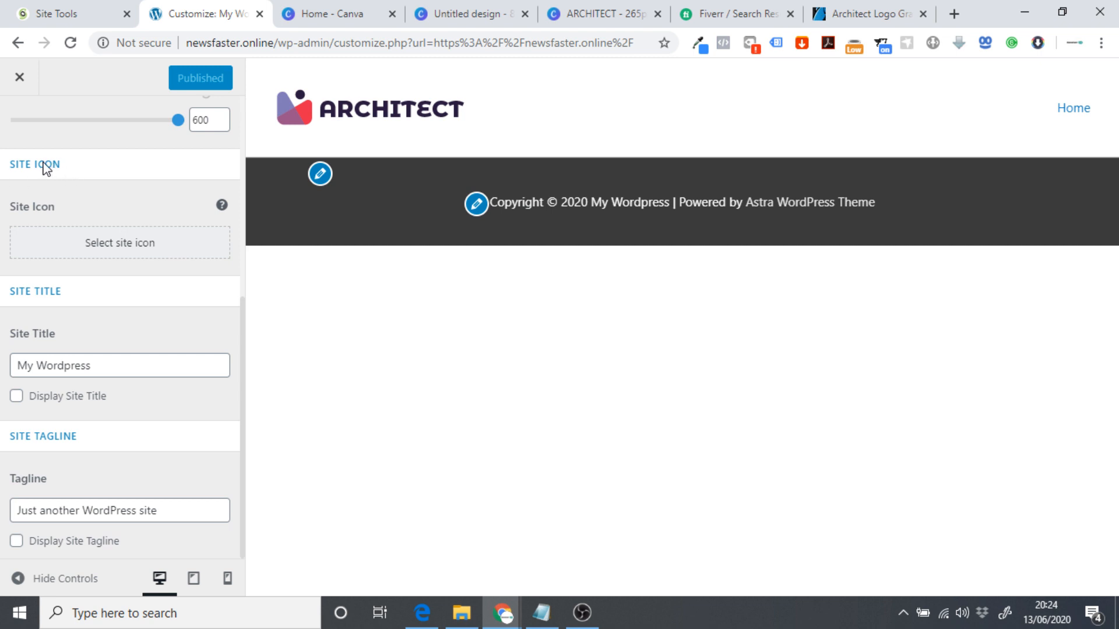
pyautogui.click(93, 244)
pyautogui.click(63, 139)
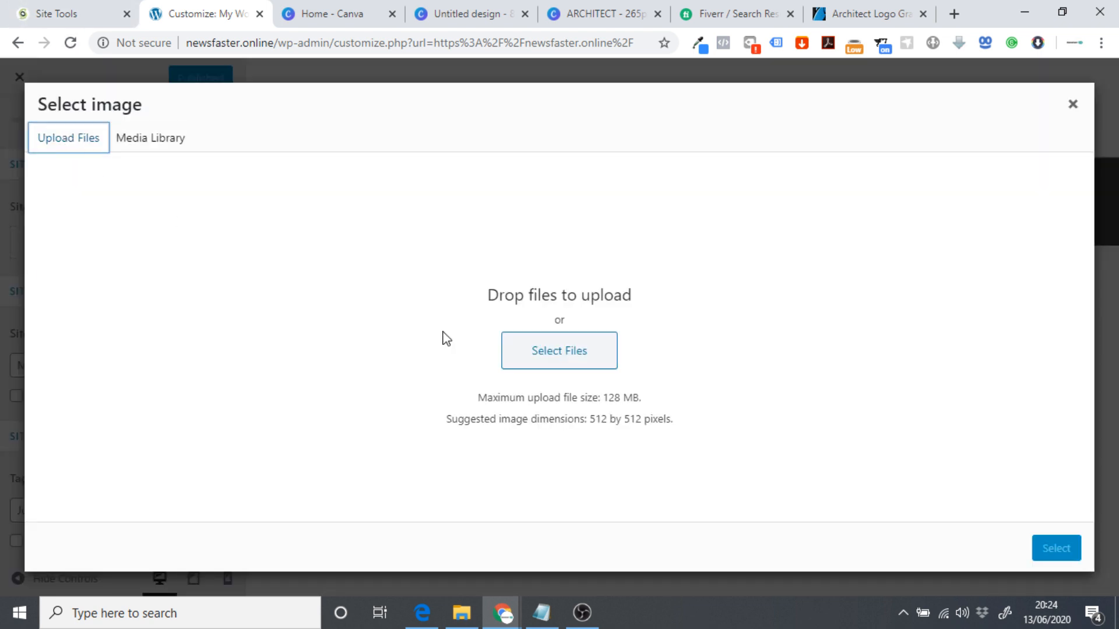
pyautogui.click(527, 357)
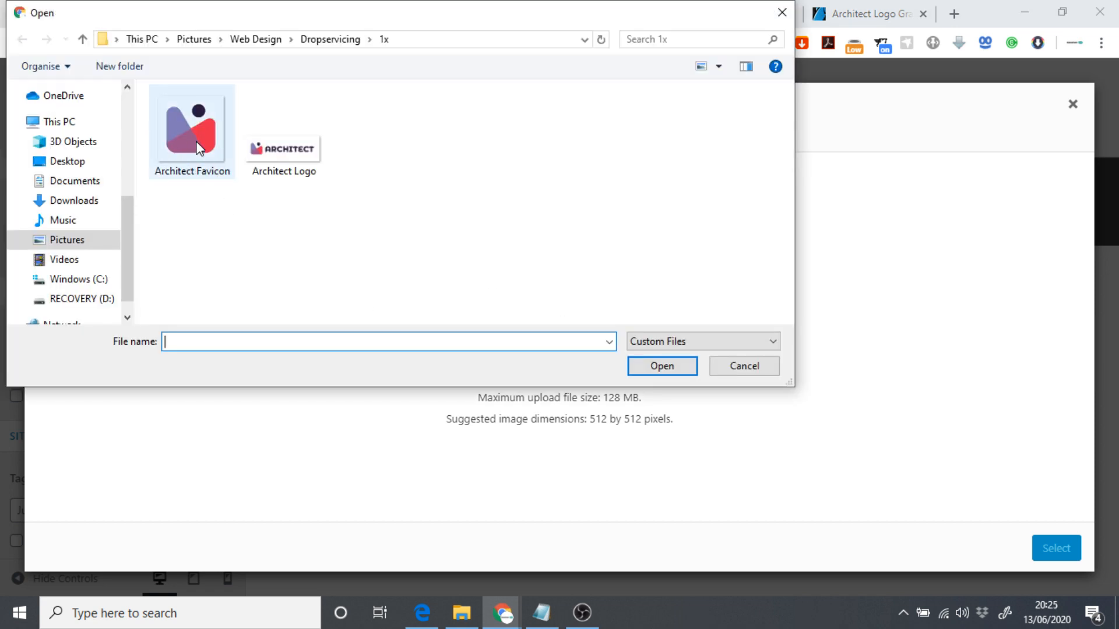
pyautogui.click(196, 142)
pyautogui.click(662, 375)
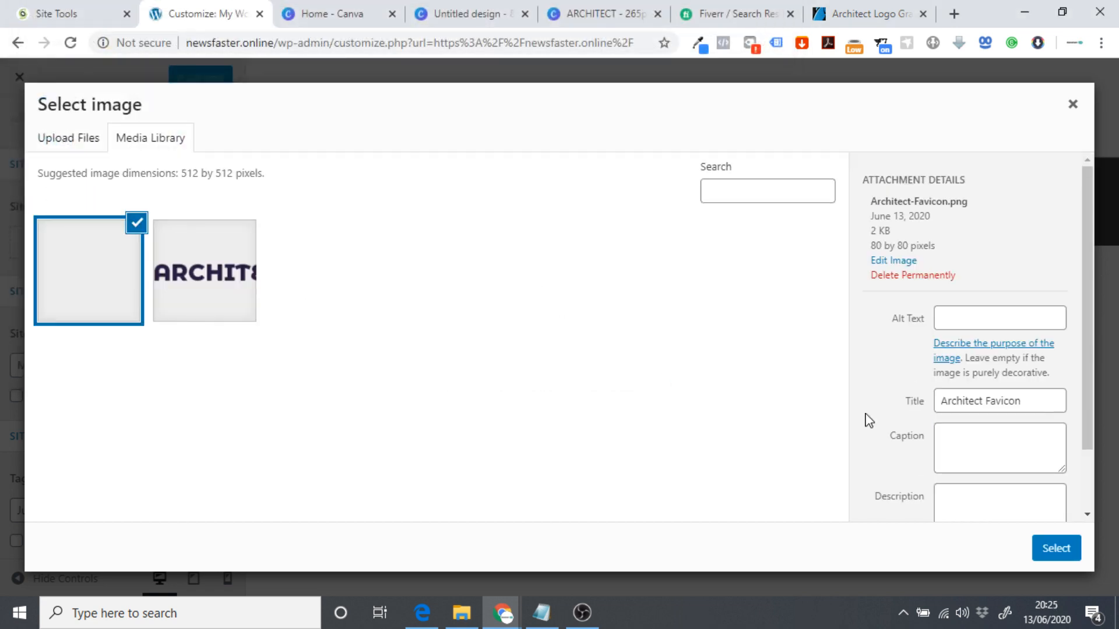
# Give the favicon the alt text 'Architect Favicon', use it uncropped, publish, and view the live site.
pyautogui.moveTo(939, 404); pyautogui.dragTo(1059, 406)
pyautogui.hotkey('ctrl', 'c')
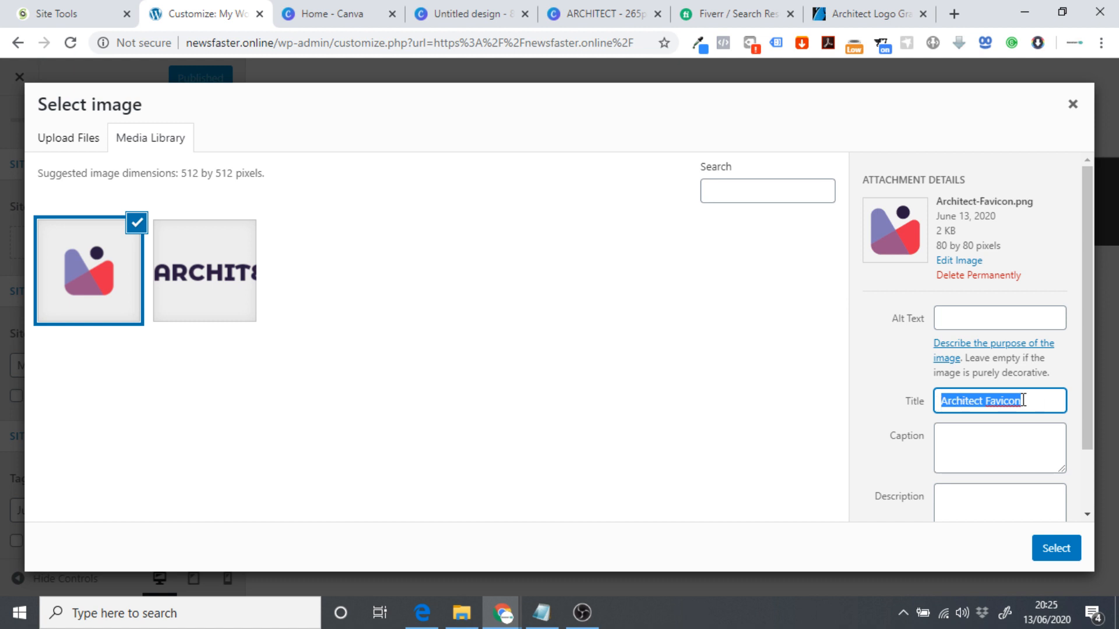
pyautogui.click(971, 322)
pyautogui.hotkey('ctrl', 'v')
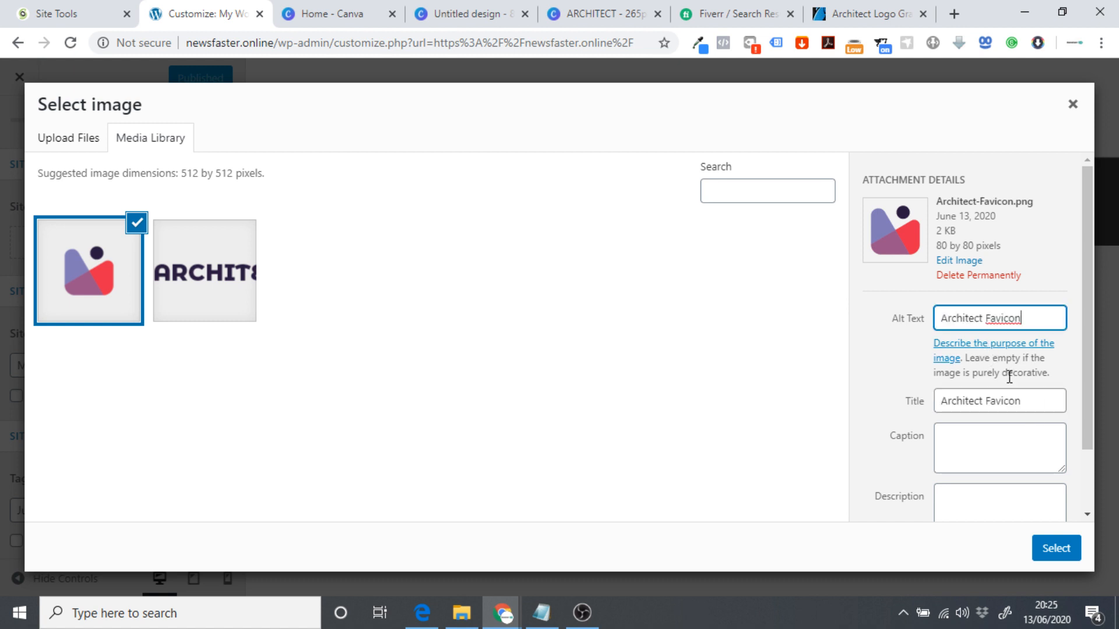
pyautogui.click(1072, 546)
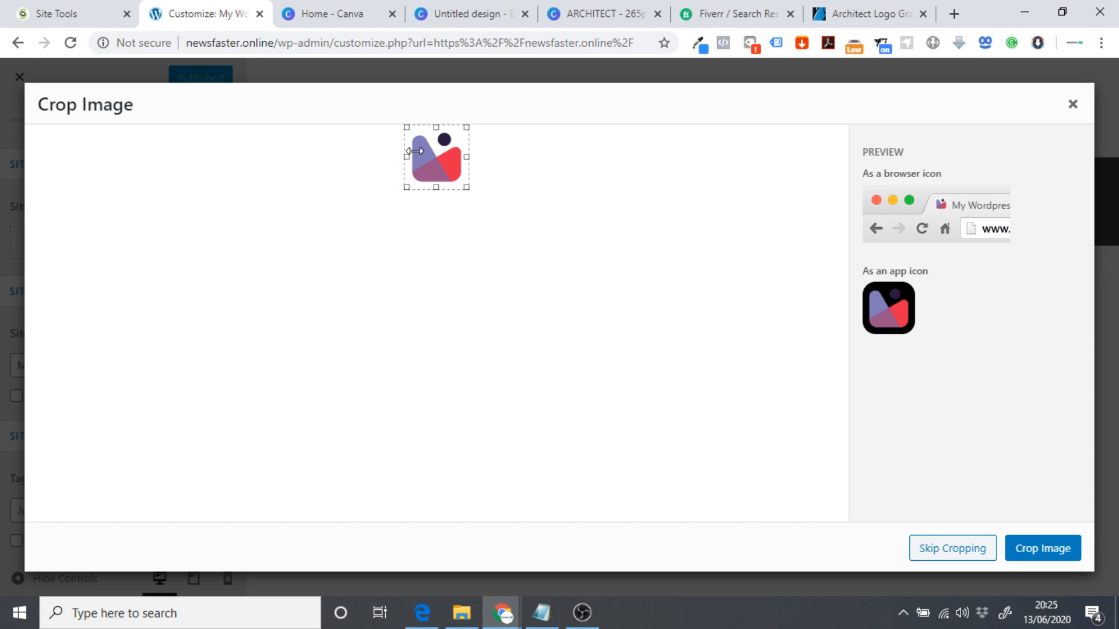
pyautogui.click(952, 548)
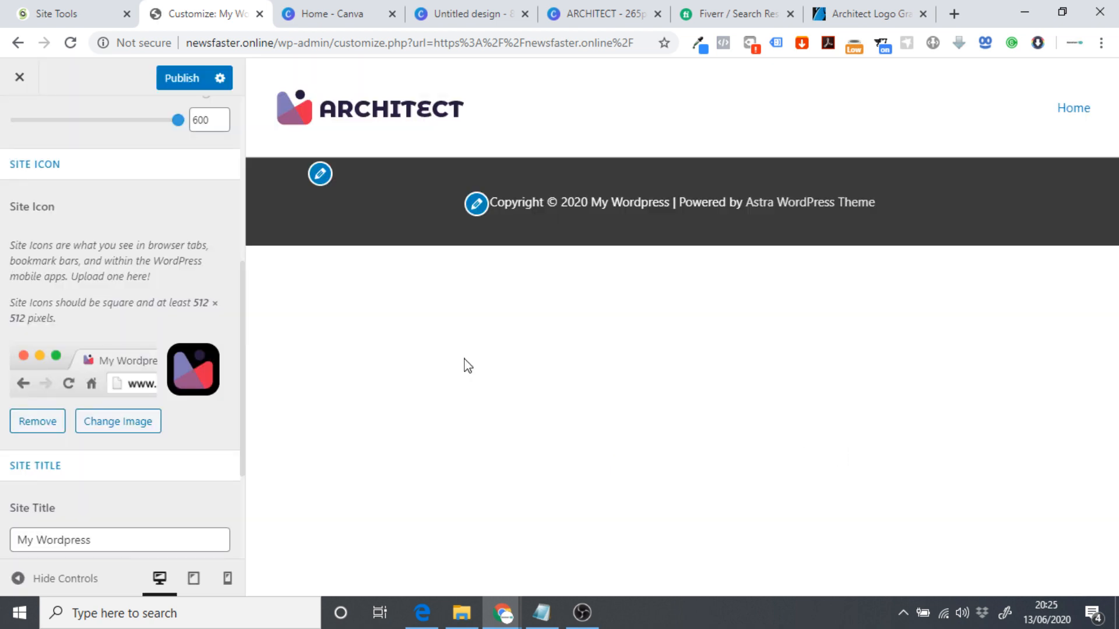
pyautogui.click(180, 78)
pyautogui.click(15, 78)
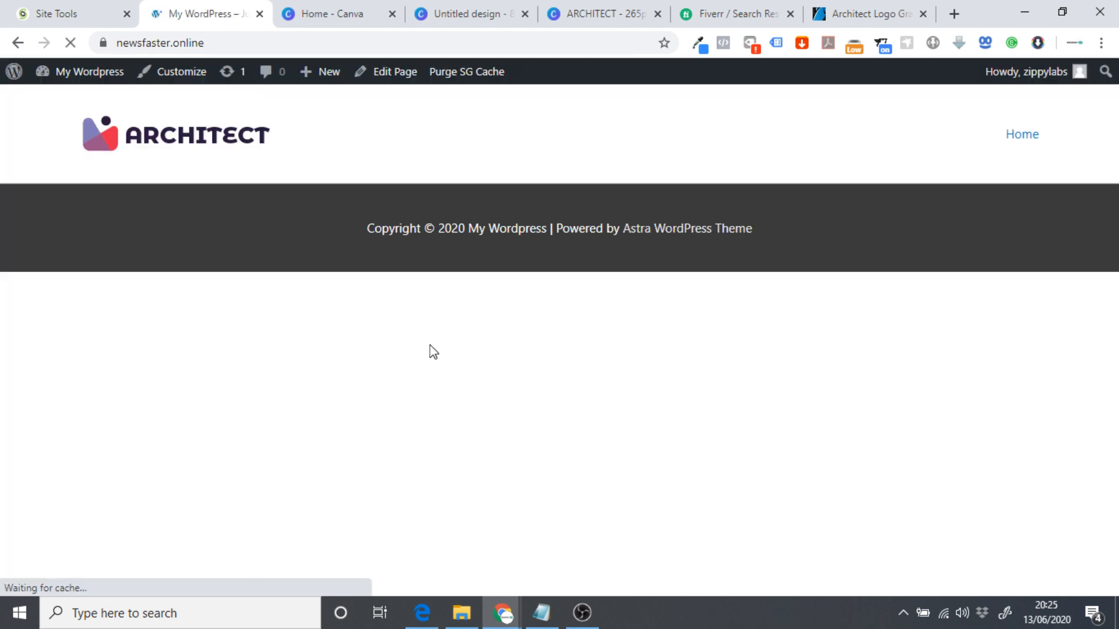
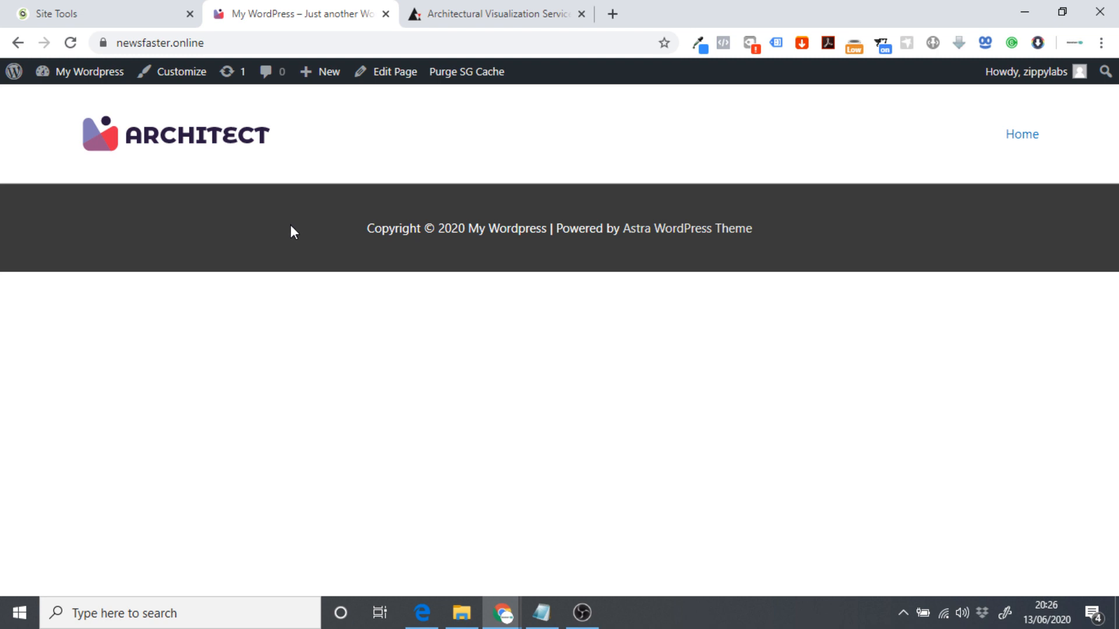
# Switch to the archend.com reference site showing its 360° Visualizations hero.
pyautogui.click(434, 18)
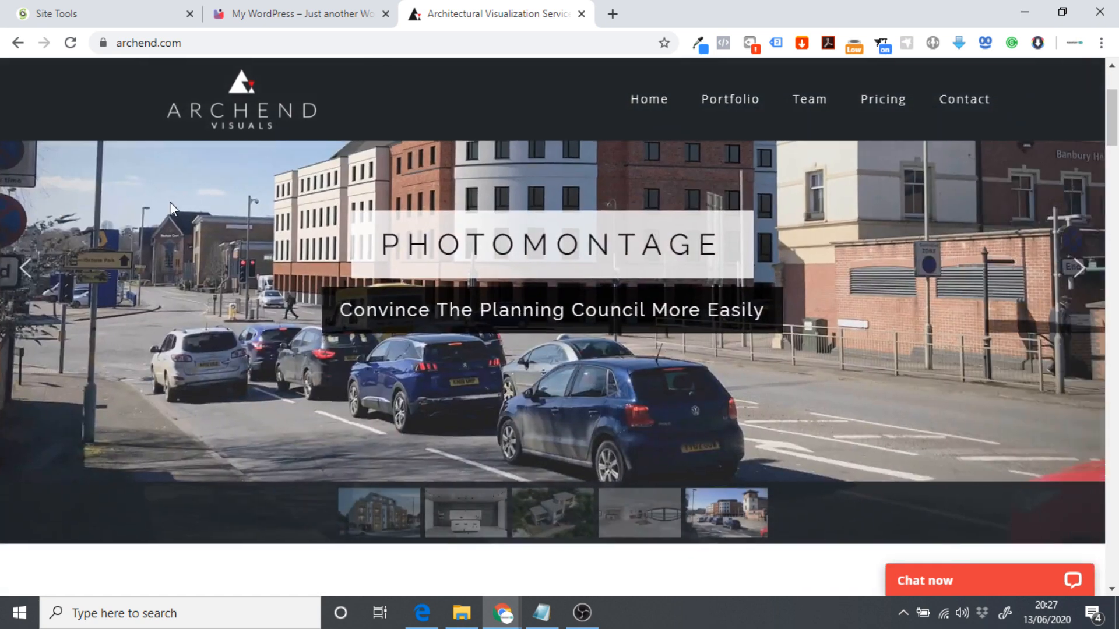
pyautogui.scroll(-2, 168, 200)
pyautogui.scroll(-8, 169, 199)
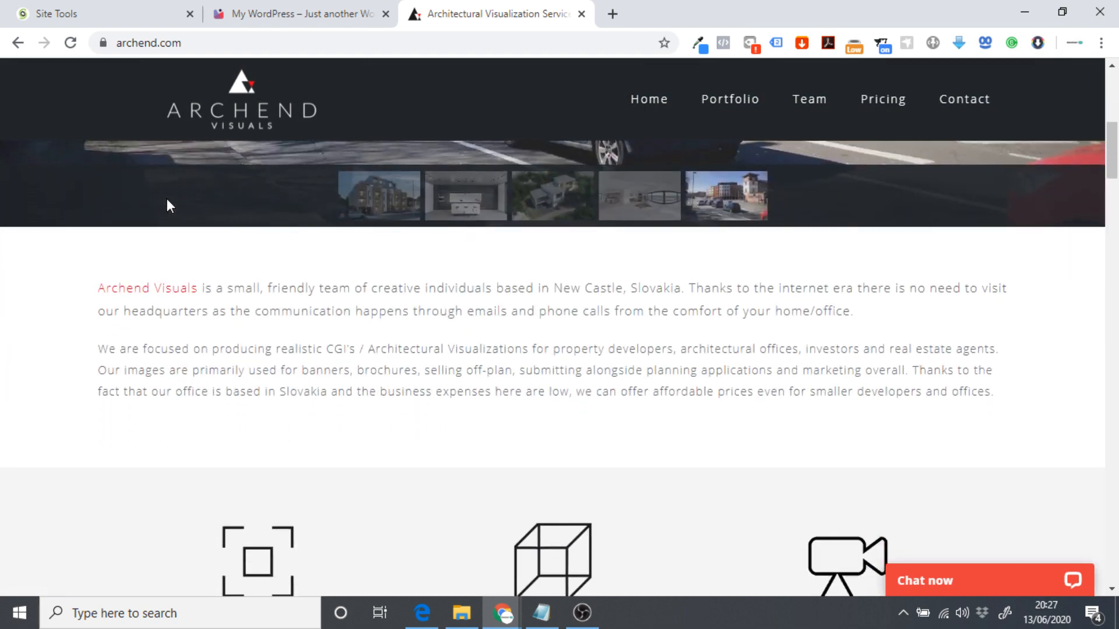
pyautogui.scroll(-10, 168, 206)
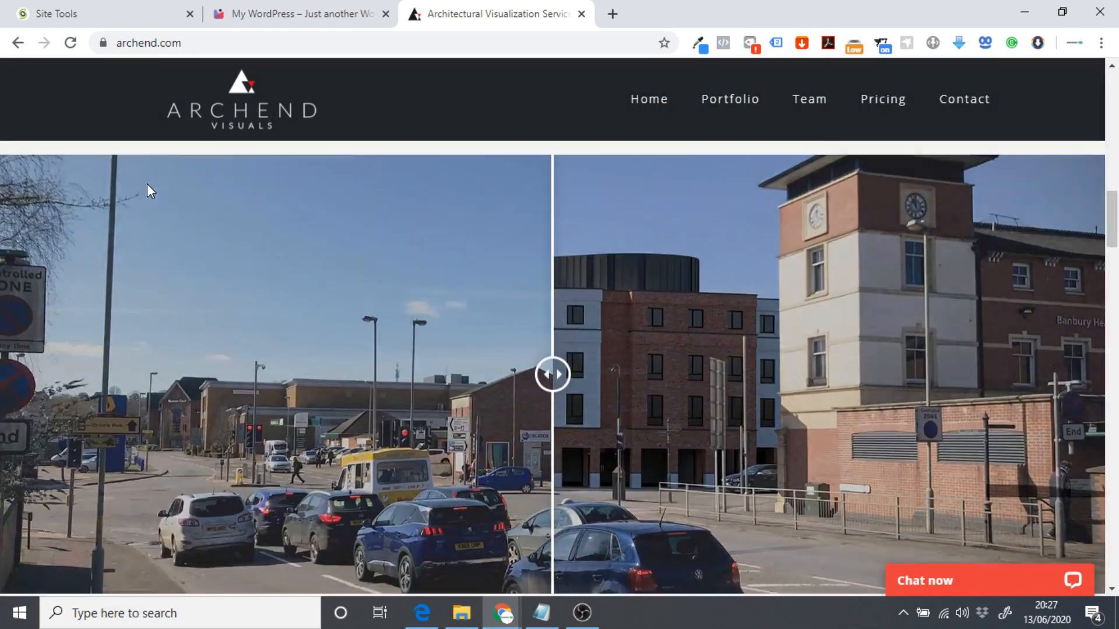
pyautogui.scroll(-10, 136, 178)
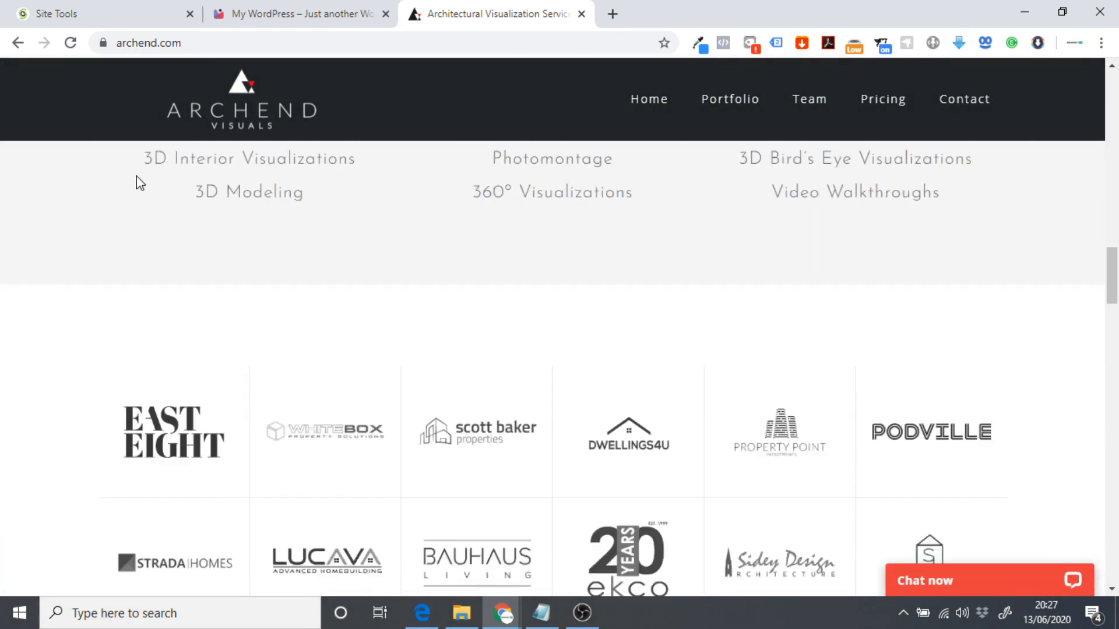
pyautogui.scroll(-9, 306, 291)
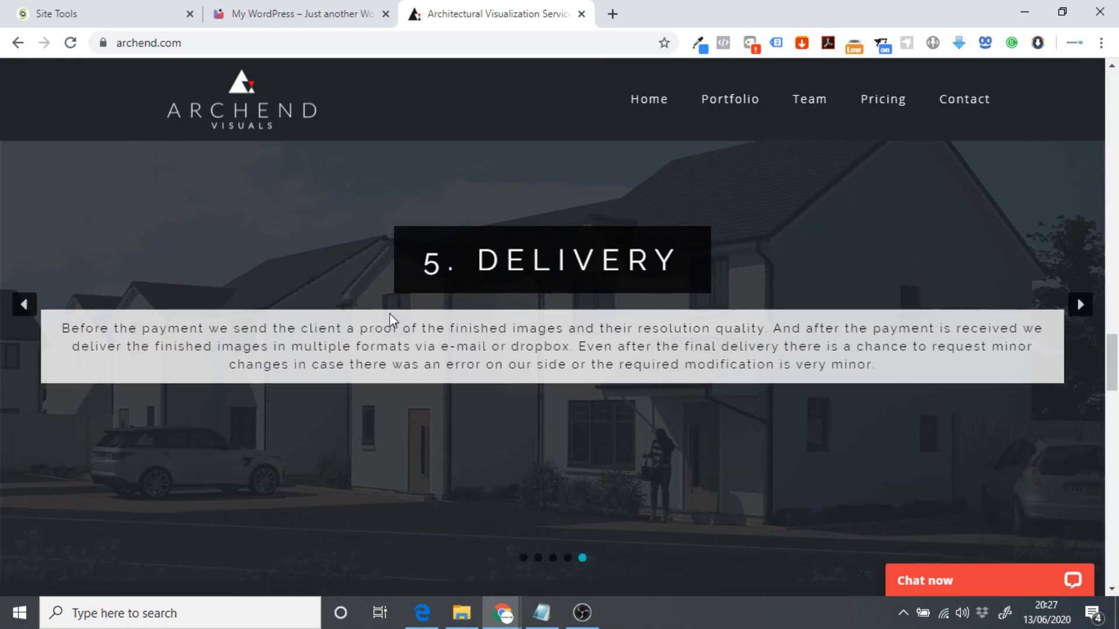
pyautogui.scroll(-7, 391, 315)
pyautogui.scroll(-12, 535, 311)
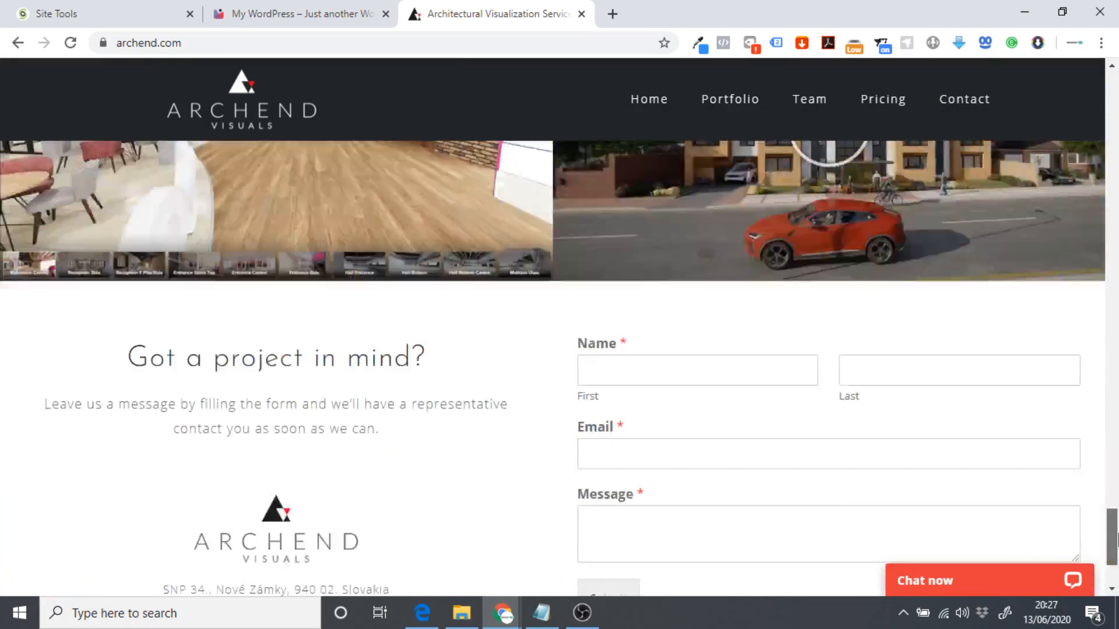
pyautogui.moveTo(1117, 539); pyautogui.dragTo(1117, 79)
pyautogui.scroll(-10, 764, 359)
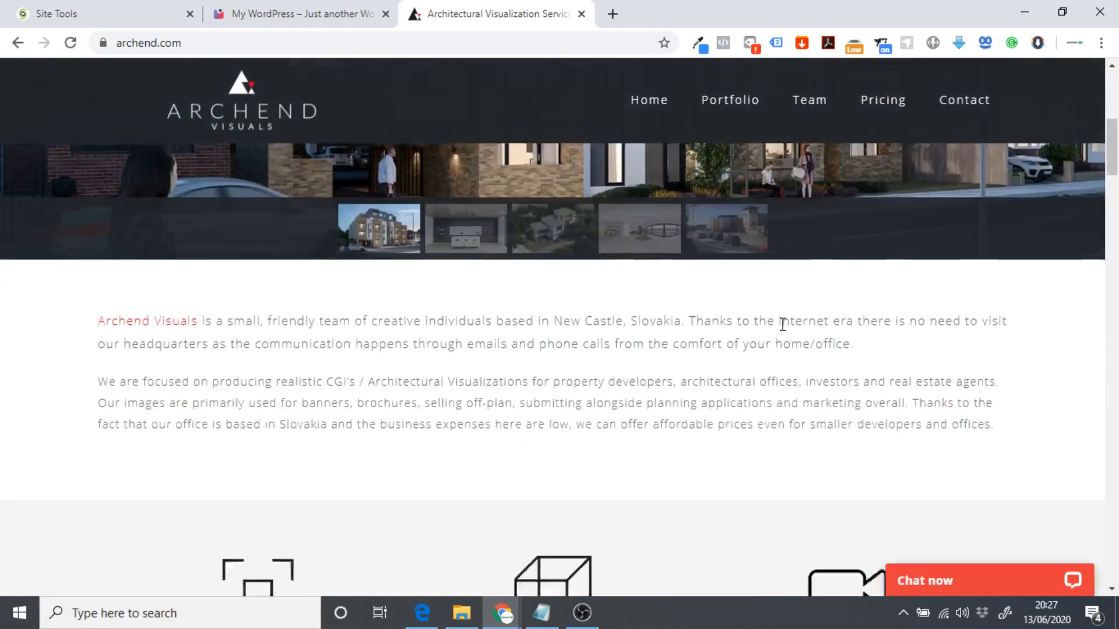
pyautogui.scroll(-15, 1082, 248)
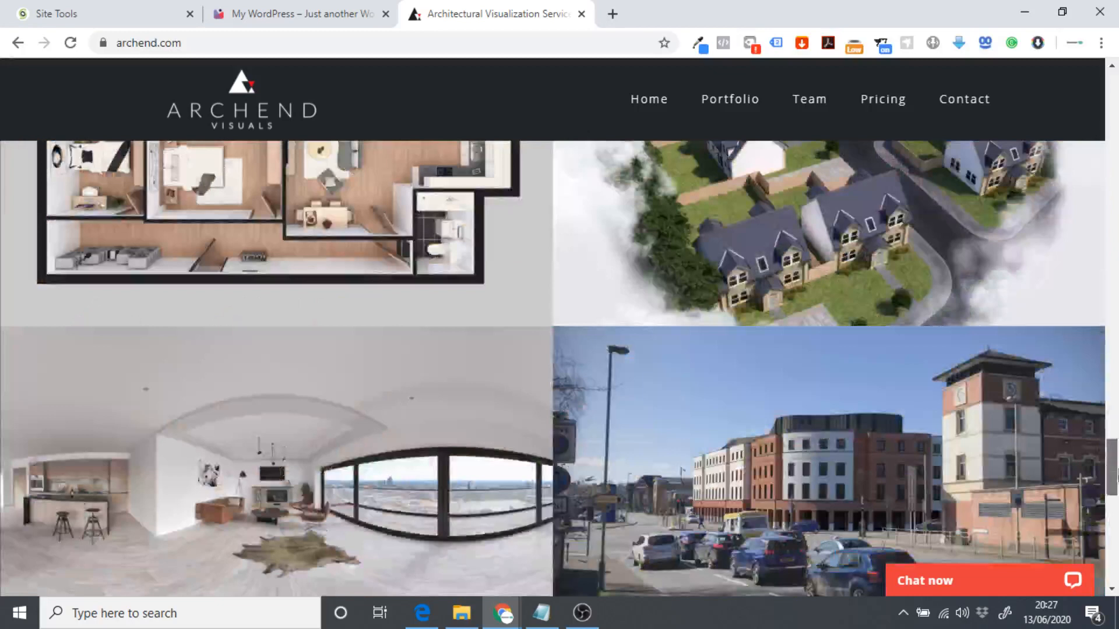
pyautogui.moveTo(1117, 475); pyautogui.dragTo(1117, 120)
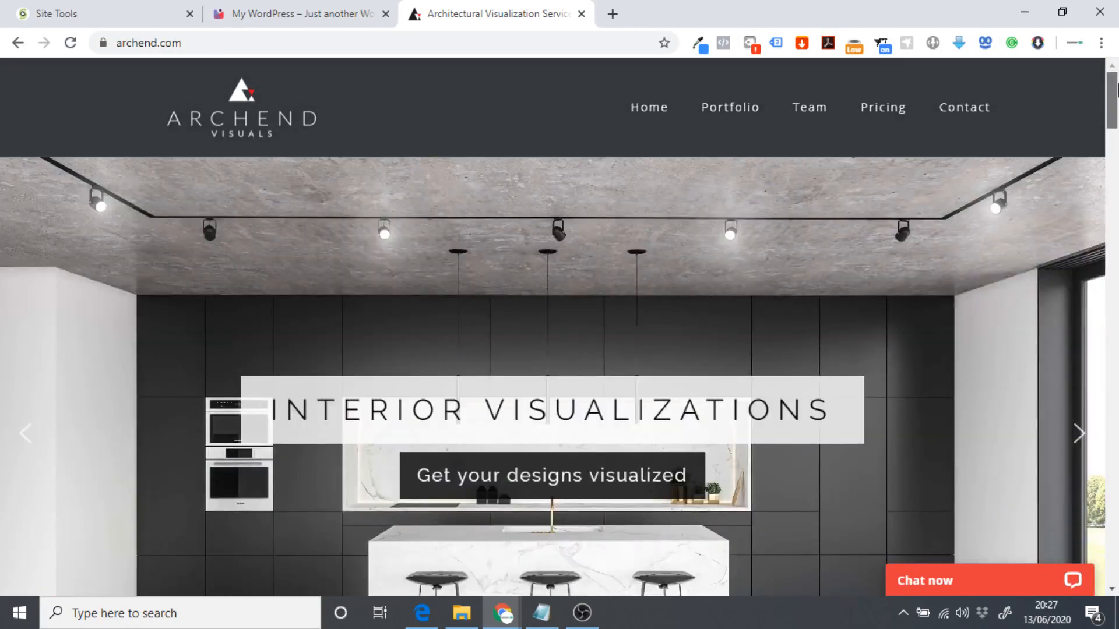
pyautogui.click(877, 110)
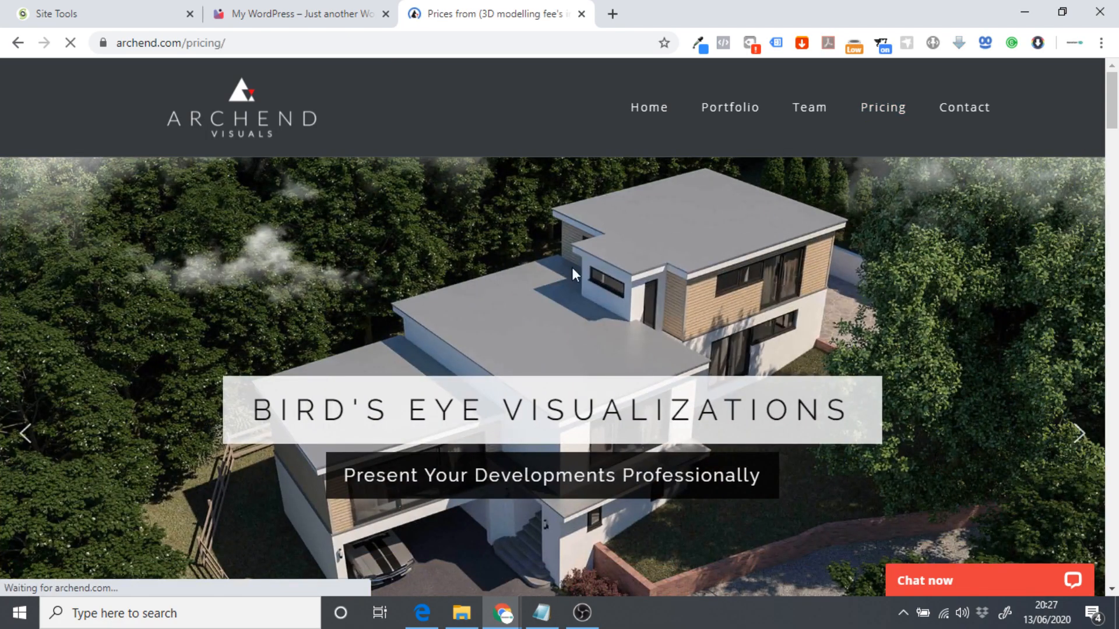
pyautogui.scroll(-8, 453, 263)
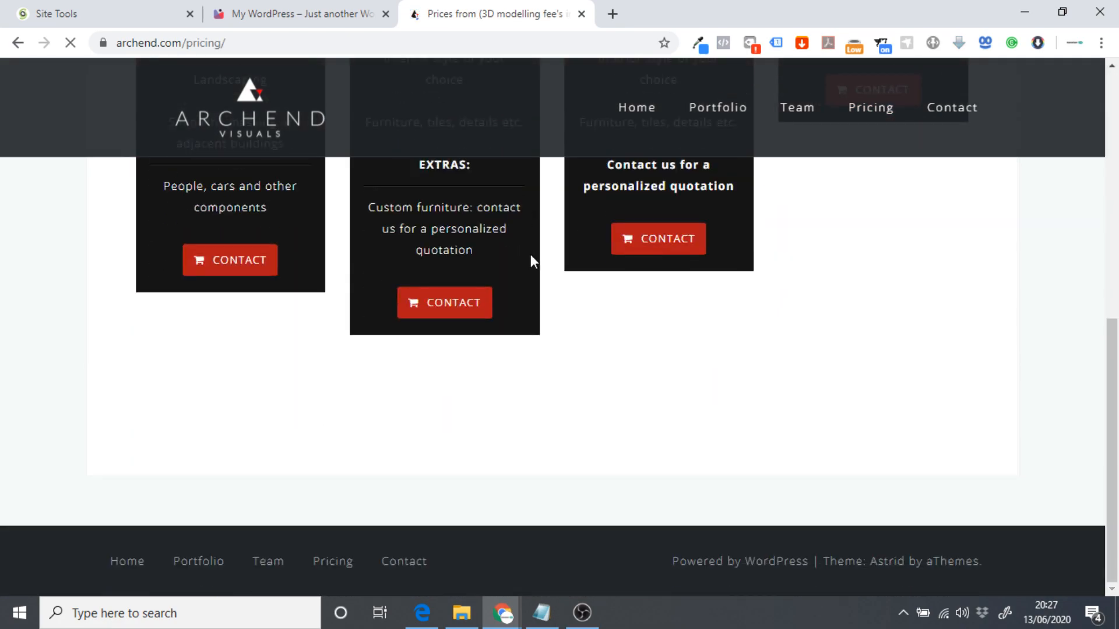
pyautogui.scroll(10, 530, 254)
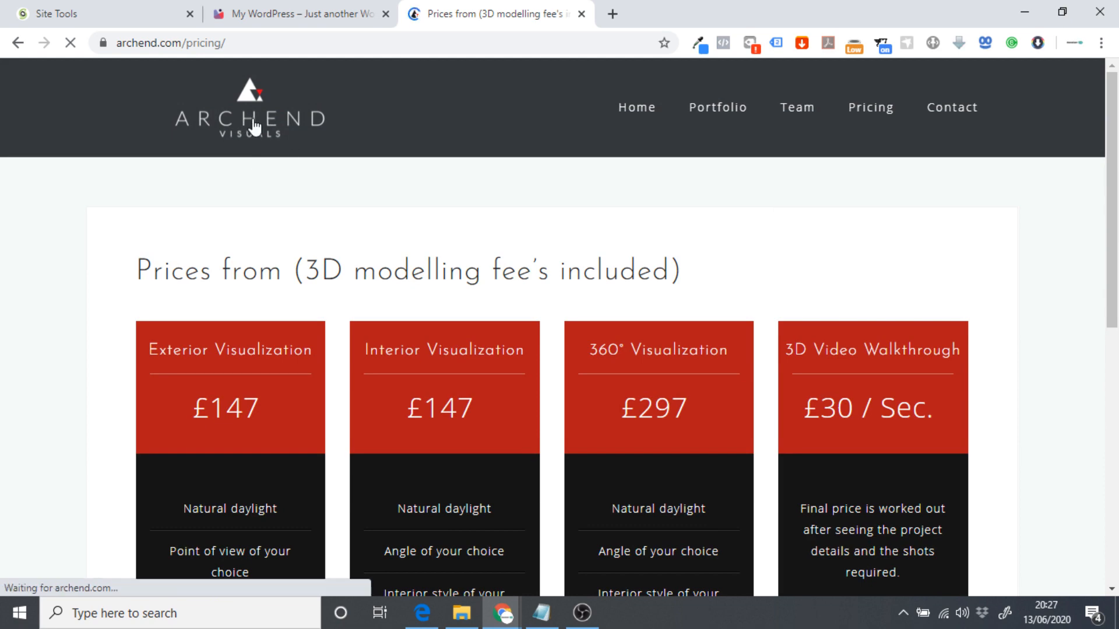
pyautogui.click(254, 122)
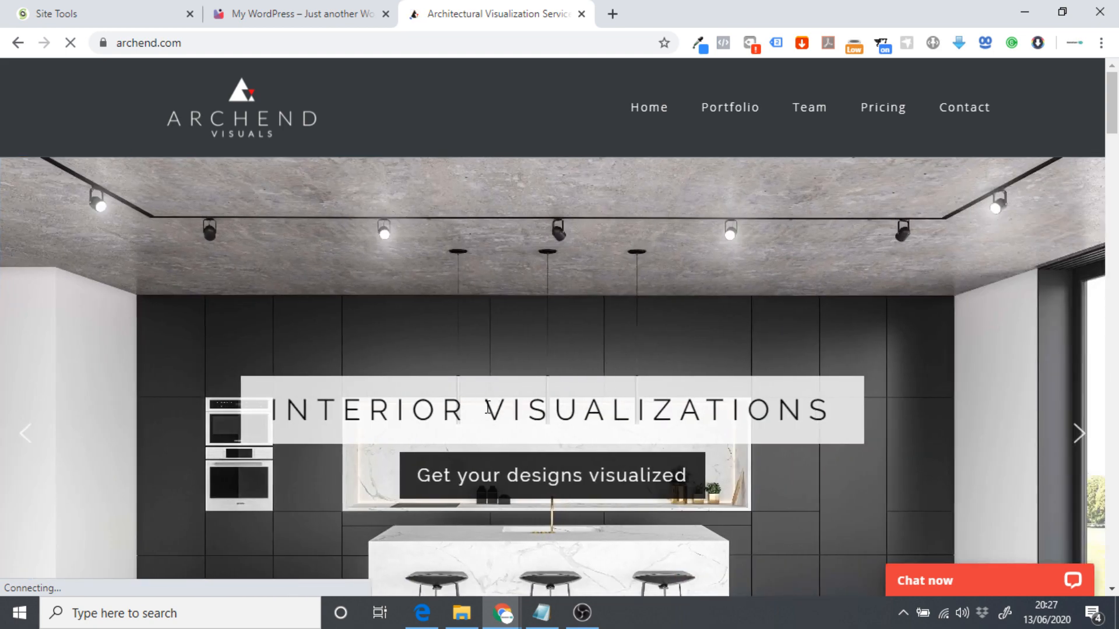
# Go from the ARCHITECT site's admin bar into the Elementor editor for the Home page.
pyautogui.click(295, 12)
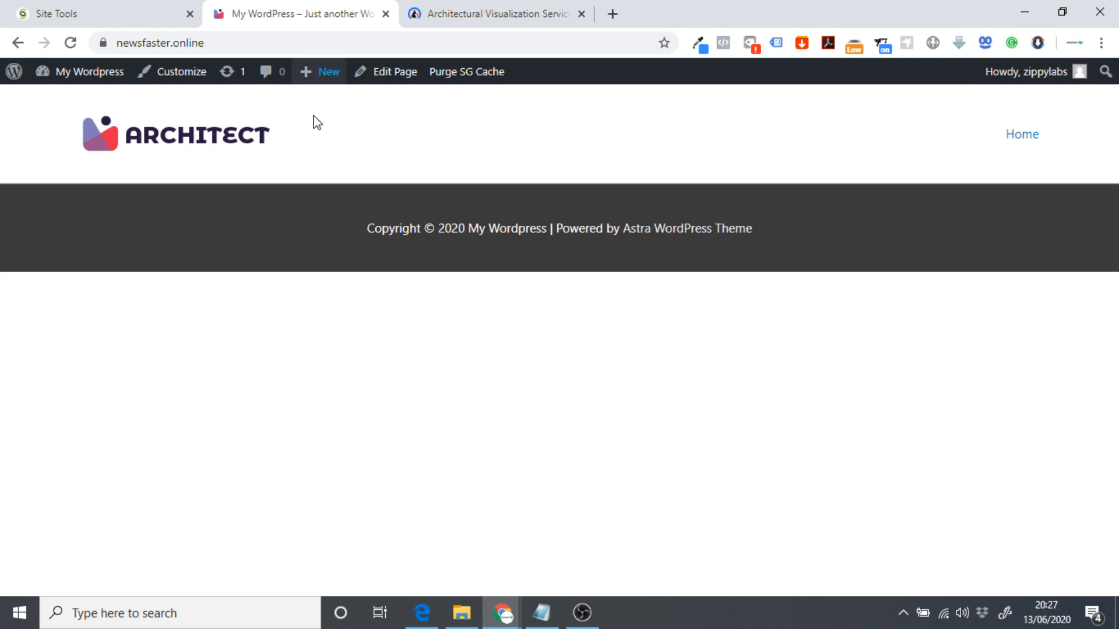
pyautogui.click(392, 73)
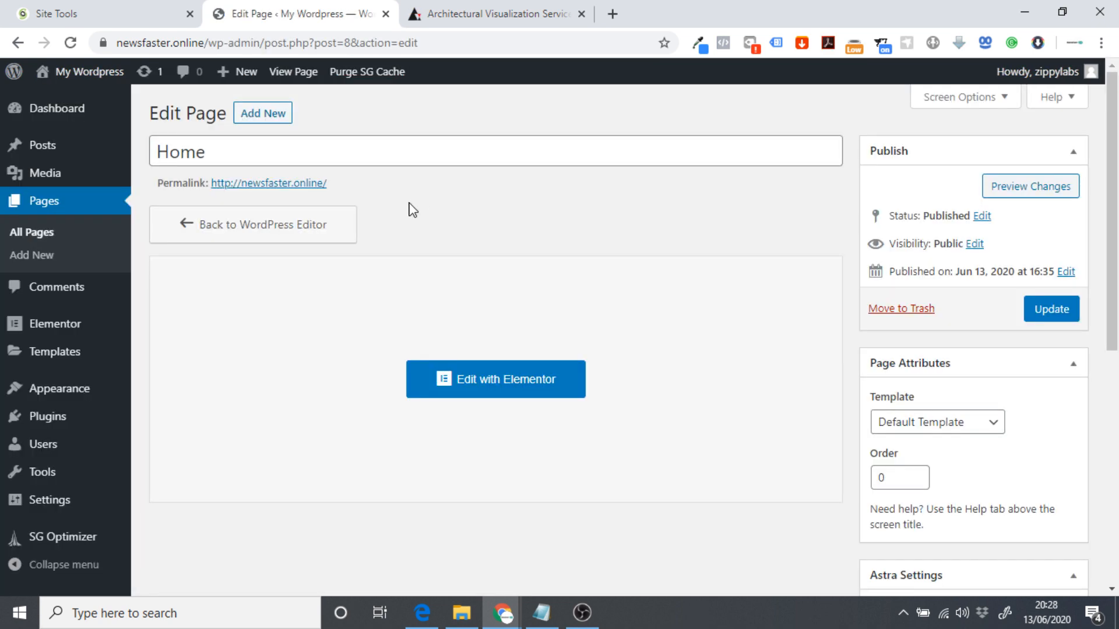
pyautogui.click(489, 379)
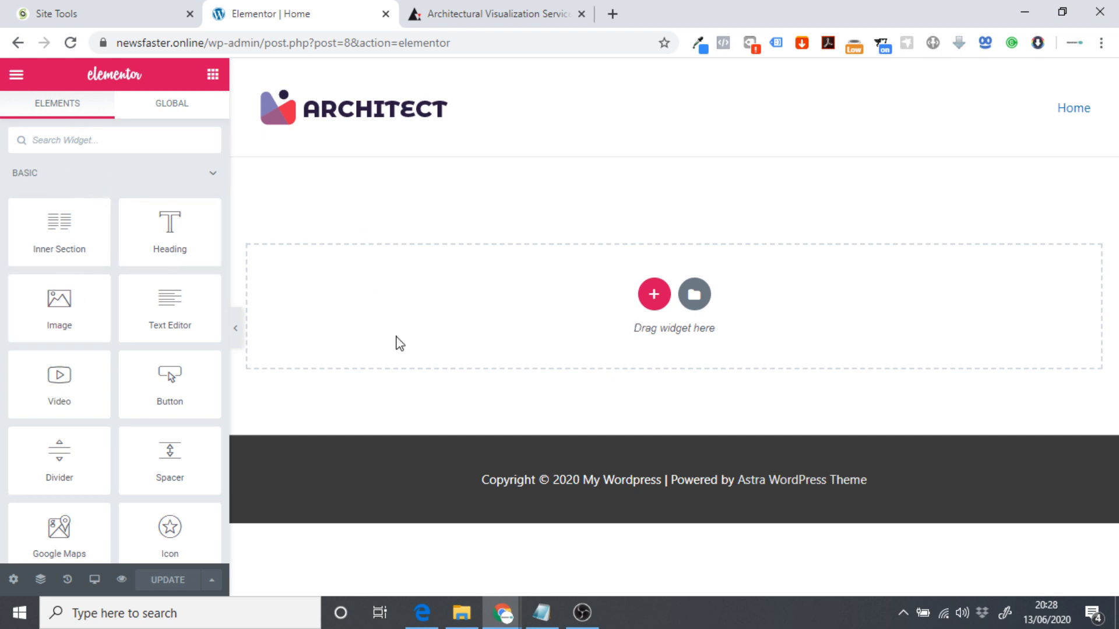
# Show Elementor's Select Your Structure column layouts in the empty drop zone, then switch to archend.com.
pyautogui.moveTo(149, 247)
pyautogui.mouseDown()
pyautogui.moveTo(592, 314)
pyautogui.moveTo(149, 242)
pyautogui.mouseUp()
pyautogui.click(654, 295)
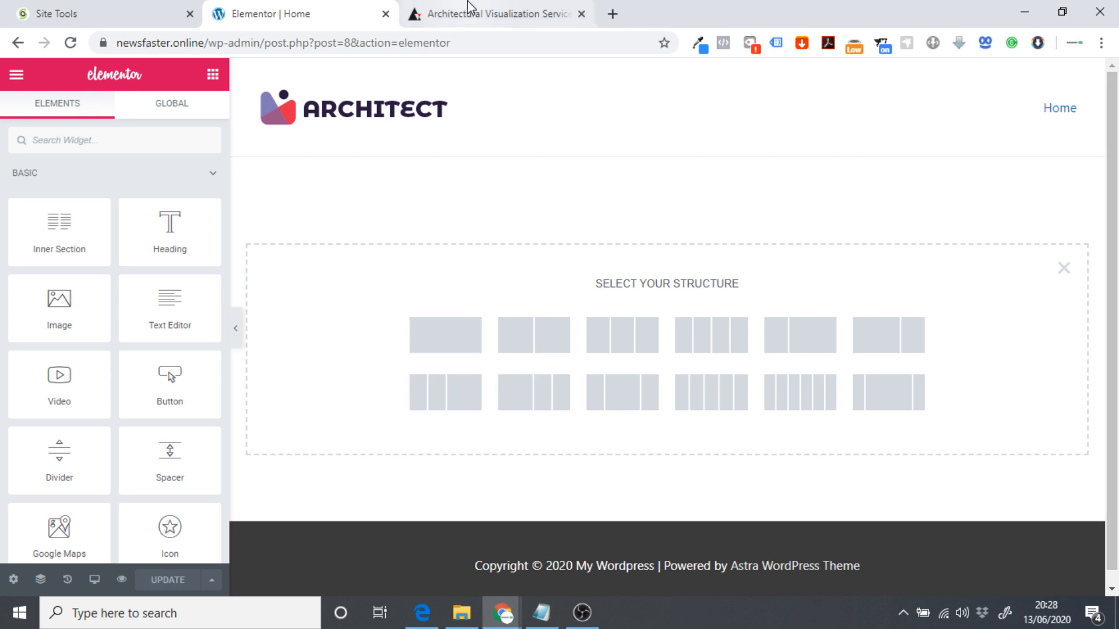
pyautogui.hotkey('ctrl', 'Tab')
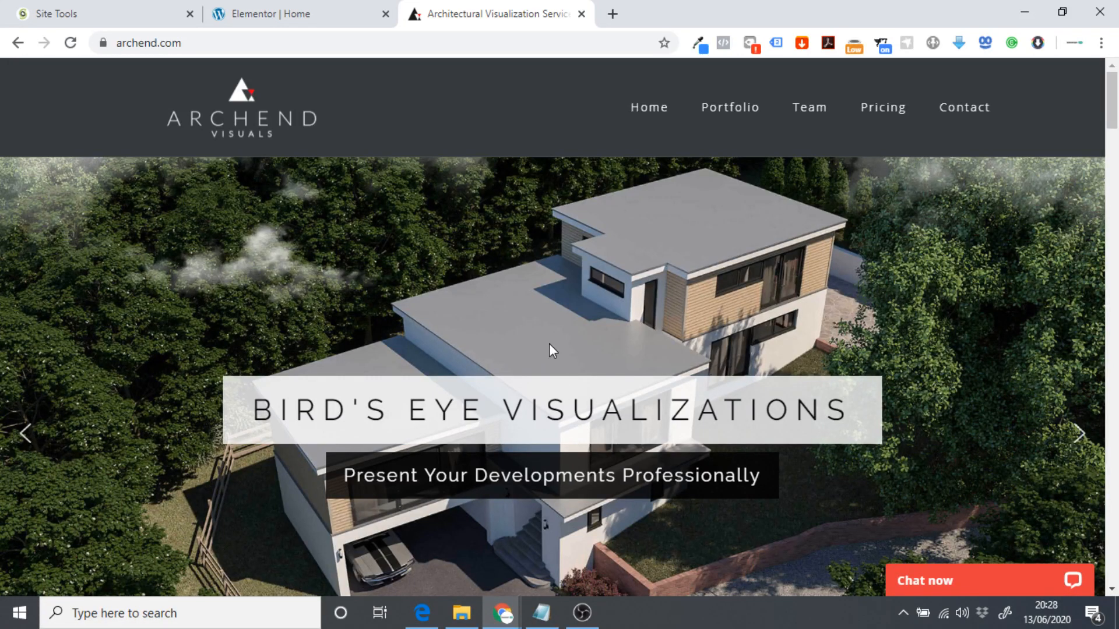
# Look over the archend.com hero slider, then return to the Elementor Home tab.
pyautogui.scroll(-4, 549, 345)
pyautogui.scroll(4, 475, 361)
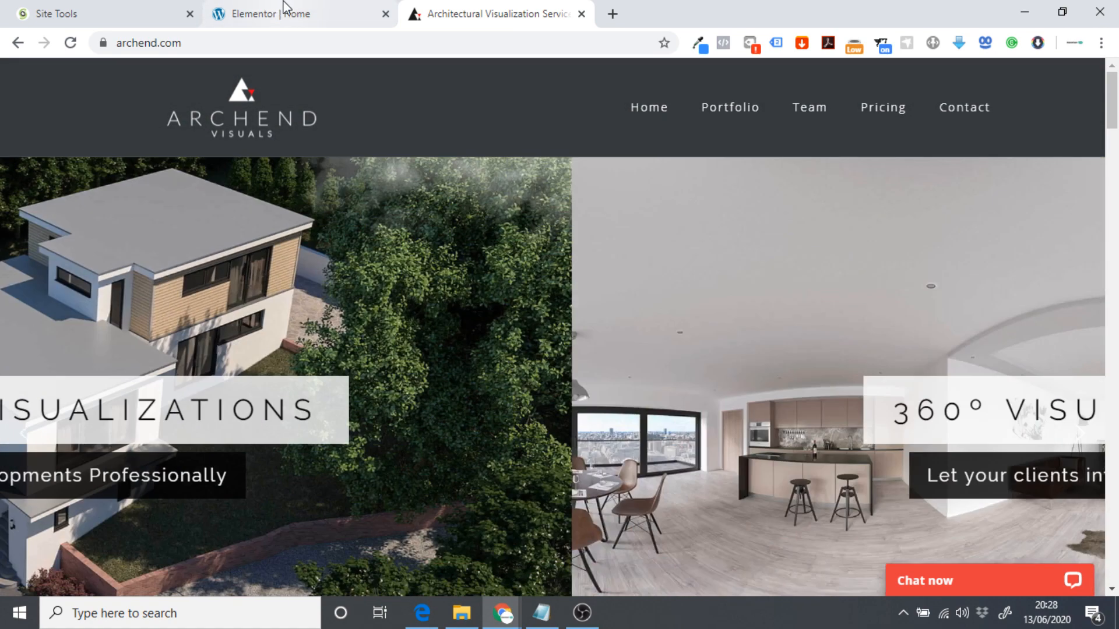
pyautogui.click(282, 13)
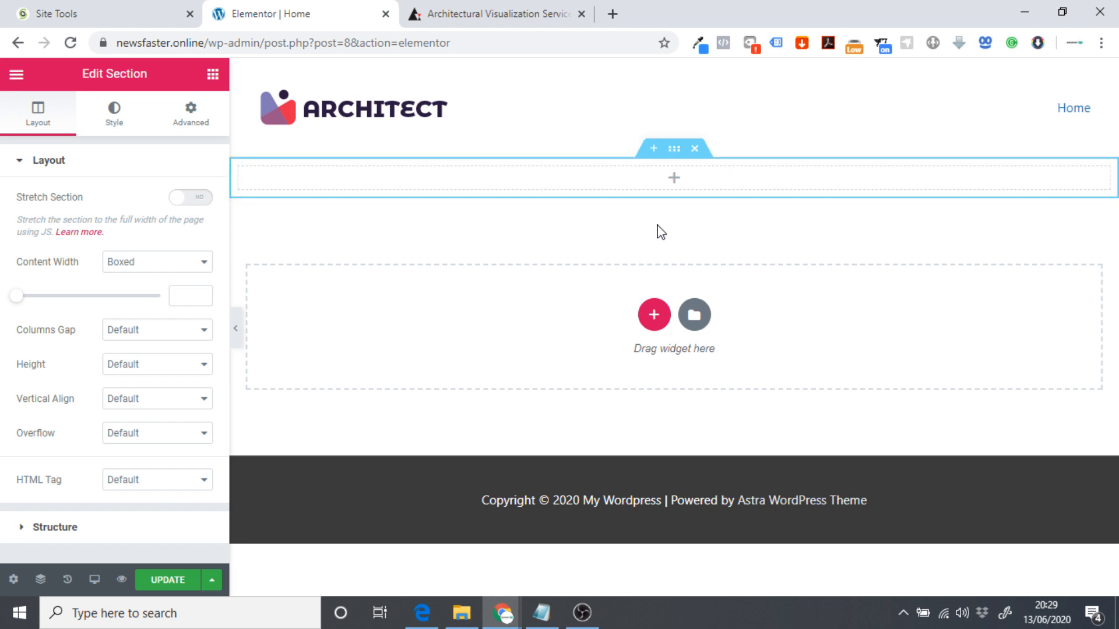
# Open the empty top section's Edit Section panel, review its Responsive options, and reach its Style settings.
pyautogui.click(213, 74)
pyautogui.moveTo(73, 236); pyautogui.dragTo(55, 249)
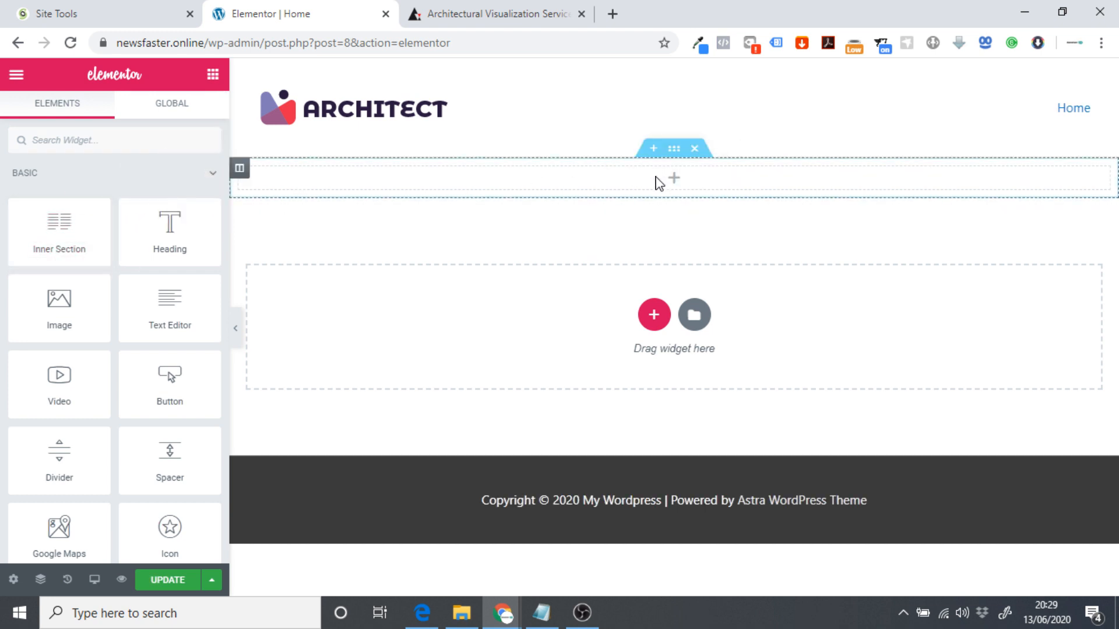
pyautogui.click(674, 149)
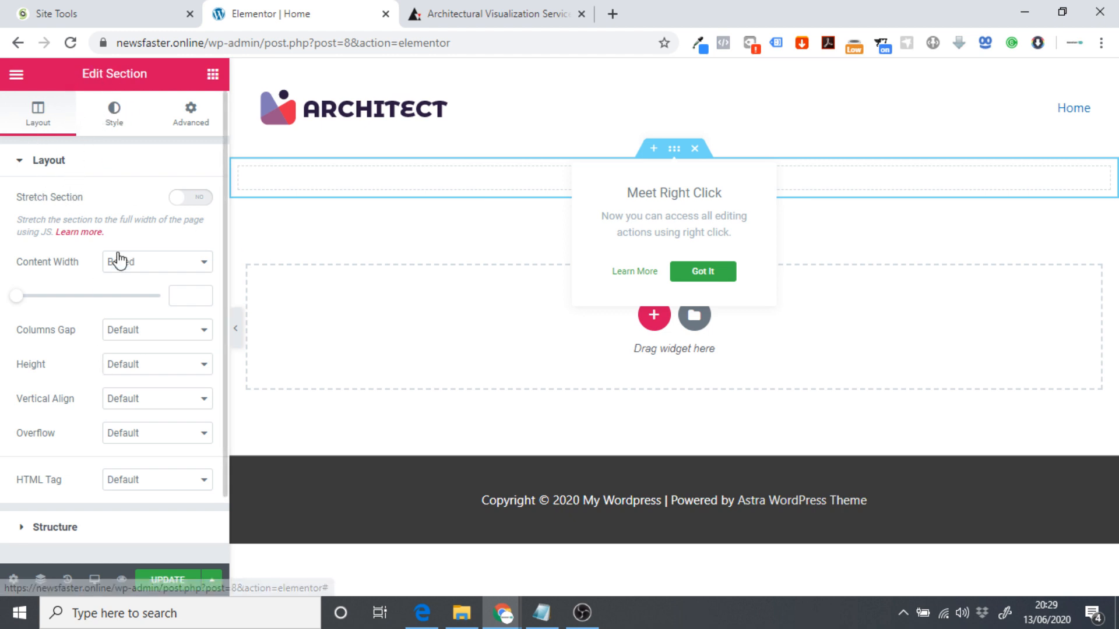
pyautogui.click(192, 125)
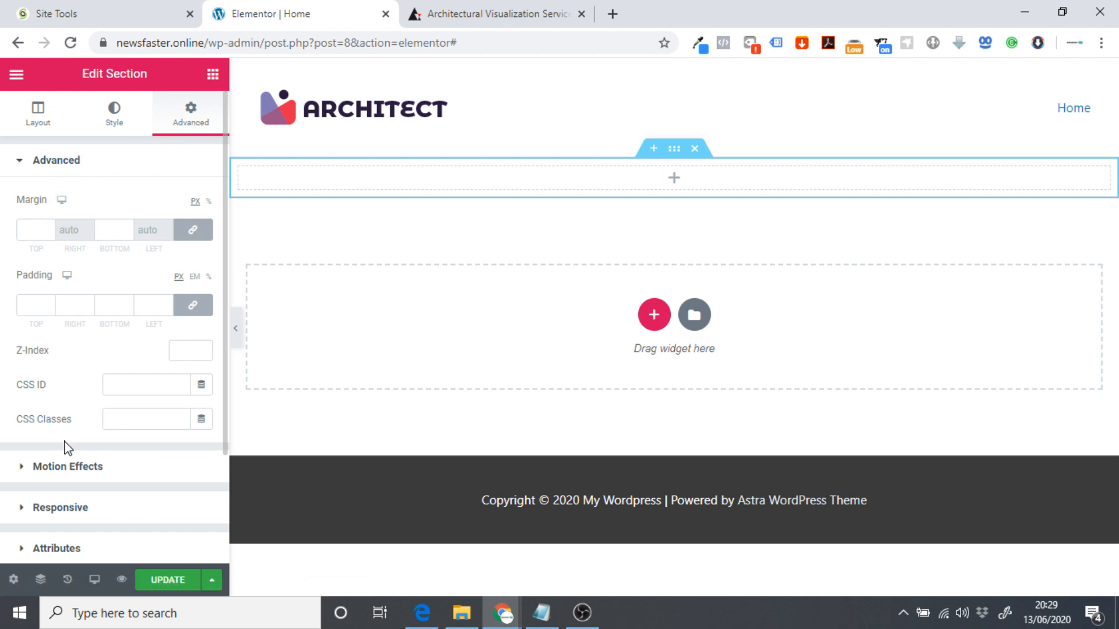
pyautogui.click(70, 512)
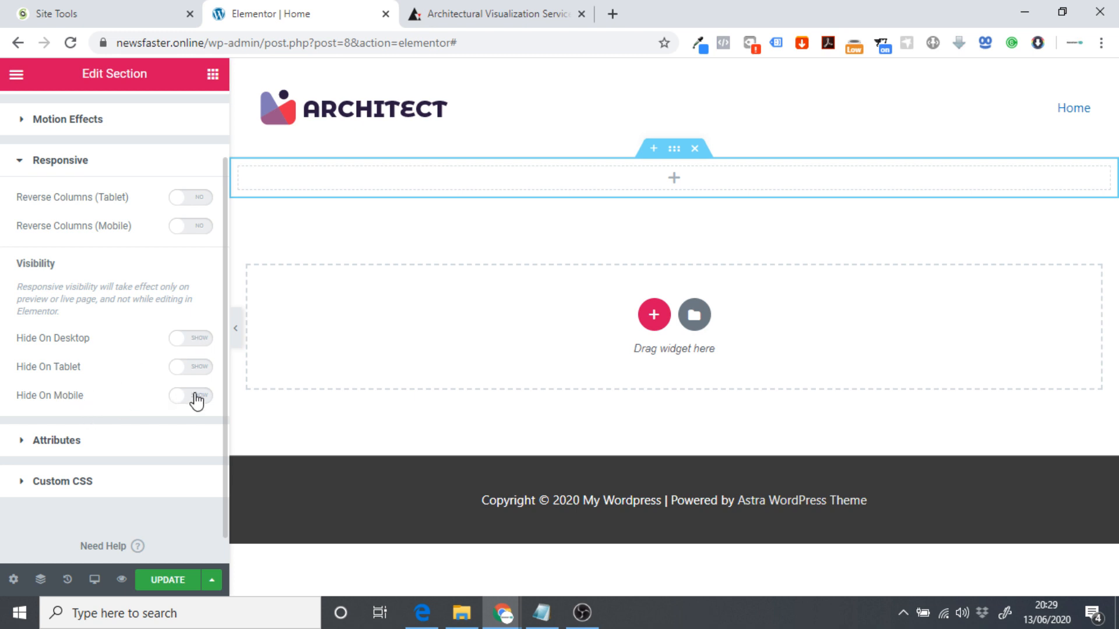
pyautogui.scroll(2, 87, 148)
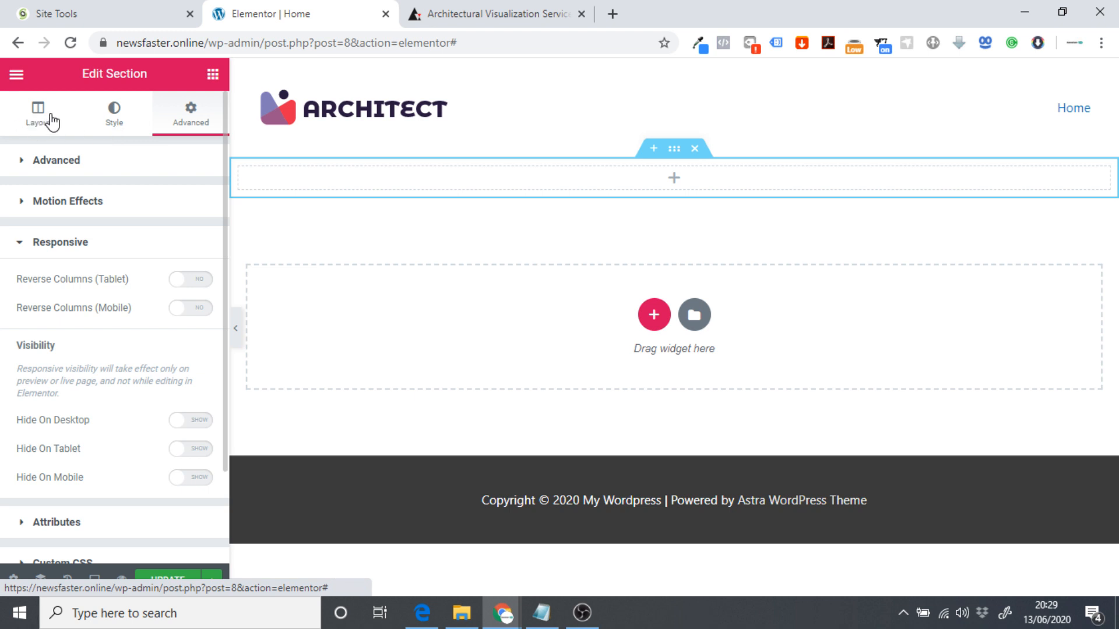
pyautogui.click(111, 117)
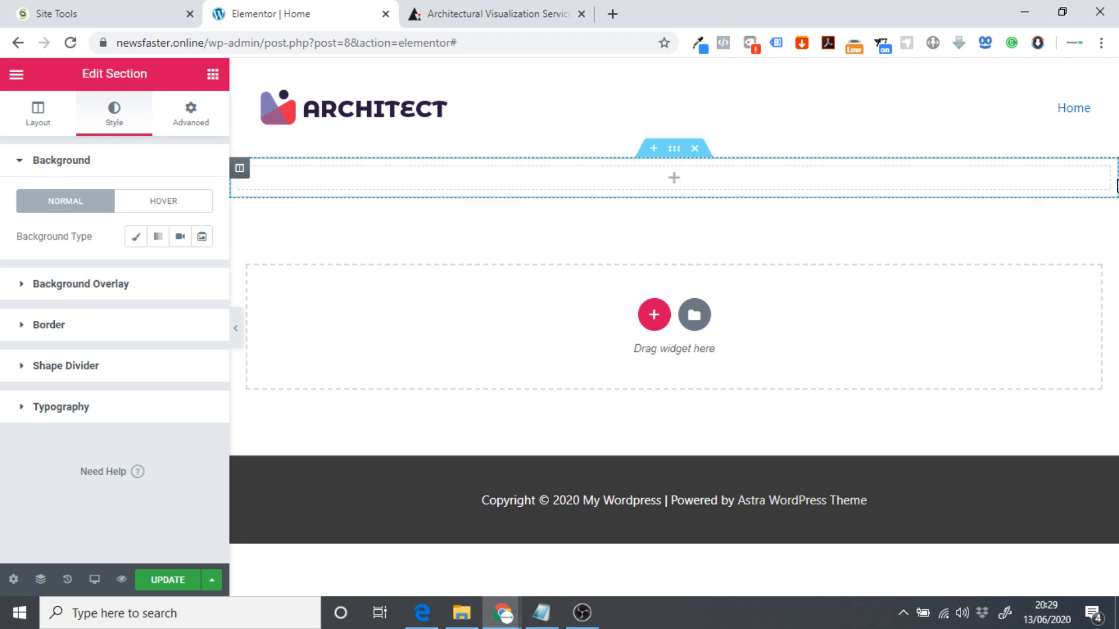
pyautogui.click(496, 13)
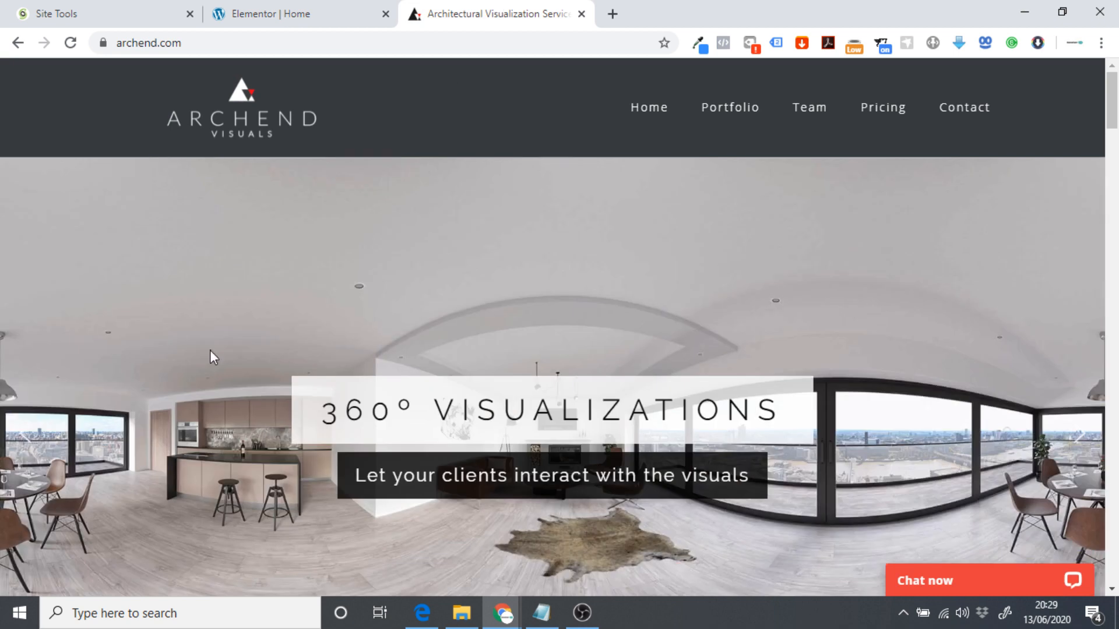
pyautogui.scroll(-3, 839, 445)
pyautogui.scroll(1, 155, 404)
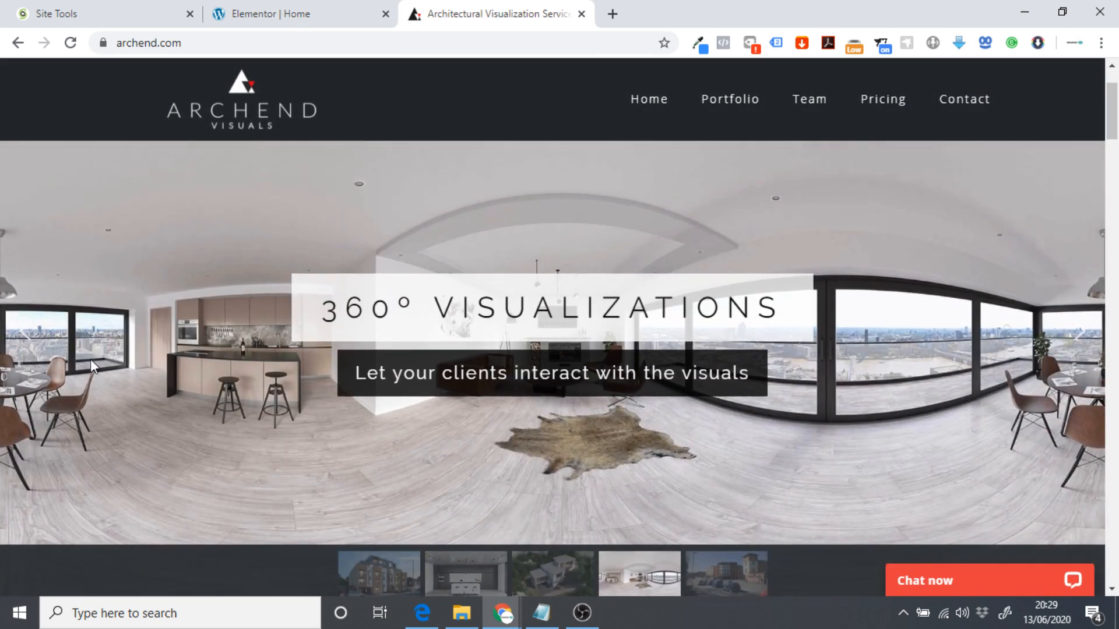
pyautogui.scroll(2, 1040, 409)
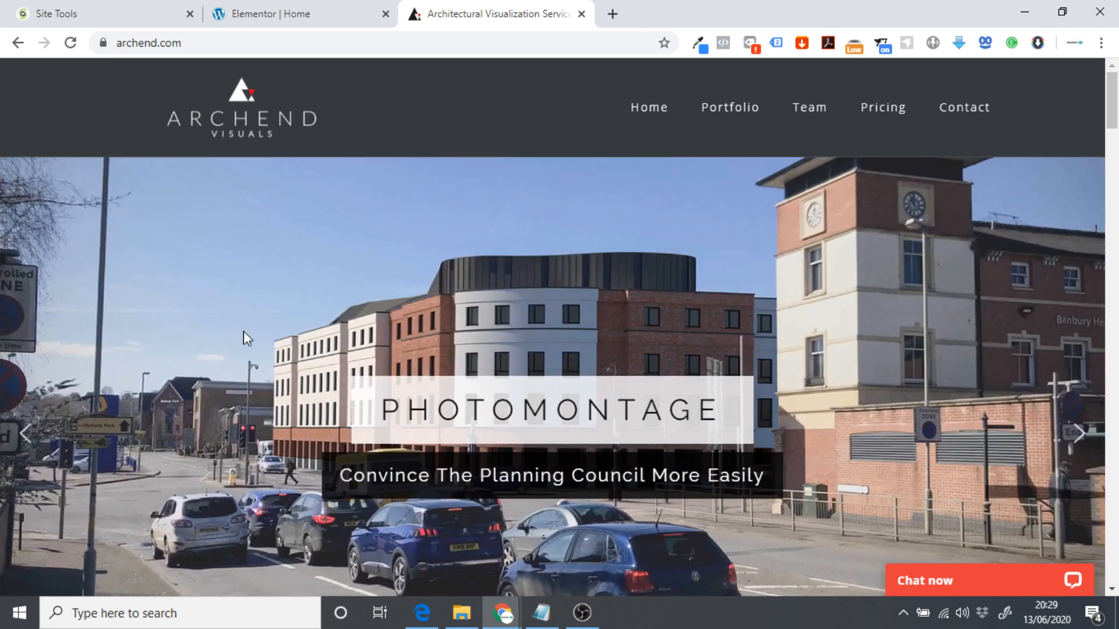
pyautogui.click(278, 7)
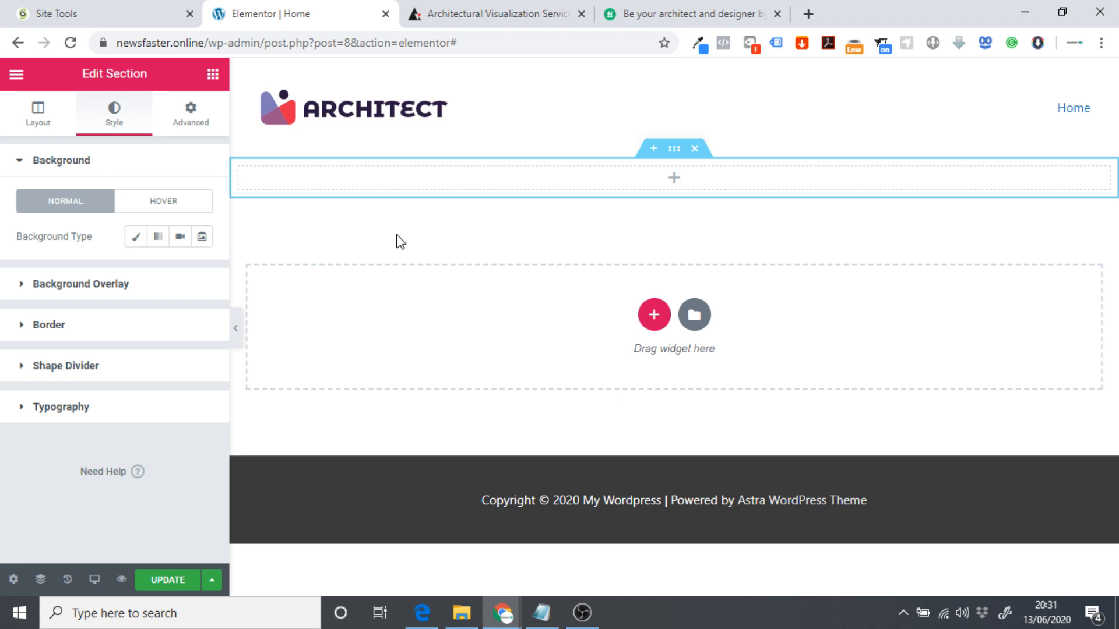
# On the Fiverr gig page, browse the gallery to the grey house rendering with the jeep.
pyautogui.click(685, 12)
pyautogui.scroll(-2, 600, 309)
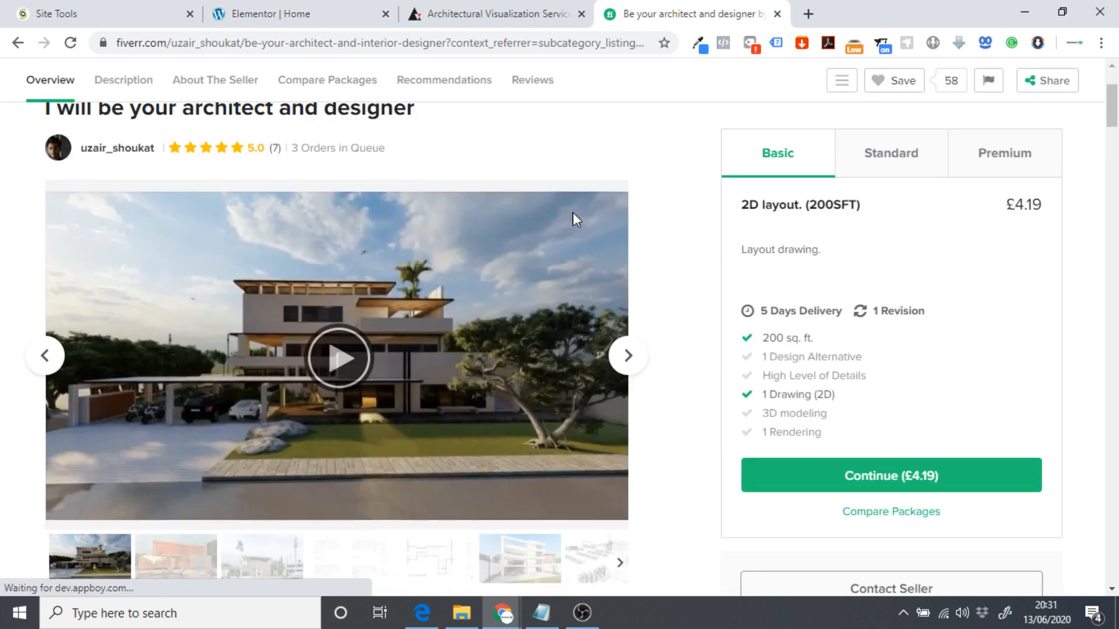
pyautogui.click(638, 362)
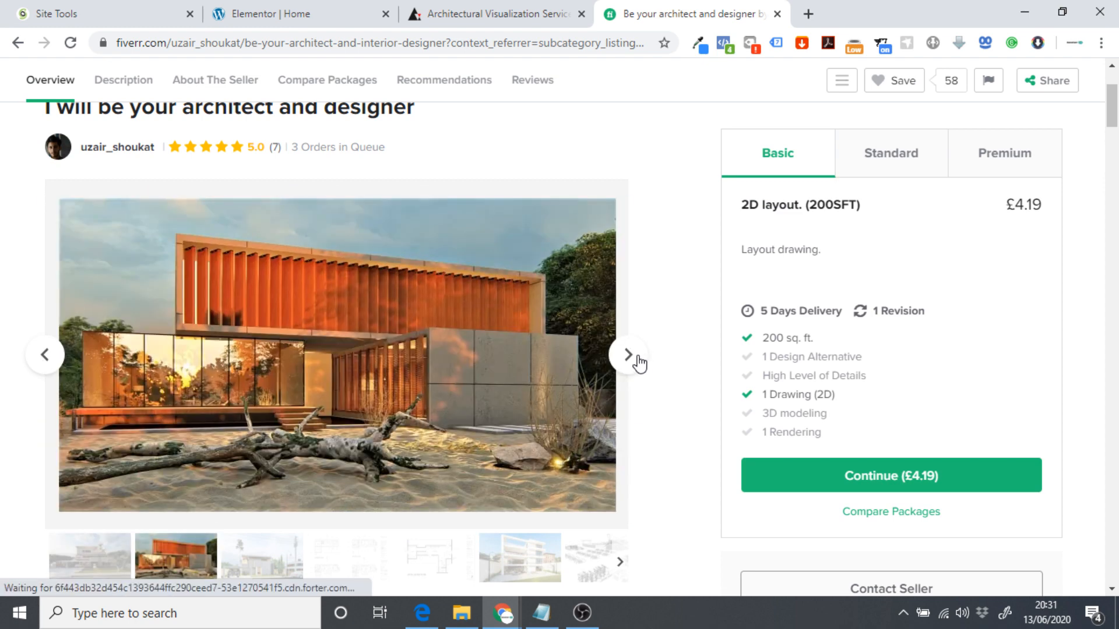
pyautogui.click(639, 362)
pyautogui.click(640, 363)
pyautogui.click(639, 363)
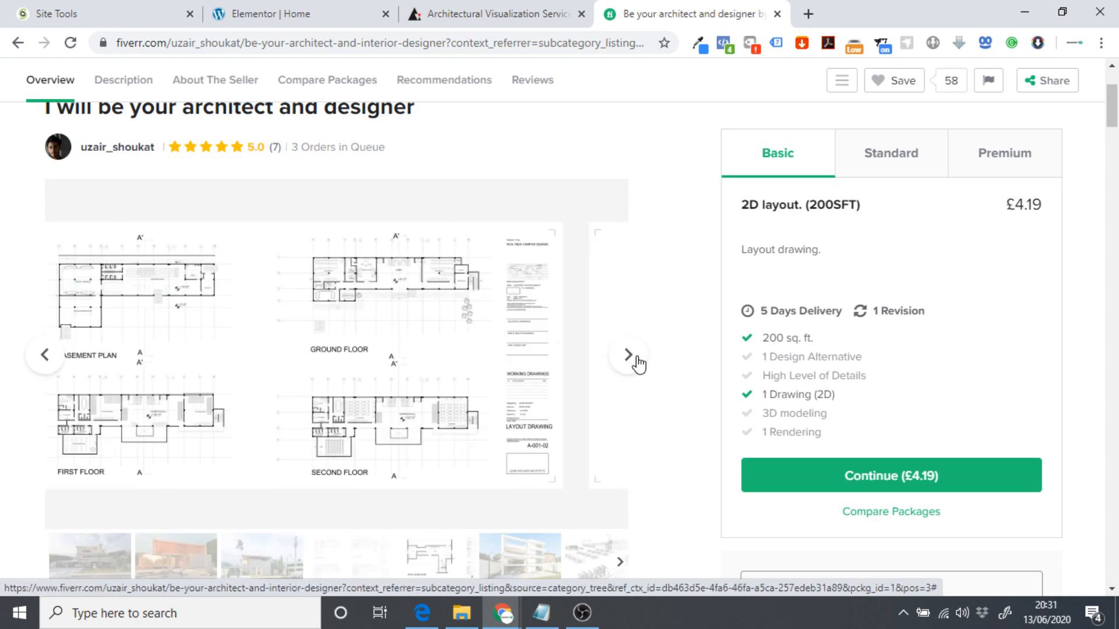
pyautogui.click(640, 363)
pyautogui.click(639, 362)
pyautogui.click(640, 363)
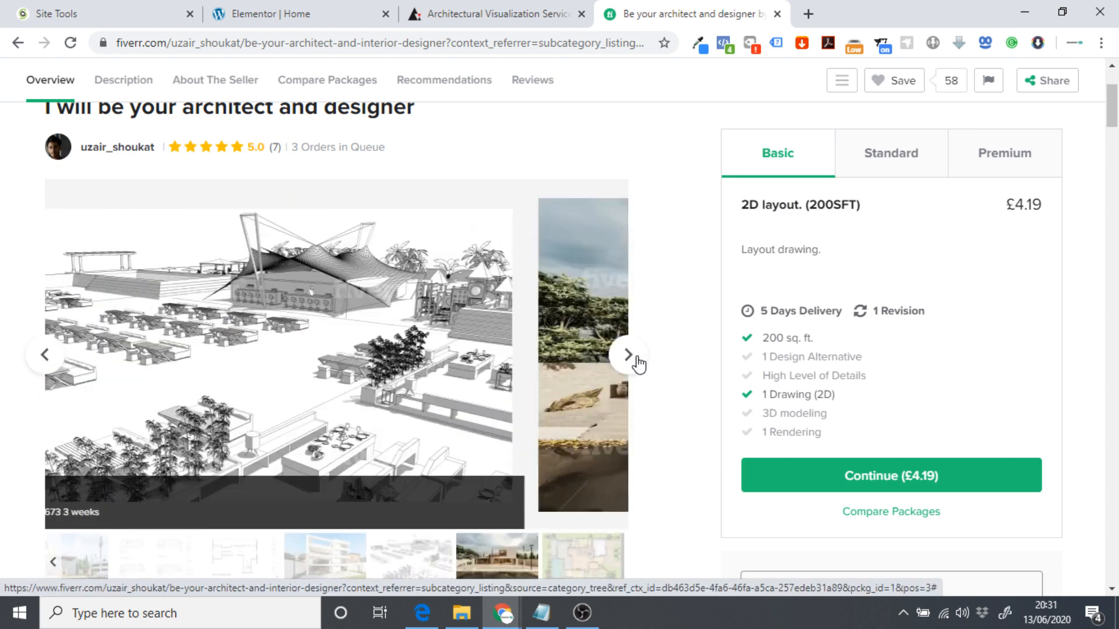
pyautogui.click(639, 363)
pyautogui.click(638, 363)
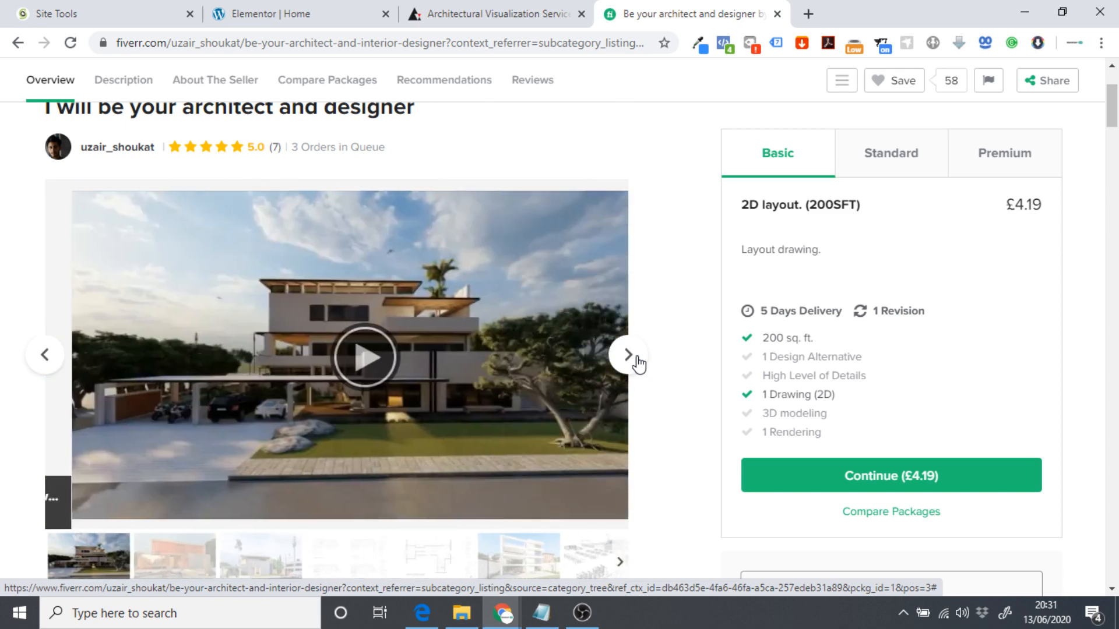
pyautogui.click(634, 364)
pyautogui.click(629, 361)
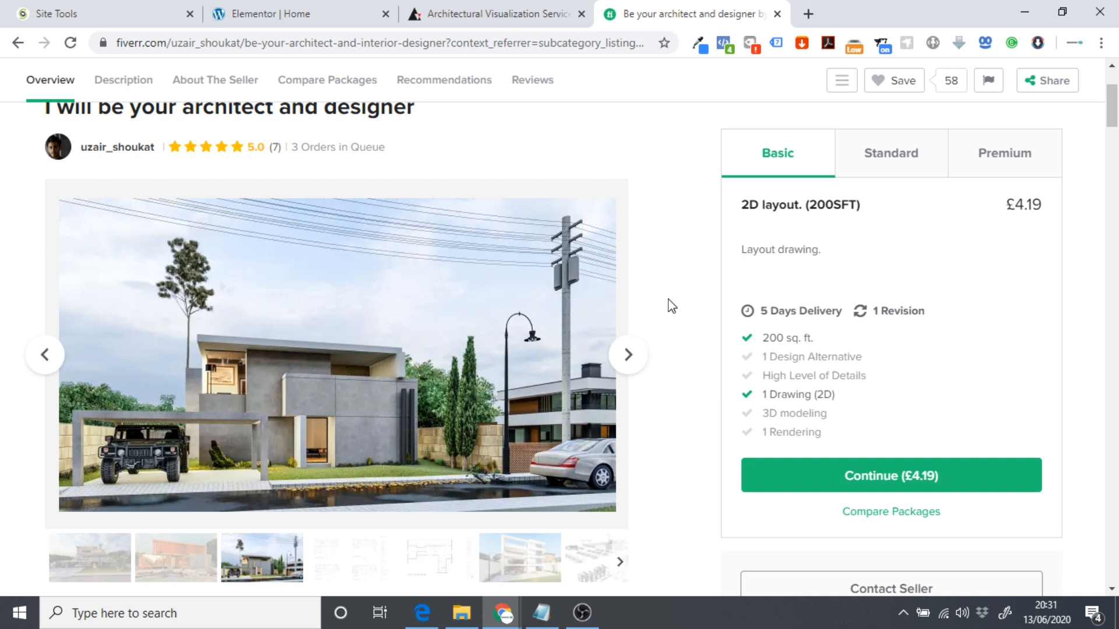
# Save the full-size image as be-your-architect-and-interior-designer.jpg in the Dropservicing folder.
pyautogui.moveTo(280, 392)
pyautogui.moveTo(335, 310)
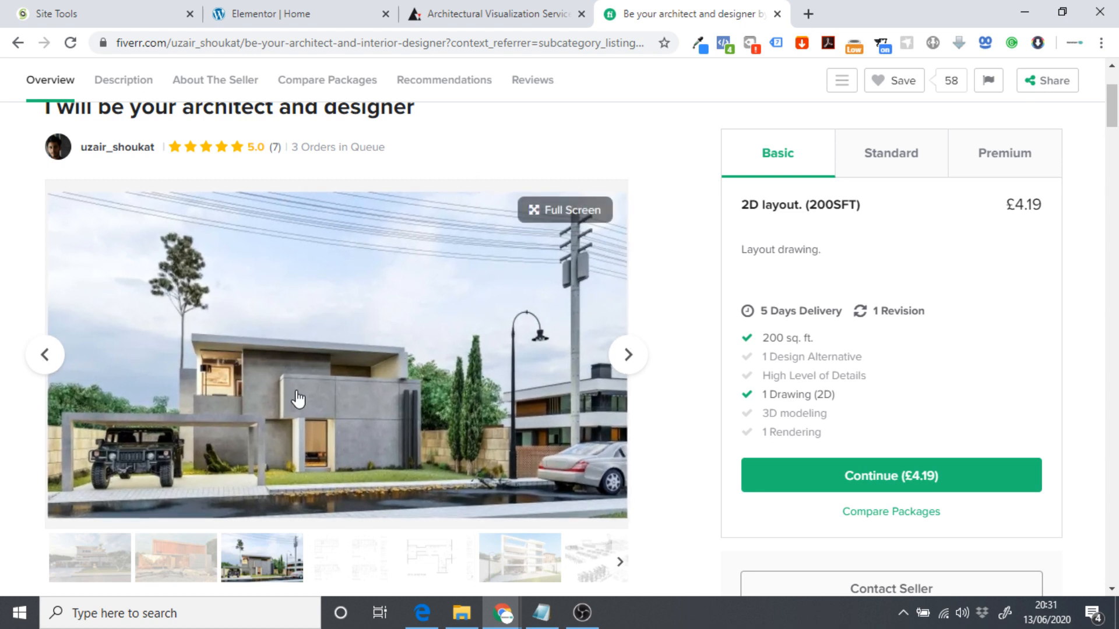
pyautogui.rightClick(377, 337)
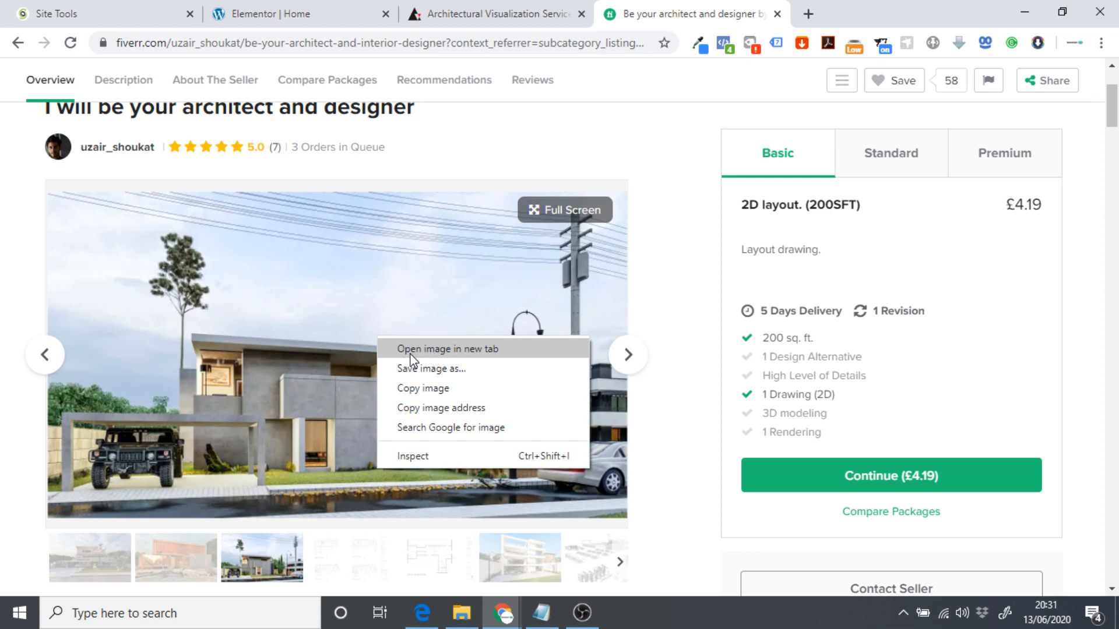
pyautogui.click(447, 348)
pyautogui.click(848, 10)
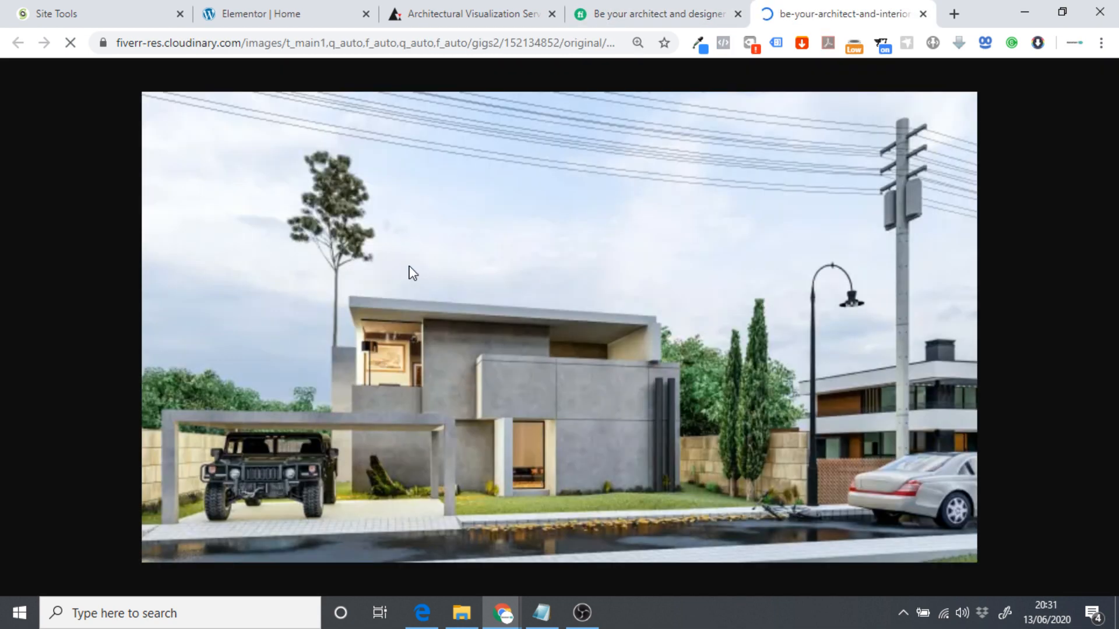
pyautogui.rightClick(409, 256)
pyautogui.click(485, 292)
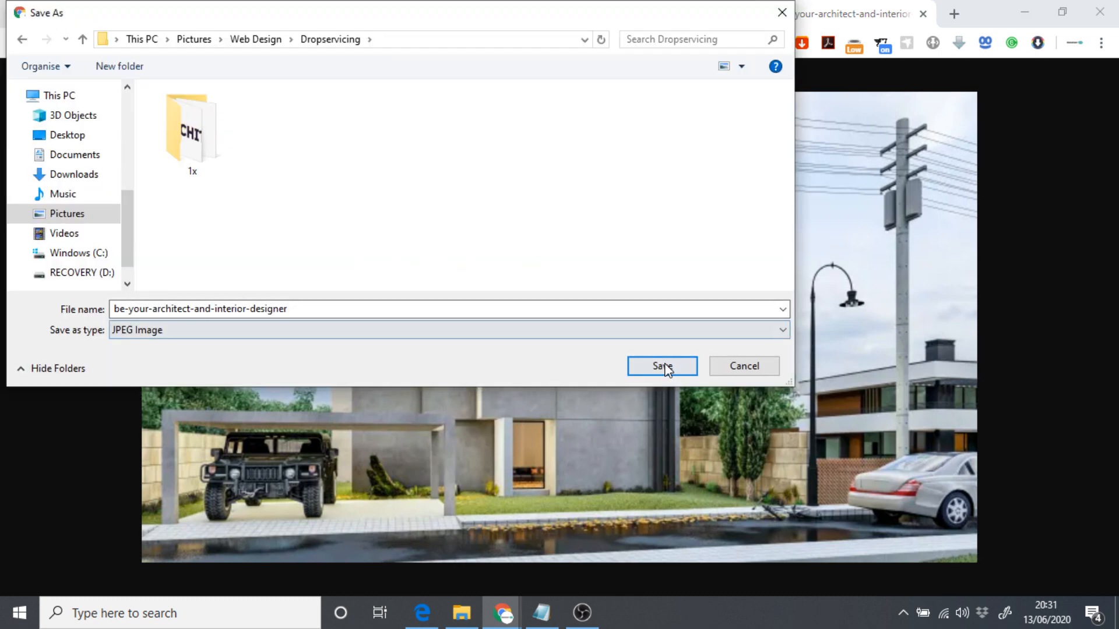
pyautogui.click(662, 366)
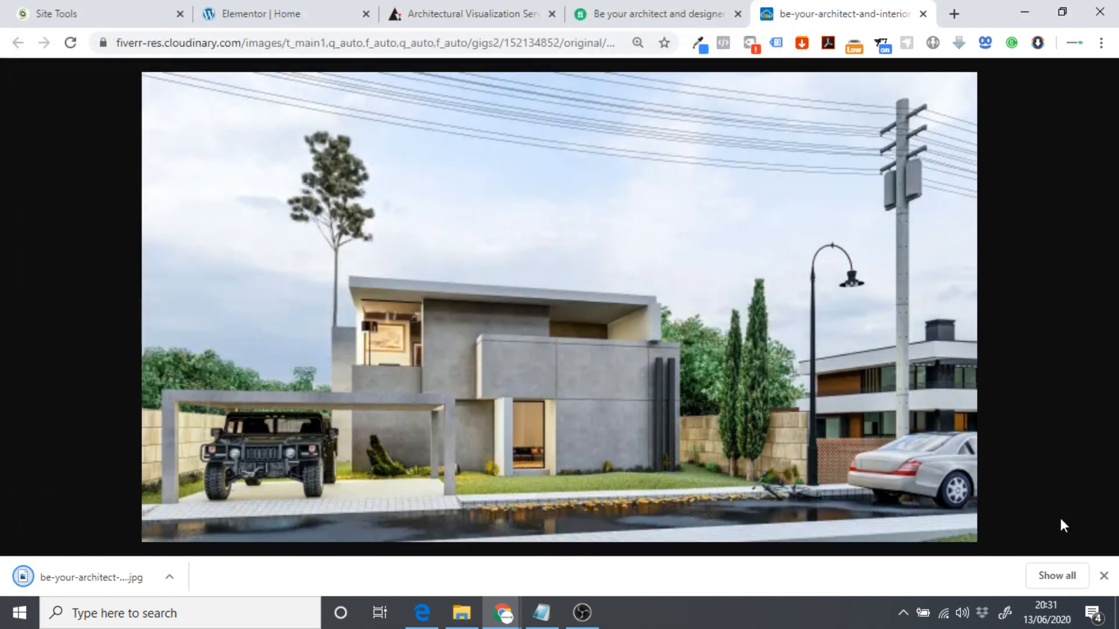
pyautogui.click(1105, 577)
# Give the empty section a Classic background using the uploaded be-your-architect-and-interior-designer.jpg house render.
pyautogui.click(313, 9)
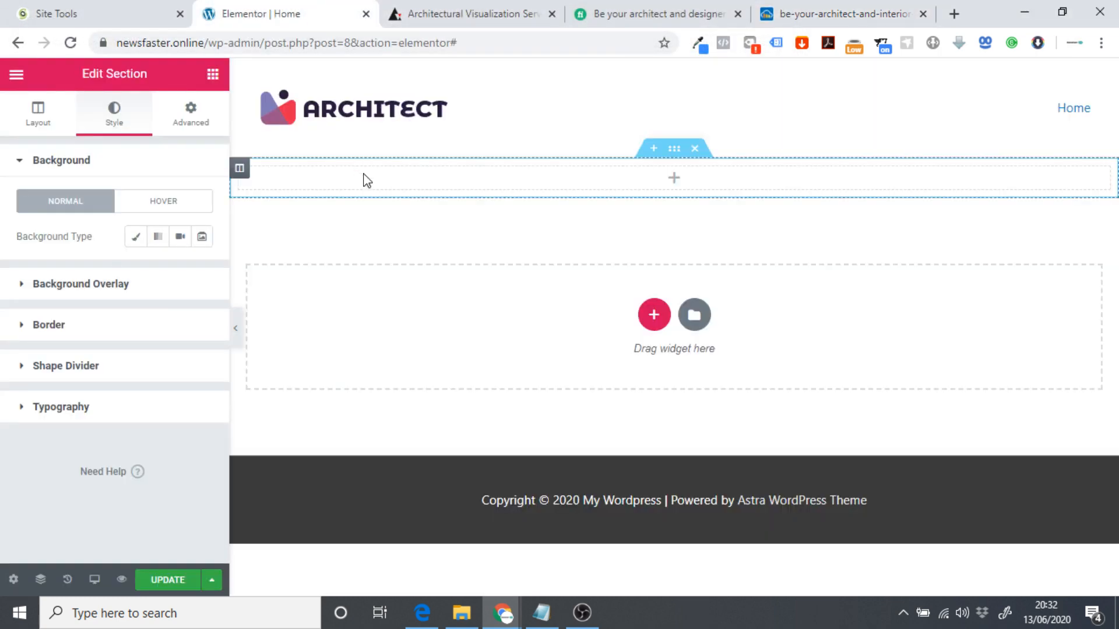
pyautogui.click(676, 153)
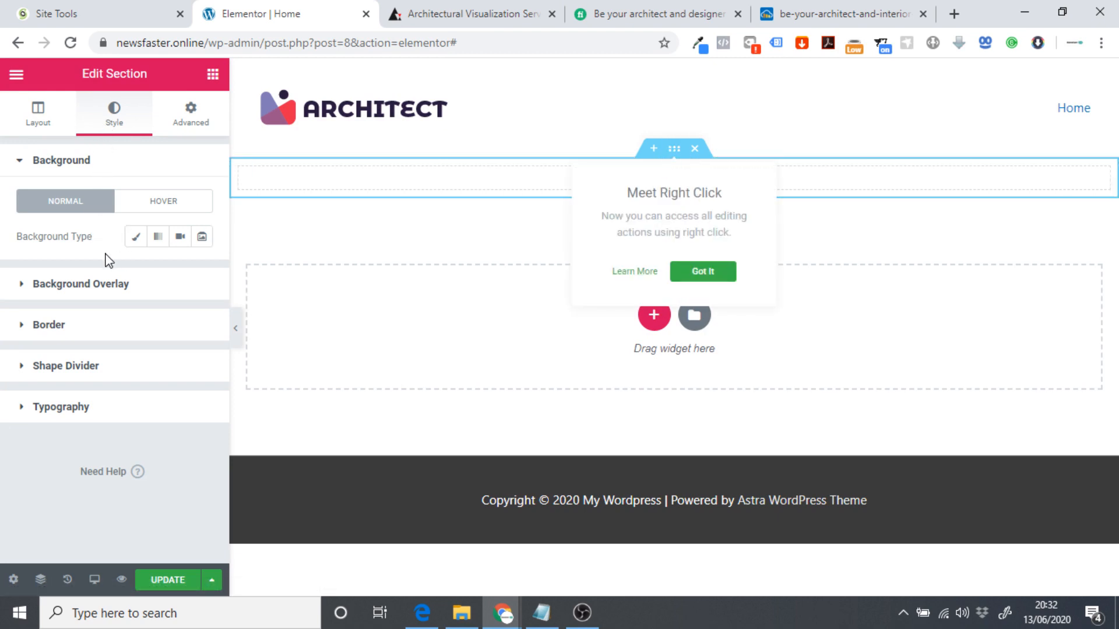
pyautogui.click(139, 239)
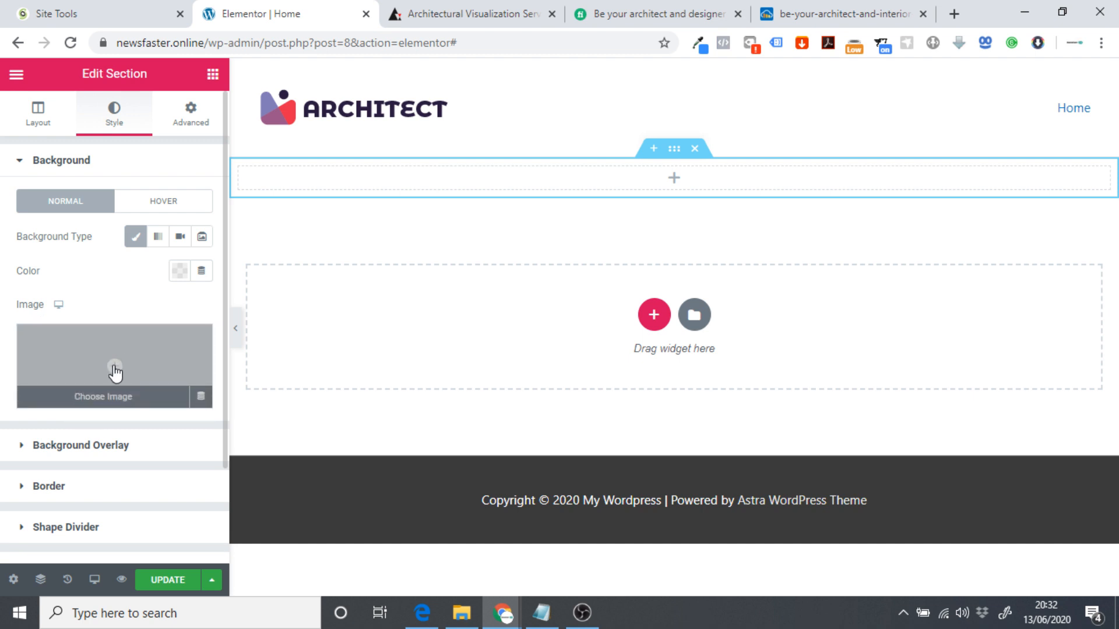
pyautogui.click(114, 373)
pyautogui.click(56, 143)
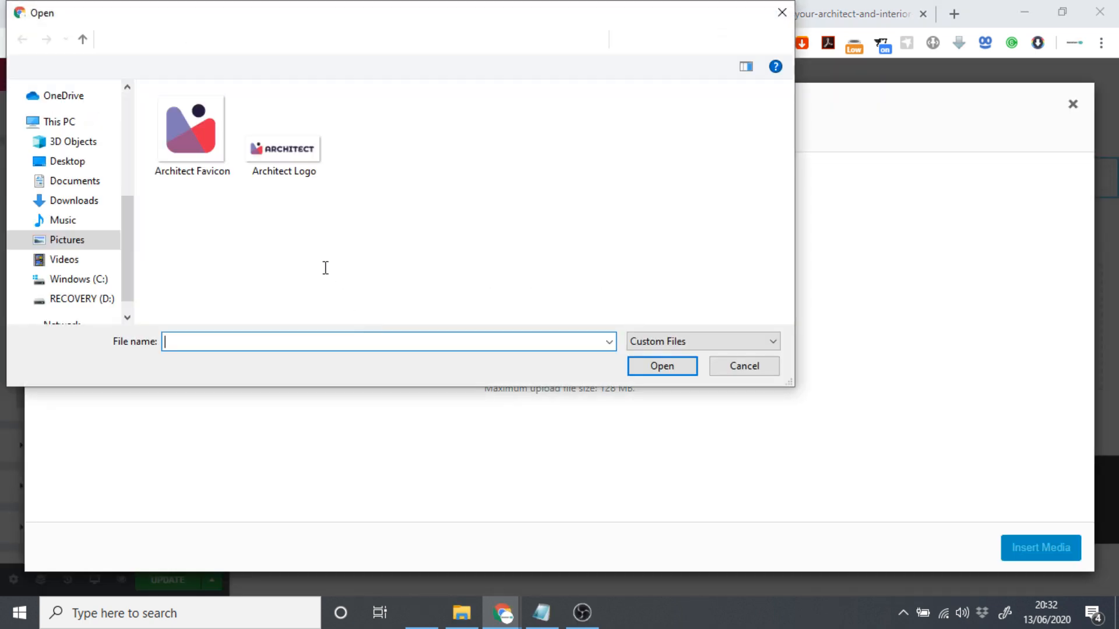
pyautogui.click(336, 40)
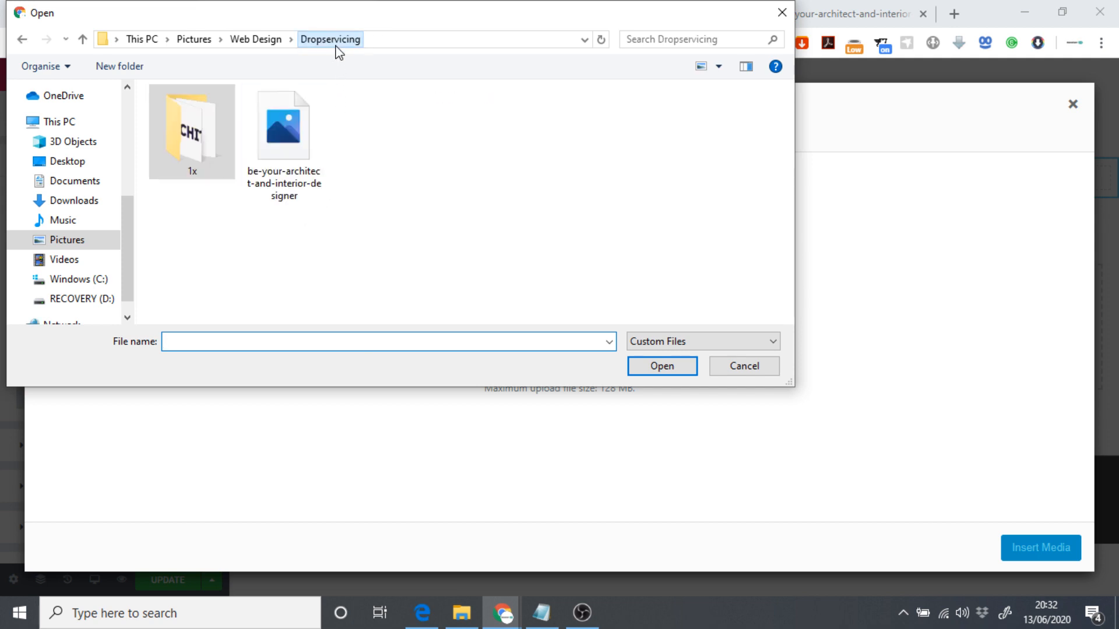
pyautogui.click(270, 161)
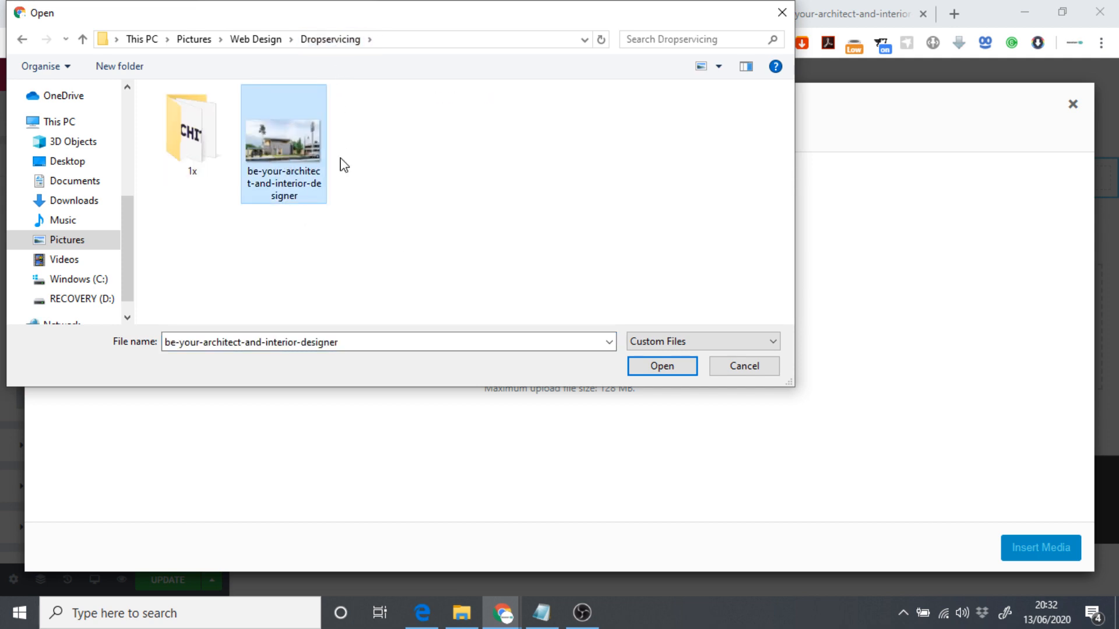
pyautogui.click(697, 373)
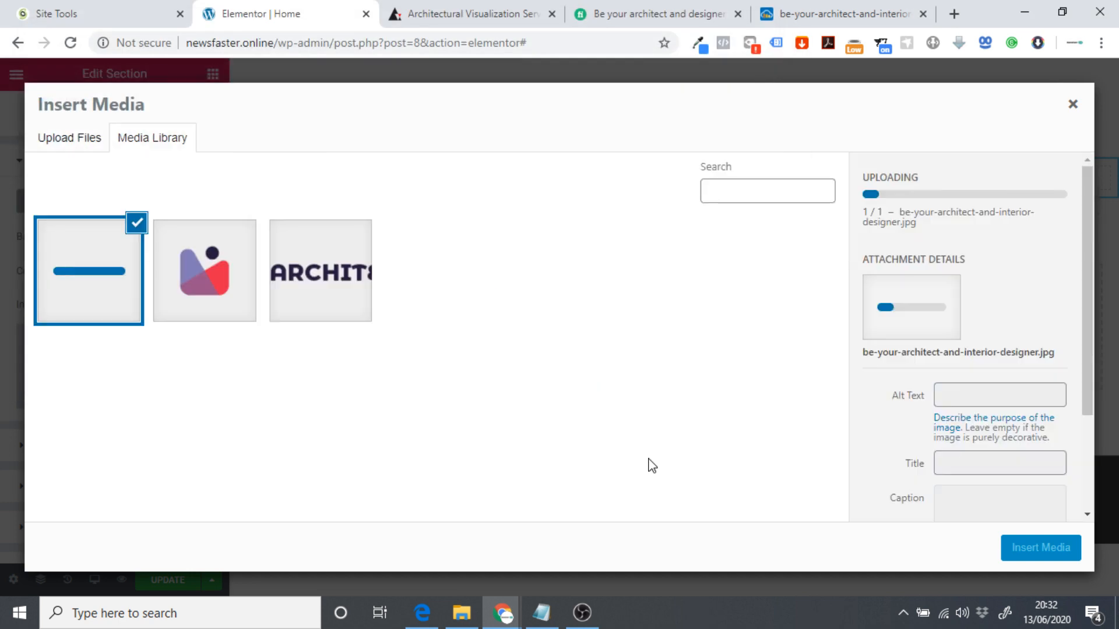
pyautogui.click(1041, 547)
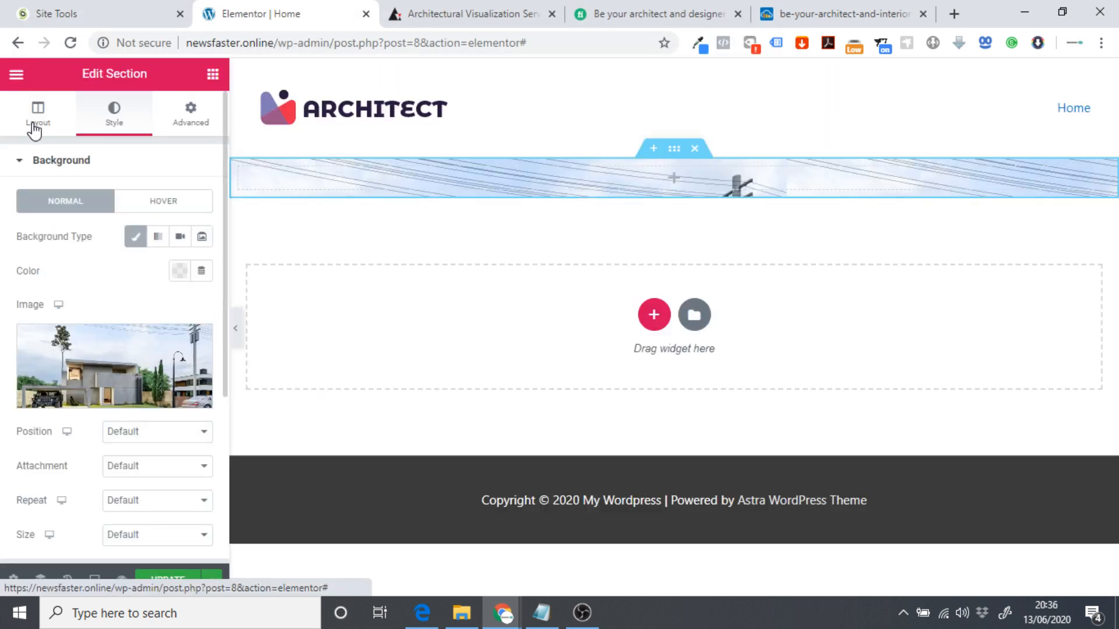
pyautogui.click(35, 128)
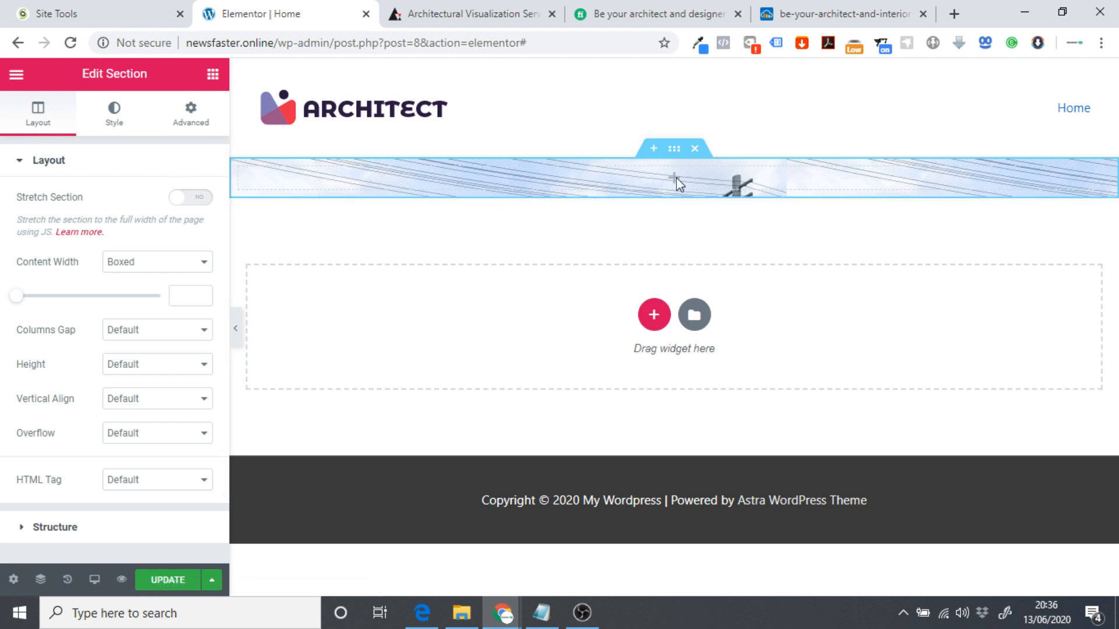
# Switch the section height to Min Height, comparing against the house image and archend.com hero.
pyautogui.click(130, 364)
pyautogui.click(141, 407)
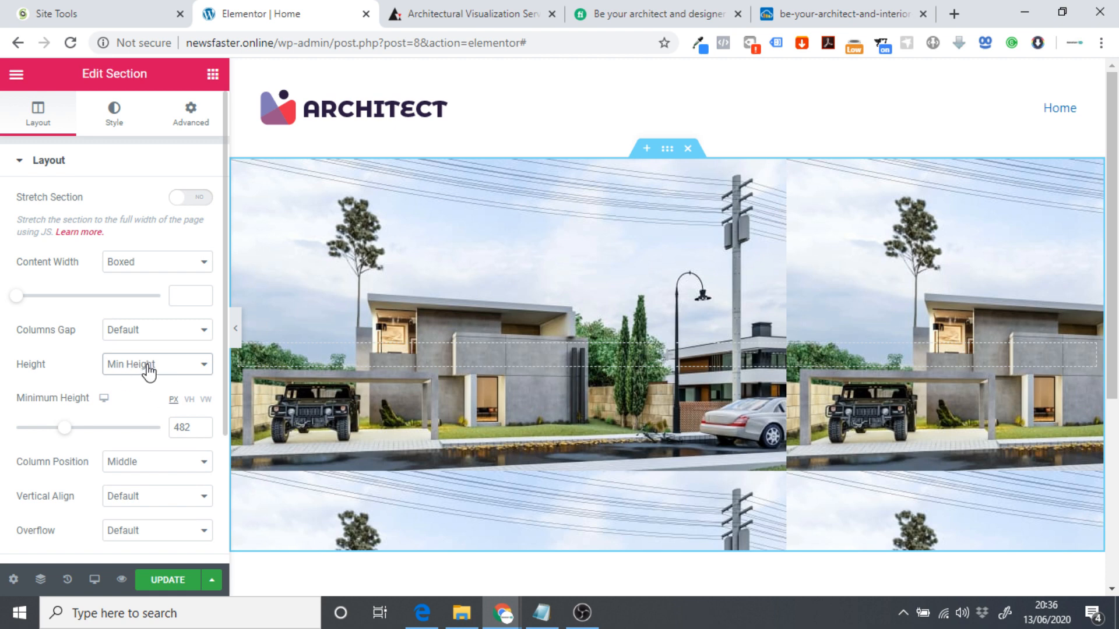
pyautogui.moveTo(65, 429)
pyautogui.mouseDown()
pyautogui.moveTo(52, 433)
pyautogui.moveTo(75, 435)
pyautogui.moveTo(56, 433)
pyautogui.mouseUp()
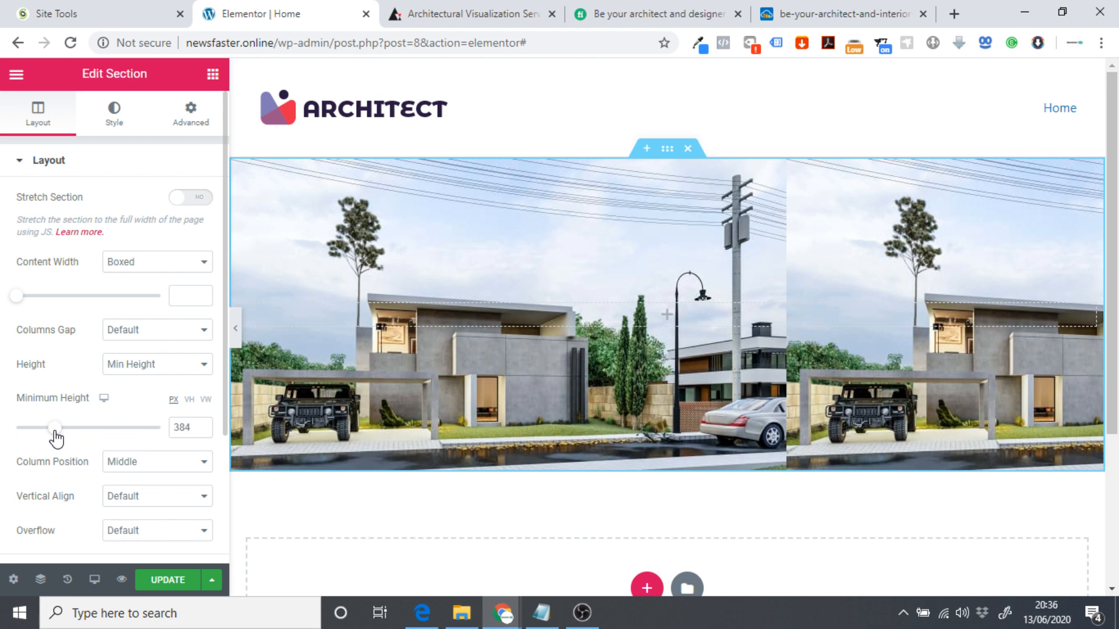
pyautogui.click(837, 9)
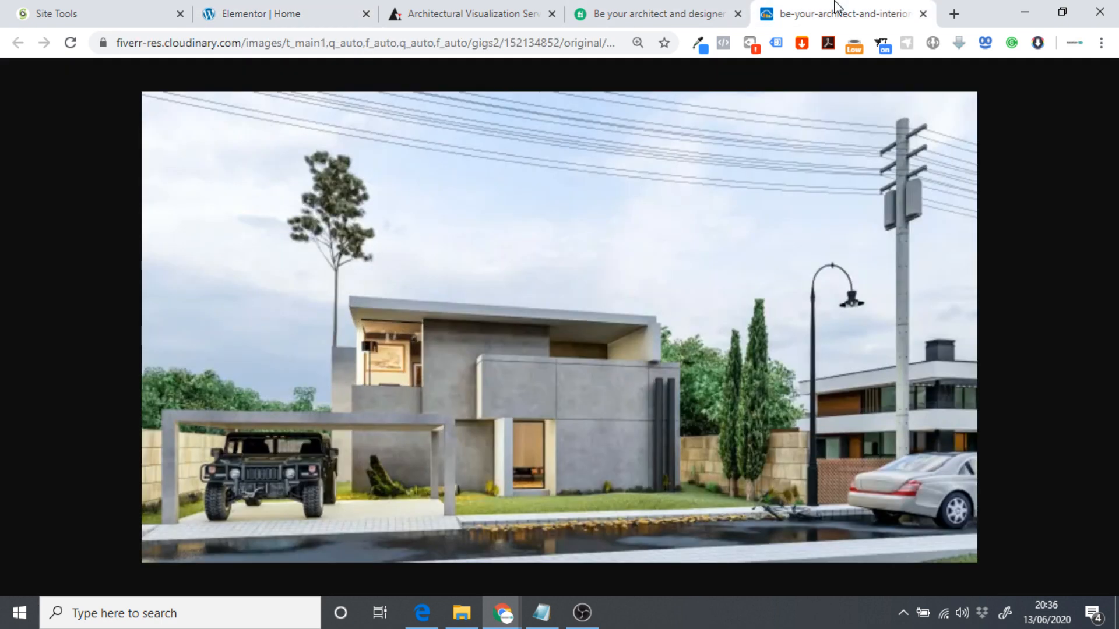
pyautogui.click(466, 13)
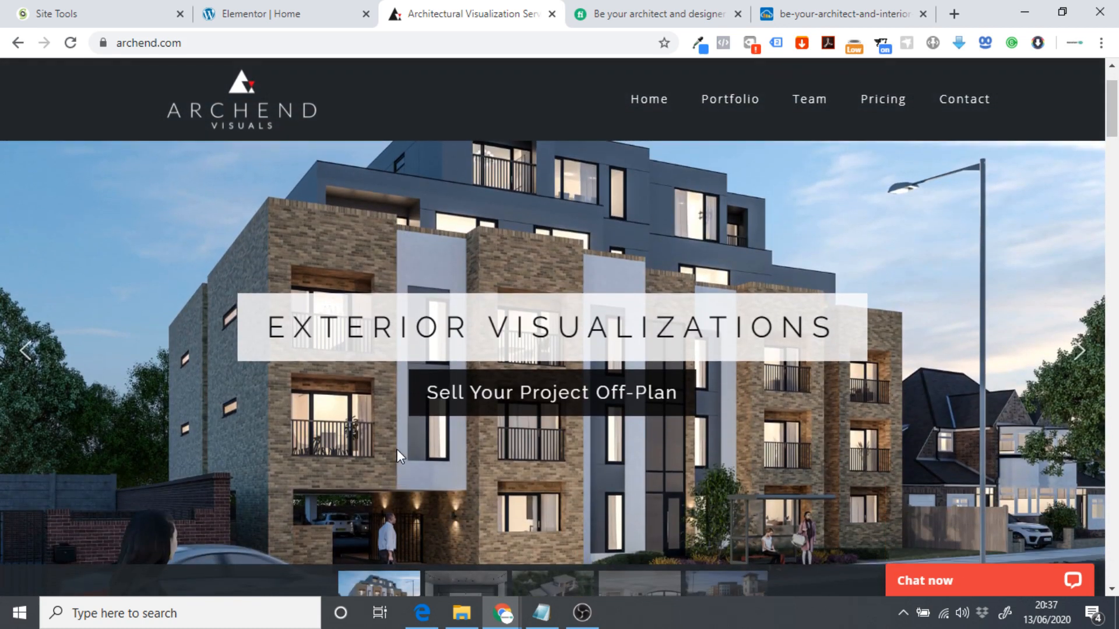
pyautogui.scroll(2, 400, 446)
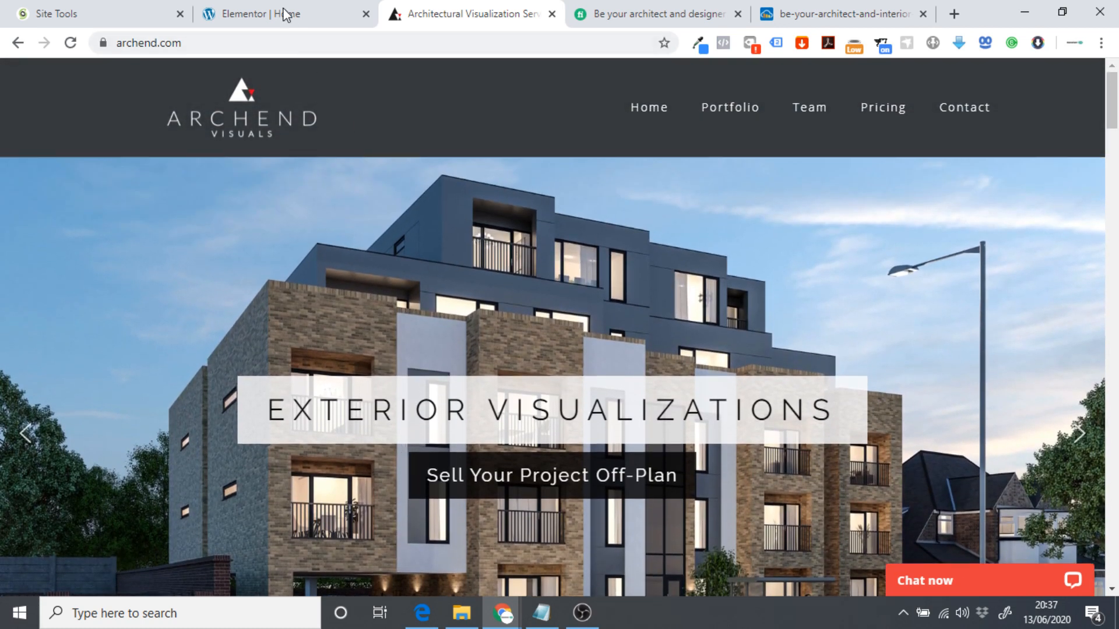
pyautogui.click(286, 13)
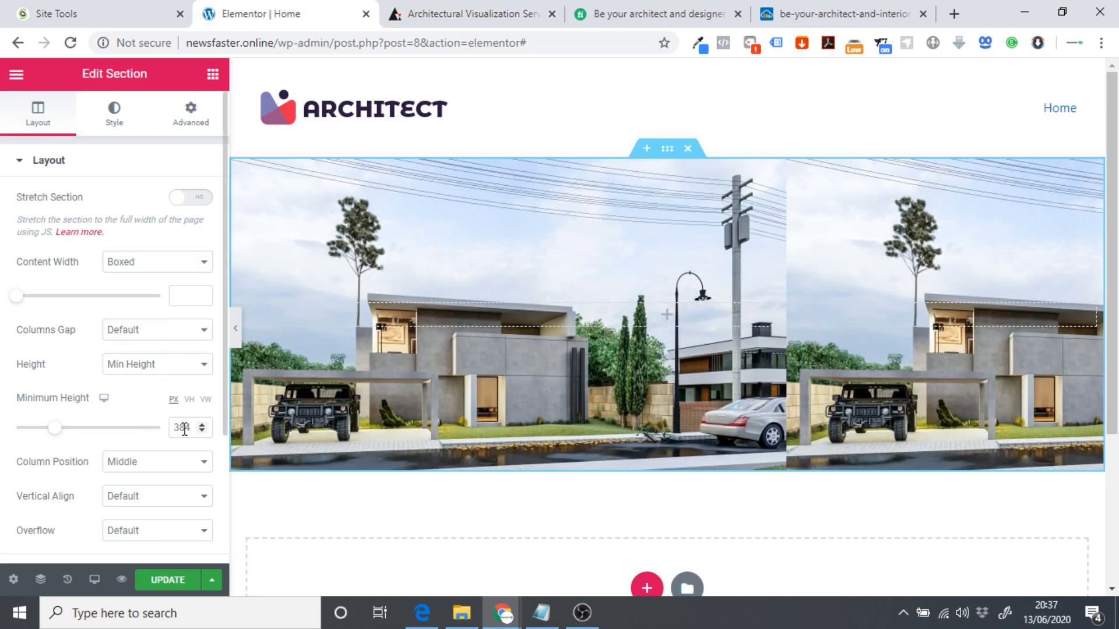
# Set the section's minimum height to 450, then 500 px, previewing the page at full width.
pyautogui.moveTo(187, 428); pyautogui.dragTo(166, 435)
pyautogui.write('1450')
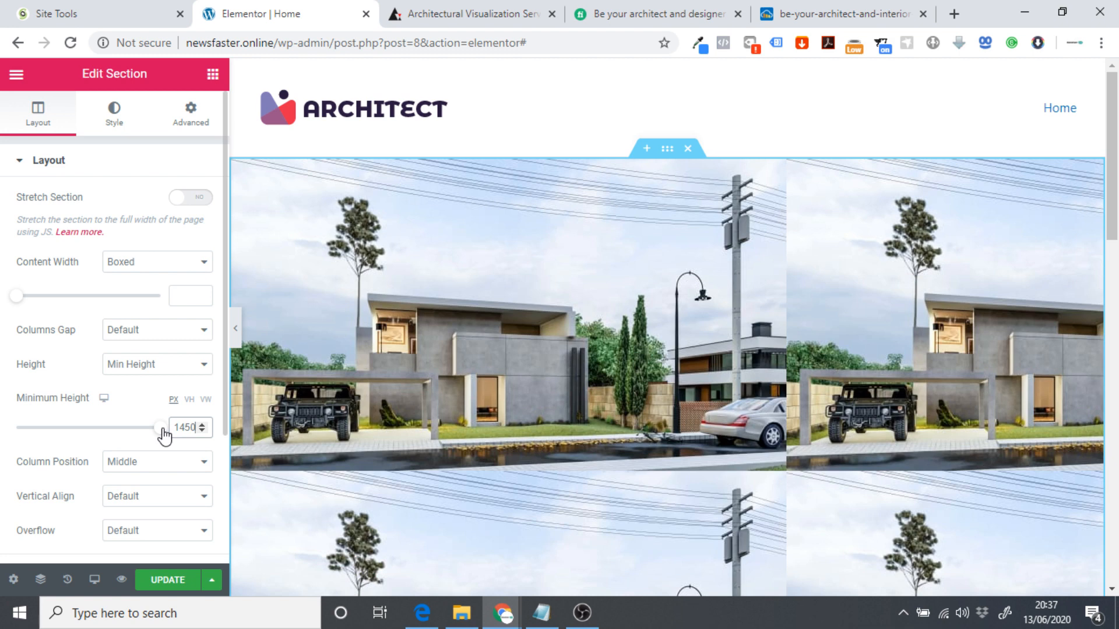
pyautogui.press('BackSpace')
pyautogui.press('BackSpace')
pyautogui.press('BackSpace')
pyautogui.press('BackSpace')
pyautogui.write('450')
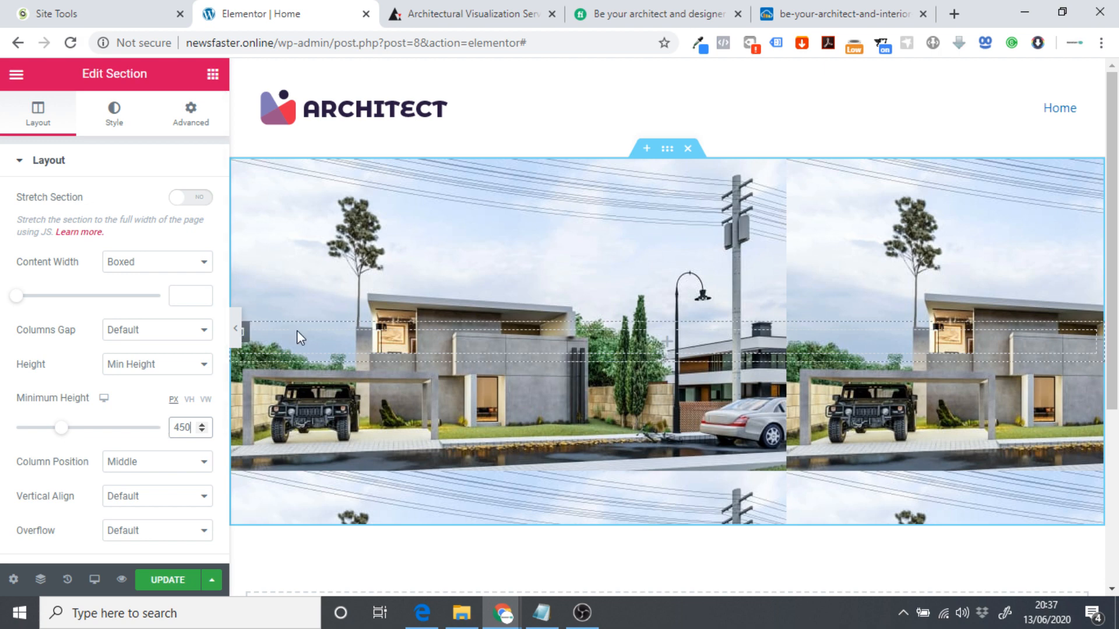
pyautogui.click(235, 328)
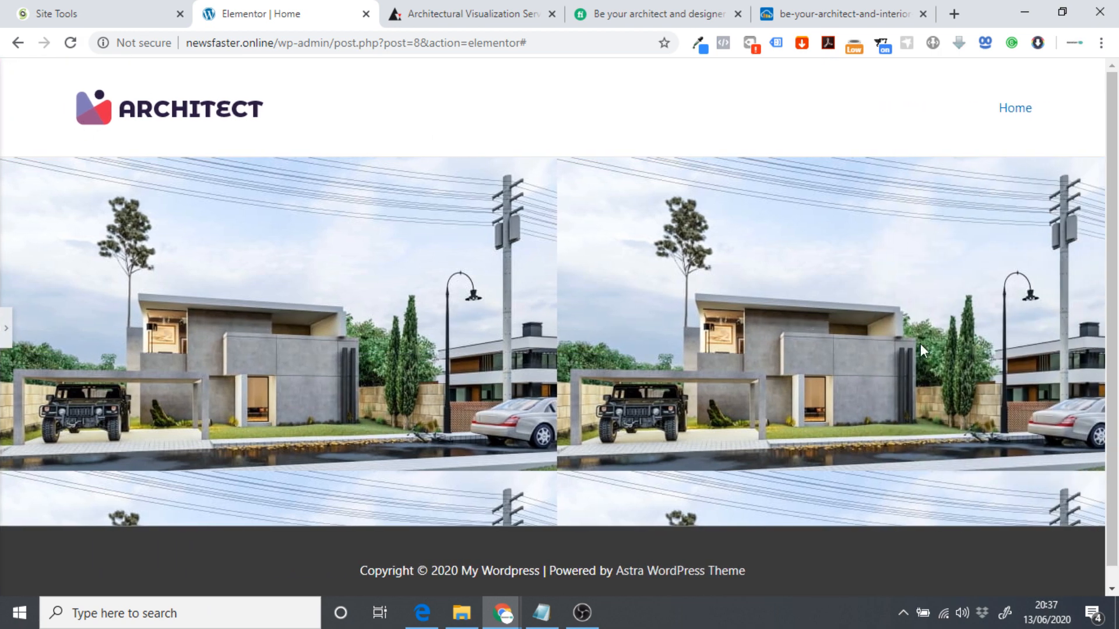
pyautogui.click(6, 328)
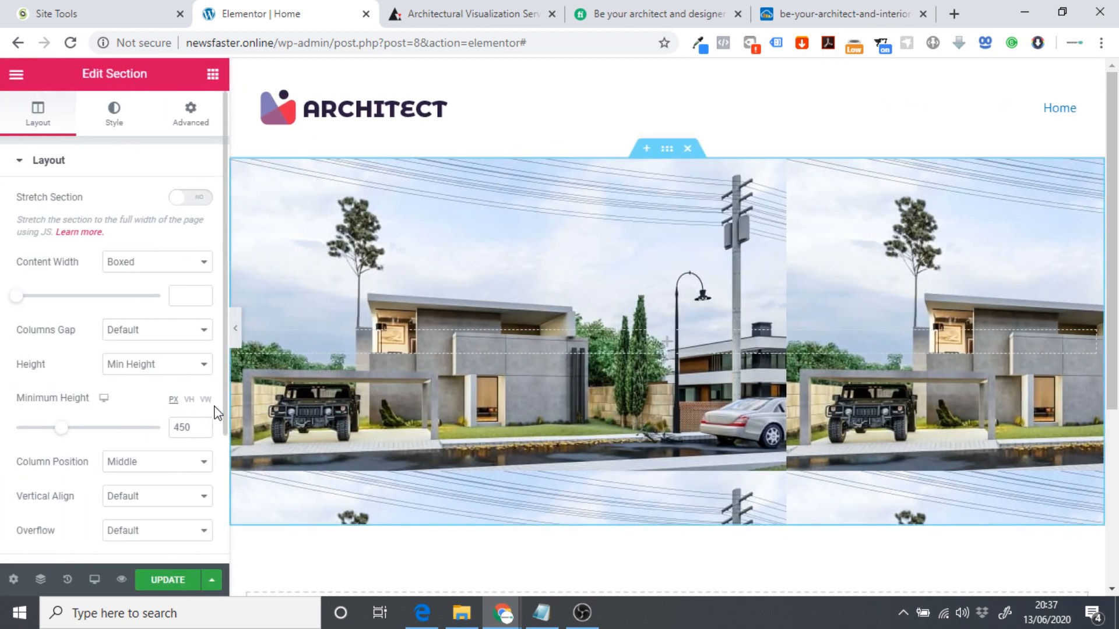
pyautogui.write('500')
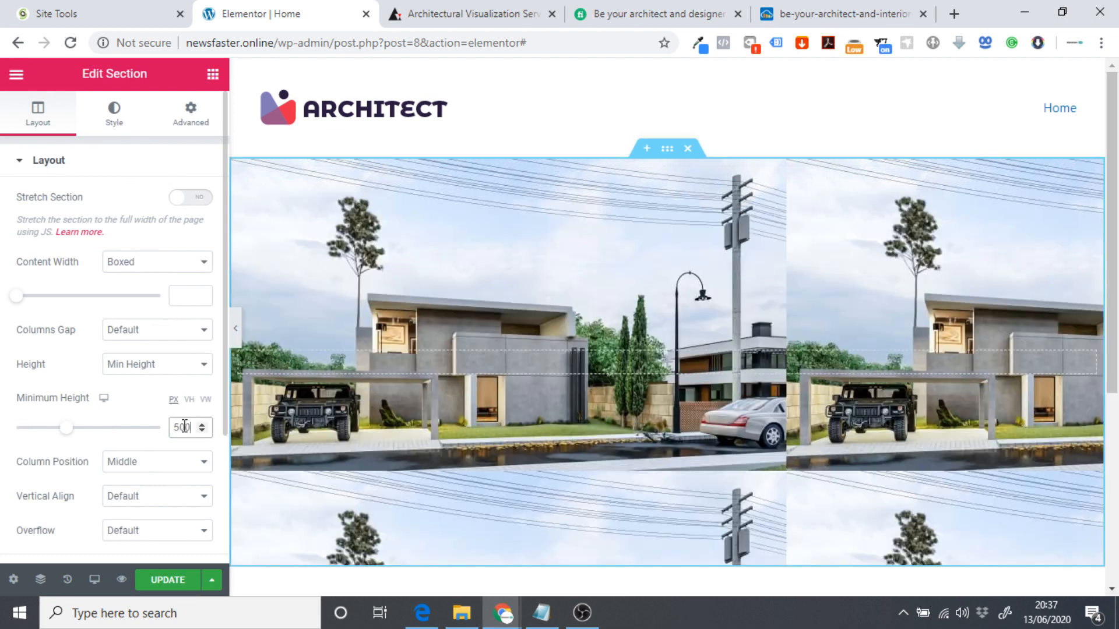
pyautogui.click(236, 328)
pyautogui.click(6, 328)
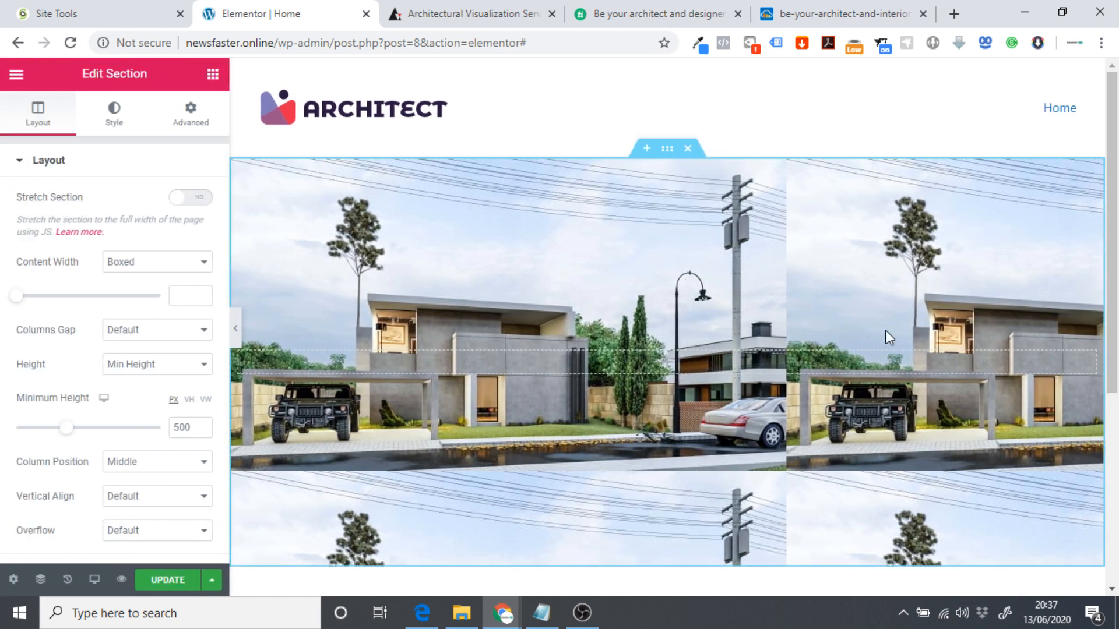
pyautogui.click(106, 124)
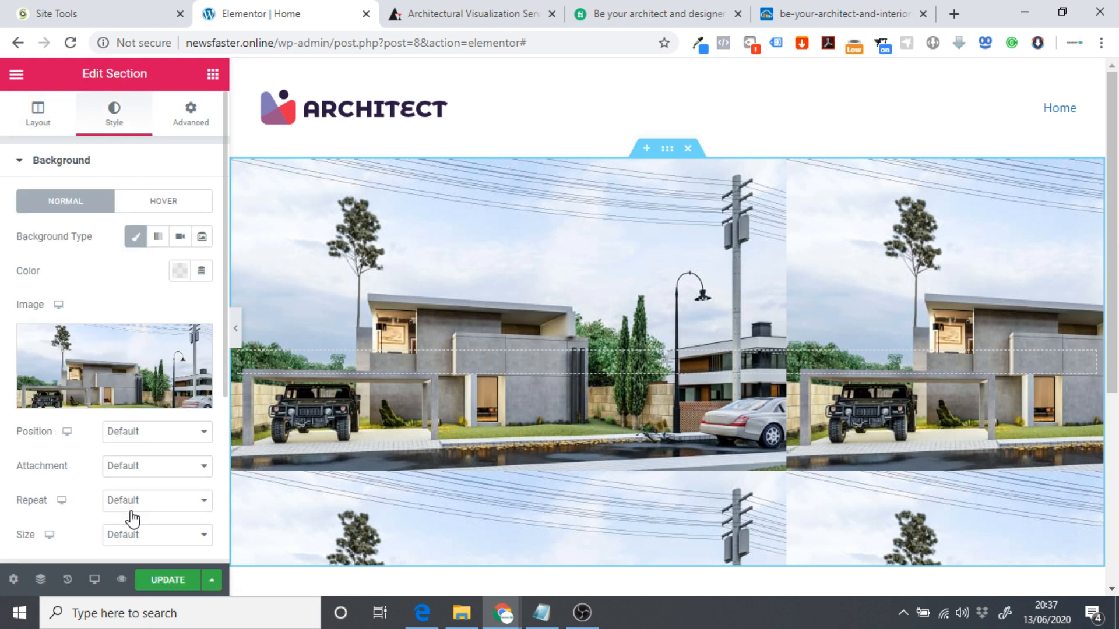
# Set the background image Size to Cover, leaving Repeat unchanged.
pyautogui.scroll(-3, 102, 524)
pyautogui.click(138, 342)
pyautogui.click(135, 342)
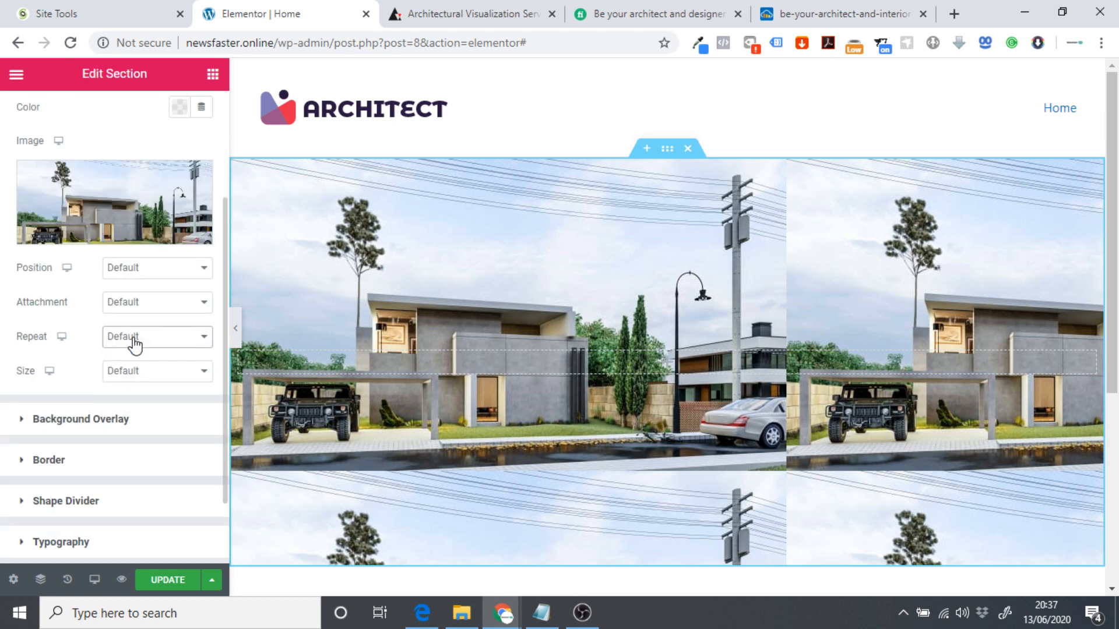
pyautogui.click(122, 373)
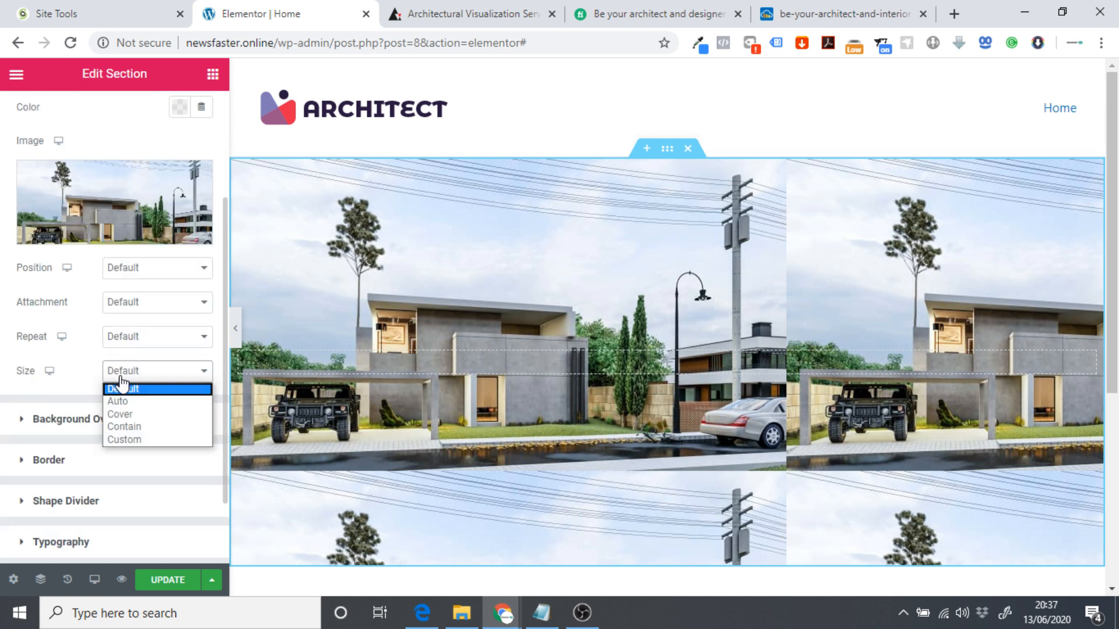
pyautogui.click(145, 415)
pyautogui.scroll(-1, 288, 580)
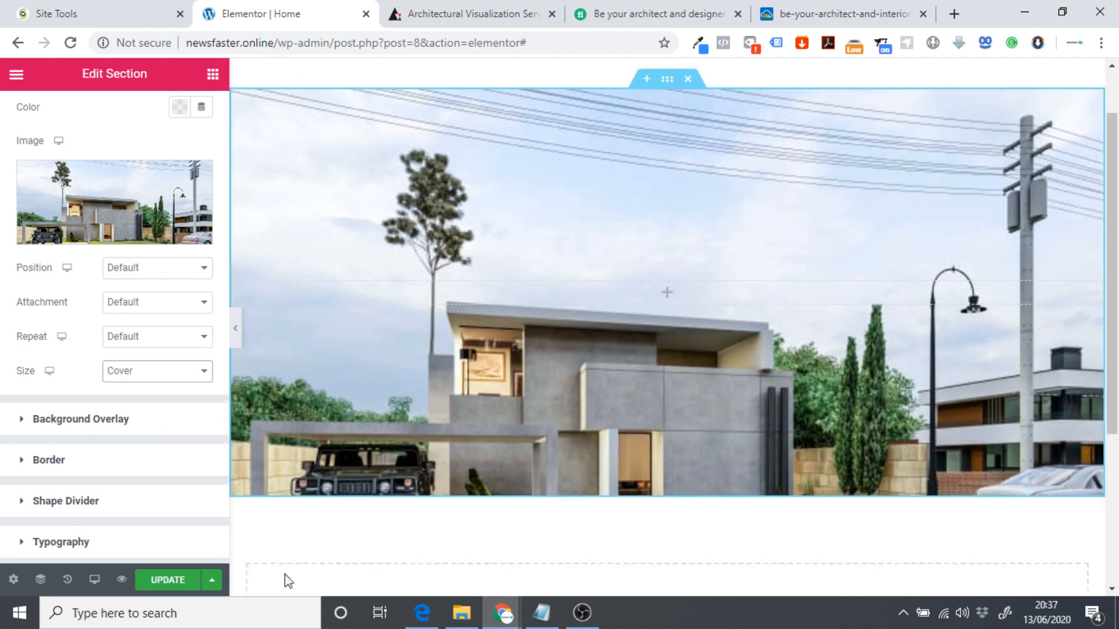
pyautogui.scroll(1, 531, 366)
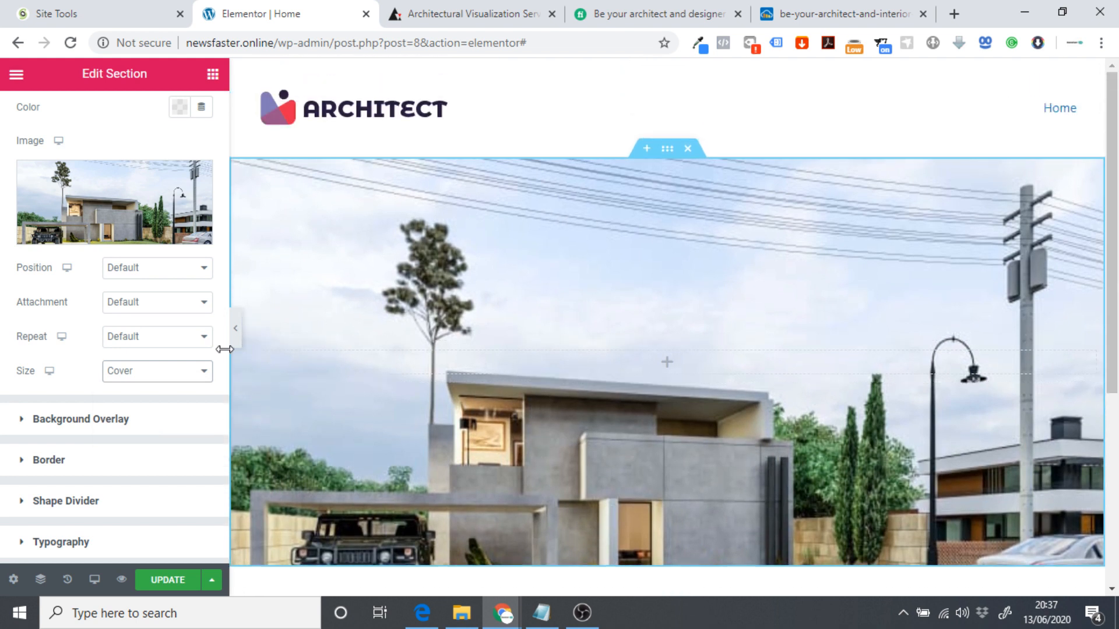
# Anchor the background at Bottom Center after trying Bottom Left and Bottom Right, then preview.
pyautogui.click(139, 268)
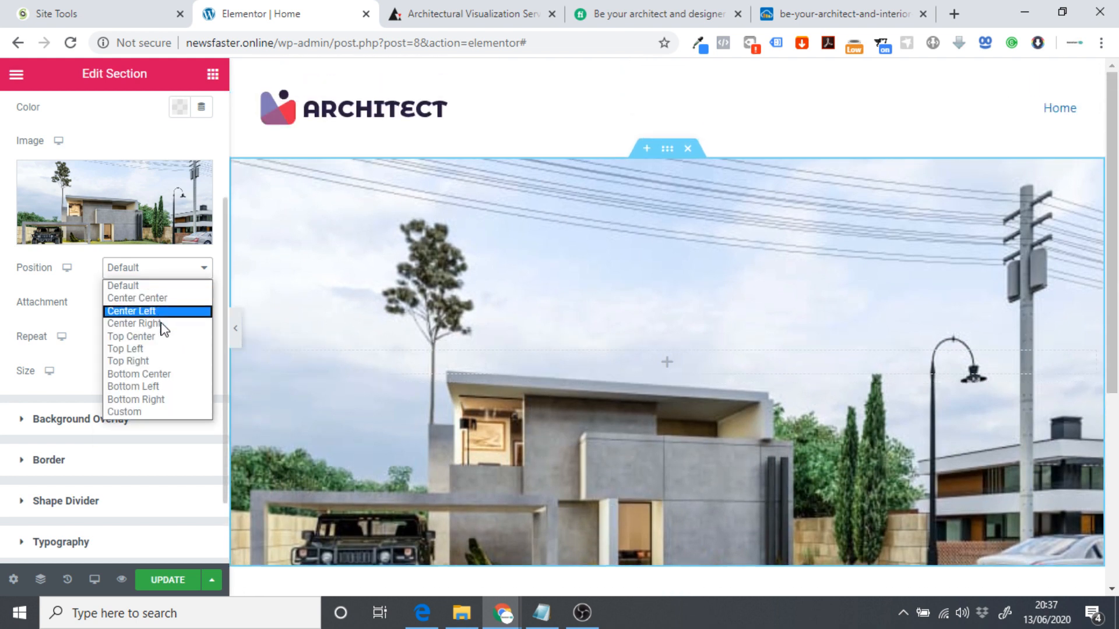
pyautogui.click(154, 374)
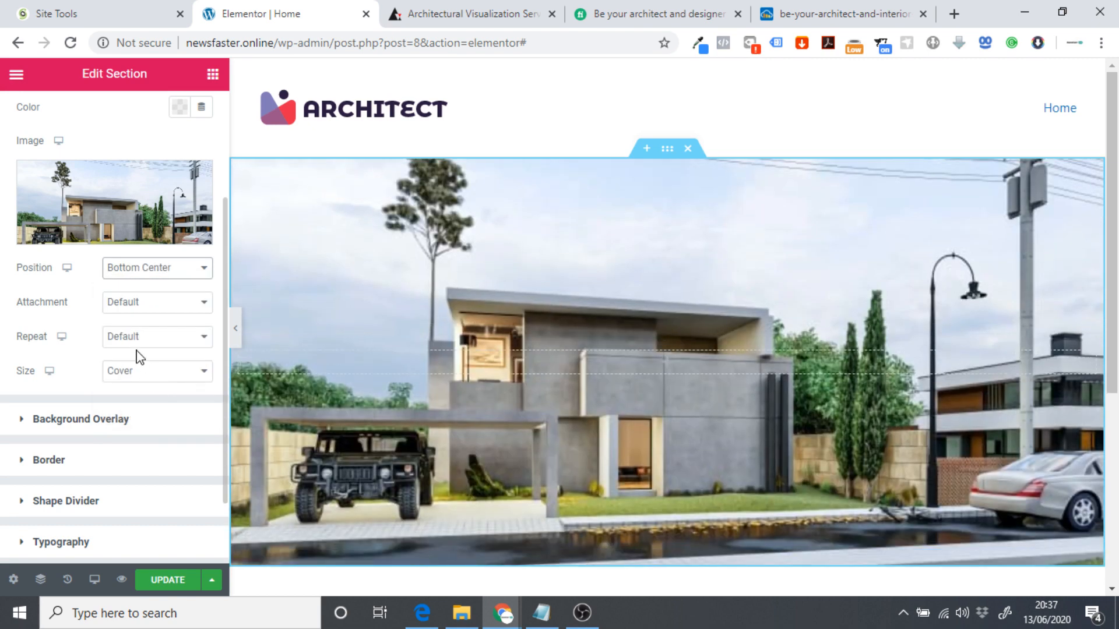
pyautogui.click(152, 276)
pyautogui.click(166, 387)
pyautogui.click(156, 274)
pyautogui.click(150, 400)
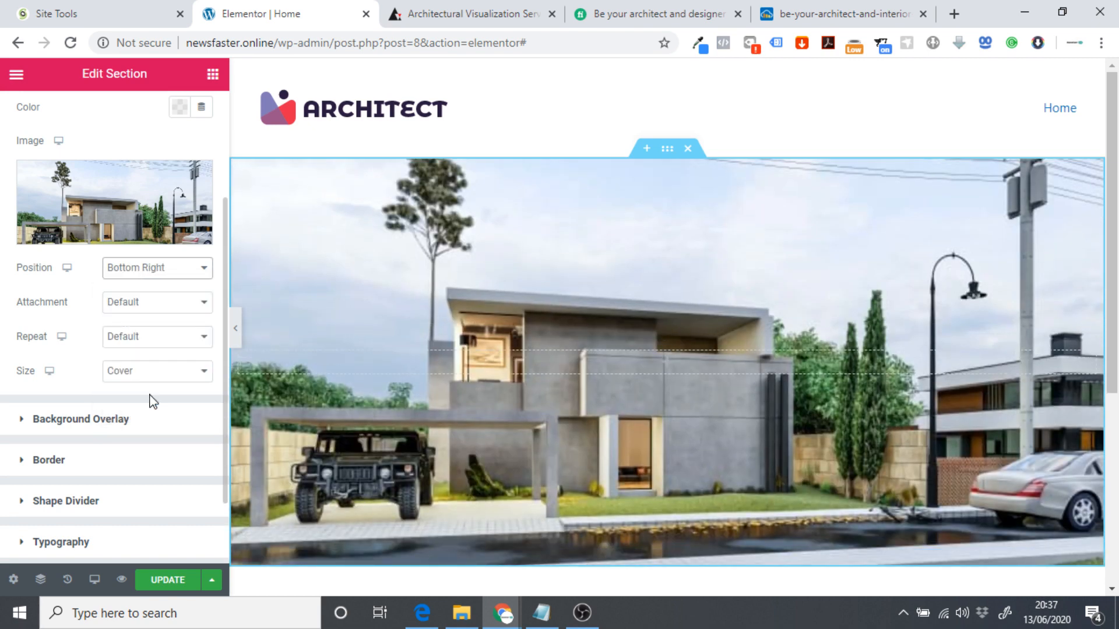
pyautogui.click(157, 271)
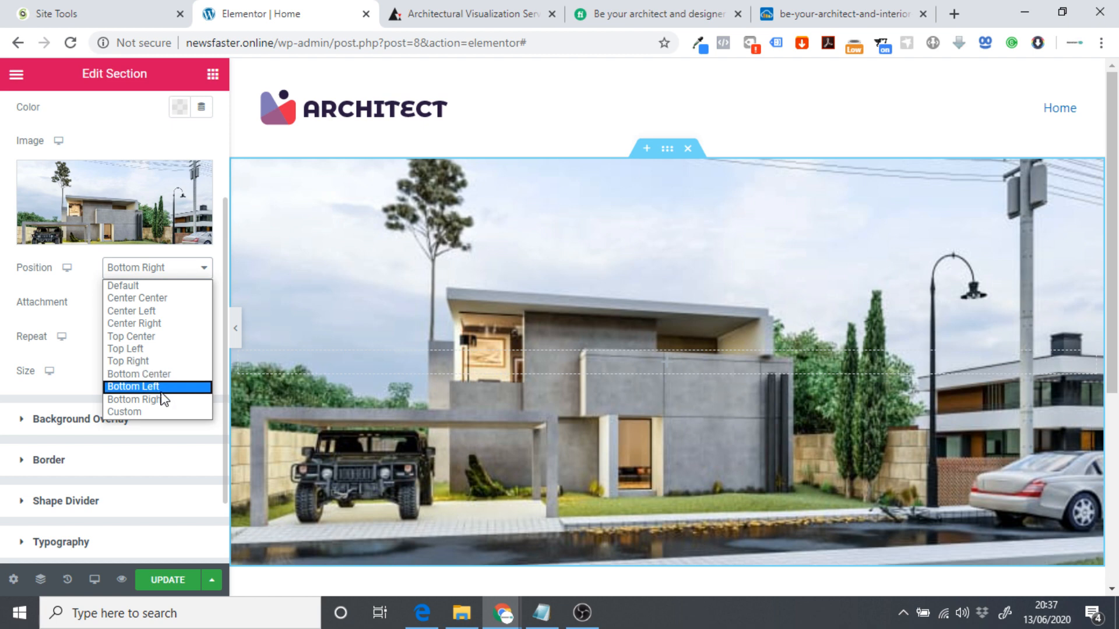
pyautogui.click(167, 375)
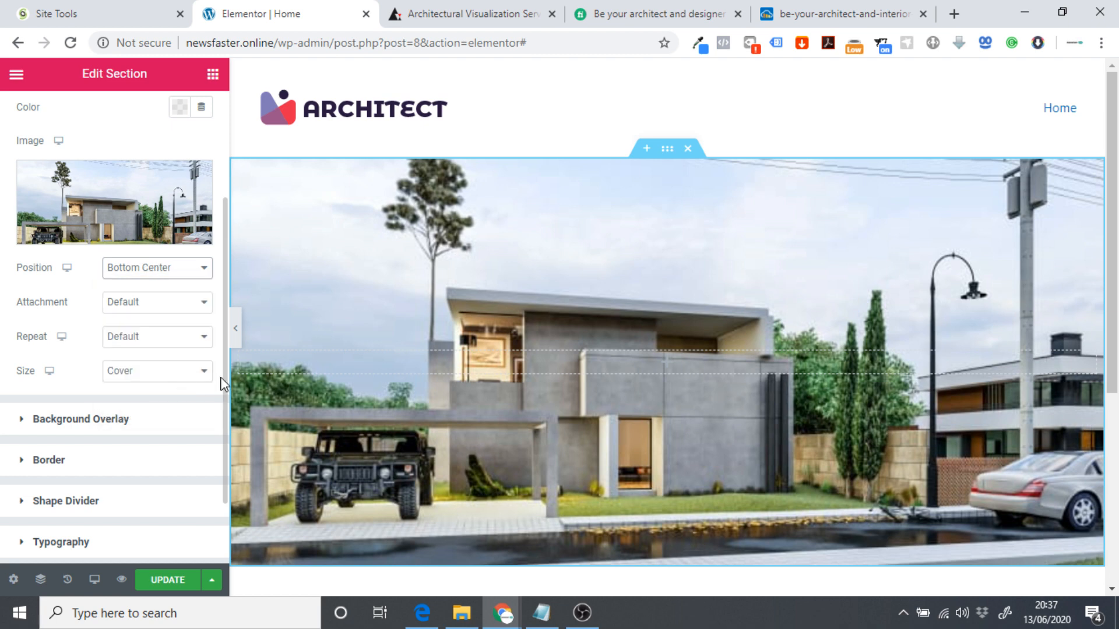
pyautogui.click(235, 328)
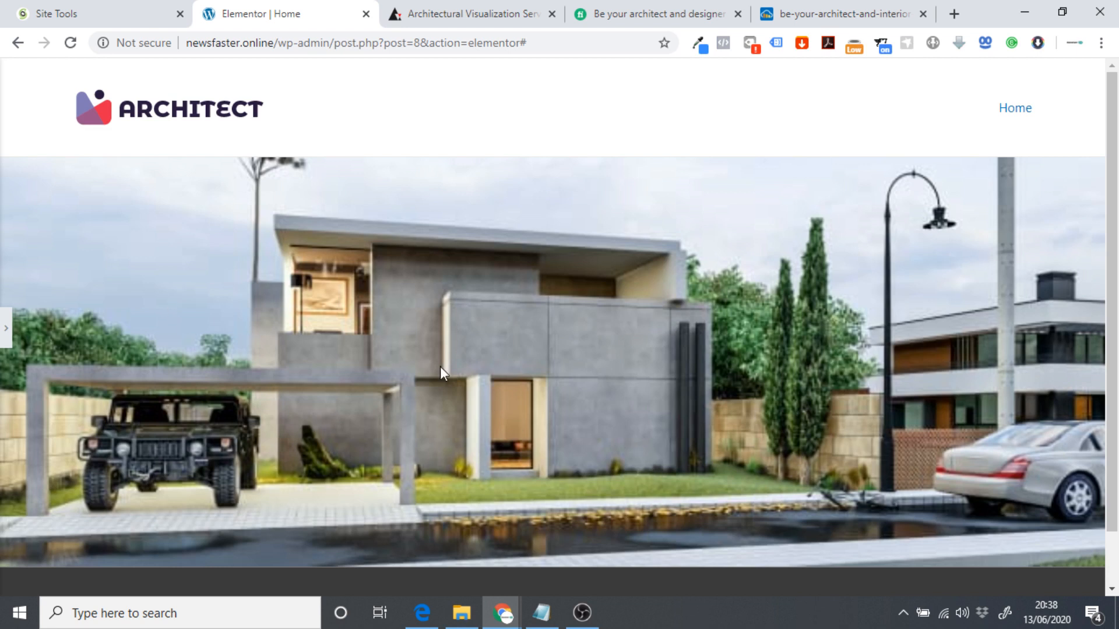
pyautogui.click(6, 328)
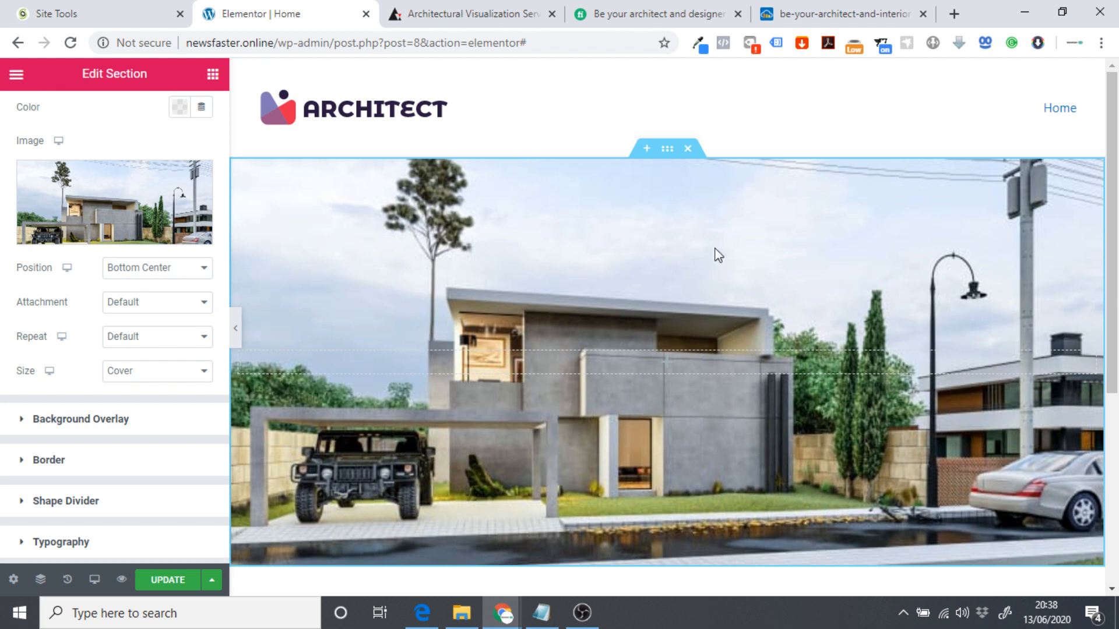
pyautogui.scroll(3, 93, 220)
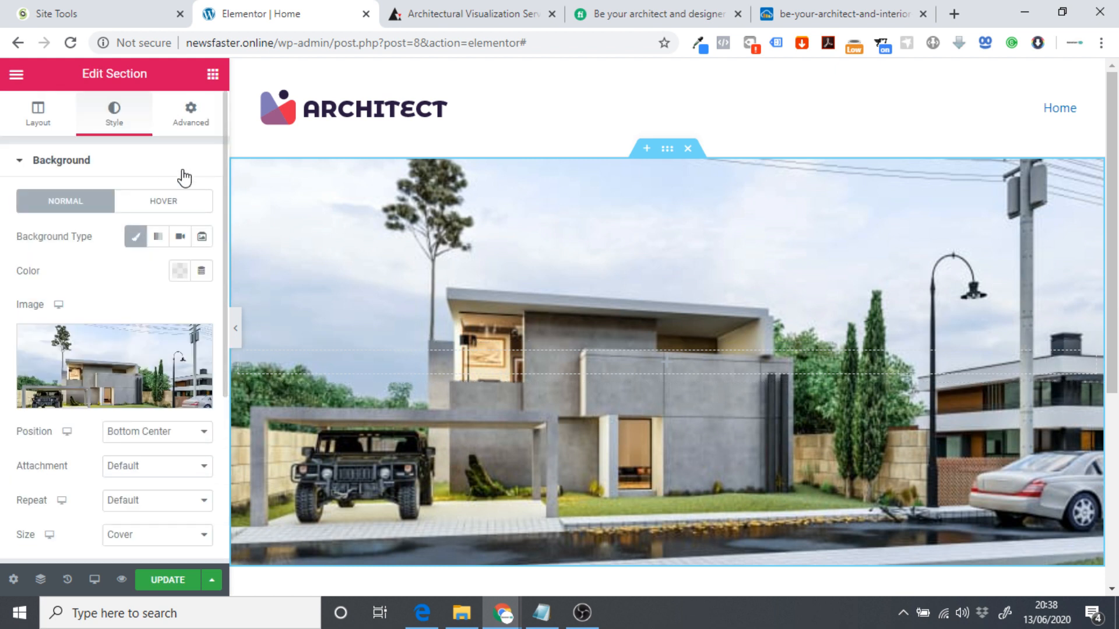
# Load coolors.co in a new tab and start its palette generator.
pyautogui.click(954, 13)
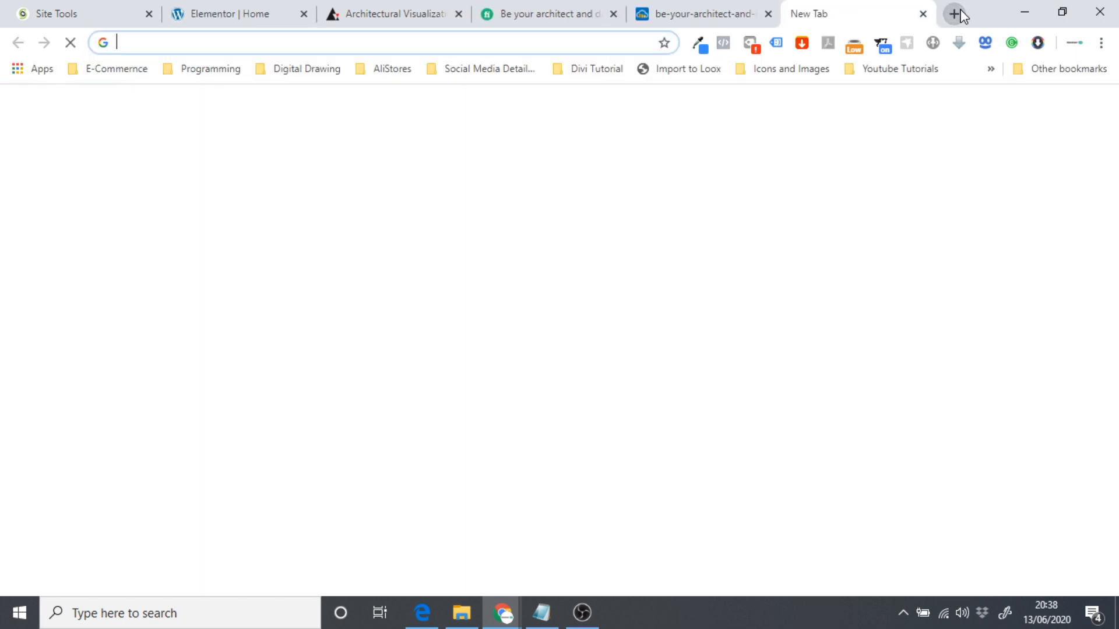
pyautogui.write('coolor')
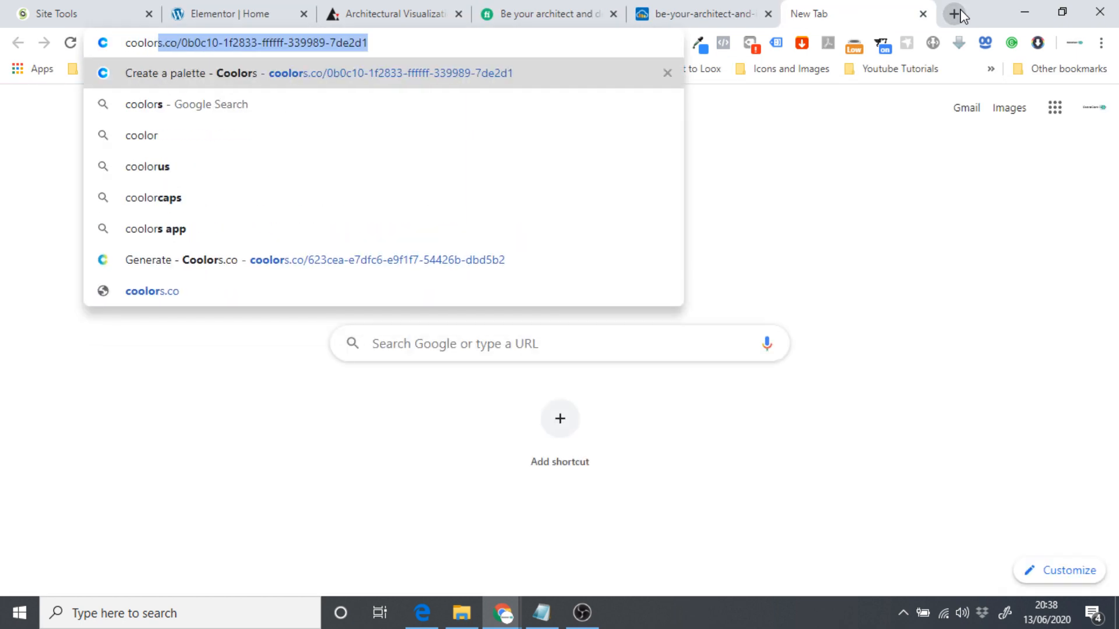
pyautogui.press('Right')
pyautogui.press('BackSpace')
pyautogui.press('BackSpace')
pyautogui.press('BackSpace')
pyautogui.press('BackSpace')
pyautogui.press('BackSpace')
pyautogui.press('BackSpace')
pyautogui.press('BackSpace')
pyautogui.press('BackSpace')
pyautogui.press('BackSpace')
pyautogui.press('BackSpace')
pyautogui.press('BackSpace')
pyautogui.press('BackSpace')
pyautogui.press('BackSpace')
pyautogui.press('BackSpace')
pyautogui.press('BackSpace')
pyautogui.press('BackSpace')
pyautogui.press('BackSpace')
pyautogui.press('BackSpace')
pyautogui.press('BackSpace')
pyautogui.press('BackSpace')
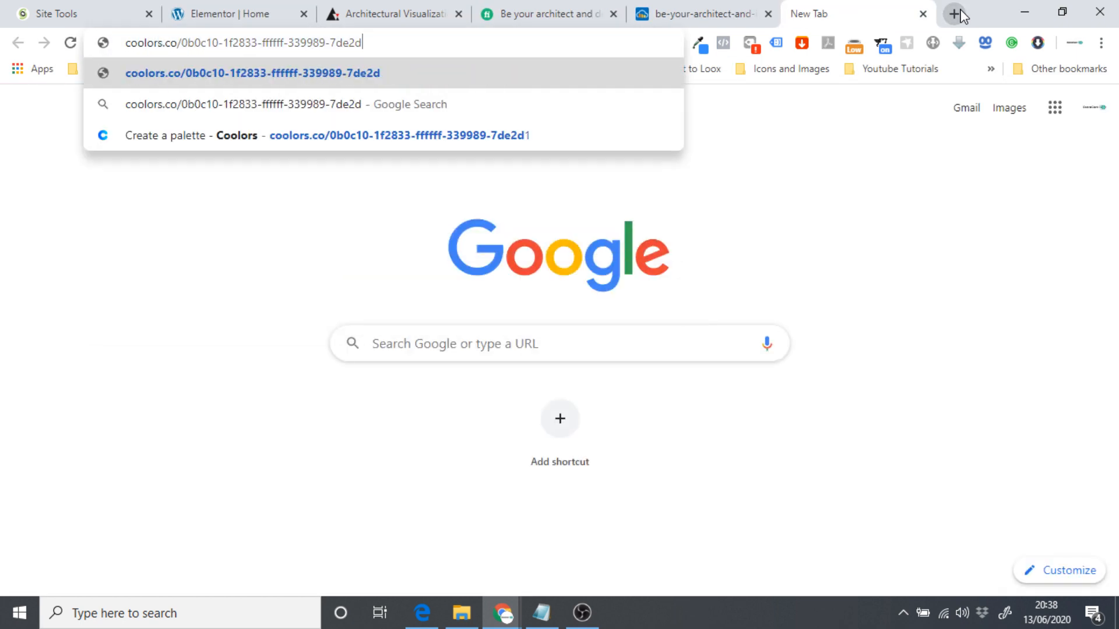
pyautogui.press('BackSpace')
pyautogui.press('BackSpace')
pyautogui.press('BackSpace')
pyautogui.press('BackSpace')
pyautogui.press('BackSpace')
pyautogui.press('BackSpace')
pyautogui.press('BackSpace')
pyautogui.press('BackSpace')
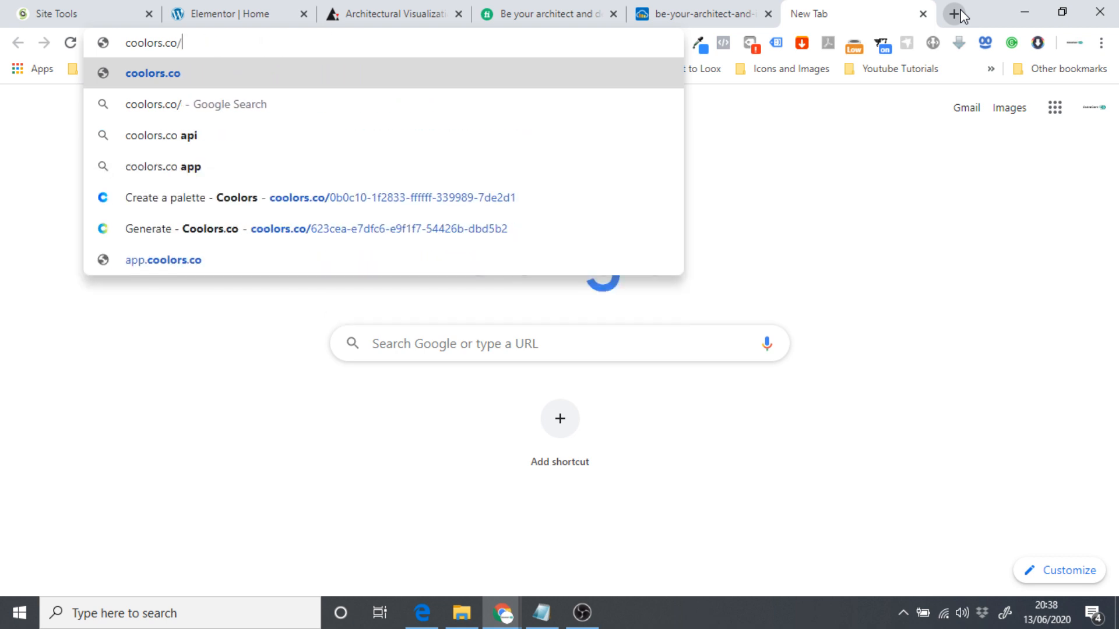
pyautogui.press('Return')
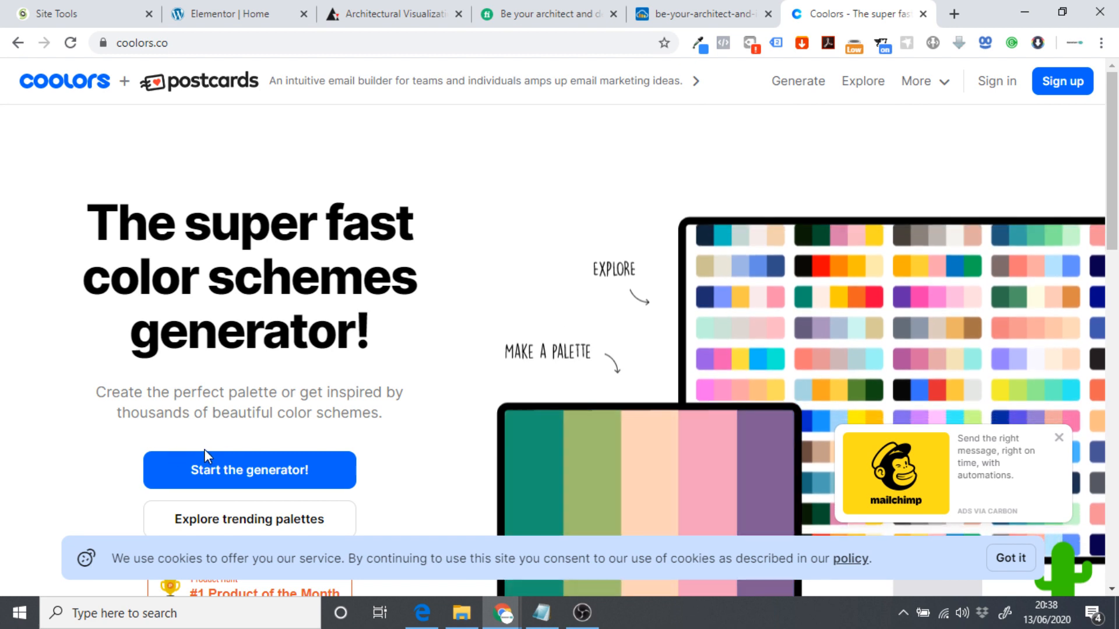
pyautogui.click(232, 470)
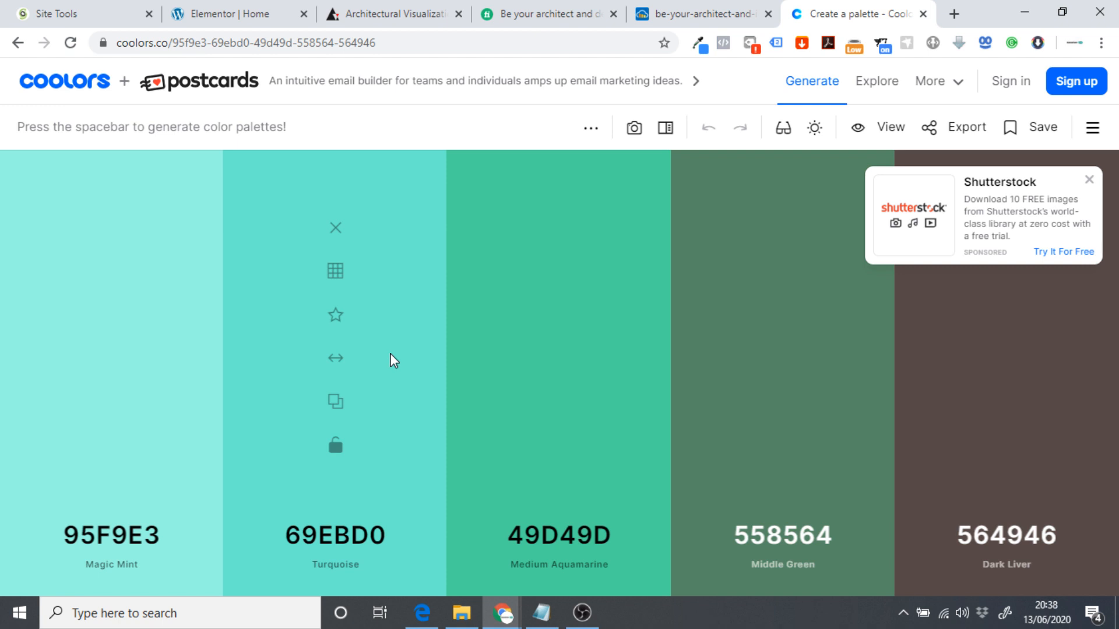
# Set the first two colours to FFFFFF and 000000, lock them, and regenerate the rest.
pyautogui.press('space')
pyautogui.press('space')
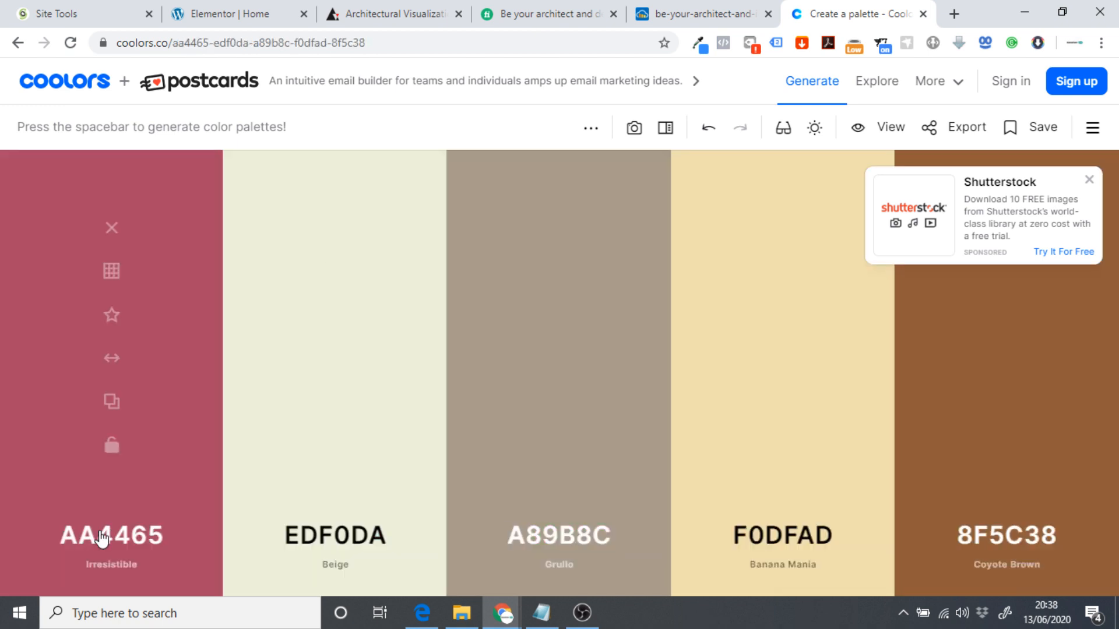
pyautogui.click(102, 539)
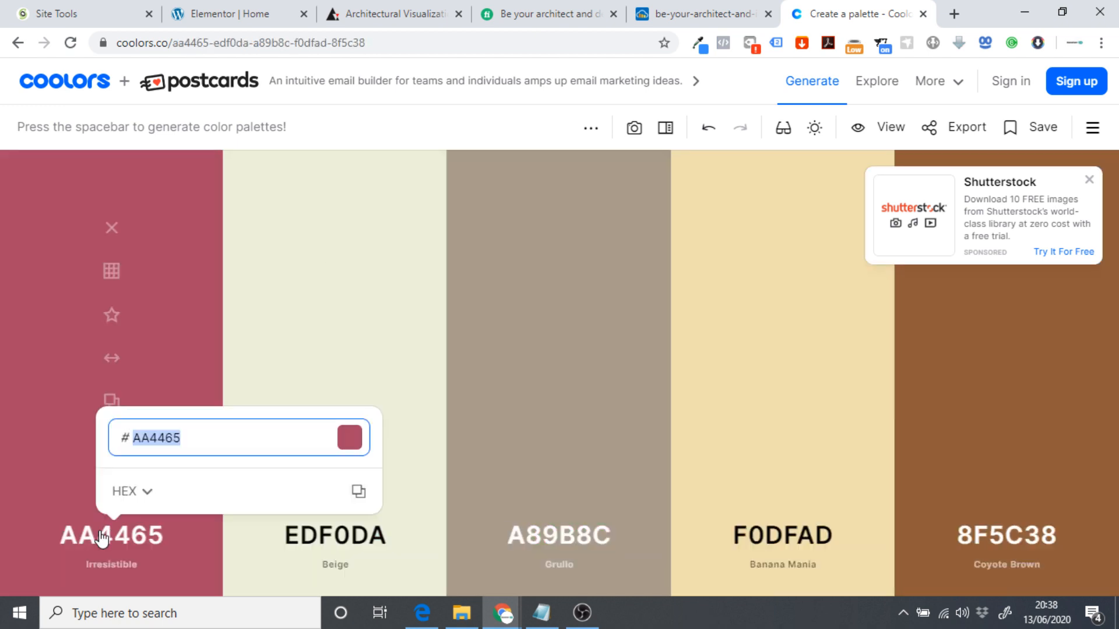
pyautogui.write('ffff')
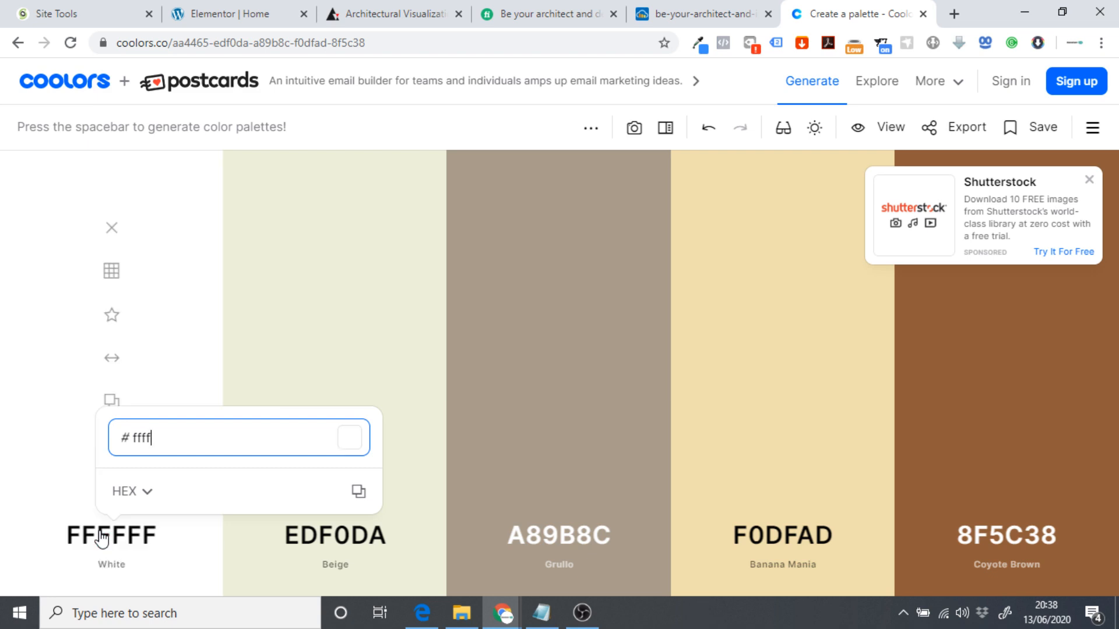
pyautogui.write('ff')
pyautogui.click(325, 533)
pyautogui.write('0000000')
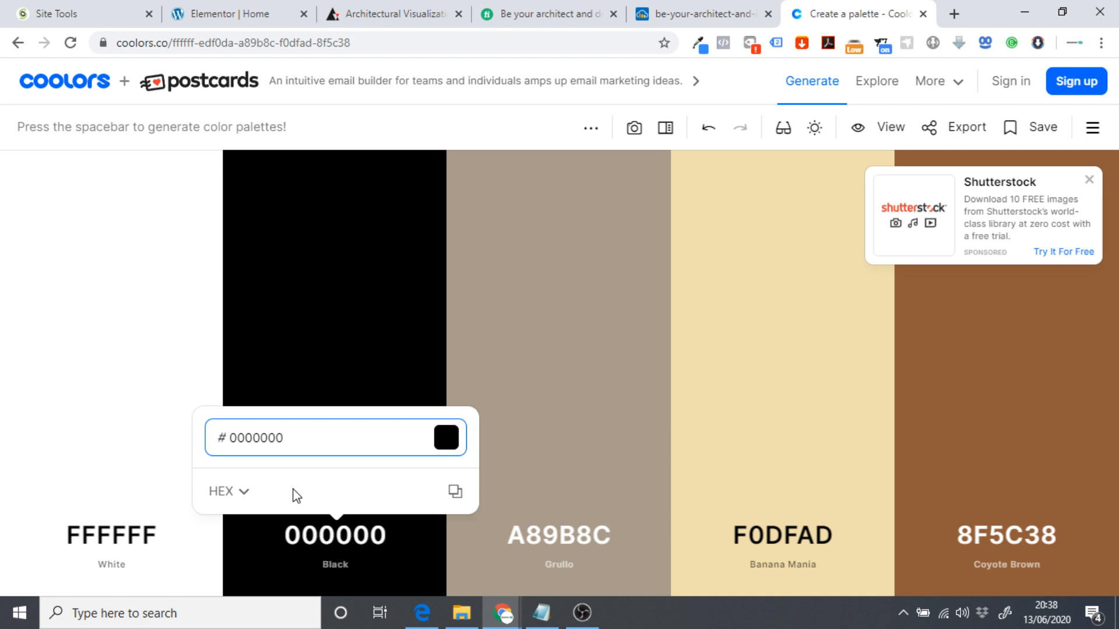
pyautogui.click(296, 337)
pyautogui.click(111, 446)
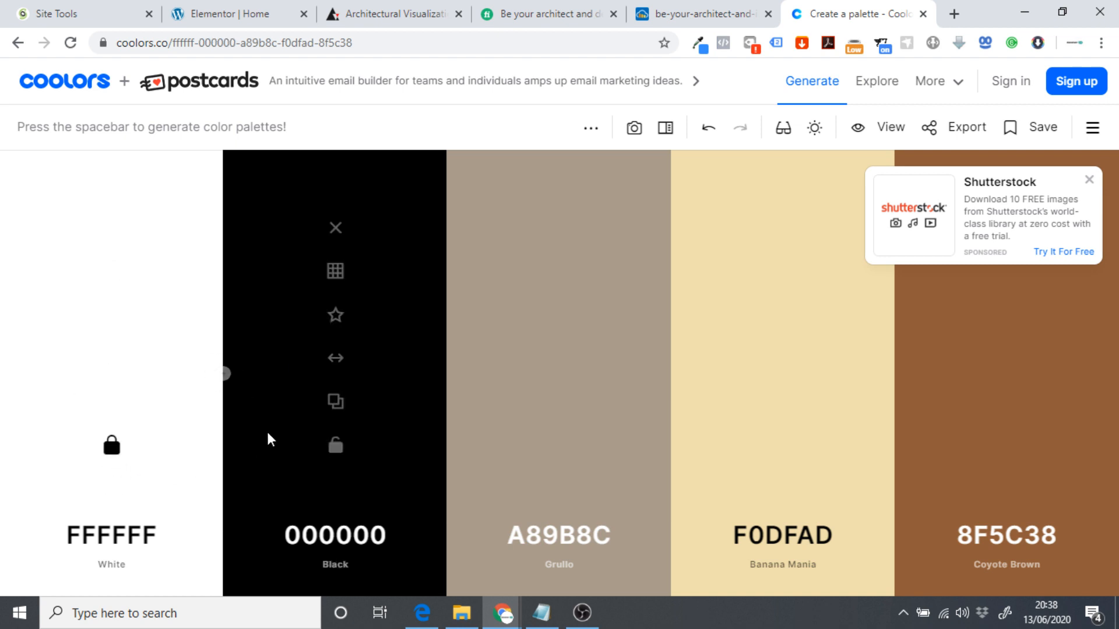
pyautogui.click(335, 446)
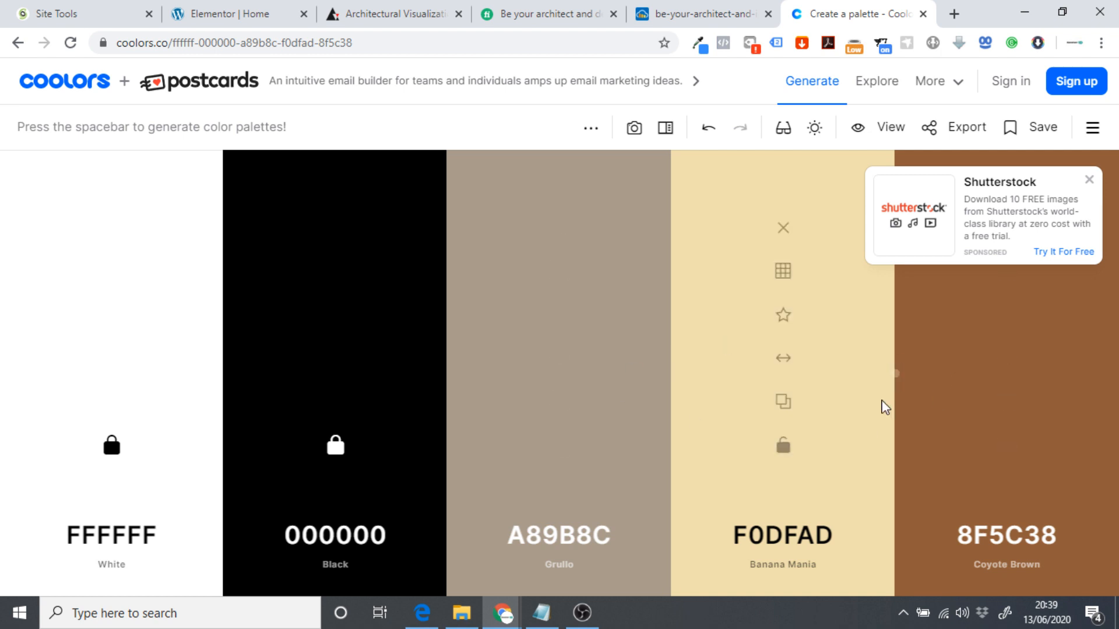
pyautogui.press('space')
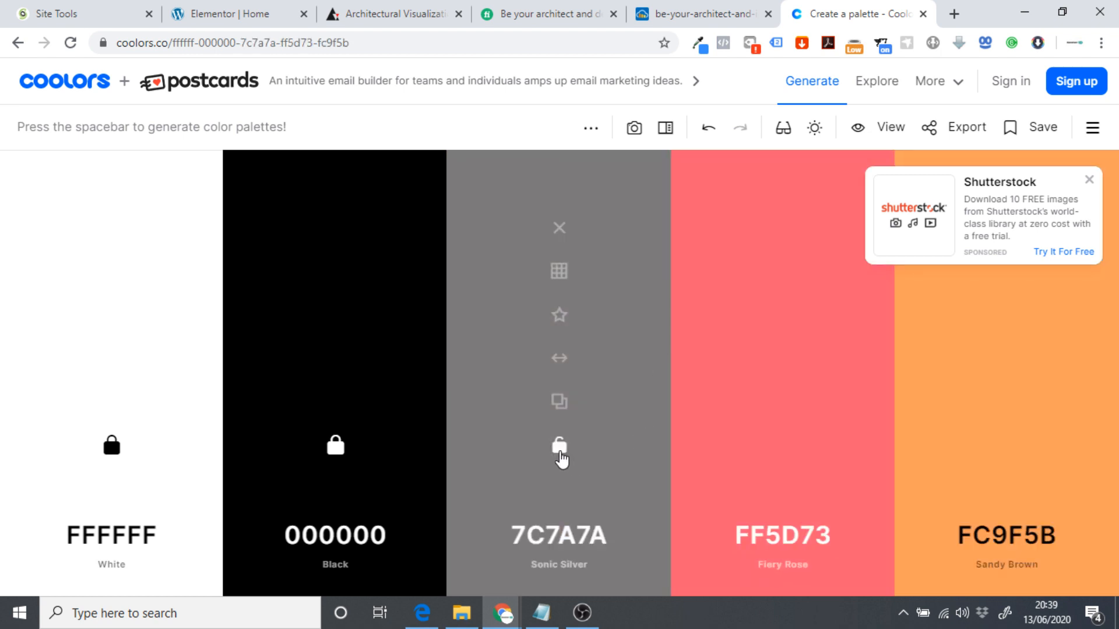
# Try 0E0E0E and then FEFEFE as the third colour.
pyautogui.click(569, 536)
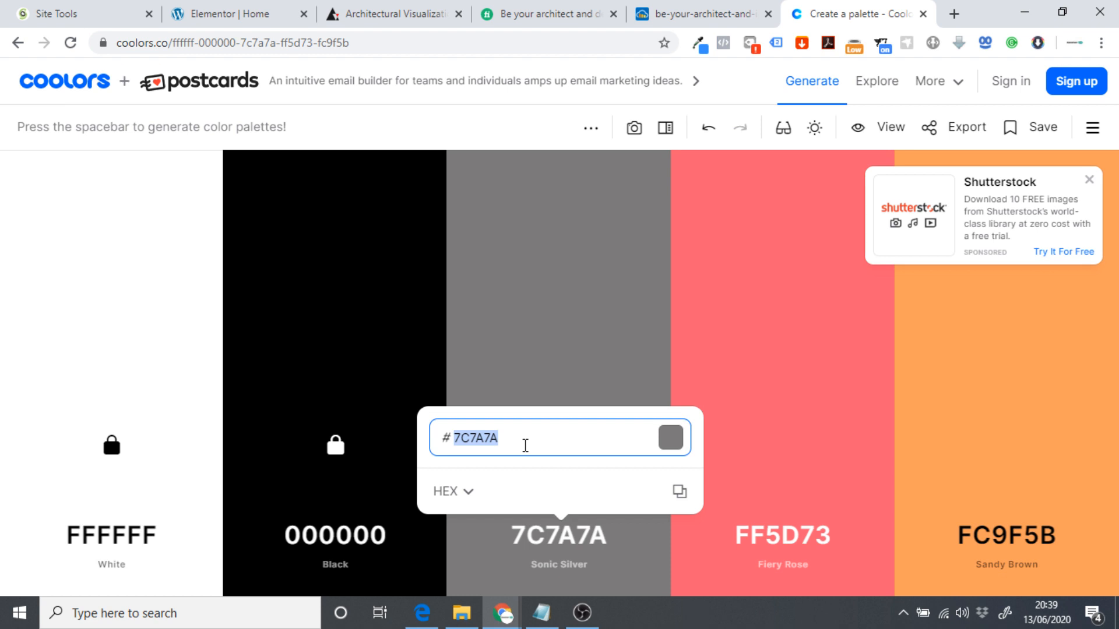
pyautogui.write('0e0e0e')
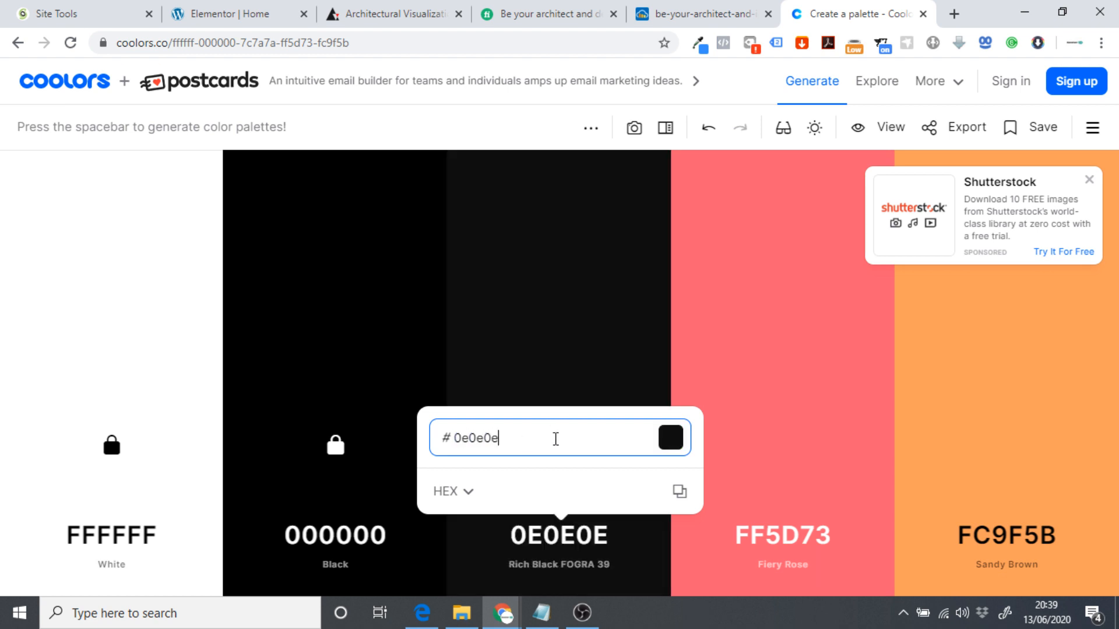
pyautogui.click(675, 444)
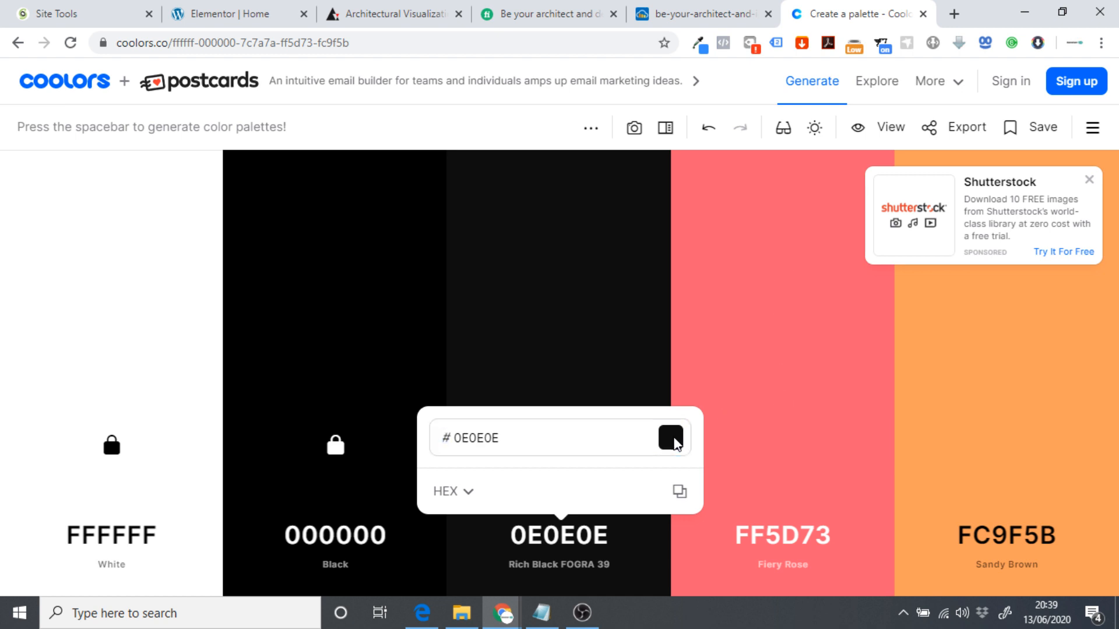
pyautogui.click(603, 438)
pyautogui.press('BackSpace')
pyautogui.press('BackSpace')
pyautogui.press('BackSpace')
pyautogui.press('BackSpace')
pyautogui.press('BackSpace')
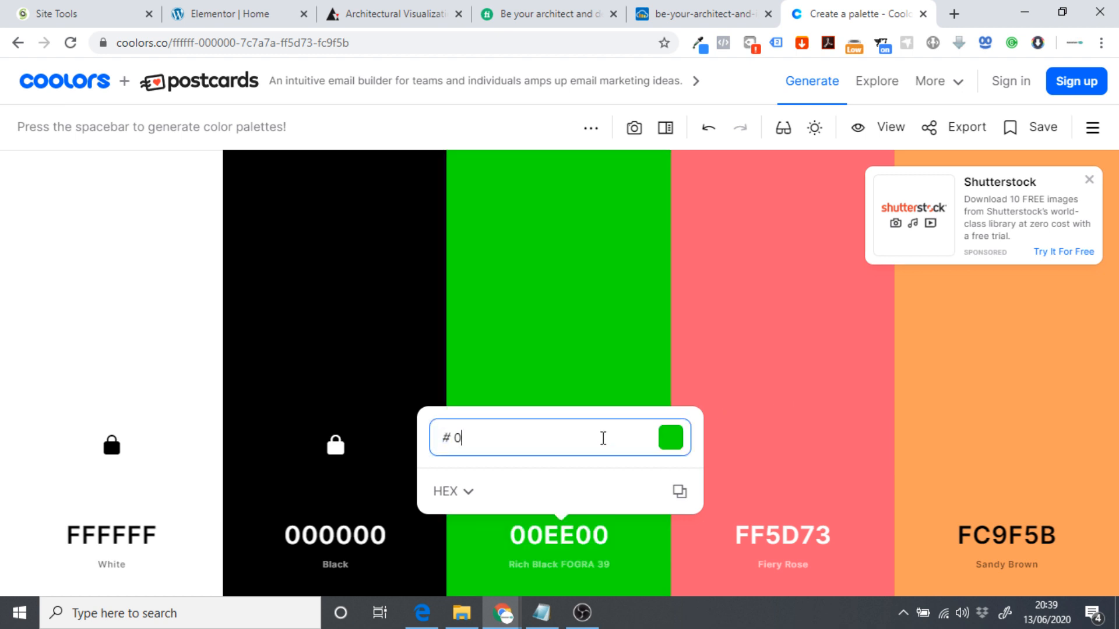
pyautogui.write('fefefe')
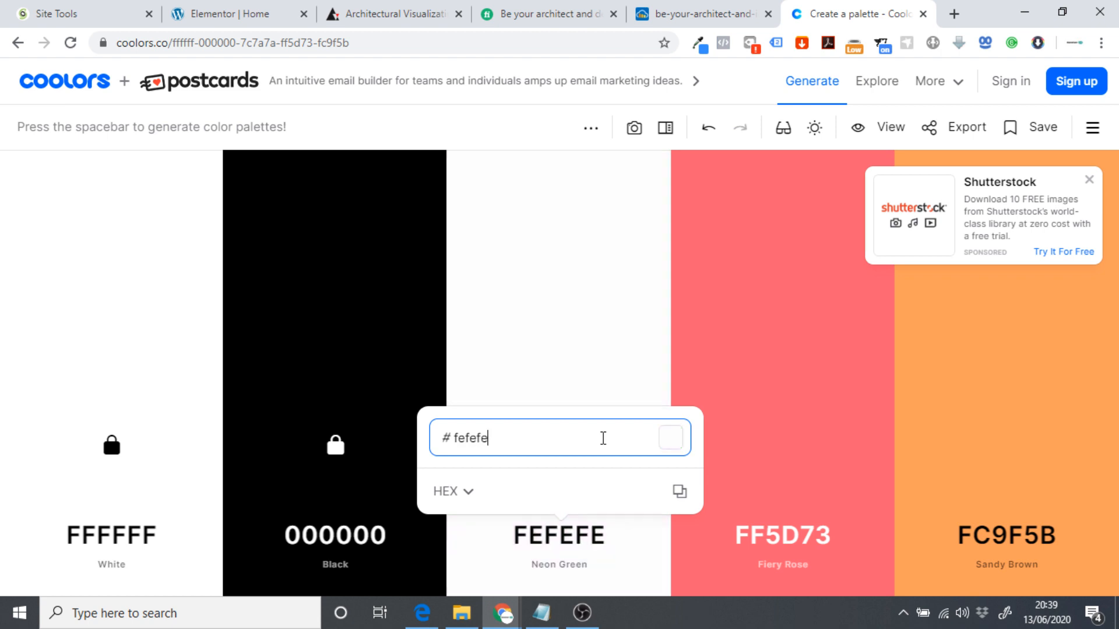
pyautogui.click(661, 328)
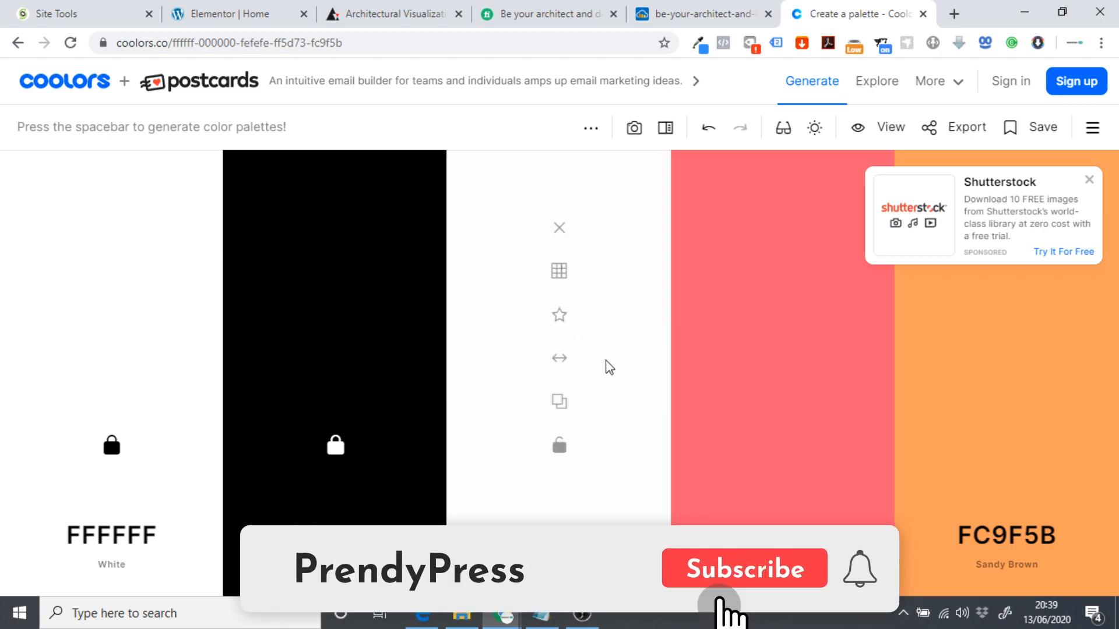
# Replace the third colour with silver B5BABF copied from the Eye Dropper extension and lock it.
pyautogui.click(699, 45)
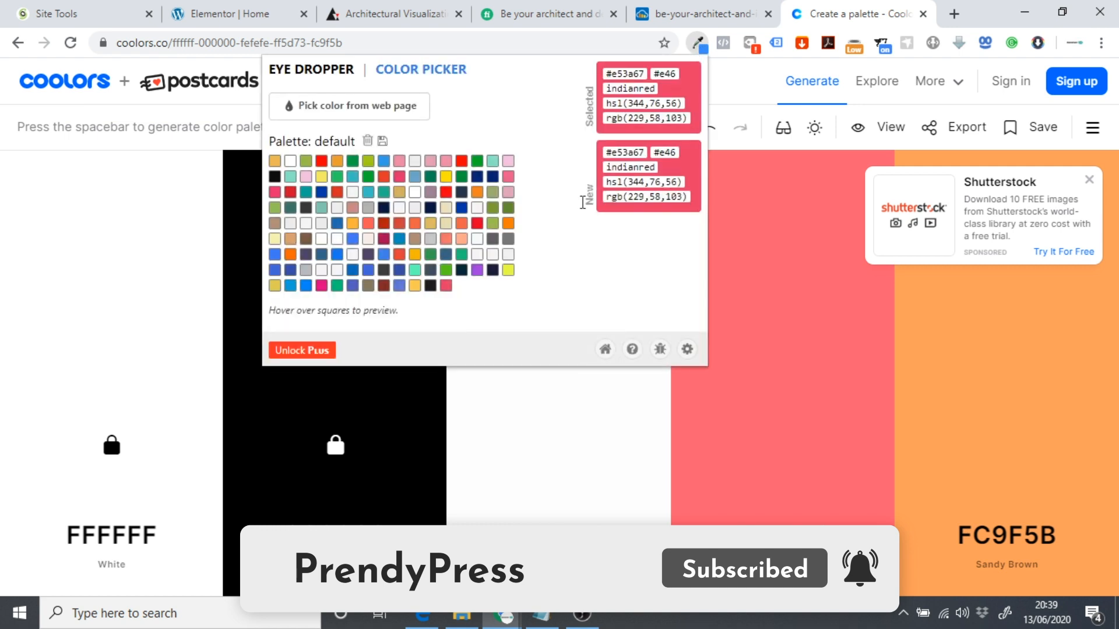
pyautogui.click(306, 269)
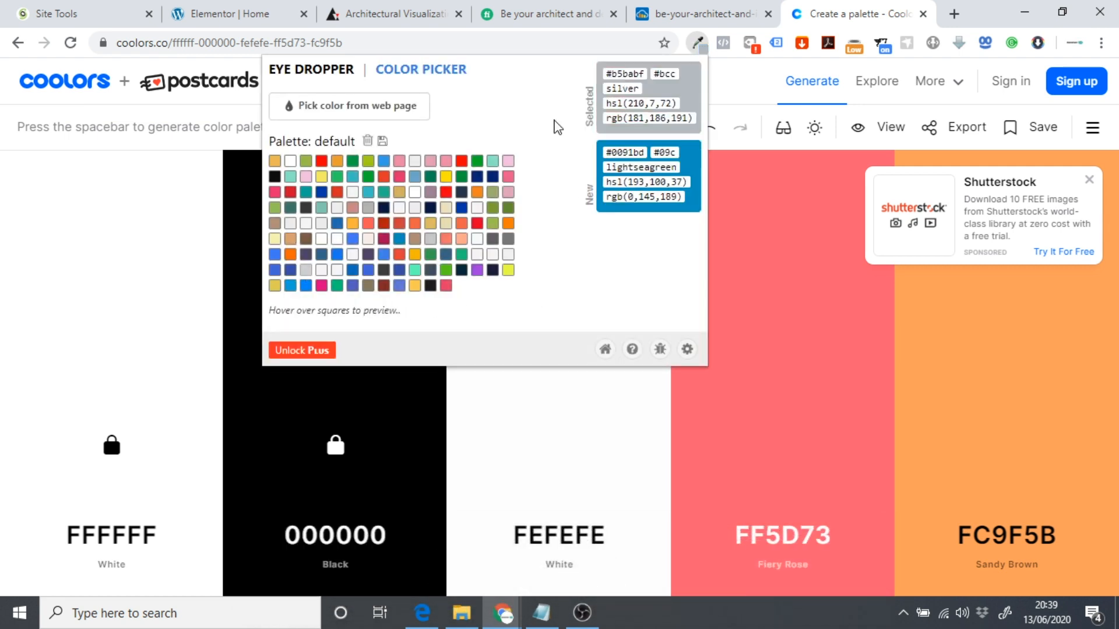
pyautogui.doubleClick(629, 73)
pyautogui.hotkey('ctrl', 'c')
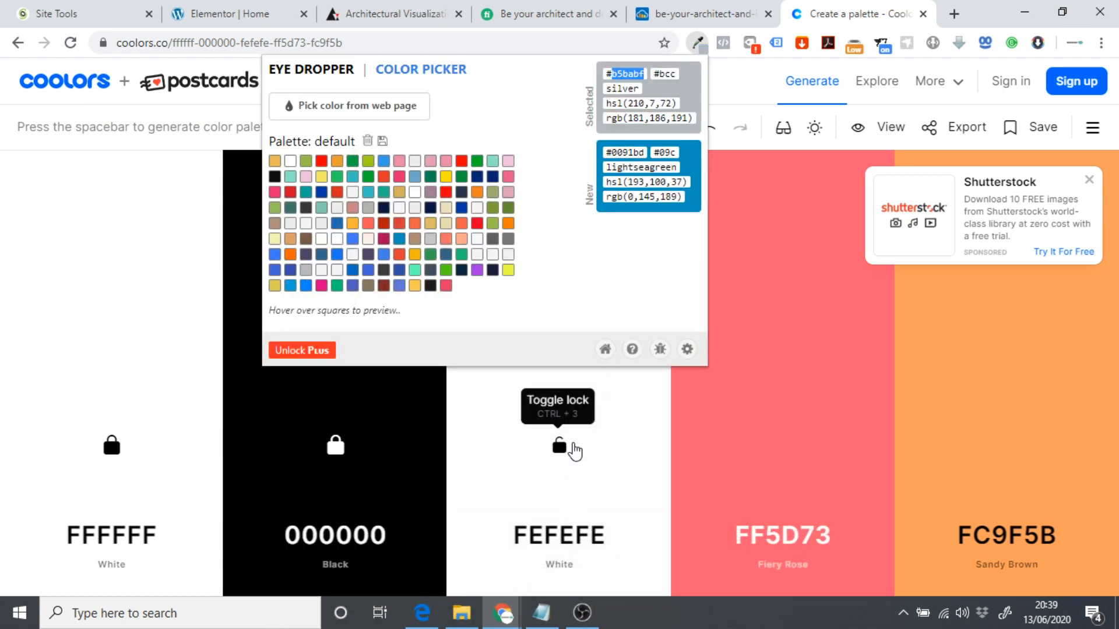
pyautogui.click(570, 533)
pyautogui.hotkey('ctrl', 'v')
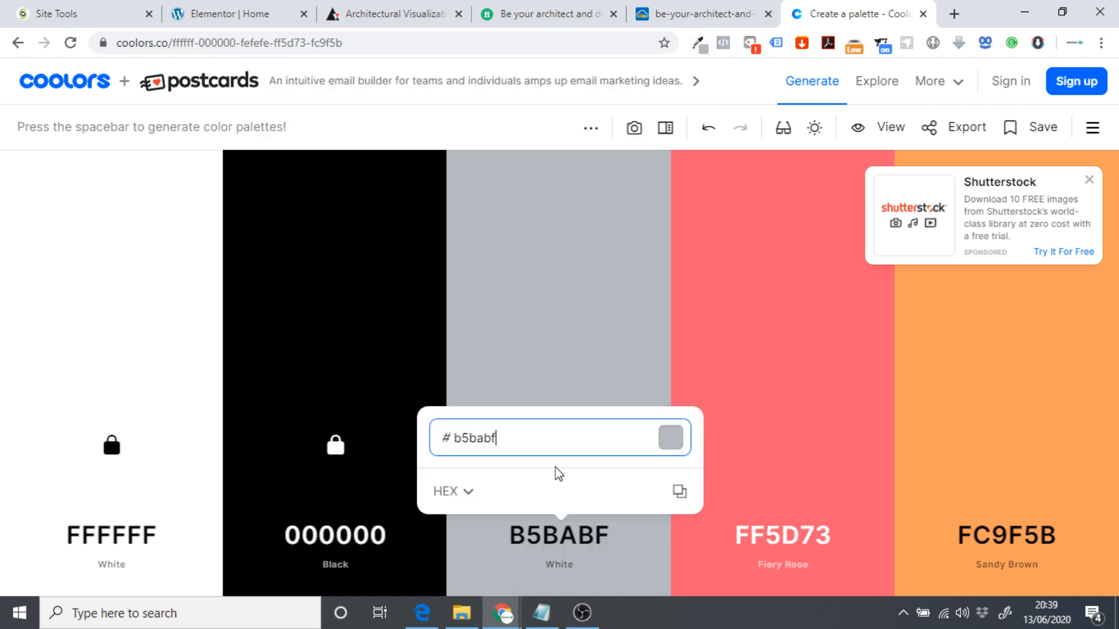
pyautogui.click(559, 447)
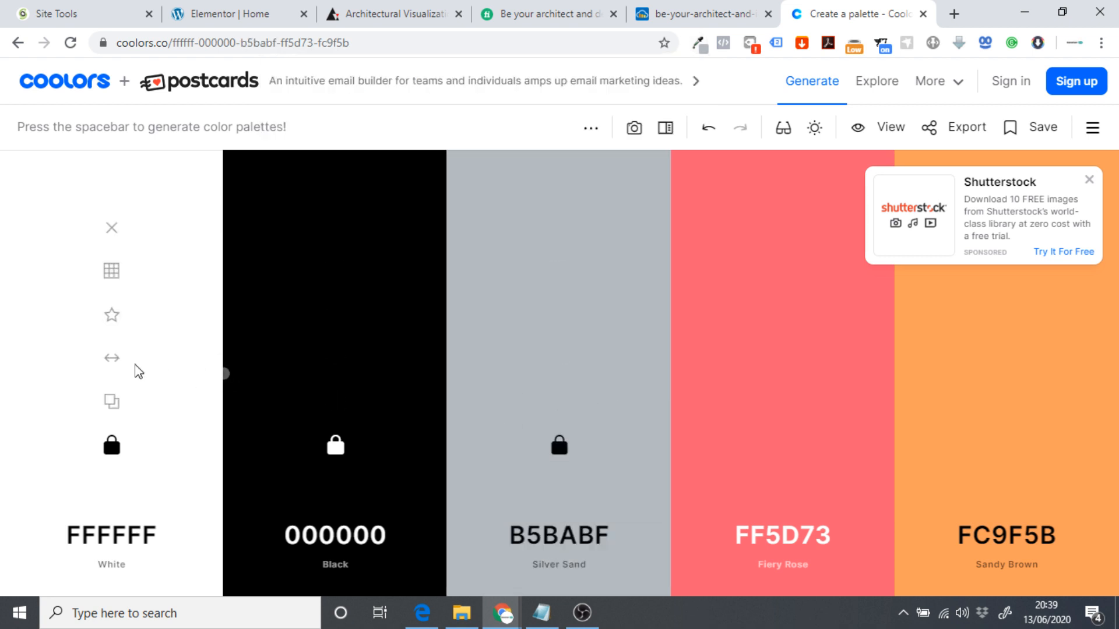
# Regenerate the unlocked columns nine times, then close the Coolors tab.
pyautogui.press('space')
pyautogui.press('space')
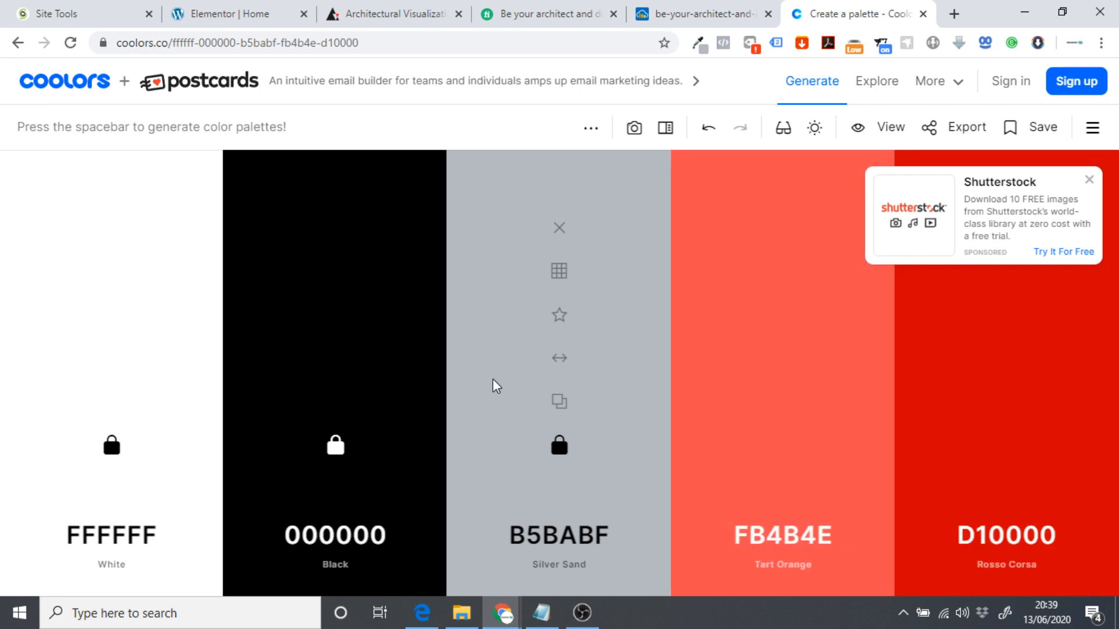
pyautogui.press('space')
pyautogui.press('space')
pyautogui.press('space')
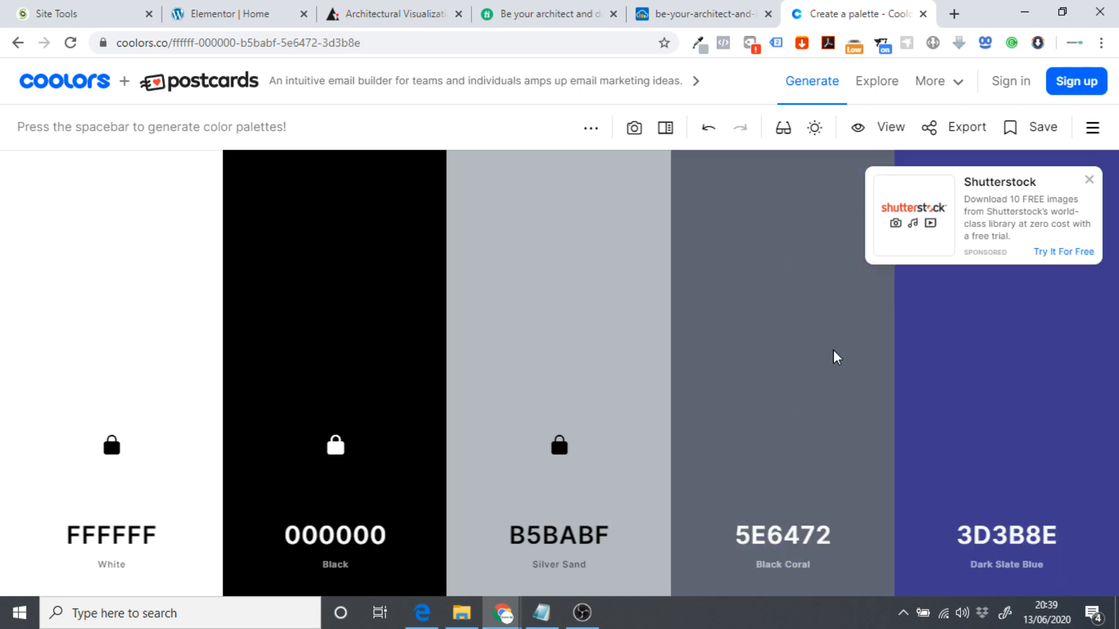
pyautogui.press('space')
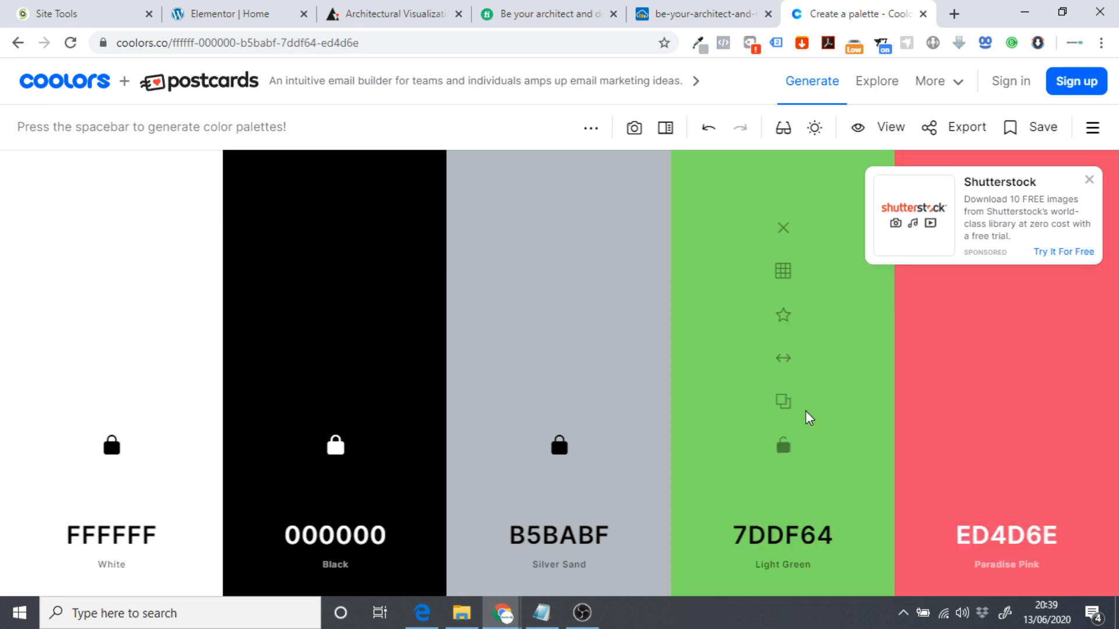
pyautogui.press('space')
pyautogui.press('space')
pyautogui.press('space')
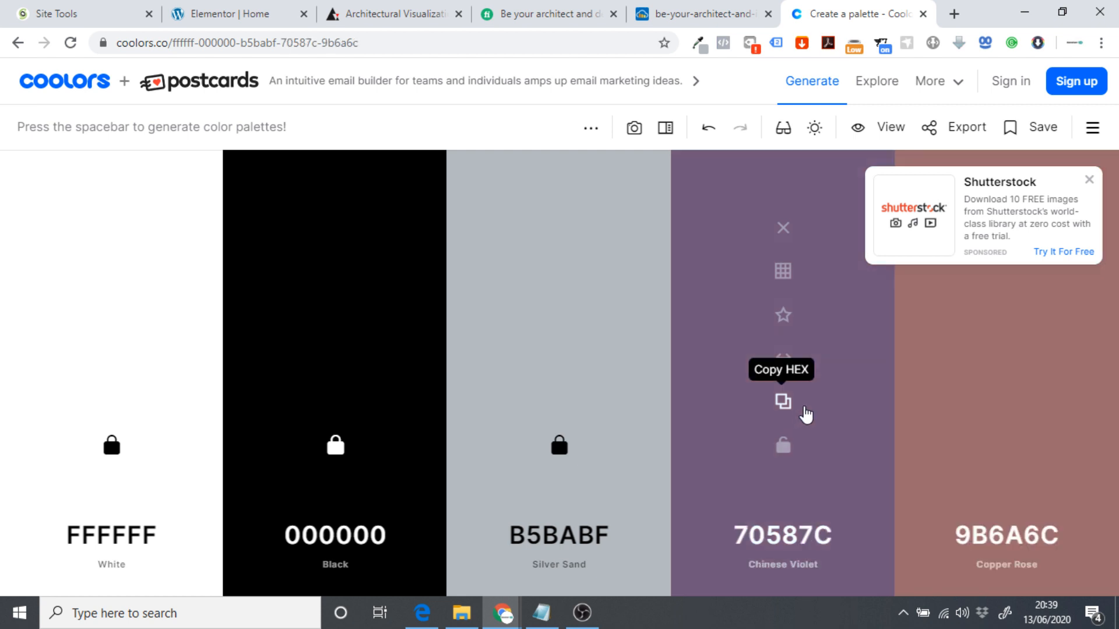
pyautogui.press('space')
pyautogui.press('space')
pyautogui.press('space')
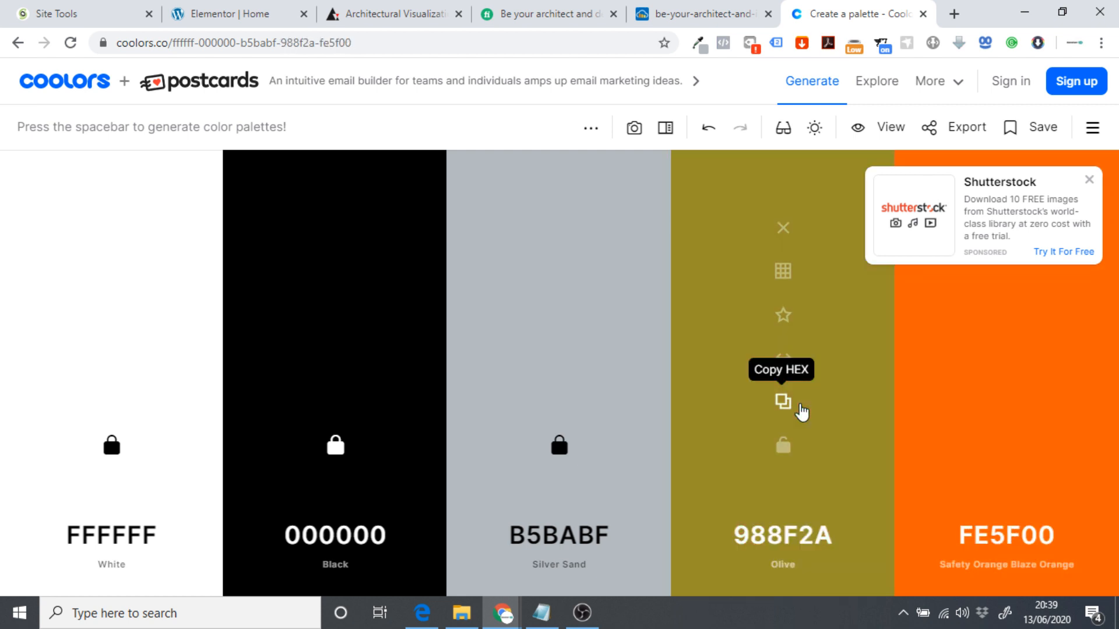
pyautogui.press('space')
pyautogui.press('space')
pyautogui.press('space')
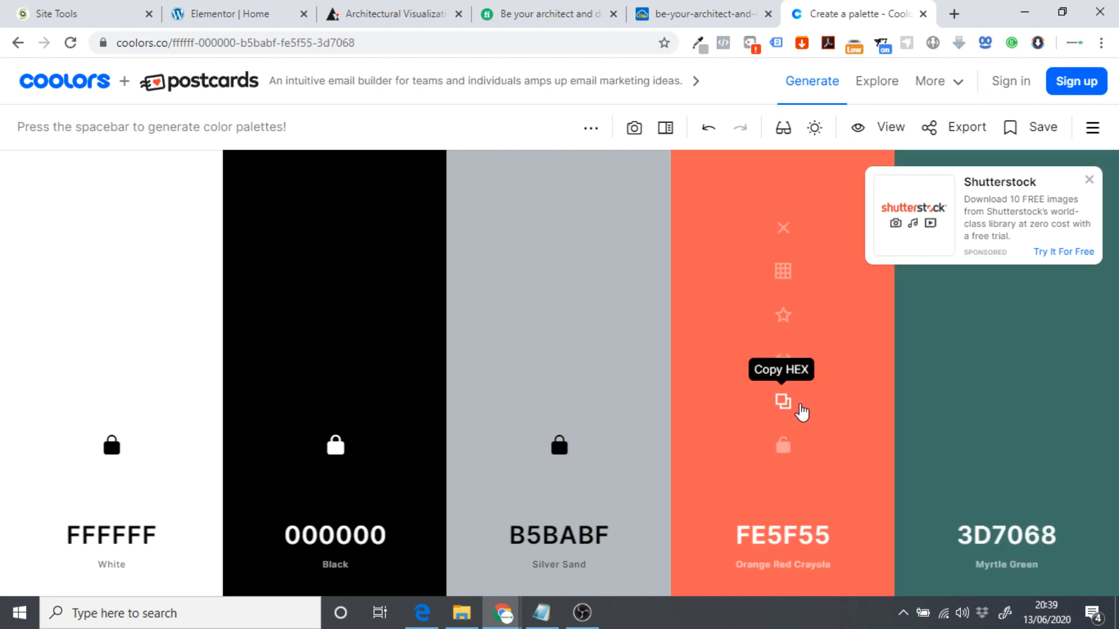
pyautogui.press('space')
pyautogui.press('space')
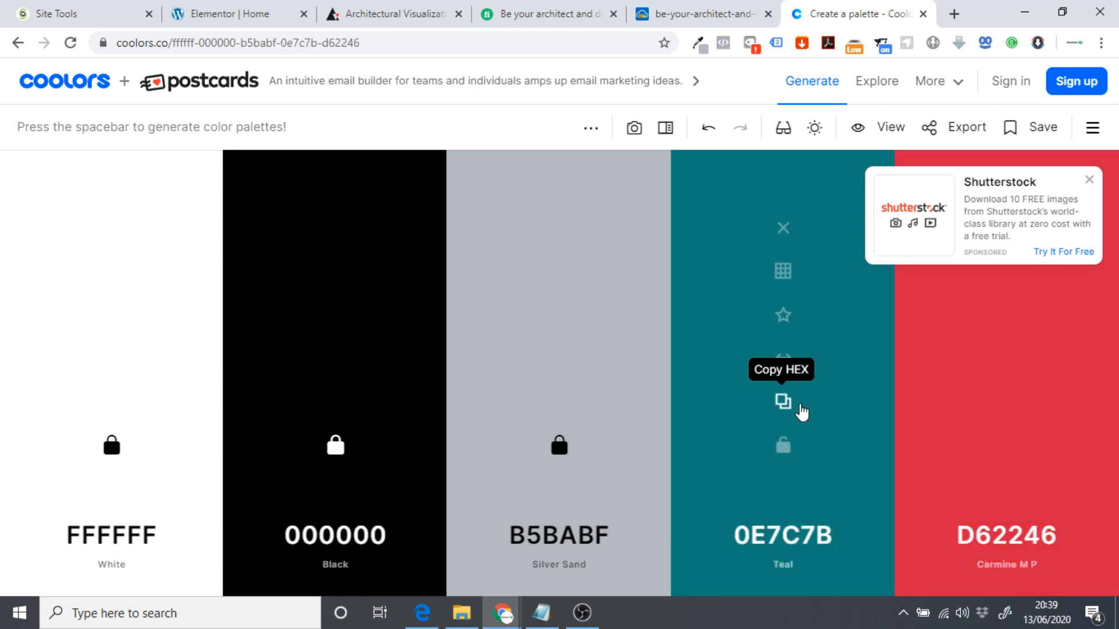
pyautogui.press('space')
pyautogui.press('space')
pyautogui.press('space')
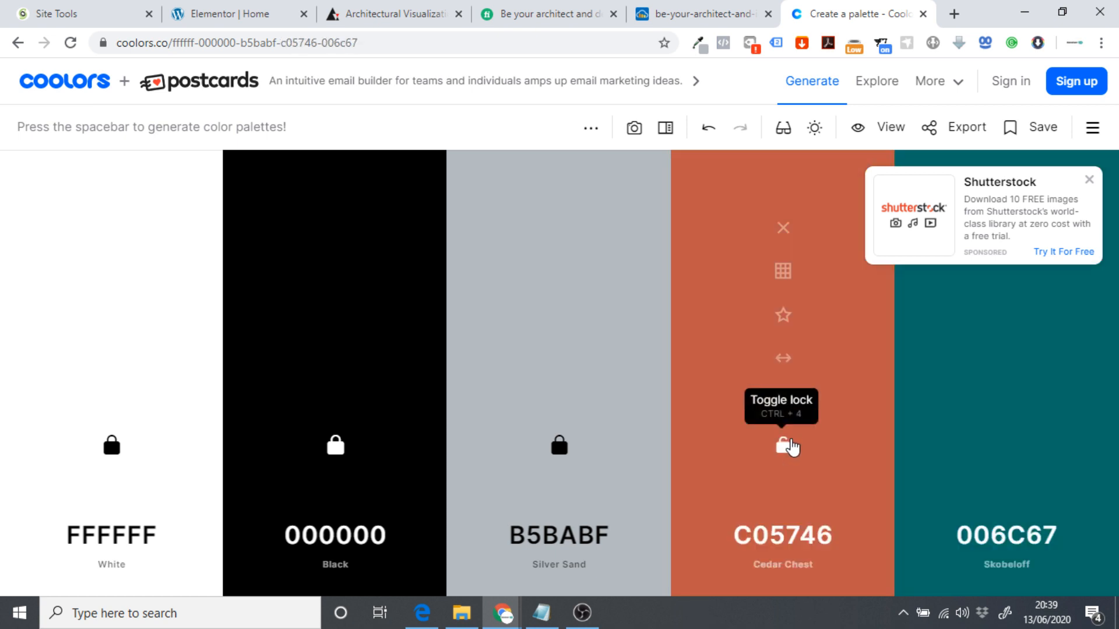
pyautogui.press('space')
pyautogui.press('space')
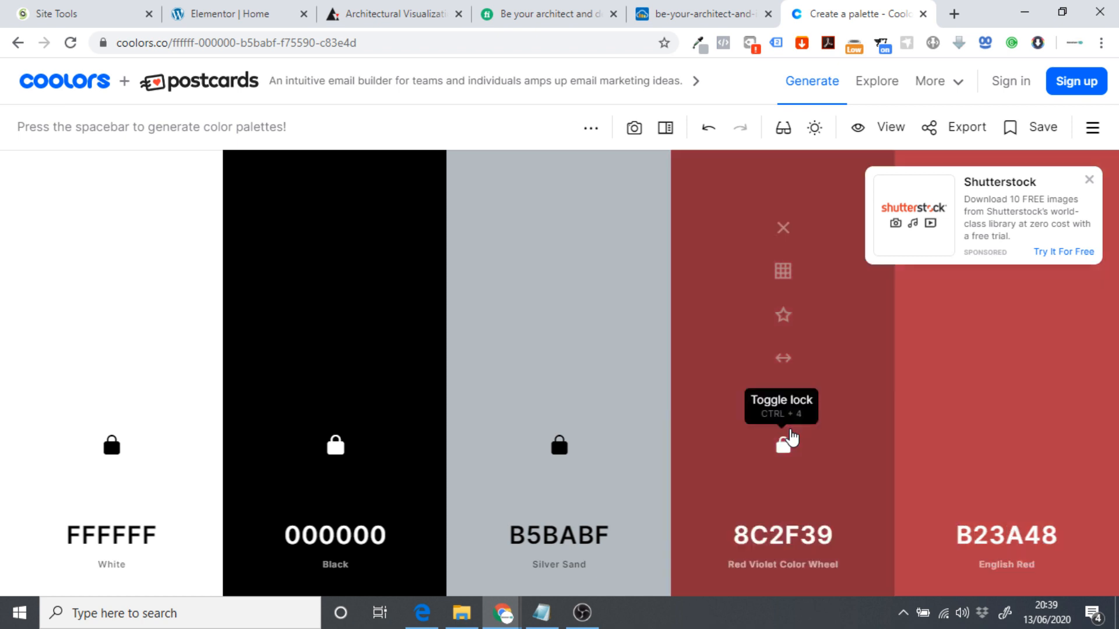
pyautogui.click(923, 14)
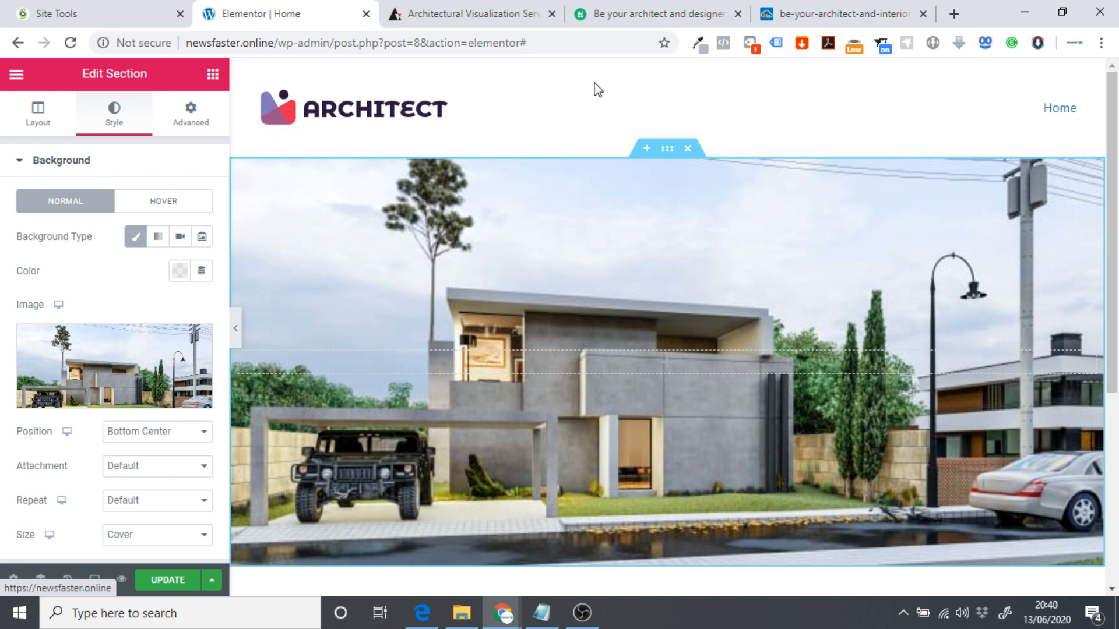
# Sample the ARCHITECT logo's red with the Eye Dropper extension and copy its hex #e62b4a.
pyautogui.click(699, 44)
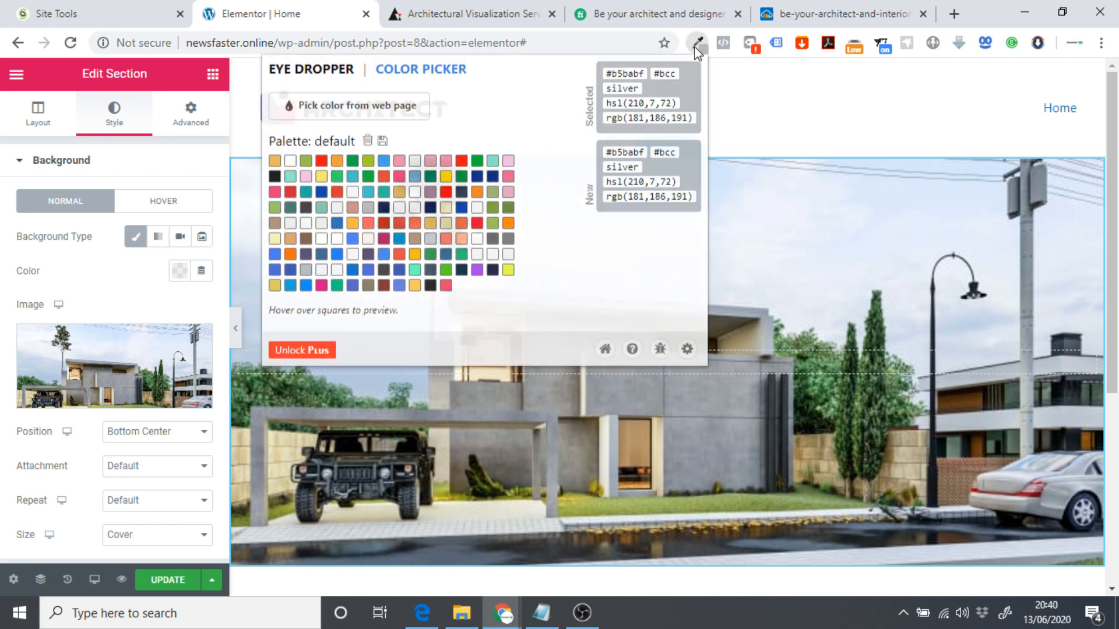
pyautogui.click(424, 105)
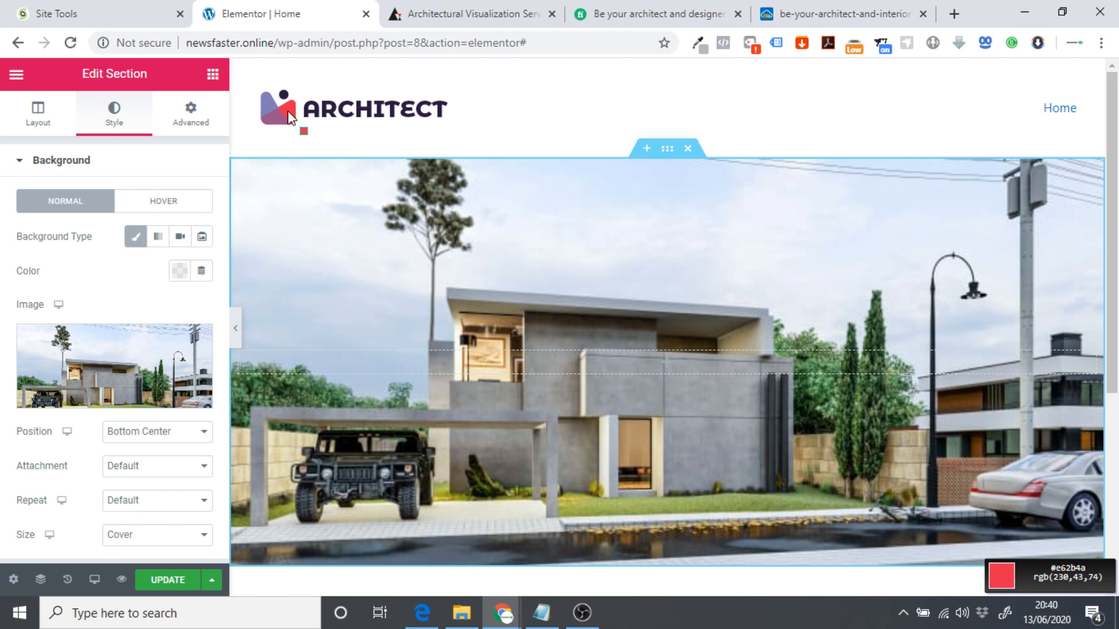
pyautogui.click(285, 111)
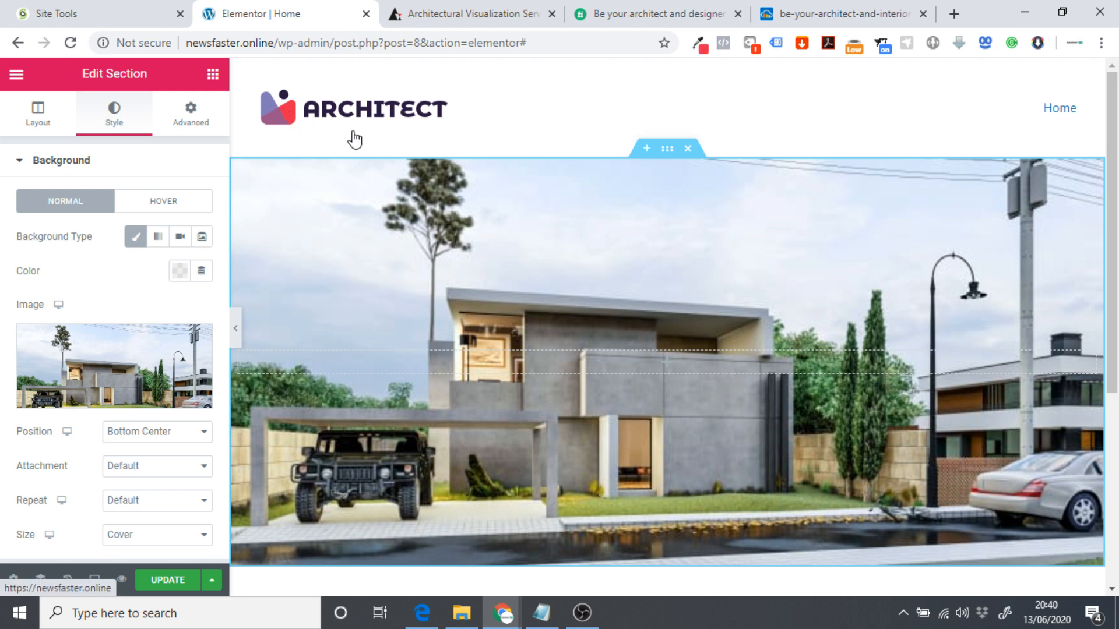
pyautogui.click(698, 42)
pyautogui.doubleClick(624, 74)
pyautogui.hotkey('ctrl', 'c')
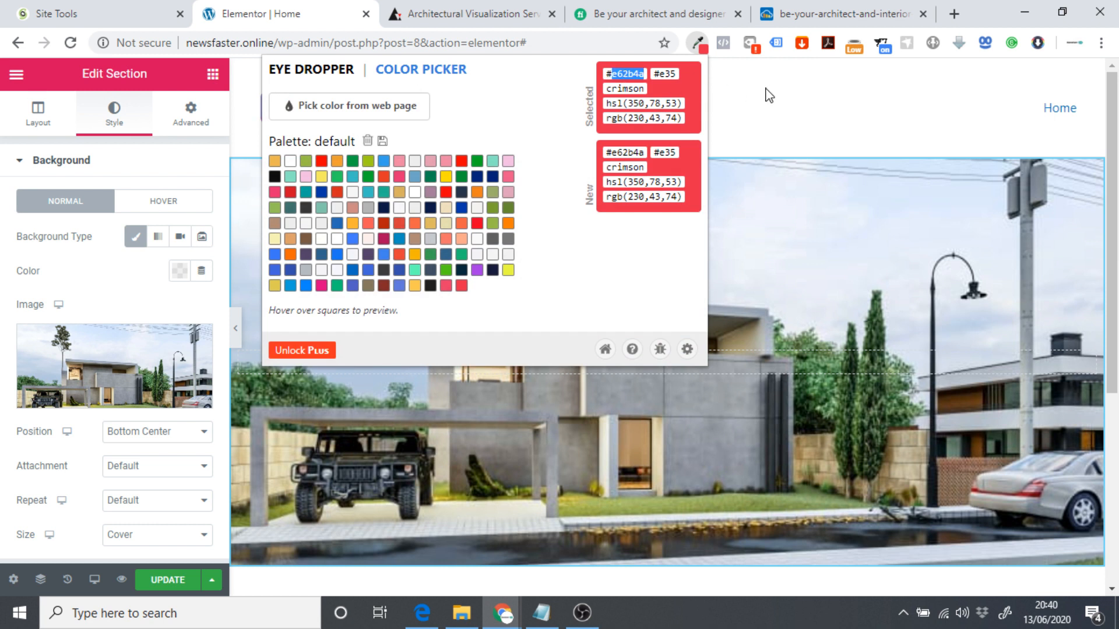
pyautogui.click(809, 92)
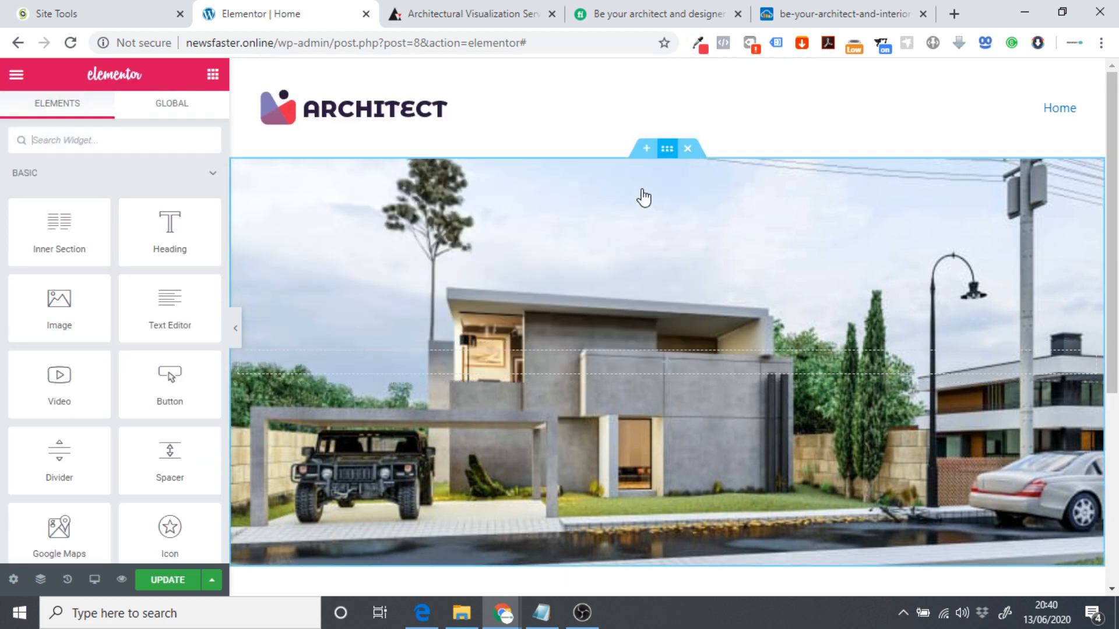
pyautogui.click(414, 271)
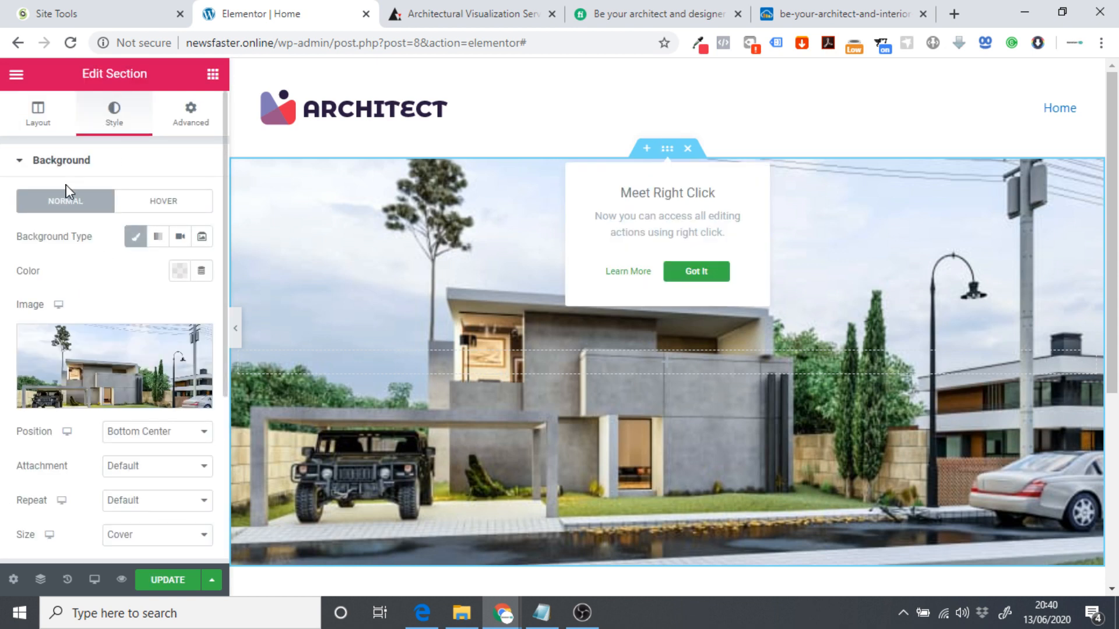
# Give the hero section a classic background overlay in the pasted red #e62b4a.
pyautogui.click(66, 166)
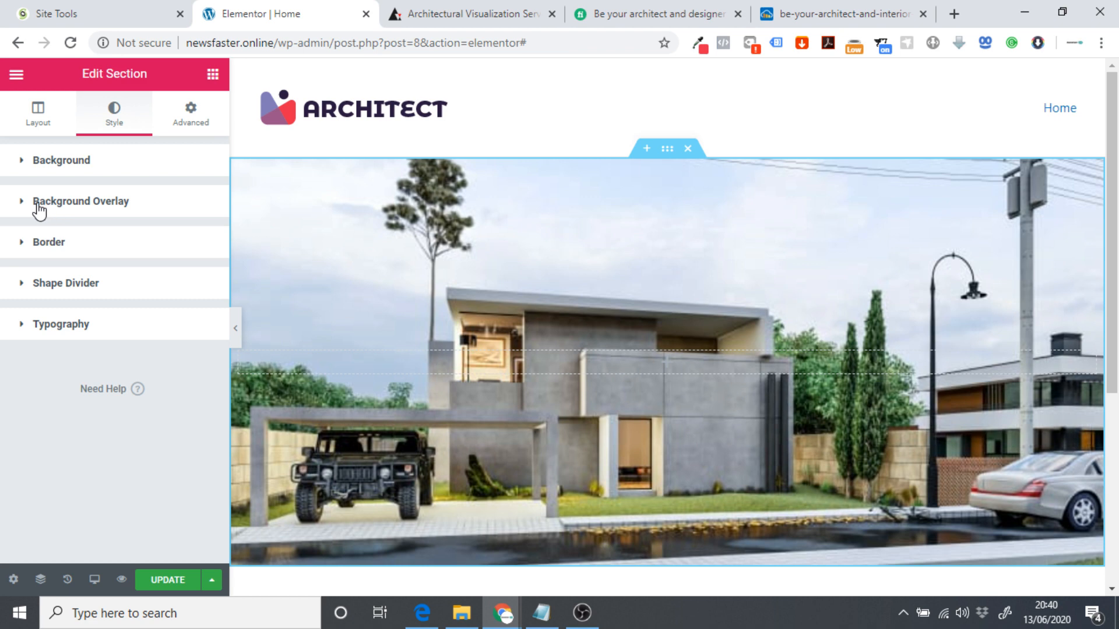
pyautogui.click(66, 213)
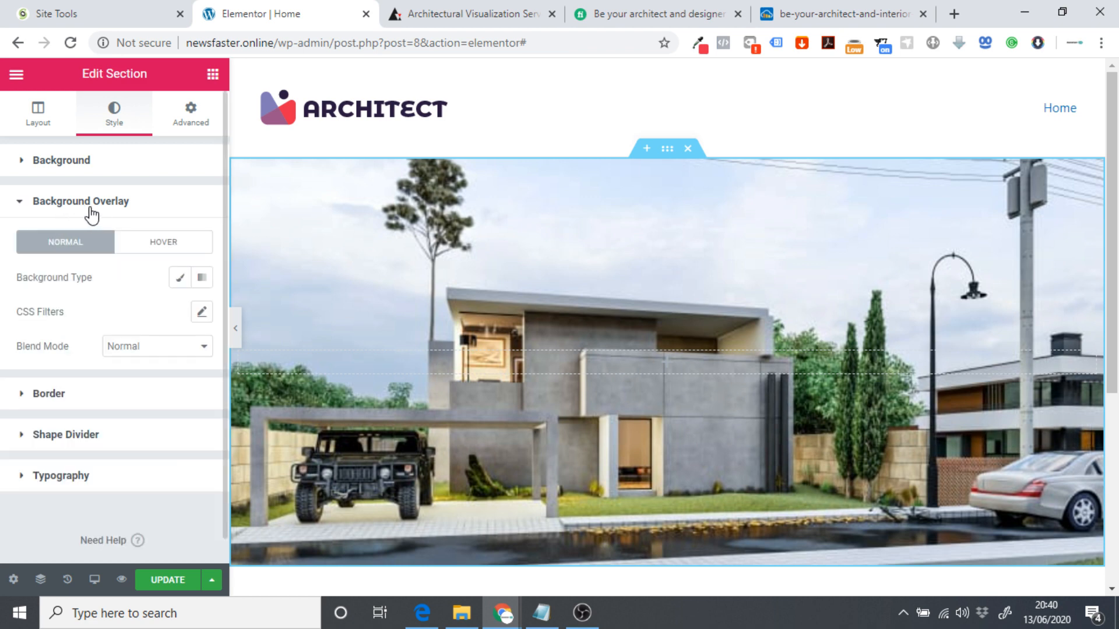
pyautogui.click(176, 279)
pyautogui.click(180, 313)
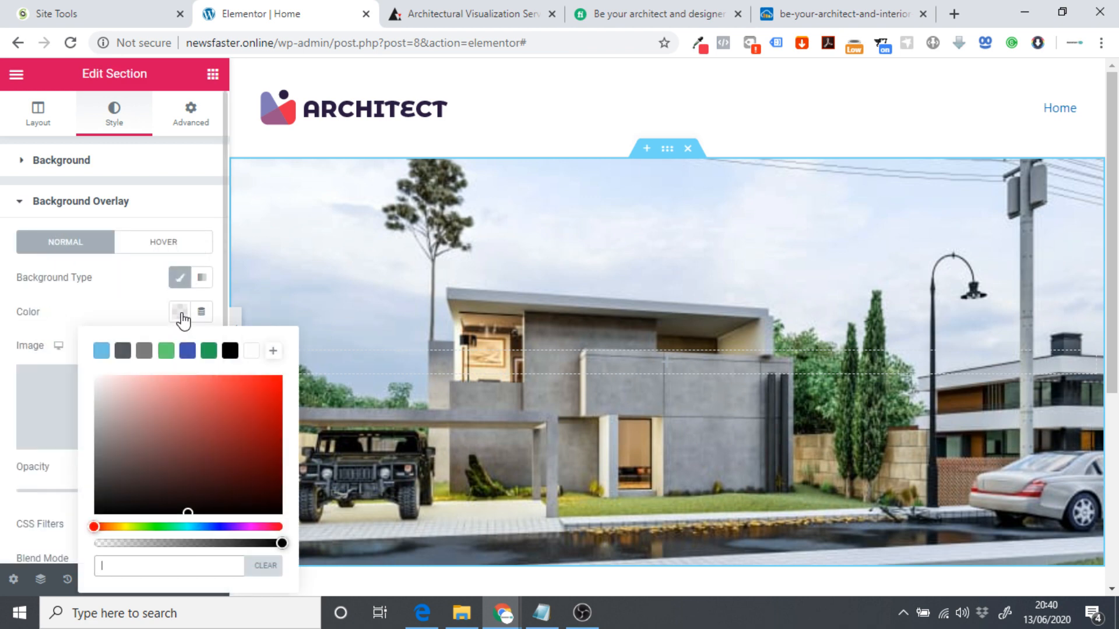
pyautogui.hotkey('ctrl', 'v')
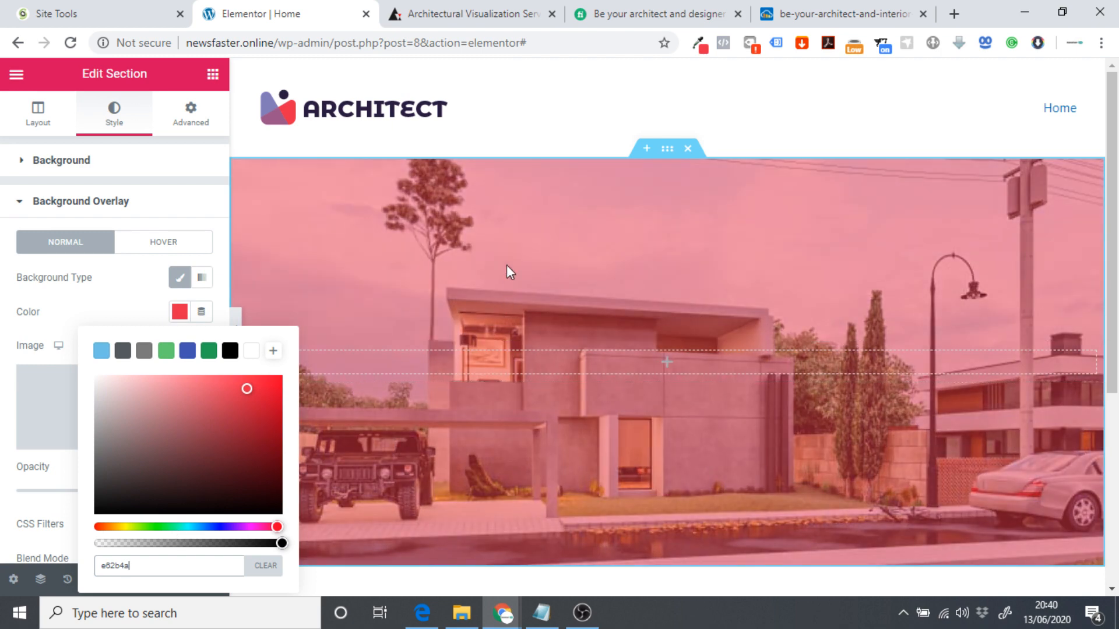
pyautogui.click(556, 124)
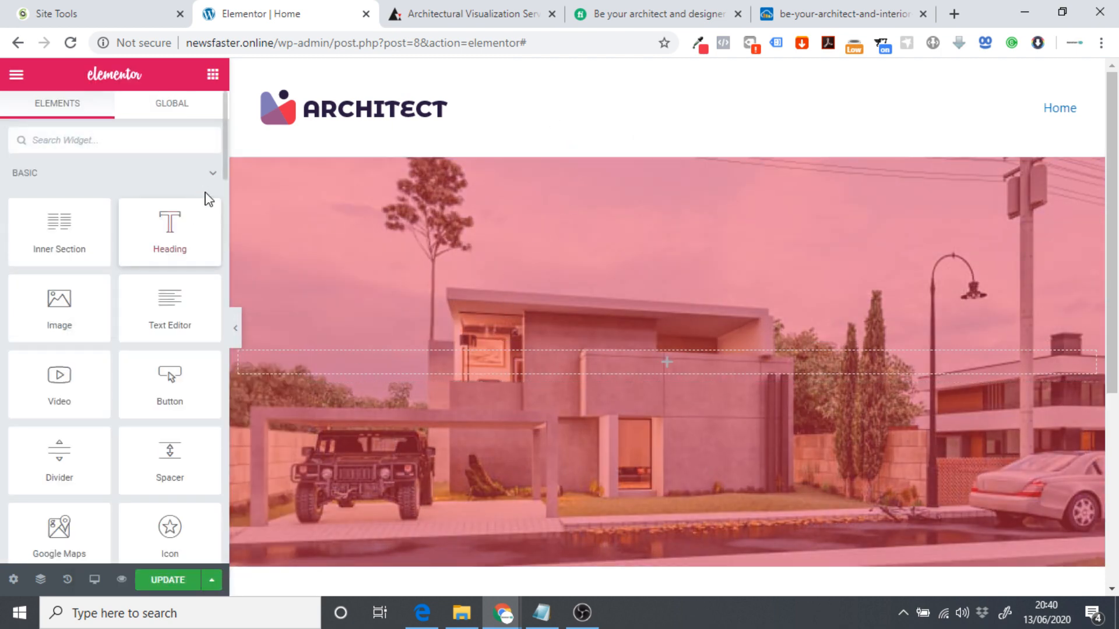
# Lower the overlay opacity to 0.2 and preview the page with the panel hidden.
pyautogui.click(669, 154)
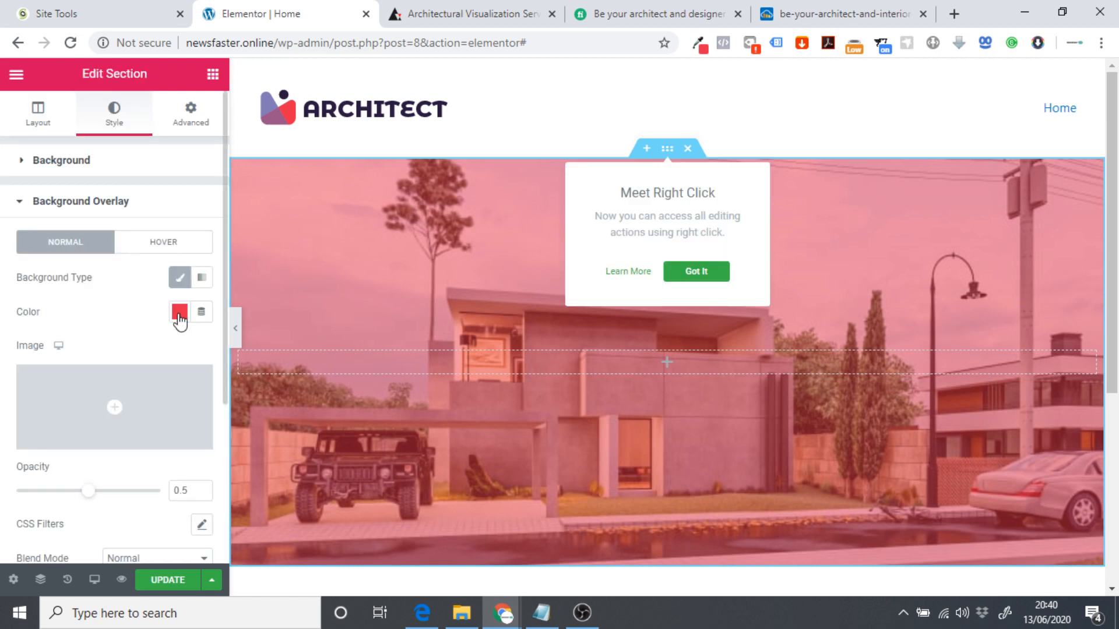
pyautogui.scroll(-1, 163, 308)
pyautogui.click(179, 232)
pyautogui.click(92, 226)
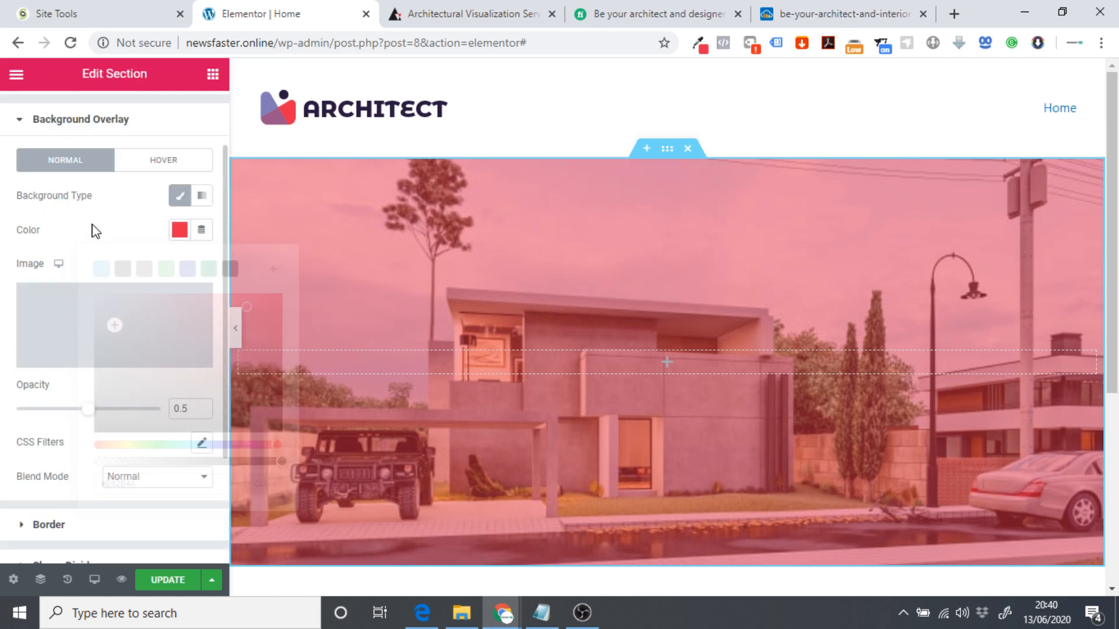
pyautogui.click(193, 408)
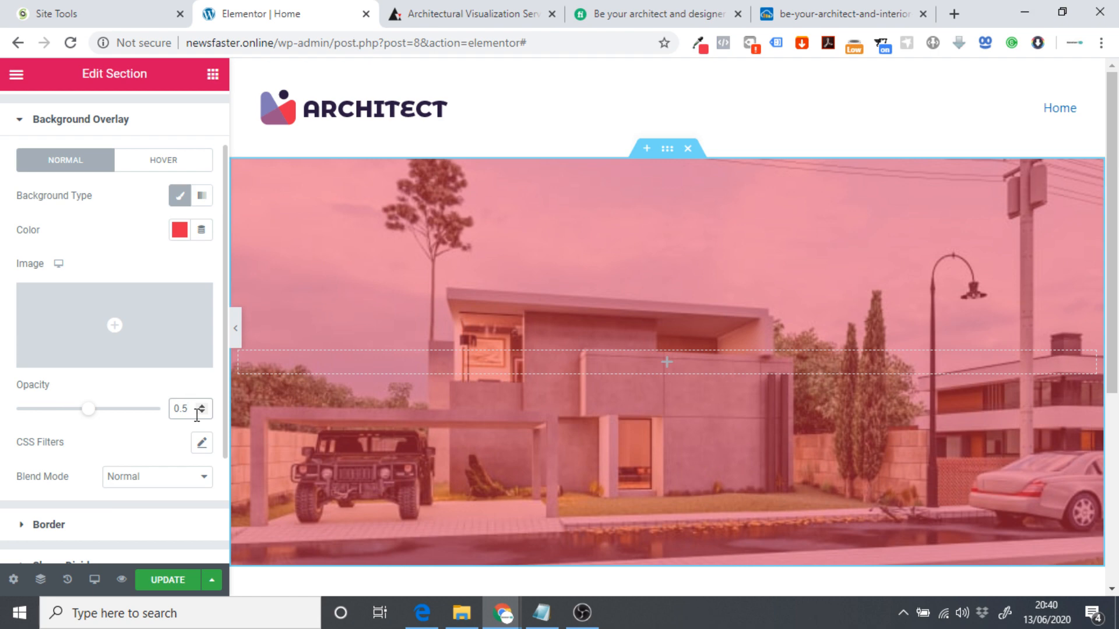
pyautogui.press('BackSpace')
pyautogui.write('2')
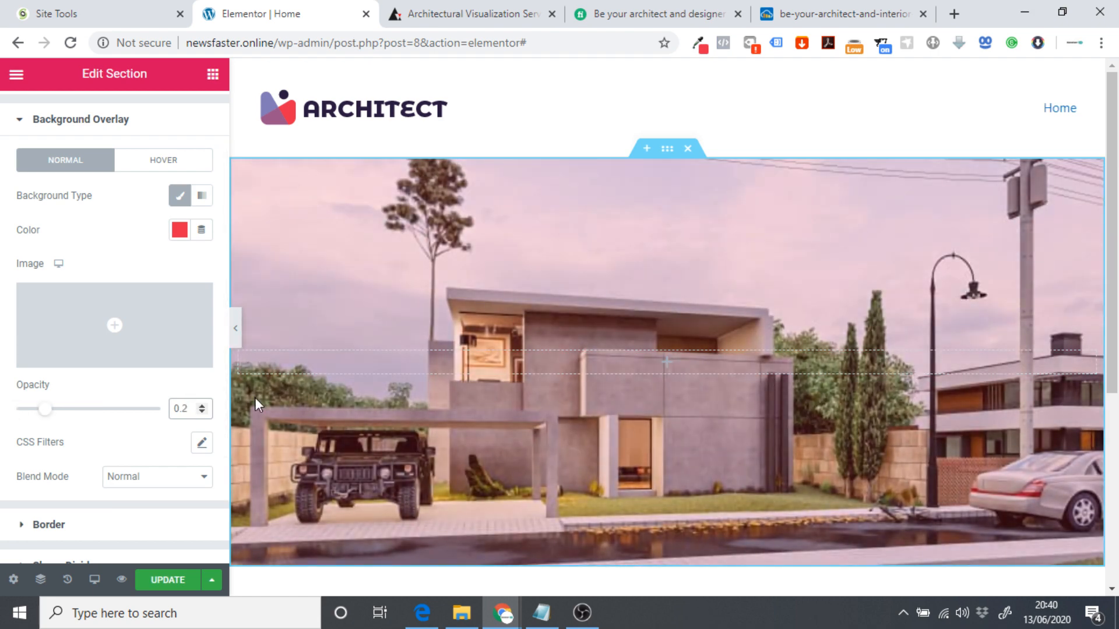
pyautogui.click(235, 335)
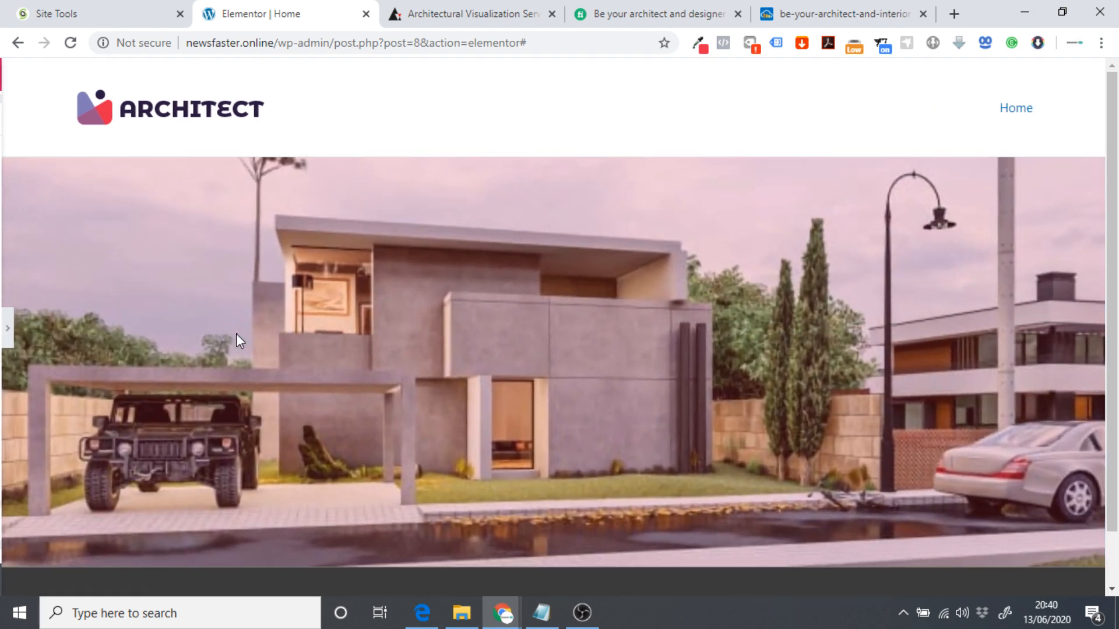
pyautogui.click(5, 335)
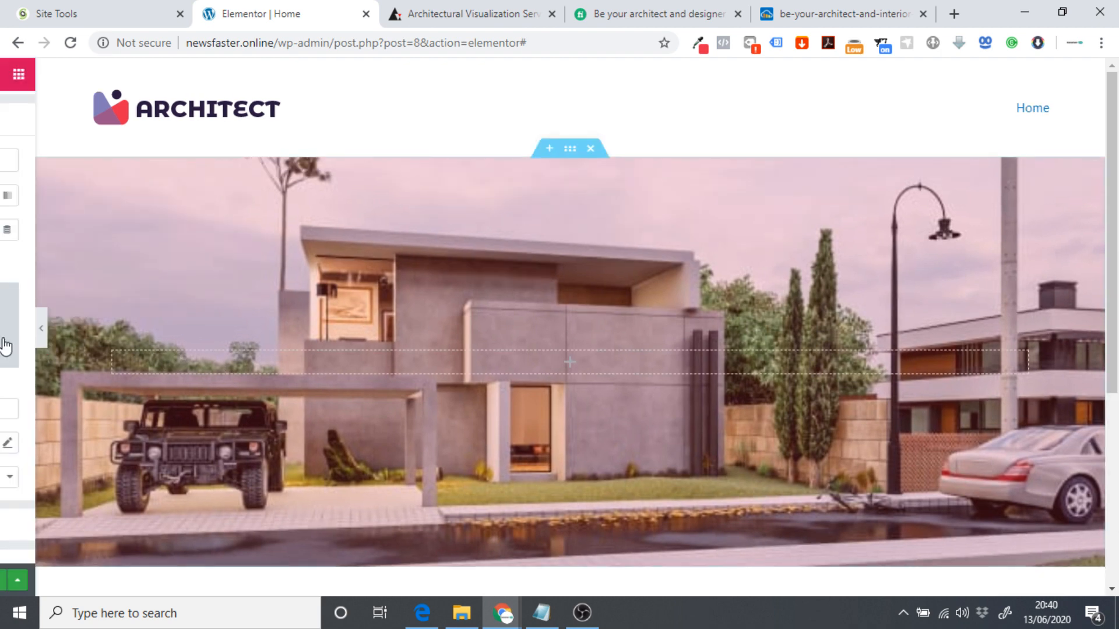
# Compare the look against the archend.com reference site, then return to the Elementor editor.
pyautogui.click(463, 14)
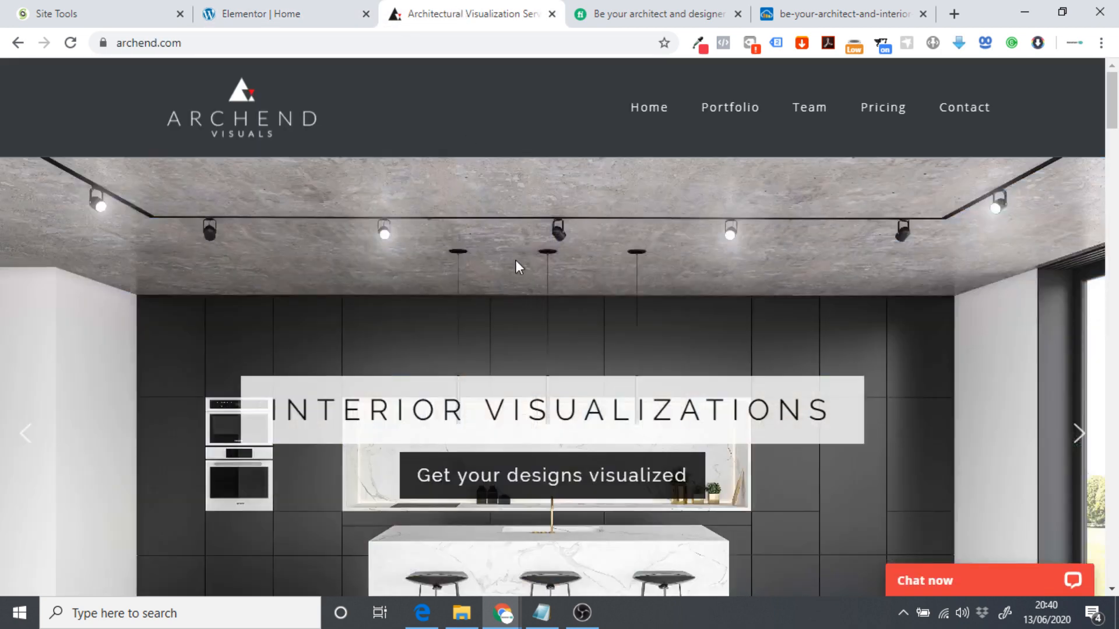
pyautogui.scroll(-2, 491, 318)
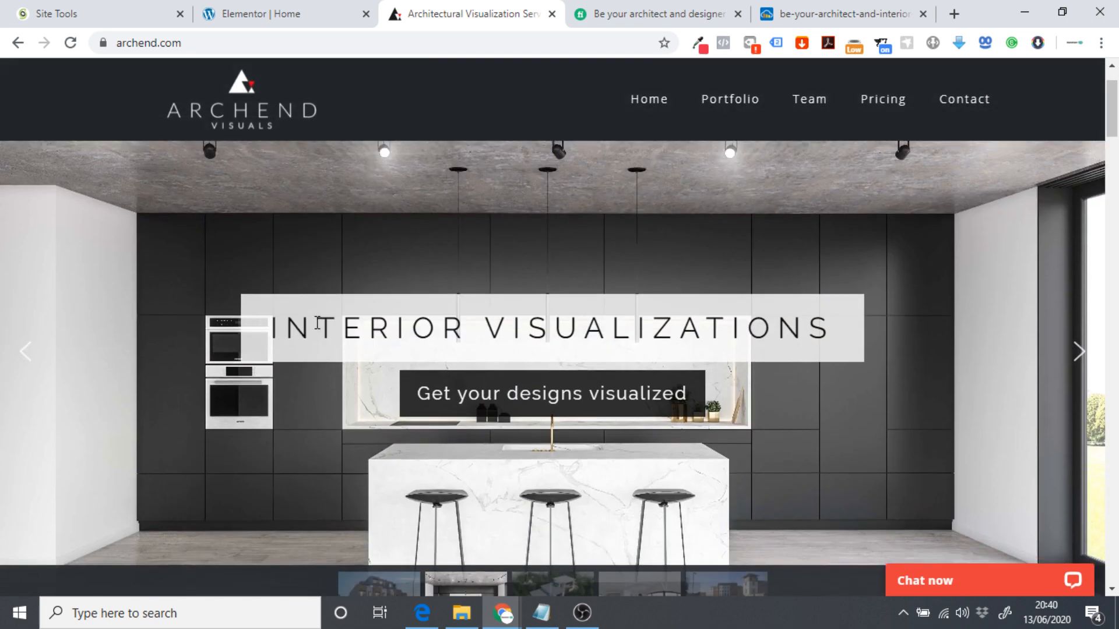
pyautogui.scroll(2, 351, 319)
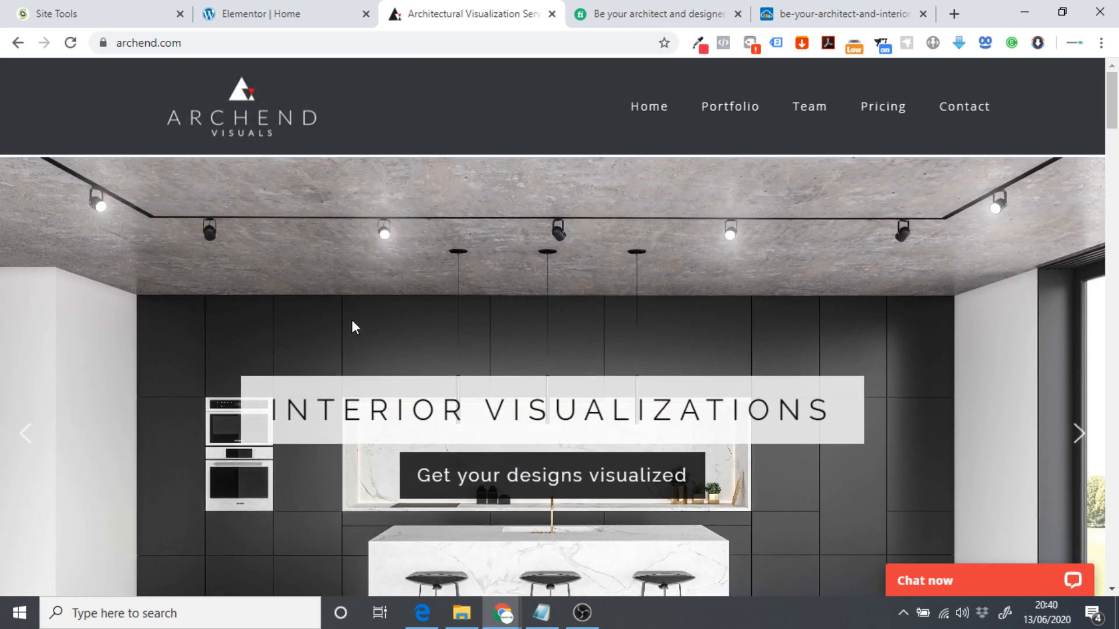
pyautogui.click(284, 6)
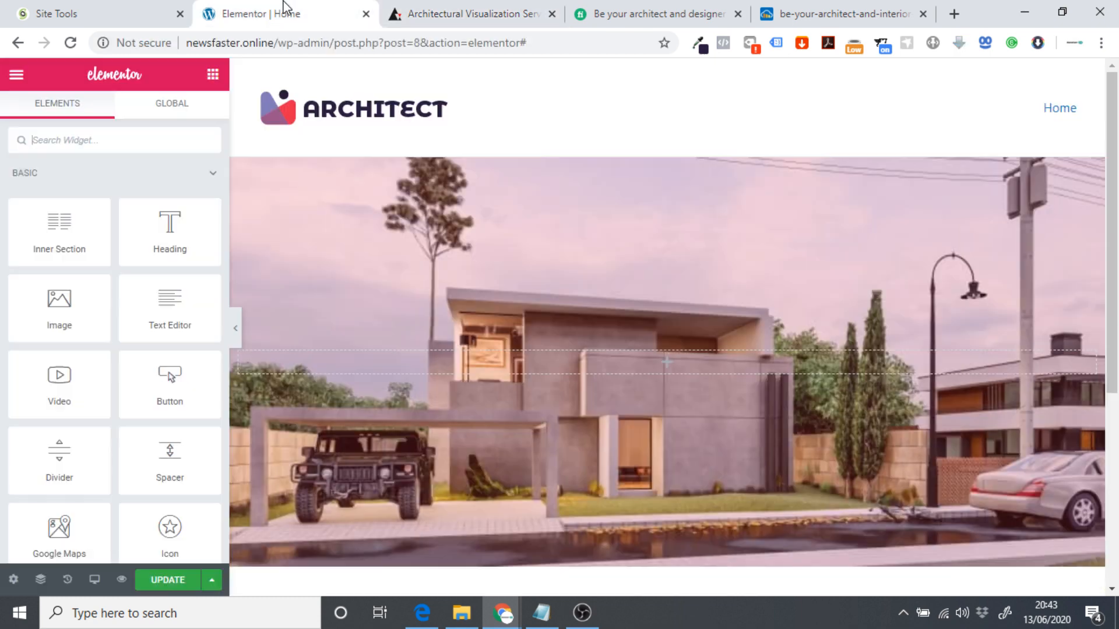
# Drop a Heading widget into the hero, centre it, and set its text colour to white #FFFFFF.
pyautogui.moveTo(169, 230); pyautogui.dragTo(659, 353)
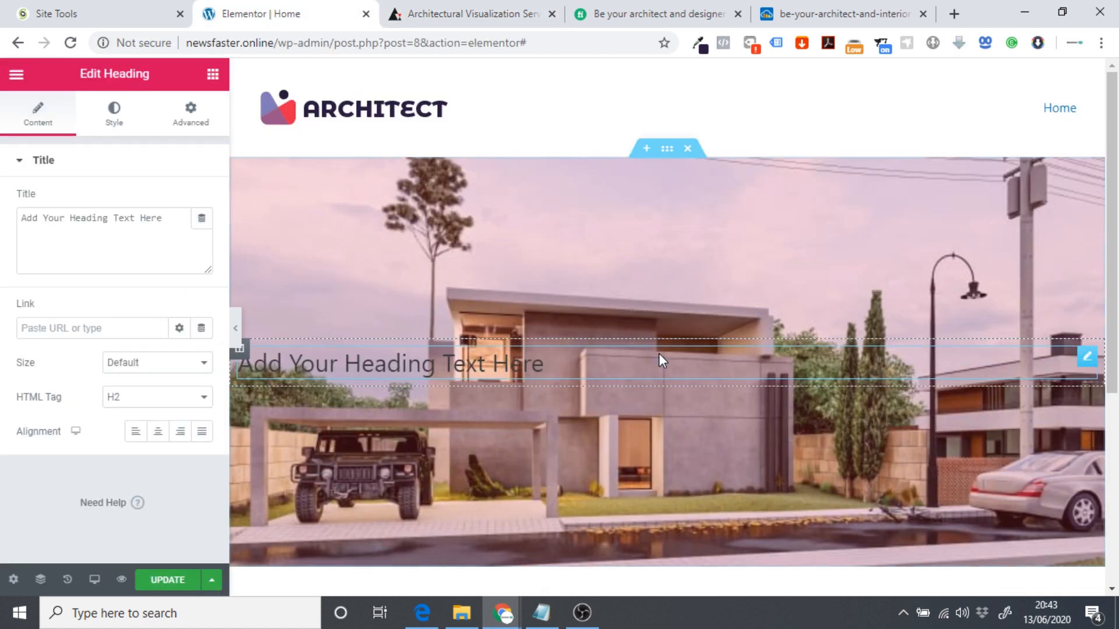
pyautogui.click(158, 432)
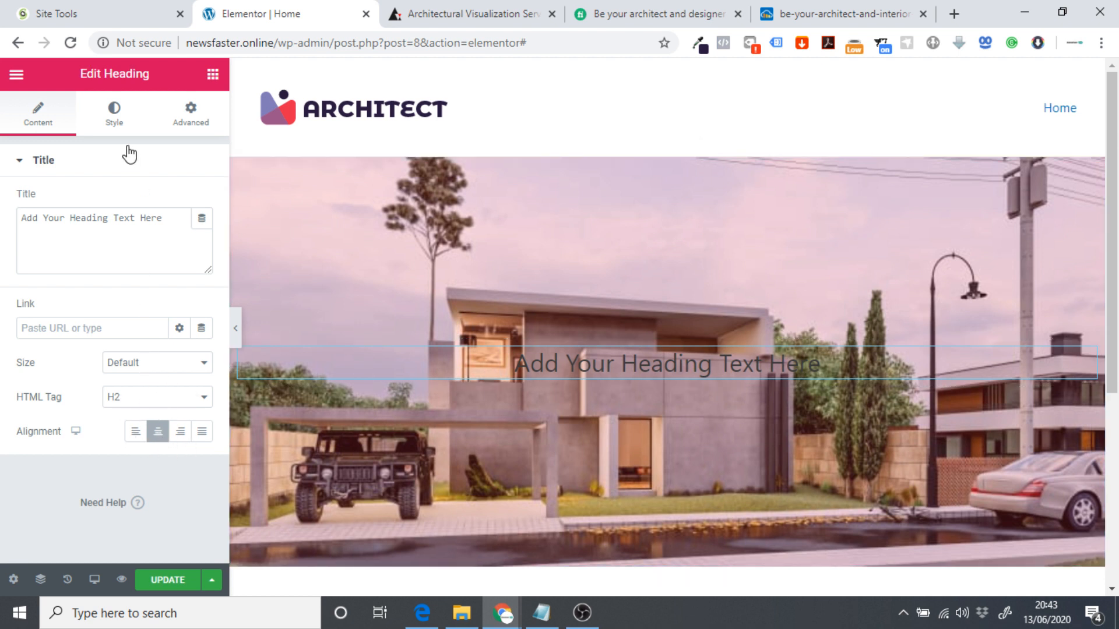
pyautogui.click(113, 129)
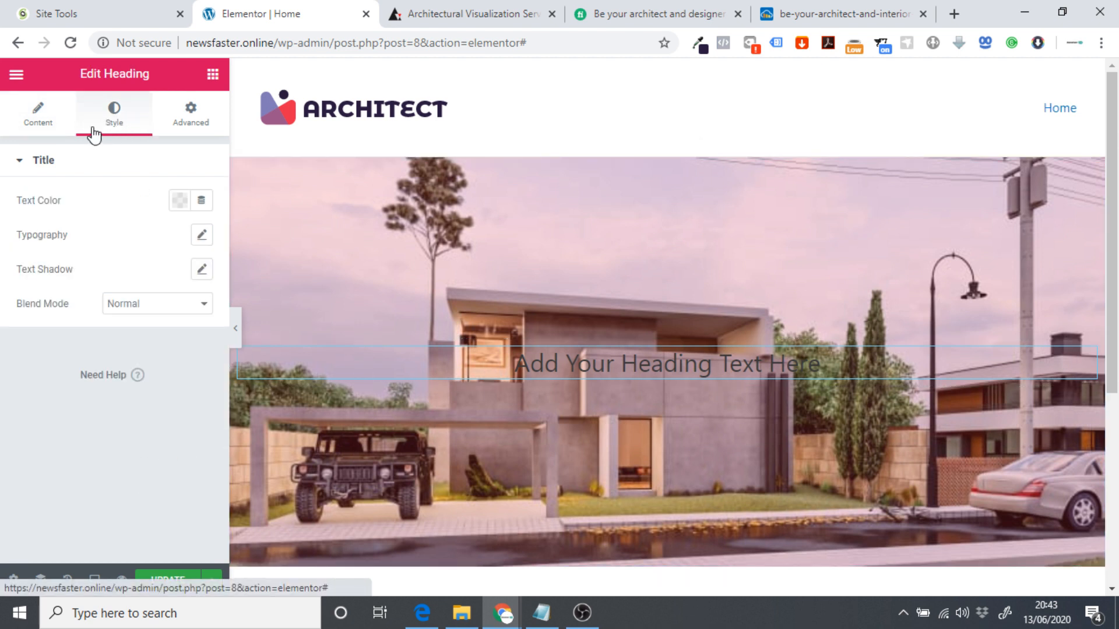
pyautogui.click(181, 202)
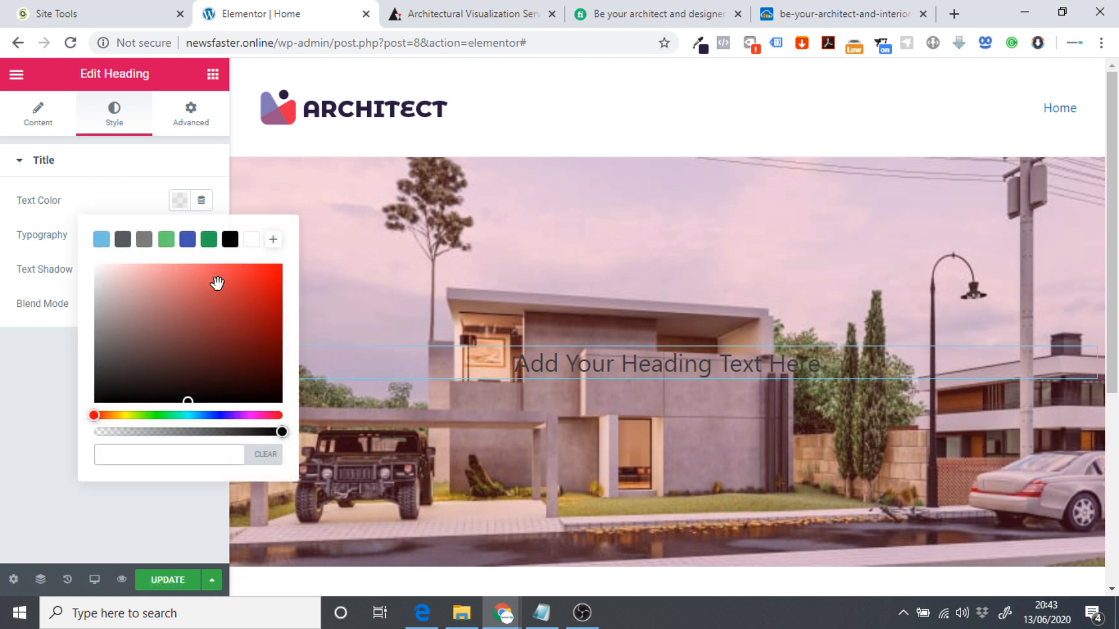
pyautogui.write('2a1a3f')
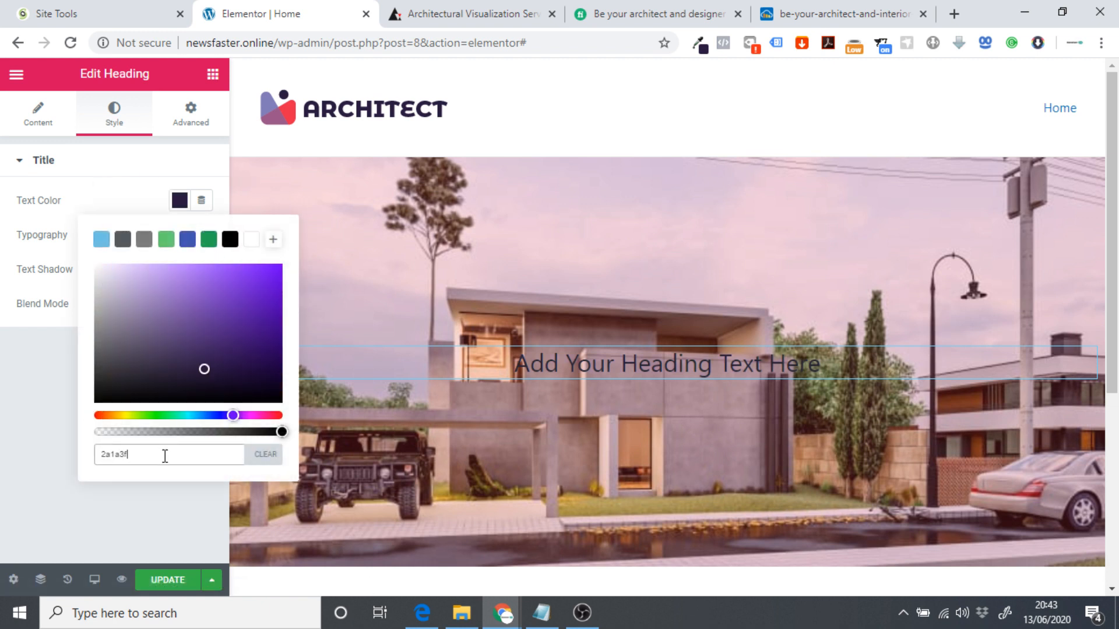
pyautogui.moveTo(119, 294); pyautogui.dragTo(90, 262)
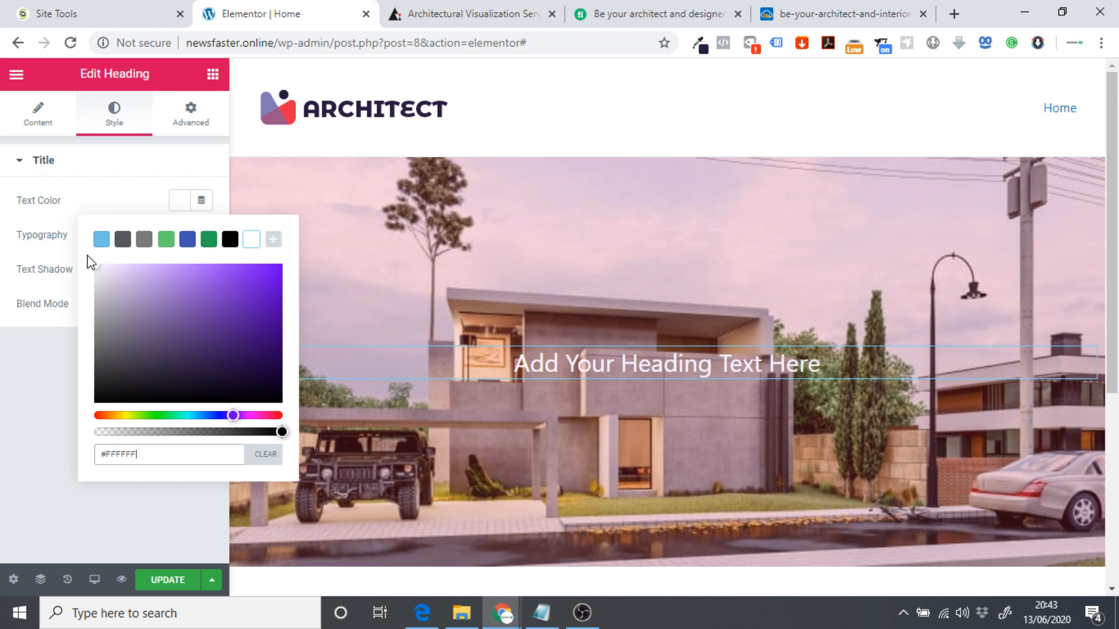
pyautogui.moveTo(634, 159)
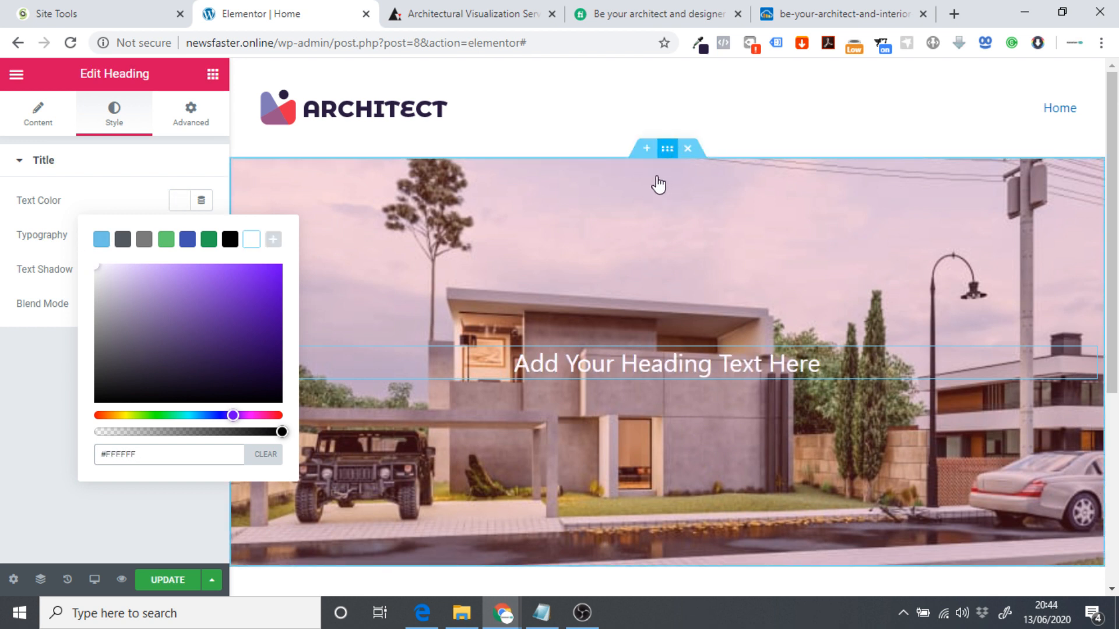
pyautogui.click(637, 234)
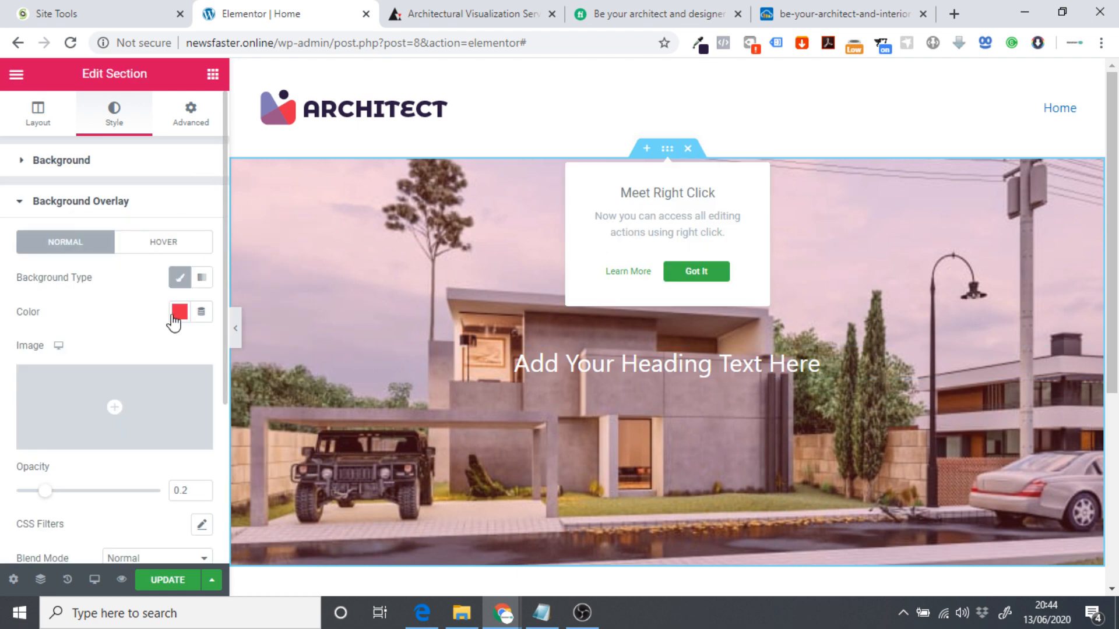
# Raise the hero section's background overlay opacity from 0.2 to 0.4.
pyautogui.scroll(-1, 192, 368)
pyautogui.click(195, 405)
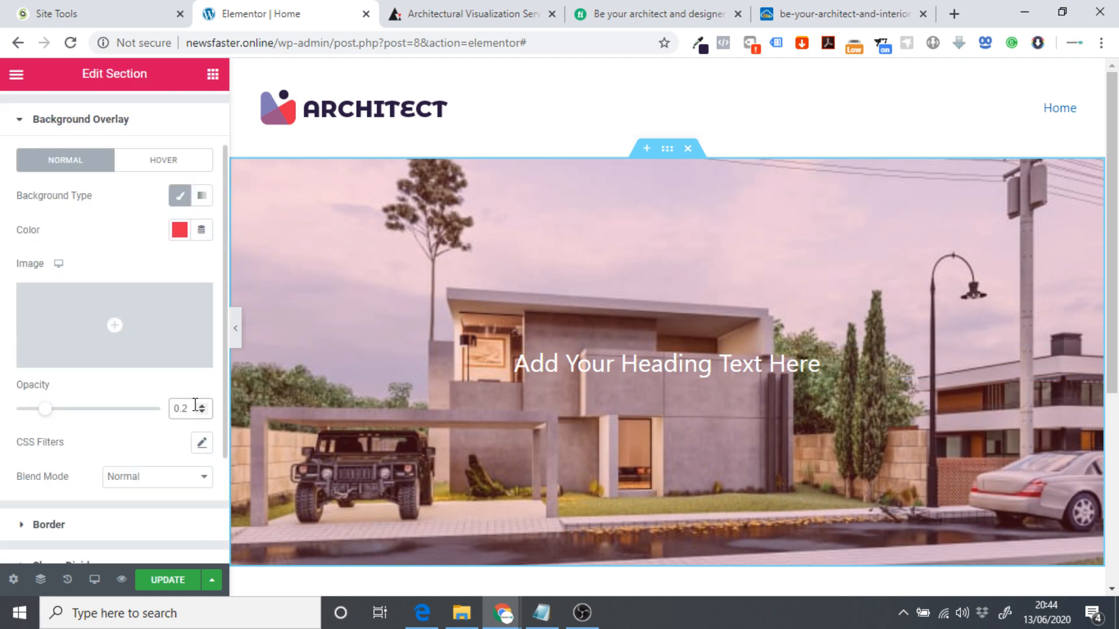
pyautogui.press('BackSpace')
pyautogui.write('6')
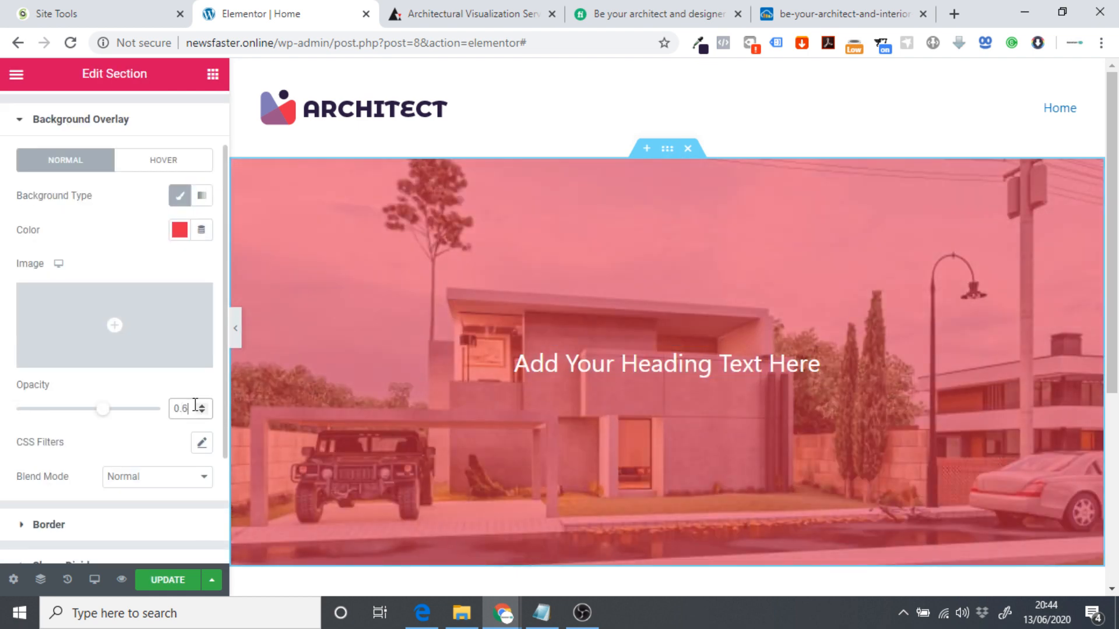
pyautogui.press('BackSpace')
pyautogui.write('4')
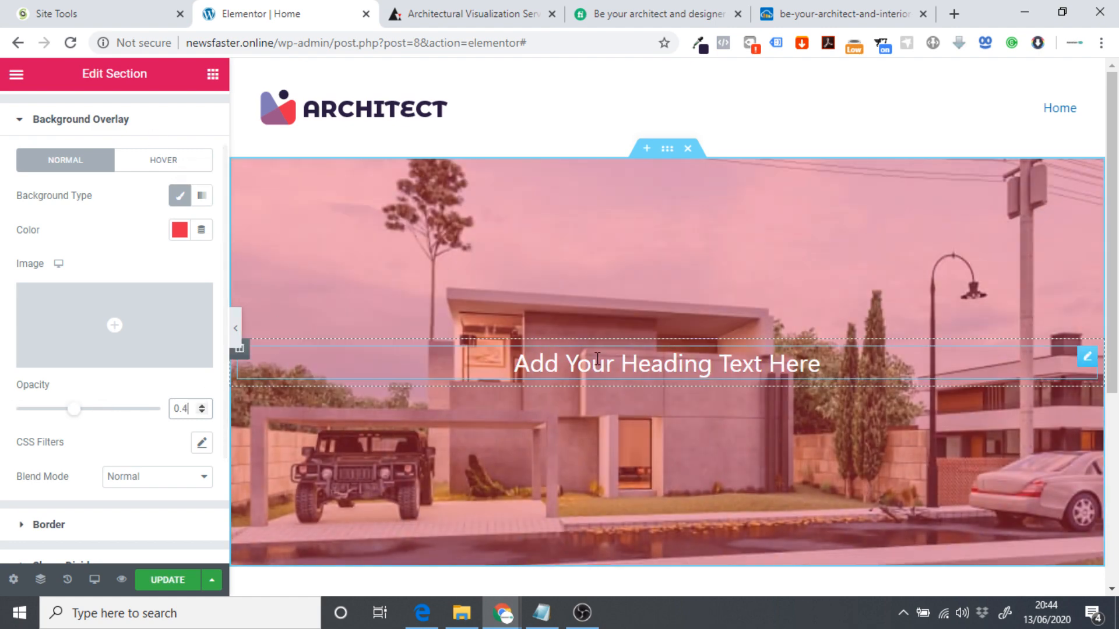
pyautogui.click(1035, 365)
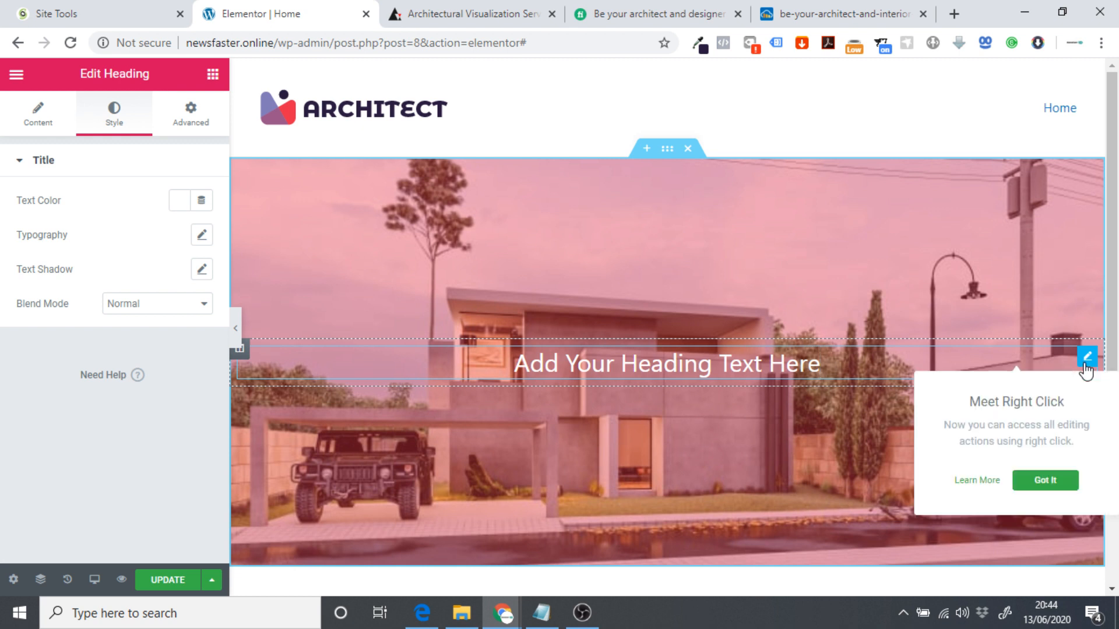
# Set the hero heading's typography font family to Domine.
pyautogui.click(200, 234)
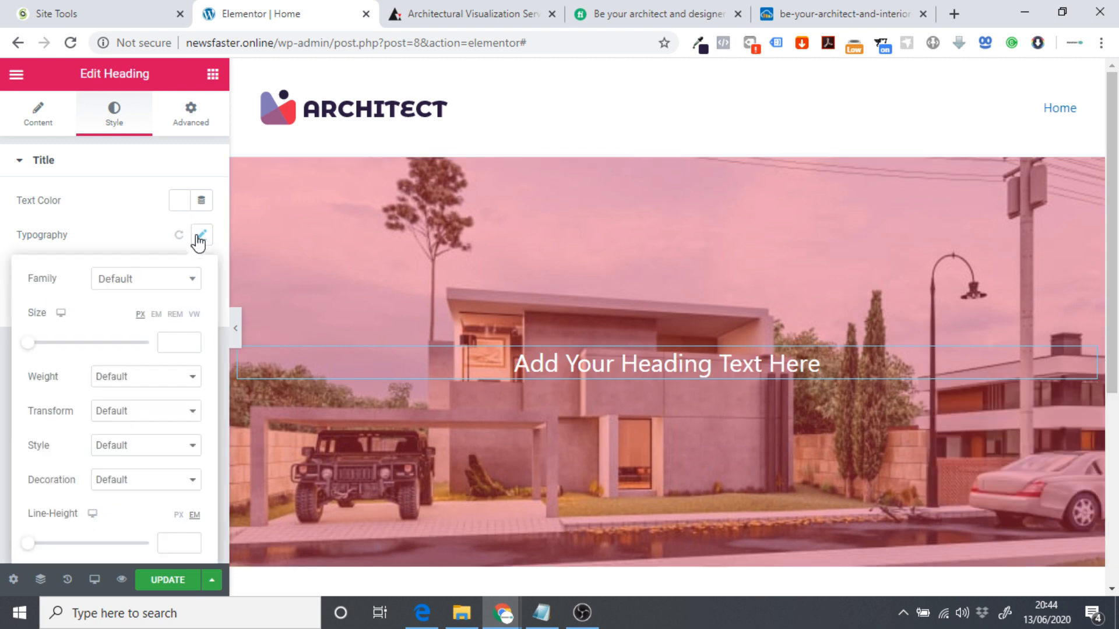
pyautogui.click(133, 282)
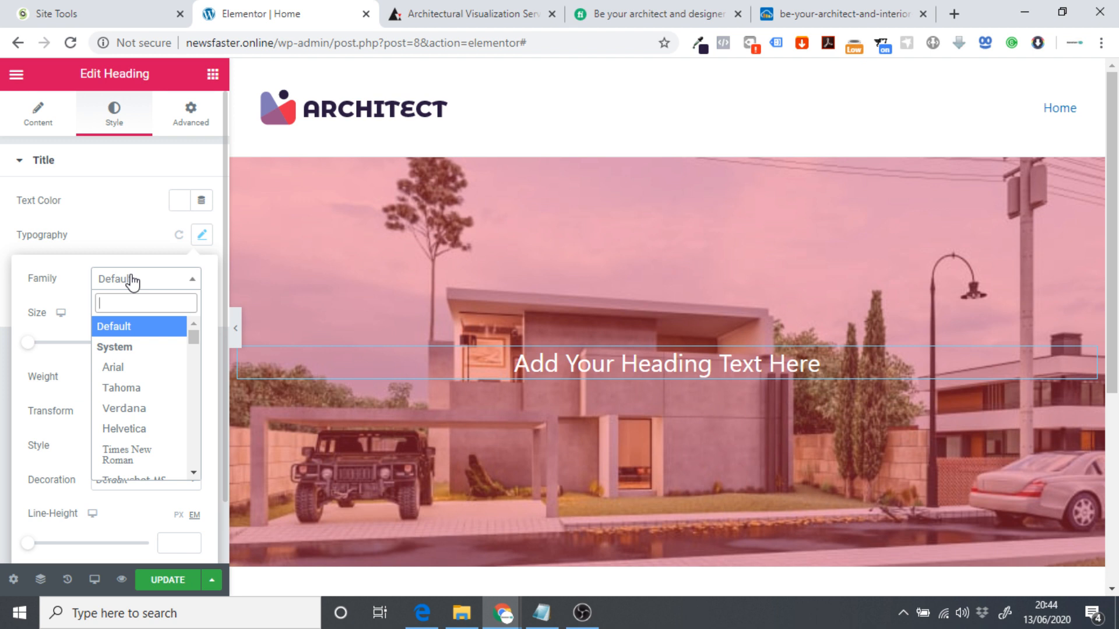
pyautogui.write('domin')
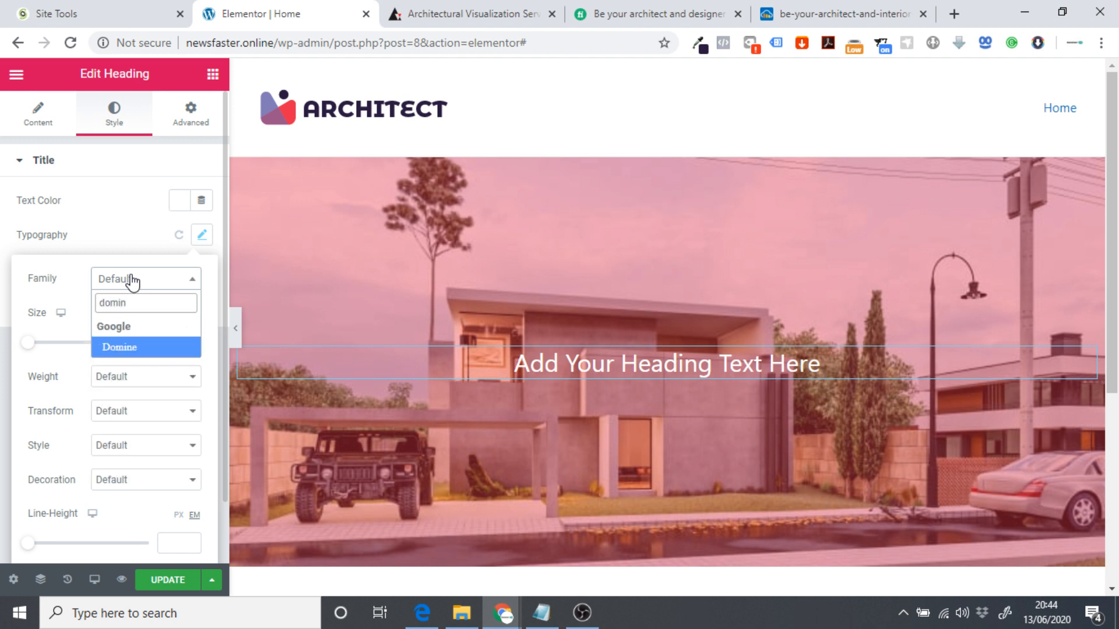
pyautogui.click(122, 351)
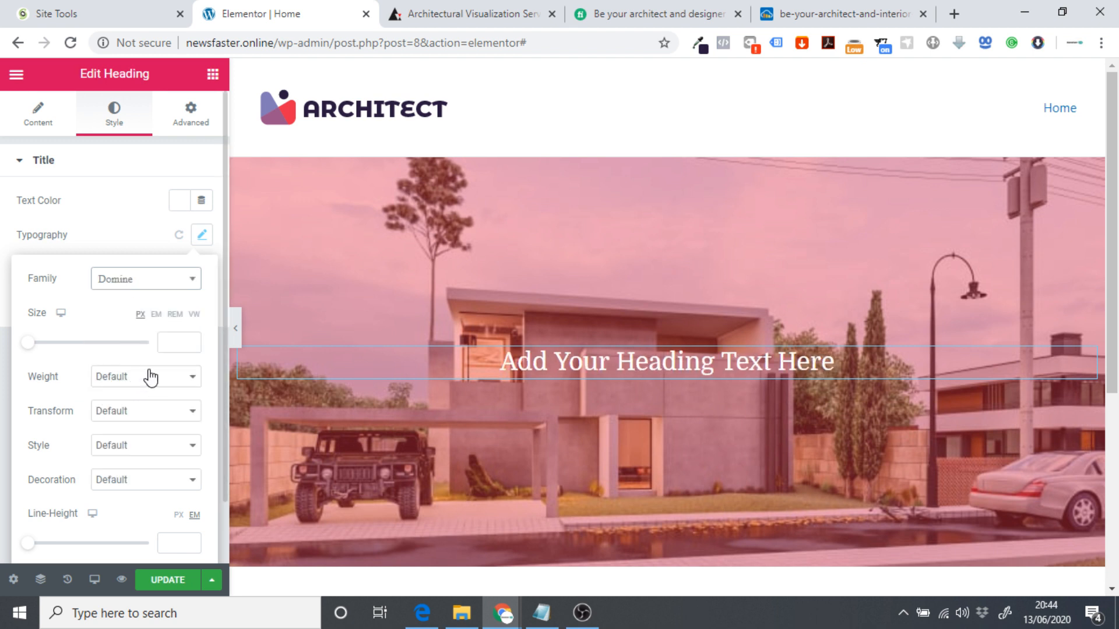
pyautogui.click(954, 13)
# Search the web for cool Google font pairings and open Canva's font-combinations article.
pyautogui.write('cool')
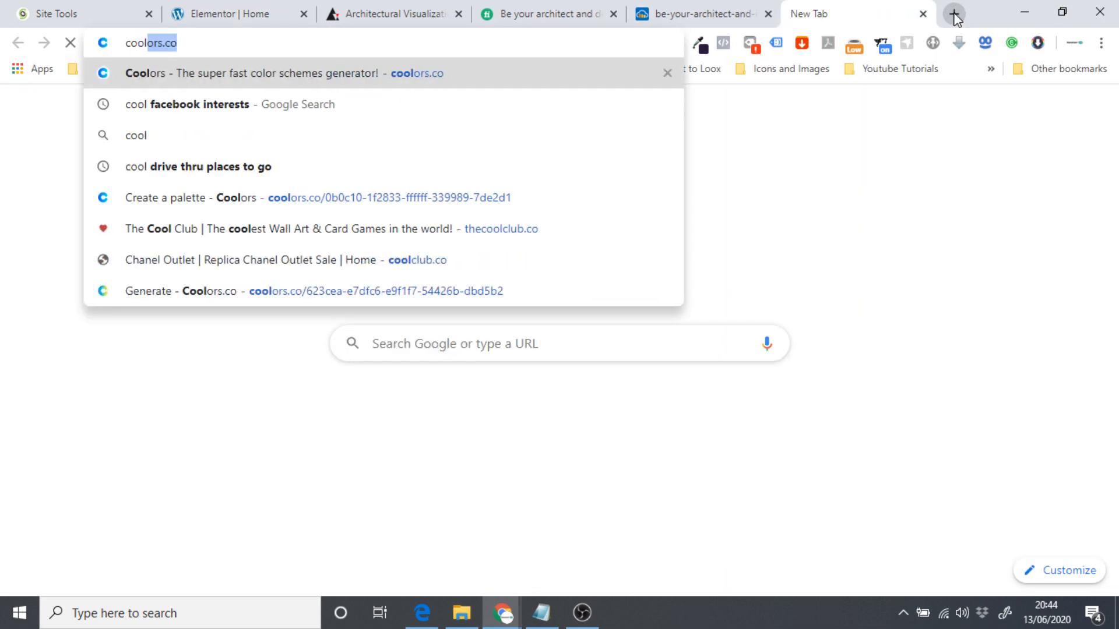
pyautogui.write(' google font p')
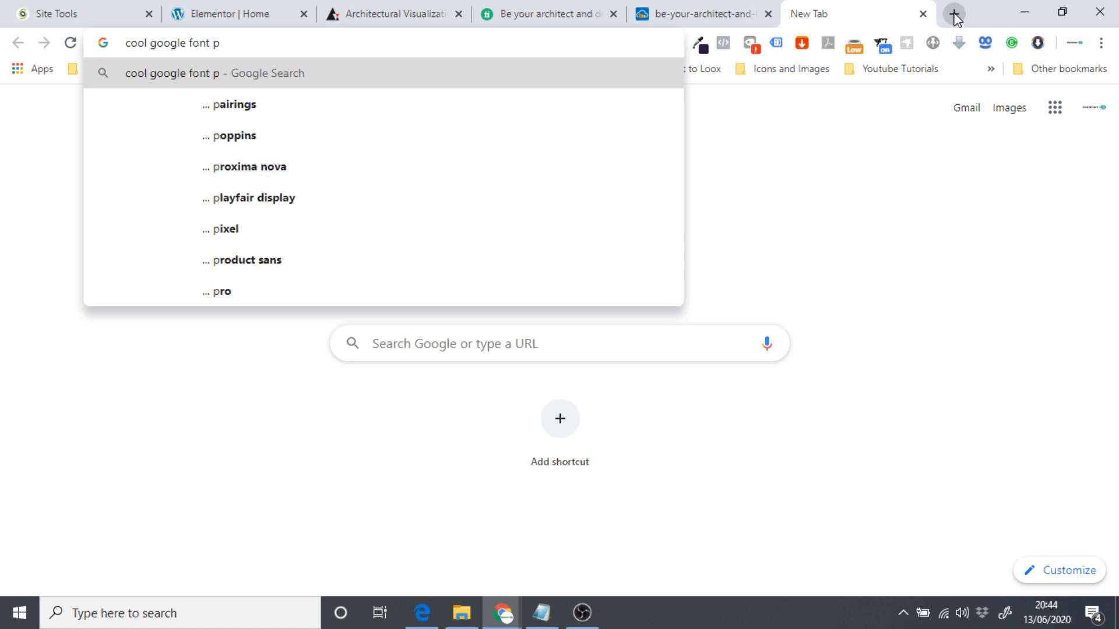
pyautogui.press('Down')
pyautogui.press('Return')
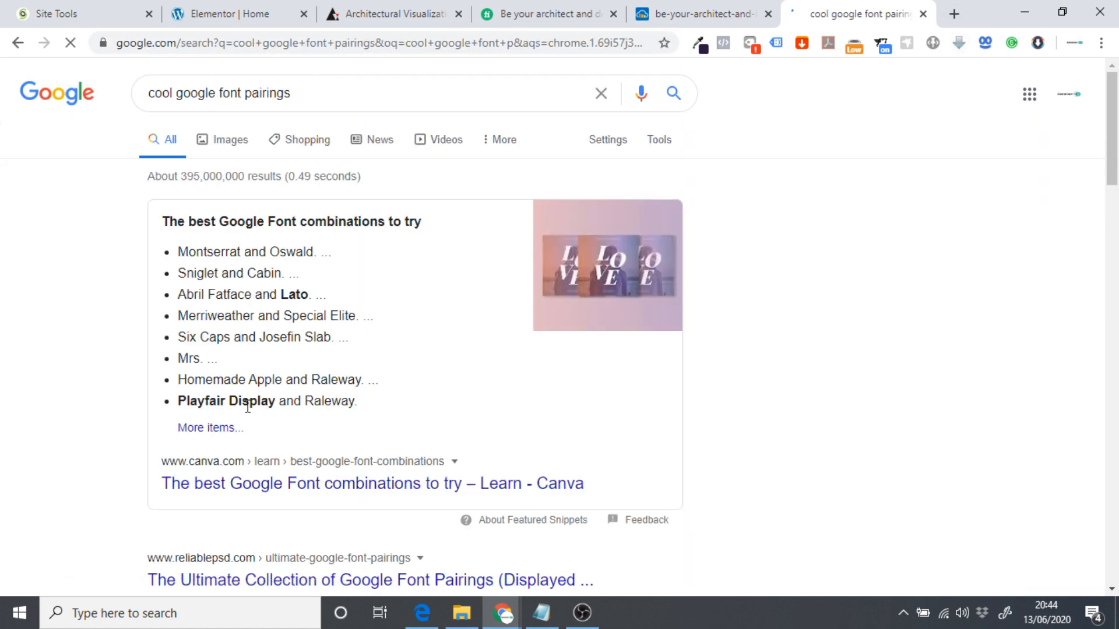
pyautogui.click(244, 483)
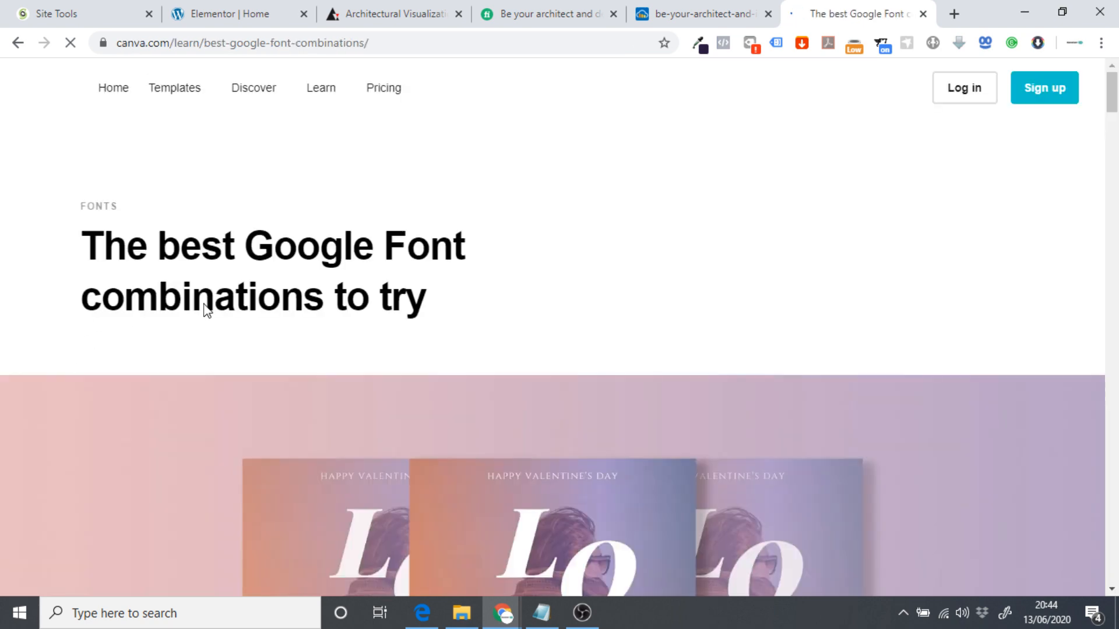
# Scroll through the Canva article, then close its tab to return to Elementor.
pyautogui.scroll(-6, 217, 289)
pyautogui.scroll(-4, 219, 285)
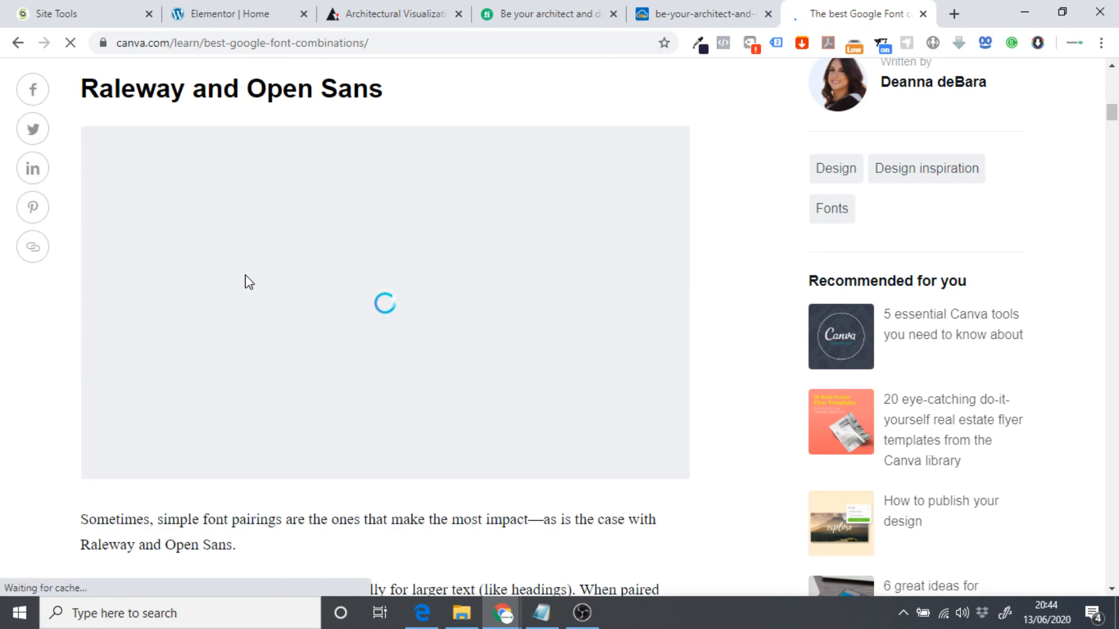
pyautogui.scroll(-15, 207, 314)
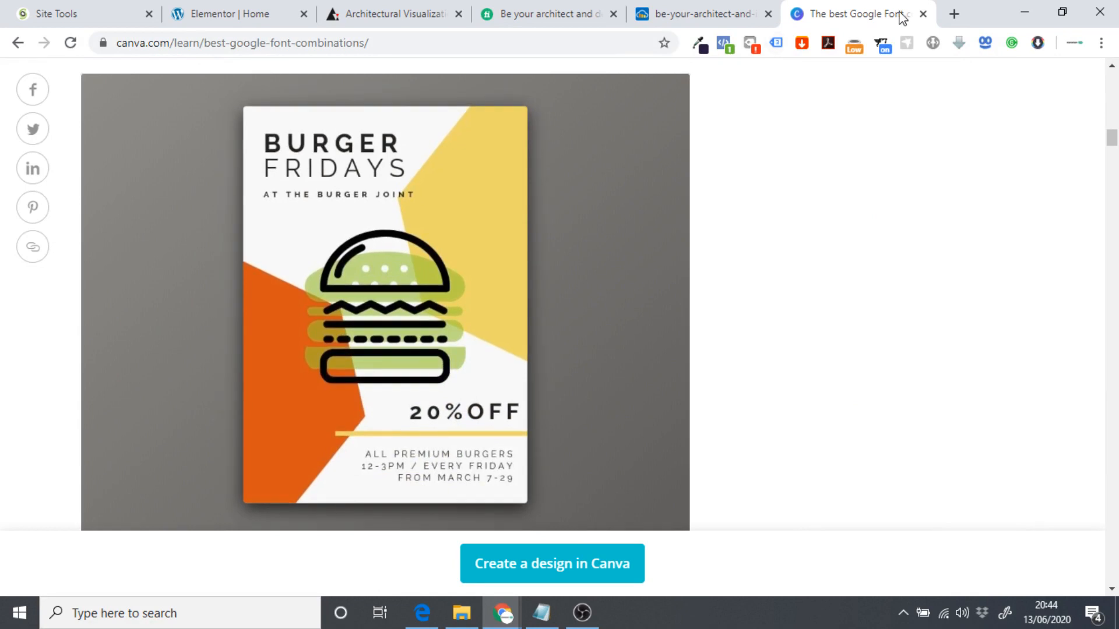
pyautogui.click(923, 13)
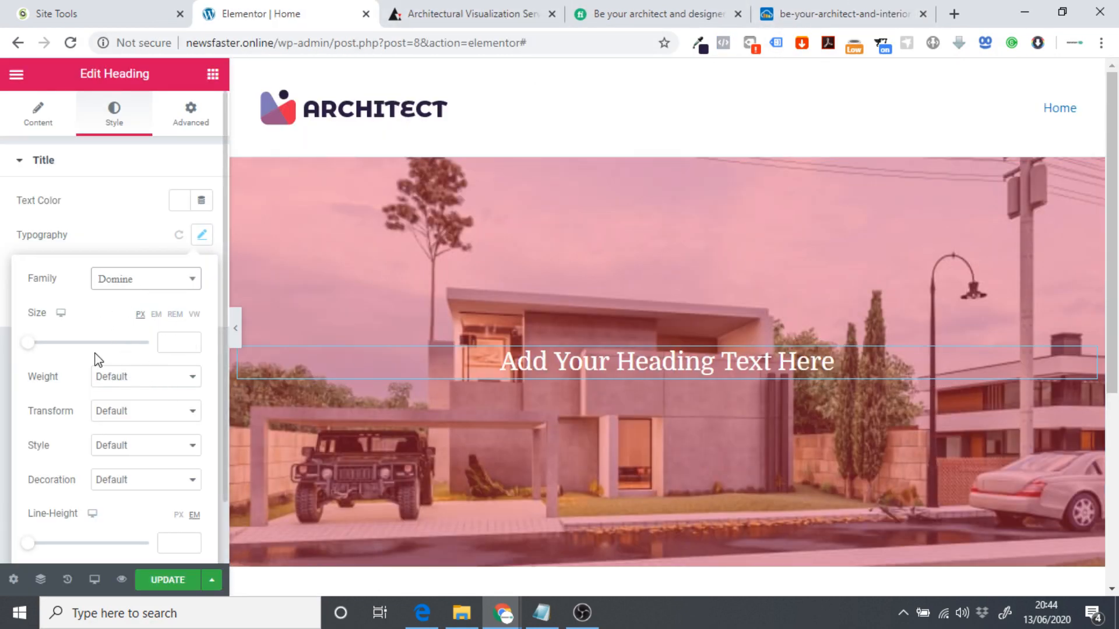
# Save the page with UPDATE and view the live home page.
pyautogui.scroll(-1, 384, 386)
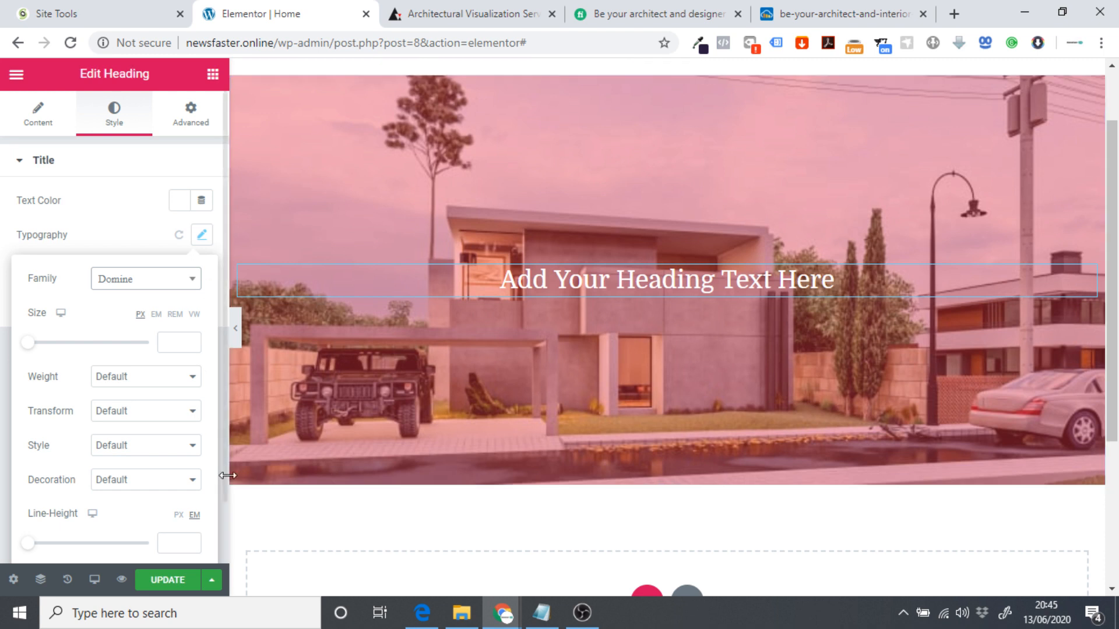
pyautogui.click(171, 582)
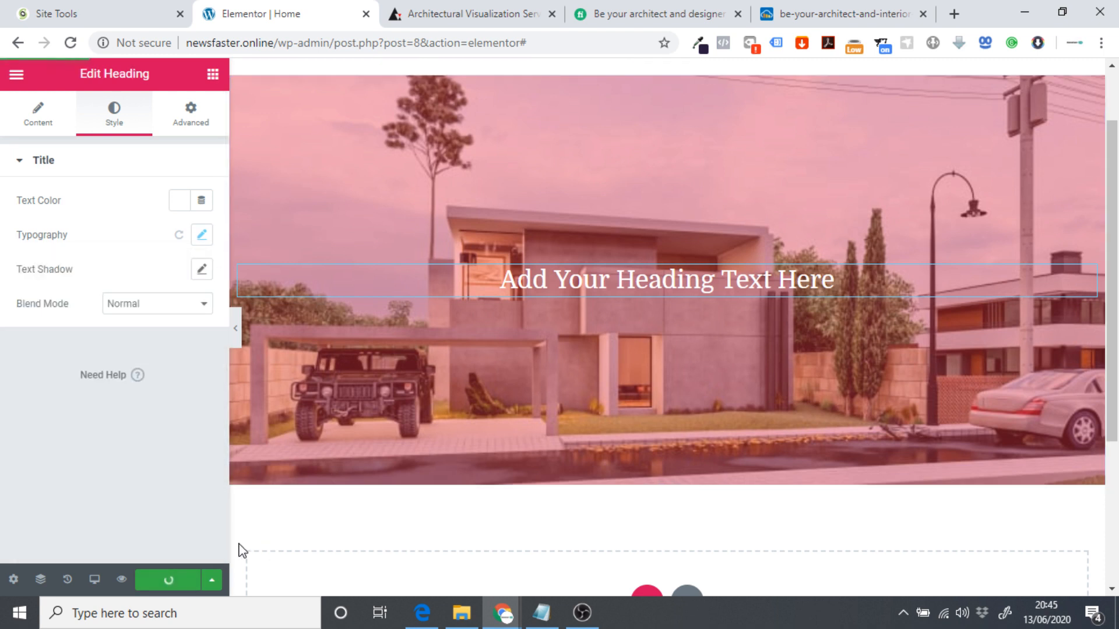
pyautogui.click(15, 79)
pyautogui.click(76, 502)
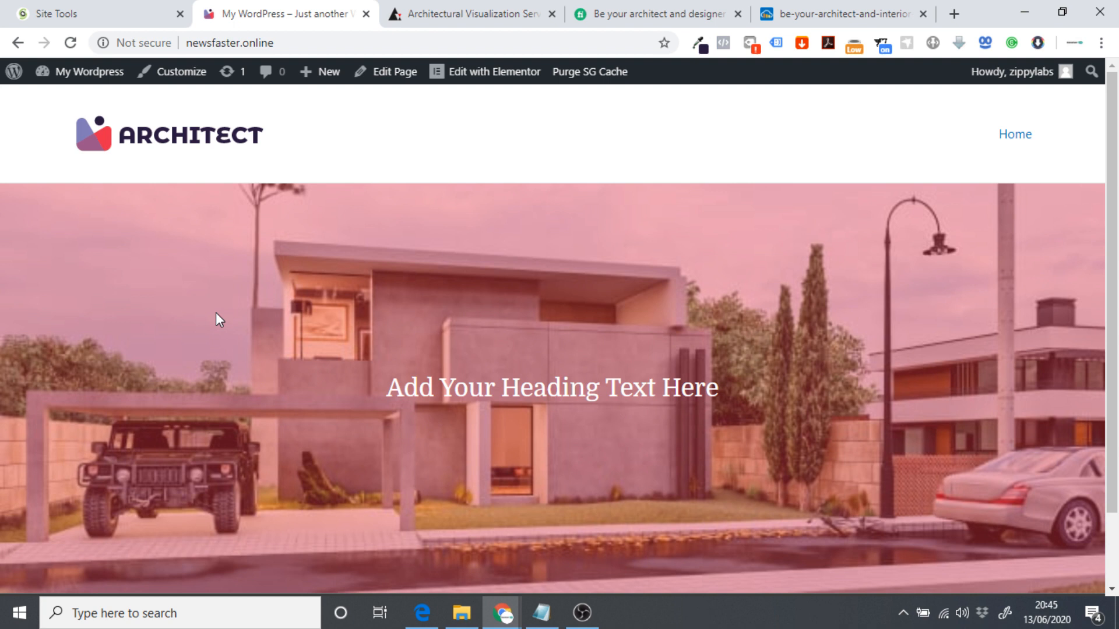
# In the Customizer's Global > Typography, set the Base Typography font family to Montserrat.
pyautogui.click(167, 74)
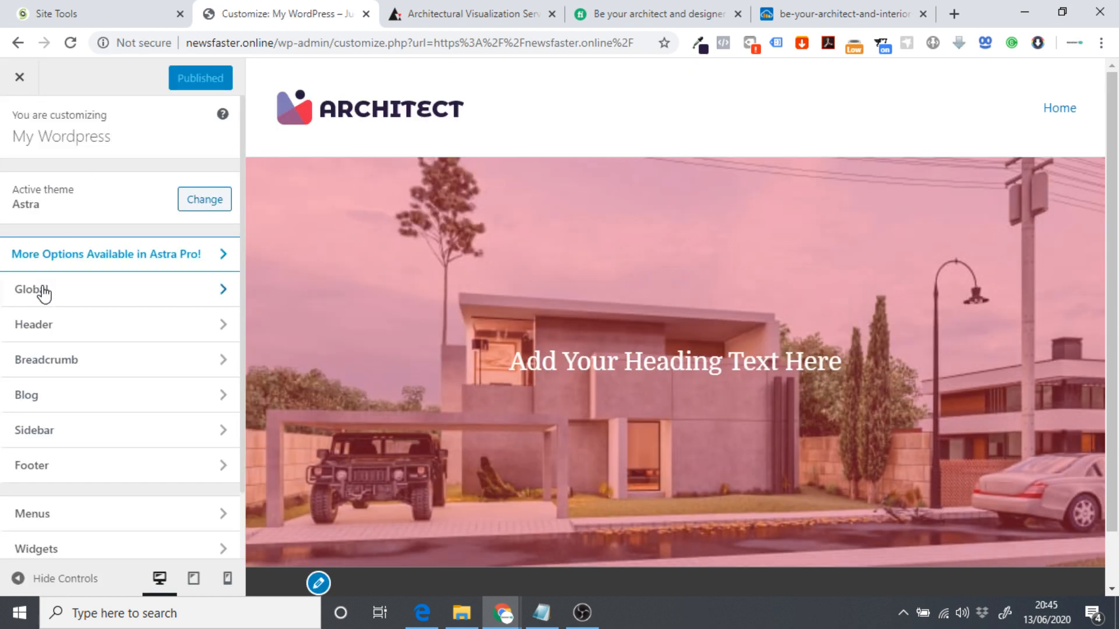
pyautogui.click(78, 300)
pyautogui.click(51, 192)
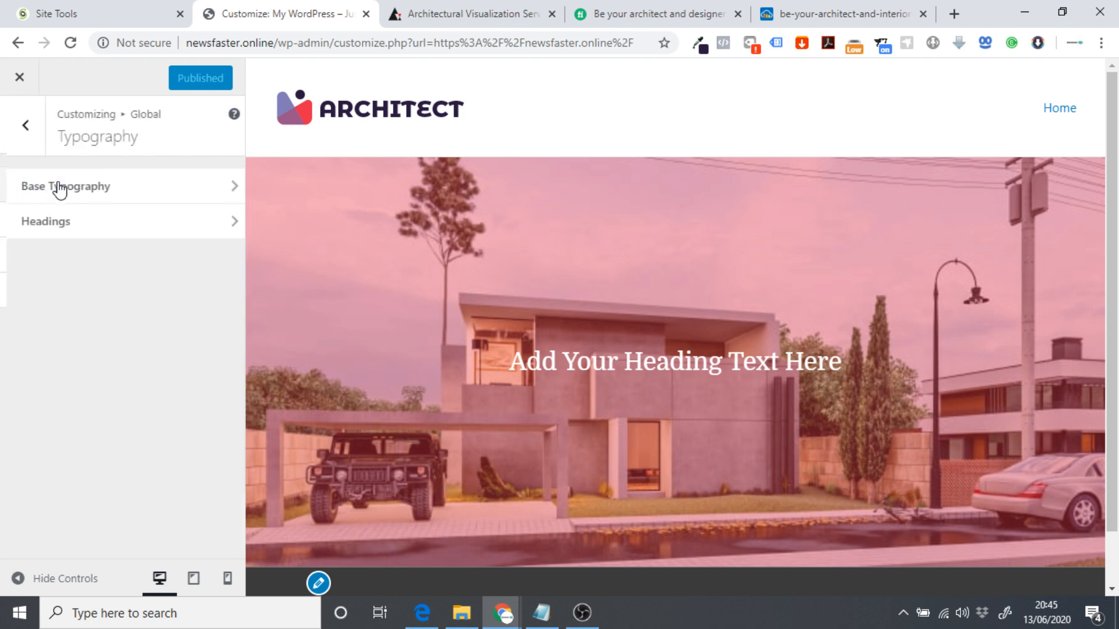
pyautogui.click(65, 197)
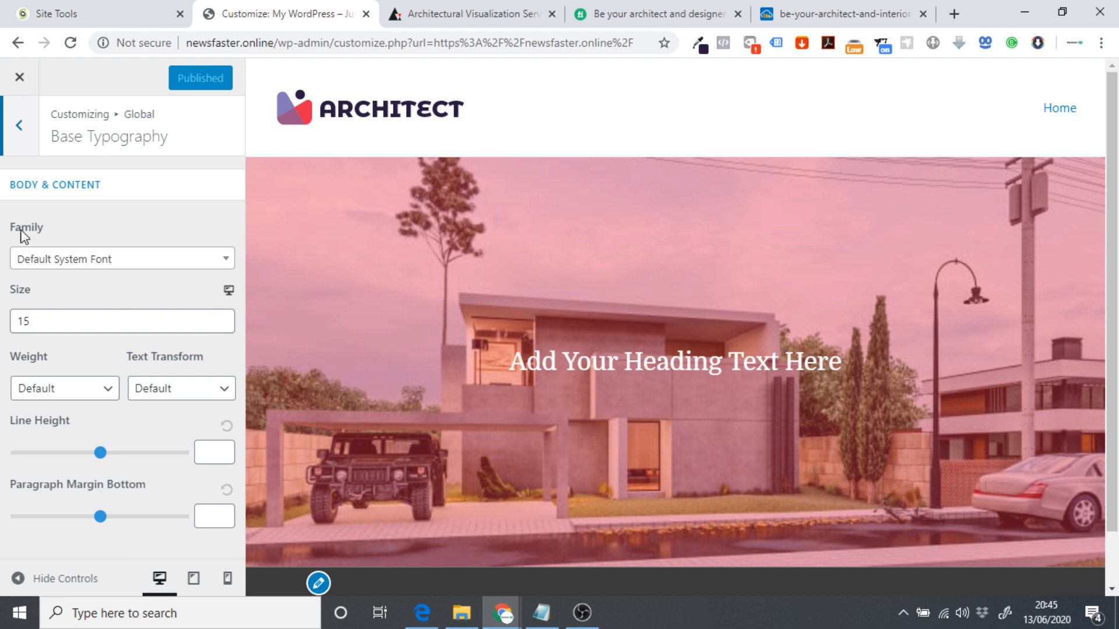
pyautogui.click(102, 264)
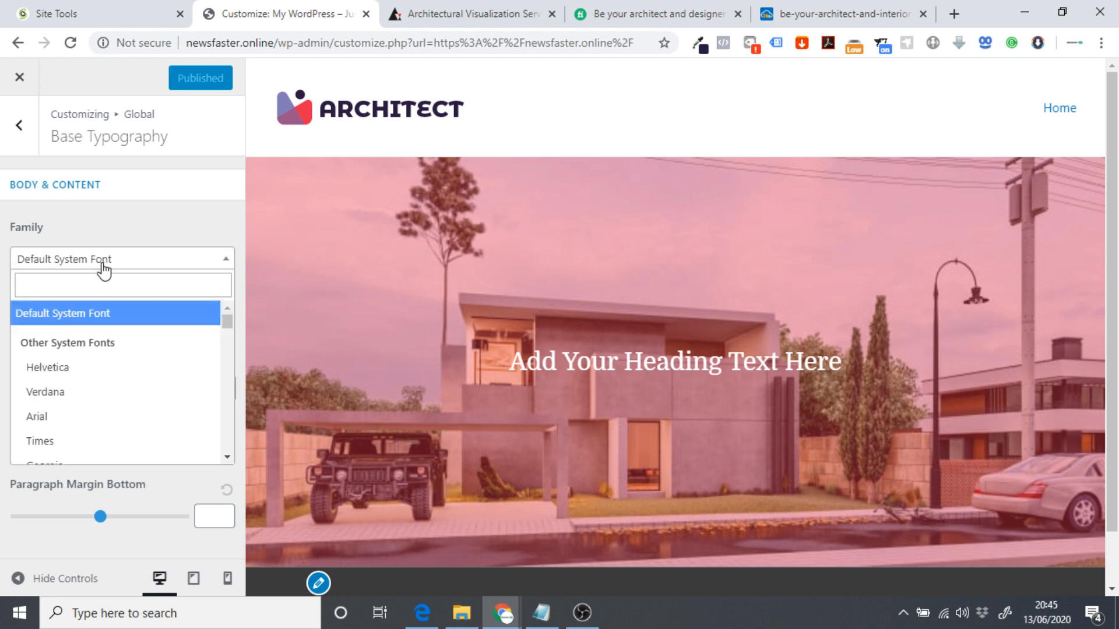
pyautogui.click(78, 295)
pyautogui.write('monts')
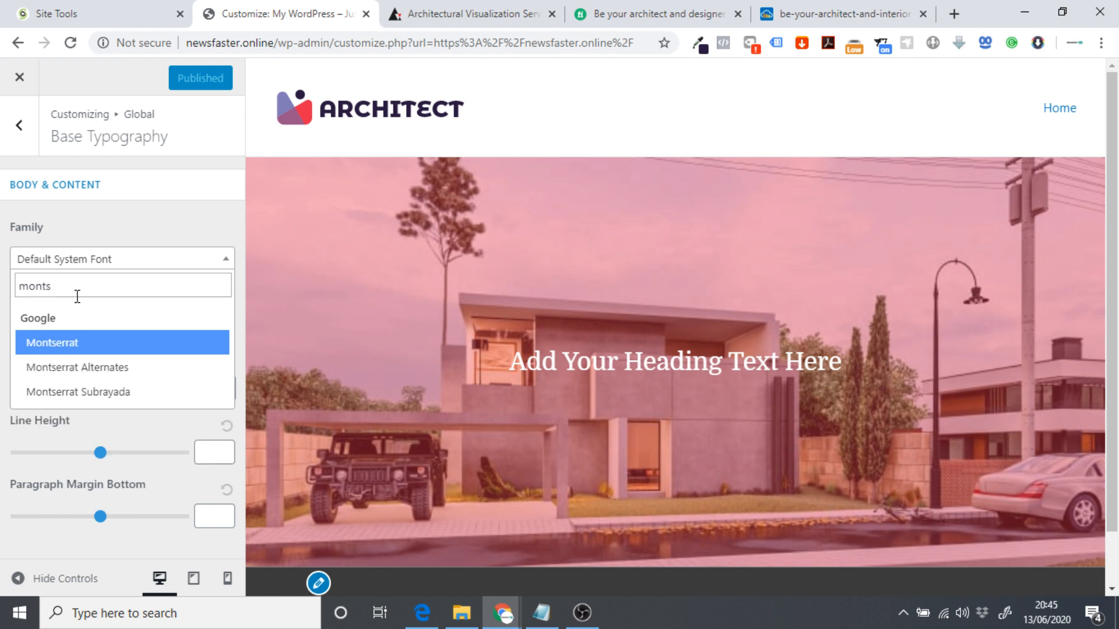
pyautogui.click(73, 348)
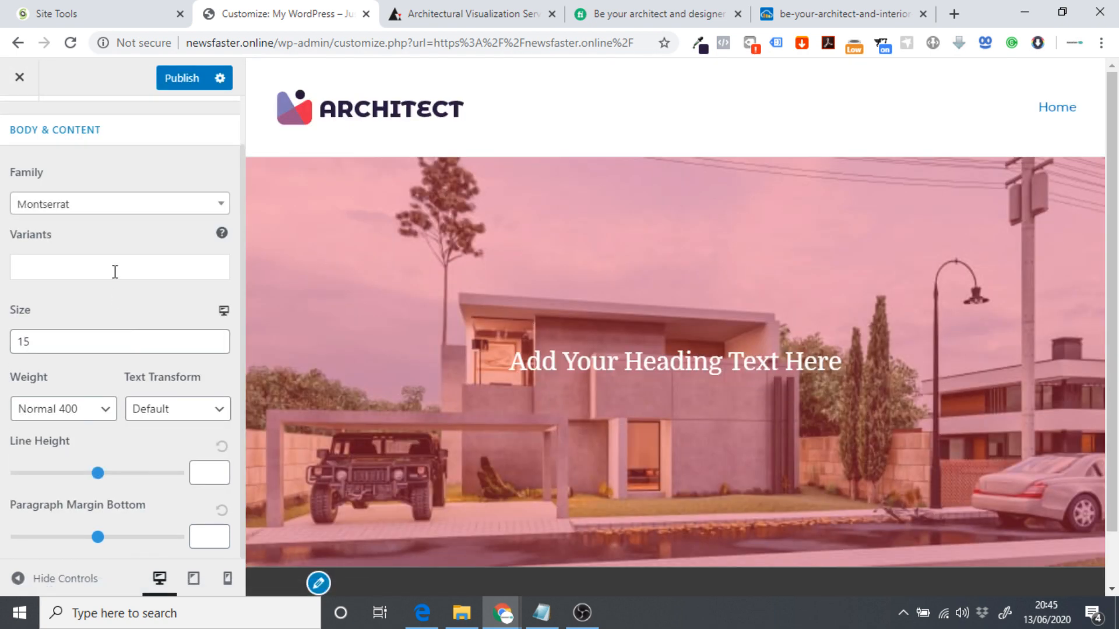
pyautogui.click(19, 125)
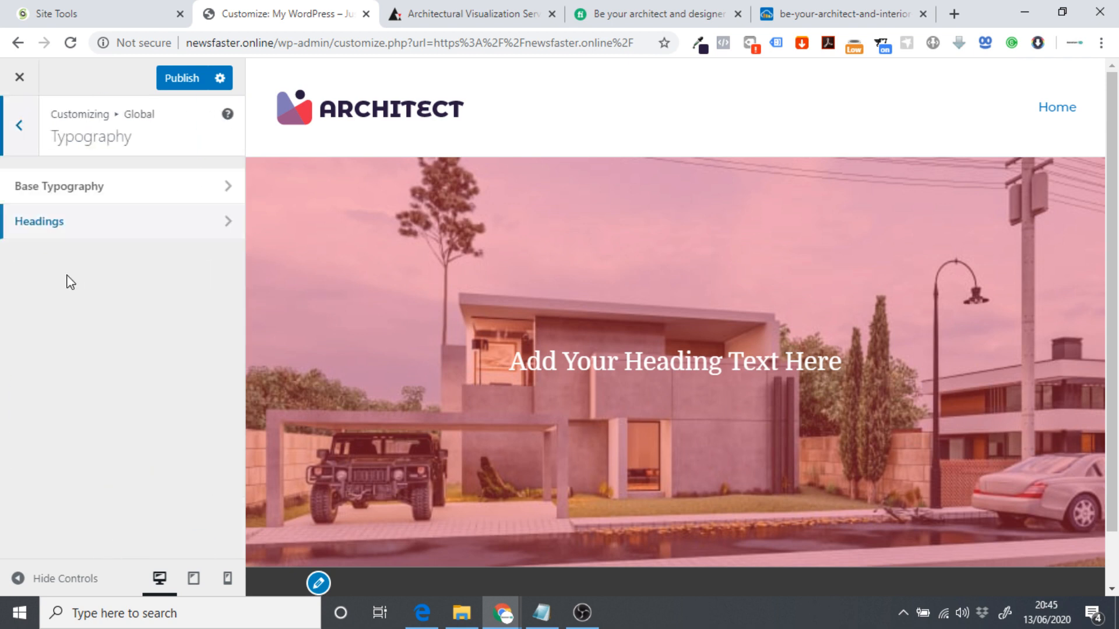
# Set both the H1–H6 headings font family and the Heading 1 family to Domine.
pyautogui.click(57, 235)
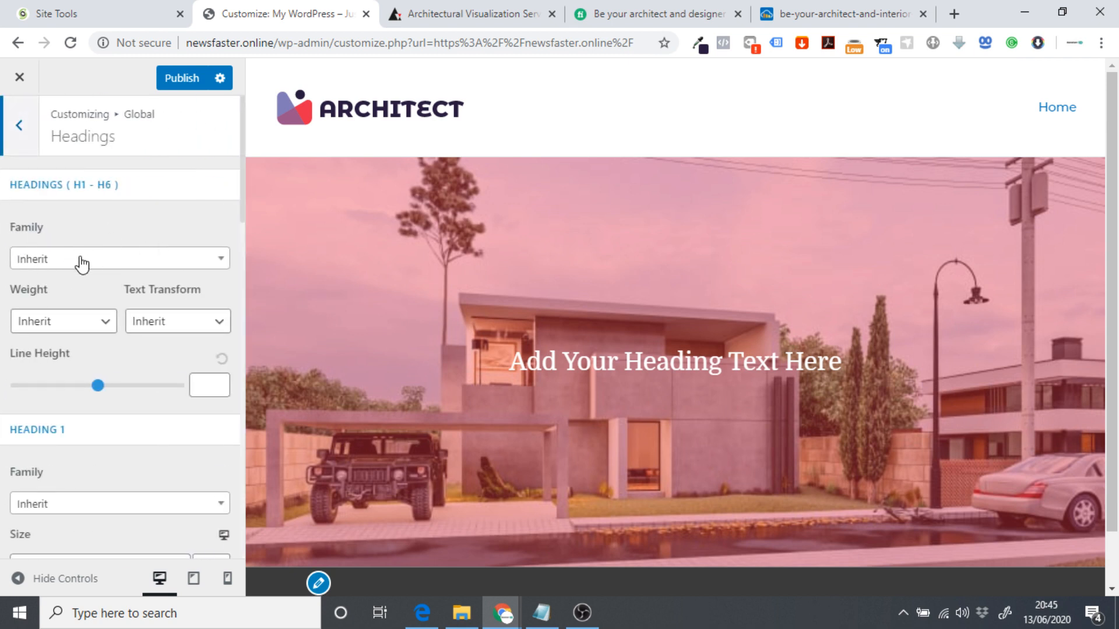
pyautogui.click(82, 264)
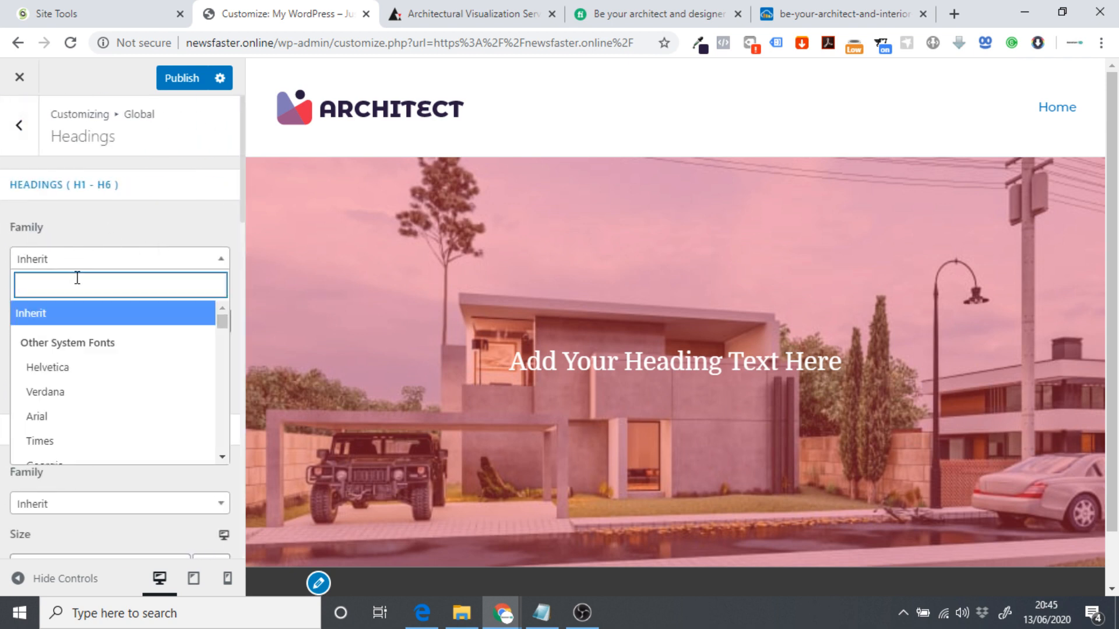
pyautogui.write('dom')
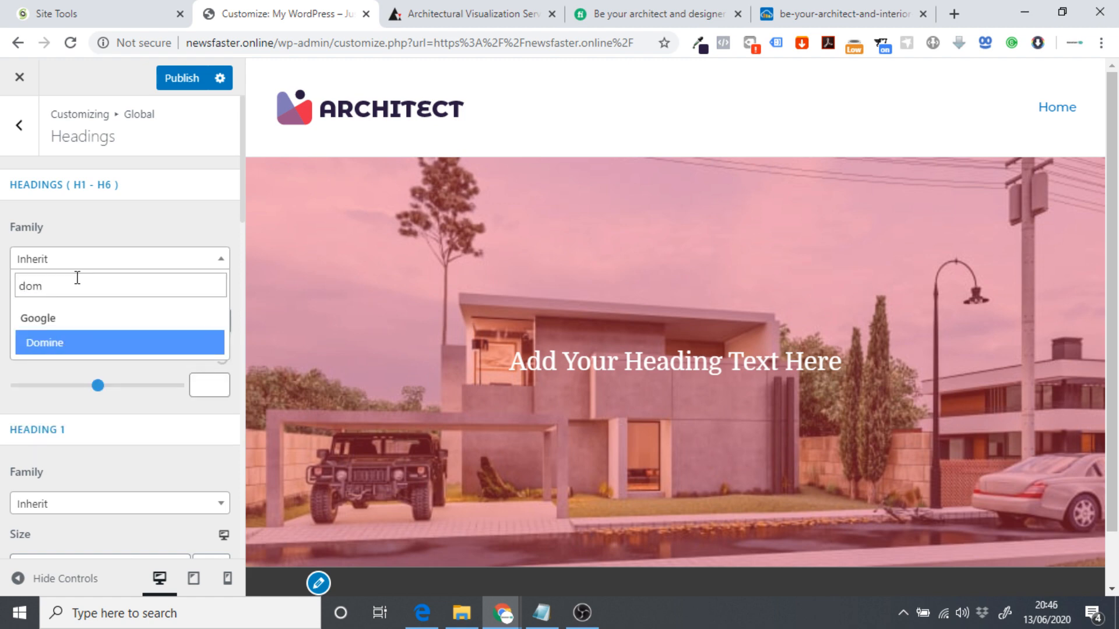
pyautogui.click(69, 341)
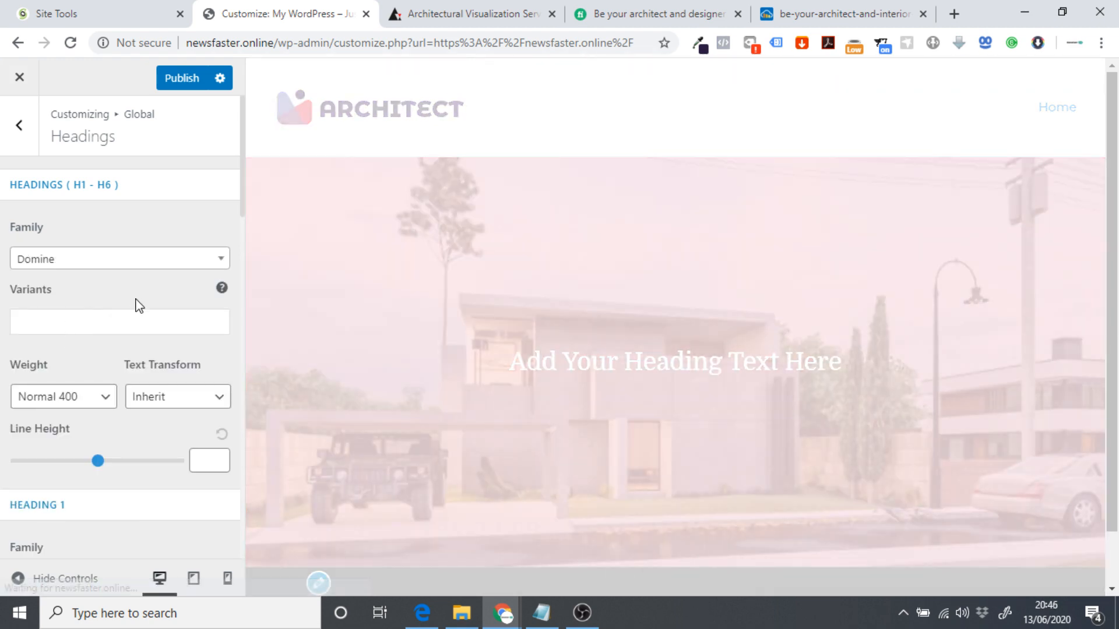
pyautogui.scroll(-4, 137, 299)
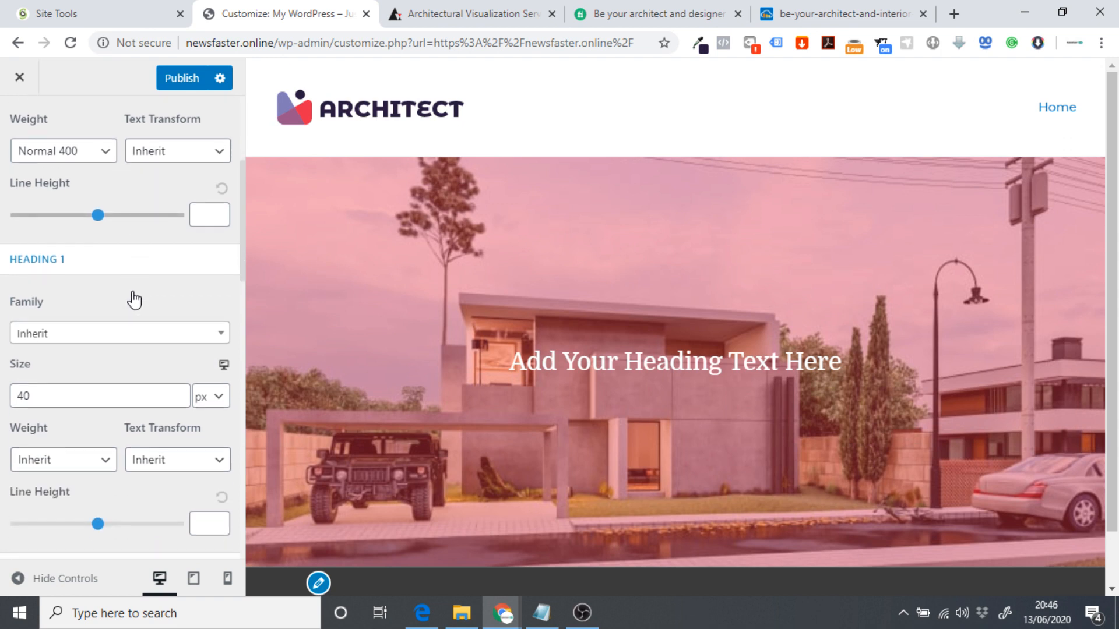
pyautogui.click(77, 342)
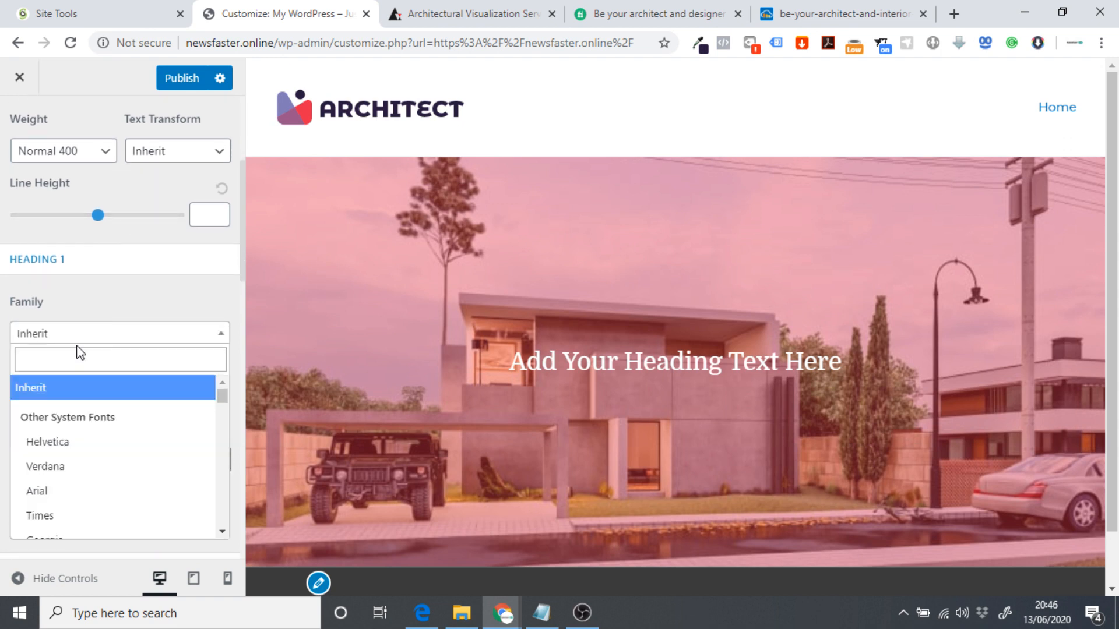
pyautogui.write('dom')
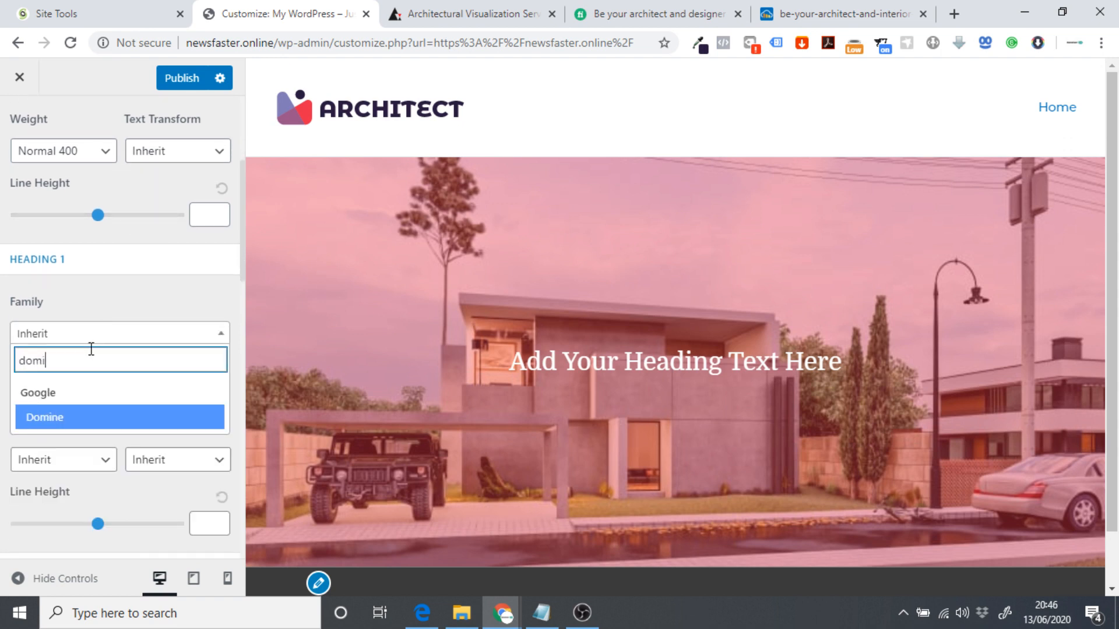
pyautogui.write('i')
pyautogui.click(76, 422)
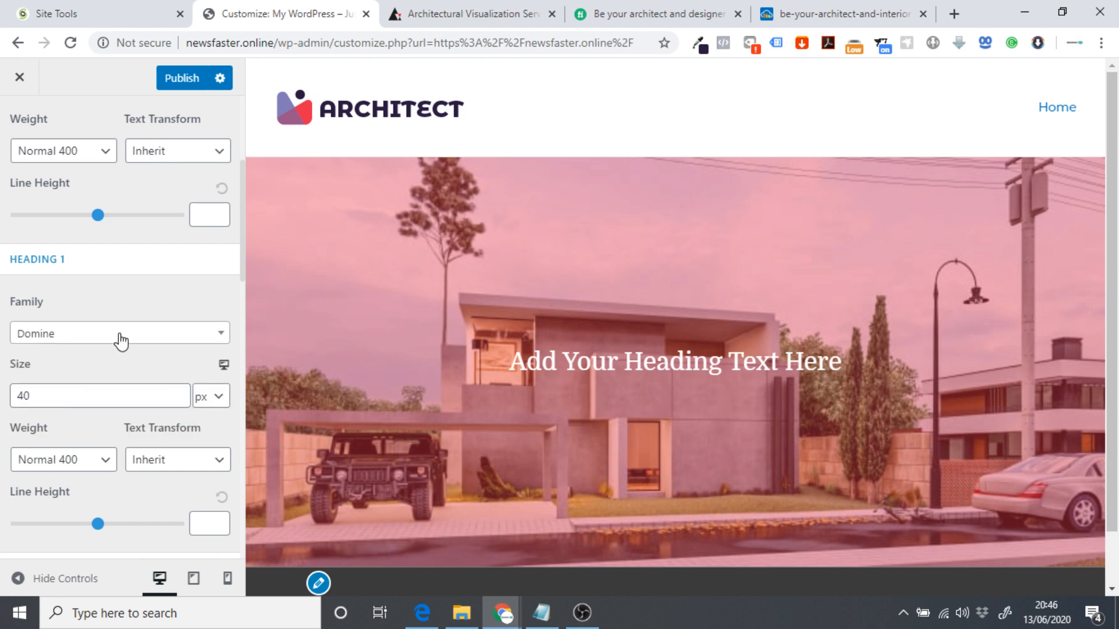
pyautogui.scroll(-8, 117, 326)
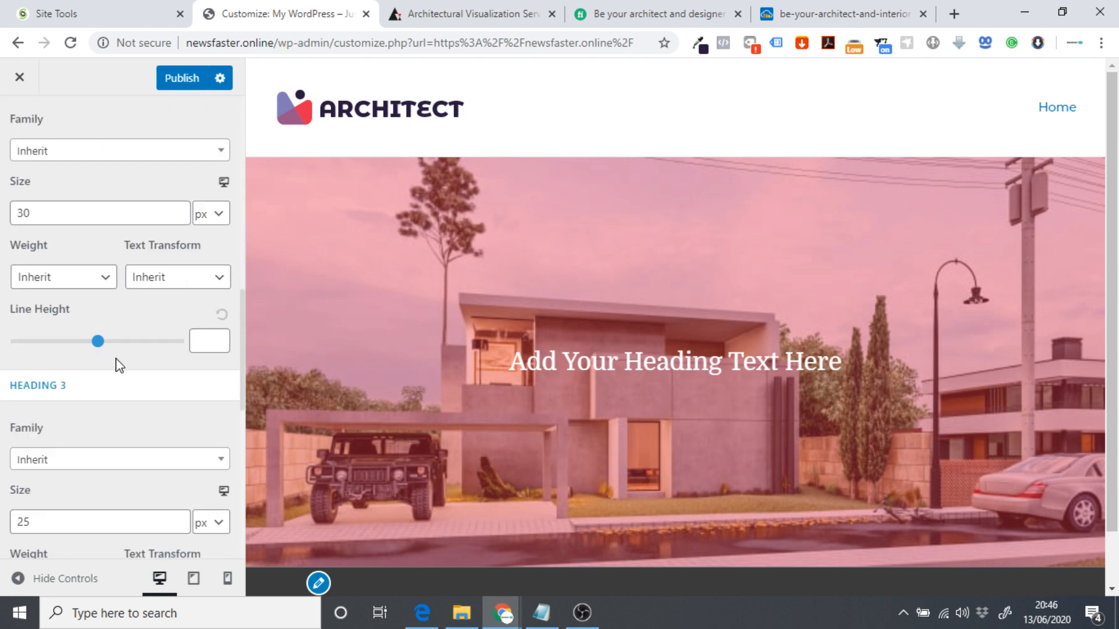
pyautogui.scroll(-5, 117, 367)
pyautogui.scroll(15, 115, 369)
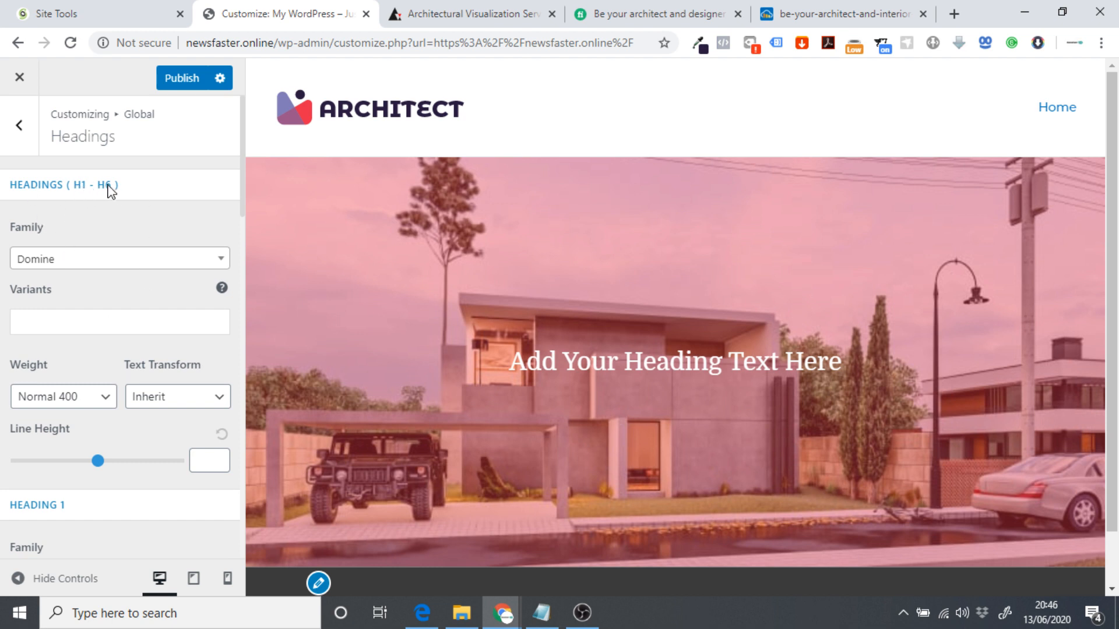
# Publish the Customizer typography changes and close the Customizer.
pyautogui.click(21, 153)
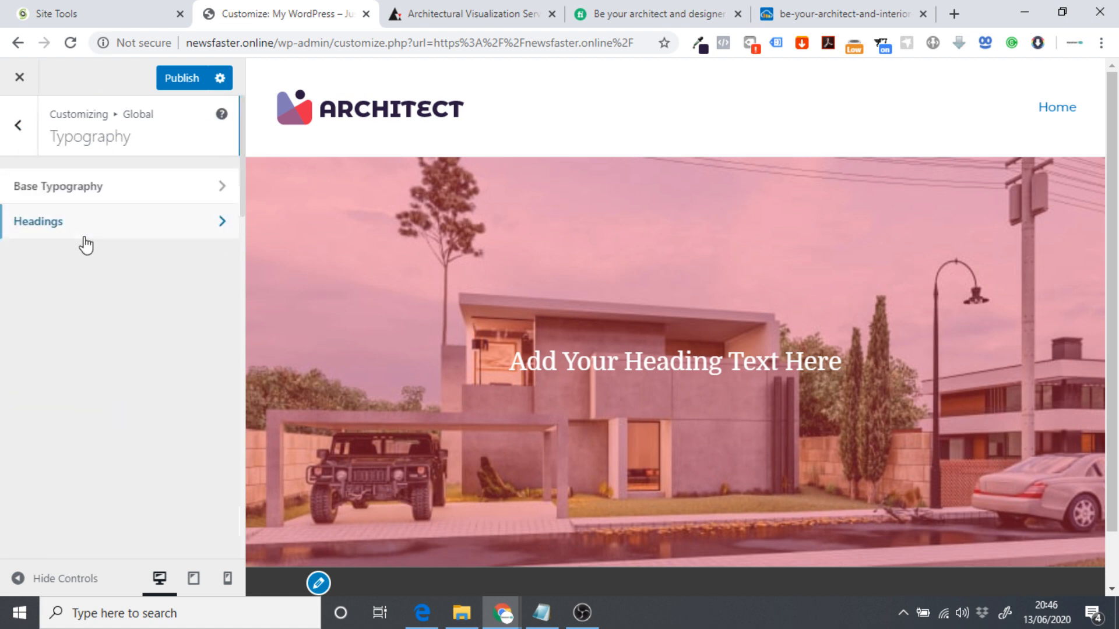
pyautogui.click(80, 189)
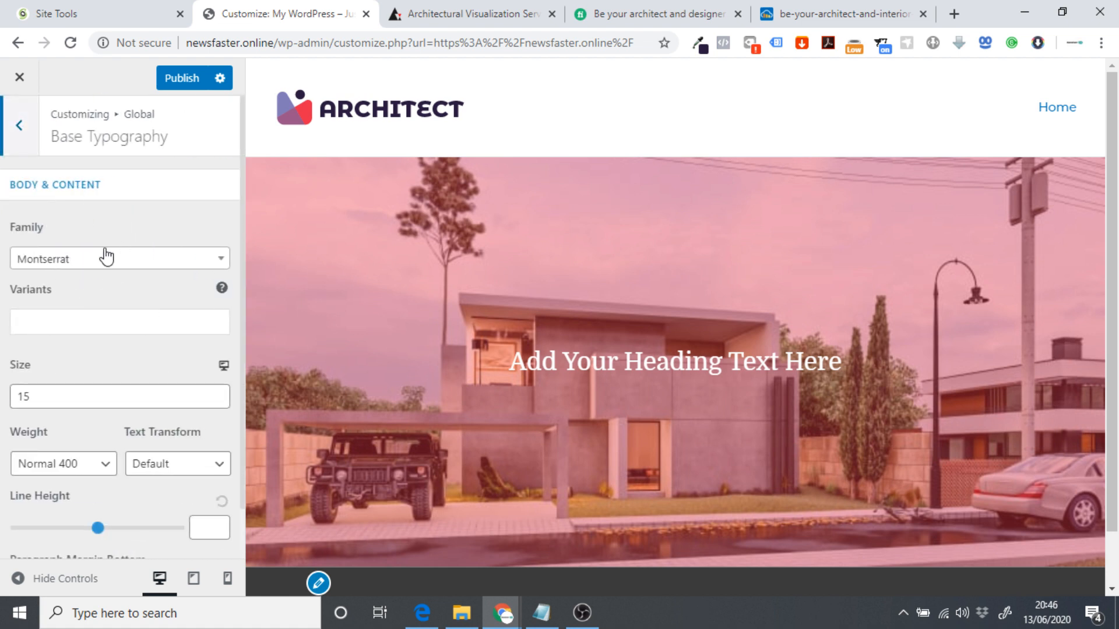
pyautogui.click(194, 84)
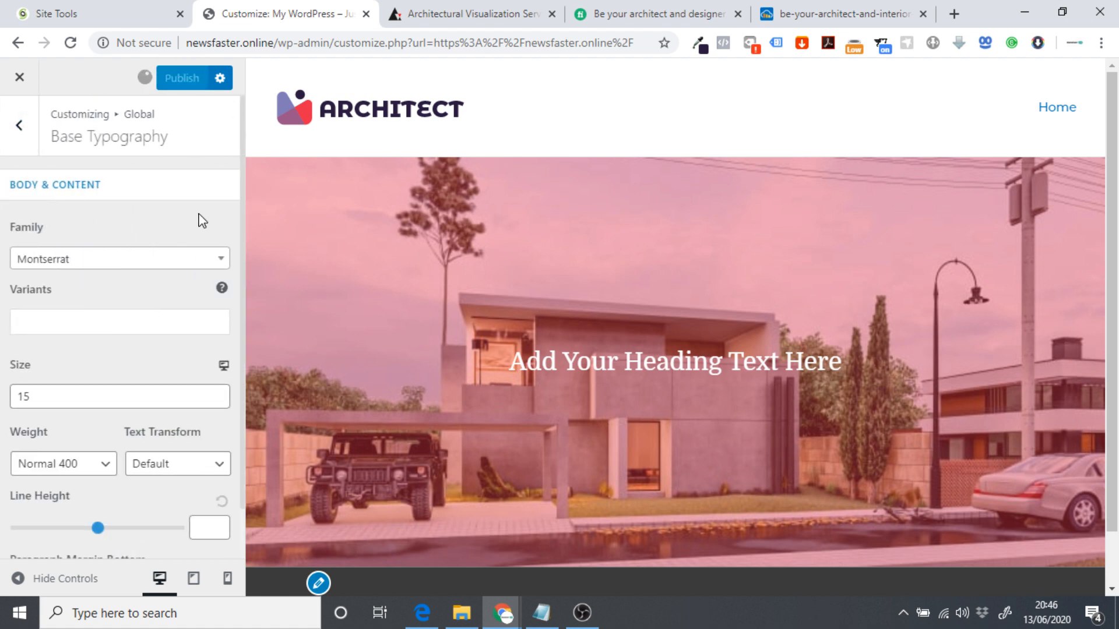
pyautogui.click(19, 77)
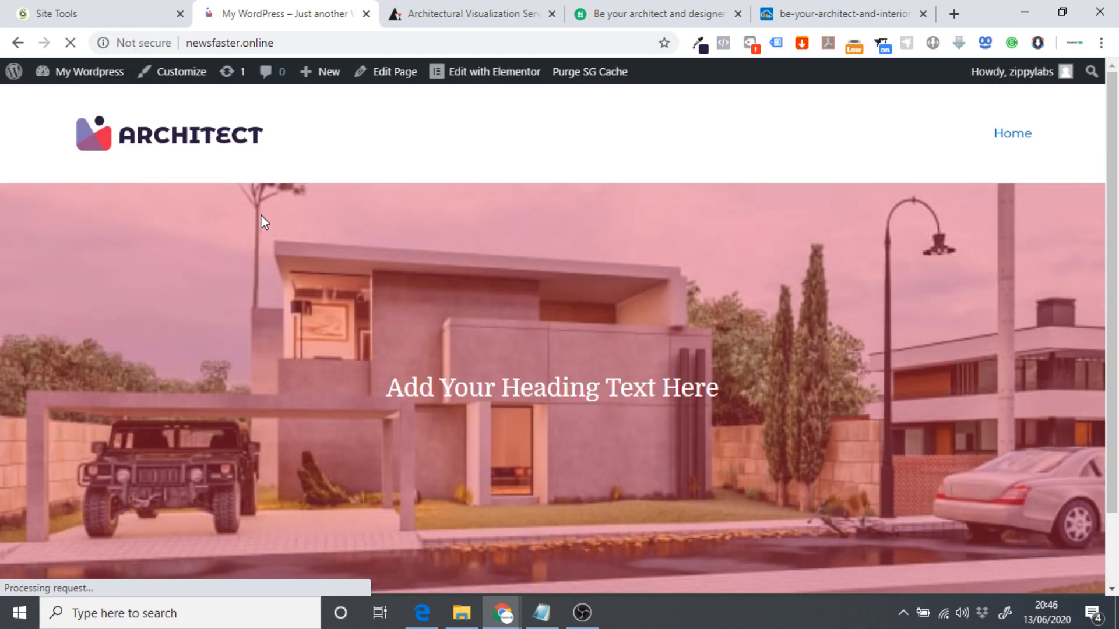
# Open the home page in Elementor and select the hero heading's content settings.
pyautogui.click(476, 77)
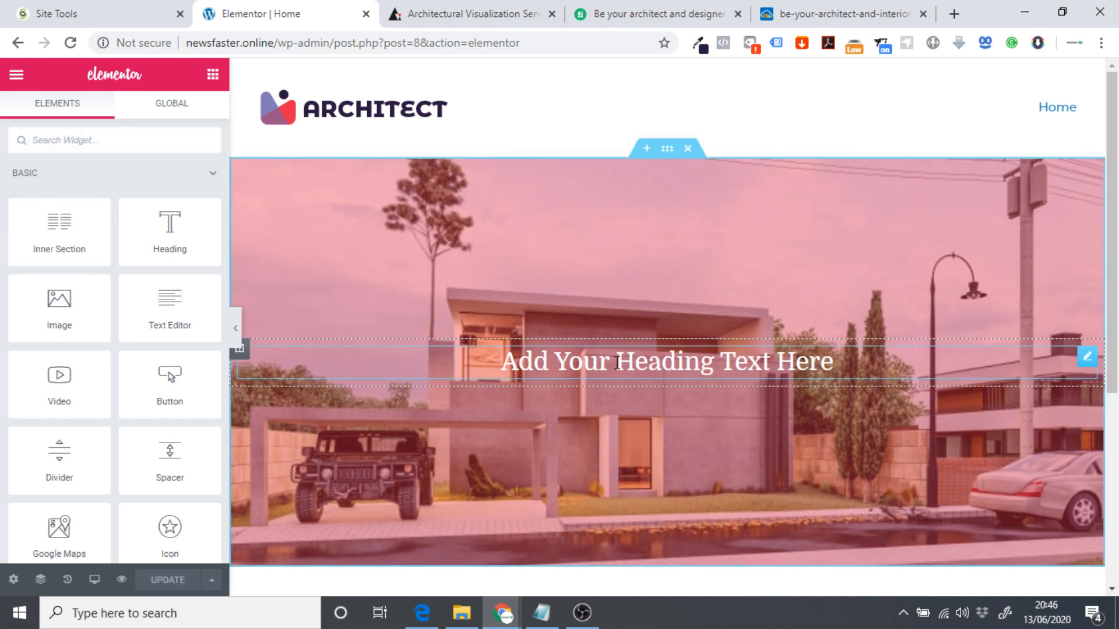
pyautogui.click(589, 358)
pyautogui.click(114, 113)
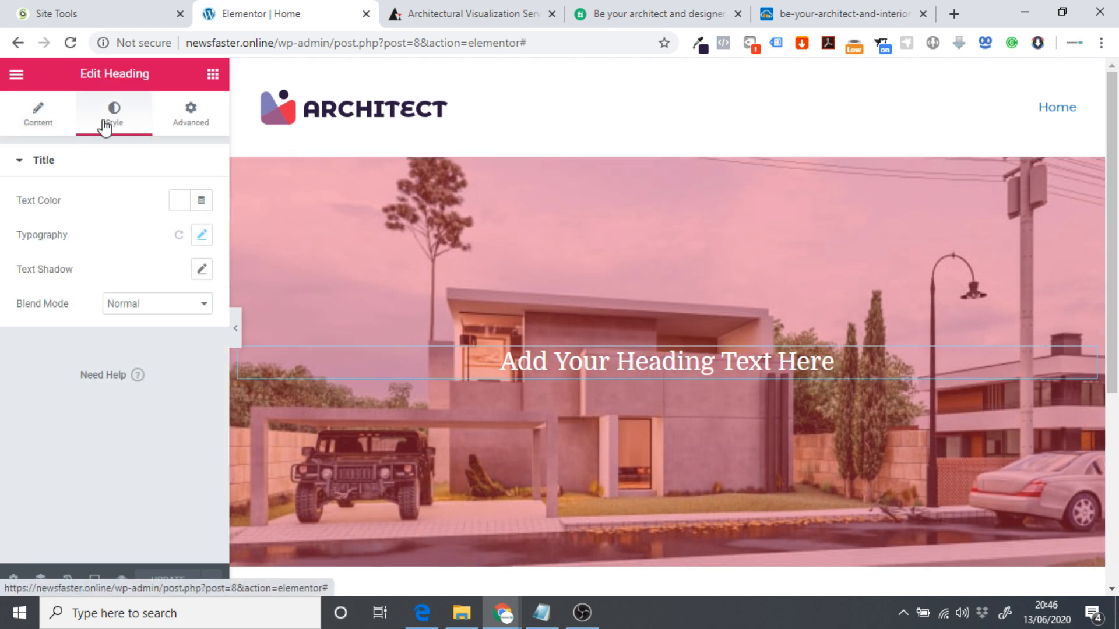
pyautogui.click(40, 114)
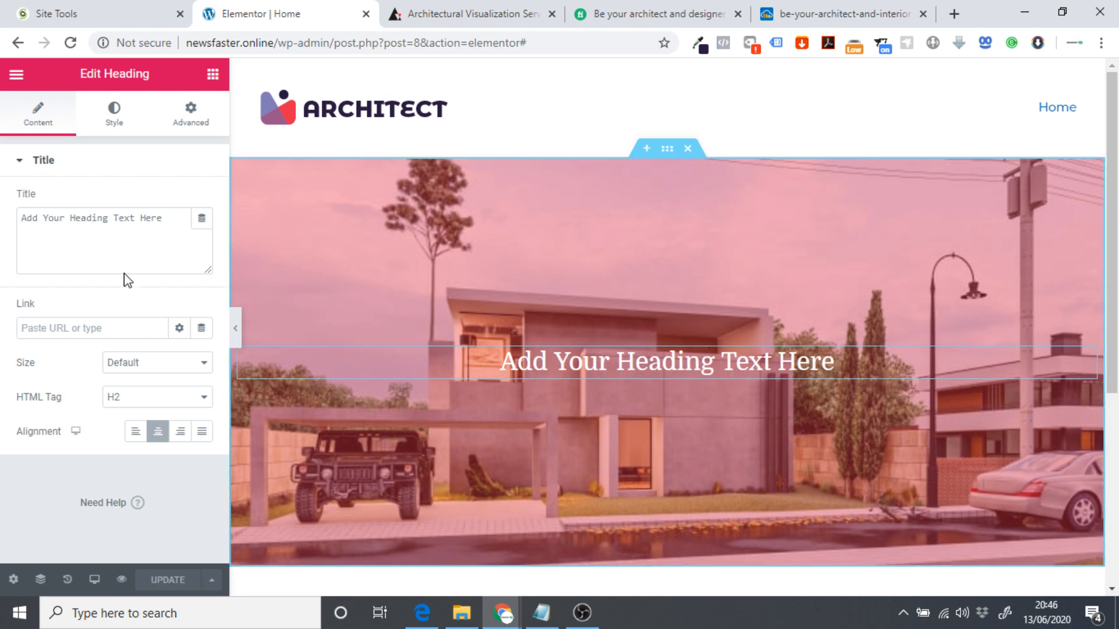
# Replace the heading title with 'Architectural Visualizations', fixing the misspelling via spell-check.
pyautogui.moveTo(170, 218); pyautogui.dragTo(3, 223)
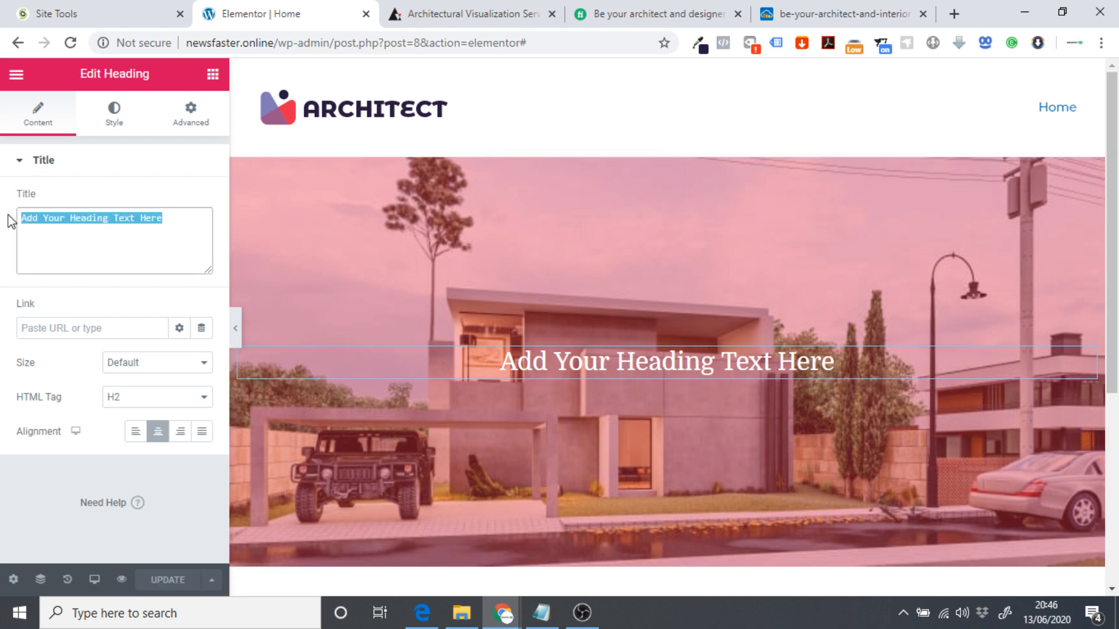
pyautogui.write('Ar')
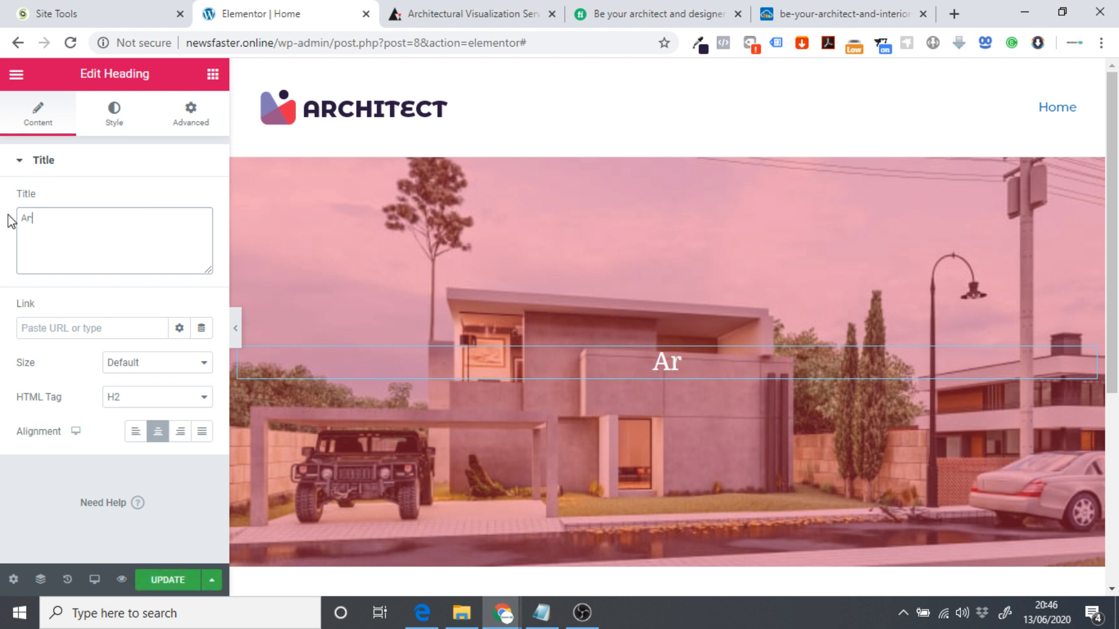
pyautogui.write('chite')
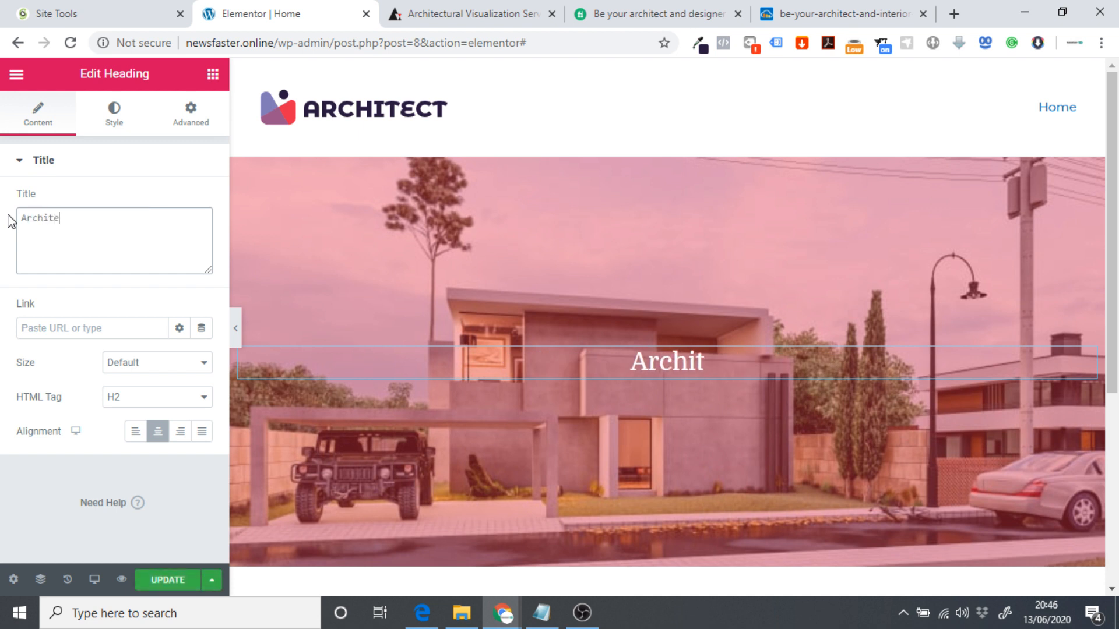
pyautogui.write('cural')
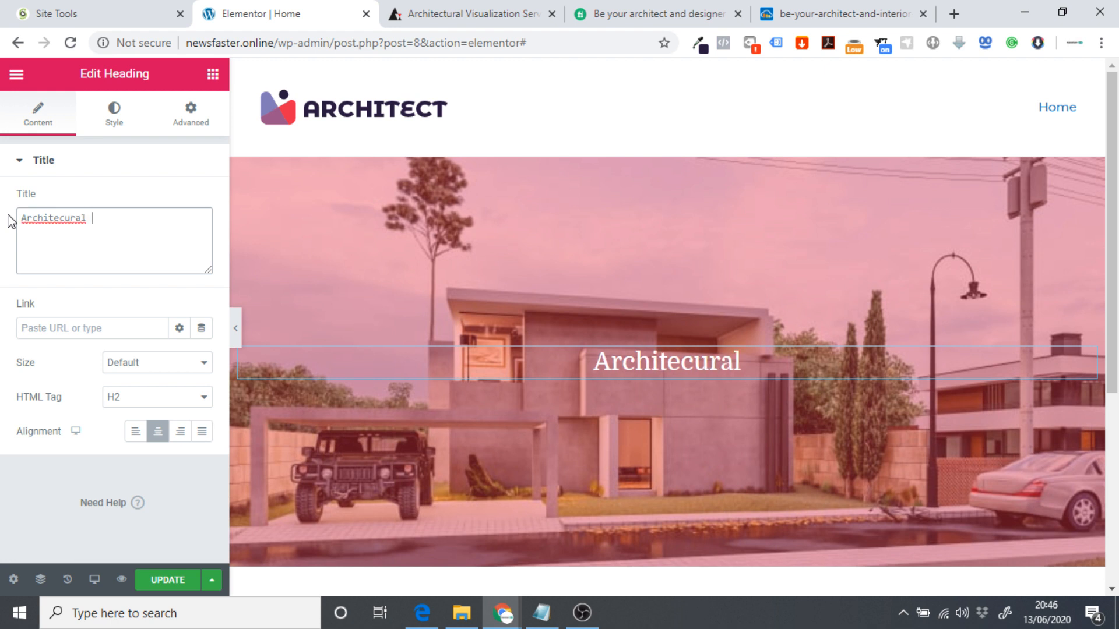
pyautogui.rightClick(35, 221)
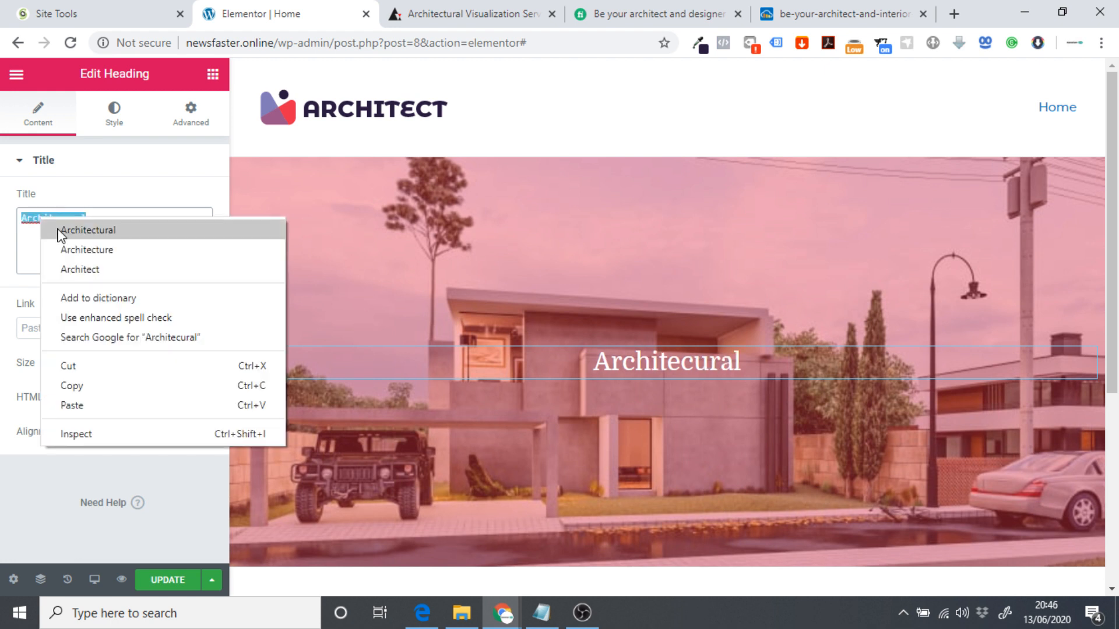
pyautogui.click(64, 230)
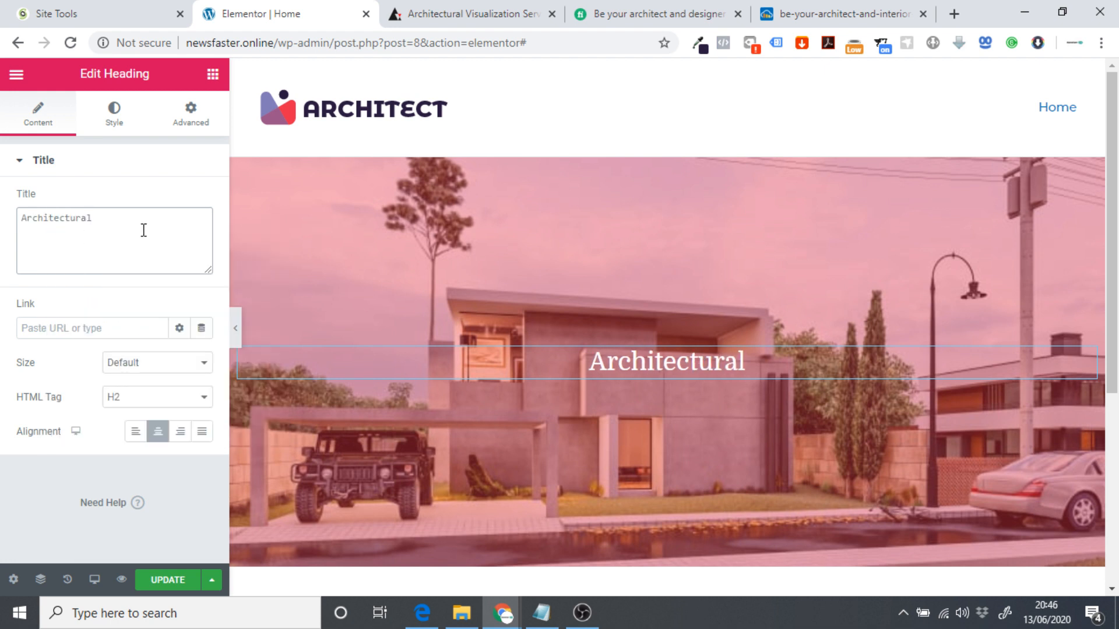
pyautogui.write('Visz')
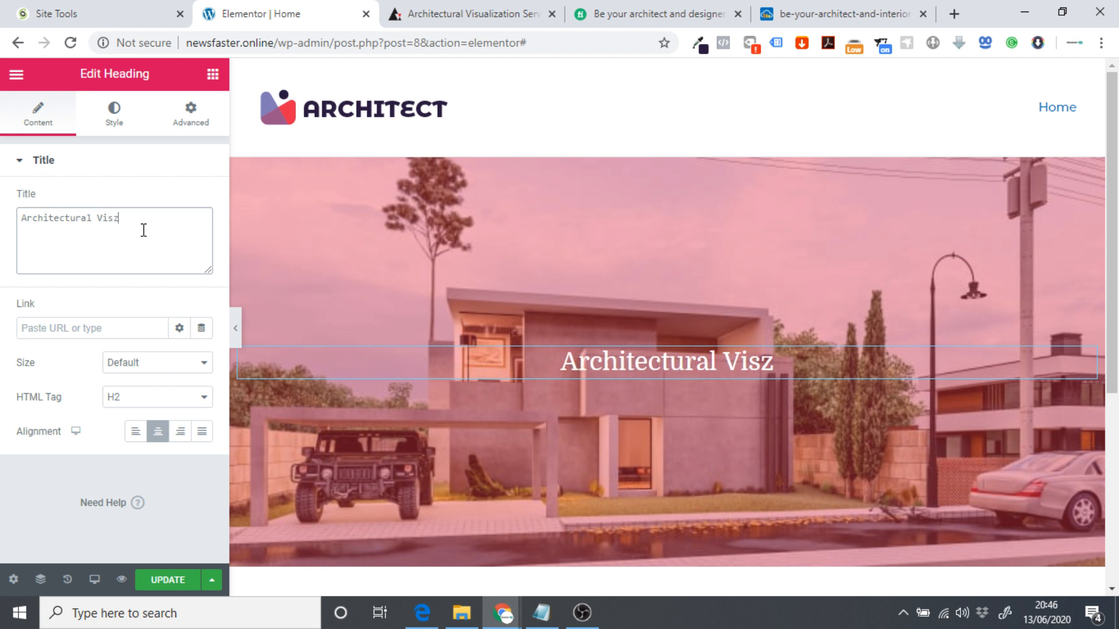
pyautogui.press('BackSpace')
pyautogui.press('BackSpace')
pyautogui.write('u')
pyautogui.write('a')
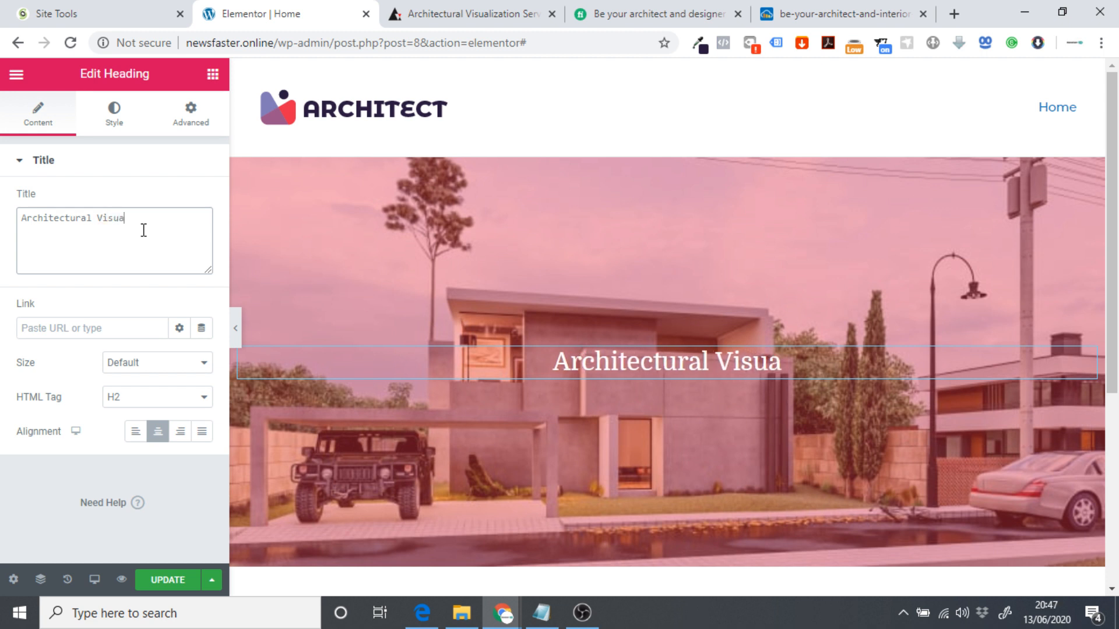
pyautogui.write('lizations')
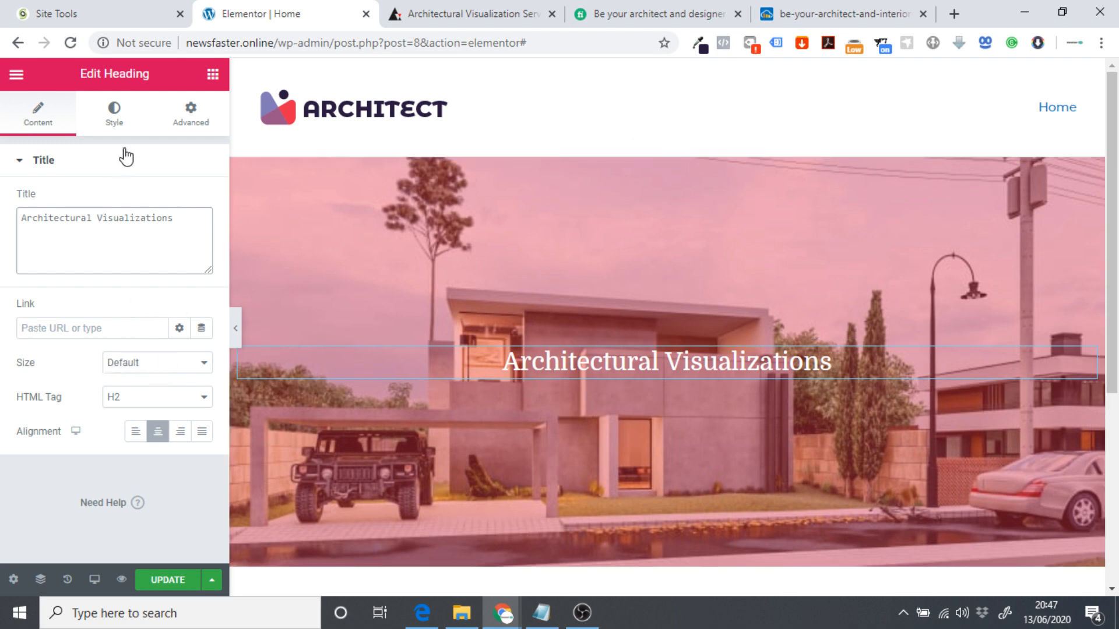
pyautogui.click(114, 125)
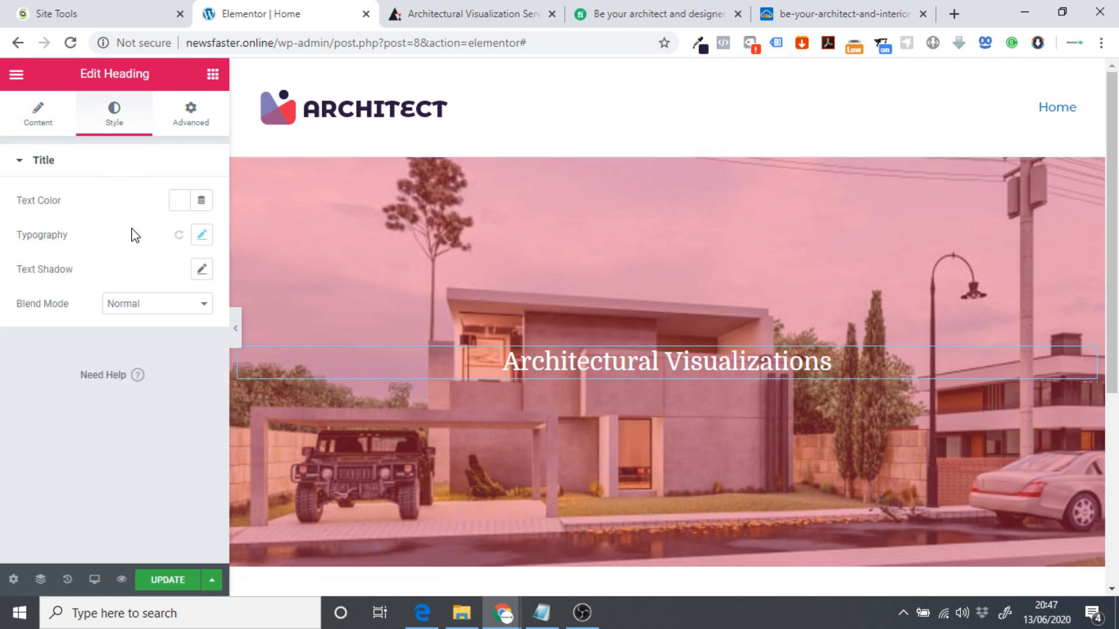
# Set the heading typography to font weight 900 and size 50.
pyautogui.click(202, 235)
pyautogui.click(137, 378)
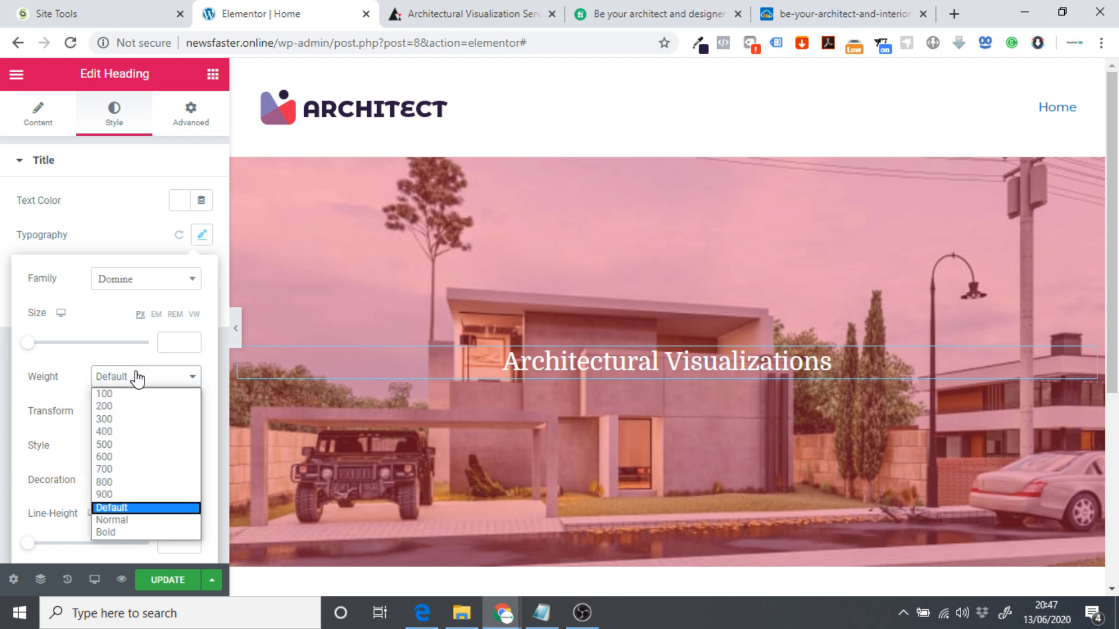
pyautogui.click(149, 483)
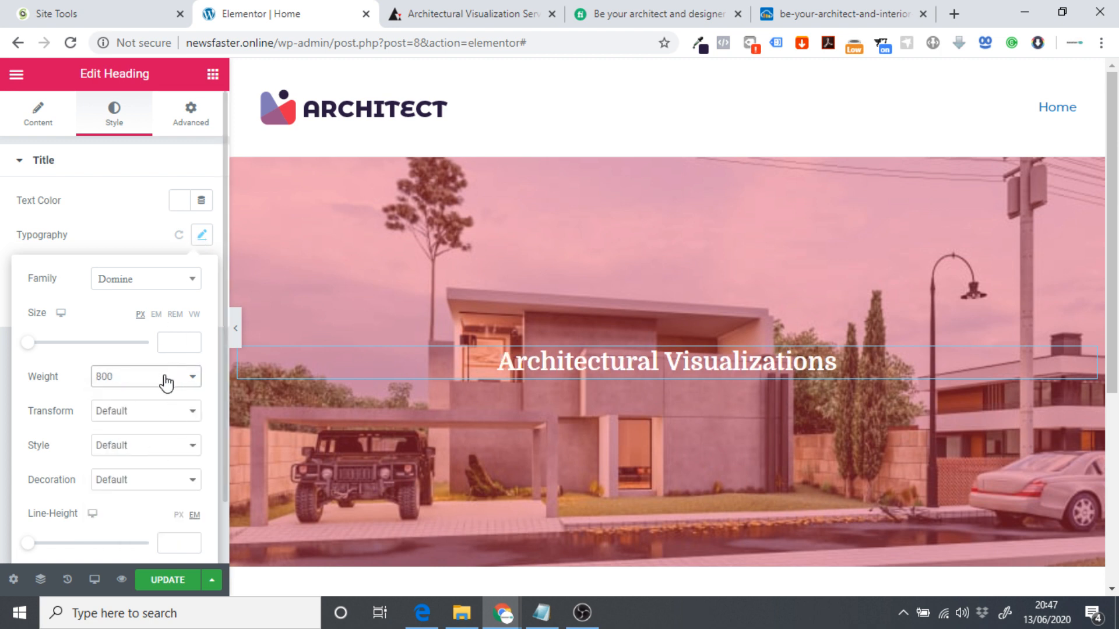
pyautogui.click(166, 382)
pyautogui.click(127, 501)
pyautogui.click(171, 349)
pyautogui.write('50')
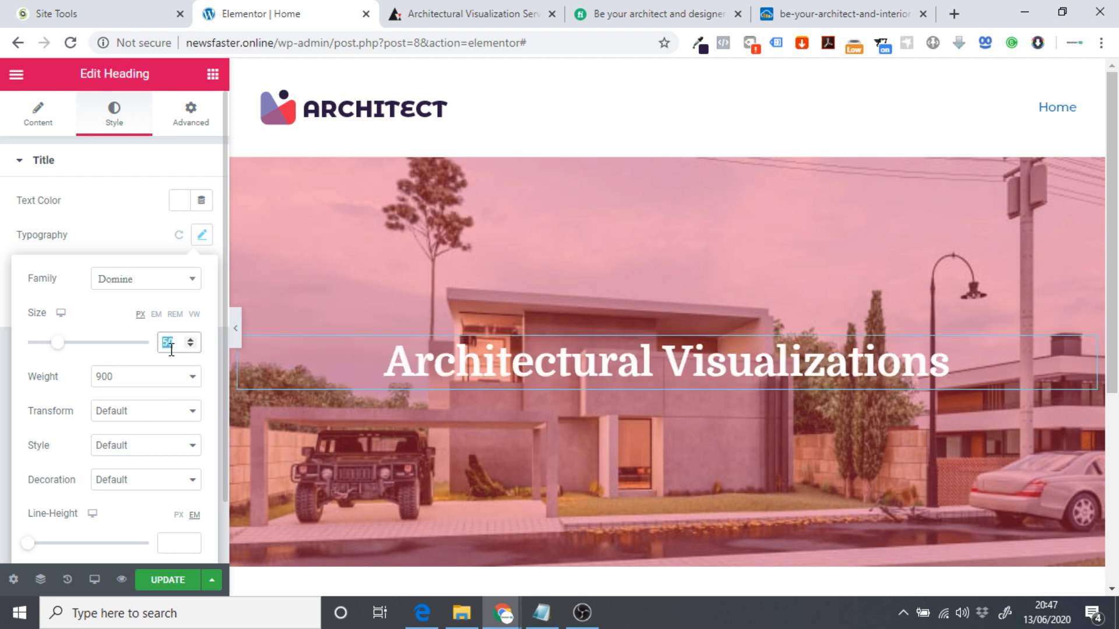
# Preview the enlarged heading full width, then bring up the Elements widget list.
pyautogui.click(236, 328)
pyautogui.scroll(-1, 146, 284)
pyautogui.scroll(1, 145, 283)
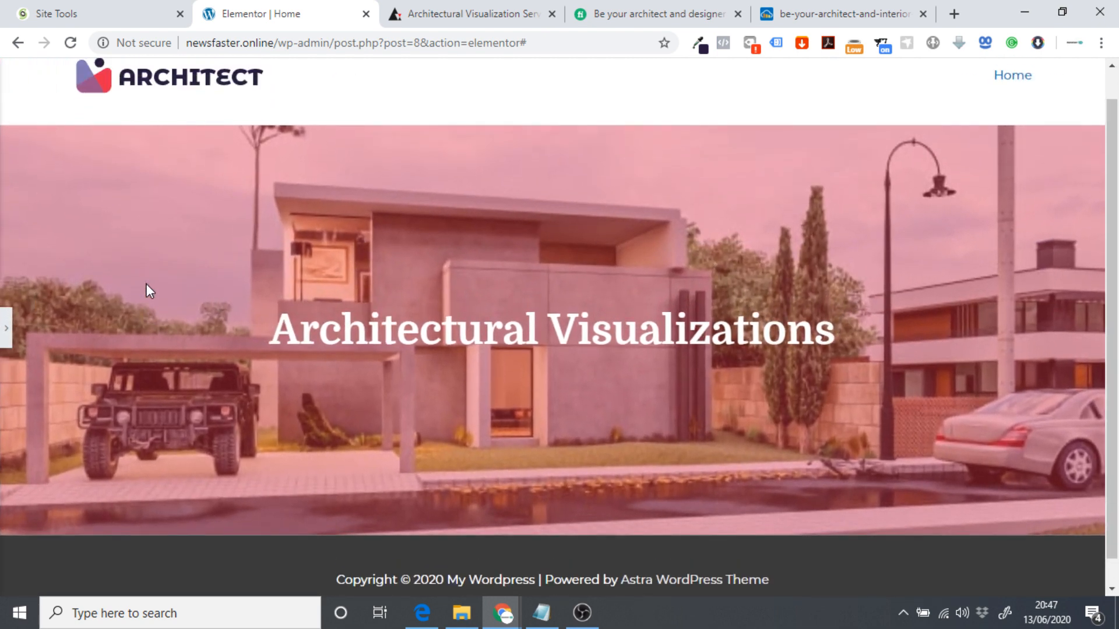
pyautogui.click(4, 331)
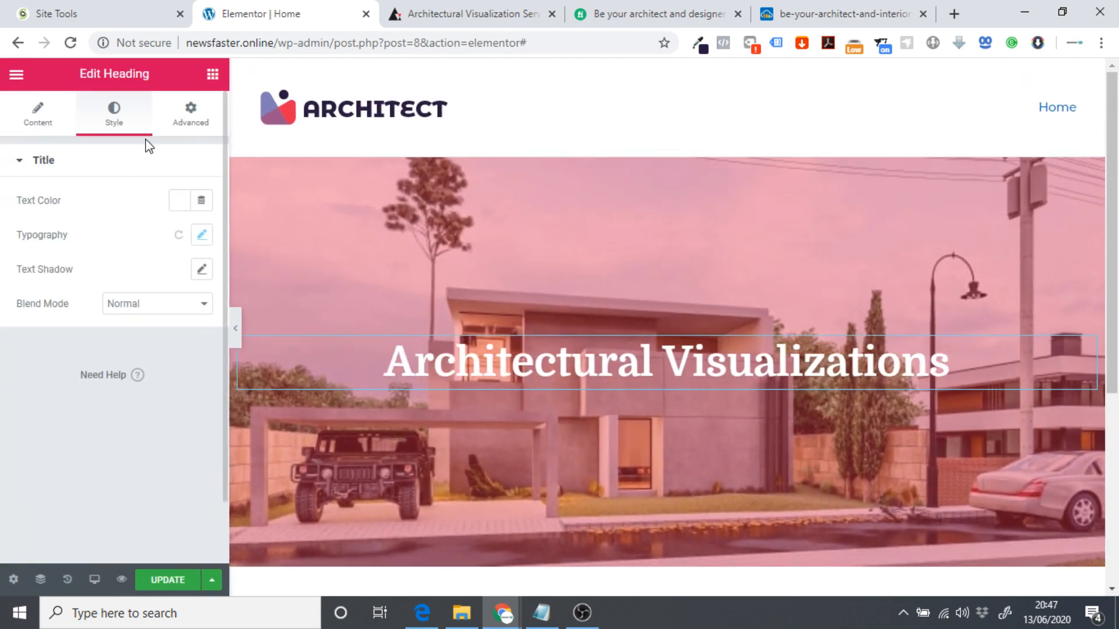
pyautogui.click(213, 74)
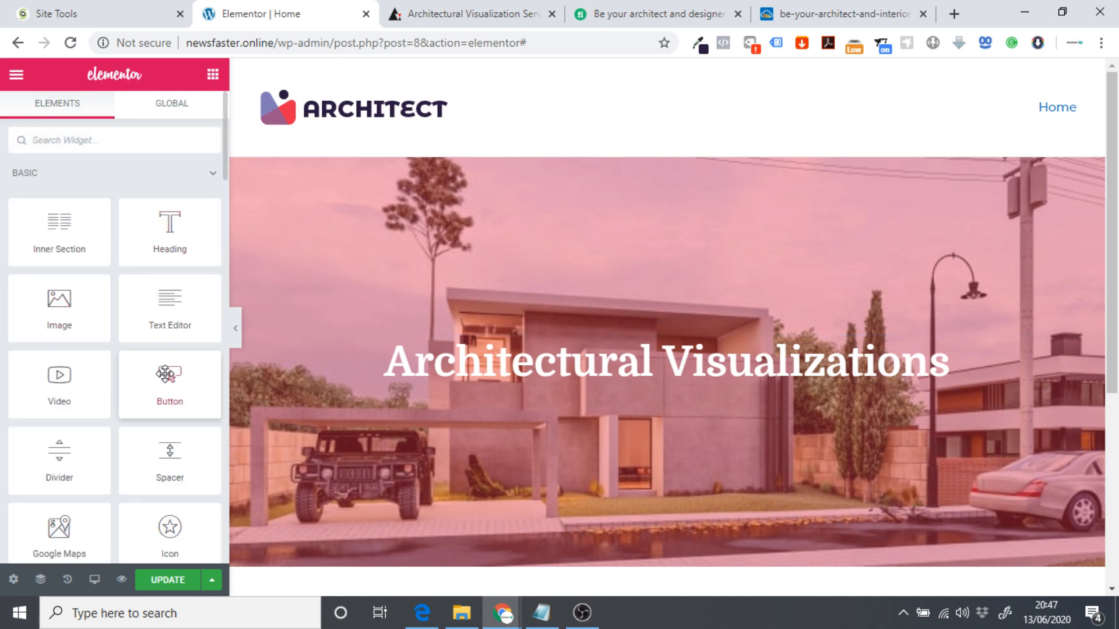
# Add a Text Editor paragraph under the heading, centred with white text.
pyautogui.moveTo(171, 309); pyautogui.dragTo(642, 388)
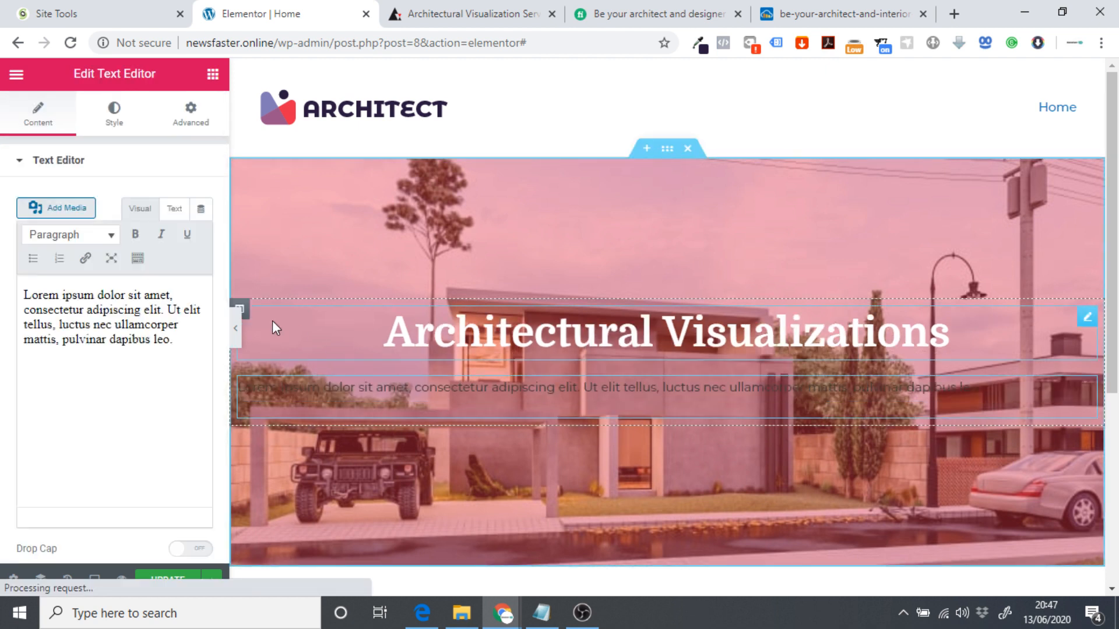
pyautogui.click(114, 118)
pyautogui.click(157, 201)
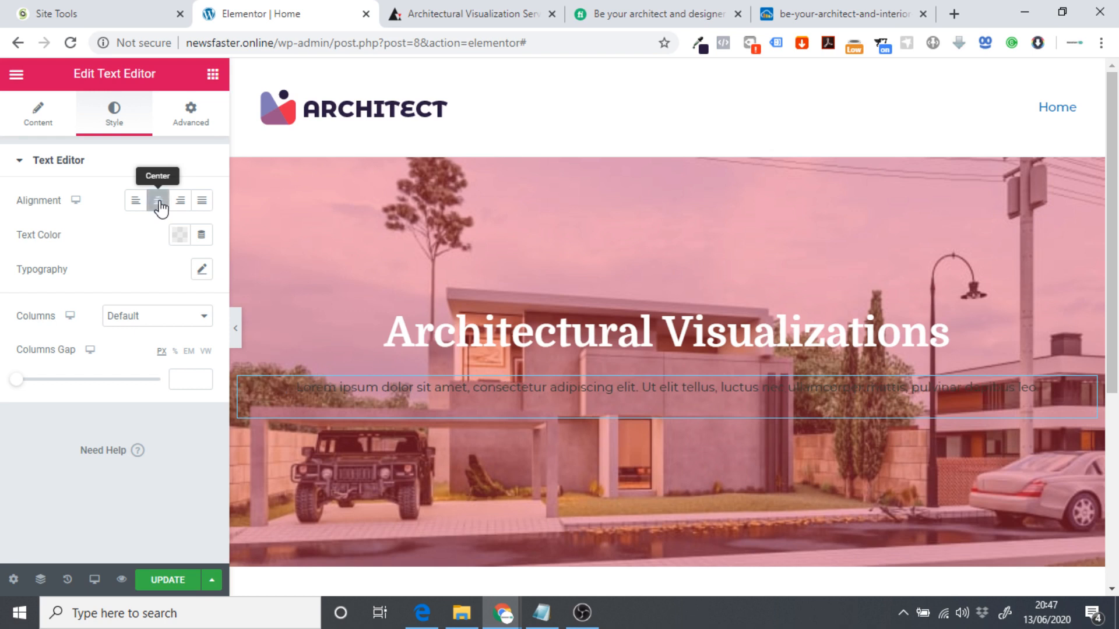
pyautogui.click(184, 238)
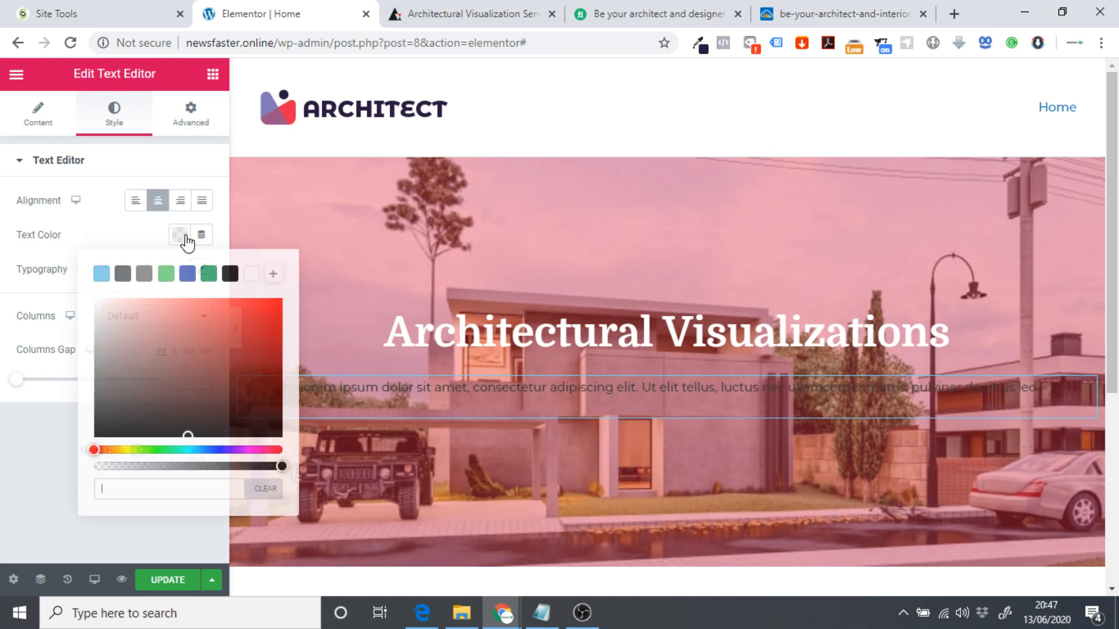
pyautogui.click(254, 279)
pyautogui.click(3, 457)
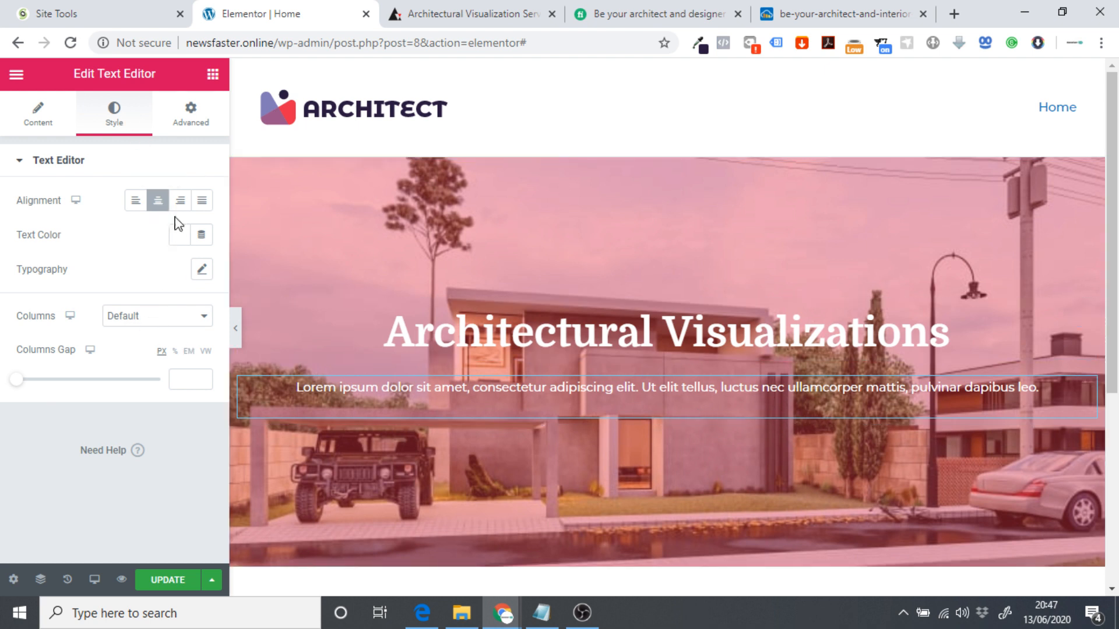
# Set the paragraph's typography size to 20 px.
pyautogui.click(203, 279)
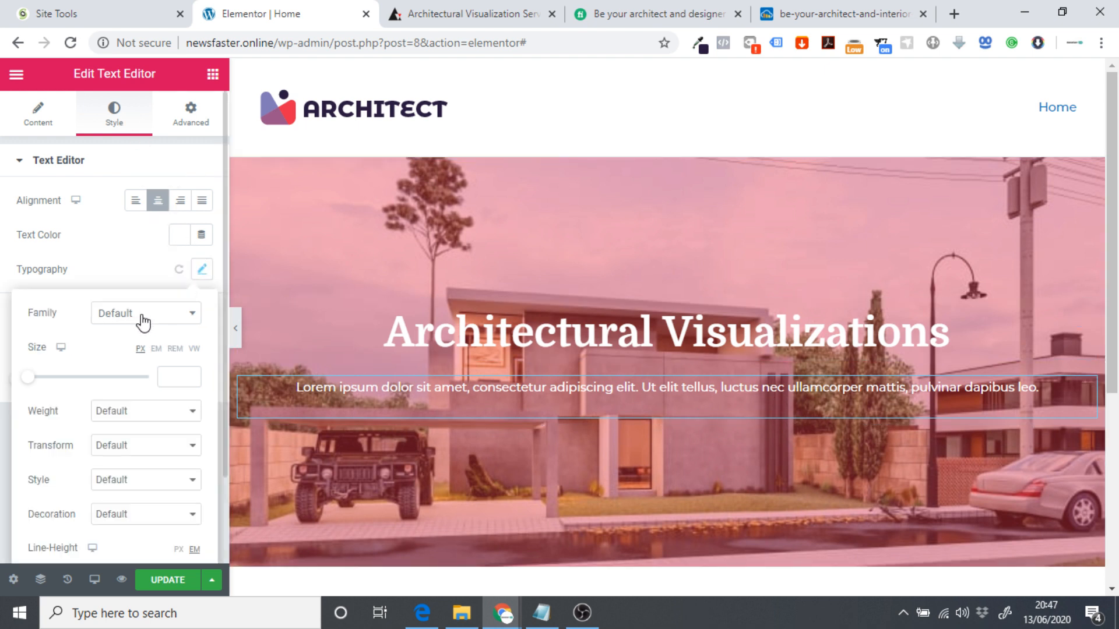
pyautogui.click(180, 378)
pyautogui.write('40')
pyautogui.doubleClick(180, 378)
pyautogui.press('BackSpace')
pyautogui.write('25')
pyautogui.doubleClick(179, 378)
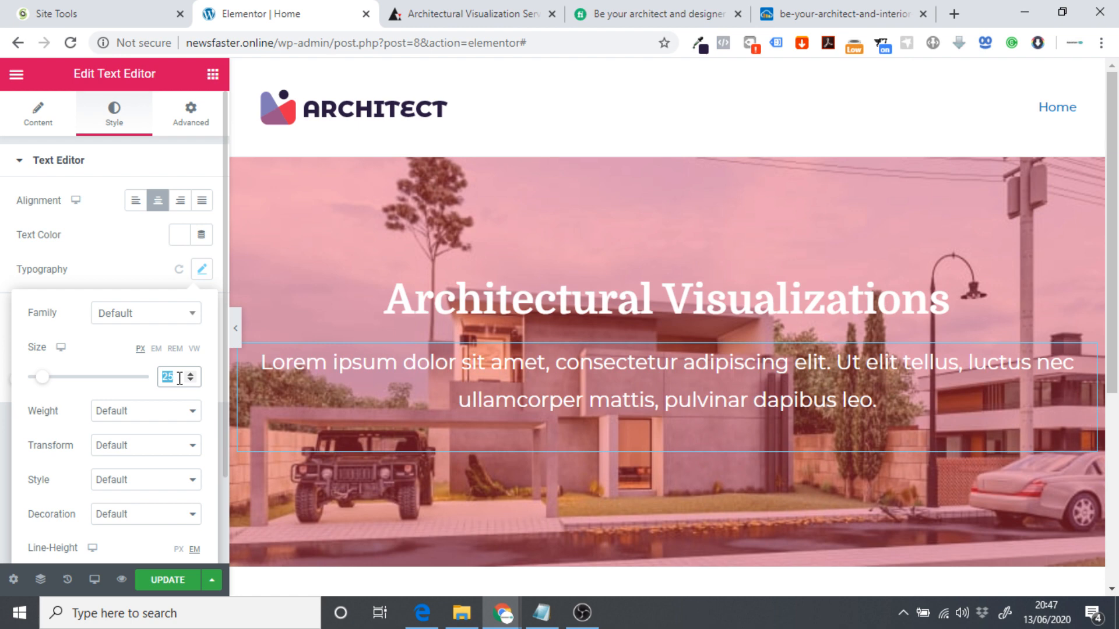
pyautogui.press('BackSpace')
pyautogui.write('20')
pyautogui.doubleClick(180, 378)
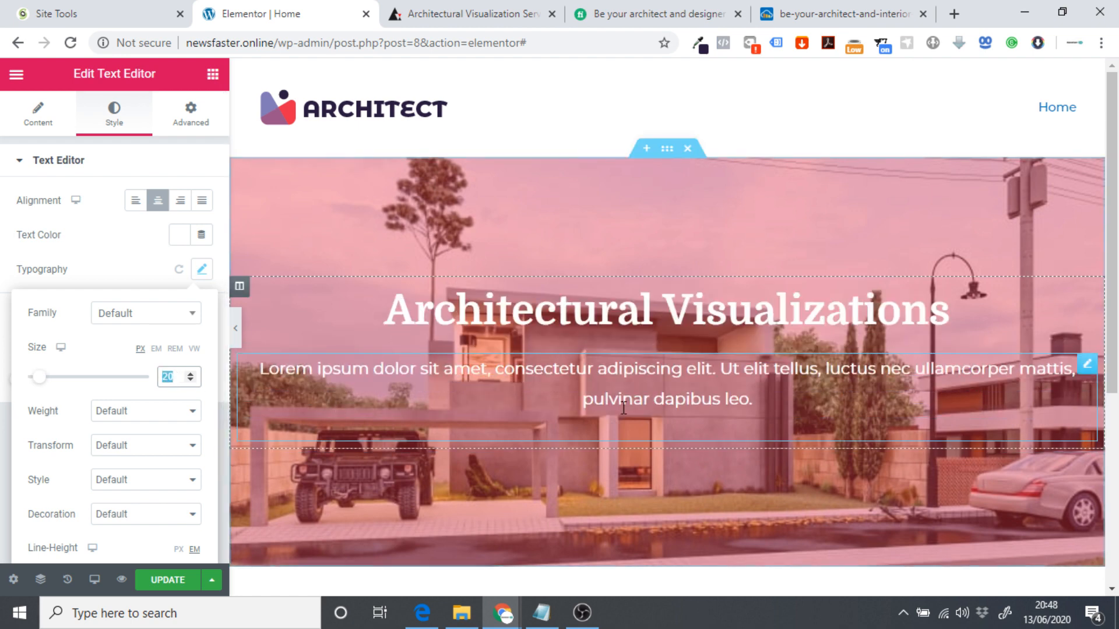
# Select the end of the paragraph text and switch to the archend.com reference site.
pyautogui.click(783, 405)
pyautogui.moveTo(784, 405); pyautogui.dragTo(256, 365)
pyautogui.click(433, 12)
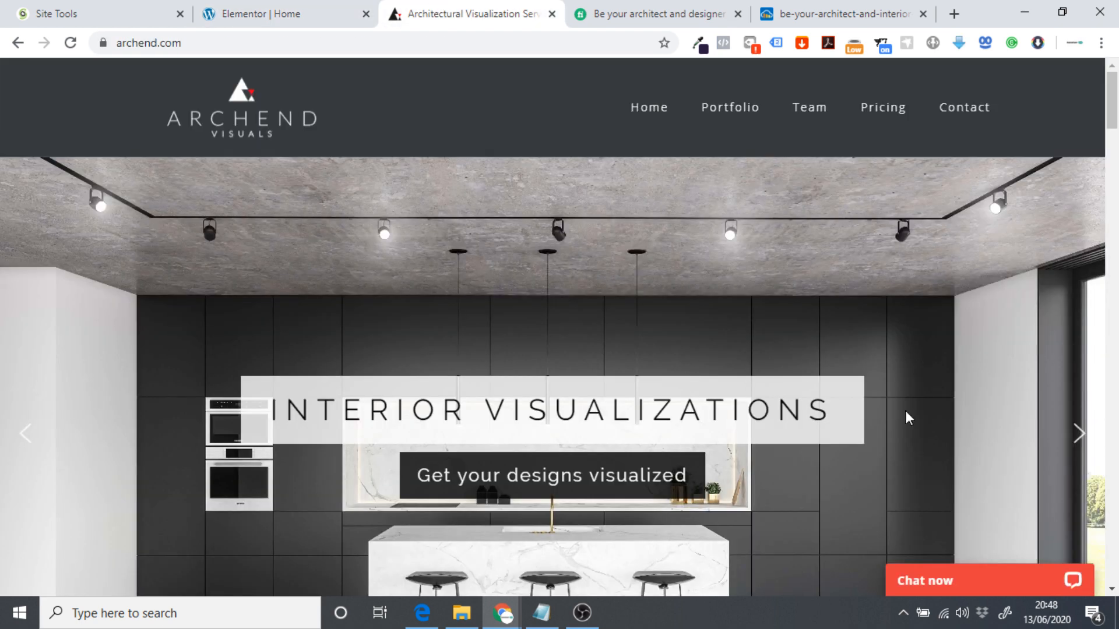
# On archend.com, advance to the Bird's Eye Visualizations slide and select its 'Present Your Developments Professionally' subtitle.
pyautogui.scroll(-2, 937, 418)
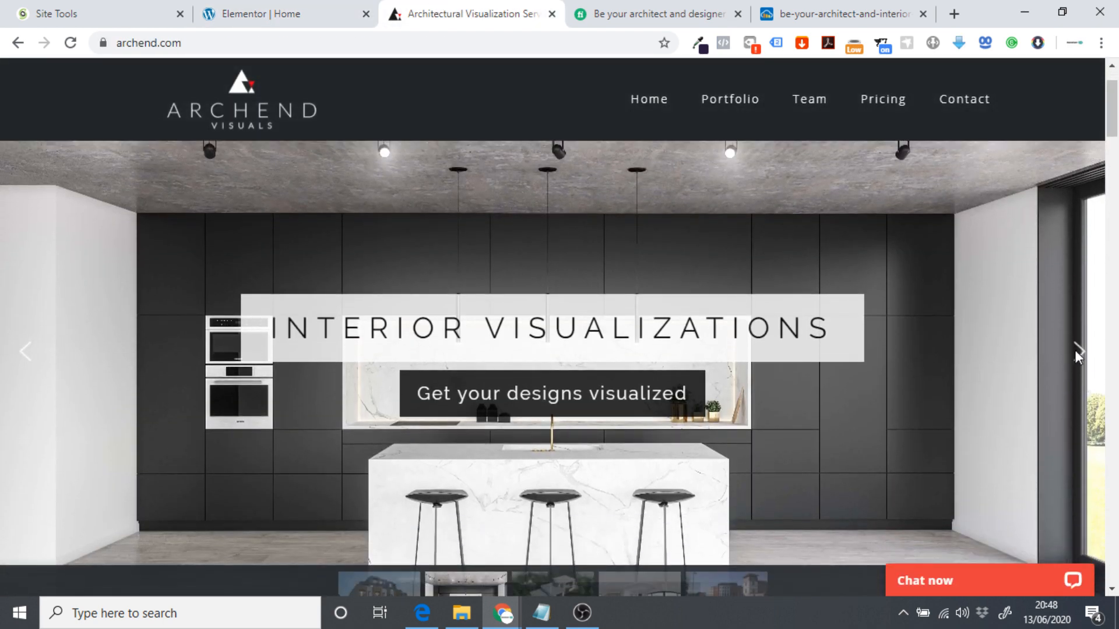
pyautogui.click(1077, 352)
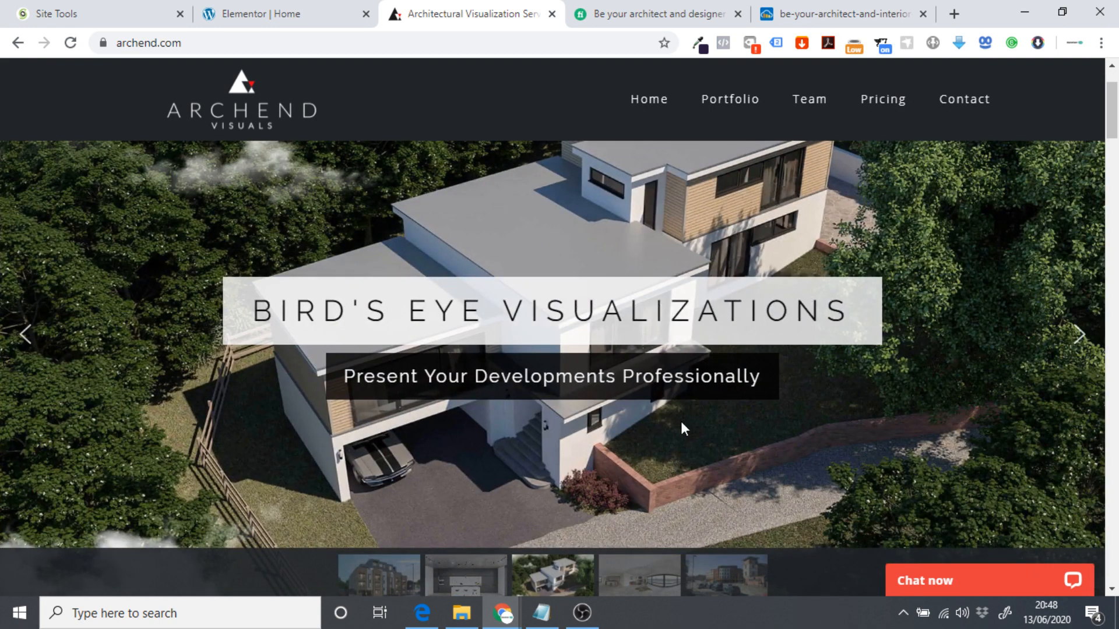
pyautogui.moveTo(346, 376); pyautogui.dragTo(631, 385)
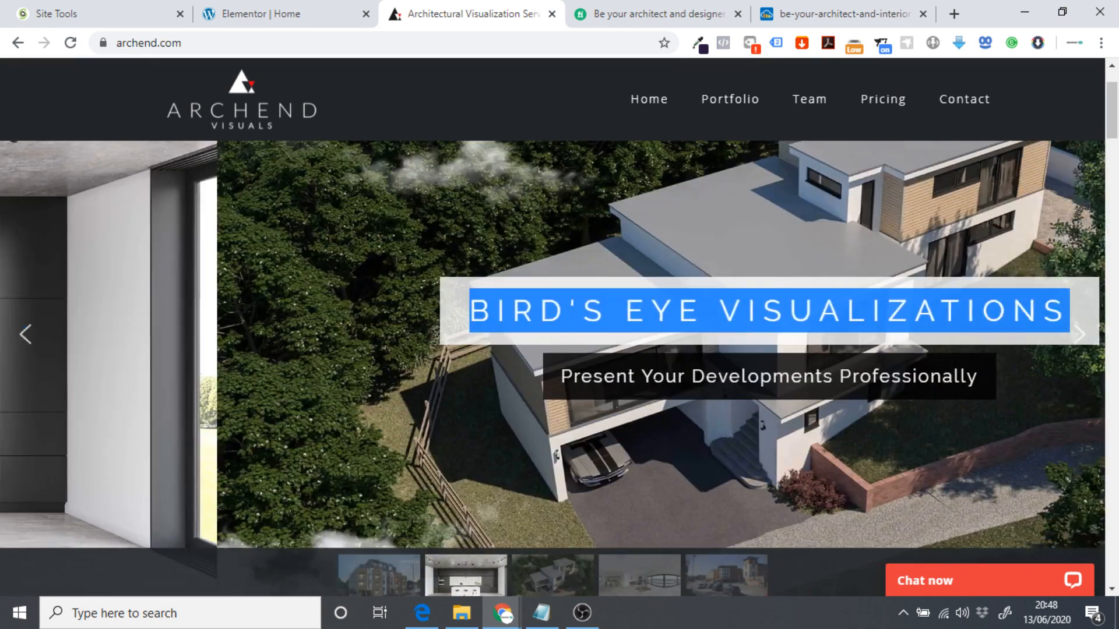
pyautogui.tripleClick(631, 384)
pyautogui.hotkey('ctrl', 'c')
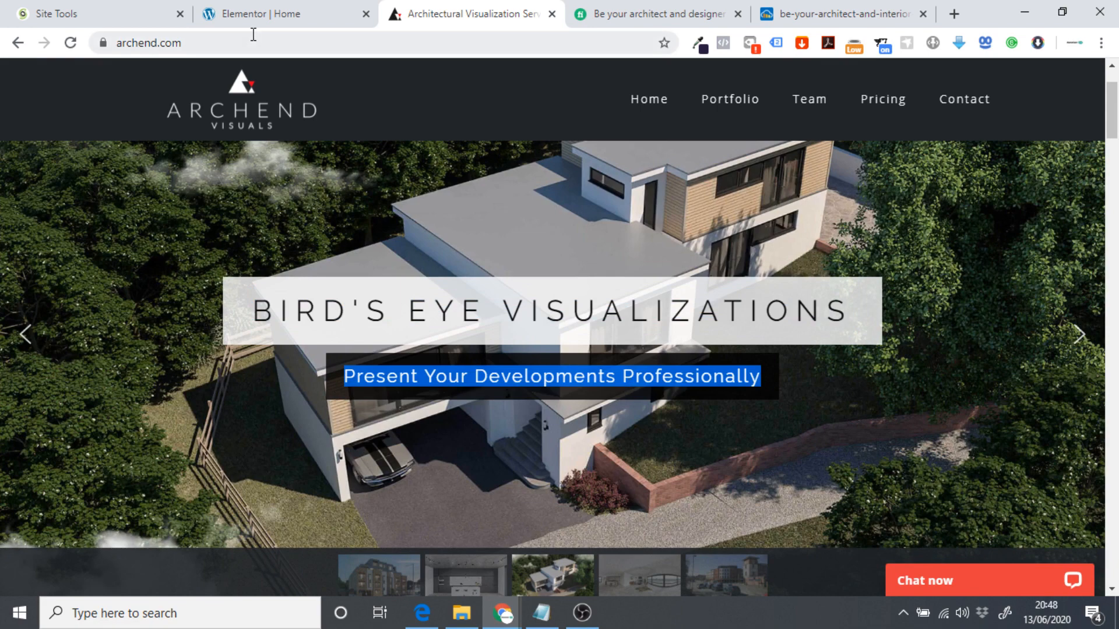
pyautogui.click(253, 13)
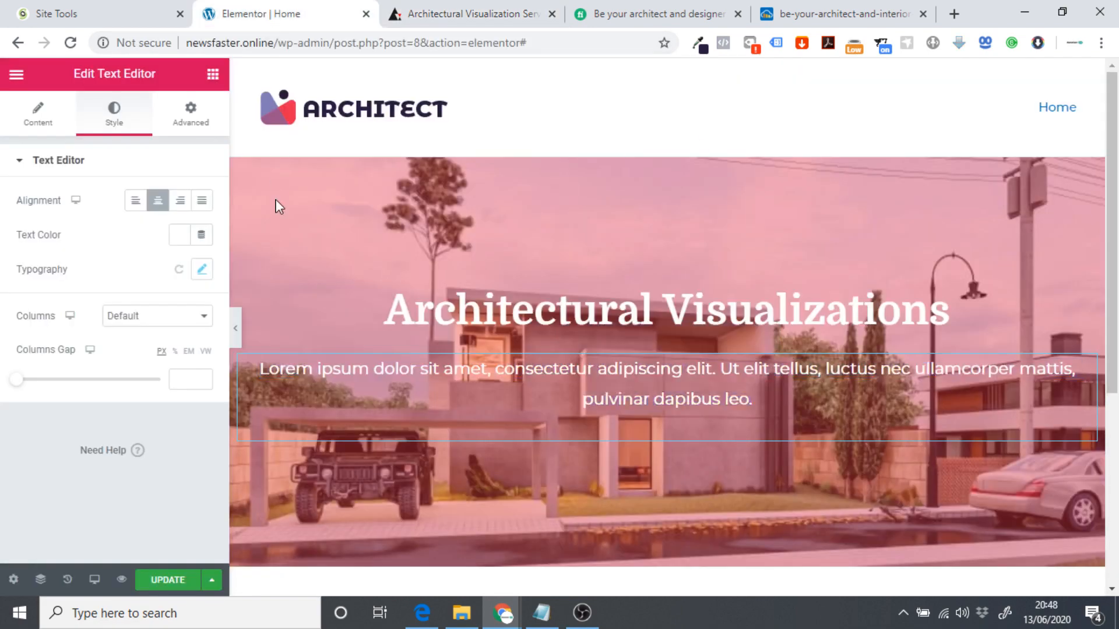
# Replace the Lorem ipsum placeholder with the pasted 'Present Your Developments Professionally'.
pyautogui.doubleClick(721, 375)
pyautogui.click(723, 375)
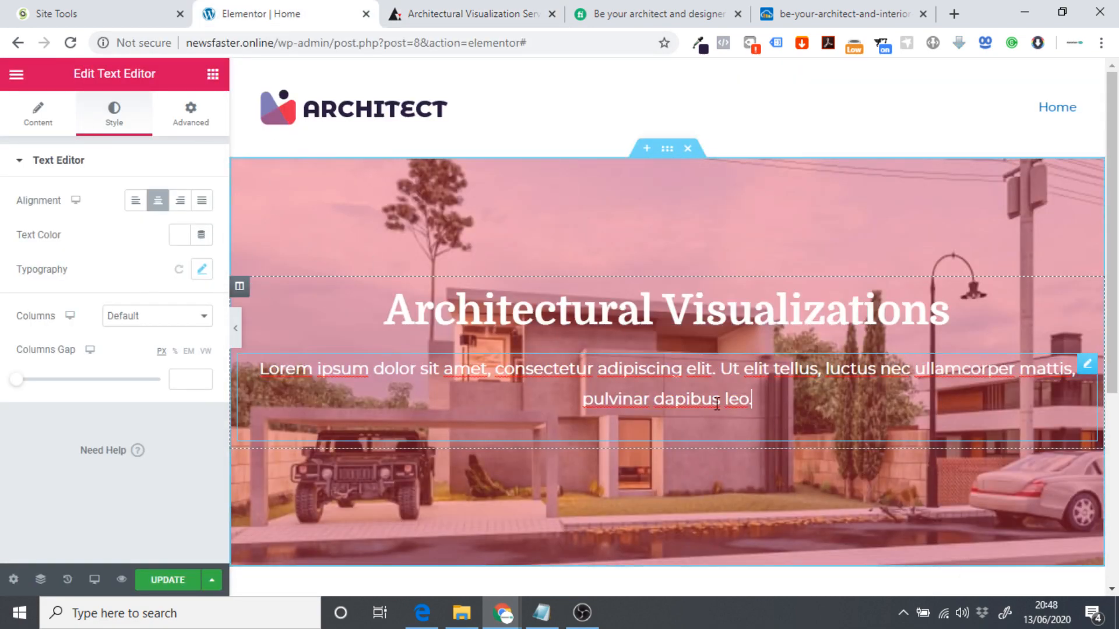
pyautogui.click(35, 117)
pyautogui.moveTo(134, 418); pyautogui.dragTo(15, 282)
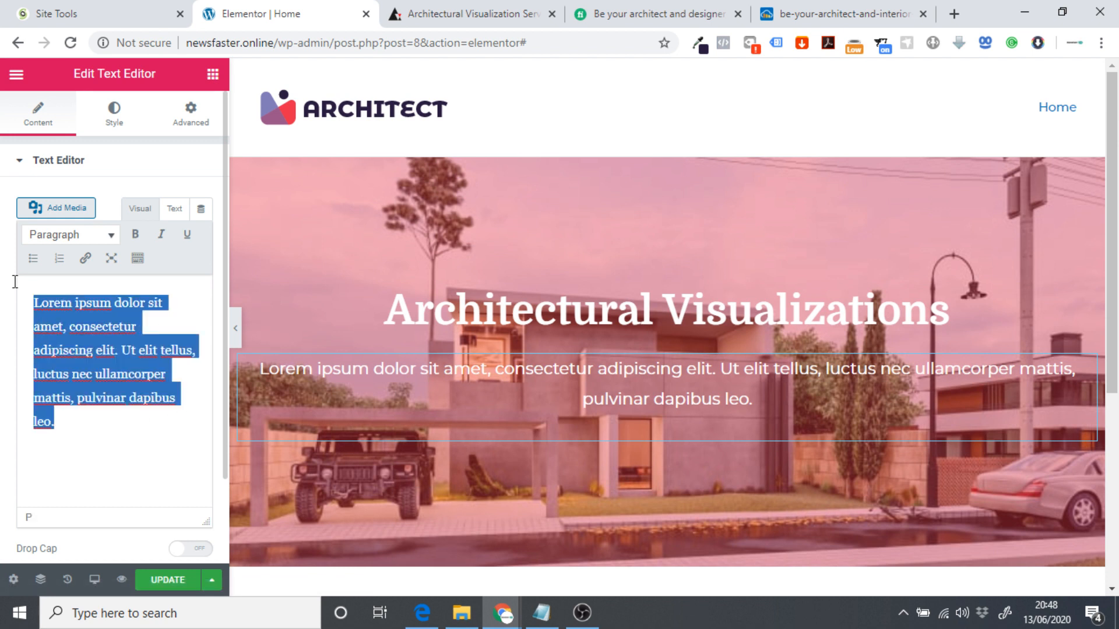
pyautogui.hotkey('ctrl', 'v')
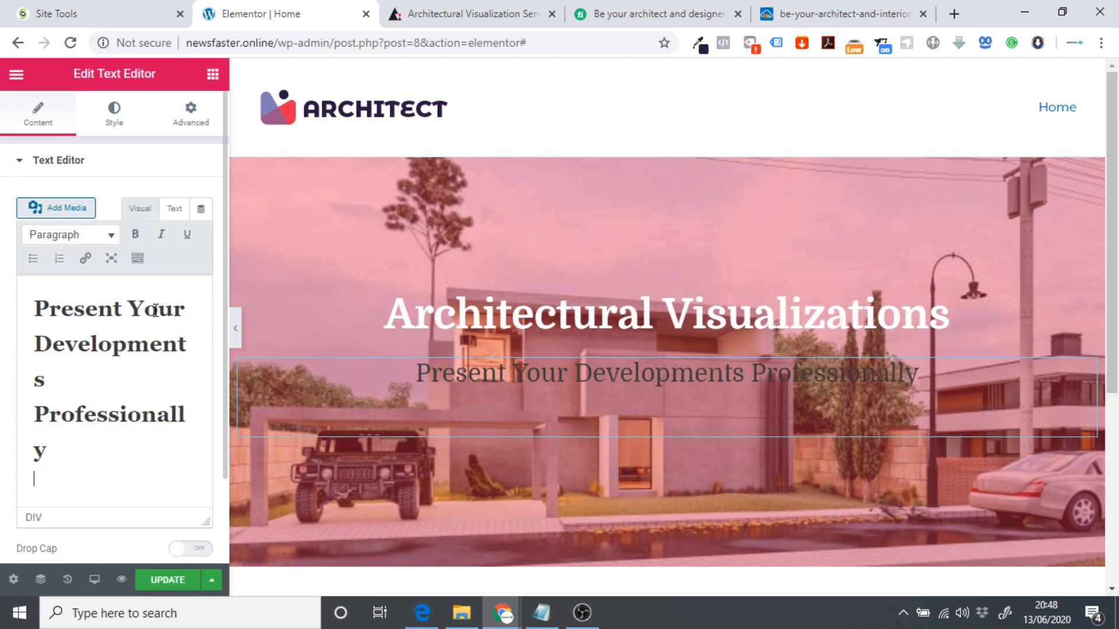
# Change the subtitle's format from Heading 2 to Paragraph.
pyautogui.click(93, 443)
pyautogui.hotkey('ctrl', 'a')
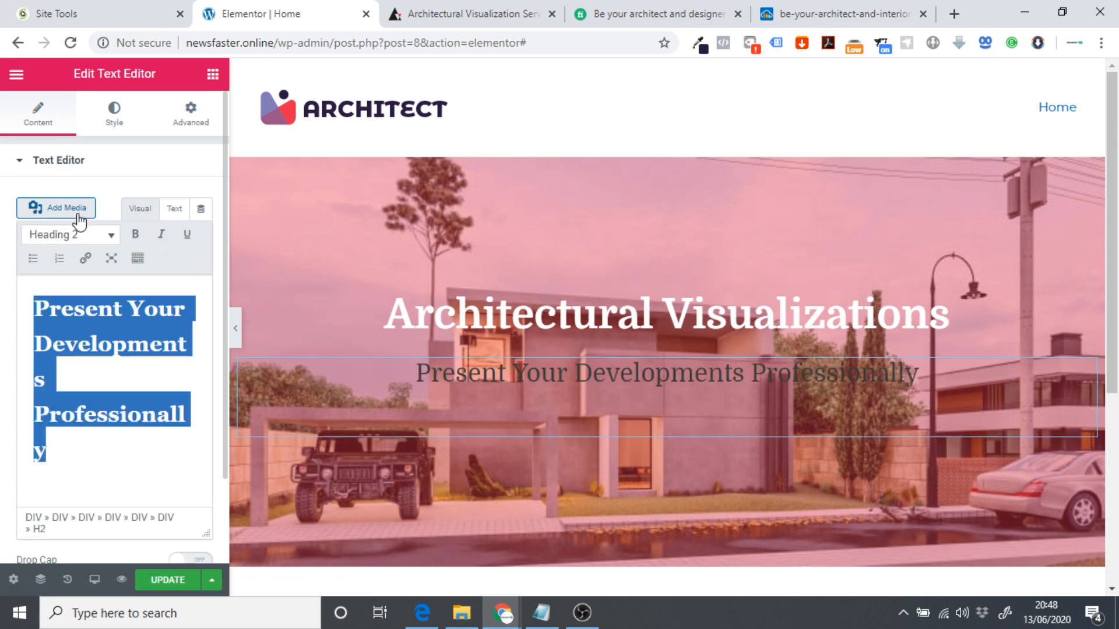
pyautogui.click(111, 234)
pyautogui.click(81, 265)
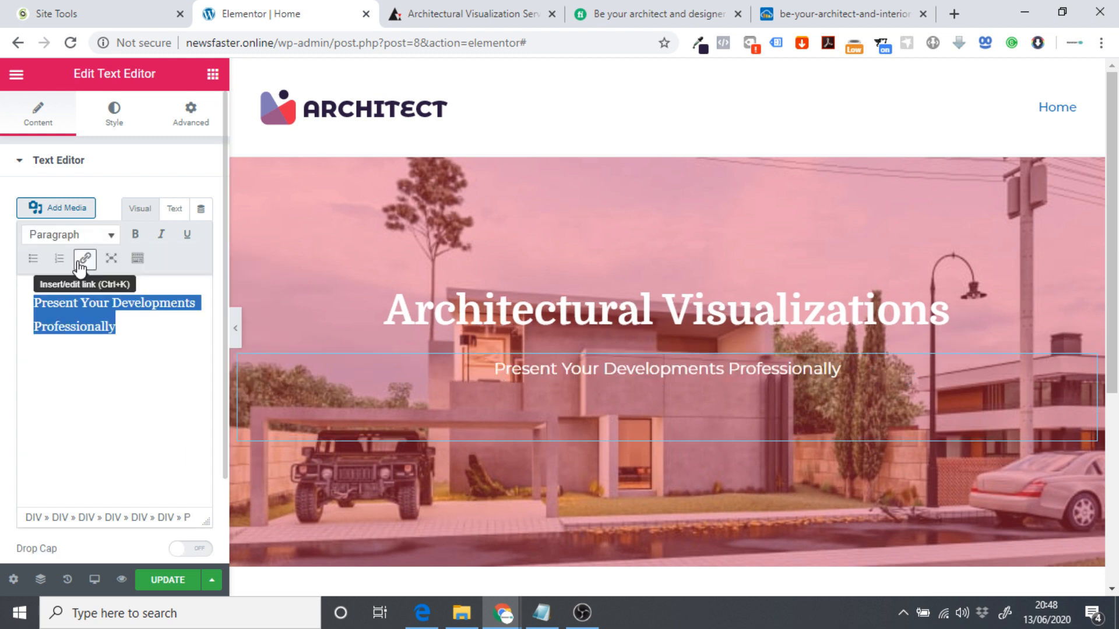
pyautogui.click(147, 384)
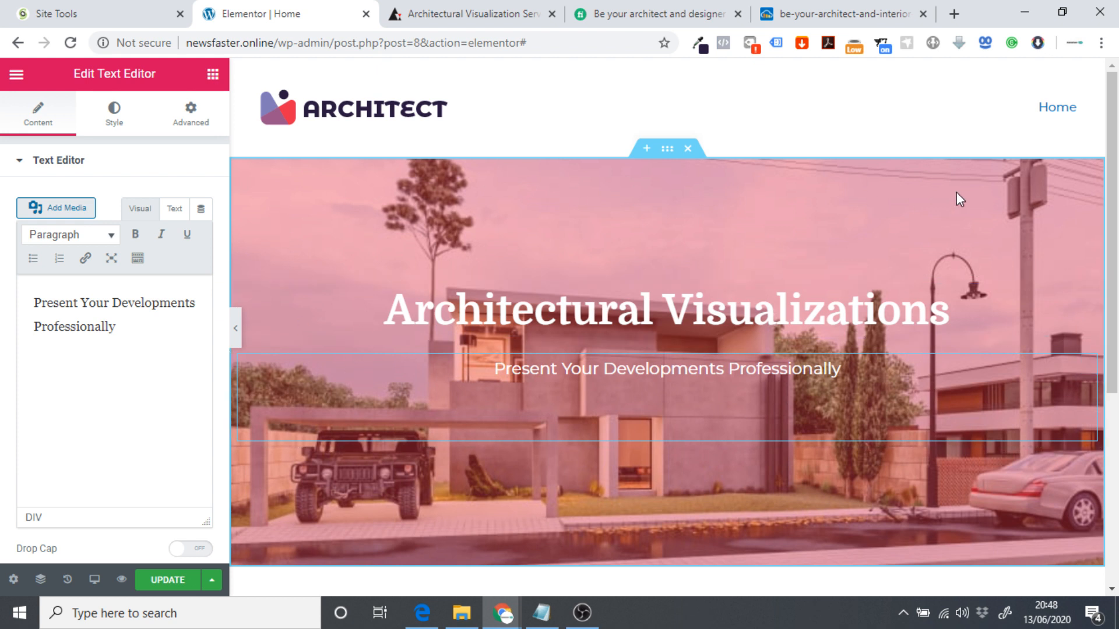
# Open the hero section's Background Overlay settings and copy hex 2a1a3f from the colour picker extension.
pyautogui.click(668, 150)
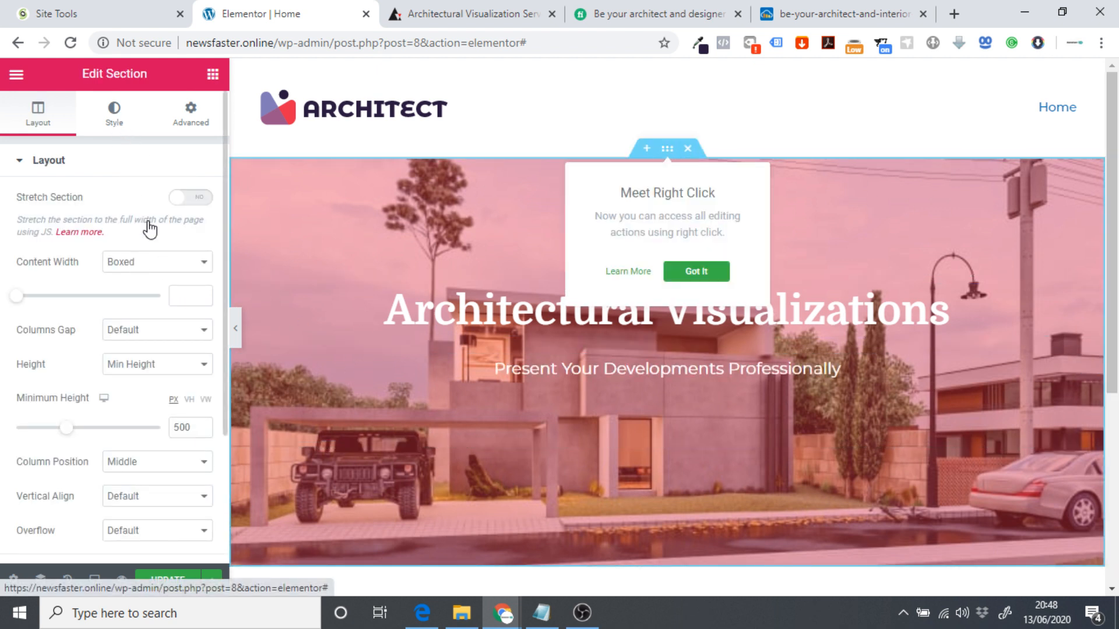
pyautogui.click(114, 113)
pyautogui.scroll(-2, 180, 289)
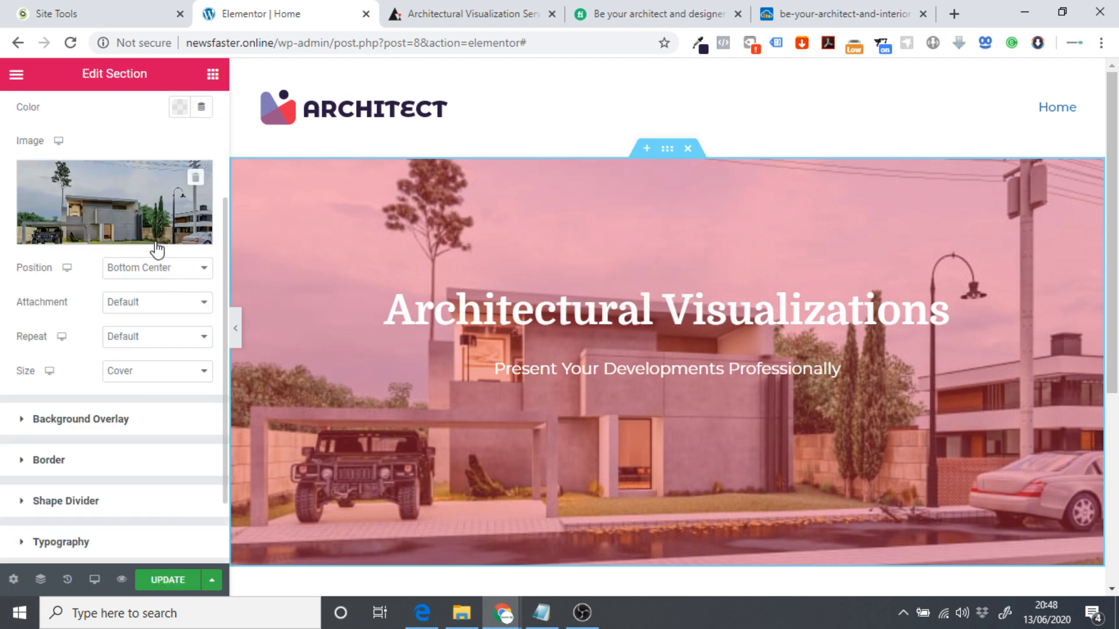
pyautogui.click(134, 403)
pyautogui.click(701, 46)
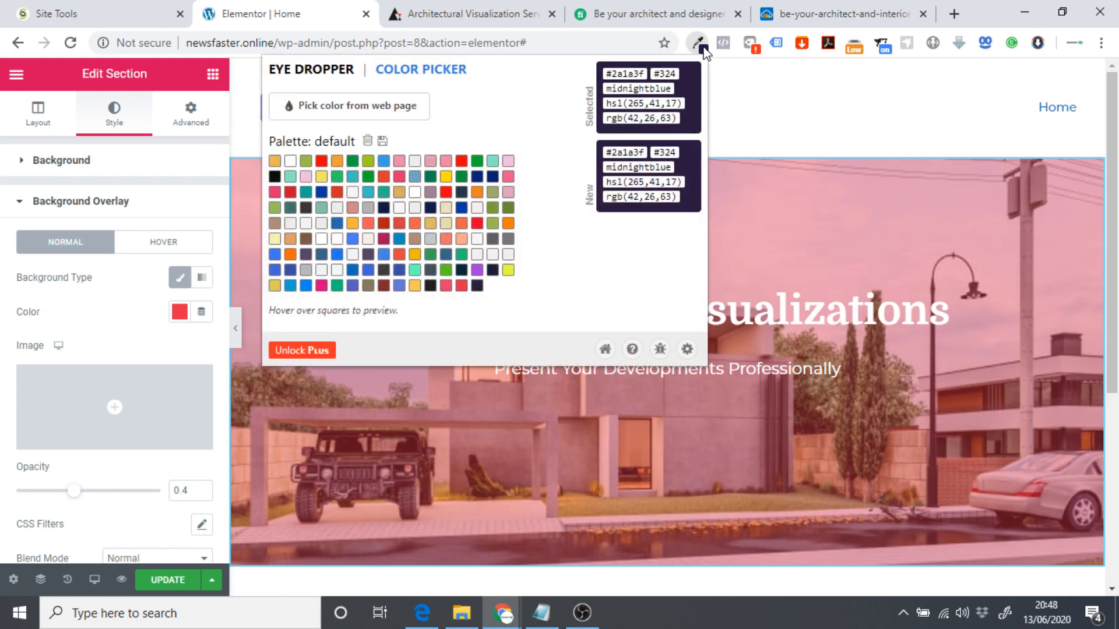
pyautogui.doubleClick(624, 73)
pyautogui.hotkey('ctrl', 'c')
pyautogui.click(245, 142)
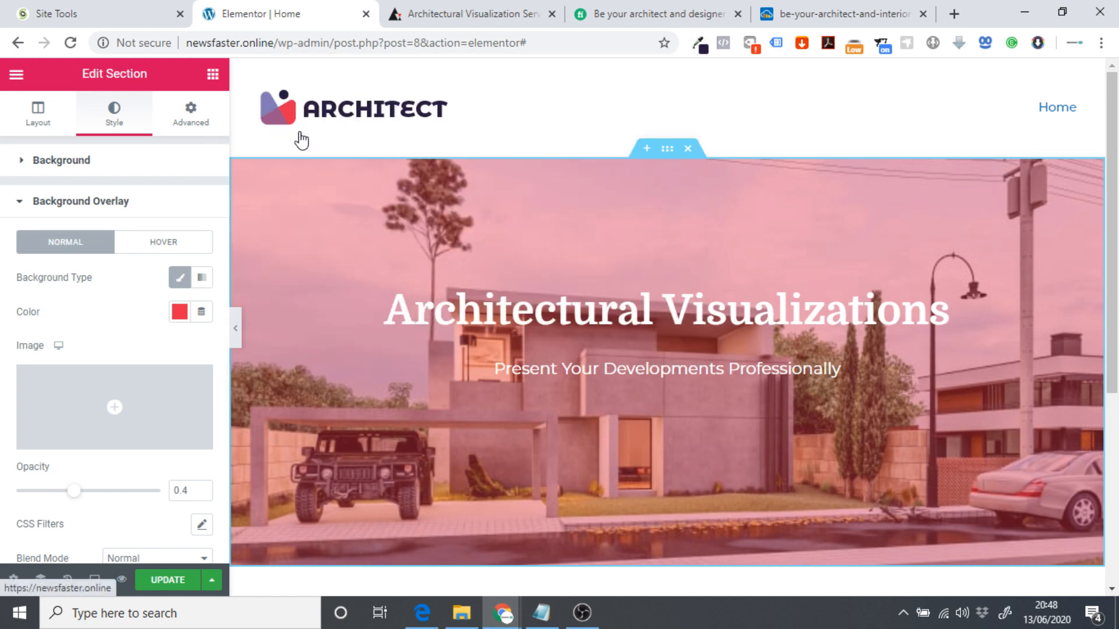
# Set the overlay colour to #2a1a3f and its opacity to 0.5.
pyautogui.click(175, 314)
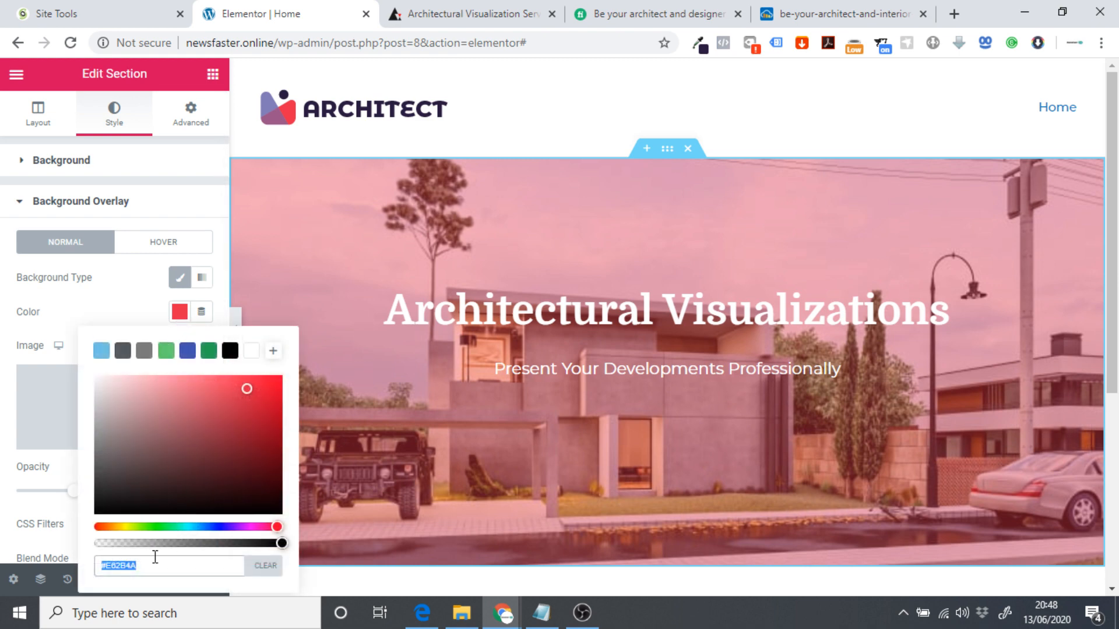
pyautogui.hotkey('ctrl', 'v')
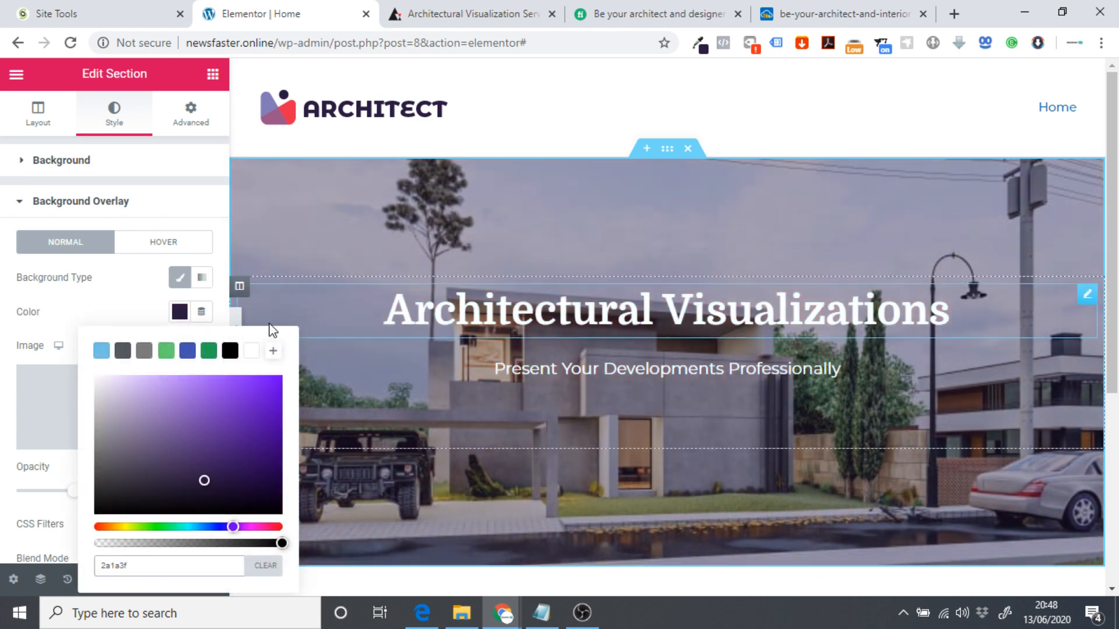
pyautogui.click(3, 233)
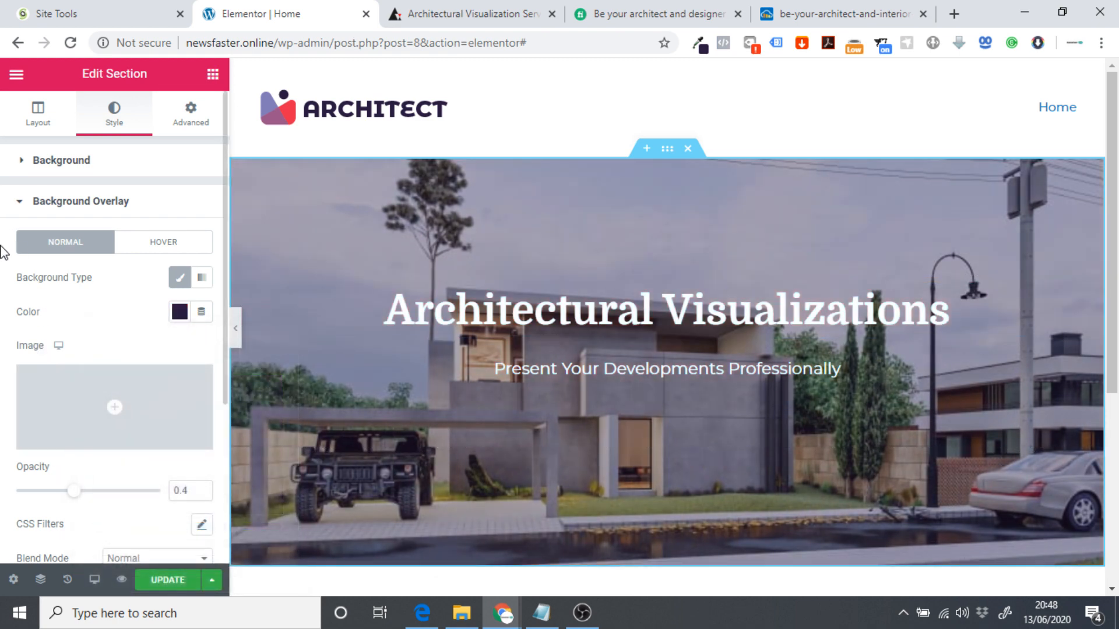
pyautogui.scroll(-2, 3, 303)
pyautogui.click(194, 409)
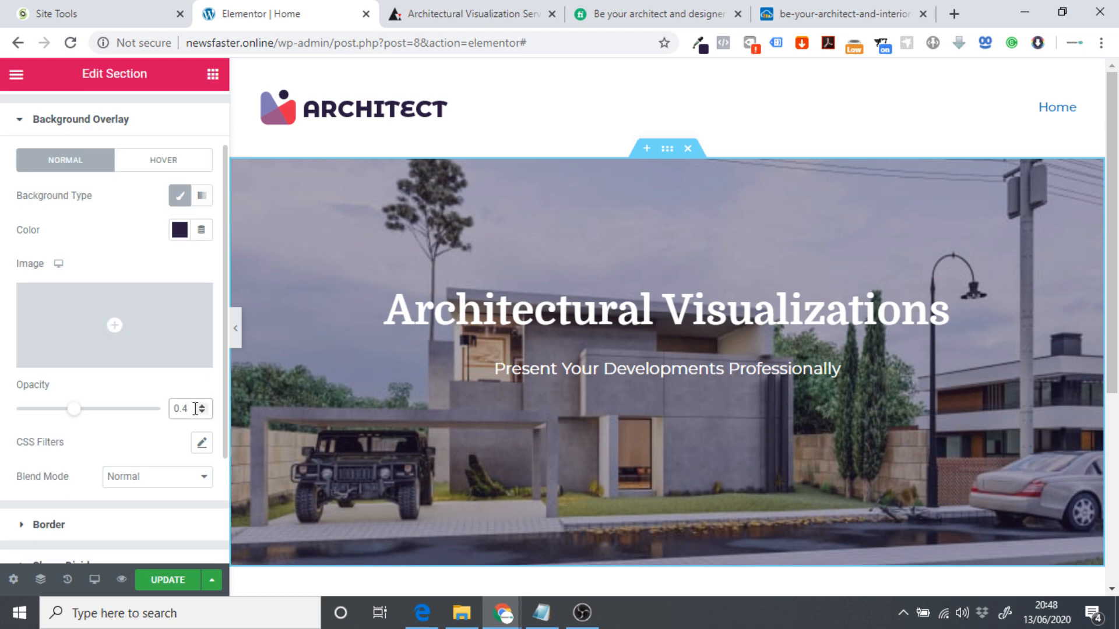
pyautogui.press('BackSpace')
pyautogui.write('5')
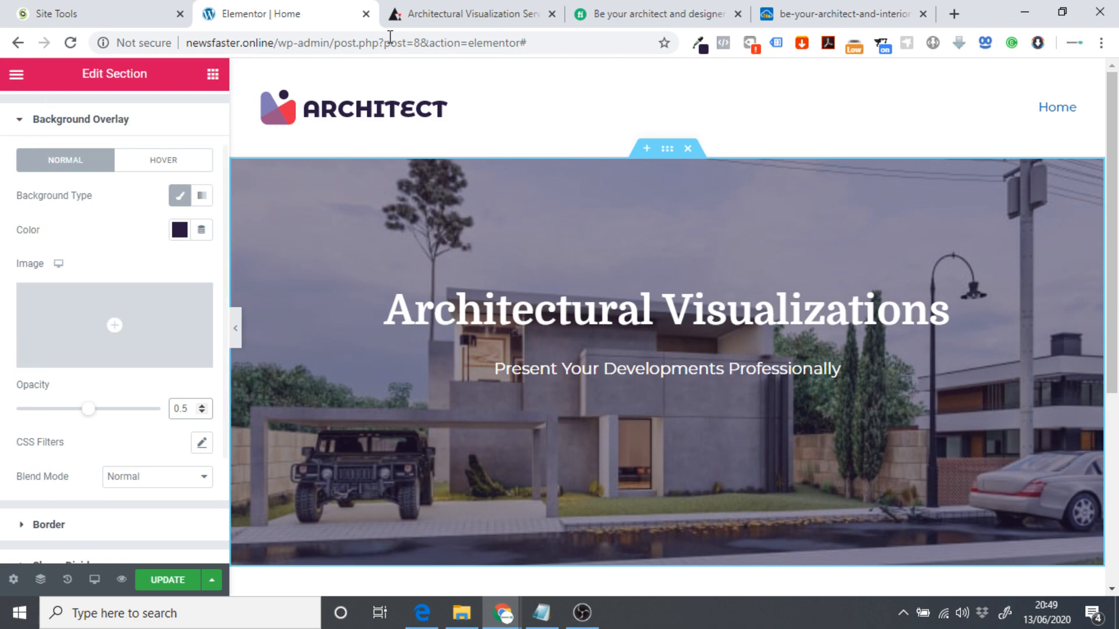
pyautogui.click(439, 13)
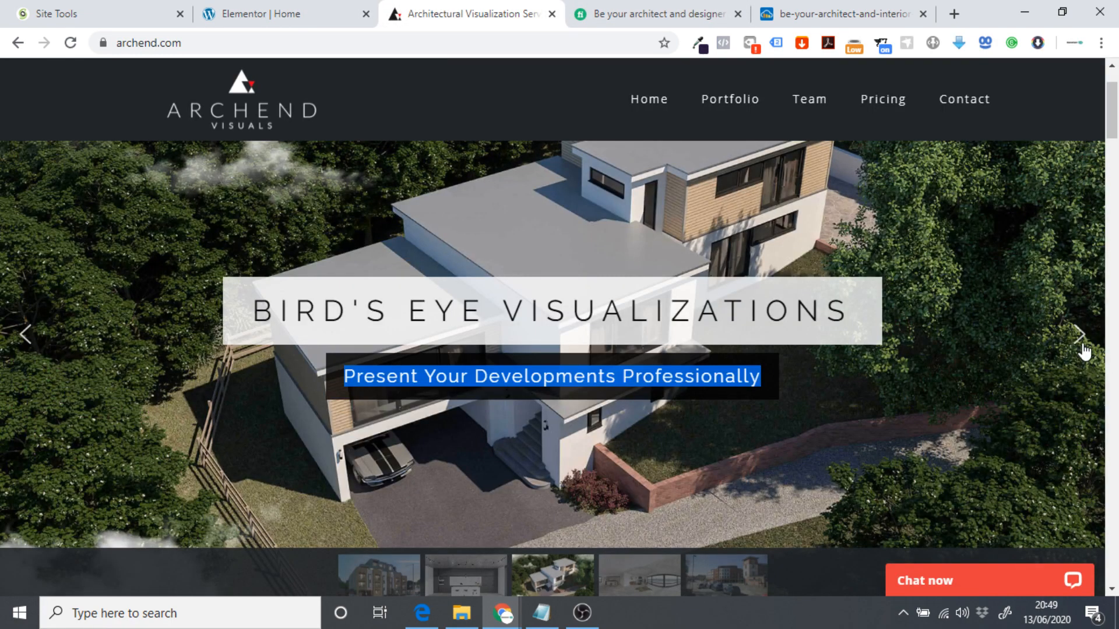
# Cycle the archend.com slider to Exterior Visualizations and copy its 'Sell Your Project Off-Plan' tagline.
pyautogui.click(1080, 335)
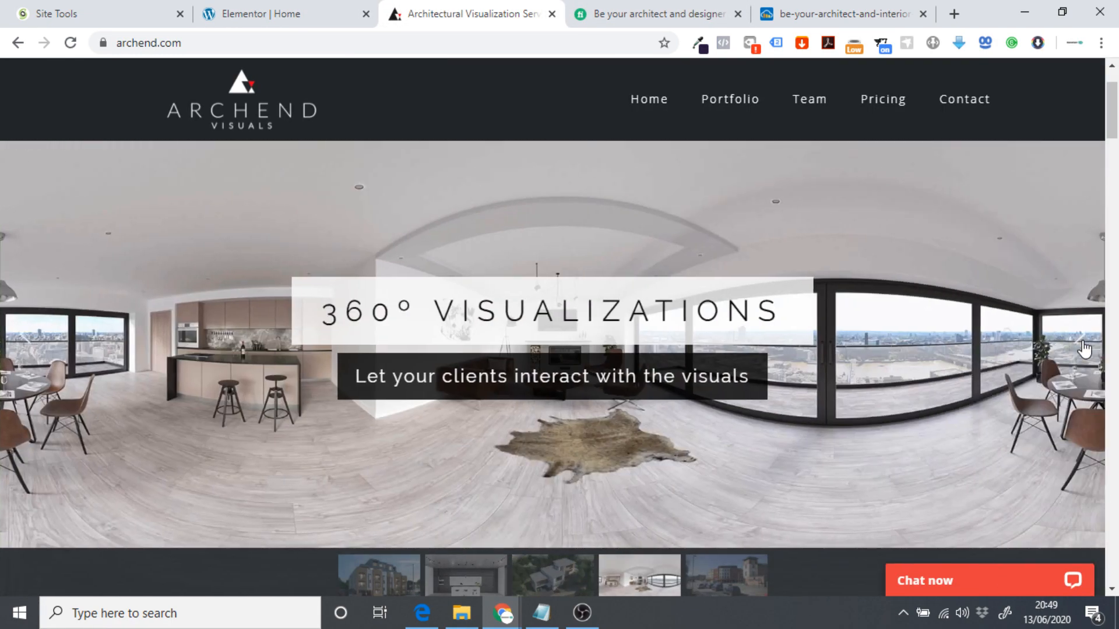
pyautogui.click(1083, 346)
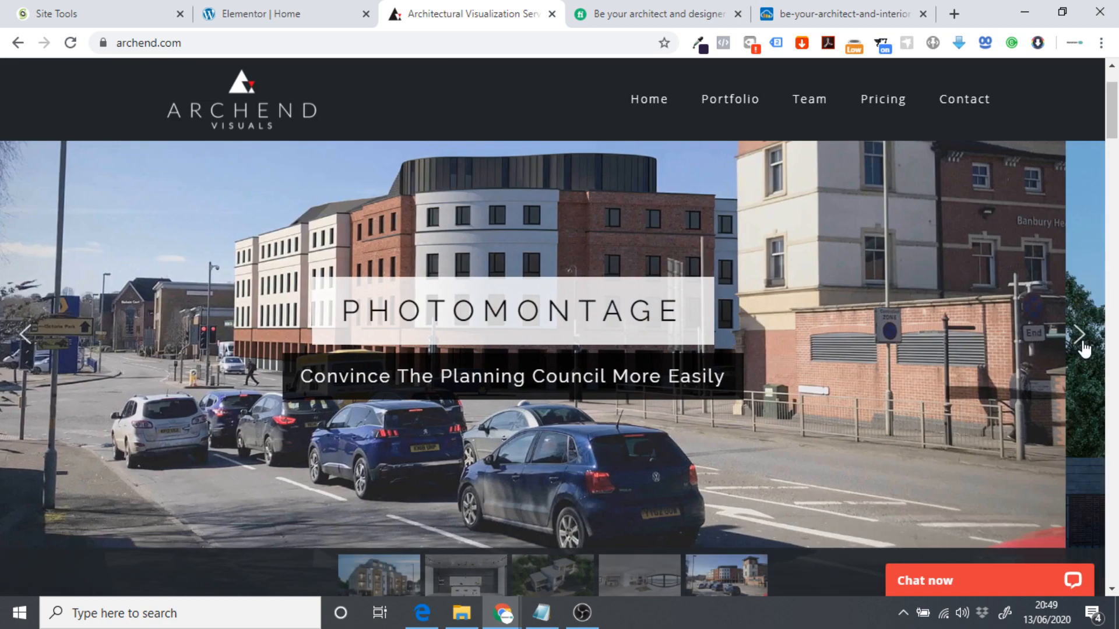
pyautogui.click(1083, 346)
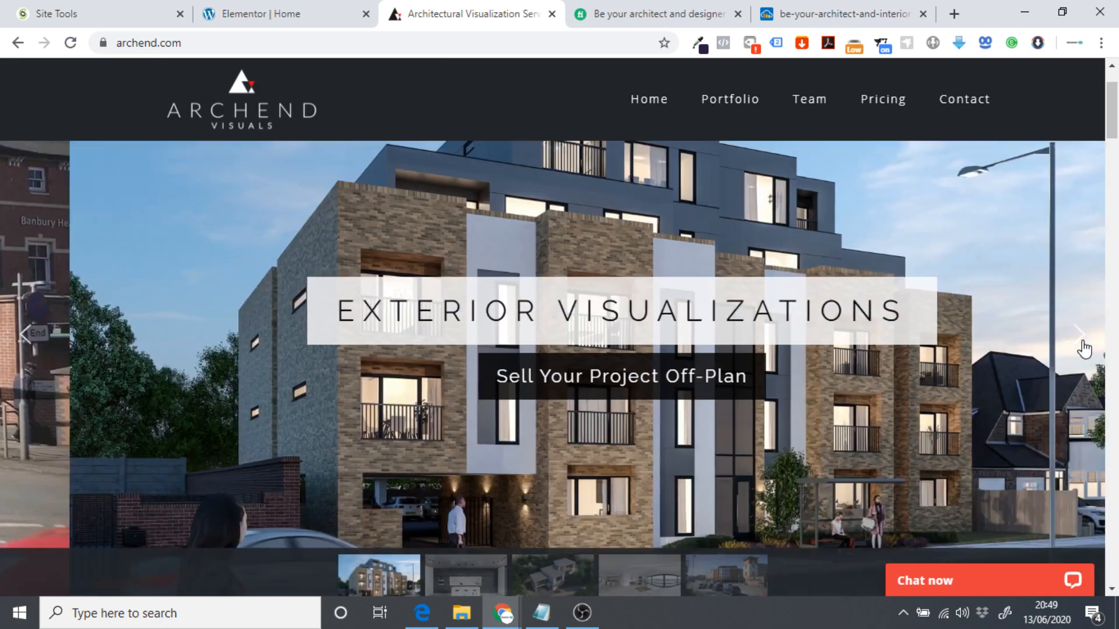
pyautogui.click(17, 344)
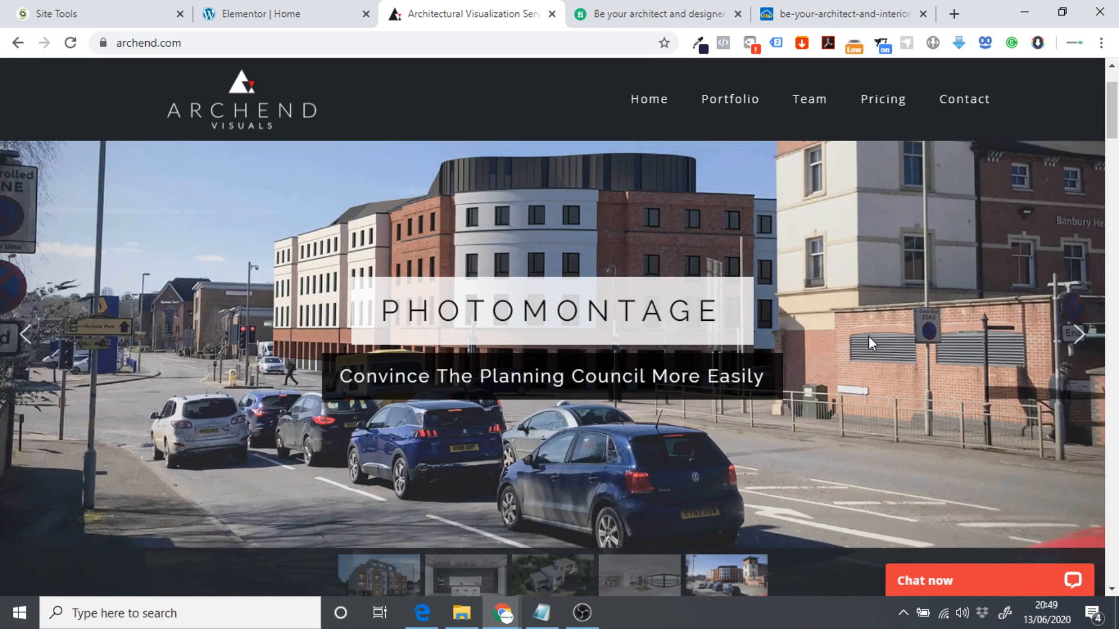
pyautogui.click(1075, 337)
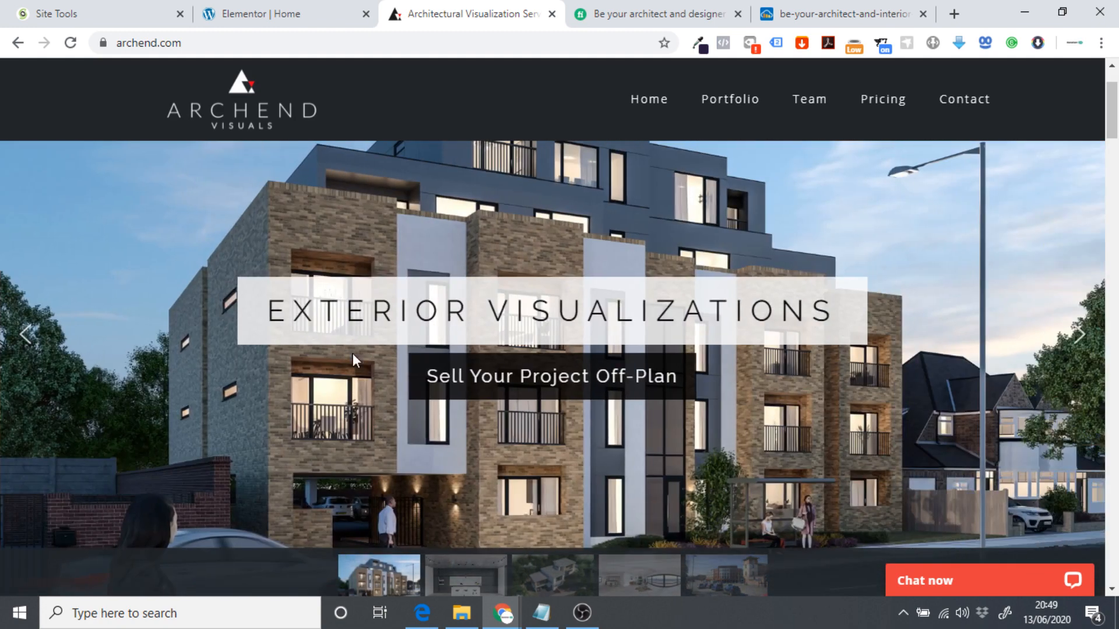
pyautogui.moveTo(431, 377); pyautogui.dragTo(558, 387)
pyautogui.tripleClick(548, 386)
pyautogui.hotkey('ctrl', 'c')
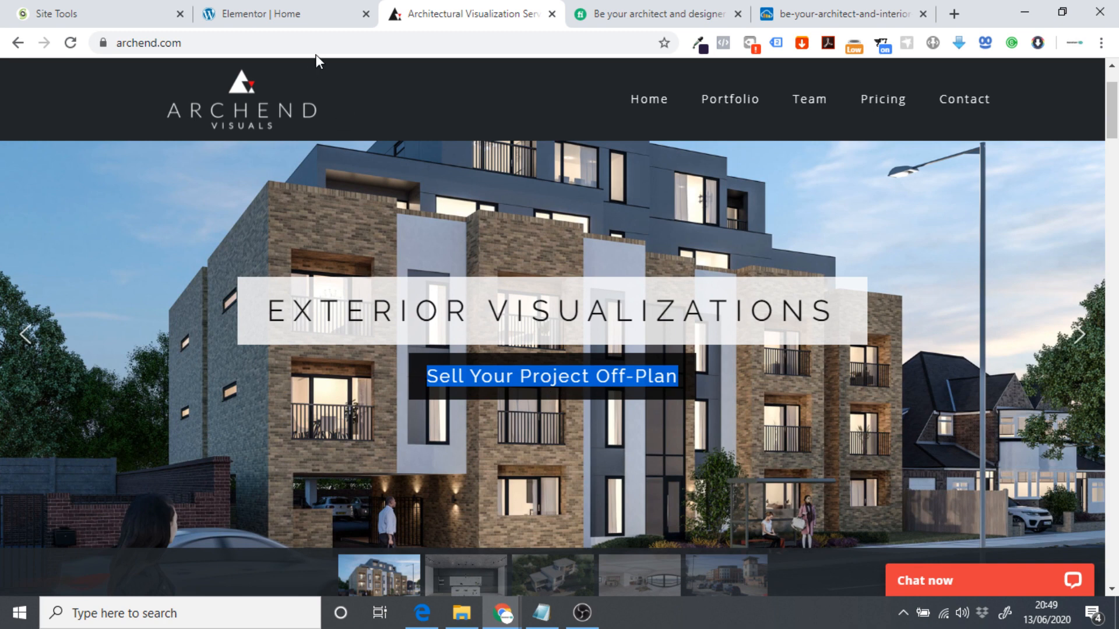
pyautogui.click(294, 7)
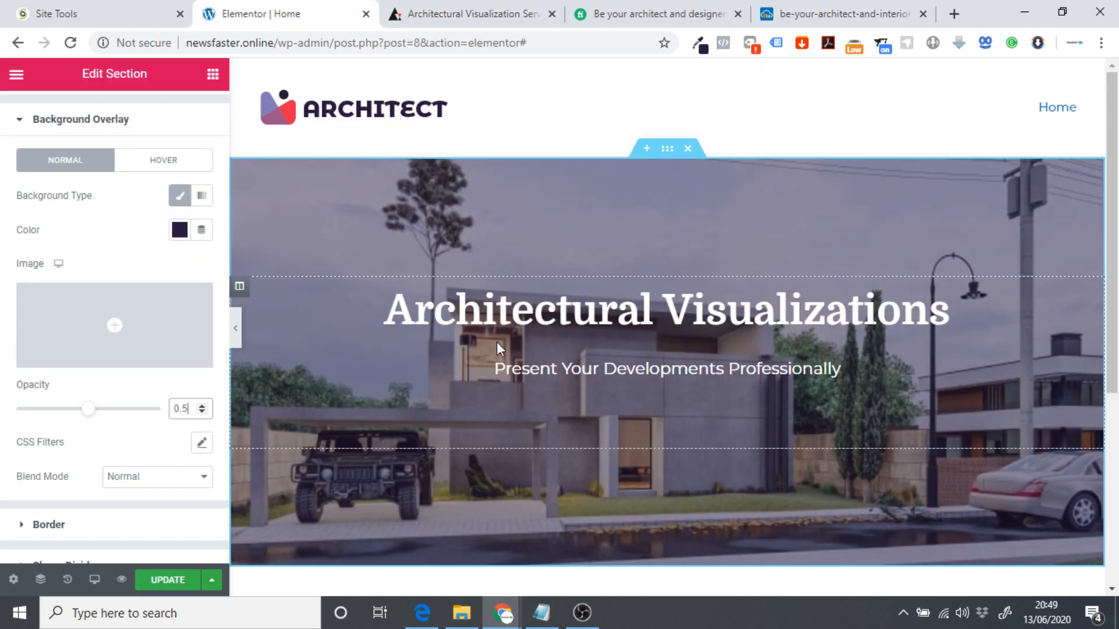
# Paste 'Sell Your Project Off-Plan' at the start of the subtitle as a Paragraph line.
pyautogui.click(496, 369)
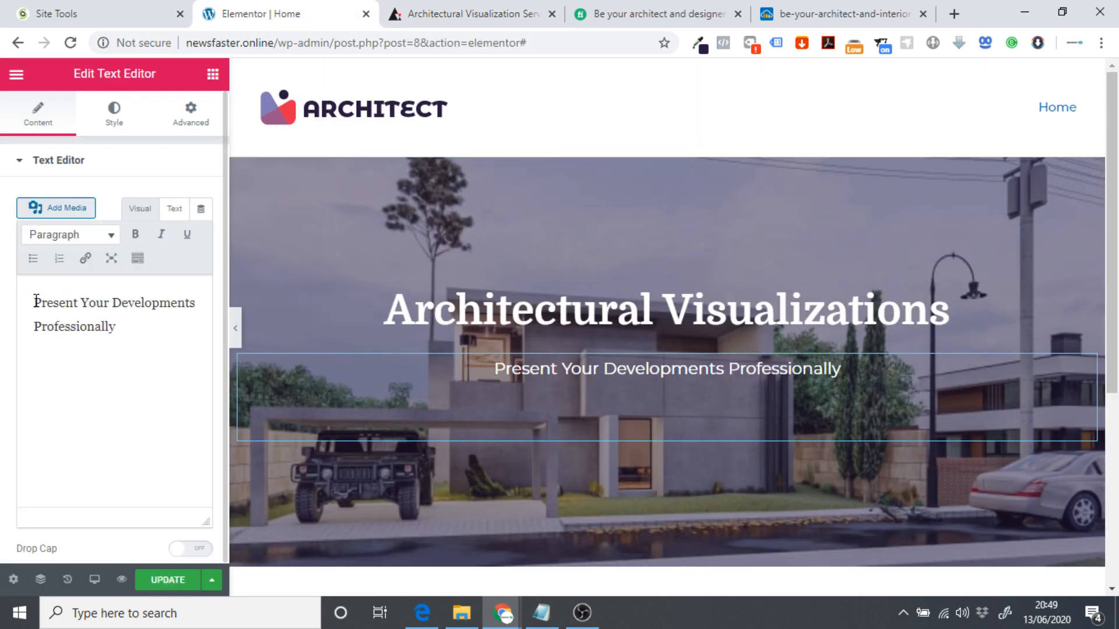
pyautogui.click(36, 301)
pyautogui.hotkey('ctrl', 'v')
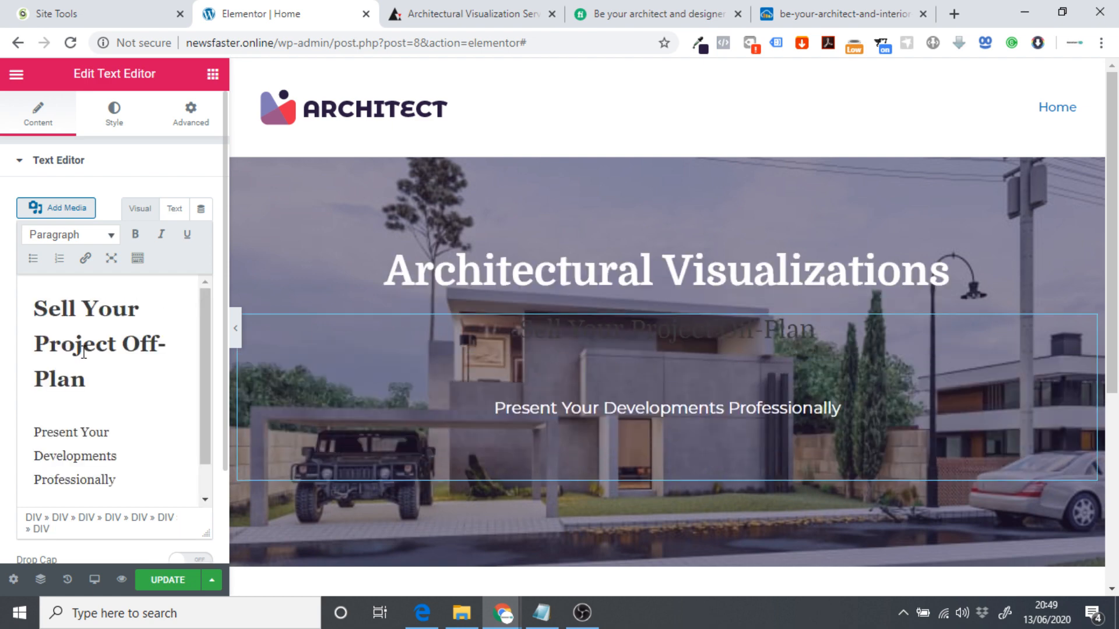
pyautogui.moveTo(88, 379); pyautogui.dragTo(20, 286)
pyautogui.click(58, 236)
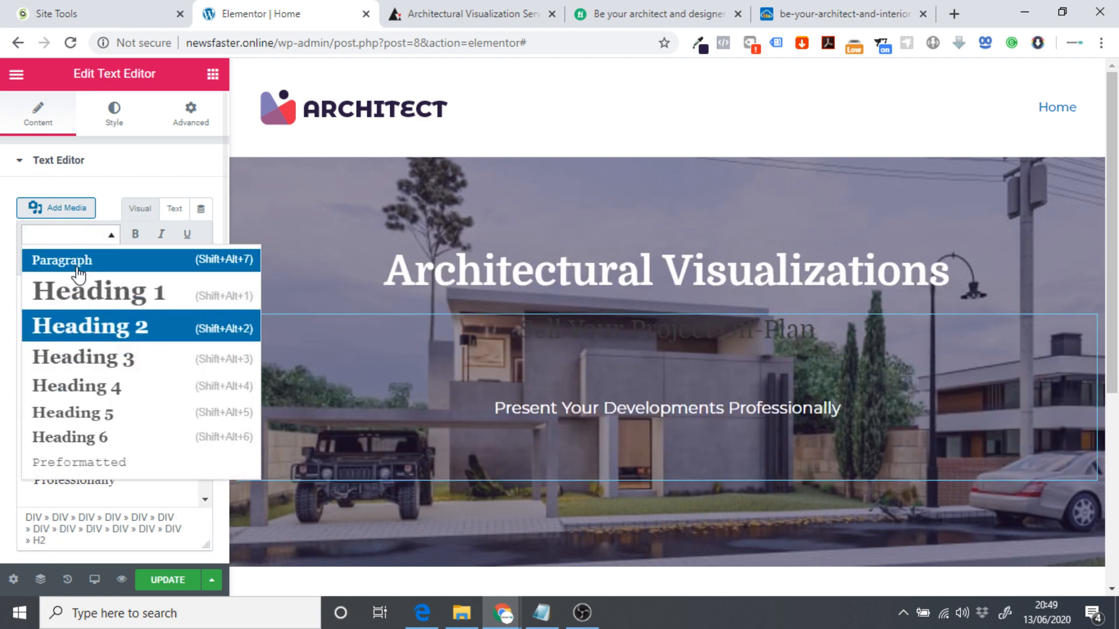
pyautogui.click(75, 256)
pyautogui.click(63, 415)
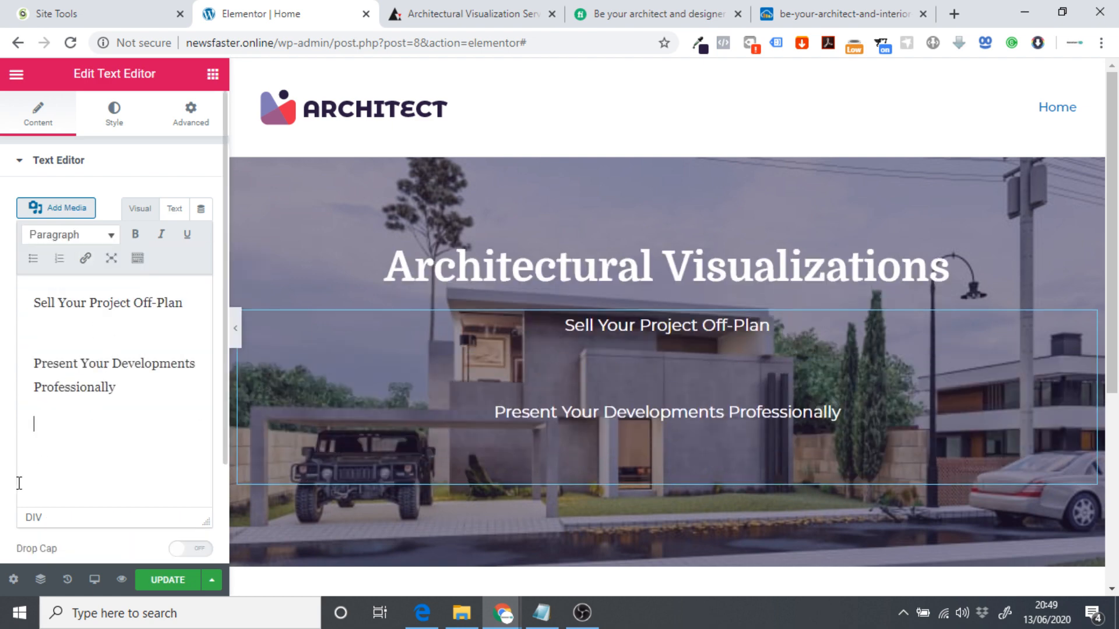
# Join the two lines into one subtitle and remove the word 'Professionally'.
pyautogui.click(33, 364)
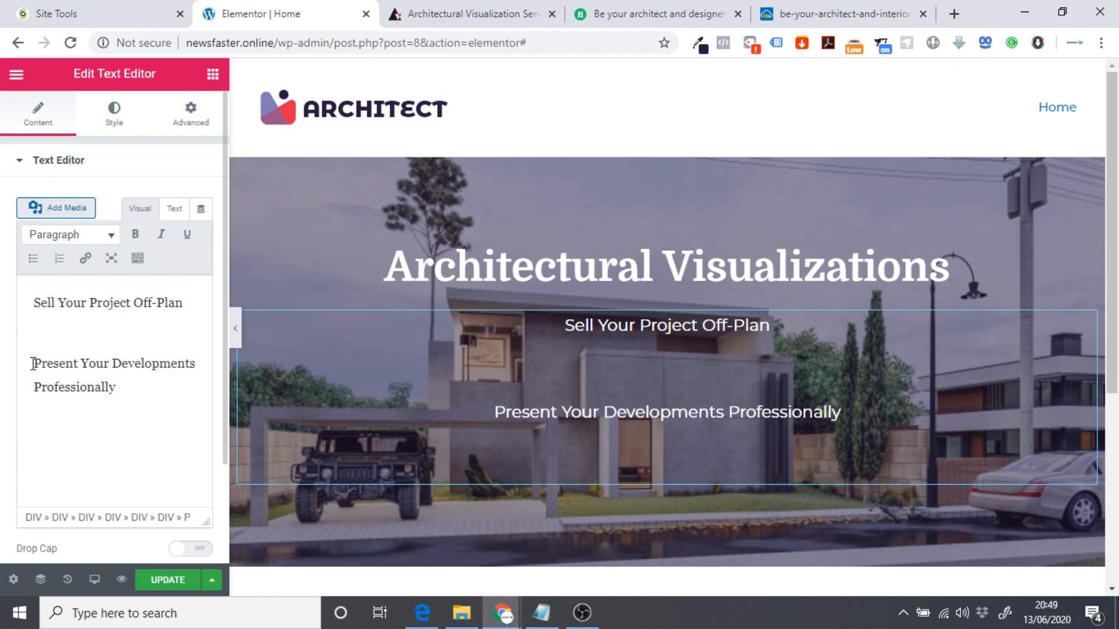
pyautogui.press('BackSpace')
pyautogui.doubleClick(32, 364)
pyautogui.press('BackSpace')
pyautogui.doubleClick(33, 363)
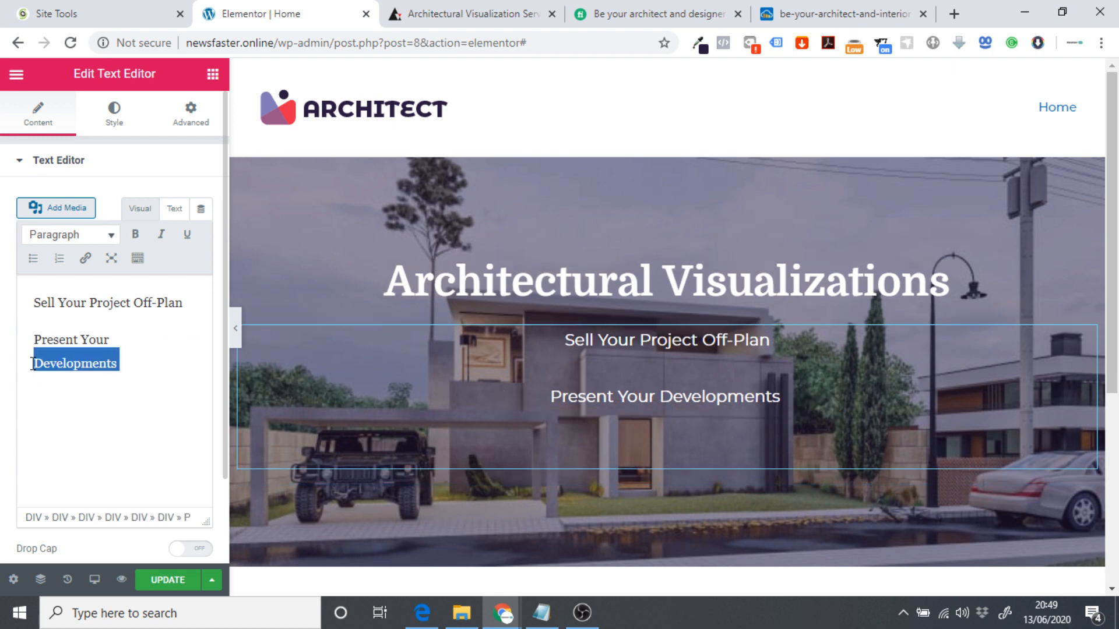
pyautogui.hotkey('ctrl', 'z')
pyautogui.click(25, 350)
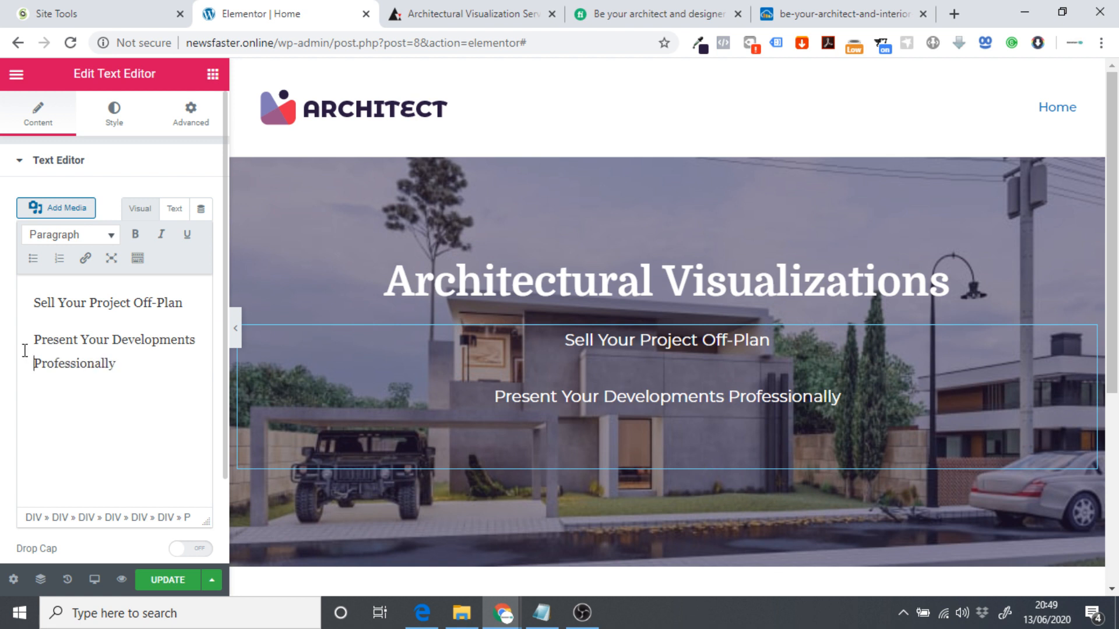
pyautogui.click(37, 341)
pyautogui.press('BackSpace')
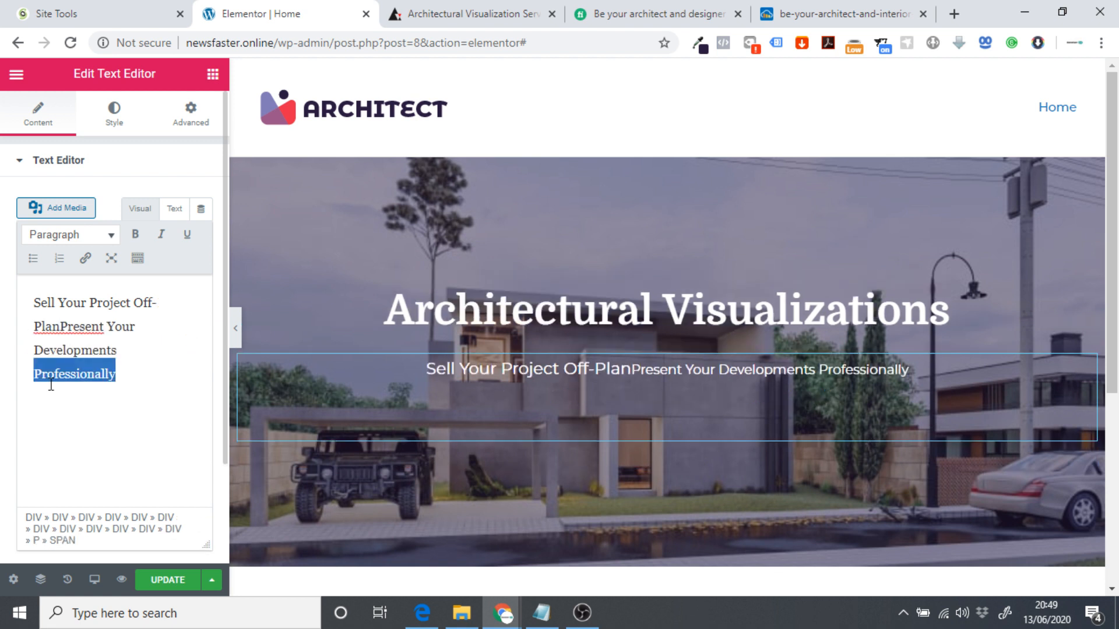
pyautogui.press('BackSpace')
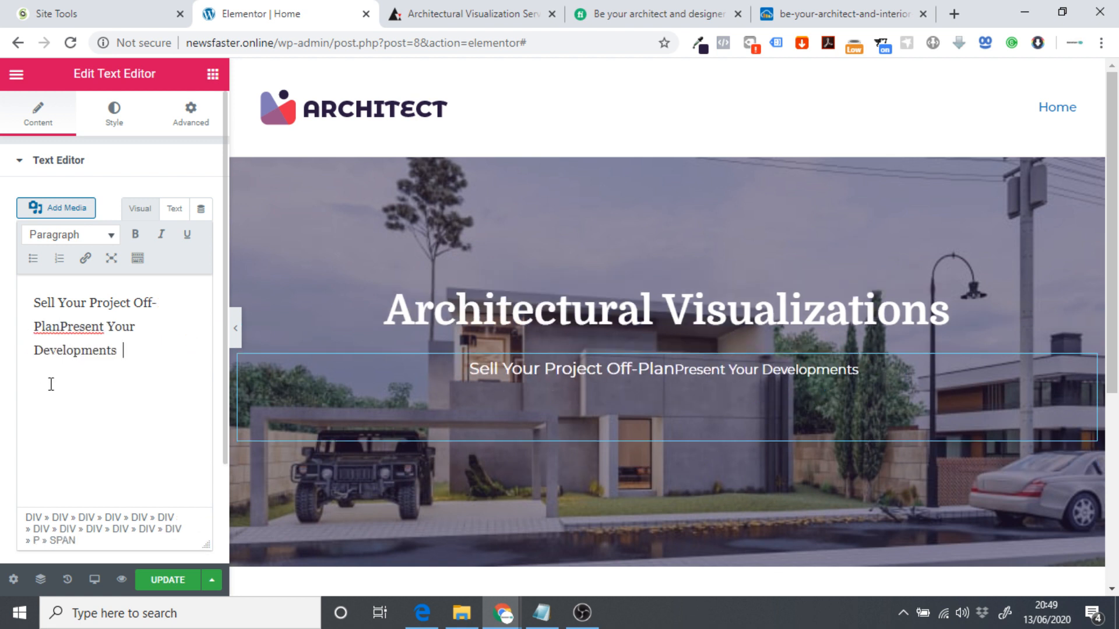
pyautogui.write('&')
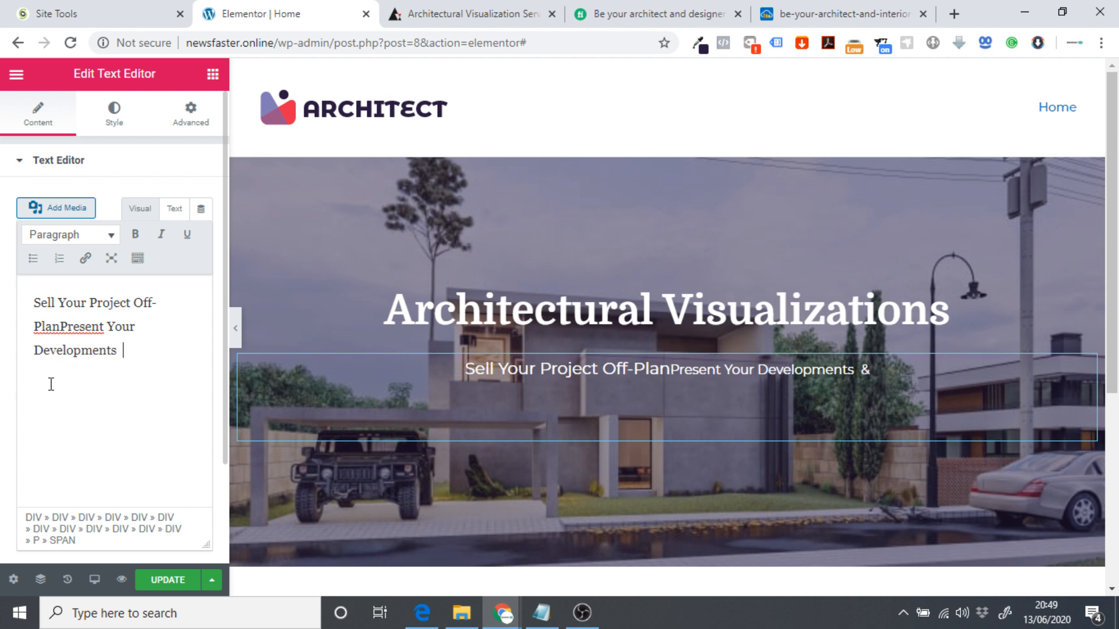
pyautogui.press('BackSpace')
# Insert an ampersand between 'Off-Plan' and 'Present' in the subtitle.
pyautogui.click(56, 327)
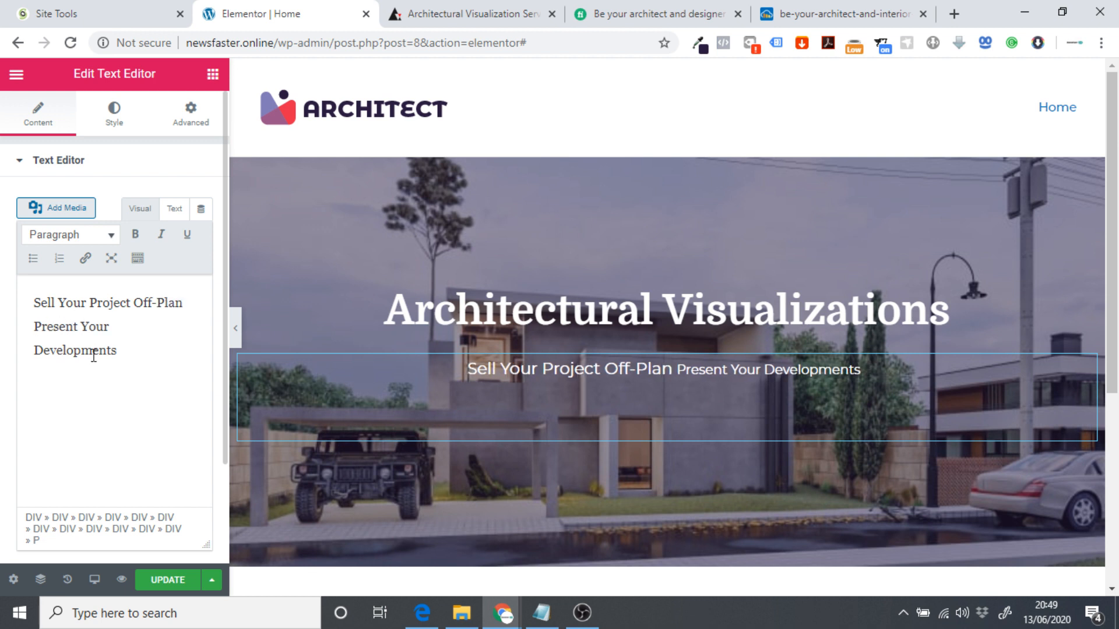
pyautogui.write('&')
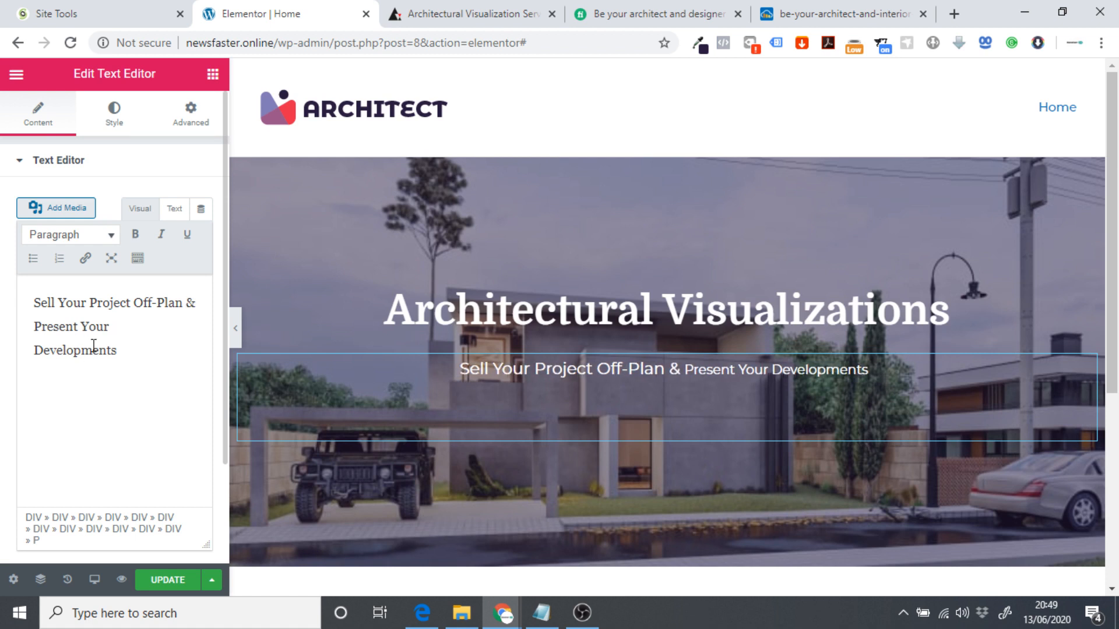
pyautogui.click(127, 370)
pyautogui.moveTo(145, 351); pyautogui.dragTo(0, 249)
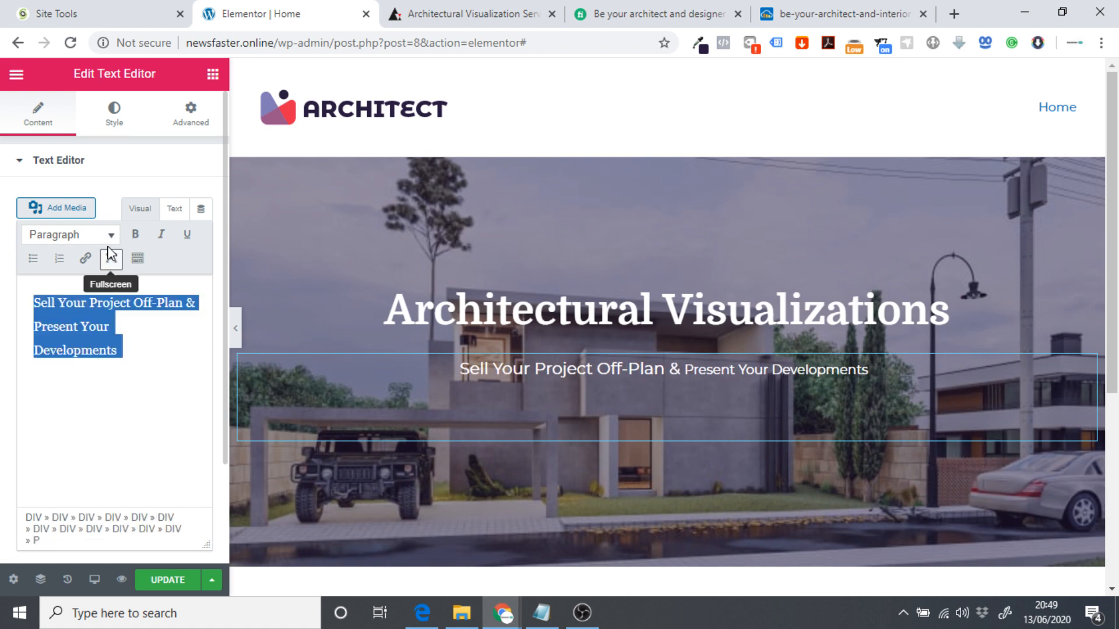
# Set the subtitle's typography size to 20 px.
pyautogui.click(114, 121)
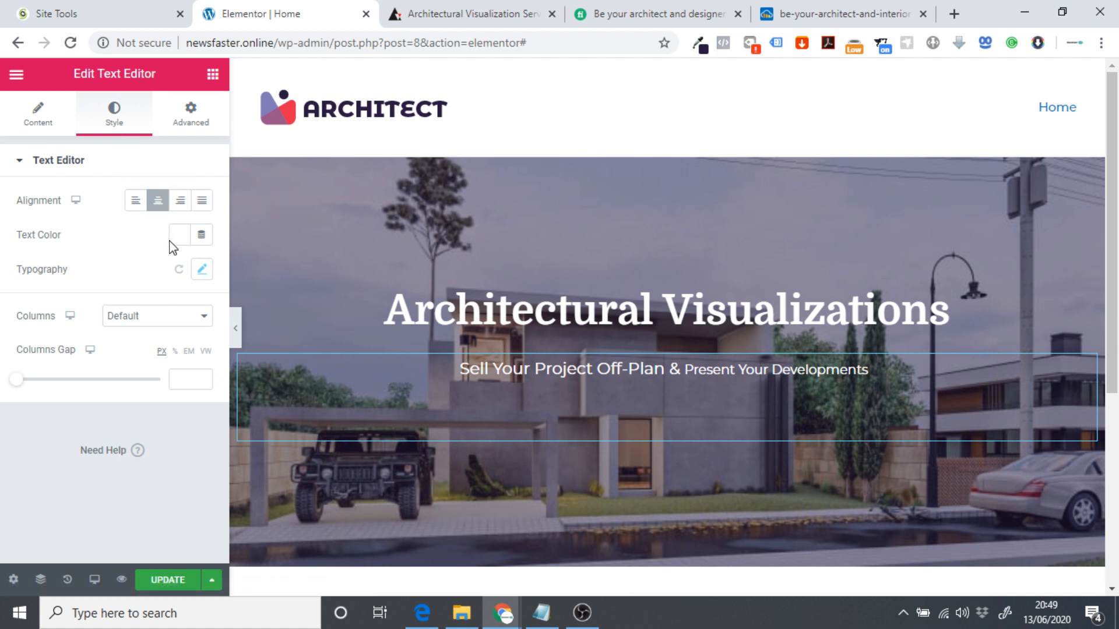
pyautogui.click(201, 270)
pyautogui.click(184, 375)
pyautogui.write('2')
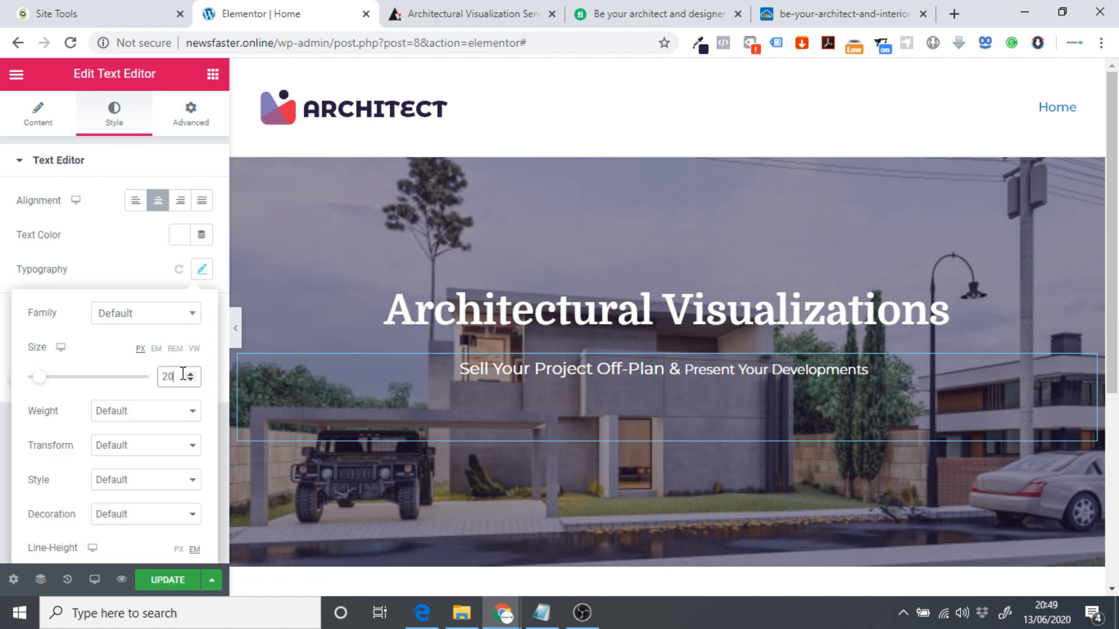
pyautogui.press('BackSpace')
pyautogui.write('20')
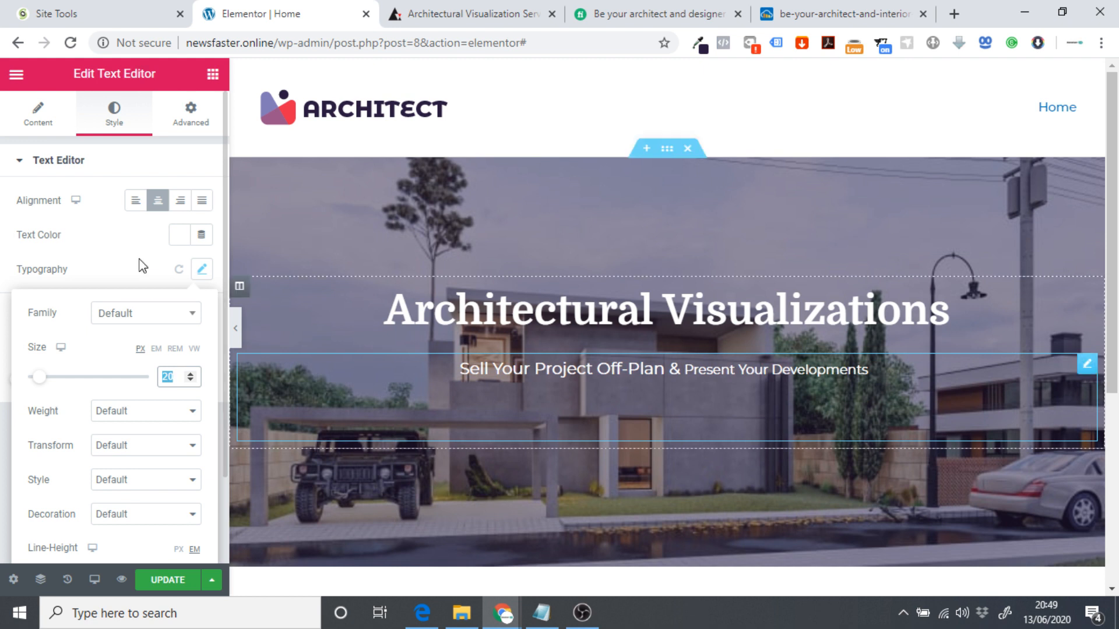
pyautogui.click(41, 116)
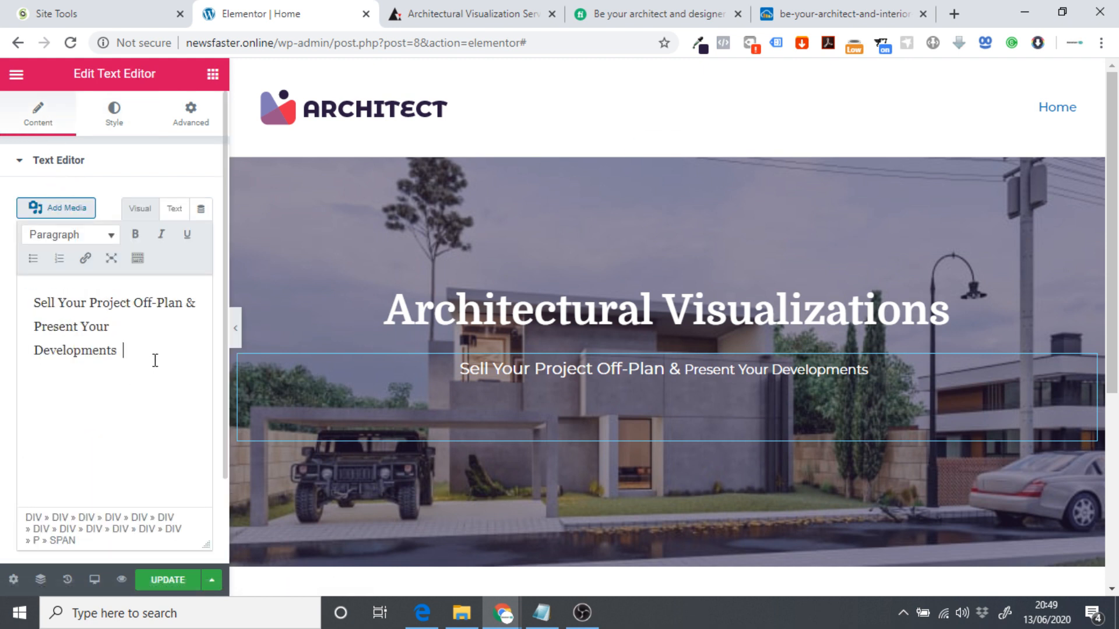
# Delete 'Present Your Developments' from the subtitle.
pyautogui.moveTo(155, 359); pyautogui.dragTo(29, 325)
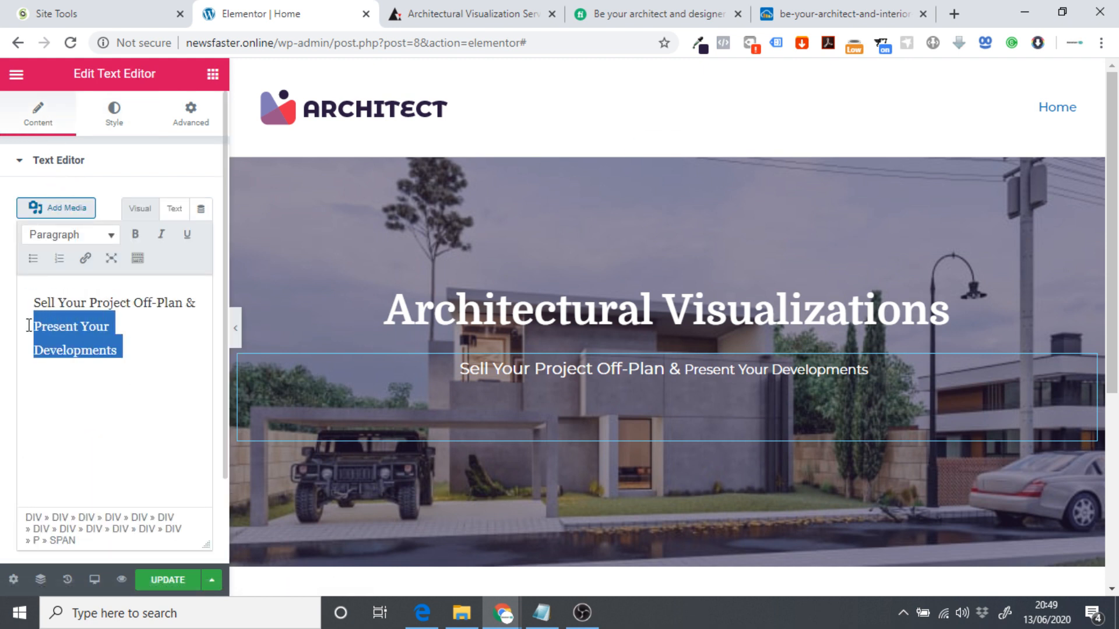
pyautogui.press('BackSpace')
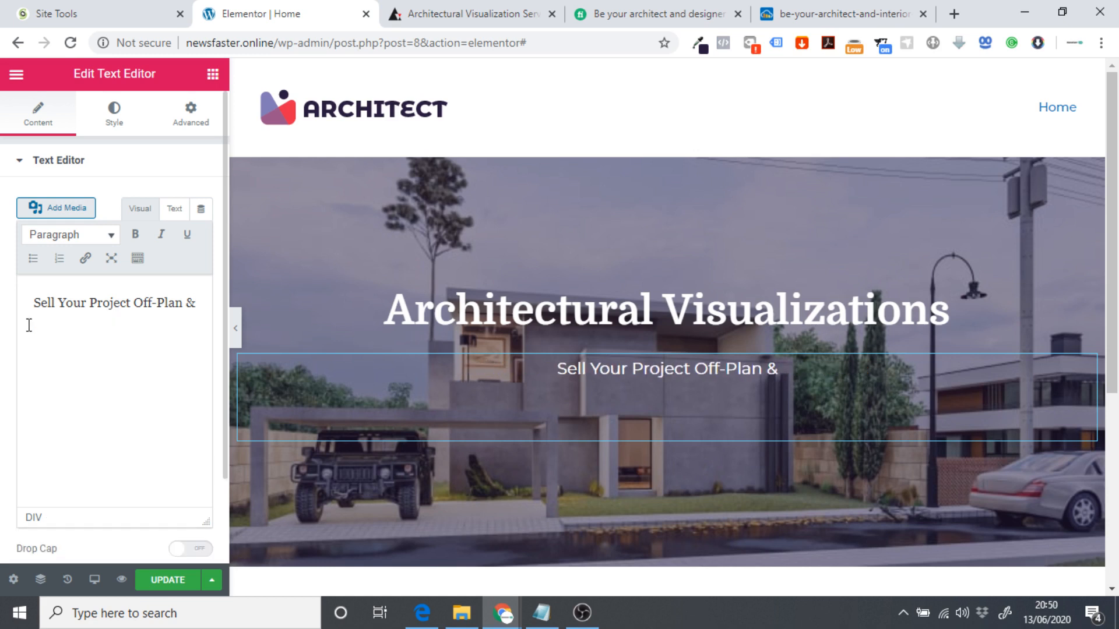
pyautogui.hotkey('ctrl', 'a')
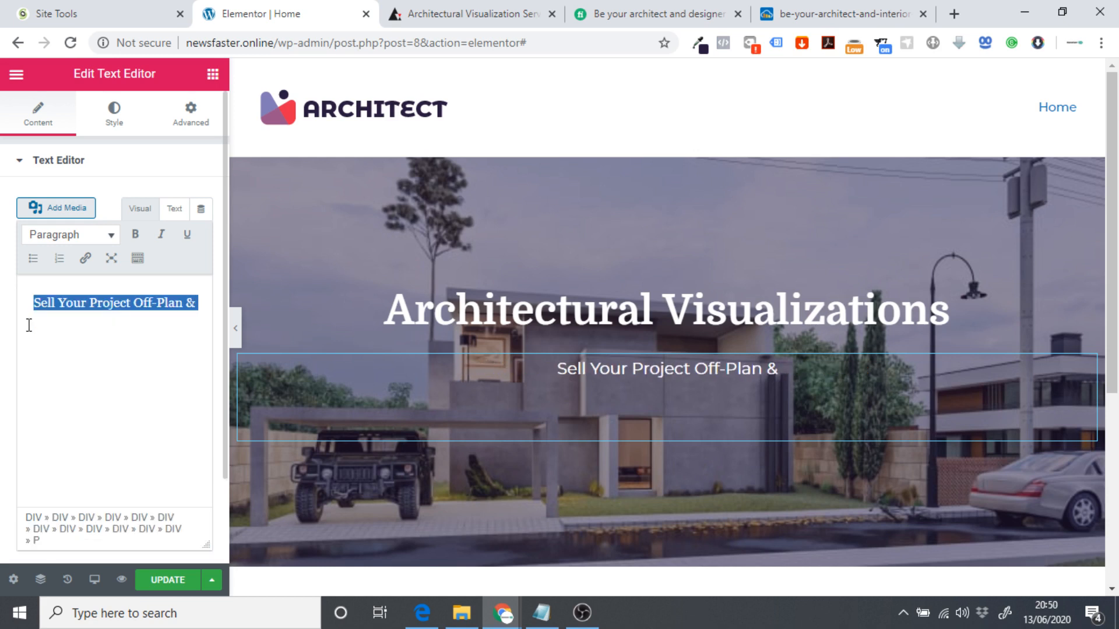
pyautogui.click(30, 326)
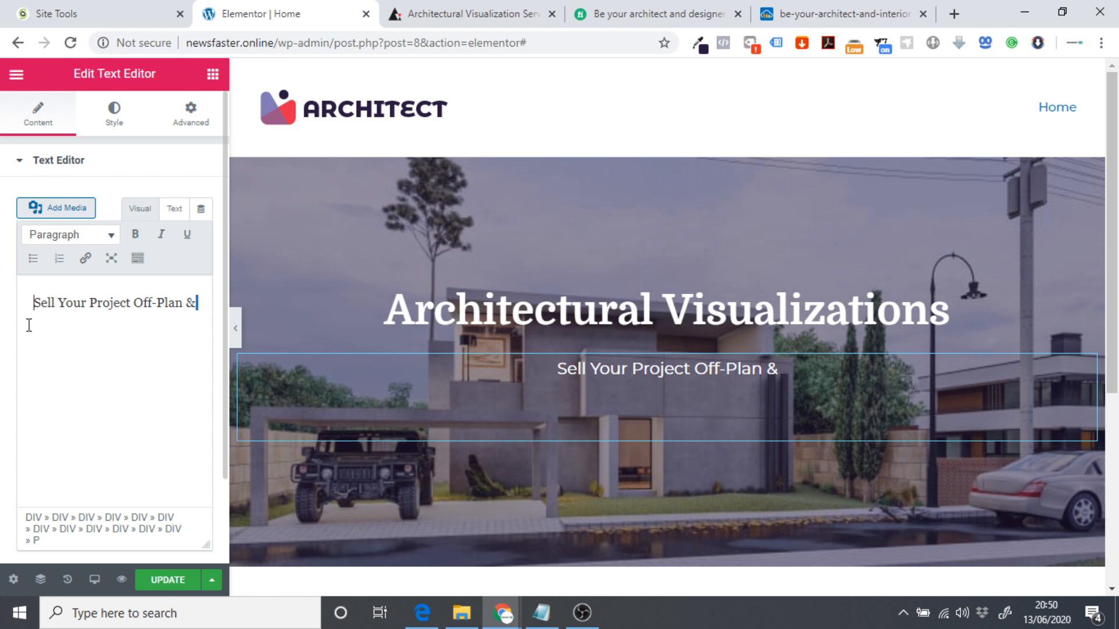
pyautogui.click(30, 325)
# Type 'Present Developments Professionally' after the ampersand, correcting the typos.
pyautogui.click(194, 303)
pyautogui.write('P')
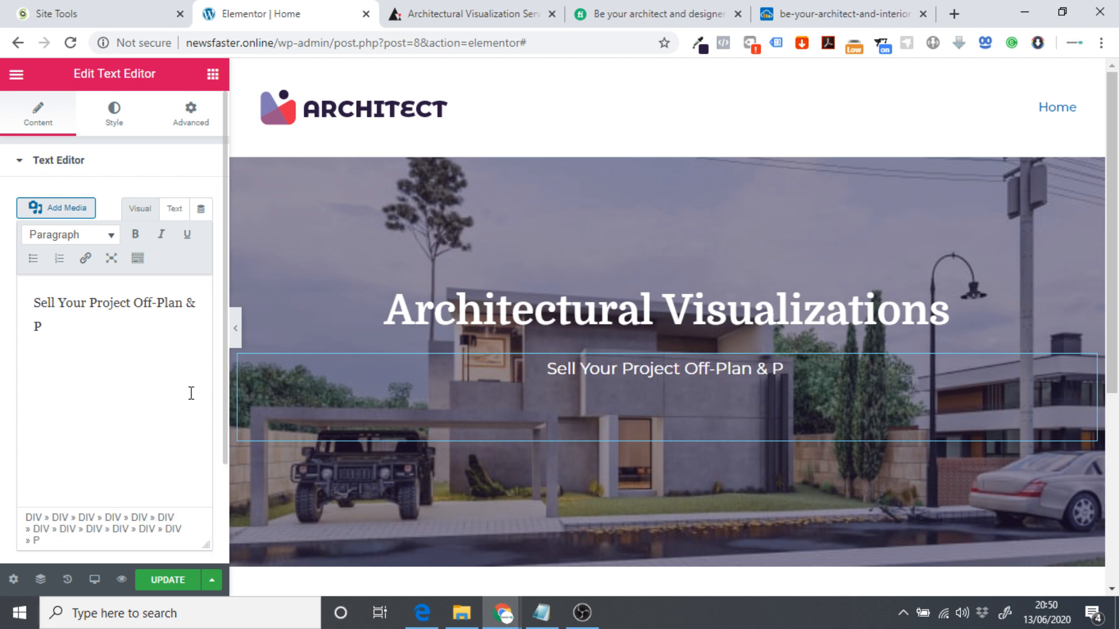
pyautogui.write('rese')
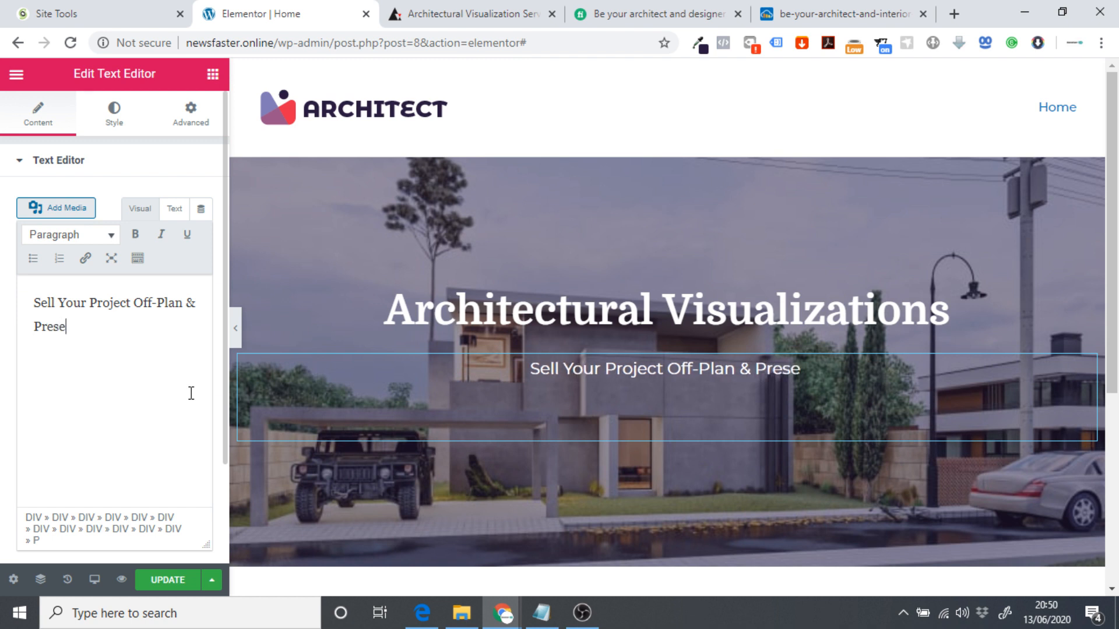
pyautogui.write('nt D')
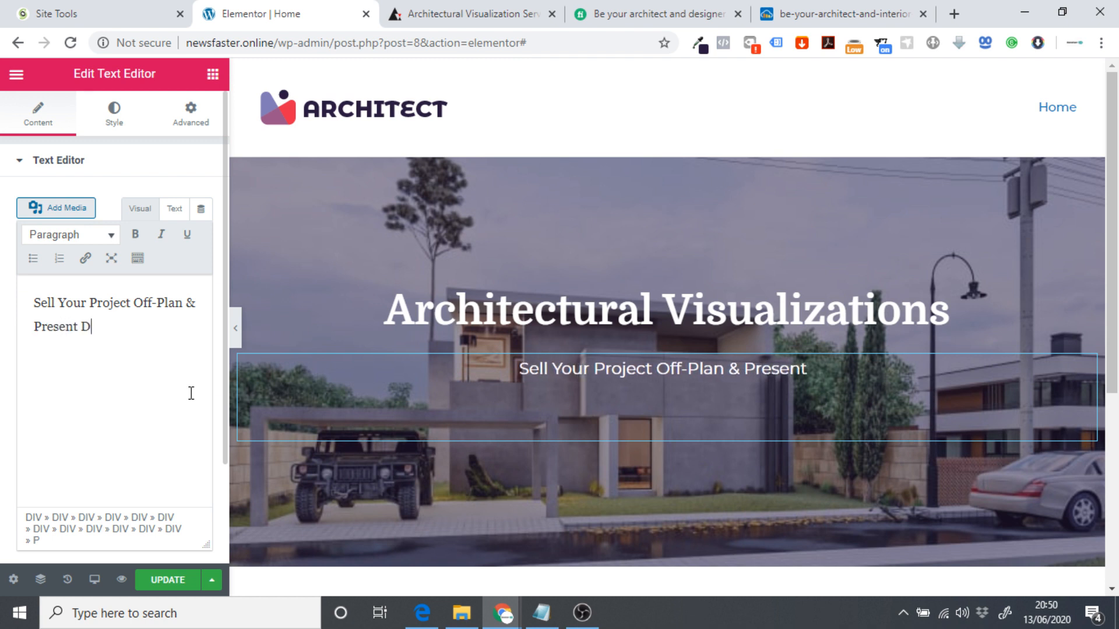
pyautogui.write('evelopments ')
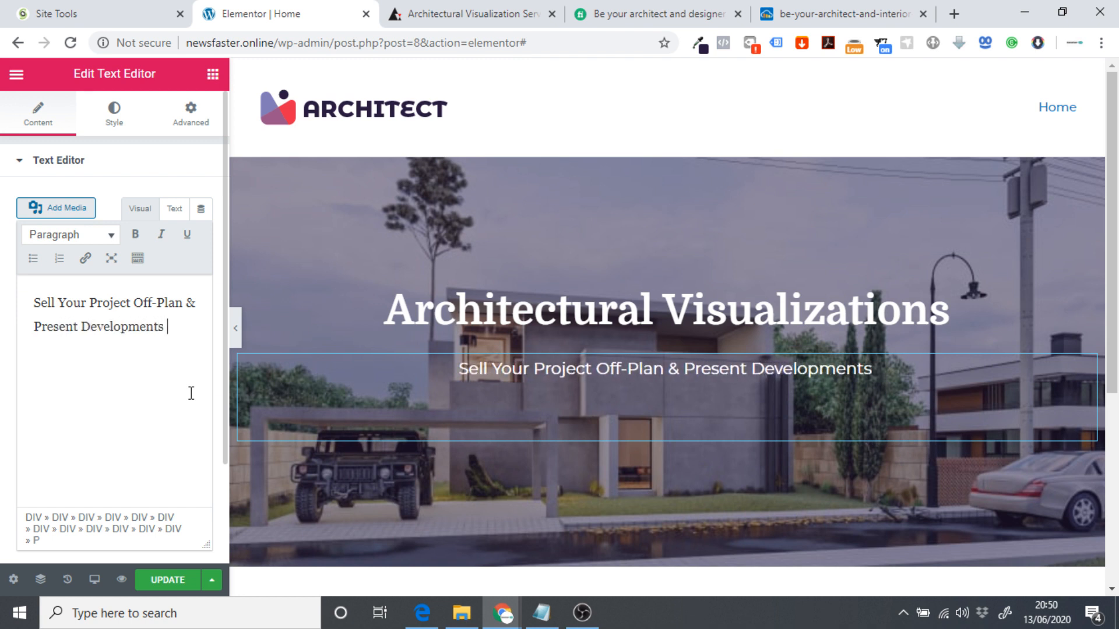
pyautogui.write('Profesi')
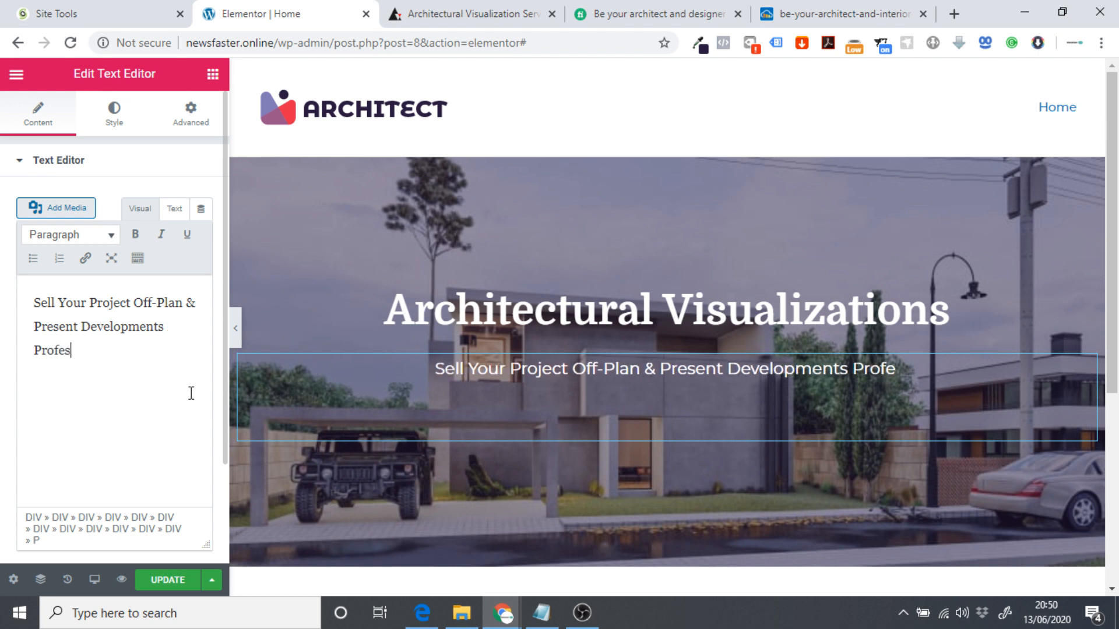
pyautogui.press('BackSpace')
pyautogui.press('Return')
pyautogui.write('sio')
pyautogui.press('BackSpace')
pyautogui.press('BackSpace')
pyautogui.press('BackSpace')
pyautogui.press('BackSpace')
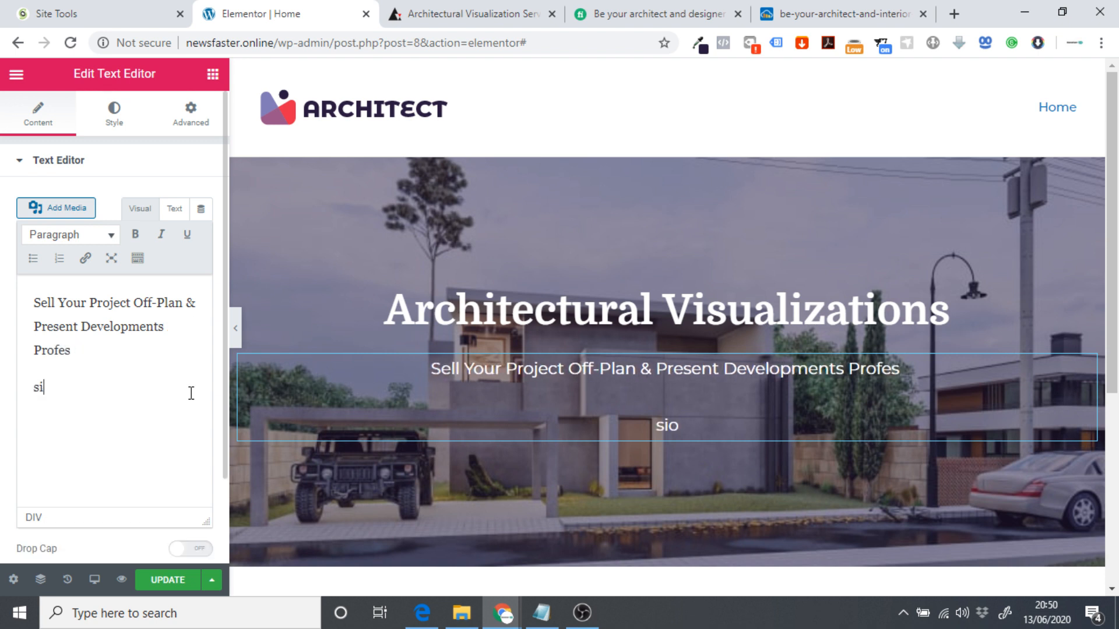
pyautogui.hotkey('ctrl', 'shift', 'Left')
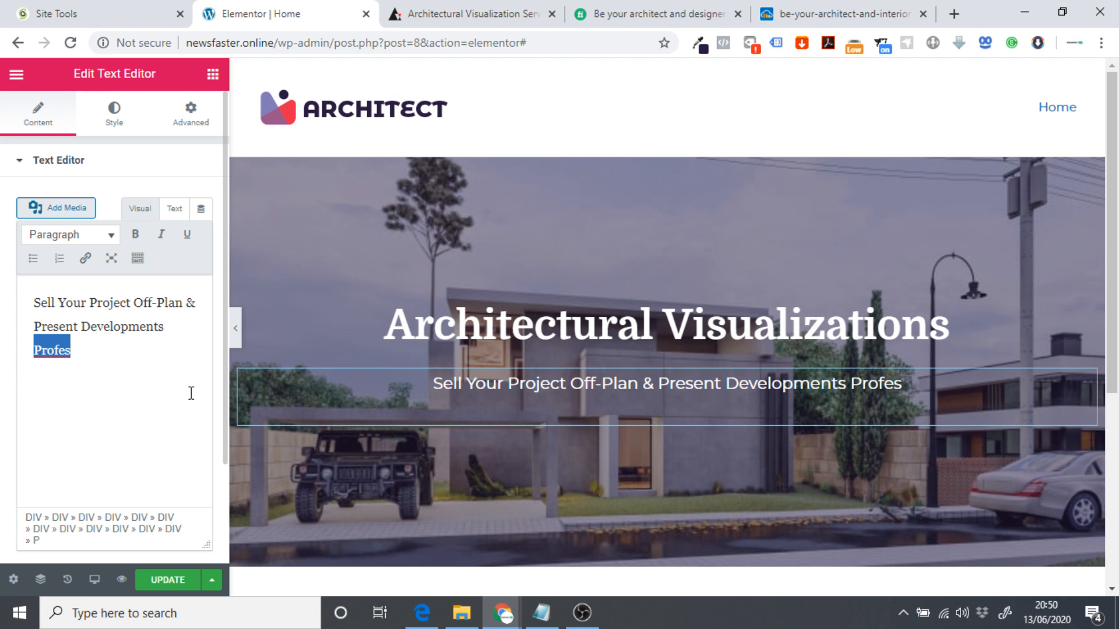
pyautogui.press('Right')
pyautogui.write('sio')
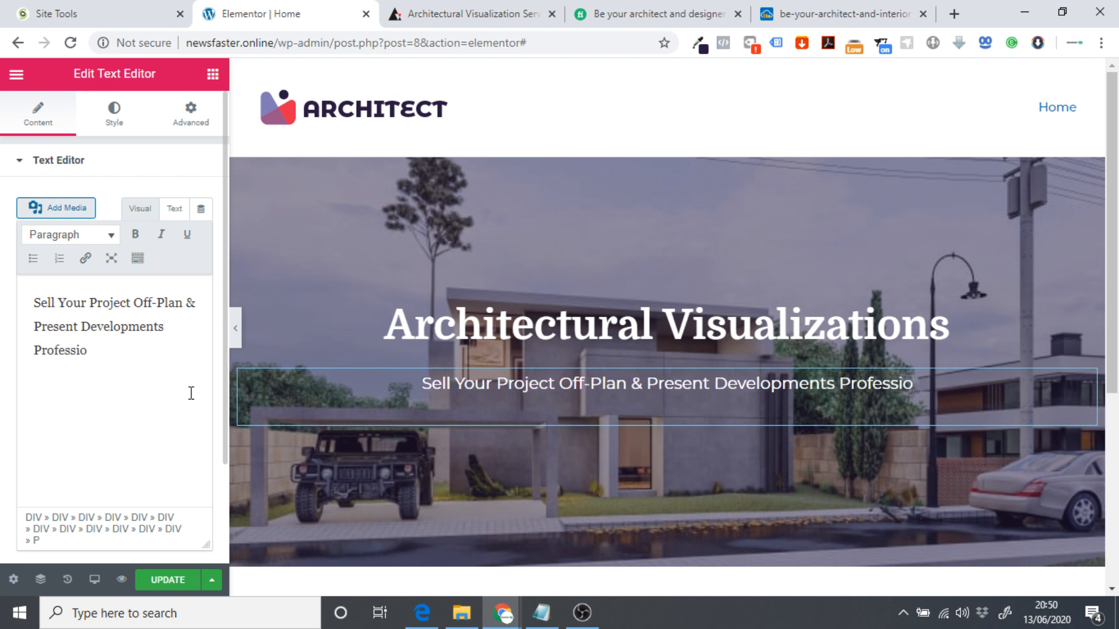
pyautogui.write('nallu')
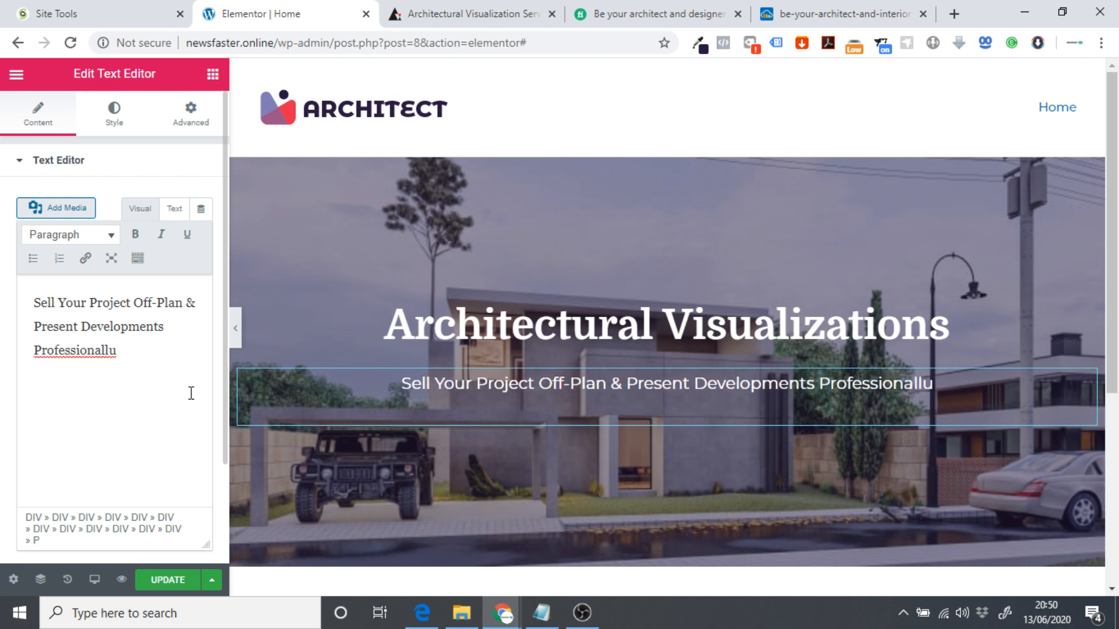
pyautogui.press('BackSpace')
pyautogui.write('y')
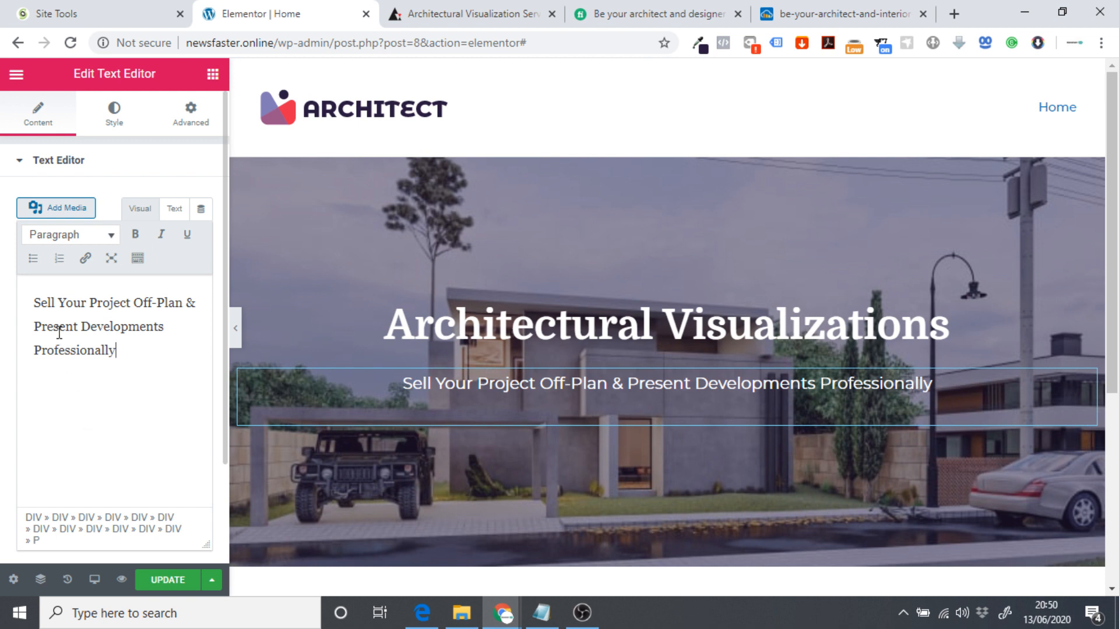
# Update the page, view it live, then reopen it in Elementor.
pyautogui.click(178, 580)
pyautogui.click(16, 74)
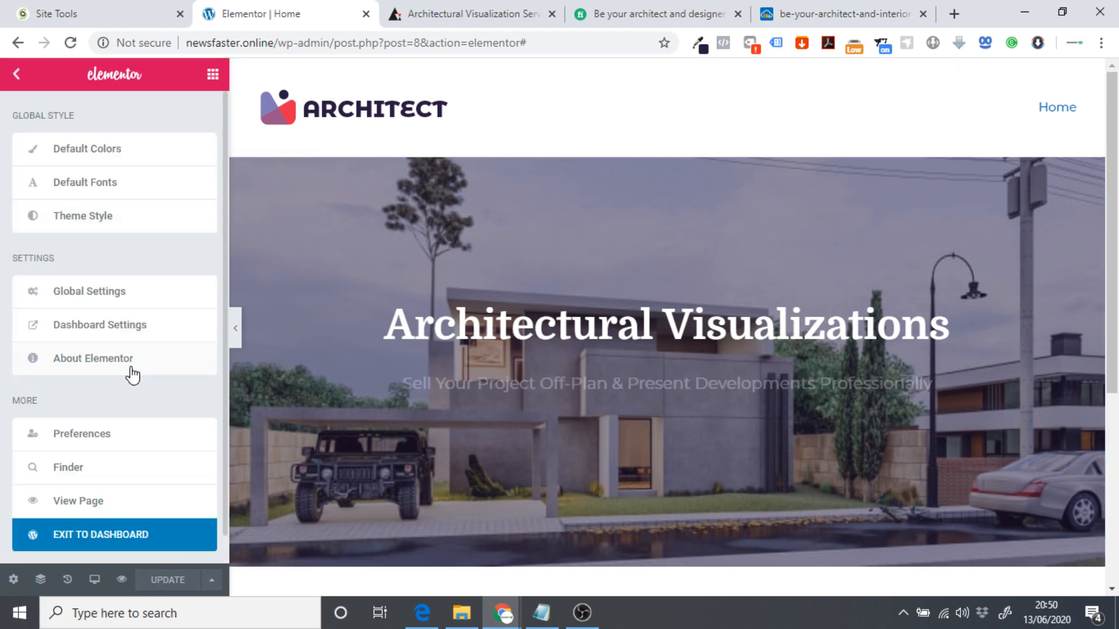
pyautogui.click(81, 512)
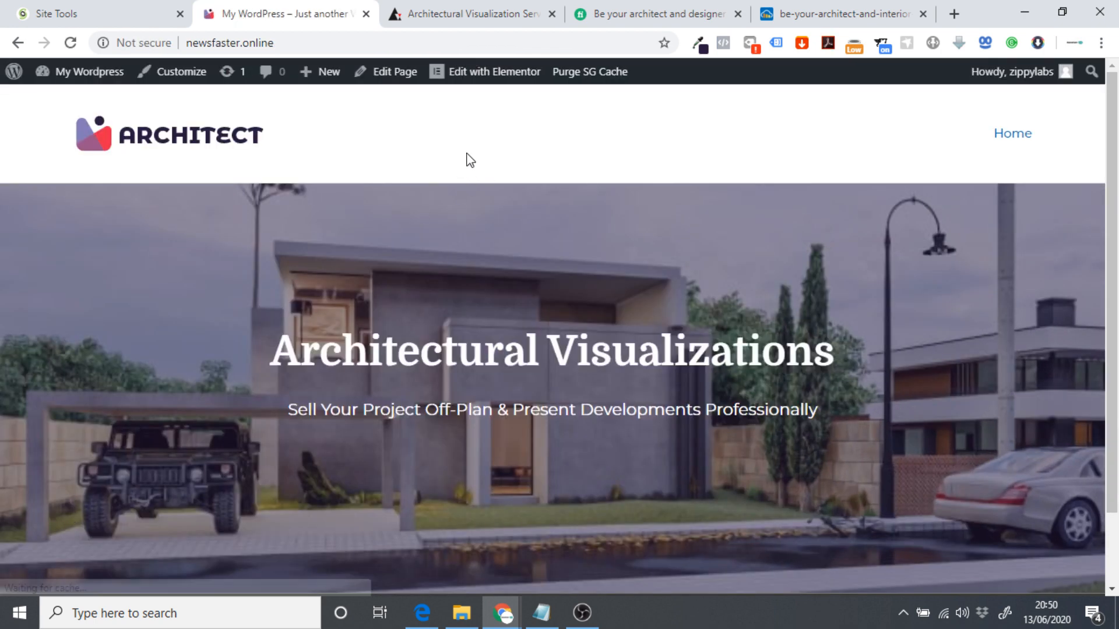
pyautogui.click(476, 75)
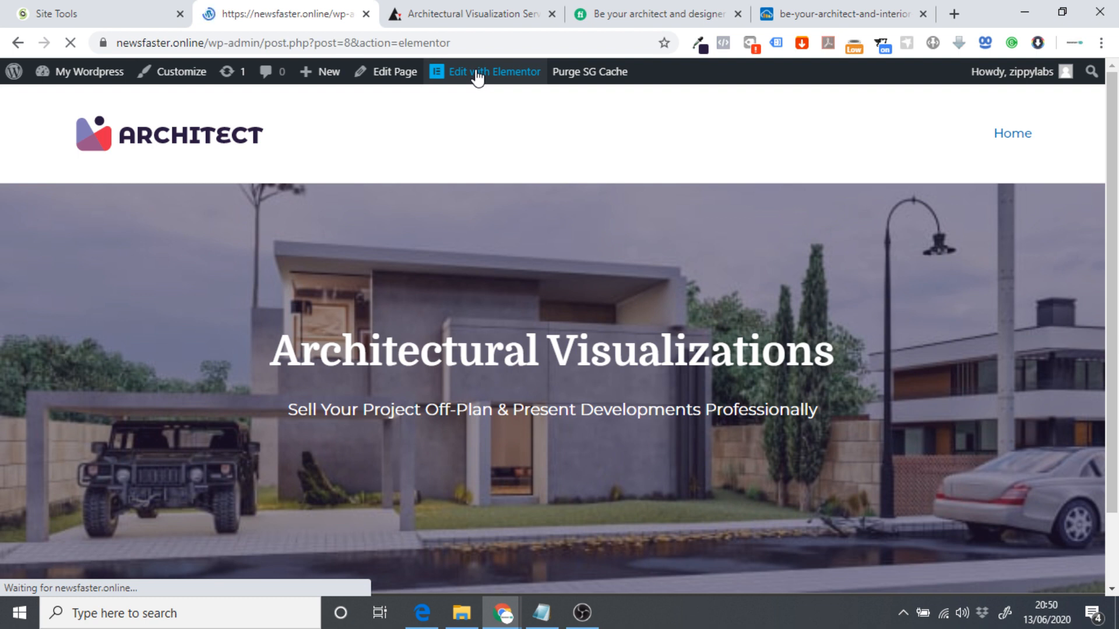
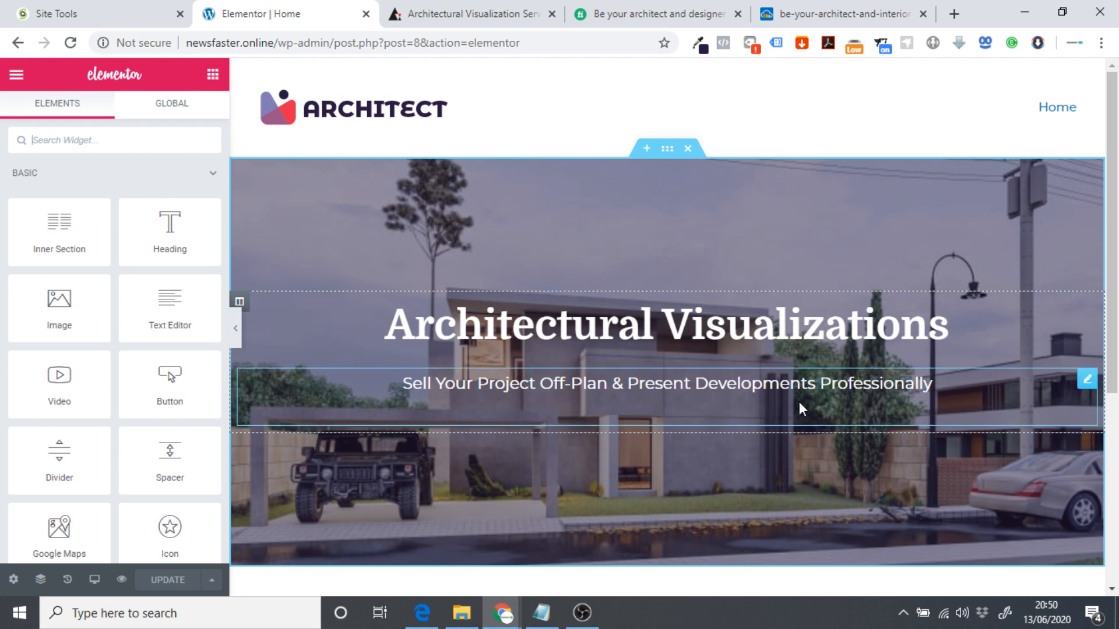
# Review the 'Sell Your Project Off-Plan' subtitle and 'Architectural Visualizations' heading settings, then switch to archend.com.
pyautogui.click(949, 392)
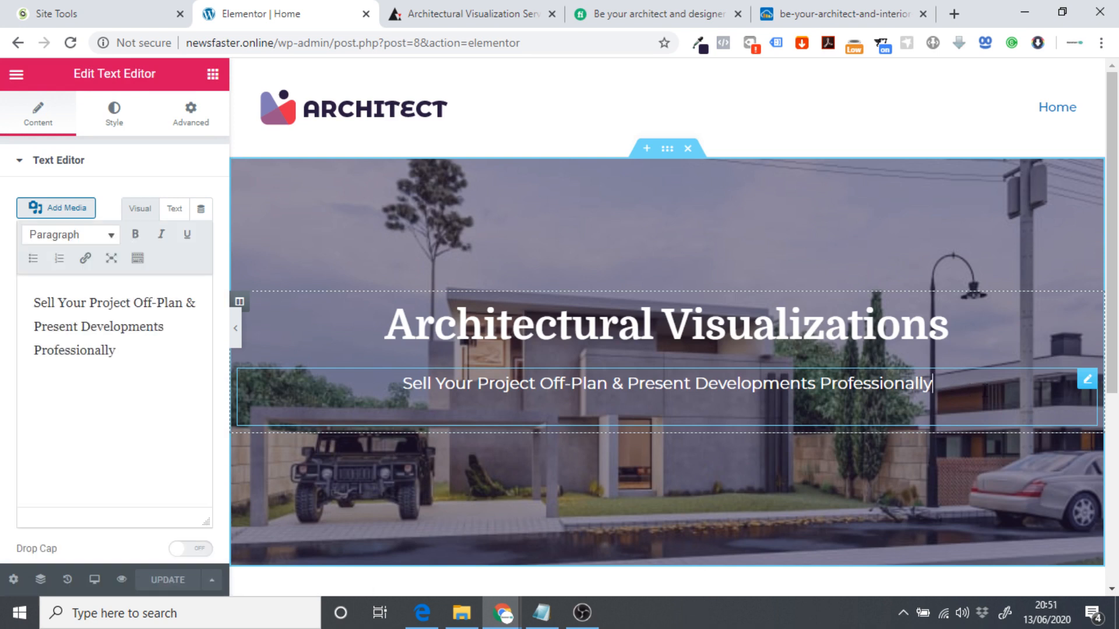
pyautogui.moveTo(400, 376); pyautogui.dragTo(942, 383)
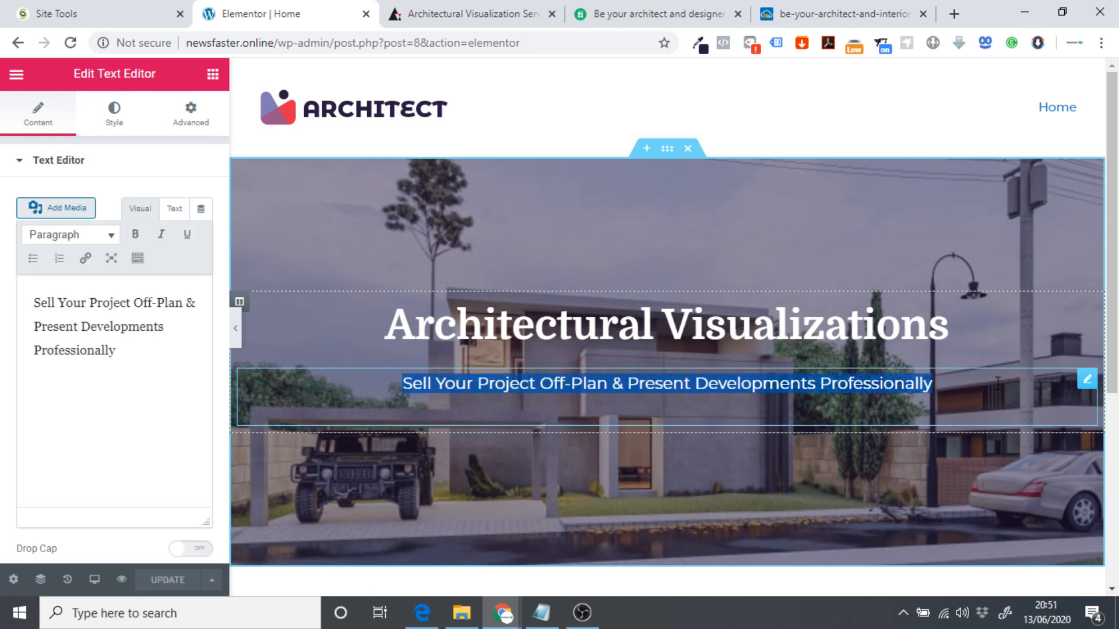
pyautogui.click(988, 385)
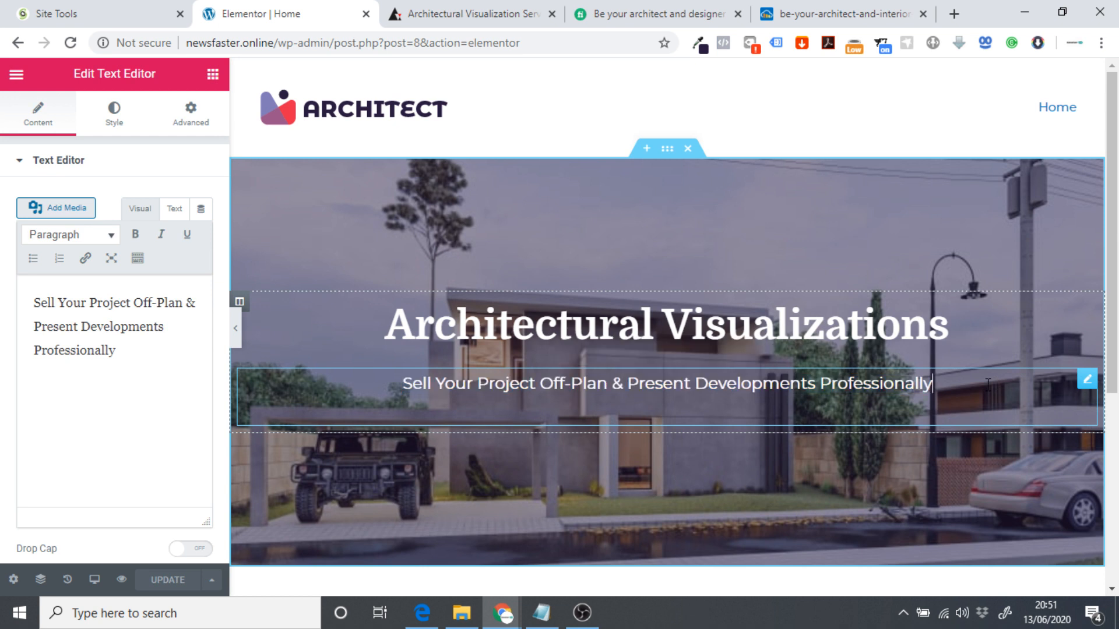
pyautogui.click(452, 333)
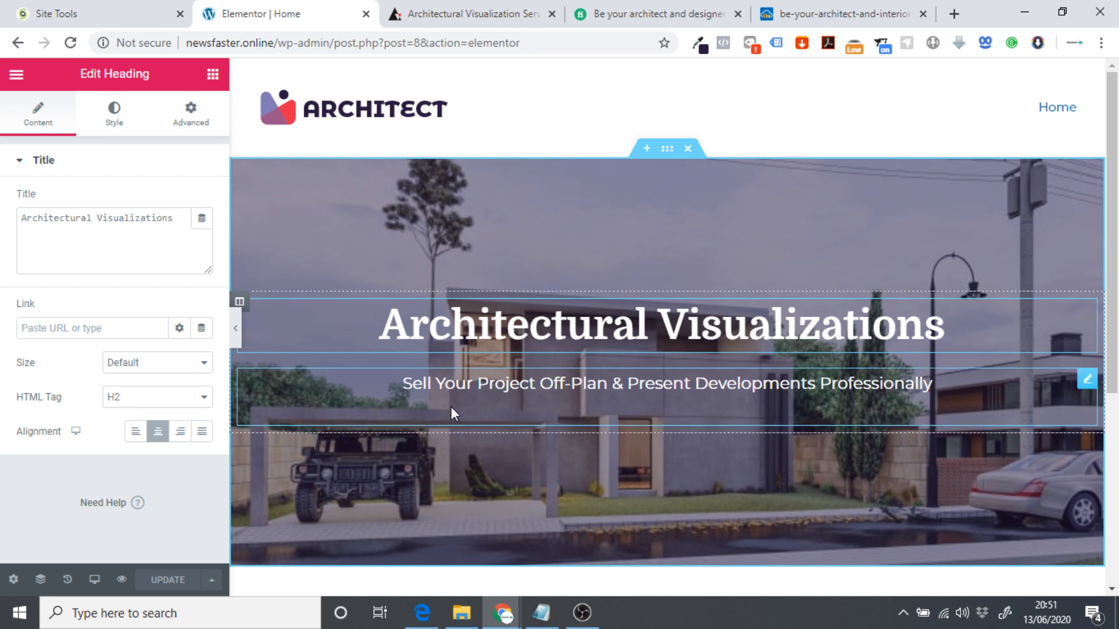
pyautogui.click(946, 386)
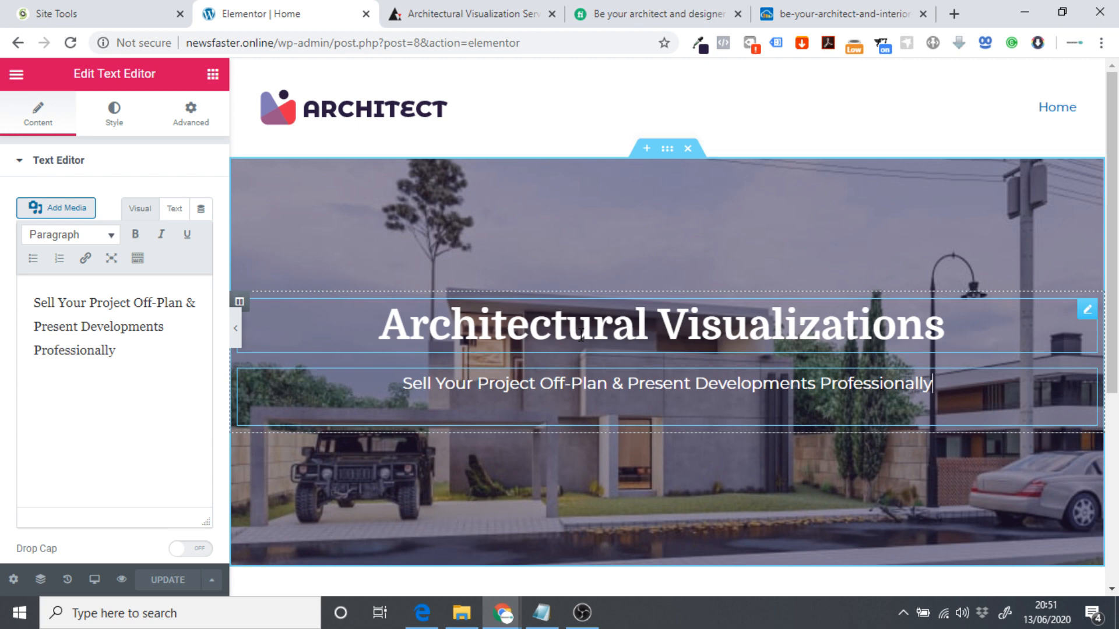
pyautogui.click(424, 322)
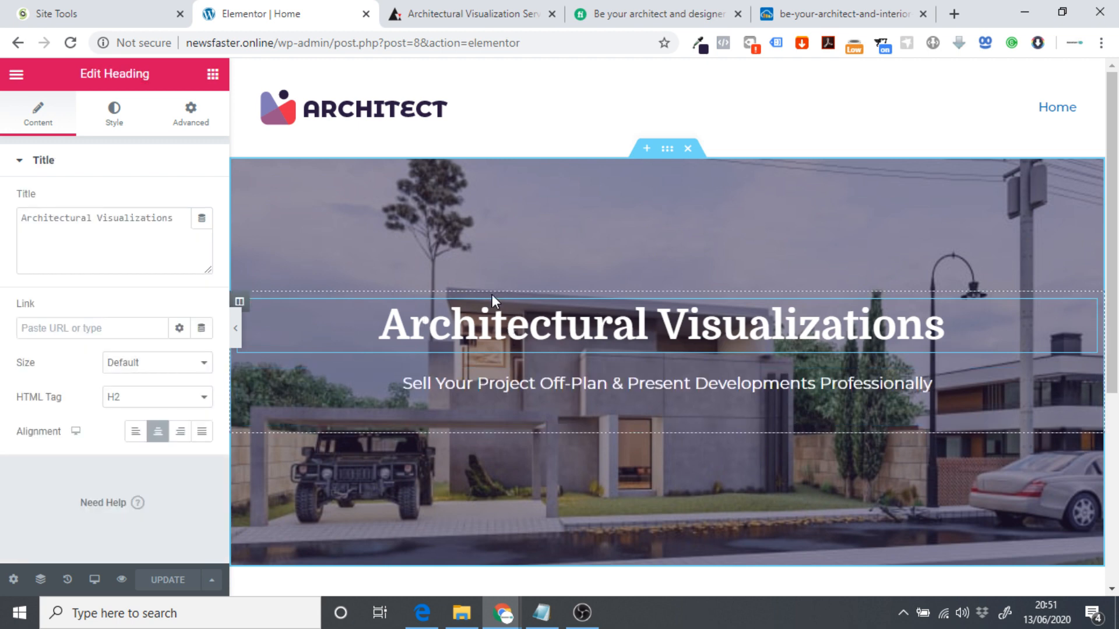
pyautogui.hotkey('ctrl', 'Tab')
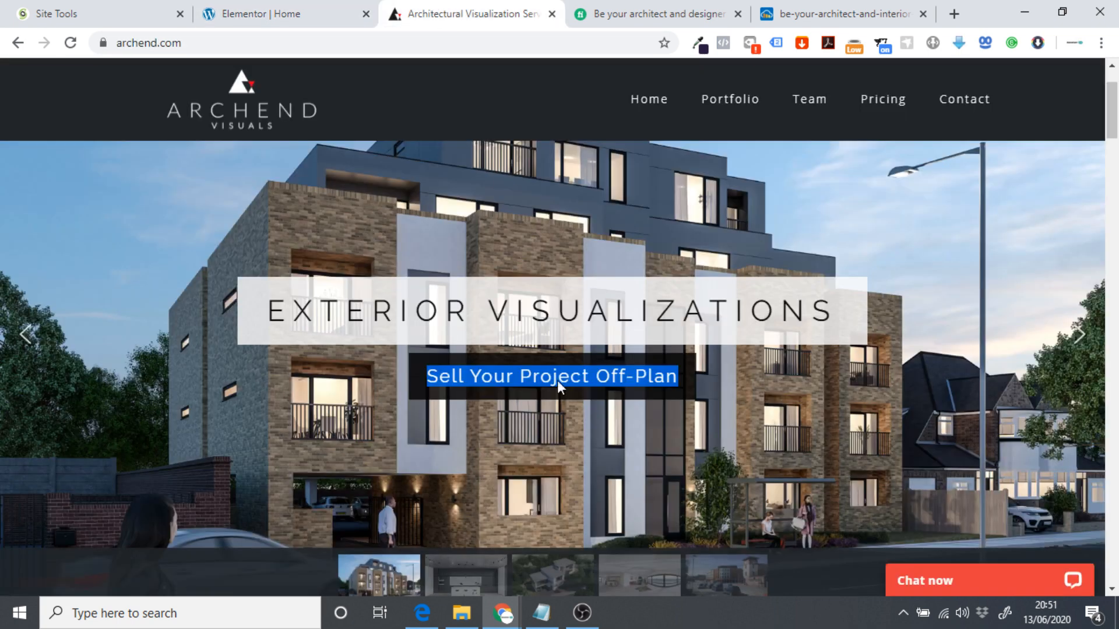
# Scroll through the archend.com page and the Elementor Home page to compare their layouts.
pyautogui.click(1099, 285)
pyautogui.scroll(-16, 838, 293)
pyautogui.scroll(8, 816, 272)
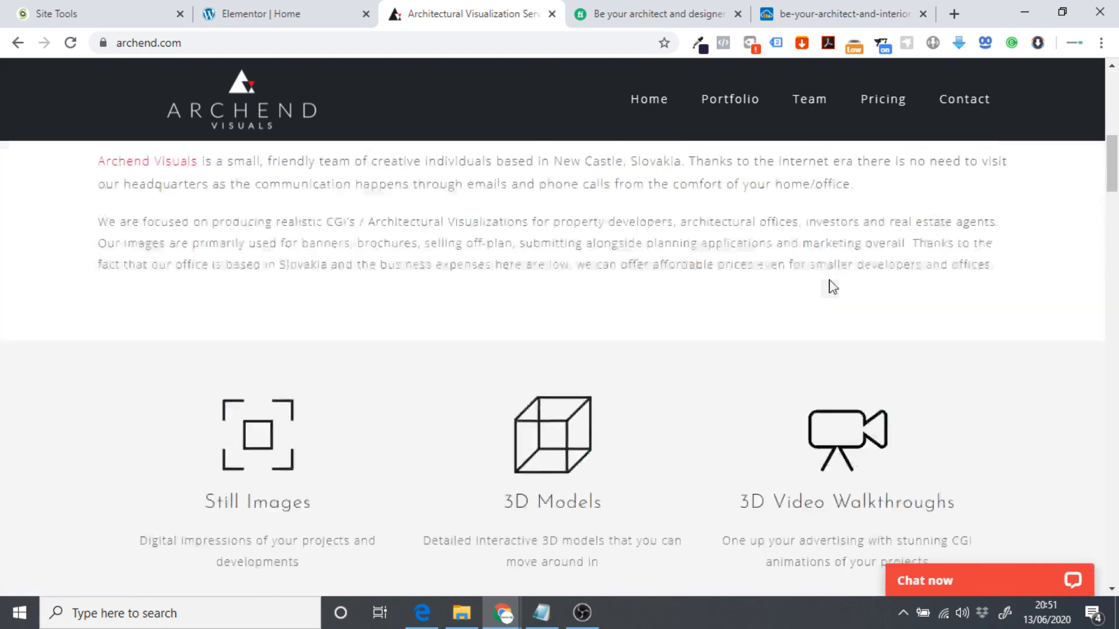
pyautogui.scroll(8, 833, 287)
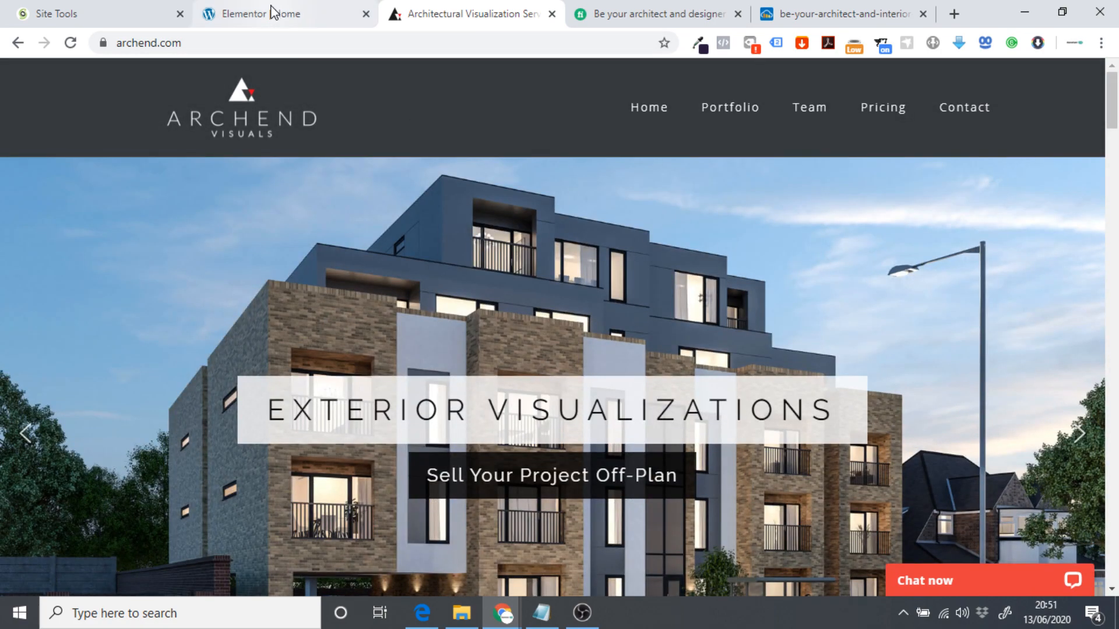
pyautogui.click(272, 11)
pyautogui.scroll(-3, 499, 205)
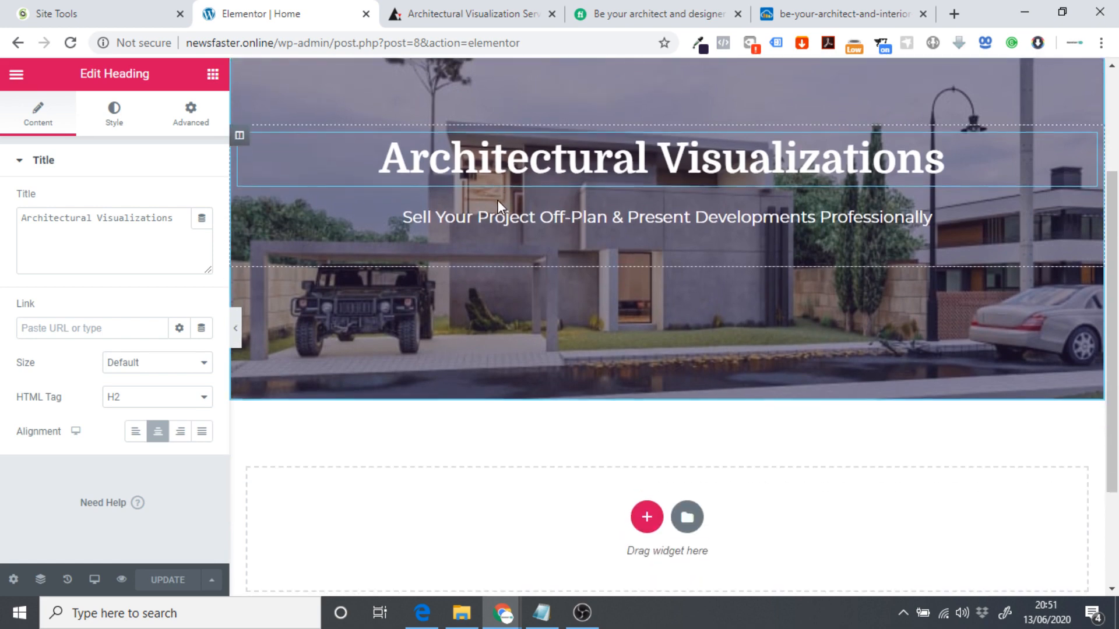
pyautogui.scroll(3, 531, 230)
pyautogui.scroll(-5, 539, 228)
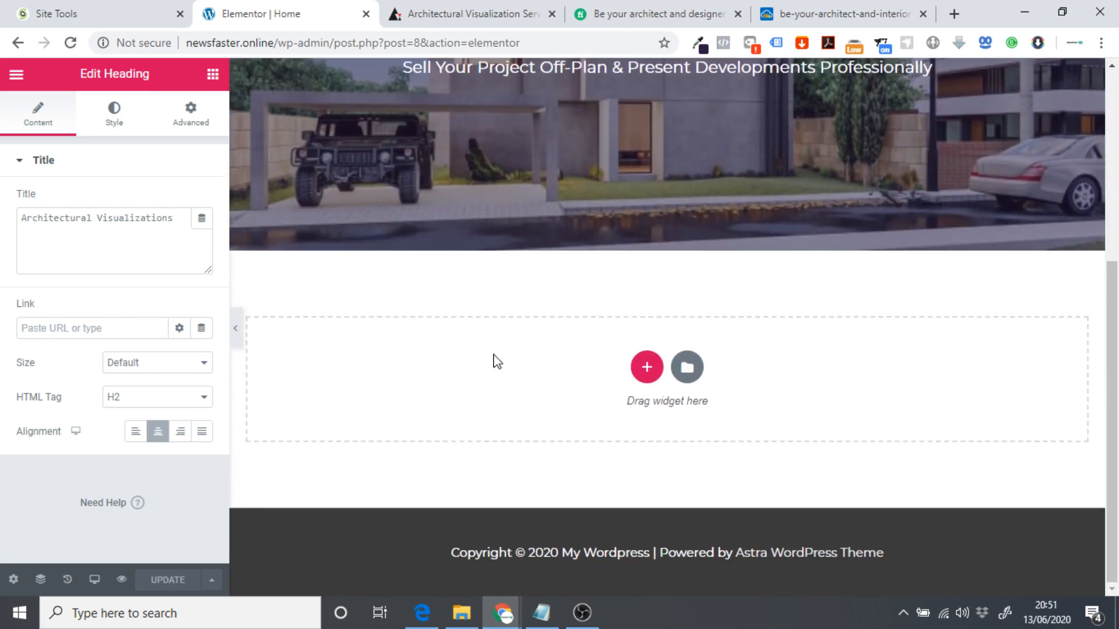
pyautogui.scroll(5, 636, 368)
pyautogui.scroll(-5, 626, 362)
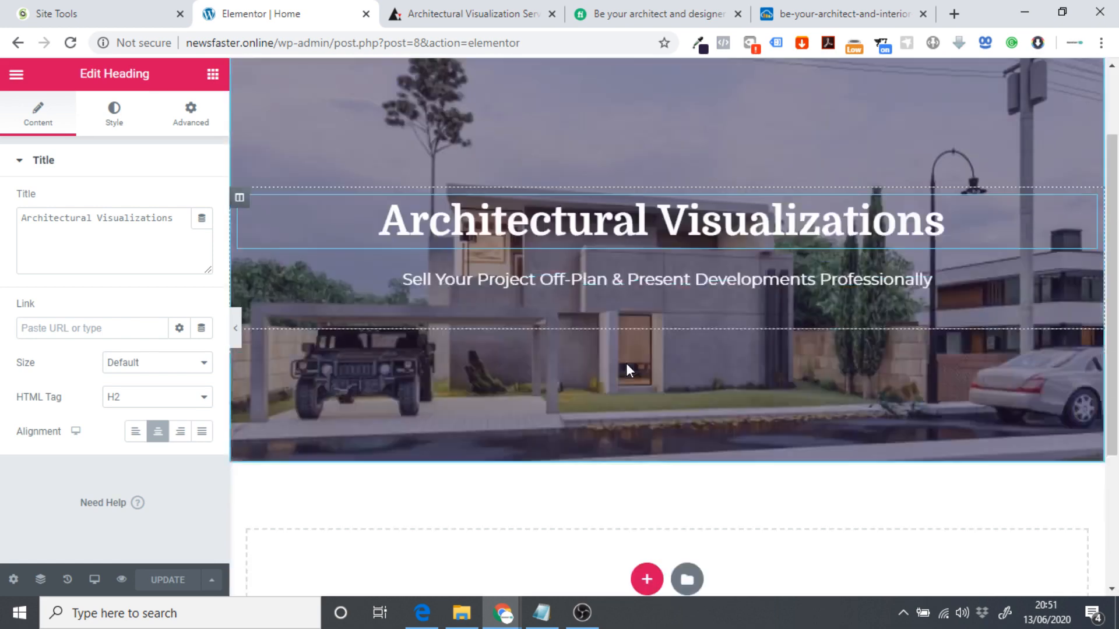
# Inspect the text of archend.com's Still Images, 3D Models and 3D Video Walkthroughs columns.
pyautogui.click(490, 9)
pyautogui.scroll(-8, 540, 273)
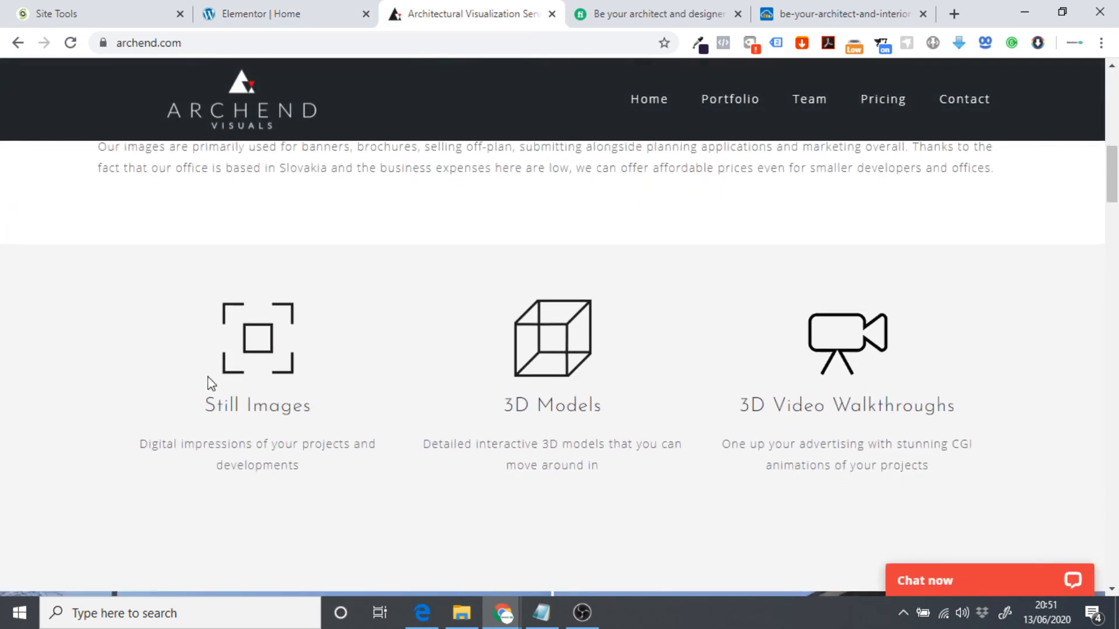
pyautogui.moveTo(226, 351); pyautogui.dragTo(203, 367)
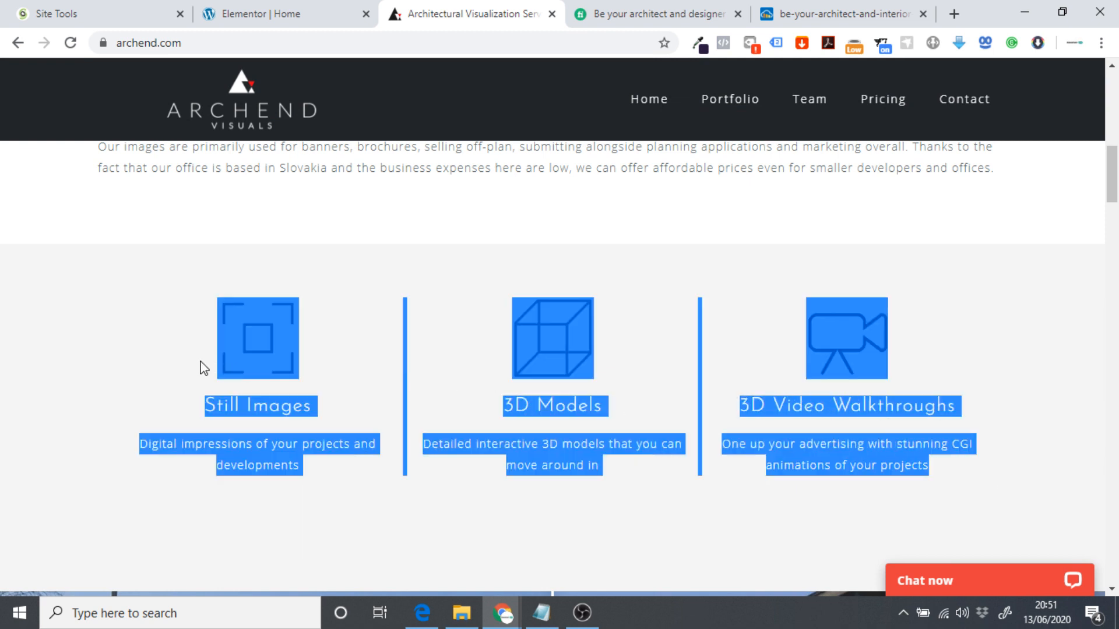
pyautogui.click(185, 322)
pyautogui.moveTo(182, 322); pyautogui.dragTo(963, 430)
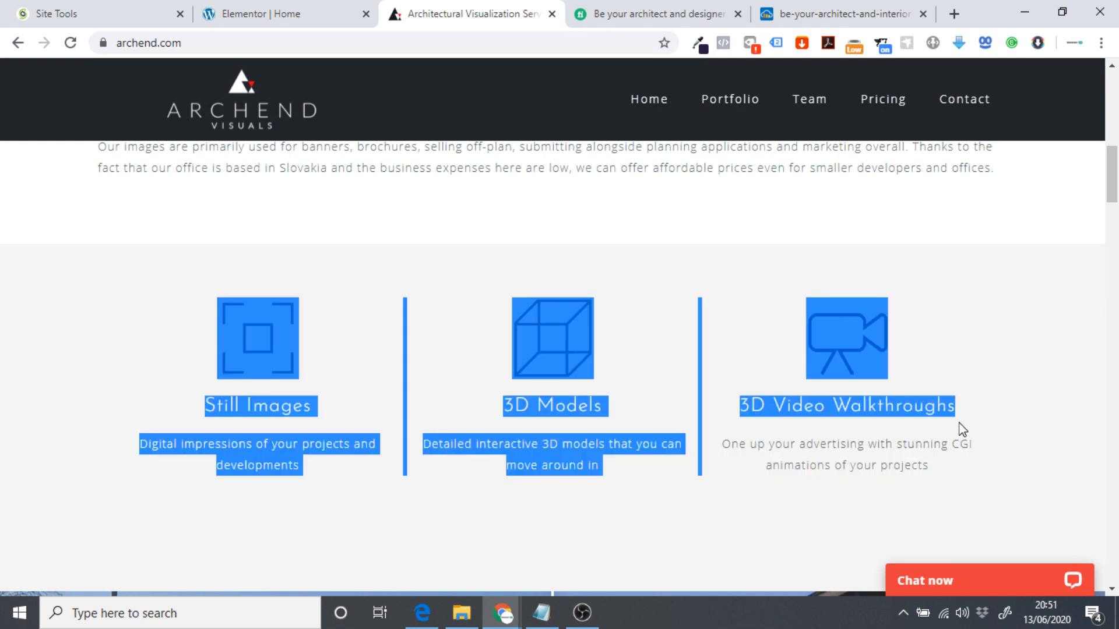
pyautogui.click(656, 402)
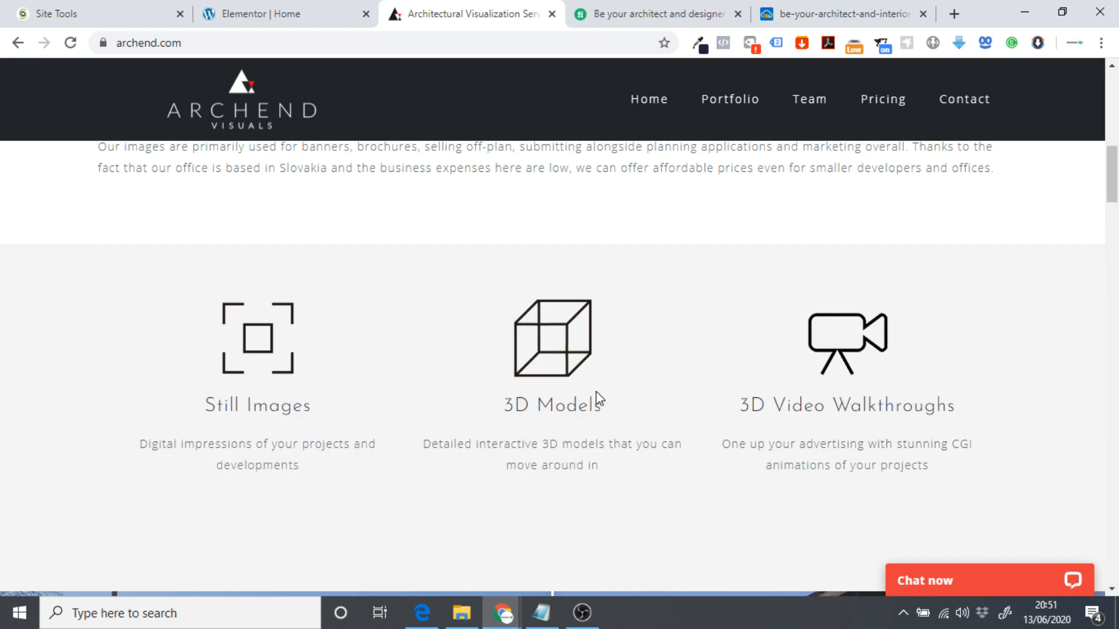
pyautogui.scroll(-1, 361, 350)
pyautogui.moveTo(954, 405); pyautogui.dragTo(227, 270)
pyautogui.click(208, 255)
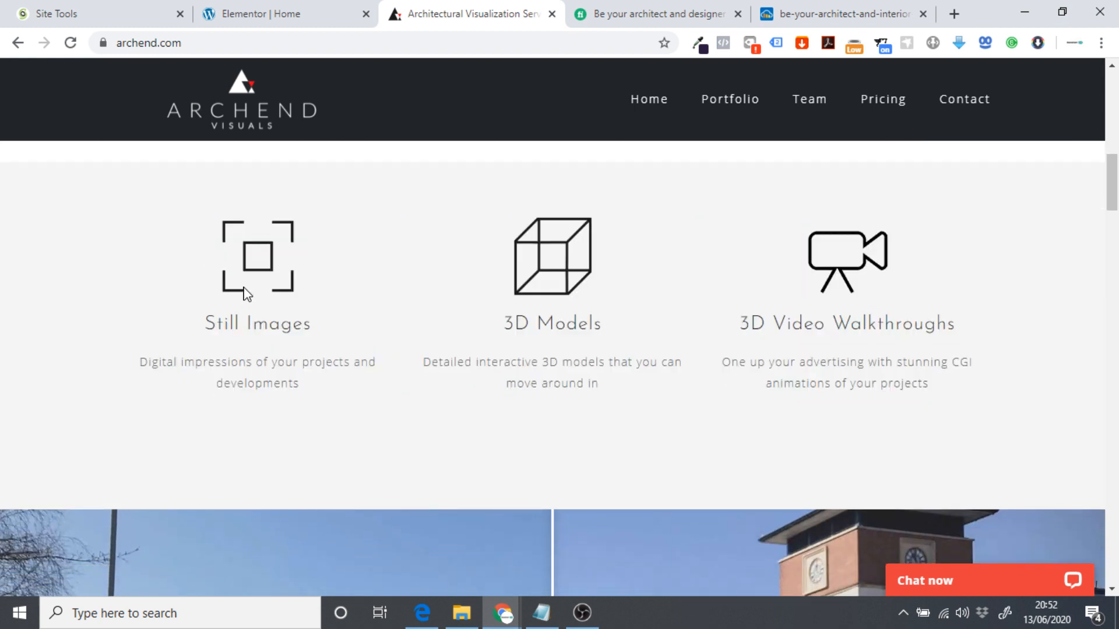
pyautogui.doubleClick(306, 372)
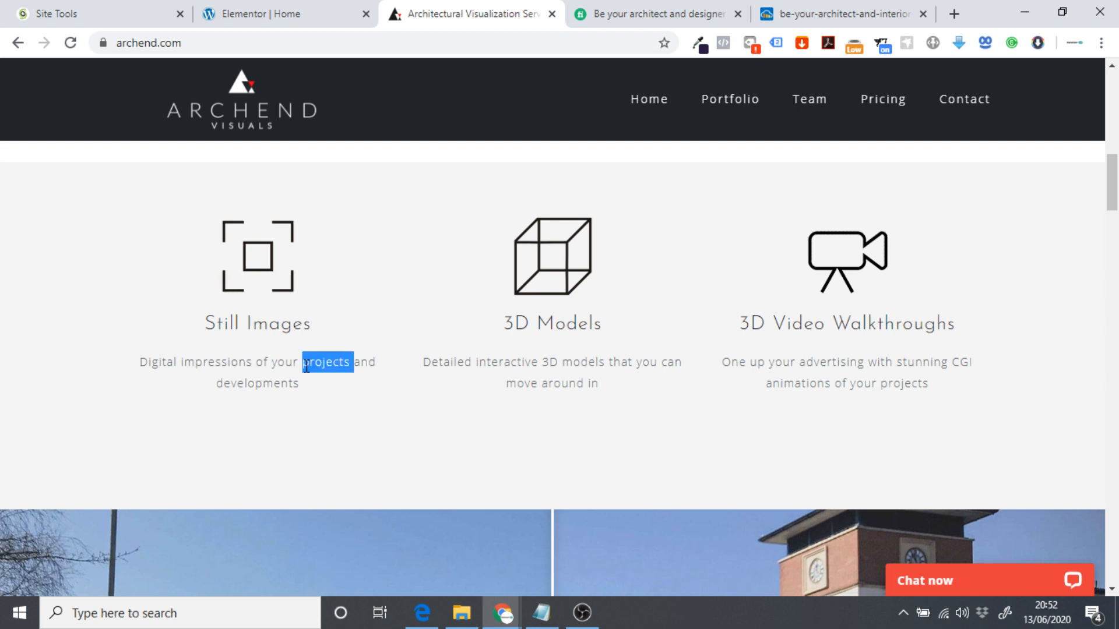
pyautogui.click(271, 362)
pyautogui.tripleClick(239, 365)
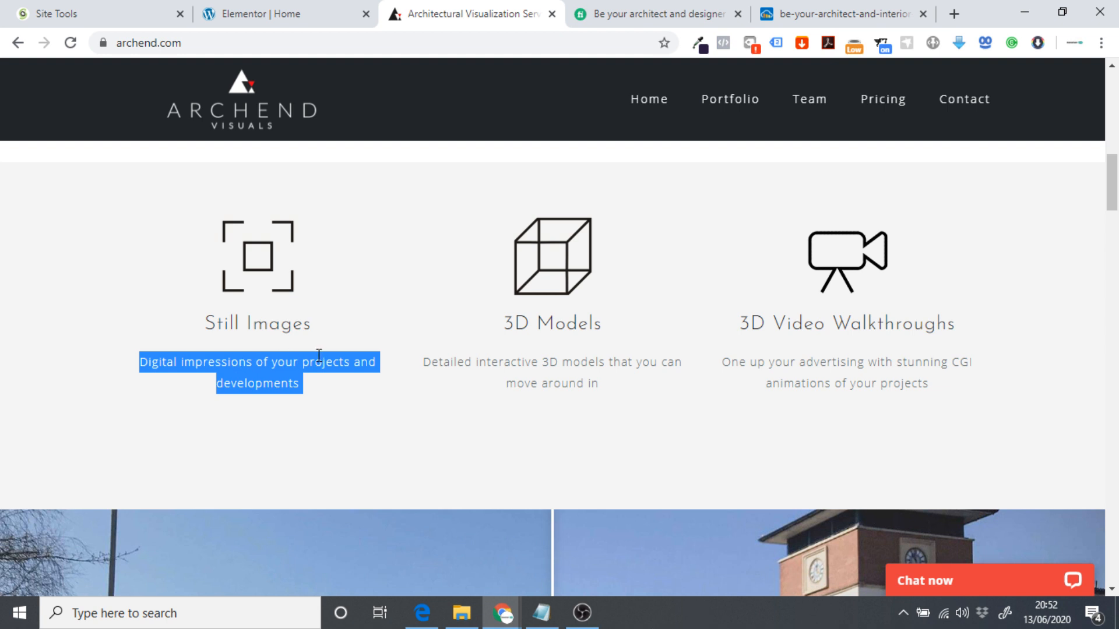
pyautogui.click(250, 13)
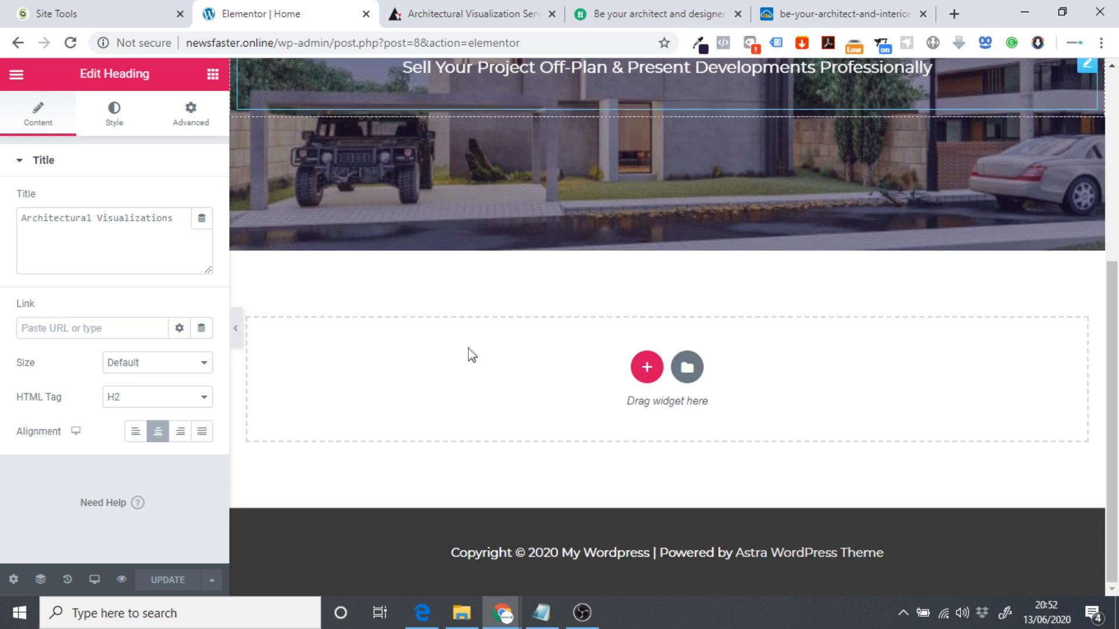
# Add a three-column section below the hero.
pyautogui.click(647, 368)
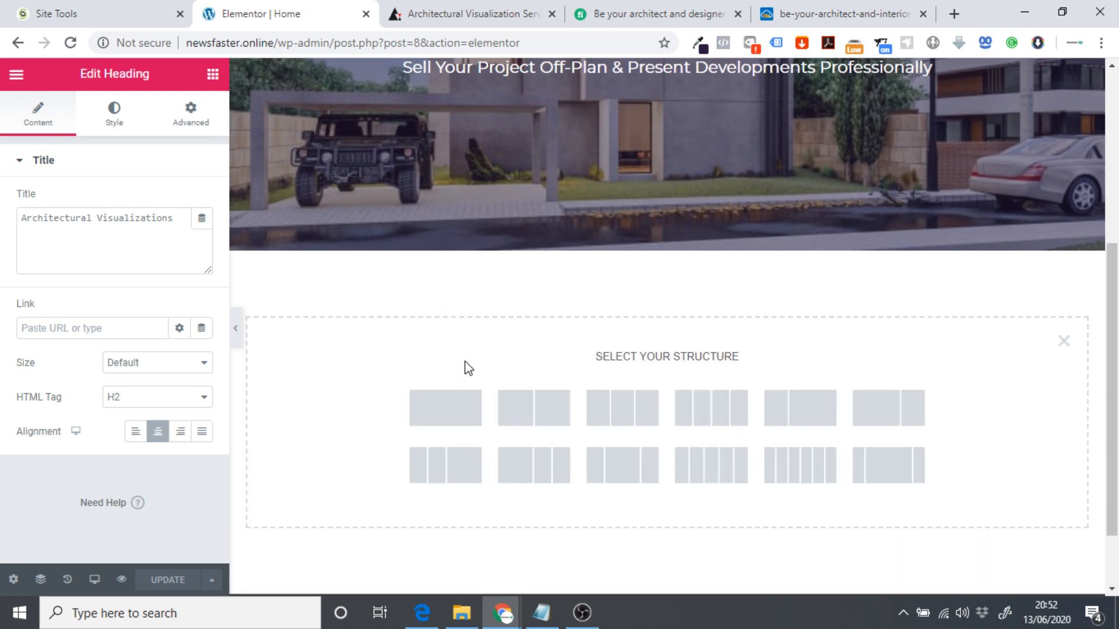
pyautogui.click(620, 415)
pyautogui.click(522, 7)
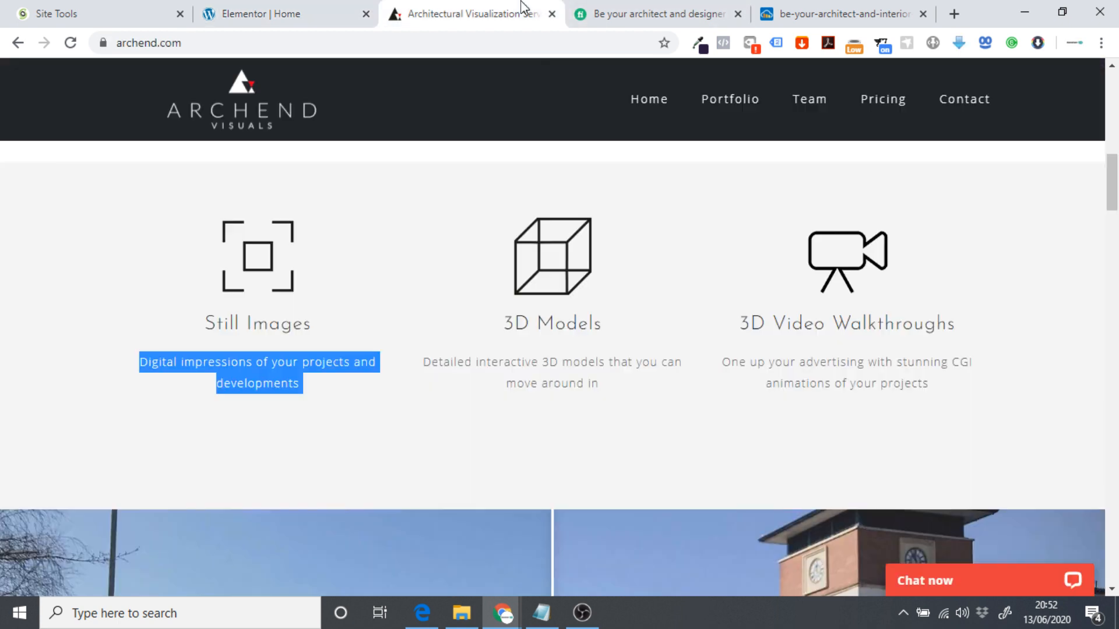
pyautogui.click(786, 334)
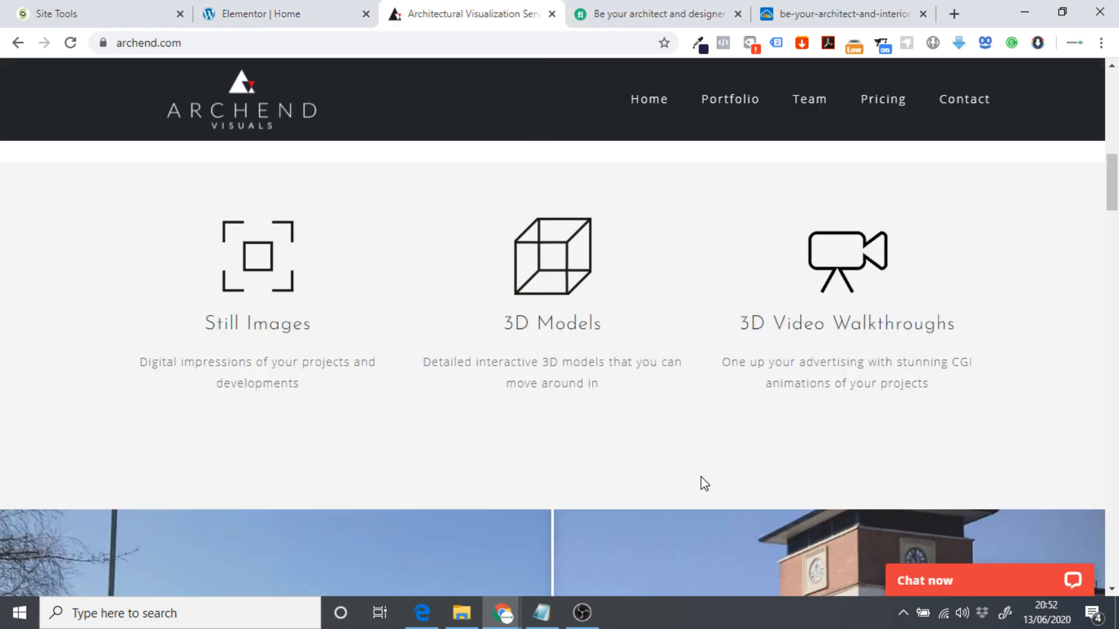
pyautogui.click(265, 12)
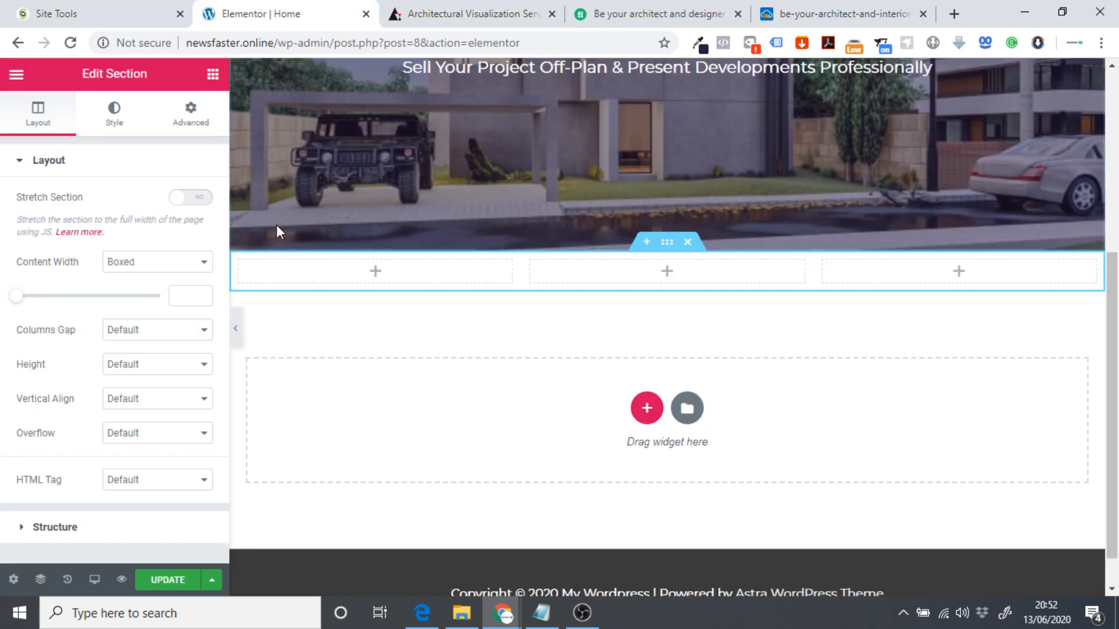
# Search widgets for 'ico' and drop an Icon Box into the first column.
pyautogui.click(212, 76)
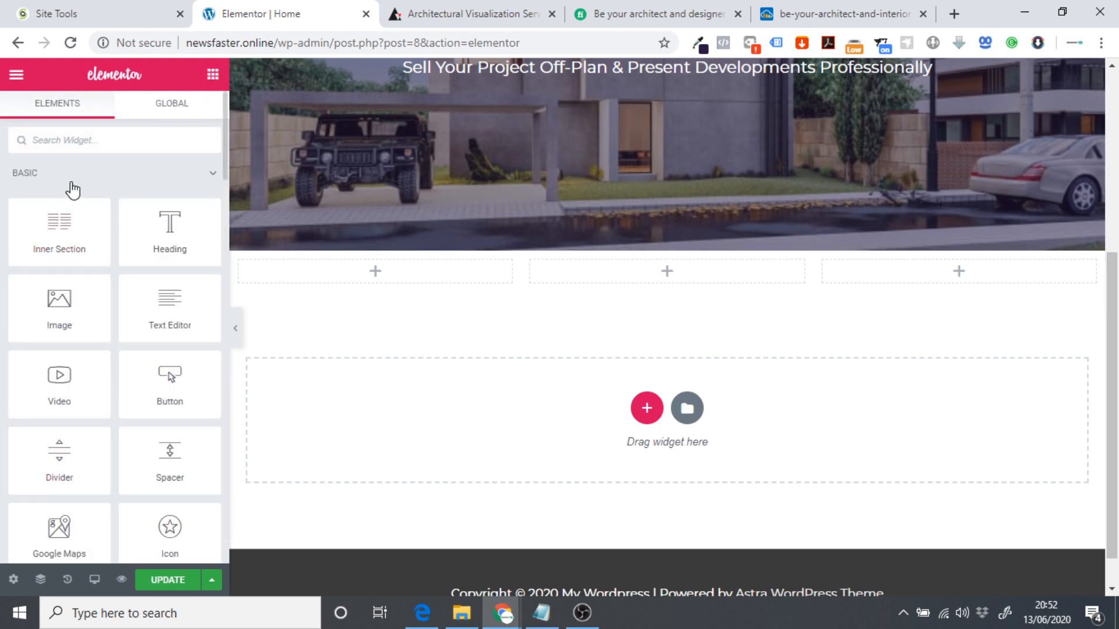
pyautogui.click(79, 128)
pyautogui.write('icon')
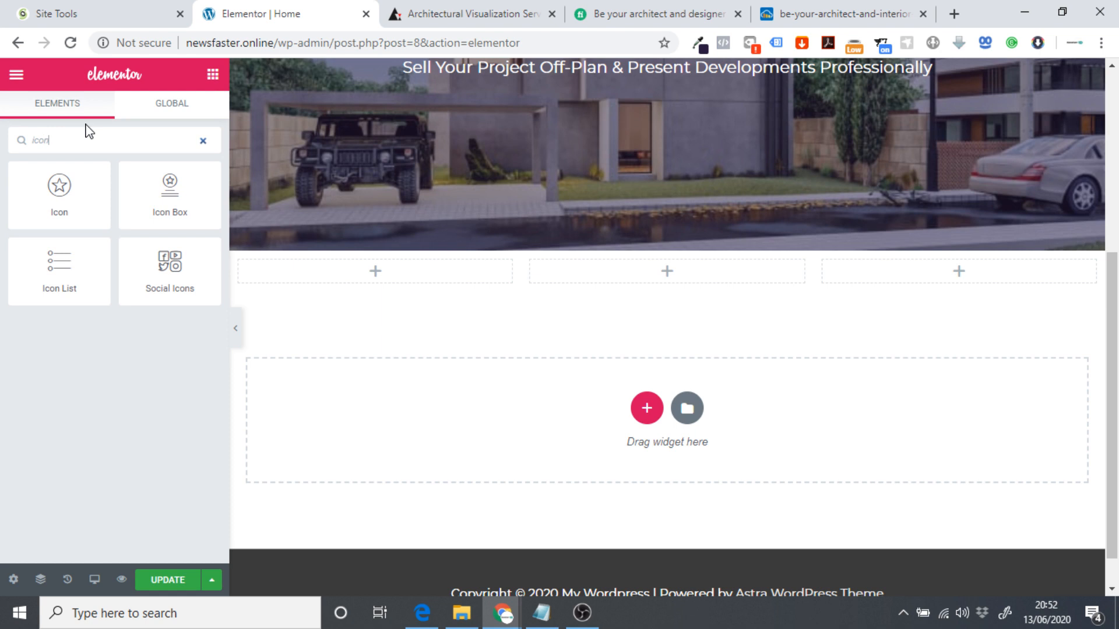
pyautogui.moveTo(149, 185); pyautogui.dragTo(283, 317)
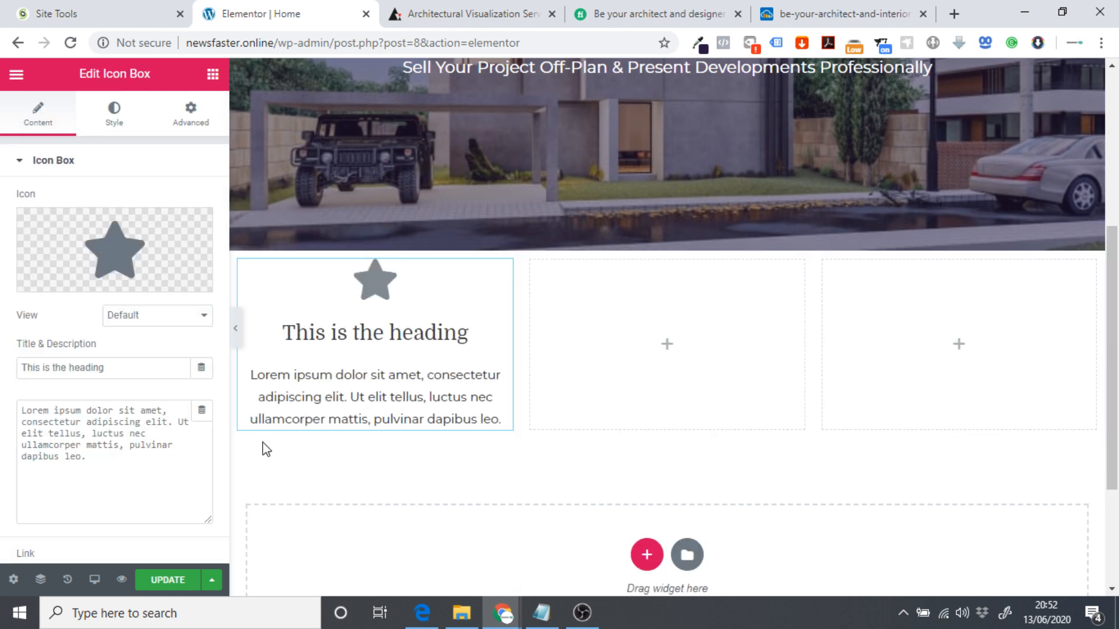
pyautogui.click(511, 23)
pyautogui.scroll(6, 475, 342)
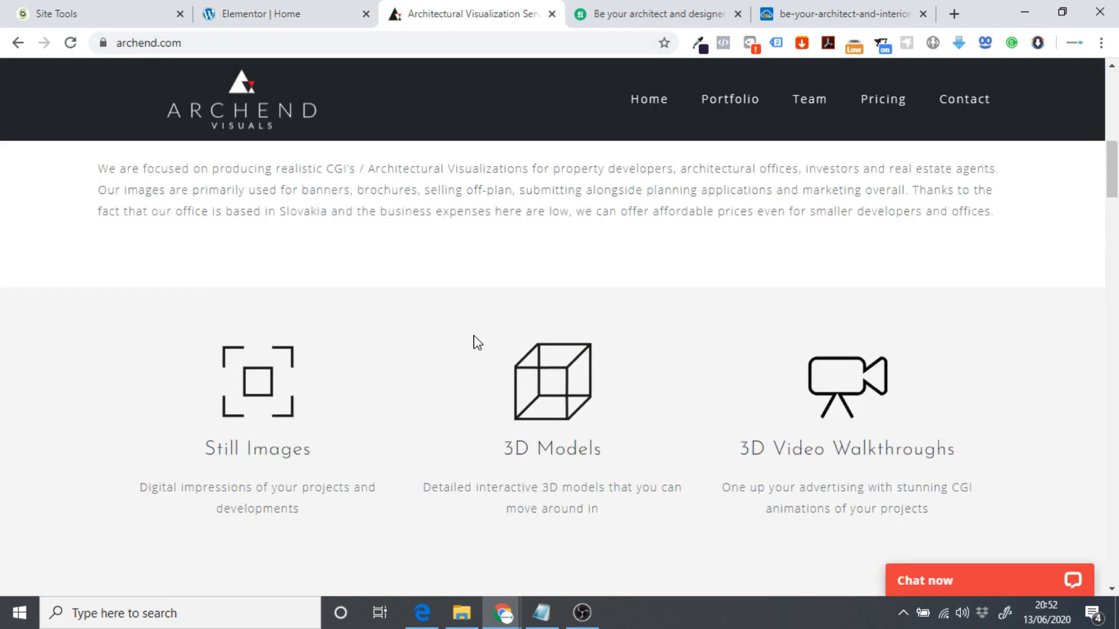
pyautogui.scroll(-5, 466, 350)
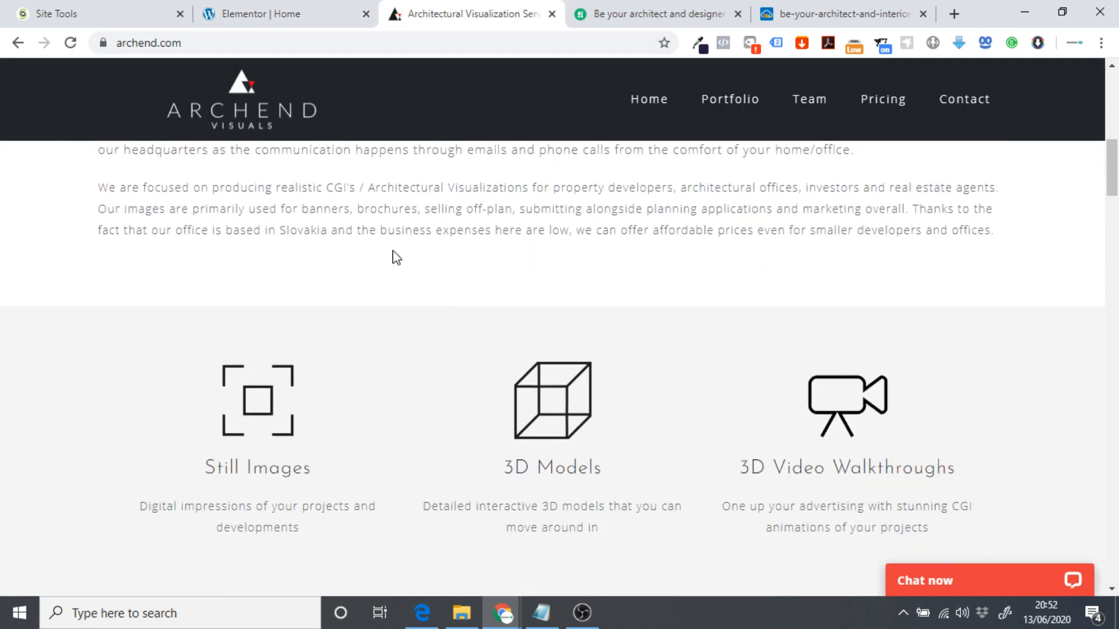
pyautogui.click(301, 8)
pyautogui.click(212, 74)
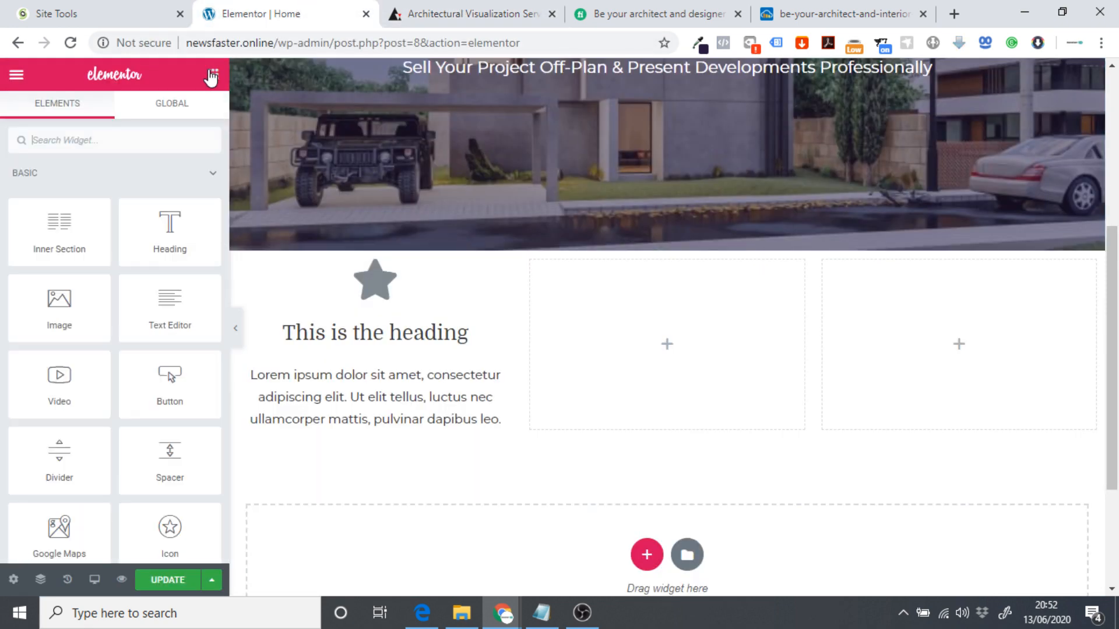
pyautogui.moveTo(189, 245); pyautogui.dragTo(104, 240)
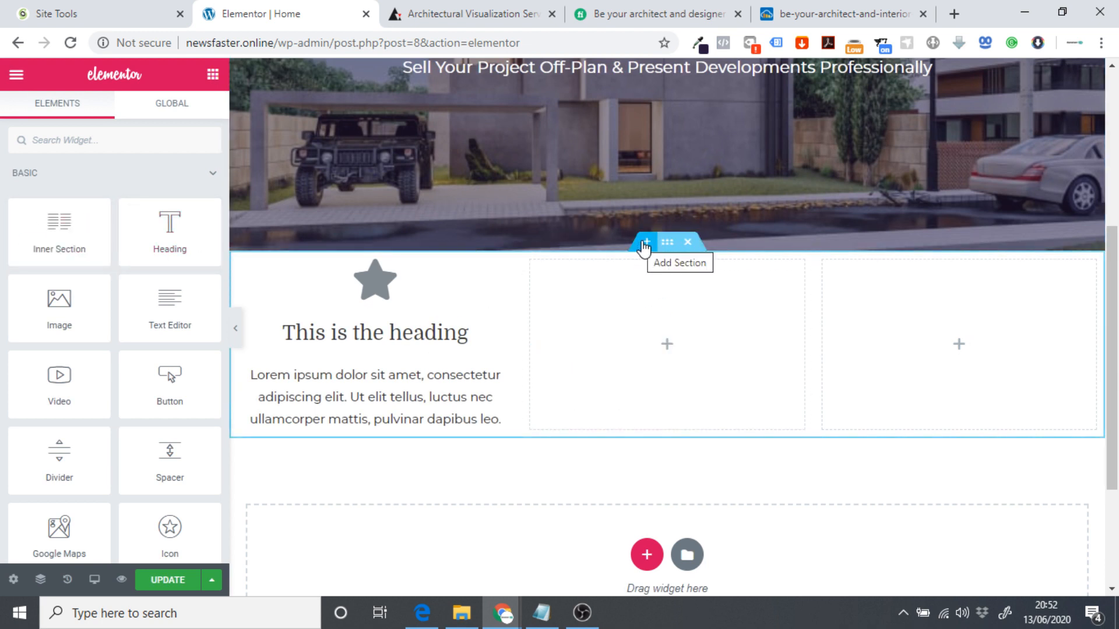
# Insert a one-column section above the service columns and drop a Heading widget in it.
pyautogui.click(644, 242)
pyautogui.click(647, 327)
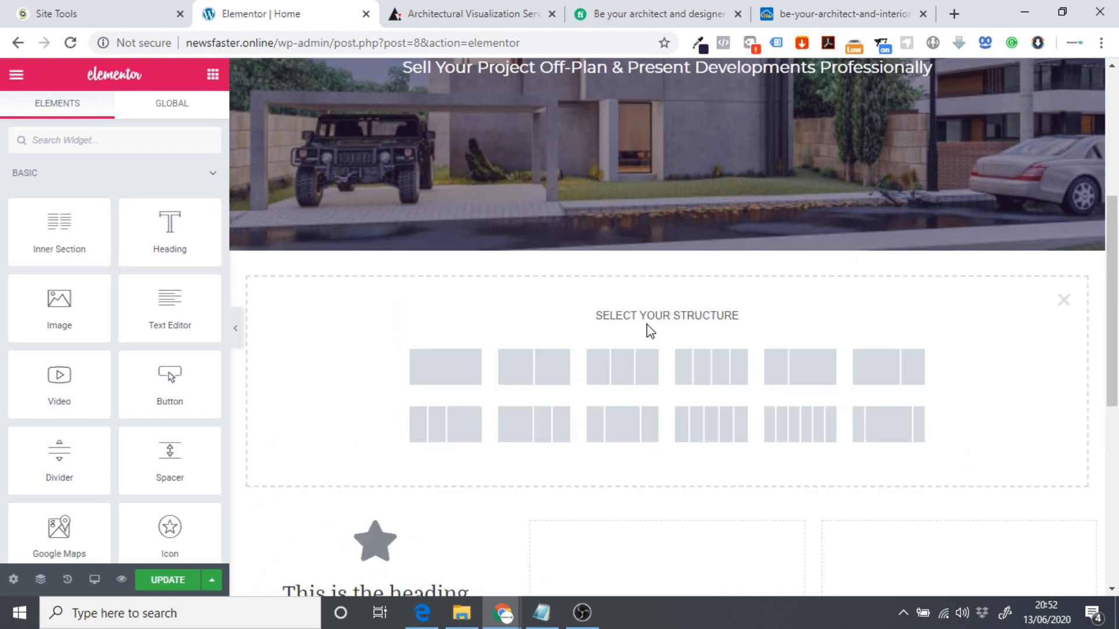
pyautogui.click(451, 368)
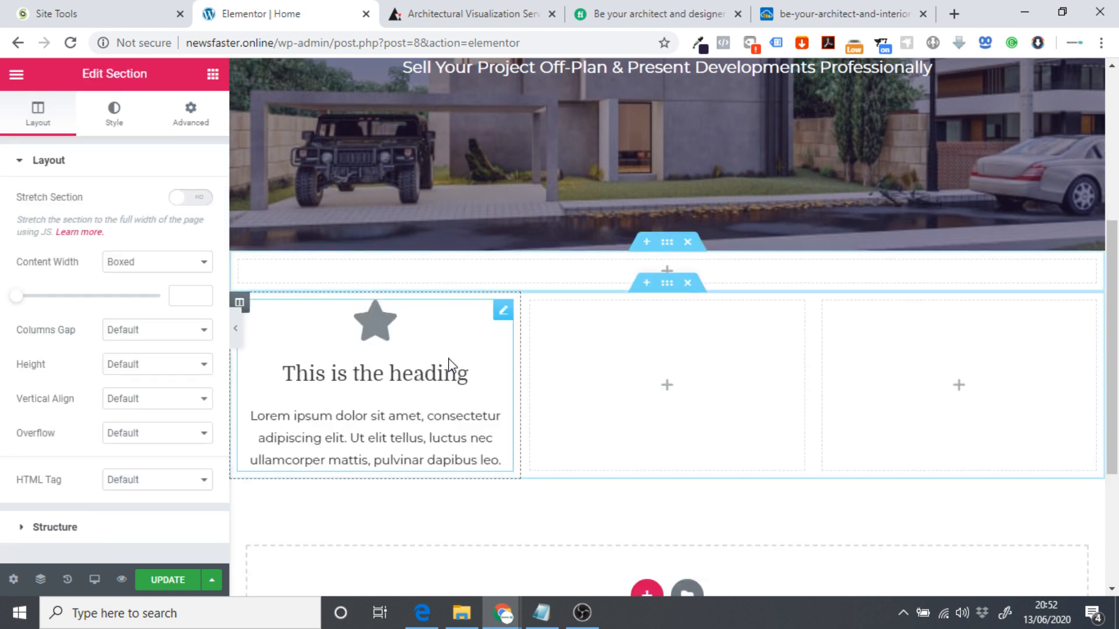
pyautogui.click(212, 74)
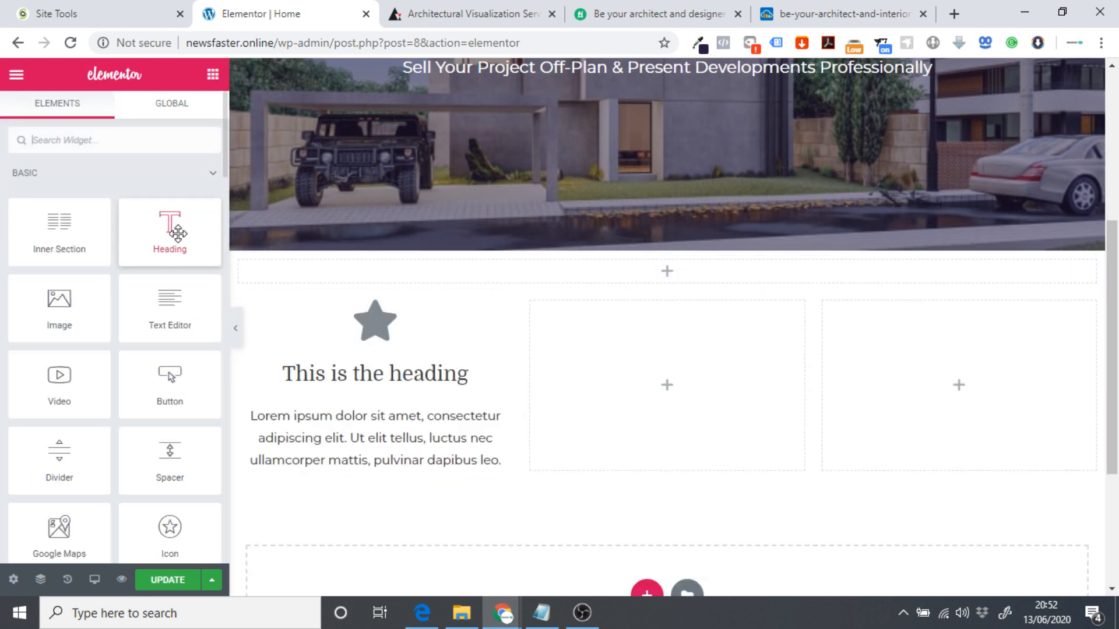
pyautogui.moveTo(169, 232); pyautogui.dragTo(782, 320)
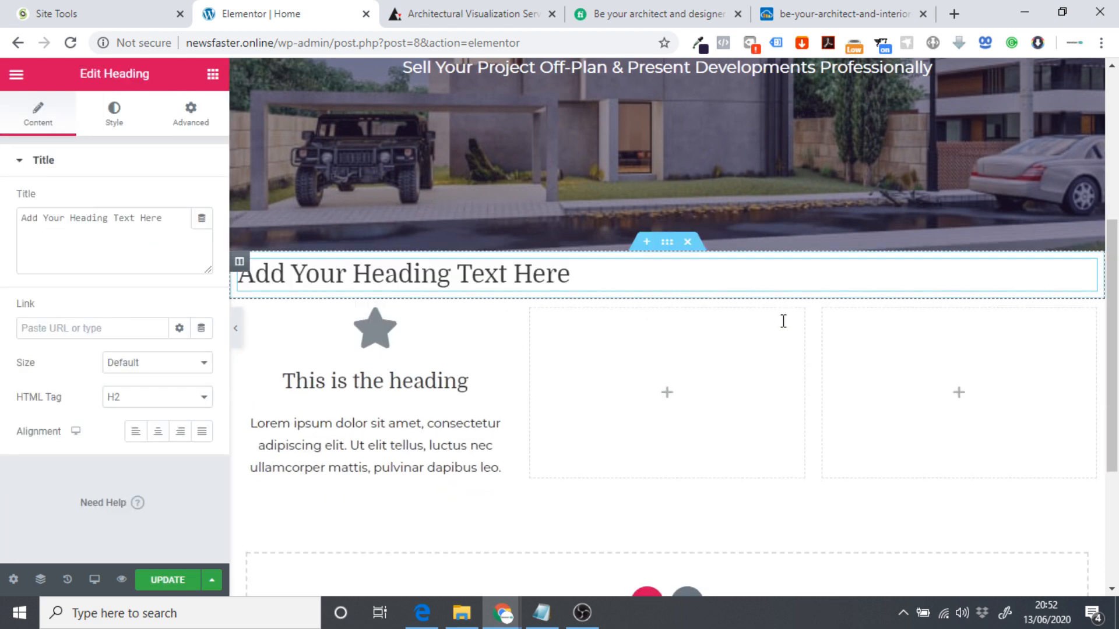
# Centre the heading, retitle it 'Our Services' and set its HTML tag to H1.
pyautogui.click(159, 432)
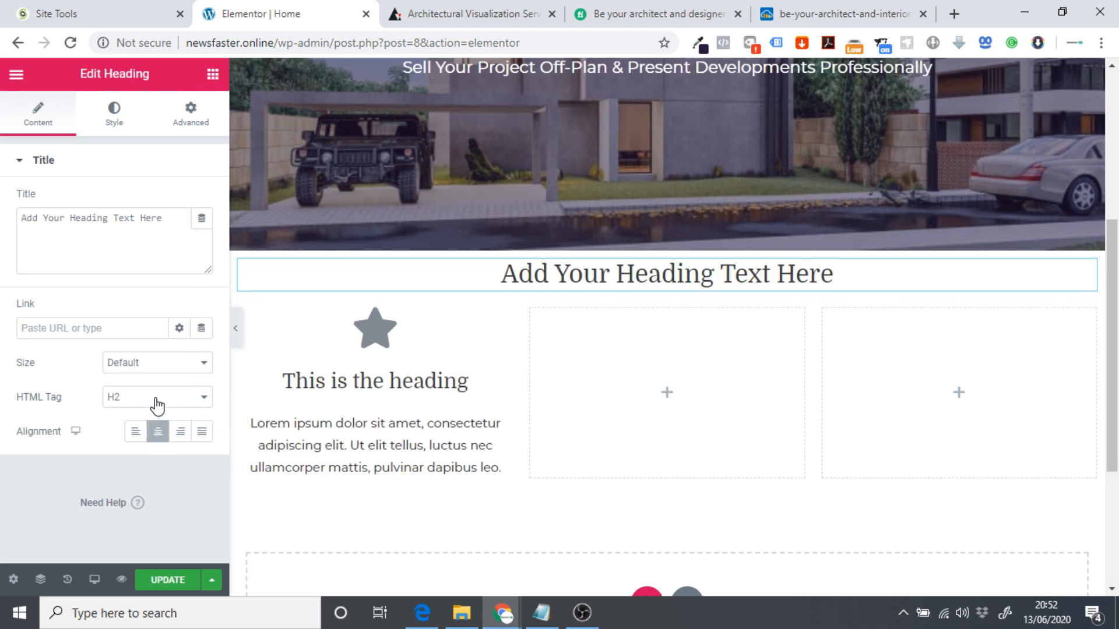
pyautogui.moveTo(164, 225); pyautogui.dragTo(3, 226)
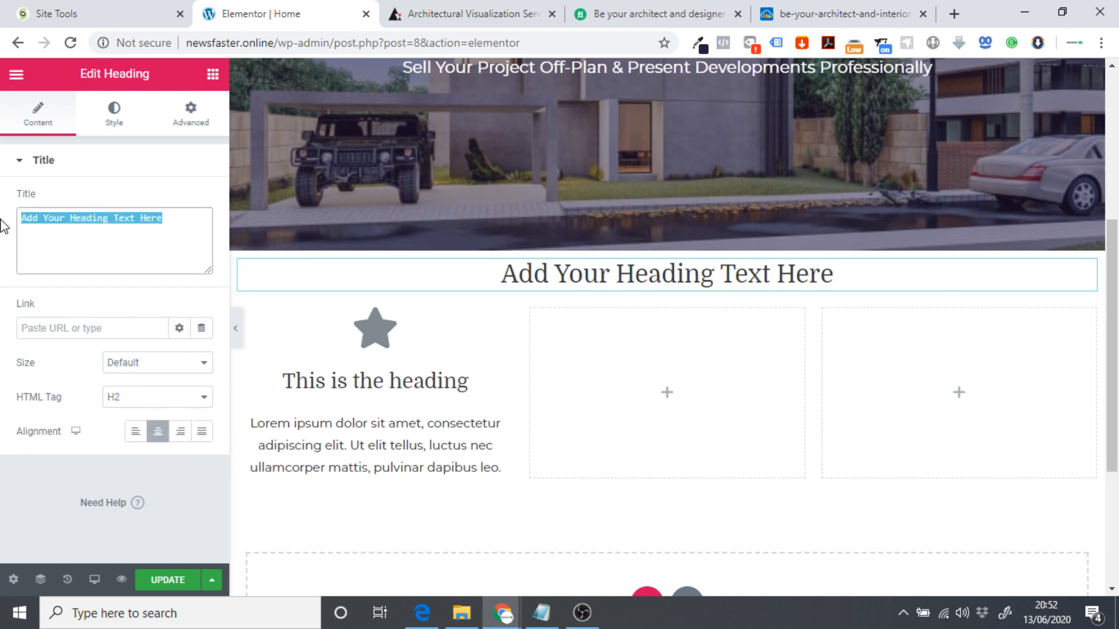
pyautogui.write('W')
pyautogui.hotkey('ctrl', 'a')
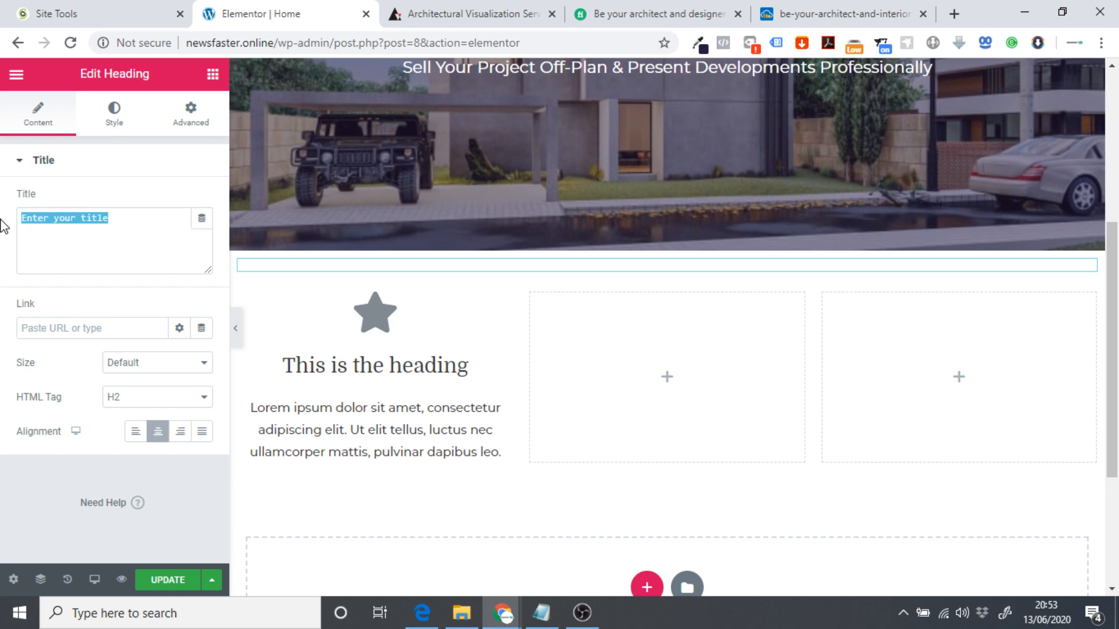
pyautogui.press('BackSpace')
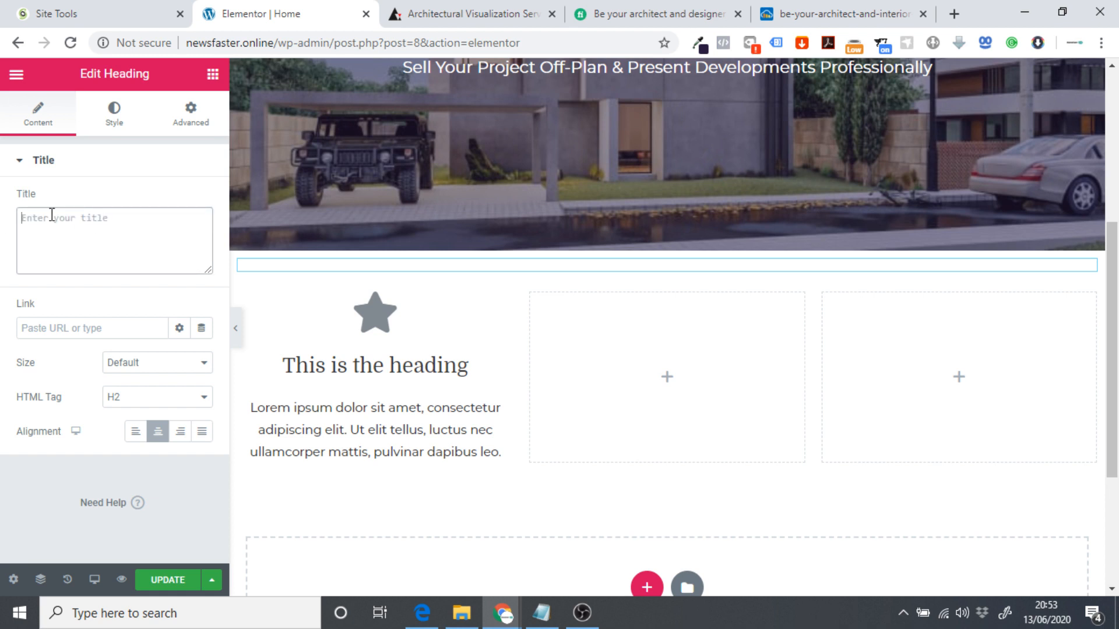
pyautogui.write('Our S')
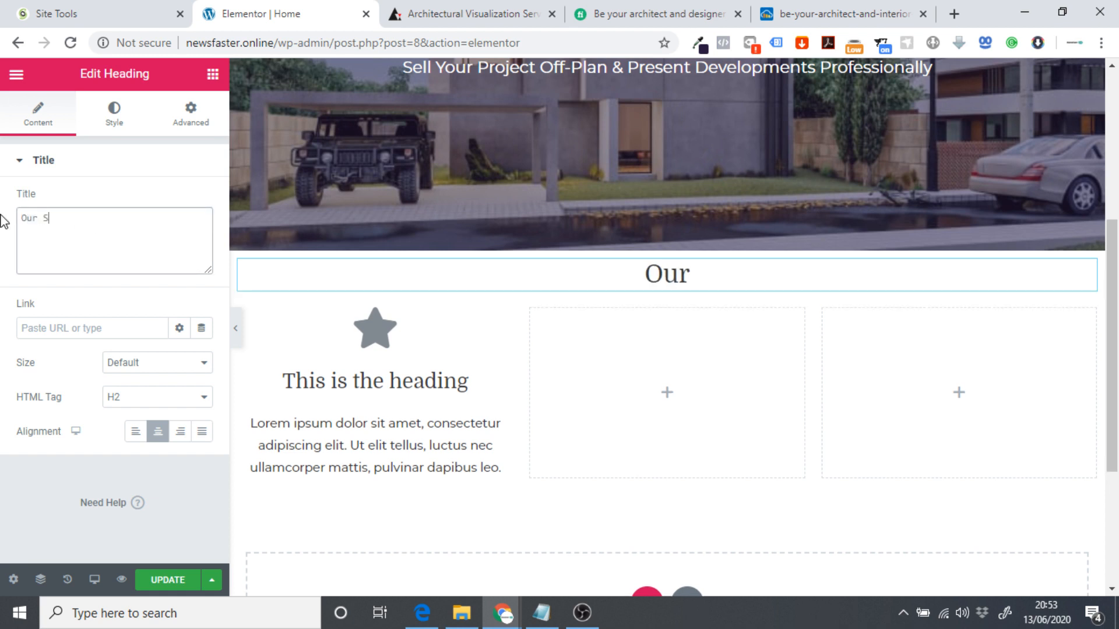
pyautogui.write('ervices')
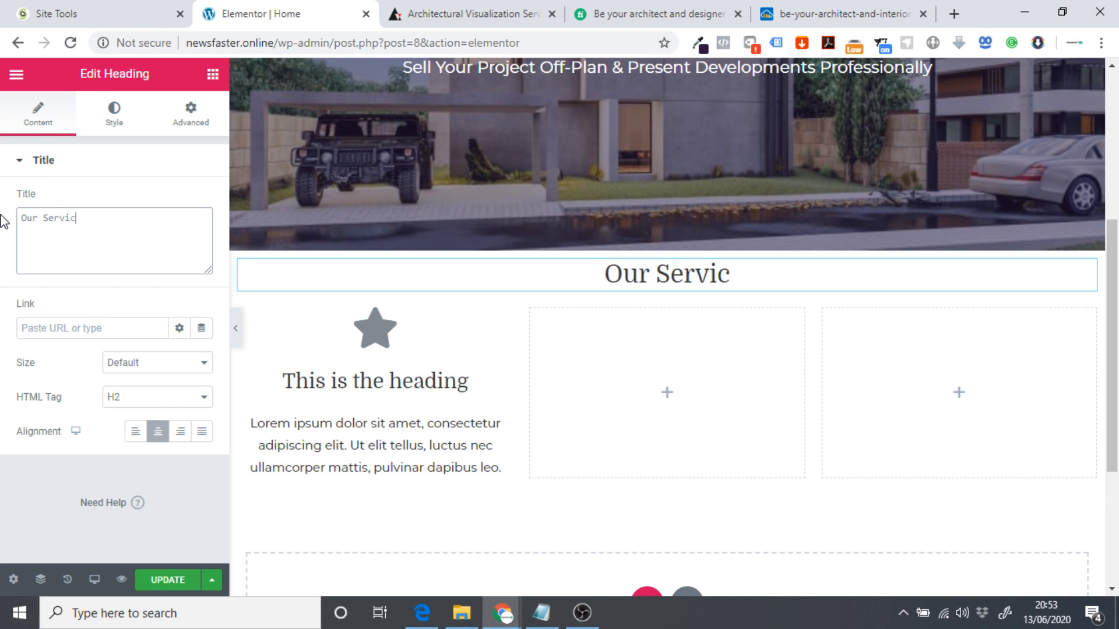
pyautogui.click(145, 400)
pyautogui.click(145, 416)
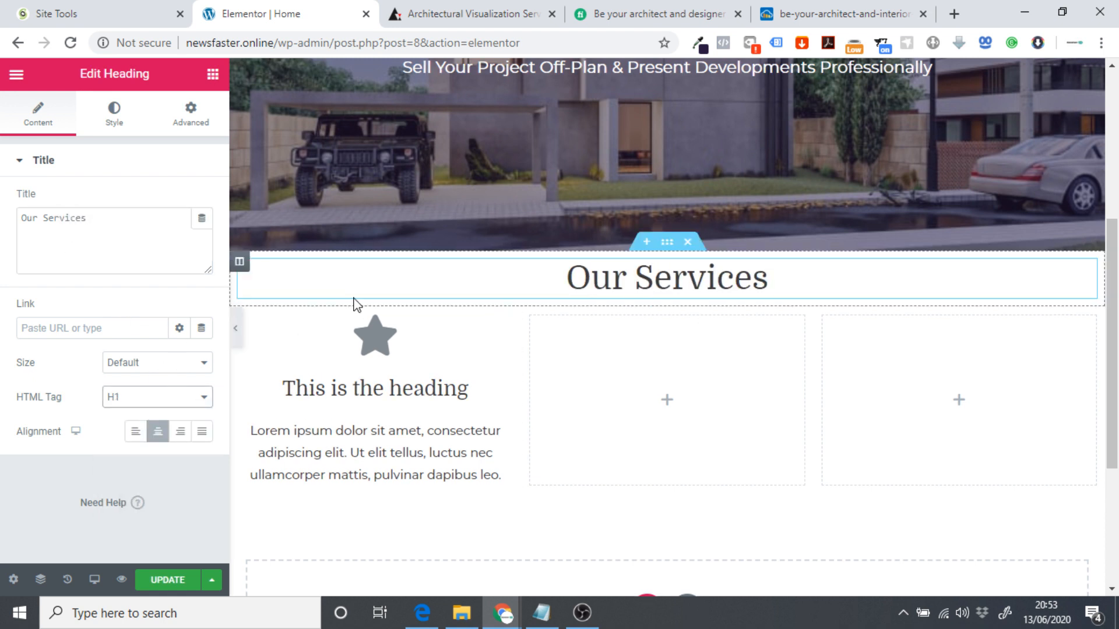
pyautogui.scroll(3, 676, 297)
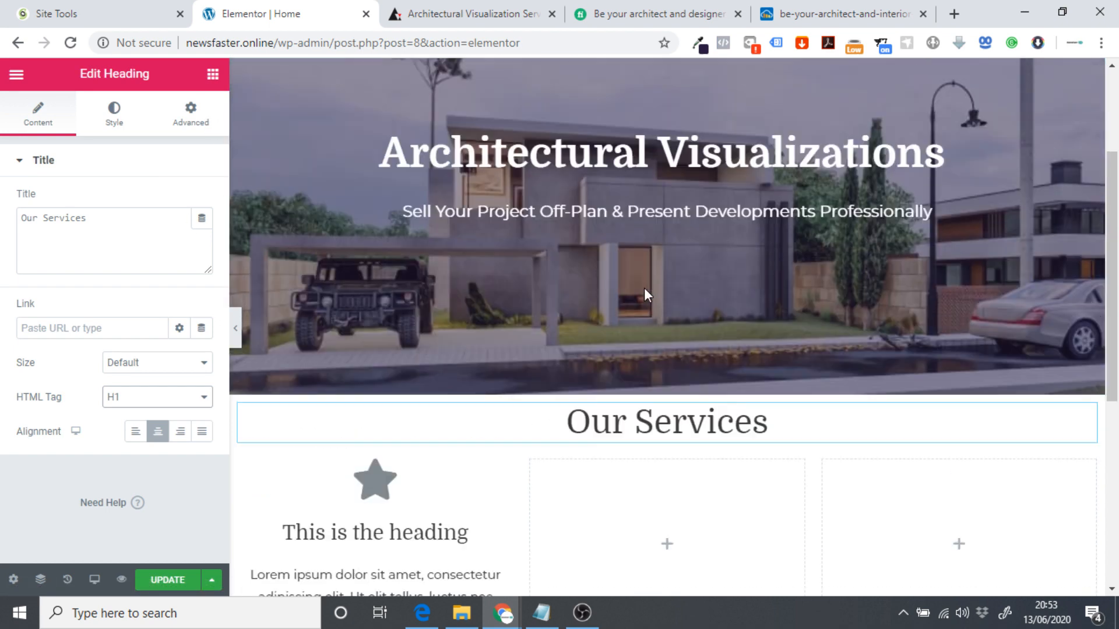
pyautogui.click(235, 328)
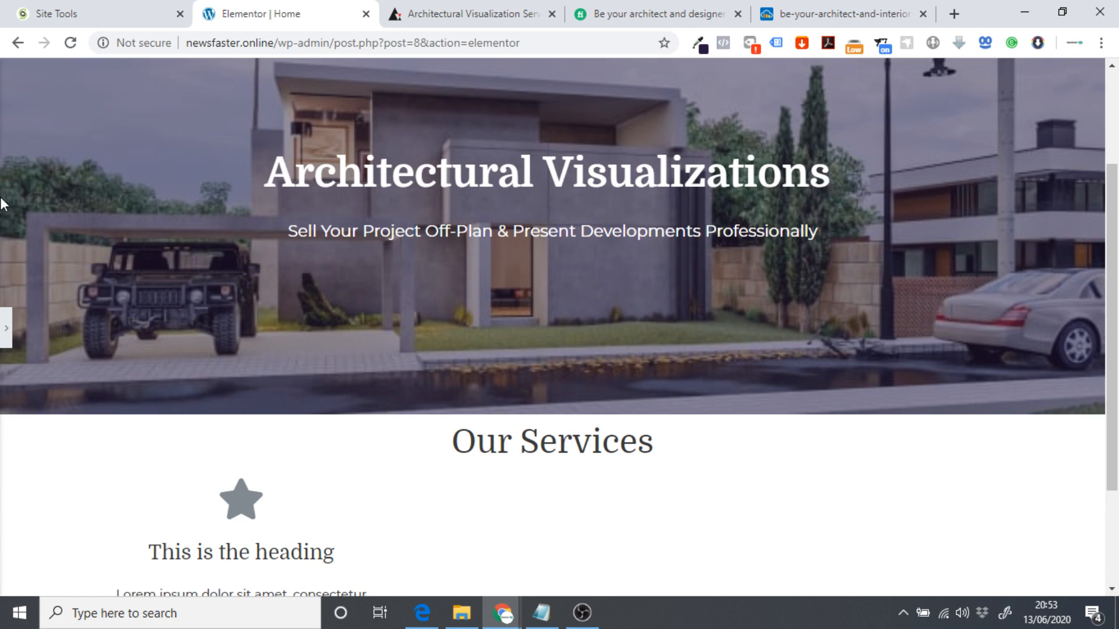
pyautogui.click(6, 328)
pyautogui.click(212, 73)
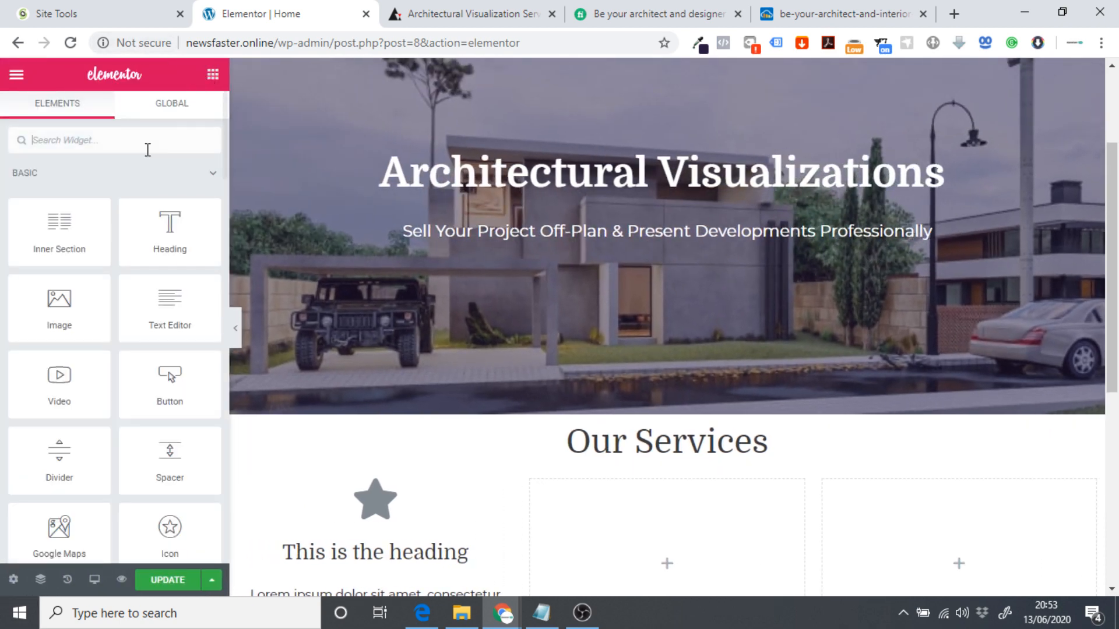
pyautogui.click(665, 437)
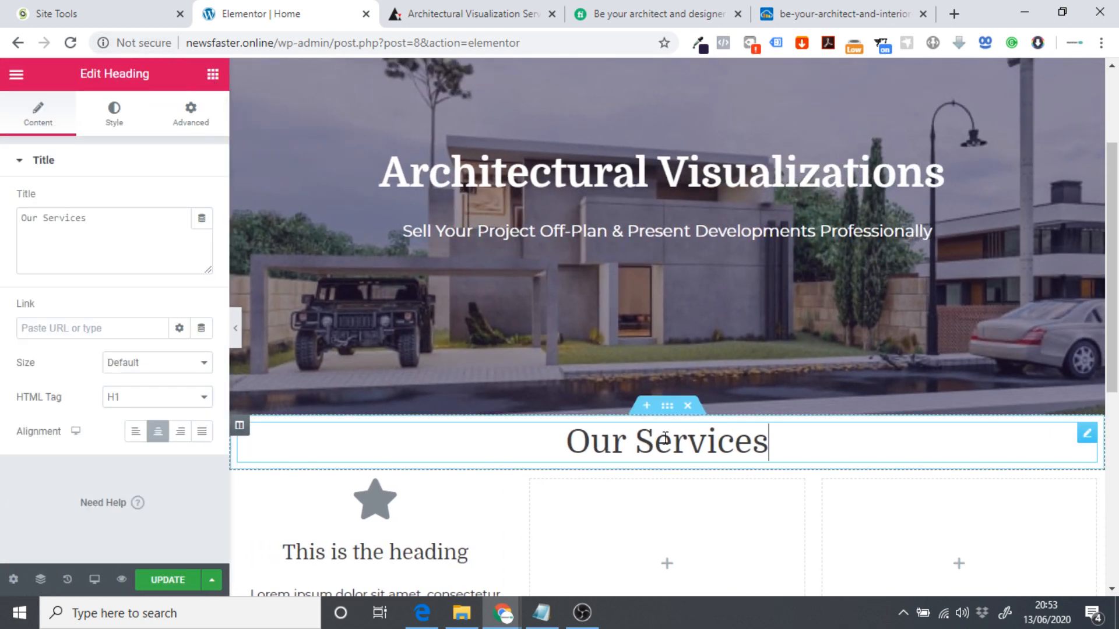
# In the heading's Advanced settings, clear the uniform 5 px padding and unlink the padding sides.
pyautogui.click(190, 119)
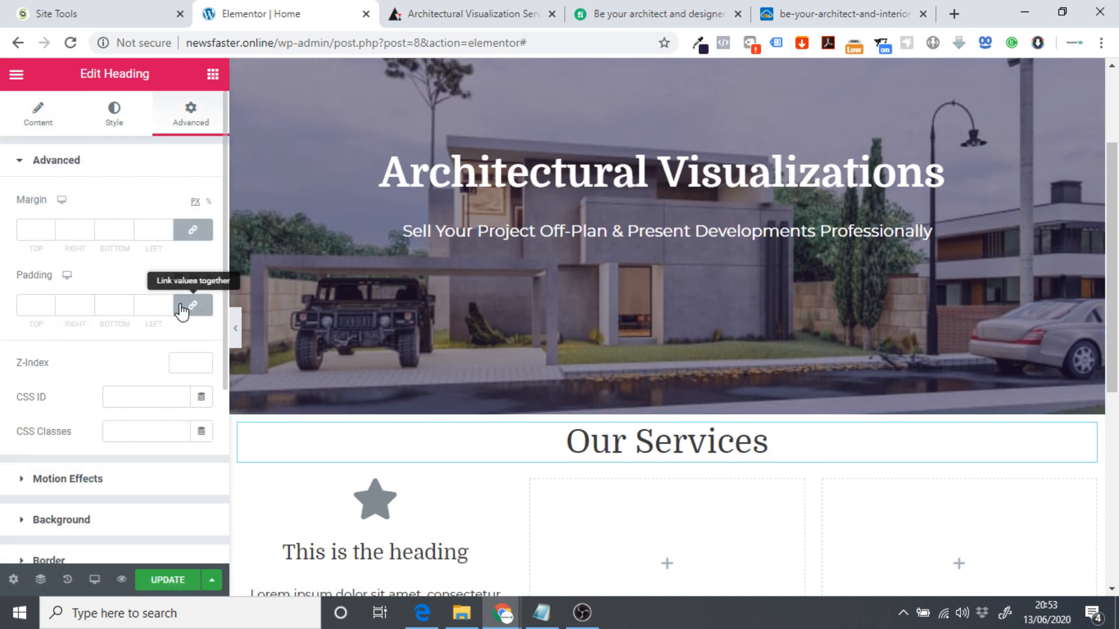
pyautogui.click(37, 307)
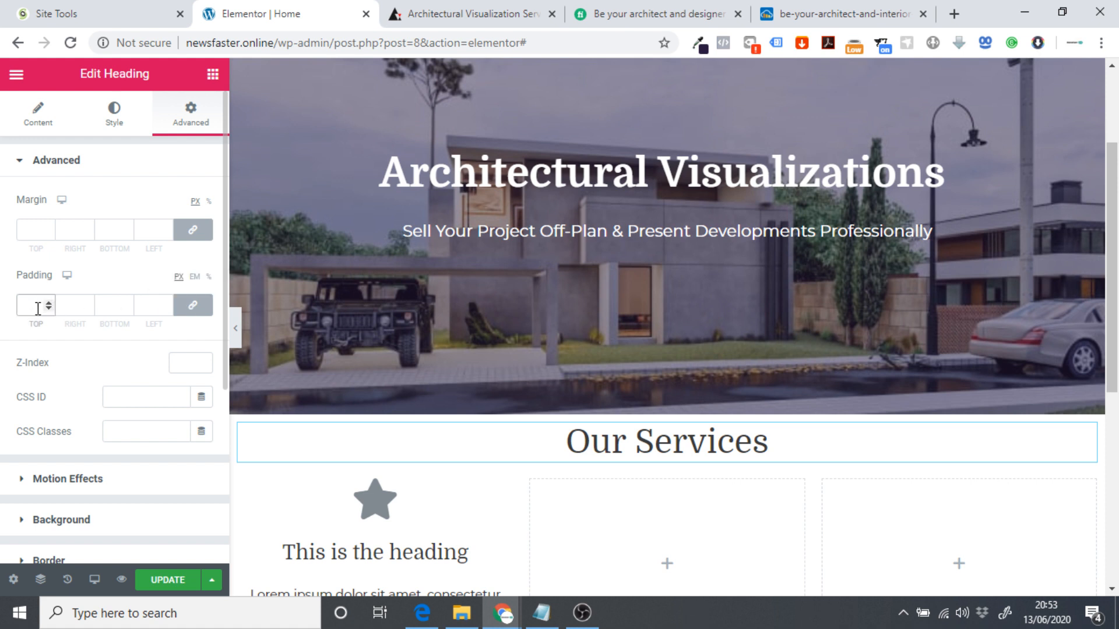
pyautogui.write('5')
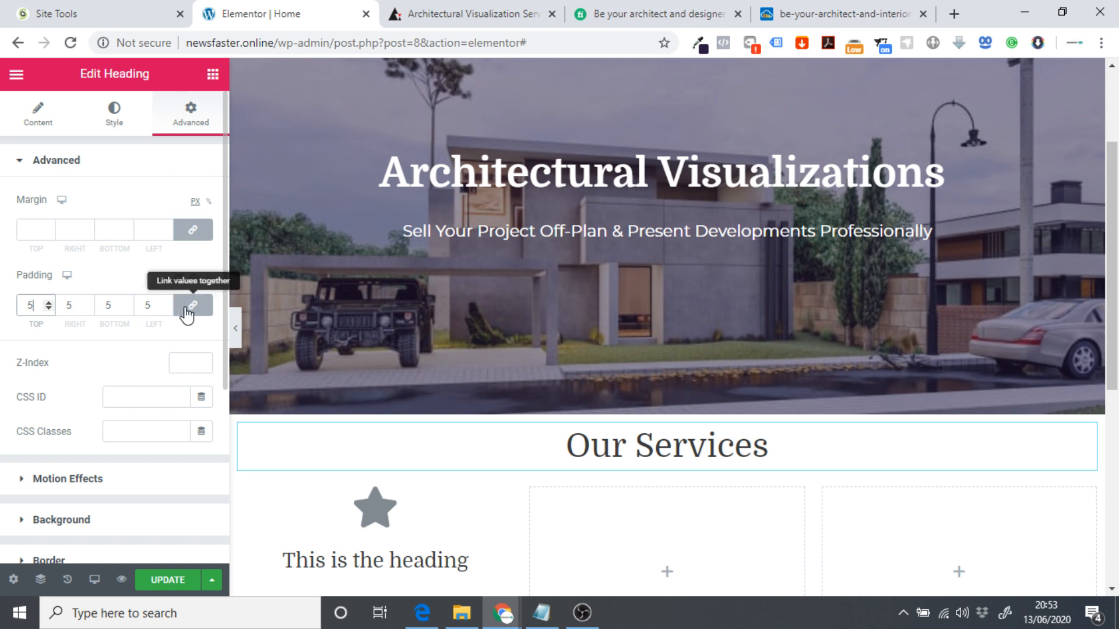
pyautogui.click(119, 312)
pyautogui.press('BackSpace')
pyautogui.click(192, 305)
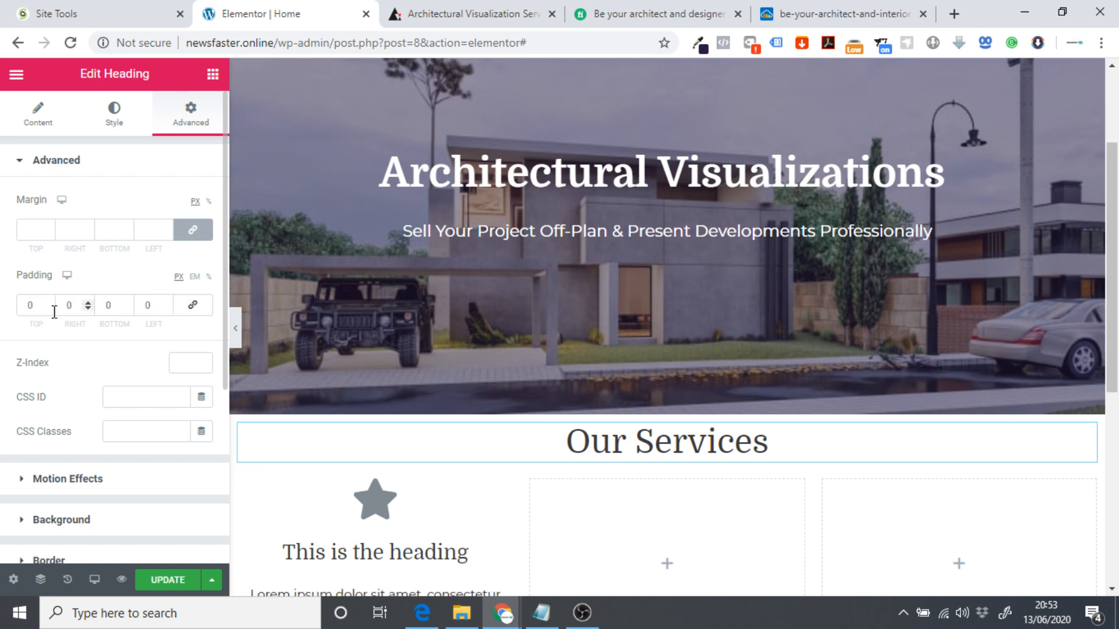
pyautogui.click(26, 305)
pyautogui.moveTo(35, 361); pyautogui.dragTo(238, 326)
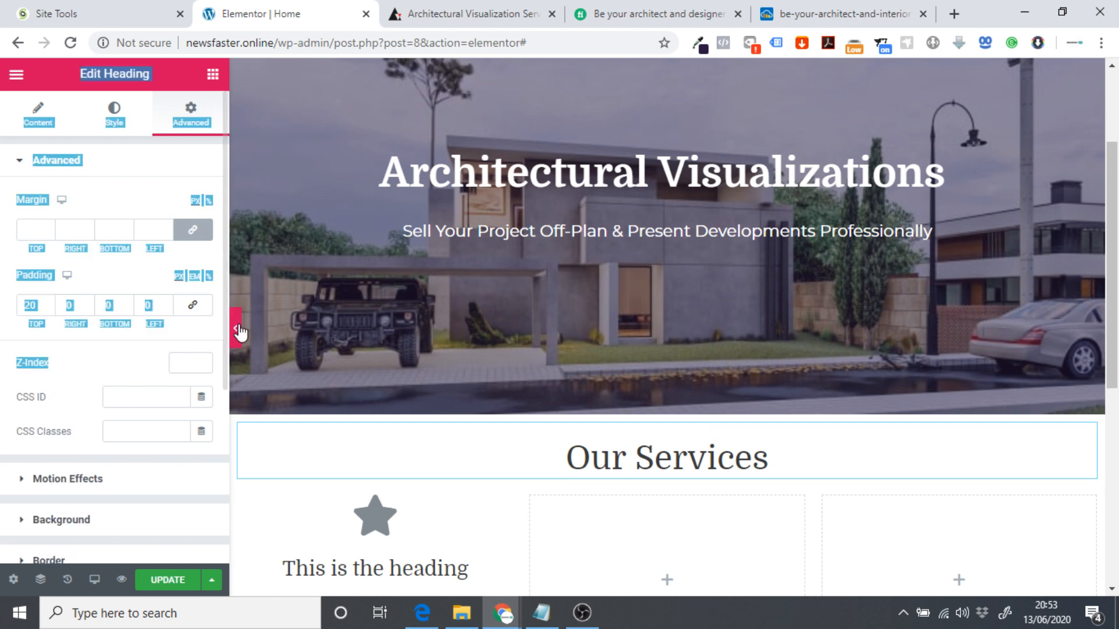
# Preview the spacing and settle the heading's top padding at 40 px, other sides 0.
pyautogui.click(236, 328)
pyautogui.scroll(-1, 333, 359)
pyautogui.moveTo(520, 364); pyautogui.dragTo(556, 364)
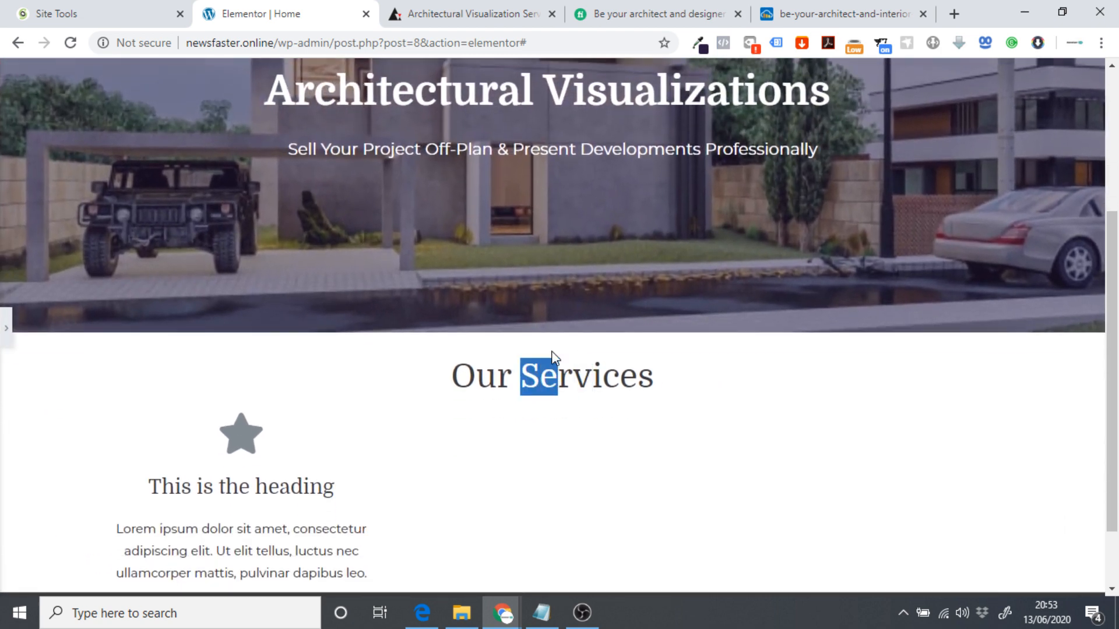
pyautogui.click(5, 325)
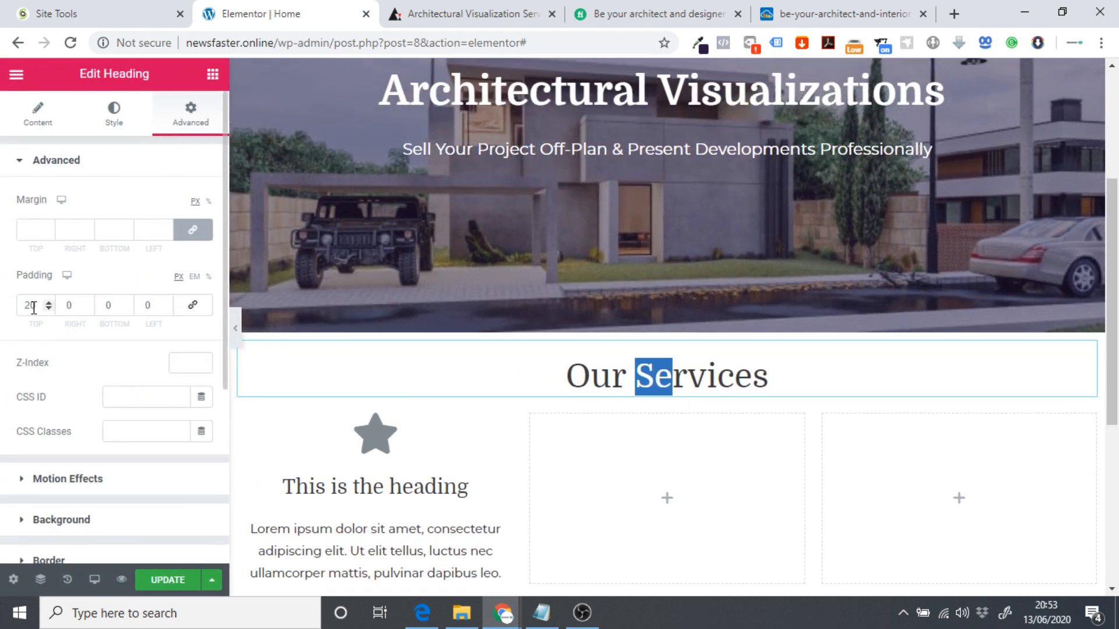
pyautogui.click(33, 308)
pyautogui.press('BackSpace')
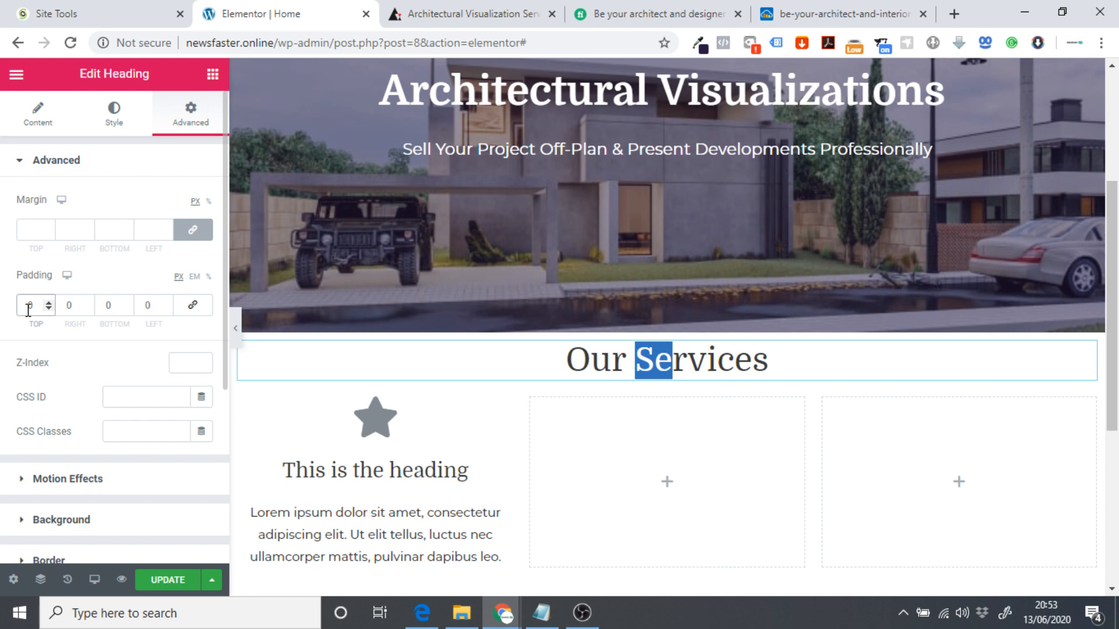
pyautogui.click(236, 328)
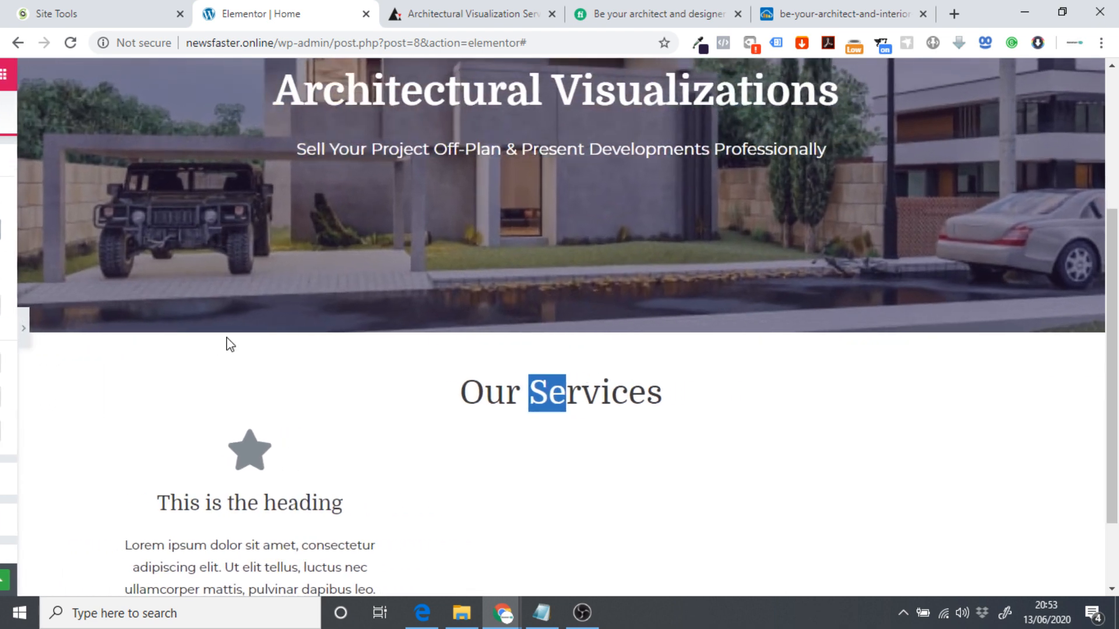
pyautogui.scroll(5, 194, 386)
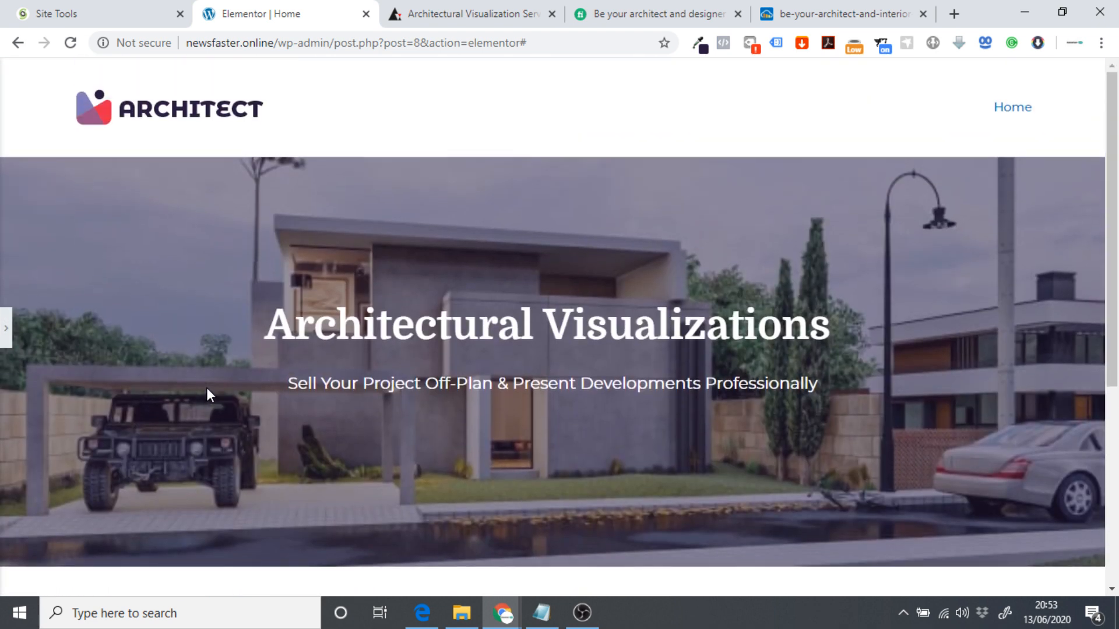
pyautogui.scroll(-5, 201, 373)
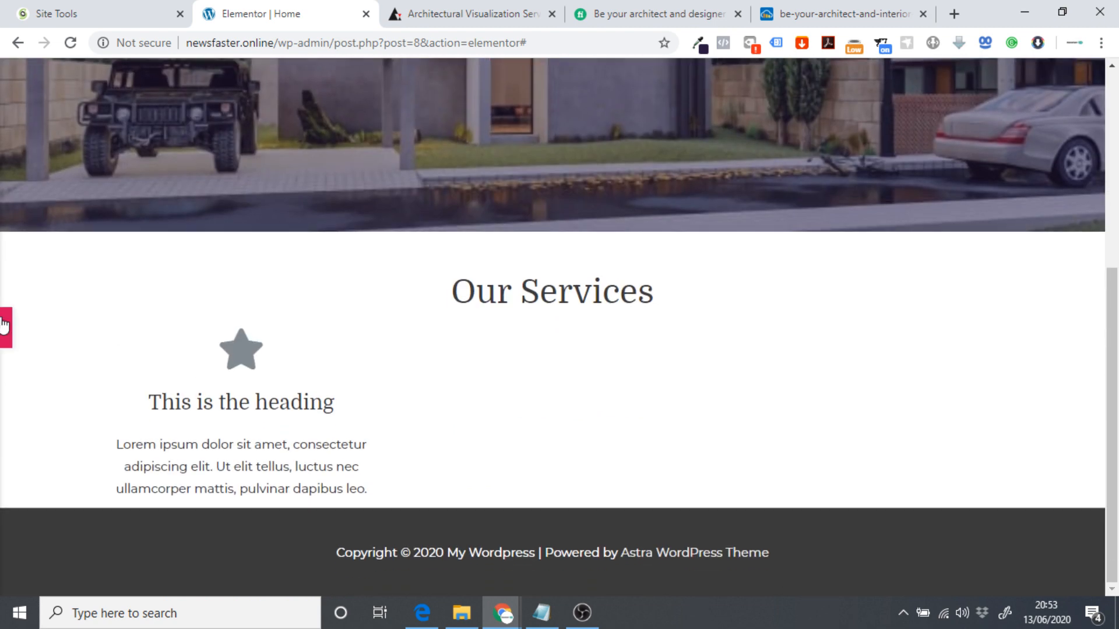
pyautogui.click(4, 327)
pyautogui.scroll(-1, 341, 403)
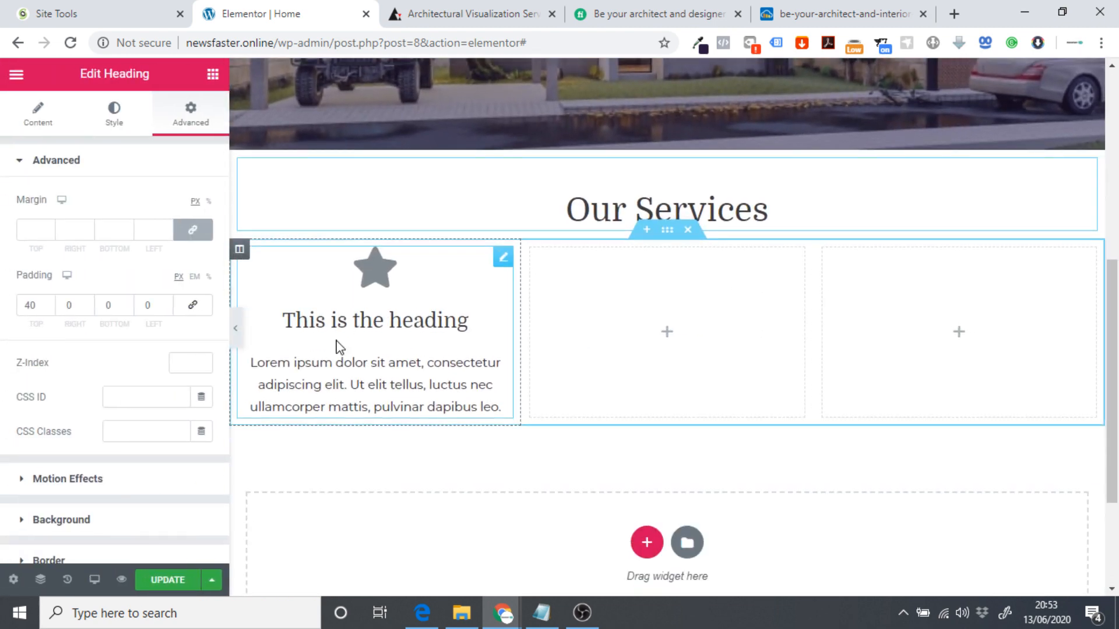
pyautogui.click(351, 356)
# Scroll archend.com down to its Still Images, 3D Models and 3D Video Walkthroughs icons and back up.
pyautogui.click(473, 12)
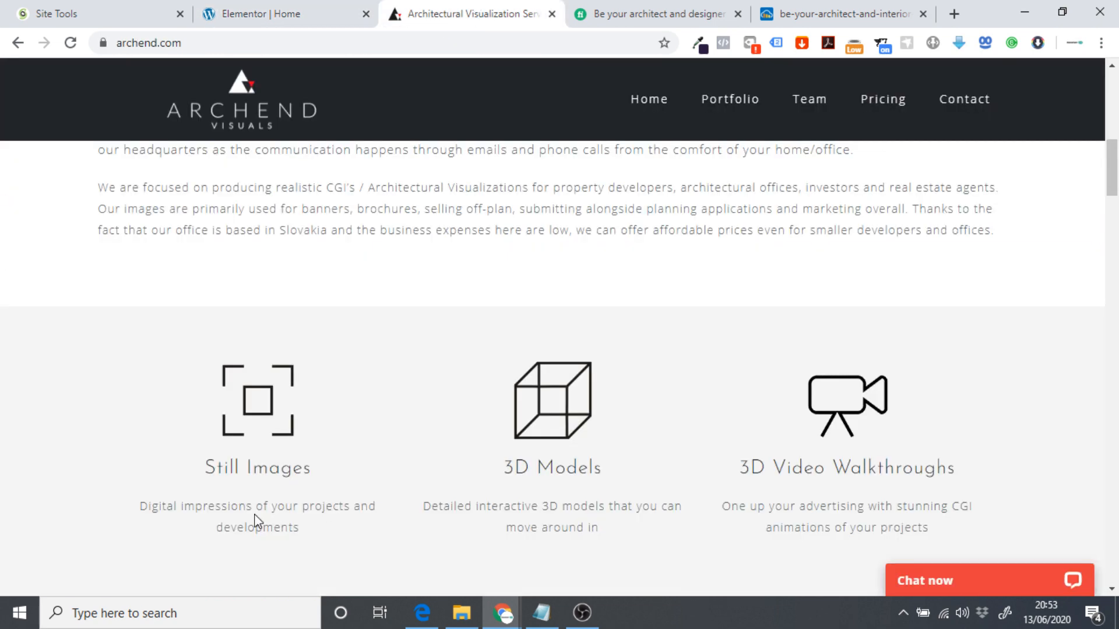
pyautogui.scroll(-1, 255, 520)
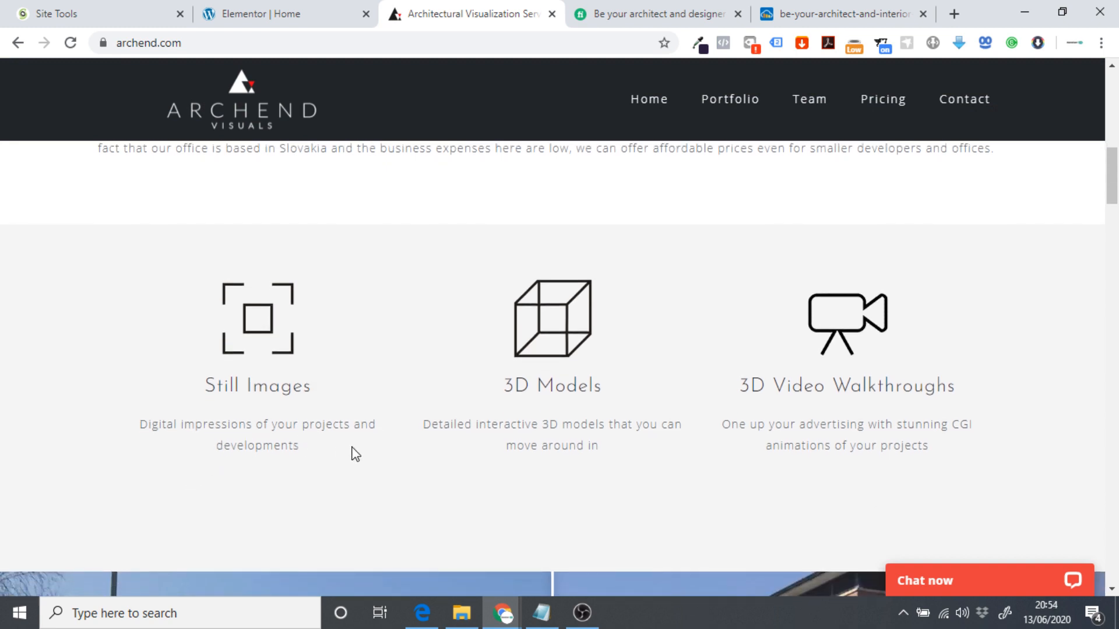
pyautogui.scroll(10, 354, 461)
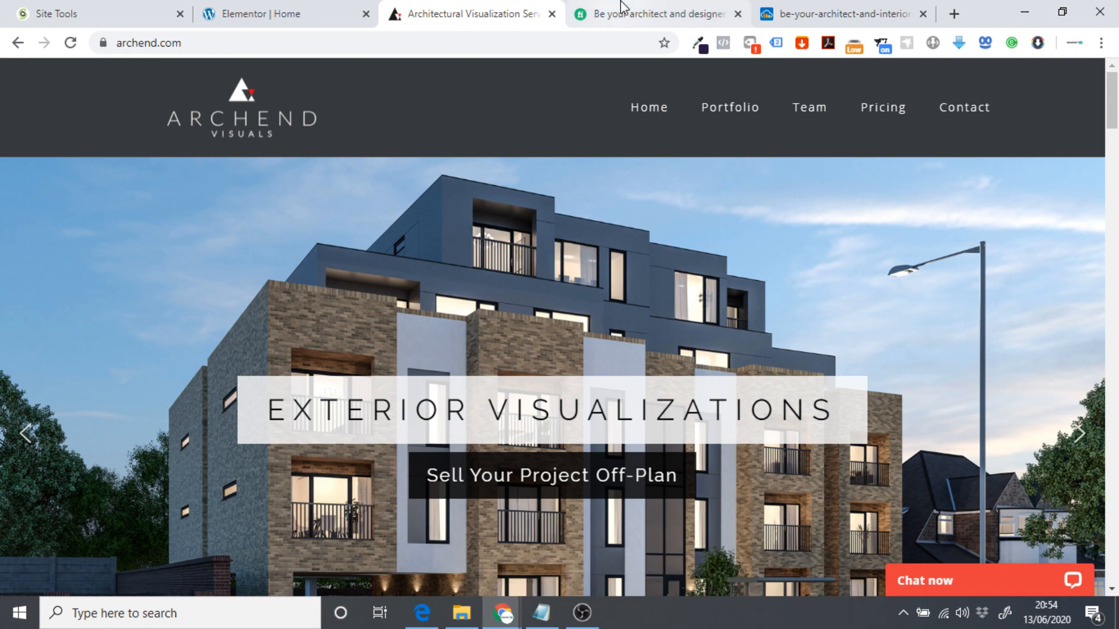
# From the Fiverr gig page, open the Architecture & Interior Design category in a new tab.
pyautogui.click(653, 14)
pyautogui.scroll(-3, 644, 293)
pyautogui.scroll(-5, 643, 293)
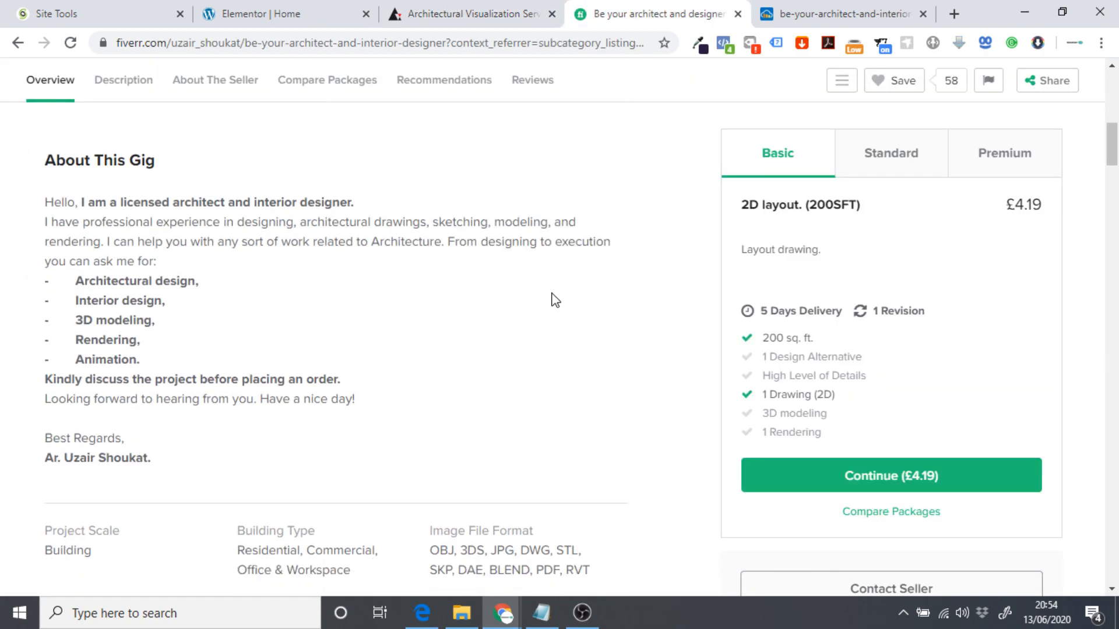
pyautogui.scroll(-12, 555, 300)
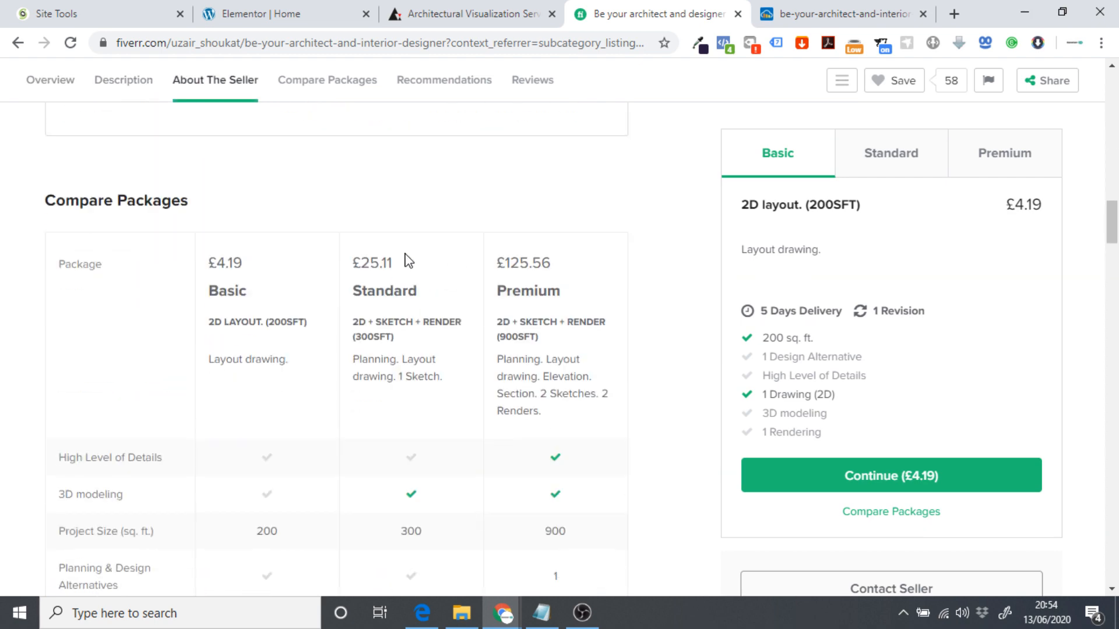
pyautogui.scroll(4, 408, 260)
pyautogui.scroll(13, 265, 304)
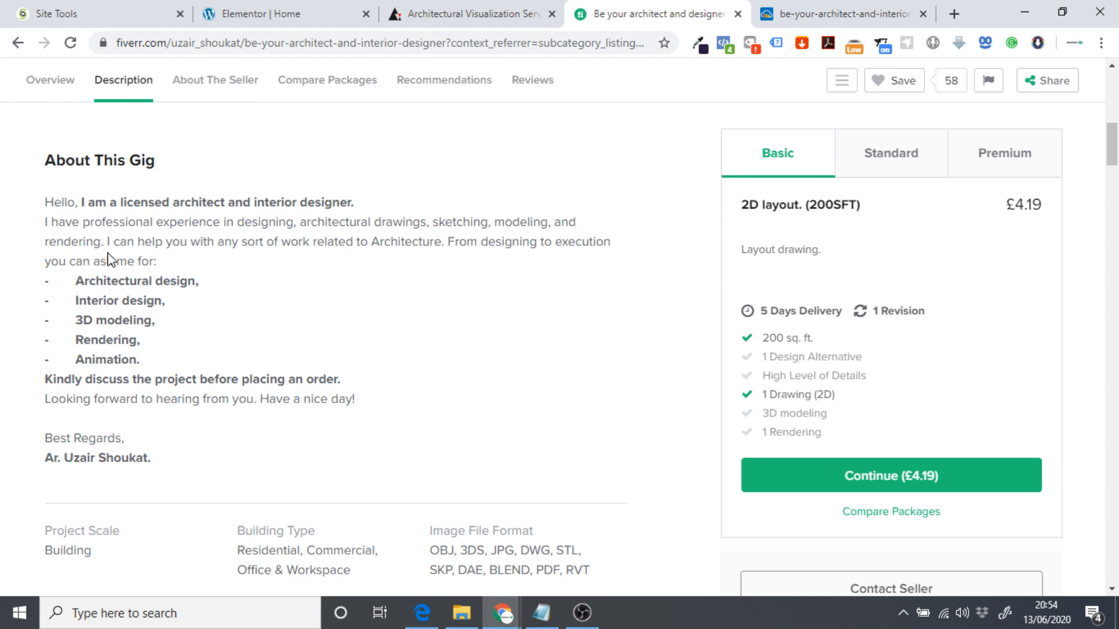
pyautogui.scroll(3, 569, 315)
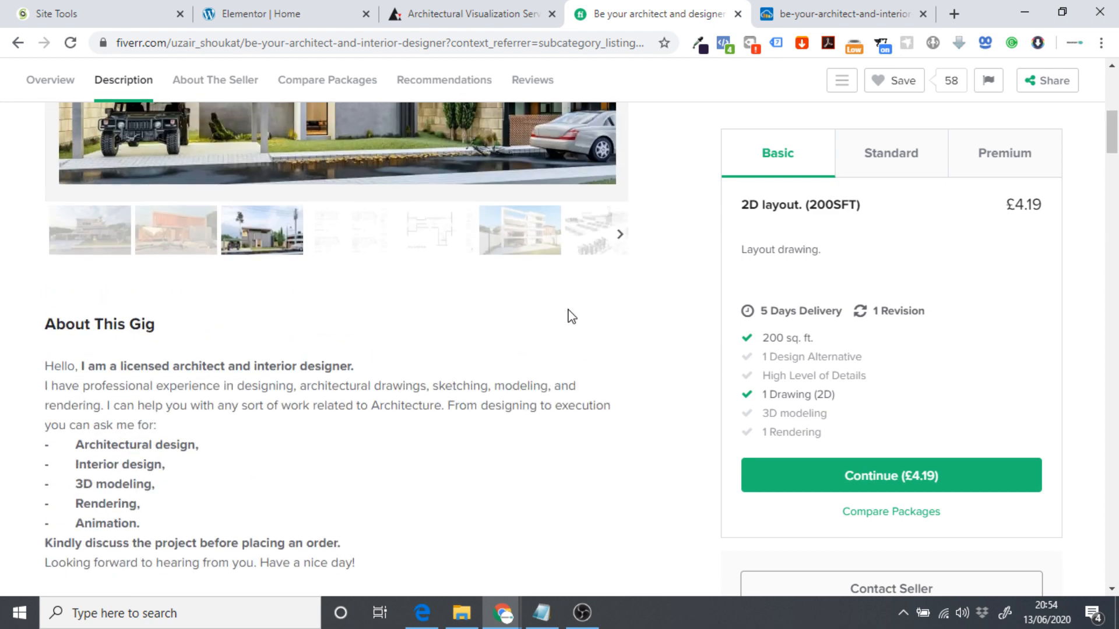
pyautogui.scroll(8, 568, 318)
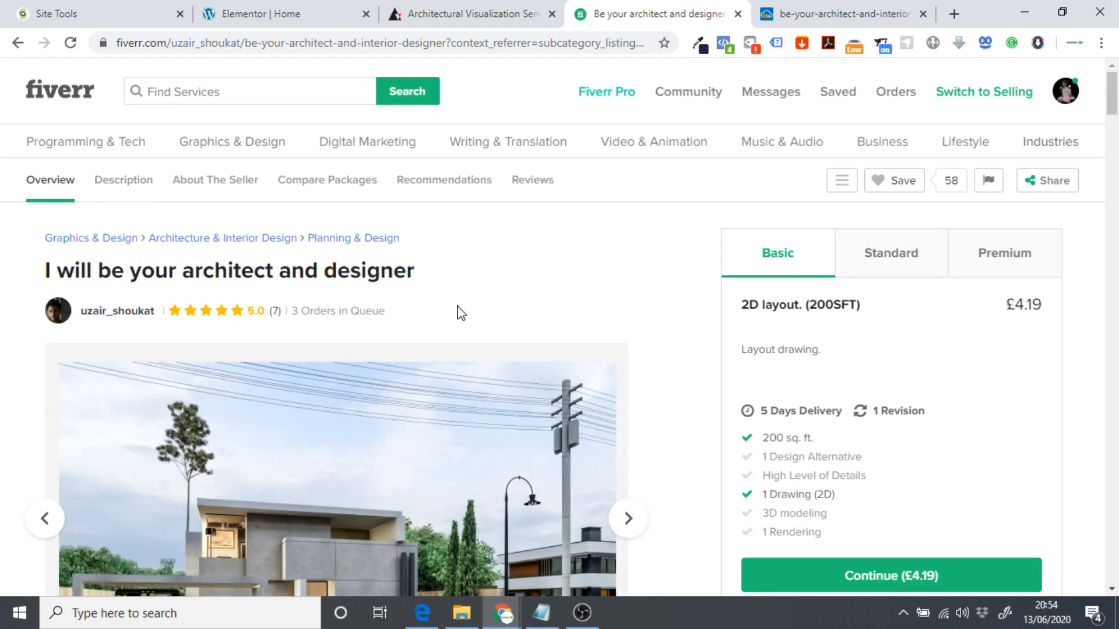
pyautogui.rightClick(204, 239)
pyautogui.click(234, 251)
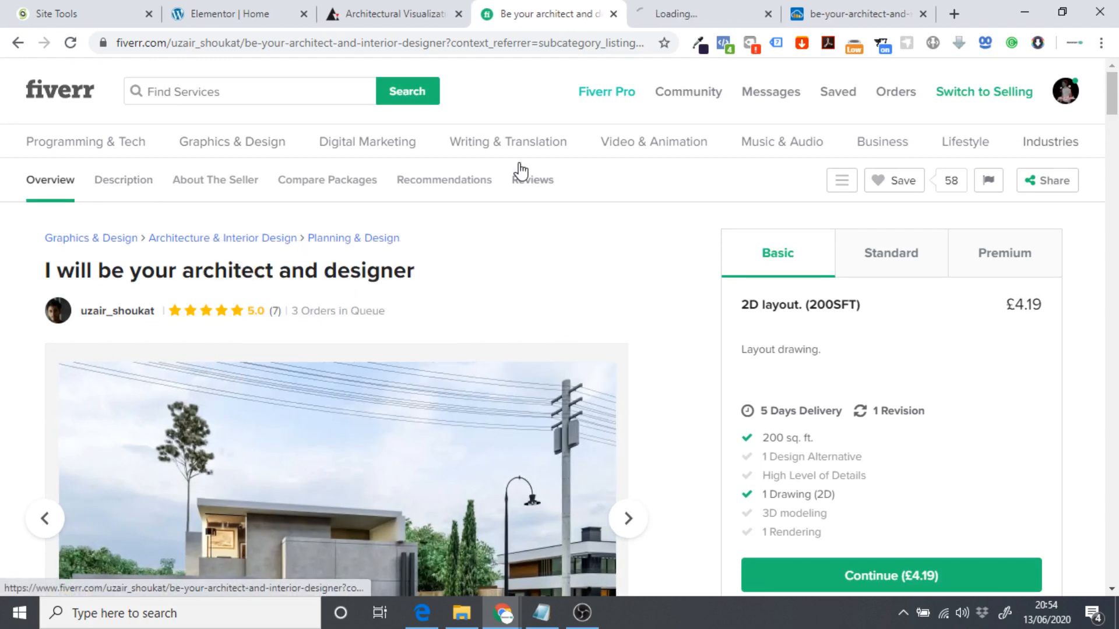
# Open the Experts Studio gig, expand Industrial & Product Design and copy '3d interior design'.
pyautogui.click(661, 22)
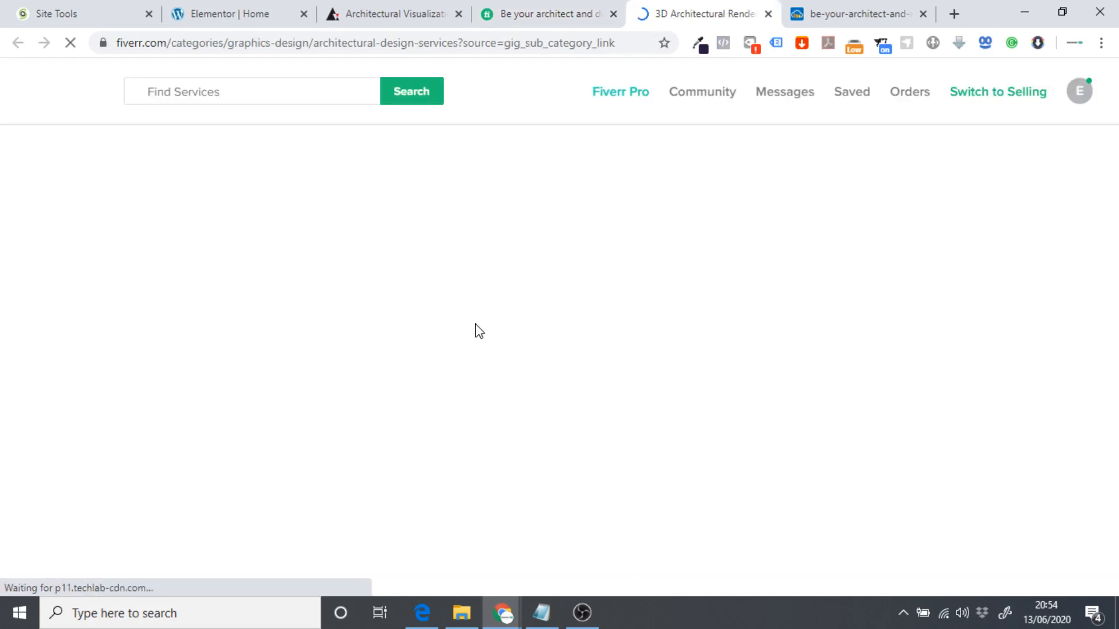
pyautogui.scroll(-3, 273, 258)
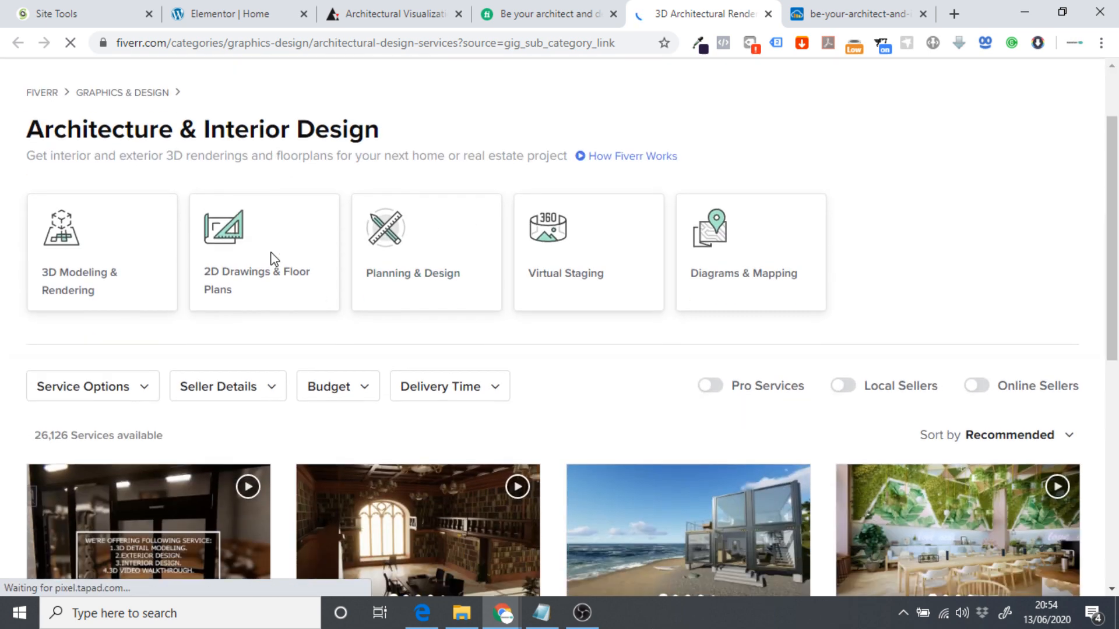
pyautogui.scroll(-3, 239, 263)
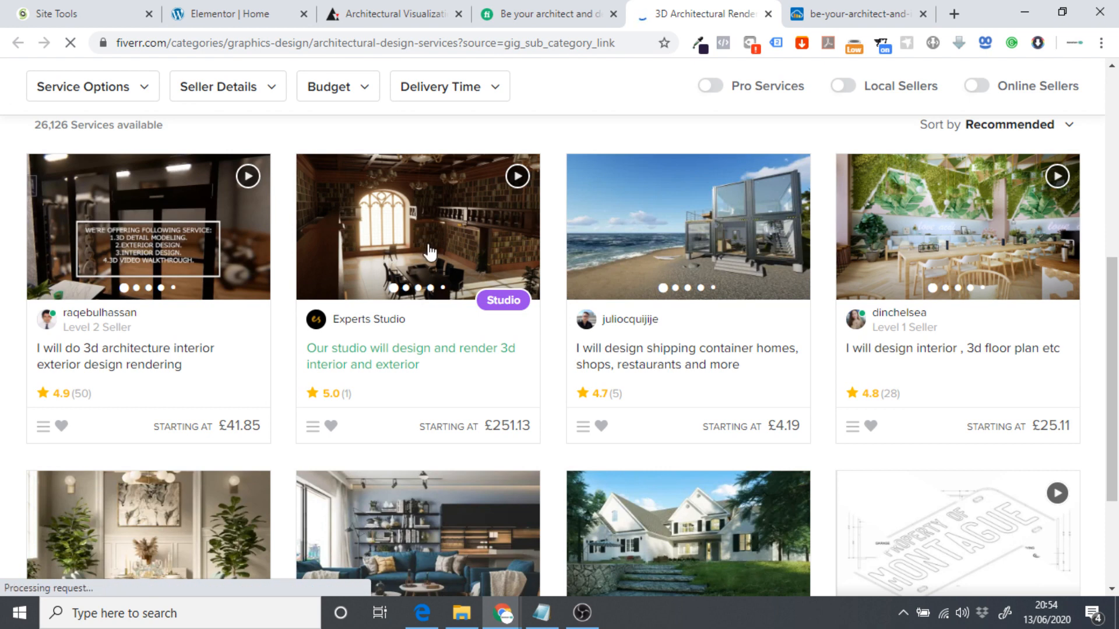
pyautogui.click(415, 278)
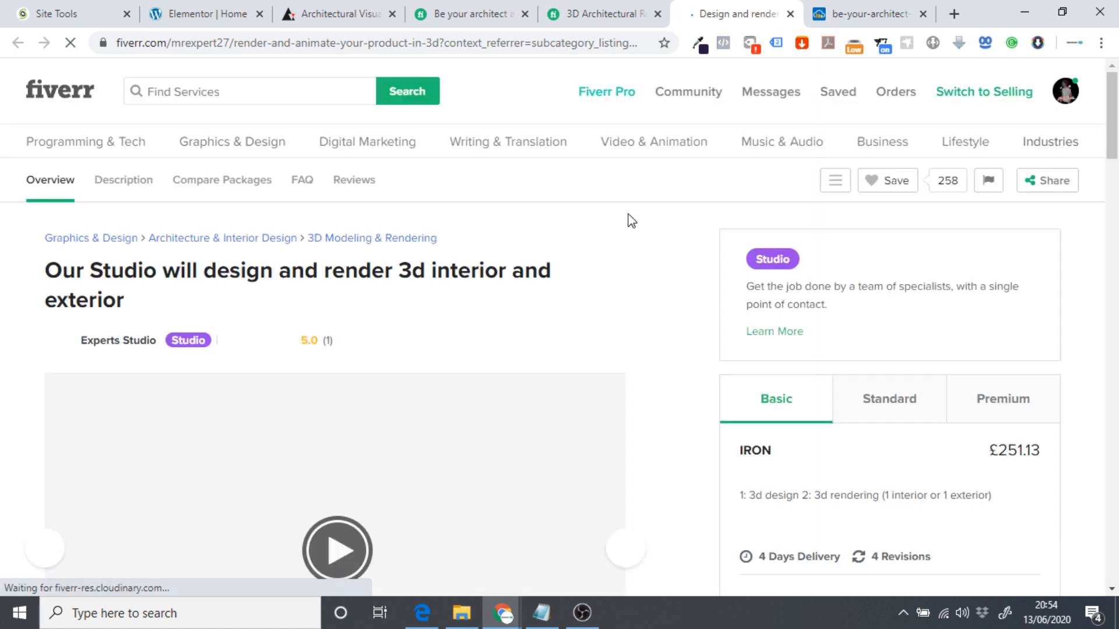
pyautogui.scroll(-5, 586, 285)
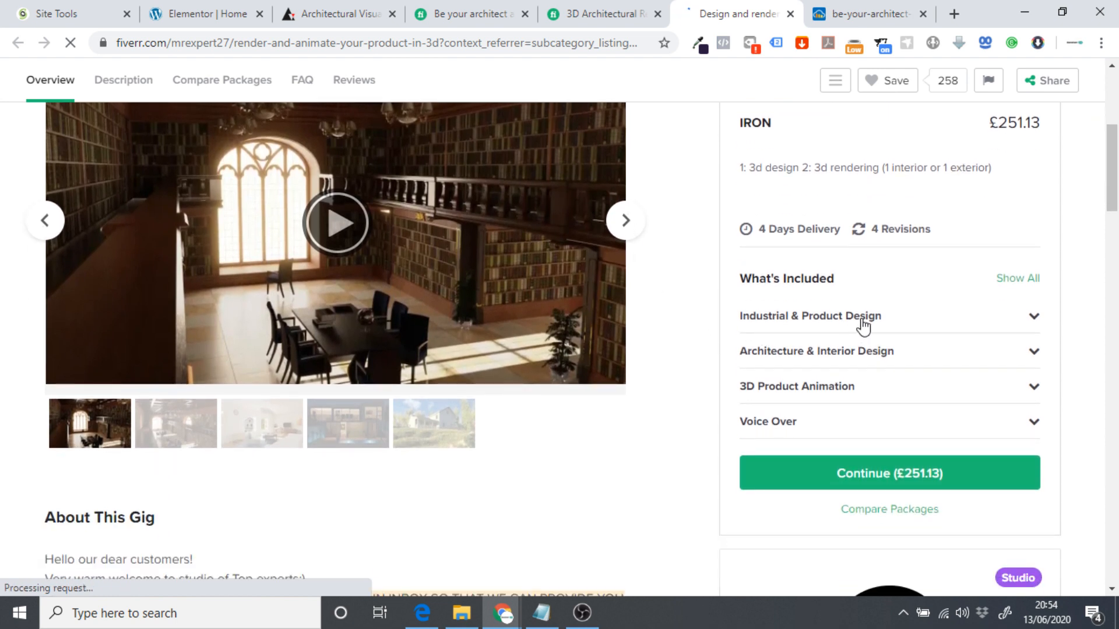
pyautogui.scroll(-1, 817, 305)
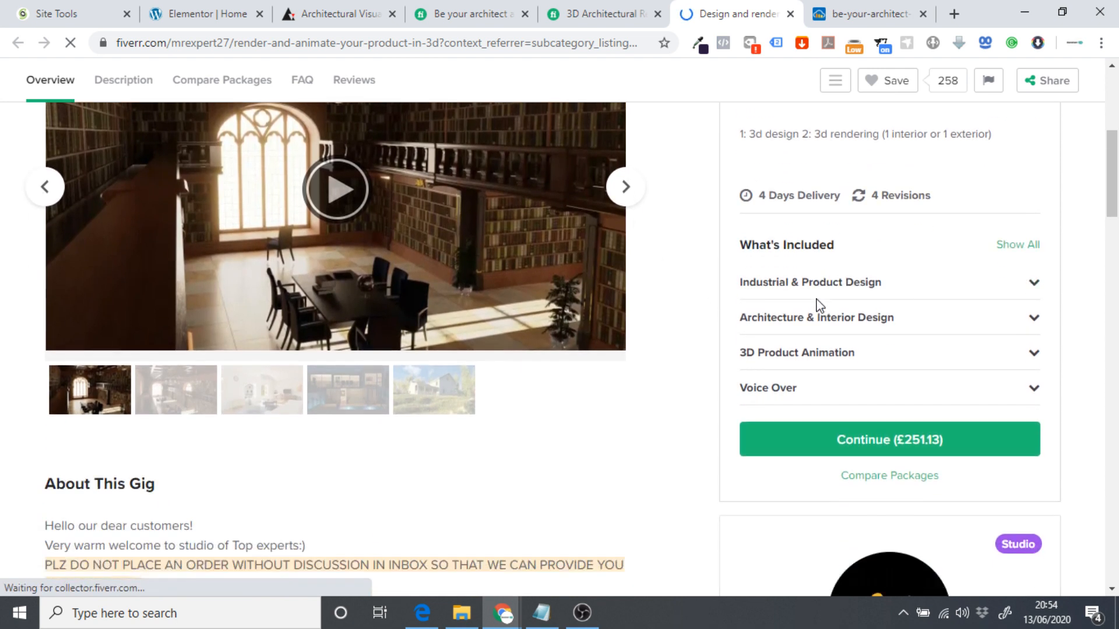
pyautogui.scroll(1, 854, 304)
pyautogui.click(1036, 321)
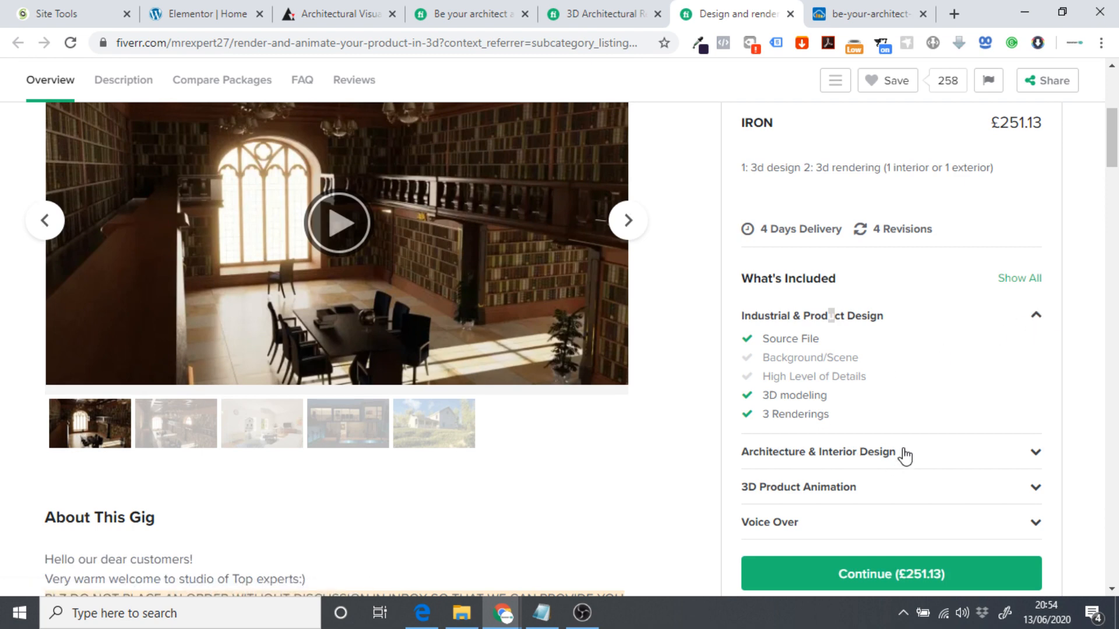
pyautogui.scroll(-4, 395, 427)
pyautogui.scroll(-4, 285, 412)
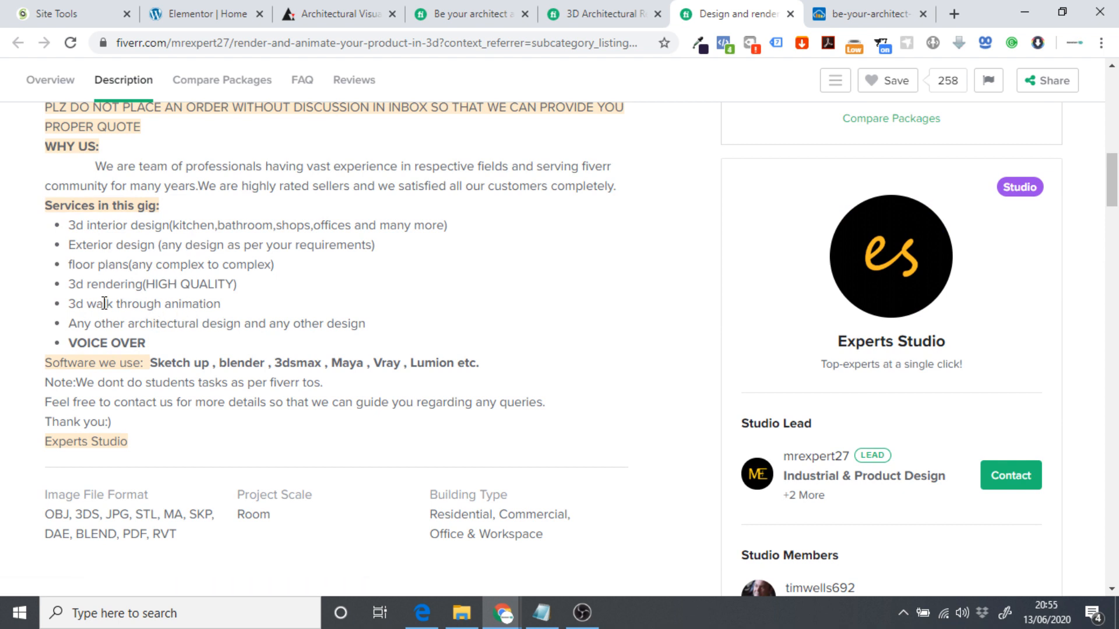
pyautogui.moveTo(68, 225); pyautogui.dragTo(161, 232)
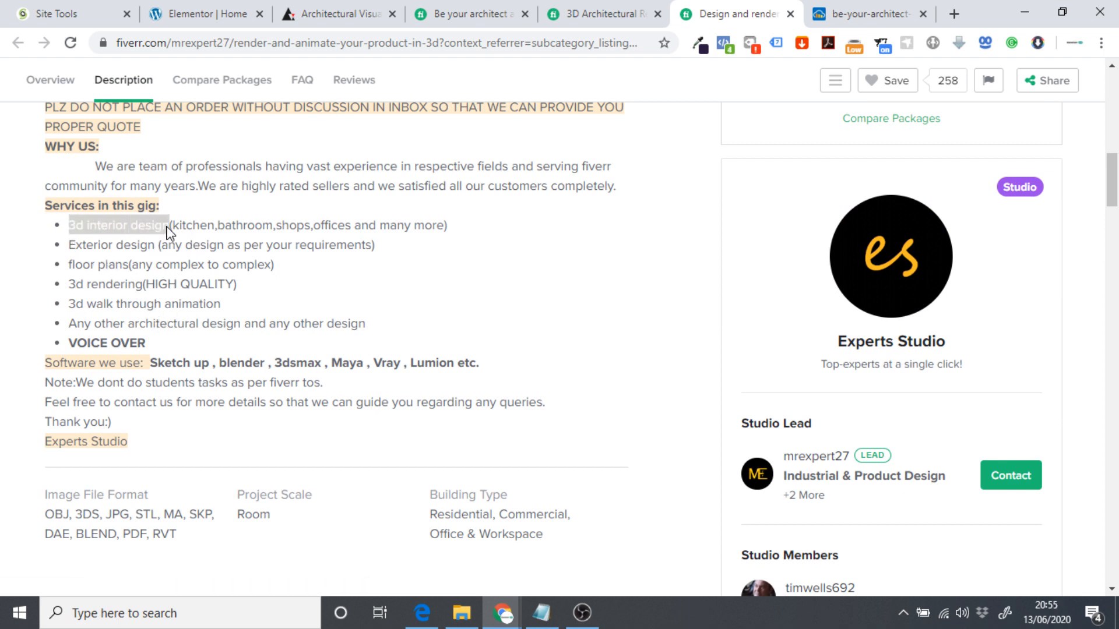
pyautogui.click(233, 14)
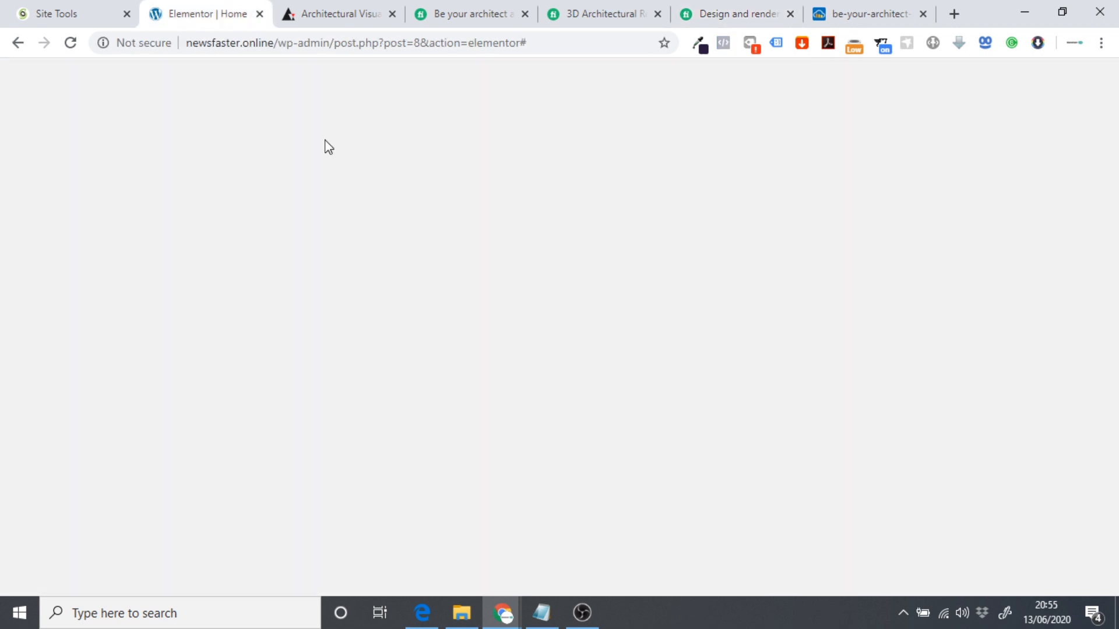
# Paste '3d interior design' as the icon box title and capitalise 'Interior'.
pyautogui.moveTo(144, 368); pyautogui.dragTo(3, 378)
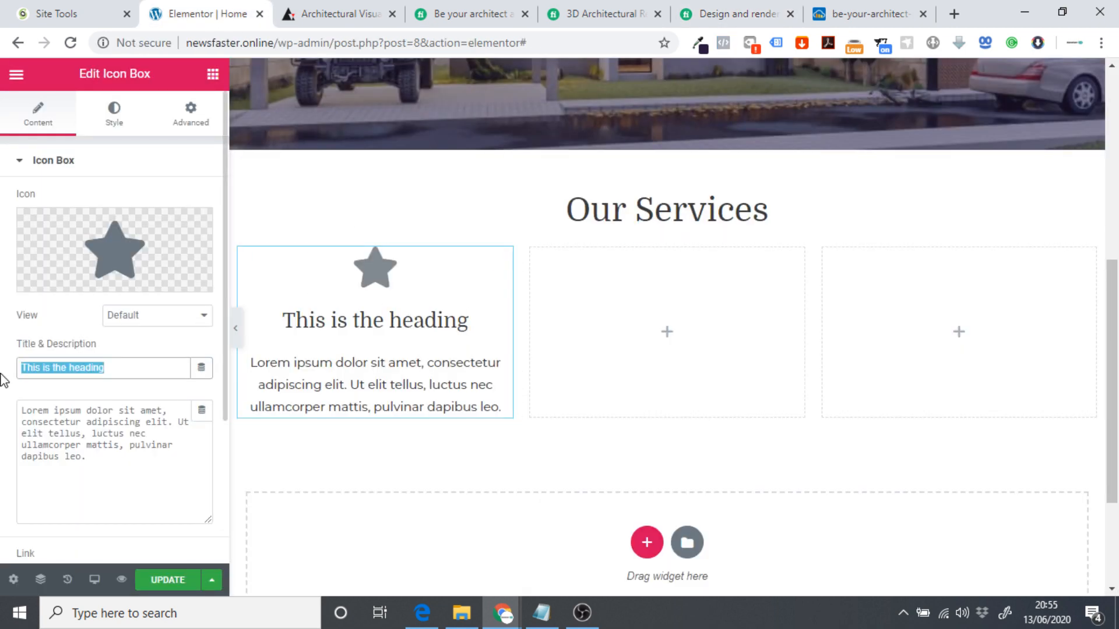
pyautogui.write('3d interior design')
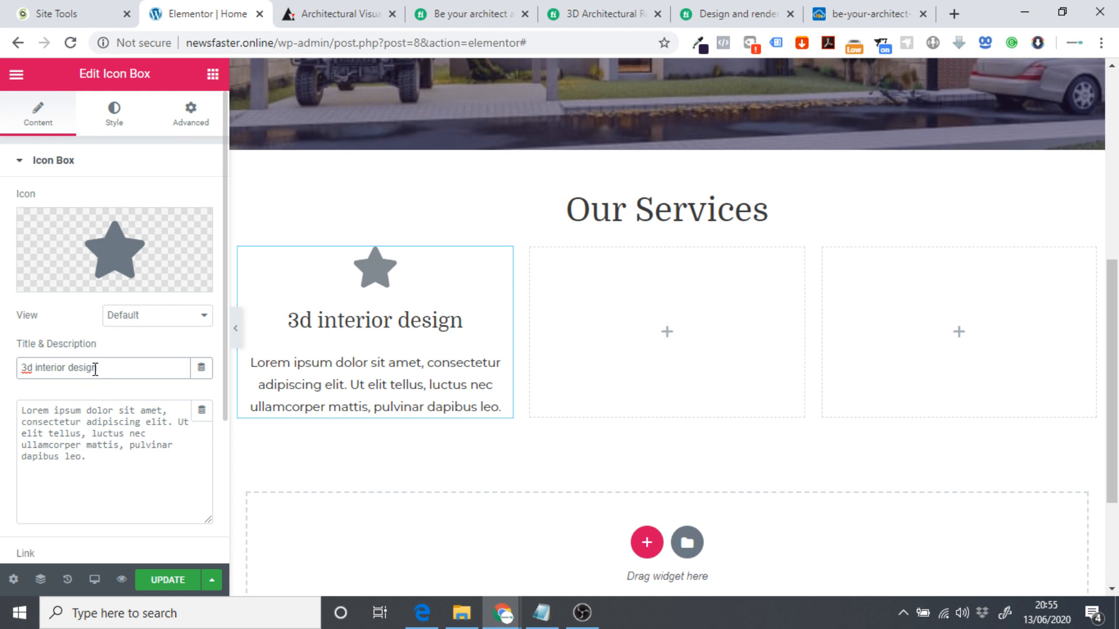
pyautogui.press('BackSpace')
pyautogui.click(56, 438)
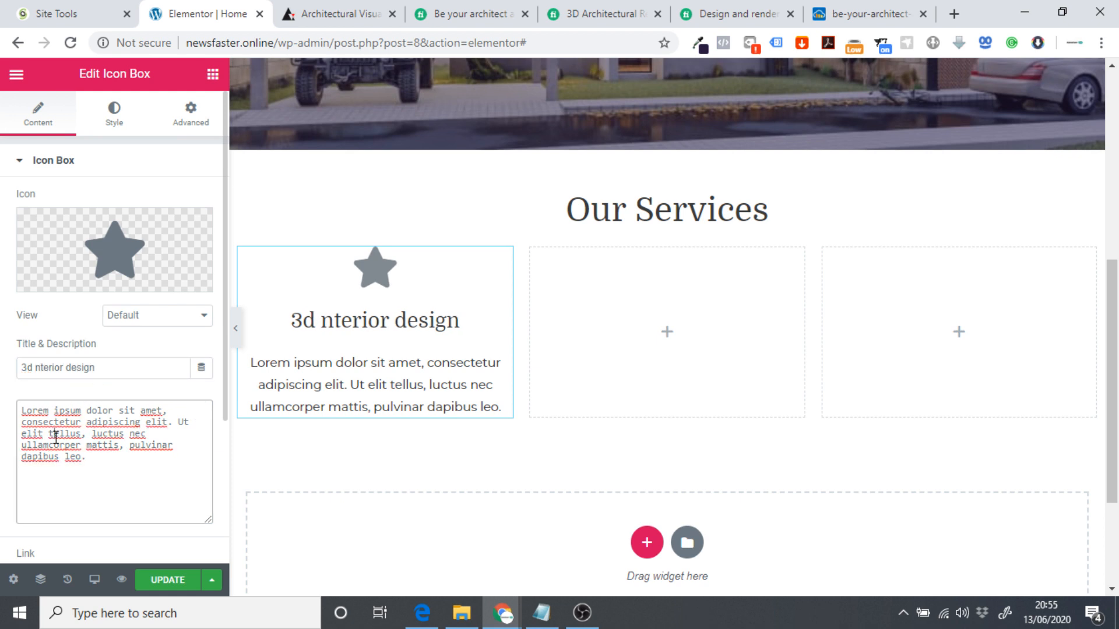
pyautogui.write('l')
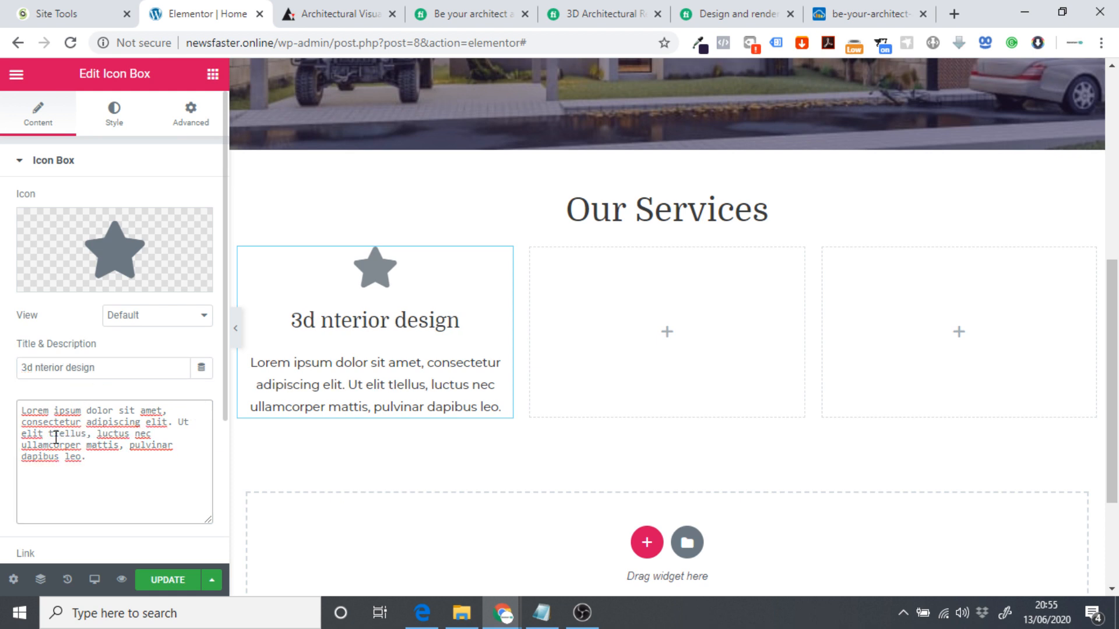
pyautogui.press('BackSpace')
pyautogui.click(36, 370)
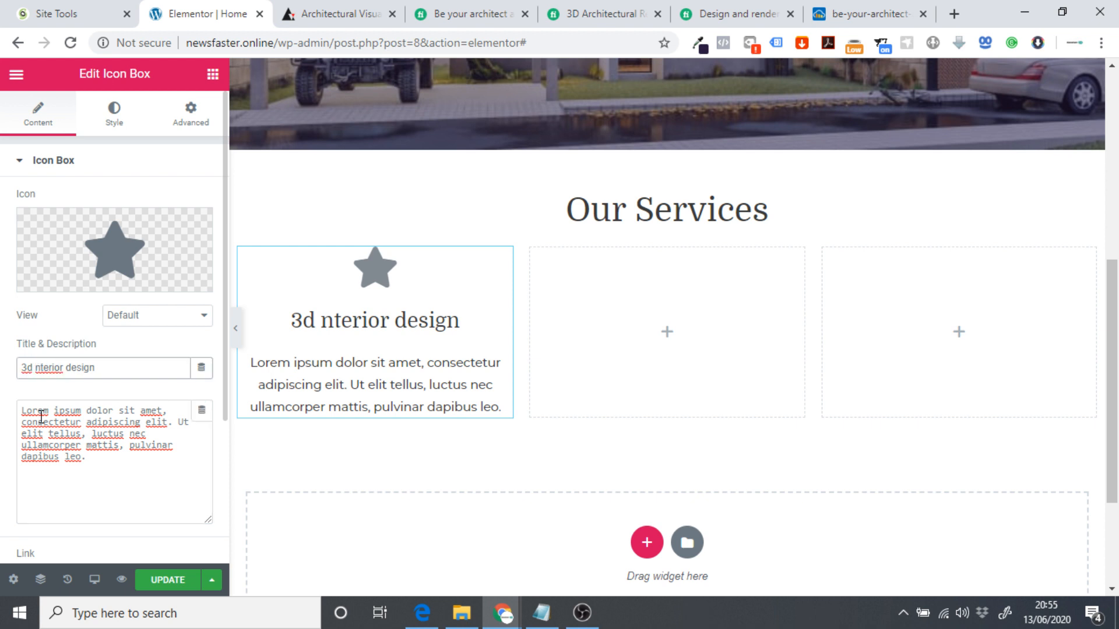
pyautogui.write('I')
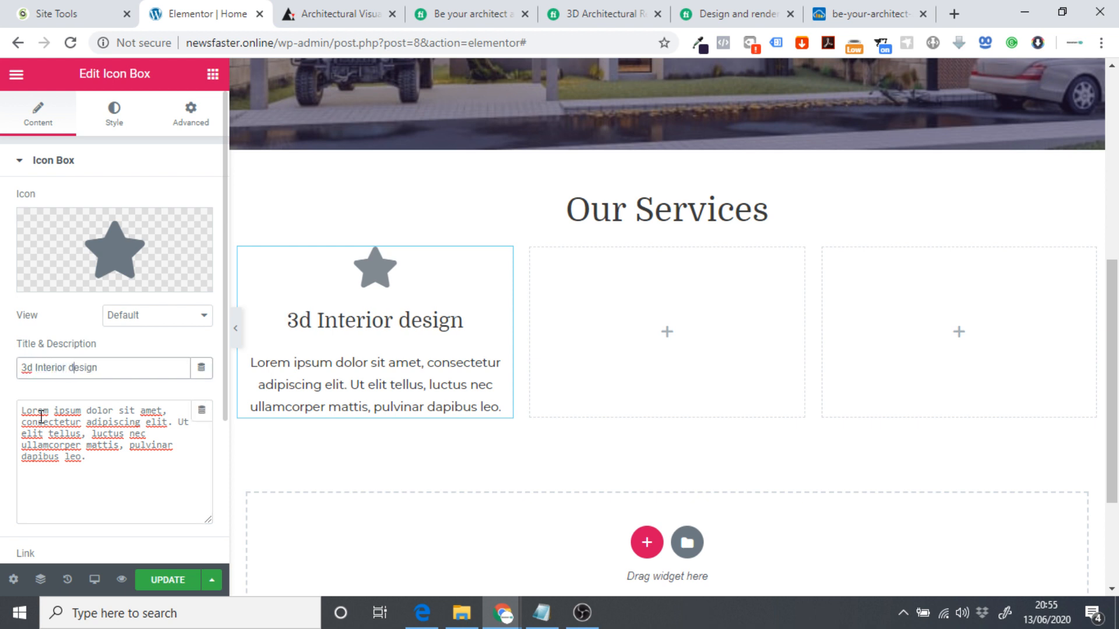
# Capitalise 'Design' and '3D' in the title, undoing accidental description edits.
pyautogui.press('BackSpace')
pyautogui.doubleClick(40, 416)
pyautogui.write('D')
pyautogui.hotkey('ctrl', 'z')
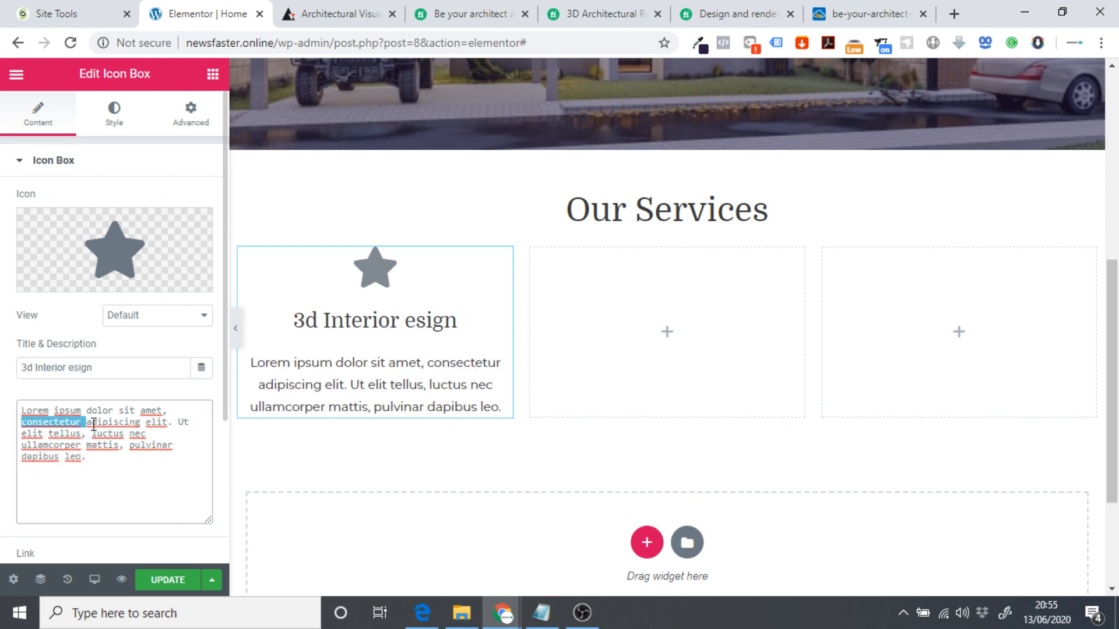
pyautogui.click(73, 368)
pyautogui.write('D')
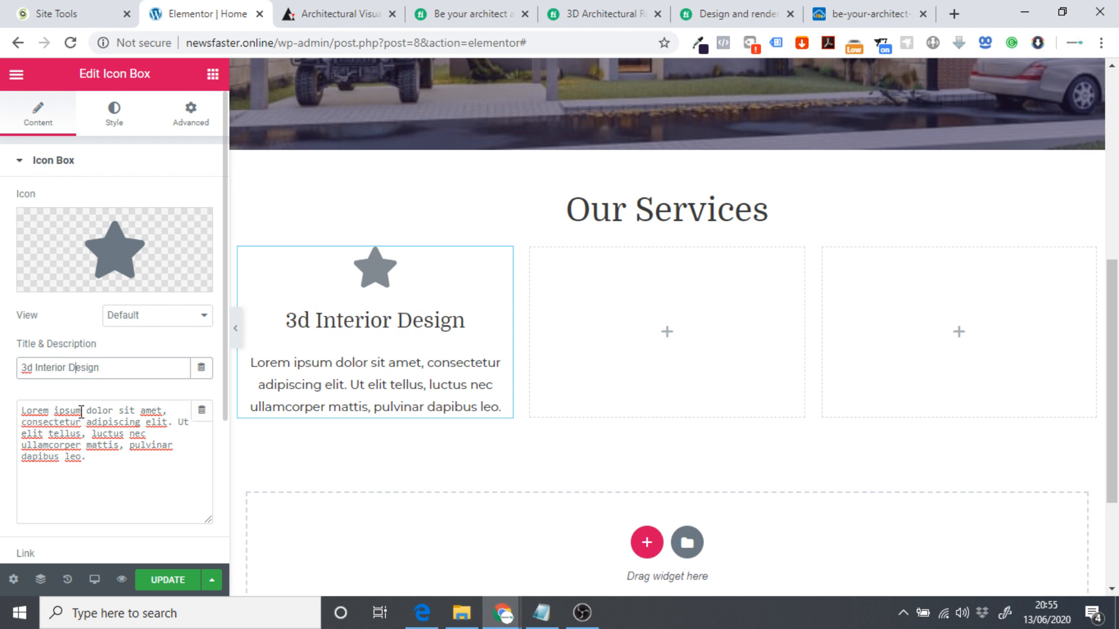
pyautogui.press('BackSpace')
pyautogui.doubleClick(42, 433)
pyautogui.write('D')
pyautogui.hotkey('ctrl', 'z')
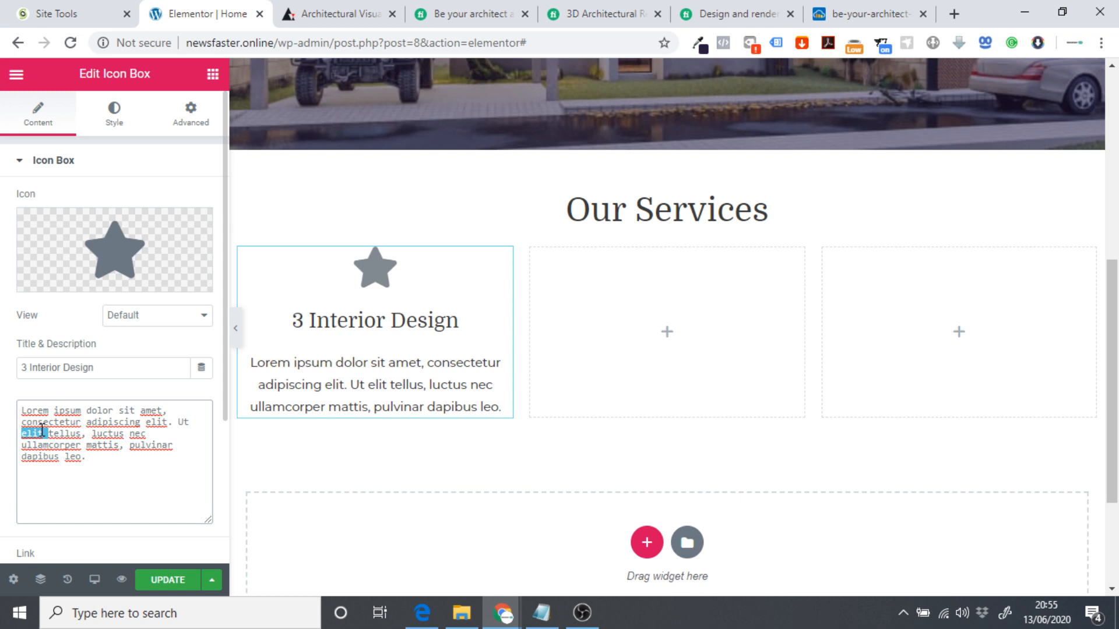
pyautogui.click(26, 368)
pyautogui.write('D')
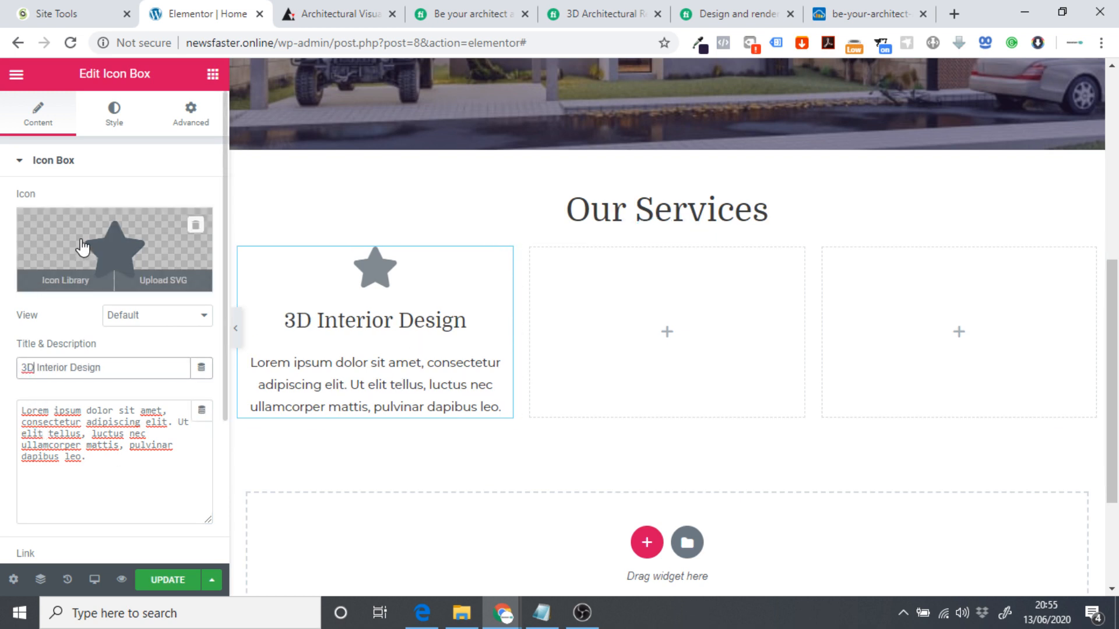
# Search the Icon Library for a replacement icon, trying '3D', 'des' and 'arch'.
pyautogui.click(195, 251)
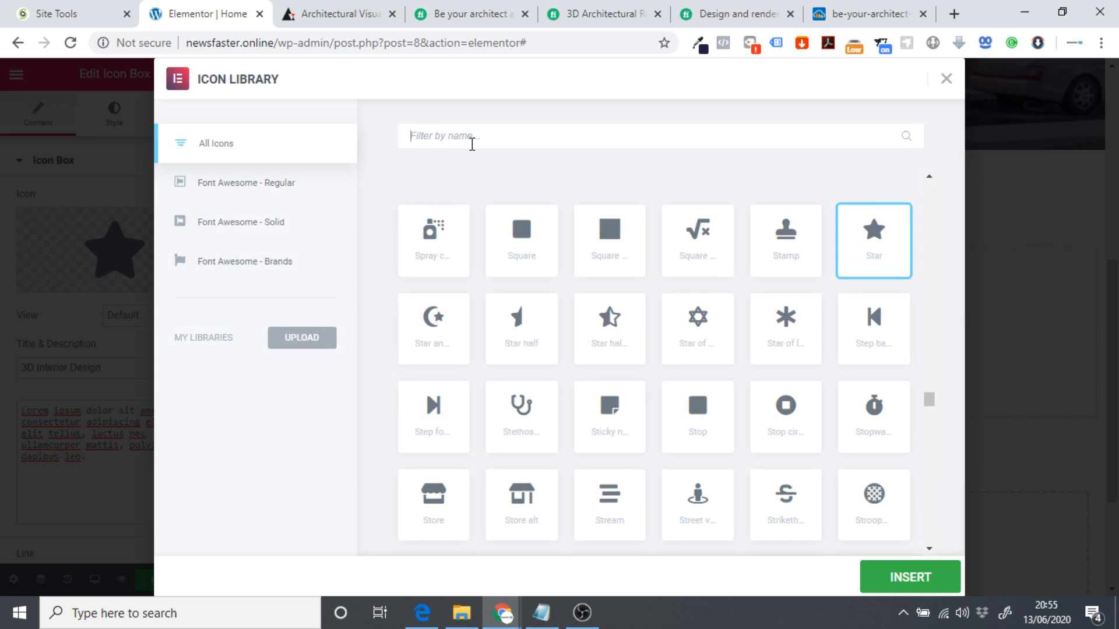
pyautogui.click(472, 145)
pyautogui.write('3D')
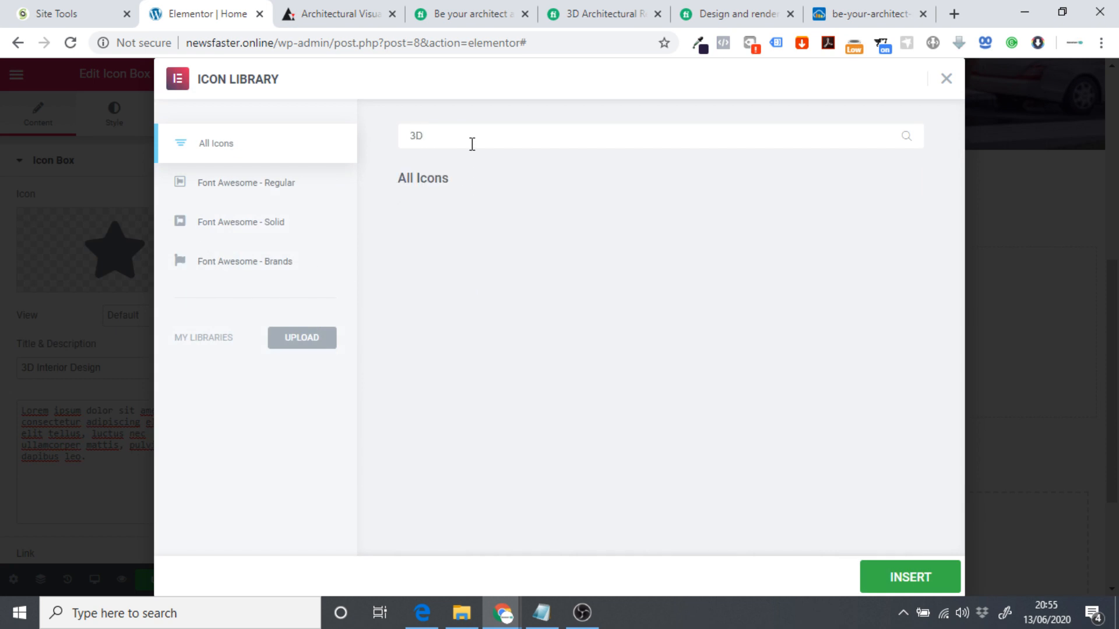
pyautogui.press('BackSpace')
pyautogui.press('BackSpace')
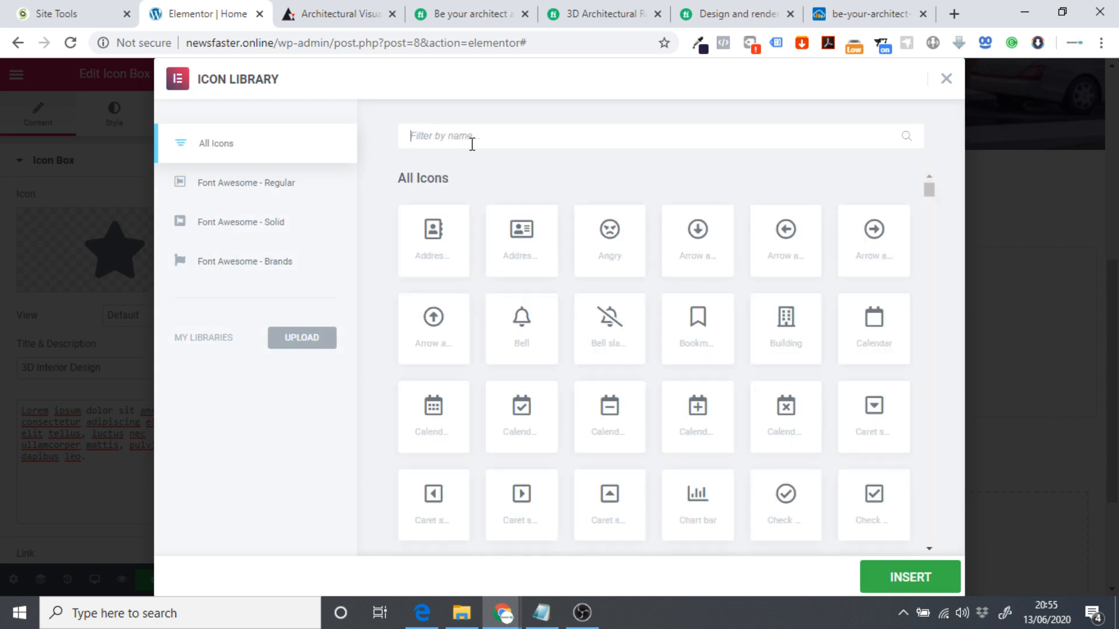
pyautogui.scroll(-8, 694, 280)
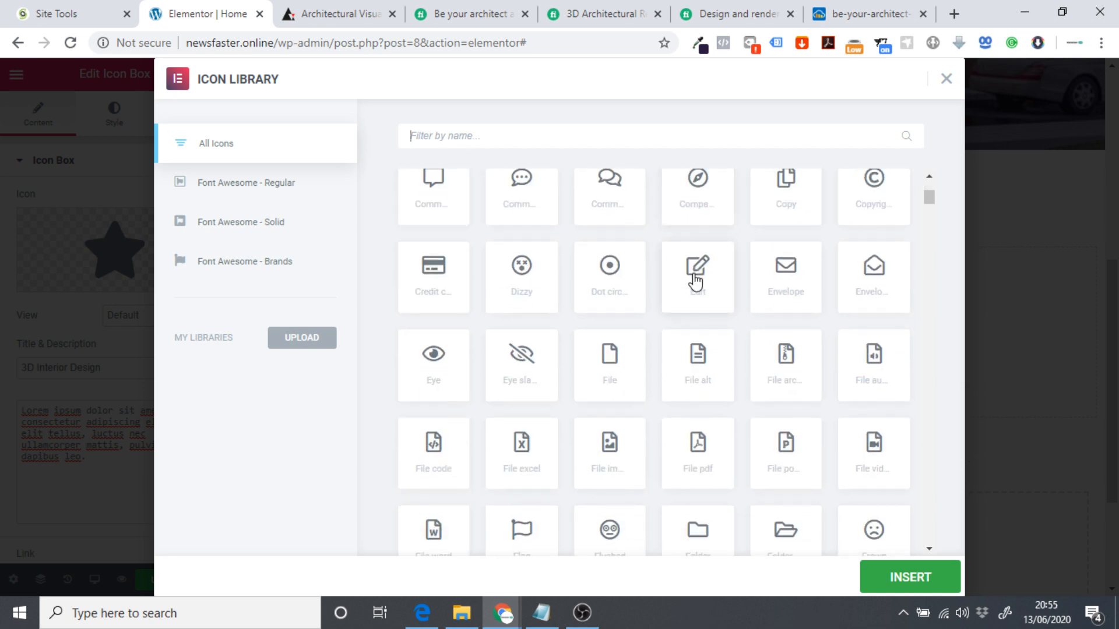
pyautogui.scroll(-6, 449, 342)
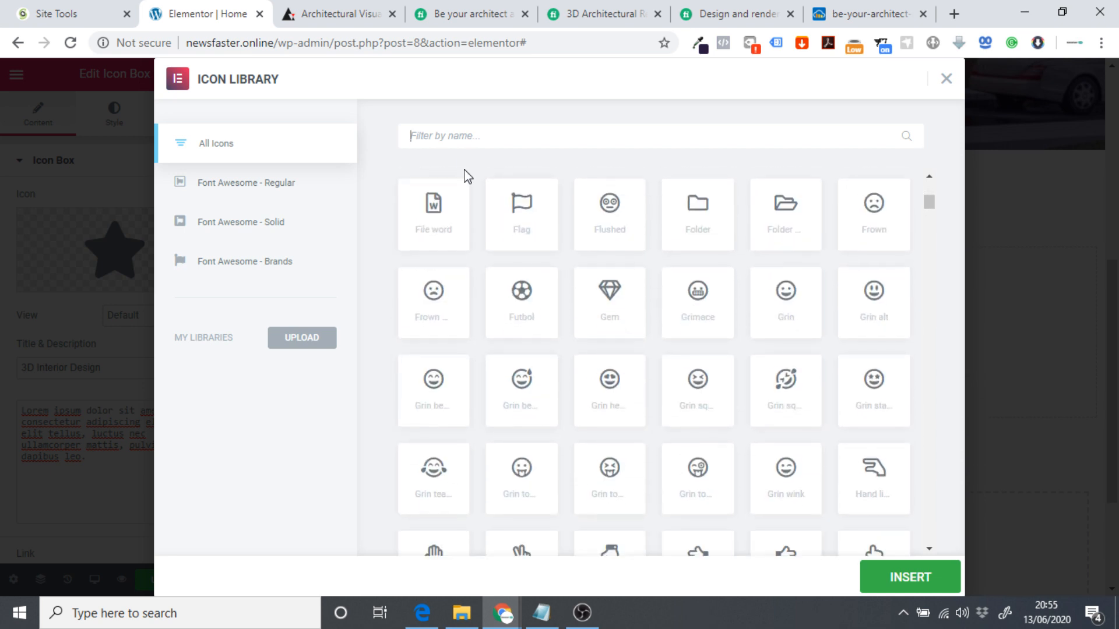
pyautogui.write('des')
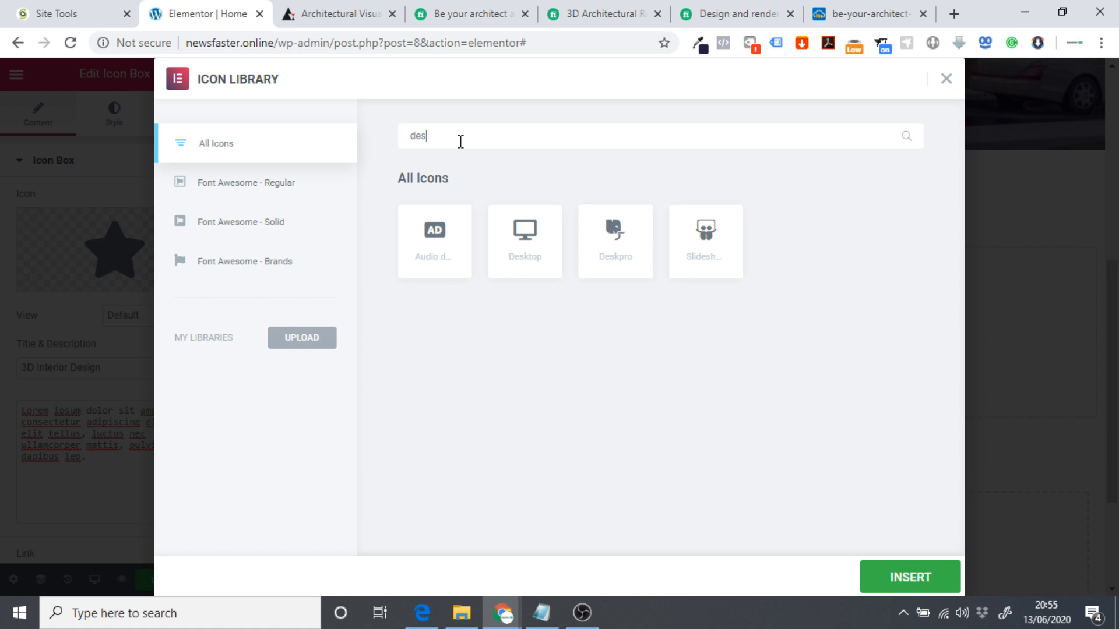
pyautogui.press('BackSpace')
pyautogui.press('BackSpace')
pyautogui.press('BackSpace')
pyautogui.write('artch')
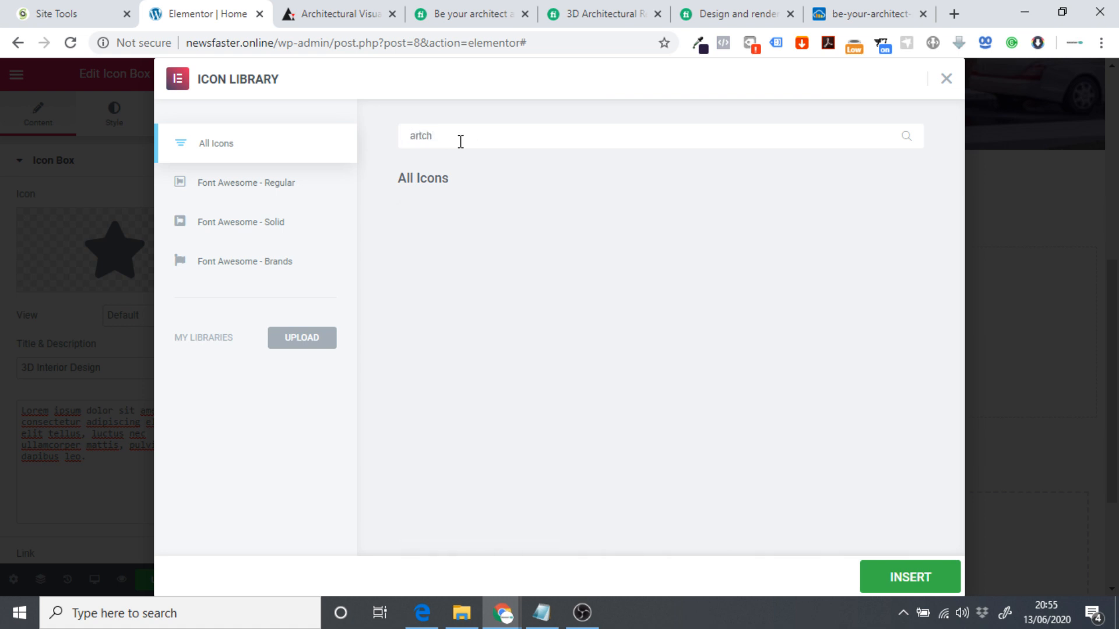
pyautogui.hotkey('ctrl', 'a')
pyautogui.press('BackSpace')
pyautogui.write('arch')
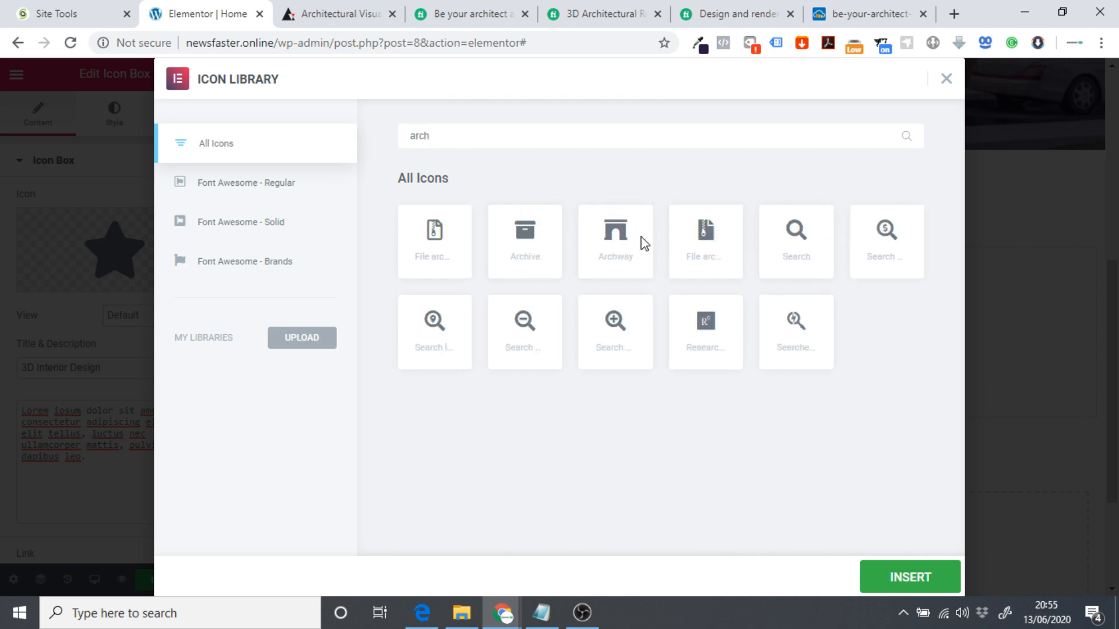
# Filter the library by 'penc' and insert the pencil-ruler icon.
pyautogui.press('BackSpace')
pyautogui.press('BackSpace')
pyautogui.press('BackSpace')
pyautogui.press('BackSpace')
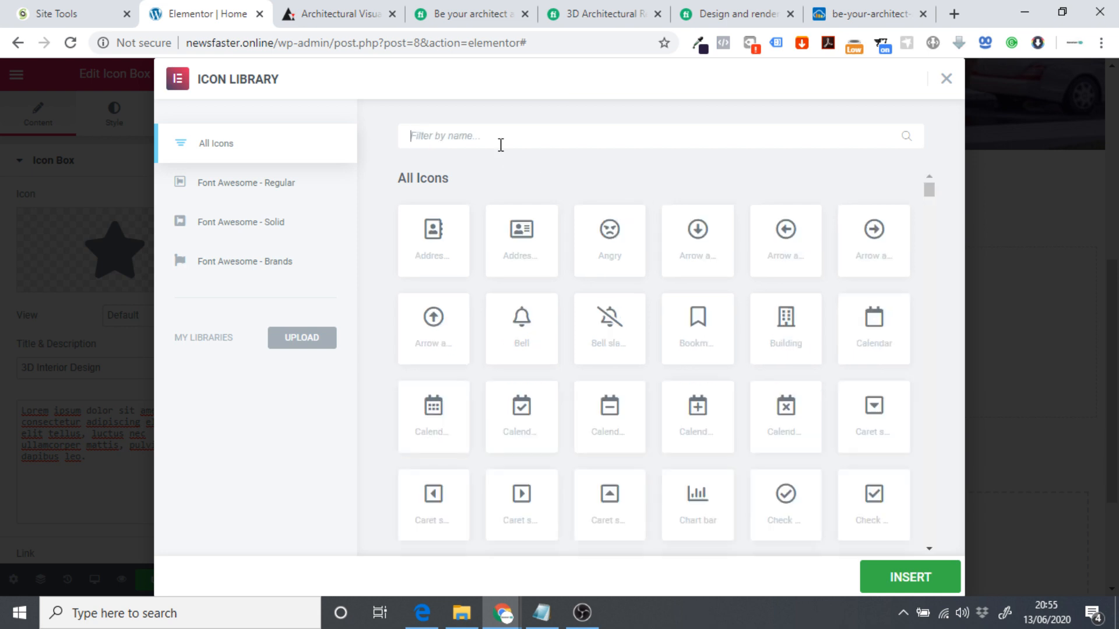
pyautogui.scroll(-15, 626, 289)
pyautogui.scroll(-10, 641, 309)
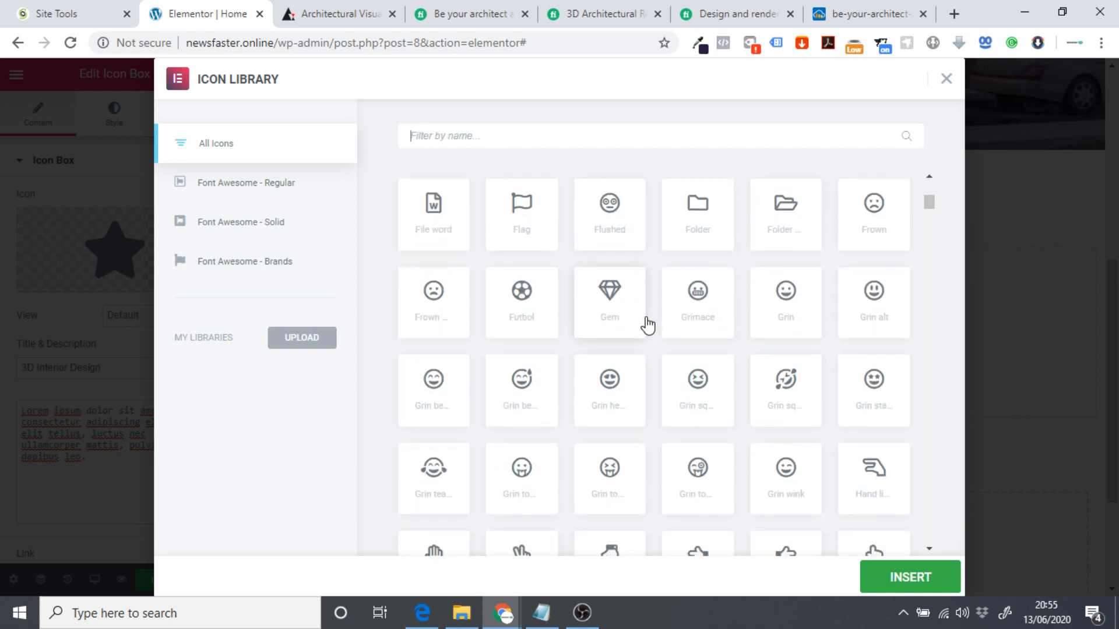
pyautogui.scroll(-1, 641, 341)
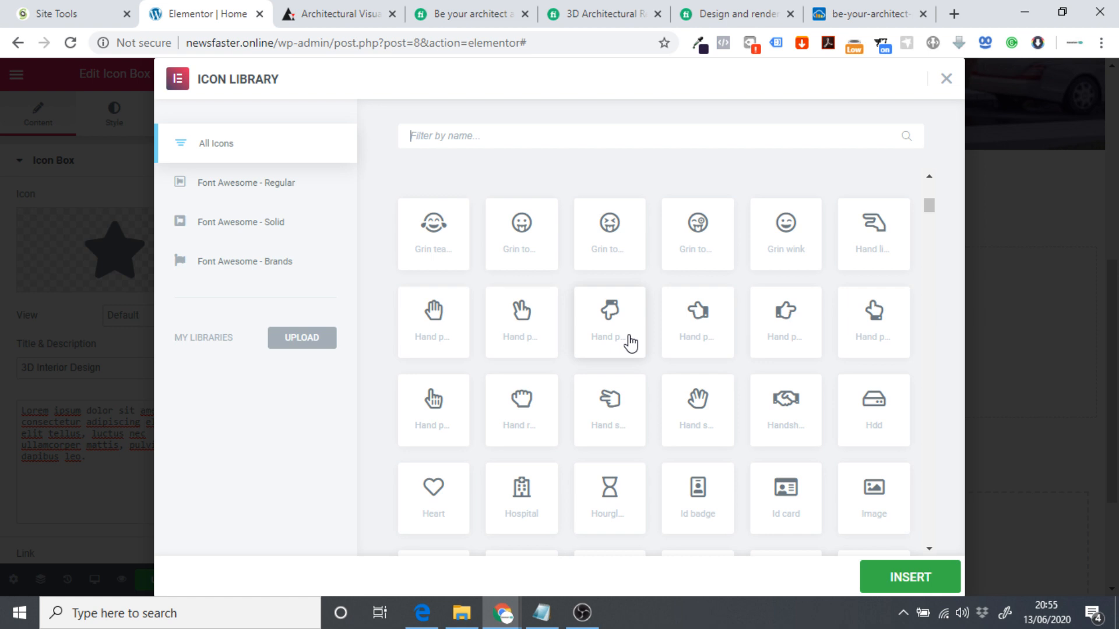
pyautogui.scroll(-1, 630, 344)
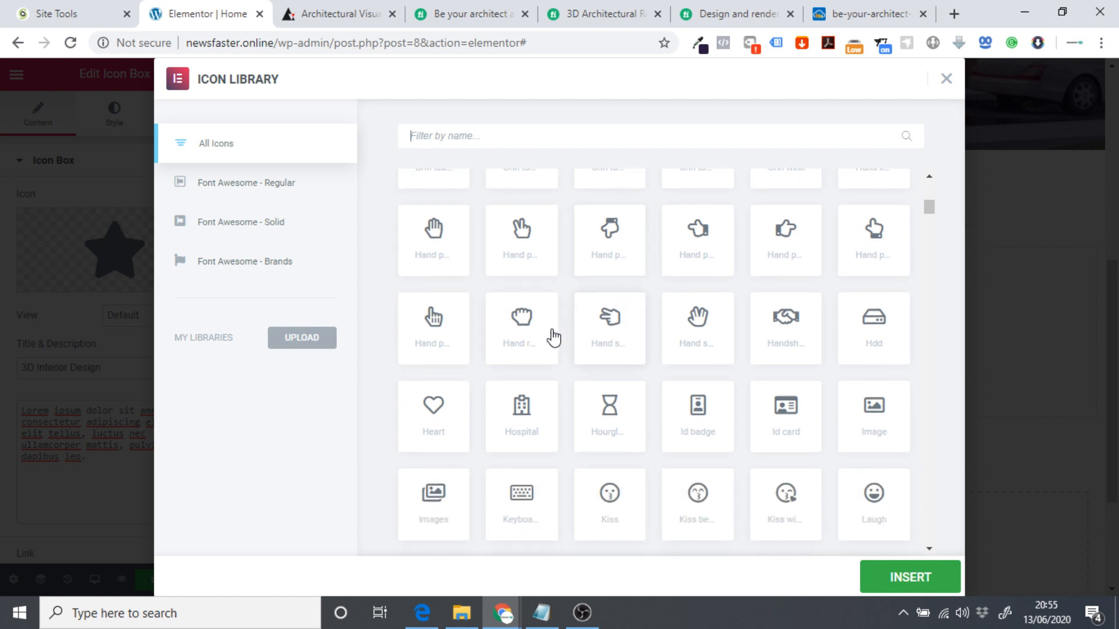
pyautogui.write('penc')
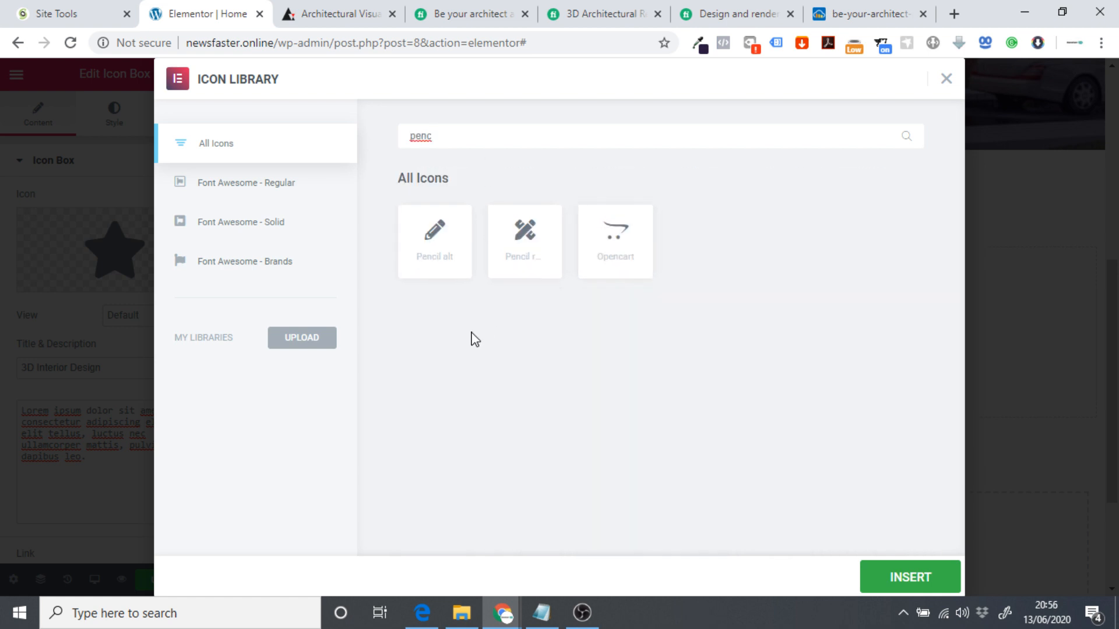
pyautogui.click(523, 245)
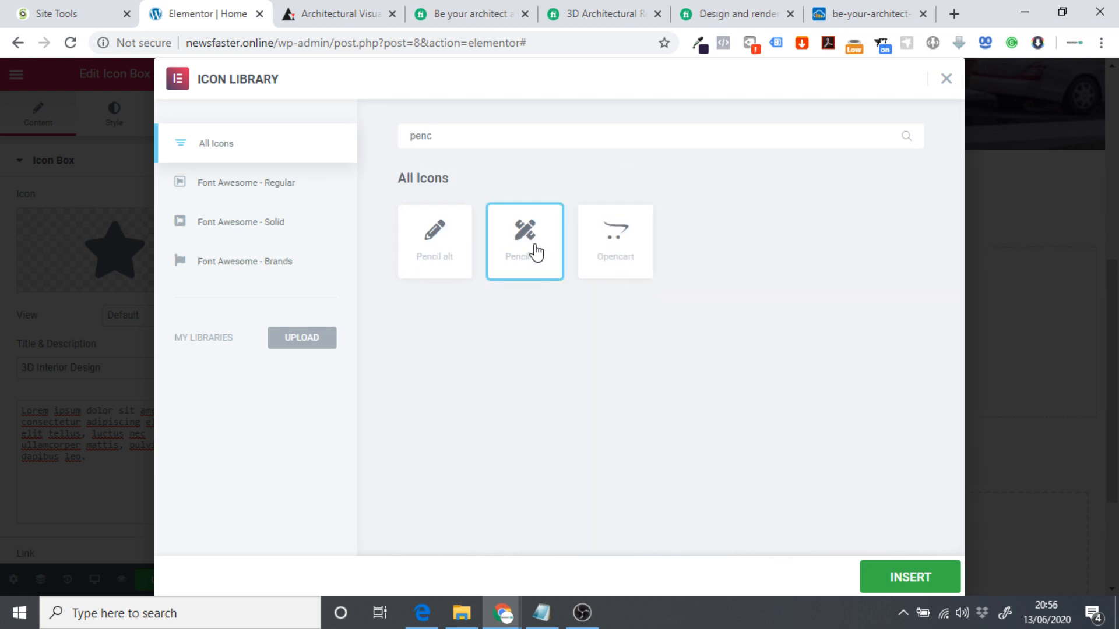
pyautogui.click(887, 568)
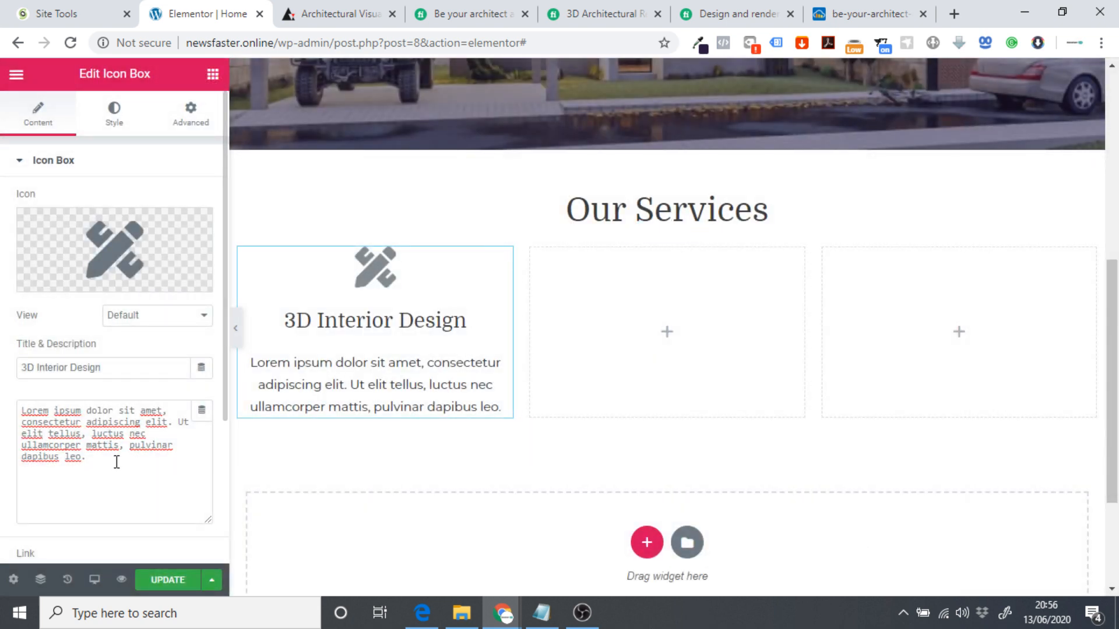
# Replace the placeholder description with 'We will create realistic 3-D Interior Designs'.
pyautogui.moveTo(116, 462); pyautogui.dragTo(12, 406)
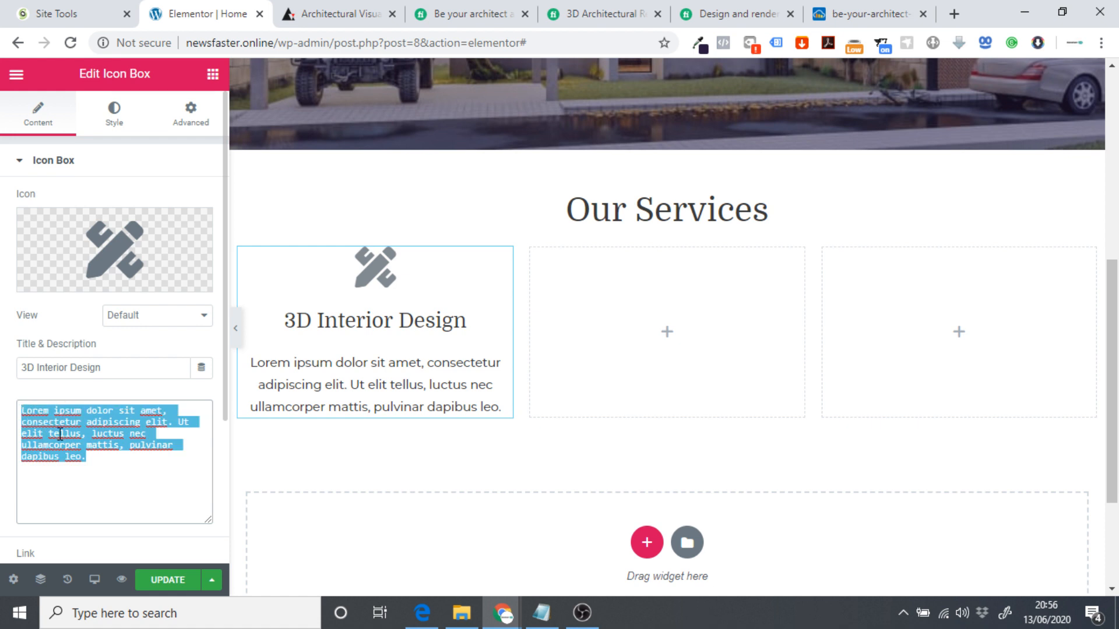
pyautogui.write('We wi')
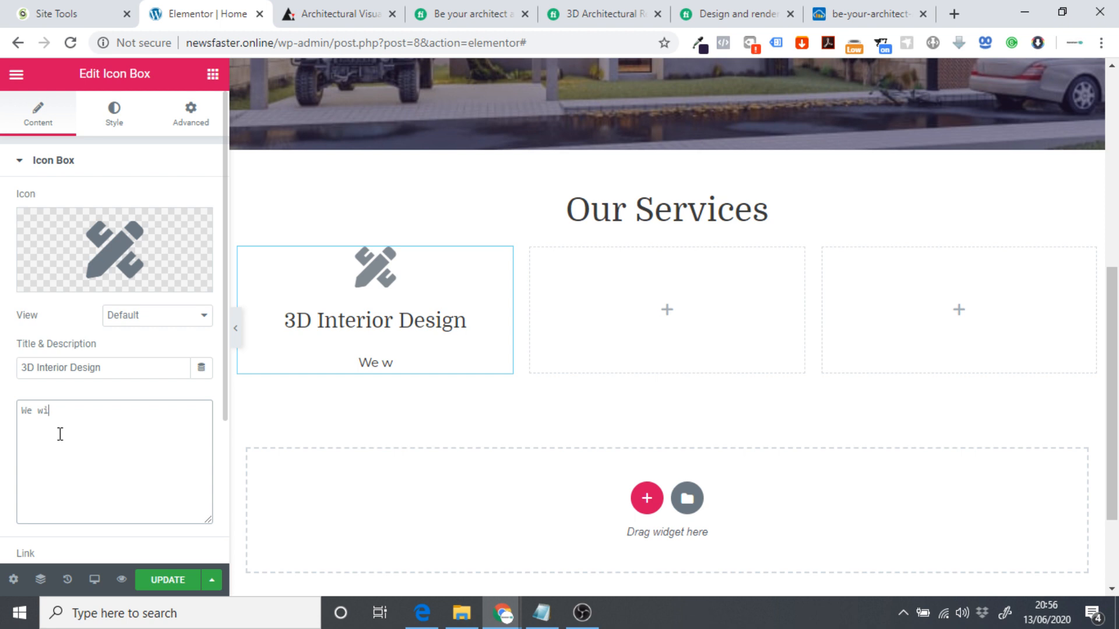
pyautogui.write('ll create real')
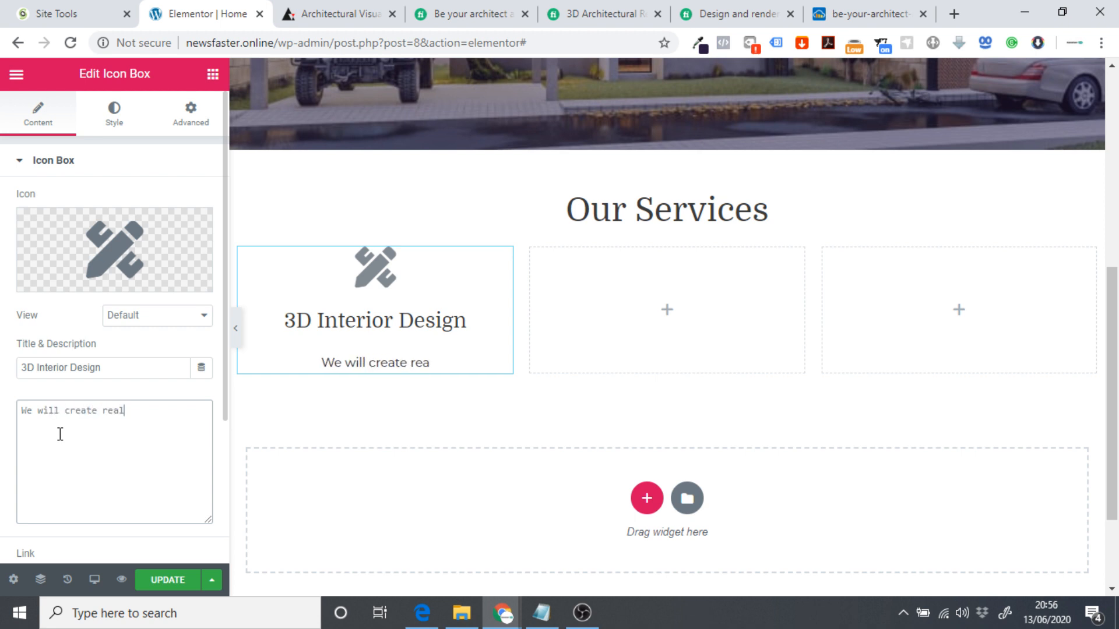
pyautogui.write('istic 3')
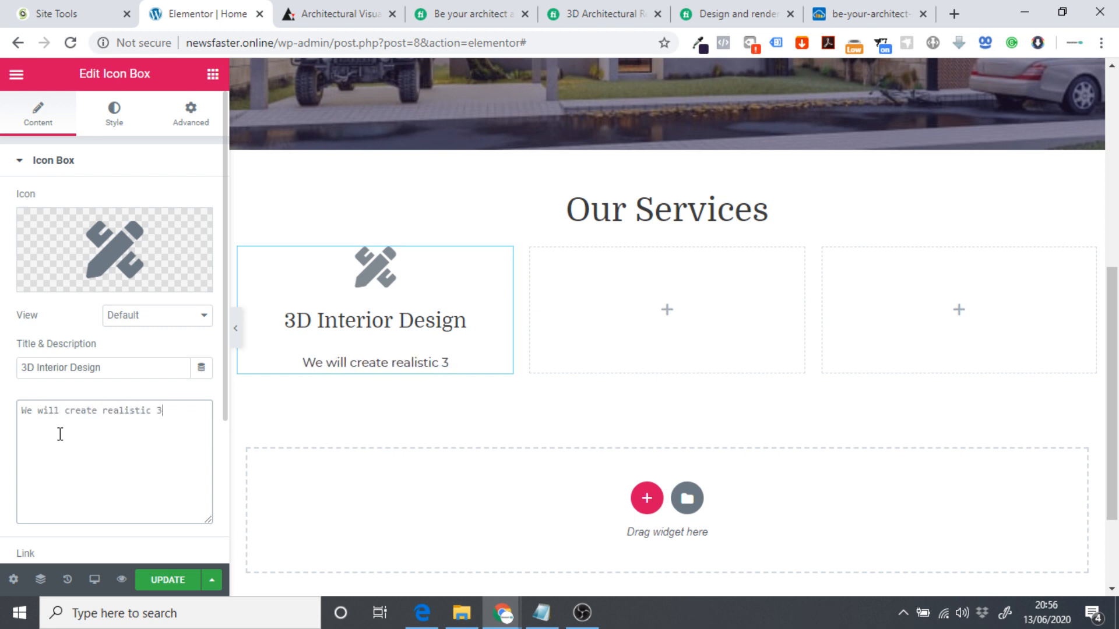
pyautogui.write('-D Int')
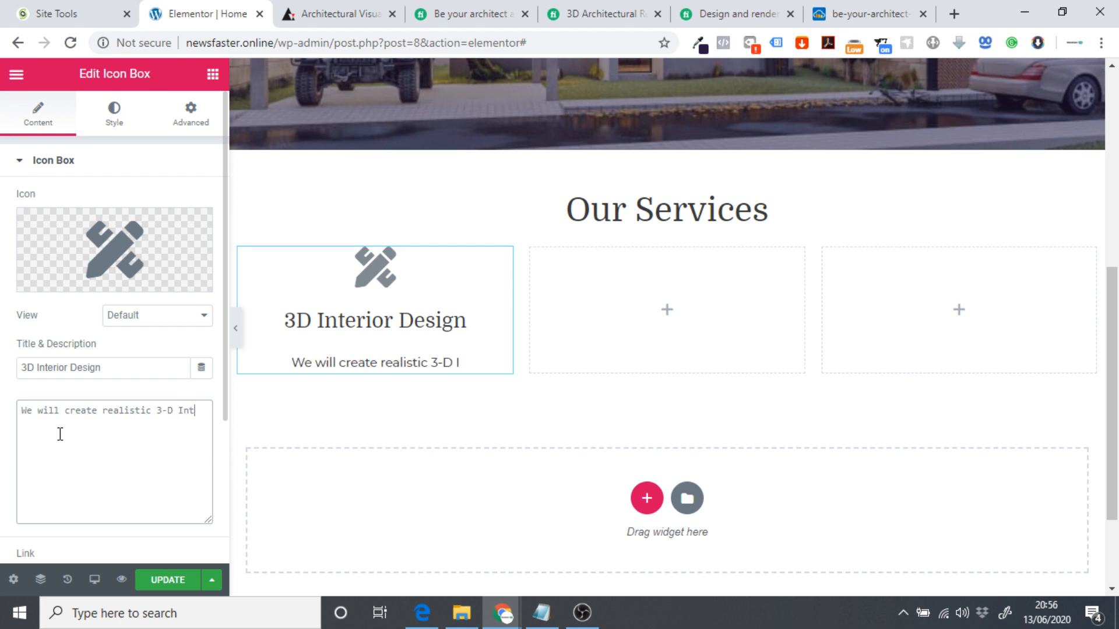
pyautogui.write('eri')
pyautogui.write('or Designs')
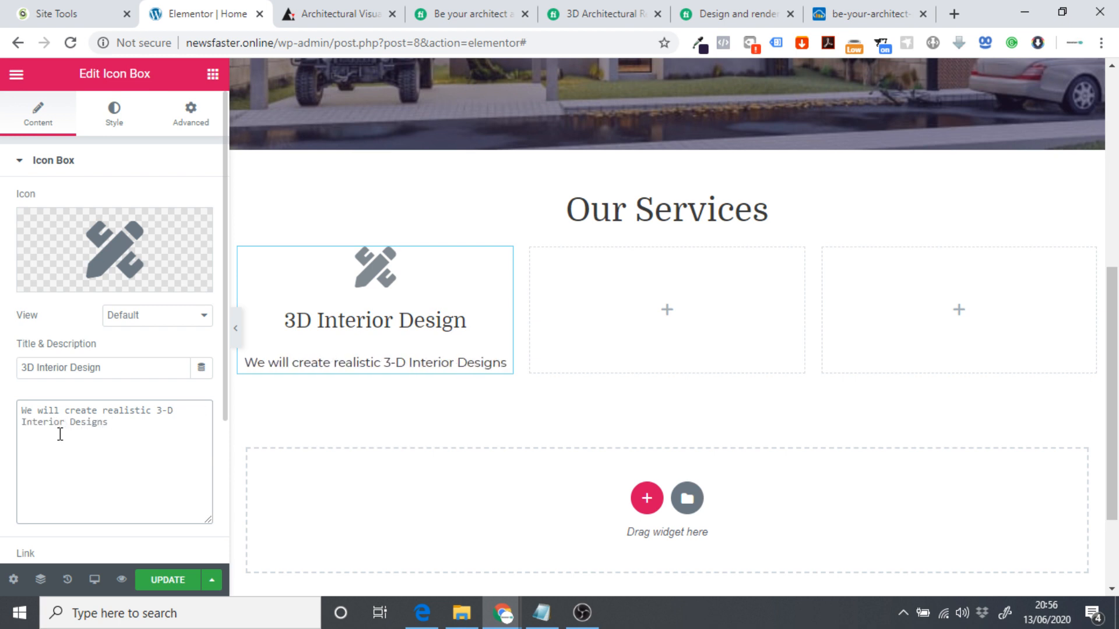
pyautogui.hotkey('ctrl', 'a')
pyautogui.press('BackSpace')
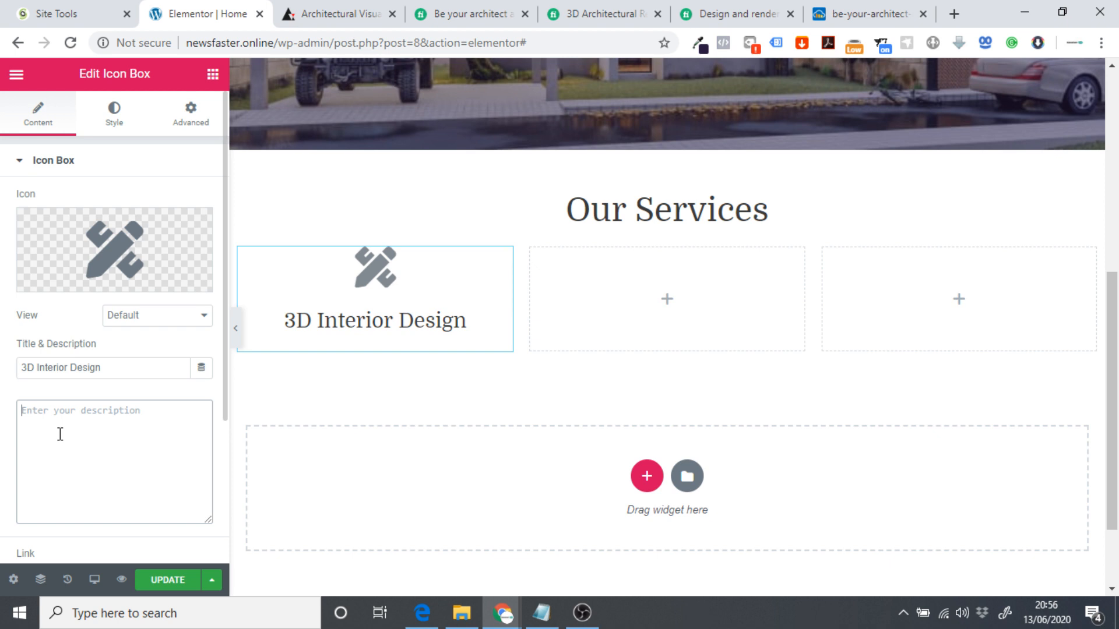
pyautogui.hotkey('ctrl', 'z')
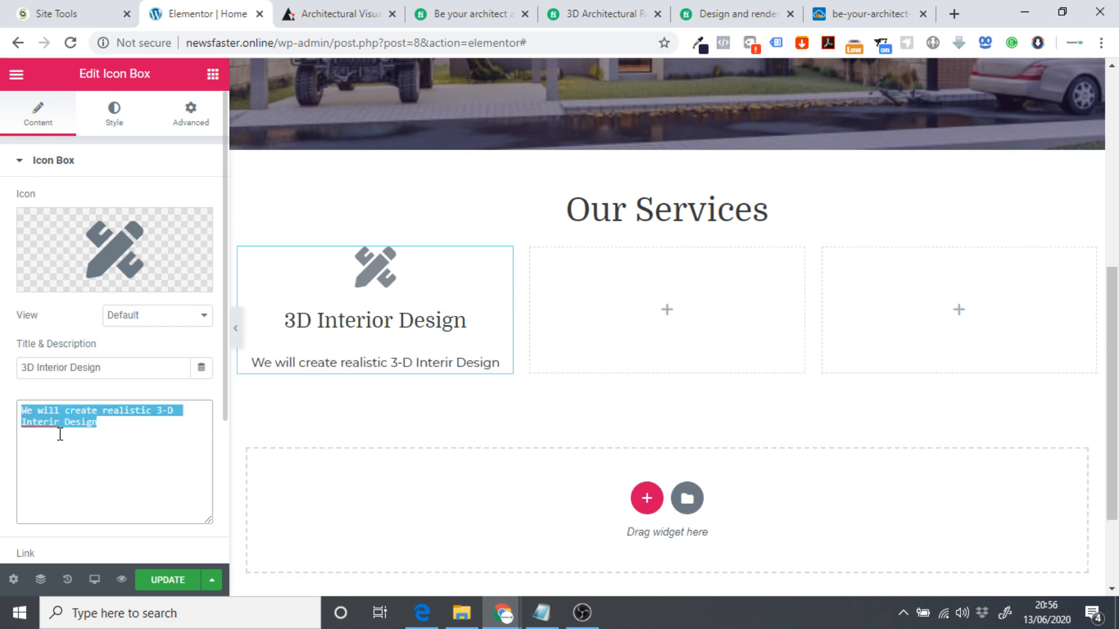
# Reword the description to 'realistic 3-D interior designs for your real estate projects'.
pyautogui.click(134, 431)
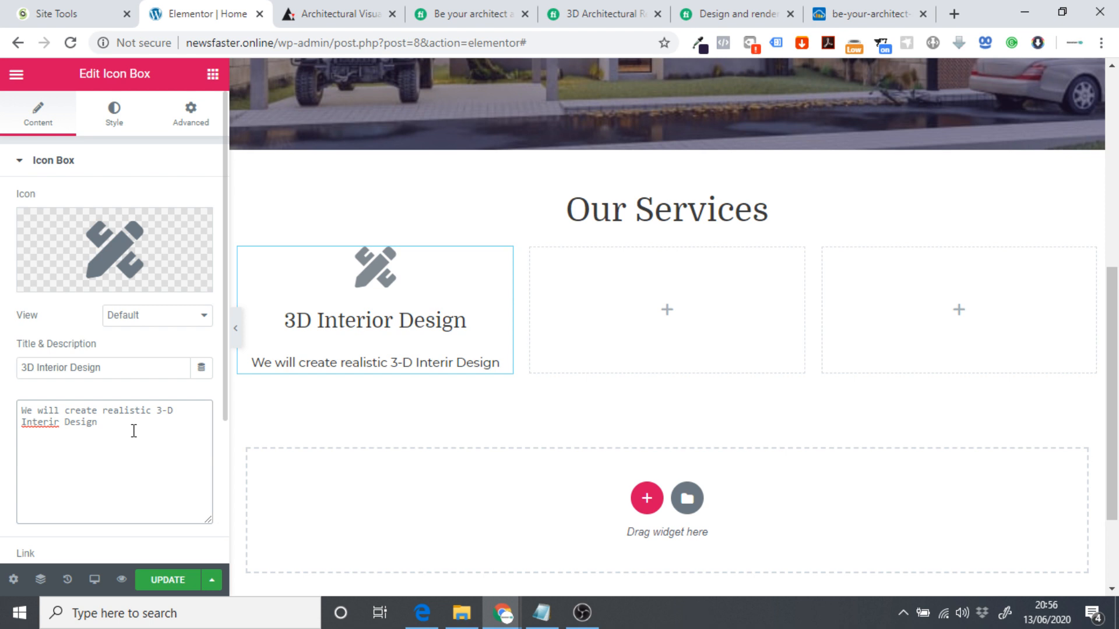
pyautogui.press('BackSpace')
pyautogui.hotkey('ctrl', 'shift', 'Left')
pyautogui.press('BackSpace')
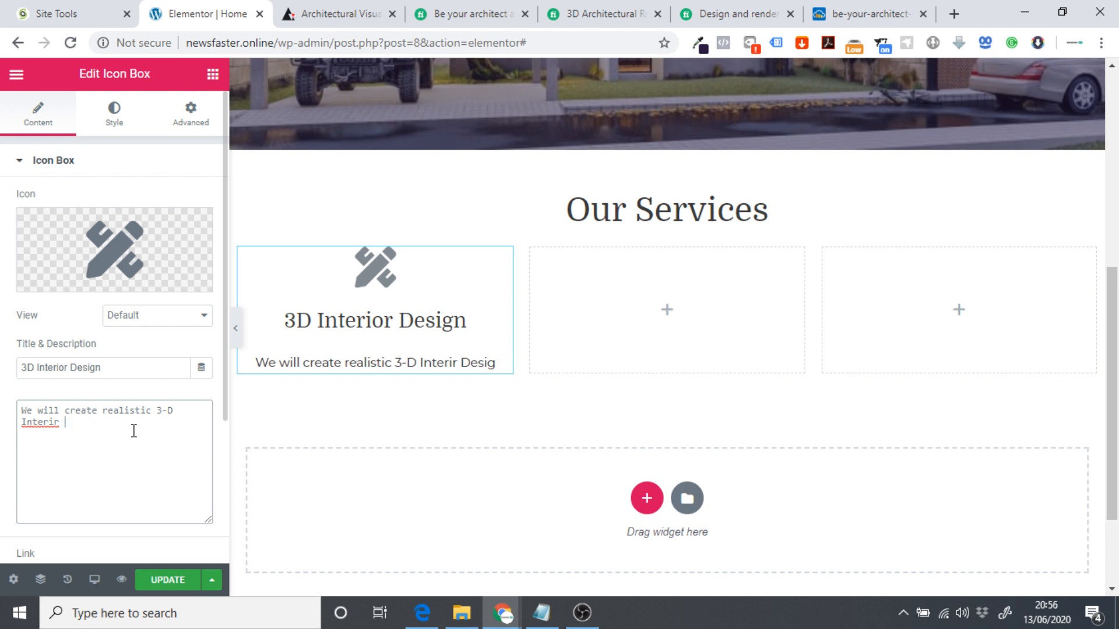
pyautogui.write('d')
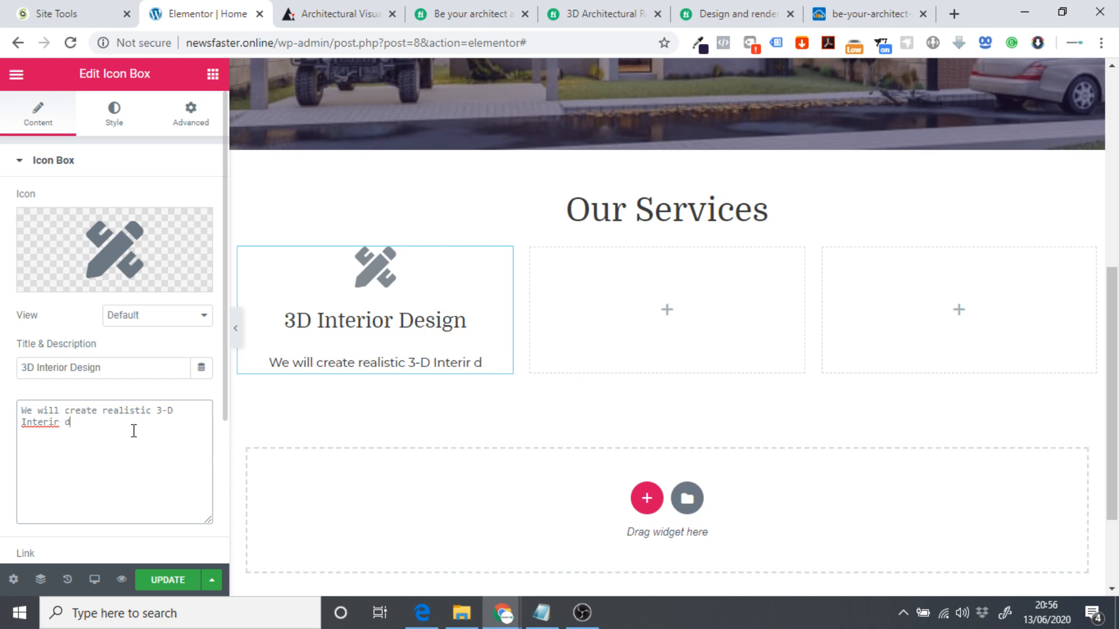
pyautogui.press('BackSpace')
pyautogui.press('BackSpace')
pyautogui.press('BackSpace')
pyautogui.hotkey('ctrl', 'shift', 'Left')
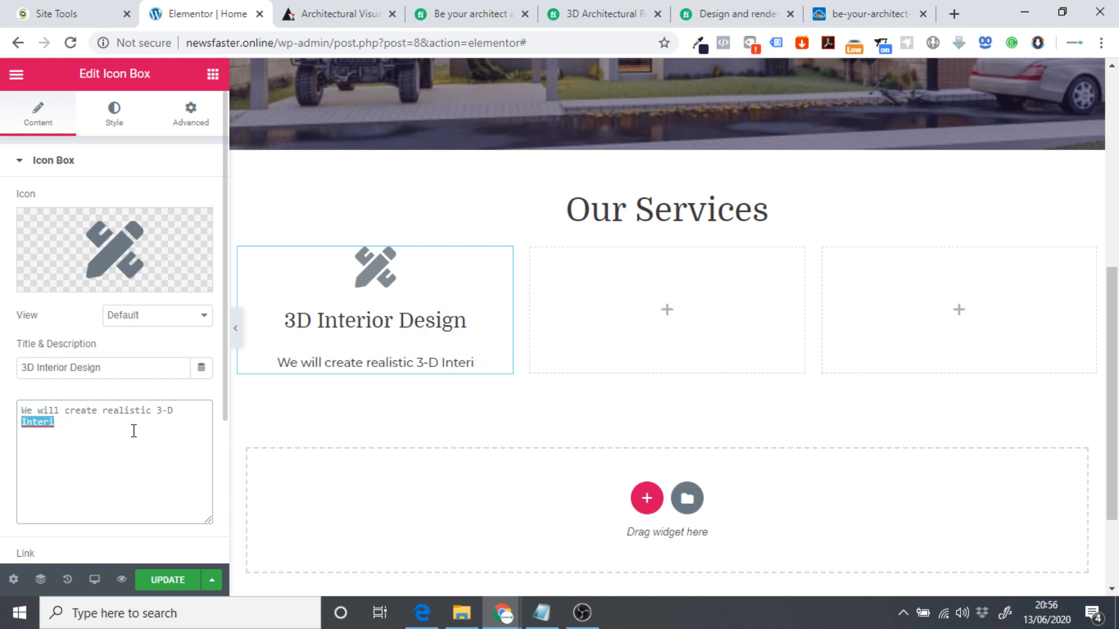
pyautogui.write('Interior')
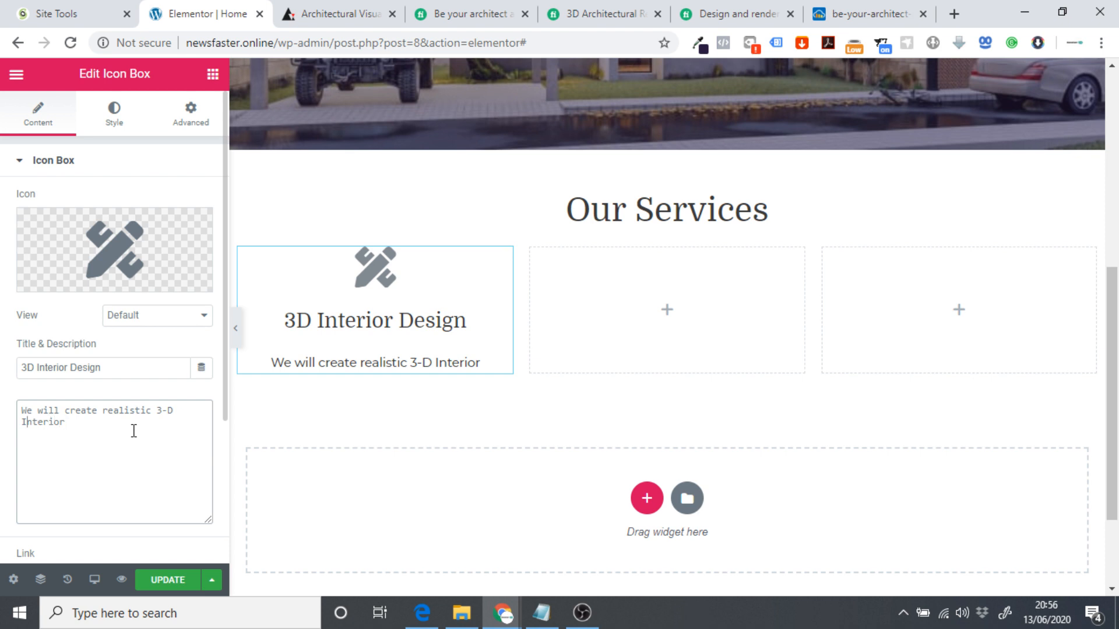
pyautogui.press('BackSpace')
pyautogui.hotkey('ctrl', 'shift', 'Right')
pyautogui.press('Left')
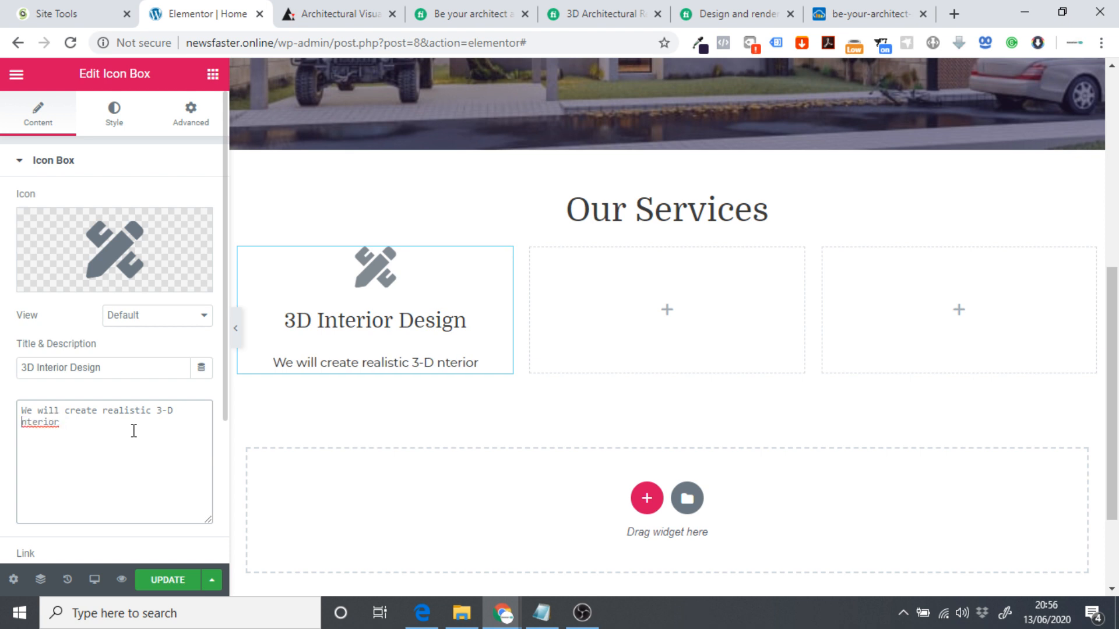
pyautogui.write('i')
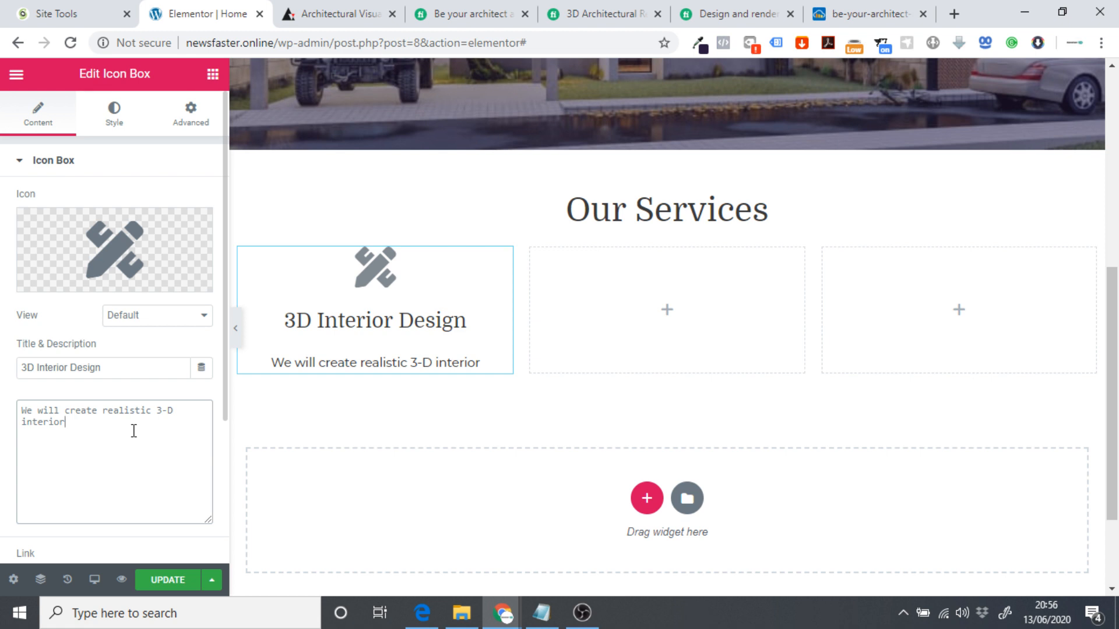
pyautogui.write(' designs')
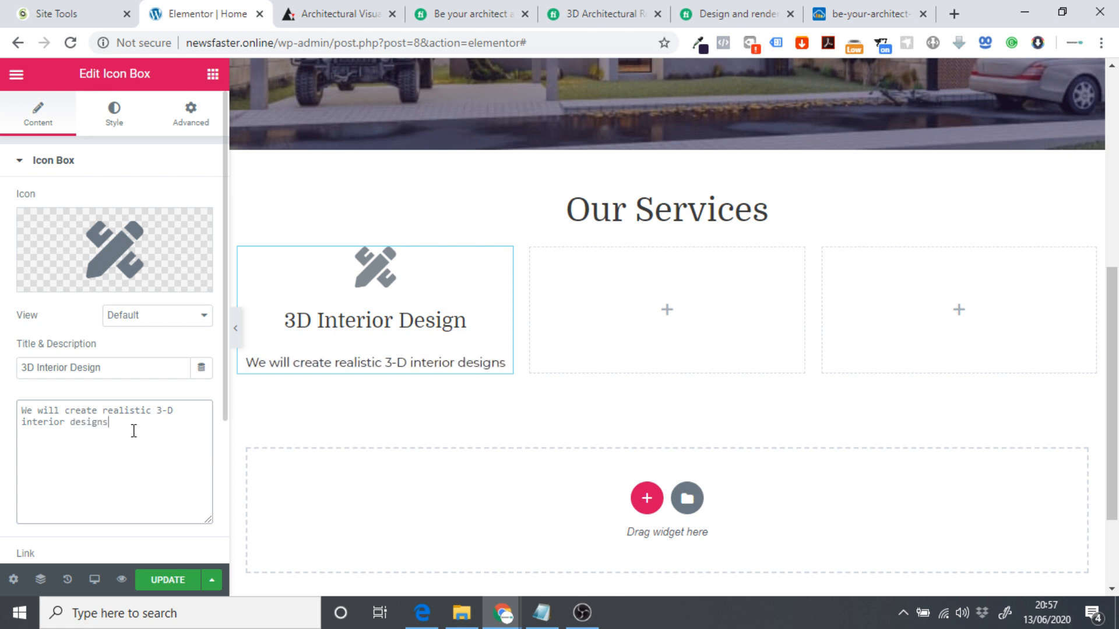
pyautogui.write(' for ')
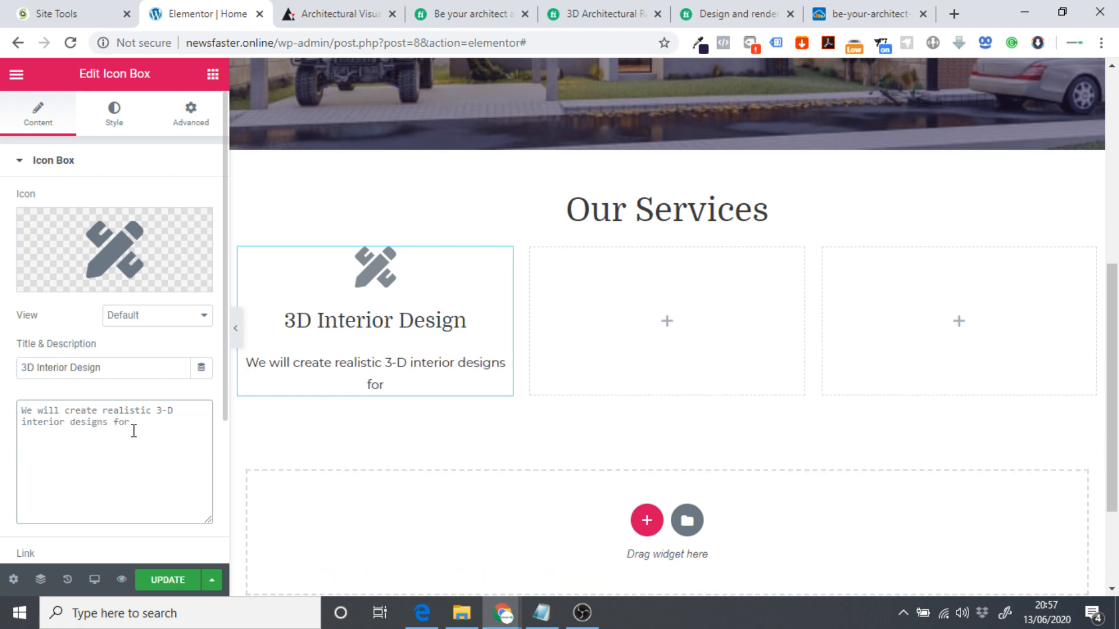
pyautogui.write('your real ea')
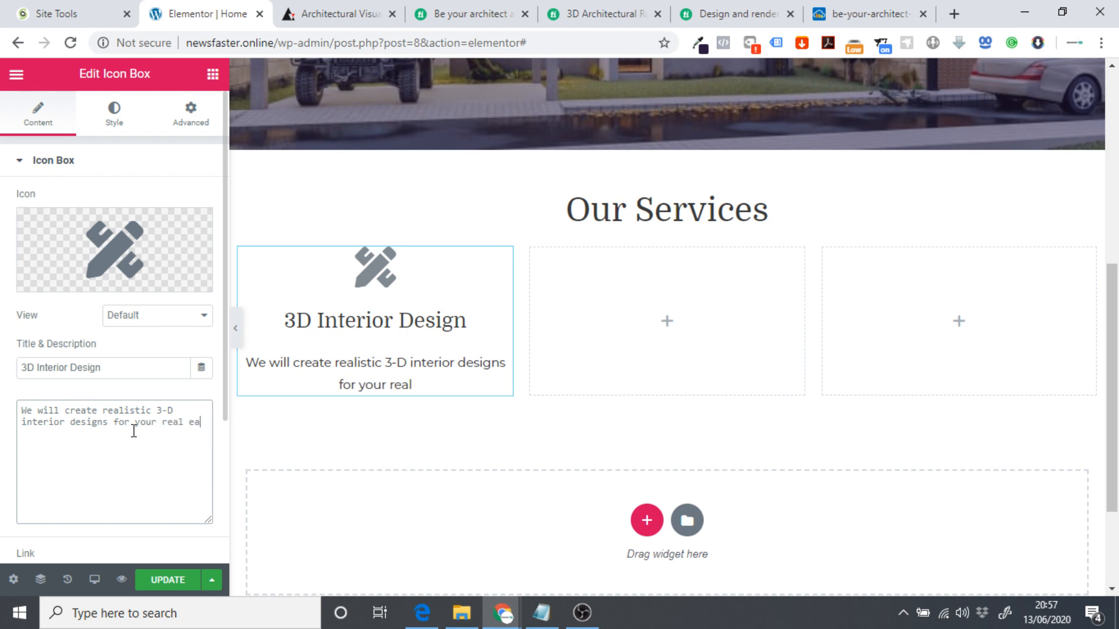
pyautogui.write('ste')
pyautogui.press('BackSpace')
pyautogui.press('BackSpace')
pyautogui.press('BackSpace')
pyautogui.doubleClick(134, 432)
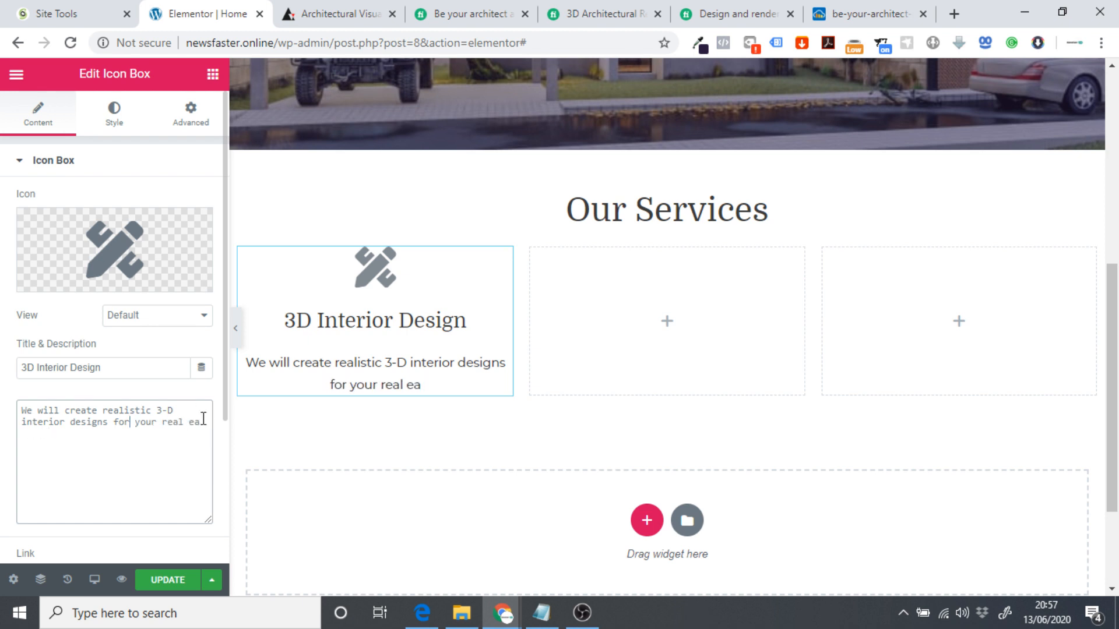
pyautogui.write('state ')
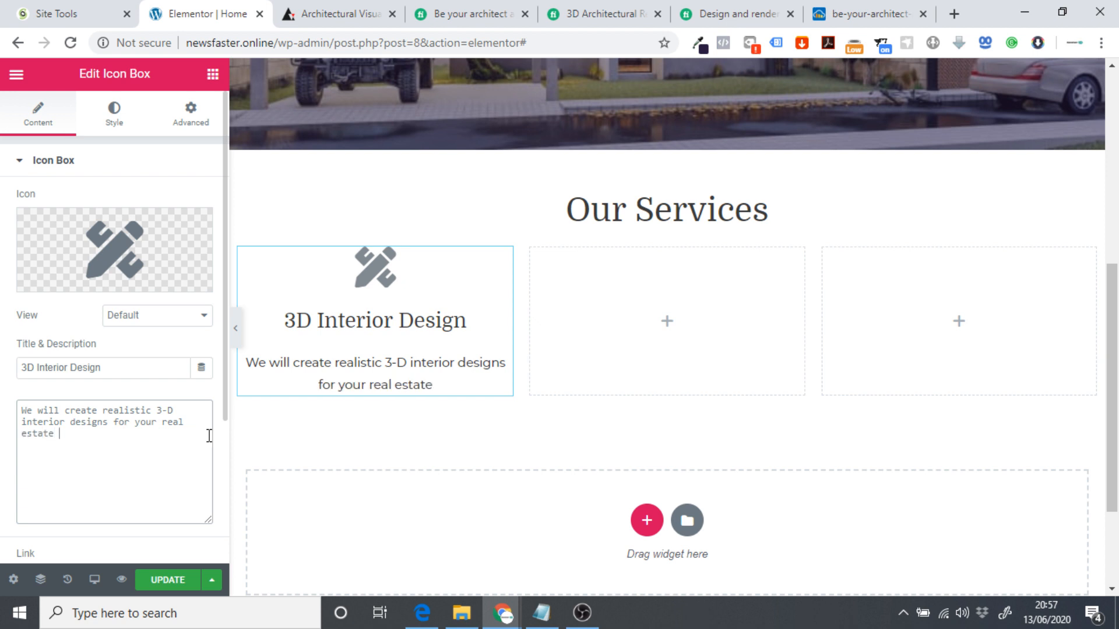
pyautogui.write('projects')
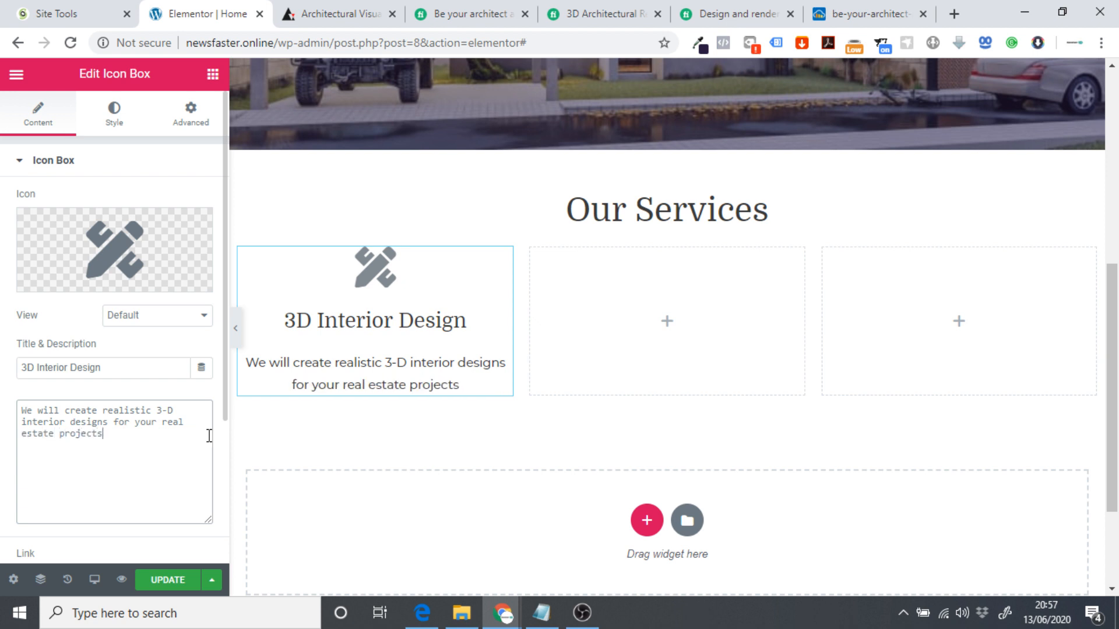
# Check the Fiverr gig's services, then append 'including kitchens' to the description.
pyautogui.click(600, 13)
pyautogui.click(722, 11)
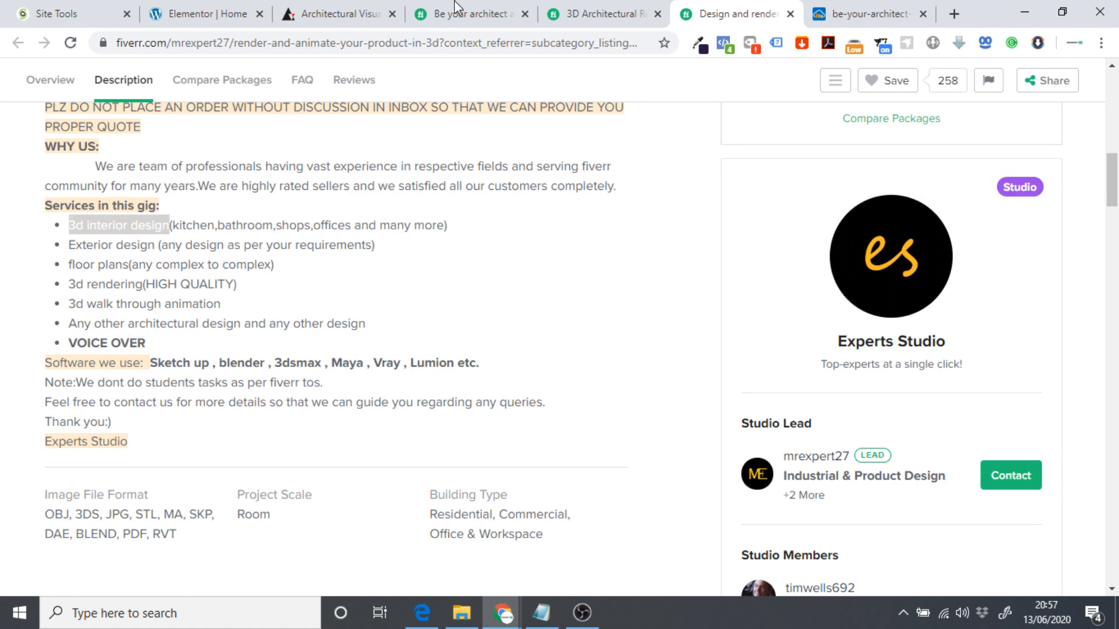
pyautogui.click(204, 13)
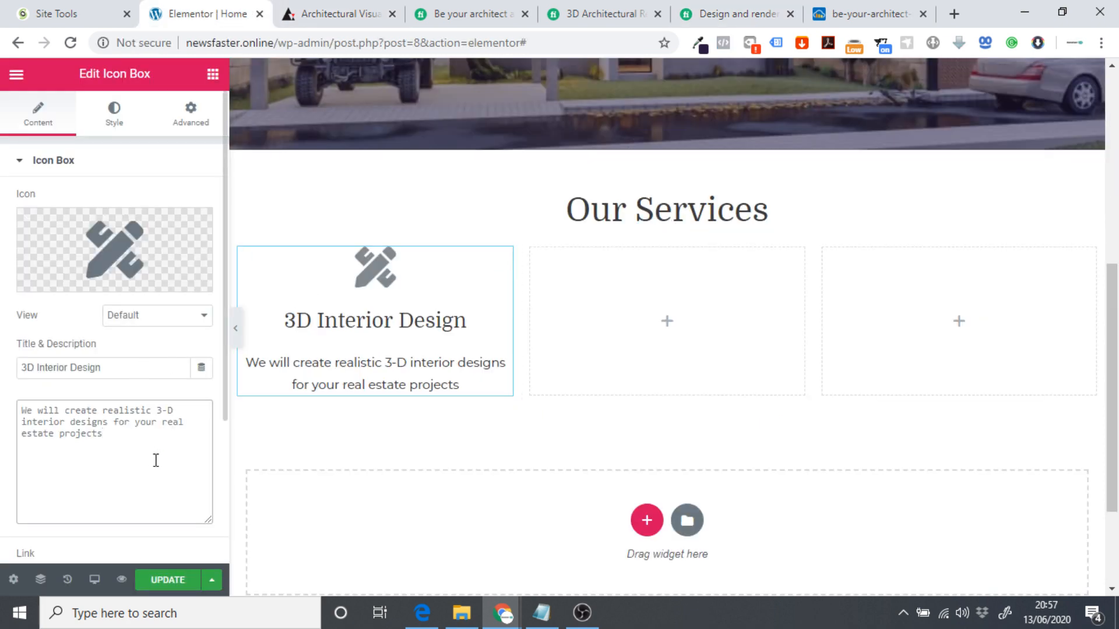
pyautogui.write('including ')
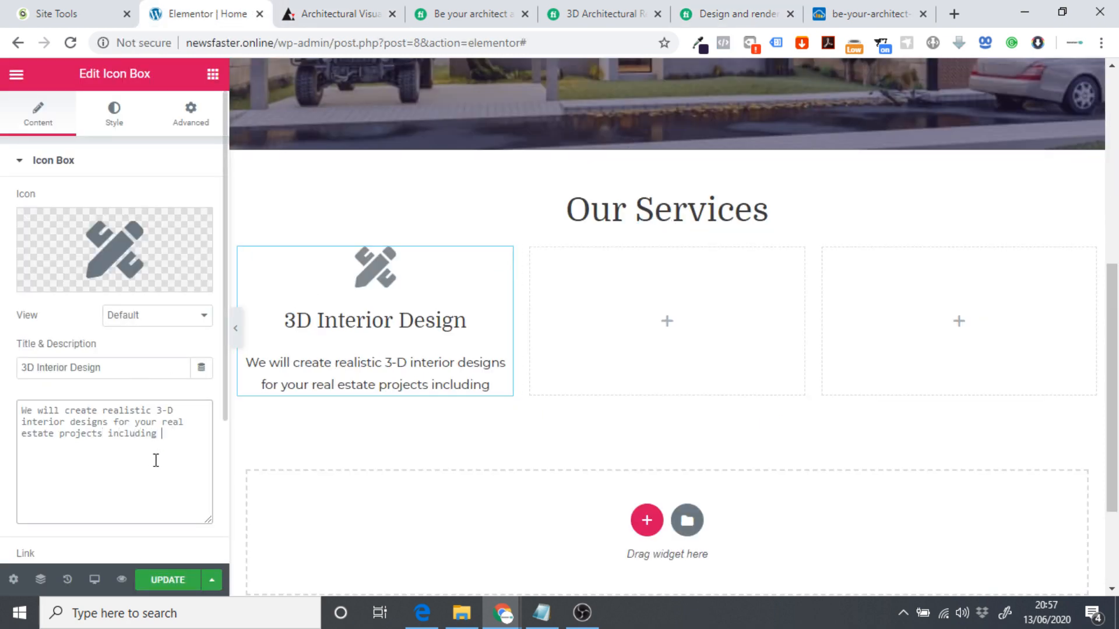
pyautogui.write('kic=t')
pyautogui.press('BackSpace')
pyautogui.press('BackSpace')
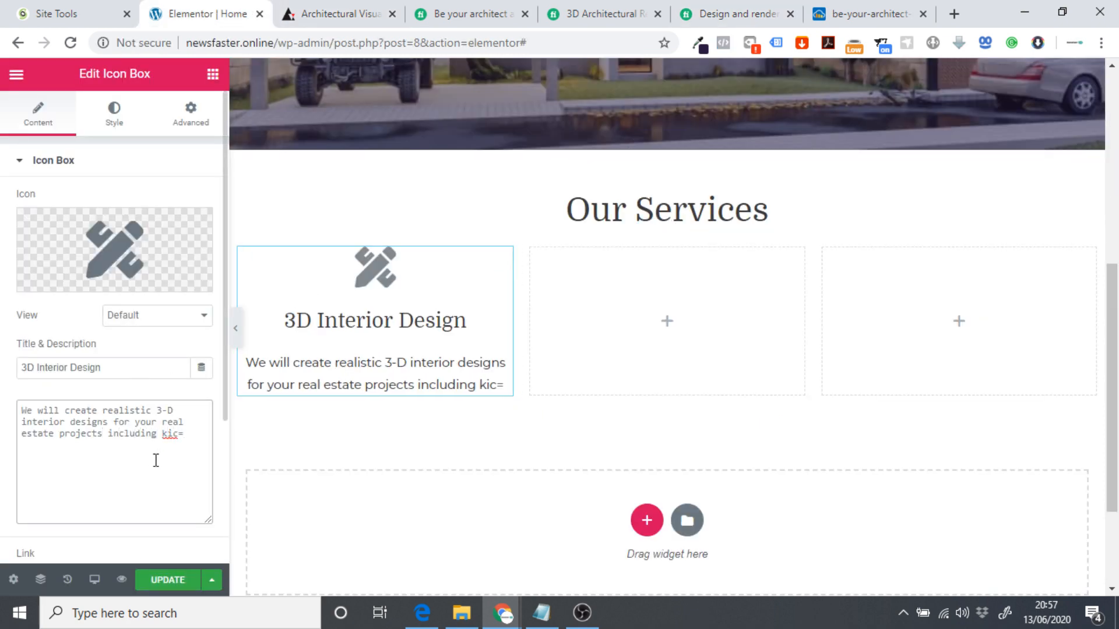
pyautogui.doubleClick(156, 461)
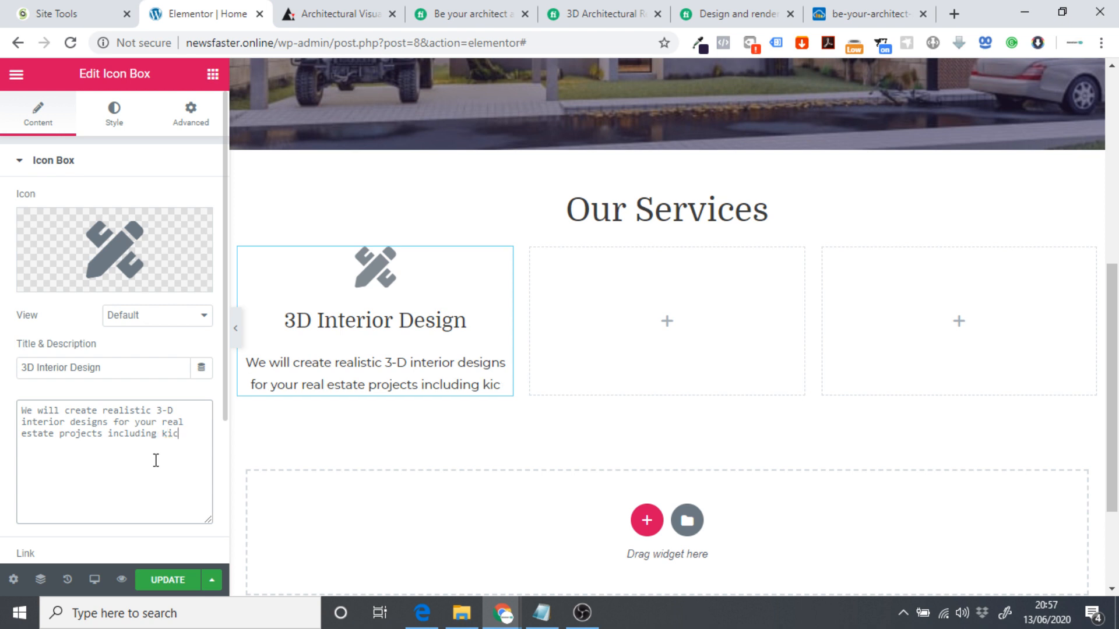
pyautogui.press('BackSpace')
pyautogui.press('Left')
pyautogui.press('Left')
pyautogui.press('BackSpace')
pyautogui.write('t')
pyautogui.press('BackSpace')
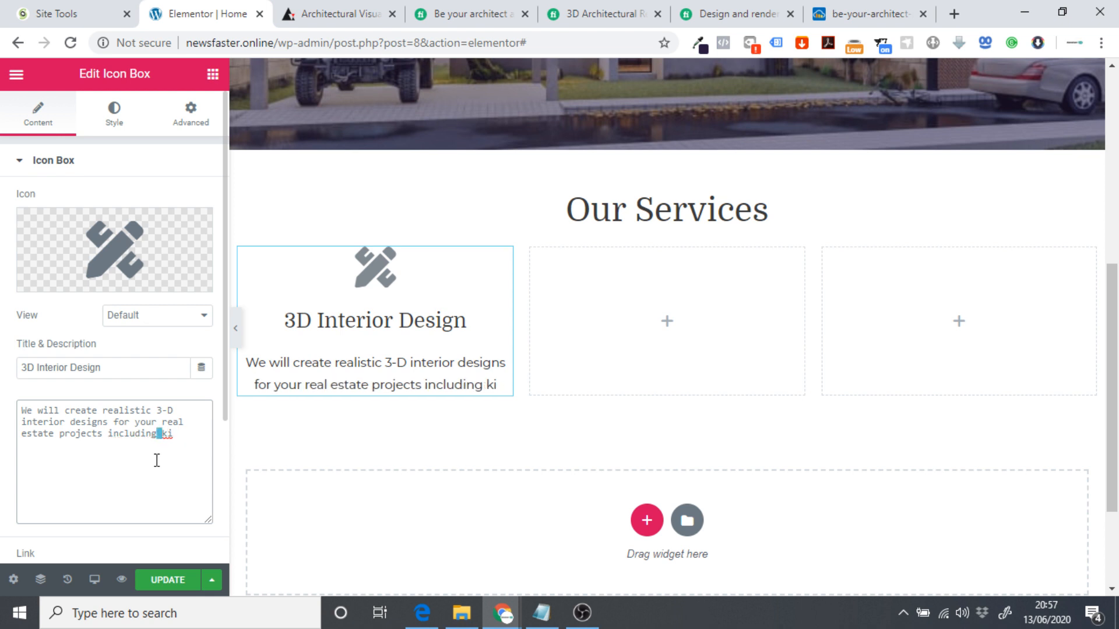
pyautogui.click(208, 437)
pyautogui.write('tchens')
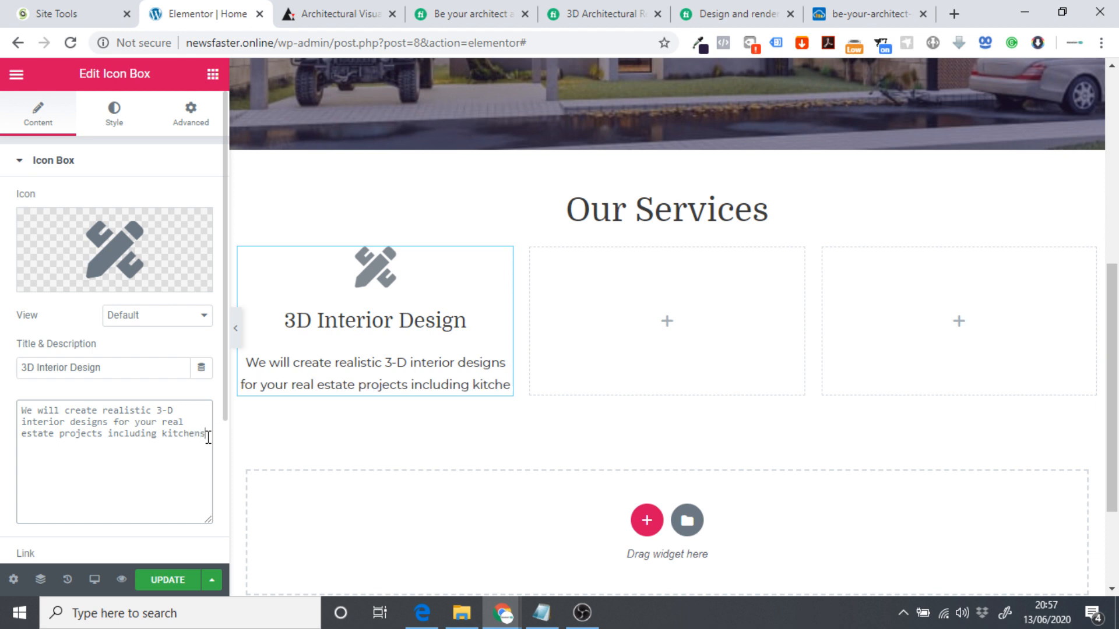
# Finish the list with ', bathrooms, shops, offices & more.'.
pyautogui.click(679, 8)
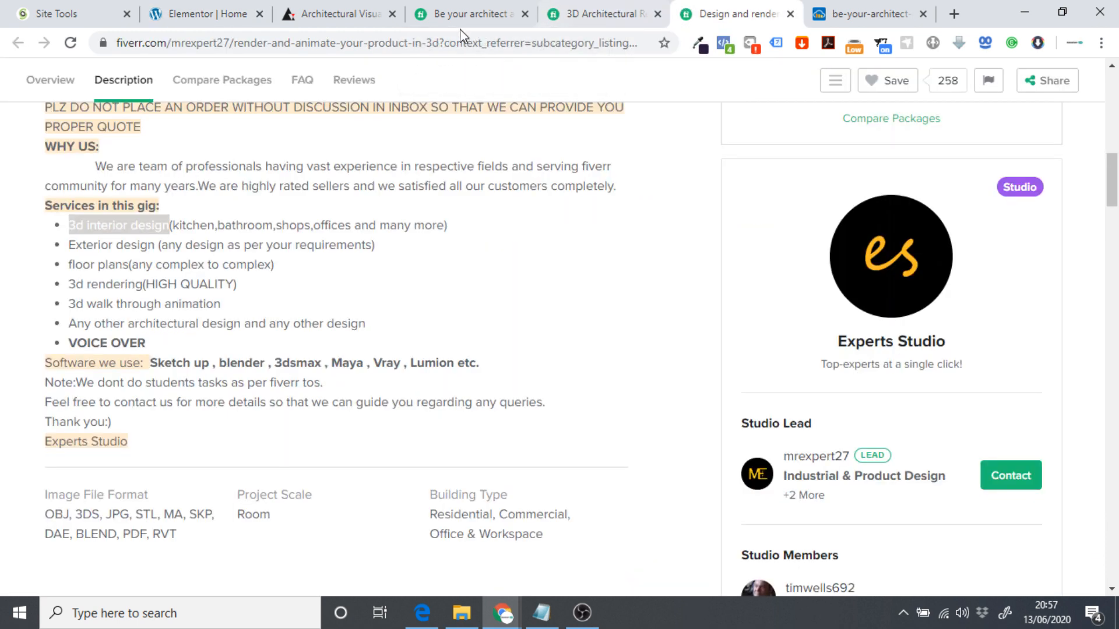
pyautogui.click(207, 13)
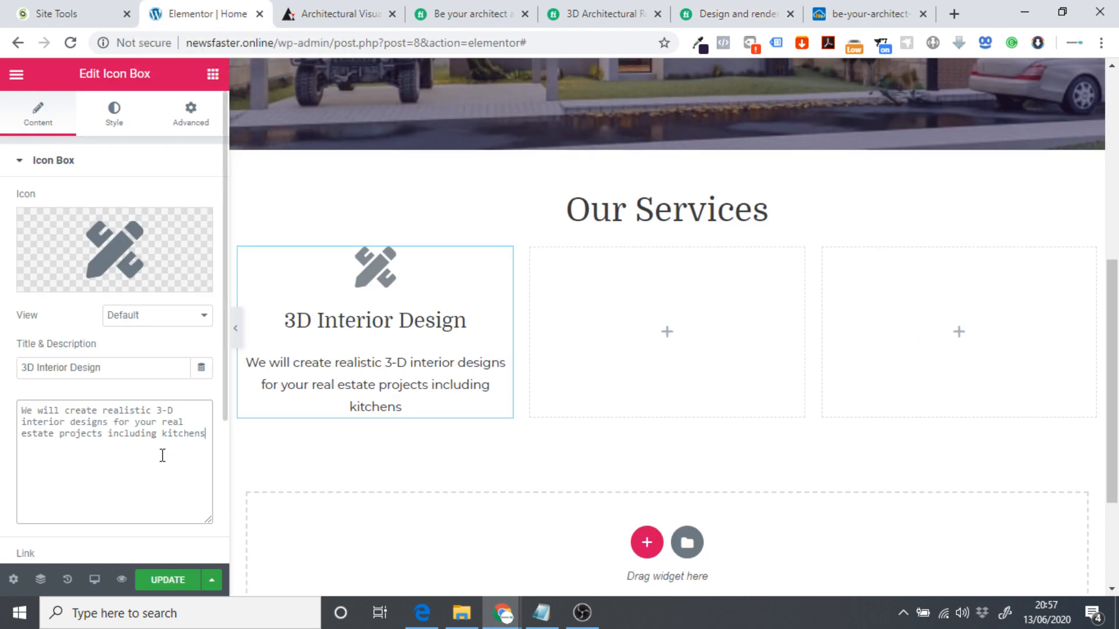
pyautogui.write(',bathr')
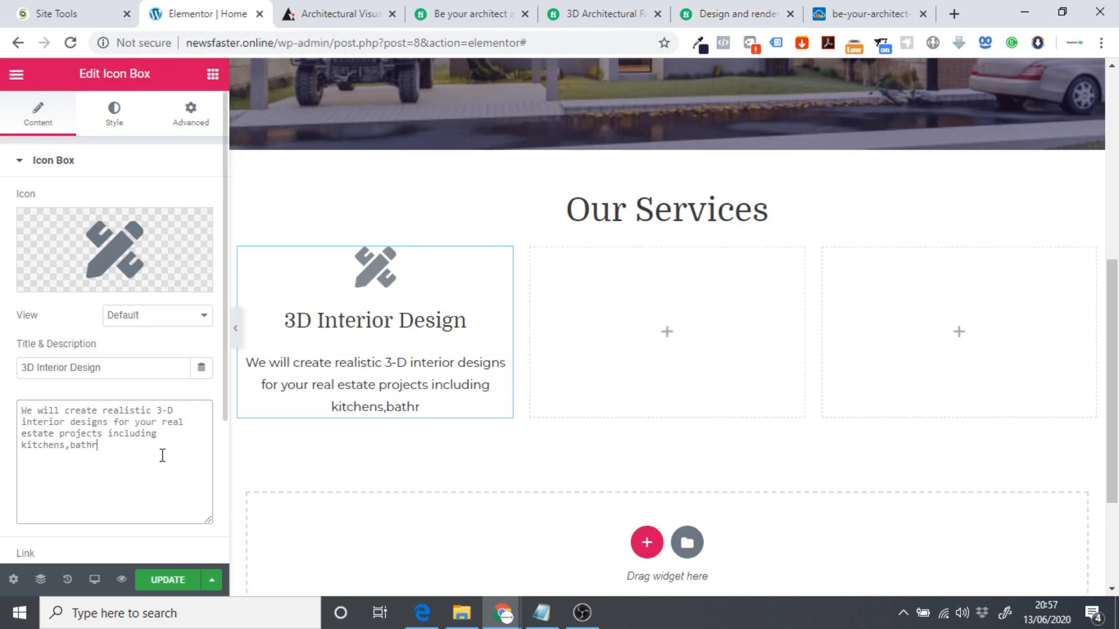
pyautogui.write('ooms, shop')
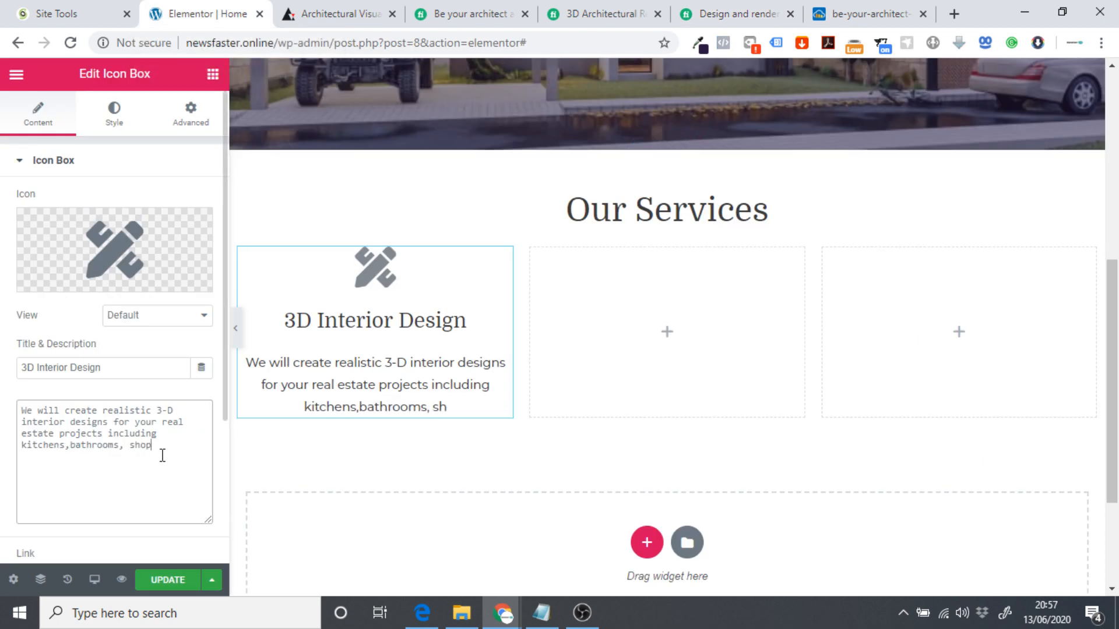
pyautogui.write('s')
pyautogui.write(', office')
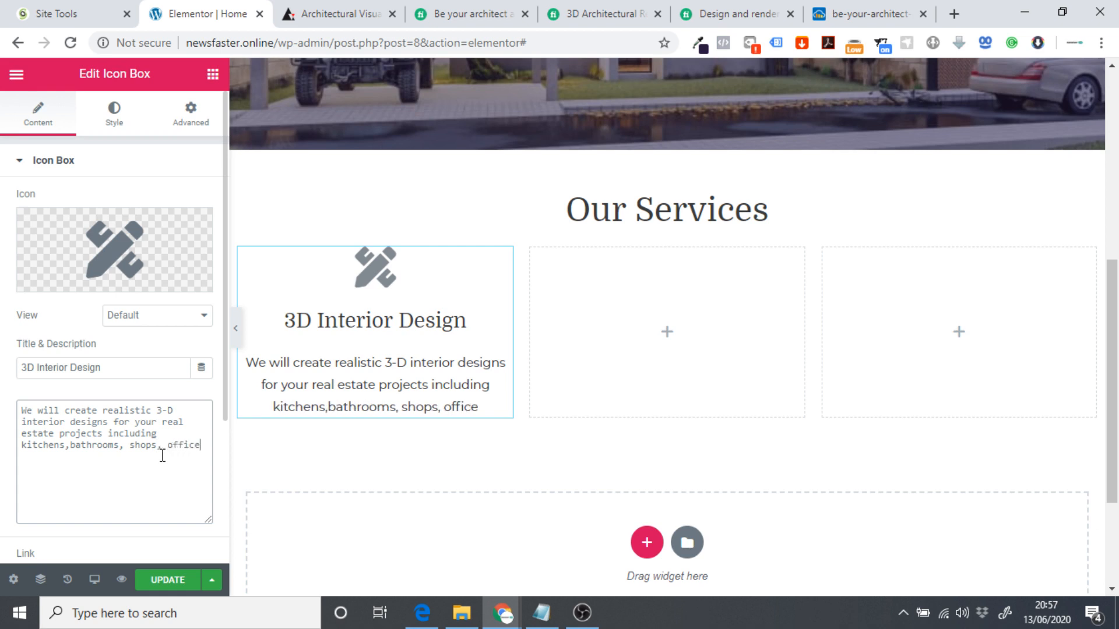
pyautogui.write('s & more')
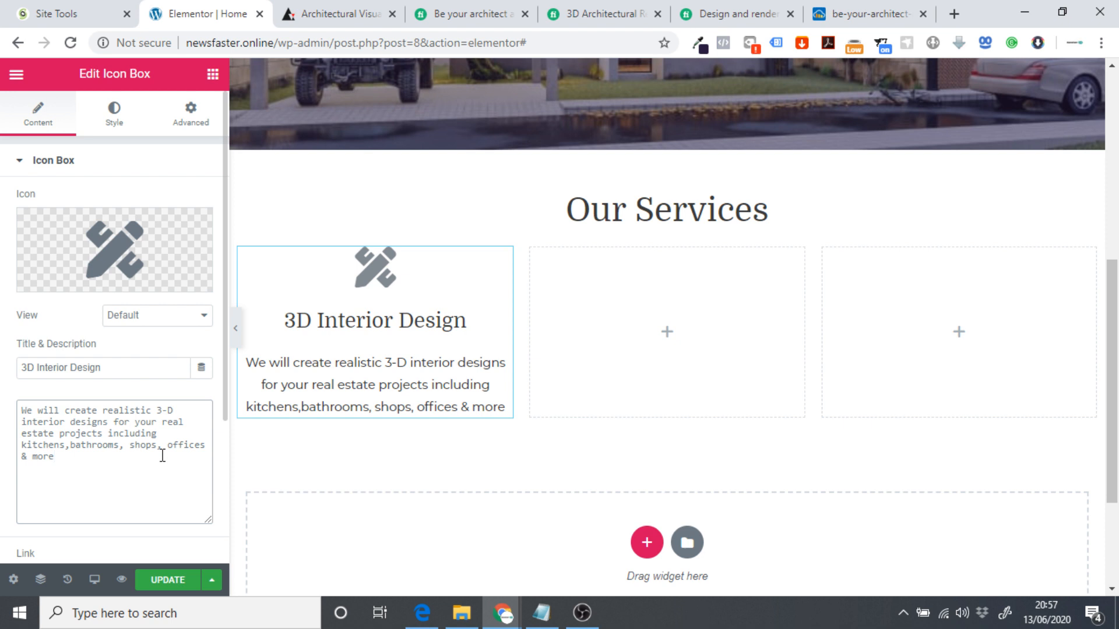
pyautogui.write('.')
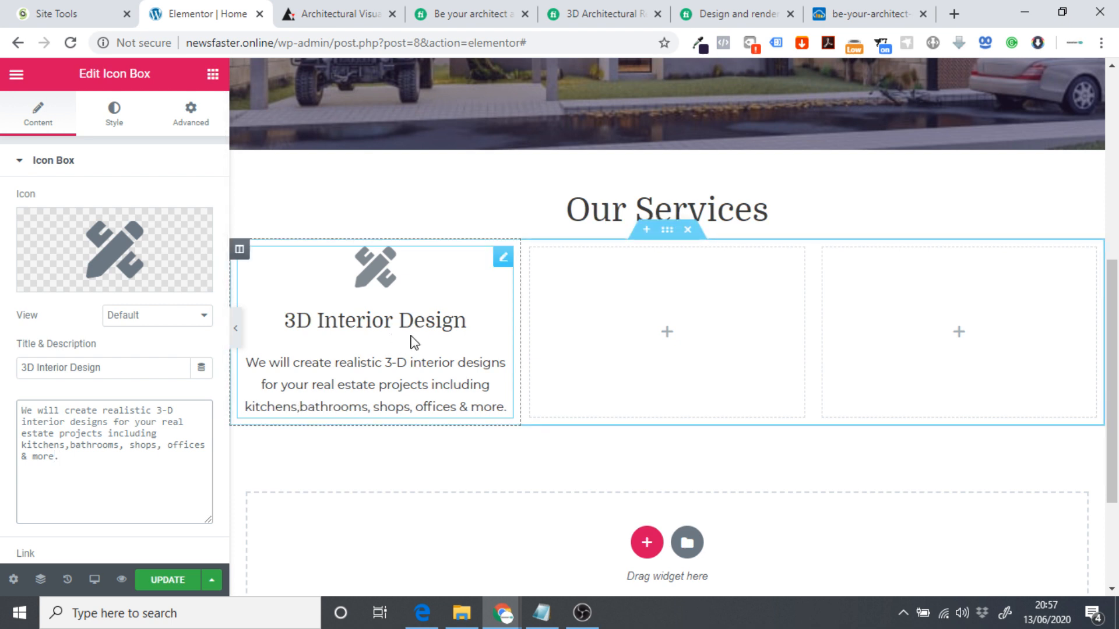
pyautogui.scroll(1, 348, 323)
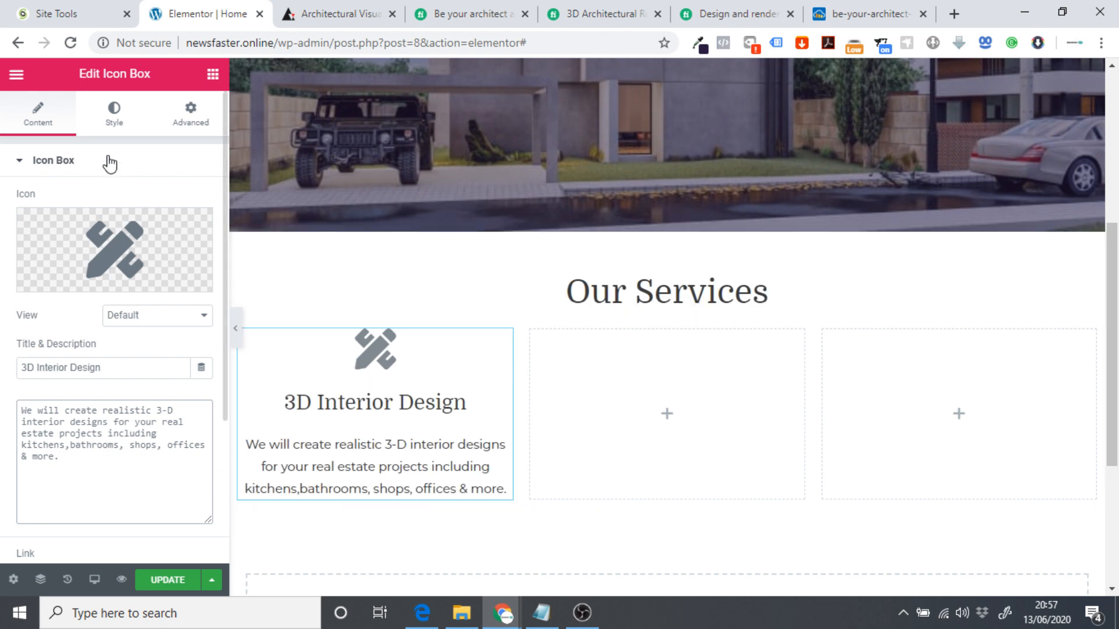
# Sample the ARCHITECT logo's purple with the Eye Dropper extension and copy its hex value.
pyautogui.click(343, 361)
pyautogui.scroll(4, 425, 408)
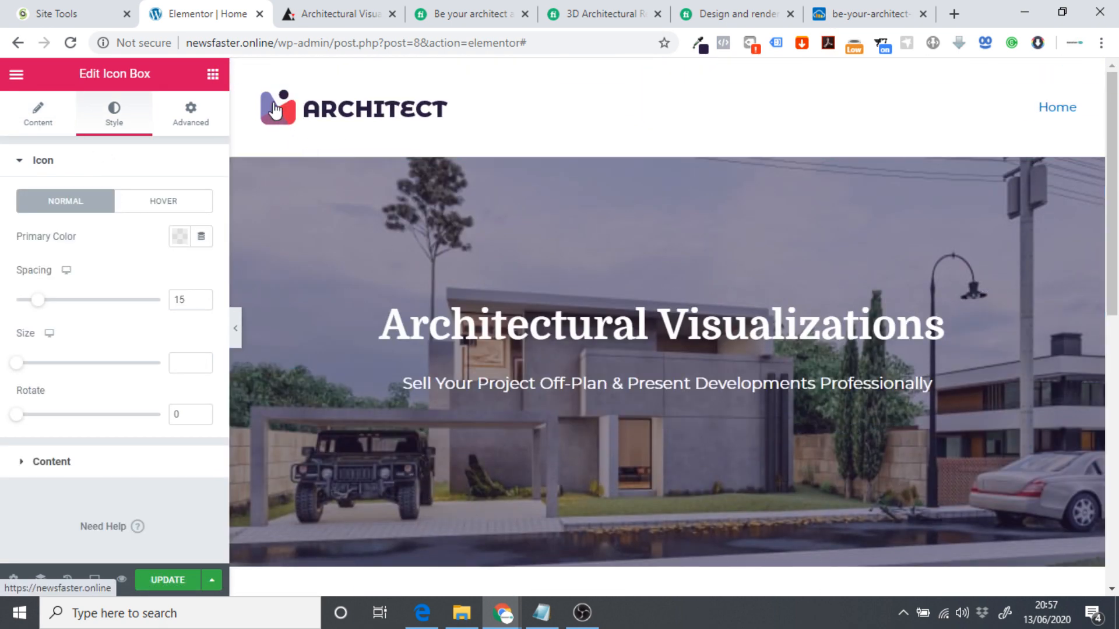
pyautogui.click(699, 46)
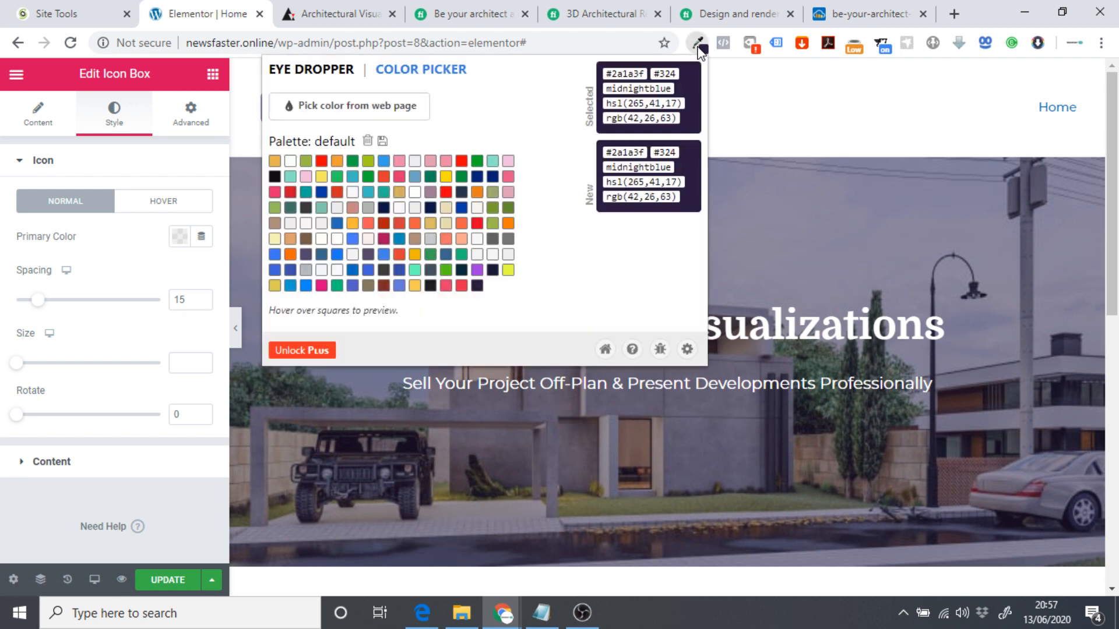
pyautogui.click(408, 108)
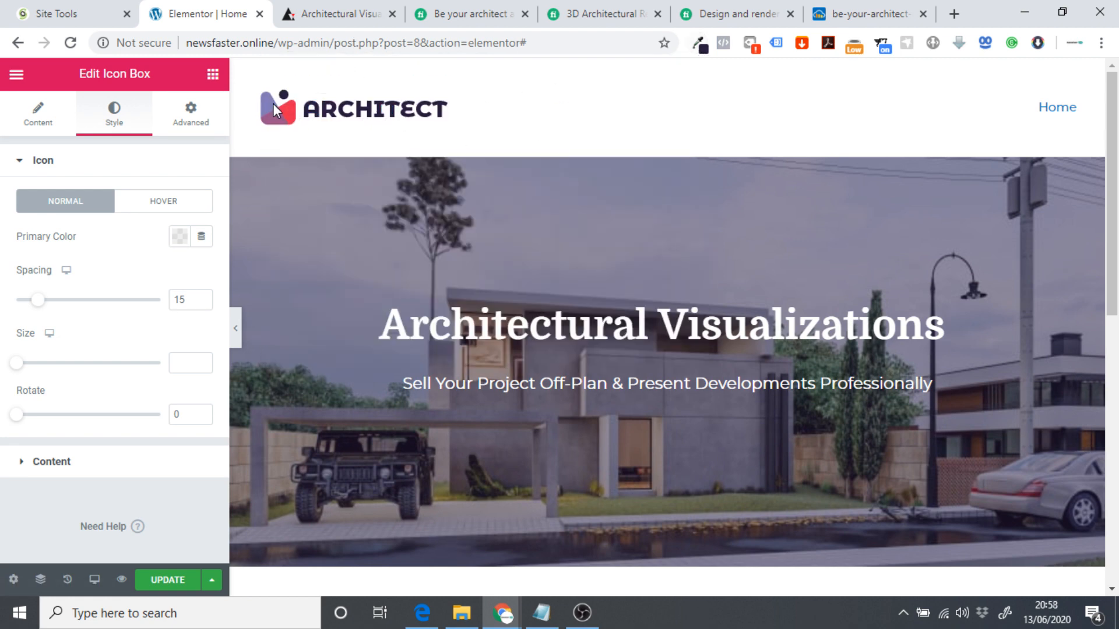
pyautogui.click(268, 103)
pyautogui.click(699, 44)
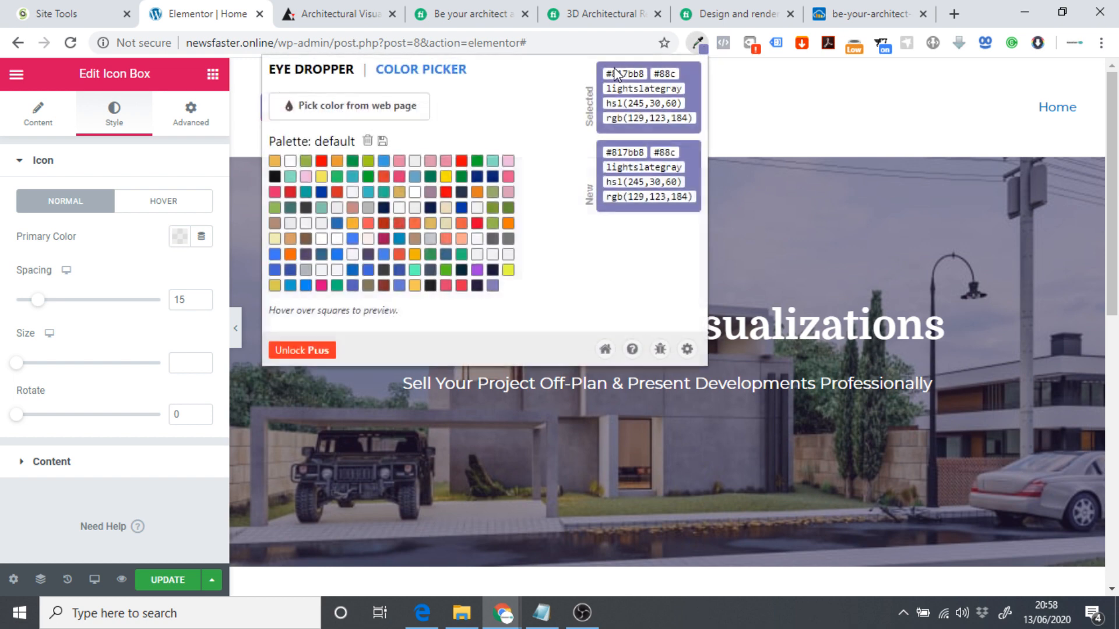
pyautogui.doubleClick(619, 74)
pyautogui.hotkey('ctrl', 'c')
# Paste 817bb8 as the 3D Interior Design icon's primary colour.
pyautogui.click(757, 107)
pyautogui.scroll(-5, 436, 226)
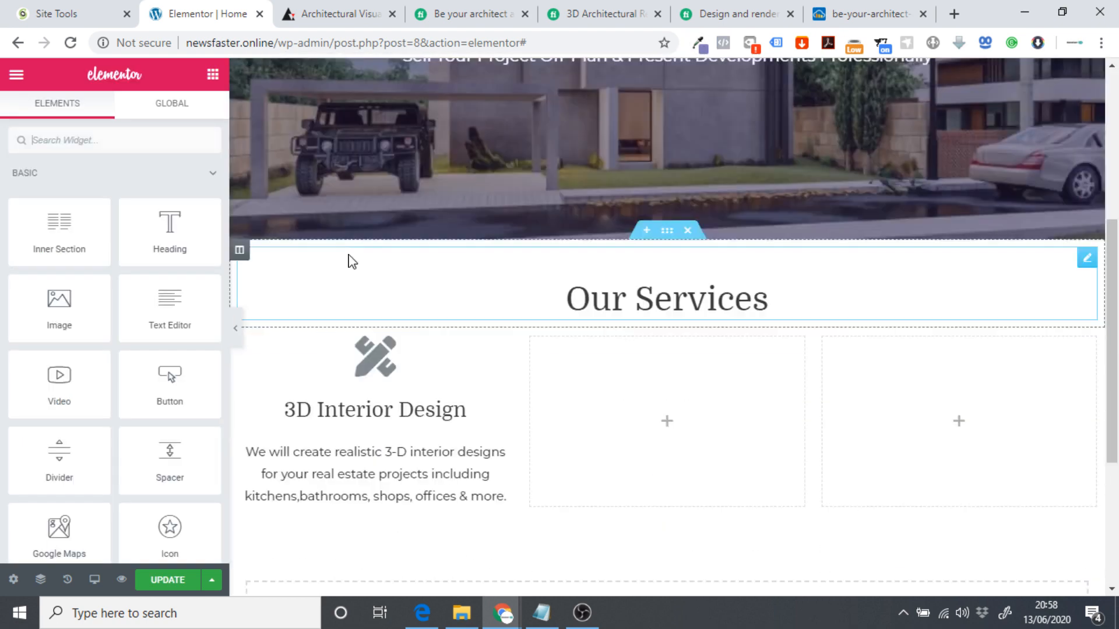
pyautogui.click(380, 271)
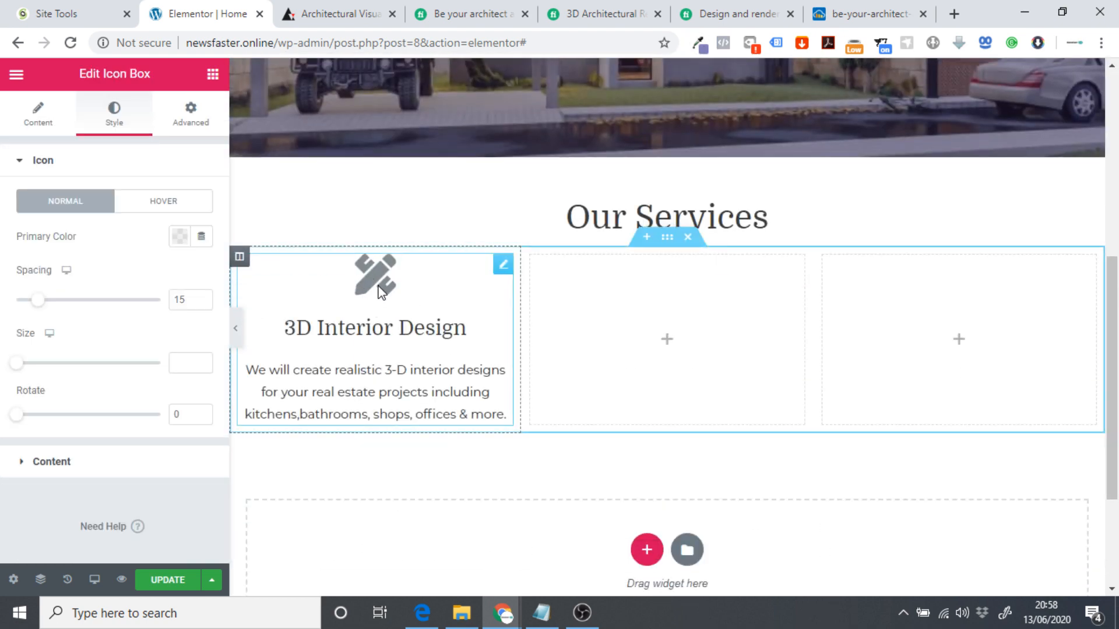
pyautogui.click(172, 241)
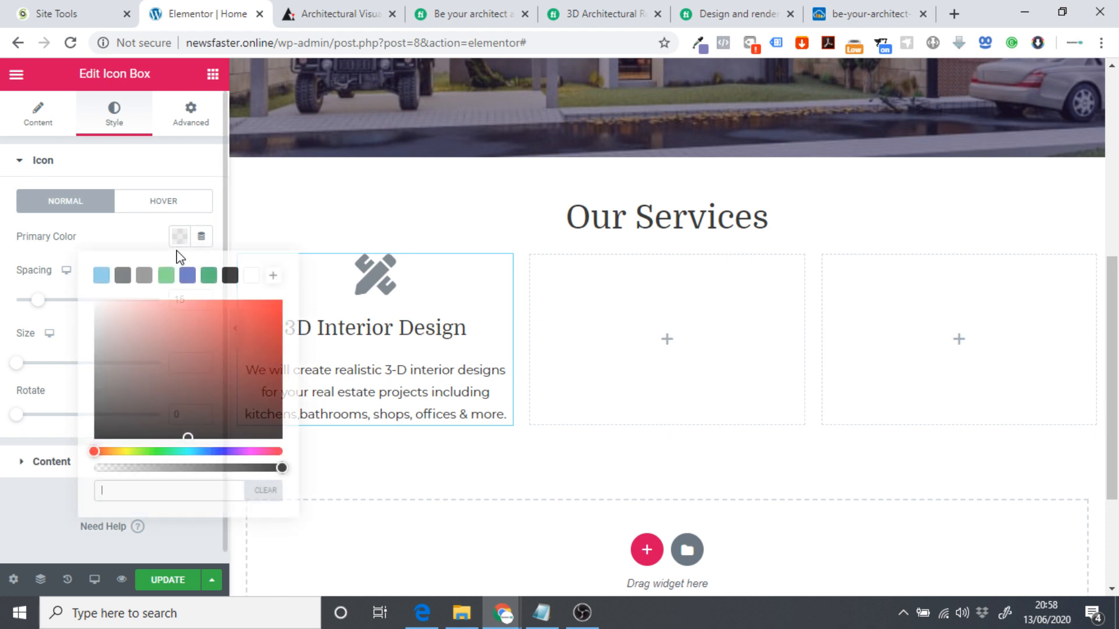
pyautogui.hotkey('ctrl', 'v')
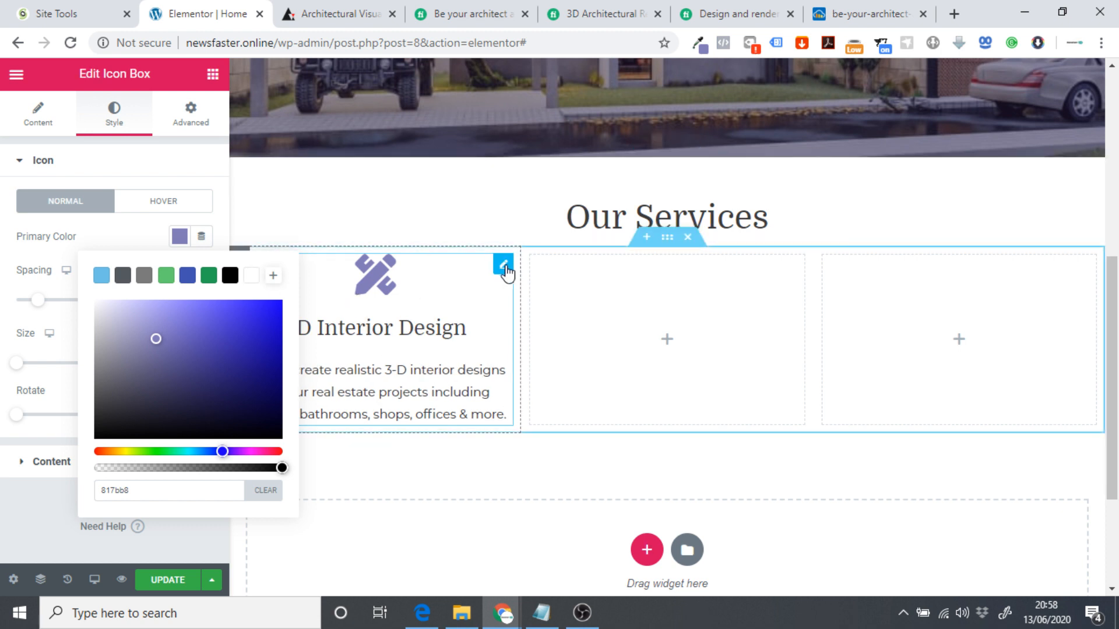
# Duplicate the 3D Interior Design icon box so all three Our Services columns hold a copy.
pyautogui.moveTo(505, 271)
pyautogui.moveTo(506, 272); pyautogui.dragTo(575, 330)
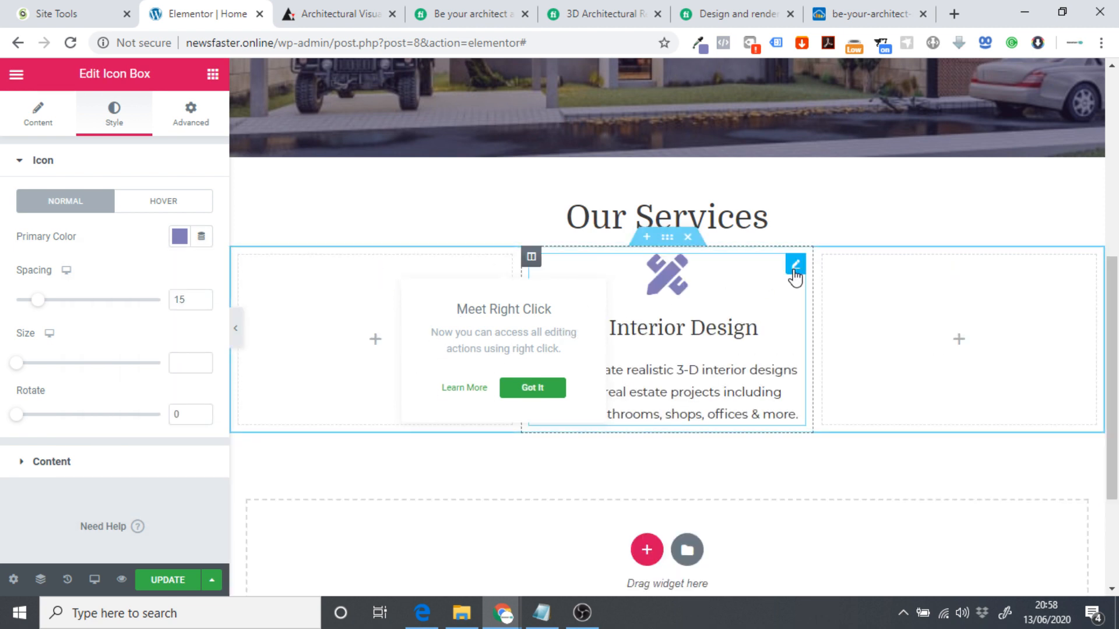
pyautogui.rightClick(796, 269)
pyautogui.click(832, 306)
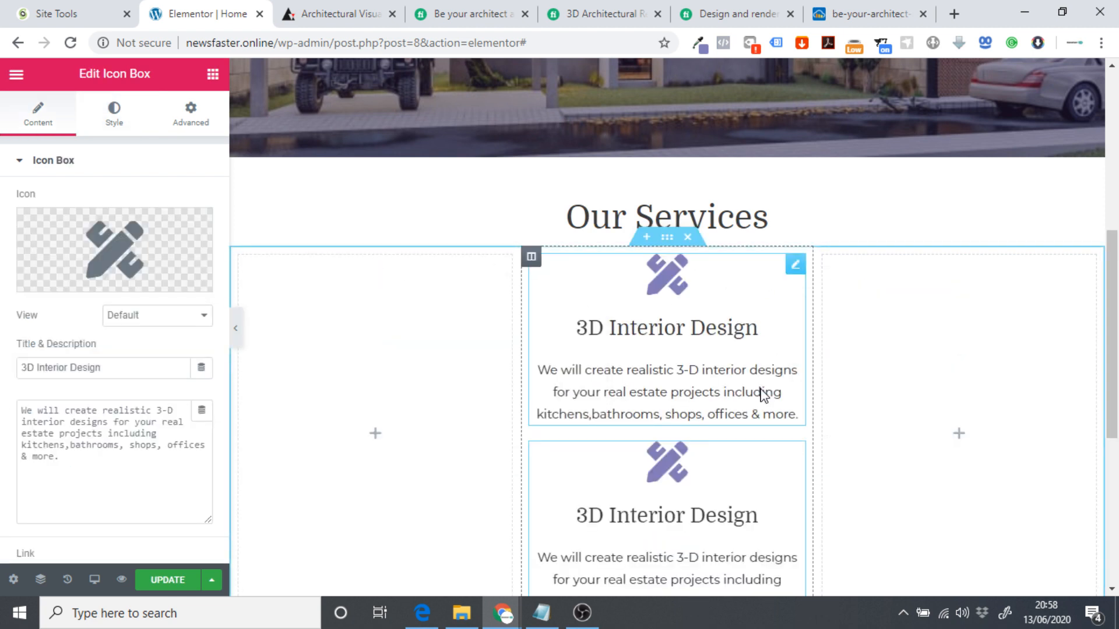
pyautogui.moveTo(796, 464); pyautogui.dragTo(444, 393)
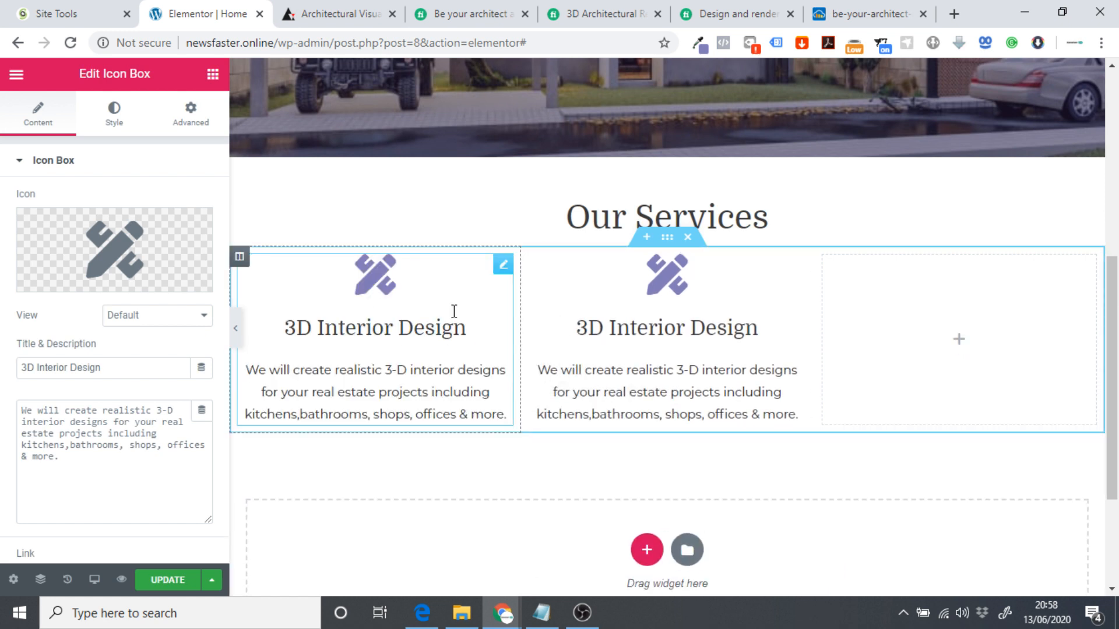
pyautogui.rightClick(504, 269)
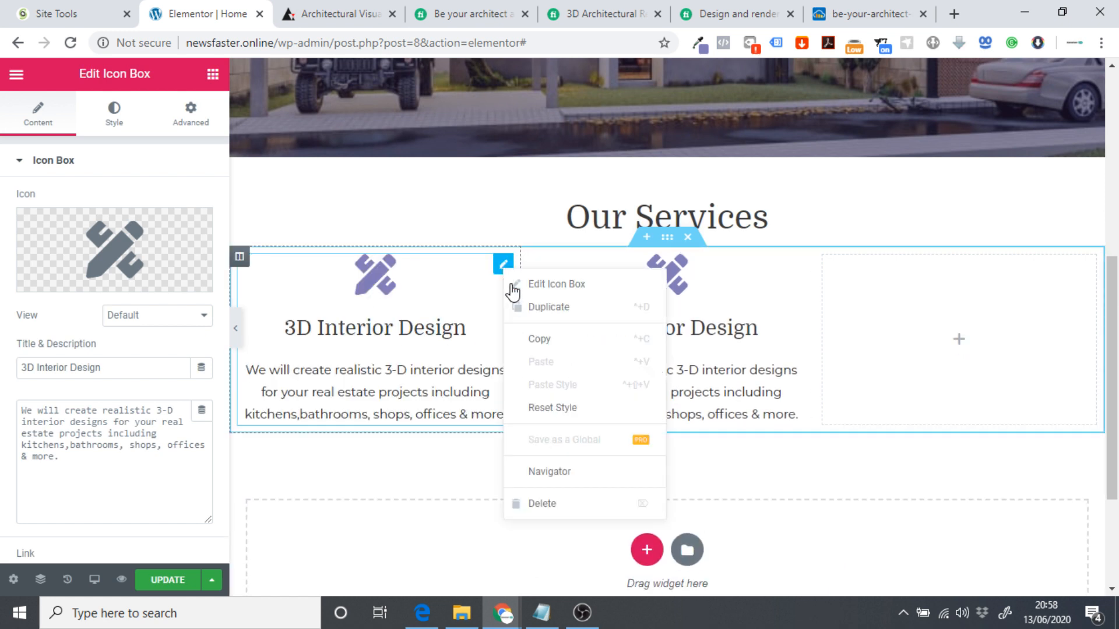
pyautogui.click(547, 309)
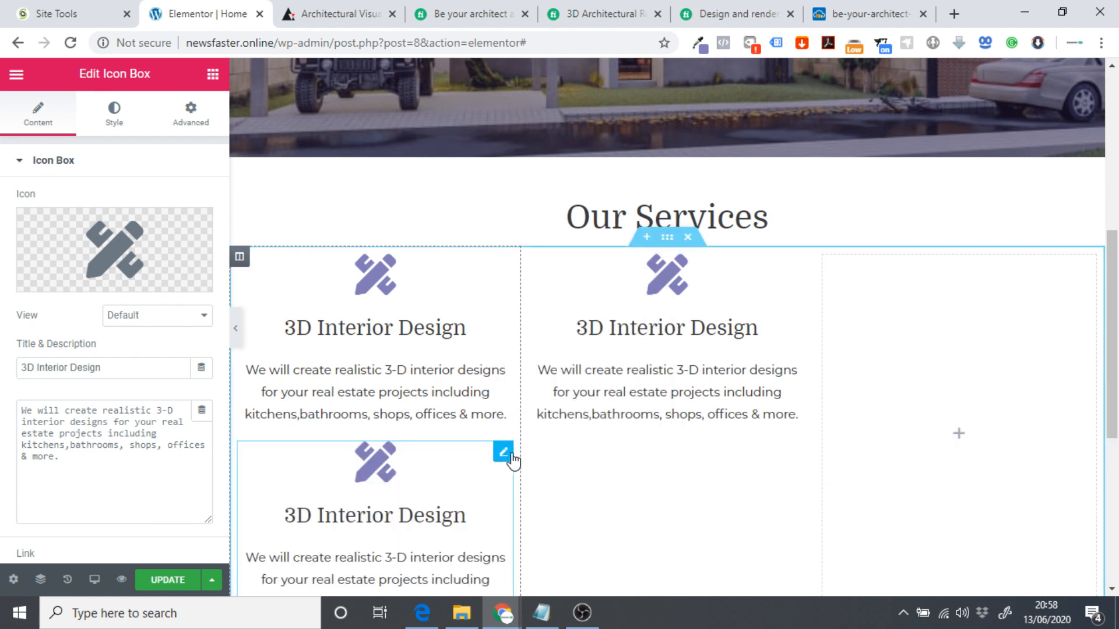
pyautogui.moveTo(501, 450); pyautogui.dragTo(894, 352)
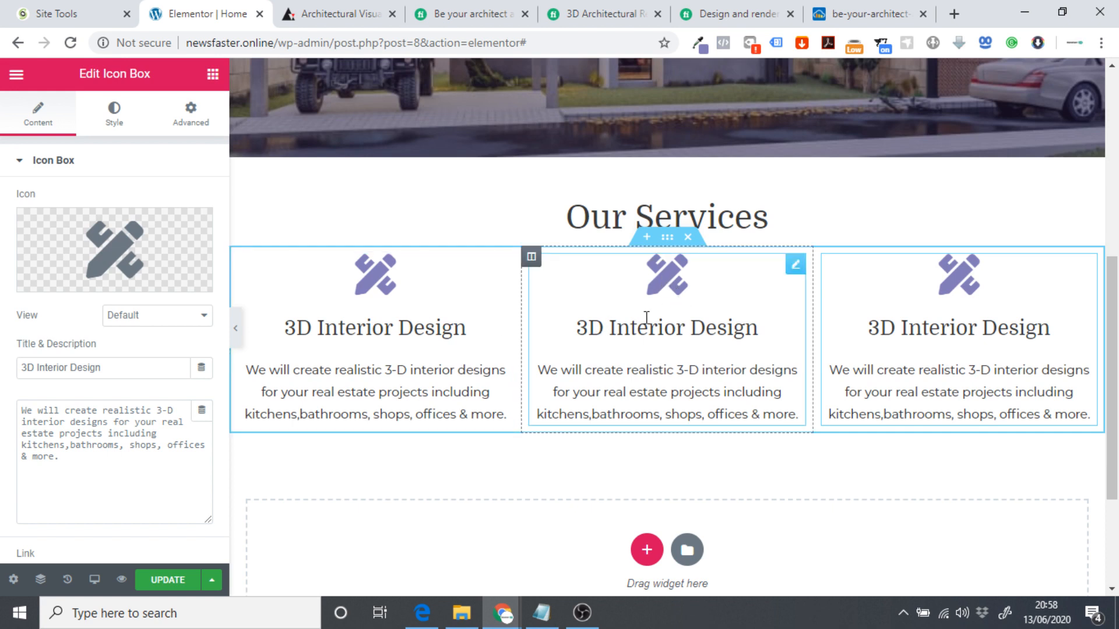
# Highlight 'Exterior design' in the Fiverr gig, then select the middle service box.
pyautogui.click(687, 292)
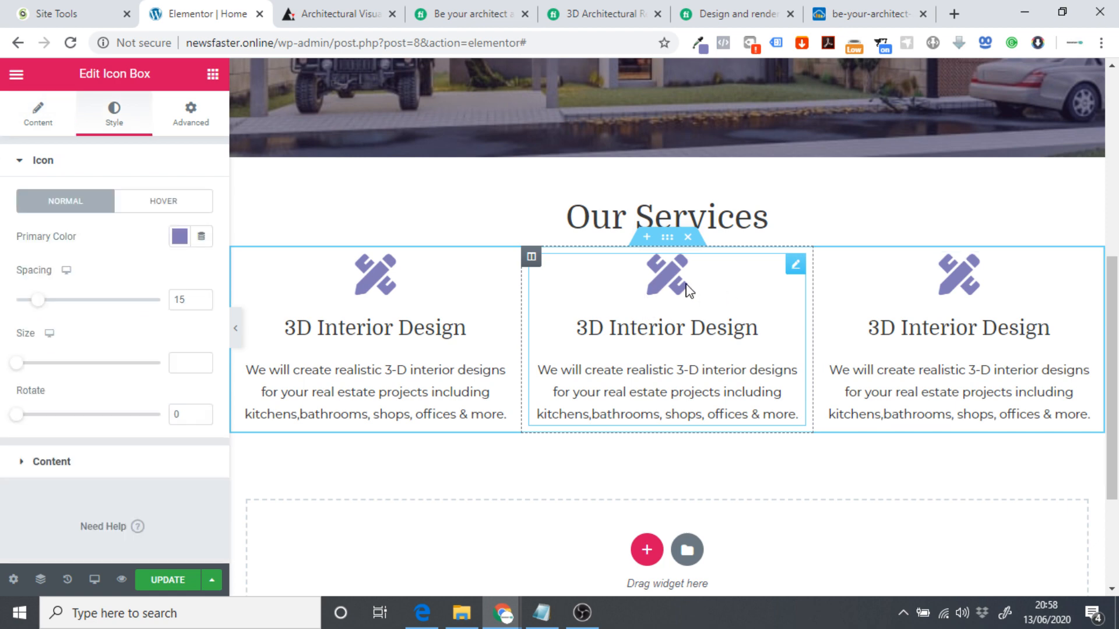
pyautogui.click(677, 15)
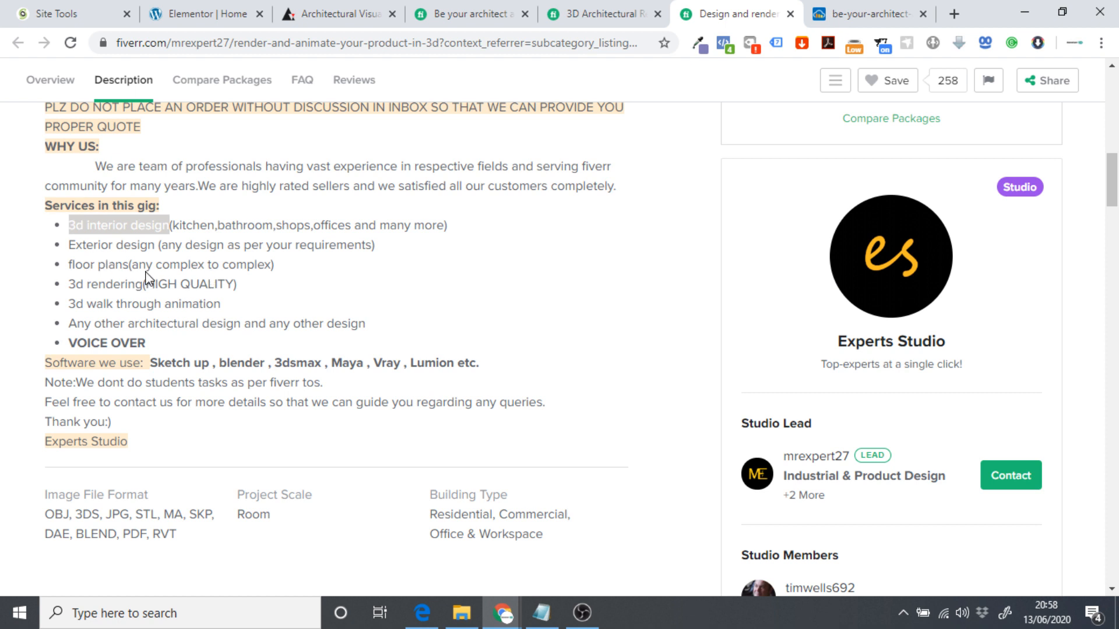
pyautogui.moveTo(69, 245); pyautogui.dragTo(156, 245)
pyautogui.hotkey('ctrl', 'c')
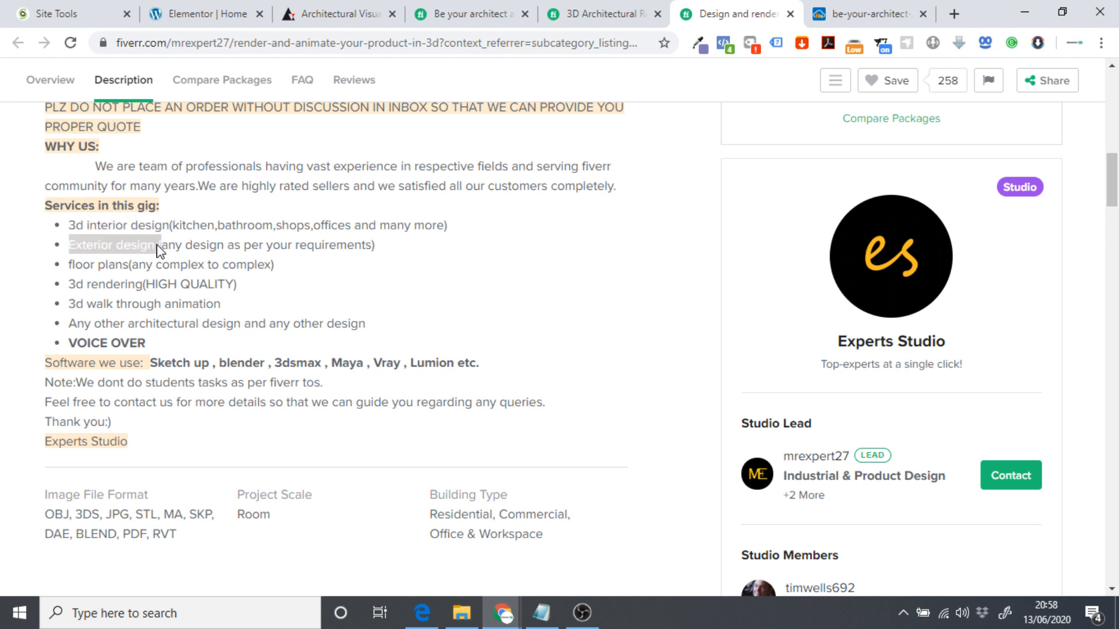
pyautogui.click(583, 12)
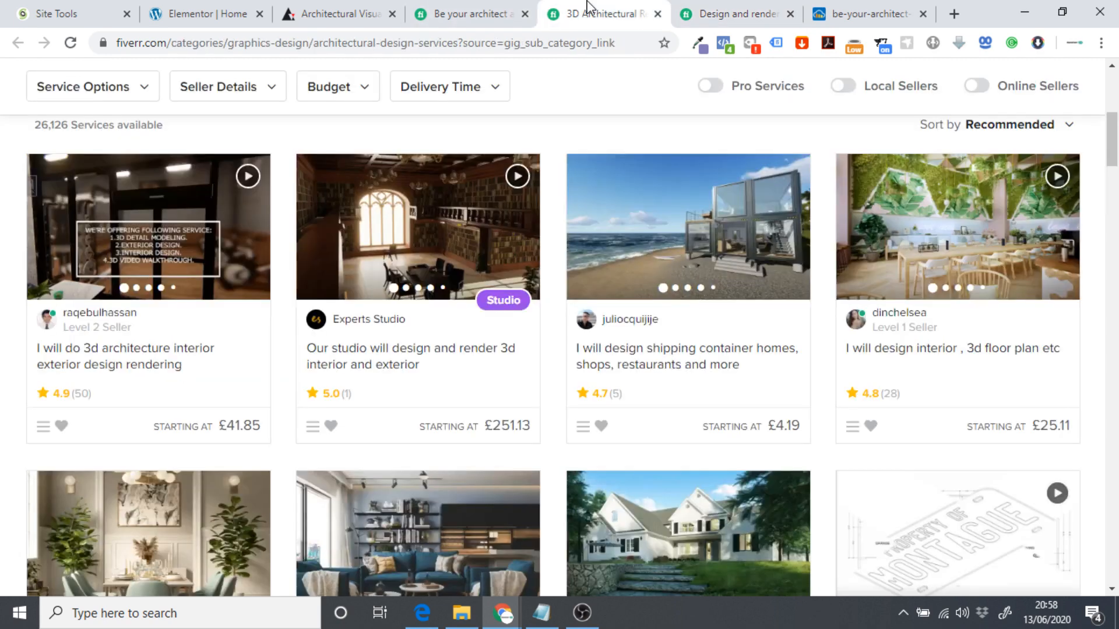
pyautogui.click(475, 13)
pyautogui.click(198, 12)
pyautogui.click(662, 320)
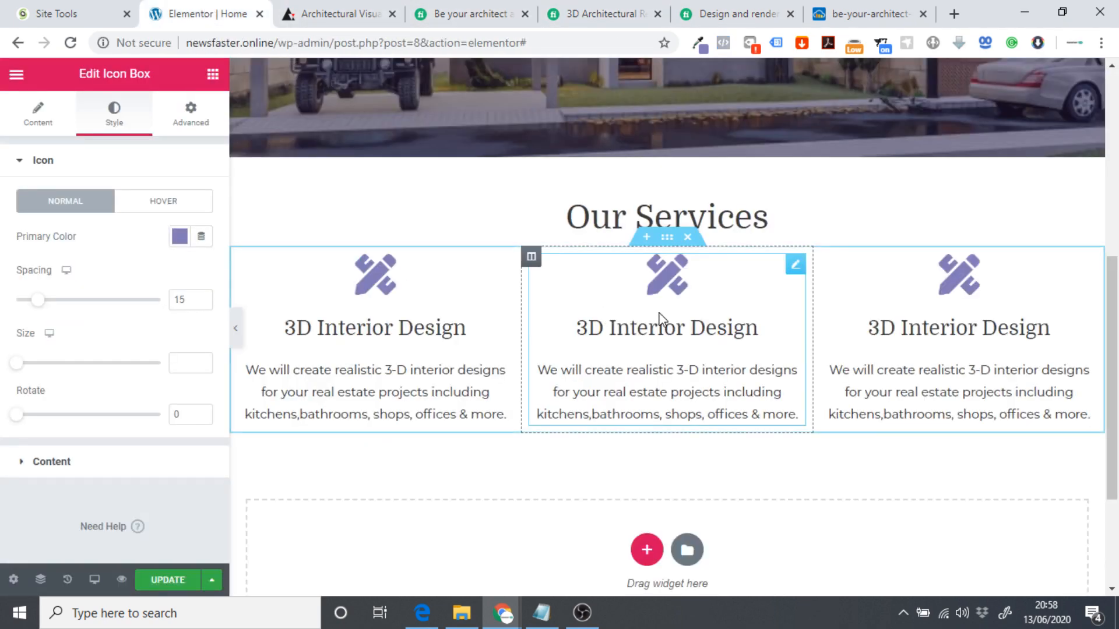
# Retitle the middle service box 'Exterior Design'.
pyautogui.click(58, 117)
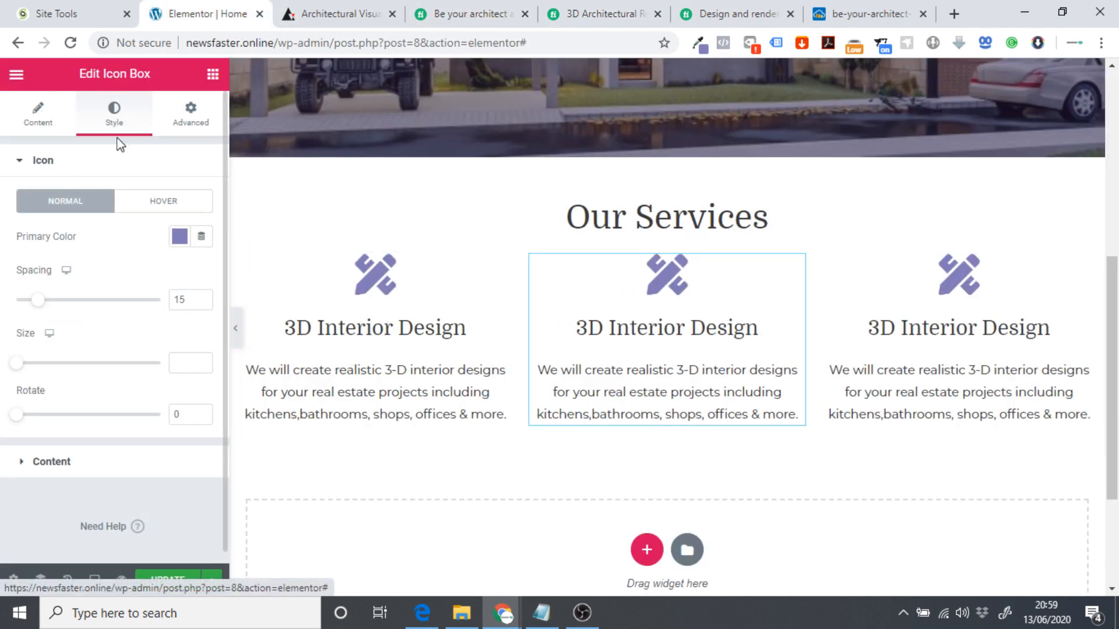
pyautogui.tripleClick(112, 365)
pyautogui.hotkey('ctrl', 'v')
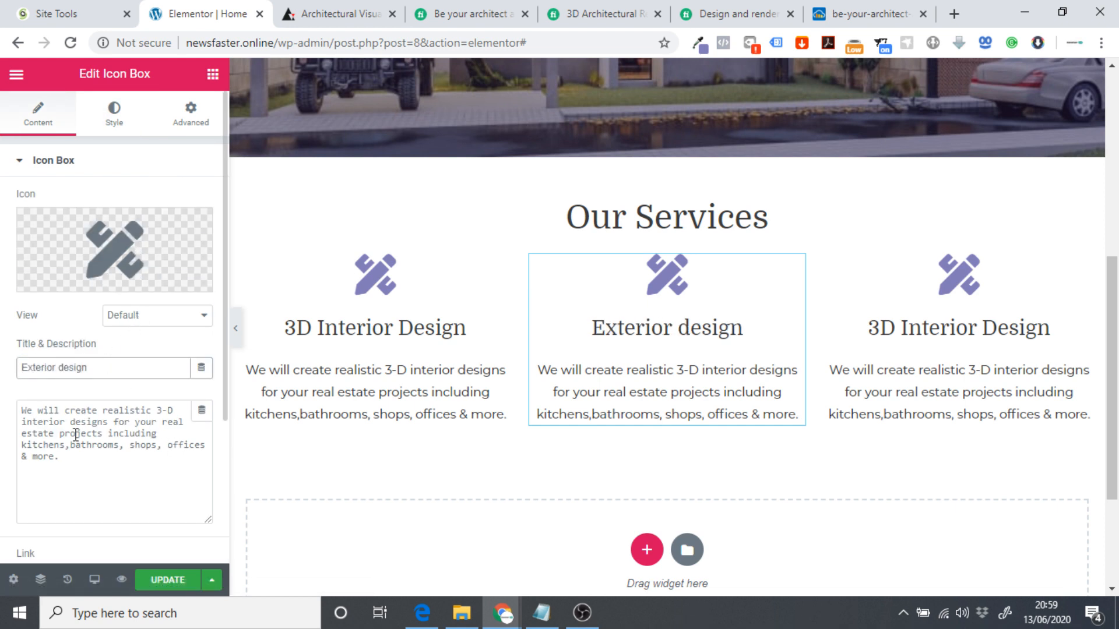
pyautogui.doubleClick(76, 434)
pyautogui.moveTo(76, 434); pyautogui.dragTo(60, 401)
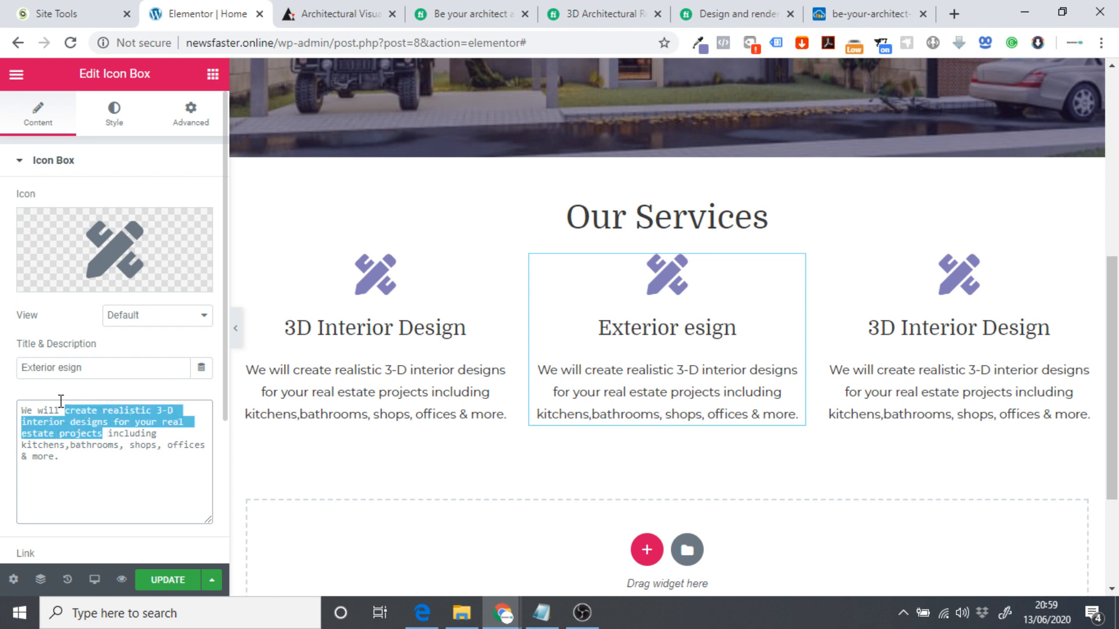
pyautogui.click(61, 374)
pyautogui.write('D')
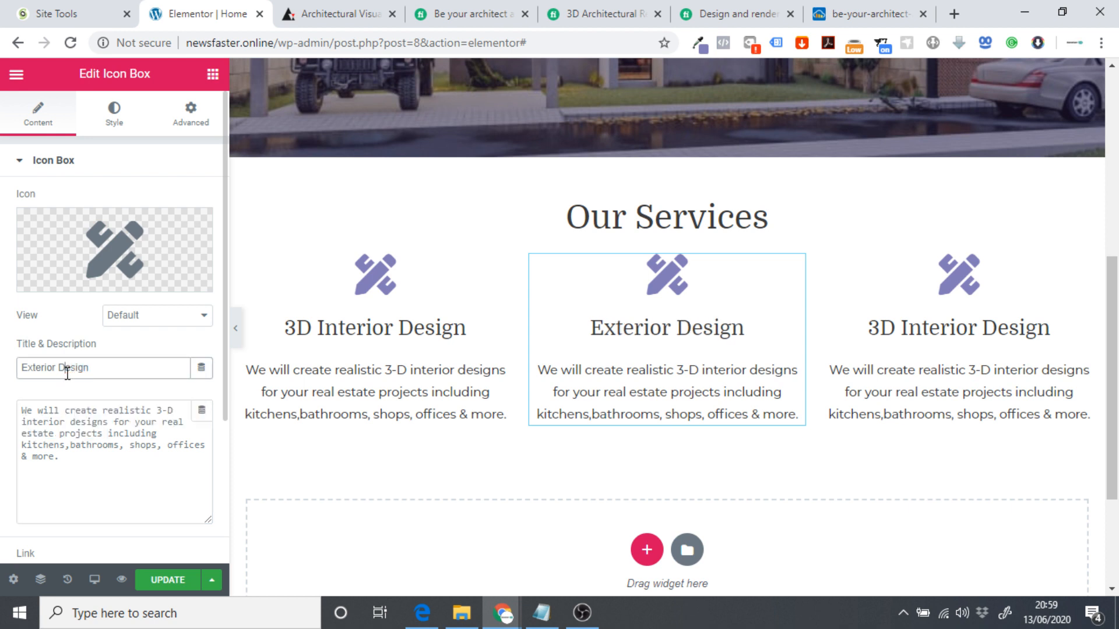
# Replace its description with 'We can create exterior designs based on your project'.
pyautogui.moveTo(117, 472); pyautogui.dragTo(22, 407)
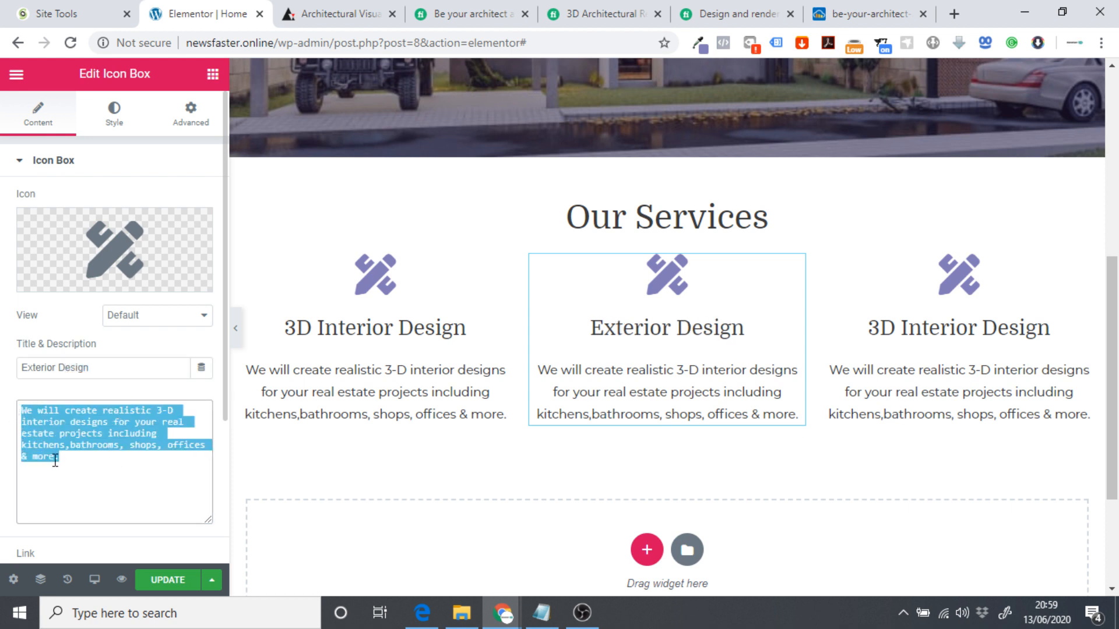
pyautogui.write('We c')
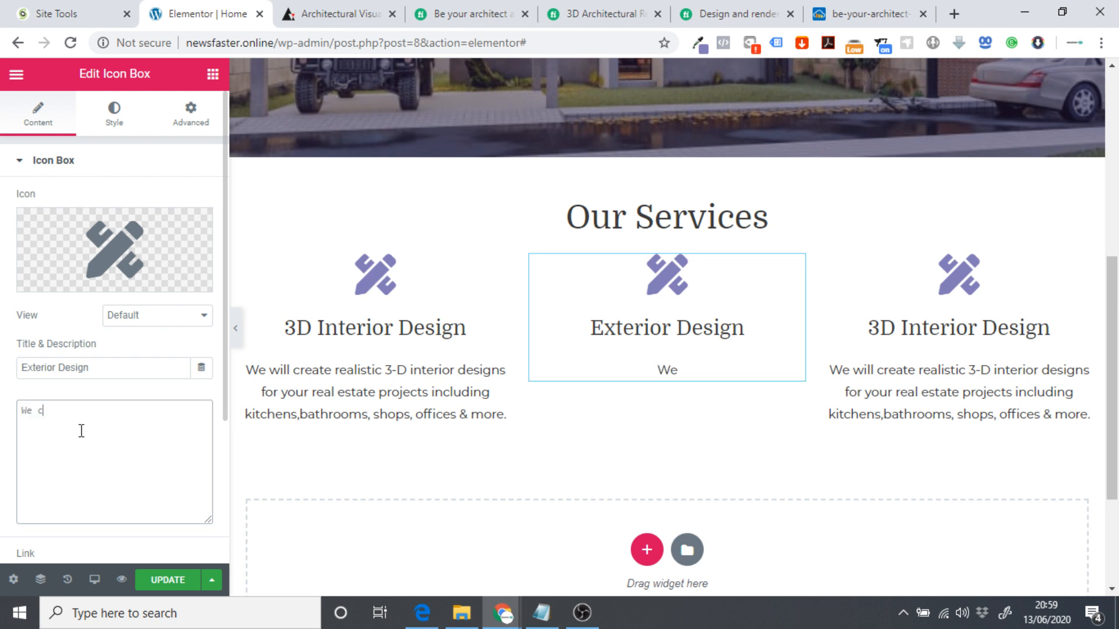
pyautogui.write('an create exterior')
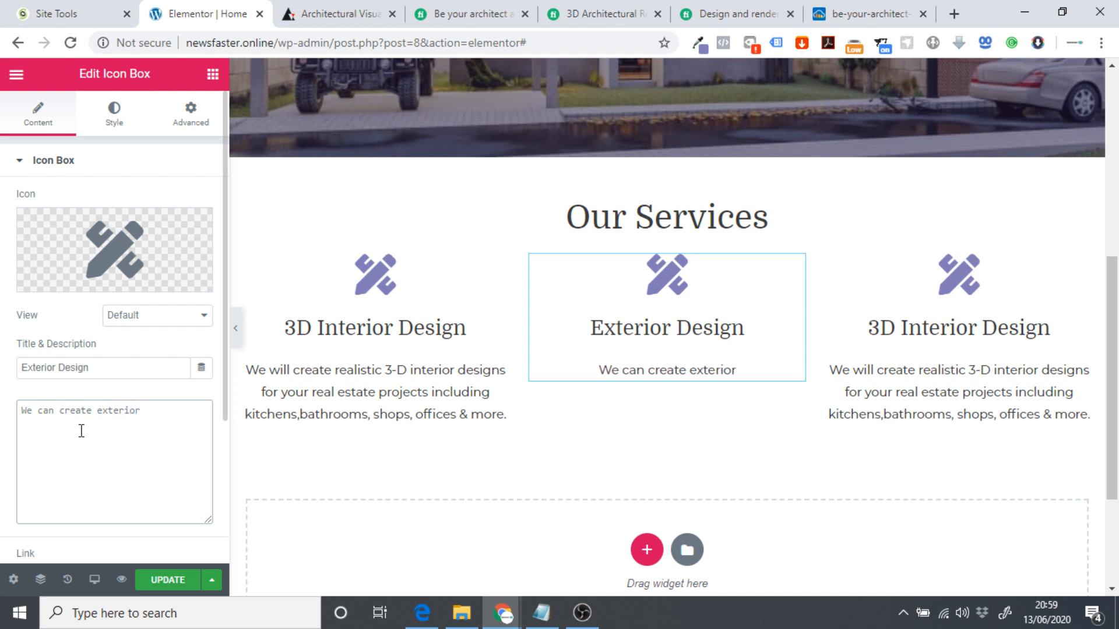
pyautogui.write(' diesng')
pyautogui.press('BackSpace')
pyautogui.press('BackSpace')
pyautogui.press('BackSpace')
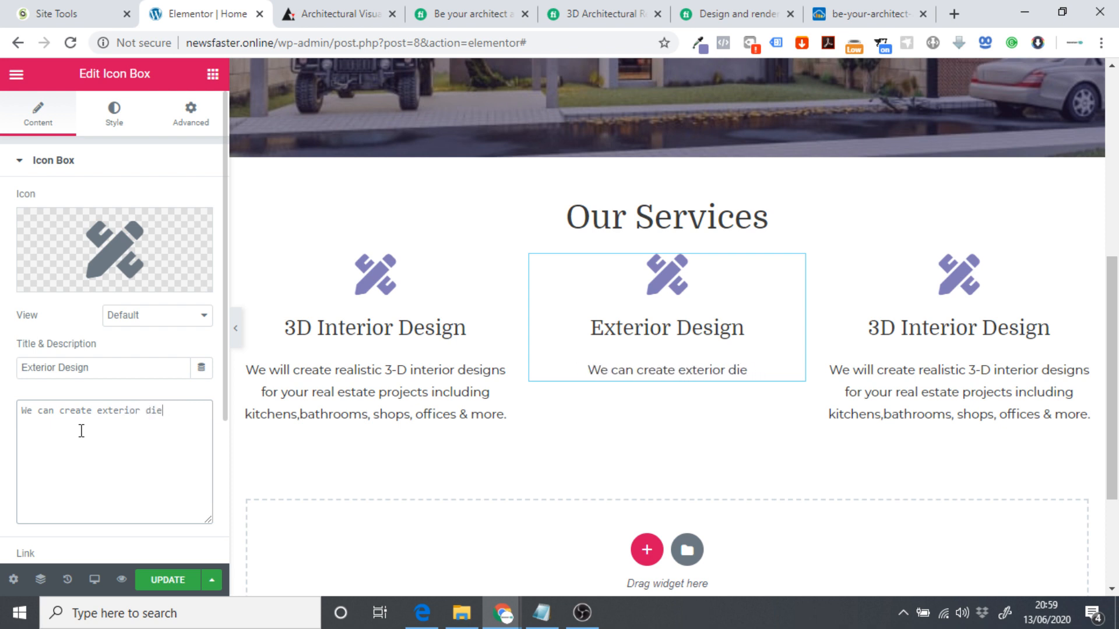
pyautogui.doubleClick(81, 431)
pyautogui.moveTo(81, 431); pyautogui.dragTo(173, 395)
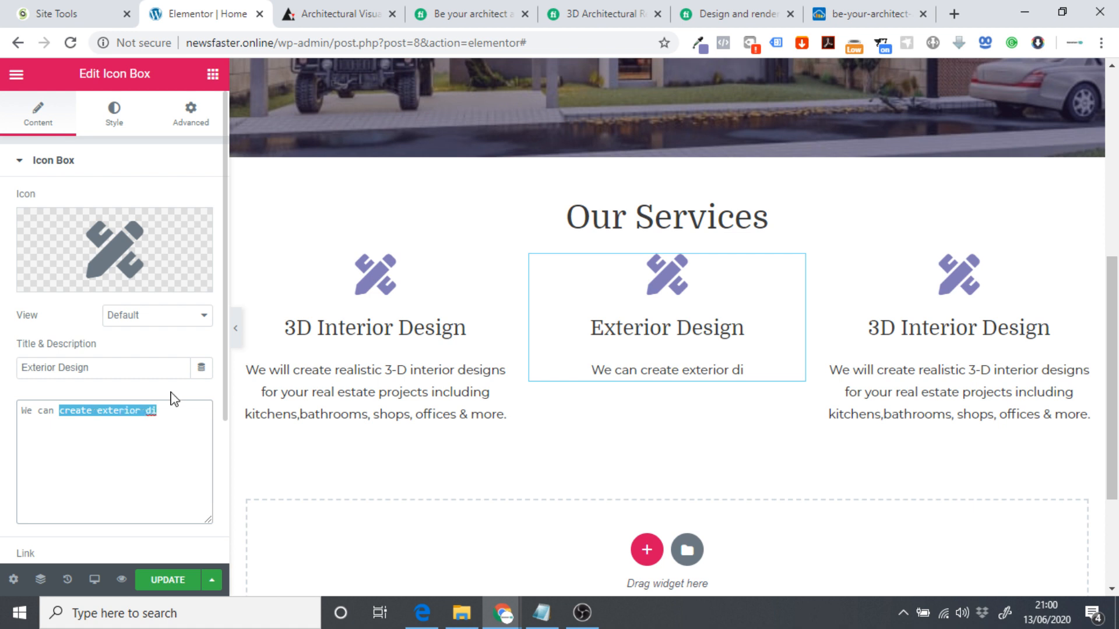
pyautogui.click(179, 415)
pyautogui.press('BackSpace')
pyautogui.write('esogm')
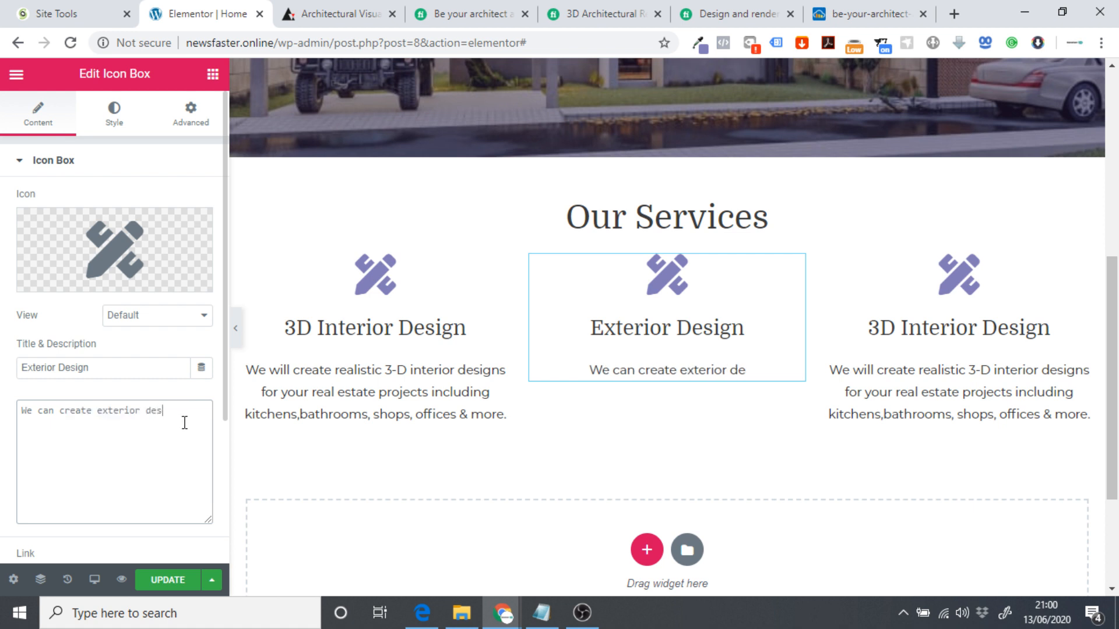
pyautogui.press('BackSpace')
pyautogui.press('BackSpace')
pyautogui.press('BackSpace')
pyautogui.hotkey('ctrl', 'shift', 'Left')
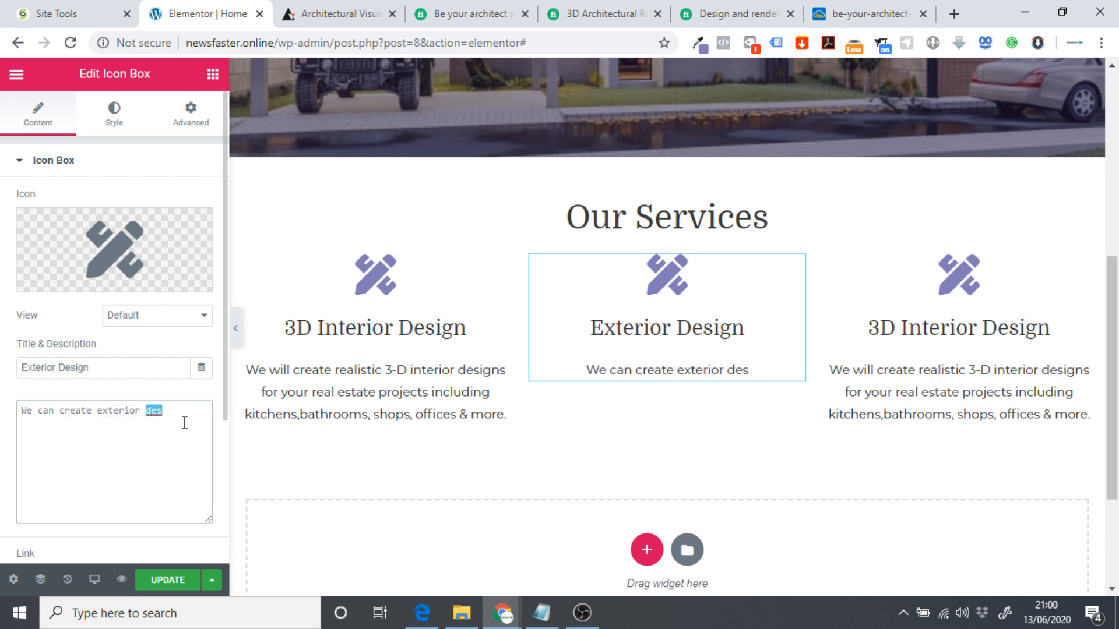
pyautogui.write('desom')
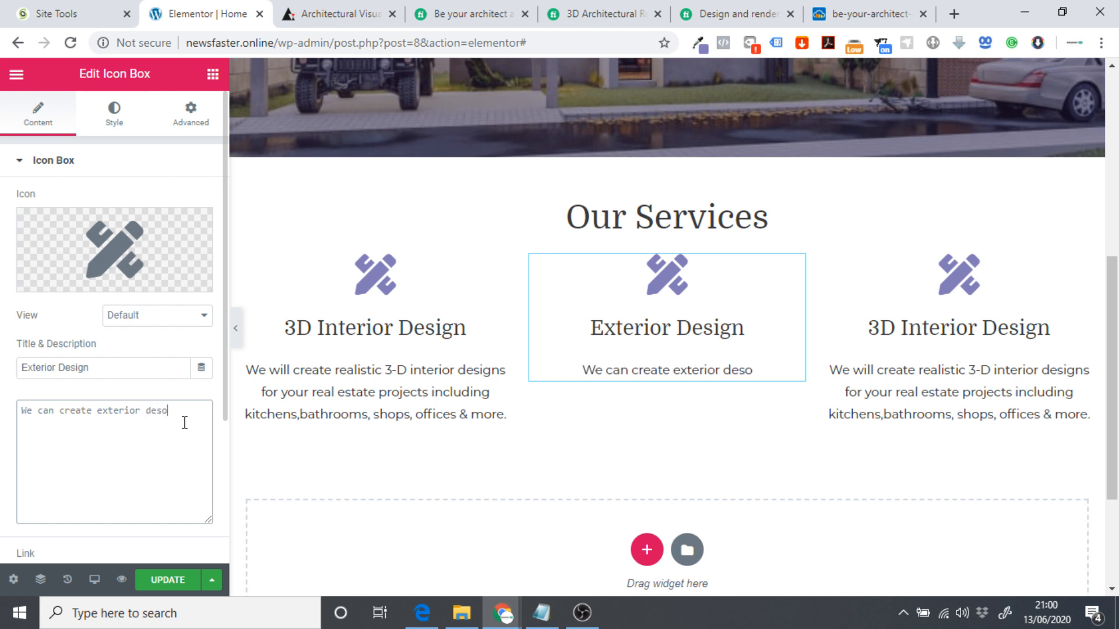
pyautogui.press('BackSpace')
pyautogui.press('BackSpace')
pyautogui.write('igns')
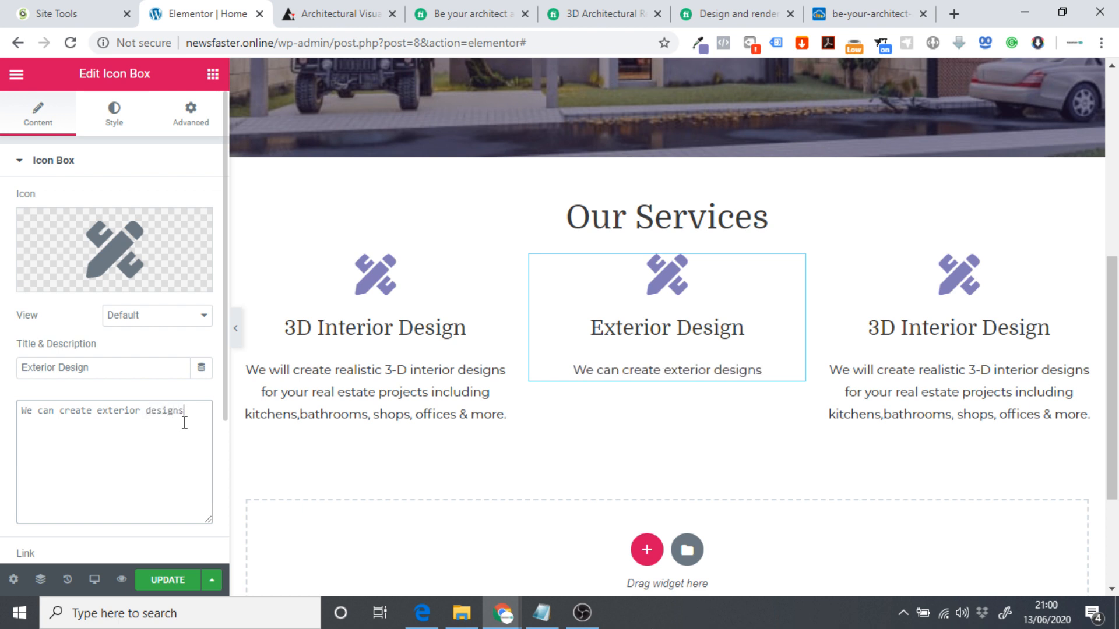
pyautogui.write(' based on you')
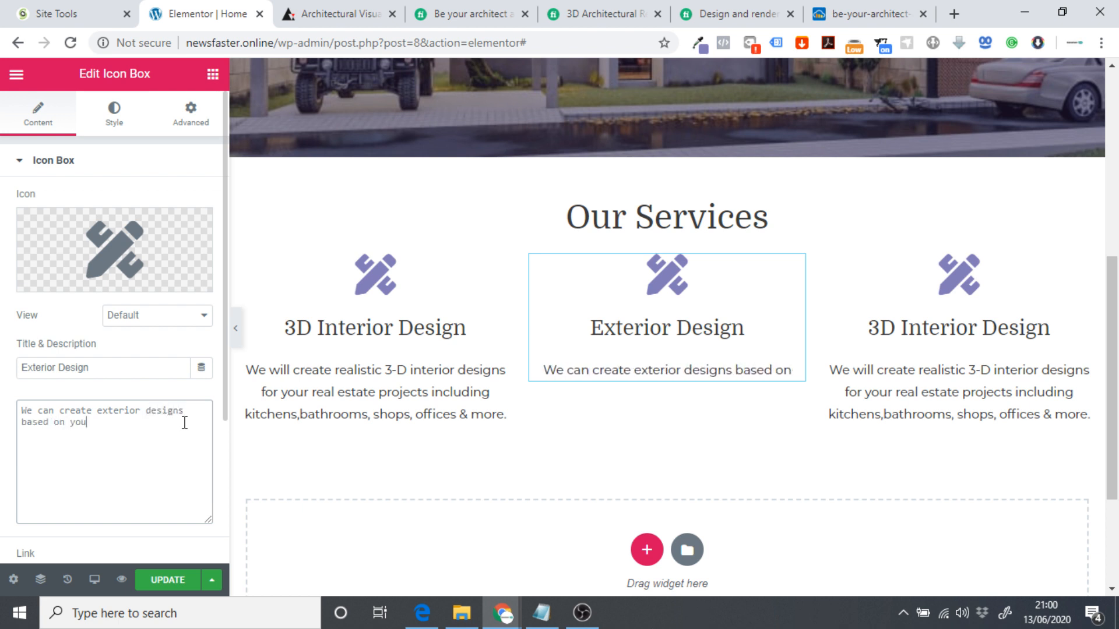
pyautogui.write('r project')
# Continue: 'needs, we have worked on various projects including luxury apartments, shopping malls, office complexes and more.'.
pyautogui.press('BackSpace')
pyautogui.press('BackSpace')
pyautogui.write('ect needs, we')
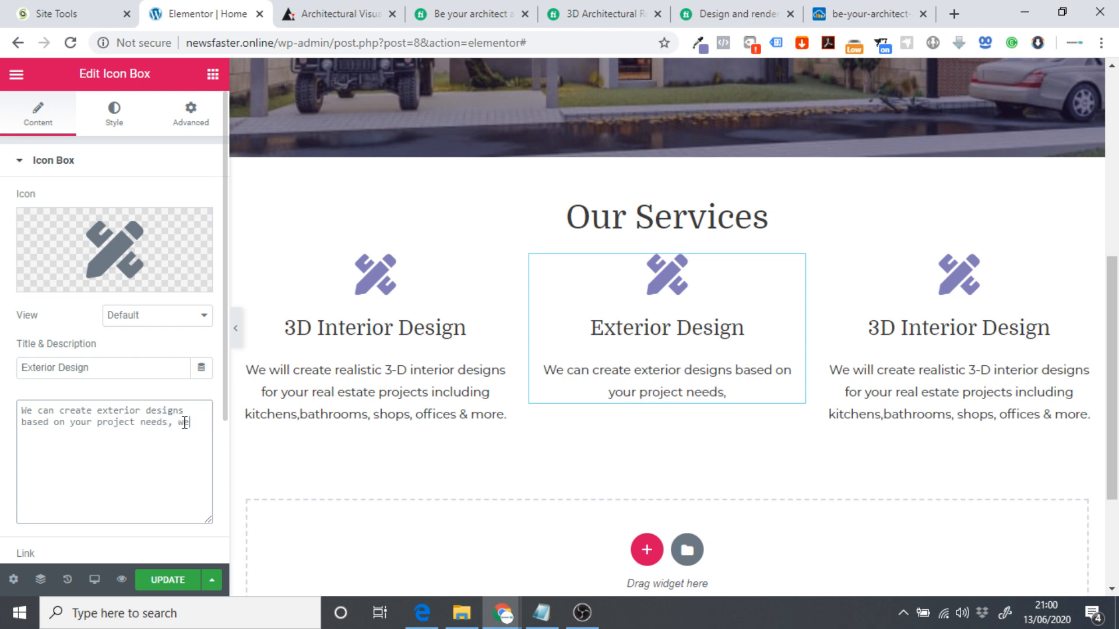
pyautogui.write(' have worked on ')
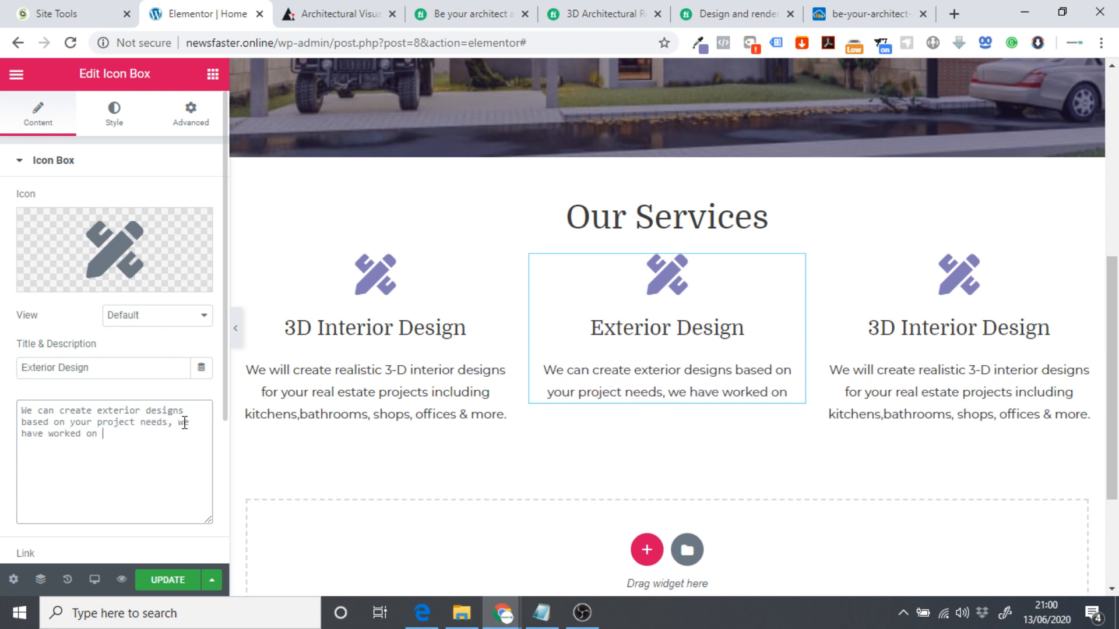
pyautogui.write('various project')
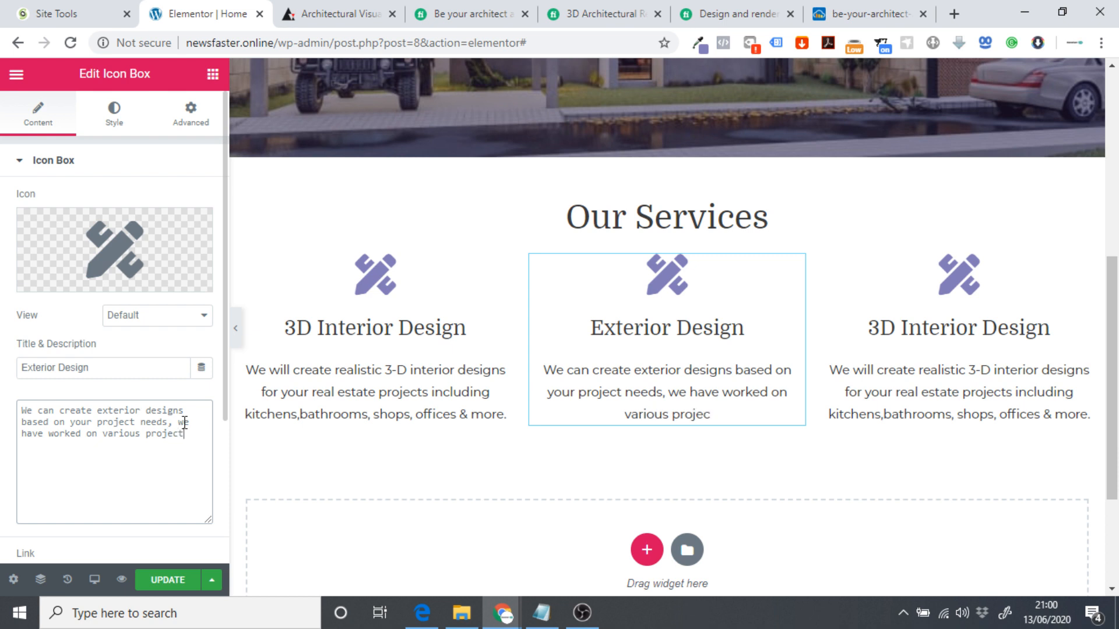
pyautogui.write('s including')
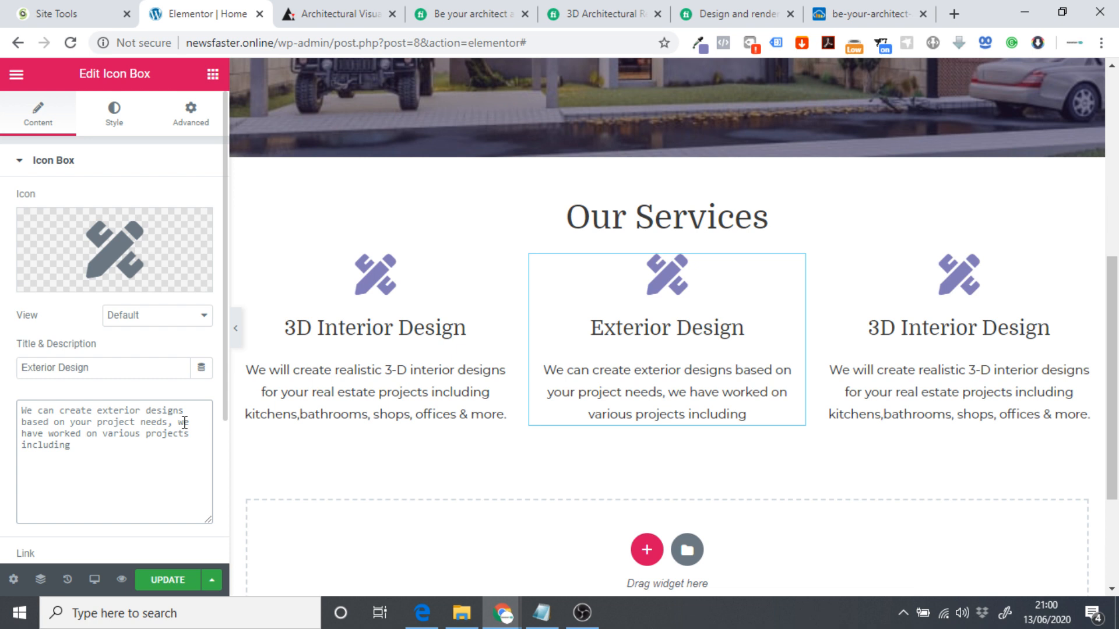
pyautogui.write('luxuray')
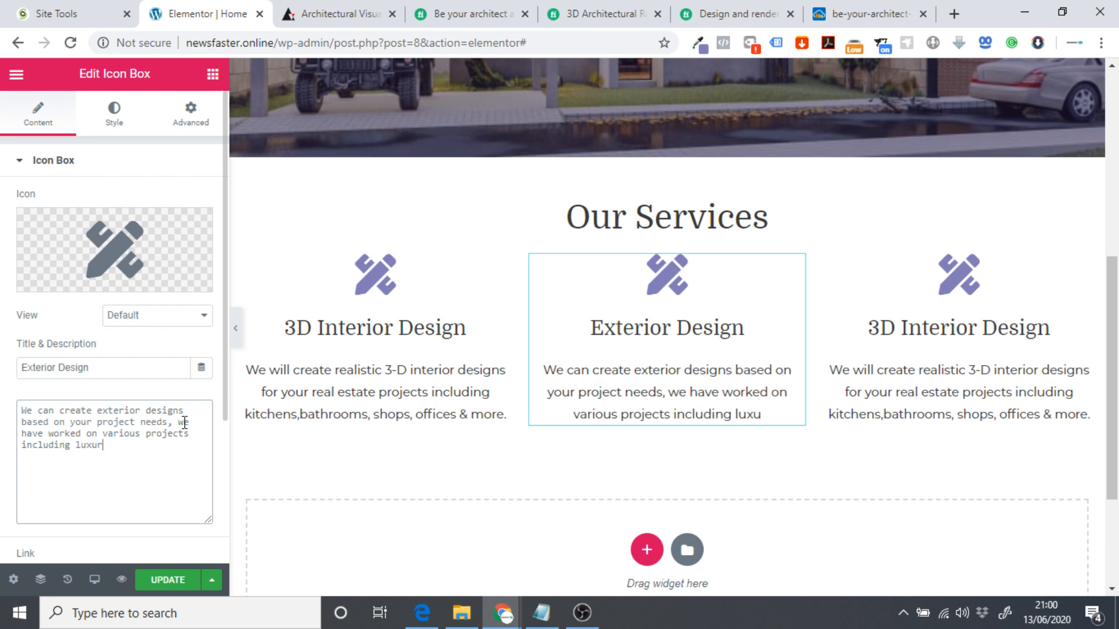
pyautogui.press('BackSpace')
pyautogui.press('BackSpace')
pyautogui.write('y apar')
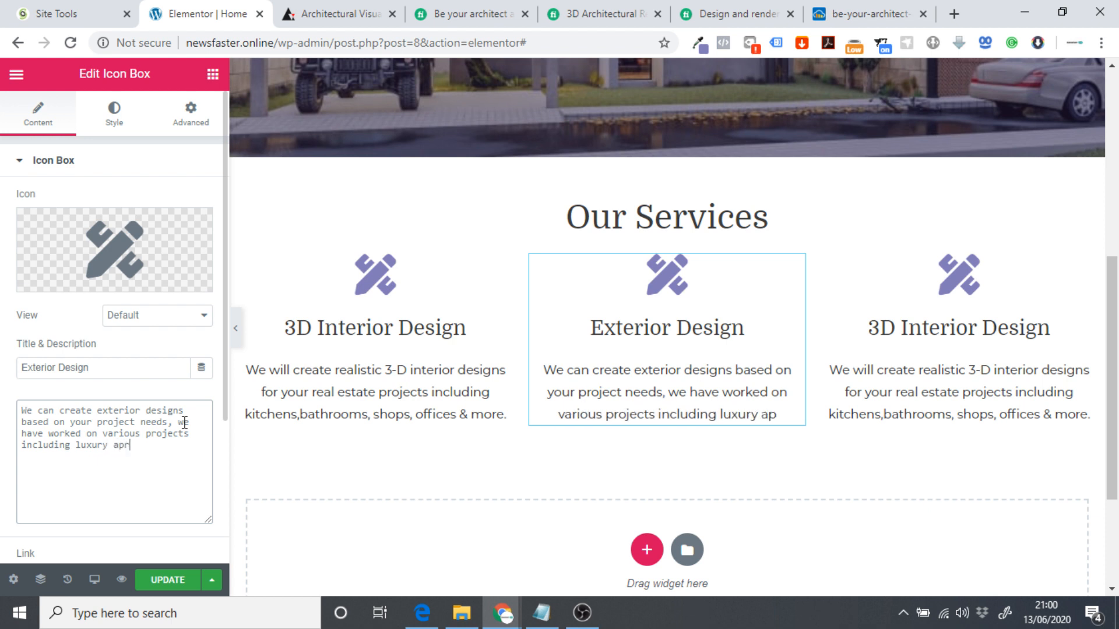
pyautogui.write('tments, sh')
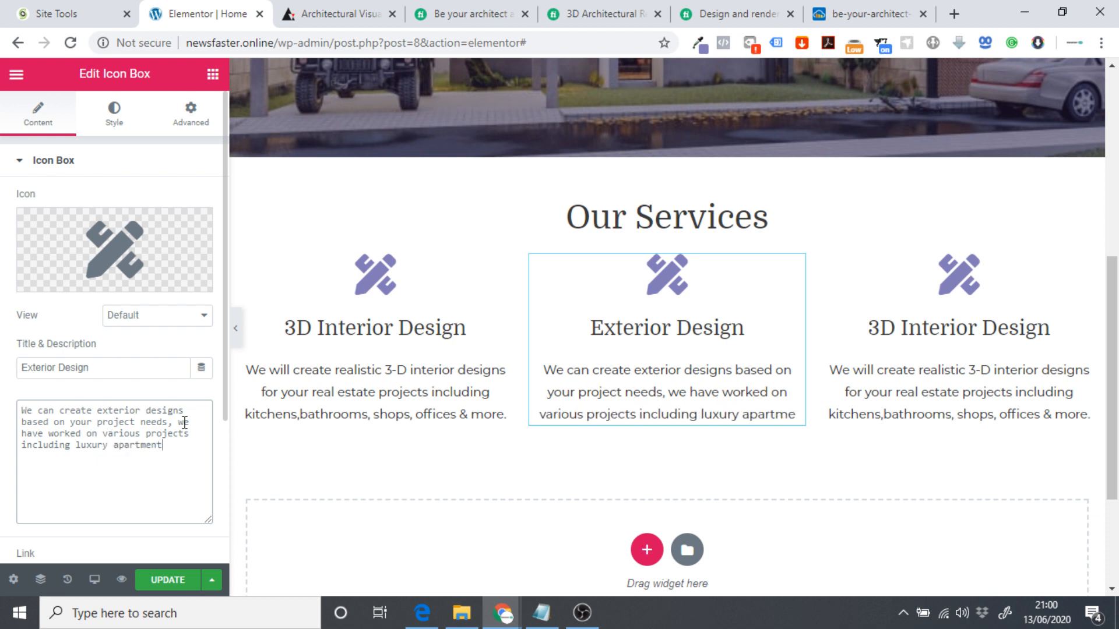
pyautogui.write('opping malls')
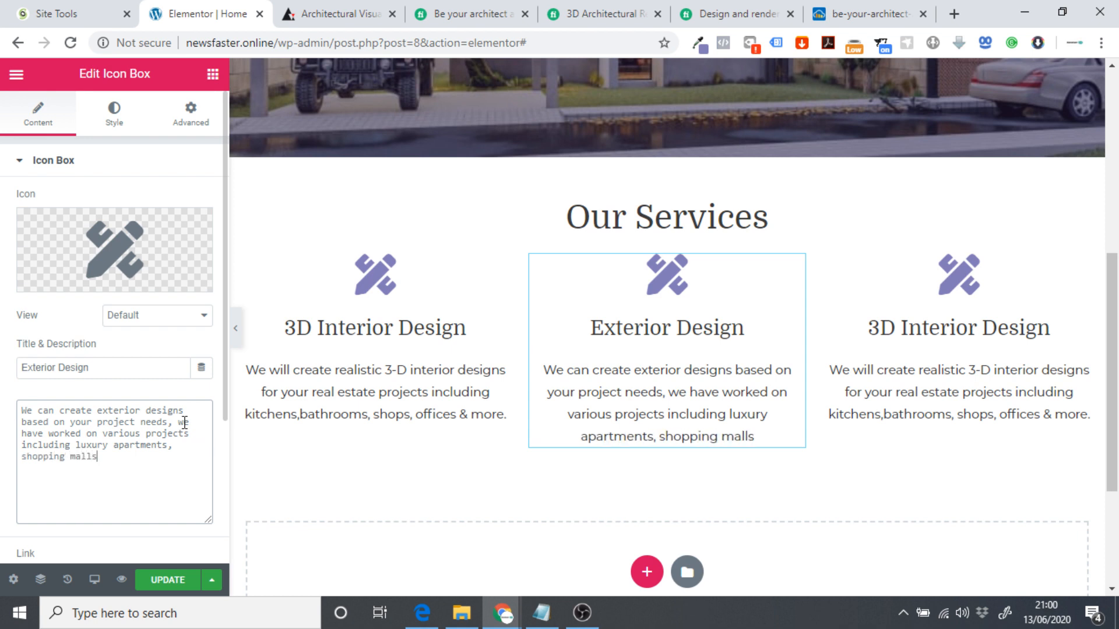
pyautogui.write(',')
pyautogui.write(' office com')
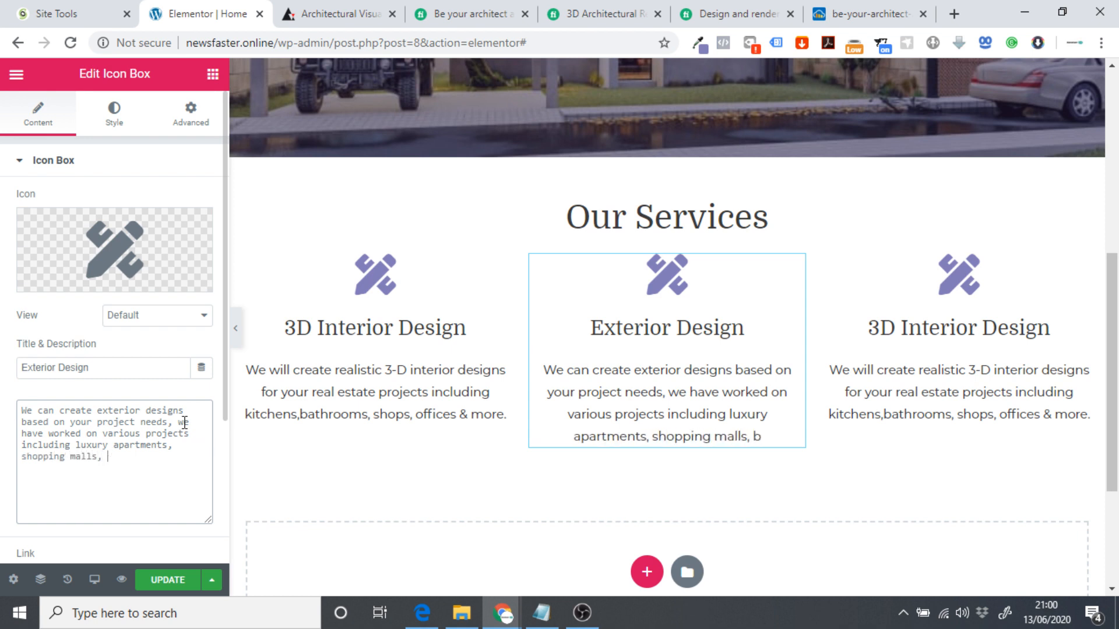
pyautogui.write('ple')
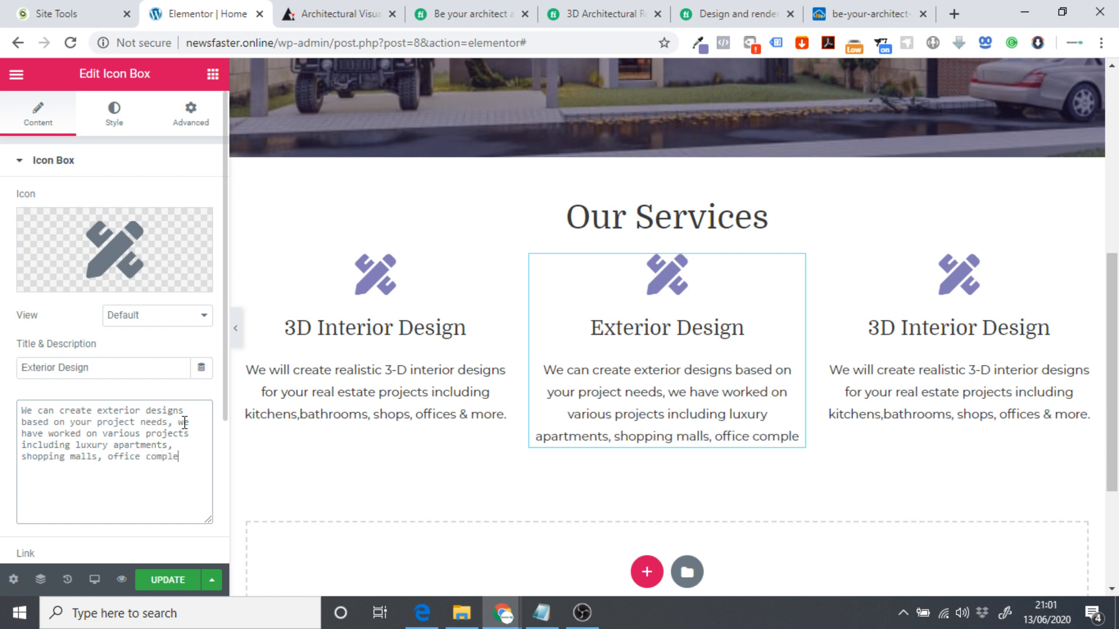
pyautogui.write('xes and more')
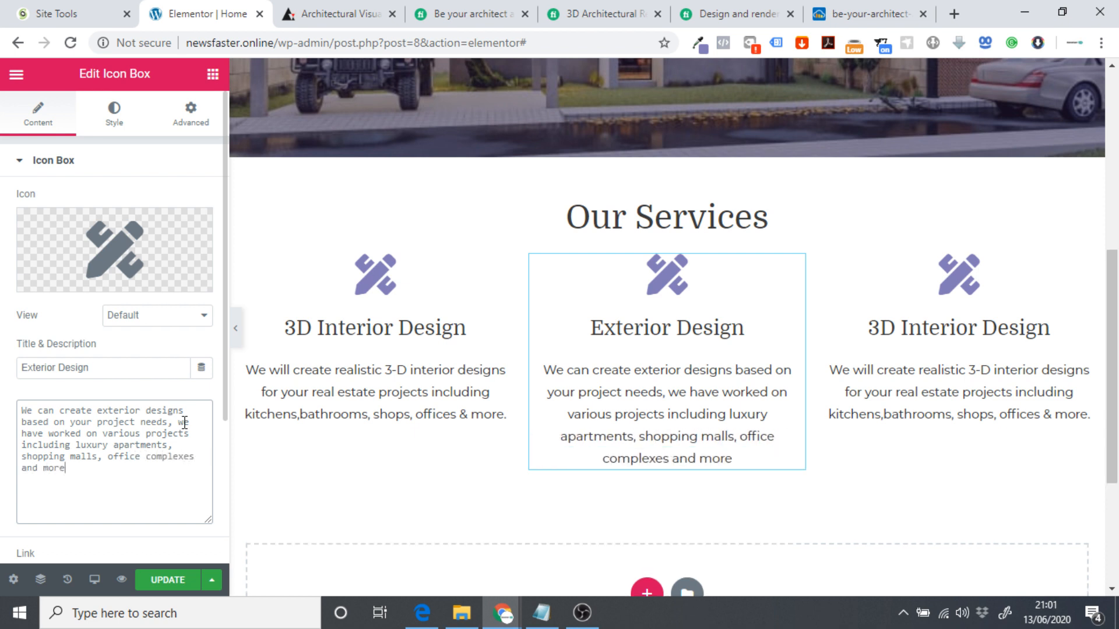
pyautogui.write('.')
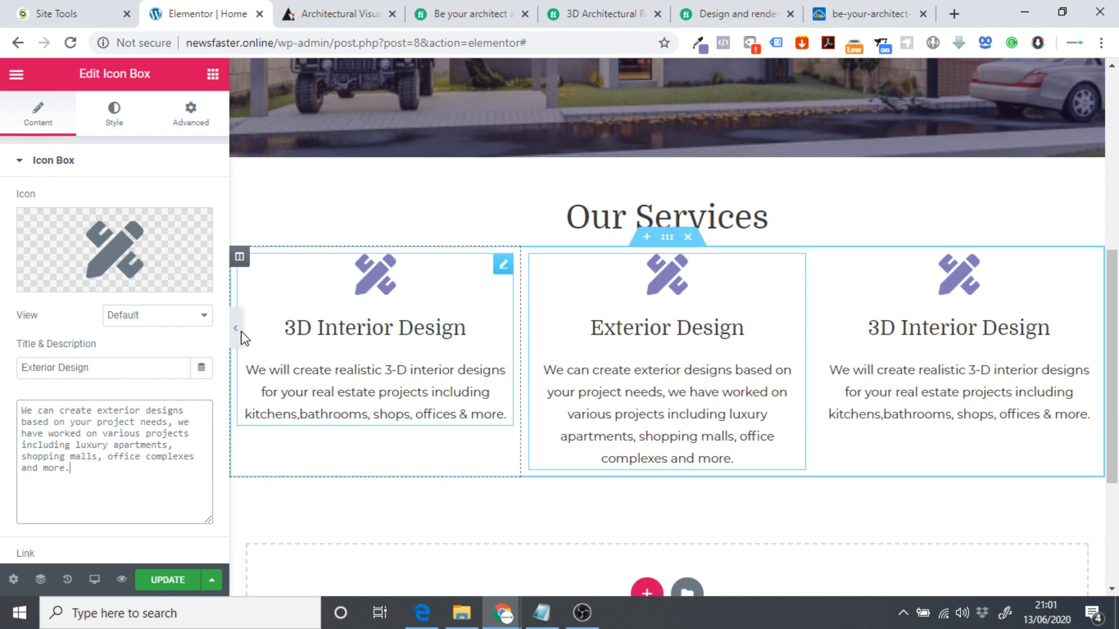
# Preview the page briefly, then open the Icon Library for the Exterior Design box.
pyautogui.click(236, 329)
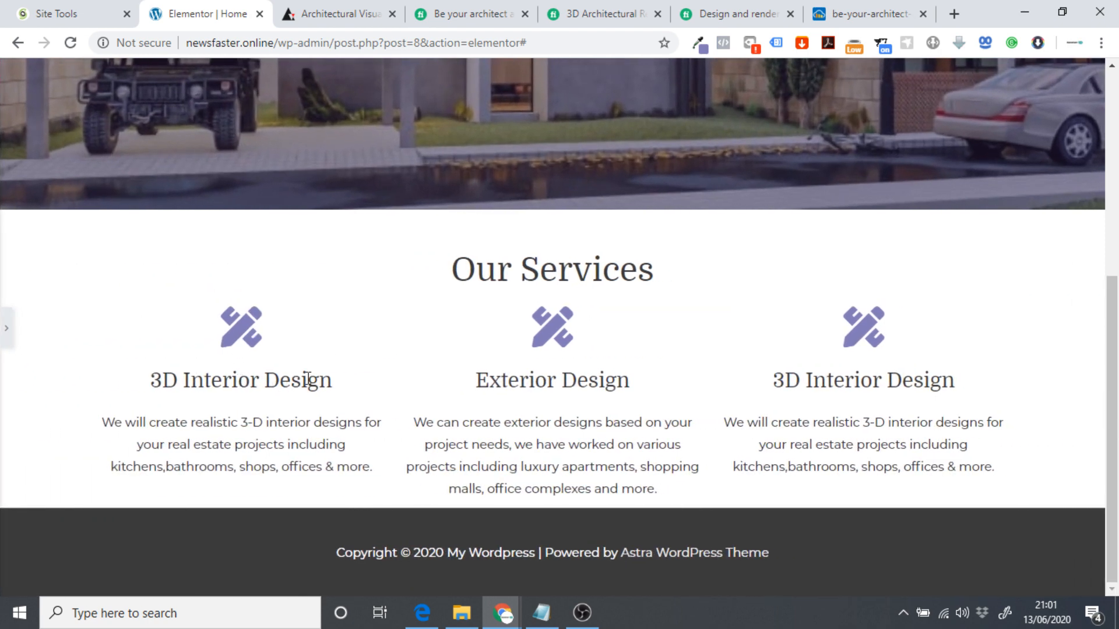
pyautogui.click(6, 328)
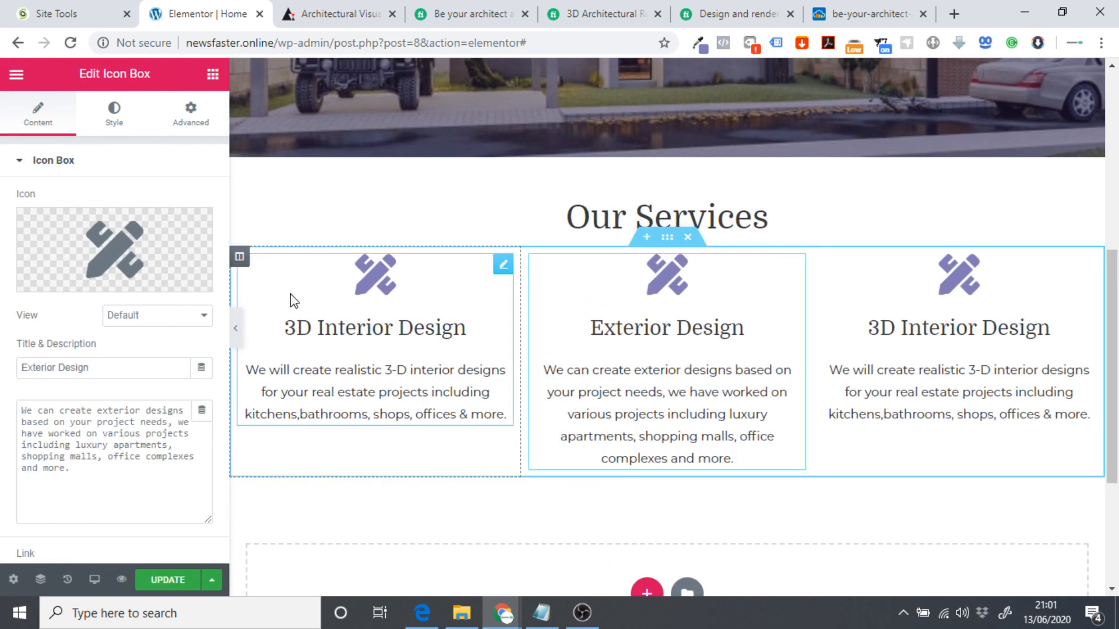
pyautogui.click(77, 239)
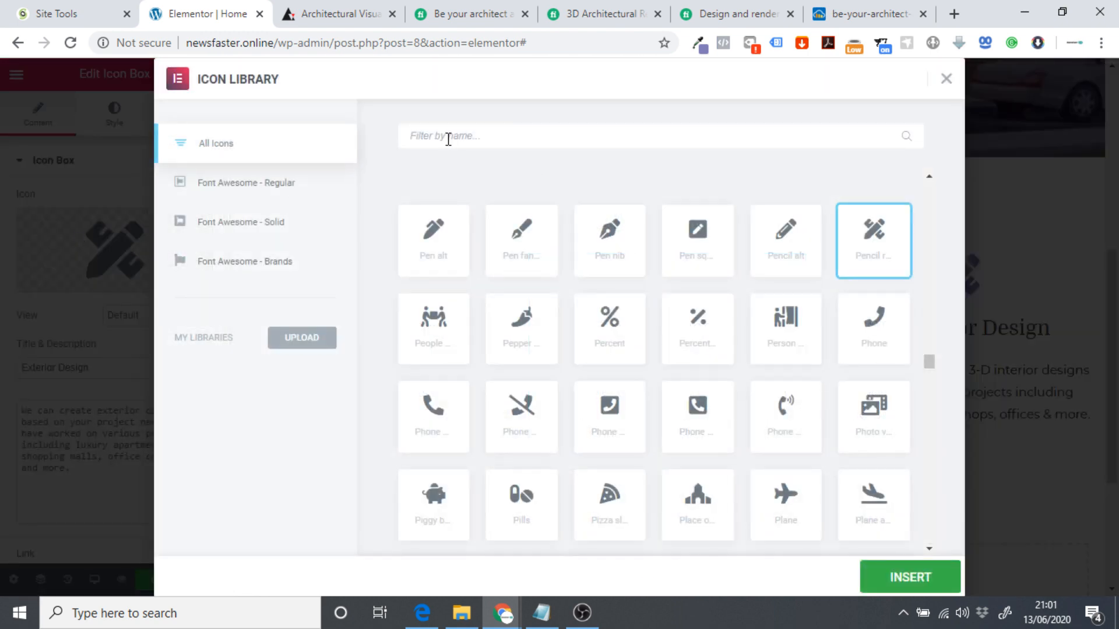
# Insert the Laravel icon in place of the pencil-ruler on the Exterior Design box.
pyautogui.scroll(-10, 499, 263)
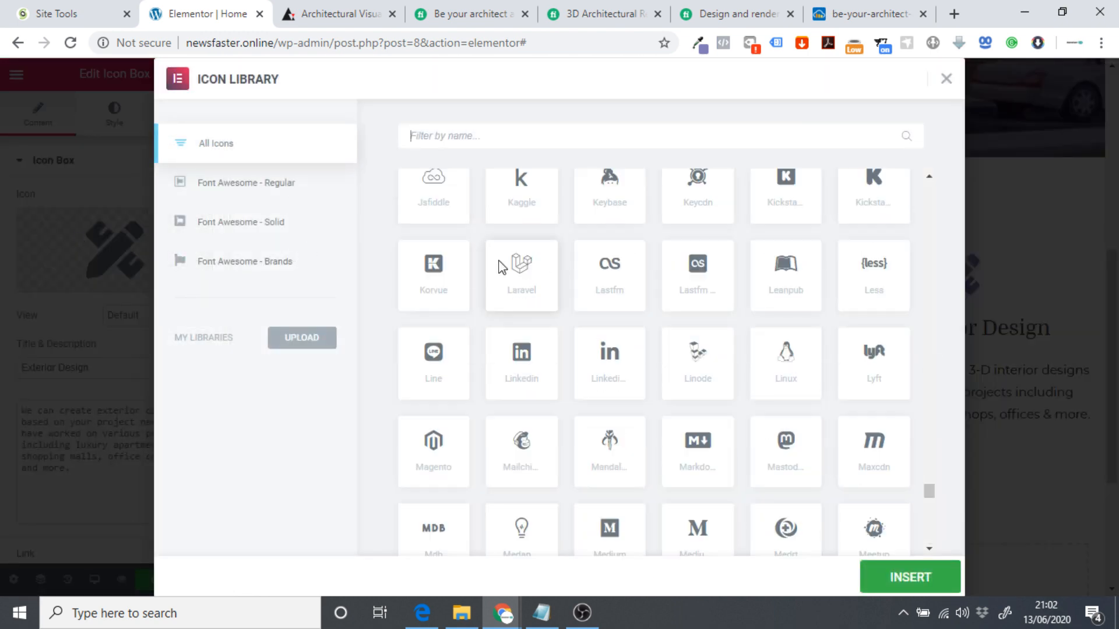
pyautogui.click(531, 285)
pyautogui.click(906, 574)
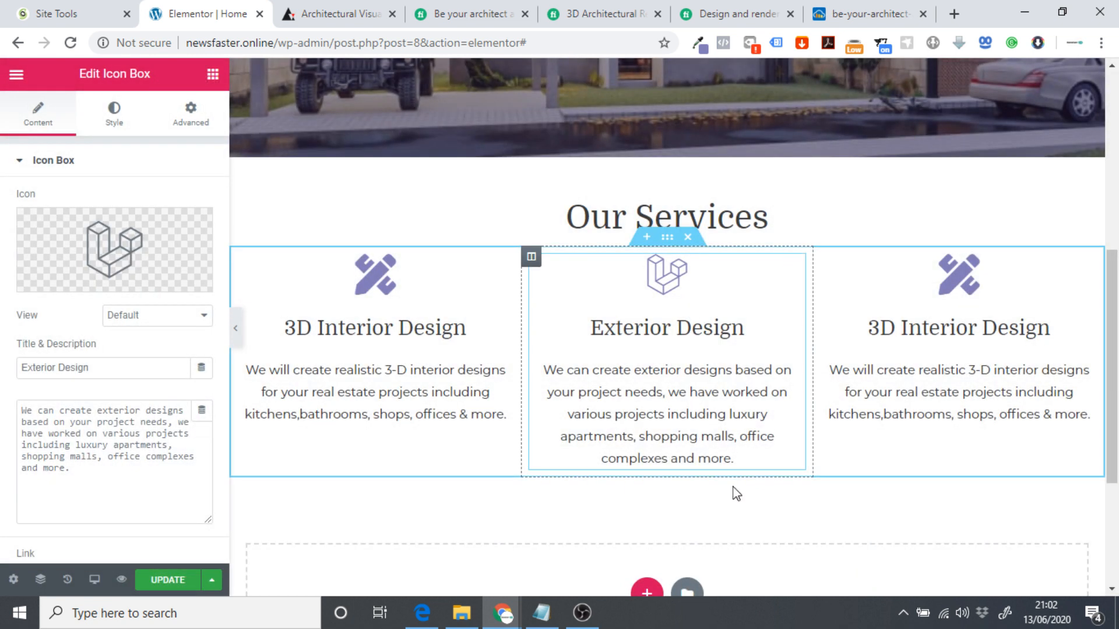
# Retitle the right-hand service box 'Animation'.
pyautogui.click(941, 366)
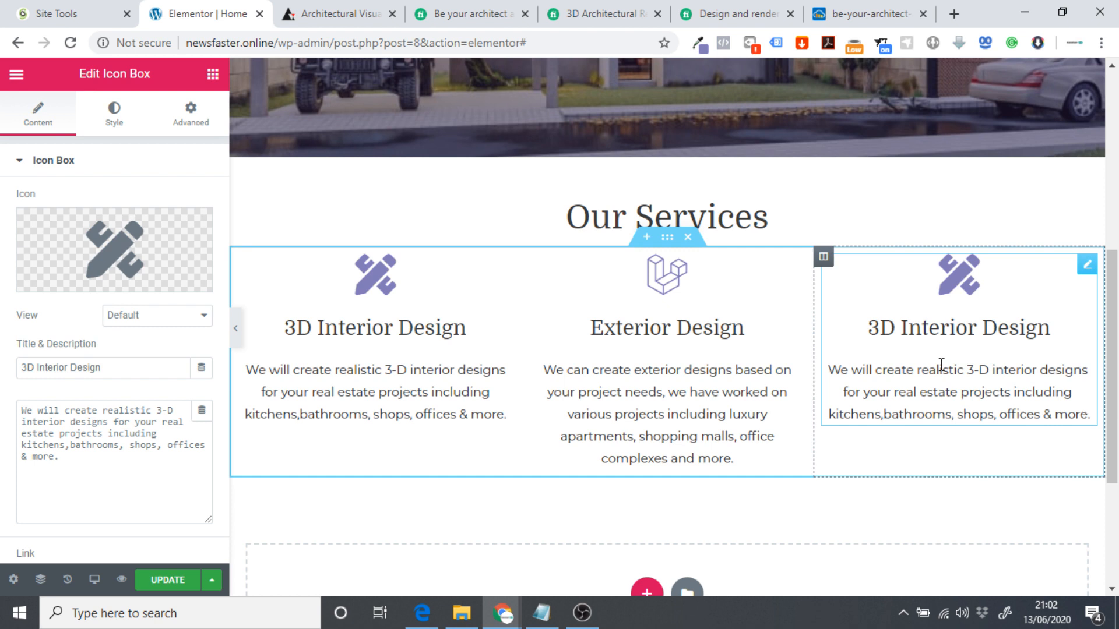
pyautogui.moveTo(134, 367); pyautogui.dragTo(5, 366)
pyautogui.write('A')
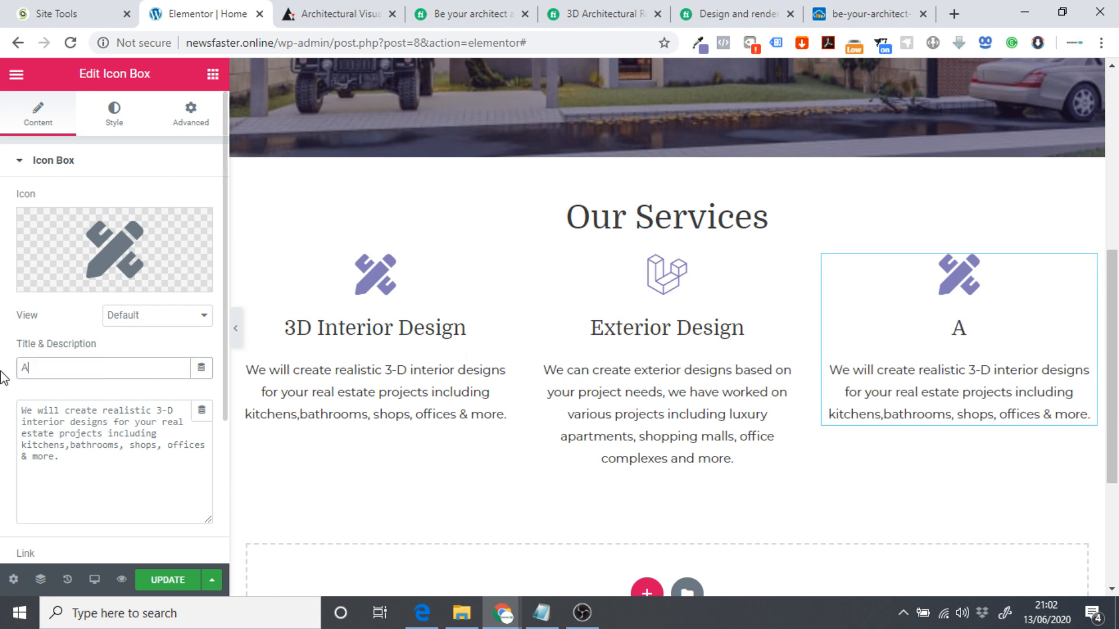
pyautogui.write('nimation')
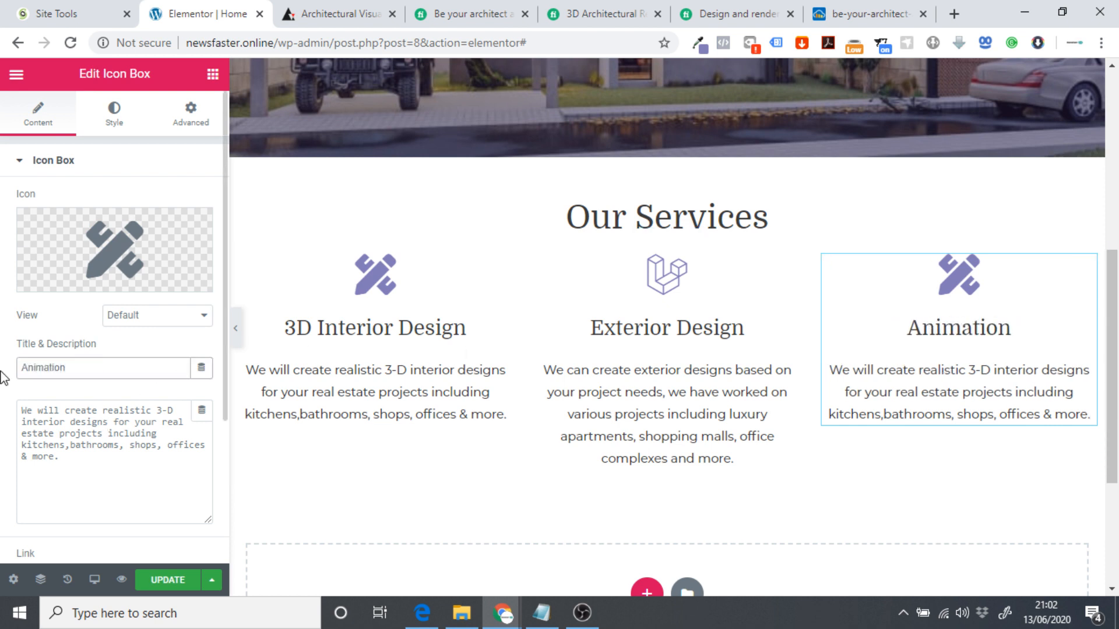
# Describe it: 'We can create realistic animations for your architectural projects, to help you visualize your ideas and help them come to life.'.
pyautogui.moveTo(60, 461); pyautogui.dragTo(3, 410)
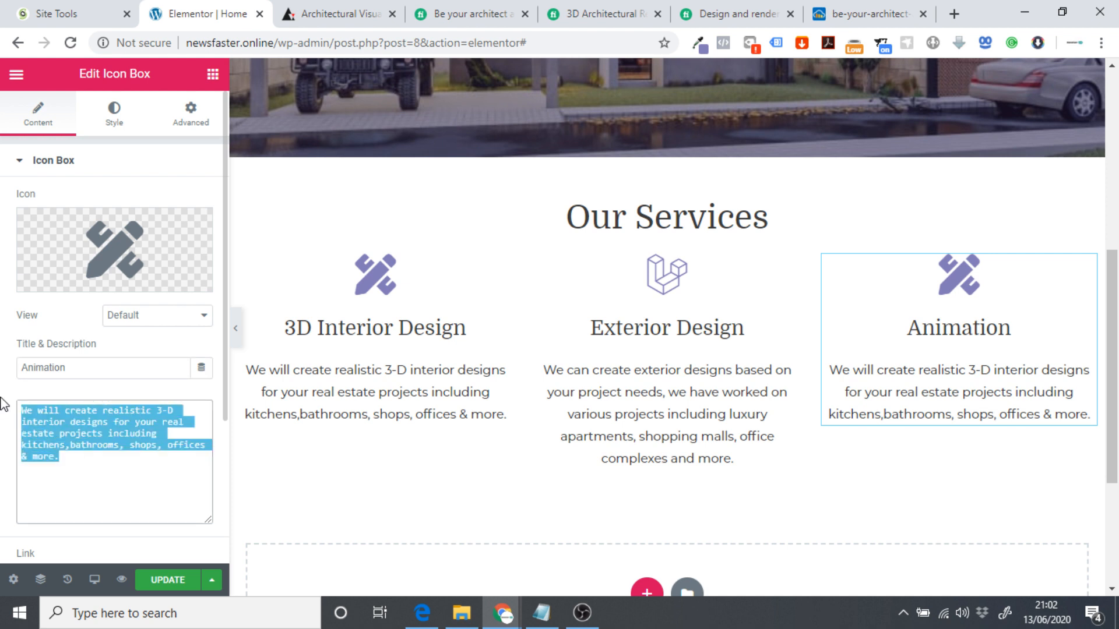
pyautogui.write('We cam cr')
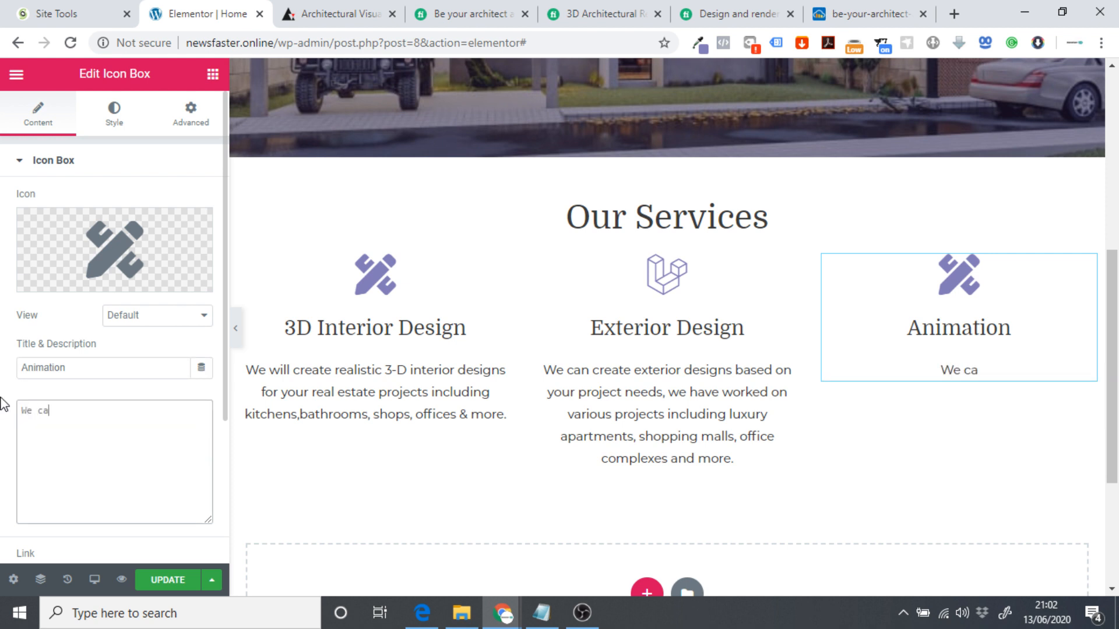
pyautogui.press('BackSpace')
pyautogui.press('BackSpace')
pyautogui.press('BackSpace')
pyautogui.press('BackSpace')
pyautogui.hotkey('ctrl', 'a')
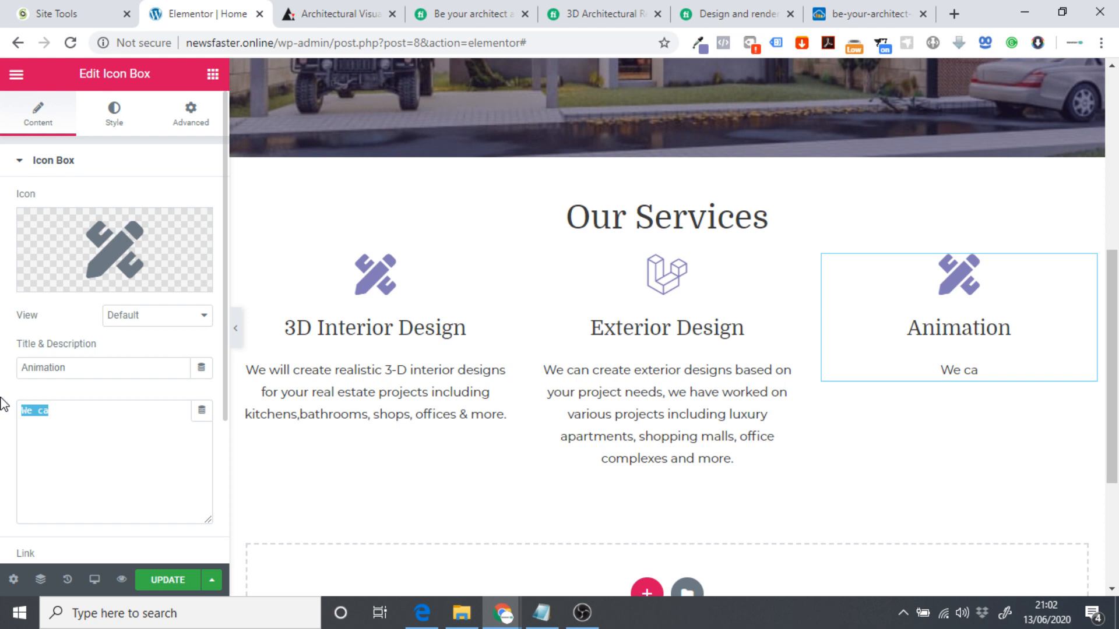
pyautogui.click(126, 417)
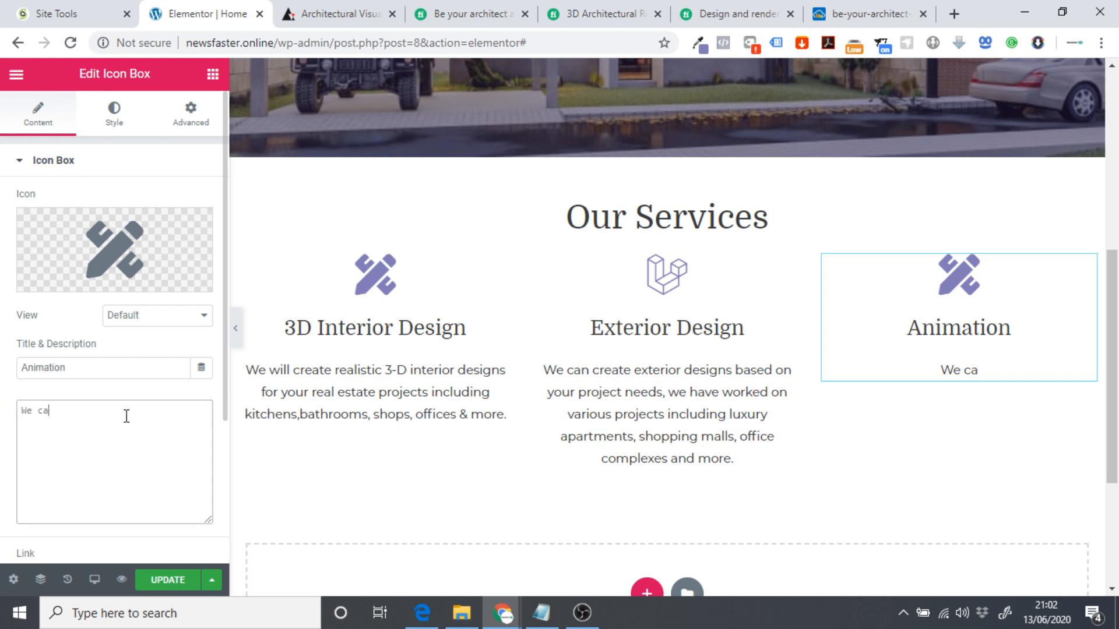
pyautogui.write('n create')
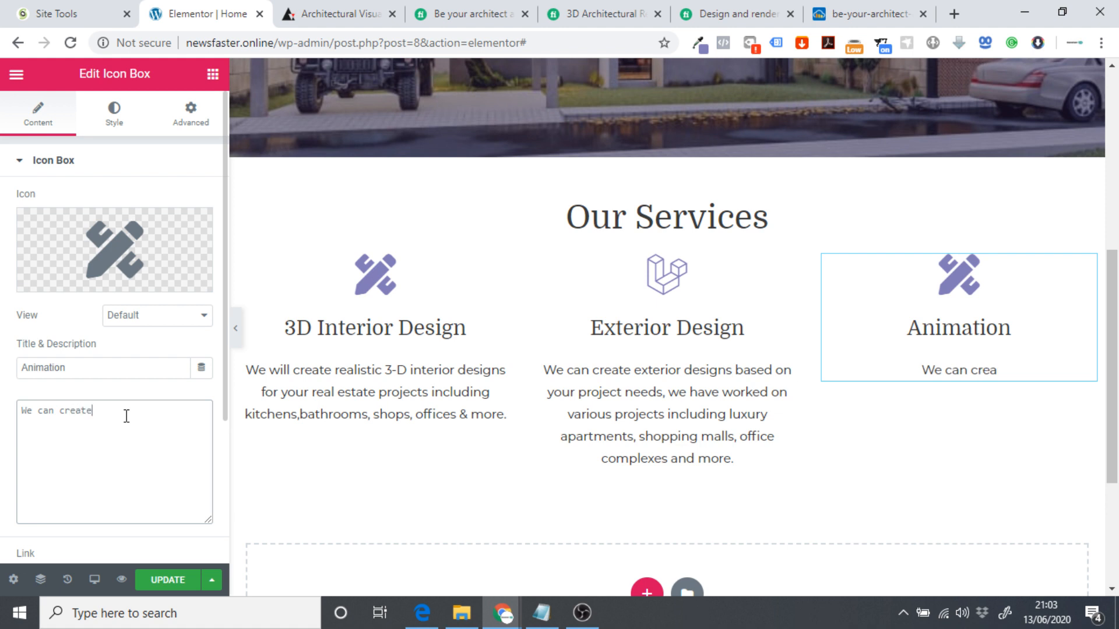
pyautogui.write(' realist')
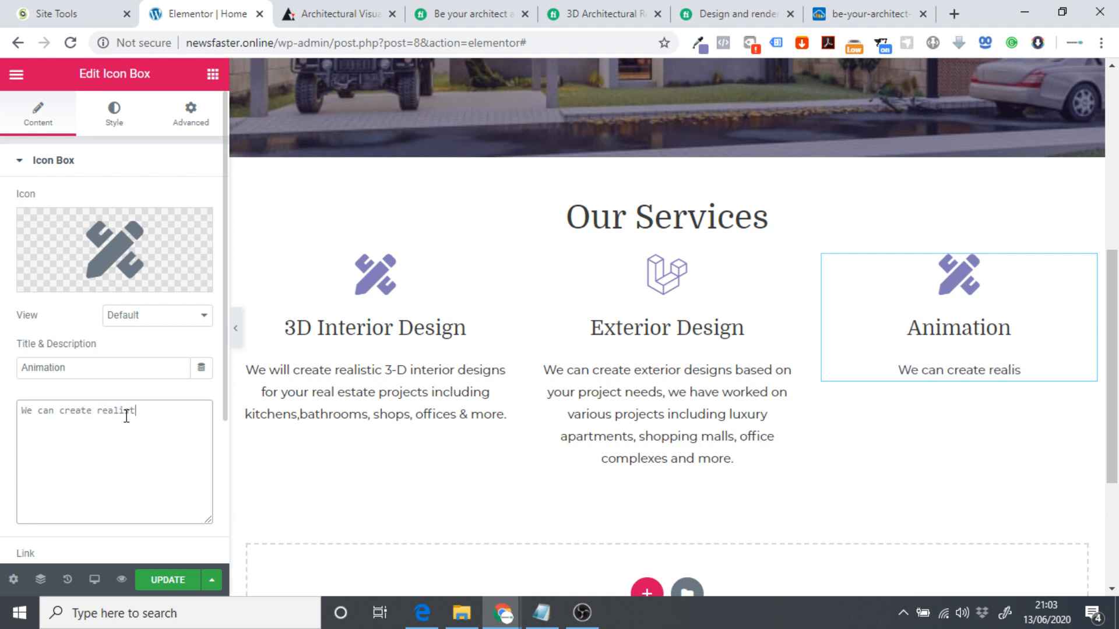
pyautogui.write('ic animations')
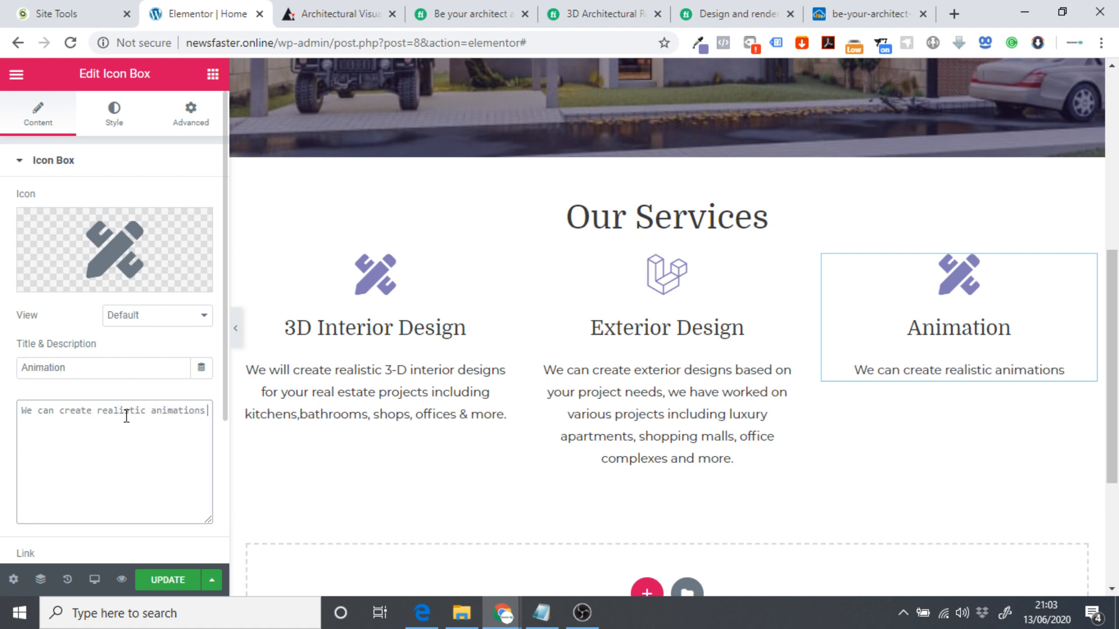
pyautogui.write(' for your')
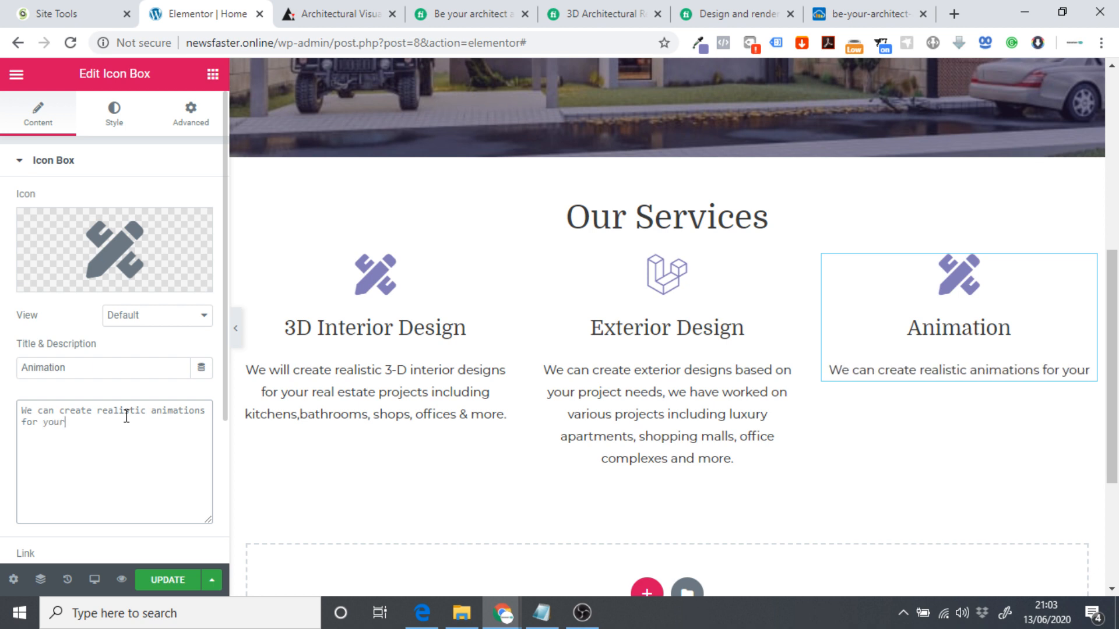
pyautogui.write(' arc')
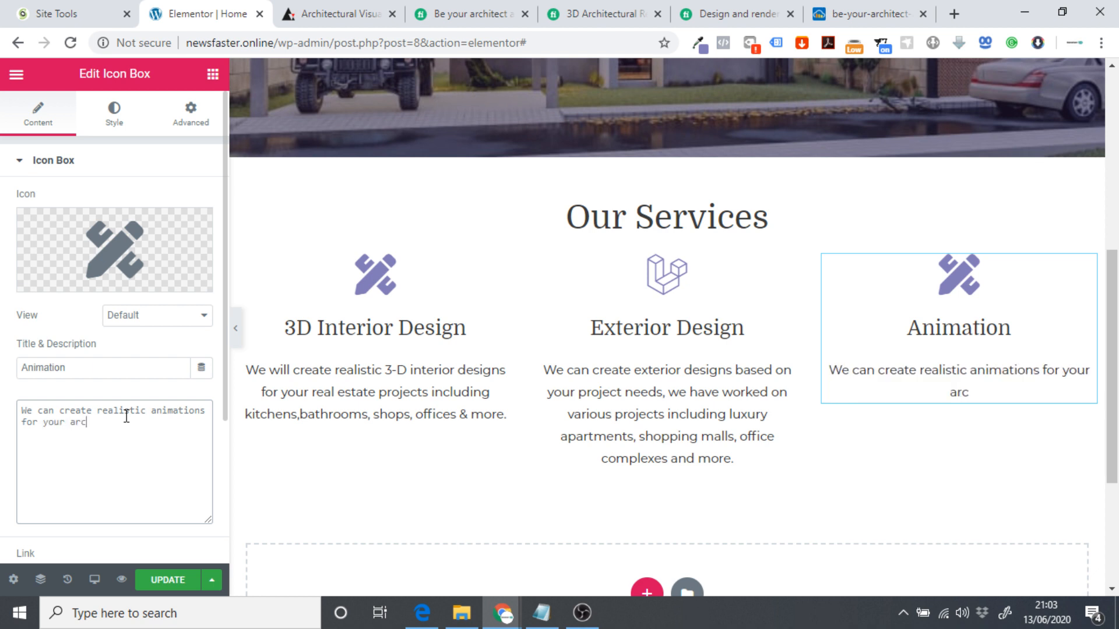
pyautogui.write('hitecural')
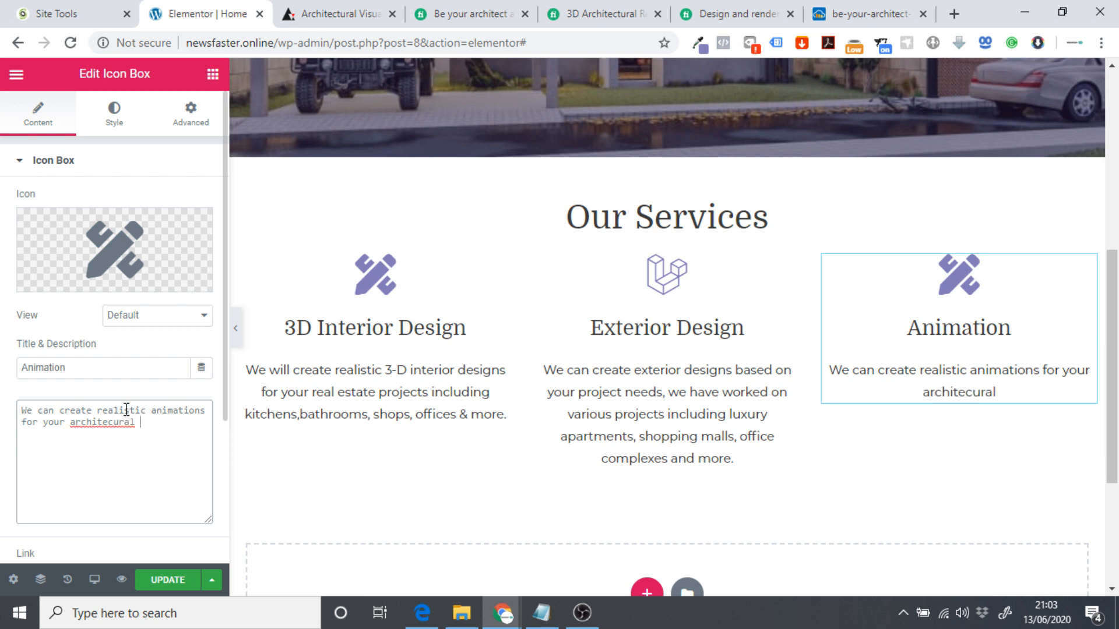
pyautogui.rightClick(118, 422)
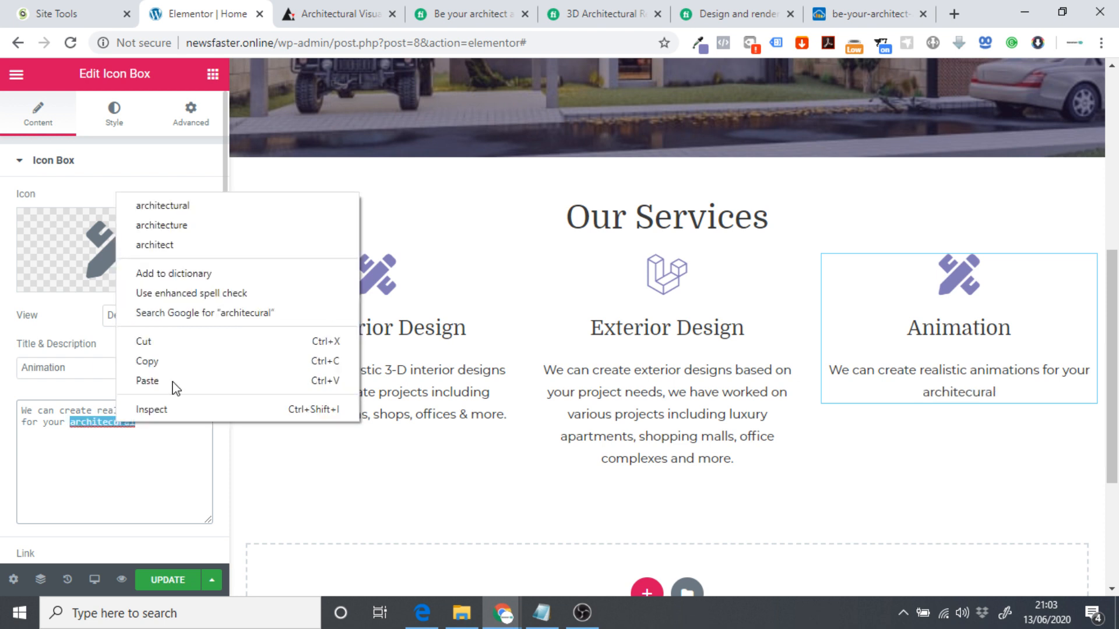
pyautogui.click(195, 212)
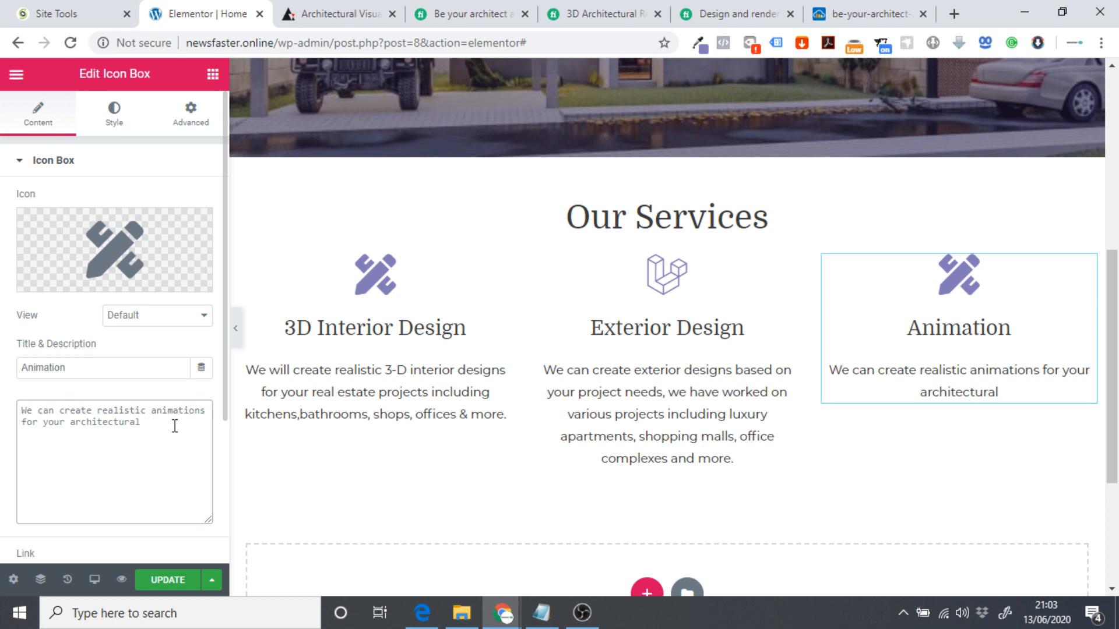
pyautogui.write('projec')
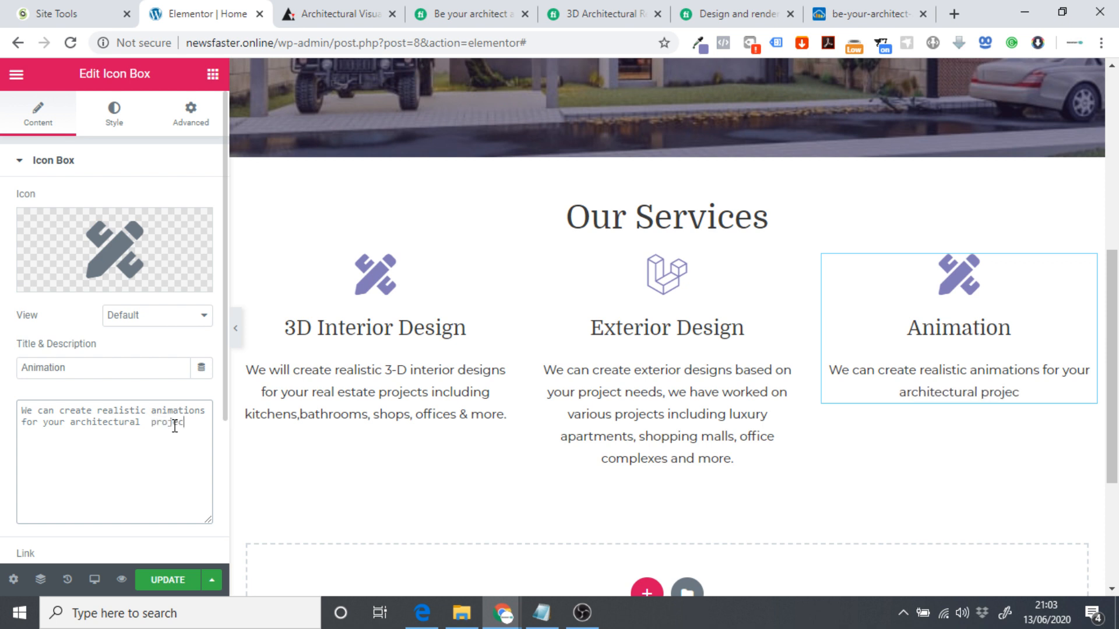
pyautogui.write('ts, to h')
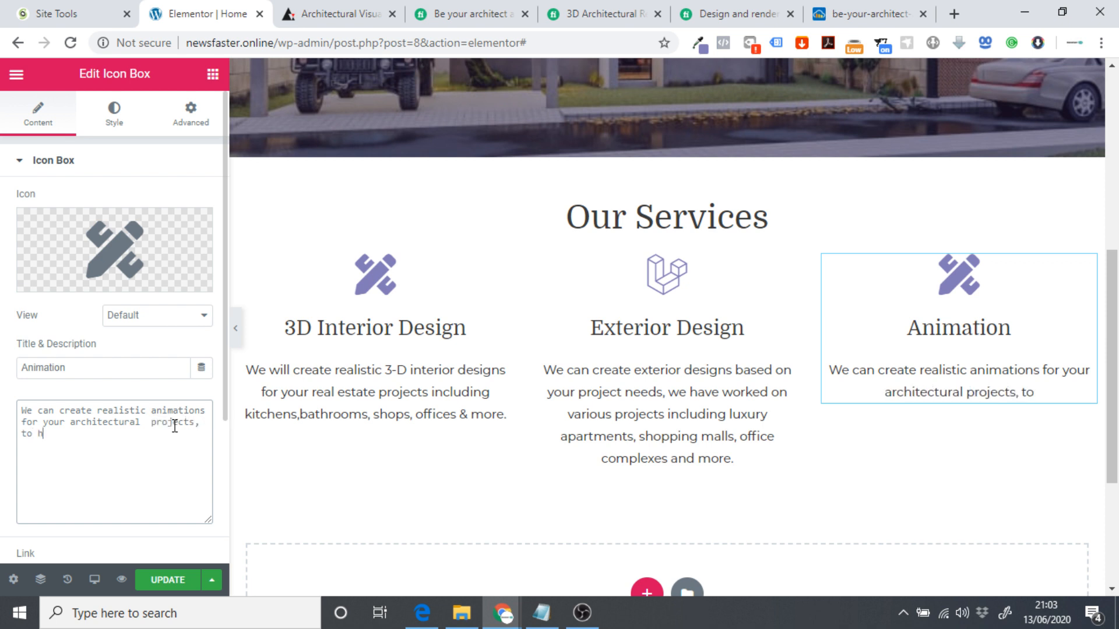
pyautogui.write('elp you visu')
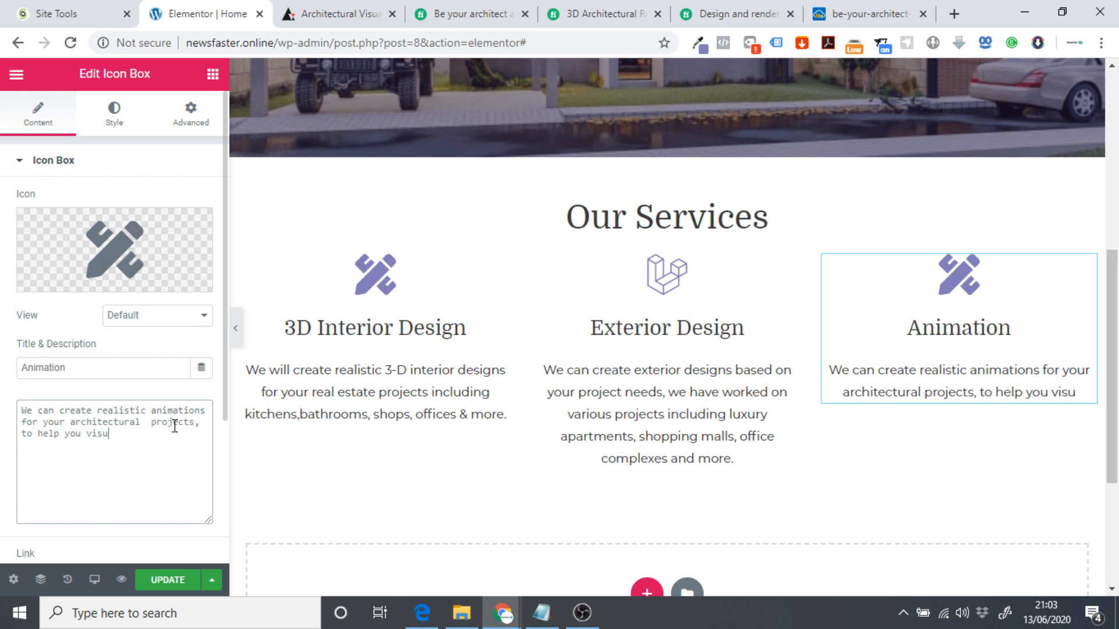
pyautogui.write('alize y')
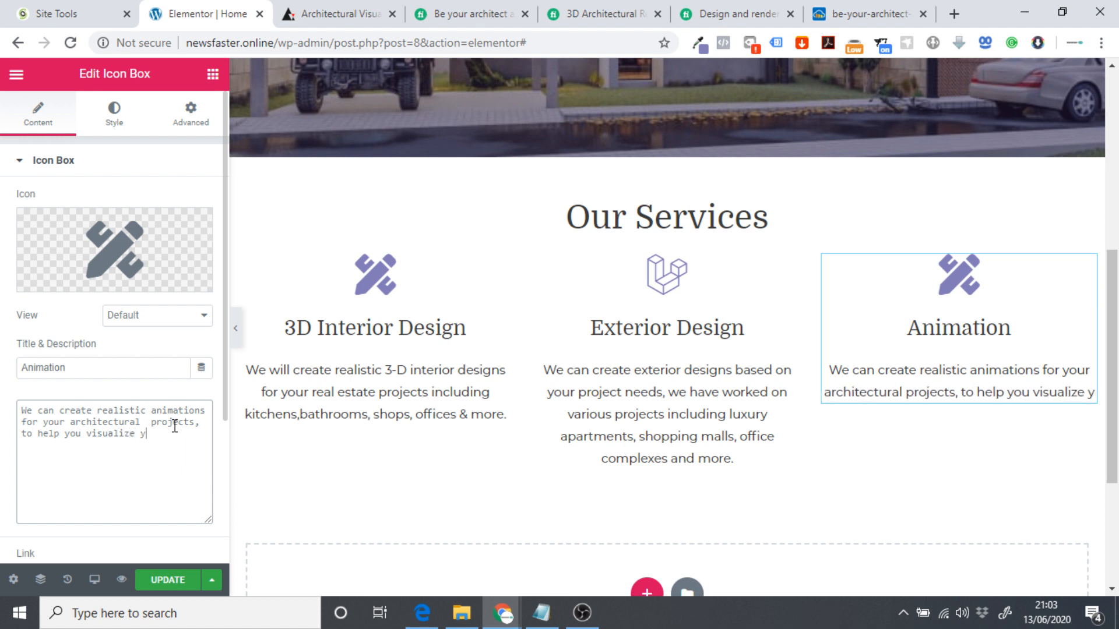
pyautogui.write('our ')
pyautogui.write('idea')
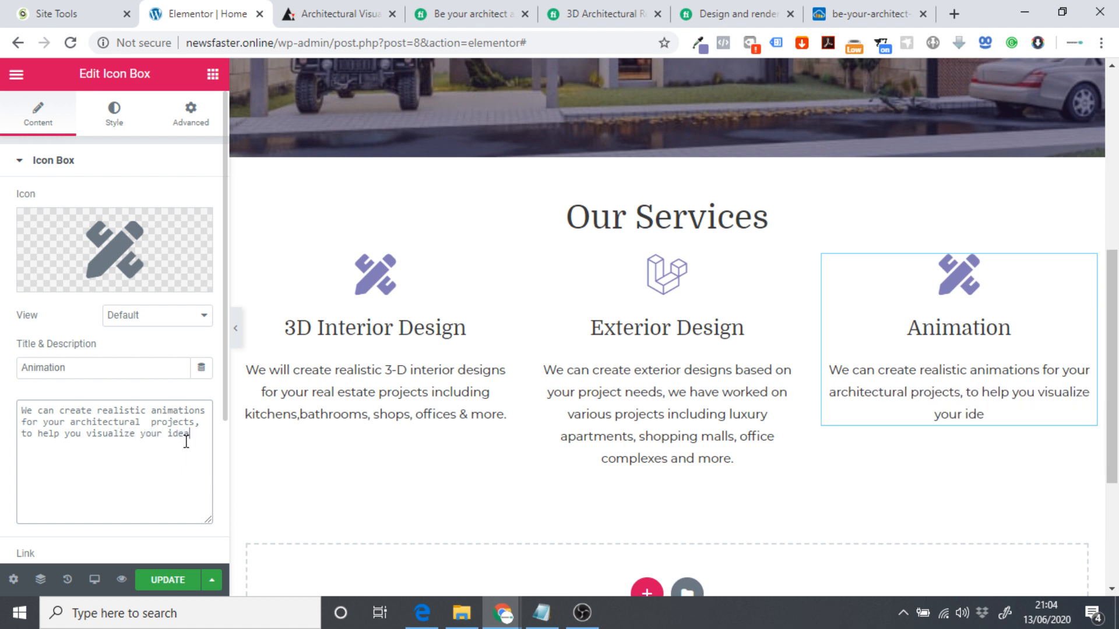
pyautogui.write('s and help the')
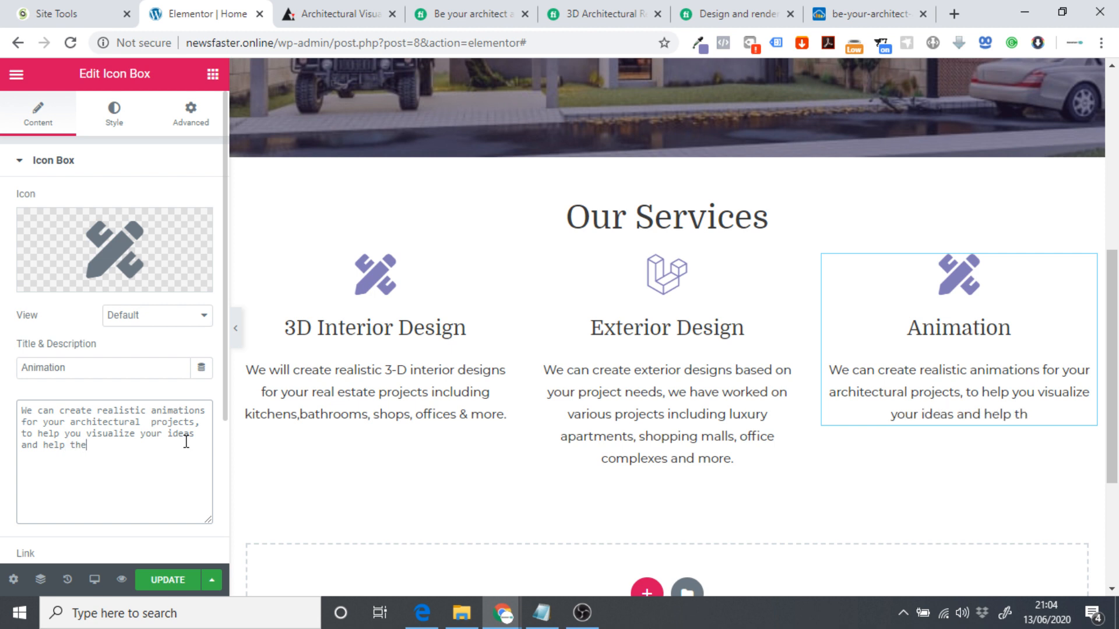
pyautogui.write('m come to life')
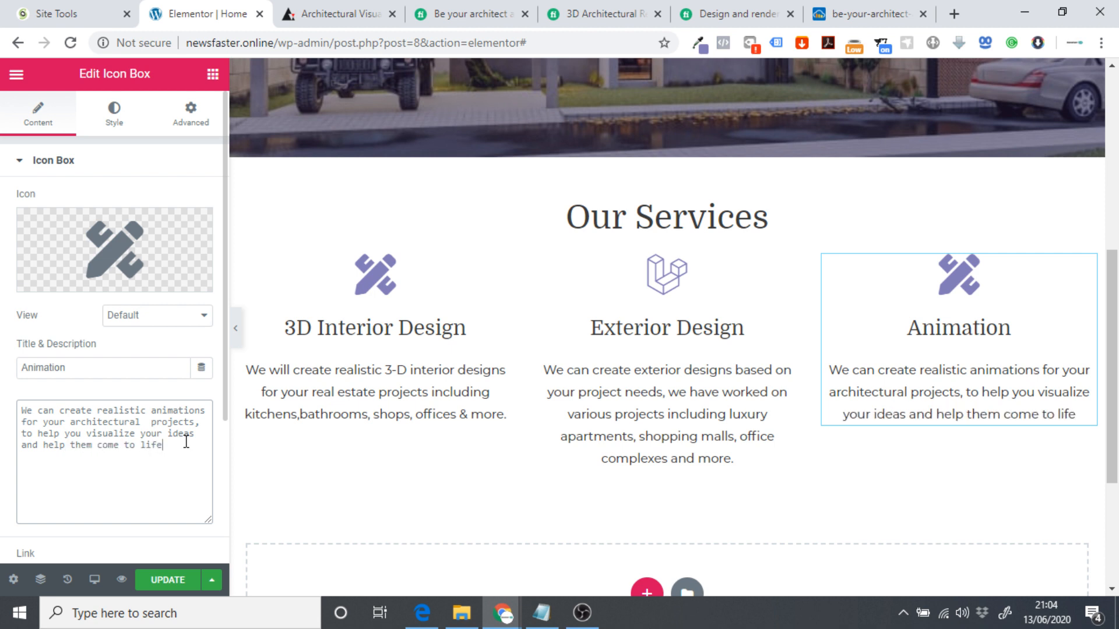
pyautogui.write('.')
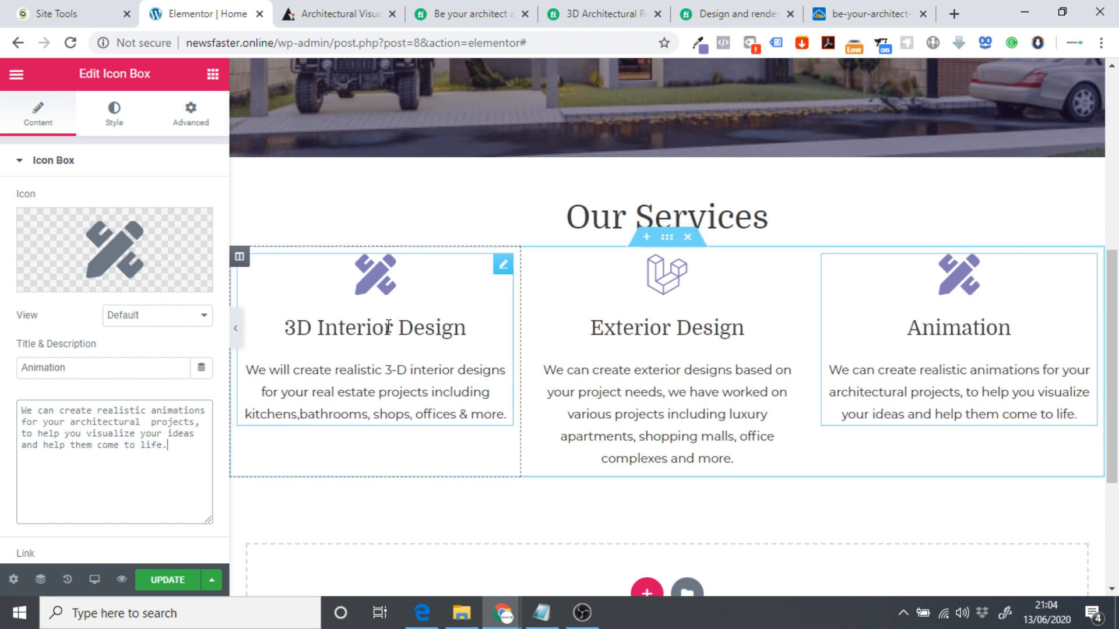
# Set the Our Services section's unlinked Padding Top to 30 px, then preview the page full-width.
pyautogui.click(667, 237)
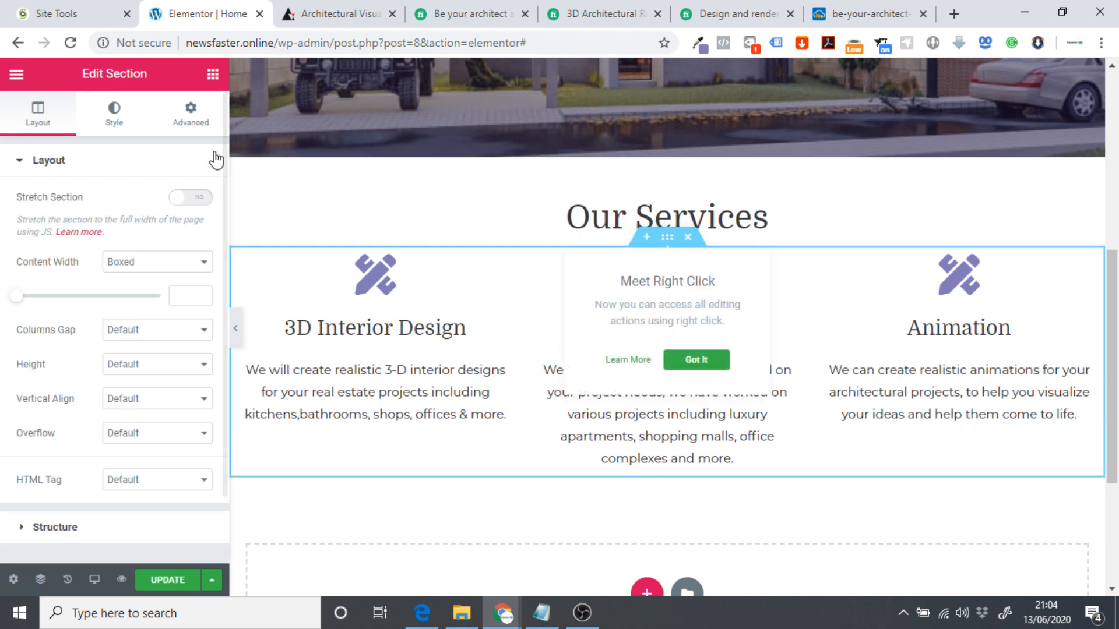
pyautogui.click(198, 122)
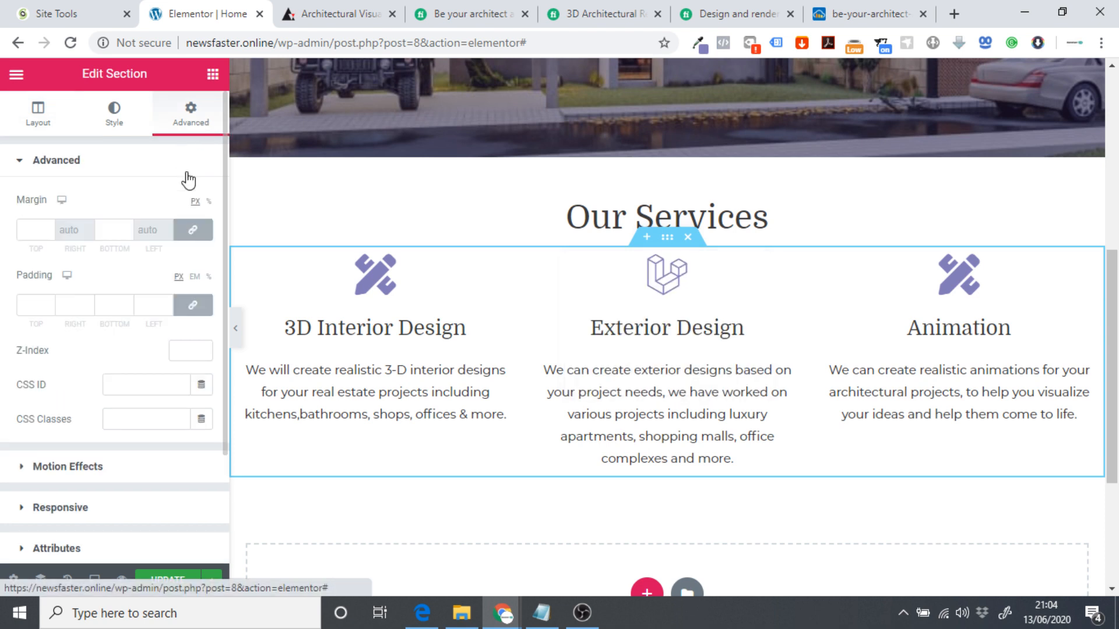
pyautogui.click(192, 309)
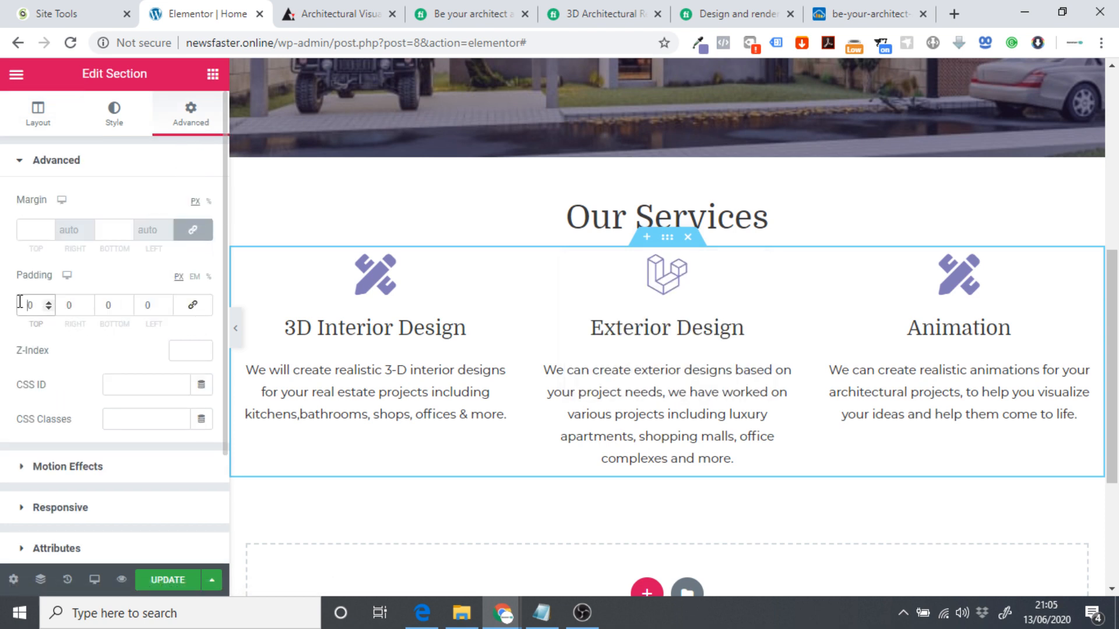
pyautogui.press('Up')
pyautogui.press('Up')
pyautogui.press('Up')
pyautogui.press('Up')
pyautogui.press('Up')
pyautogui.press('Up')
pyautogui.press('Up')
pyautogui.press('Up')
pyautogui.press('Up')
pyautogui.press('Up')
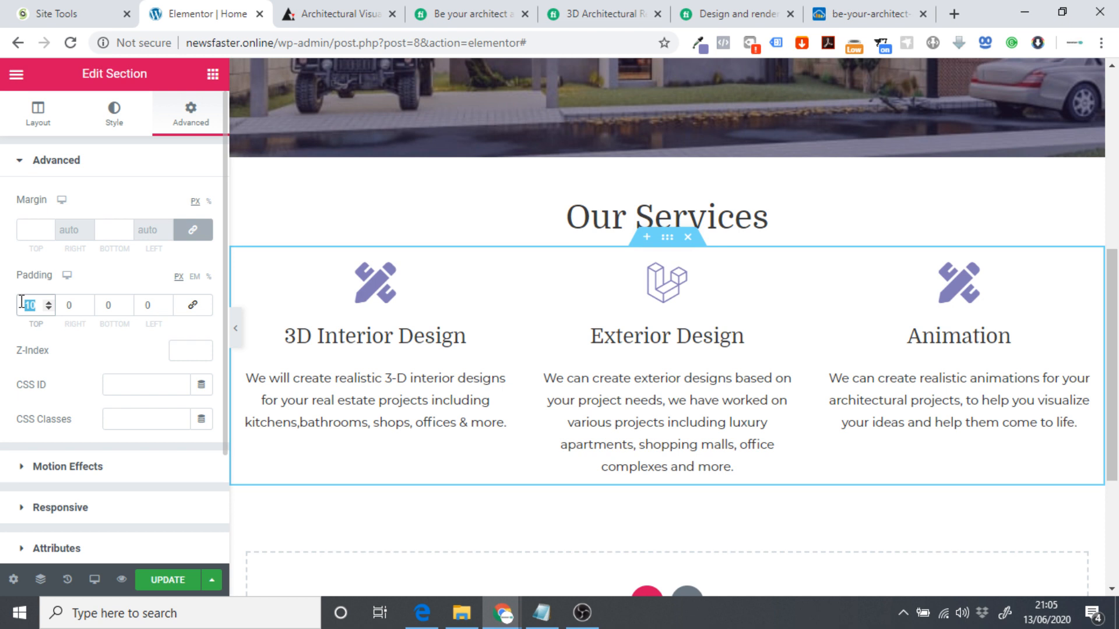
pyautogui.write('20')
pyautogui.write('0')
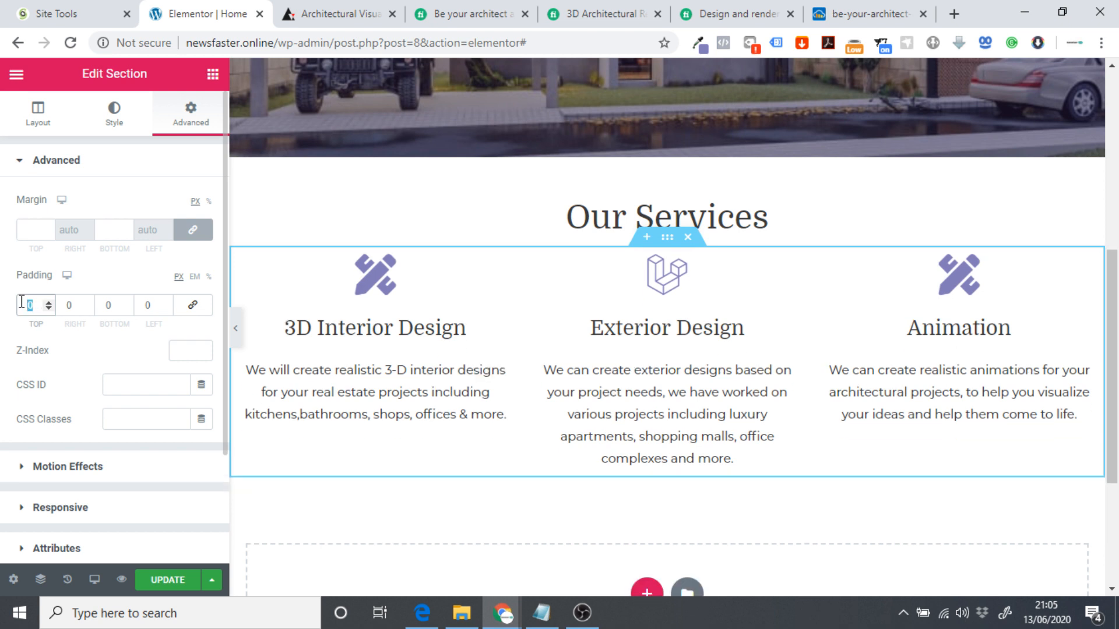
pyautogui.write('3')
pyautogui.doubleClick(25, 304)
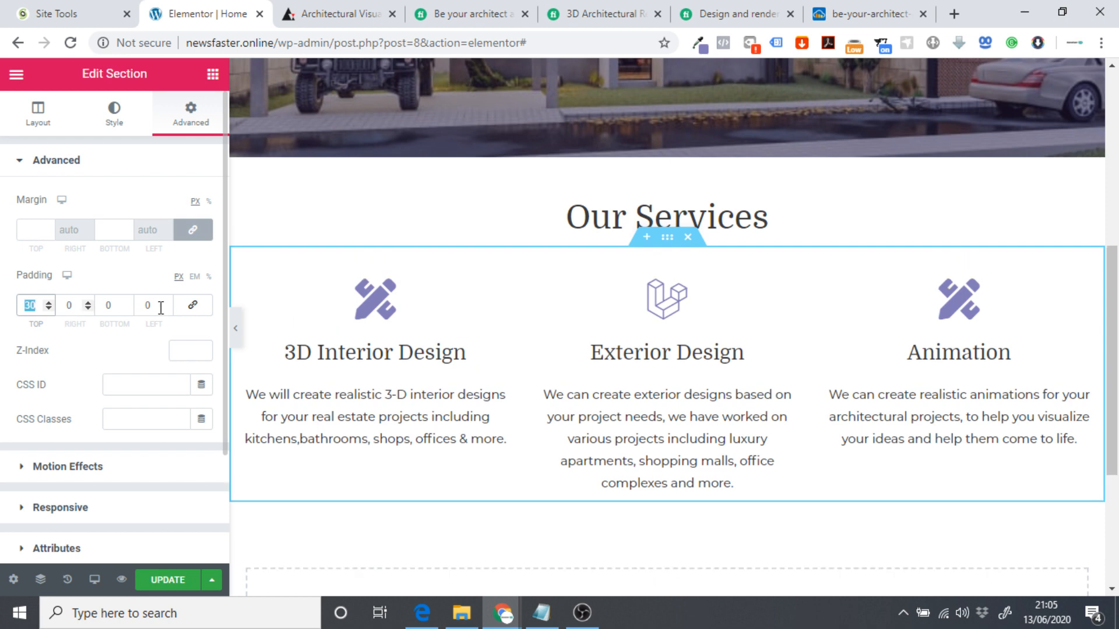
pyautogui.click(236, 329)
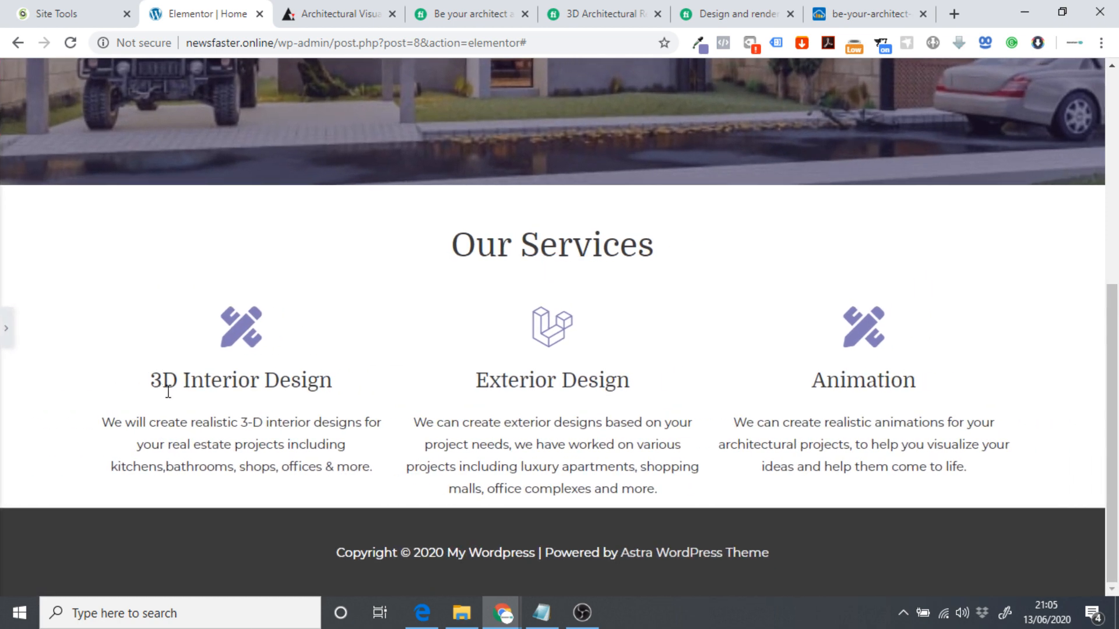
# Review the three finished service boxes in preview, restore the editor panel, and scroll to the empty drop zone.
pyautogui.scroll(10, 171, 379)
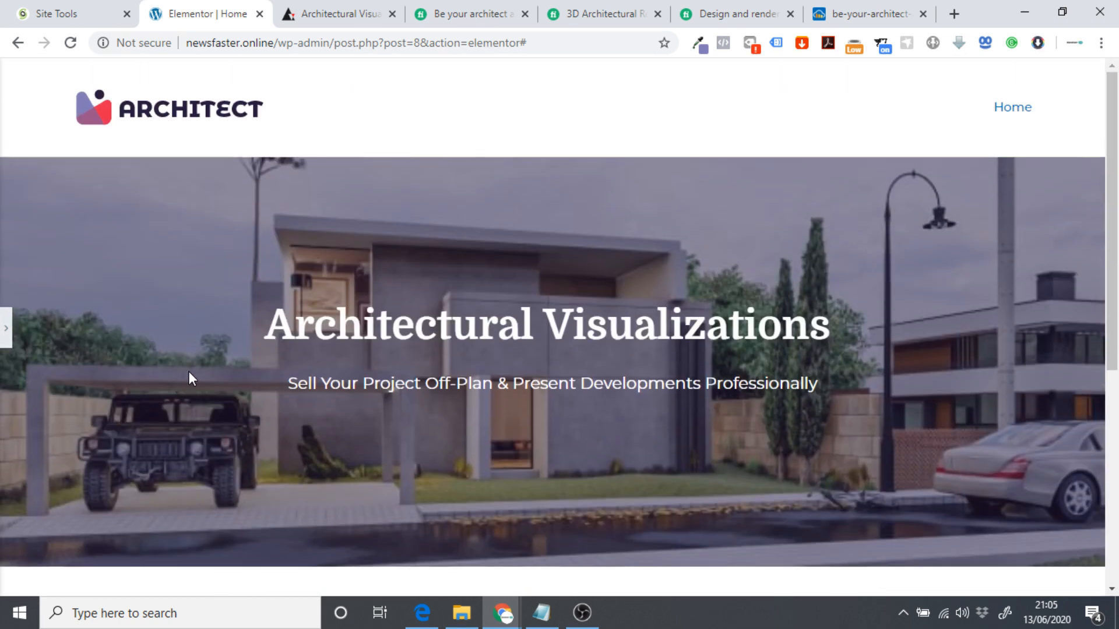
pyautogui.scroll(-6, 194, 330)
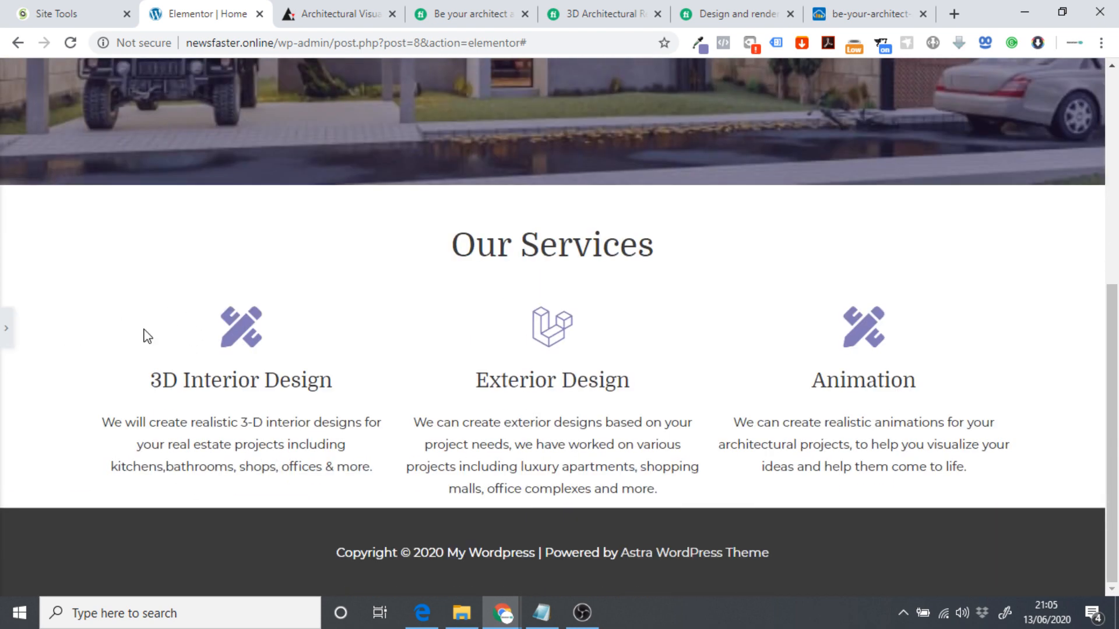
pyautogui.scroll(6, 250, 350)
pyautogui.scroll(-6, 282, 370)
pyautogui.scroll(5, 273, 379)
pyautogui.scroll(-5, 301, 388)
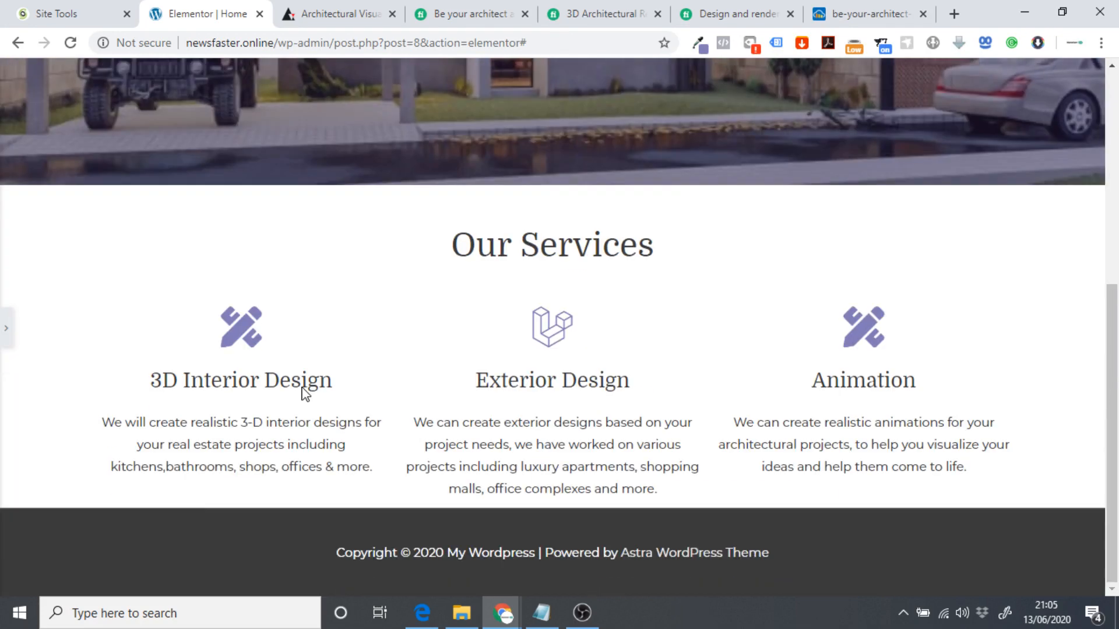
pyautogui.click(5, 337)
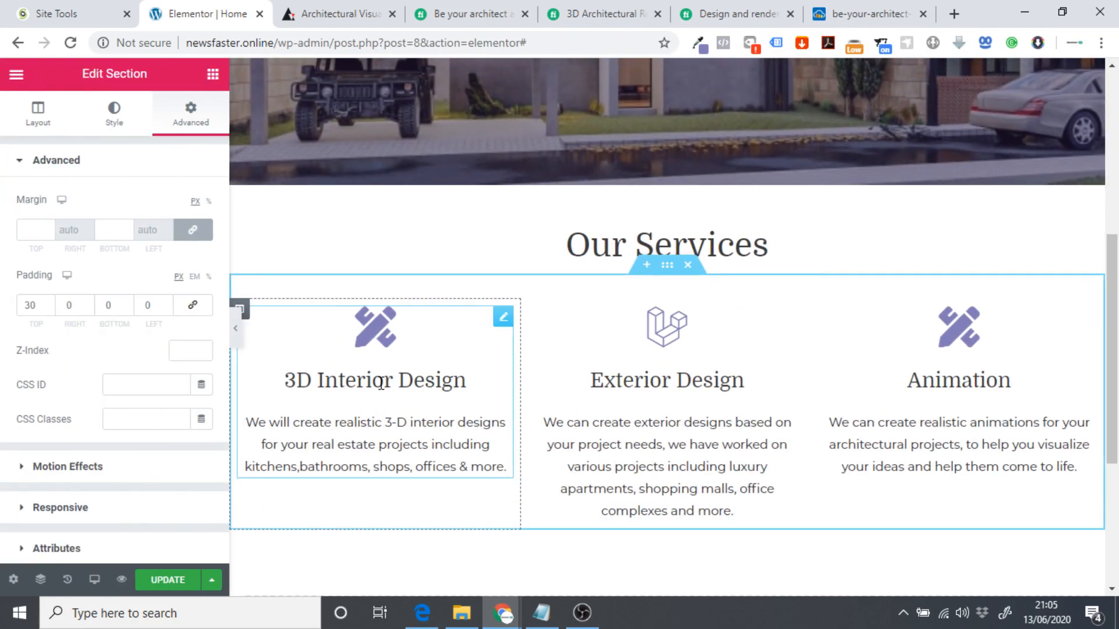
pyautogui.scroll(-3, 411, 361)
pyautogui.scroll(-3, 412, 343)
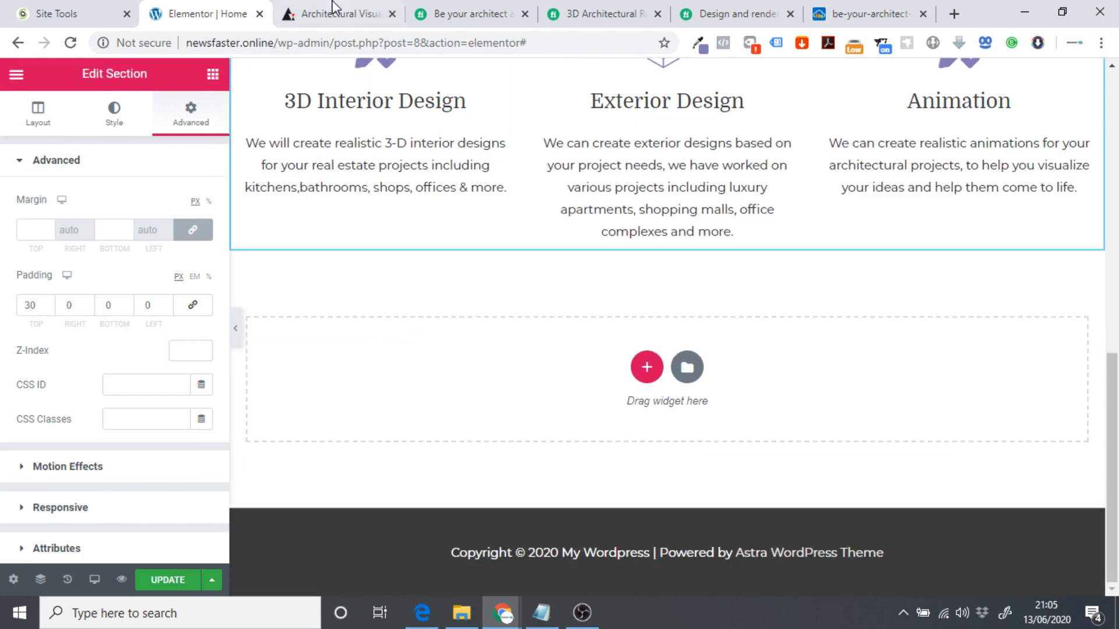
pyautogui.click(335, 11)
pyautogui.scroll(-10, 458, 321)
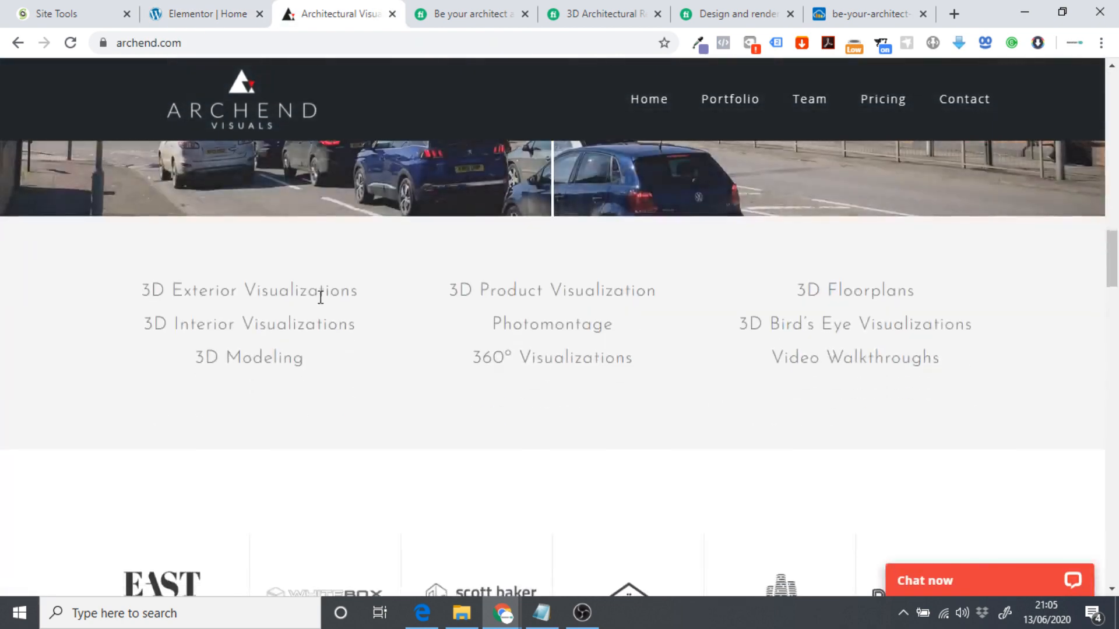
pyautogui.scroll(-10, 175, 294)
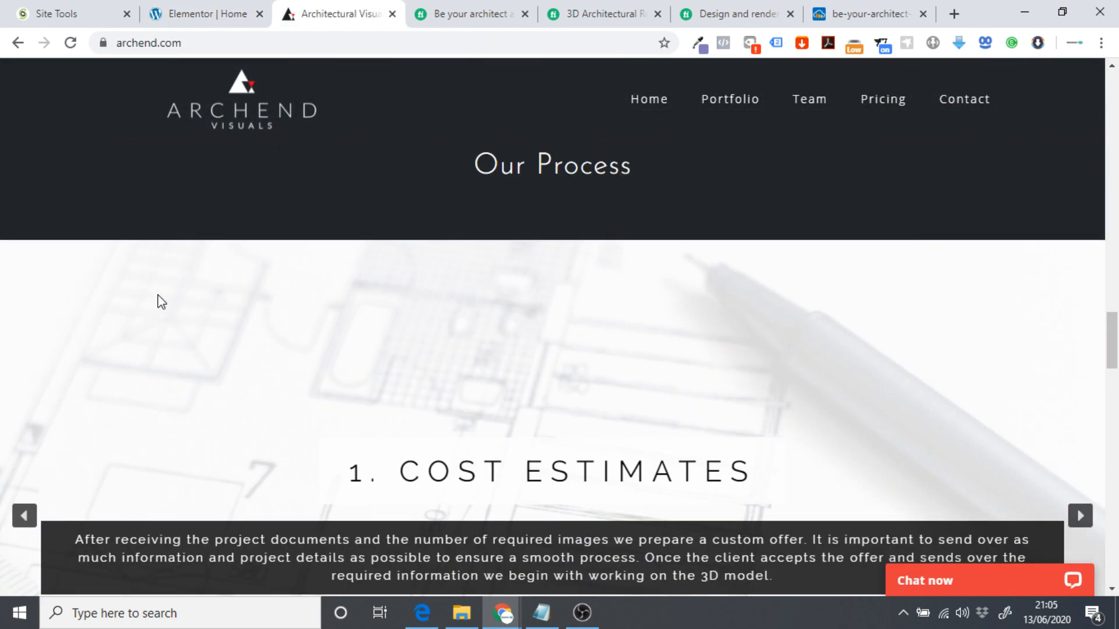
pyautogui.scroll(4, 23, 291)
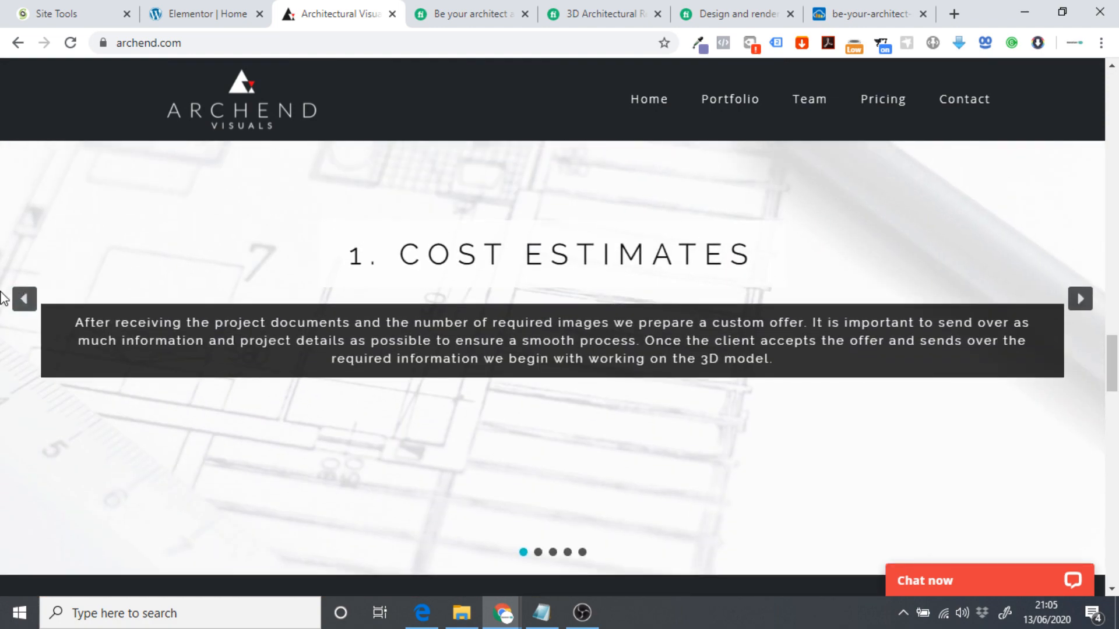
pyautogui.scroll(10, 725, 365)
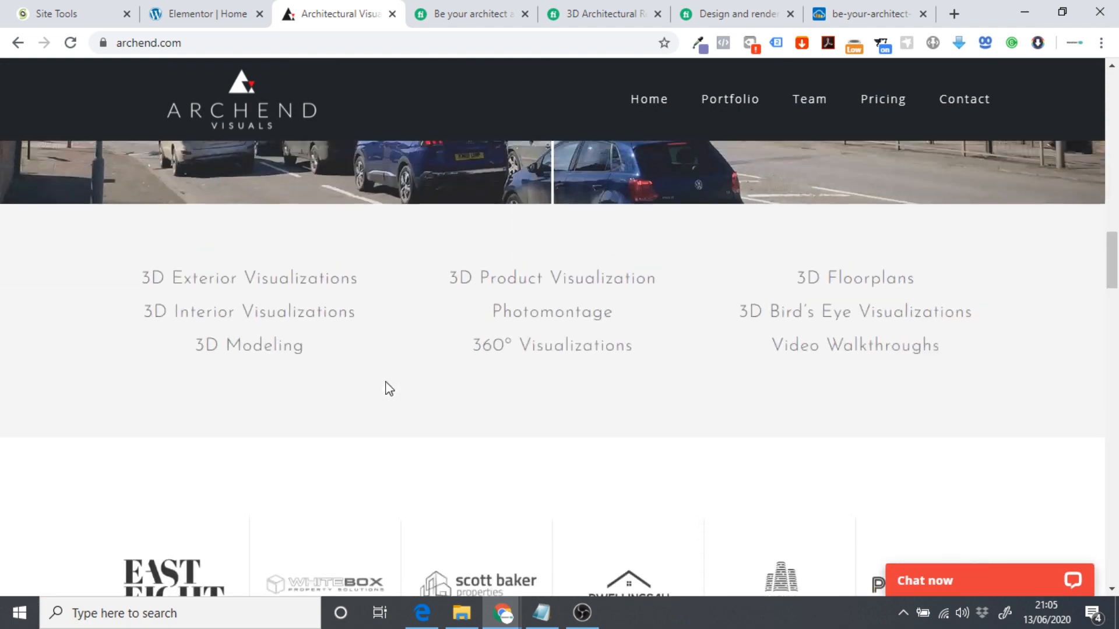
pyautogui.scroll(-6, 441, 383)
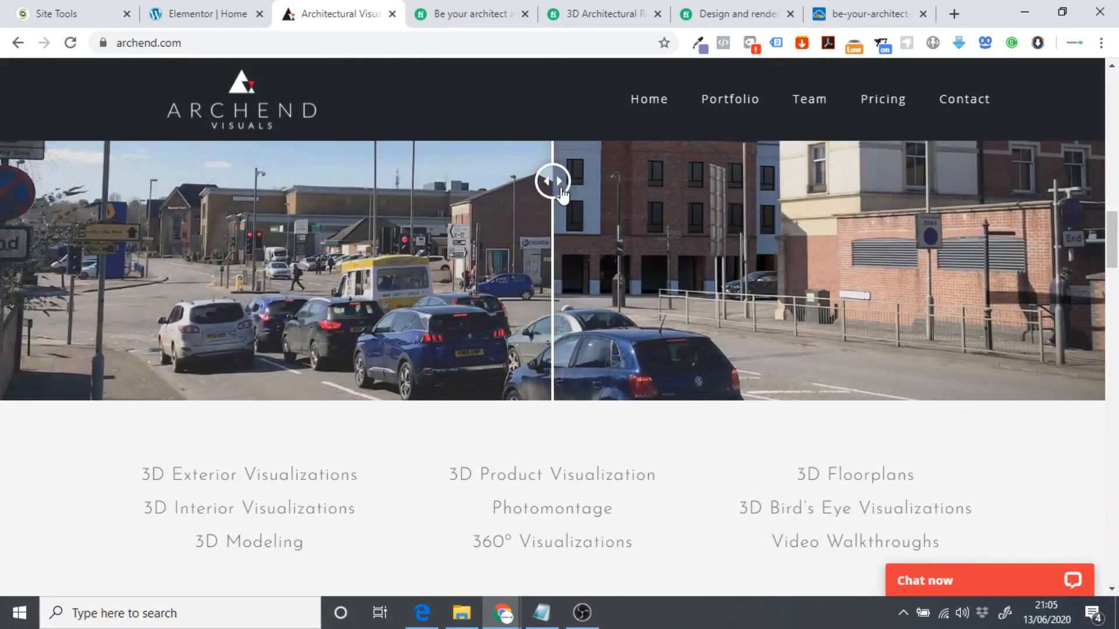
pyautogui.scroll(1, 569, 208)
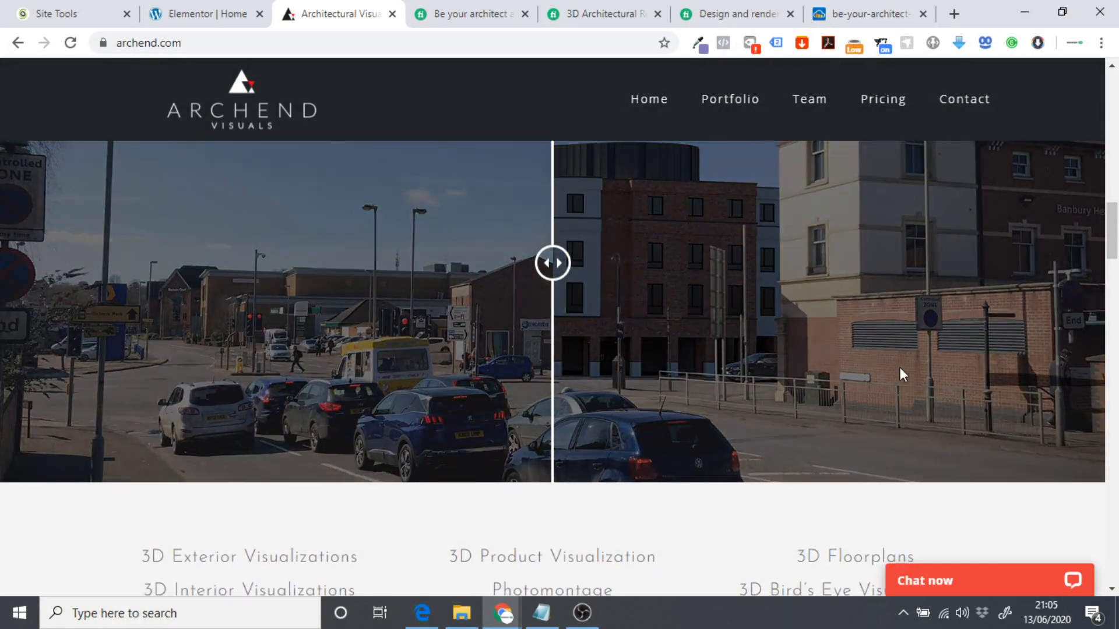
pyautogui.scroll(5, 900, 367)
pyautogui.scroll(-10, 603, 437)
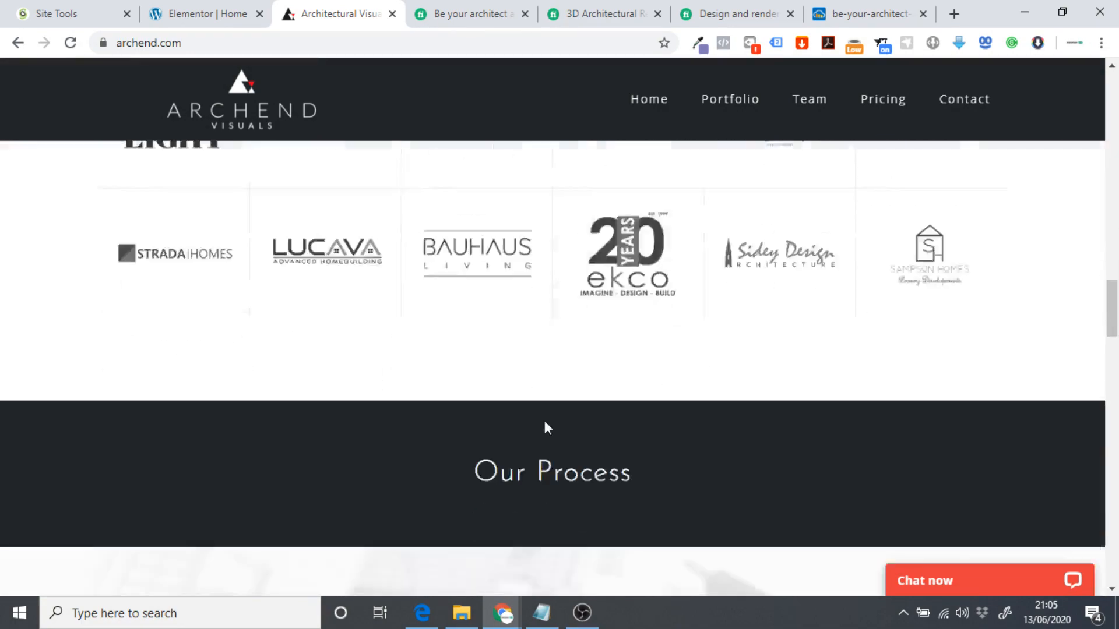
pyautogui.scroll(-15, 544, 424)
pyautogui.scroll(3, 452, 419)
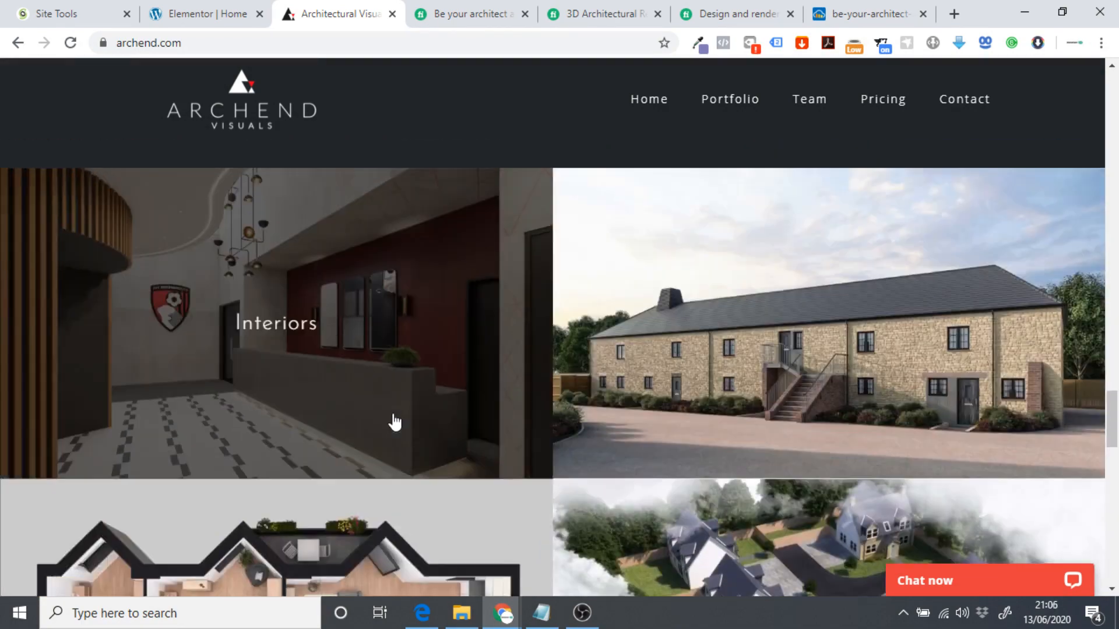
pyautogui.scroll(5, 395, 422)
pyautogui.click(201, 13)
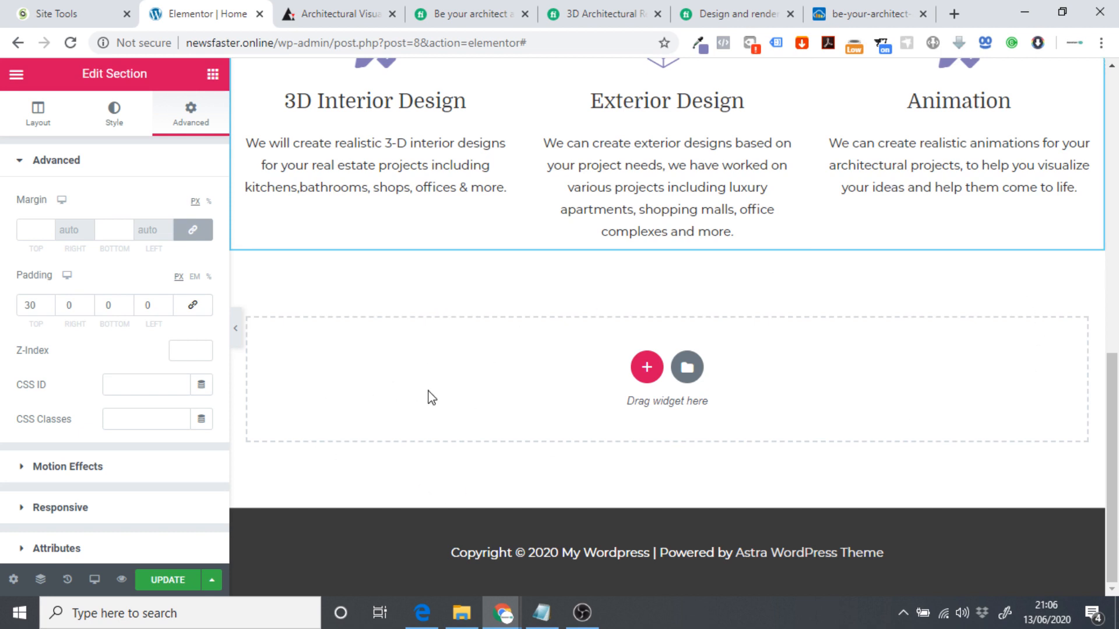
# Add a single-column section below Our Services holding an empty Basic Gallery widget found by searching 'gall'.
pyautogui.click(646, 367)
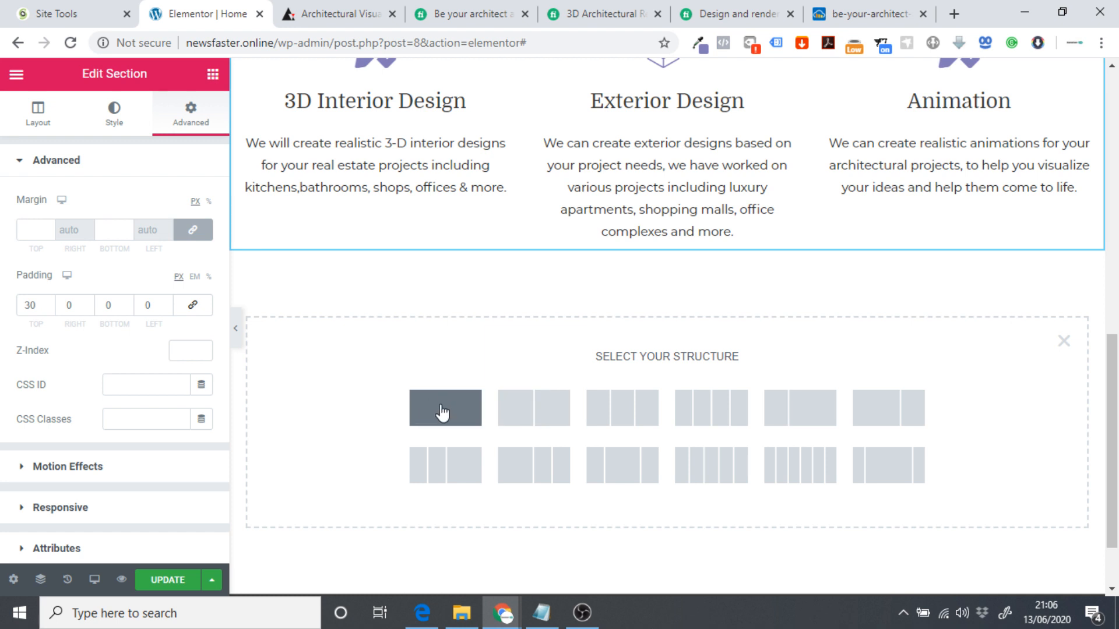
pyautogui.click(417, 424)
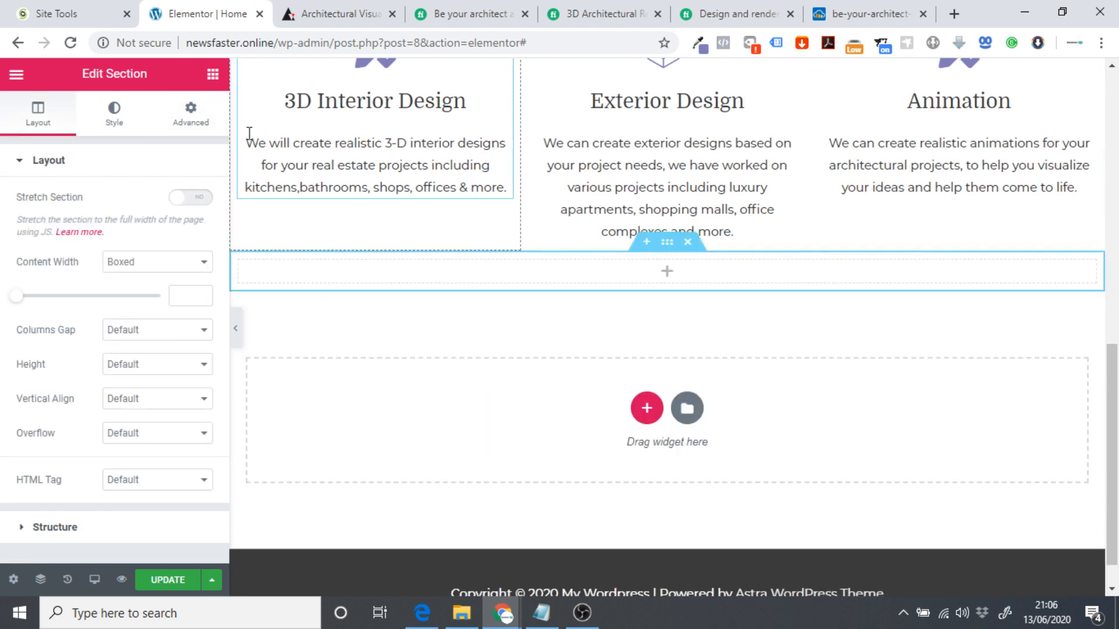
pyautogui.click(212, 74)
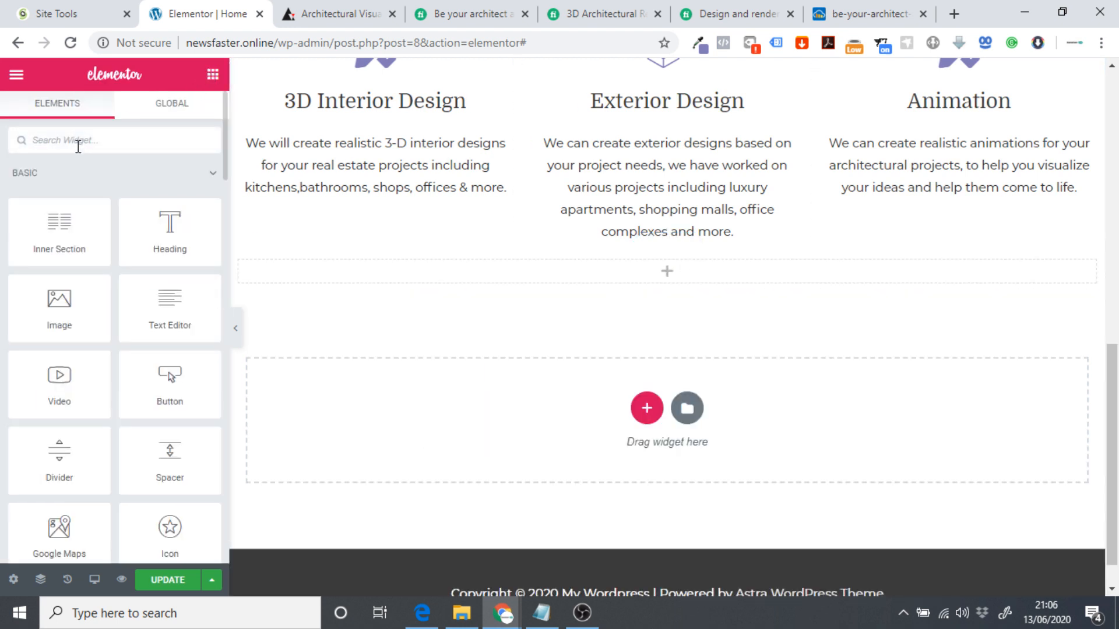
pyautogui.click(78, 146)
pyautogui.write('gall')
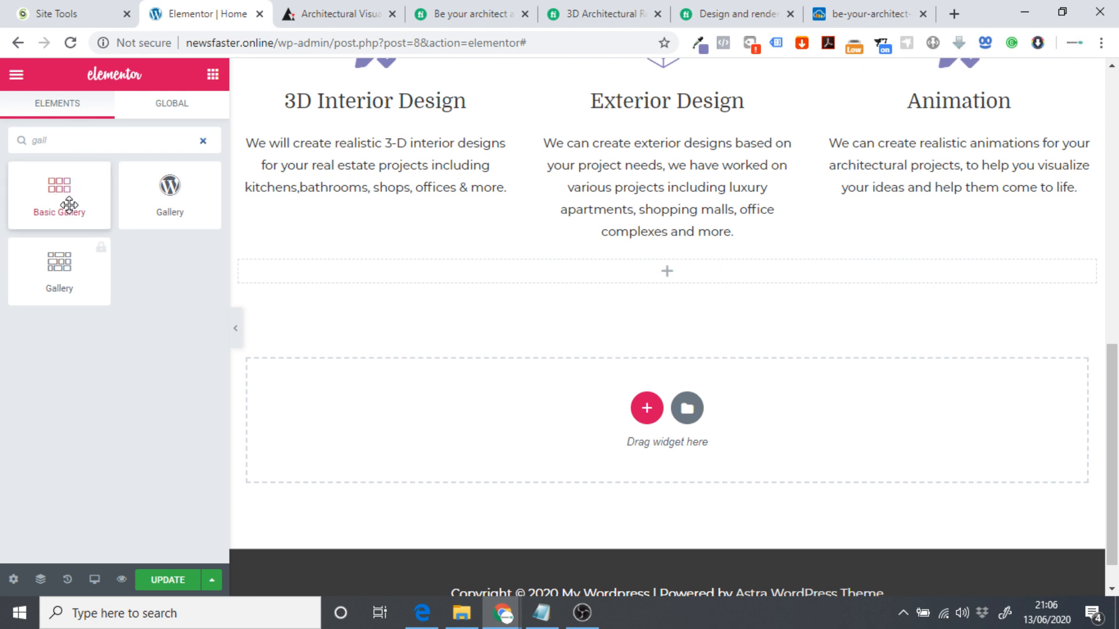
pyautogui.moveTo(38, 209); pyautogui.dragTo(626, 282)
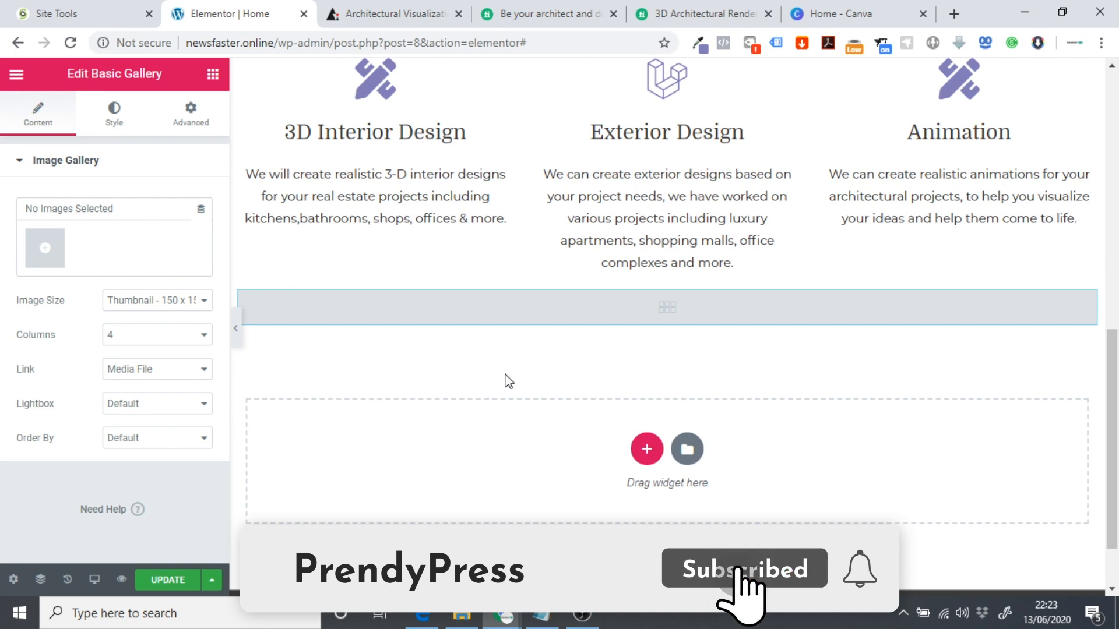
pyautogui.click(566, 10)
# Browse the Fiverr 3D architectural rendering listings, scrolling through gig cards priced from £4.19.
pyautogui.scroll(4, 474, 300)
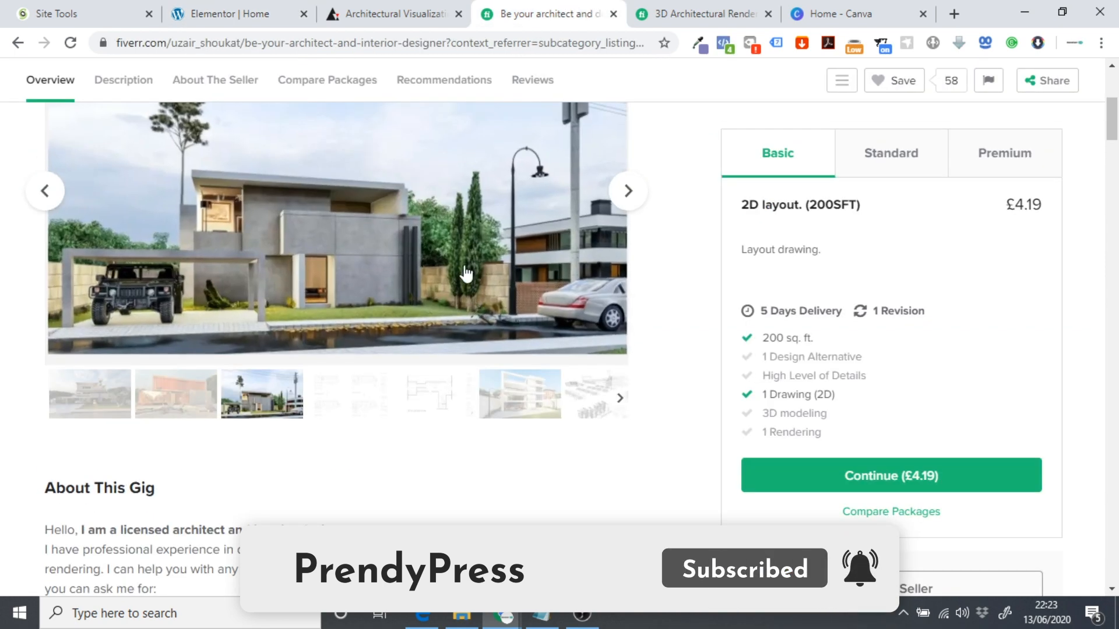
pyautogui.click(641, 11)
pyautogui.scroll(-4, 340, 362)
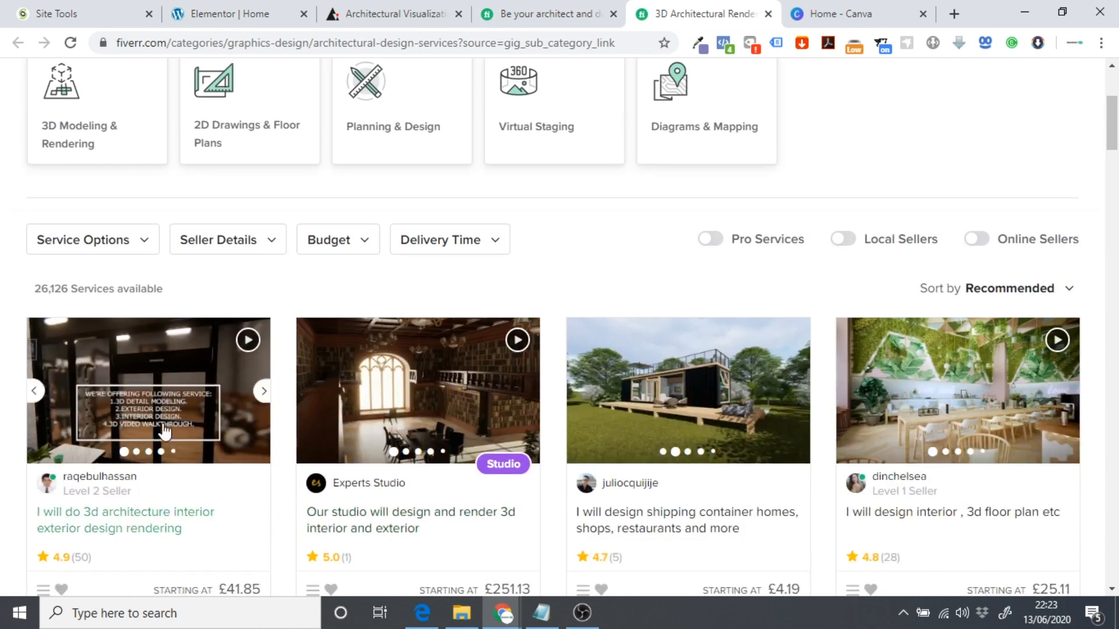
pyautogui.scroll(-4, 259, 455)
pyautogui.scroll(-3, 419, 359)
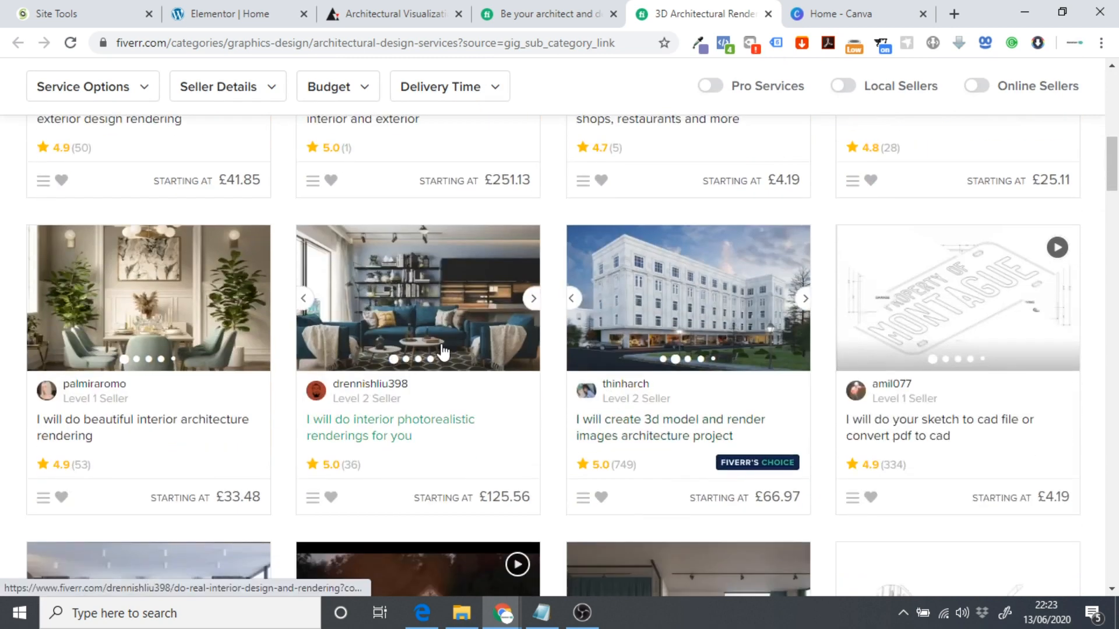
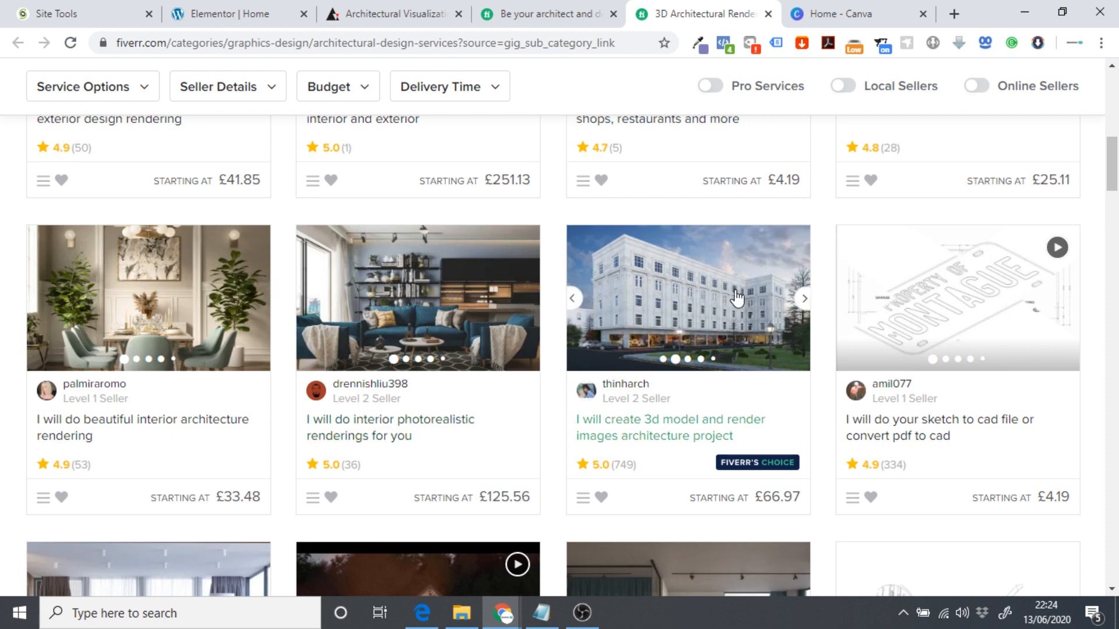
# Switch from the Fiverr rendering listings to the Home - Canva tab.
pyautogui.click(848, 11)
# Create a new Canva design with custom dimensions 1080 × 1080 px.
pyautogui.click(979, 467)
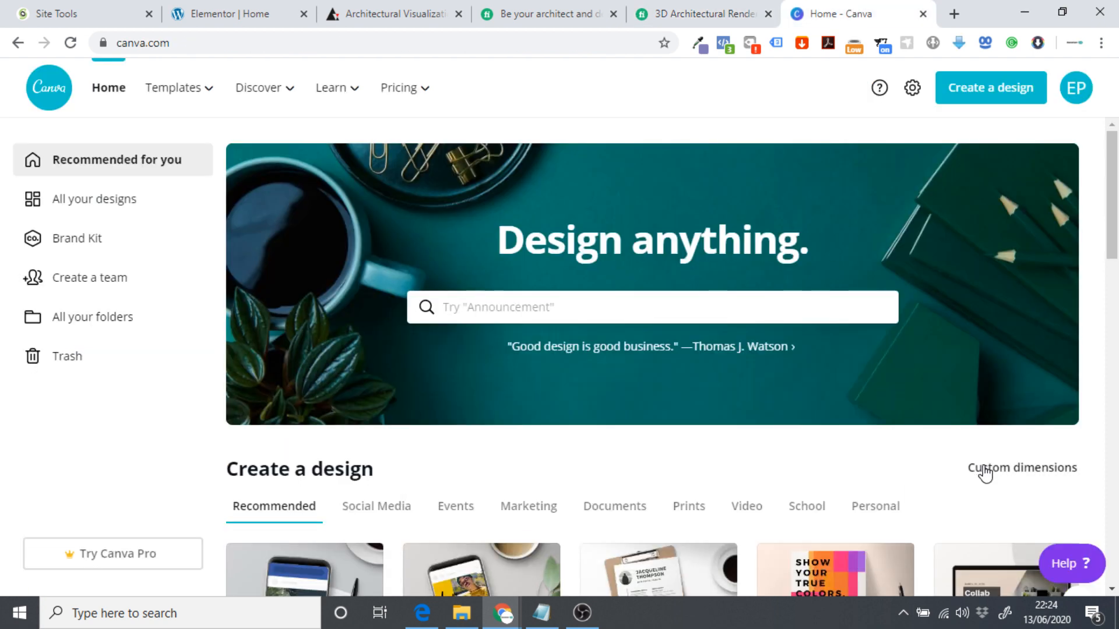
pyautogui.write('1080')
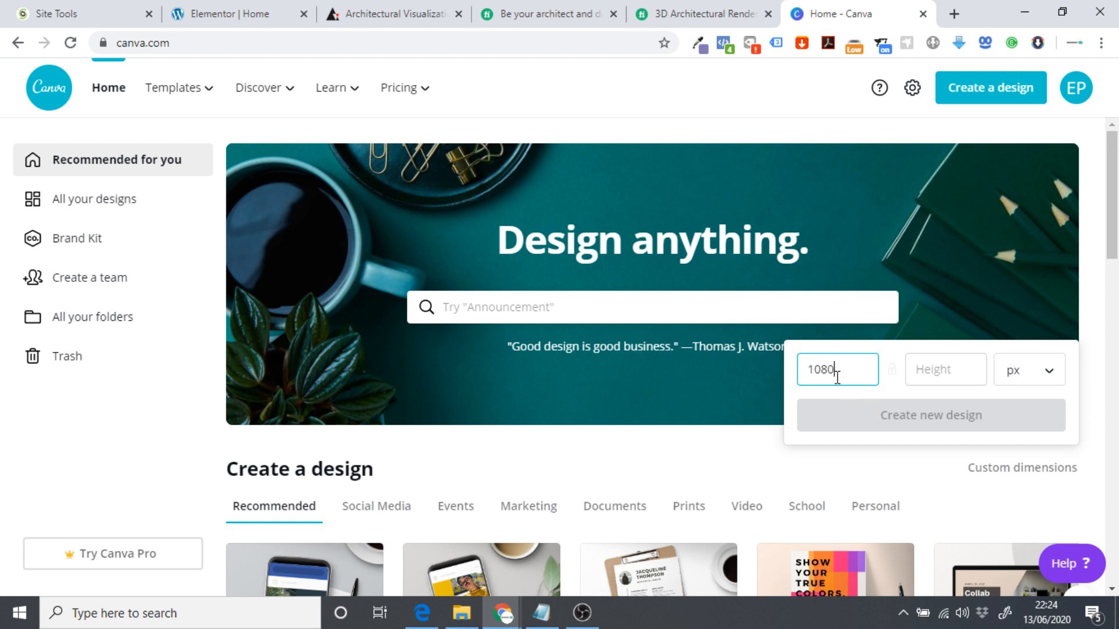
pyautogui.doubleClick(837, 377)
pyautogui.hotkey('ctrl', 'c')
pyautogui.click(923, 369)
pyautogui.hotkey('ctrl', 'v')
pyautogui.click(929, 416)
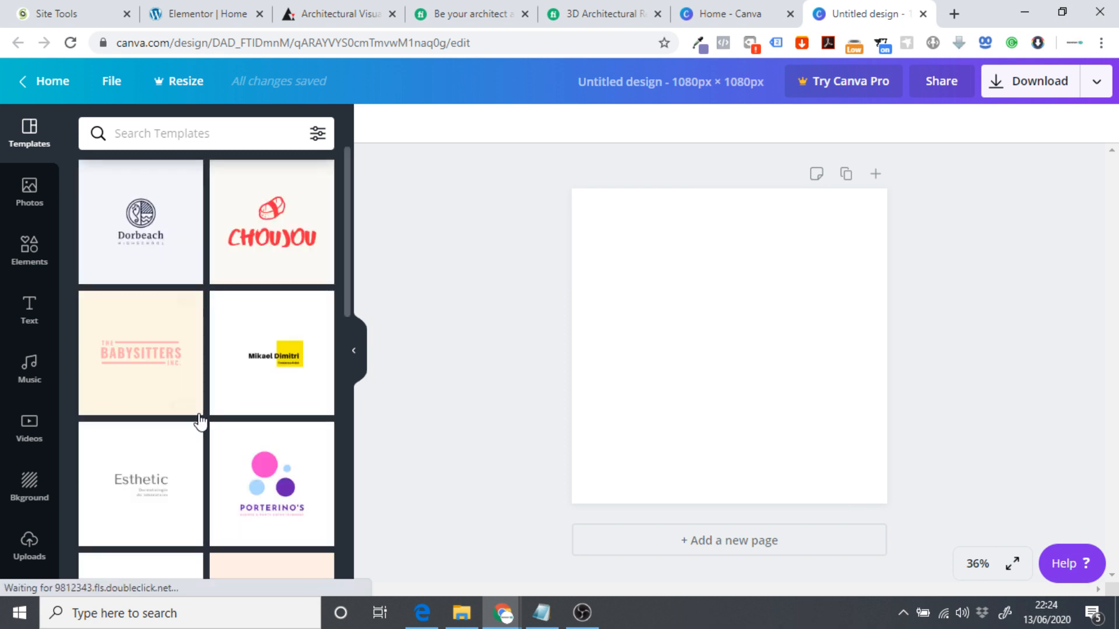
# Upload the white building render, stretch it to fill the page, and close the Canva tabs.
pyautogui.click(6, 545)
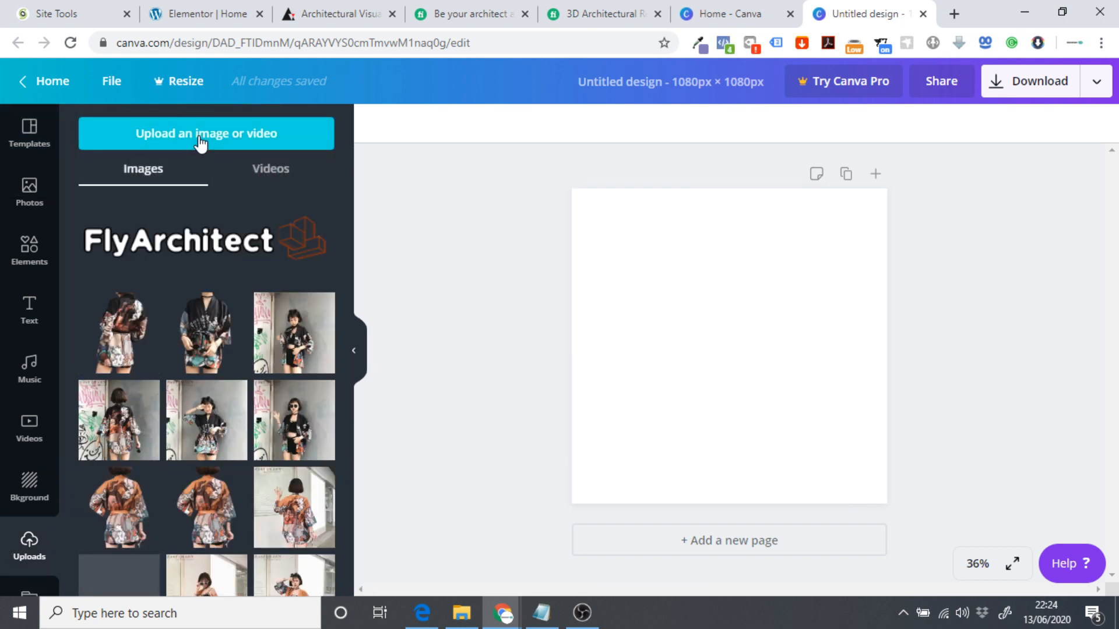
pyautogui.click(200, 140)
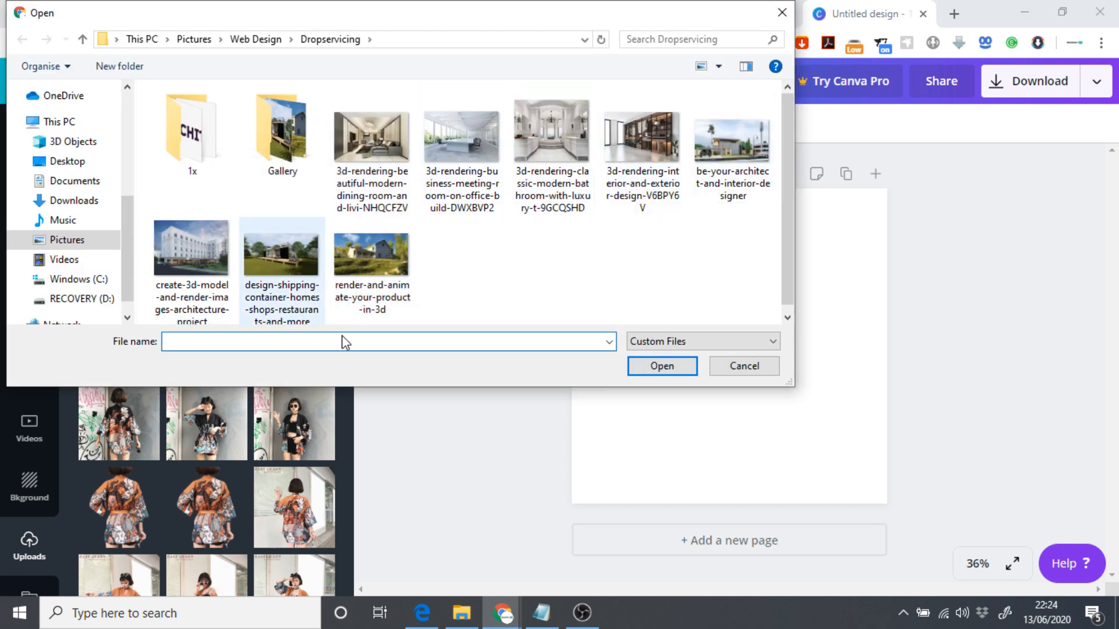
pyautogui.click(200, 242)
pyautogui.click(668, 372)
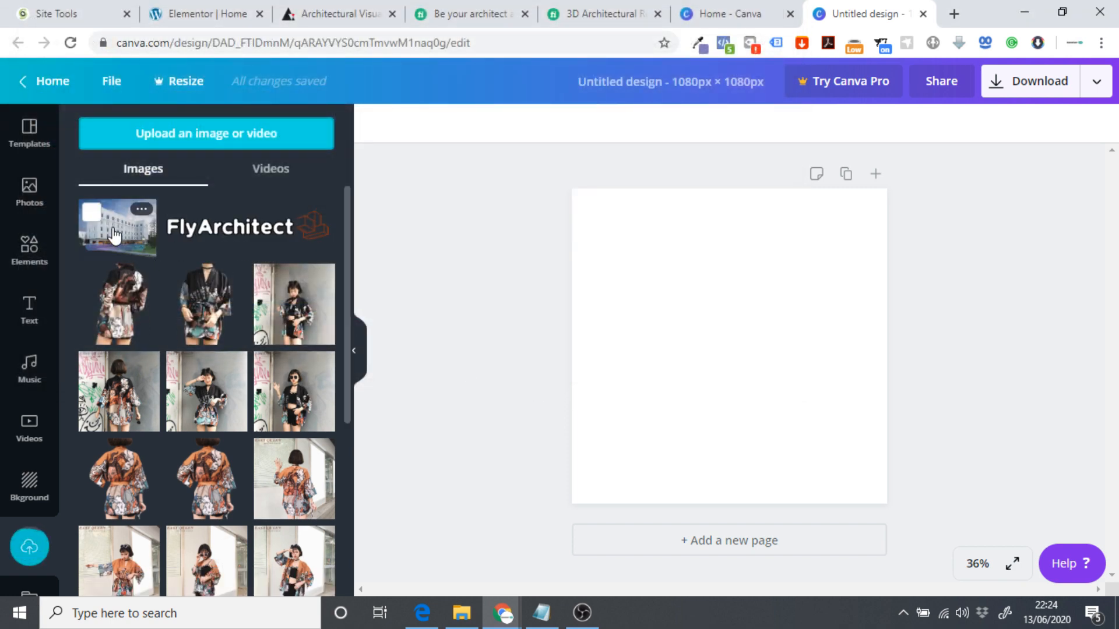
pyautogui.click(120, 238)
pyautogui.moveTo(702, 340); pyautogui.dragTo(639, 255)
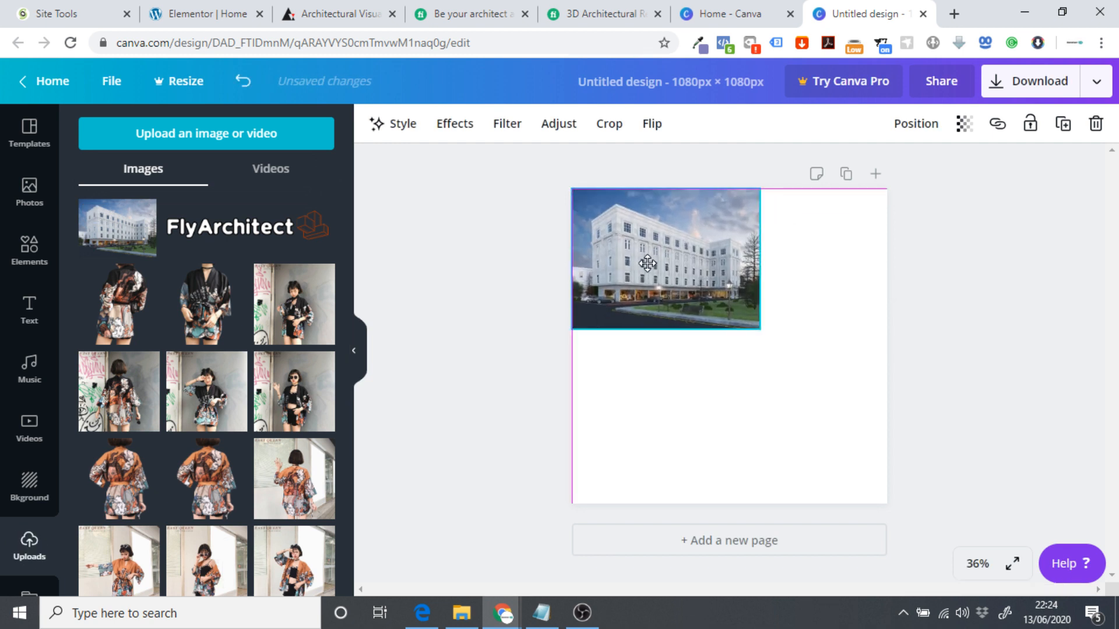
pyautogui.moveTo(808, 369); pyautogui.dragTo(1000, 498)
pyautogui.click(507, 309)
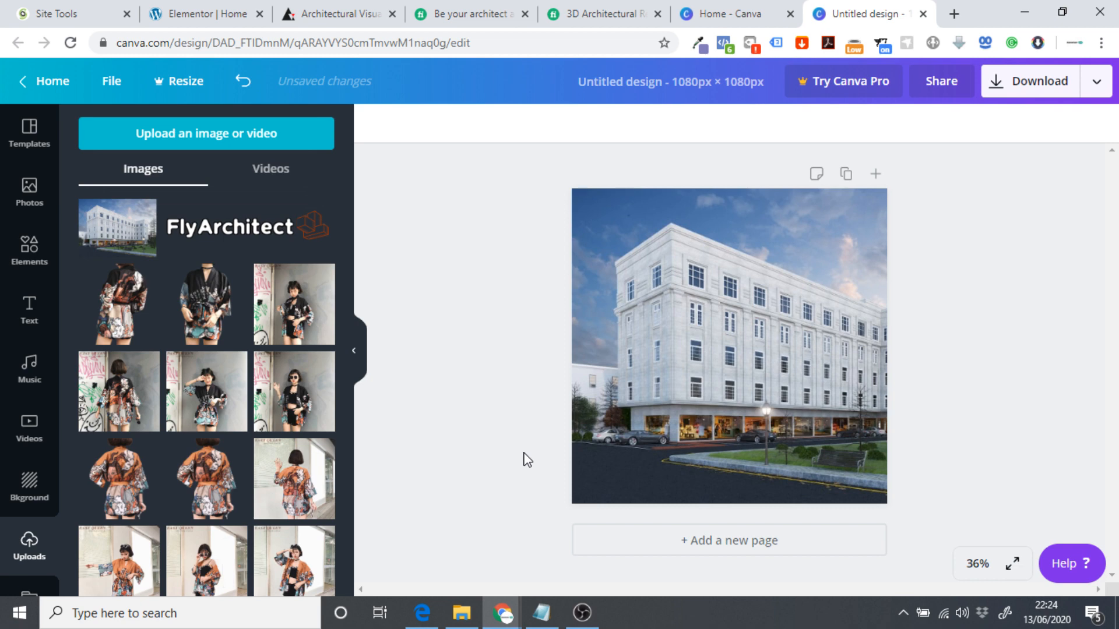
pyautogui.click(923, 14)
pyautogui.click(923, 14)
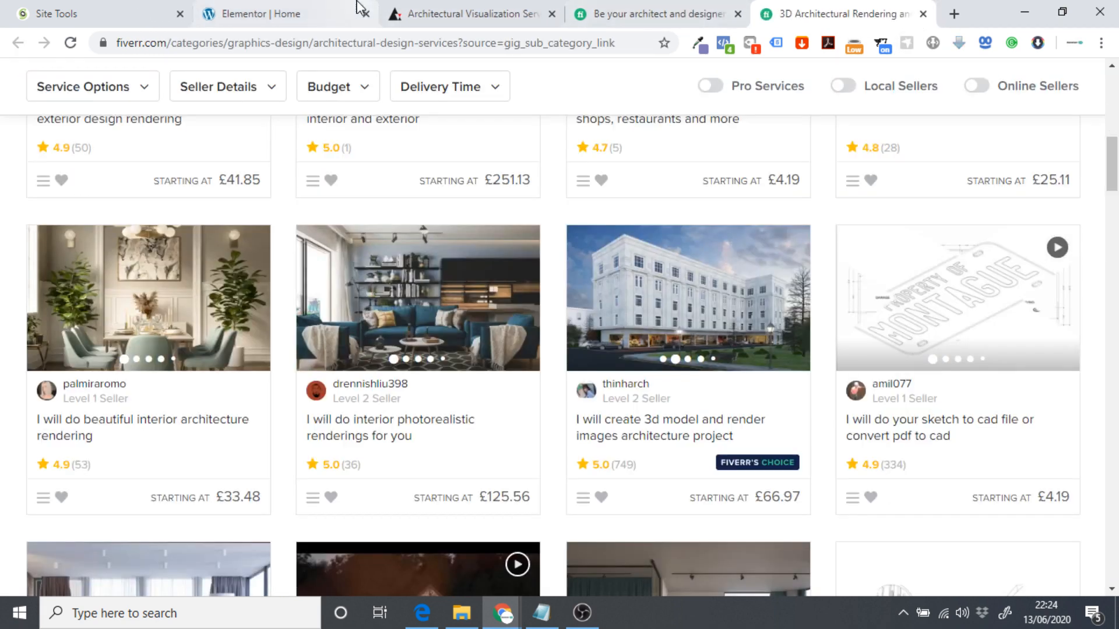
# Upload Image 1 to Image 8 from the computer and insert them as a new gallery in the Basic Gallery widget.
pyautogui.click(322, 9)
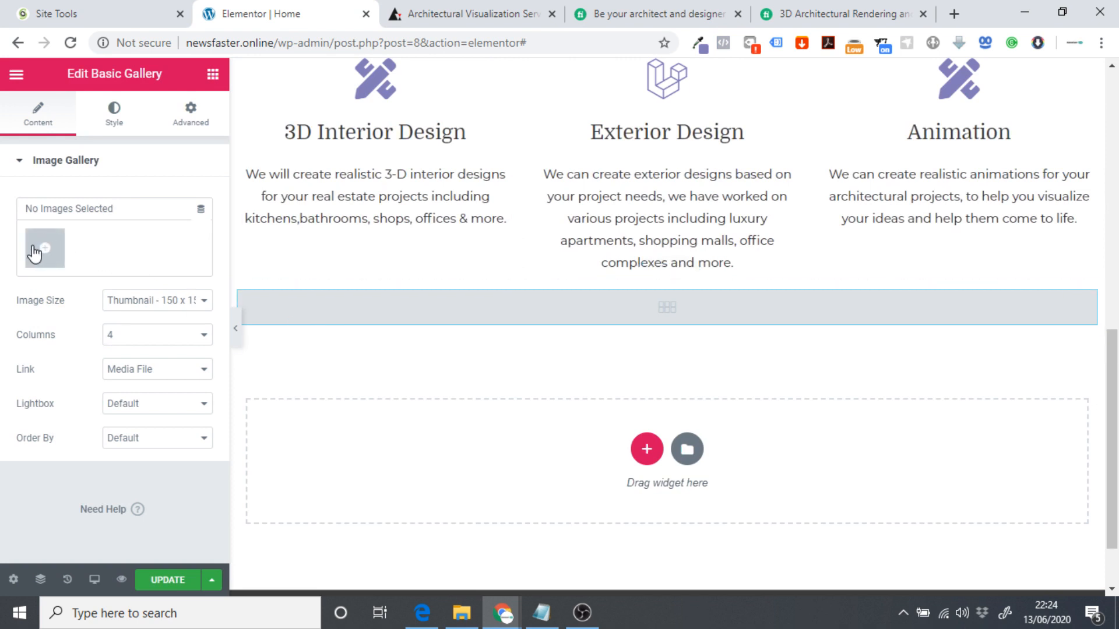
pyautogui.click(45, 252)
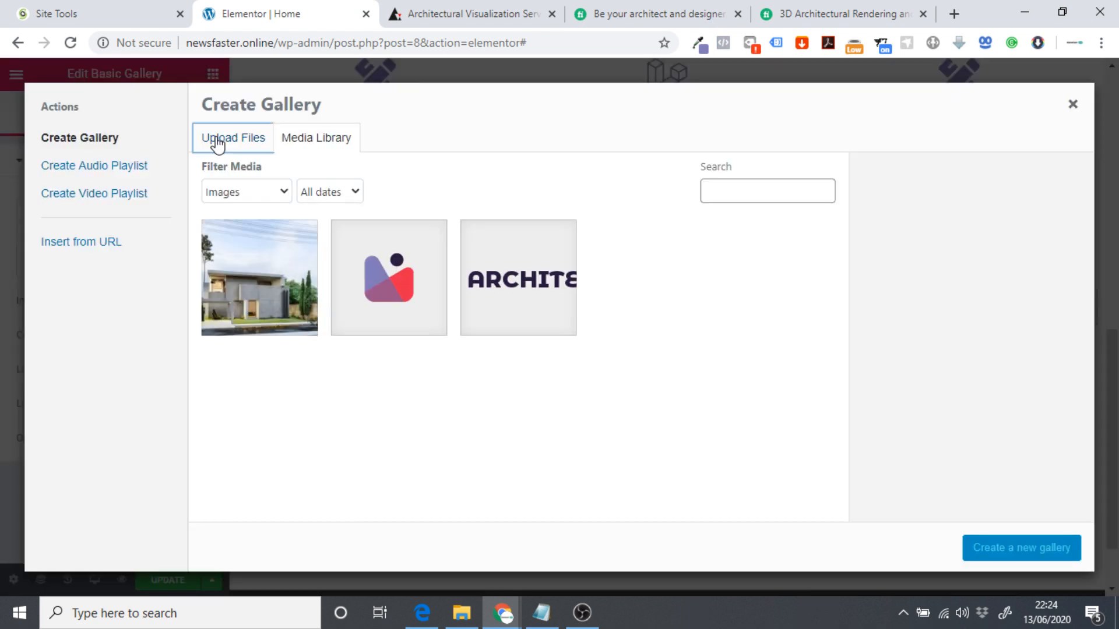
pyautogui.click(213, 141)
pyautogui.click(591, 338)
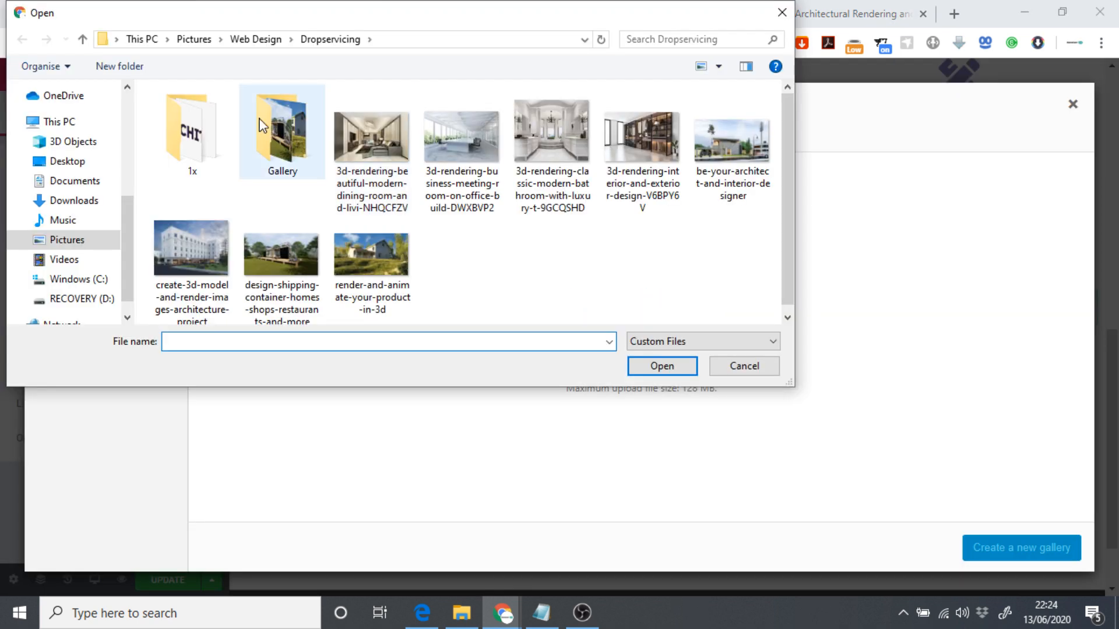
pyautogui.moveTo(761, 271); pyautogui.dragTo(175, 107)
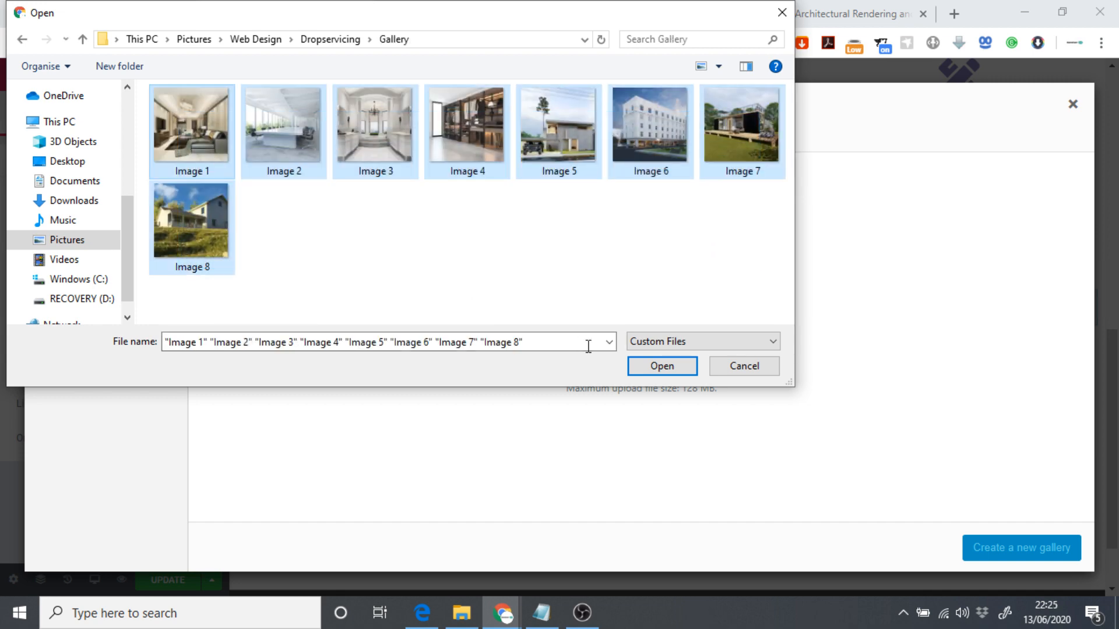
pyautogui.click(657, 368)
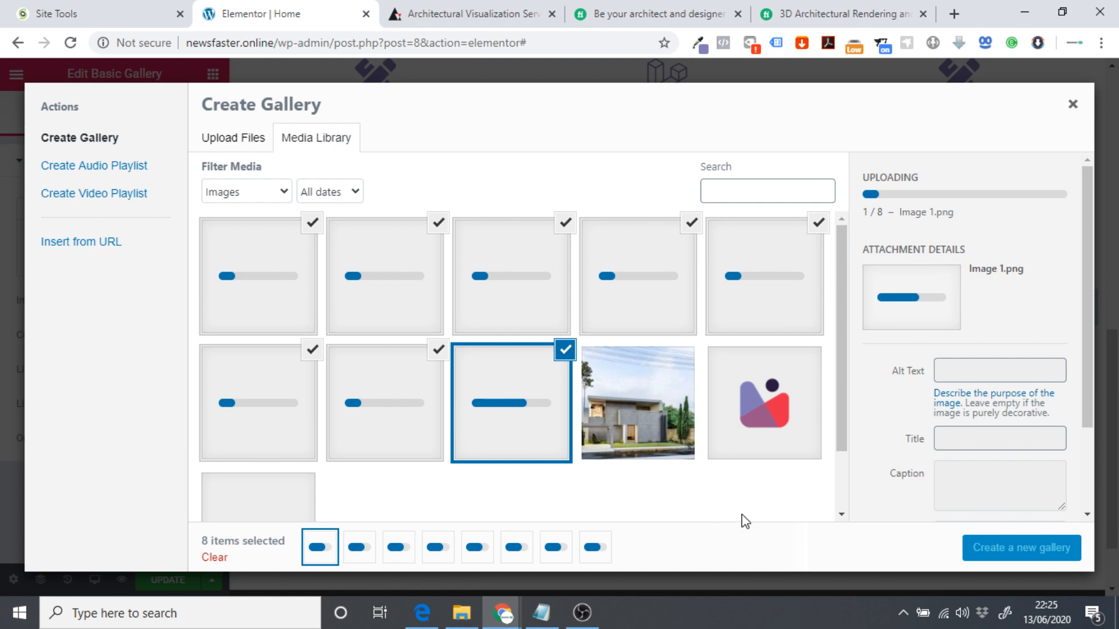
pyautogui.click(1023, 558)
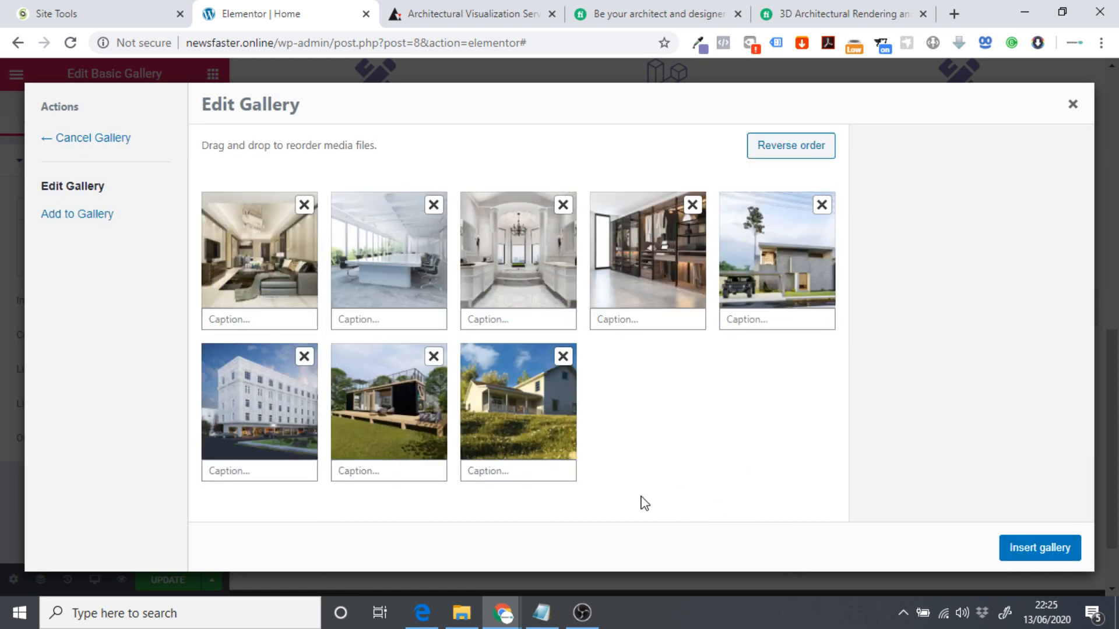
pyautogui.click(1016, 560)
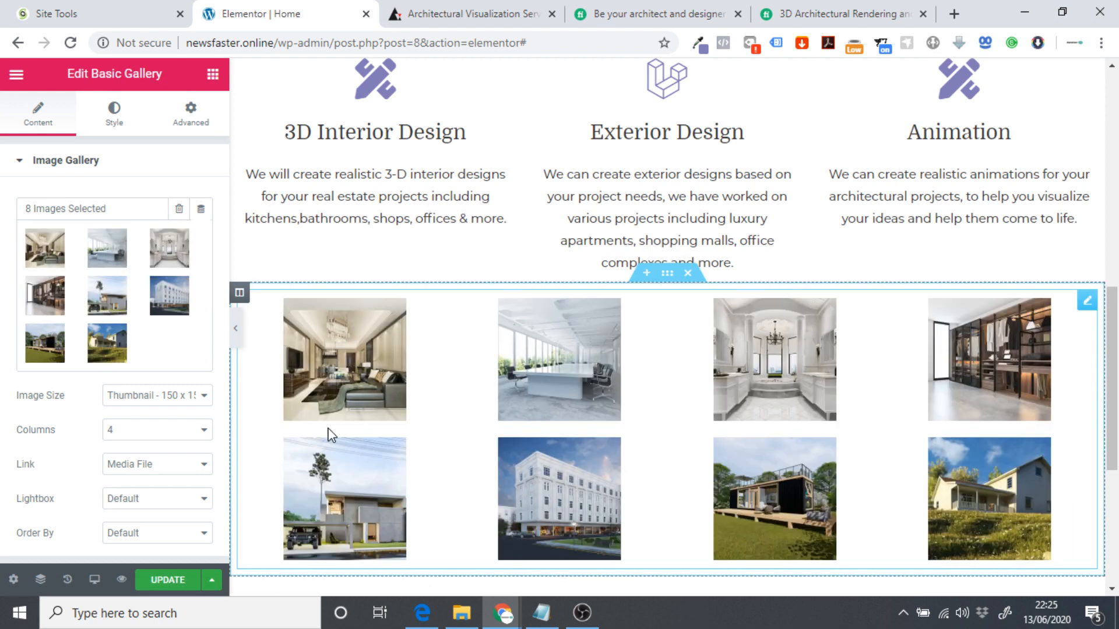
# Set the gallery image size to Large 1024 × 1024 after trying Medium and Medium Large.
pyautogui.scroll(-1, 267, 444)
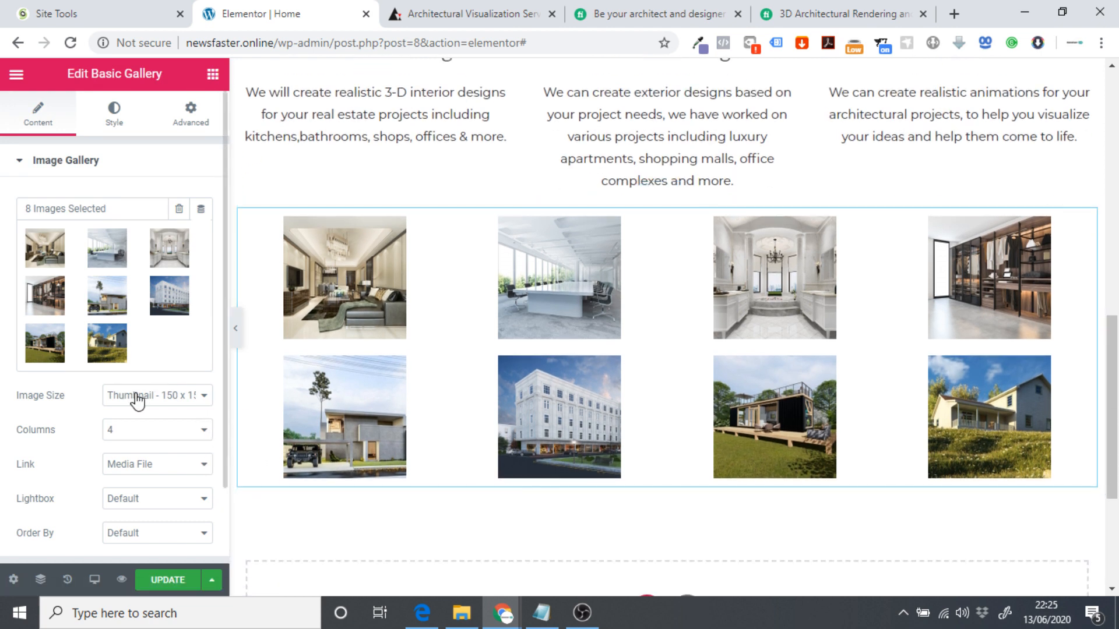
pyautogui.click(137, 401)
pyautogui.click(152, 425)
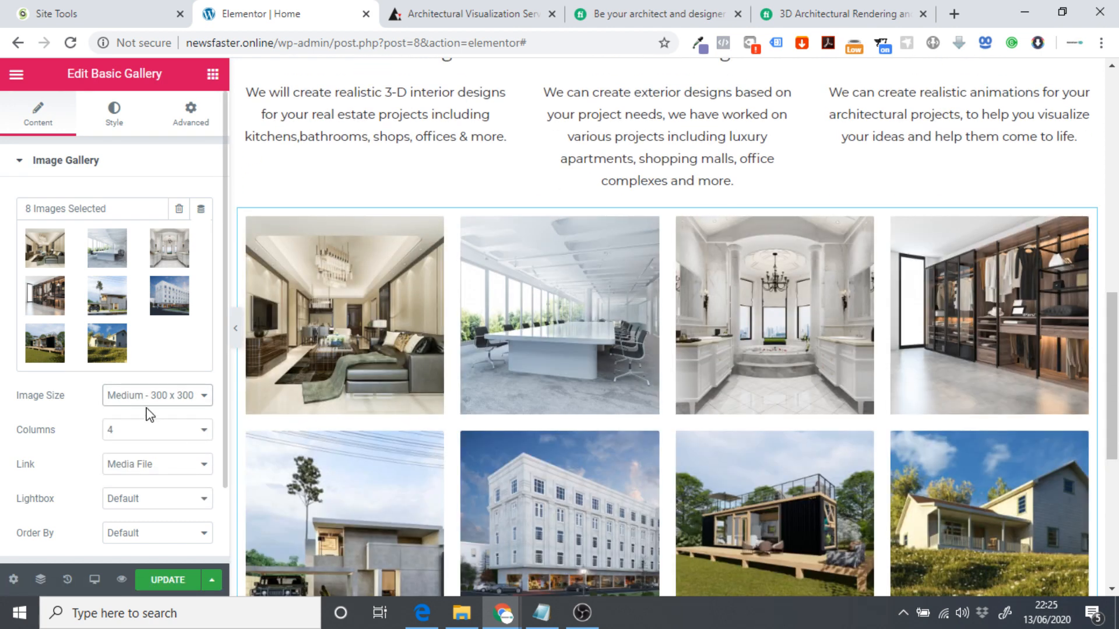
pyautogui.scroll(-2, 146, 403)
pyautogui.click(150, 322)
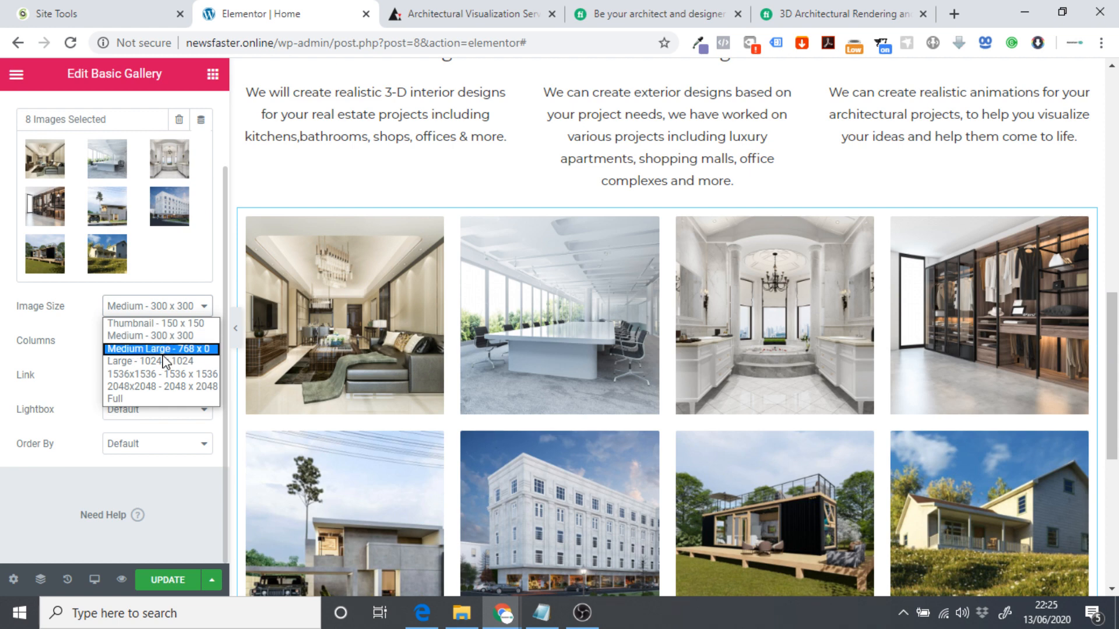
pyautogui.click(159, 348)
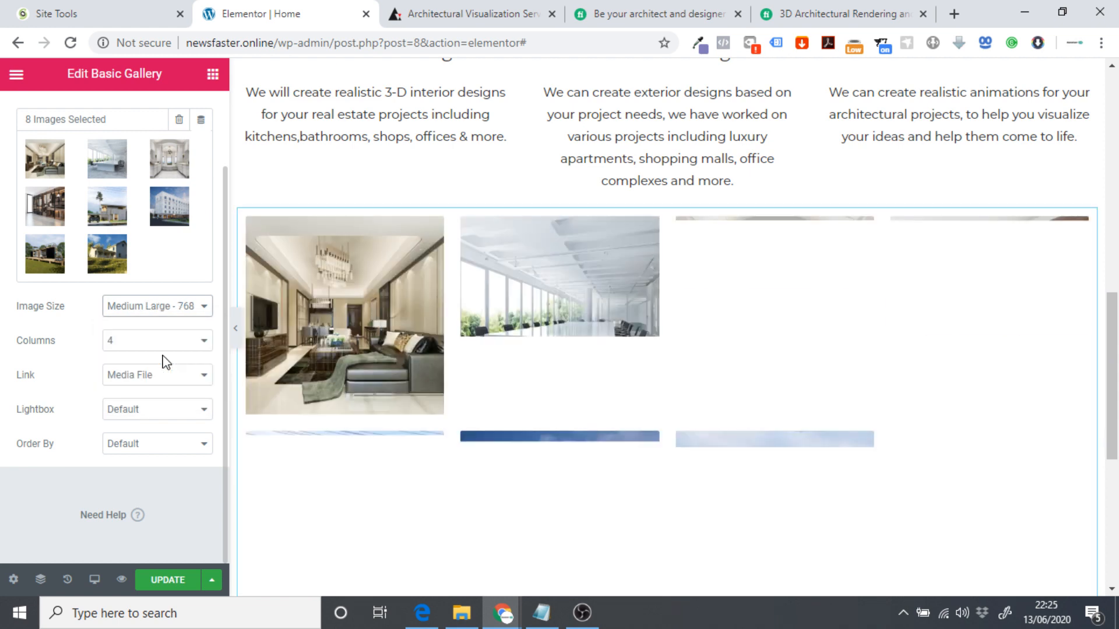
pyautogui.click(157, 310)
pyautogui.click(163, 361)
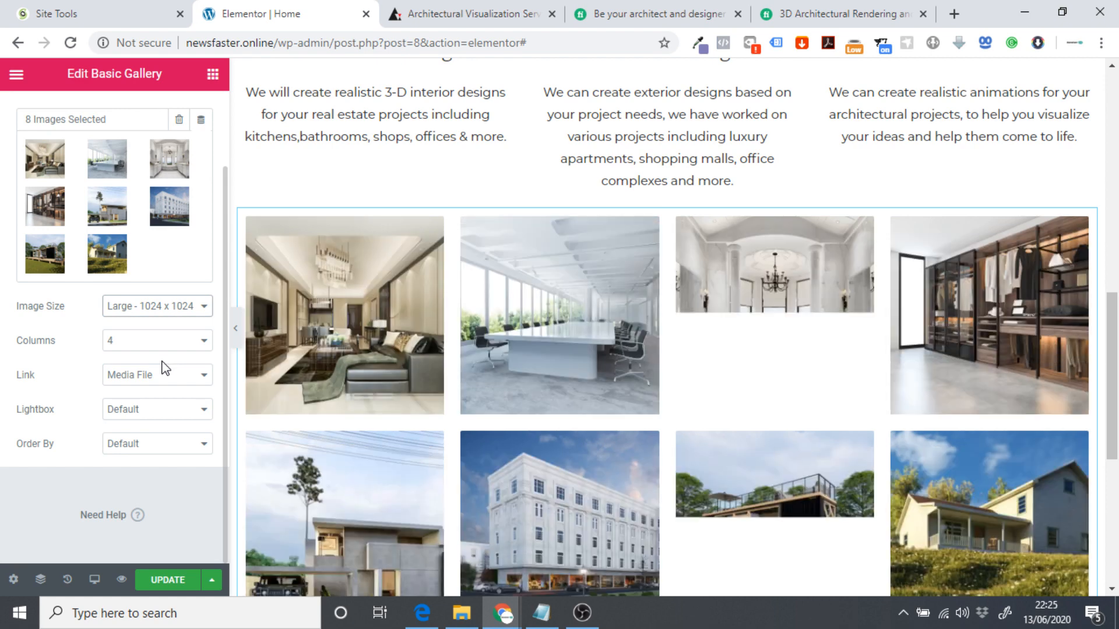
# Lay the gallery out in 4 columns after trying 2 columns and a single row.
pyautogui.click(133, 348)
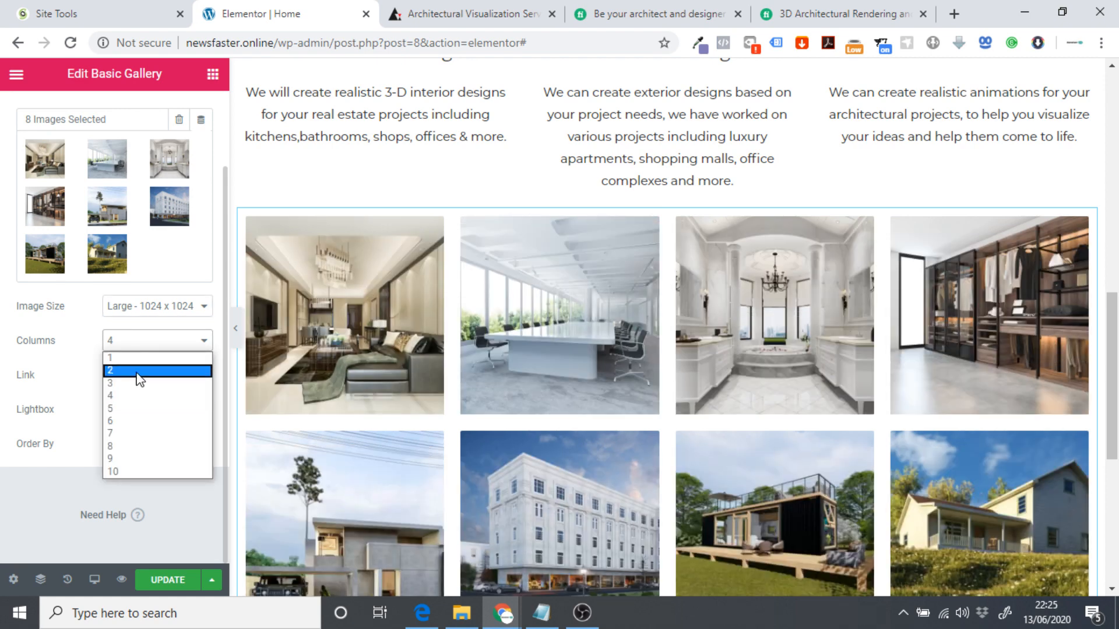
pyautogui.click(140, 373)
pyautogui.scroll(-15, 424, 418)
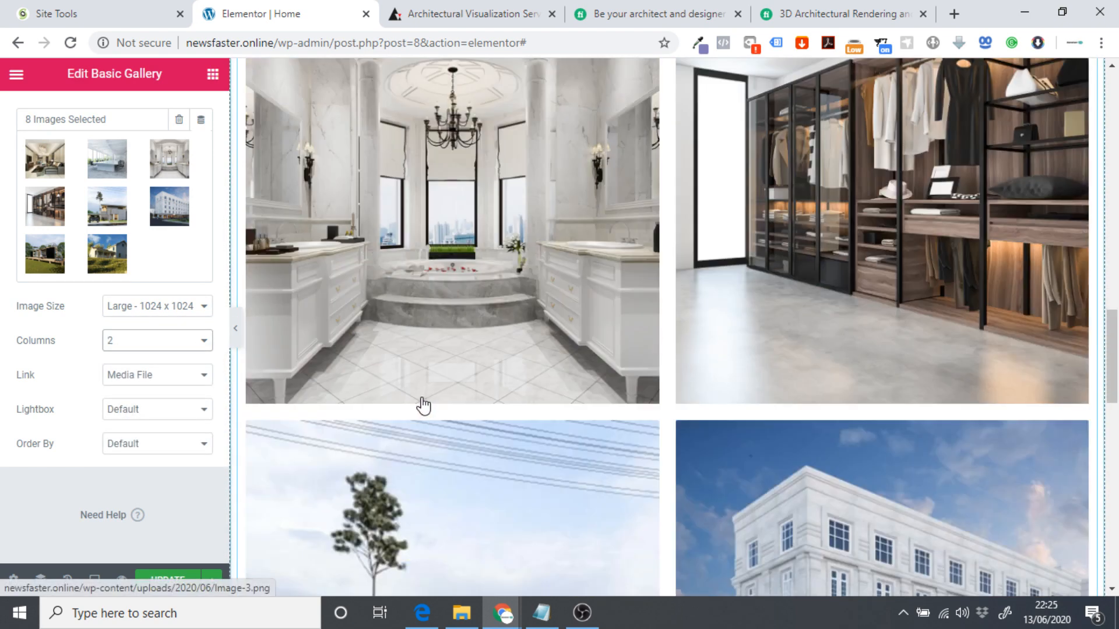
pyautogui.scroll(10, 414, 410)
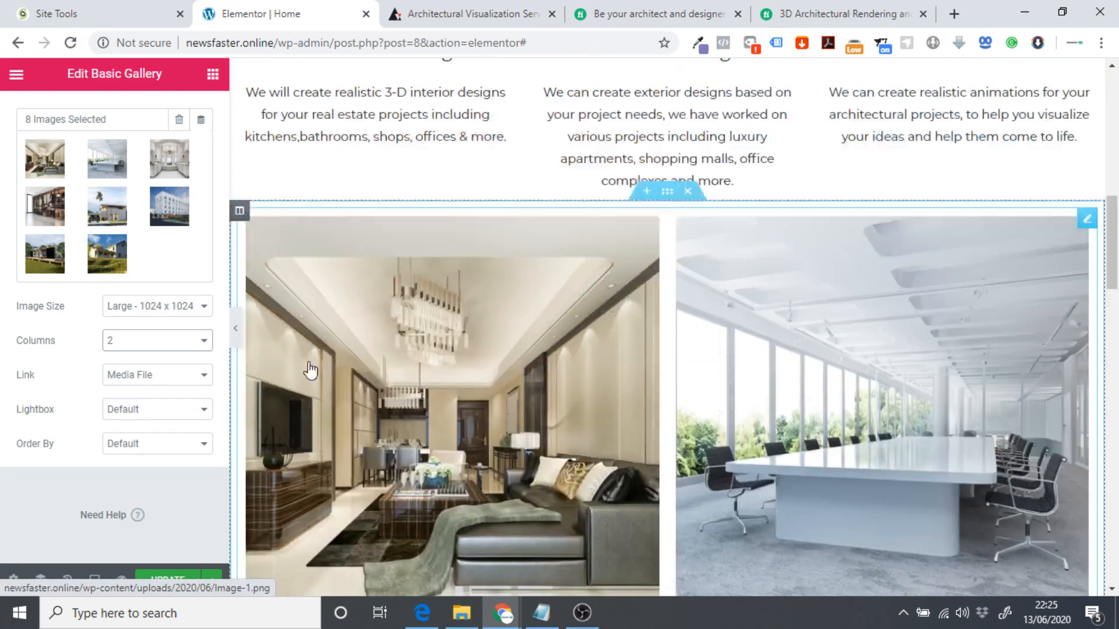
pyautogui.click(165, 342)
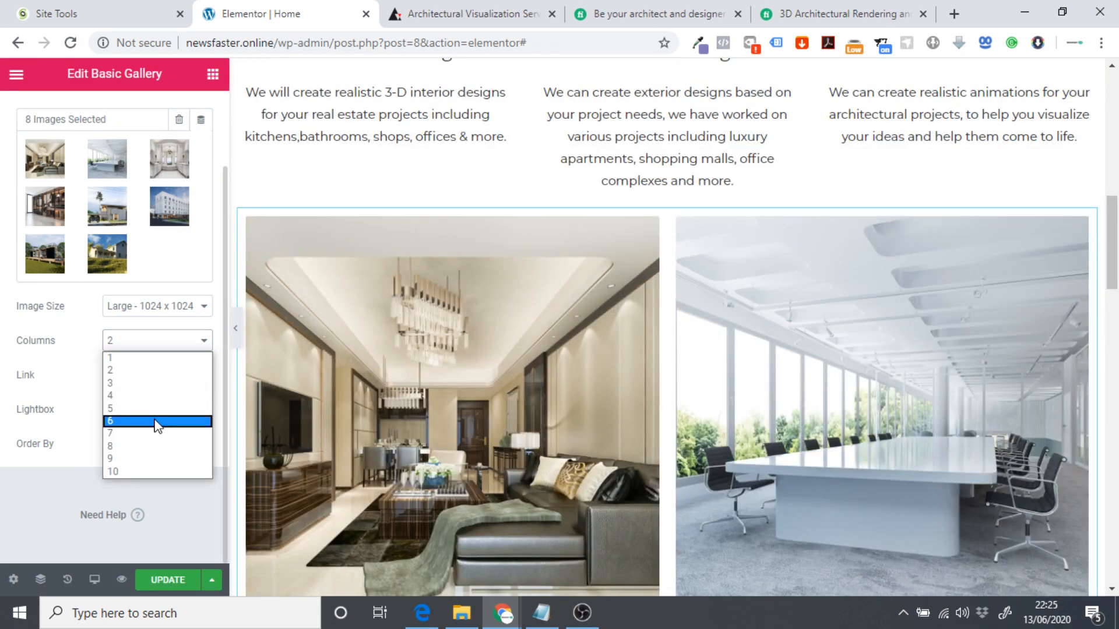
pyautogui.click(152, 447)
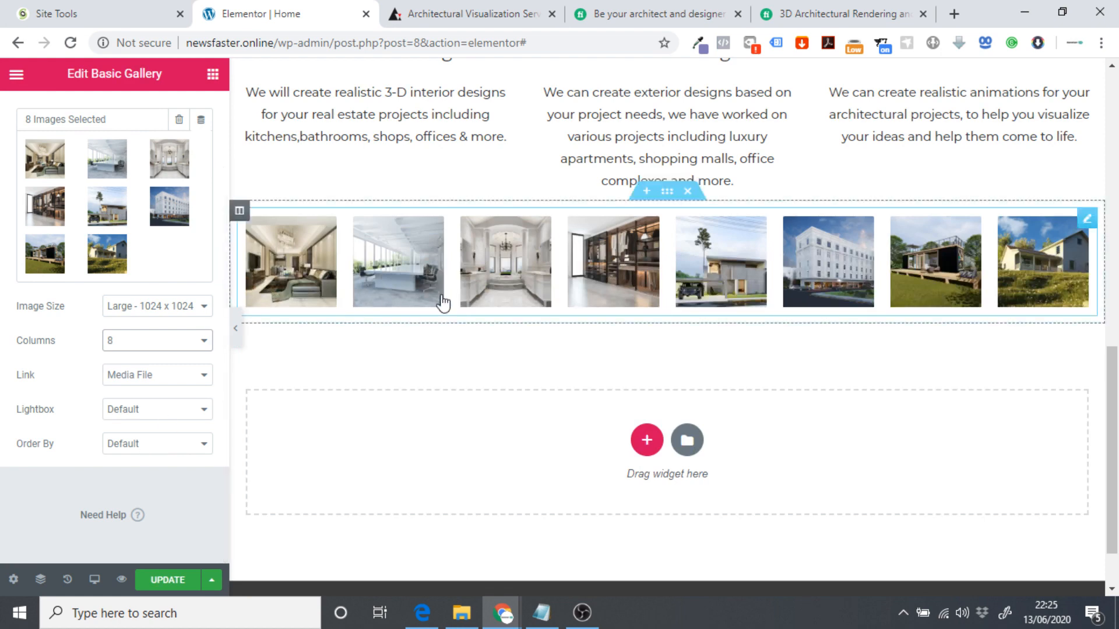
pyautogui.click(133, 342)
pyautogui.click(132, 395)
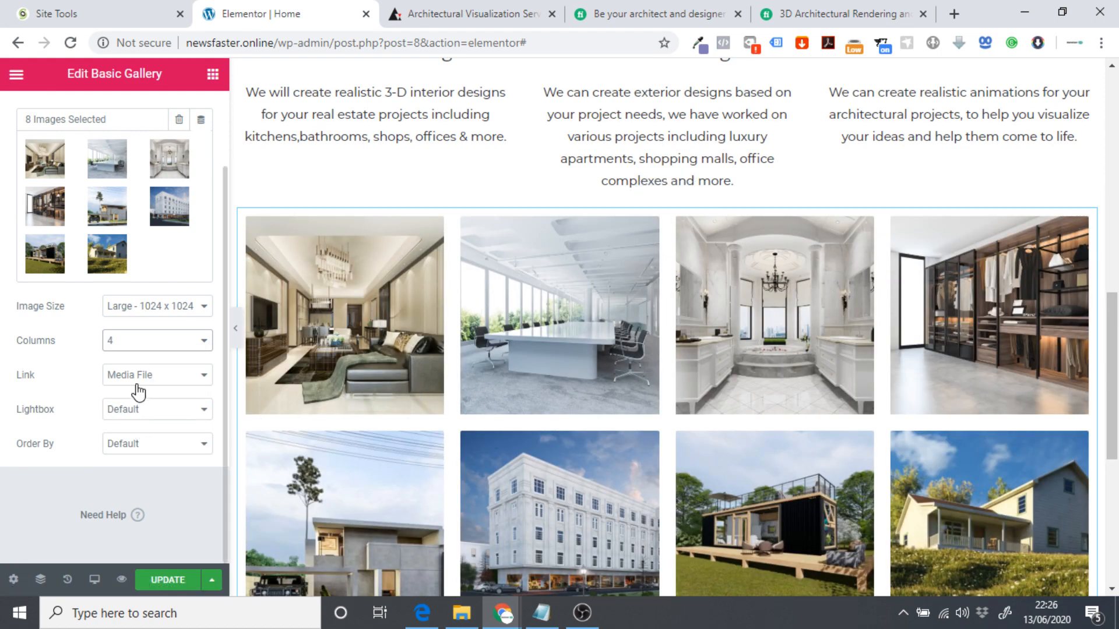
pyautogui.scroll(-5, 565, 365)
pyautogui.scroll(5, 583, 361)
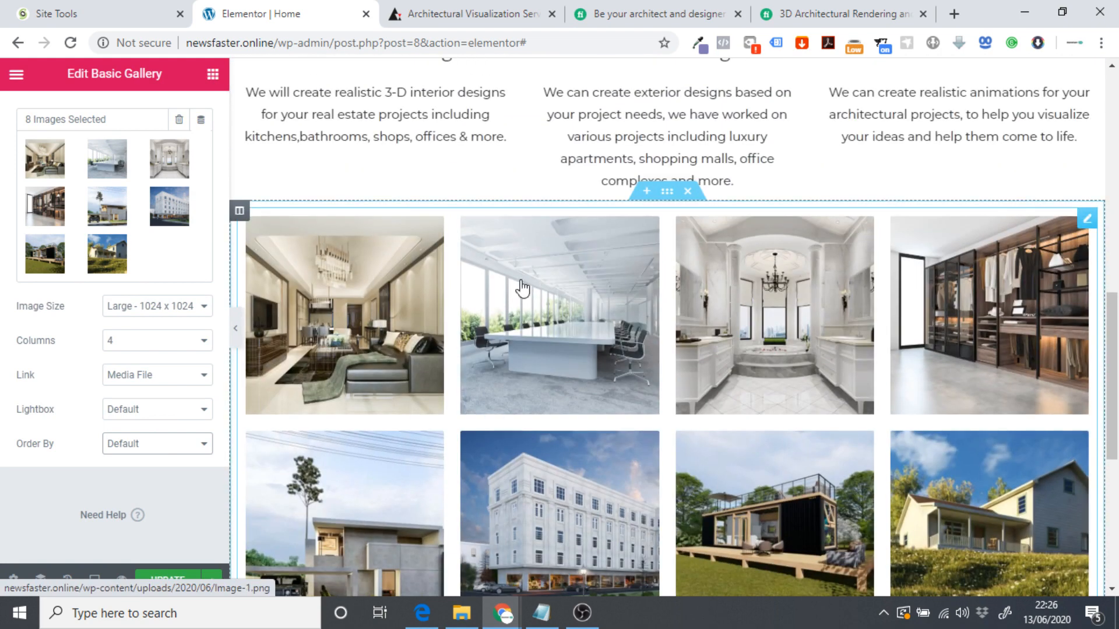
pyautogui.scroll(2, 137, 391)
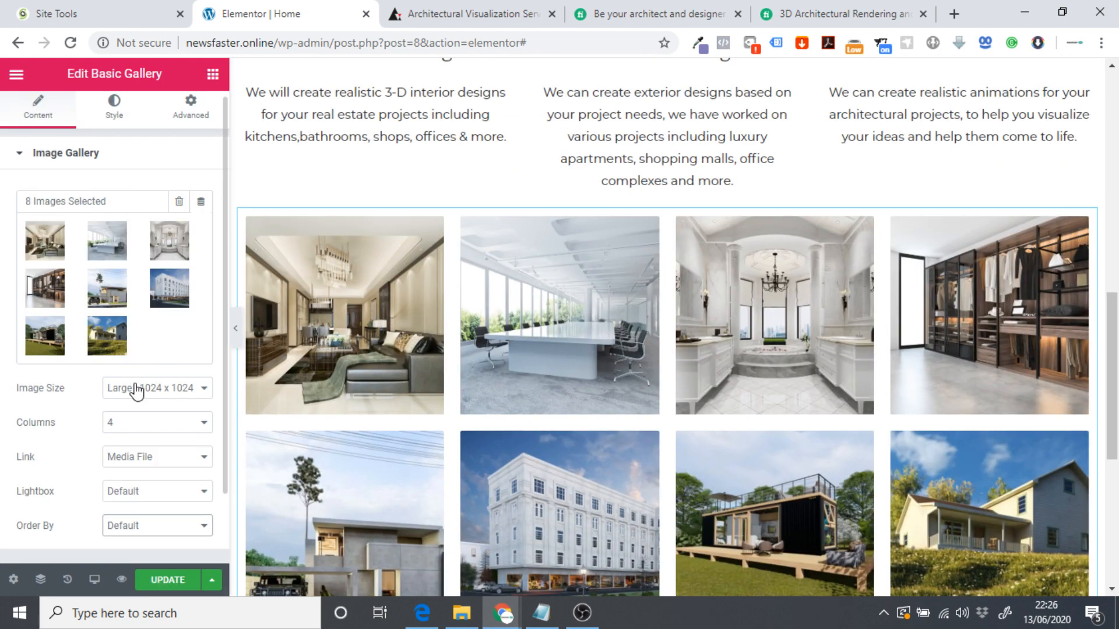
# In the gallery's Style settings, set image spacing to Custom with a value of 5.
pyautogui.click(95, 160)
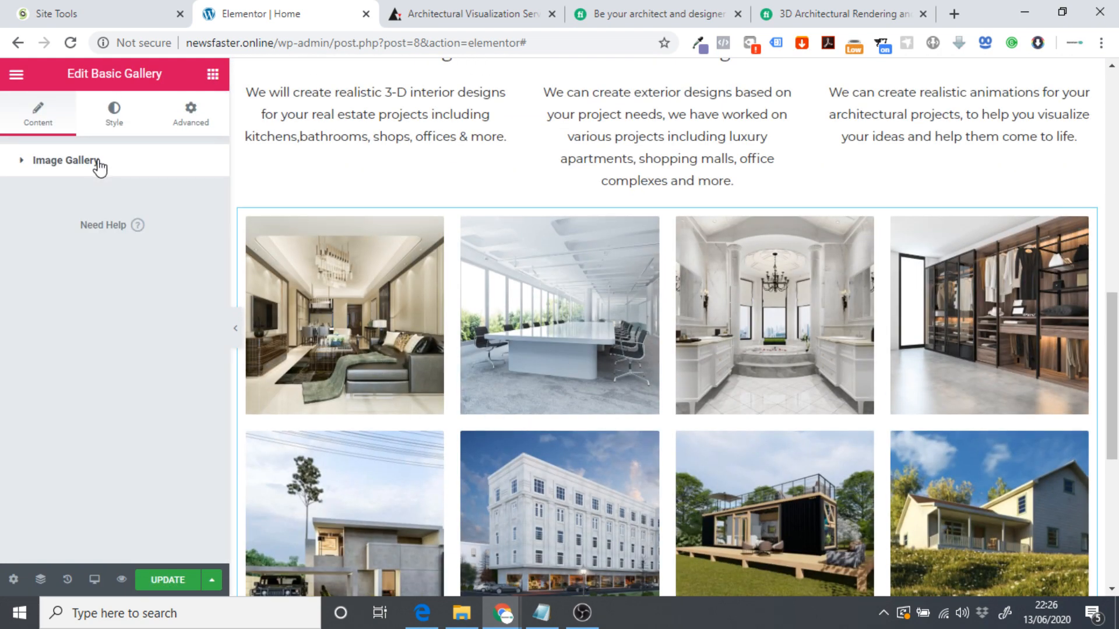
pyautogui.click(122, 120)
pyautogui.click(142, 207)
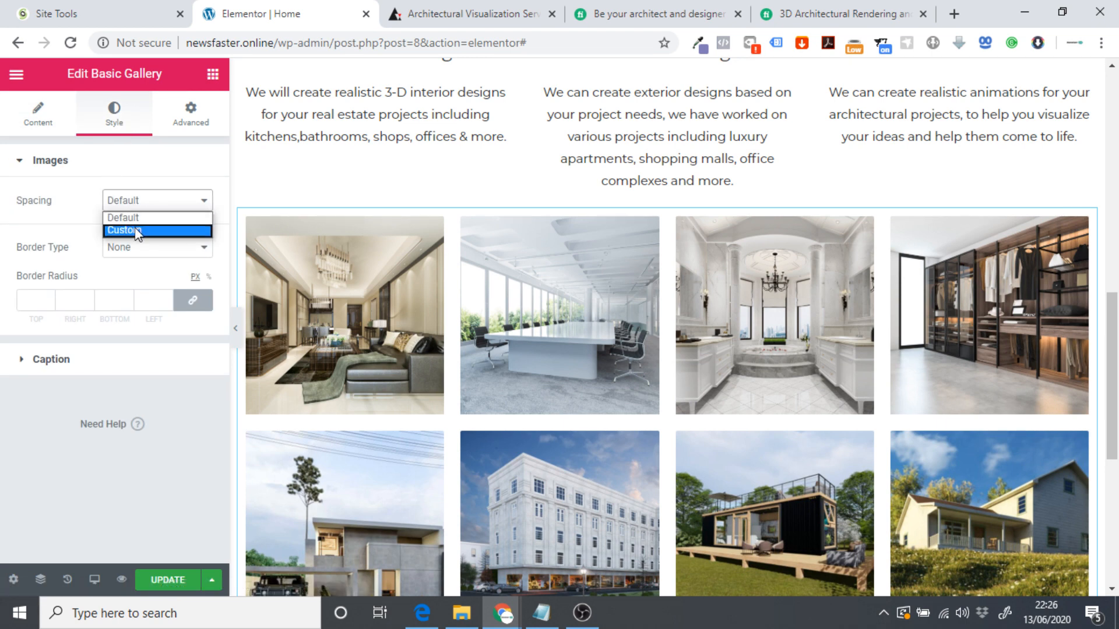
pyautogui.click(139, 229)
pyautogui.click(179, 234)
pyautogui.press('BackSpace')
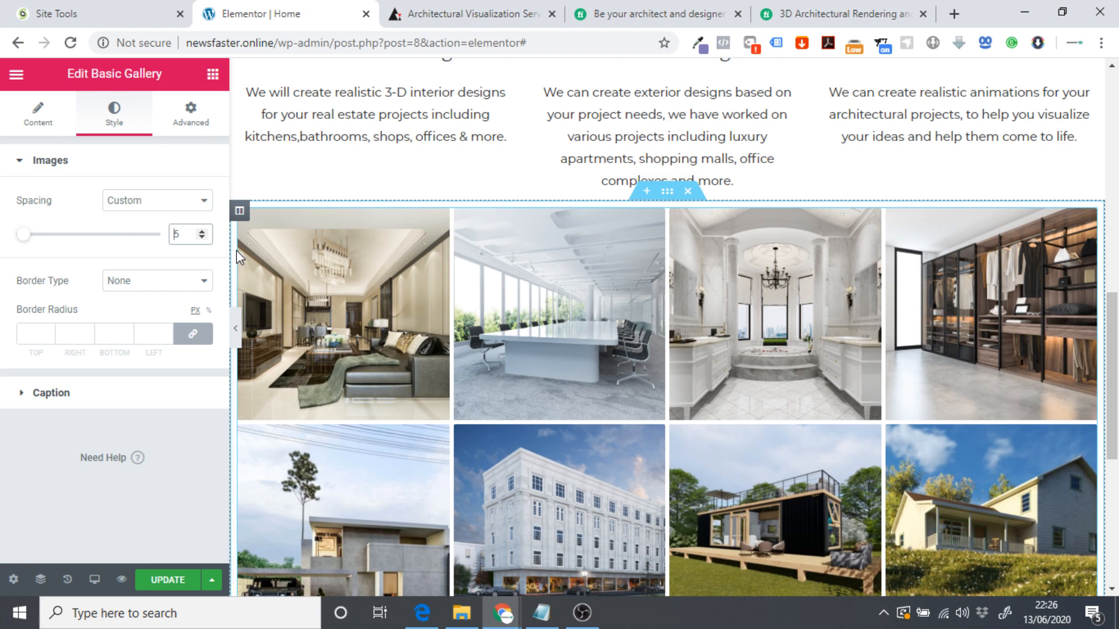
pyautogui.press('Delete')
pyautogui.write('0')
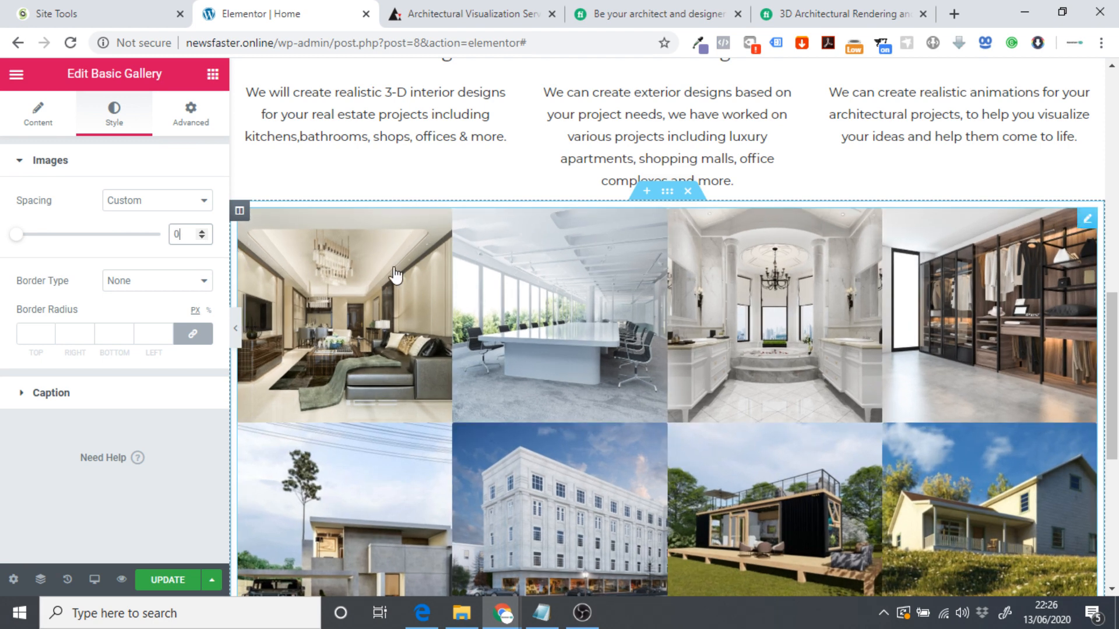
pyautogui.press('Up')
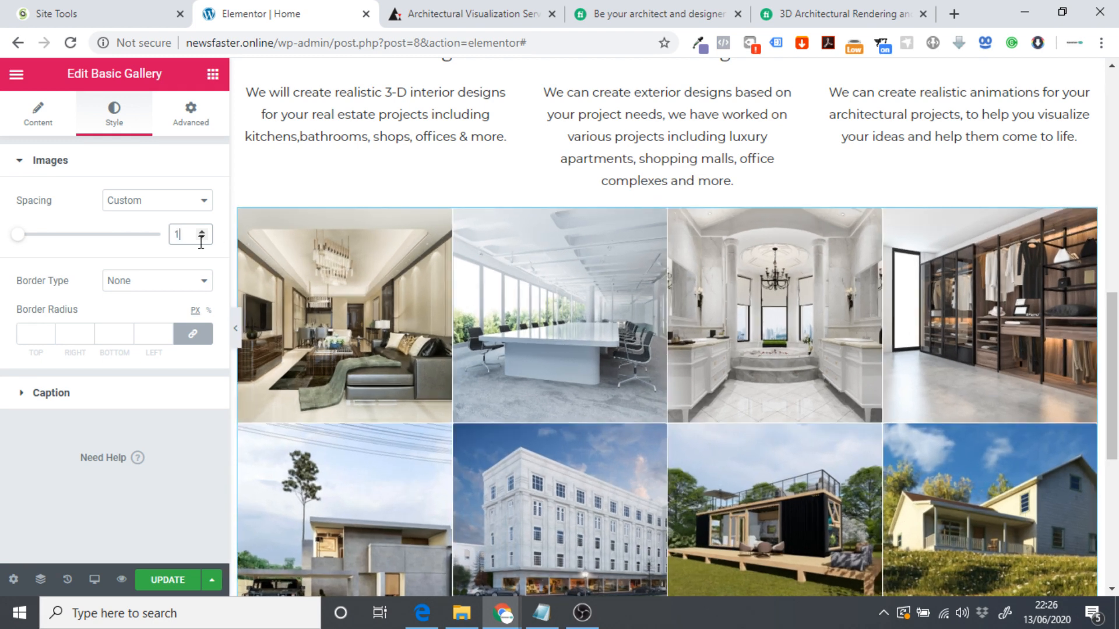
pyautogui.press('BackSpace')
pyautogui.write('5')
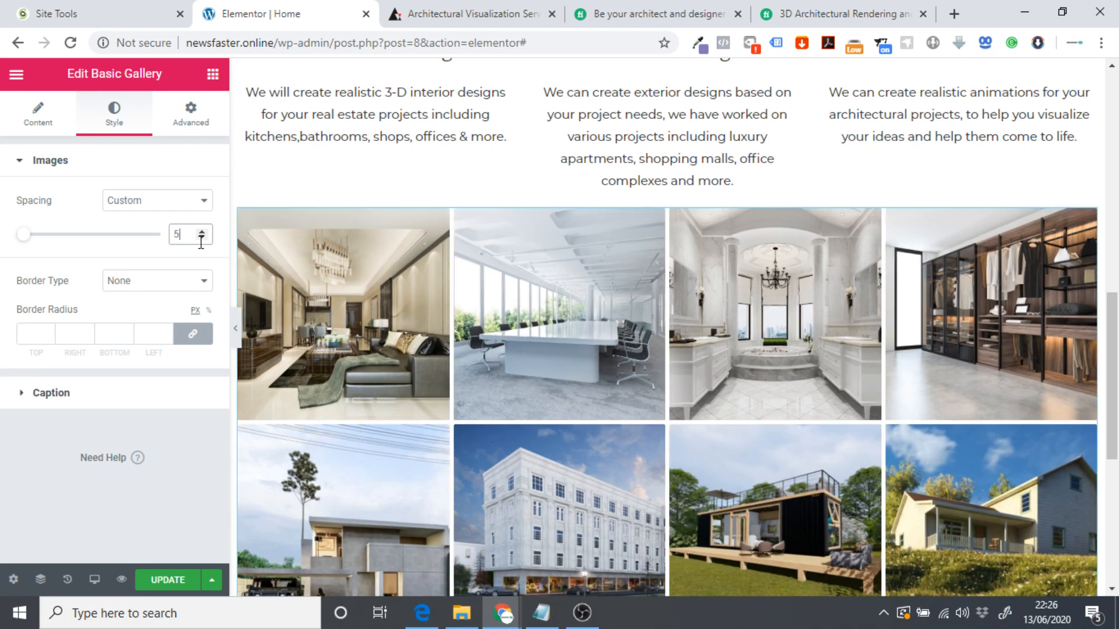
# Try Solid, Double, Dotted and Dashed image borders, then set Border Type to None.
pyautogui.click(122, 281)
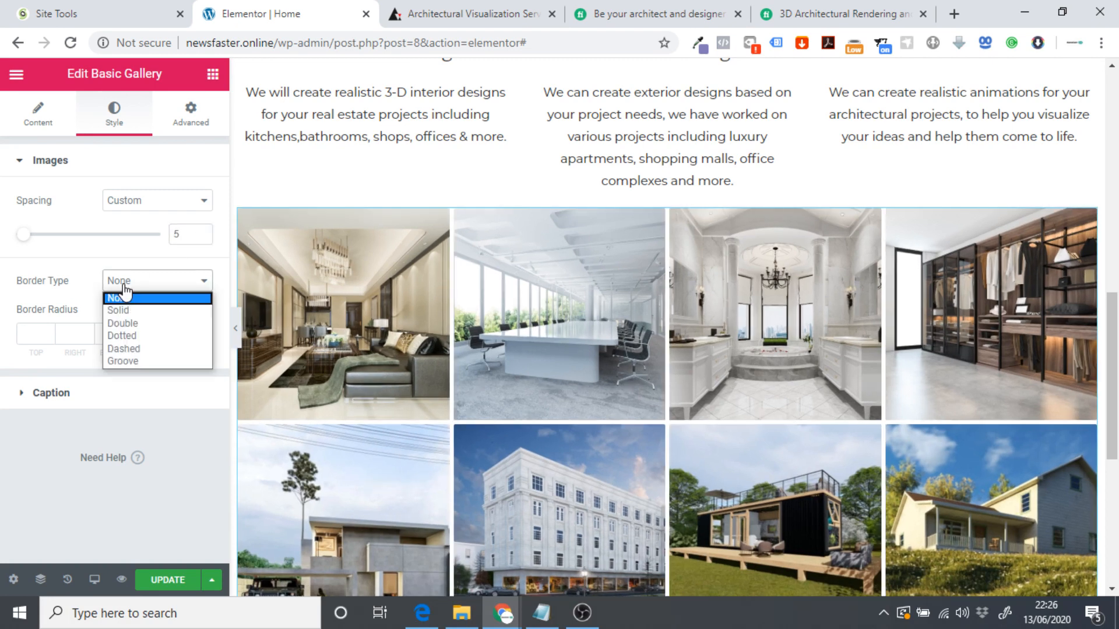
pyautogui.click(144, 319)
pyautogui.click(151, 281)
pyautogui.click(142, 323)
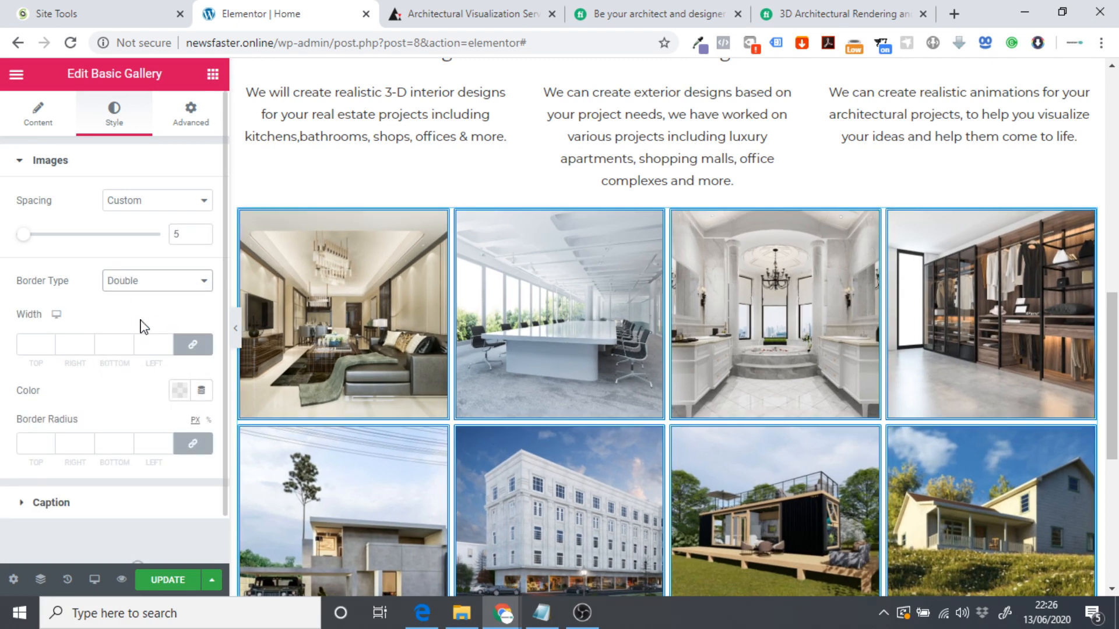
pyautogui.click(147, 281)
pyautogui.click(140, 336)
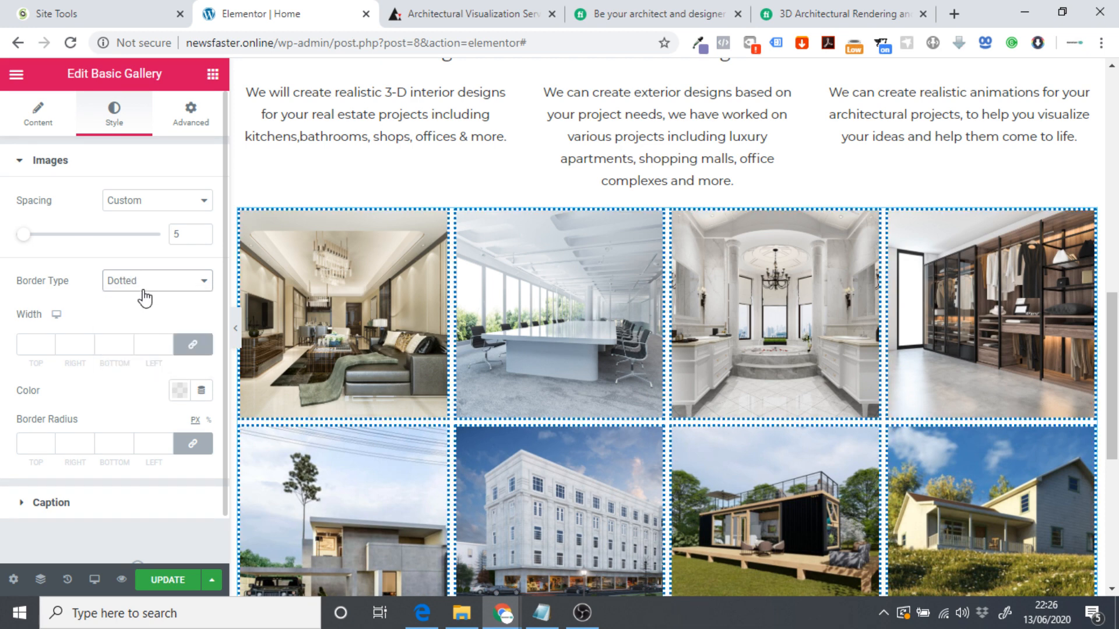
pyautogui.click(145, 282)
pyautogui.click(143, 349)
pyautogui.click(146, 282)
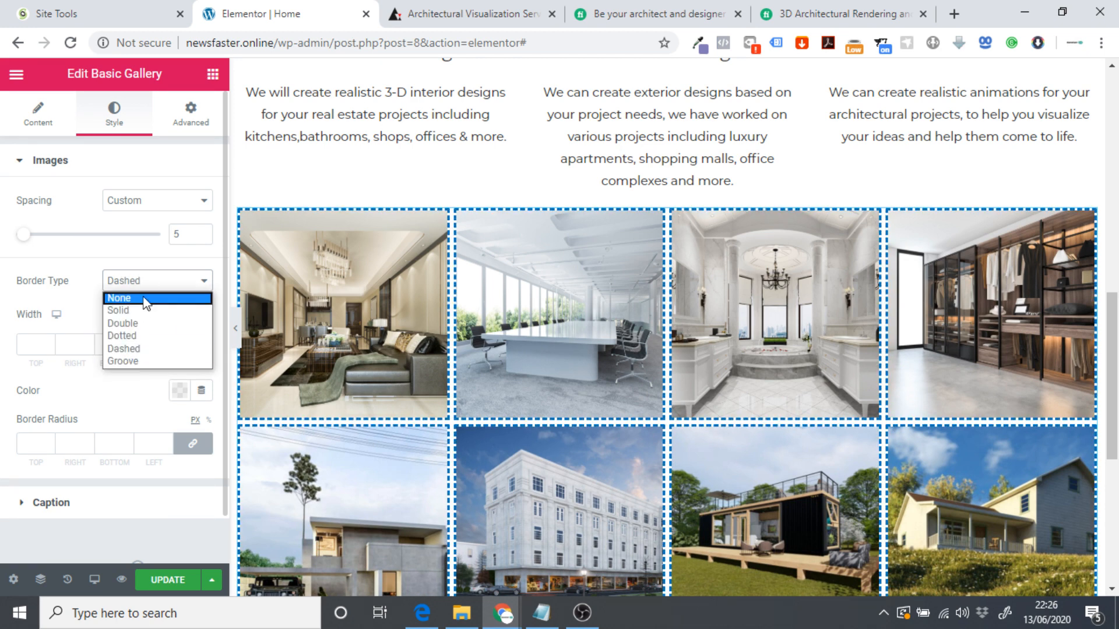
pyautogui.click(146, 299)
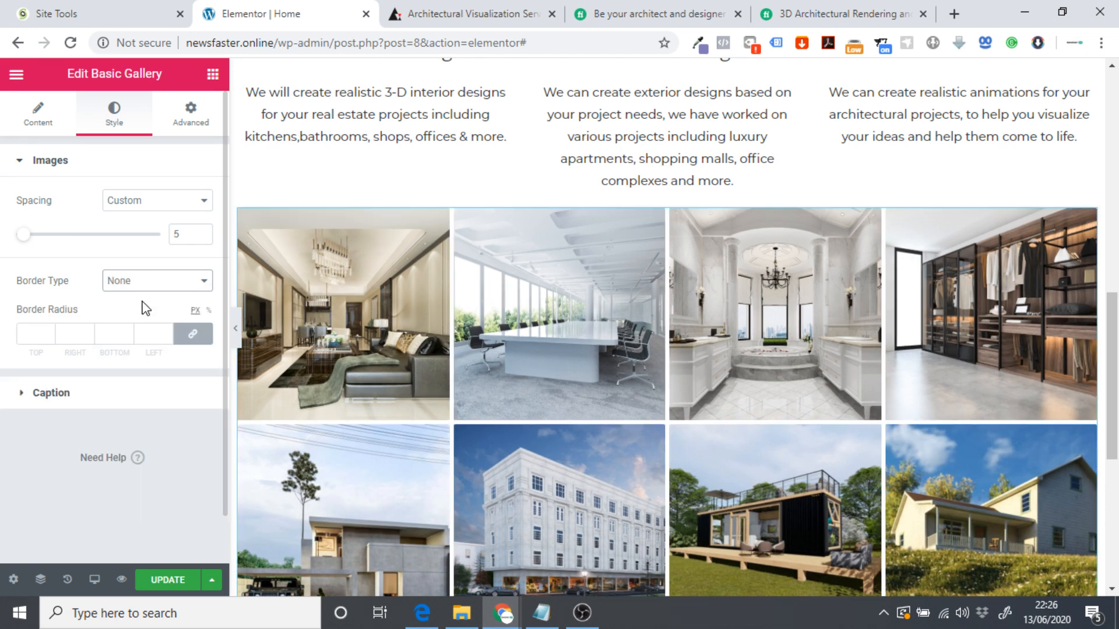
pyautogui.click(99, 396)
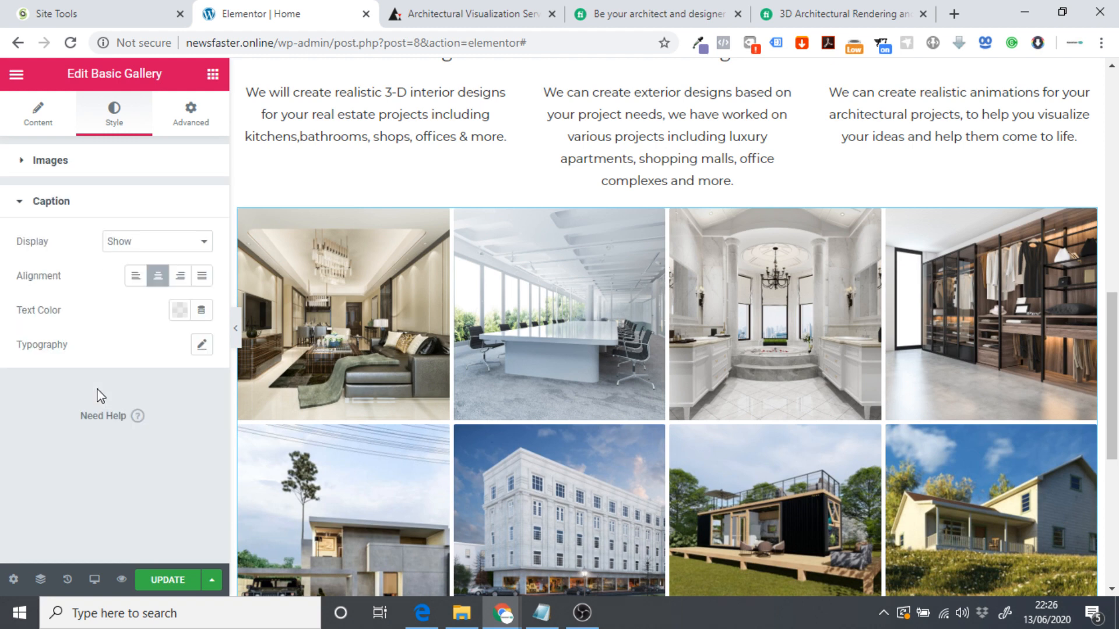
pyautogui.click(42, 203)
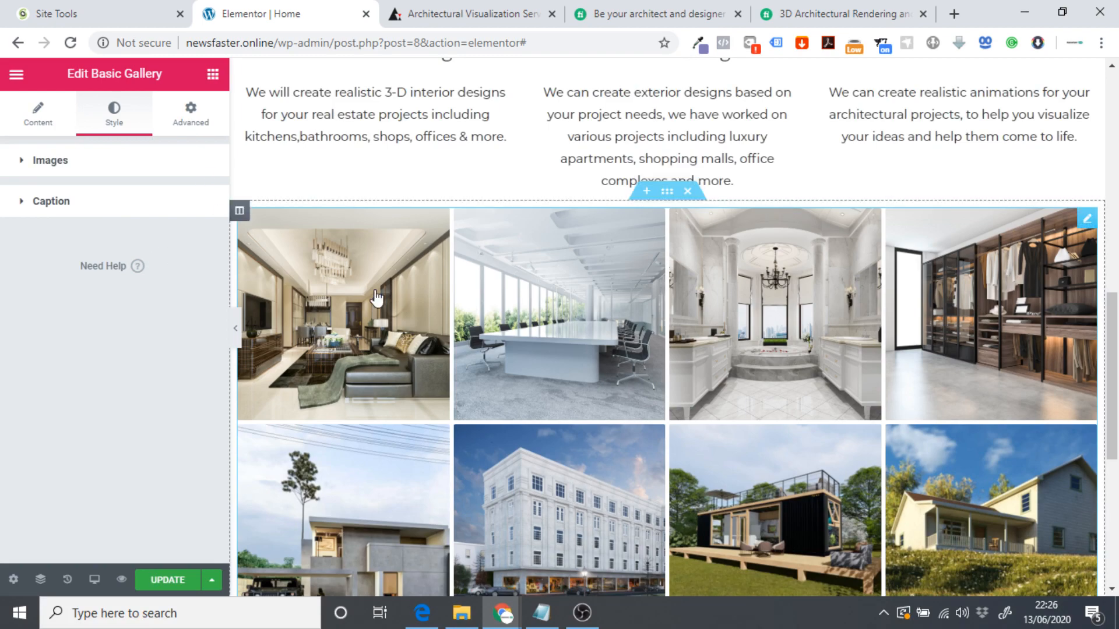
pyautogui.scroll(-2, 376, 297)
pyautogui.scroll(9, 263, 300)
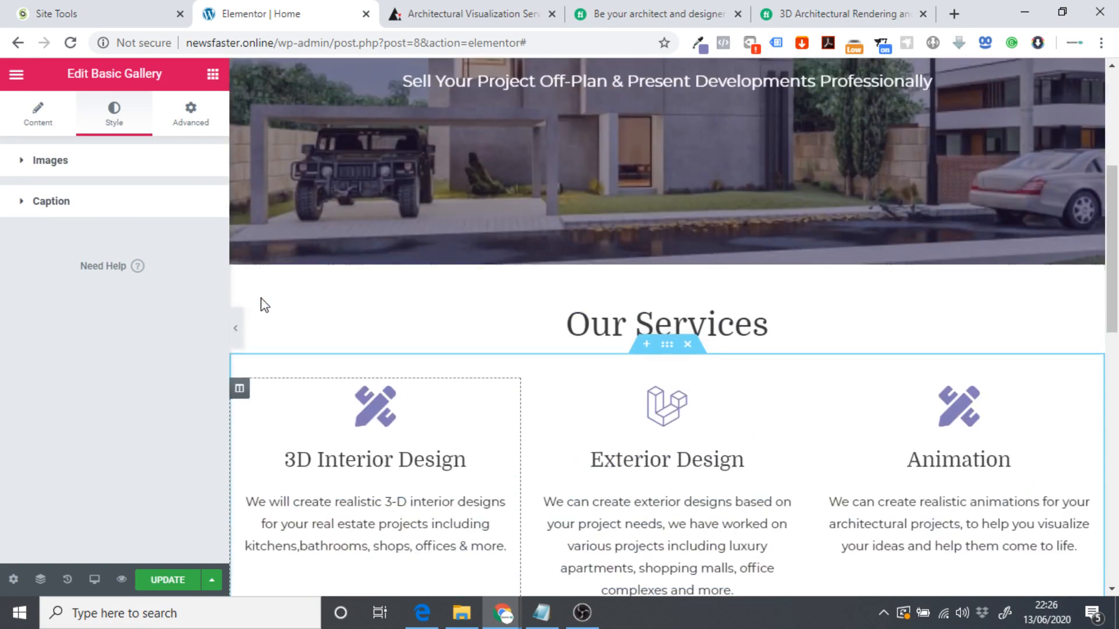
# Duplicate the Our Services heading section and move the copy above the gallery.
pyautogui.scroll(-5, 265, 305)
pyautogui.scroll(3, 595, 213)
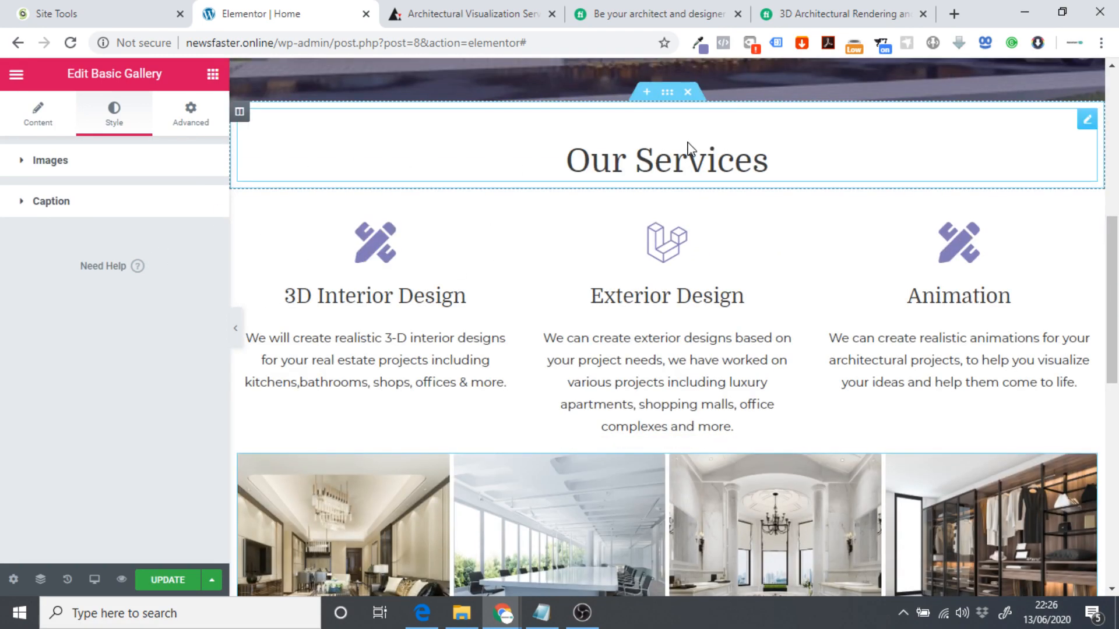
pyautogui.rightClick(667, 92)
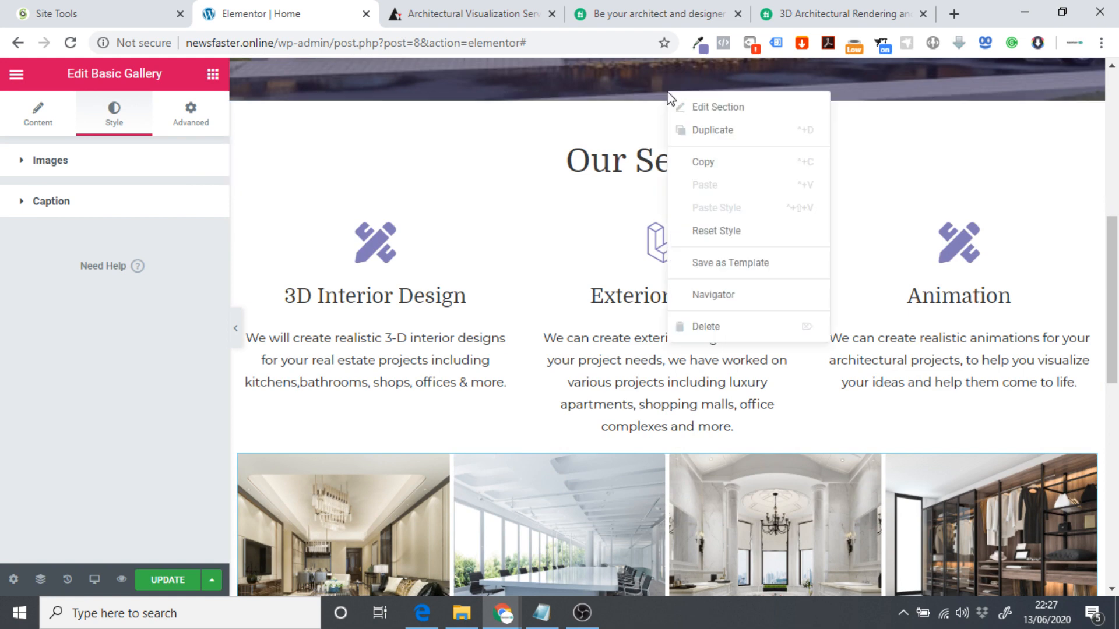
pyautogui.click(748, 130)
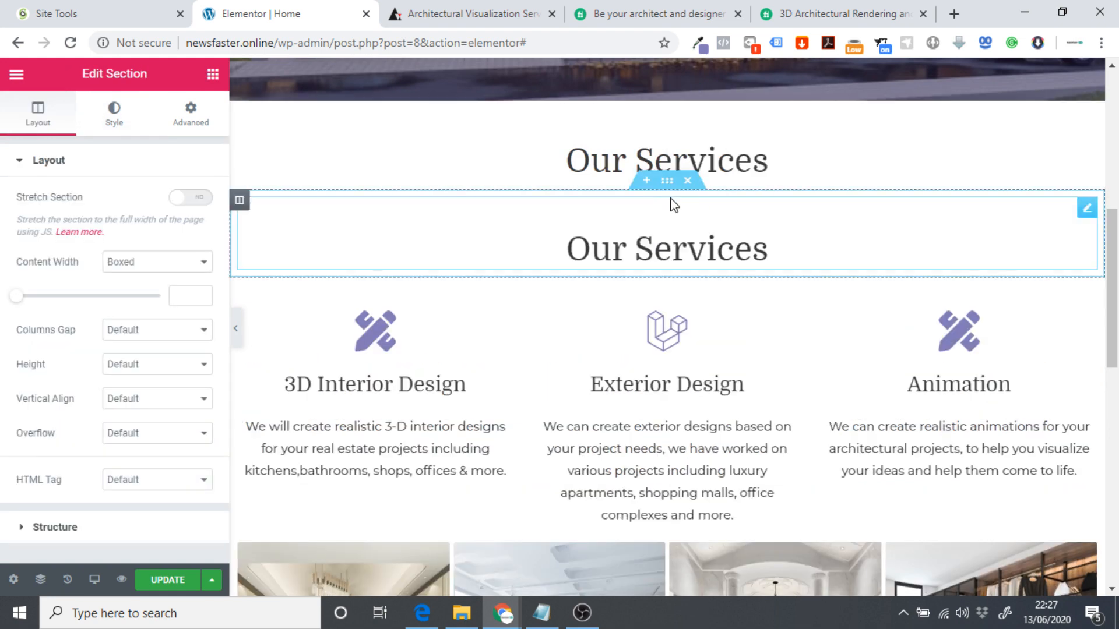
pyautogui.scroll(-4, 670, 225)
pyautogui.moveTo(670, 187); pyautogui.dragTo(716, 243)
# Retitle the copied heading 'Our Work' and preview it above the gallery.
pyautogui.click(337, 230)
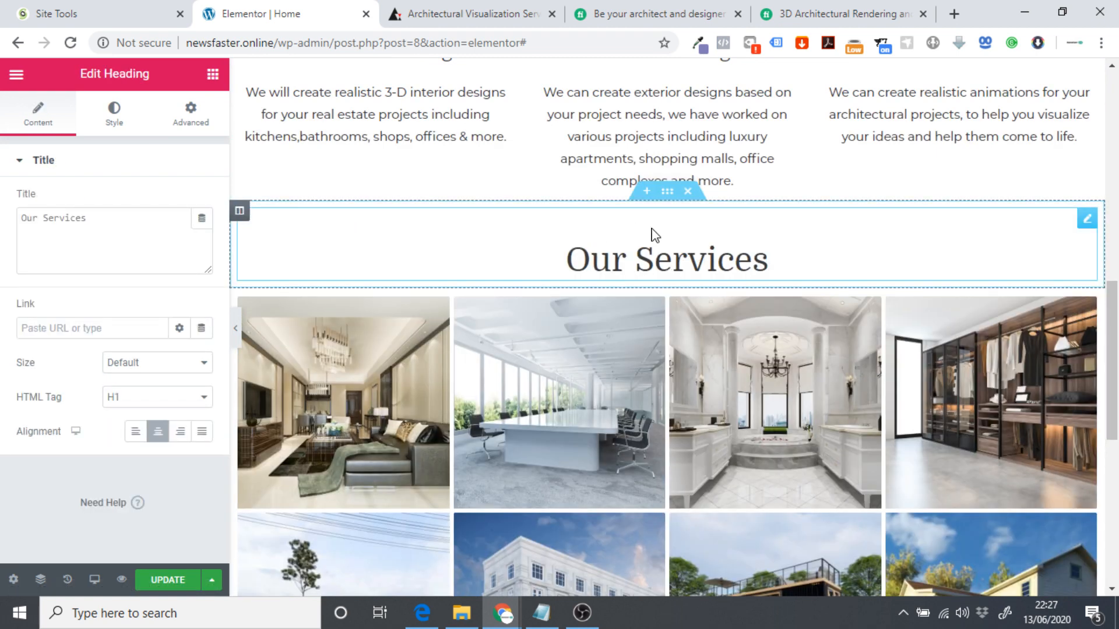
pyautogui.doubleClick(73, 218)
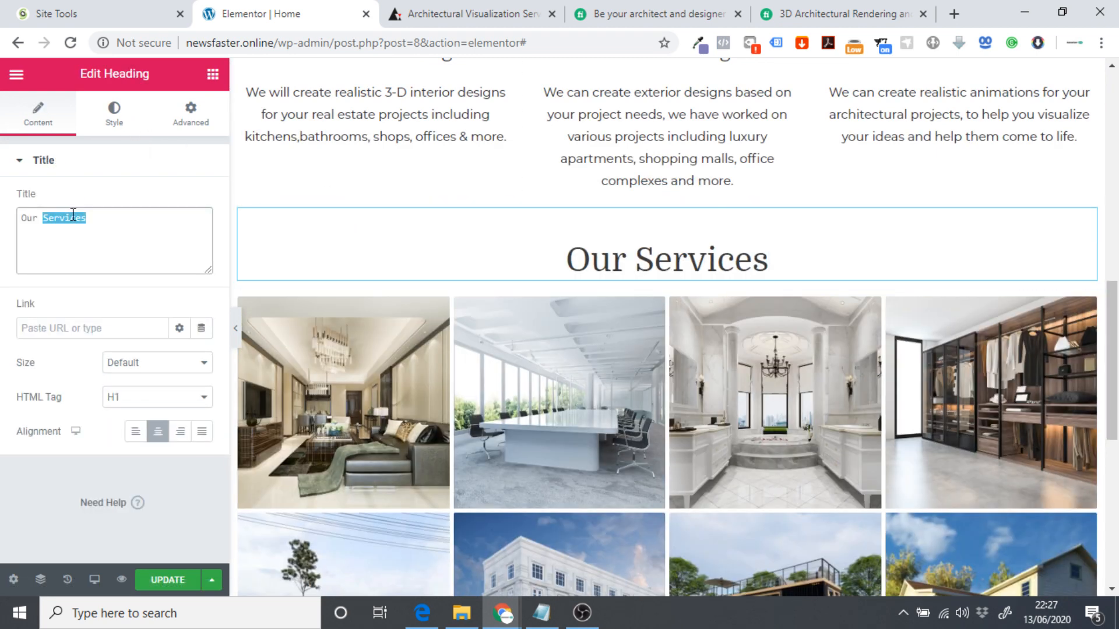
pyautogui.write('Work')
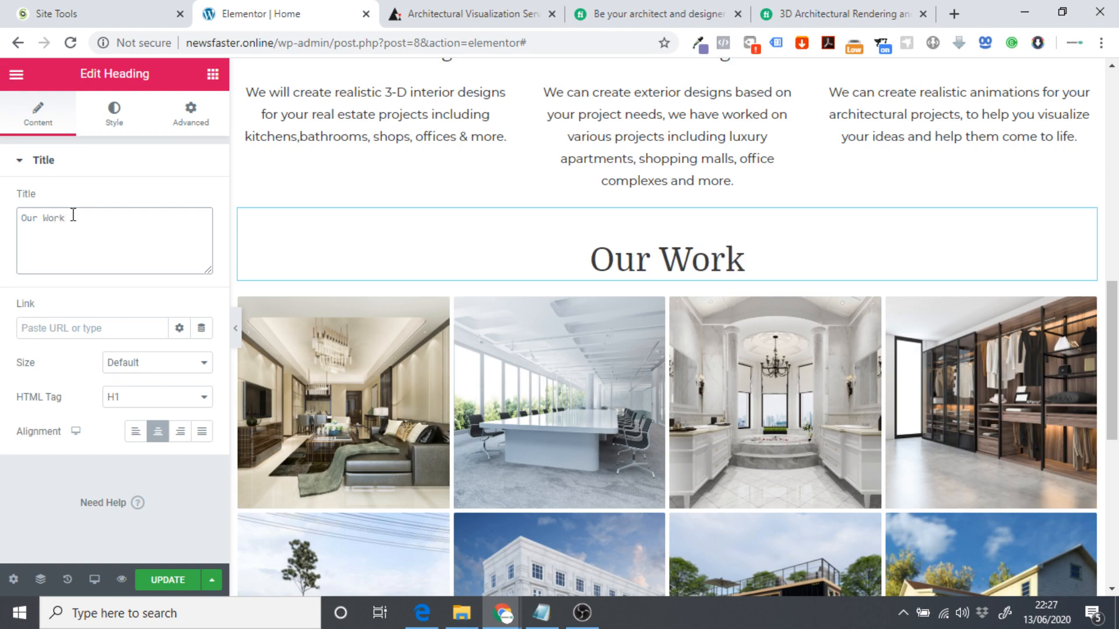
pyautogui.click(235, 327)
pyautogui.scroll(-4, 282, 241)
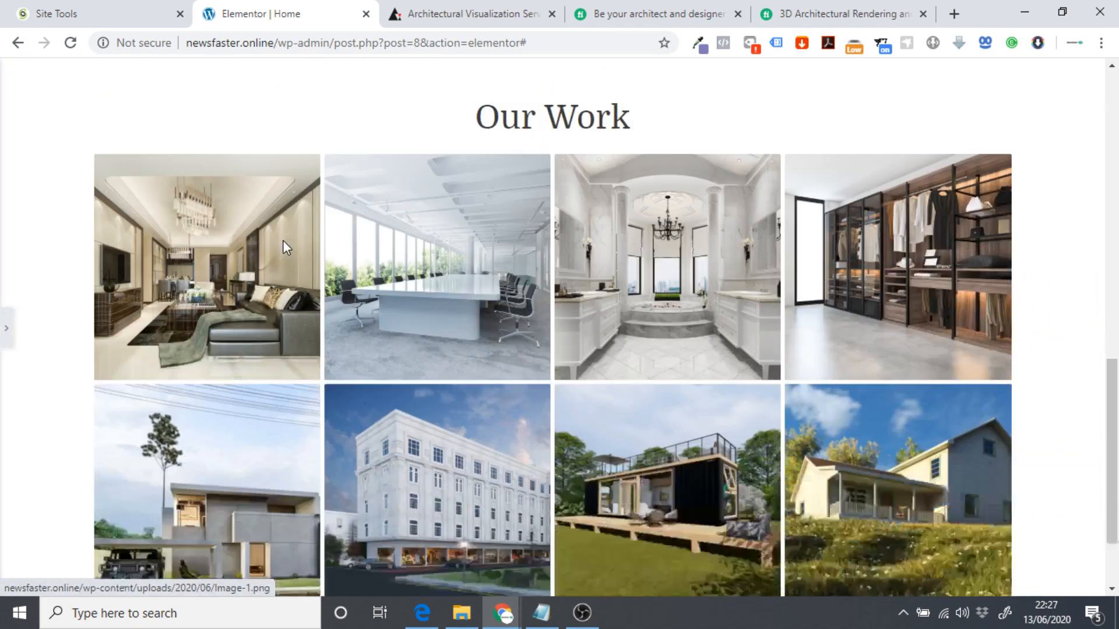
pyautogui.scroll(3, 356, 209)
pyautogui.click(6, 328)
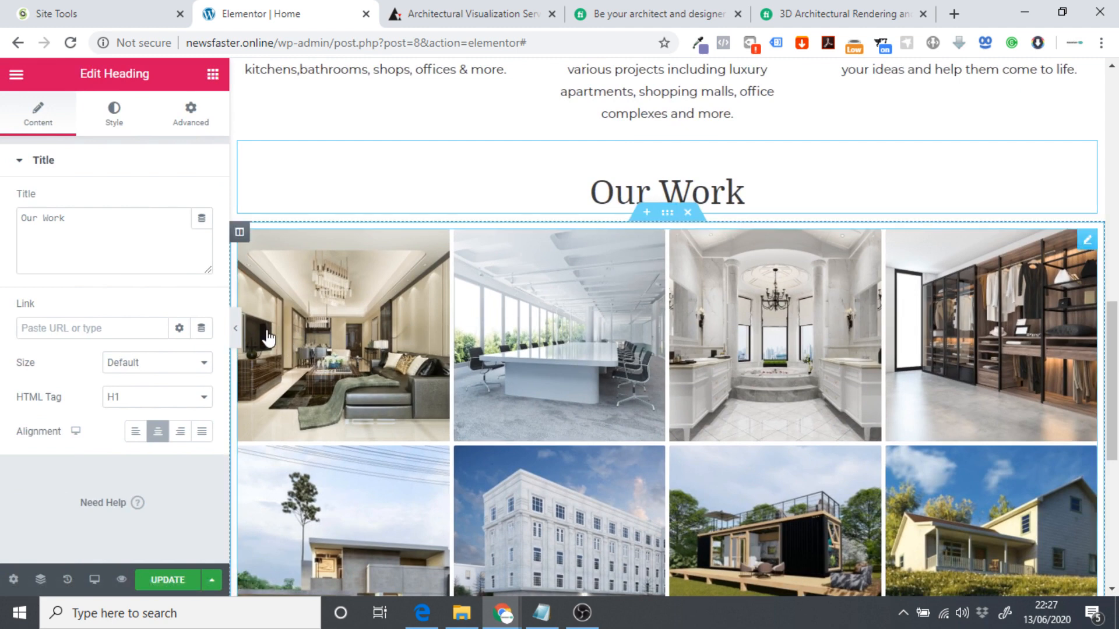
pyautogui.click(236, 328)
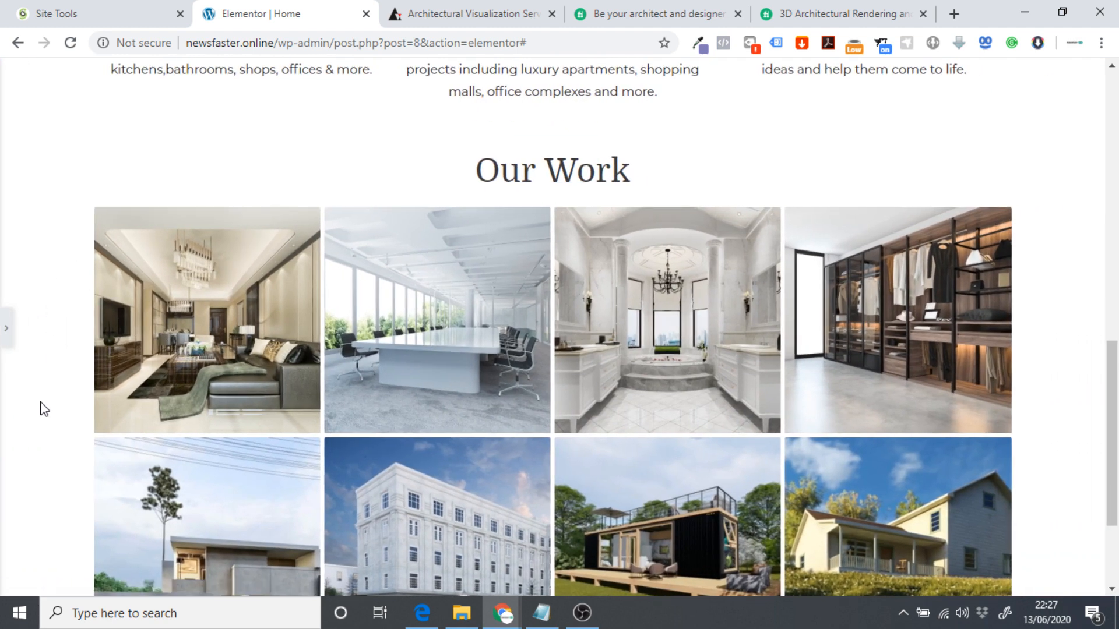
pyautogui.scroll(-3, 1075, 350)
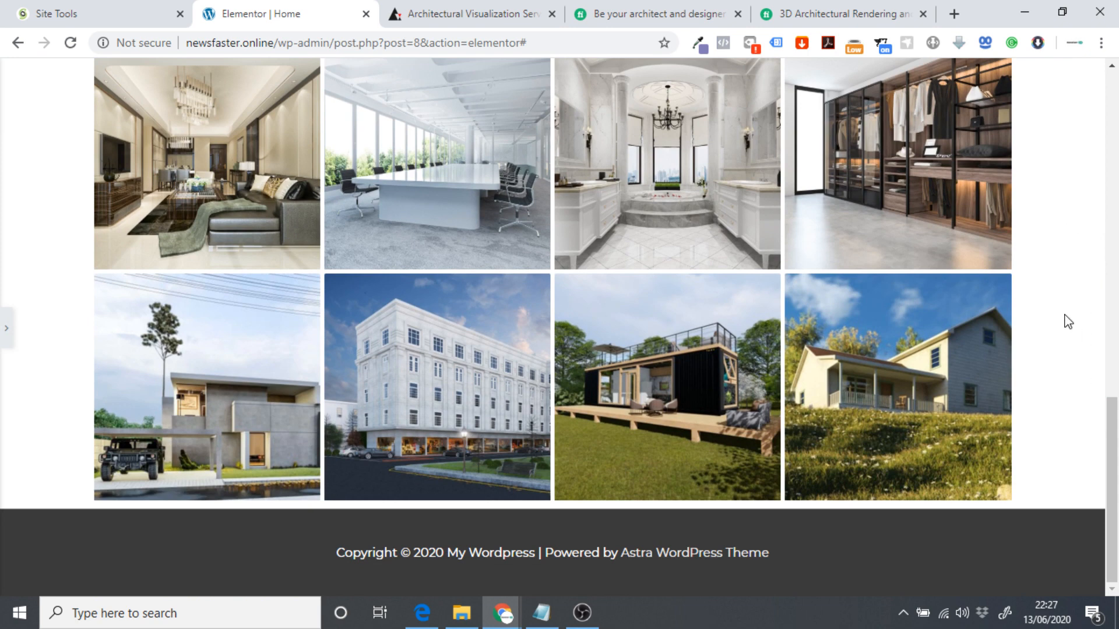
pyautogui.click(6, 328)
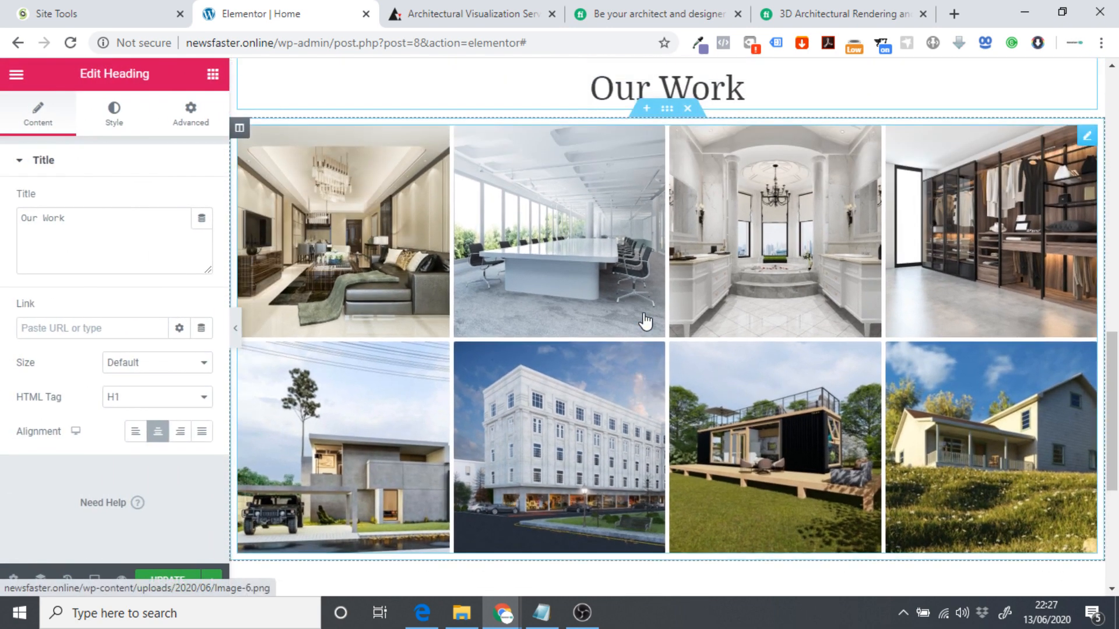
pyautogui.scroll(2, 645, 321)
# Set the gallery section's content width to Full Width and preview the wider gallery.
pyautogui.click(667, 190)
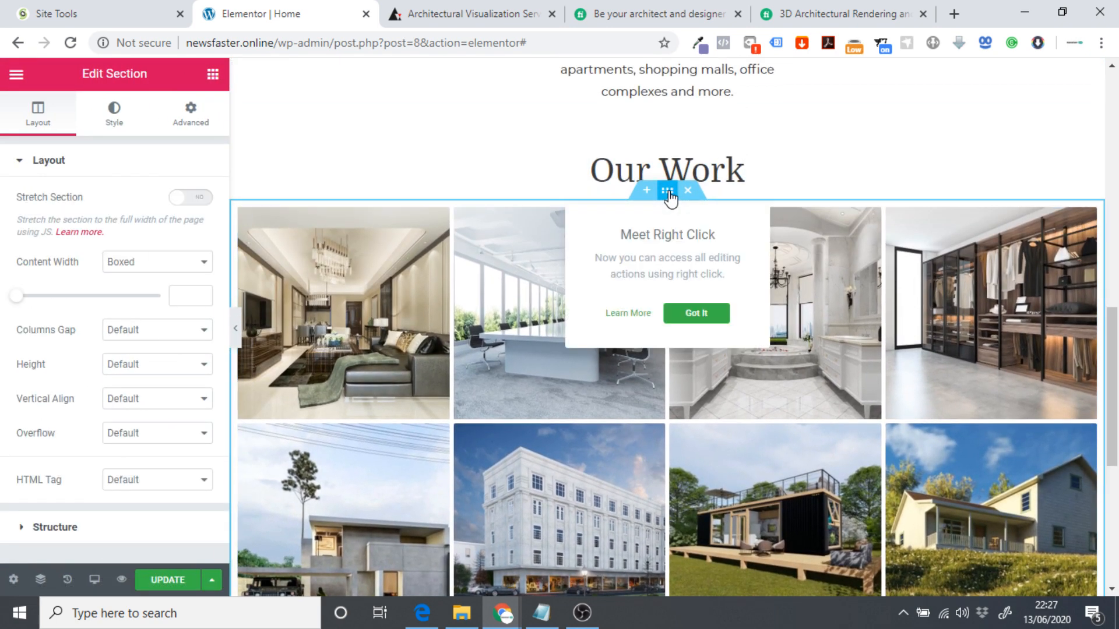
pyautogui.click(138, 267)
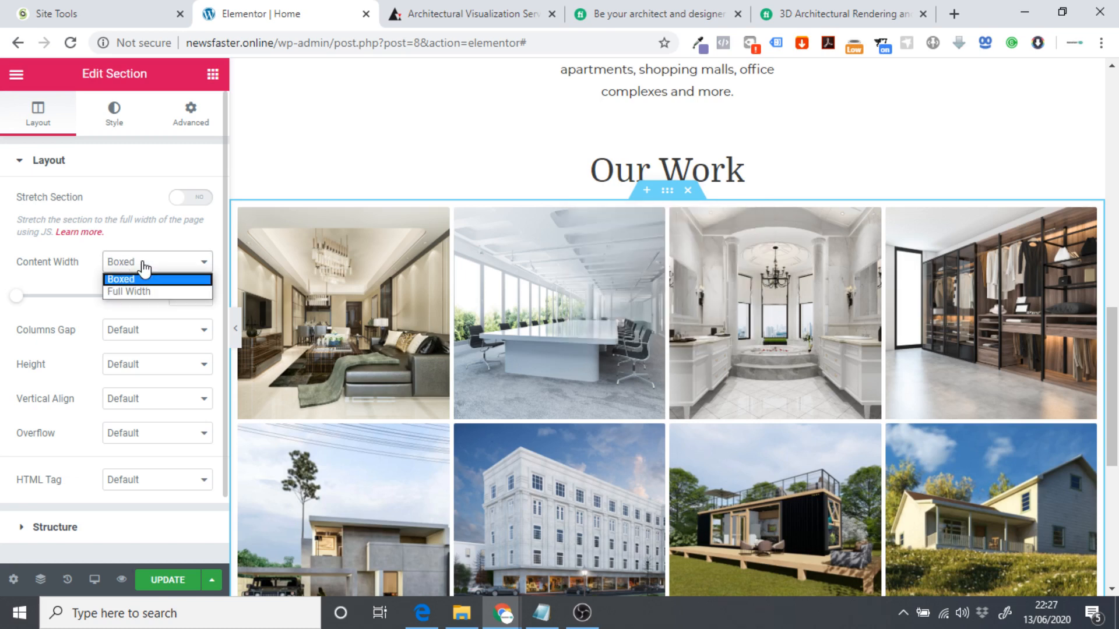
pyautogui.click(139, 291)
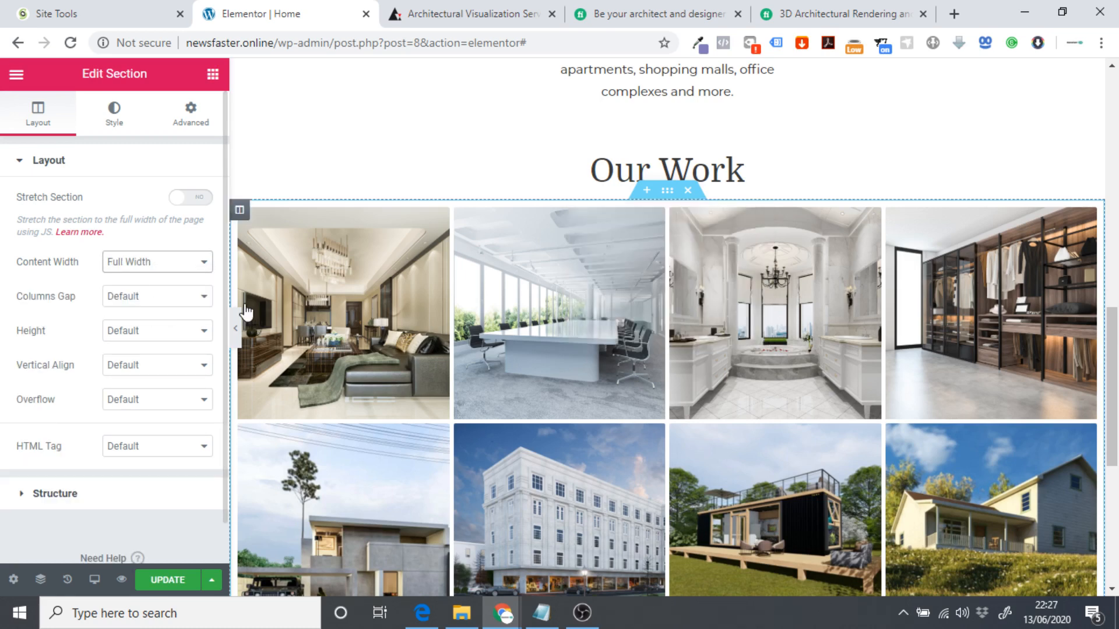
pyautogui.click(235, 328)
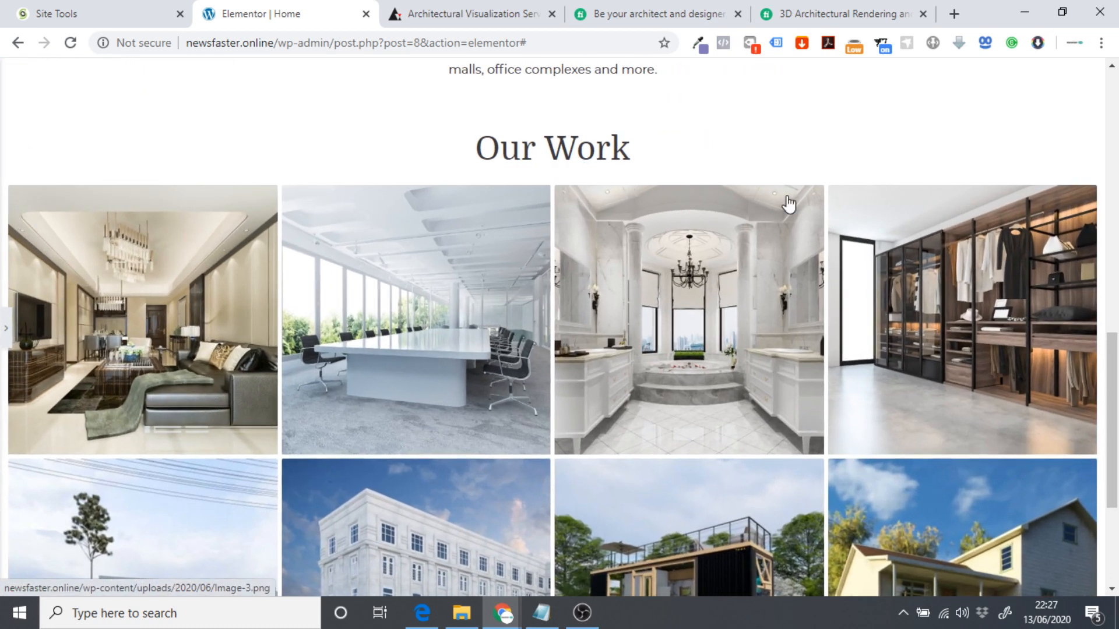
pyautogui.scroll(-4, 1043, 350)
pyautogui.scroll(5, 327, 407)
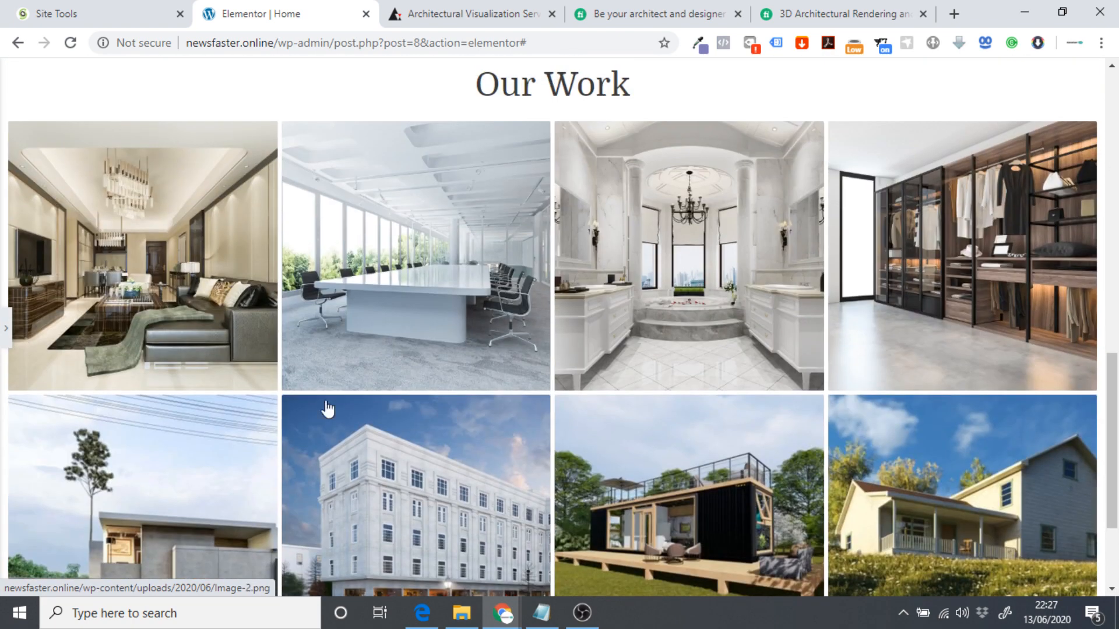
pyautogui.scroll(-5, 349, 402)
pyautogui.scroll(3, 291, 303)
pyautogui.scroll(-1, 290, 349)
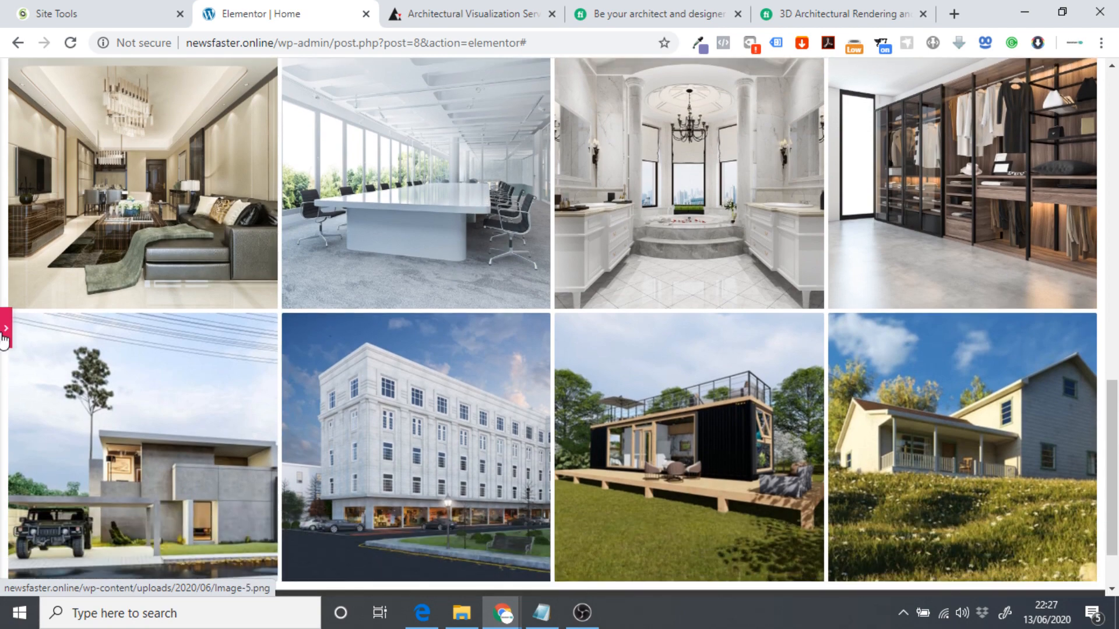
pyautogui.scroll(1, 227, 337)
pyautogui.scroll(1, 242, 337)
pyautogui.scroll(-2, 274, 334)
# Restore the Elementor Edit Section sidebar and scroll through the Our Work gallery.
pyautogui.click(4, 333)
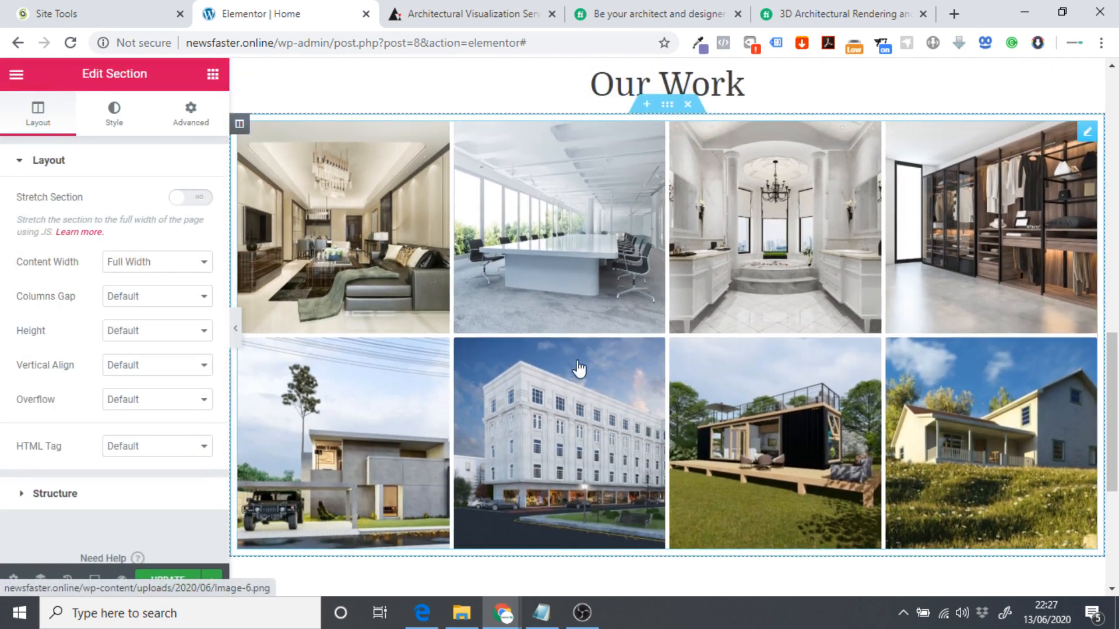
pyautogui.scroll(1, 579, 370)
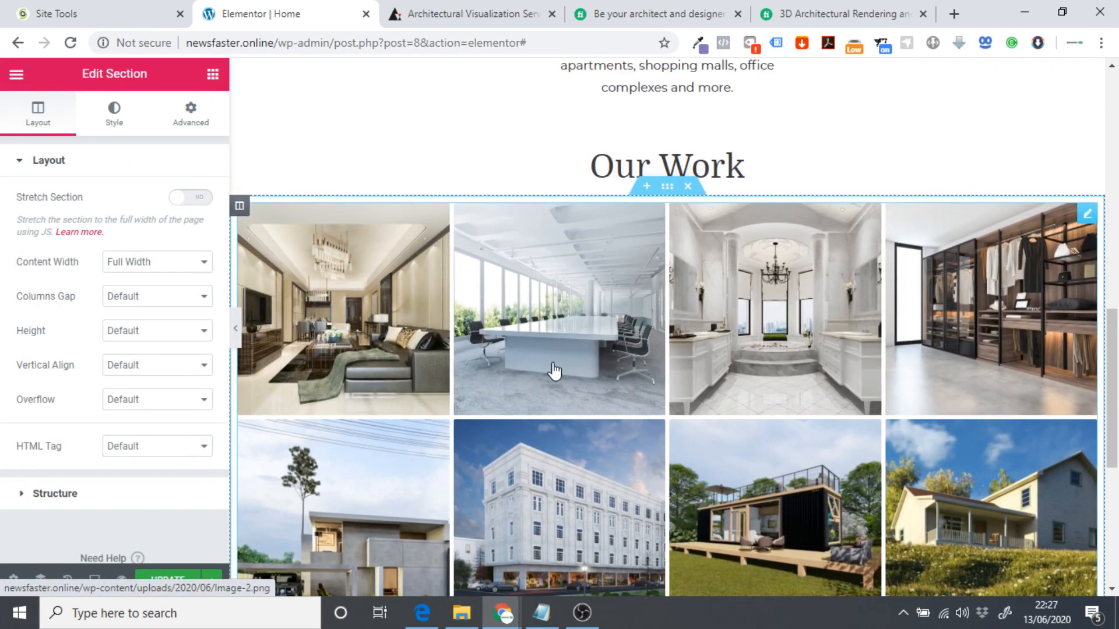
pyautogui.scroll(-2, 531, 378)
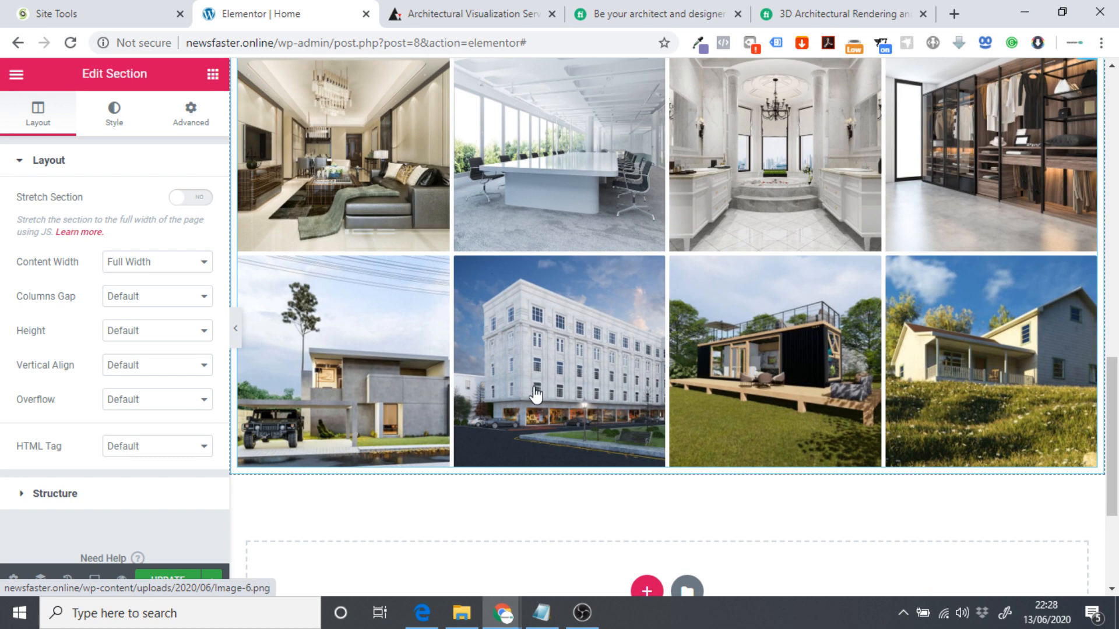
pyautogui.scroll(1, 361, 303)
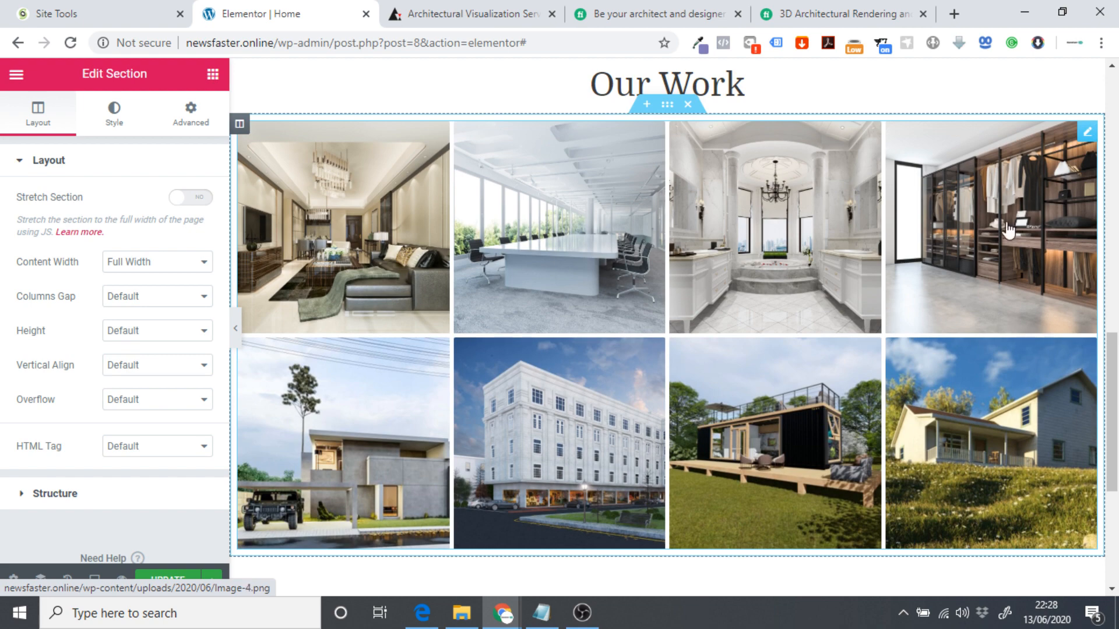
pyautogui.scroll(15, 484, 442)
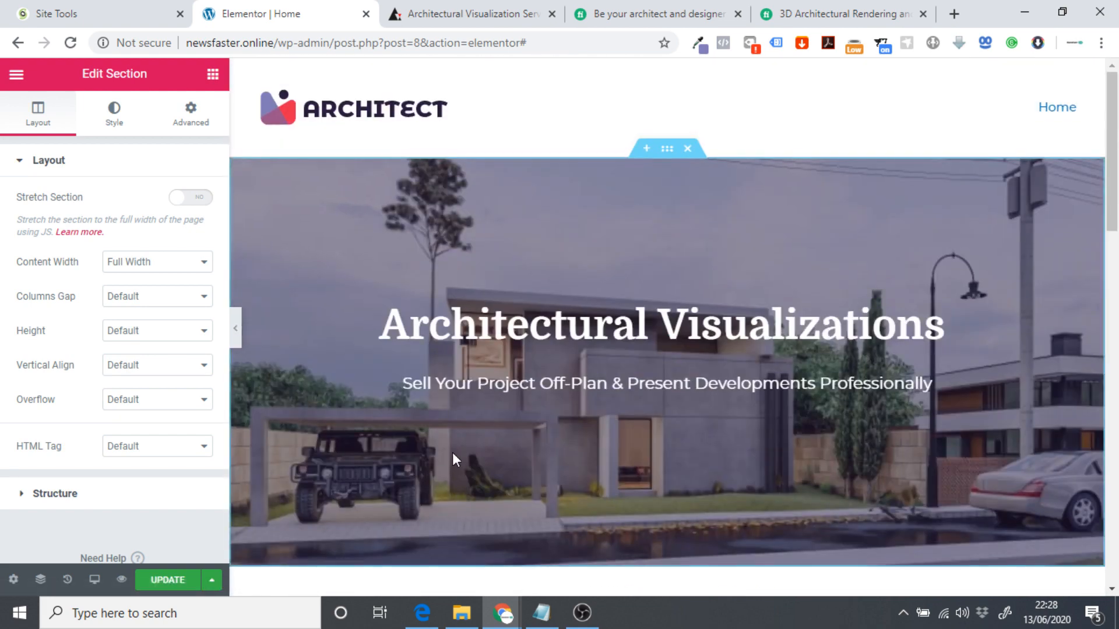
pyautogui.scroll(-3, 452, 454)
pyautogui.scroll(-8, 441, 386)
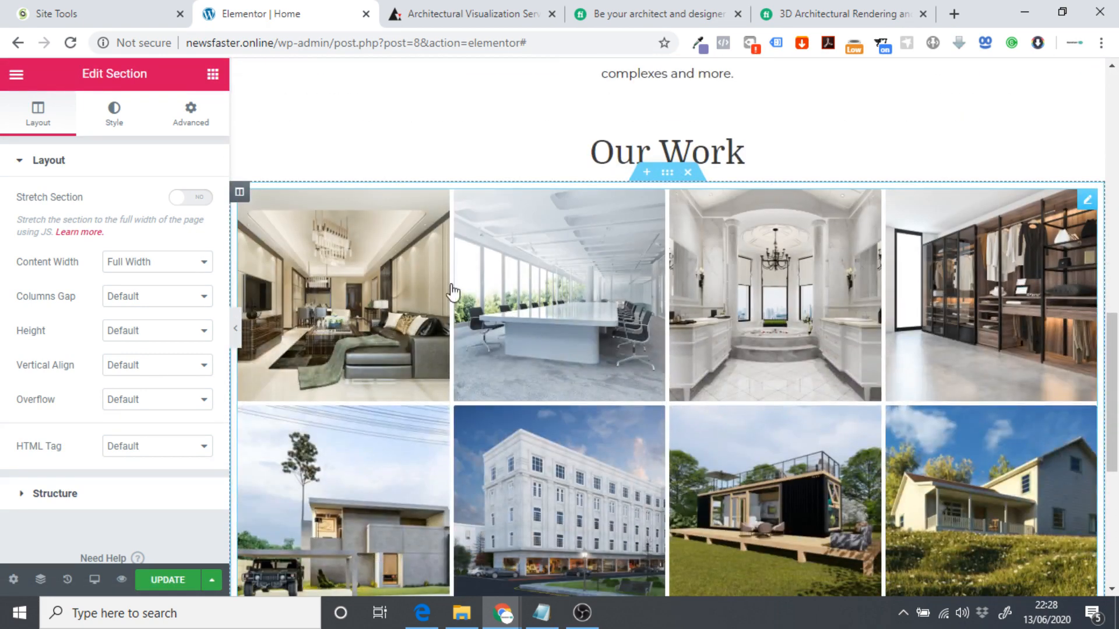
pyautogui.scroll(-1, 576, 450)
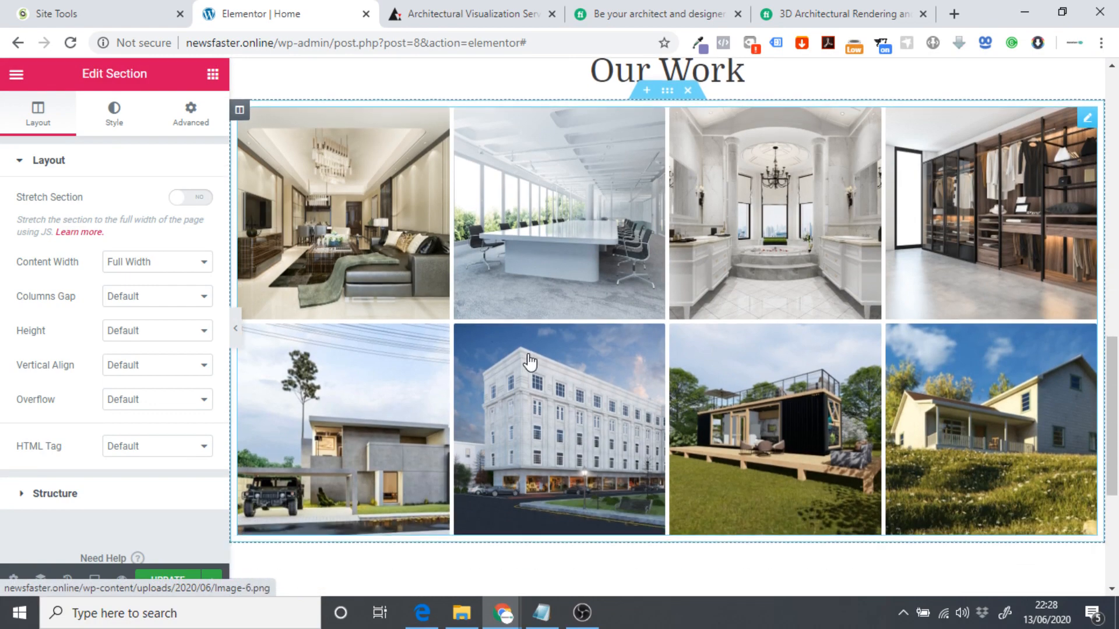
# Scroll through the archend.com reference site, then glance back at the Elementor editor.
pyautogui.hotkey('ctrl', 'Tab')
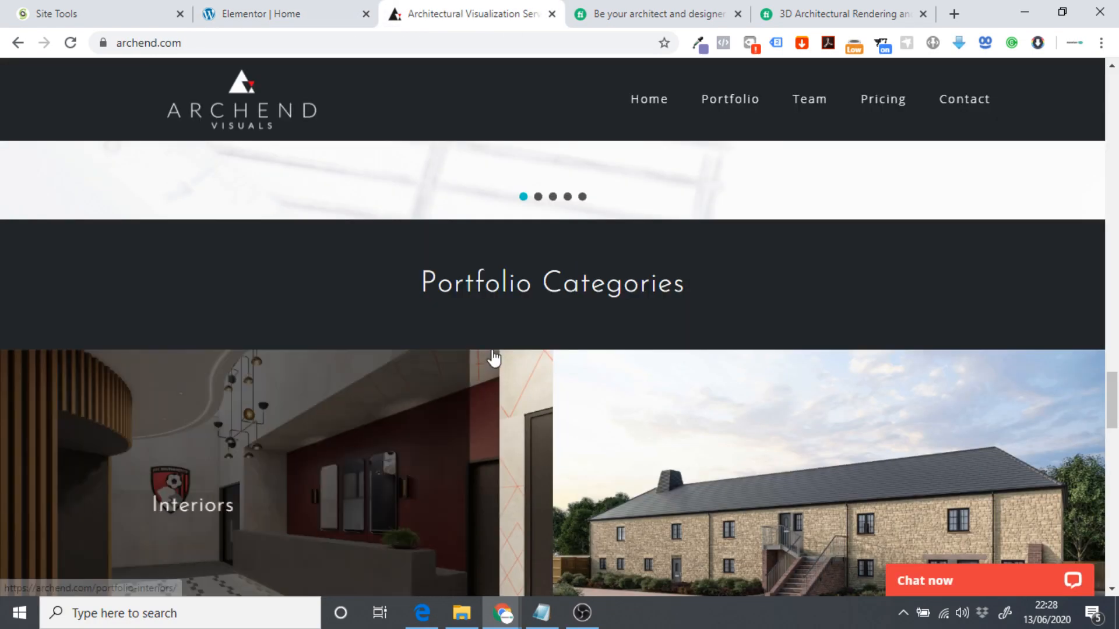
pyautogui.scroll(-5, 470, 321)
pyautogui.scroll(-10, 469, 320)
pyautogui.scroll(5, 443, 292)
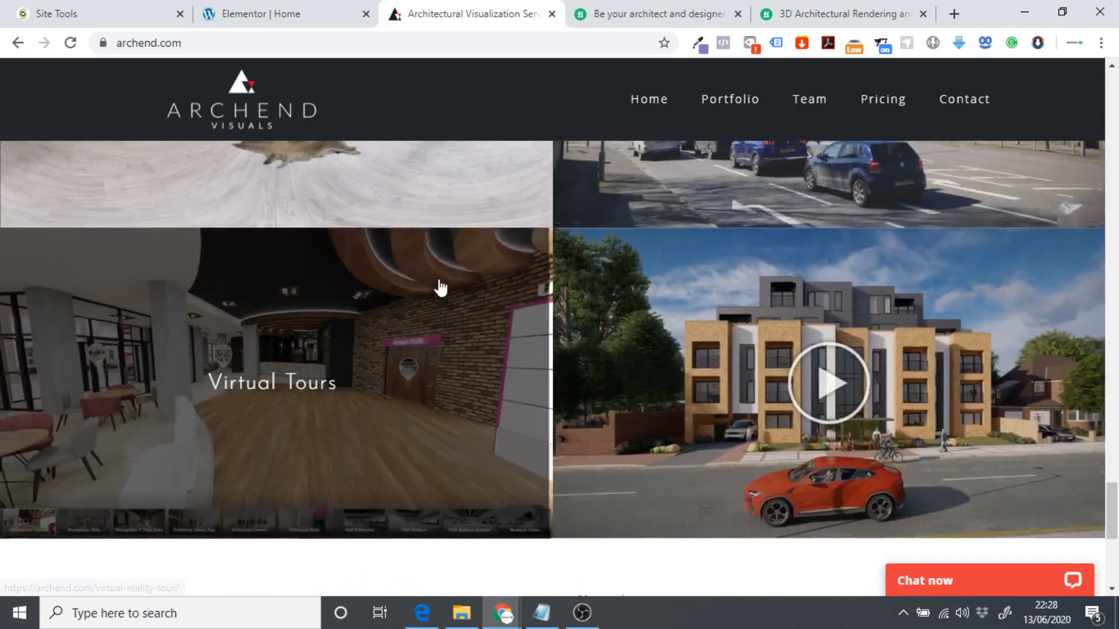
pyautogui.scroll(3, 385, 524)
pyautogui.scroll(15, 396, 507)
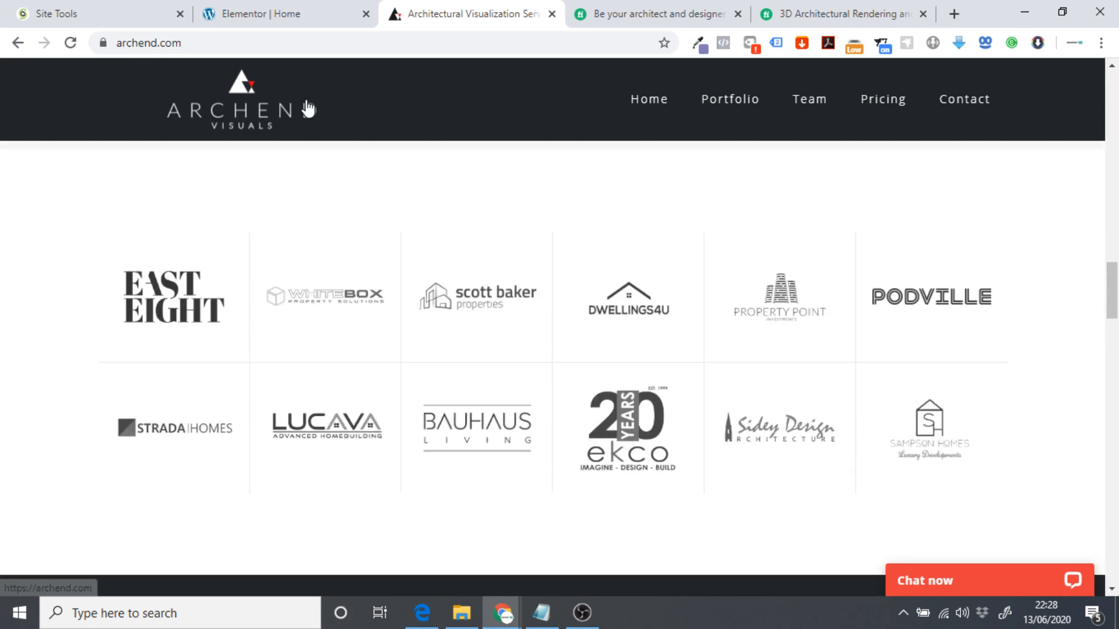
pyautogui.click(275, 13)
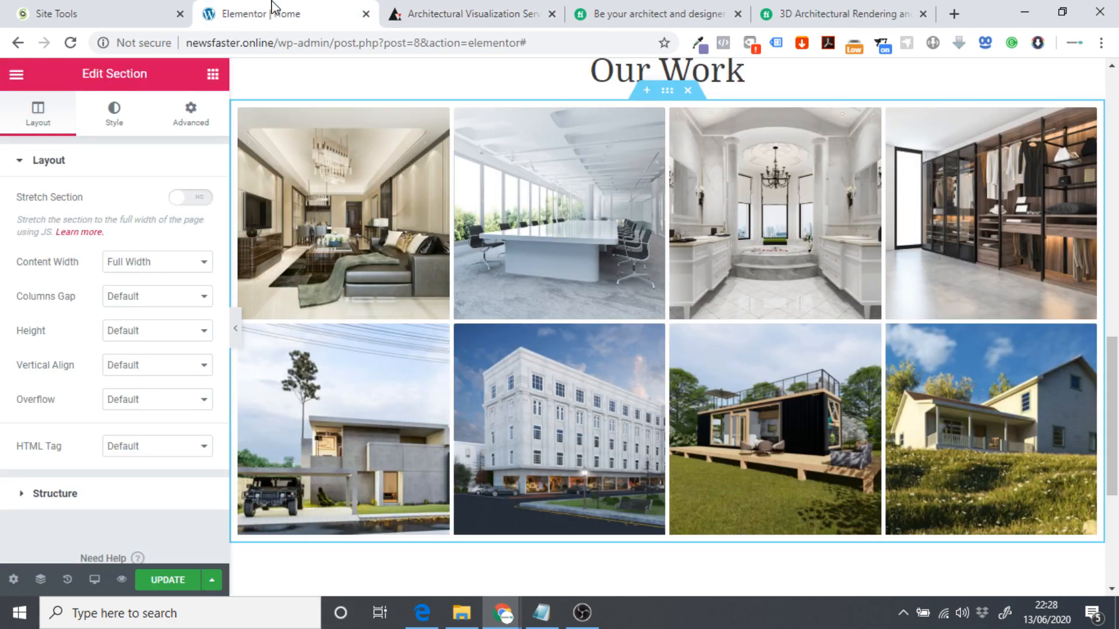
pyautogui.scroll(-5, 659, 367)
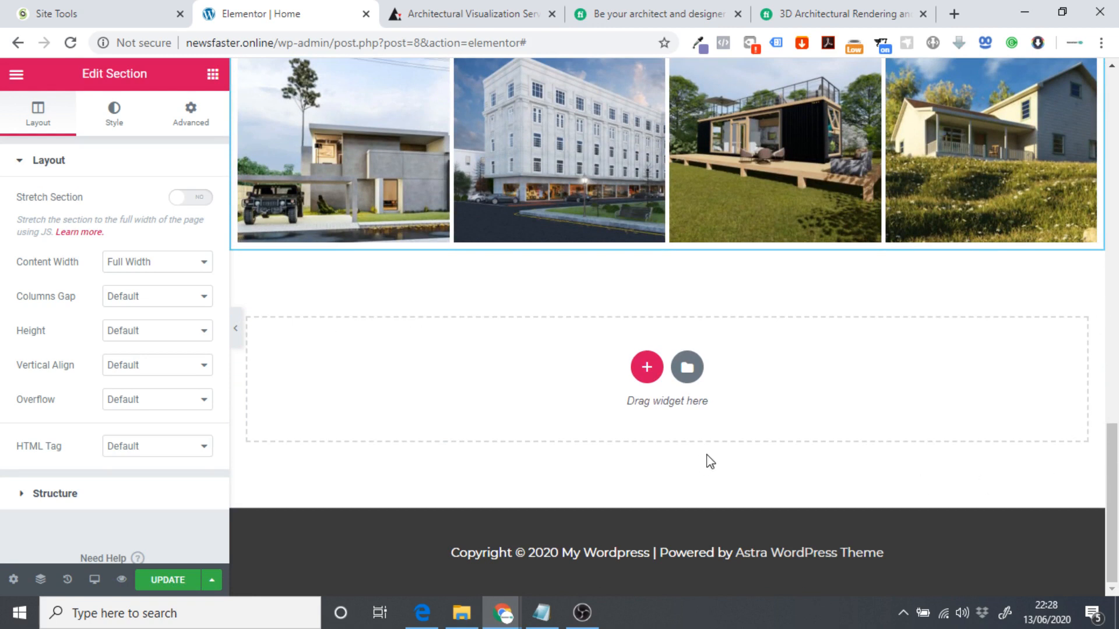
# Open archend.com's Pricing page in a new tab and view its packages.
pyautogui.click(443, 14)
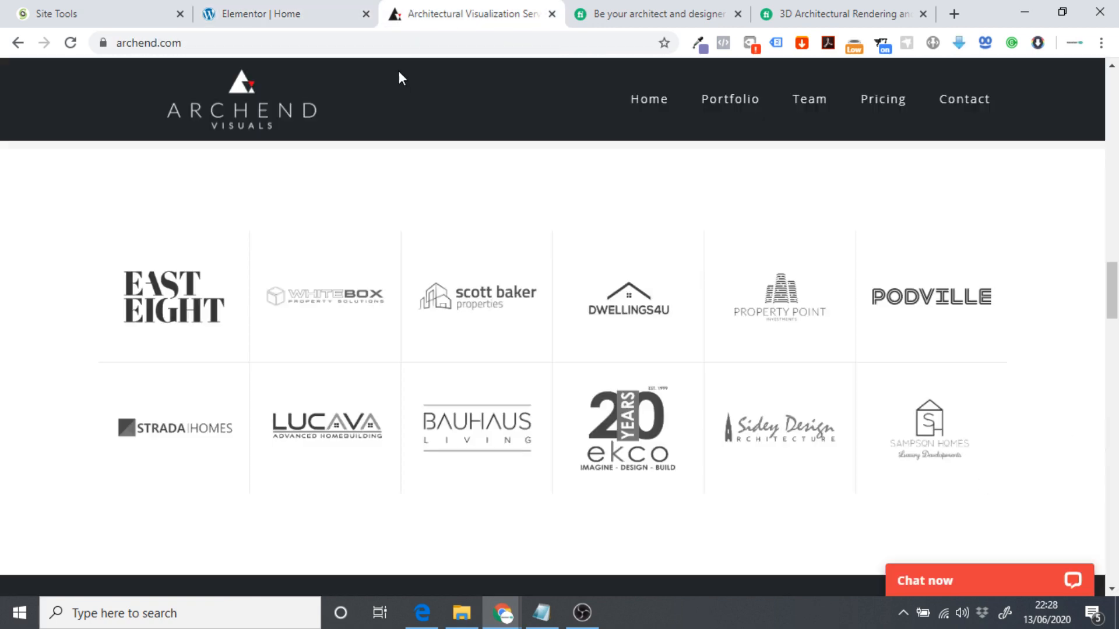
pyautogui.rightClick(862, 109)
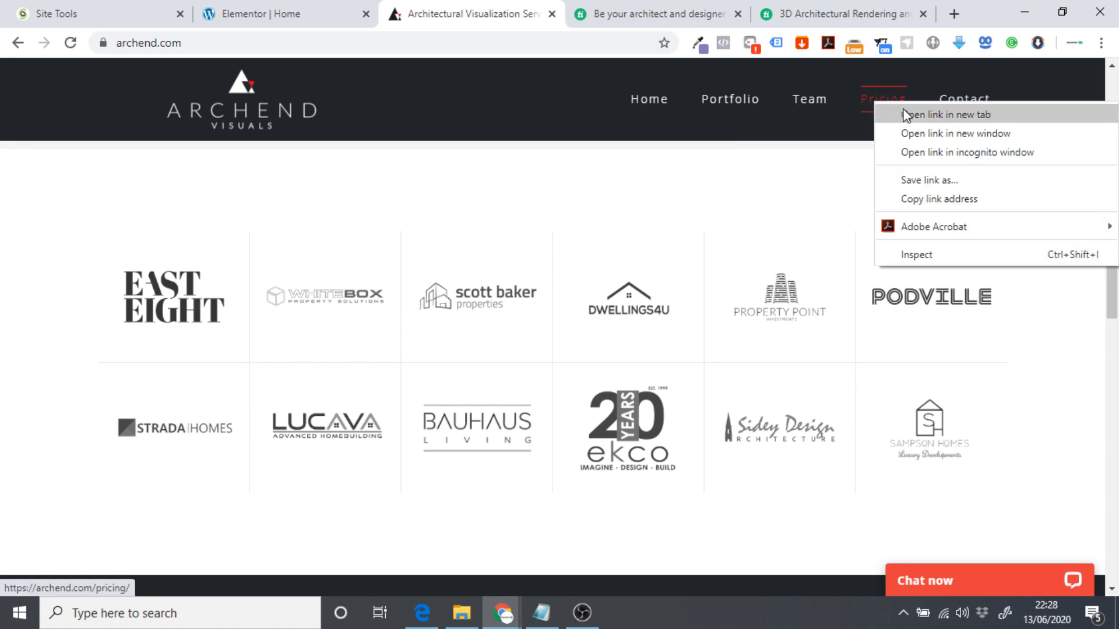
pyautogui.click(909, 113)
pyautogui.click(574, 22)
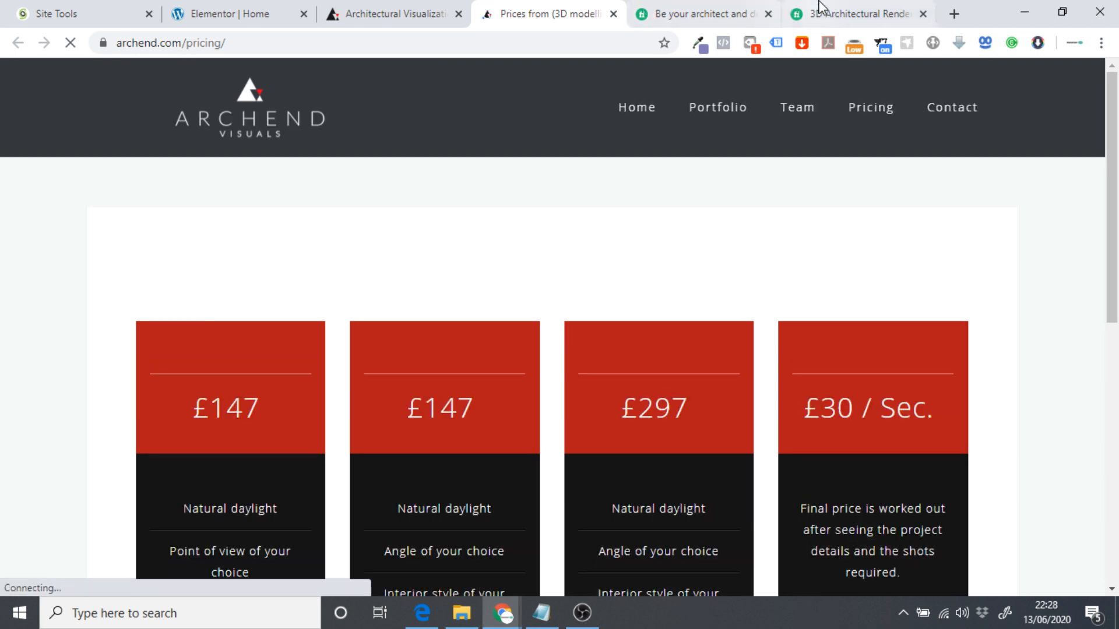
# Scroll through the Fiverr architectural rendering listings, then return to the Elementor Home editor.
pyautogui.click(839, 8)
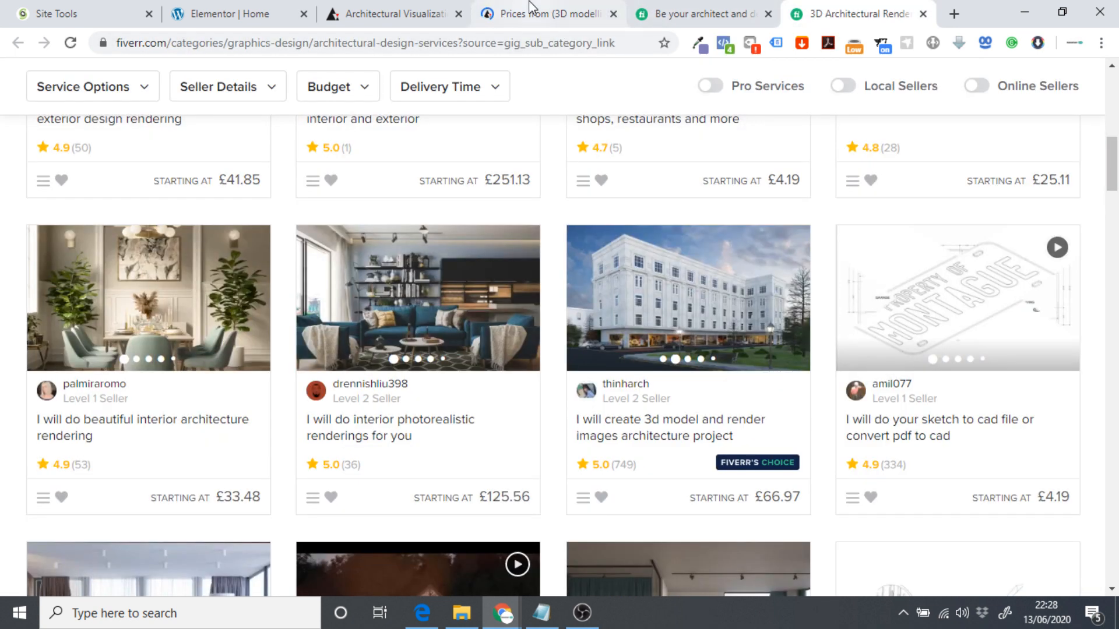
pyautogui.scroll(-4, 297, 243)
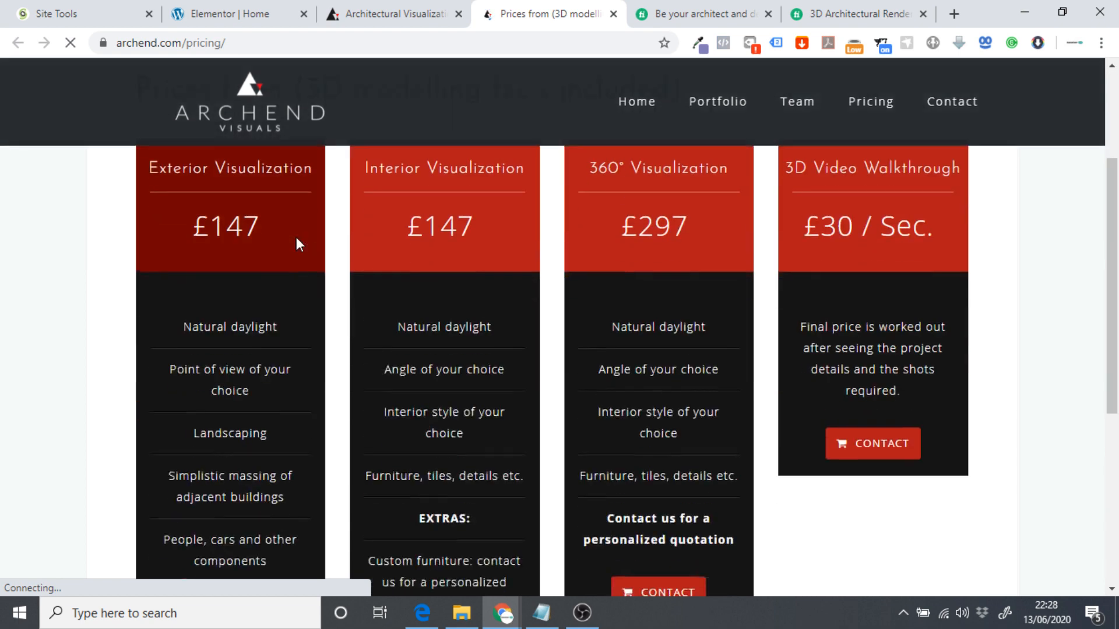
pyautogui.scroll(2, 155, 199)
pyautogui.scroll(-4, 193, 275)
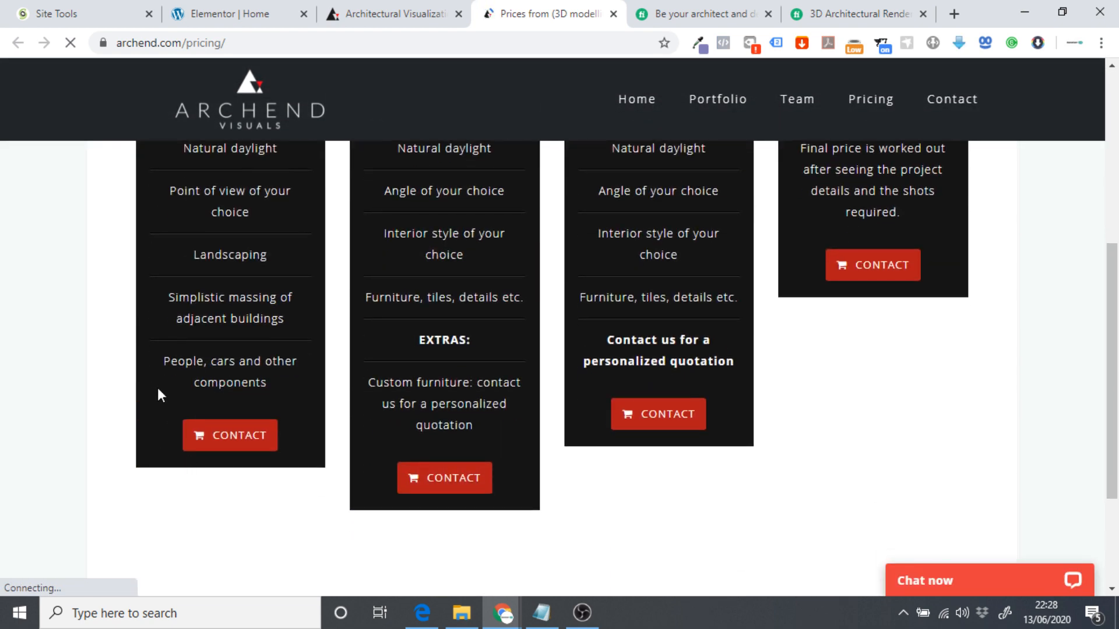
pyautogui.scroll(4, 157, 387)
pyautogui.scroll(-3, 342, 554)
pyautogui.scroll(-1, 264, 444)
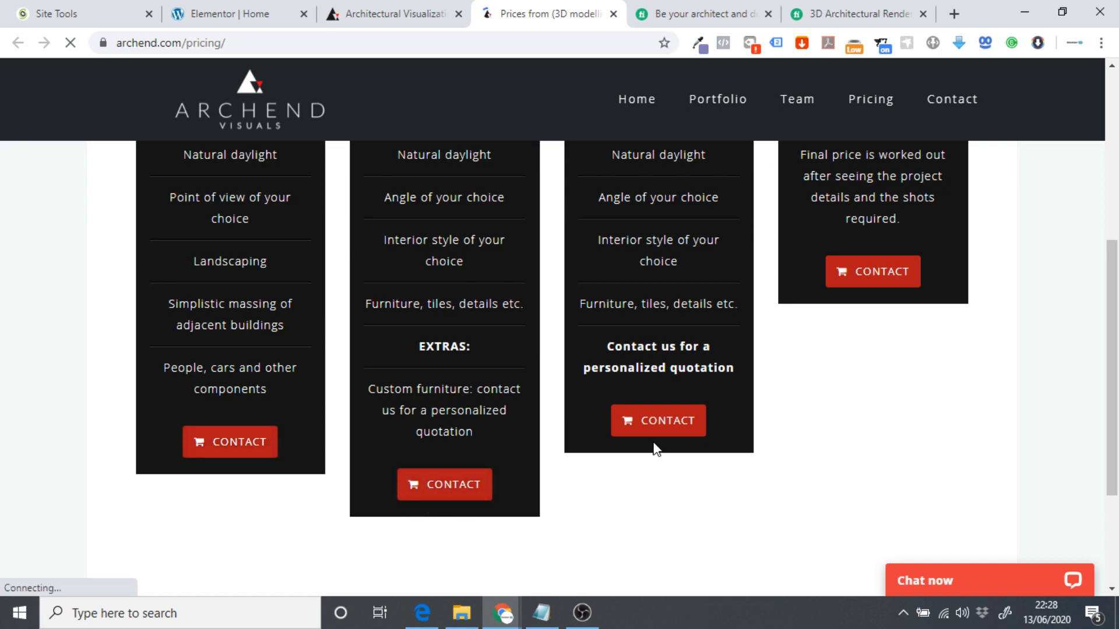
pyautogui.click(239, 14)
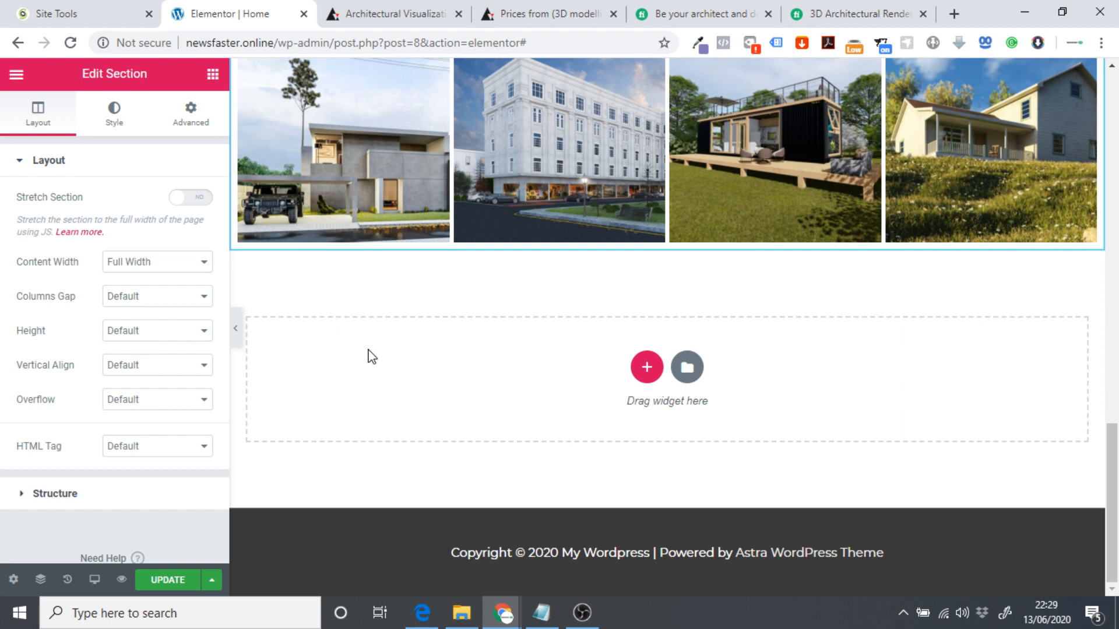
# Duplicate the Our Work heading section, move the copy below the gallery and retitle it 'Pricing'.
pyautogui.scroll(8, 491, 369)
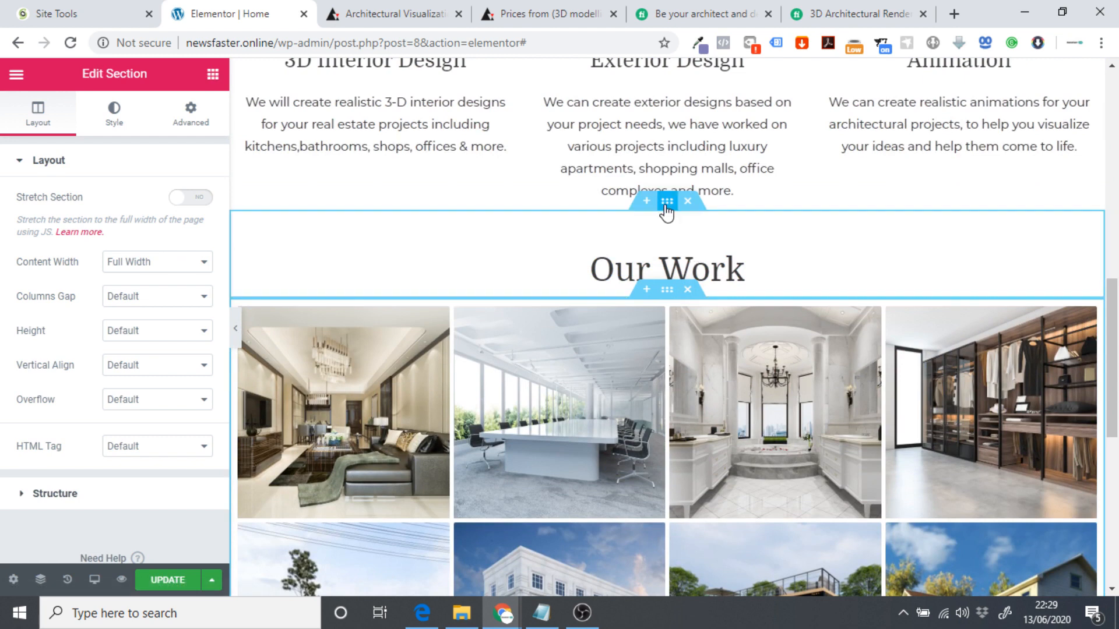
pyautogui.rightClick(666, 205)
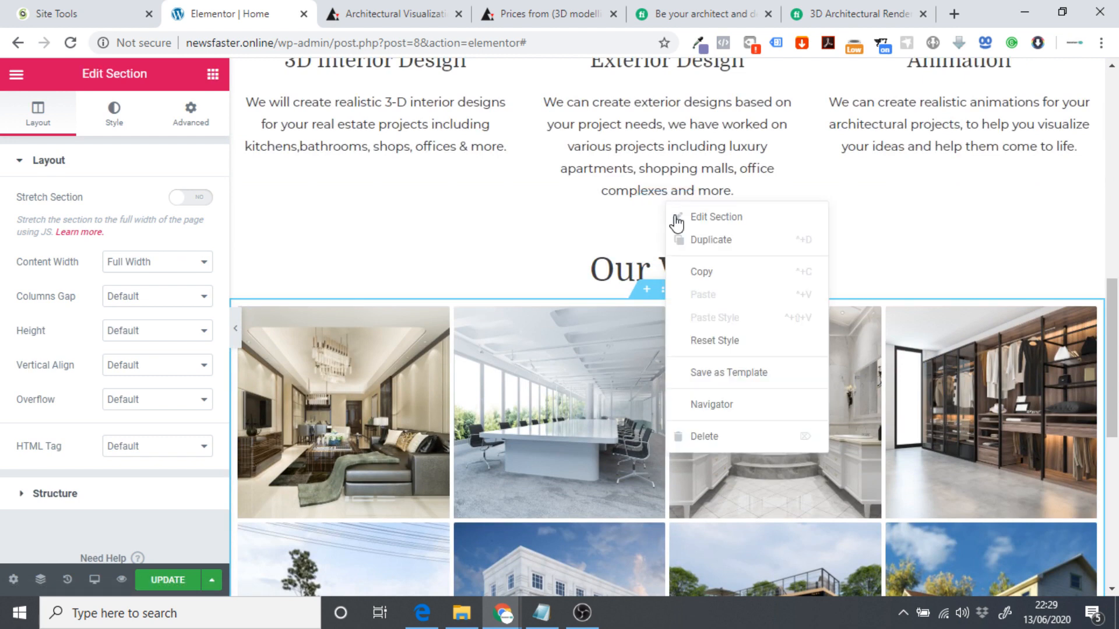
pyautogui.click(718, 241)
pyautogui.moveTo(674, 220); pyautogui.dragTo(619, 297)
pyautogui.click(652, 279)
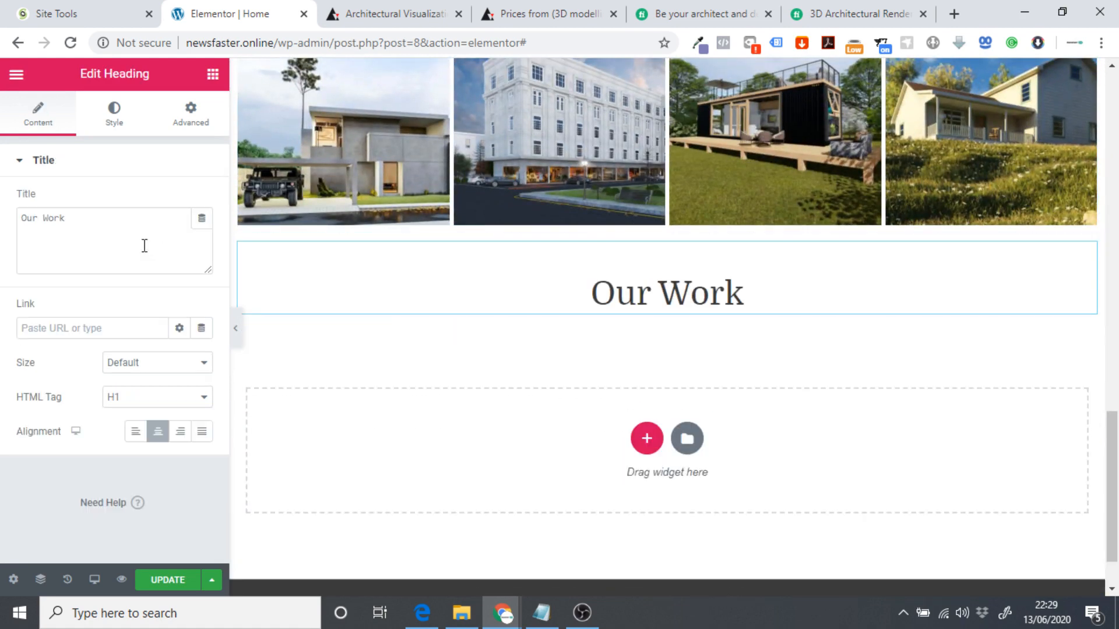
pyautogui.moveTo(142, 242); pyautogui.dragTo(3, 235)
pyautogui.write('Pricing')
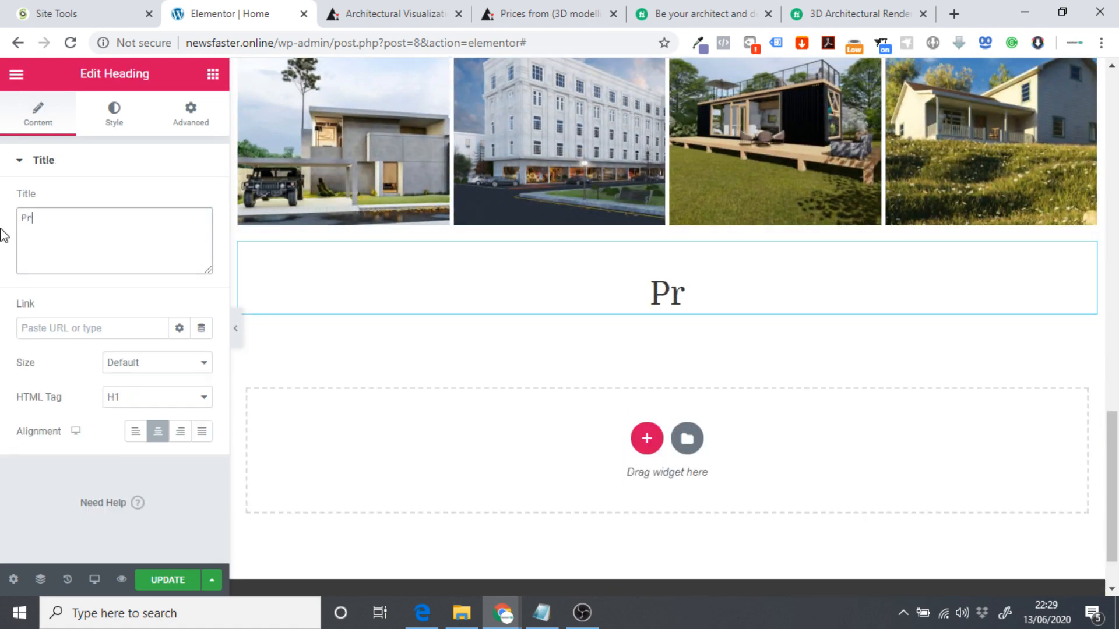
# Preview the page full-width with the editor sidebar hidden, then bring the sidebar back.
pyautogui.click(236, 328)
pyautogui.scroll(15, 112, 350)
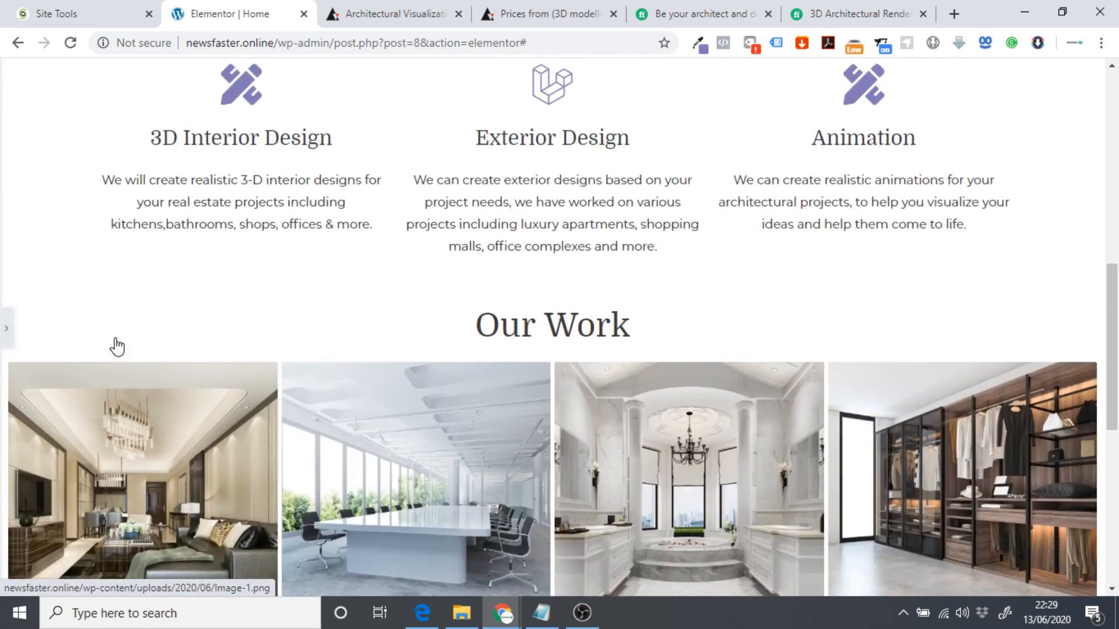
pyautogui.scroll(-5, 113, 334)
pyautogui.scroll(-8, 113, 334)
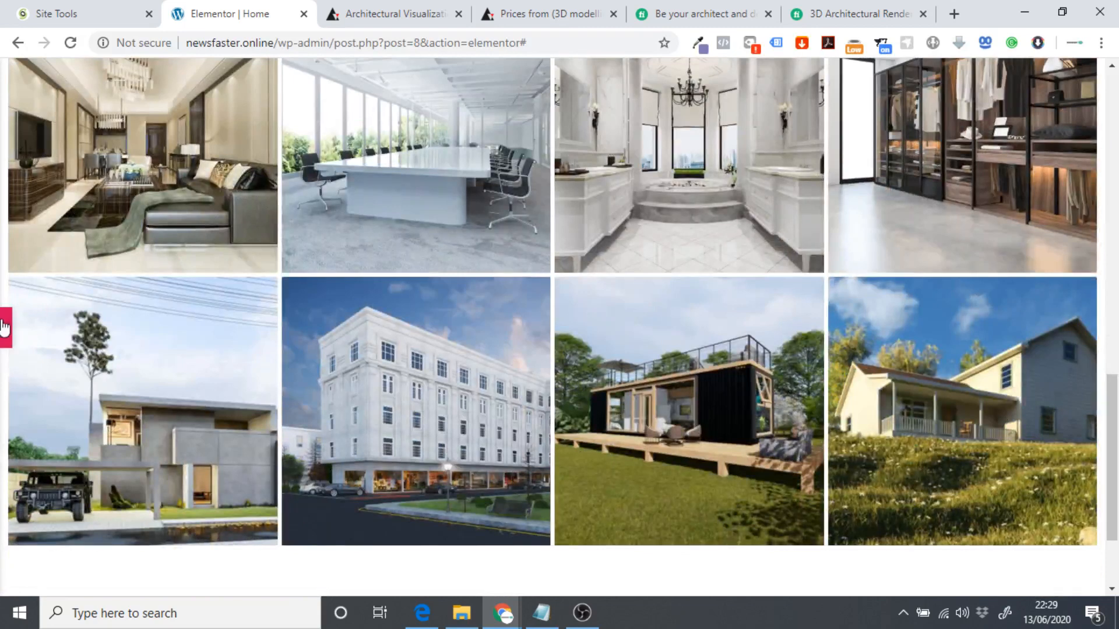
pyautogui.click(6, 326)
pyautogui.scroll(-4, 488, 365)
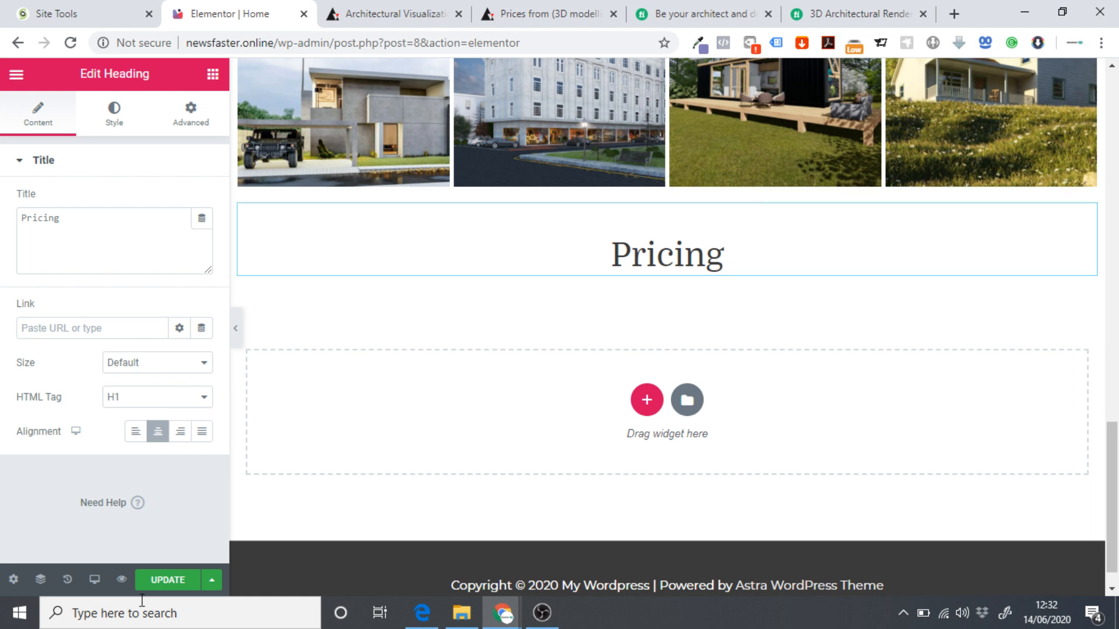
# Save the home page changes and exit Elementor to the dashboard.
pyautogui.click(167, 583)
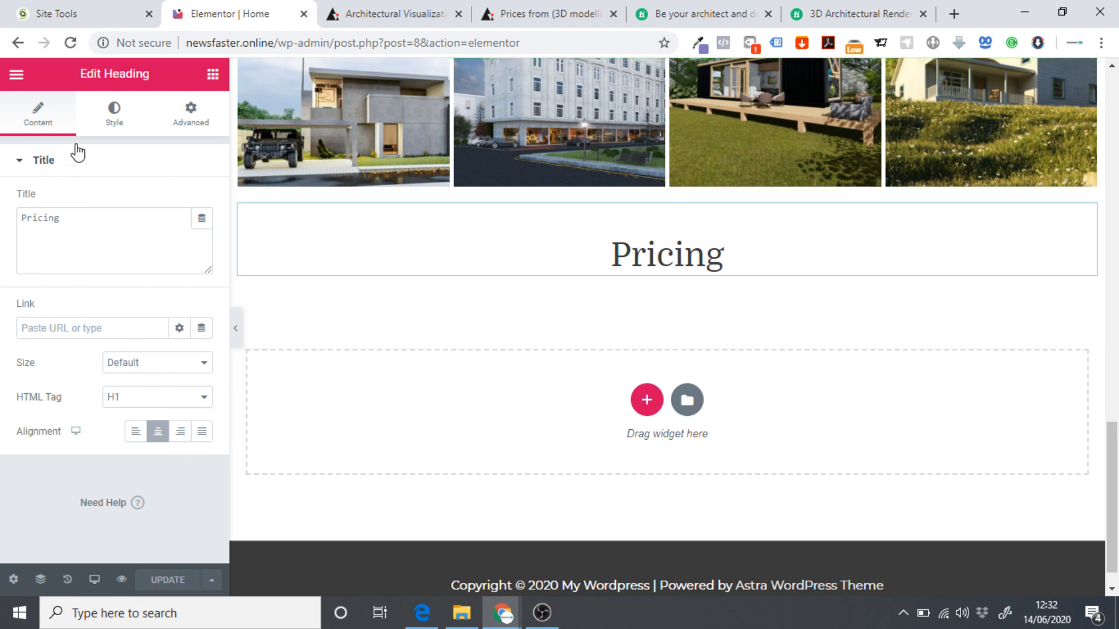
pyautogui.click(16, 77)
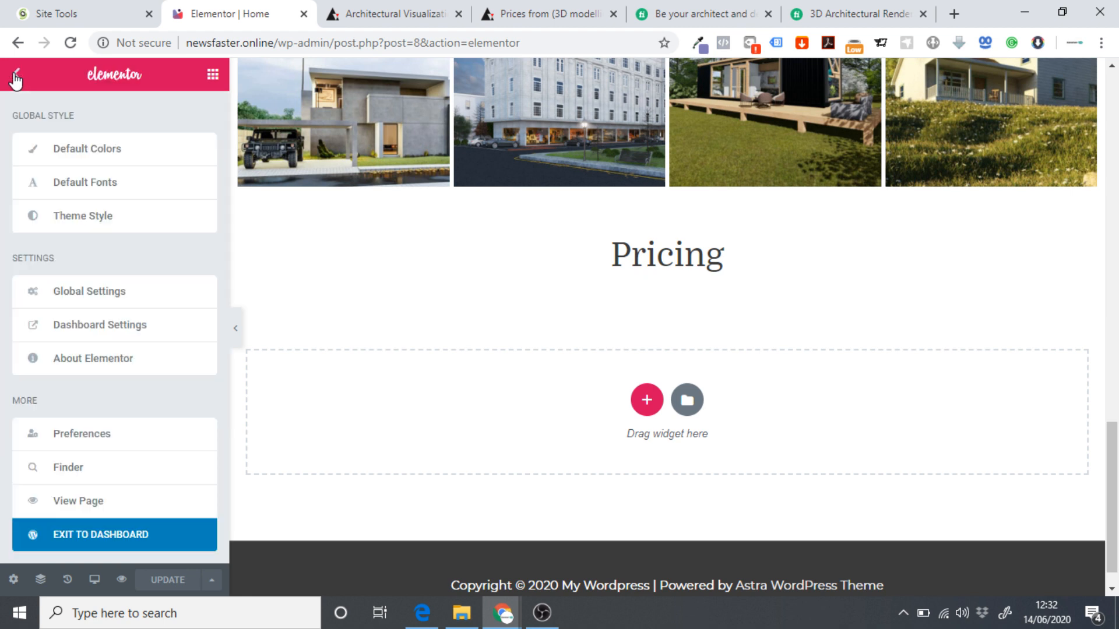
pyautogui.click(82, 531)
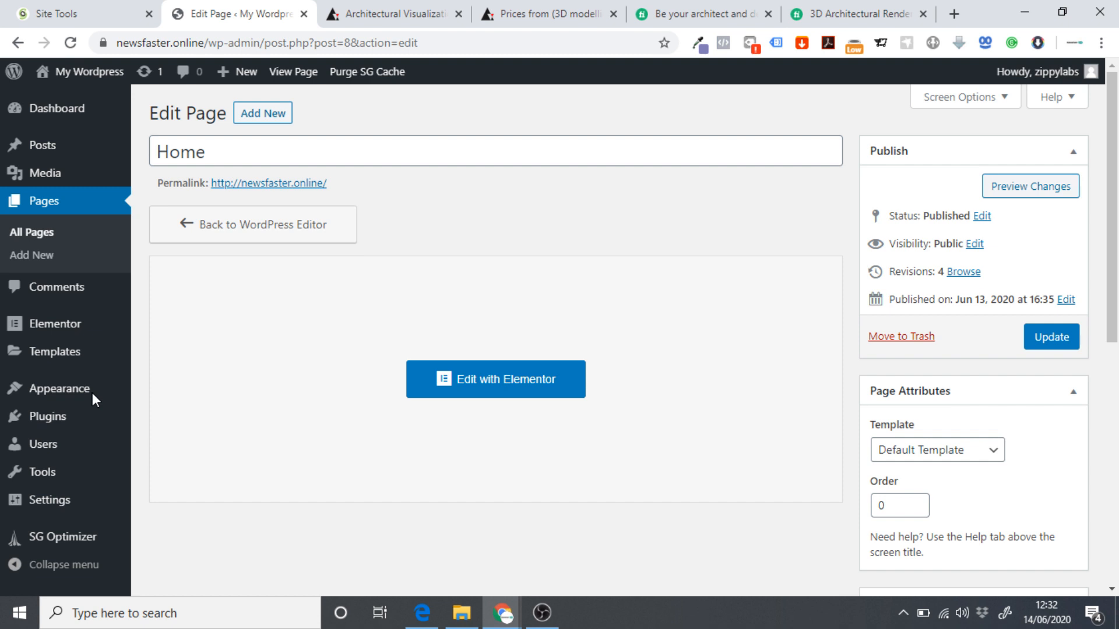
# Install and activate the ElementsKit Lite plugin, then view the live site's home page.
pyautogui.moveTo(47, 419)
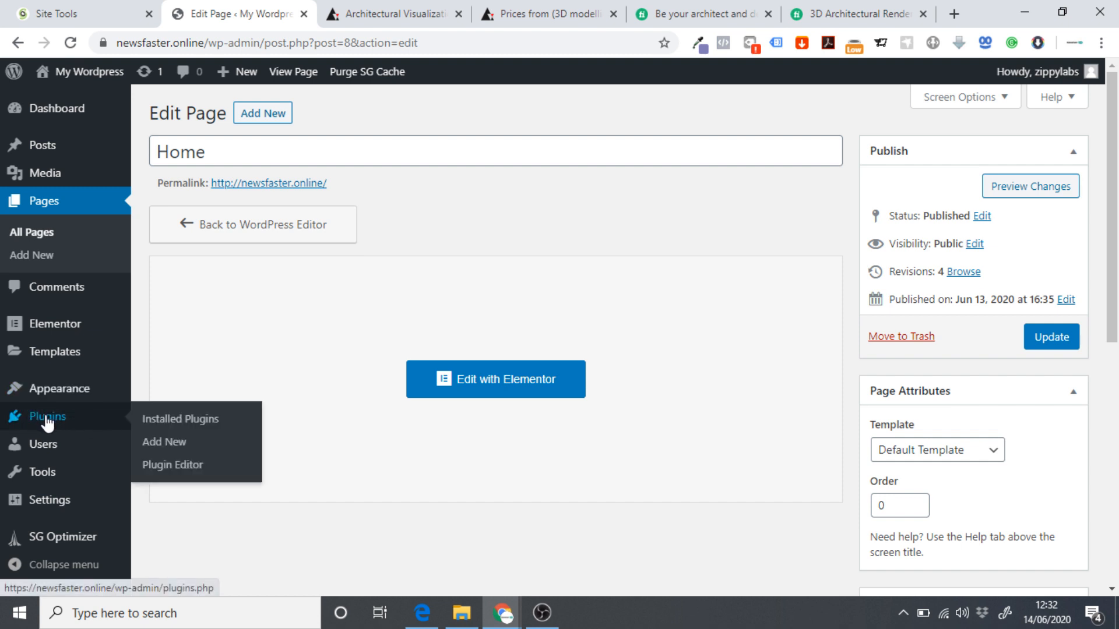
pyautogui.click(169, 444)
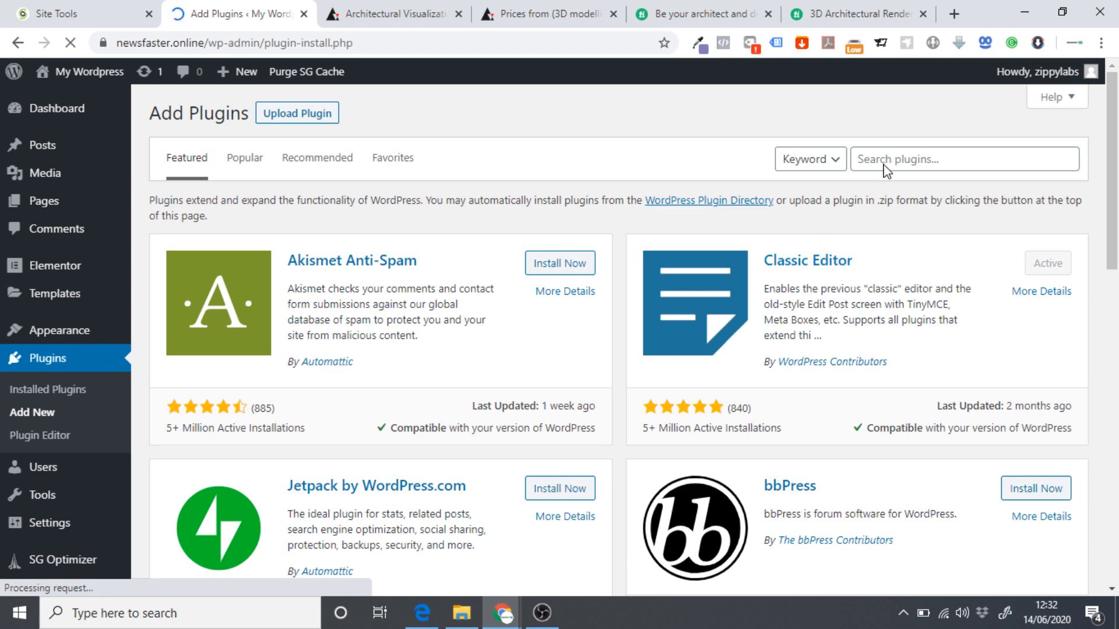
pyautogui.click(886, 169)
pyautogui.write('elements kit')
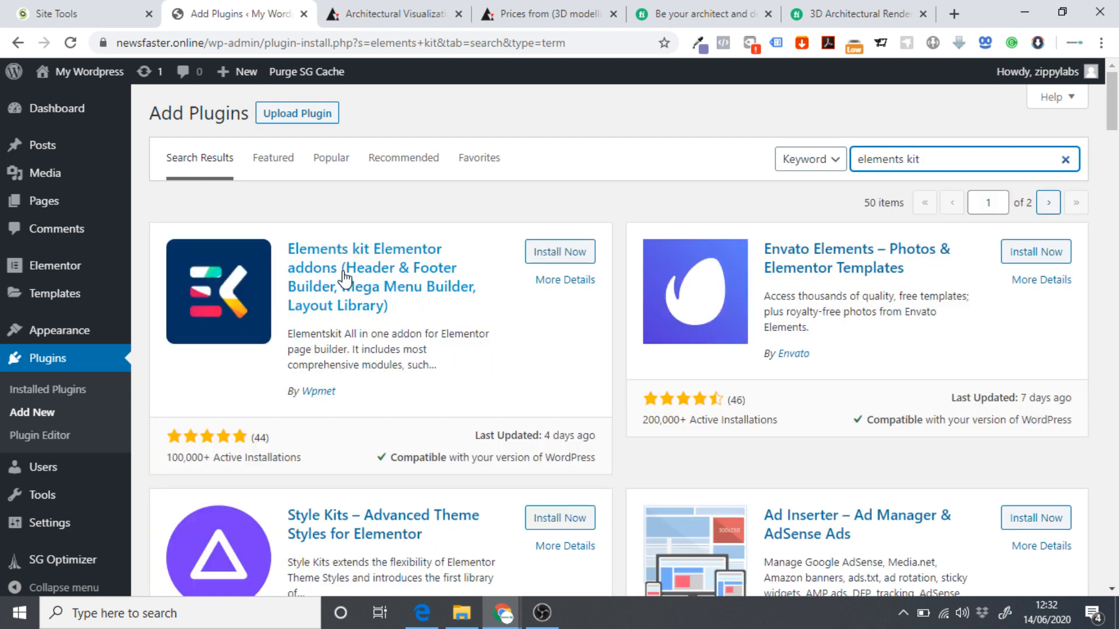
pyautogui.click(548, 253)
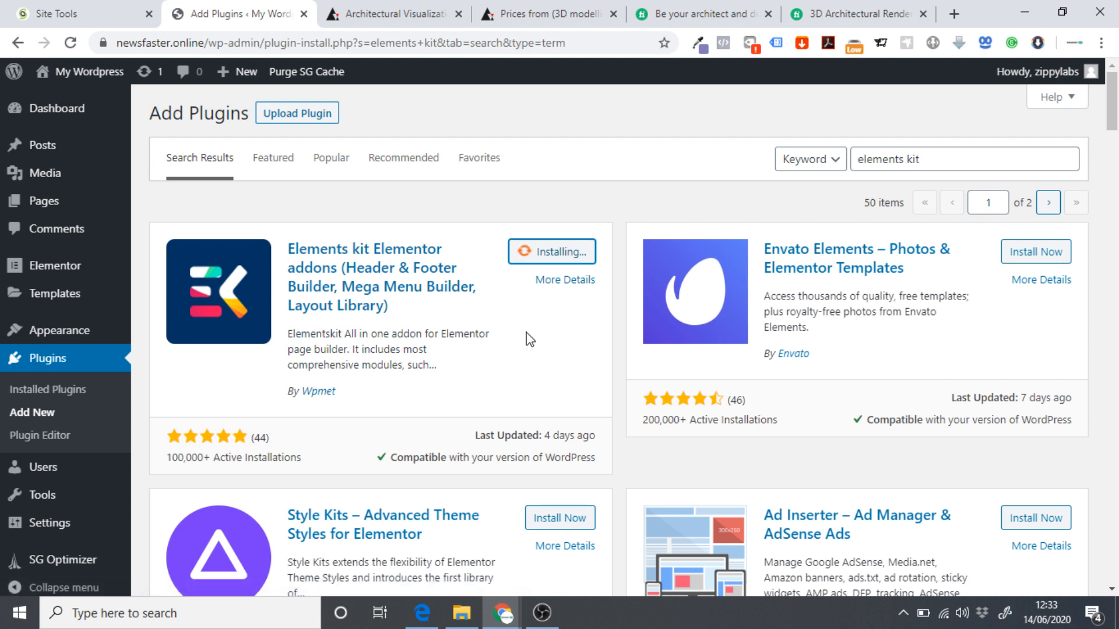
pyautogui.click(548, 256)
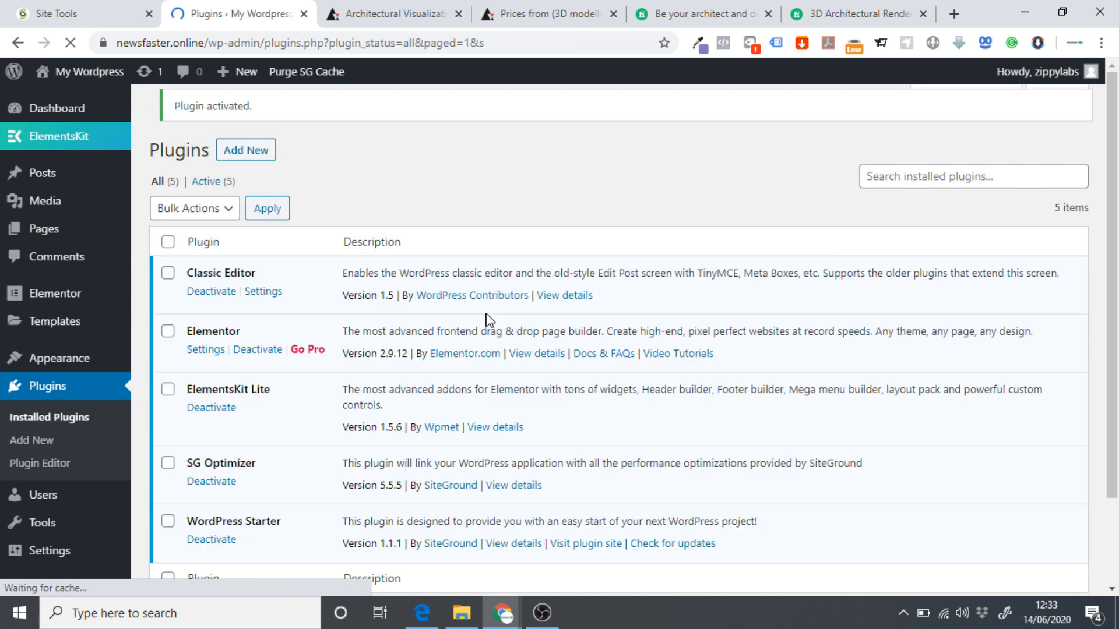
pyautogui.moveTo(69, 146)
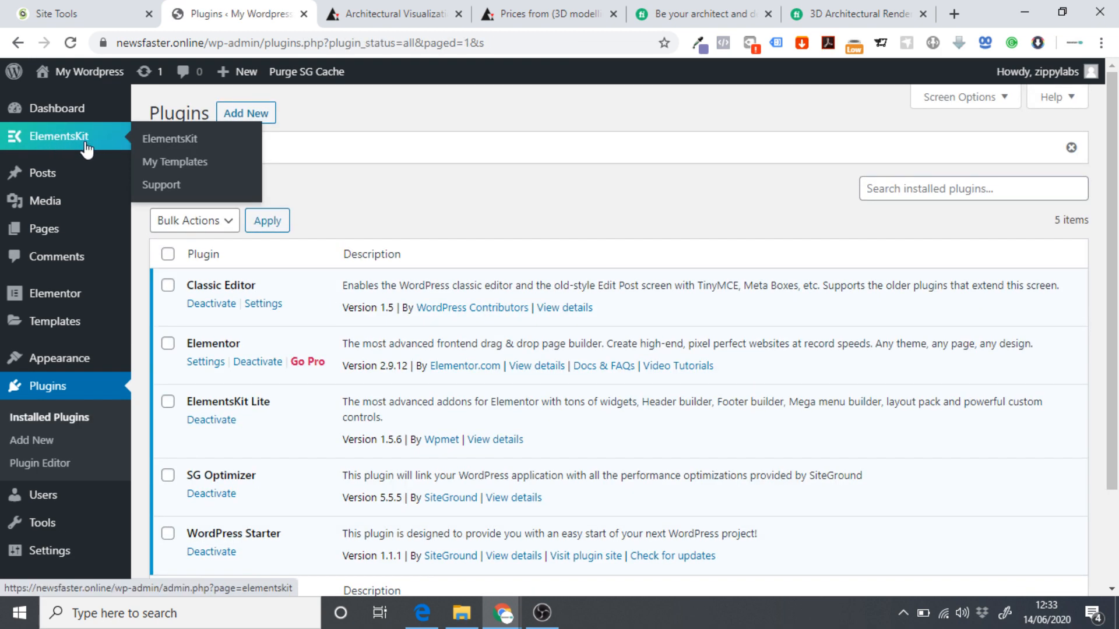
pyautogui.click(78, 72)
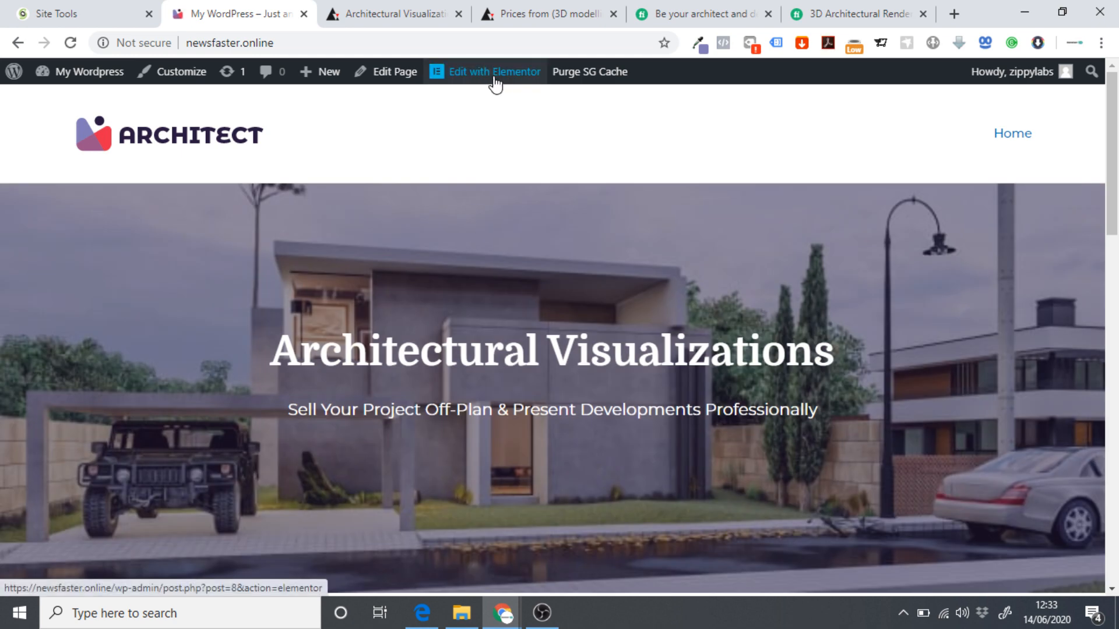
# Edit the home page with Elementor and launch the ElementsKit template library under Pricing.
pyautogui.click(495, 73)
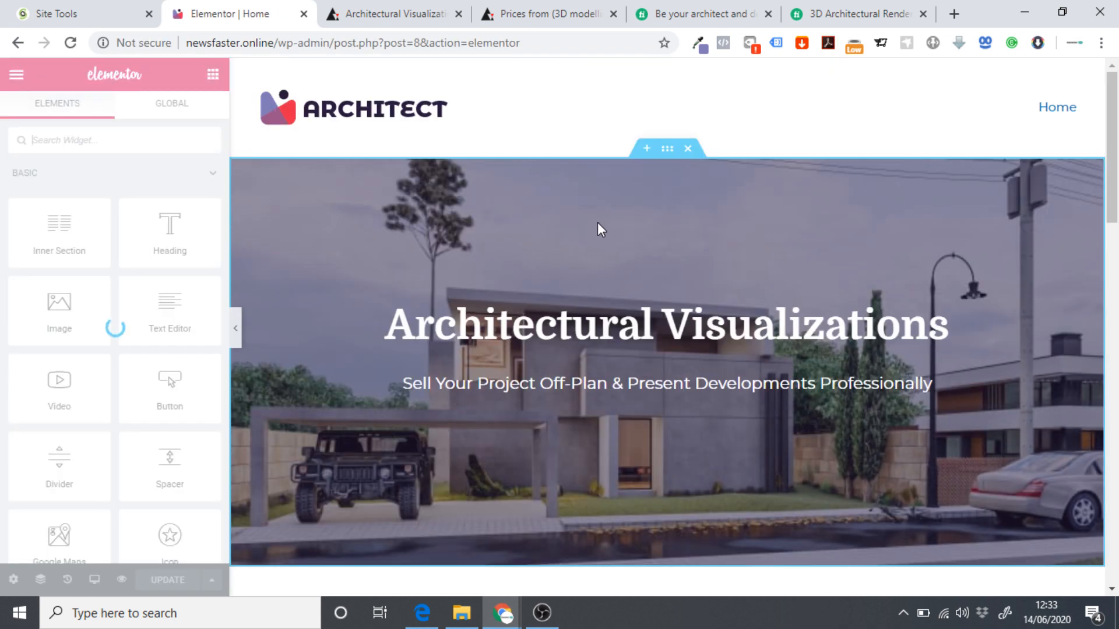
pyautogui.scroll(-15, 597, 222)
pyautogui.scroll(-4, 597, 231)
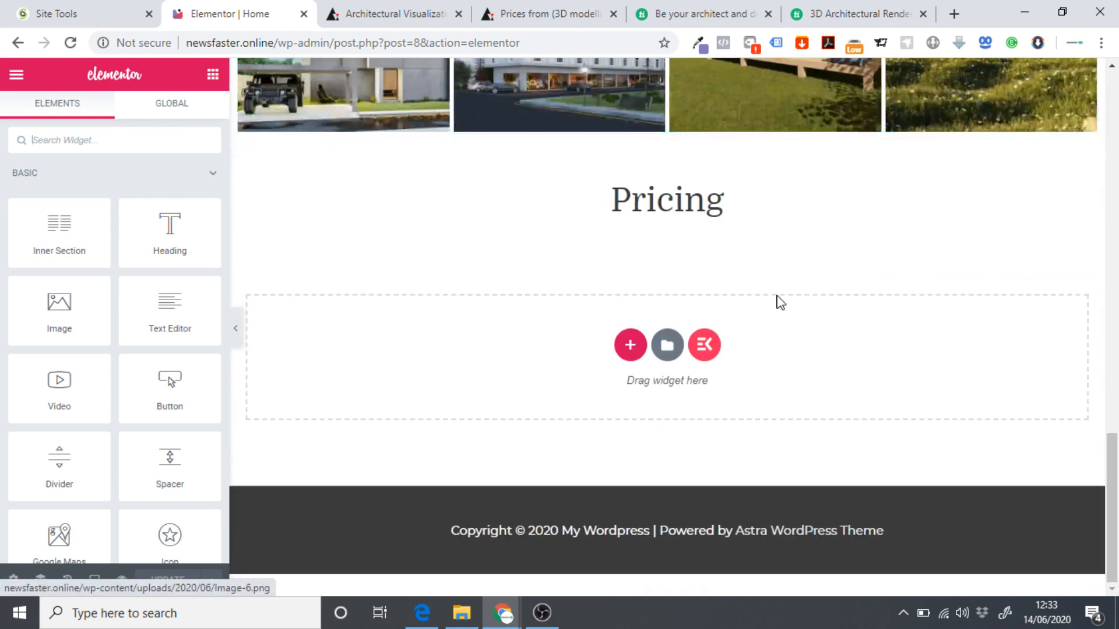
pyautogui.click(706, 345)
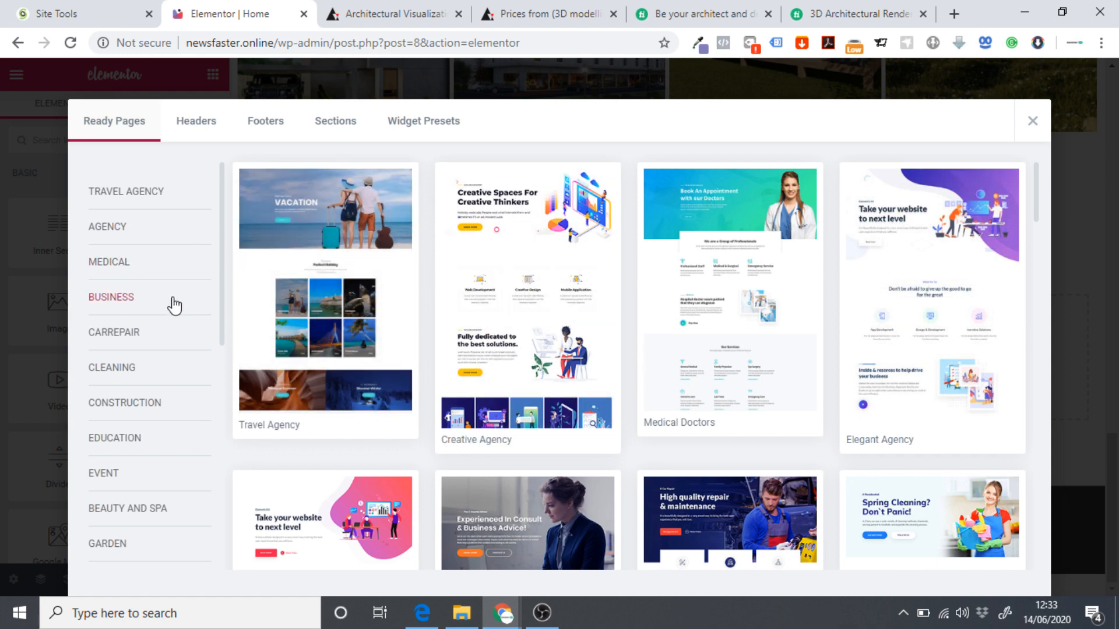
# Insert the 'Choose Pricing Plan' template from the Sections > Pricing category.
pyautogui.scroll(-3, 327, 282)
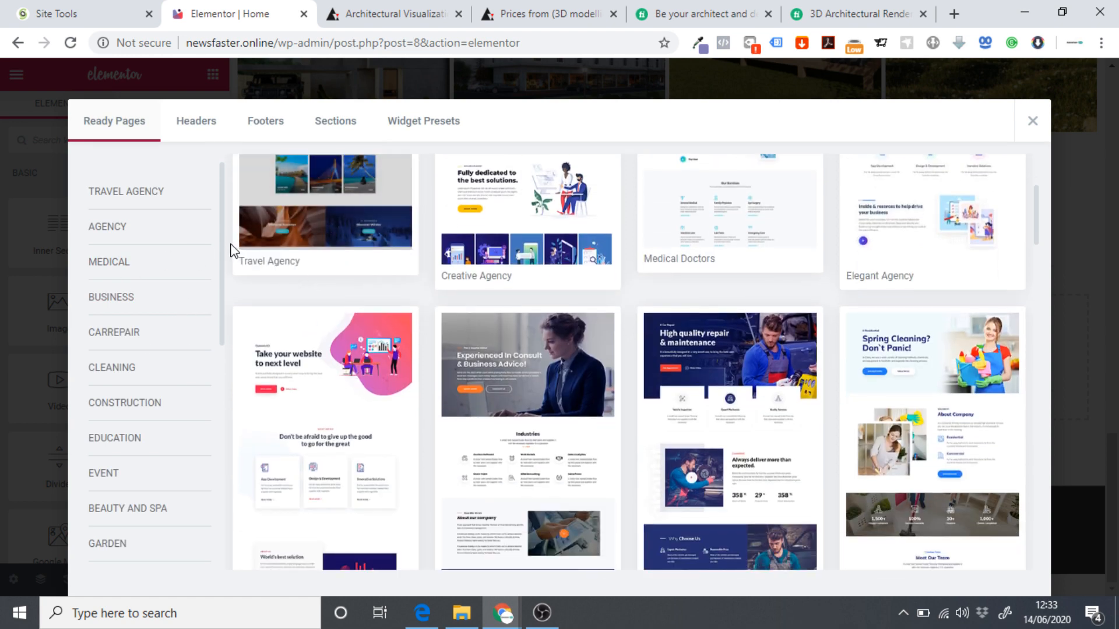
pyautogui.scroll(3, 233, 251)
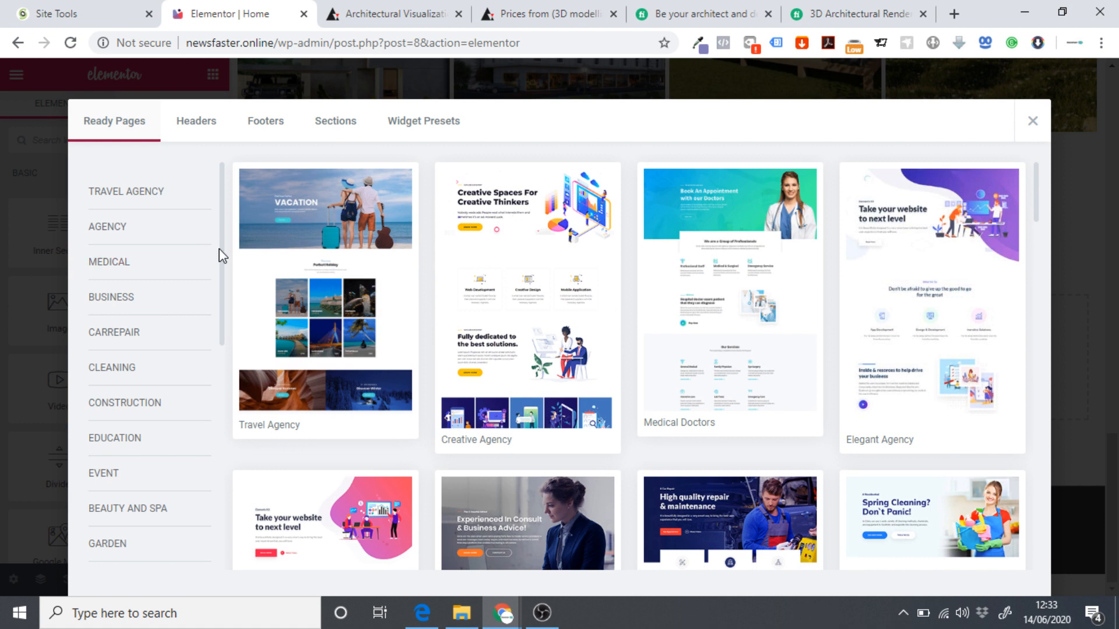
pyautogui.click(319, 129)
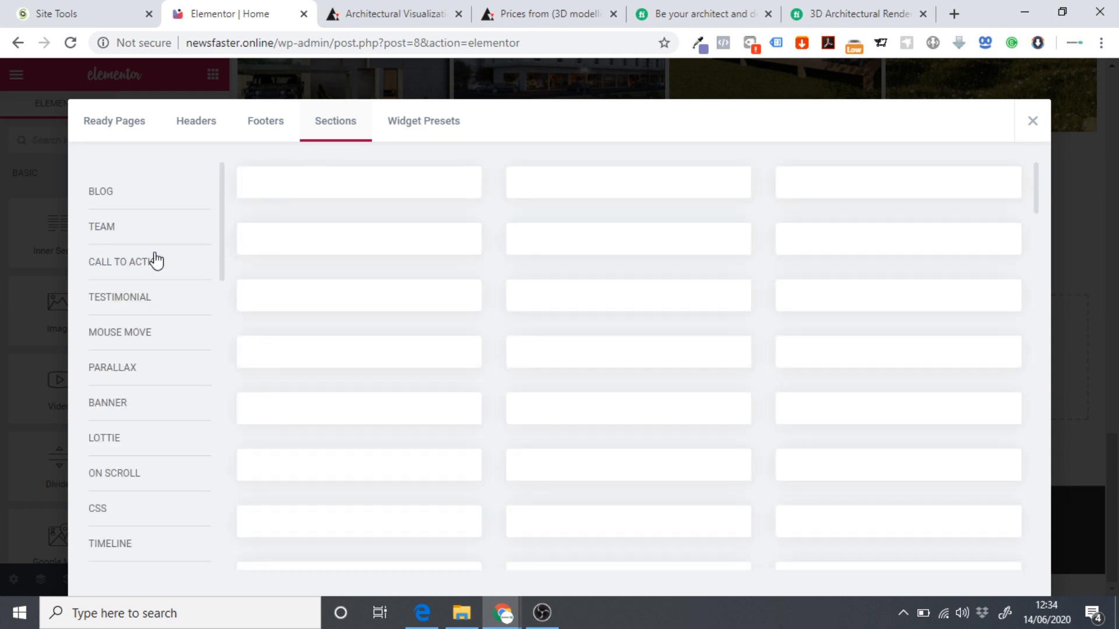
pyautogui.scroll(-4, 156, 260)
pyautogui.scroll(-12, 155, 262)
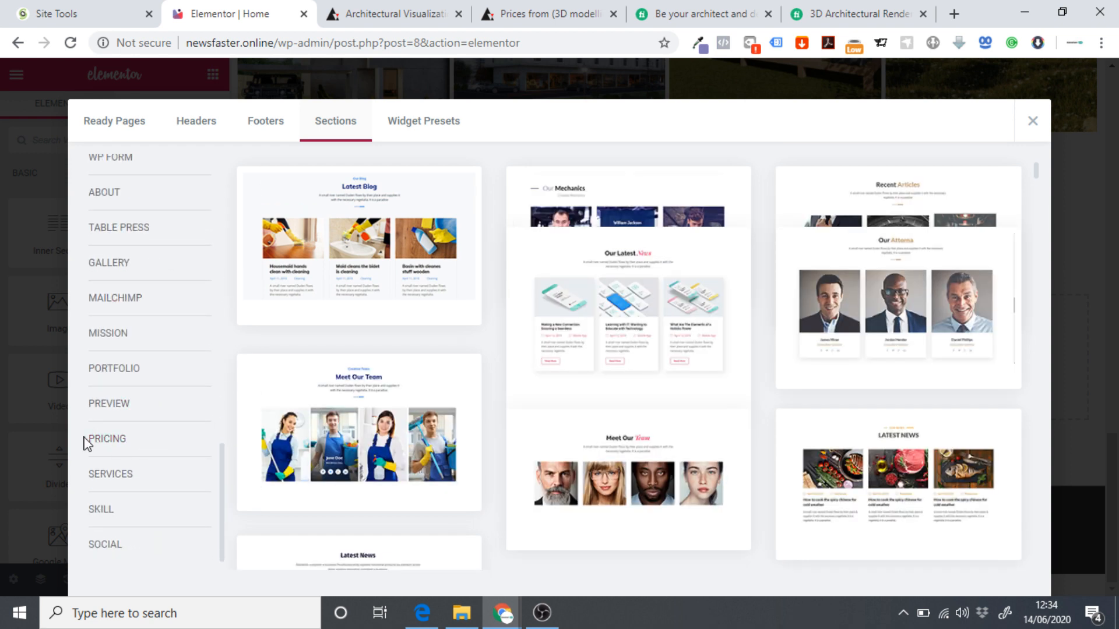
pyautogui.click(110, 444)
pyautogui.moveTo(285, 232)
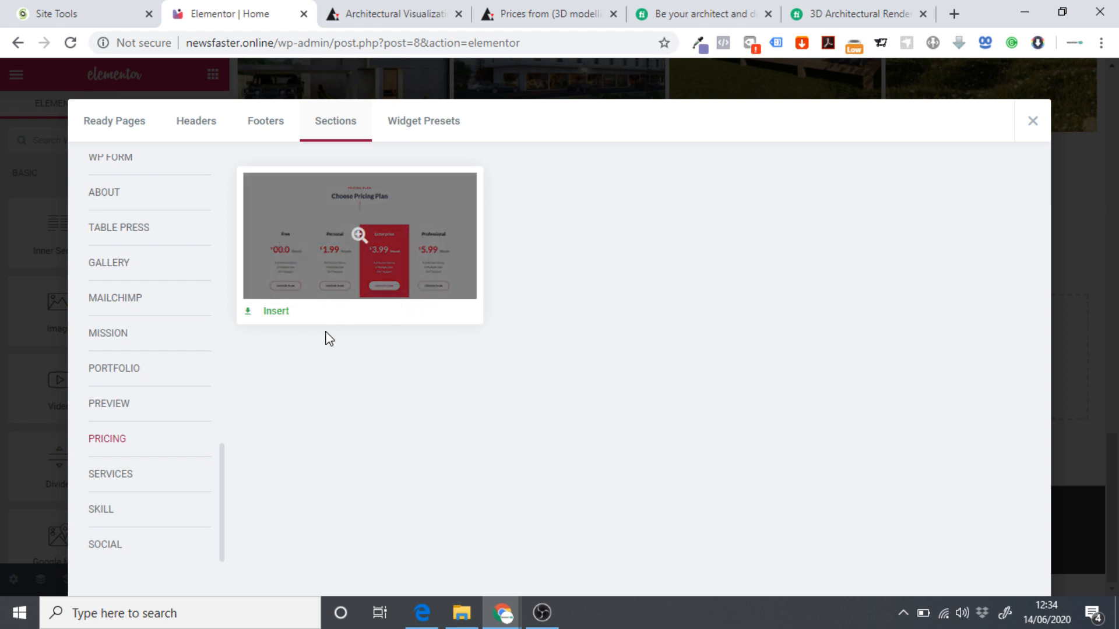
pyautogui.click(275, 312)
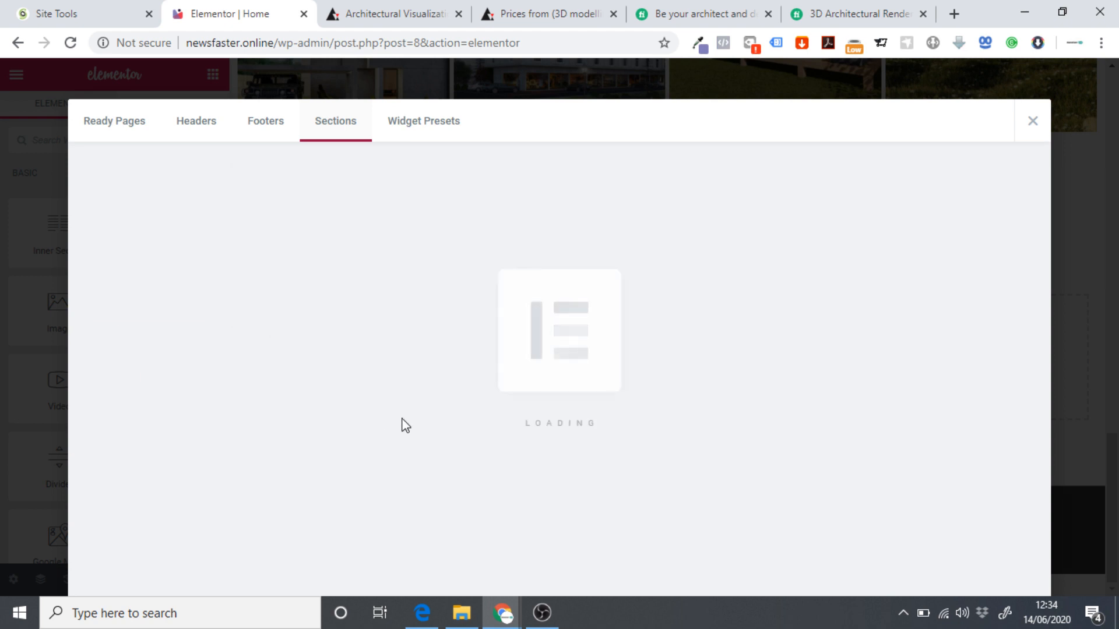
# Delete the Choose Pricing Plan heading section from the inserted template.
pyautogui.scroll(-4, 392, 390)
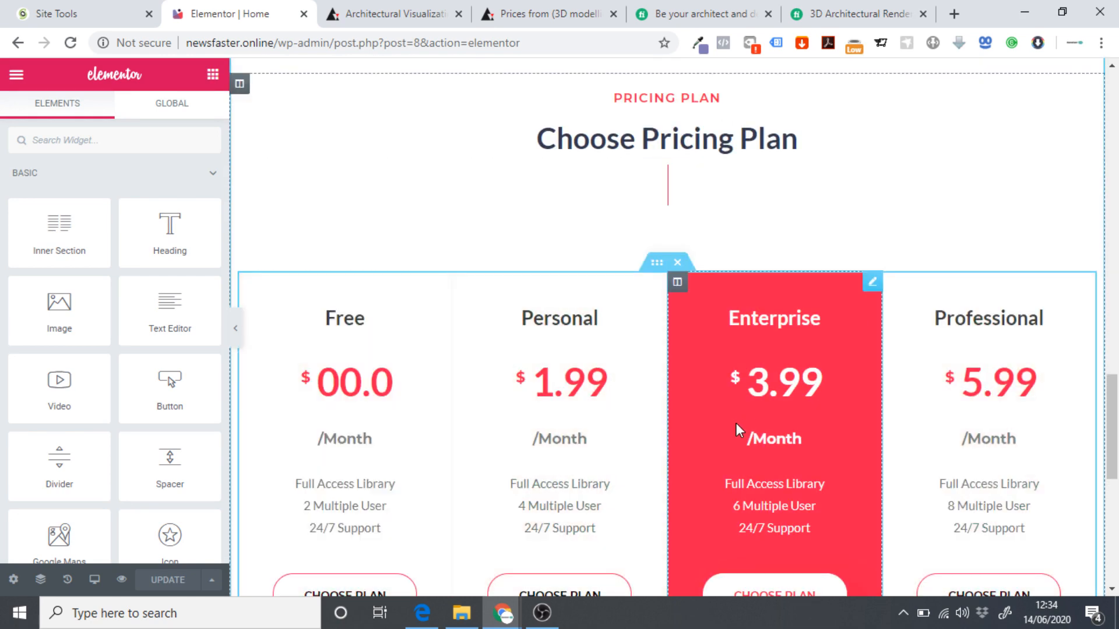
pyautogui.scroll(2, 728, 419)
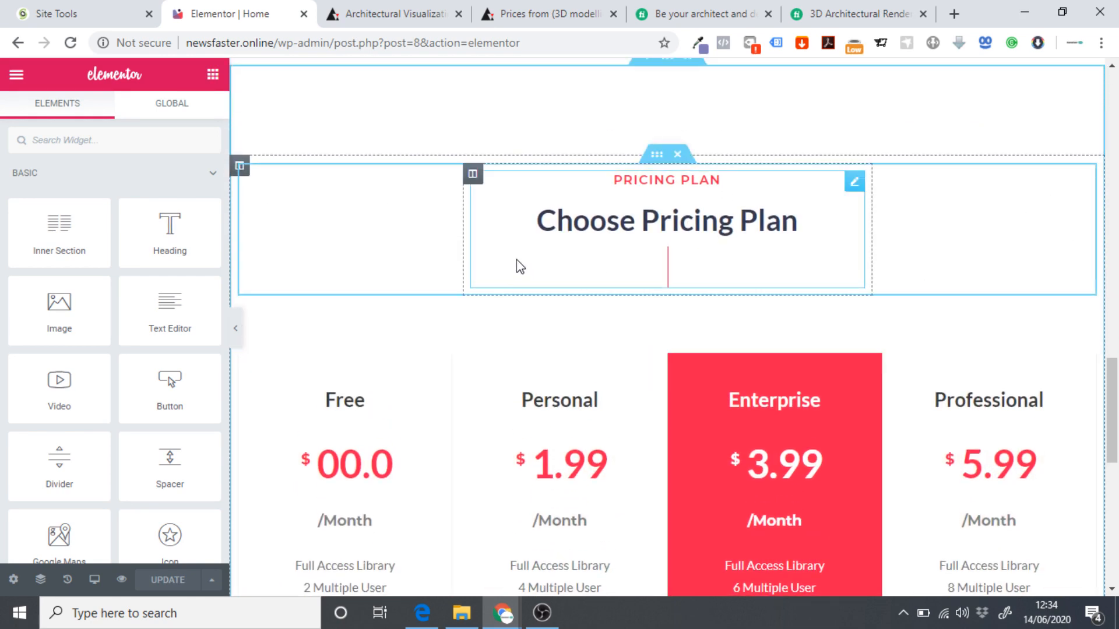
pyautogui.scroll(3, 542, 257)
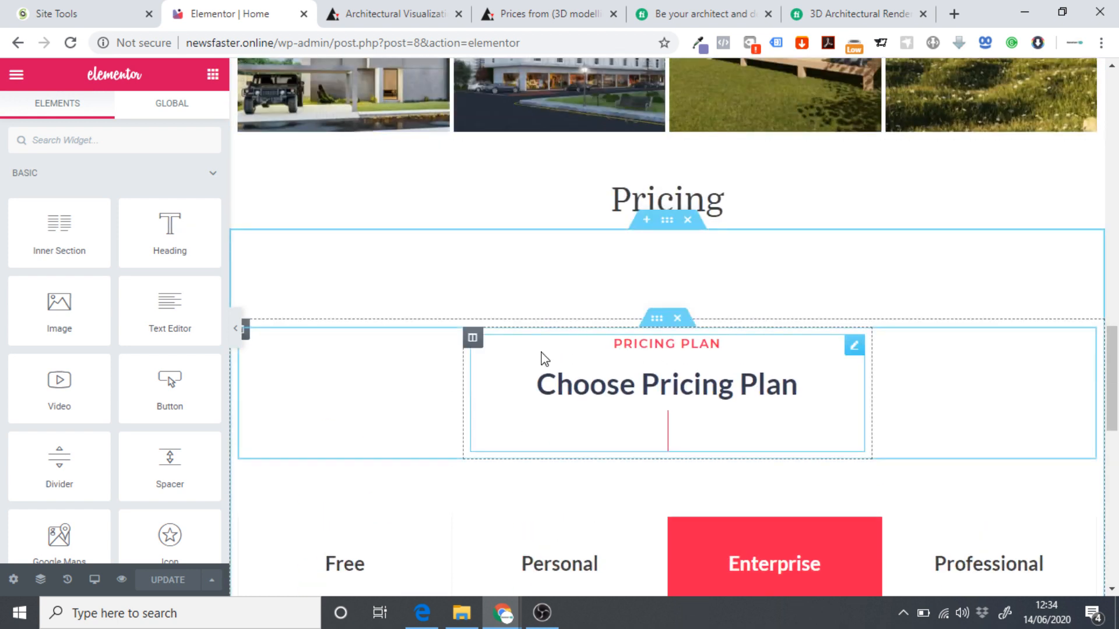
pyautogui.click(677, 319)
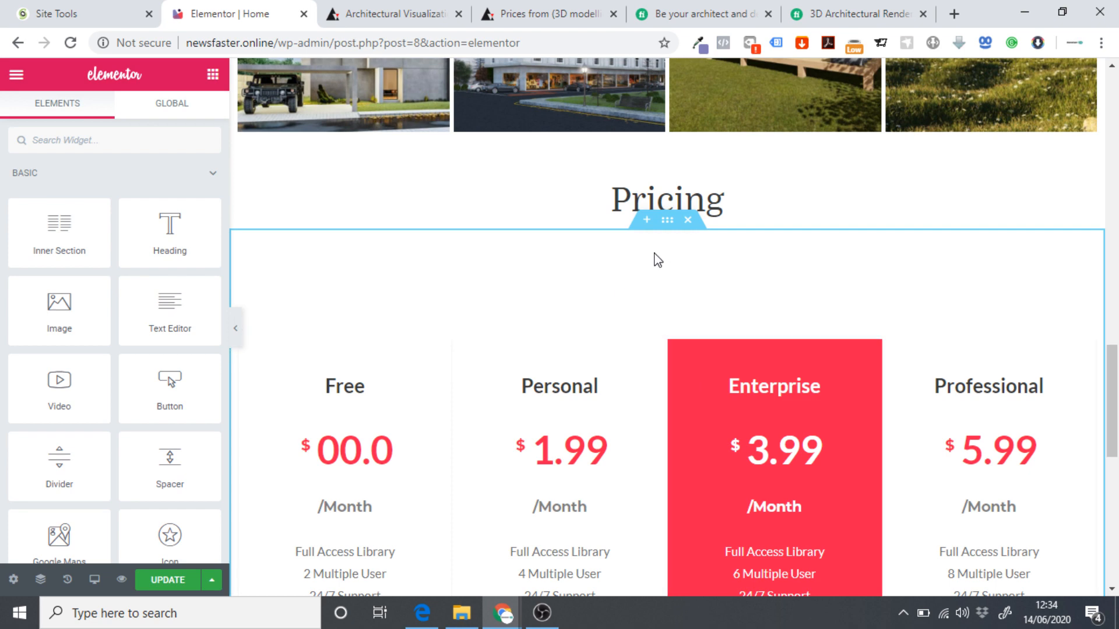
# Copy the Free pricing column and paste it into a new single-column section under Pricing.
pyautogui.scroll(-4, 492, 297)
pyautogui.scroll(3, 325, 276)
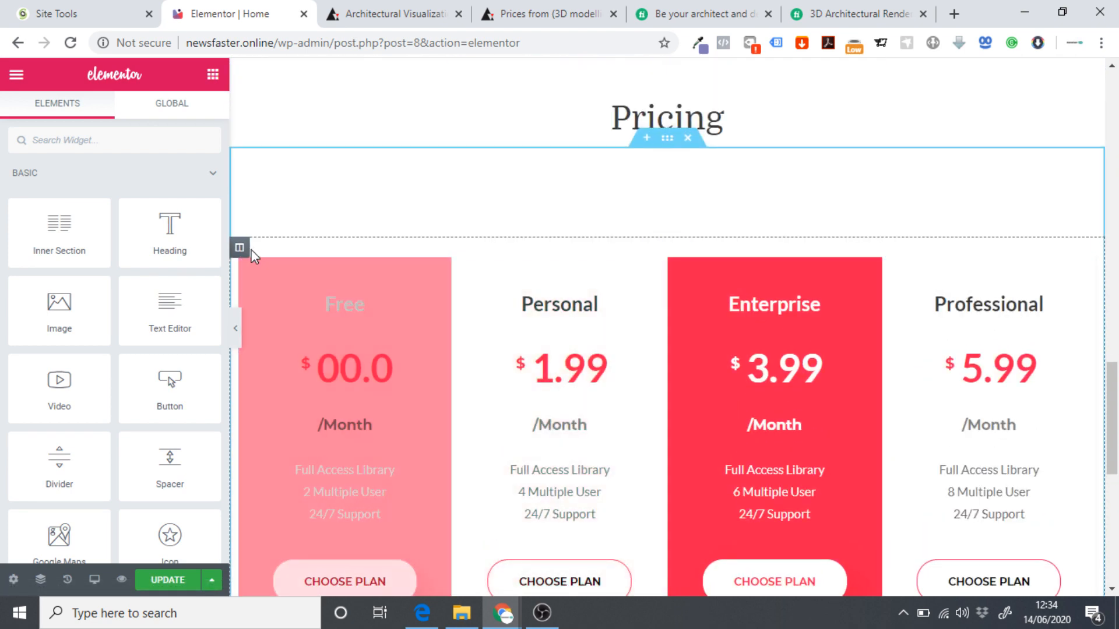
pyautogui.rightClick(241, 249)
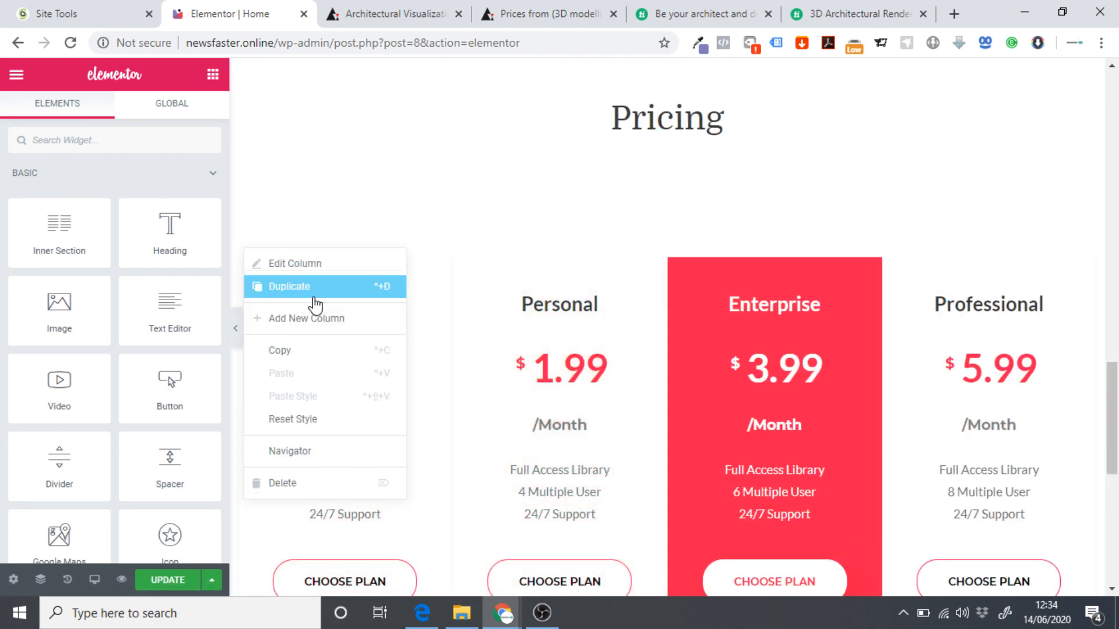
pyautogui.click(305, 351)
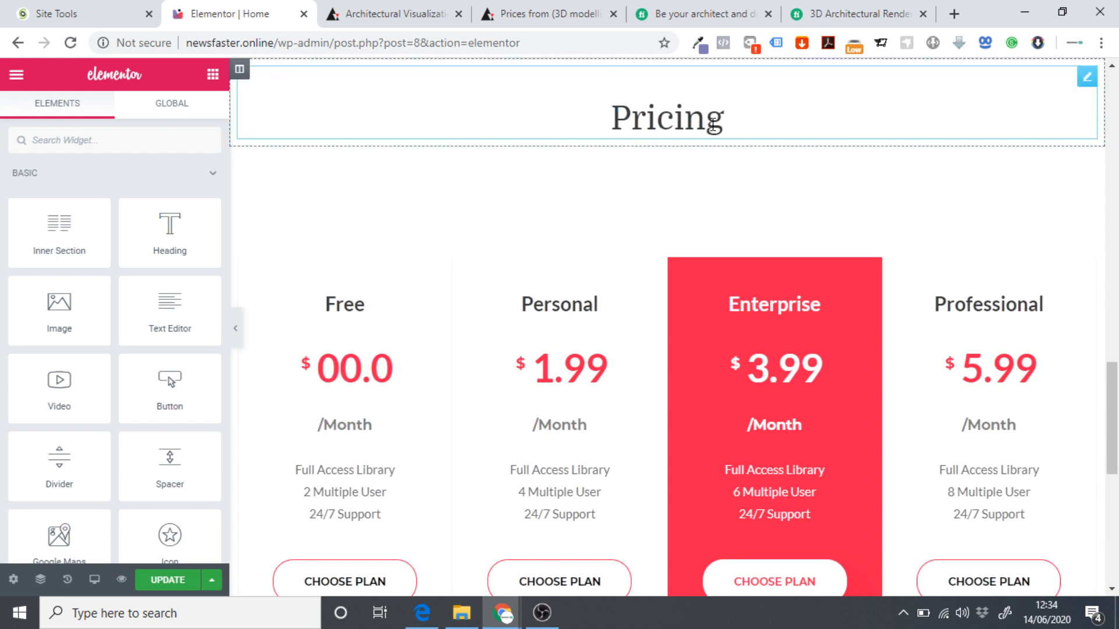
pyautogui.scroll(3, 713, 124)
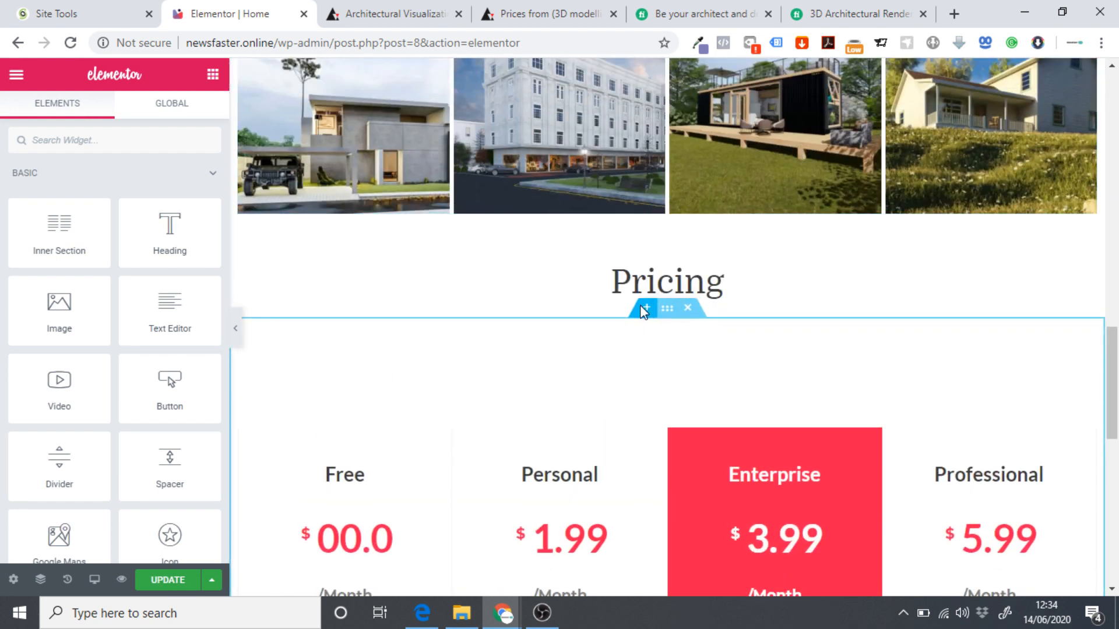
pyautogui.click(644, 309)
pyautogui.click(631, 387)
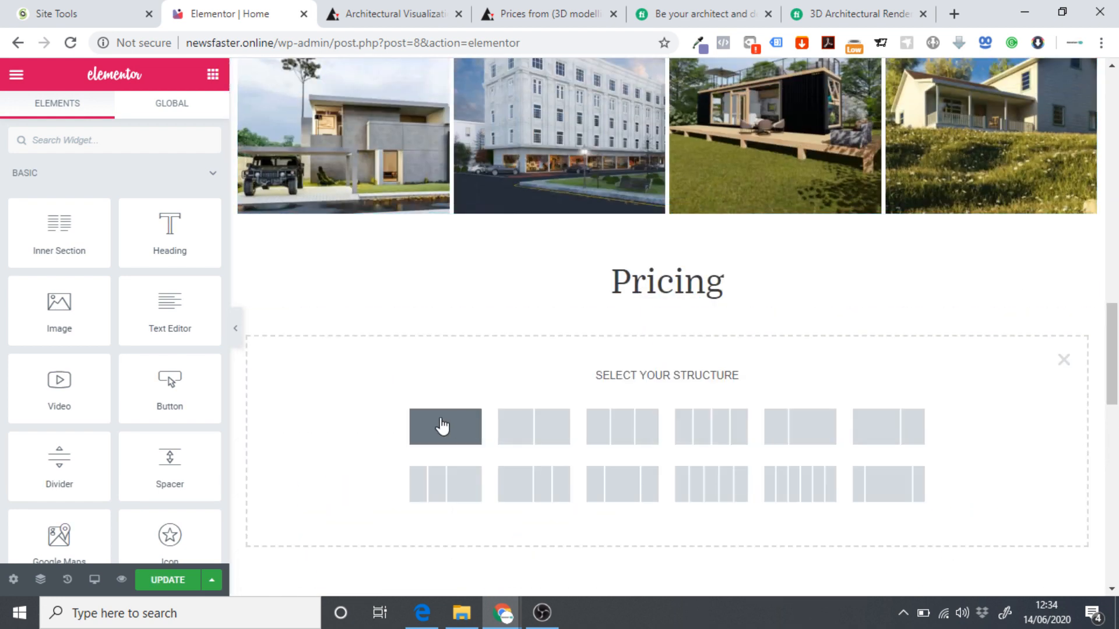
pyautogui.click(460, 426)
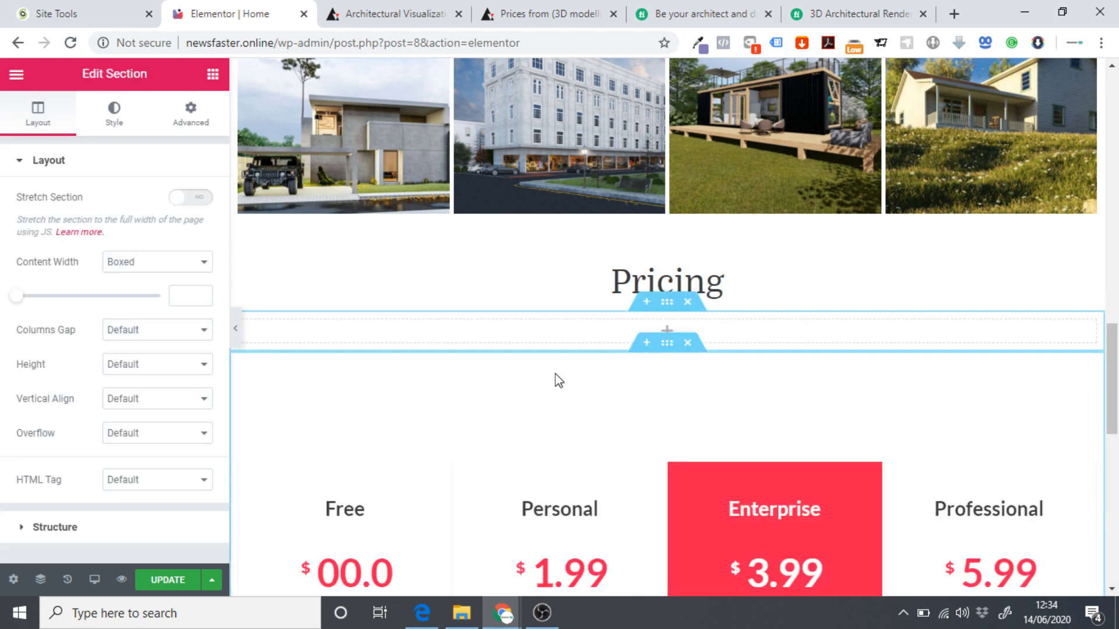
pyautogui.rightClick(644, 325)
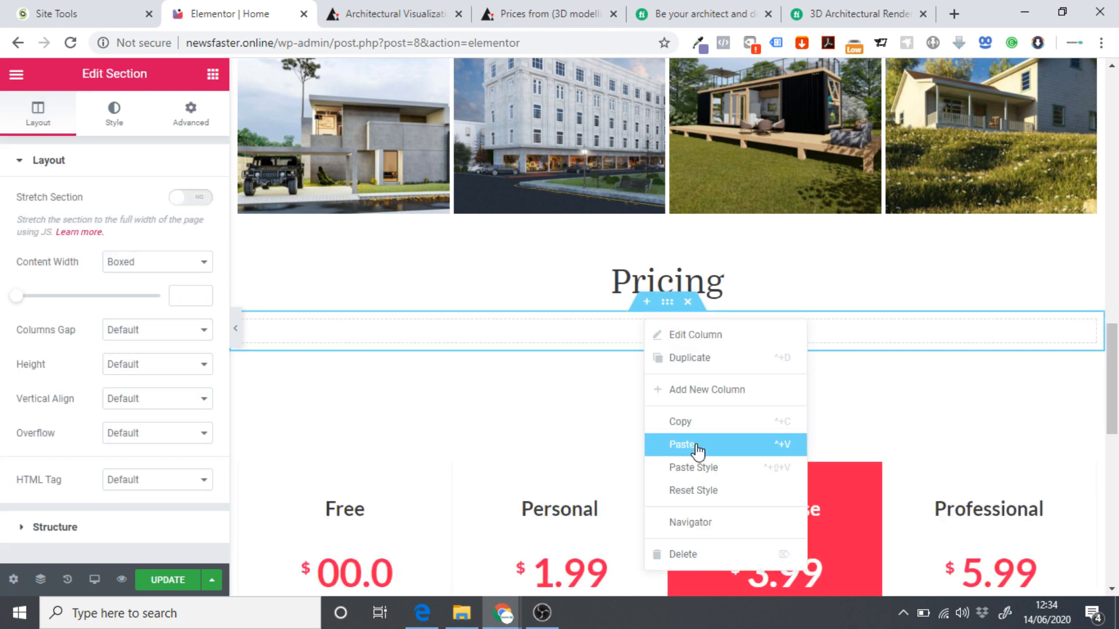
pyautogui.click(627, 444)
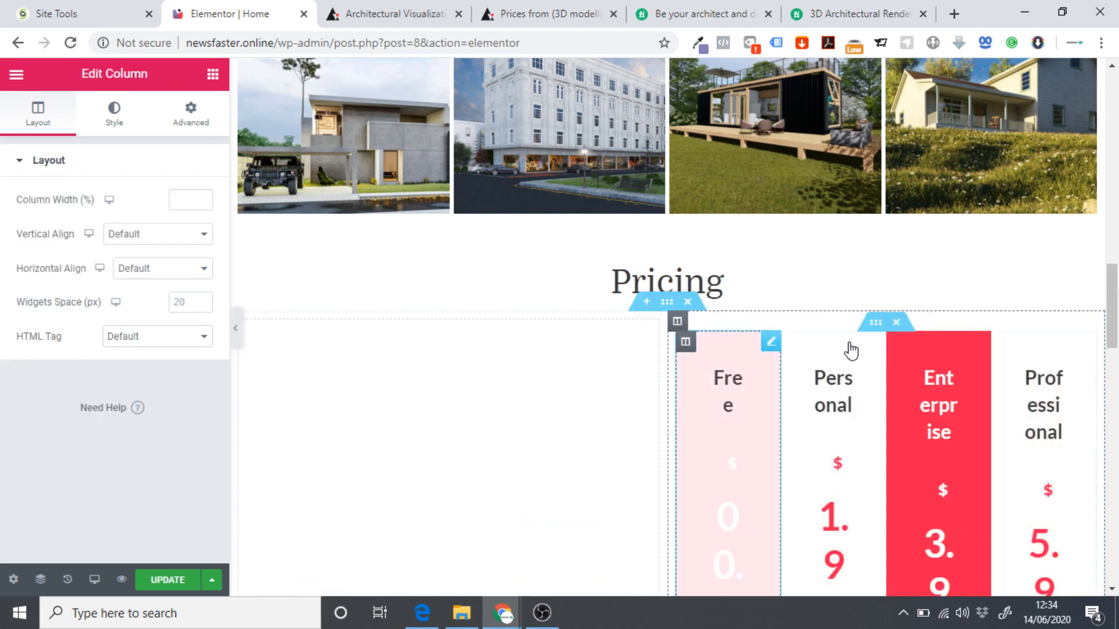
# Delete the empty left column and the duplicate pricing table, then select the Free plan's table.
pyautogui.rightClick(246, 328)
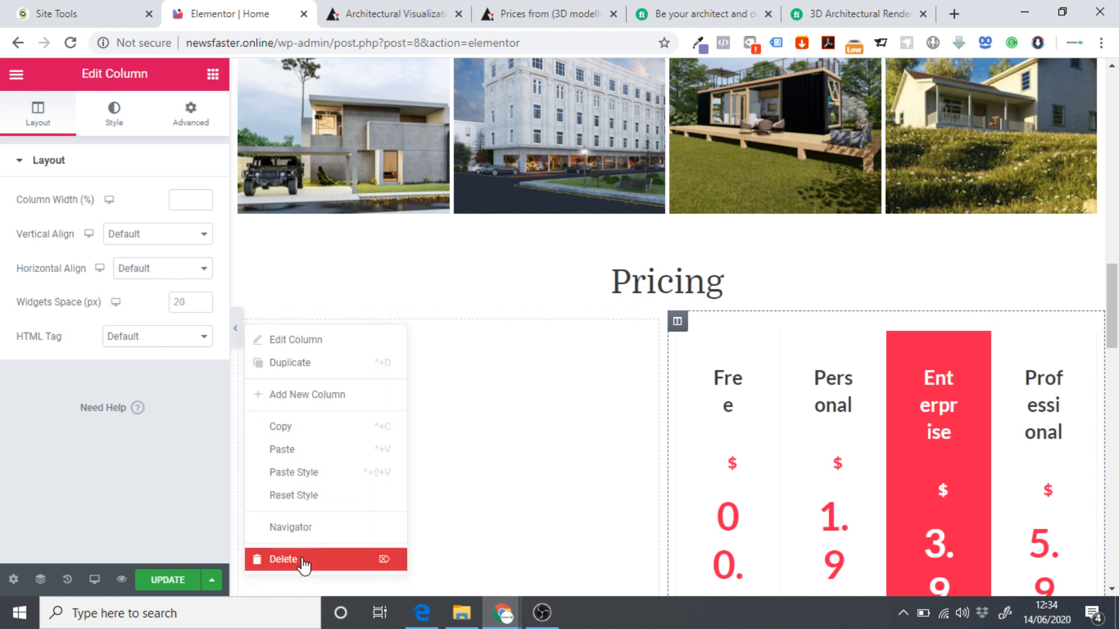
pyautogui.press('Delete')
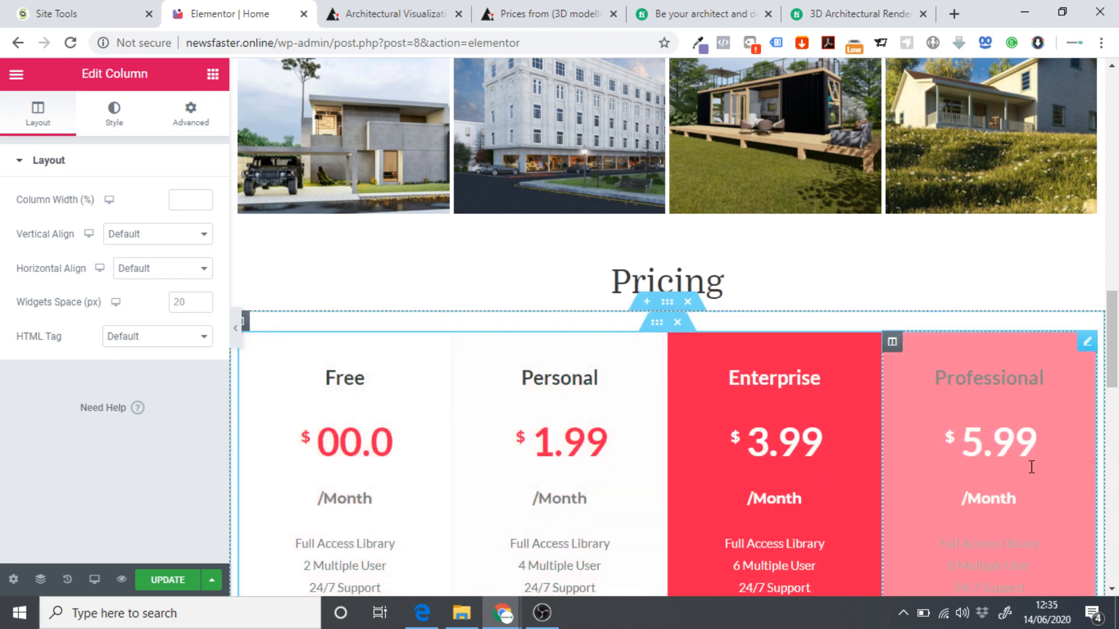
pyautogui.scroll(-7, 692, 318)
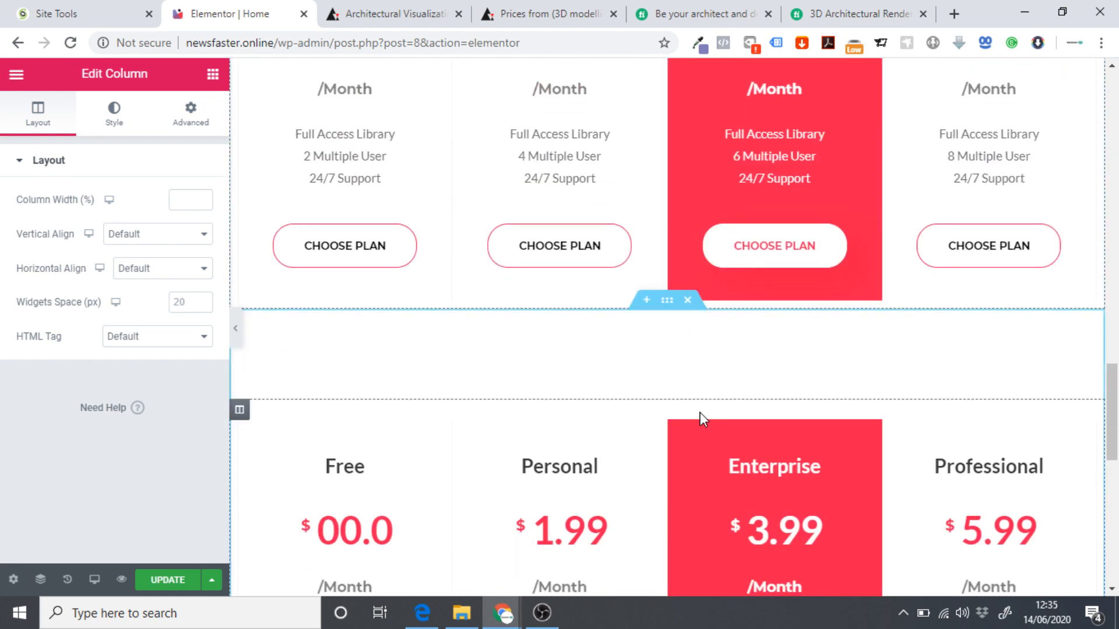
pyautogui.press('Delete')
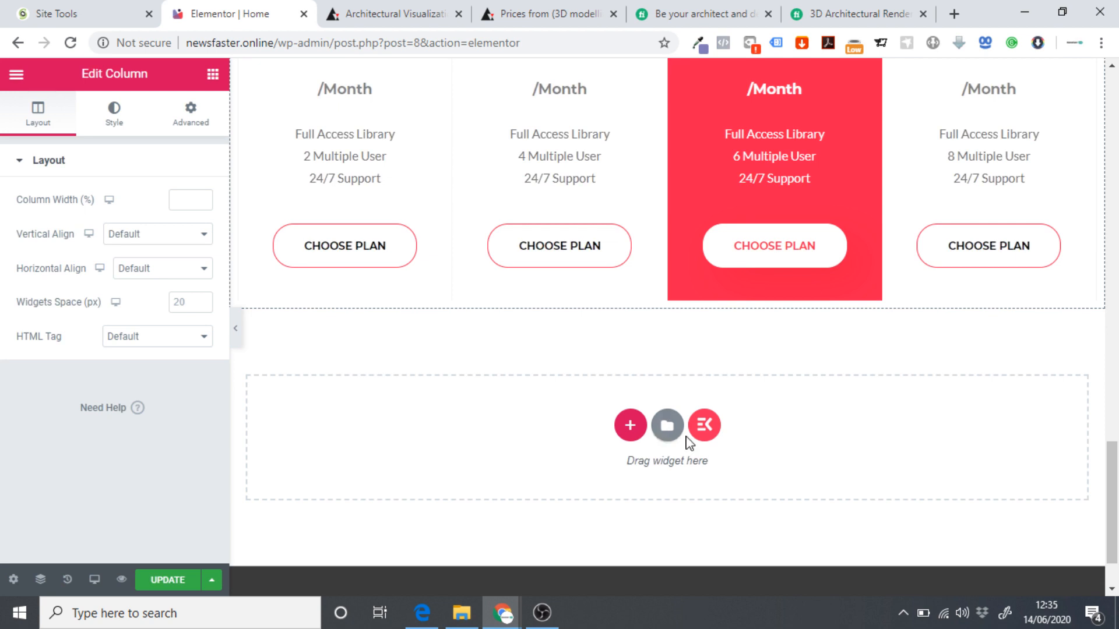
pyautogui.scroll(4, 690, 443)
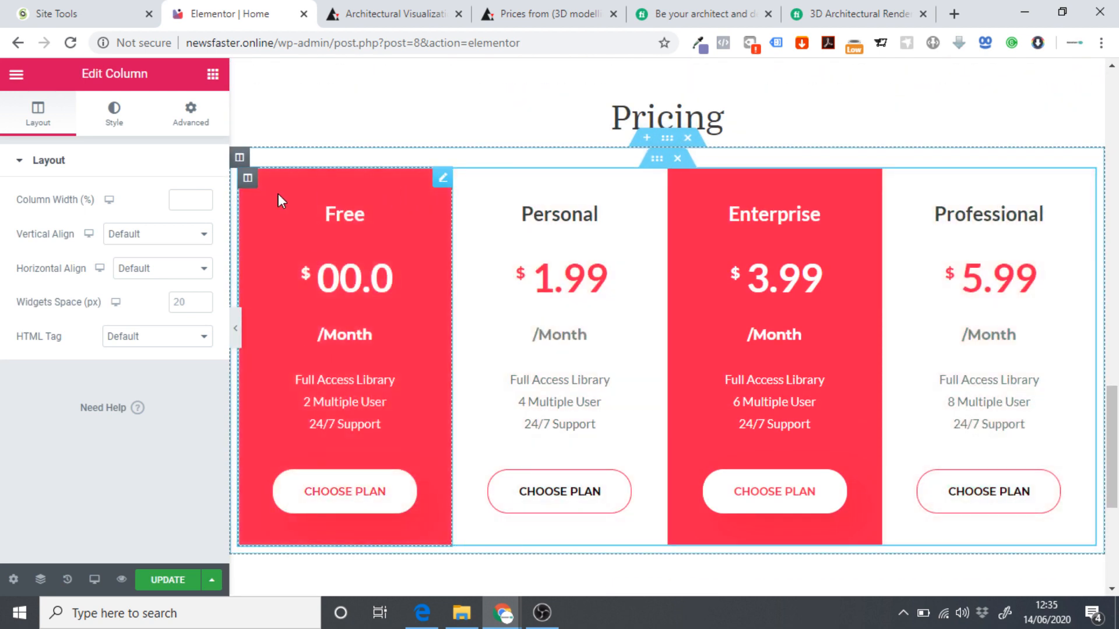
pyautogui.click(434, 208)
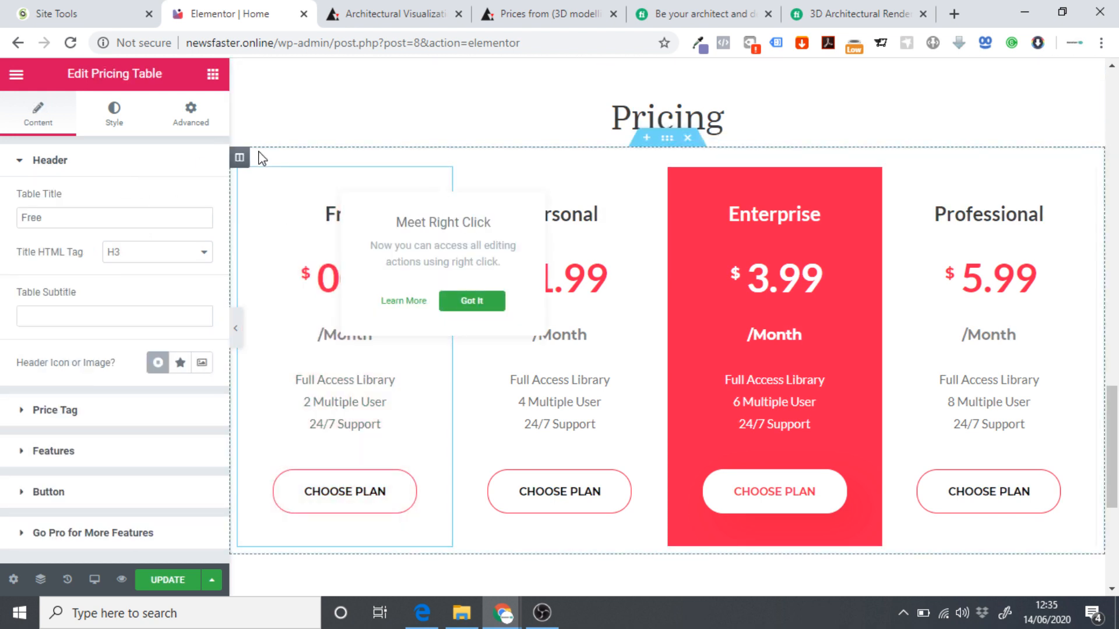
pyautogui.click(458, 301)
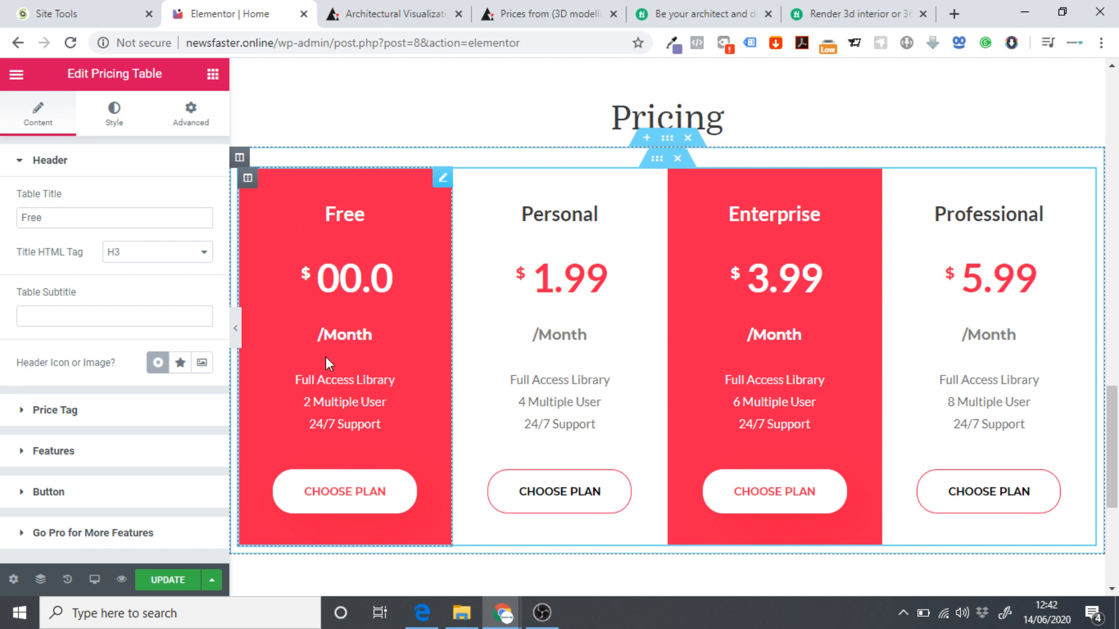
pyautogui.click(699, 9)
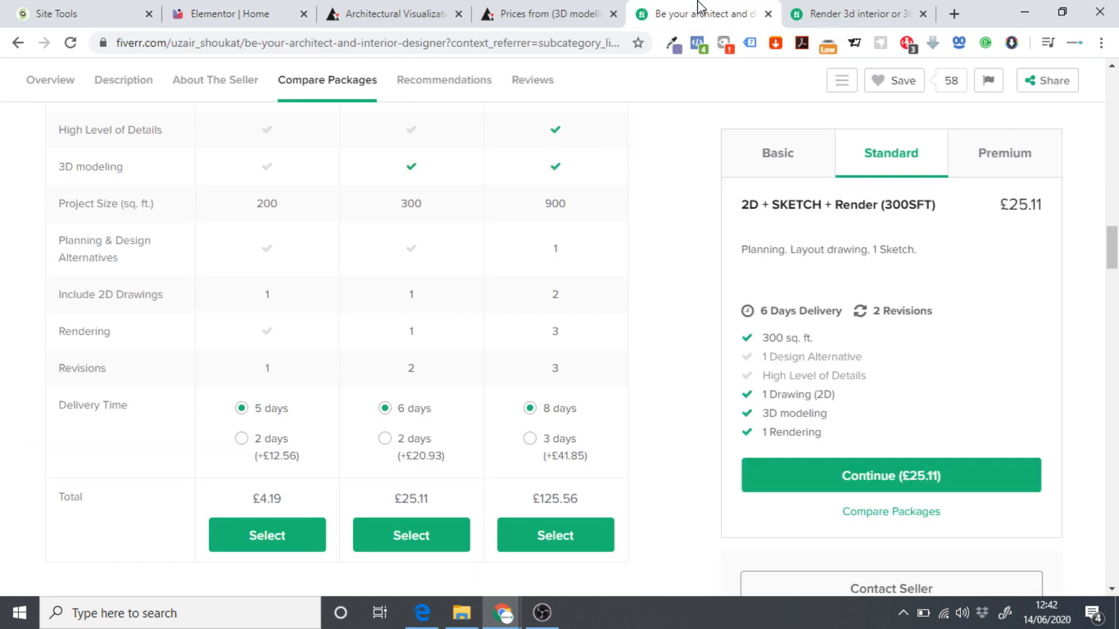
pyautogui.scroll(4, 76, 221)
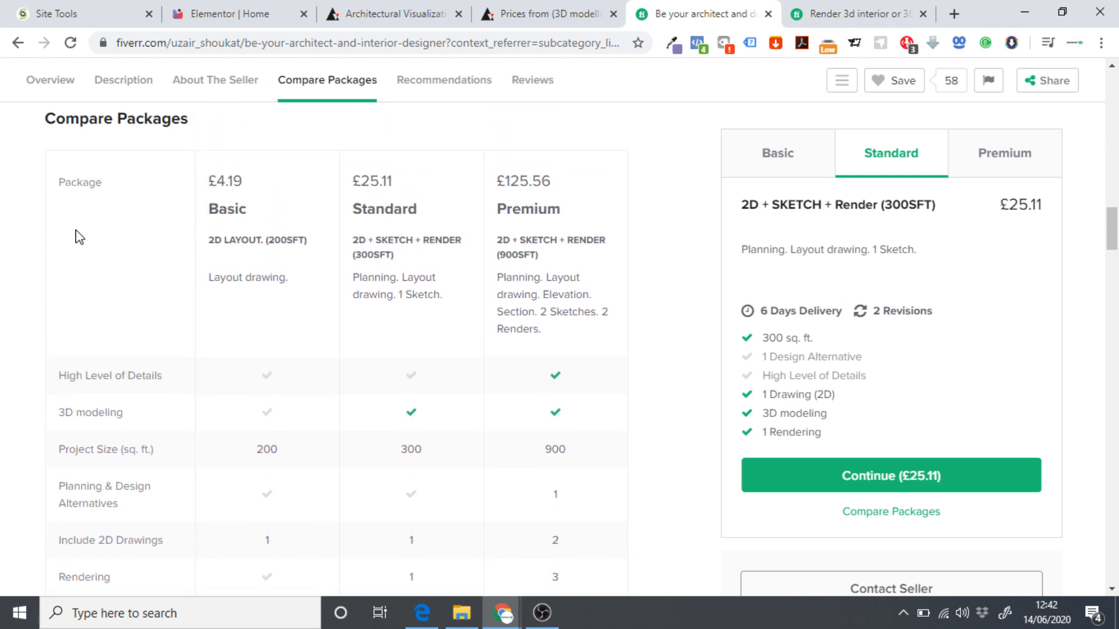
pyautogui.scroll(-3, 252, 347)
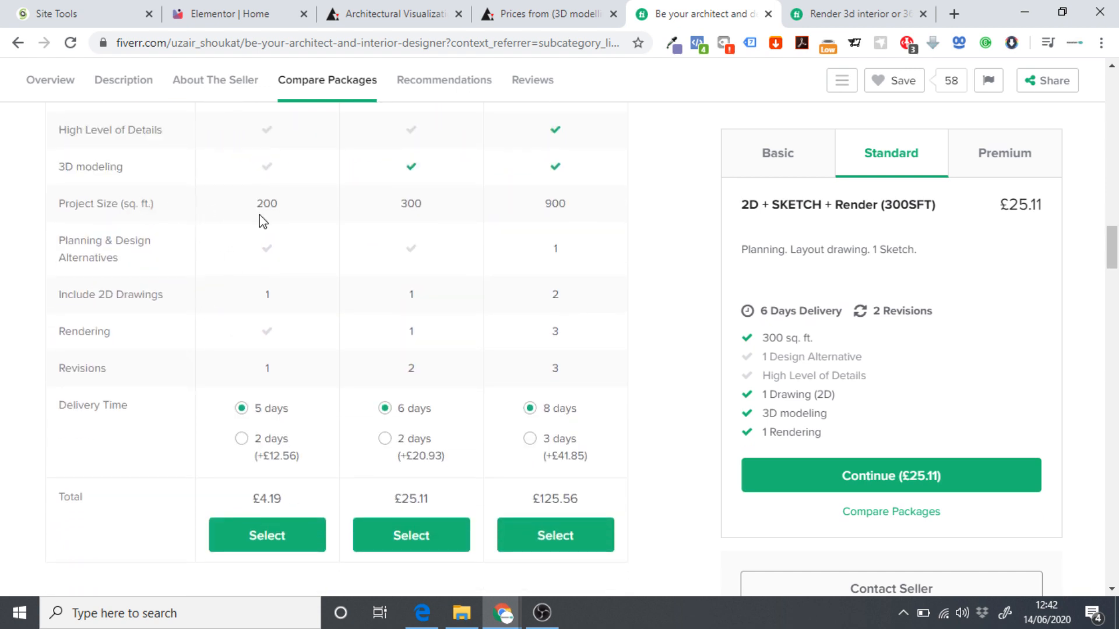
pyautogui.moveTo(58, 204); pyautogui.dragTo(163, 207)
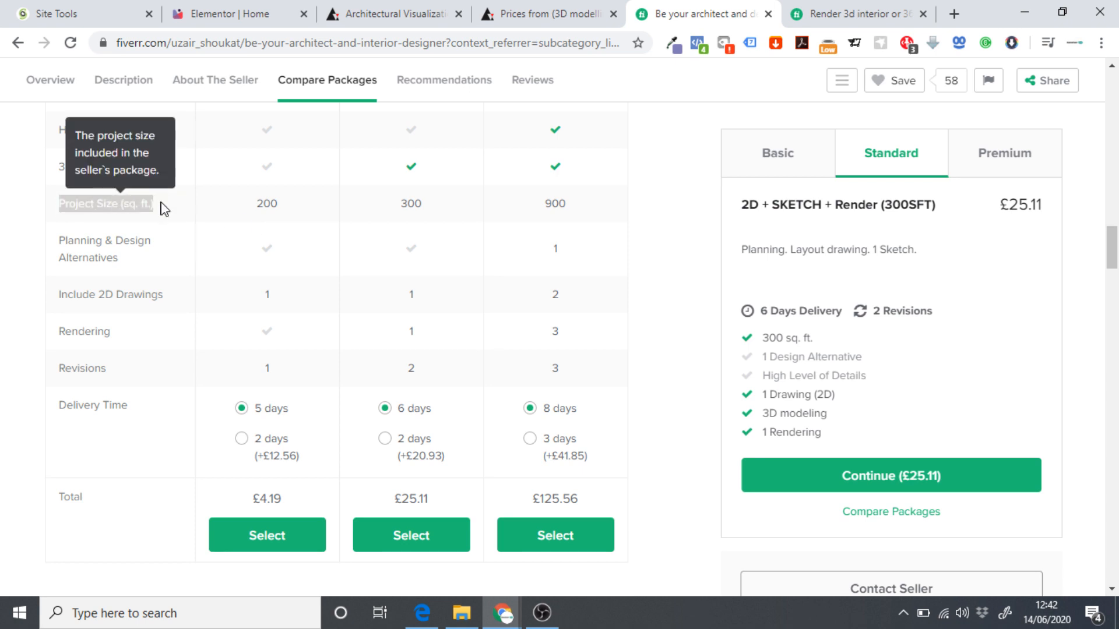
pyautogui.click(242, 13)
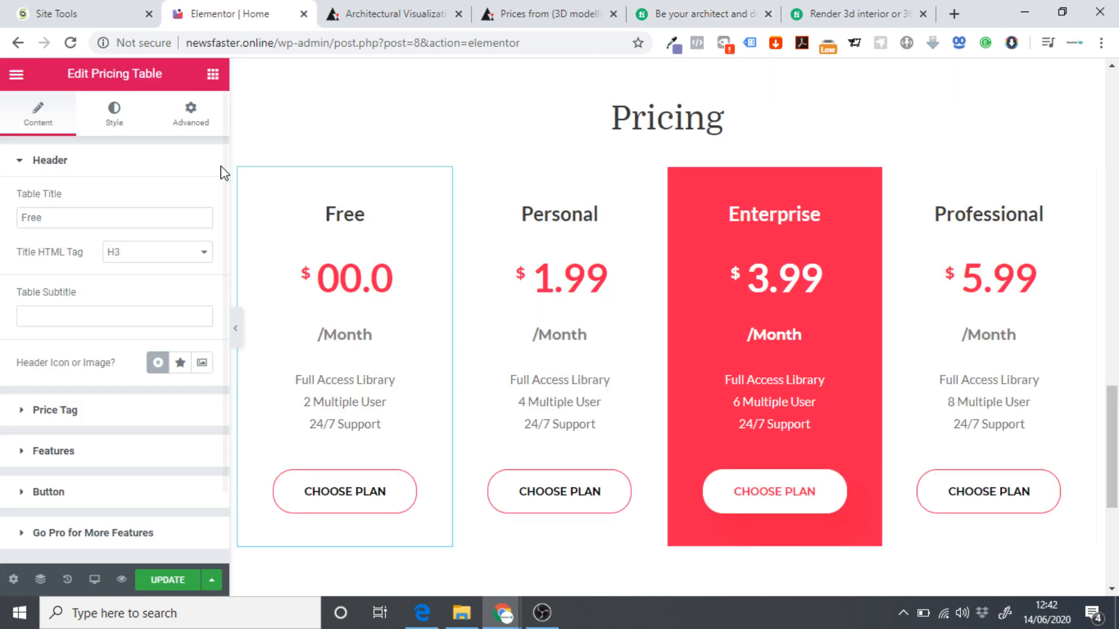
pyautogui.click(77, 225)
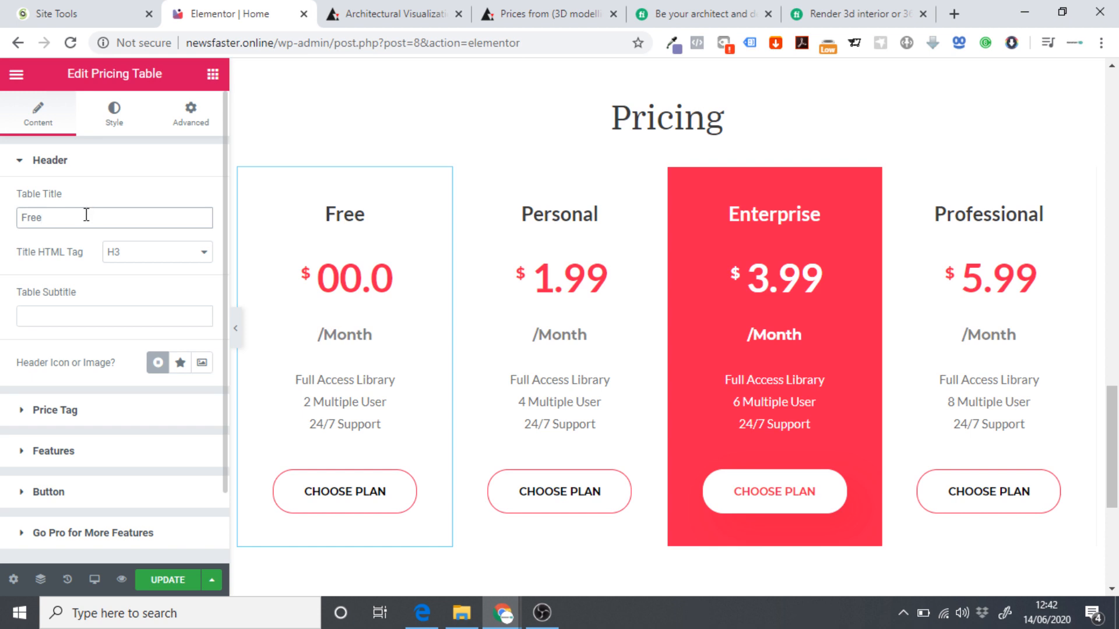
# Rename the first pricing plan from Free to 'Basic' after checking the Fiverr packages.
pyautogui.click(734, 8)
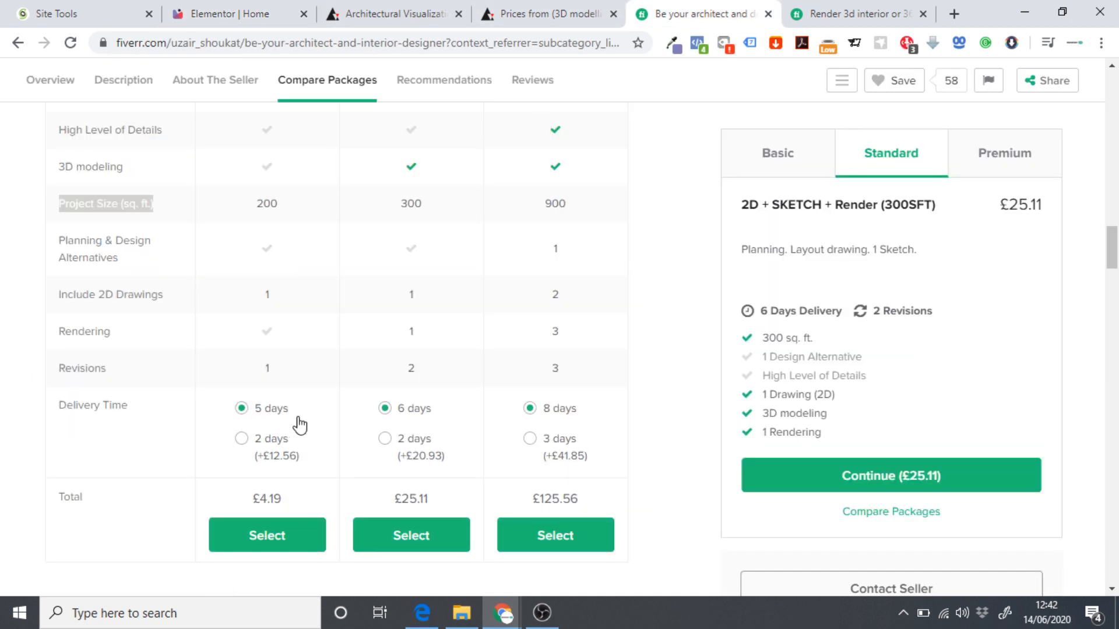
pyautogui.scroll(5, 303, 414)
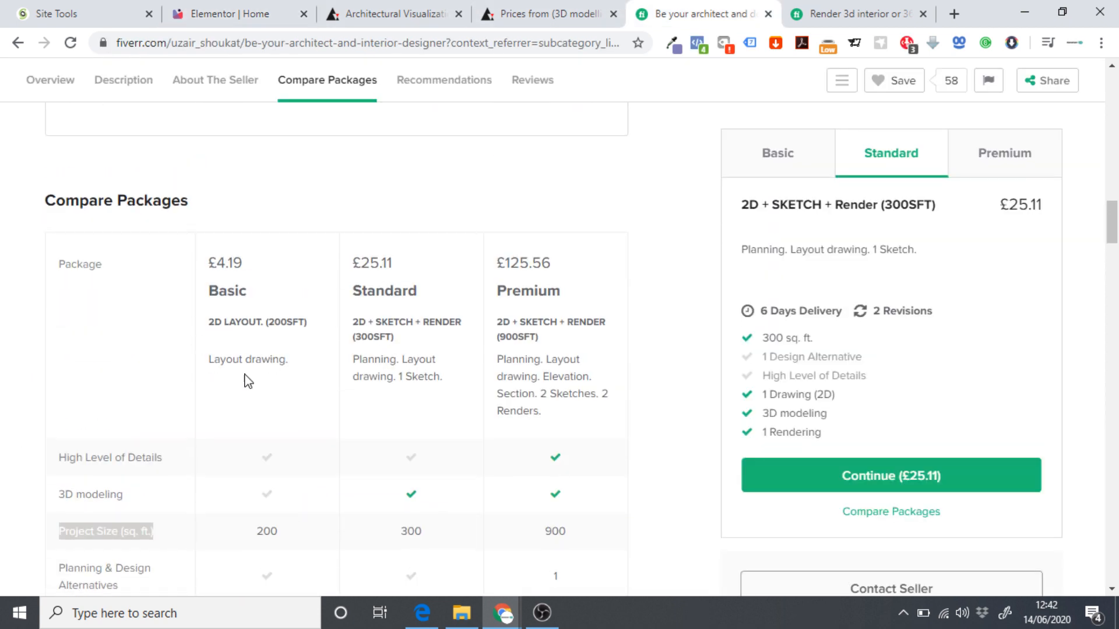
pyautogui.click(245, 14)
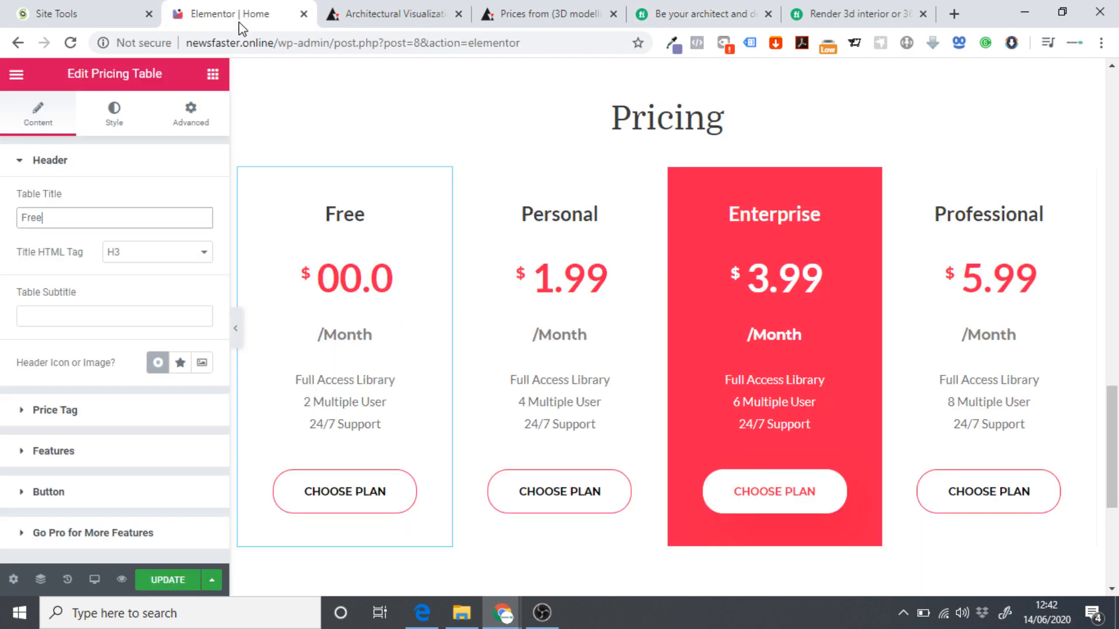
pyautogui.moveTo(67, 218); pyautogui.dragTo(3, 230)
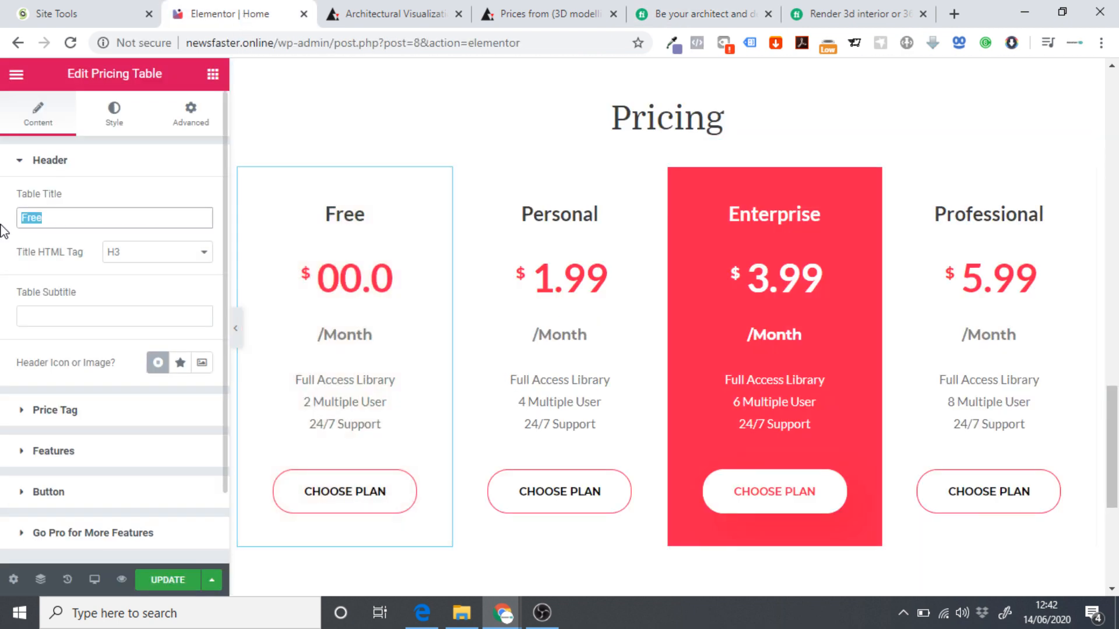
pyautogui.write('Basic')
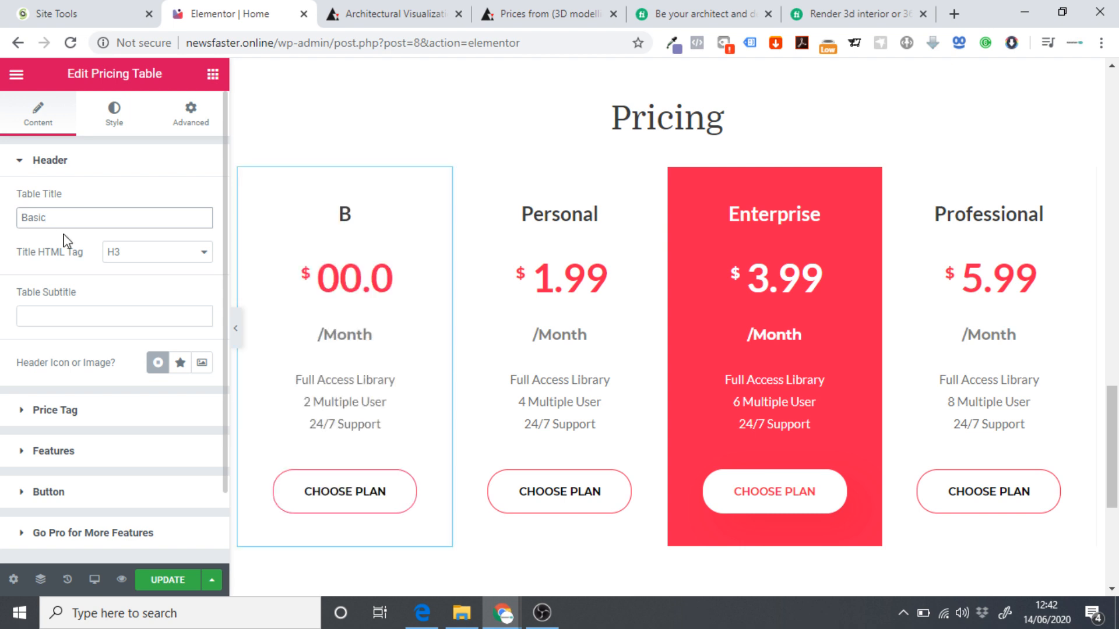
pyautogui.scroll(-2, 67, 376)
pyautogui.click(42, 335)
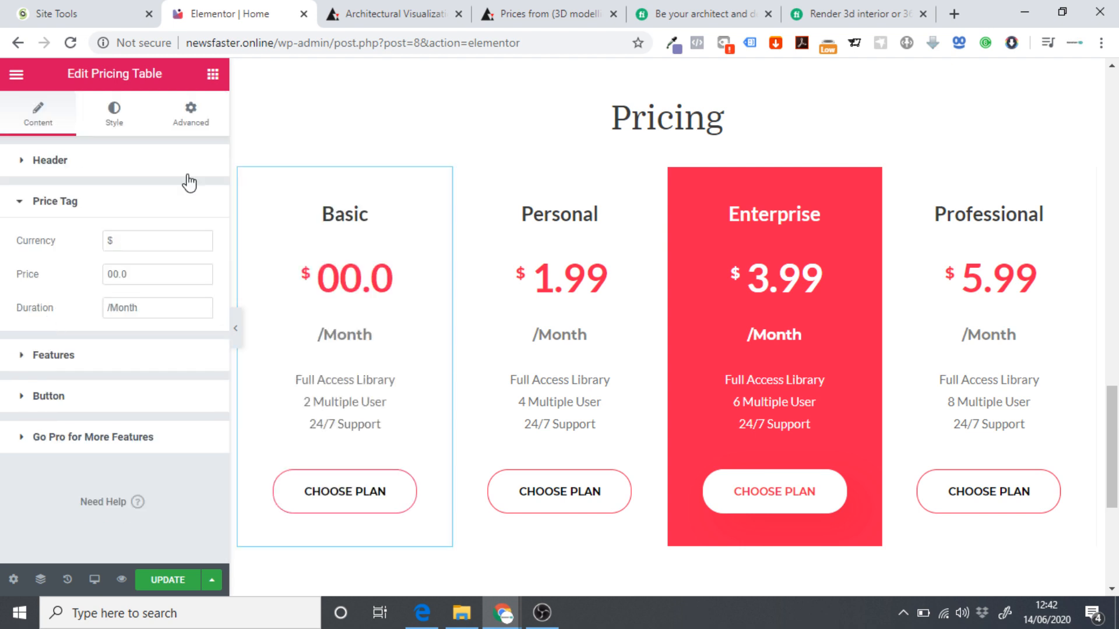
# Set the Basic plan's price to 39.99, removing a stray 40 from the currency field.
pyautogui.click(699, 14)
pyautogui.scroll(-3, 300, 225)
pyautogui.scroll(2, 240, 202)
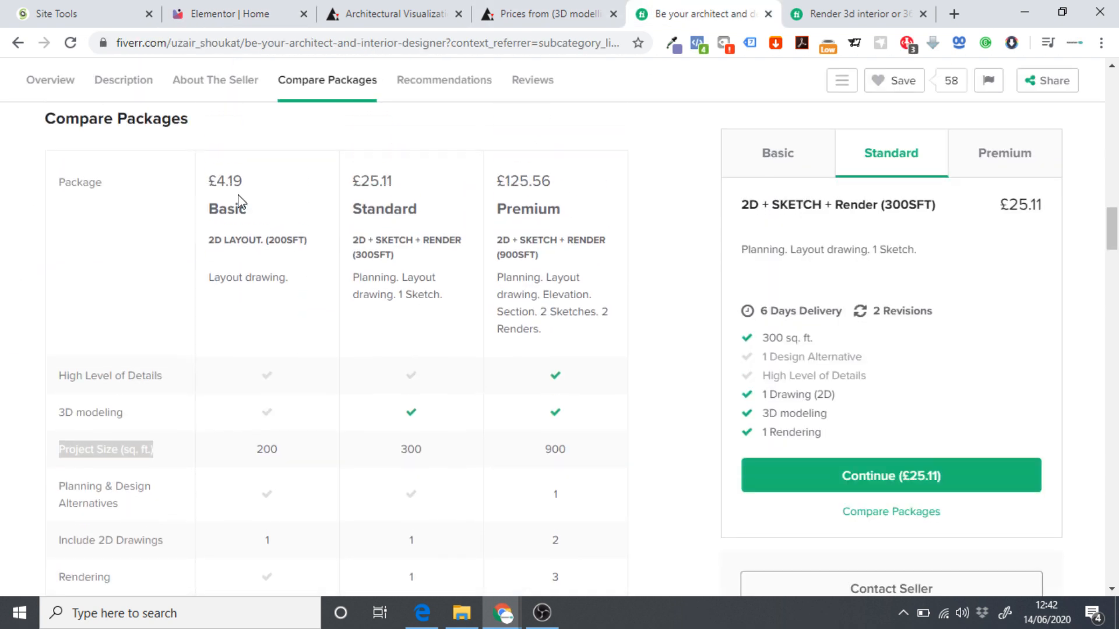
pyautogui.click(222, 13)
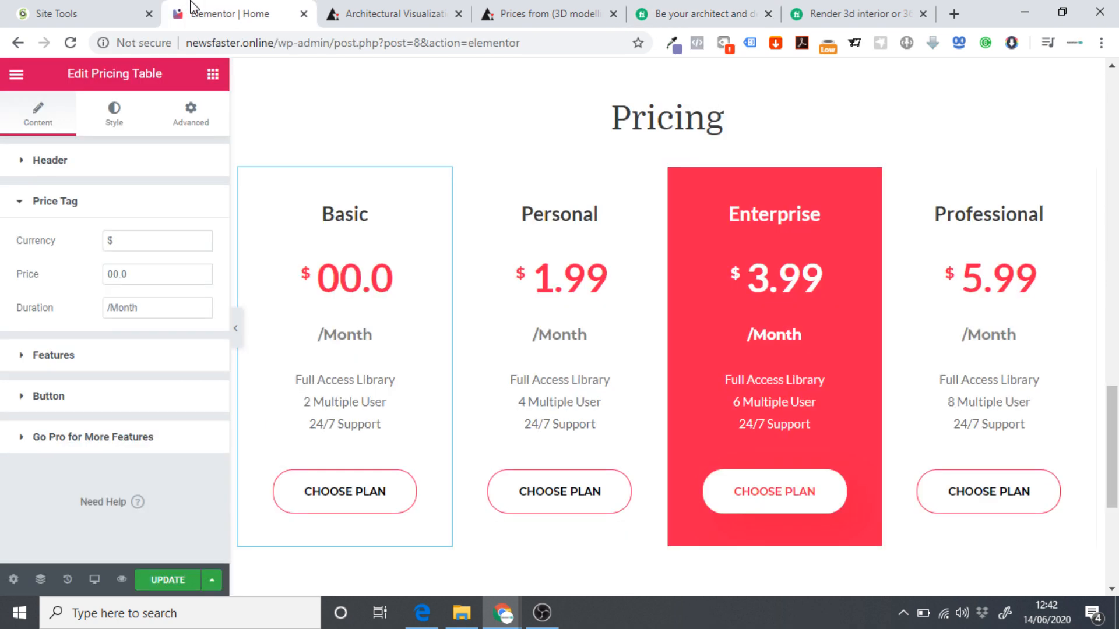
pyautogui.click(162, 239)
pyautogui.write('40')
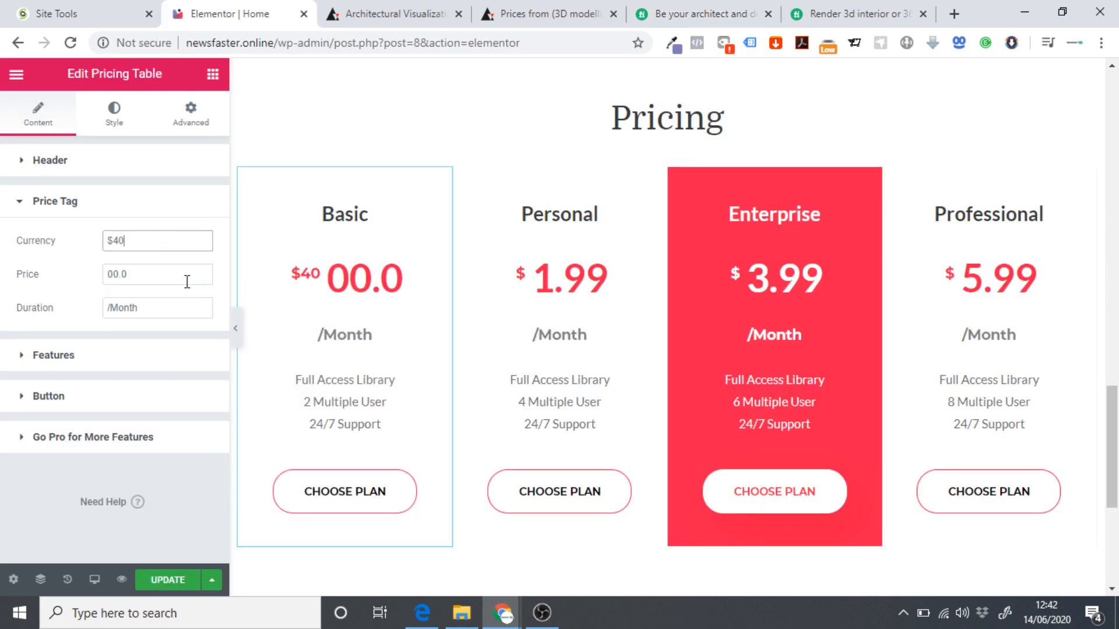
pyautogui.click(160, 272)
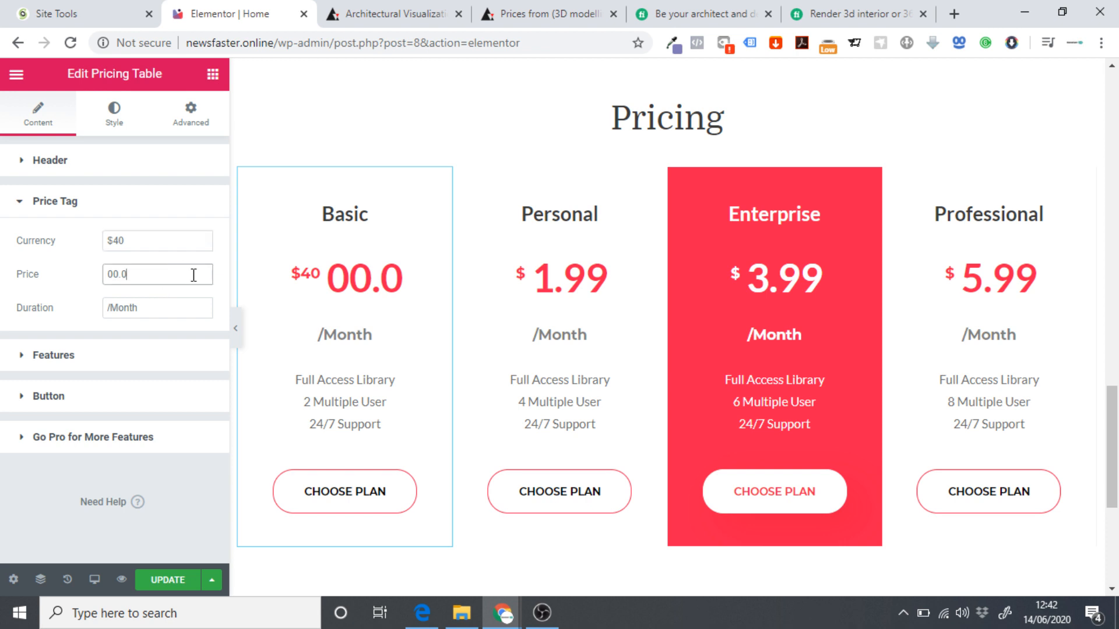
pyautogui.click(181, 244)
pyautogui.press('BackSpace')
pyautogui.press('BackSpace')
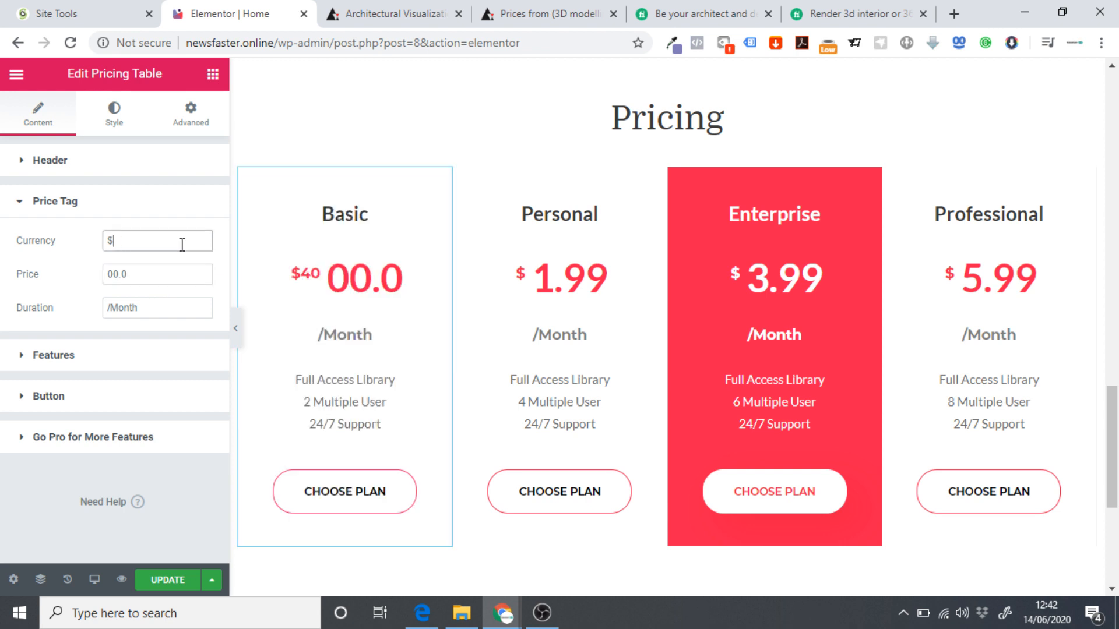
pyautogui.moveTo(113, 274); pyautogui.dragTo(108, 274)
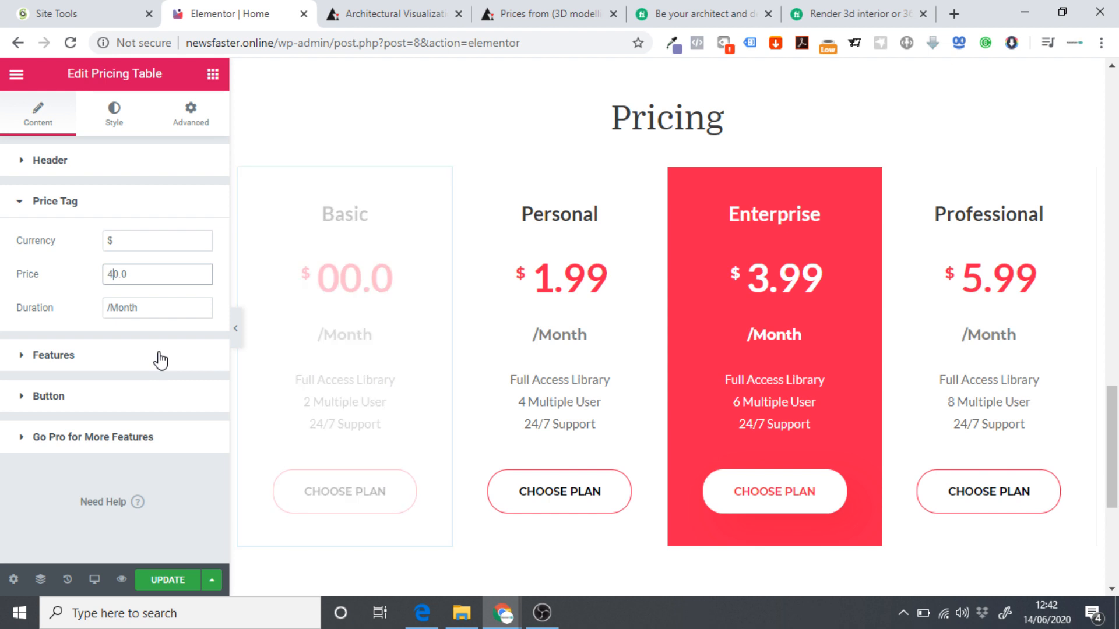
pyautogui.write('4')
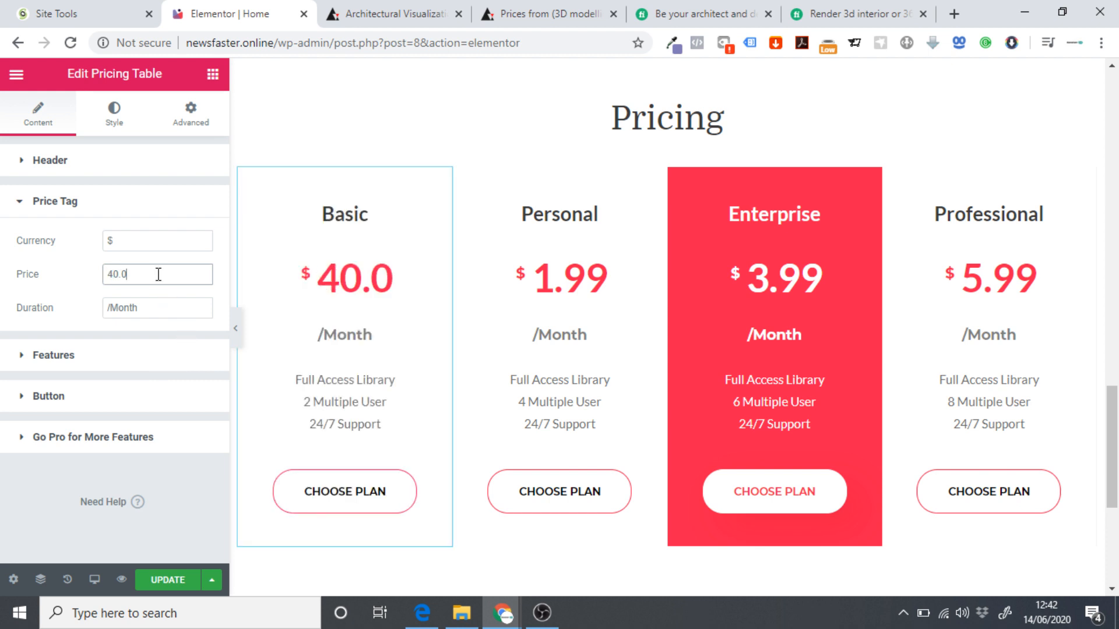
pyautogui.press('Delete')
pyautogui.press('Delete')
pyautogui.press('Delete')
pyautogui.write('39')
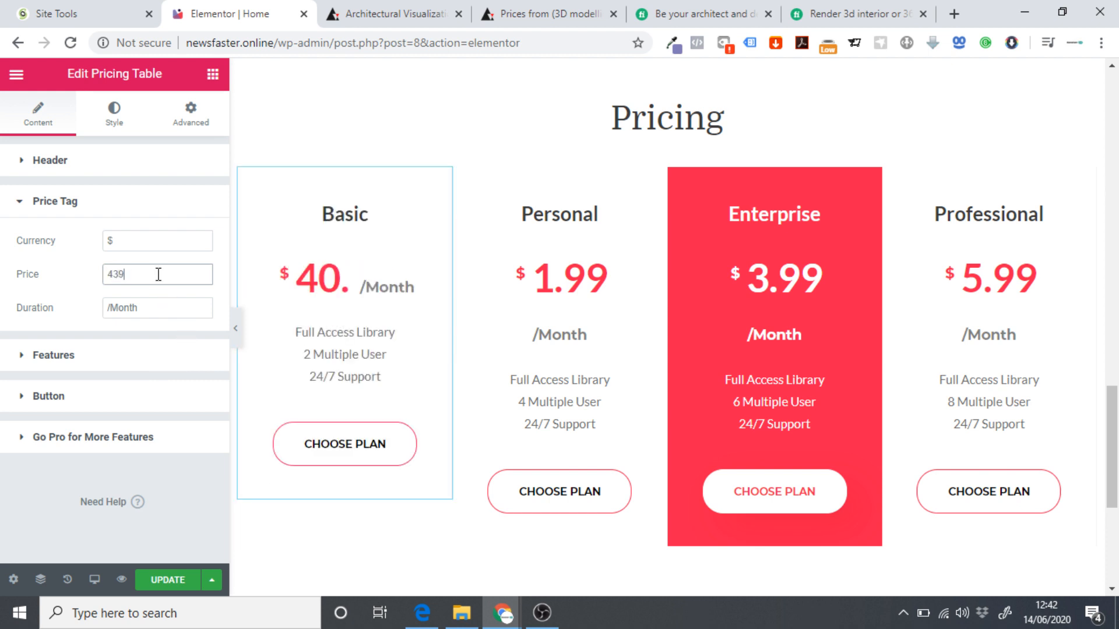
pyautogui.press('BackSpace')
pyautogui.press('BackSpace')
pyautogui.press('BackSpace')
pyautogui.write('39')
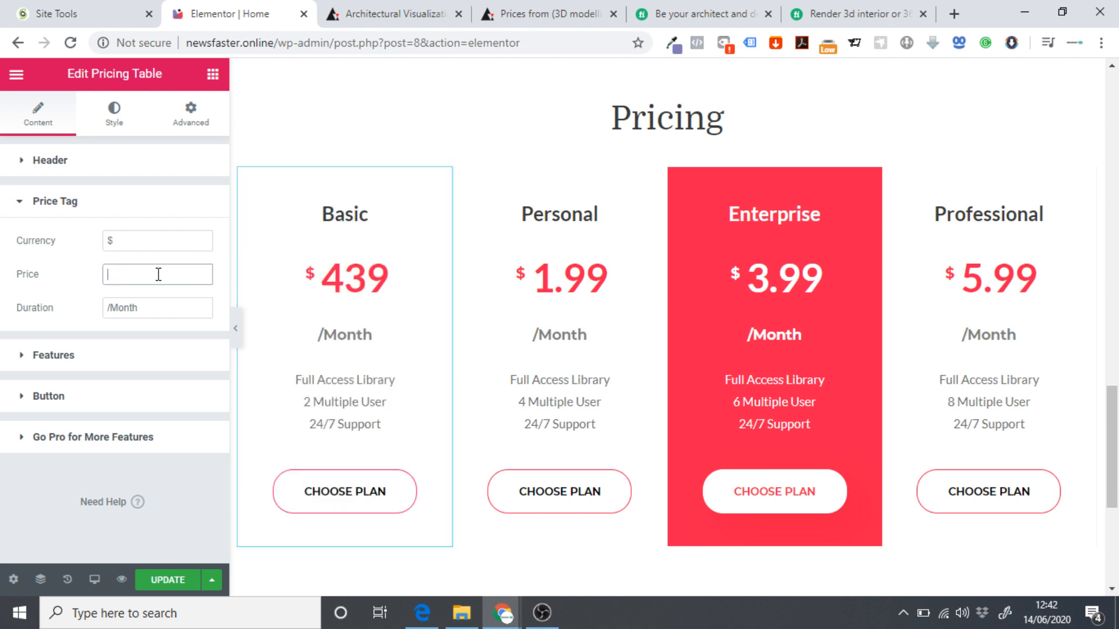
pyautogui.write('.99')
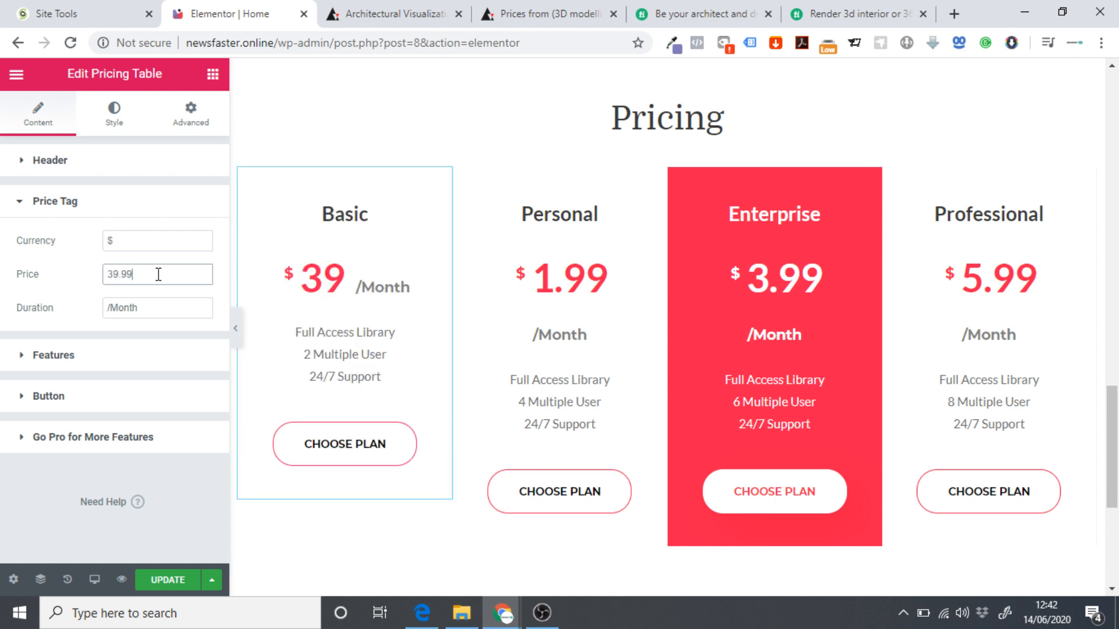
# Replace the /Month duration with a single dot.
pyautogui.click(173, 306)
pyautogui.press('BackSpace')
pyautogui.press('BackSpace')
pyautogui.press('BackSpace')
pyautogui.press('BackSpace')
pyautogui.press('BackSpace')
pyautogui.press('BackSpace')
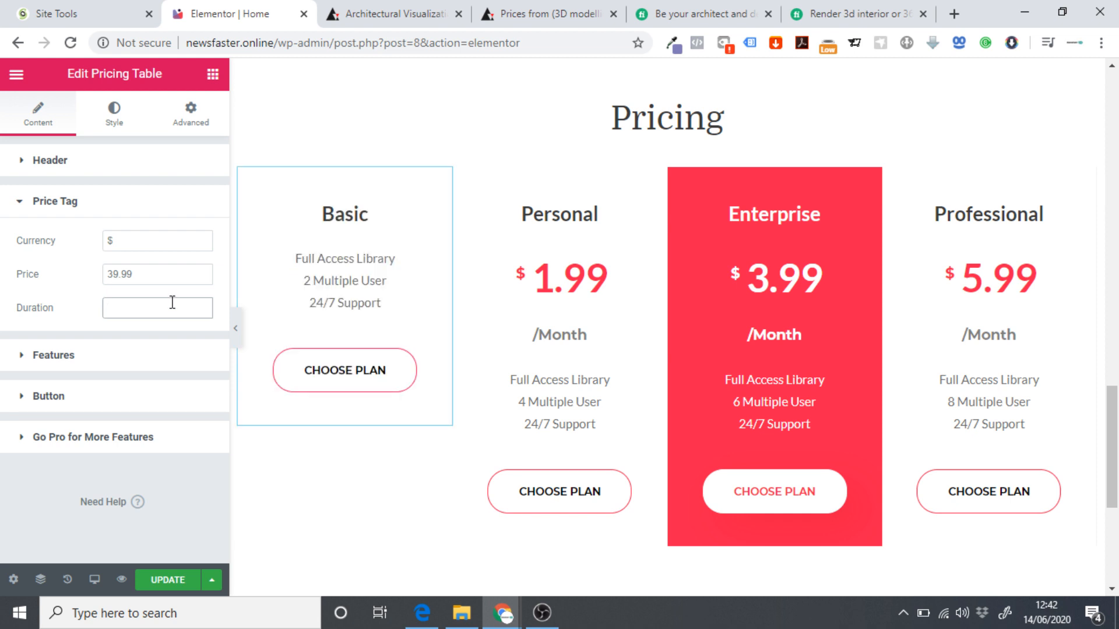
pyautogui.write('-')
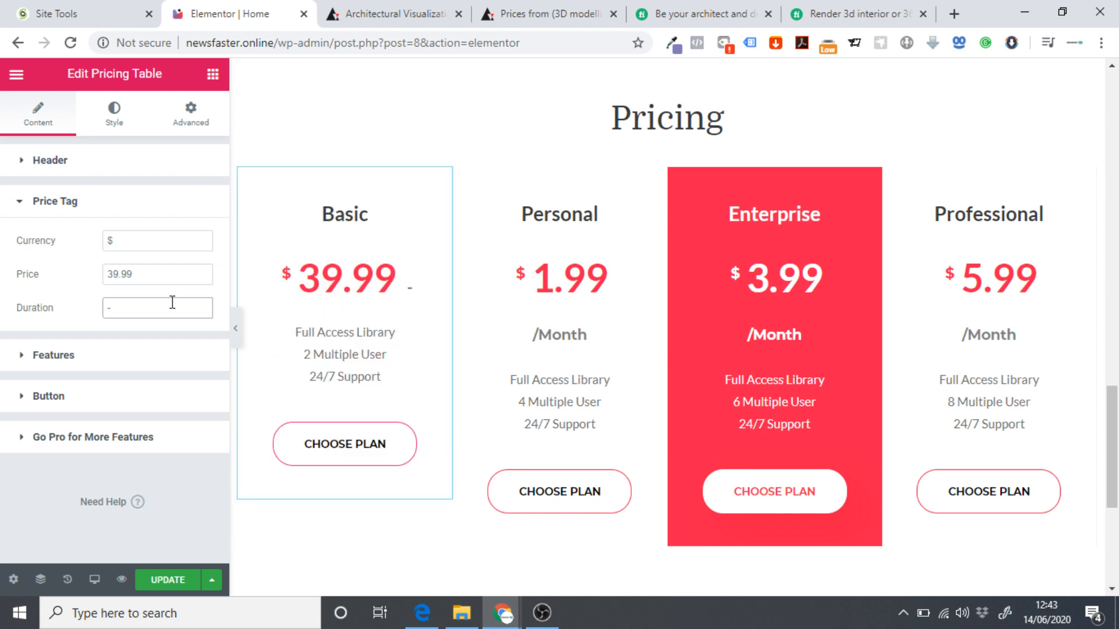
pyautogui.press('BackSpace')
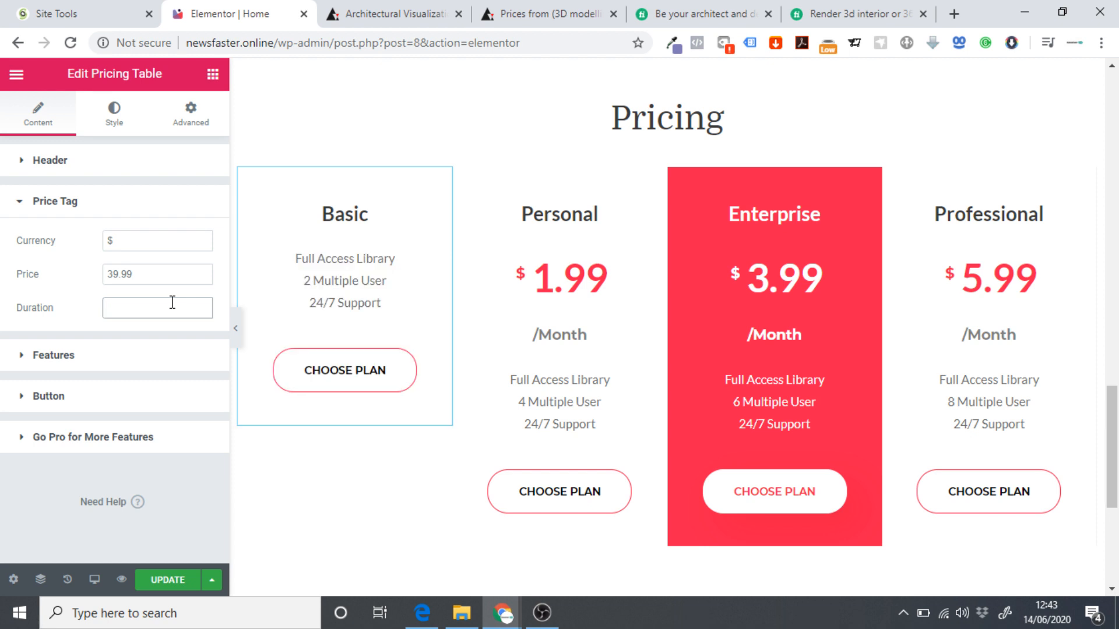
pyautogui.write('.')
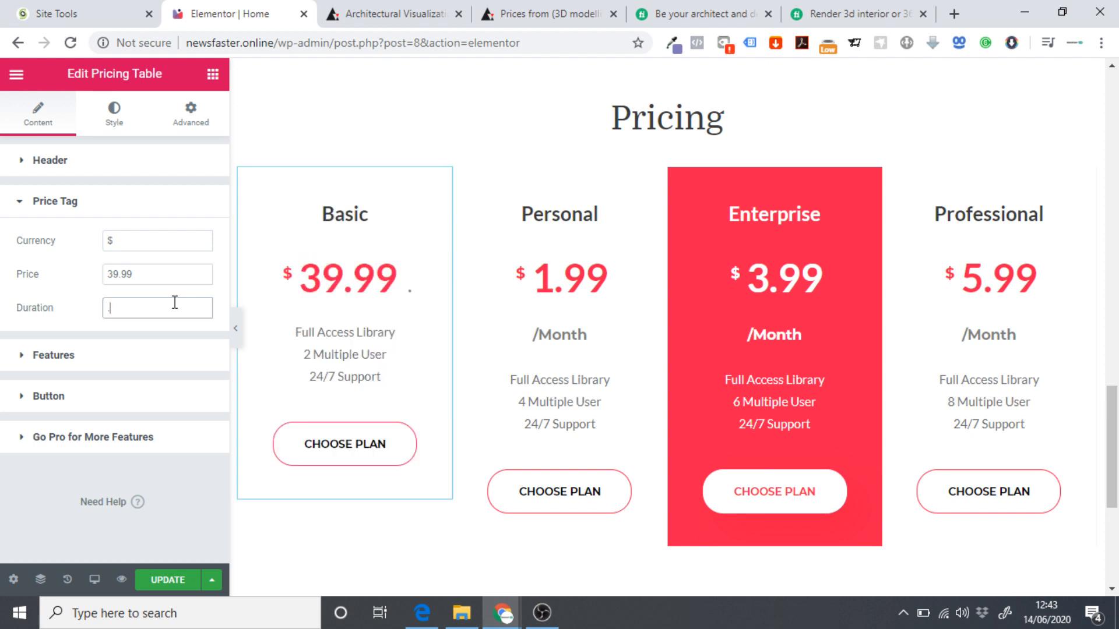
pyautogui.click(50, 361)
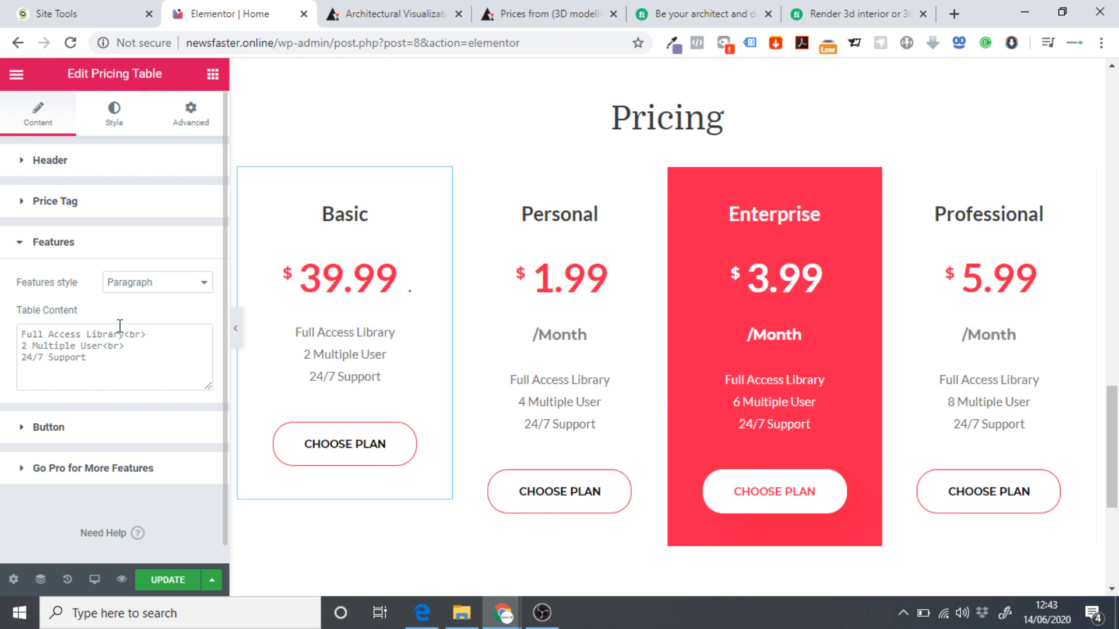
# Replace the Full Access Library feature with 'Project Size (sq. ft.) - 200'.
pyautogui.click(644, 12)
pyautogui.scroll(-1, 166, 404)
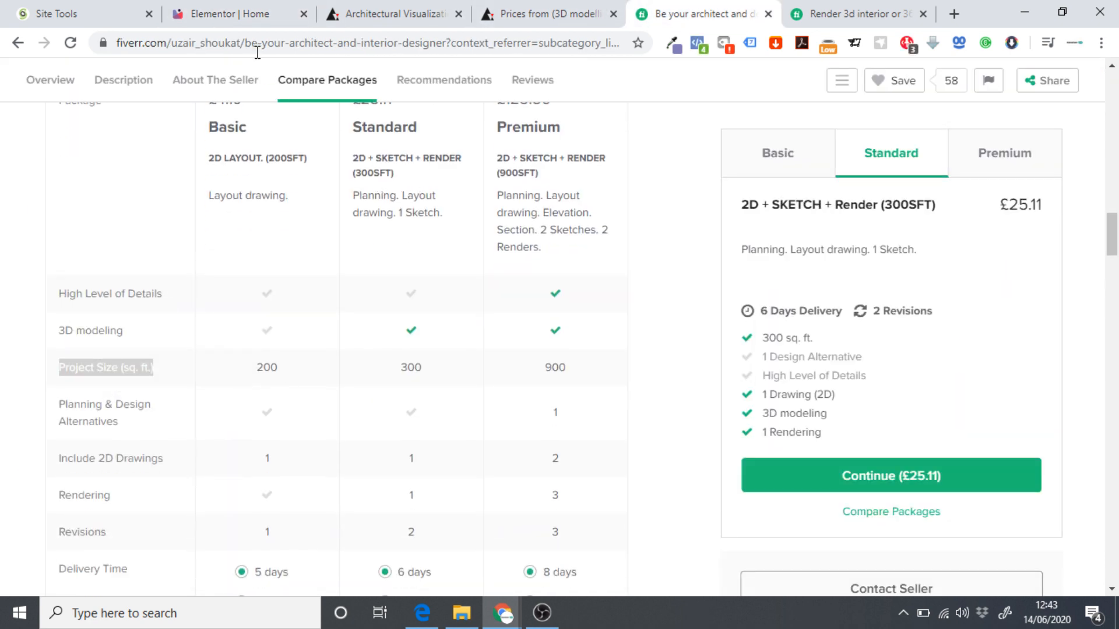
pyautogui.click(234, 14)
pyautogui.click(124, 337)
pyautogui.moveTo(124, 337); pyautogui.dragTo(15, 346)
pyautogui.write('Project Size (sq. ft.)')
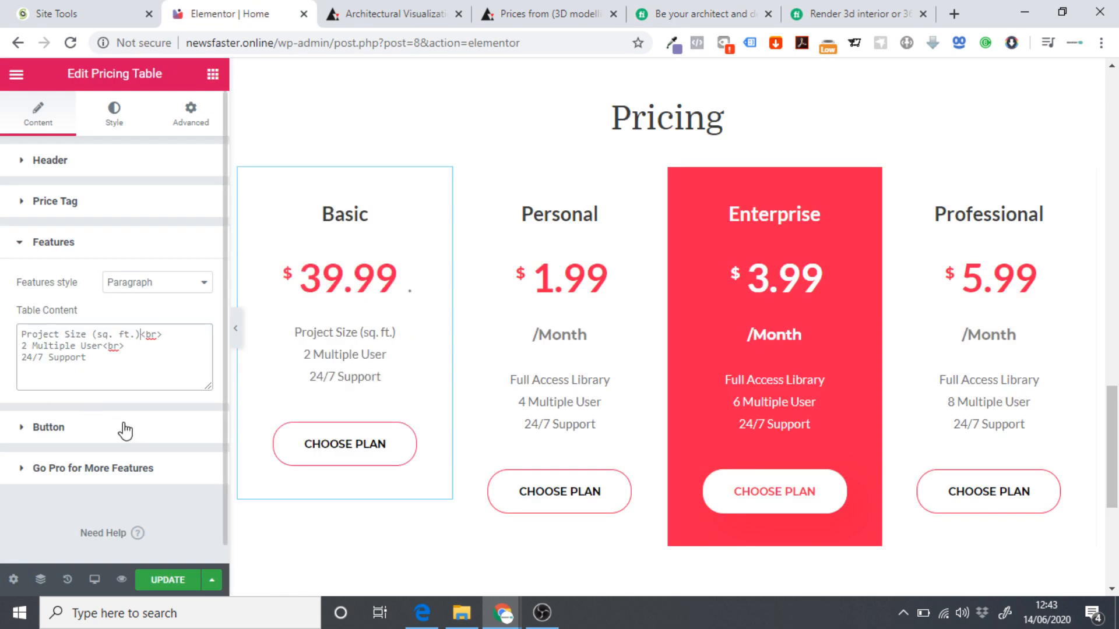
pyautogui.write('- 200')
# Replace the 2 Multiple User feature with 'Include 2D Drawings - 1' copied from Fiverr.
pyautogui.click(659, 13)
pyautogui.scroll(-3, 266, 344)
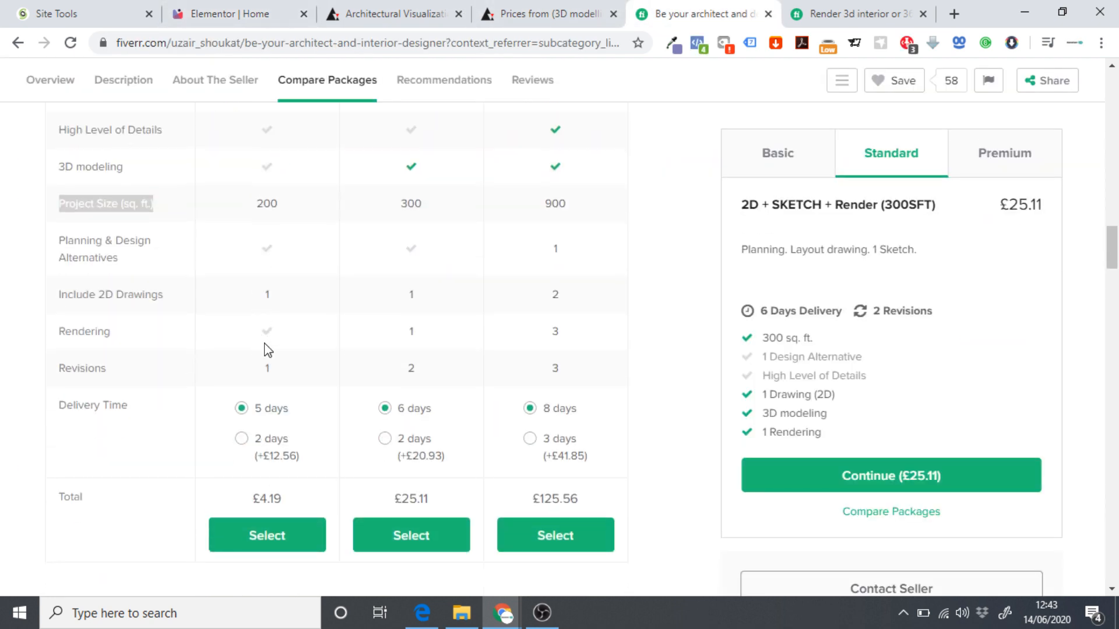
pyautogui.moveTo(50, 300); pyautogui.dragTo(159, 297)
pyautogui.hotkey('ctrl', 'c')
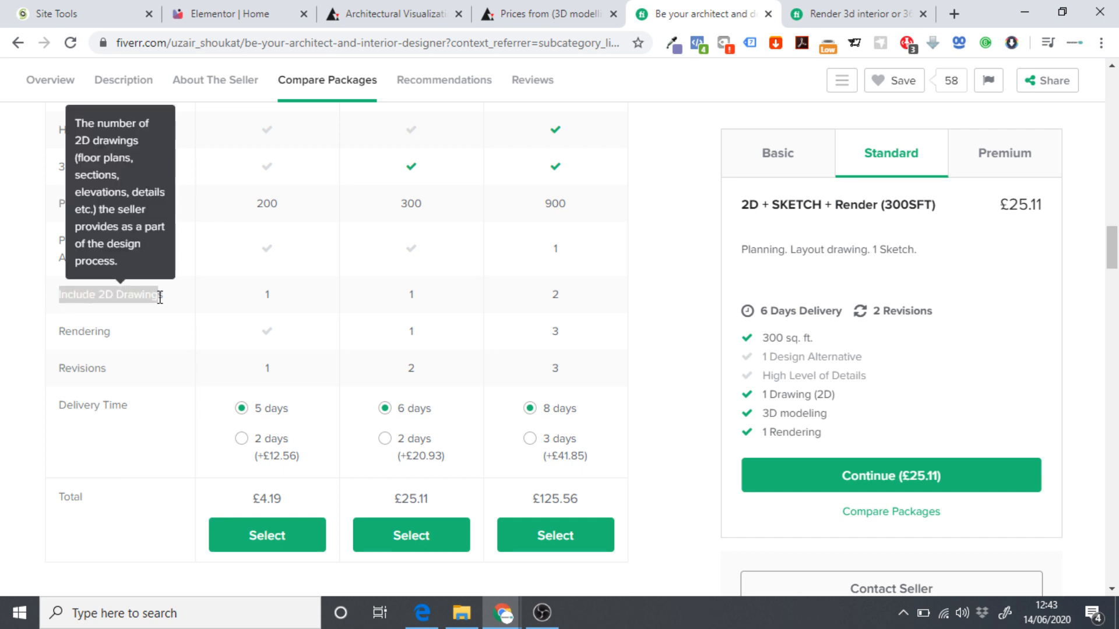
pyautogui.click(231, 14)
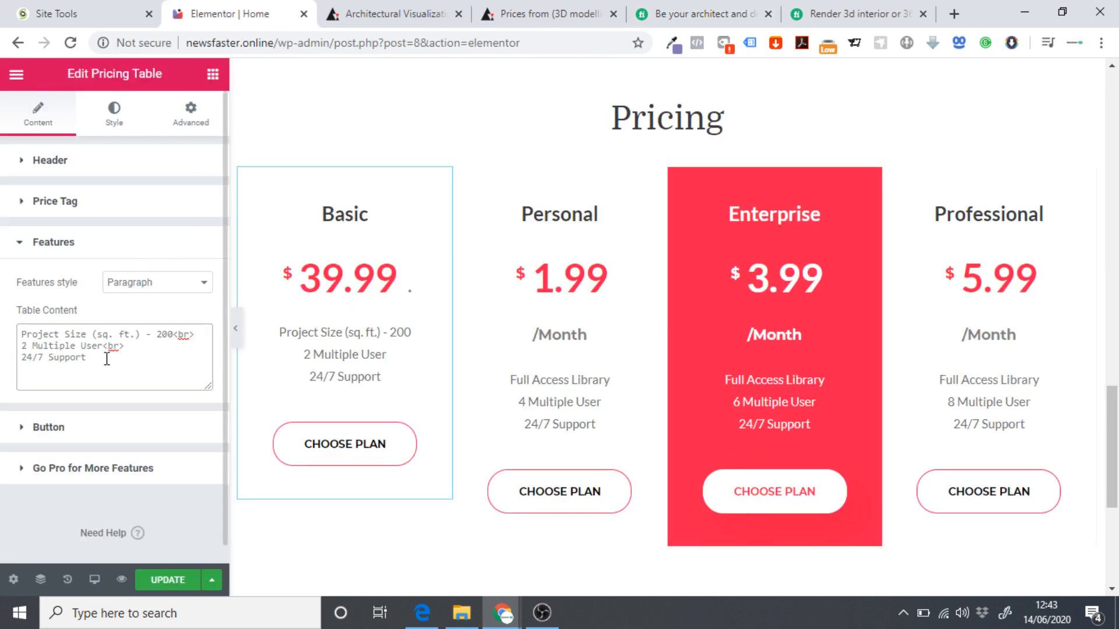
pyautogui.moveTo(105, 351); pyautogui.dragTo(3, 356)
pyautogui.hotkey('ctrl', 'v')
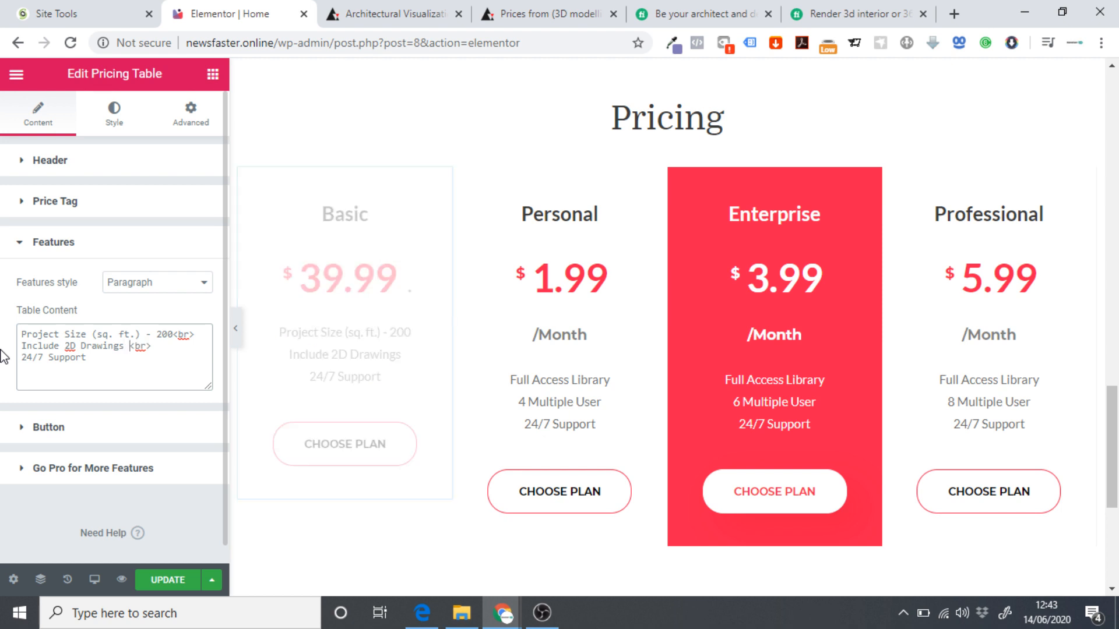
pyautogui.write('- 1')
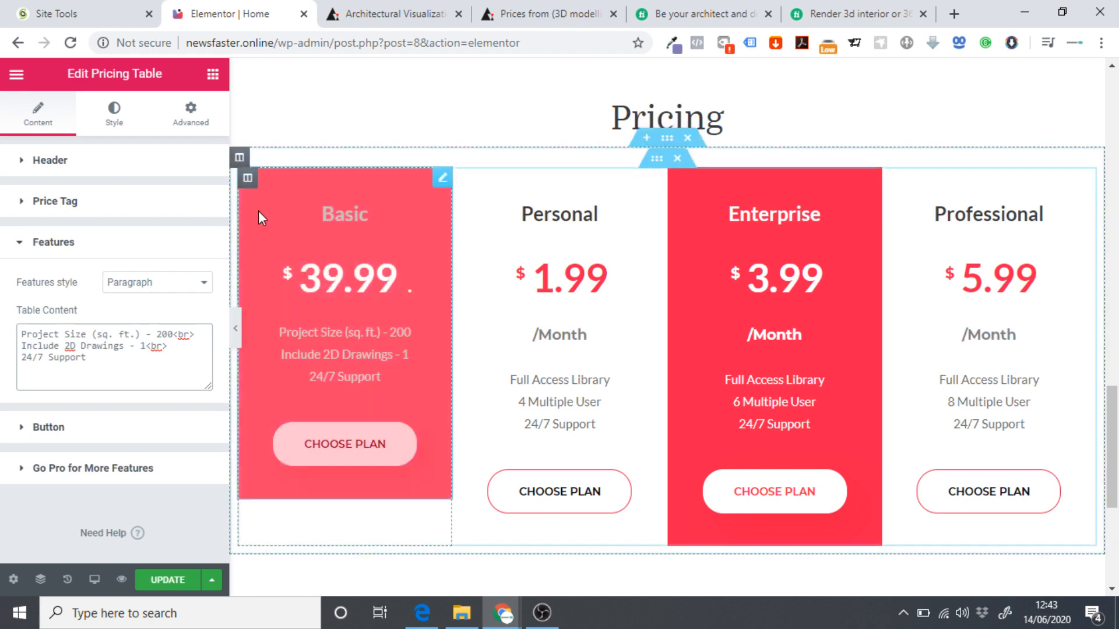
# Replace the 24/7 Support feature with 'Revisions', checking the Basic revisions count on Fiverr.
pyautogui.click(641, 16)
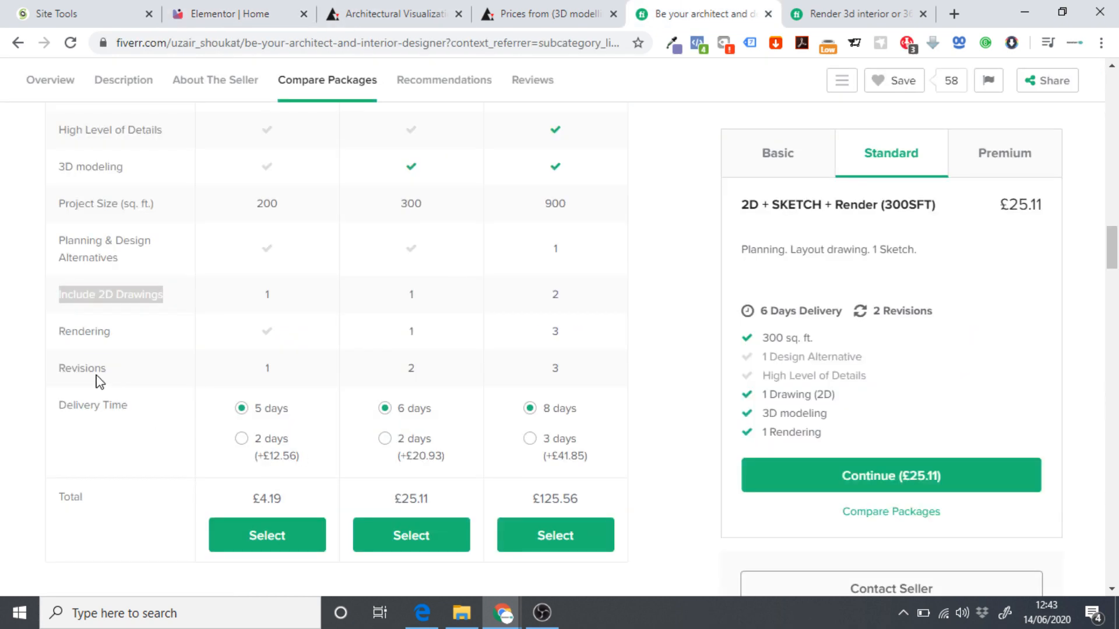
pyautogui.doubleClick(72, 368)
pyautogui.hotkey('ctrl', 'c')
pyautogui.click(250, 15)
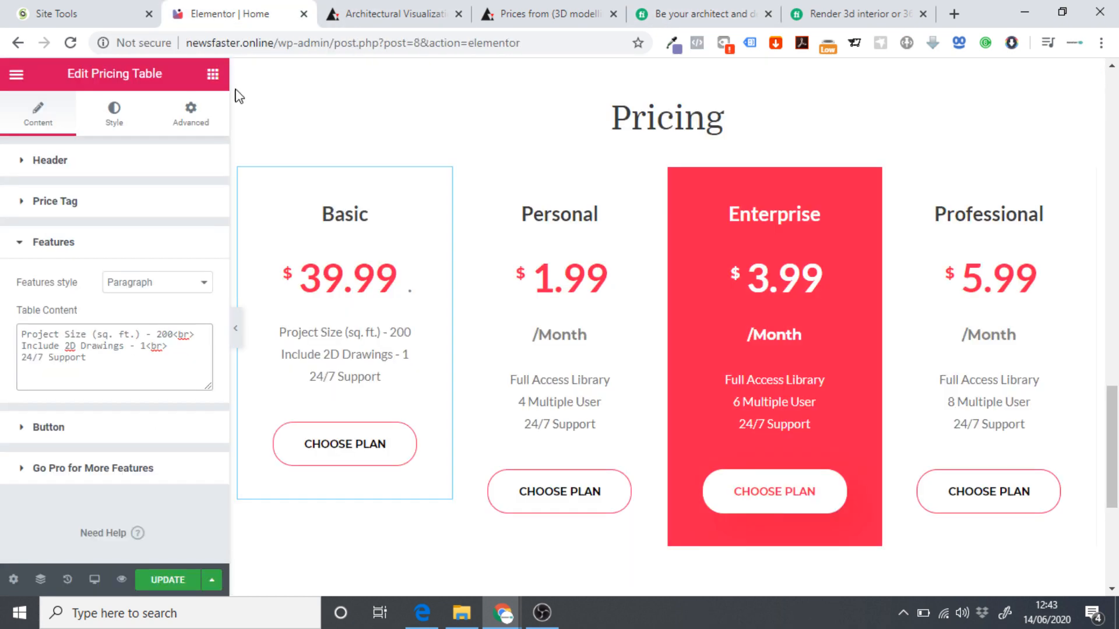
pyautogui.moveTo(114, 359); pyautogui.dragTo(6, 365)
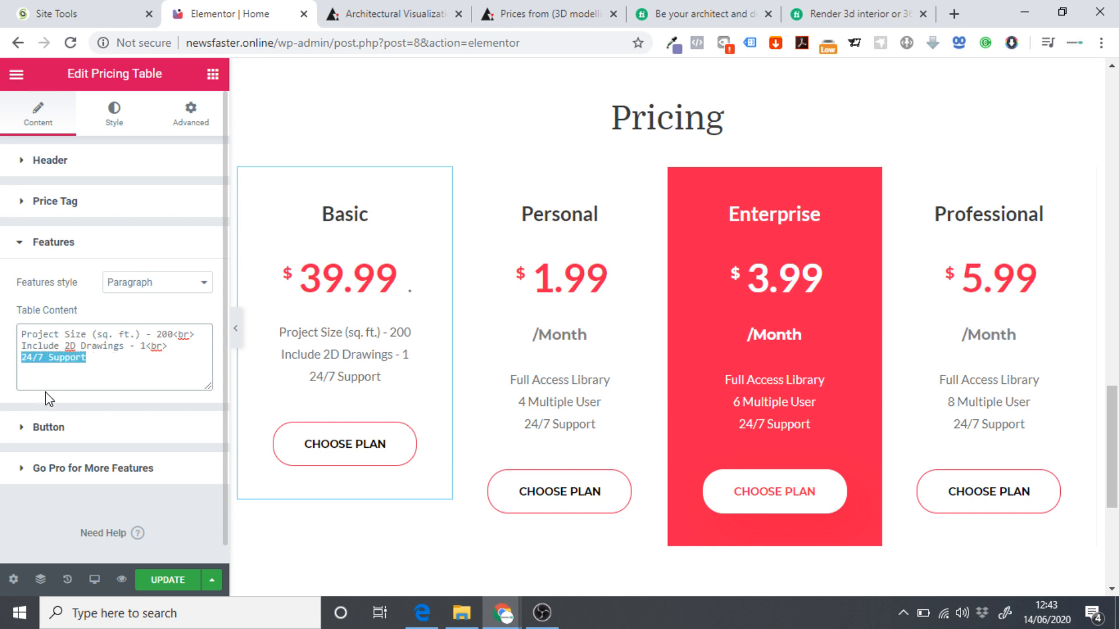
pyautogui.hotkey('ctrl', 'v')
pyautogui.write('-')
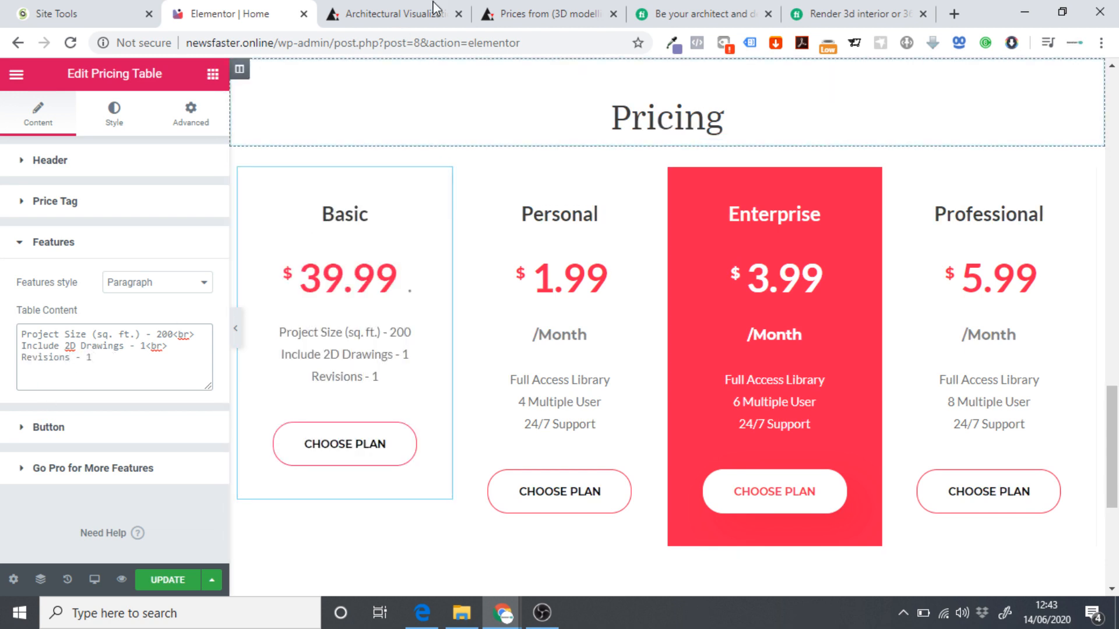
pyautogui.click(628, 16)
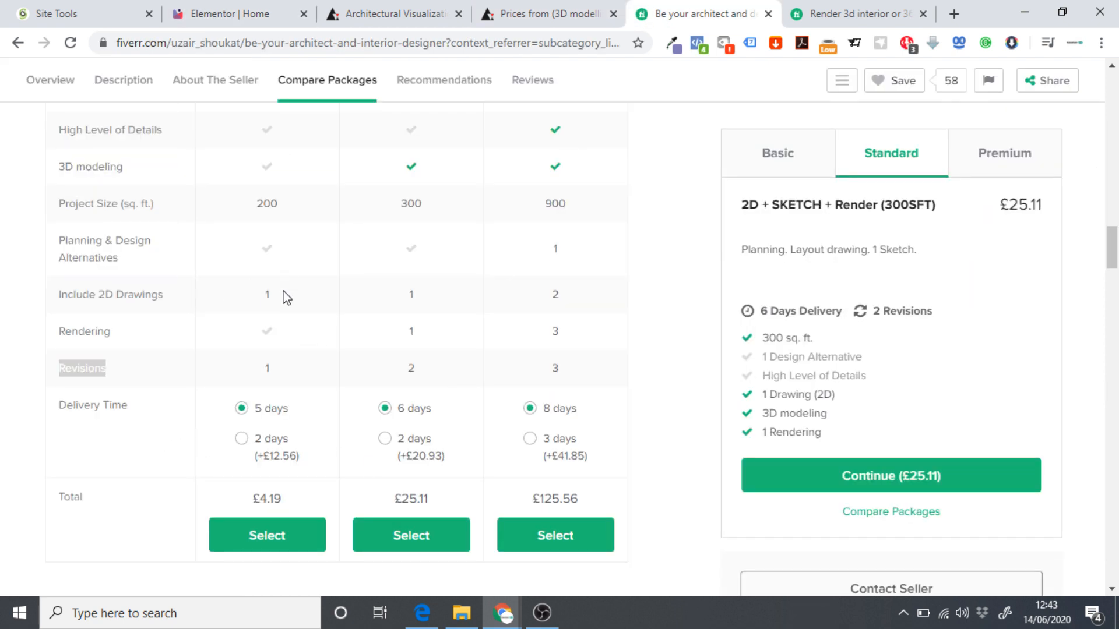
pyautogui.scroll(1, 169, 399)
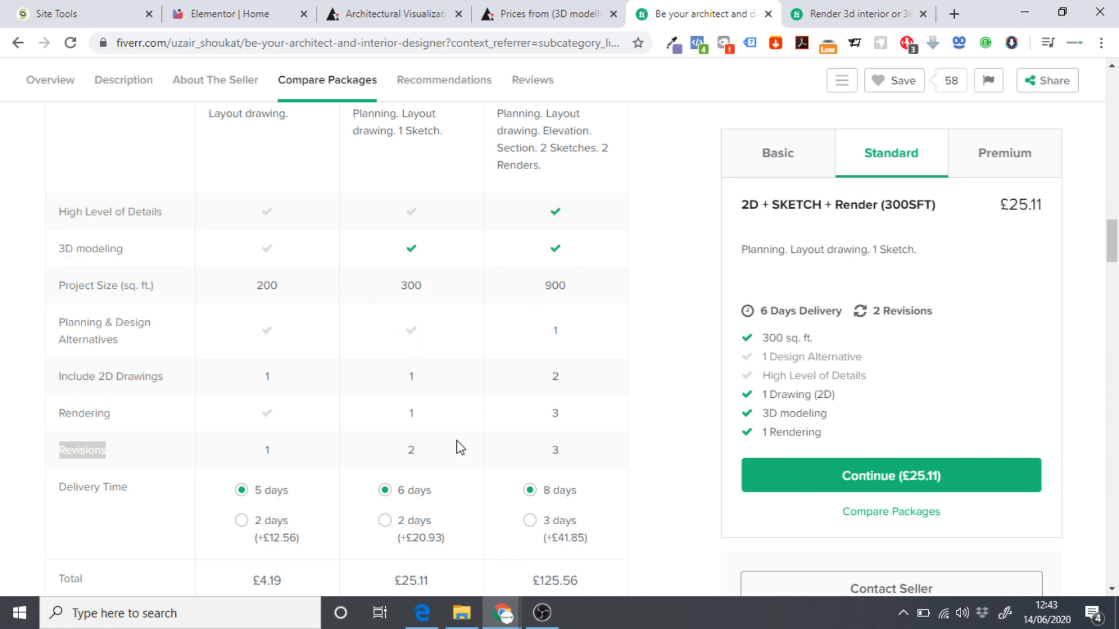
pyautogui.click(211, 13)
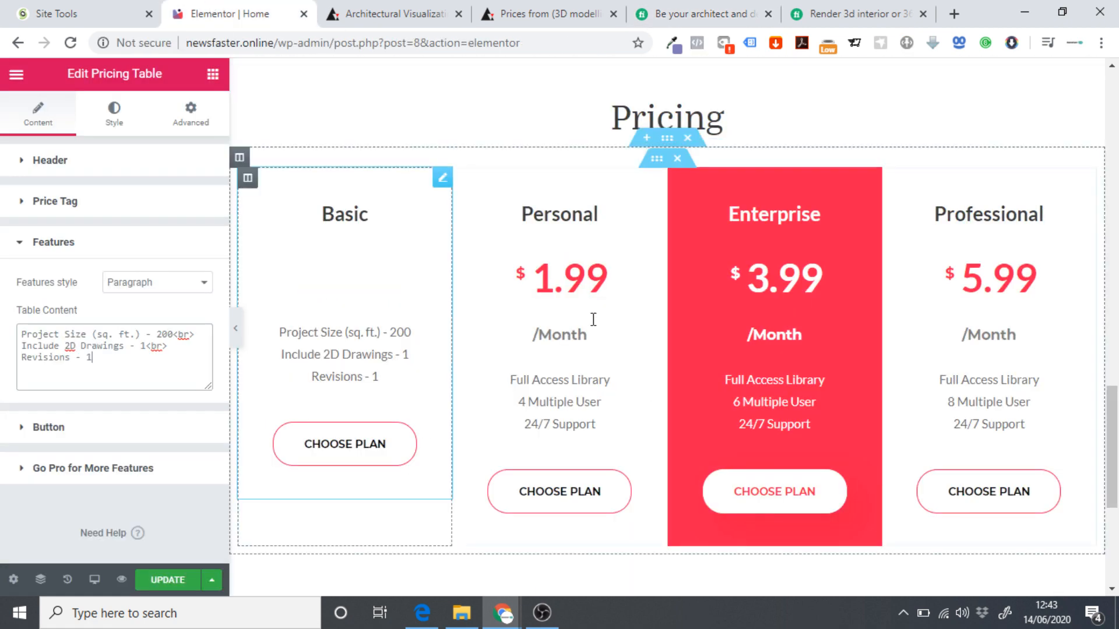
pyautogui.click(676, 10)
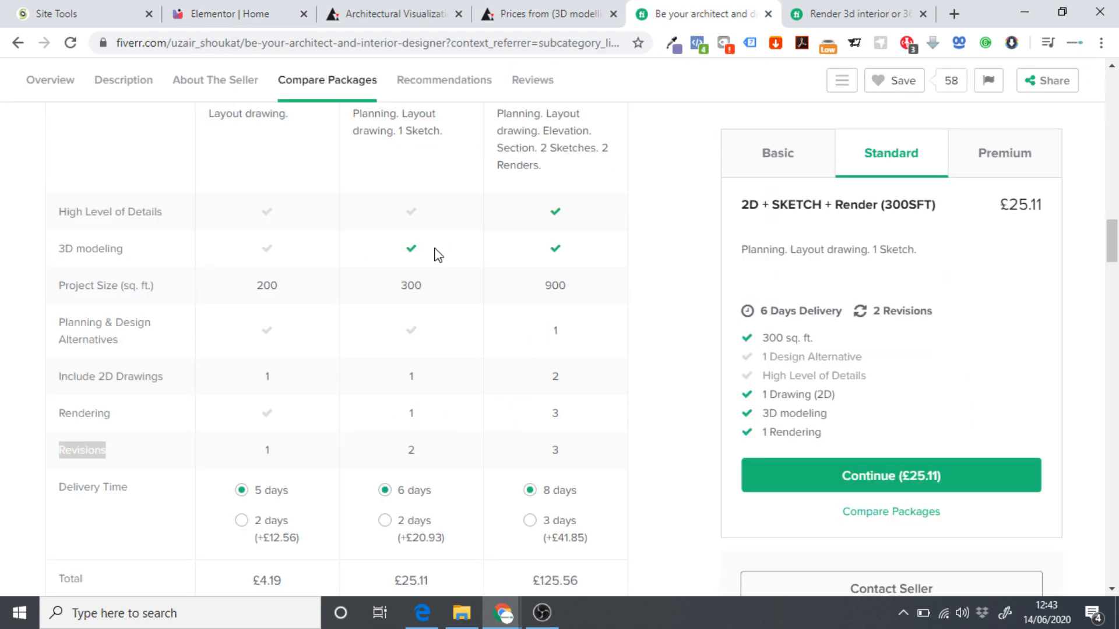
pyautogui.scroll(1, 481, 446)
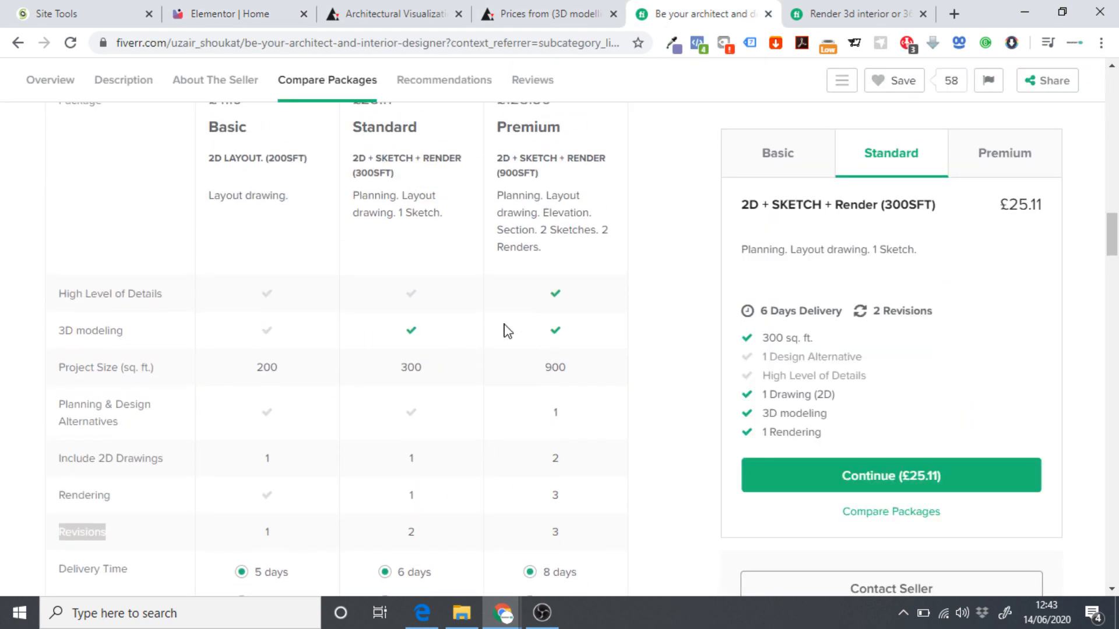
pyautogui.click(211, 10)
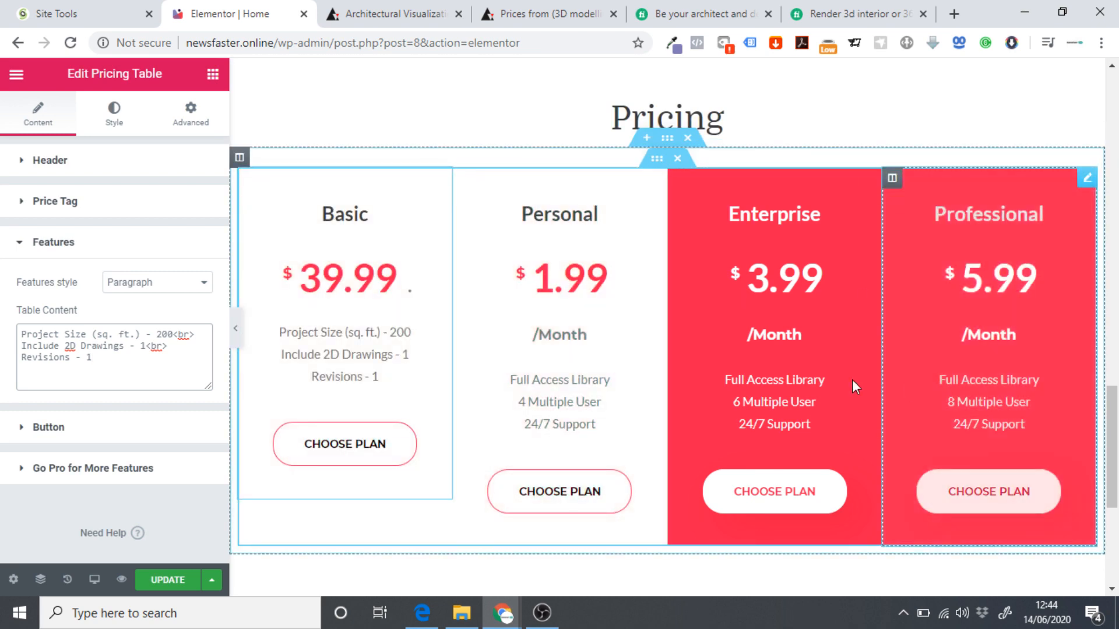
# Duplicate the Basic column and delete the Personal column.
pyautogui.rightClick(249, 181)
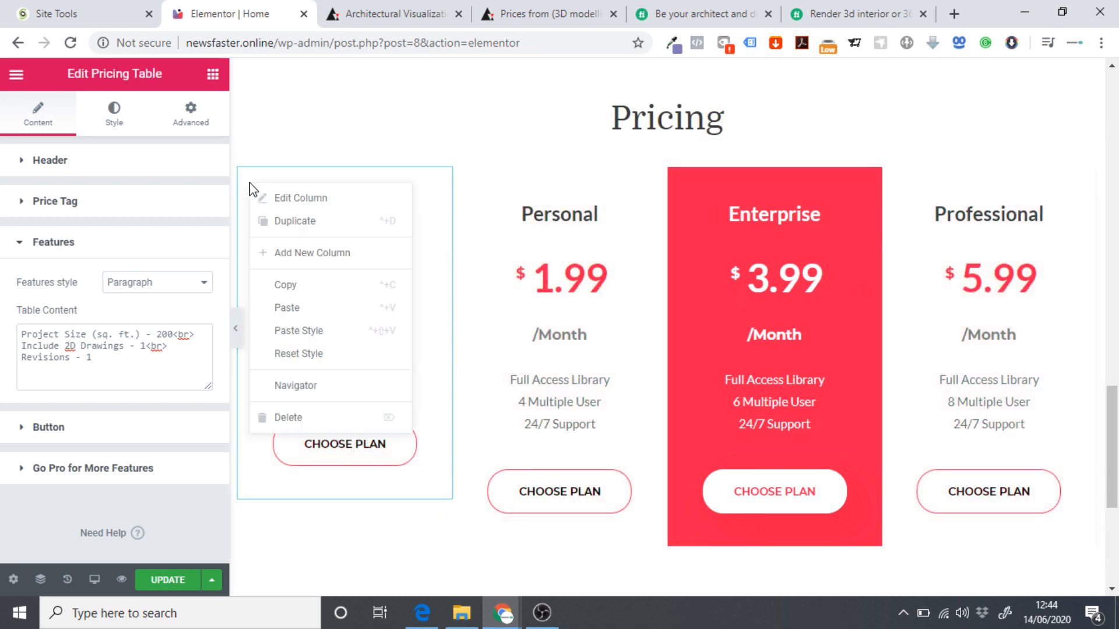
pyautogui.click(272, 224)
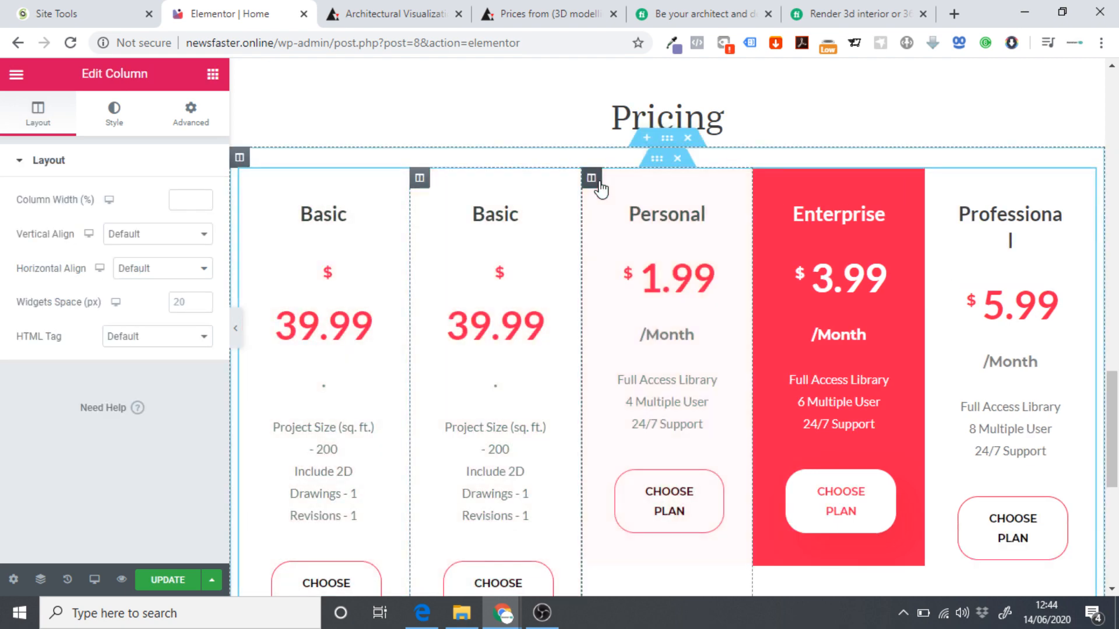
pyautogui.rightClick(598, 183)
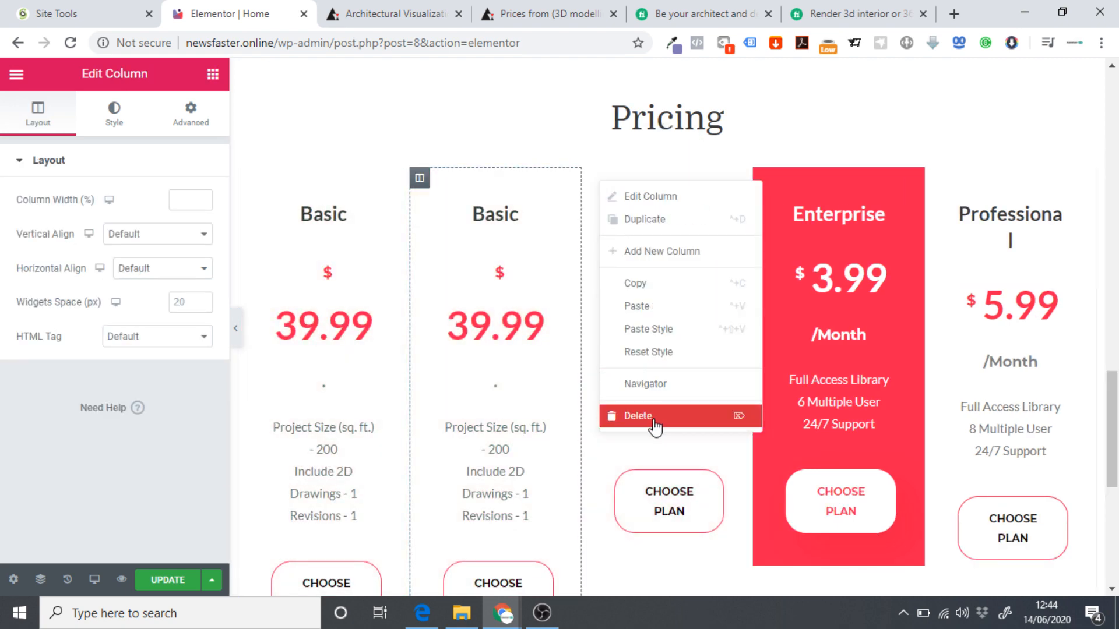
pyautogui.press('Delete')
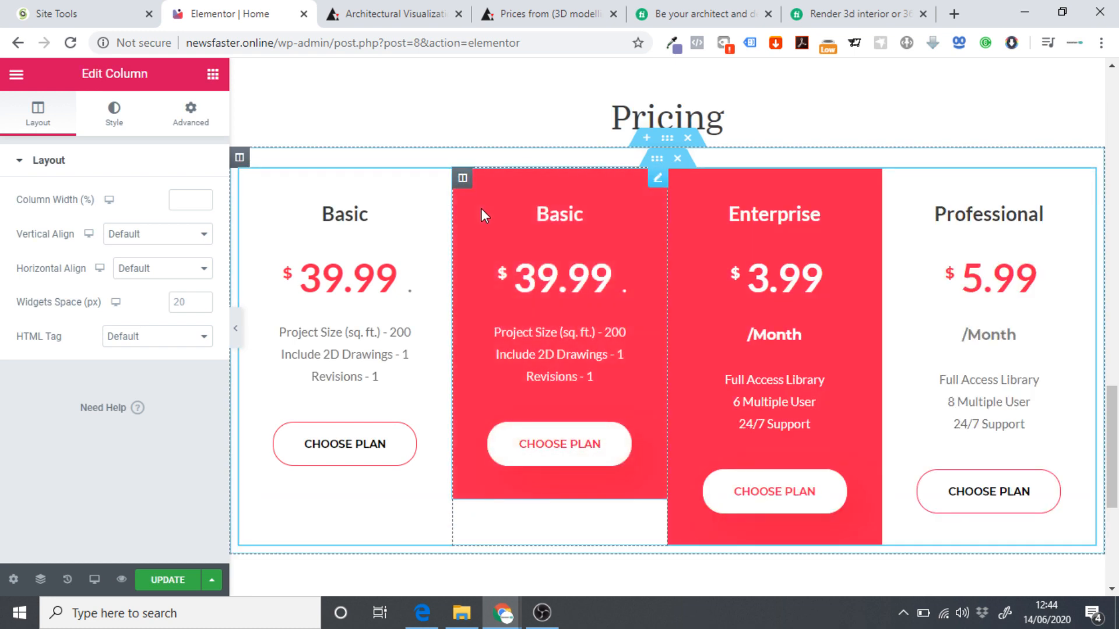
# Retitle the second Basic pricing card as 'Standard'.
pyautogui.click(653, 209)
pyautogui.click(674, 6)
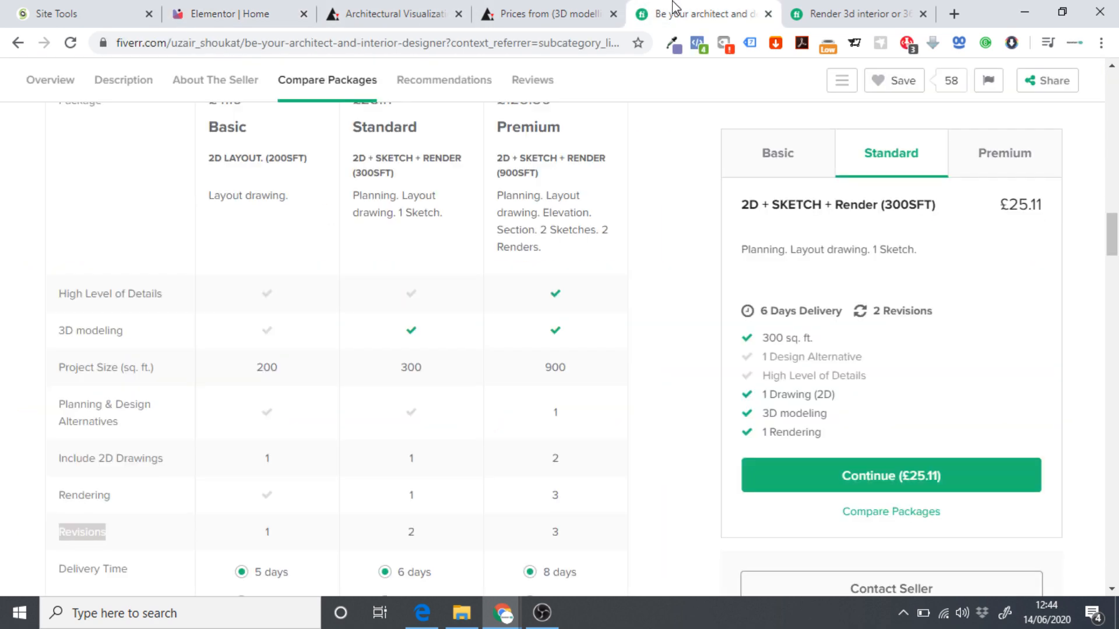
pyautogui.scroll(3, 417, 221)
pyautogui.click(239, 13)
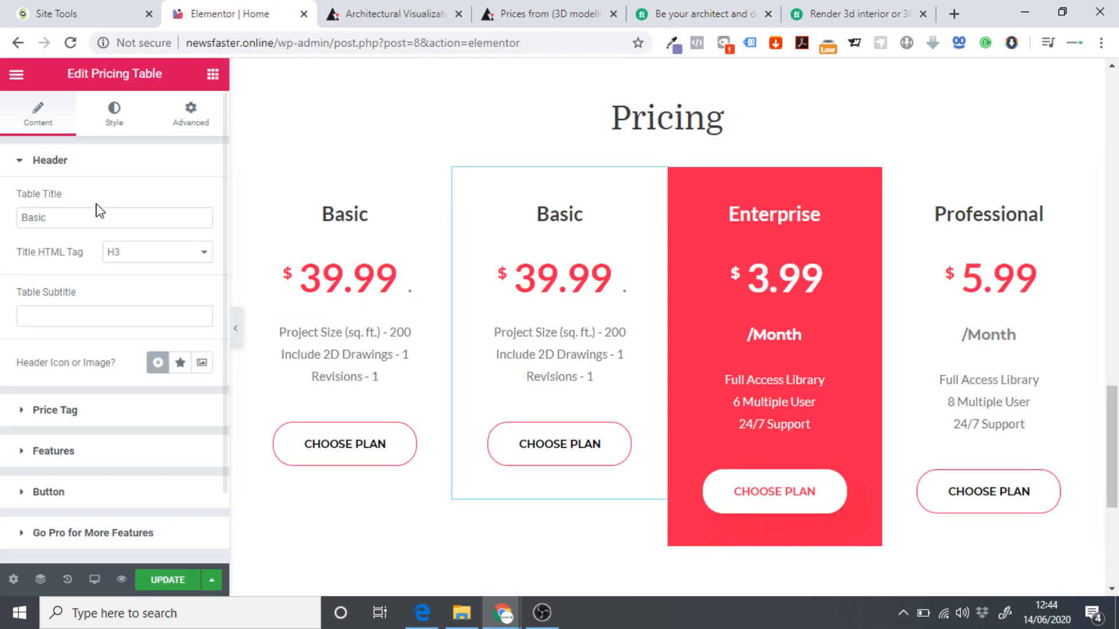
pyautogui.moveTo(82, 213); pyautogui.dragTo(3, 223)
pyautogui.write('St')
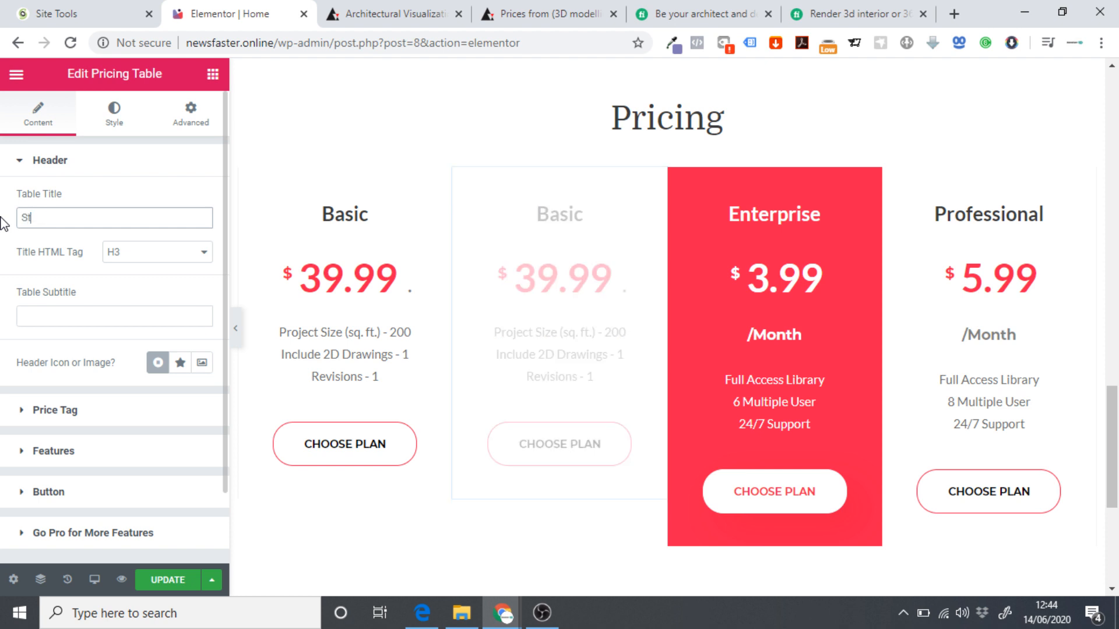
pyautogui.write('andard')
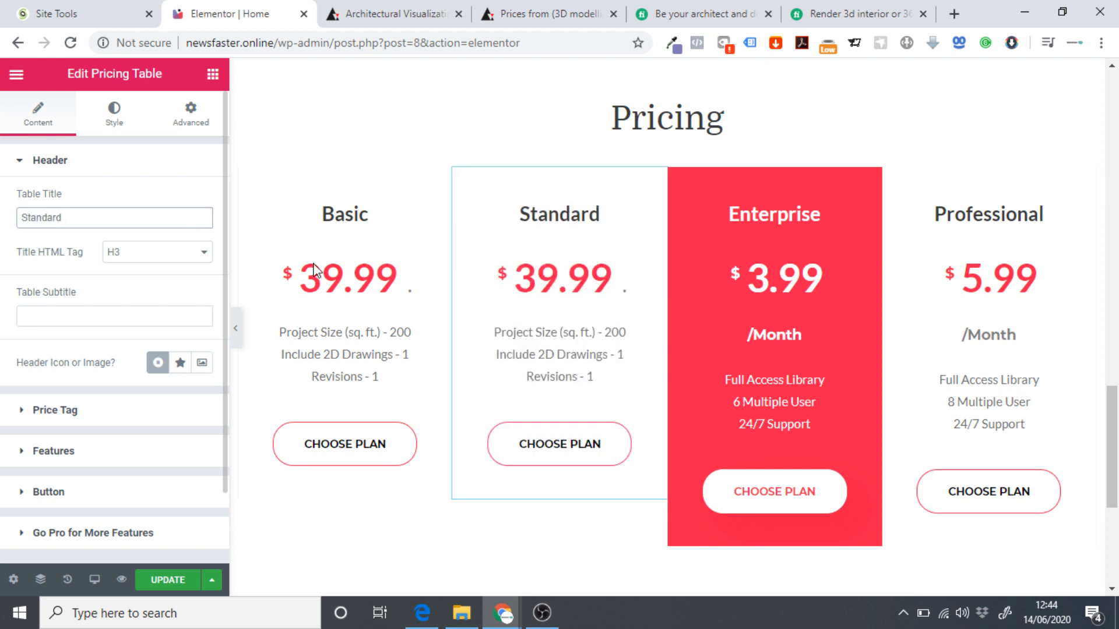
# Copy the £25.11 Standard price from Fiverr and open the card's Price field for editing.
pyautogui.click(693, 17)
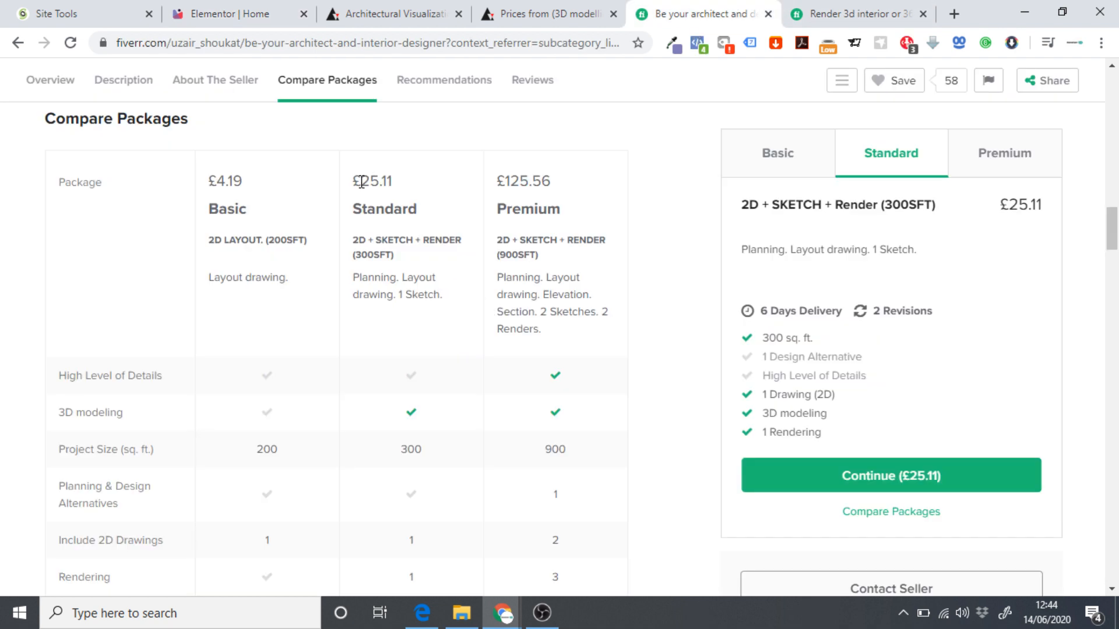
pyautogui.moveTo(353, 185); pyautogui.dragTo(398, 185)
pyautogui.click(243, 8)
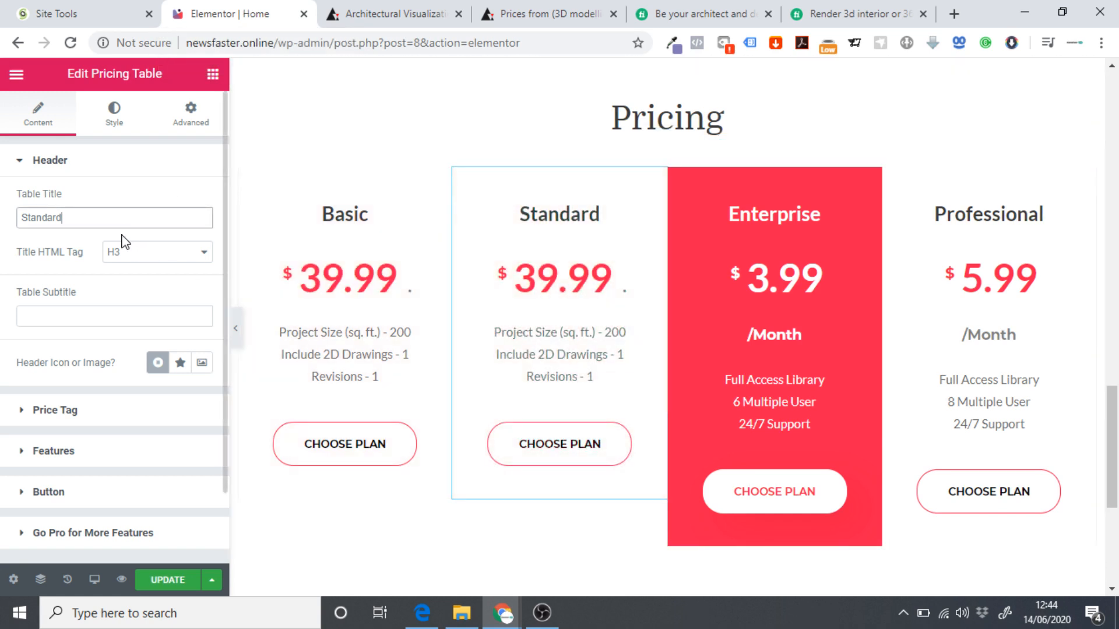
pyautogui.click(63, 409)
pyautogui.click(114, 271)
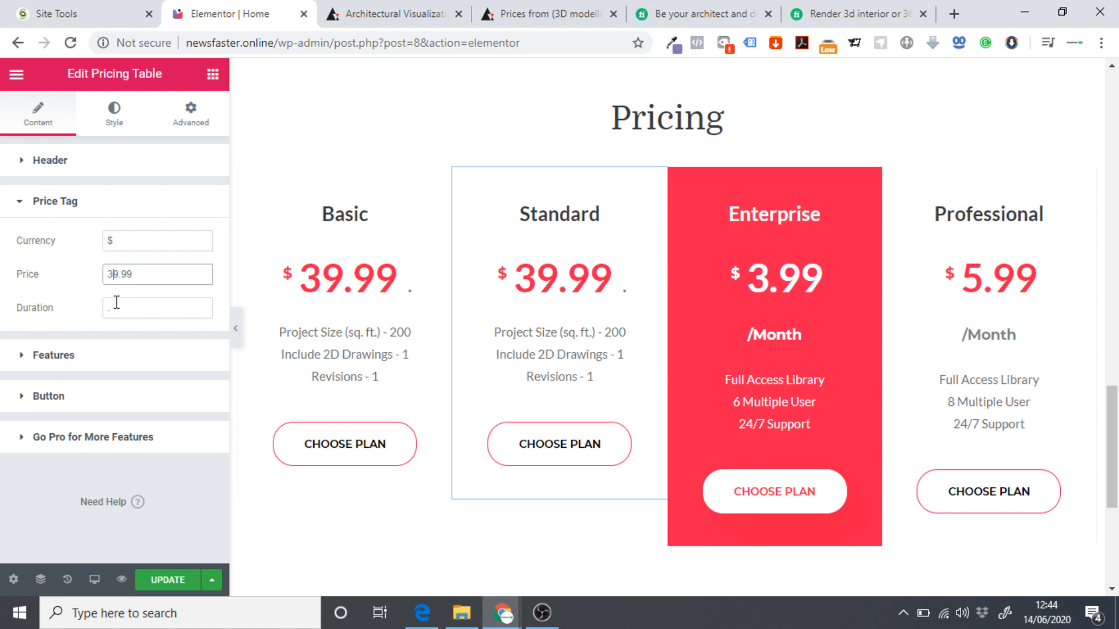
# Change the Standard price to 69.99 and its Project Size value to 300.
pyautogui.press('BackSpace')
pyautogui.write('6')
pyautogui.click(68, 358)
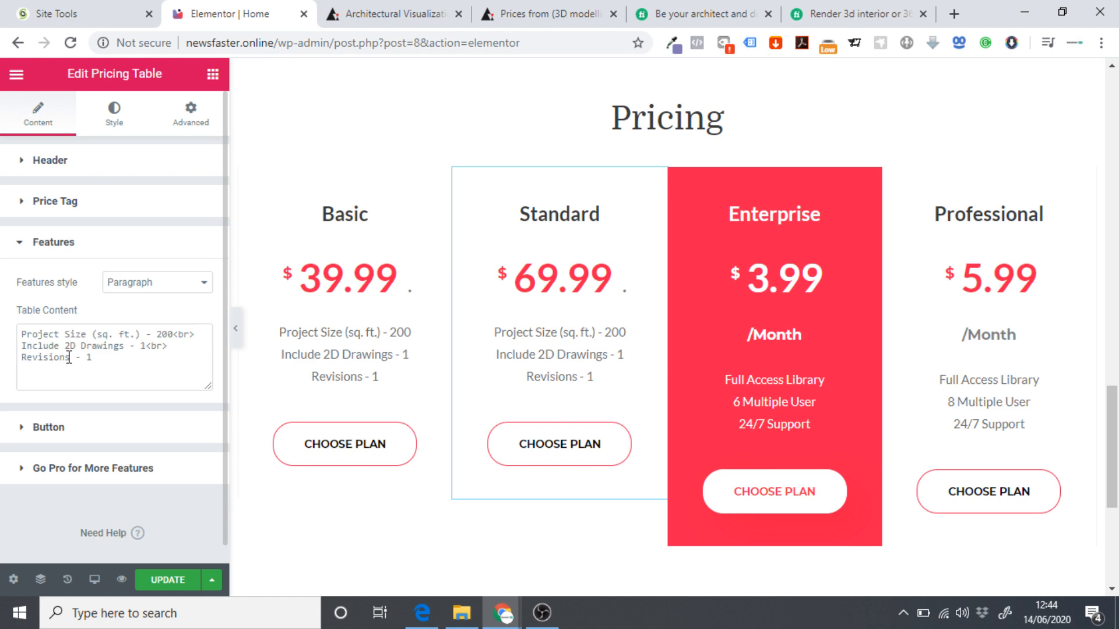
pyautogui.click(688, 8)
pyautogui.scroll(-3, 453, 415)
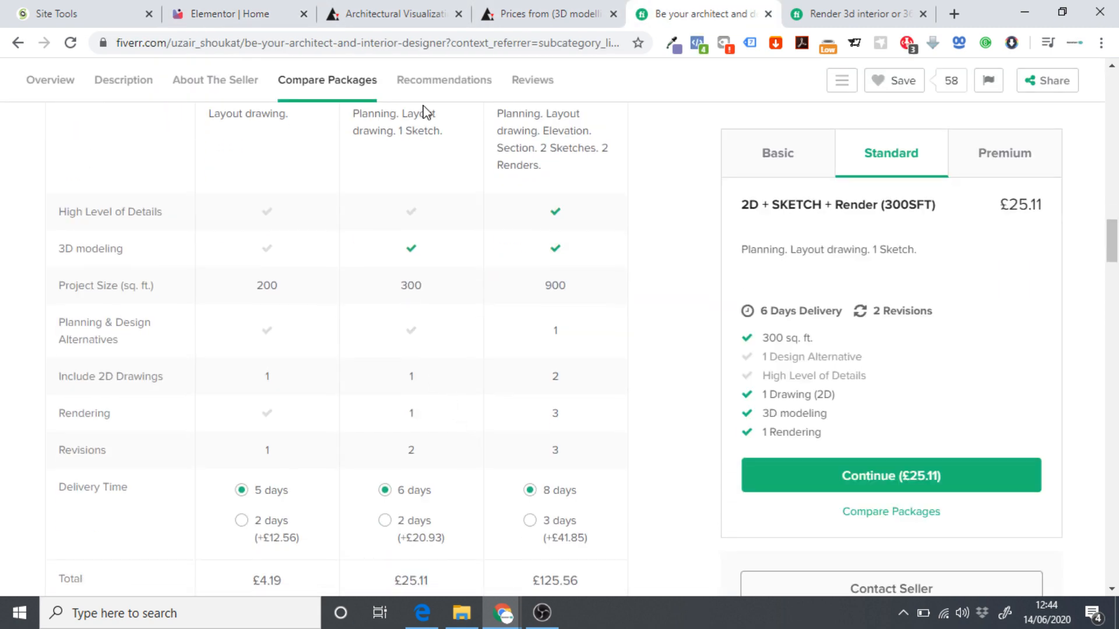
pyautogui.click(230, 14)
pyautogui.doubleClick(163, 334)
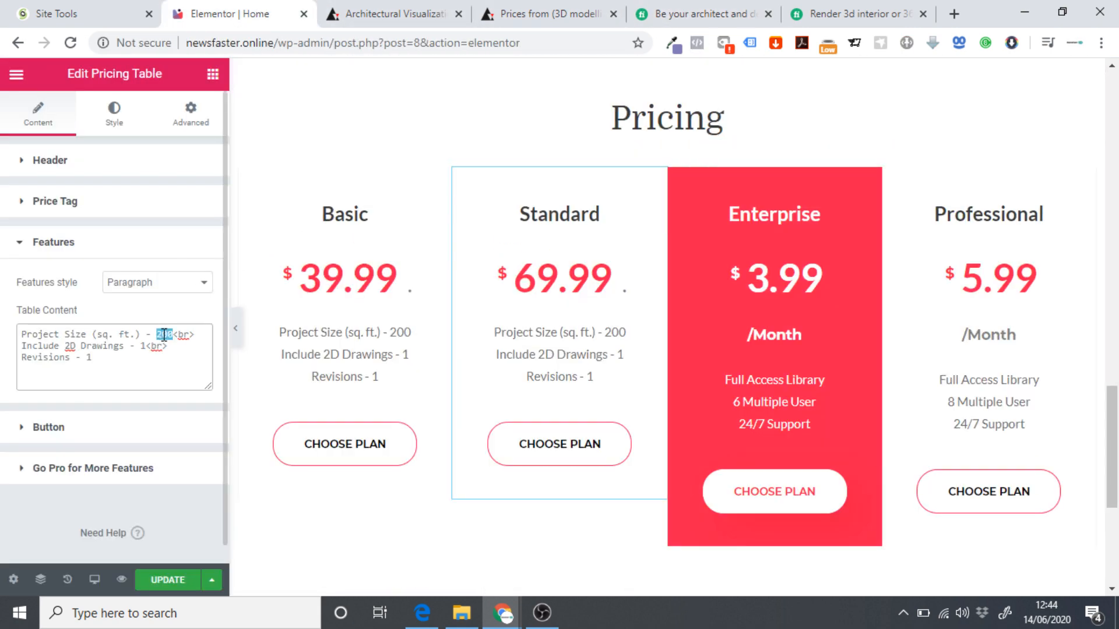
pyautogui.write('300')
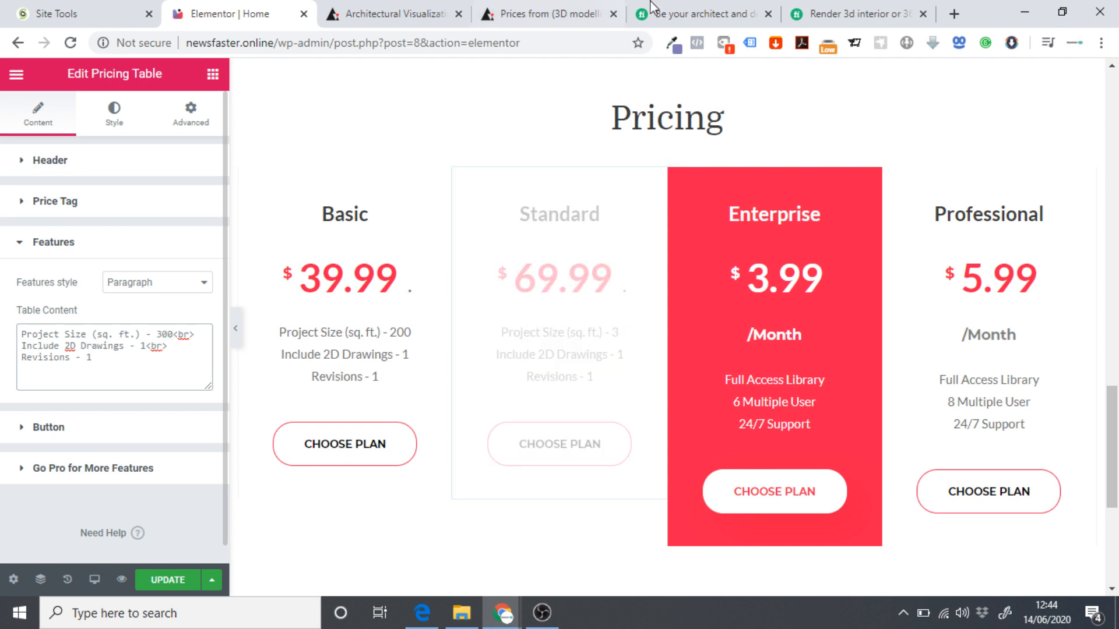
# Duplicate the Include 2D Drawings line and rename the copy to Rendering - 1.
pyautogui.click(656, 7)
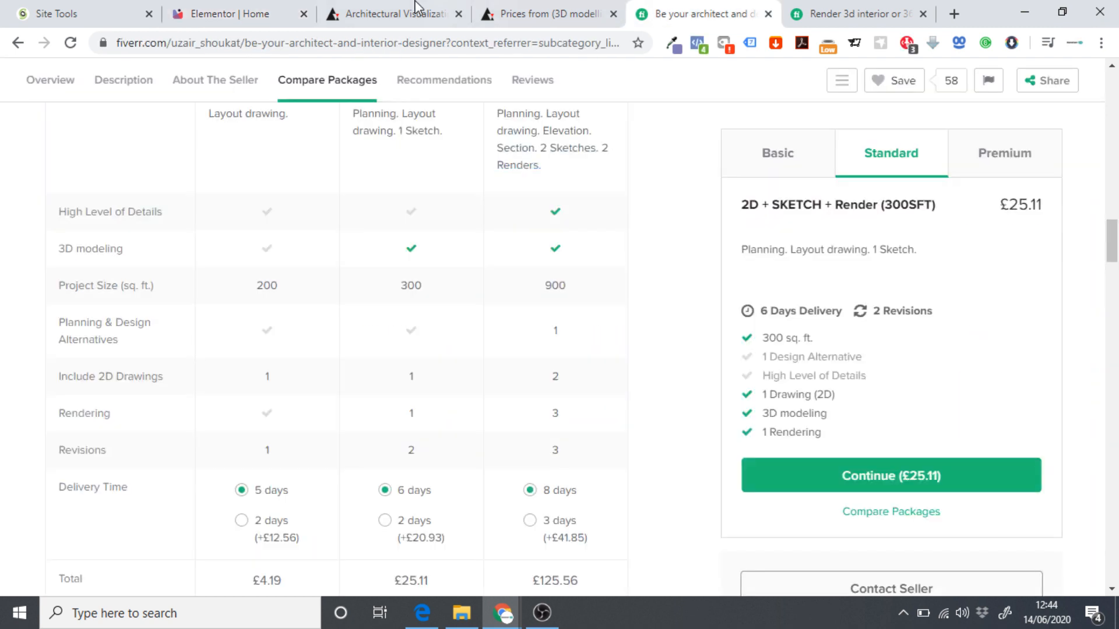
pyautogui.click(253, 7)
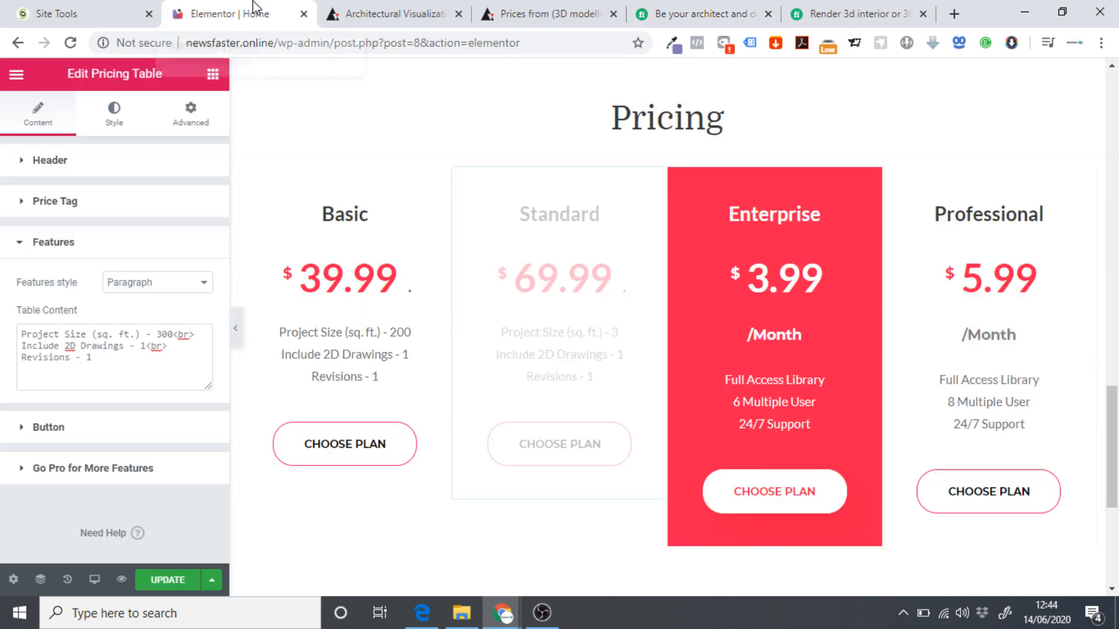
pyautogui.click(653, 7)
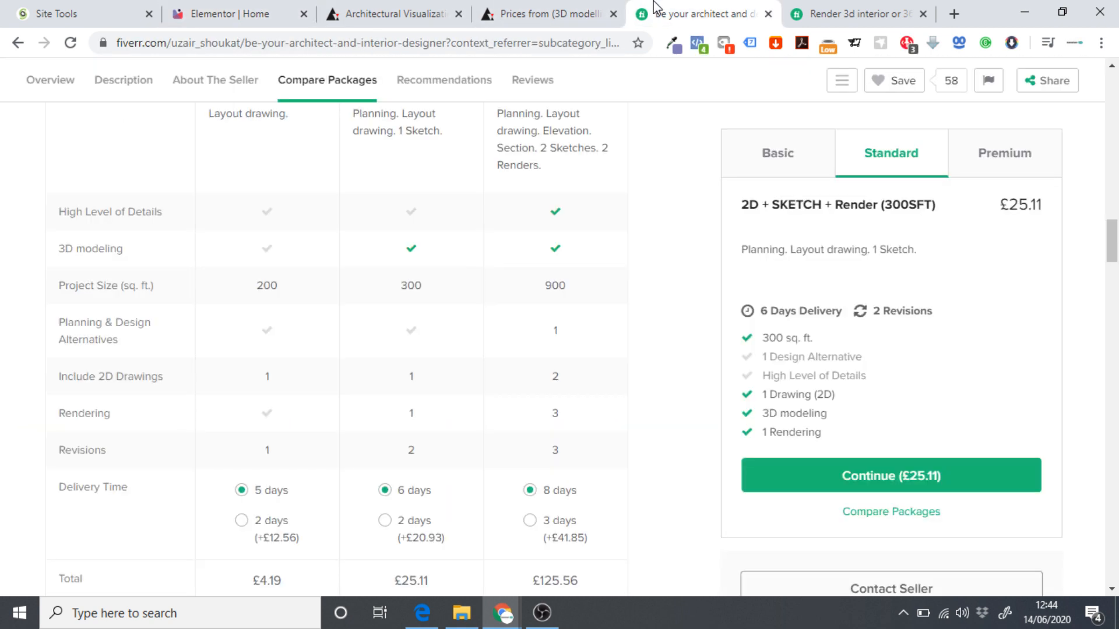
pyautogui.click(250, 13)
pyautogui.moveTo(166, 347); pyautogui.dragTo(22, 347)
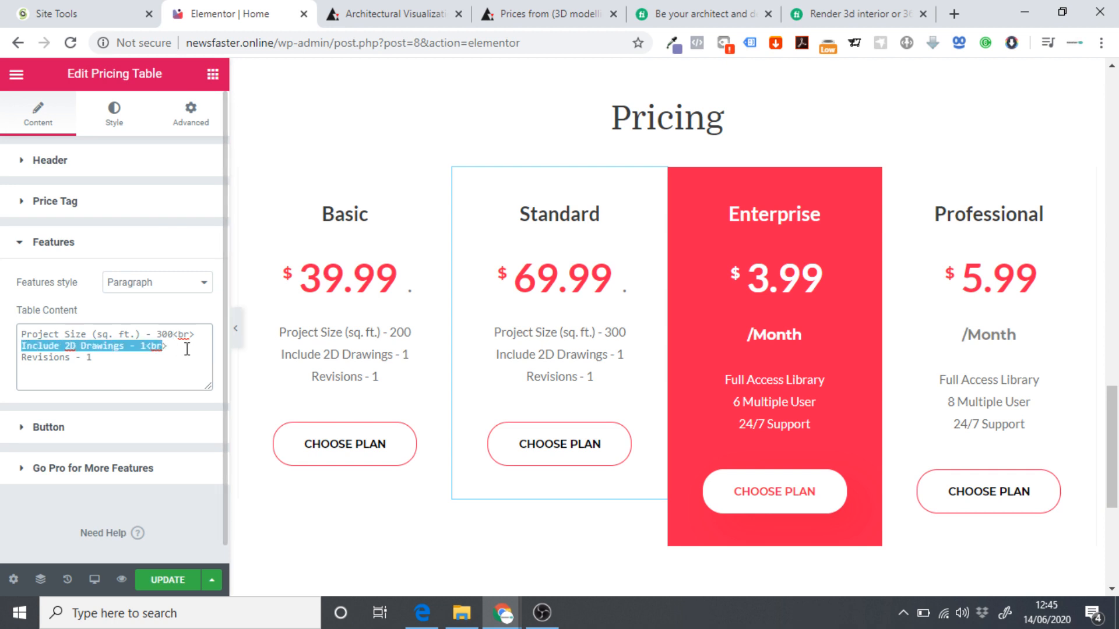
pyautogui.moveTo(169, 346); pyautogui.dragTo(19, 344)
pyautogui.hotkey('ctrl', 'c')
pyautogui.click(174, 349)
pyautogui.press('Return')
pyautogui.hotkey('ctrl', 'v')
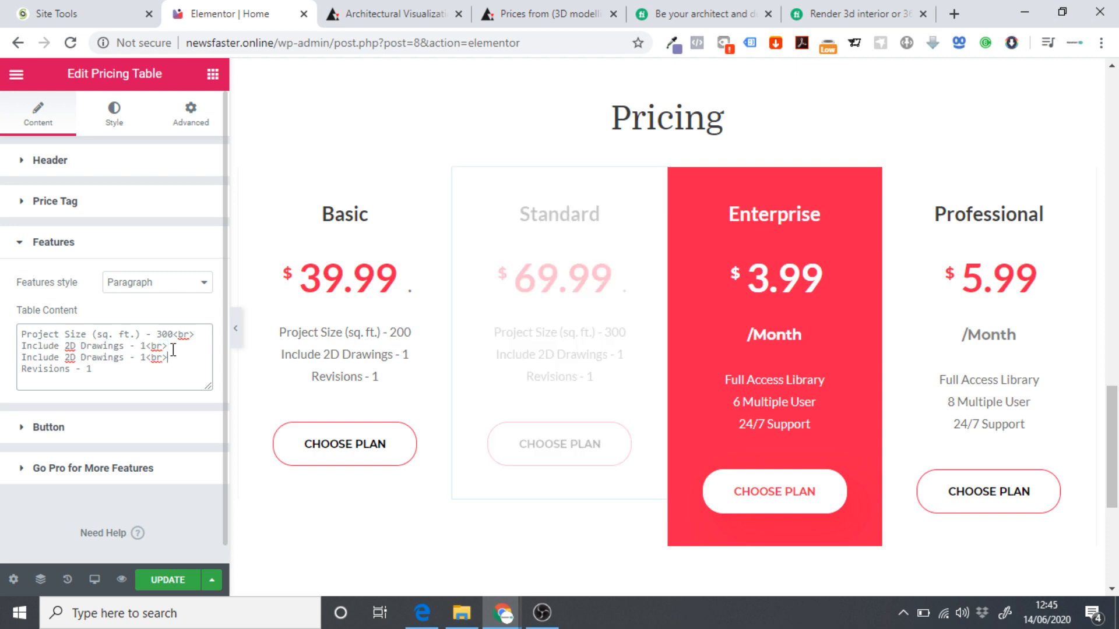
pyautogui.moveTo(126, 359); pyautogui.dragTo(13, 366)
pyautogui.write('Re')
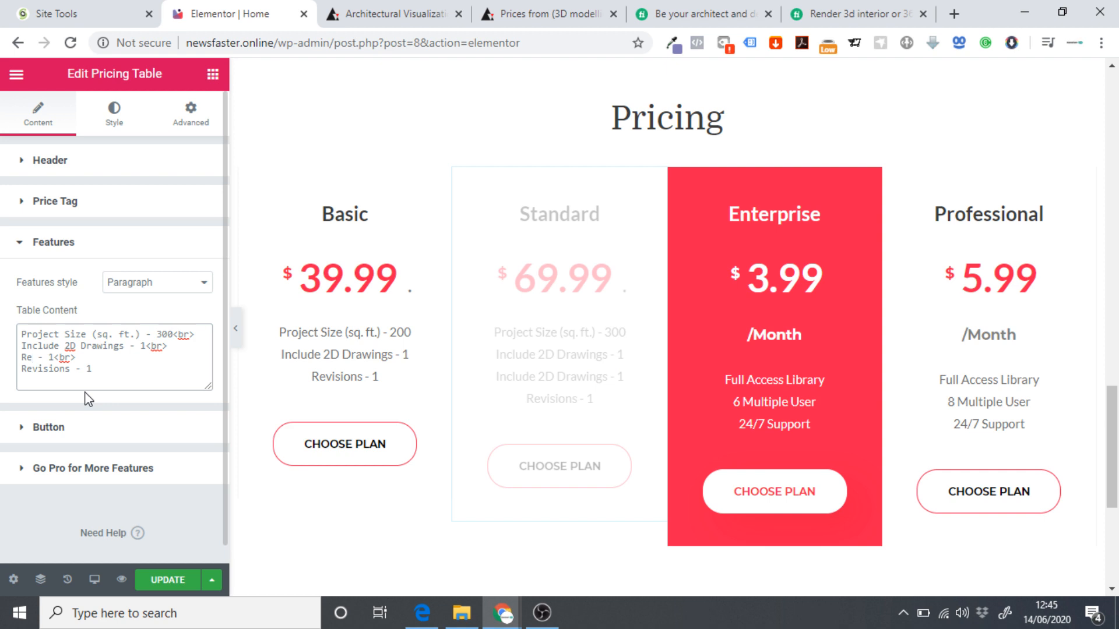
pyautogui.write('ndering')
# Set Revisions to 2 and copy the 3D modeling feature name from Fiverr.
pyautogui.click(639, 21)
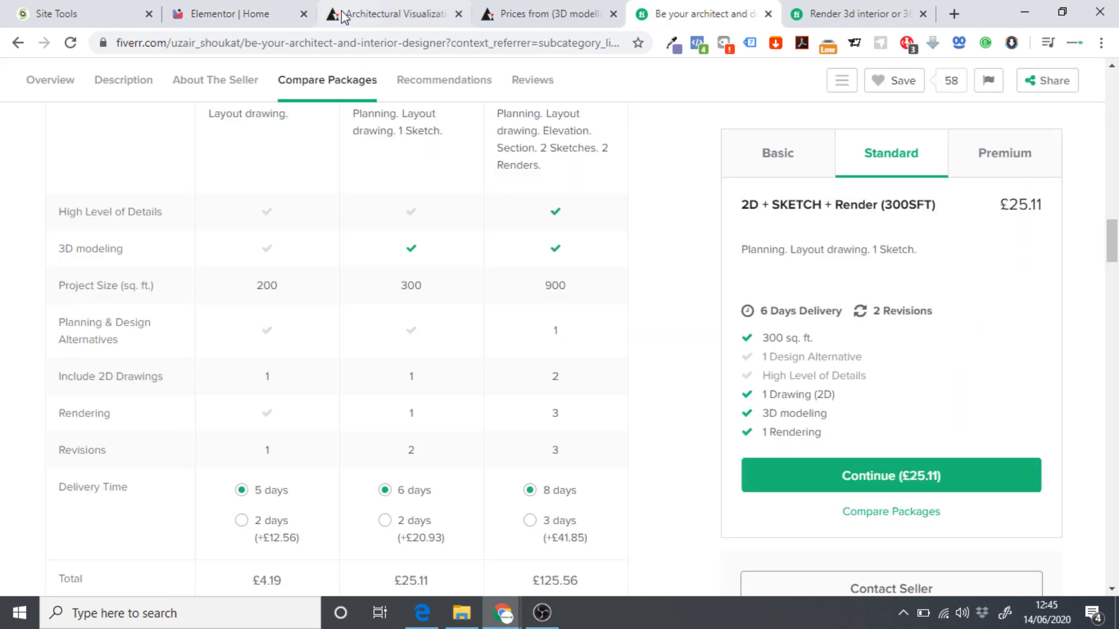
pyautogui.click(252, 7)
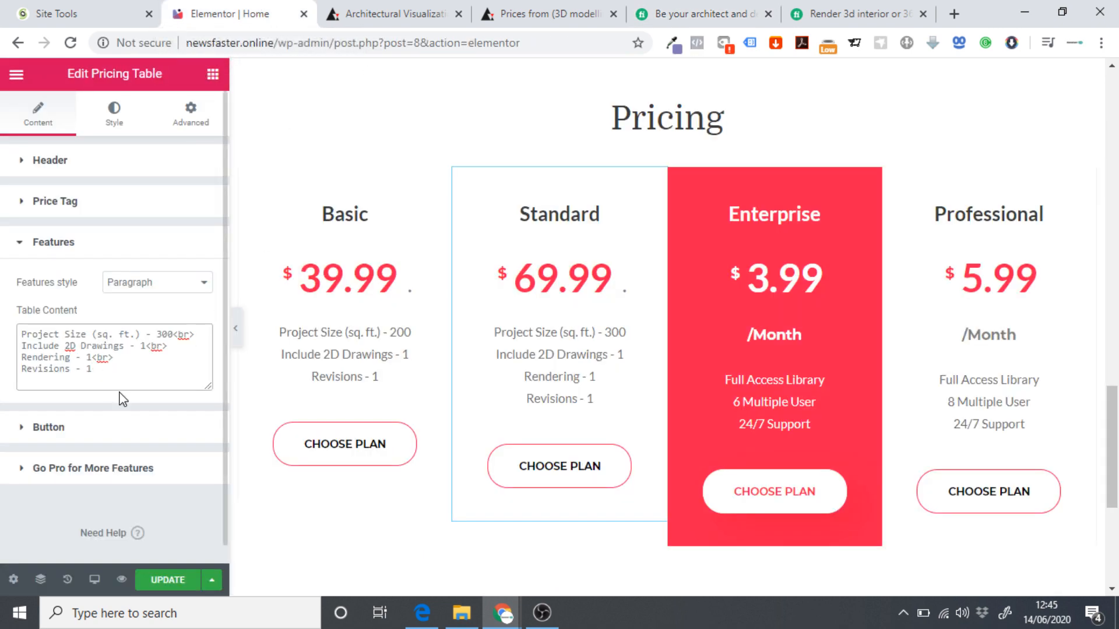
pyautogui.press('BackSpace')
pyautogui.write('2')
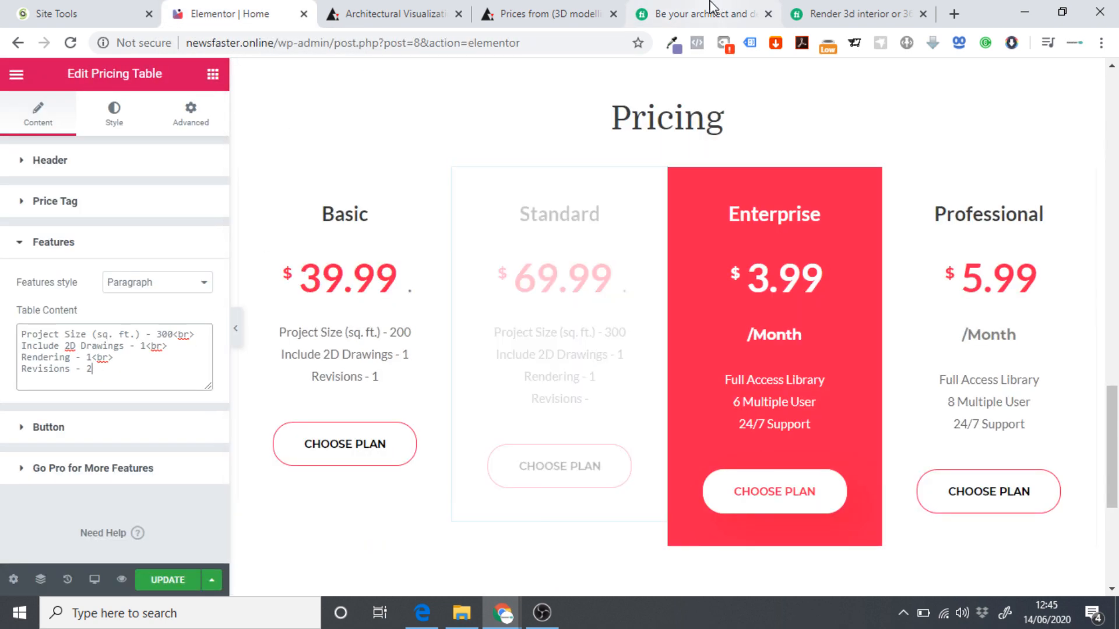
pyautogui.click(710, 6)
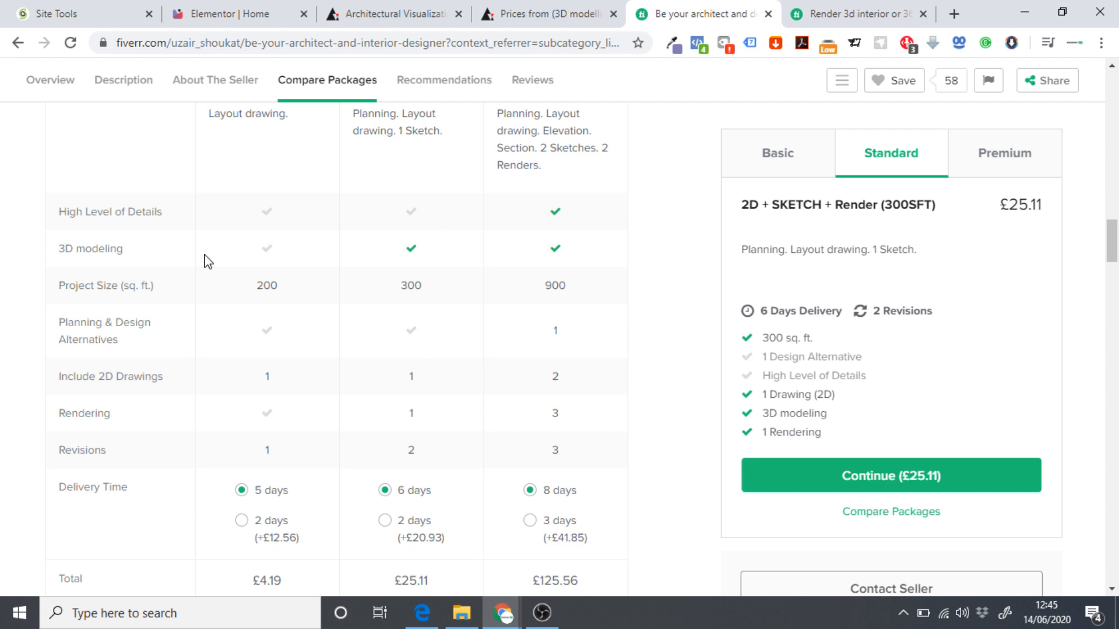
pyautogui.moveTo(88, 269)
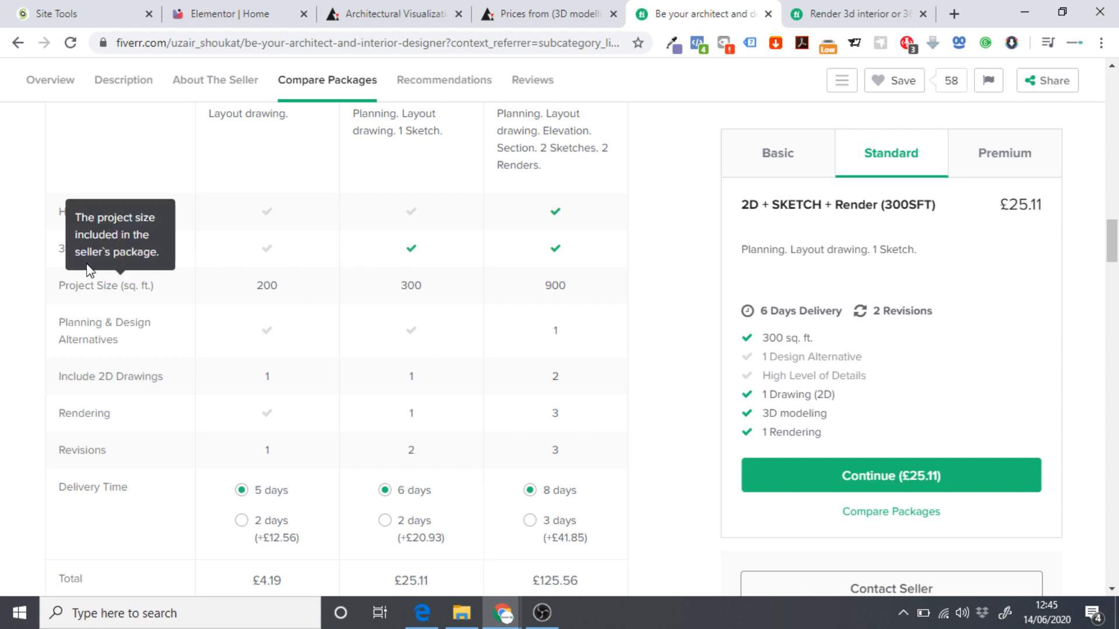
pyautogui.moveTo(119, 246); pyautogui.dragTo(124, 249)
pyautogui.hotkey('ctrl', 'c')
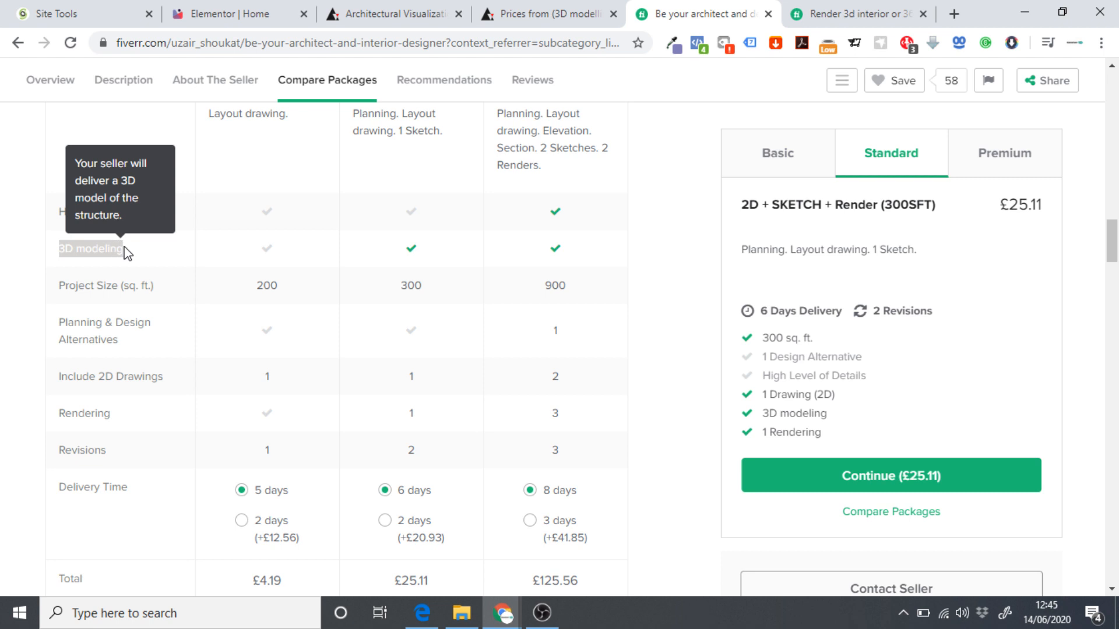
pyautogui.click(242, 7)
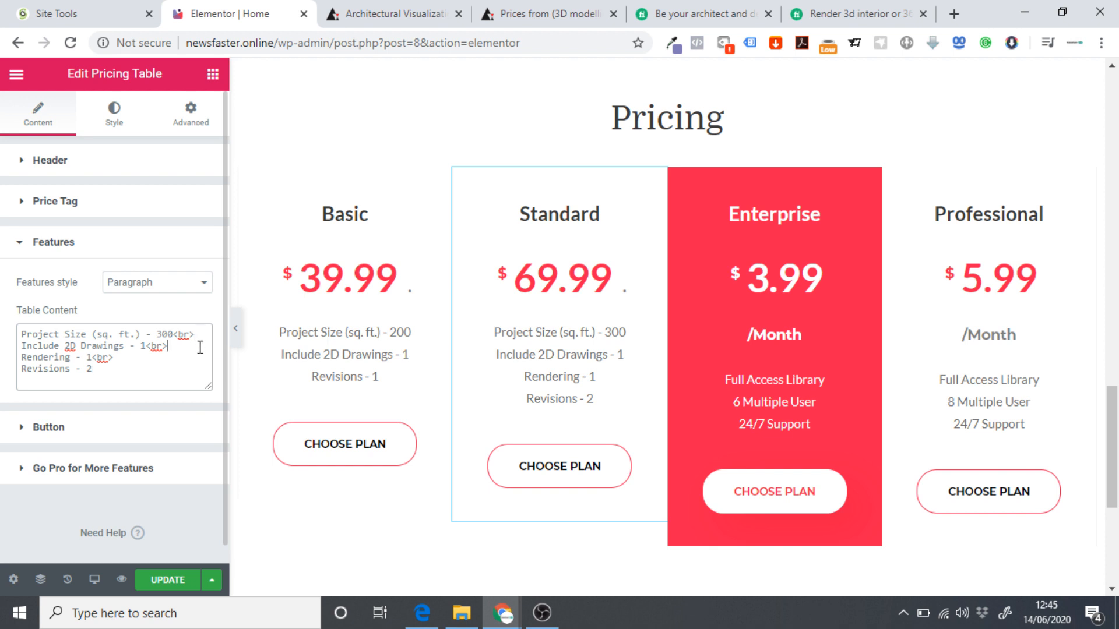
# Add a 3D modeling line to the Standard list and preview the Pricing section full-width.
pyautogui.press('Return')
pyautogui.hotkey('ctrl', 'v')
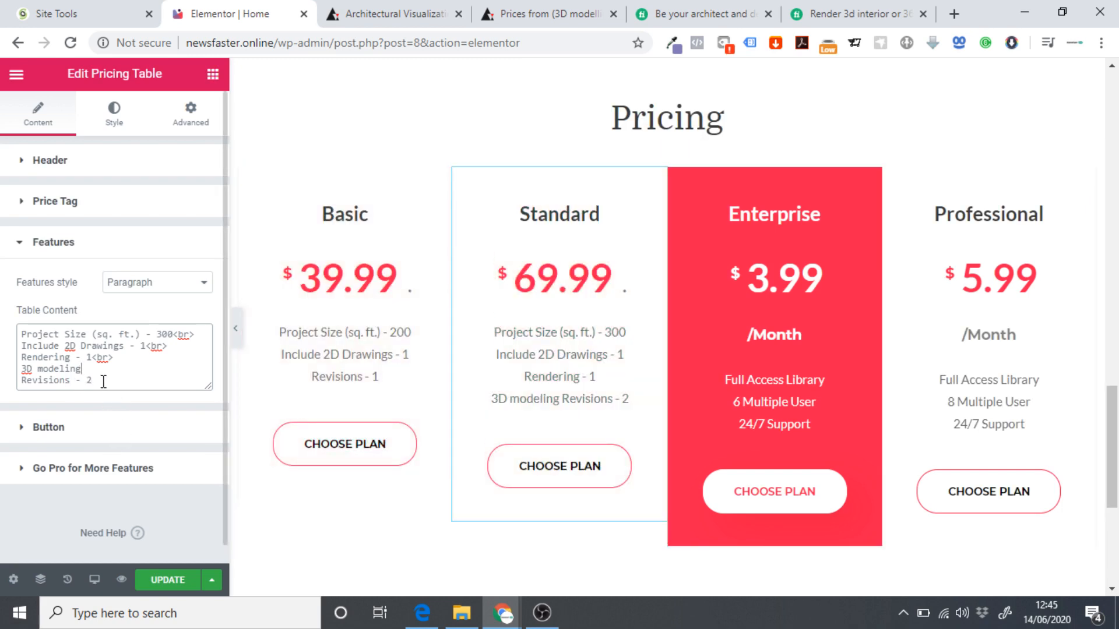
pyautogui.press('Return')
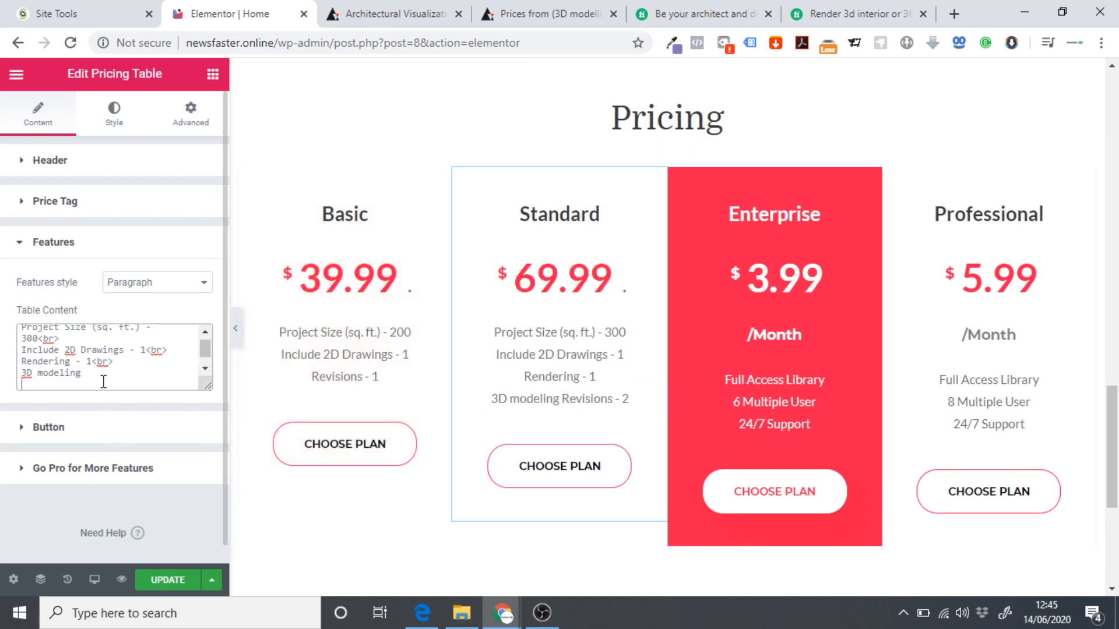
pyautogui.press('BackSpace')
pyautogui.moveTo(120, 372); pyautogui.dragTo(100, 366)
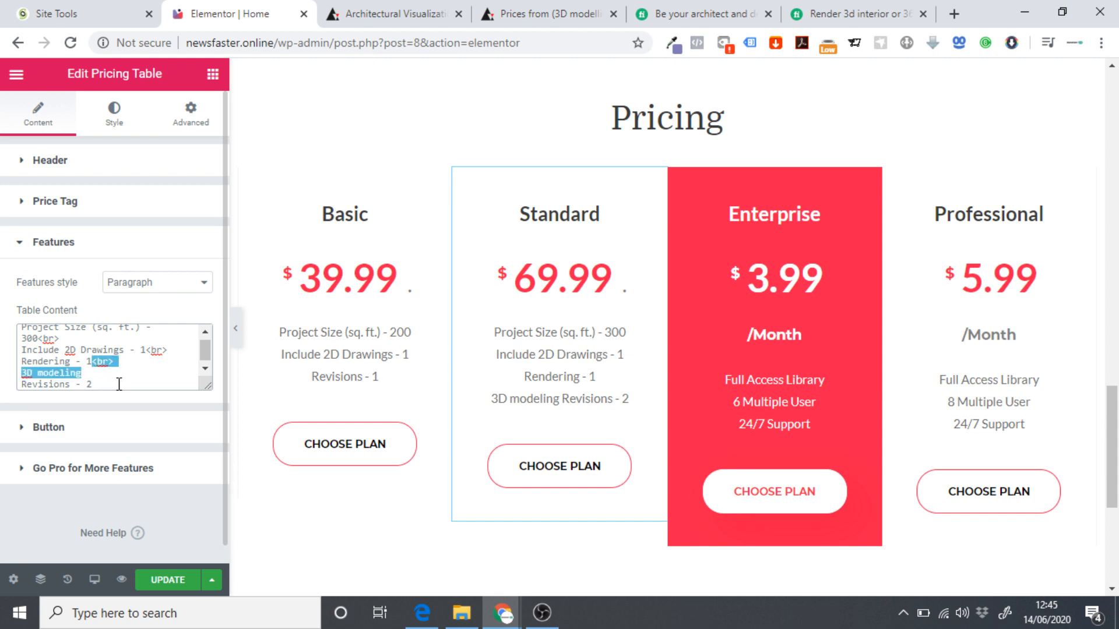
pyautogui.click(96, 380)
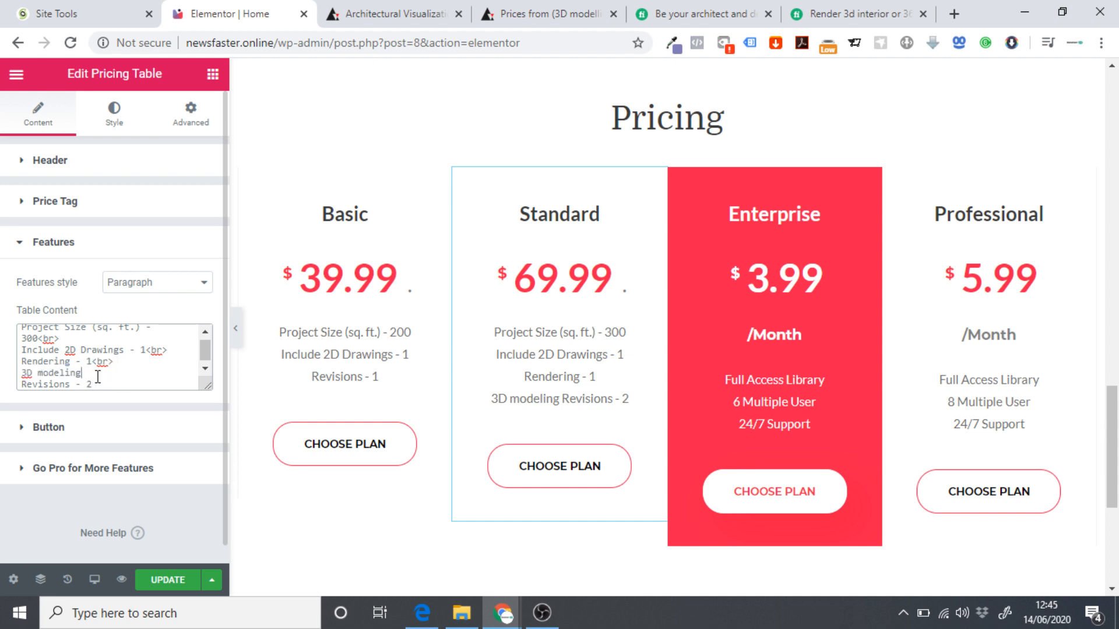
pyautogui.write('<br> 3D modeling')
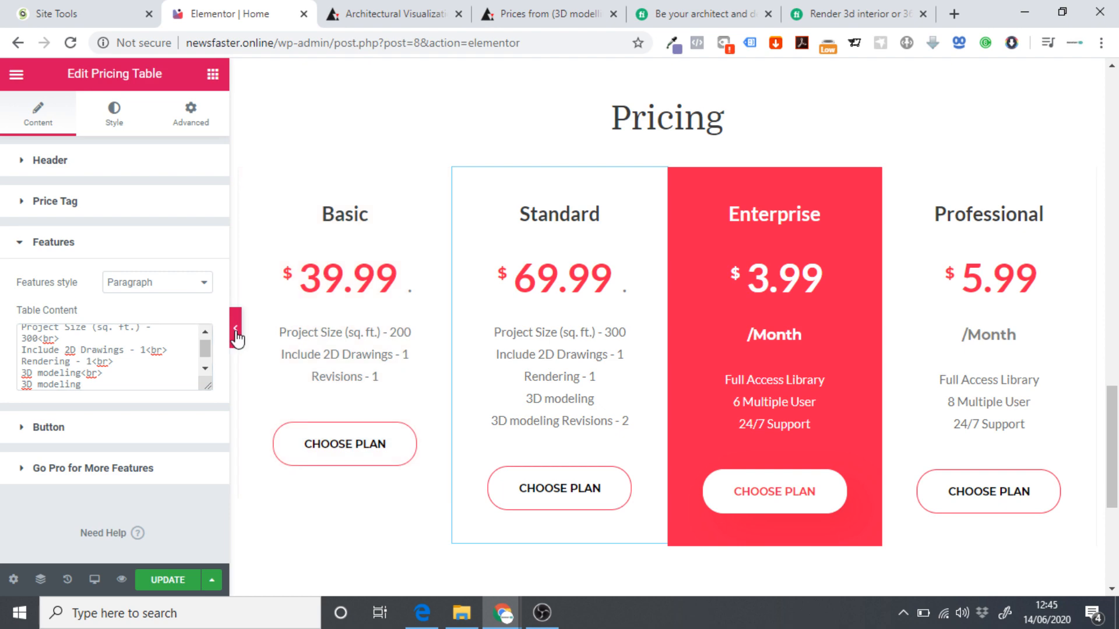
pyautogui.click(236, 336)
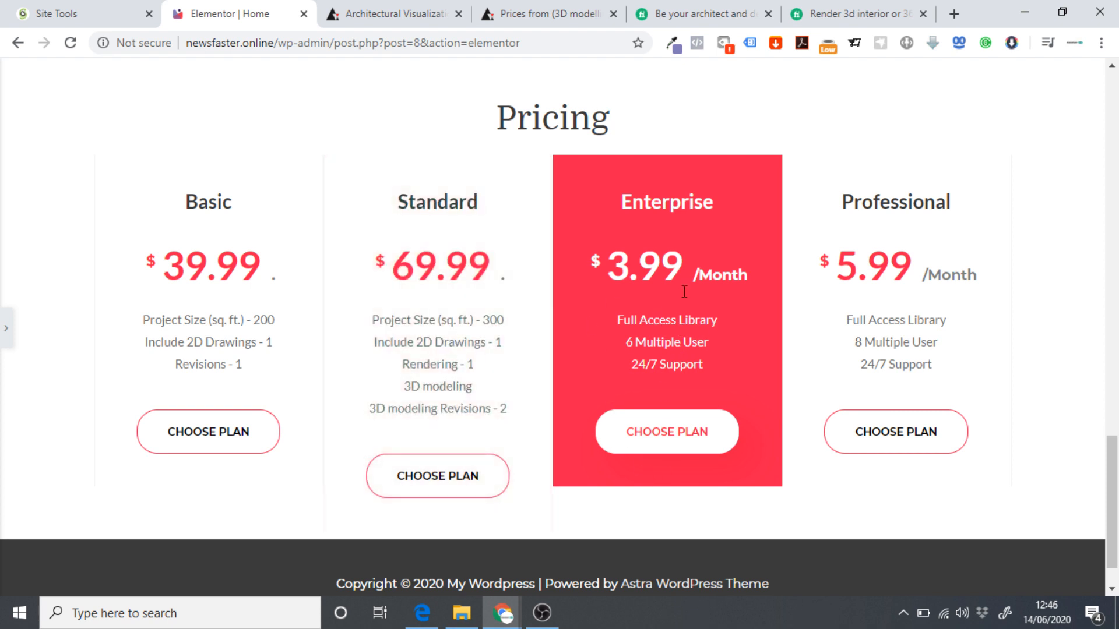
pyautogui.click(5, 328)
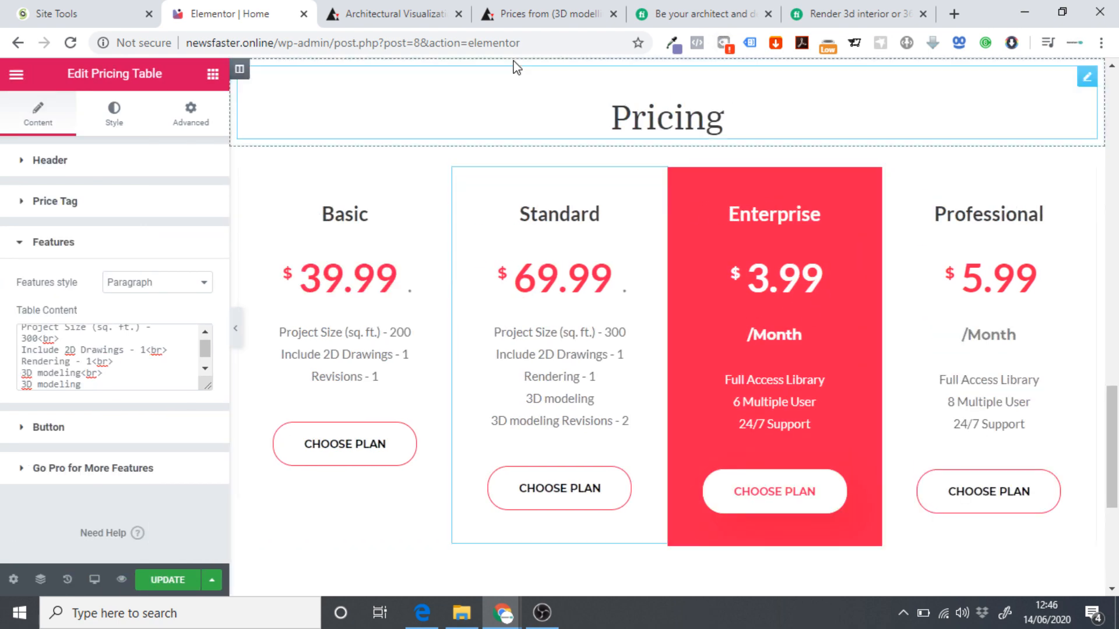
# Show the Enterprise price settings and compare them with the Fiverr Premium package price.
pyautogui.click(699, 13)
pyautogui.scroll(3, 532, 220)
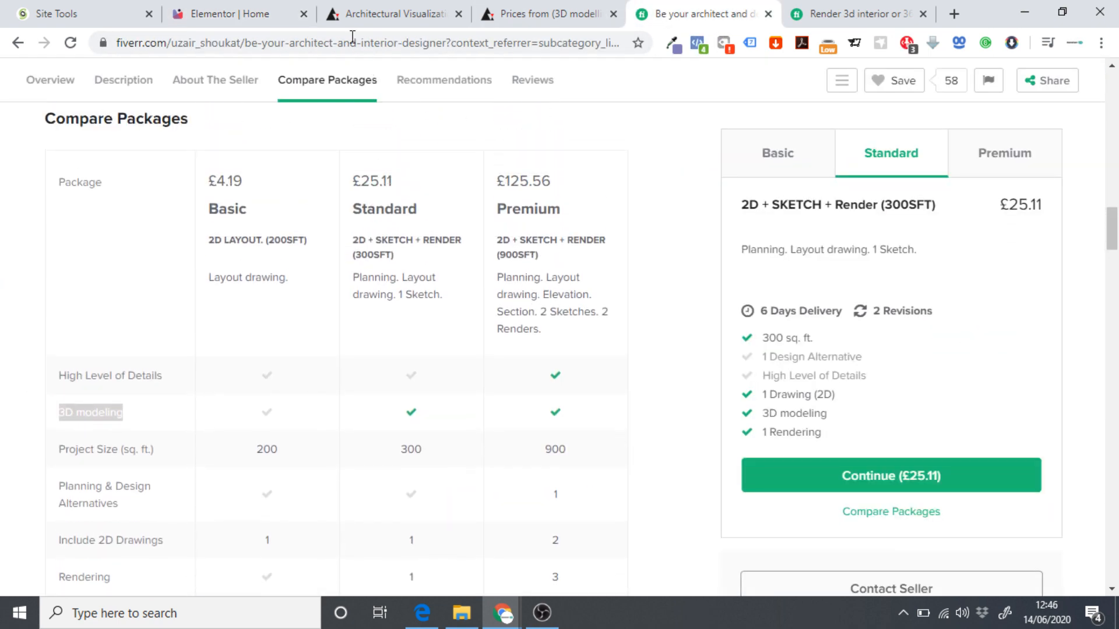
pyautogui.click(239, 13)
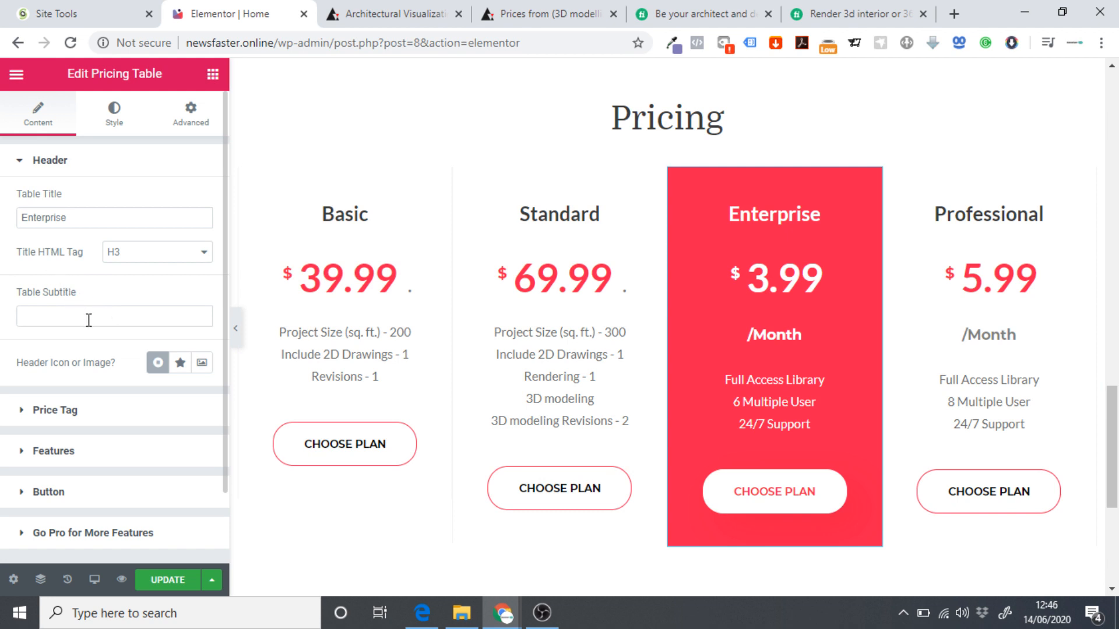
pyautogui.click(44, 167)
pyautogui.click(44, 200)
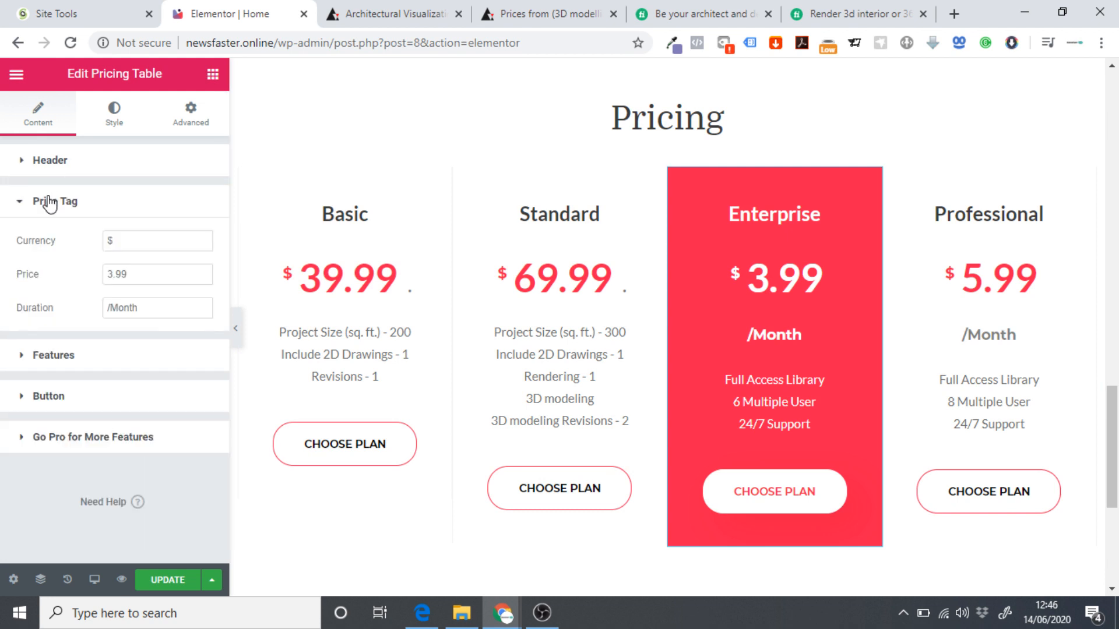
pyautogui.click(652, 13)
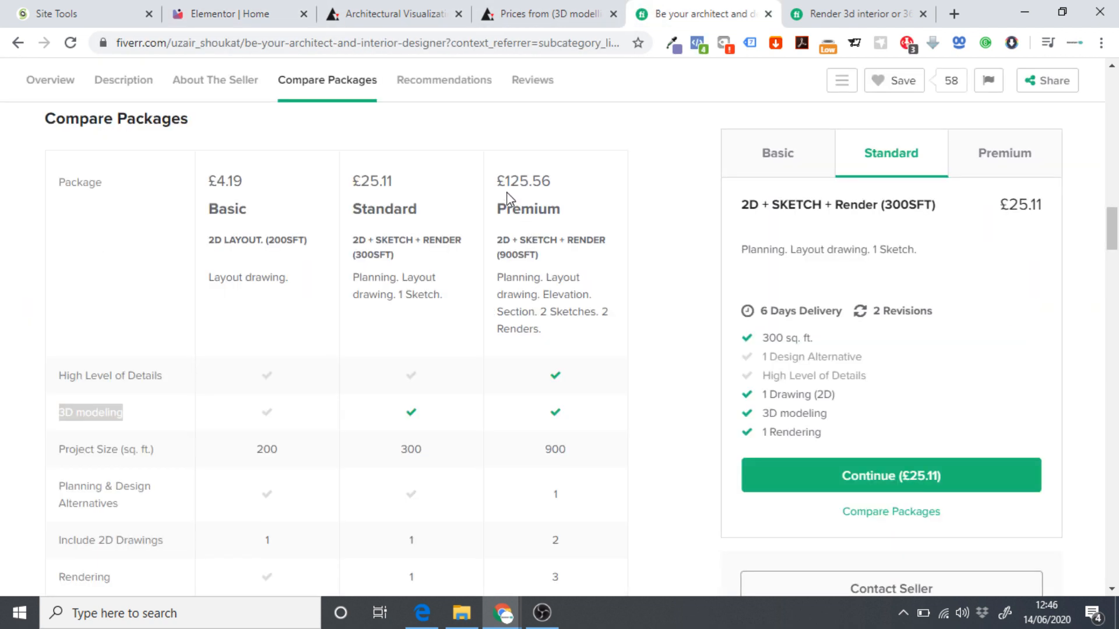
pyautogui.moveTo(506, 177); pyautogui.dragTo(564, 184)
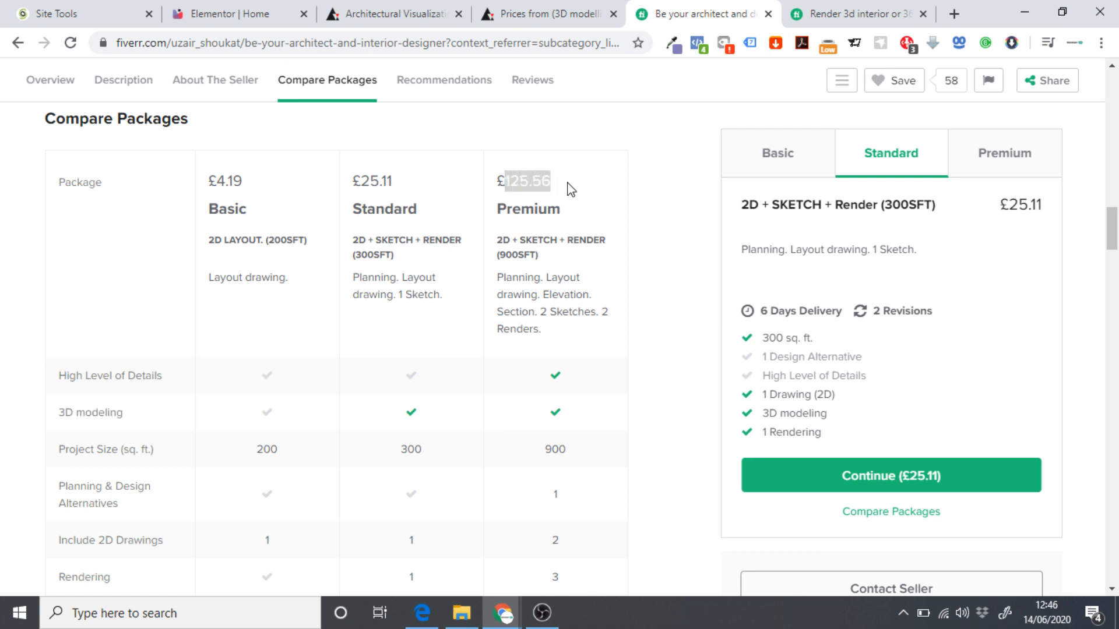
pyautogui.click(541, 182)
pyautogui.click(286, 8)
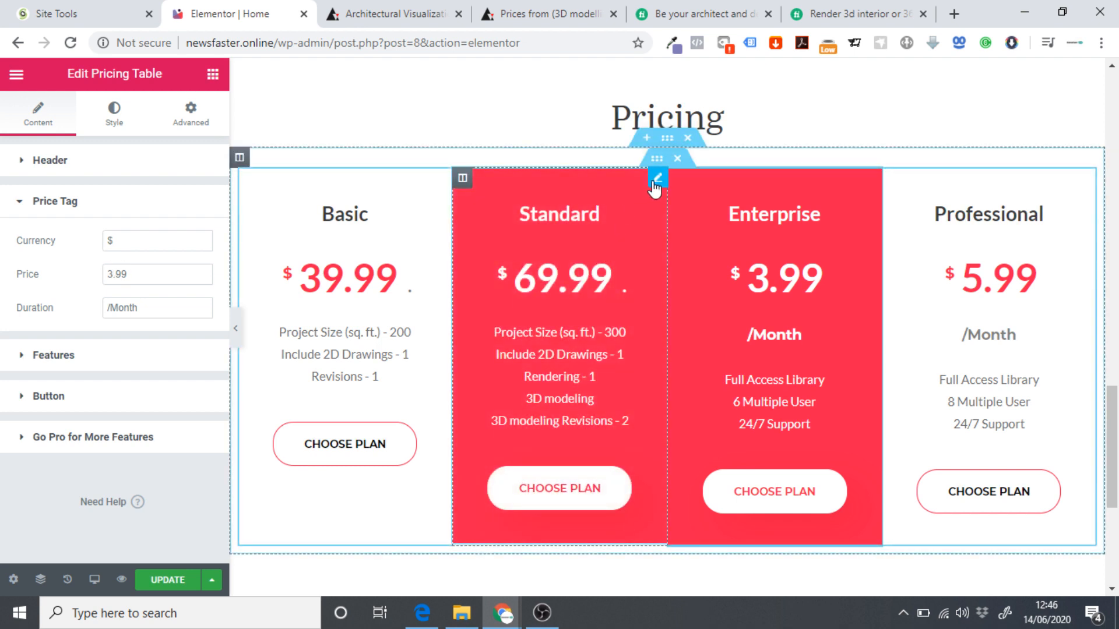
# Raise the Standard plan's price from 69.99 to 99.99.
pyautogui.click(53, 354)
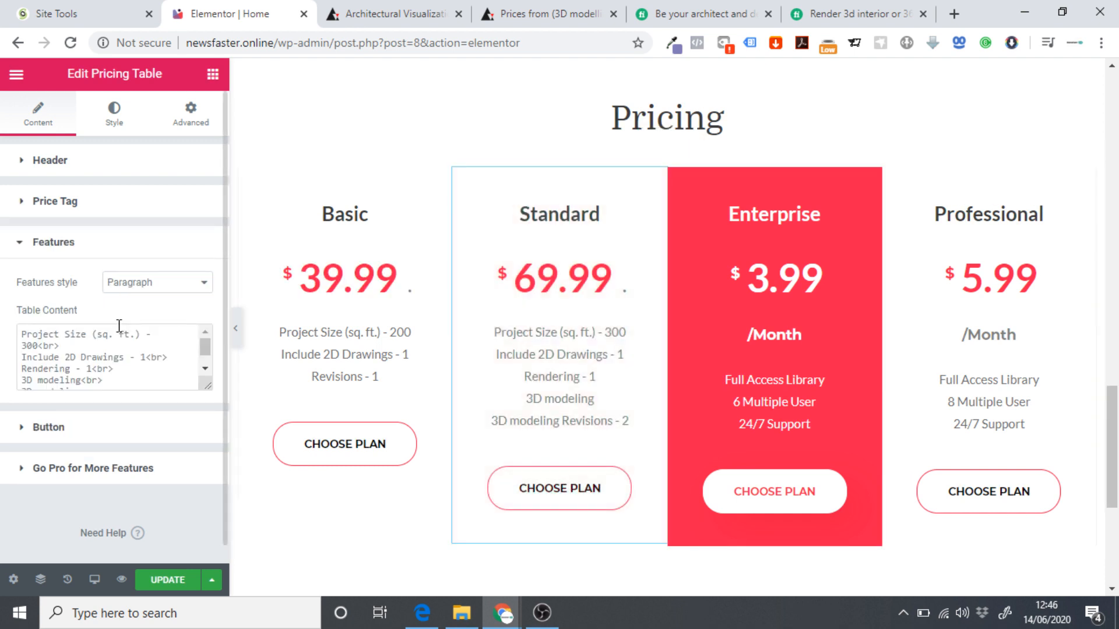
pyautogui.click(48, 210)
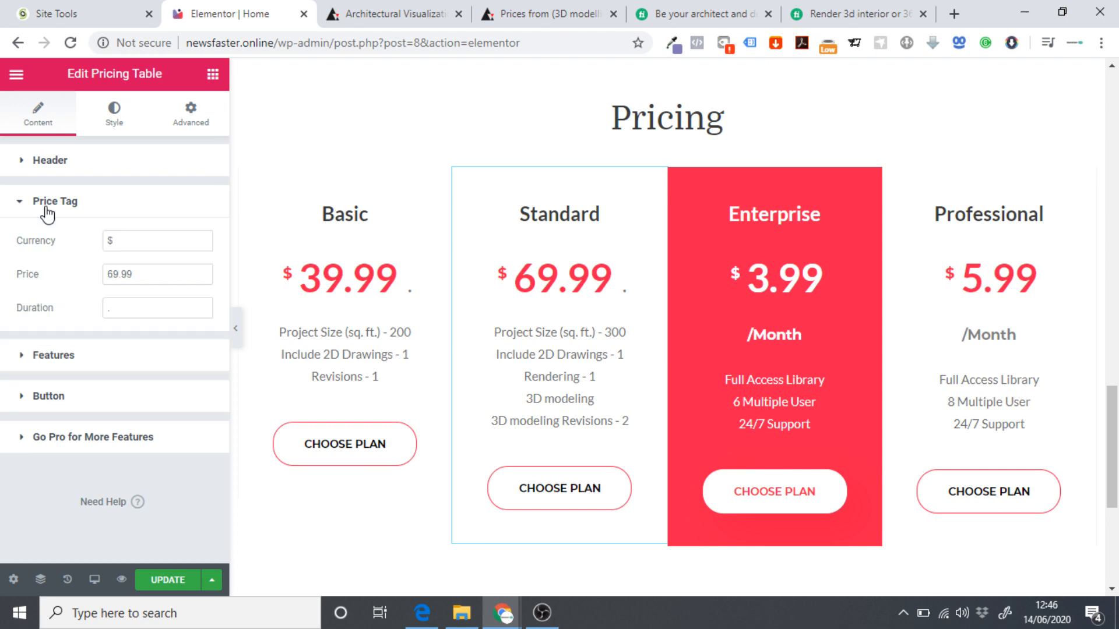
pyautogui.click(113, 274)
pyautogui.press('BackSpace')
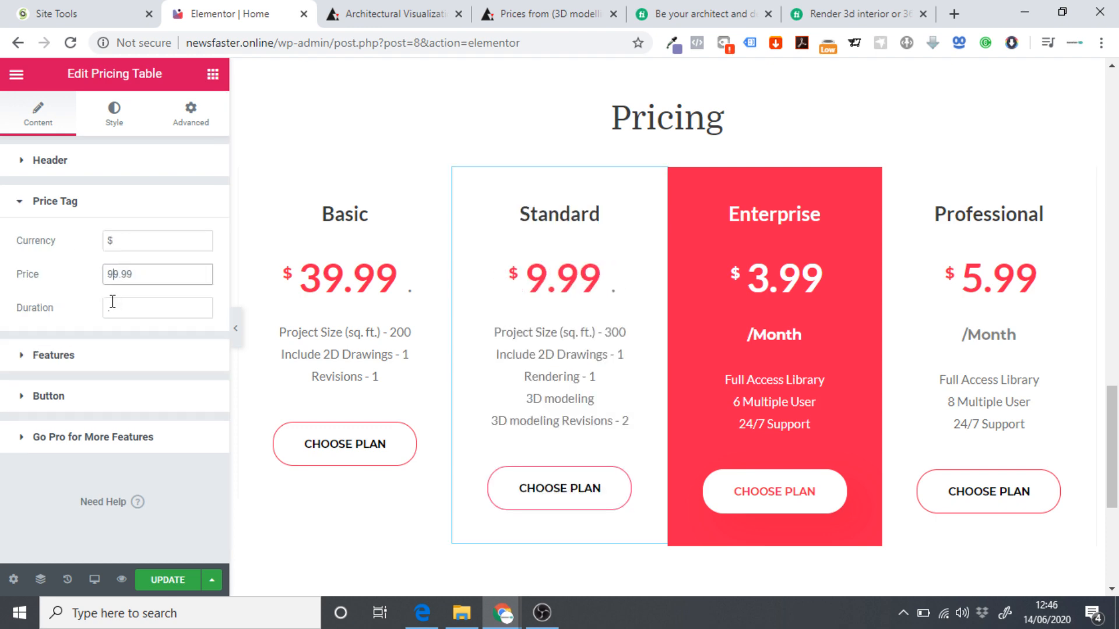
pyautogui.write('9')
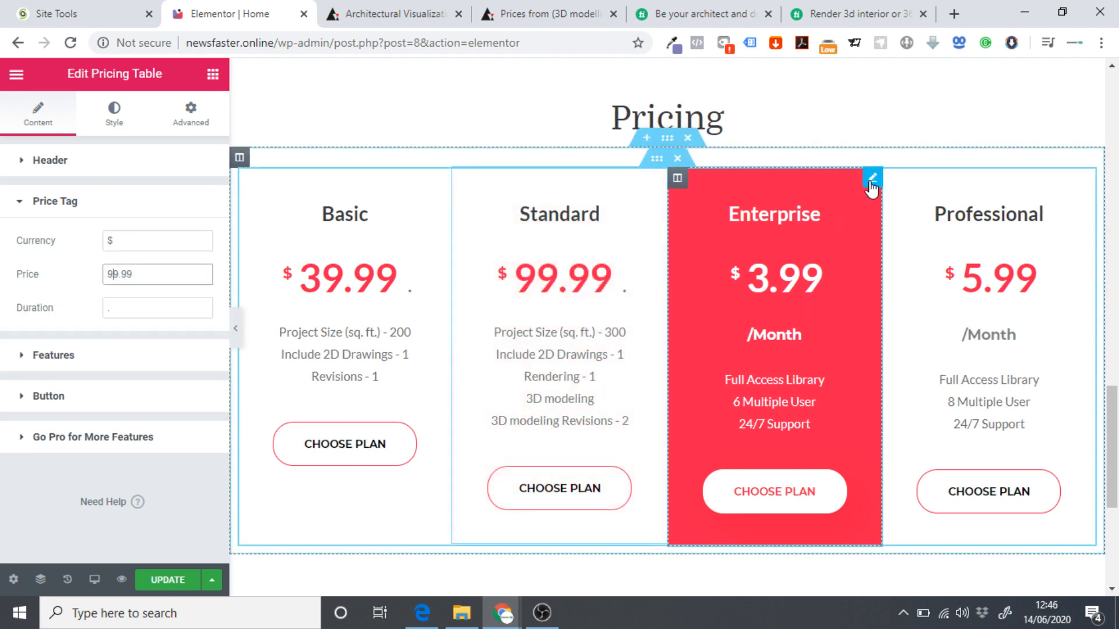
# Change the Enterprise price and delete its /Month duration label.
pyautogui.click(871, 179)
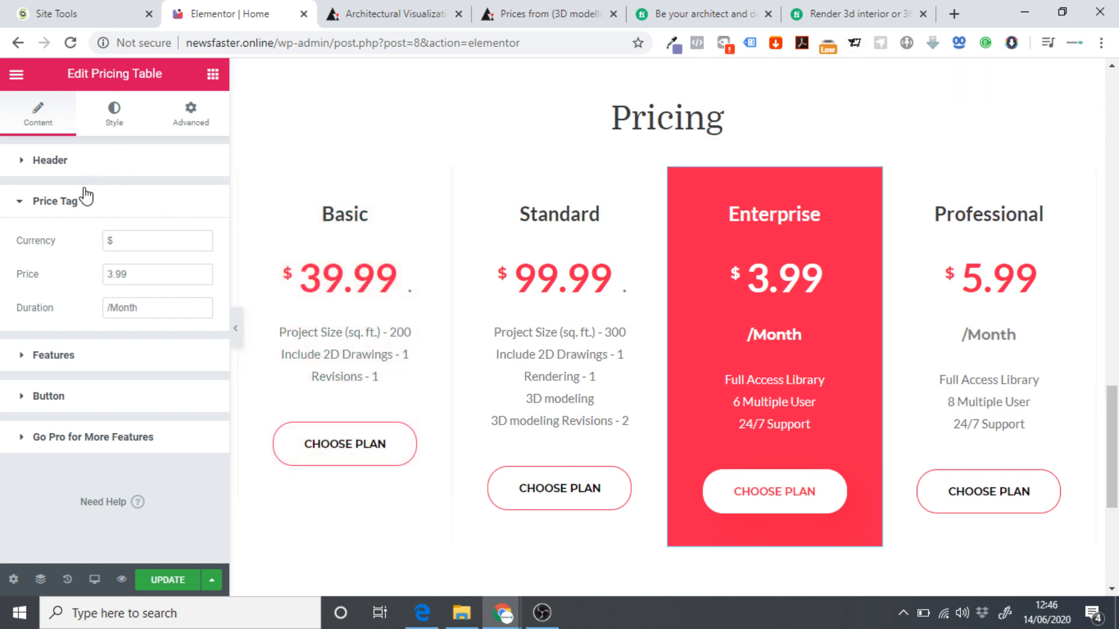
pyautogui.click(108, 271)
pyautogui.write('199')
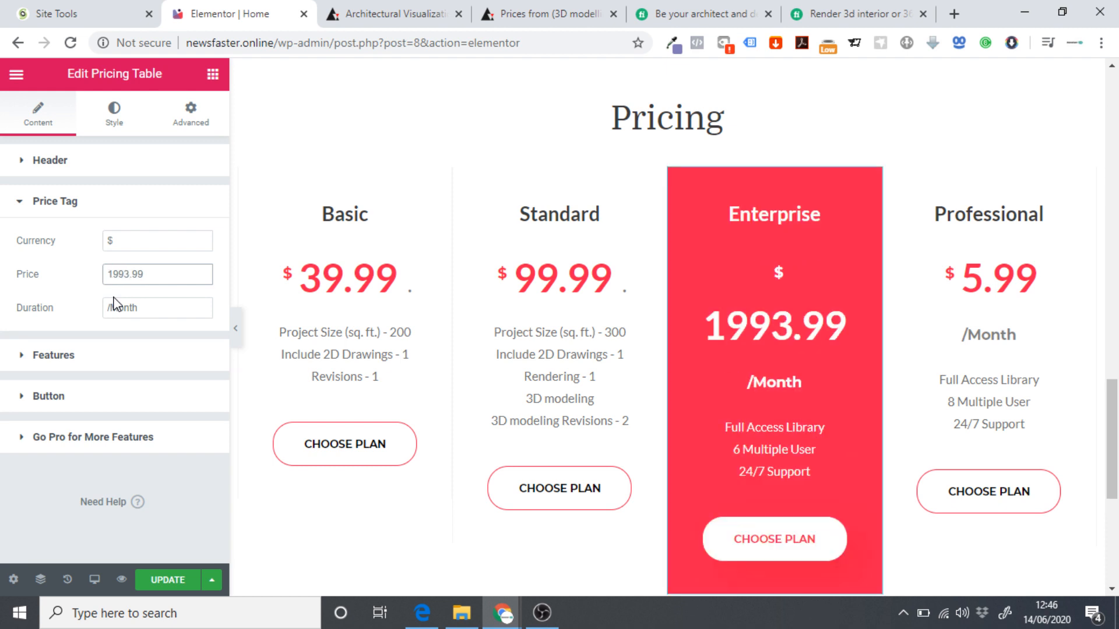
pyautogui.press('Delete')
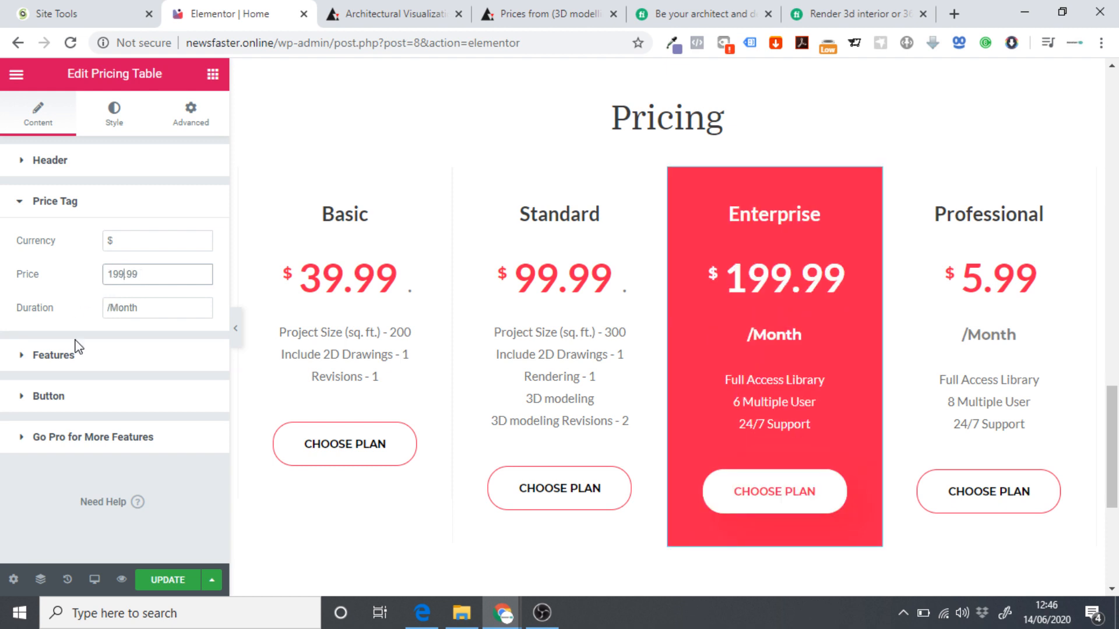
pyautogui.click(157, 314)
pyautogui.press('BackSpace')
pyautogui.press('BackSpace')
pyautogui.press('BackSpace')
pyautogui.press('BackSpace')
pyautogui.press('BackSpace')
pyautogui.press('BackSpace')
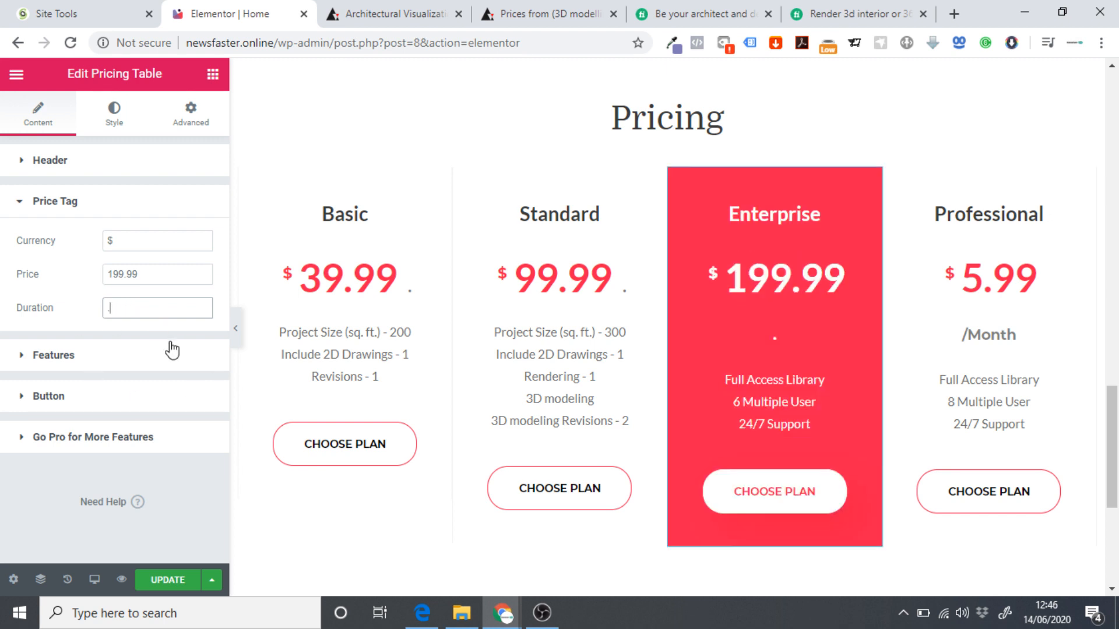
pyautogui.click(155, 273)
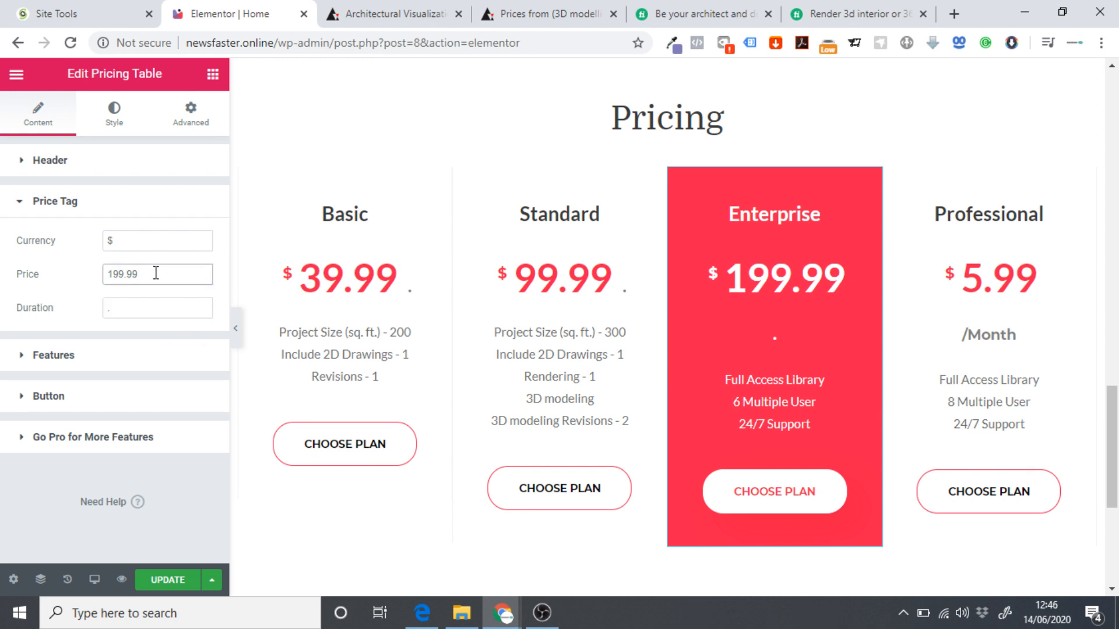
pyautogui.press('BackSpace')
pyautogui.press('BackSpace')
pyautogui.press('BackSpace')
pyautogui.press('BackSpace')
pyautogui.press('BackSpace')
pyautogui.press('BackSpace')
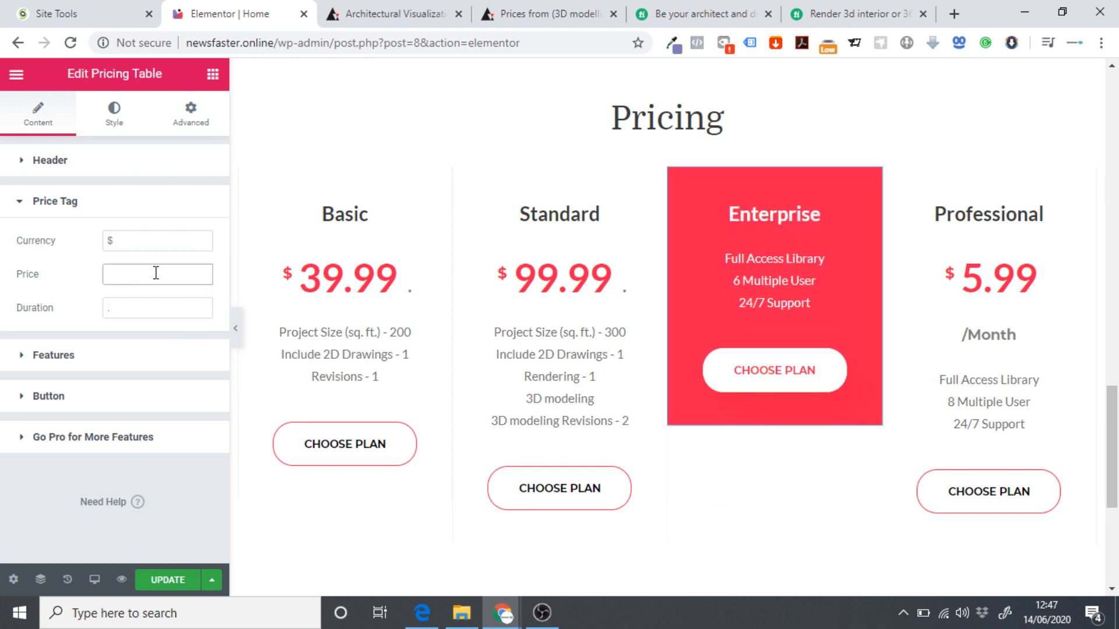
pyautogui.write('200')
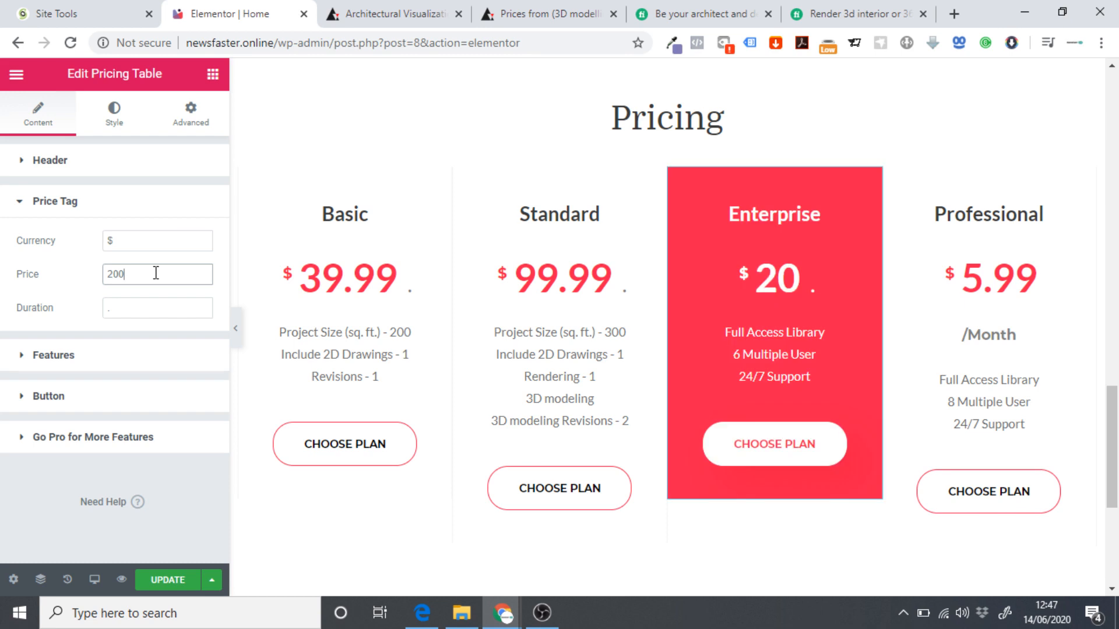
# Settle the Enterprise price at 199 with a .99 duration suffix.
pyautogui.click(140, 308)
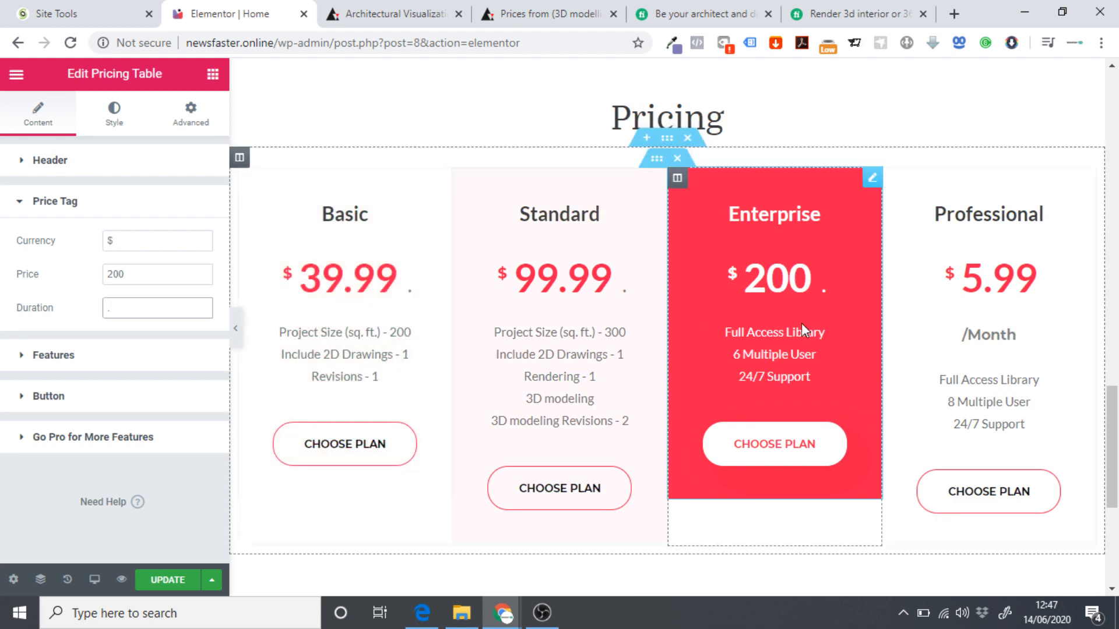
pyautogui.write('.00')
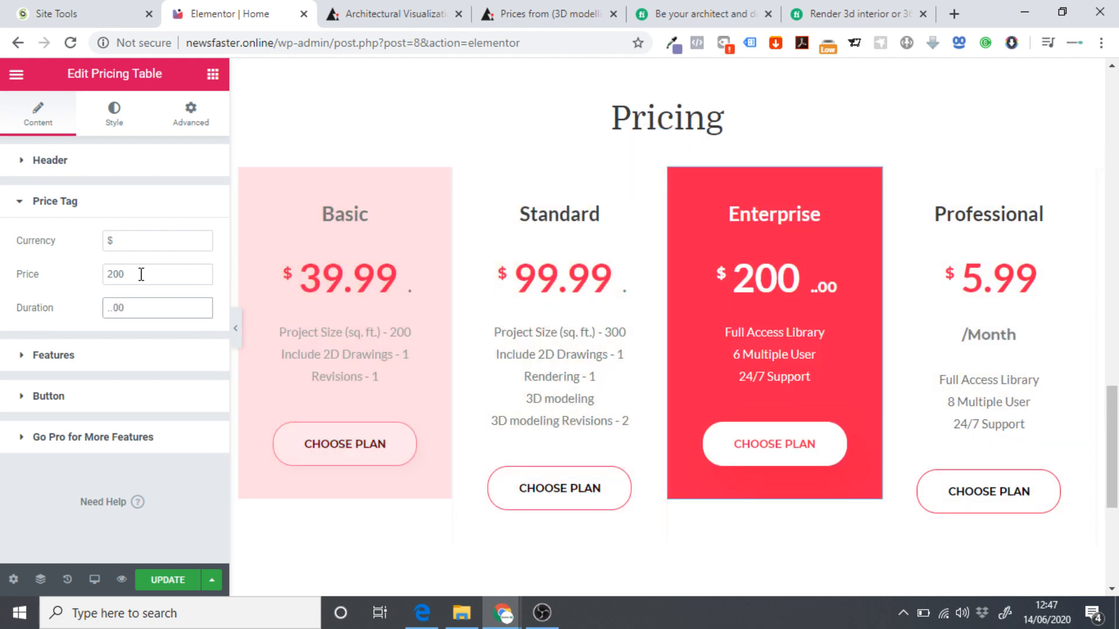
pyautogui.click(150, 277)
pyautogui.write('.00')
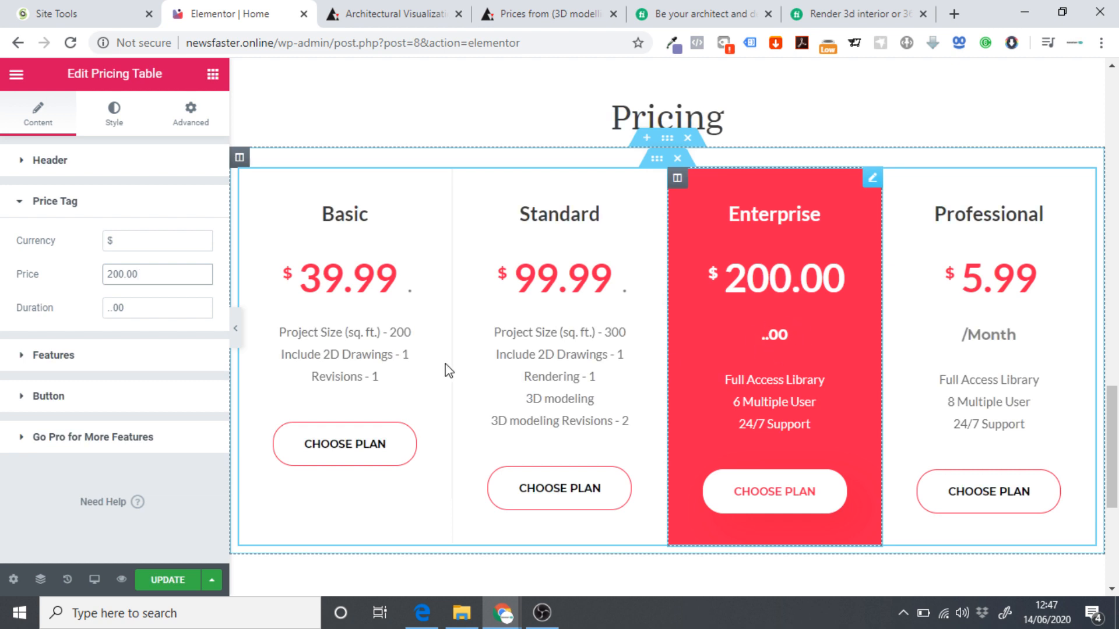
pyautogui.press('BackSpace')
pyautogui.press('BackSpace')
pyautogui.press('BackSpace')
pyautogui.press('BackSpace')
pyautogui.press('BackSpace')
pyautogui.press('BackSpace')
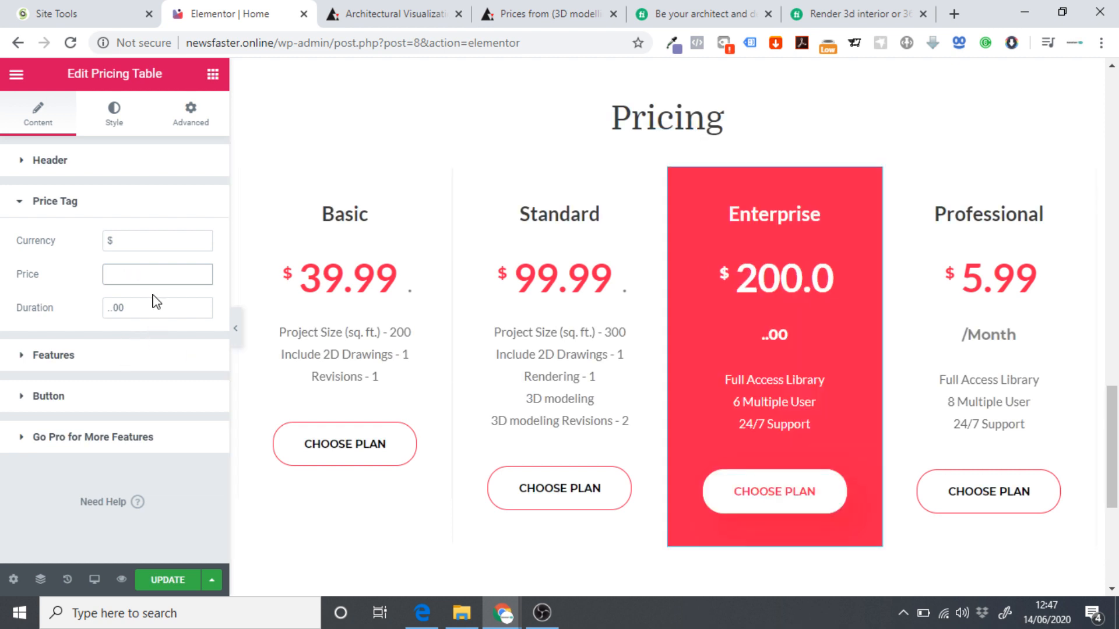
pyautogui.write('199')
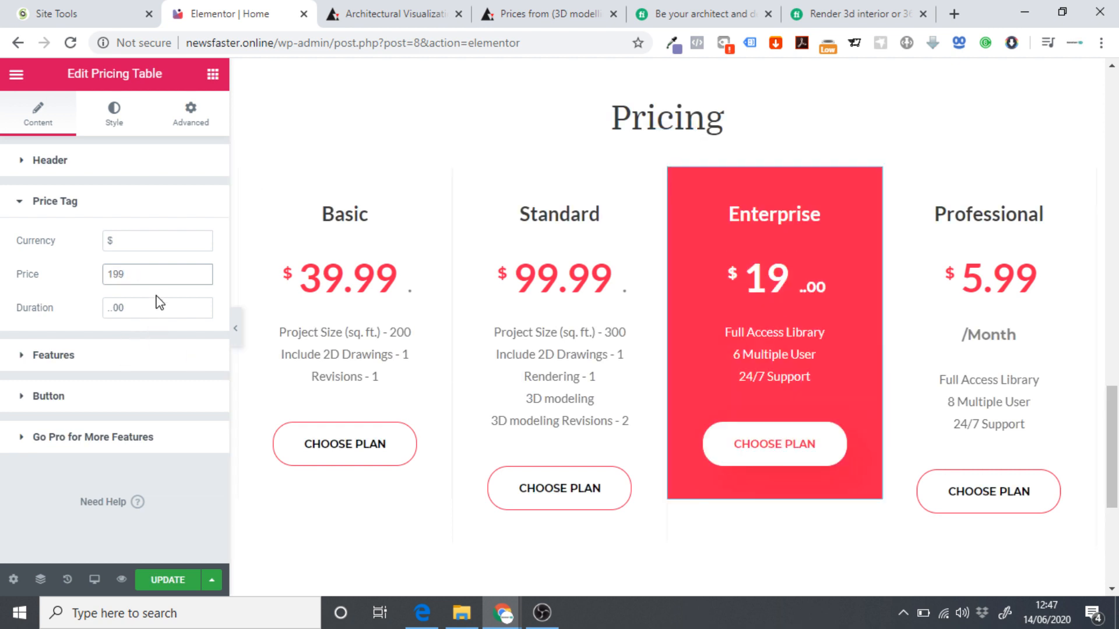
pyautogui.click(157, 304)
pyautogui.press('BackSpace')
pyautogui.press('BackSpace')
pyautogui.press('BackSpace')
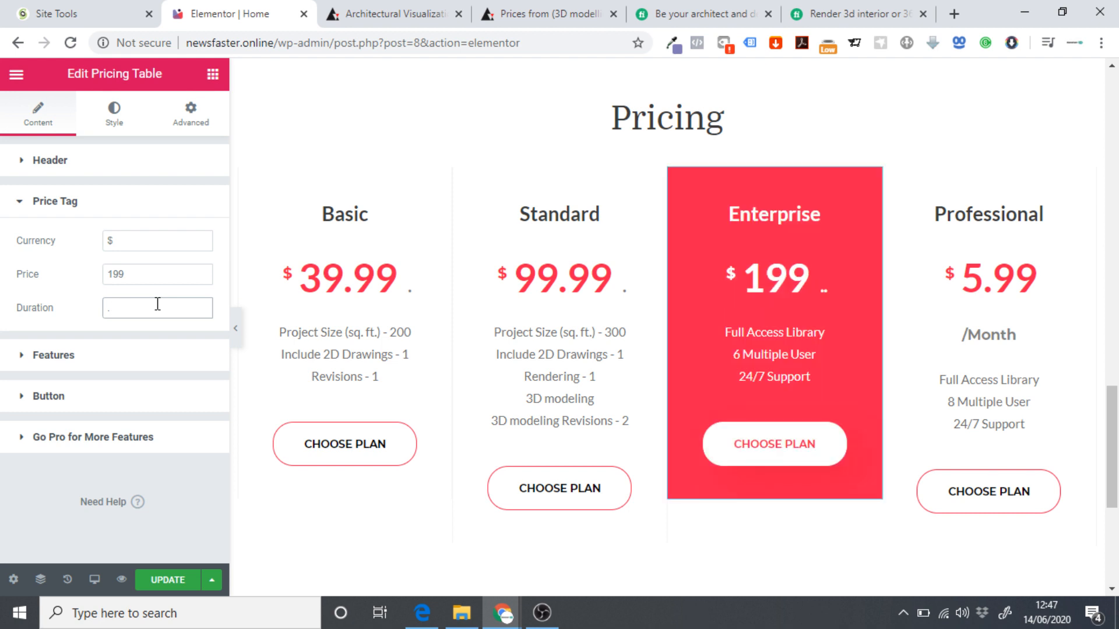
pyautogui.write('99')
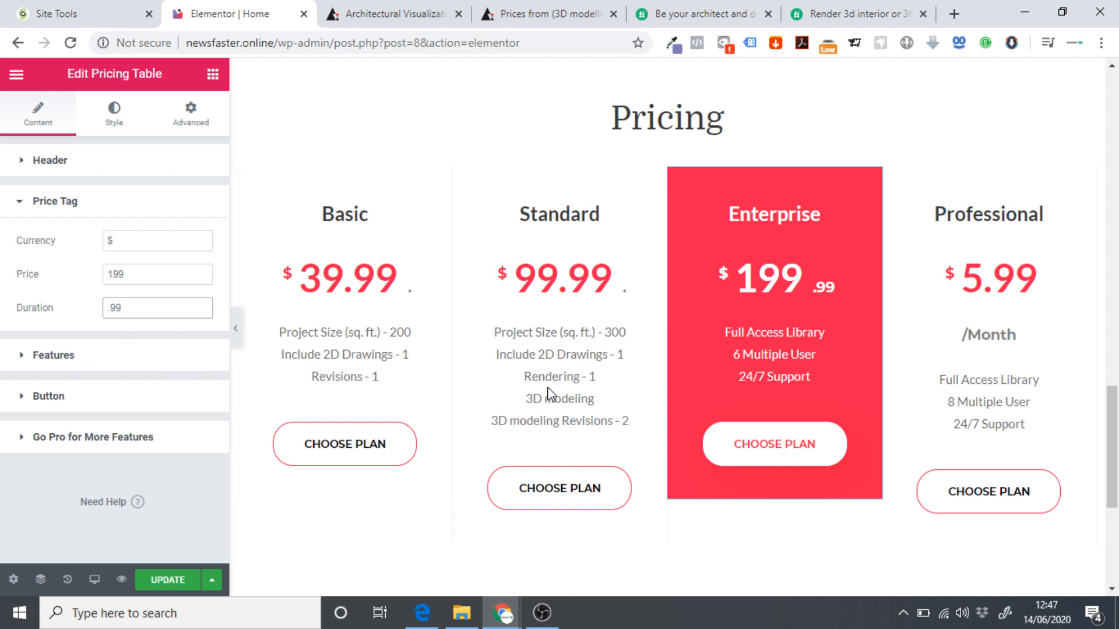
pyautogui.click(657, 177)
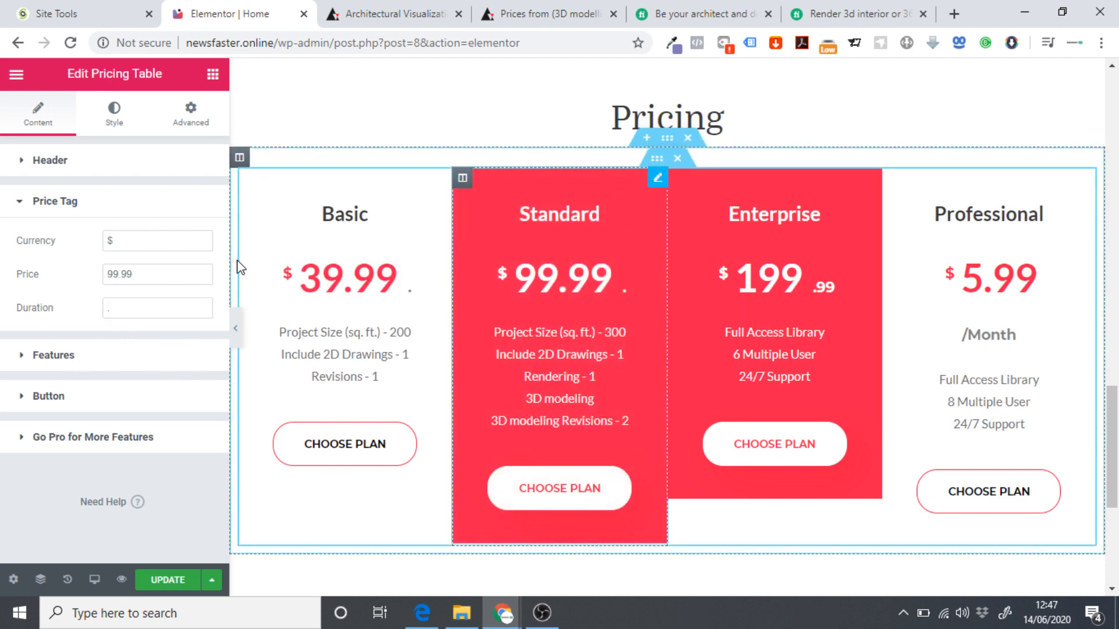
# Copy the Standard feature list into the Enterprise plan's Table Content.
pyautogui.click(85, 361)
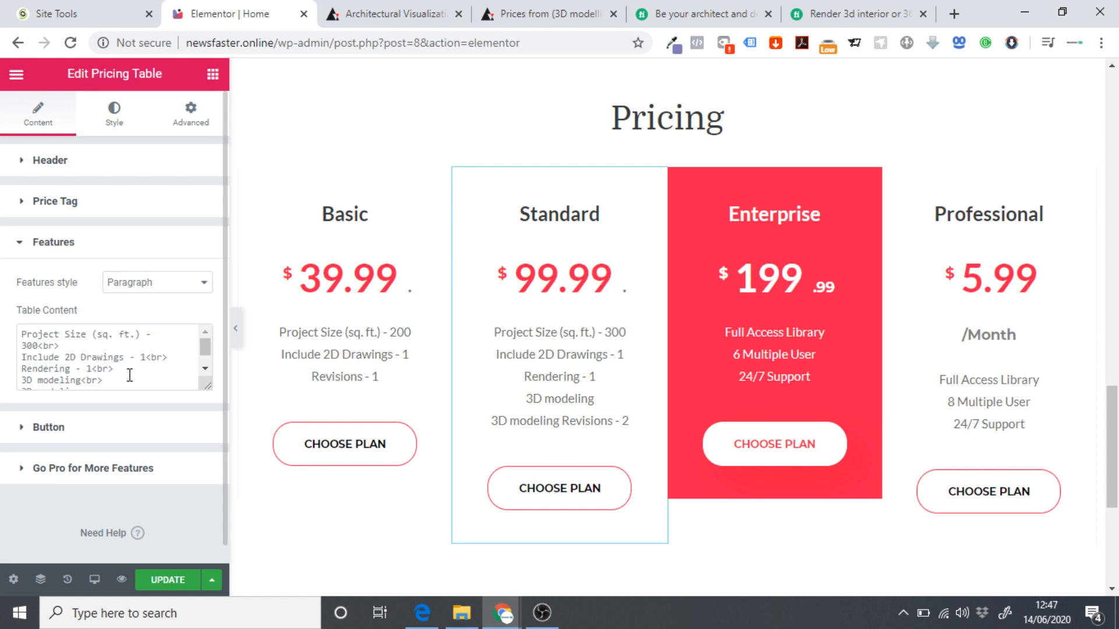
pyautogui.scroll(-3, 146, 372)
pyautogui.moveTo(127, 367); pyautogui.dragTo(3, 296)
pyautogui.hotkey('ctrl', 'c')
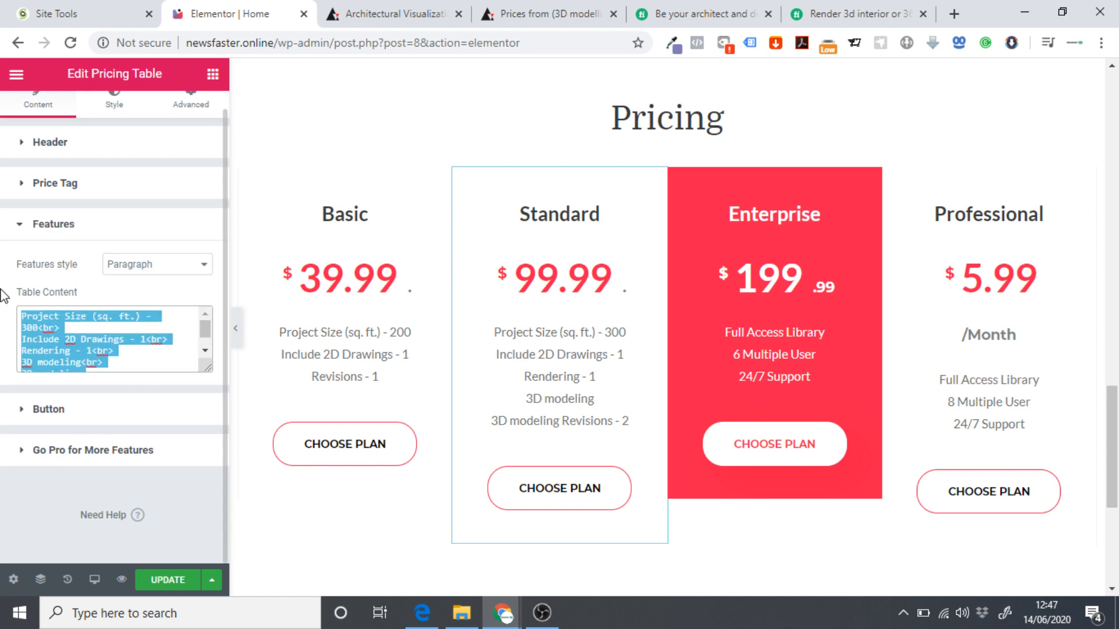
pyautogui.click(872, 181)
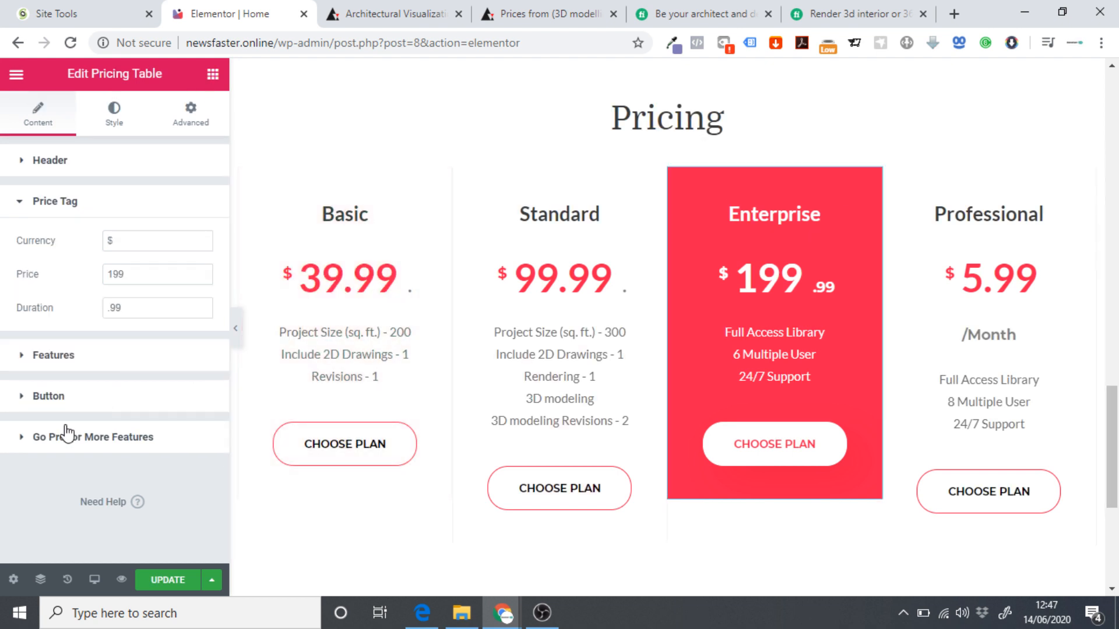
pyautogui.click(137, 352)
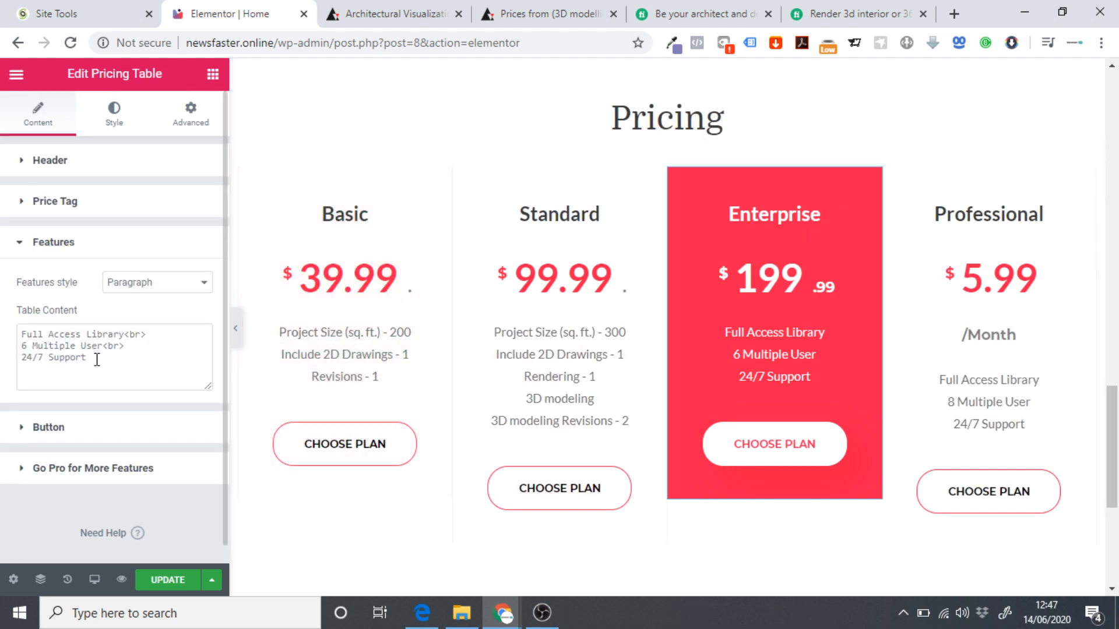
pyautogui.hotkey('ctrl', 'a')
pyautogui.hotkey('ctrl', 'v')
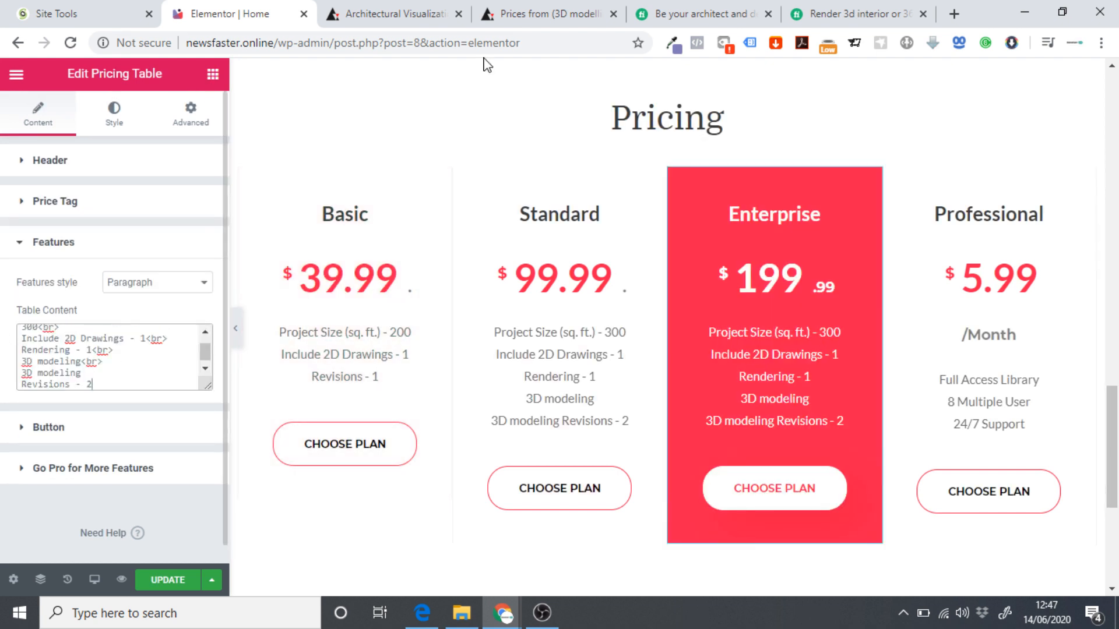
# Replace the Enterprise duplicate 3D modeling line with High Level of Details plus a line break.
pyautogui.click(686, 7)
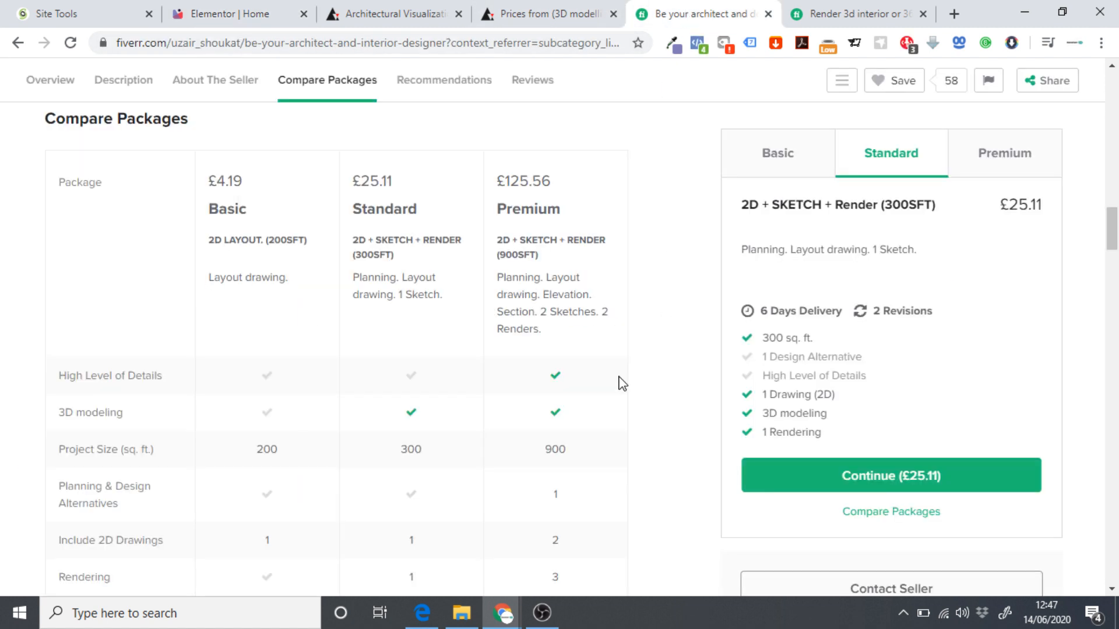
pyautogui.scroll(-1, 621, 382)
pyautogui.moveTo(130, 293)
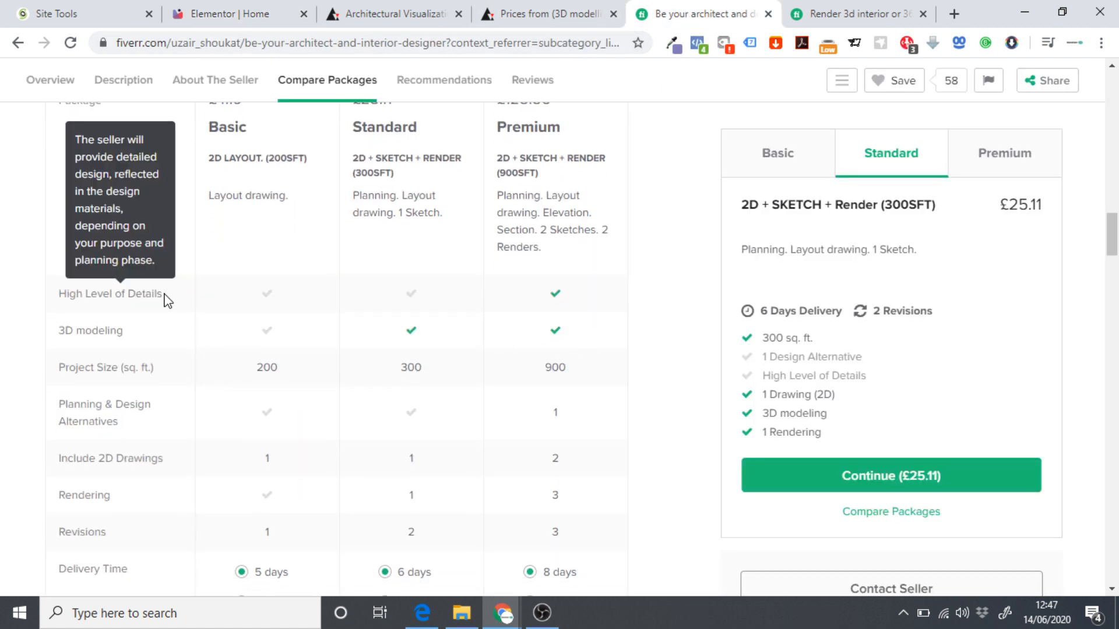
pyautogui.moveTo(167, 300); pyautogui.dragTo(59, 295)
pyautogui.hotkey('ctrl', 'c')
pyautogui.click(220, 12)
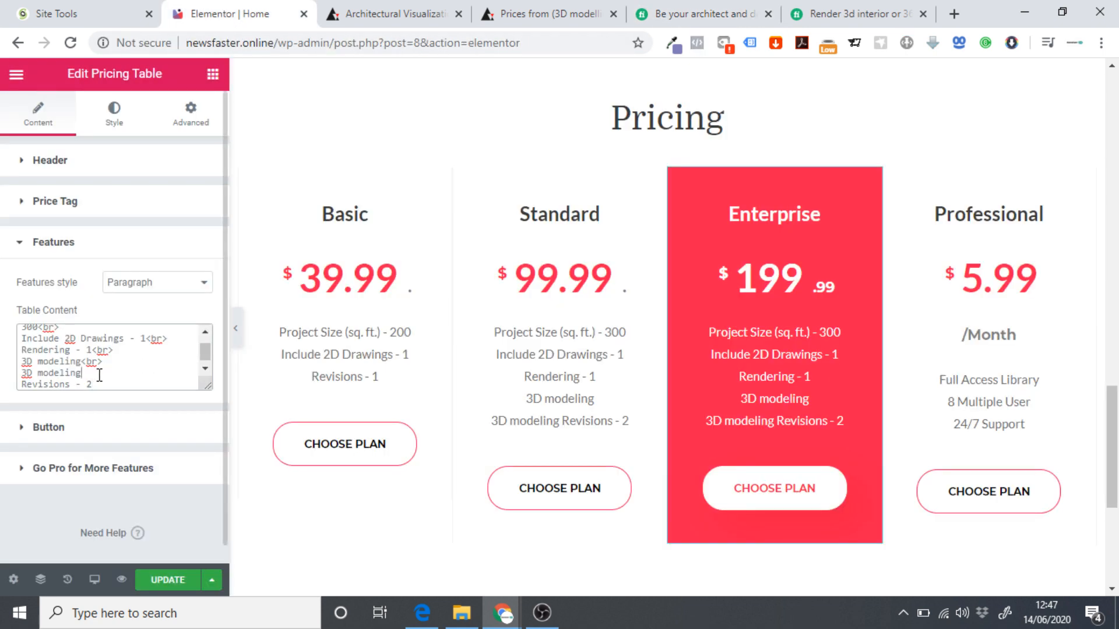
pyautogui.moveTo(100, 375); pyautogui.dragTo(28, 376)
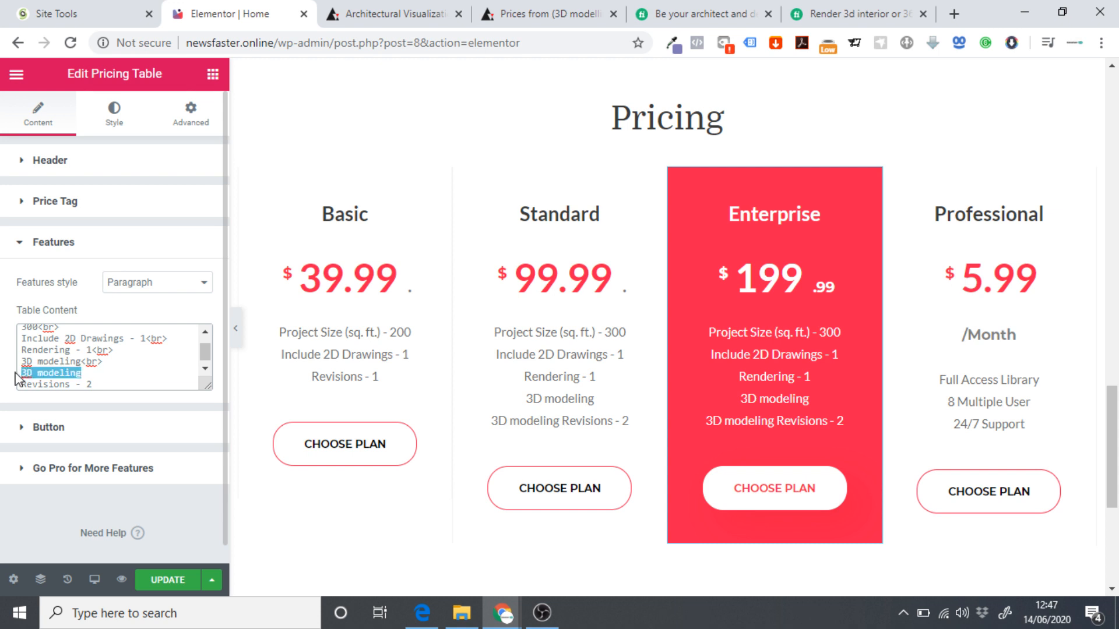
pyautogui.hotkey('ctrl', 'v')
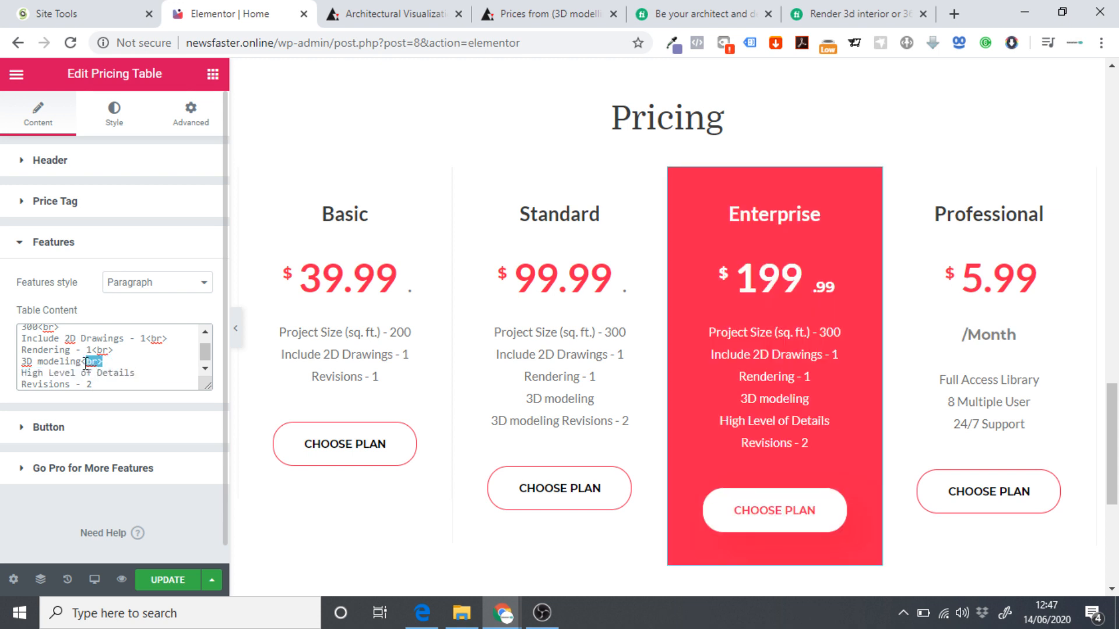
pyautogui.click(157, 371)
pyautogui.write('<br>')
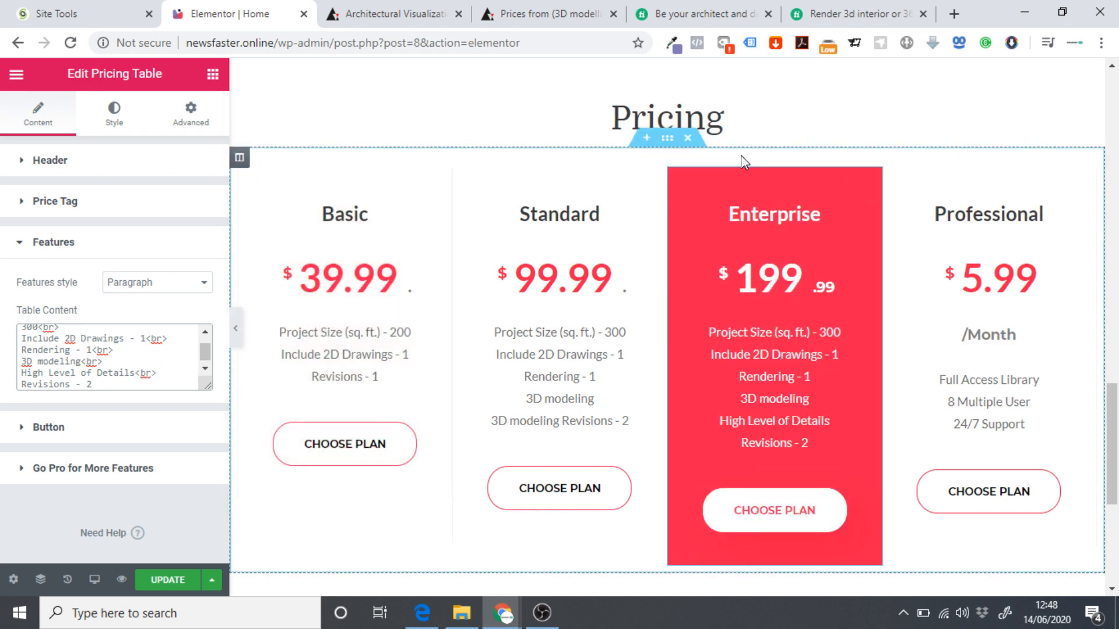
pyautogui.click(700, 14)
# Change the Enterprise Project Size from 300 to 900.
pyautogui.click(242, 11)
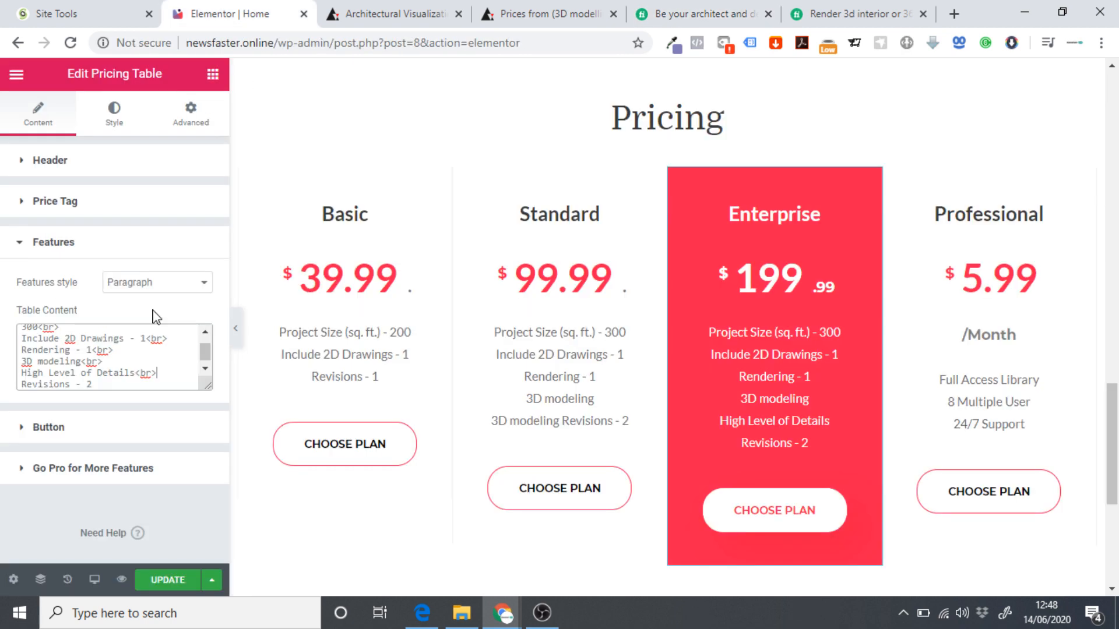
pyautogui.scroll(1, 159, 350)
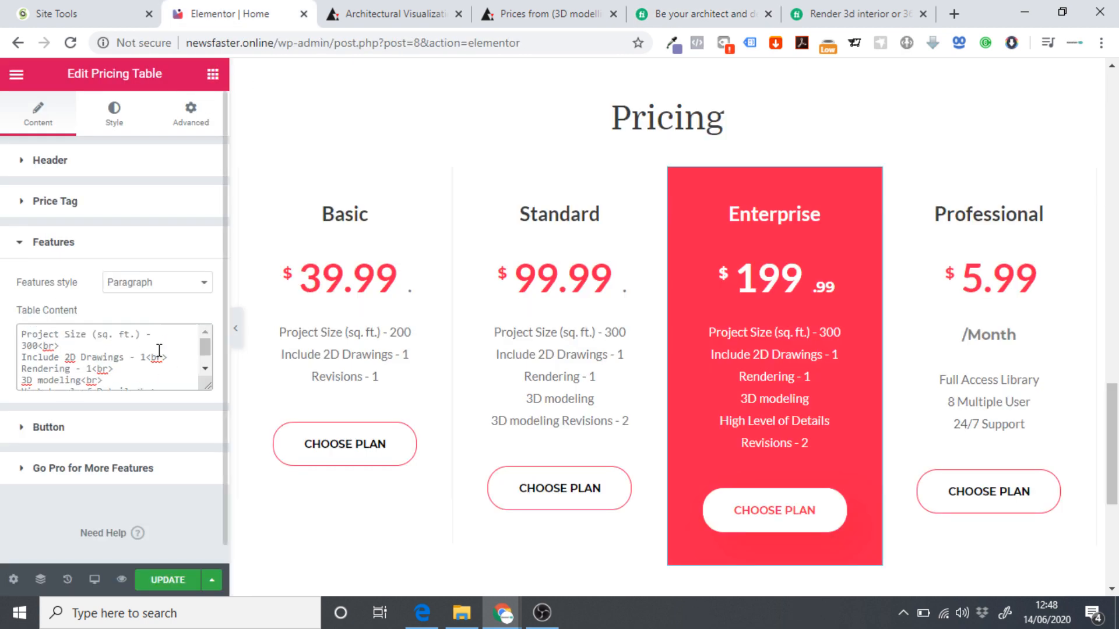
pyautogui.doubleClick(29, 347)
pyautogui.write('900')
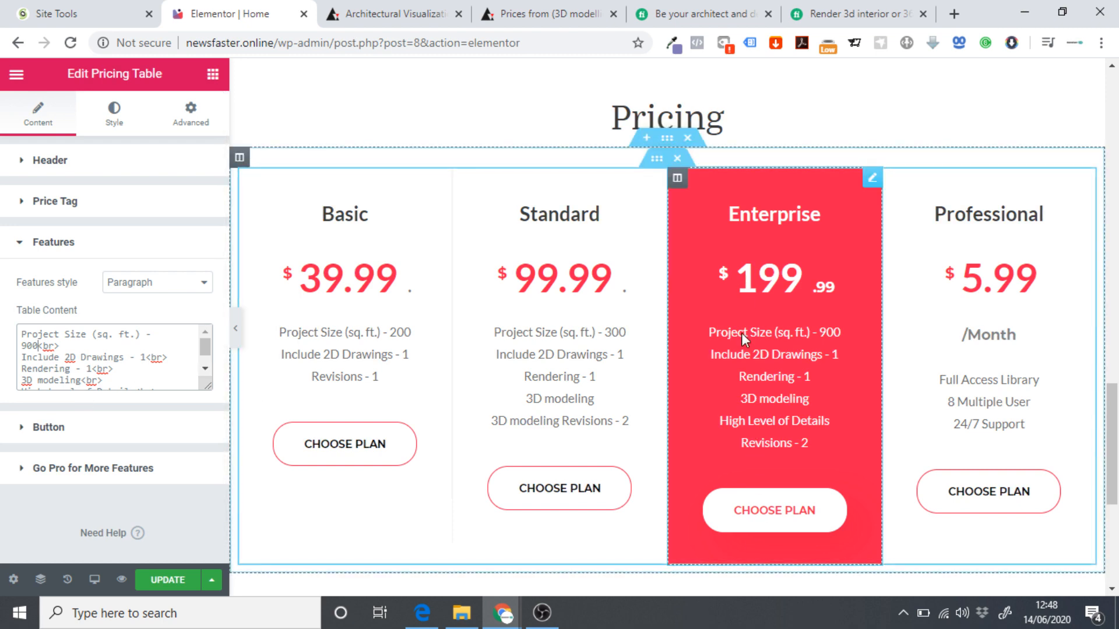
pyautogui.click(667, 10)
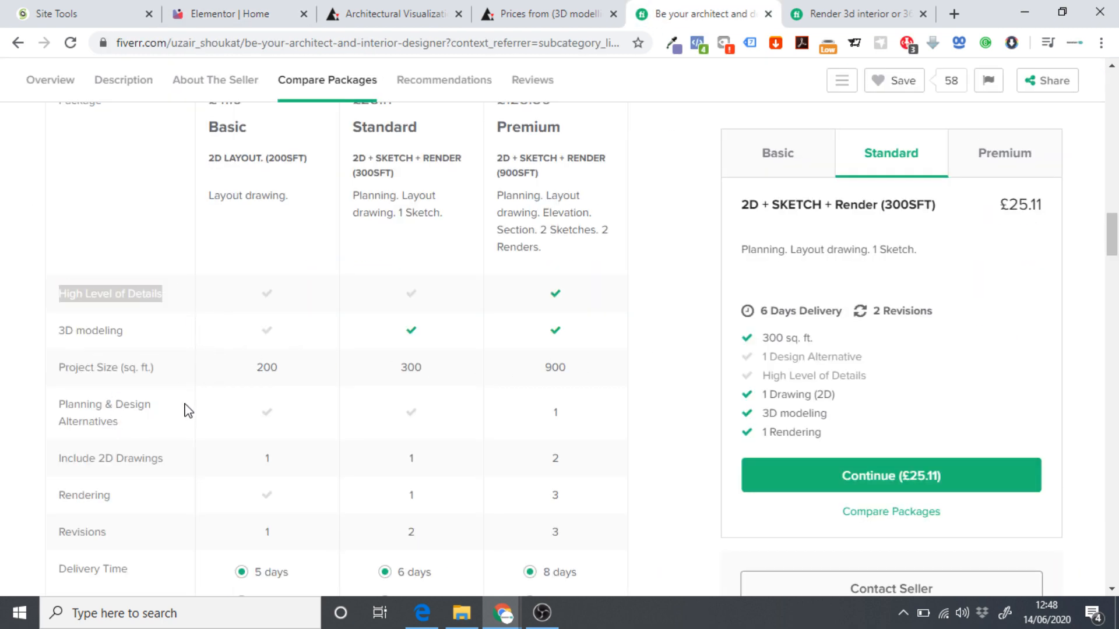
pyautogui.moveTo(106, 467)
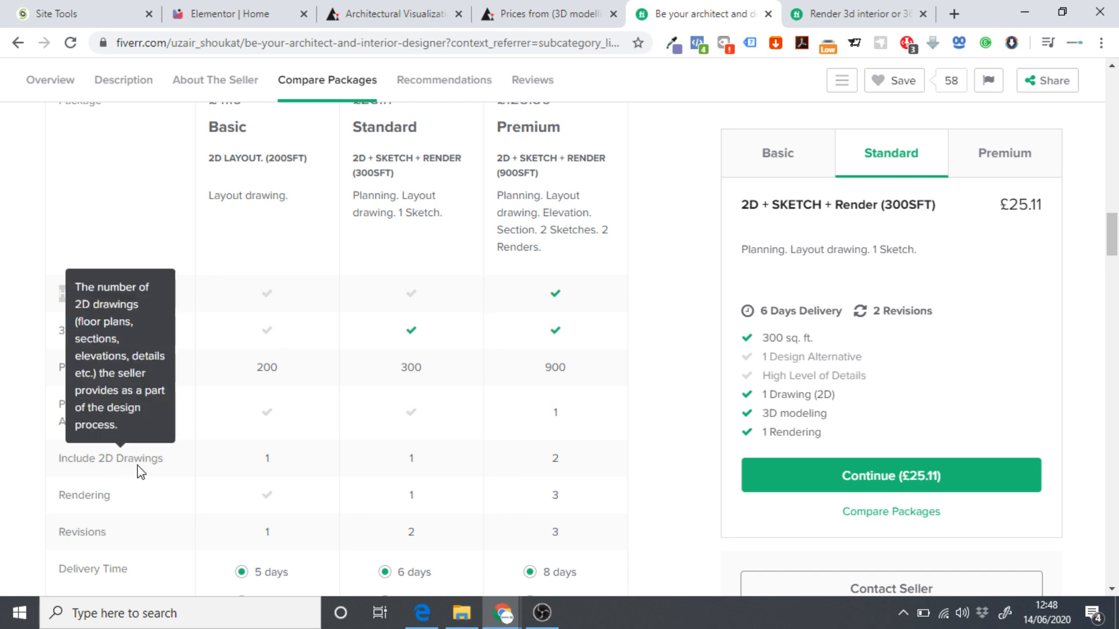
pyautogui.click(256, 11)
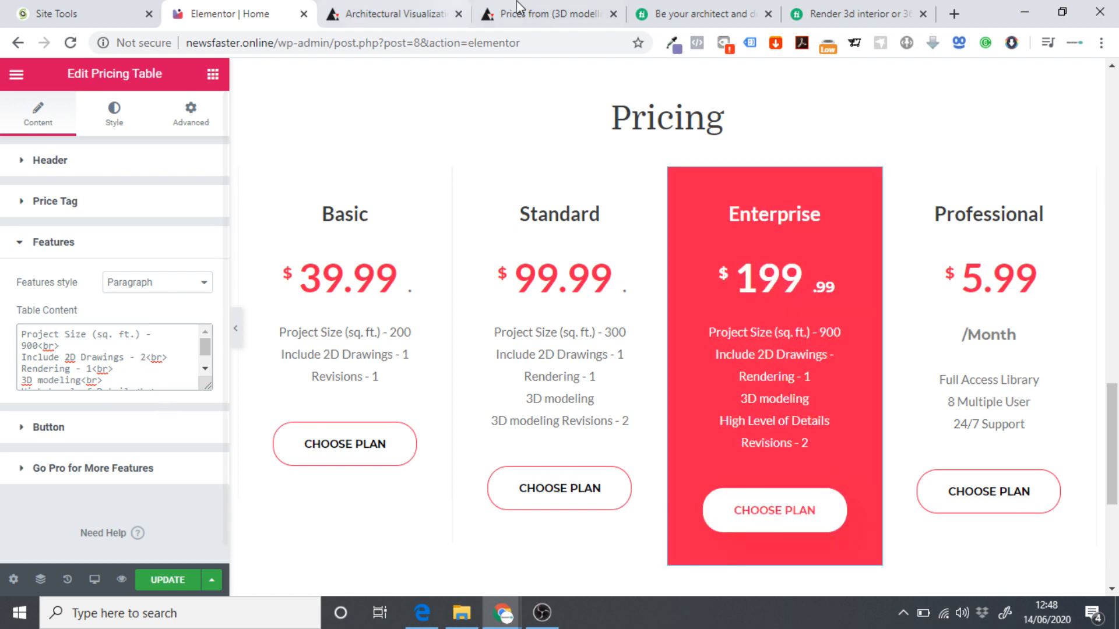
# Set the Enterprise Rendering count to 3 and Revisions to 3.
pyautogui.click(728, 8)
pyautogui.scroll(-1, 527, 430)
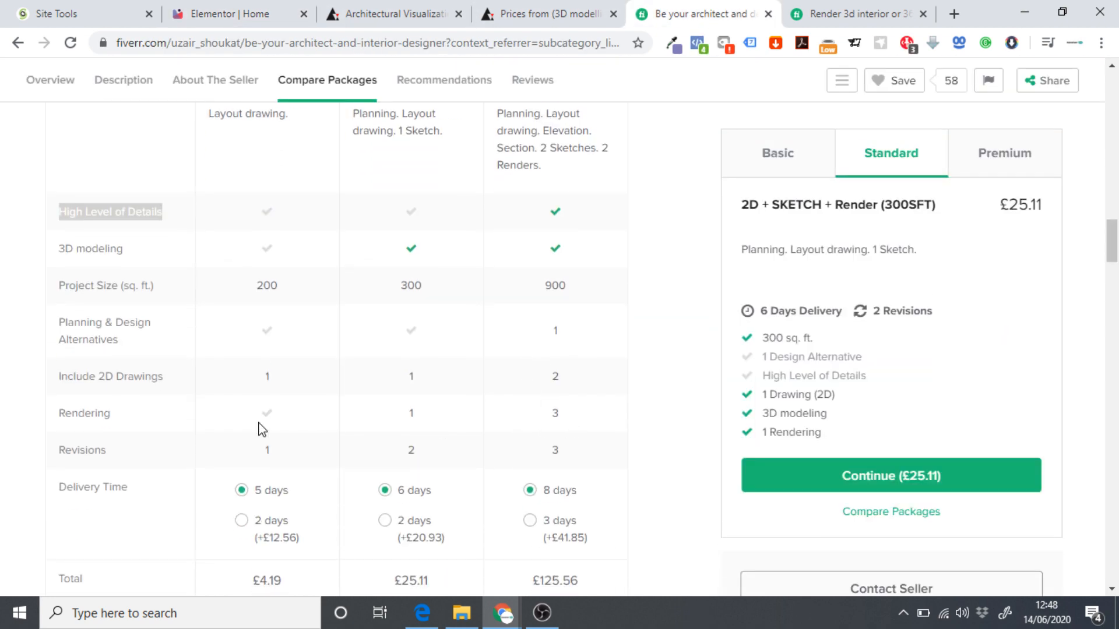
pyautogui.click(256, 13)
pyautogui.scroll(-1, 102, 351)
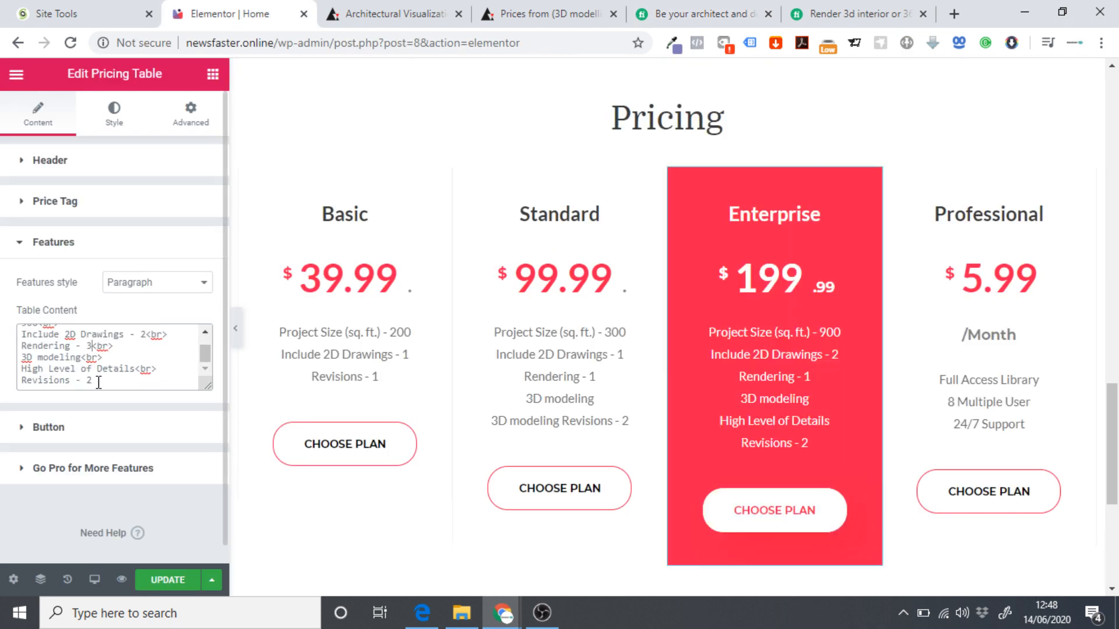
pyautogui.press('BackSpace')
pyautogui.write('3')
pyautogui.click(680, 8)
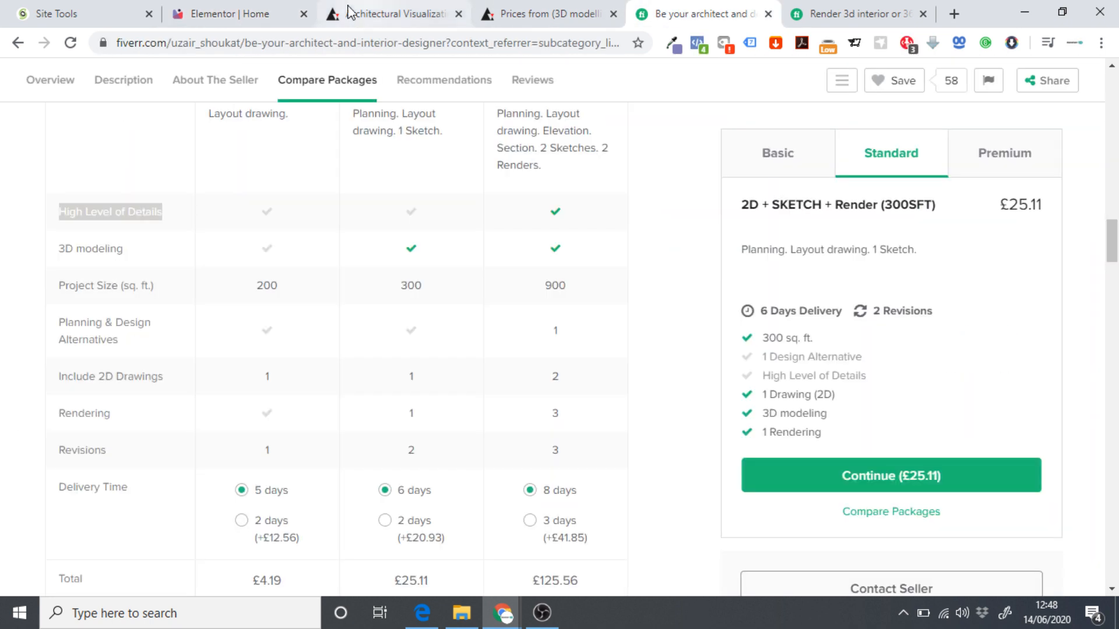
pyautogui.click(243, 14)
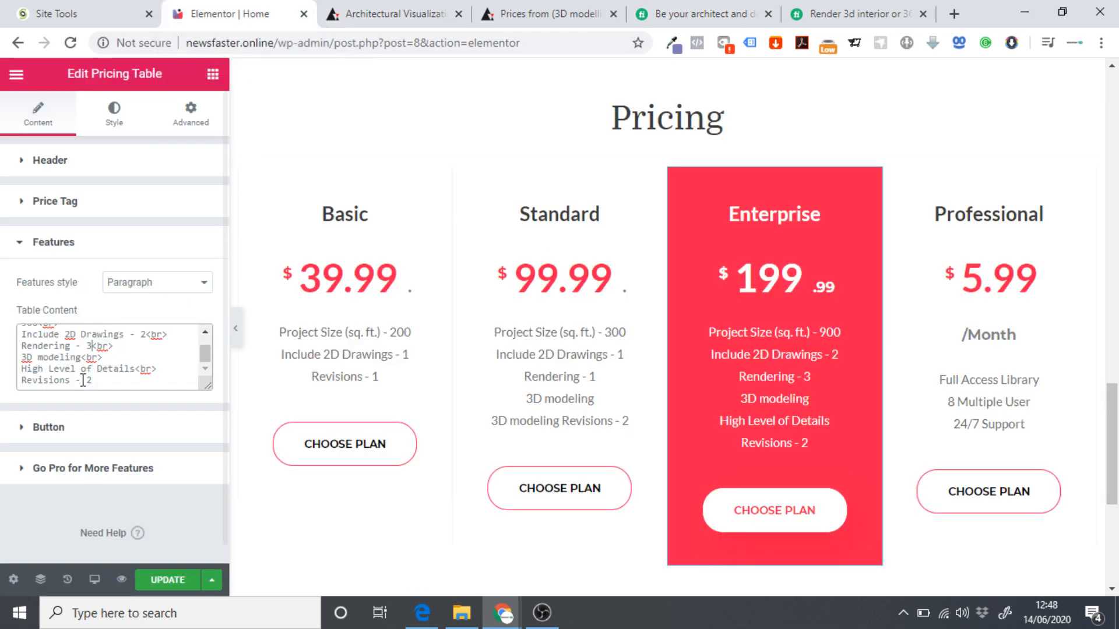
pyautogui.click(109, 381)
pyautogui.press('BackSpace')
pyautogui.write('3')
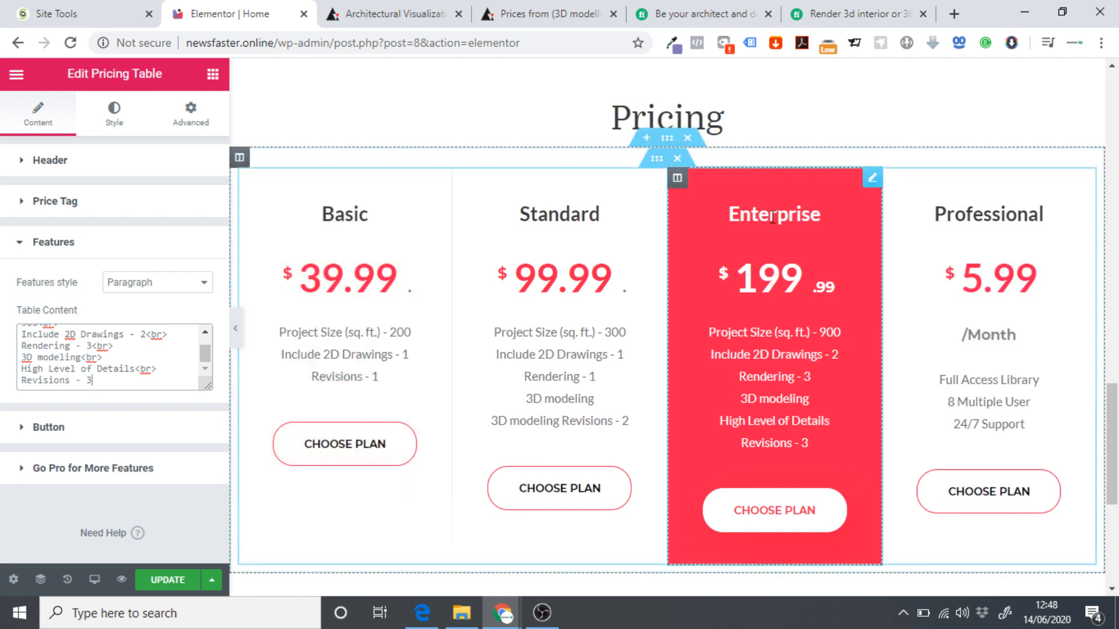
pyautogui.click(706, 11)
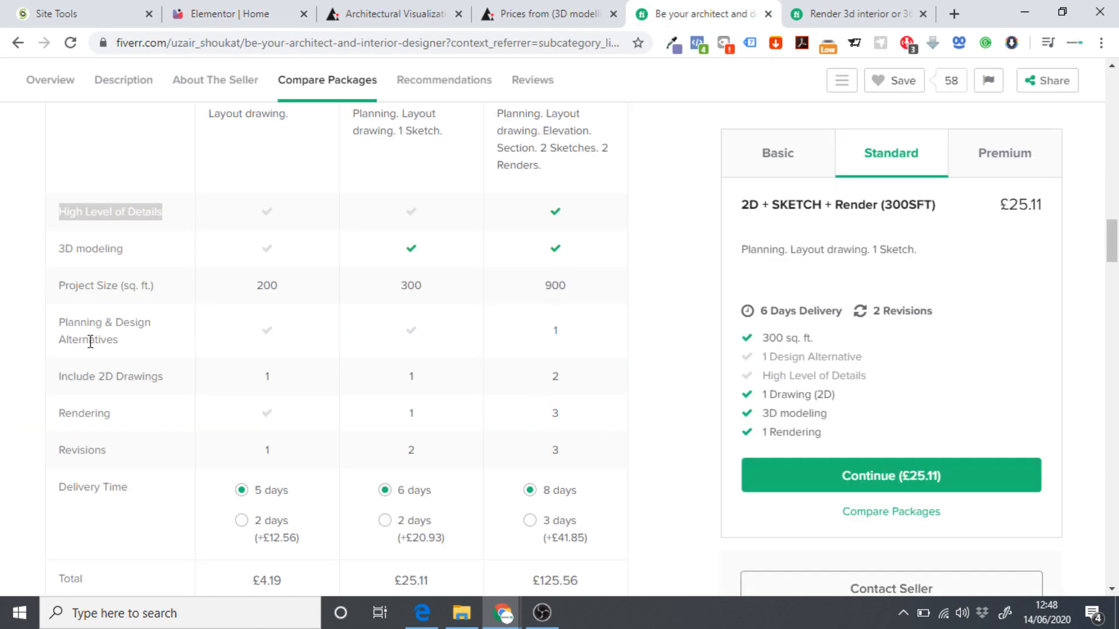
# Insert 'Planning & Design Alternatives' with a line break after the 3D modeling line.
pyautogui.moveTo(89, 338)
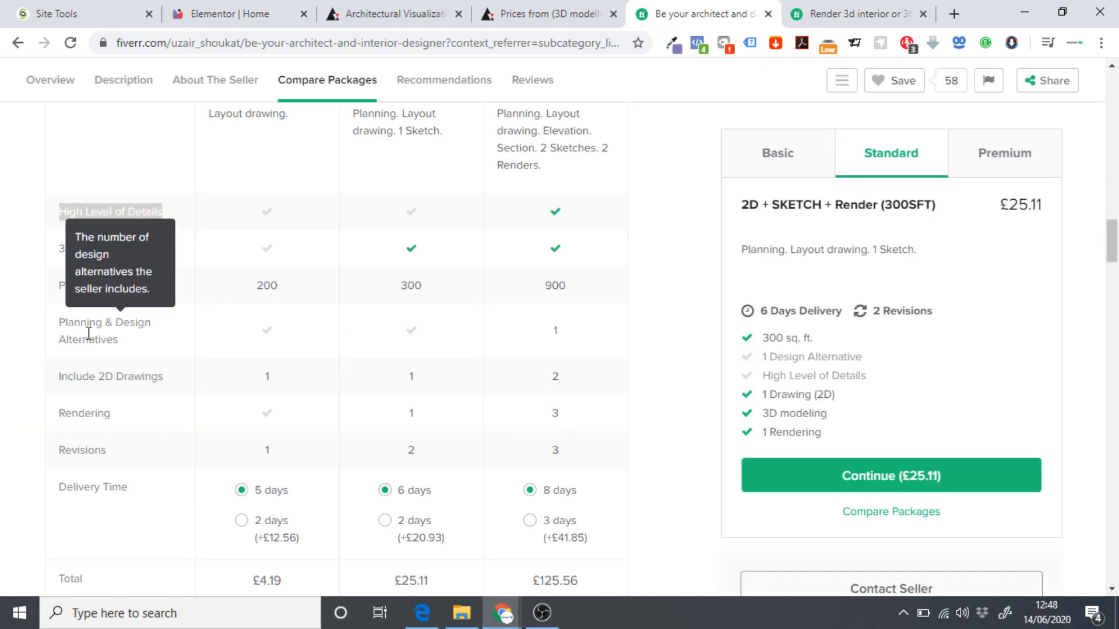
pyautogui.moveTo(119, 342); pyautogui.dragTo(58, 325)
pyautogui.hotkey('ctrl', 'c')
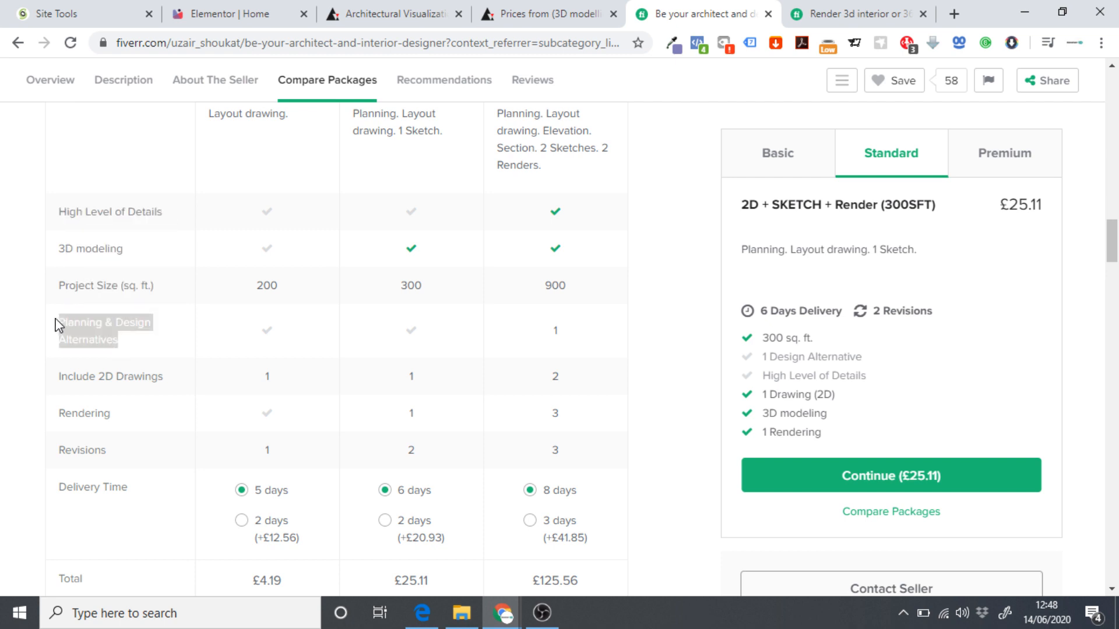
pyautogui.click(257, 11)
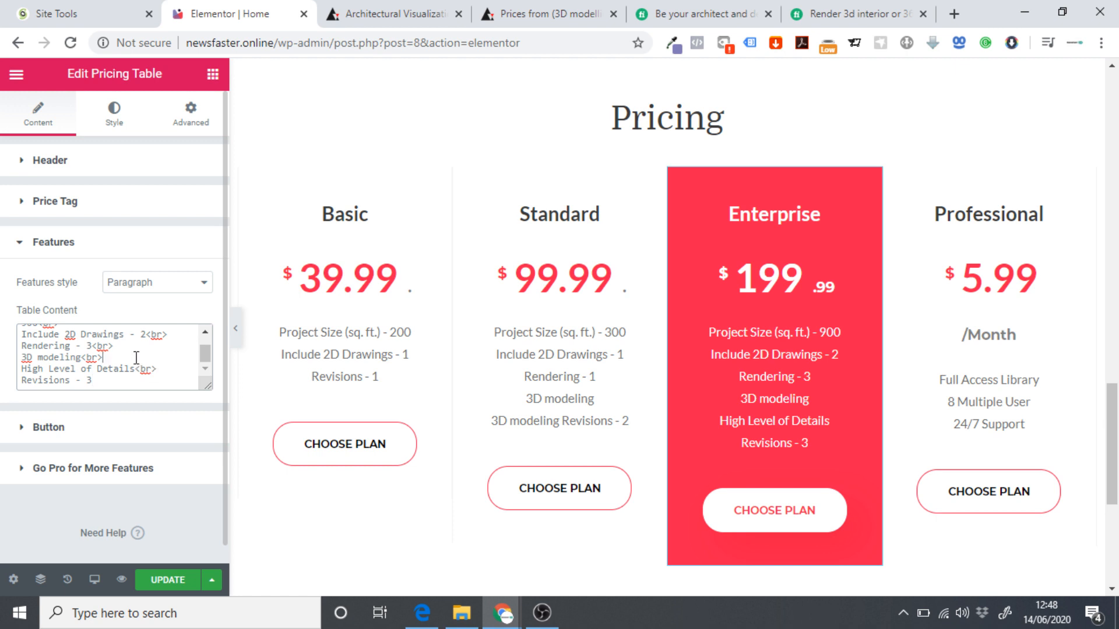
pyautogui.press('Return')
pyautogui.hotkey('ctrl', 'v')
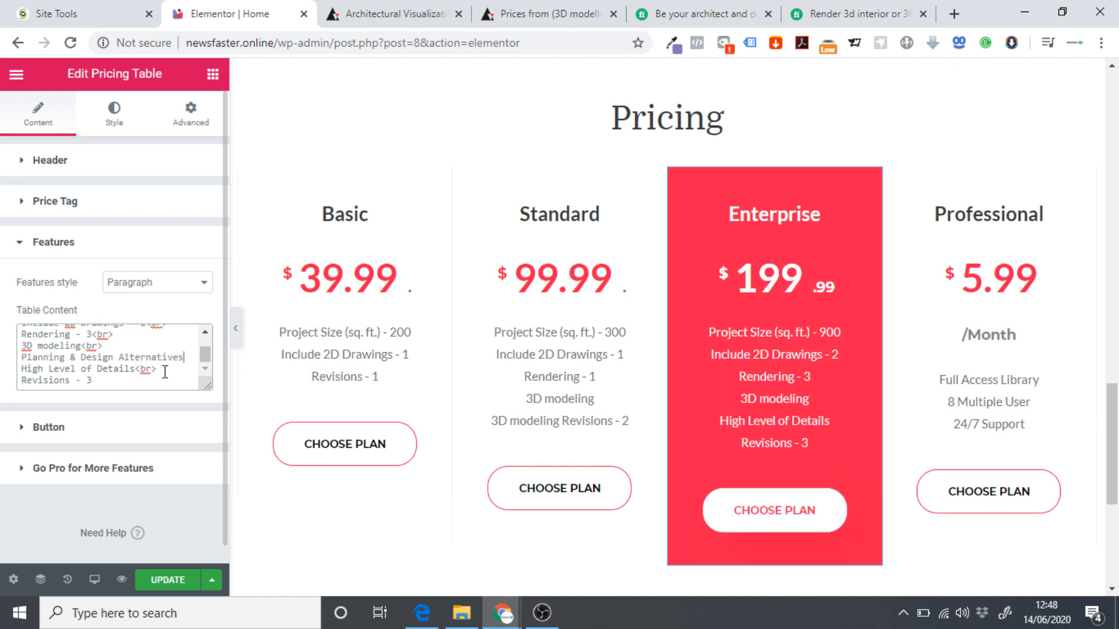
pyautogui.moveTo(156, 369); pyautogui.dragTo(136, 371)
pyautogui.hotkey('ctrl', 'c')
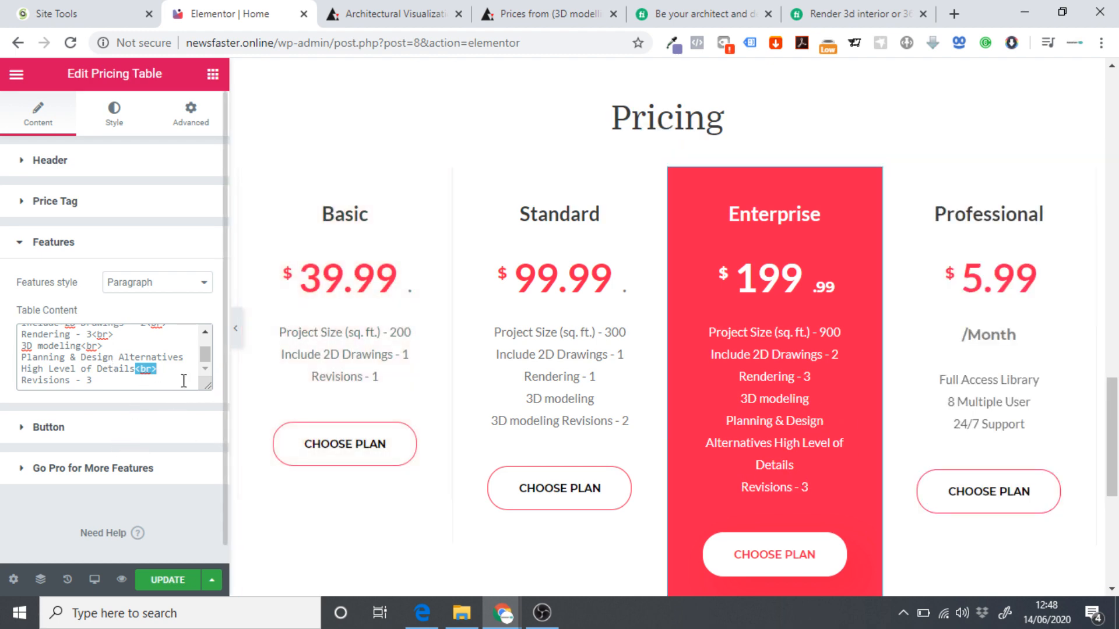
pyautogui.click(184, 357)
pyautogui.hotkey('ctrl', 'v')
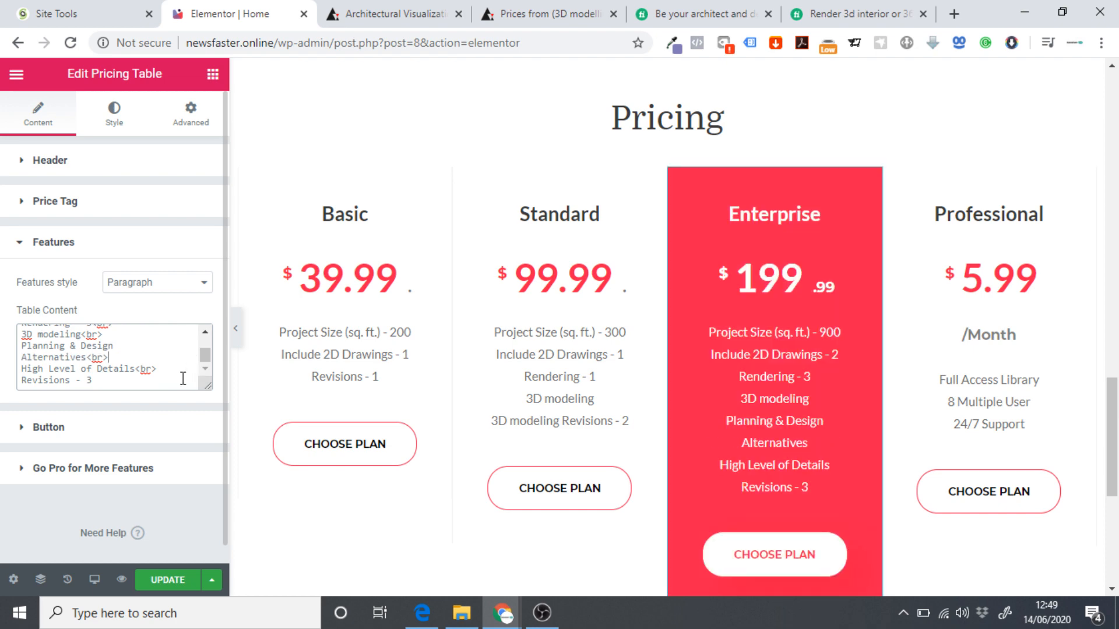
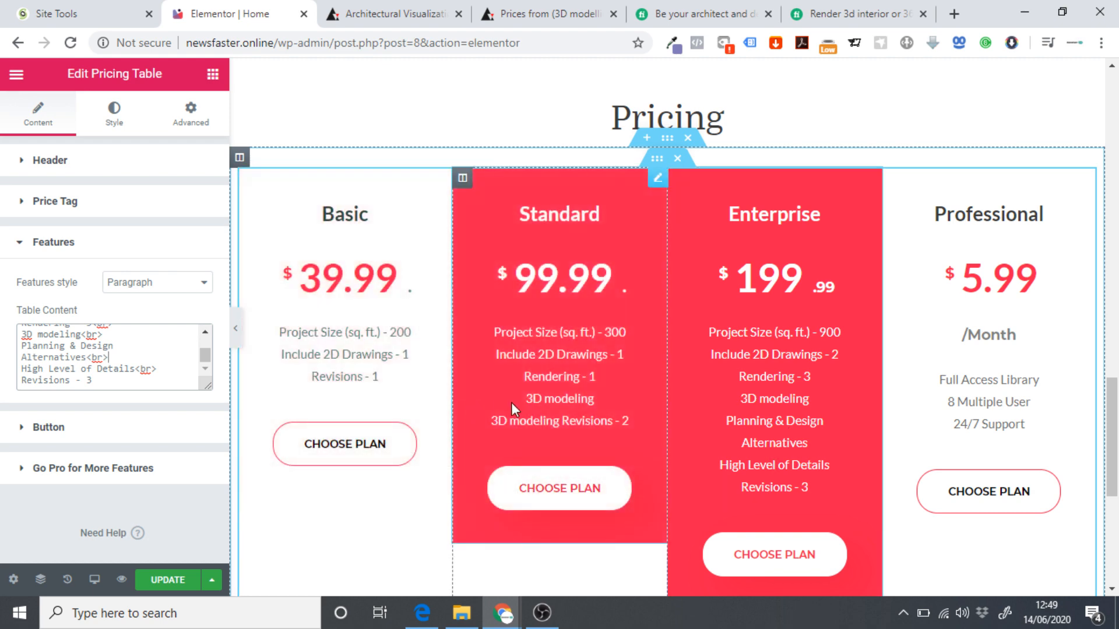
# Delete the duplicate '3D modeling' line from the Standard plan's features and update the page.
pyautogui.click(658, 178)
pyautogui.scroll(-1, 78, 373)
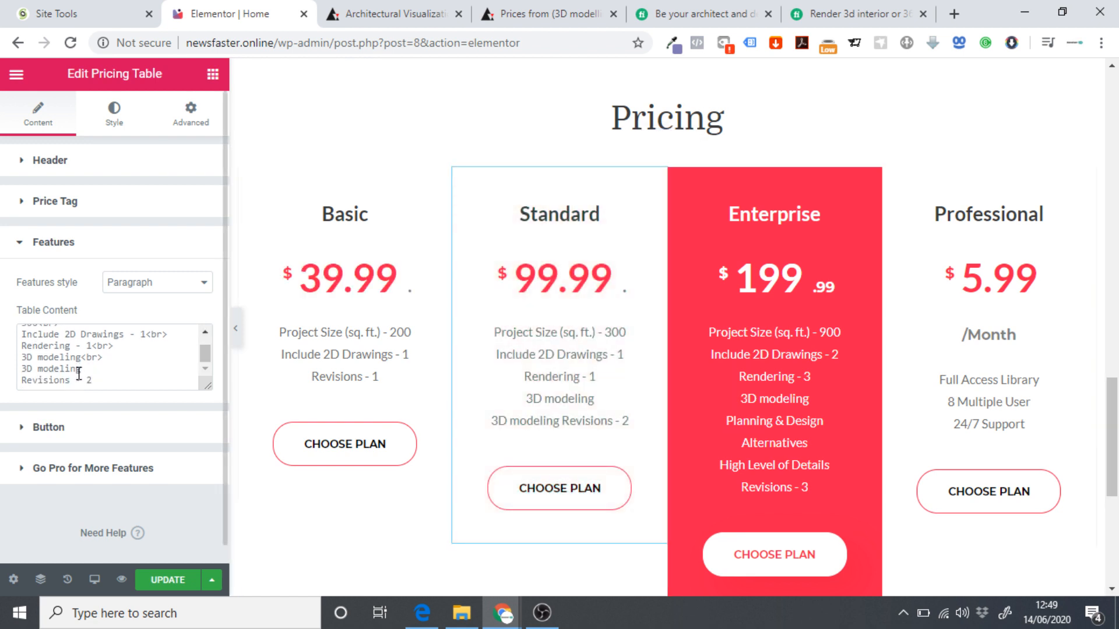
pyautogui.moveTo(90, 370); pyautogui.dragTo(4, 371)
pyautogui.press('BackSpace')
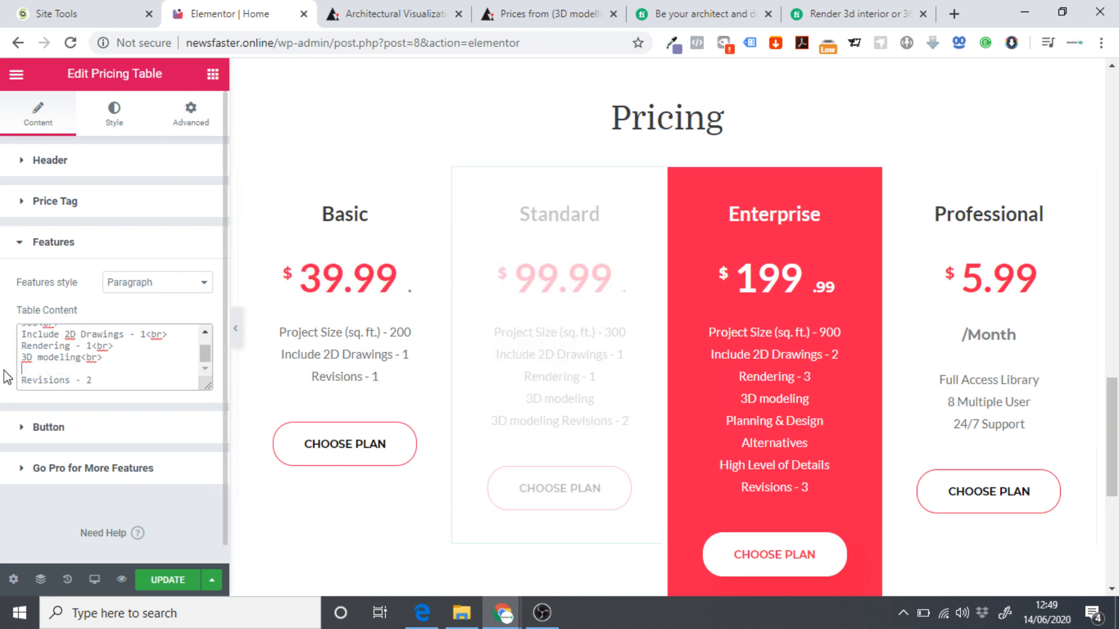
pyautogui.press('BackSpace')
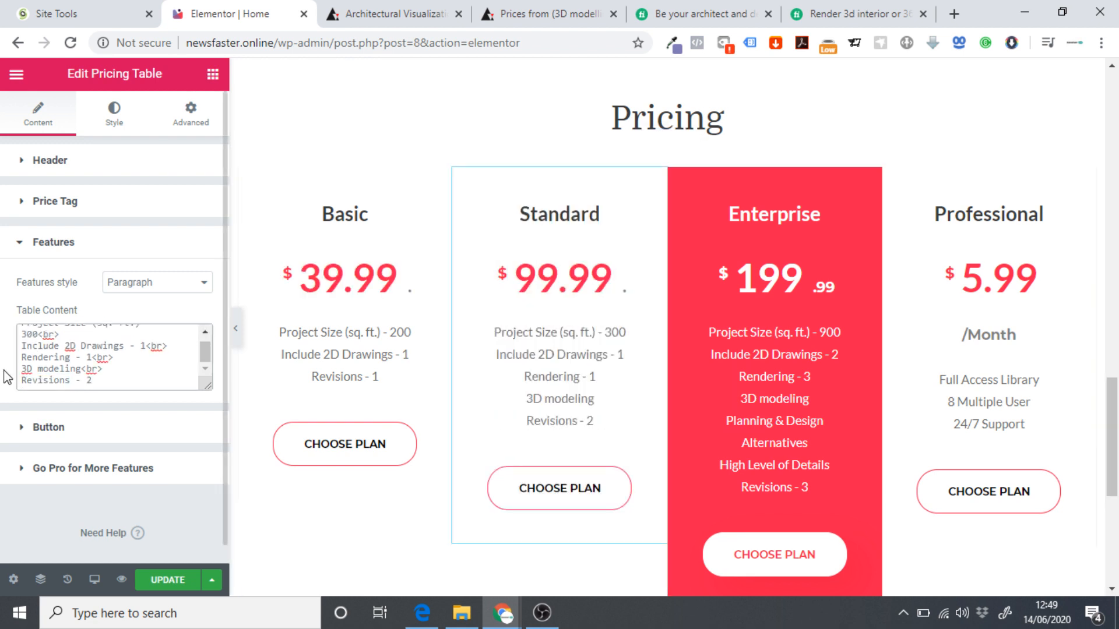
pyautogui.click(174, 581)
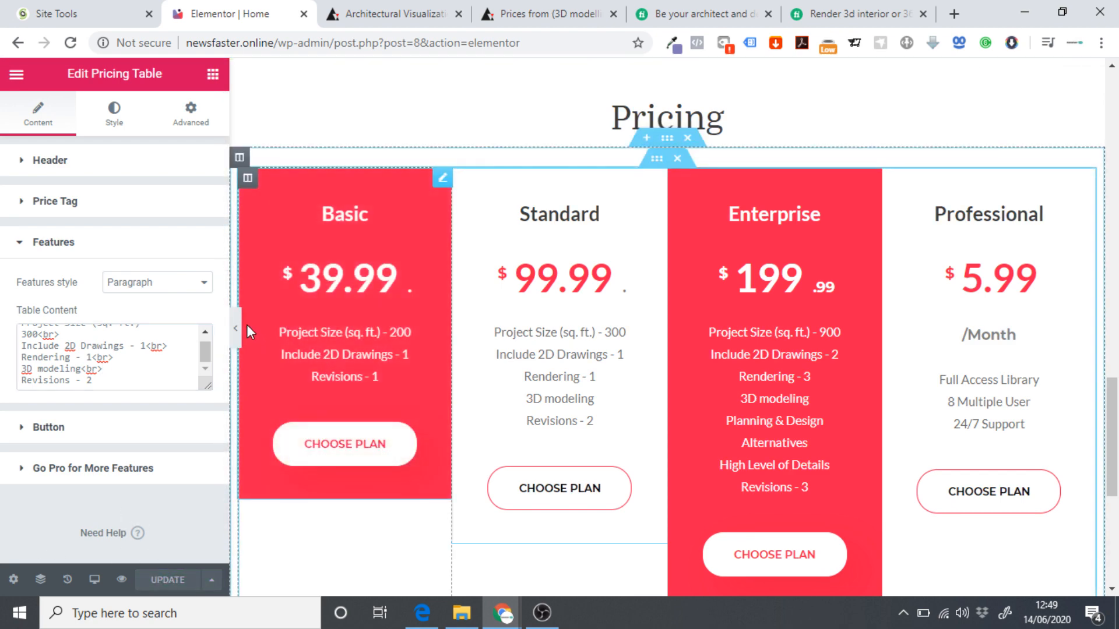
# Preview the page full width without the editor panel, then restore the panel.
pyautogui.click(238, 331)
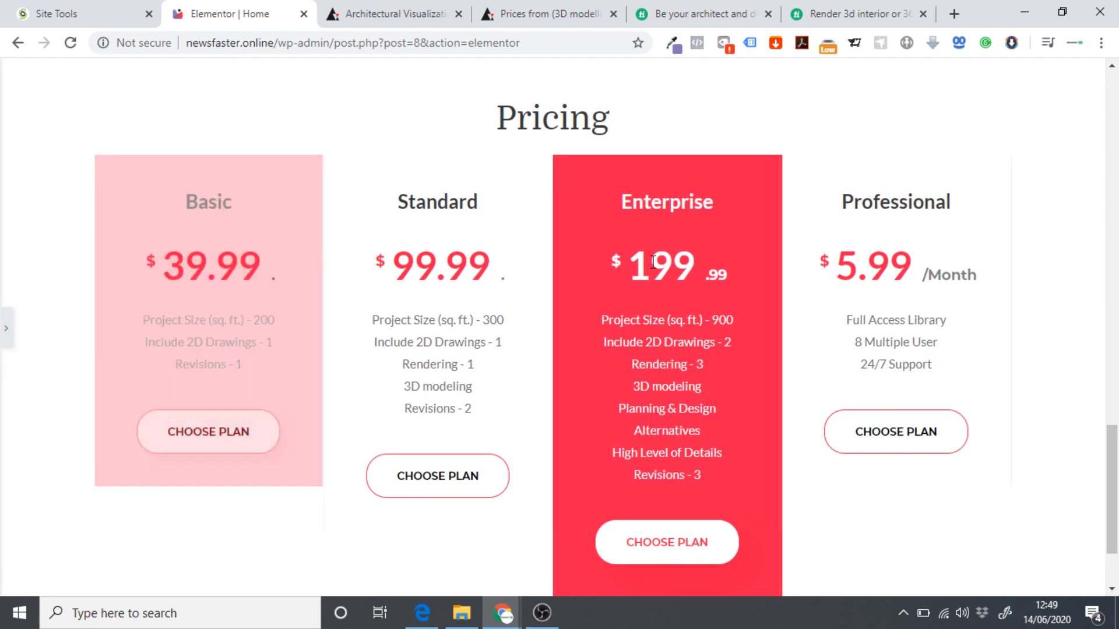
pyautogui.scroll(-2, 641, 258)
pyautogui.scroll(3, 828, 307)
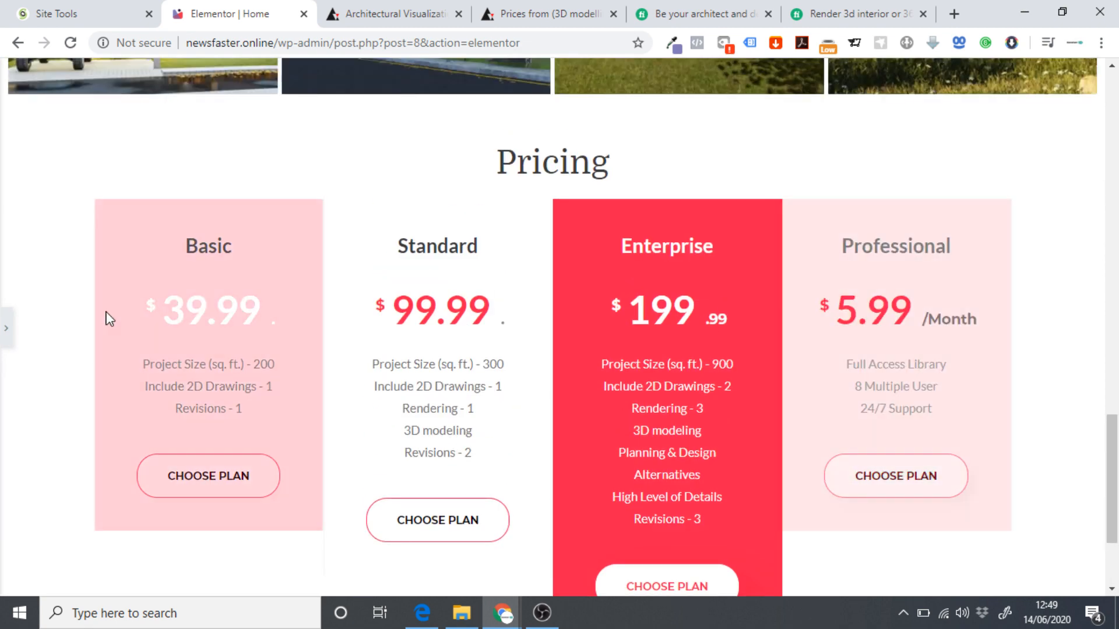
pyautogui.click(5, 336)
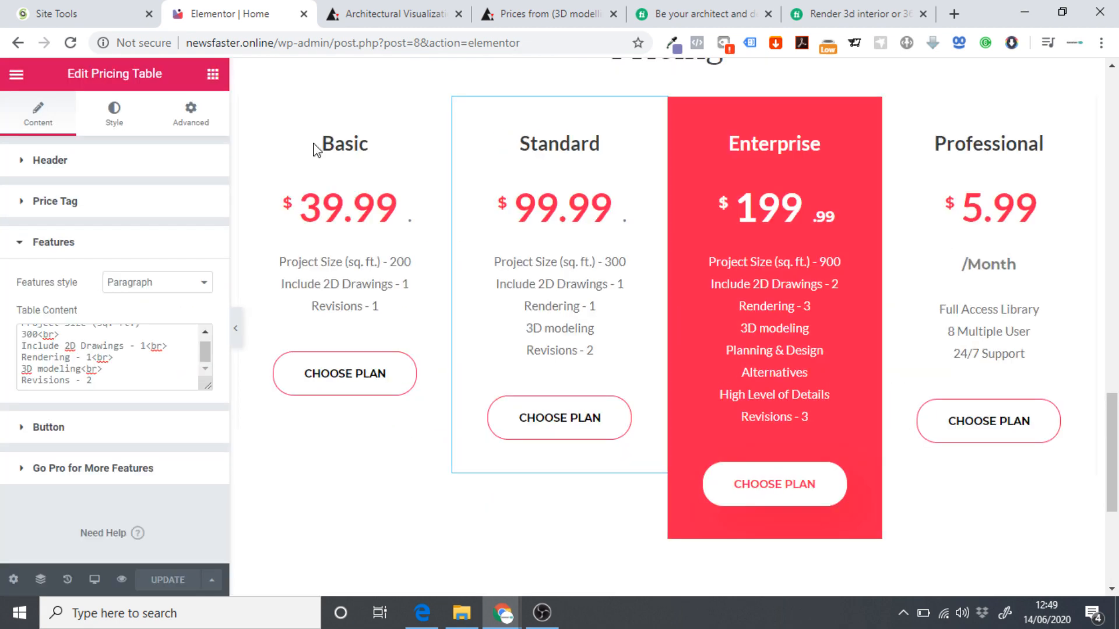
pyautogui.click(687, 12)
# Compare the Premium and Basic packages of the 3D interior rendering gig.
pyautogui.click(839, 8)
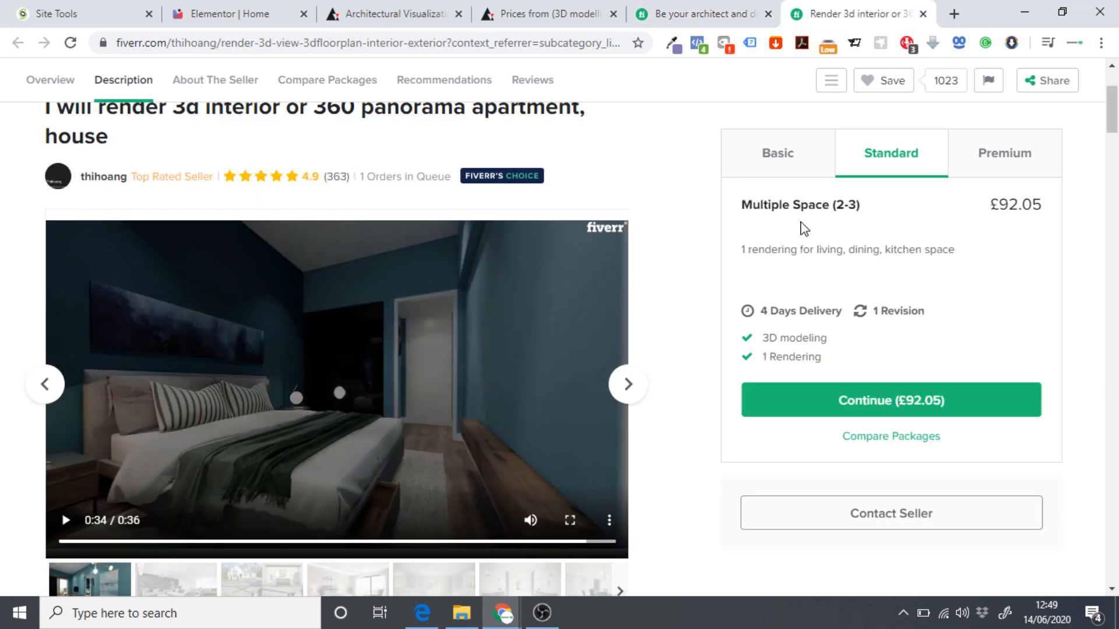
pyautogui.click(995, 166)
pyautogui.click(778, 175)
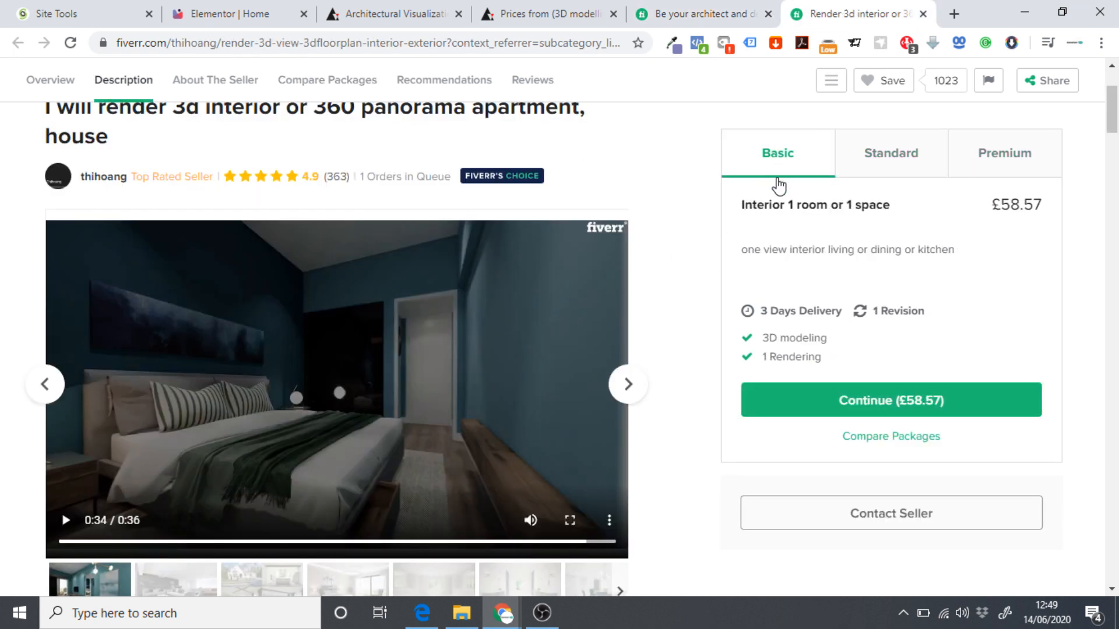
pyautogui.click(999, 156)
# Open the Architecture & Interior Design category in a new tab, sorted by Best Selling.
pyautogui.scroll(3, 627, 233)
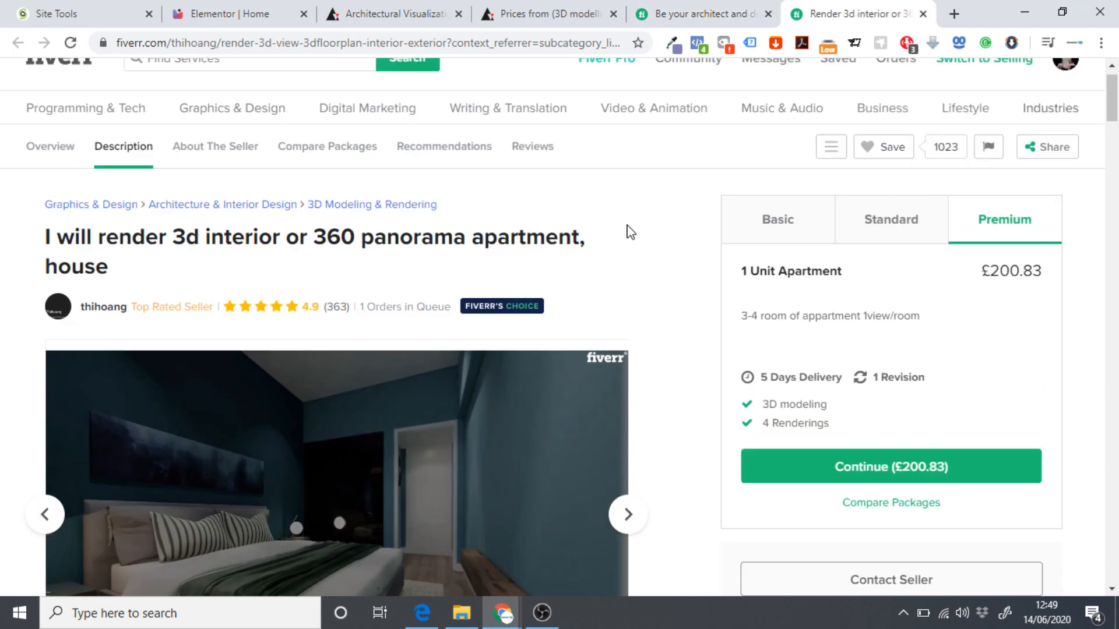
pyautogui.rightClick(251, 239)
pyautogui.click(408, 246)
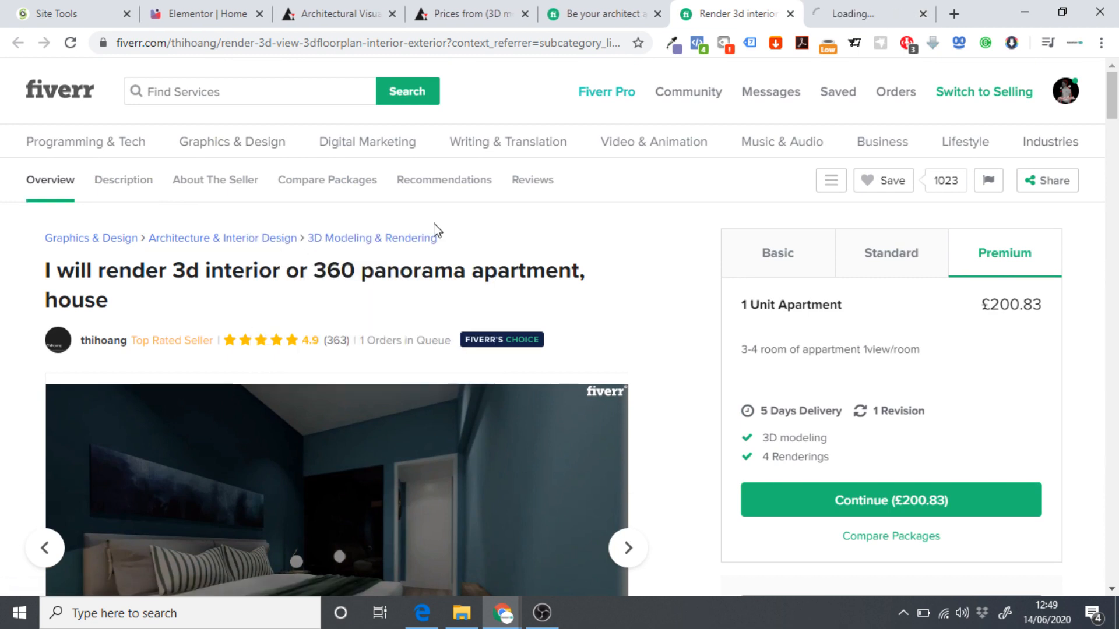
pyautogui.click(827, 13)
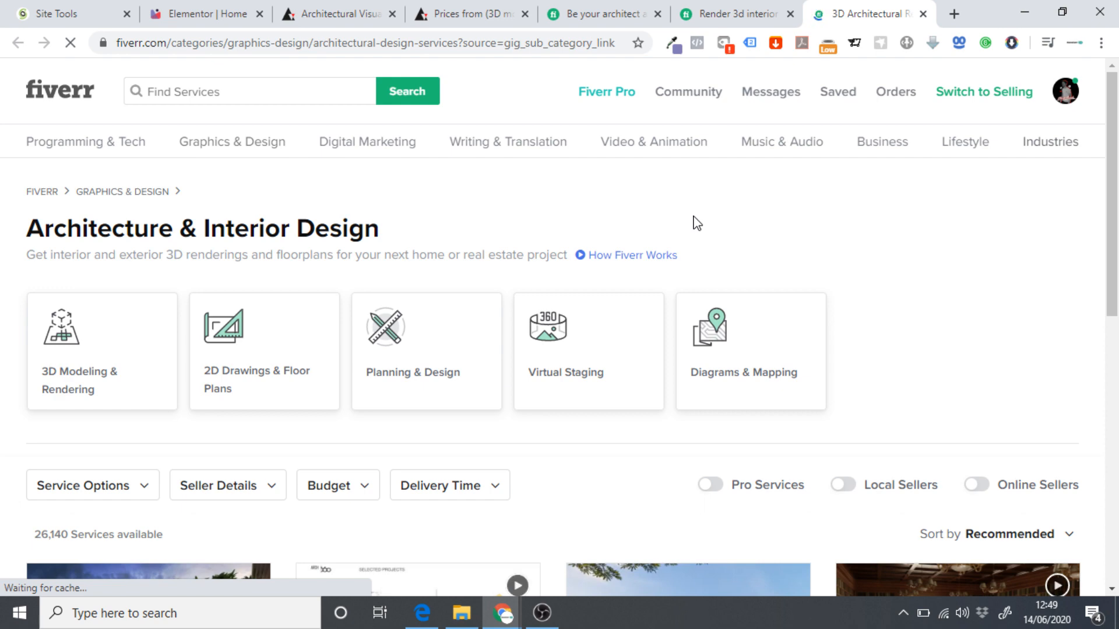
pyautogui.scroll(-5, 654, 244)
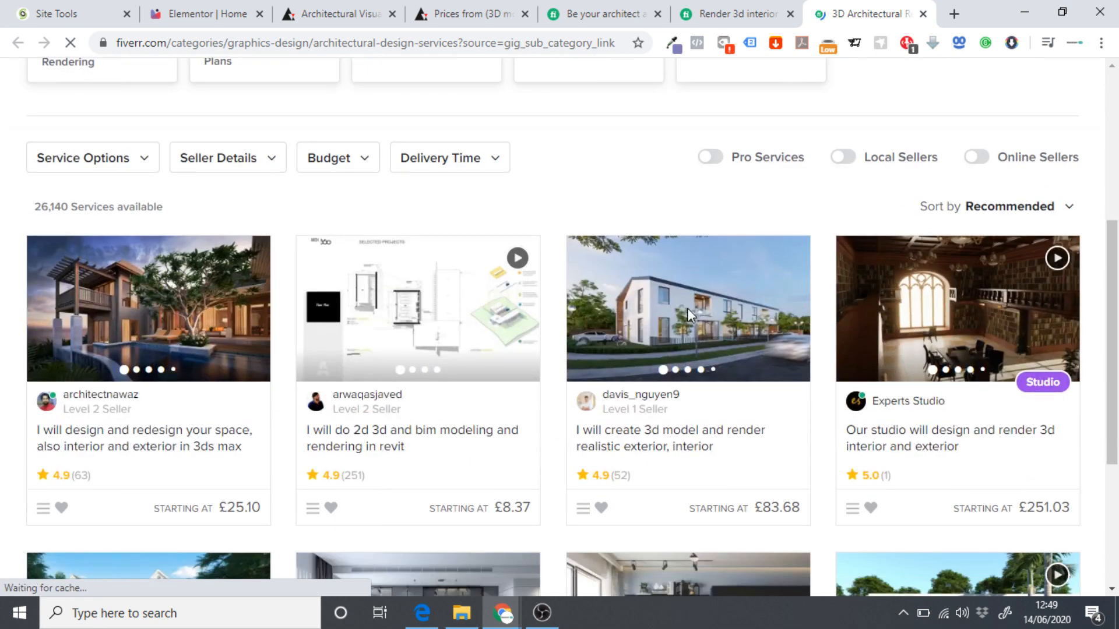
pyautogui.click(1021, 213)
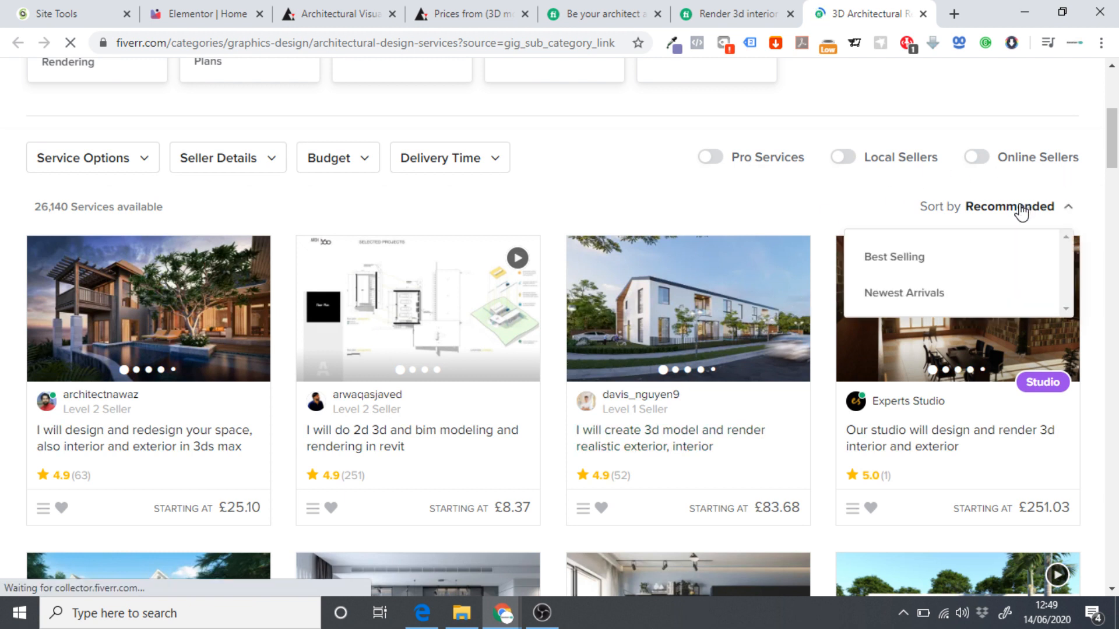
pyautogui.click(897, 258)
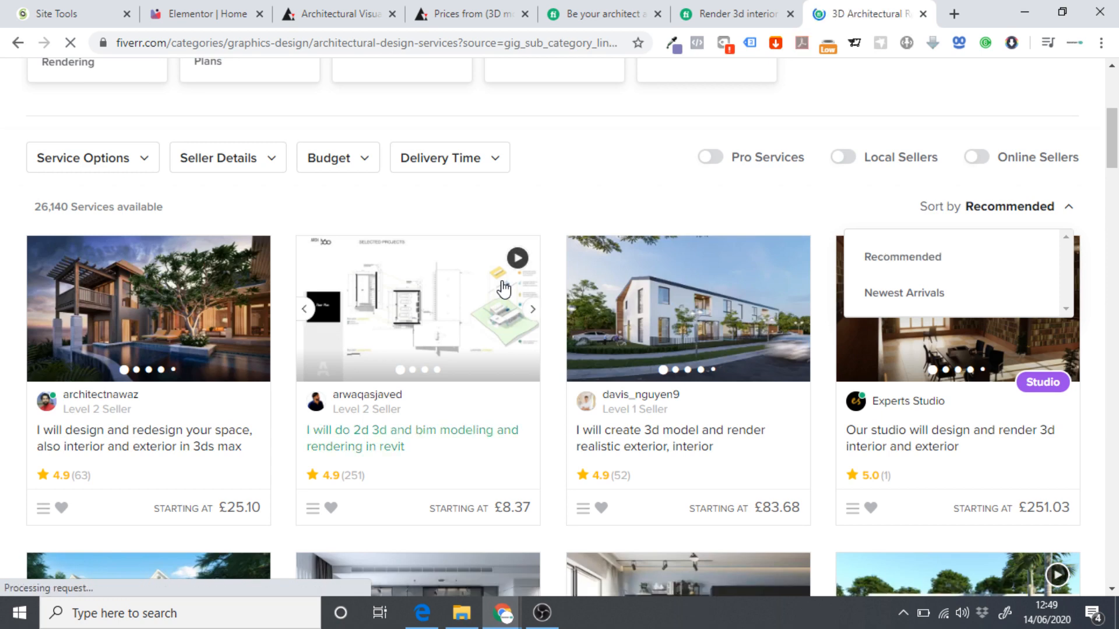
# Browse the interior rendering gig's preview images and open that gig in a new tab.
pyautogui.scroll(-5, 504, 289)
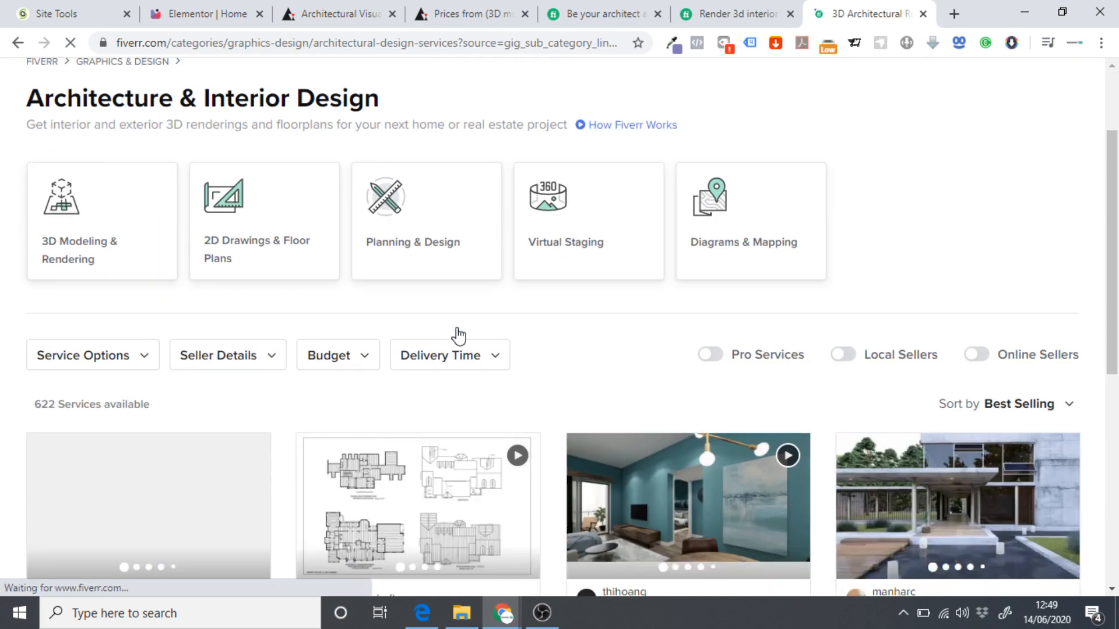
pyautogui.scroll(-1, 539, 278)
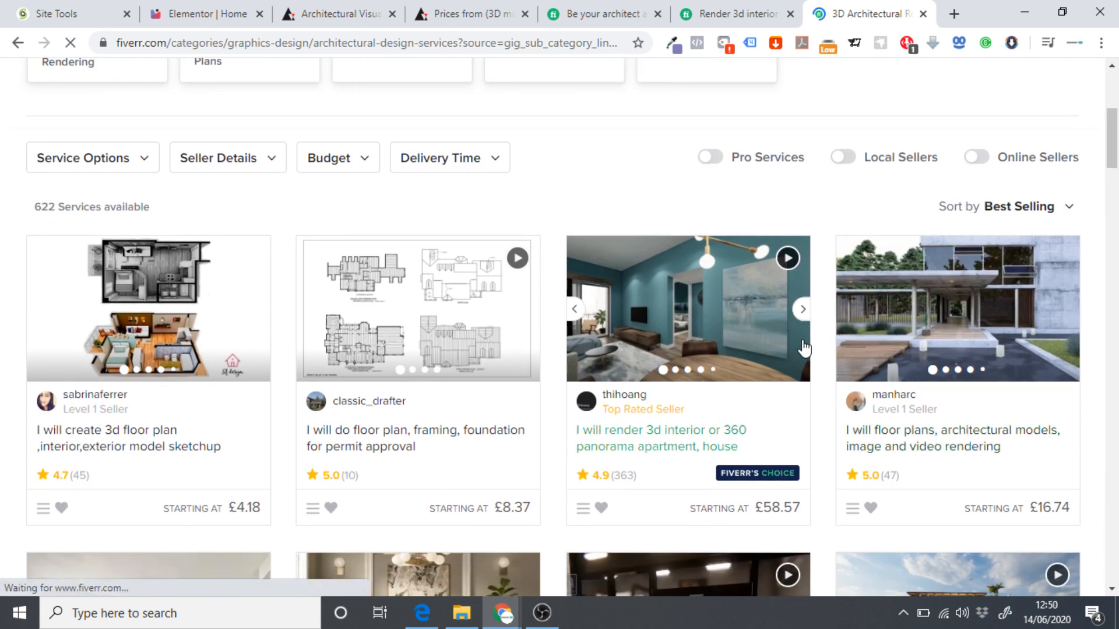
pyautogui.click(804, 313)
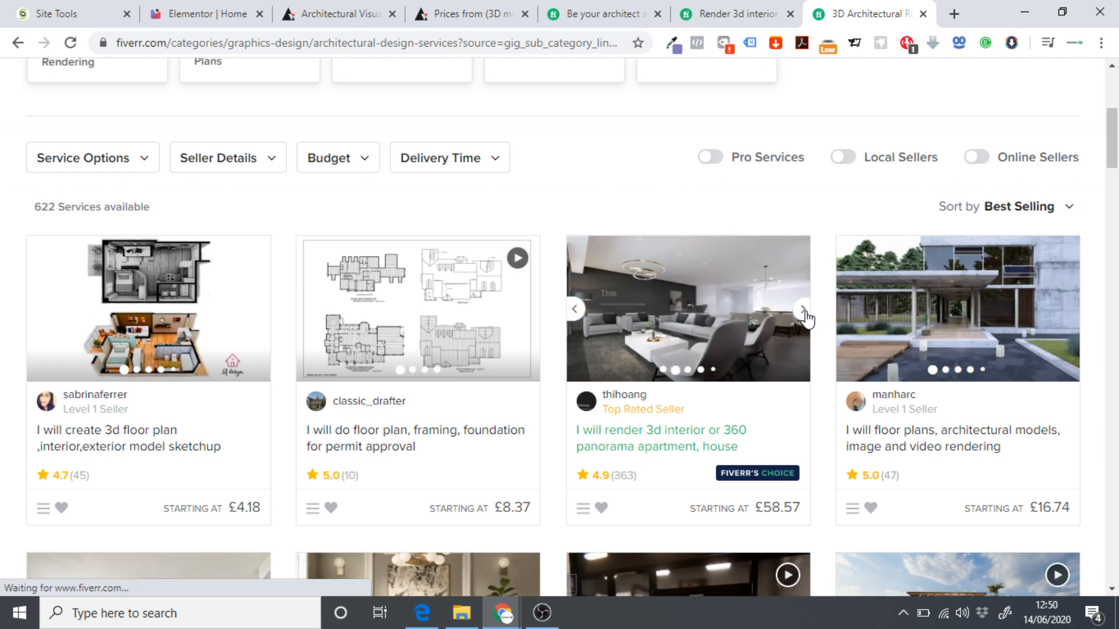
pyautogui.click(803, 314)
pyautogui.click(692, 340)
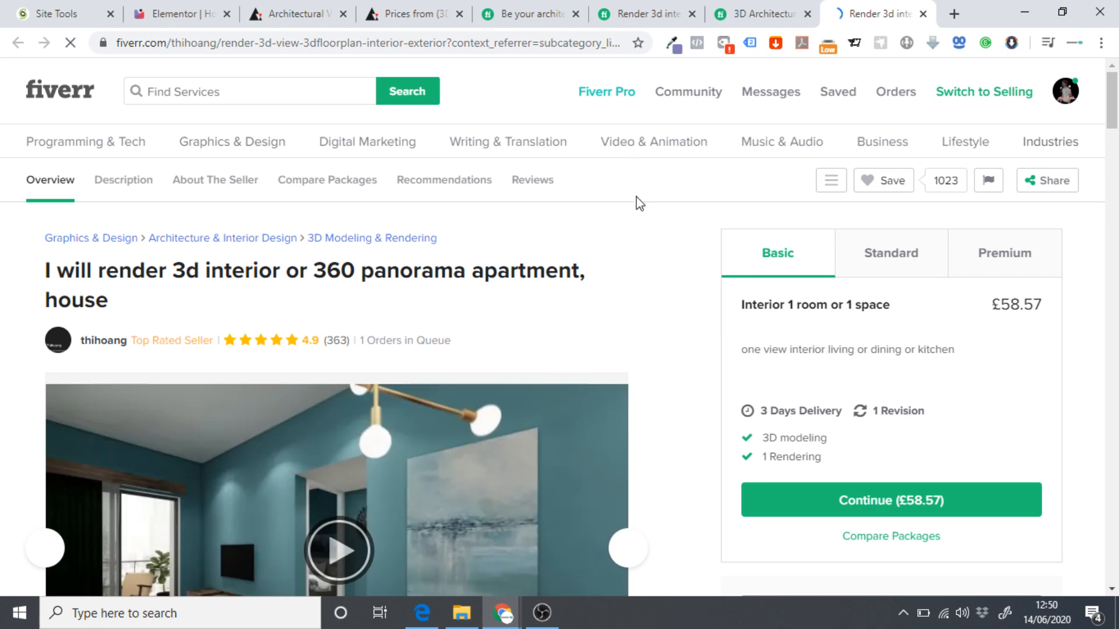
pyautogui.scroll(-1, 637, 210)
pyautogui.click(660, 9)
pyautogui.scroll(-3, 643, 278)
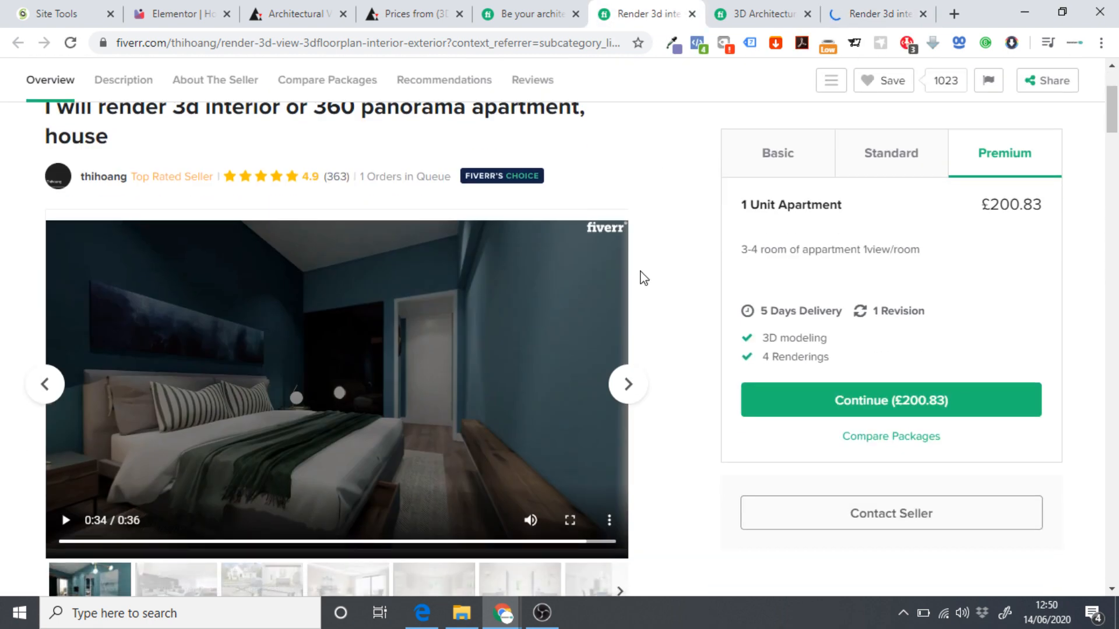
pyautogui.click(870, 9)
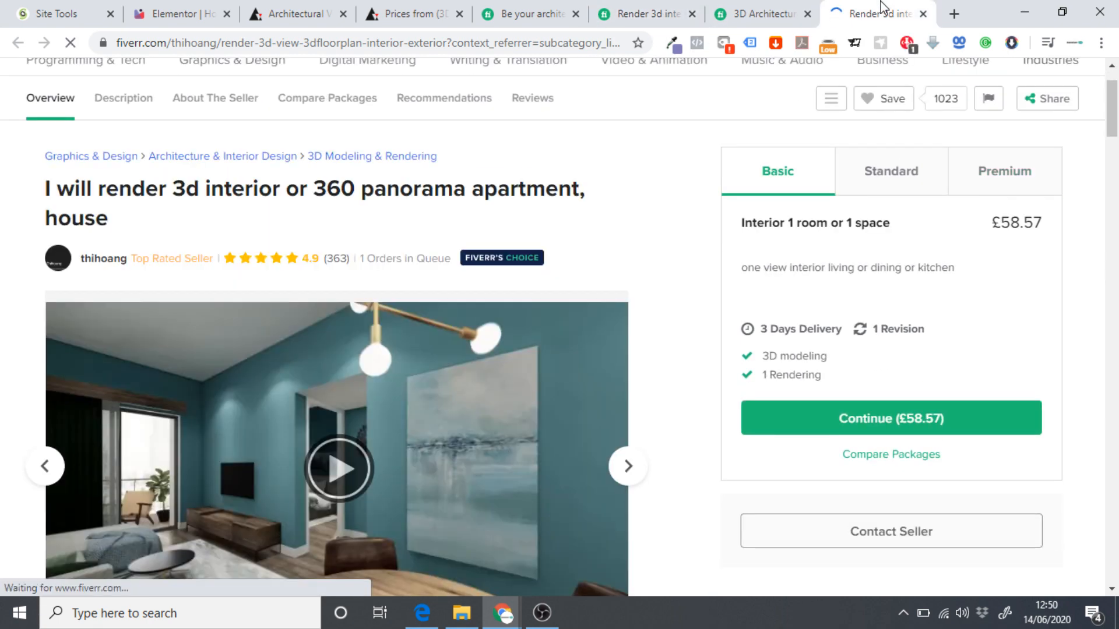
# Back on the category listing, flip through the architect and architectural visualization gigs' preview images.
pyautogui.click(798, 14)
pyautogui.scroll(-5, 989, 282)
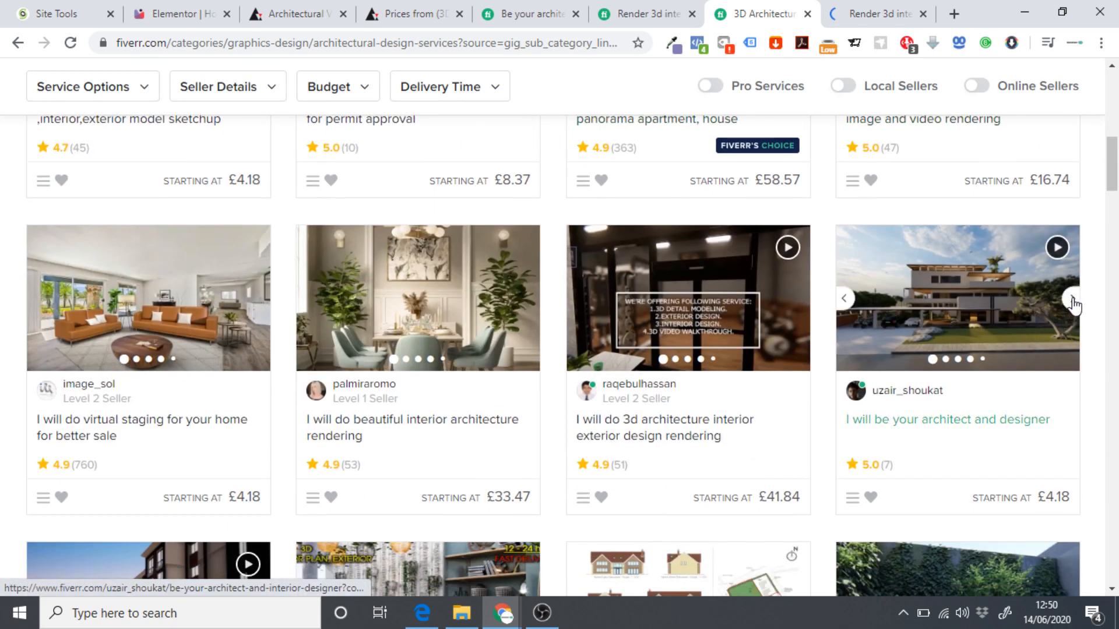
pyautogui.click(1072, 301)
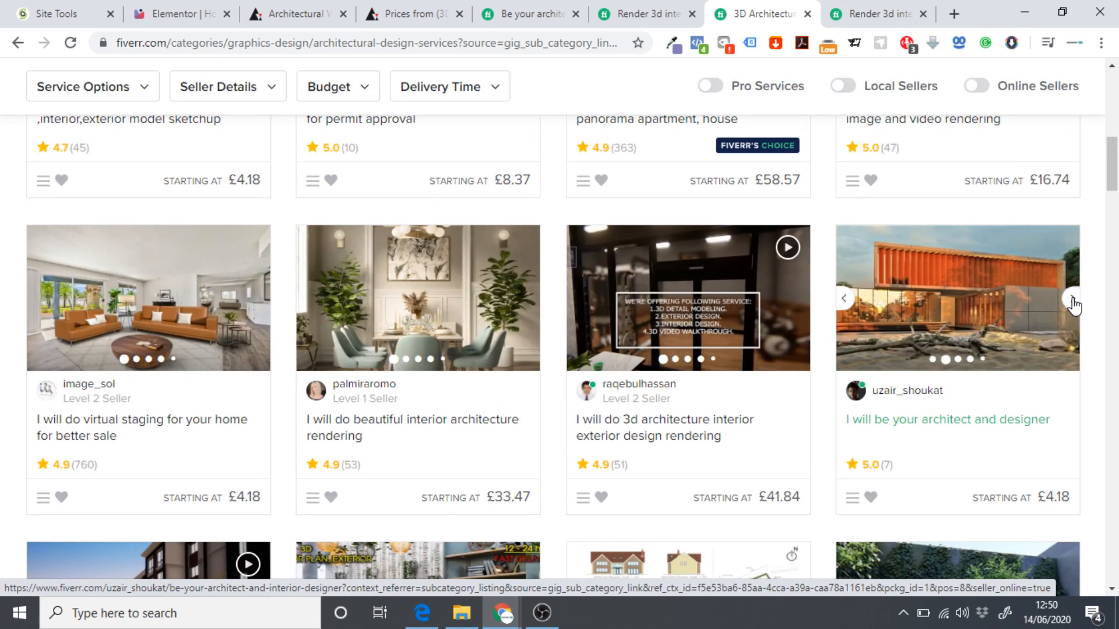
pyautogui.scroll(-4, 295, 350)
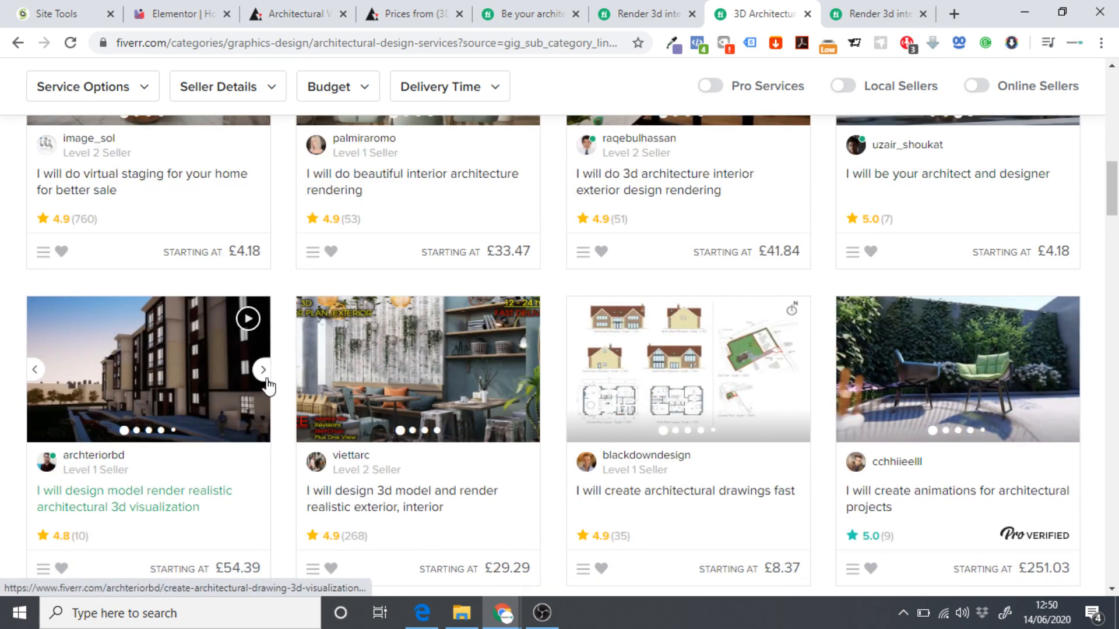
pyautogui.click(264, 370)
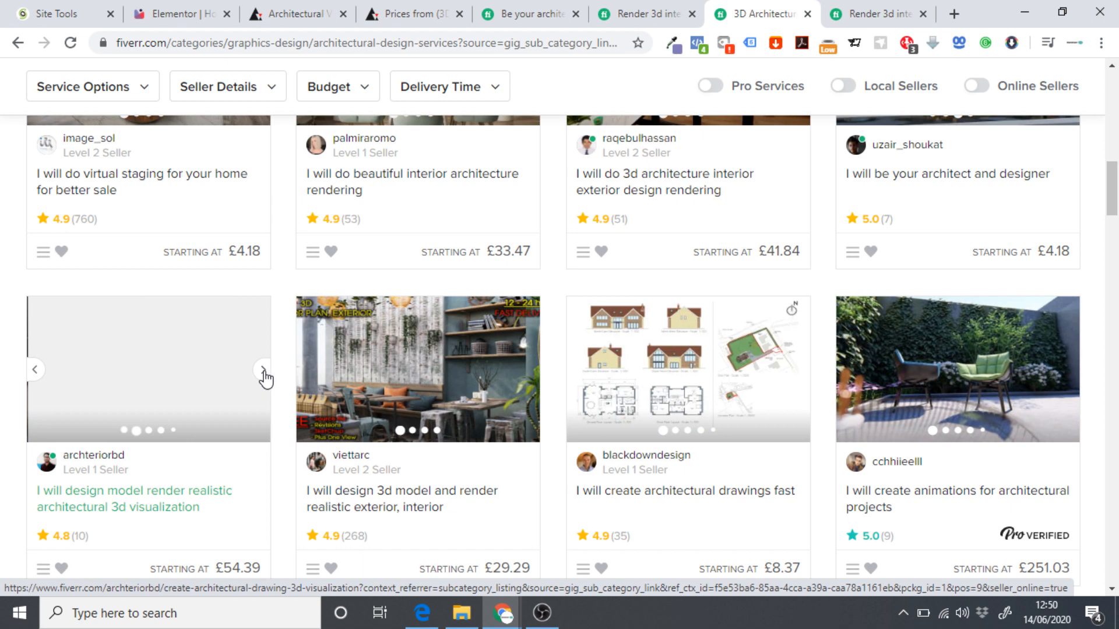
pyautogui.click(264, 372)
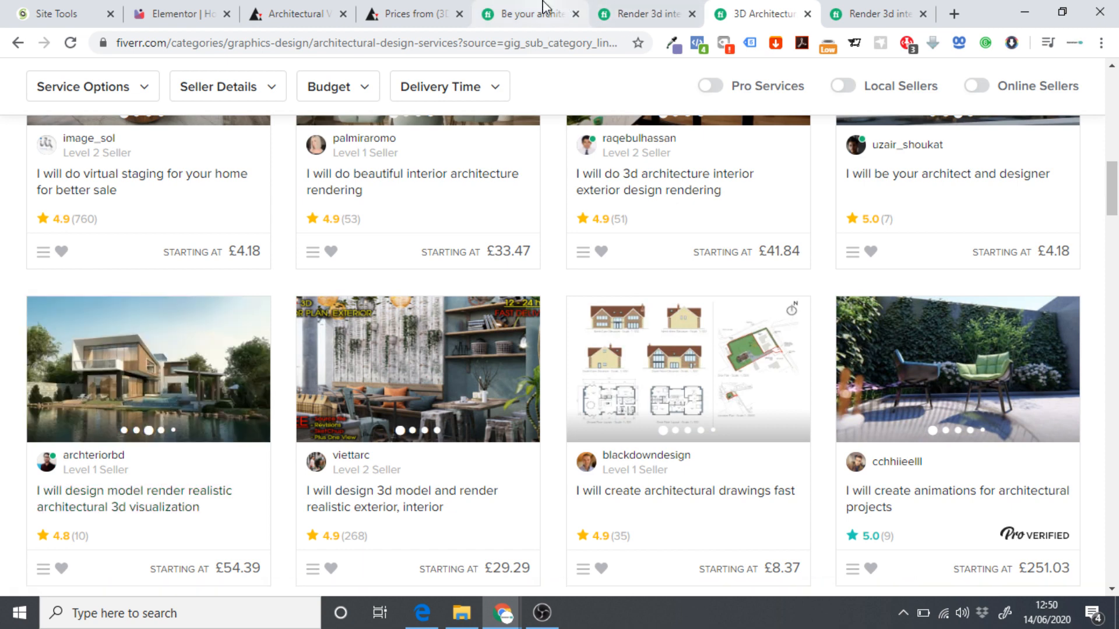
pyautogui.click(408, 11)
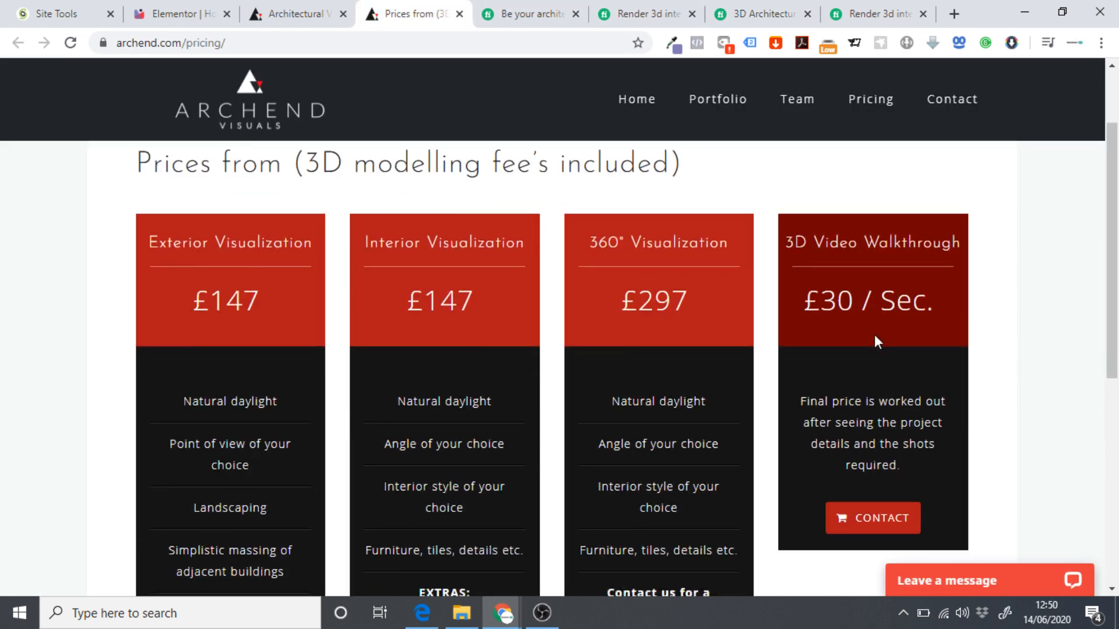
# Select the '3D Video Walkthrough' heading on the Archend pricing page, then return to Elementor.
pyautogui.scroll(2, 875, 342)
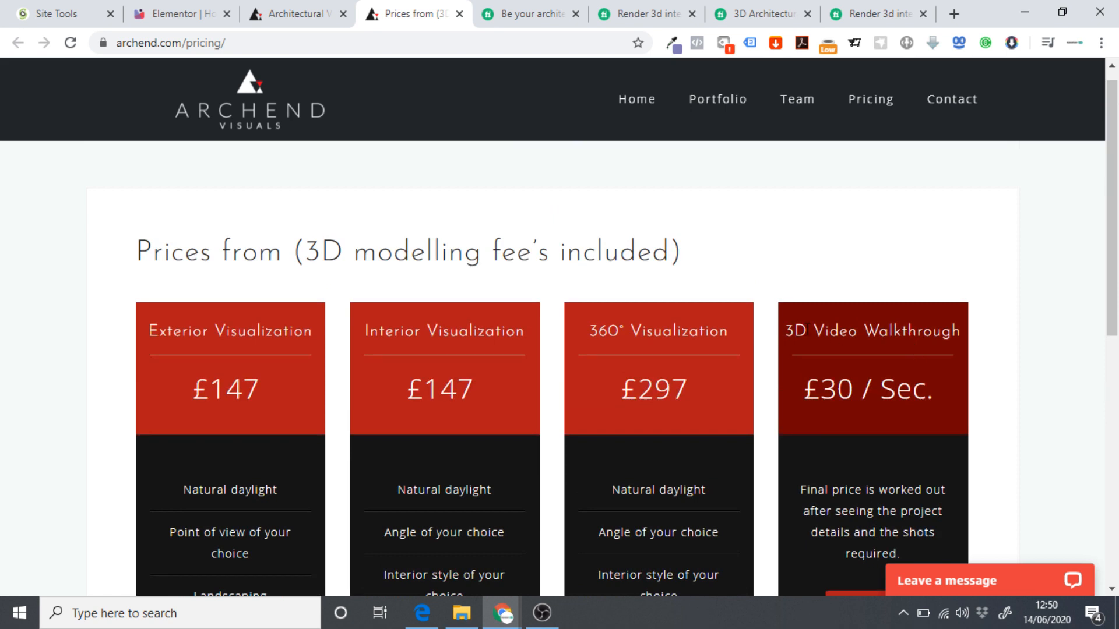
pyautogui.moveTo(793, 331); pyautogui.dragTo(961, 333)
pyautogui.click(793, 330)
pyautogui.moveTo(786, 331); pyautogui.dragTo(956, 334)
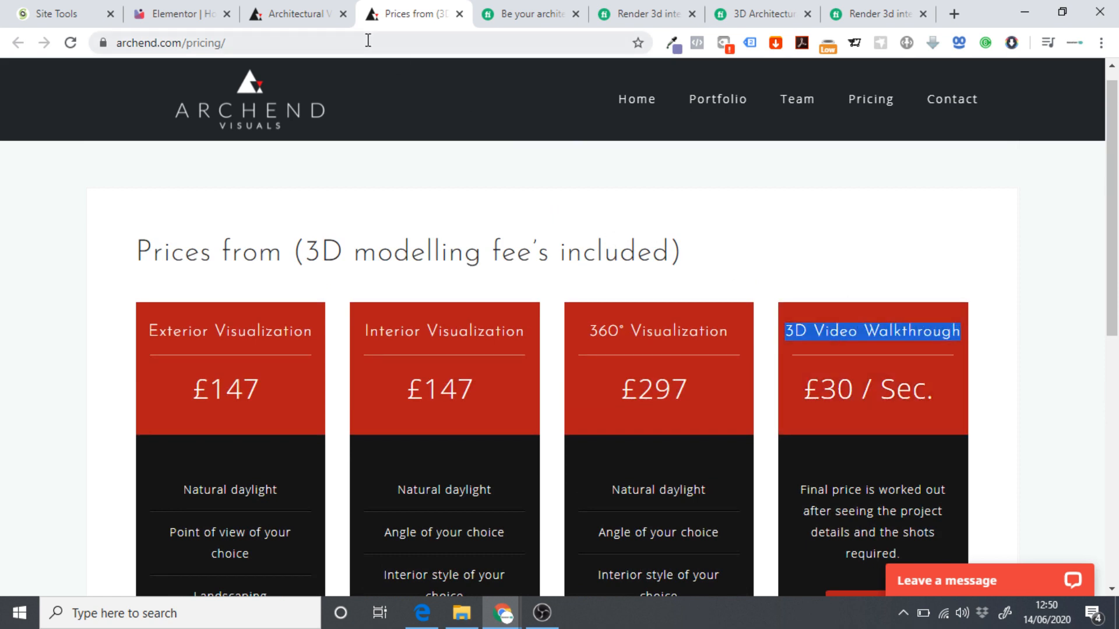
pyautogui.click(178, 14)
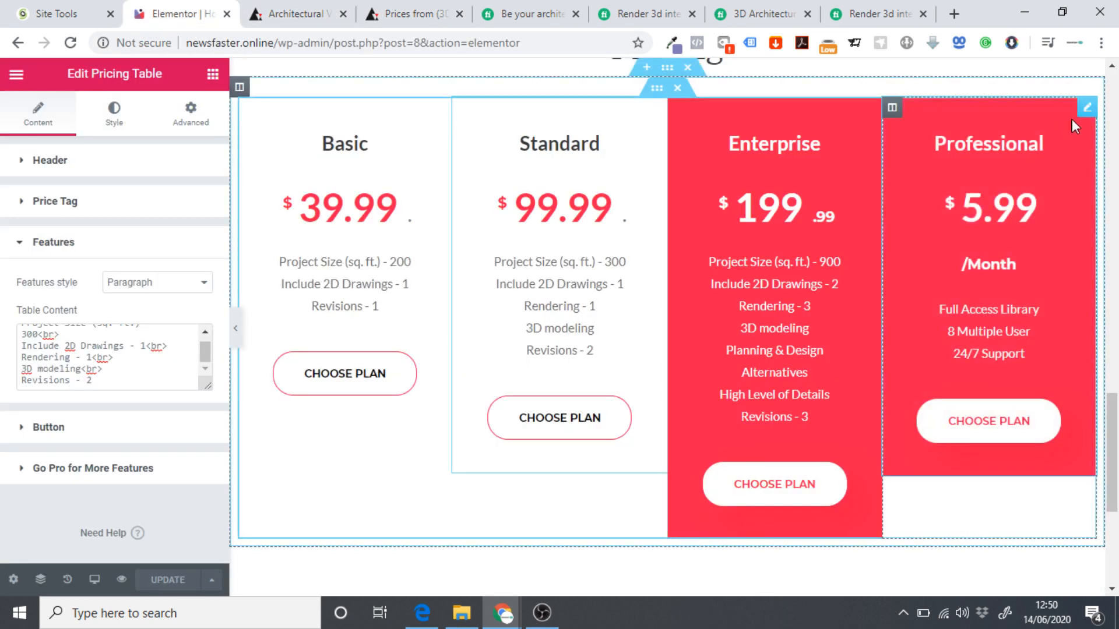
# Rename the fourth pricing plan's title from Professional to Premium.
pyautogui.click(1086, 110)
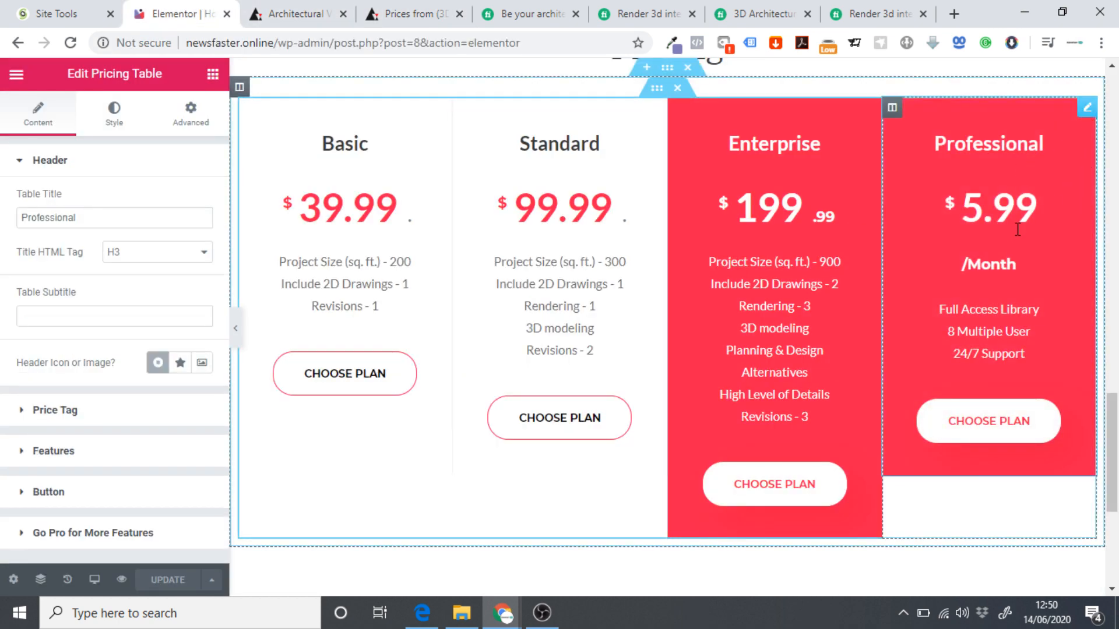
pyautogui.click(153, 226)
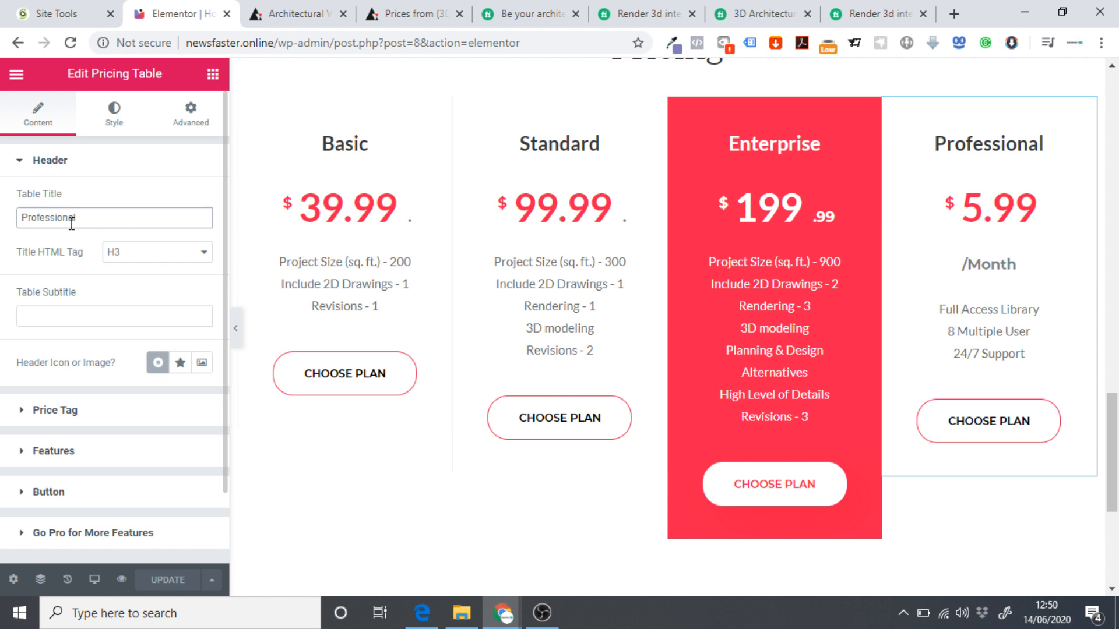
pyautogui.moveTo(73, 219); pyautogui.dragTo(34, 218)
pyautogui.write('remium')
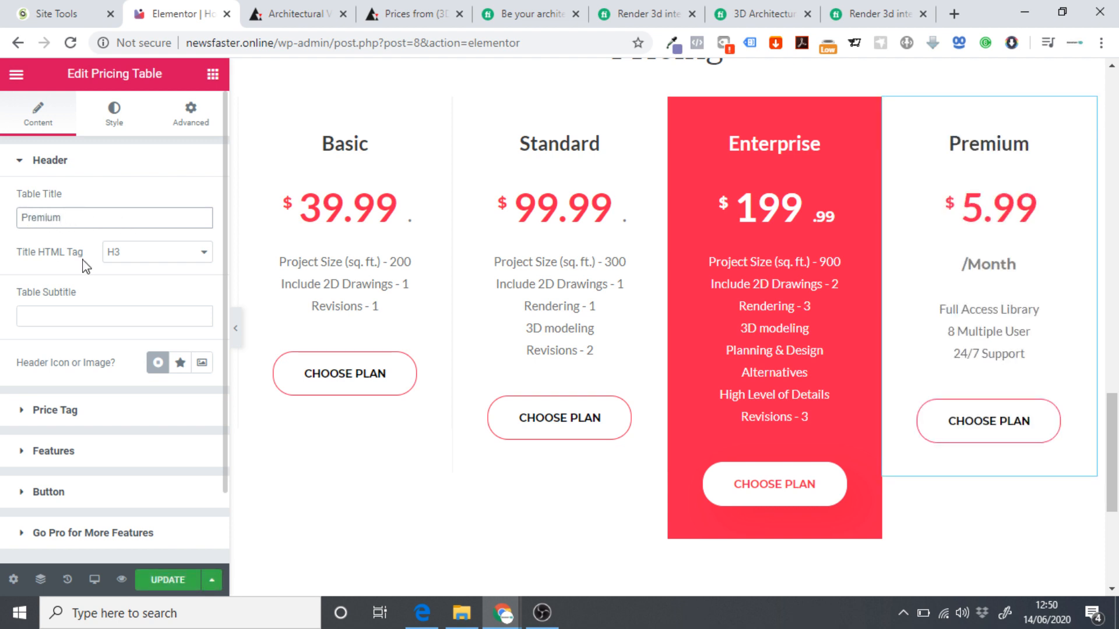
# Set the Premium plan's price to $29.99 with duration '/Per second'.
pyautogui.click(43, 413)
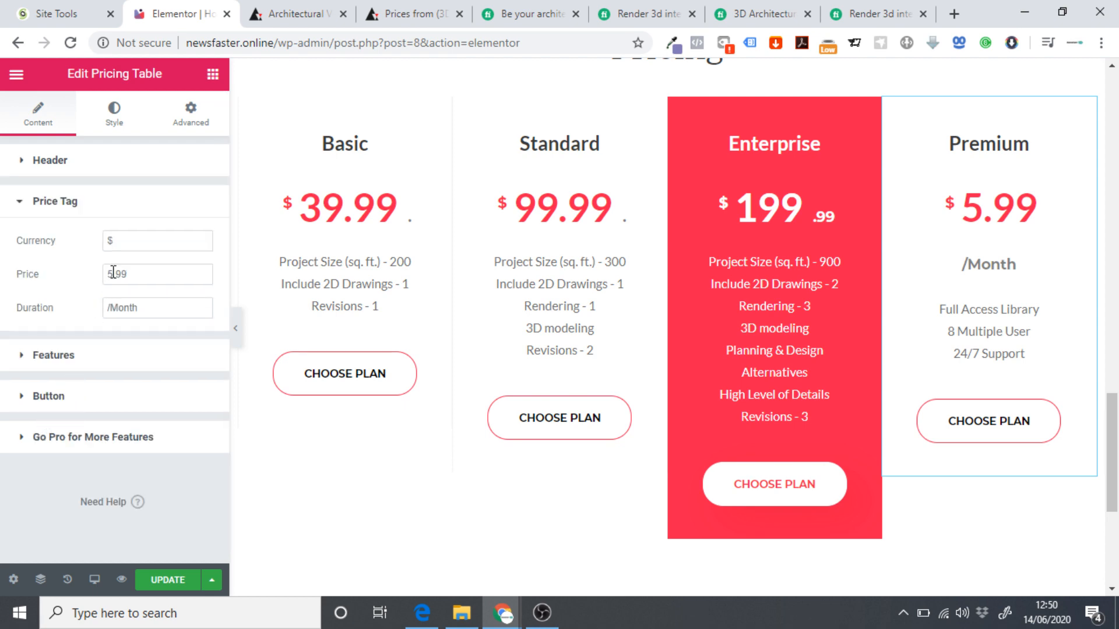
pyautogui.click(142, 244)
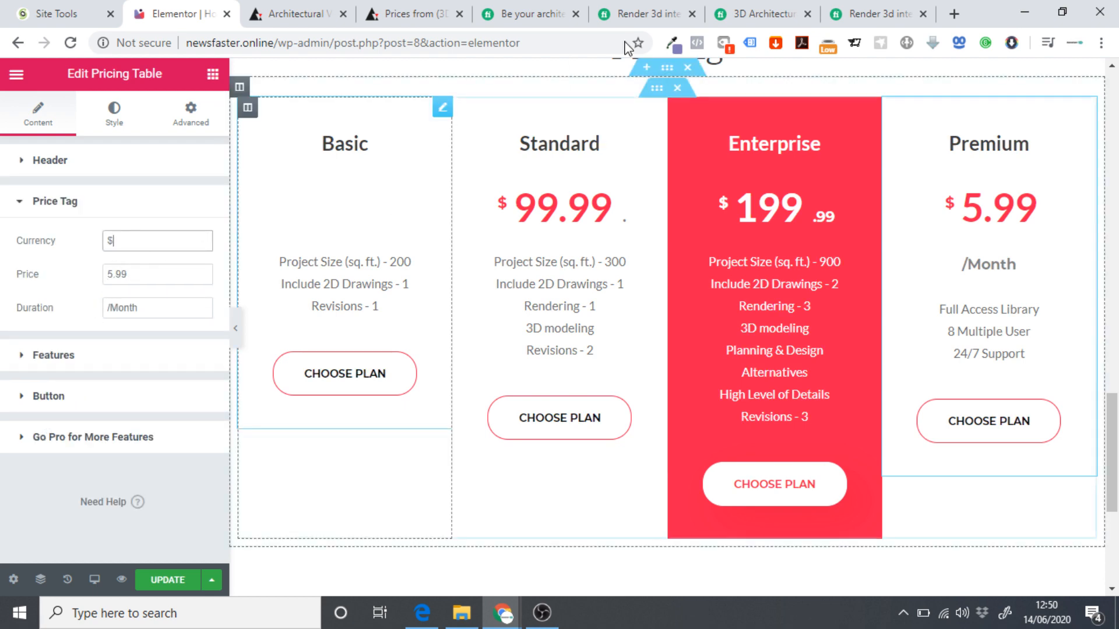
pyautogui.click(398, 10)
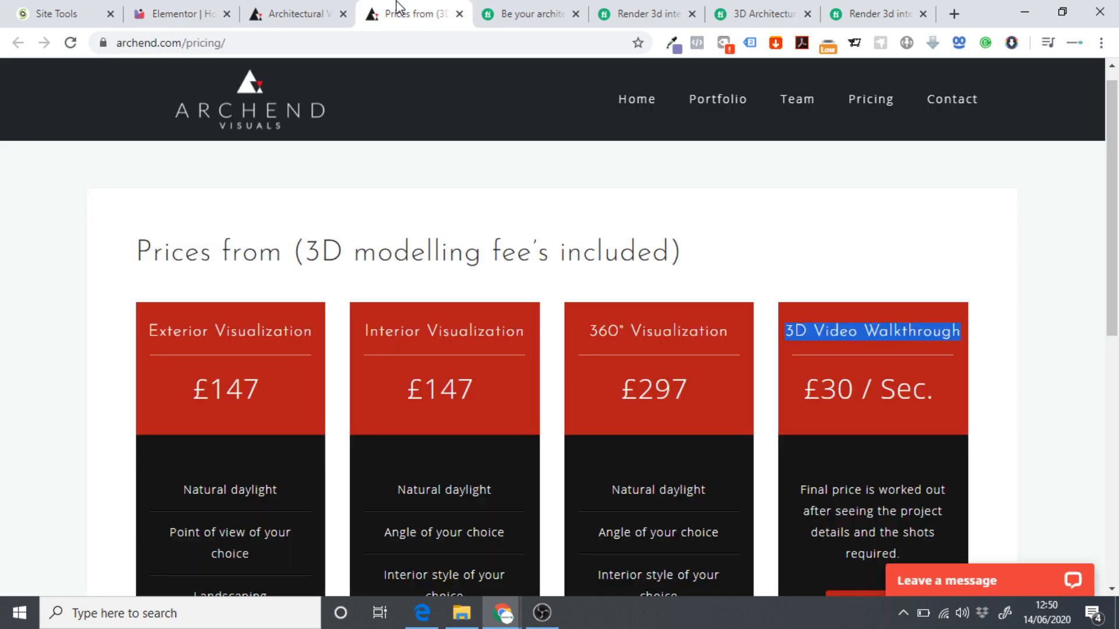
pyautogui.click(185, 11)
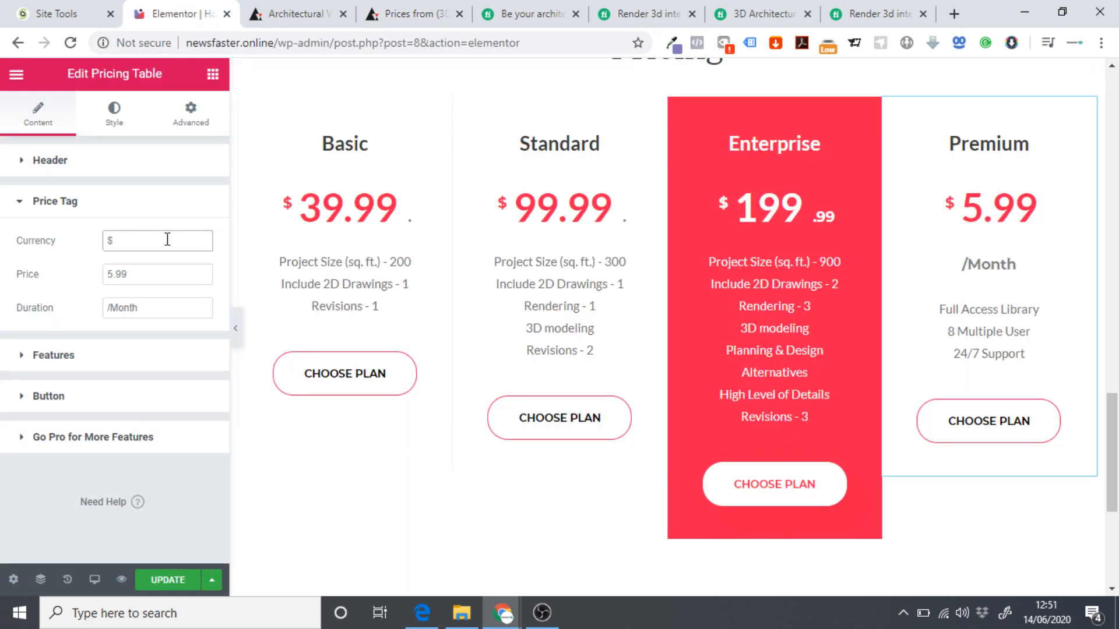
pyautogui.write('30')
pyautogui.press('BackSpace')
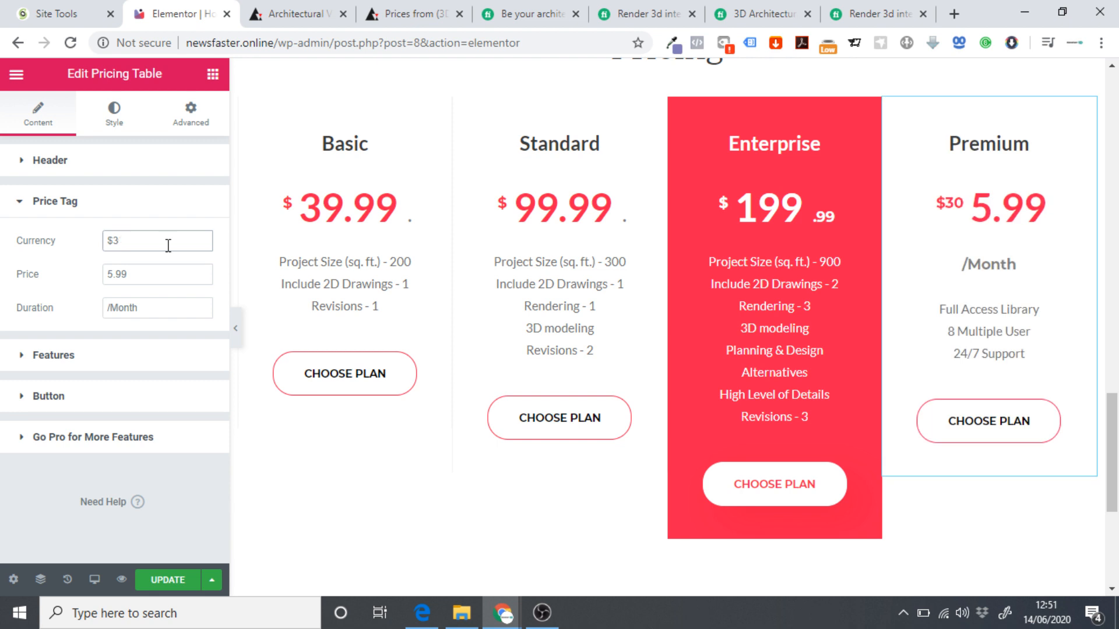
pyautogui.press('BackSpace')
pyautogui.press('Tab')
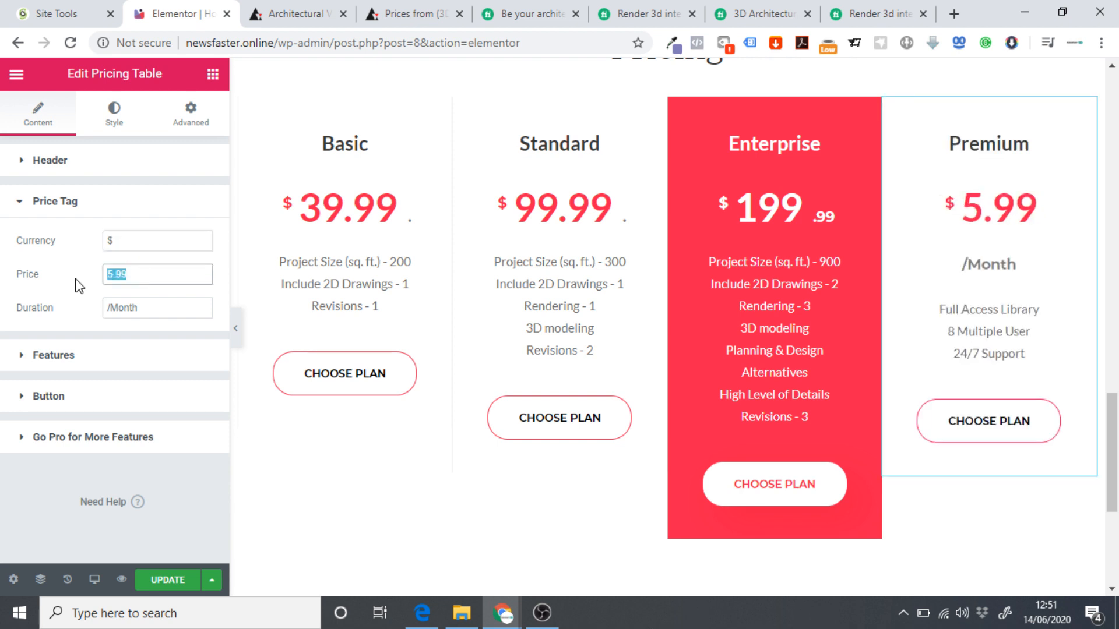
pyautogui.write('29.99')
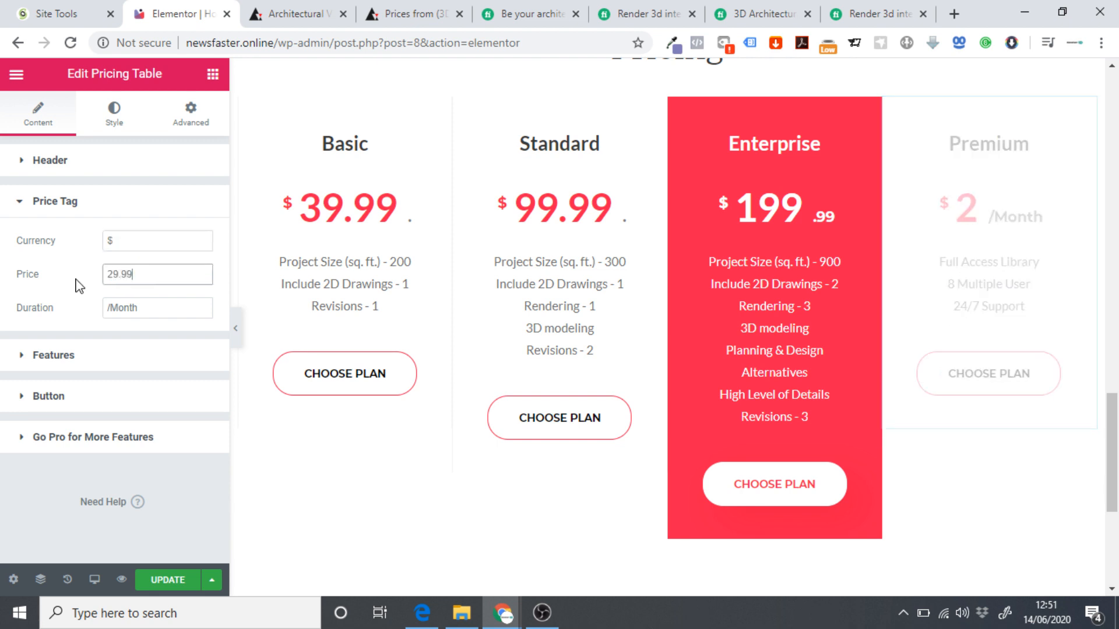
pyautogui.click(169, 308)
pyautogui.press('BackSpace')
pyautogui.press('BackSpace')
pyautogui.press('BackSpace')
pyautogui.press('BackSpace')
pyautogui.press('BackSpace')
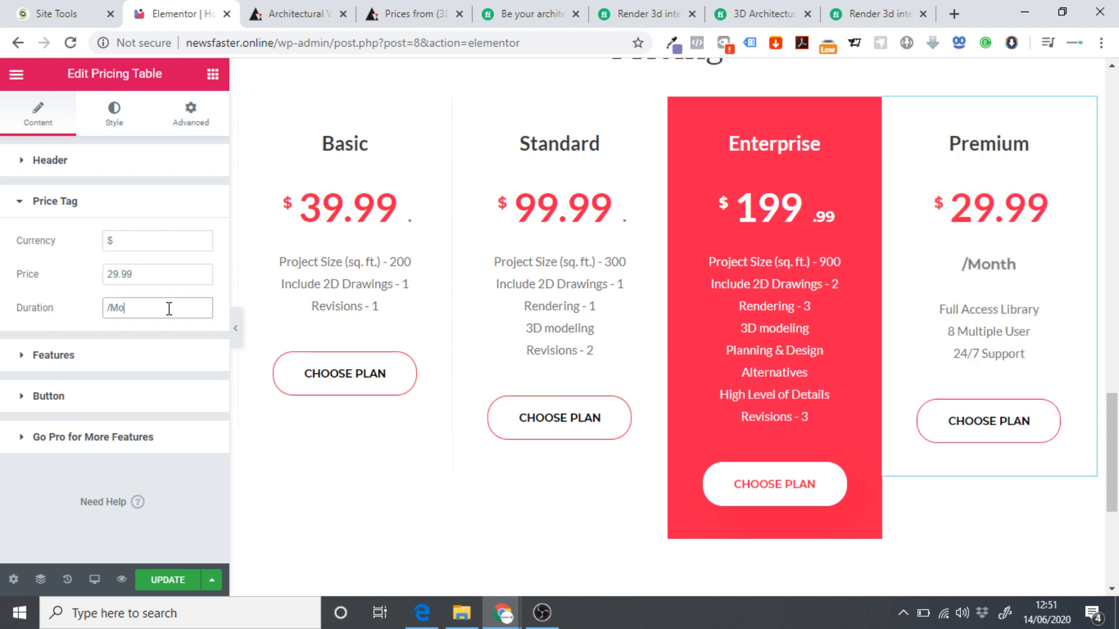
pyautogui.write('Per second')
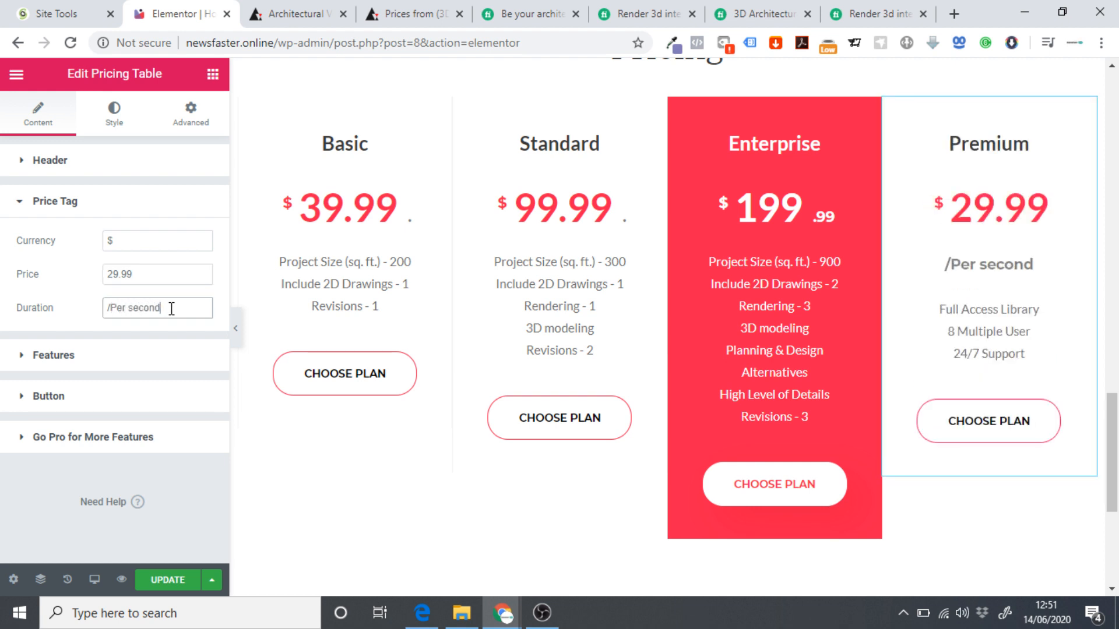
# Open the Premium plan's feature list and bring up the Archend pricing page for reference.
pyautogui.click(80, 366)
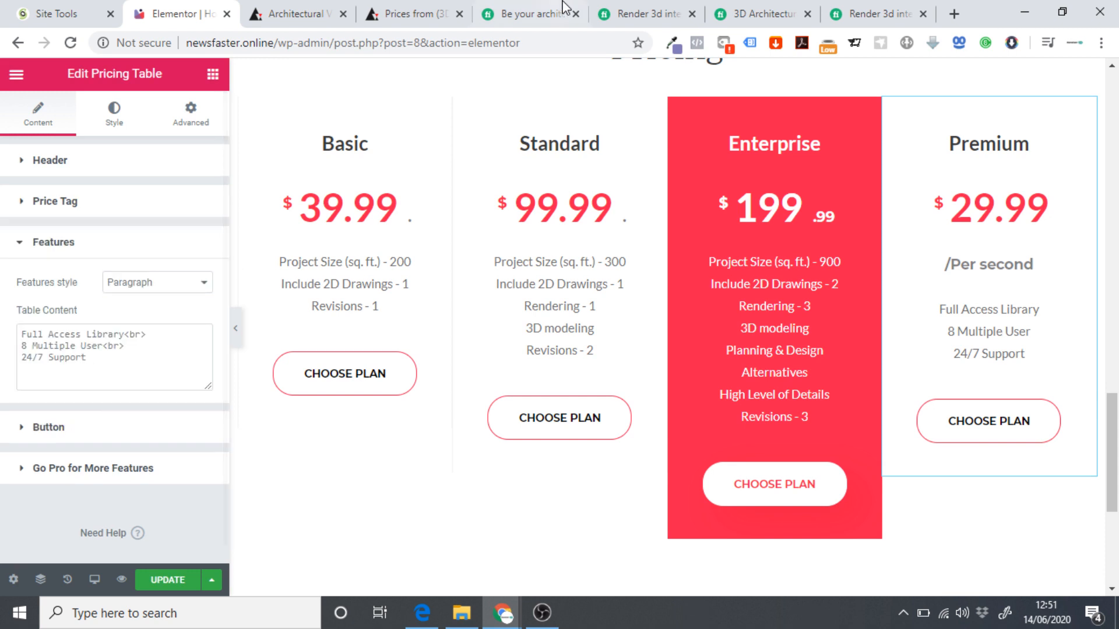
pyautogui.click(410, 12)
pyautogui.scroll(-3, 802, 289)
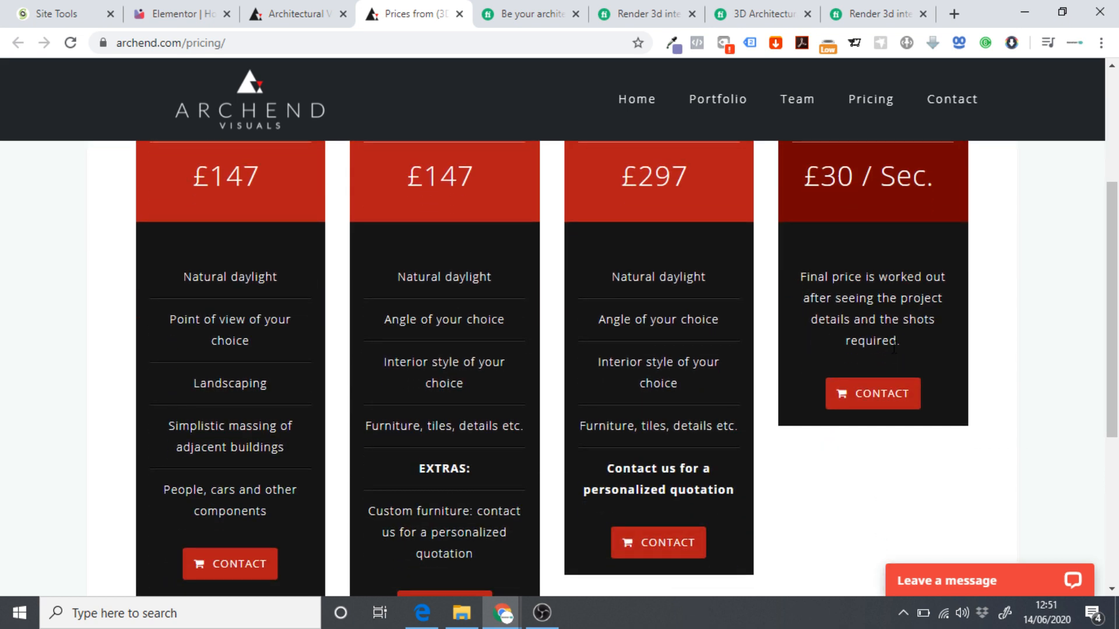
# Copy Archend's final-price note and paste it over the Premium plan's existing feature lines.
pyautogui.moveTo(906, 345); pyautogui.dragTo(808, 277)
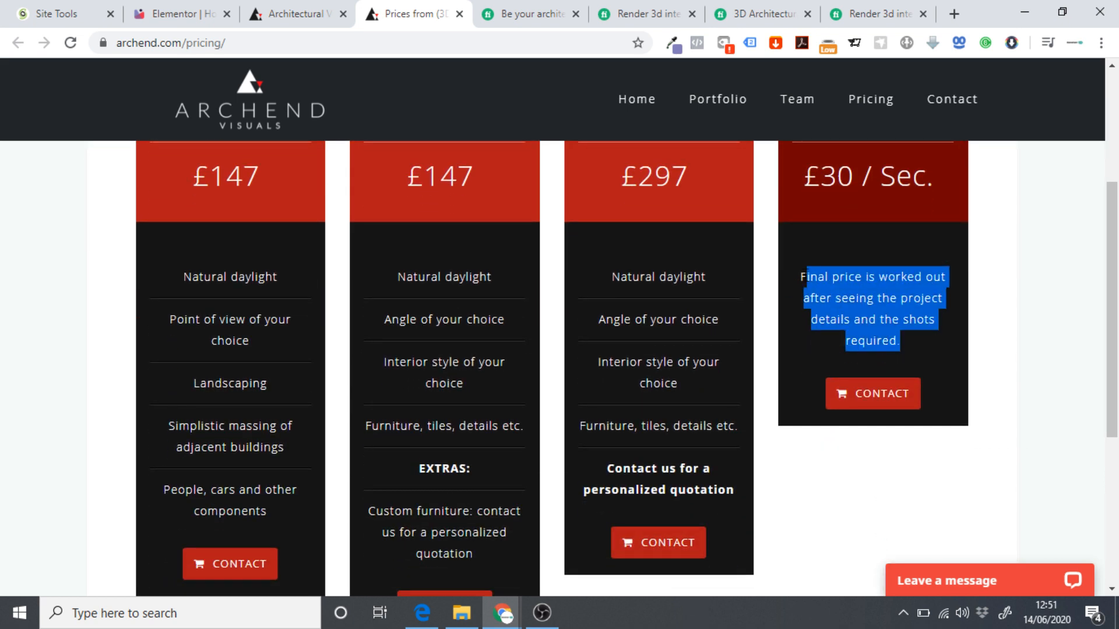
pyautogui.click(198, 13)
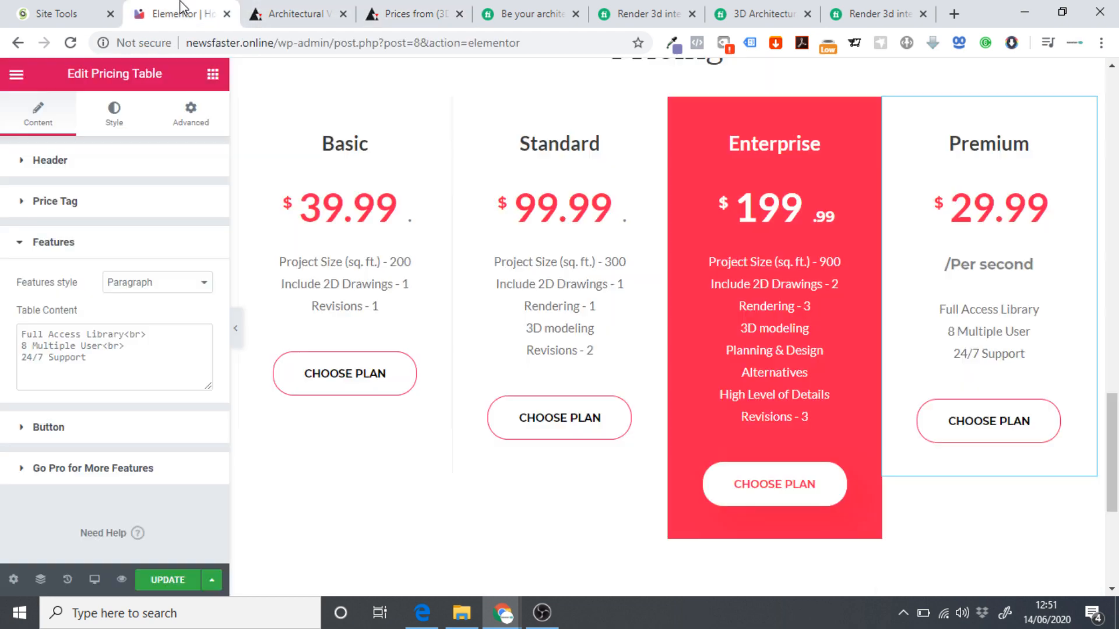
pyautogui.hotkey('ctrl', 'a')
pyautogui.write('Final price is worked out after seeing the project details and the shots required.')
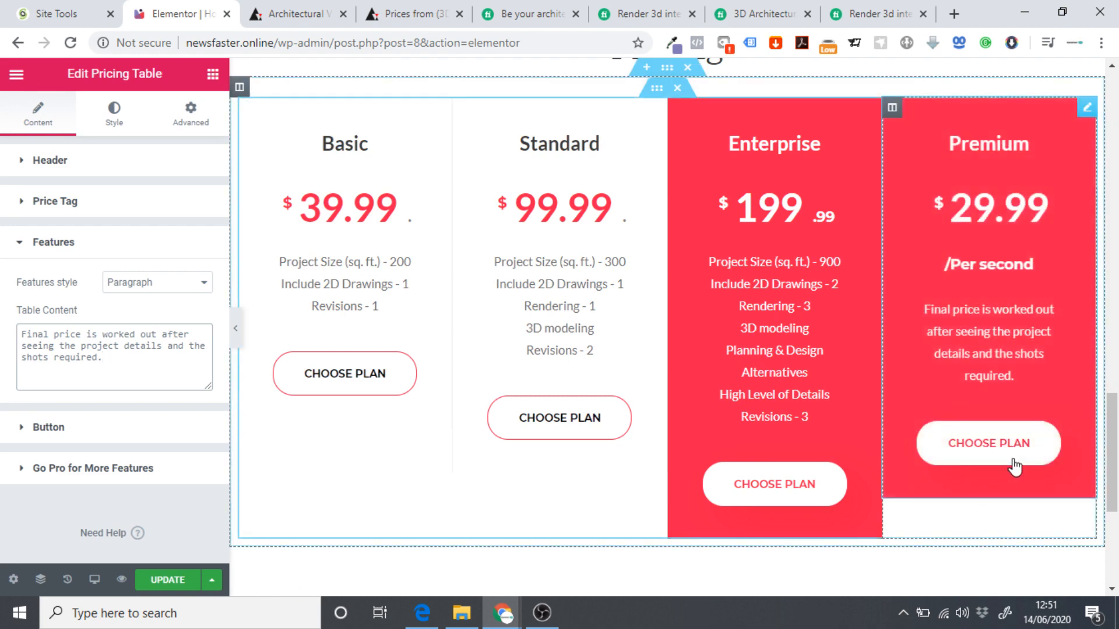
pyautogui.click(66, 431)
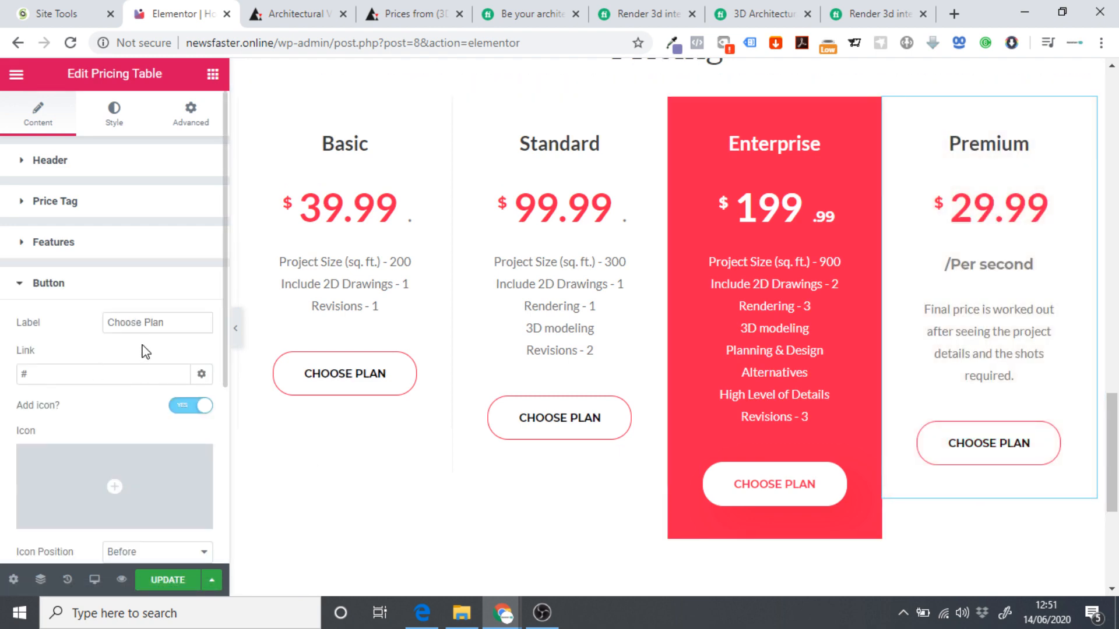
# Change the Premium plan's button label from 'Choose Plan' to 'Contact'.
pyautogui.moveTo(169, 330); pyautogui.dragTo(31, 341)
pyautogui.write('Contact')
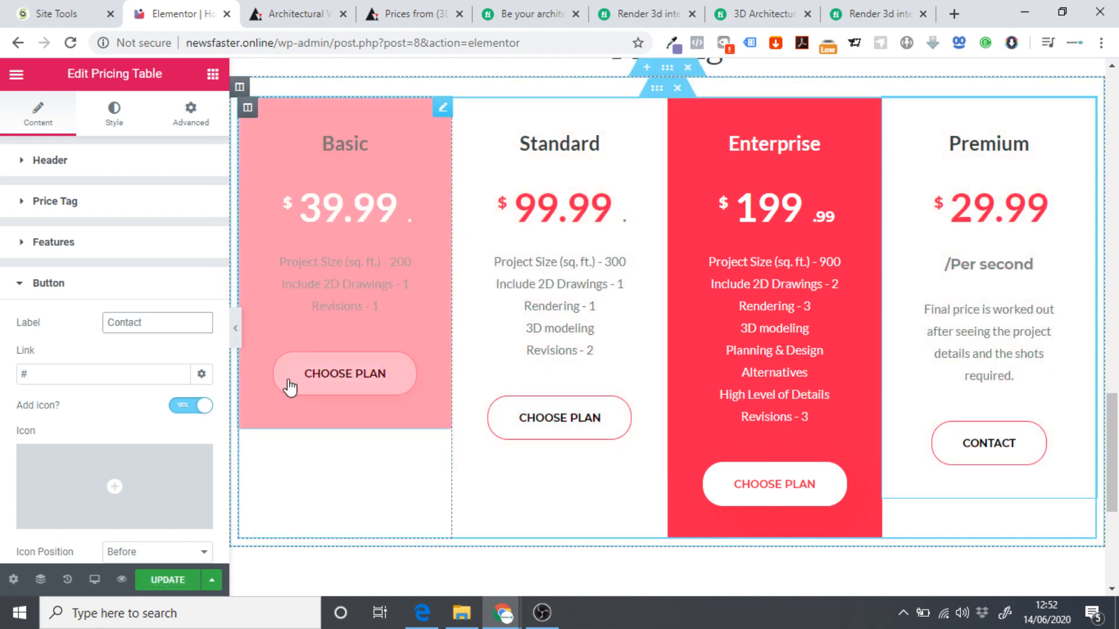
pyautogui.click(235, 328)
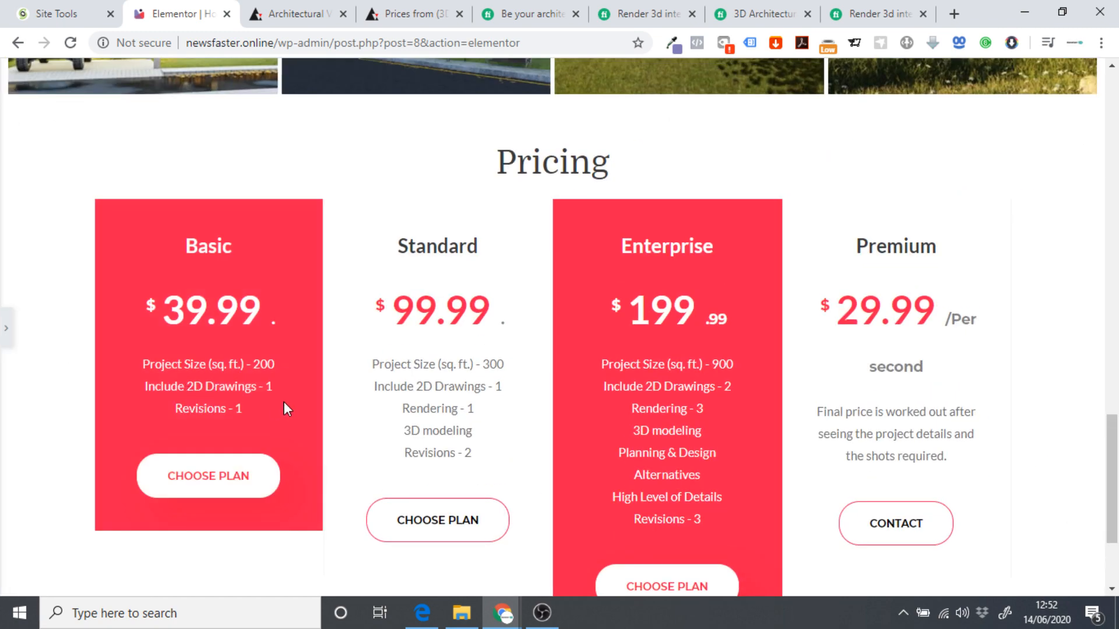
# Scroll through the full-width preview of the four-plan pricing section, then restore the editor panel.
pyautogui.scroll(-3, 288, 401)
pyautogui.scroll(6, 238, 417)
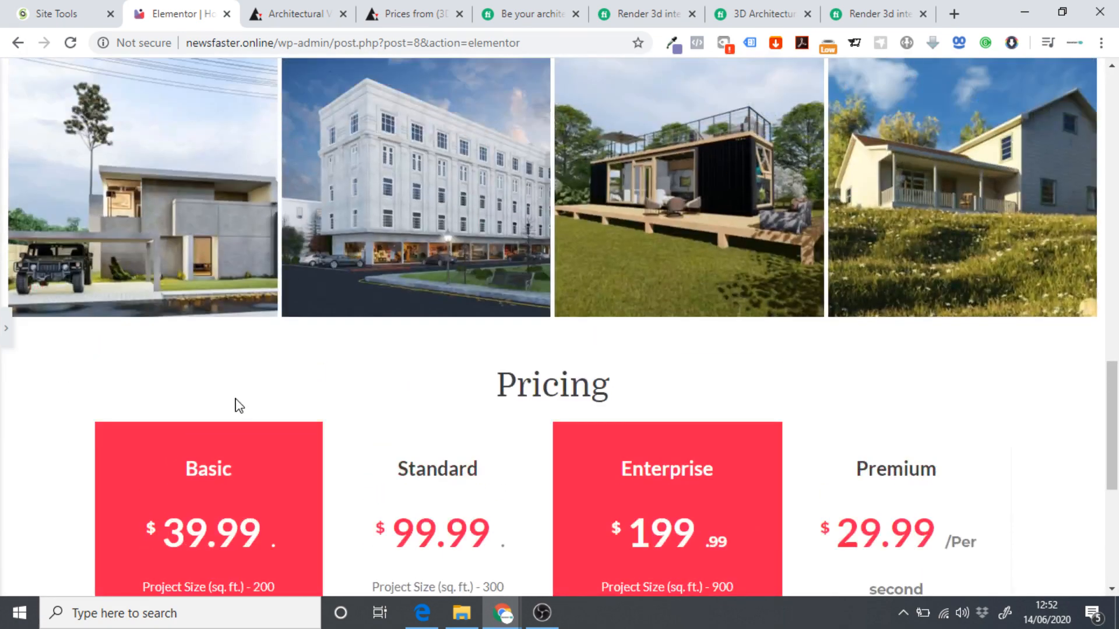
pyautogui.scroll(3, 238, 402)
pyautogui.scroll(-8, 238, 402)
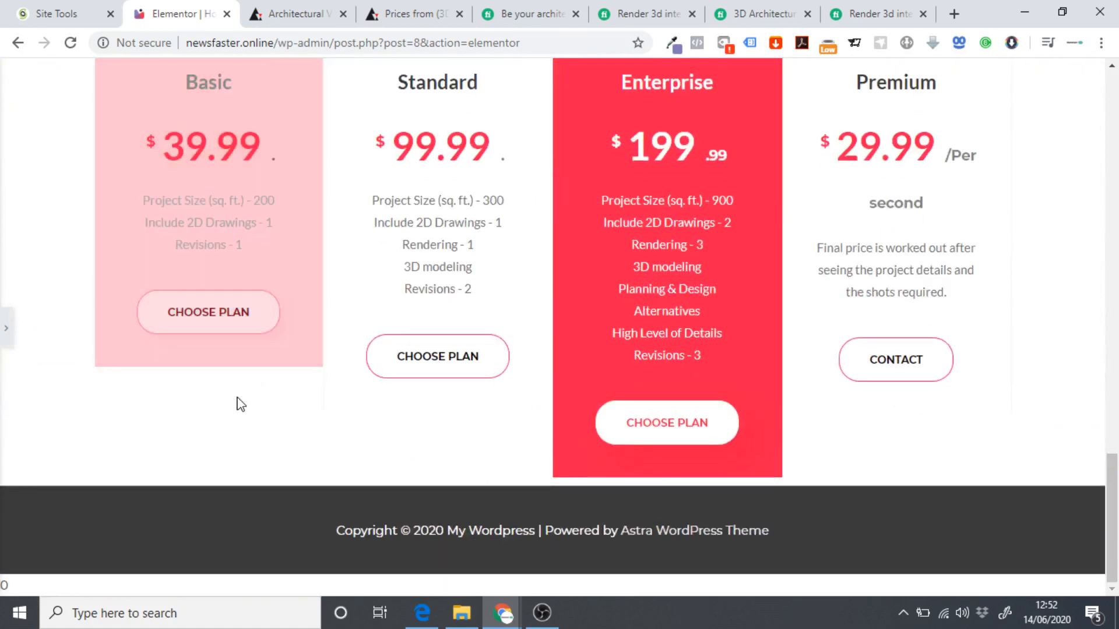
pyautogui.scroll(4, 460, 379)
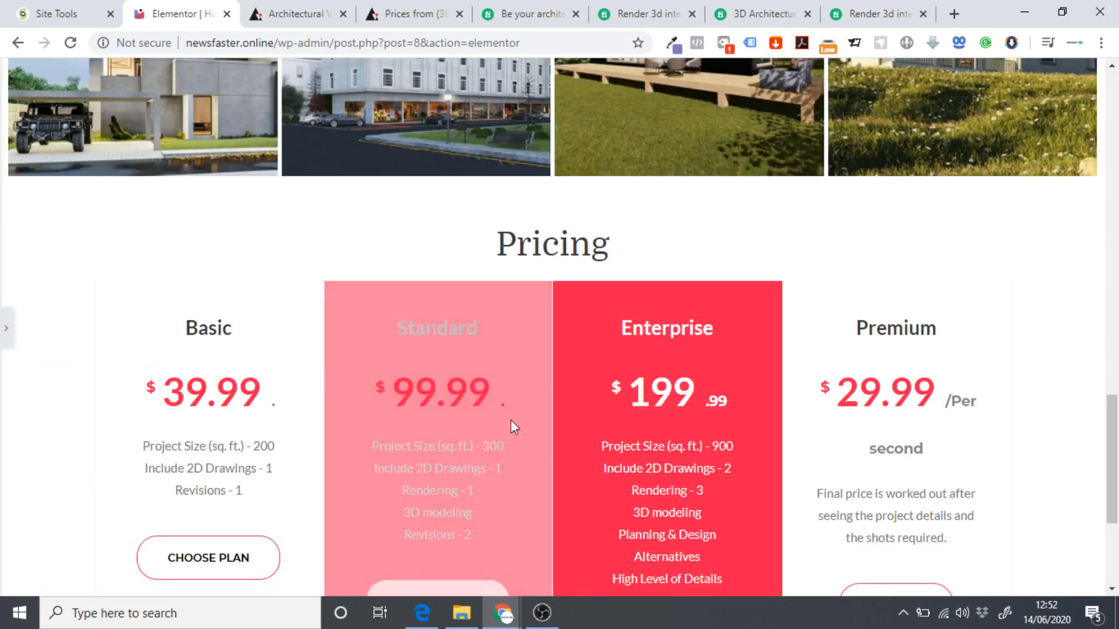
pyautogui.click(5, 328)
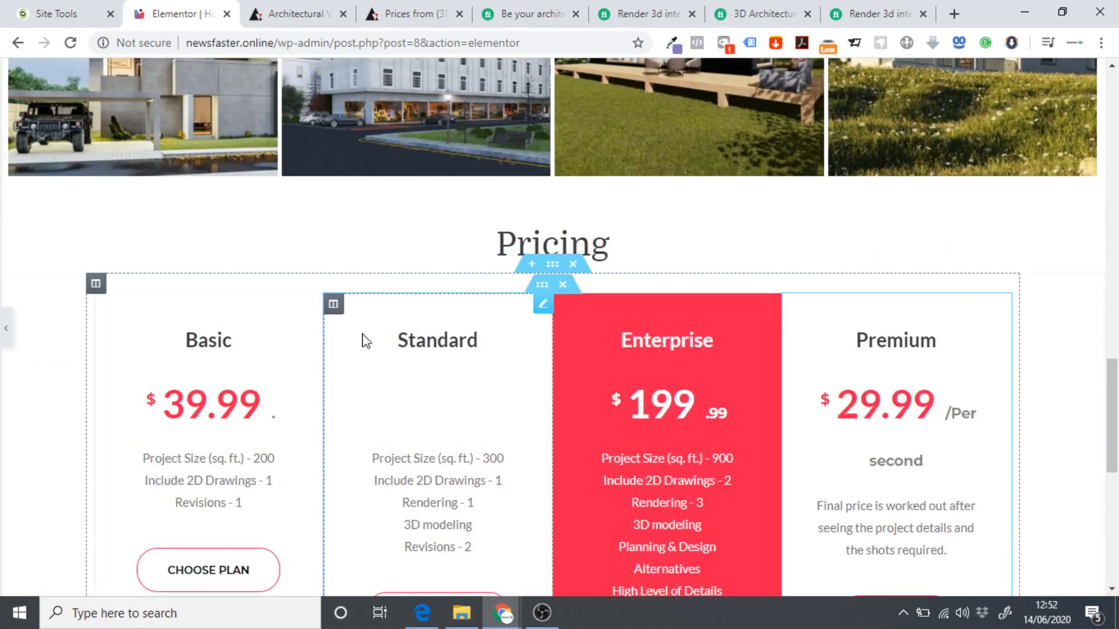
pyautogui.scroll(5, 551, 393)
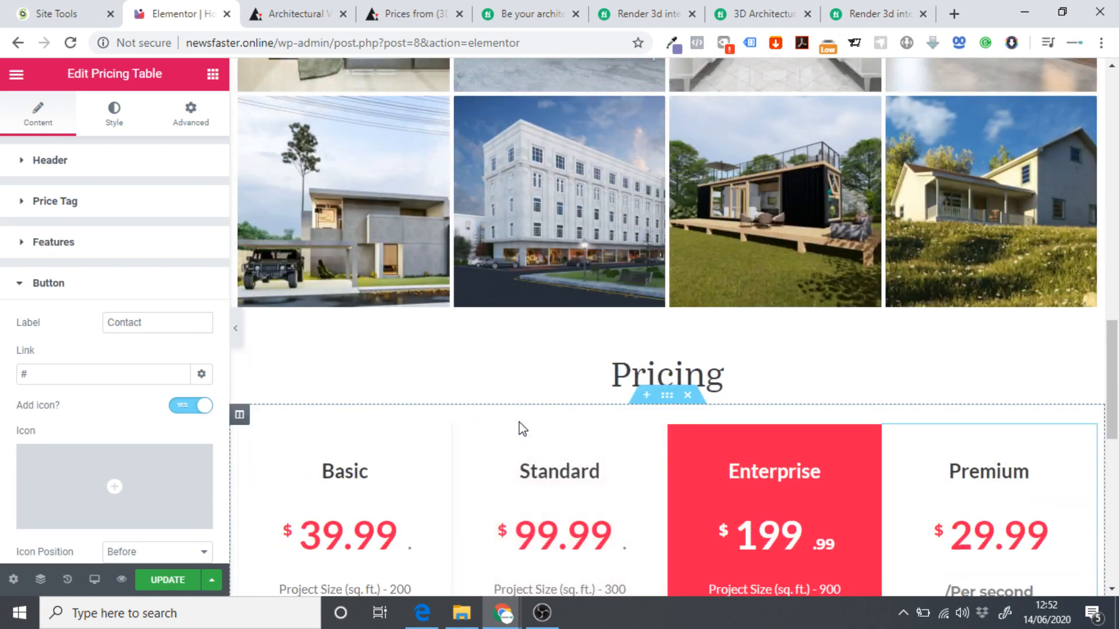
pyautogui.scroll(10, 533, 425)
pyautogui.scroll(10, 533, 424)
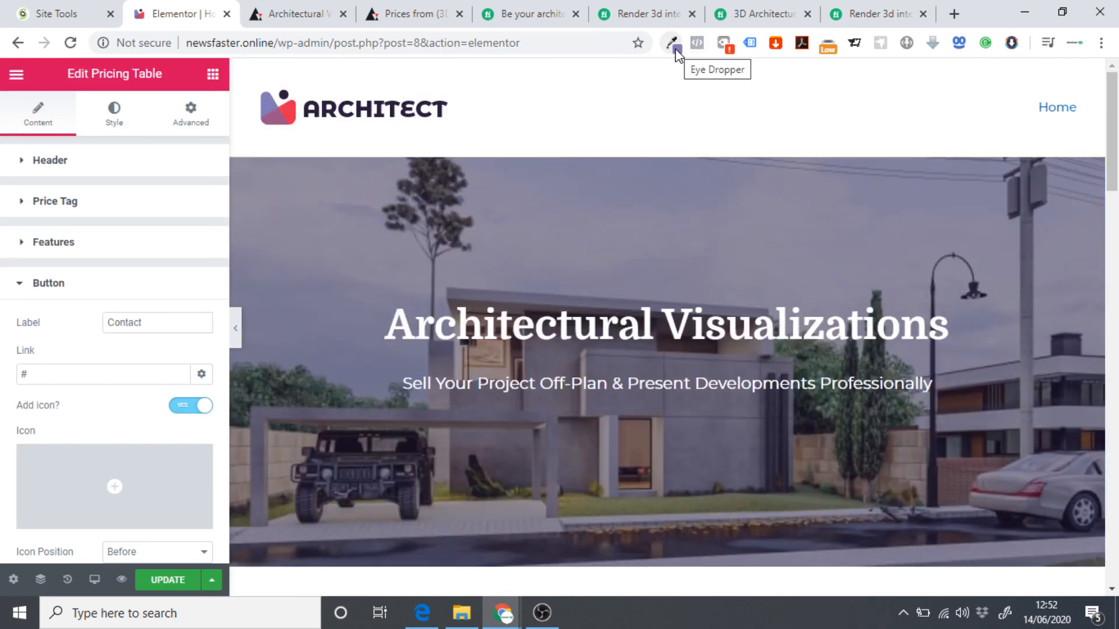
pyautogui.scroll(-20, 747, 288)
pyautogui.scroll(-5, 524, 221)
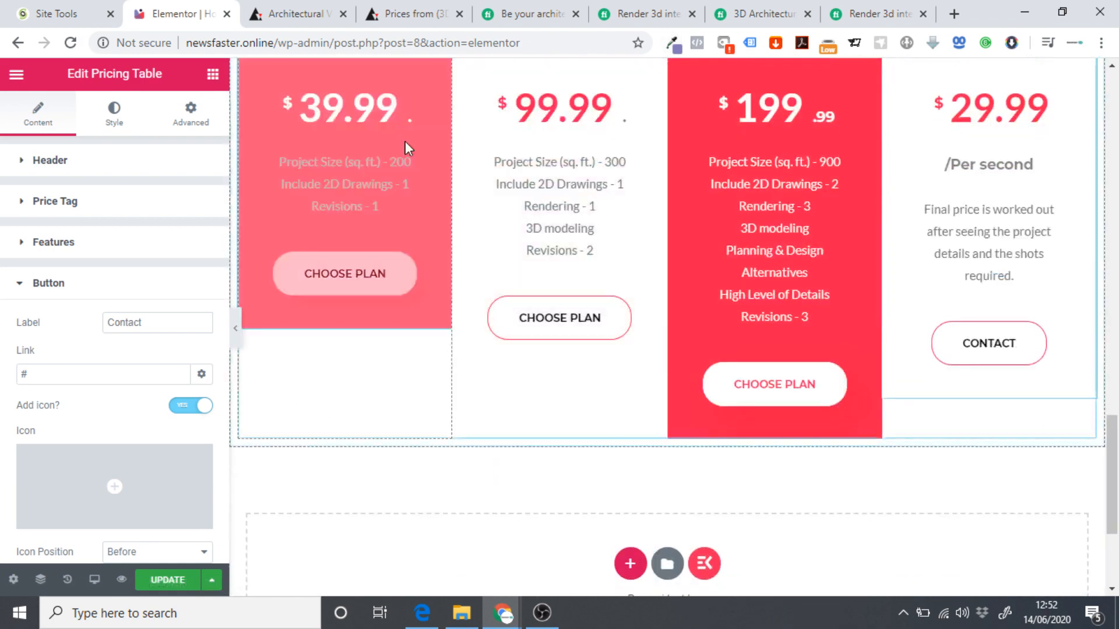
pyautogui.scroll(3, 414, 174)
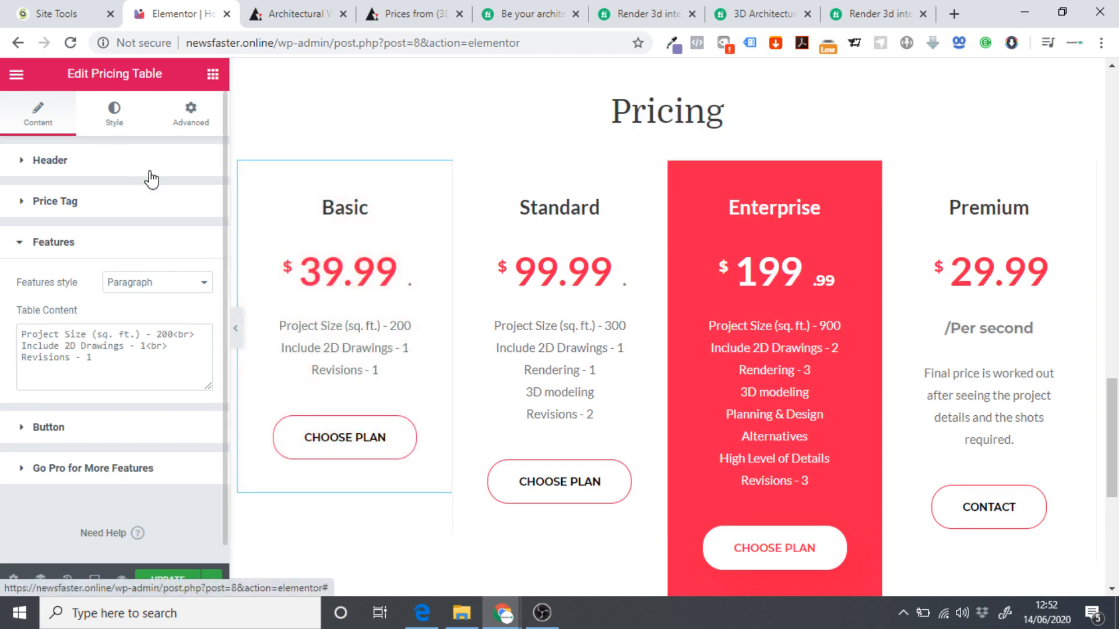
# Open the pricing table's Style > Price Tag colour picker, undoing a mistaken paste.
pyautogui.click(116, 115)
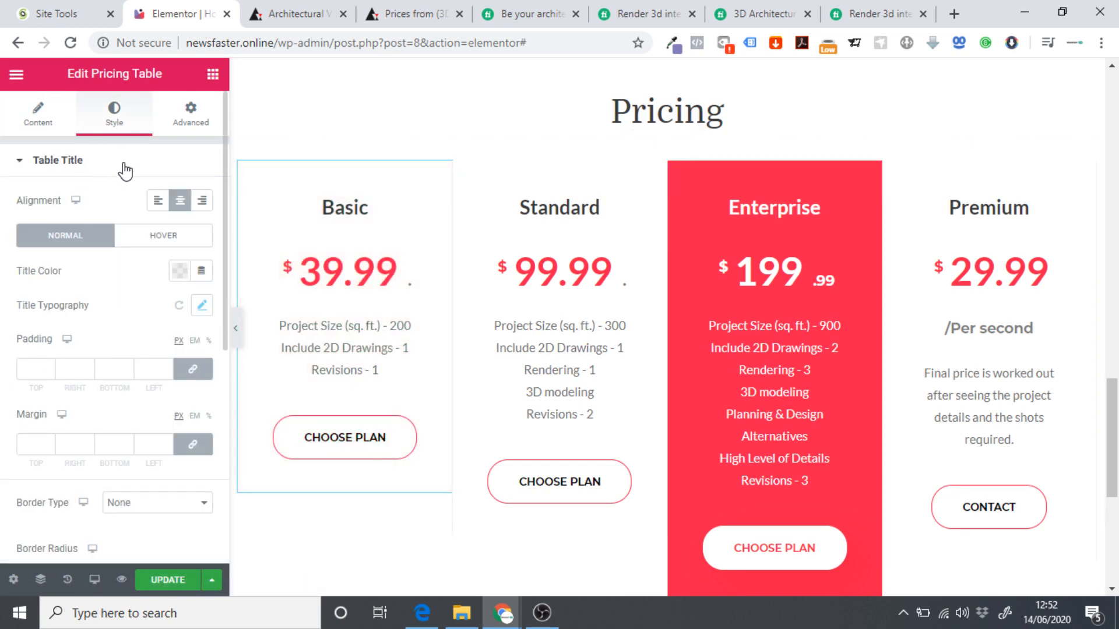
pyautogui.scroll(-5, 122, 175)
pyautogui.scroll(3, 117, 187)
pyautogui.scroll(-3, 120, 233)
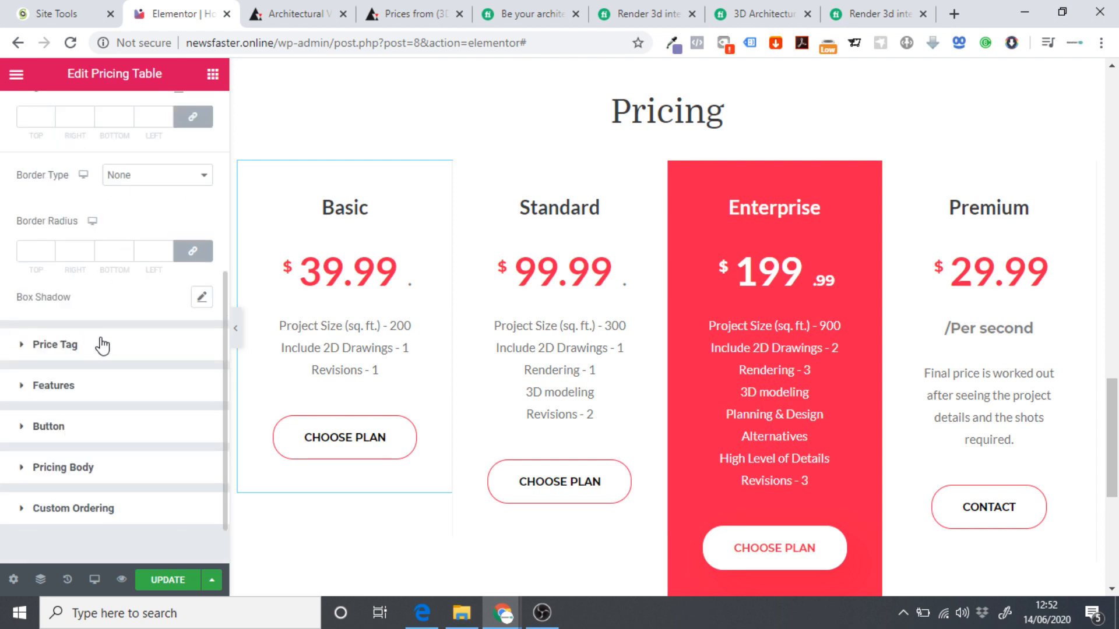
pyautogui.click(73, 348)
pyautogui.scroll(-4, 118, 285)
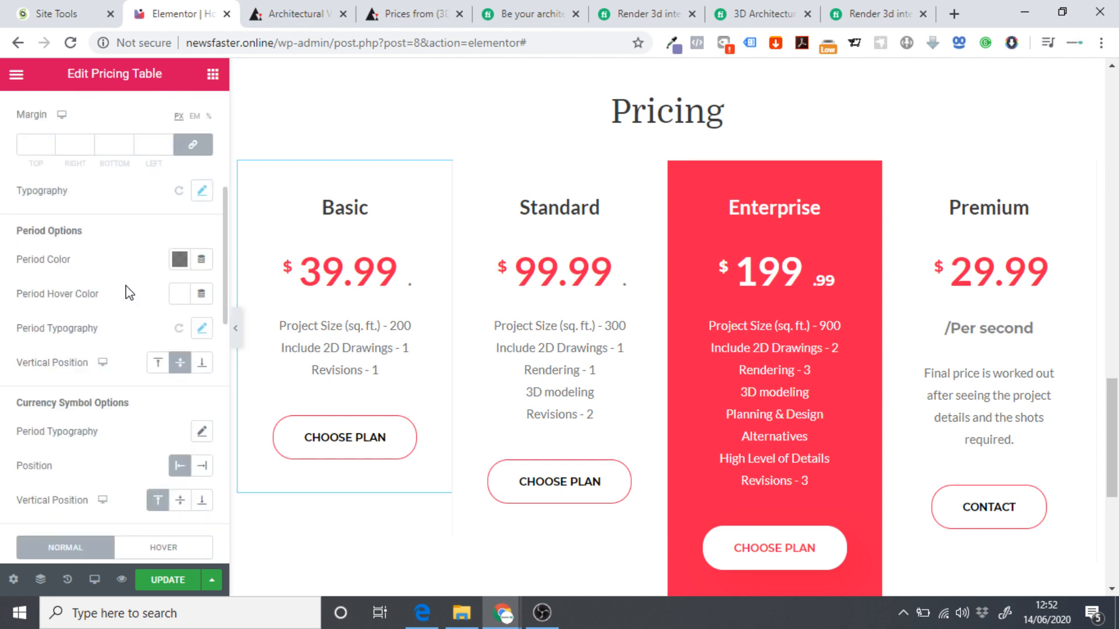
pyautogui.scroll(-3, 112, 277)
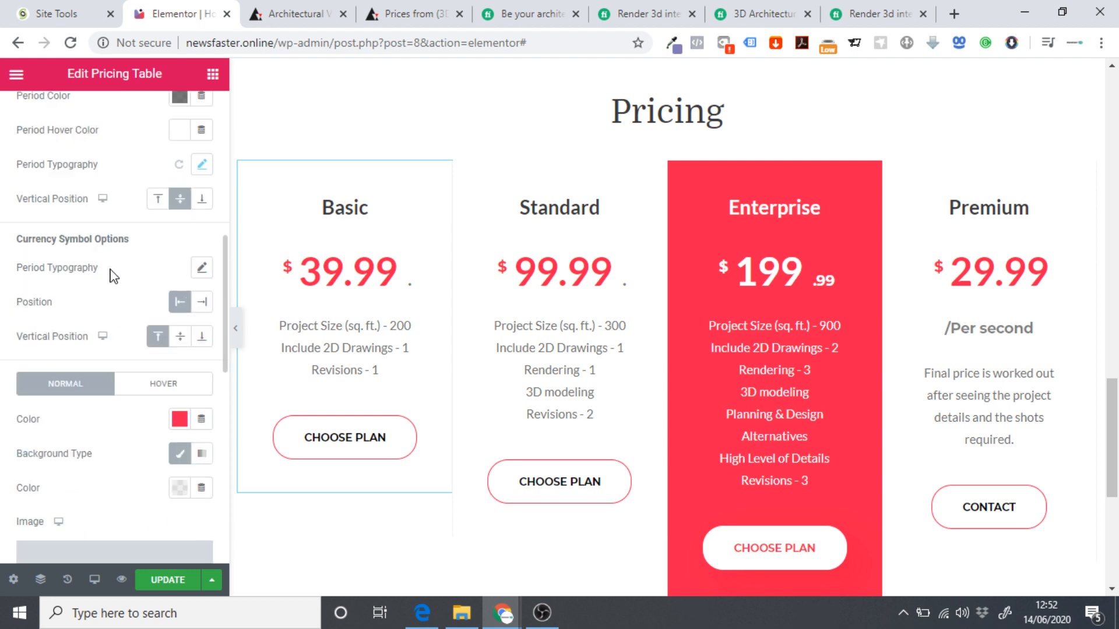
pyautogui.click(177, 420)
pyautogui.click(175, 373)
pyautogui.write('project details and the shots required.')
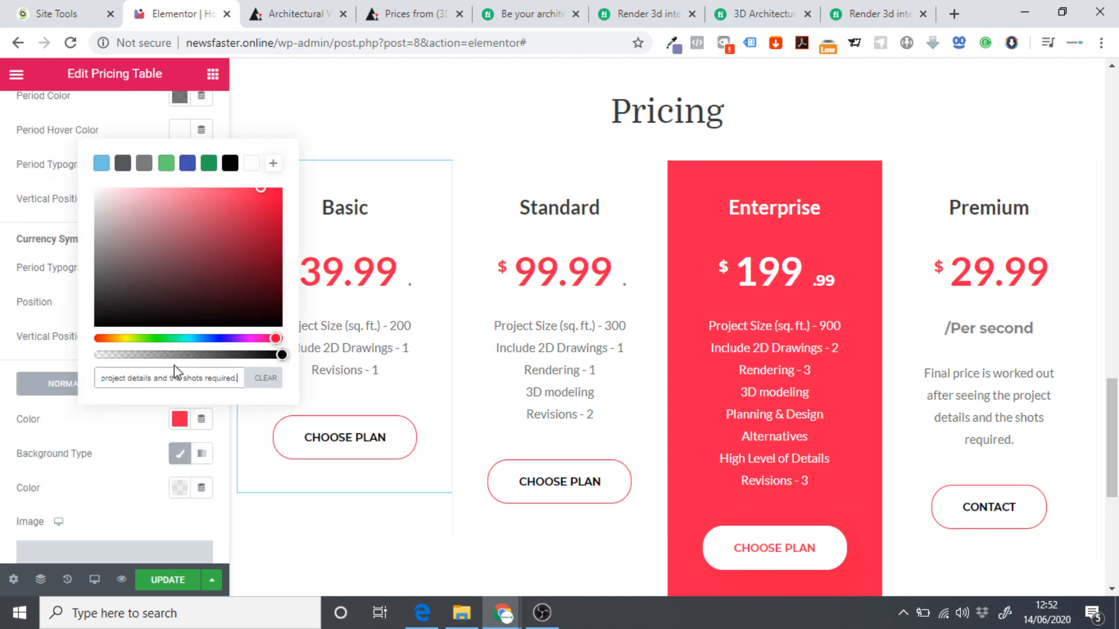
pyautogui.hotkey('ctrl', 'z')
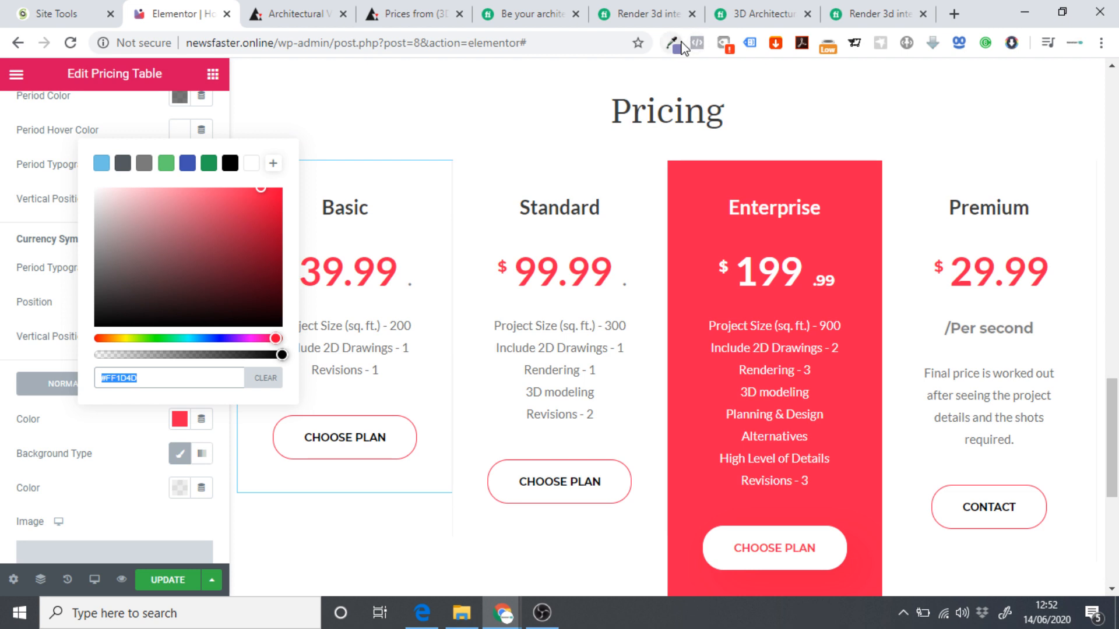
# Use the Eye Dropper extension to sample the ARCHITECT logo's purple #817bb8.
pyautogui.click(676, 49)
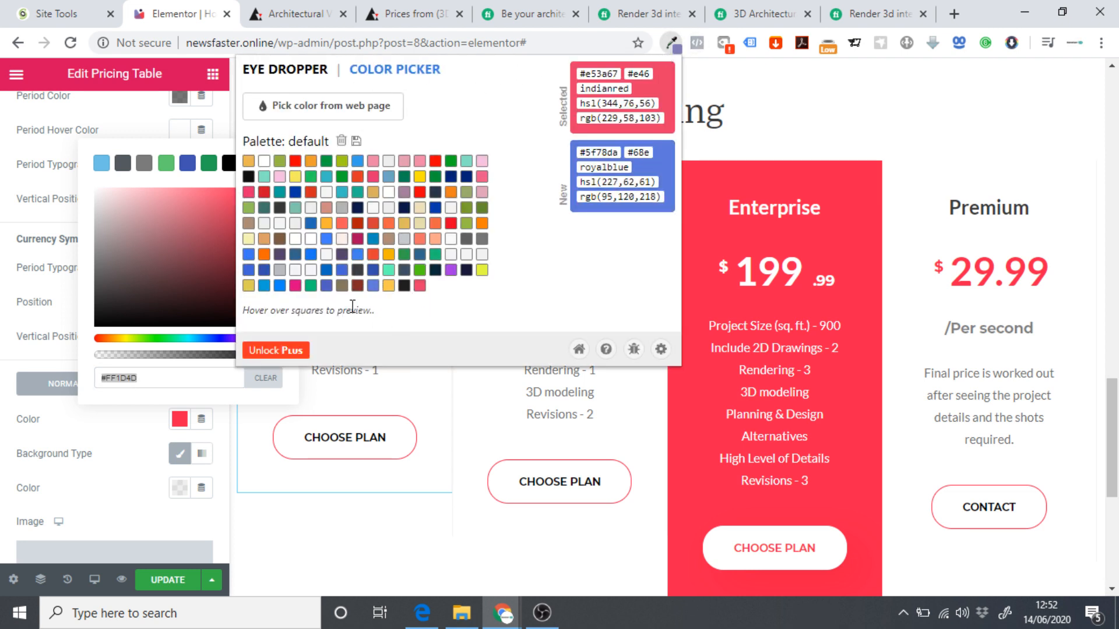
pyautogui.click(673, 51)
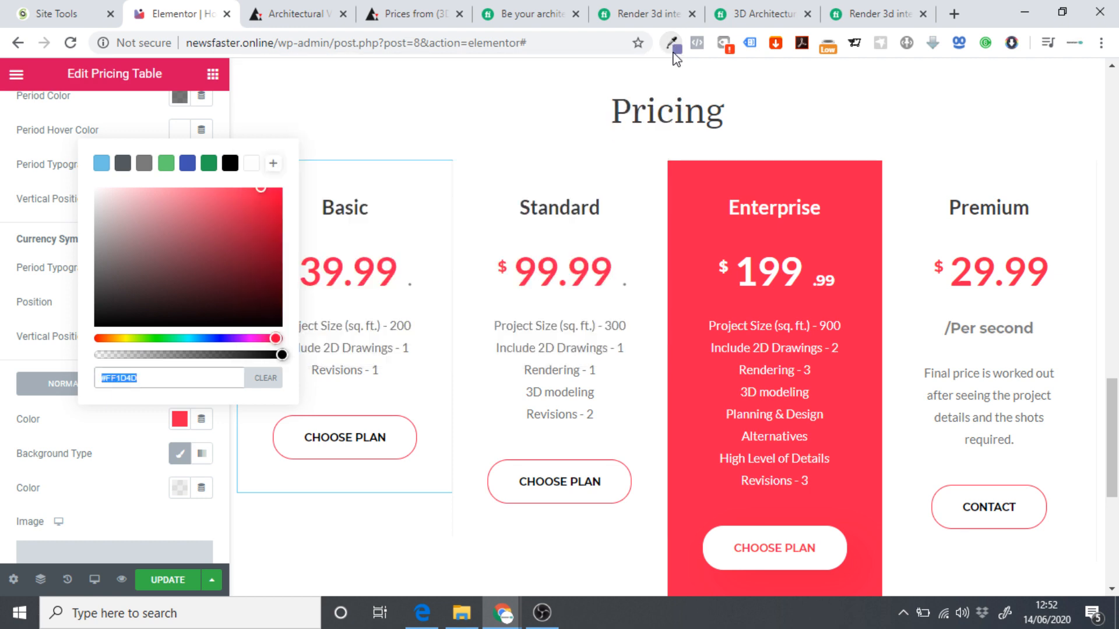
pyautogui.click(675, 52)
pyautogui.click(674, 52)
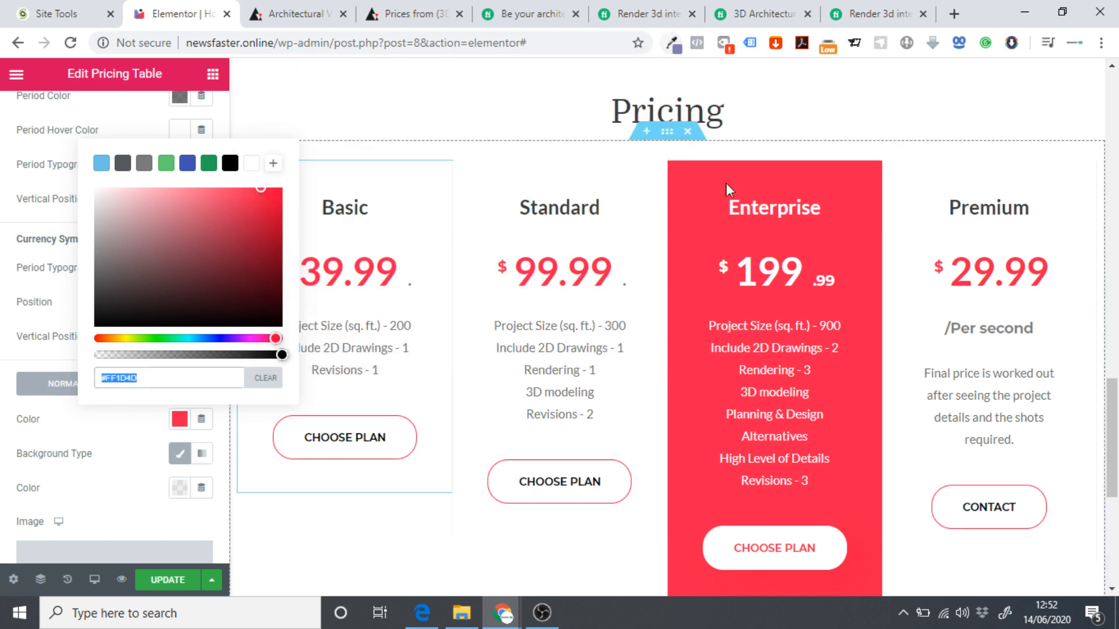
pyautogui.scroll(15, 726, 183)
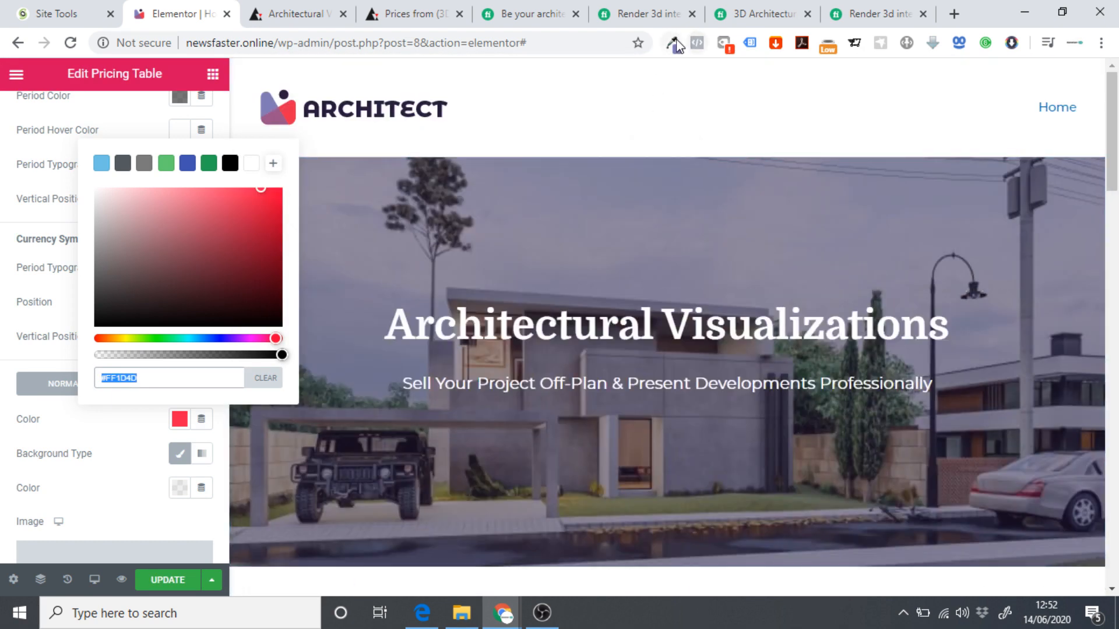
pyautogui.click(676, 45)
pyautogui.click(331, 105)
pyautogui.click(268, 103)
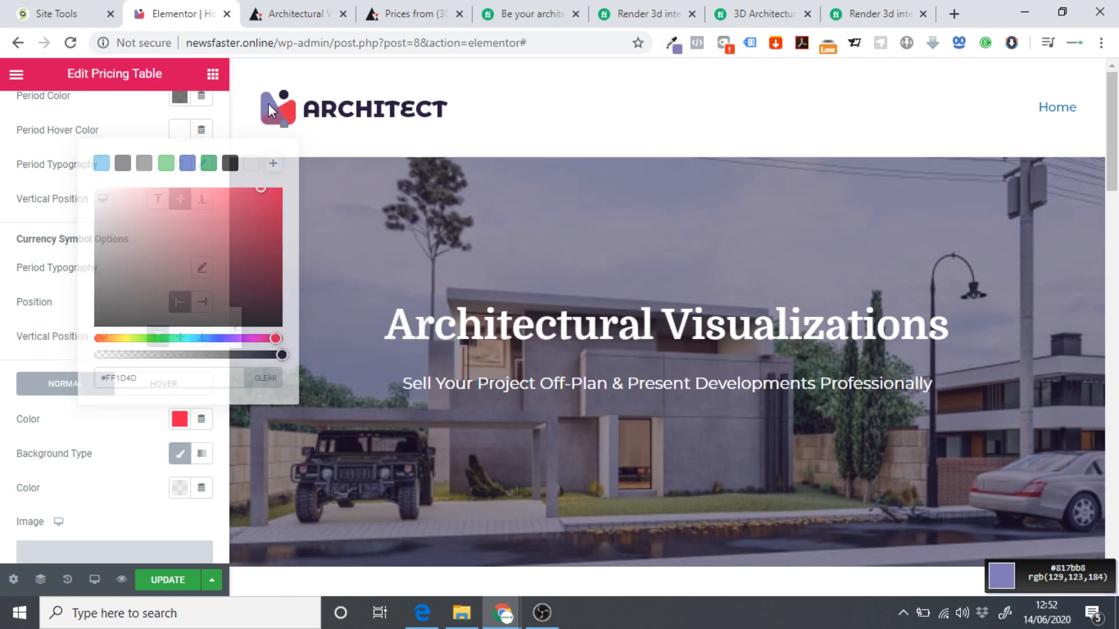
pyautogui.click(666, 49)
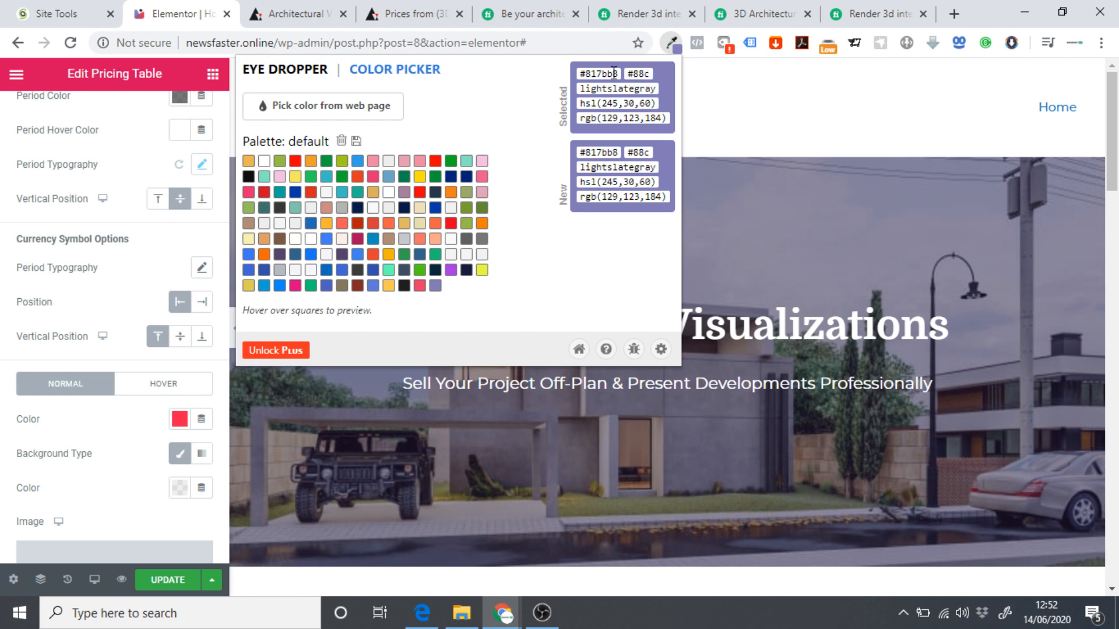
pyautogui.click(773, 102)
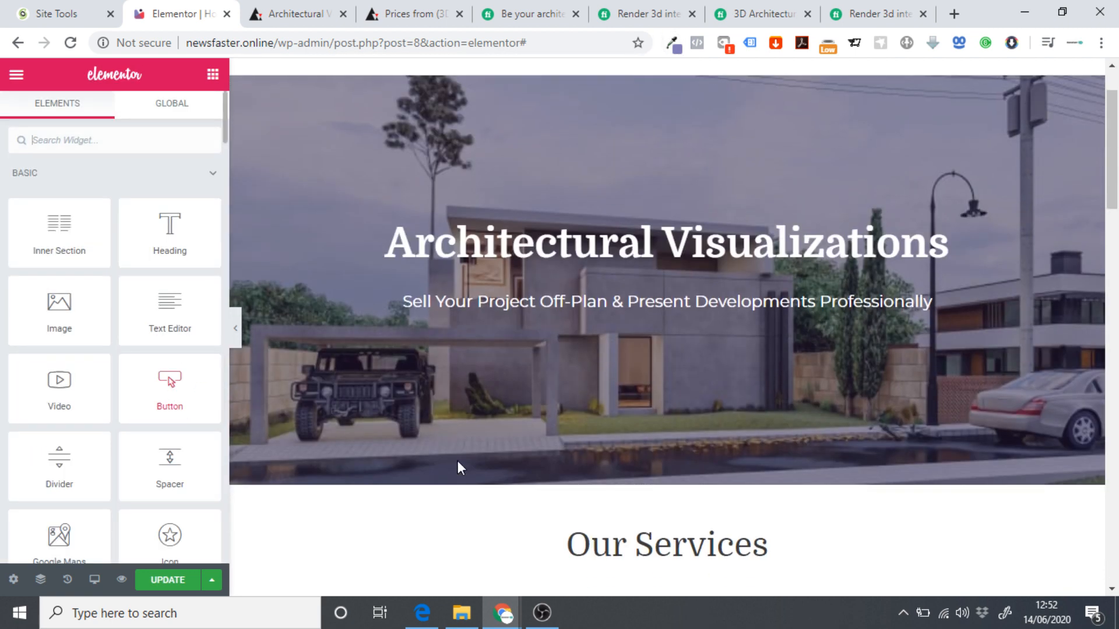
# Set the Basic plan's $39.99 price tag colour to the sampled purple 817bb8.
pyautogui.scroll(-16, 457, 460)
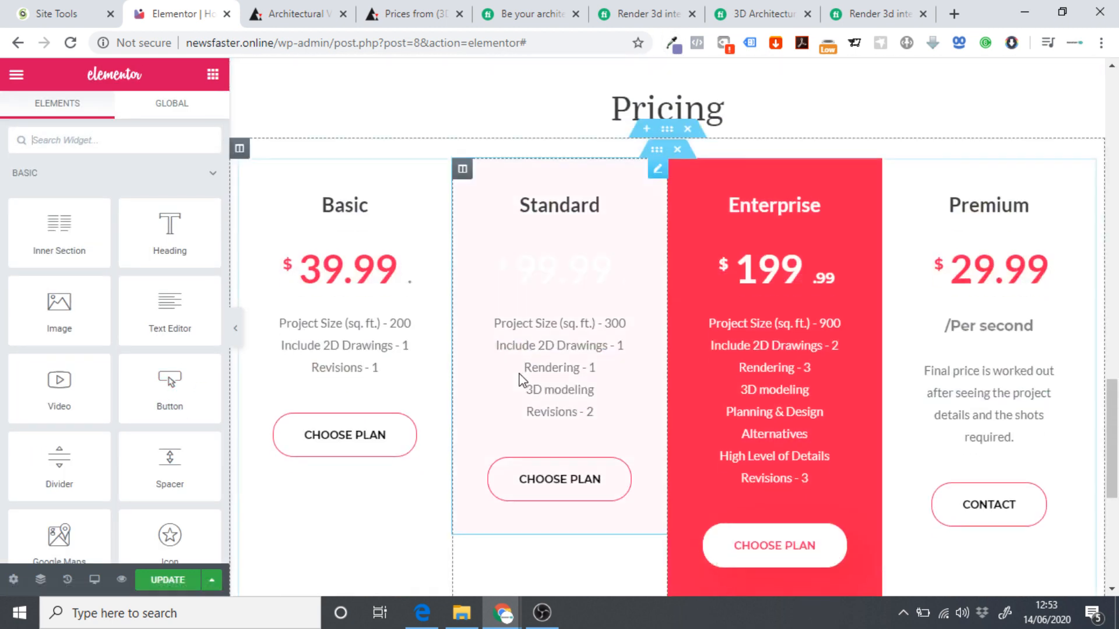
pyautogui.scroll(-4, 425, 310)
pyautogui.scroll(4, 412, 282)
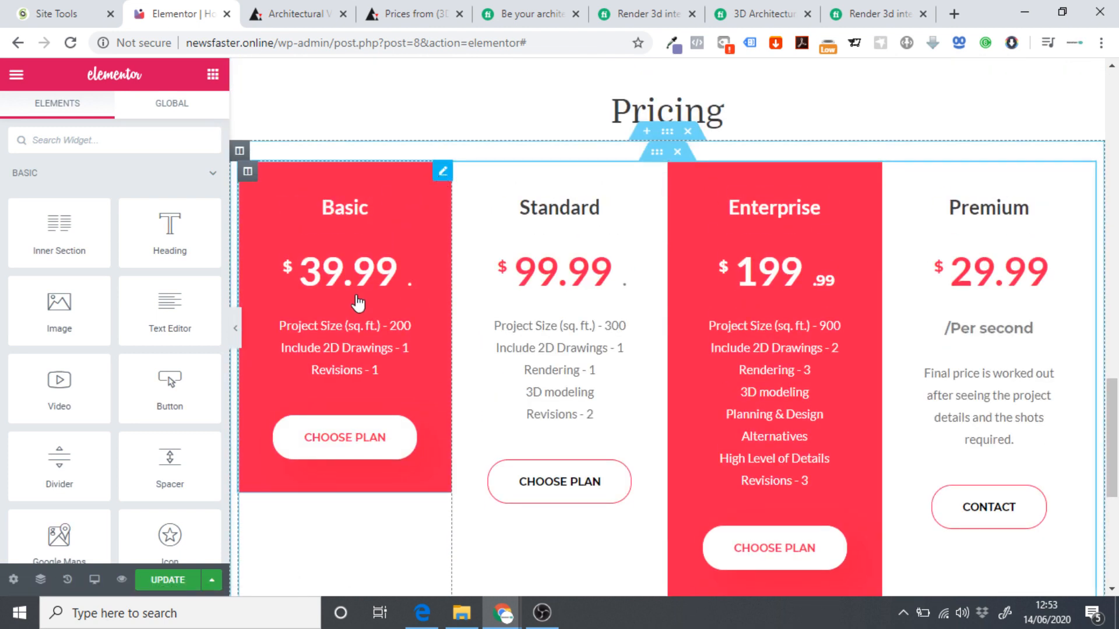
pyautogui.click(395, 283)
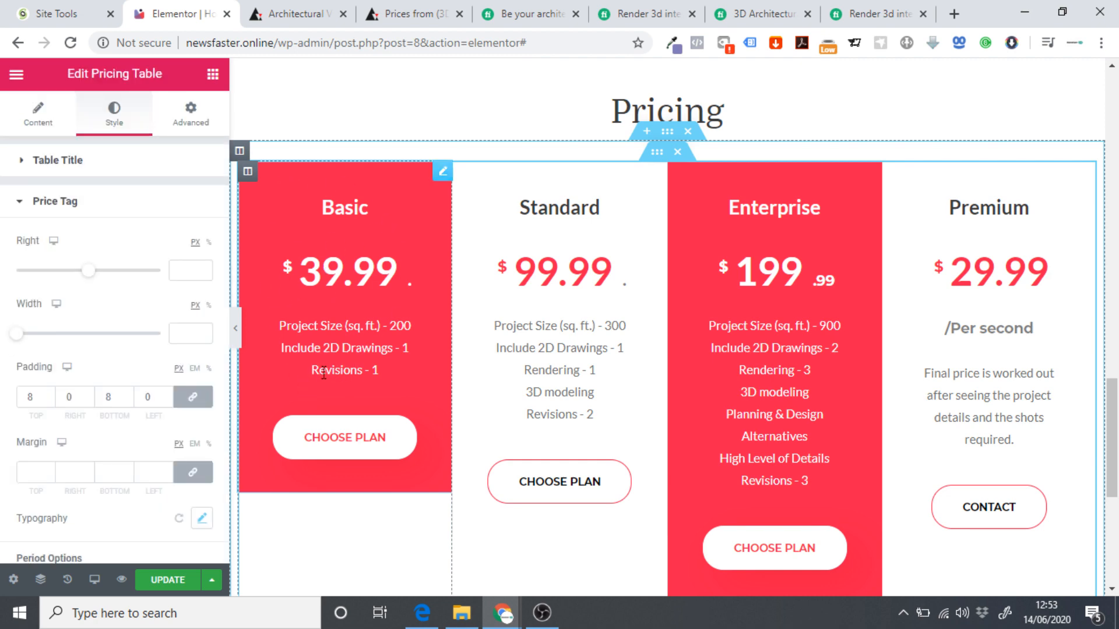
pyautogui.scroll(-8, 87, 248)
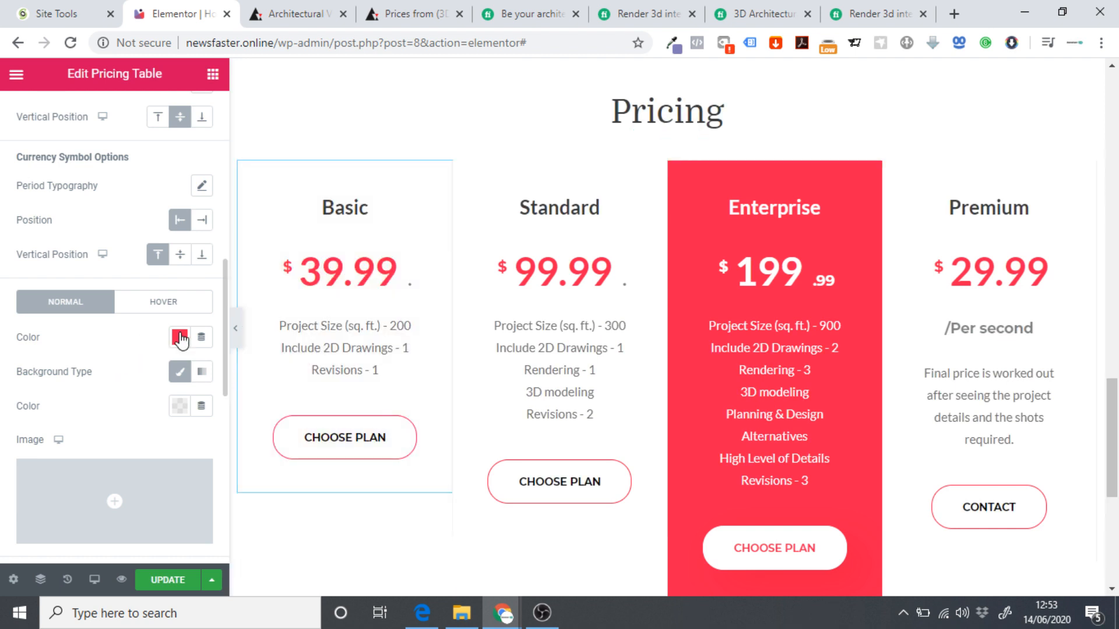
pyautogui.click(179, 337)
pyautogui.write('817bb8')
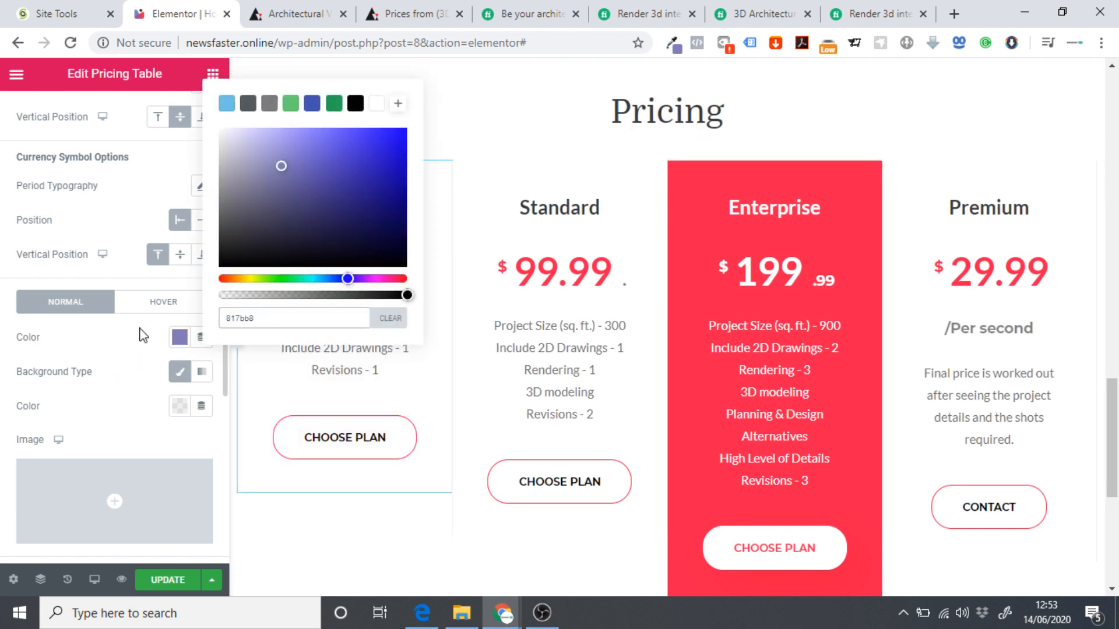
pyautogui.click(116, 337)
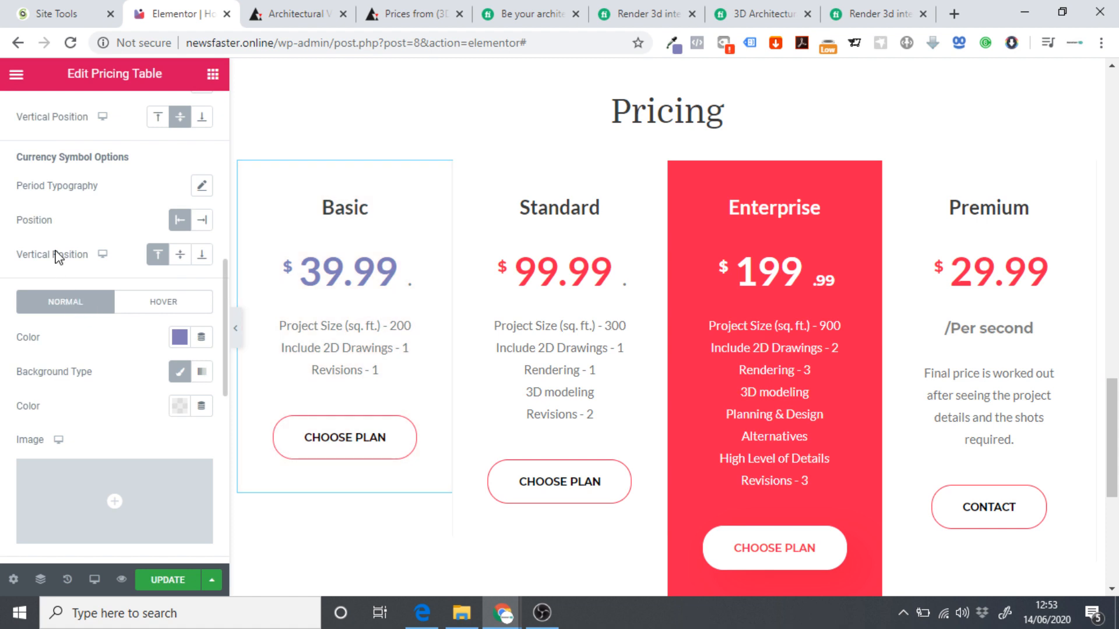
pyautogui.scroll(5, 57, 254)
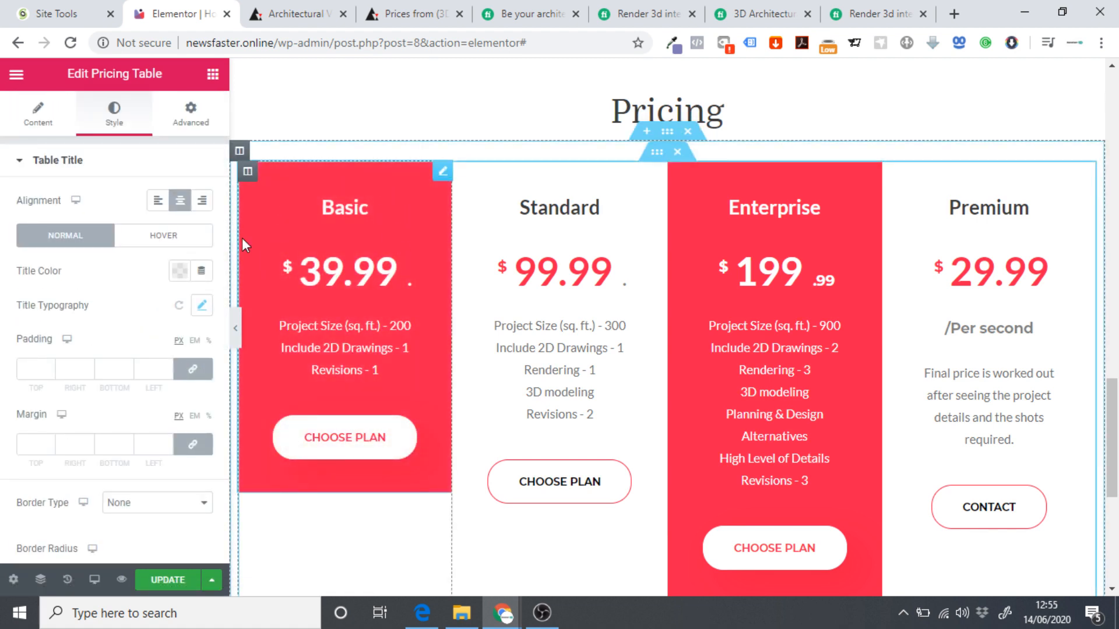
# Set the Basic card's hover background colour to 817bb8 in Advanced > Background, then check it.
pyautogui.click(196, 129)
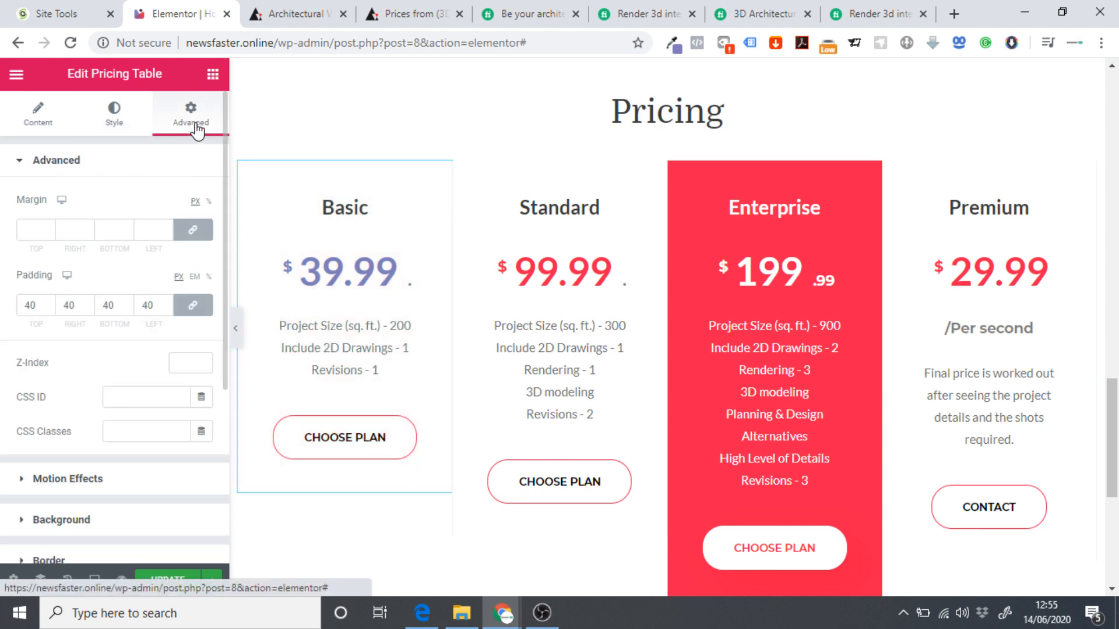
pyautogui.click(57, 520)
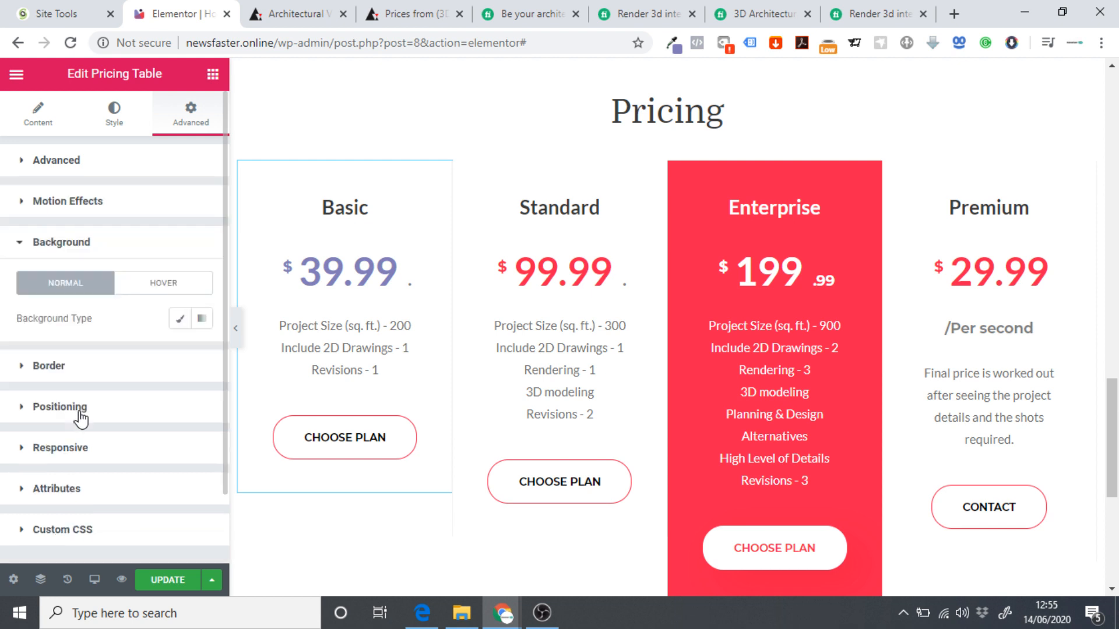
pyautogui.click(151, 211)
pyautogui.click(179, 272)
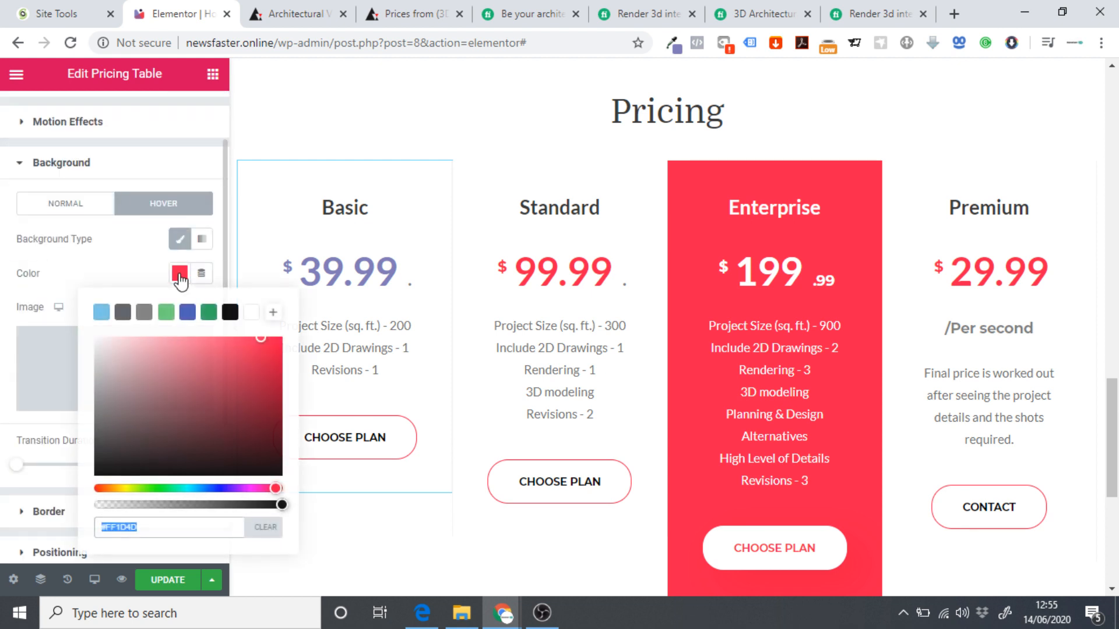
pyautogui.click(155, 376)
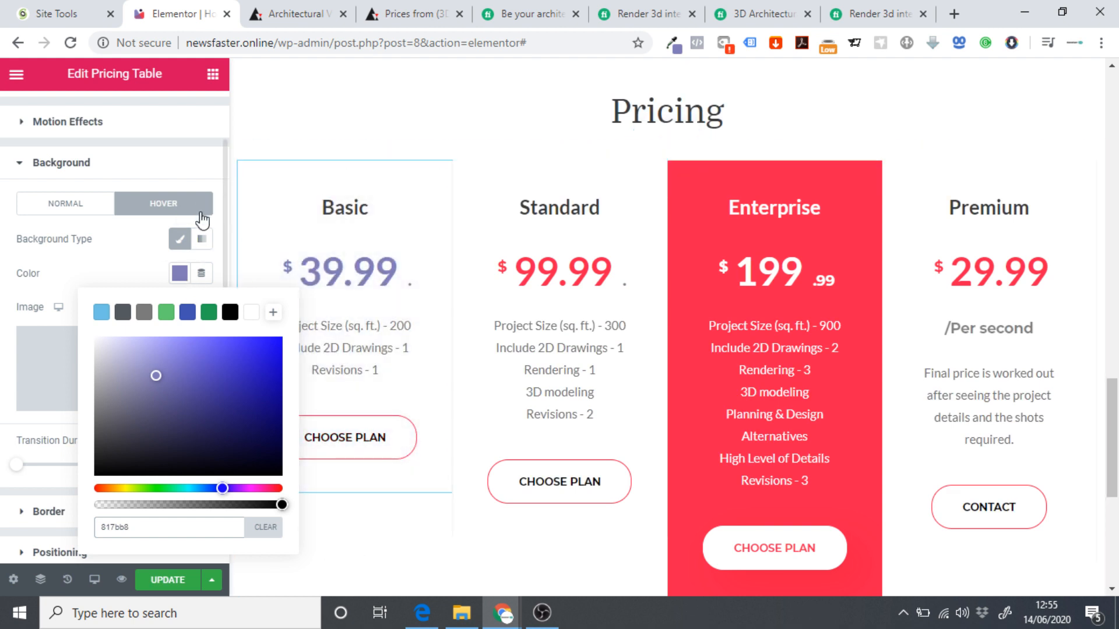
pyautogui.click(133, 175)
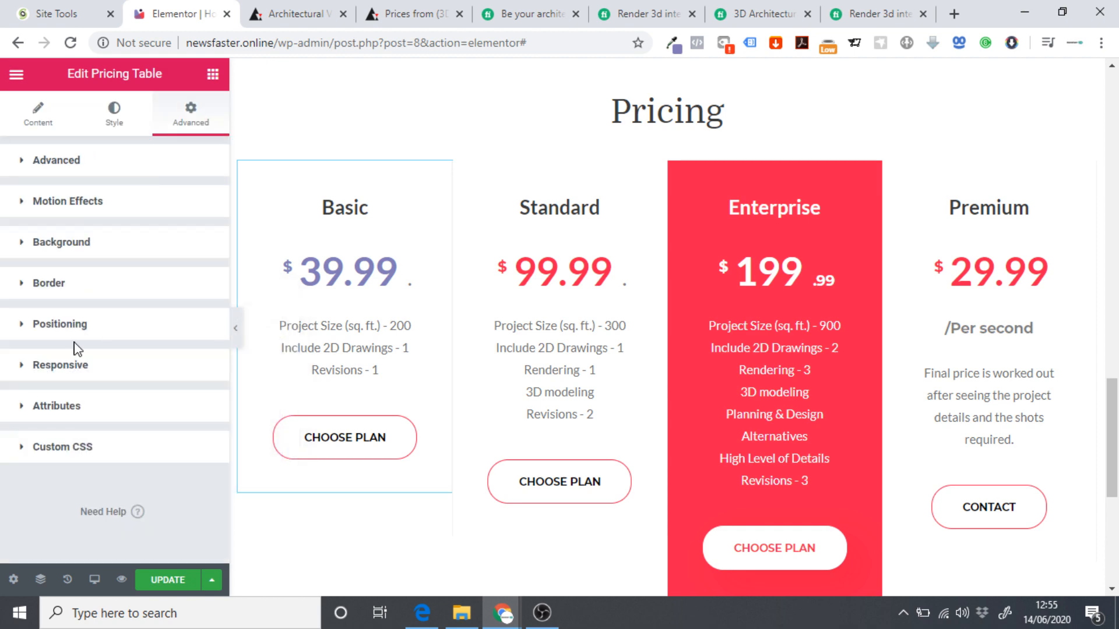
pyautogui.scroll(15, 562, 246)
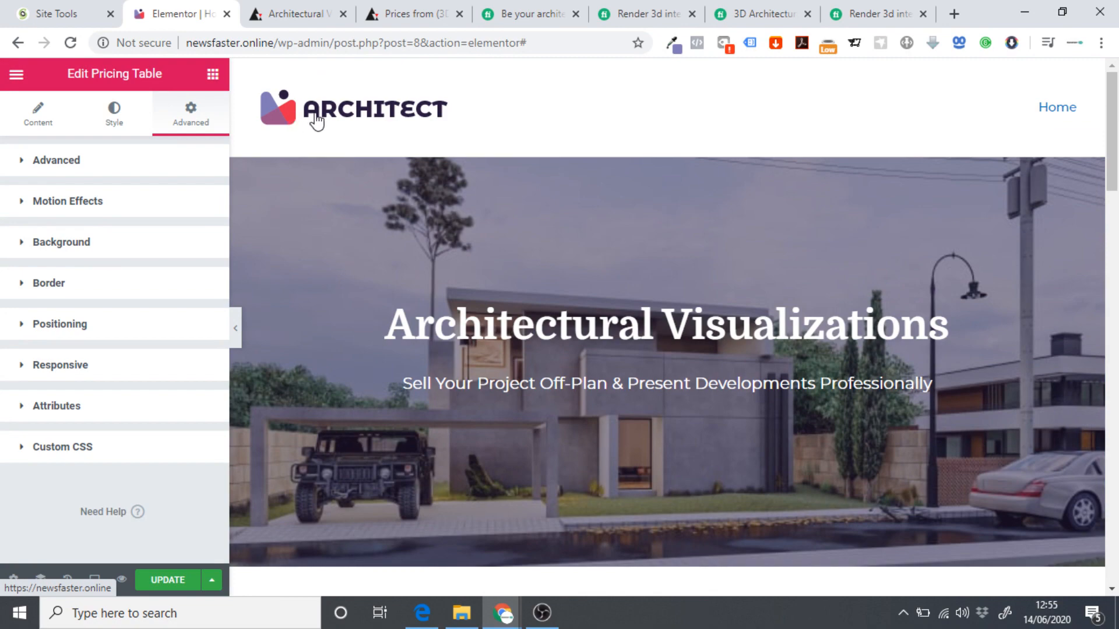
pyautogui.scroll(-15, 445, 260)
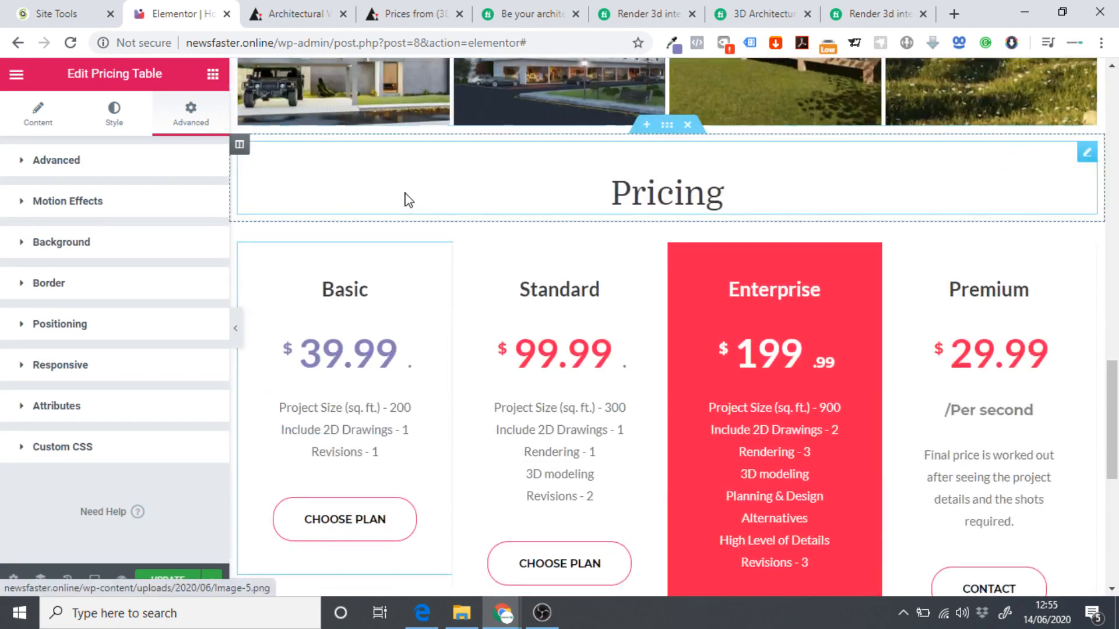
pyautogui.scroll(-2, 402, 186)
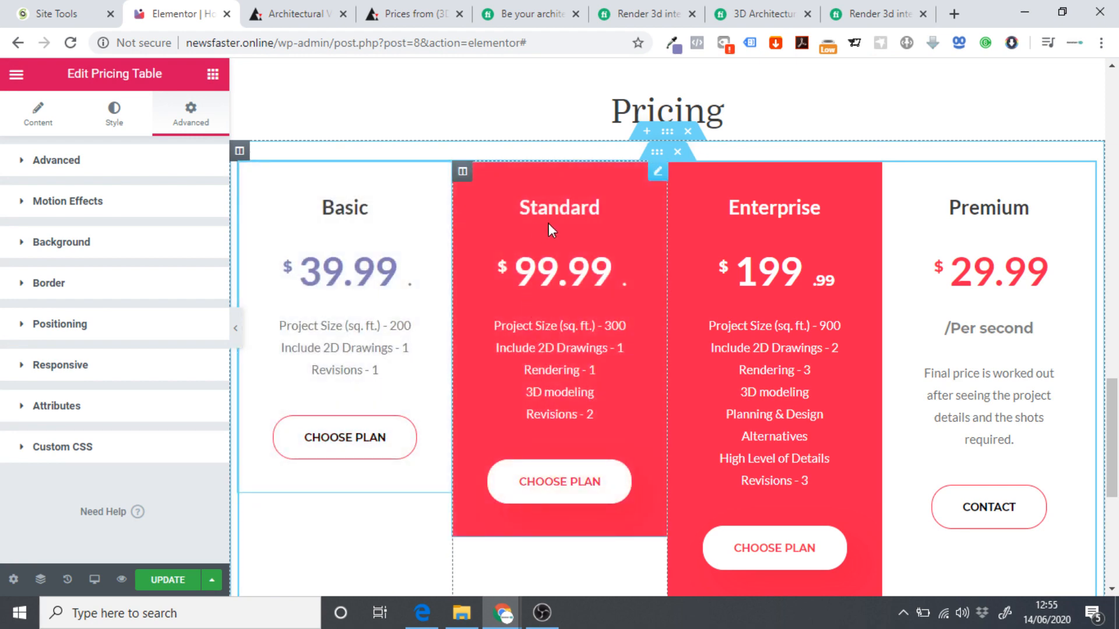
# Unlink padding on the pricing cards' inner section and give it 20 px of top padding.
pyautogui.click(657, 175)
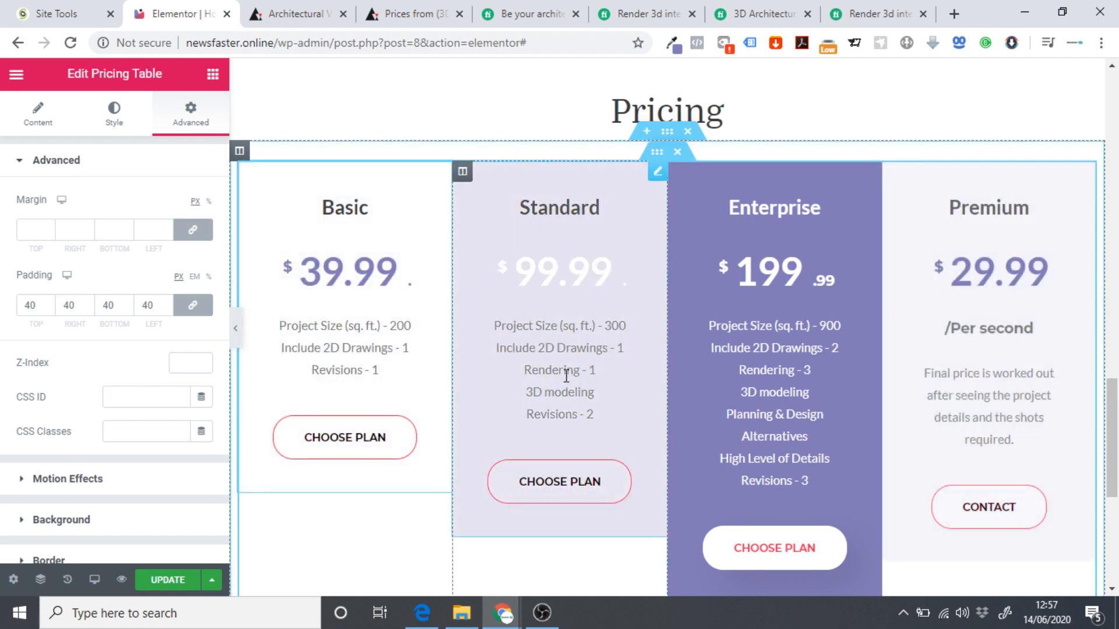
pyautogui.click(236, 326)
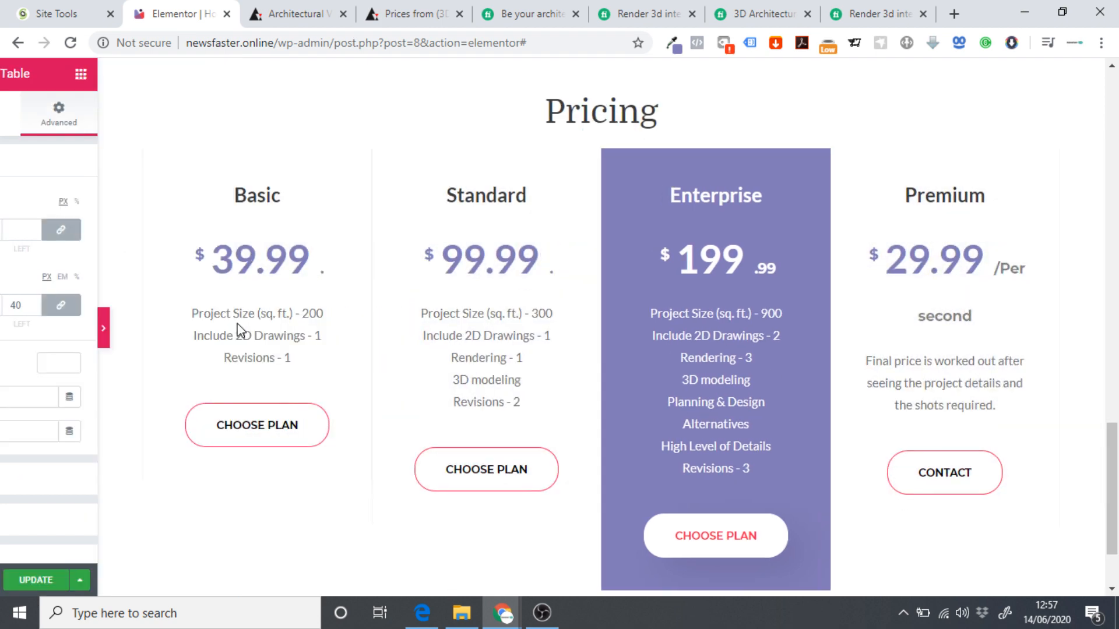
pyautogui.scroll(8, 17, 379)
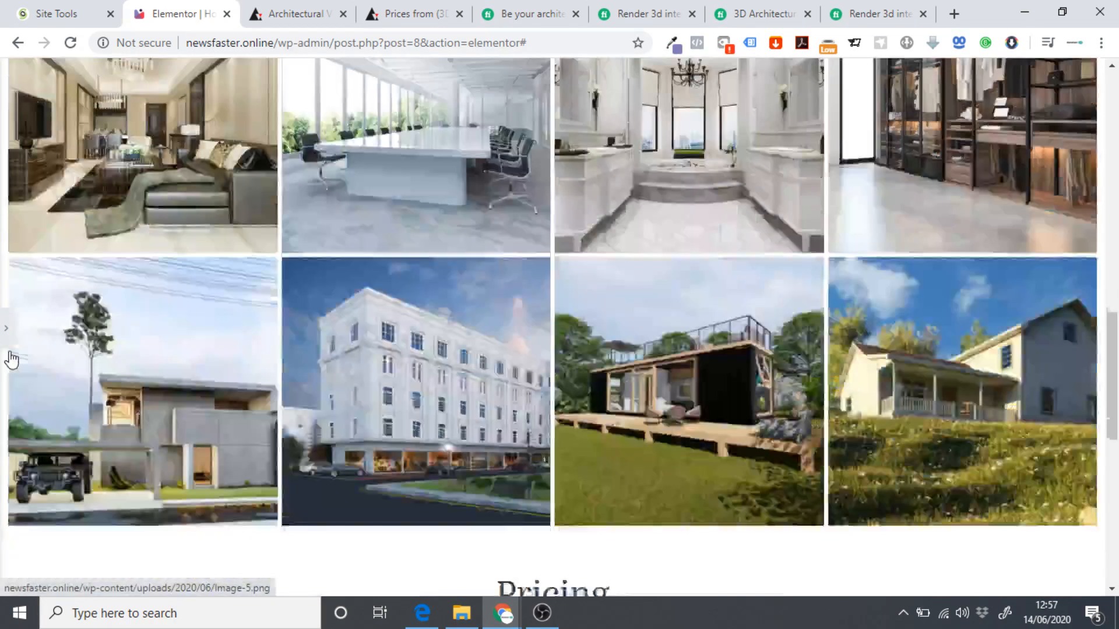
pyautogui.scroll(-7, 10, 357)
pyautogui.click(5, 330)
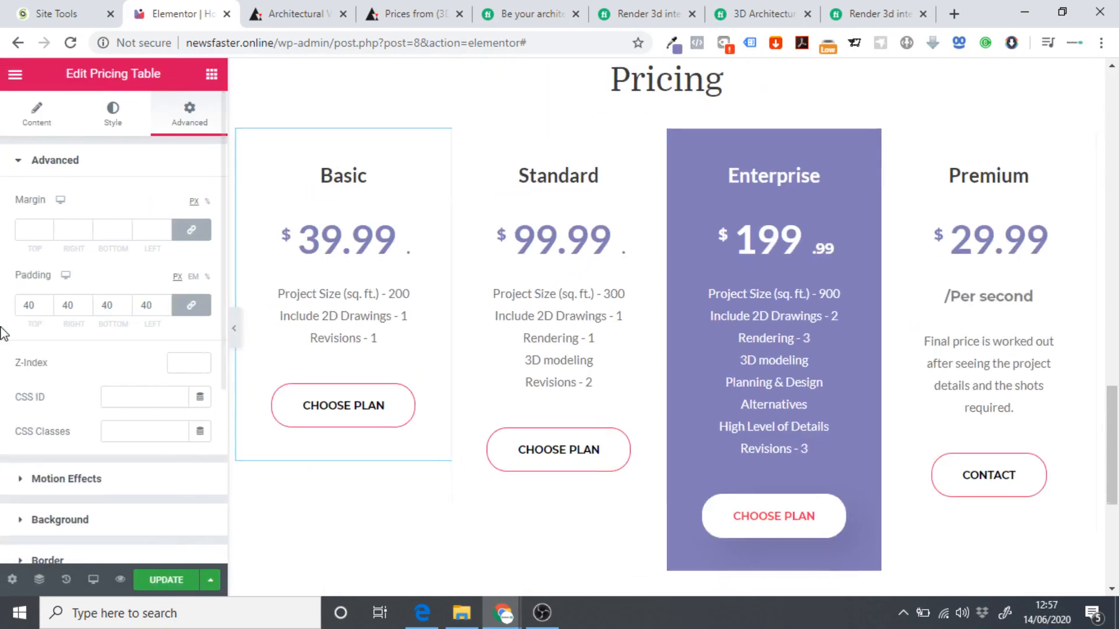
pyautogui.scroll(1, 667, 135)
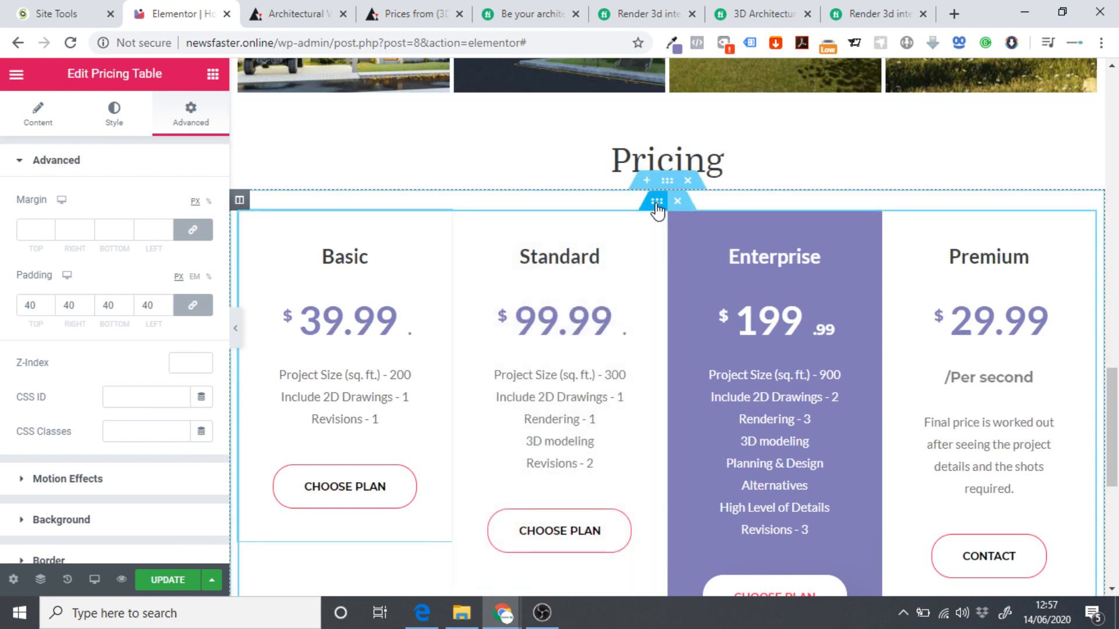
pyautogui.click(657, 204)
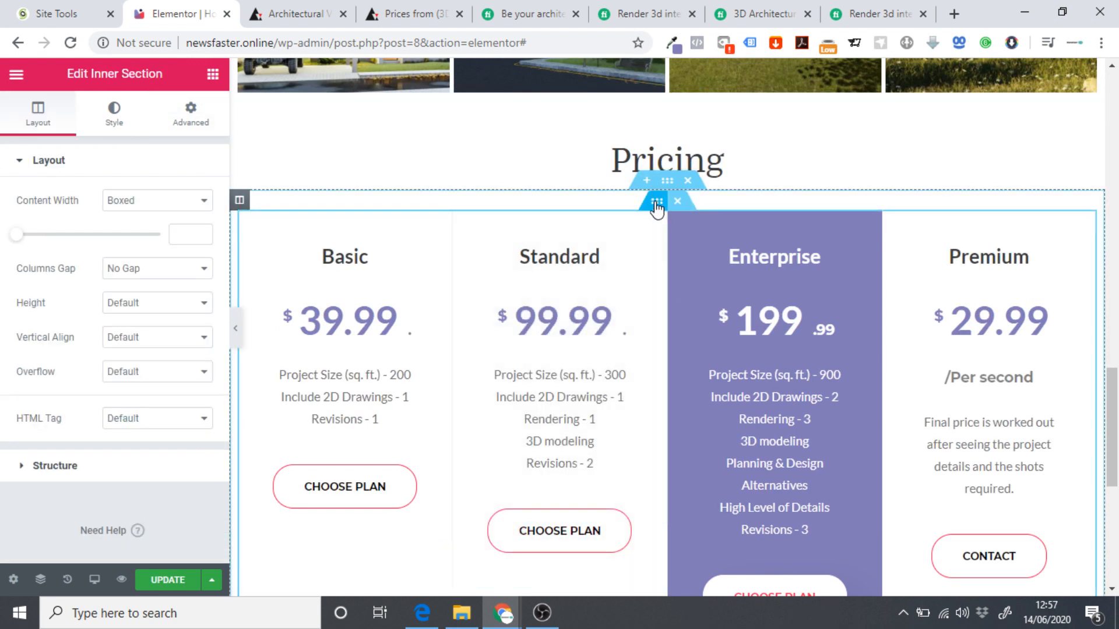
pyautogui.click(177, 124)
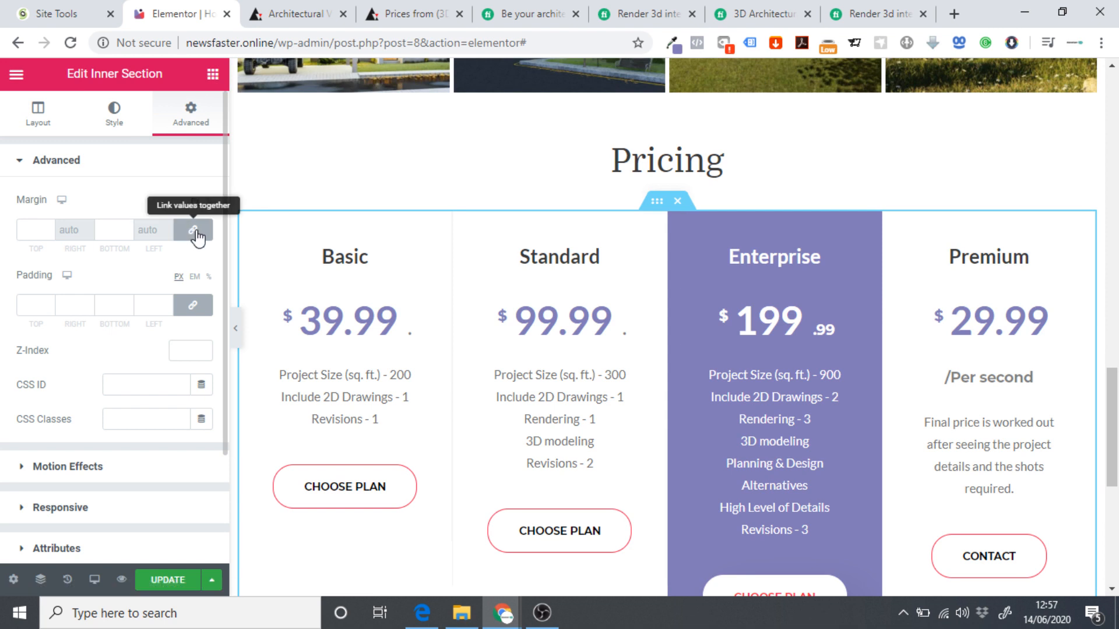
pyautogui.click(192, 304)
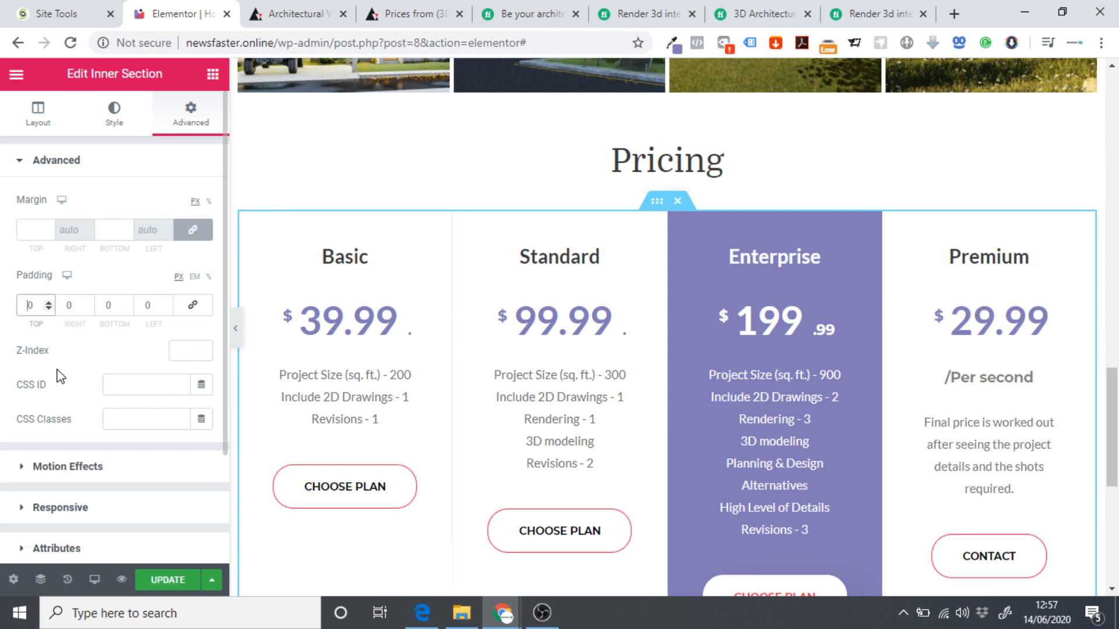
pyautogui.write('2')
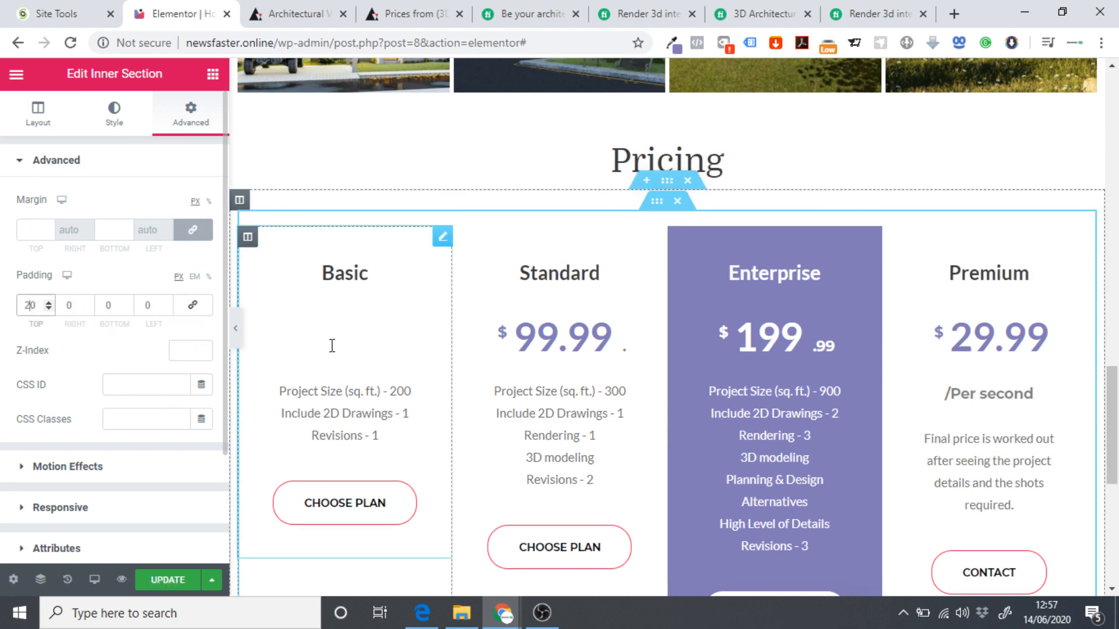
pyautogui.click(235, 328)
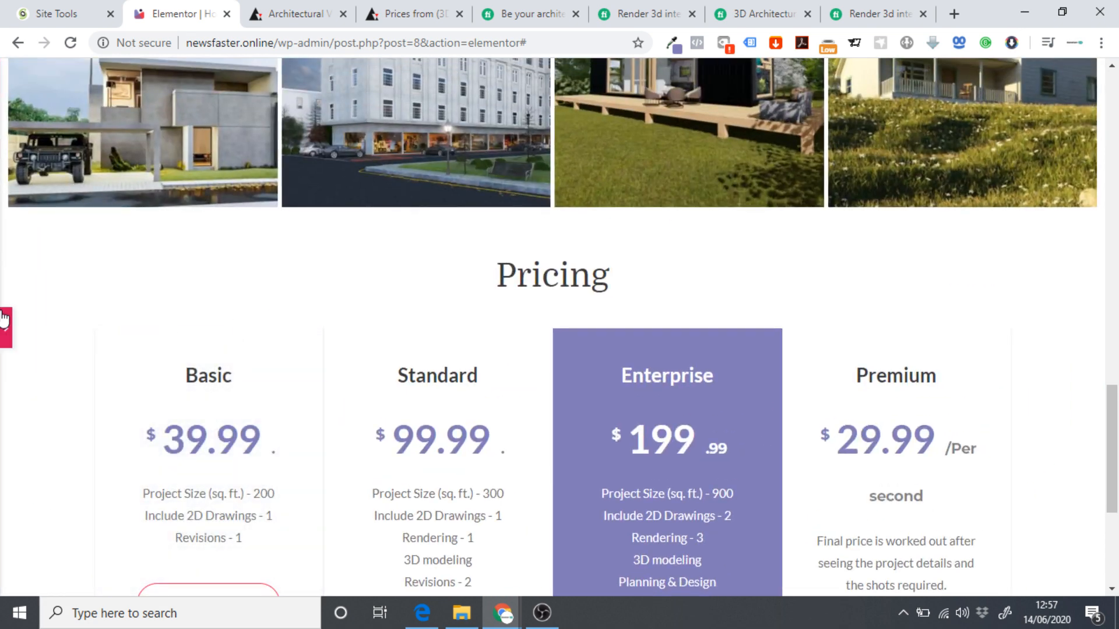
pyautogui.click(4, 324)
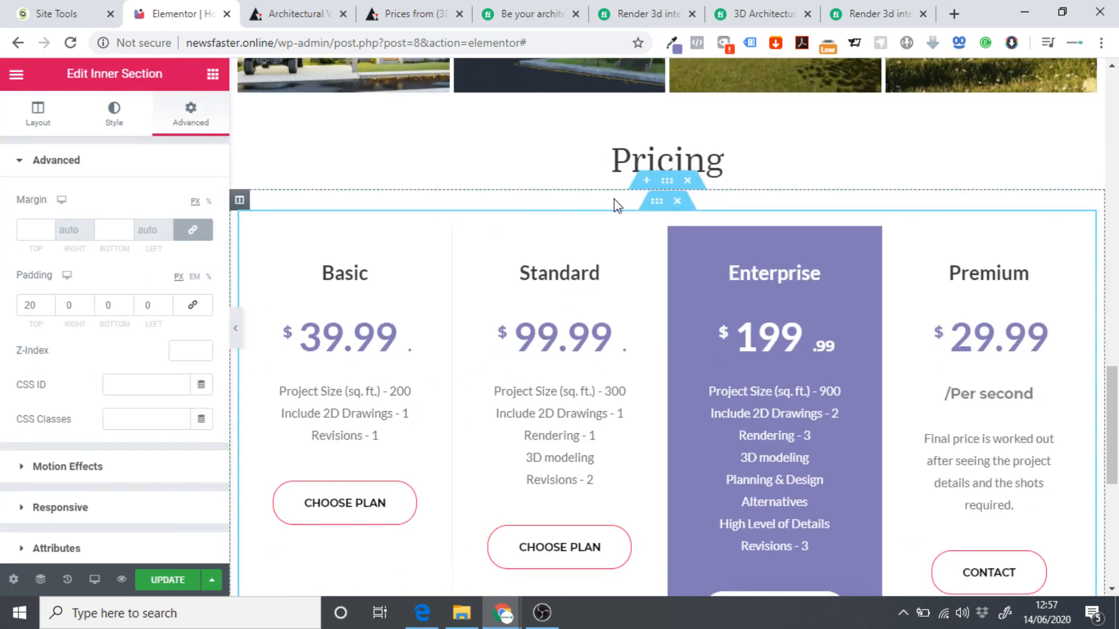
# Set Content Width to Full Width for both the Pricing section and its inner section.
pyautogui.click(669, 182)
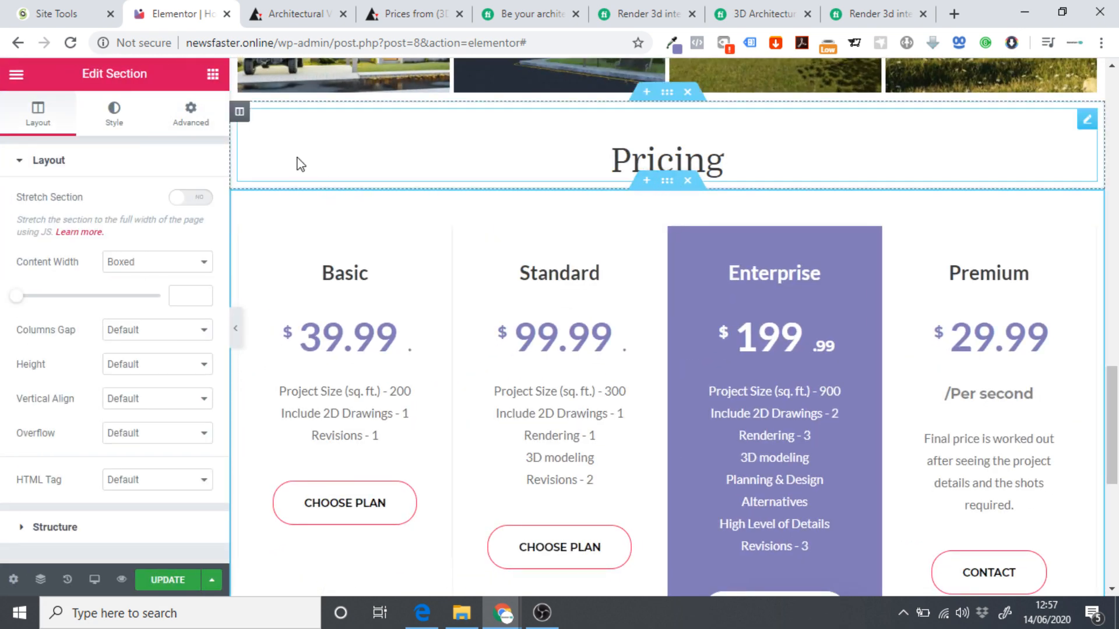
pyautogui.click(167, 263)
pyautogui.click(163, 292)
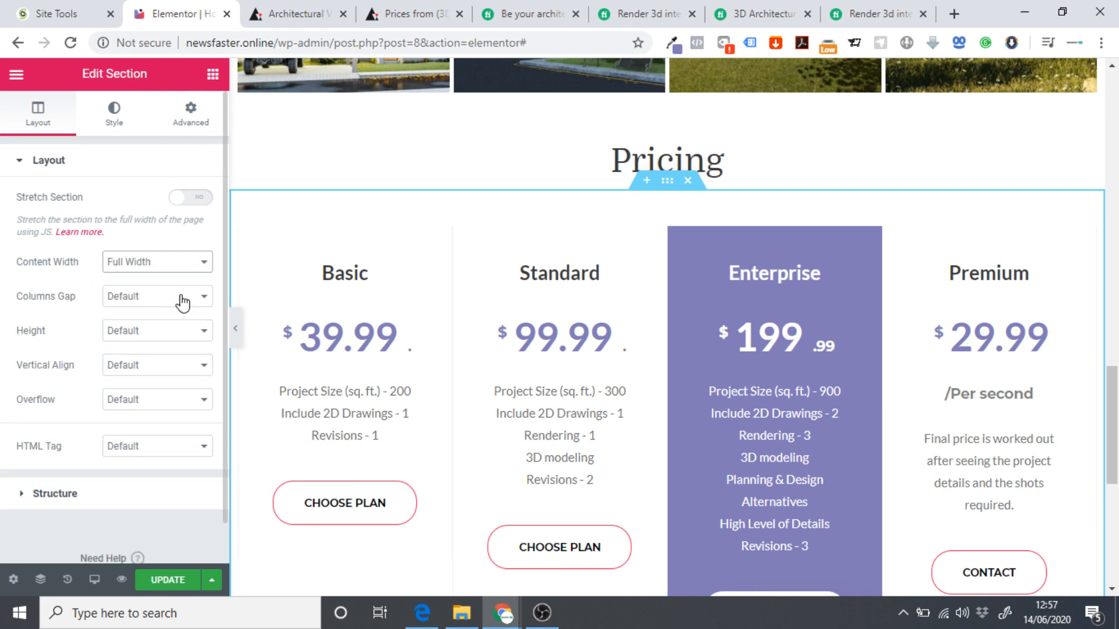
pyautogui.click(235, 328)
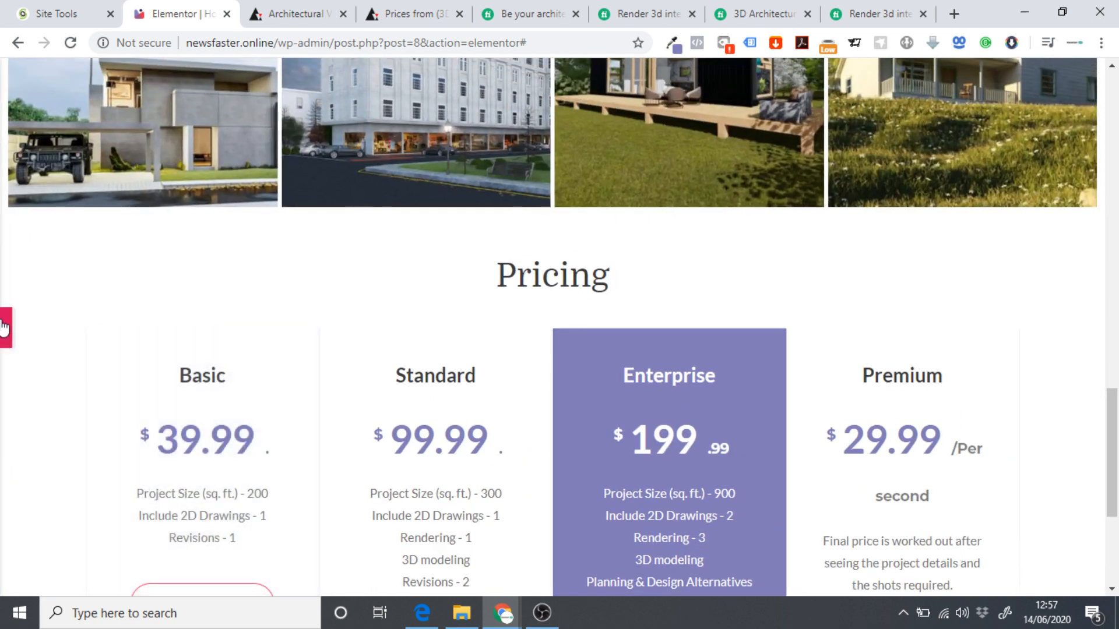
pyautogui.click(5, 326)
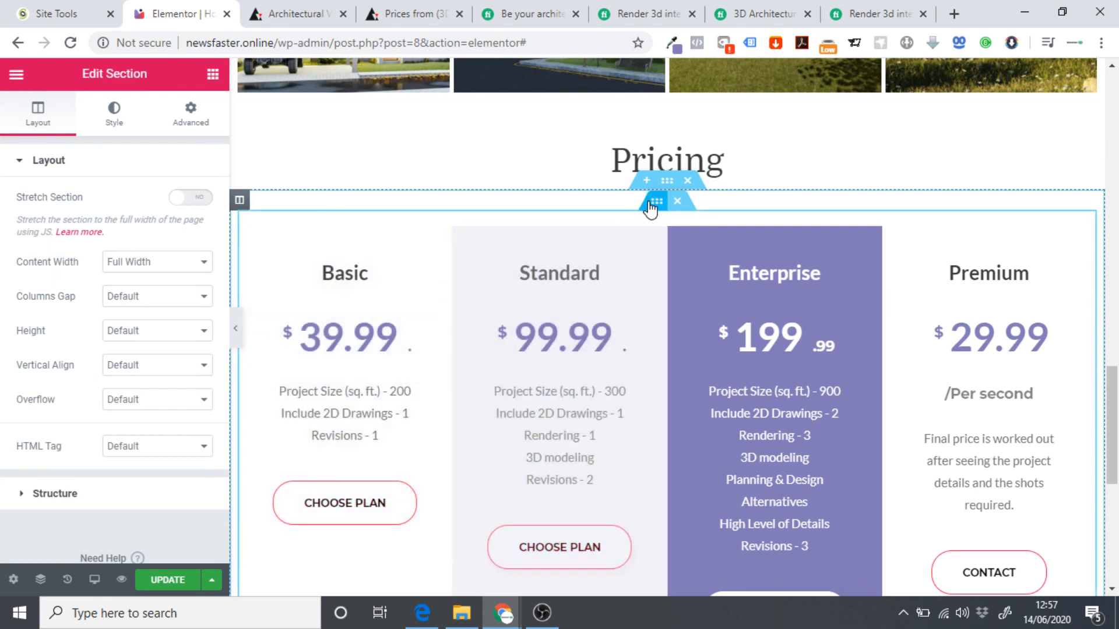
pyautogui.click(652, 205)
pyautogui.click(36, 114)
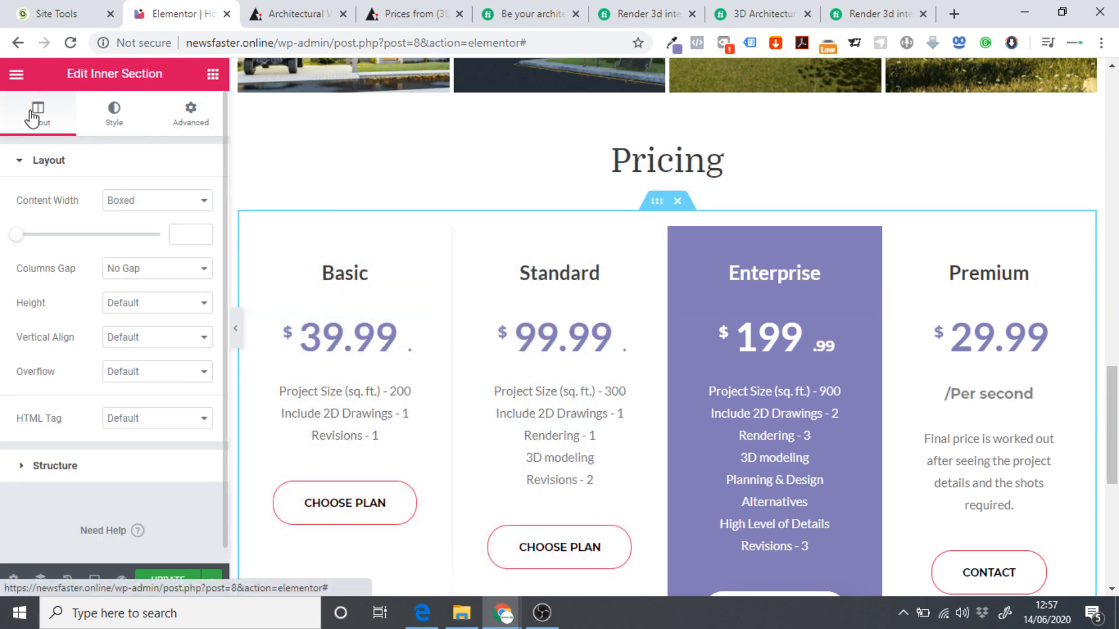
pyautogui.click(146, 204)
pyautogui.click(134, 229)
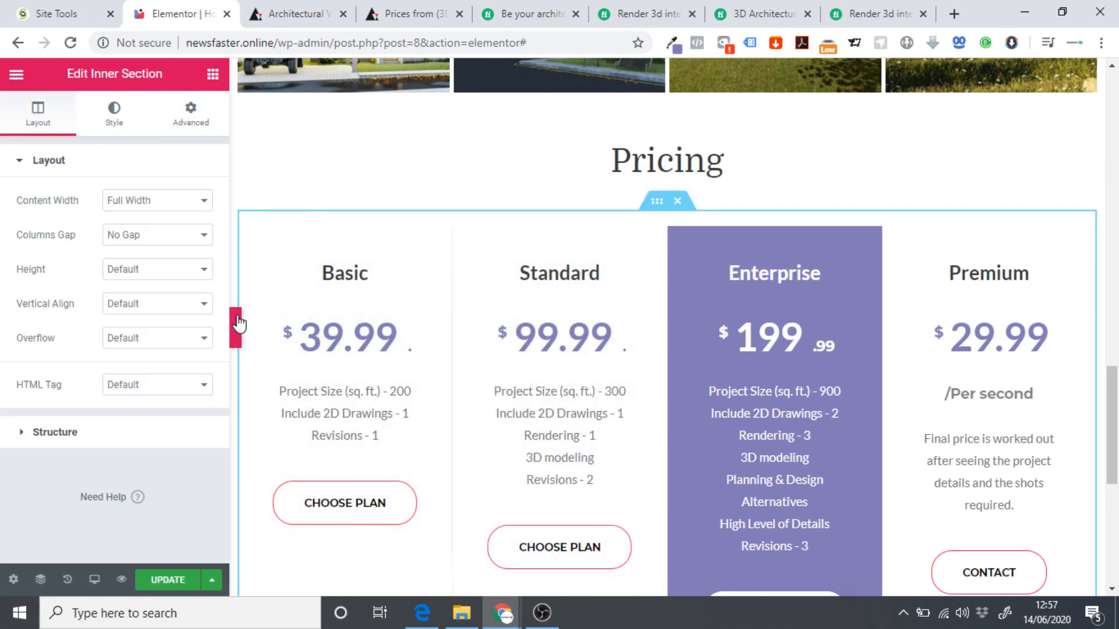
pyautogui.click(235, 328)
pyautogui.scroll(-3, 2, 175)
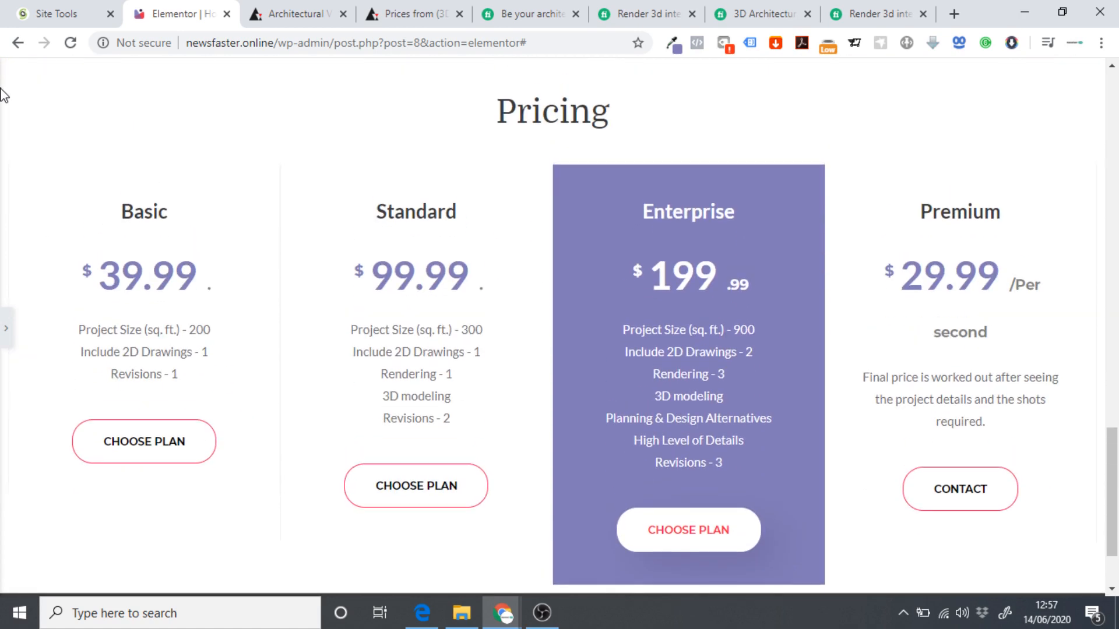
pyautogui.scroll(-1, 2, 93)
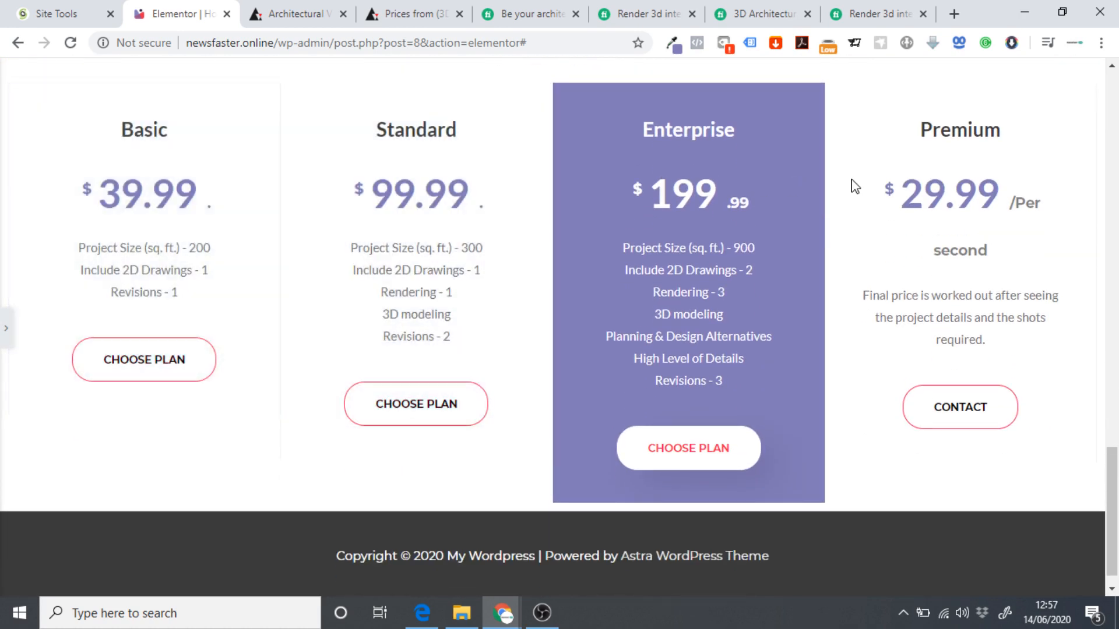
pyautogui.scroll(2, 371, 238)
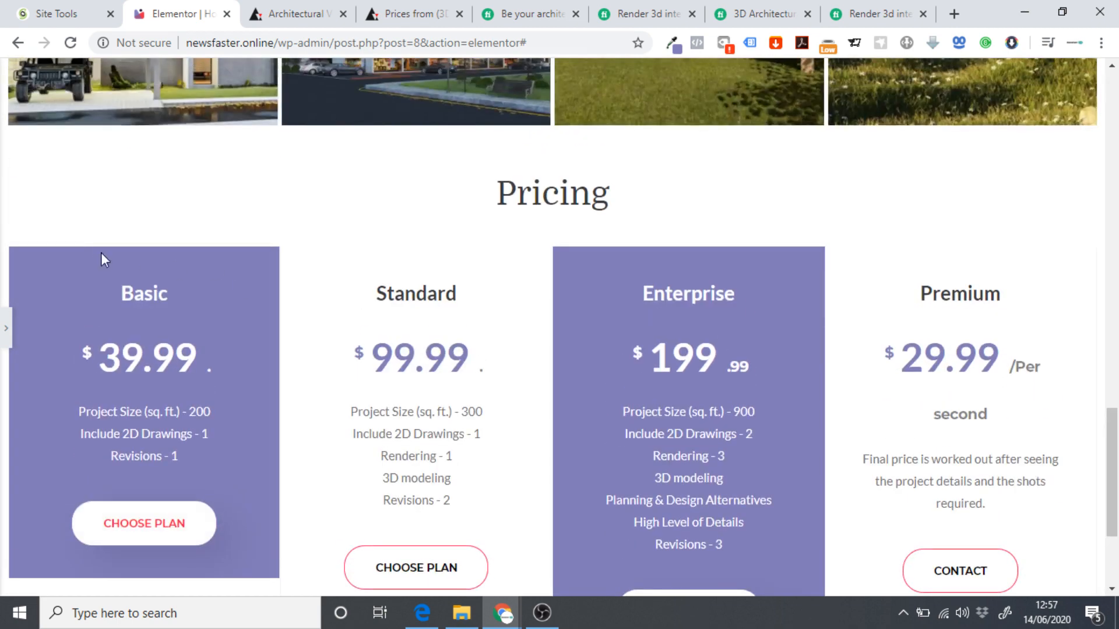
pyautogui.click(5, 331)
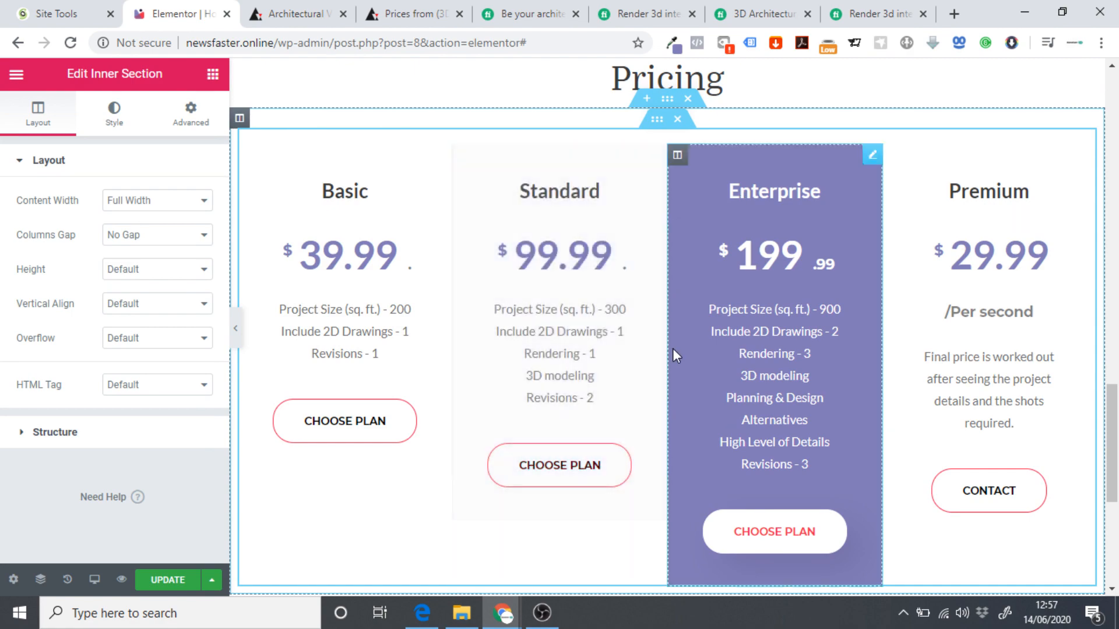
pyautogui.scroll(-3, 663, 333)
pyautogui.scroll(3, 666, 335)
pyautogui.scroll(15, 670, 338)
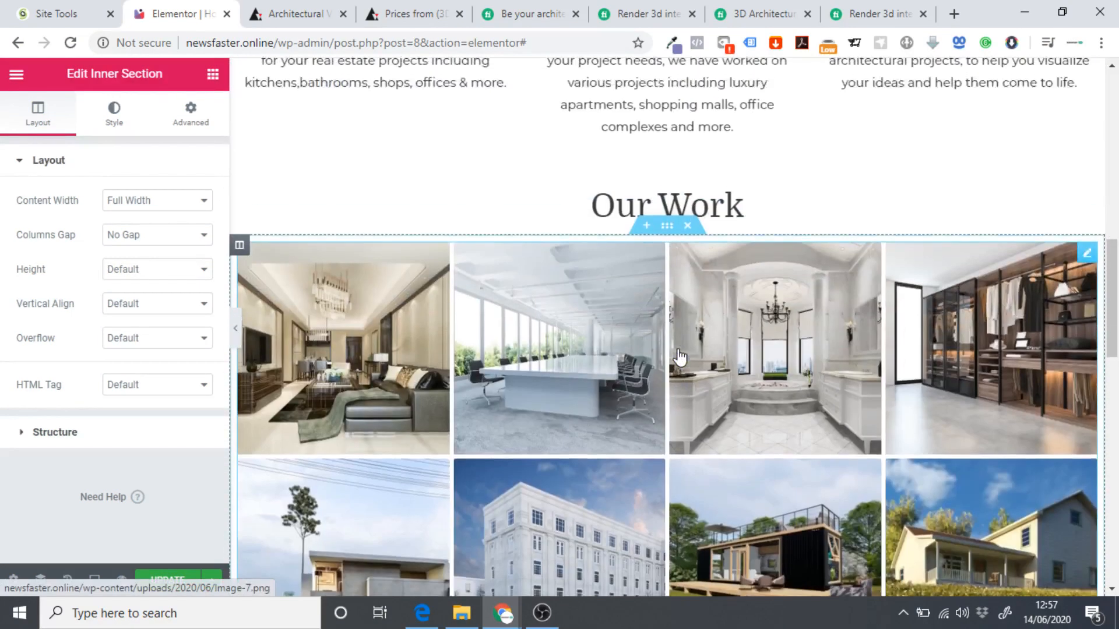
pyautogui.scroll(-10, 679, 345)
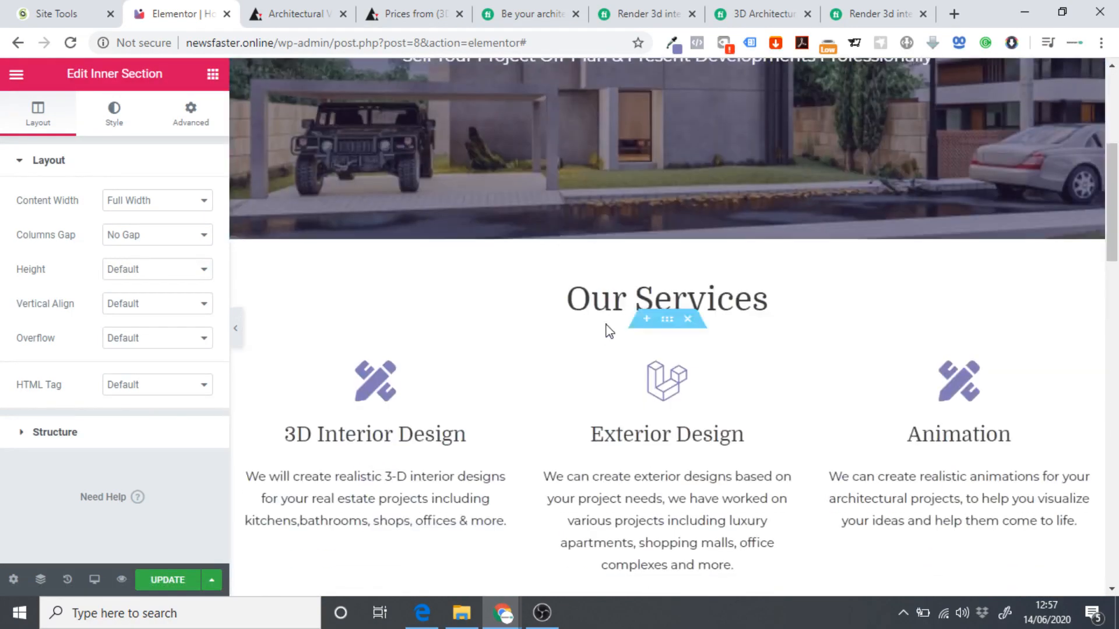
pyautogui.scroll(-8, 610, 318)
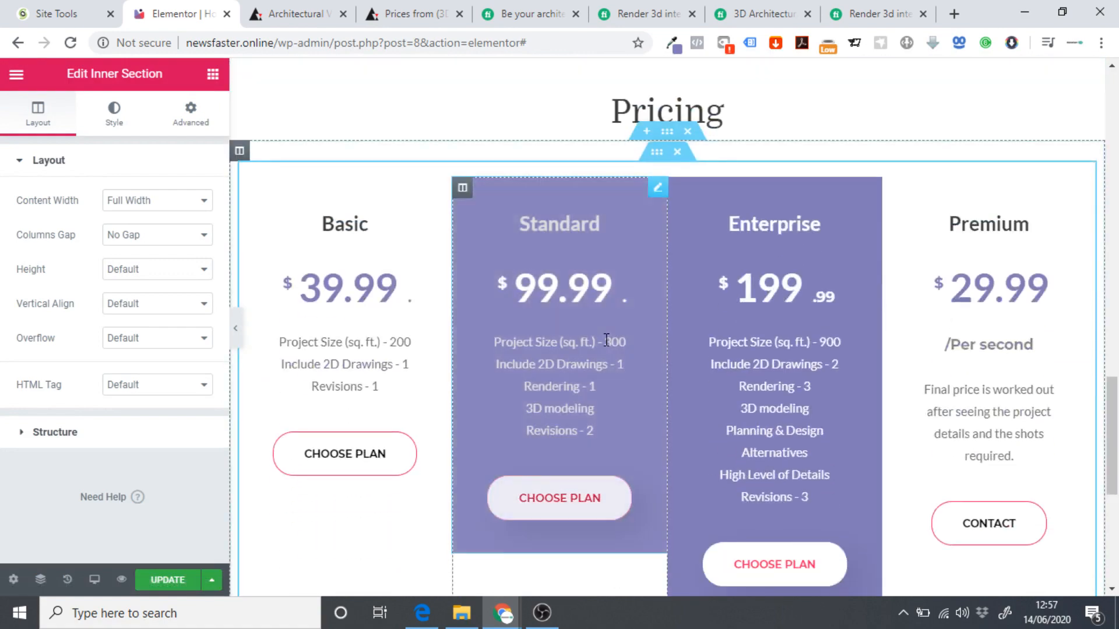
pyautogui.scroll(-5, 639, 343)
pyautogui.scroll(10, 641, 338)
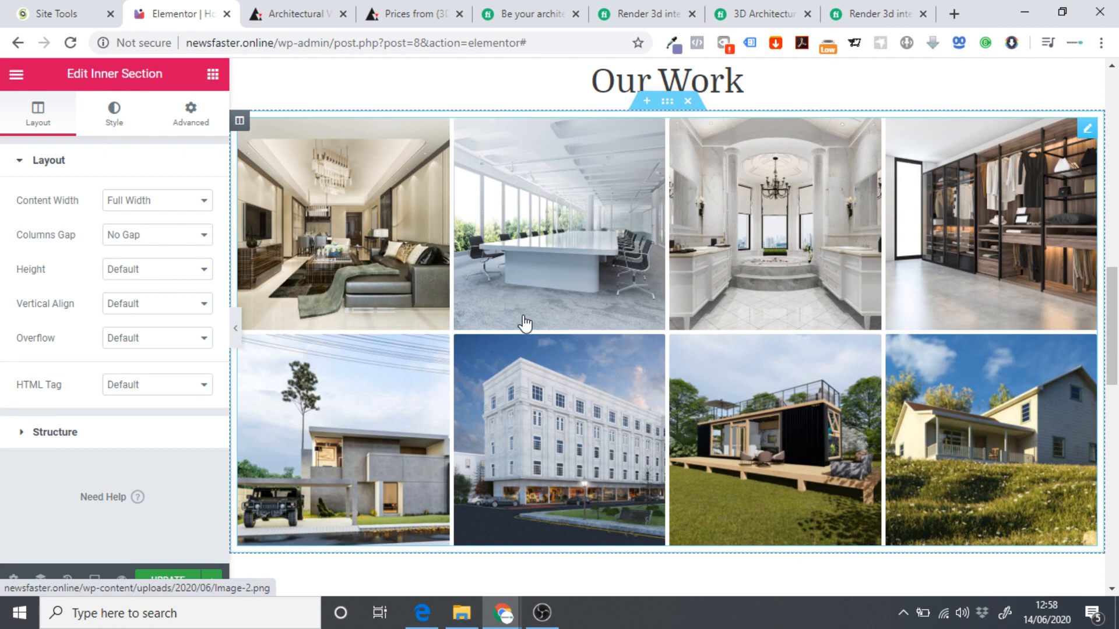
pyautogui.scroll(1, 524, 323)
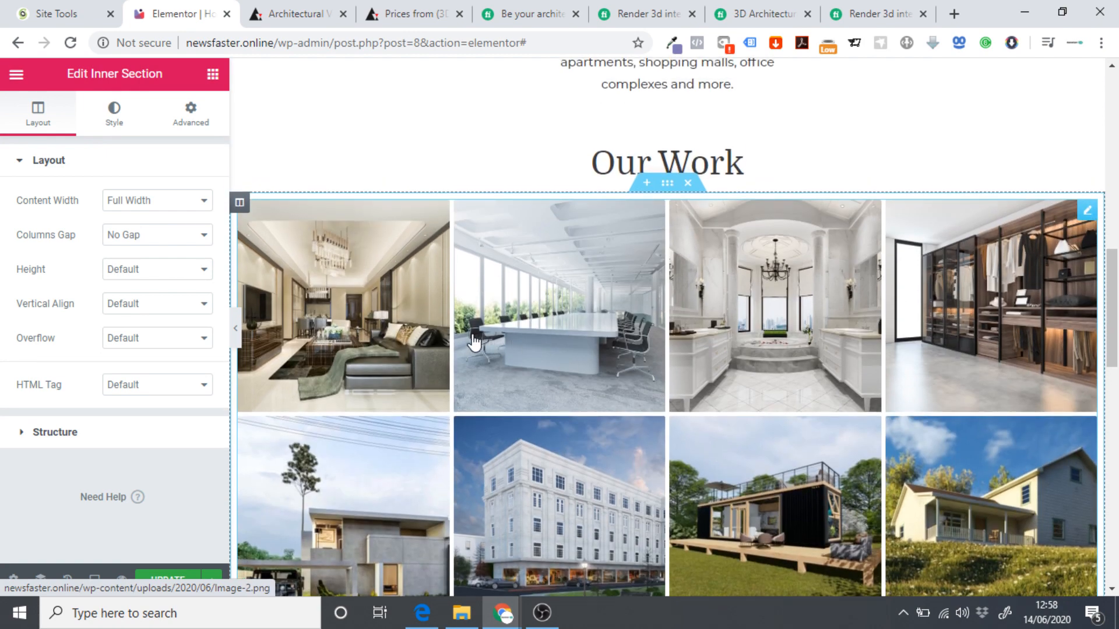
pyautogui.scroll(-2, 419, 365)
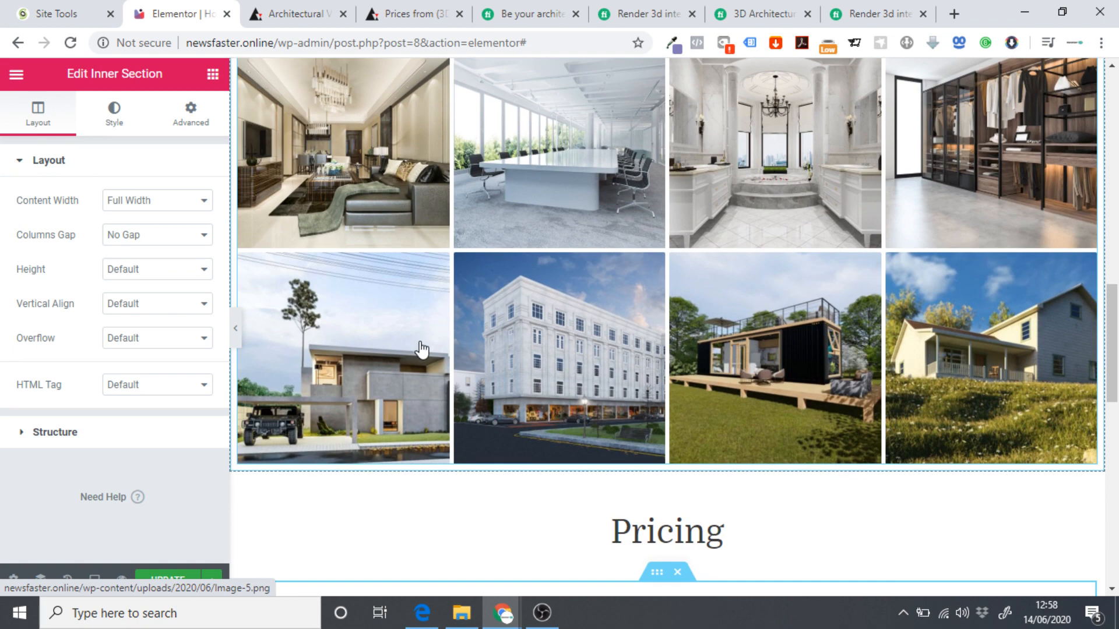
pyautogui.scroll(-1, 430, 350)
pyautogui.scroll(2, 501, 315)
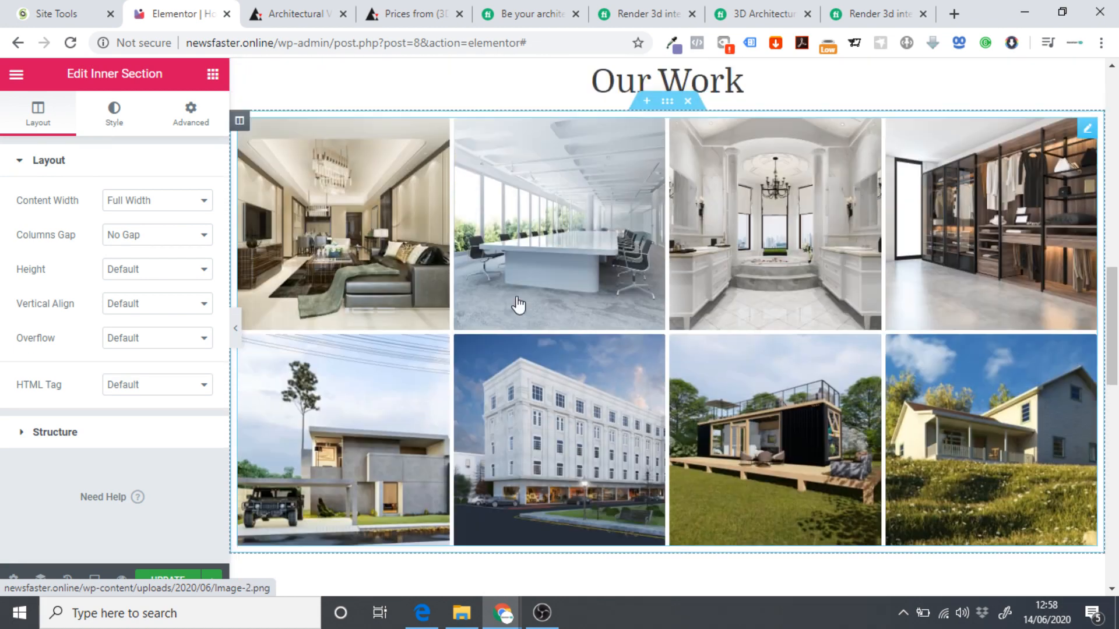
pyautogui.scroll(-6, 619, 332)
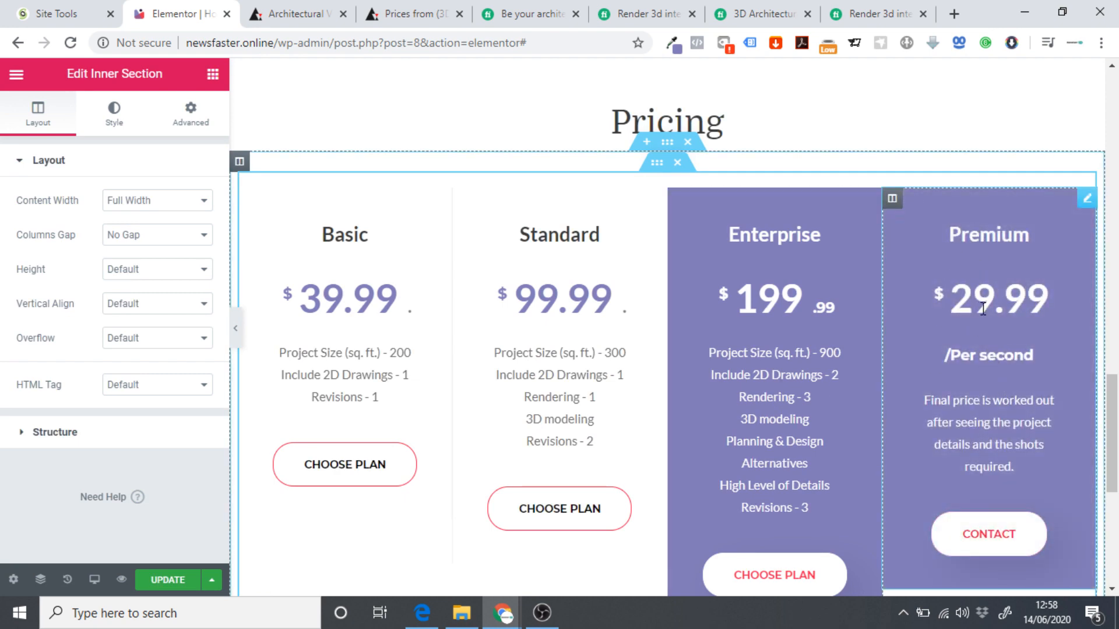
pyautogui.scroll(5, 985, 339)
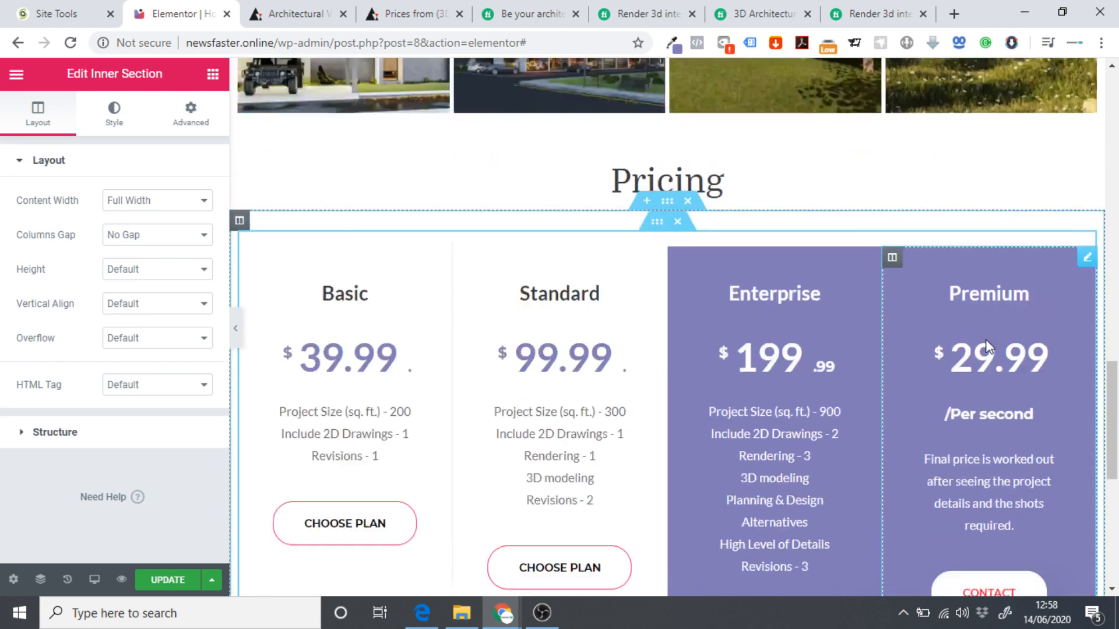
pyautogui.scroll(3, 765, 279)
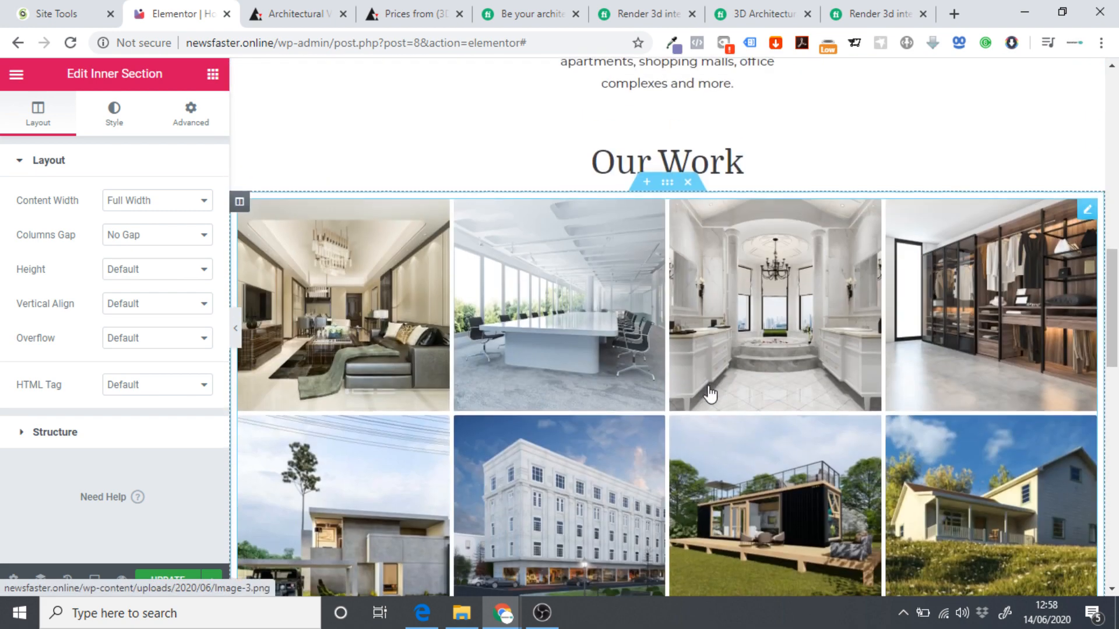
pyautogui.scroll(-9, 707, 325)
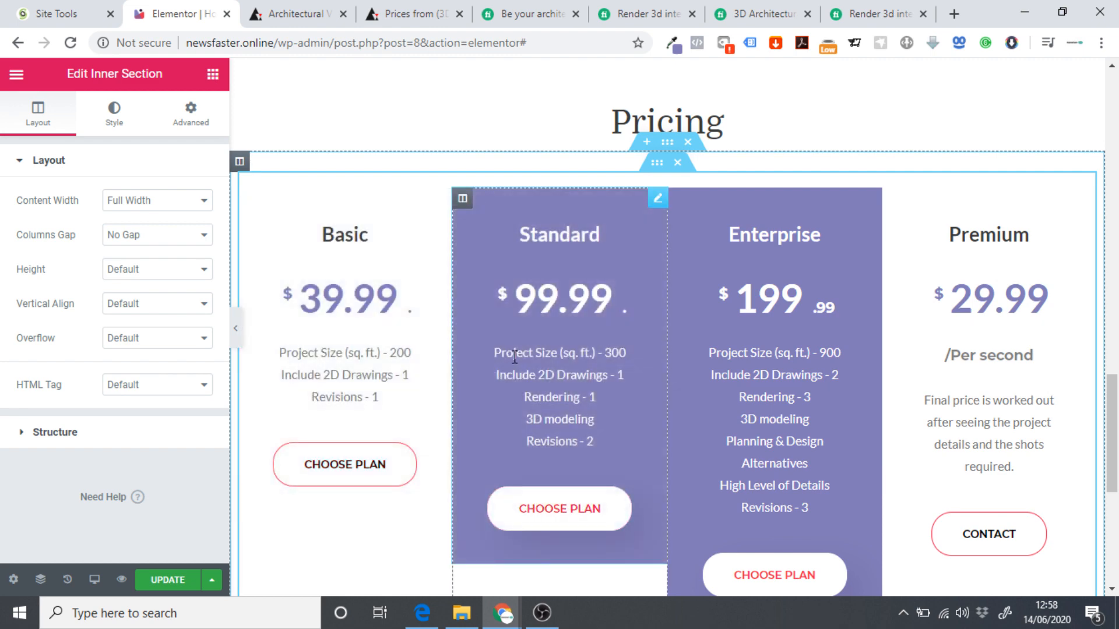
pyautogui.scroll(10, 532, 366)
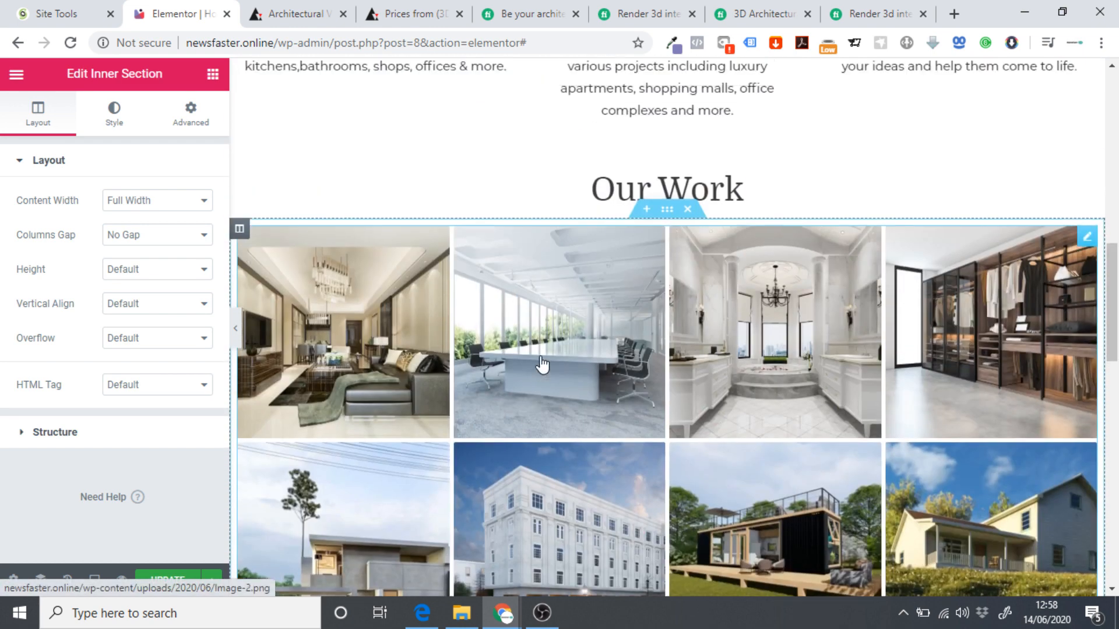
pyautogui.scroll(-3, 663, 356)
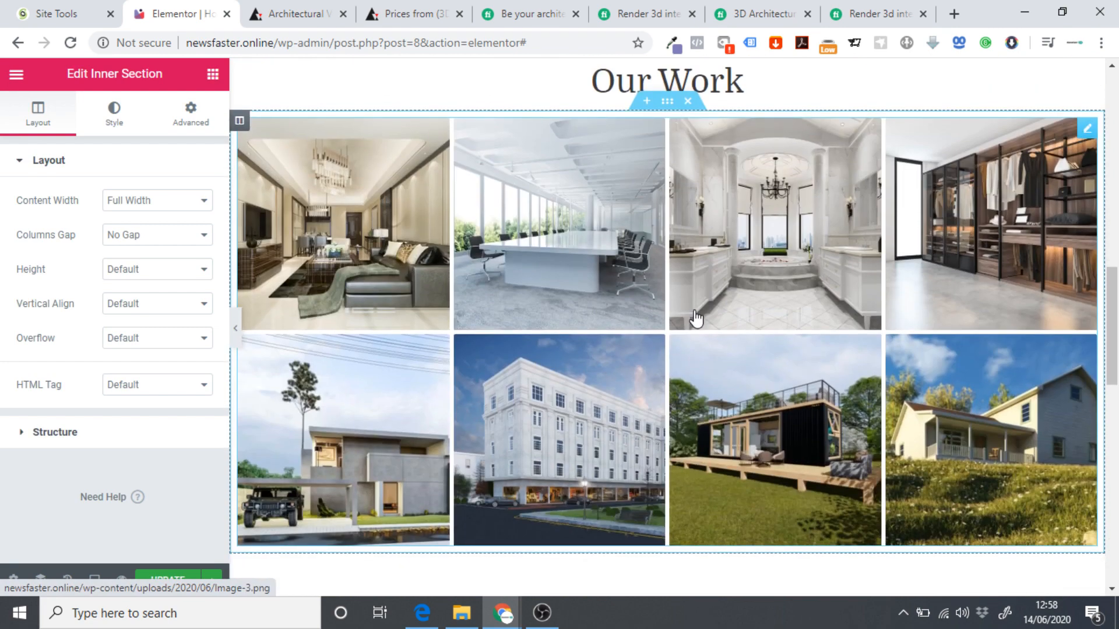
pyautogui.scroll(-10, 697, 317)
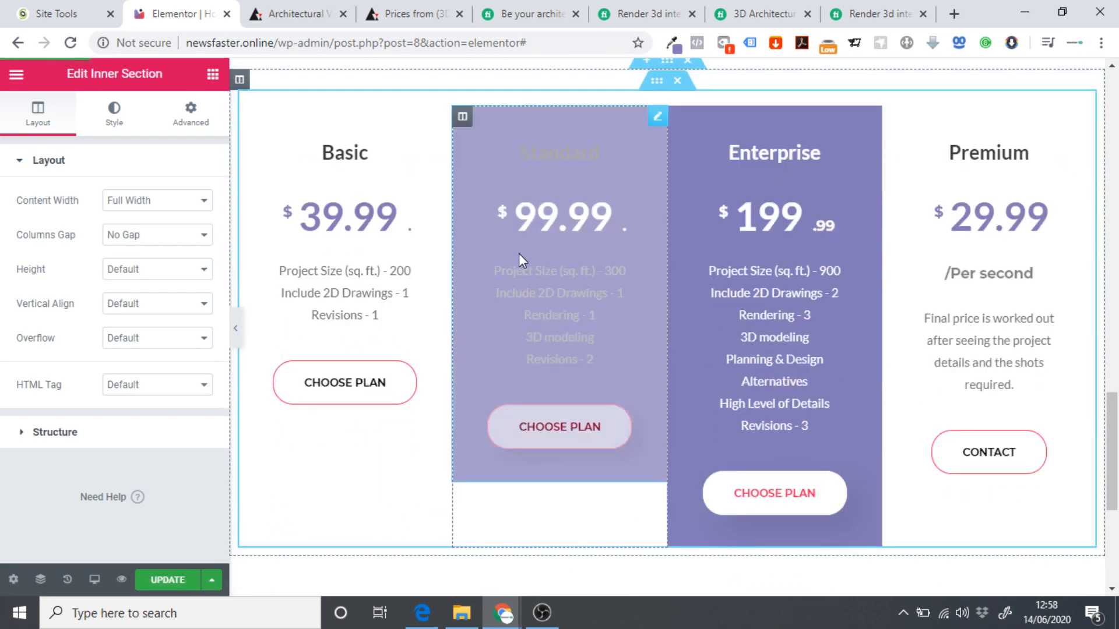
pyautogui.scroll(8, 519, 256)
pyautogui.scroll(3, 746, 391)
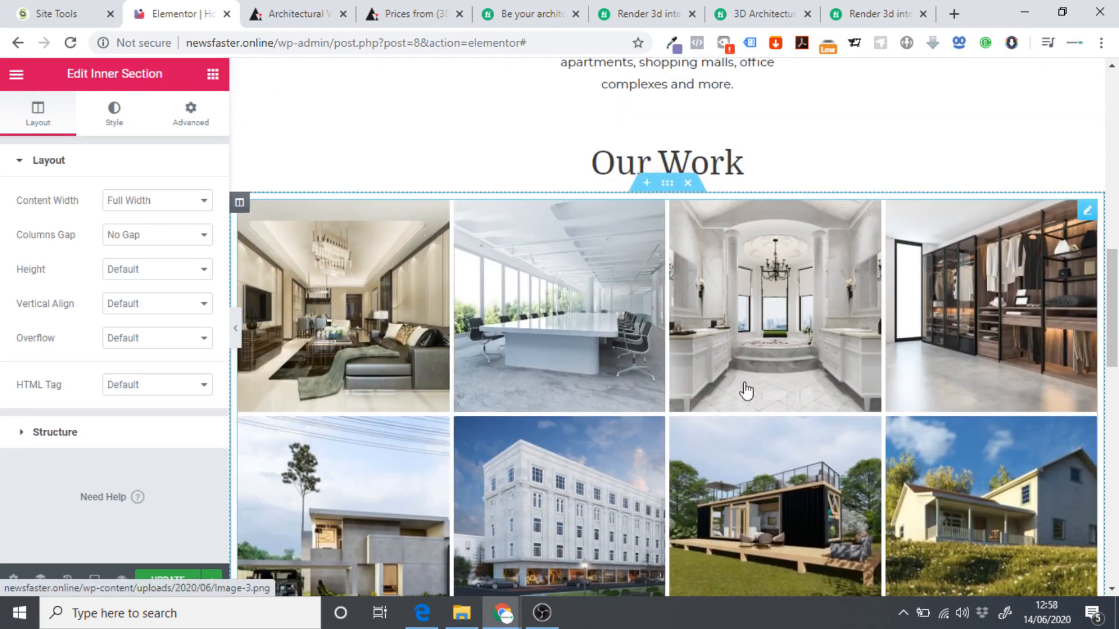
pyautogui.scroll(-17, 647, 376)
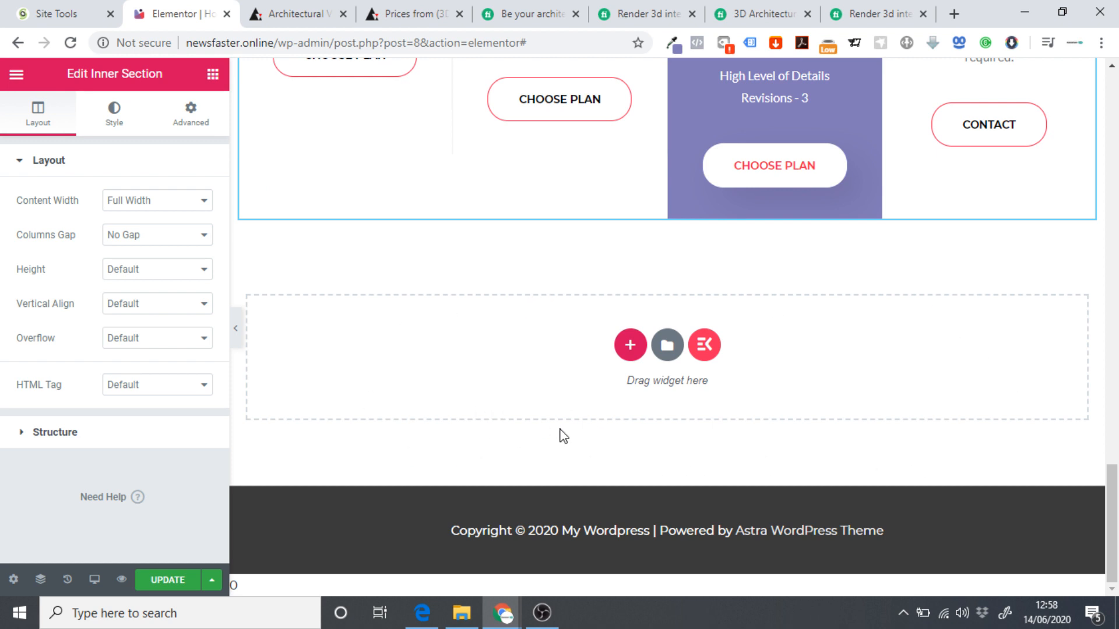
pyautogui.scroll(5, 409, 411)
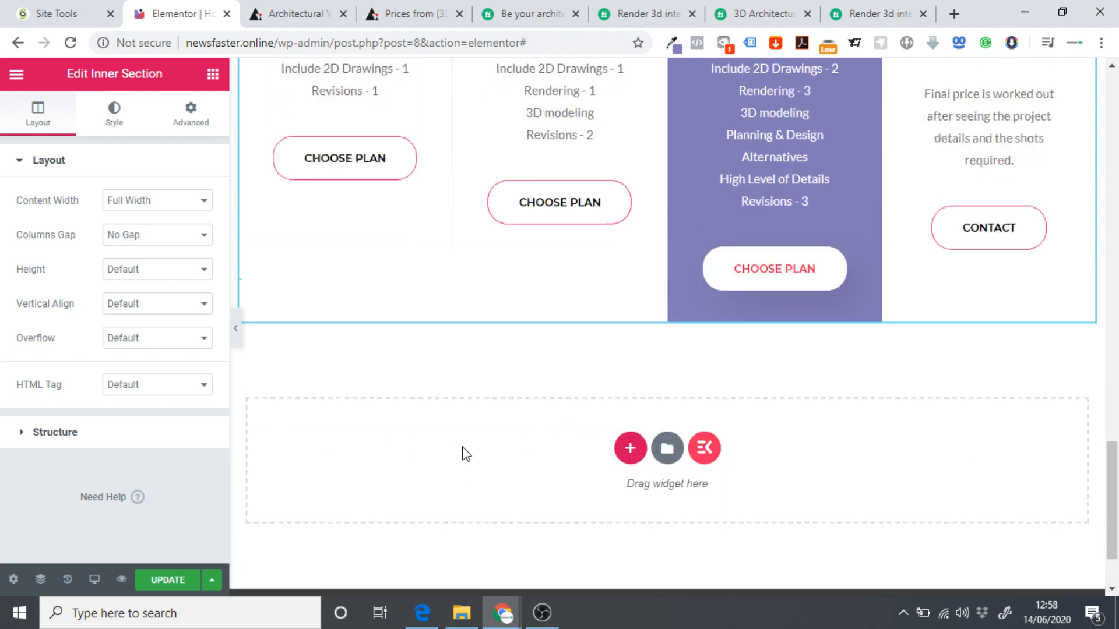
pyautogui.scroll(-2, 443, 425)
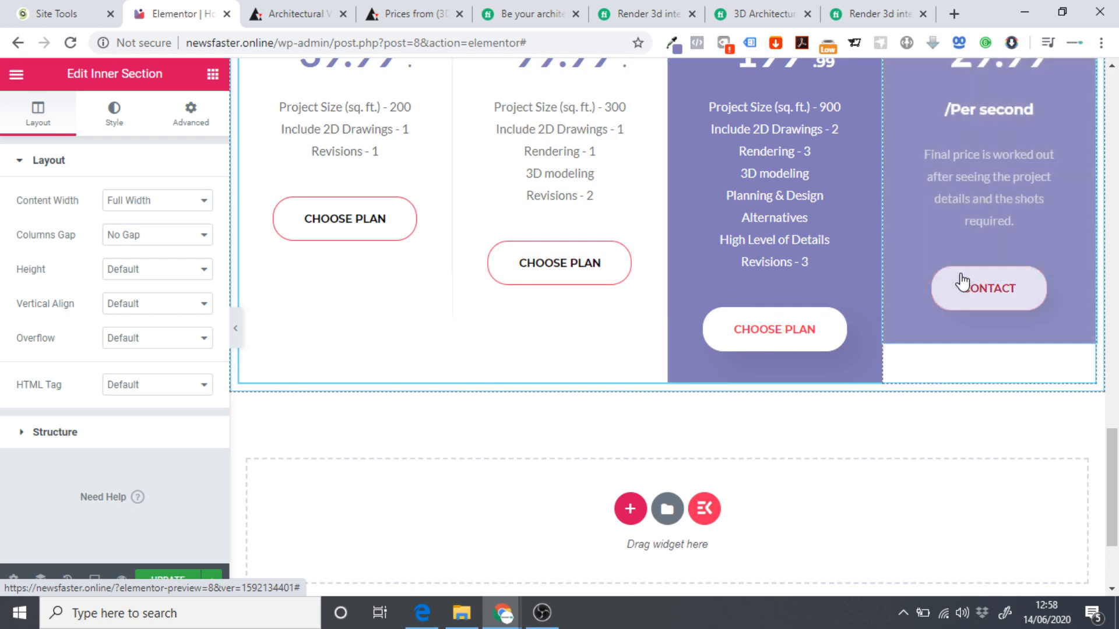
pyautogui.scroll(3, 524, 303)
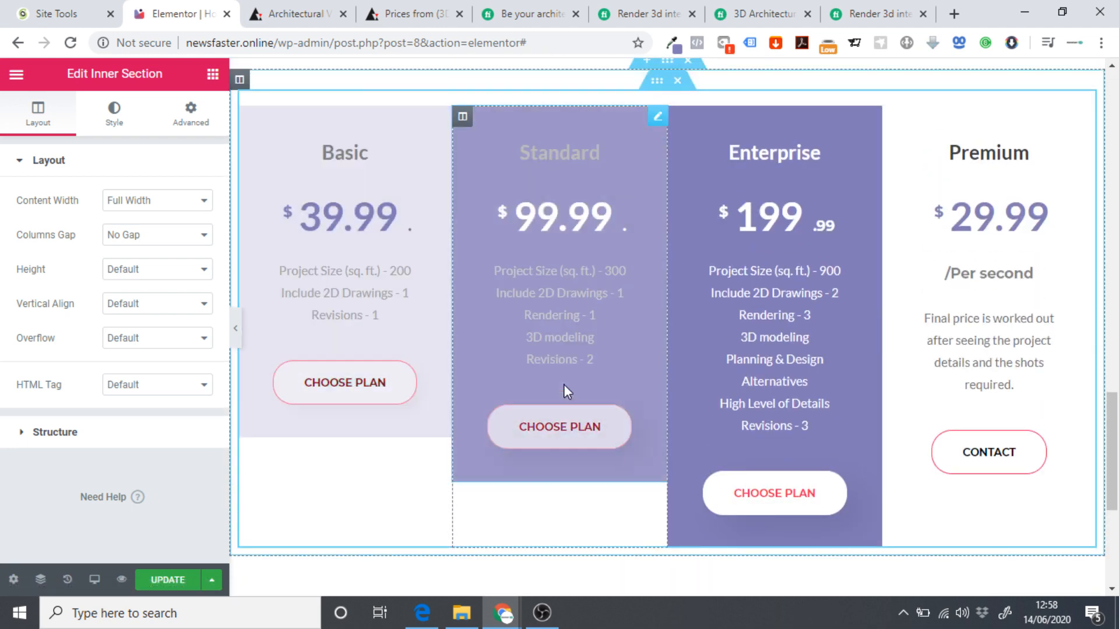
pyautogui.scroll(-4, 507, 352)
pyautogui.scroll(-1, 510, 341)
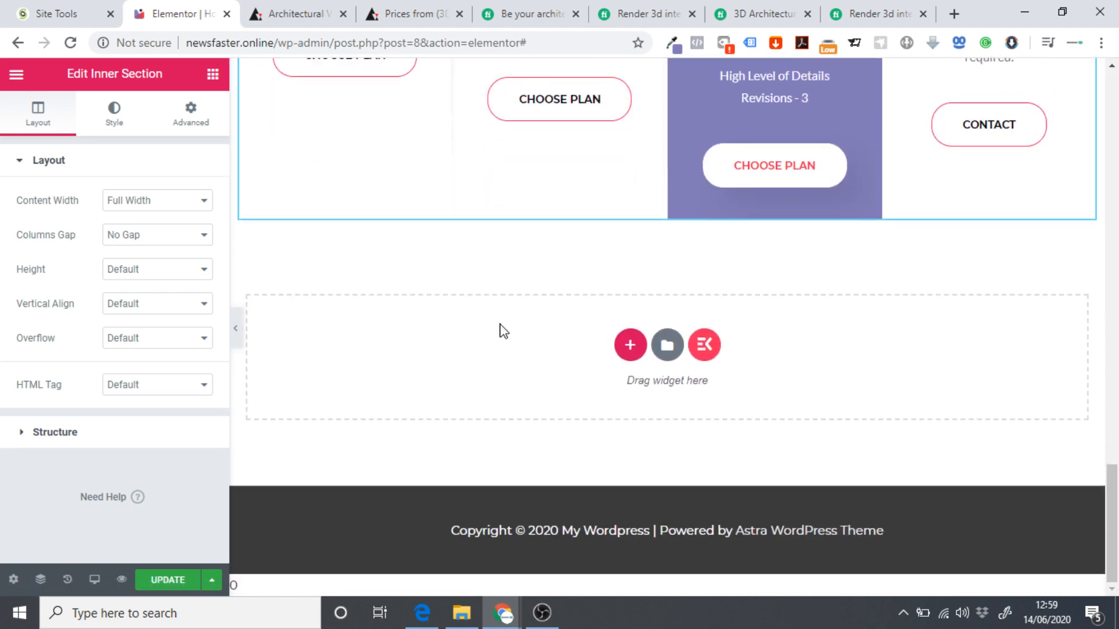
pyautogui.scroll(10, 606, 344)
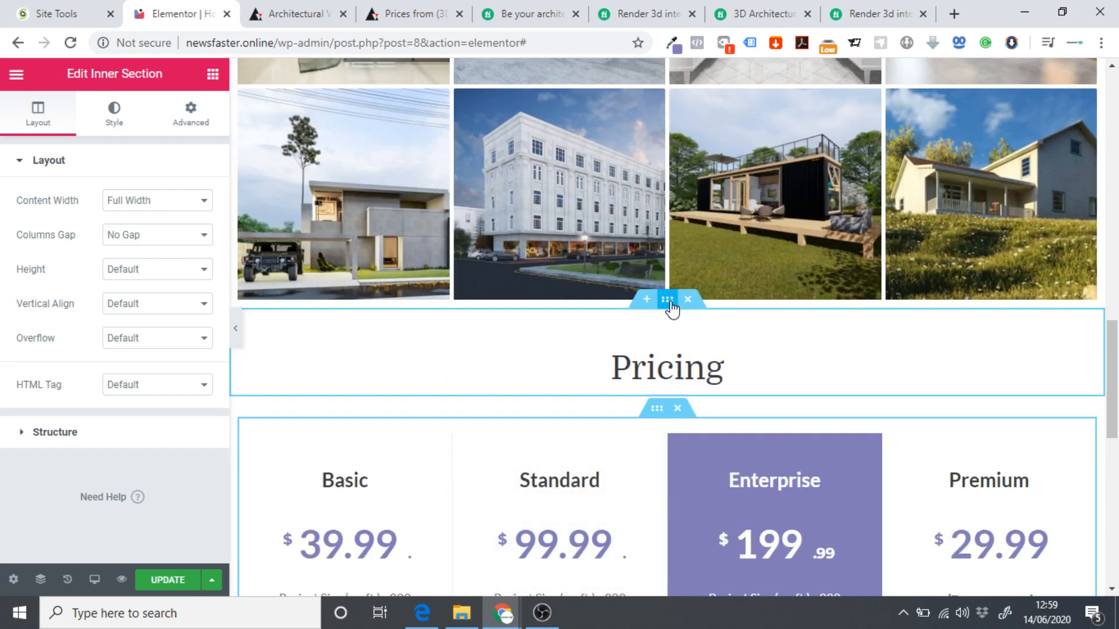
# Copy the Pricing heading section and paste it above the empty bottom section.
pyautogui.rightClick(671, 302)
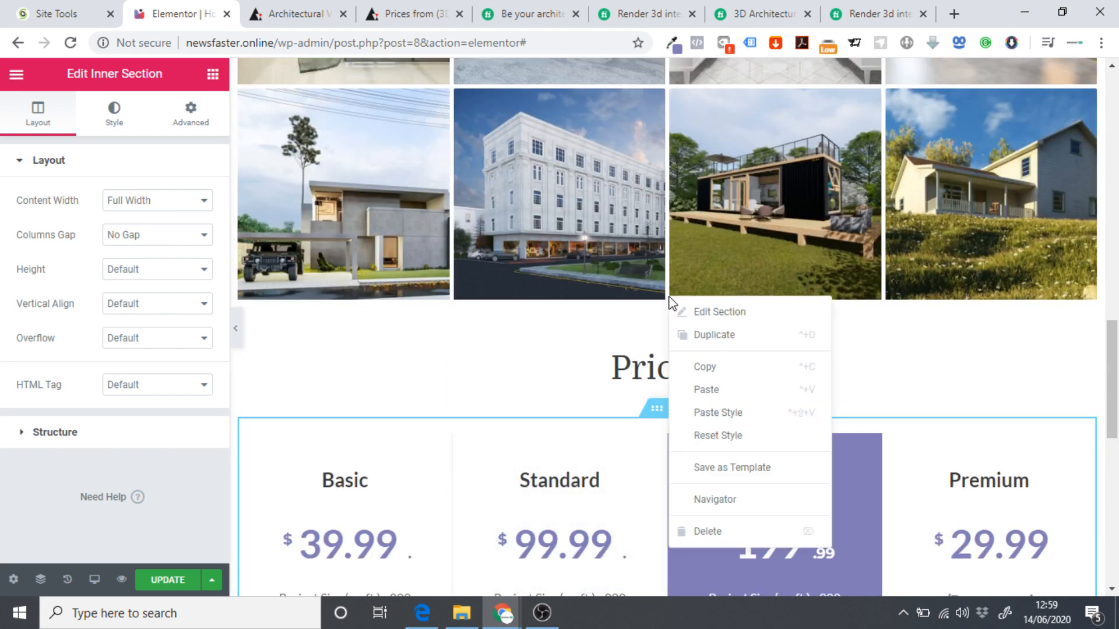
pyautogui.click(721, 372)
pyautogui.scroll(-8, 732, 396)
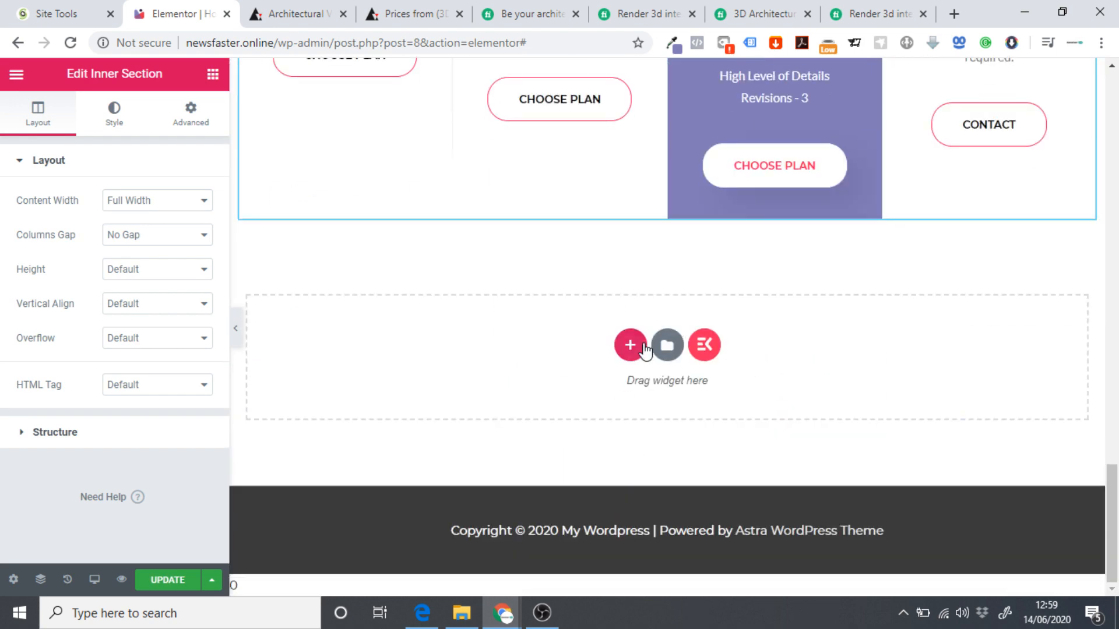
pyautogui.rightClick(641, 348)
pyautogui.click(662, 359)
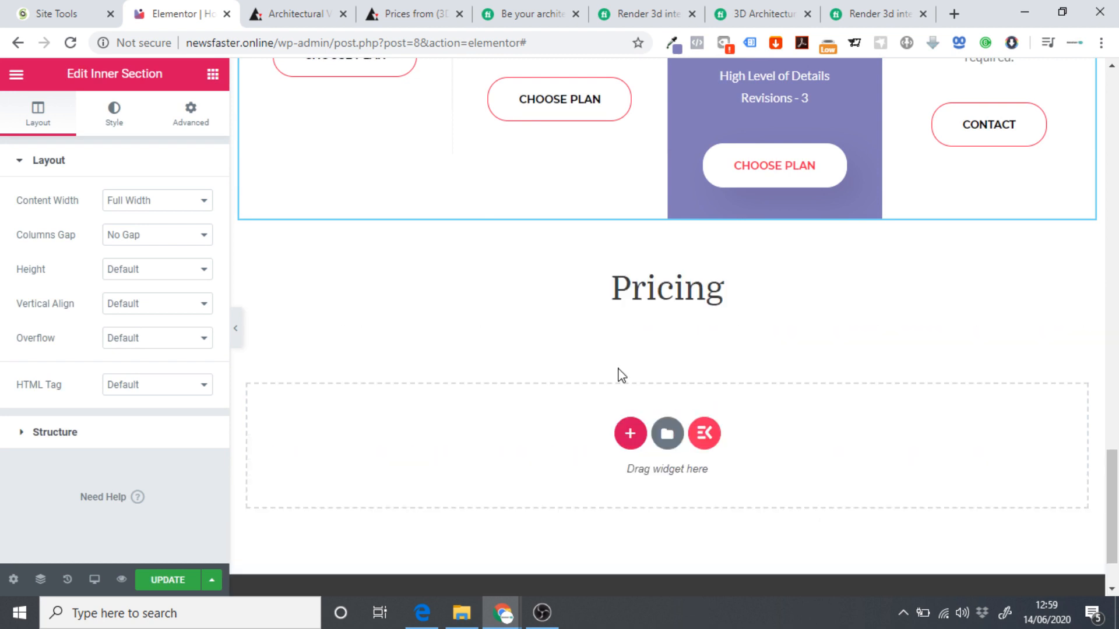
# Change the pasted heading's title to 'Contact Us' and update the page.
pyautogui.click(717, 289)
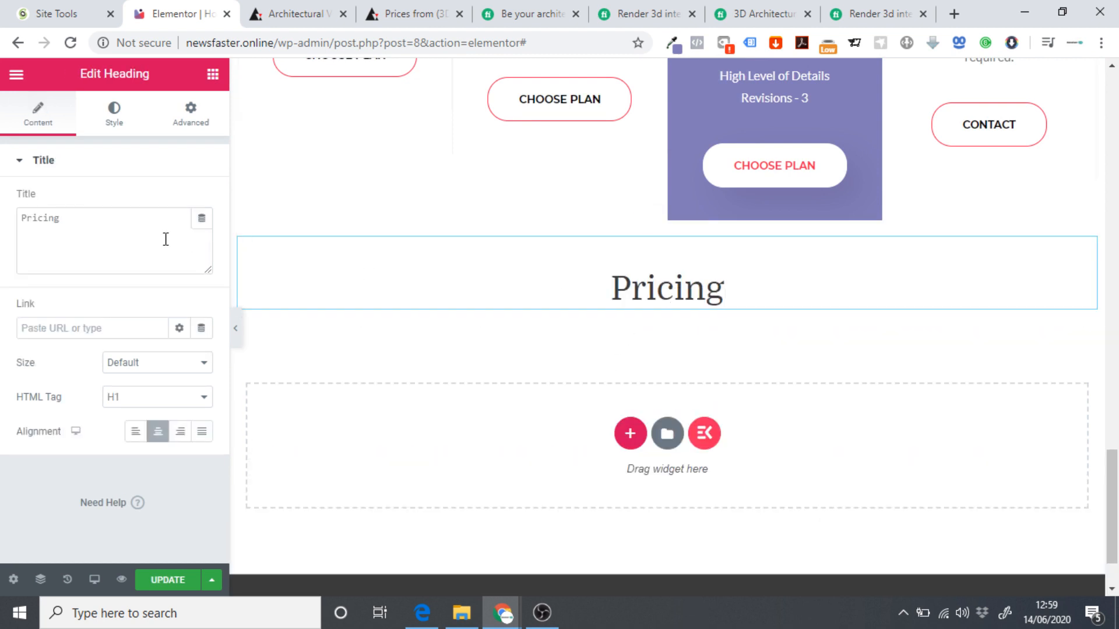
pyautogui.moveTo(167, 240); pyautogui.dragTo(3, 244)
pyautogui.write('Contact Us')
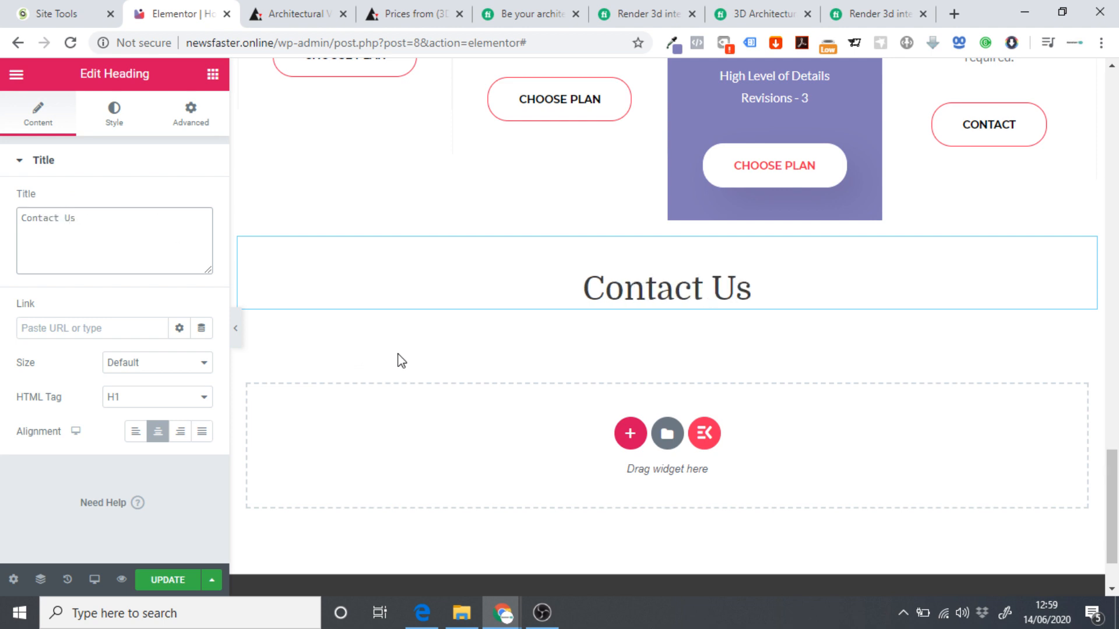
pyautogui.click(184, 580)
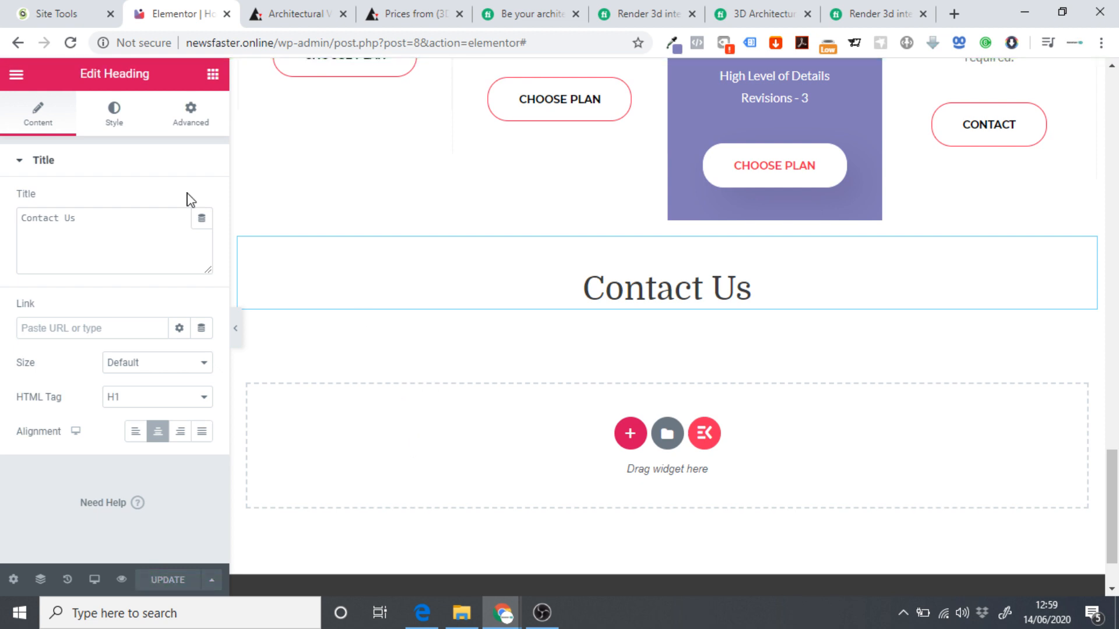
pyautogui.click(16, 75)
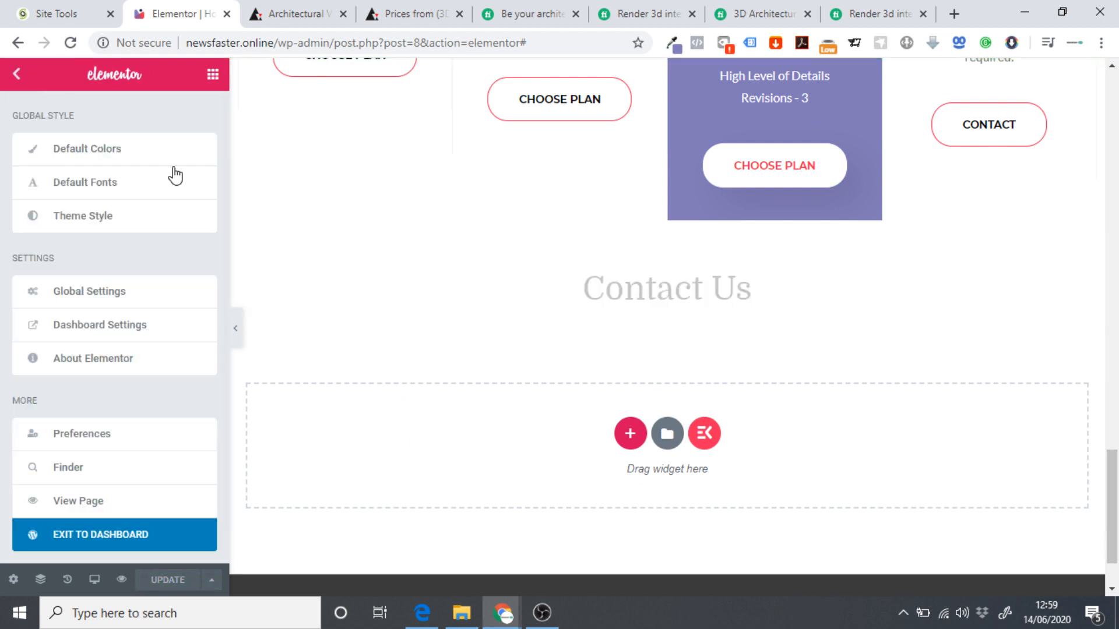
# Exit the Elementor editor to the dashboard and go to Plugins > Add New.
pyautogui.click(77, 539)
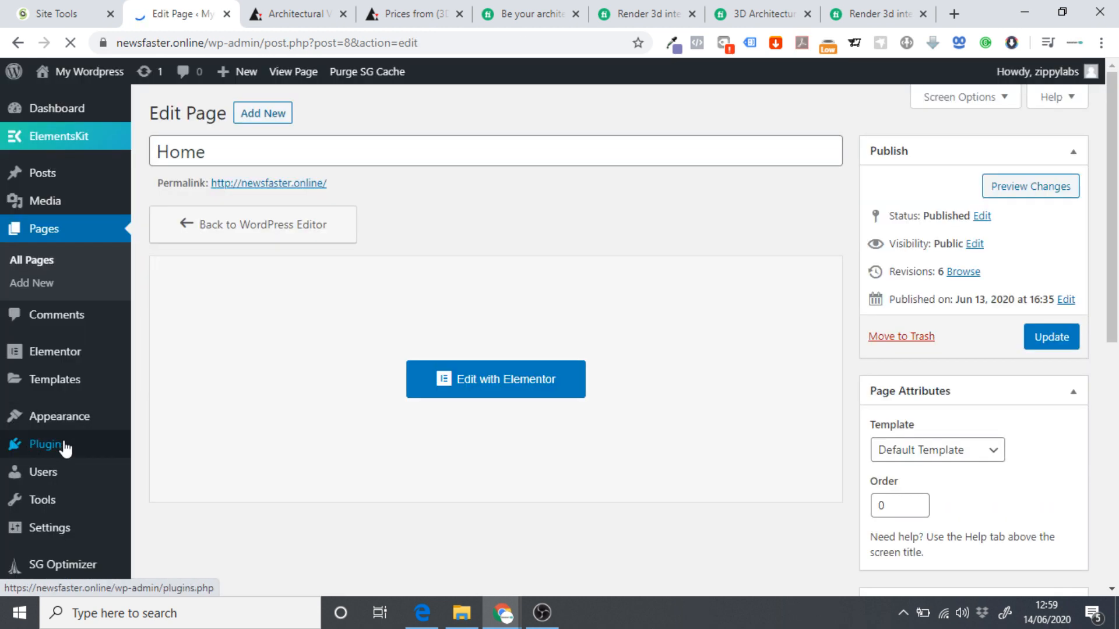
pyautogui.moveTo(66, 449)
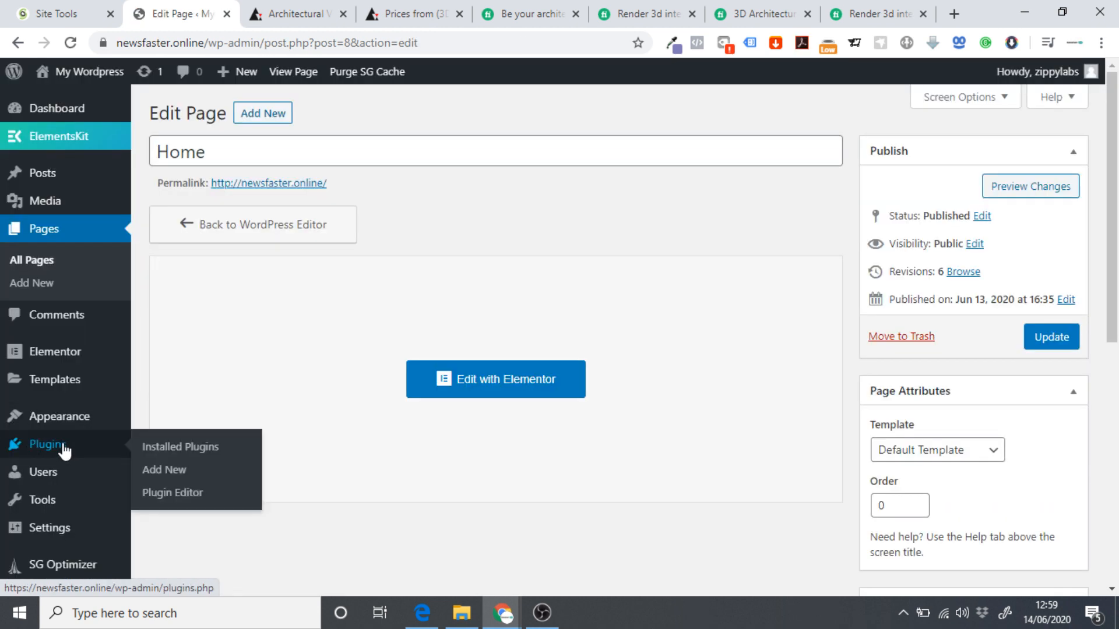
pyautogui.click(166, 470)
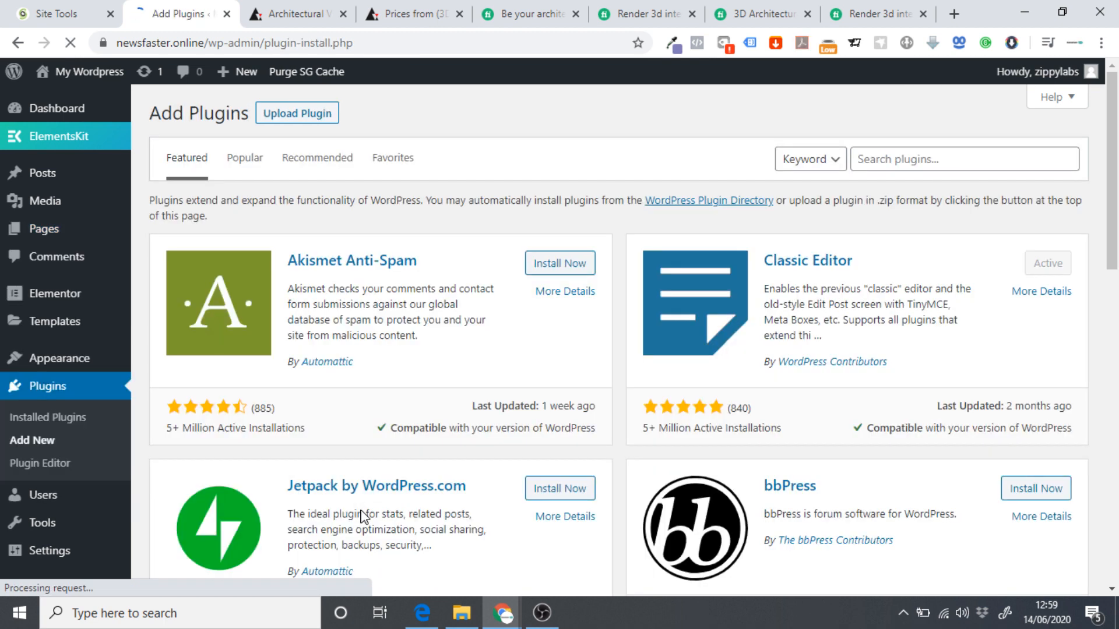
pyautogui.click(895, 161)
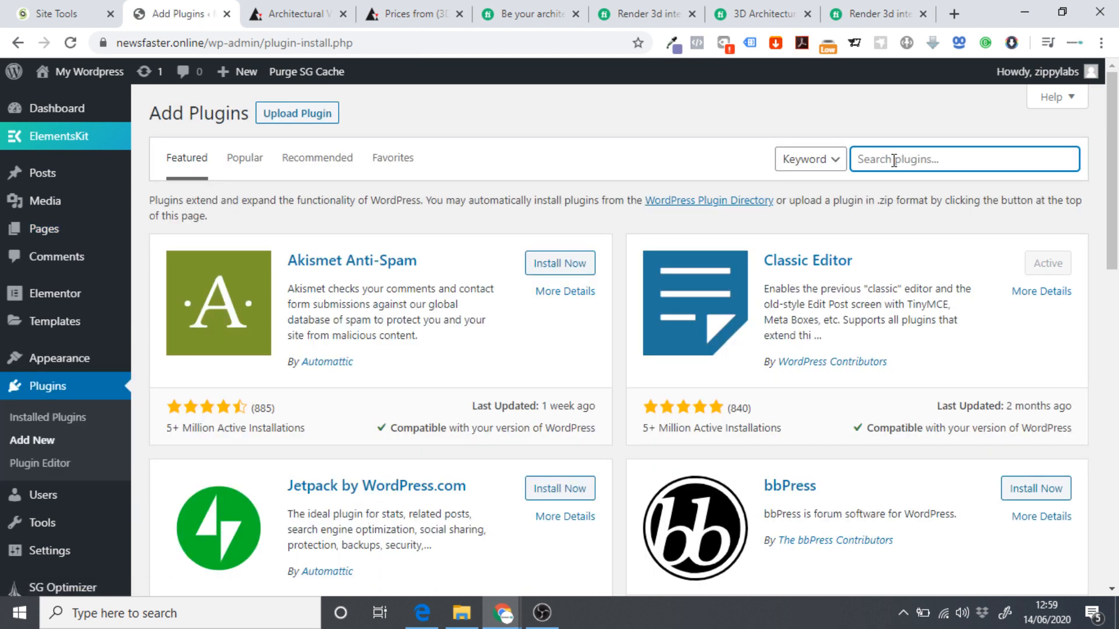
# Search for 'wp forms', then install and activate Contact Form by WPForms.
pyautogui.write('wp forms')
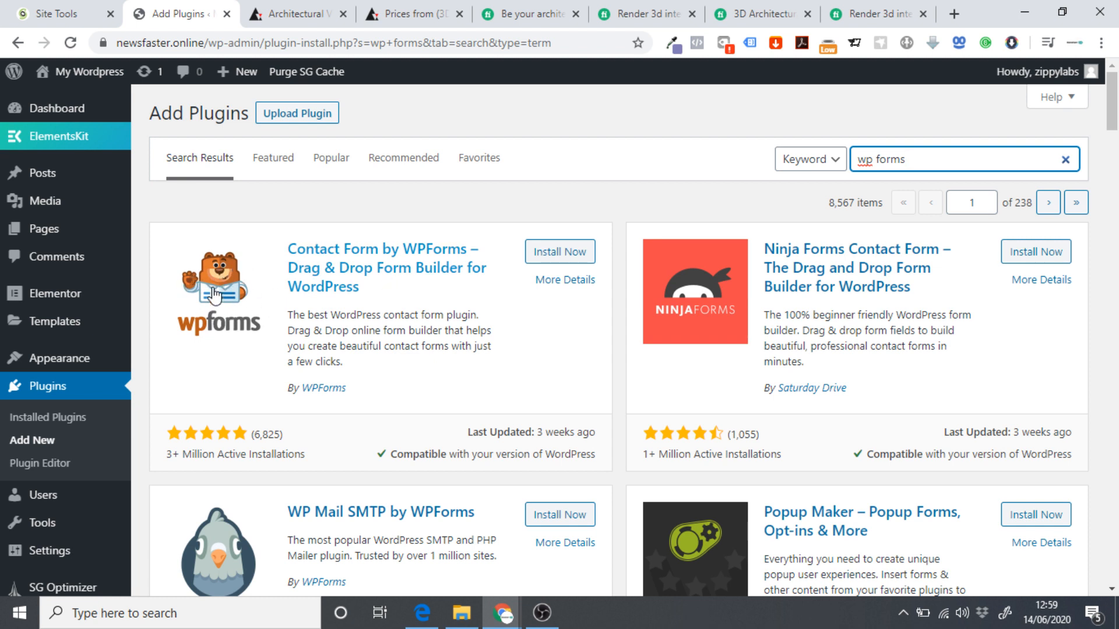
pyautogui.click(558, 256)
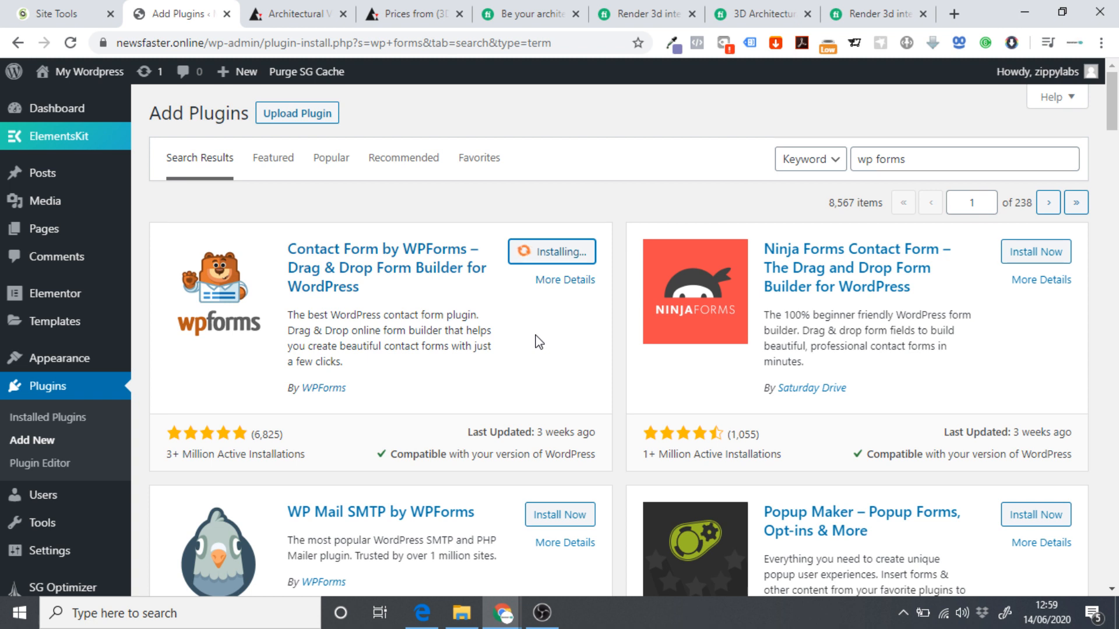
pyautogui.click(566, 252)
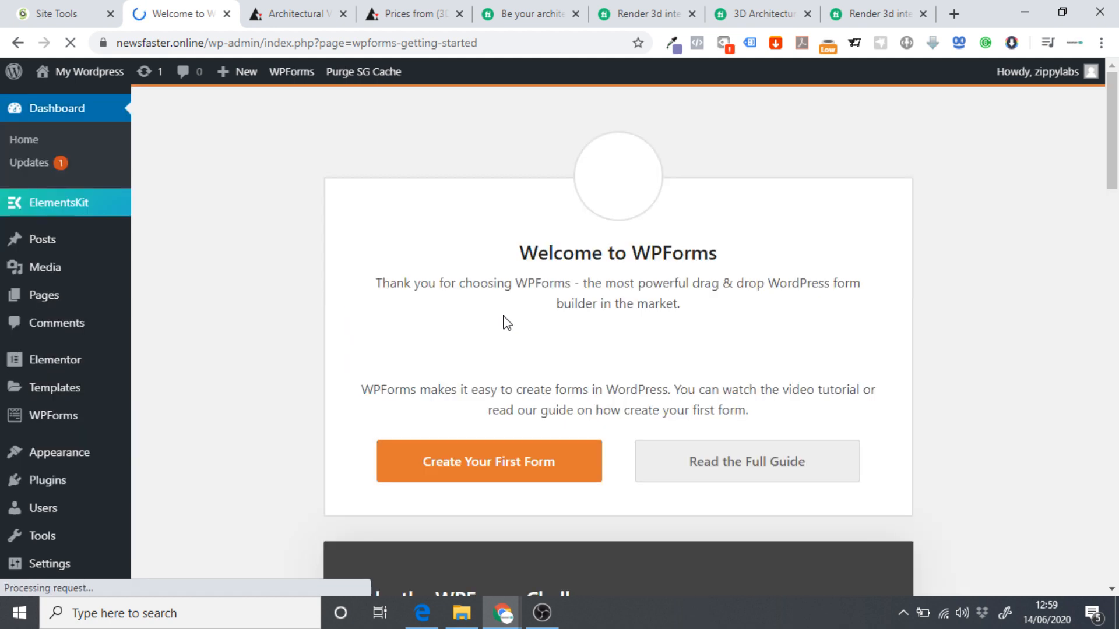
pyautogui.scroll(-5, 688, 230)
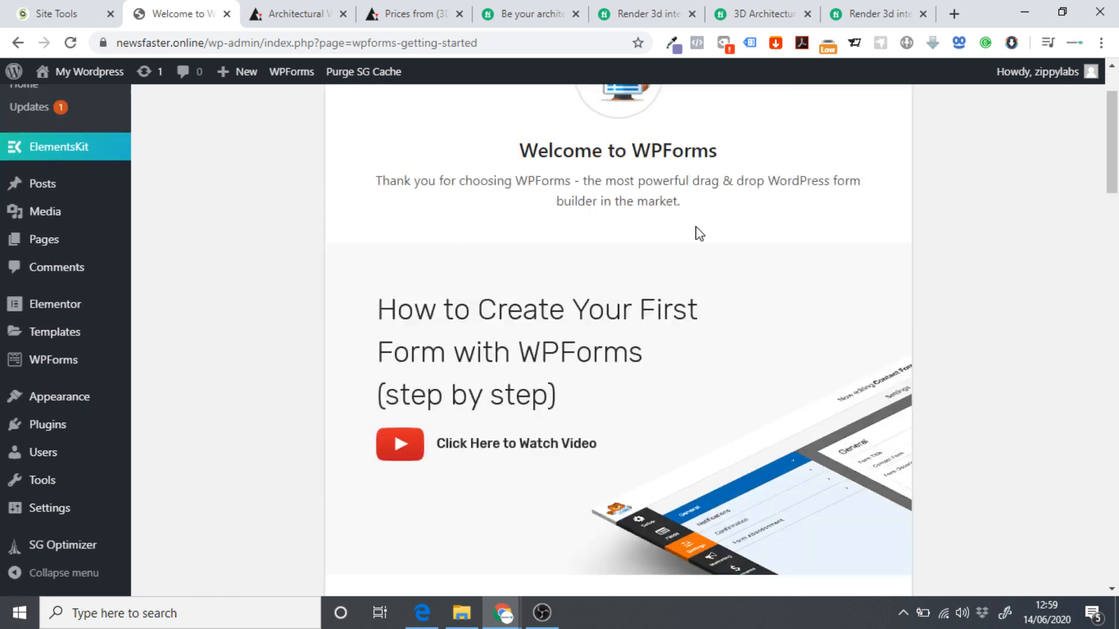
# Create the first form from the Simple Contact Form template.
pyautogui.scroll(4, 539, 199)
pyautogui.scroll(-5, 670, 373)
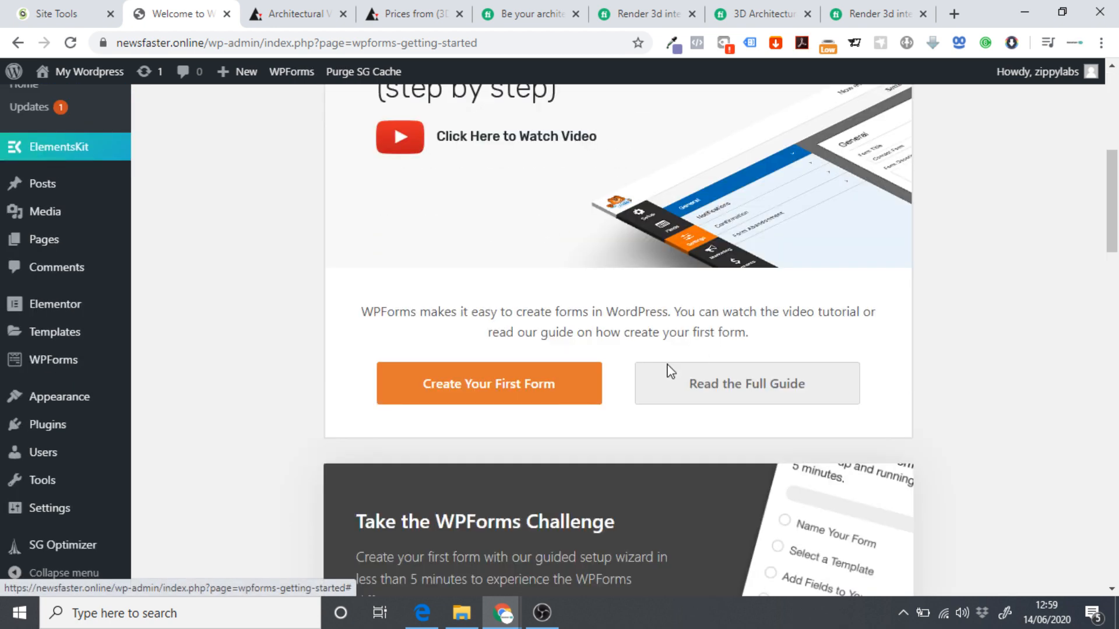
pyautogui.click(482, 395)
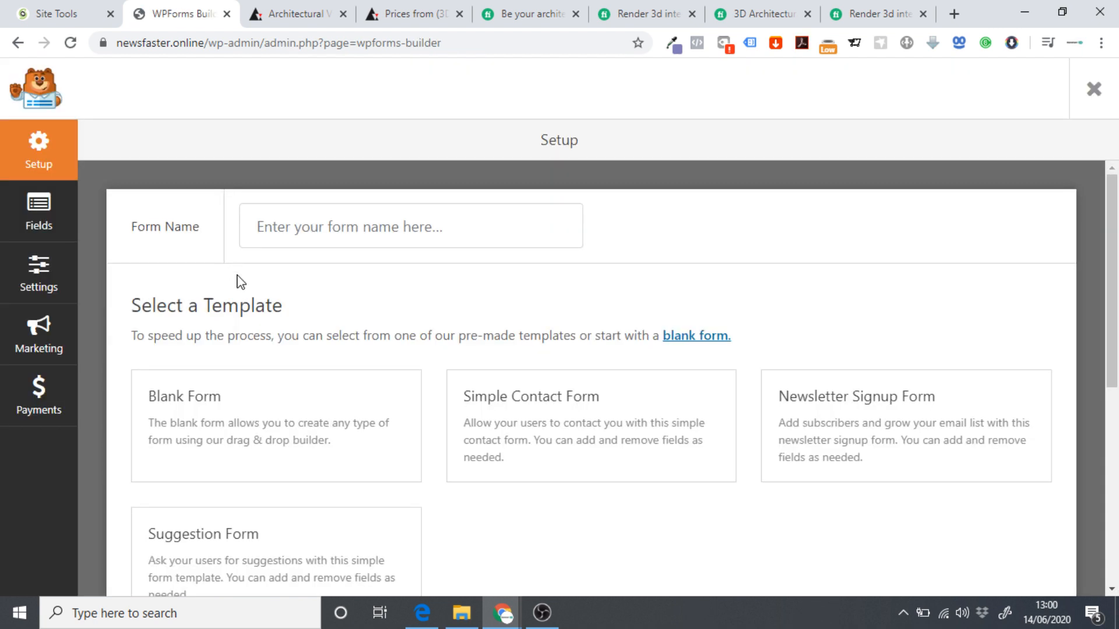
pyautogui.moveTo(489, 429)
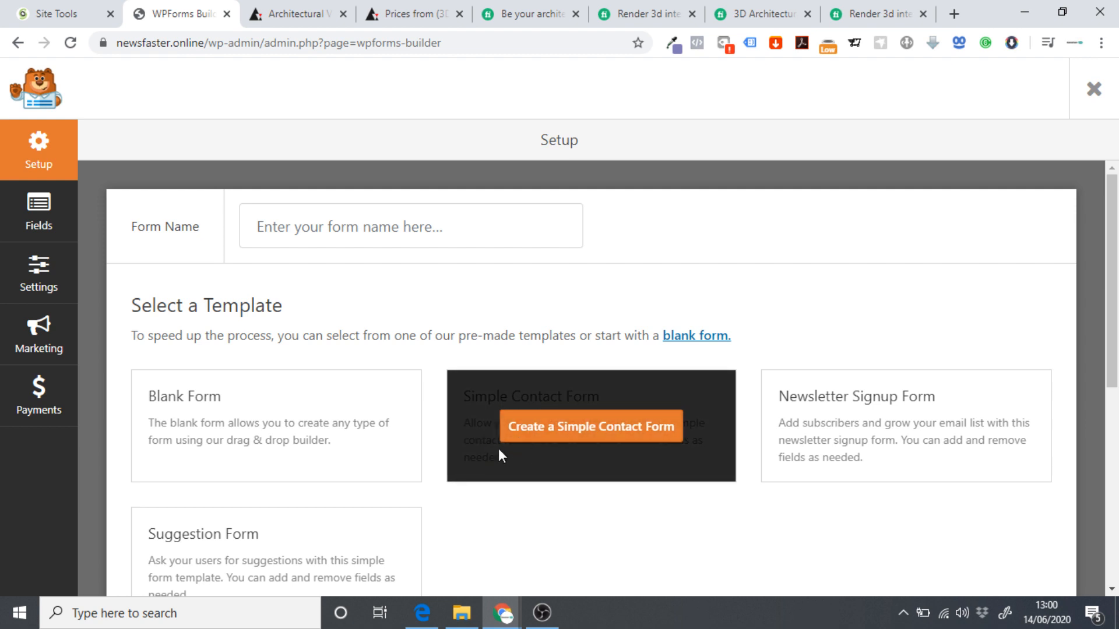
pyautogui.scroll(-1, 586, 464)
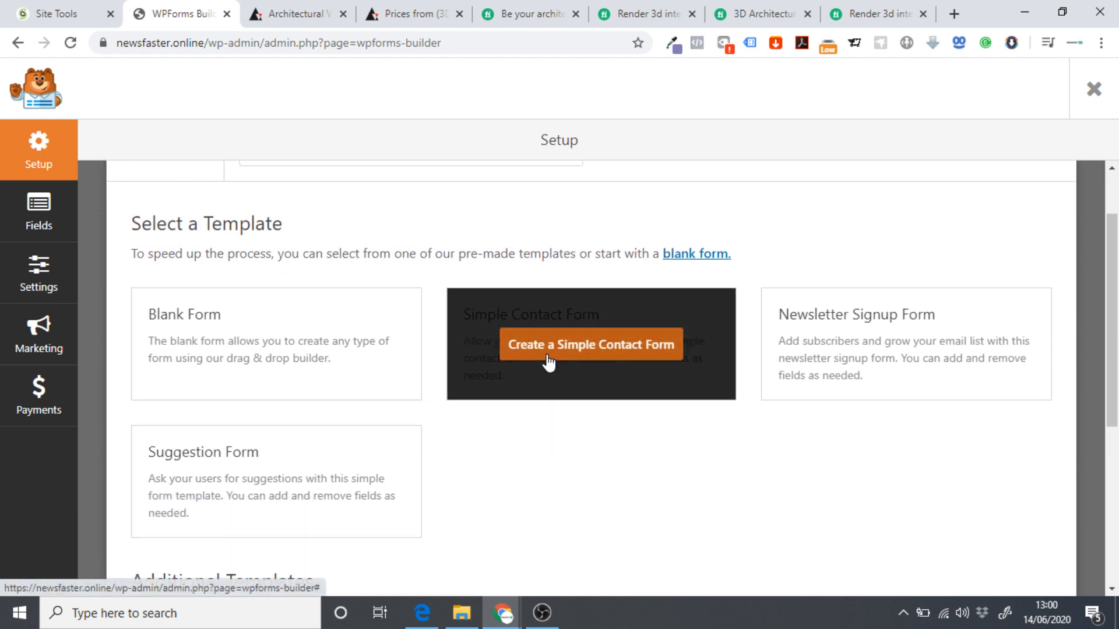
pyautogui.click(549, 355)
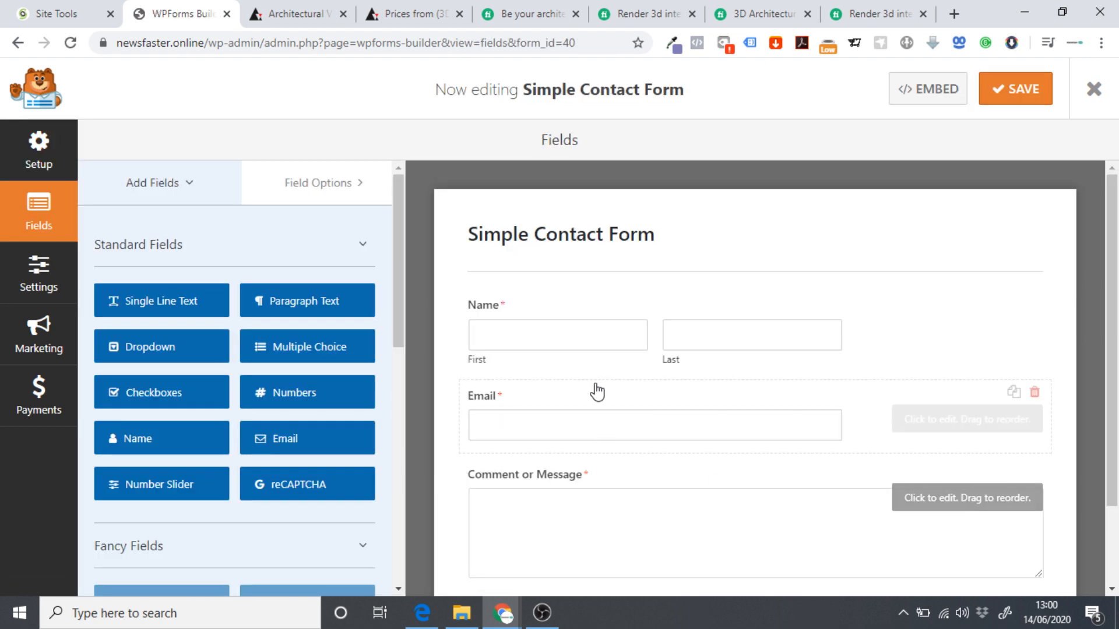
pyautogui.scroll(-2, 474, 303)
pyautogui.scroll(2, 554, 430)
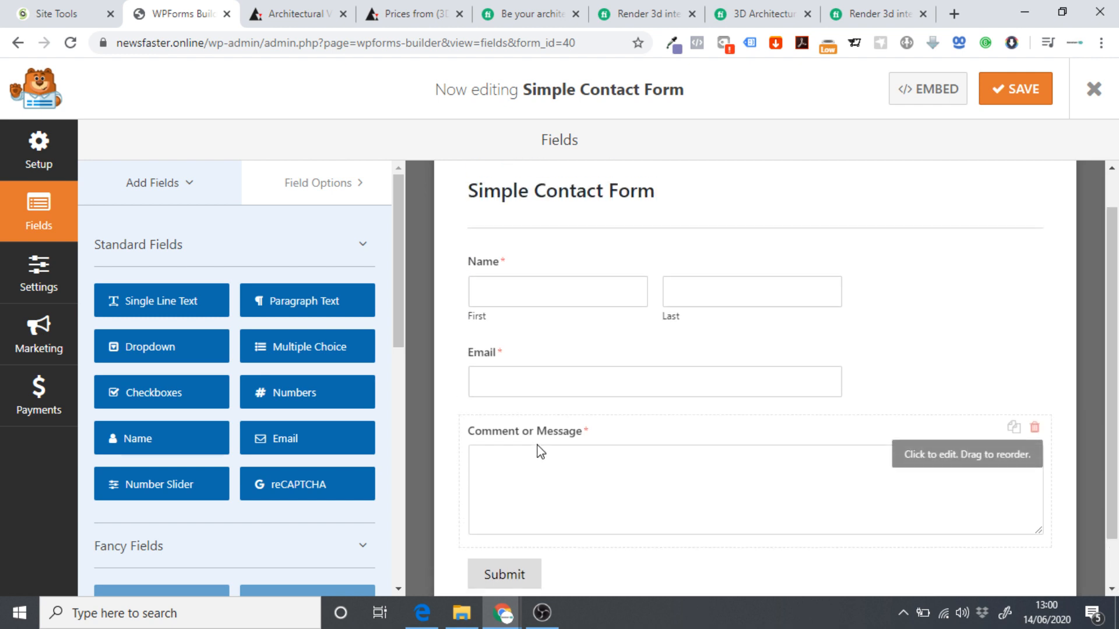
pyautogui.scroll(-1, 618, 303)
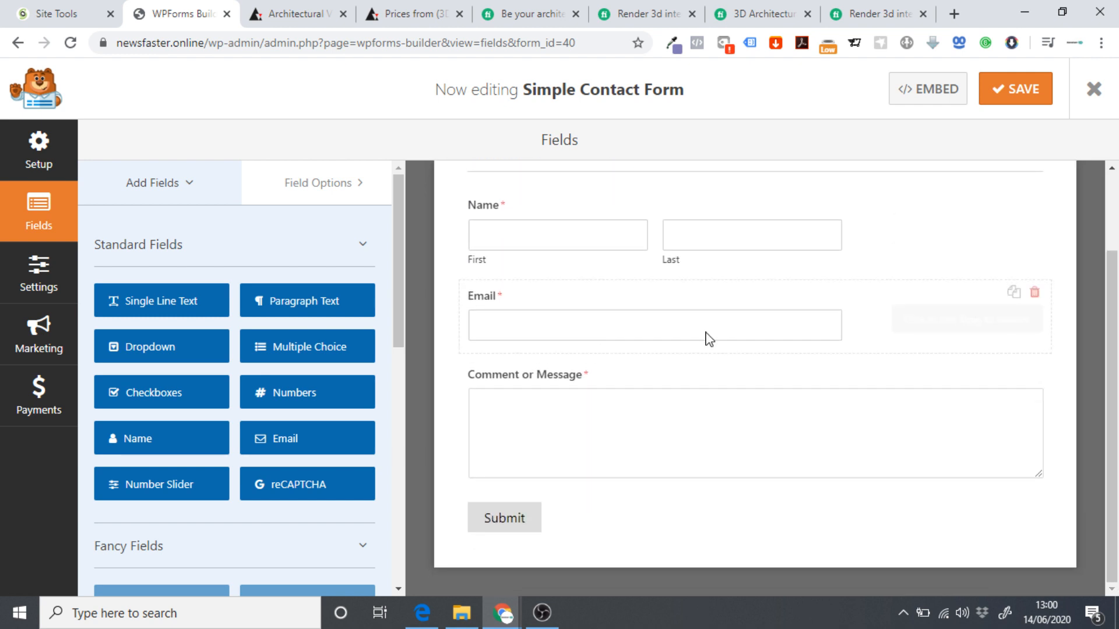
pyautogui.scroll(2, 611, 381)
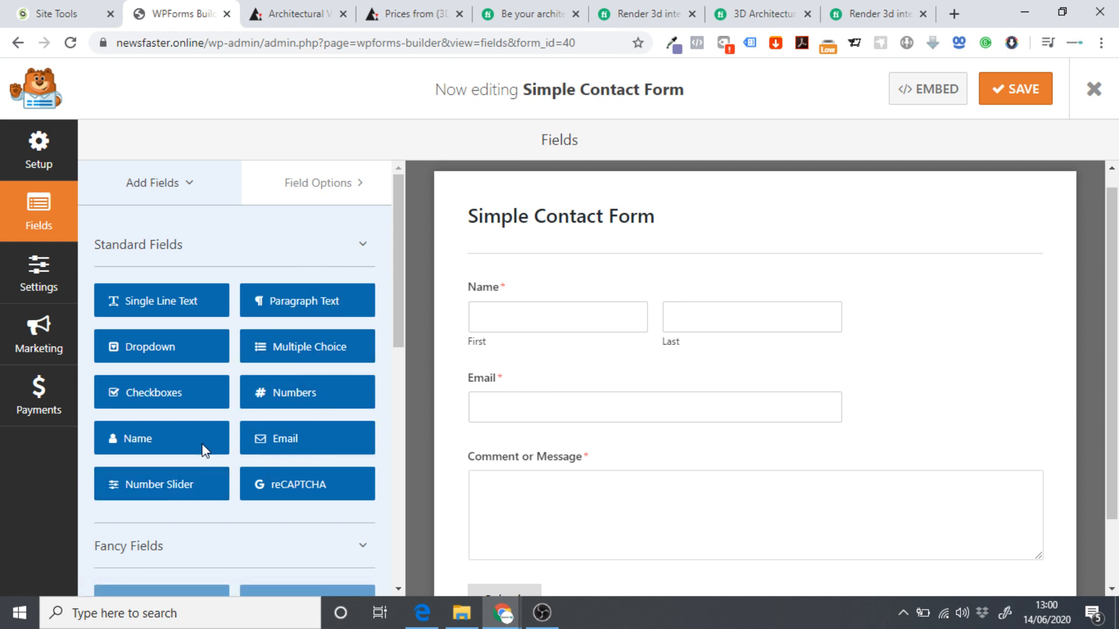
# Open the Name field's options and expand its Advanced Options.
pyautogui.click(312, 198)
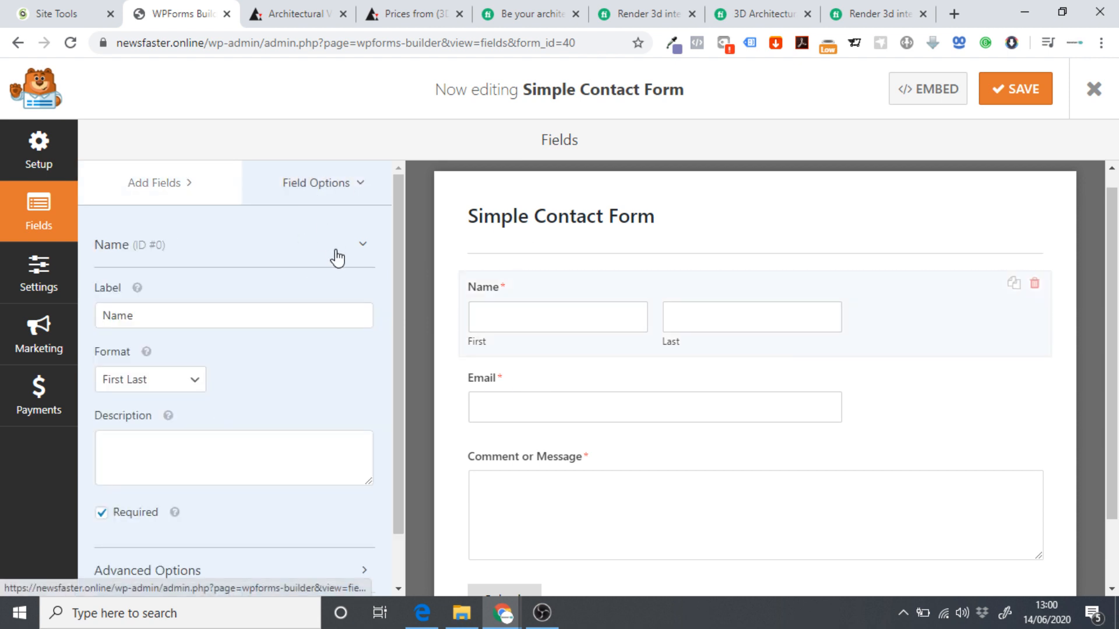
pyautogui.click(174, 318)
pyautogui.scroll(-1, 200, 317)
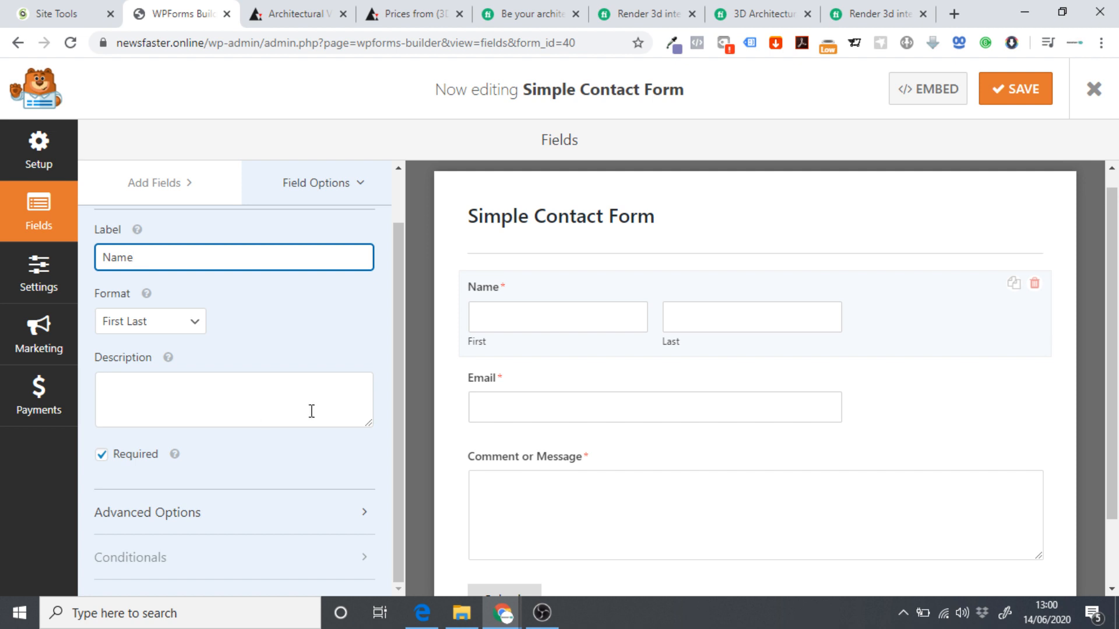
pyautogui.scroll(-2, 600, 461)
pyautogui.click(213, 513)
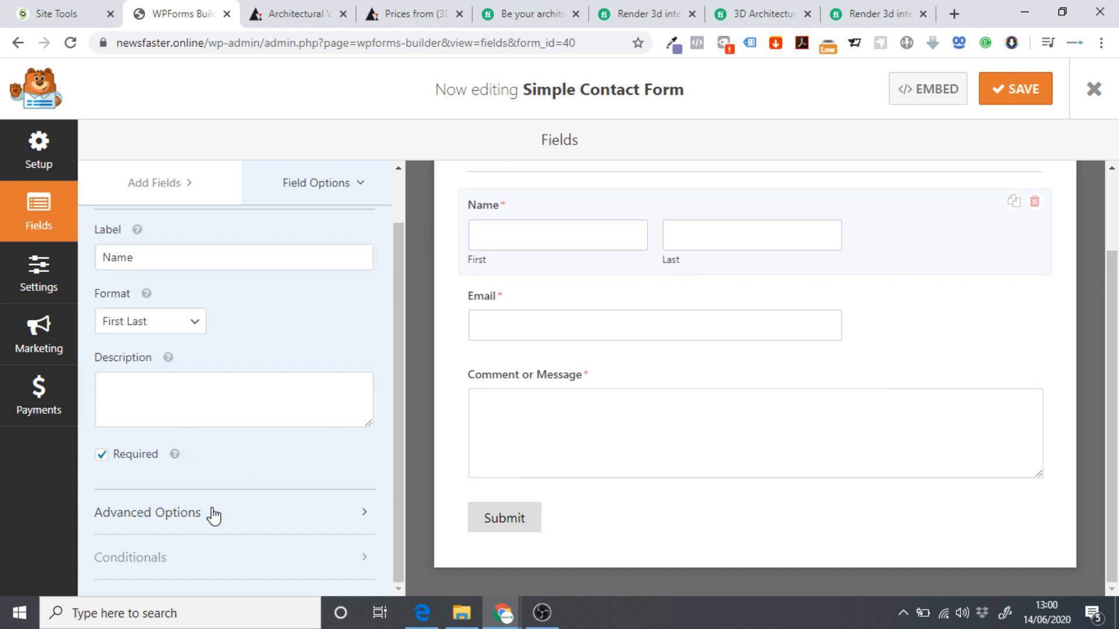
pyautogui.scroll(-5, 293, 450)
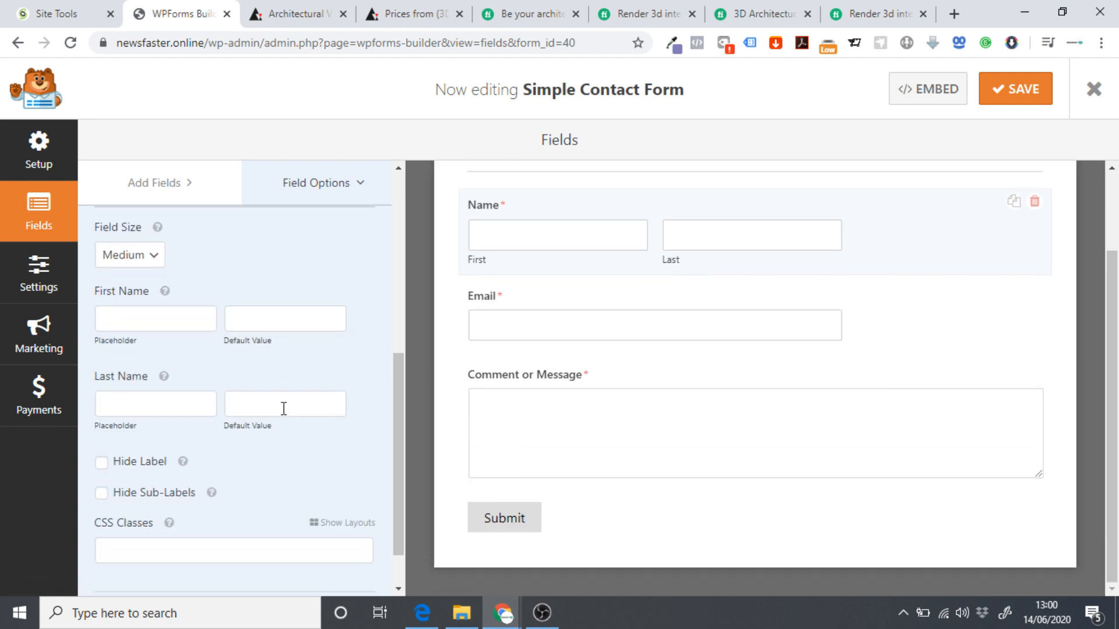
pyautogui.scroll(4, 221, 469)
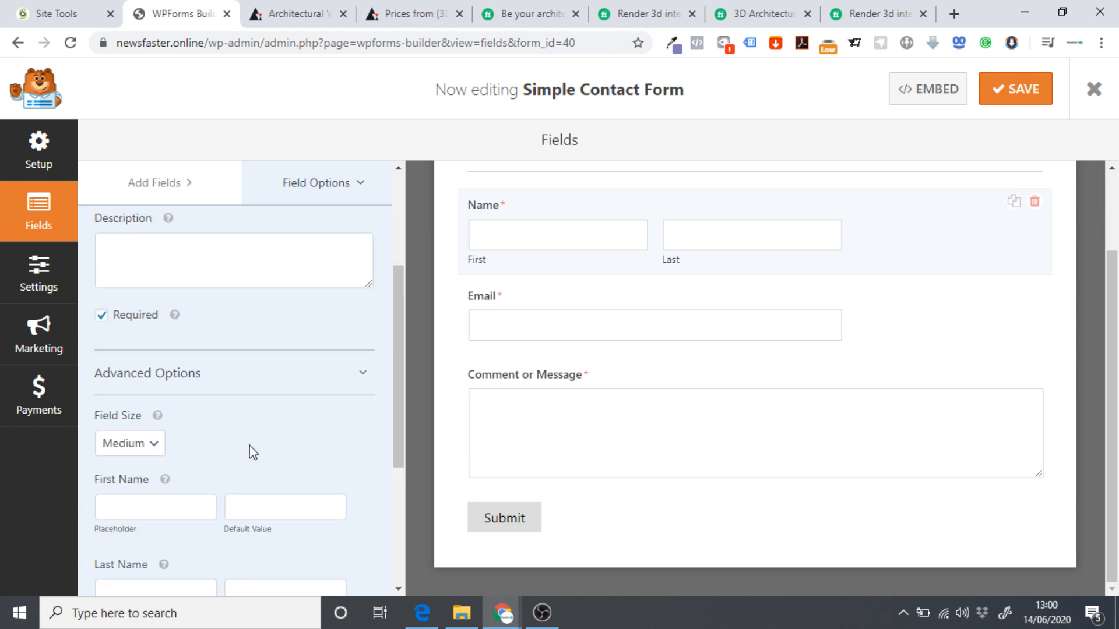
pyautogui.scroll(2, 688, 525)
pyautogui.scroll(-2, 507, 408)
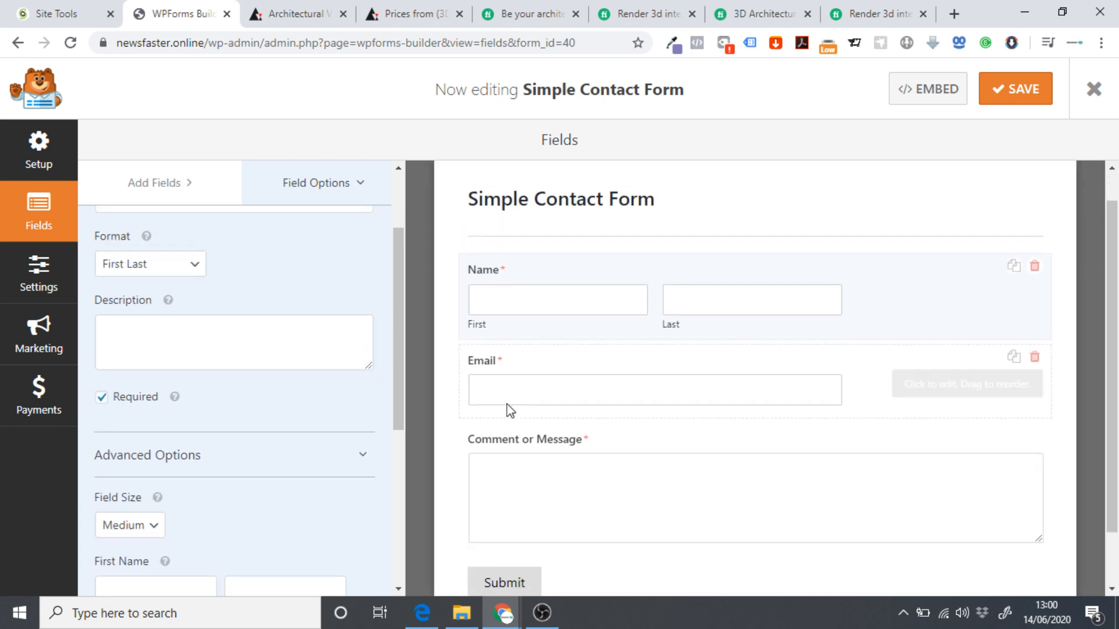
pyautogui.scroll(2, 659, 461)
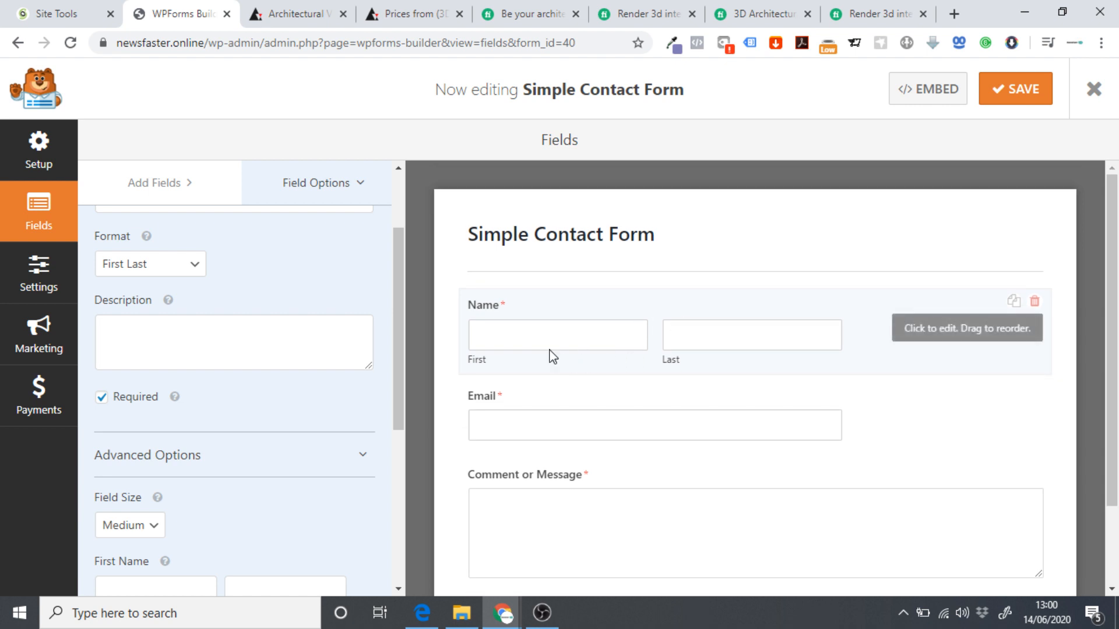
# Open the form's Notifications settings, select the {admin_email} recipient, then switch to SiteGround Site Tools.
pyautogui.click(27, 286)
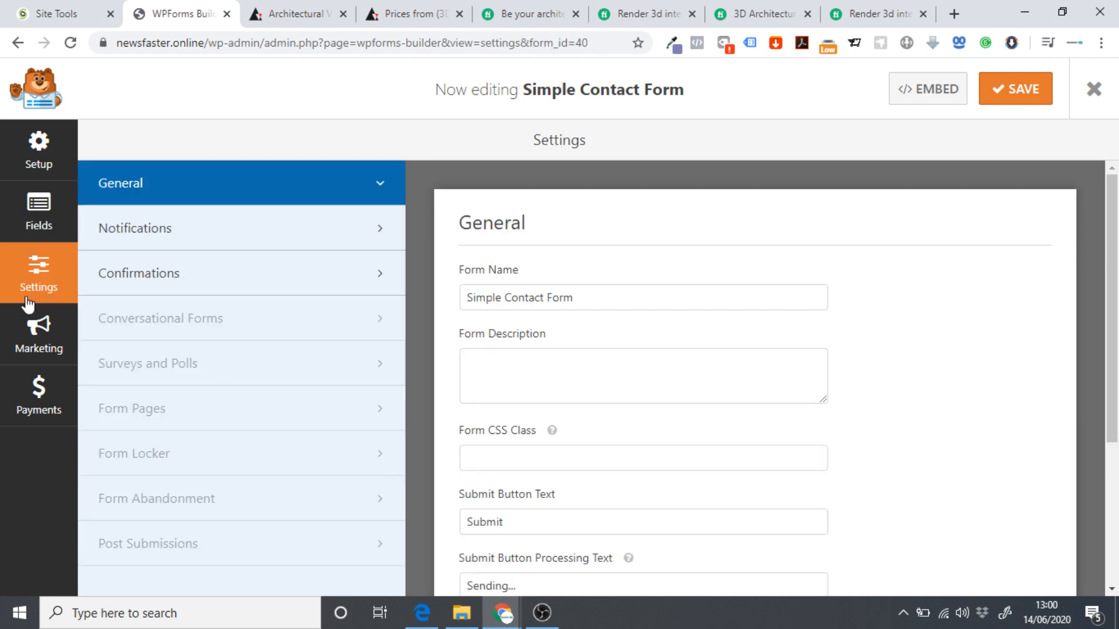
pyautogui.click(244, 243)
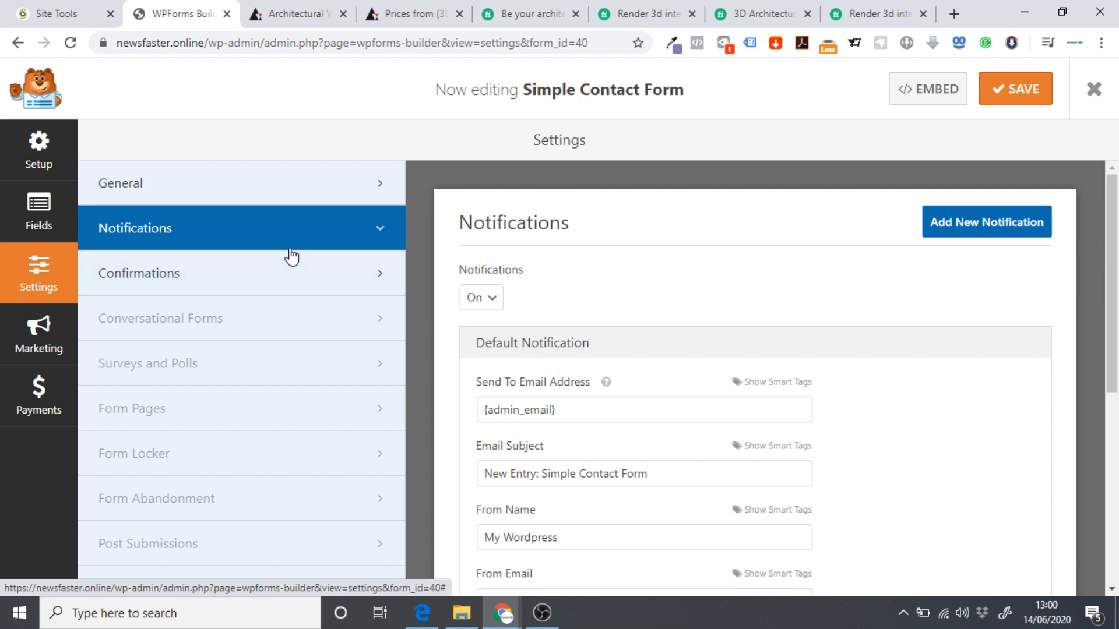
pyautogui.scroll(-1, 550, 260)
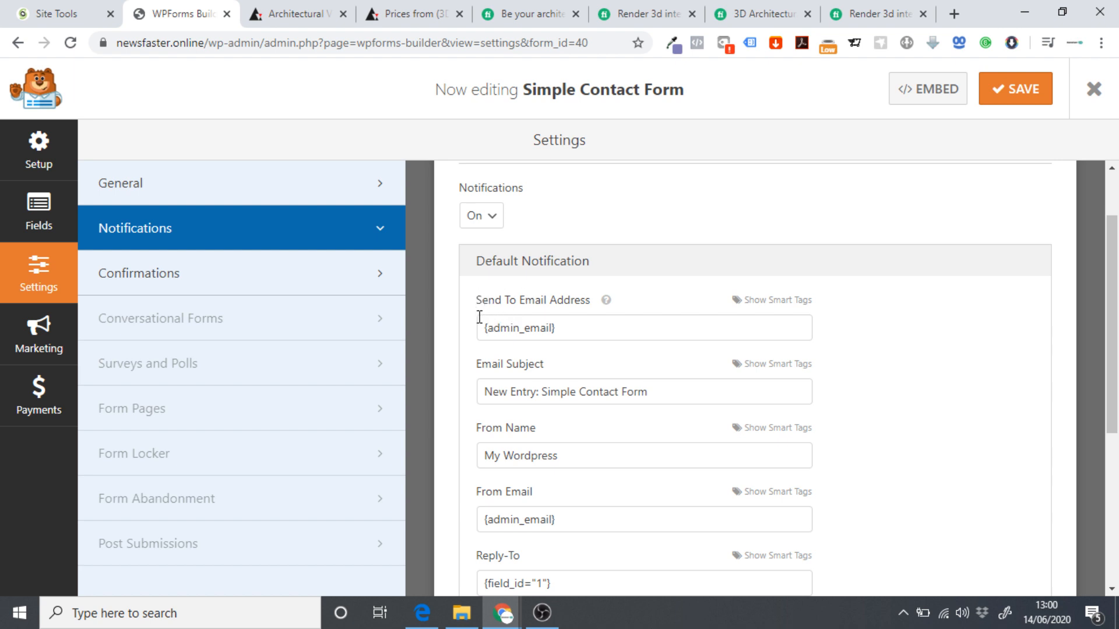
pyautogui.moveTo(481, 328); pyautogui.dragTo(569, 327)
pyautogui.click(570, 330)
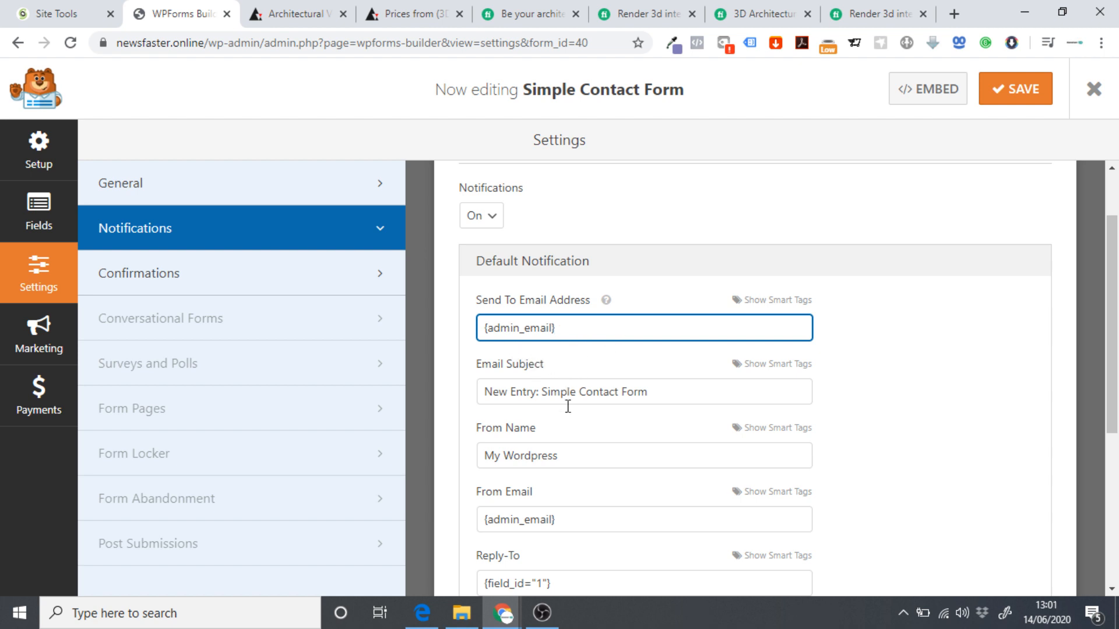
pyautogui.click(50, 8)
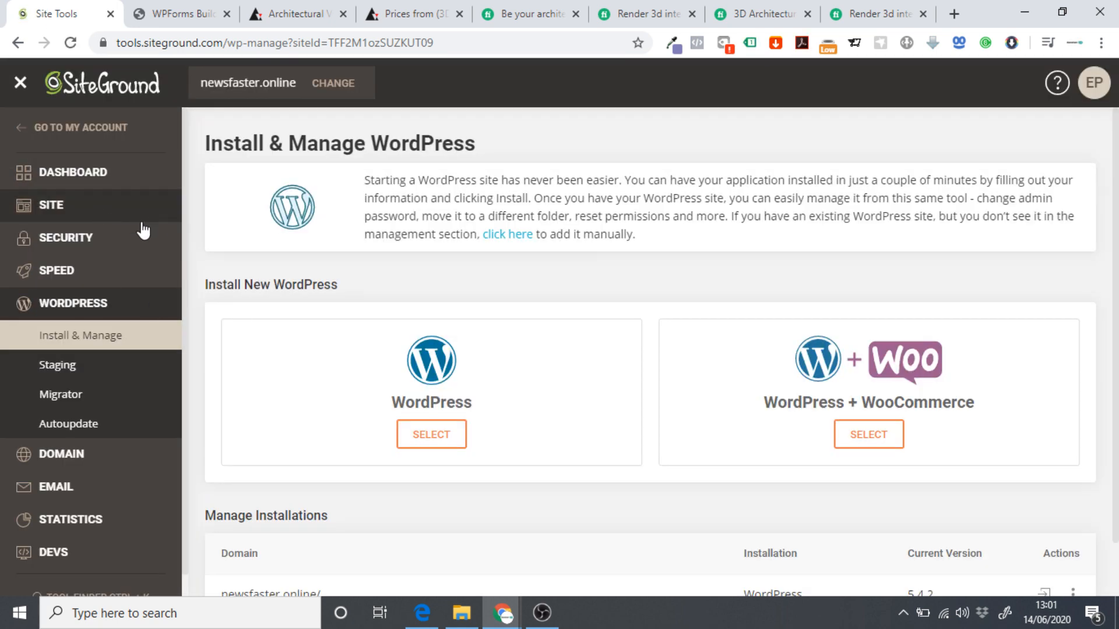
pyautogui.click(80, 493)
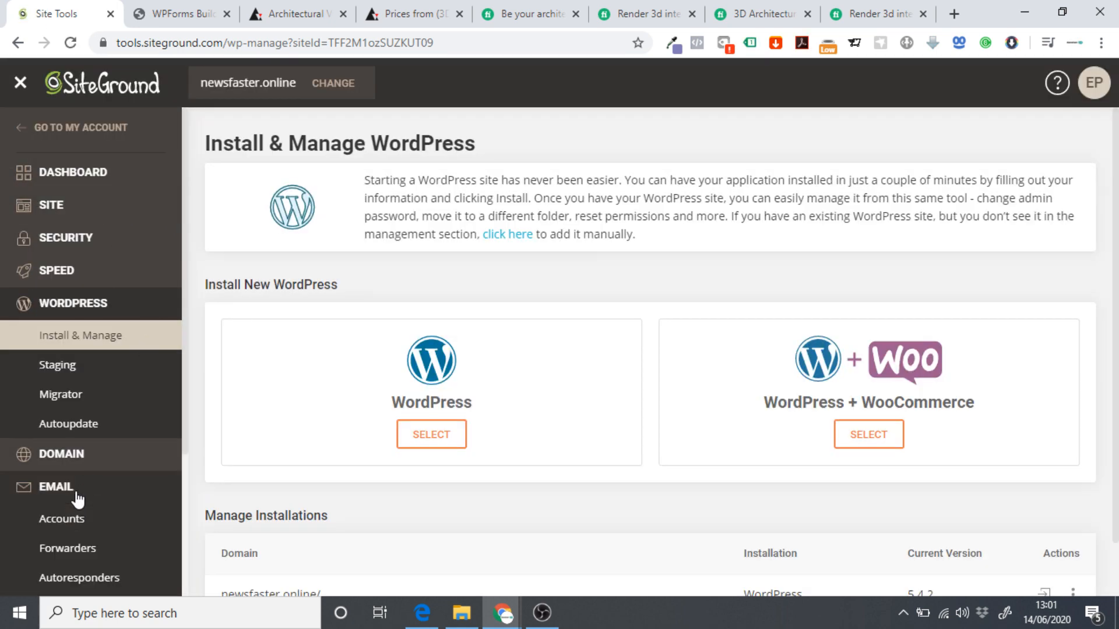
pyautogui.click(70, 324)
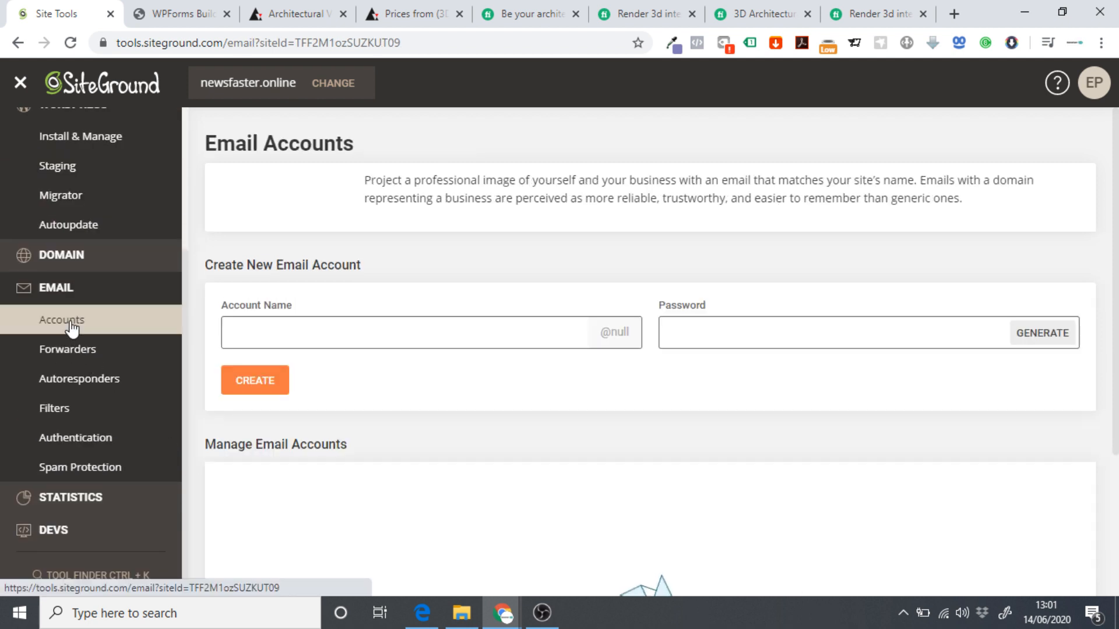
pyautogui.scroll(-1, 326, 349)
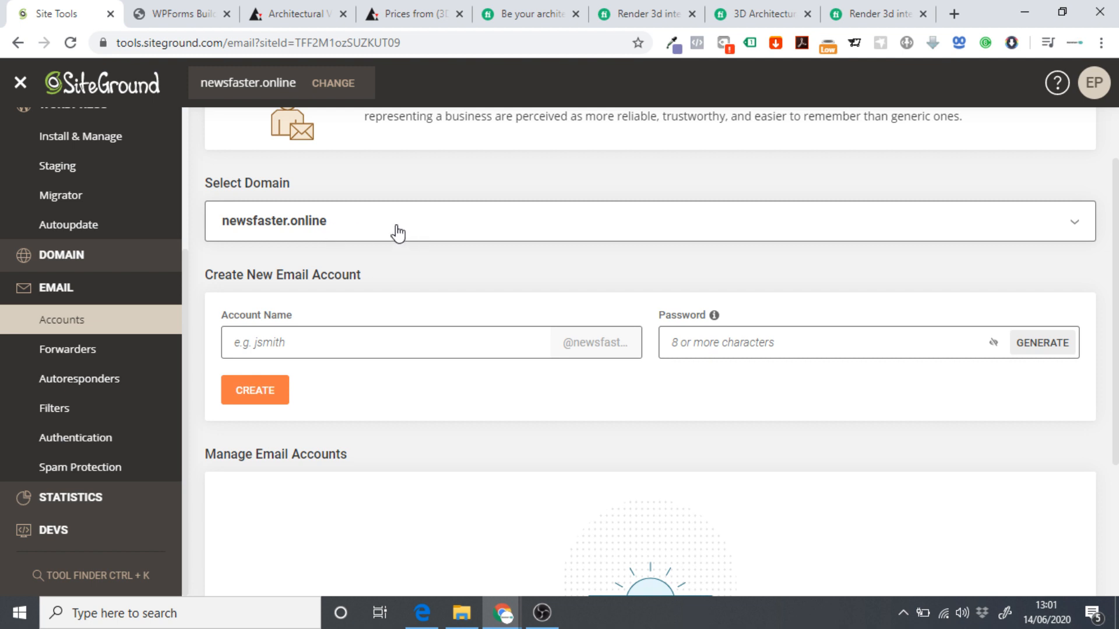
pyautogui.click(355, 233)
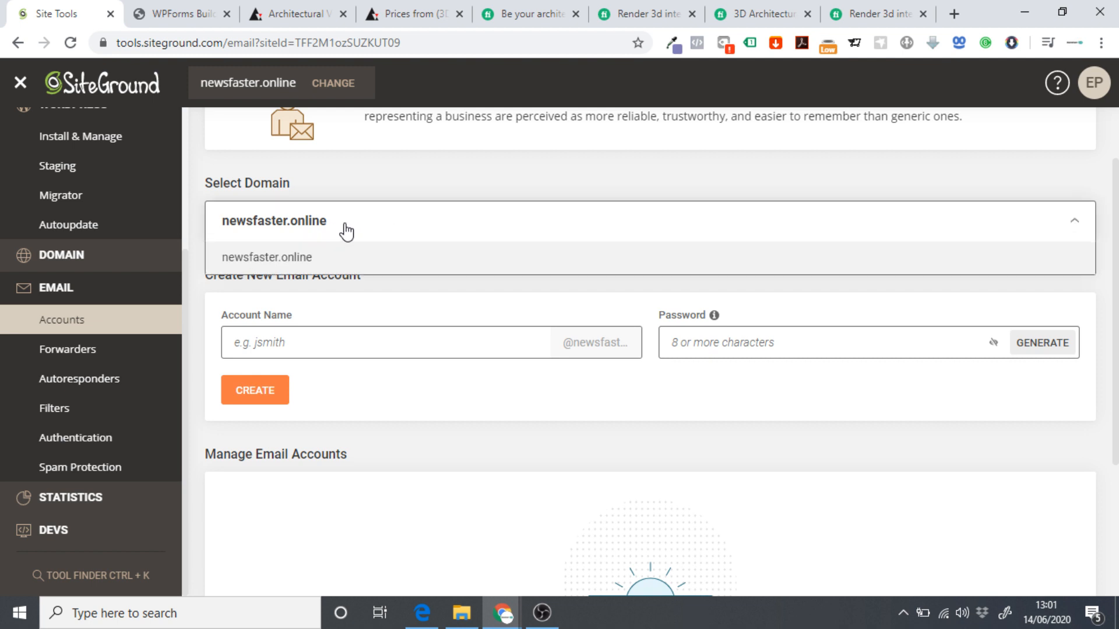
pyautogui.click(361, 306)
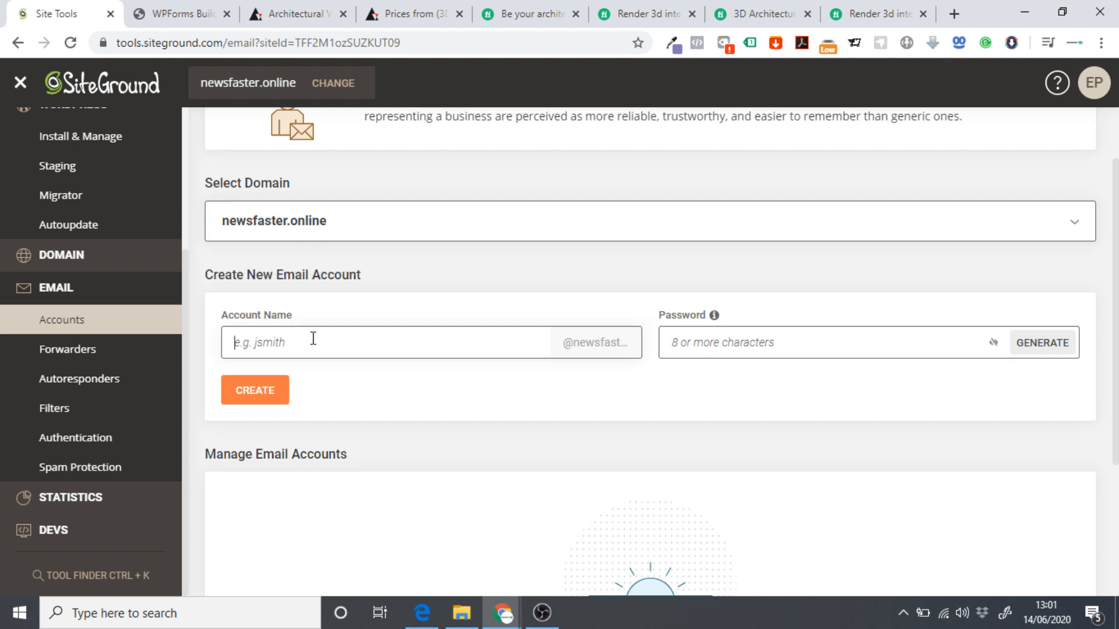
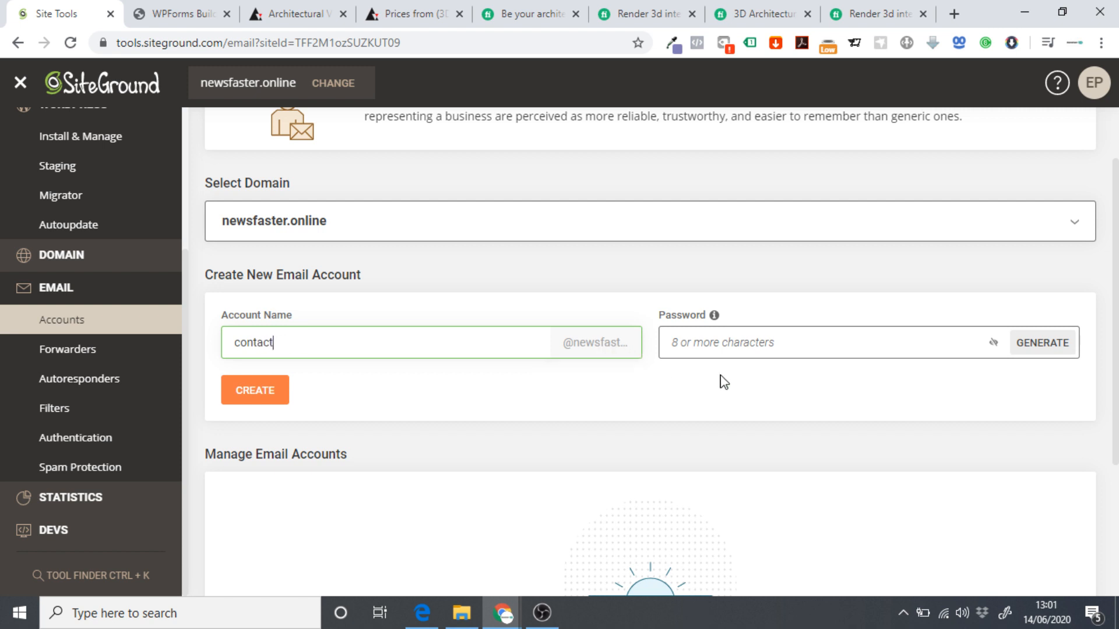
pyautogui.click(723, 342)
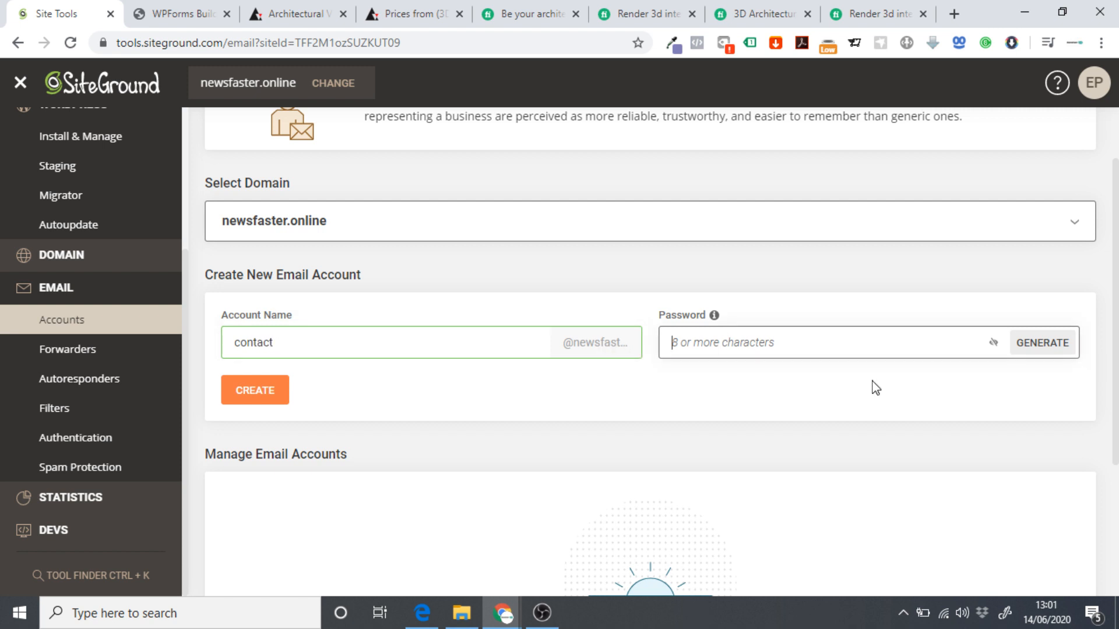
pyautogui.write('*********')
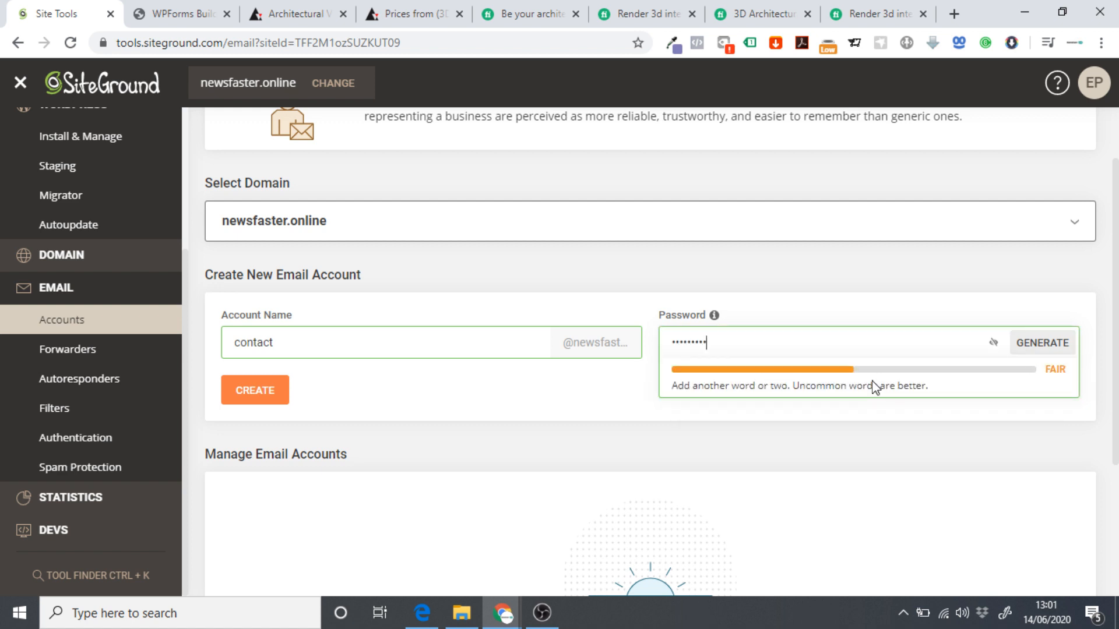
pyautogui.click(252, 402)
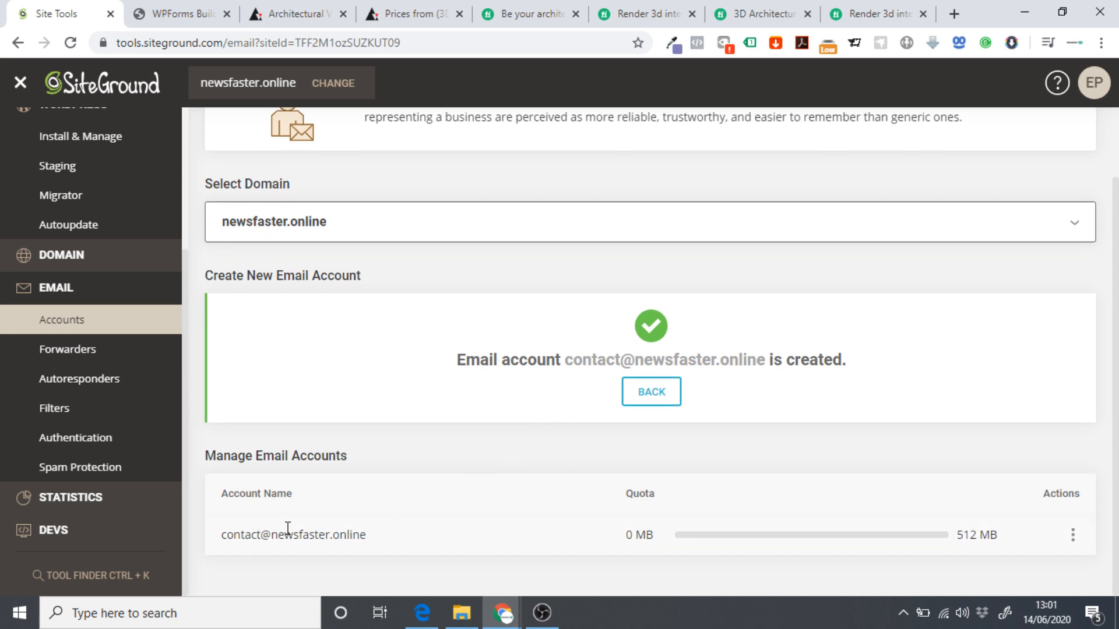
# Select the new contact address, check its Actions menu, then return to WPForms.
pyautogui.moveTo(222, 542); pyautogui.dragTo(409, 546)
pyautogui.hotkey('ctrl', 'c')
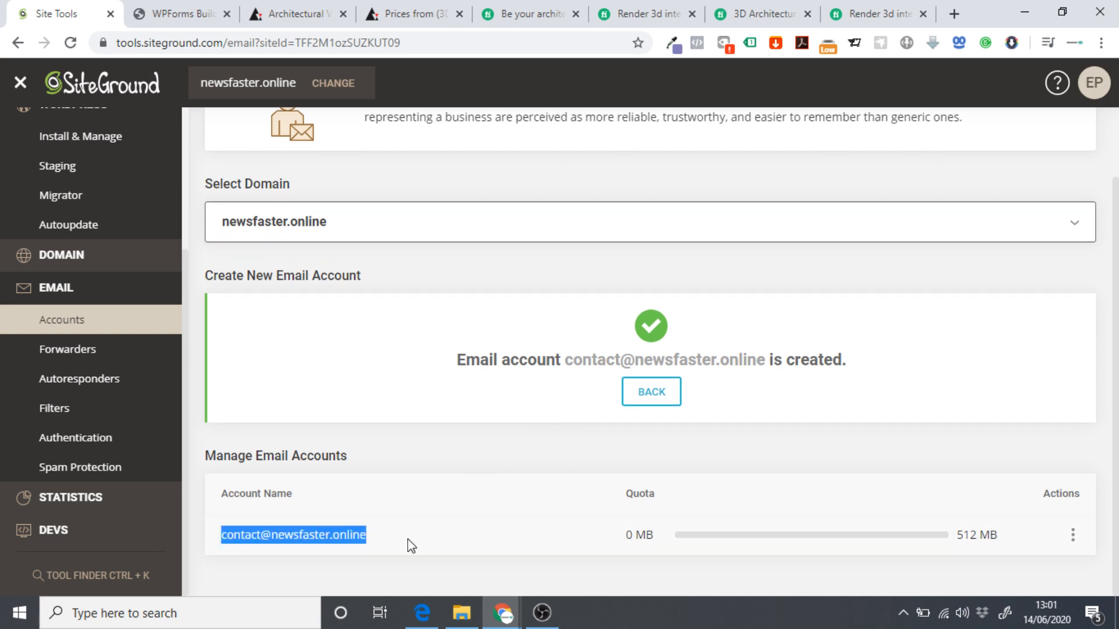
pyautogui.click(1072, 535)
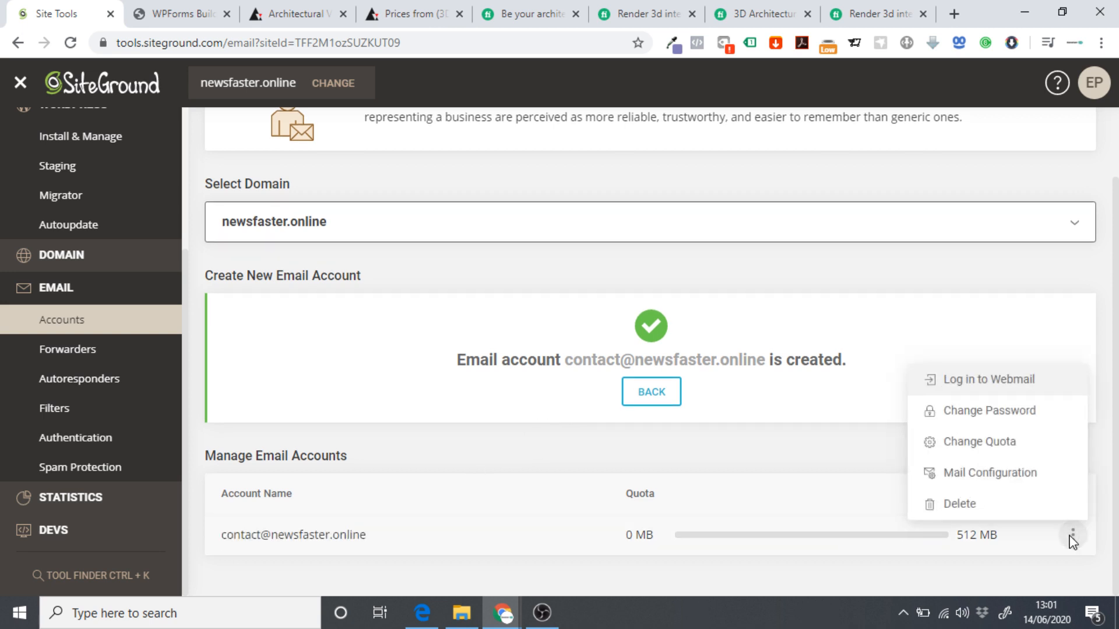
pyautogui.click(1067, 537)
pyautogui.click(1076, 534)
pyautogui.click(529, 457)
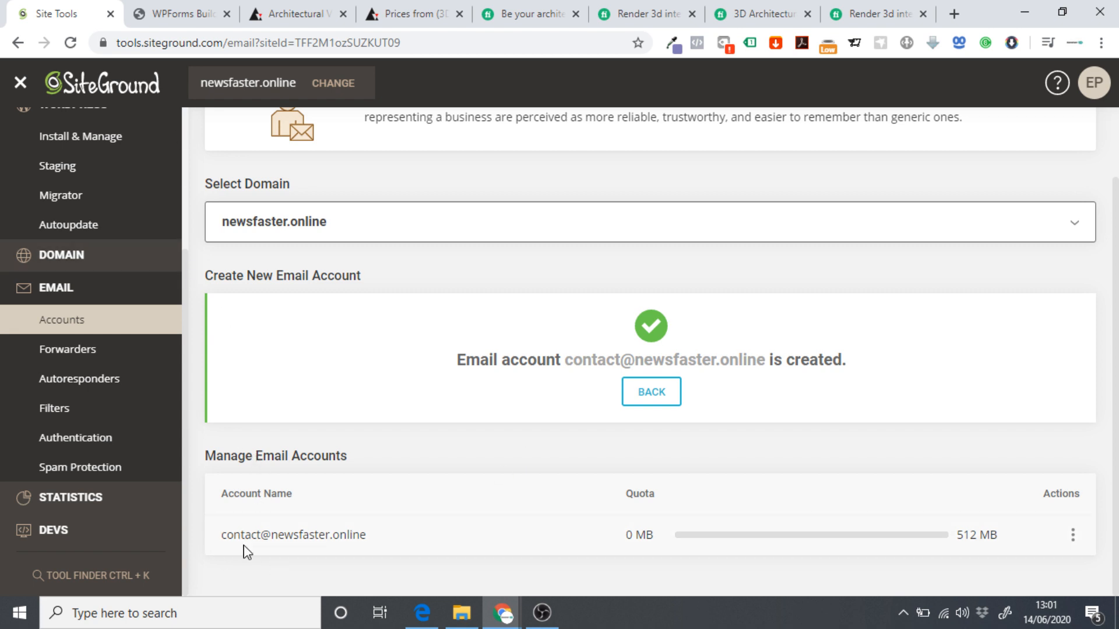
pyautogui.click(236, 19)
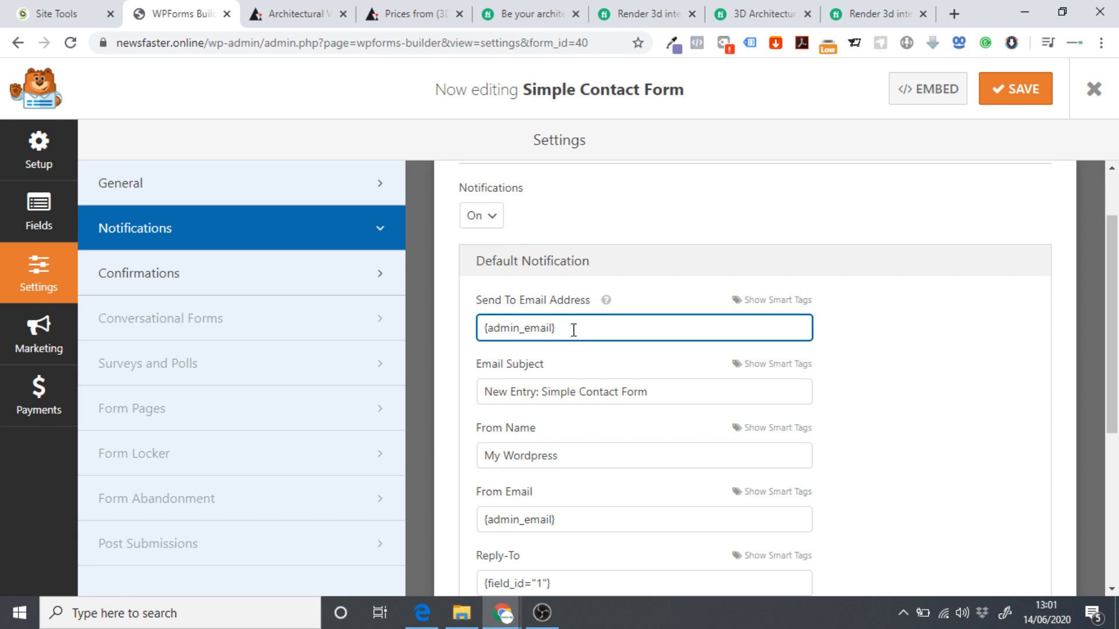
# Replace the Send To Email Address with the new contact mailbox address.
pyautogui.moveTo(574, 330); pyautogui.dragTo(460, 335)
pyautogui.hotkey('ctrl', 'v')
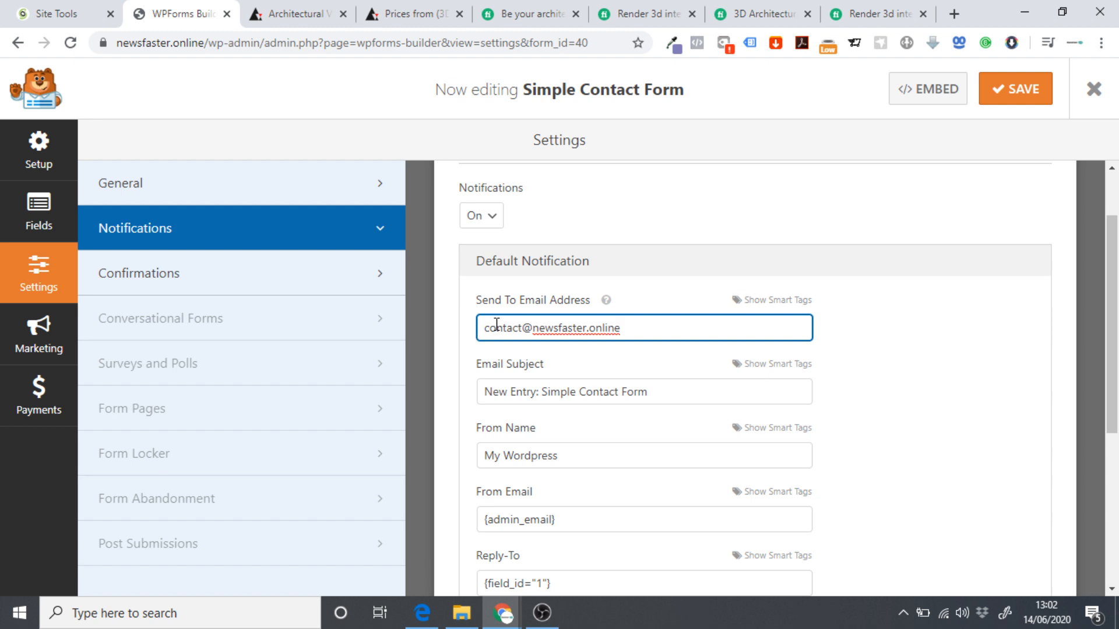
pyautogui.scroll(-1, 583, 356)
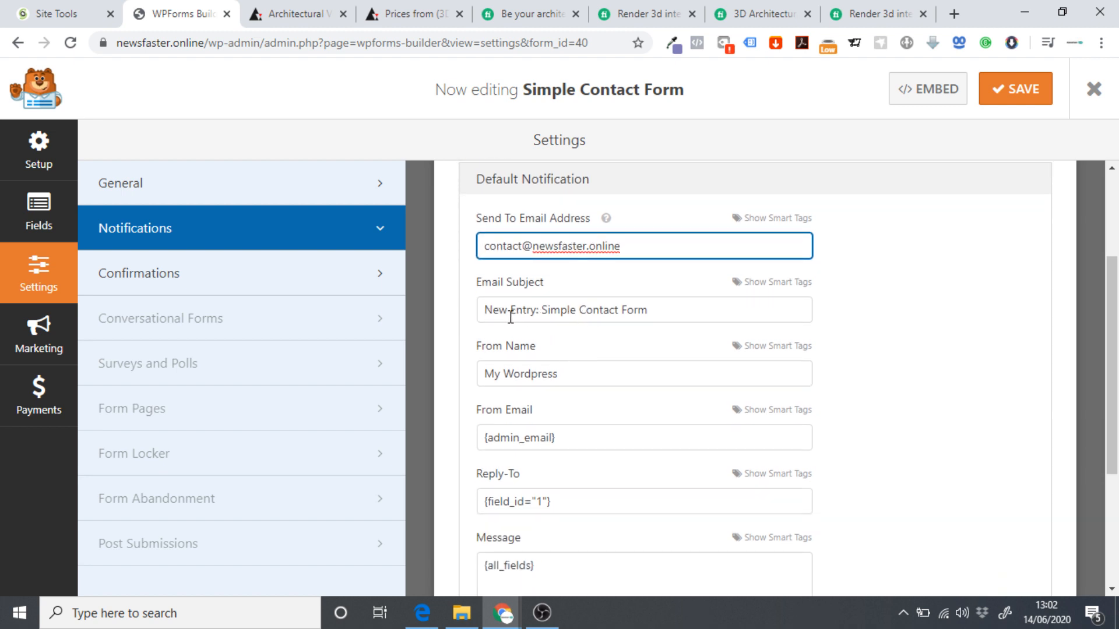
# Set From Name to 'Your Domain' and paste the contact address into From Email.
pyautogui.moveTo(489, 310); pyautogui.dragTo(665, 302)
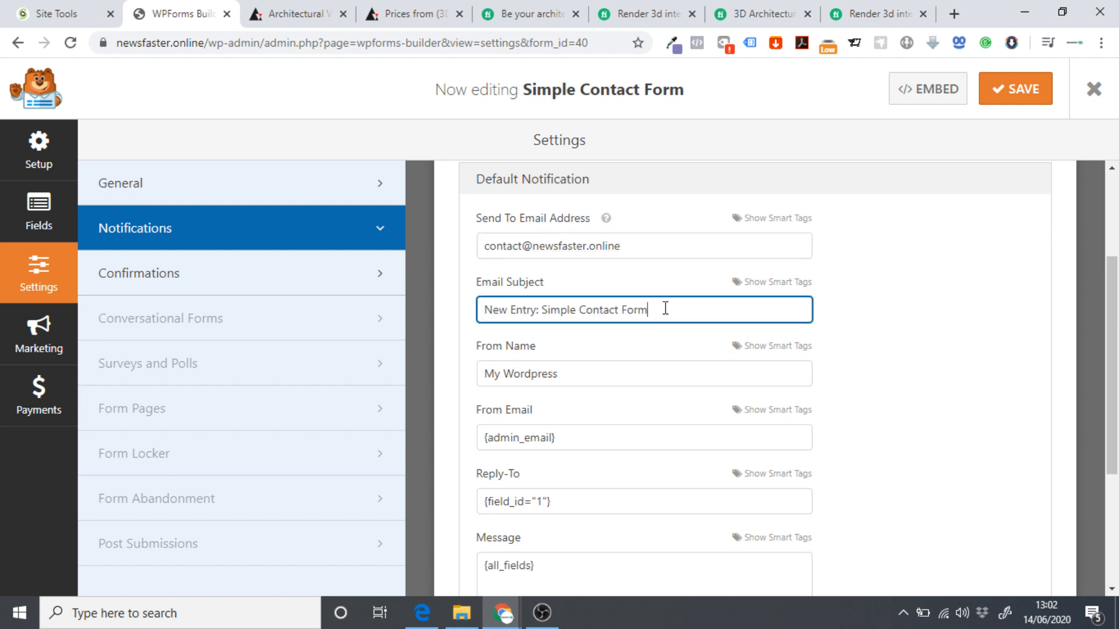
pyautogui.scroll(-1, 506, 362)
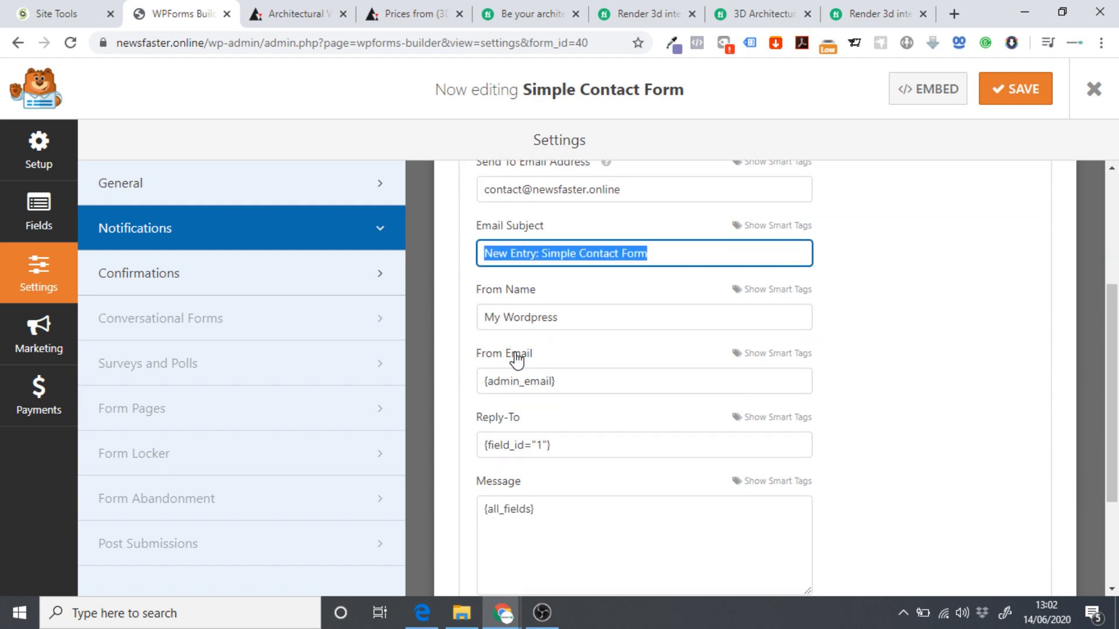
pyautogui.moveTo(572, 295); pyautogui.dragTo(387, 304)
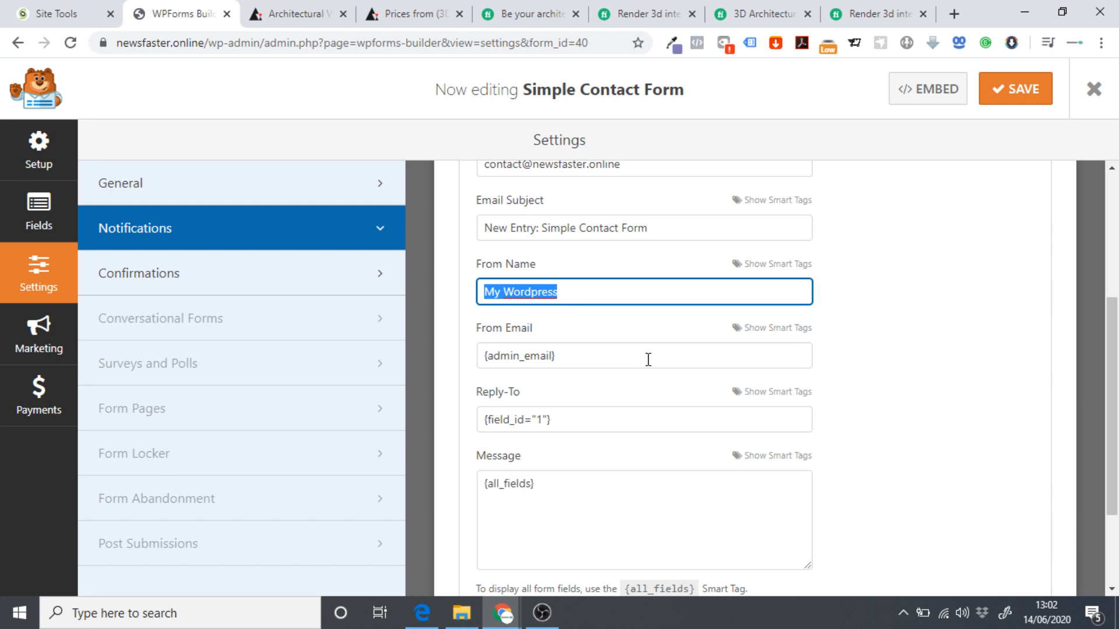
pyautogui.write('Your Domain')
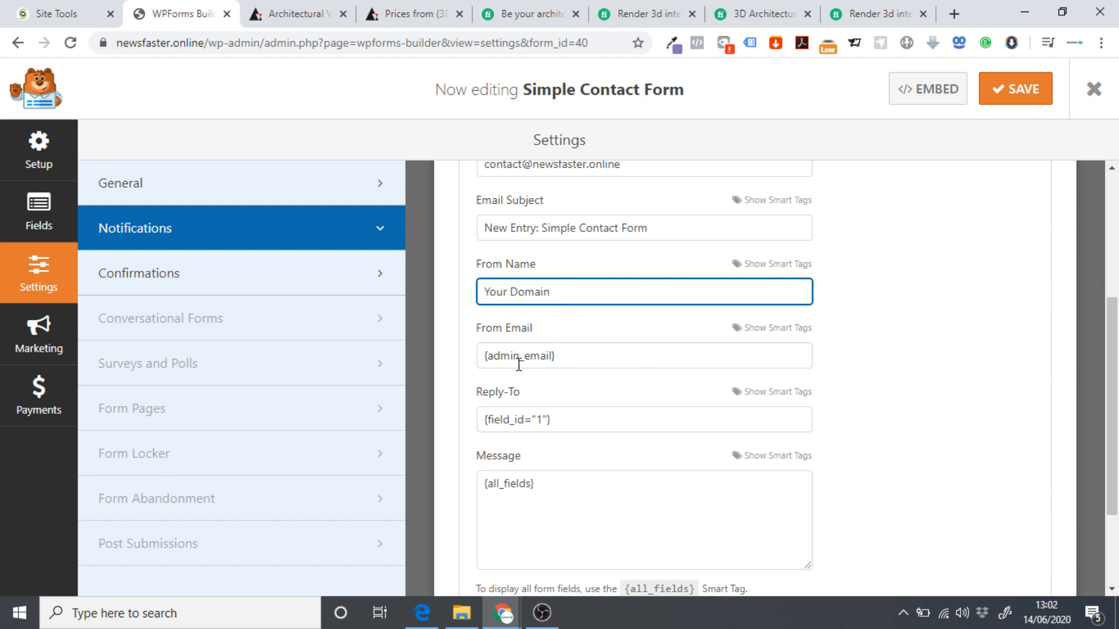
pyautogui.scroll(1, 536, 379)
pyautogui.moveTo(568, 439); pyautogui.dragTo(437, 449)
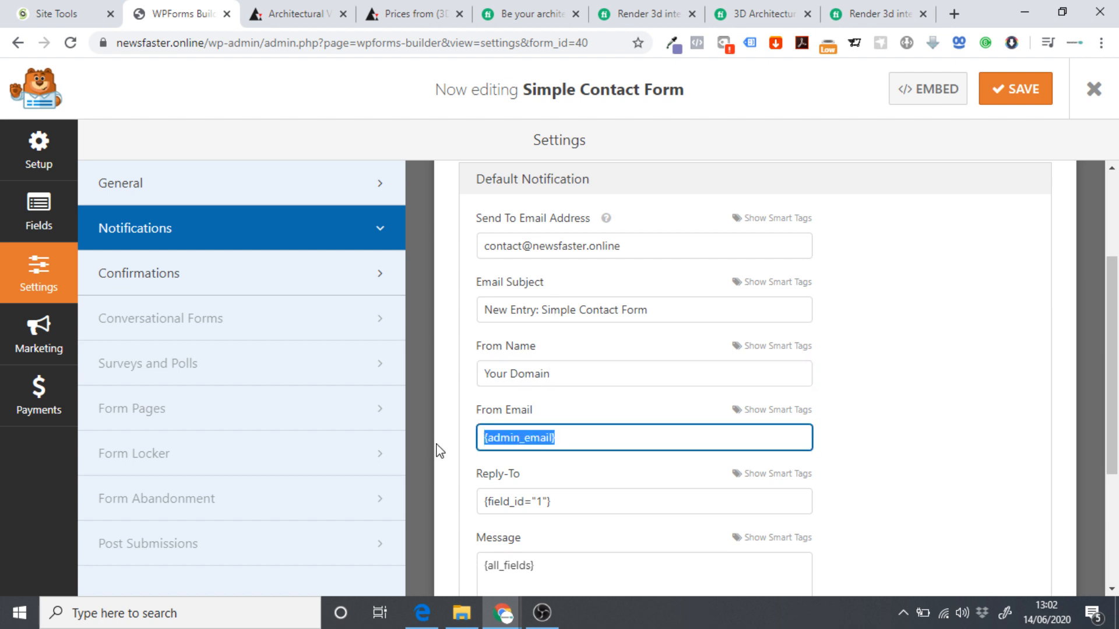
pyautogui.hotkey('ctrl', 'v')
pyautogui.click(459, 454)
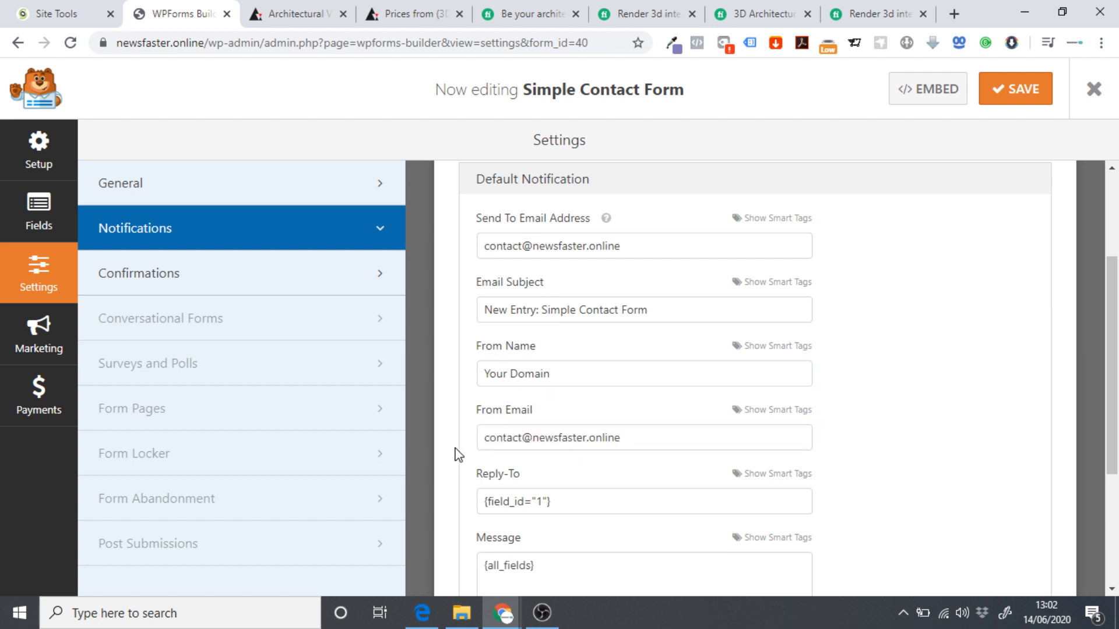
pyautogui.scroll(-3, 458, 455)
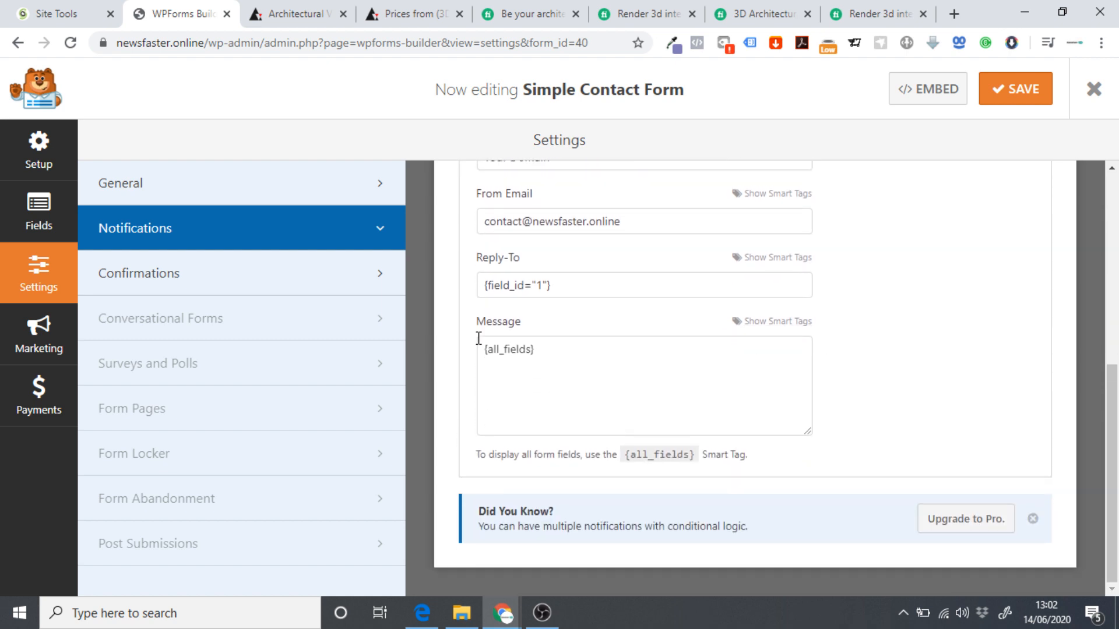
# Edit the confirmation message to end 'in 3 - 5 working days.' and save the form.
pyautogui.click(165, 285)
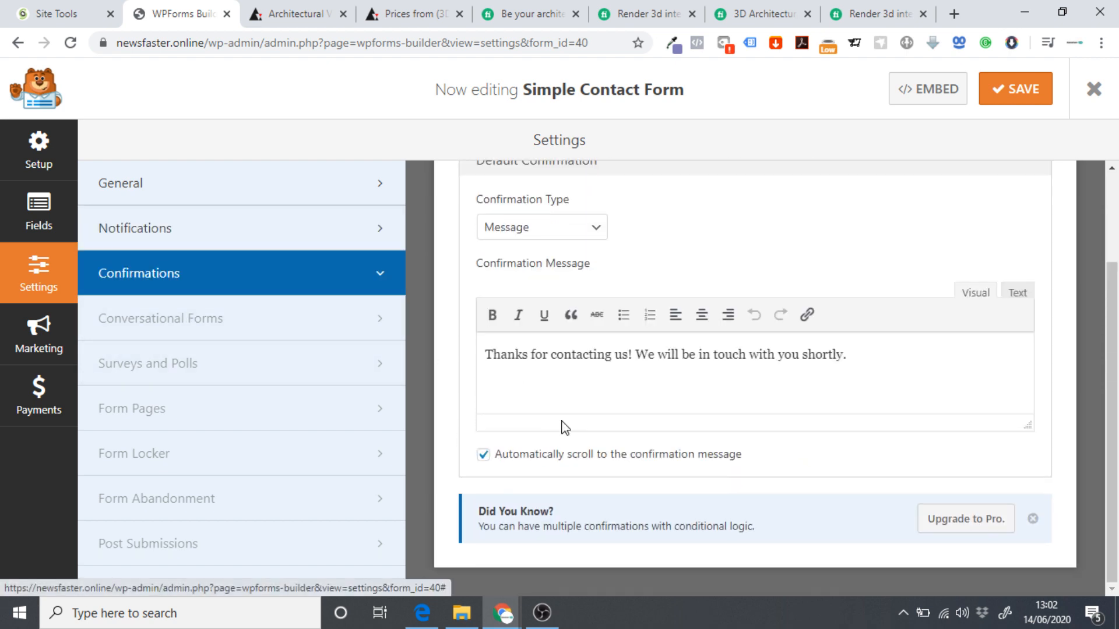
pyautogui.scroll(2, 561, 408)
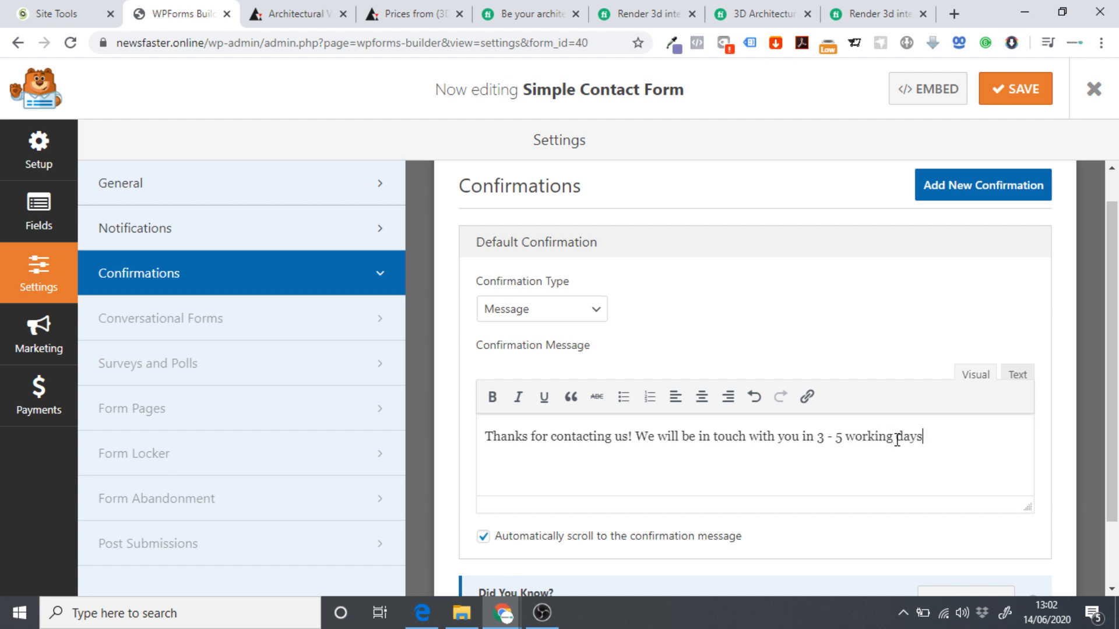
pyautogui.scroll(-2, 853, 446)
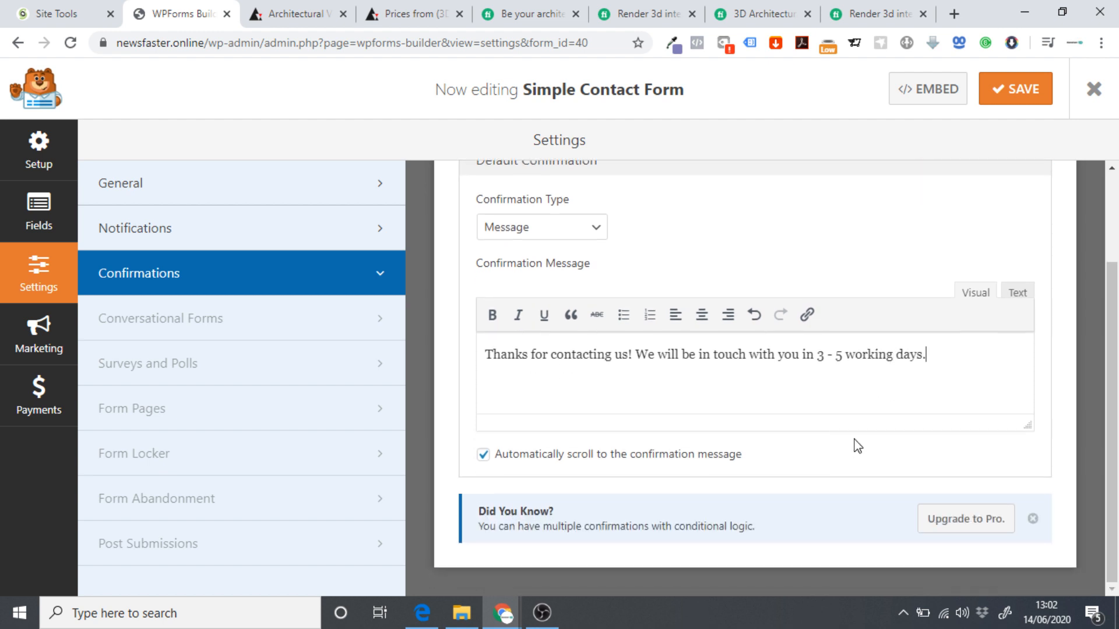
pyautogui.scroll(2, 810, 408)
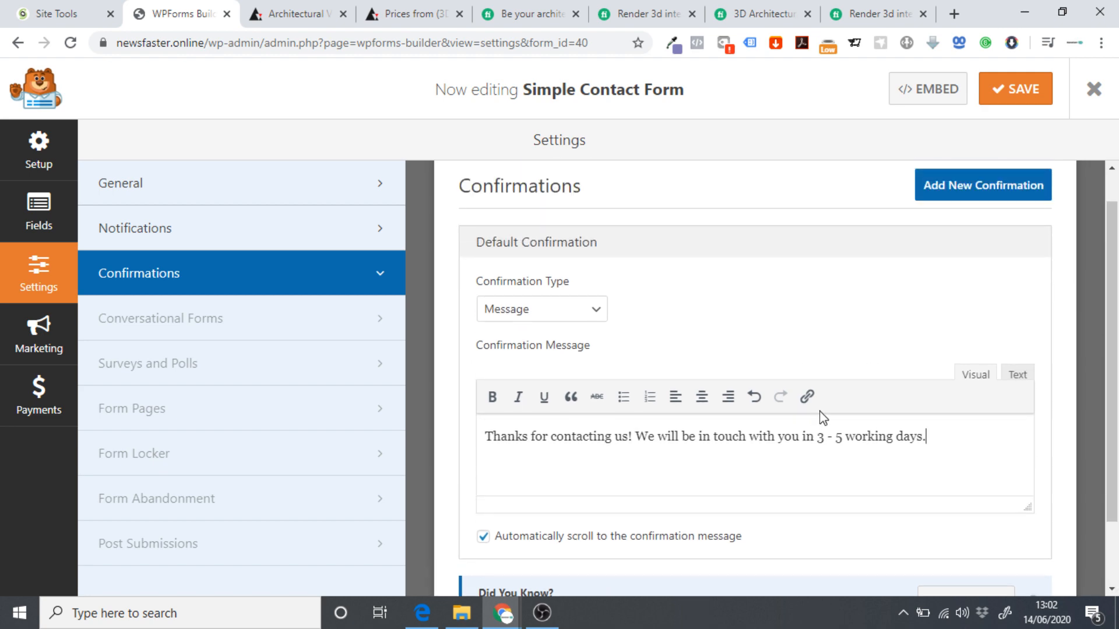
pyautogui.scroll(1, 819, 408)
pyautogui.click(974, 99)
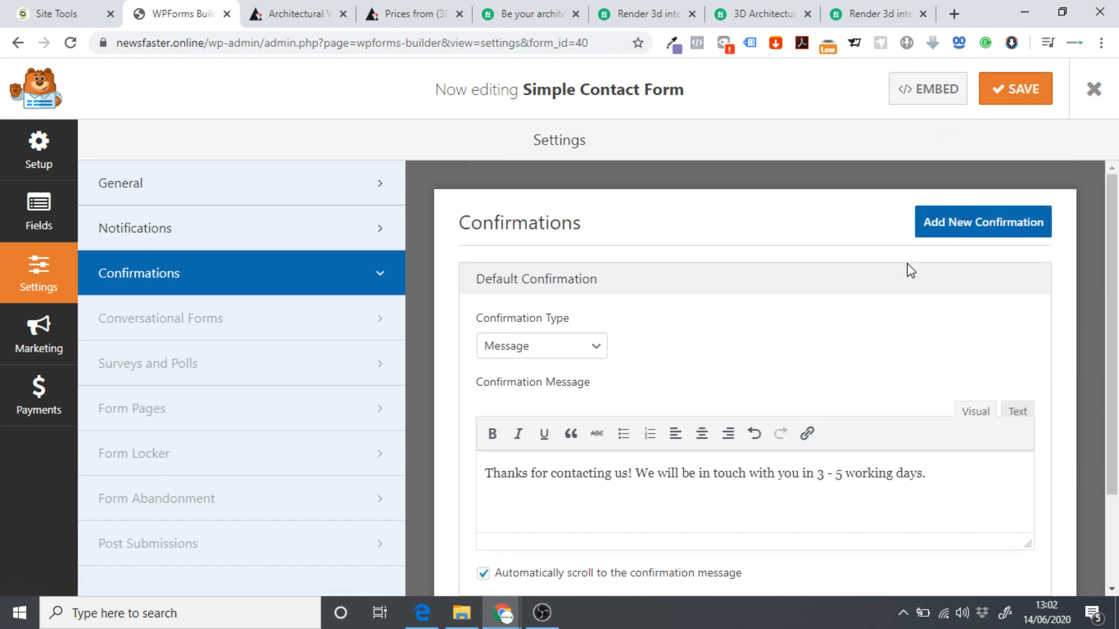
# Copy the form's [wpforms id="40"] embed shortcode from the Embed dialog.
pyautogui.click(928, 90)
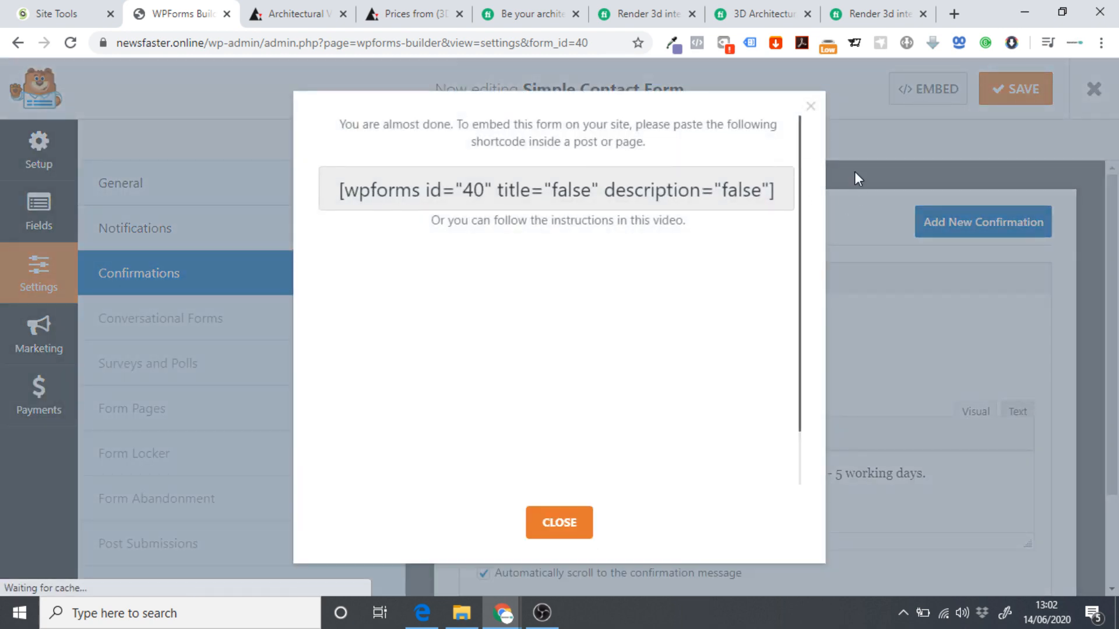
pyautogui.moveTo(343, 189); pyautogui.dragTo(782, 192)
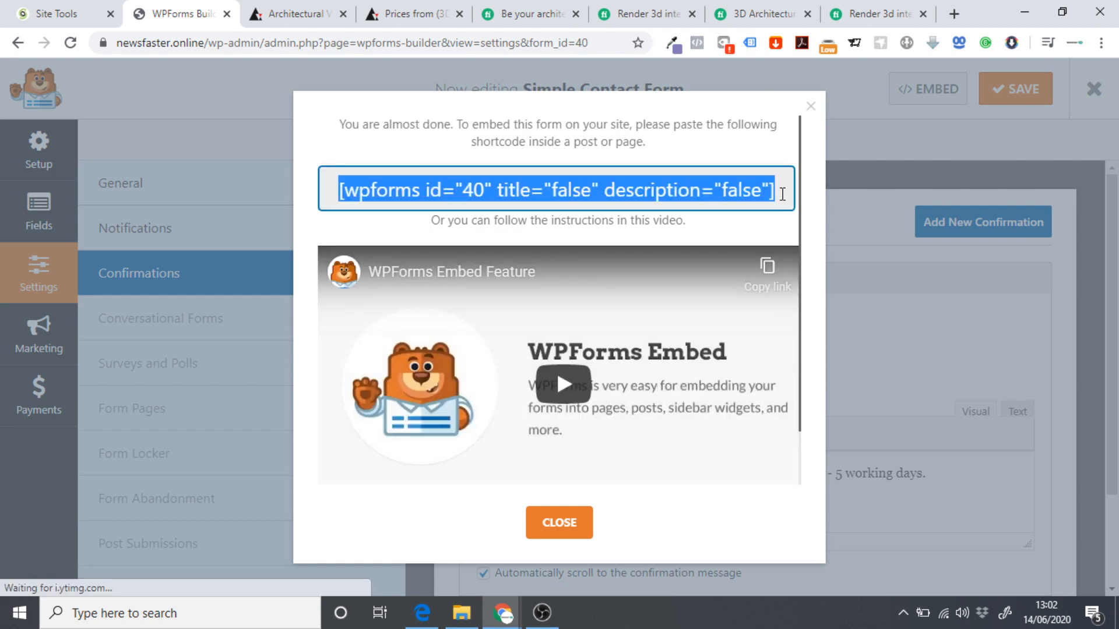
pyautogui.rightClick(716, 191)
pyautogui.click(745, 202)
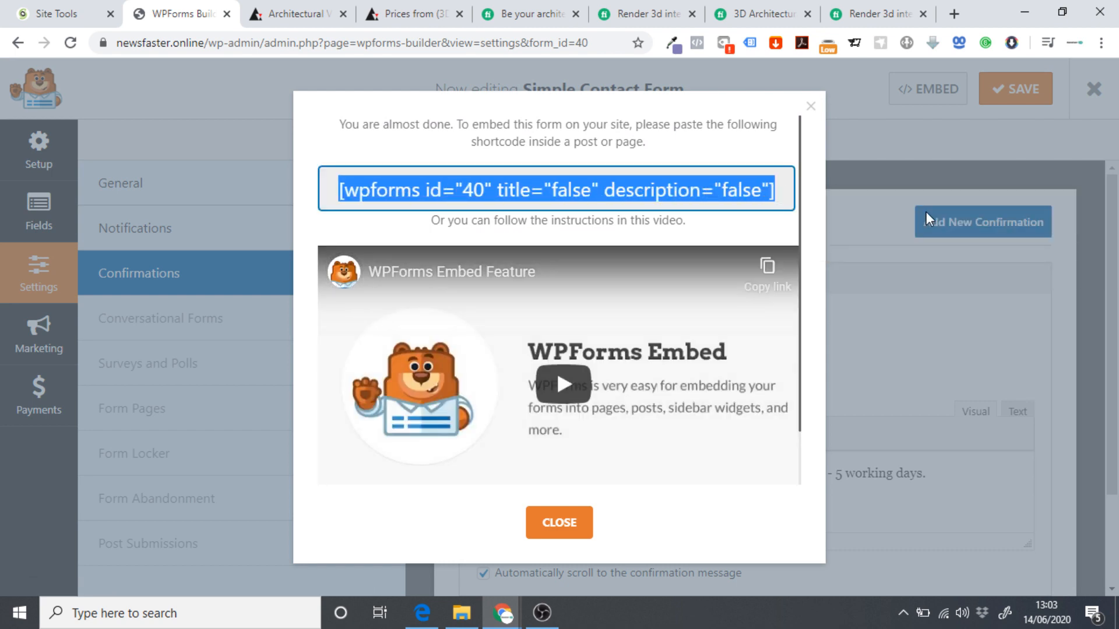
pyautogui.click(336, 191)
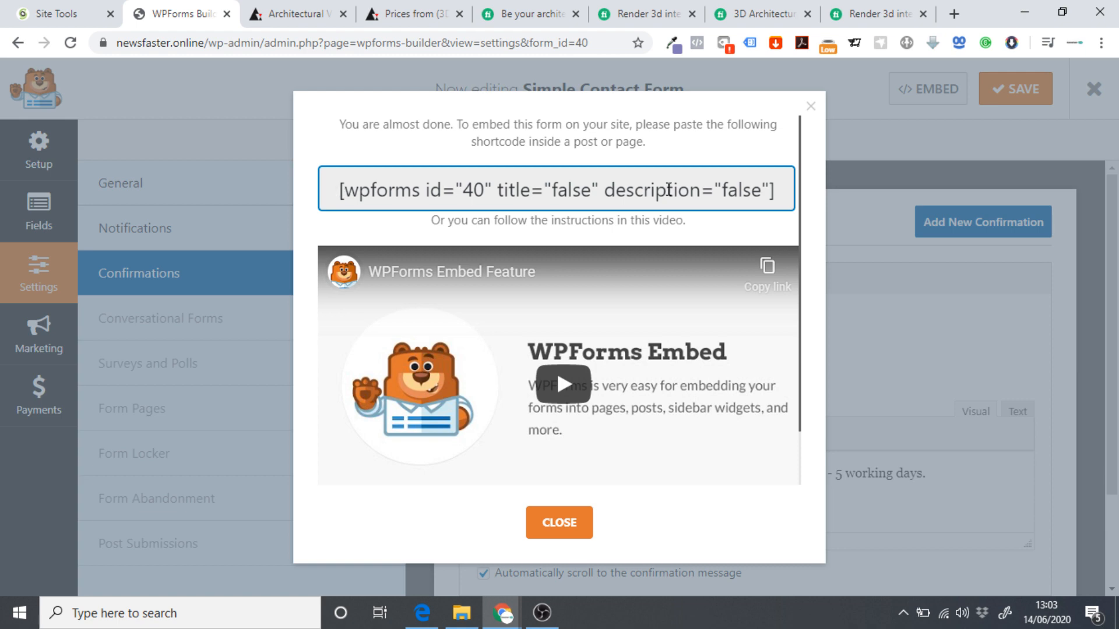
pyautogui.click(811, 107)
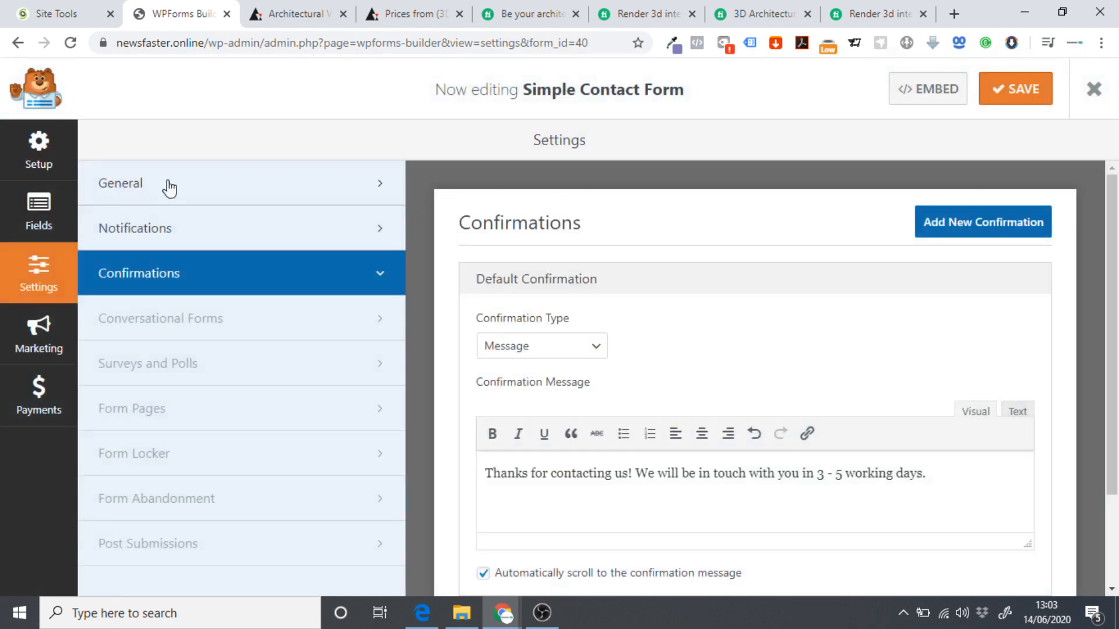
# Exit the form builder to the Forms Overview page.
pyautogui.scroll(-2, 901, 268)
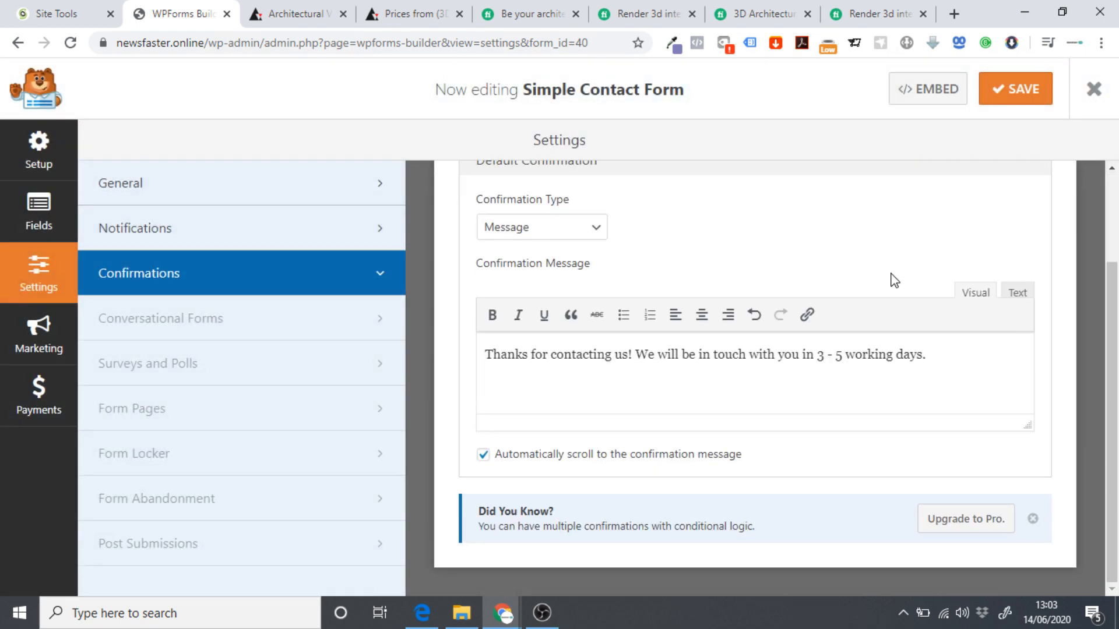
pyautogui.scroll(2, 628, 337)
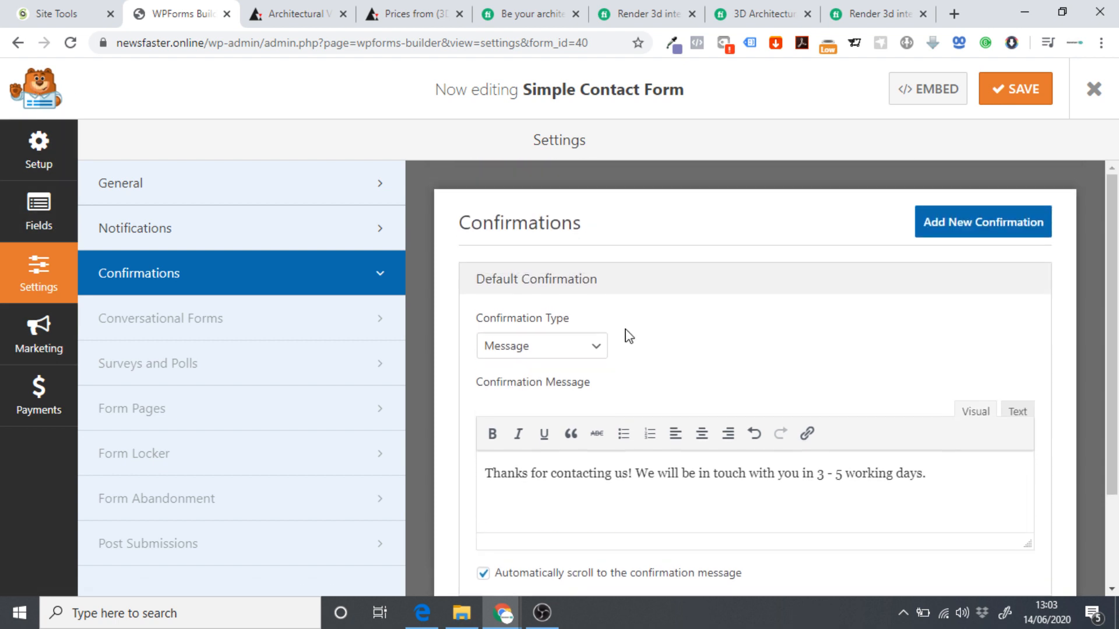
pyautogui.click(1092, 91)
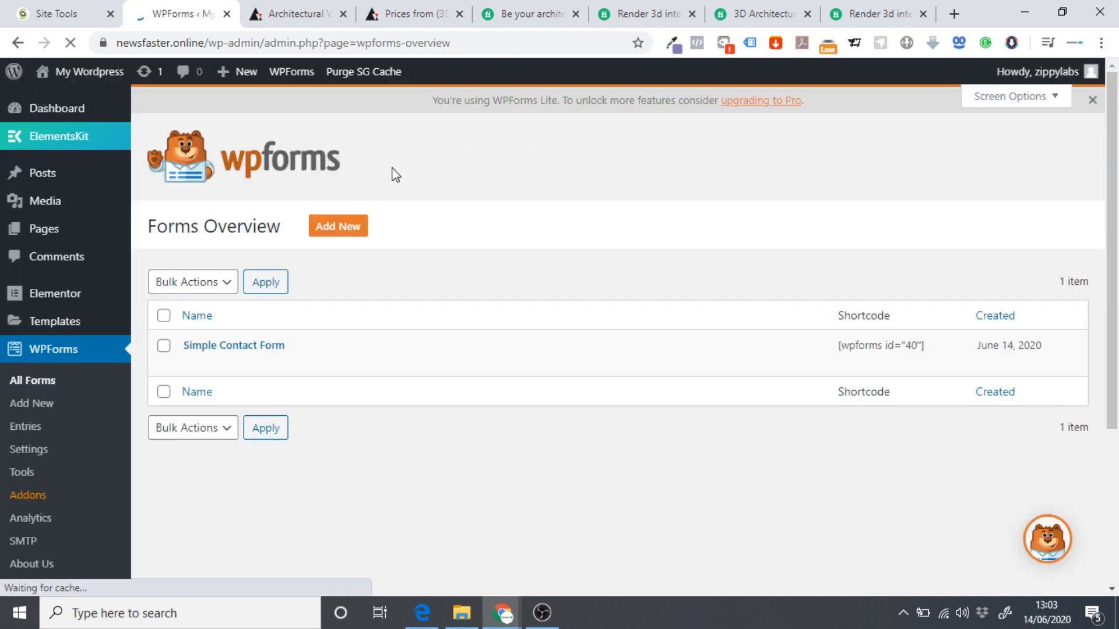
# Open the home page in the Elementor editor and add a new section under the Contact Us heading.
pyautogui.moveTo(73, 76)
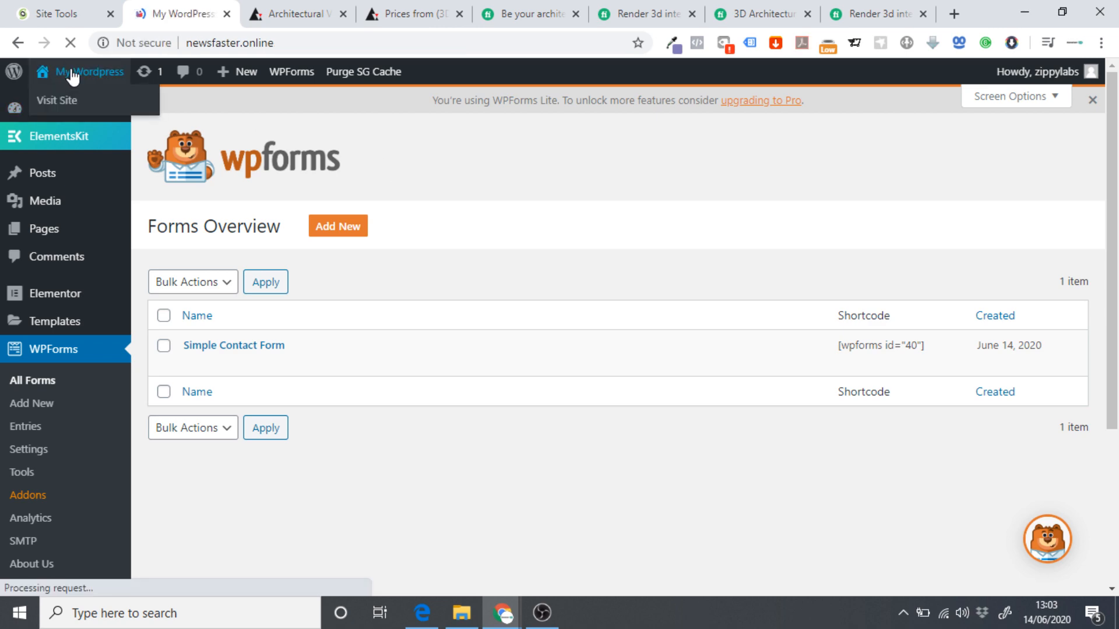
pyautogui.scroll(-5, 655, 225)
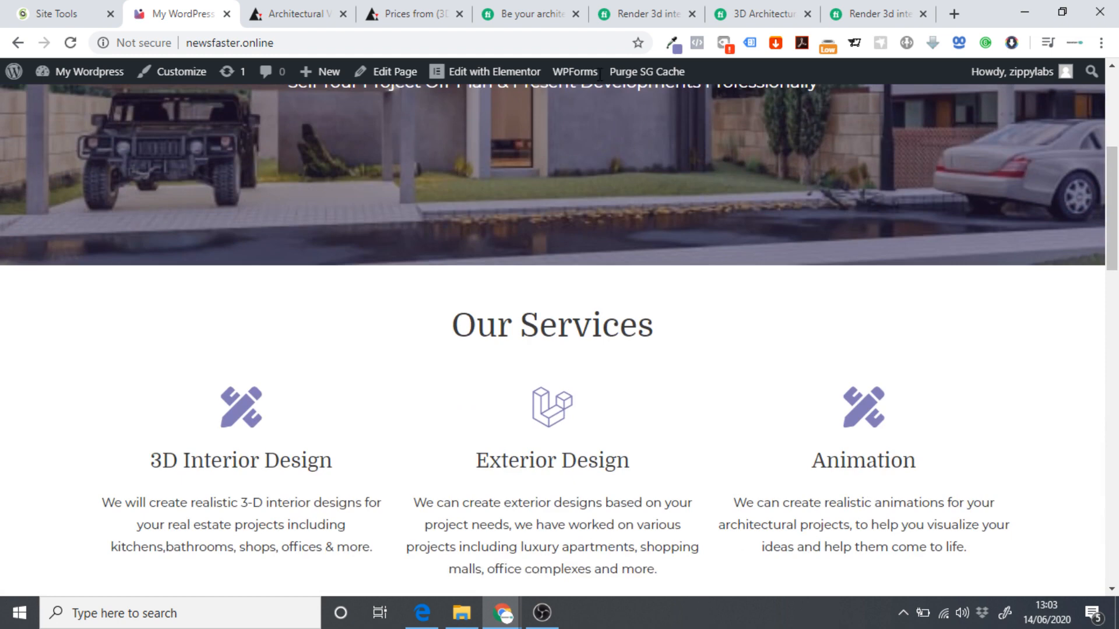
pyautogui.click(490, 71)
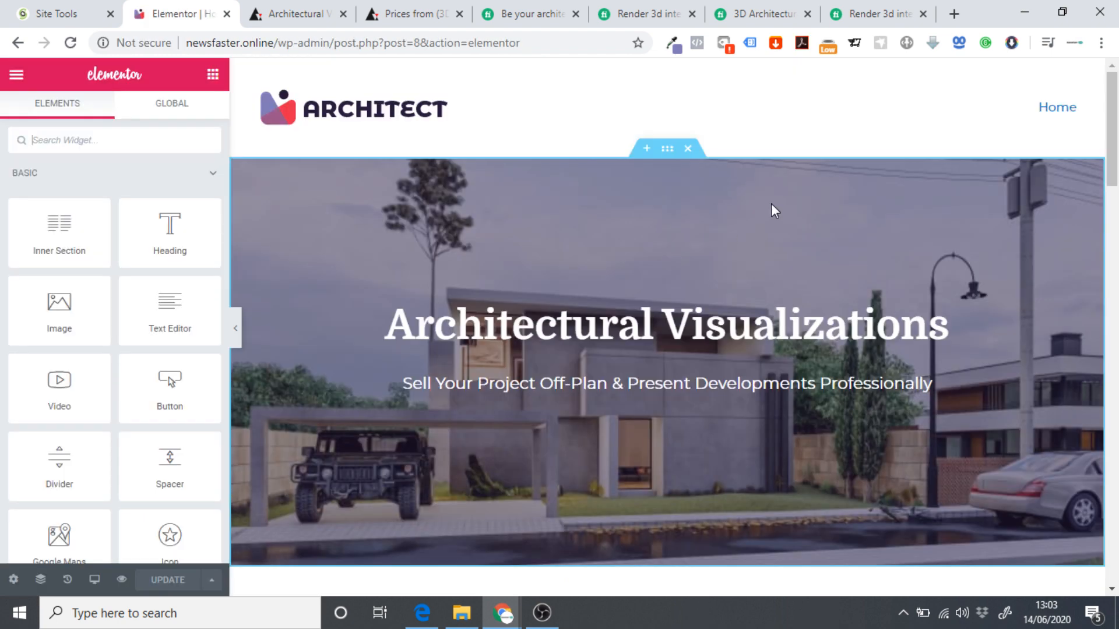
pyautogui.scroll(-20, 760, 239)
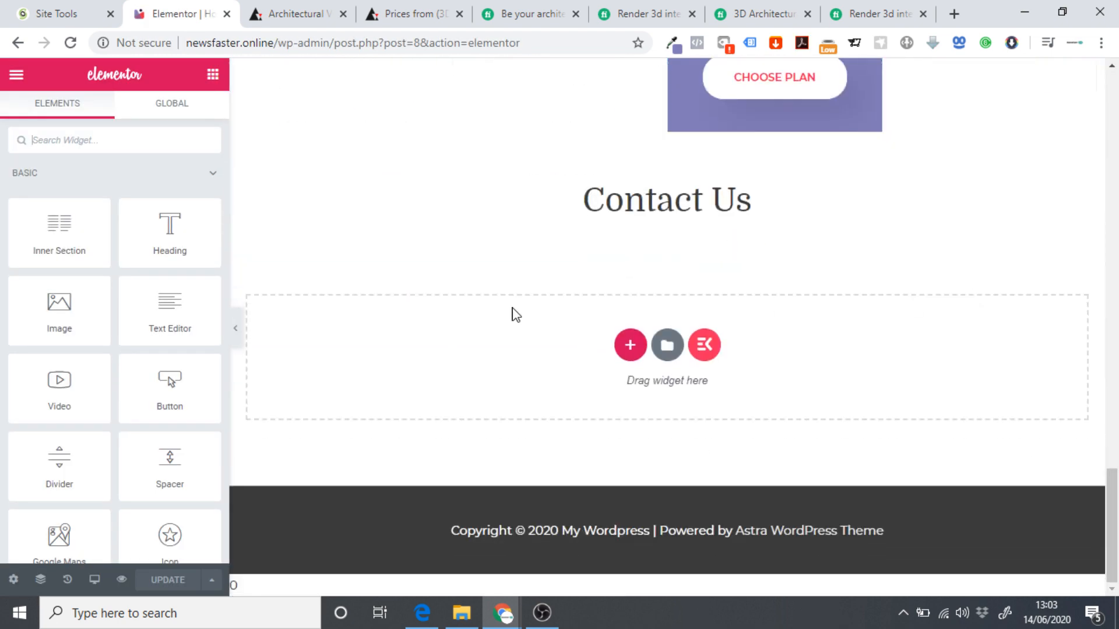
pyautogui.click(629, 350)
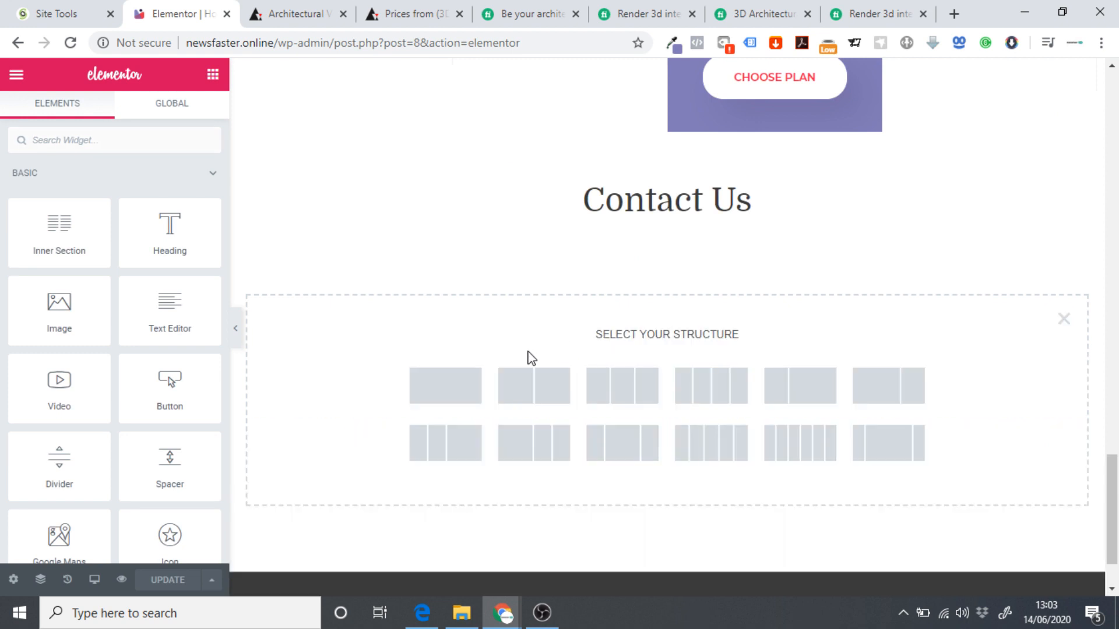
# Make the new section a single column and place a Shortcode widget holding the pasted form shortcode.
pyautogui.click(425, 392)
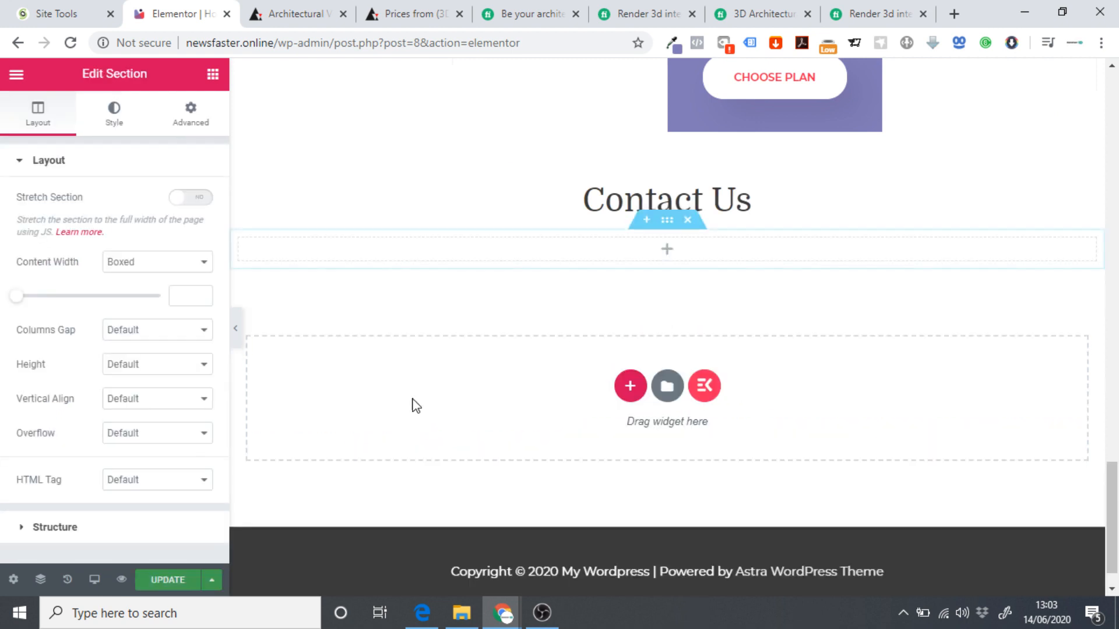
pyautogui.click(212, 76)
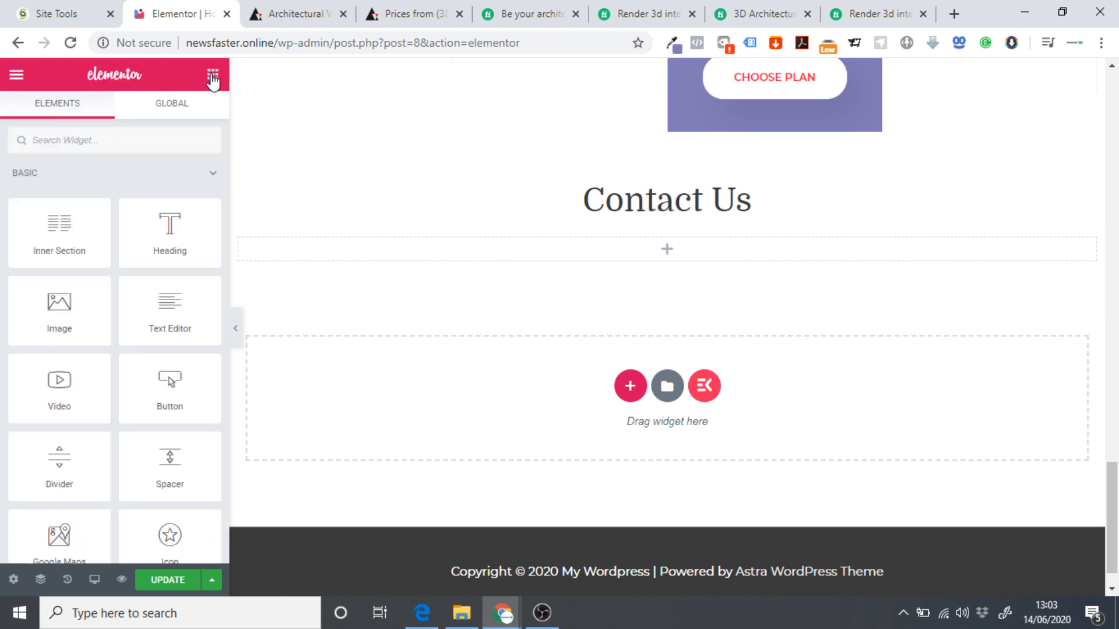
pyautogui.click(99, 136)
pyautogui.write('short')
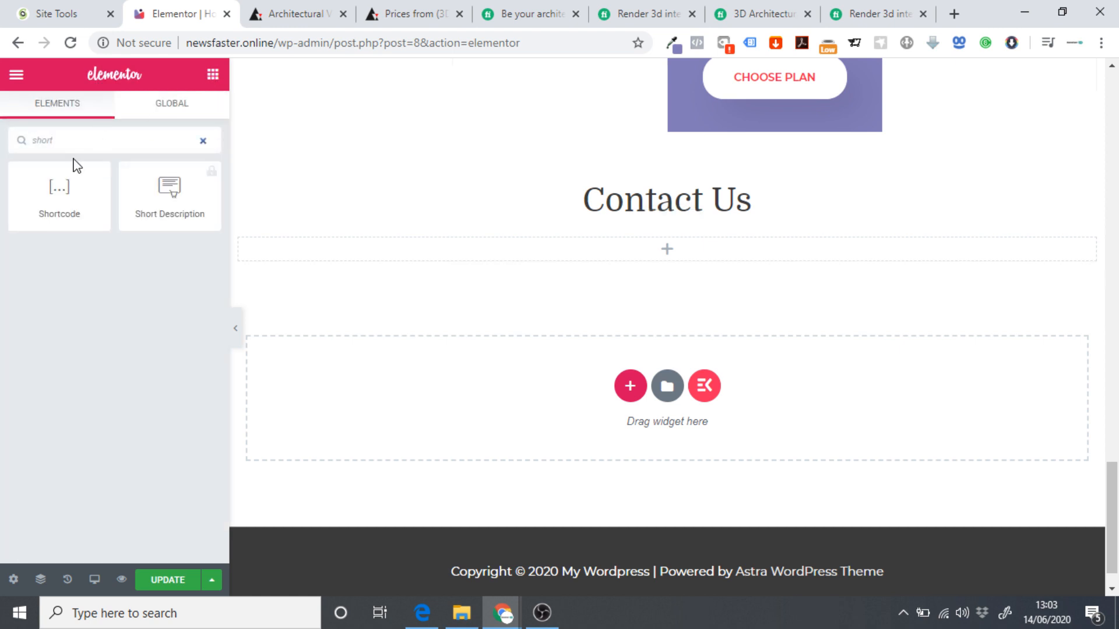
pyautogui.moveTo(59, 185); pyautogui.dragTo(659, 254)
pyautogui.click(55, 282)
pyautogui.hotkey('ctrl', 'v')
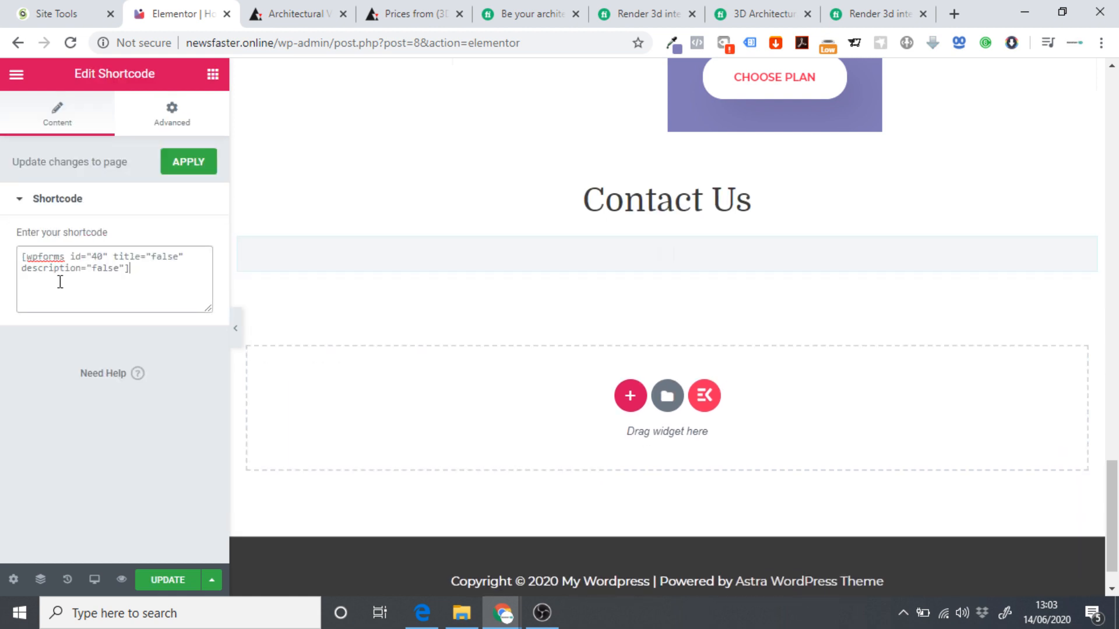
# Check the widget's Advanced settings, update the page, and view the live home page.
pyautogui.scroll(-4, 488, 412)
pyautogui.scroll(2, 558, 417)
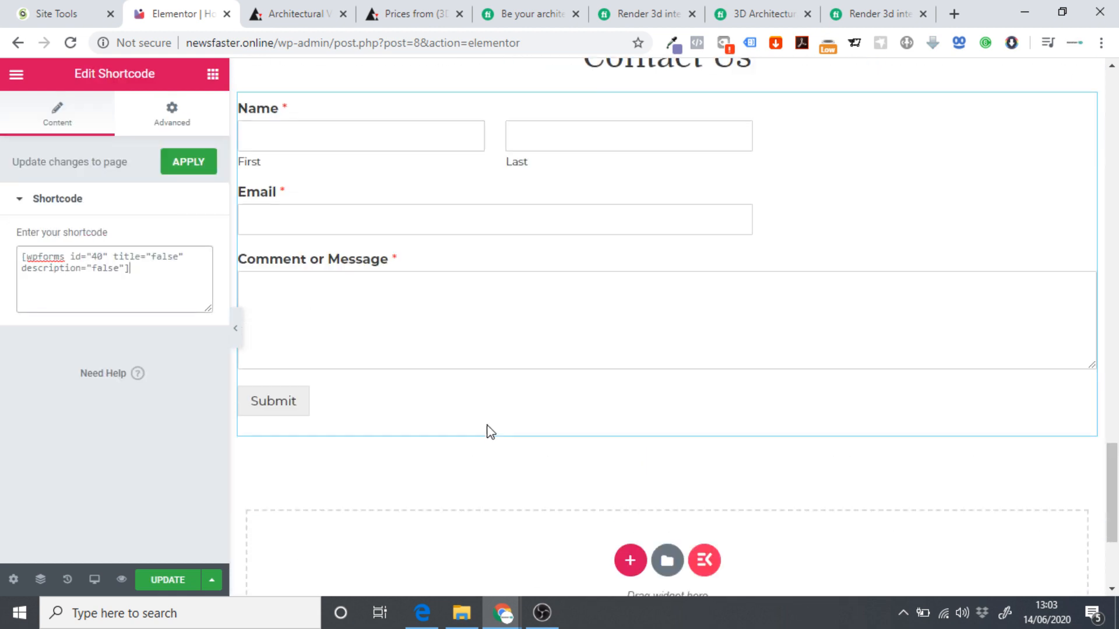
pyautogui.scroll(1, 352, 307)
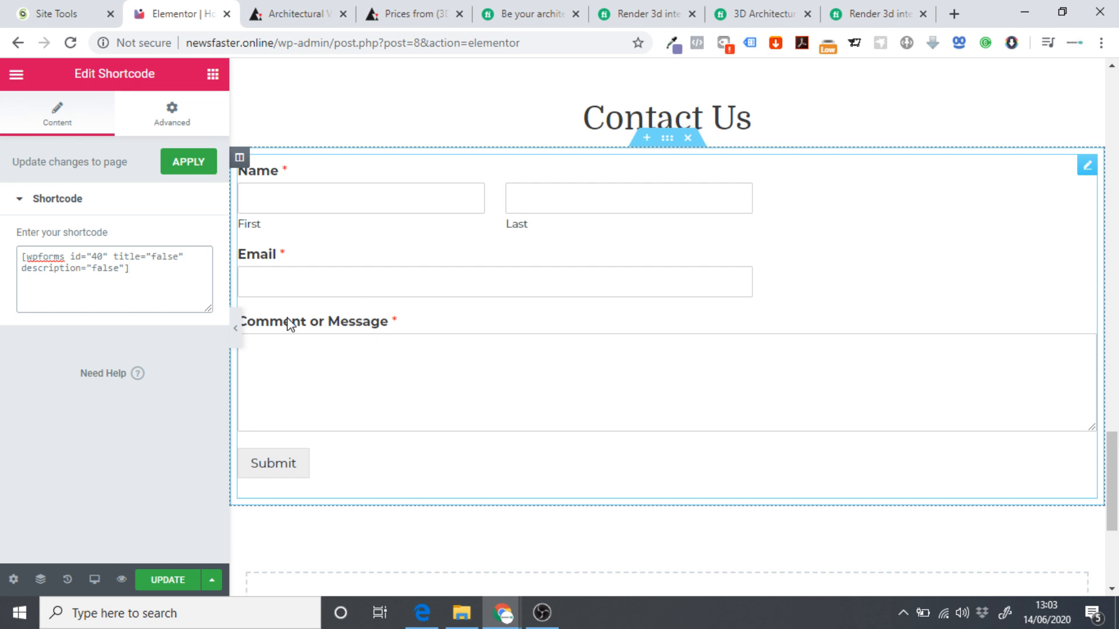
pyautogui.click(183, 119)
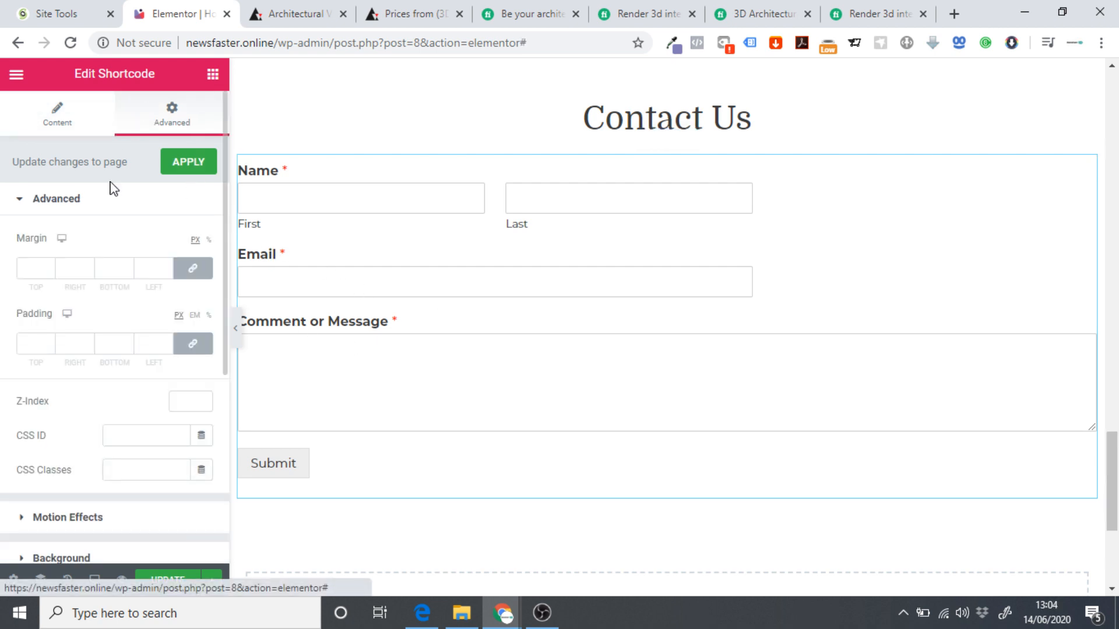
pyautogui.click(167, 580)
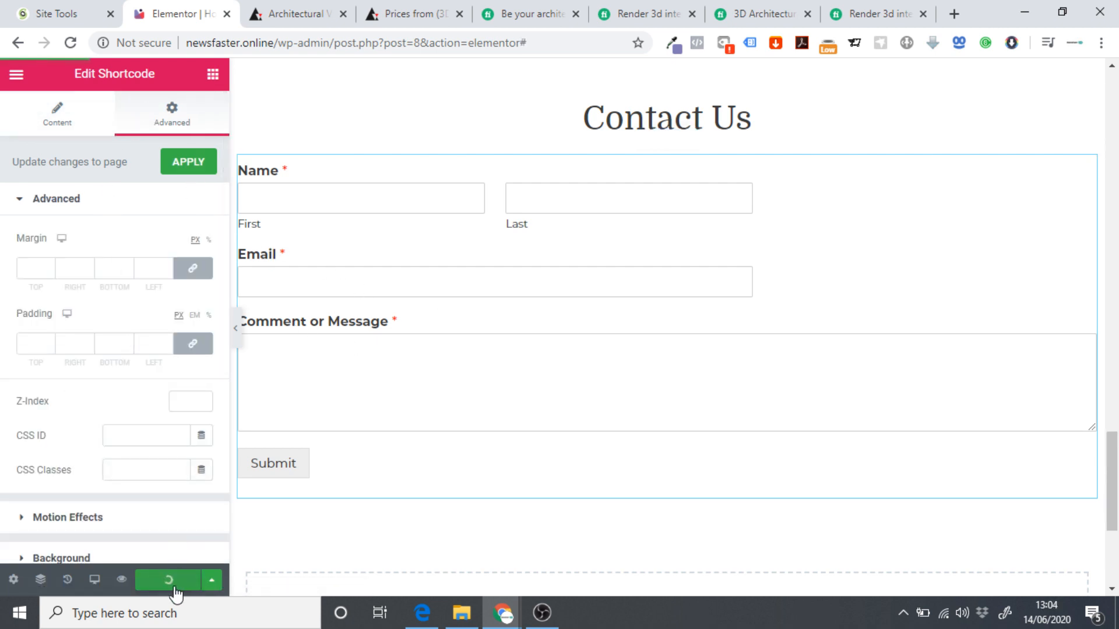
pyautogui.click(10, 76)
pyautogui.click(95, 504)
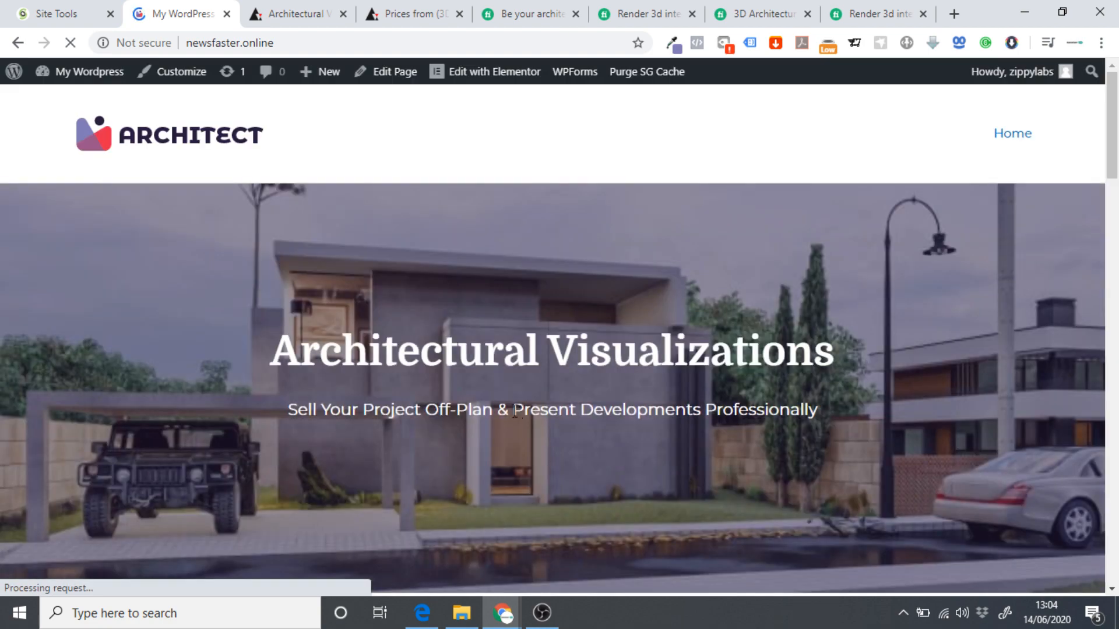
pyautogui.scroll(-15, 613, 273)
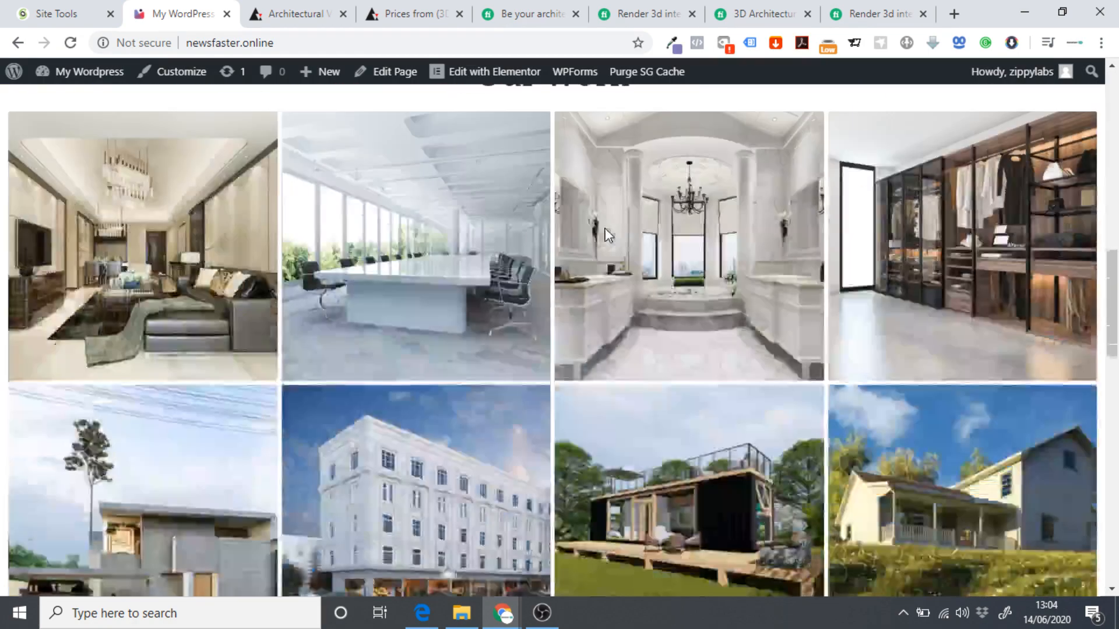
pyautogui.scroll(15, 607, 239)
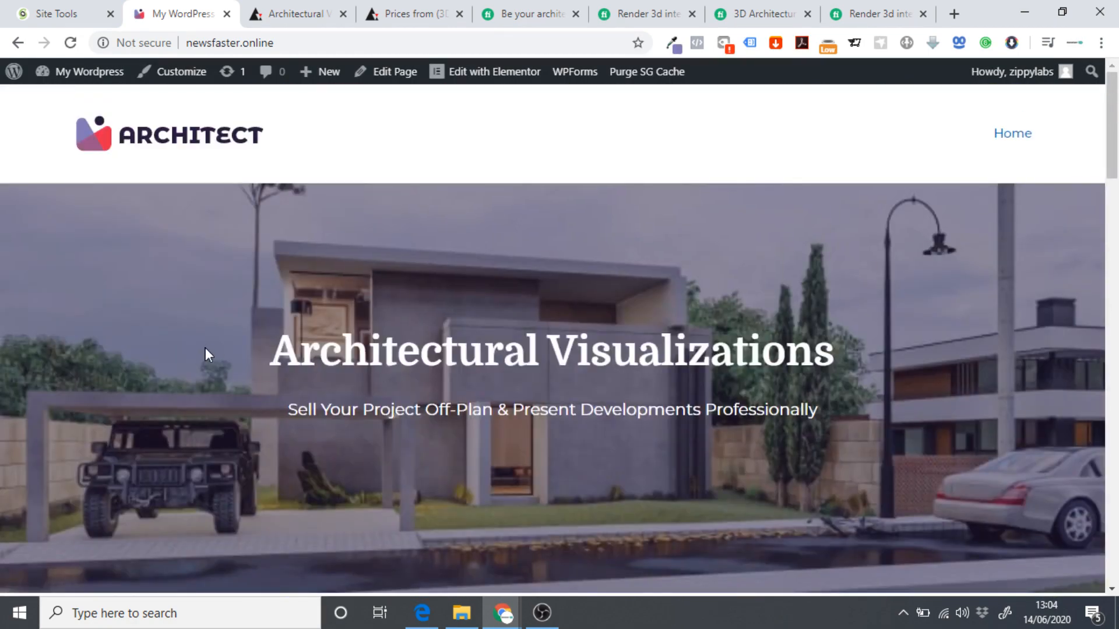
pyautogui.moveTo(205, 354); pyautogui.dragTo(868, 354)
pyautogui.moveTo(868, 421); pyautogui.dragTo(419, 406)
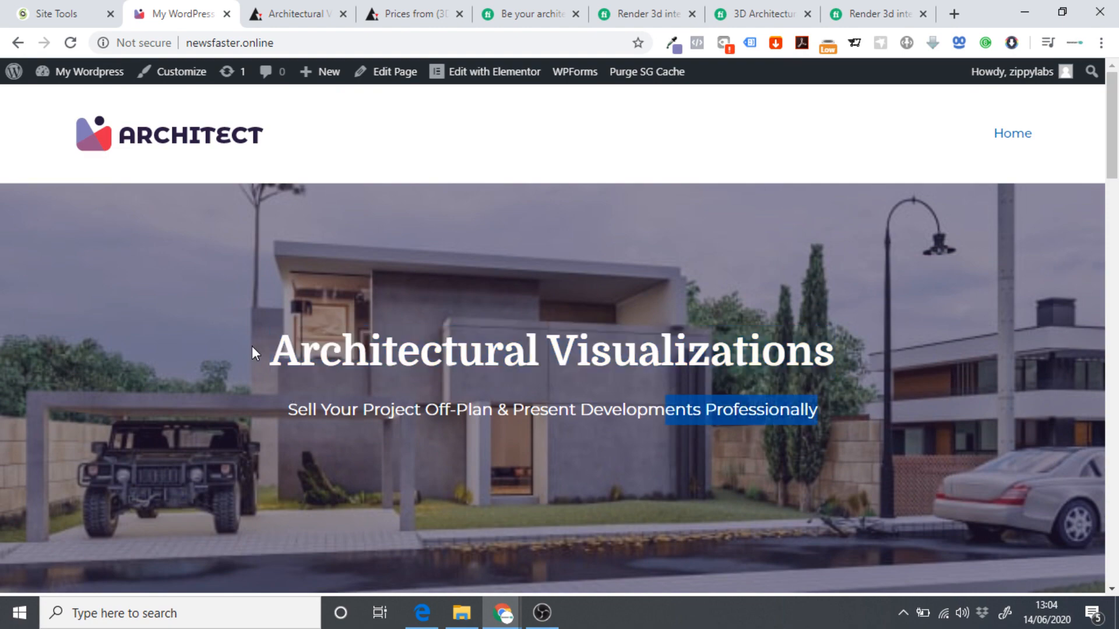
pyautogui.moveTo(252, 345); pyautogui.dragTo(869, 435)
pyautogui.click(809, 429)
pyautogui.scroll(-4, 360, 394)
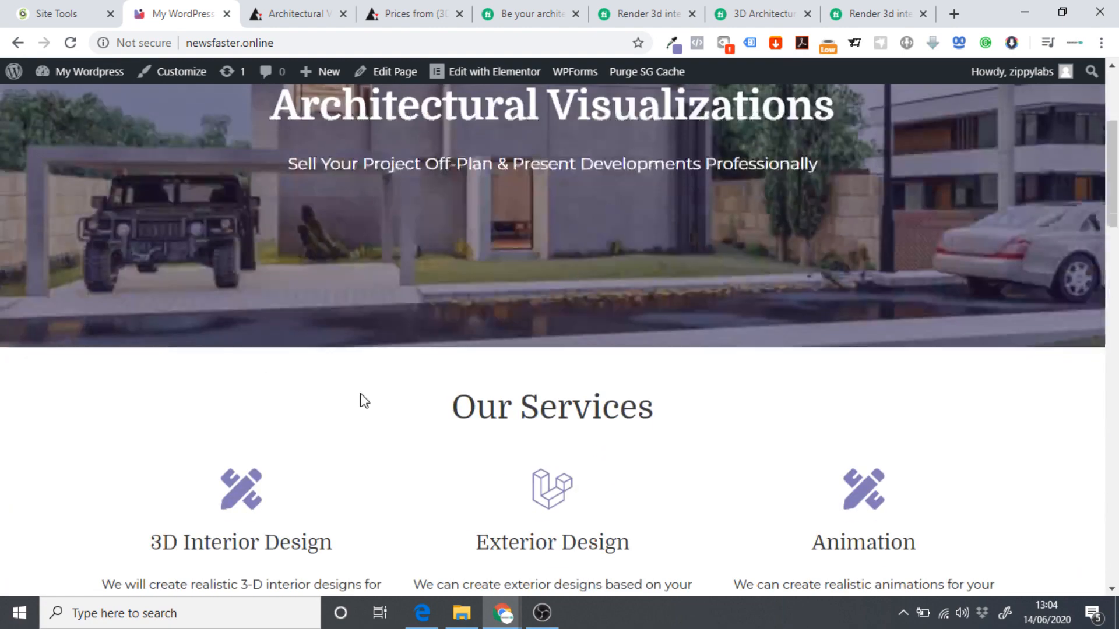
pyautogui.scroll(4, 364, 401)
pyautogui.scroll(-5, 257, 391)
pyautogui.scroll(4, 282, 225)
pyautogui.scroll(-4, 794, 425)
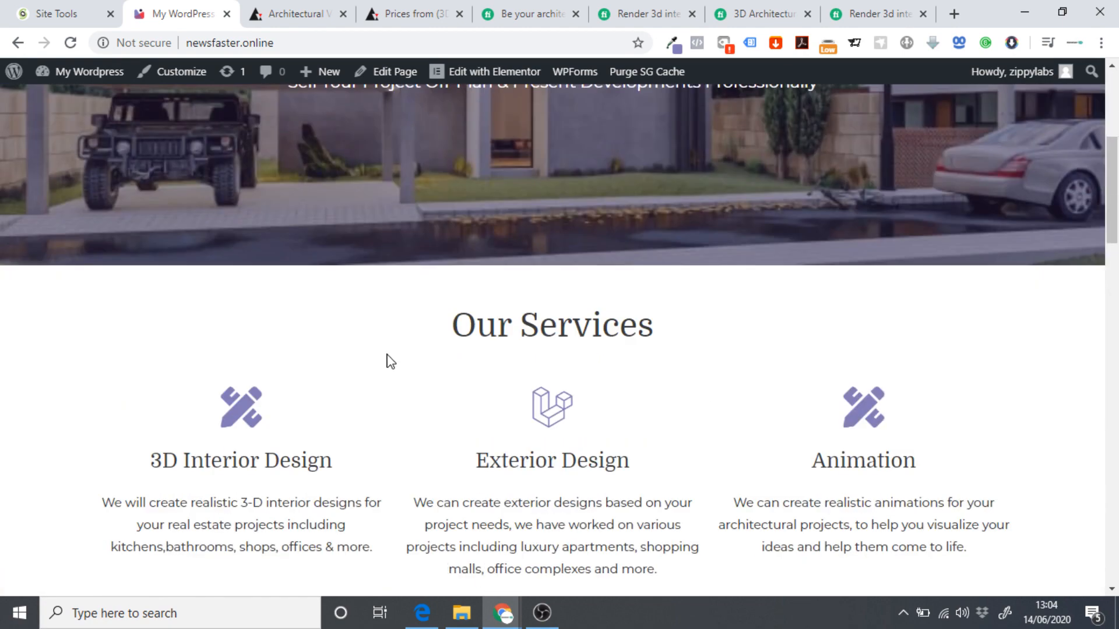
pyautogui.scroll(-4, 390, 361)
pyautogui.scroll(2, 390, 361)
pyautogui.doubleClick(251, 362)
pyautogui.doubleClick(605, 358)
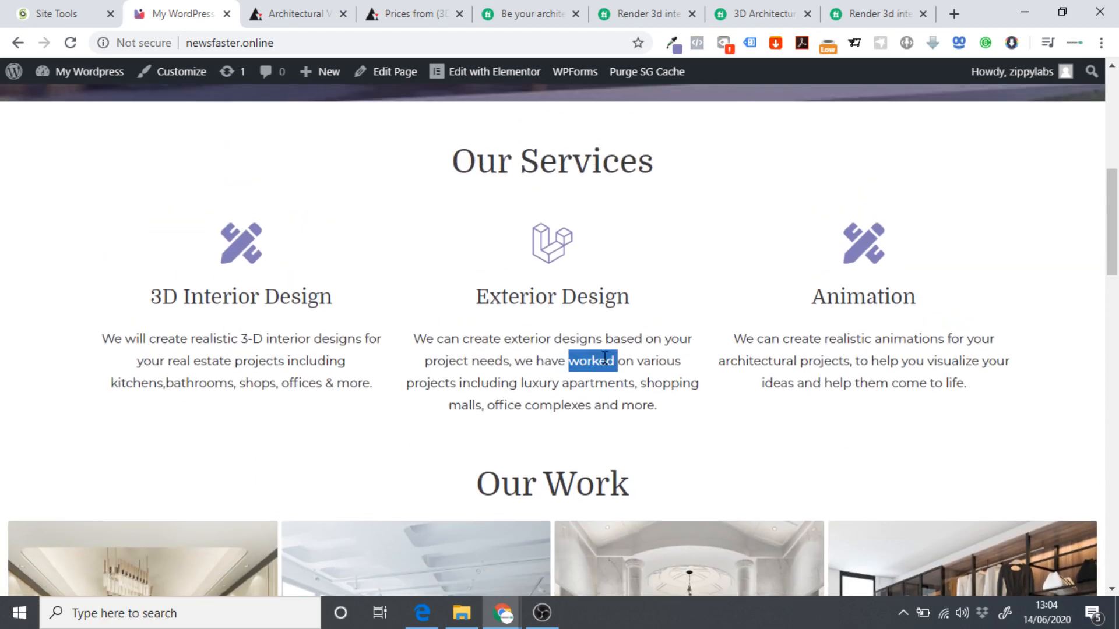
pyautogui.click(604, 358)
pyautogui.scroll(-5, 728, 332)
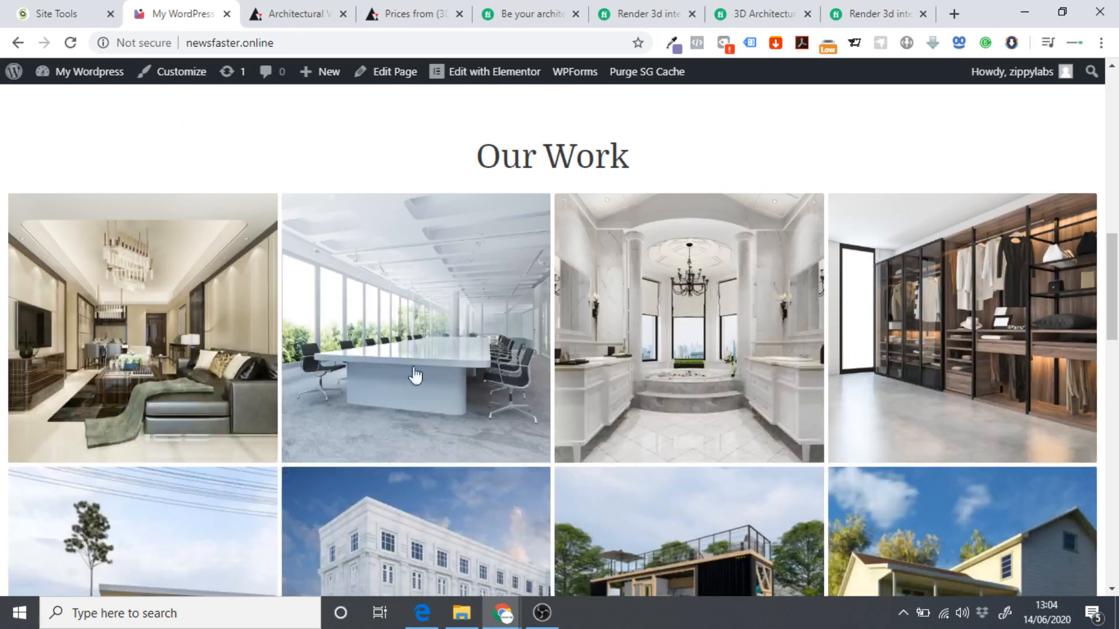
pyautogui.click(692, 349)
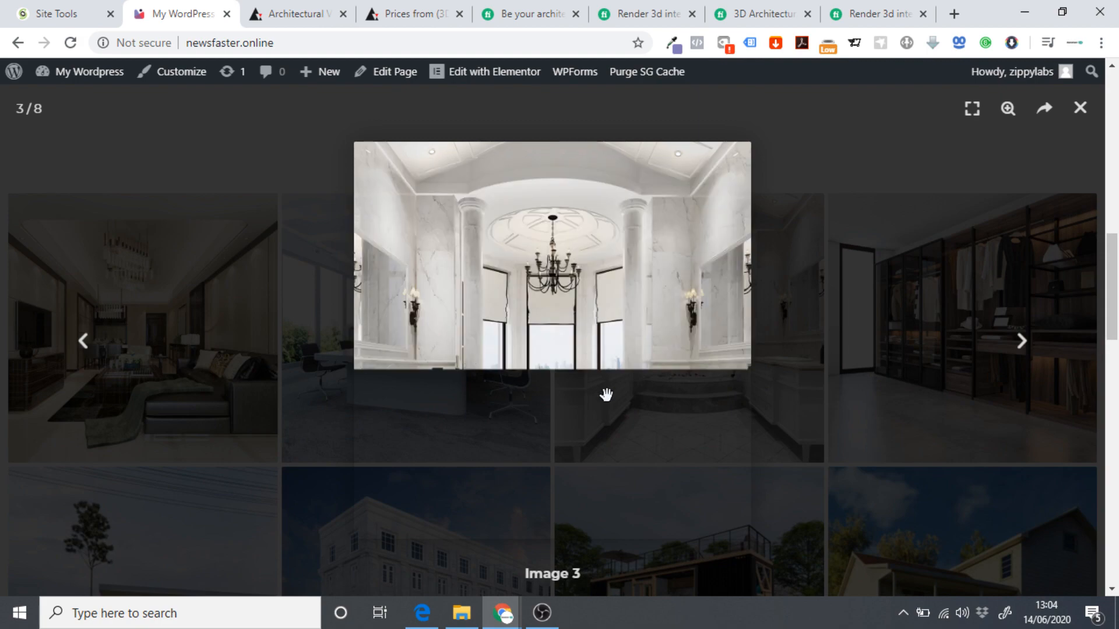
pyautogui.click(1019, 350)
pyautogui.click(1019, 350)
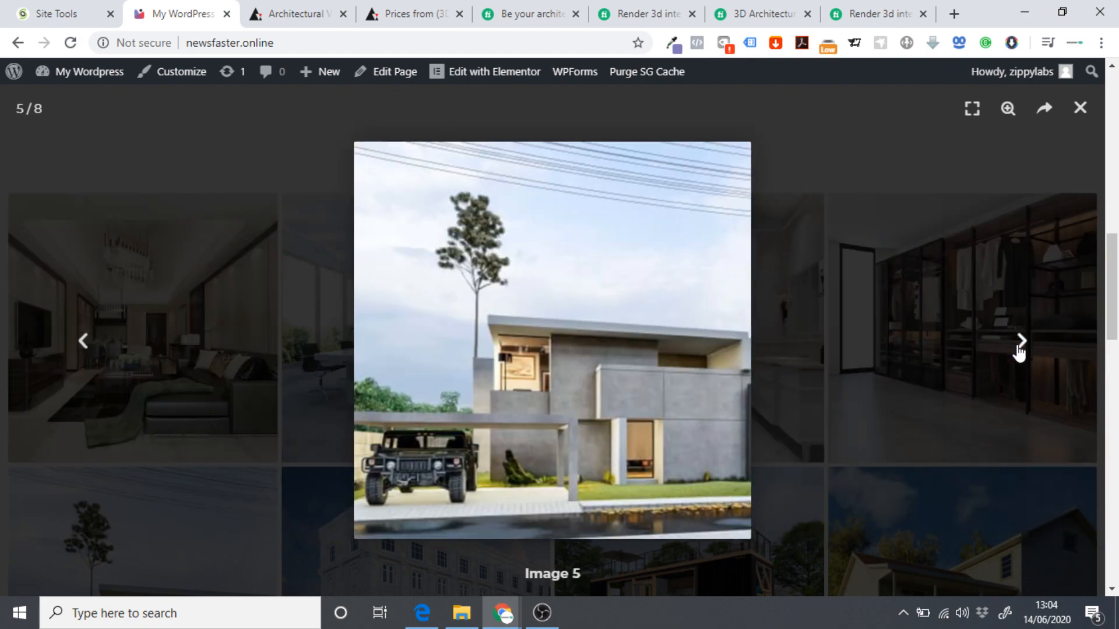
pyautogui.click(1019, 349)
pyautogui.click(1020, 350)
pyautogui.click(1019, 349)
pyautogui.click(1019, 350)
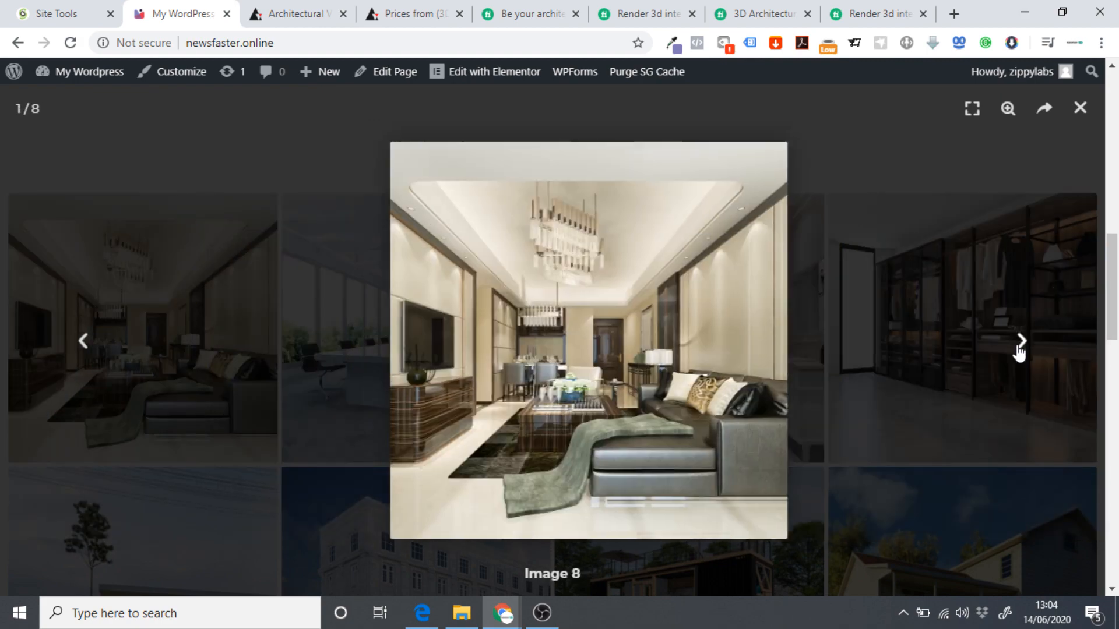
pyautogui.click(1020, 350)
pyautogui.click(107, 359)
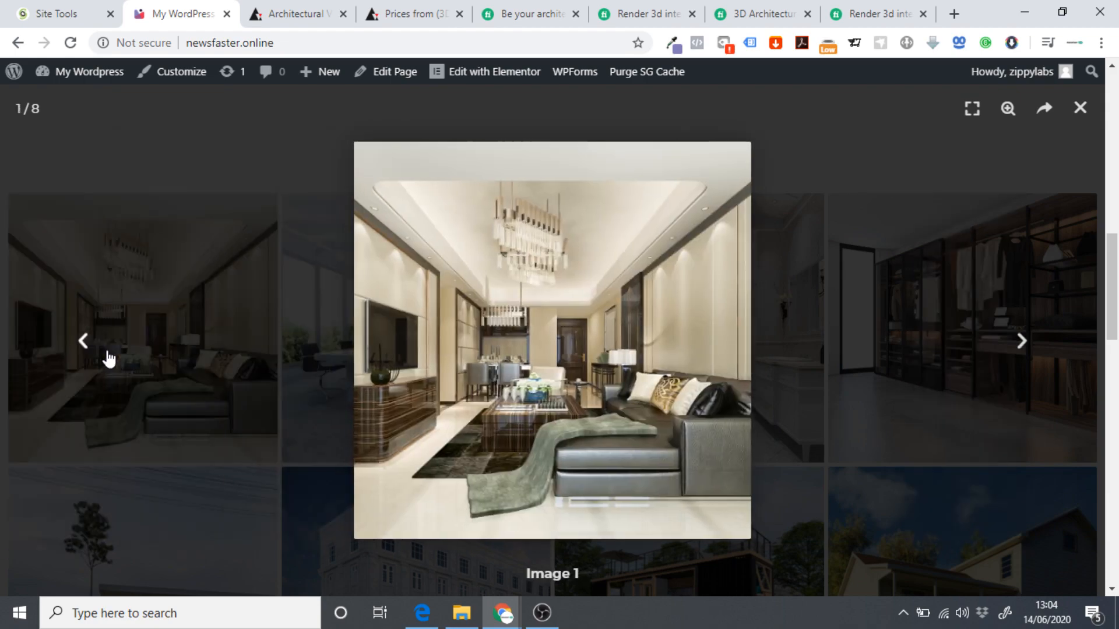
pyautogui.click(1080, 107)
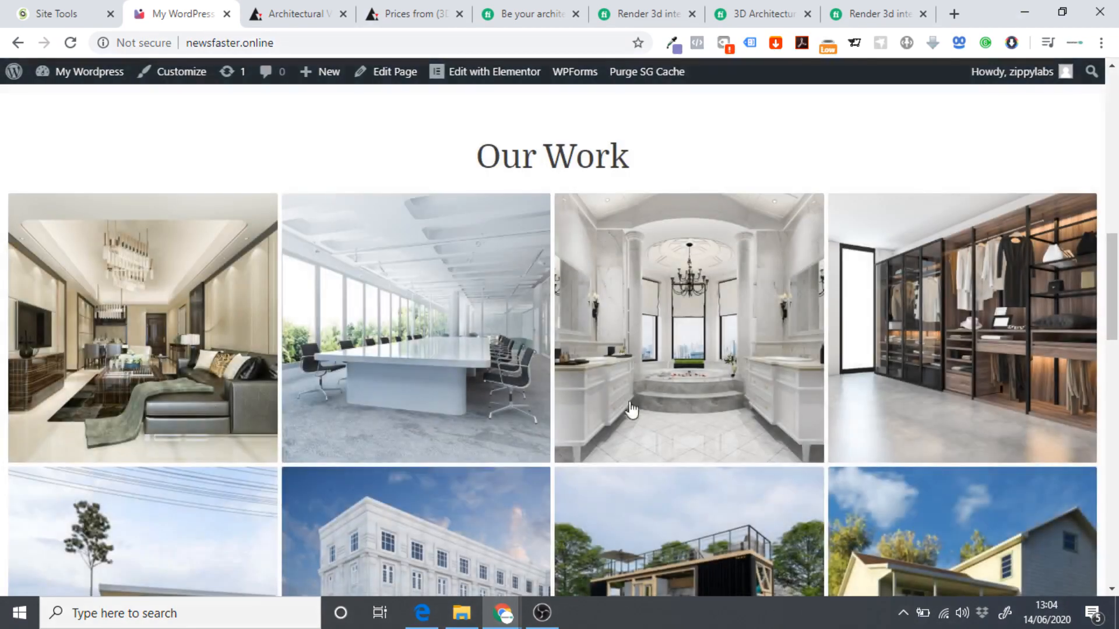
pyautogui.scroll(-8, 454, 220)
pyautogui.scroll(-3, 387, 191)
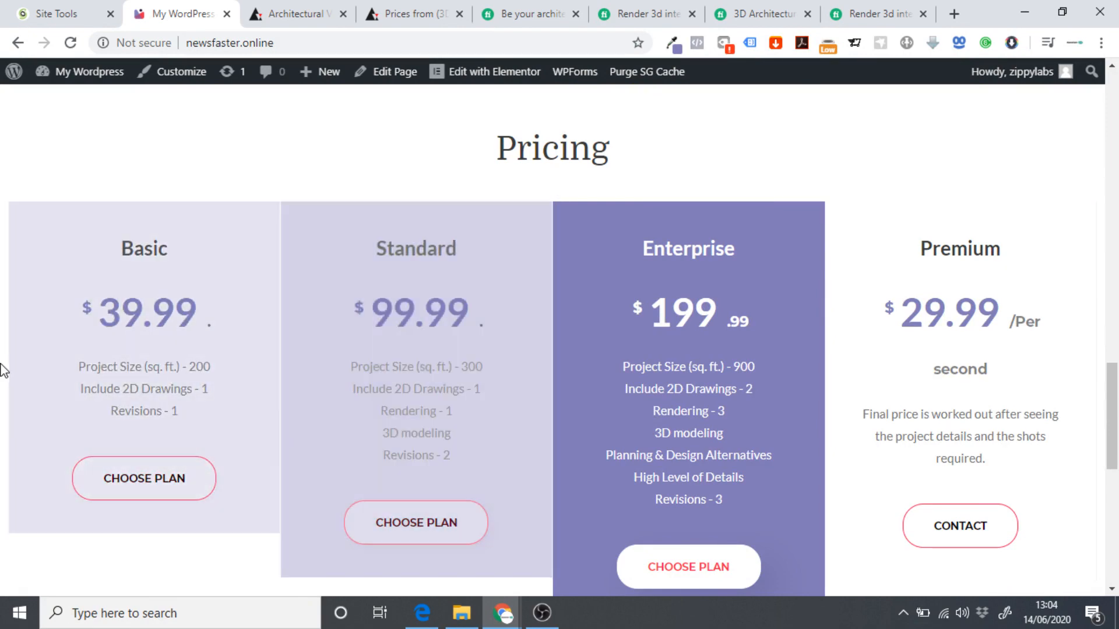
pyautogui.scroll(-9, 211, 415)
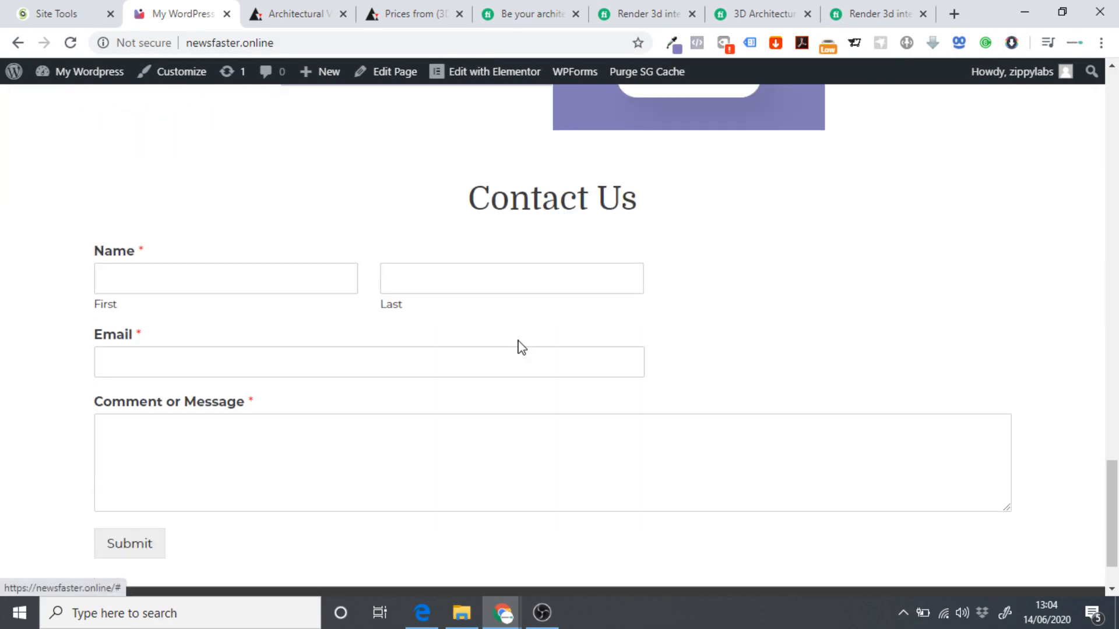
pyautogui.scroll(-2, 229, 362)
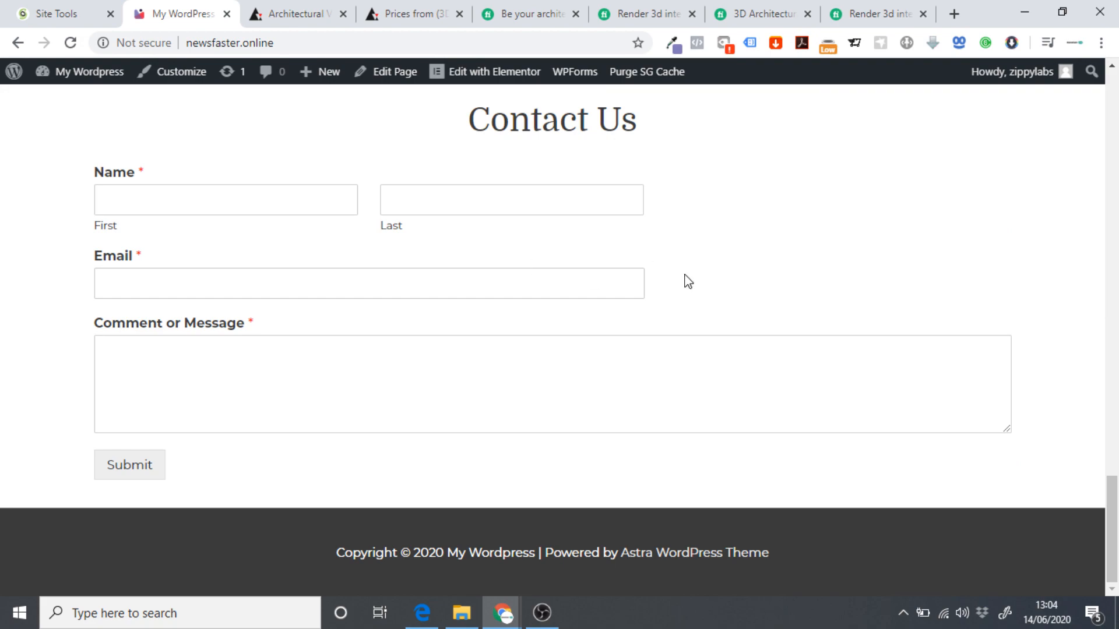
pyautogui.scroll(20, 710, 291)
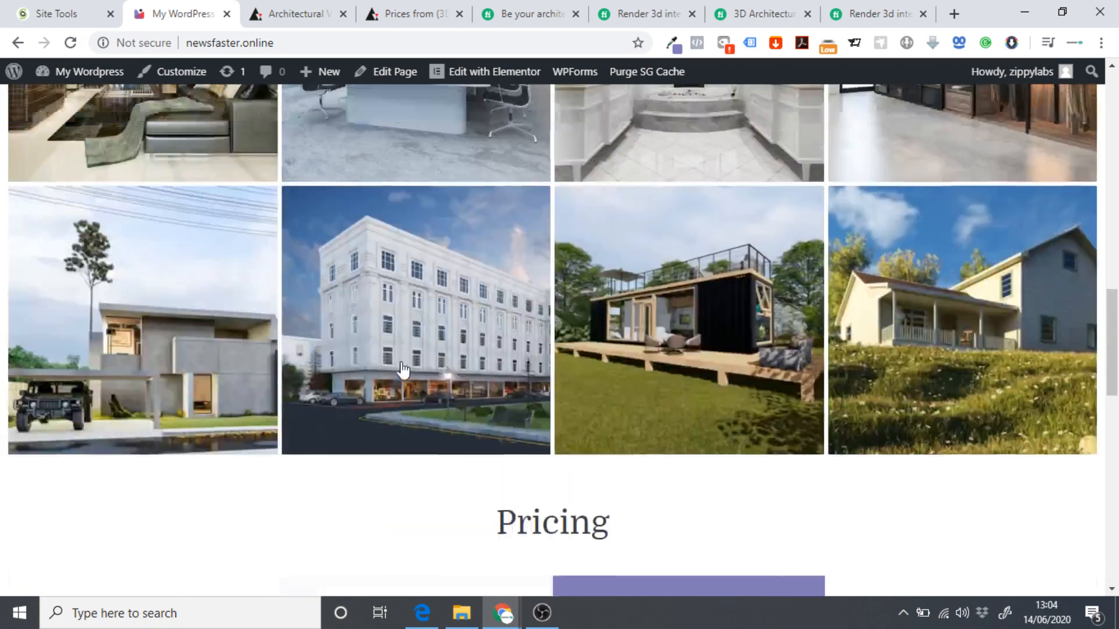
pyautogui.scroll(5, 416, 367)
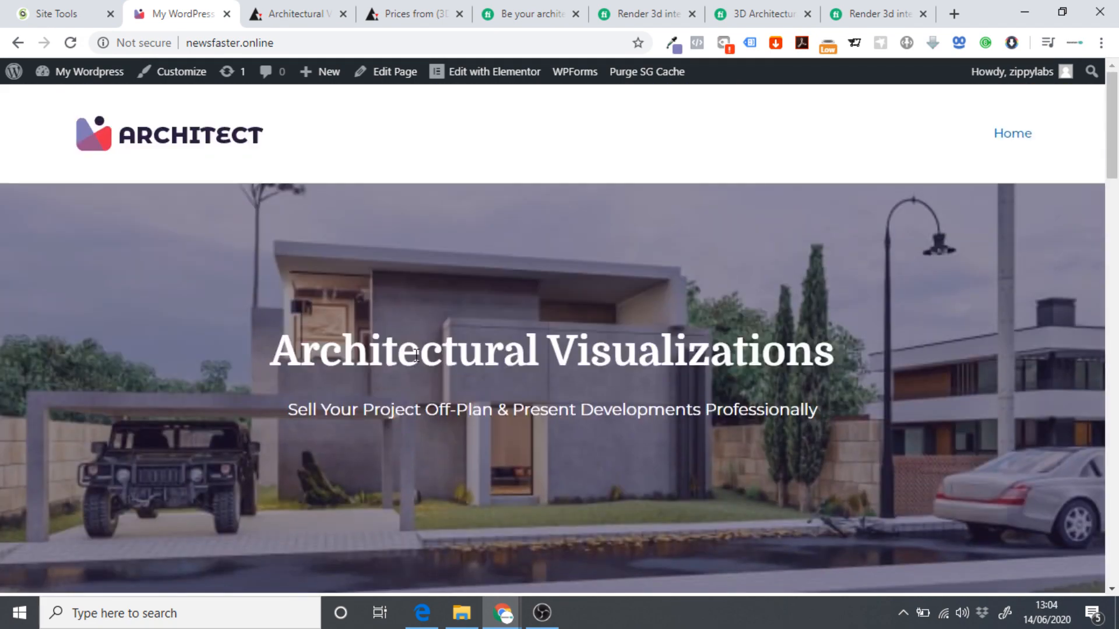
pyautogui.scroll(-4, 415, 348)
pyautogui.scroll(4, 387, 332)
pyautogui.scroll(-5, 721, 159)
pyautogui.scroll(5, 725, 175)
pyautogui.scroll(-5, 716, 138)
pyautogui.scroll(5, 572, 255)
pyautogui.scroll(-10, 815, 305)
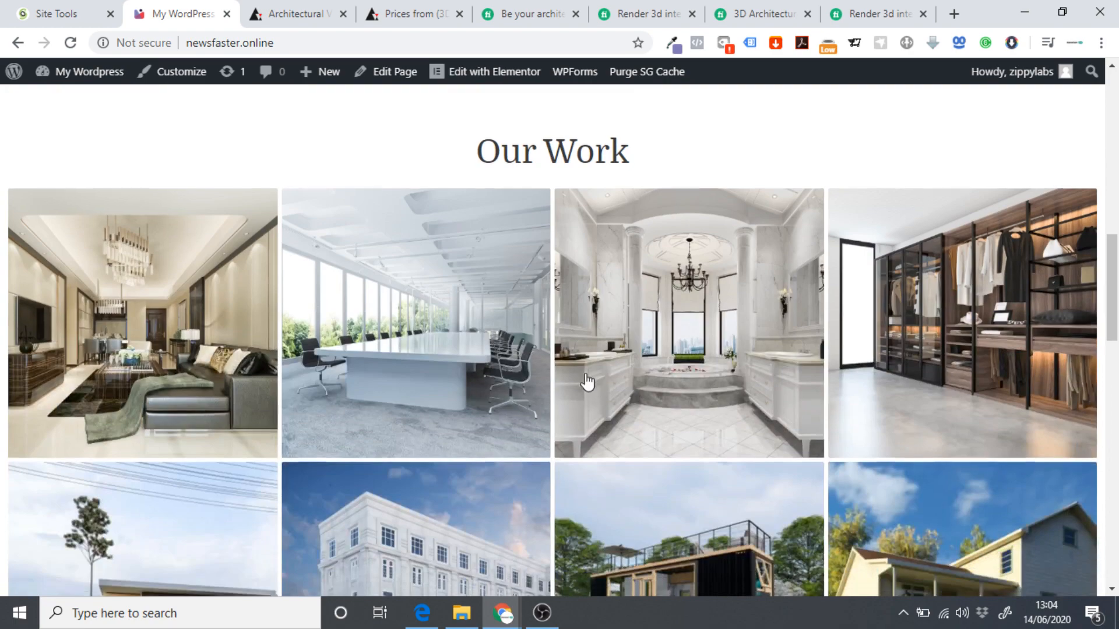
pyautogui.scroll(5, 729, 354)
pyautogui.scroll(5, 729, 353)
pyautogui.scroll(-15, 859, 257)
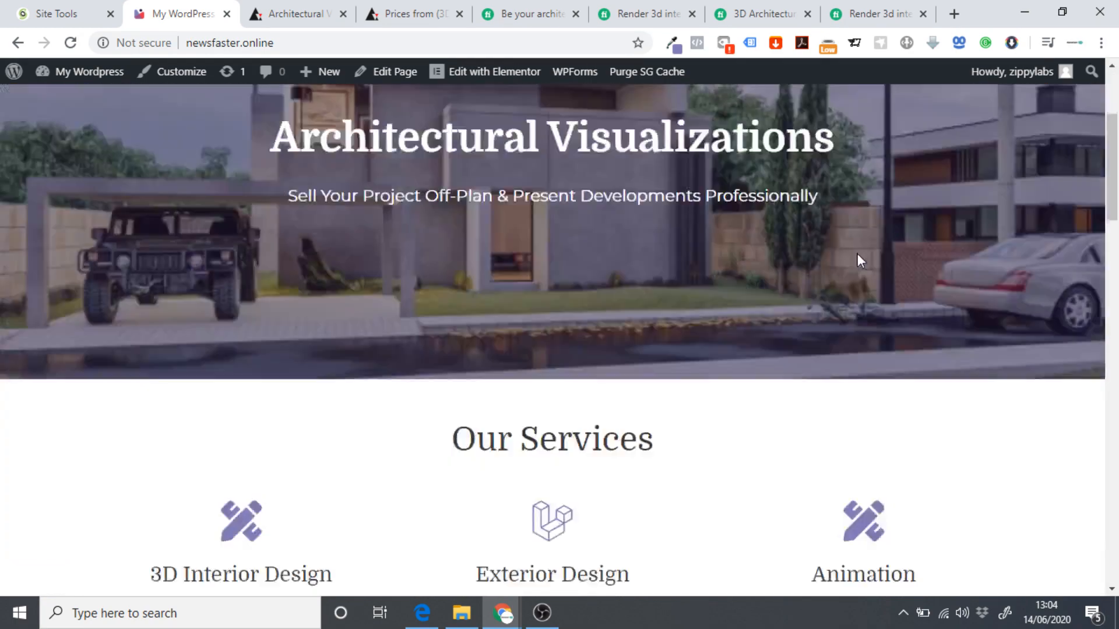
pyautogui.scroll(6, 618, 240)
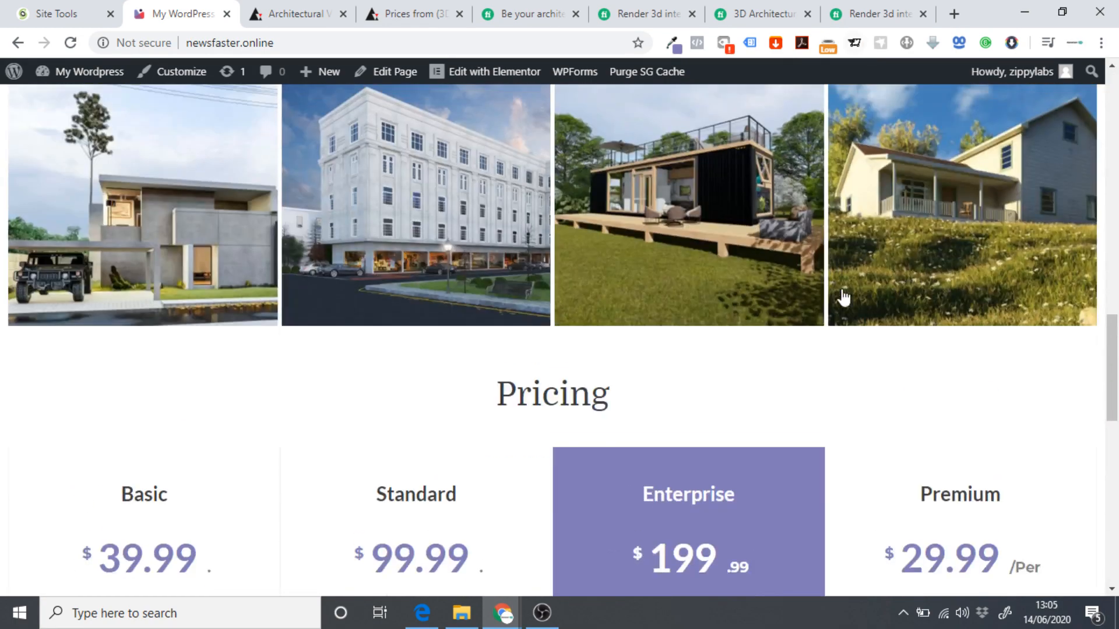
pyautogui.scroll(-9, 841, 298)
pyautogui.moveTo(434, 291); pyautogui.dragTo(728, 287)
pyautogui.click(761, 330)
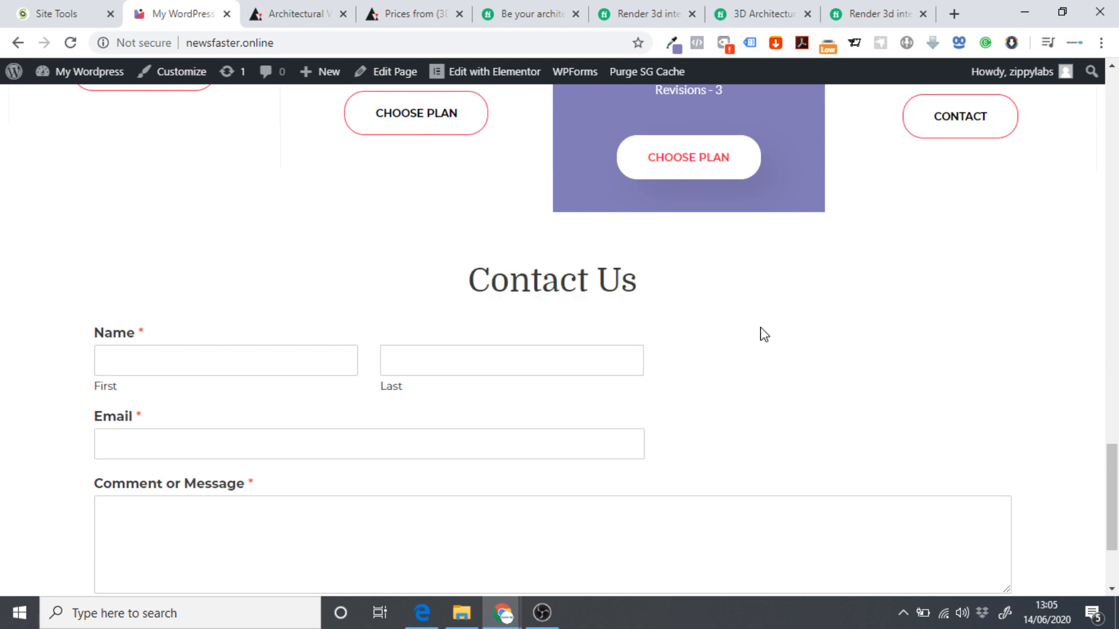
pyautogui.scroll(-3, 739, 328)
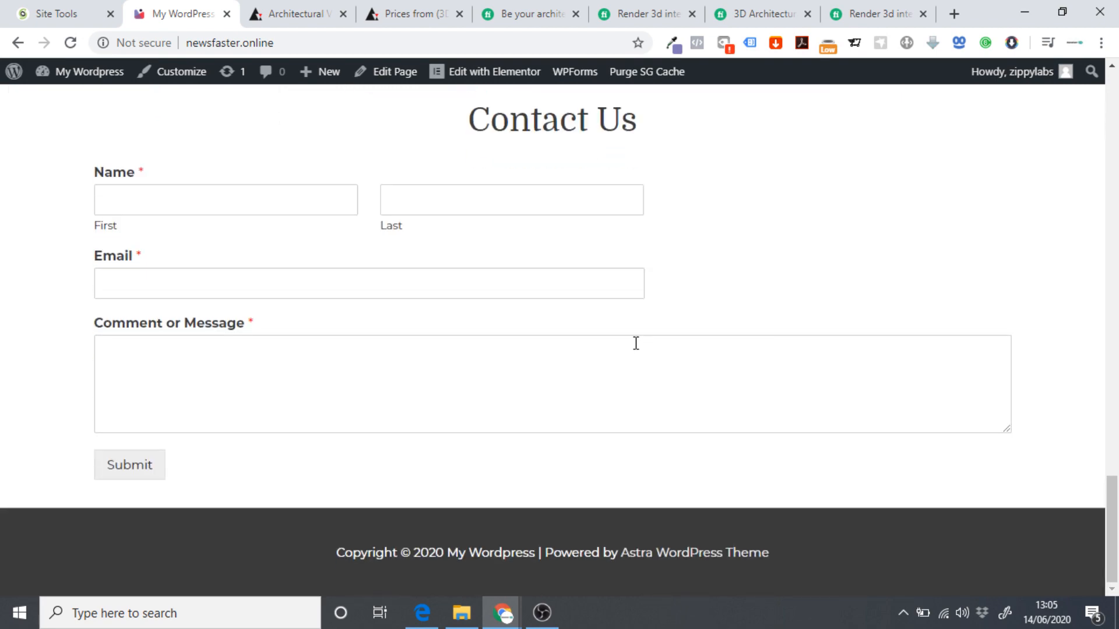
pyautogui.scroll(20, 635, 343)
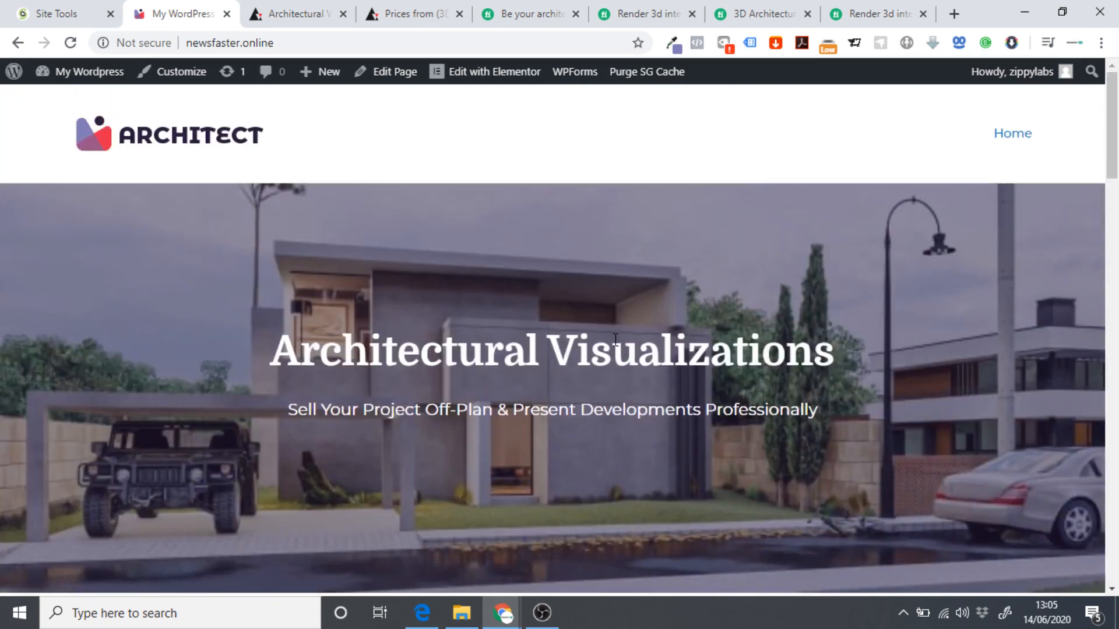
pyautogui.scroll(-8, 615, 339)
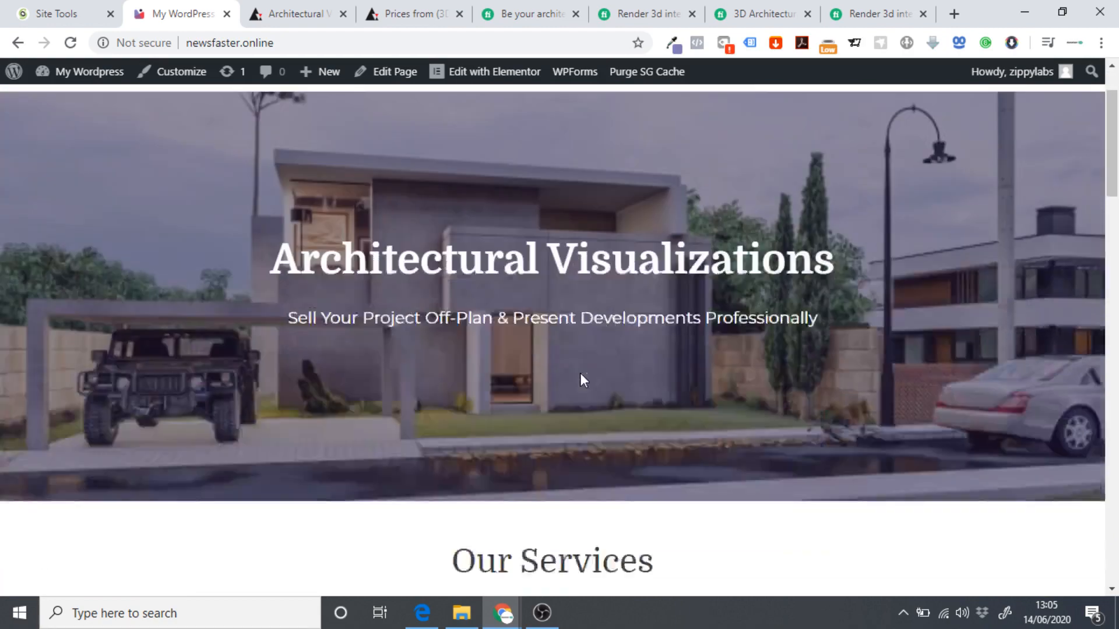
pyautogui.scroll(-15, 523, 341)
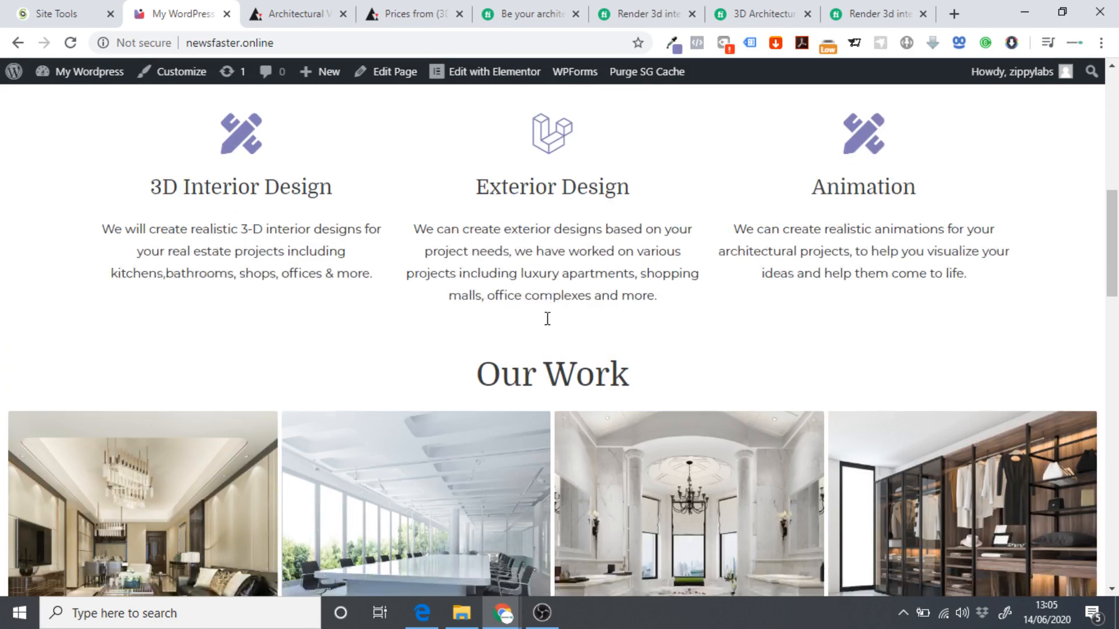
pyautogui.scroll(7, 519, 369)
pyautogui.scroll(6, 519, 364)
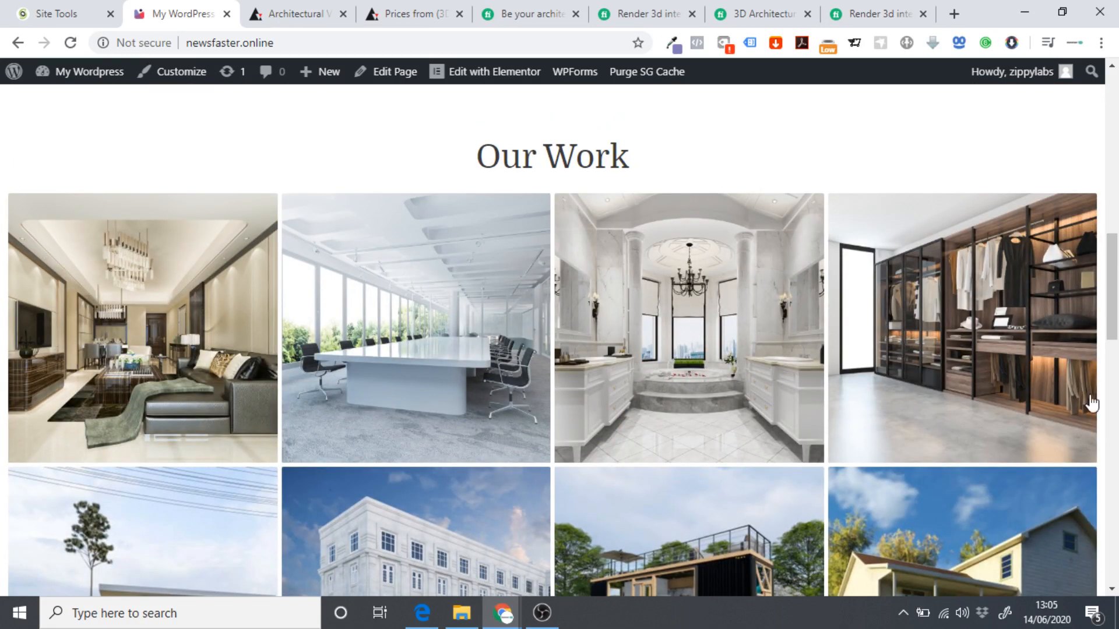
pyautogui.scroll(-4, 404, 356)
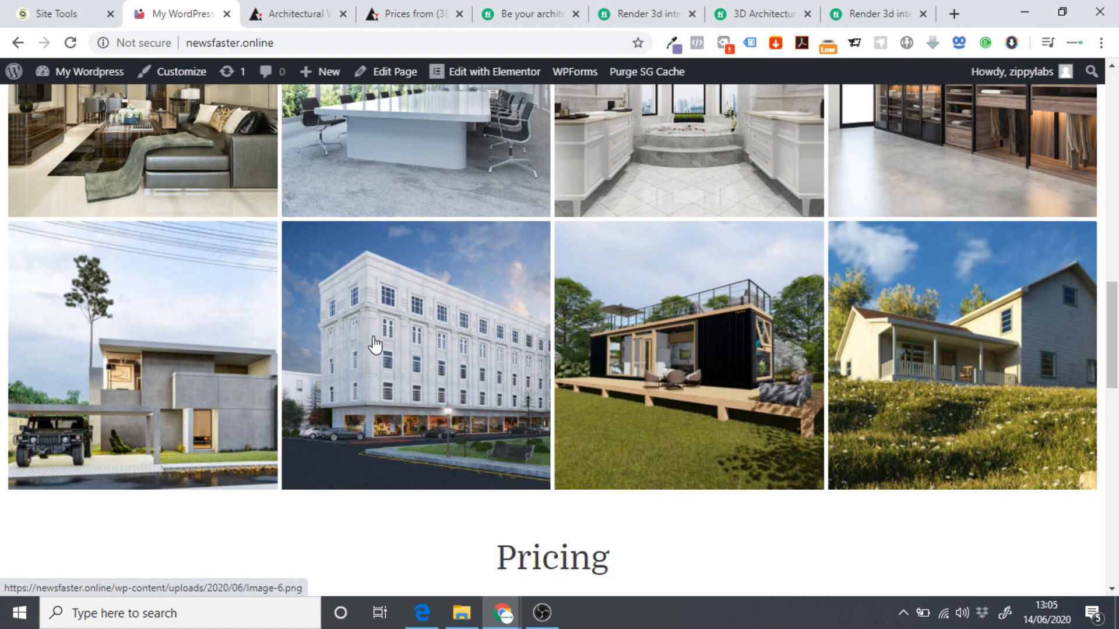
# Scroll over the live Architect home page, then launch Edit with Elementor from the admin bar.
pyautogui.scroll(3, 375, 349)
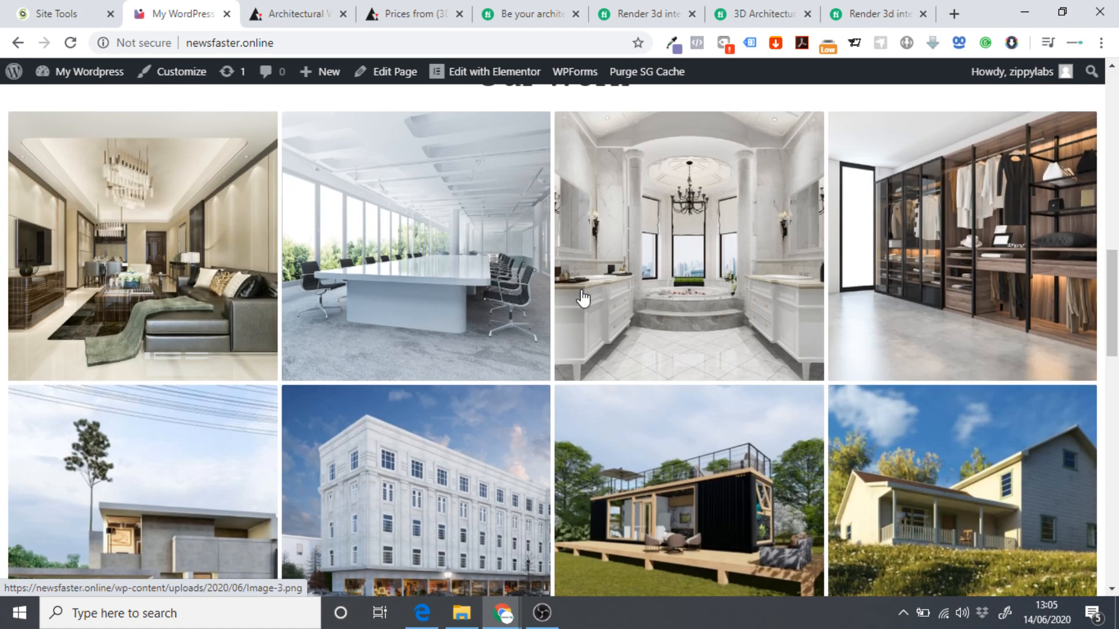
pyautogui.scroll(-15, 581, 300)
pyautogui.scroll(20, 499, 256)
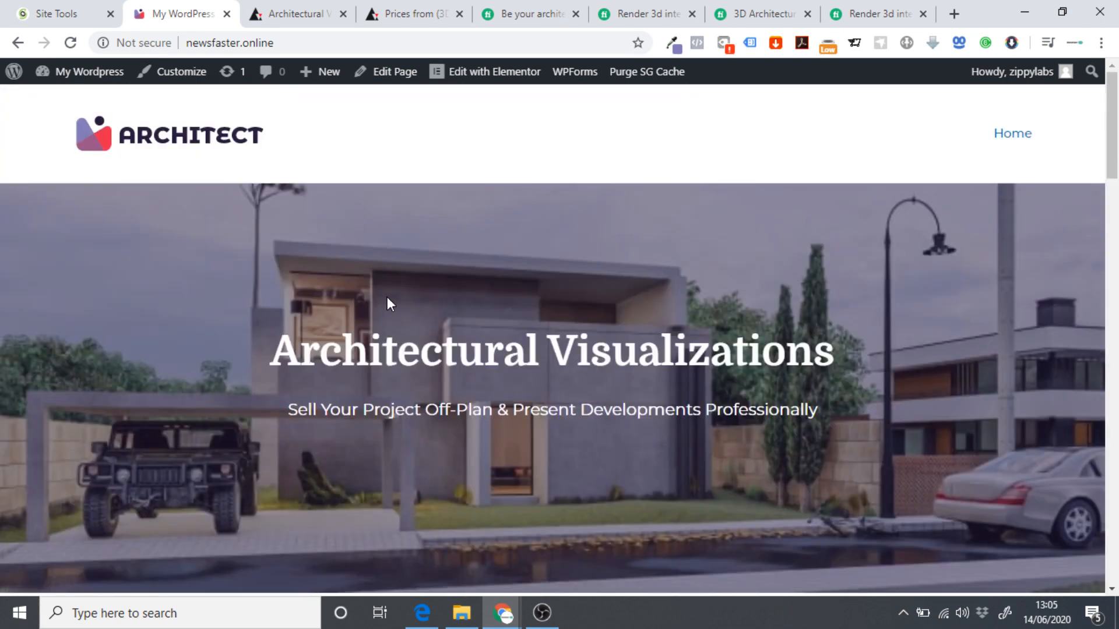
pyautogui.click(482, 77)
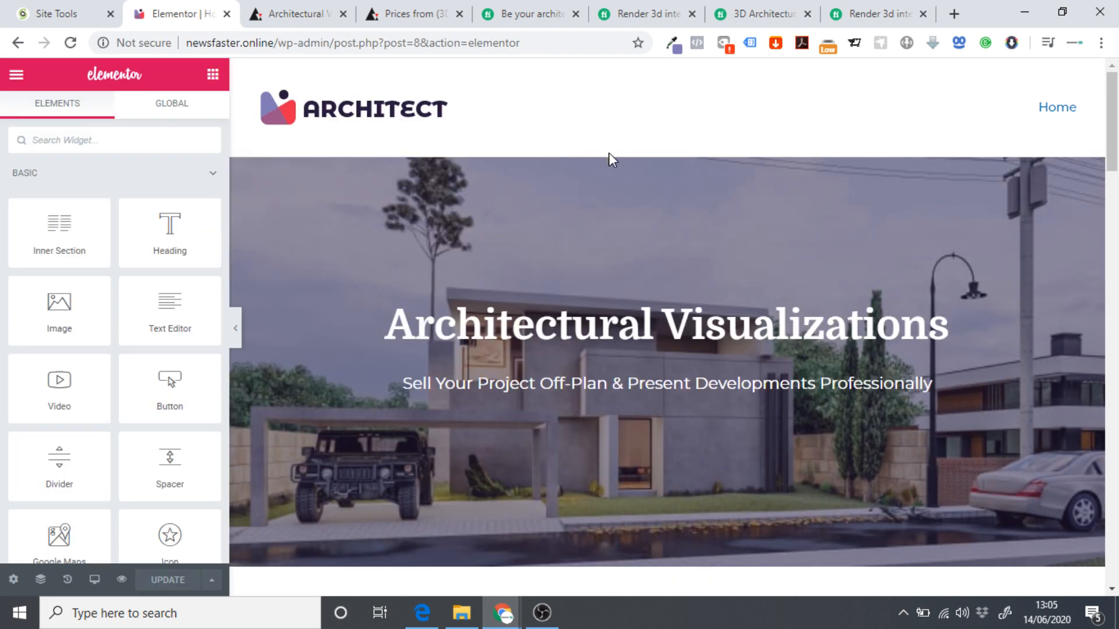
# Add menu anchors with IDs 'Services' and 'Portfolio' under the Our Services and Our Work headings.
pyautogui.scroll(-4, 560, 233)
pyautogui.scroll(-3, 586, 230)
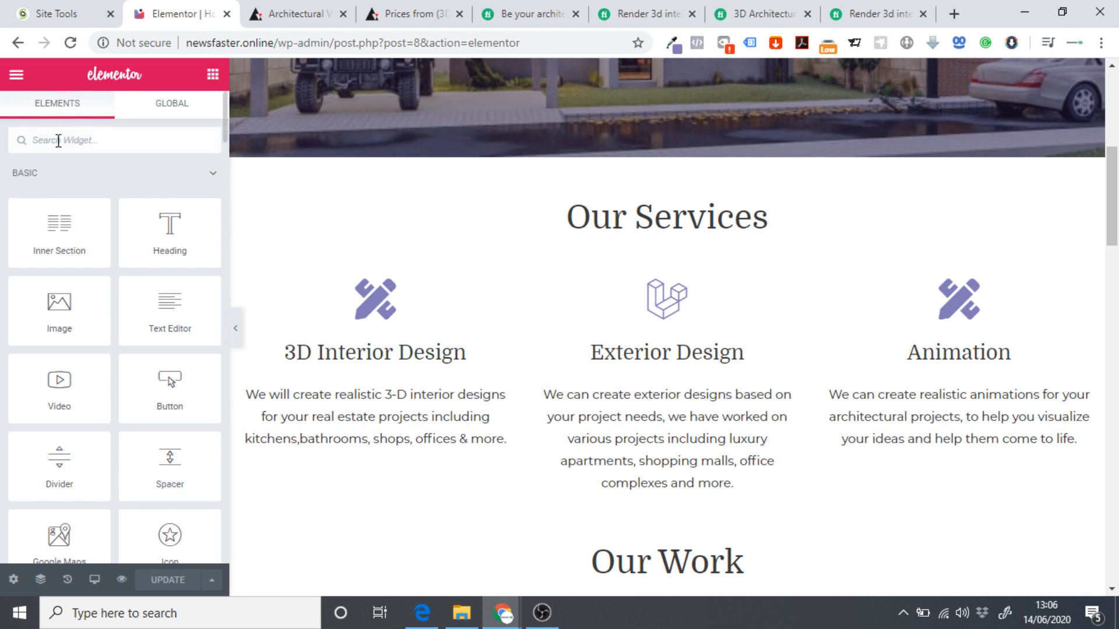
pyautogui.write('anc')
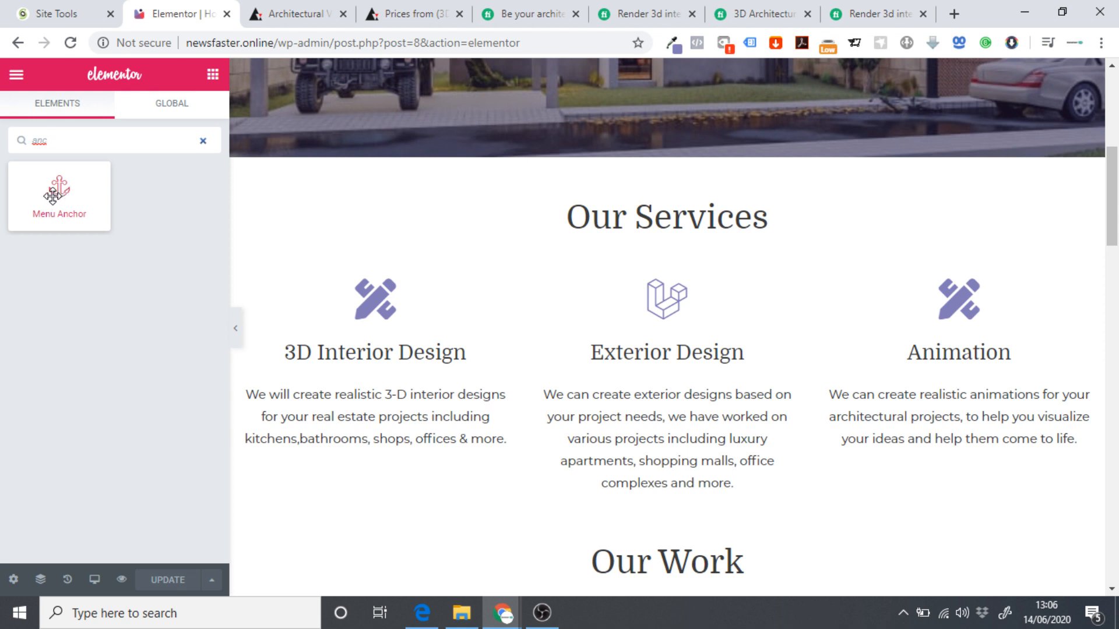
pyautogui.moveTo(53, 196); pyautogui.dragTo(638, 233)
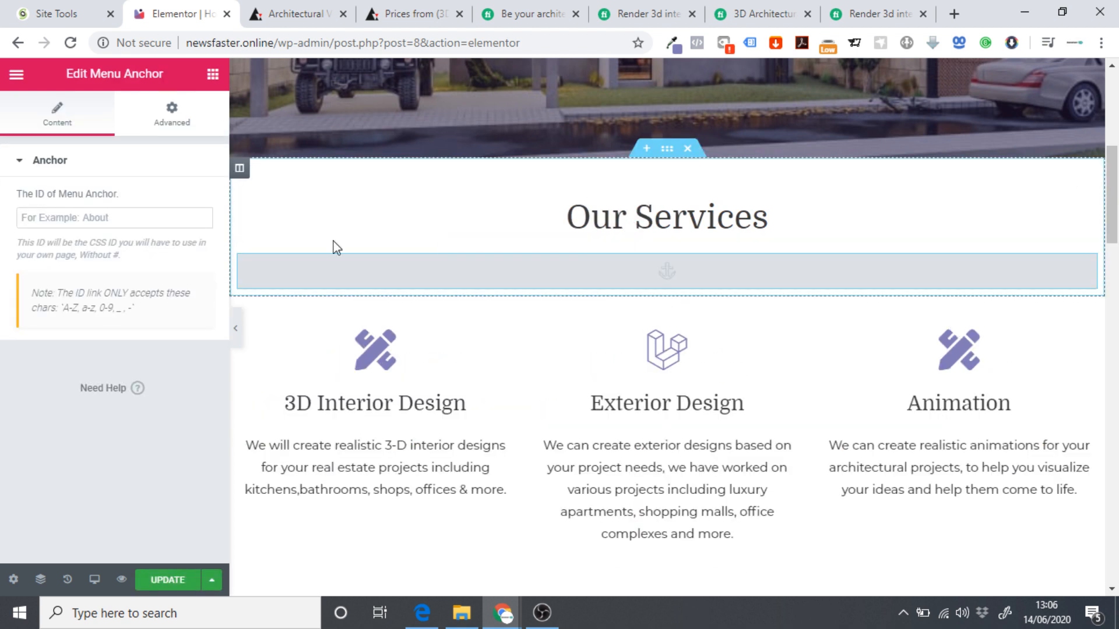
pyautogui.click(64, 223)
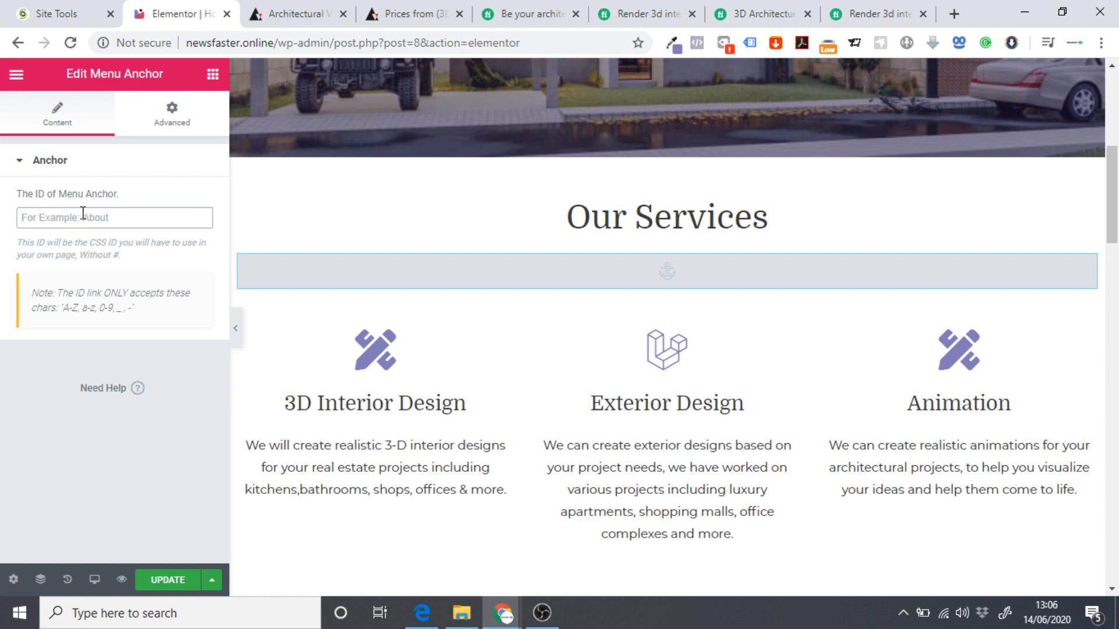
pyautogui.write('Ser')
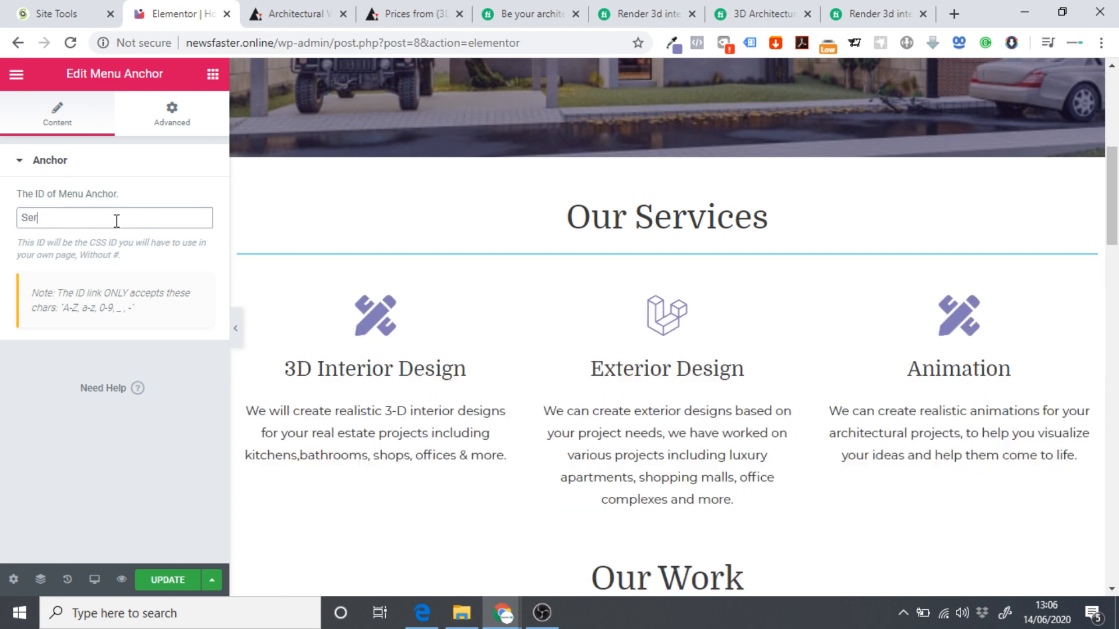
pyautogui.write('vices')
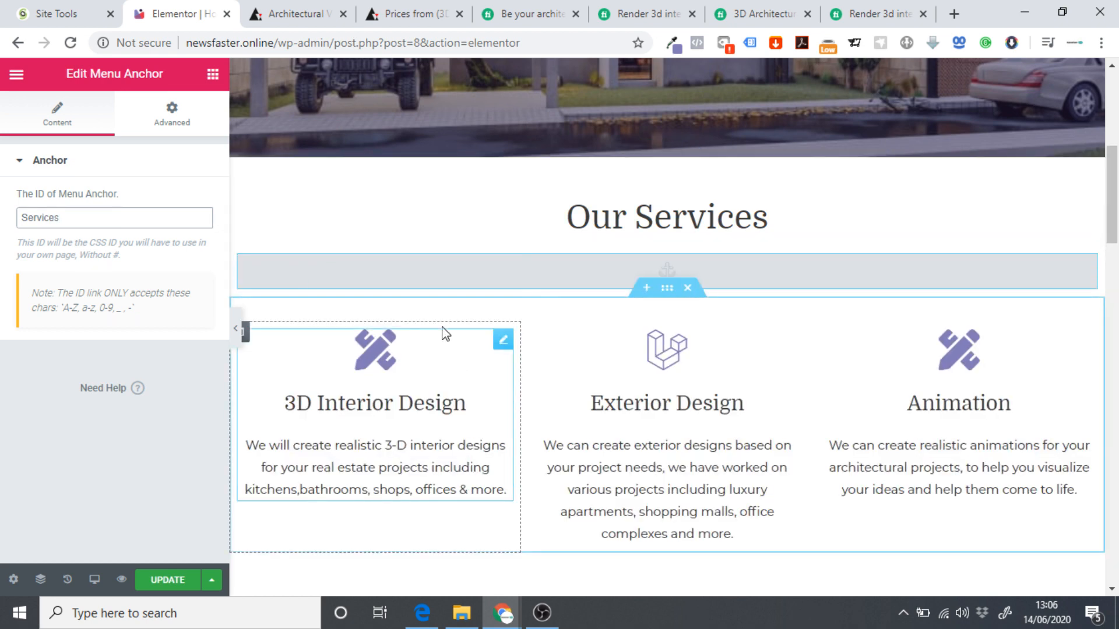
pyautogui.scroll(-2, 627, 303)
pyautogui.scroll(-5, 627, 332)
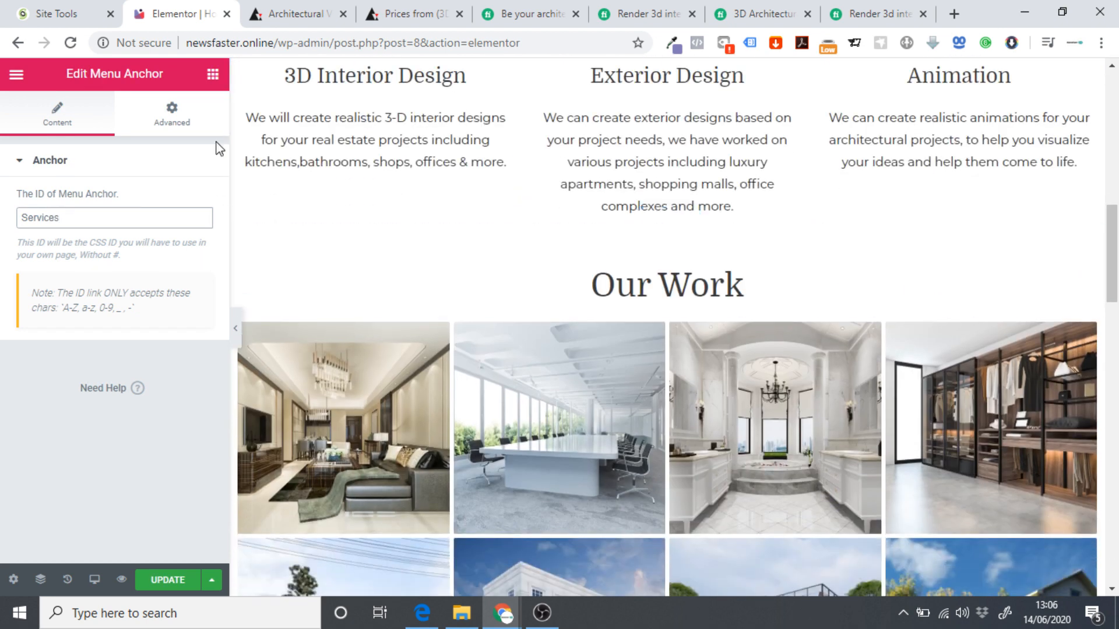
pyautogui.click(213, 75)
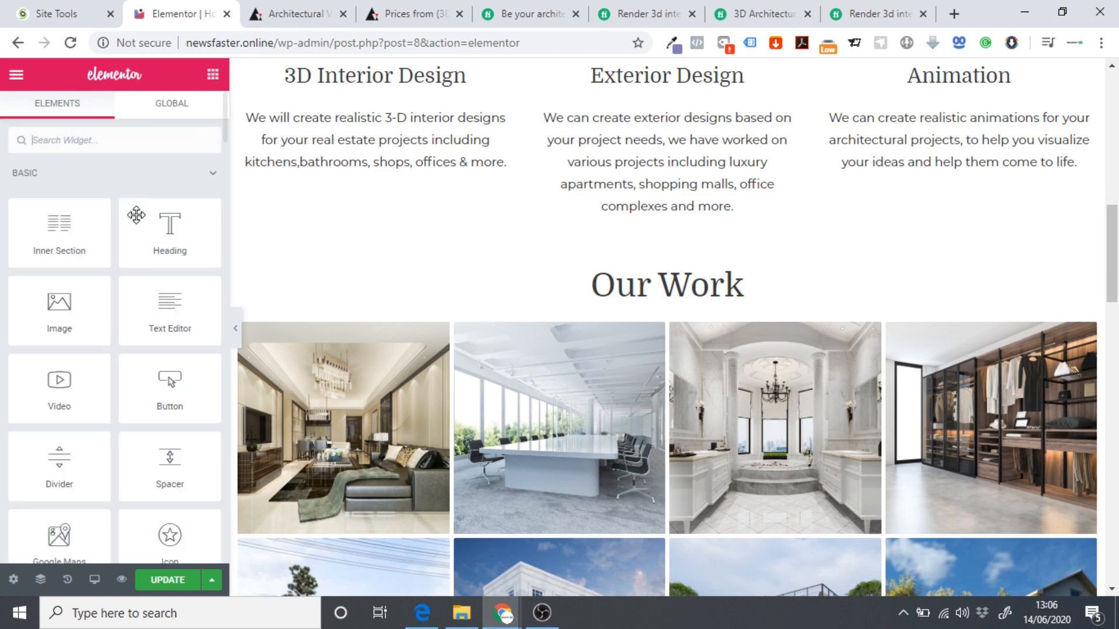
pyautogui.write('ancho')
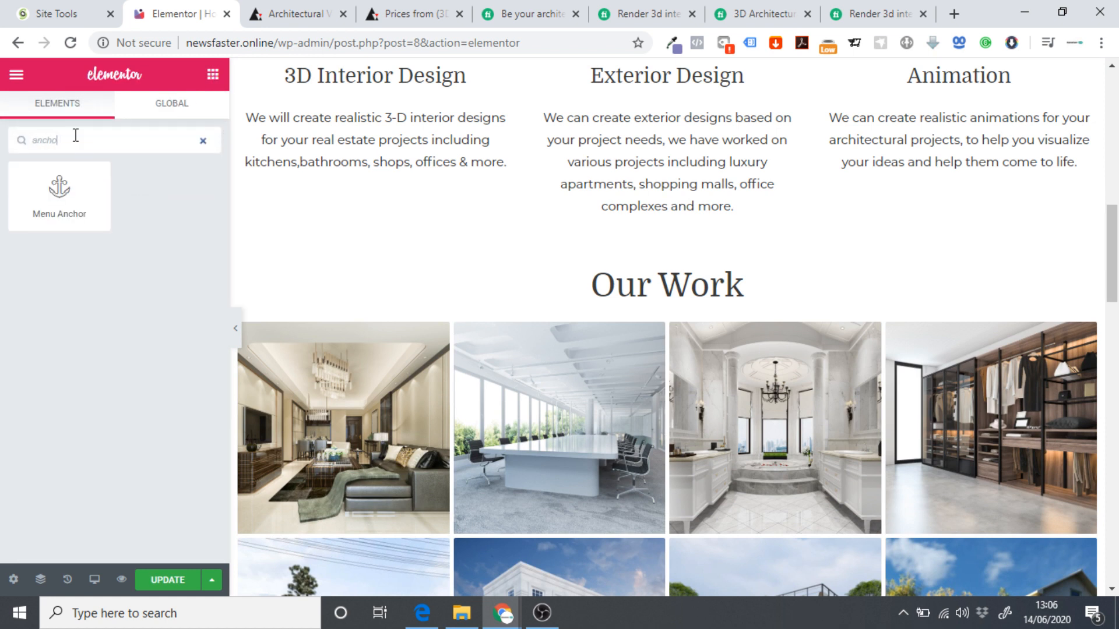
pyautogui.moveTo(59, 190); pyautogui.dragTo(687, 295)
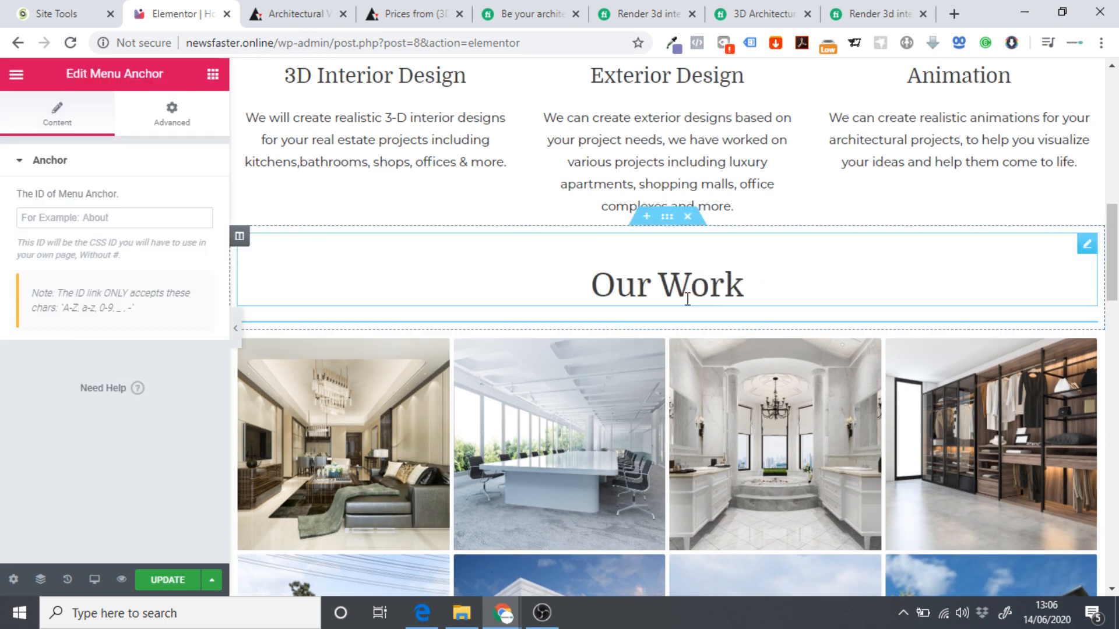
pyautogui.click(91, 222)
pyautogui.write('Portfolio')
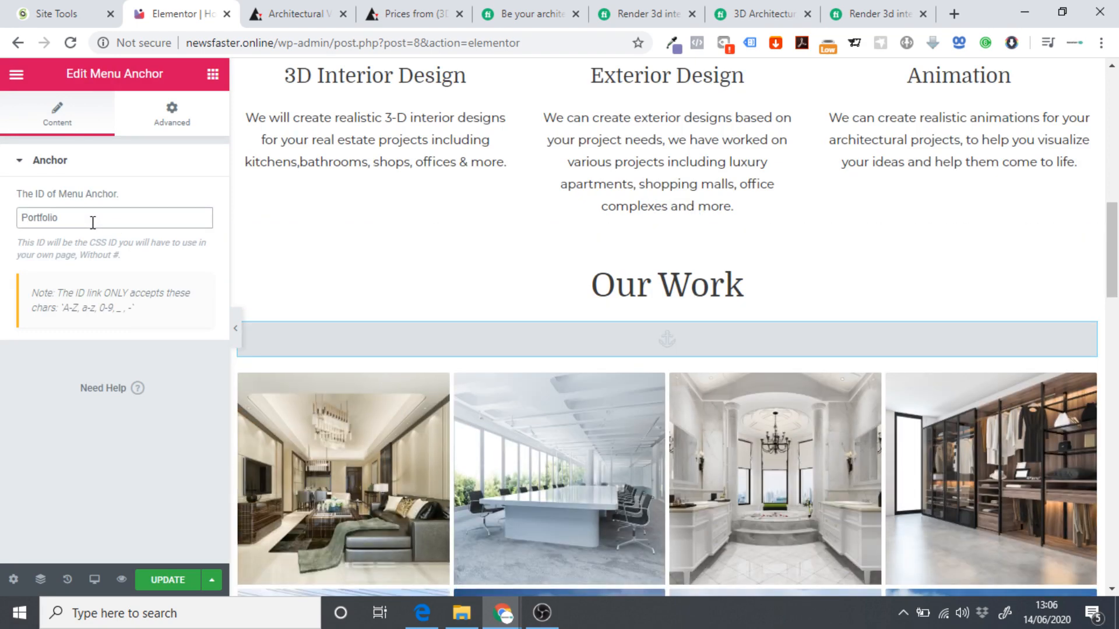
pyautogui.scroll(-10, 492, 218)
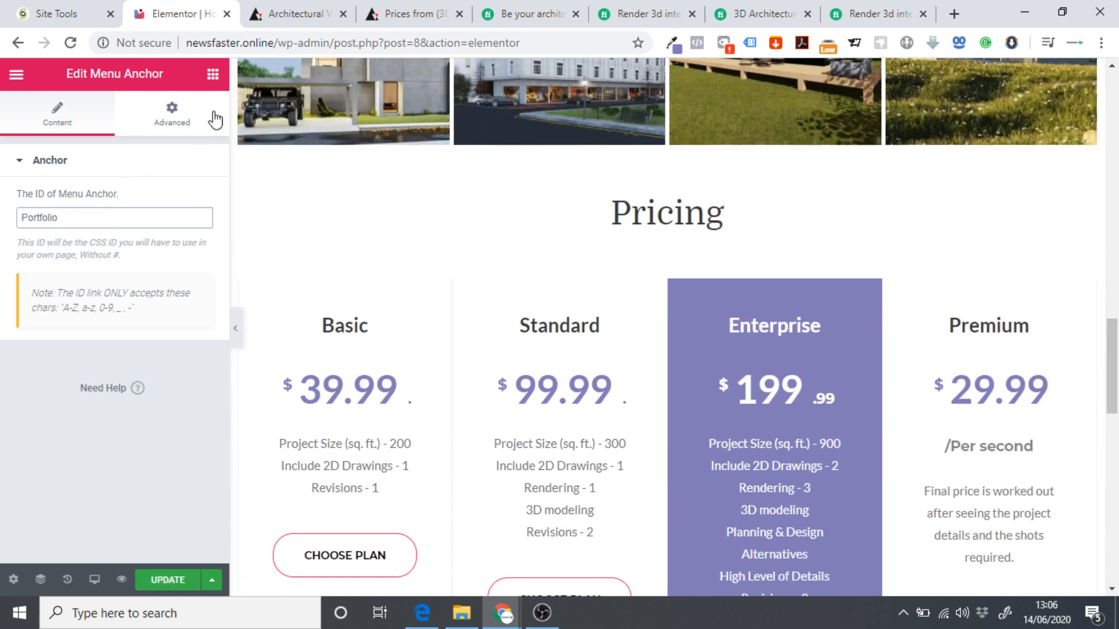
# Add menu anchors with IDs 'Pricing' and 'Contact' under the Pricing and Contact Us headings.
pyautogui.click(212, 74)
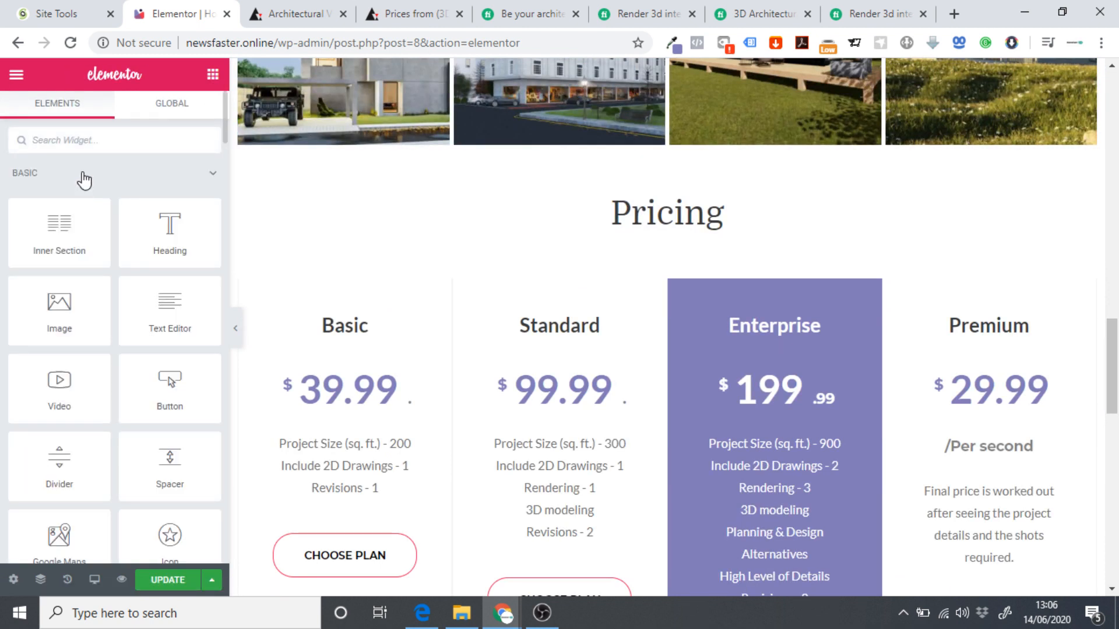
pyautogui.write('anchor')
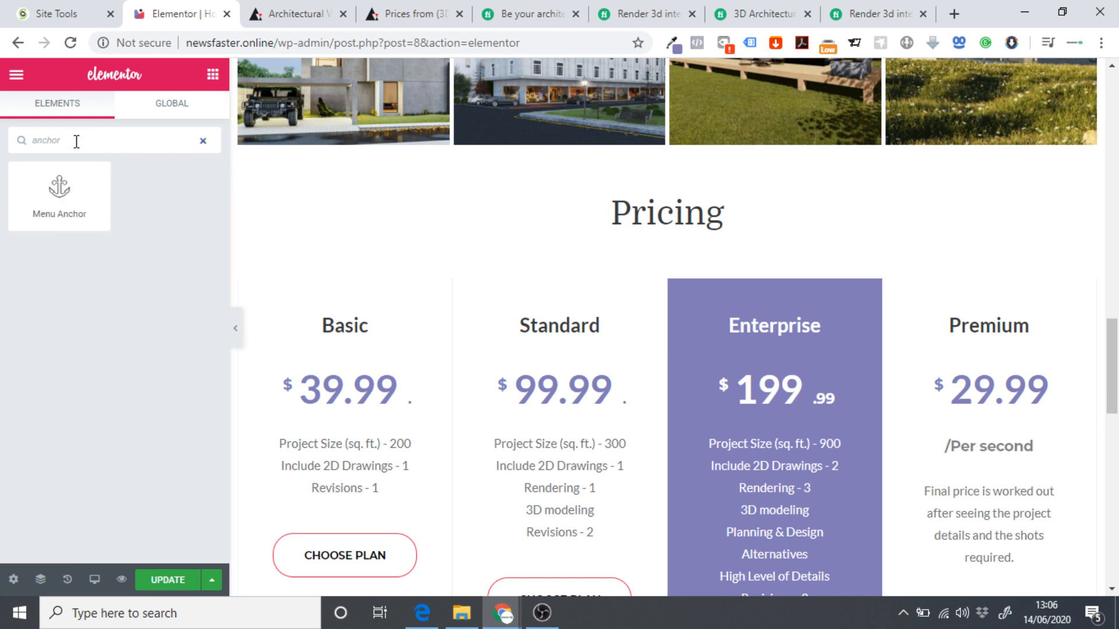
pyautogui.moveTo(64, 189); pyautogui.dragTo(697, 231)
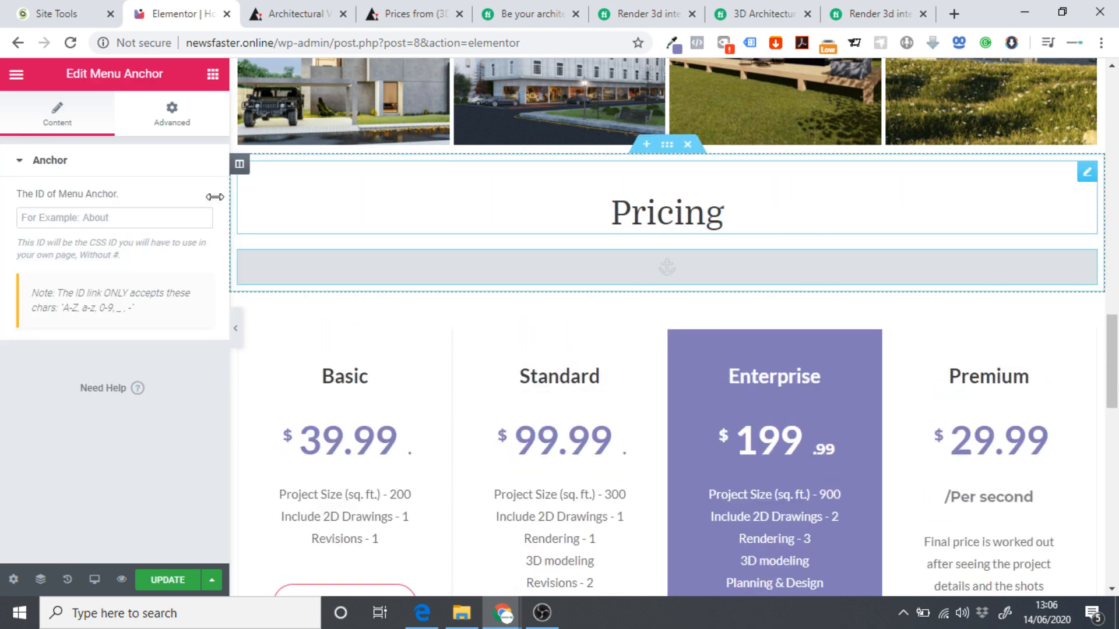
pyautogui.click(112, 215)
pyautogui.write('Pricing')
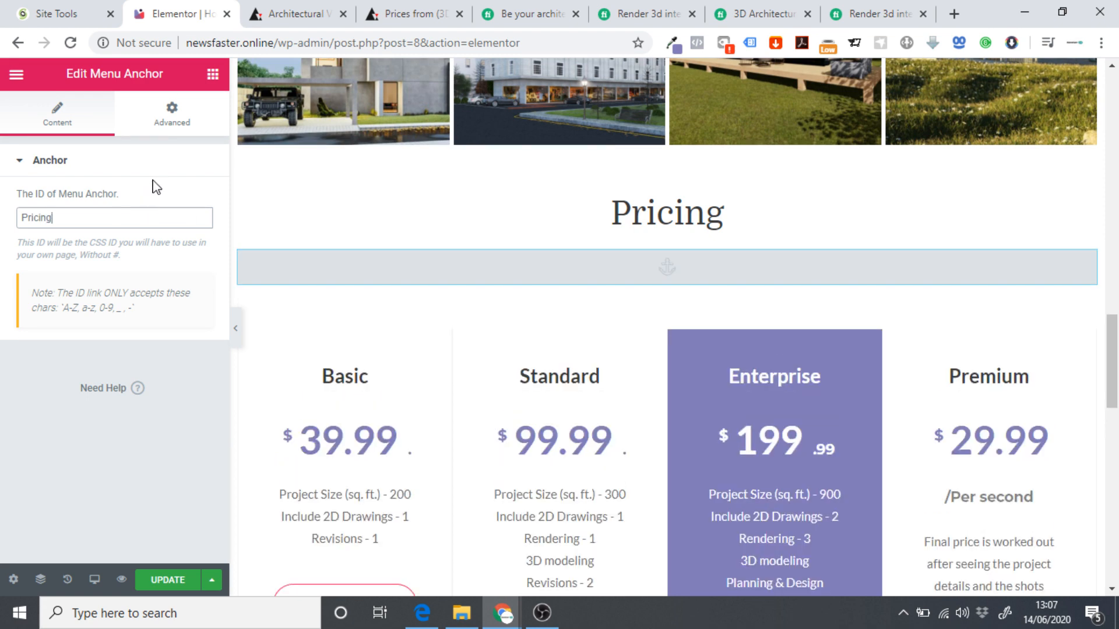
pyautogui.scroll(-10, 607, 342)
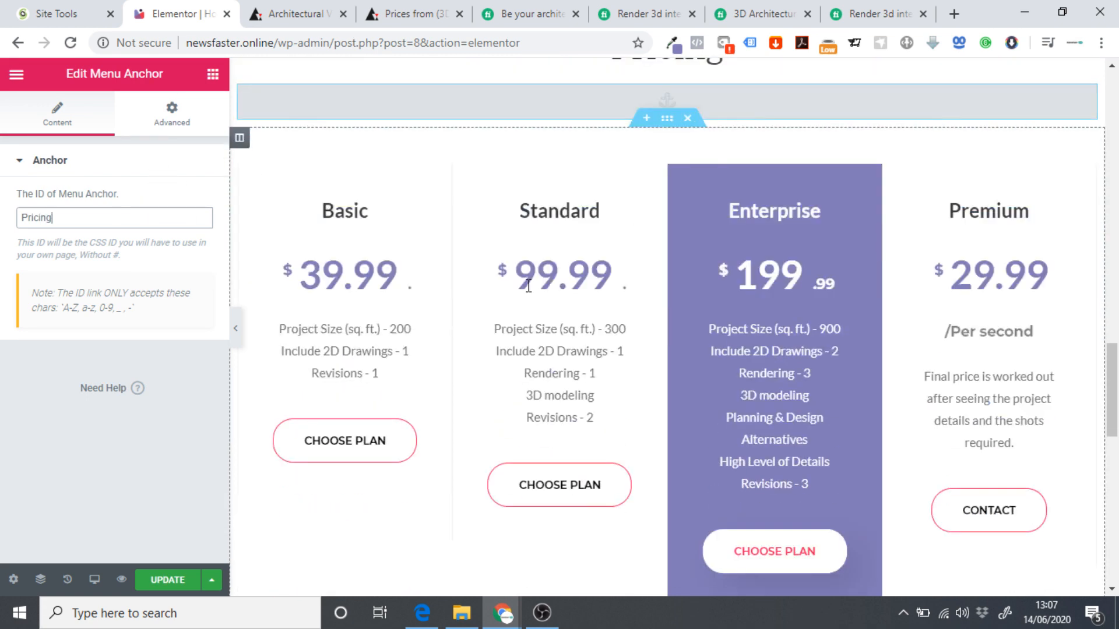
pyautogui.click(214, 83)
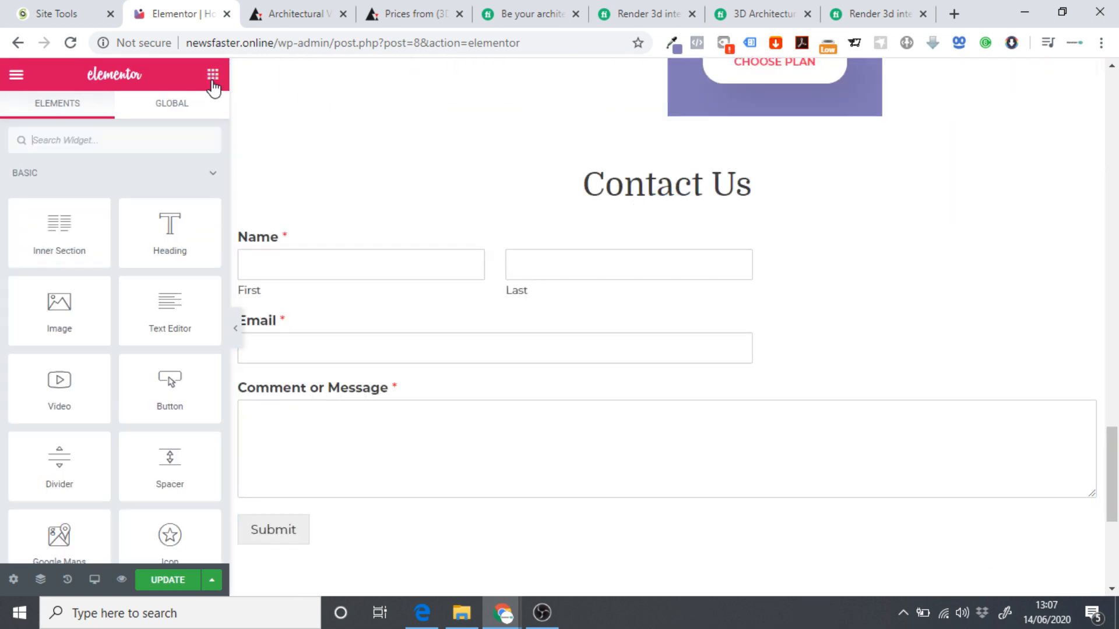
pyautogui.write('ancho')
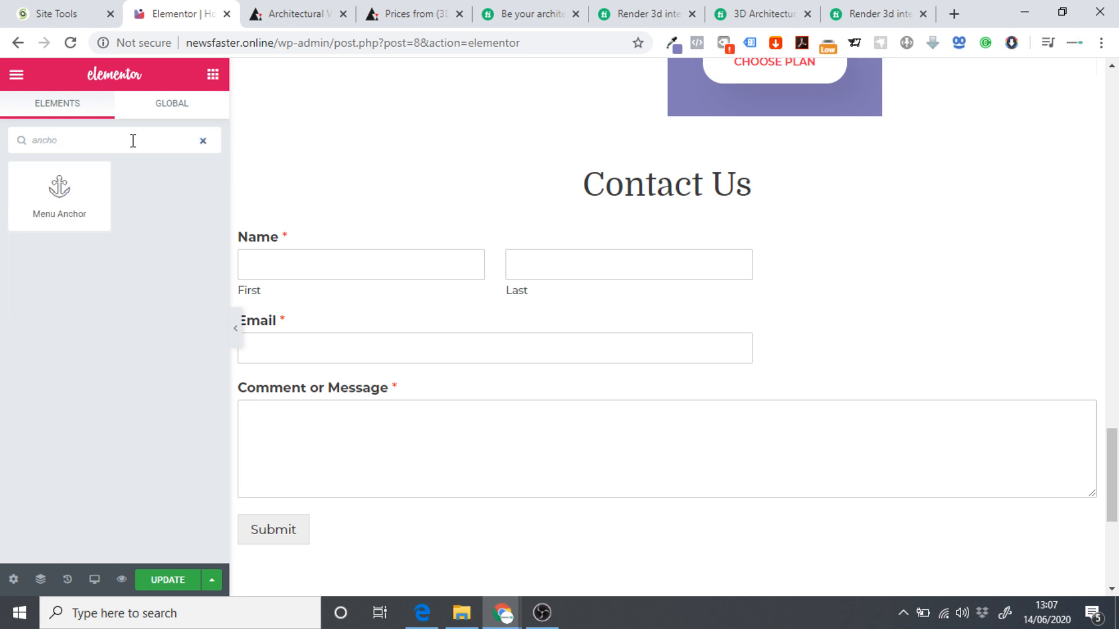
pyautogui.moveTo(59, 195); pyautogui.dragTo(685, 195)
pyautogui.click(107, 217)
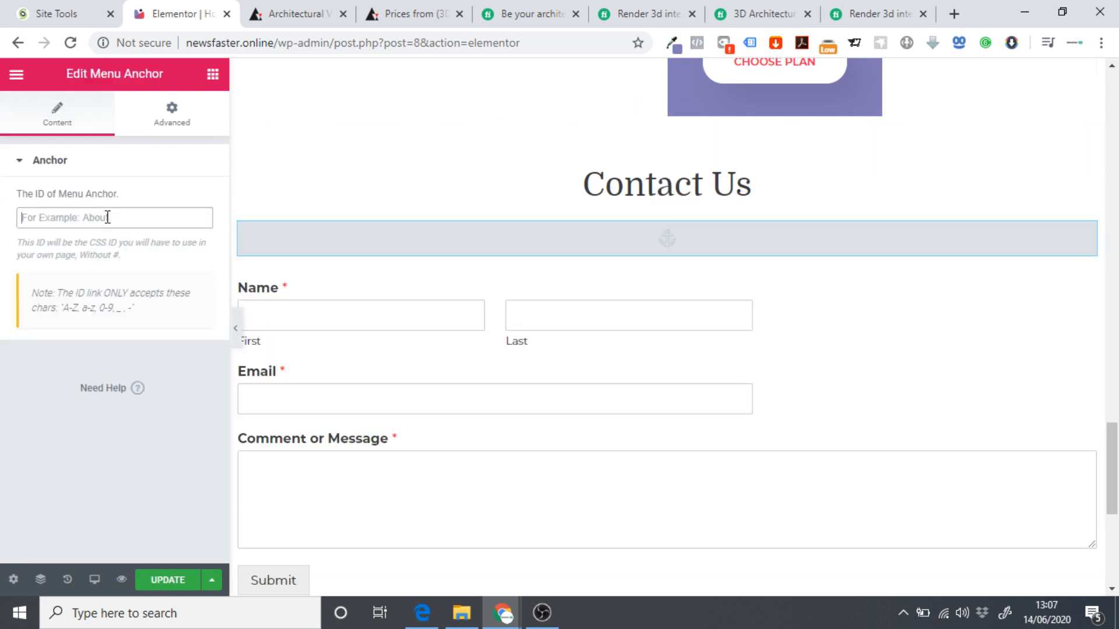
pyautogui.write('Contact')
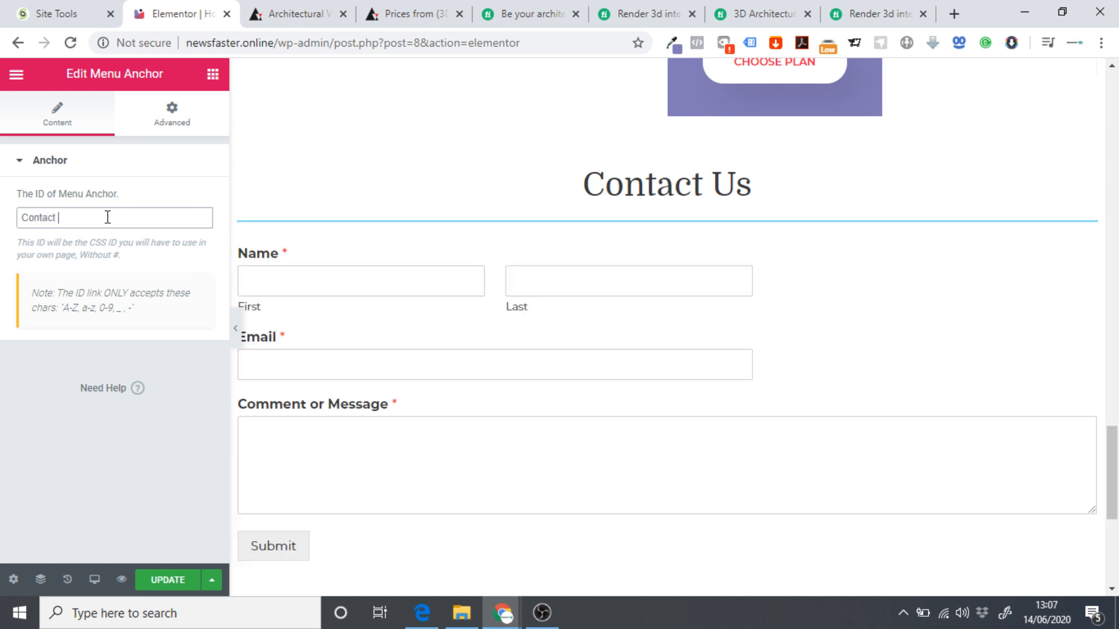
pyautogui.write(' Us')
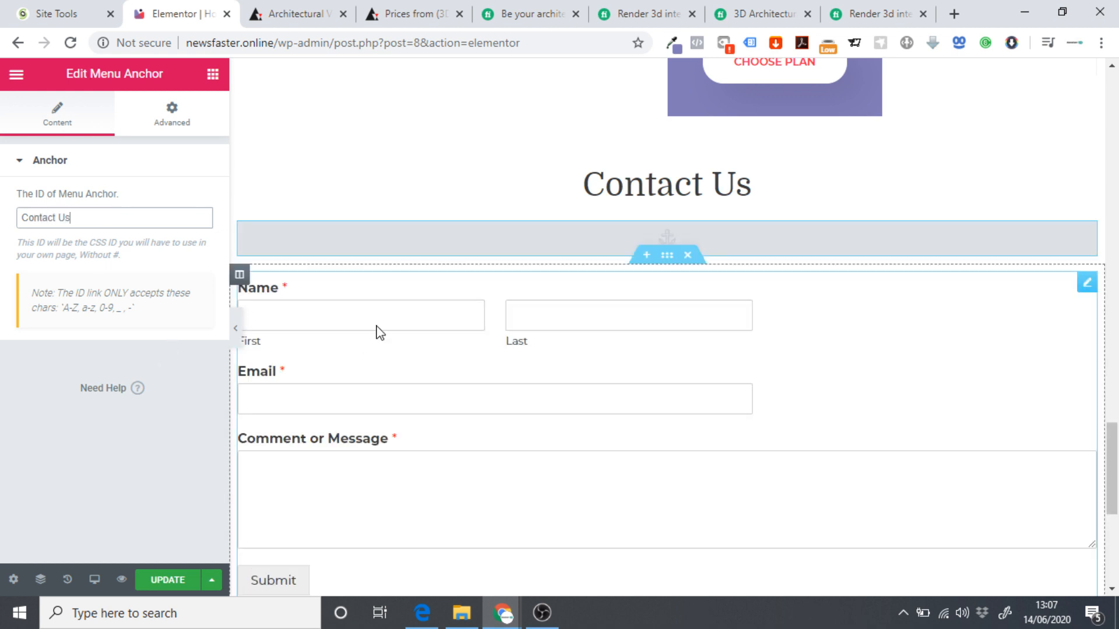
pyautogui.scroll(3, 567, 312)
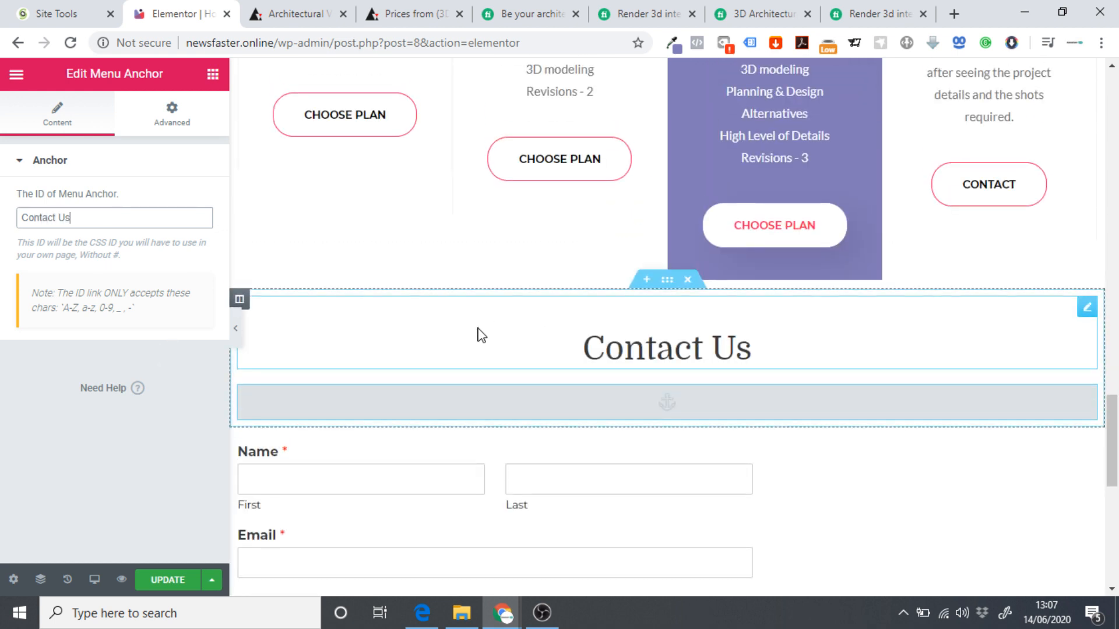
pyautogui.scroll(3, 453, 347)
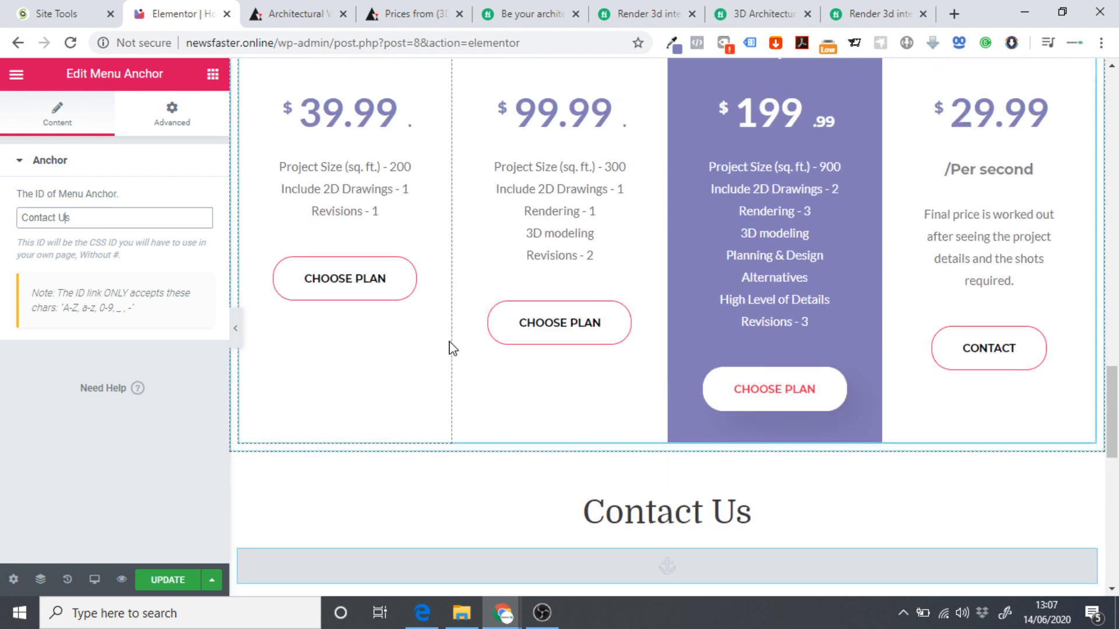
pyautogui.press('BackSpace')
pyautogui.press('BackSpace')
pyautogui.press('BackSpace')
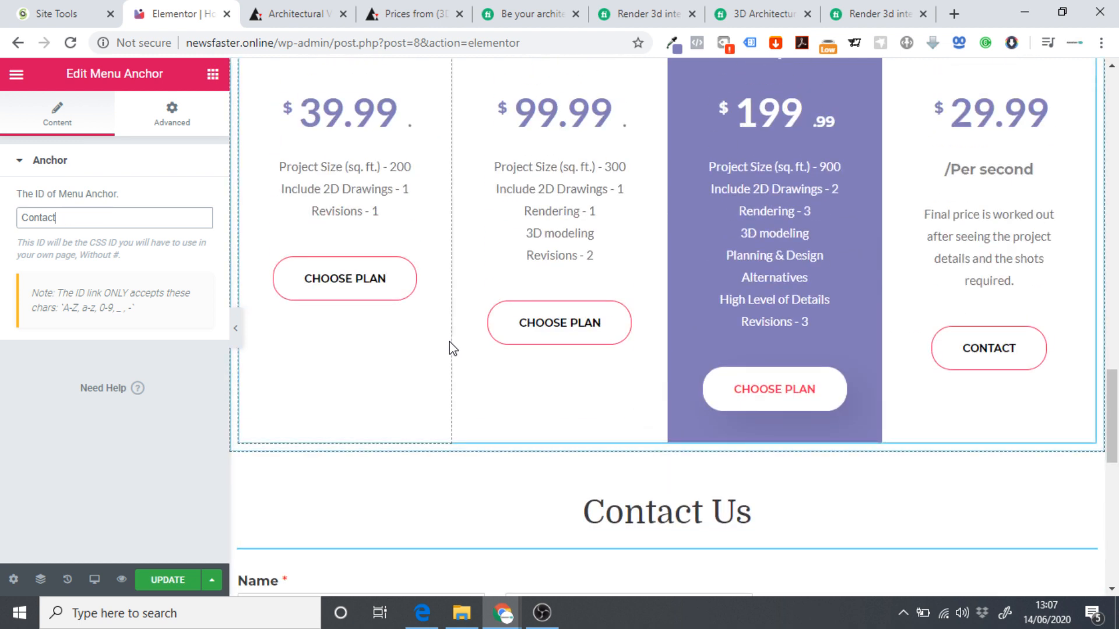
# Update the page and exit Elementor to the WordPress dashboard.
pyautogui.scroll(-3, 700, 451)
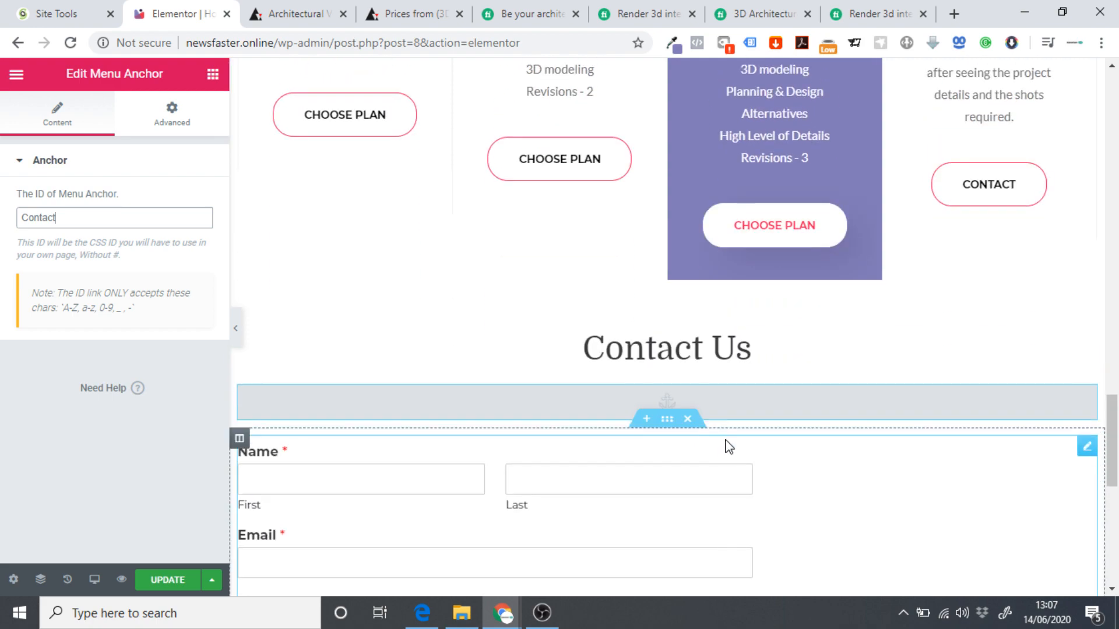
pyautogui.scroll(7, 729, 469)
pyautogui.scroll(16, 807, 419)
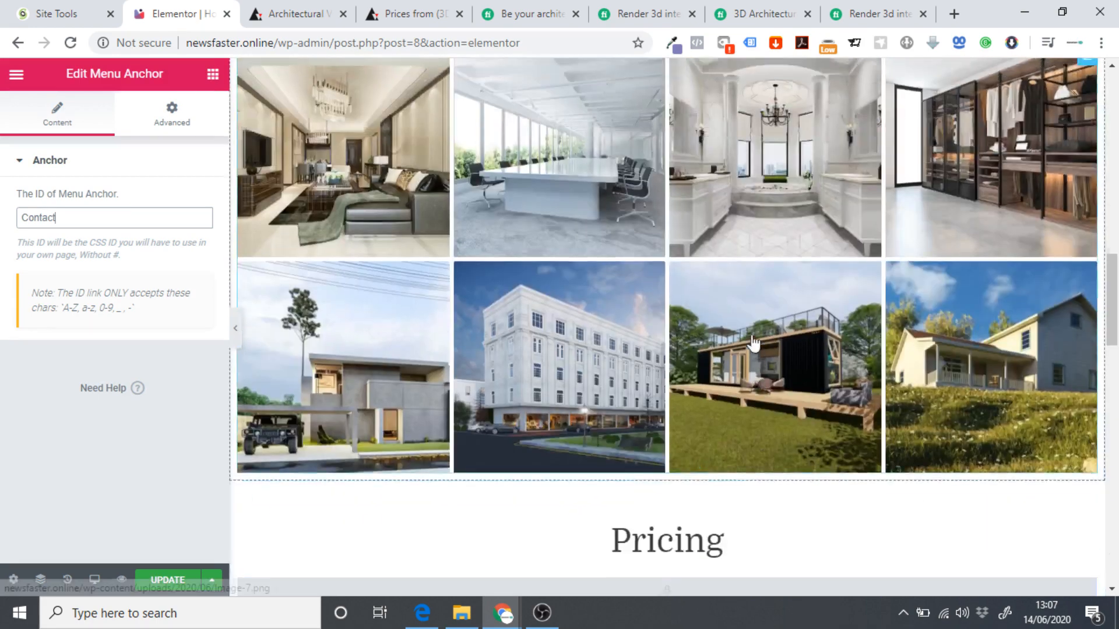
pyautogui.scroll(6, 729, 366)
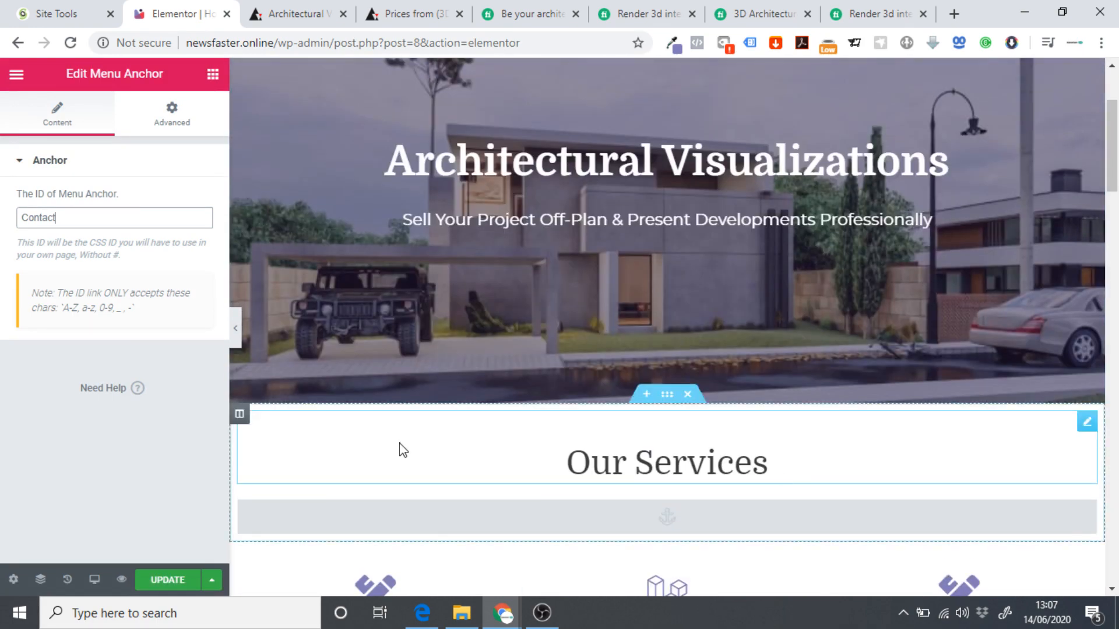
pyautogui.click(165, 583)
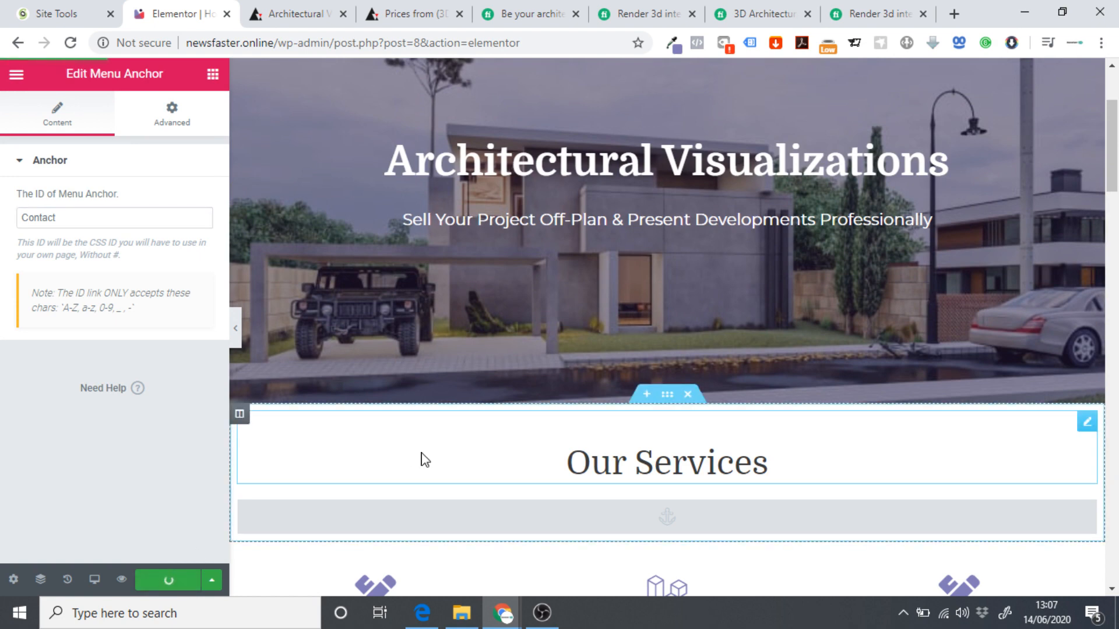
pyautogui.scroll(3, 529, 395)
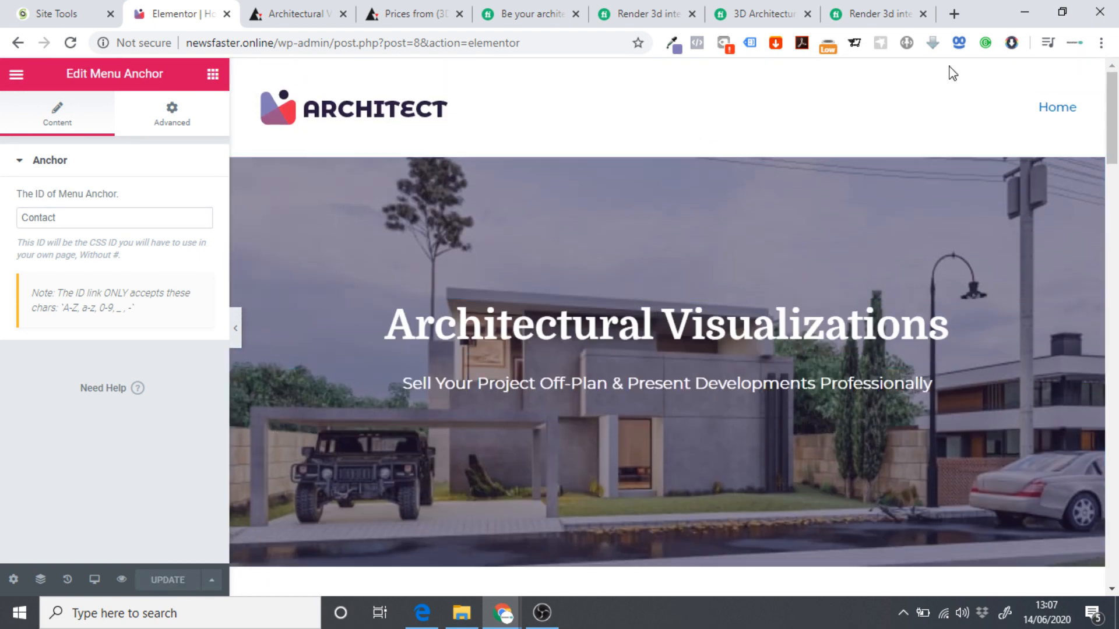
pyautogui.scroll(-15, 689, 282)
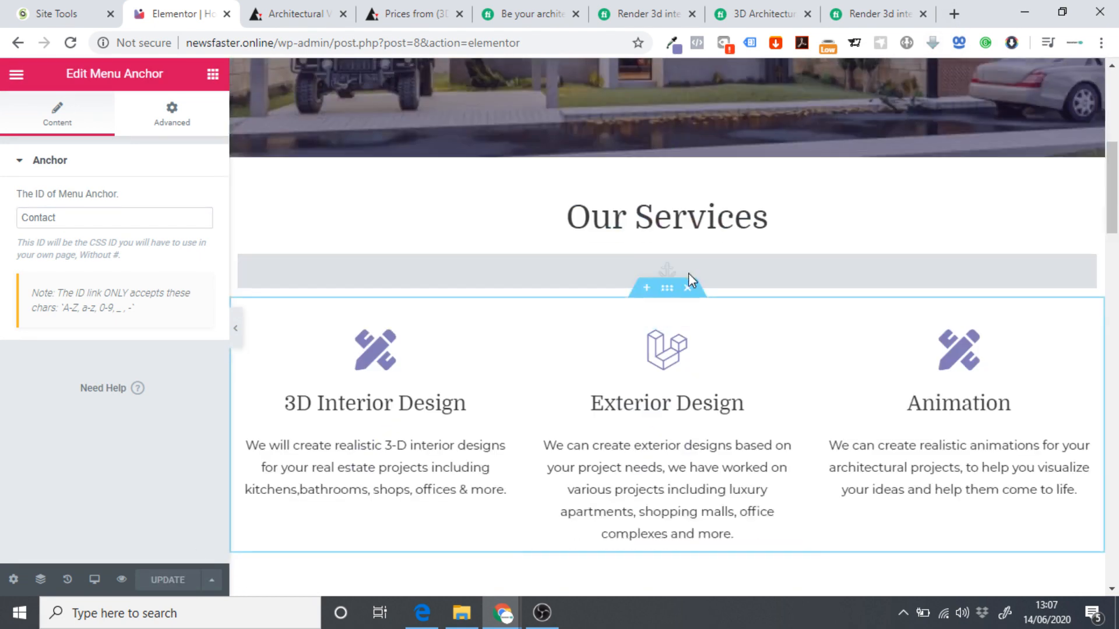
pyautogui.scroll(-8, 694, 303)
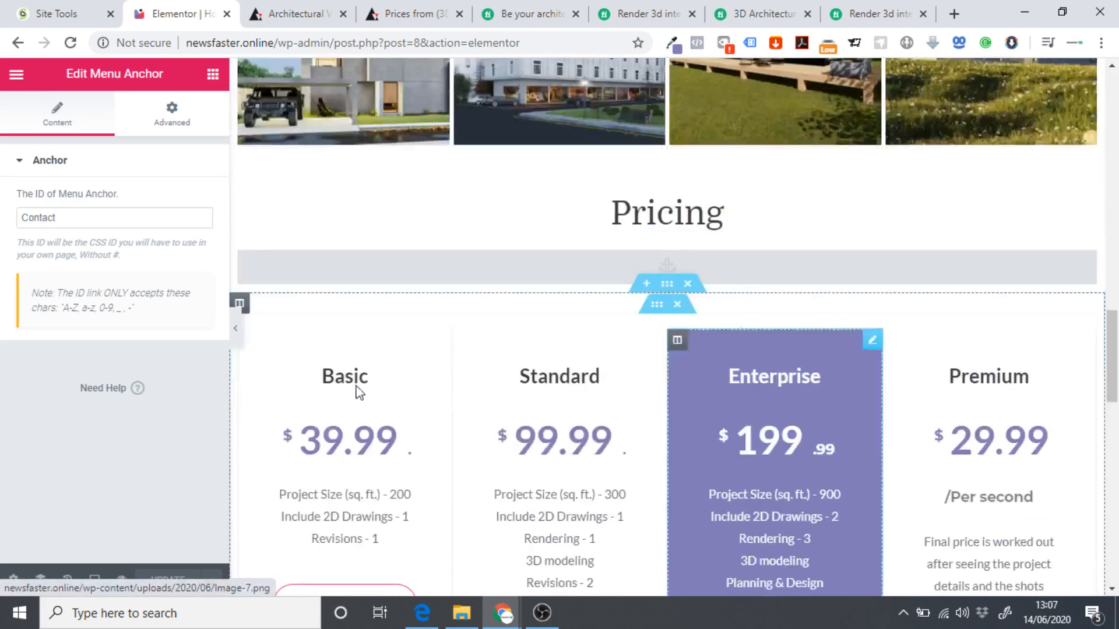
pyautogui.scroll(-4, 387, 377)
pyautogui.click(16, 74)
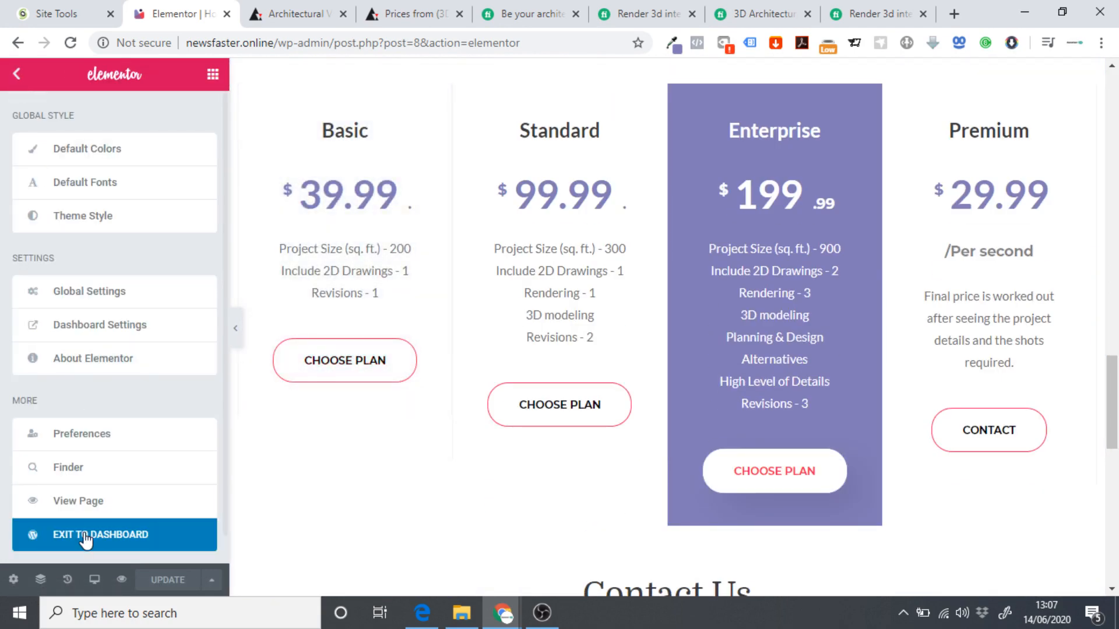
pyautogui.click(20, 536)
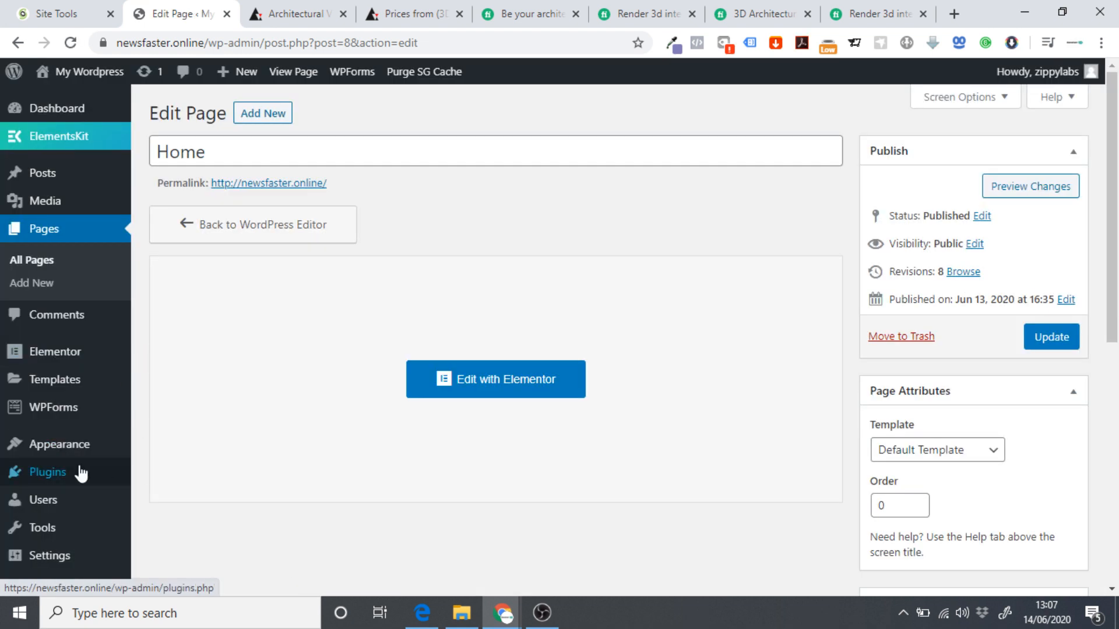
# Create a new navigation menu named 'Main Menu'.
pyautogui.moveTo(68, 457)
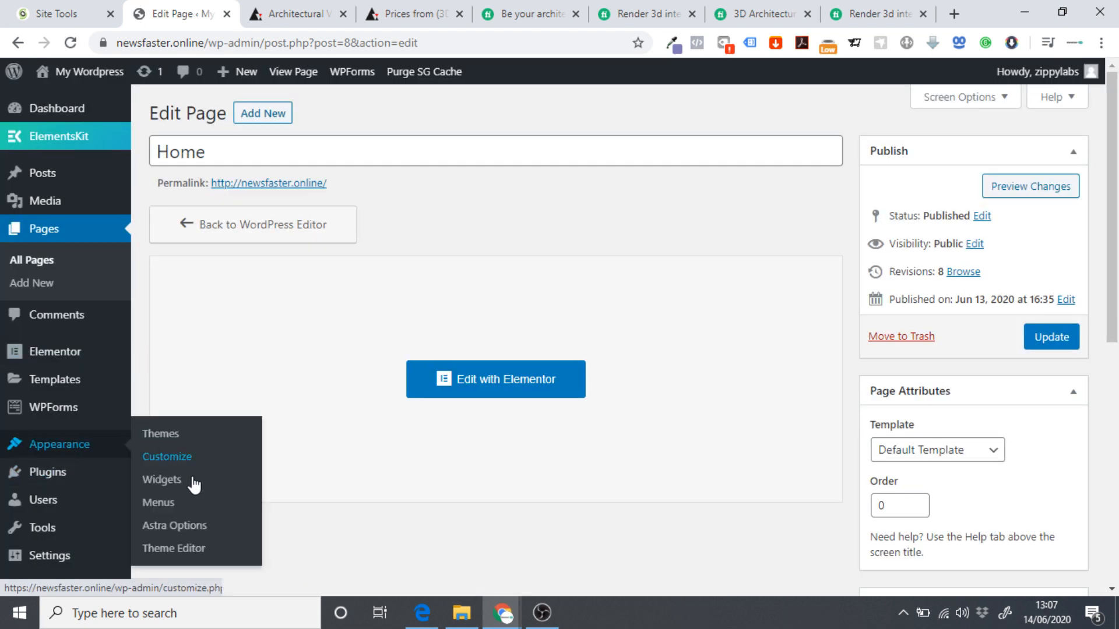
pyautogui.click(165, 503)
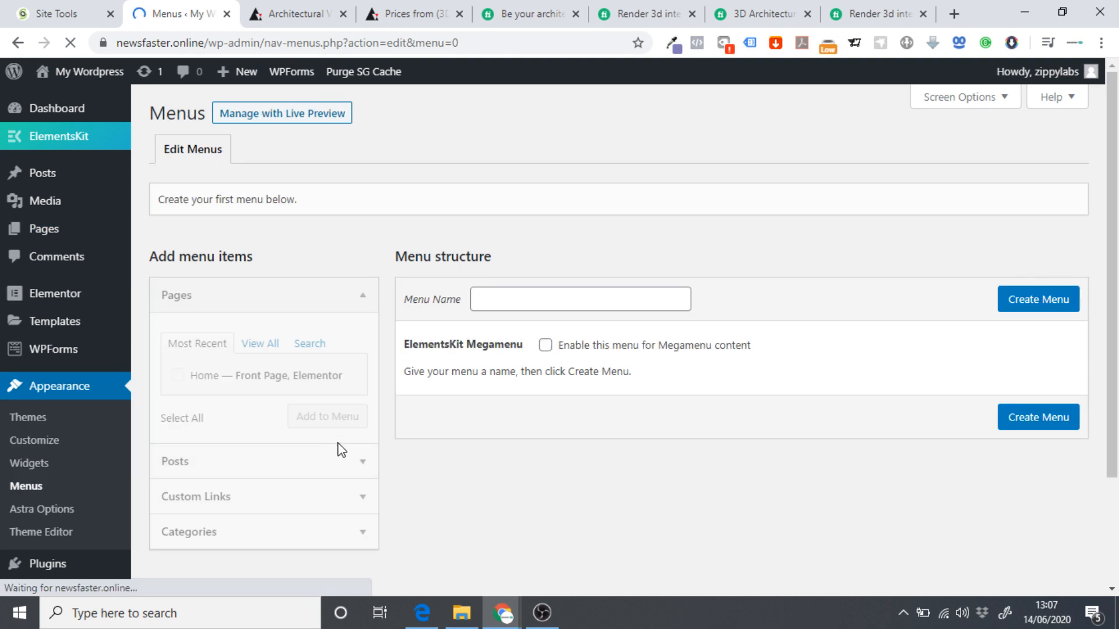
pyautogui.click(508, 298)
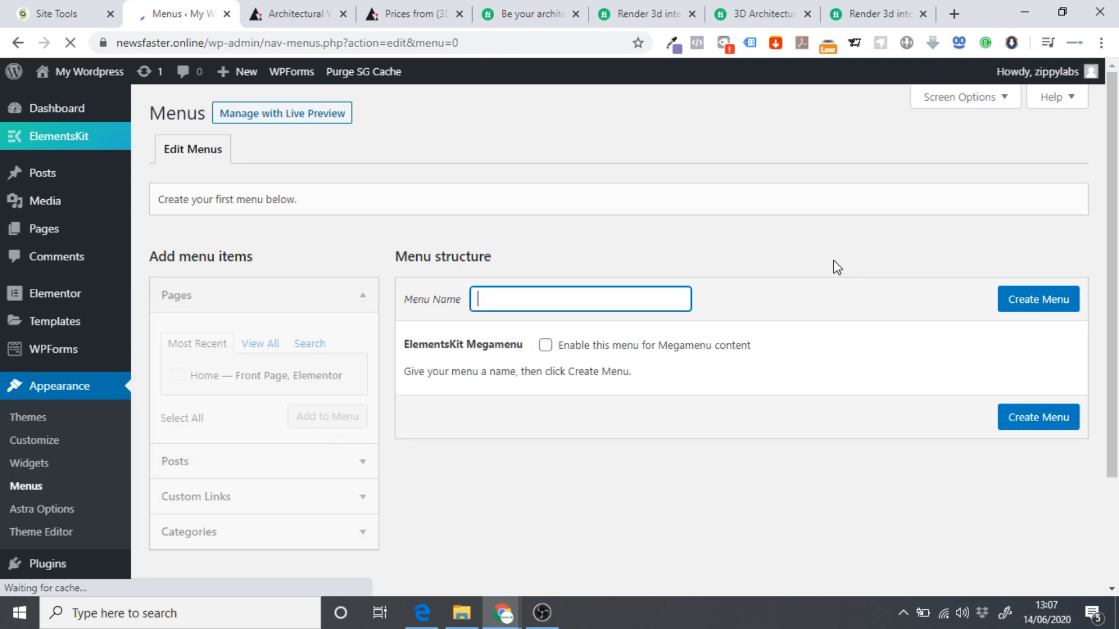
pyautogui.write('Main Menu')
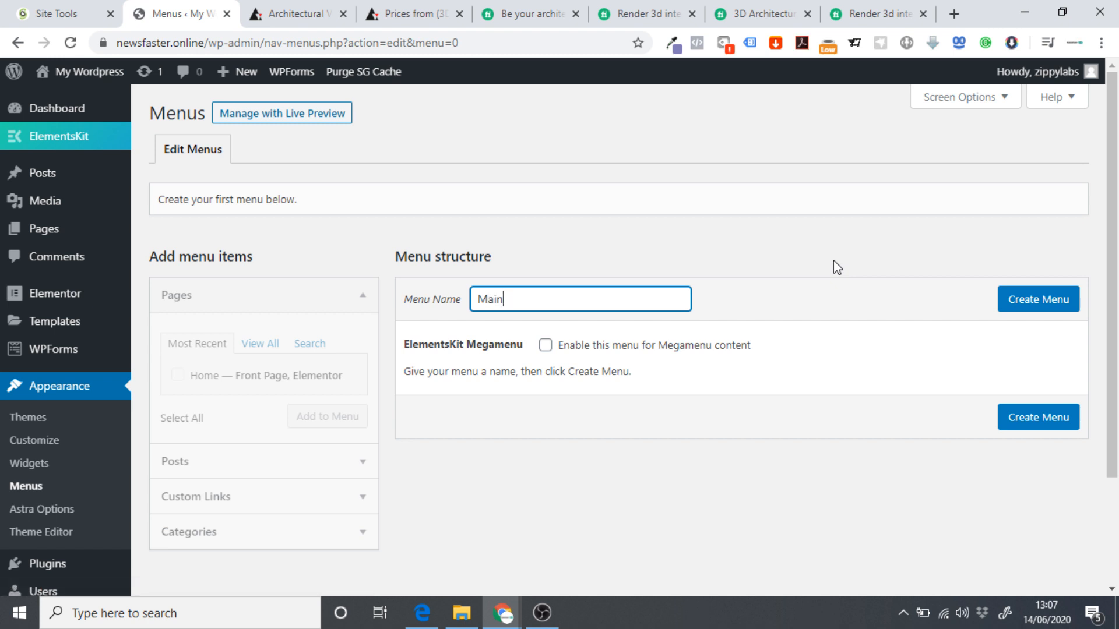
pyautogui.click(1035, 308)
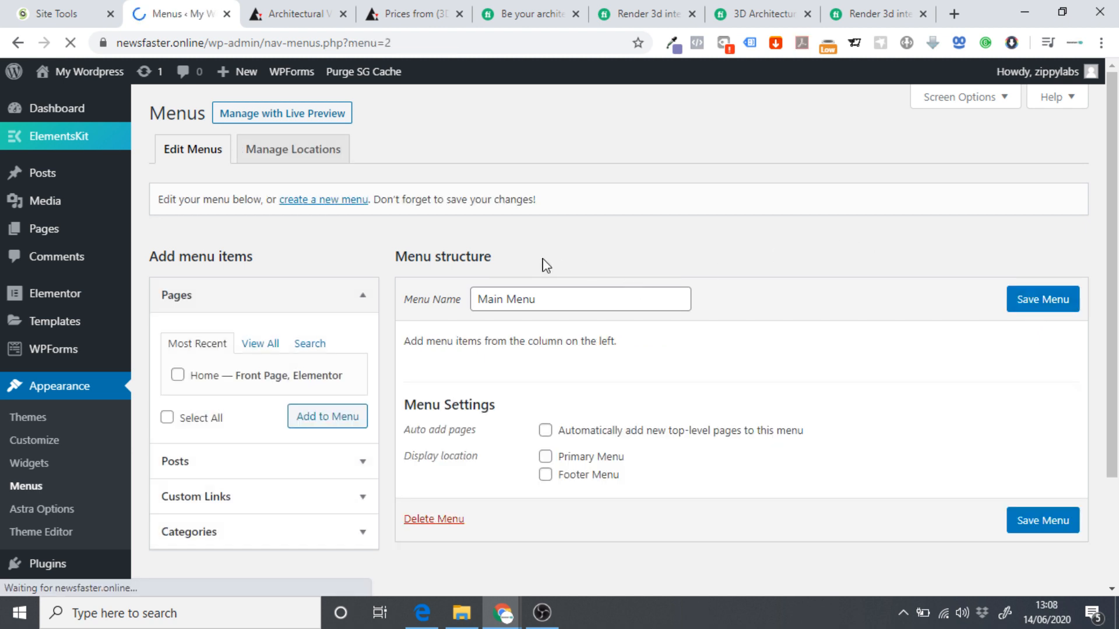
# Add a Services custom link pointing to the copied site address plus #Services.
pyautogui.scroll(-1, 227, 422)
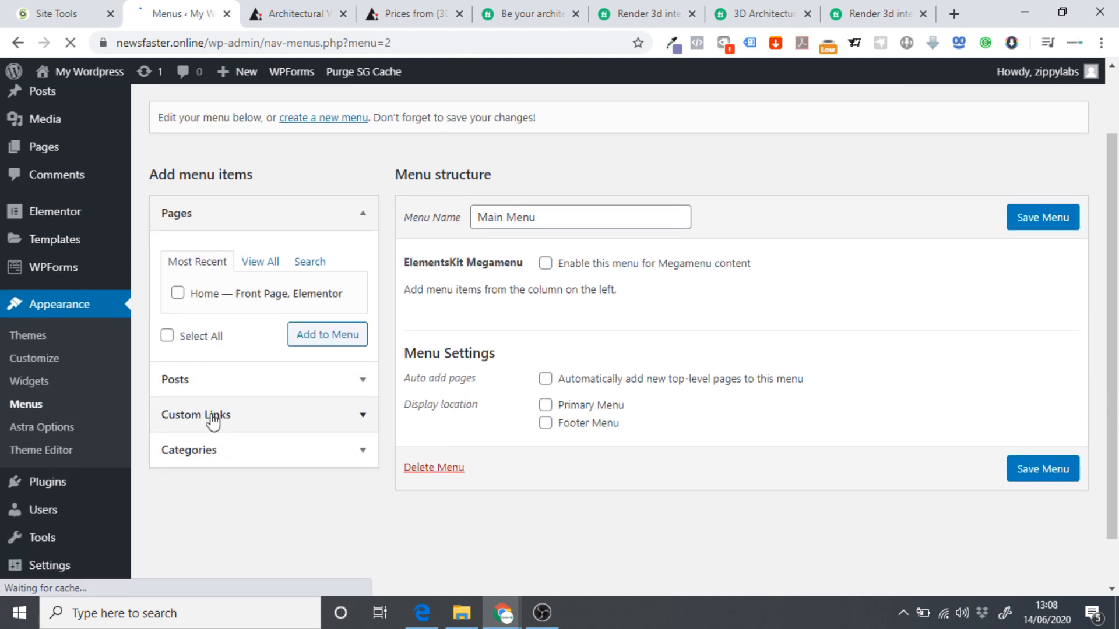
pyautogui.click(241, 416)
pyautogui.click(243, 336)
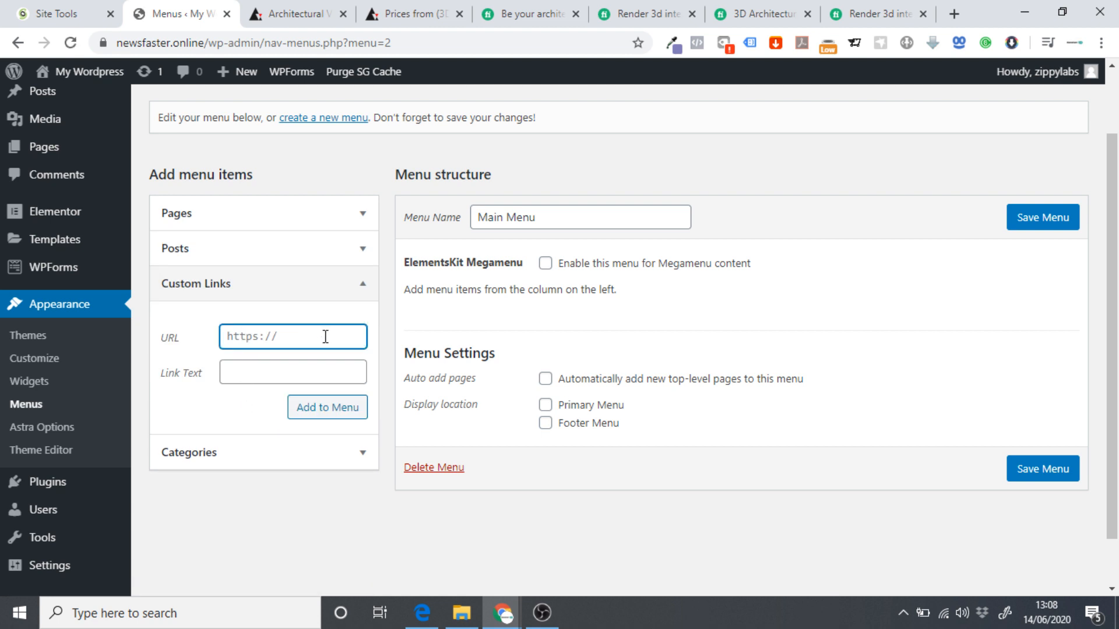
pyautogui.click(173, 46)
pyautogui.click(128, 45)
pyautogui.moveTo(116, 43); pyautogui.dragTo(238, 44)
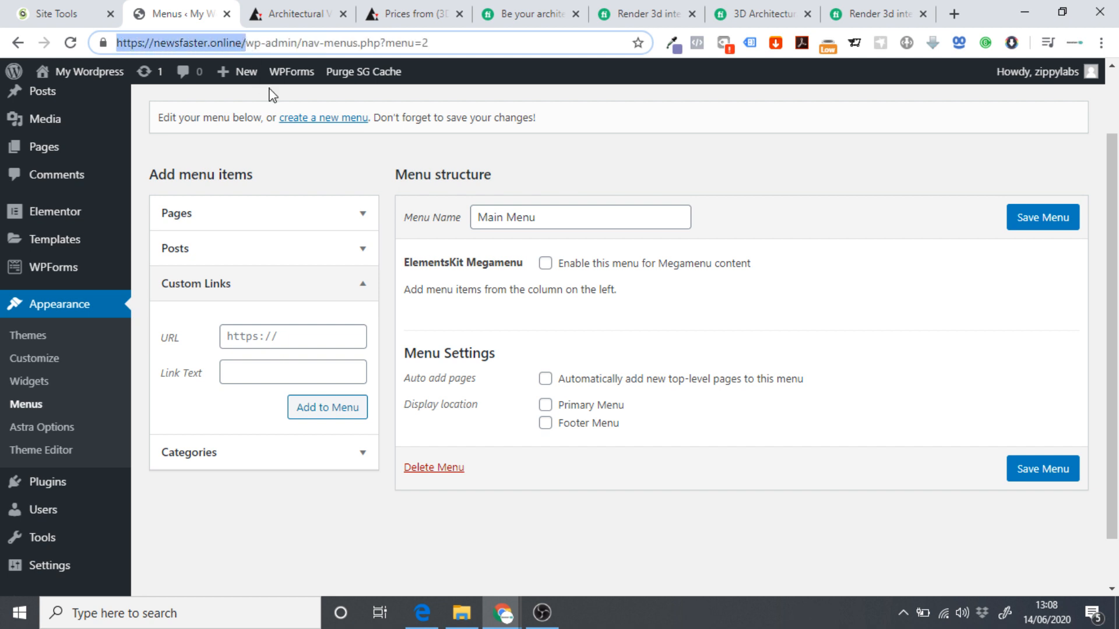
pyautogui.click(249, 337)
pyautogui.write('https://newsfaster.online/')
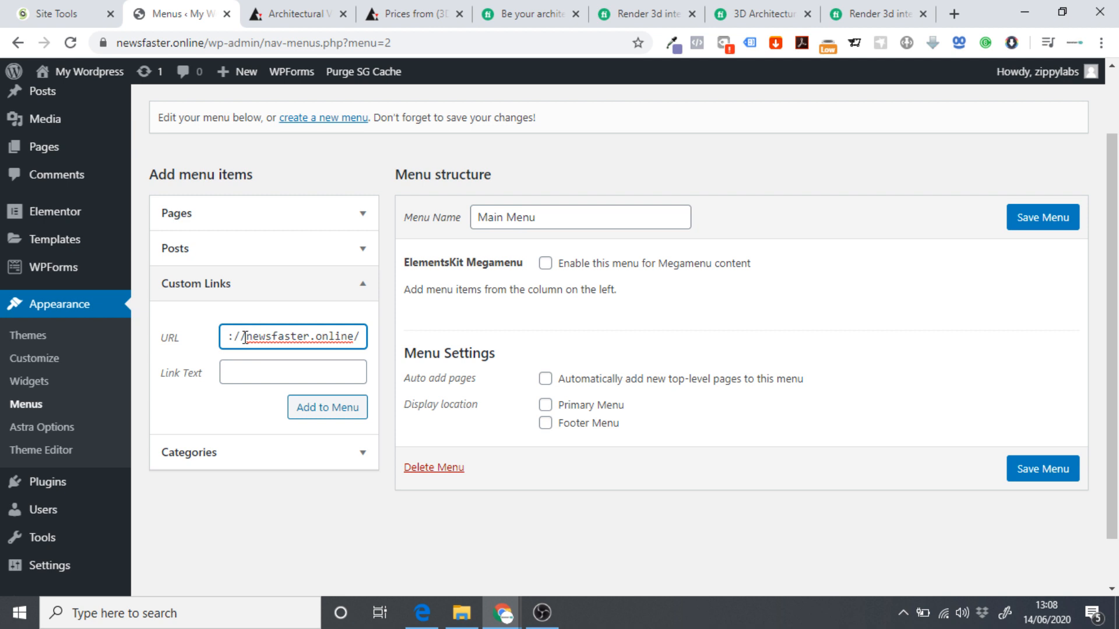
pyautogui.write('#')
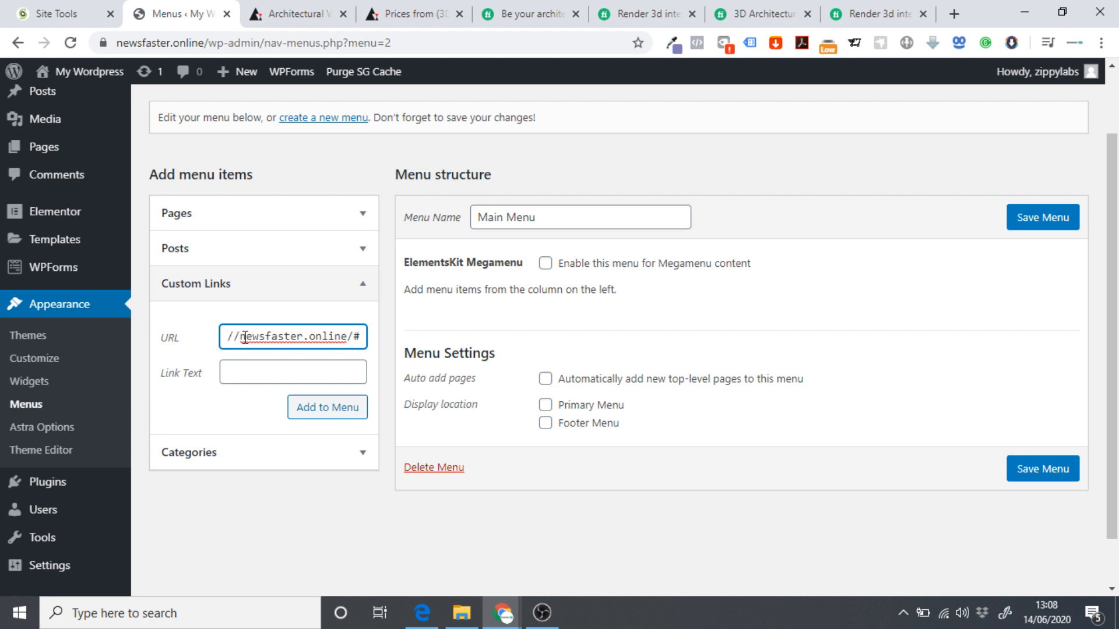
pyautogui.write('Servk')
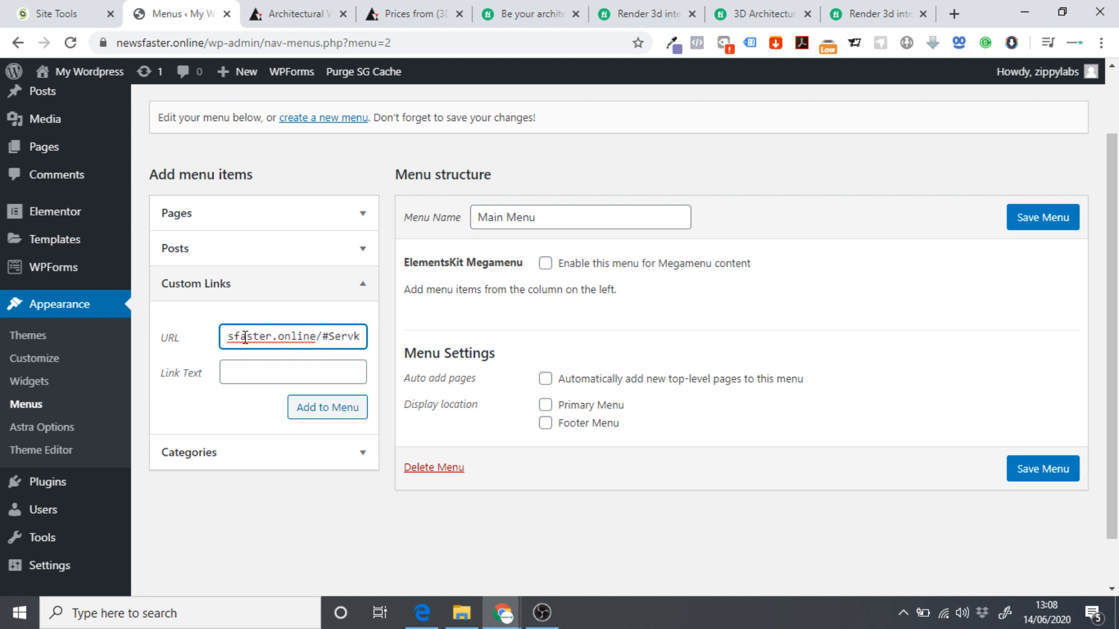
pyautogui.press('BackSpace')
pyautogui.write('ices')
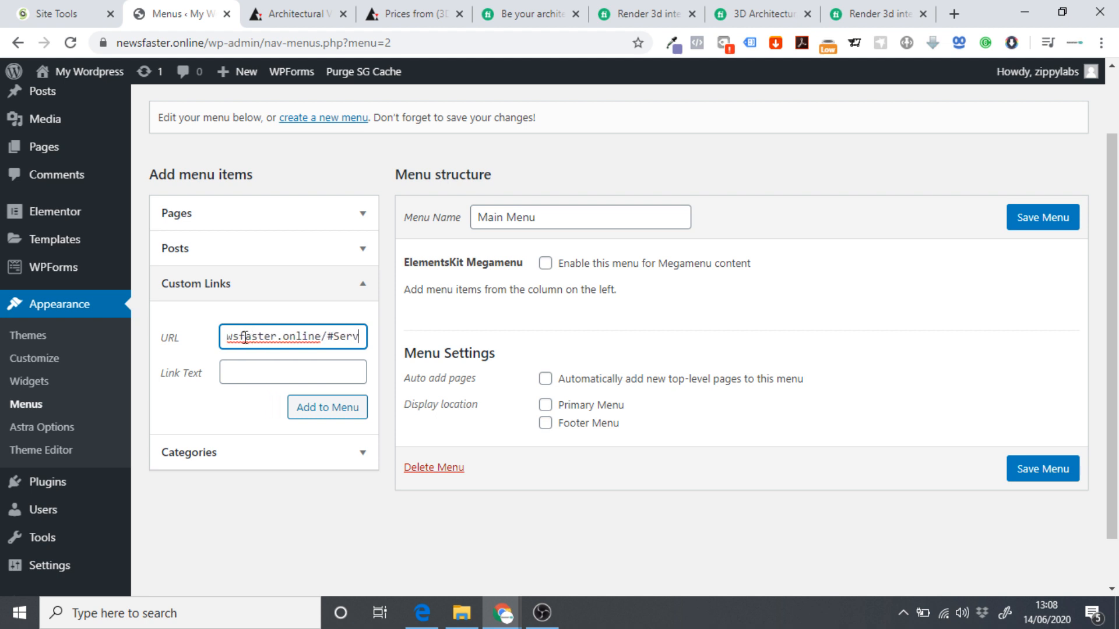
pyautogui.click(266, 376)
pyautogui.write('Services')
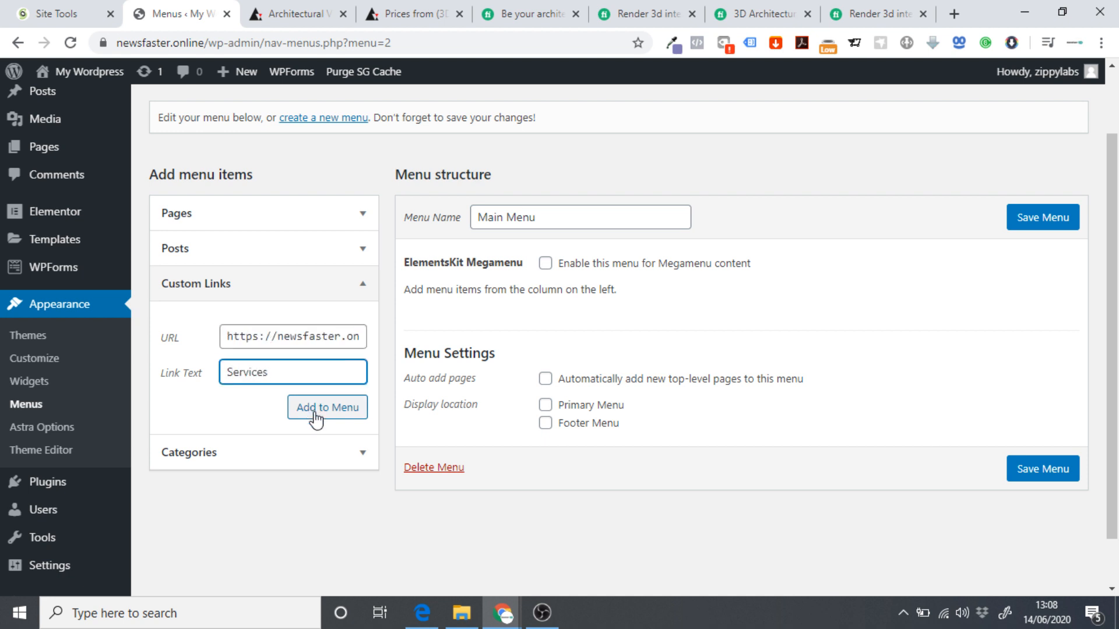
pyautogui.click(316, 411)
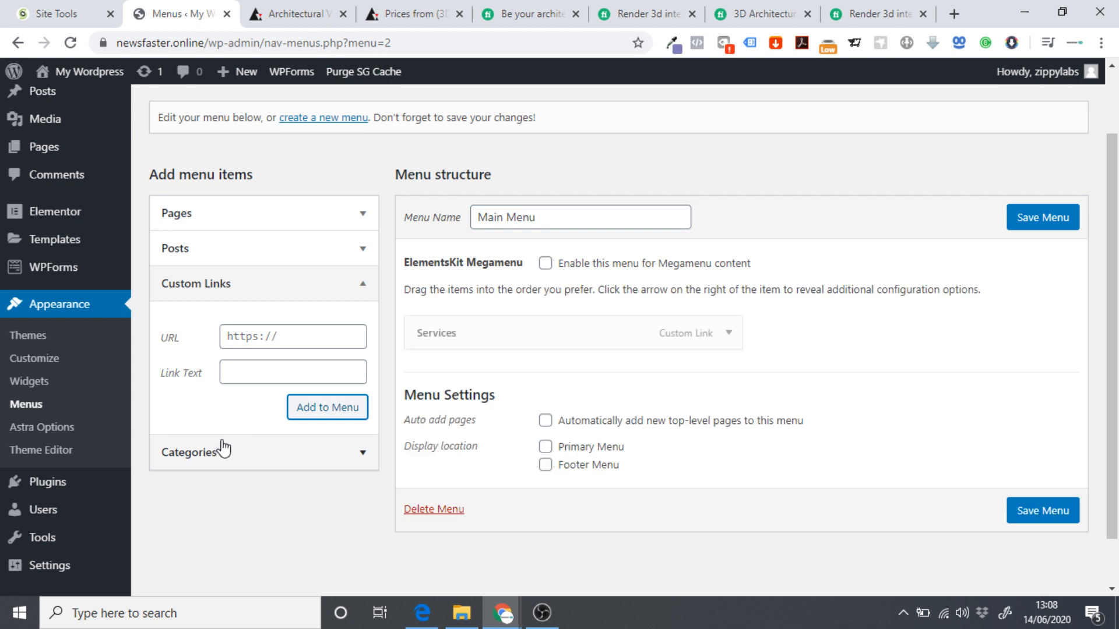
# Add Portfolio and Pricing custom links using the site address plus #Portfolio and #Pricing.
pyautogui.tripleClick(258, 329)
pyautogui.write('https://newsfaster.online/')
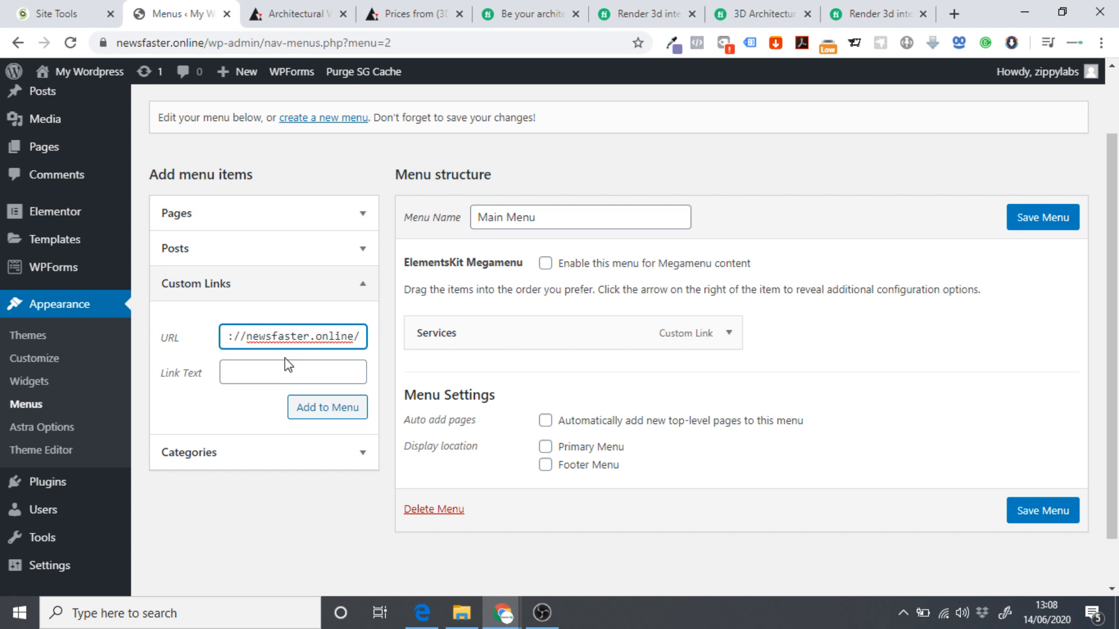
pyautogui.write('#Por')
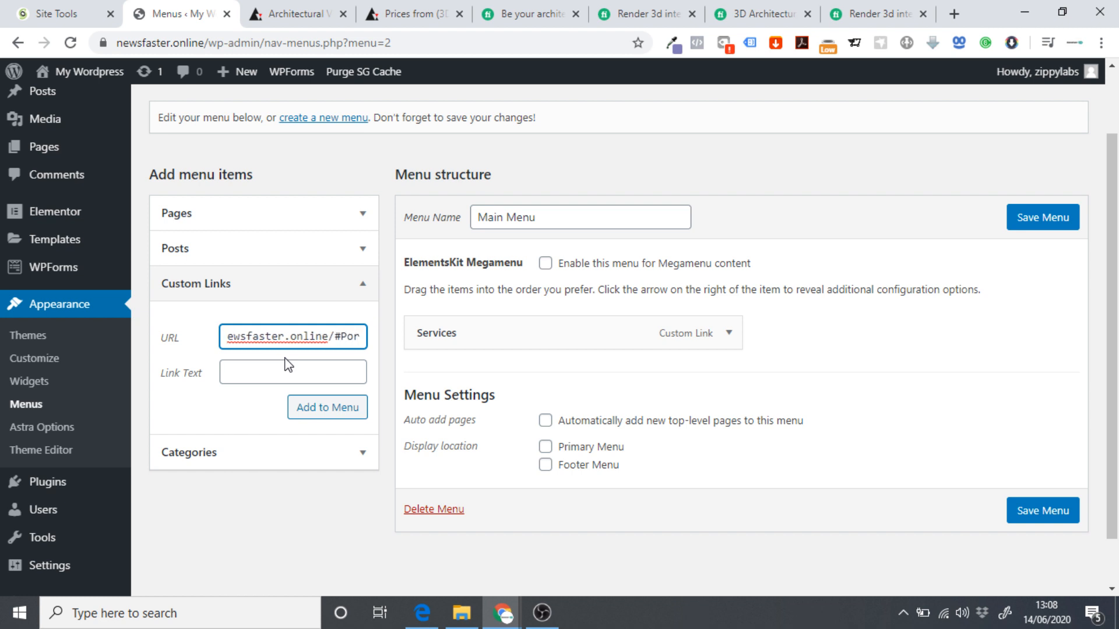
pyautogui.write('tfolio')
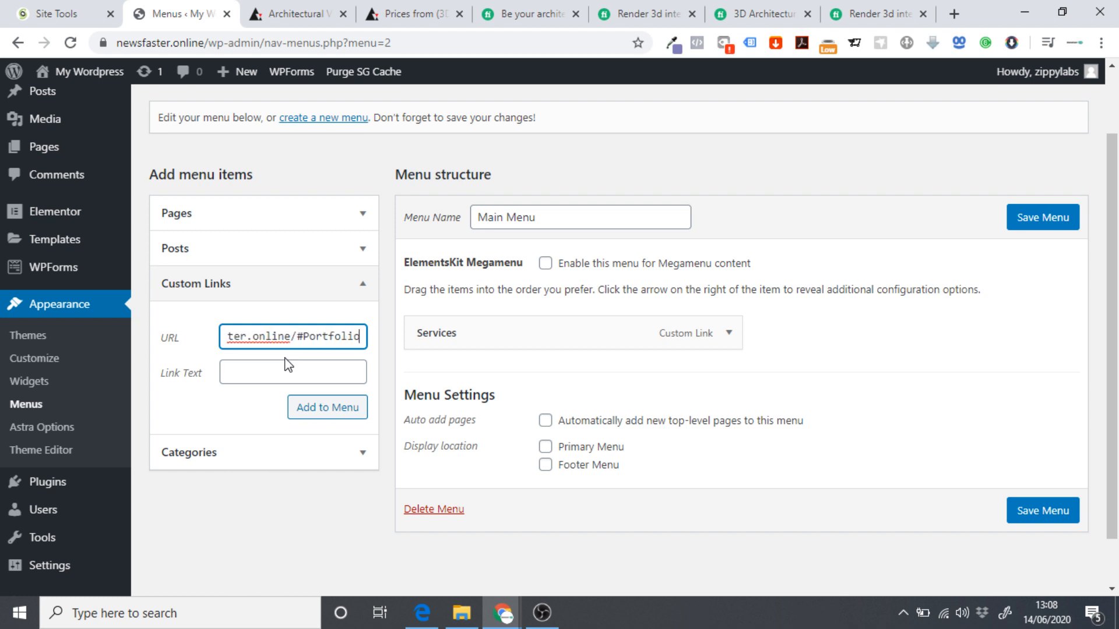
pyautogui.click(279, 371)
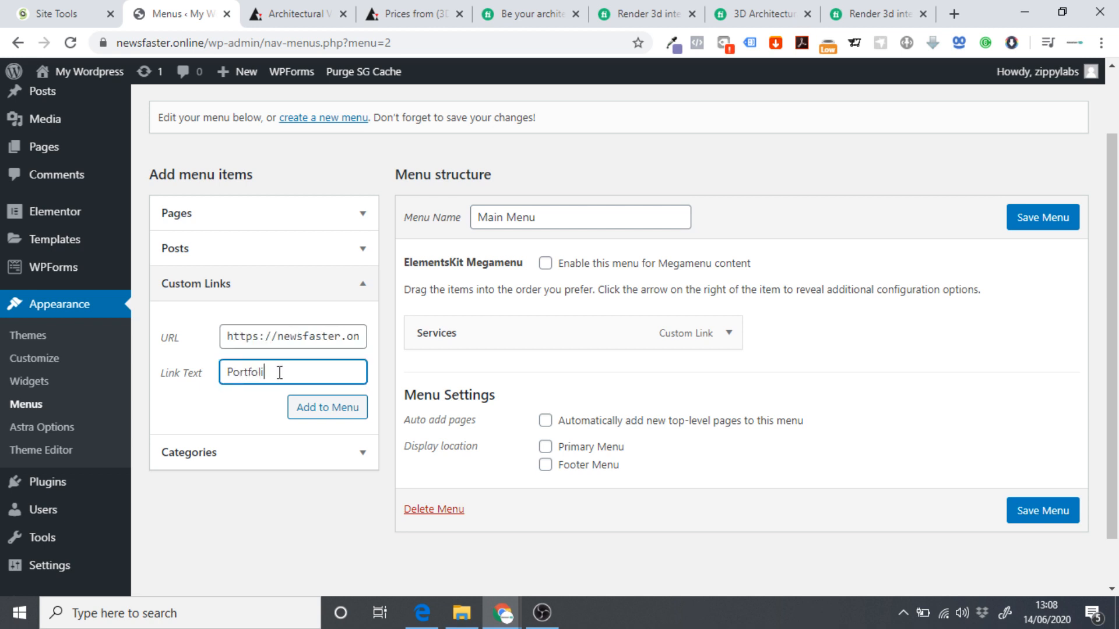
pyautogui.write('Portfolio')
pyautogui.click(306, 408)
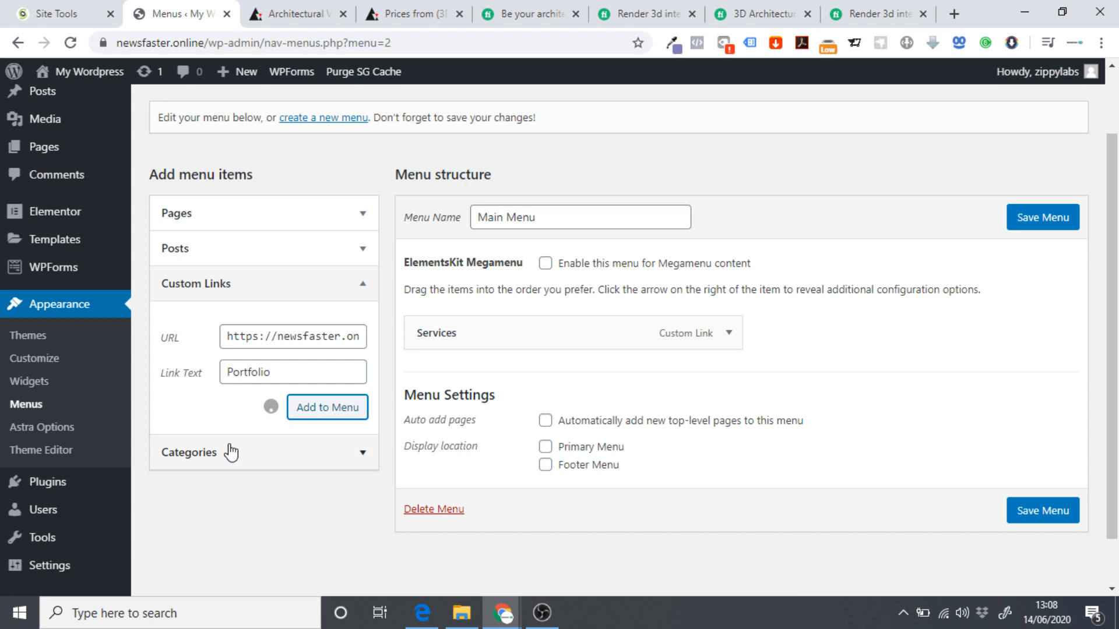
pyautogui.click(266, 336)
pyautogui.hotkey('ctrl', 'v')
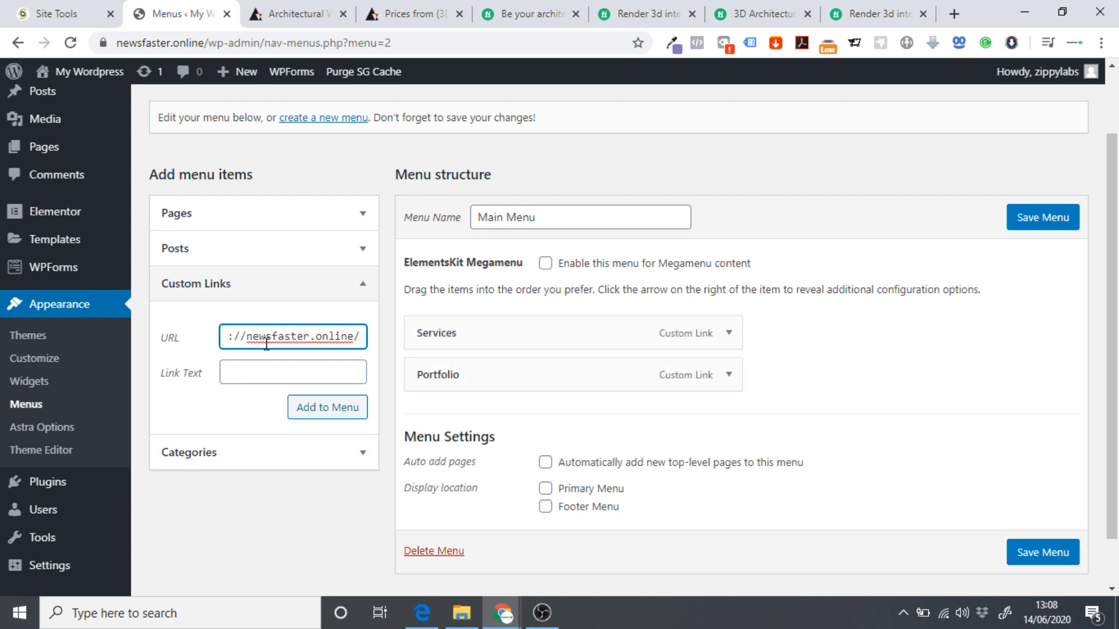
pyautogui.write('#Pricing')
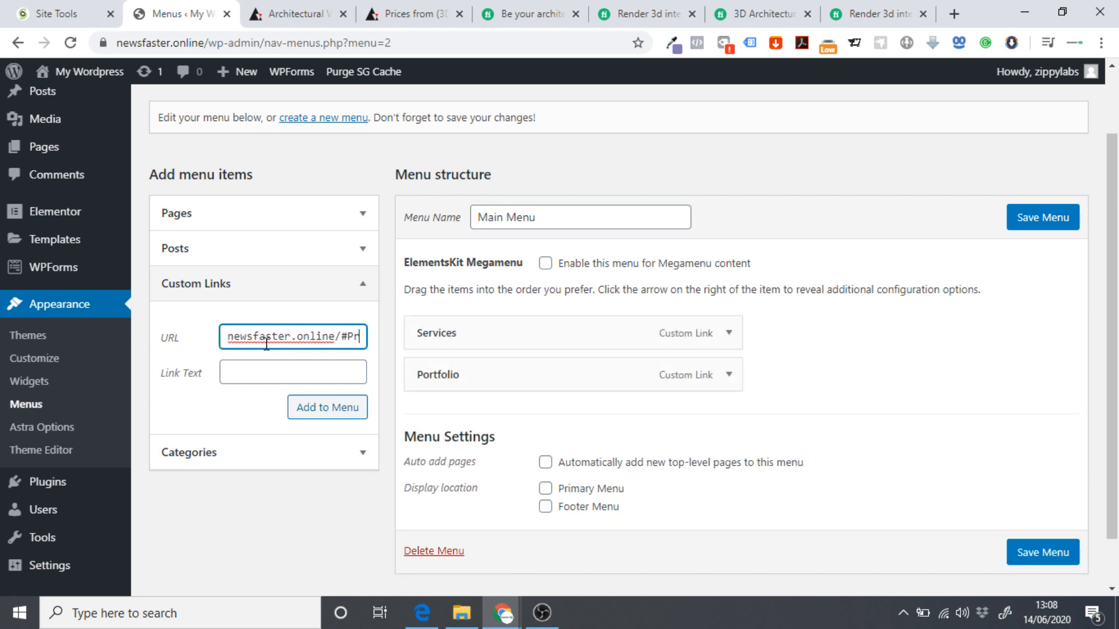
pyautogui.press('Tab')
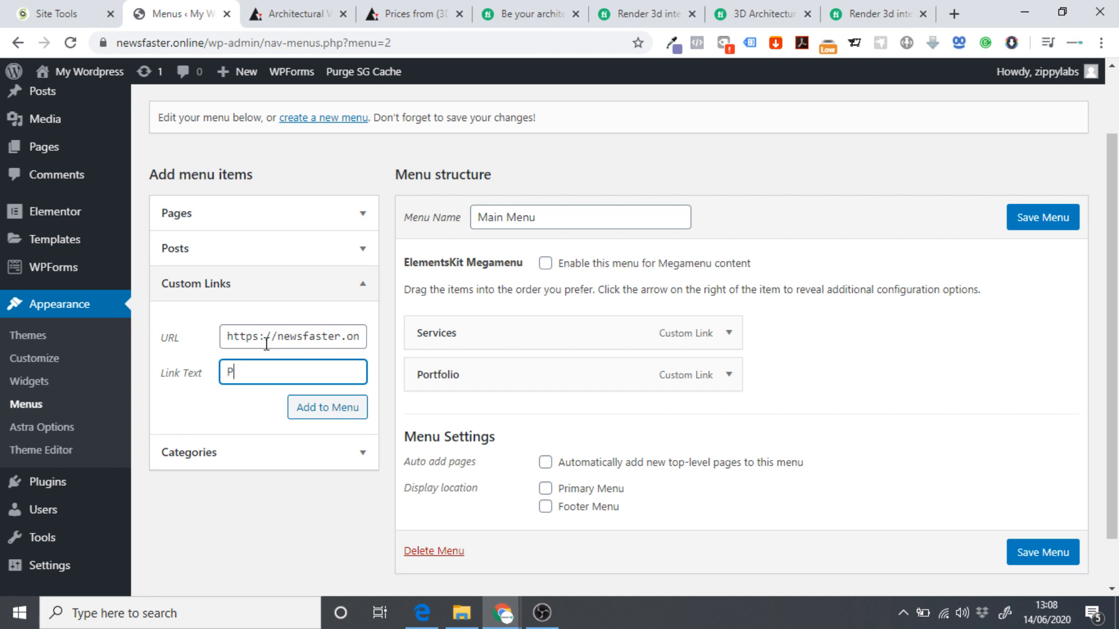
pyautogui.click(320, 409)
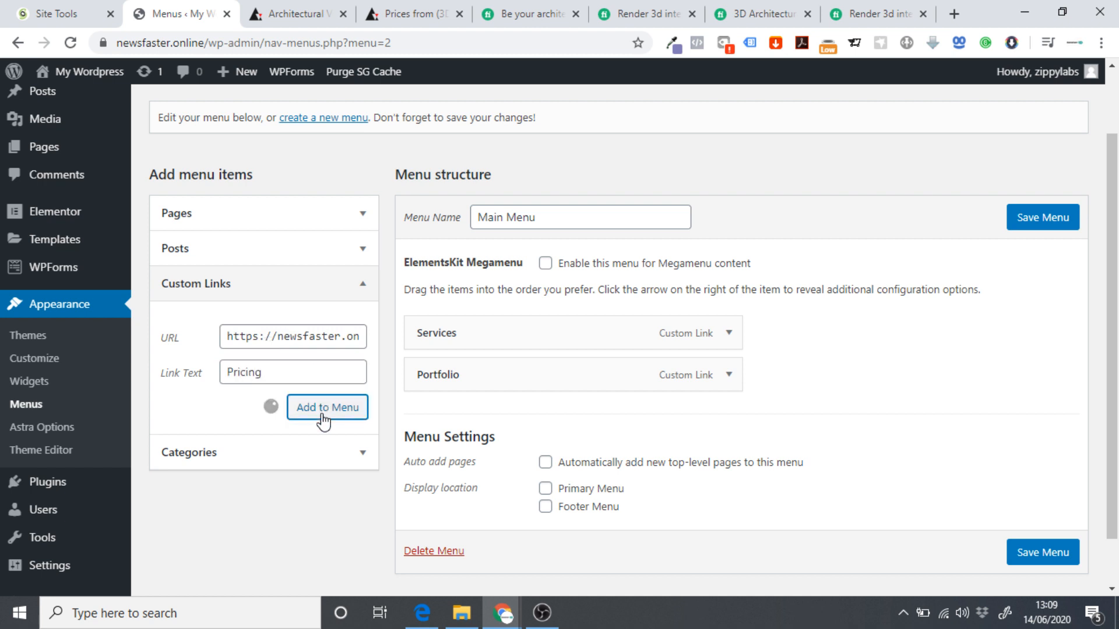
# Add a 'Contact Us' custom link to the site address plus #Contact and save the menu.
pyautogui.click(304, 338)
pyautogui.hotkey('ctrl', 'v')
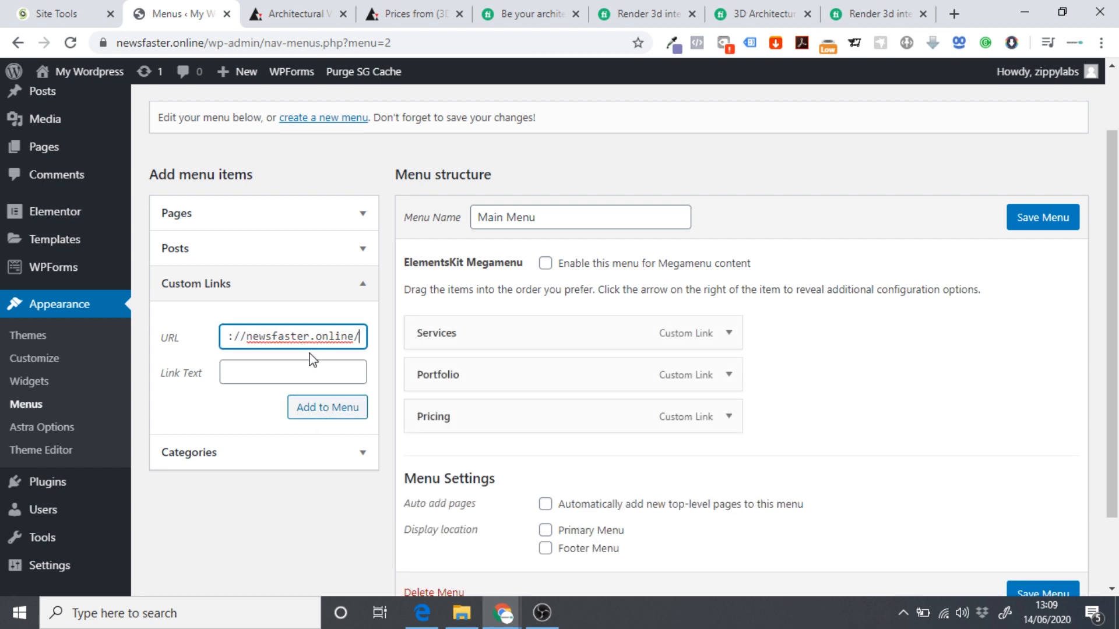
pyautogui.write('#Contact')
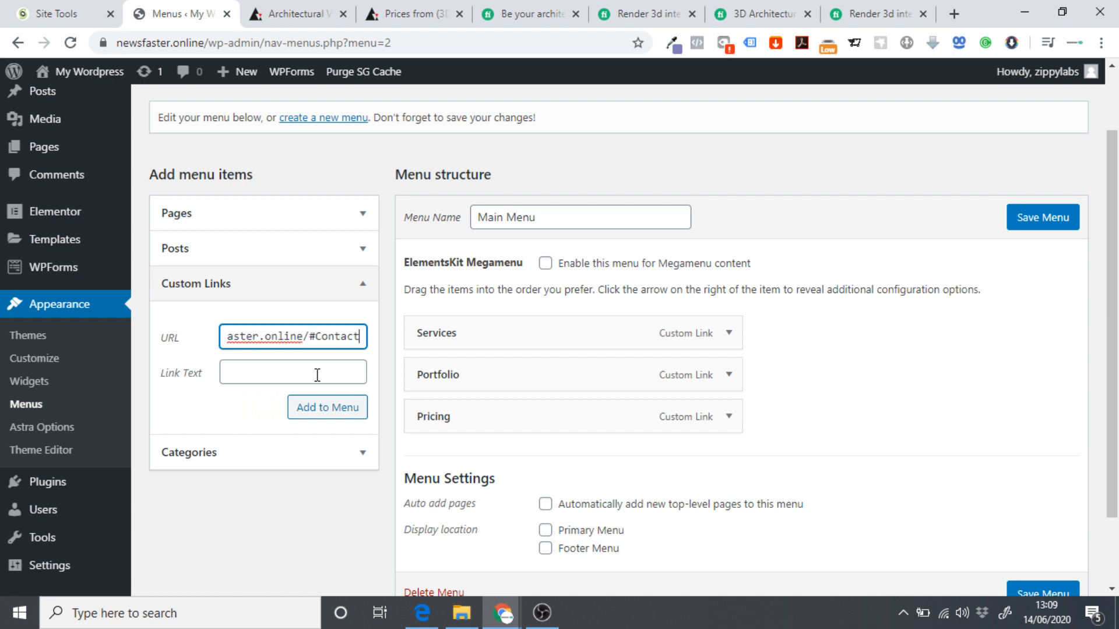
pyautogui.click(318, 375)
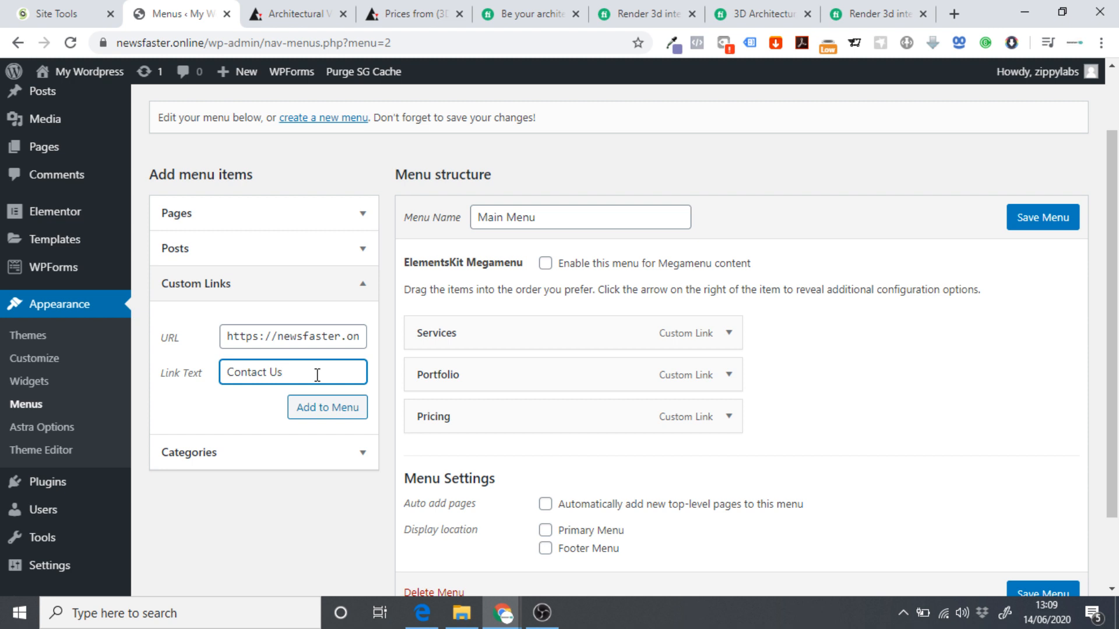
pyautogui.click(327, 406)
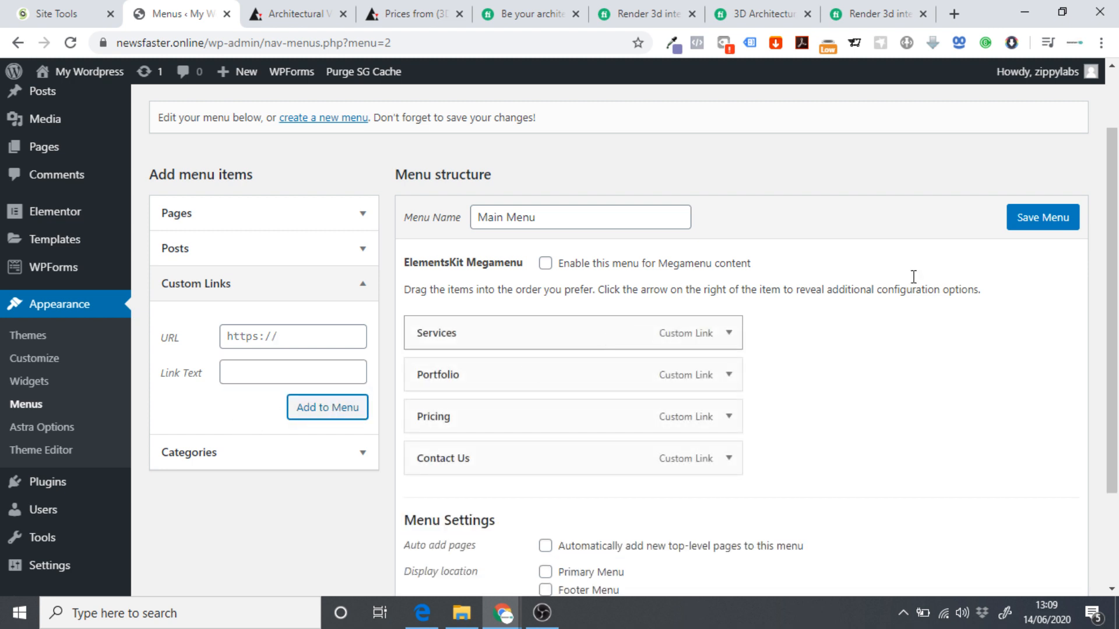
pyautogui.click(1040, 226)
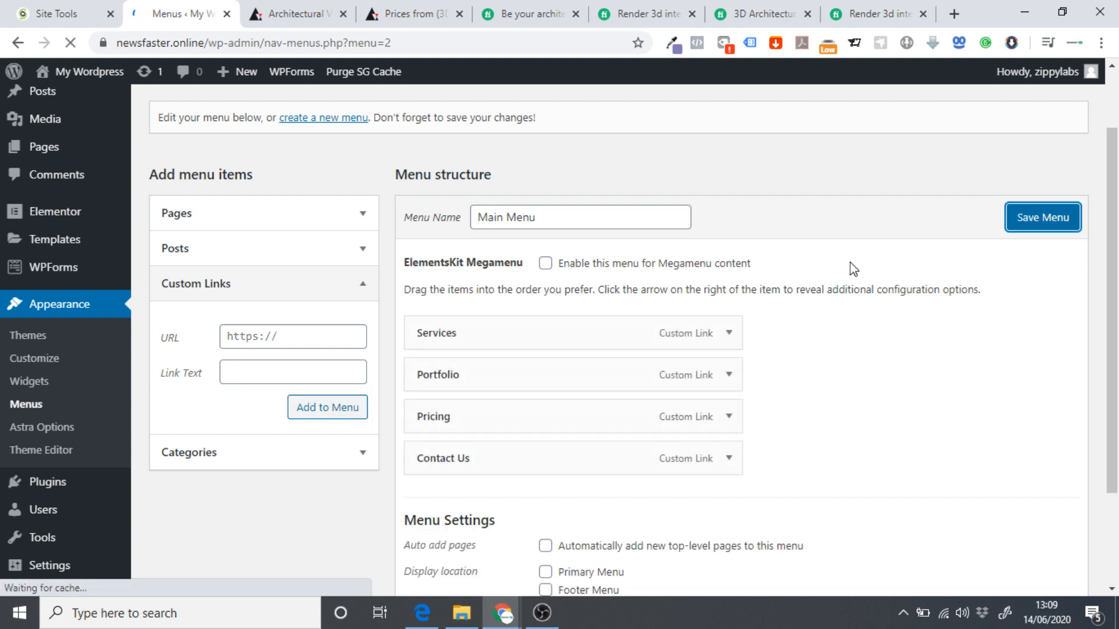
# Set the Main Menu's display location to Primary Menu and save it.
pyautogui.scroll(-4, 816, 327)
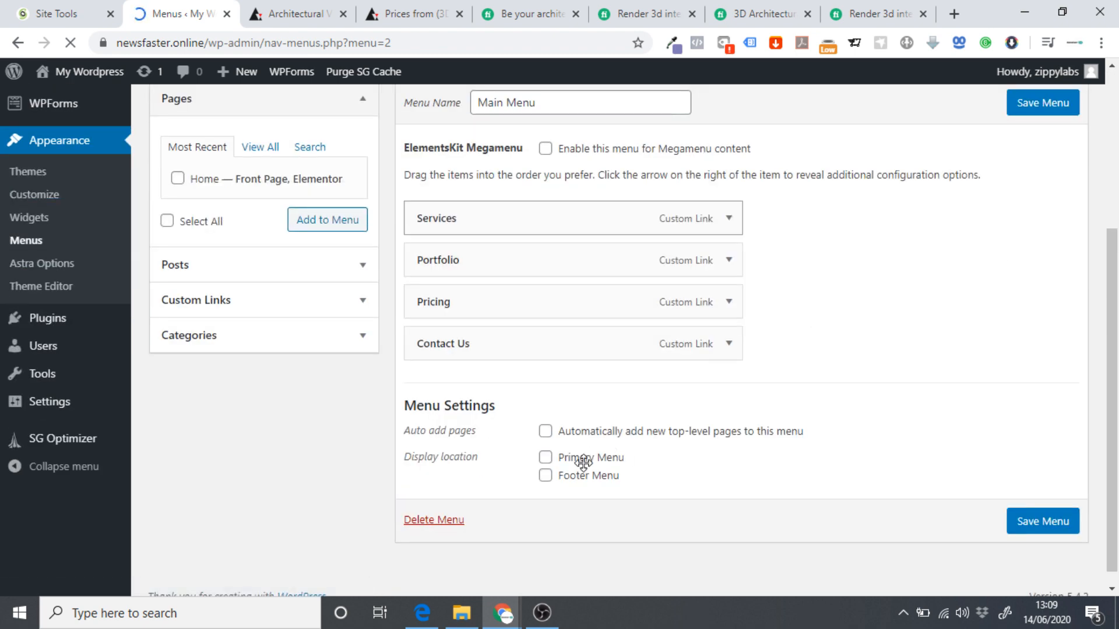
pyautogui.click(545, 458)
pyautogui.scroll(1, 960, 290)
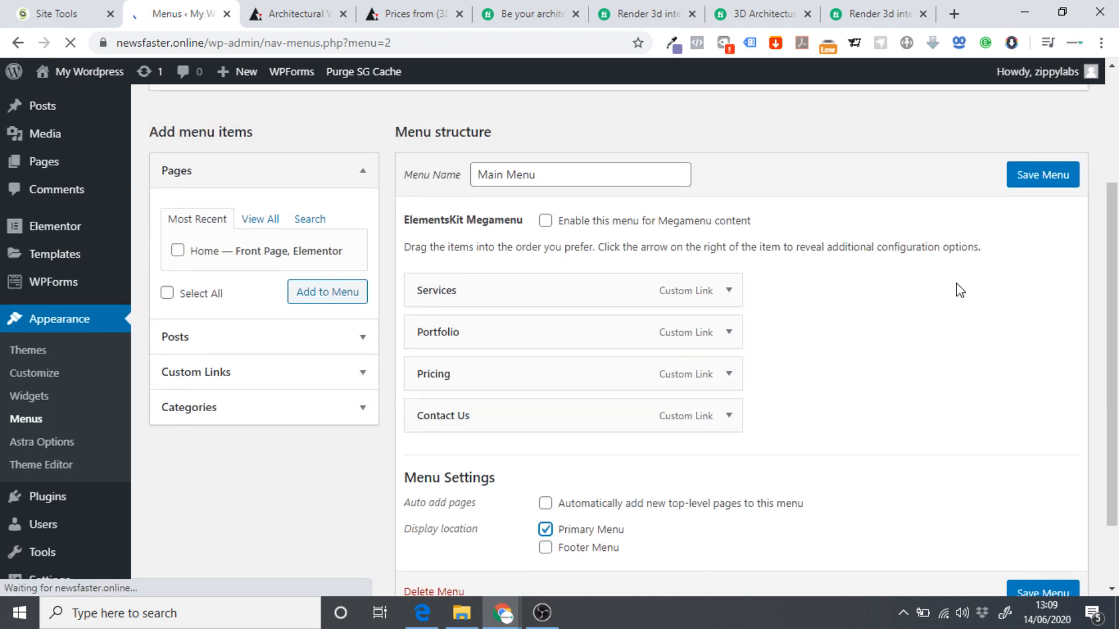
pyautogui.click(1051, 194)
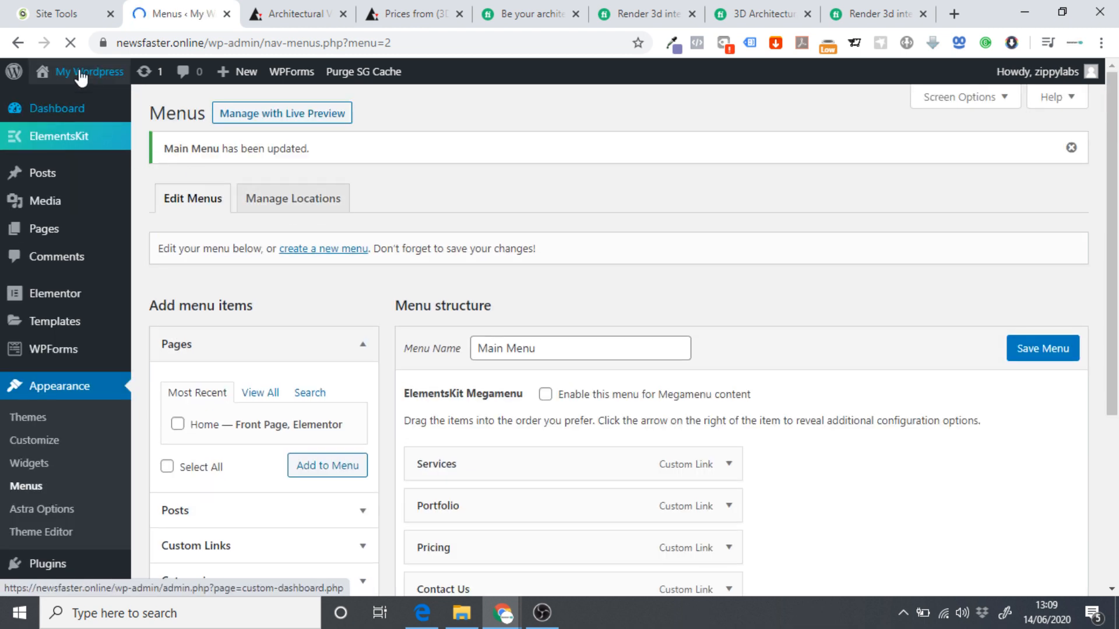
# Save the menu once more and leave for the live site from the admin bar.
pyautogui.click(85, 72)
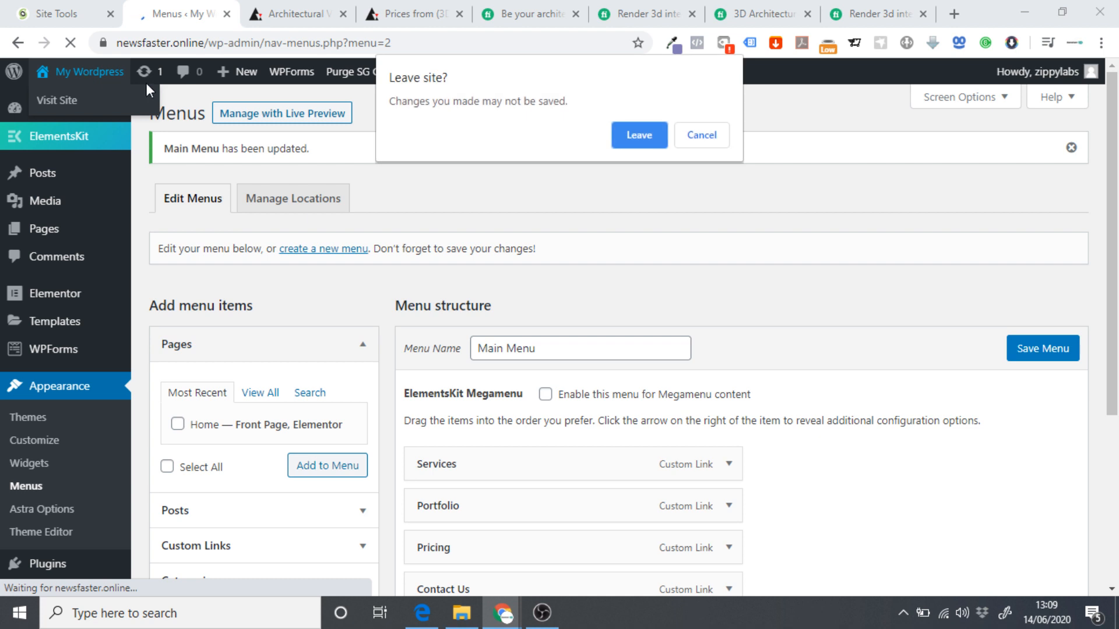
pyautogui.click(700, 140)
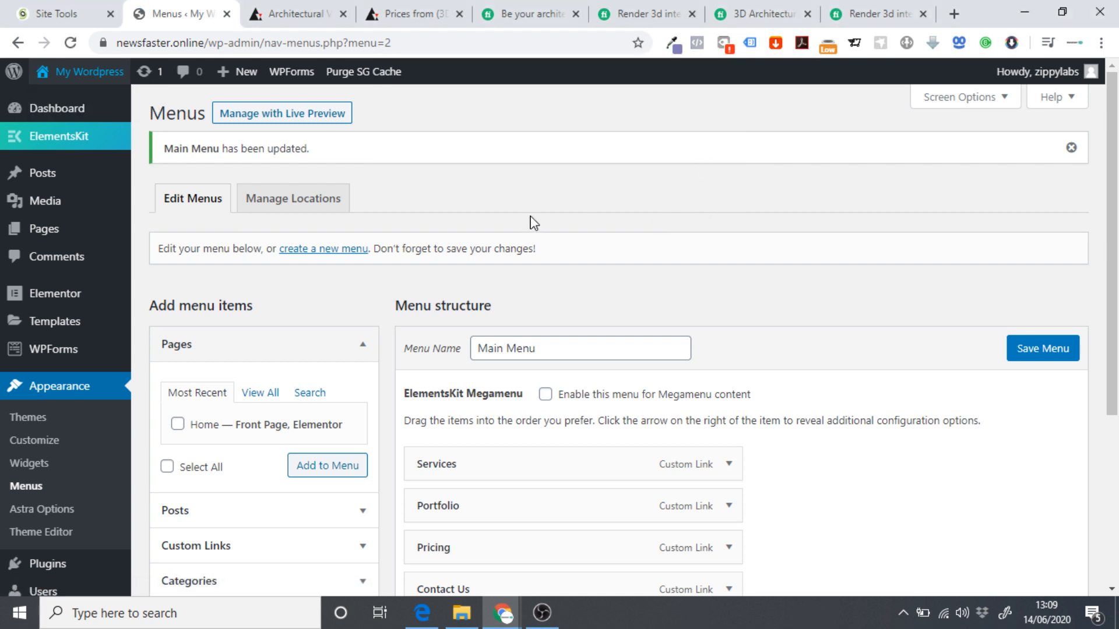
pyautogui.click(88, 72)
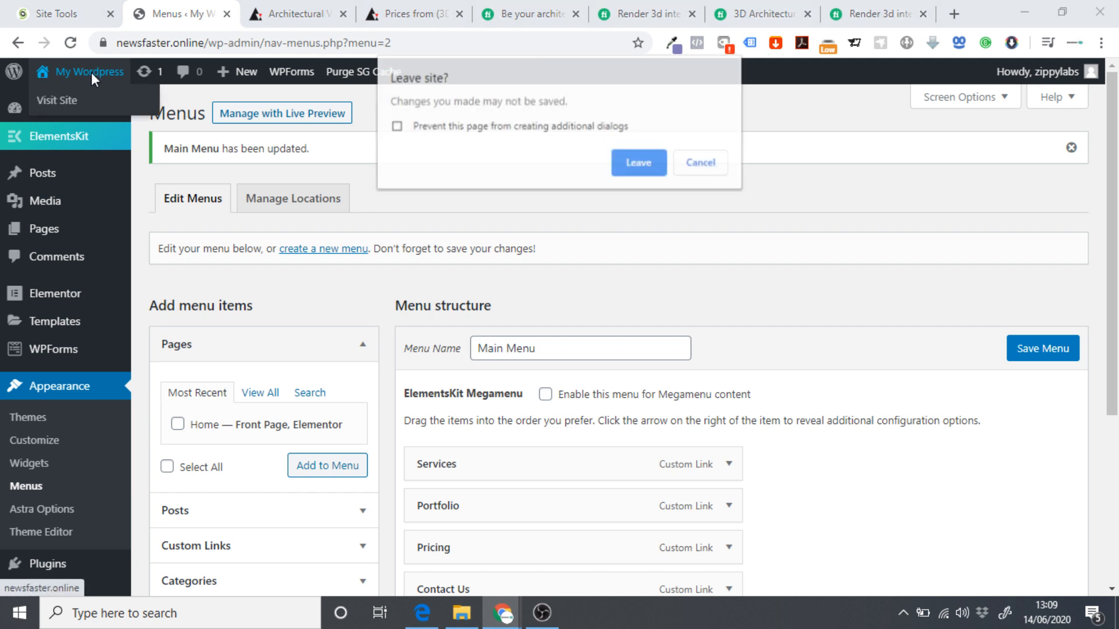
pyautogui.click(701, 163)
pyautogui.click(1043, 349)
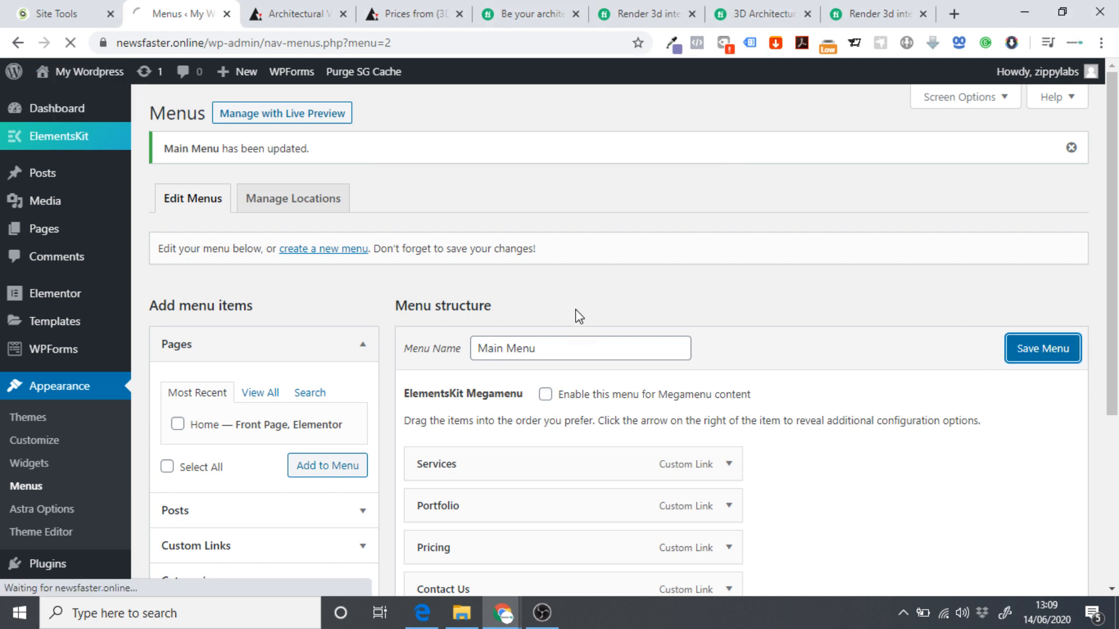
pyautogui.click(81, 73)
pyautogui.click(639, 136)
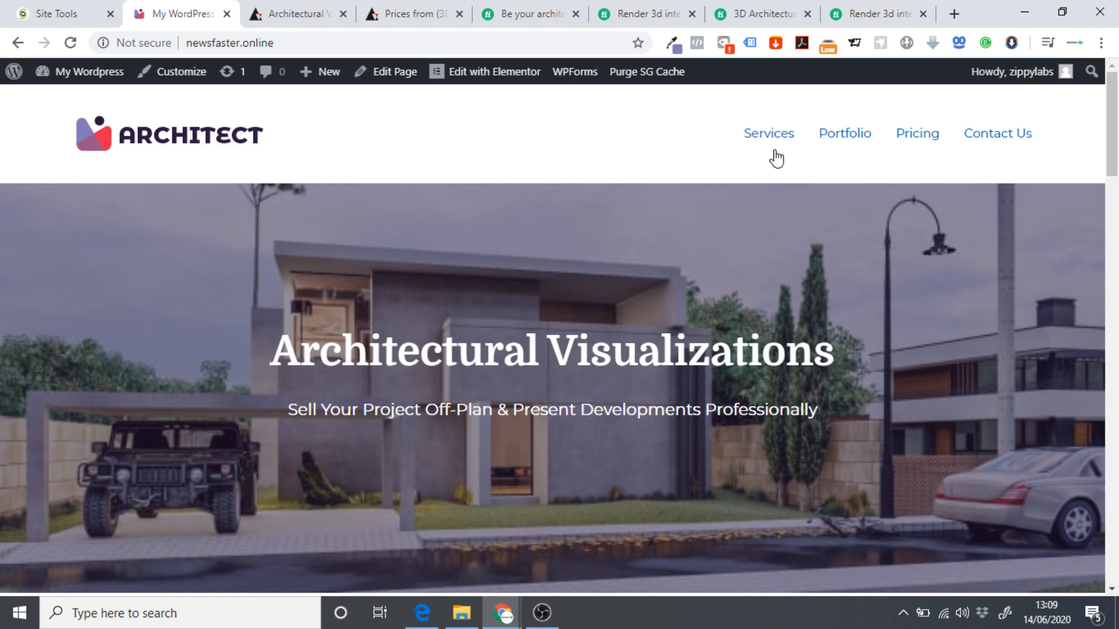
# Test the Services, Portfolio and Contact Us header links jump to their sections, then open Customize.
pyautogui.click(769, 133)
pyautogui.scroll(9, 776, 139)
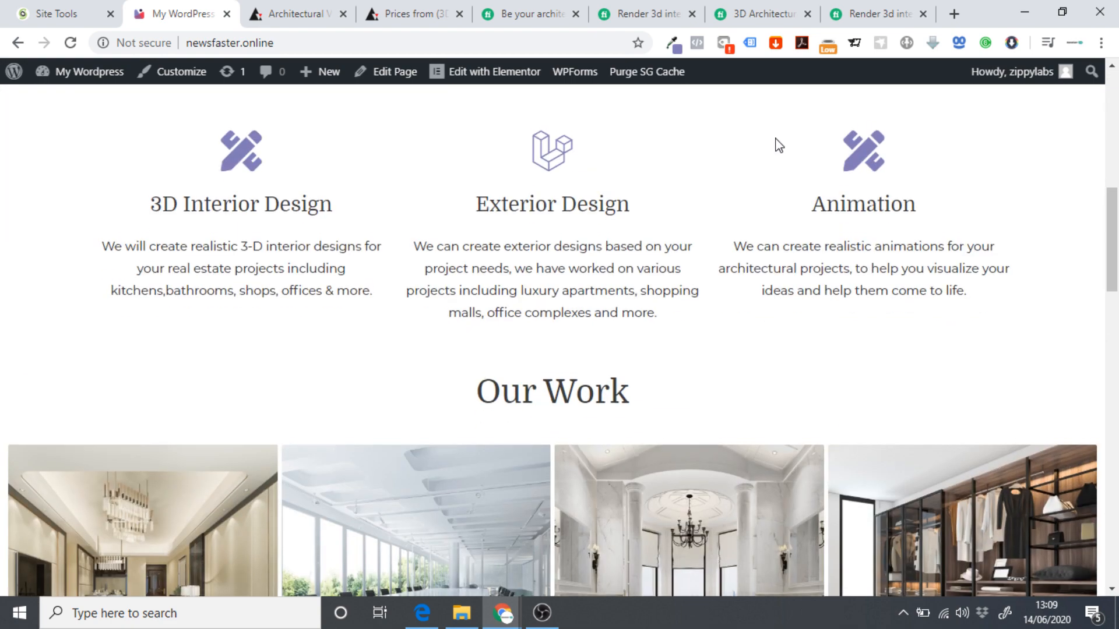
pyautogui.click(832, 143)
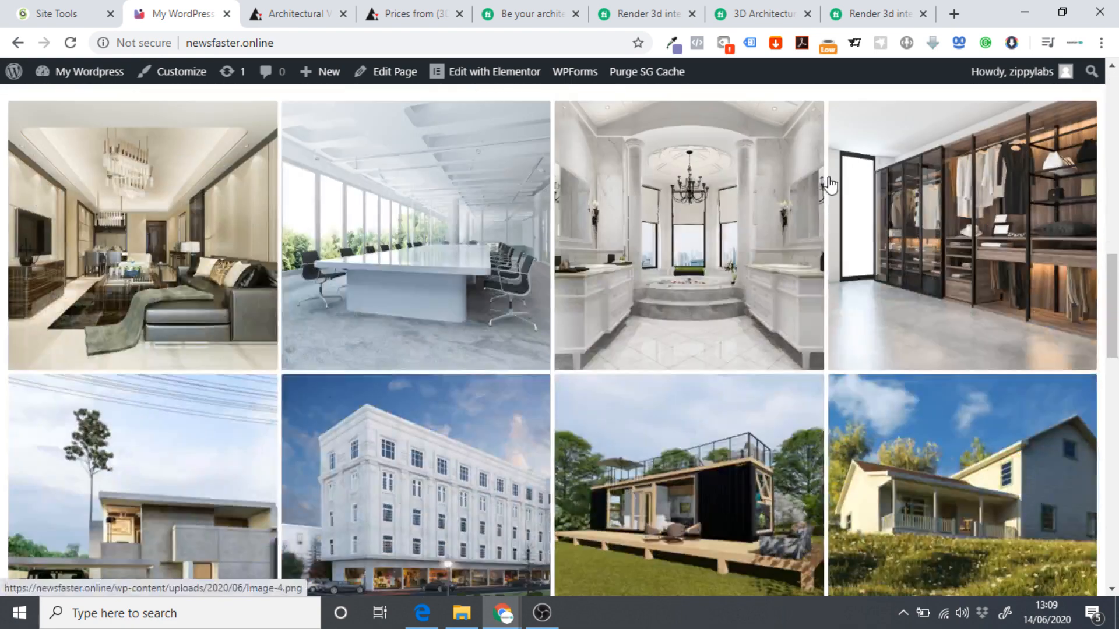
pyautogui.scroll(12, 851, 208)
pyautogui.scroll(-8, 863, 198)
pyautogui.scroll(-8, 847, 227)
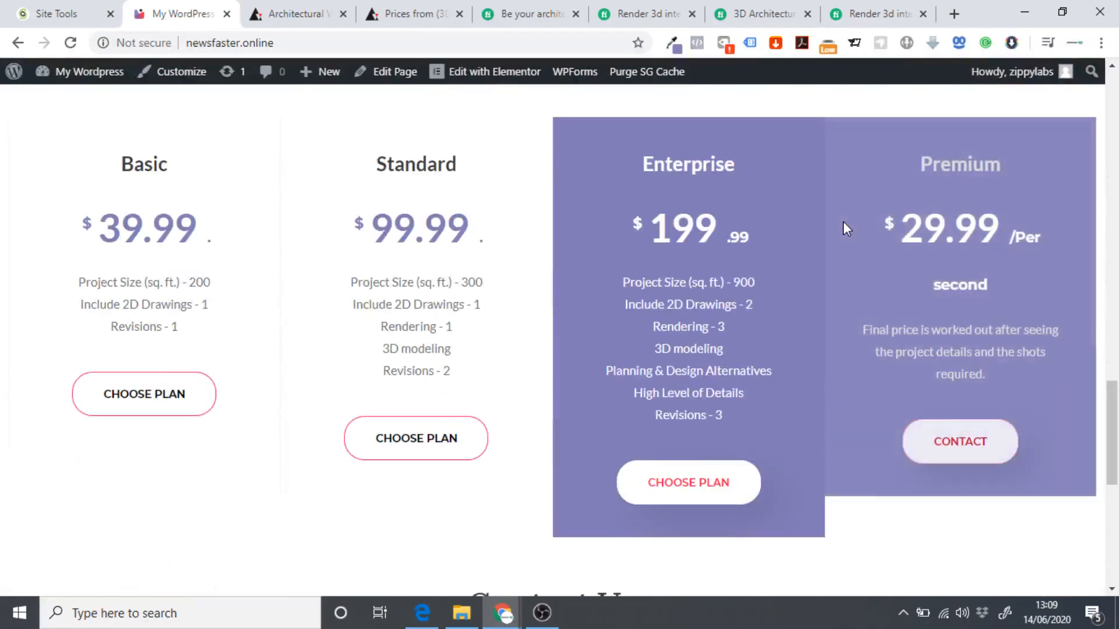
pyautogui.scroll(20, 844, 218)
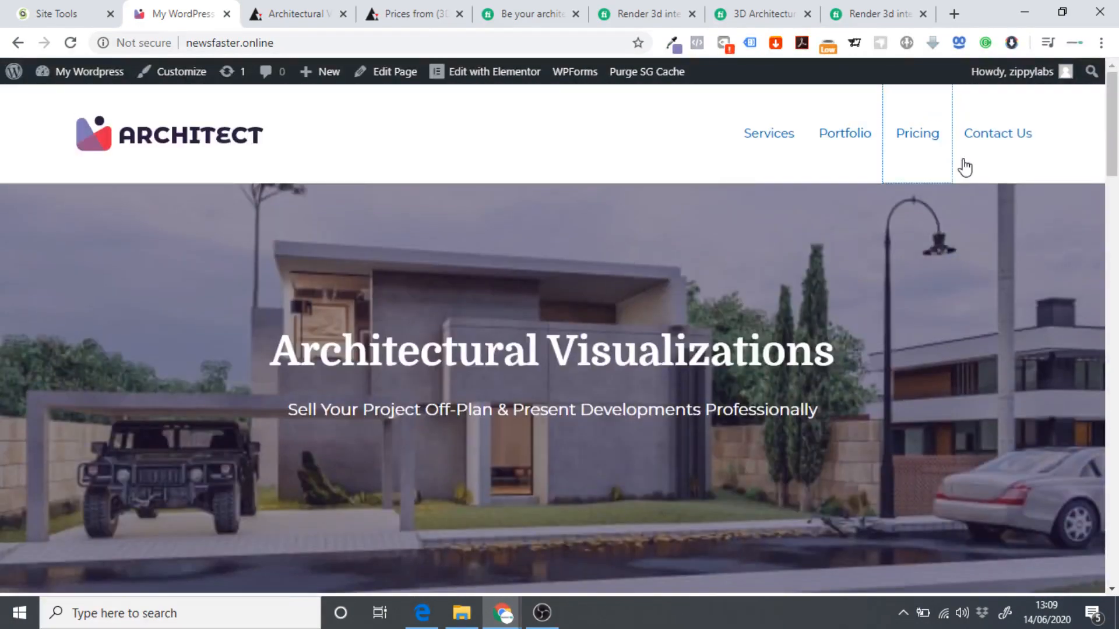
pyautogui.click(966, 167)
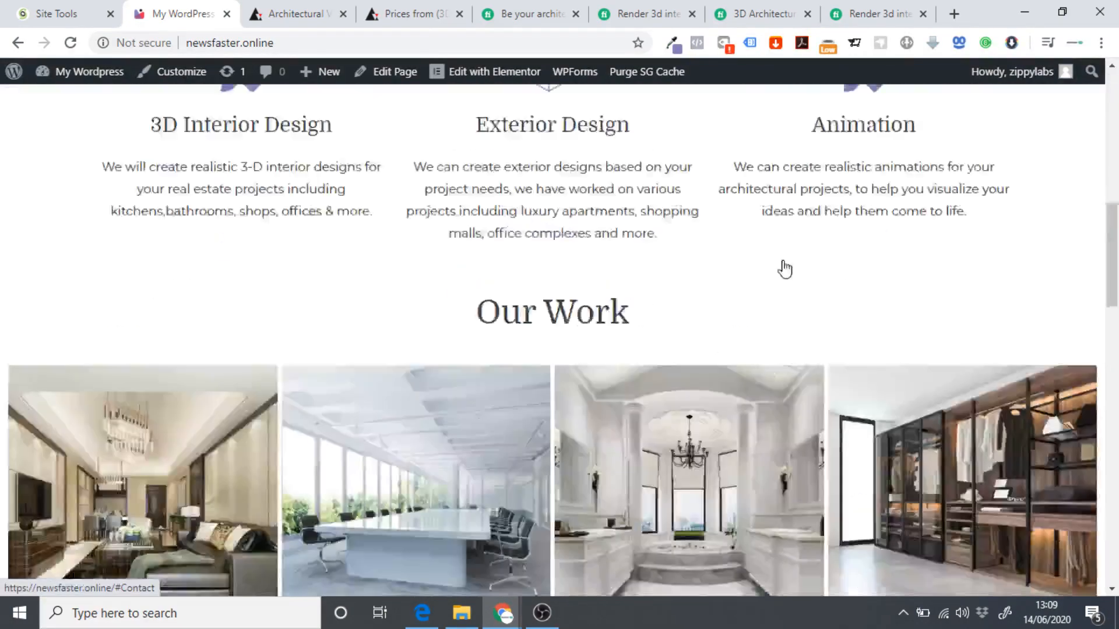
pyautogui.click(881, 342)
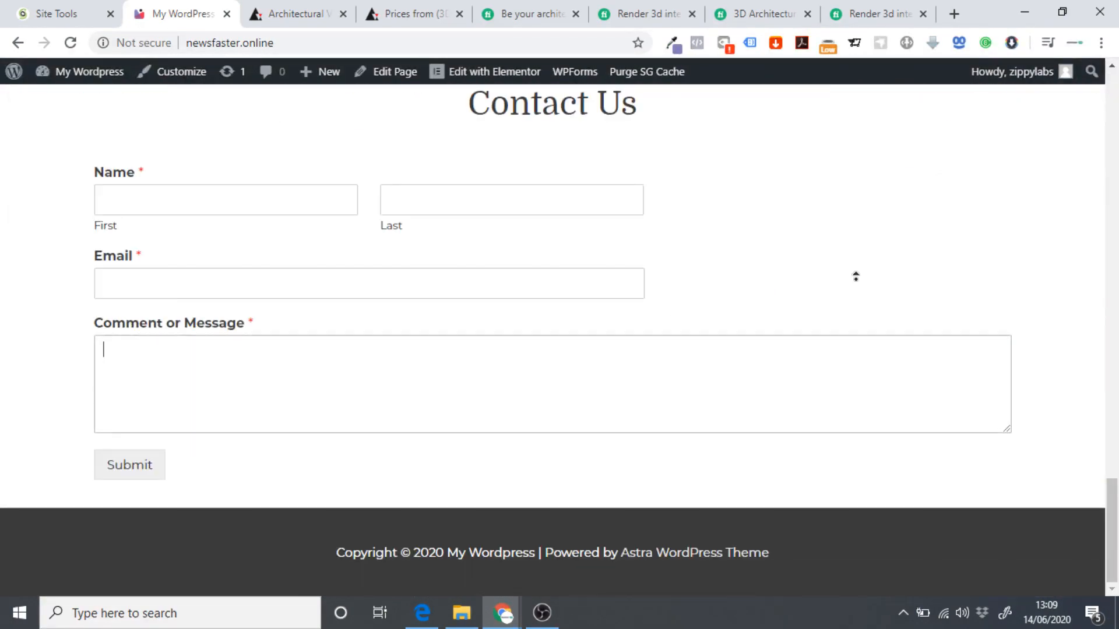
pyautogui.scroll(20, 754, 169)
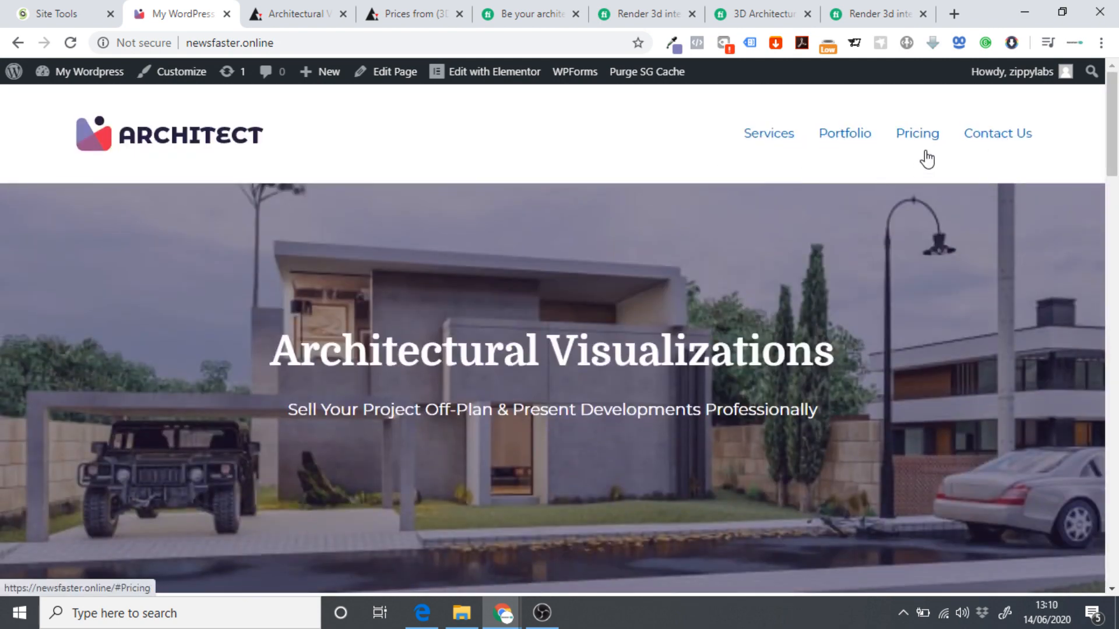
pyautogui.click(166, 82)
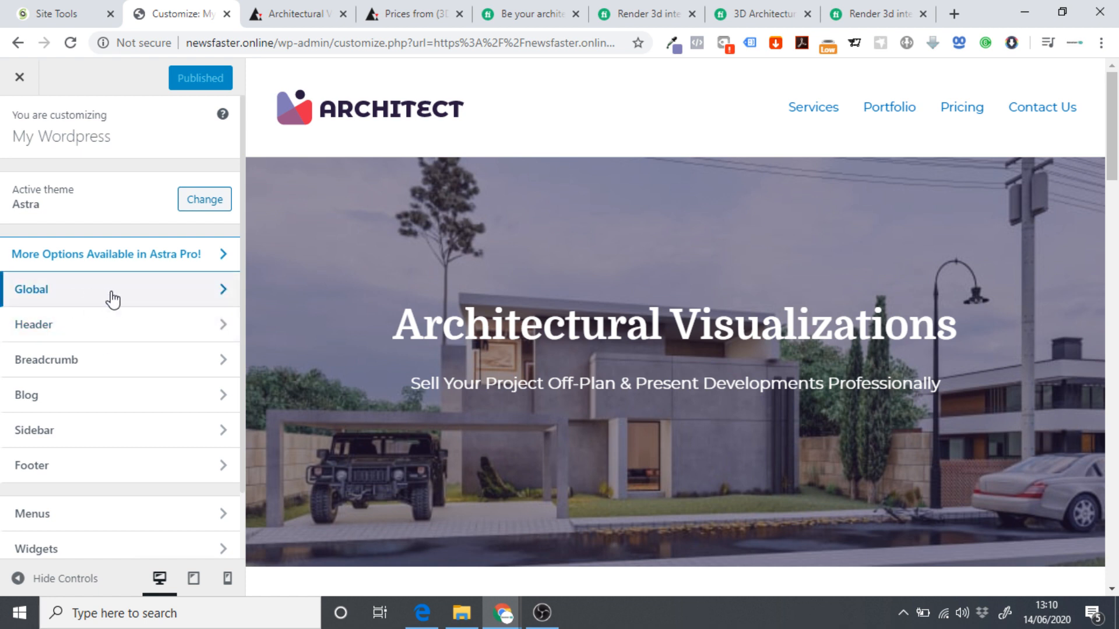
# Under Global > Colors > Base Colors, set the Theme Color to purple #817bb8.
pyautogui.click(73, 295)
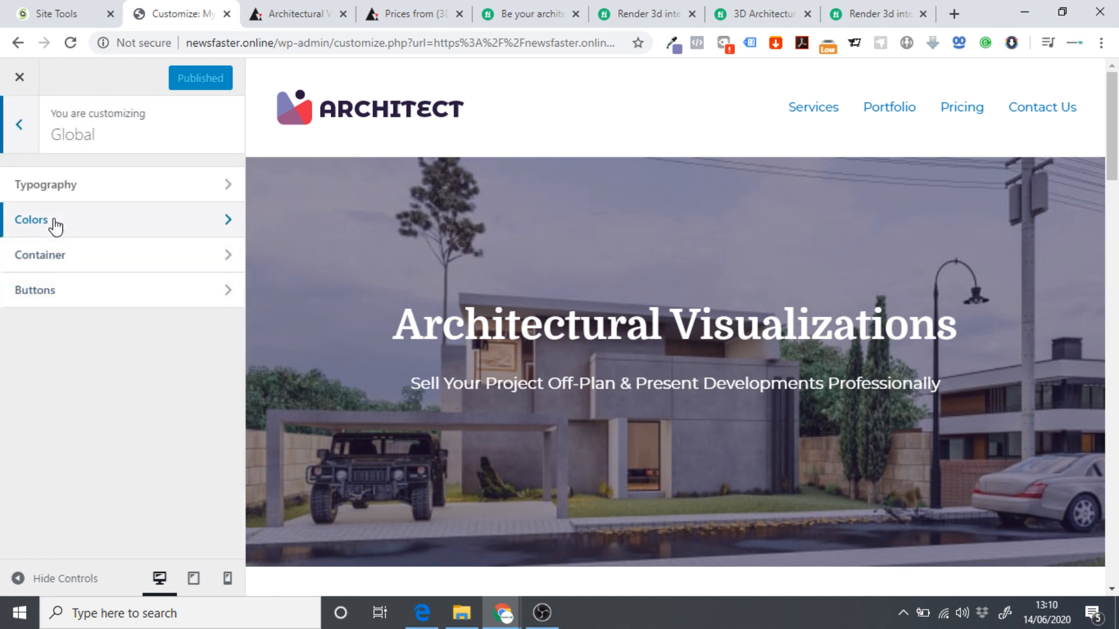
pyautogui.click(56, 224)
pyautogui.click(80, 200)
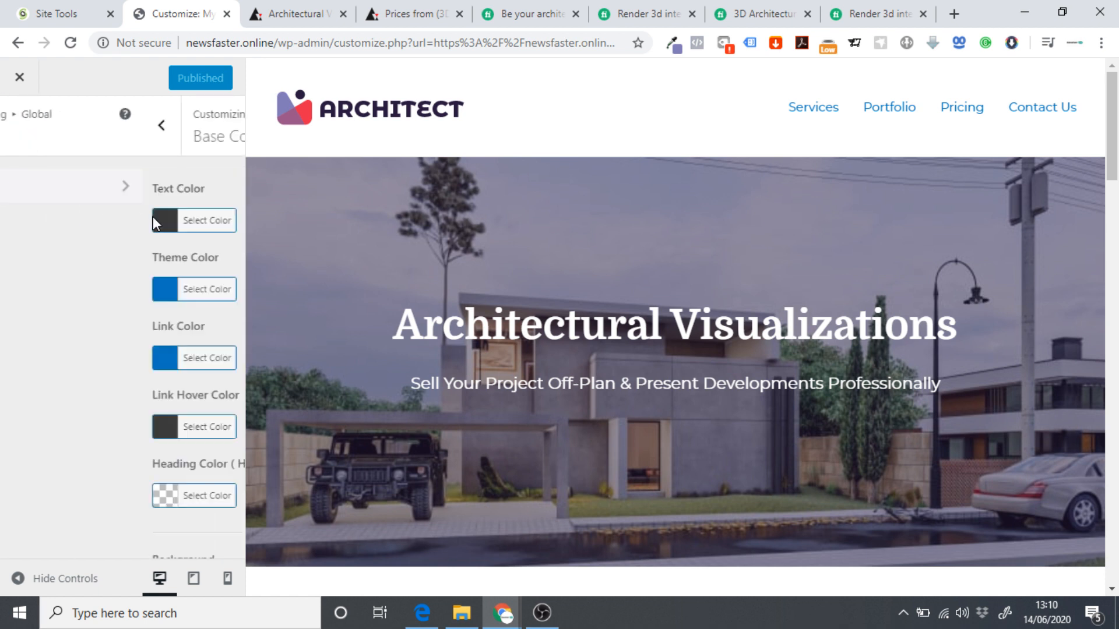
pyautogui.click(53, 289)
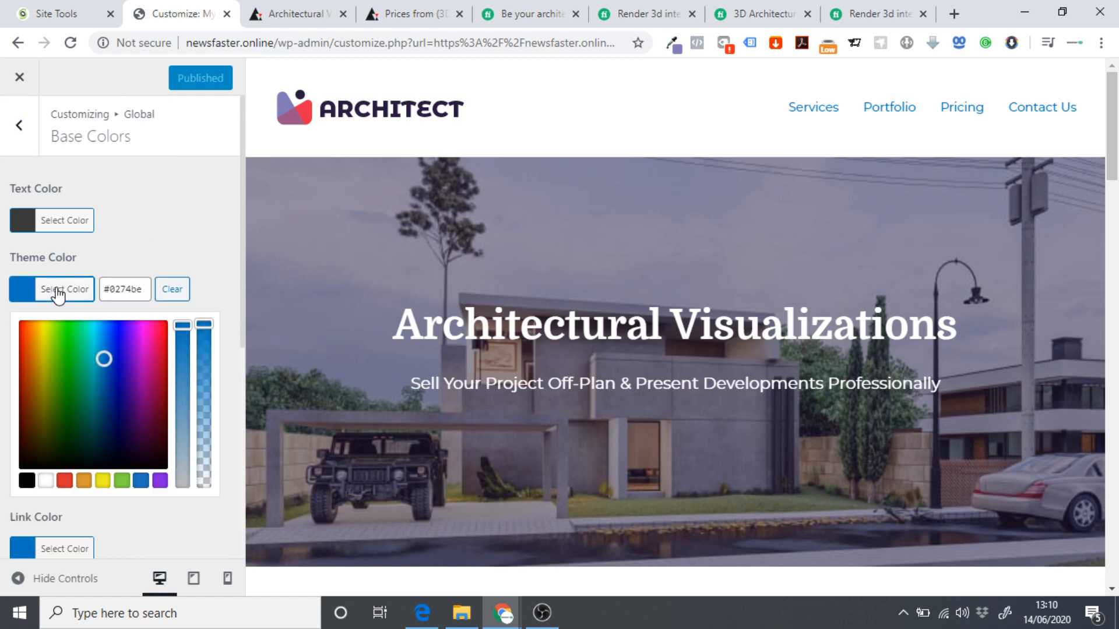
pyautogui.click(123, 289)
pyautogui.doubleClick(123, 290)
pyautogui.hotkey('ctrl', 'v')
pyautogui.click(148, 237)
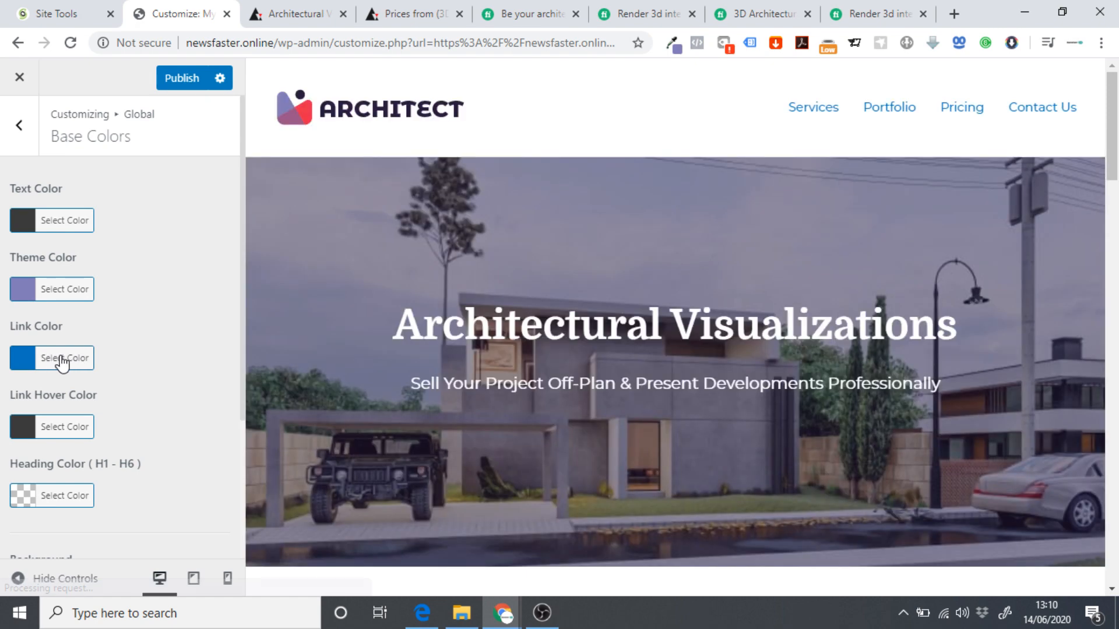
# Change the Link Color from #0274be to #817bb8, publish, and close the Customizer.
pyautogui.click(54, 358)
pyautogui.click(130, 359)
pyautogui.doubleClick(131, 360)
pyautogui.hotkey('ctrl', 'v')
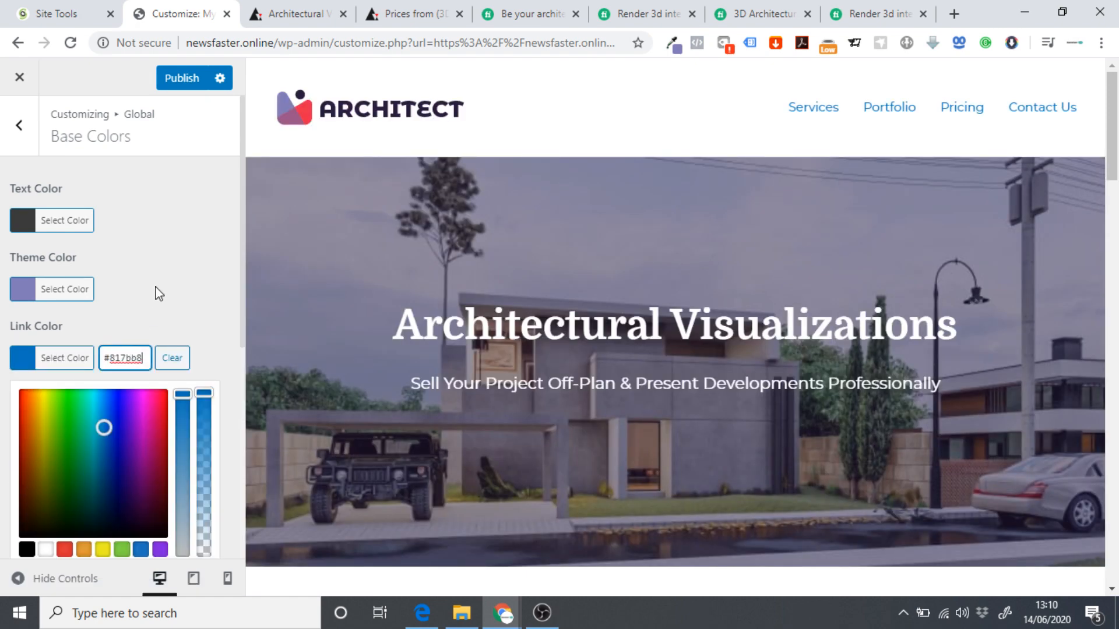
pyautogui.click(156, 287)
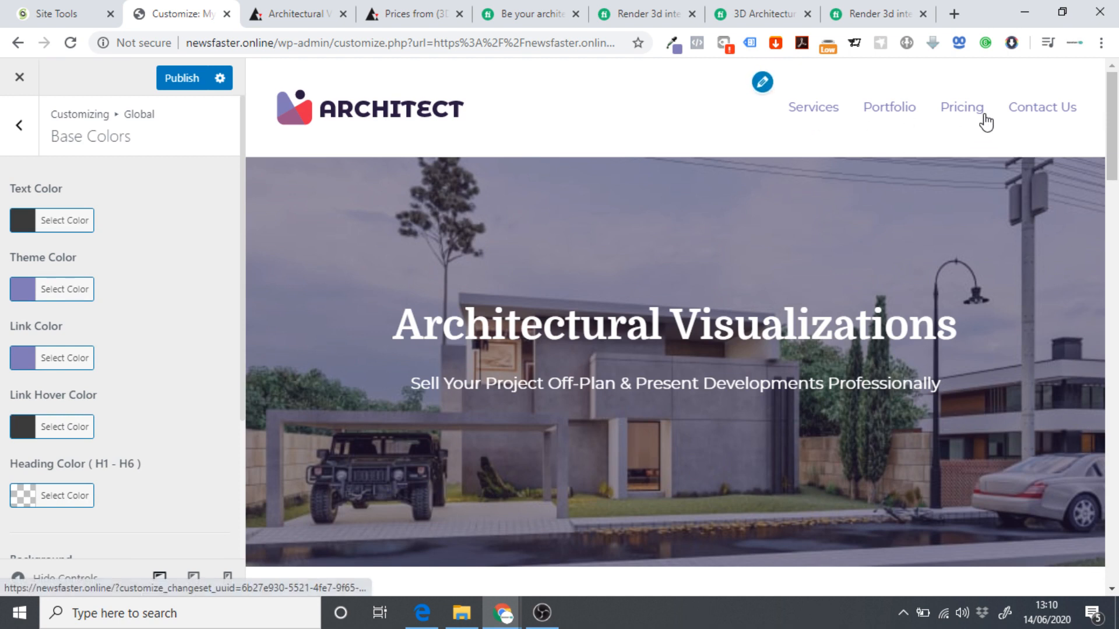
pyautogui.scroll(-3, 180, 344)
pyautogui.scroll(5, 175, 291)
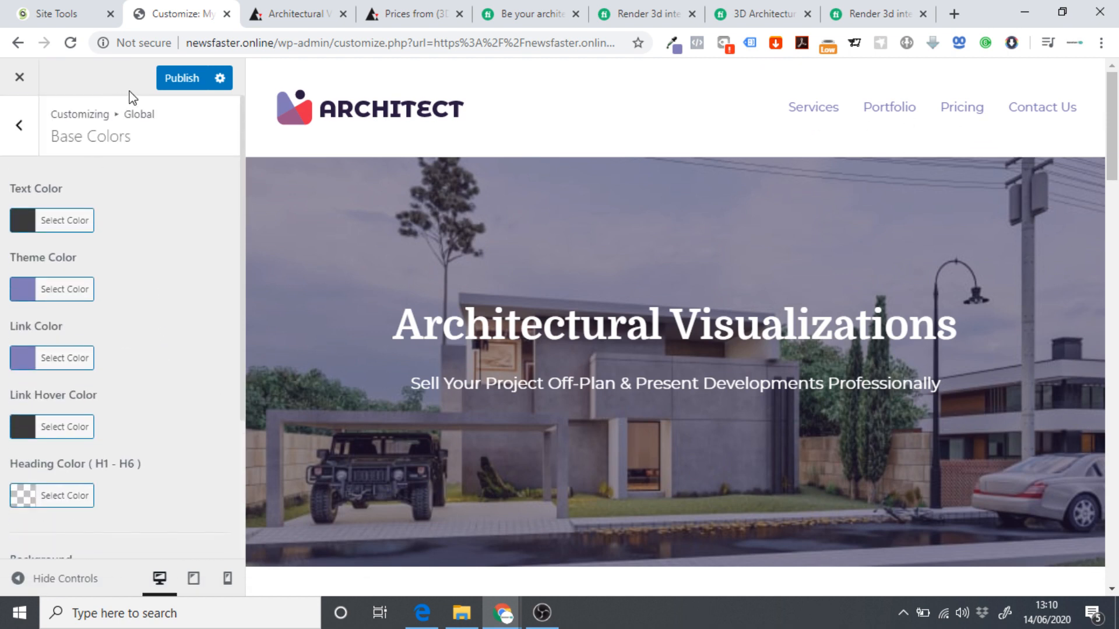
pyautogui.click(182, 78)
pyautogui.click(19, 77)
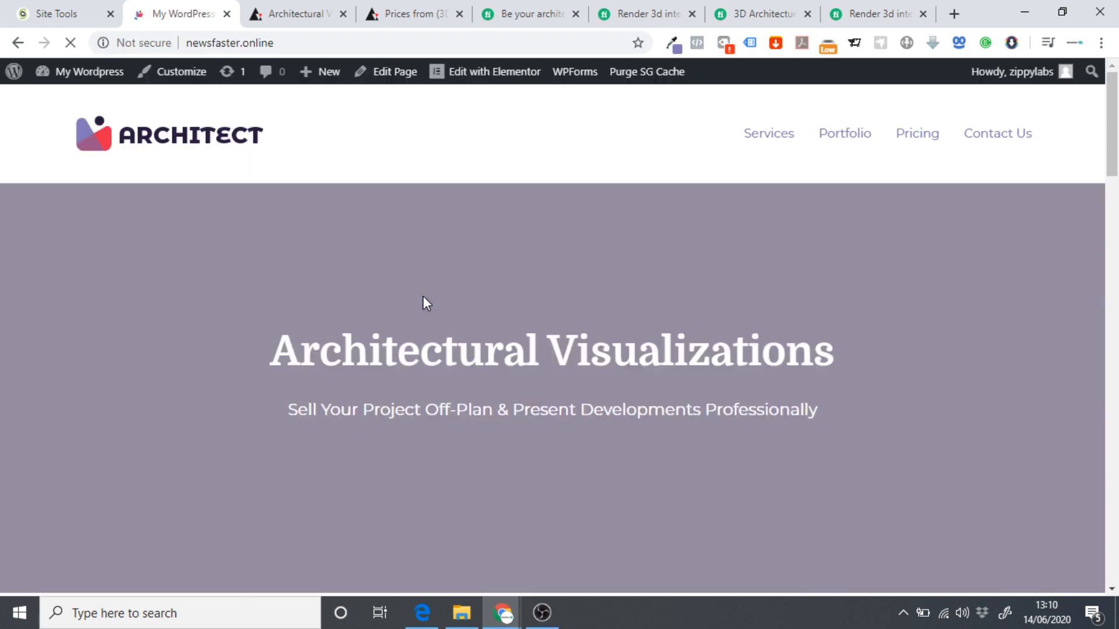
# Scroll through the live Architect home page and review its hero heading and subtitle.
pyautogui.scroll(-20, 482, 250)
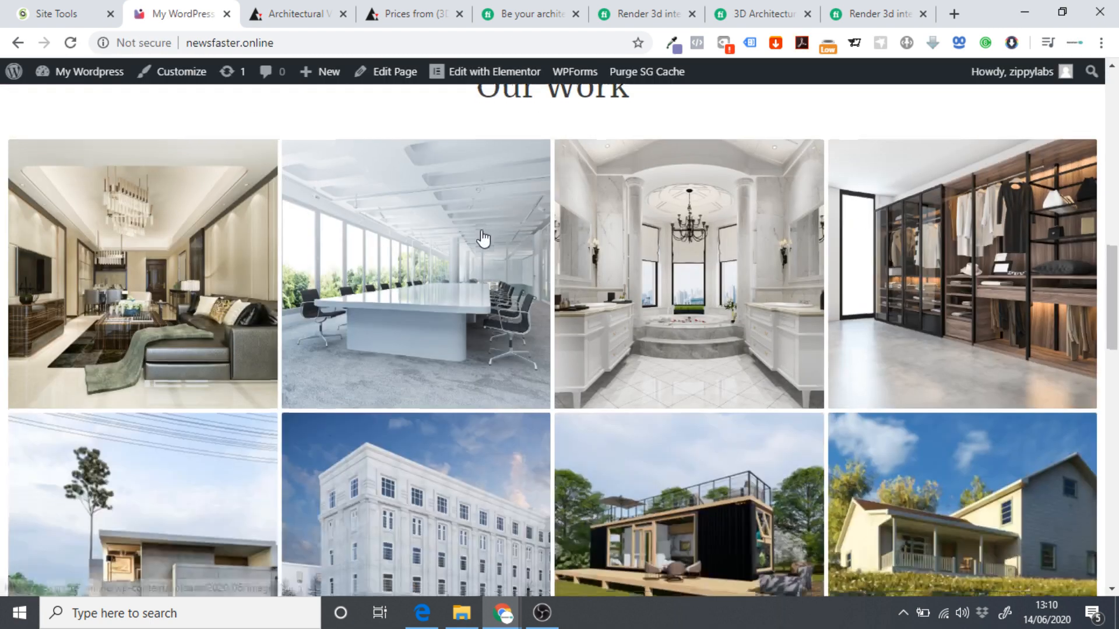
pyautogui.scroll(20, 483, 238)
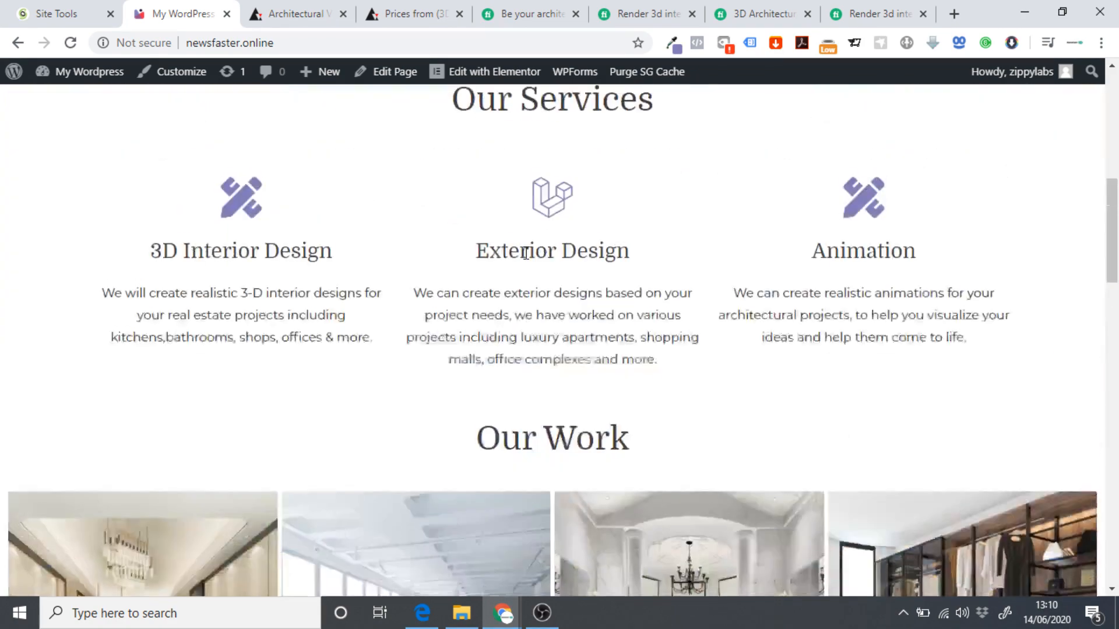
pyautogui.scroll(-20, 671, 207)
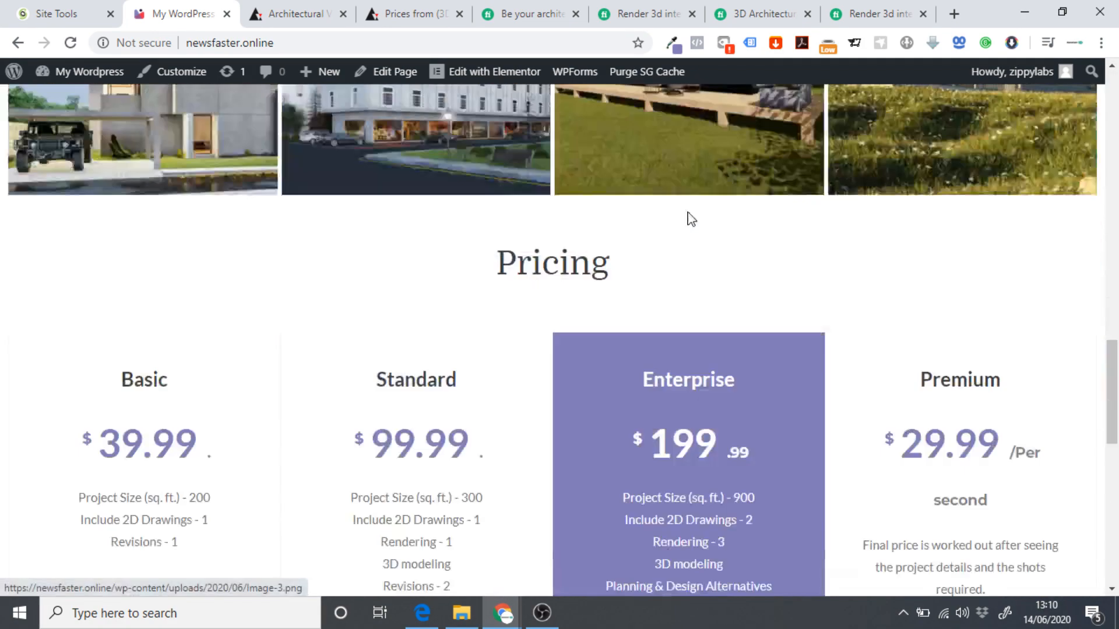
pyautogui.scroll(6, 685, 212)
pyautogui.scroll(15, 674, 239)
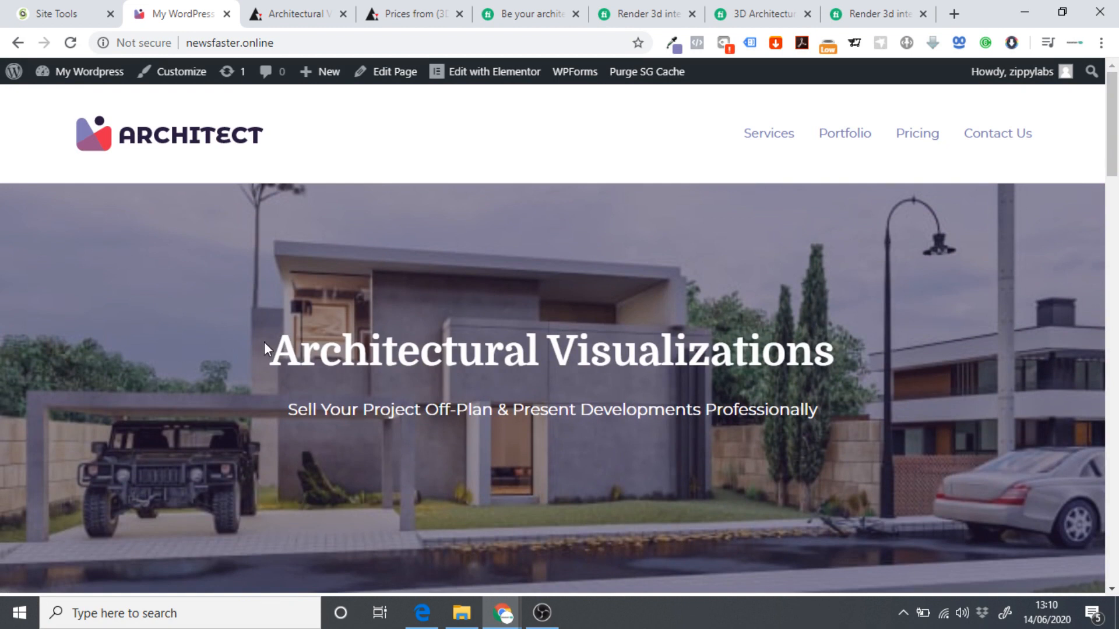
pyautogui.moveTo(264, 342); pyautogui.dragTo(880, 406)
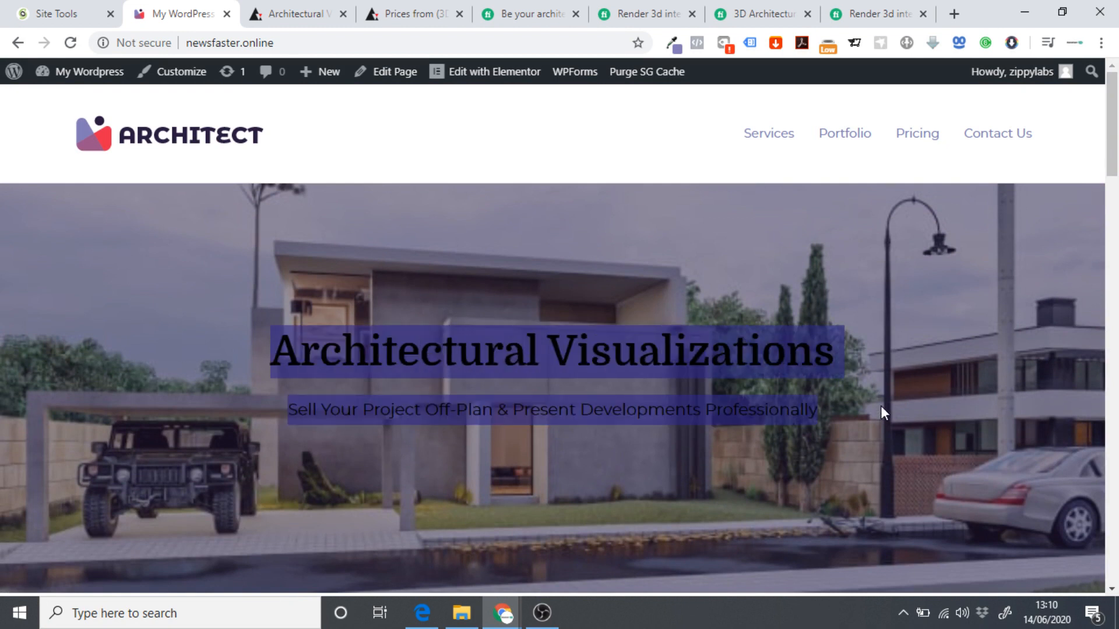
pyautogui.click(674, 403)
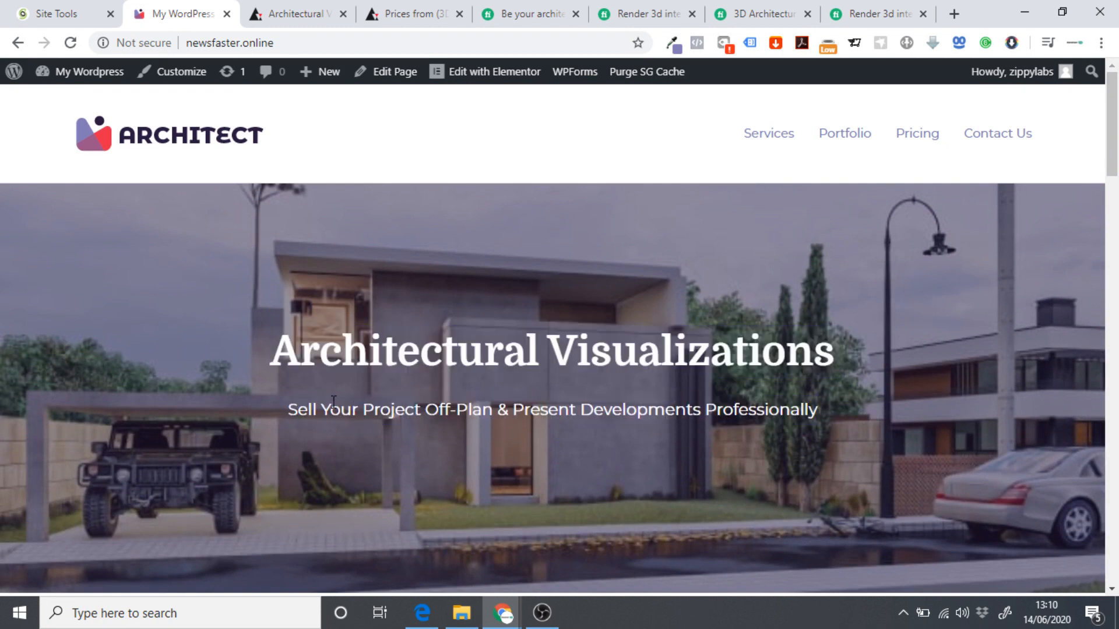
# Compare with the archend.com reference site's hero slider, then open the homepage in Elementor.
pyautogui.click(317, 12)
pyautogui.scroll(10, 577, 232)
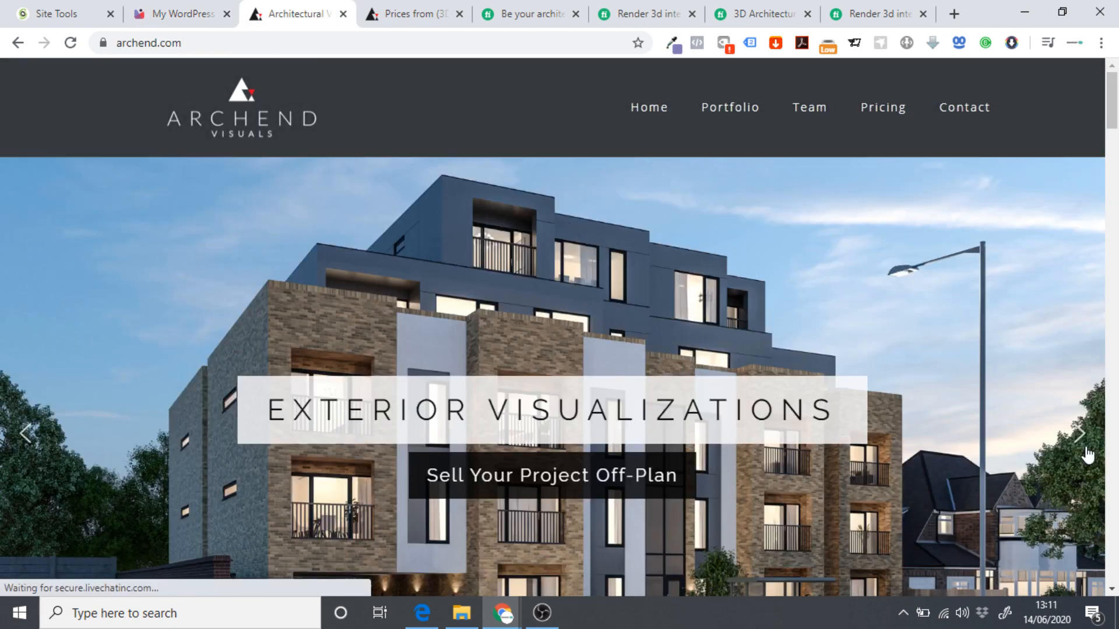
pyautogui.click(1077, 444)
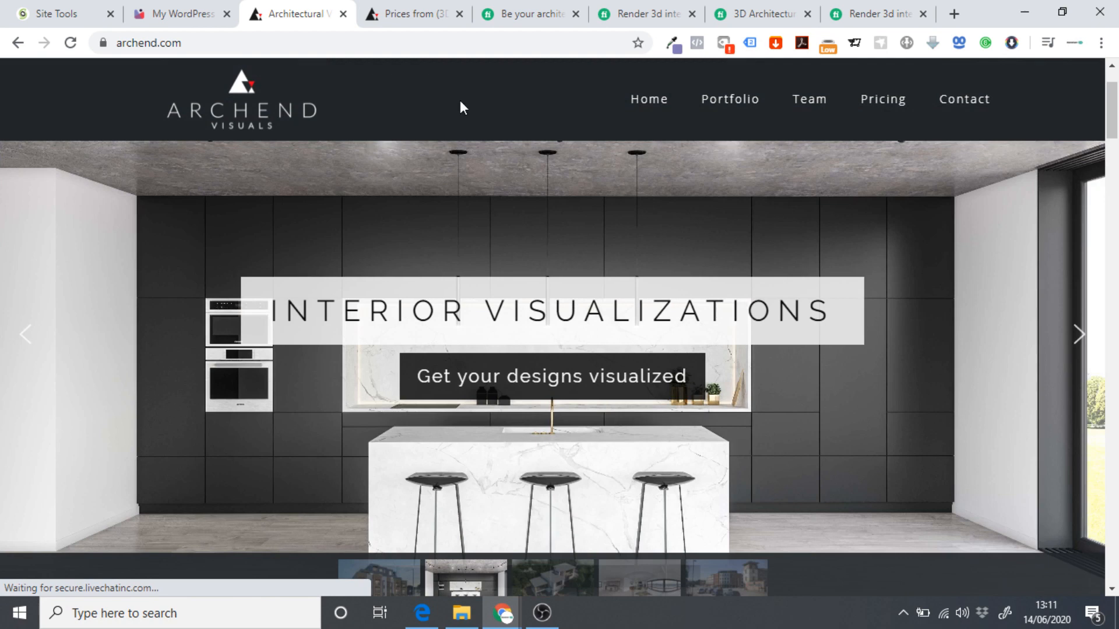
pyautogui.click(154, 14)
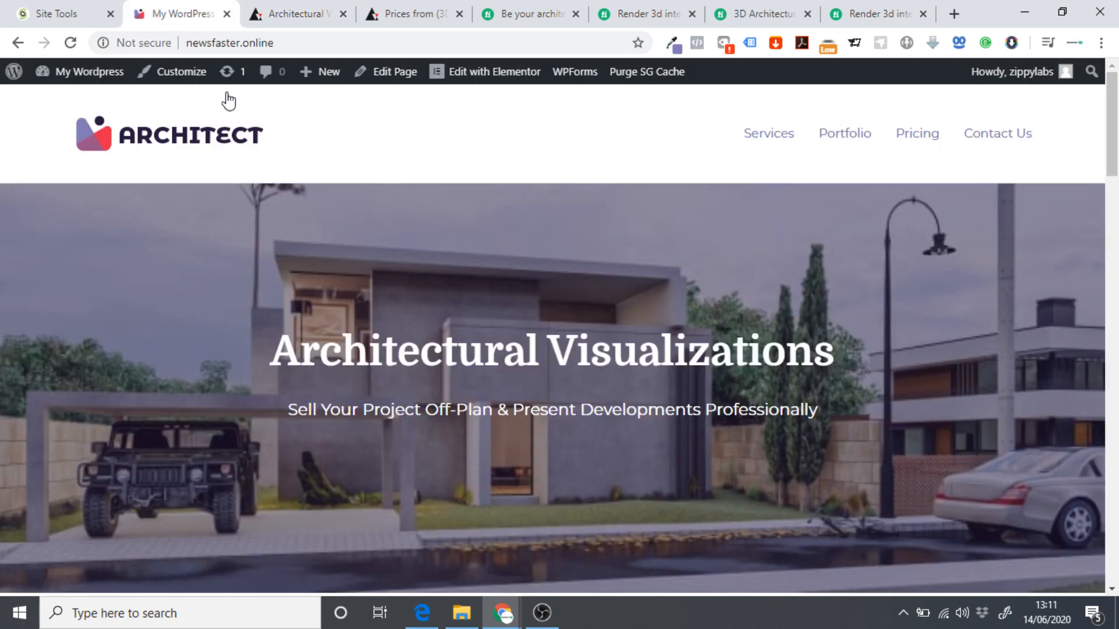
pyautogui.click(484, 74)
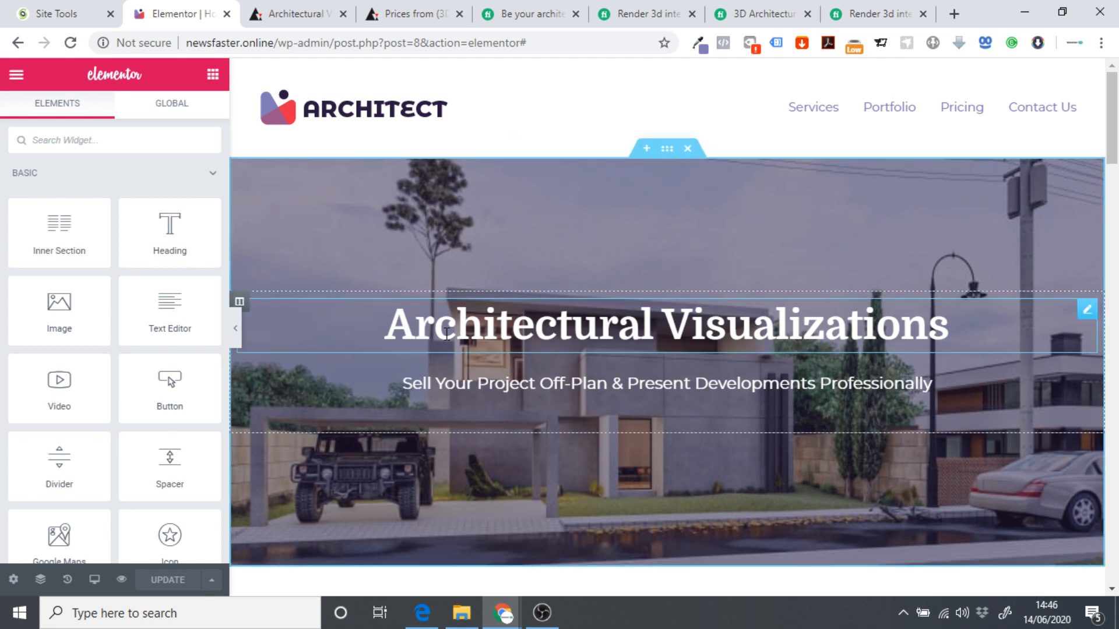
# Make the hero background a slideshow gallery of two house renders and an office render.
pyautogui.click(668, 151)
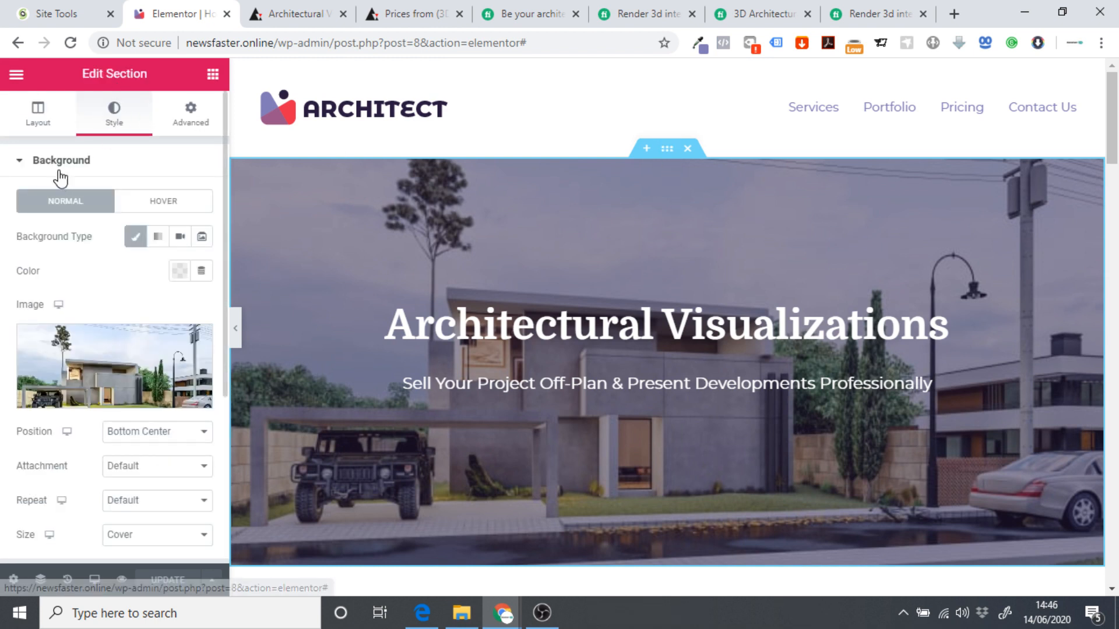
pyautogui.click(203, 238)
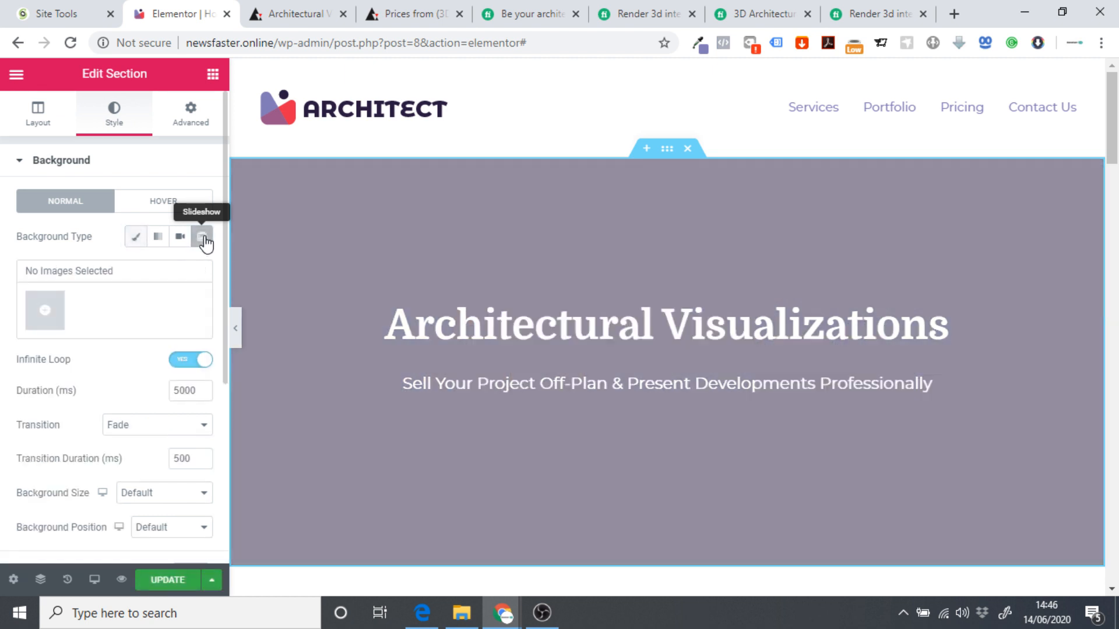
pyautogui.click(44, 311)
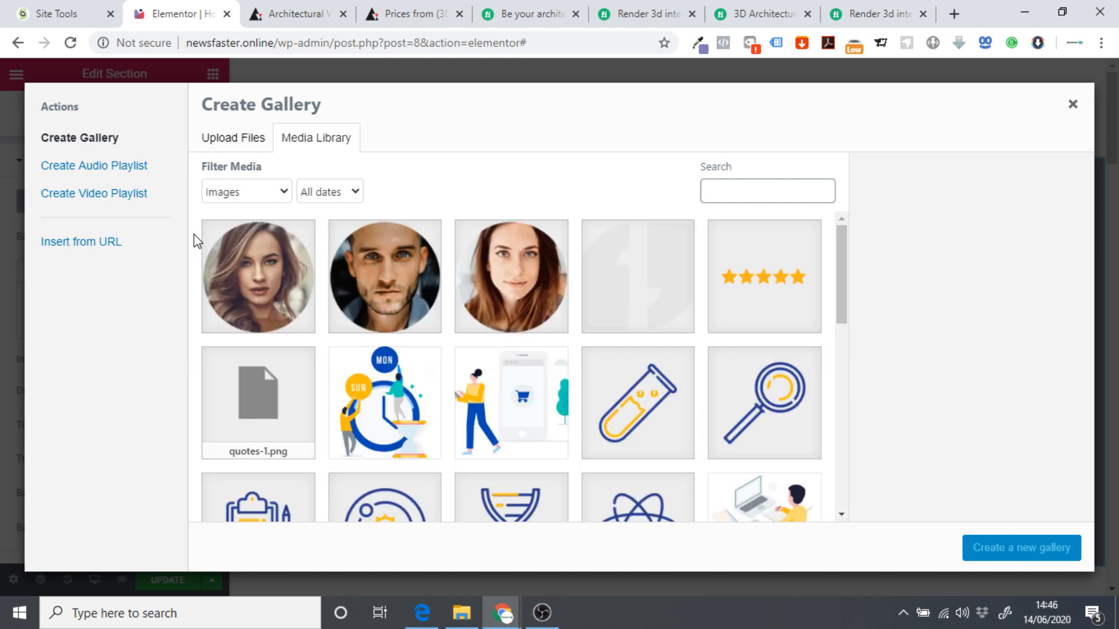
pyautogui.click(233, 138)
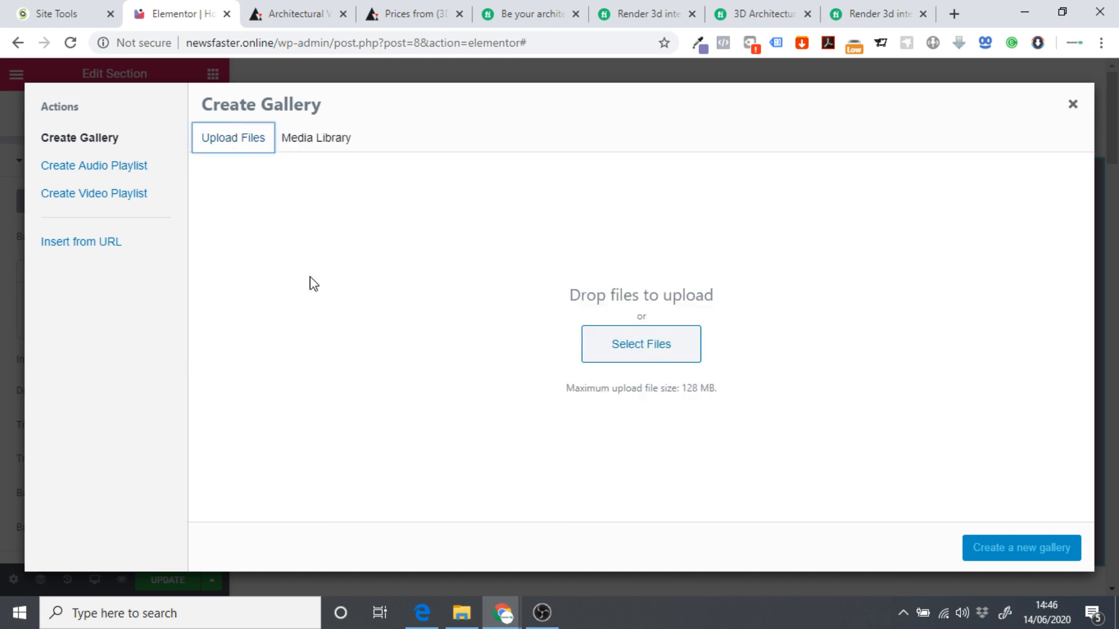
pyautogui.click(316, 138)
pyautogui.scroll(-10, 532, 330)
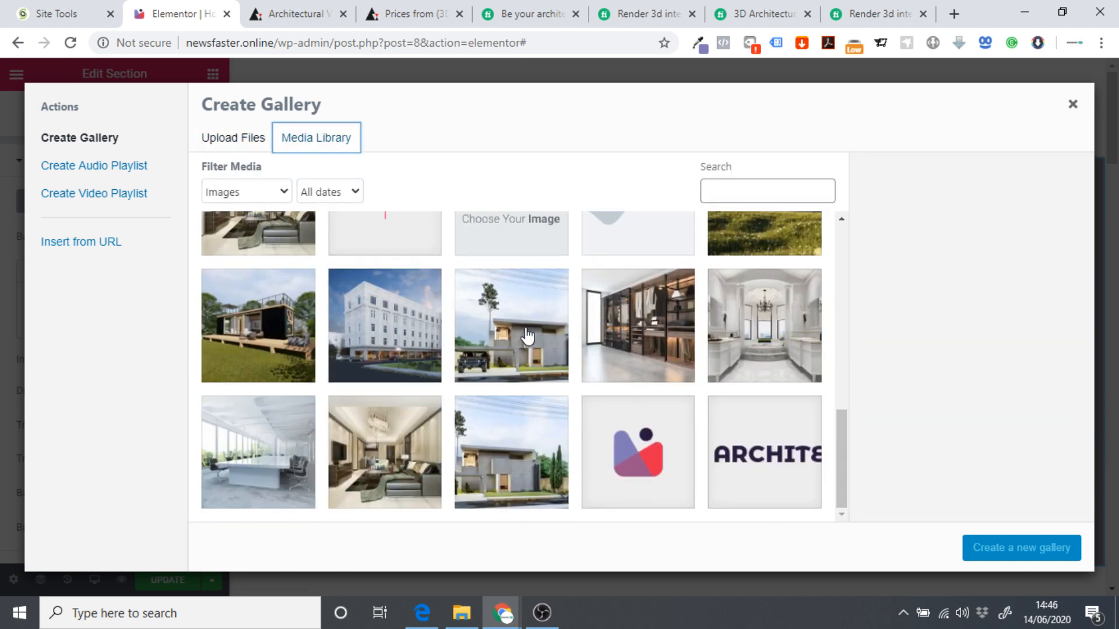
pyautogui.scroll(5, 524, 335)
pyautogui.click(523, 338)
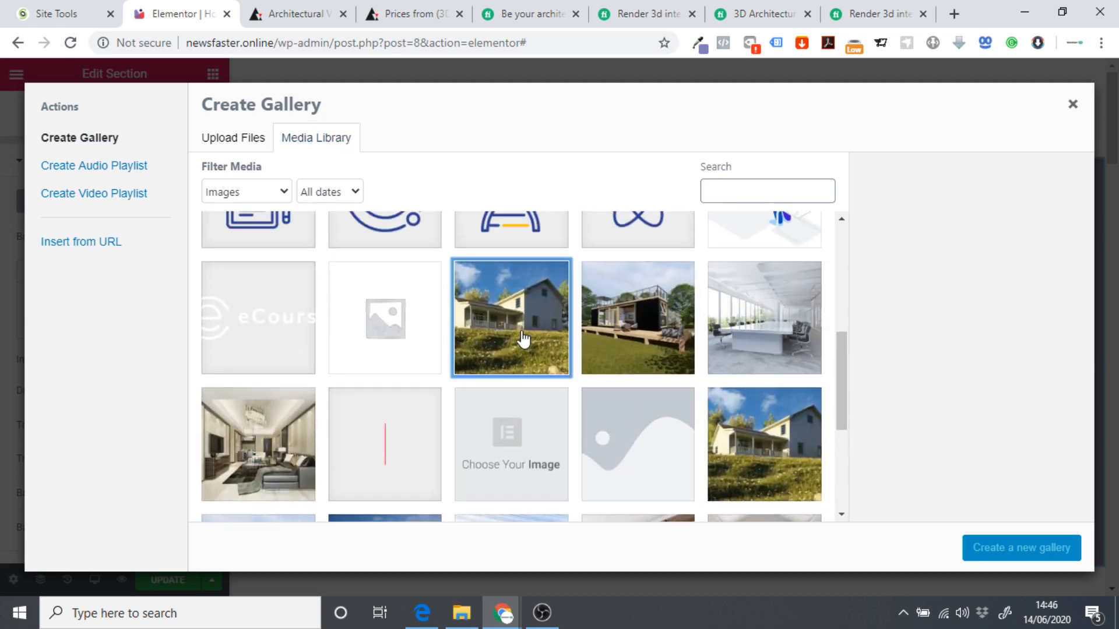
pyautogui.click(671, 343)
pyautogui.click(756, 347)
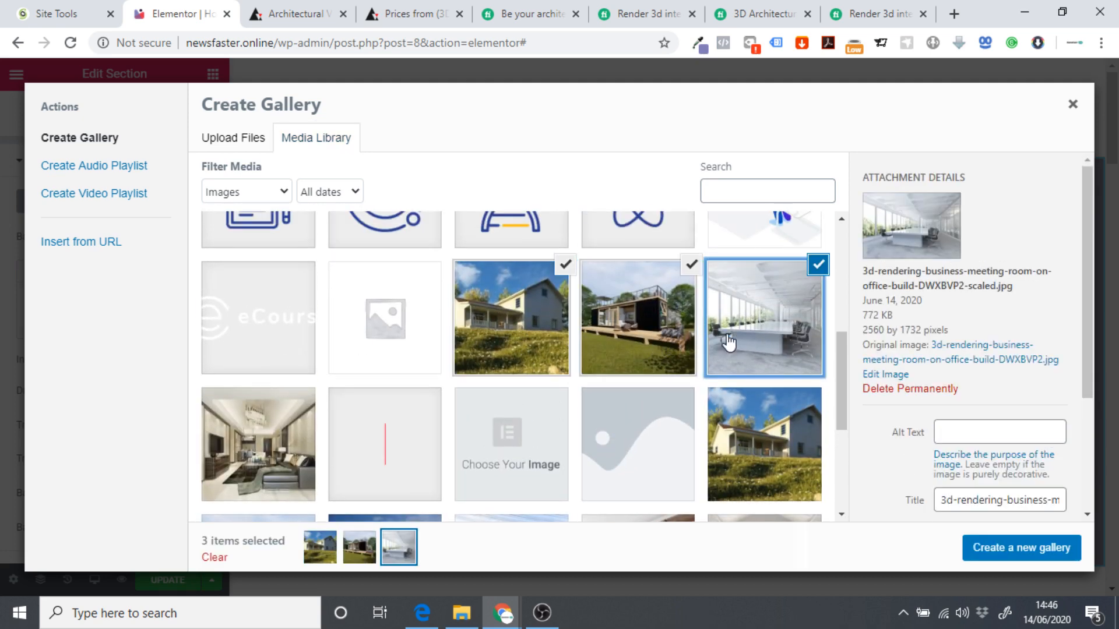
pyautogui.click(979, 548)
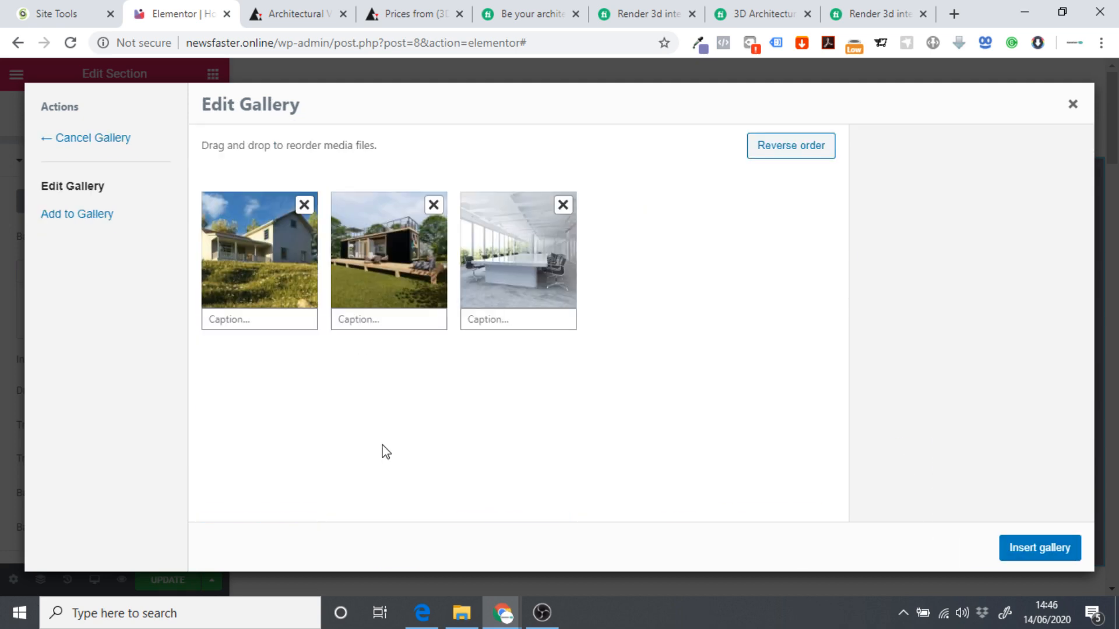
pyautogui.click(1060, 560)
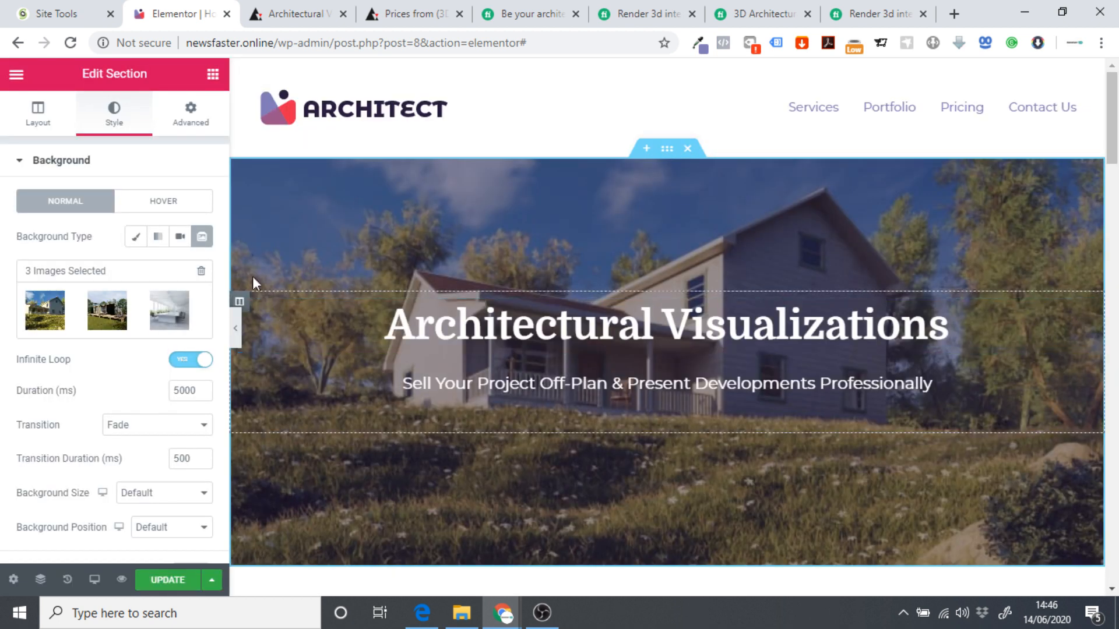
# Preview the page full-width with the editor panel hidden, then restore the panel.
pyautogui.click(235, 328)
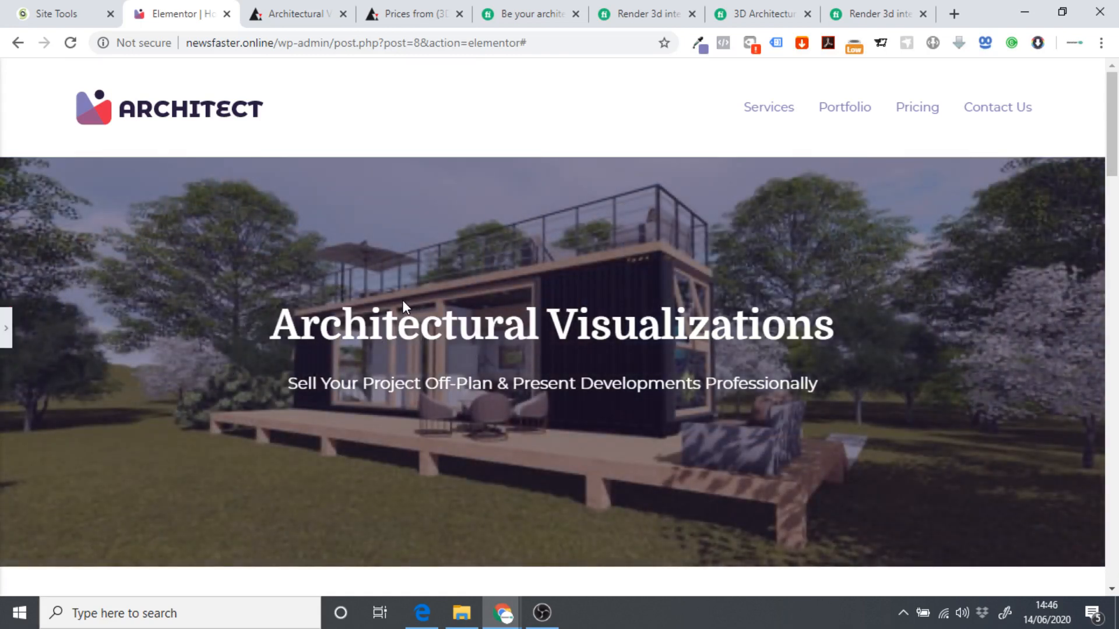
pyautogui.scroll(-1, 403, 302)
pyautogui.scroll(1, 376, 309)
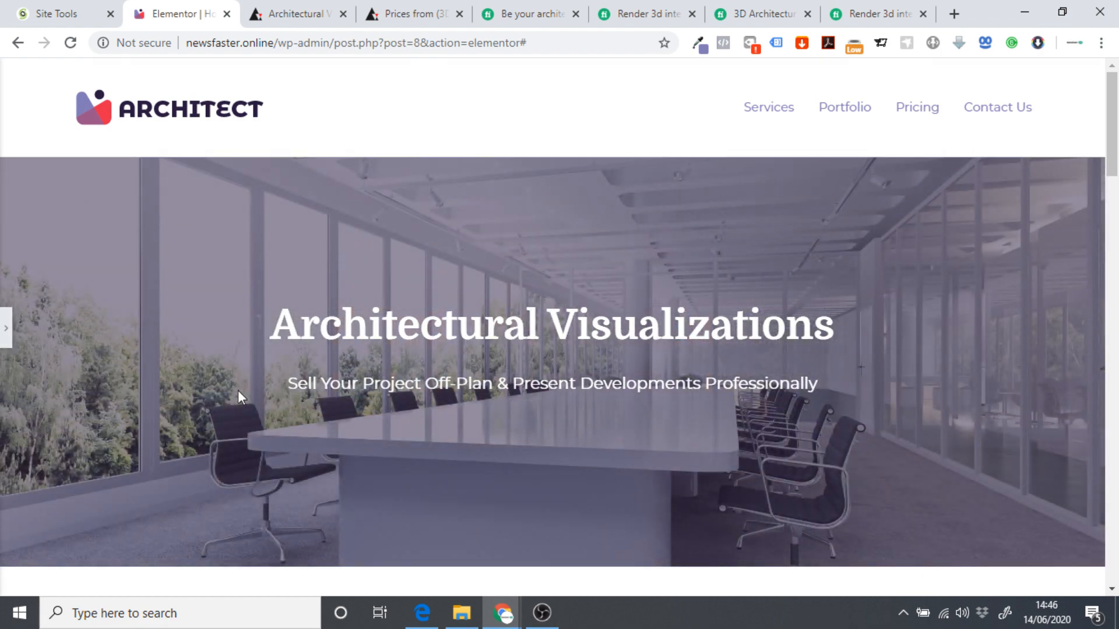
pyautogui.click(5, 328)
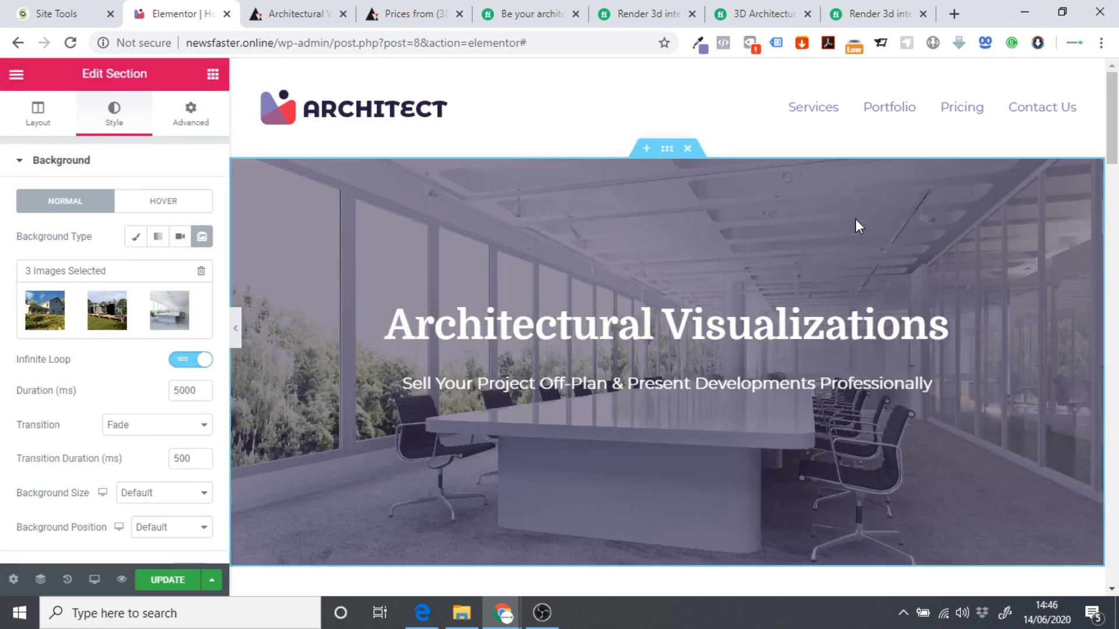
pyautogui.scroll(-20, 805, 227)
# Insert the WP FORM 'Contact Form' section template from the library above the existing form.
pyautogui.scroll(-9, 781, 232)
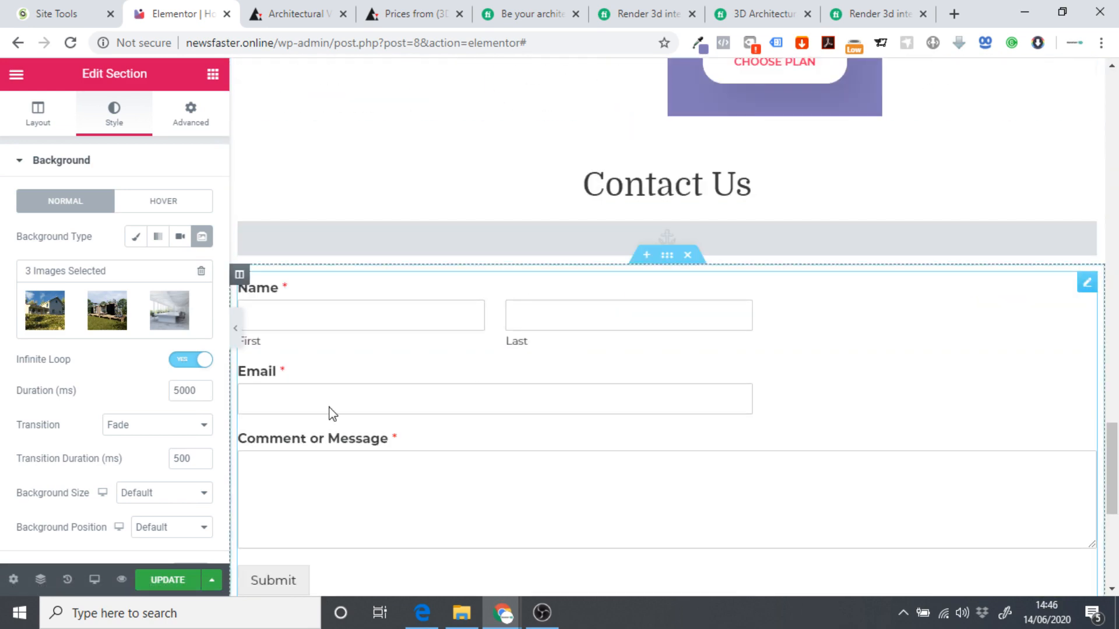
pyautogui.scroll(-1, 385, 319)
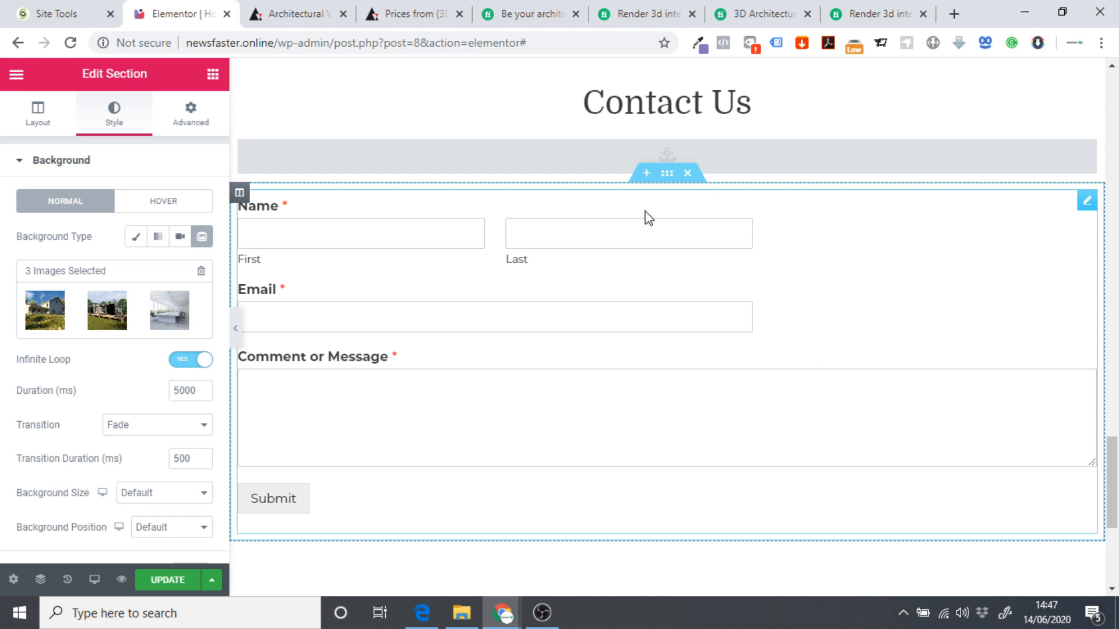
pyautogui.click(647, 173)
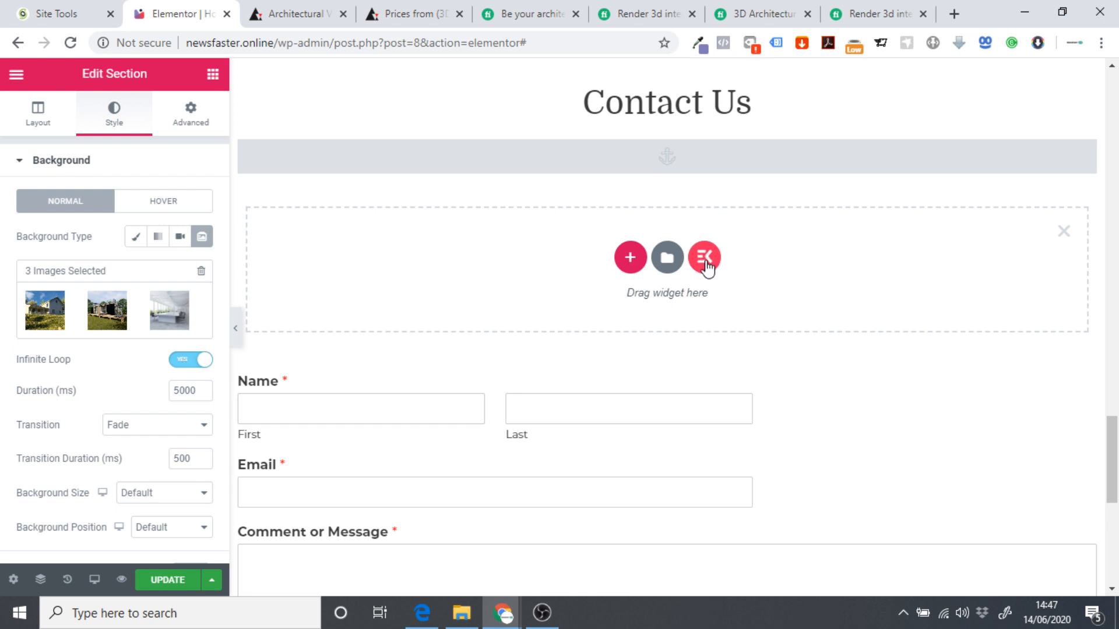
pyautogui.click(705, 258)
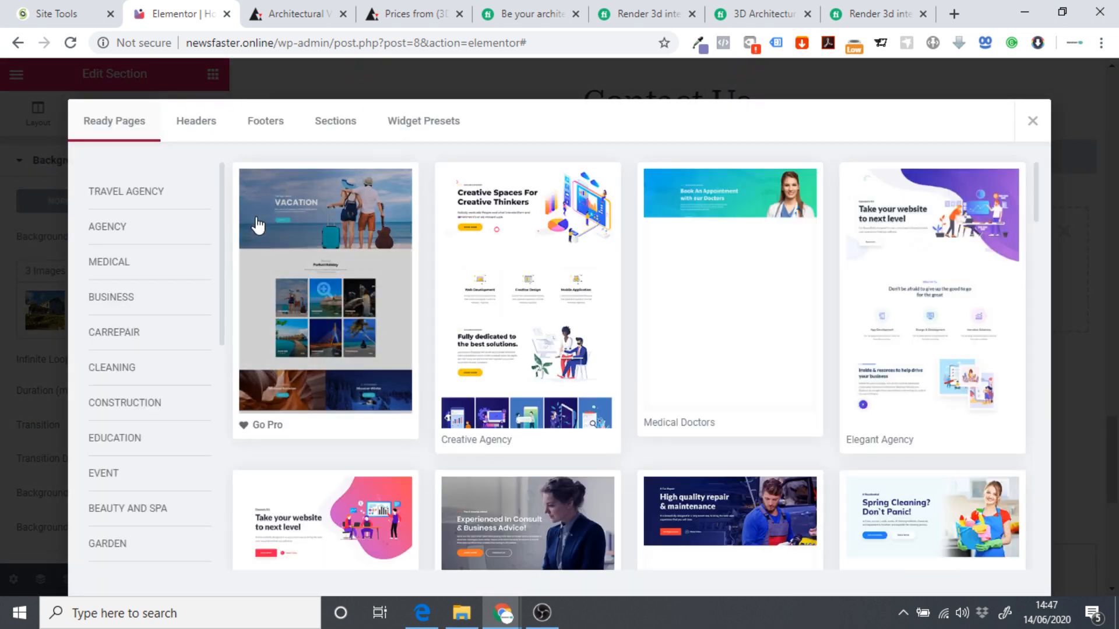
pyautogui.click(331, 130)
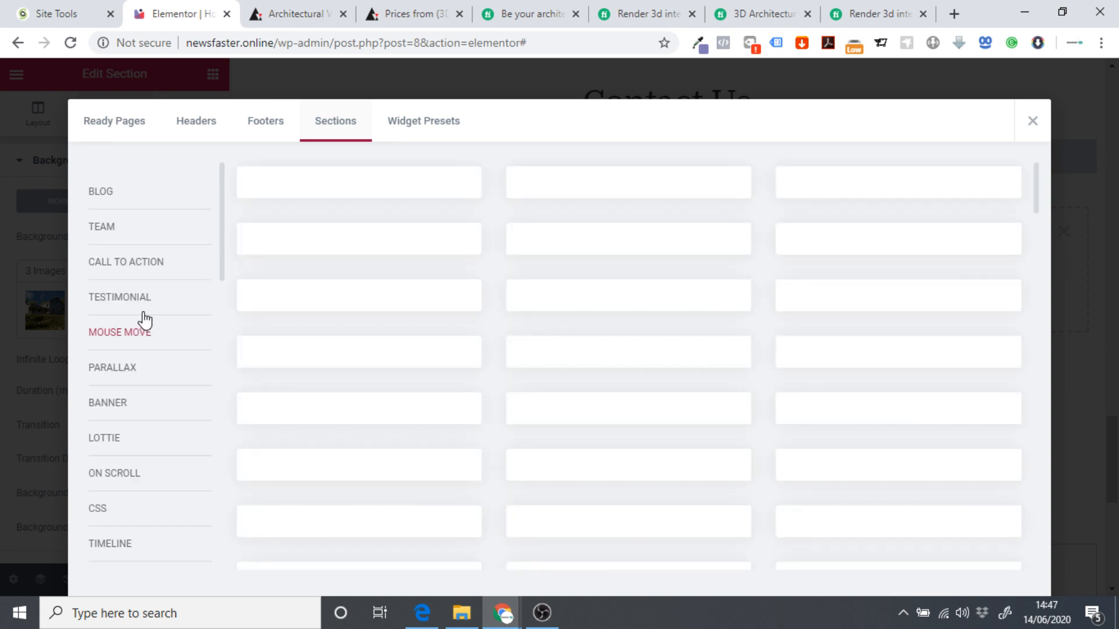
pyautogui.scroll(-10, 151, 307)
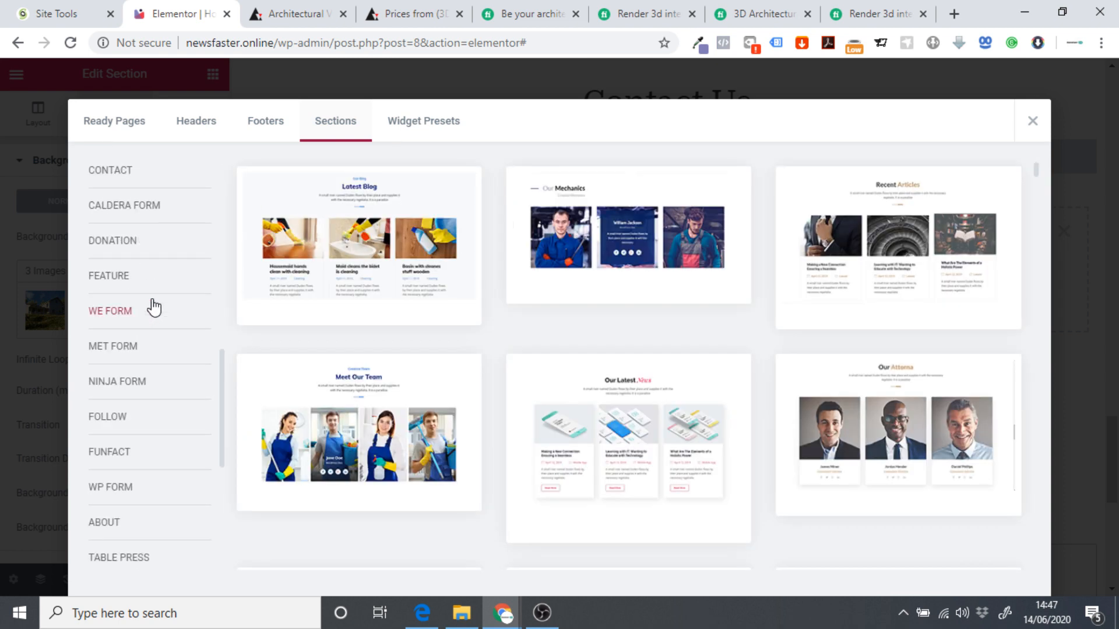
pyautogui.click(122, 492)
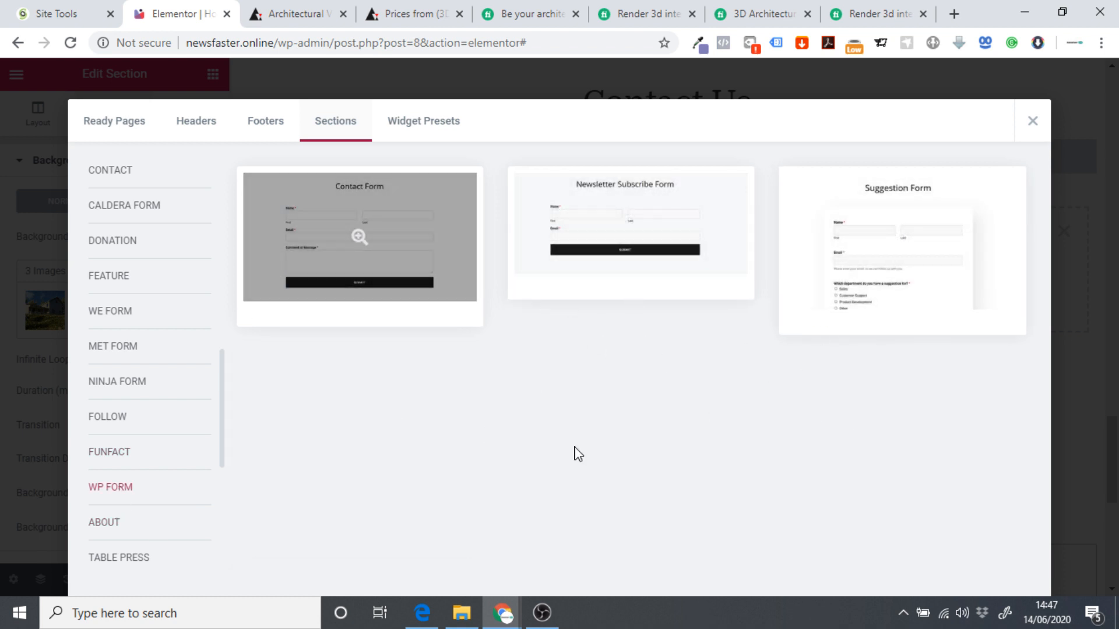
pyautogui.click(274, 315)
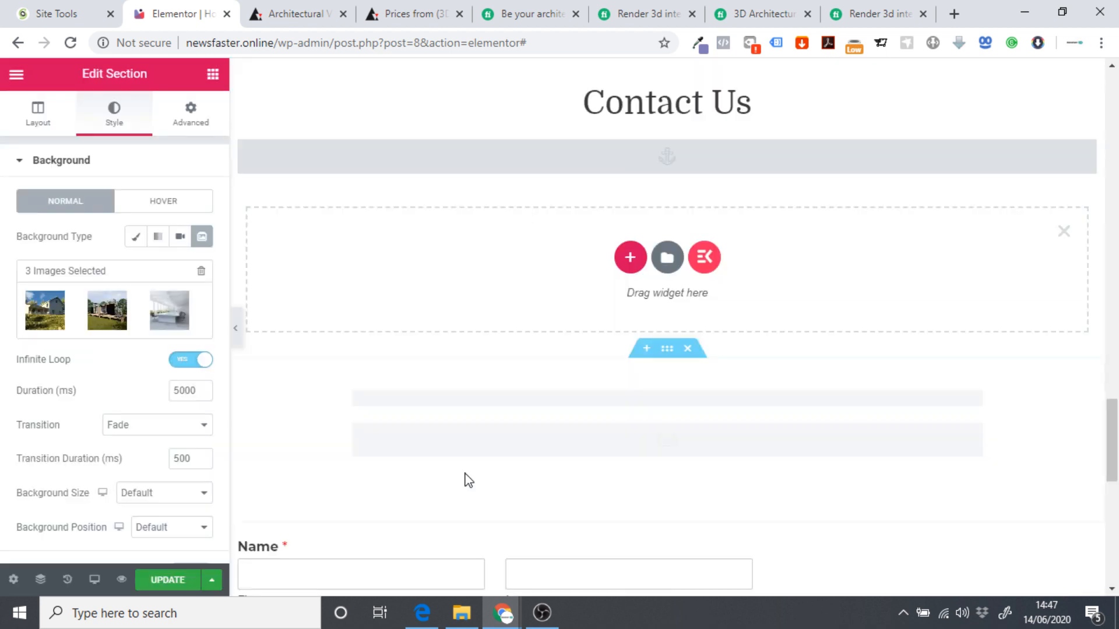
pyautogui.scroll(-3, 506, 429)
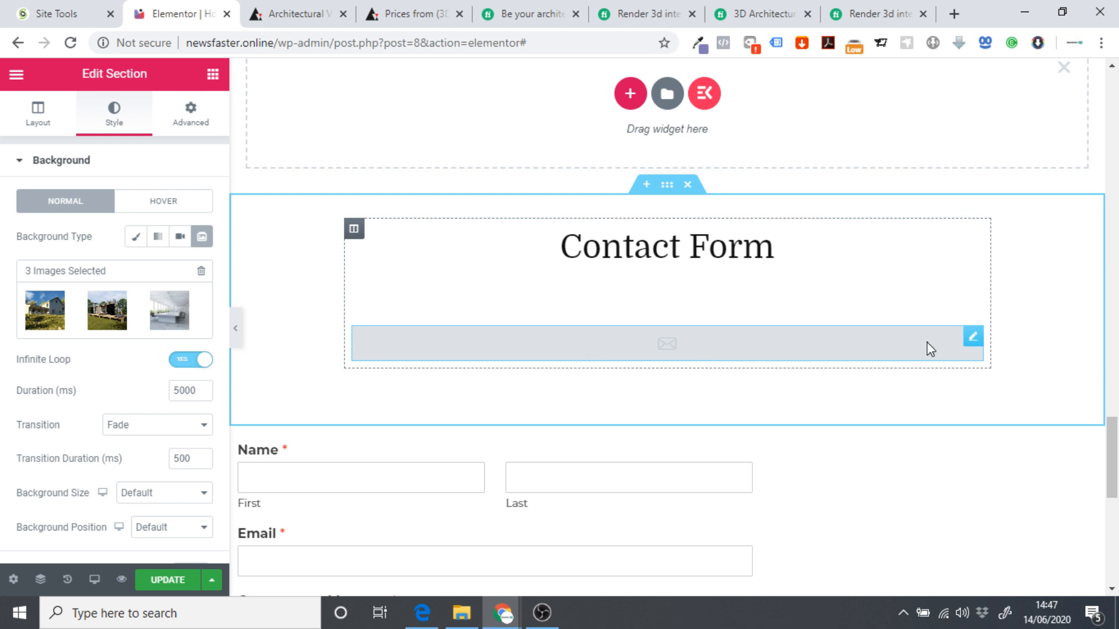
# Set the inserted WP Forms widget to show Simple Contact Form.
pyautogui.click(686, 354)
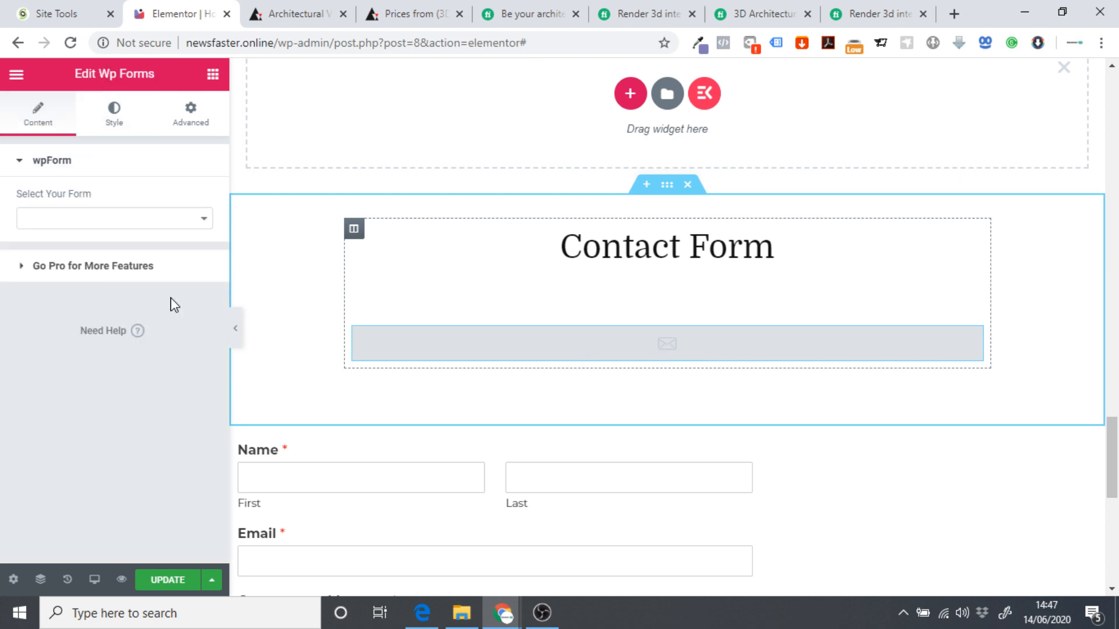
pyautogui.click(67, 226)
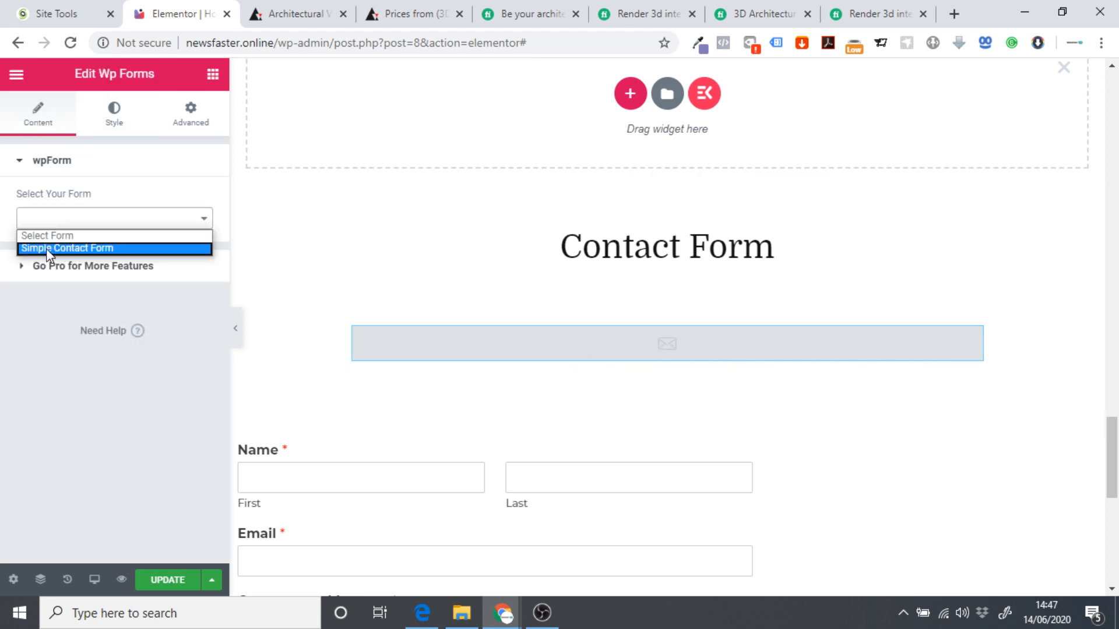
pyautogui.click(46, 248)
pyautogui.scroll(-5, 622, 396)
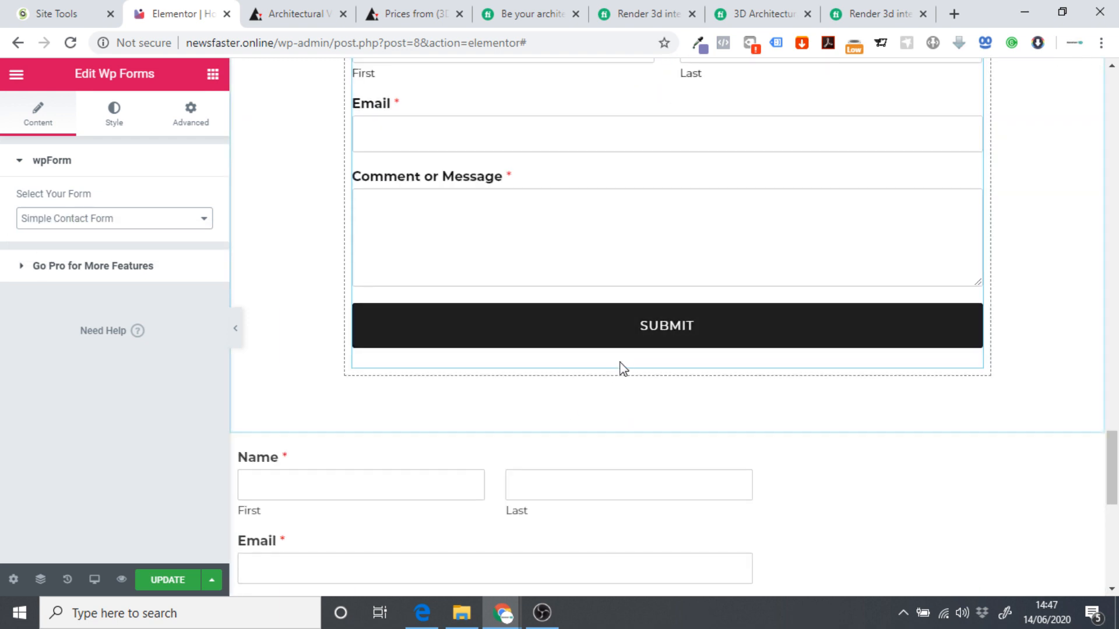
pyautogui.scroll(-3, 623, 369)
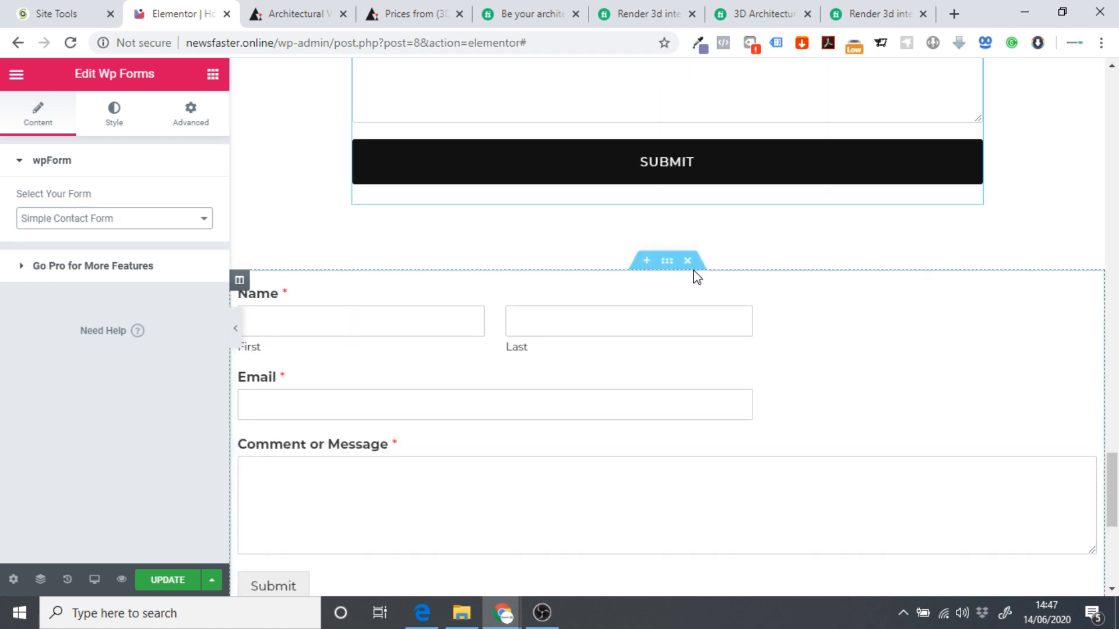
# Delete the duplicate second form section and the Contact Form heading.
pyautogui.click(687, 261)
pyautogui.scroll(7, 702, 366)
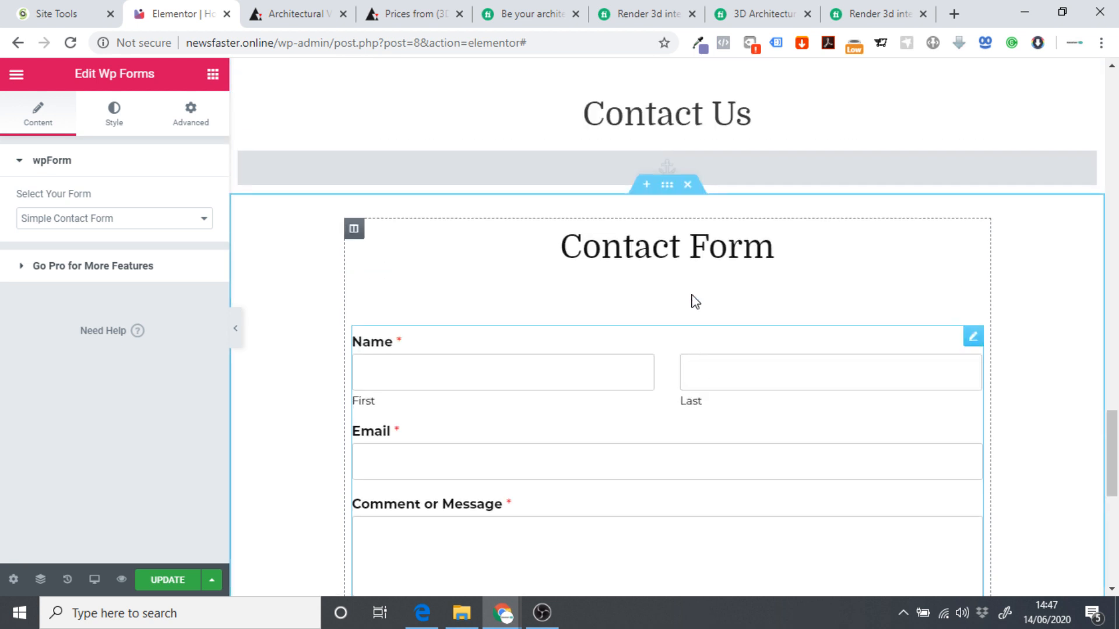
pyautogui.rightClick(978, 246)
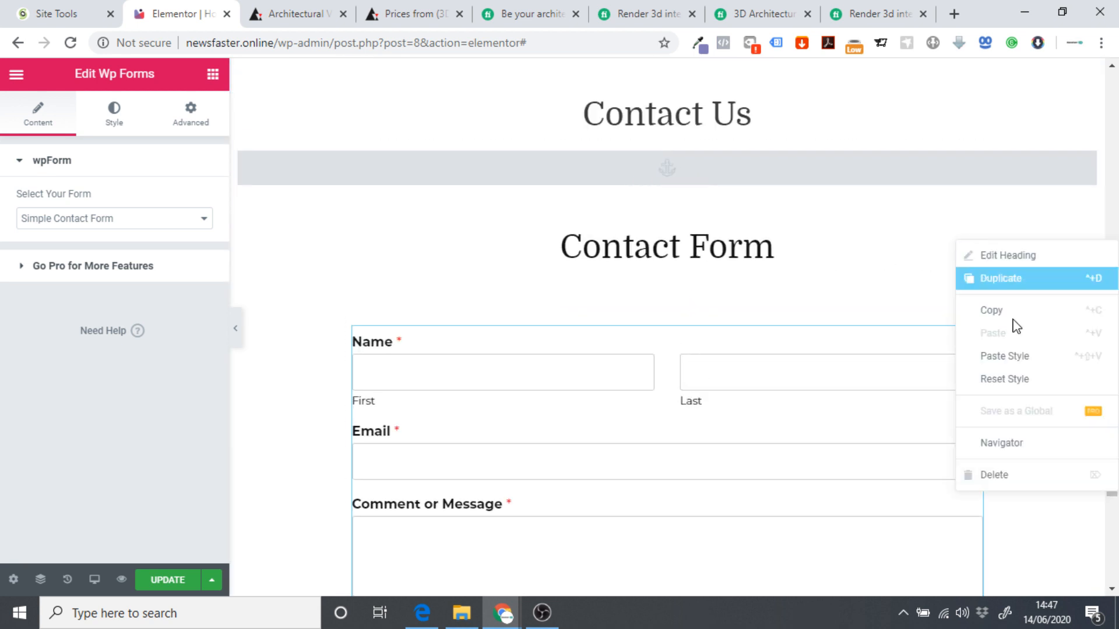
pyautogui.click(1017, 479)
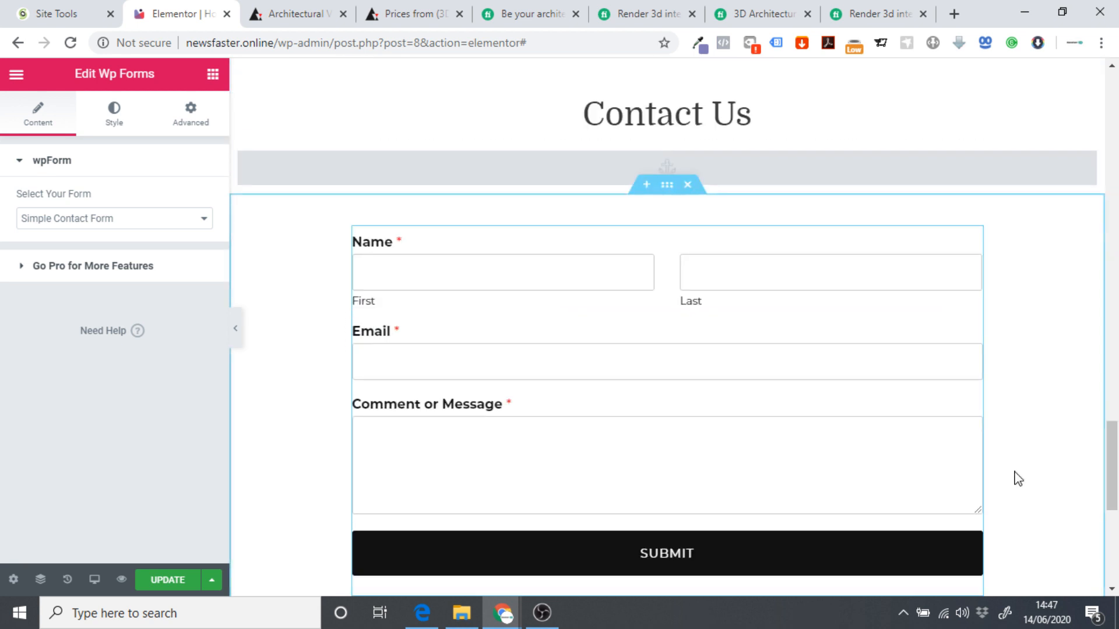
# Preview the page full-width, then save the changes with Update.
pyautogui.click(237, 328)
pyautogui.scroll(-3, 145, 362)
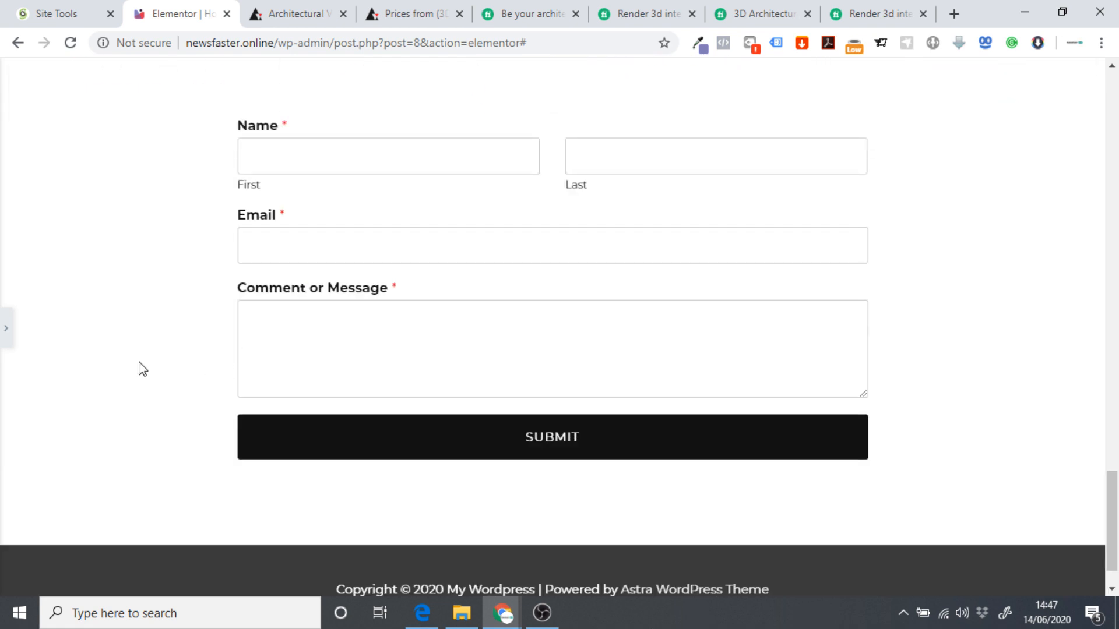
pyautogui.scroll(2, 134, 369)
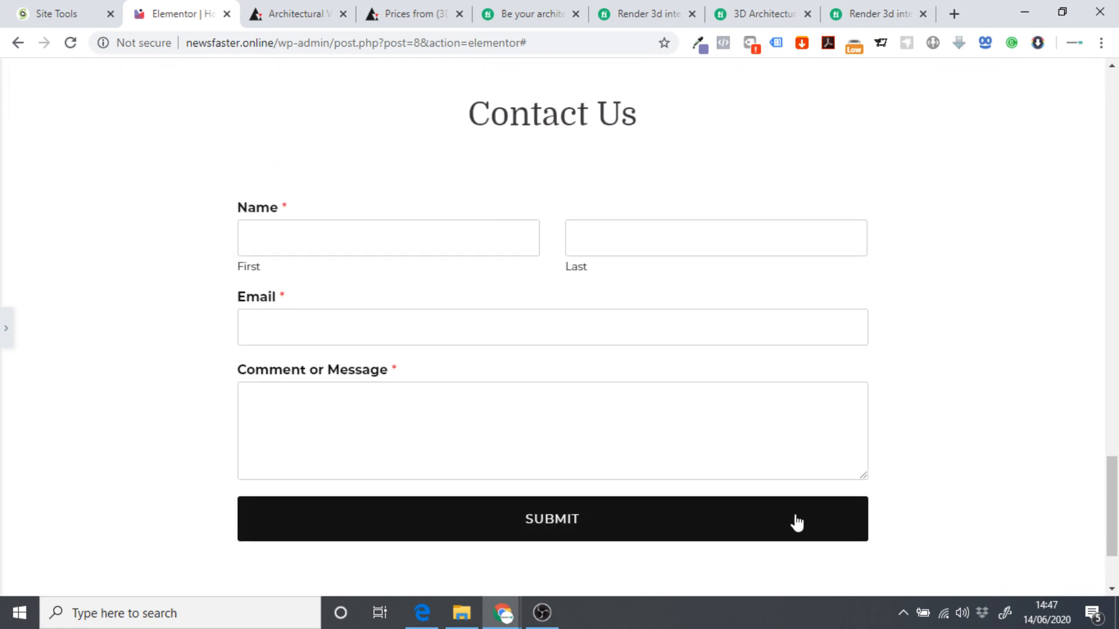
pyautogui.scroll(-3, 106, 340)
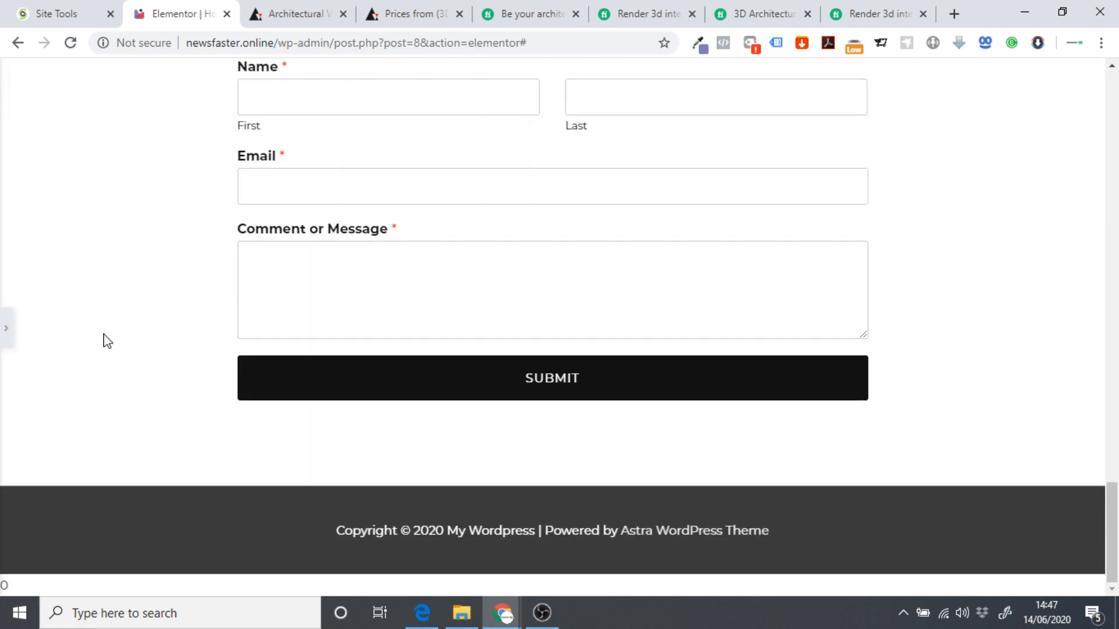
pyautogui.scroll(7, 121, 333)
pyautogui.scroll(-4, 119, 332)
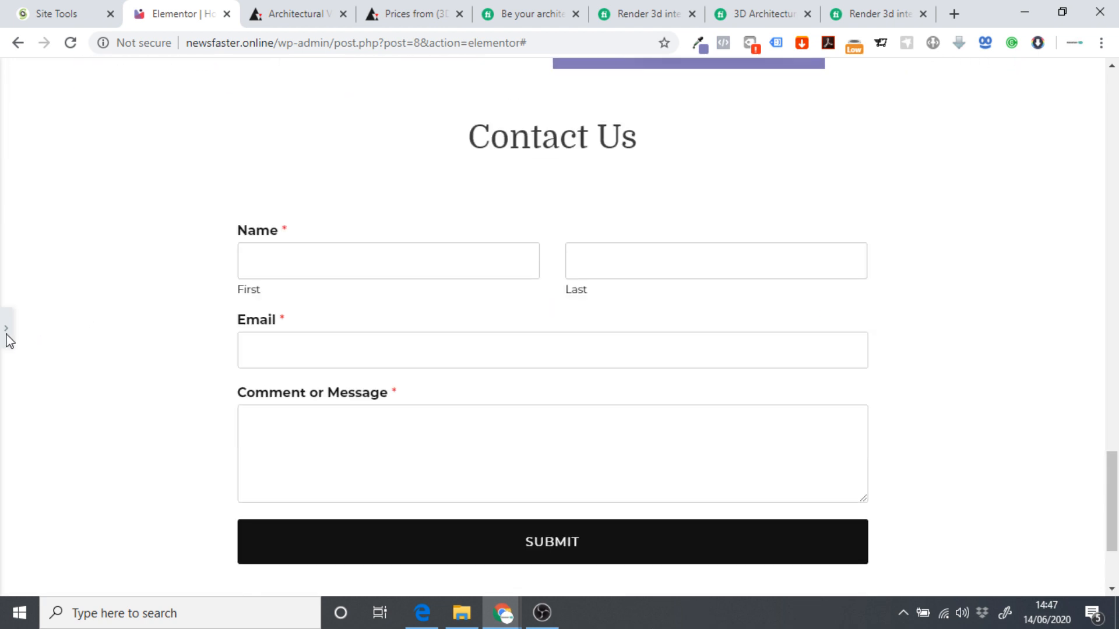
pyautogui.click(5, 330)
pyautogui.scroll(-3, 534, 322)
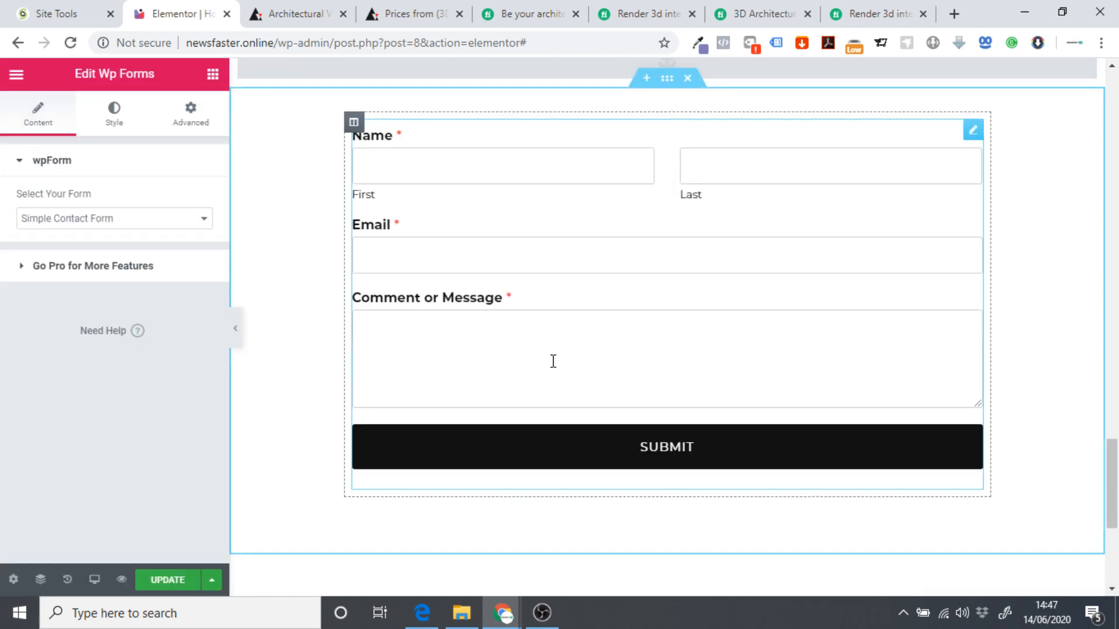
pyautogui.scroll(2, 551, 362)
pyautogui.scroll(14, 468, 408)
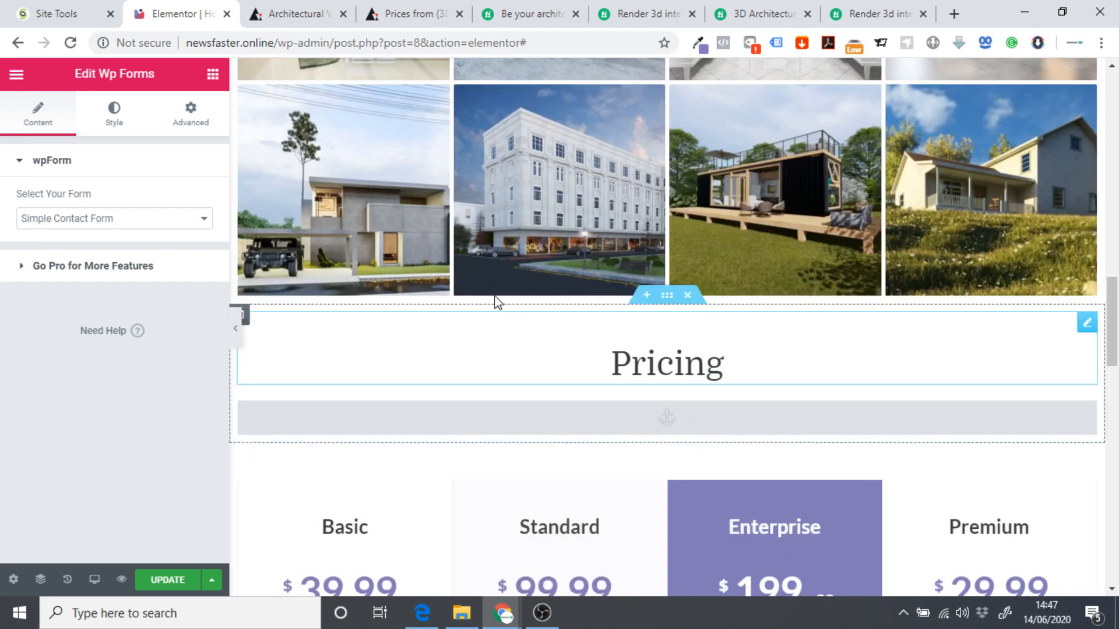
pyautogui.scroll(-1, 398, 252)
pyautogui.scroll(-3, 312, 217)
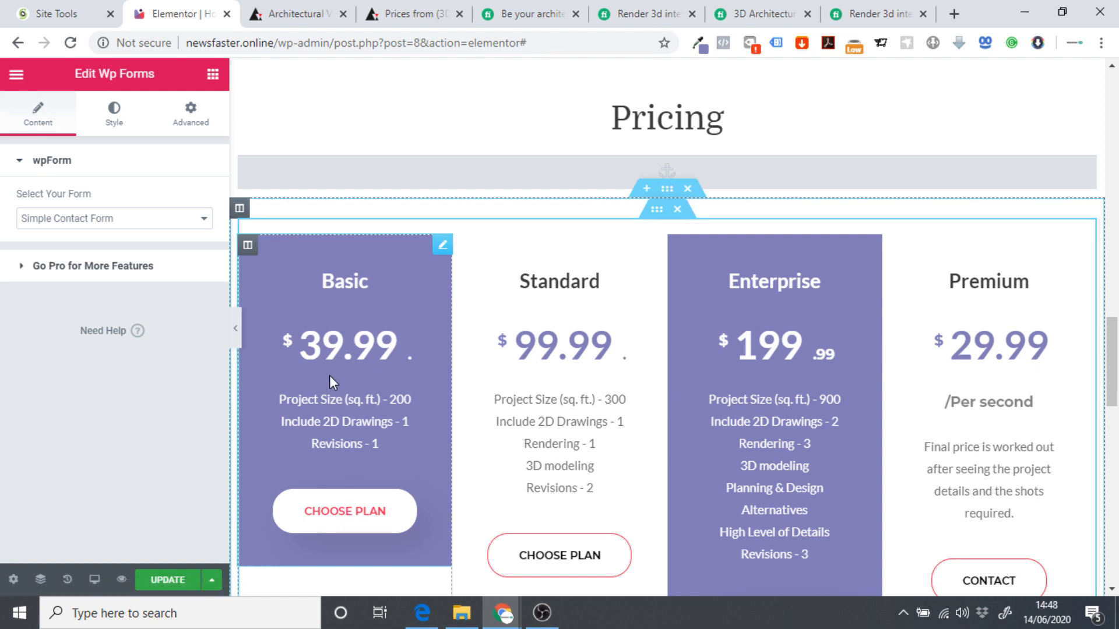
pyautogui.scroll(-1, 329, 375)
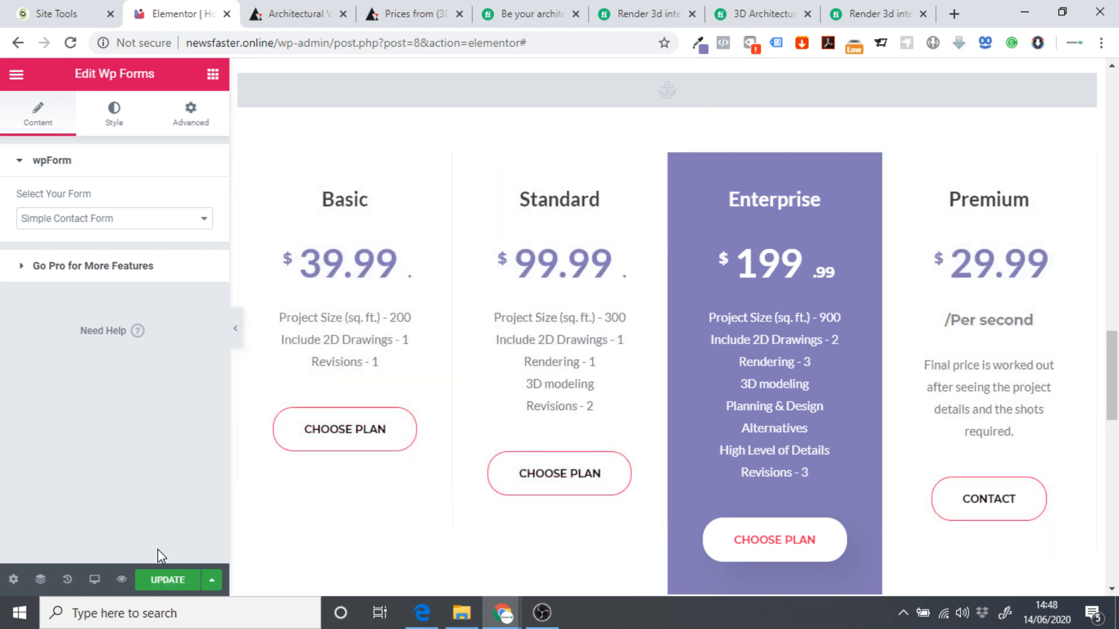
pyautogui.click(158, 581)
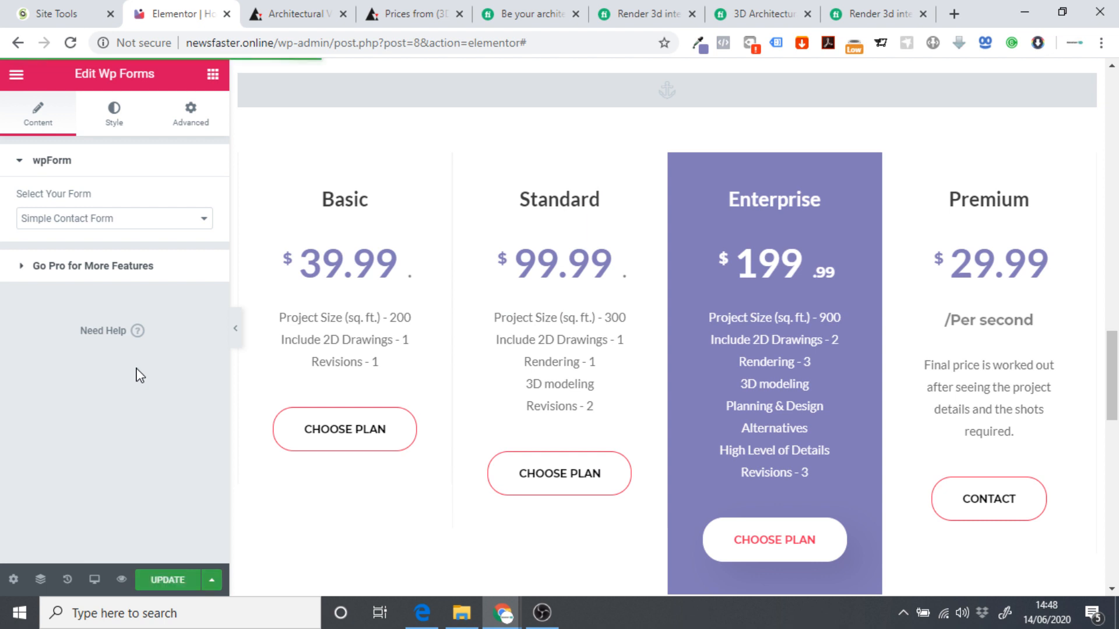
# Leave Elementor for the dashboard and install Funnel Builder by CartFlows from a 'cartflows' plugin search.
pyautogui.click(15, 76)
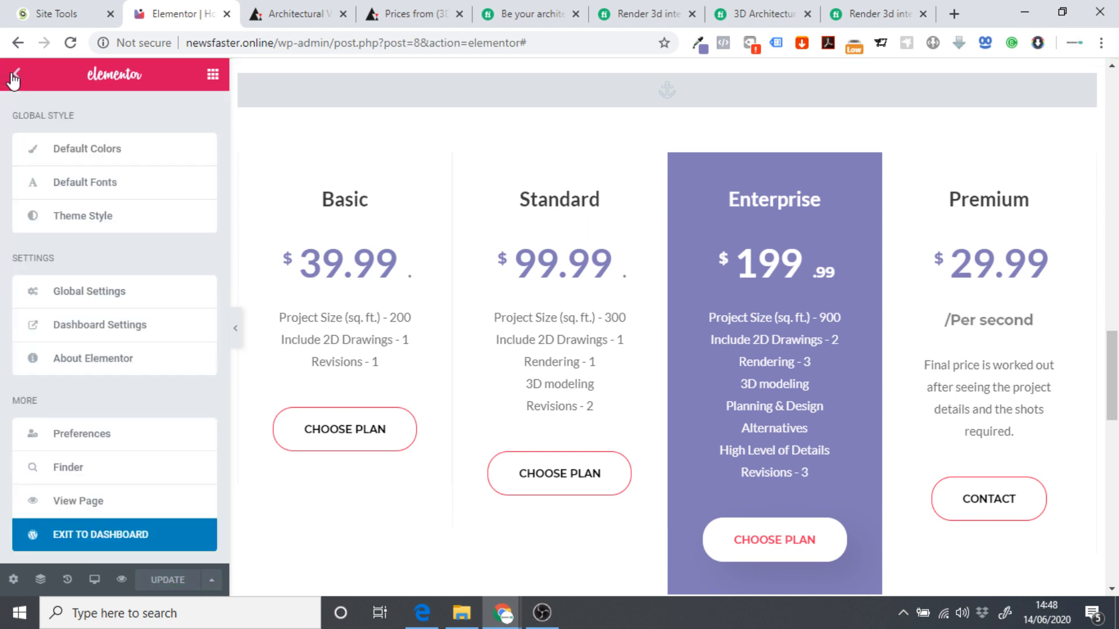
pyautogui.click(53, 533)
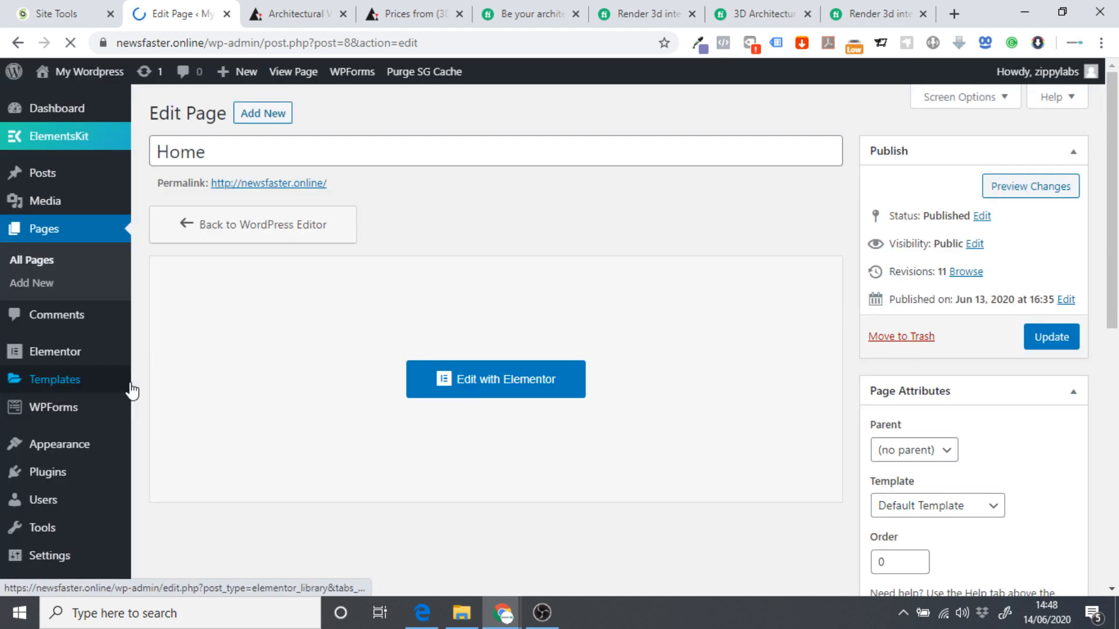
pyautogui.moveTo(131, 361)
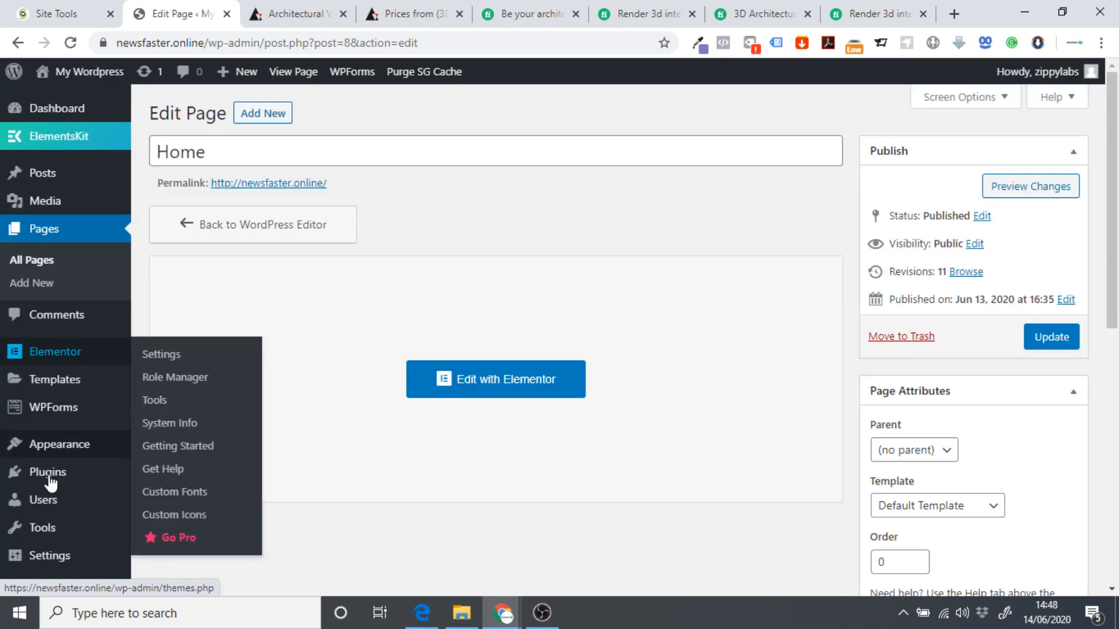
pyautogui.moveTo(48, 474)
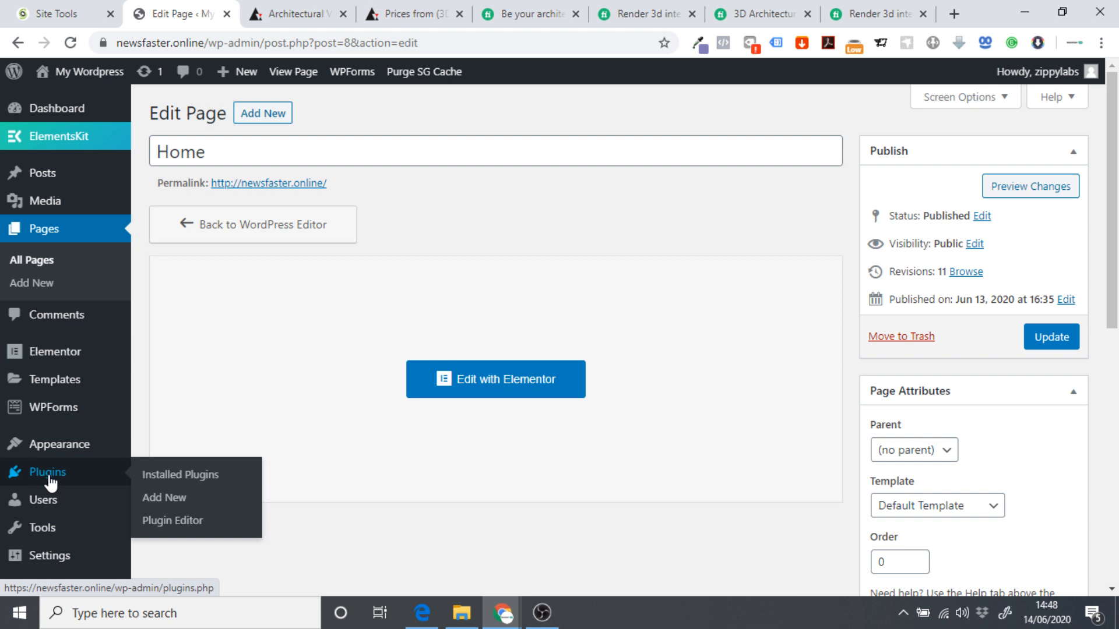
pyautogui.click(163, 505)
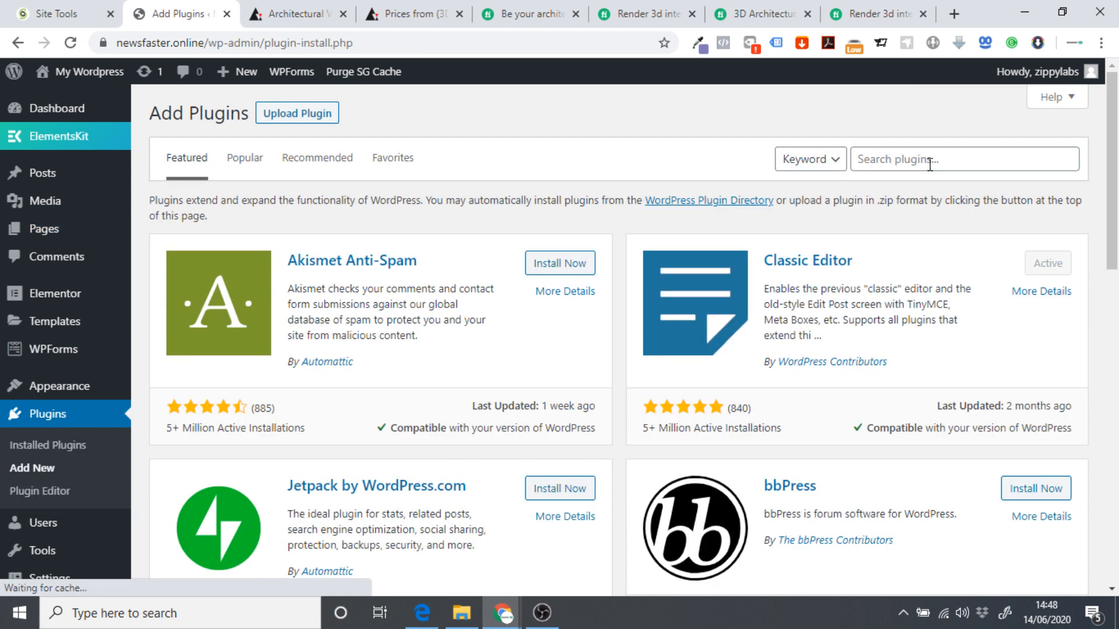
pyautogui.click(930, 161)
pyautogui.write('car')
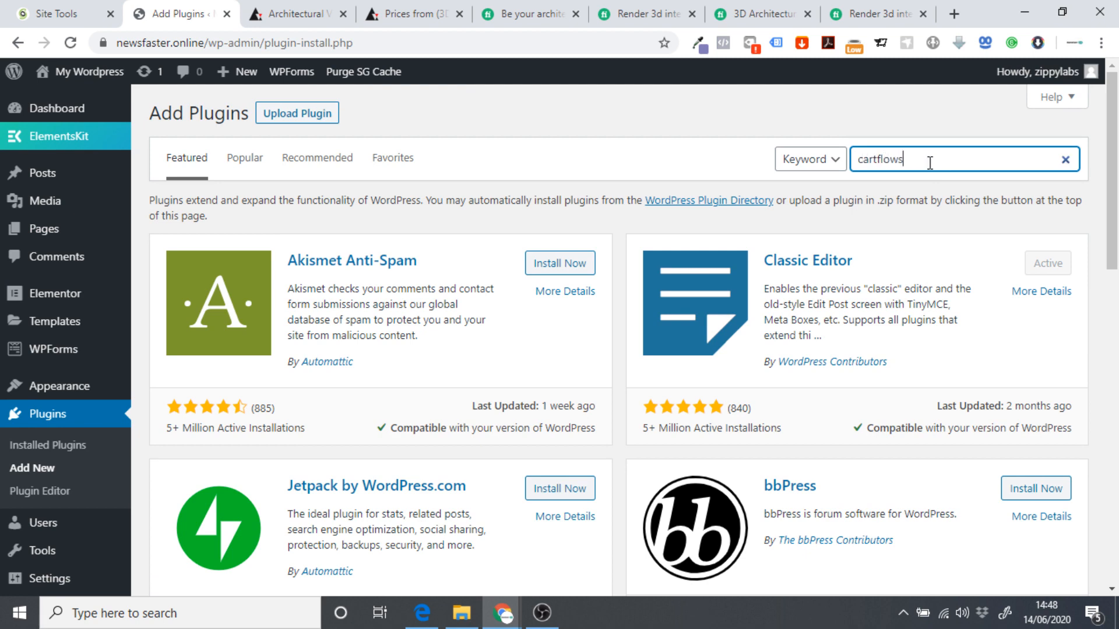
pyautogui.write('tflows')
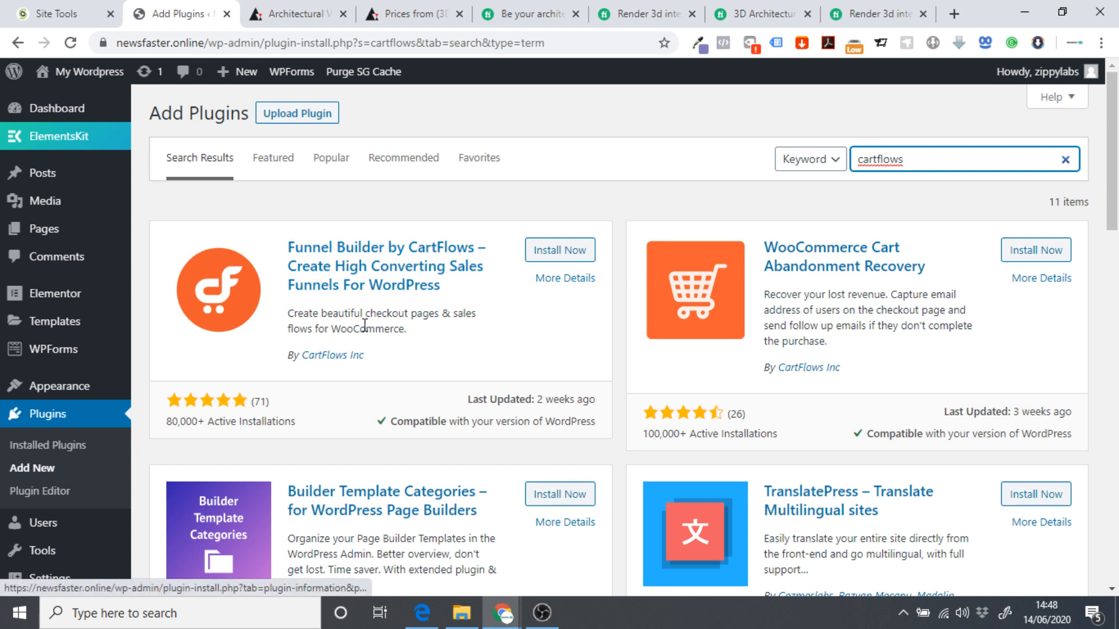
pyautogui.click(550, 252)
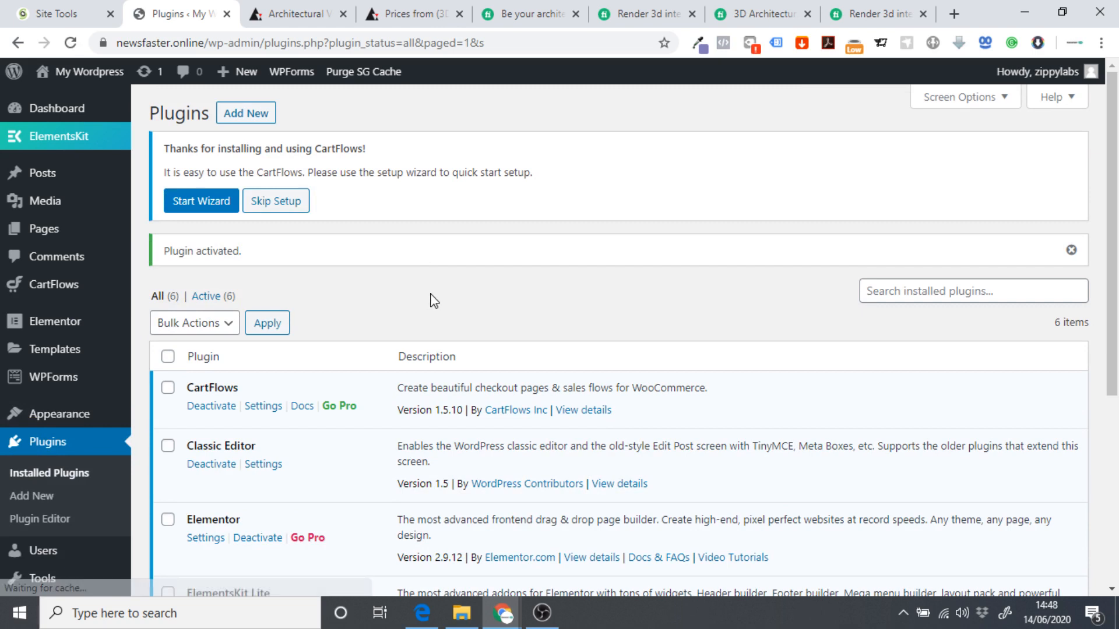
# Trash the (no title) CartFlows flow, delete it permanently from Trash, and return to Flows.
pyautogui.moveTo(60, 289)
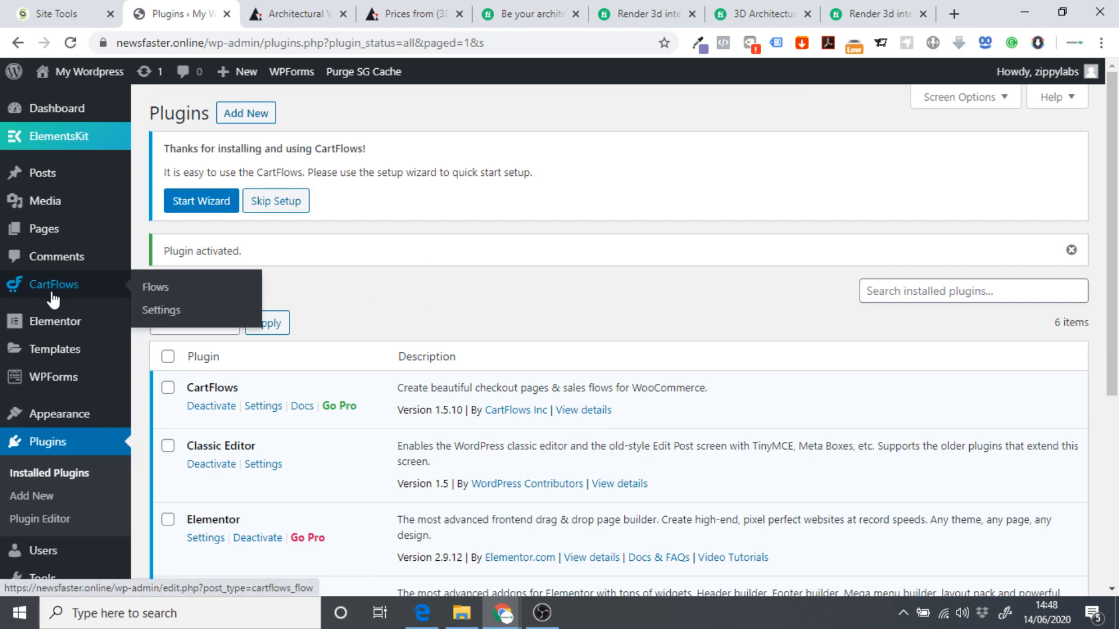
pyautogui.click(162, 287)
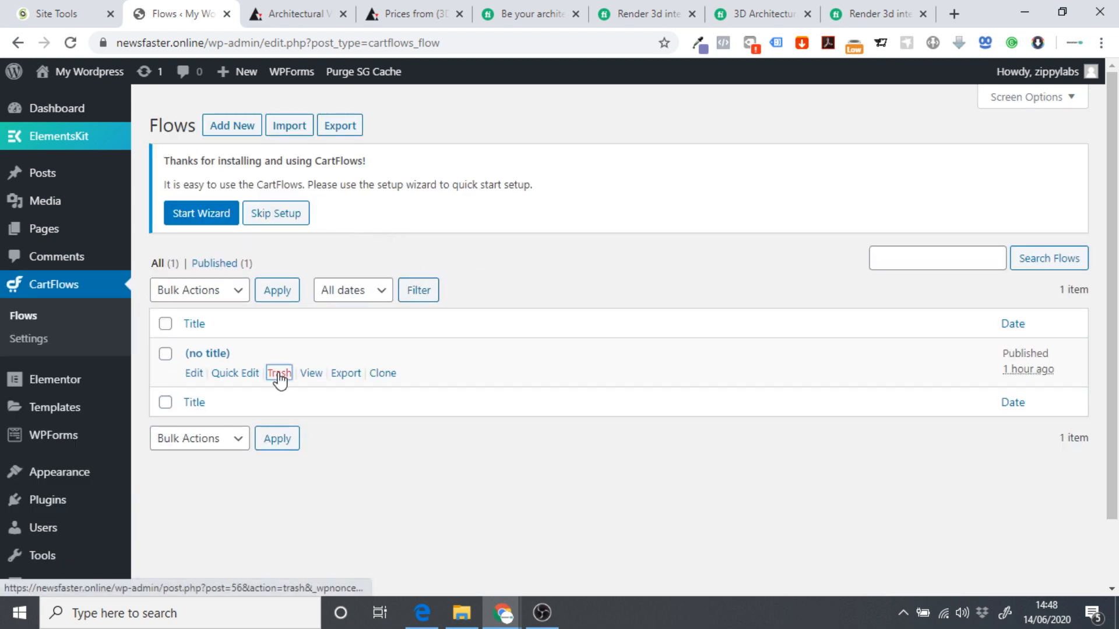
pyautogui.click(278, 374)
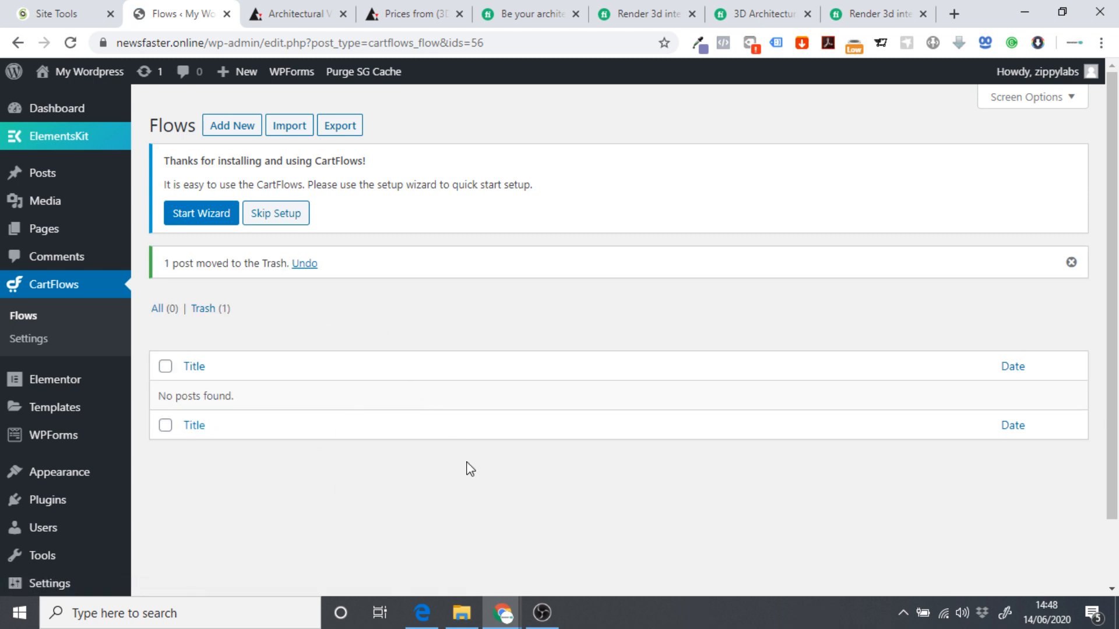
pyautogui.click(204, 308)
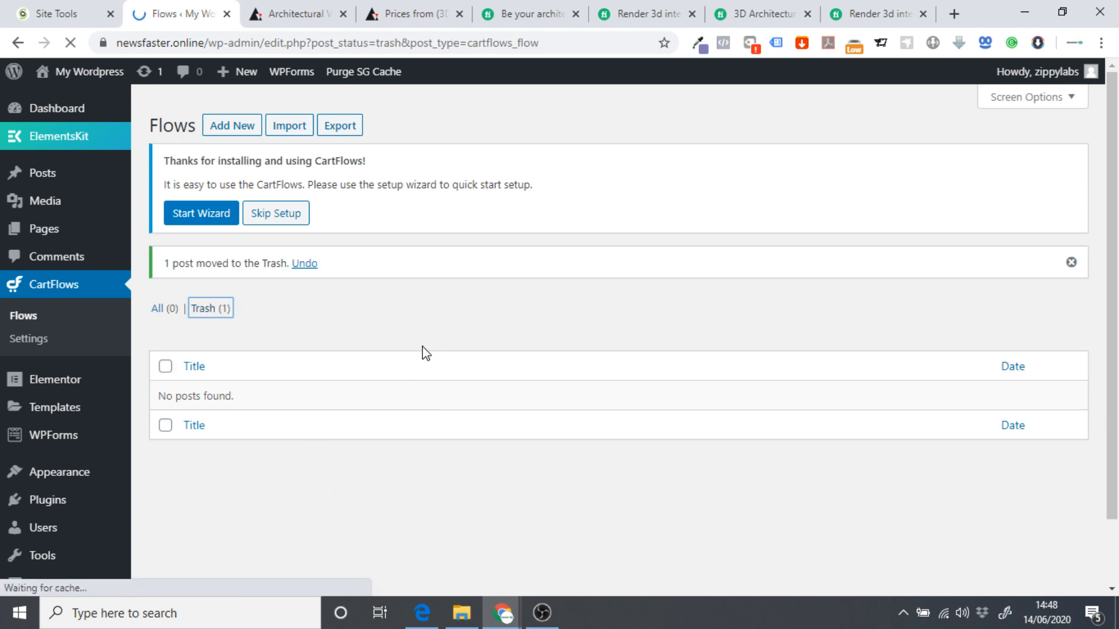
pyautogui.click(274, 373)
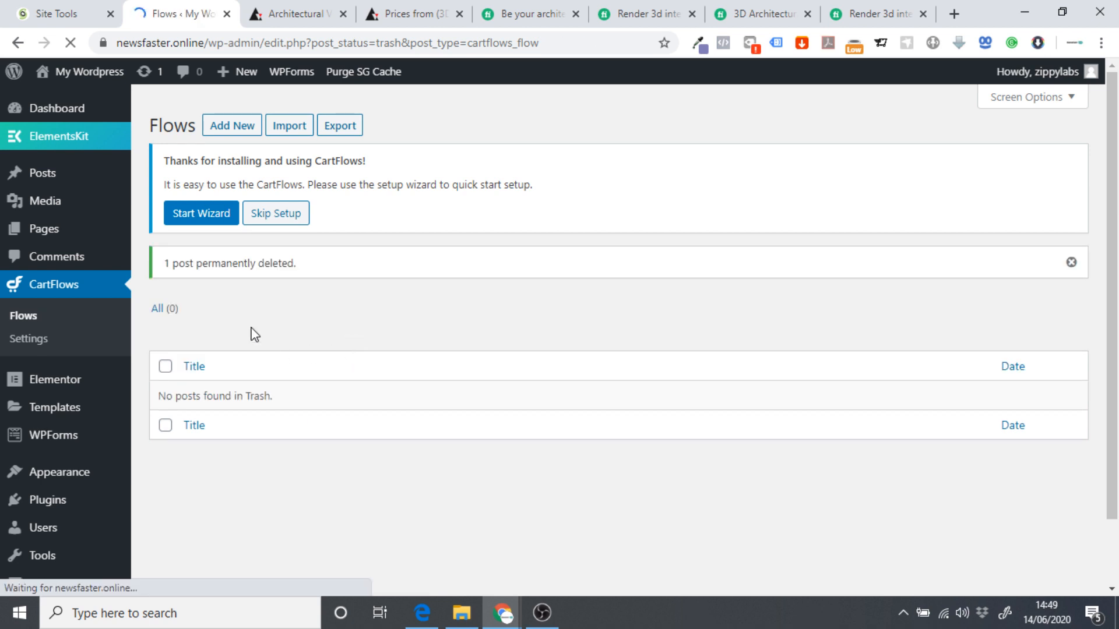
pyautogui.click(30, 316)
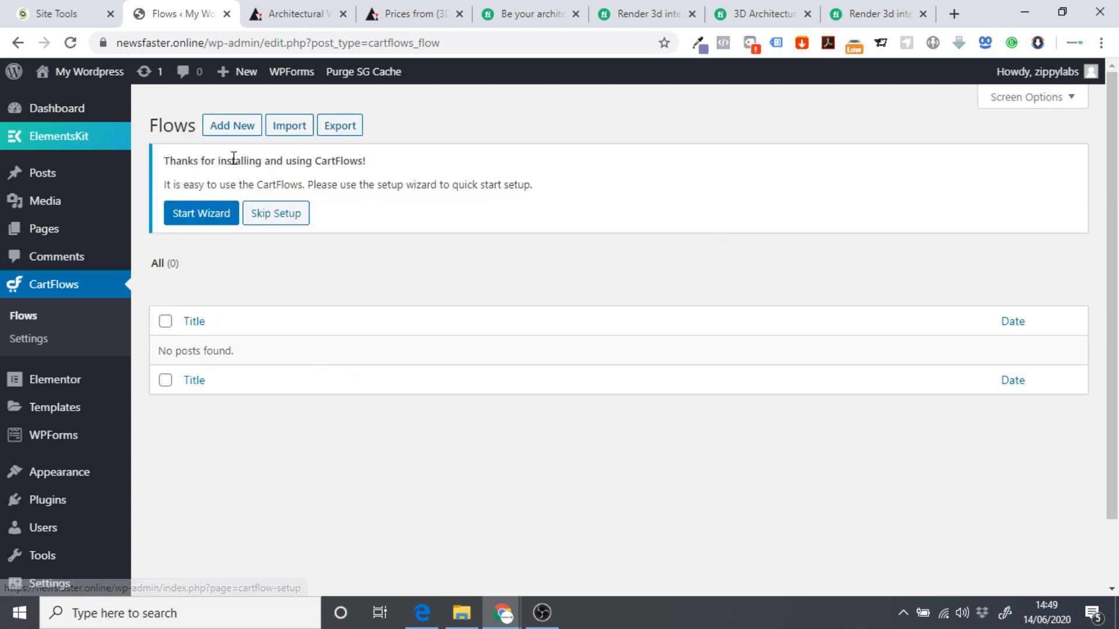
# Start a new flow, install and activate WooCommerce, and import the Inline Checkout template.
pyautogui.click(229, 130)
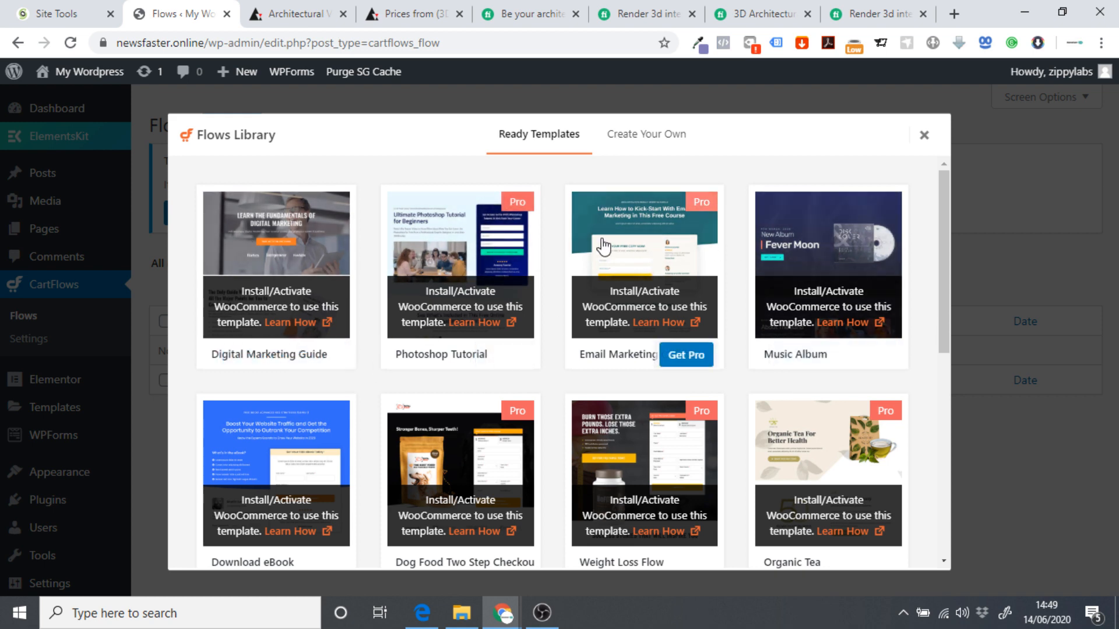
pyautogui.scroll(-6, 699, 292)
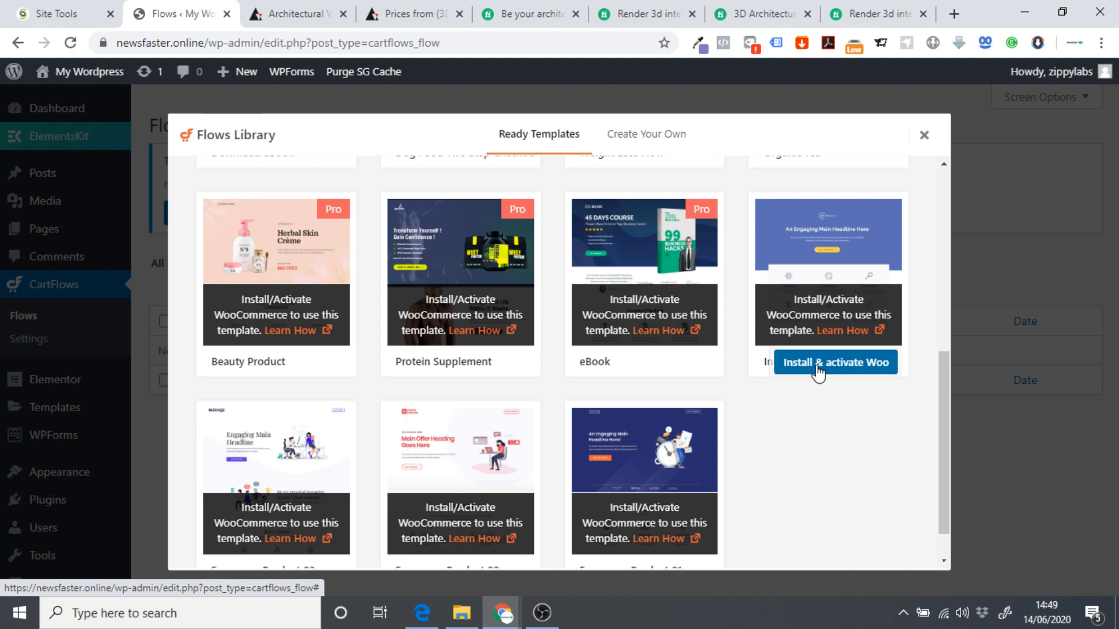
pyautogui.click(803, 373)
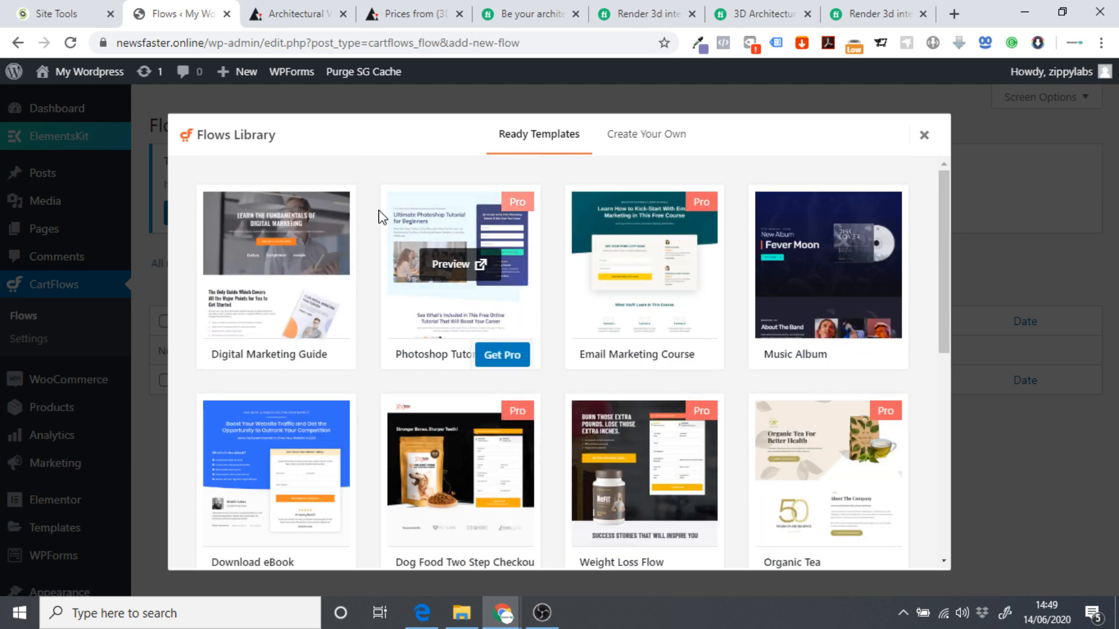
pyautogui.scroll(-7, 839, 221)
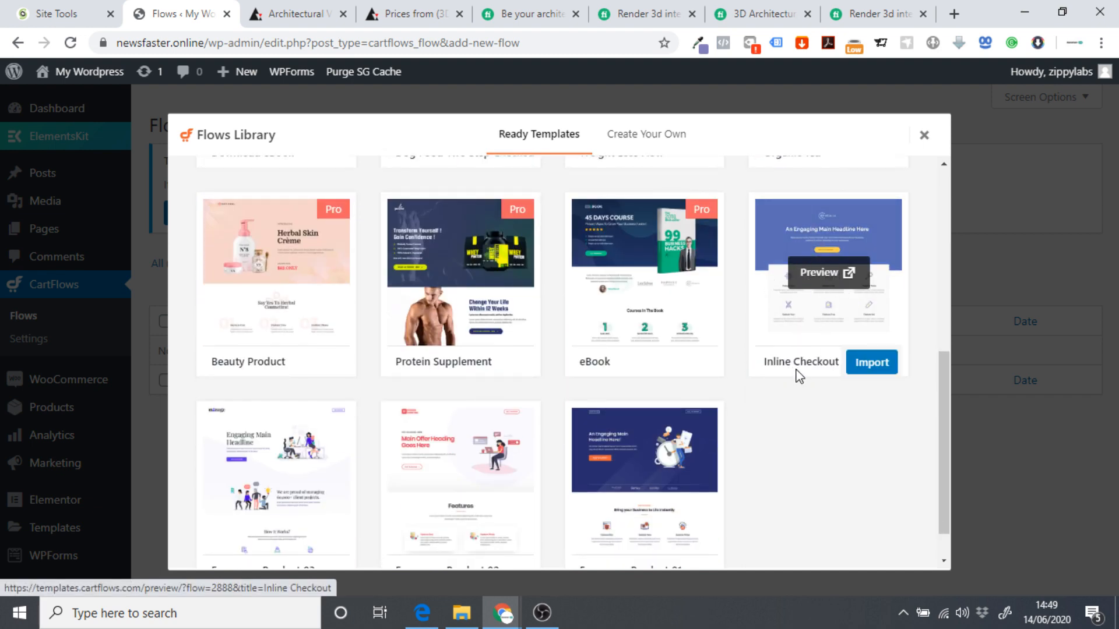
pyautogui.click(872, 363)
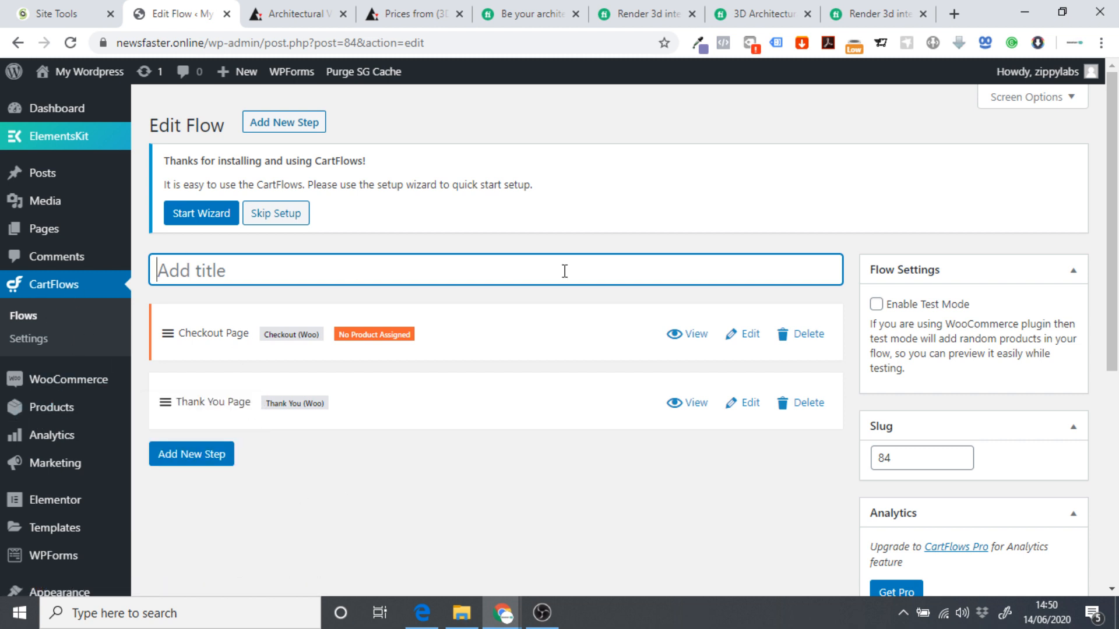
# Begin typing the flow title, then open the live site in a new tab to review it.
pyautogui.write('Drop')
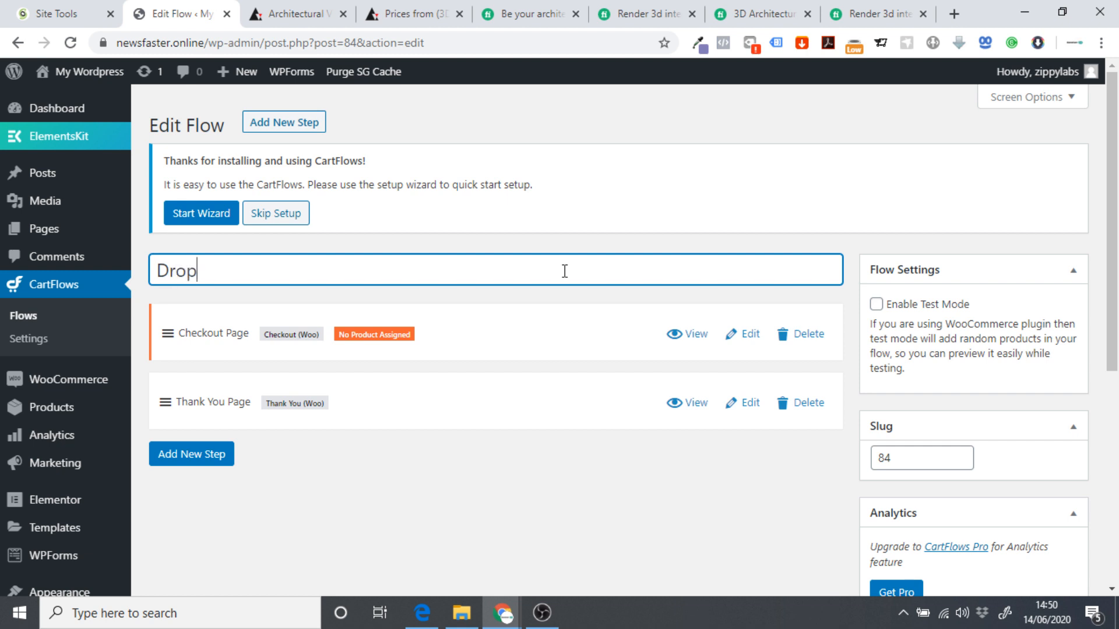
pyautogui.write('S')
pyautogui.press('BackSpace')
pyautogui.press('BackSpace')
pyautogui.write('Service 1')
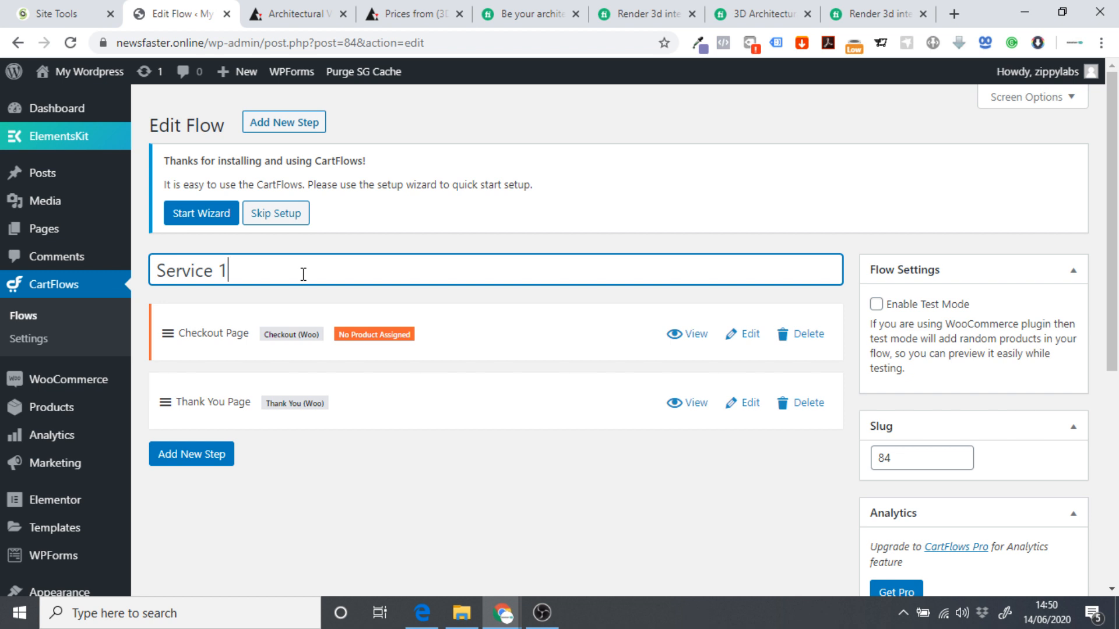
pyautogui.rightClick(83, 70)
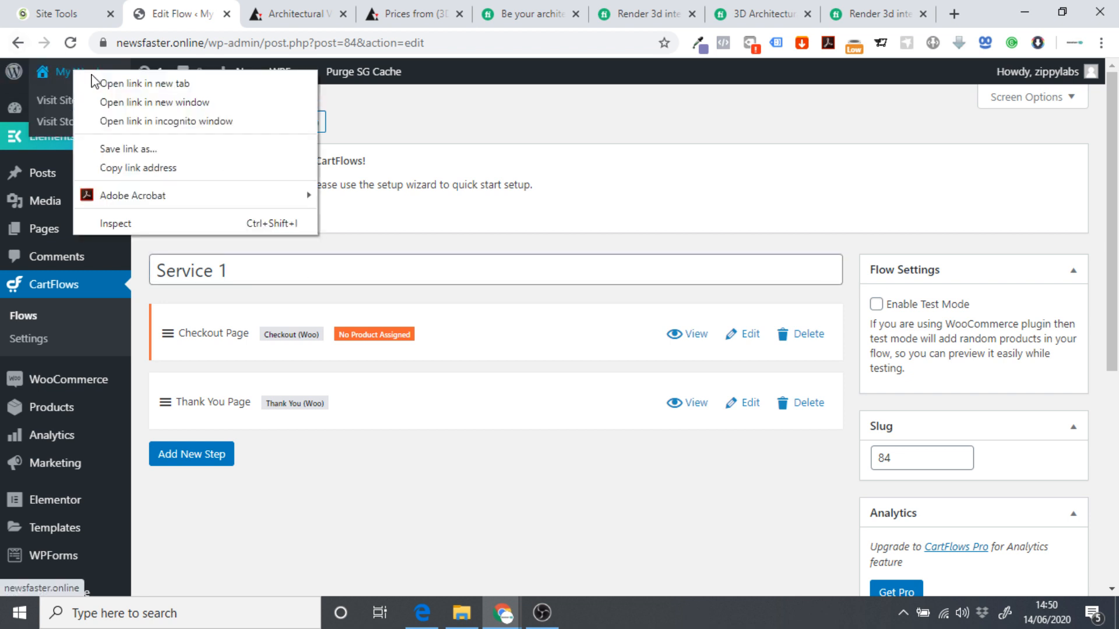
pyautogui.click(129, 83)
pyautogui.click(222, 5)
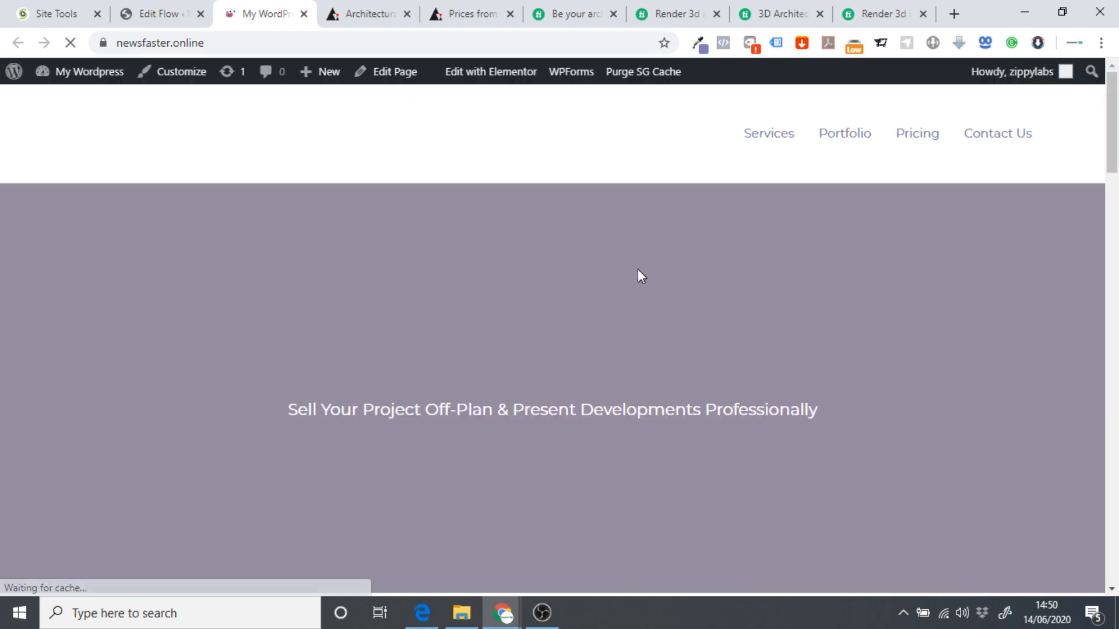
pyautogui.scroll(-5, 607, 256)
pyautogui.scroll(-10, 610, 256)
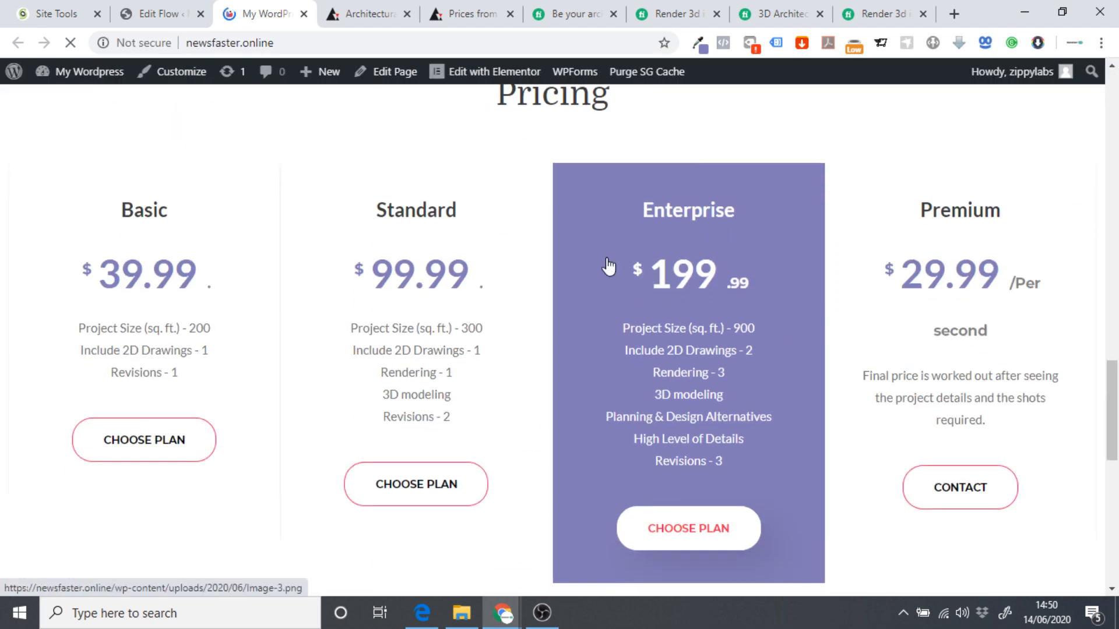
pyautogui.scroll(1, 162, 241)
pyautogui.click(169, 13)
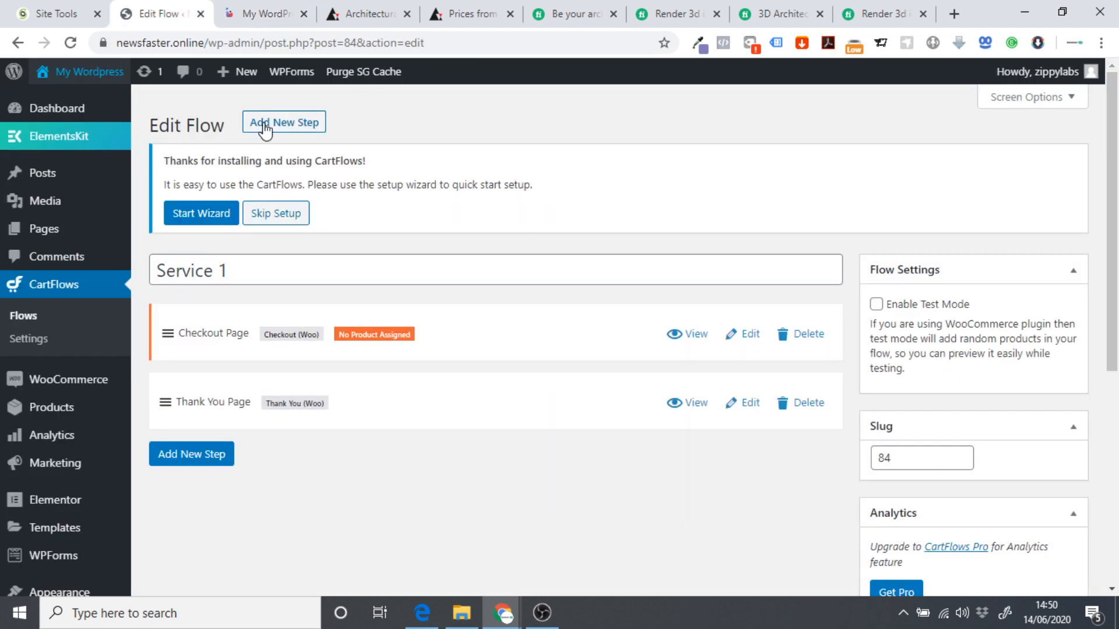
# Replace the Service 1 title with 'Basic Service' and update the flow.
pyautogui.moveTo(267, 270); pyautogui.dragTo(135, 275)
pyautogui.write('Bas')
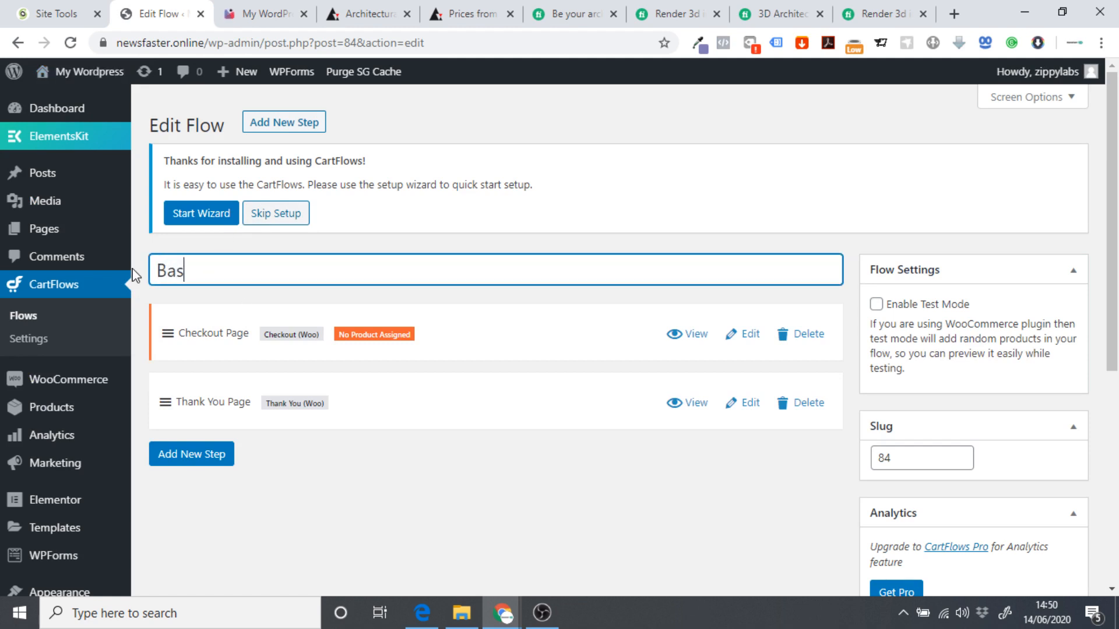
pyautogui.write('ic Service')
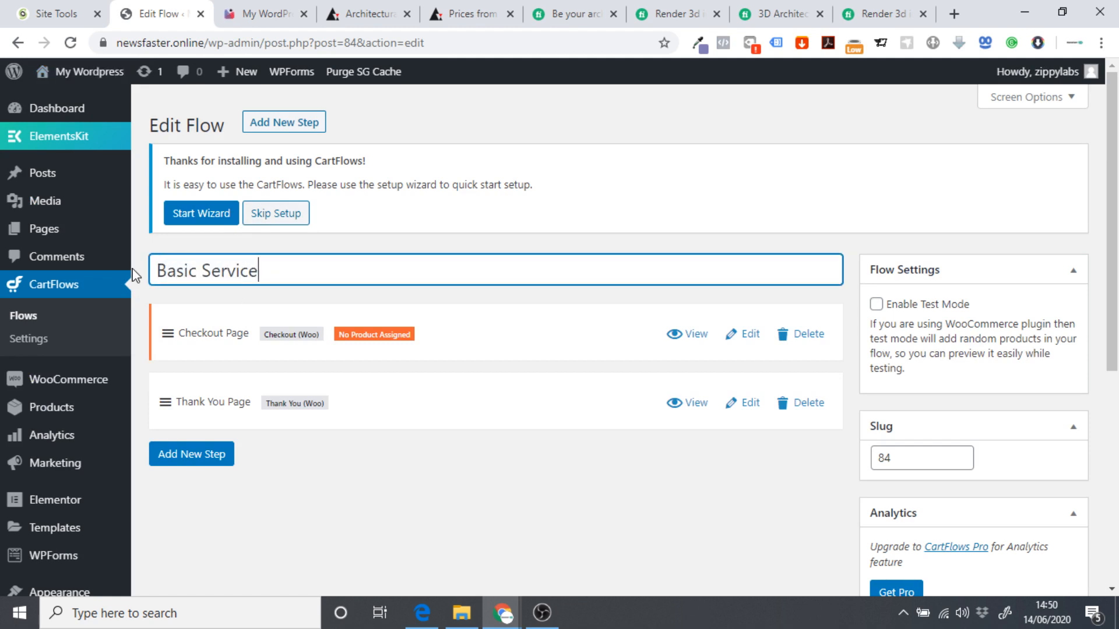
pyautogui.scroll(-4, 921, 431)
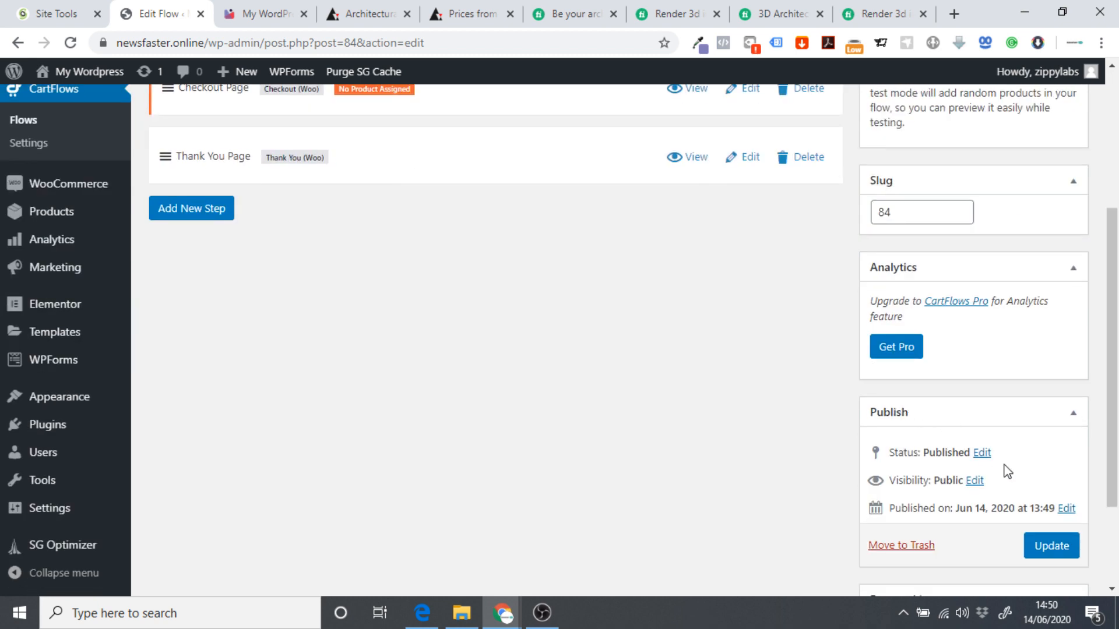
pyautogui.click(1051, 547)
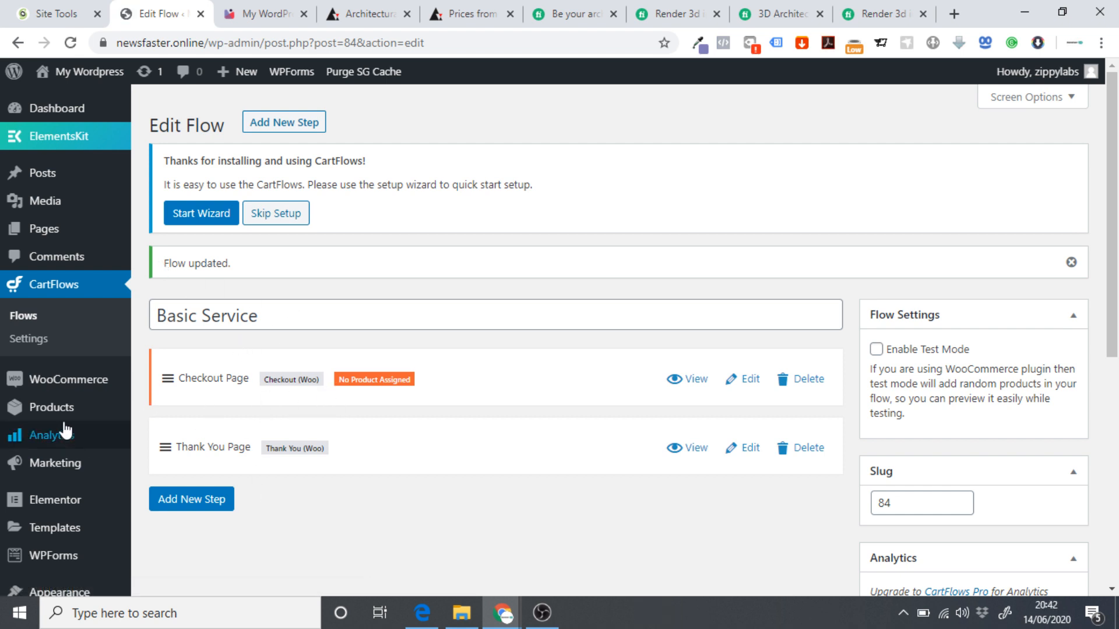
# Start a new product named 'Basic Package', checking the Basic plan on the pricing page.
pyautogui.moveTo(65, 418)
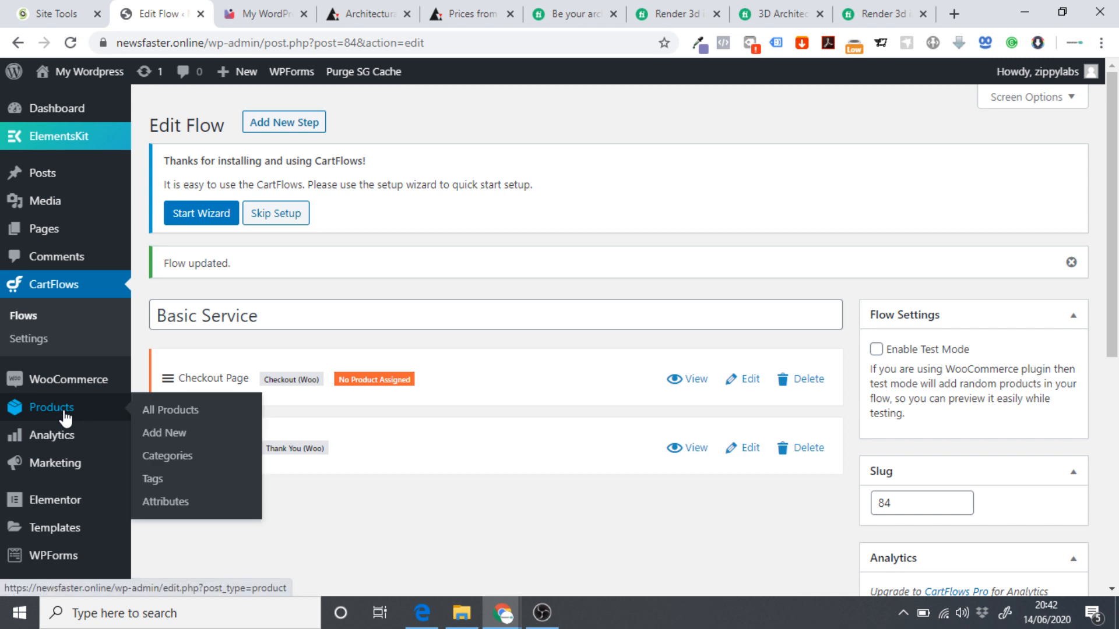
pyautogui.click(169, 435)
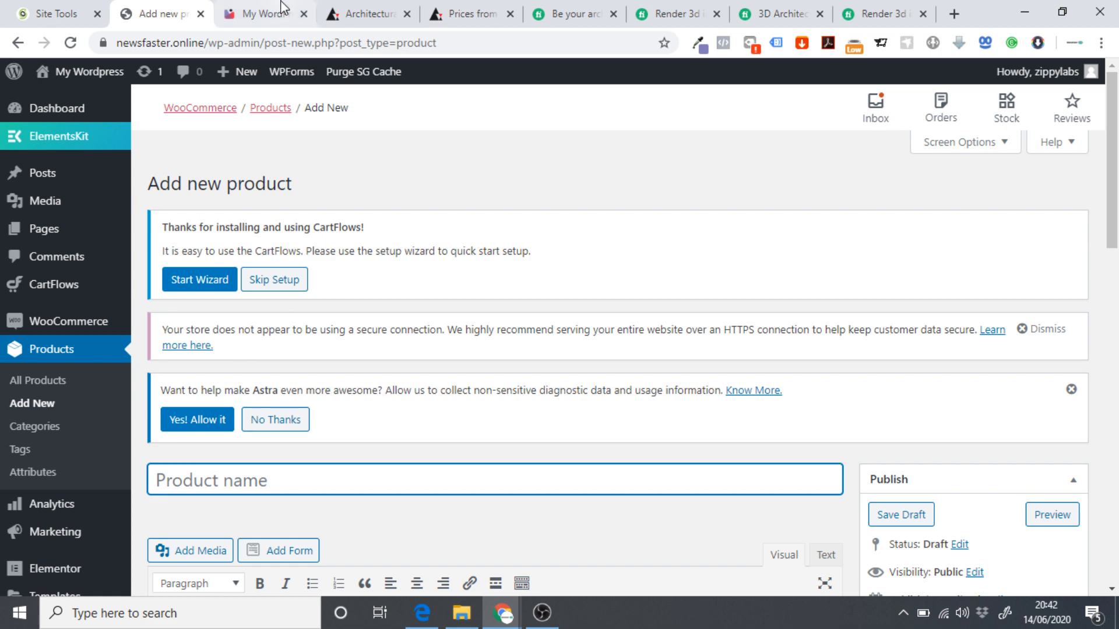
pyautogui.click(256, 13)
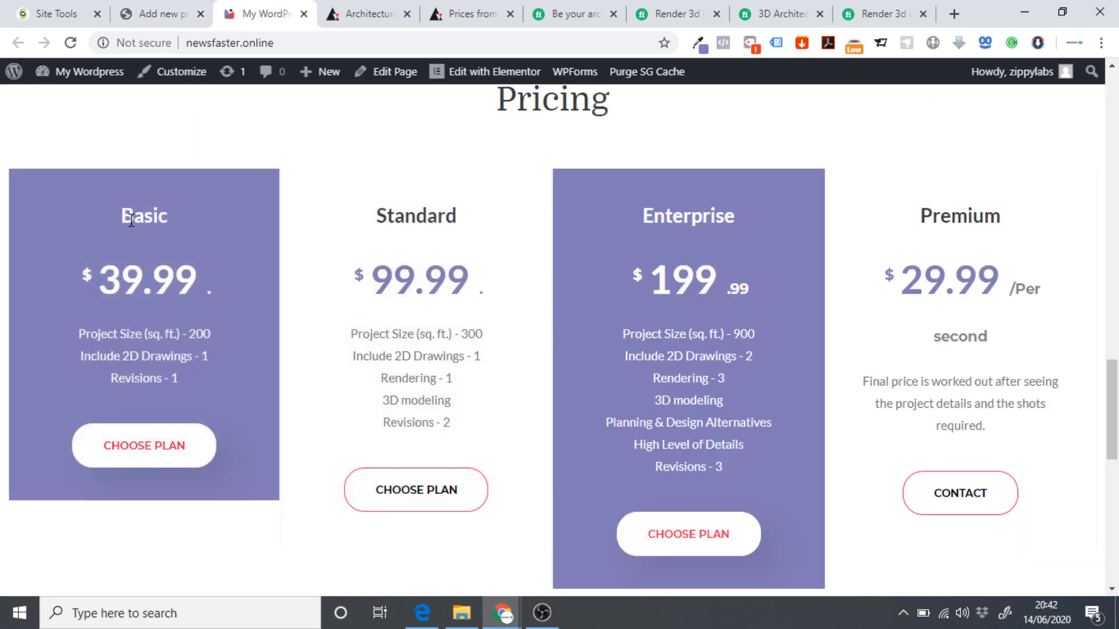
pyautogui.click(156, 11)
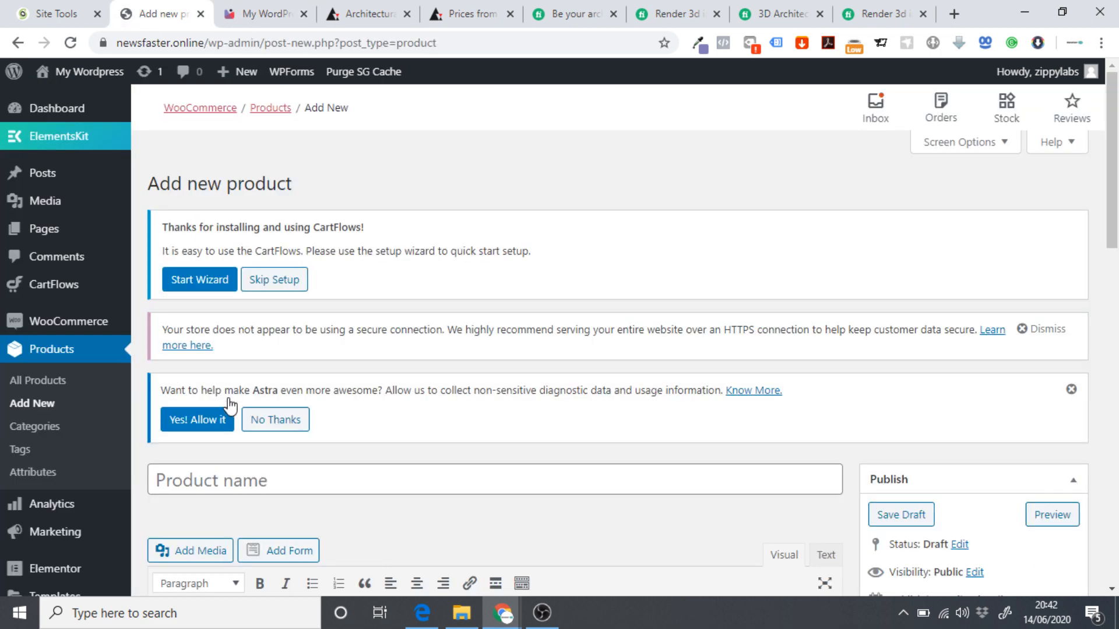
pyautogui.click(217, 473)
pyautogui.write('Basic')
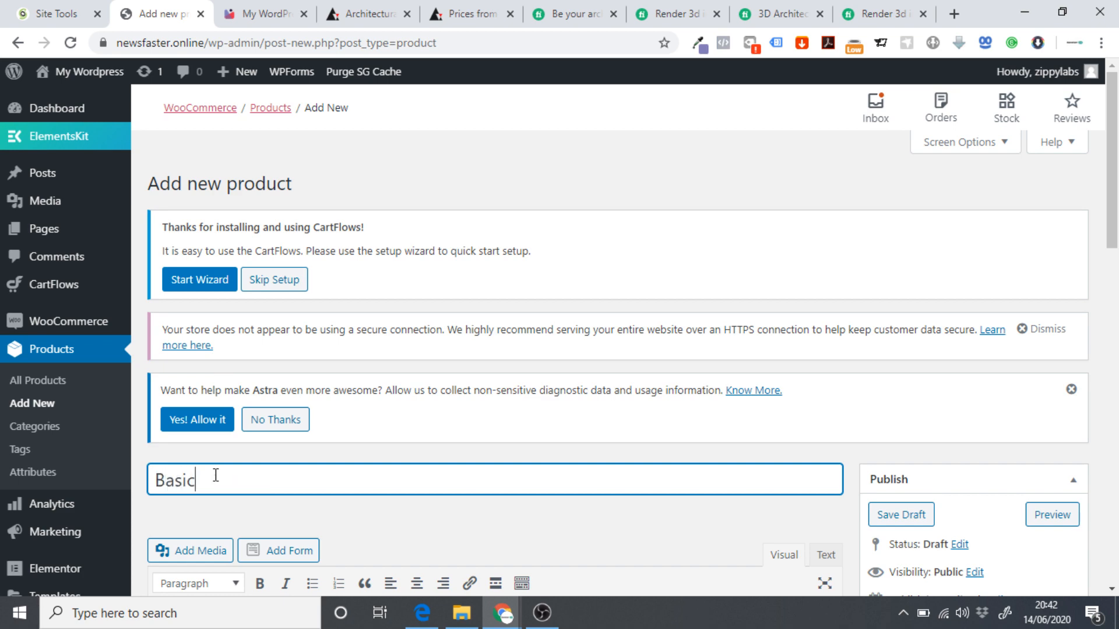
pyautogui.write(' Package')
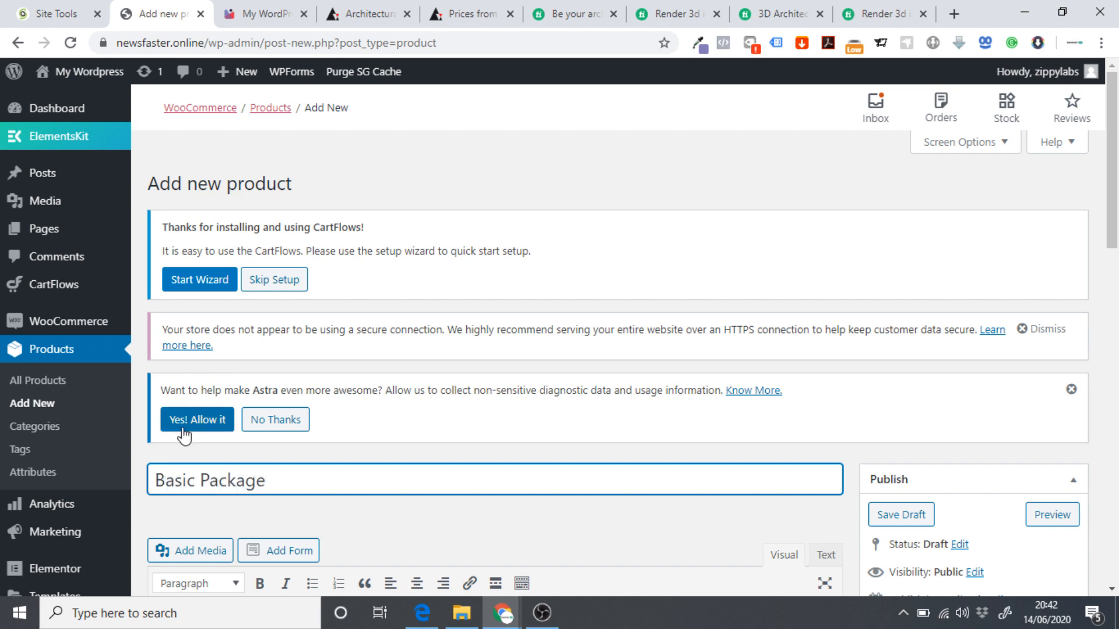
pyautogui.scroll(-3, 219, 424)
pyautogui.scroll(-8, 219, 408)
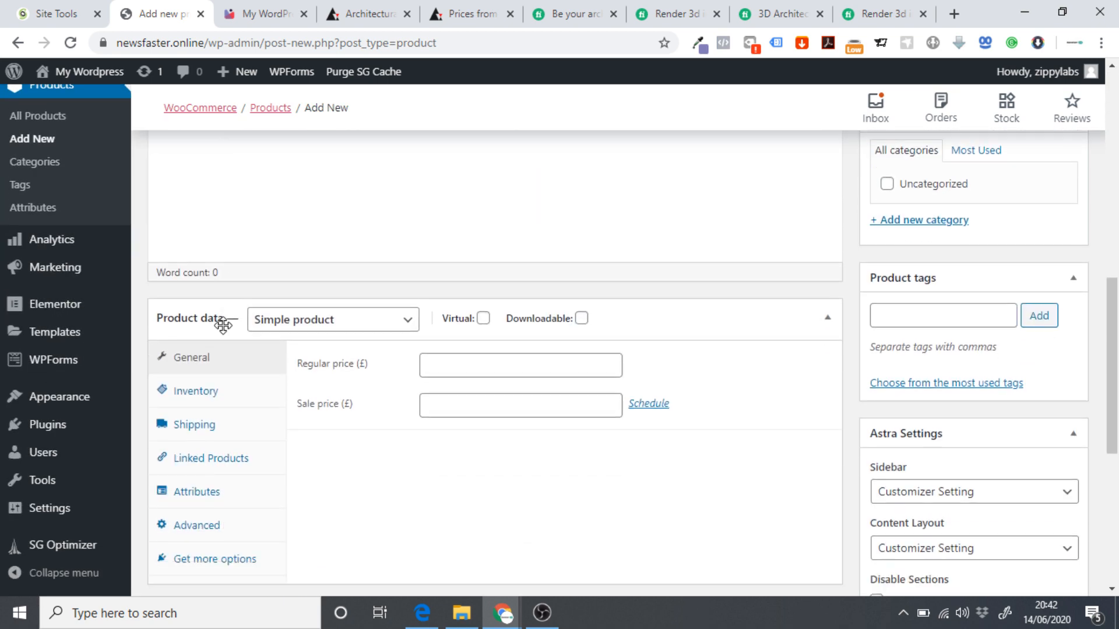
# Enter the regular price 39.99, matching the Basic plan's price on the live site.
pyautogui.click(260, 14)
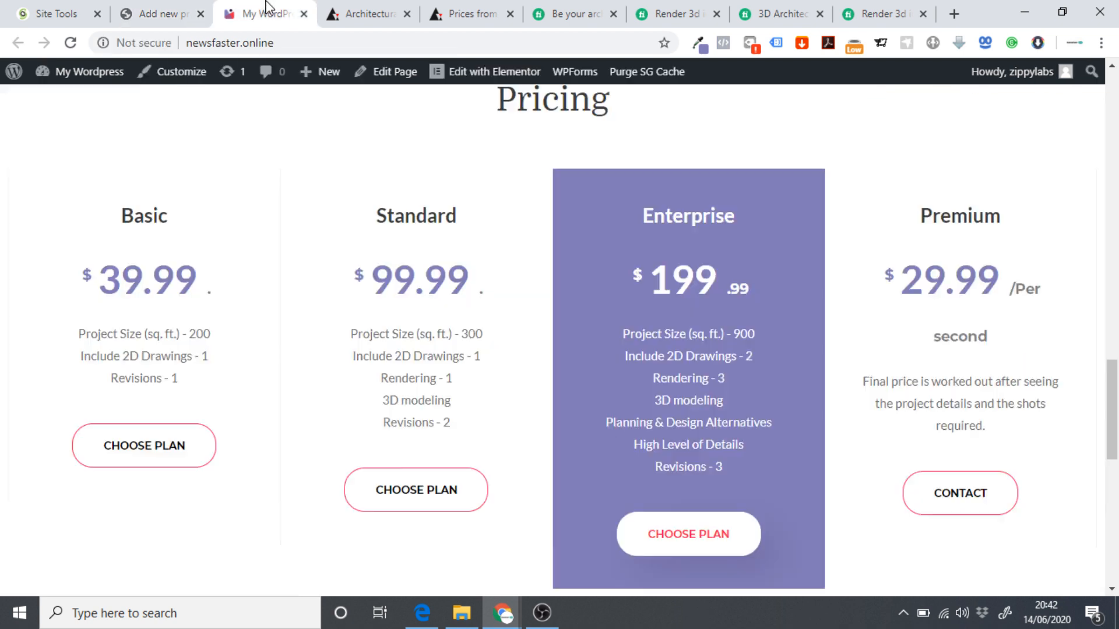
pyautogui.click(154, 13)
pyautogui.click(503, 344)
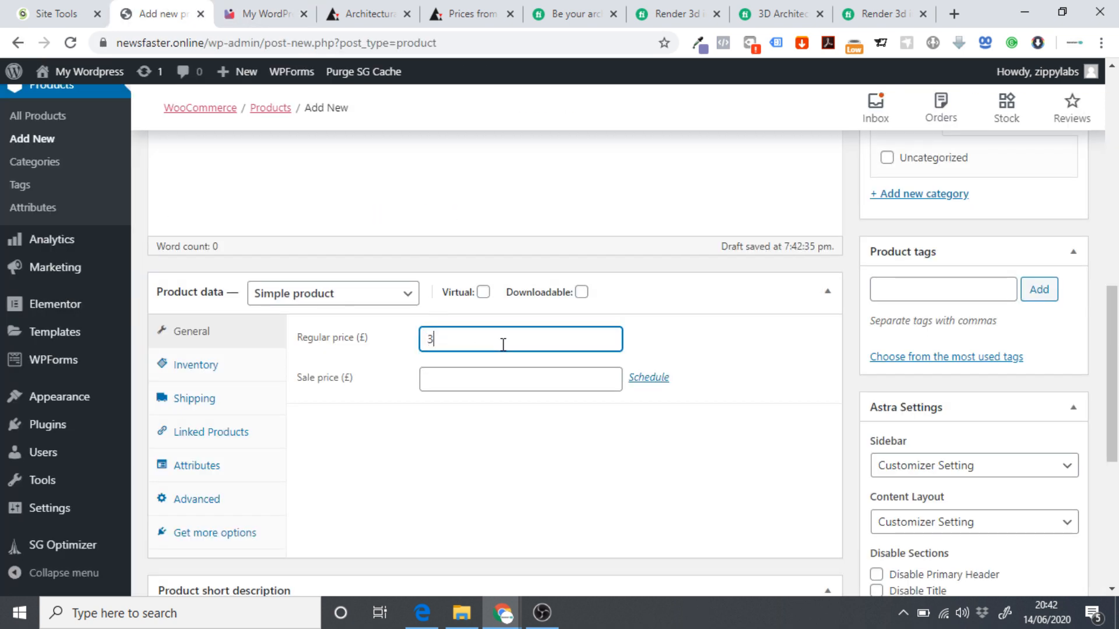
pyautogui.click(220, 8)
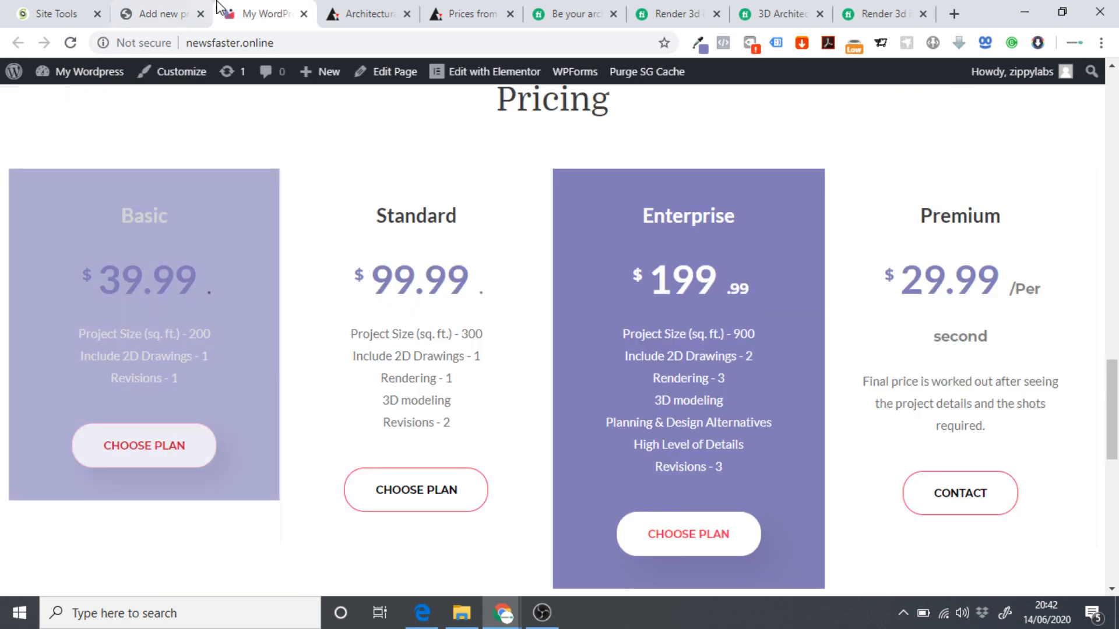
pyautogui.click(171, 10)
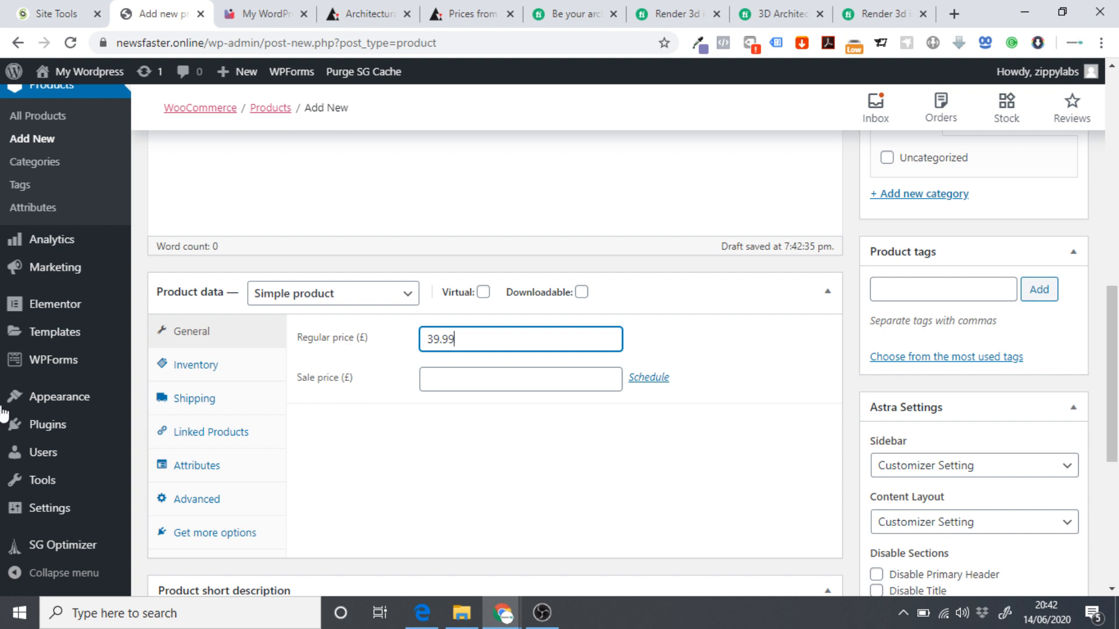
# Tick Virtual in Product data so no shipping is needed, then recheck the site's pricing plans.
pyautogui.scroll(1, 12, 159)
pyautogui.moveTo(67, 137)
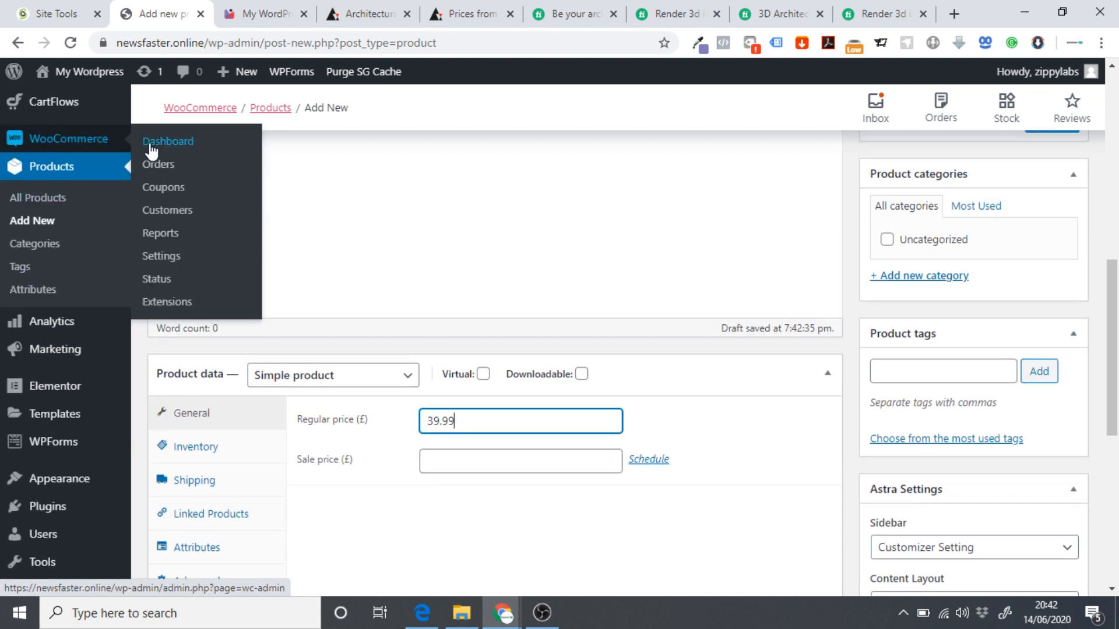
pyautogui.click(161, 255)
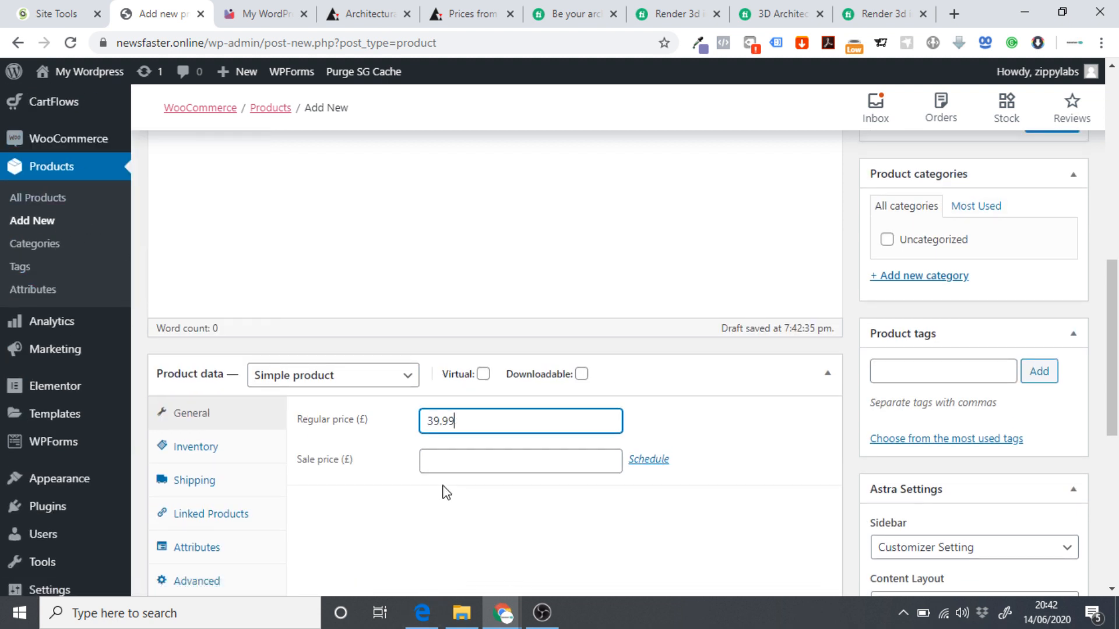
pyautogui.scroll(-1, 445, 492)
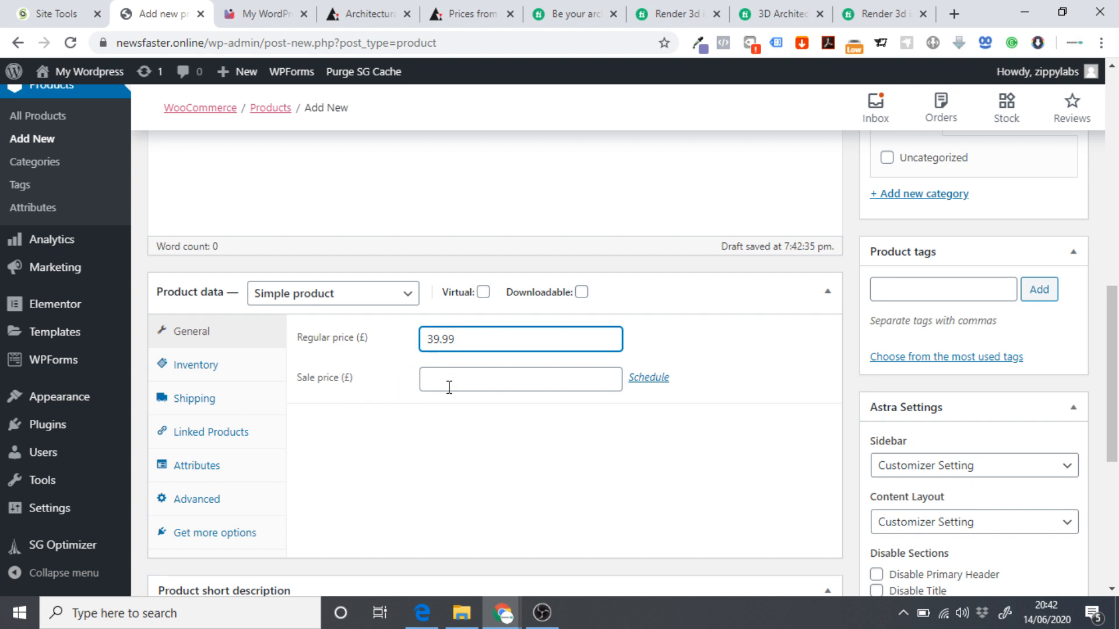
pyautogui.scroll(-1, 448, 361)
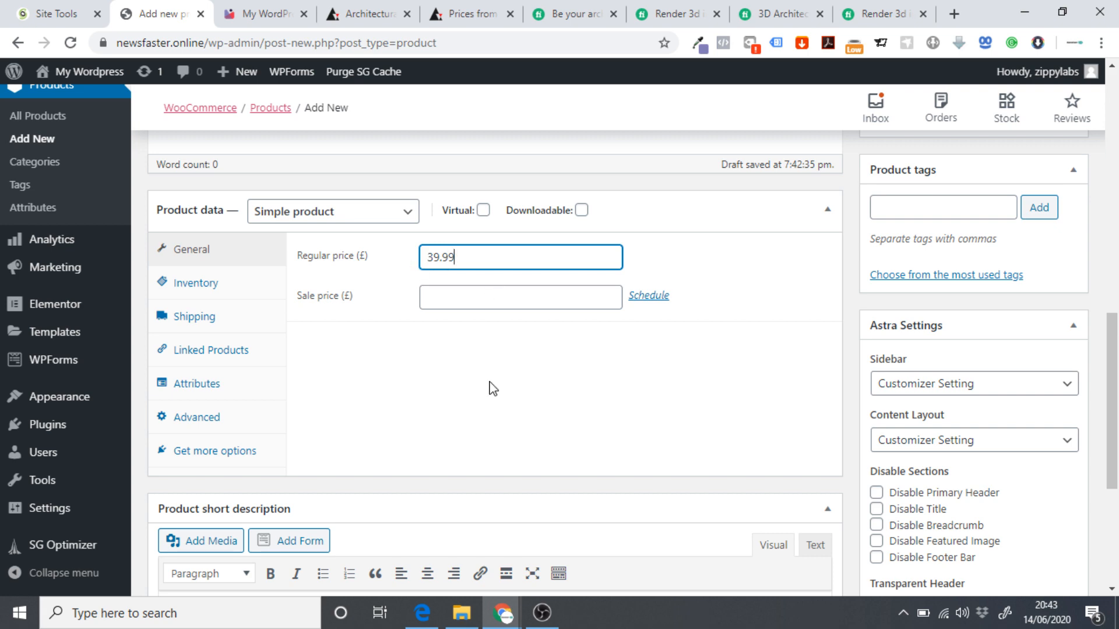
pyautogui.scroll(4, 472, 410)
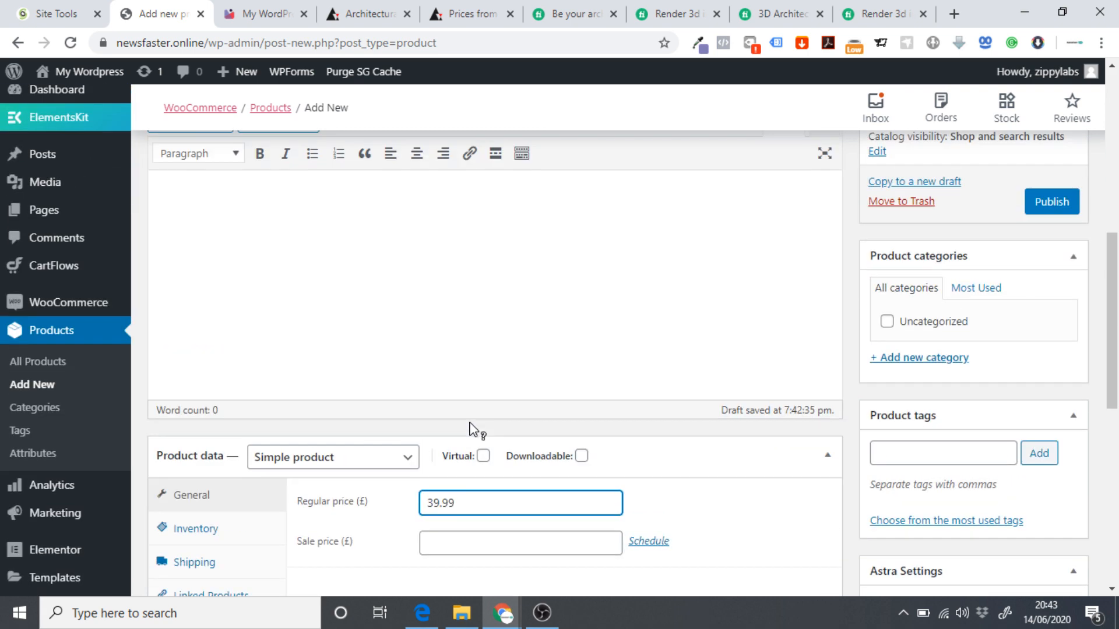
pyautogui.scroll(-4, 460, 415)
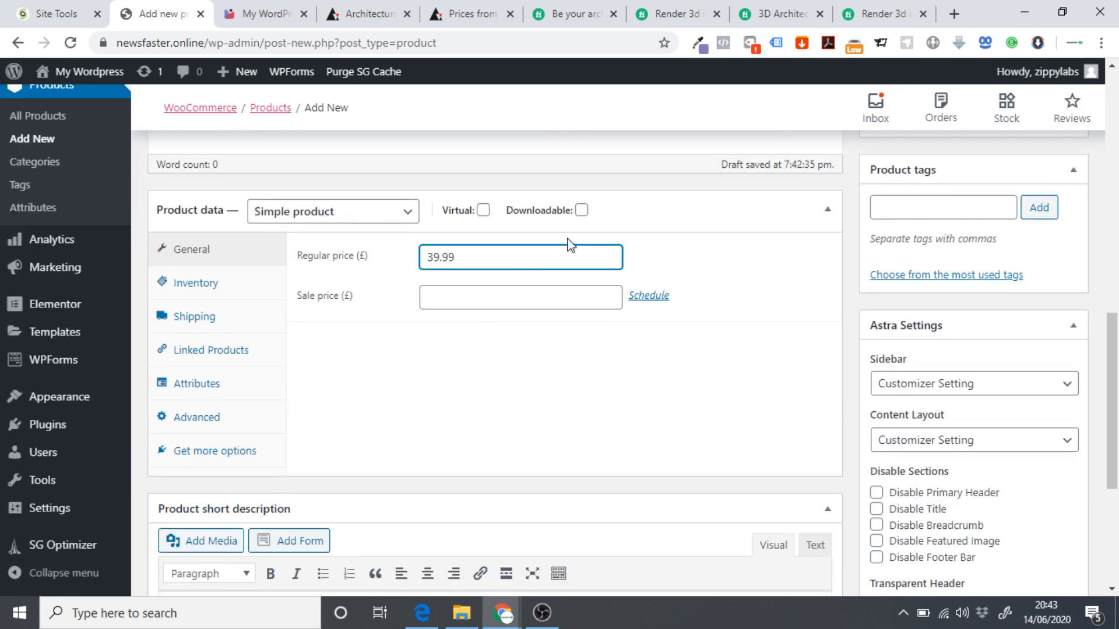
pyautogui.click(483, 209)
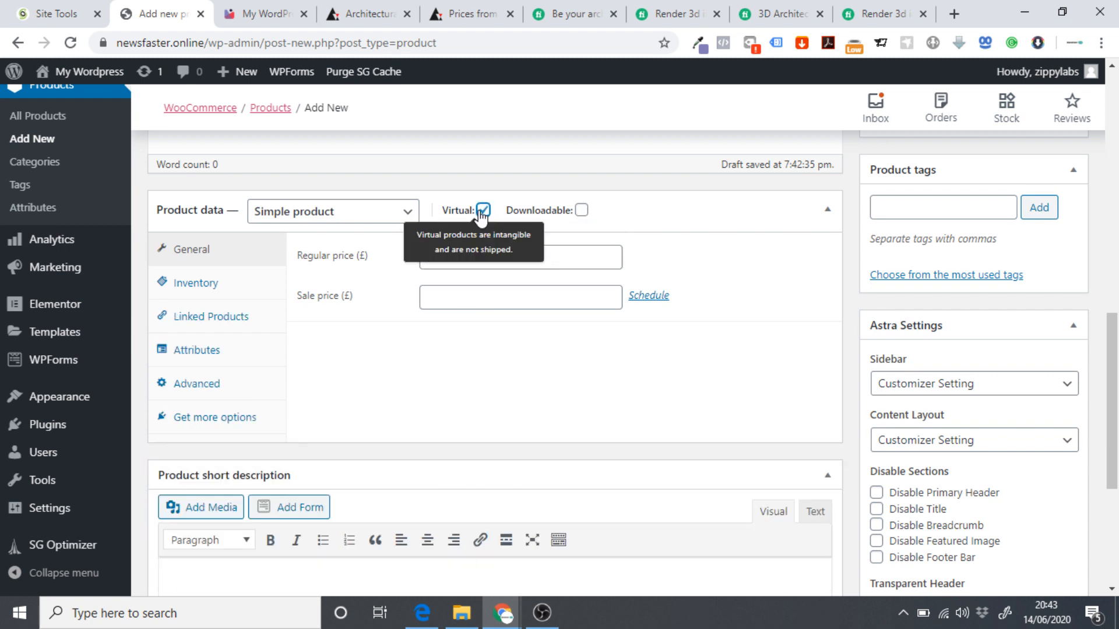
pyautogui.click(242, 6)
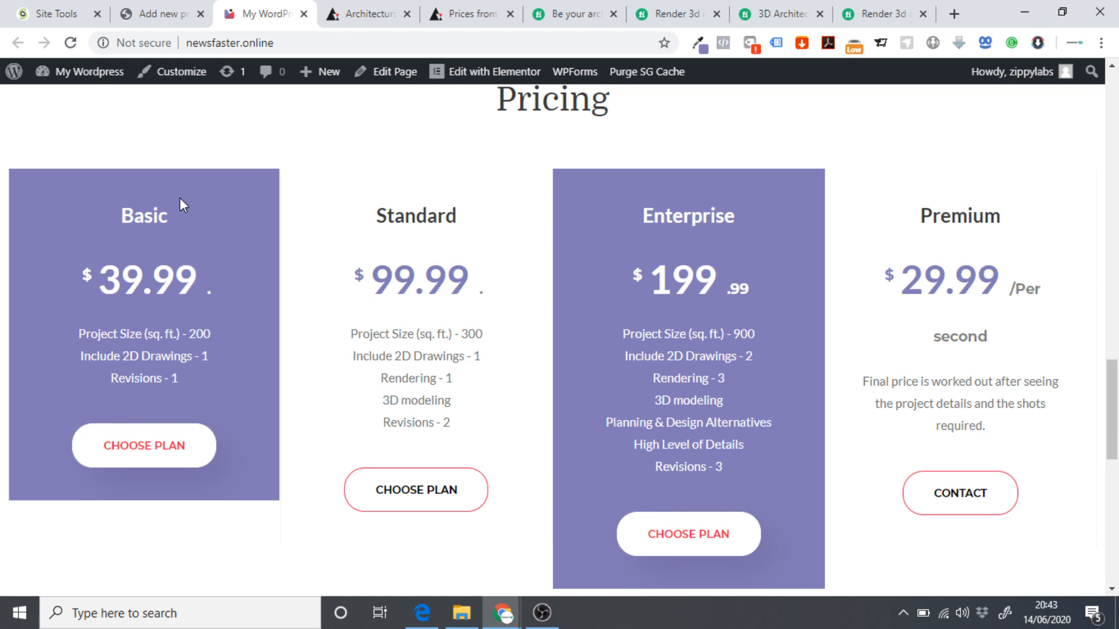
pyautogui.click(153, 13)
pyautogui.scroll(-5, 688, 355)
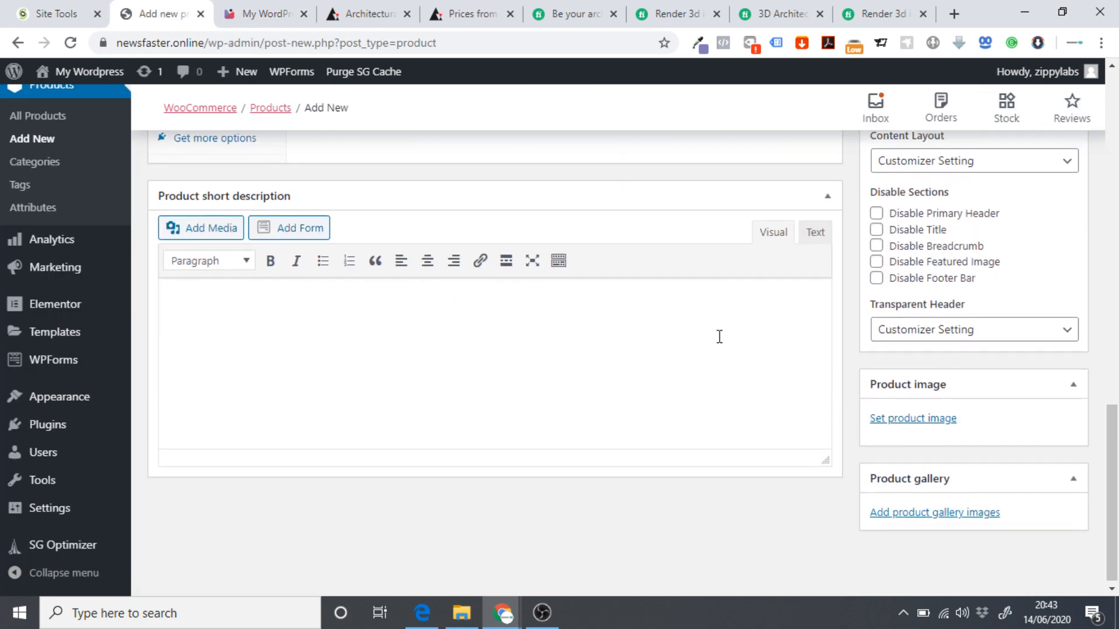
pyautogui.scroll(10, 719, 337)
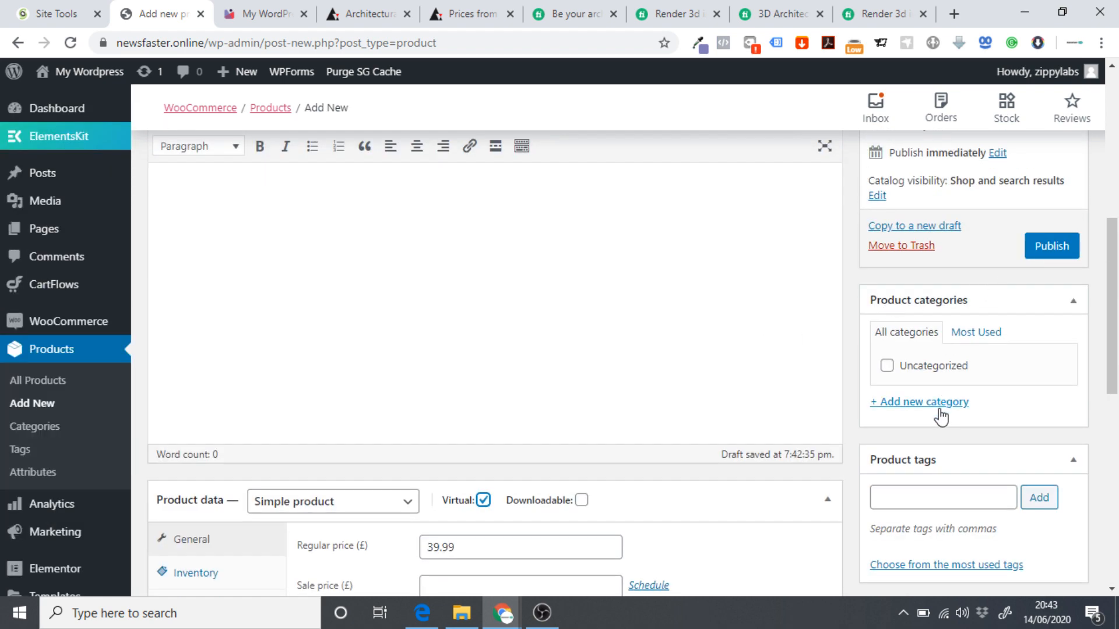
# Add the product category 'Architectural Rendering', fixing its spelling, and publish the product.
pyautogui.click(914, 408)
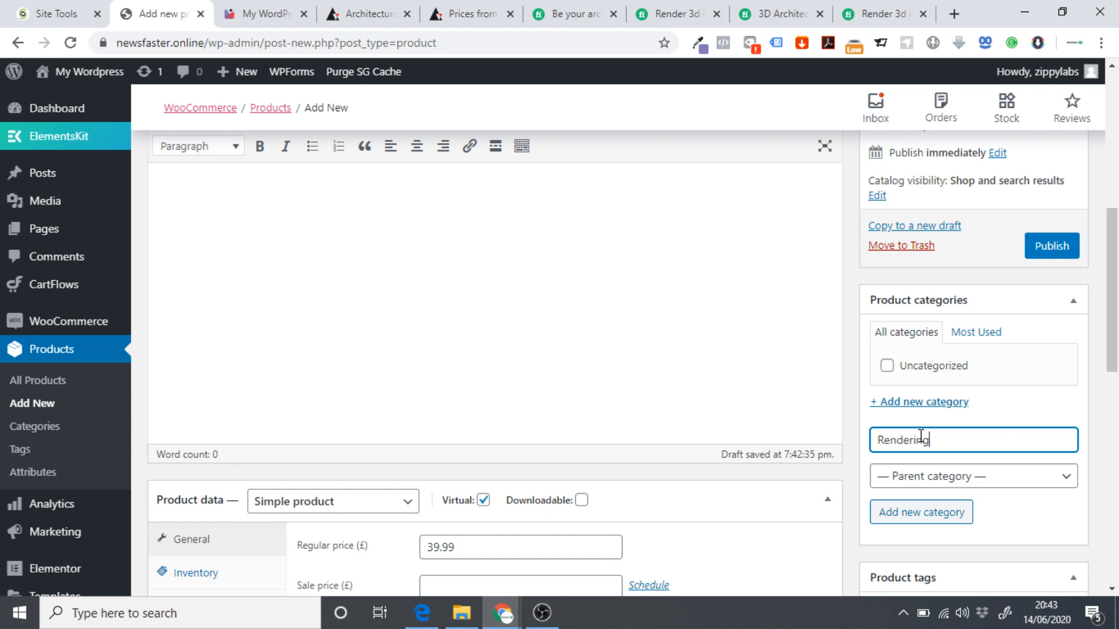
pyautogui.write('Architecurtal')
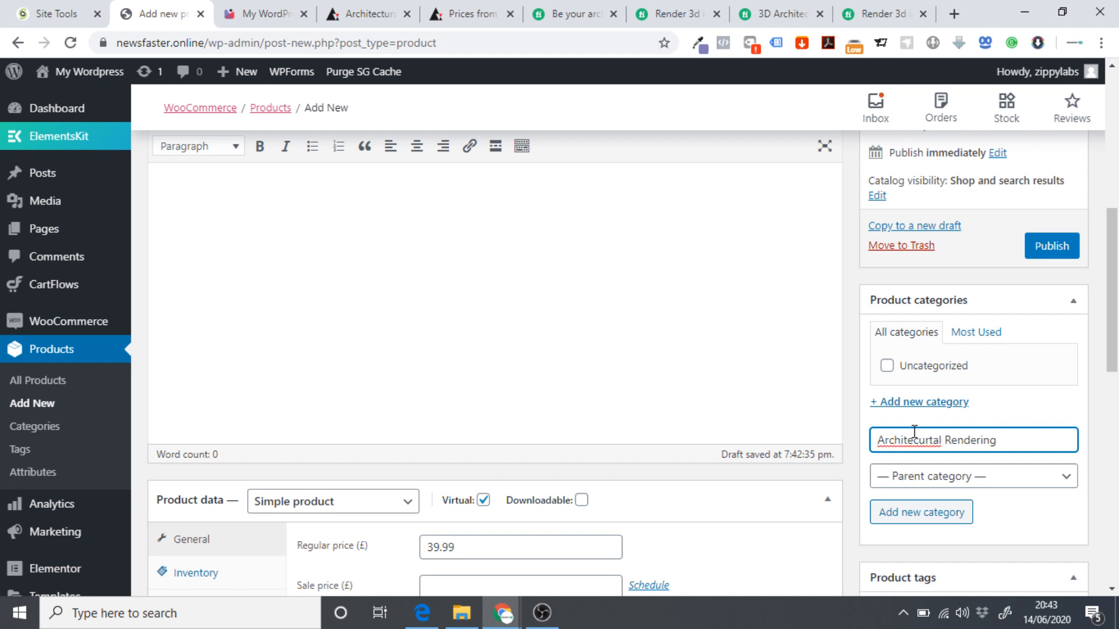
pyautogui.rightClick(913, 440)
pyautogui.click(915, 241)
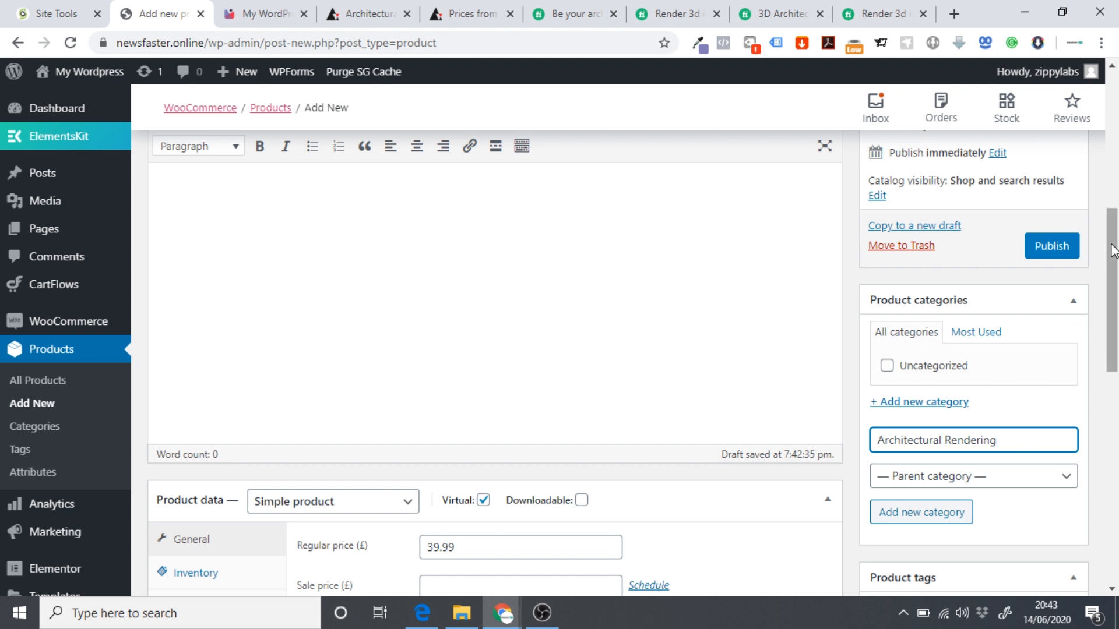
pyautogui.click(1042, 252)
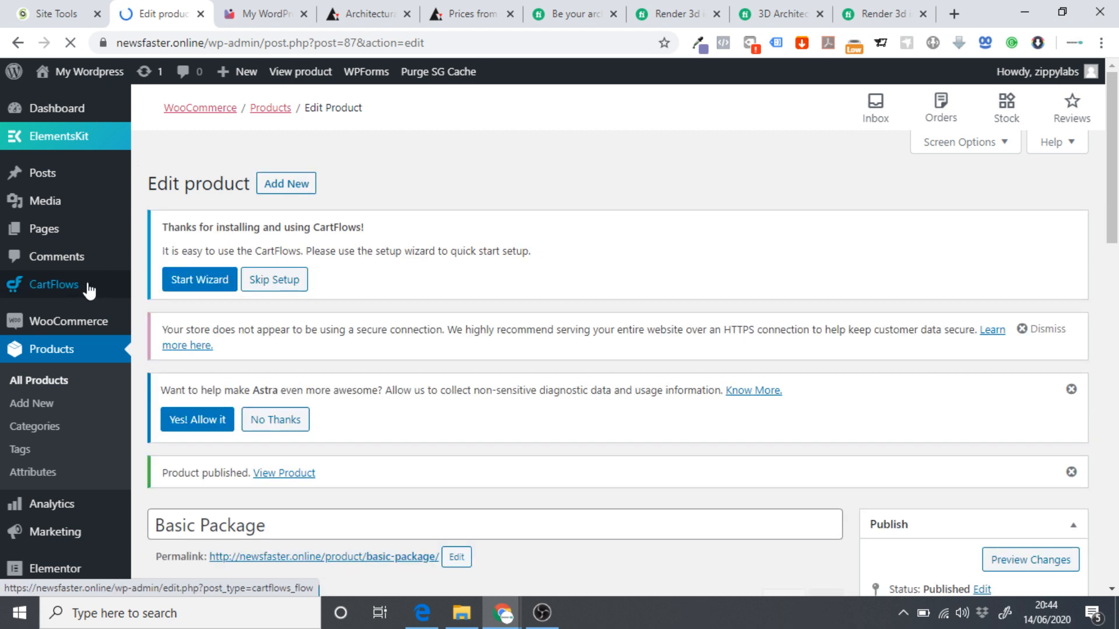
# Go to the CartFlows Flows list.
pyautogui.moveTo(84, 290)
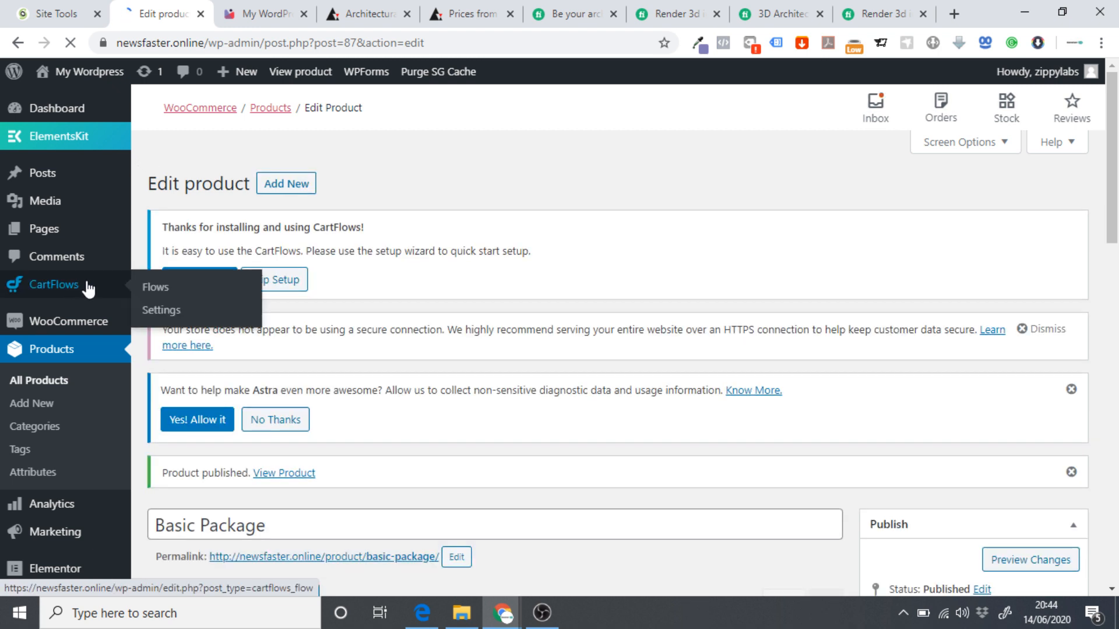
pyautogui.click(150, 295)
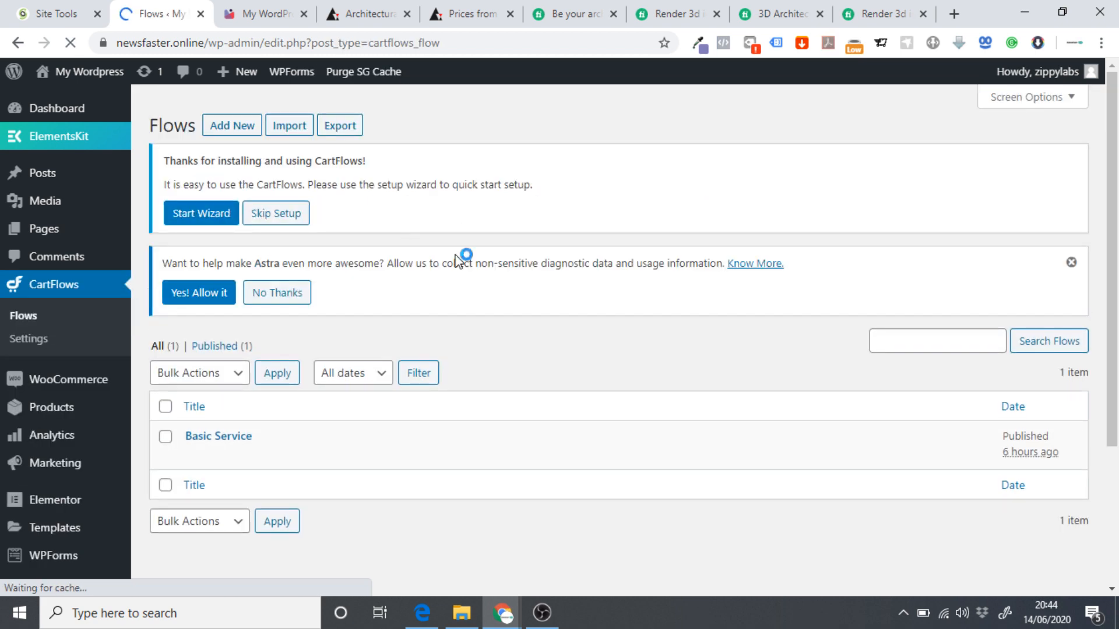
pyautogui.scroll(-2, 235, 352)
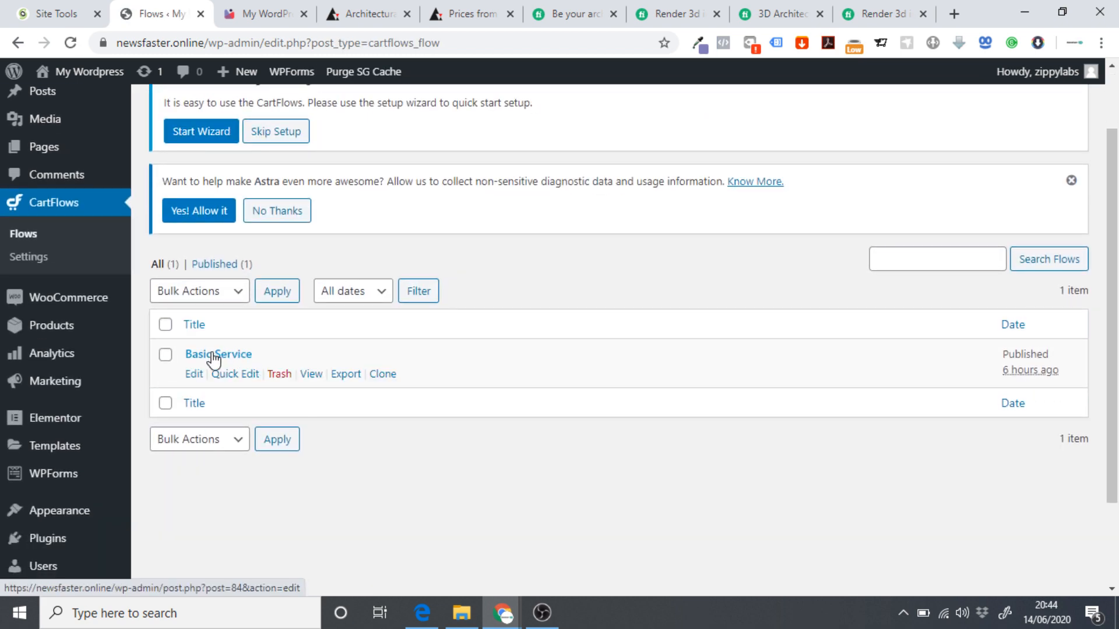
# Open the Basic Service flow's Checkout Page step and retitle it 'Basic Checkout Page'.
pyautogui.click(194, 376)
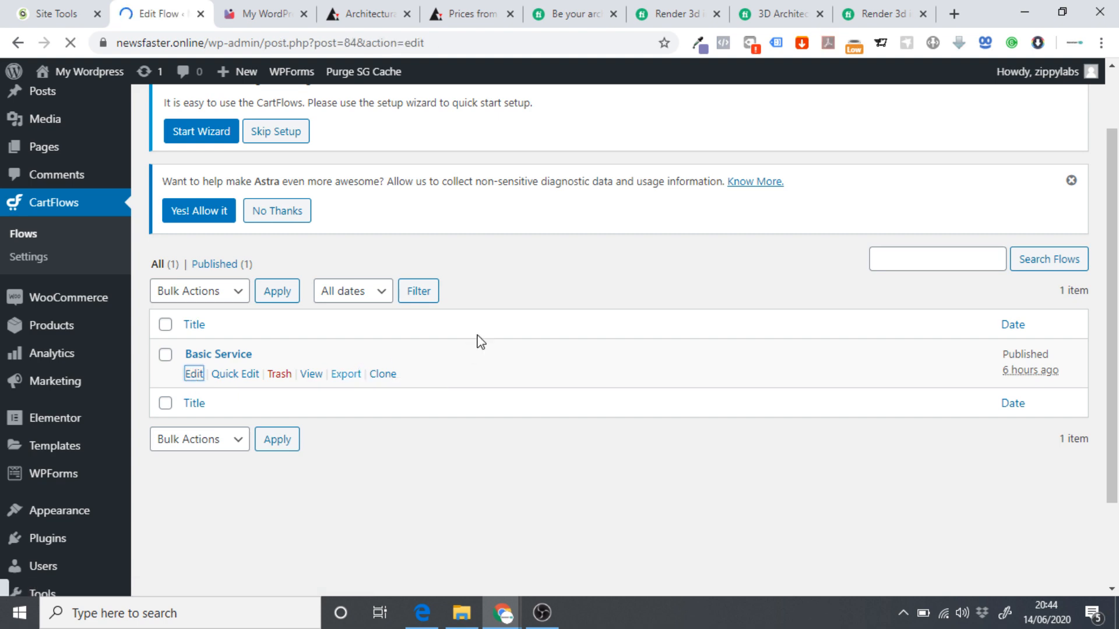
pyautogui.scroll(-2, 487, 315)
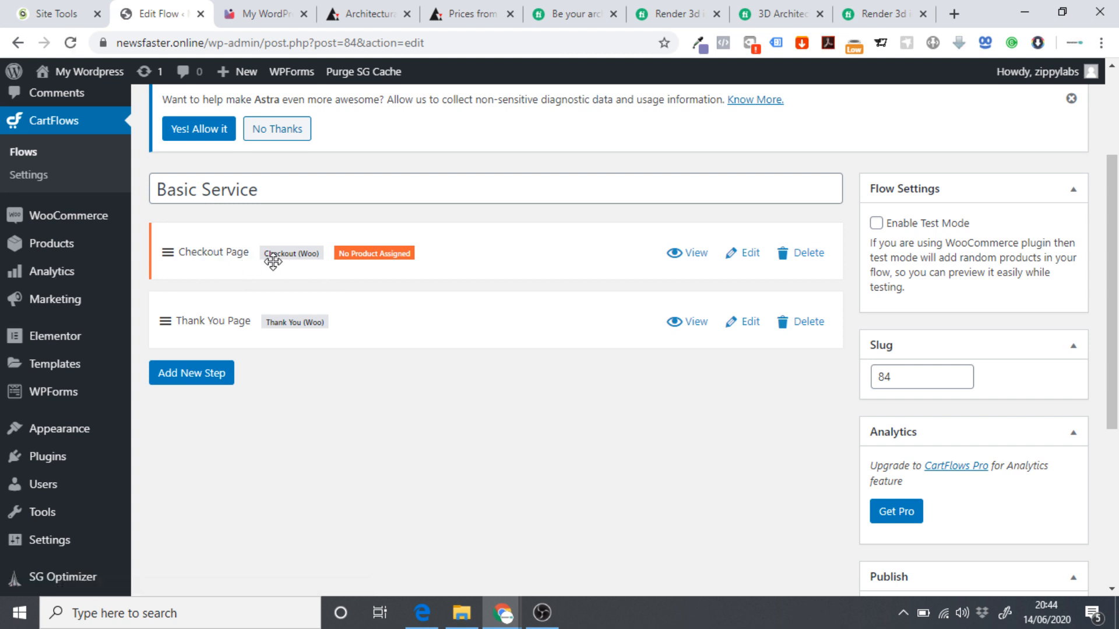
pyautogui.click(746, 256)
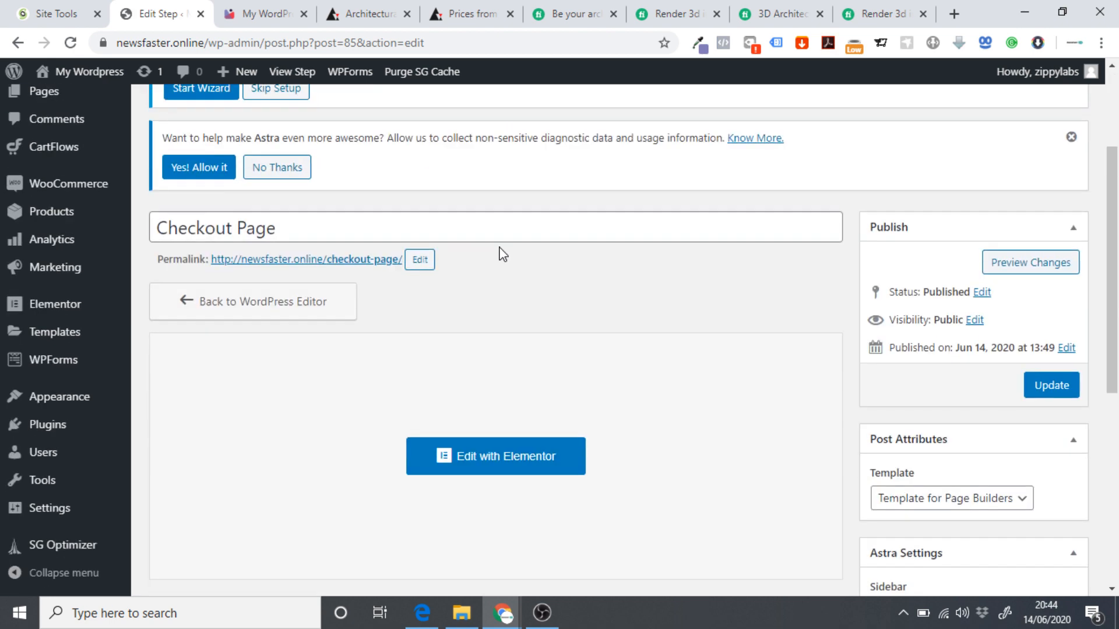
pyautogui.click(156, 229)
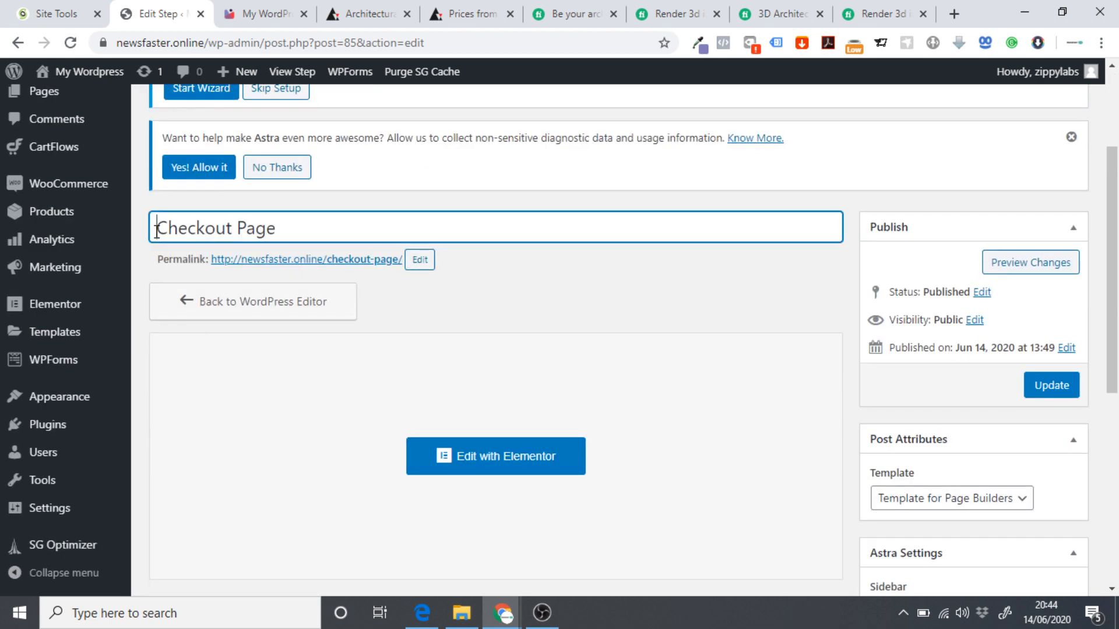
pyautogui.write('Basic')
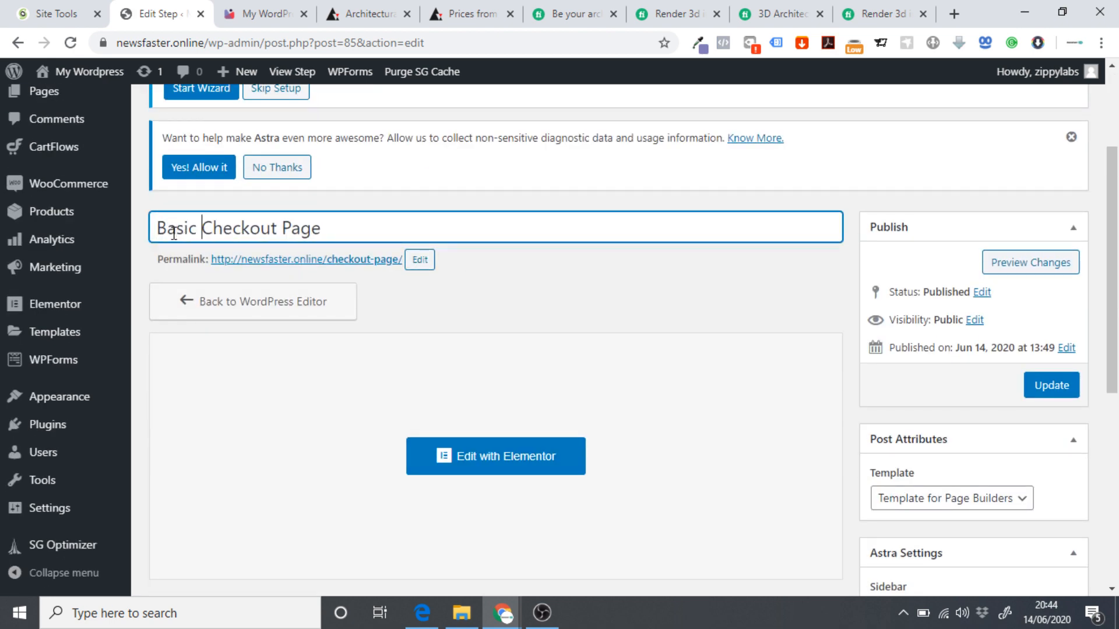
pyautogui.moveTo(351, 228); pyautogui.dragTo(142, 232)
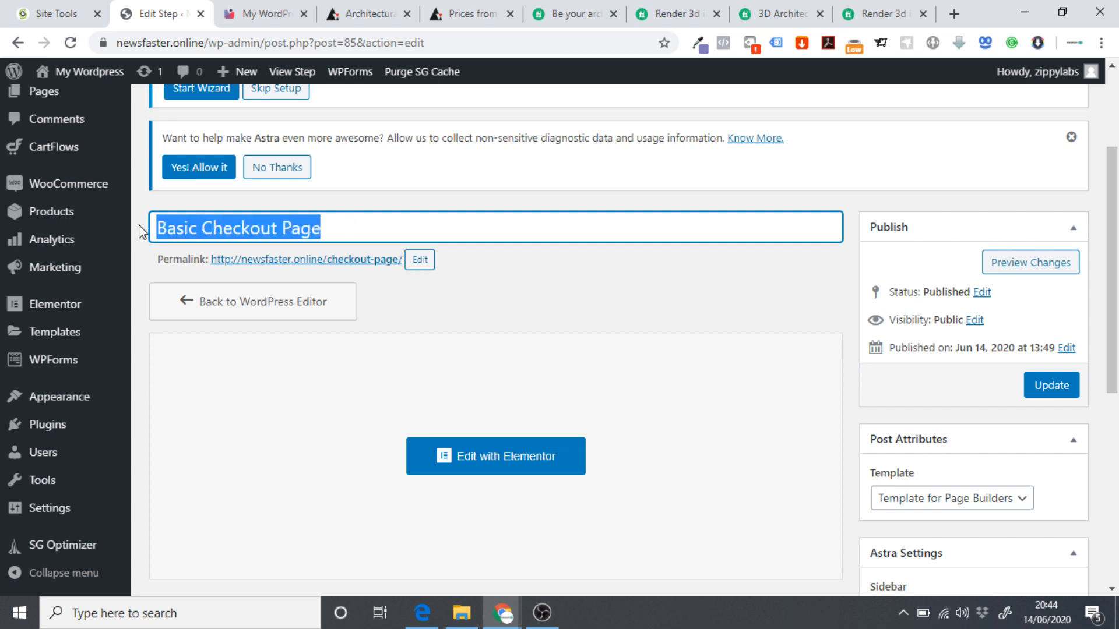
# Change the page's permalink slug to basic-checkout-page.
pyautogui.click(422, 259)
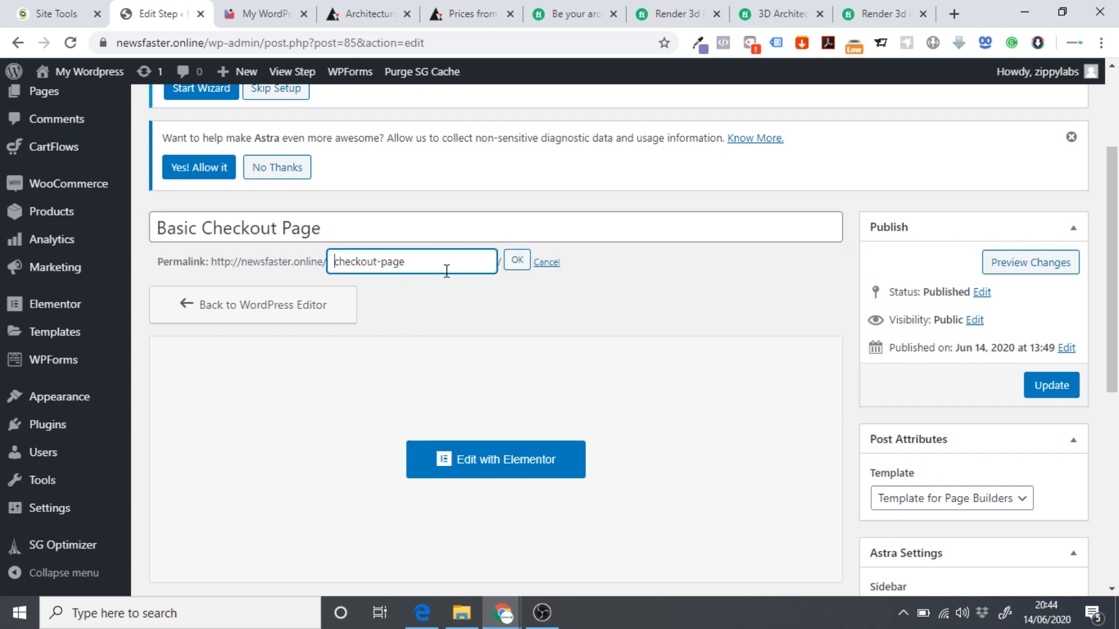
pyautogui.moveTo(446, 265)
pyautogui.mouseDown()
pyautogui.moveTo(330, 267)
pyautogui.moveTo(425, 262)
pyautogui.mouseUp()
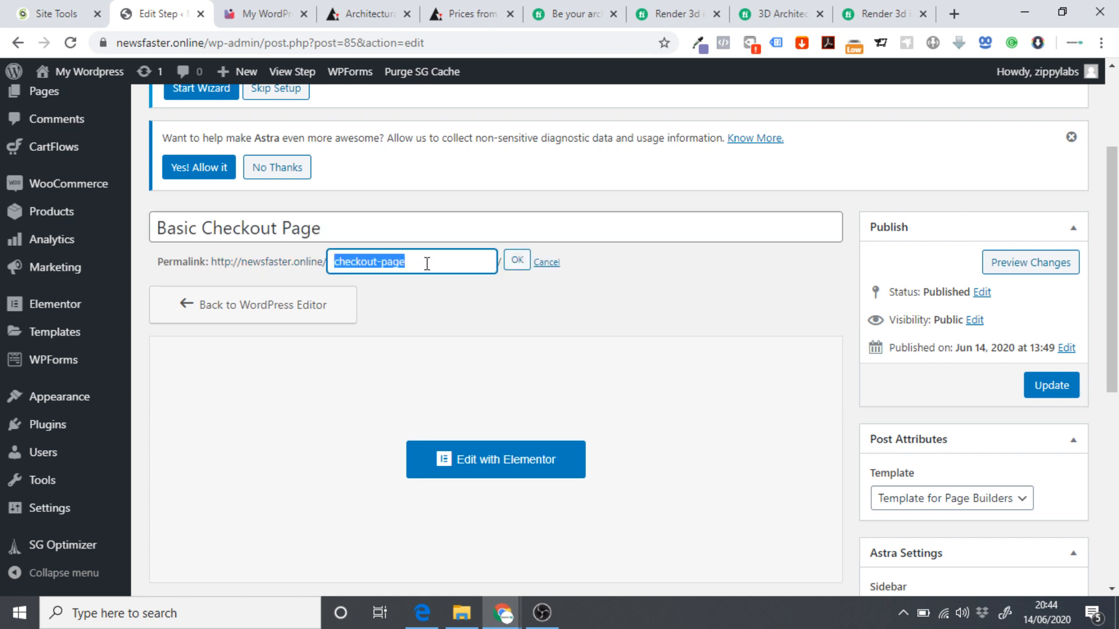
pyautogui.write('Basic Checkout Page')
pyautogui.click(515, 269)
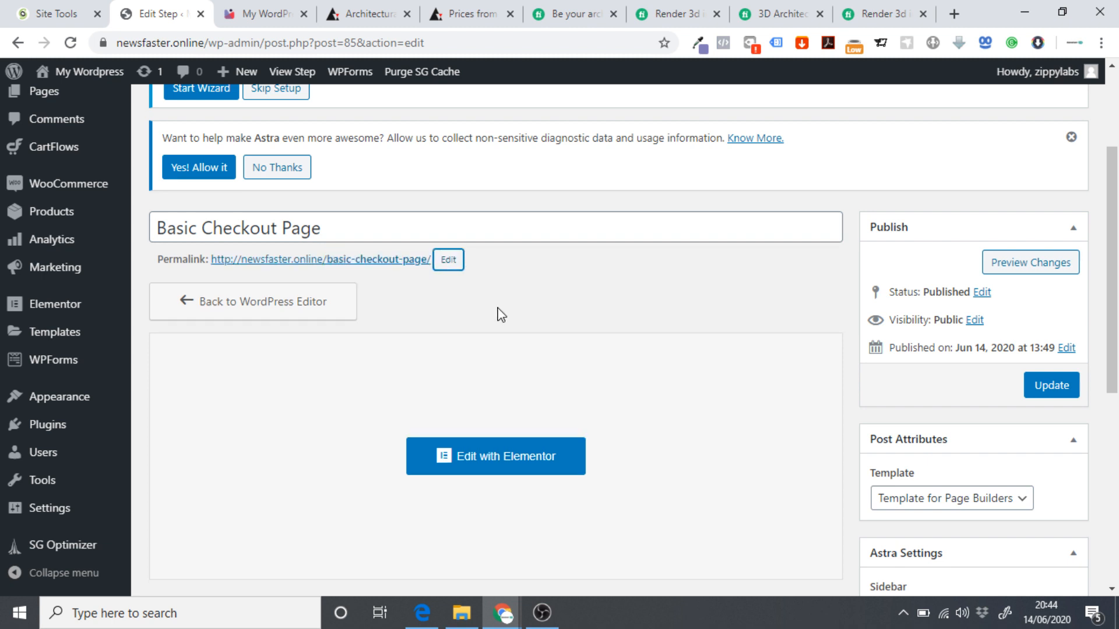
pyautogui.scroll(-4, 551, 280)
# Search 'basi' and select Basic Package (#87) as the checkout product, then remove the extra empty product row.
pyautogui.scroll(-3, 542, 252)
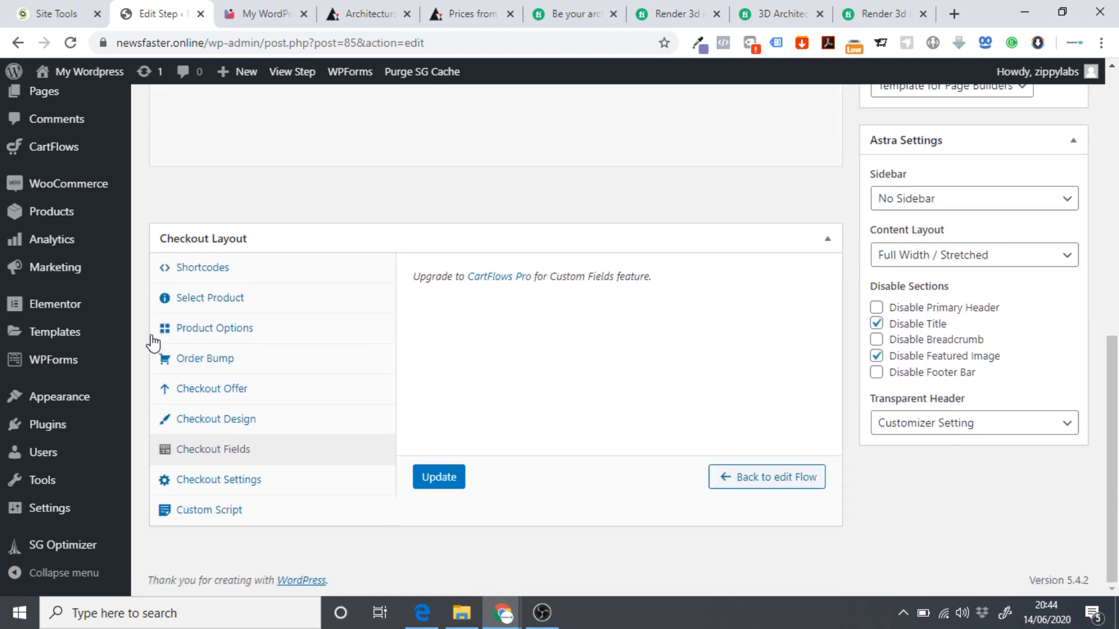
pyautogui.click(204, 301)
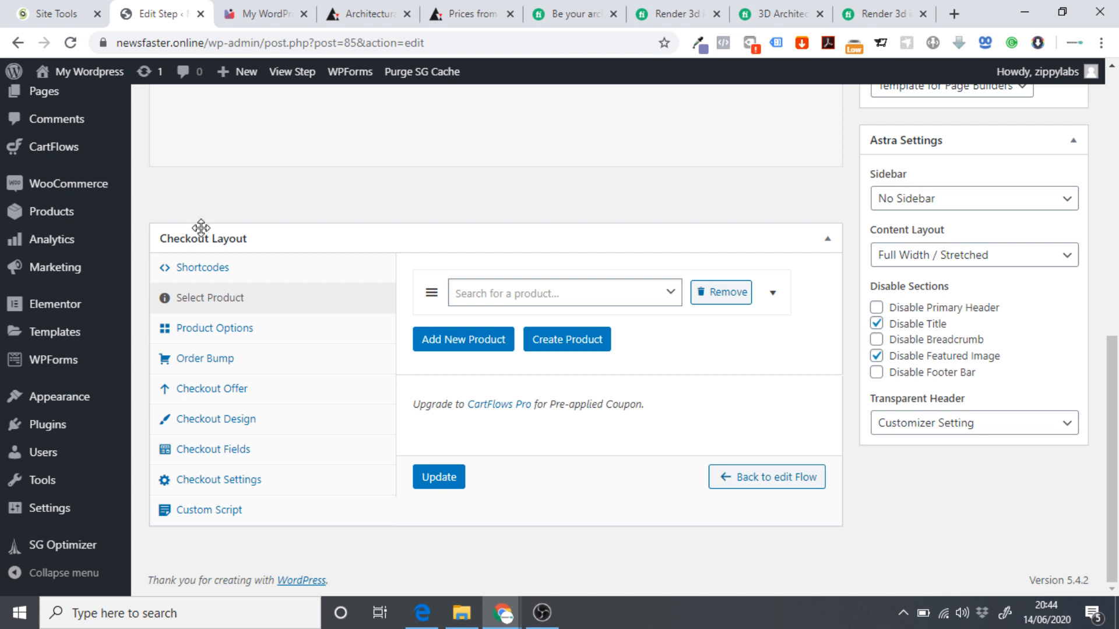
pyautogui.click(514, 302)
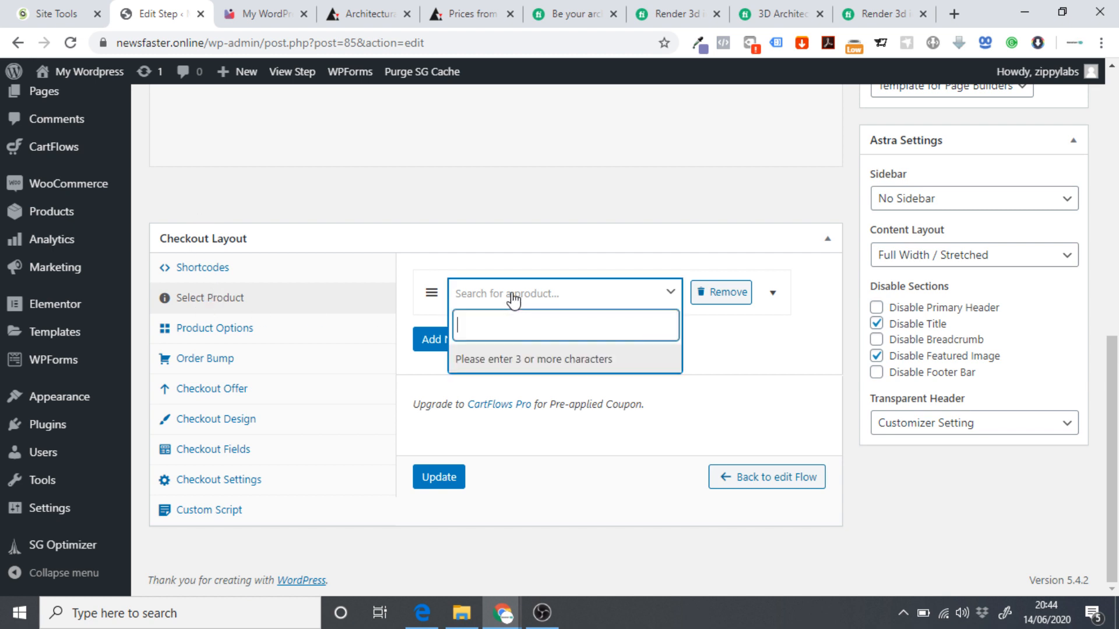
pyautogui.write('basic')
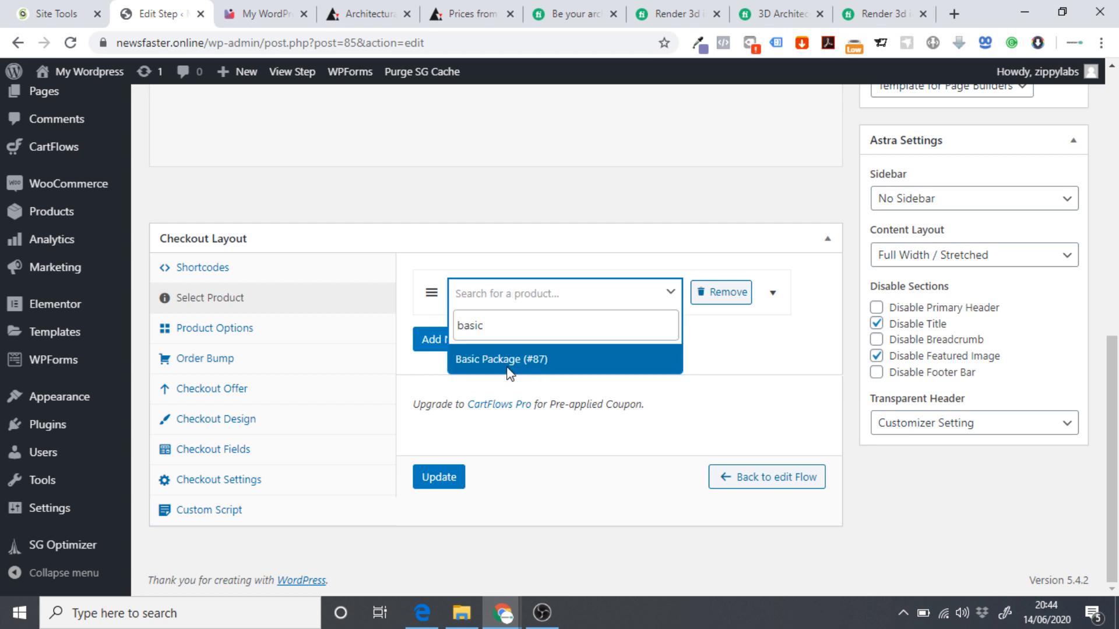
pyautogui.click(509, 359)
pyautogui.click(458, 341)
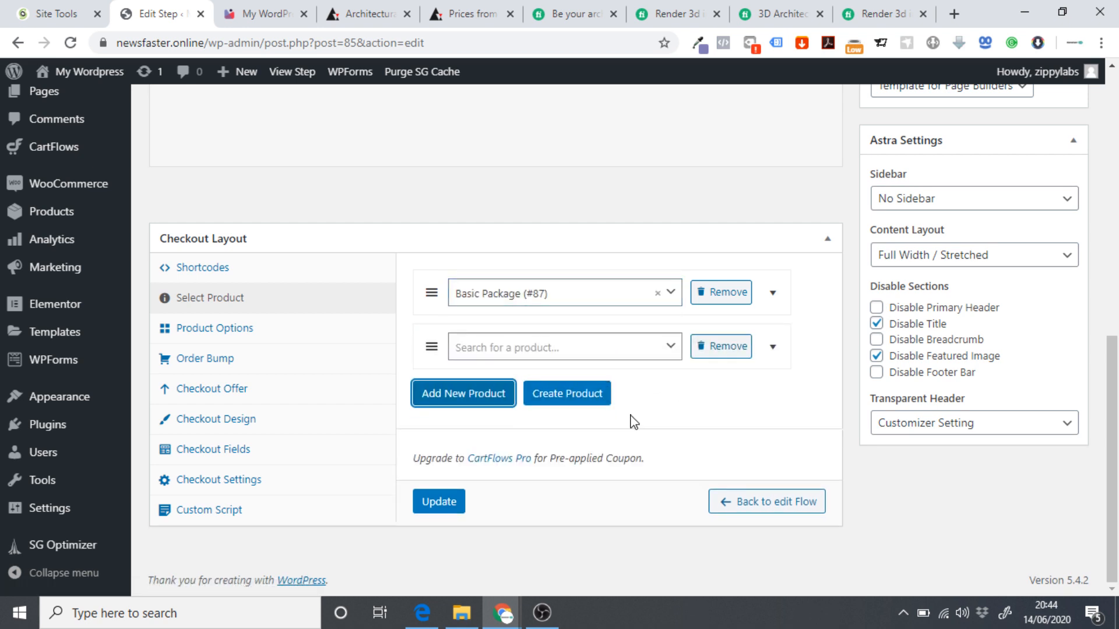
pyautogui.click(736, 346)
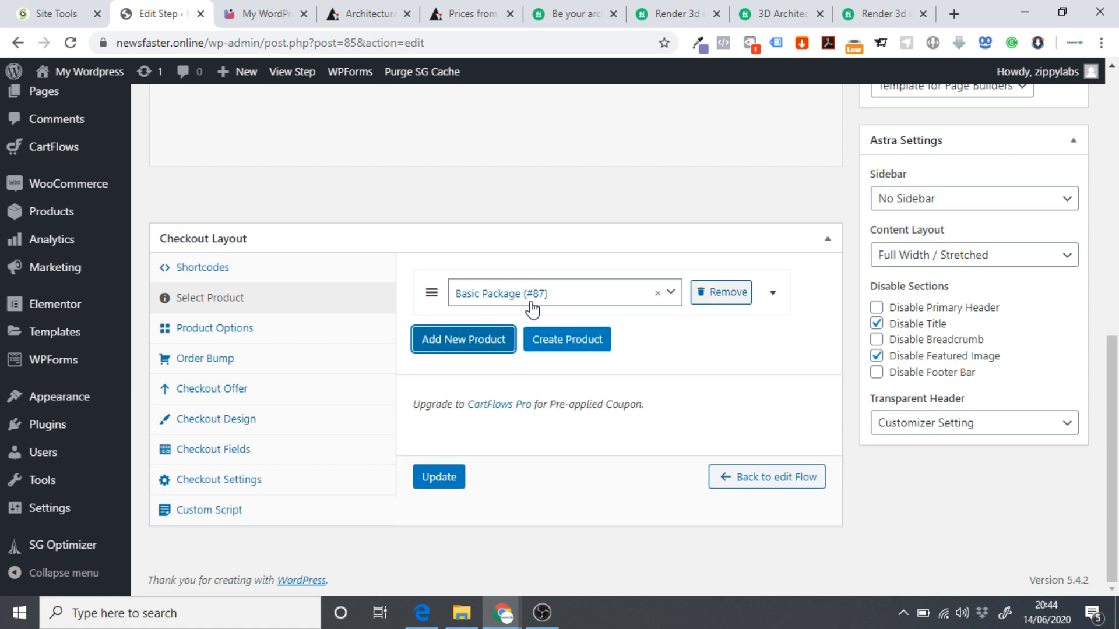
pyautogui.click(229, 451)
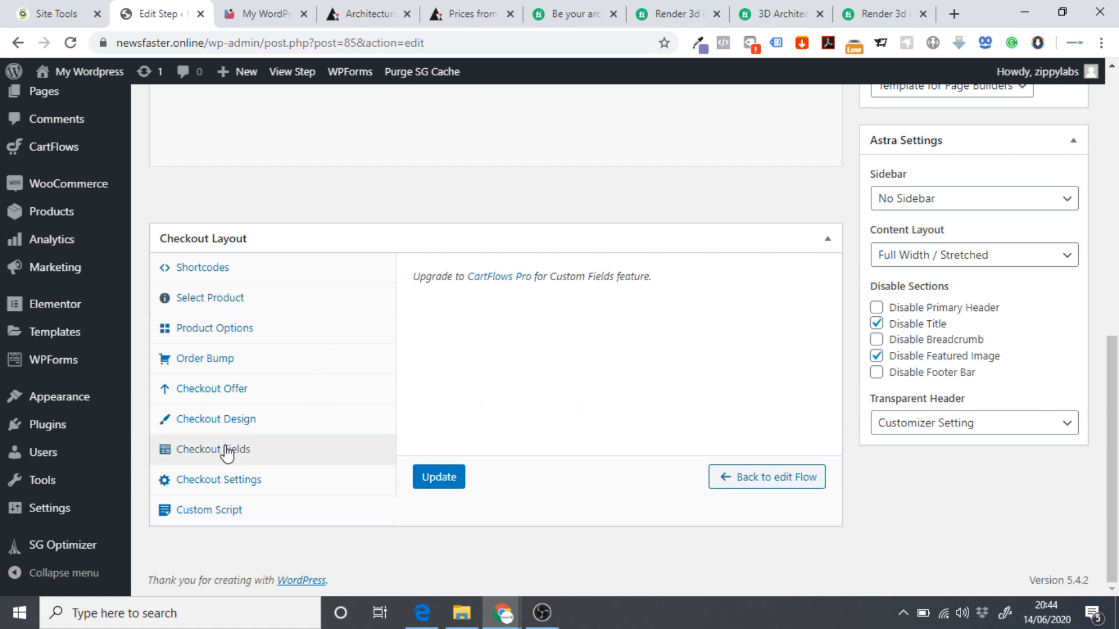
# Set the checkout design primary colour to light purple #817bb8.
pyautogui.click(220, 481)
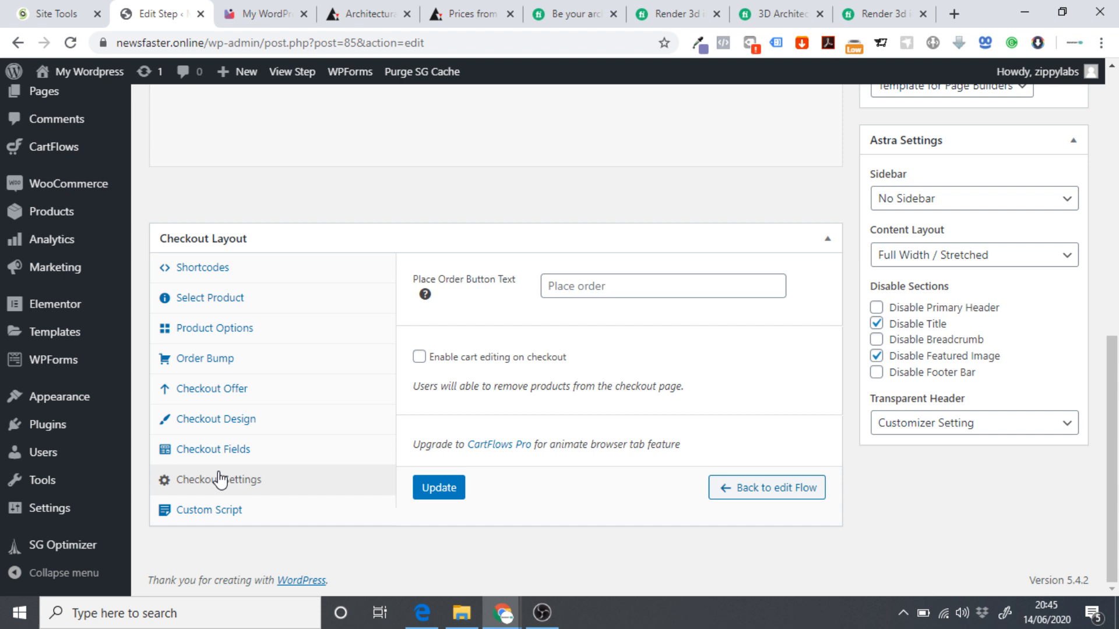
pyautogui.click(220, 431)
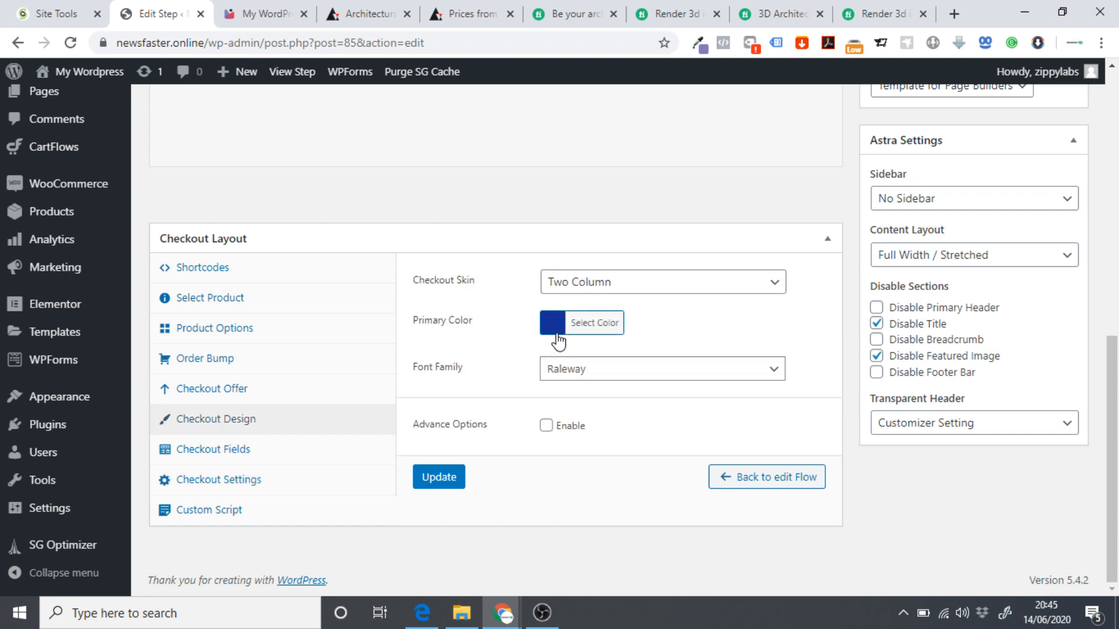
pyautogui.click(705, 49)
pyautogui.click(766, 184)
pyautogui.click(602, 320)
pyautogui.click(653, 319)
pyautogui.hotkey('ctrl', 'a')
pyautogui.write('#817bb8')
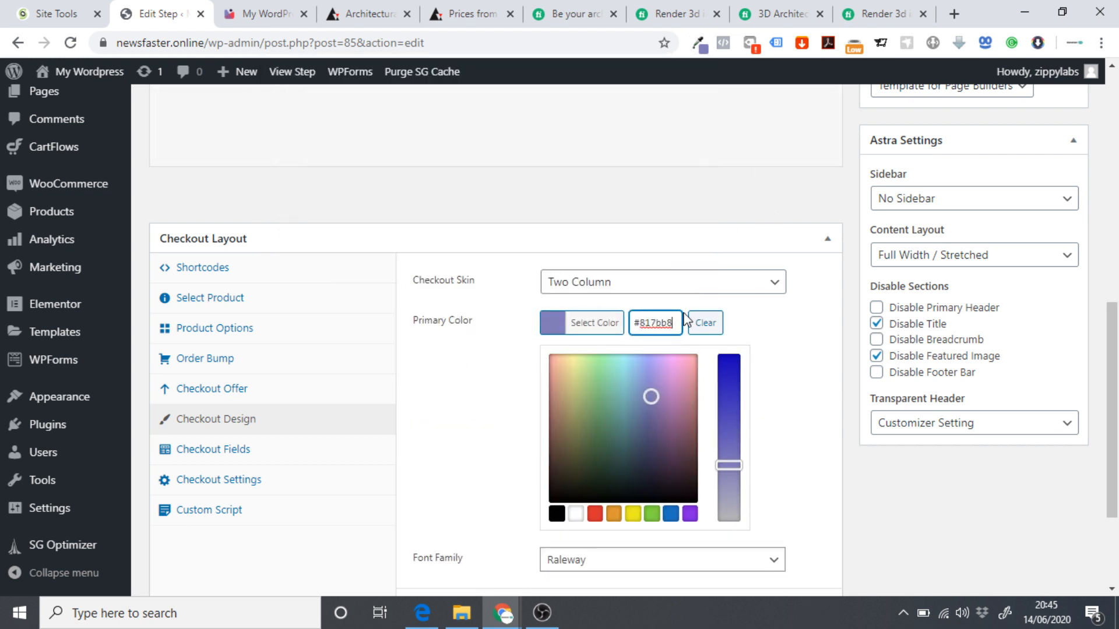
pyautogui.click(748, 316)
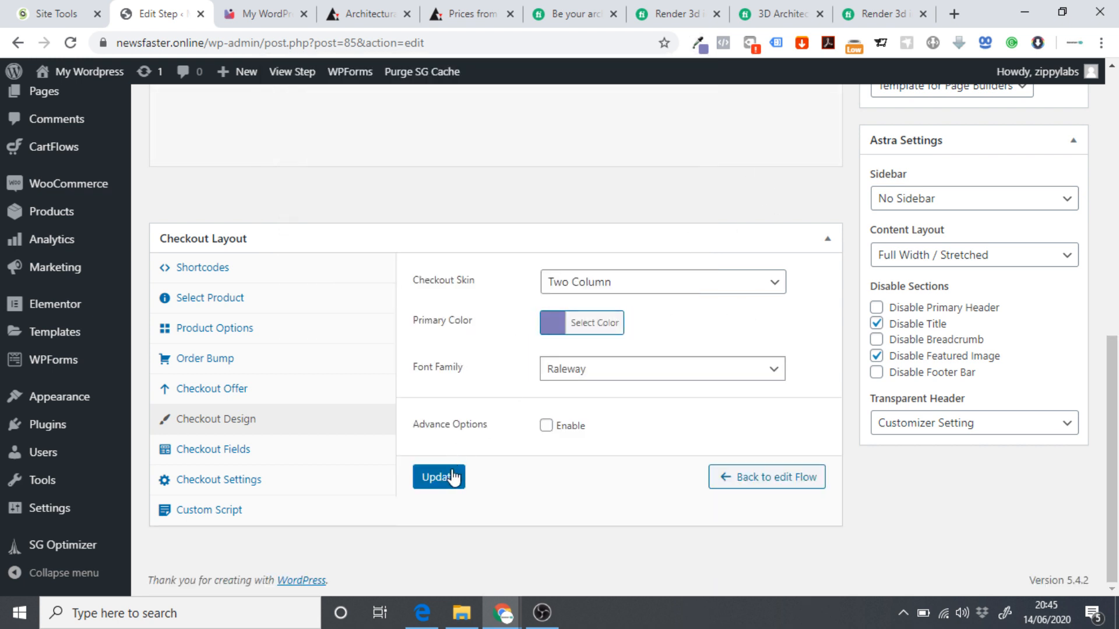
# Choose Montserrat as the checkout font family and update the step.
pyautogui.click(569, 373)
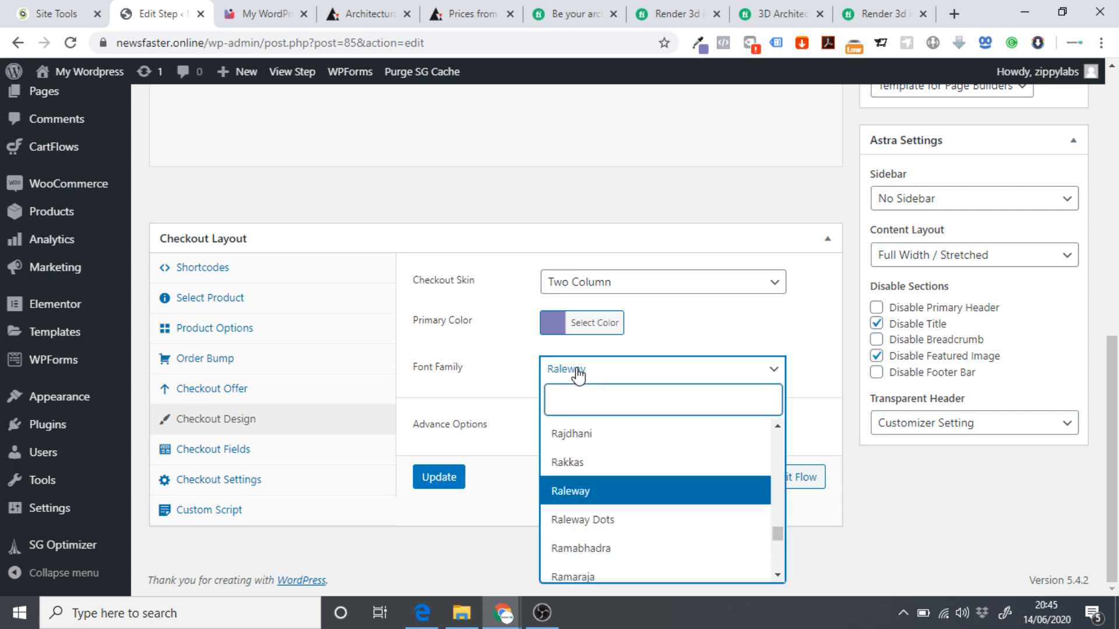
pyautogui.write('monts')
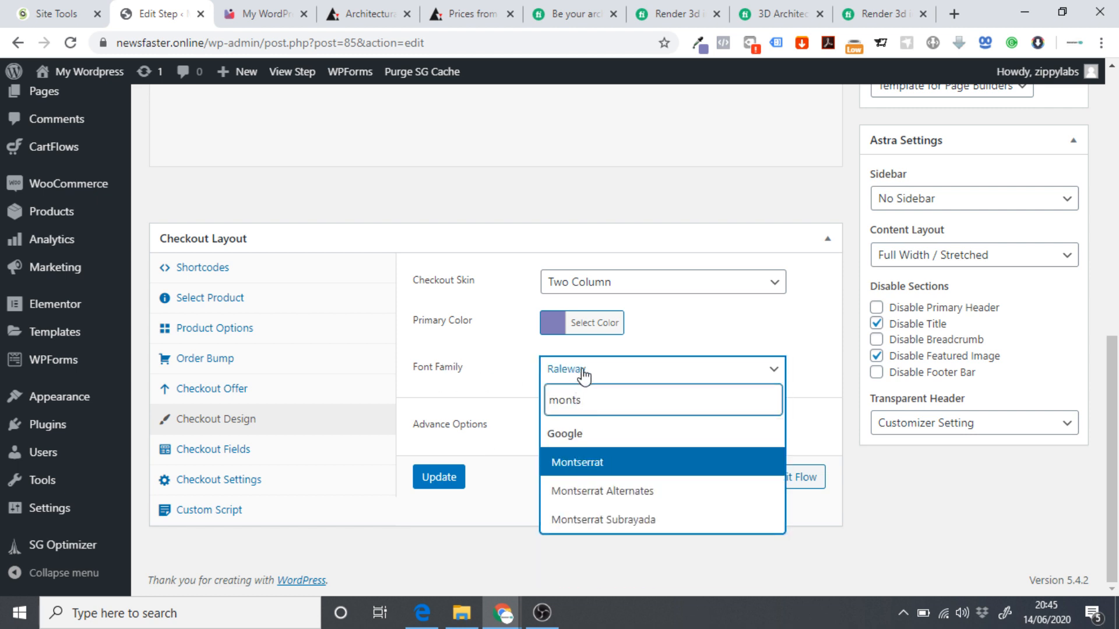
pyautogui.click(557, 463)
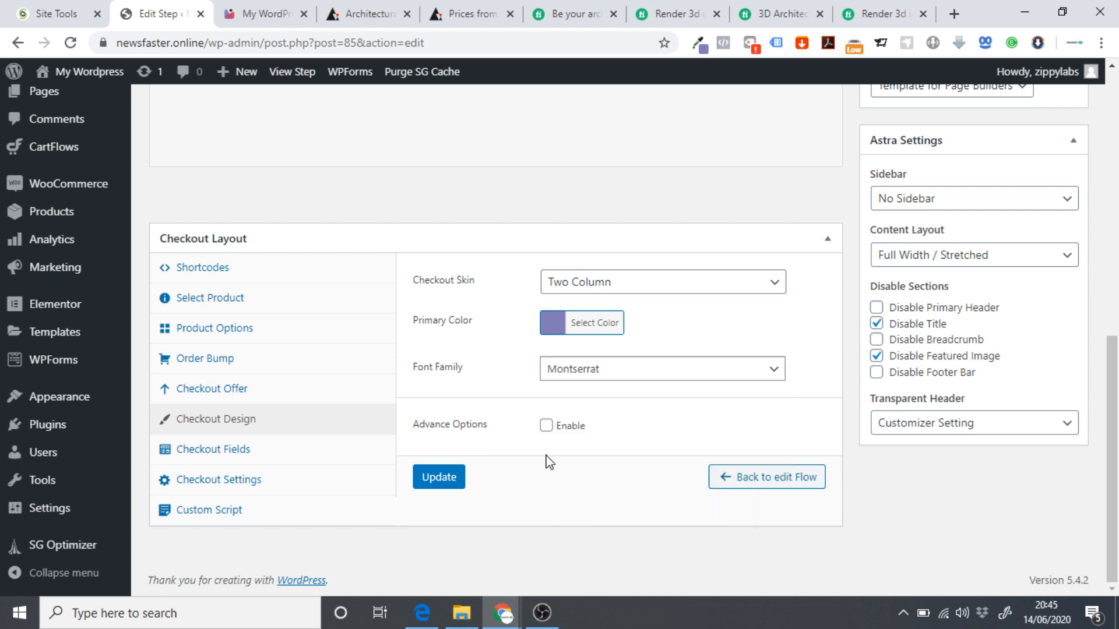
pyautogui.click(438, 479)
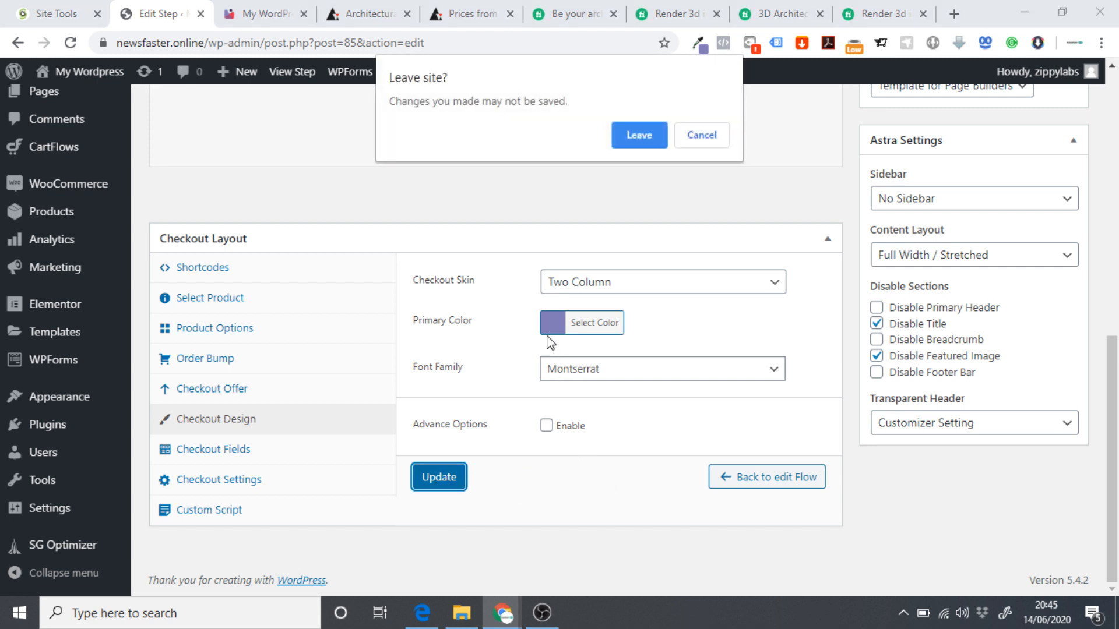
pyautogui.click(640, 136)
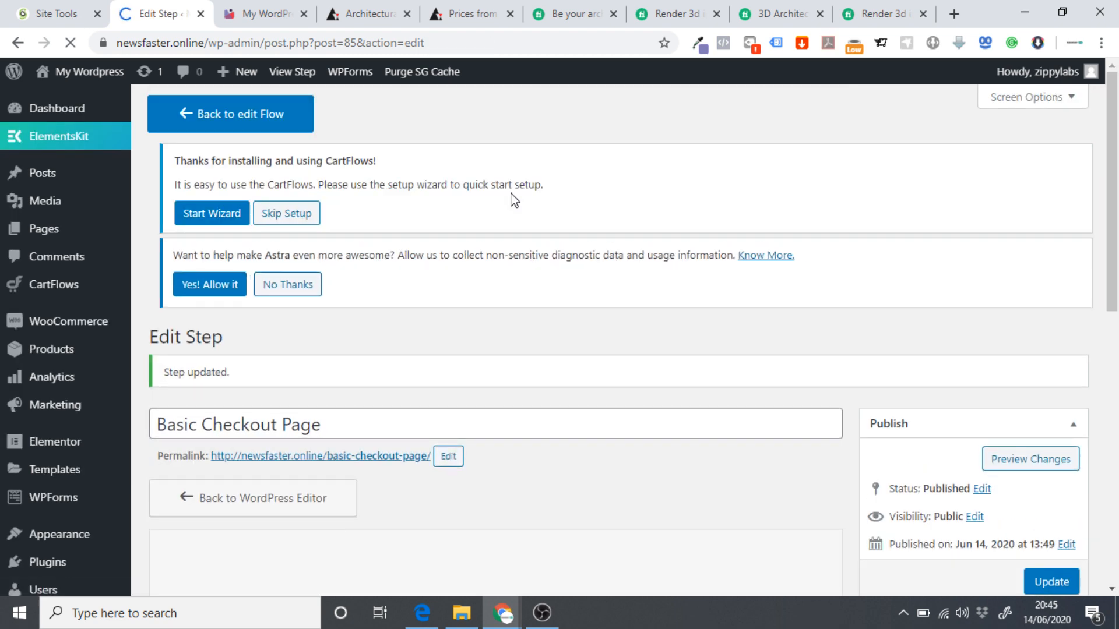
pyautogui.scroll(-2, 331, 356)
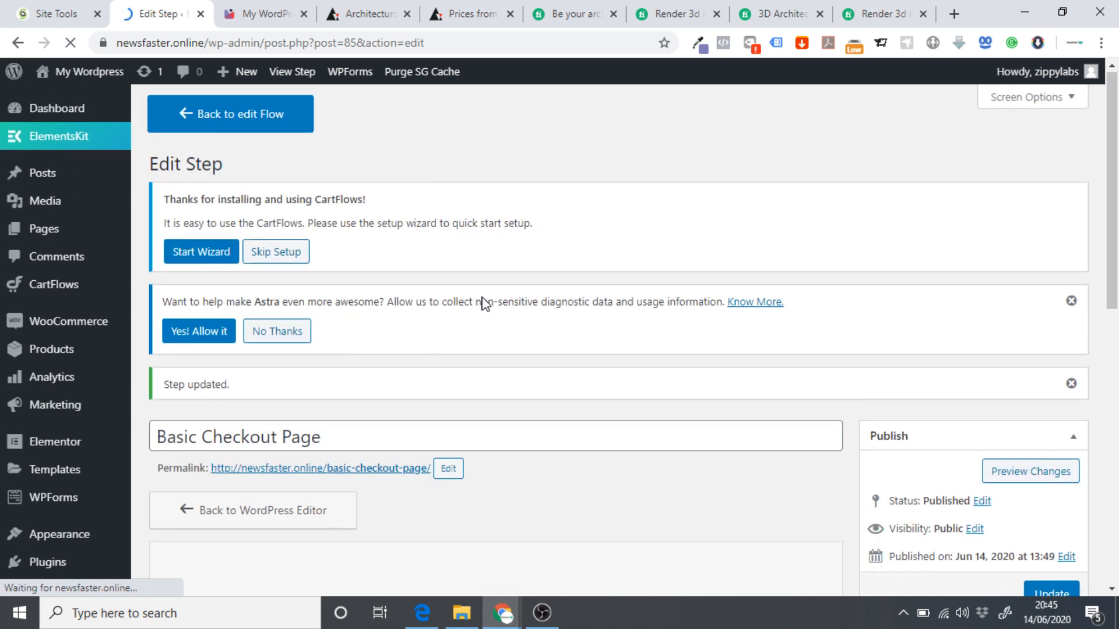
# Open the Basic Checkout Page in Elementor and compare its sections with the live site's pricing section.
pyautogui.scroll(-5, 472, 326)
pyautogui.click(451, 338)
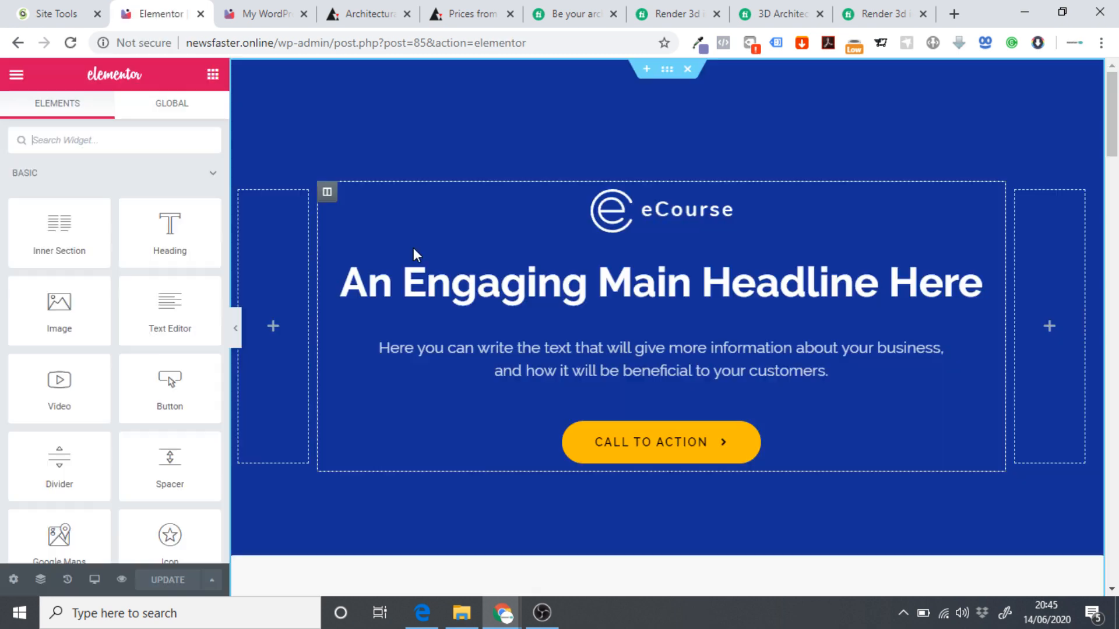
pyautogui.scroll(-18, 467, 211)
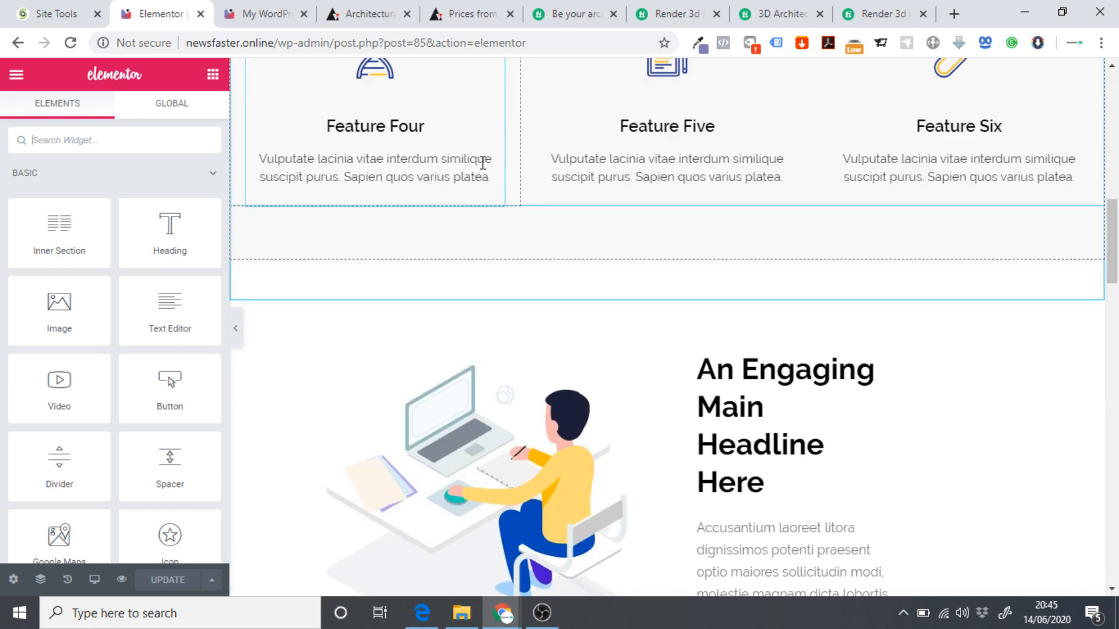
pyautogui.scroll(-15, 486, 169)
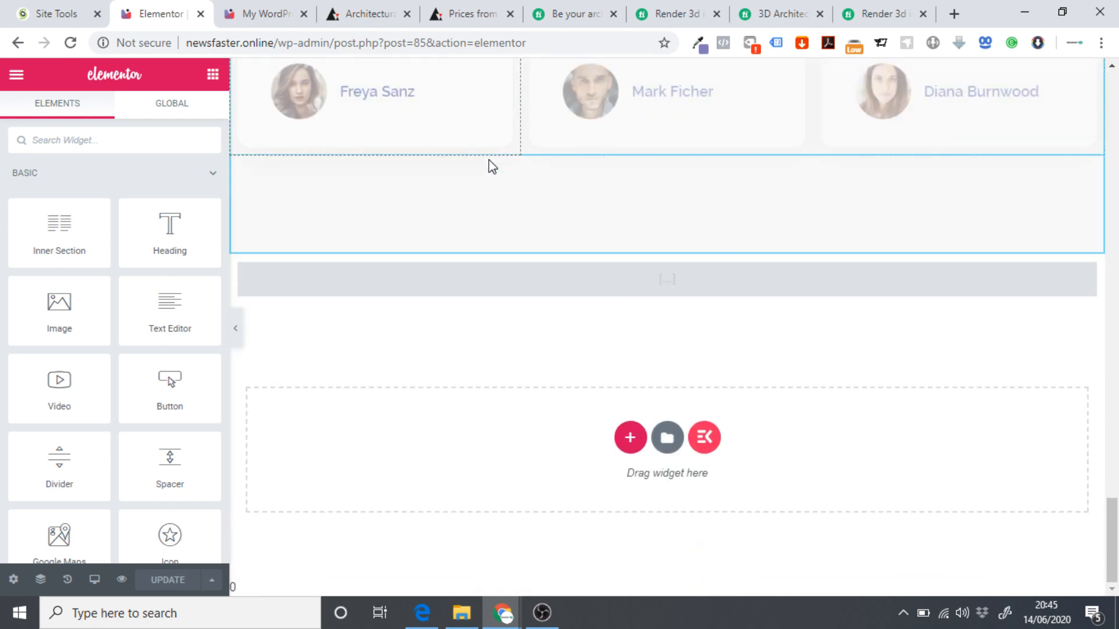
pyautogui.scroll(12, 651, 377)
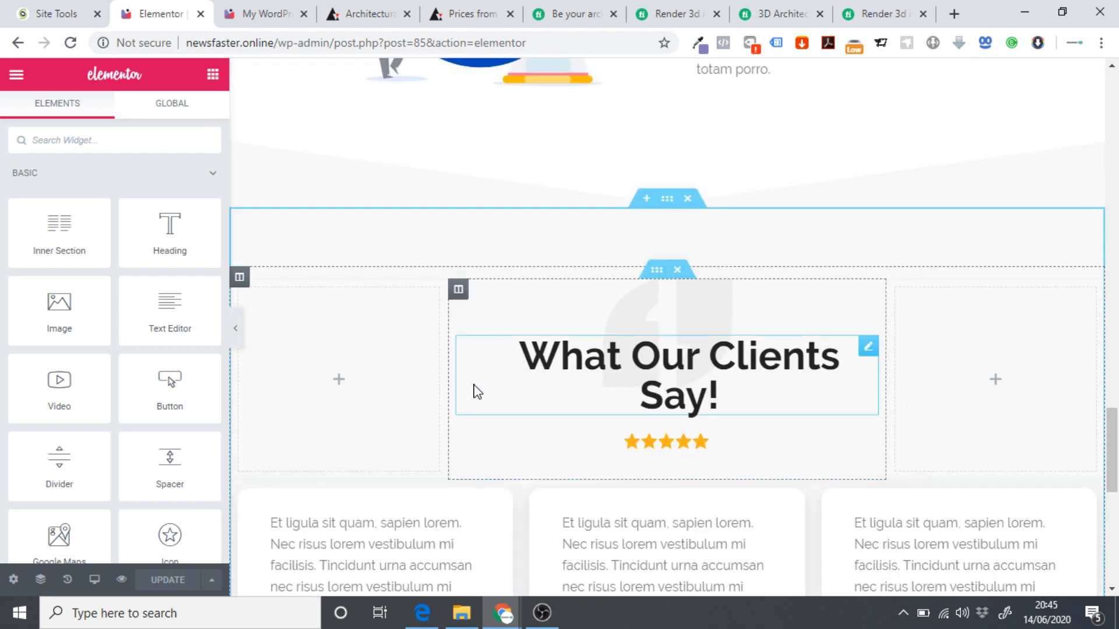
pyautogui.scroll(18, 499, 370)
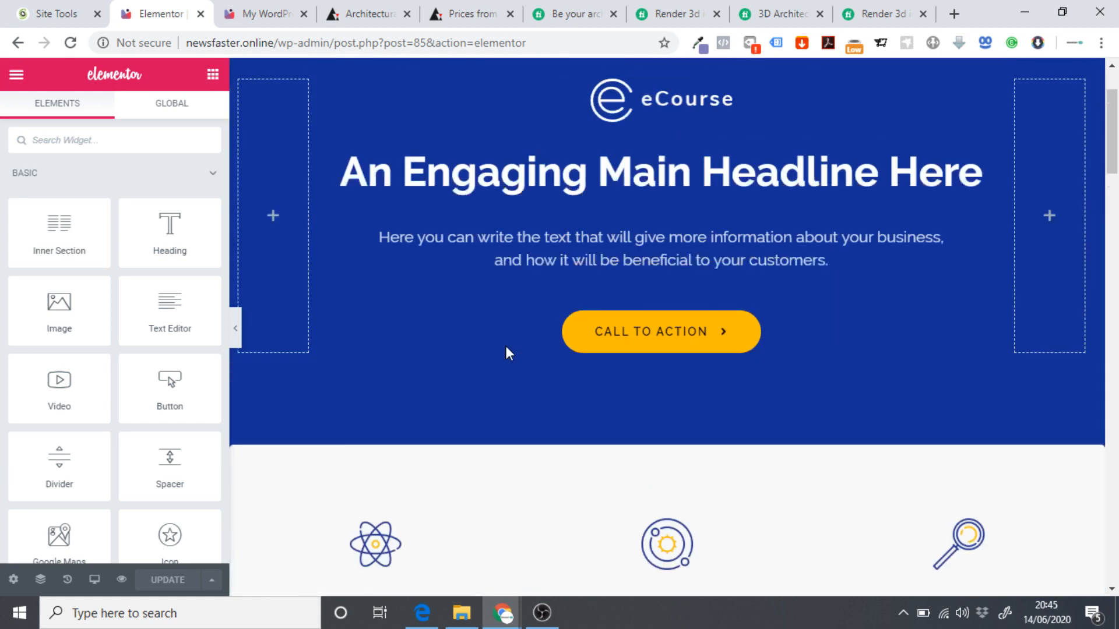
pyautogui.scroll(-5, 470, 286)
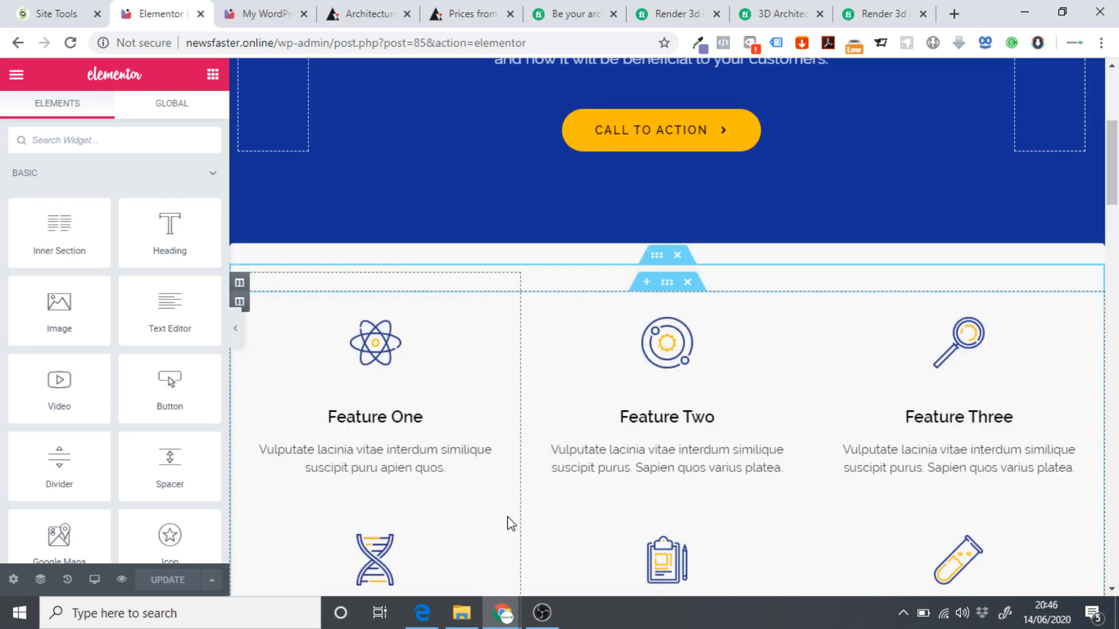
pyautogui.scroll(-3, 582, 385)
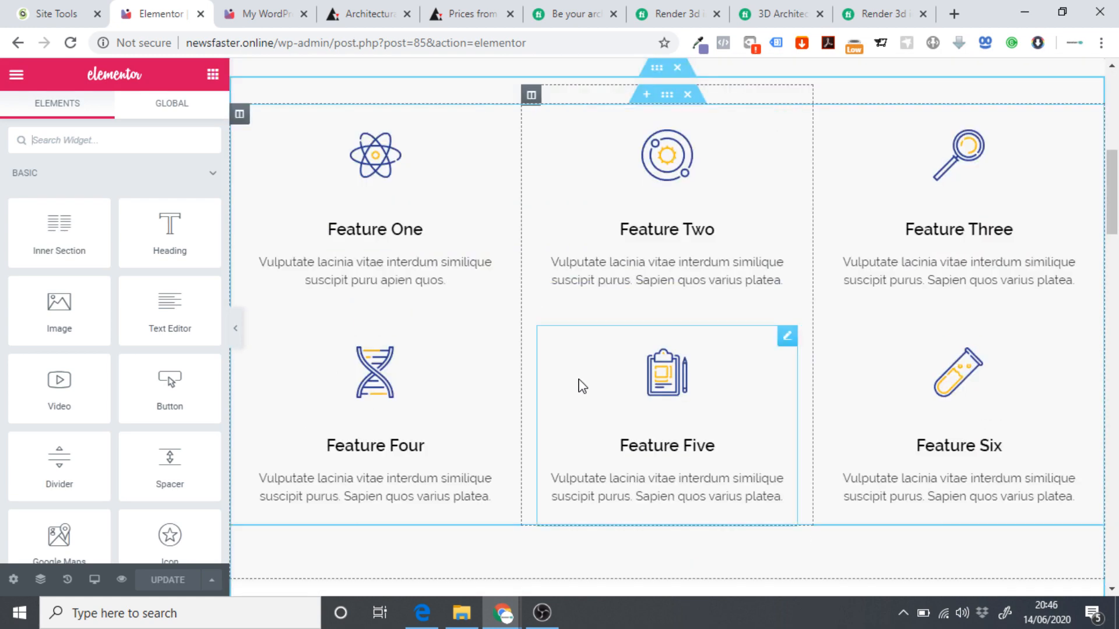
pyautogui.scroll(7, 579, 379)
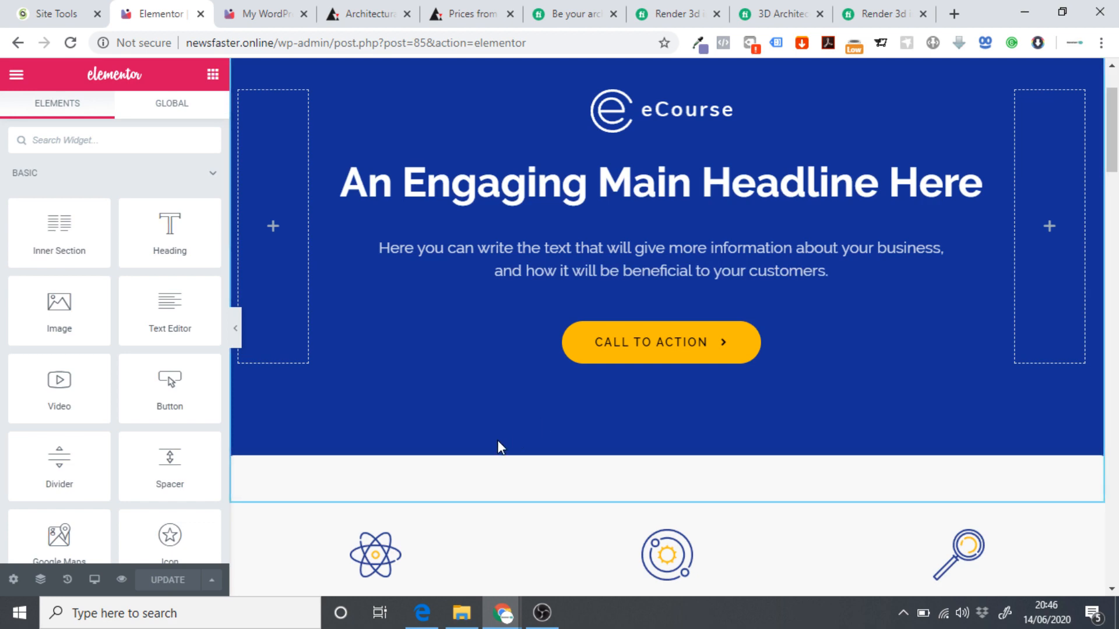
pyautogui.click(274, 14)
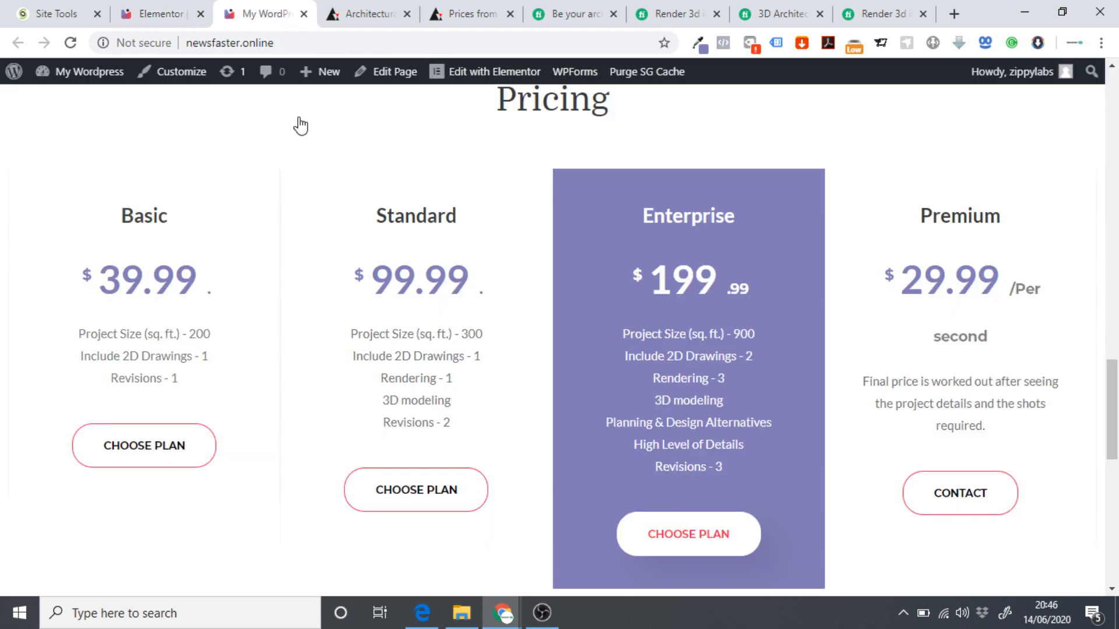
pyautogui.click(181, 12)
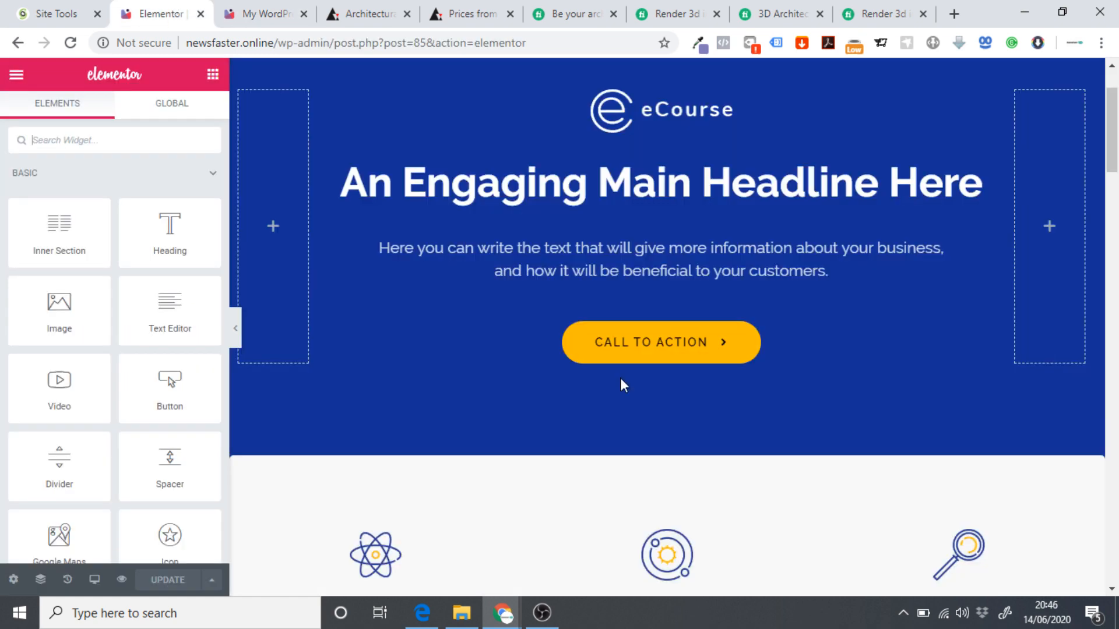
pyautogui.scroll(-4, 632, 380)
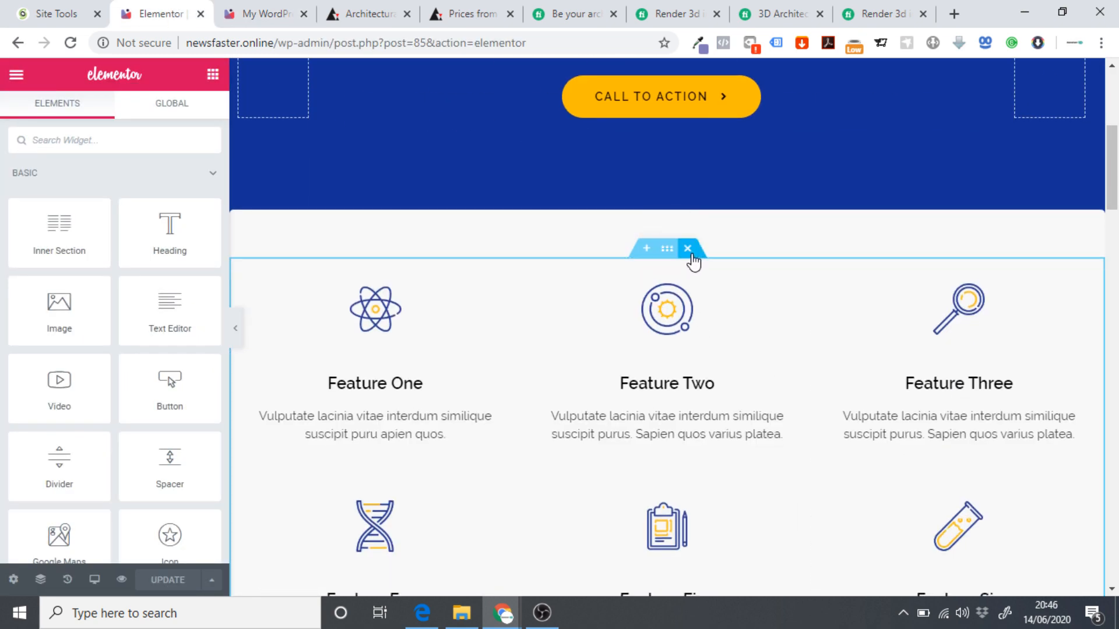
# Delete the feature grid and image-and-headline sections, undoing the accidental removal of the What Our Clients Say! heading.
pyautogui.press('Delete')
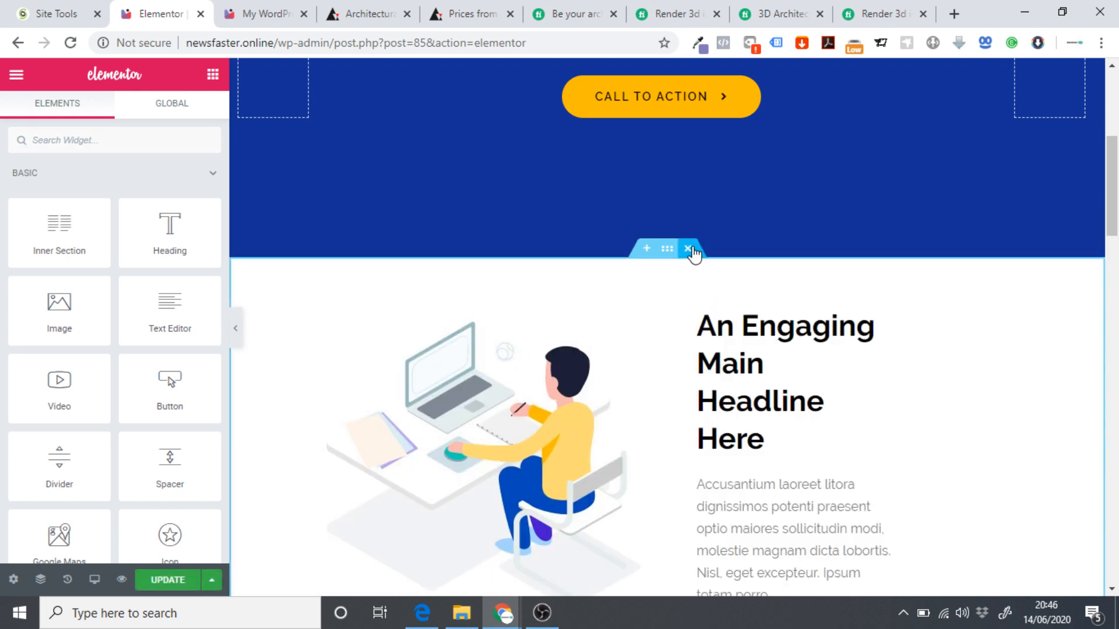
pyautogui.click(688, 248)
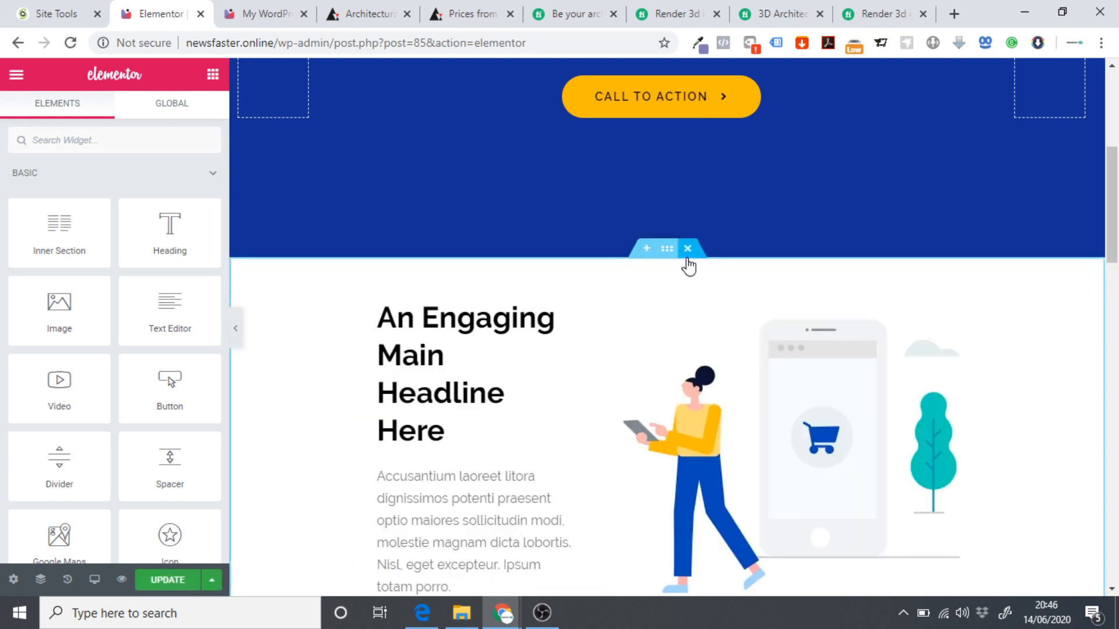
pyautogui.press('Delete')
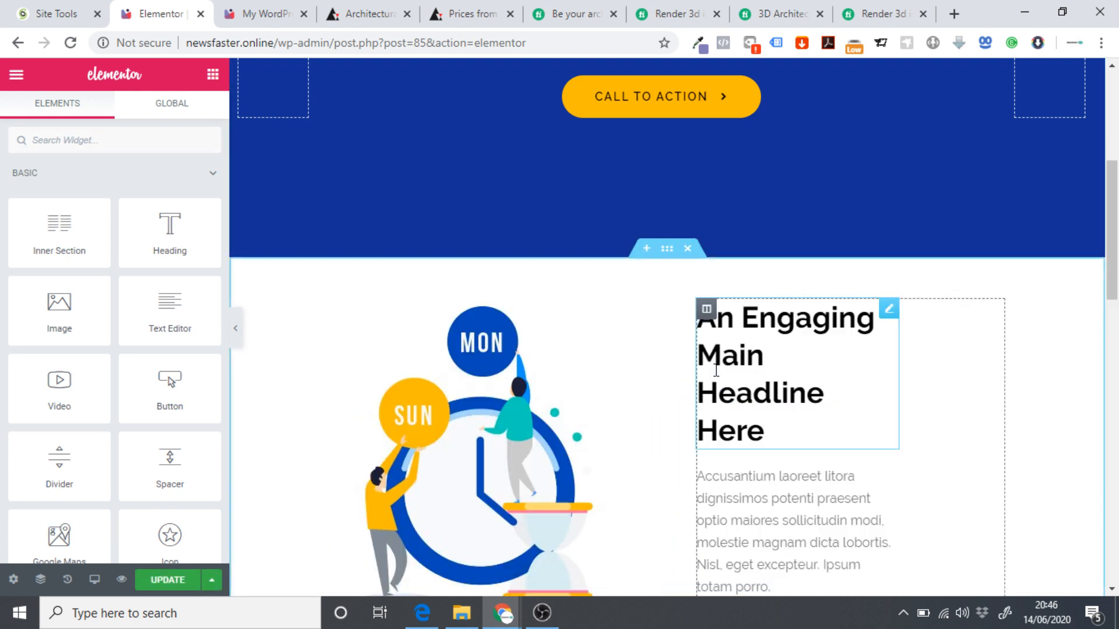
pyautogui.click(688, 249)
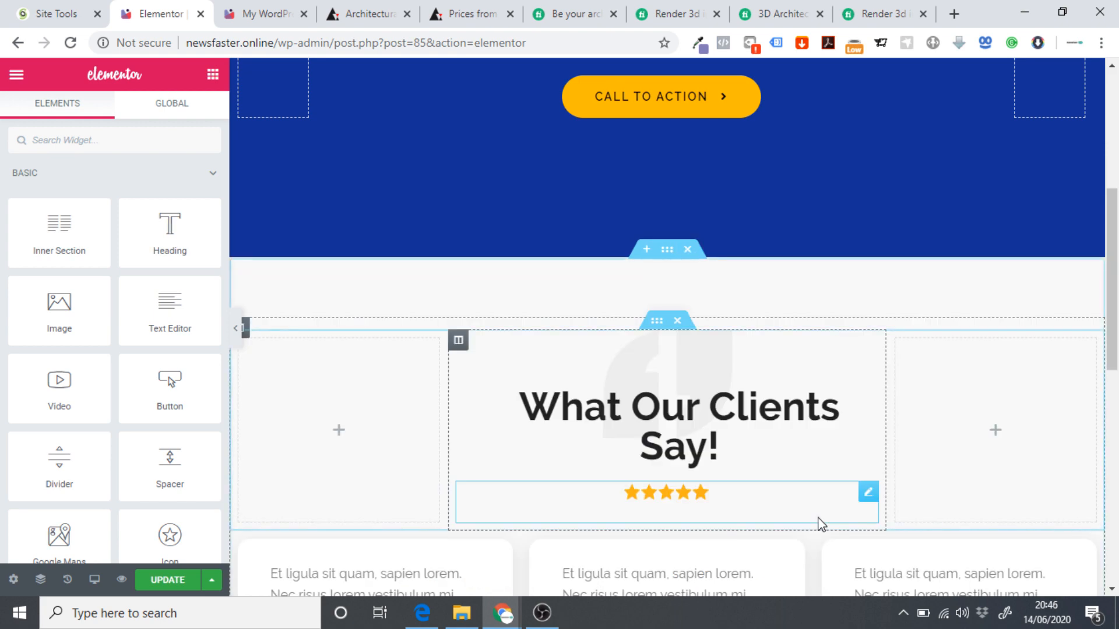
pyautogui.click(677, 320)
pyautogui.scroll(-5, 709, 407)
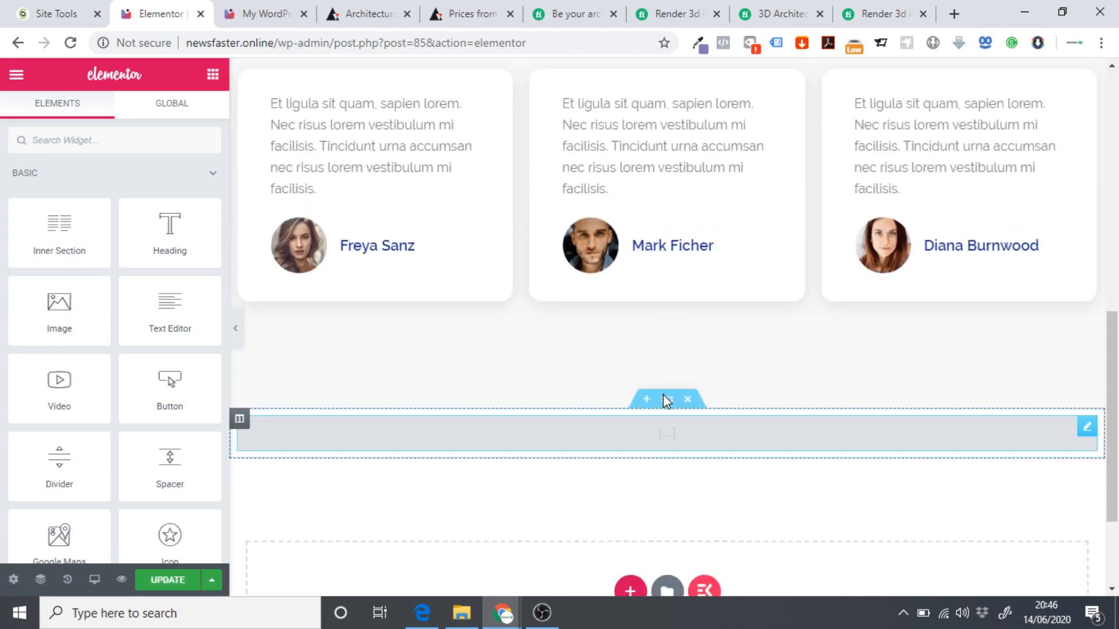
pyautogui.scroll(3, 350, 345)
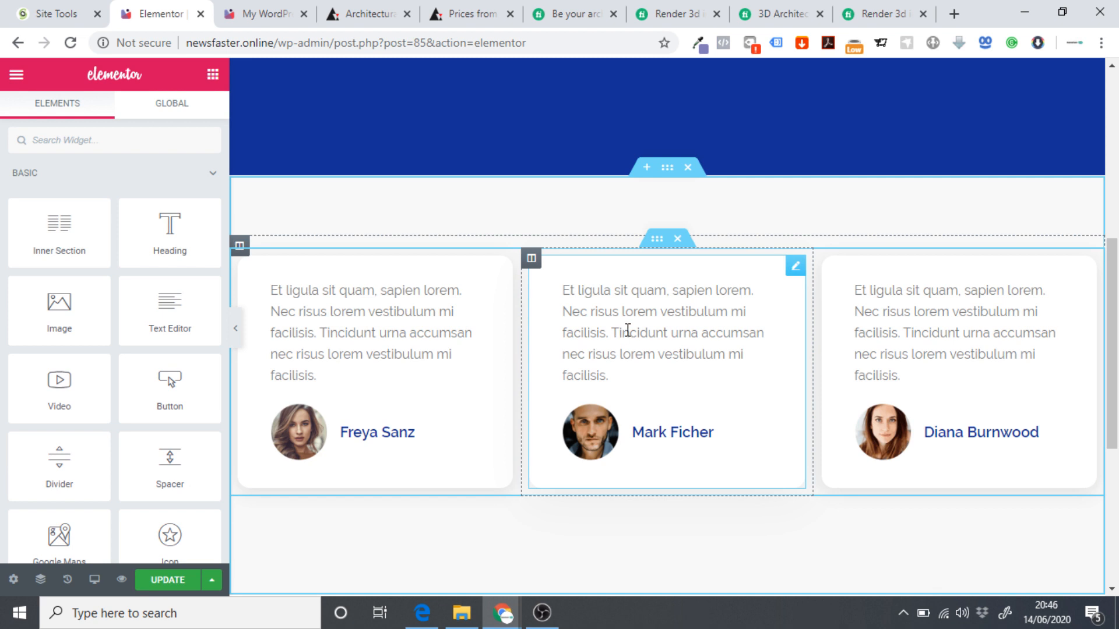
pyautogui.hotkey('ctrl', 'z')
pyautogui.scroll(-3, 632, 325)
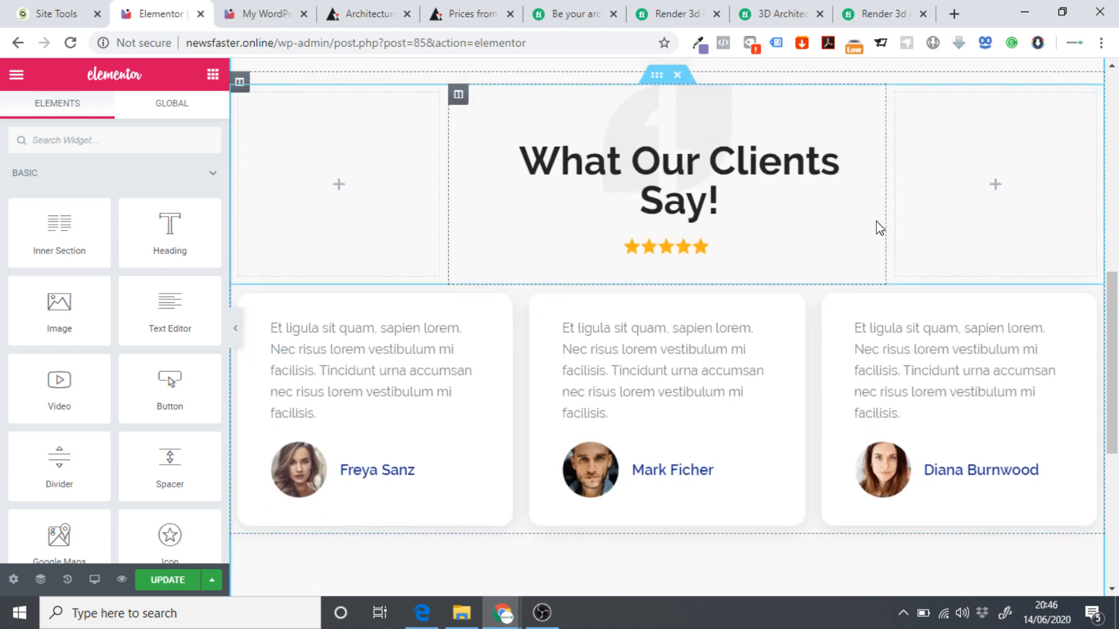
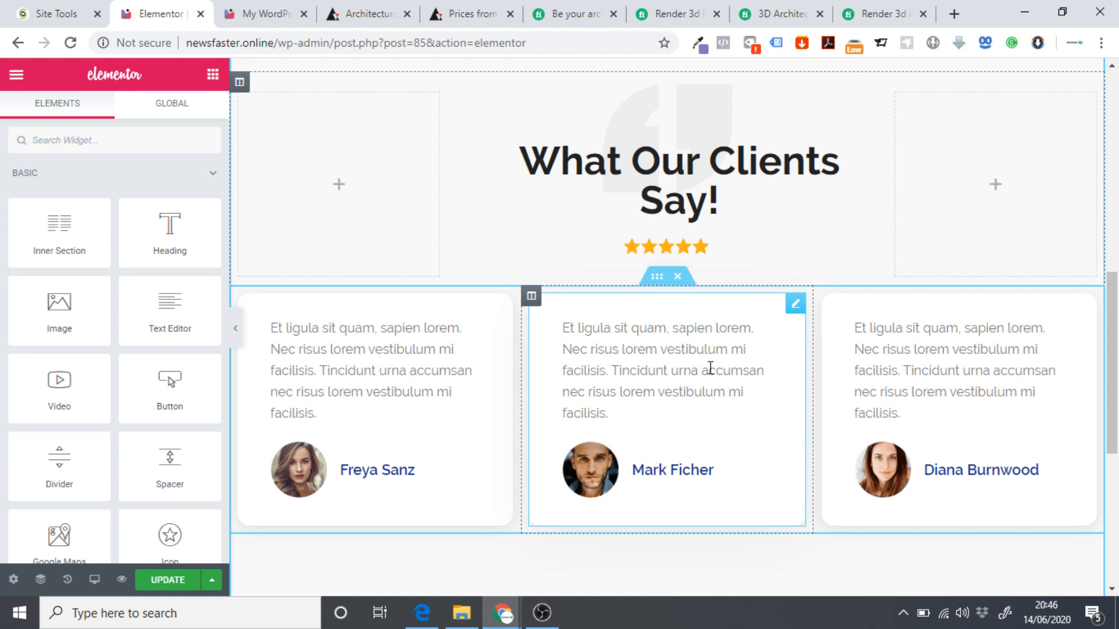
# Delete the testimonial cards, blue eCourse hero and empty section, leaving the [cartflows_checkout] shortcode widget selected.
pyautogui.scroll(3, 580, 402)
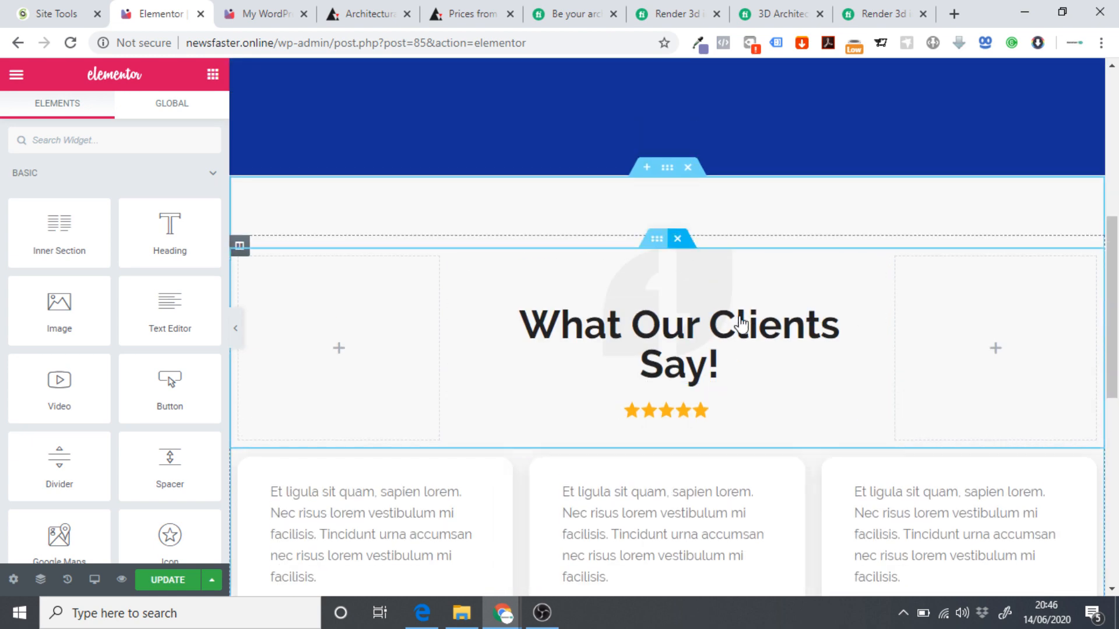
pyautogui.scroll(-6, 676, 324)
pyautogui.click(678, 77)
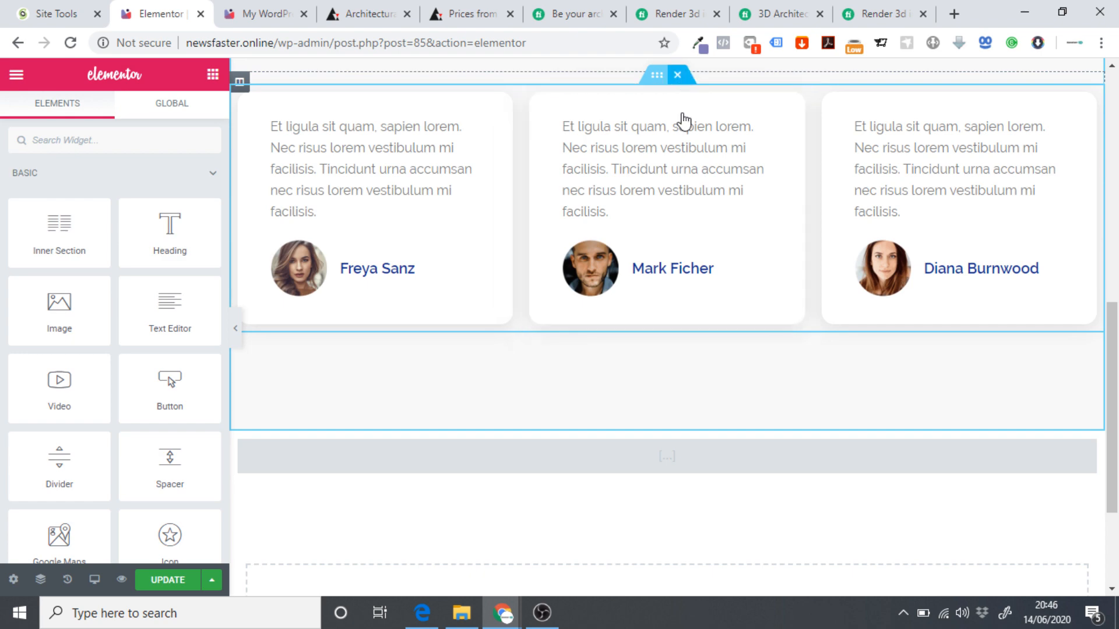
pyautogui.scroll(5, 648, 368)
pyautogui.scroll(2, 646, 368)
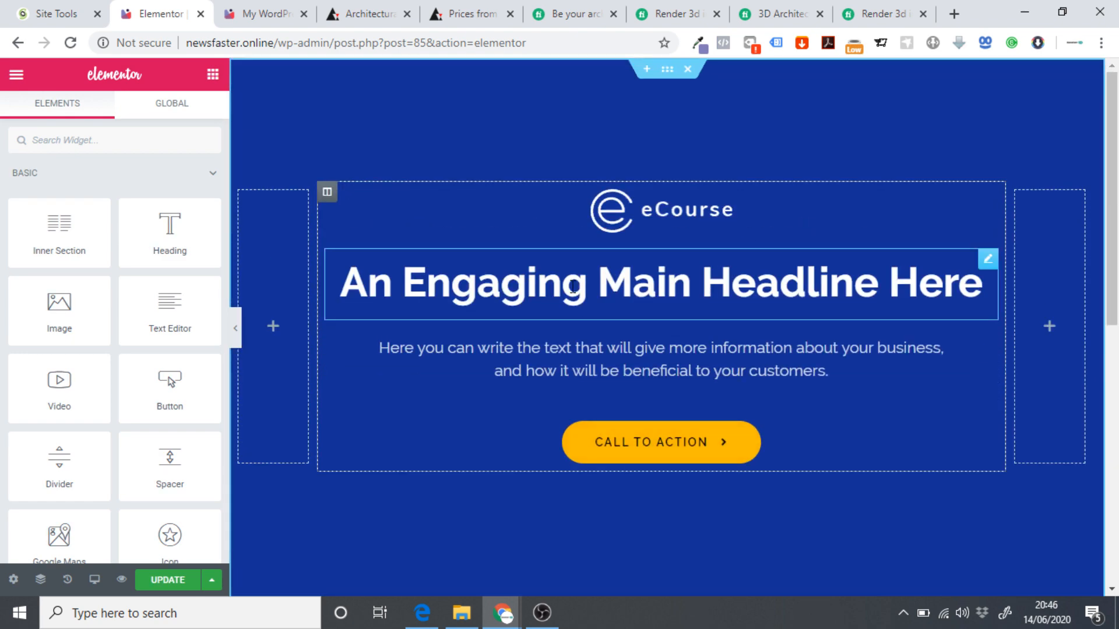
pyautogui.scroll(-4, 729, 455)
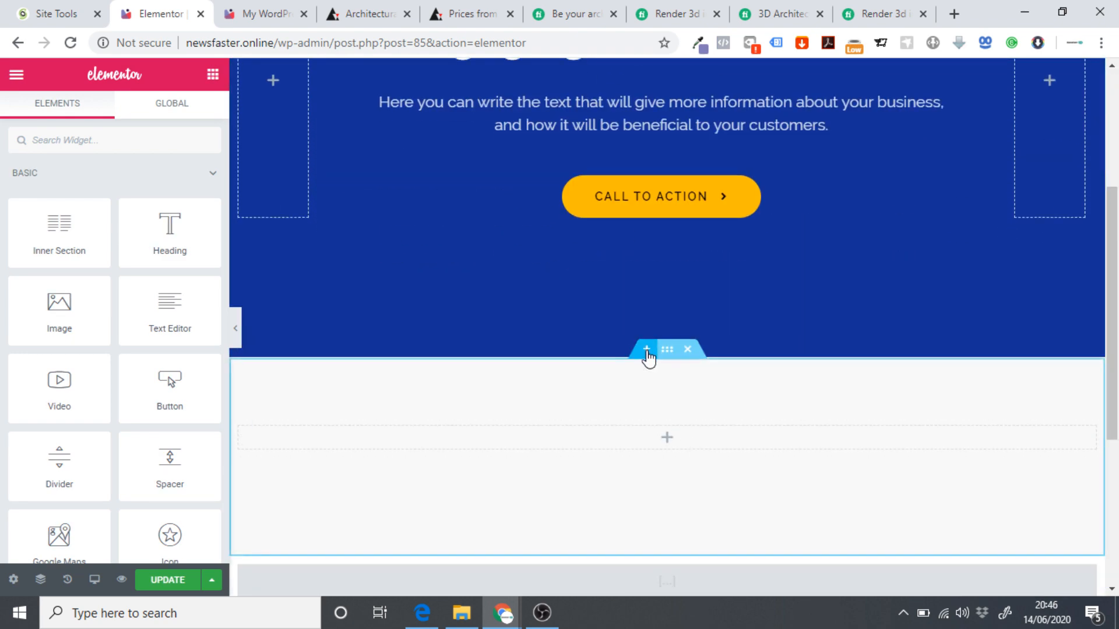
pyautogui.scroll(4, 737, 226)
pyautogui.click(688, 69)
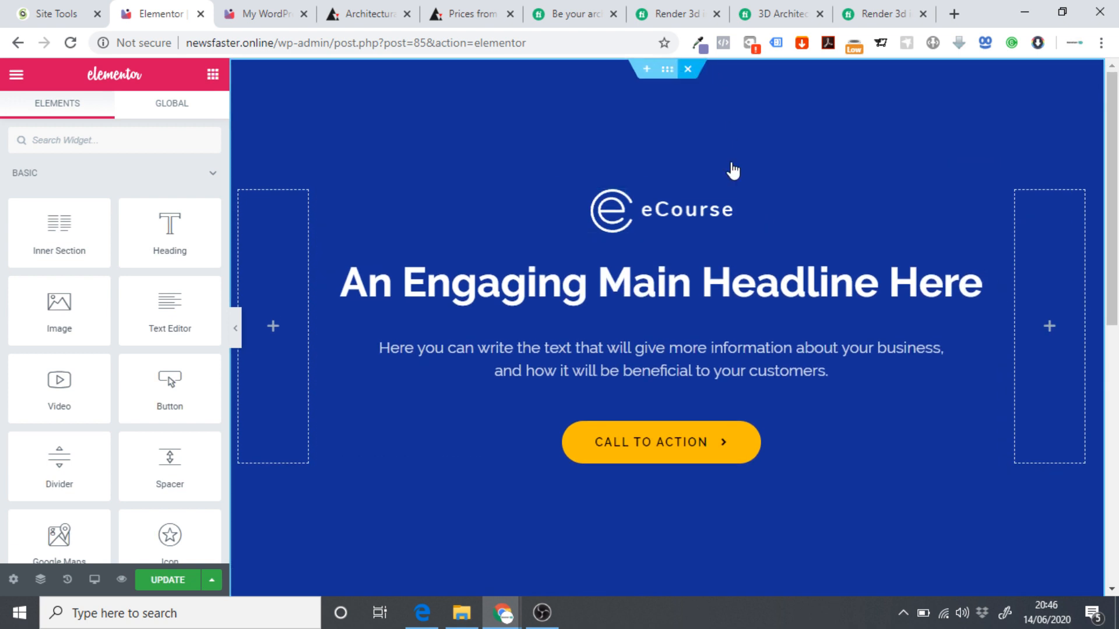
pyautogui.click(690, 70)
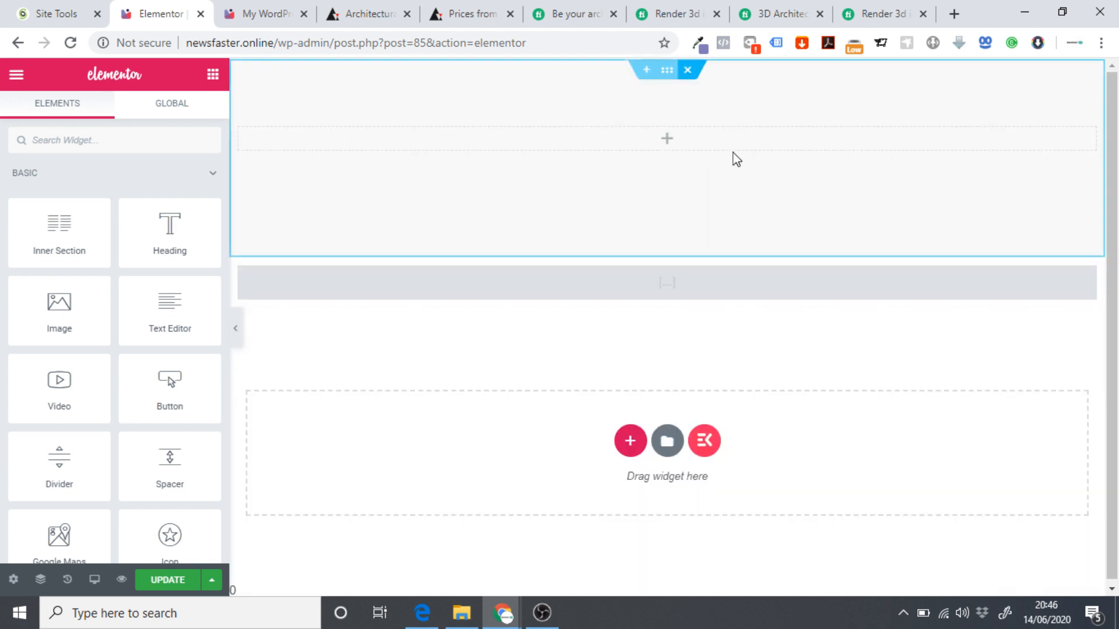
pyautogui.click(754, 92)
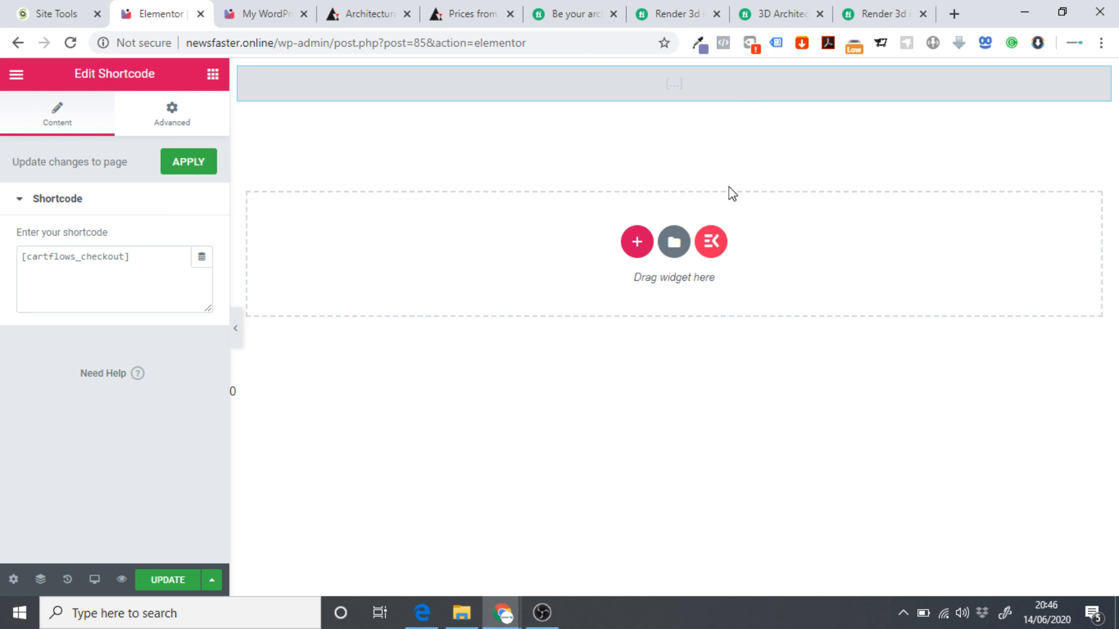
# Add a one-column section and drag it above the checkout block.
pyautogui.click(637, 241)
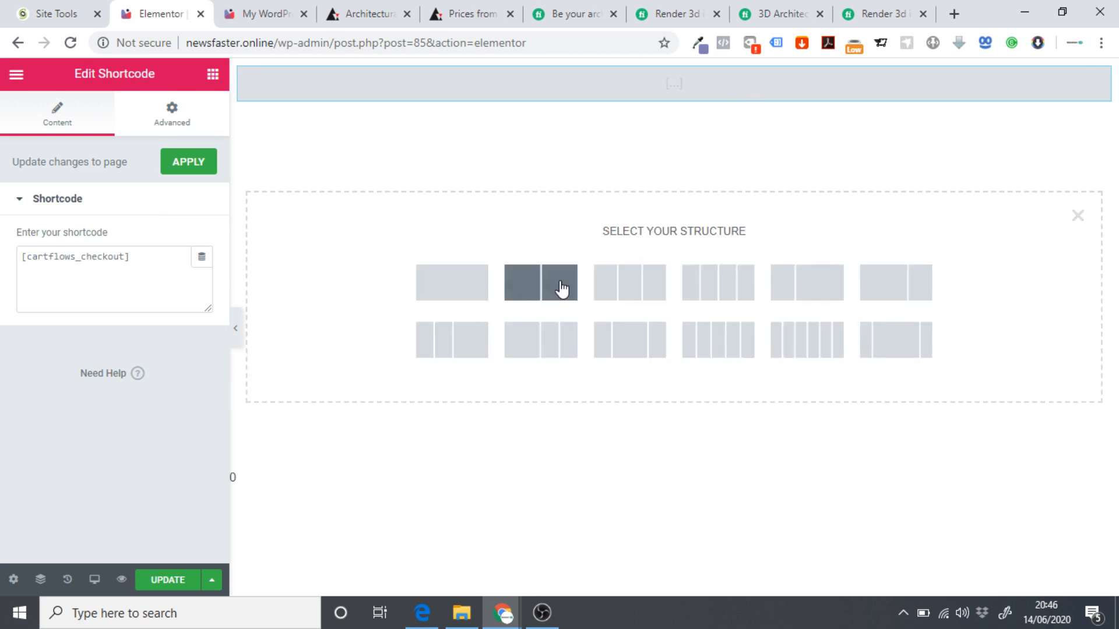
pyautogui.click(452, 284)
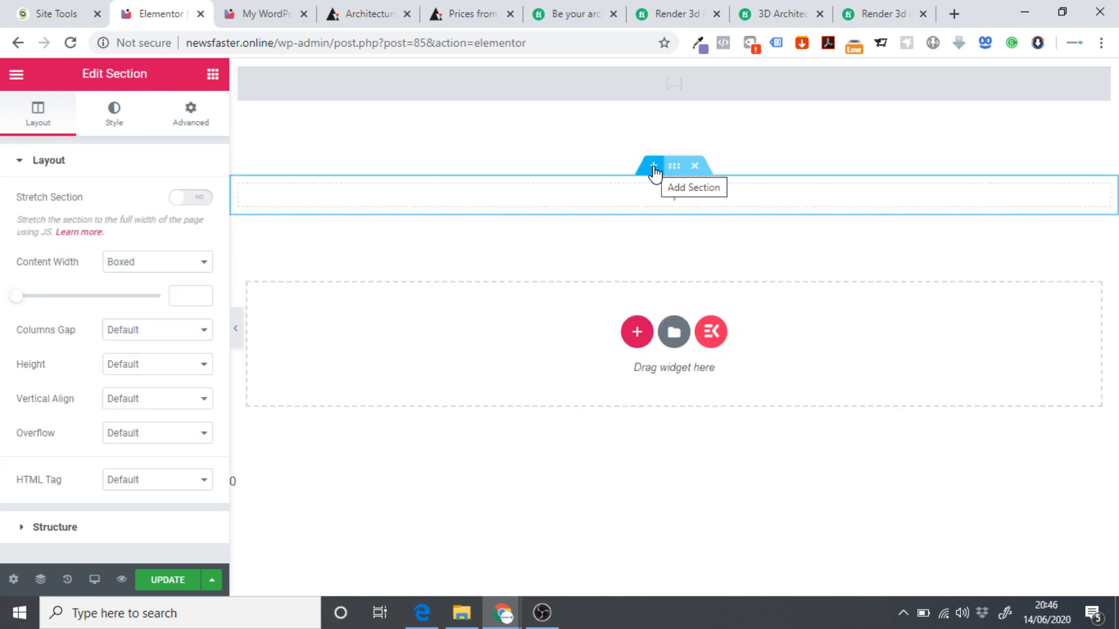
pyautogui.moveTo(673, 168); pyautogui.dragTo(661, 73)
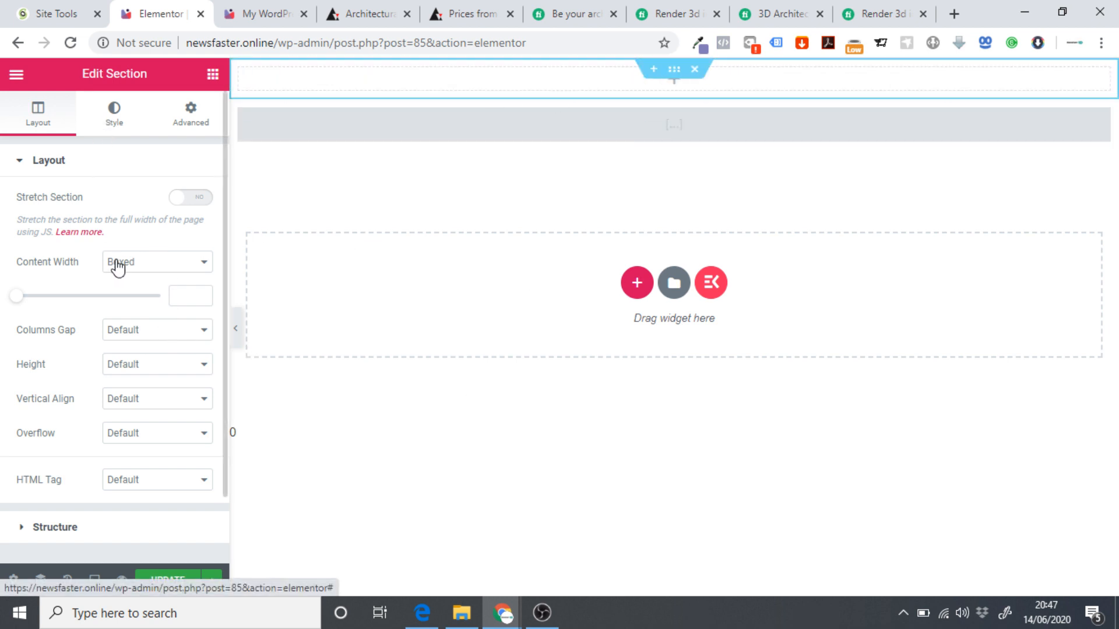
# Set the section's classic background to the living-room interior image.
pyautogui.click(136, 239)
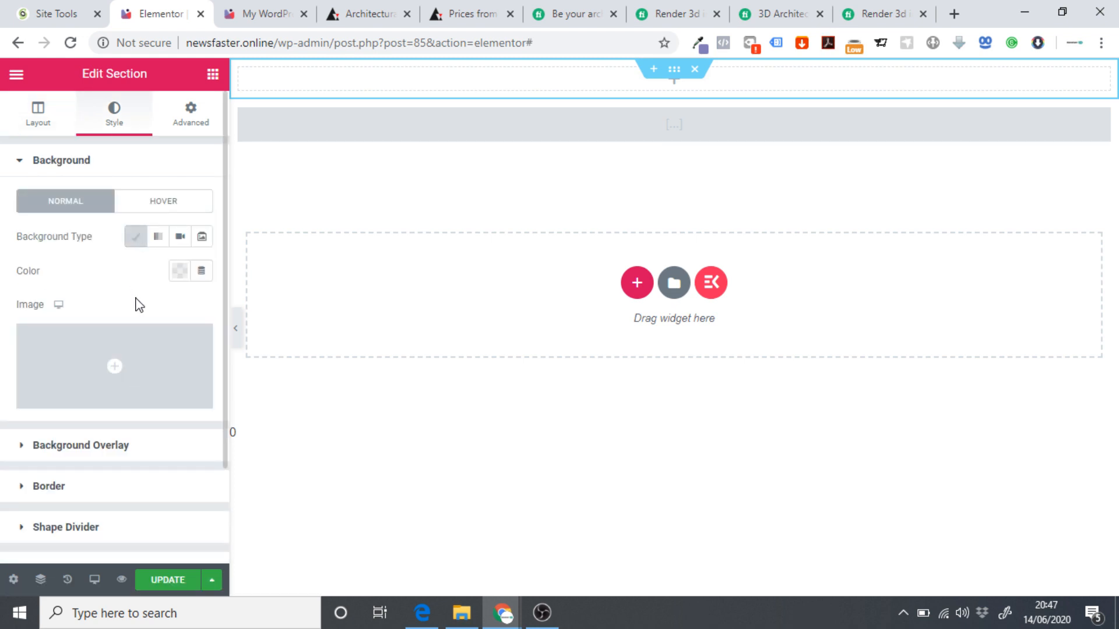
pyautogui.click(130, 365)
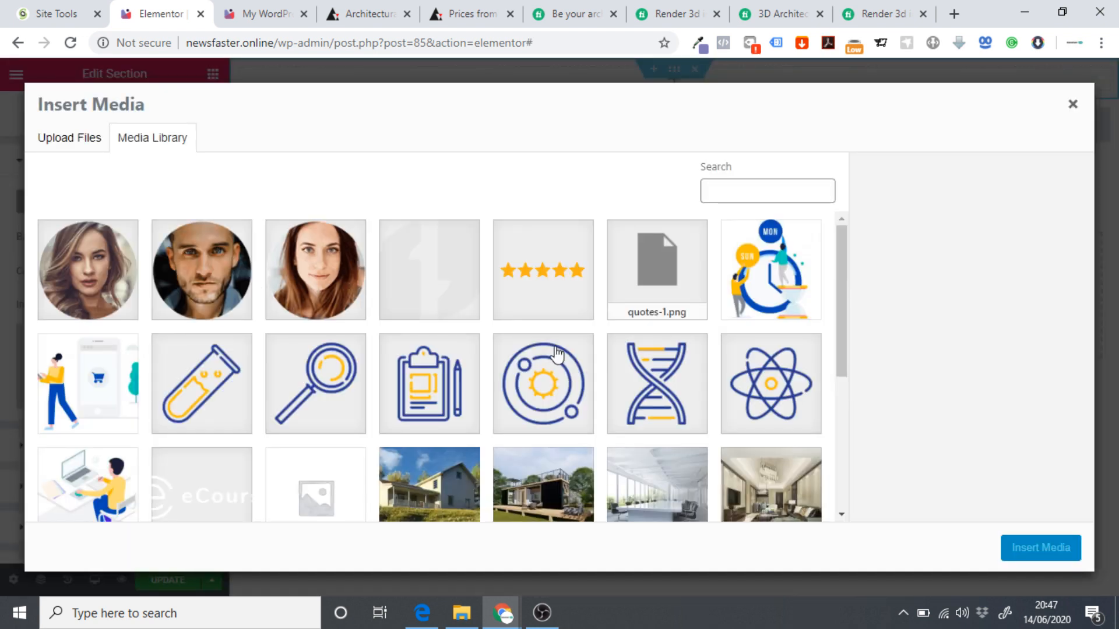
pyautogui.scroll(-4, 557, 353)
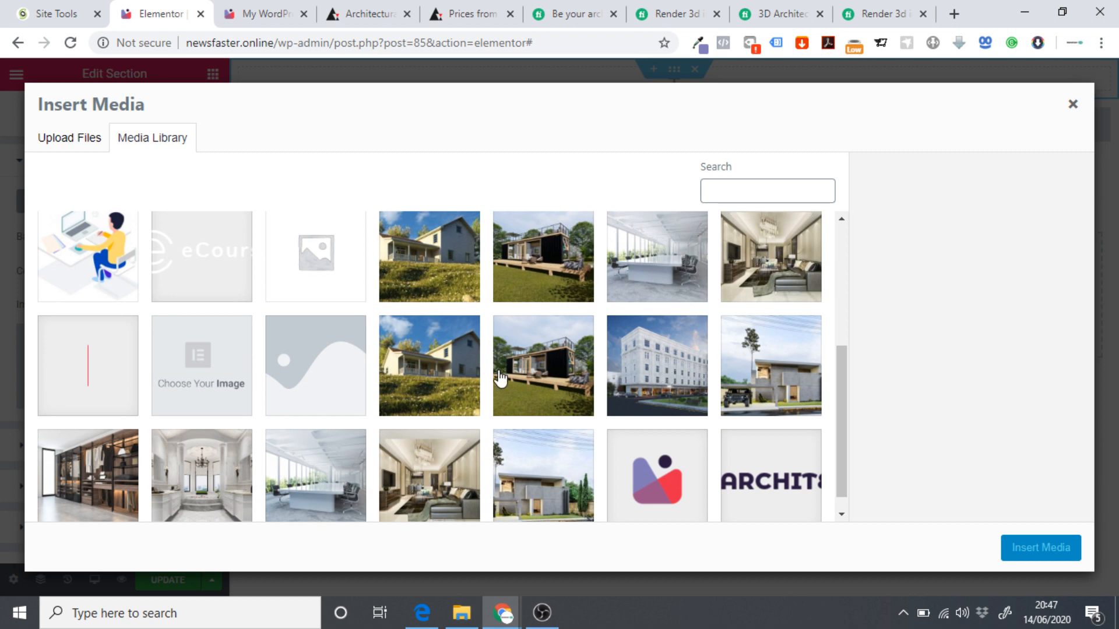
pyautogui.click(787, 273)
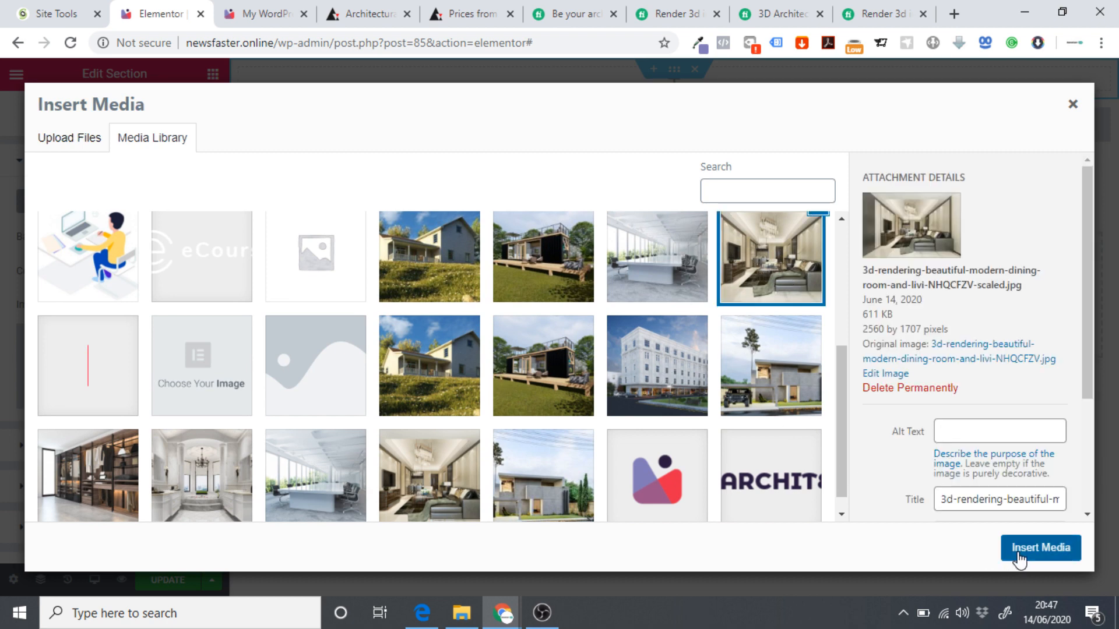
pyautogui.click(1016, 558)
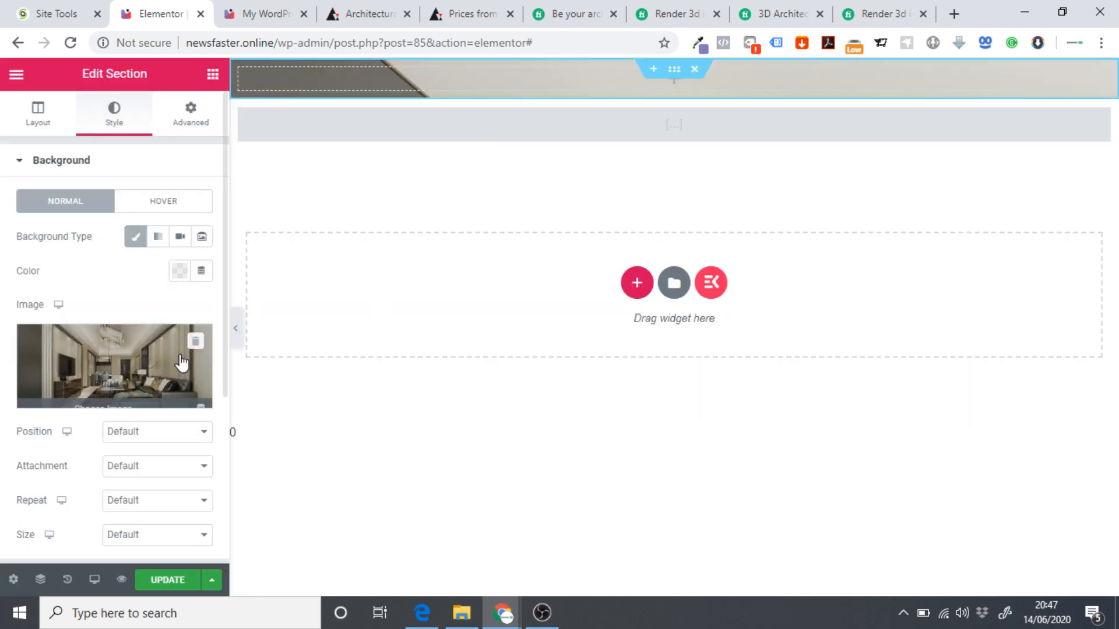
# Give the section a minimum height of 400 px.
pyautogui.click(68, 119)
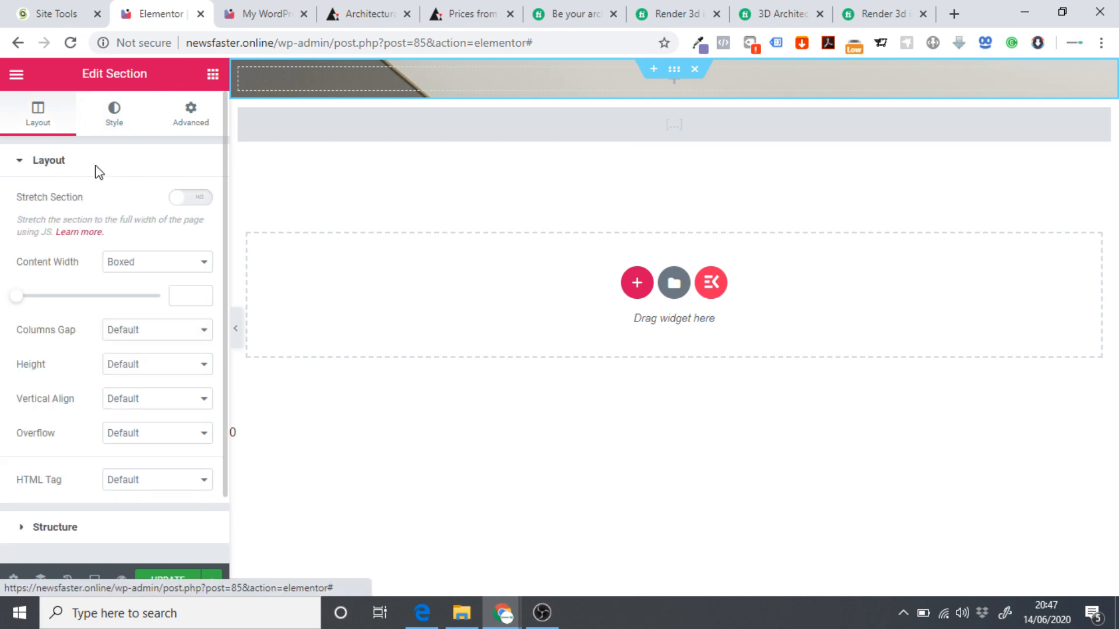
pyautogui.click(129, 365)
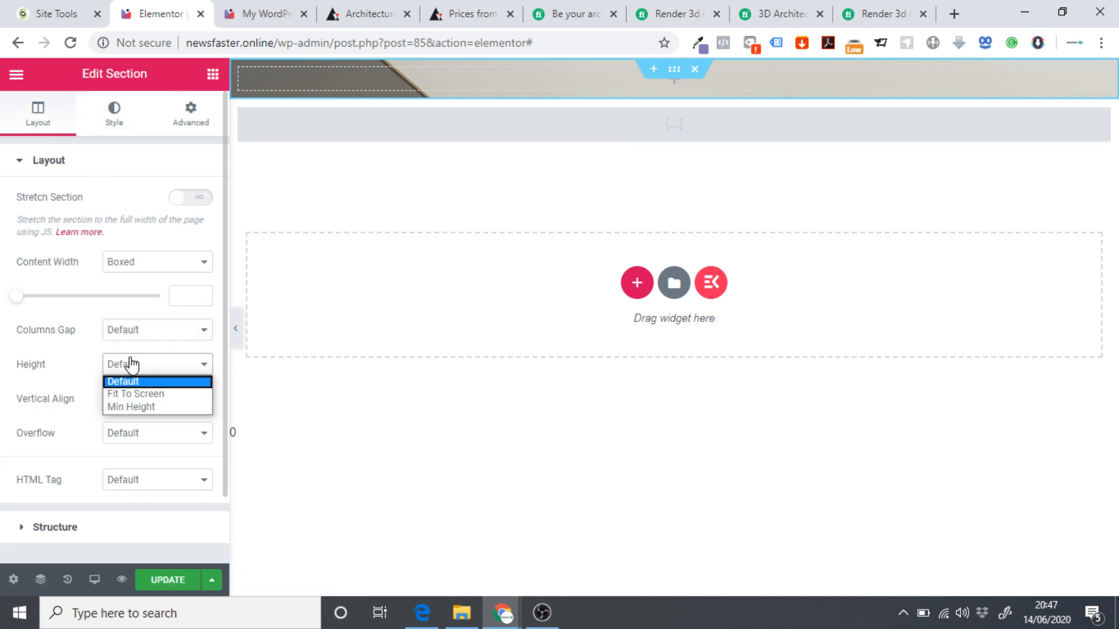
pyautogui.click(144, 405)
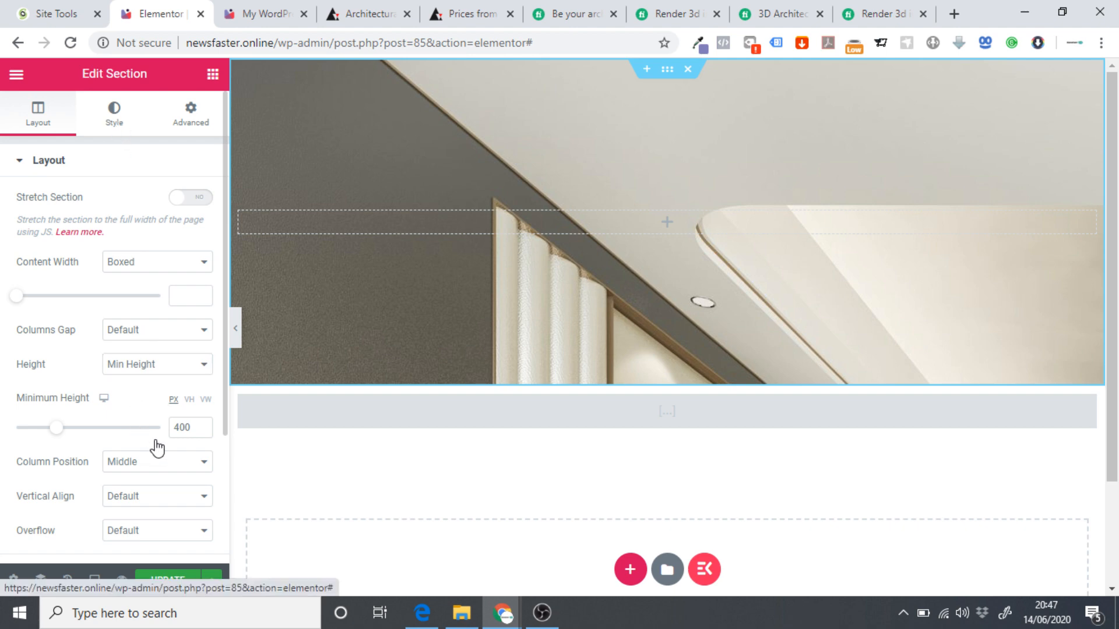
# Make the background image size Cover, positioned Bottom Center.
pyautogui.scroll(-2, 131, 475)
pyautogui.click(132, 456)
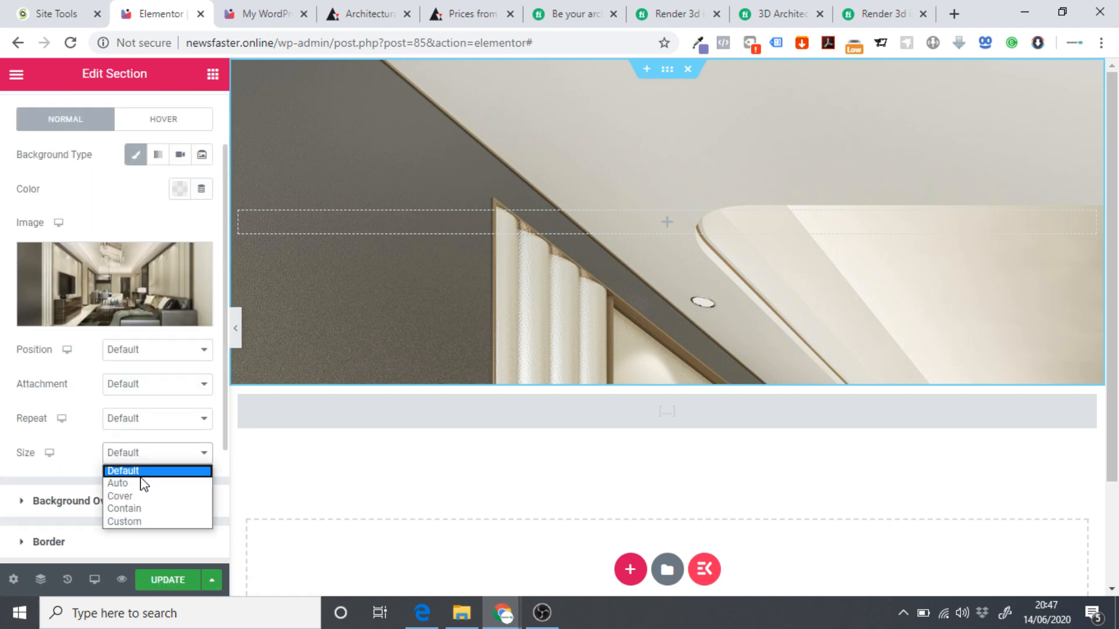
pyautogui.click(143, 508)
pyautogui.click(146, 460)
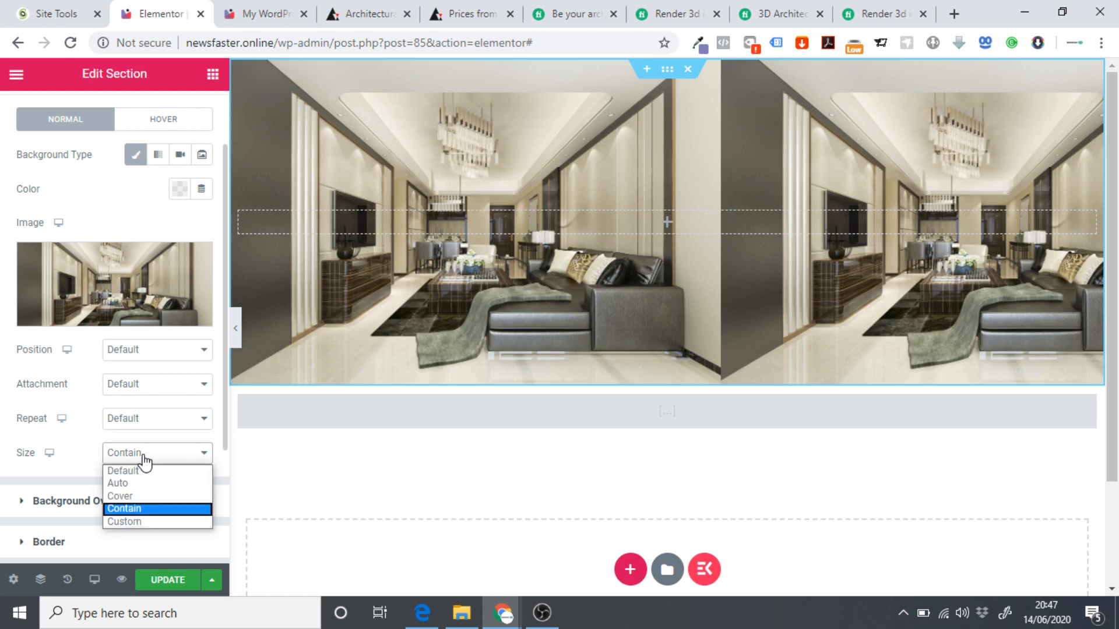
pyautogui.click(146, 497)
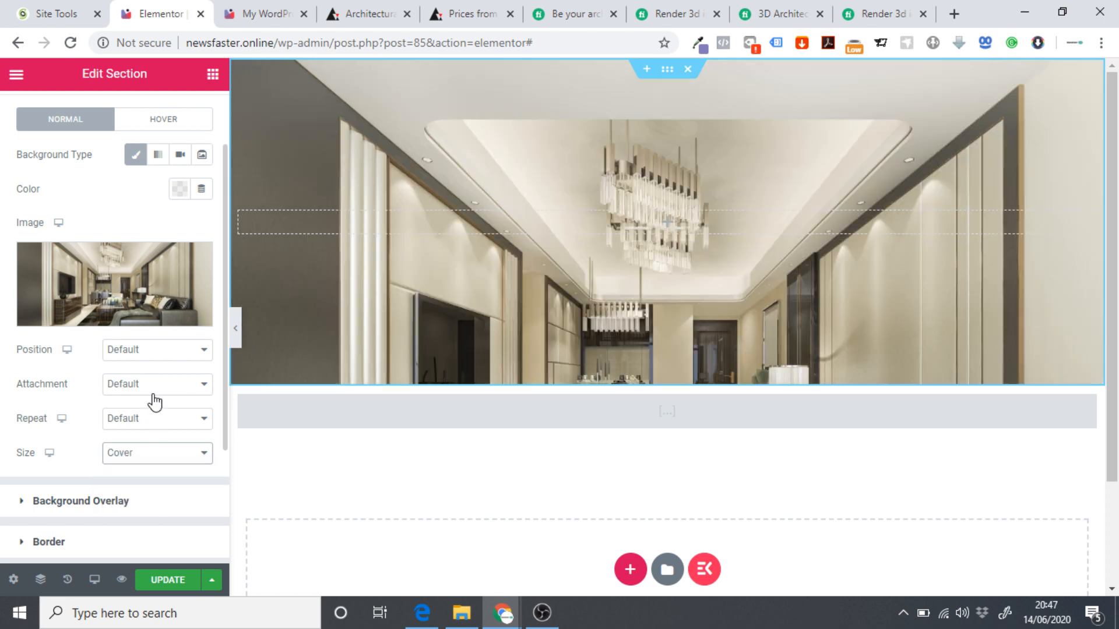
pyautogui.click(147, 354)
pyautogui.click(157, 457)
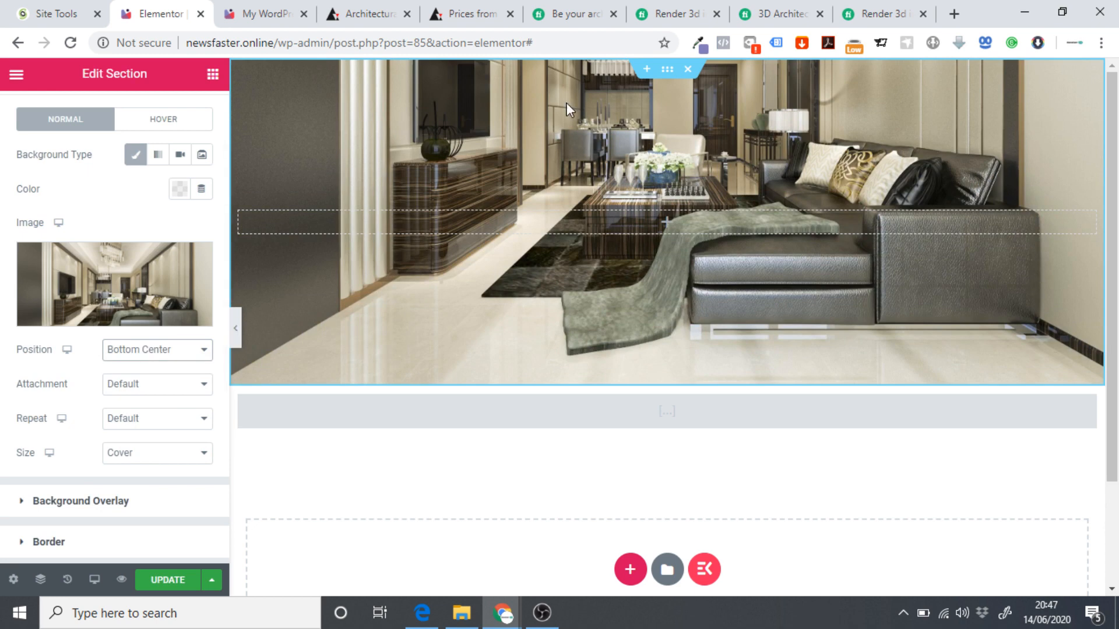
# Add a classic background overlay in purple 817bb8.
pyautogui.scroll(2, 149, 188)
pyautogui.scroll(-1, 101, 177)
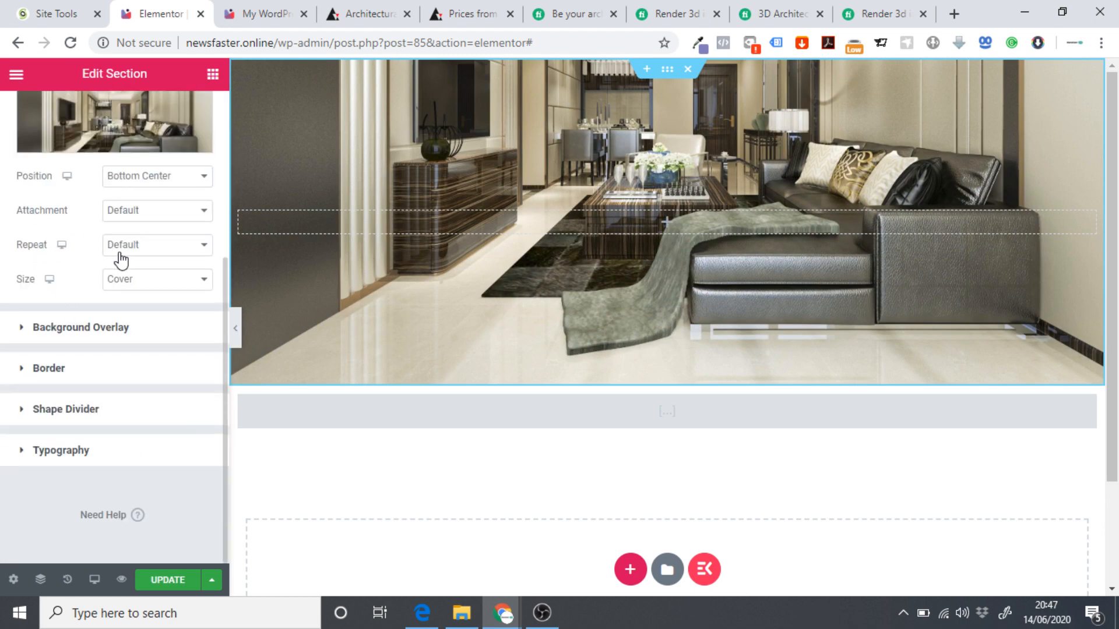
pyautogui.click(88, 327)
pyautogui.click(187, 282)
pyautogui.click(127, 383)
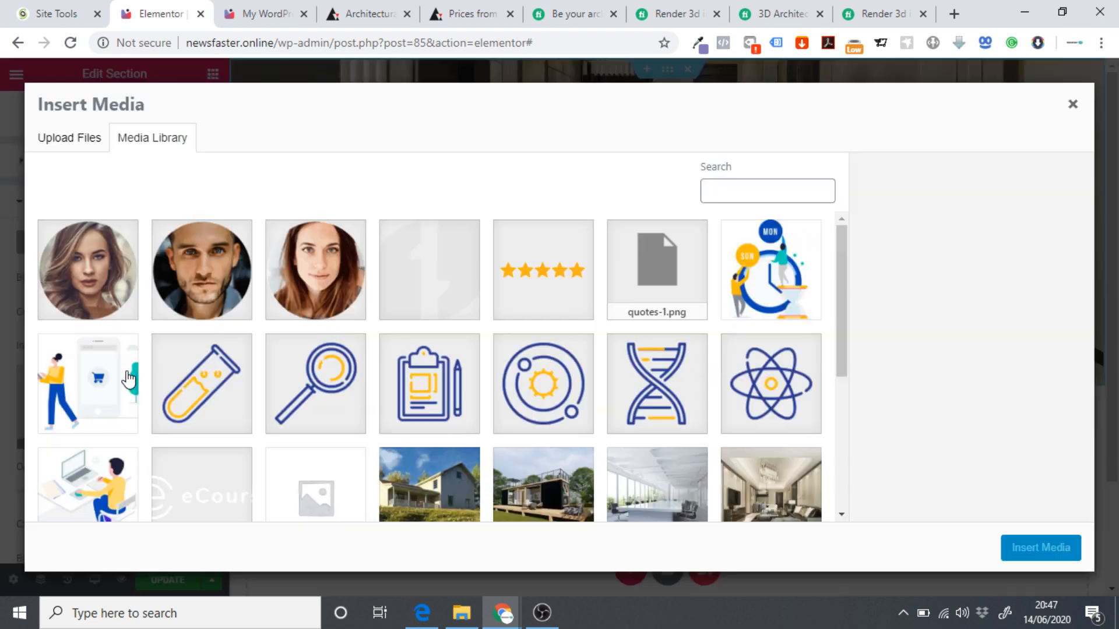
pyautogui.click(1071, 104)
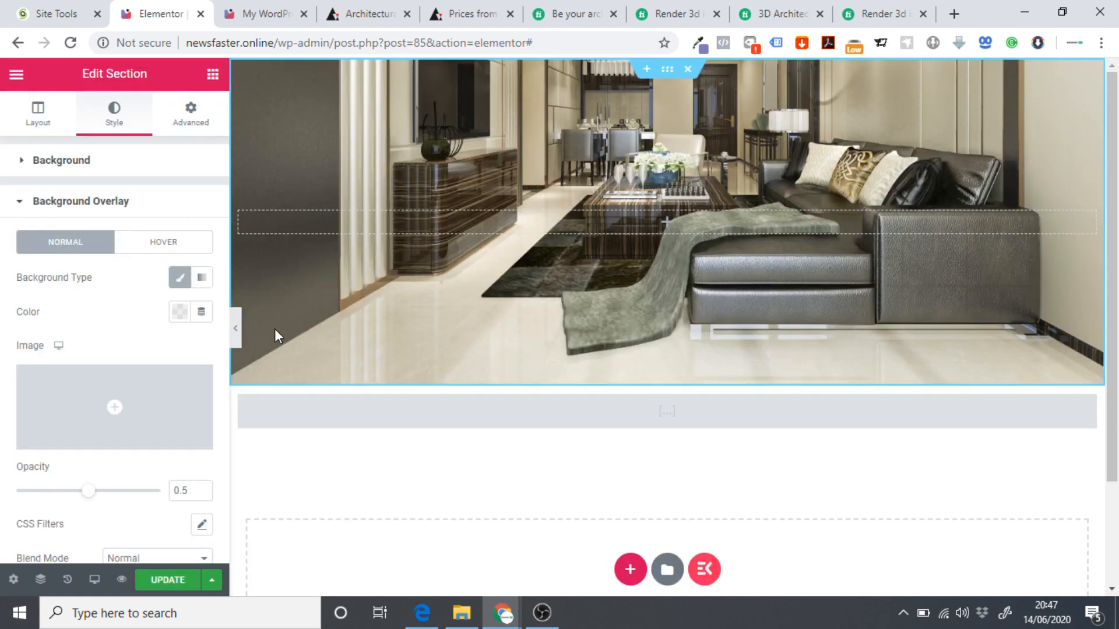
pyautogui.click(183, 311)
pyautogui.write('817bb8')
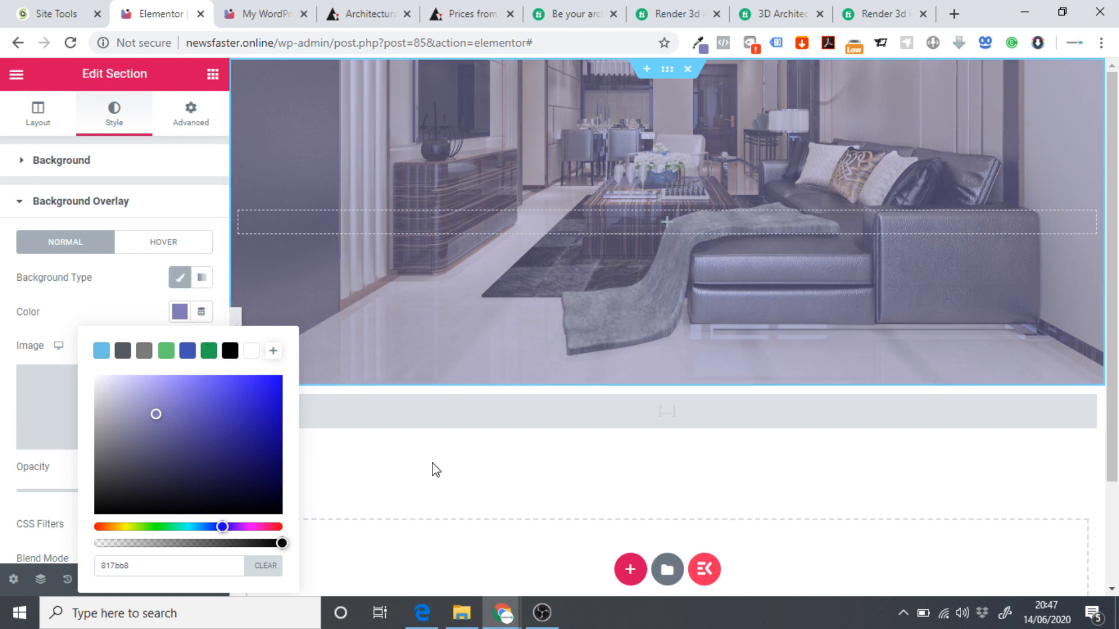
pyautogui.click(185, 82)
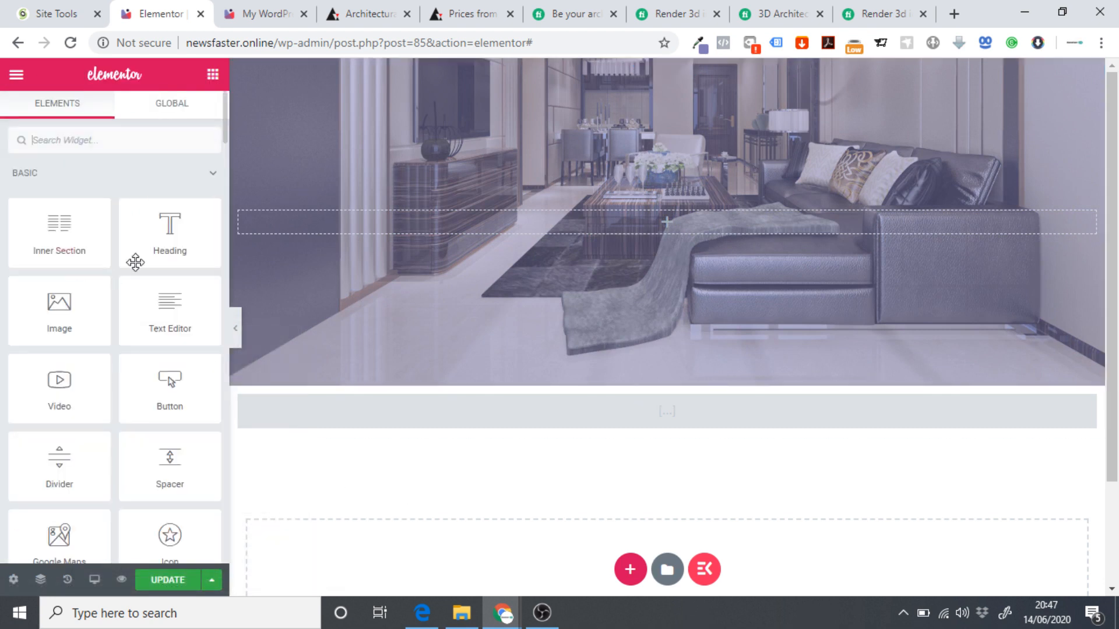
# Add a centred heading to the image section with white text.
pyautogui.moveTo(169, 233); pyautogui.dragTo(583, 223)
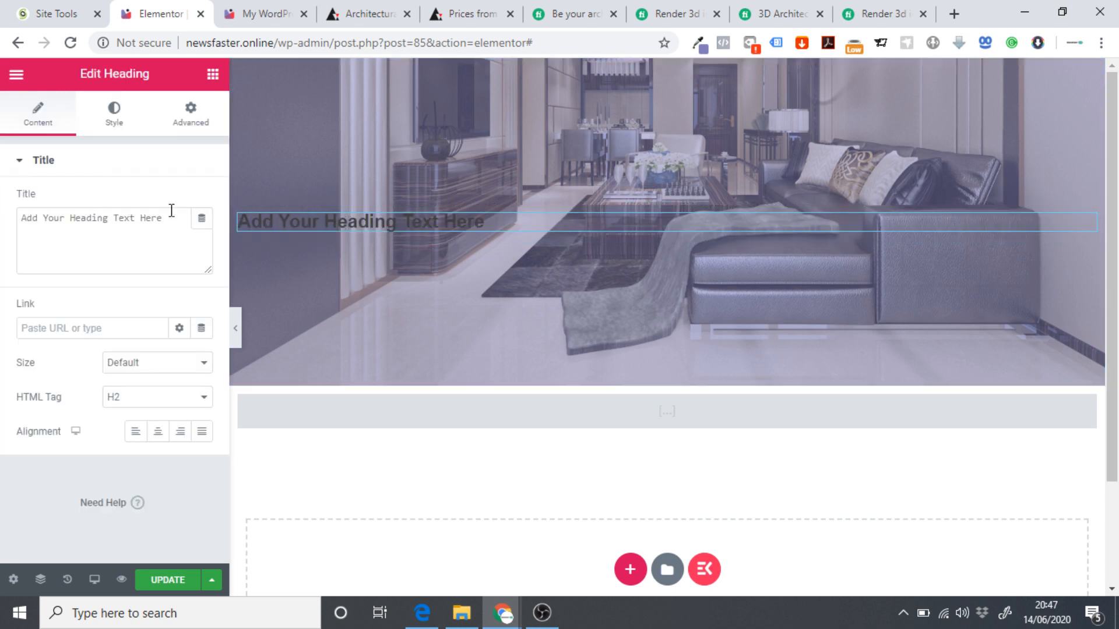
pyautogui.click(157, 432)
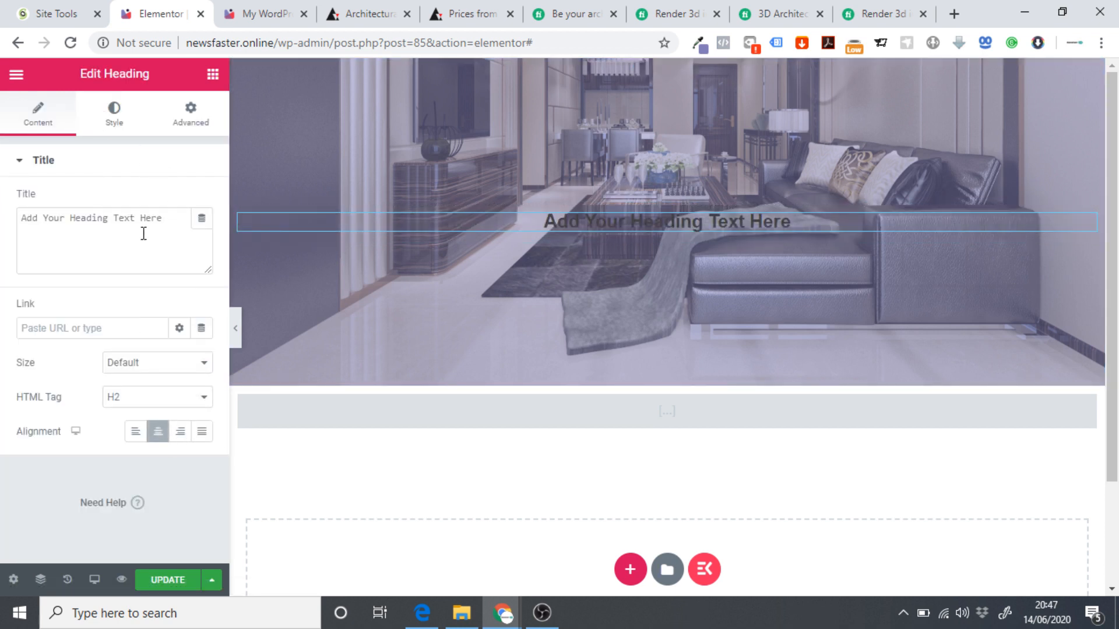
pyautogui.click(115, 127)
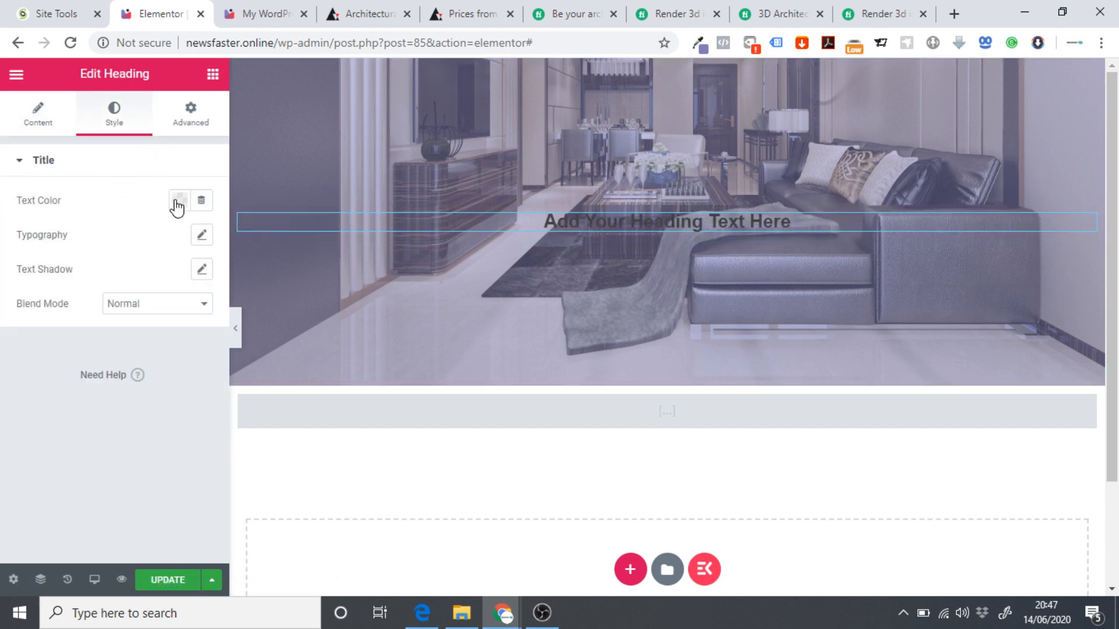
pyautogui.click(180, 201)
pyautogui.click(253, 244)
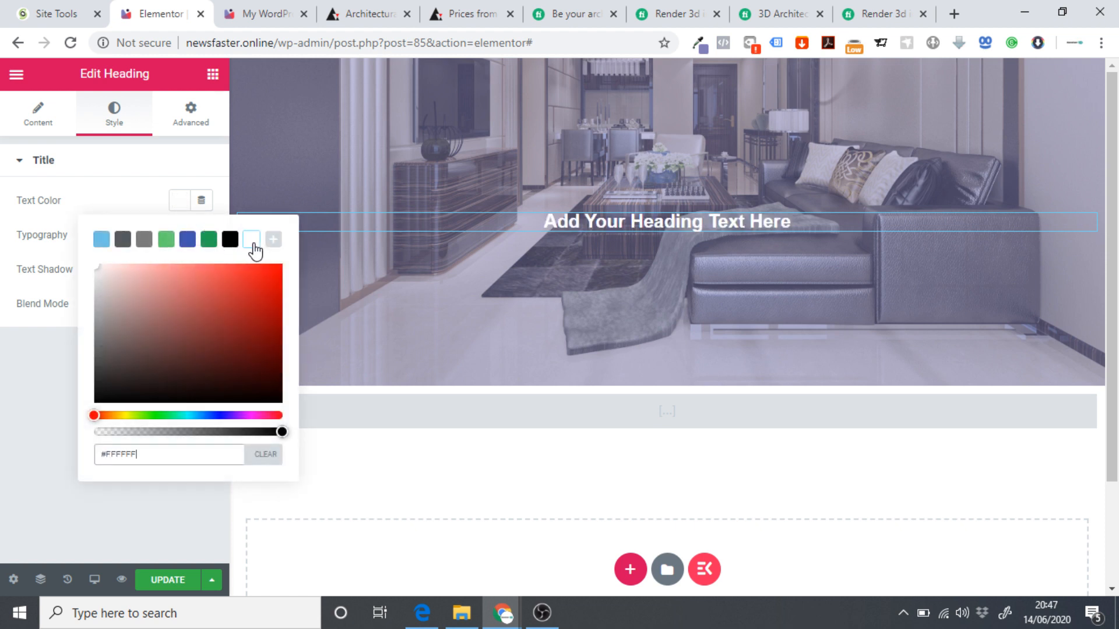
pyautogui.click(128, 175)
# Set the heading typography to the Domine font at size 50.
pyautogui.click(150, 169)
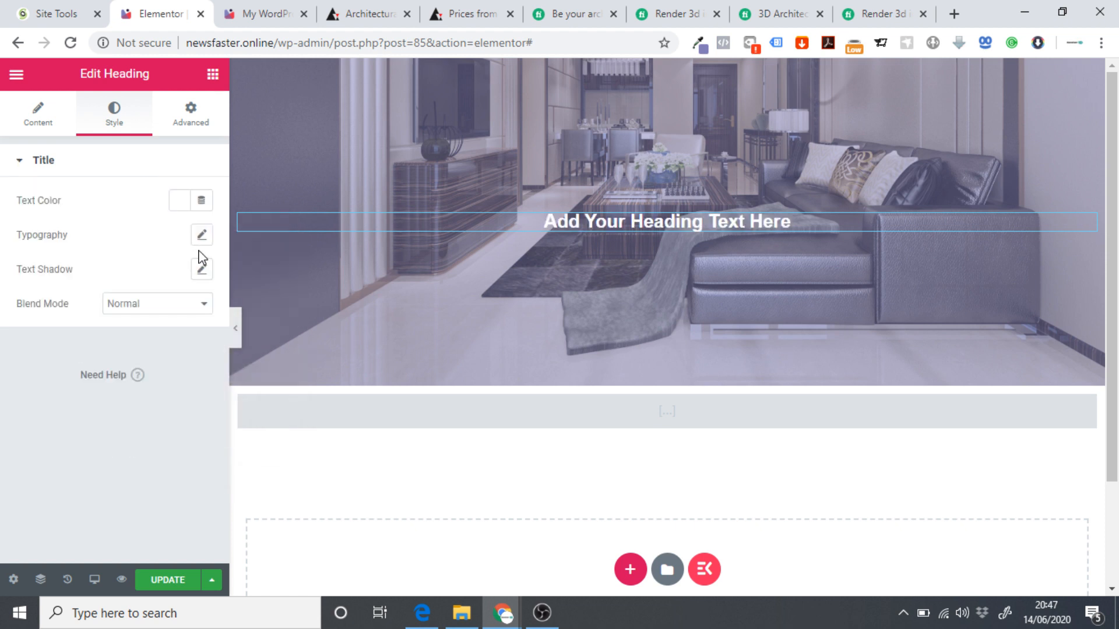
pyautogui.click(201, 235)
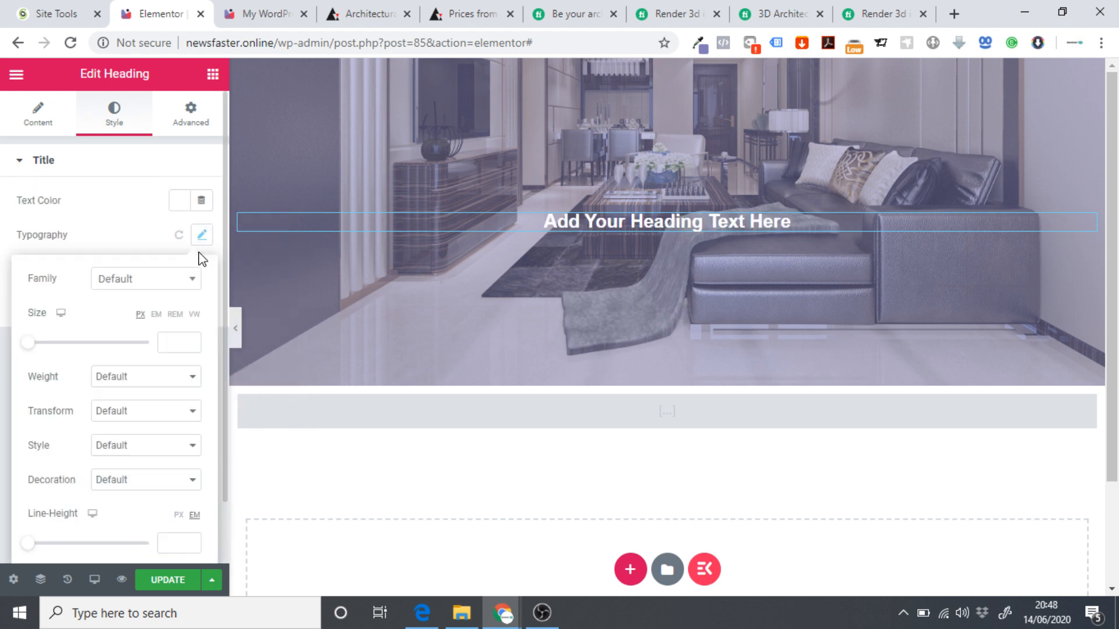
pyautogui.click(163, 292)
pyautogui.write('dkm')
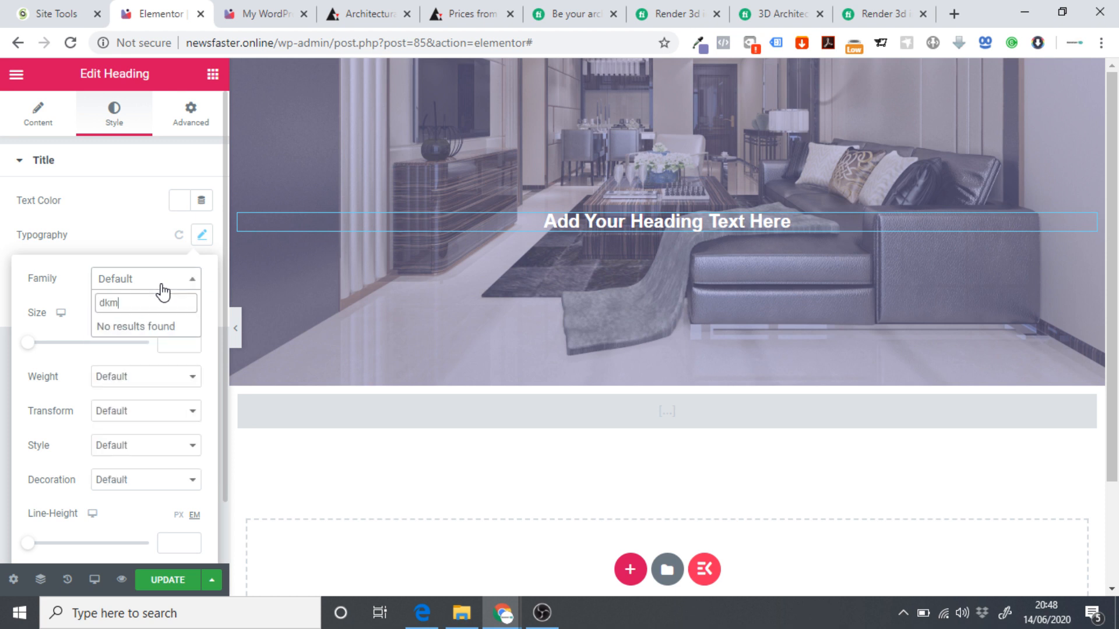
pyautogui.press('BackSpace')
pyautogui.press('BackSpace')
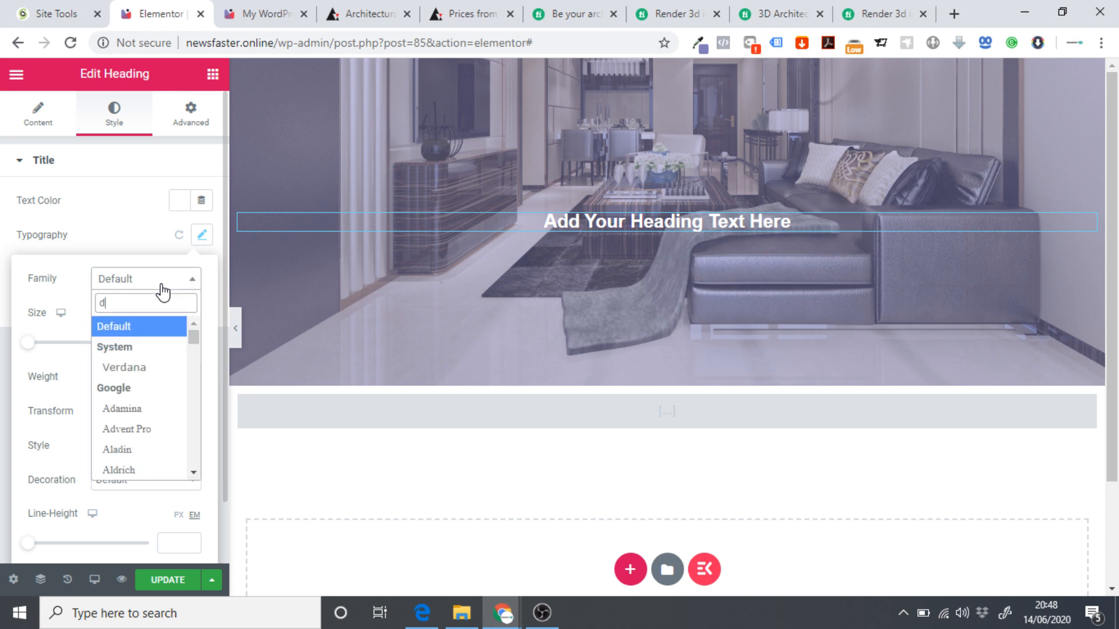
pyautogui.write('om')
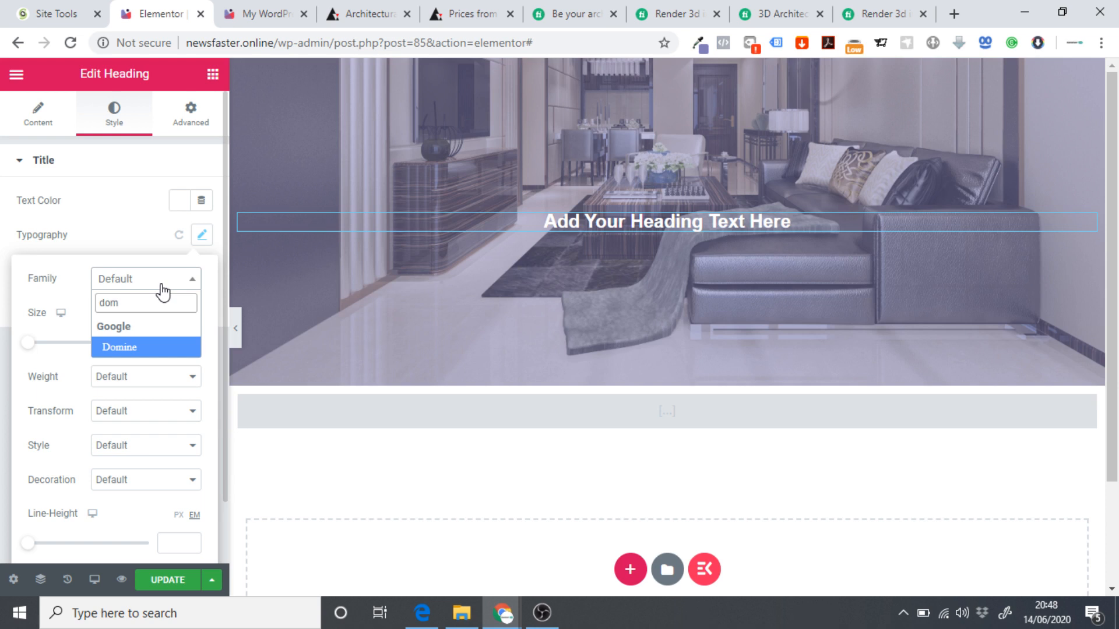
pyautogui.click(141, 350)
pyautogui.click(181, 342)
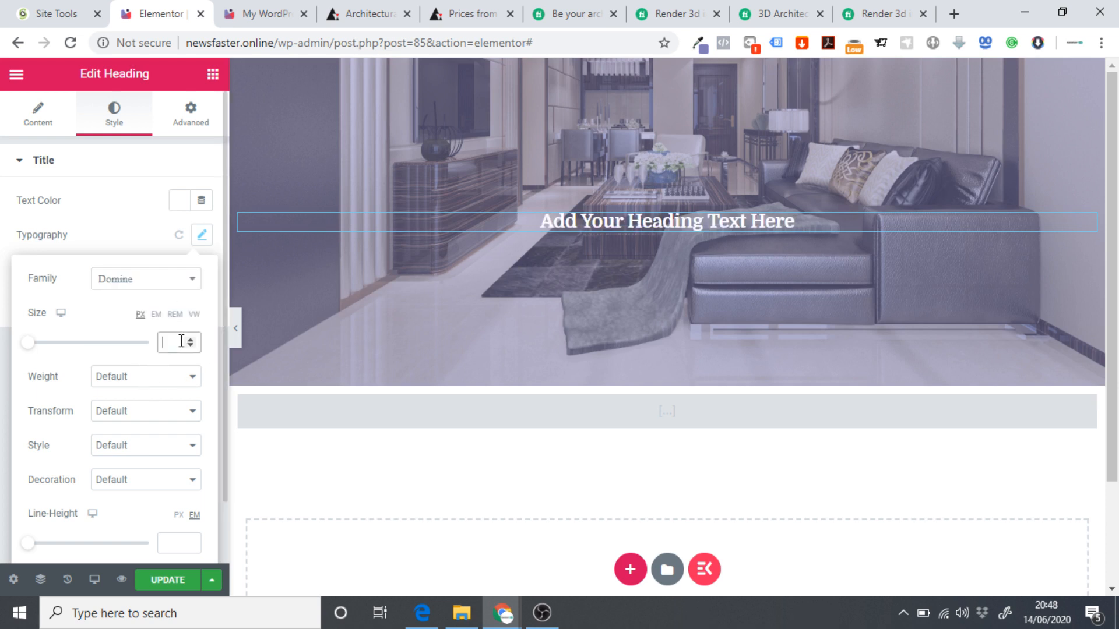
pyautogui.write('20')
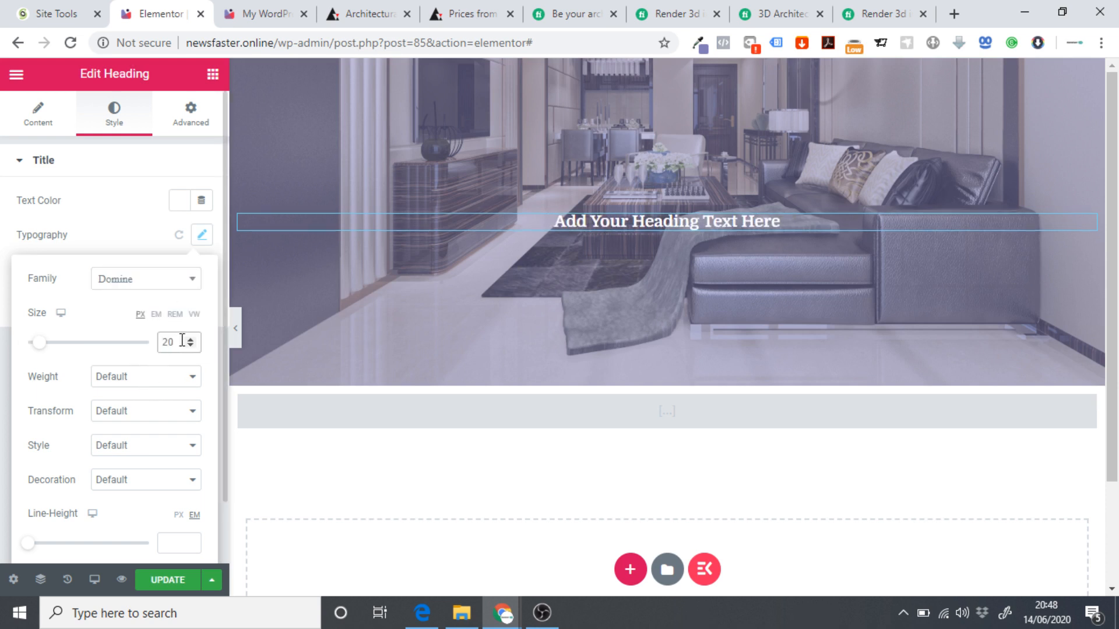
pyautogui.press('BackSpace')
pyautogui.press('BackSpace')
pyautogui.write('50')
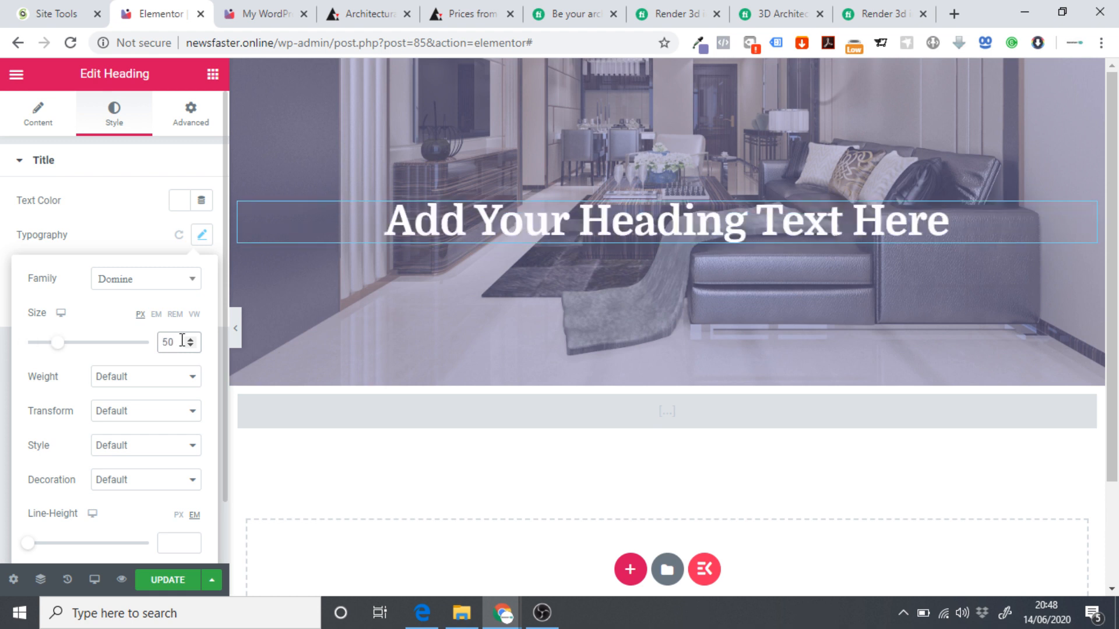
# Change the heading text to 'Basic Package'.
pyautogui.click(55, 133)
pyautogui.moveTo(202, 219); pyautogui.dragTo(16, 226)
pyautogui.write('Basic ')
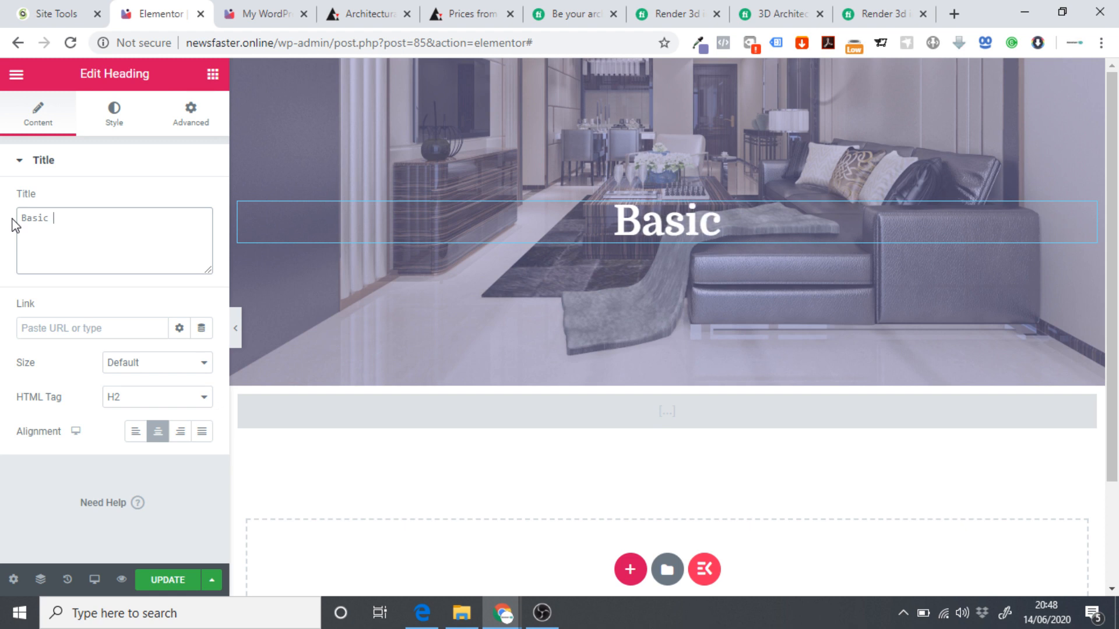
pyautogui.write('Pac')
pyautogui.press('BackSpace')
pyautogui.write('a')
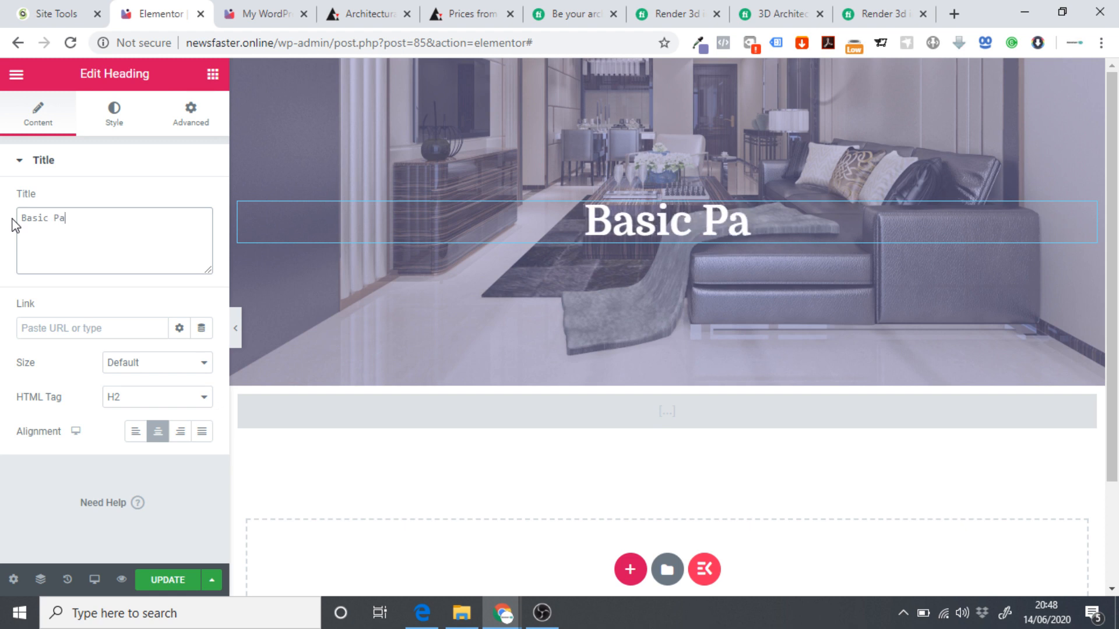
pyautogui.write('cakge')
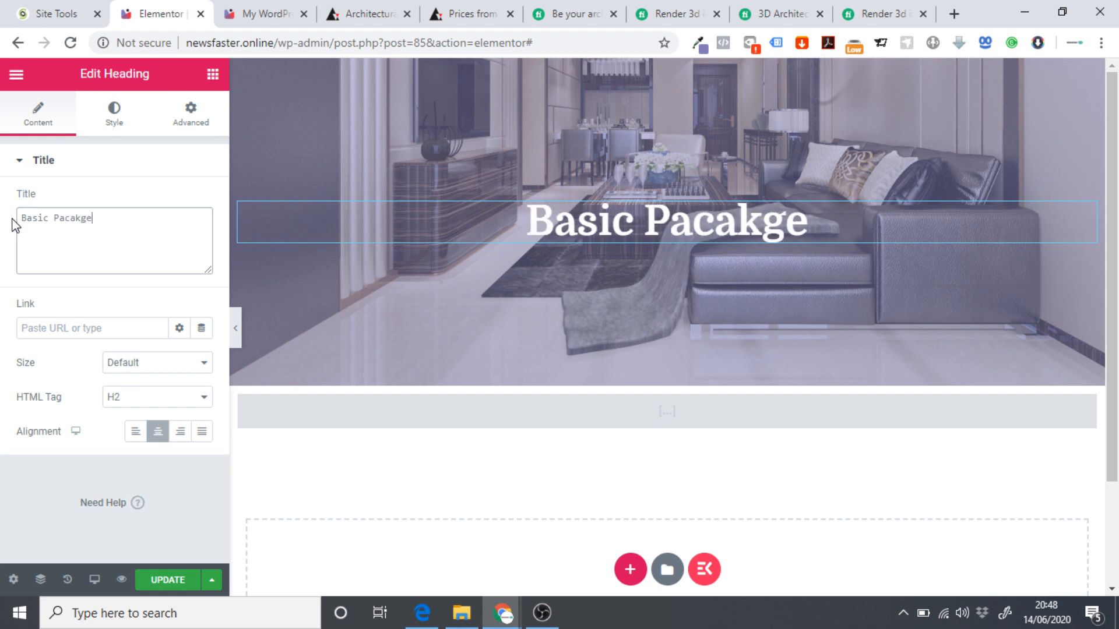
pyautogui.press('BackSpace')
pyautogui.press('BackSpace')
pyautogui.press('BackSpace')
pyautogui.press('BackSpace')
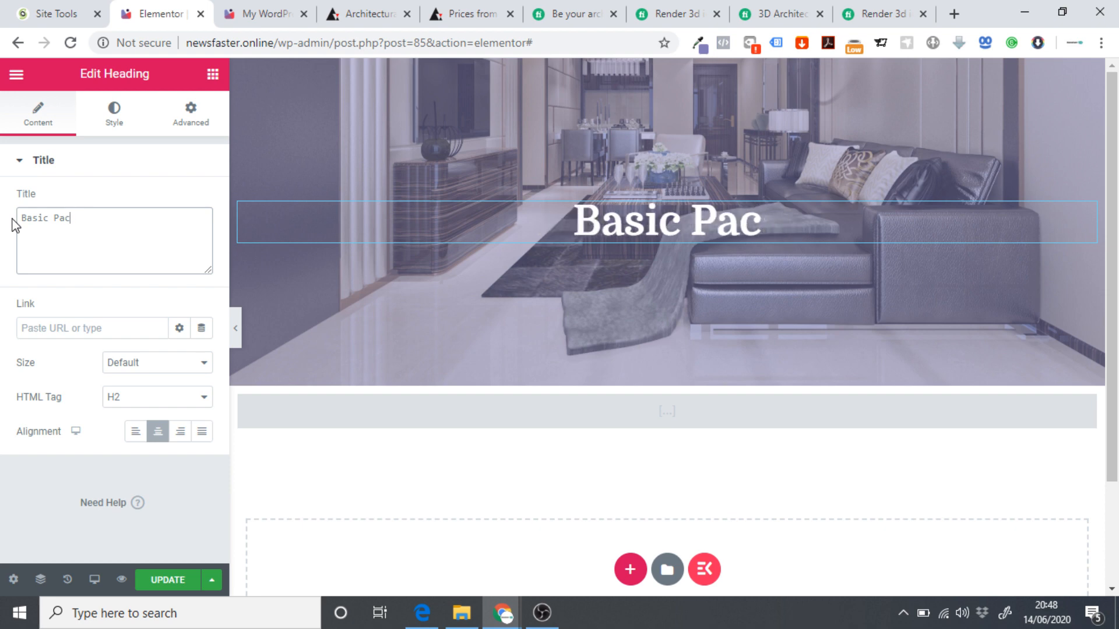
pyautogui.write('kage')
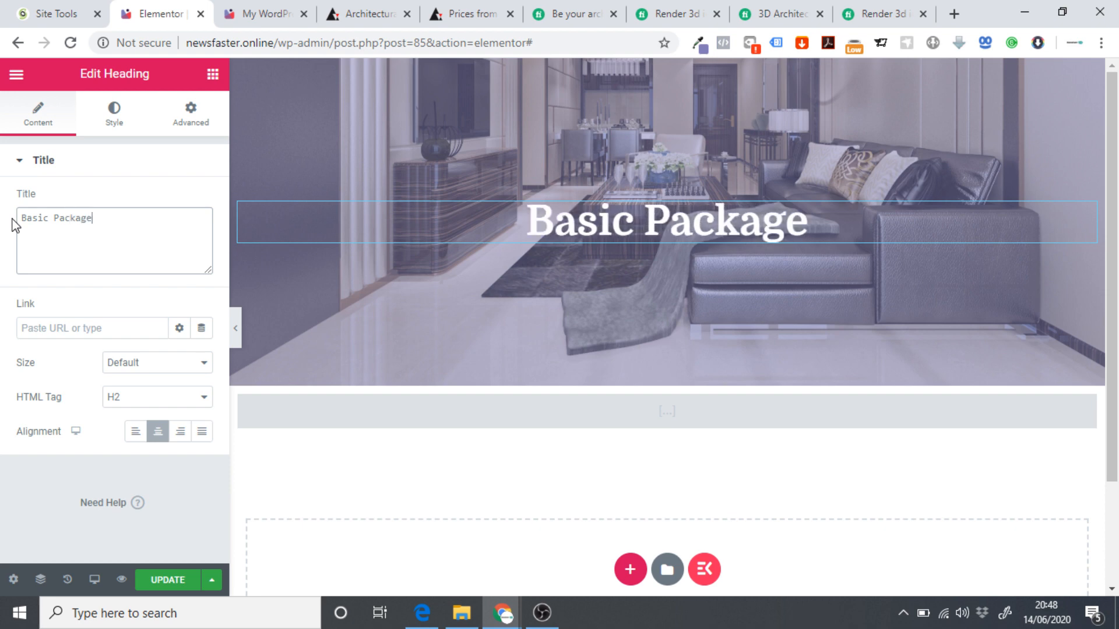
# Check the three Basic card feature lines in the live site's Pricing section.
pyautogui.click(262, 13)
pyautogui.doubleClick(174, 378)
pyautogui.moveTo(159, 379); pyautogui.dragTo(78, 344)
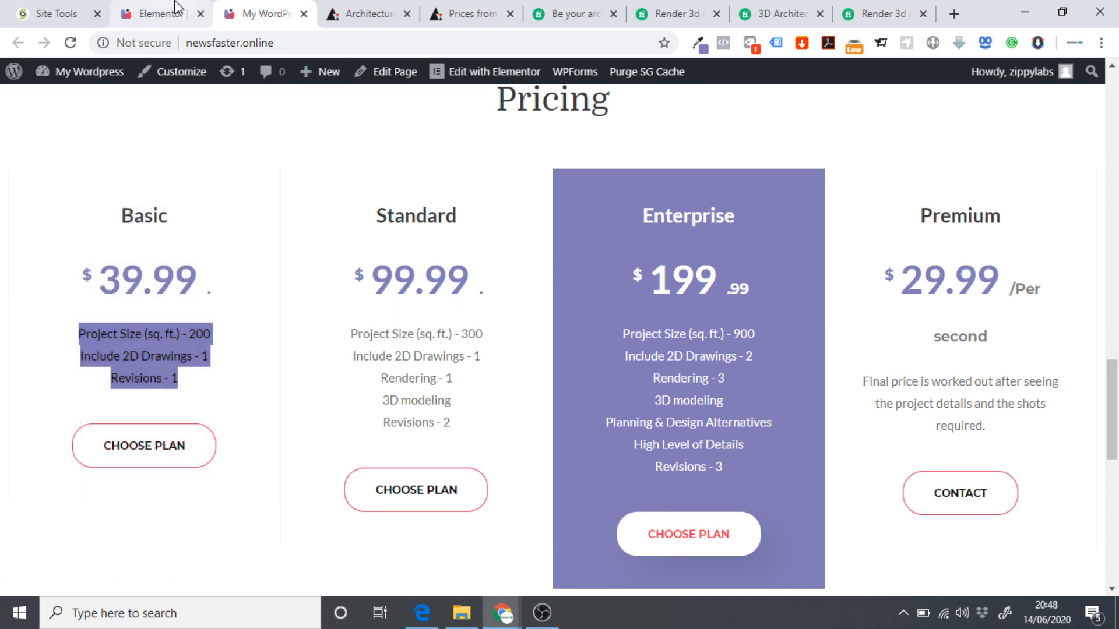
pyautogui.click(161, 13)
pyautogui.click(213, 74)
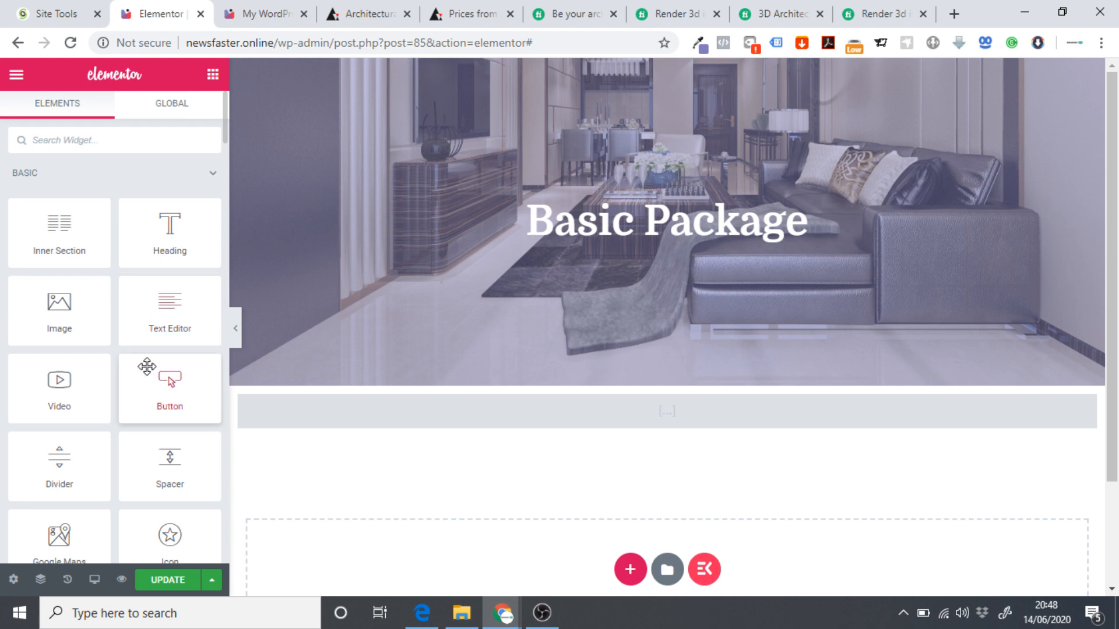
# Add an Icon List widget below the Basic Package heading with centred items.
pyautogui.scroll(-3, 93, 391)
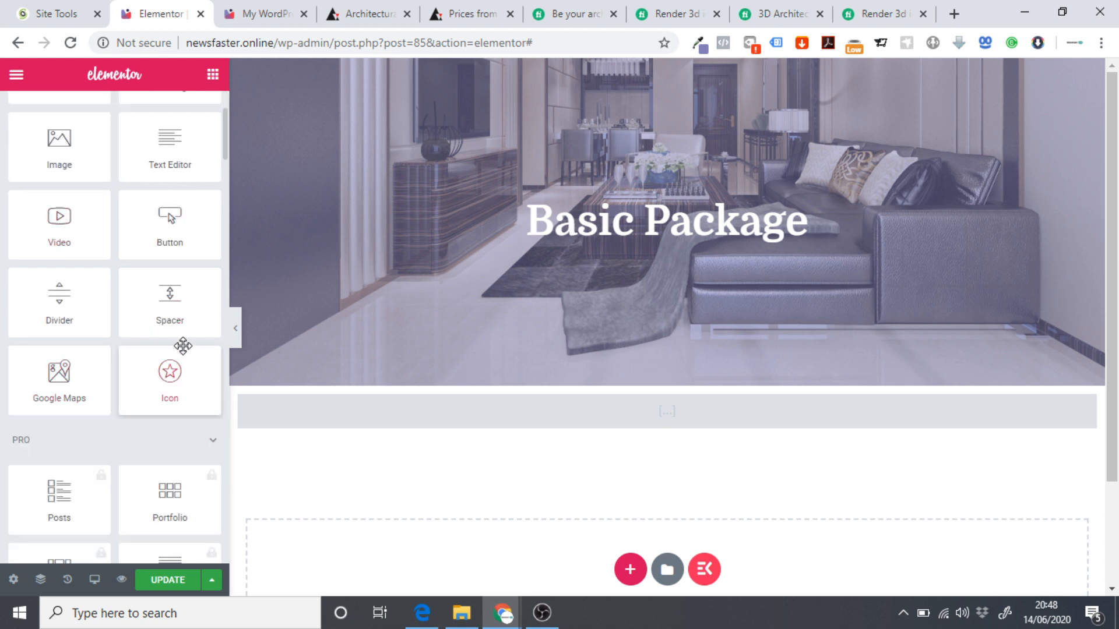
pyautogui.scroll(-2, 182, 350)
pyautogui.scroll(-3, 183, 364)
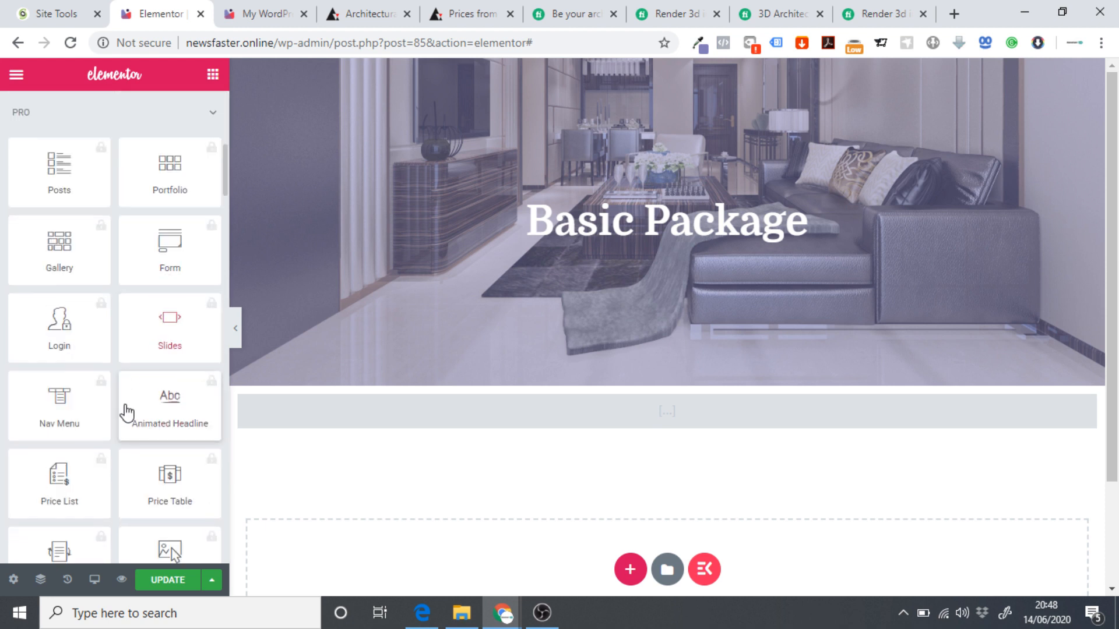
pyautogui.scroll(-1, 130, 454)
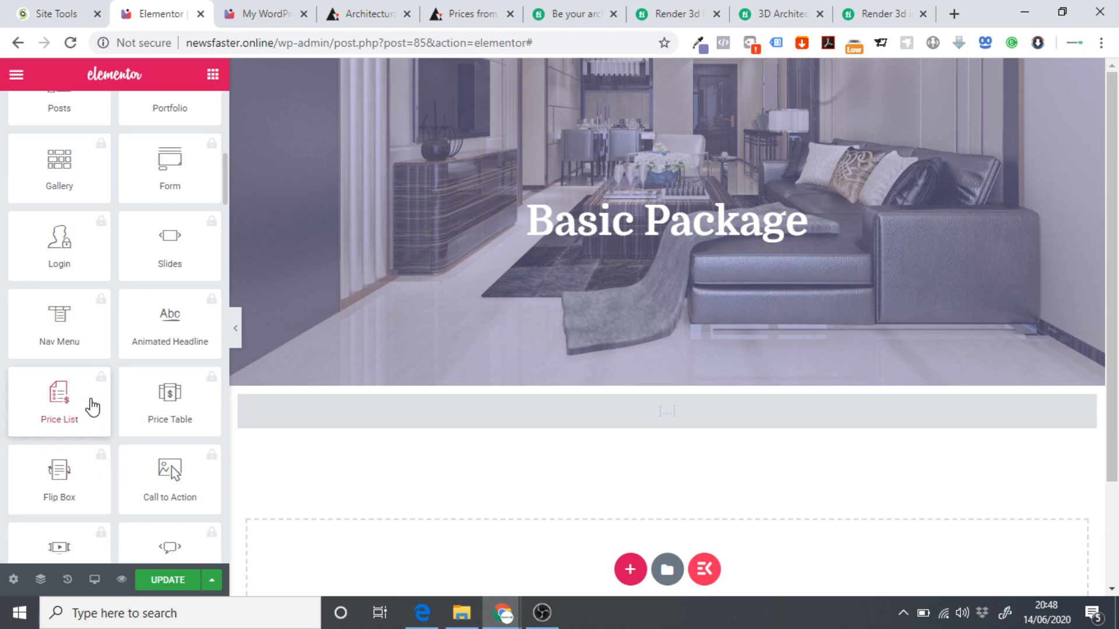
pyautogui.scroll(-1, 99, 437)
pyautogui.scroll(-1, 111, 472)
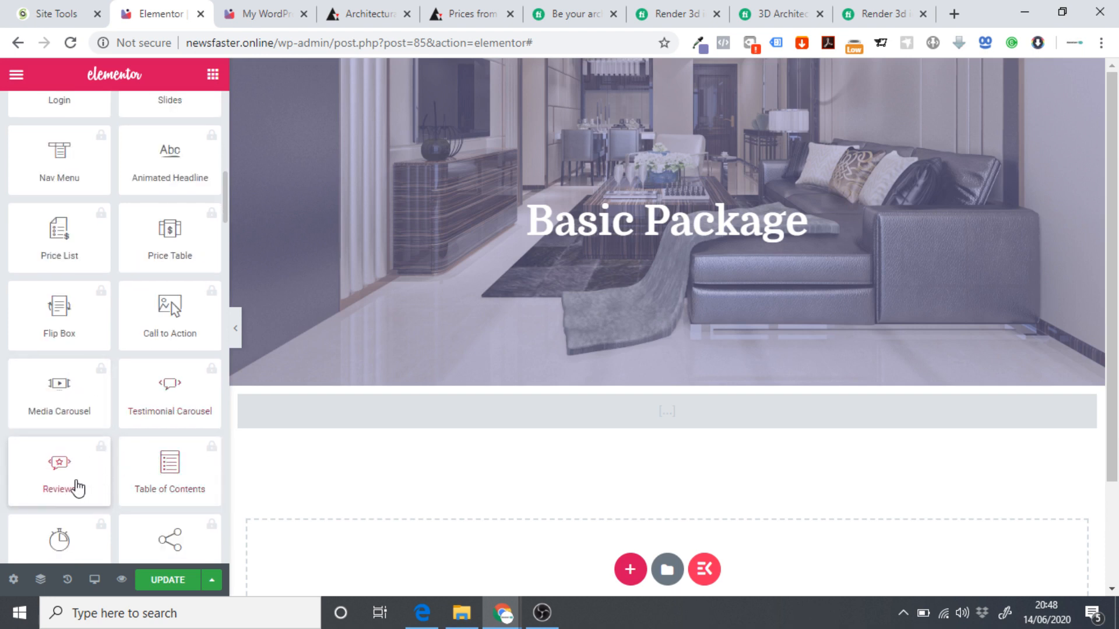
pyautogui.scroll(-1, 145, 480)
pyautogui.scroll(-1, 161, 408)
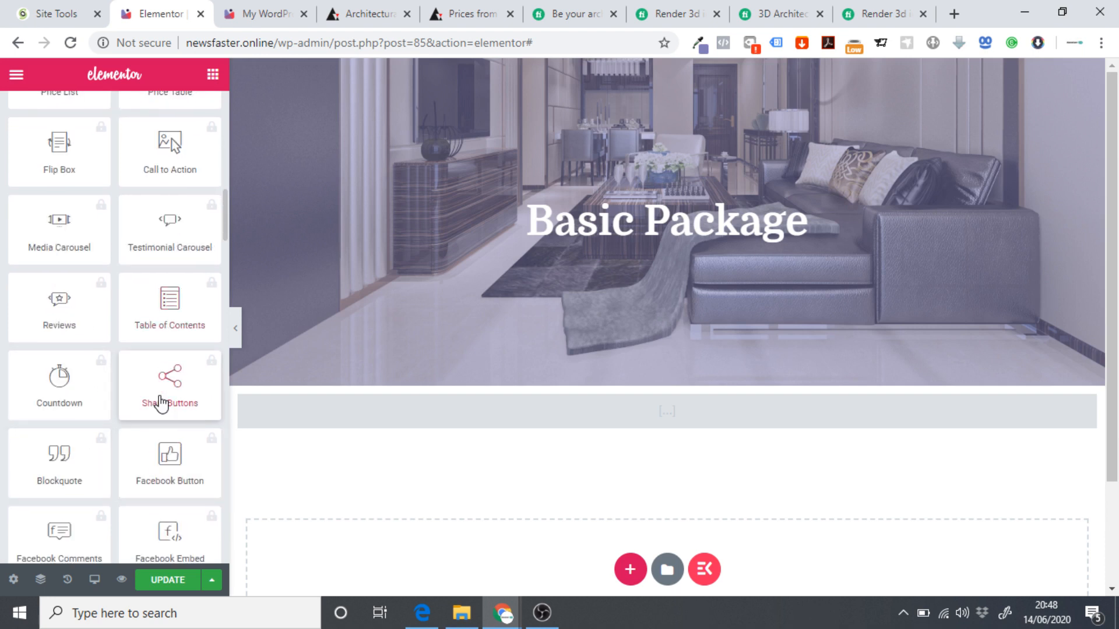
pyautogui.scroll(5, 126, 233)
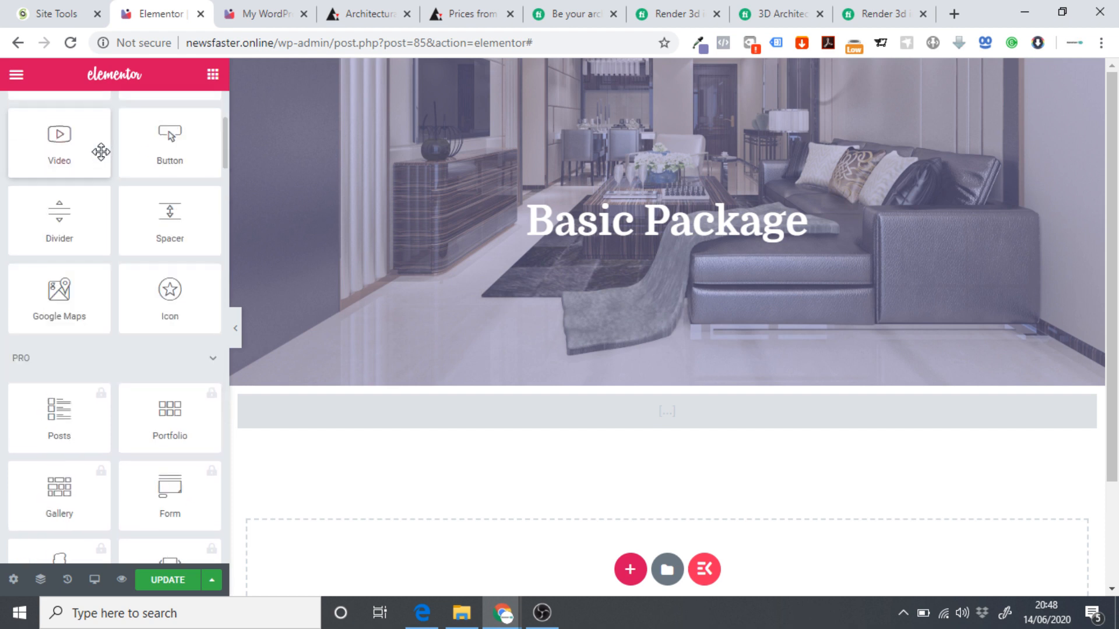
pyautogui.scroll(2, 102, 175)
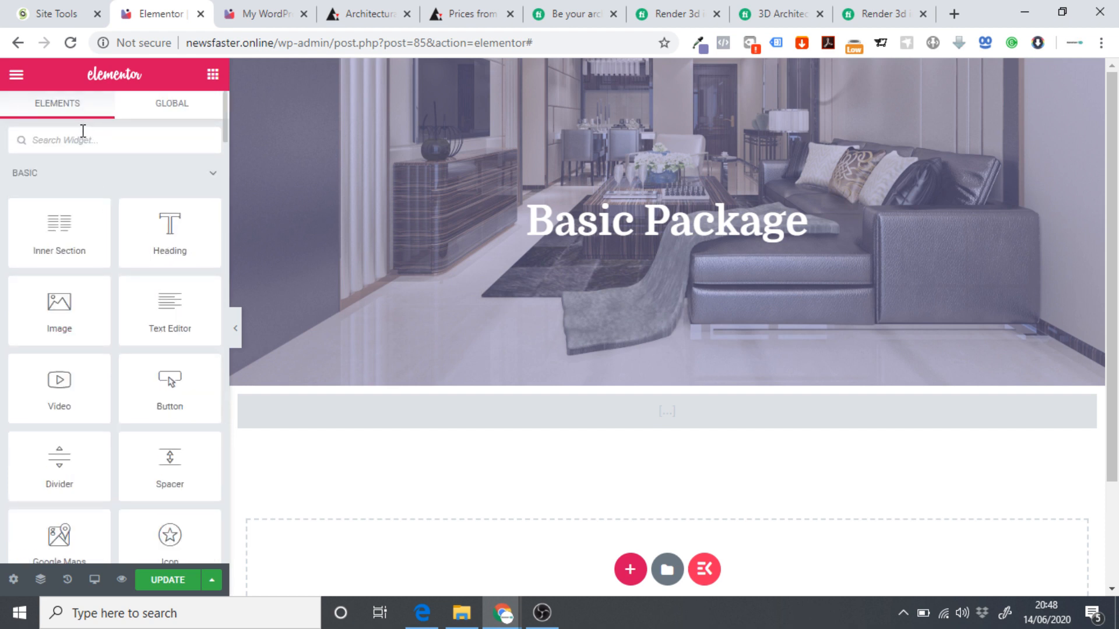
pyautogui.click(83, 131)
pyautogui.write('icn')
pyautogui.press('BackSpace')
pyautogui.press('BackSpace')
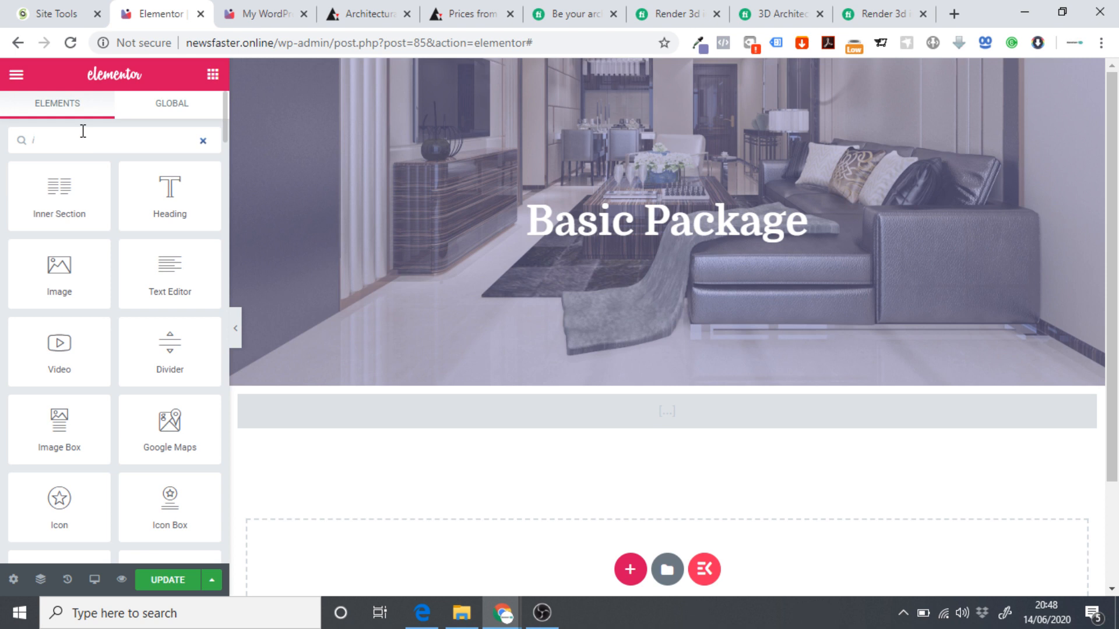
pyautogui.write('con')
pyautogui.moveTo(58, 267); pyautogui.dragTo(635, 248)
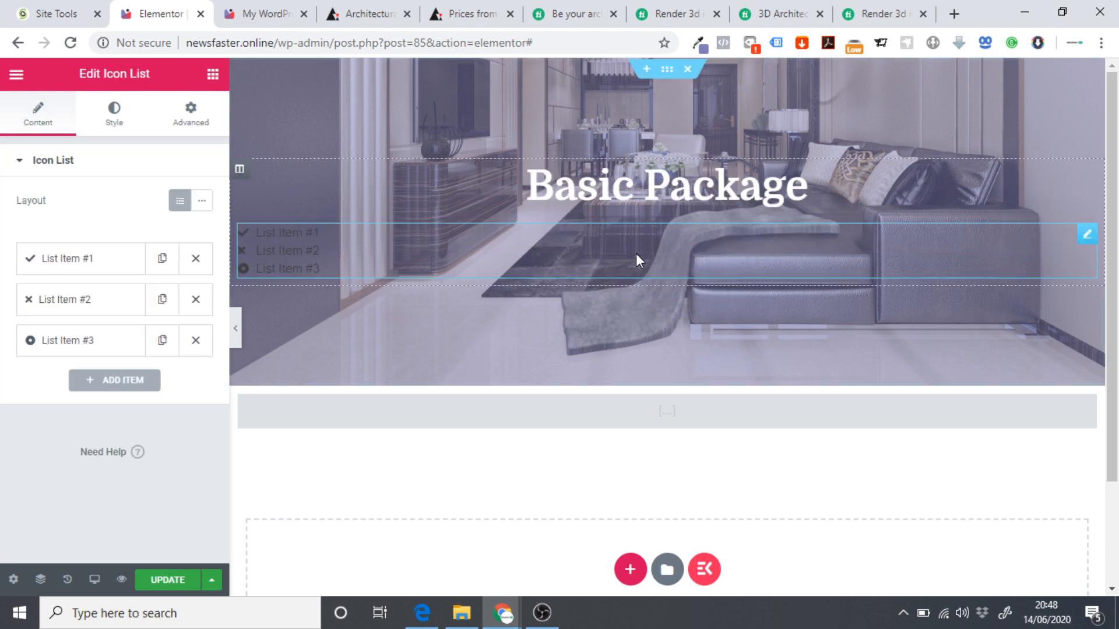
pyautogui.click(117, 110)
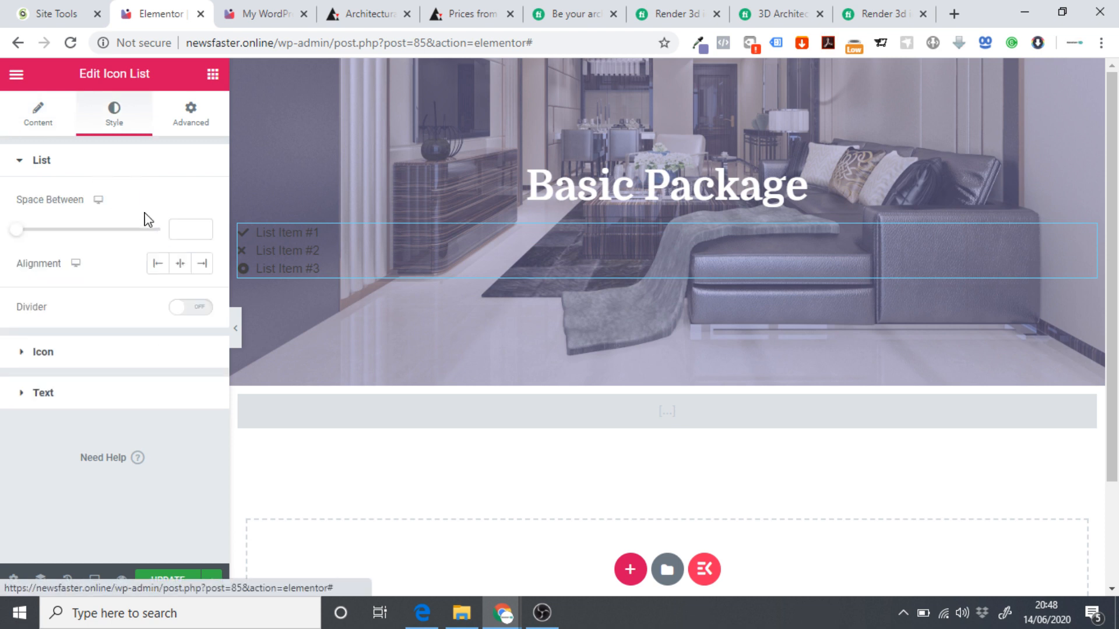
pyautogui.click(181, 263)
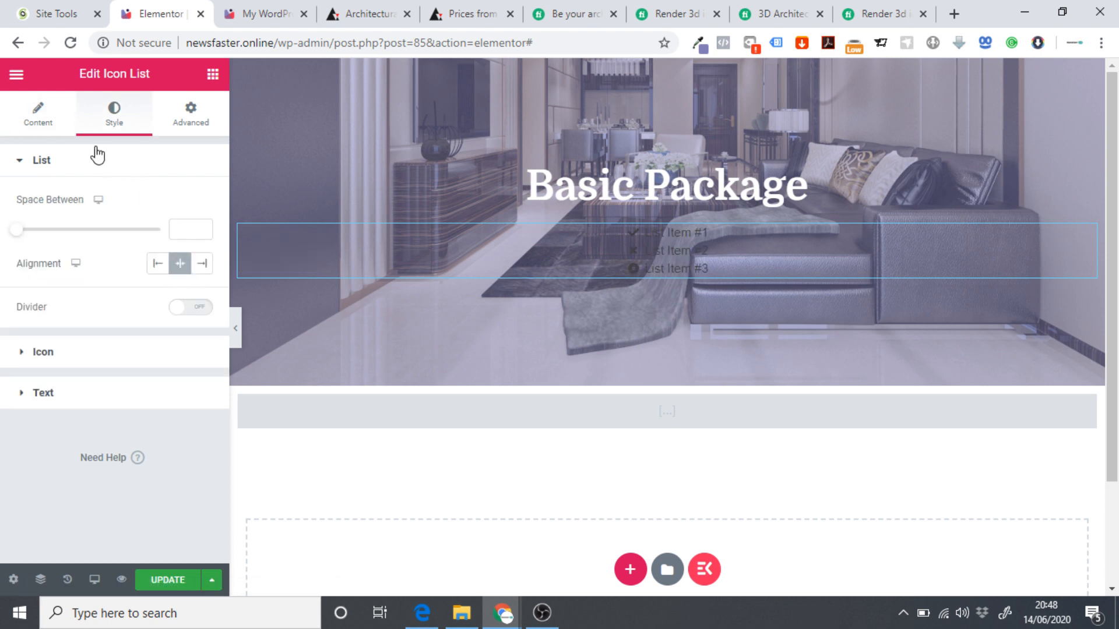
pyautogui.click(56, 115)
# Paste 'Project Size (sq. ft.) - 200' from the live site into the first list item.
pyautogui.click(242, 13)
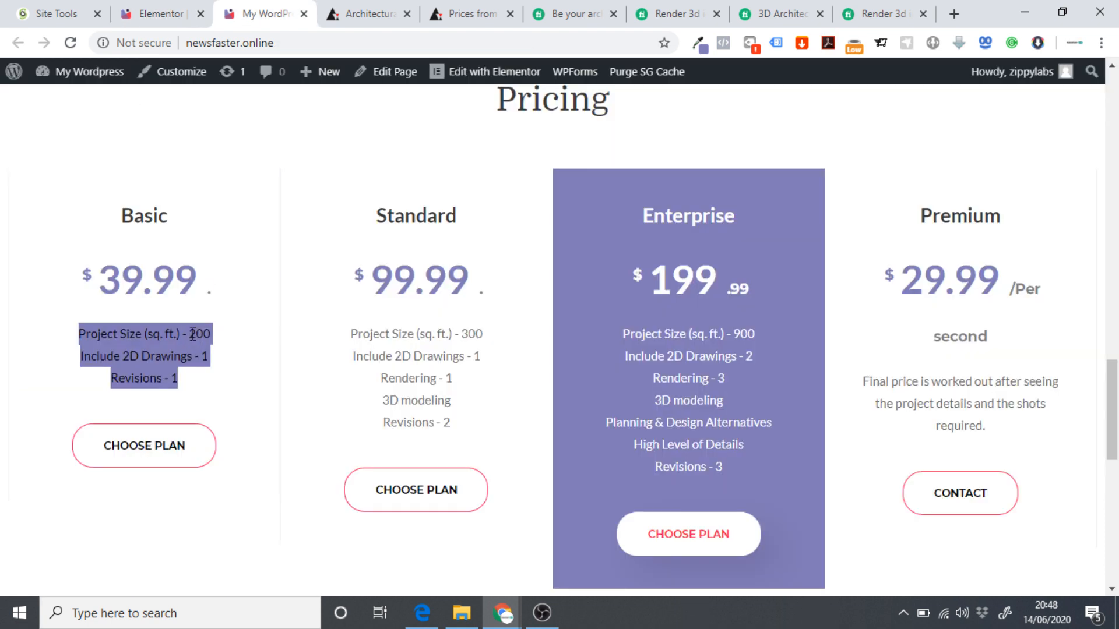
pyautogui.moveTo(212, 332); pyautogui.dragTo(77, 333)
pyautogui.hotkey('ctrl', 'c')
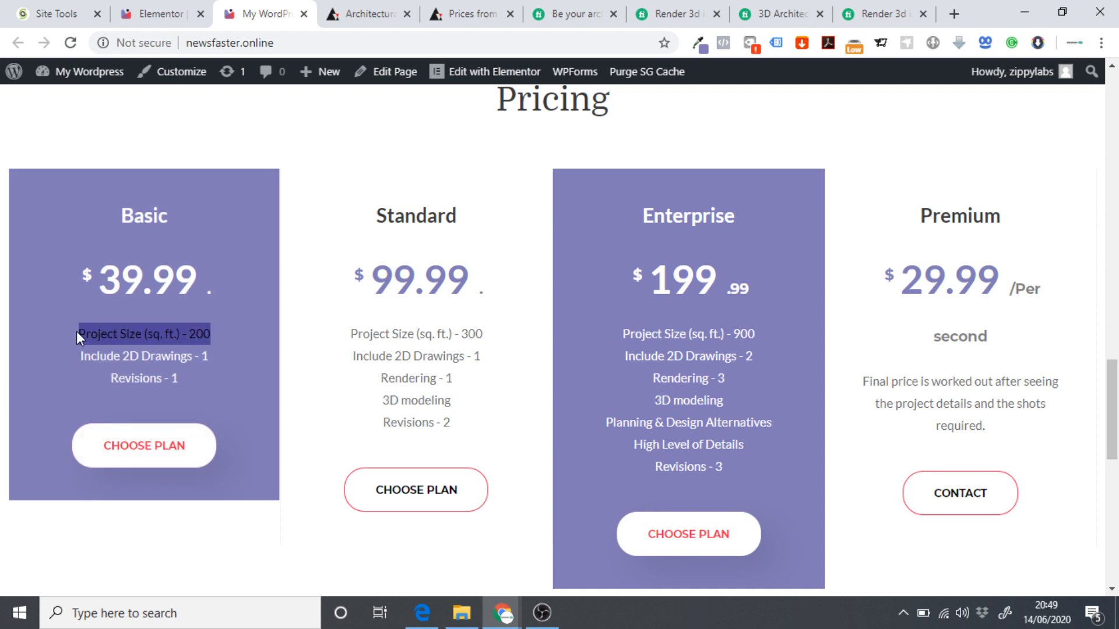
pyautogui.click(161, 13)
pyautogui.click(92, 261)
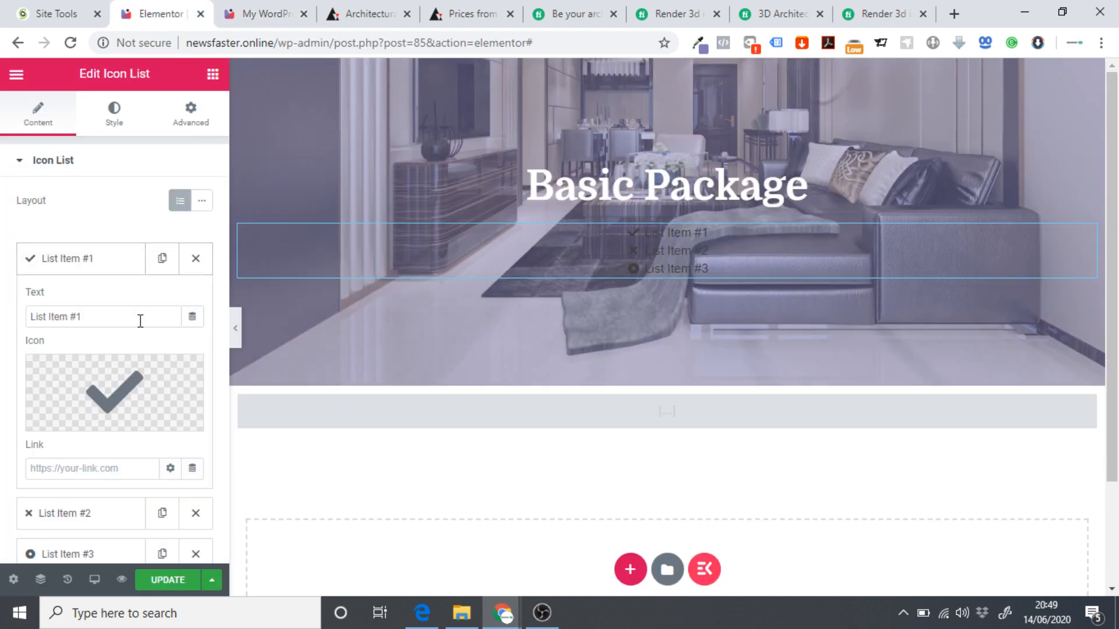
pyautogui.moveTo(141, 321); pyautogui.dragTo(3, 330)
pyautogui.hotkey('ctrl', 'v')
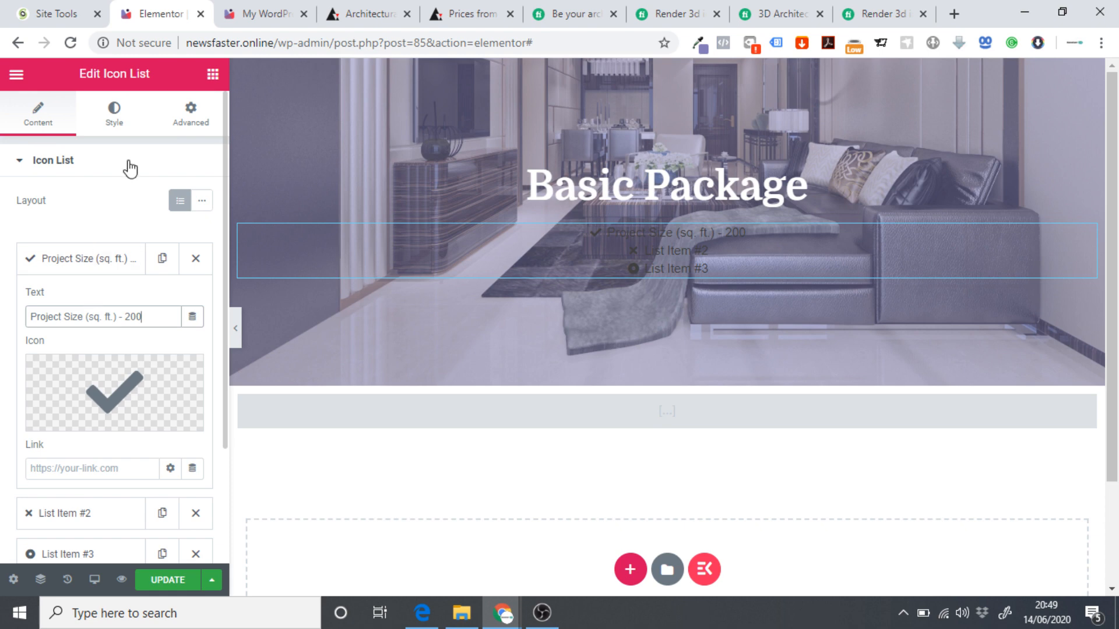
pyautogui.click(78, 267)
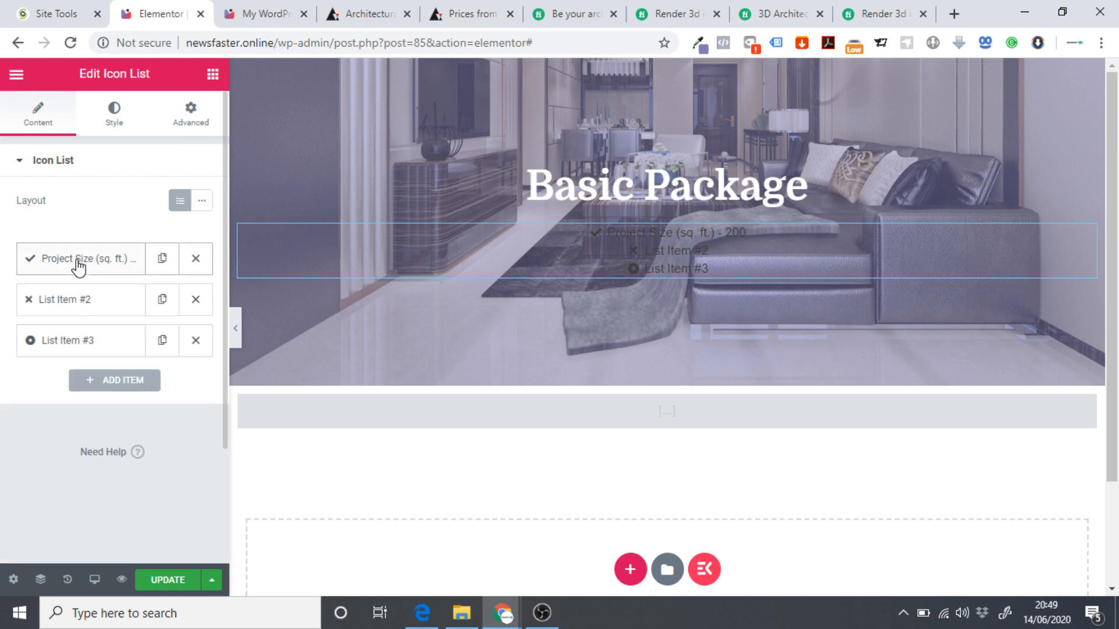
# Paste 'Include 2D Drawings - 1' into the second list item.
pyautogui.click(257, 13)
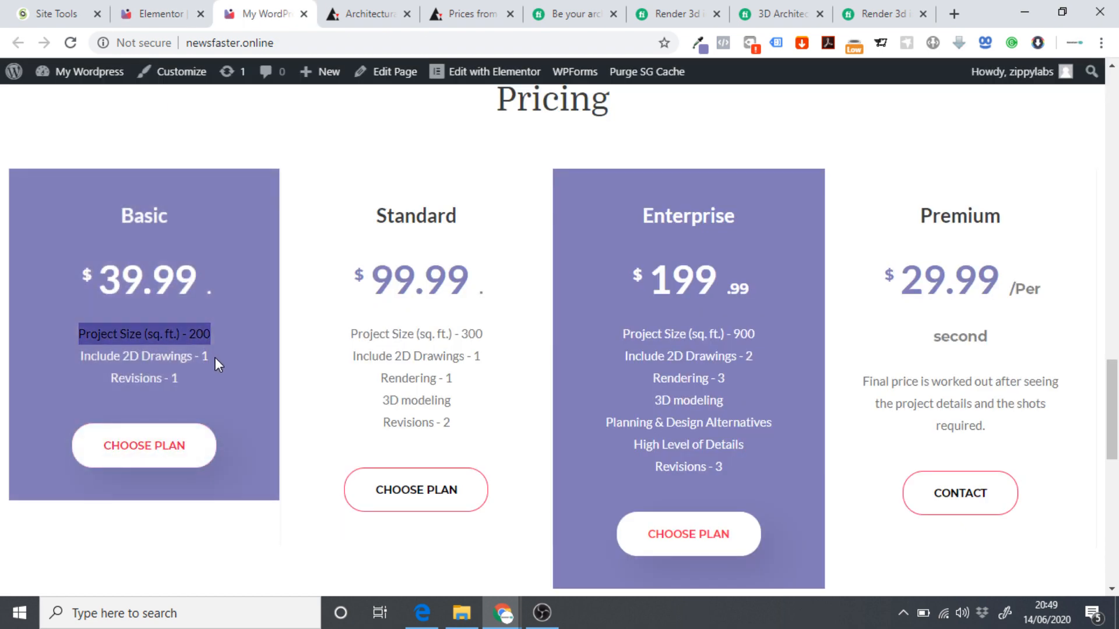
pyautogui.moveTo(214, 358); pyautogui.dragTo(72, 351)
pyautogui.hotkey('ctrl', 'c')
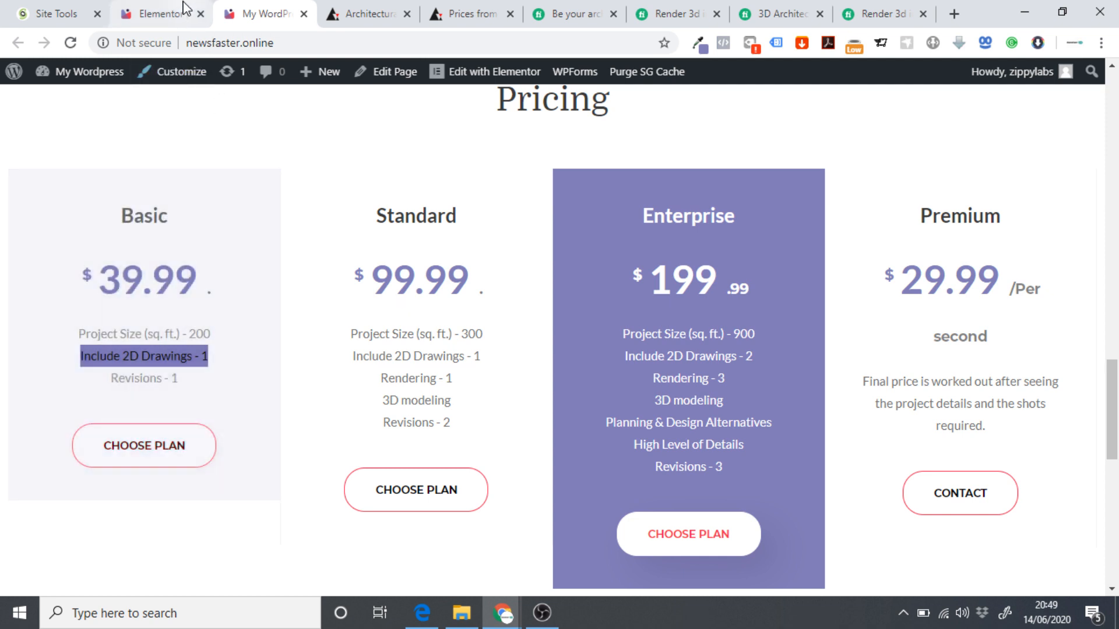
pyautogui.click(187, 11)
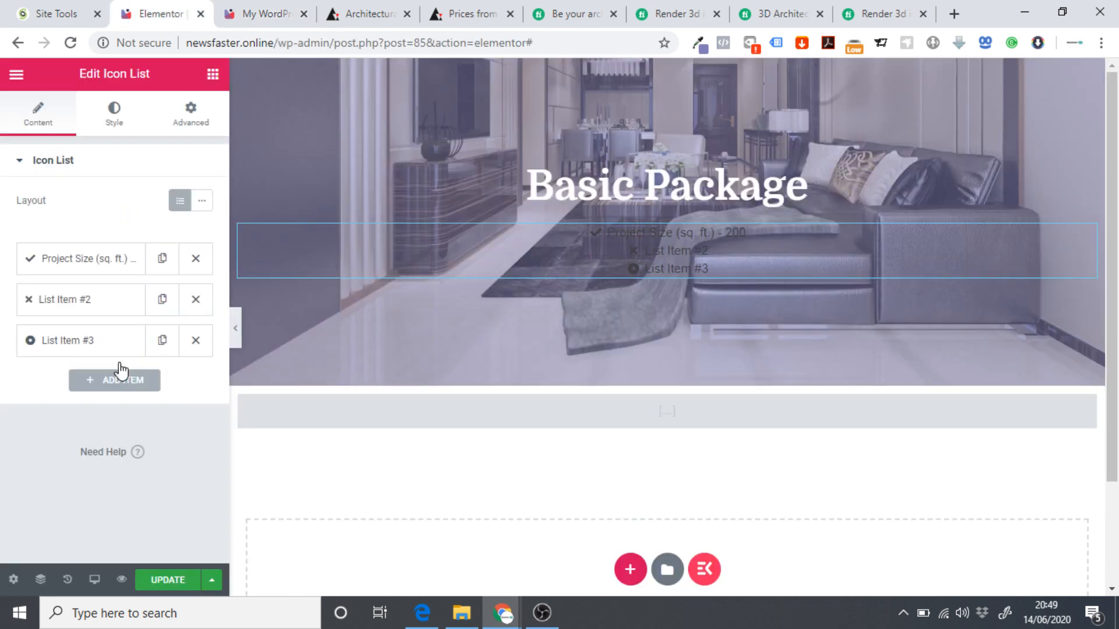
pyautogui.click(113, 311)
pyautogui.moveTo(84, 357); pyautogui.dragTo(62, 328)
pyautogui.hotkey('ctrl', 'v')
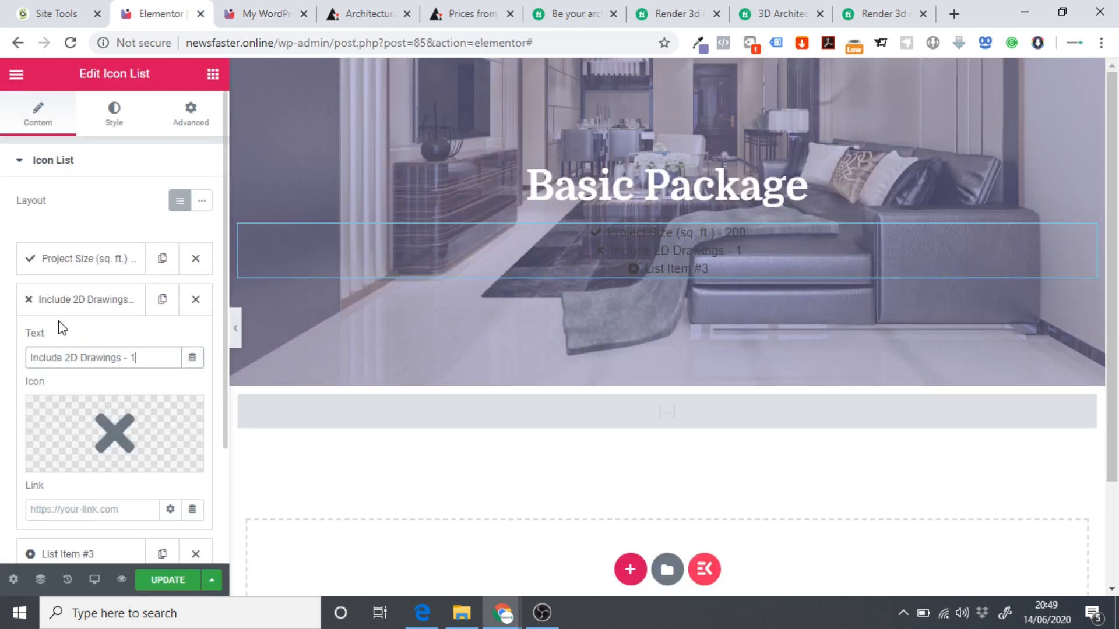
# Paste 'Revisions - 1' into the third list item.
pyautogui.click(267, 10)
pyautogui.moveTo(180, 379); pyautogui.dragTo(107, 373)
pyautogui.hotkey('ctrl', 'c')
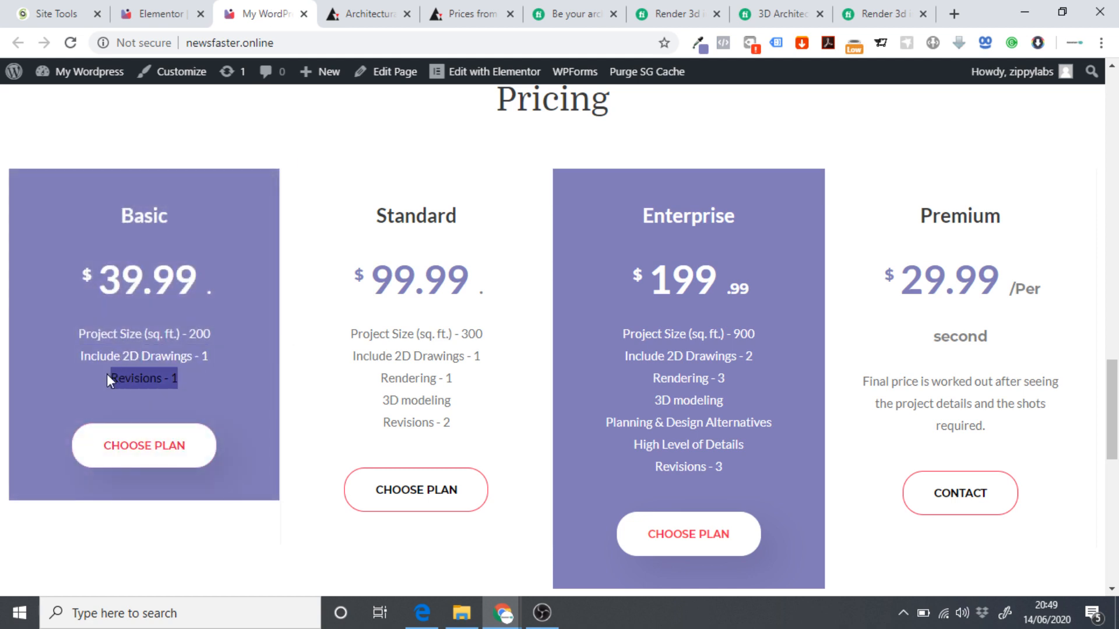
pyautogui.click(157, 13)
pyautogui.click(87, 315)
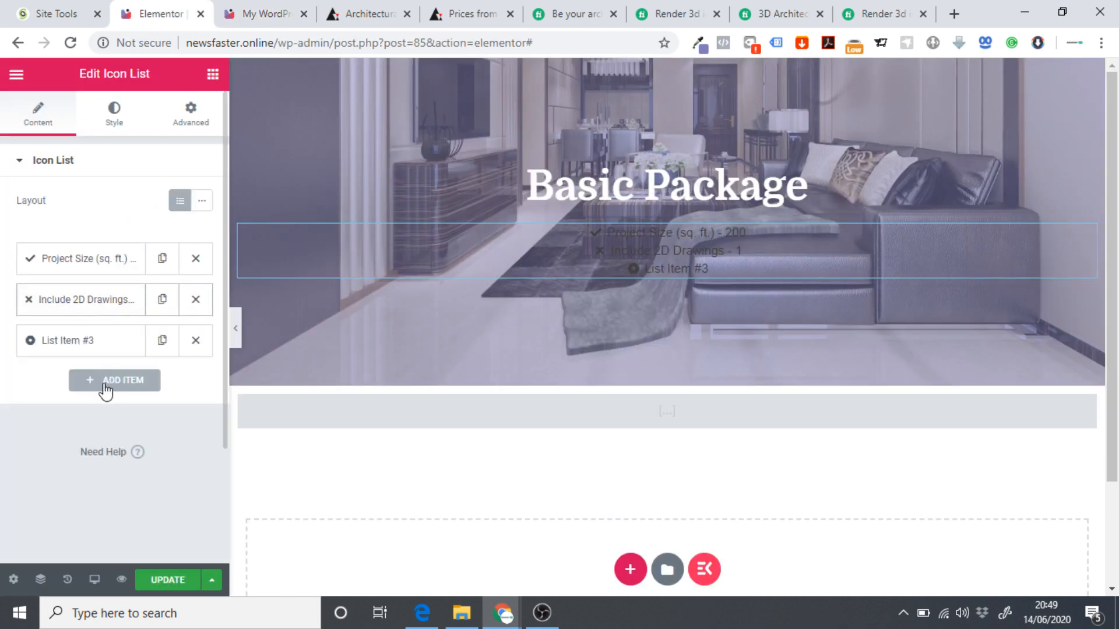
pyautogui.click(76, 345)
pyautogui.moveTo(111, 398); pyautogui.dragTo(3, 385)
pyautogui.hotkey('ctrl', 'v')
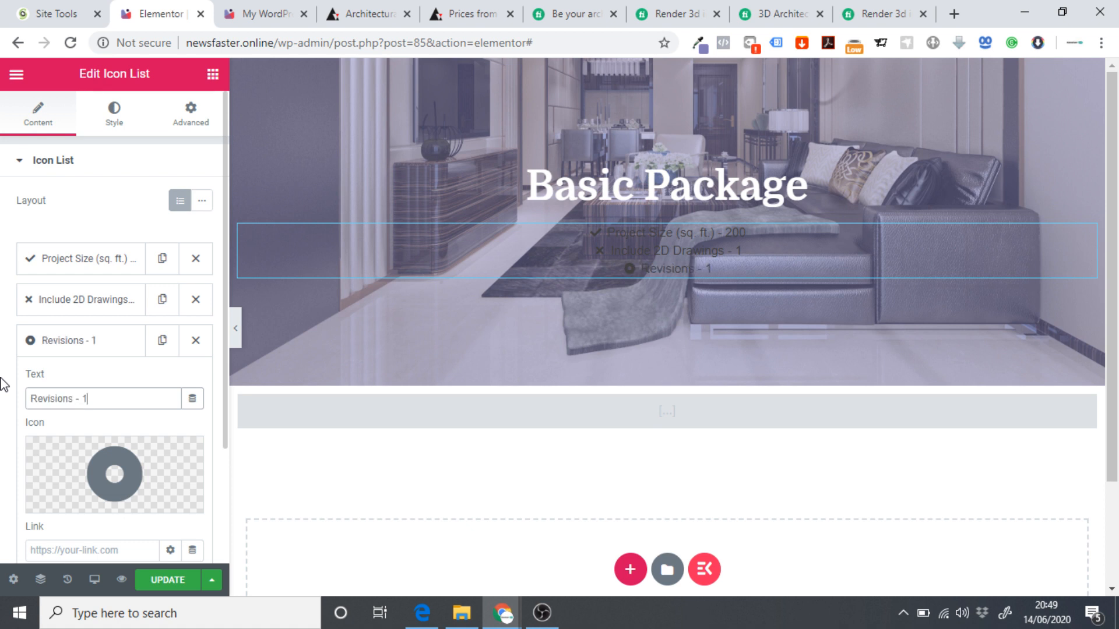
pyautogui.click(64, 341)
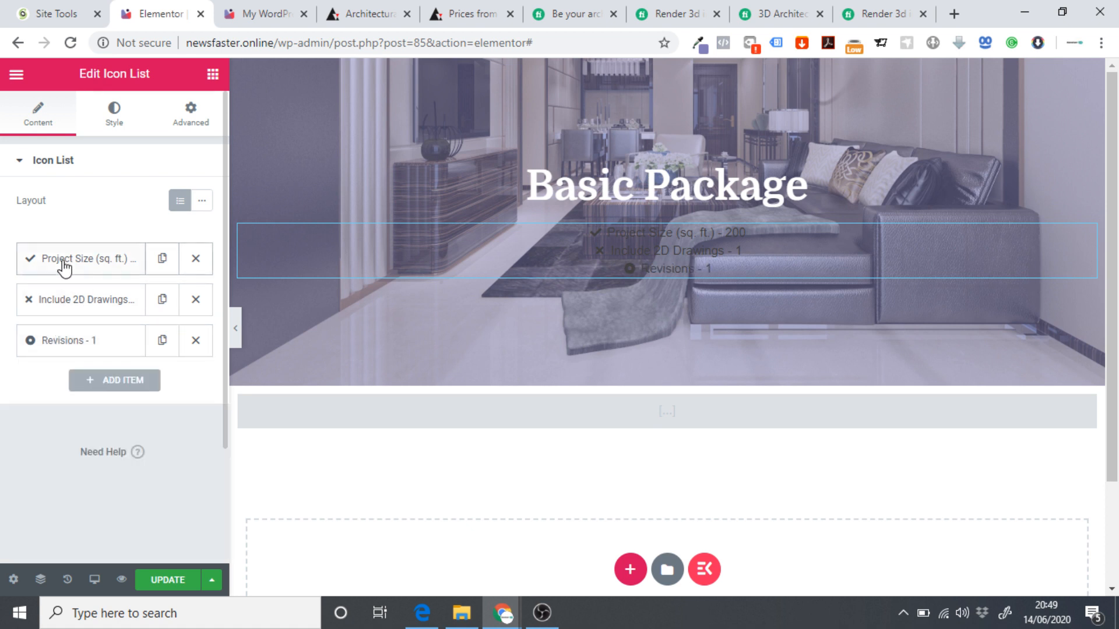
pyautogui.click(63, 263)
pyautogui.scroll(-2, 8, 293)
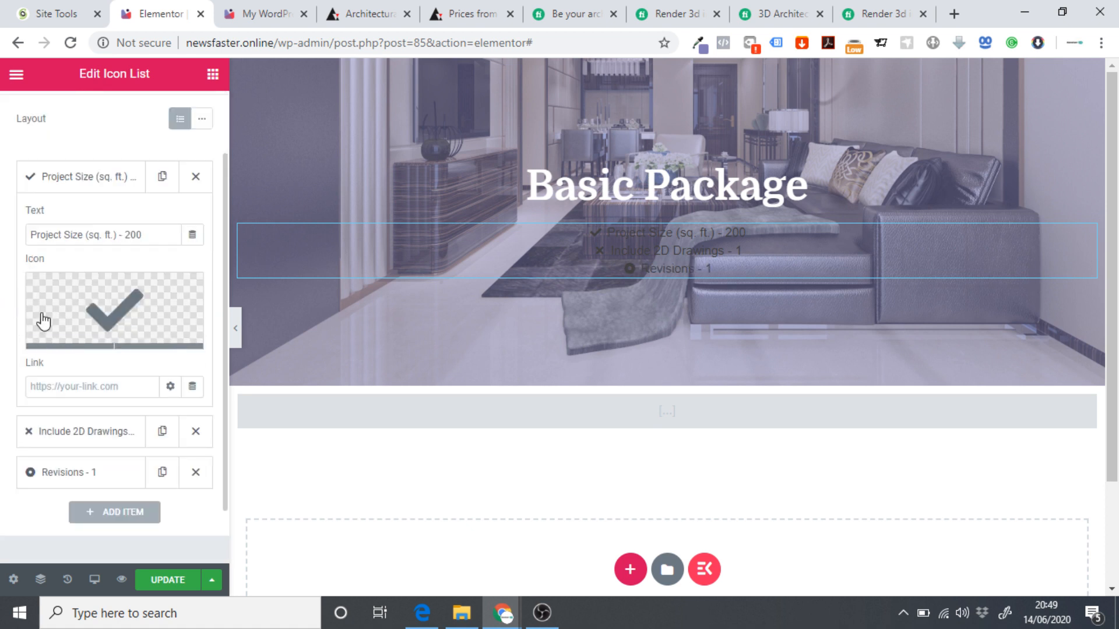
# Give the Include 2D Drawings item the circled check icon.
pyautogui.click(65, 178)
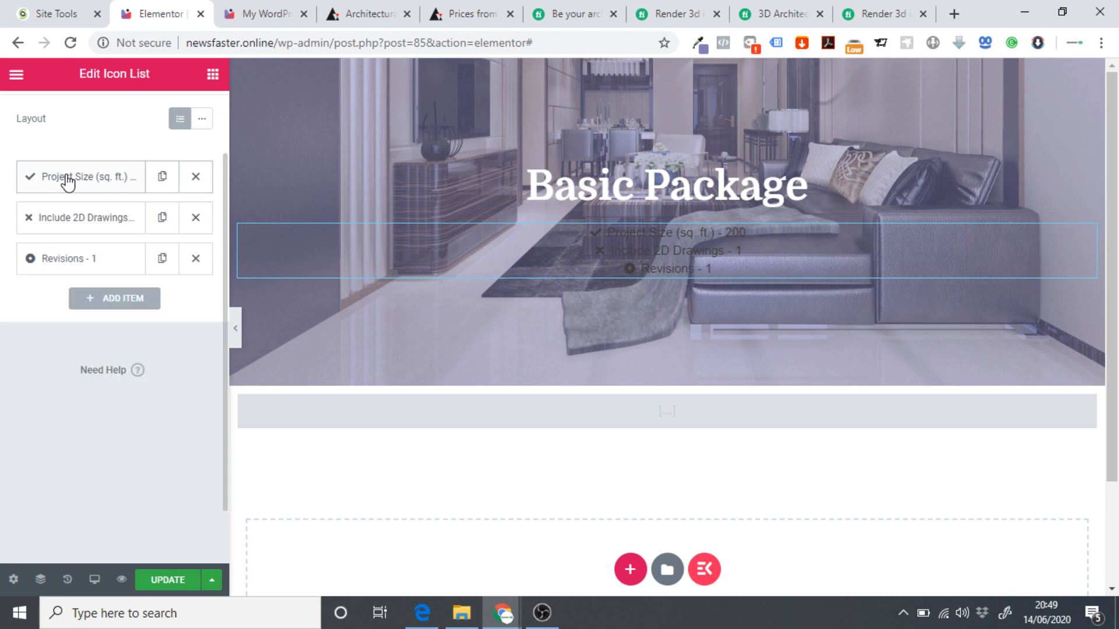
pyautogui.click(63, 224)
pyautogui.click(99, 330)
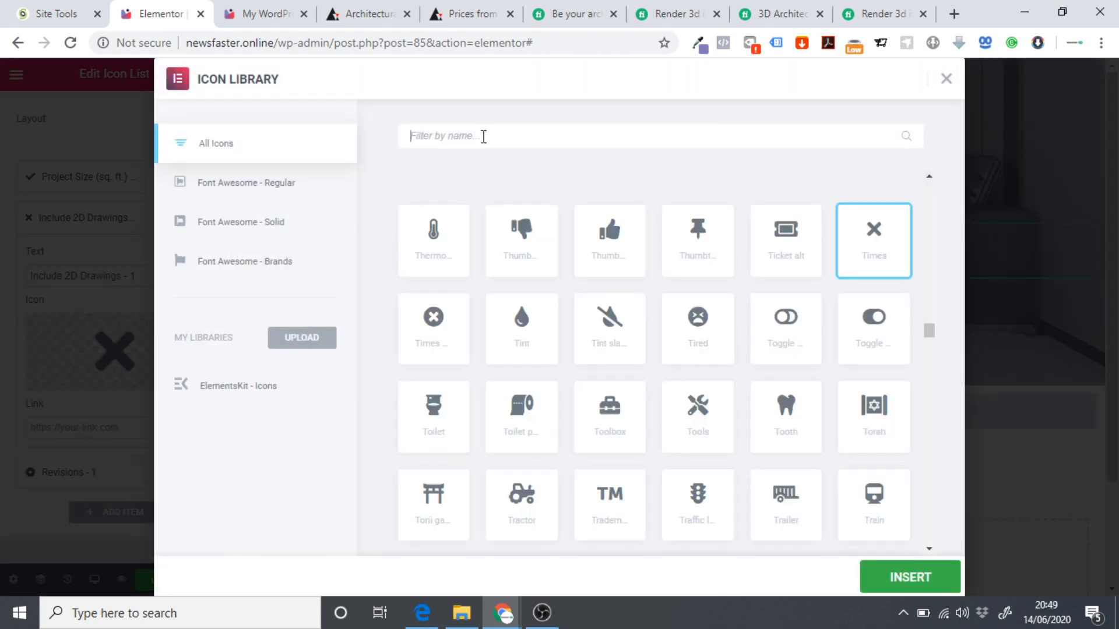
pyautogui.write('check')
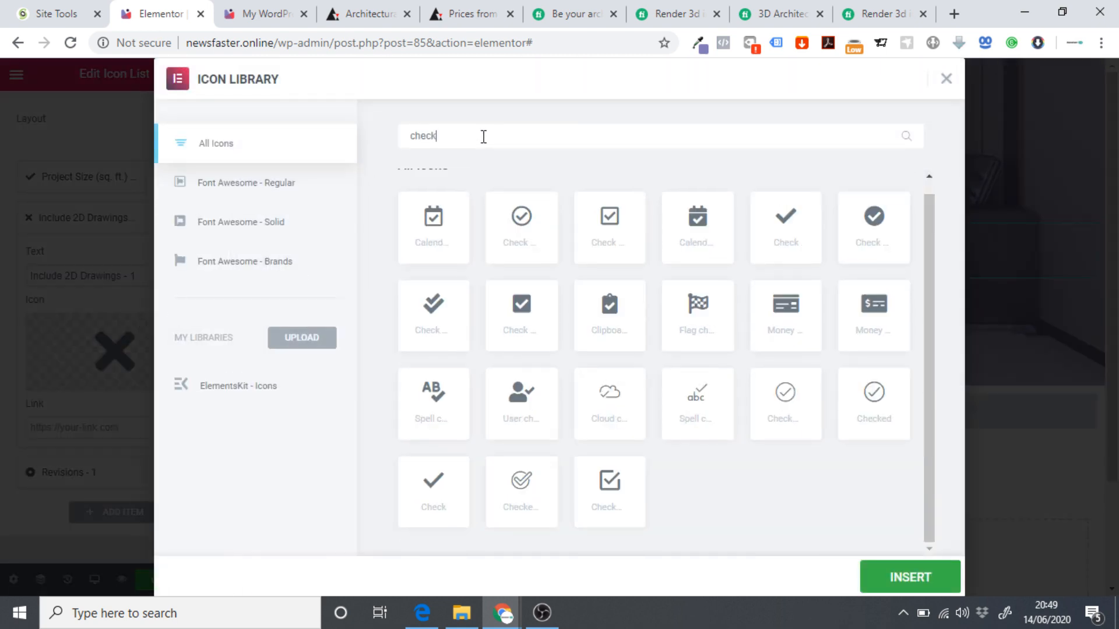
pyautogui.click(874, 236)
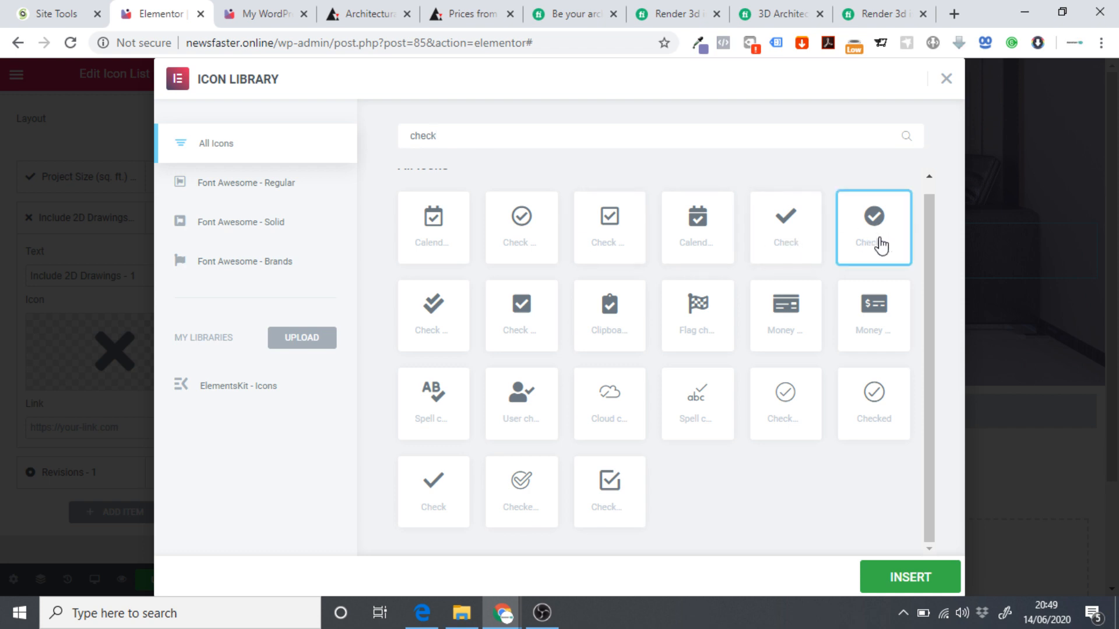
pyautogui.click(938, 585)
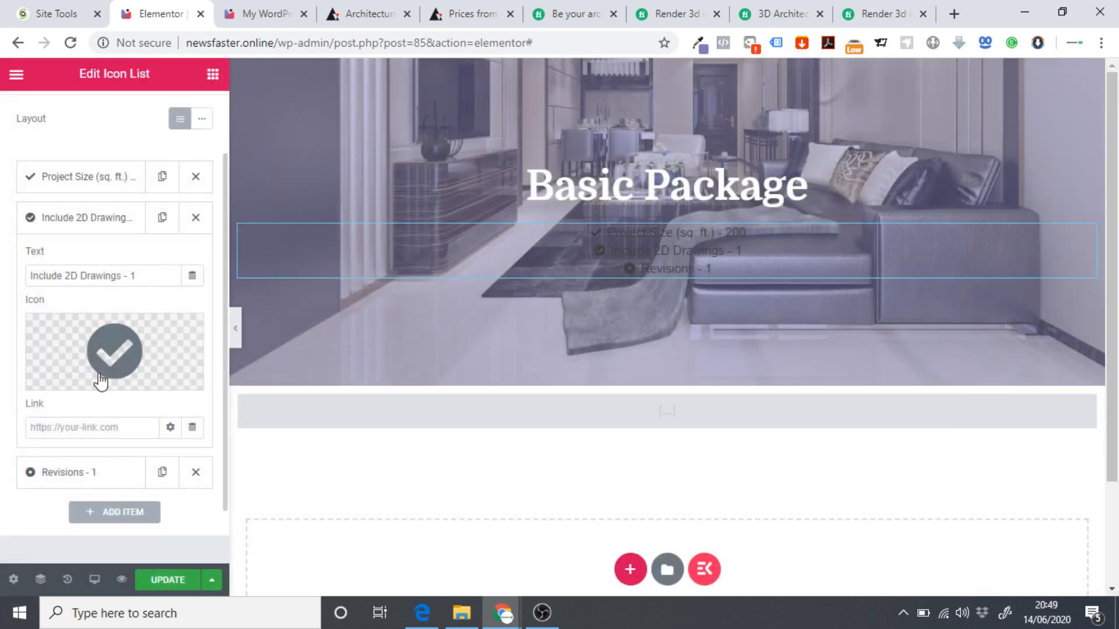
# Give the Project Size item the same circled check icon.
pyautogui.click(88, 176)
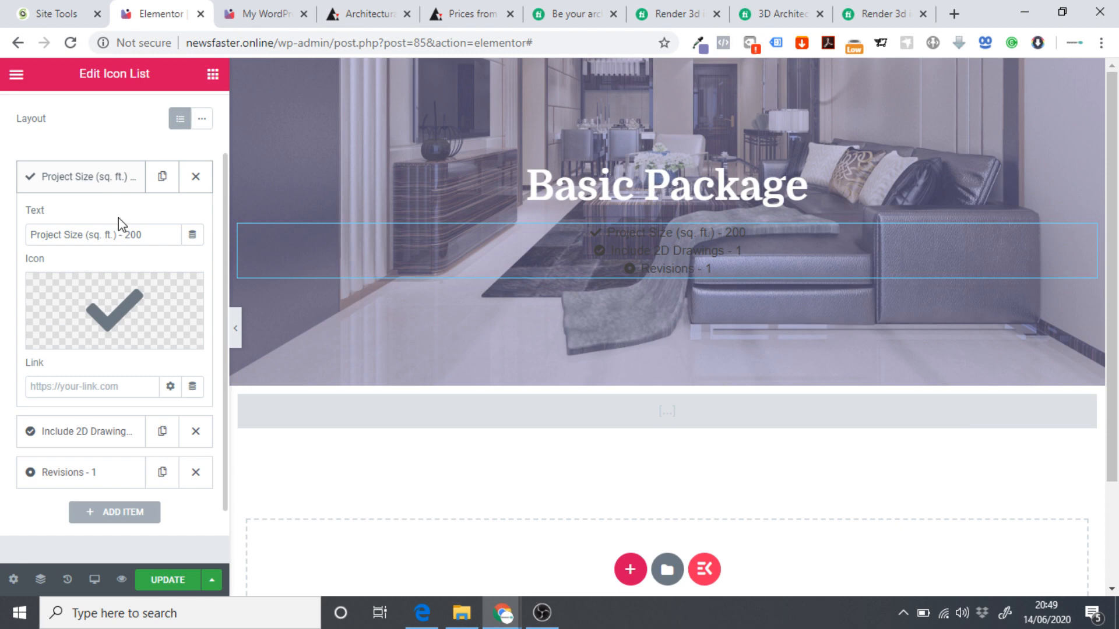
pyautogui.click(114, 327)
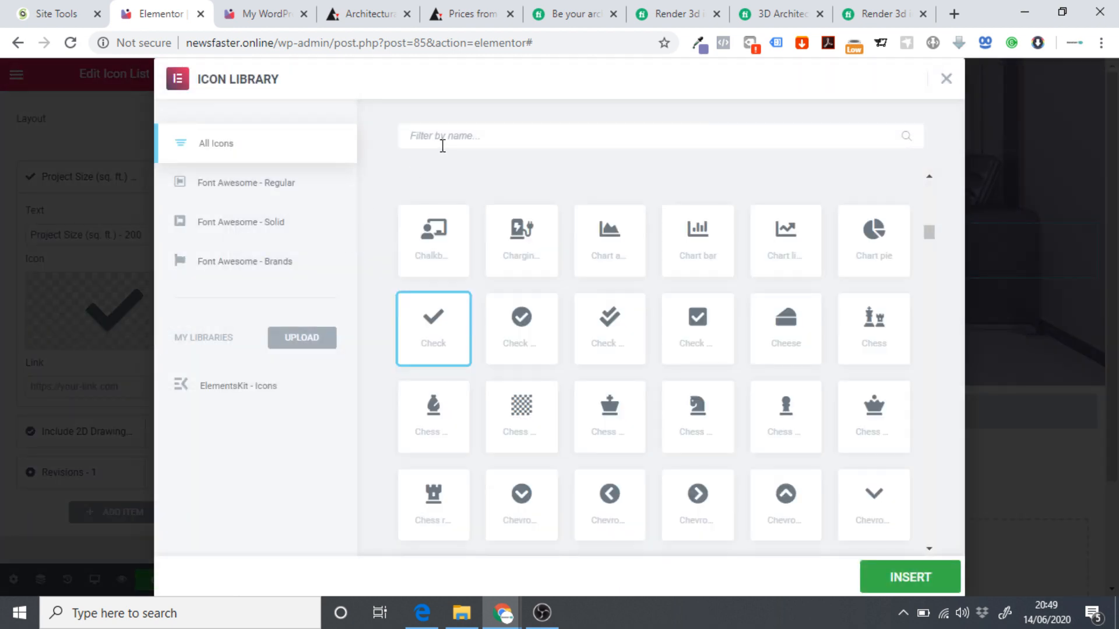
pyautogui.click(443, 136)
pyautogui.write('check')
pyautogui.click(872, 233)
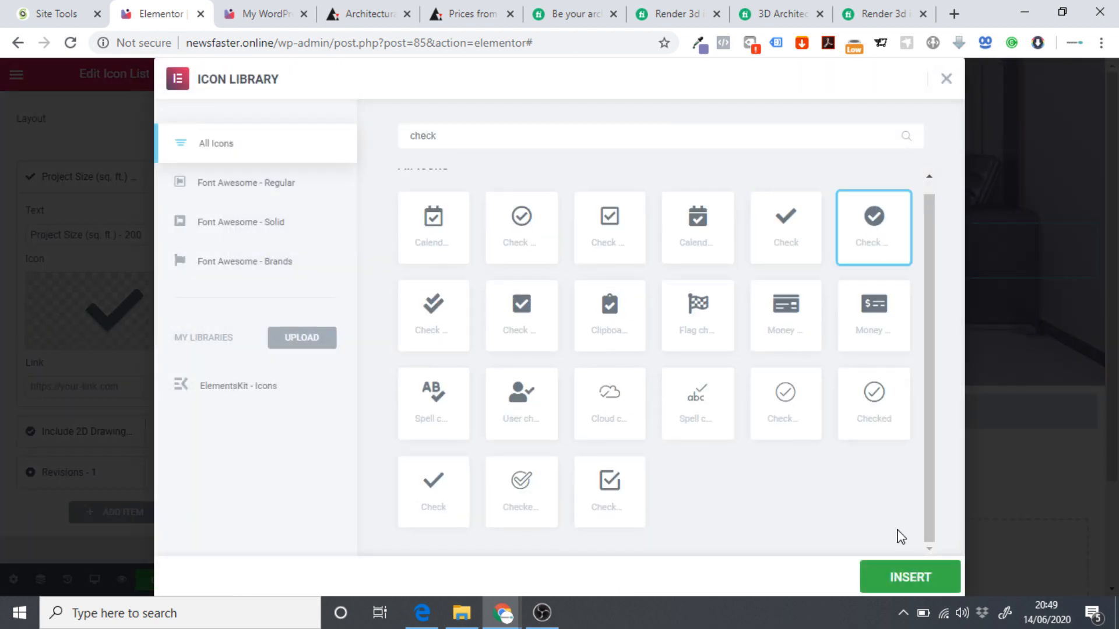
pyautogui.click(881, 584)
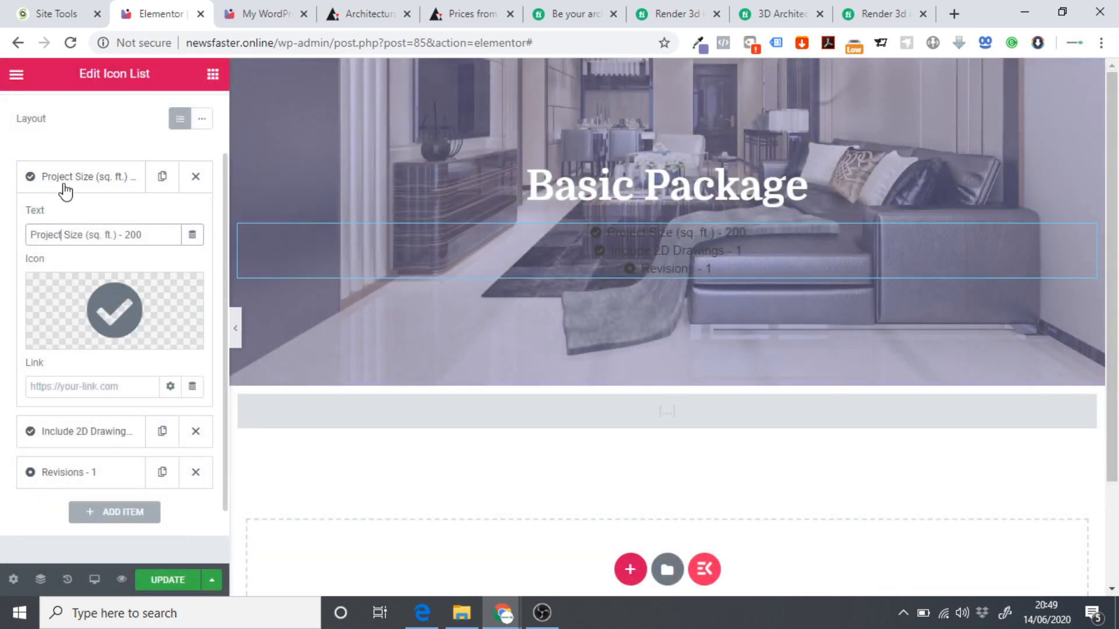
# Apply the circled check icon to the Revisions - 1 item.
pyautogui.click(61, 185)
pyautogui.click(58, 257)
pyautogui.click(116, 408)
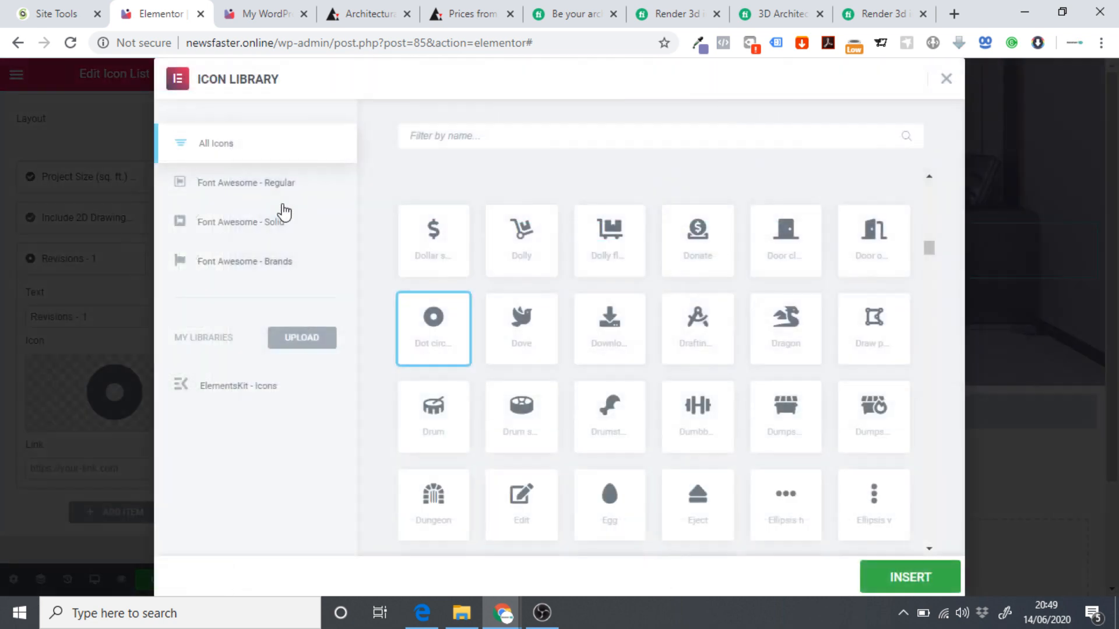
pyautogui.write('check')
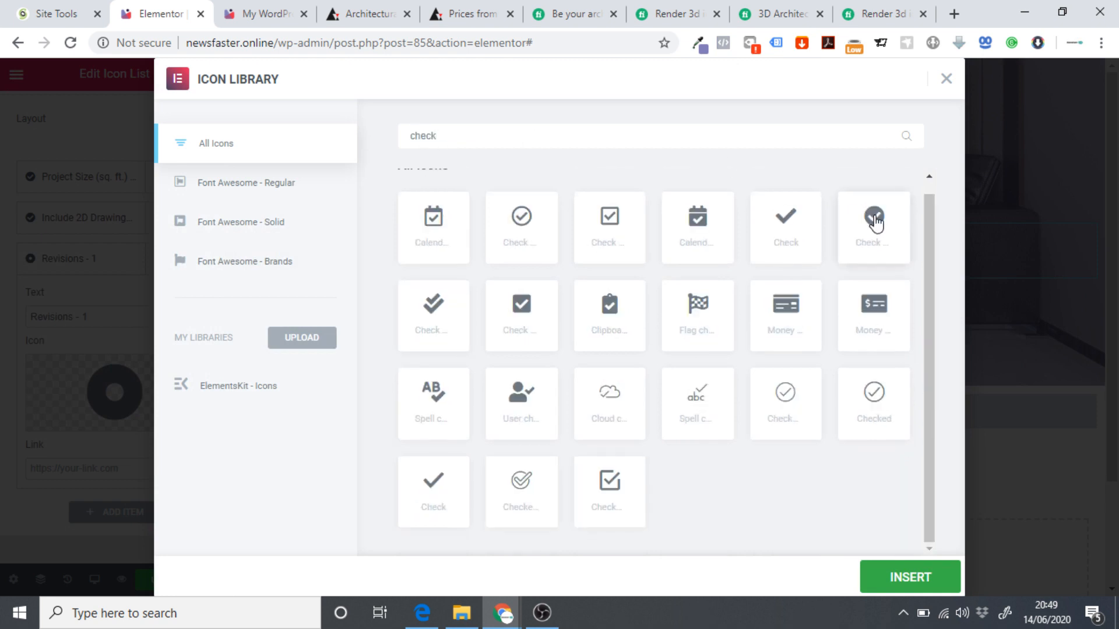
pyautogui.click(876, 222)
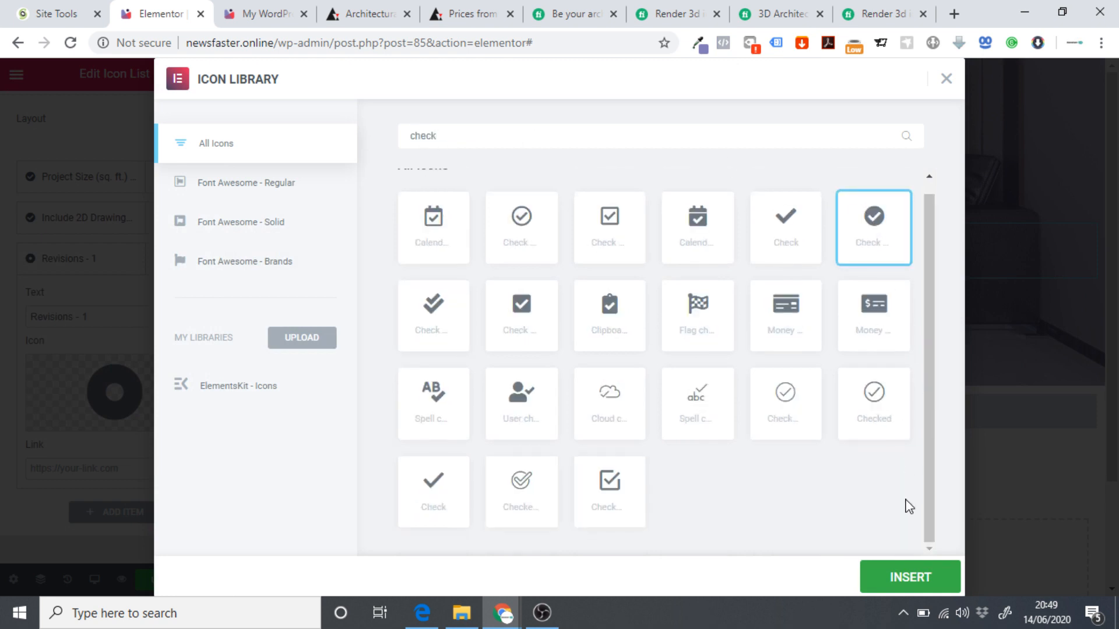
pyautogui.click(911, 577)
# Make the Basic Package feature list's icons and text white.
pyautogui.scroll(2, 85, 194)
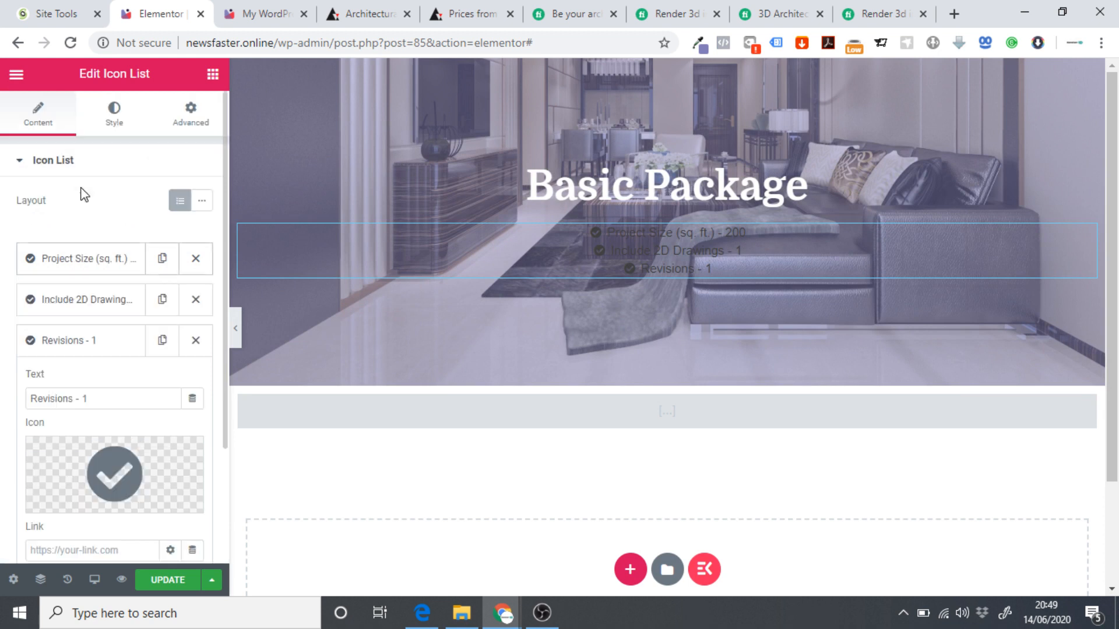
pyautogui.click(94, 126)
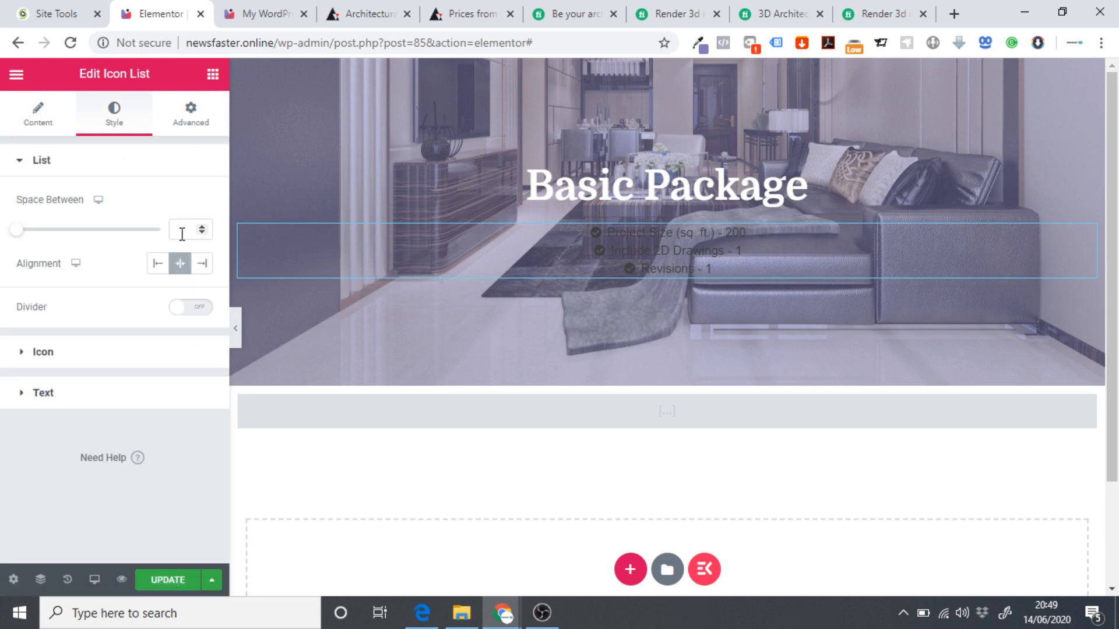
pyautogui.click(43, 388)
pyautogui.click(68, 211)
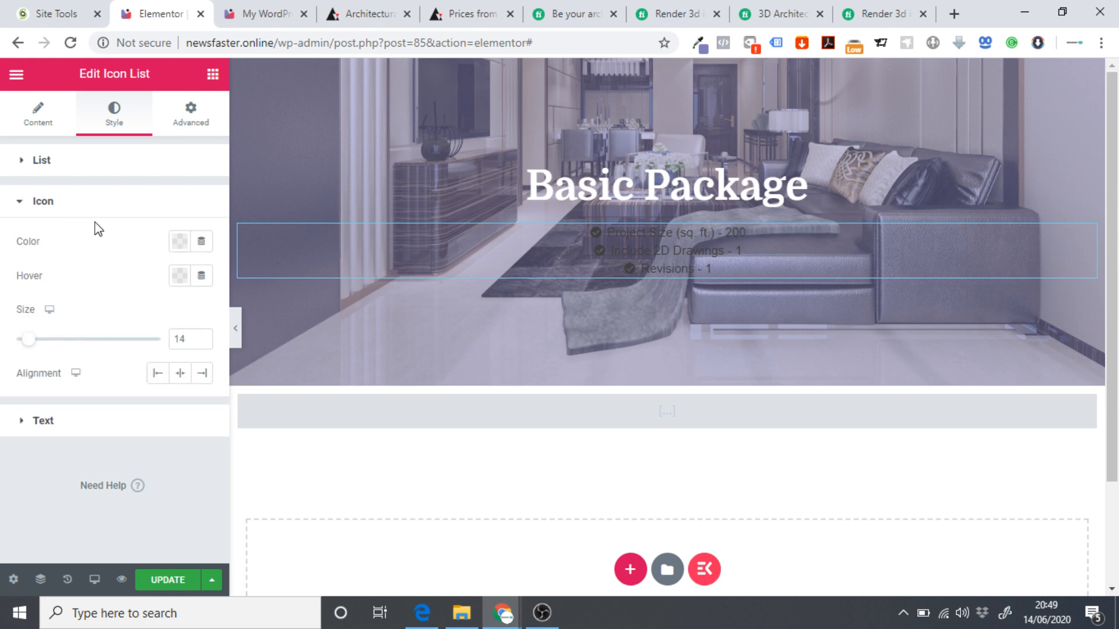
pyautogui.click(179, 241)
pyautogui.click(251, 280)
pyautogui.click(5, 257)
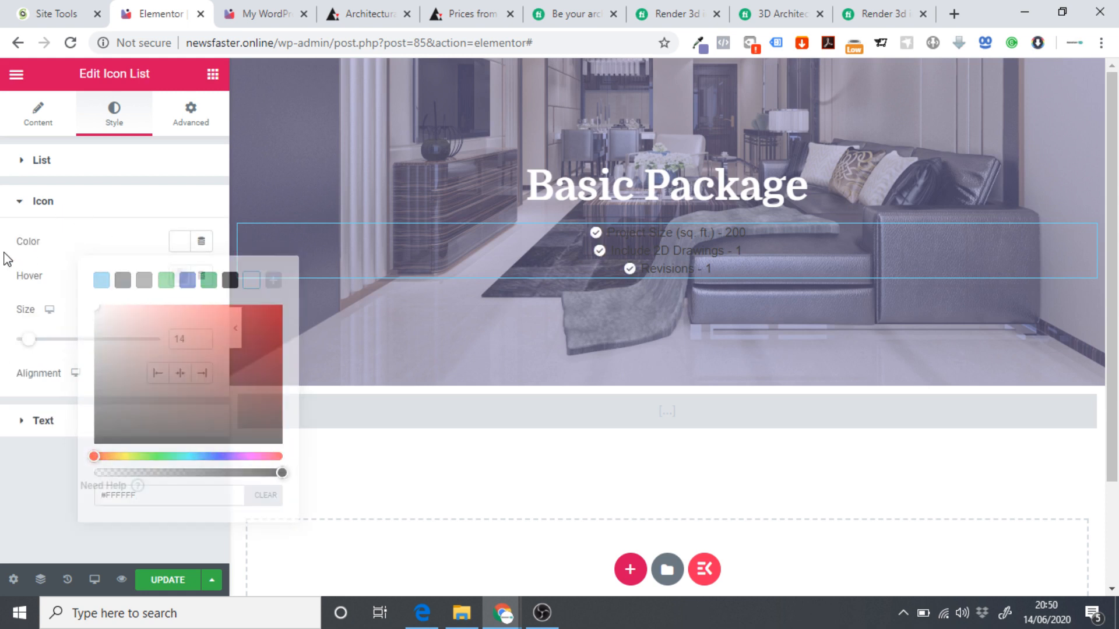
pyautogui.click(52, 204)
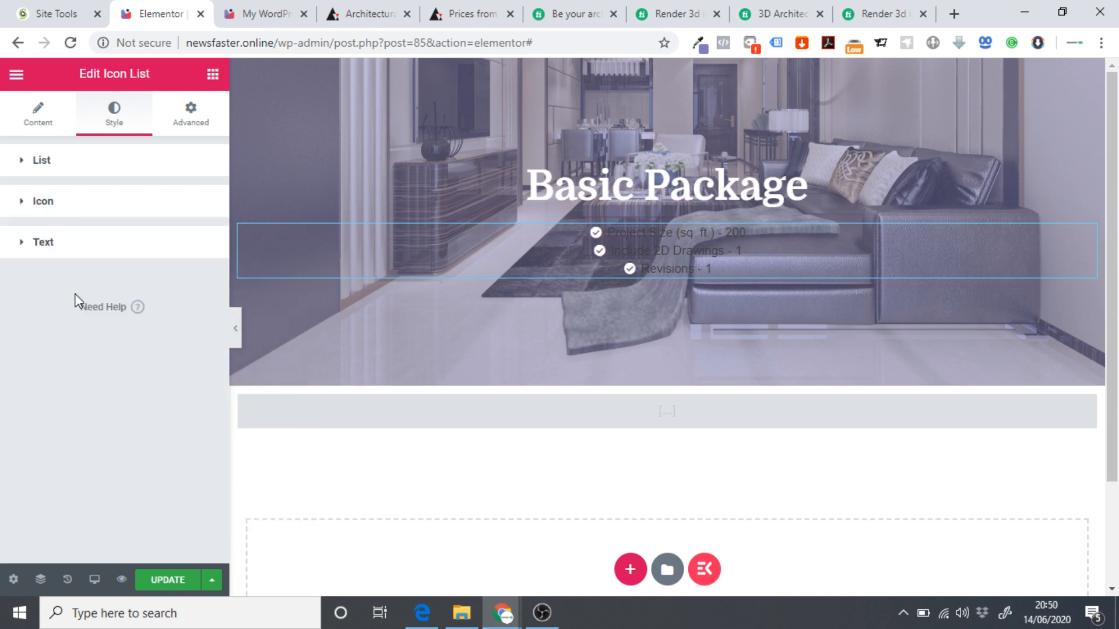
pyautogui.click(61, 243)
pyautogui.click(178, 283)
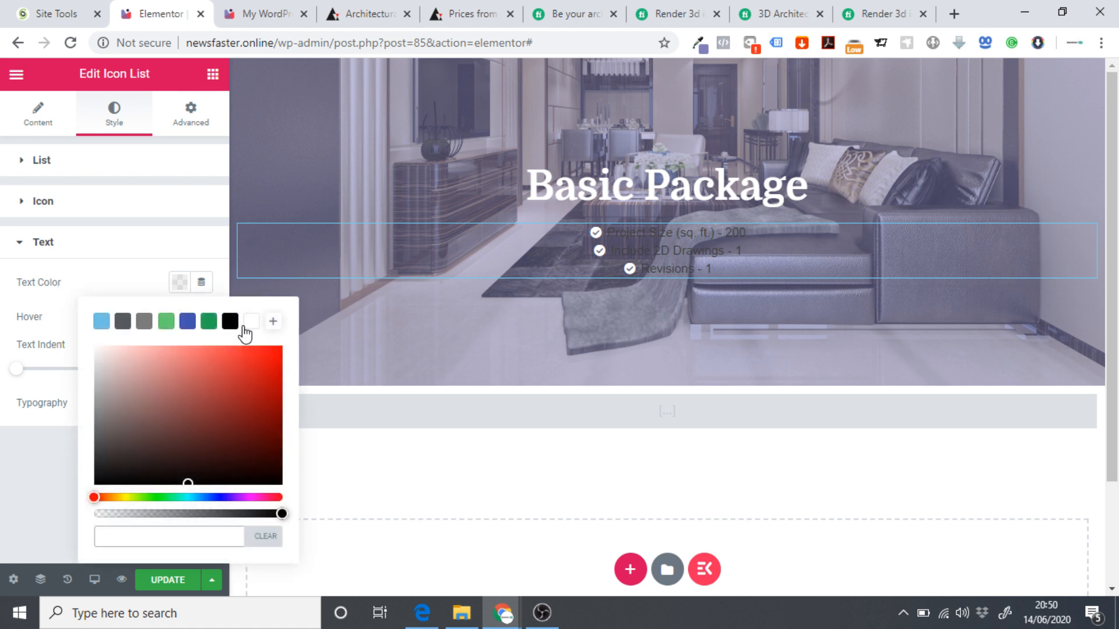
pyautogui.click(245, 325)
pyautogui.click(27, 306)
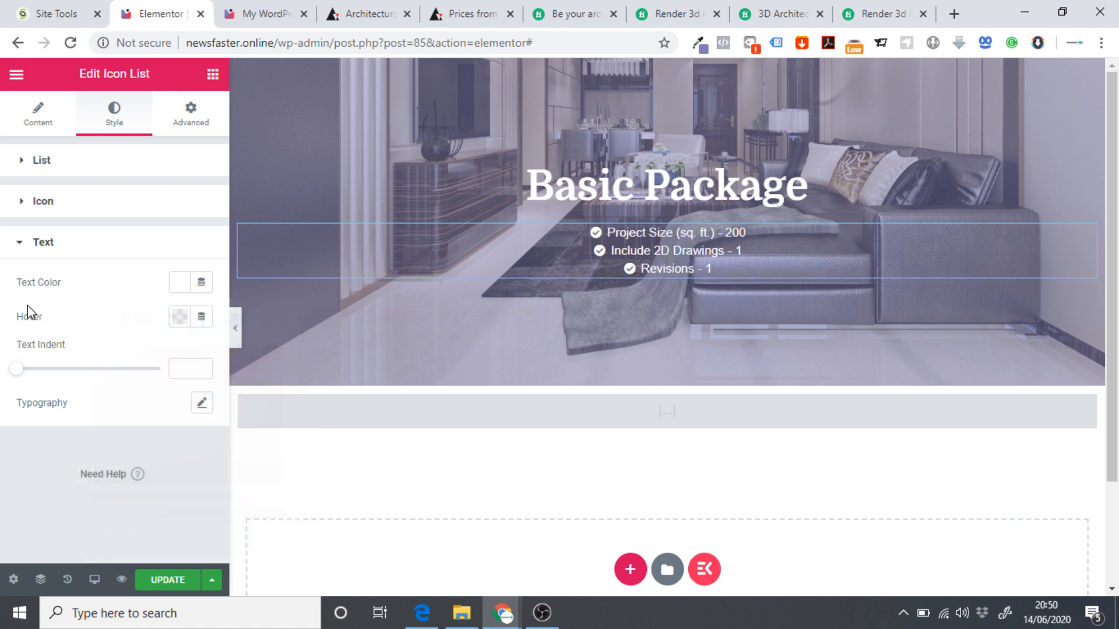
# Set the list typography to the Montserrat font at 25 px.
pyautogui.click(202, 407)
pyautogui.click(124, 453)
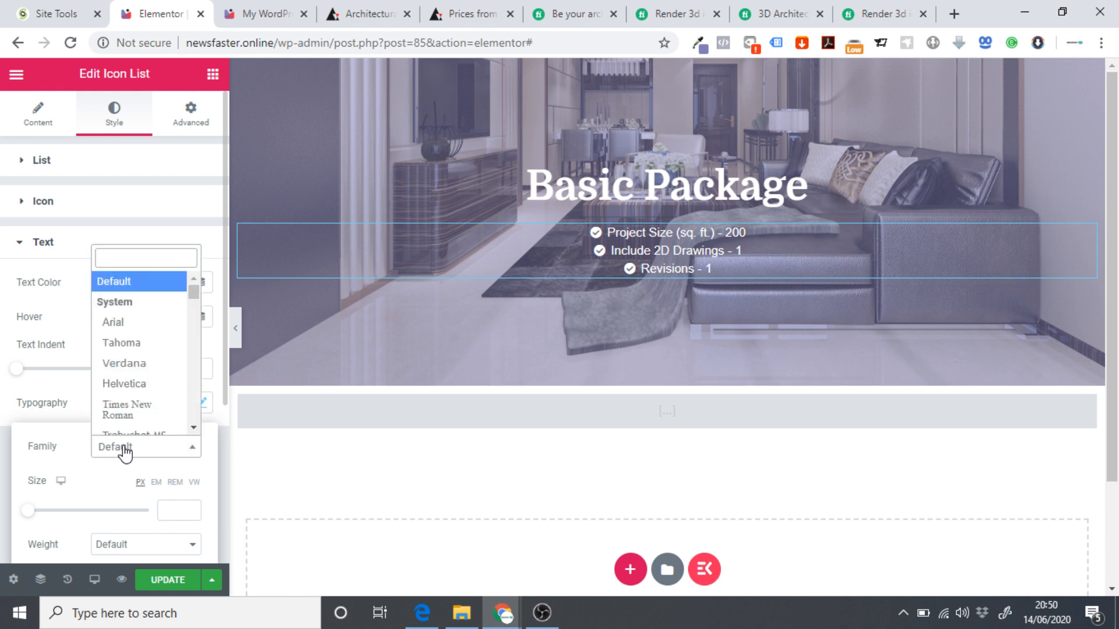
pyautogui.write('montse')
pyautogui.click(126, 362)
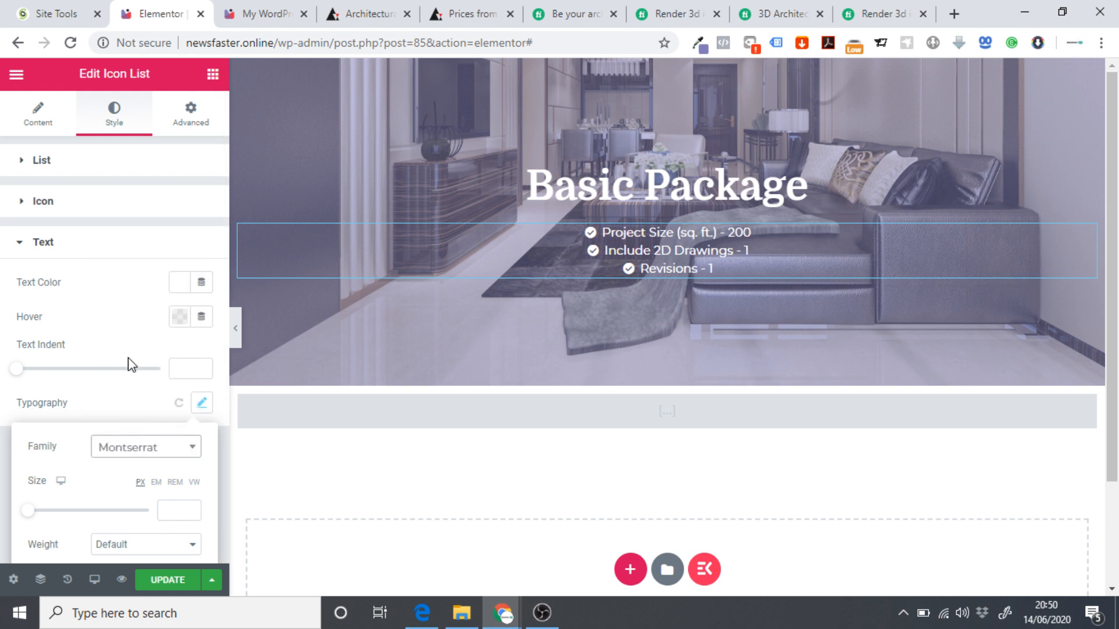
pyautogui.scroll(-1, 94, 379)
pyautogui.scroll(-1, 94, 395)
pyautogui.click(168, 345)
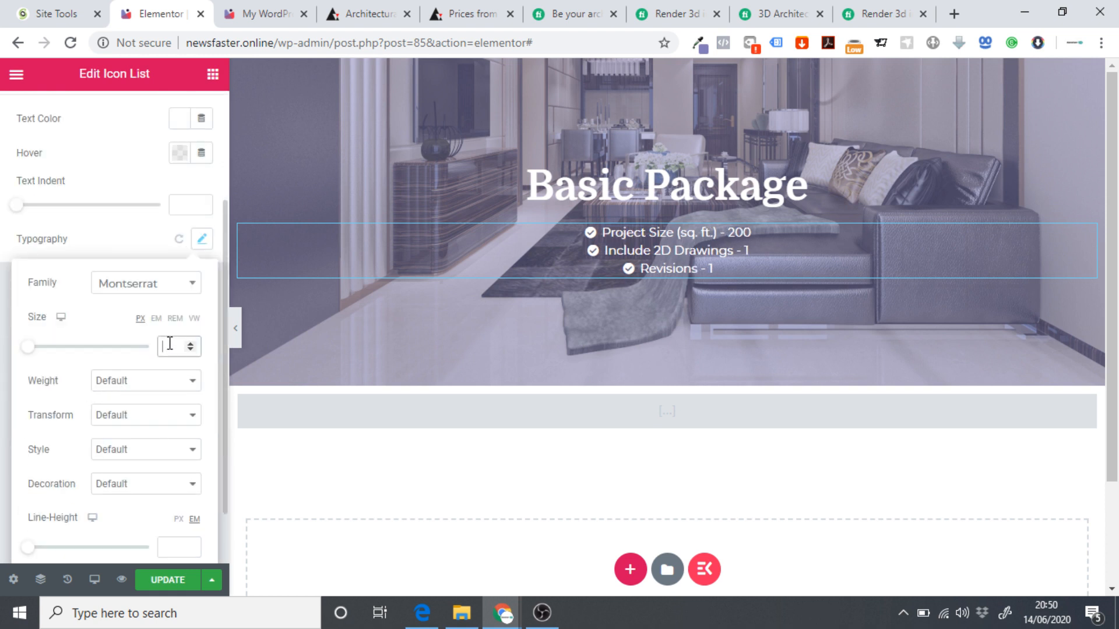
pyautogui.write('2')
pyautogui.write('4')
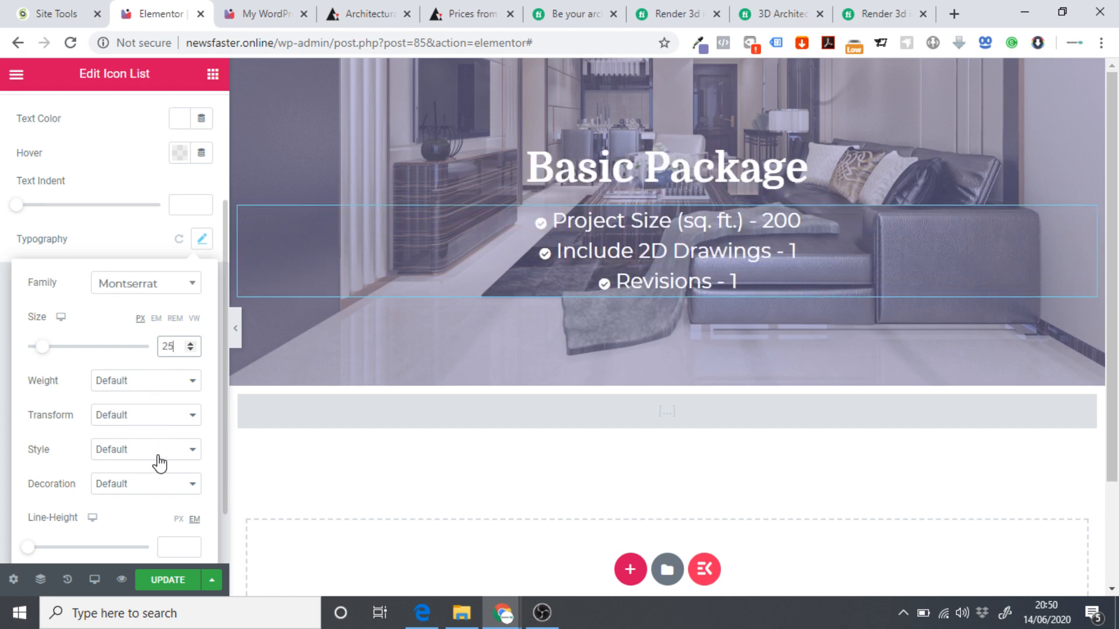
# Set the list font weight to 600 and save the checkout page.
pyautogui.click(111, 384)
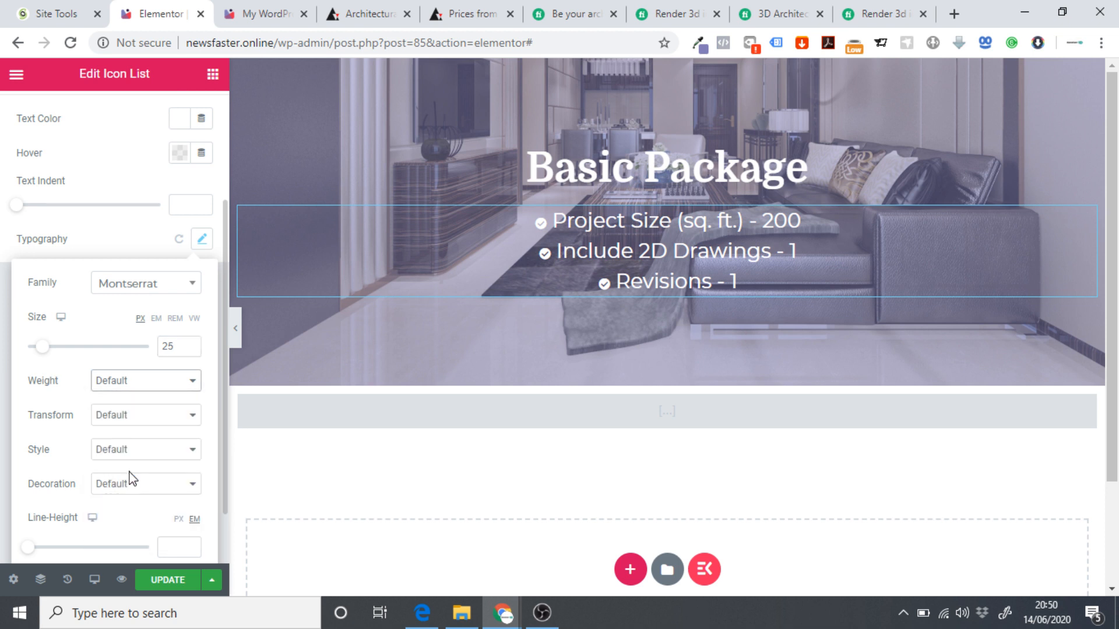
pyautogui.click(131, 474)
pyautogui.click(139, 389)
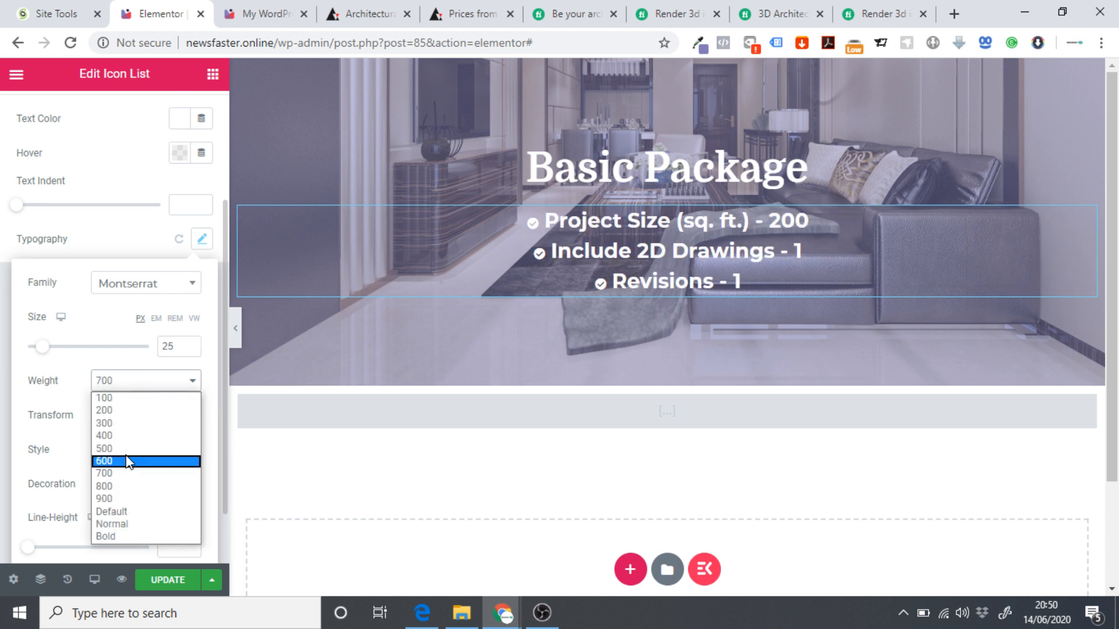
pyautogui.click(127, 461)
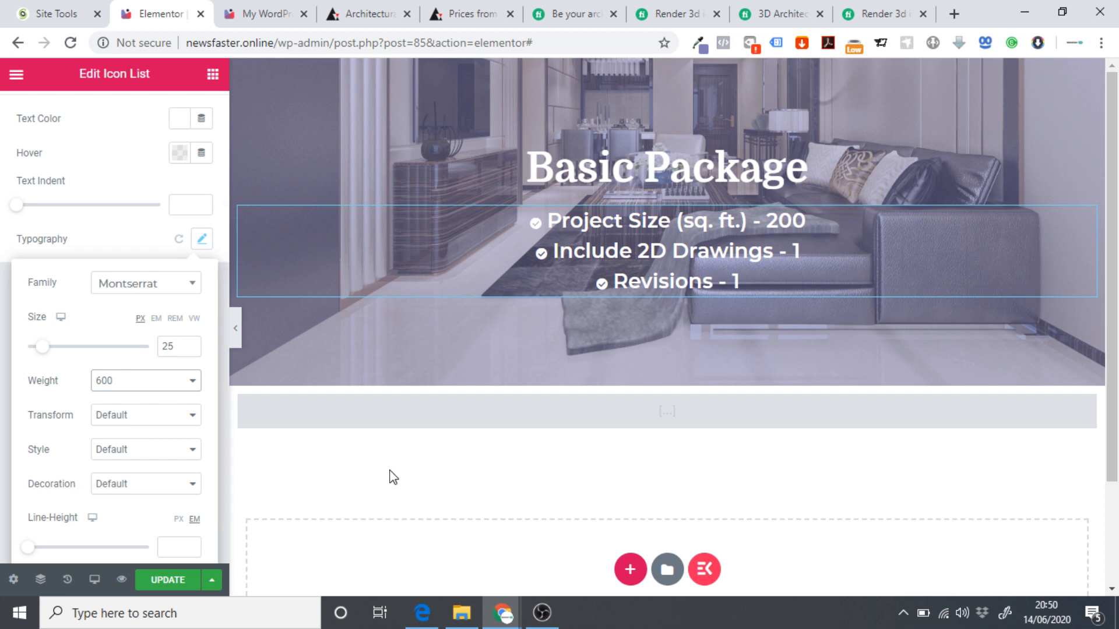
pyautogui.click(167, 580)
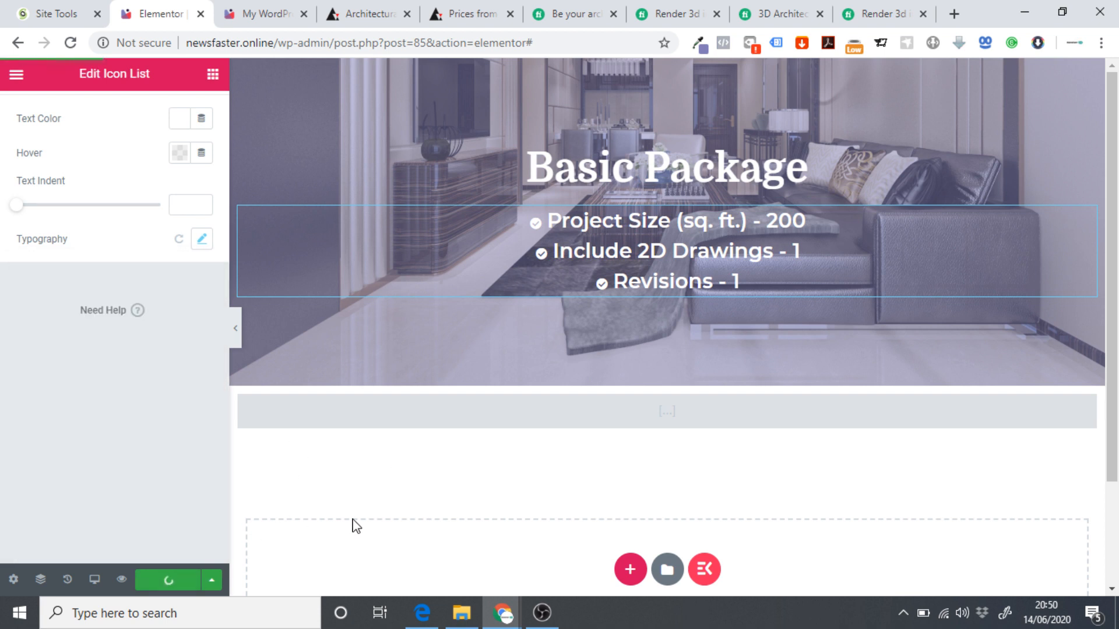
pyautogui.click(16, 75)
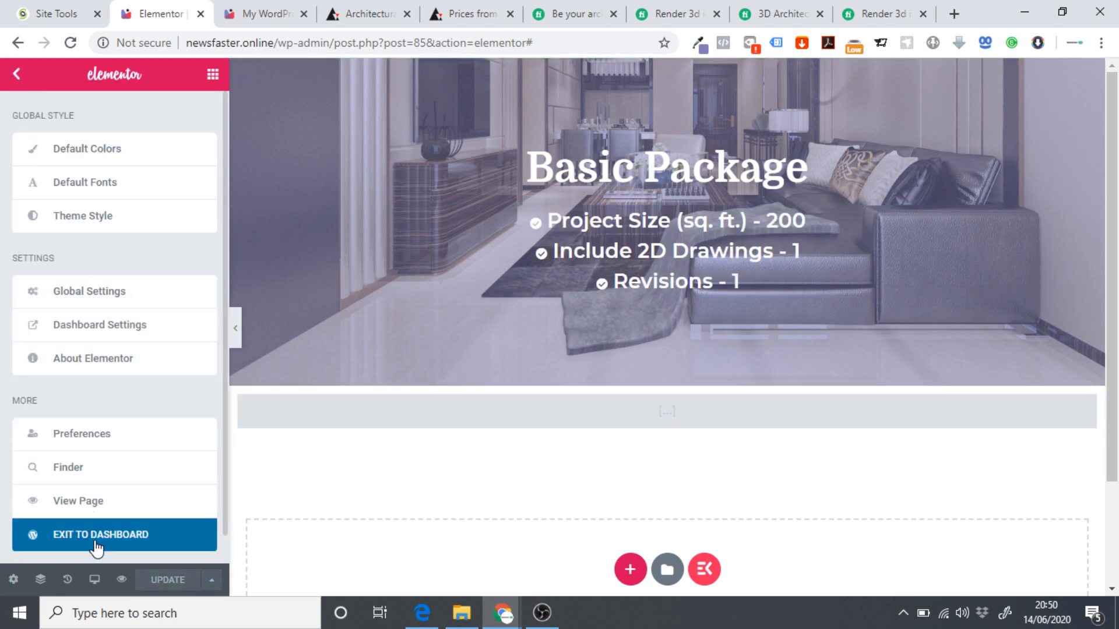
# View the live checkout page and inspect the package feature lines.
pyautogui.click(88, 501)
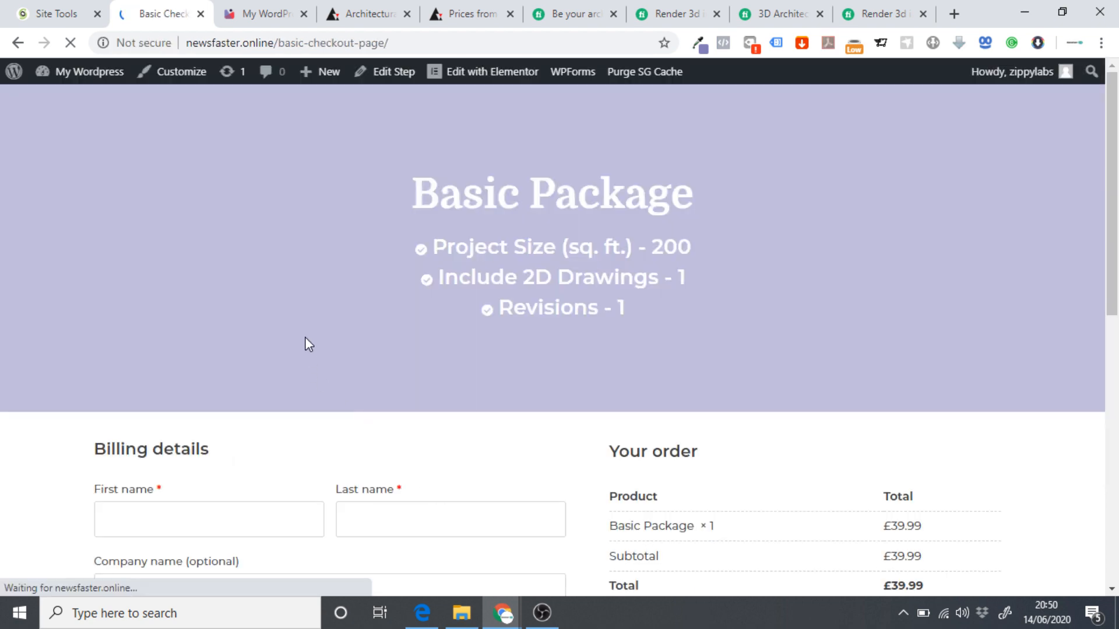
pyautogui.scroll(-10, 275, 300)
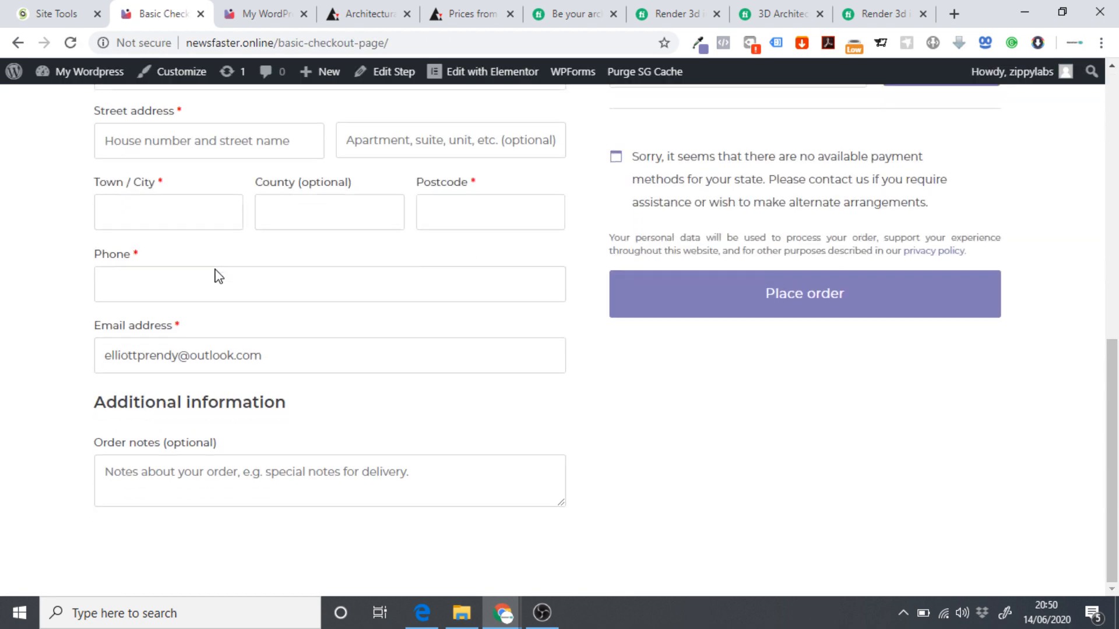
pyautogui.scroll(10, 223, 278)
pyautogui.scroll(-3, 555, 412)
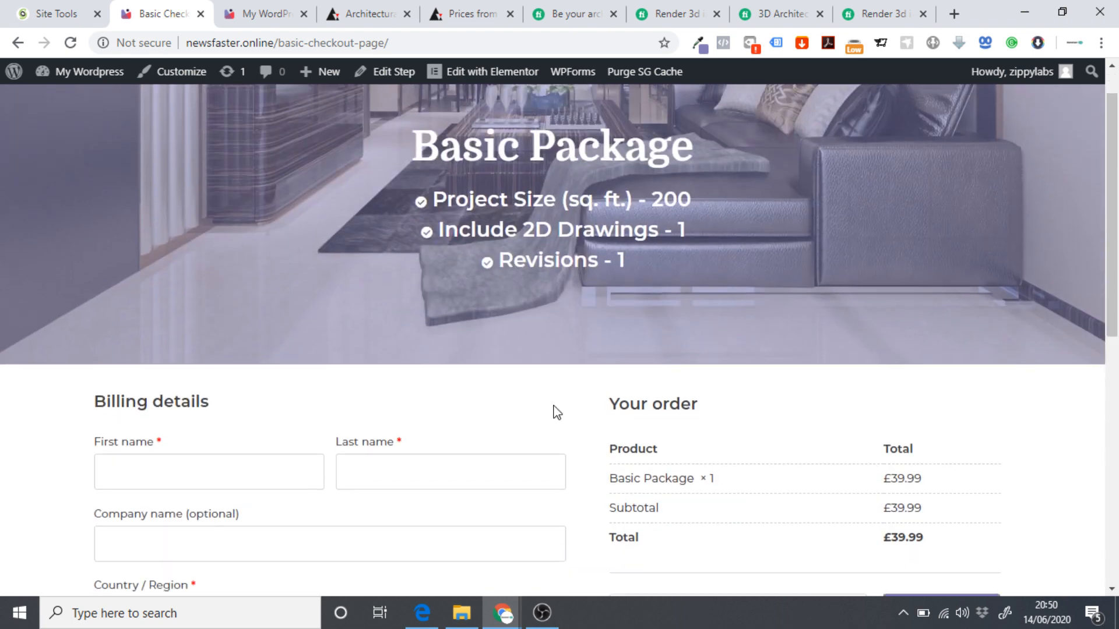
pyautogui.scroll(3, 677, 398)
pyautogui.scroll(-6, 802, 455)
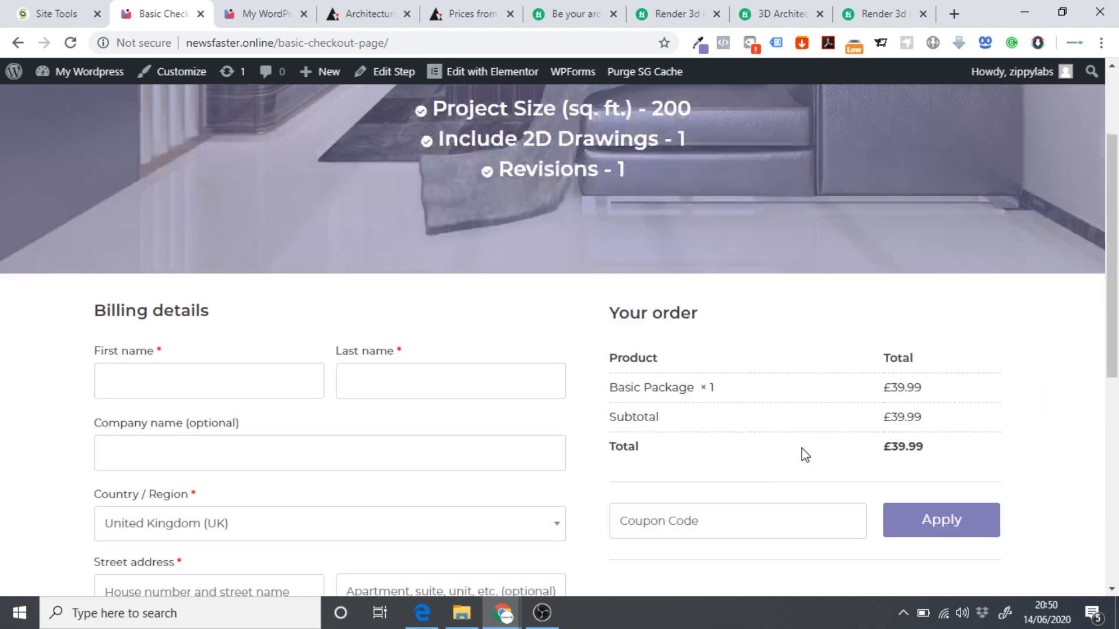
pyautogui.scroll(6, 424, 328)
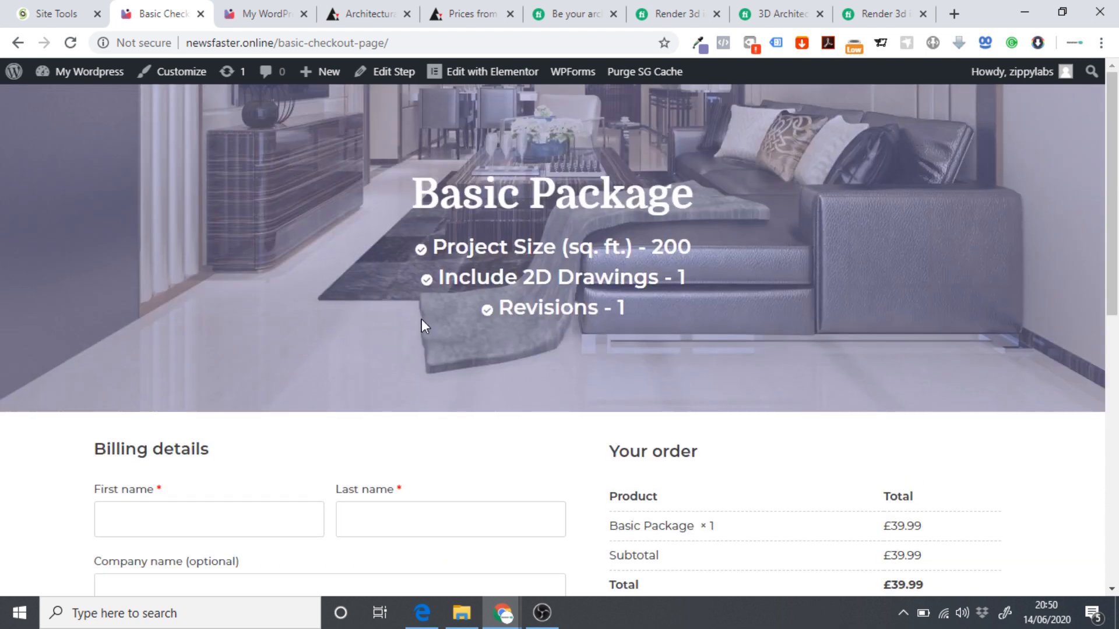
pyautogui.moveTo(643, 318); pyautogui.dragTo(465, 252)
pyautogui.click(496, 256)
# Recheck the feature lines, then return to editing the Basic Checkout Page step.
pyautogui.scroll(-10, 362, 274)
pyautogui.scroll(10, 402, 378)
pyautogui.scroll(-7, 350, 274)
pyautogui.scroll(7, 373, 303)
pyautogui.moveTo(631, 313); pyautogui.dragTo(688, 351)
pyautogui.click(689, 351)
pyautogui.scroll(-5, 669, 324)
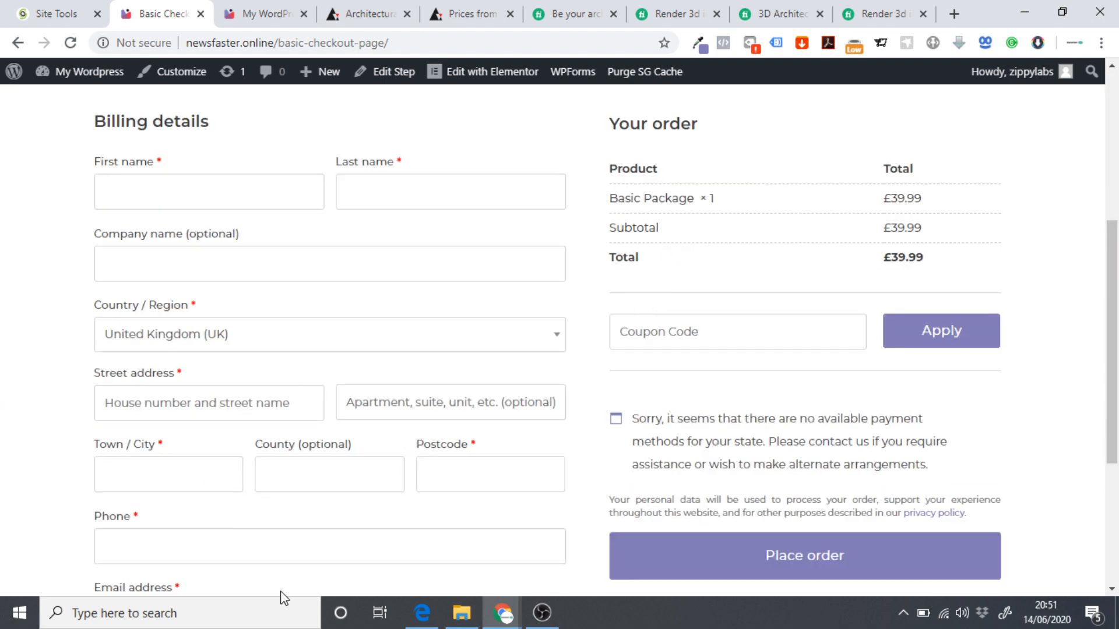
pyautogui.scroll(-4, 443, 370)
pyautogui.scroll(9, 462, 390)
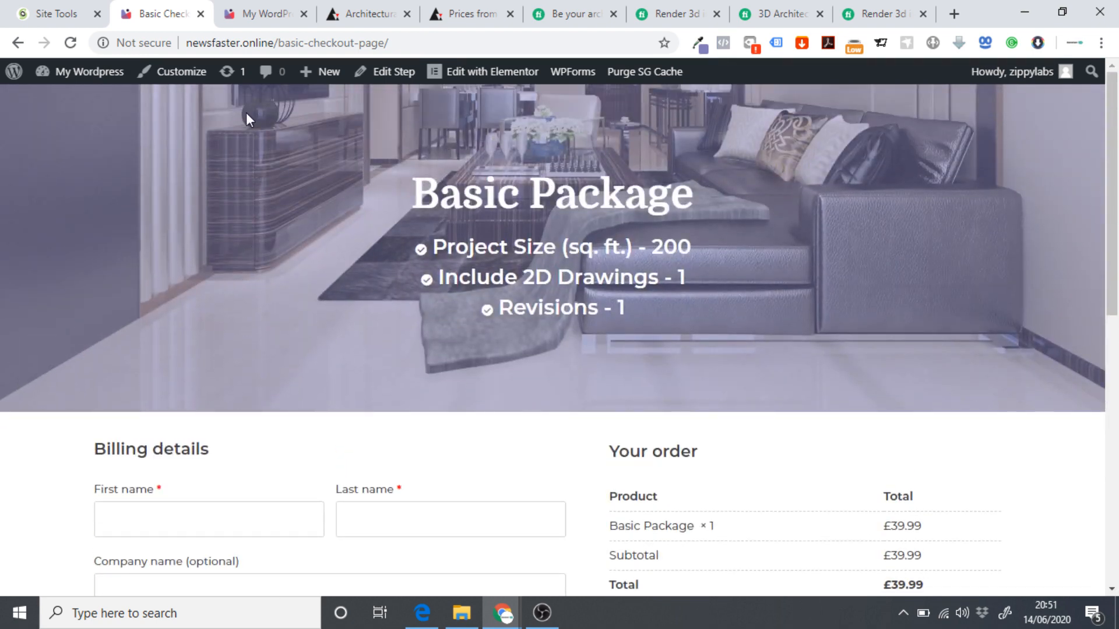
pyautogui.click(388, 81)
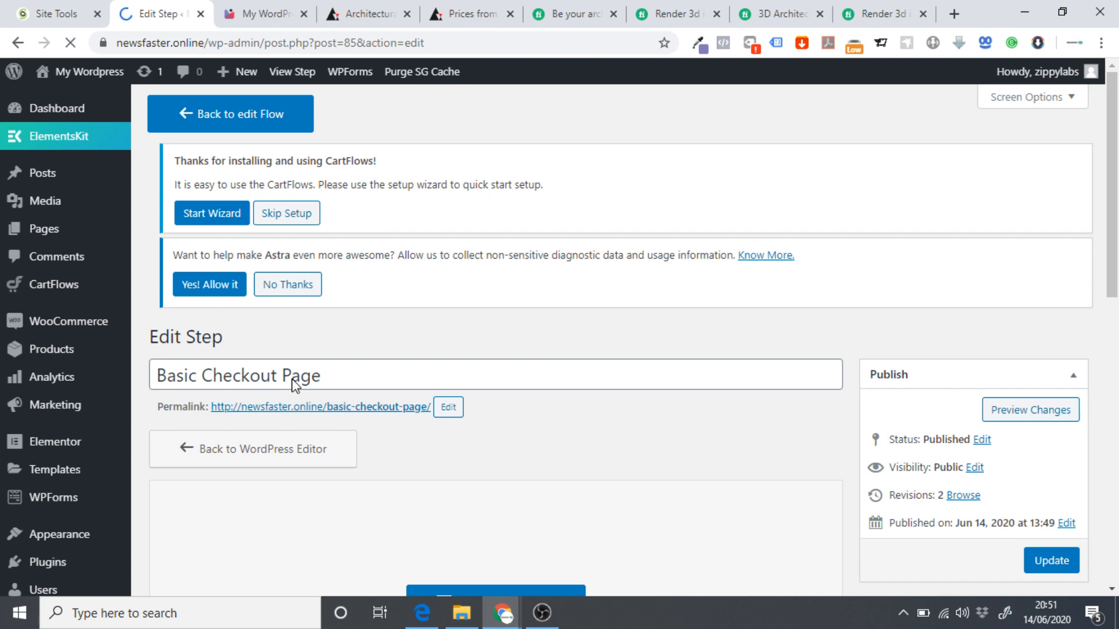
# Retitle the thank-you step 'Basic Thank You Page' and set a matching permalink slug.
pyautogui.scroll(-5, 252, 375)
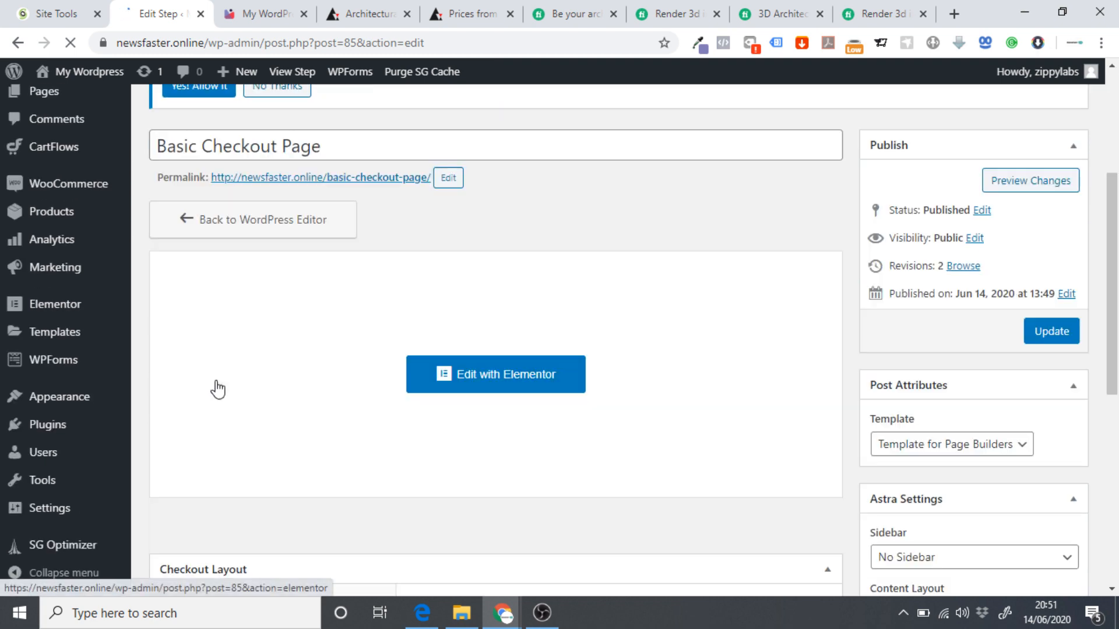
pyautogui.scroll(5, 236, 367)
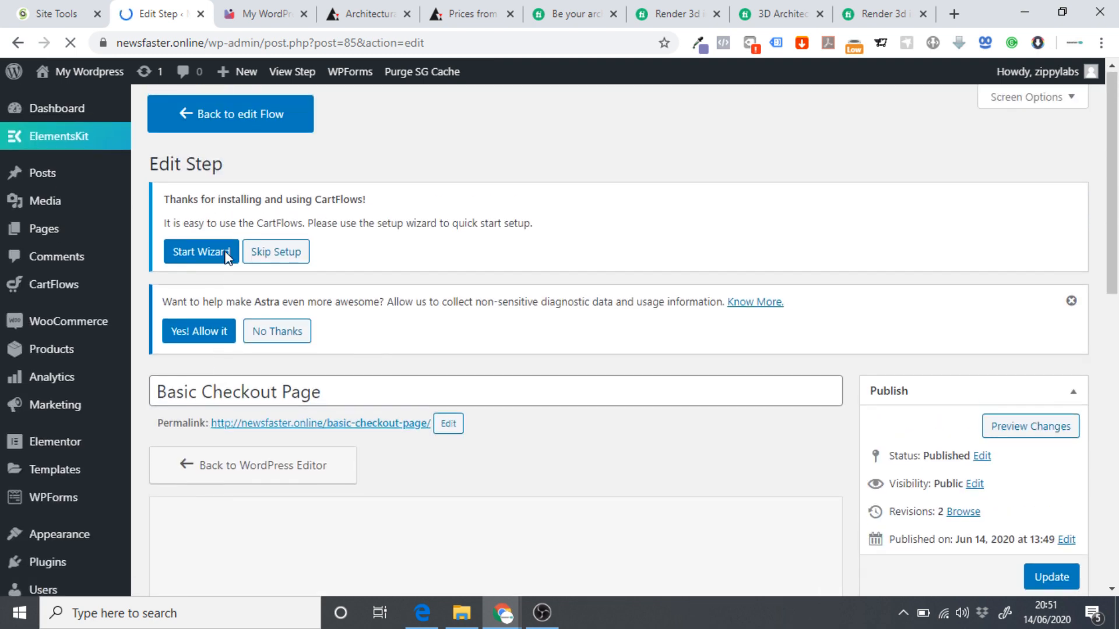
pyautogui.click(222, 117)
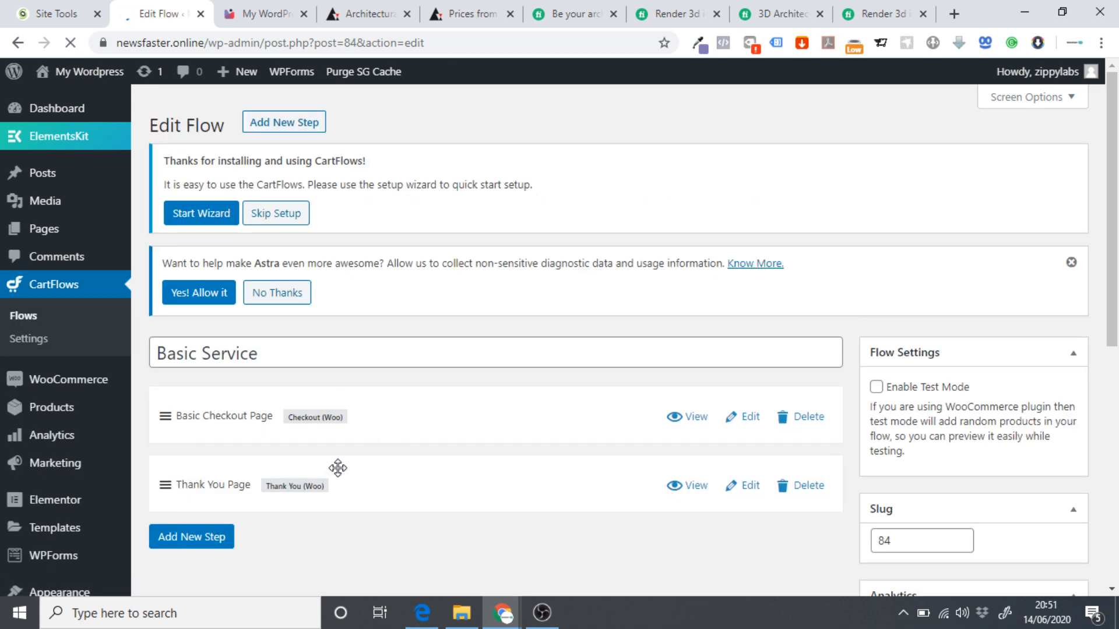
pyautogui.click(750, 487)
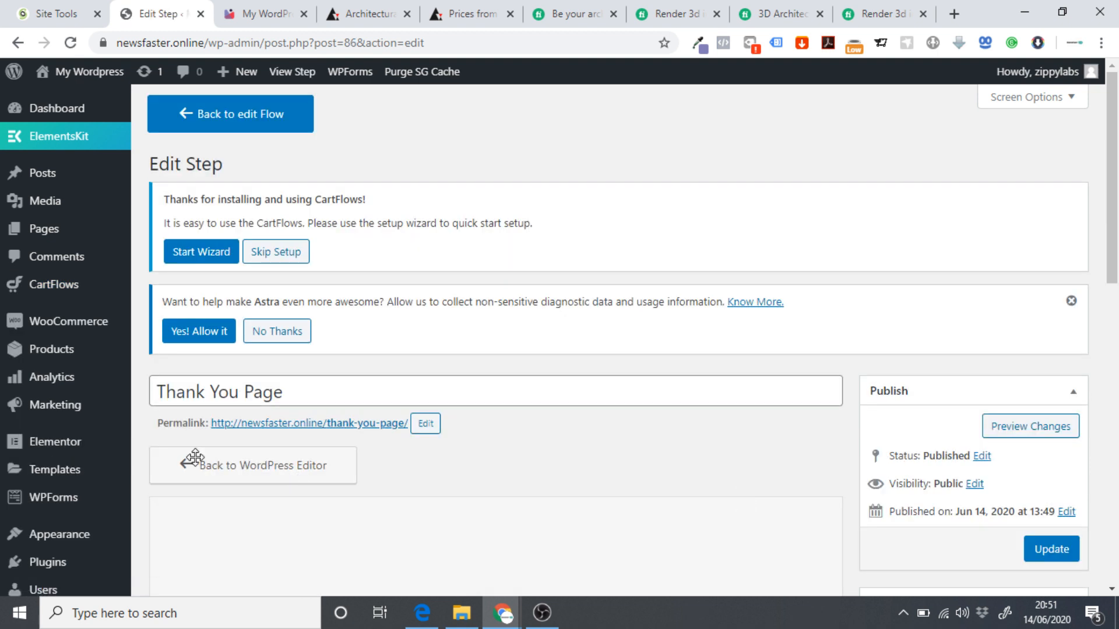
pyautogui.click(165, 385)
pyautogui.write('Bas')
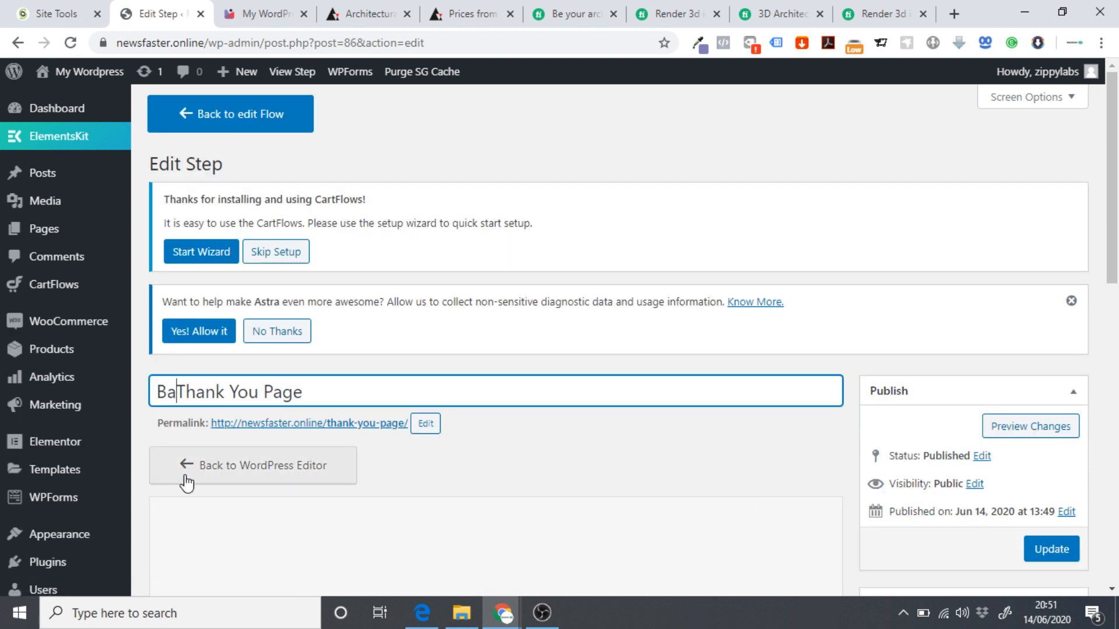
pyautogui.write('ic')
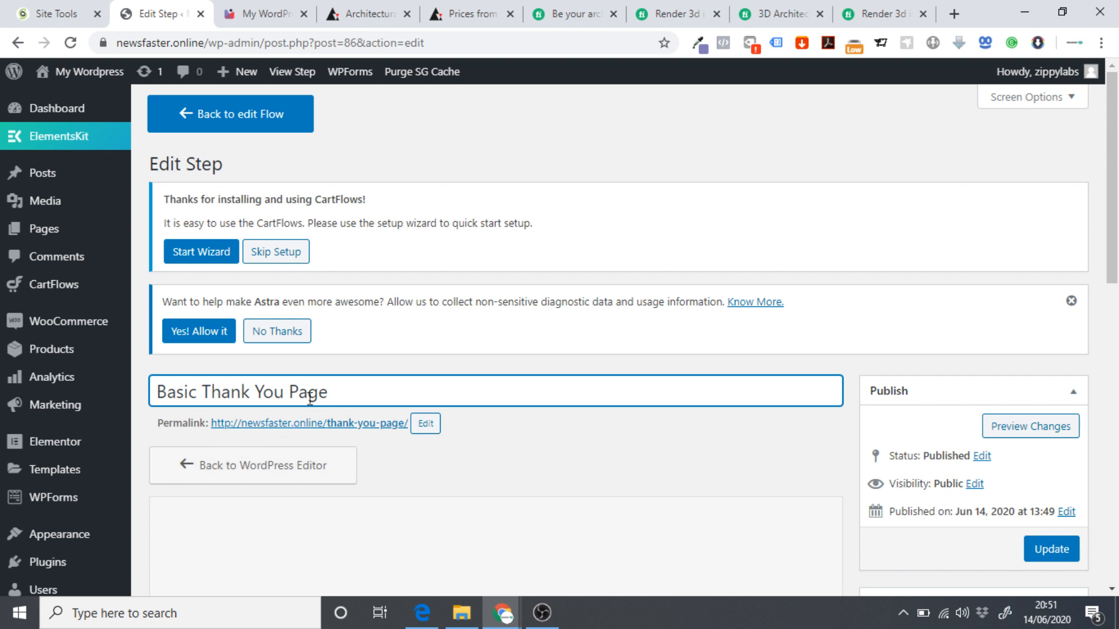
pyautogui.hotkey('shift', 'End')
pyautogui.hotkey('ctrl', 'a')
pyautogui.hotkey('ctrl', 'c')
pyautogui.click(425, 427)
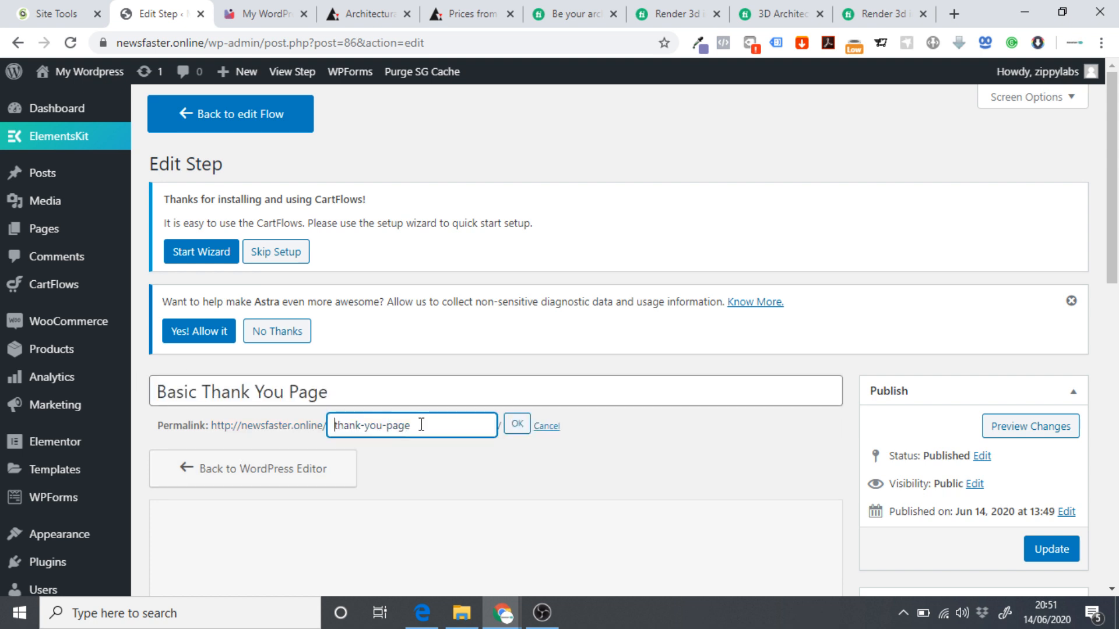
pyautogui.moveTo(425, 425); pyautogui.dragTo(313, 427)
pyautogui.hotkey('ctrl', 'v')
pyautogui.click(517, 432)
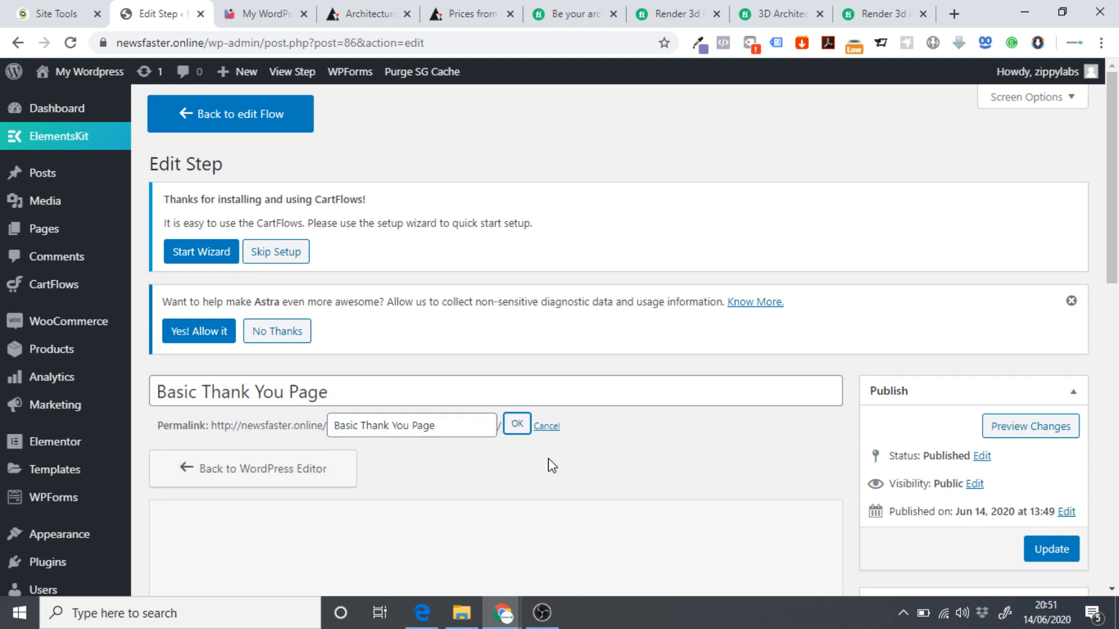
# Save the renamed step and open it in Elementor.
pyautogui.scroll(-7, 549, 447)
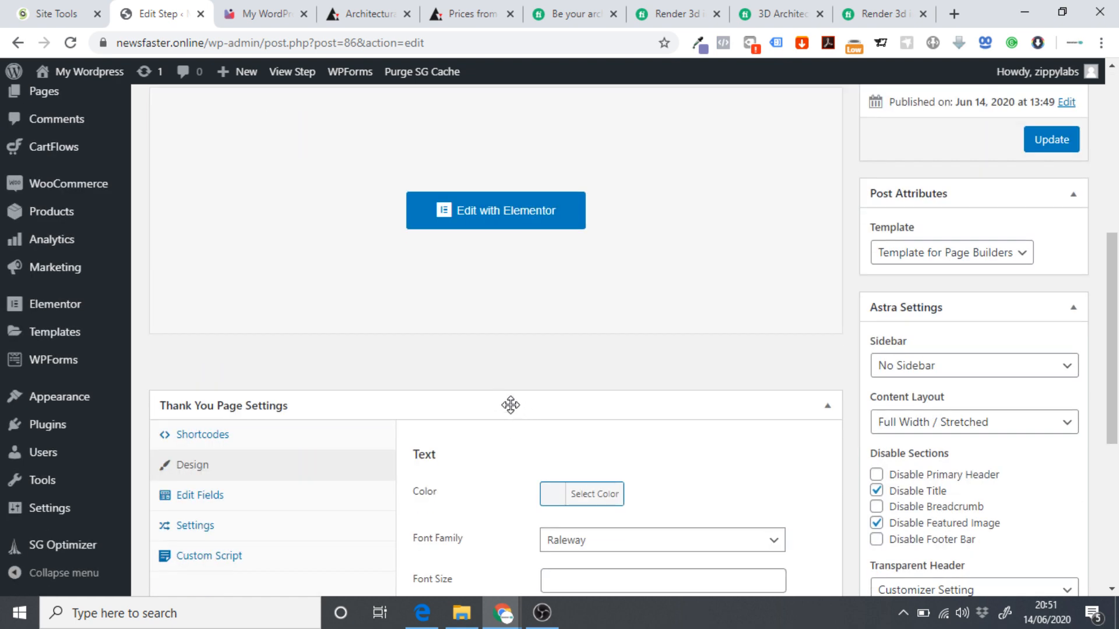
pyautogui.scroll(3, 433, 377)
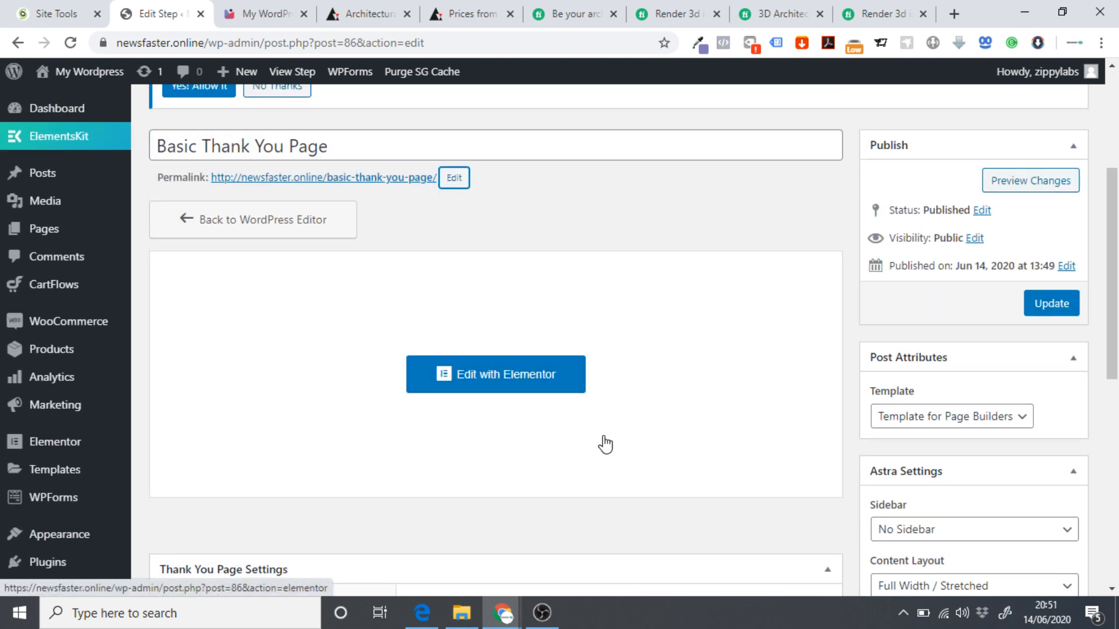
pyautogui.click(1031, 304)
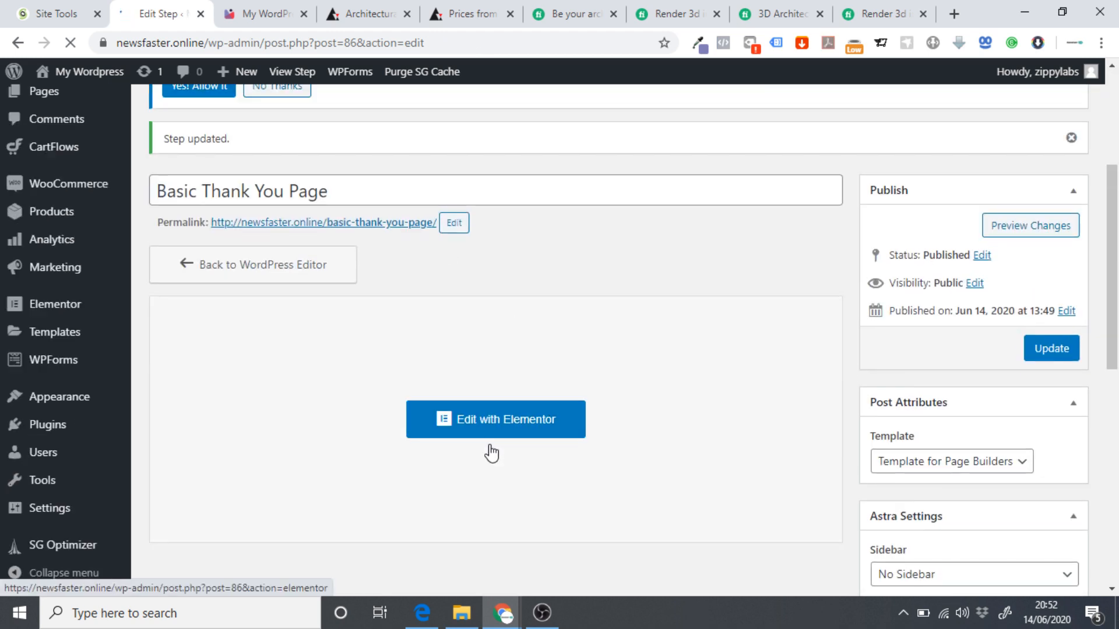
pyautogui.click(480, 427)
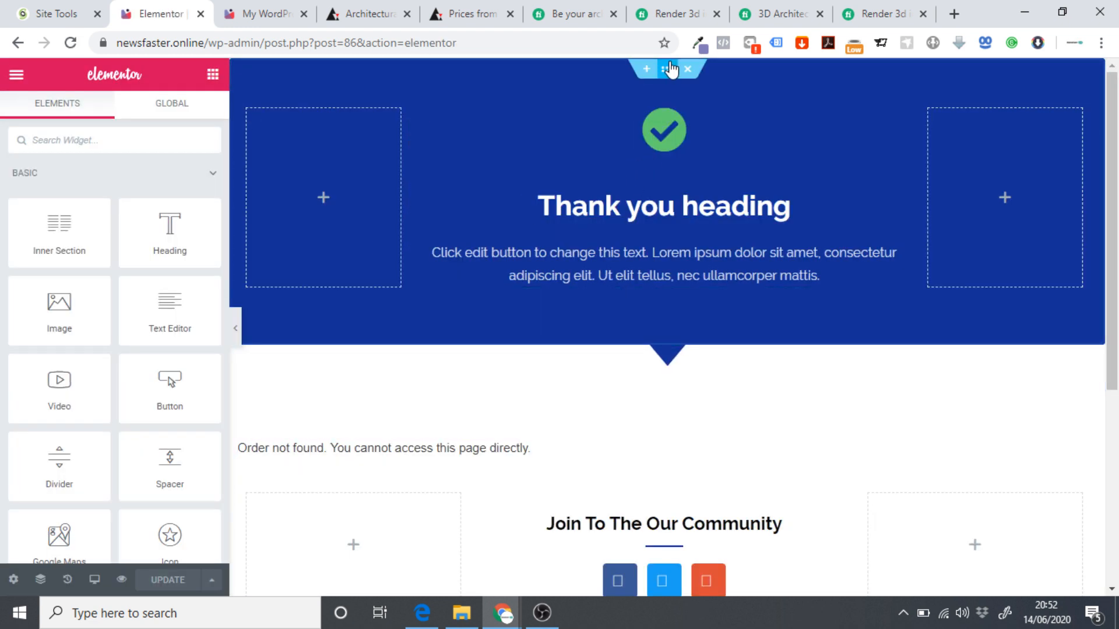
# Change the thank-you section's background colour from dark blue to 817bb8.
pyautogui.click(666, 71)
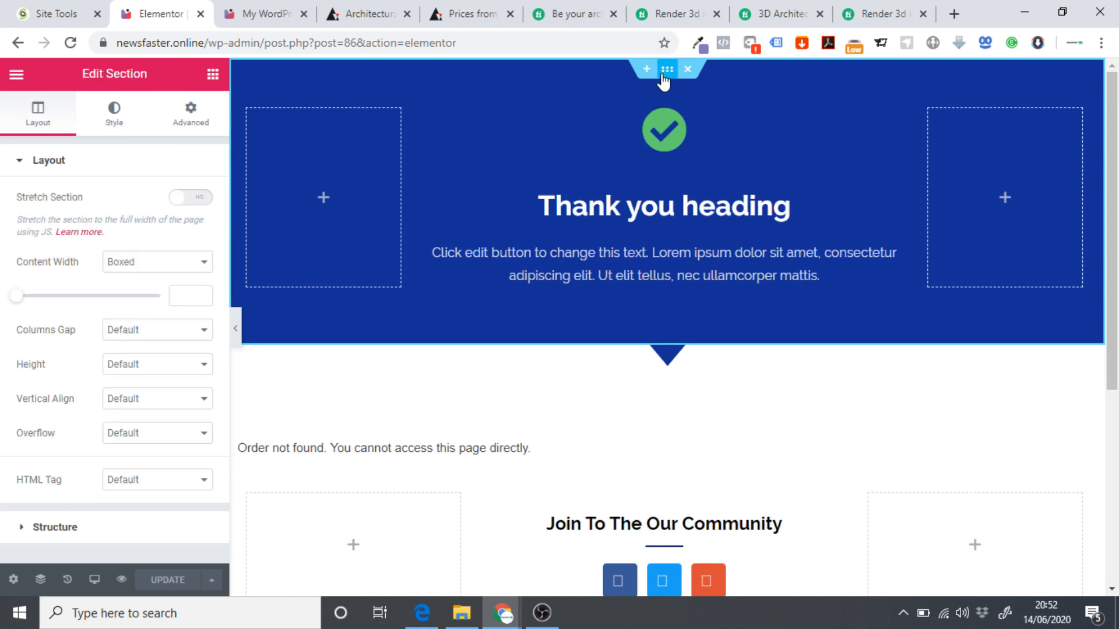
pyautogui.click(698, 43)
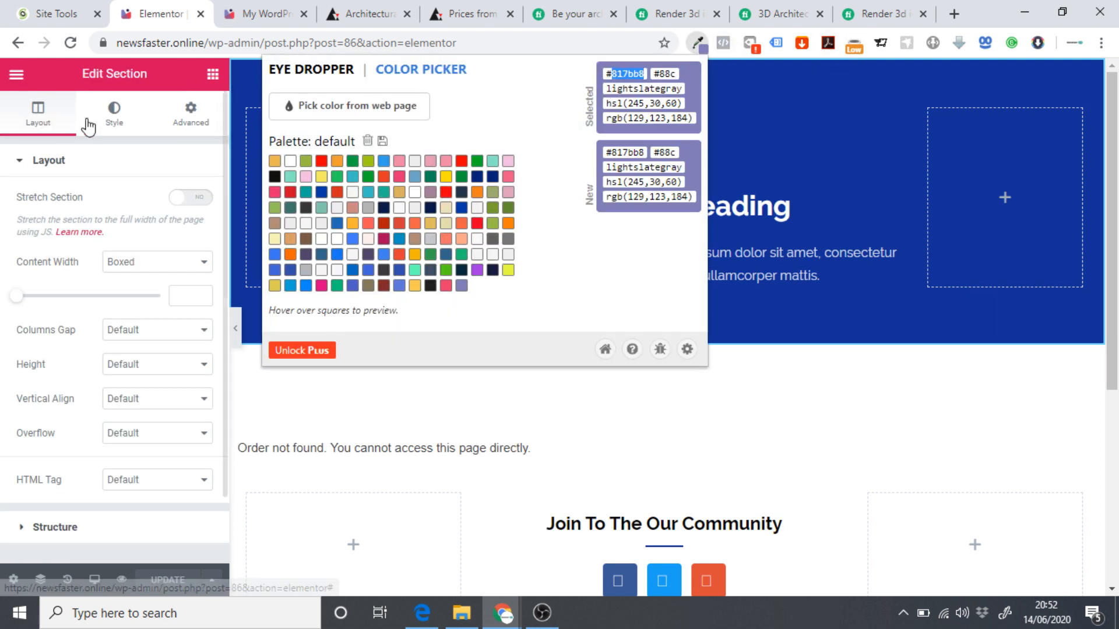
pyautogui.click(122, 106)
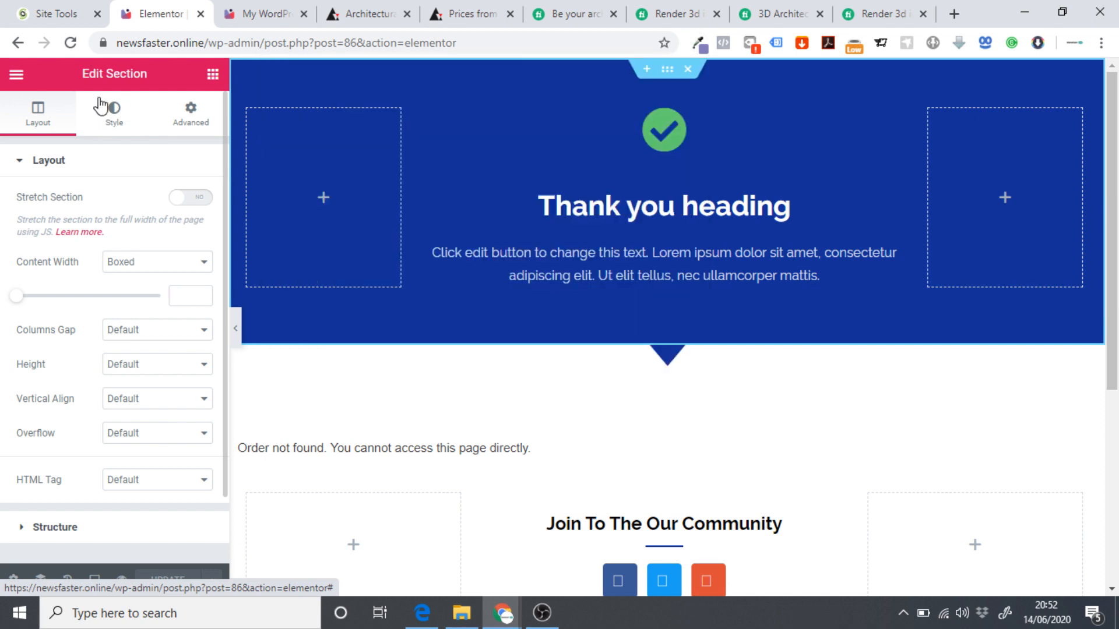
pyautogui.click(115, 130)
pyautogui.click(179, 270)
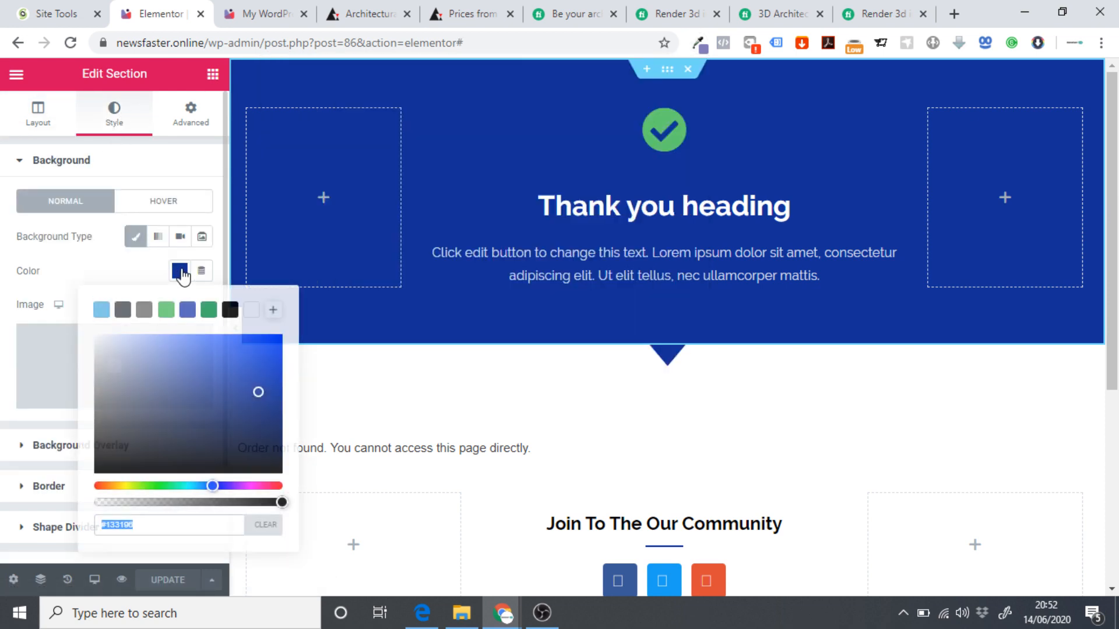
pyautogui.write('817bb8')
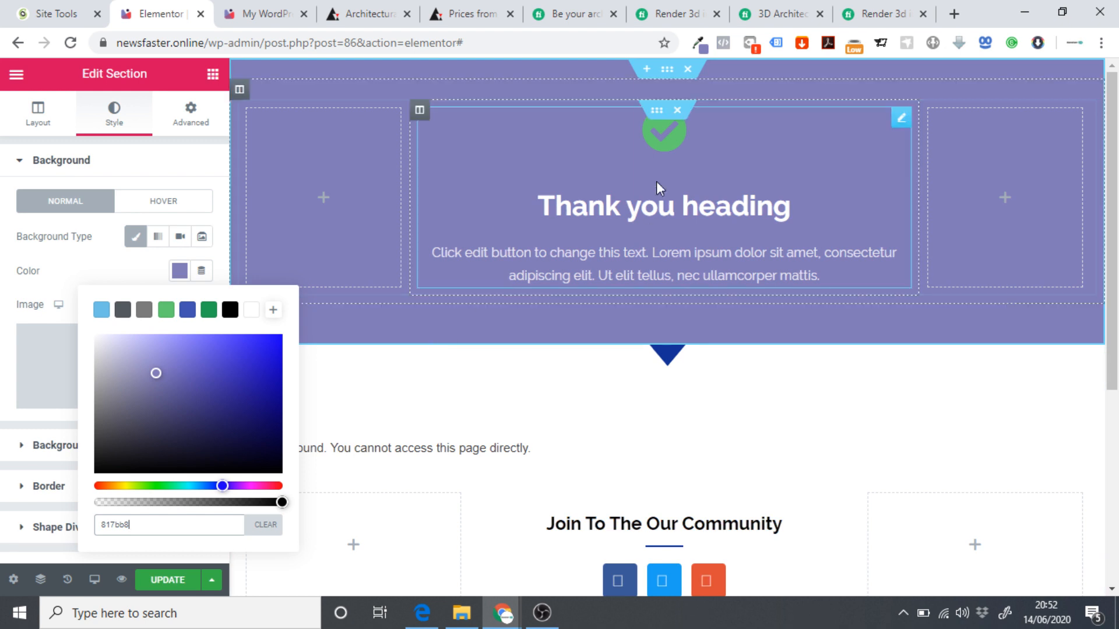
pyautogui.click(659, 127)
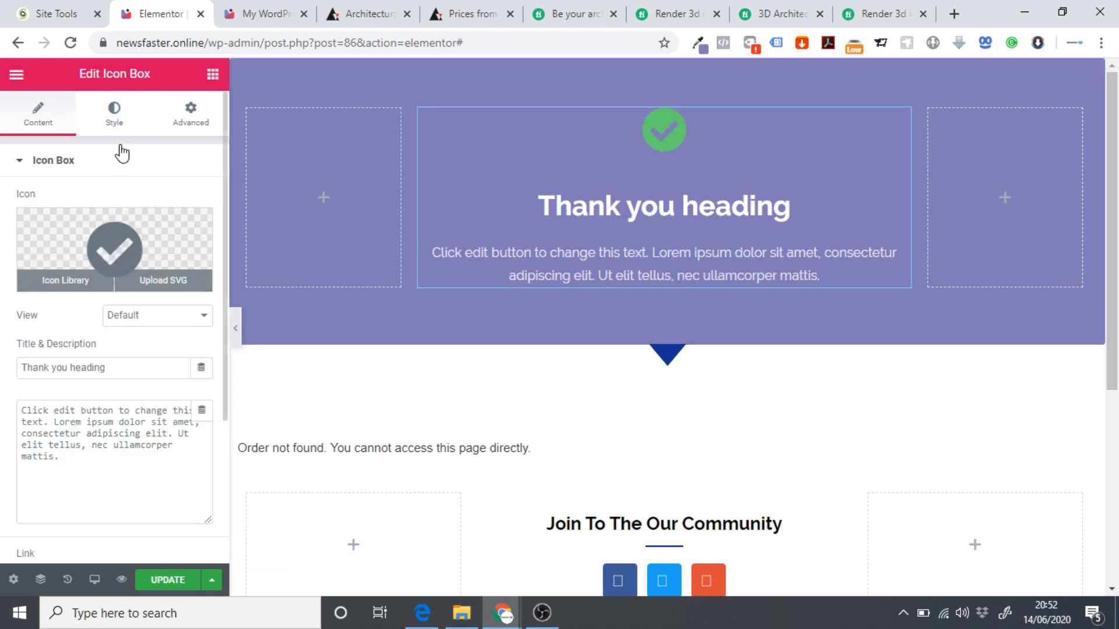
pyautogui.click(116, 116)
# Make the check icon's primary colour white.
pyautogui.click(179, 236)
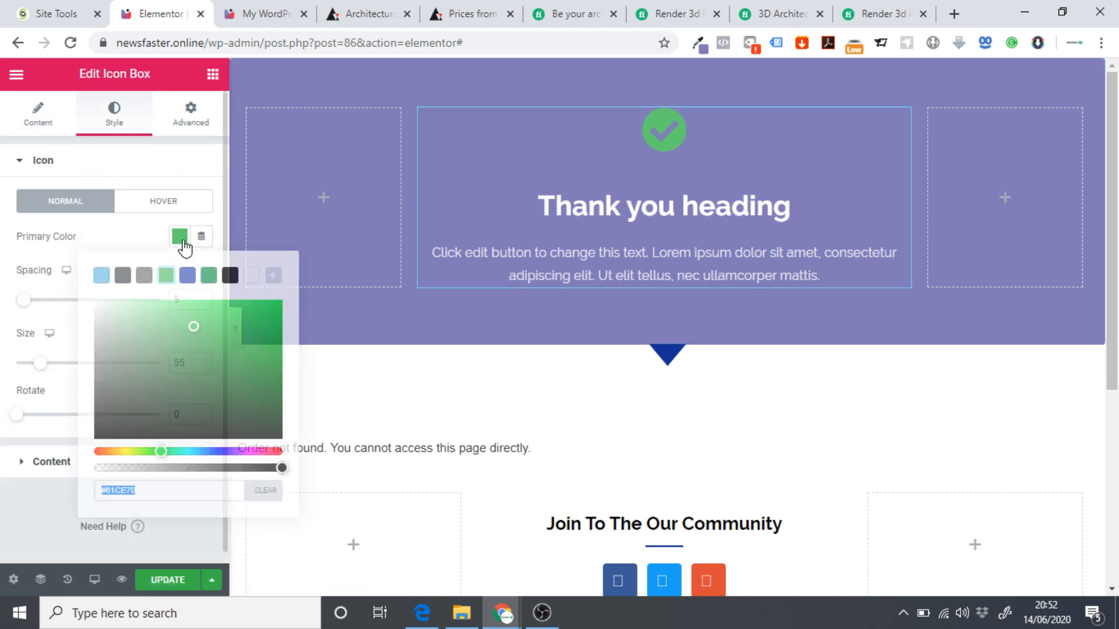
pyautogui.click(251, 275)
pyautogui.click(36, 116)
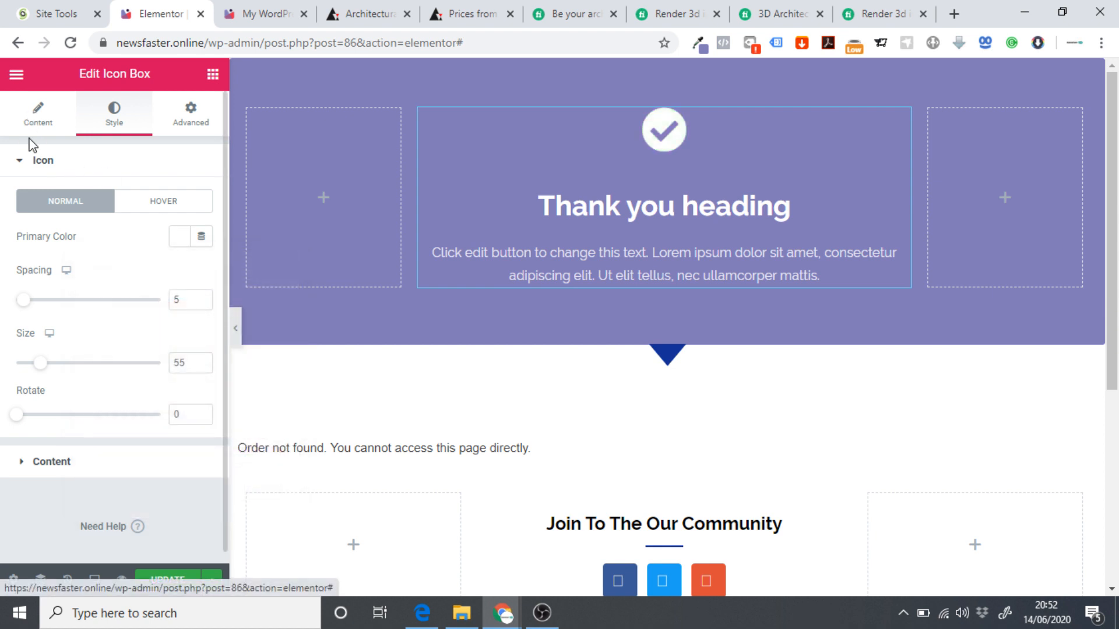
# Retitle the heading 'Thank you for your order' and replace the description with a team-contact message.
pyautogui.click(37, 115)
pyautogui.click(141, 365)
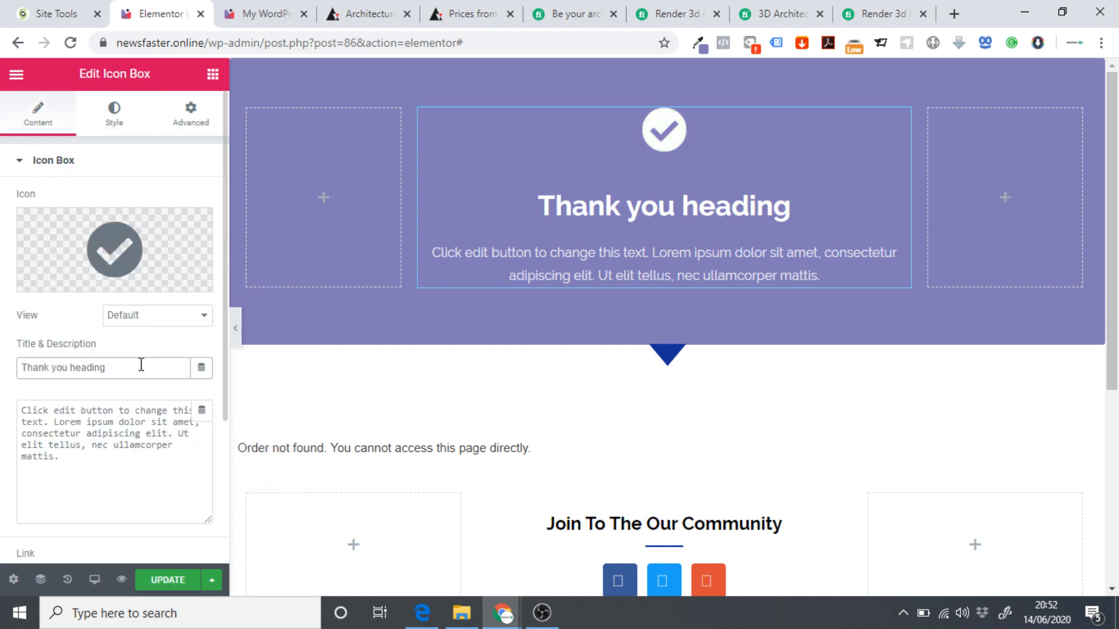
pyautogui.press('BackSpace')
pyautogui.press('BackSpace')
pyautogui.press('BackSpace')
pyautogui.press('BackSpace')
pyautogui.press('BackSpace')
pyautogui.press('BackSpace')
pyautogui.press('BackSpace')
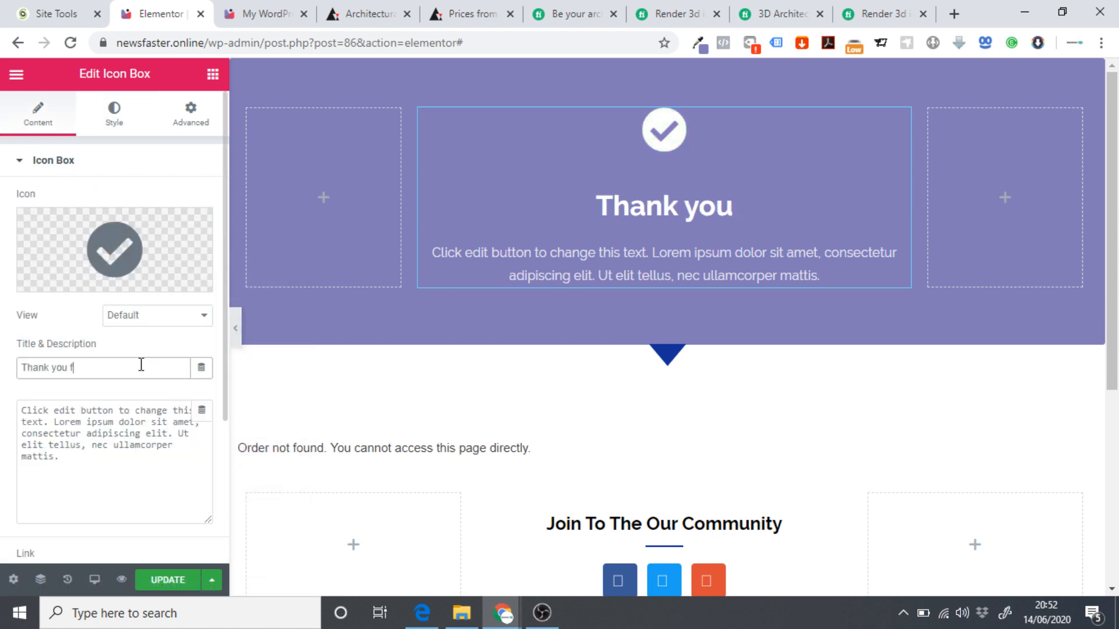
pyautogui.write('for your order')
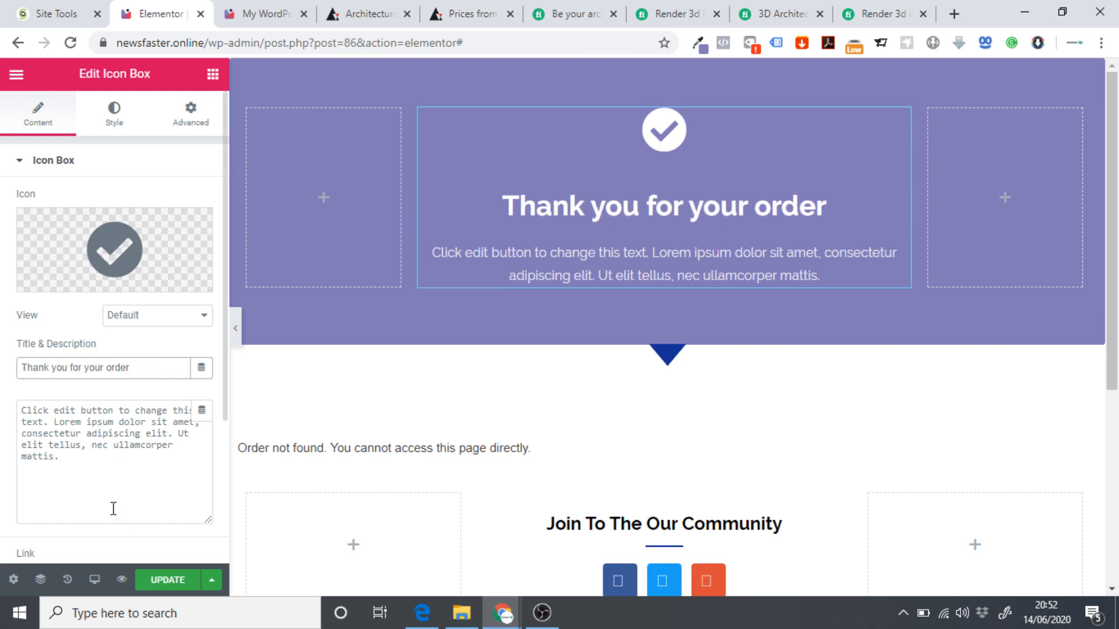
pyautogui.moveTo(112, 509); pyautogui.dragTo(2, 407)
pyautogui.write('A mem')
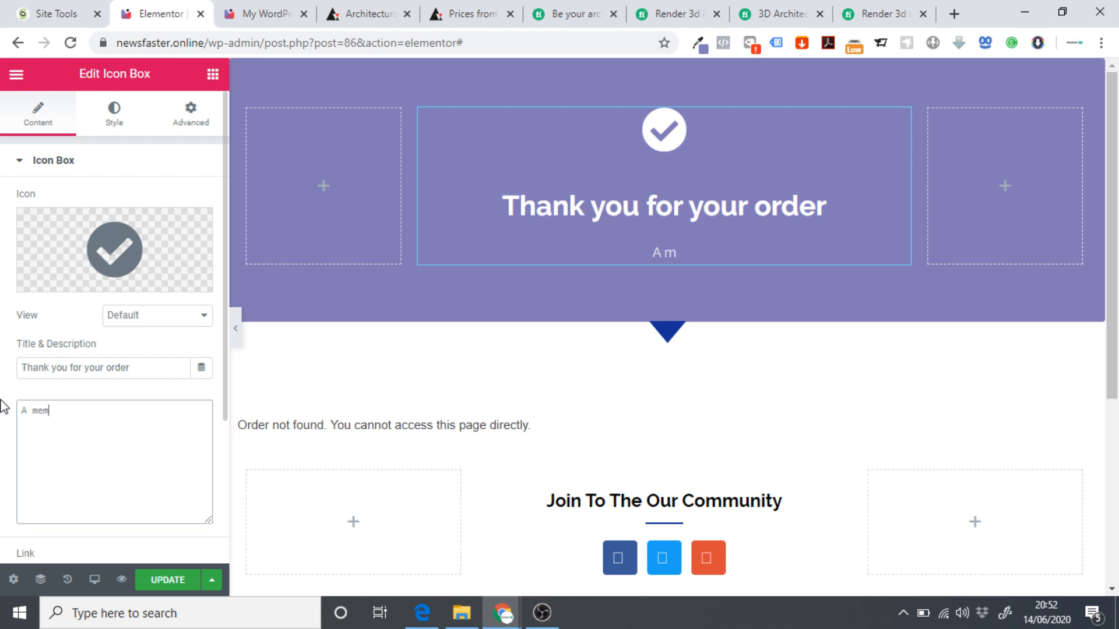
pyautogui.write('ber of our team w')
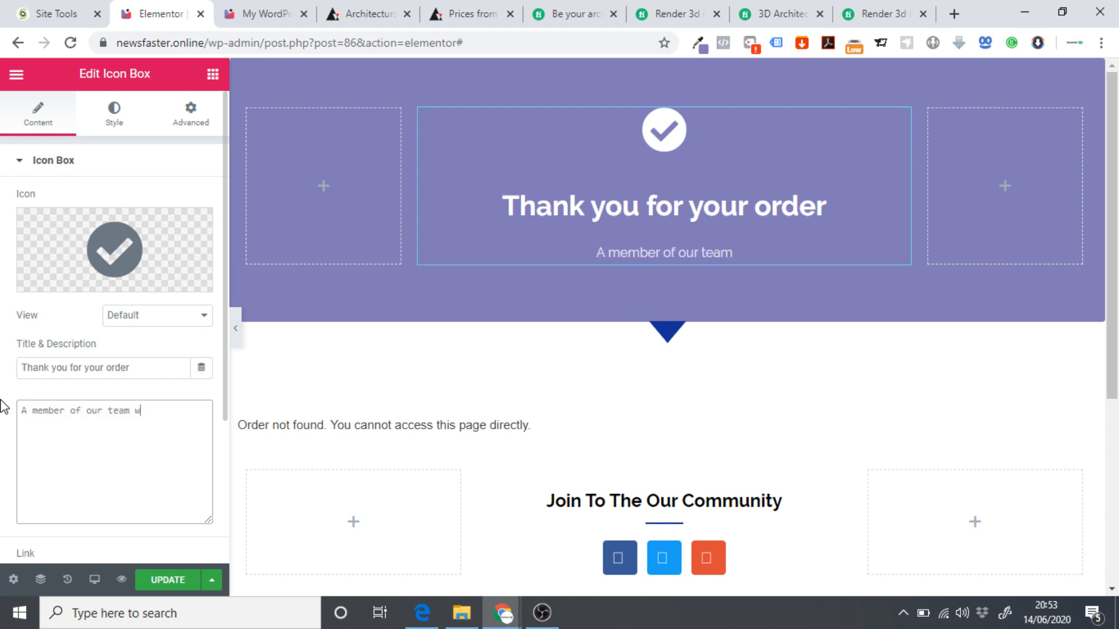
pyautogui.write('ill be in contac')
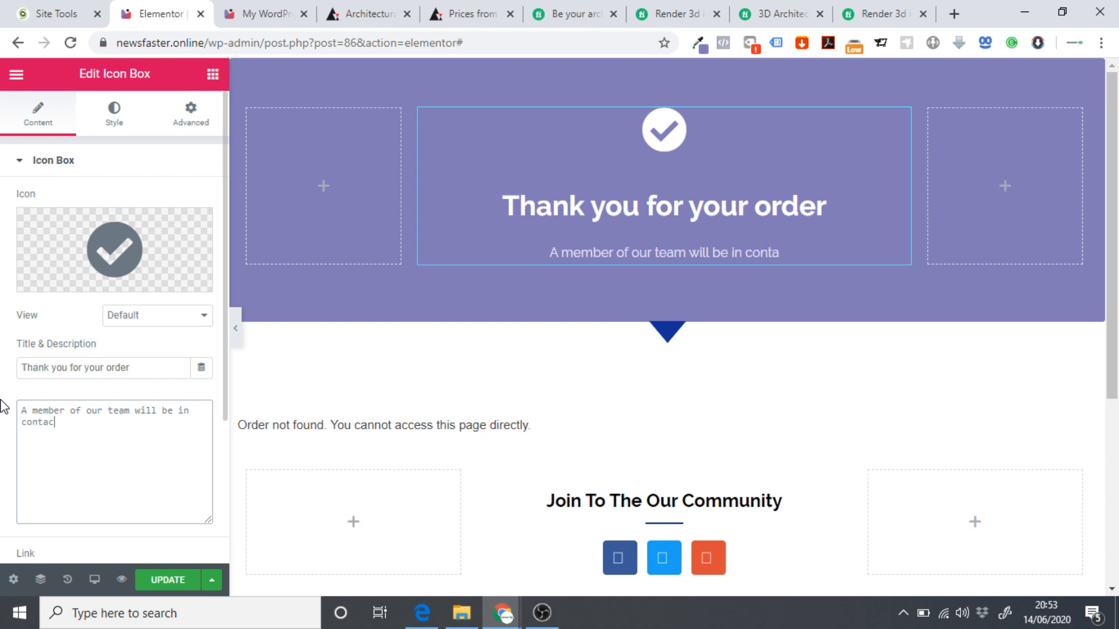
pyautogui.write('t with y')
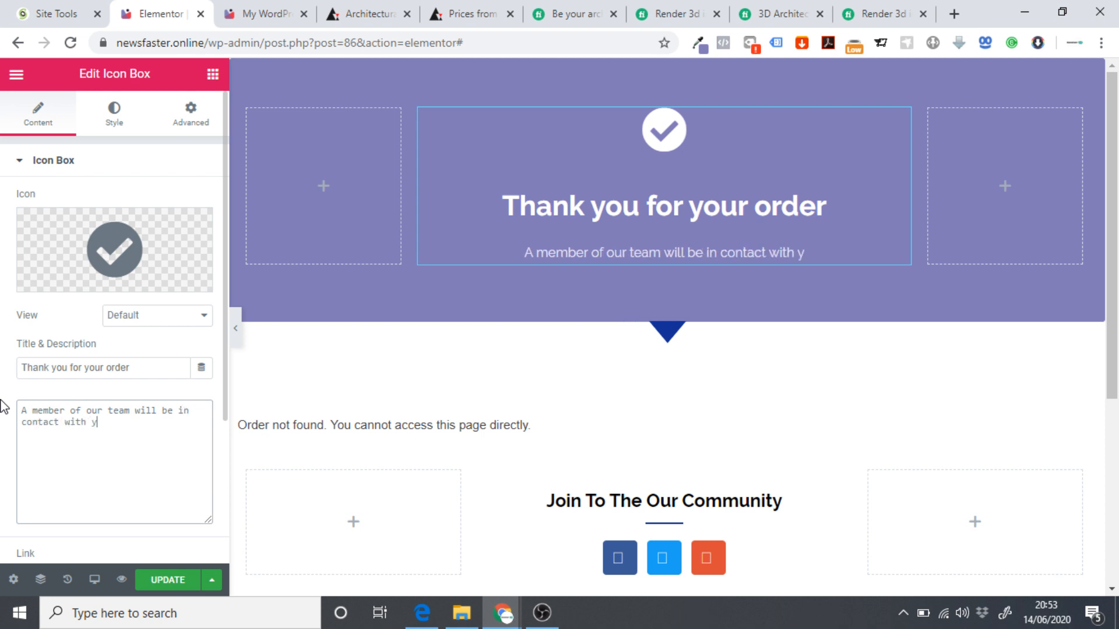
pyautogui.write('ou shortly ')
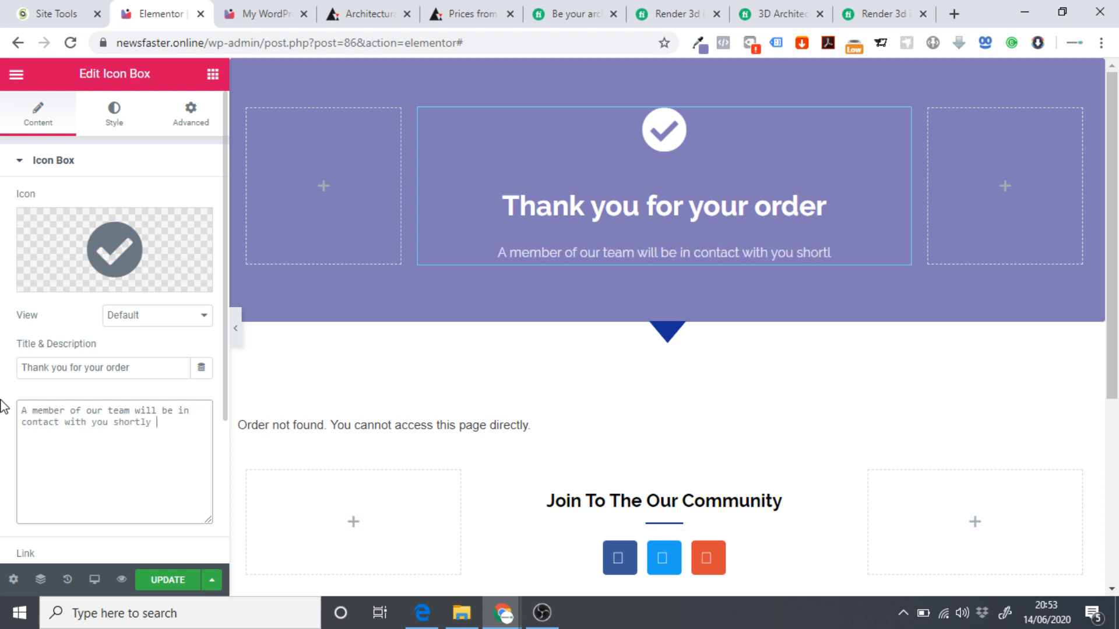
pyautogui.write('to discu')
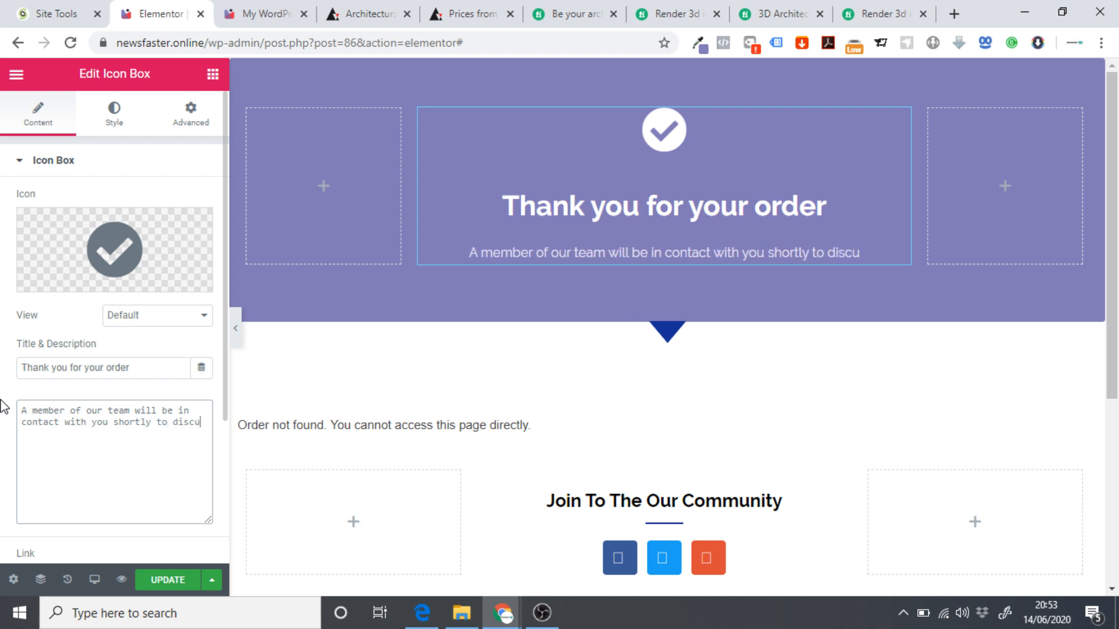
pyautogui.write('ss your project')
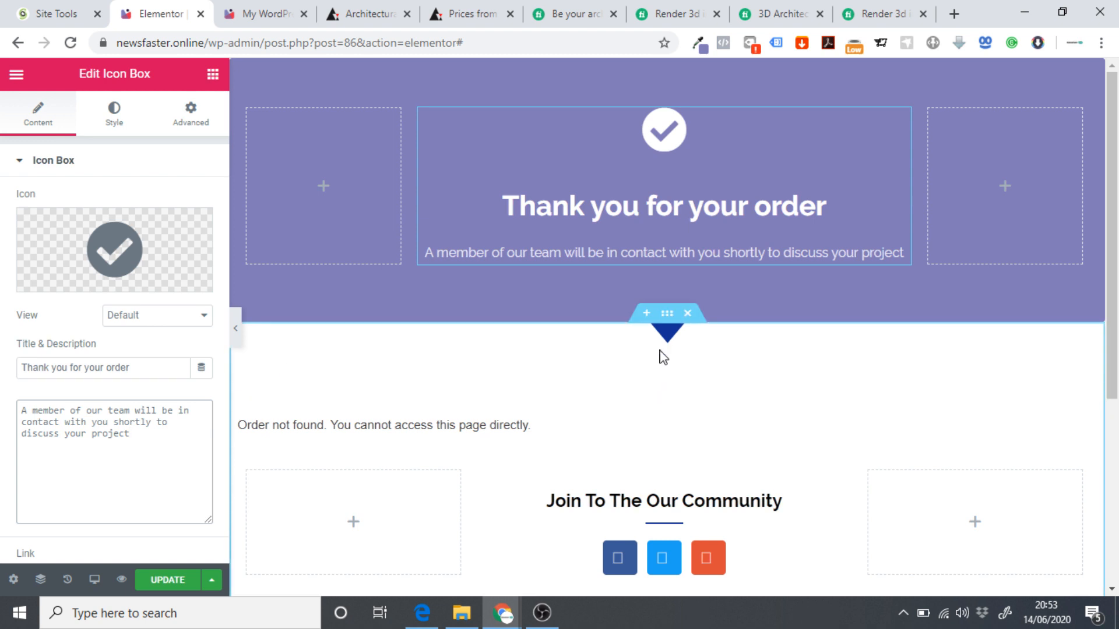
# Look through the thank-you section's style and layout settings.
pyautogui.click(678, 351)
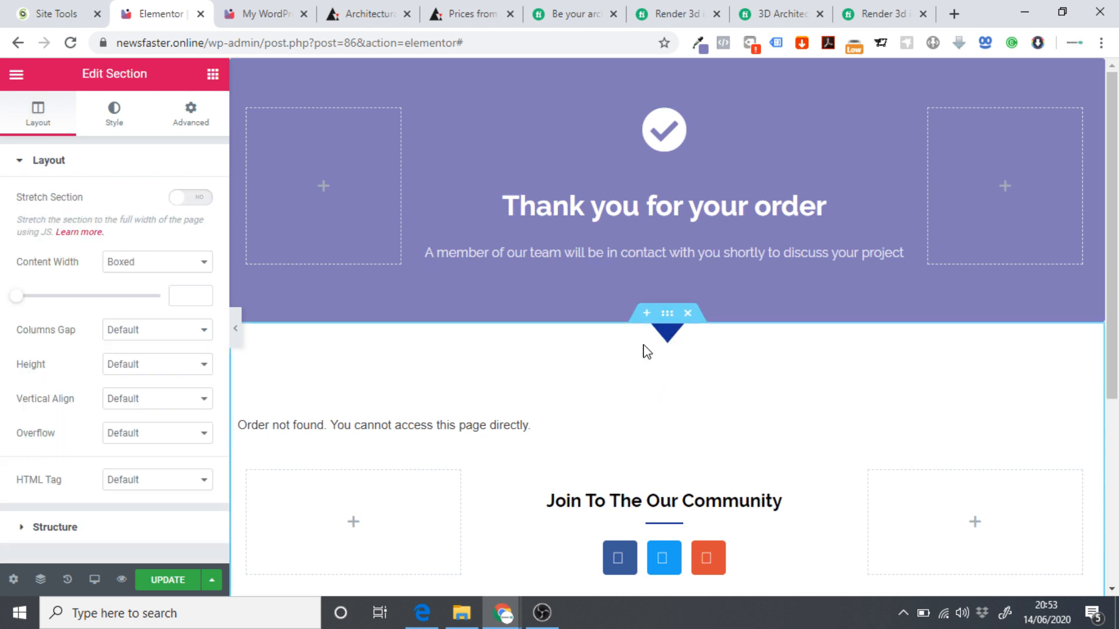
pyautogui.click(115, 114)
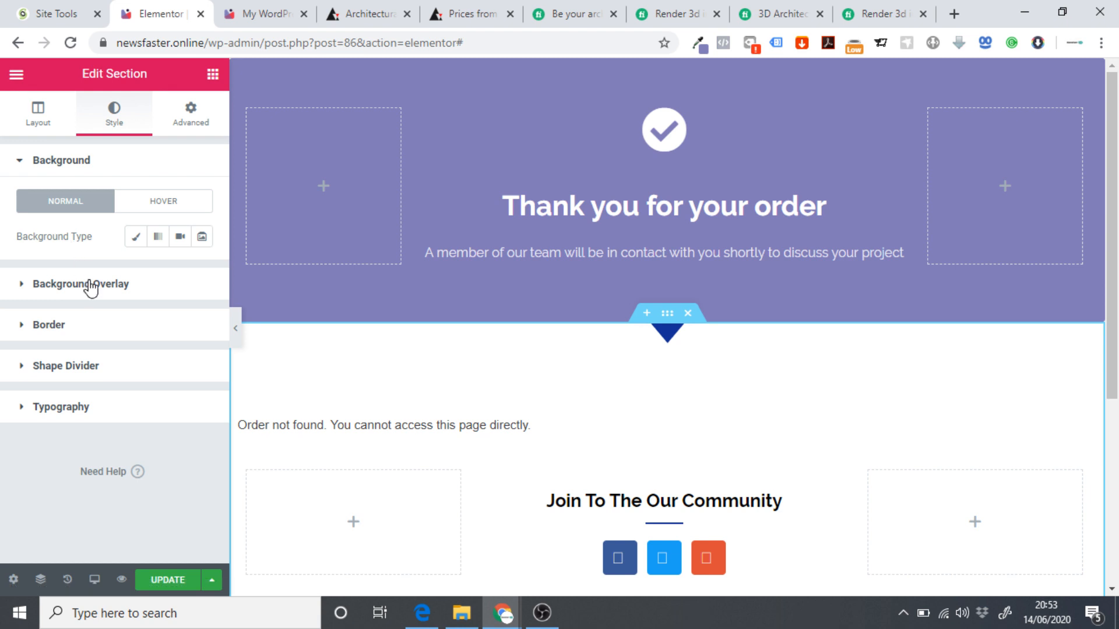
pyautogui.click(71, 284)
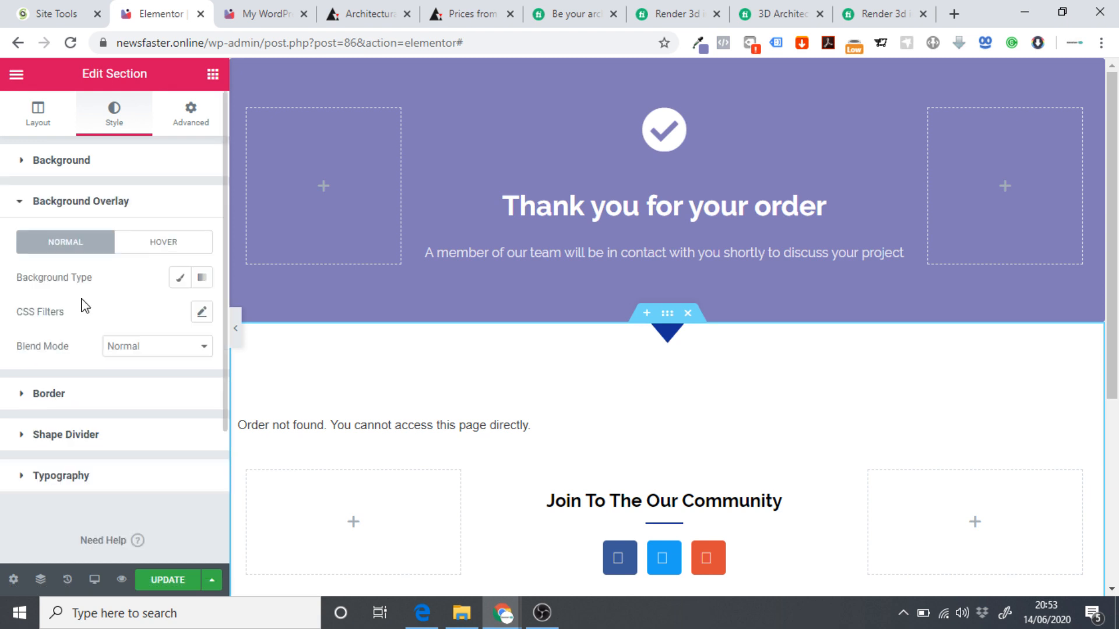
pyautogui.click(76, 205)
pyautogui.scroll(-3, 616, 380)
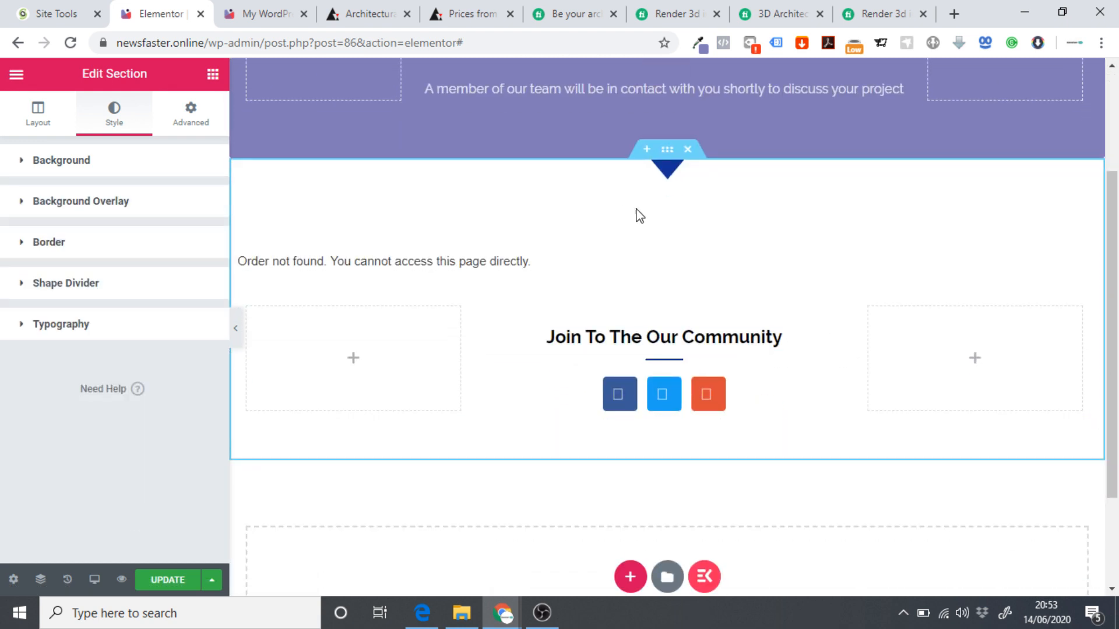
pyautogui.scroll(3, 640, 217)
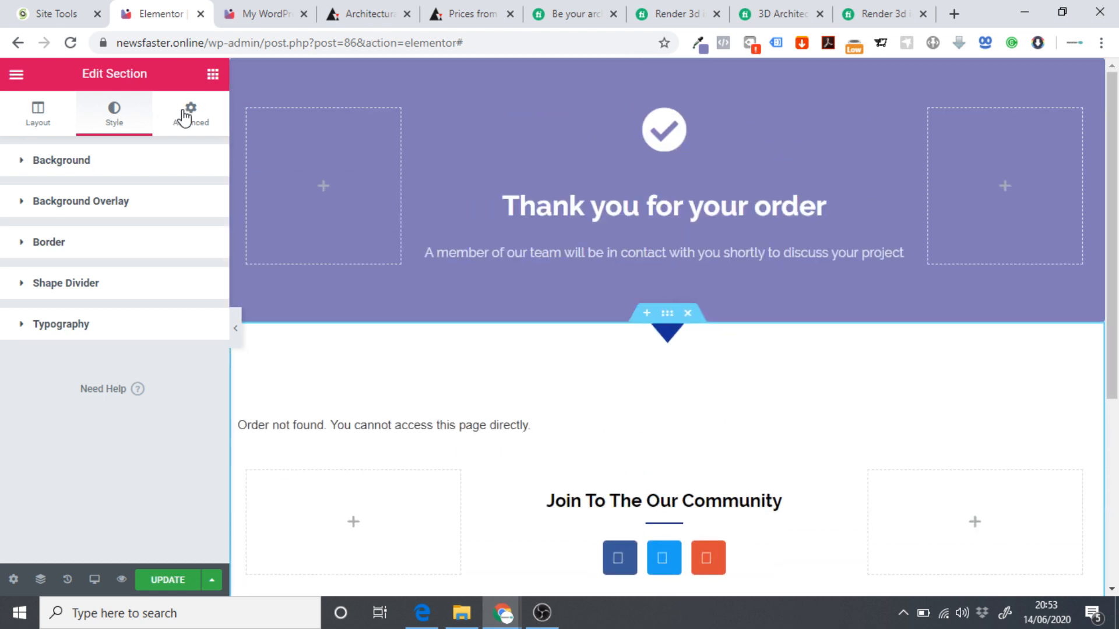
pyautogui.click(48, 116)
pyautogui.scroll(-2, 108, 280)
pyautogui.scroll(2, 115, 282)
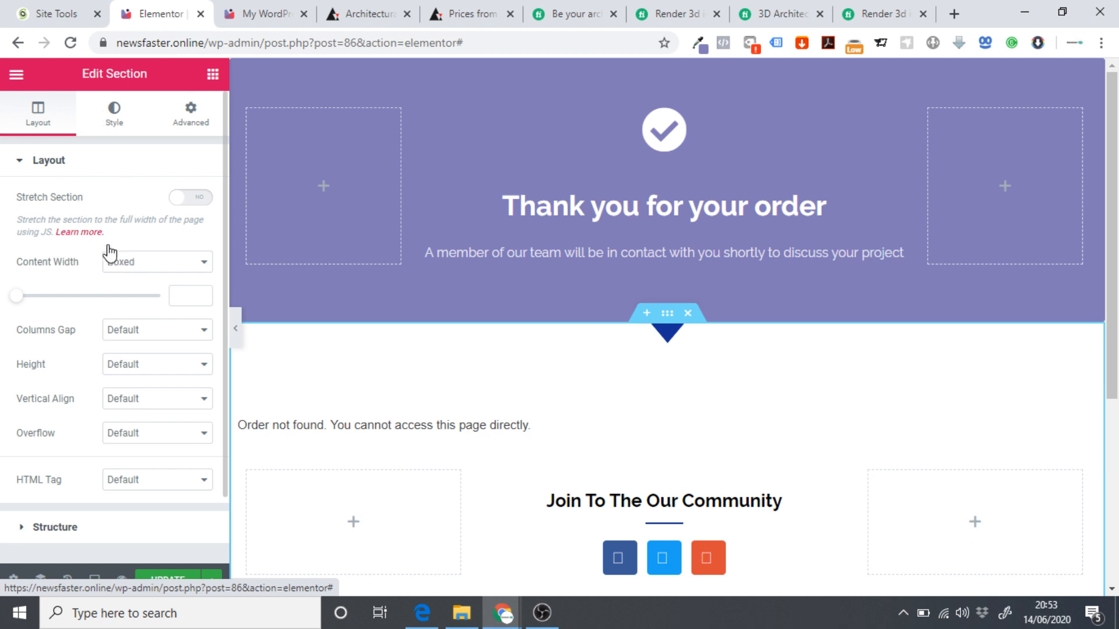
pyautogui.click(114, 112)
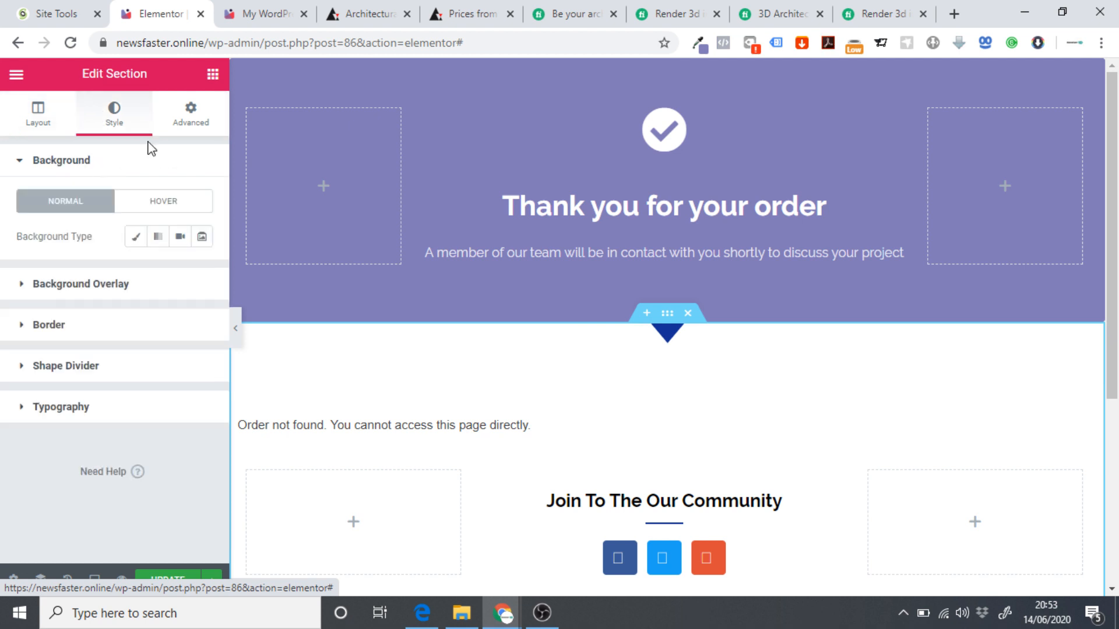
pyautogui.click(76, 286)
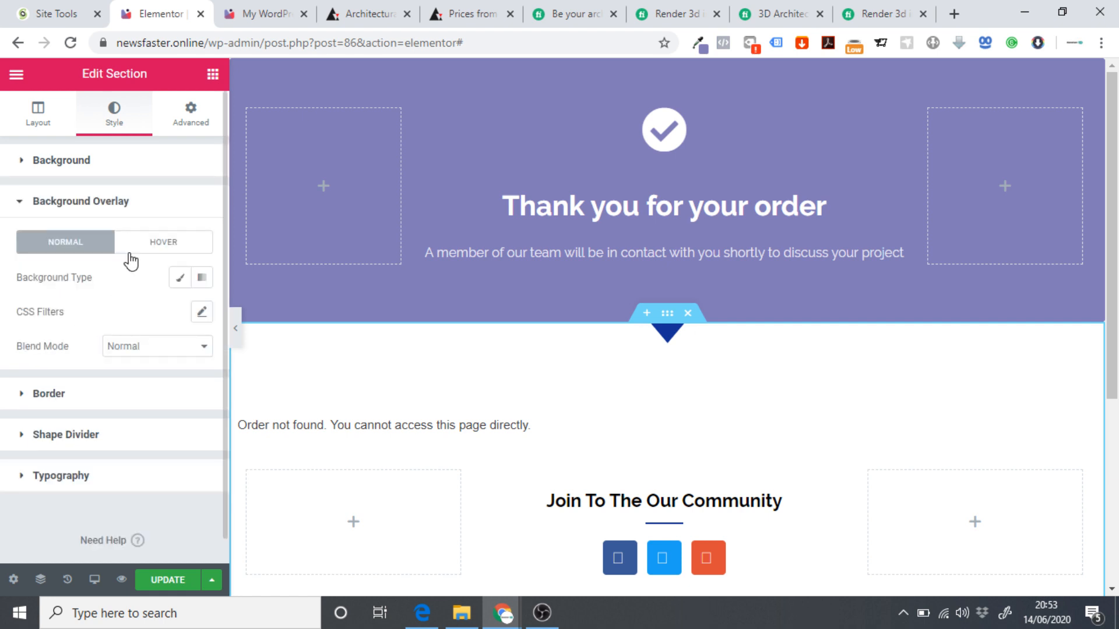
pyautogui.click(119, 202)
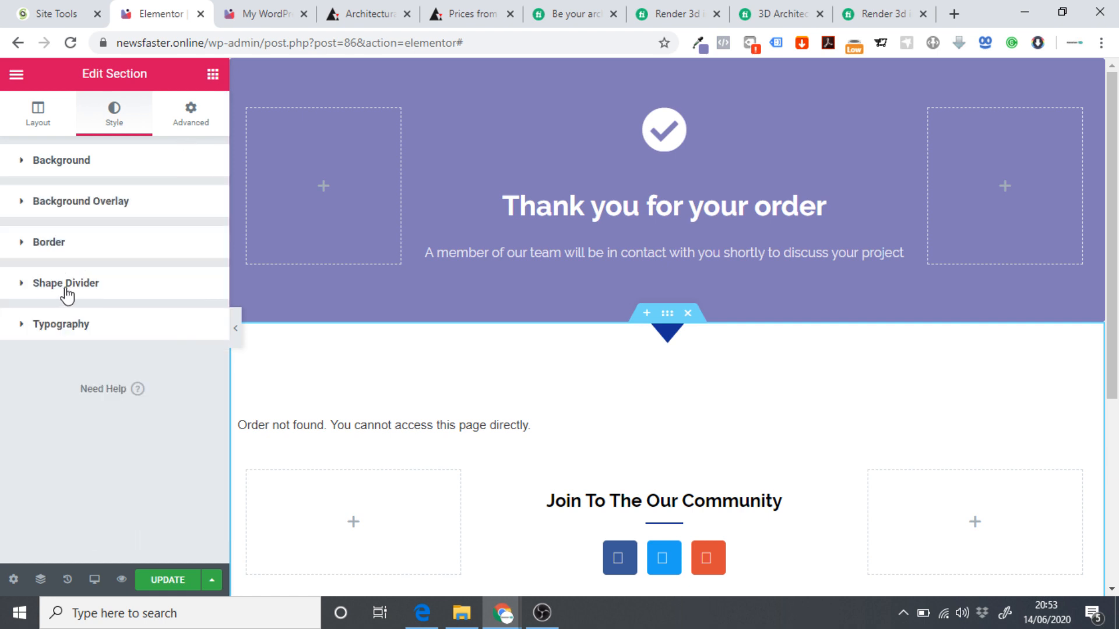
# Set the section's arrow shape divider colour to 817bb8.
pyautogui.click(69, 285)
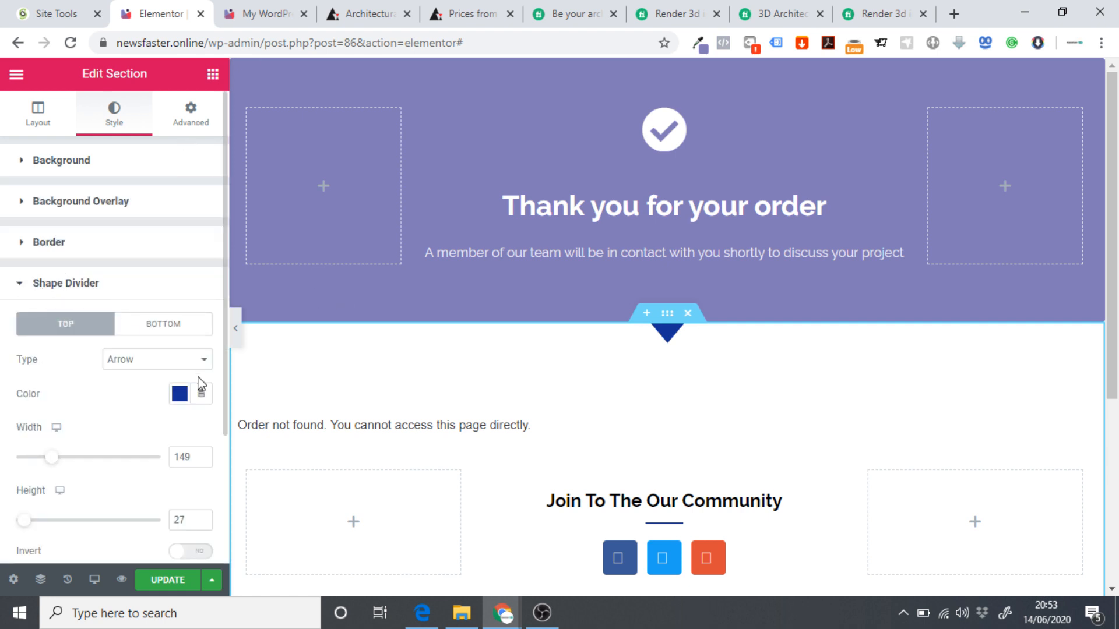
pyautogui.click(182, 394)
pyautogui.write('817bb8')
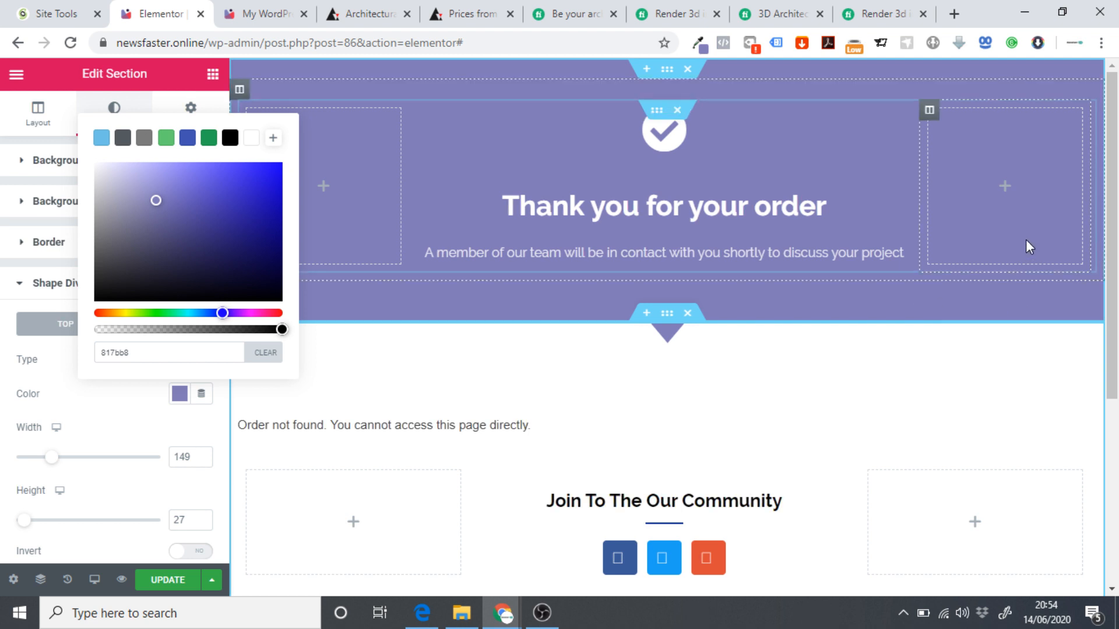
pyautogui.click(529, 270)
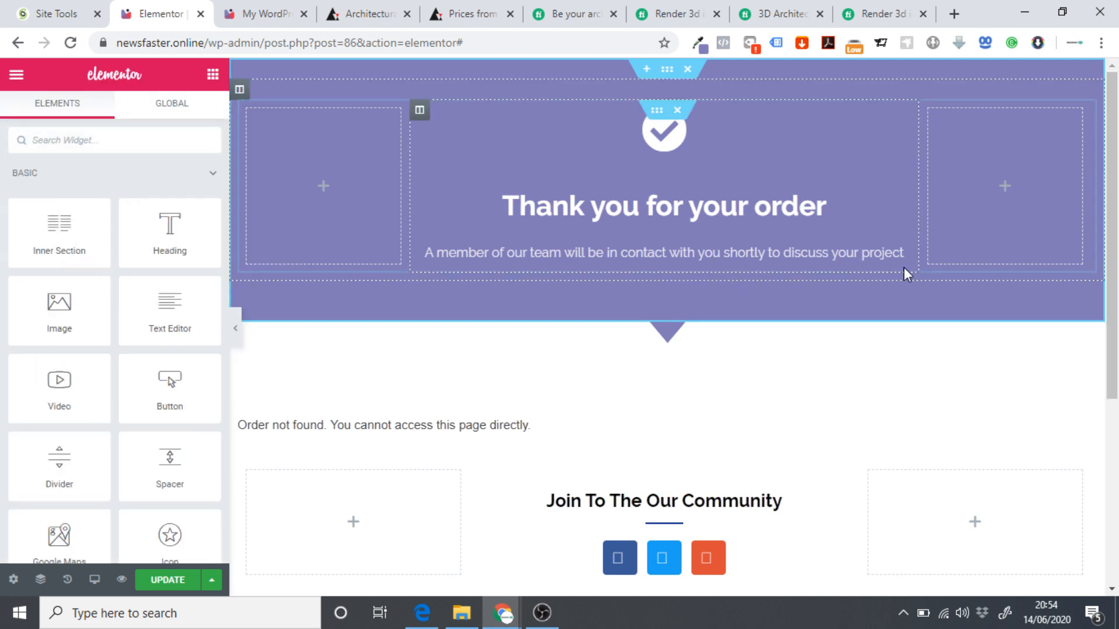
# Delete the Join To The Our Community section from the thank-you page.
pyautogui.click(237, 330)
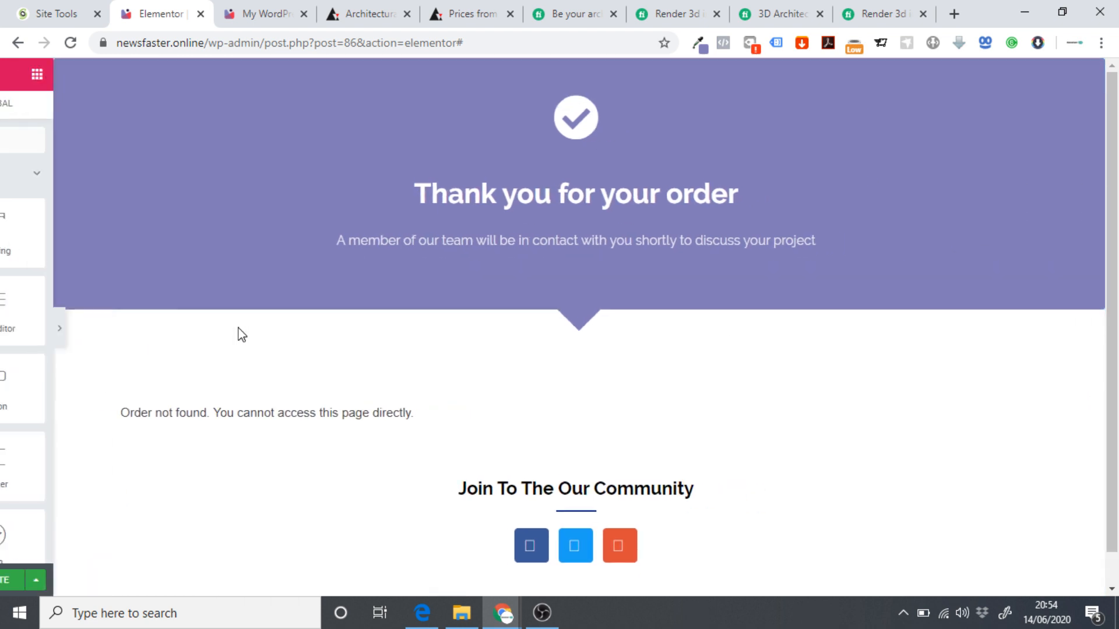
pyautogui.scroll(-1, 482, 458)
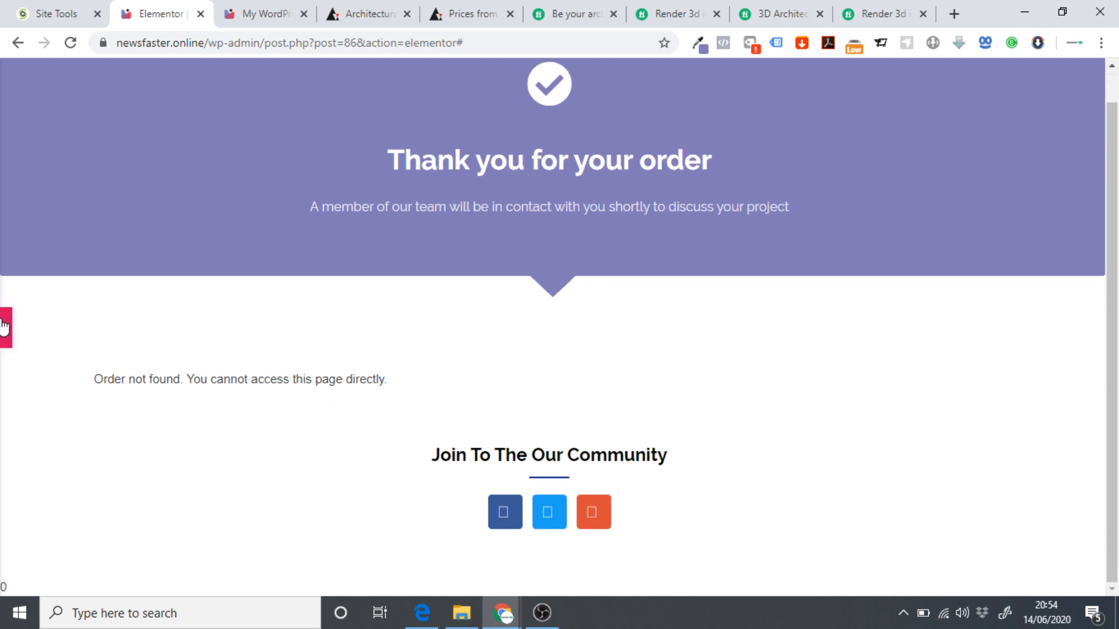
pyautogui.click(6, 327)
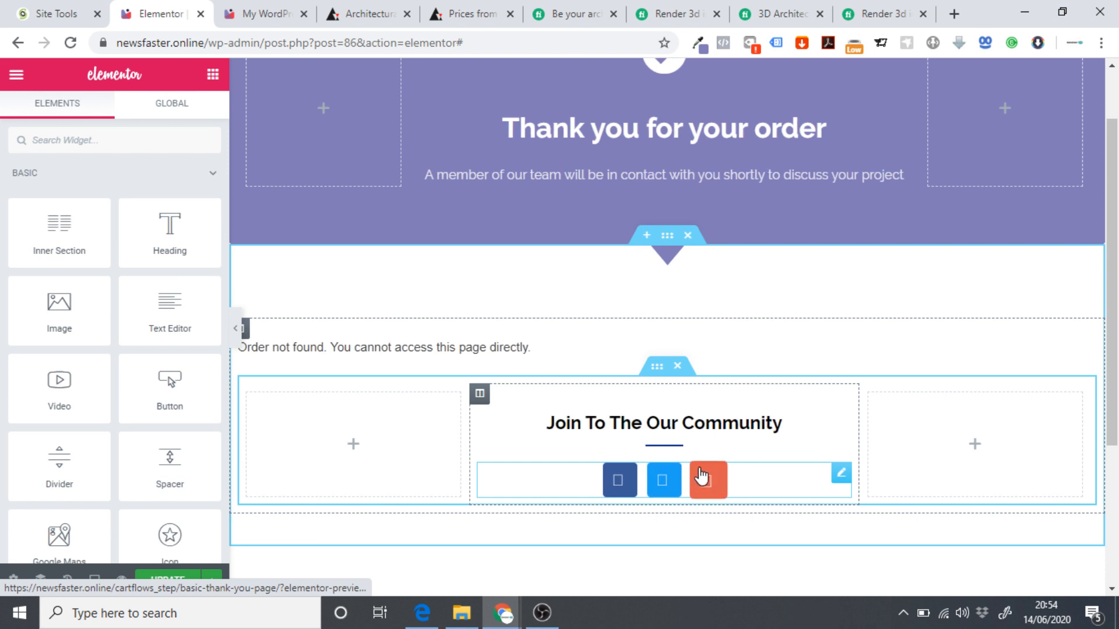
pyautogui.click(678, 367)
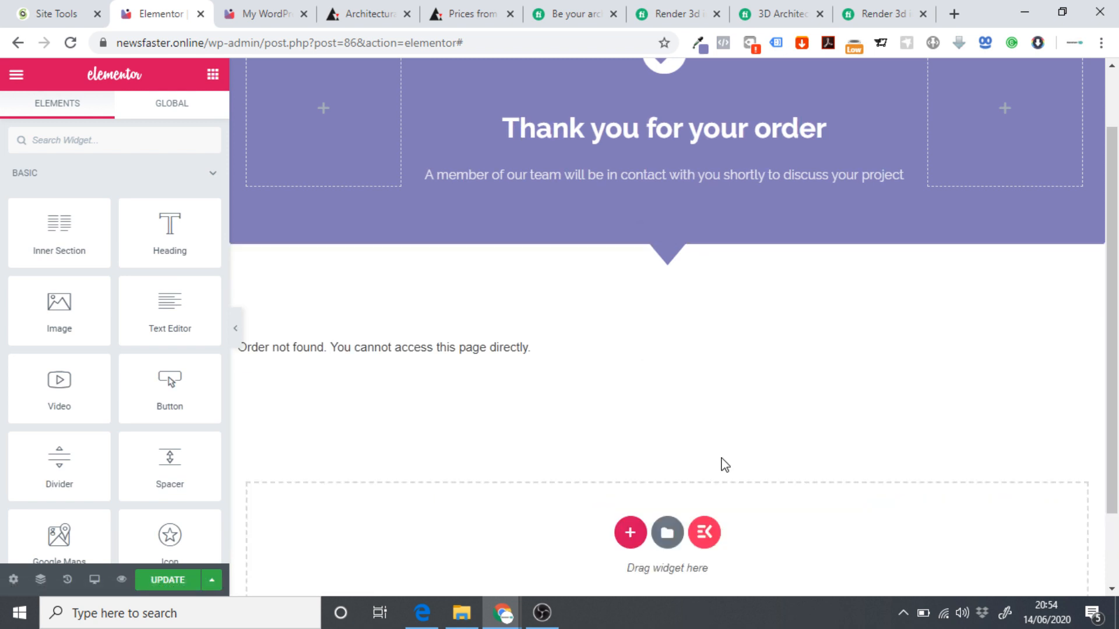
# Save the thank-you page and view it live.
pyautogui.click(175, 580)
pyautogui.click(16, 74)
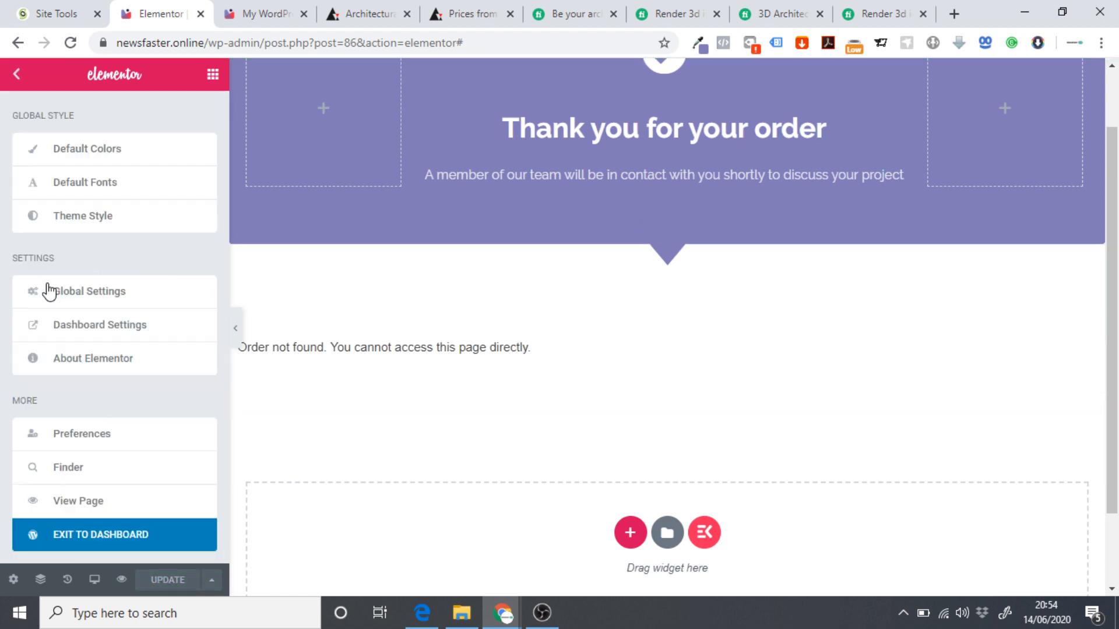
pyautogui.click(70, 503)
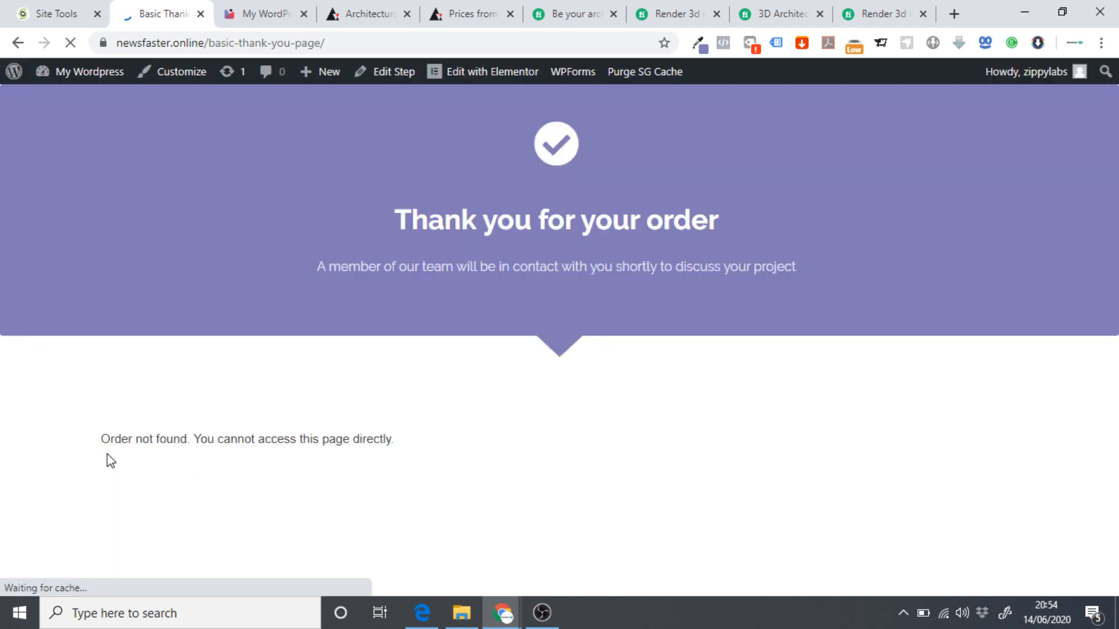
# Compare the live thank-you page with the pricing page, then go to the admin dashboard.
pyautogui.moveTo(100, 439); pyautogui.dragTo(457, 447)
pyautogui.click(459, 449)
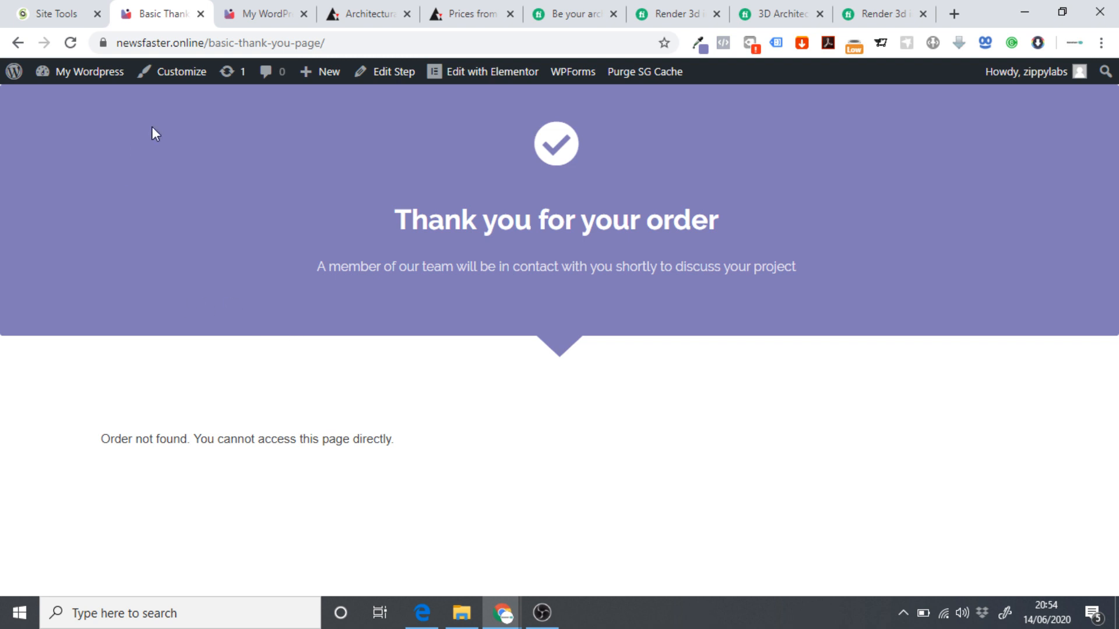
pyautogui.click(256, 14)
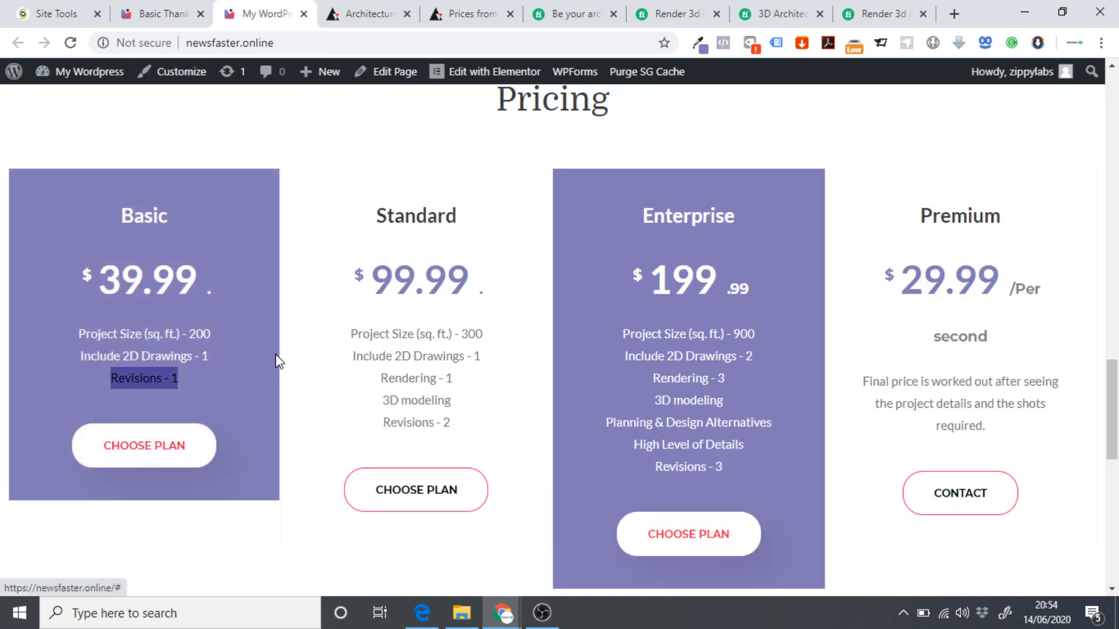
pyautogui.click(4, 145)
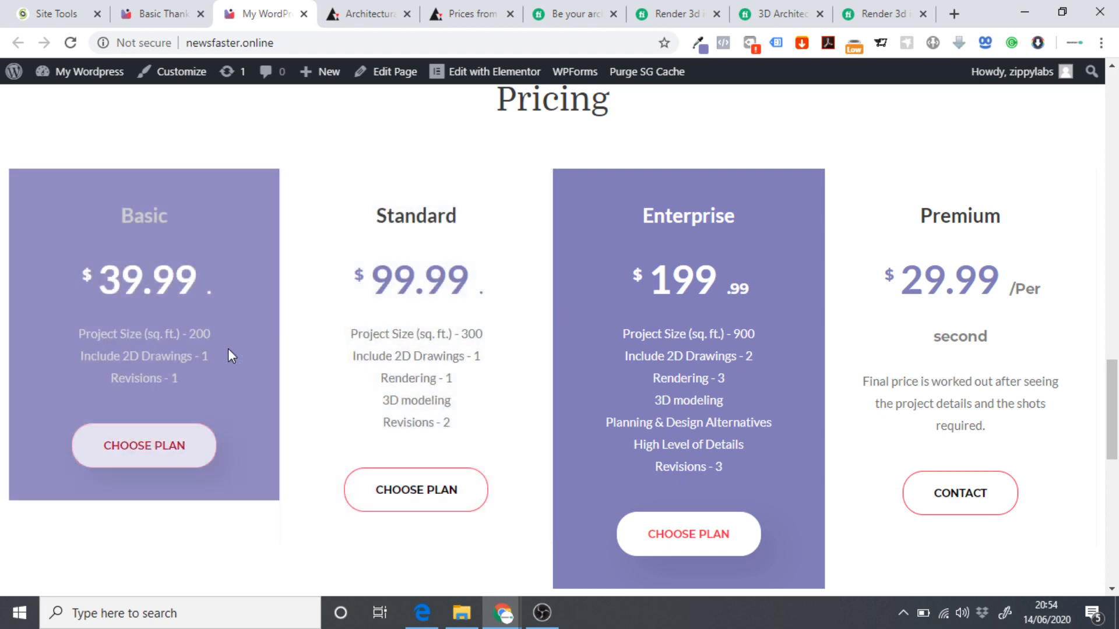
pyautogui.click(164, 13)
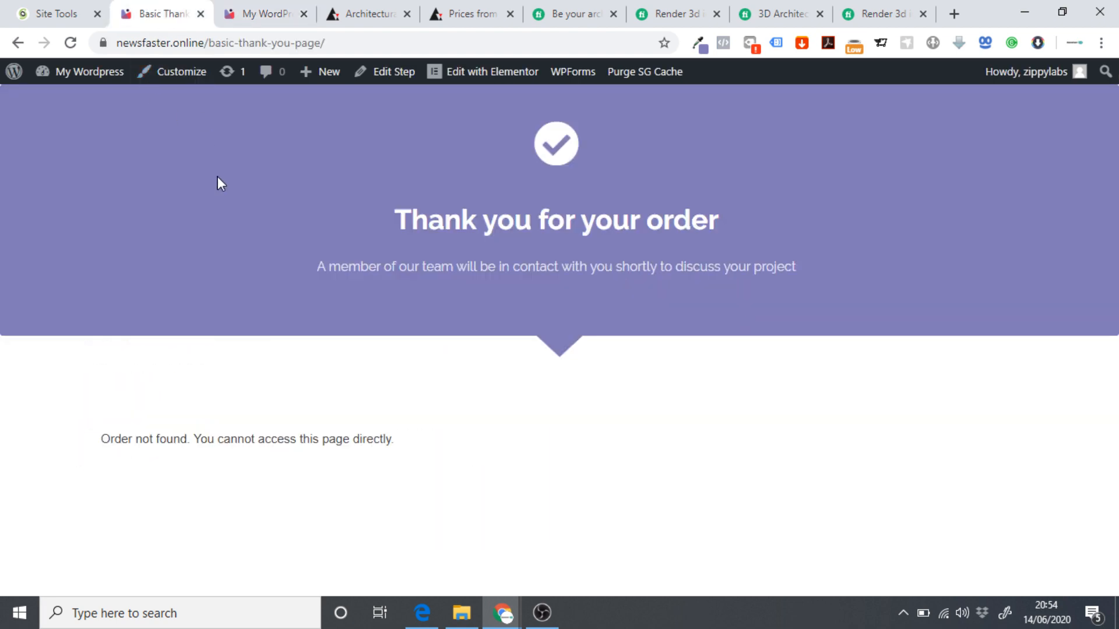
pyautogui.click(87, 72)
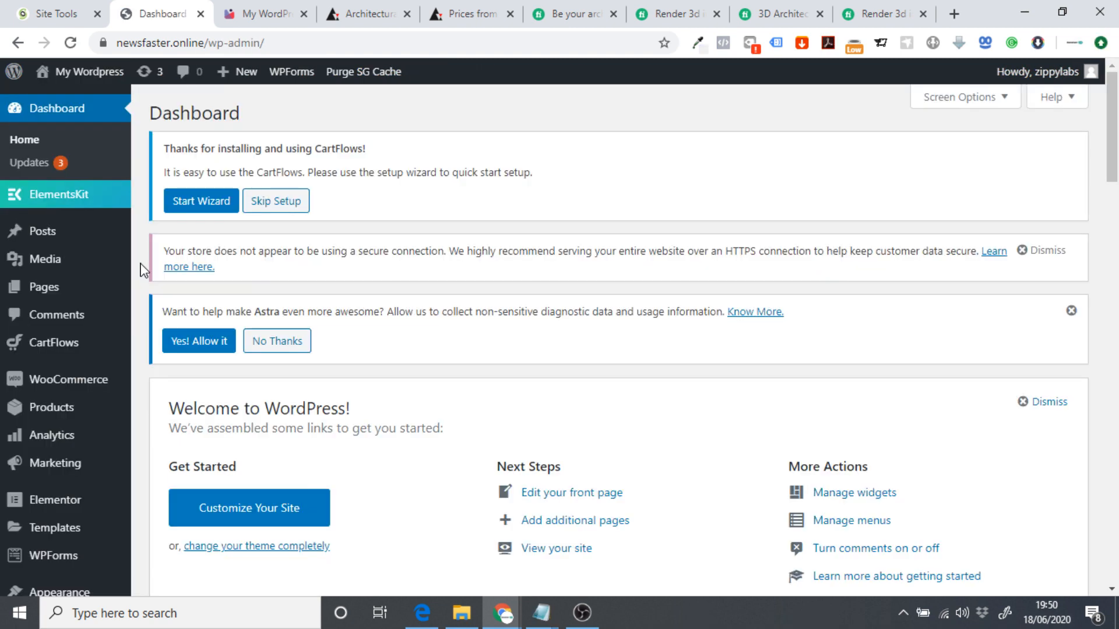
# Duplicate the Basic Package product from the All Products list.
pyautogui.click(252, 8)
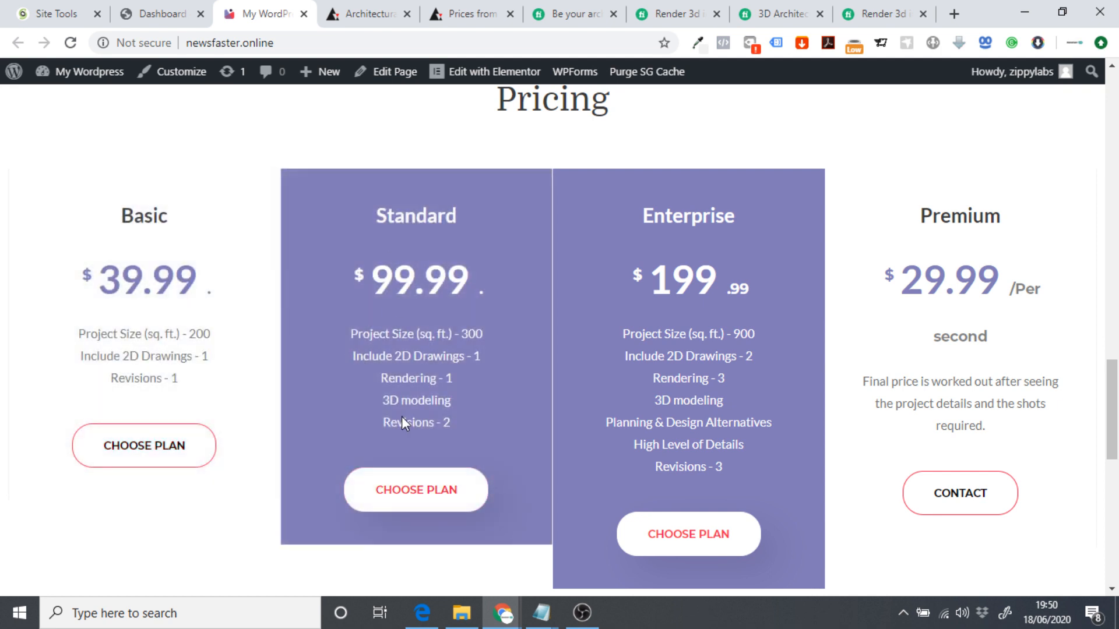
pyautogui.click(153, 7)
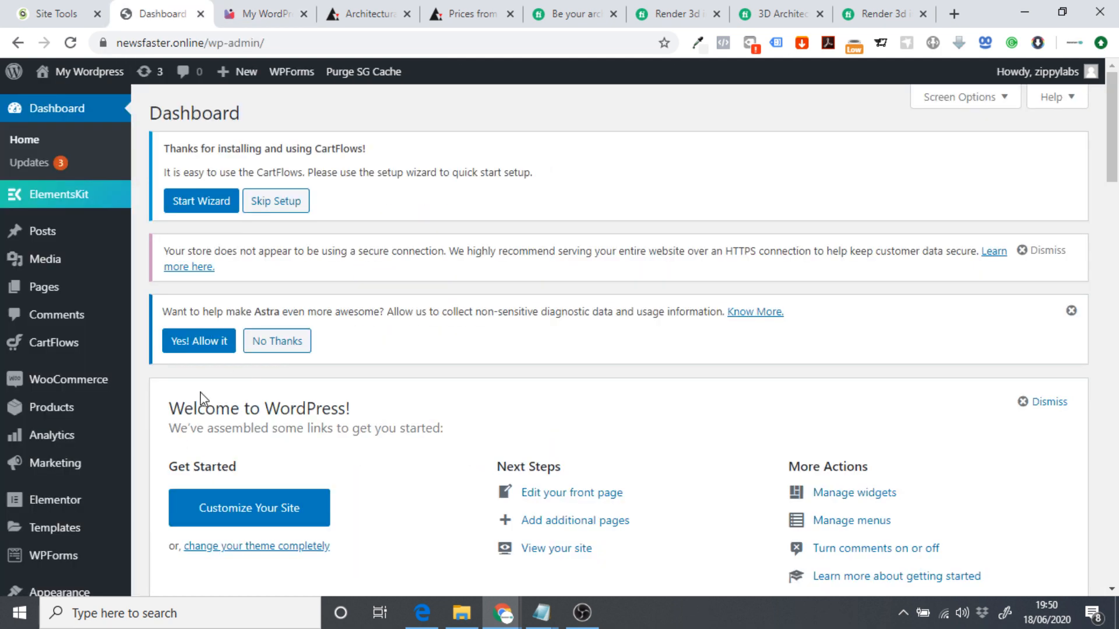
pyautogui.moveTo(87, 415)
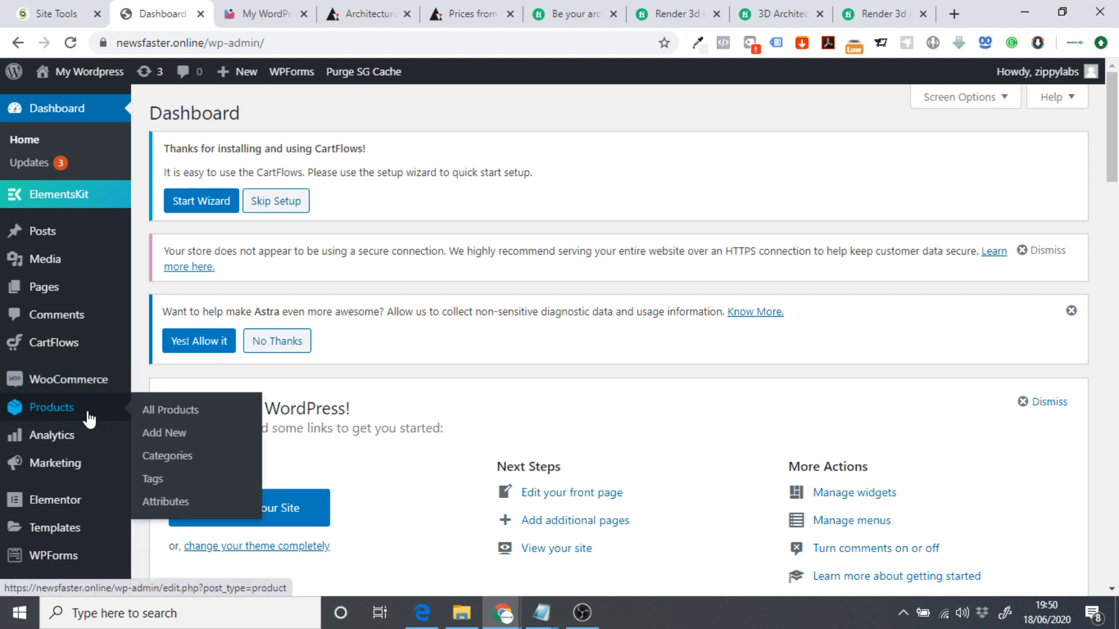
pyautogui.click(183, 415)
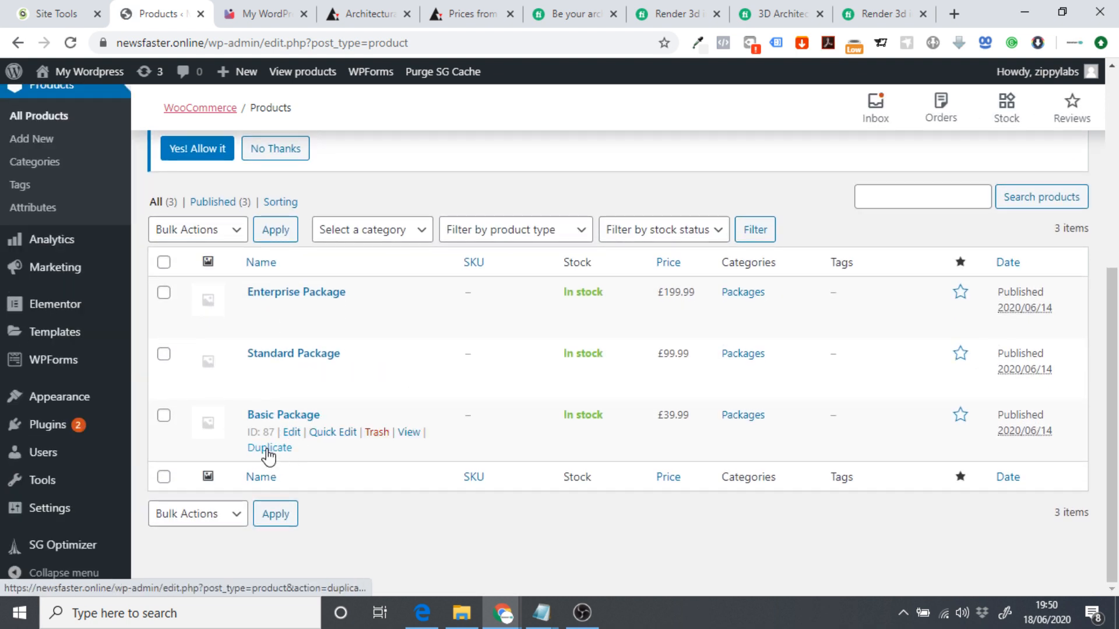
pyautogui.click(258, 450)
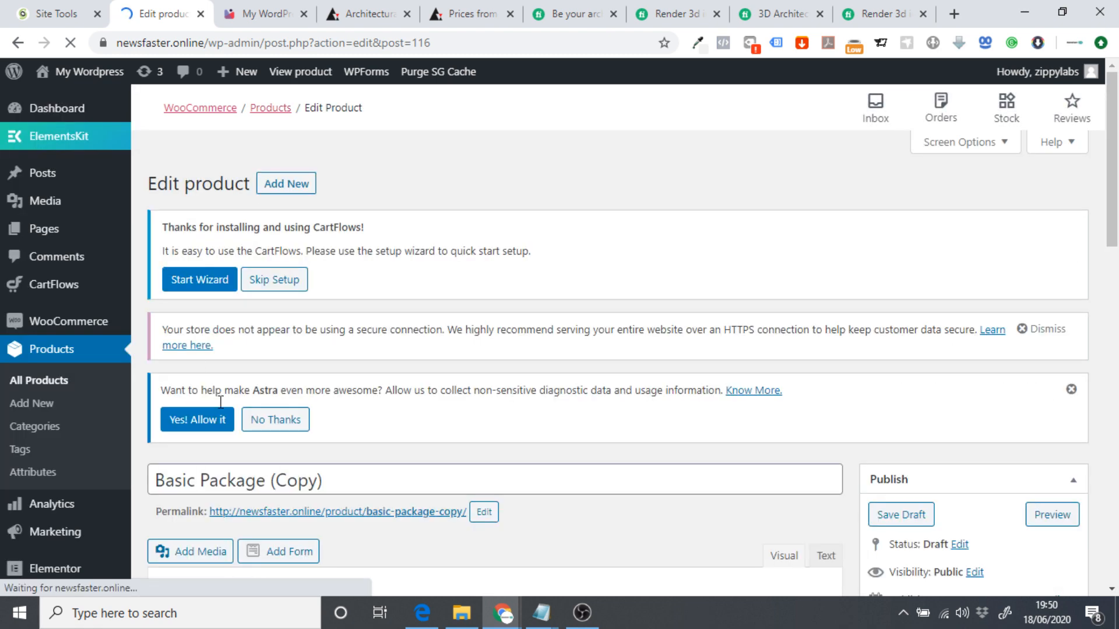
# Rename the copied product to Standard Package.
pyautogui.scroll(-5, 245, 283)
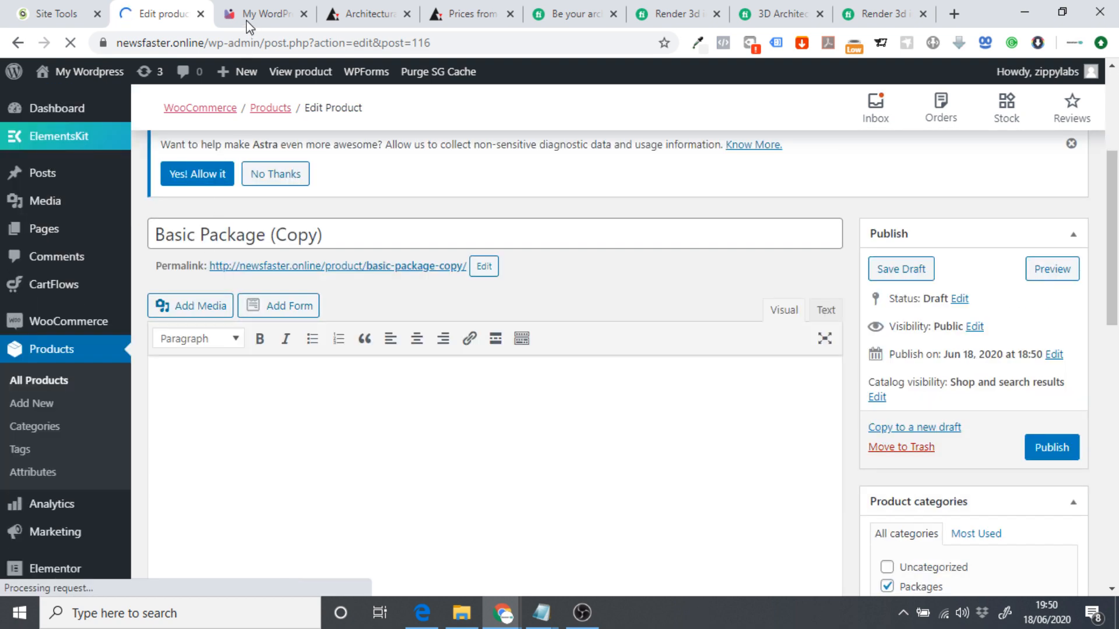
pyautogui.click(254, 15)
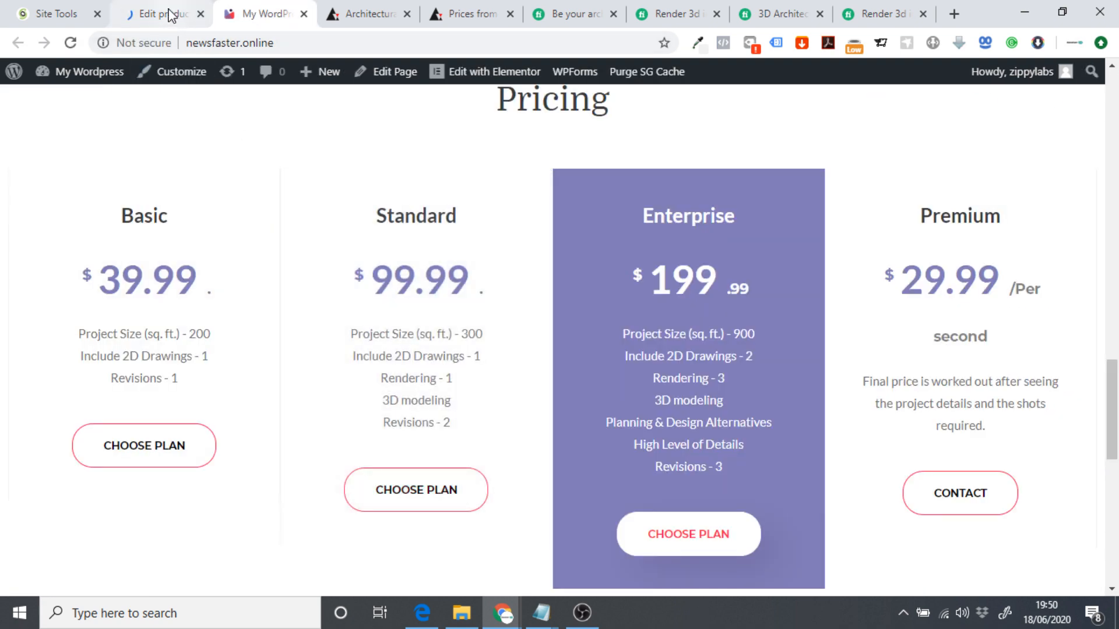
pyautogui.click(166, 14)
pyautogui.click(176, 234)
pyautogui.doubleClick(176, 233)
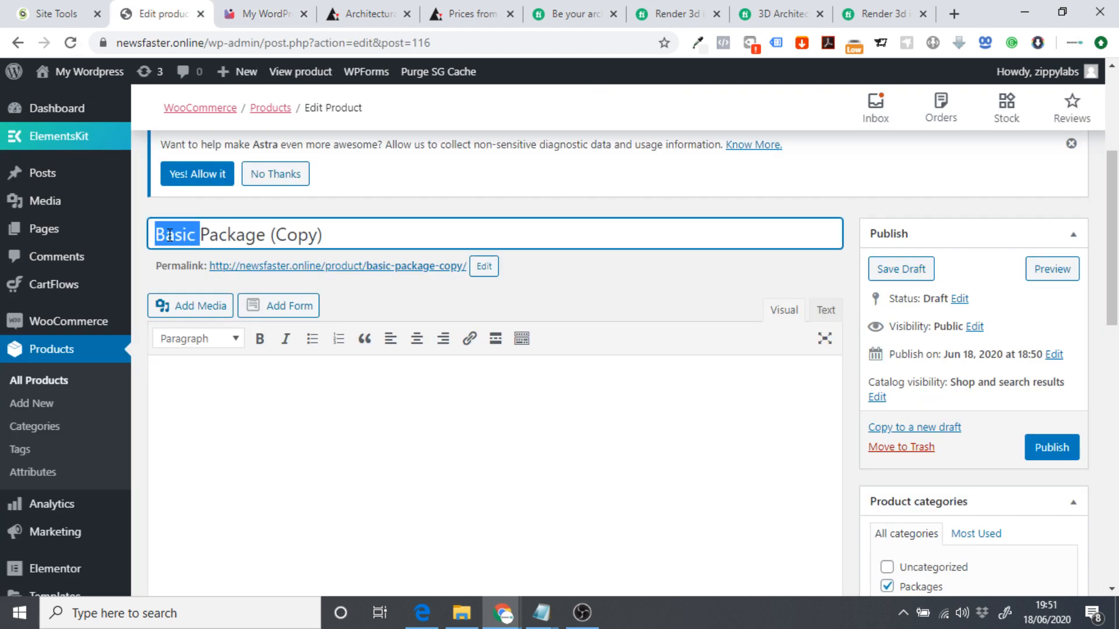
pyautogui.write('Standard')
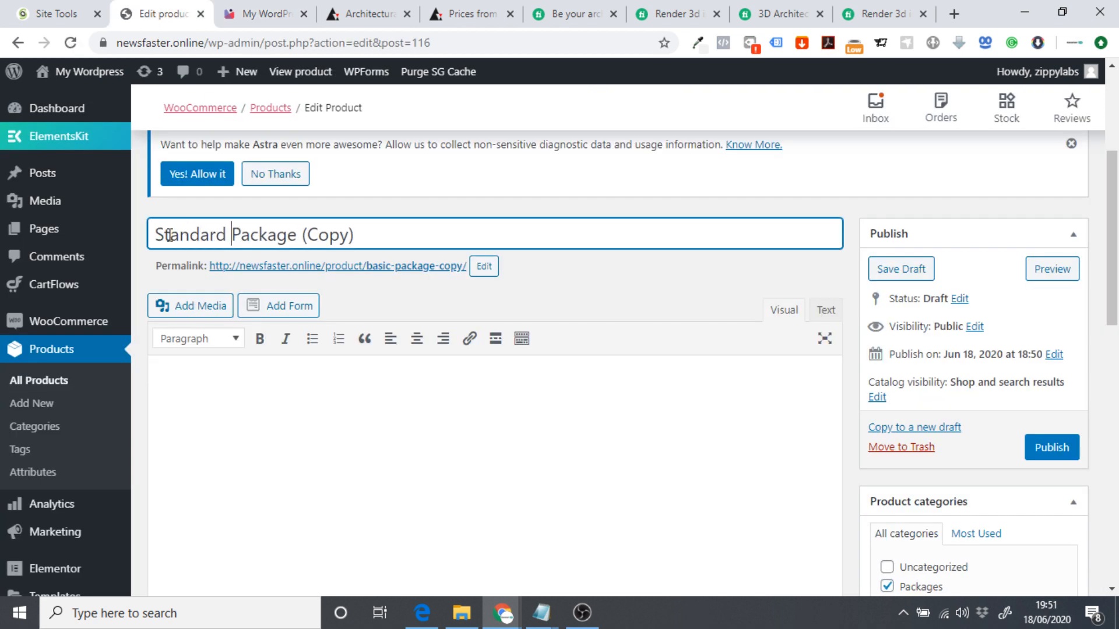
pyautogui.moveTo(451, 235); pyautogui.dragTo(298, 235)
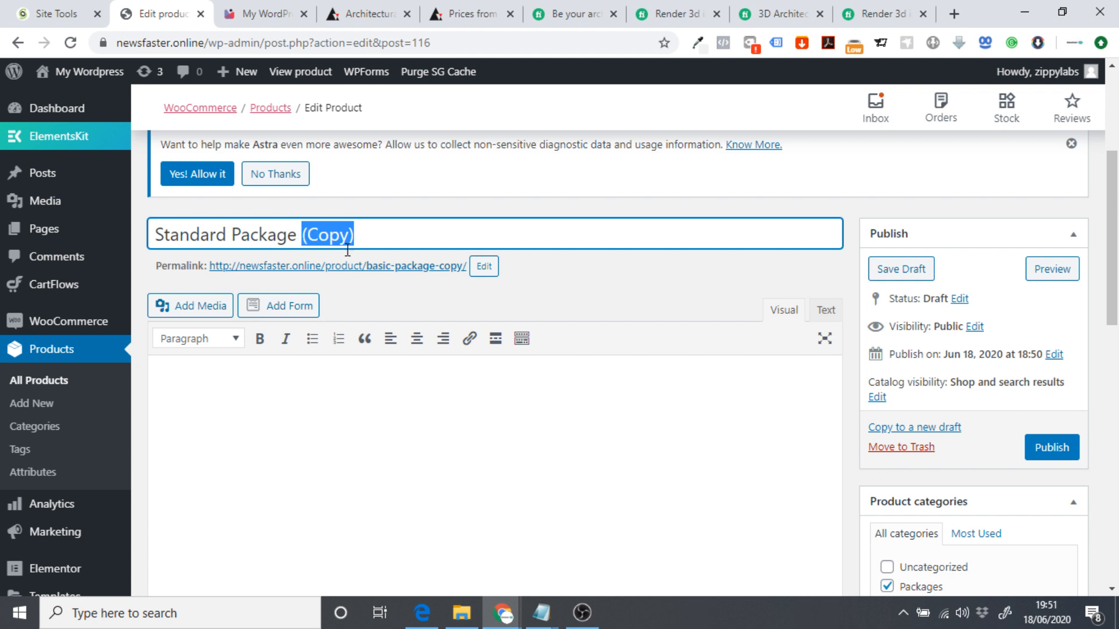
pyautogui.press('BackSpace')
pyautogui.press('BackSpace')
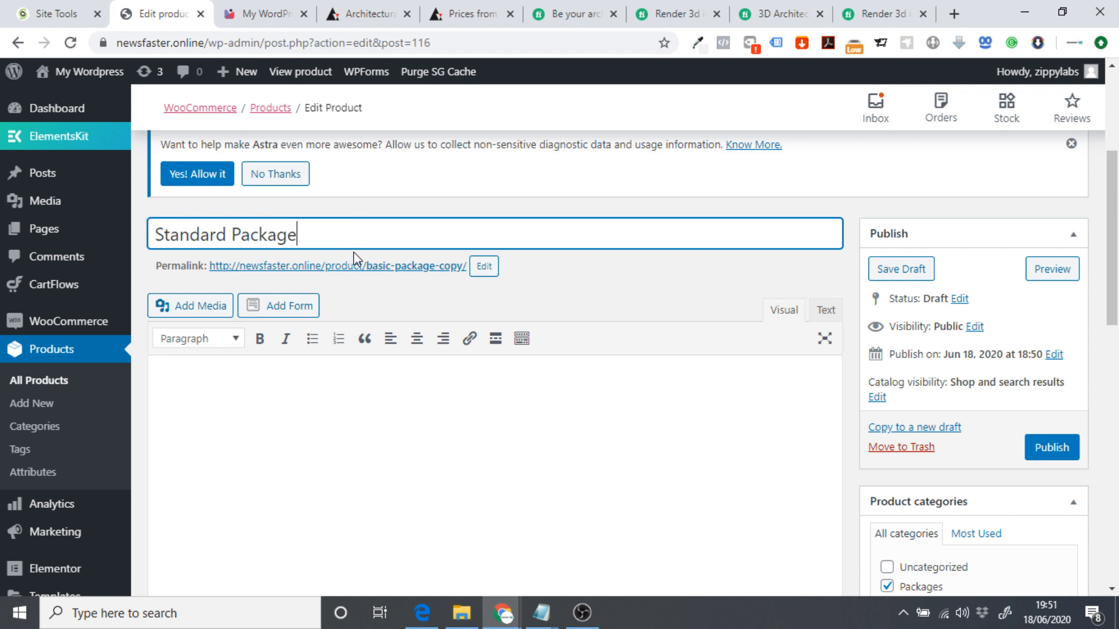
# Change the product's permalink slug to standard-package-2.
pyautogui.moveTo(335, 244); pyautogui.dragTo(153, 244)
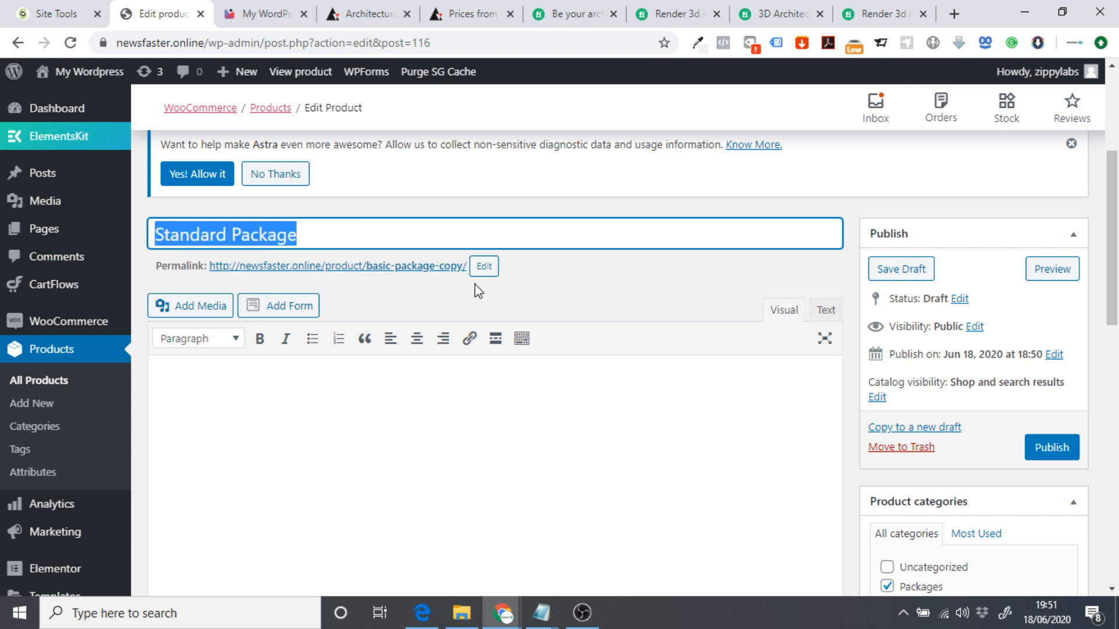
pyautogui.click(484, 267)
pyautogui.moveTo(469, 269); pyautogui.dragTo(389, 272)
pyautogui.hotkey('ctrl', 'v')
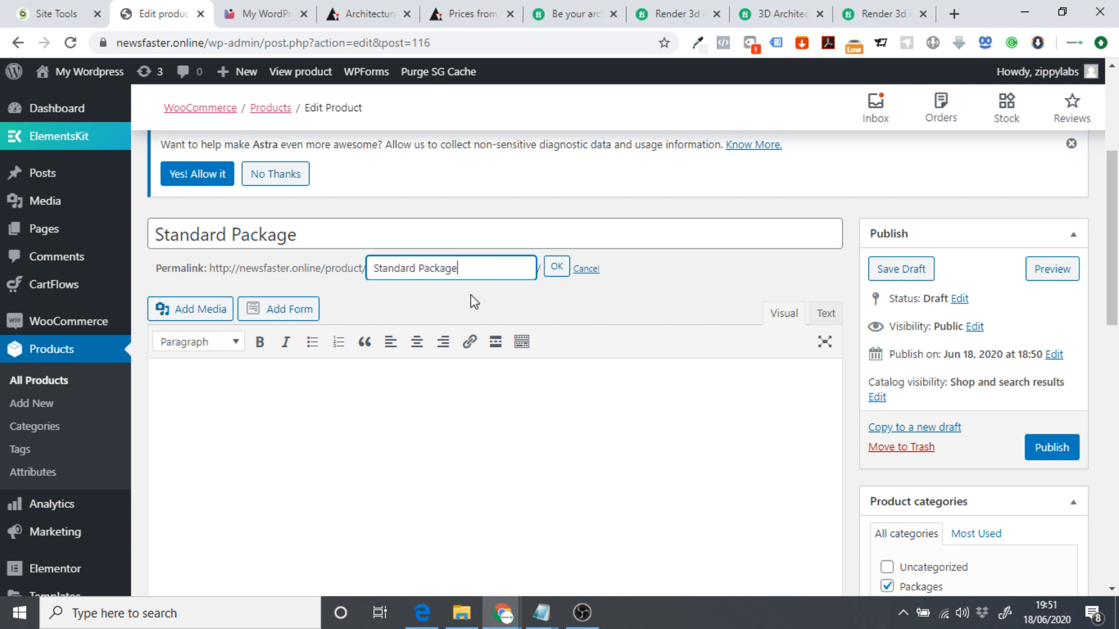
pyautogui.click(554, 268)
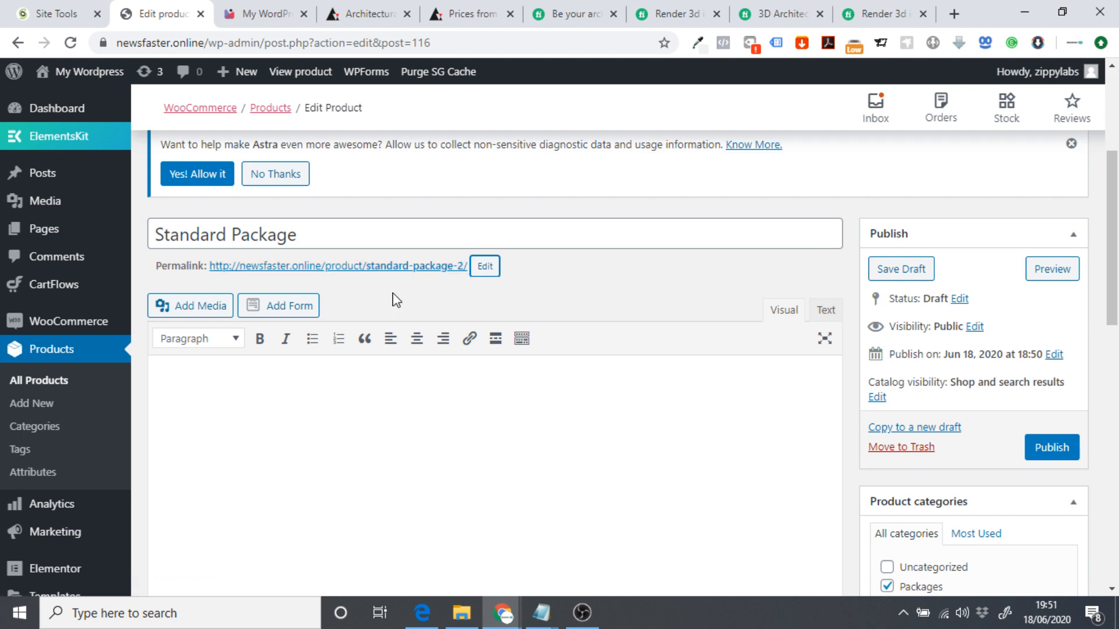
# Change the product's regular price from 39.99 to 99.99.
pyautogui.scroll(-6, 435, 325)
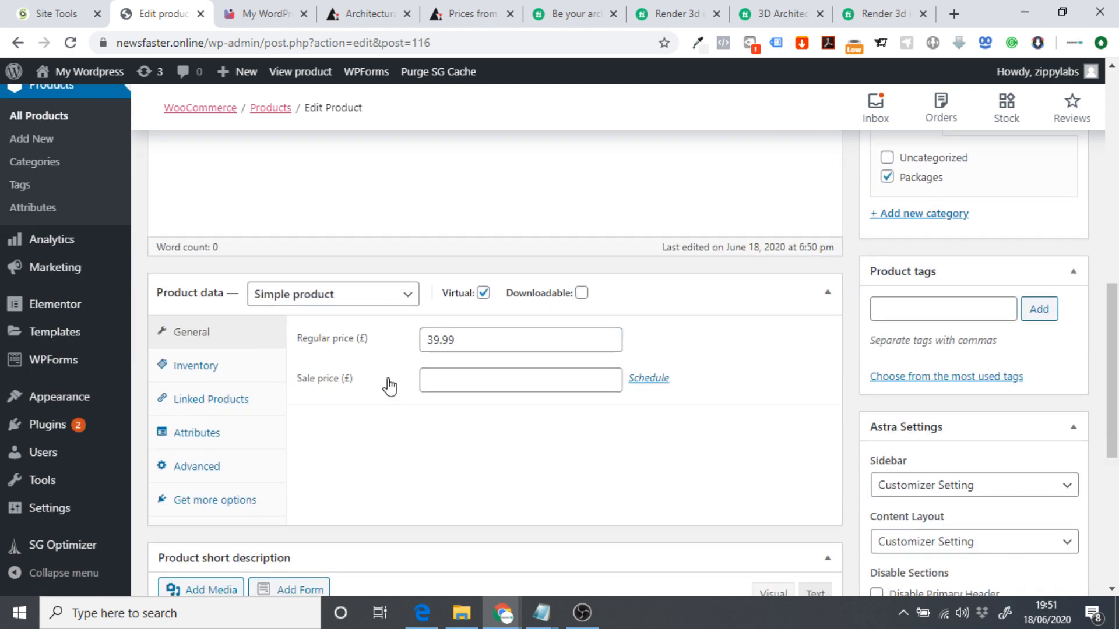
pyautogui.click(440, 343)
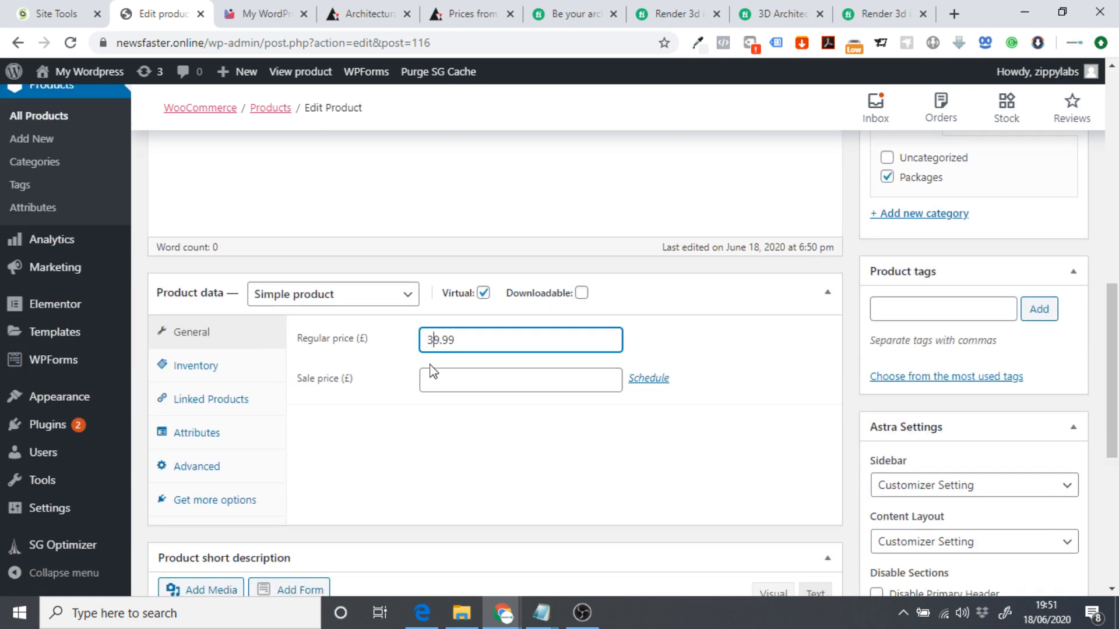
pyautogui.click(262, 14)
pyautogui.click(160, 14)
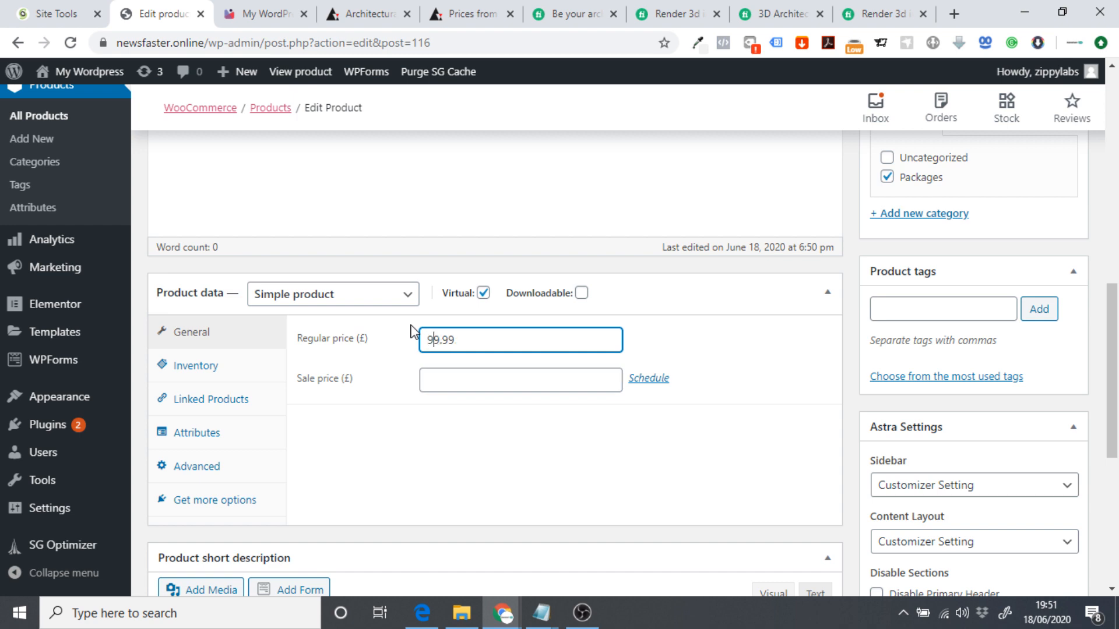
pyautogui.click(496, 478)
pyautogui.scroll(-4, 637, 427)
pyautogui.scroll(7, 732, 404)
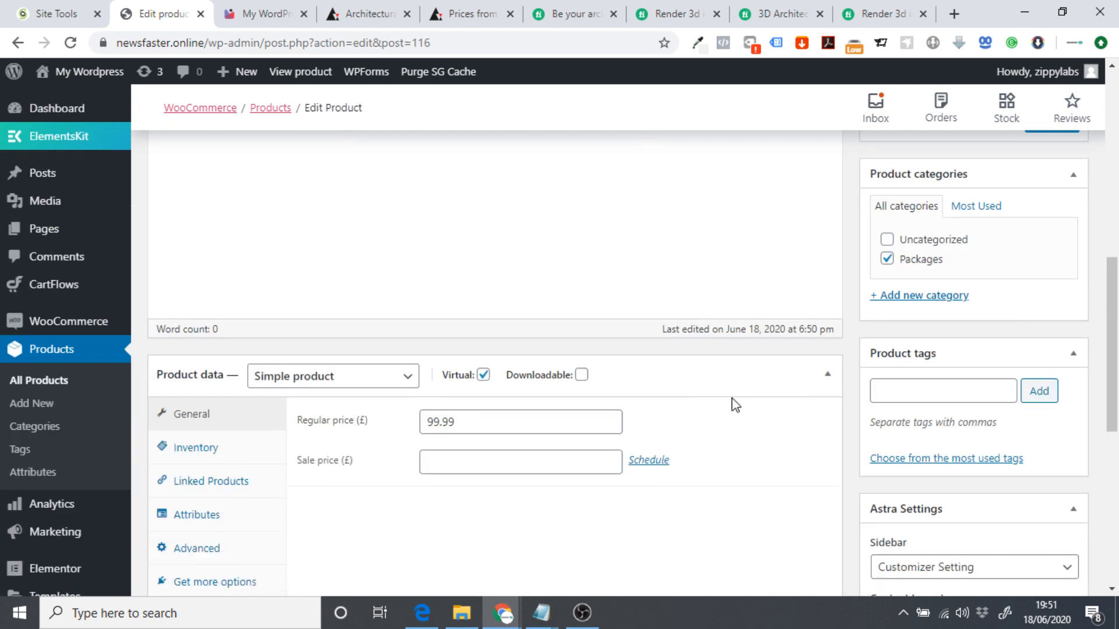
pyautogui.scroll(3, 748, 376)
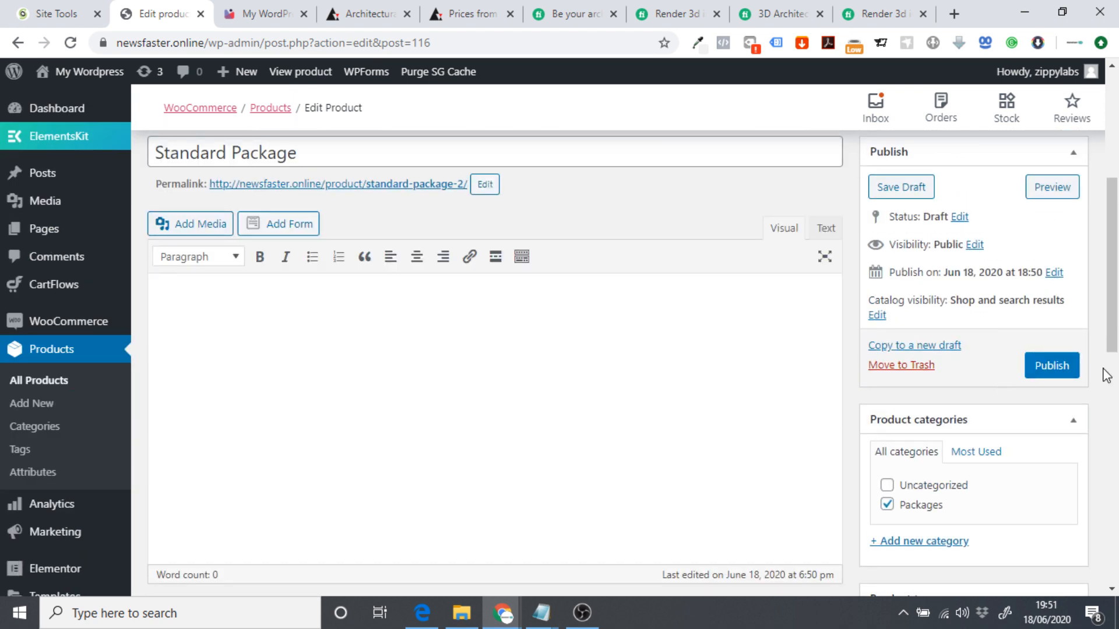
pyautogui.click(64, 382)
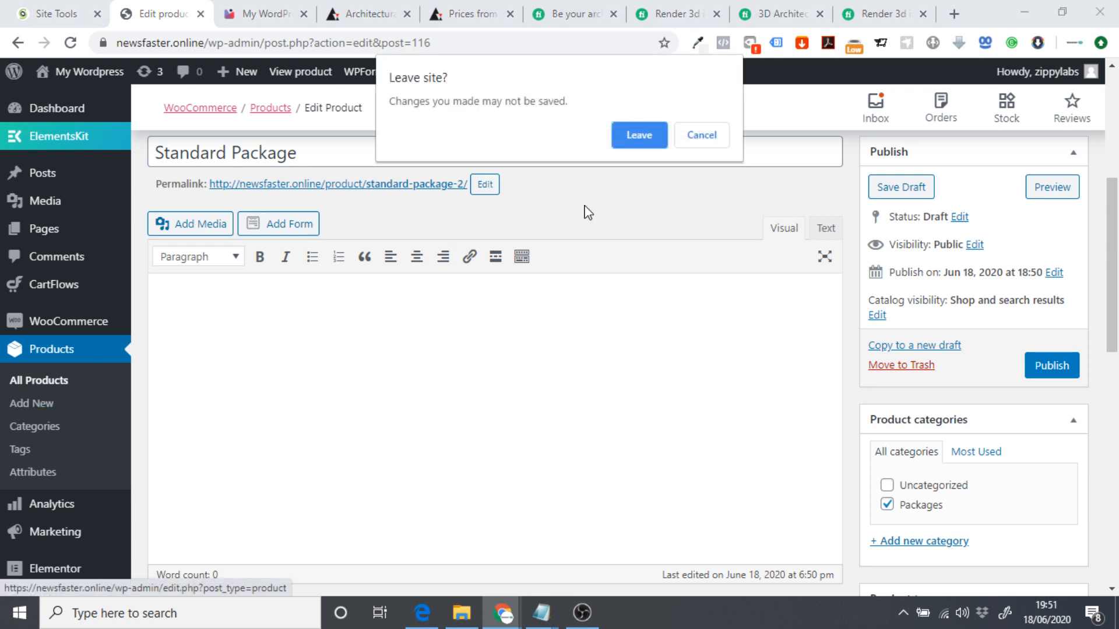
# Leave the product editor without saving and sort All Products by name.
pyautogui.click(638, 136)
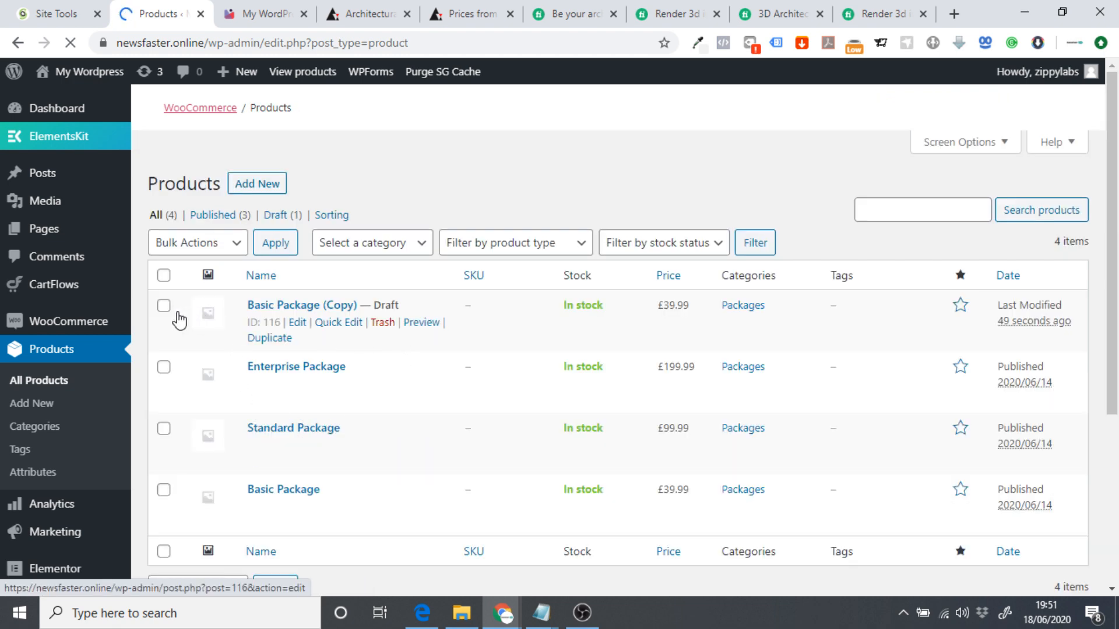
pyautogui.click(384, 322)
pyautogui.scroll(-4, 389, 345)
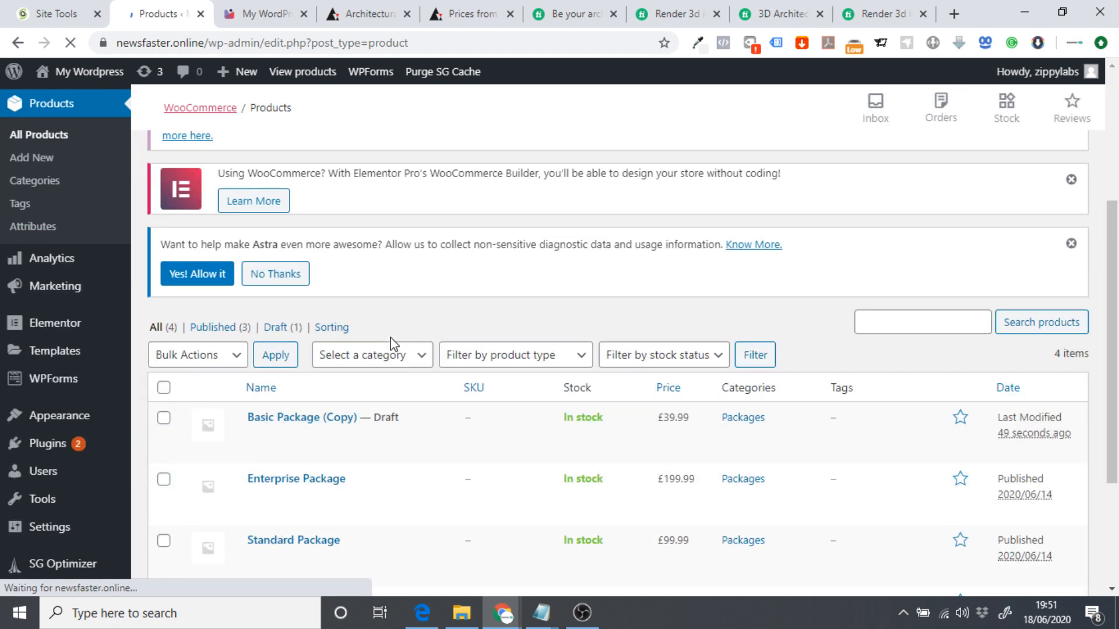
pyautogui.scroll(-1, 315, 421)
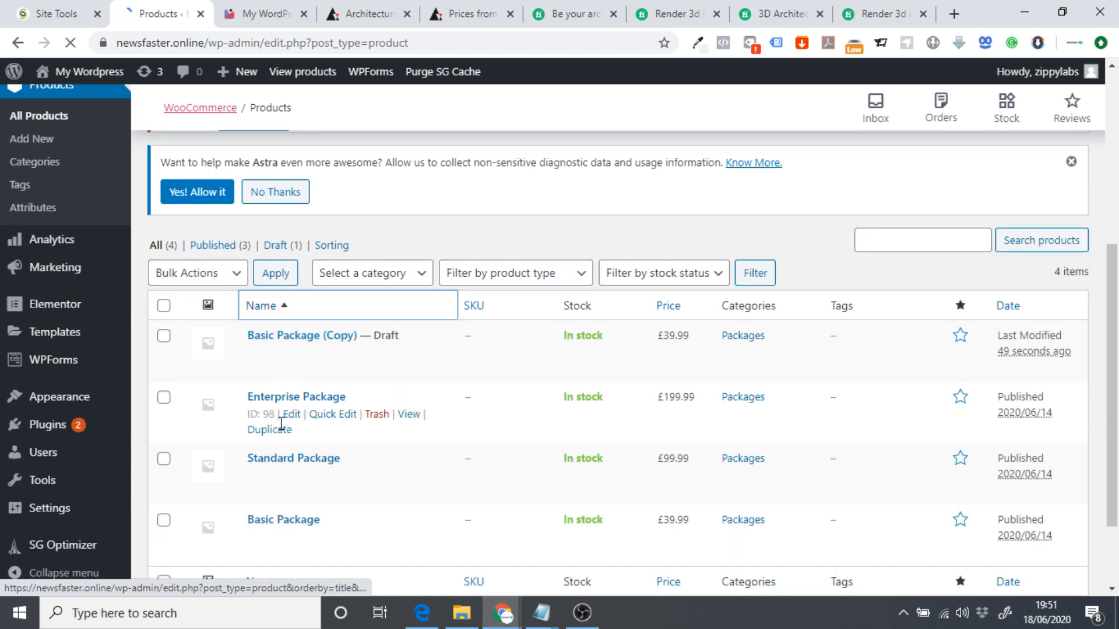
pyautogui.click(267, 14)
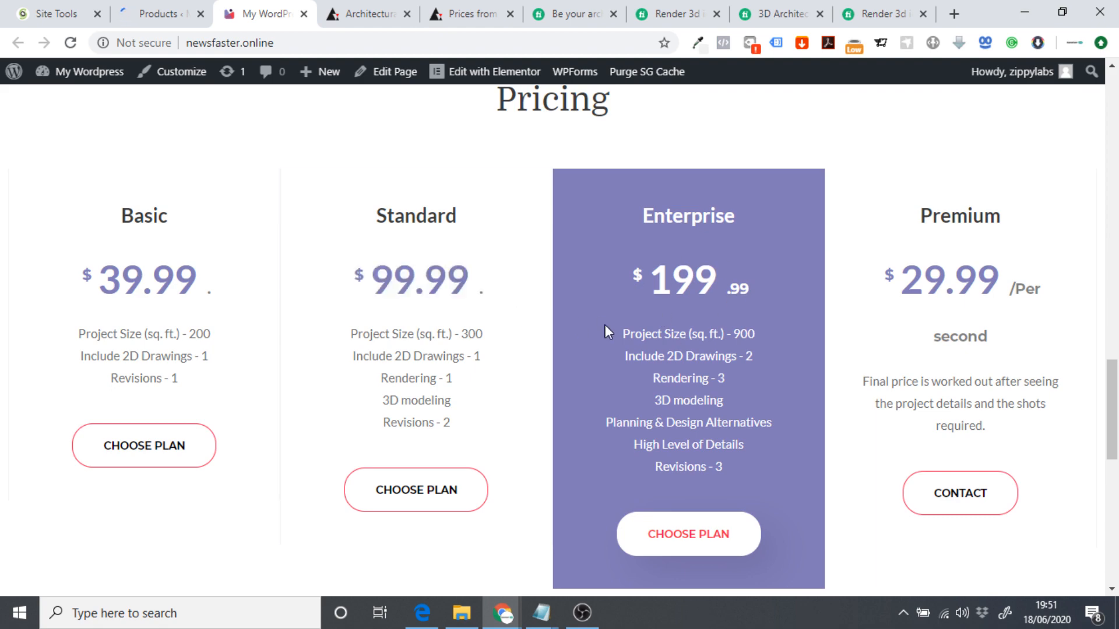
pyautogui.click(150, 7)
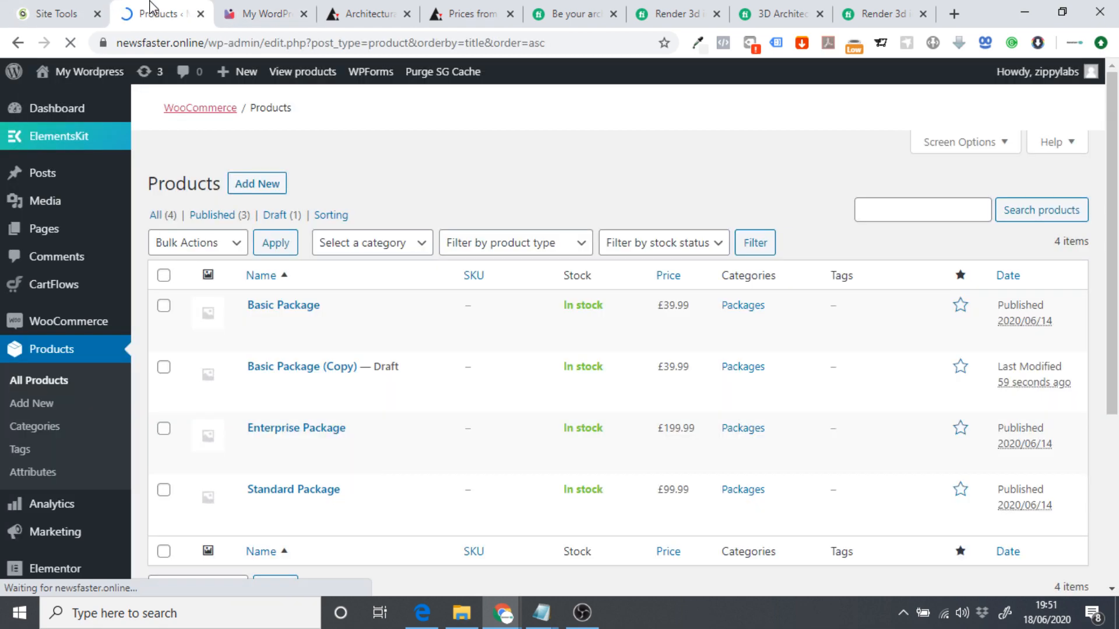
pyautogui.scroll(-7, 315, 326)
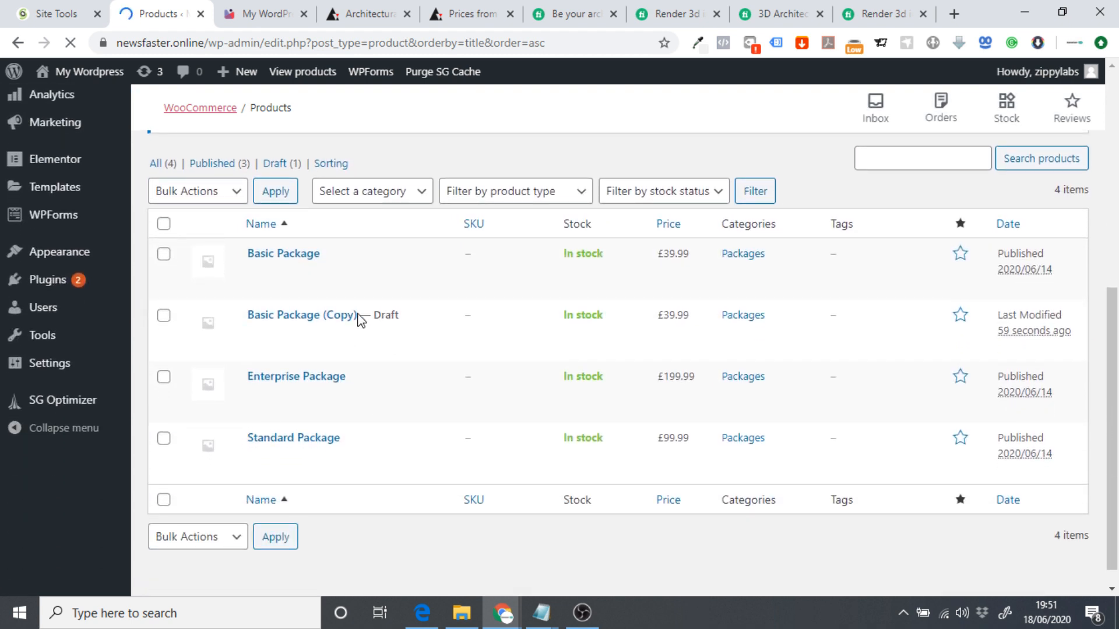
# Move the Basic Package (Copy) draft to the trash.
pyautogui.click(382, 335)
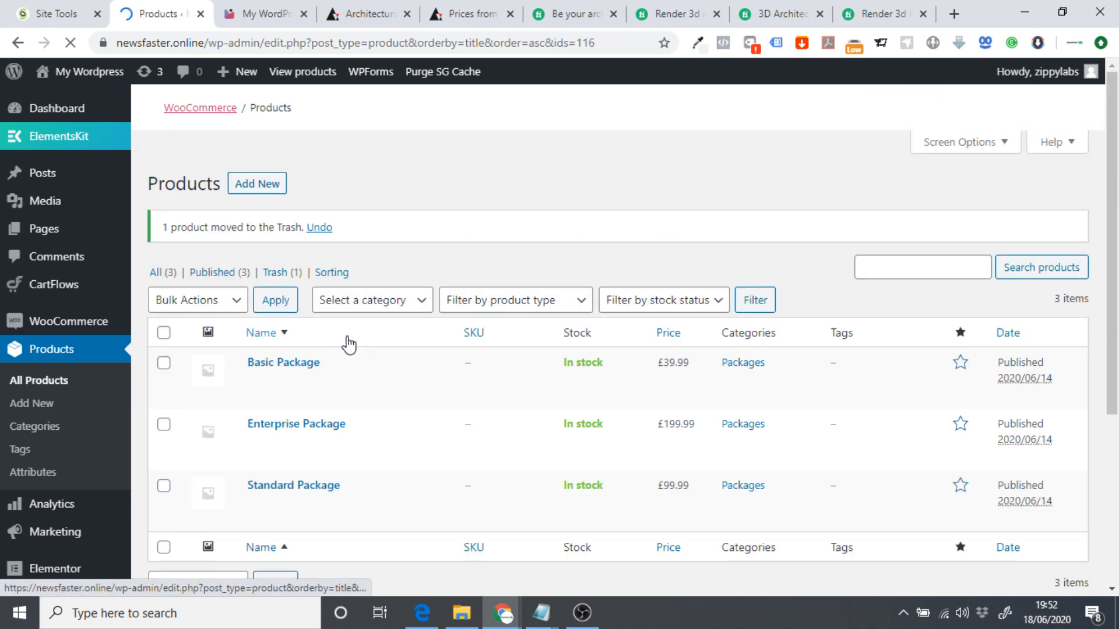
pyautogui.scroll(-5, 344, 335)
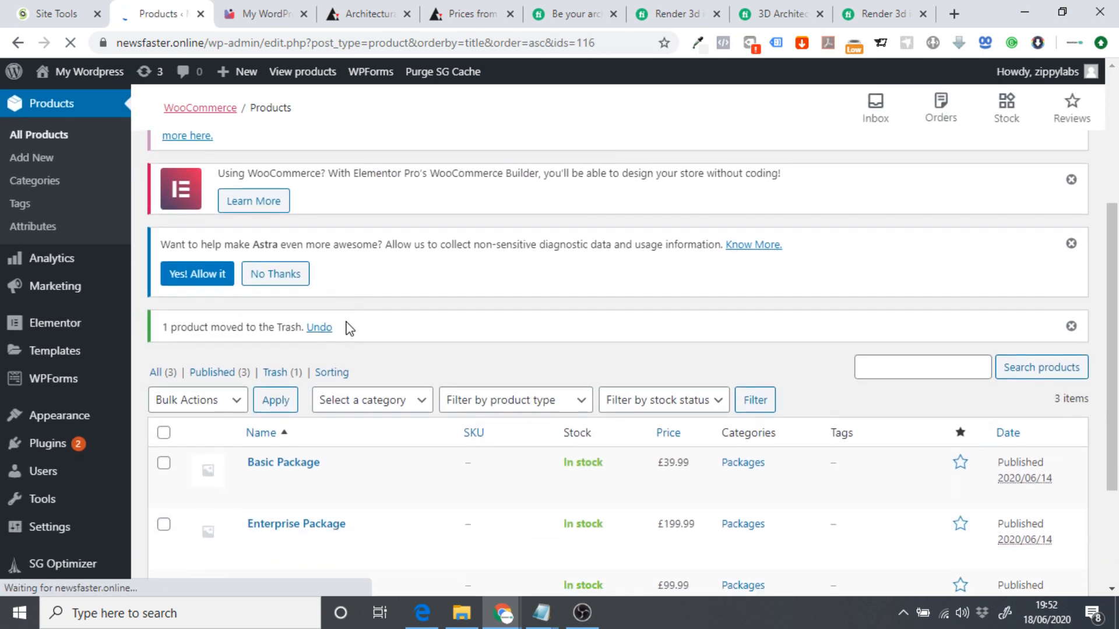
pyautogui.scroll(-1, 347, 315)
pyautogui.scroll(-1, 286, 298)
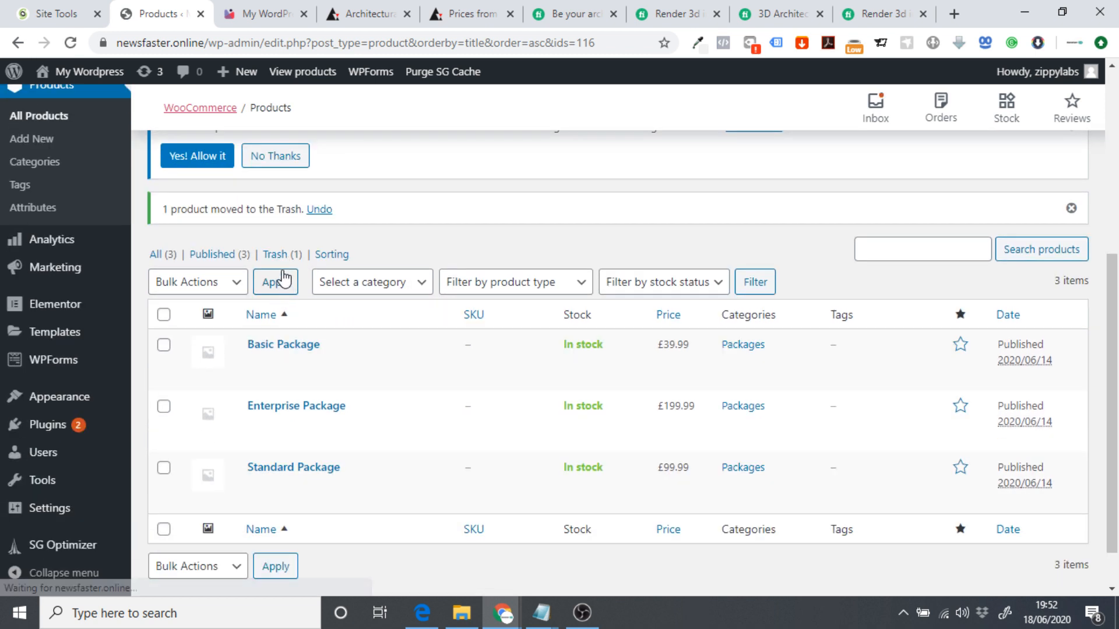
# Permanently delete Basic Package (Copy) from the Trash view.
pyautogui.click(284, 259)
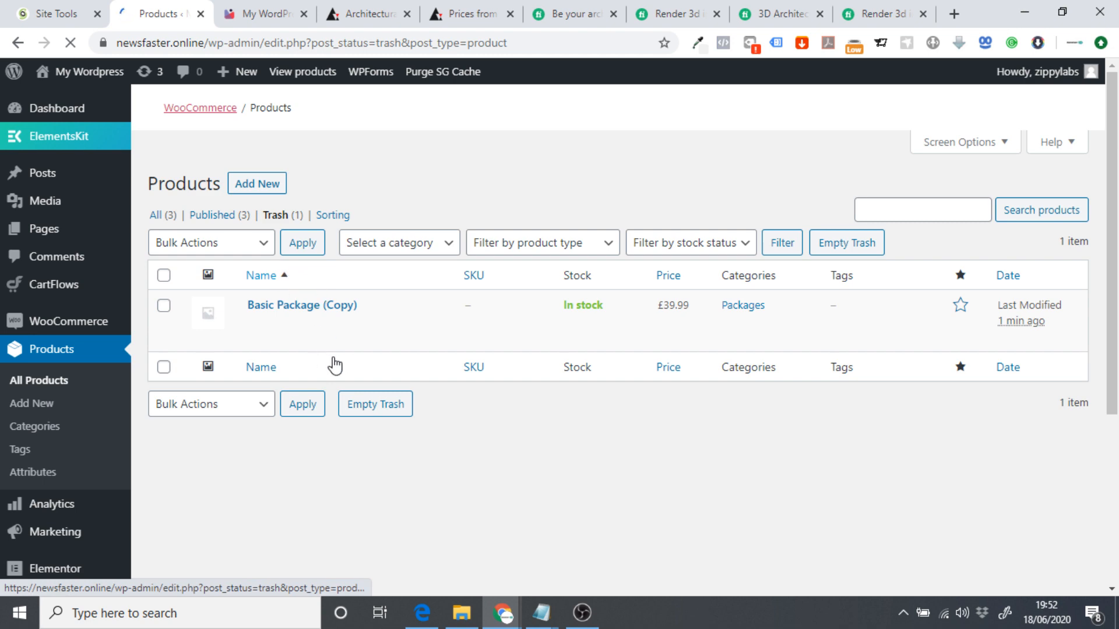
pyautogui.scroll(-4, 377, 364)
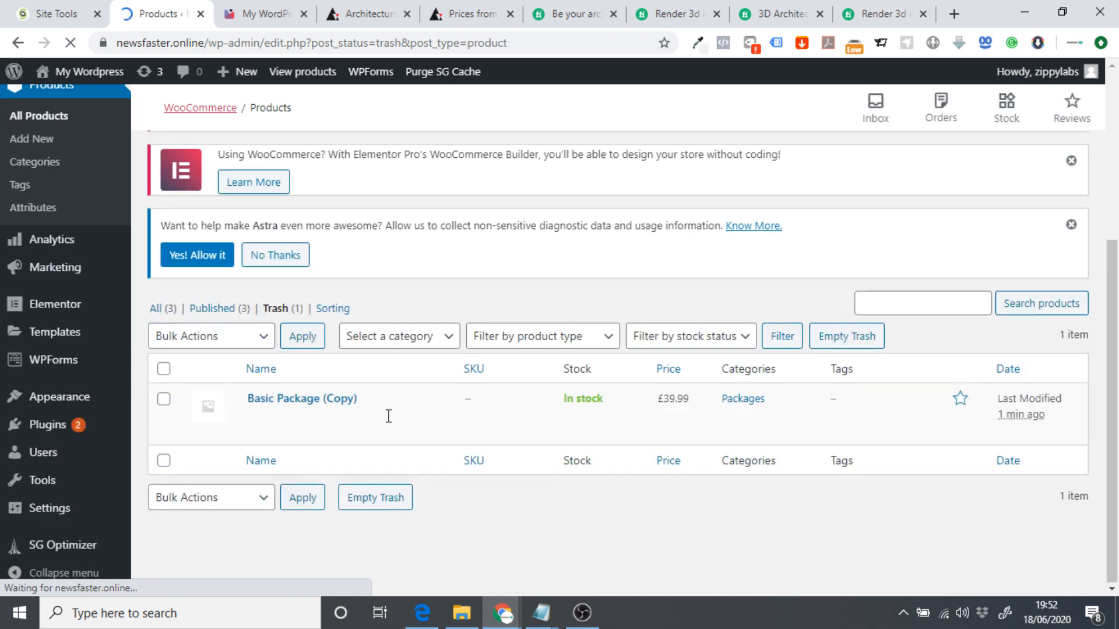
pyautogui.scroll(-1, 287, 392)
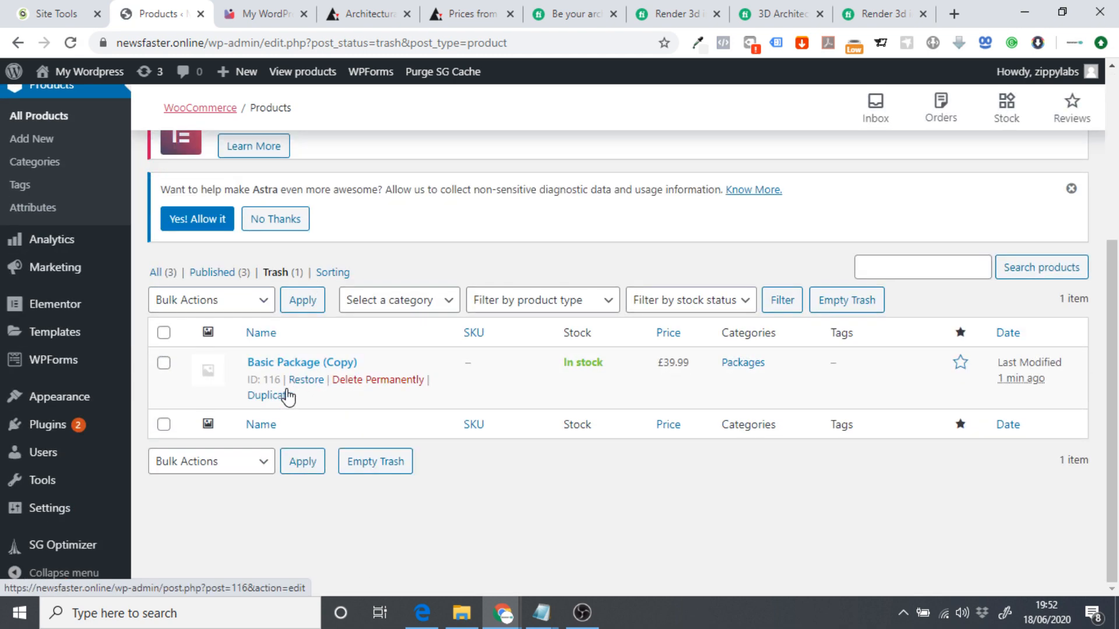
pyautogui.click(361, 380)
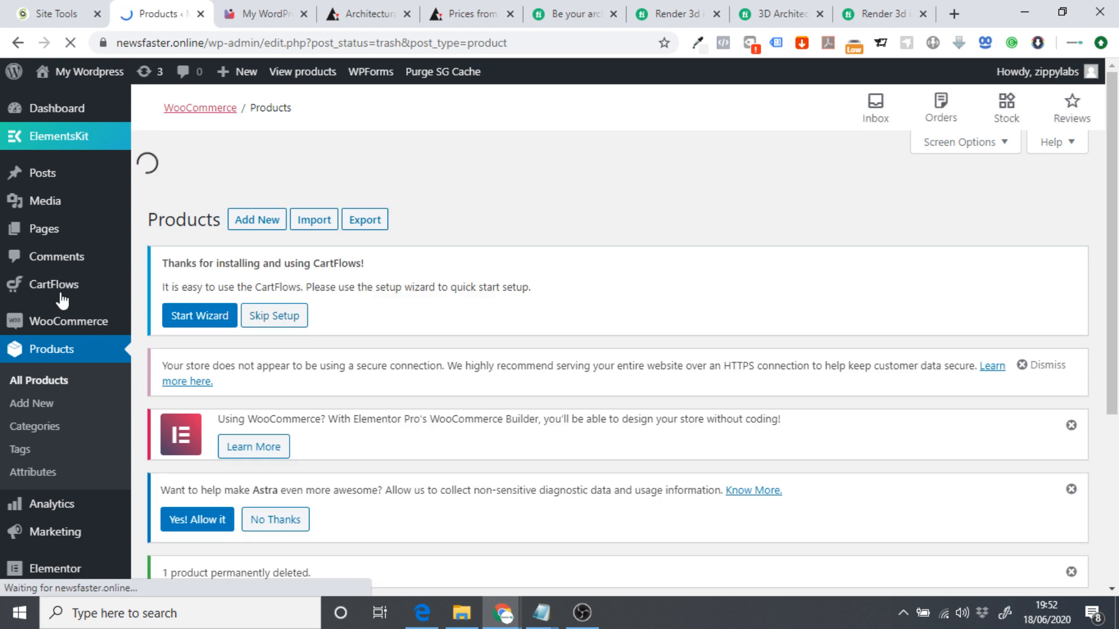
# Open the Basic Service flow's editor in a new tab from CartFlows > Flows.
pyautogui.moveTo(53, 290)
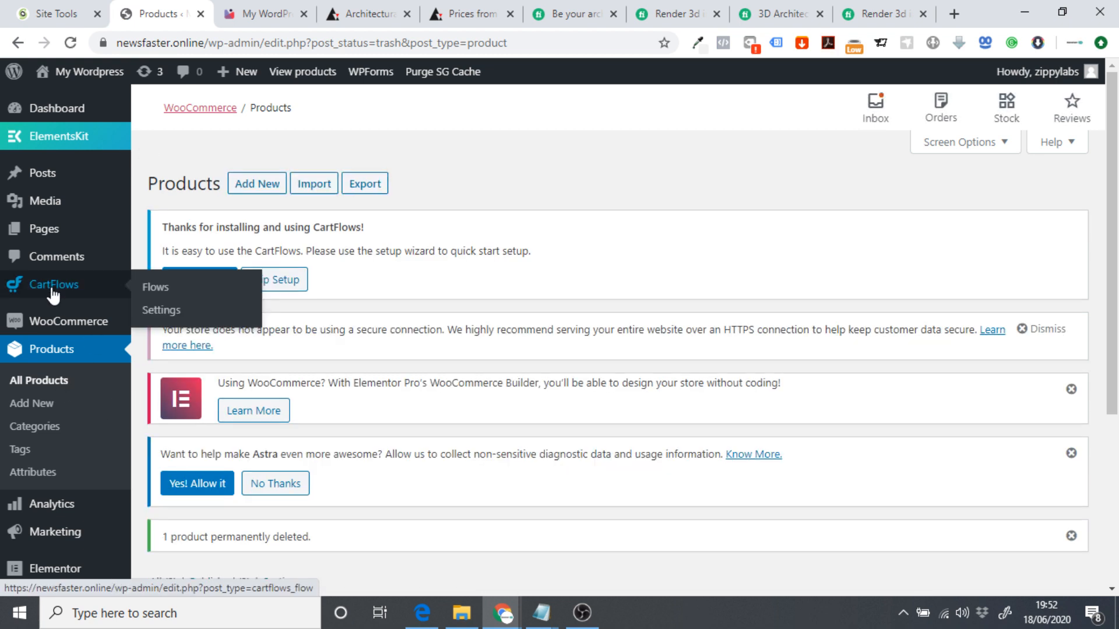
pyautogui.click(149, 291)
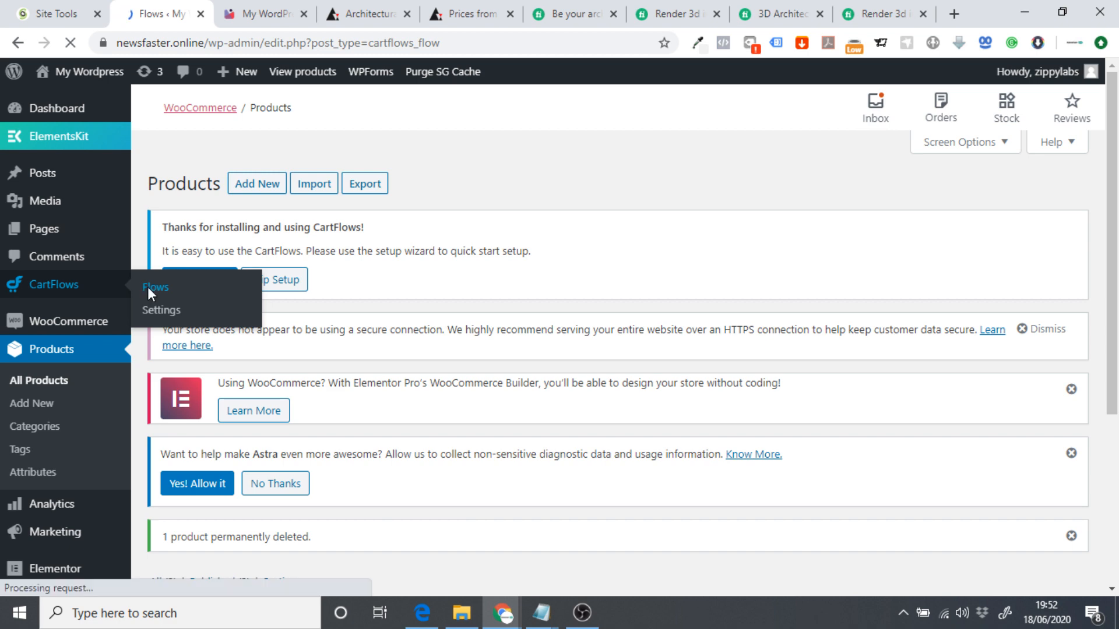
pyautogui.scroll(-3, 274, 332)
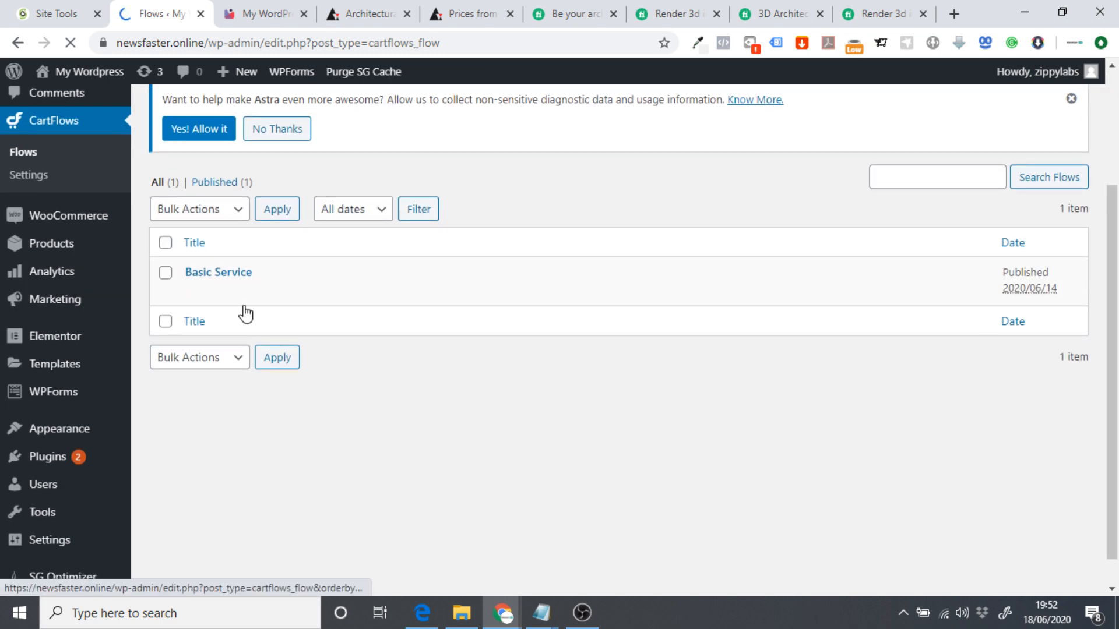
pyautogui.scroll(3, 228, 332)
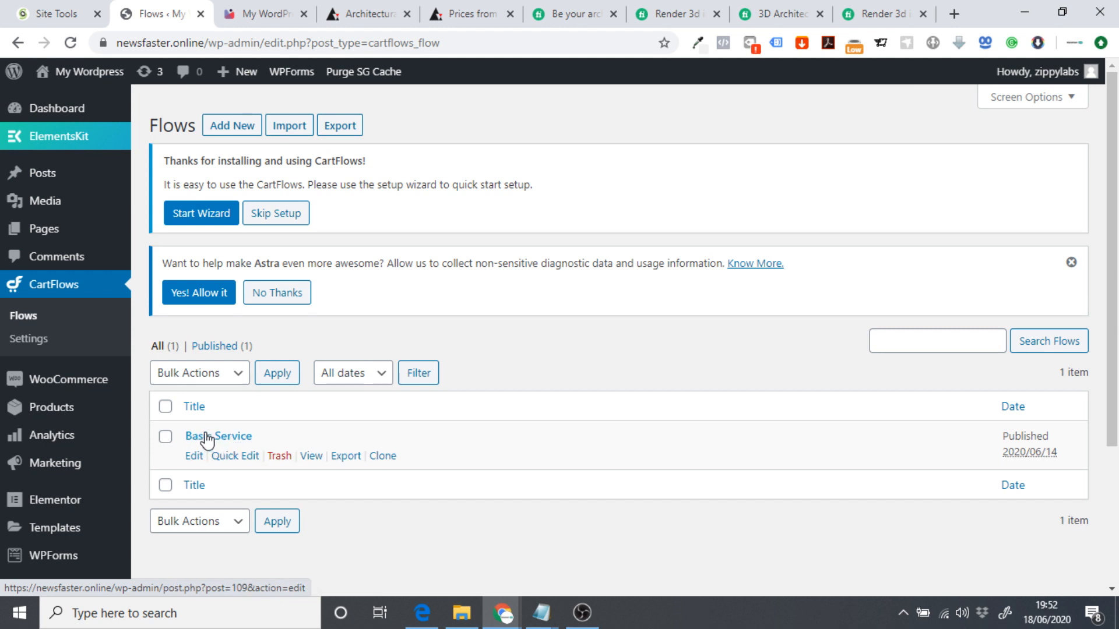
pyautogui.rightClick(193, 456)
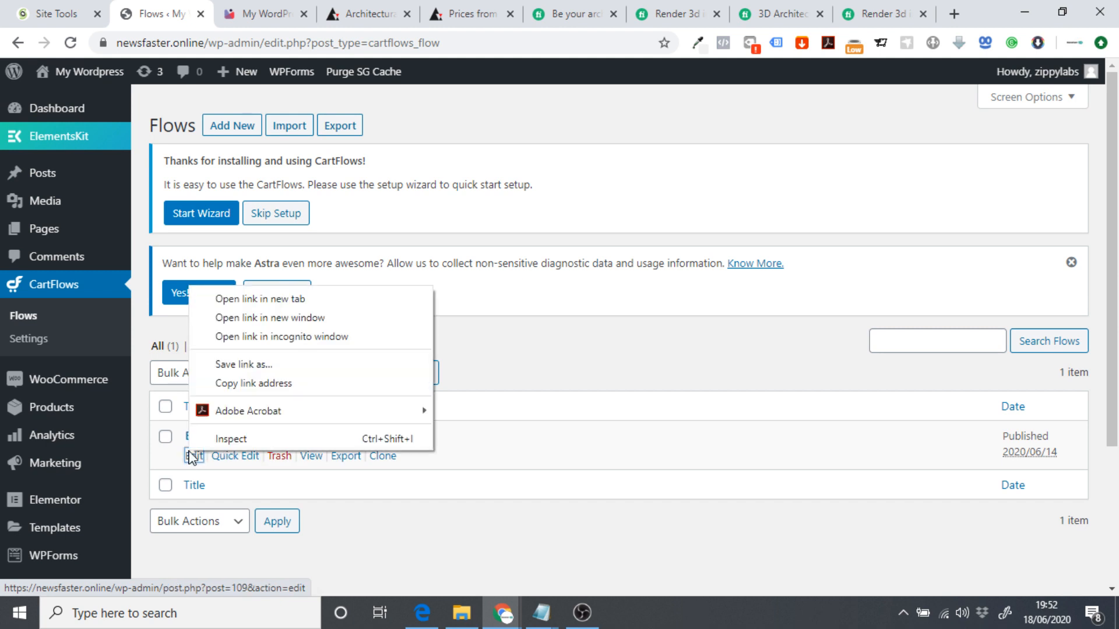
pyautogui.click(264, 304)
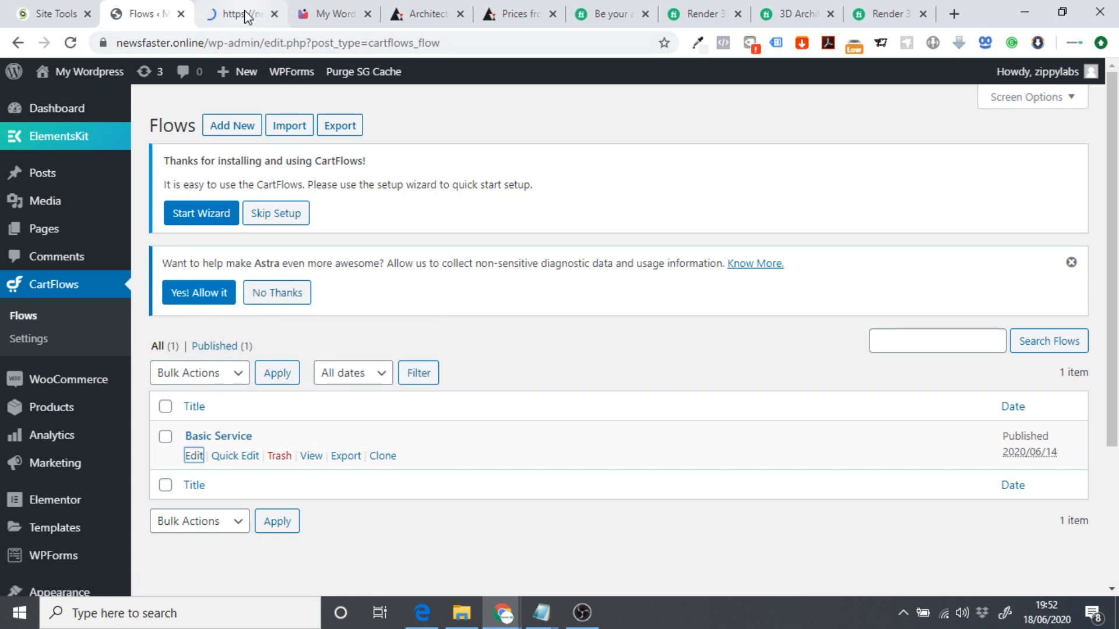
pyautogui.click(246, 15)
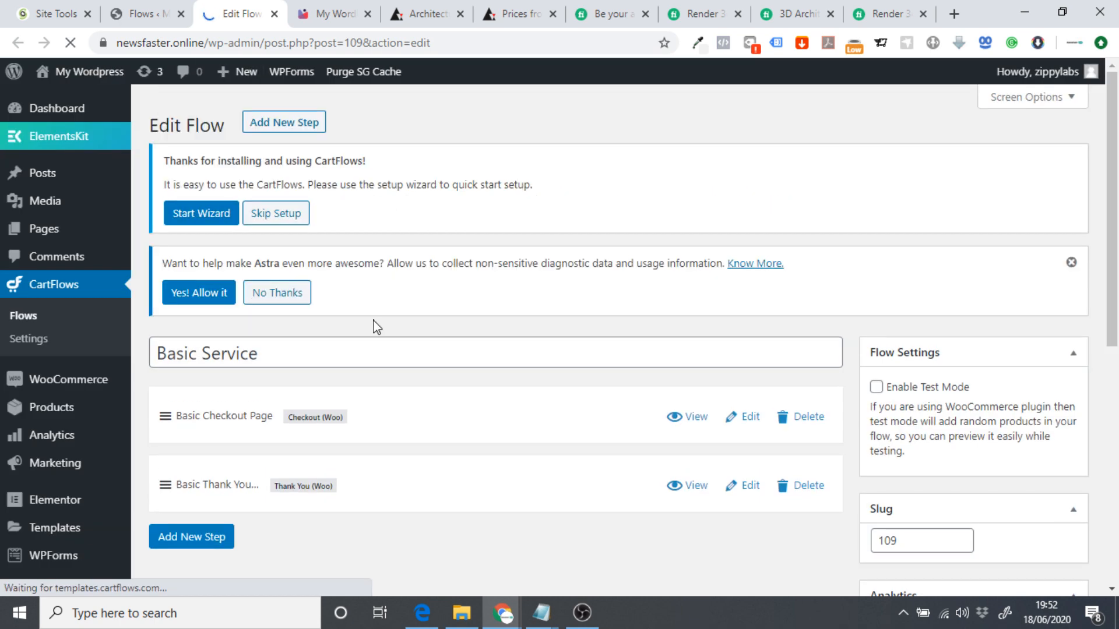
# Open the Basic Checkout Page step in its own tab and launch Edit with Elementor.
pyautogui.scroll(-1, 376, 326)
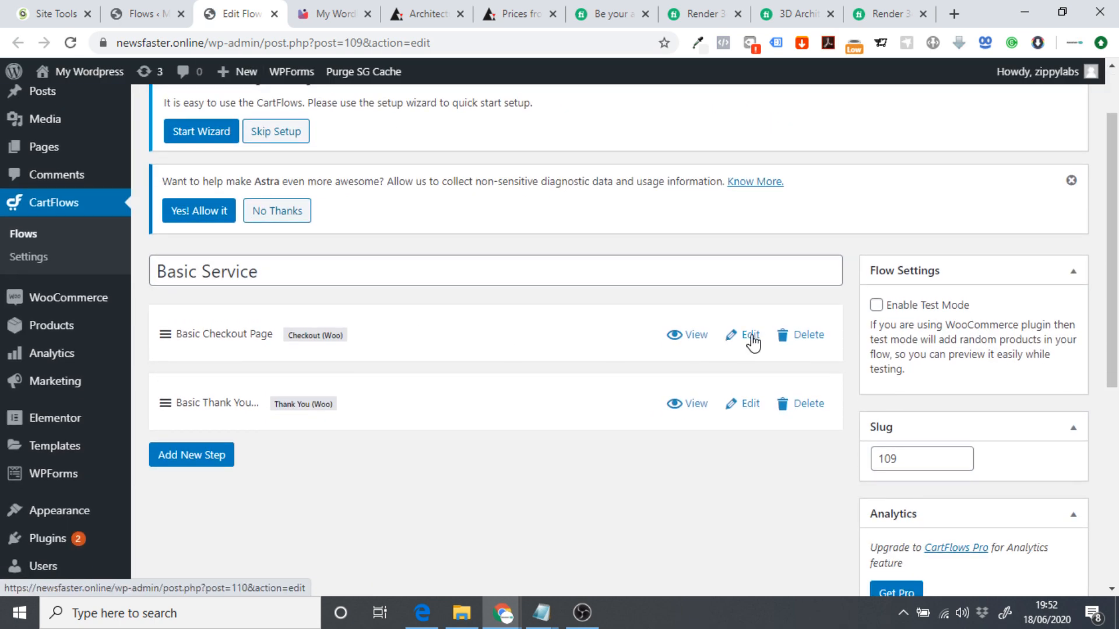
pyautogui.rightClick(750, 333)
pyautogui.click(781, 348)
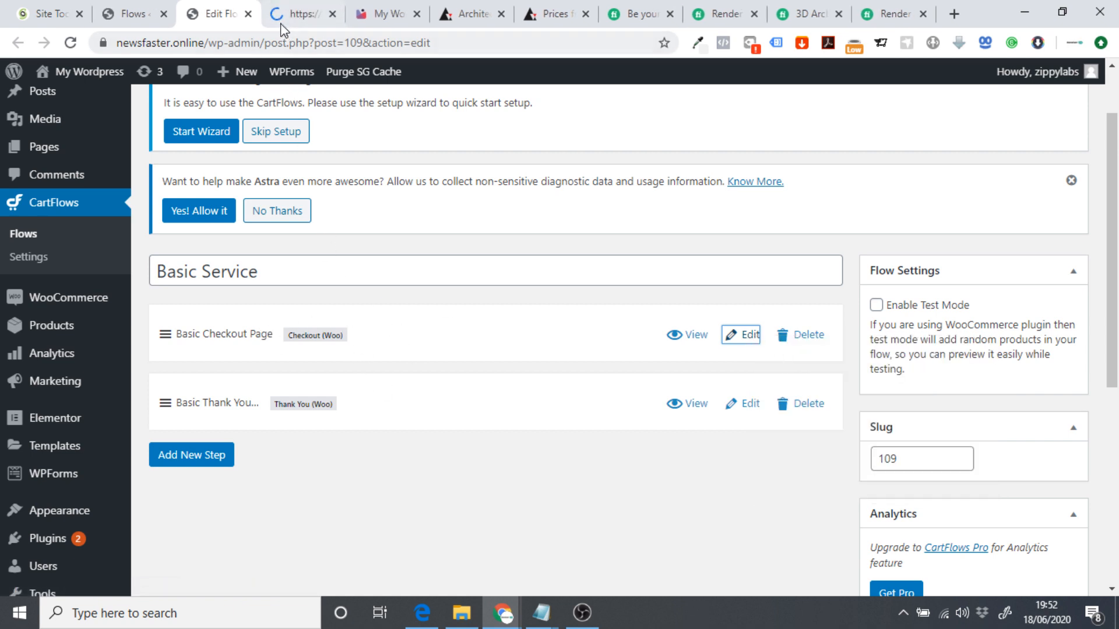
pyautogui.click(248, 13)
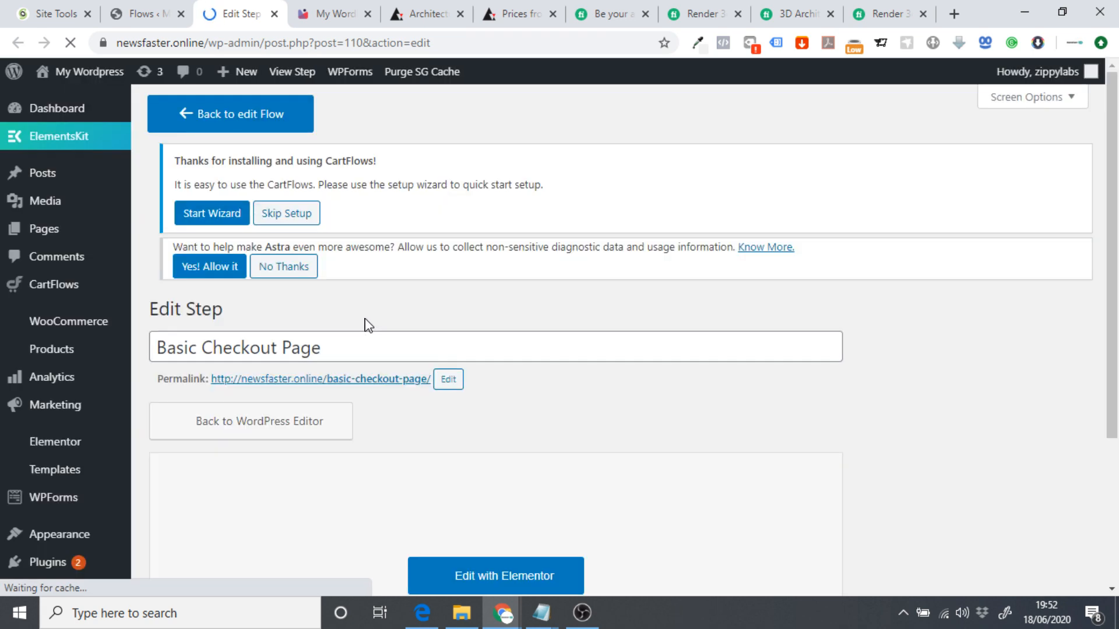
pyautogui.scroll(-1, 554, 394)
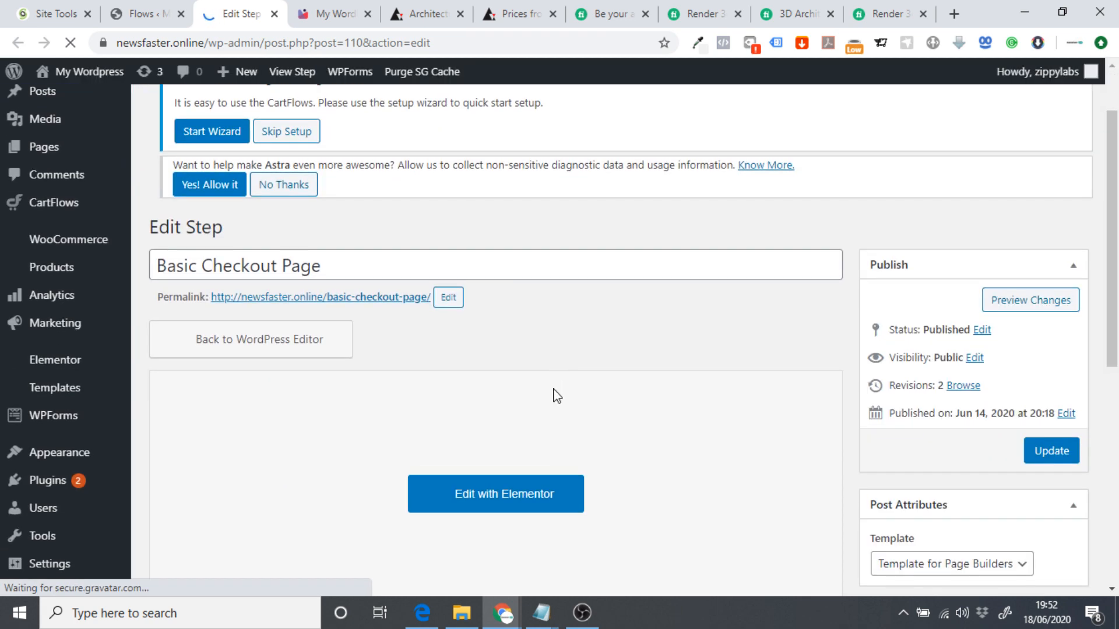
pyautogui.click(478, 496)
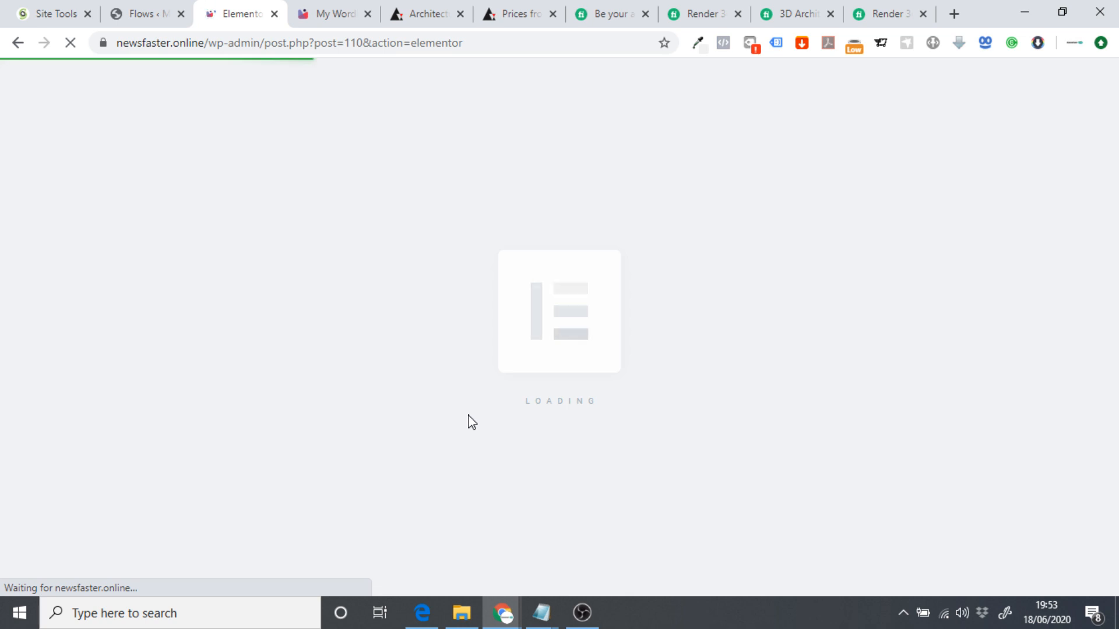
# Go back to the flows list, then check the loading Elementor tab and live Pricing page.
pyautogui.click(137, 13)
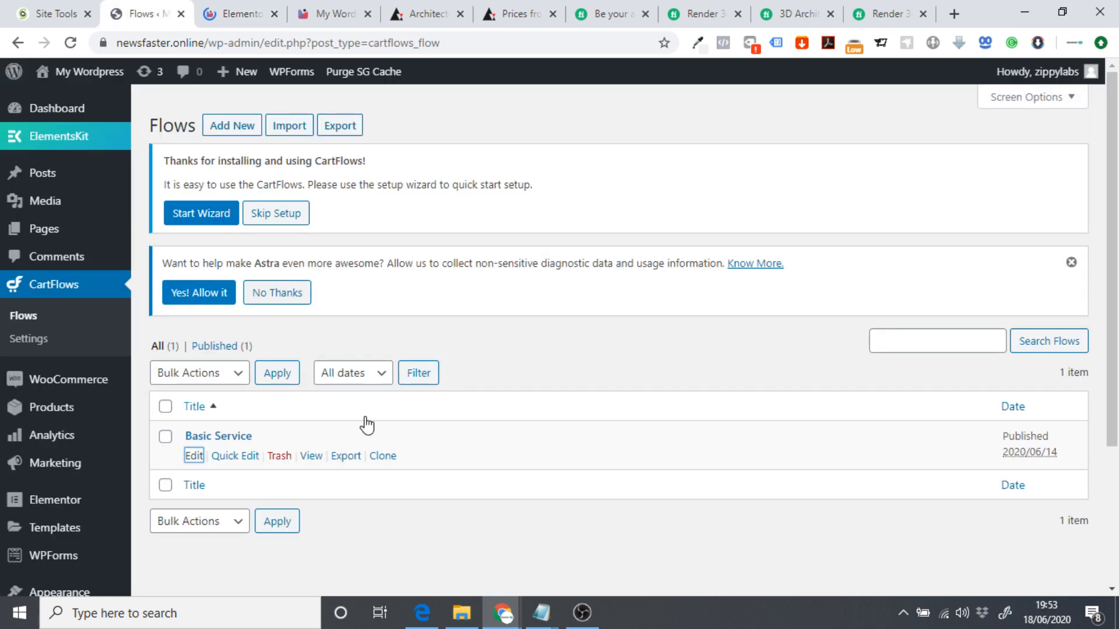
pyautogui.click(407, 332)
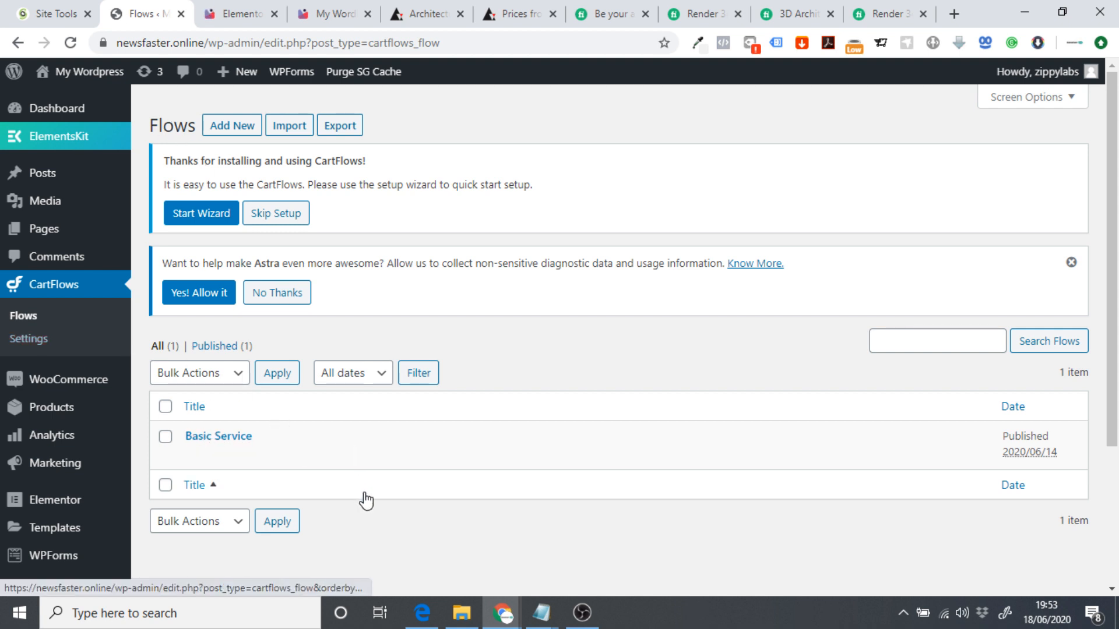
pyautogui.scroll(-2, 408, 484)
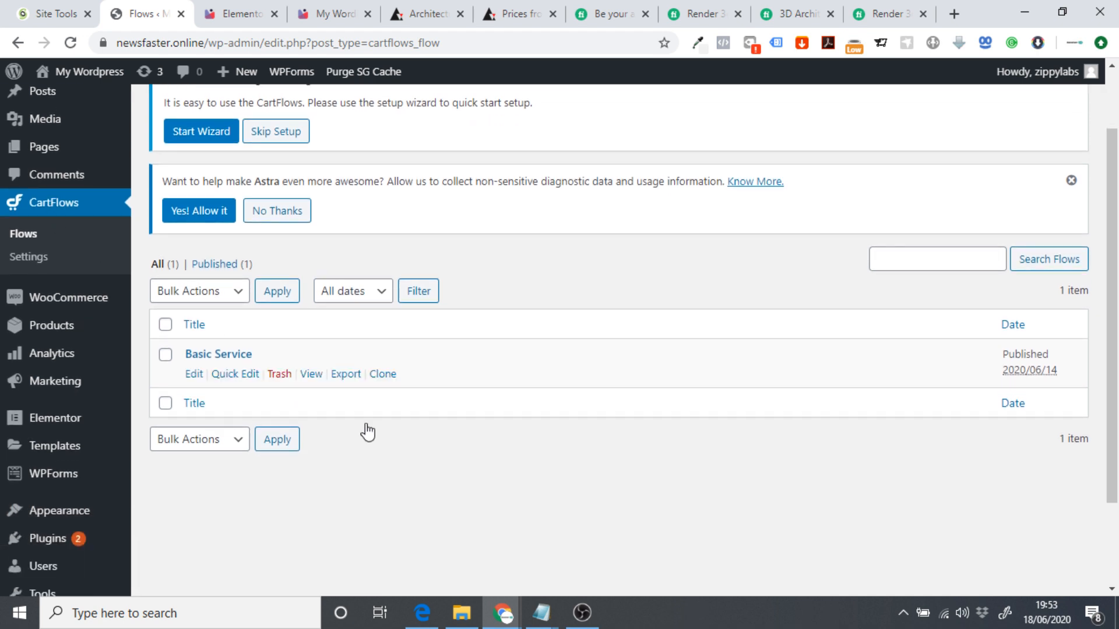
pyautogui.click(246, 6)
pyautogui.click(325, 8)
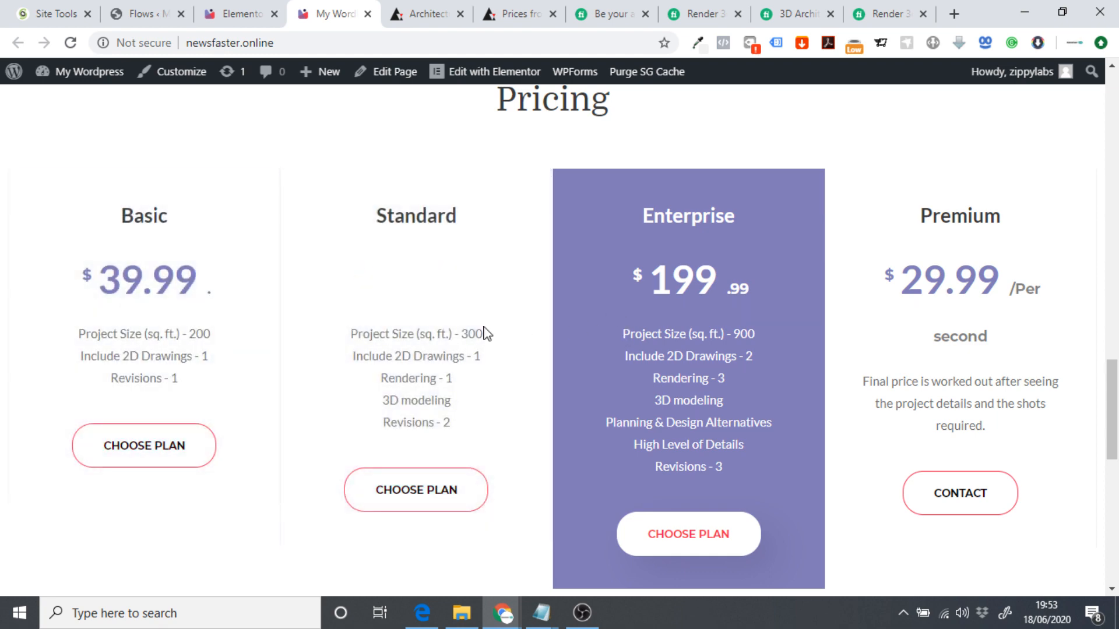
# Compare the Fiverr gig's Basic, Standard and Premium package tiers.
pyautogui.click(617, 13)
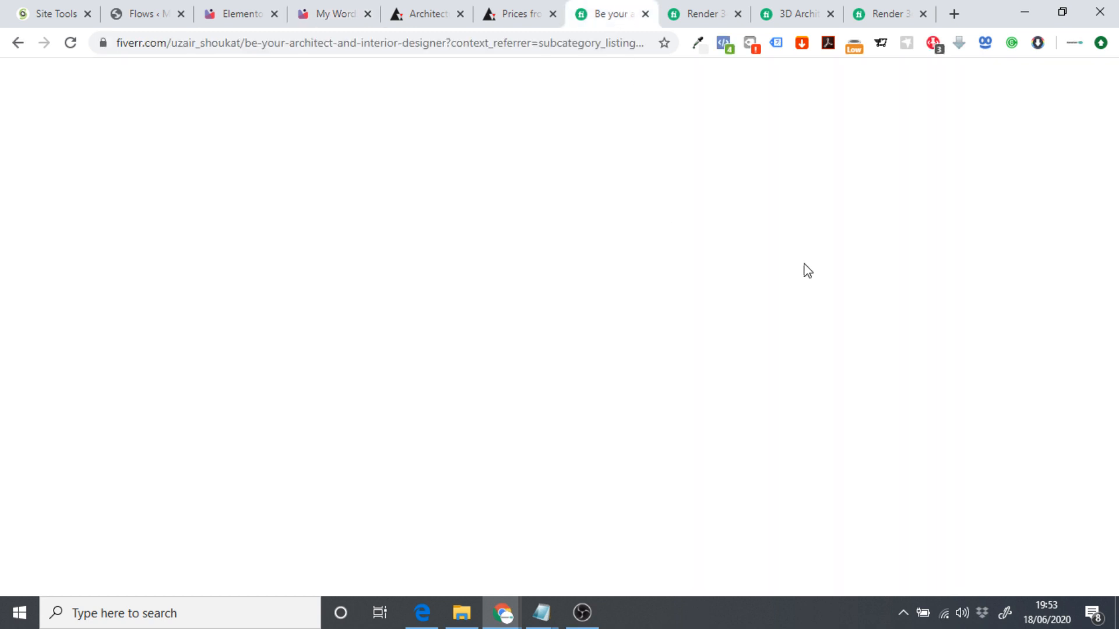
pyautogui.click(819, 173)
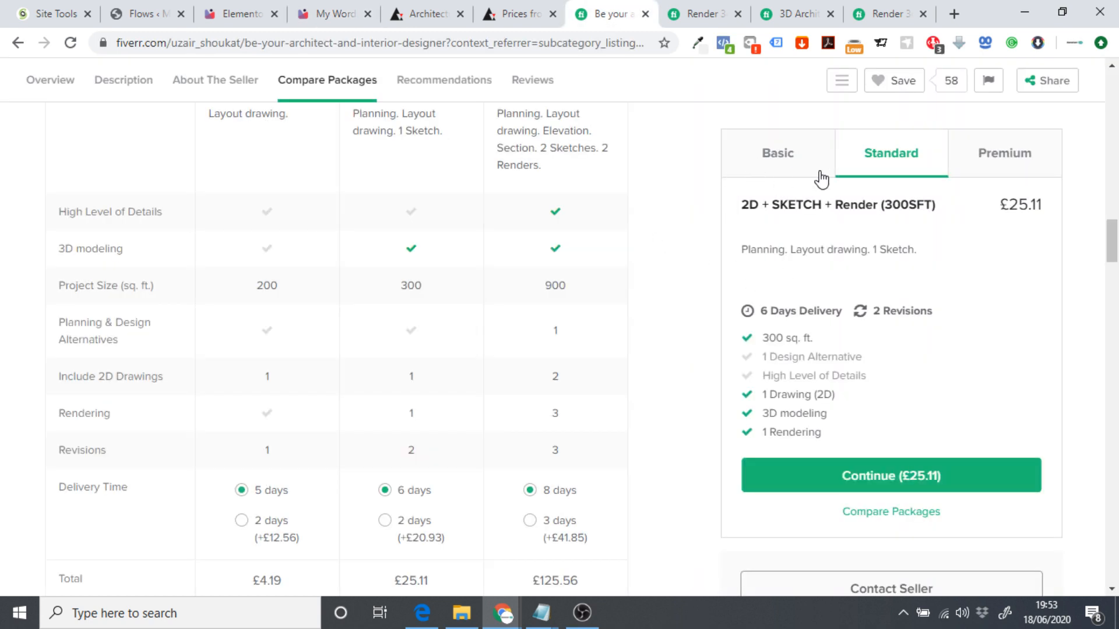
pyautogui.click(974, 165)
pyautogui.click(796, 167)
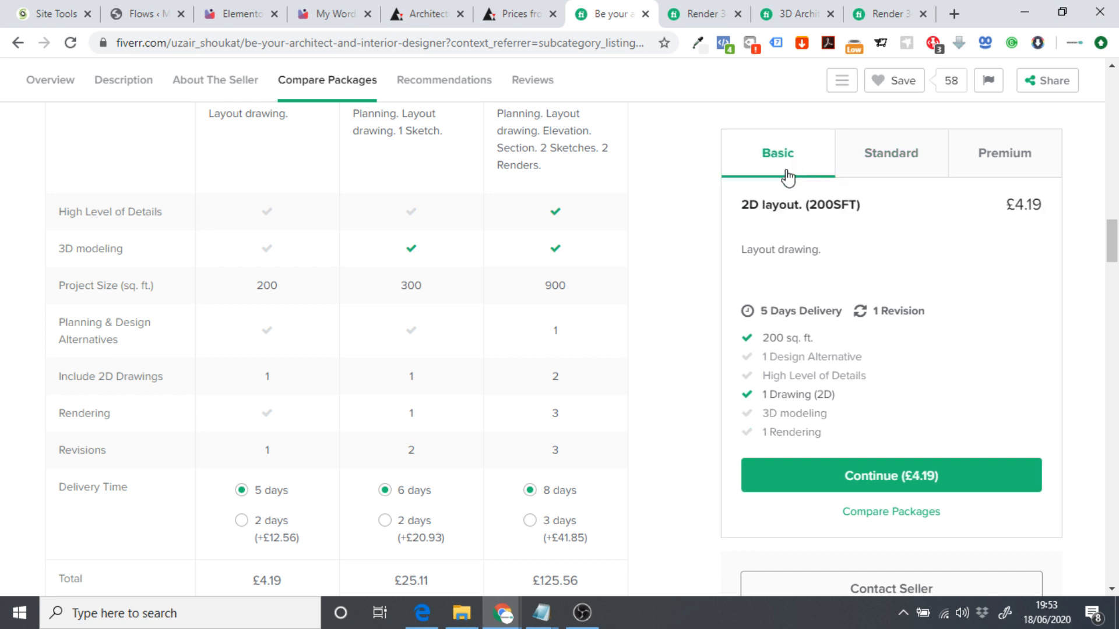
pyautogui.click(326, 17)
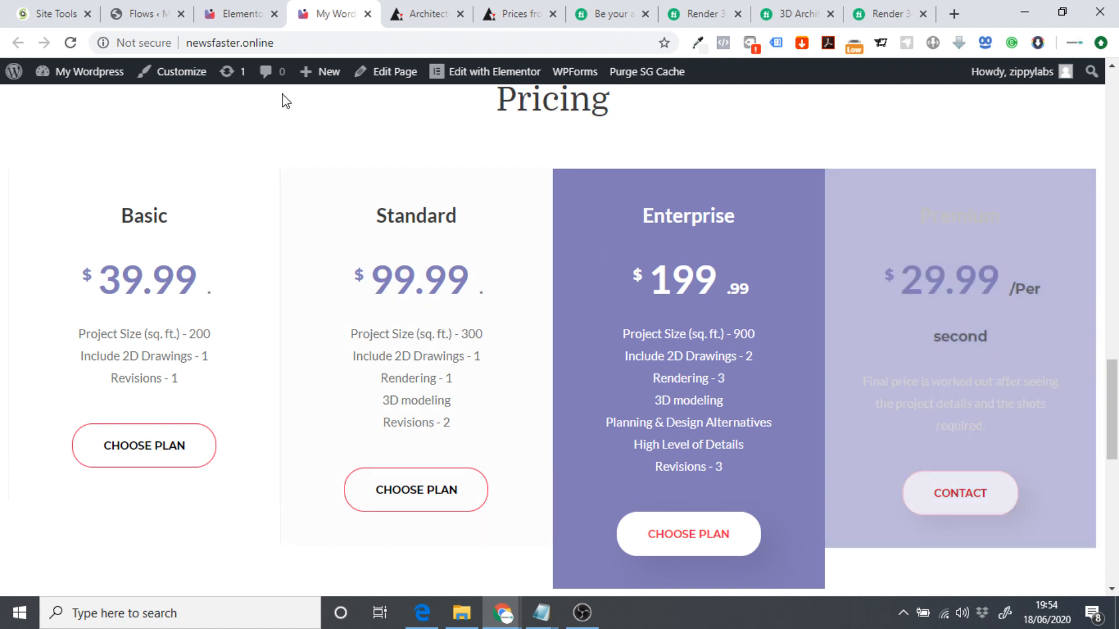
# Recheck the site's Pricing page and return to the CartFlows Flows list.
pyautogui.click(152, 11)
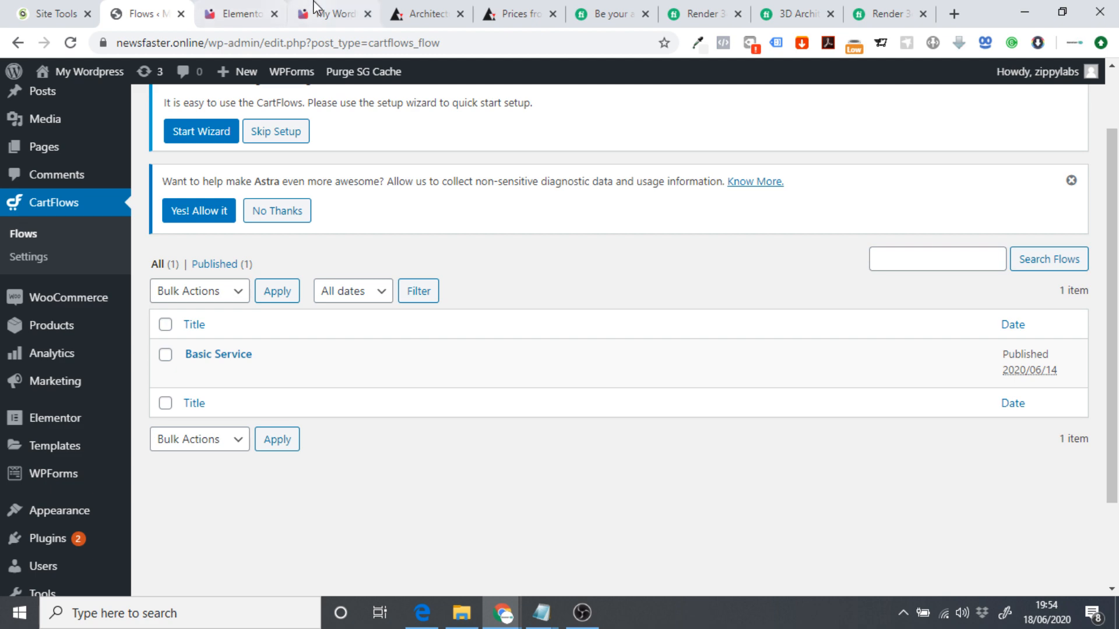
pyautogui.click(332, 13)
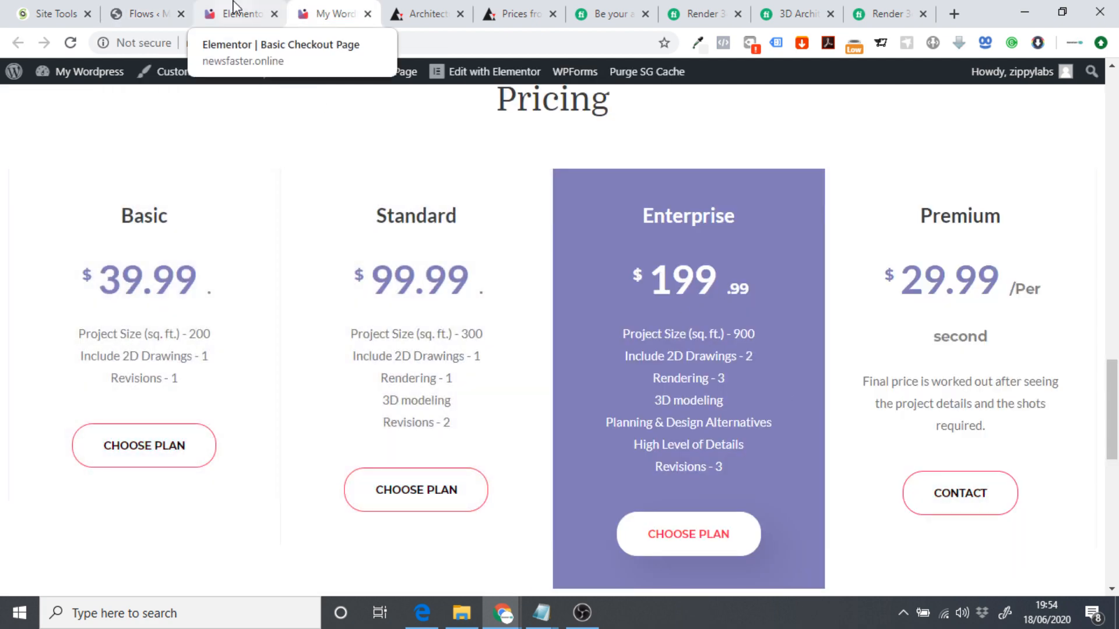
pyautogui.click(146, 13)
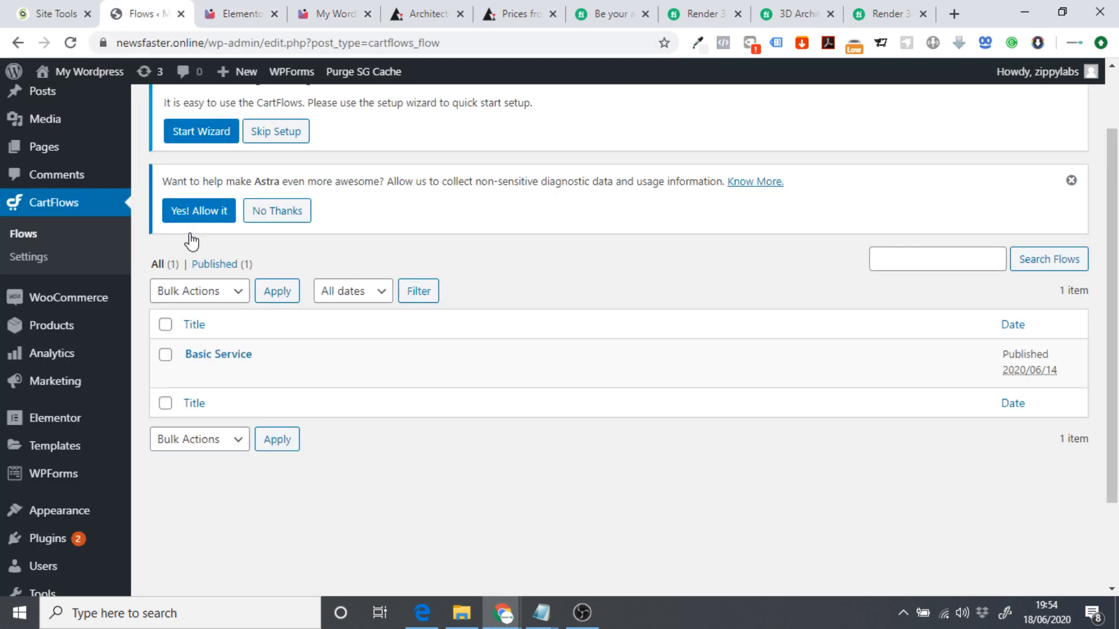
pyautogui.scroll(3, 226, 156)
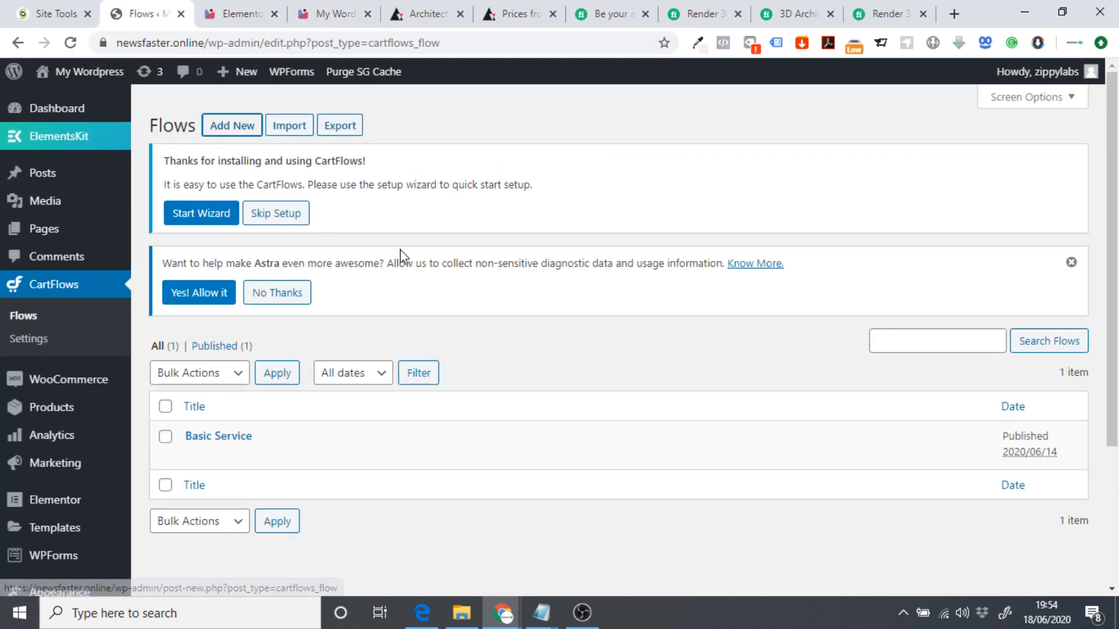
# Start a new flow by importing the Inline Checkout template.
pyautogui.click(205, 131)
pyautogui.scroll(-5, 808, 315)
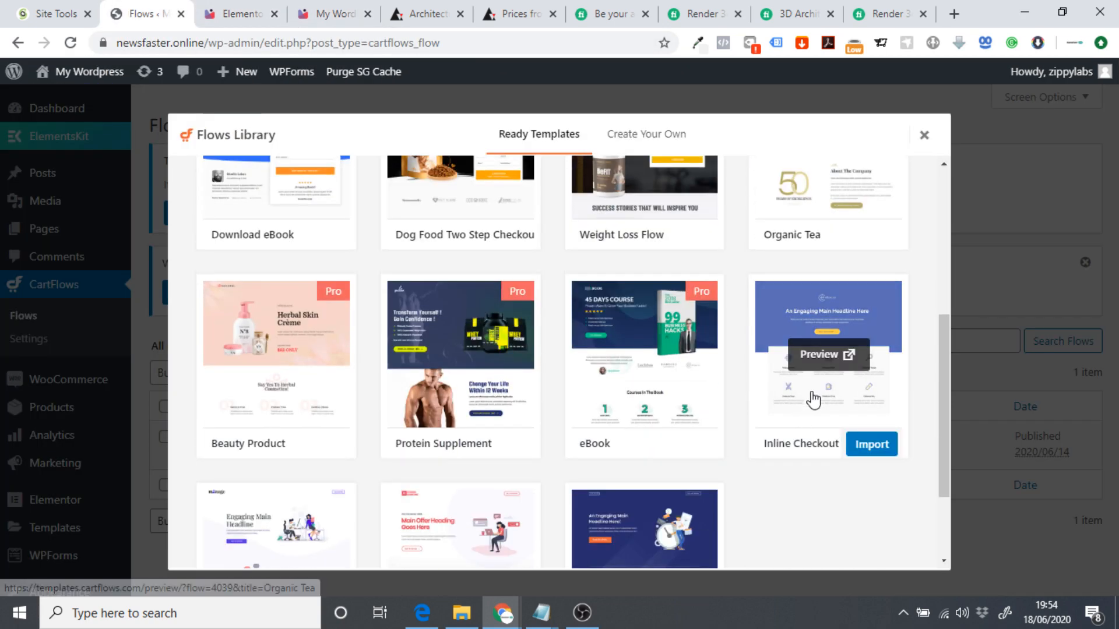
pyautogui.scroll(-1, 863, 379)
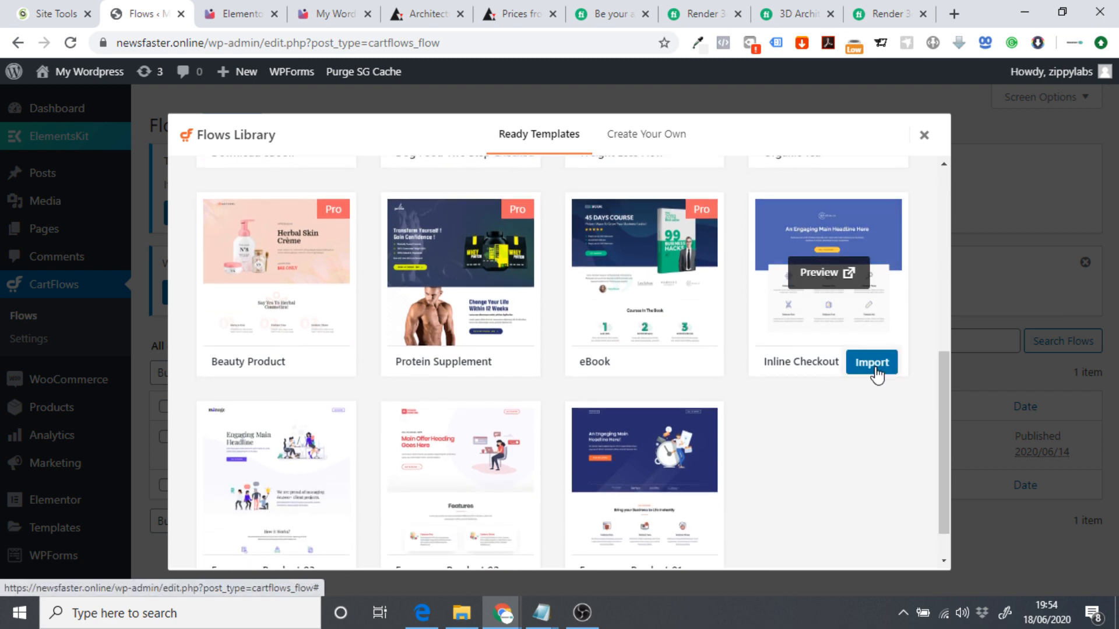
pyautogui.click(874, 369)
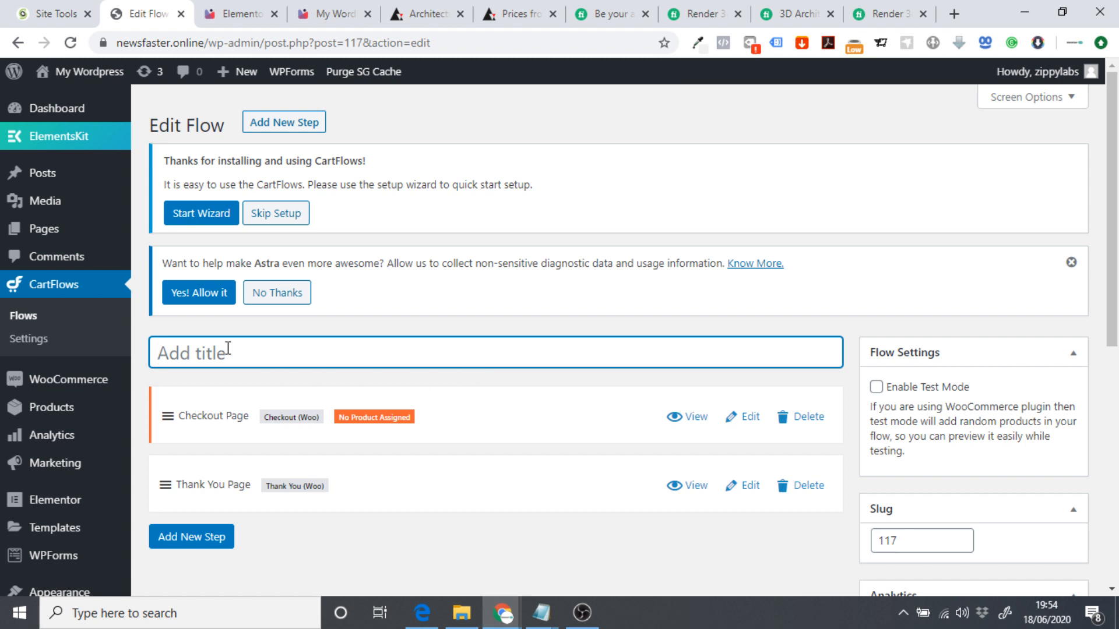
# Title the flow Standard Service, save it, and open its Checkout Page step.
pyautogui.write('Standard Service')
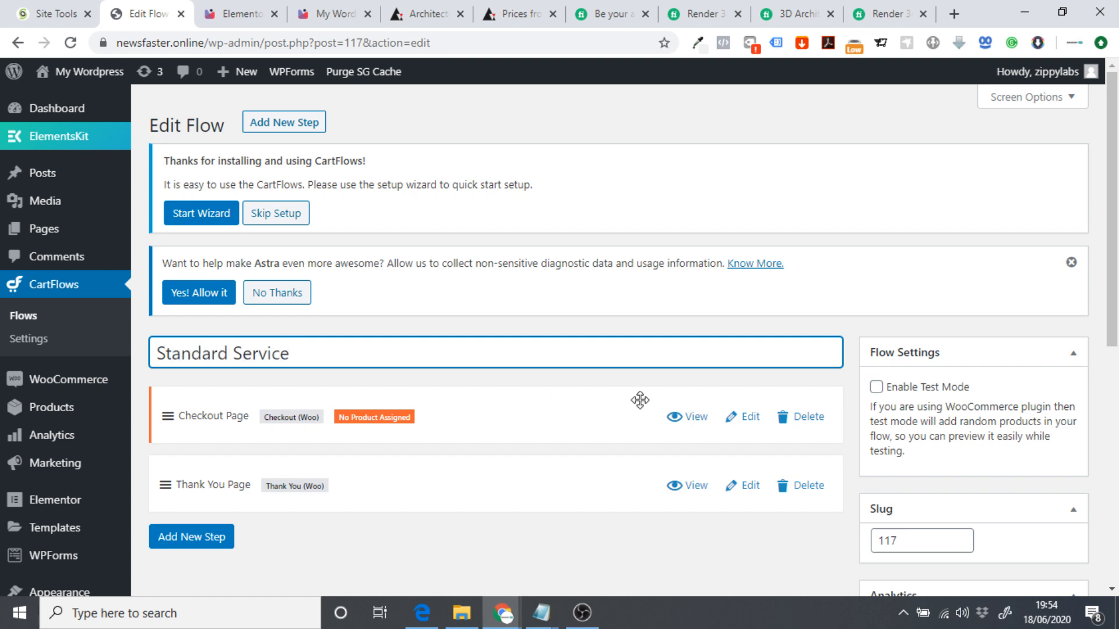
pyautogui.scroll(-3, 640, 400)
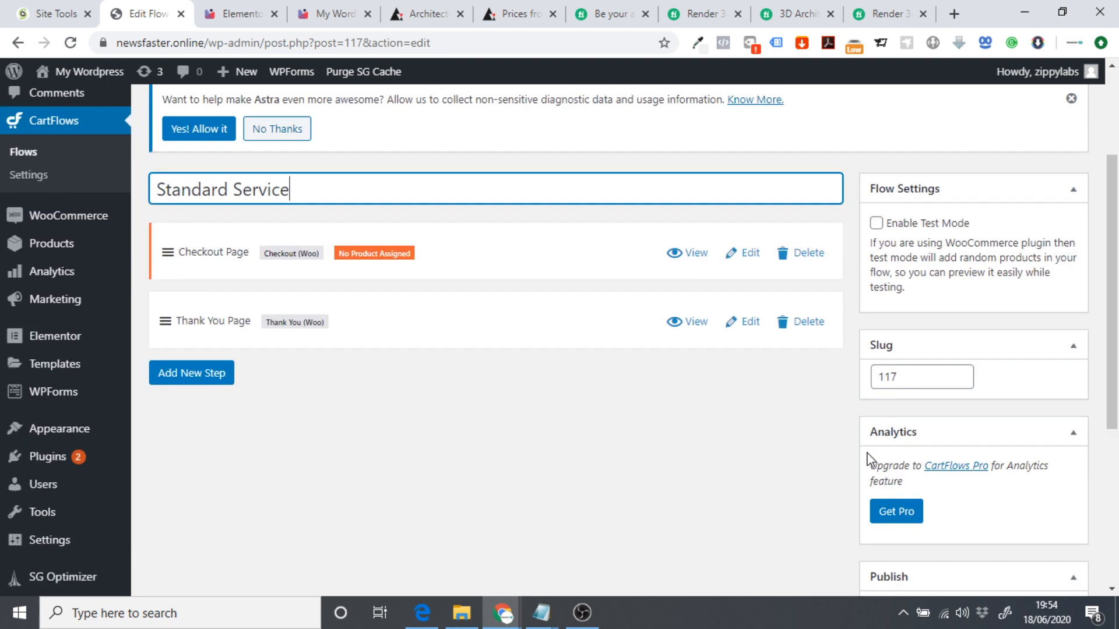
pyautogui.scroll(-3, 945, 494)
pyautogui.click(1030, 538)
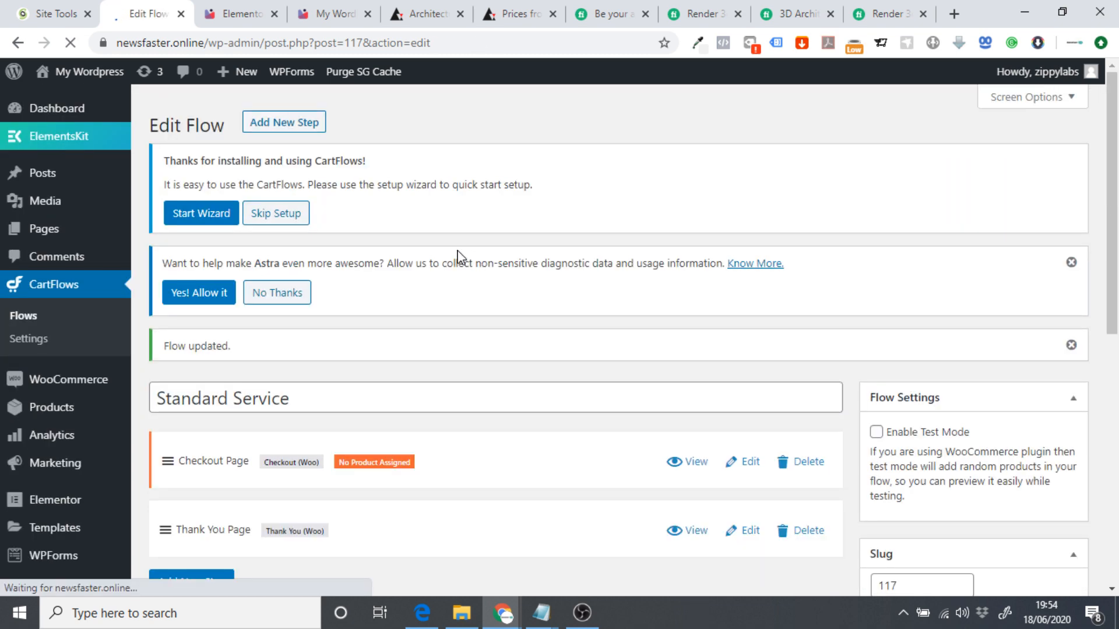
pyautogui.scroll(-2, 274, 373)
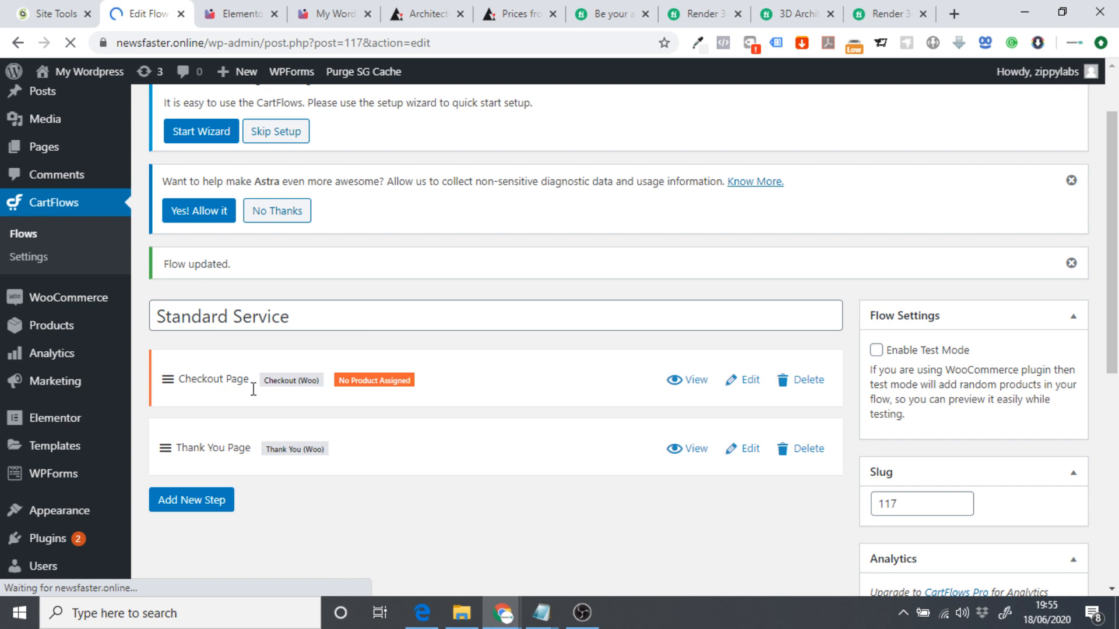
pyautogui.click(758, 384)
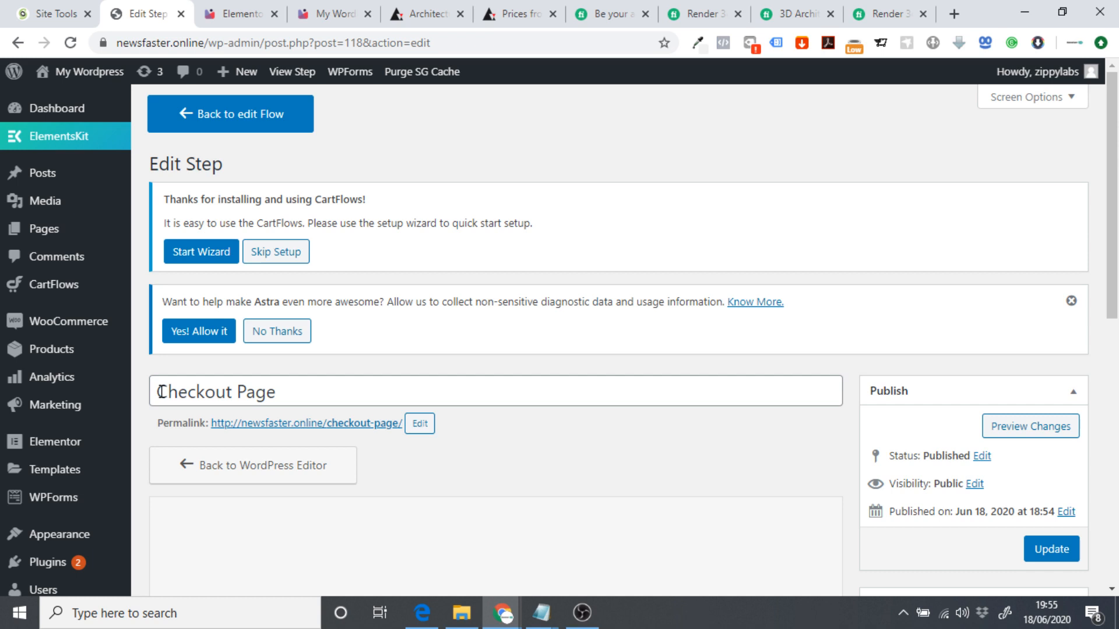
# Retitle the step Standard Checkout Page and set its slug to standard-checkout-page.
pyautogui.click(158, 392)
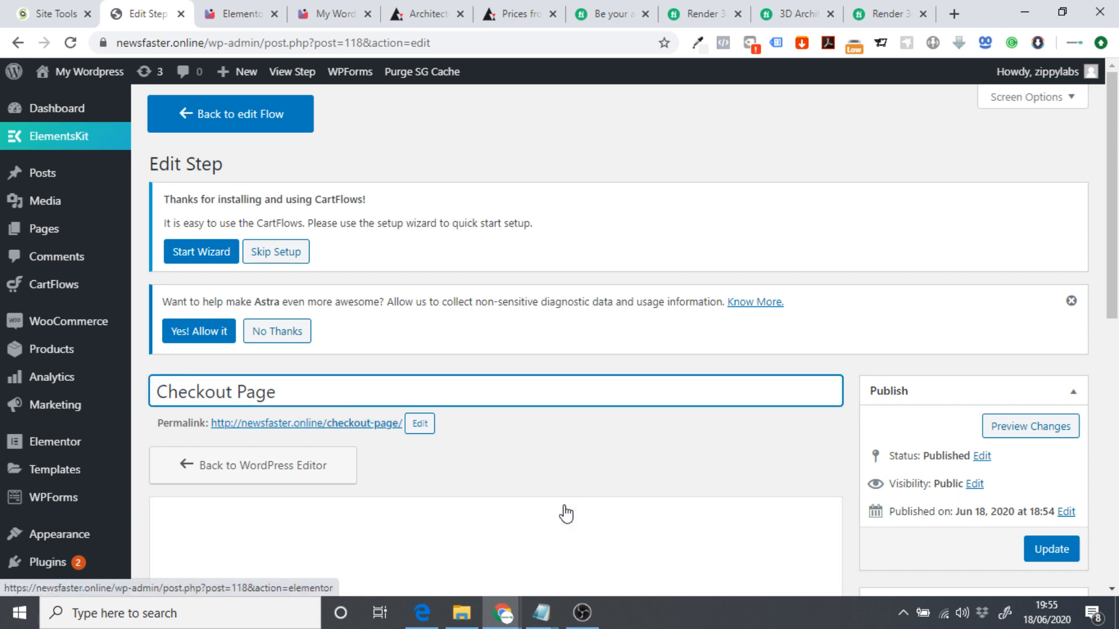
pyautogui.write('Standard')
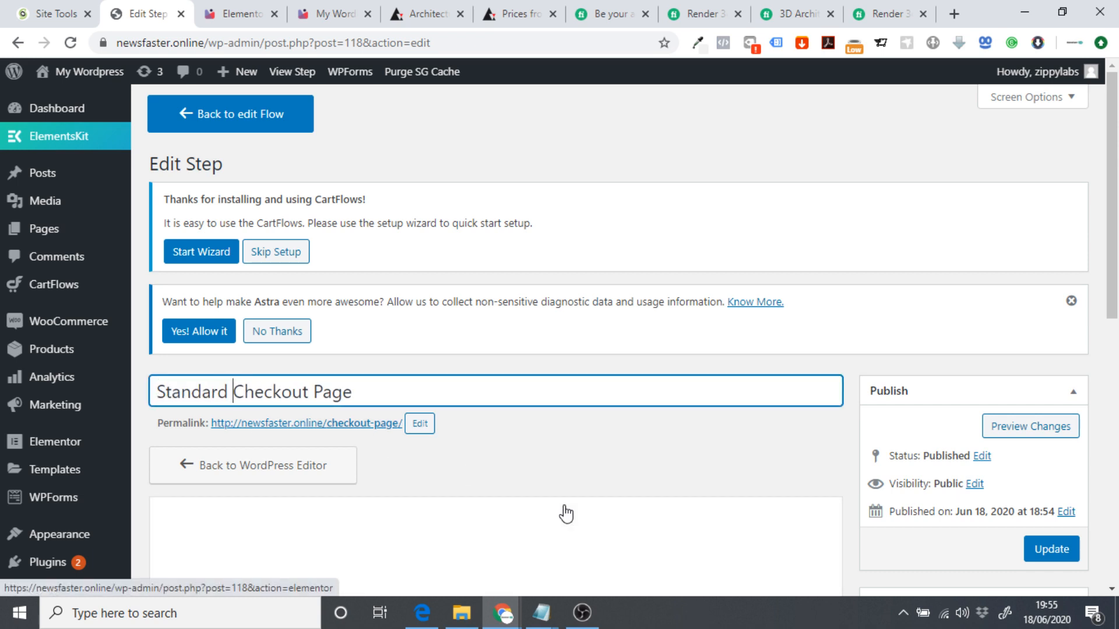
pyautogui.moveTo(383, 392); pyautogui.dragTo(153, 390)
pyautogui.hotkey('ctrl', 'c')
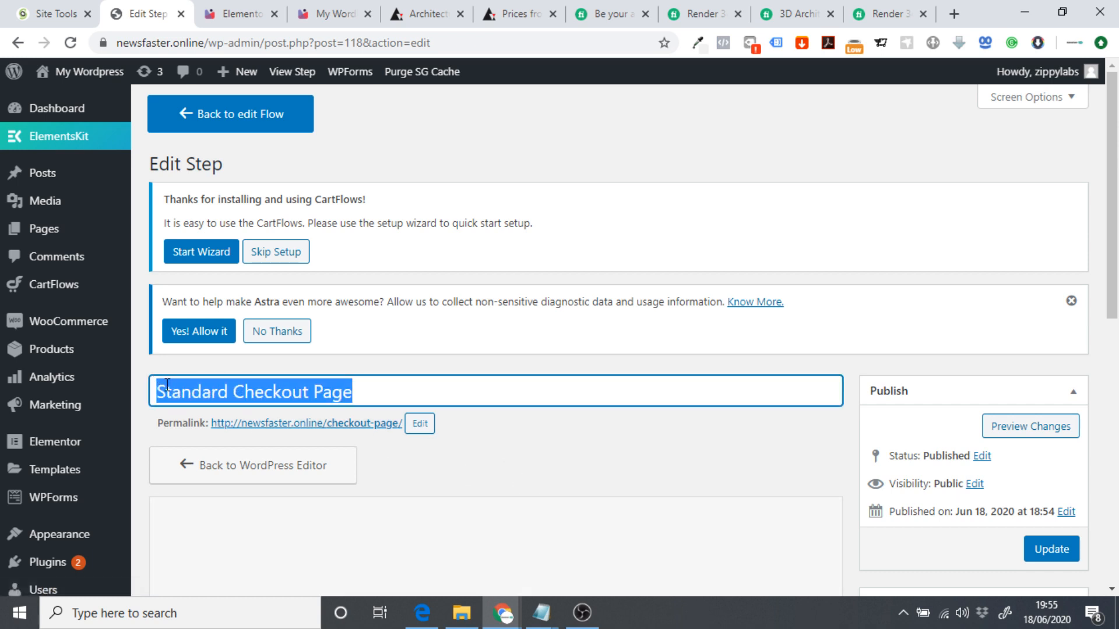
pyautogui.click(420, 429)
pyautogui.moveTo(430, 430); pyautogui.dragTo(334, 425)
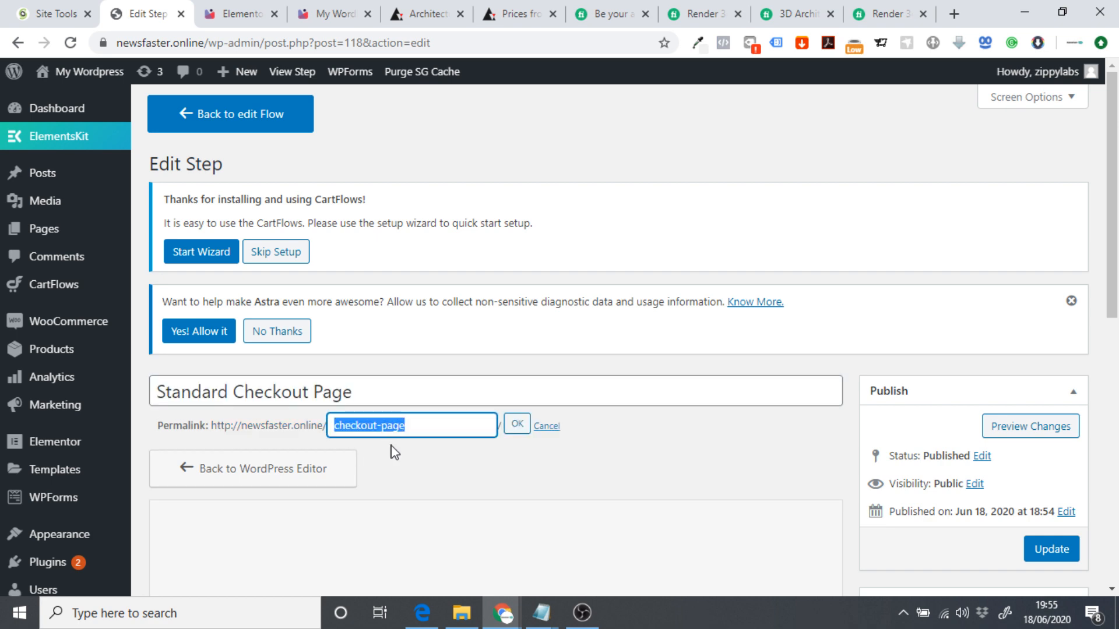
pyautogui.hotkey('ctrl', 'v')
pyautogui.click(518, 425)
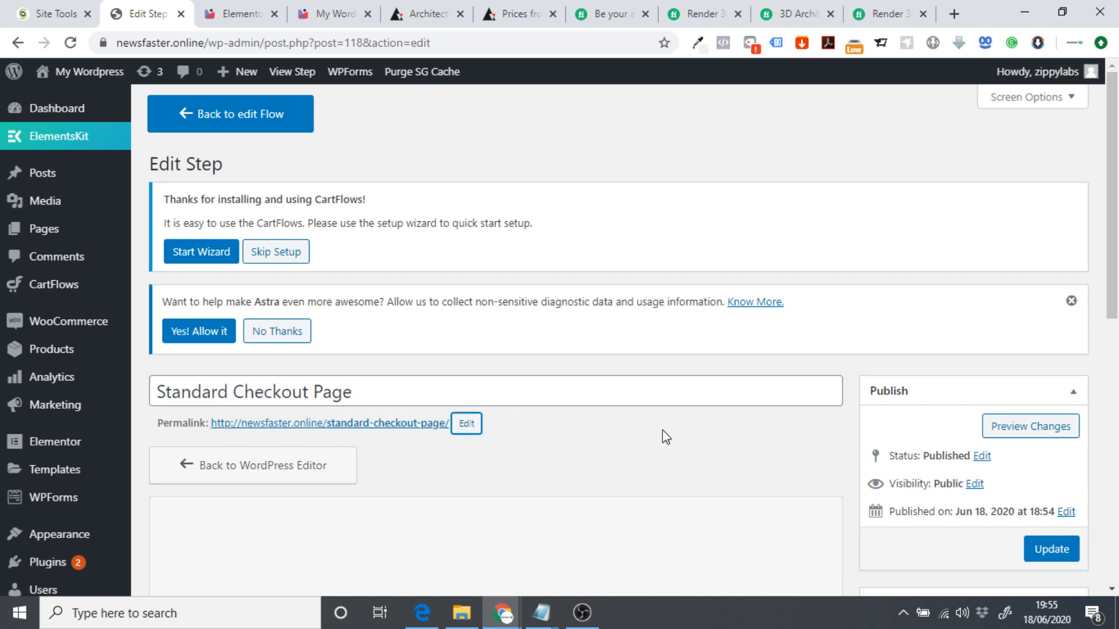
# Save the renamed checkout step and open it in Elementor.
pyautogui.scroll(-4, 665, 437)
pyautogui.click(475, 374)
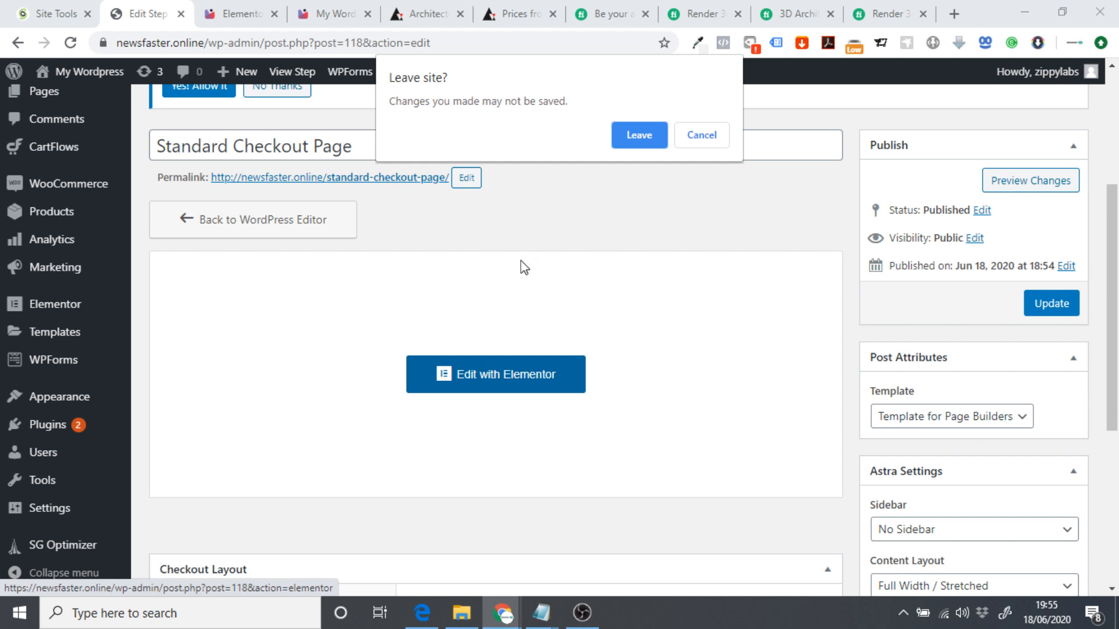
pyautogui.click(699, 140)
pyautogui.click(1037, 306)
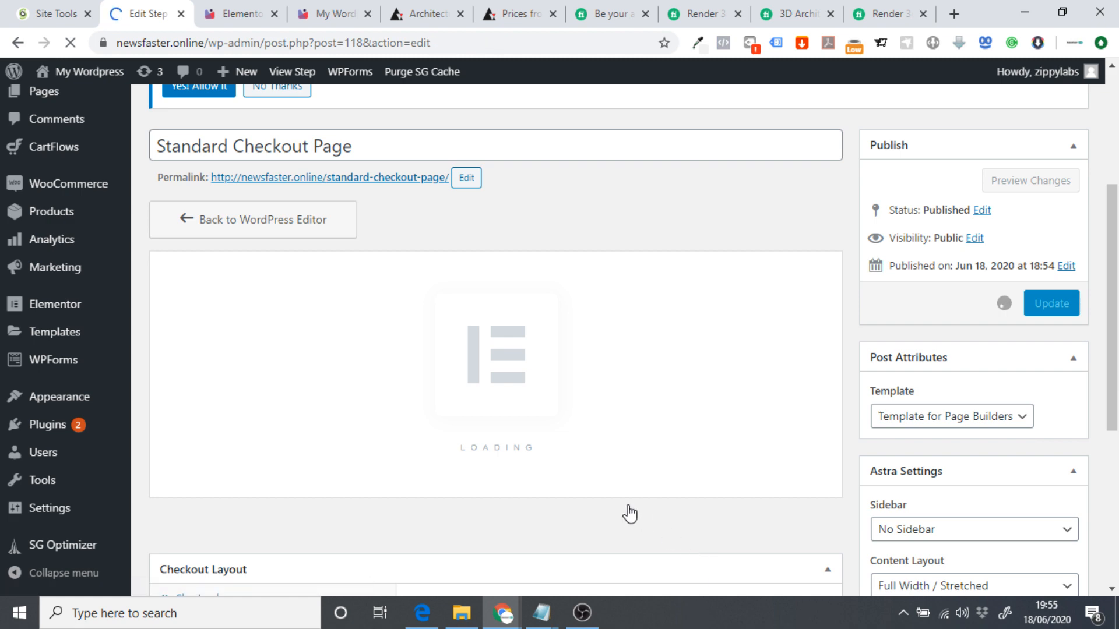
pyautogui.scroll(-4, 550, 367)
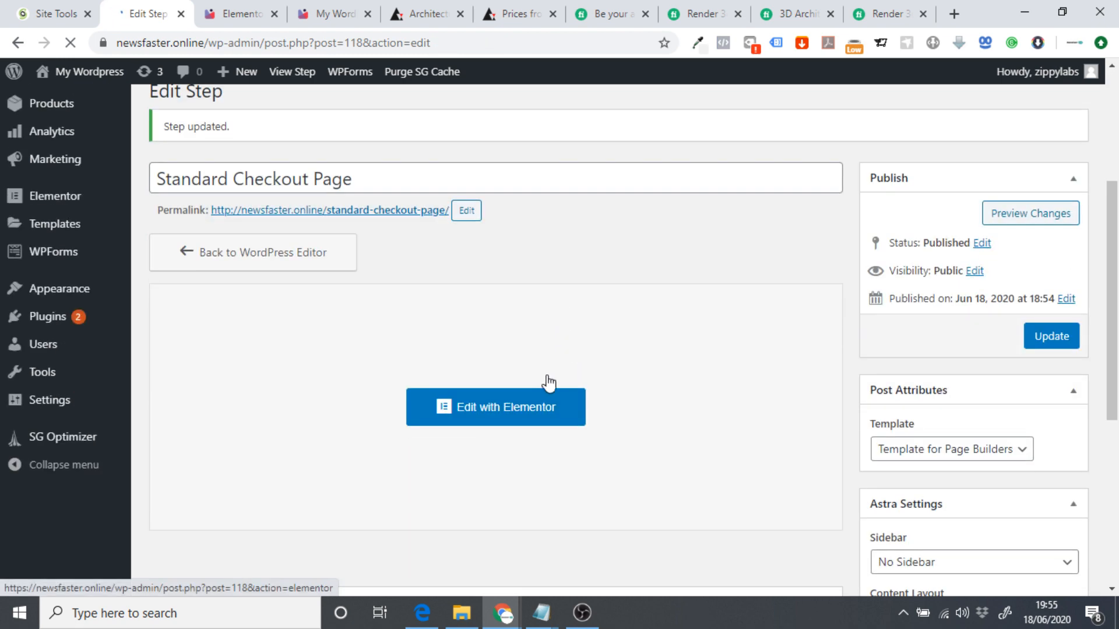
pyautogui.click(457, 407)
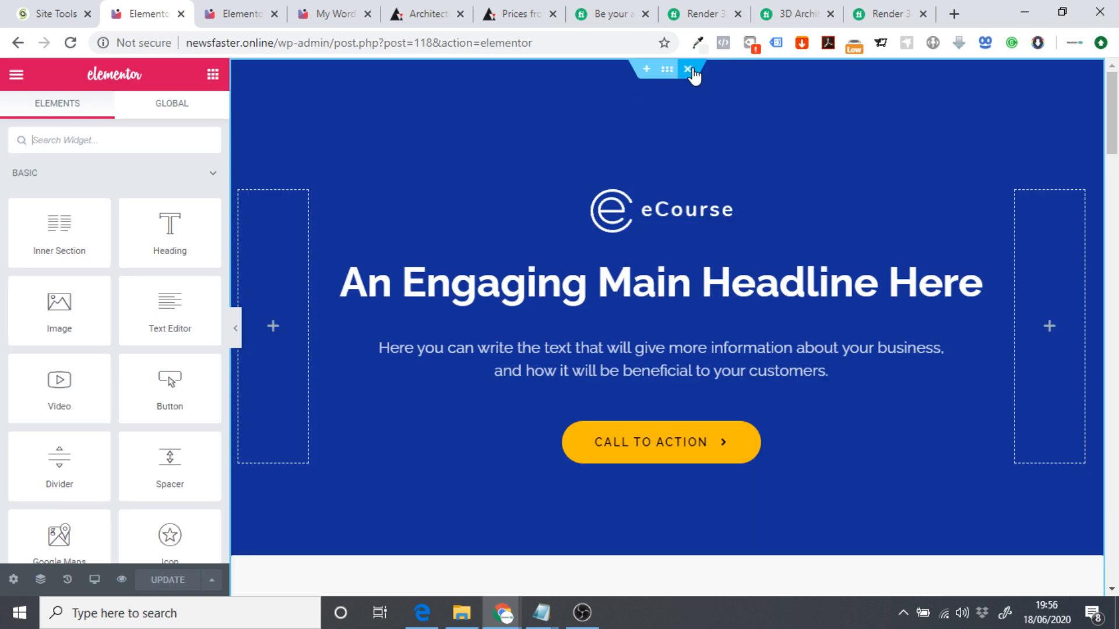
# Delete the template's six sections, from the blue hero to What Our Clients Say!
pyautogui.click(687, 69)
pyautogui.click(687, 70)
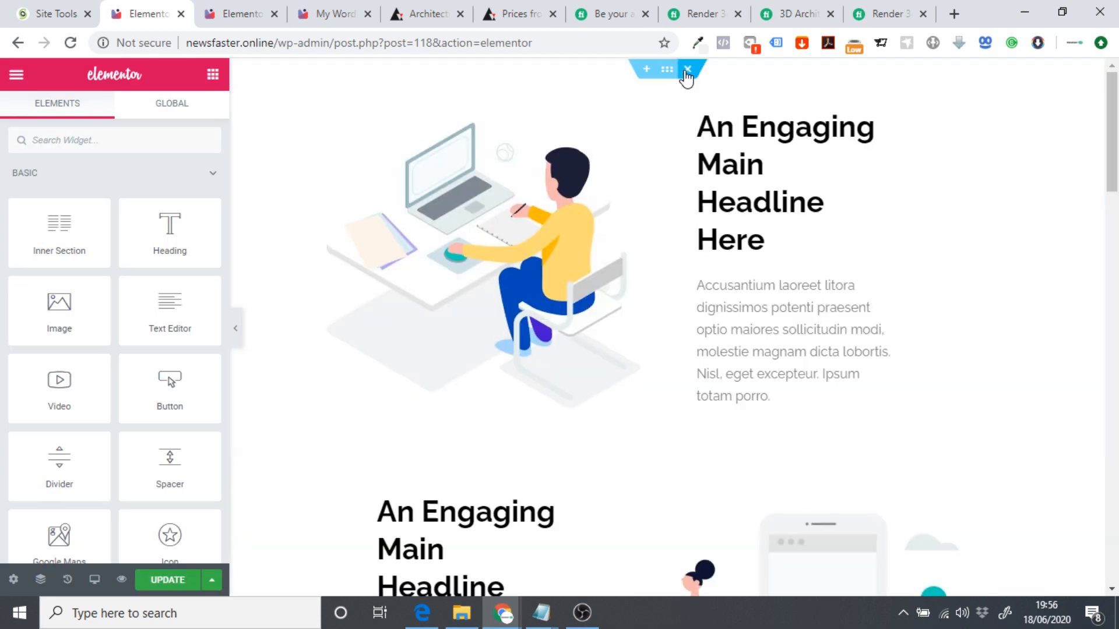
pyautogui.click(688, 69)
pyautogui.click(687, 69)
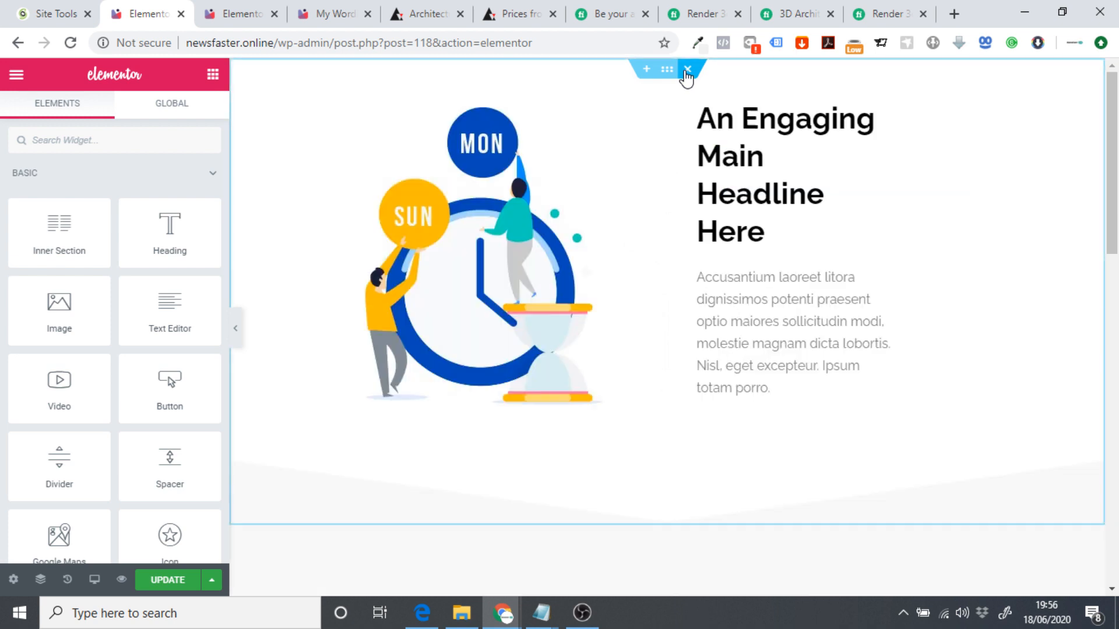
pyautogui.click(688, 70)
pyautogui.click(688, 70)
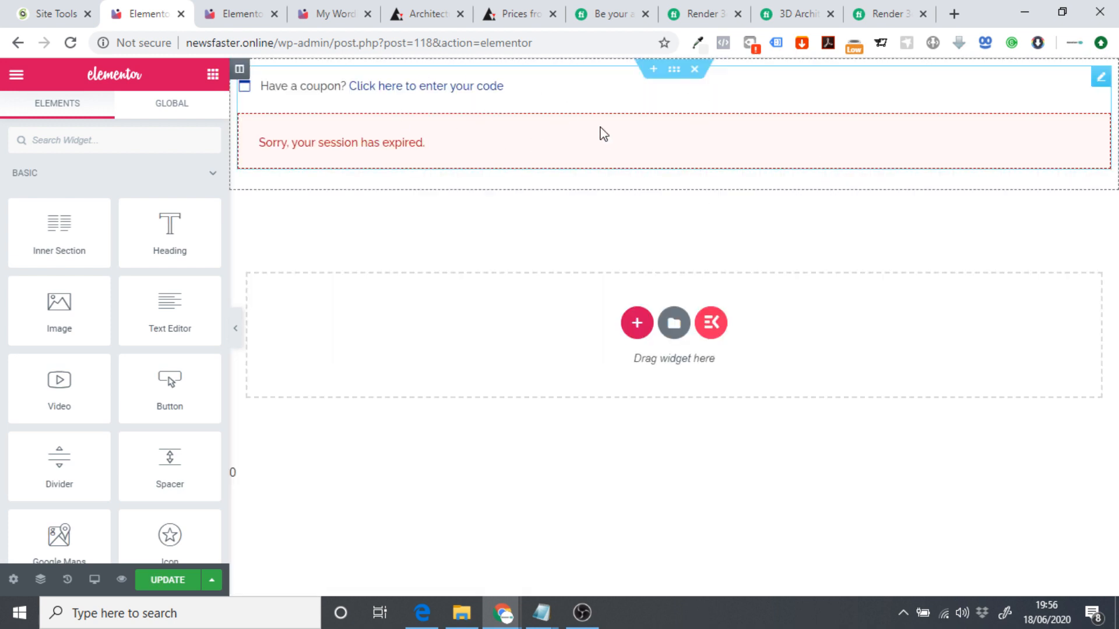
# Copy the Basic Package banner from the Basic checkout and paste it atop this page.
pyautogui.click(239, 14)
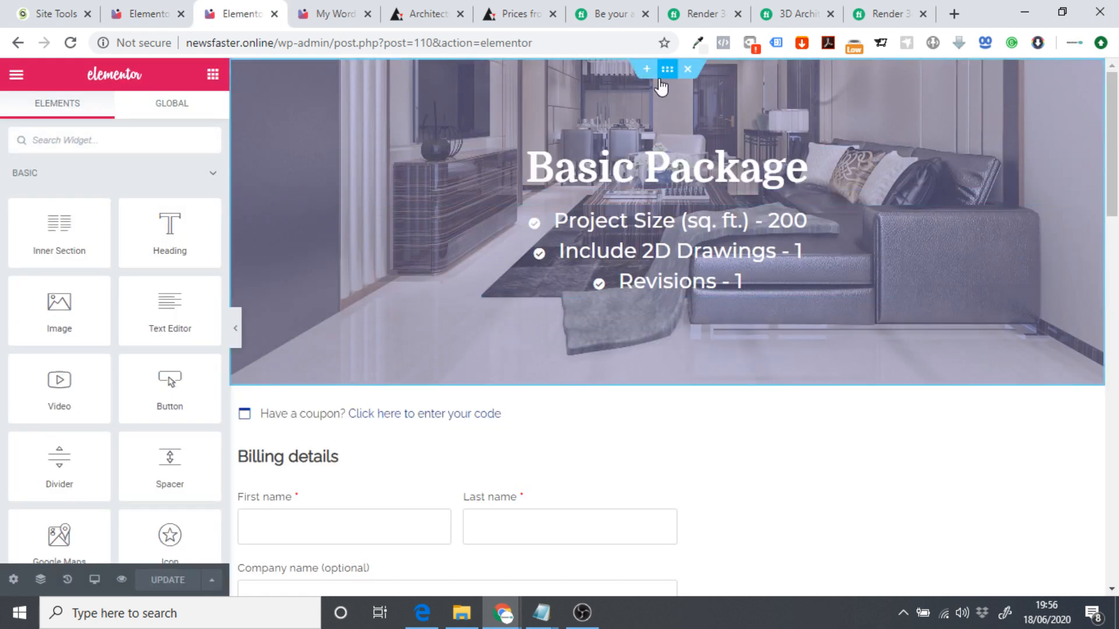
pyautogui.rightClick(664, 76)
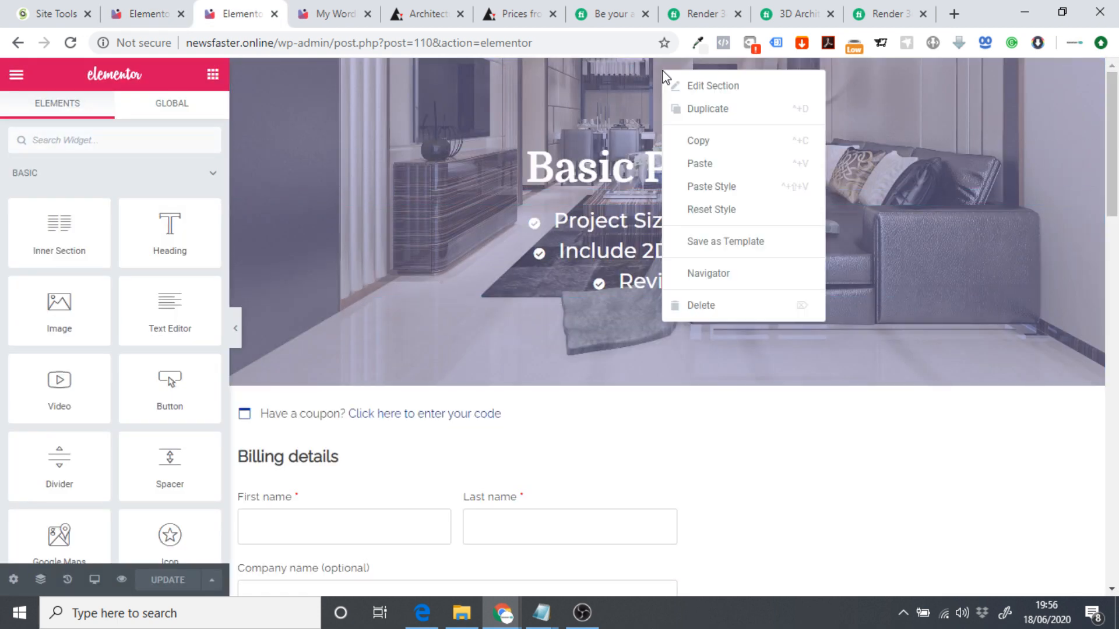
pyautogui.click(716, 143)
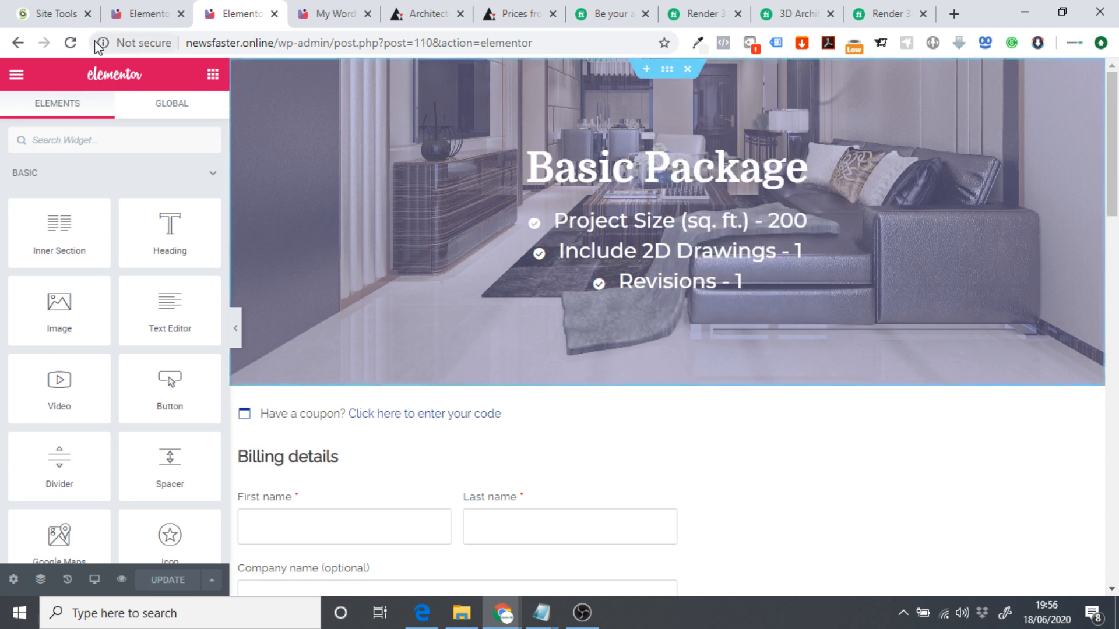
pyautogui.click(129, 7)
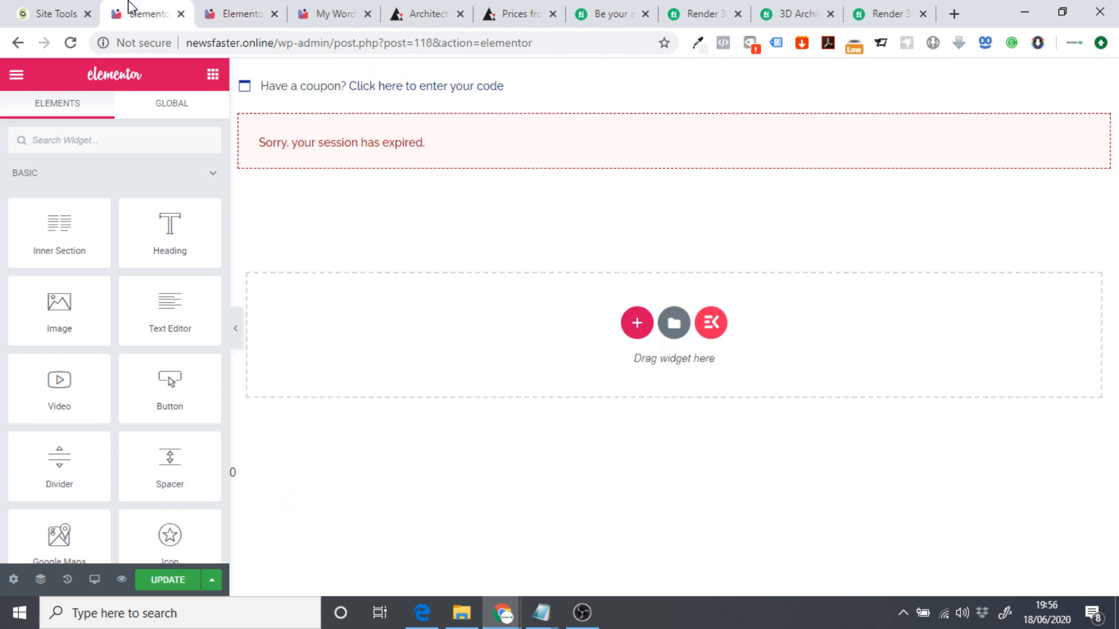
pyautogui.rightClick(636, 323)
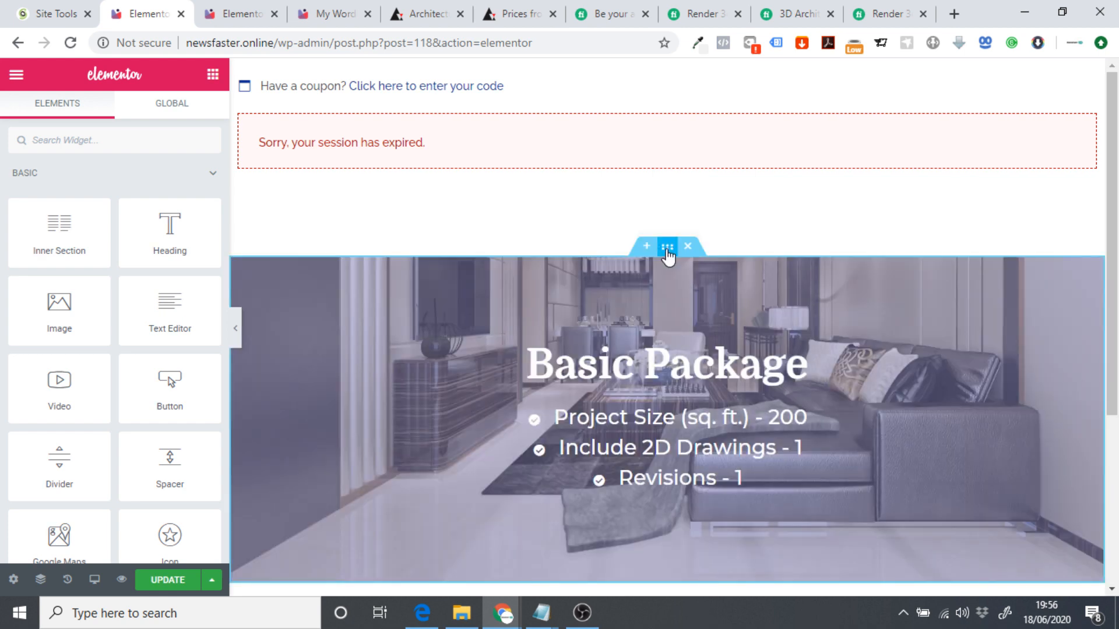
pyautogui.moveTo(667, 247); pyautogui.dragTo(650, 187)
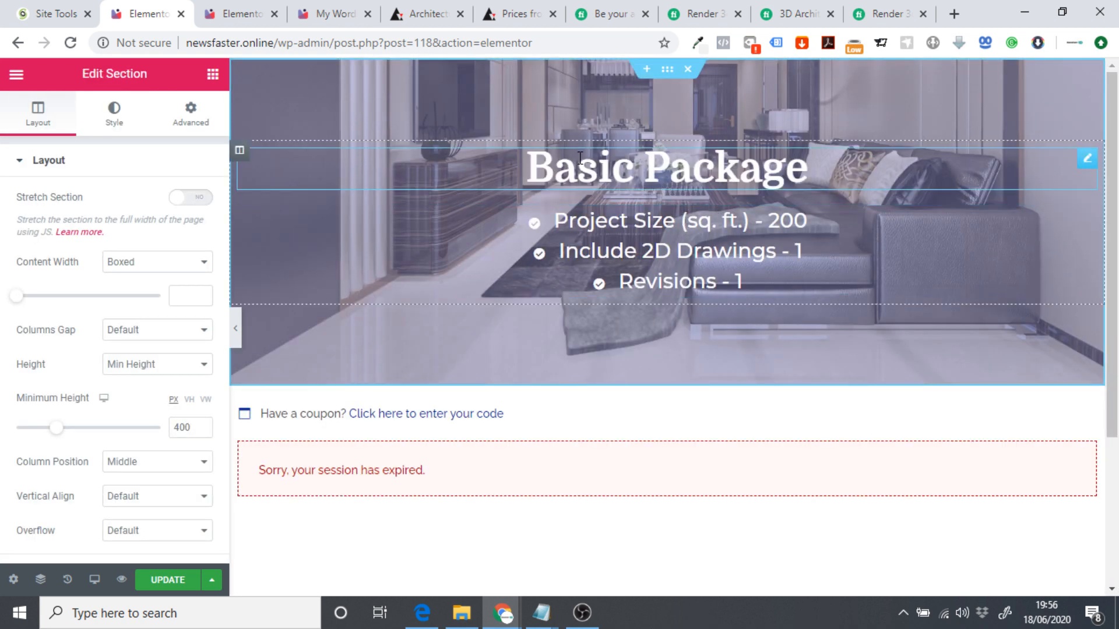
# Change the package heading to Standard Package.
pyautogui.click(580, 158)
pyautogui.doubleClick(580, 158)
pyautogui.write('Sta')
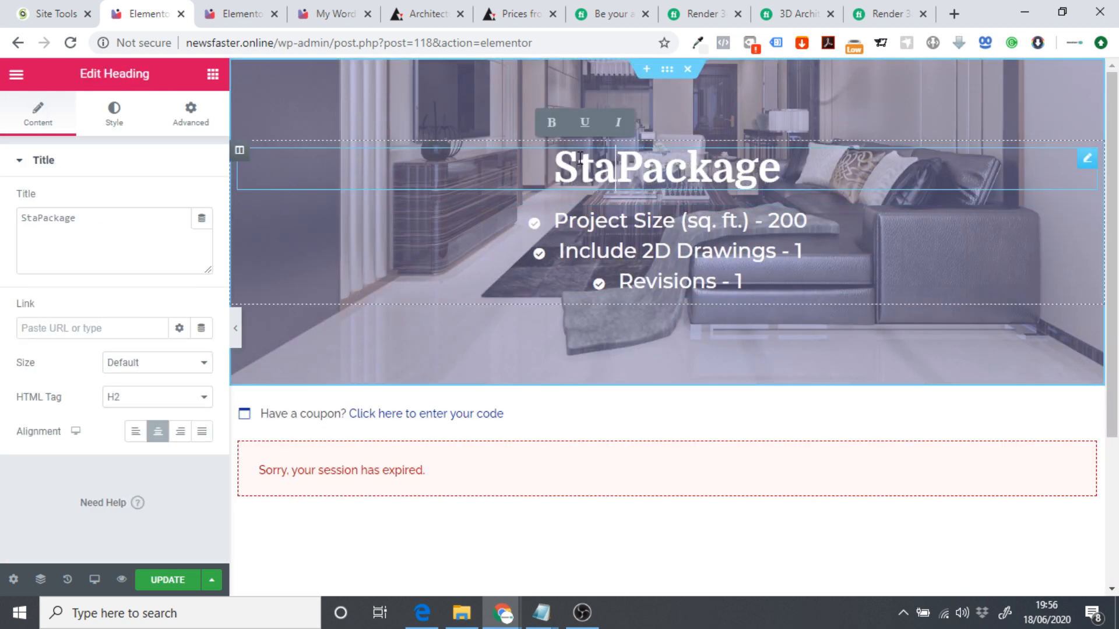
pyautogui.write('ndard')
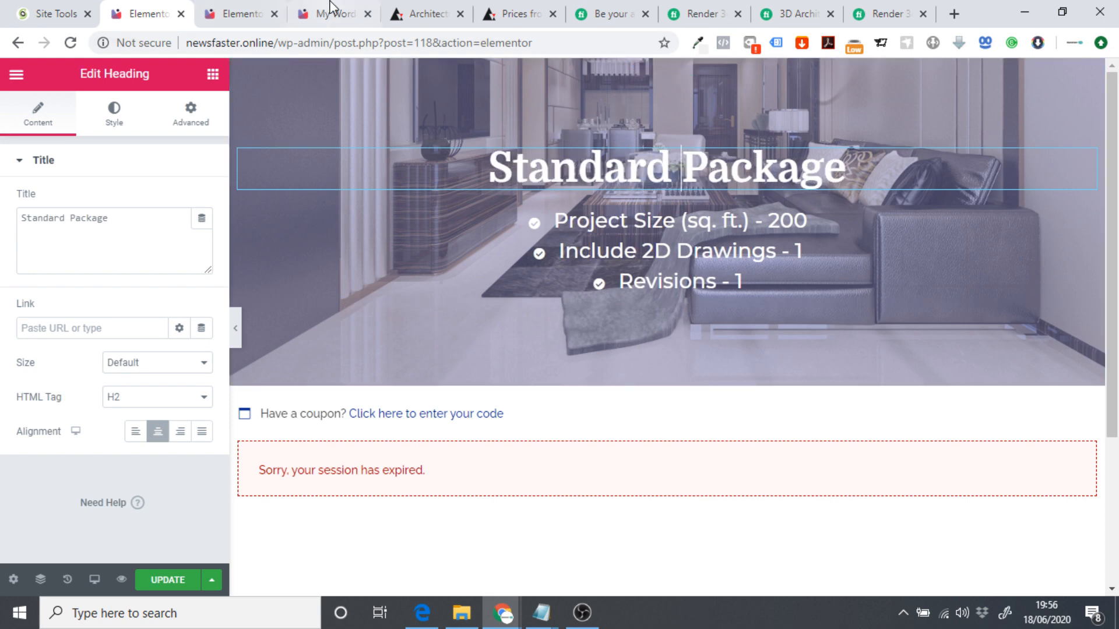
# Replace the Project Size feature with the Standard plan's 300 sq. ft. line.
pyautogui.click(330, 8)
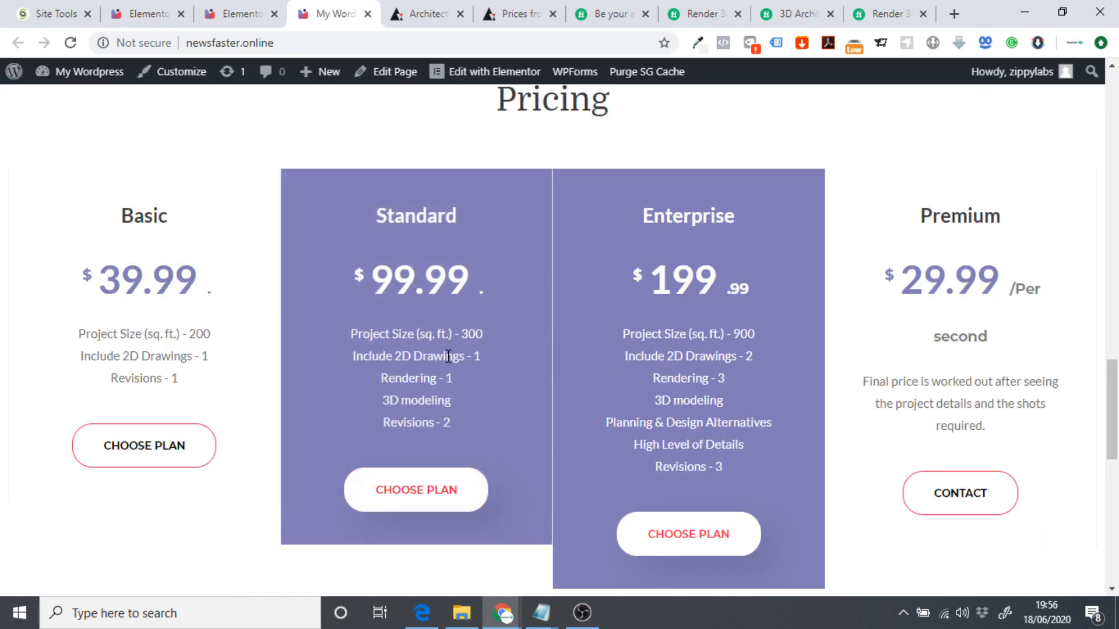
pyautogui.moveTo(351, 337); pyautogui.dragTo(505, 346)
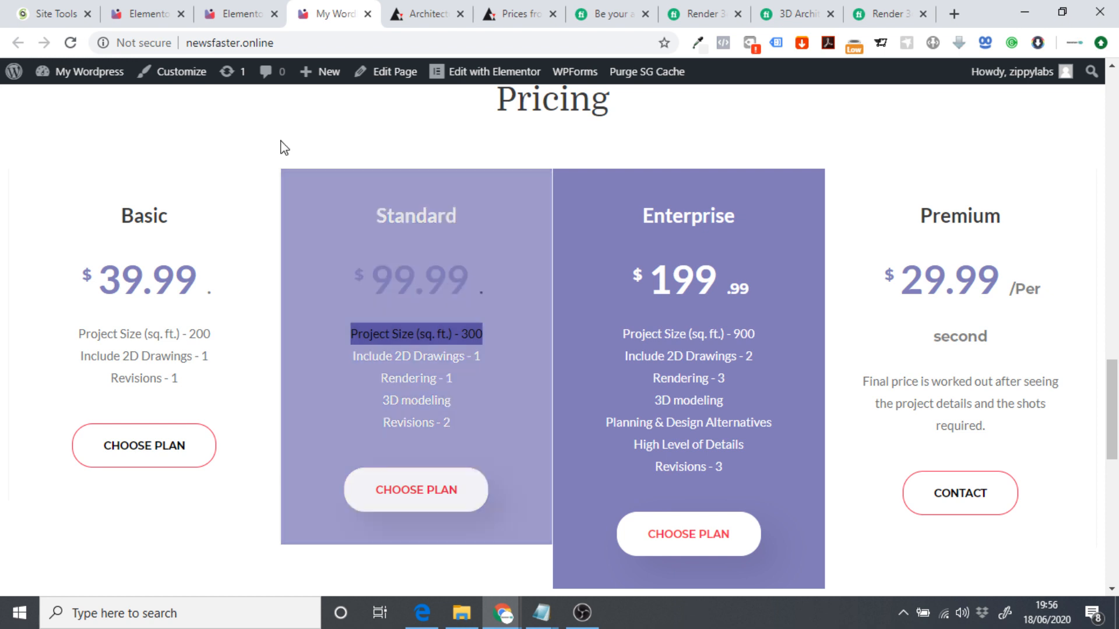
pyautogui.click(175, 9)
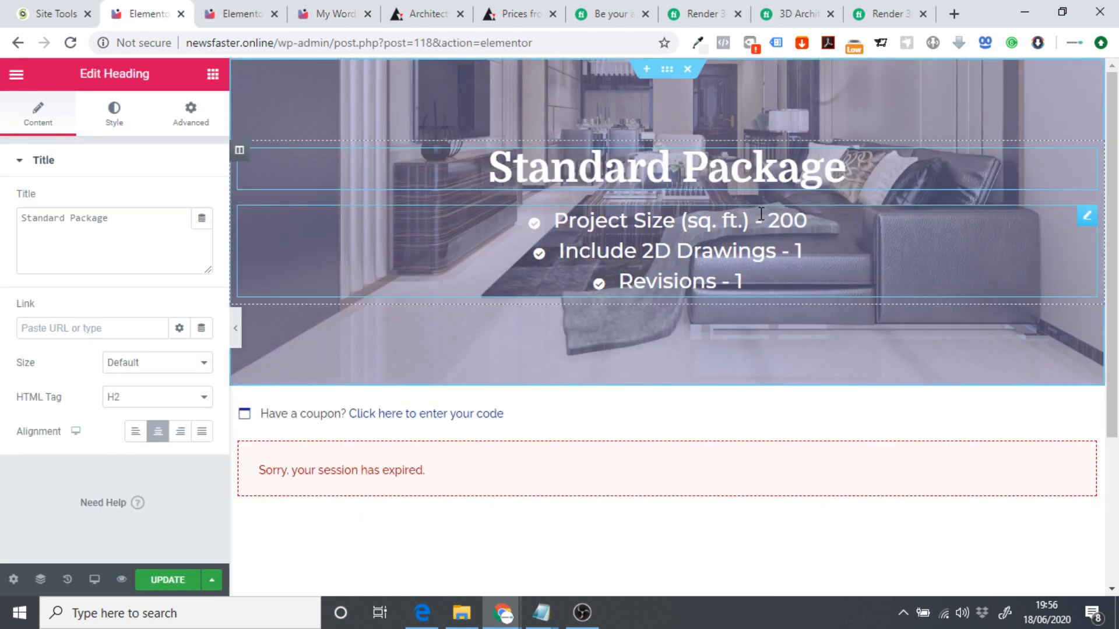
pyautogui.click(797, 217)
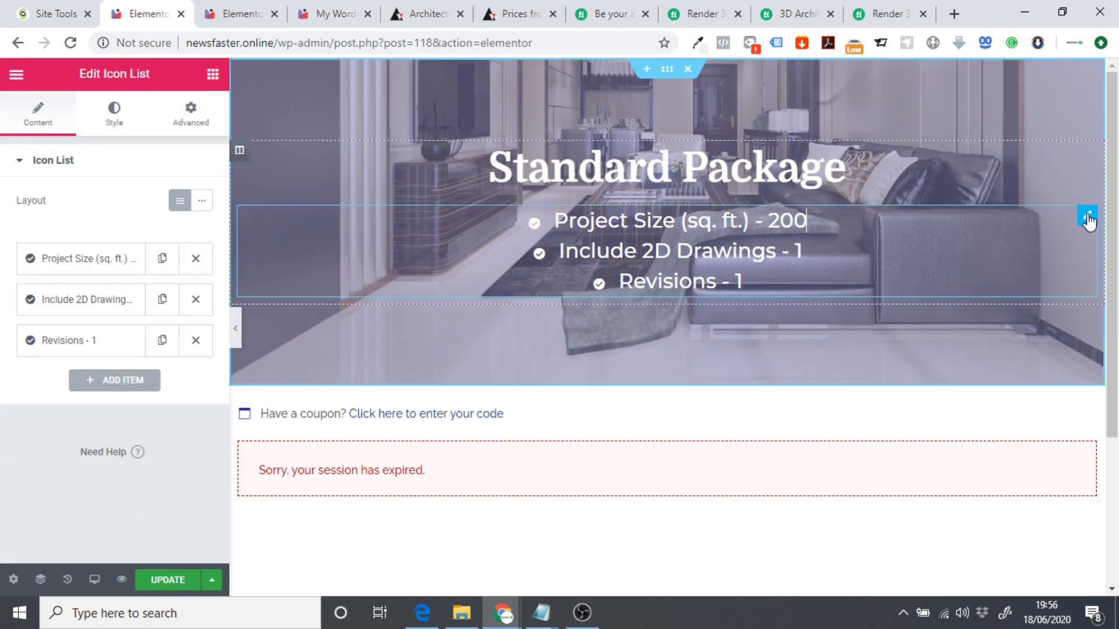
pyautogui.click(162, 258)
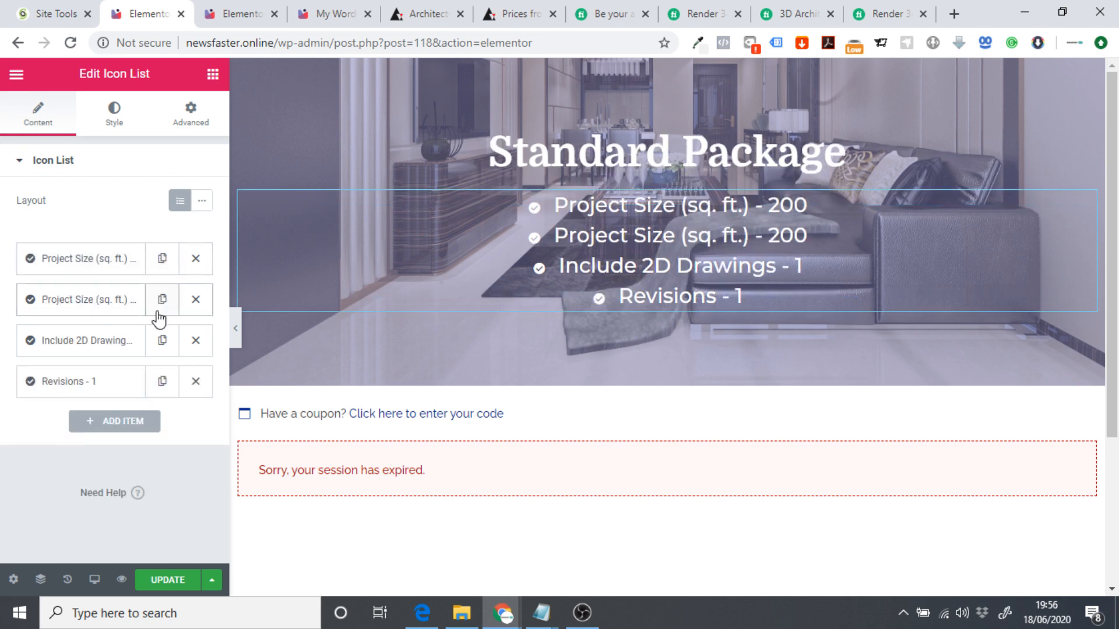
pyautogui.click(196, 299)
pyautogui.click(111, 260)
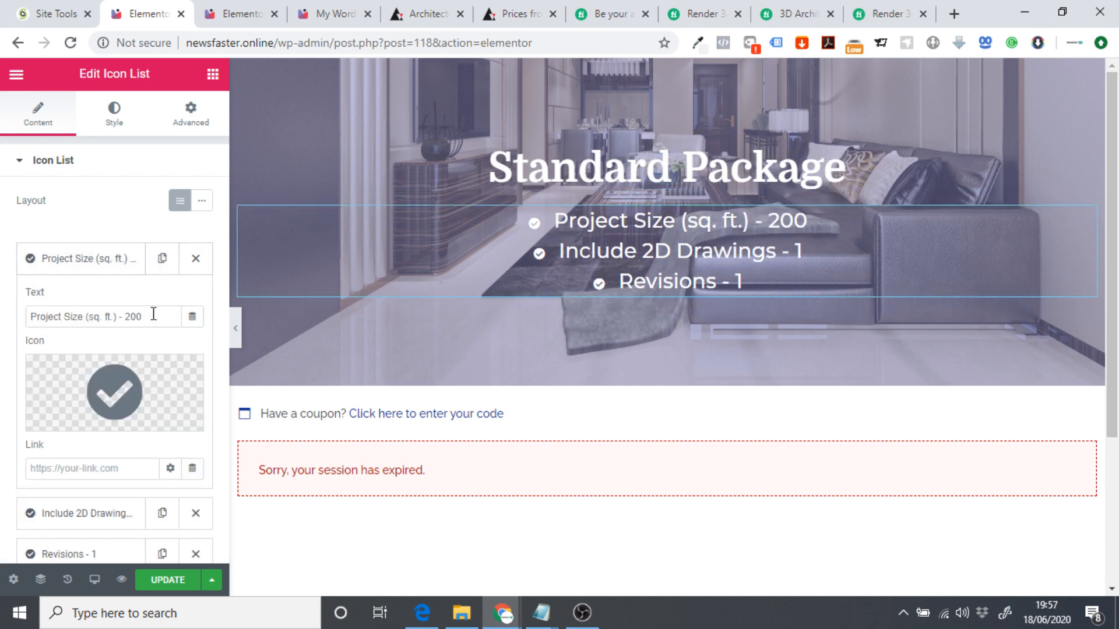
pyautogui.moveTo(150, 317); pyautogui.dragTo(3, 329)
pyautogui.hotkey('ctrl', 'v')
# Replace the Include 2D Drawings feature with the Standard plan's 2D drawings line.
pyautogui.click(314, 13)
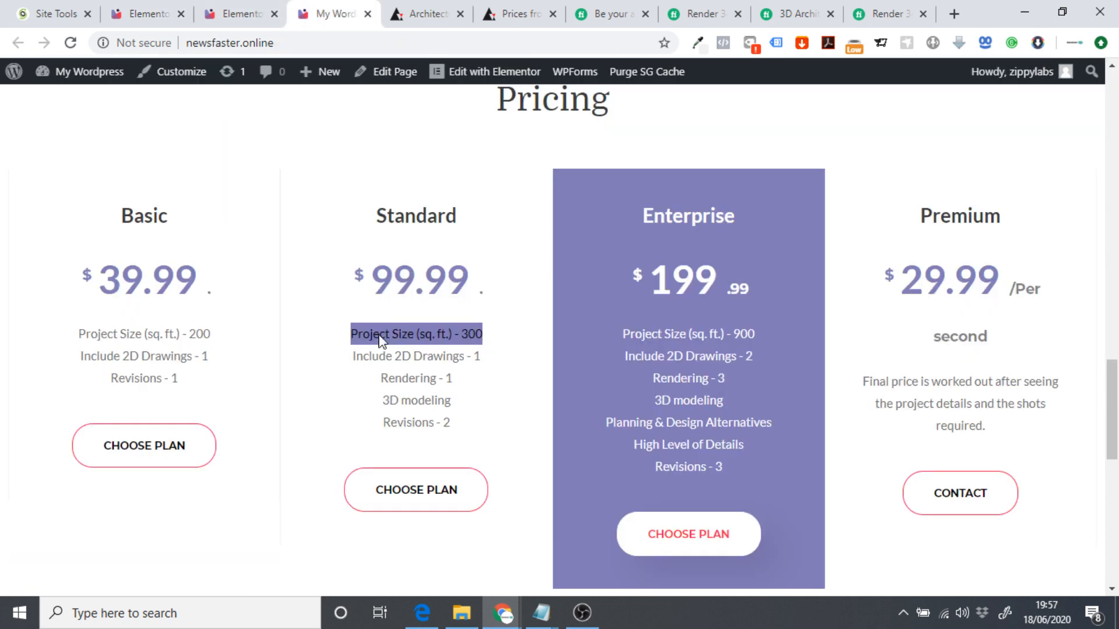
pyautogui.moveTo(340, 359); pyautogui.dragTo(530, 359)
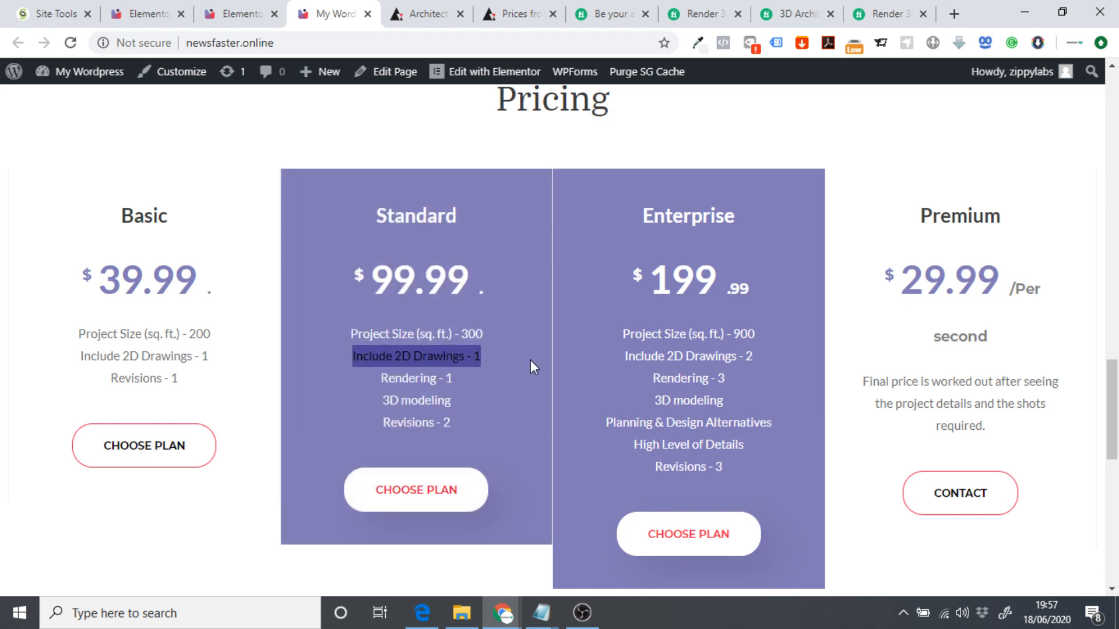
pyautogui.click(242, 14)
pyautogui.click(153, 14)
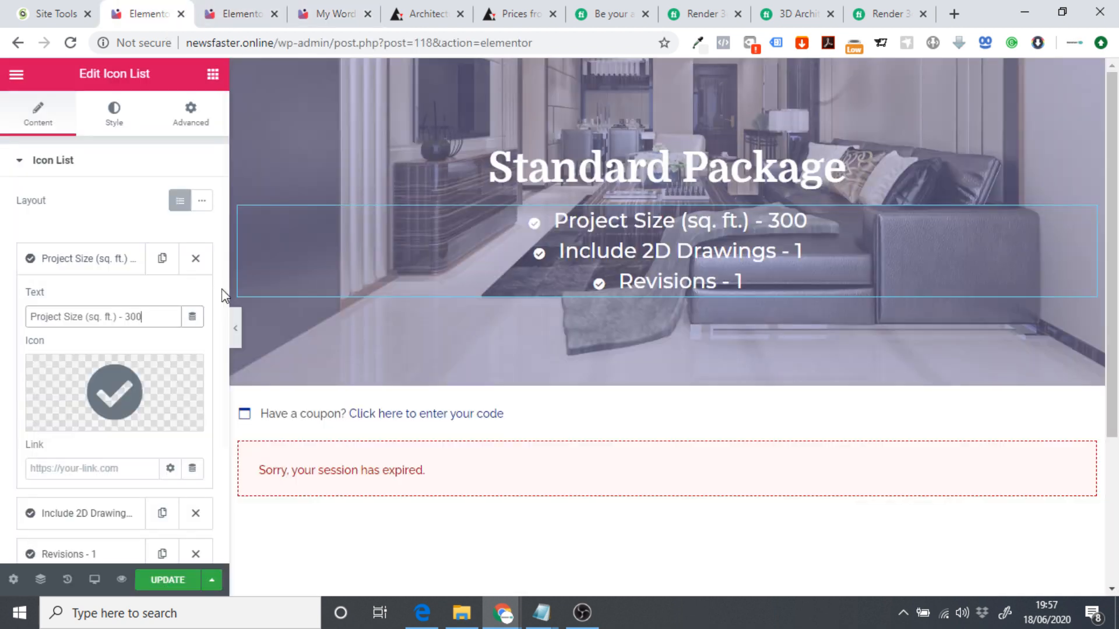
pyautogui.click(90, 262)
pyautogui.click(99, 300)
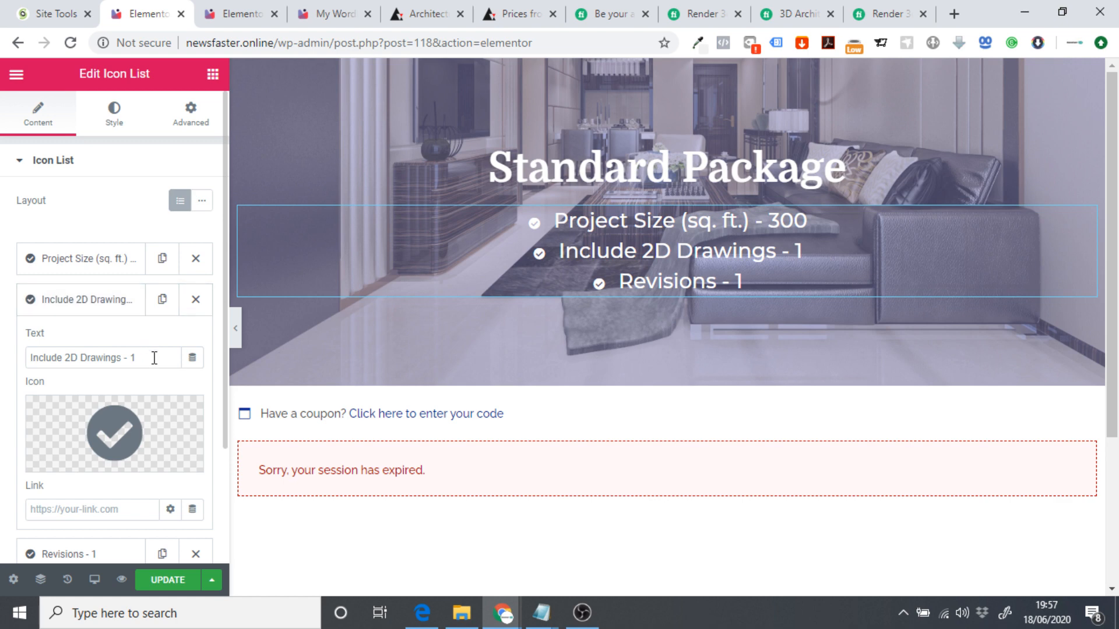
pyautogui.moveTo(152, 357); pyautogui.dragTo(3, 366)
pyautogui.hotkey('ctrl', 'v')
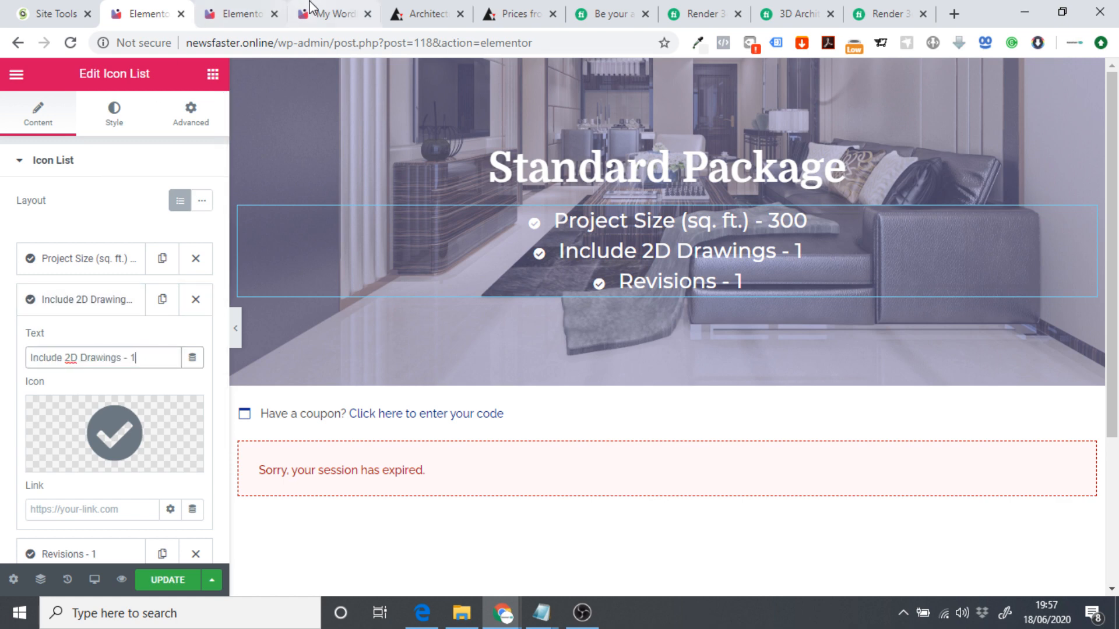
# Add a Rendering - 1 feature line to the list.
pyautogui.click(326, 12)
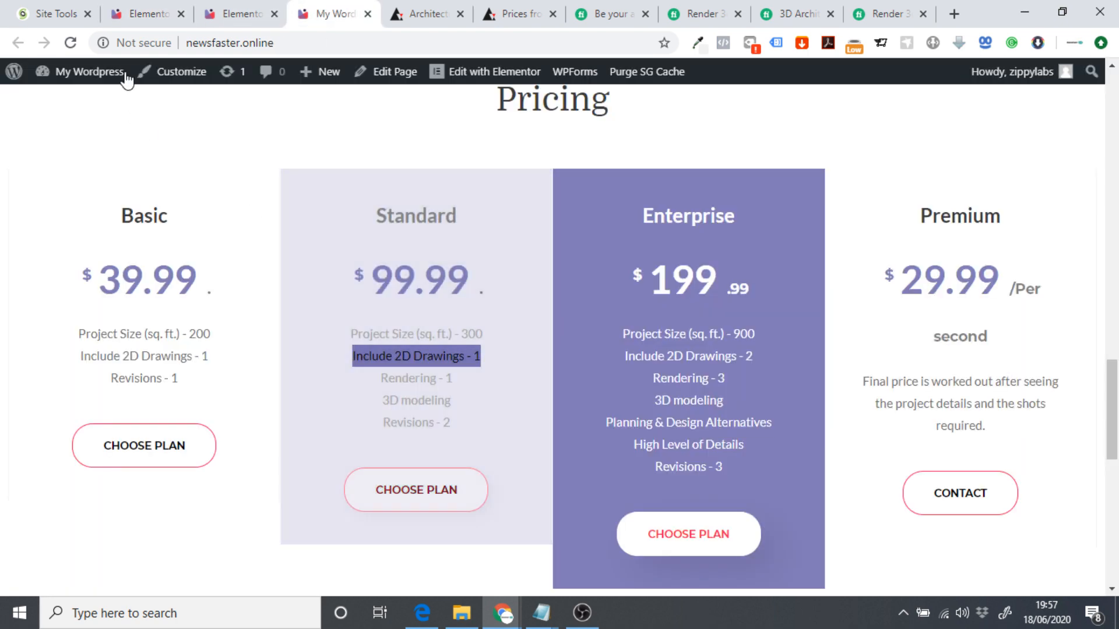
pyautogui.click(146, 12)
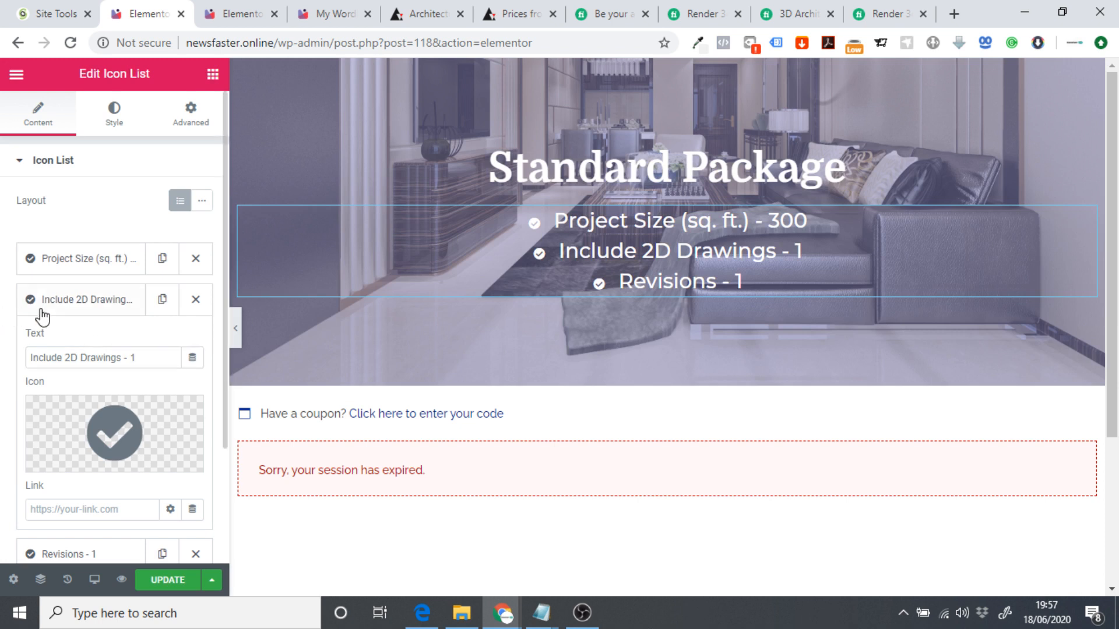
pyautogui.click(148, 309)
pyautogui.click(162, 299)
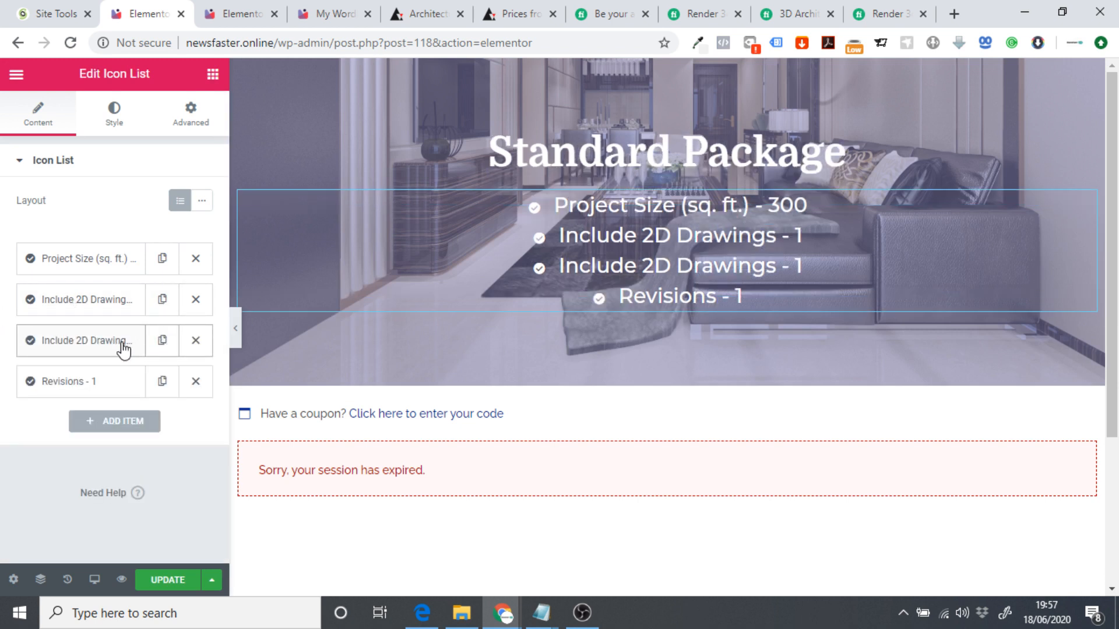
pyautogui.click(123, 347)
pyautogui.moveTo(151, 398); pyautogui.dragTo(3, 407)
pyautogui.write('Ren')
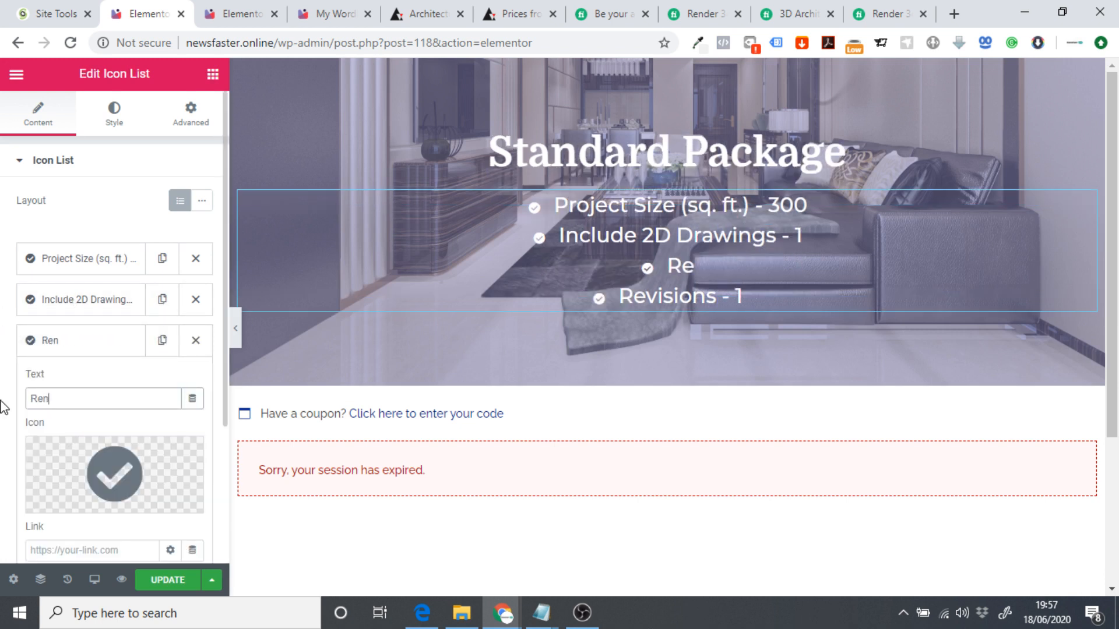
pyautogui.write('dering - 1')
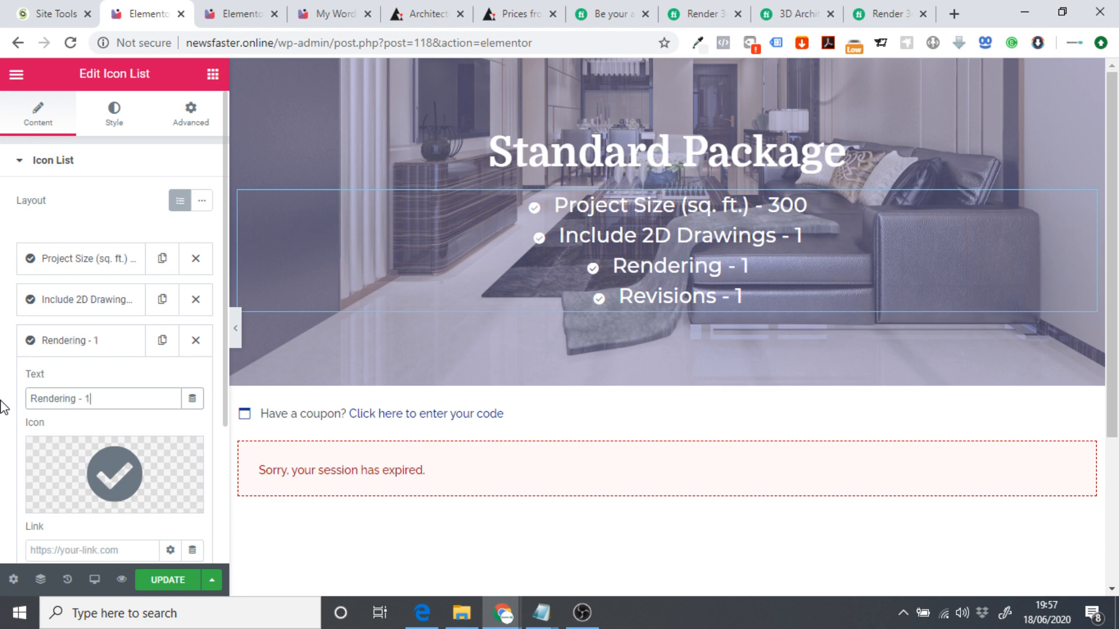
# Add a 3D Modeling feature line below Rendering - 1.
pyautogui.click(328, 5)
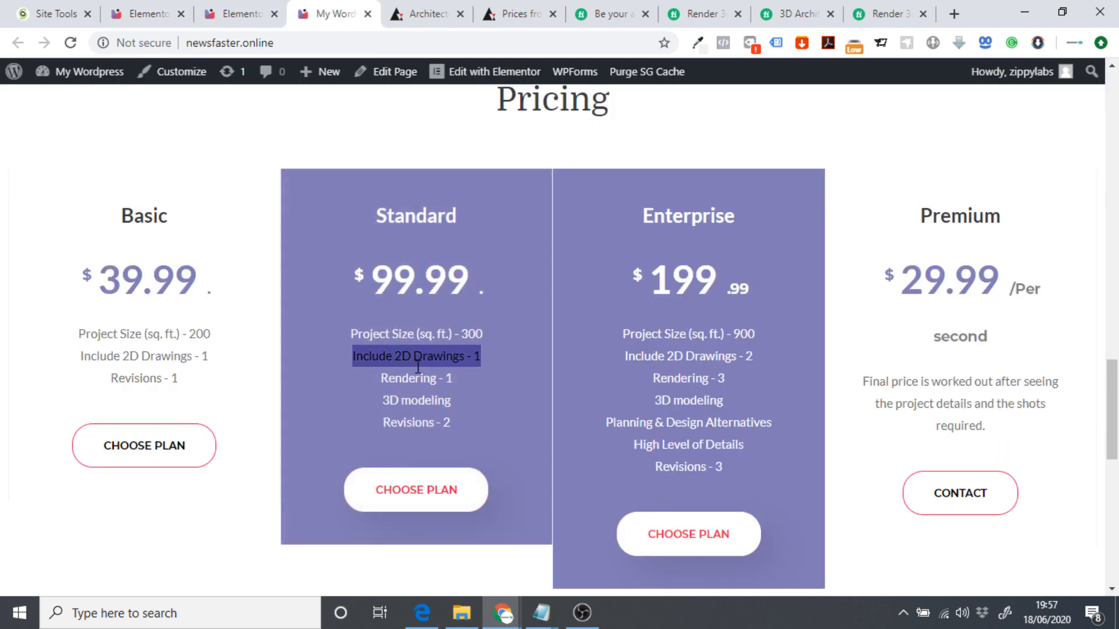
pyautogui.click(149, 14)
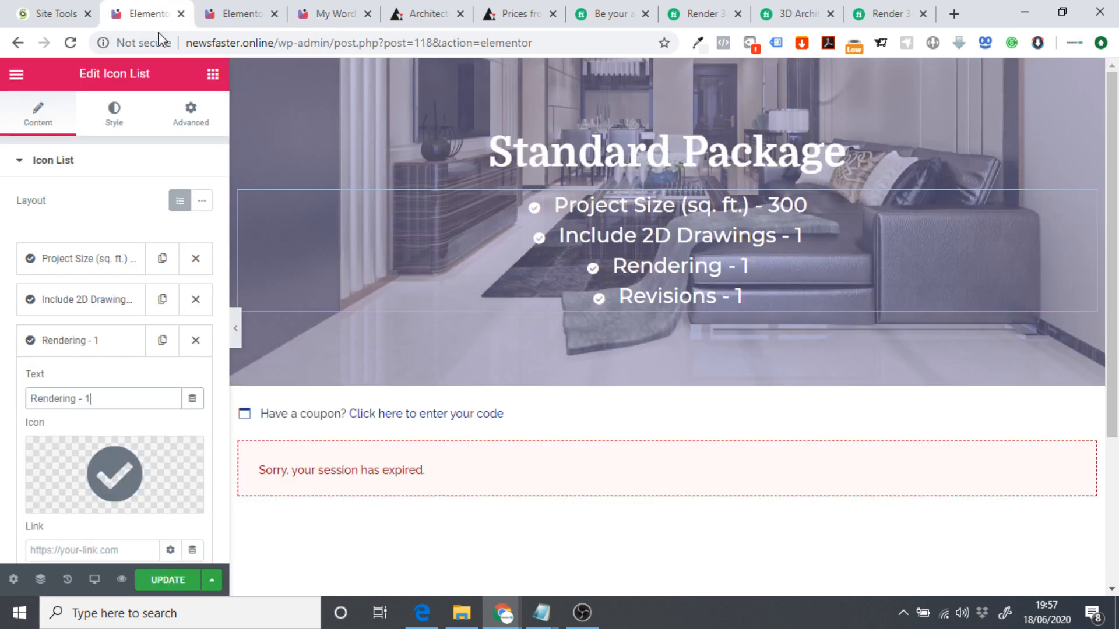
pyautogui.click(162, 340)
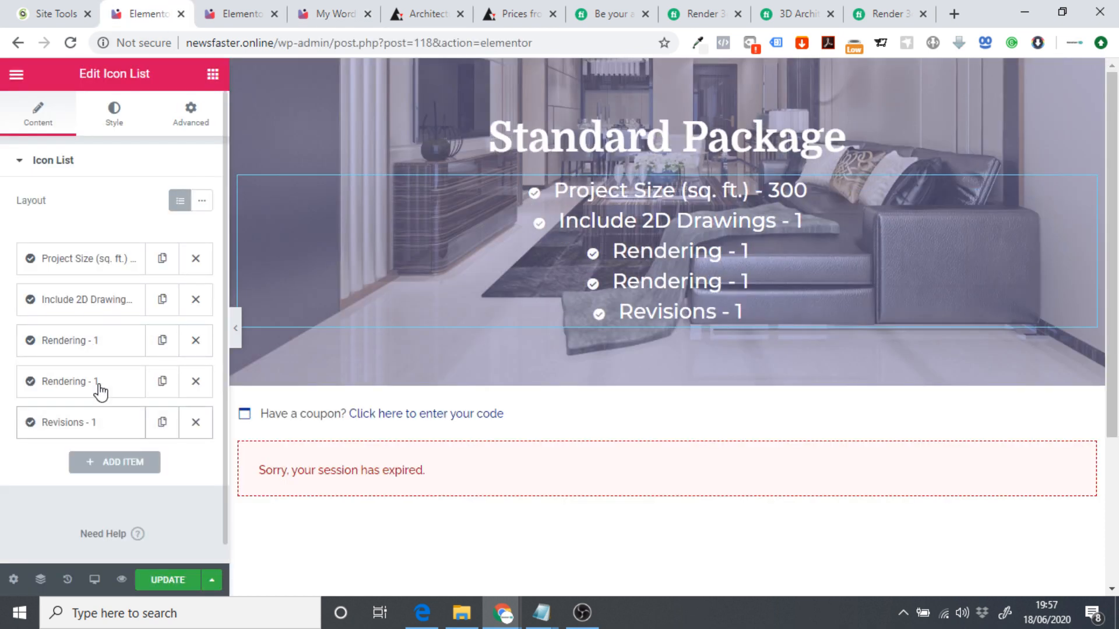
pyautogui.click(117, 384)
pyautogui.moveTo(119, 433); pyautogui.dragTo(5, 434)
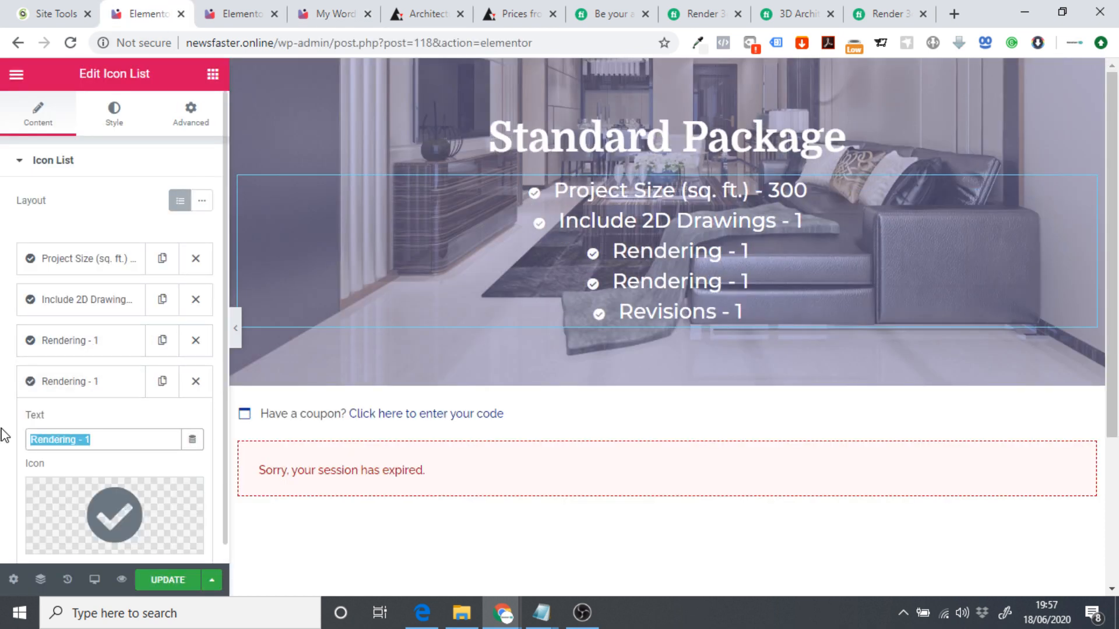
pyautogui.write('3D Moe')
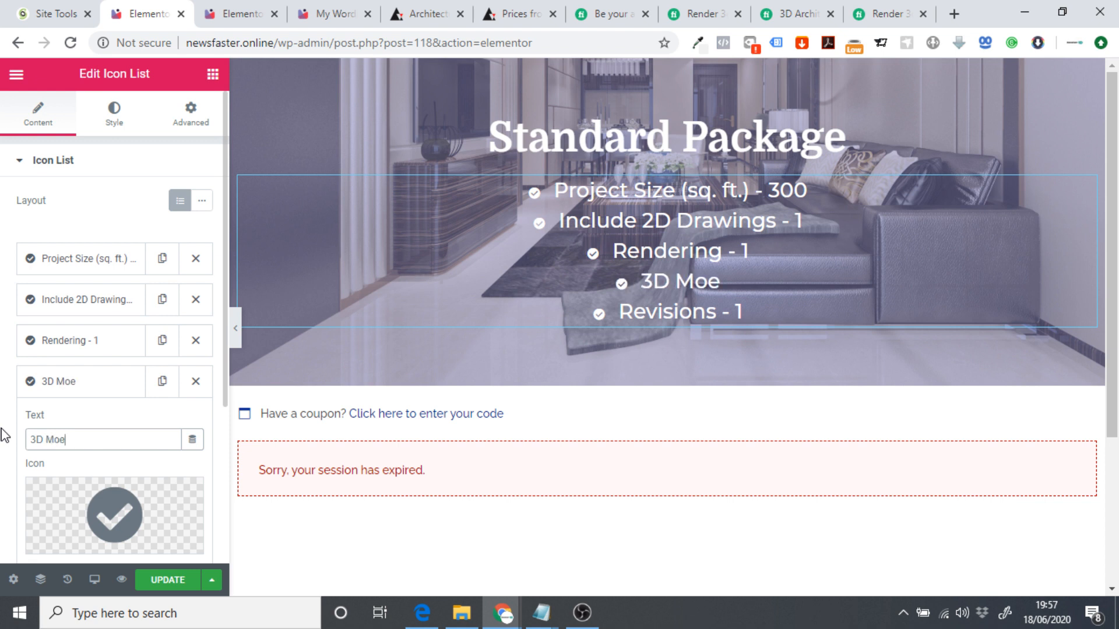
pyautogui.press('BackSpace')
pyautogui.write('deling')
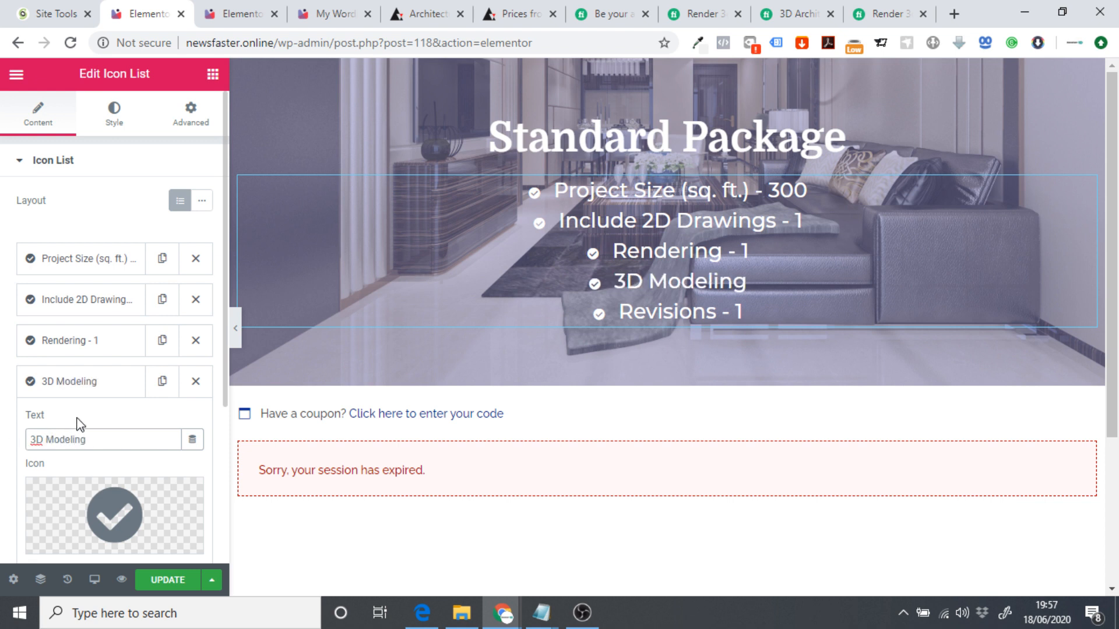
# Change the Revisions - 1 feature to Revisions - 2.
pyautogui.click(88, 392)
pyautogui.click(95, 429)
pyautogui.click(113, 481)
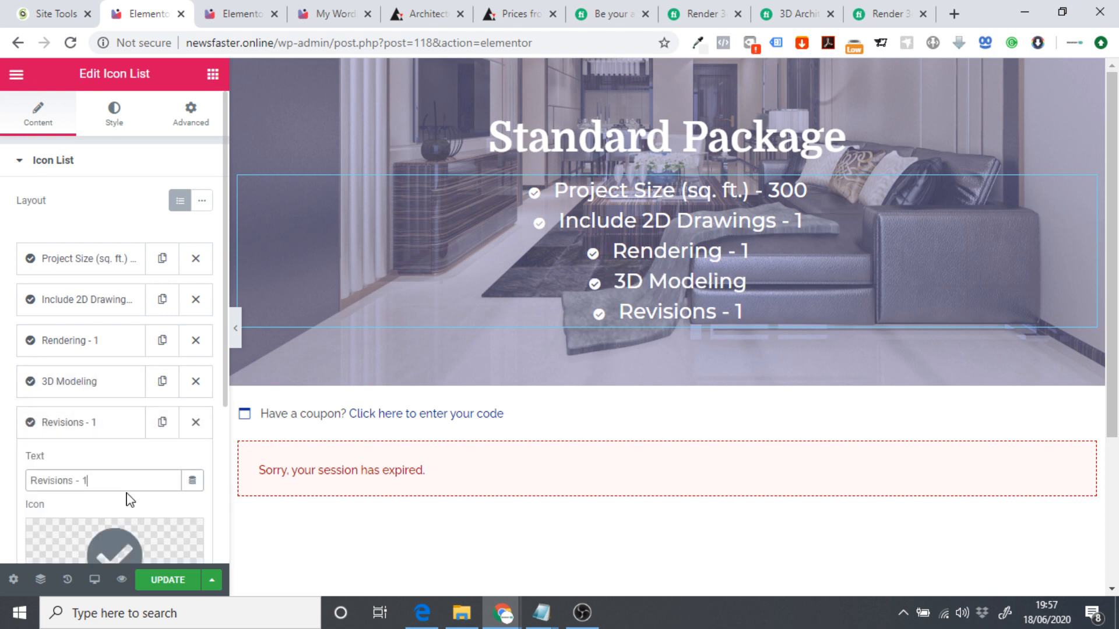
pyautogui.press('BackSpace')
pyautogui.write('2')
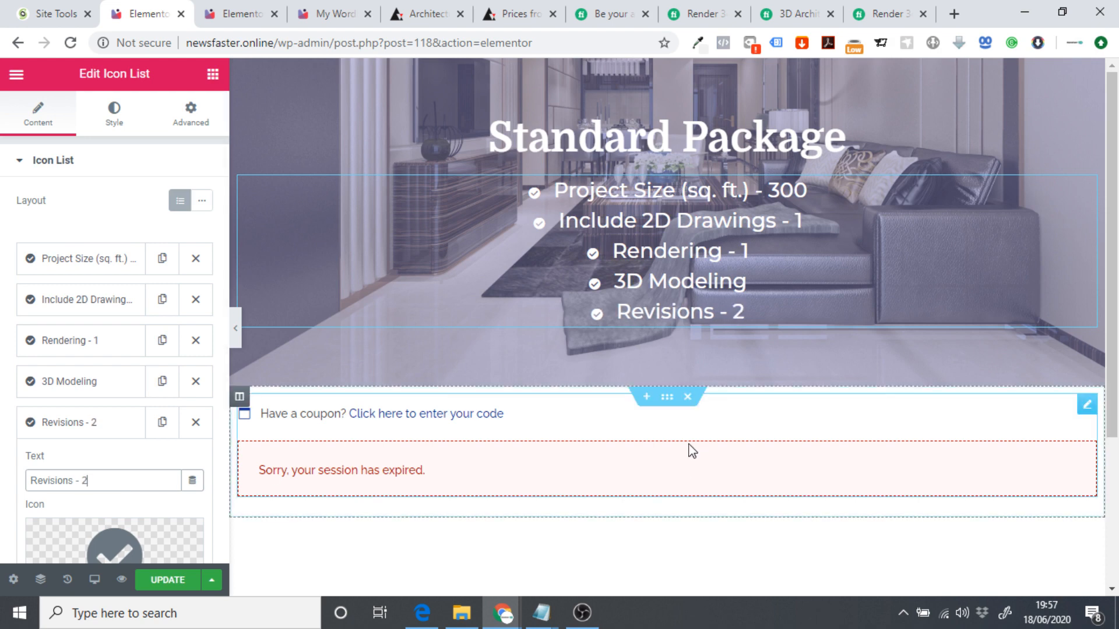
# Save the Elementor page and view it live.
pyautogui.scroll(-3, 651, 464)
pyautogui.scroll(3, 651, 464)
pyautogui.click(186, 579)
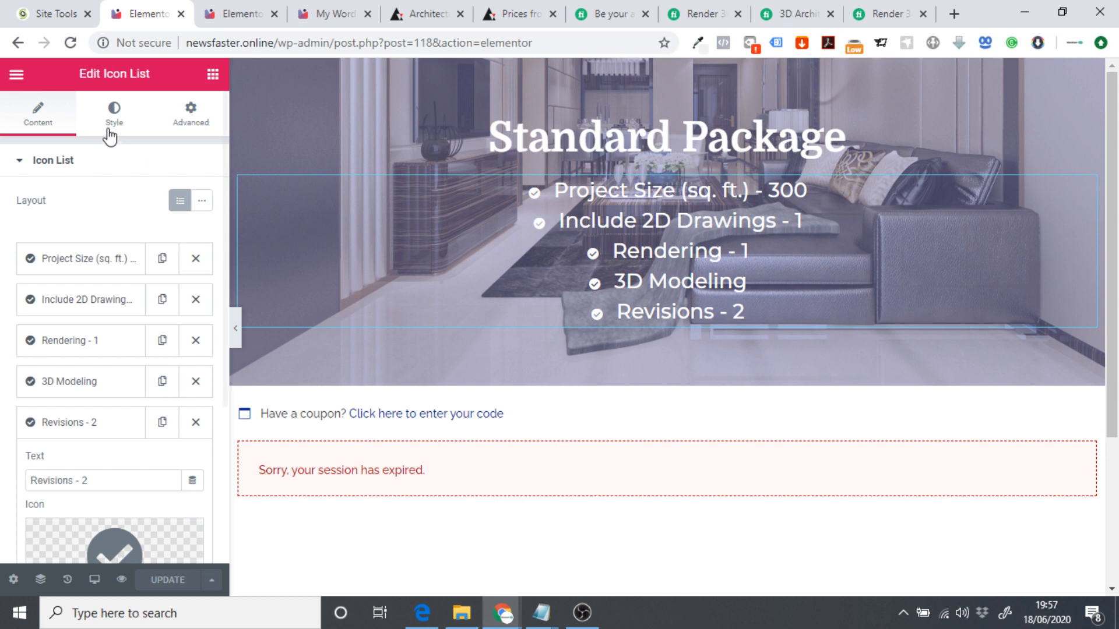
pyautogui.click(17, 74)
pyautogui.click(87, 503)
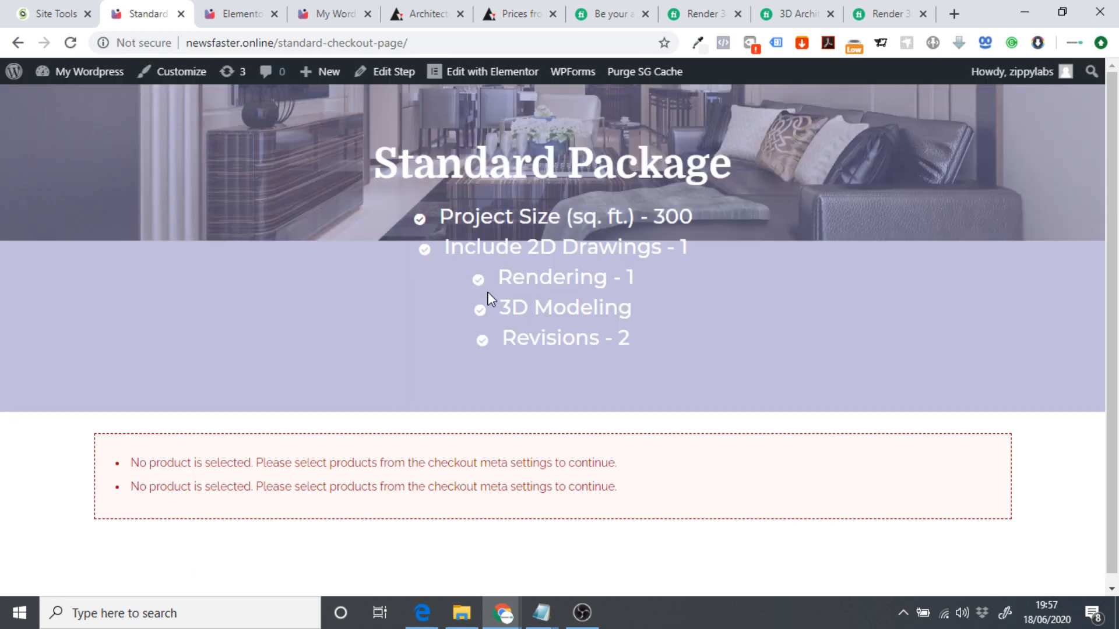
# Note the no-product warning and open the step's Select Product settings under Checkout Layout.
pyautogui.moveTo(139, 466); pyautogui.dragTo(313, 470)
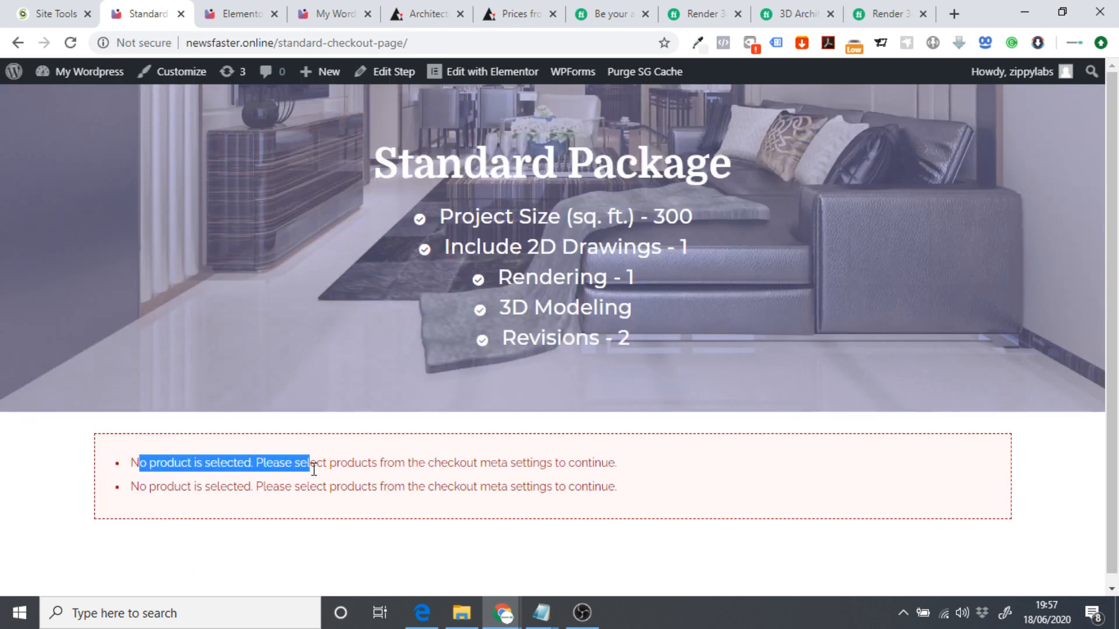
pyautogui.moveTo(135, 463); pyautogui.dragTo(635, 466)
pyautogui.click(635, 467)
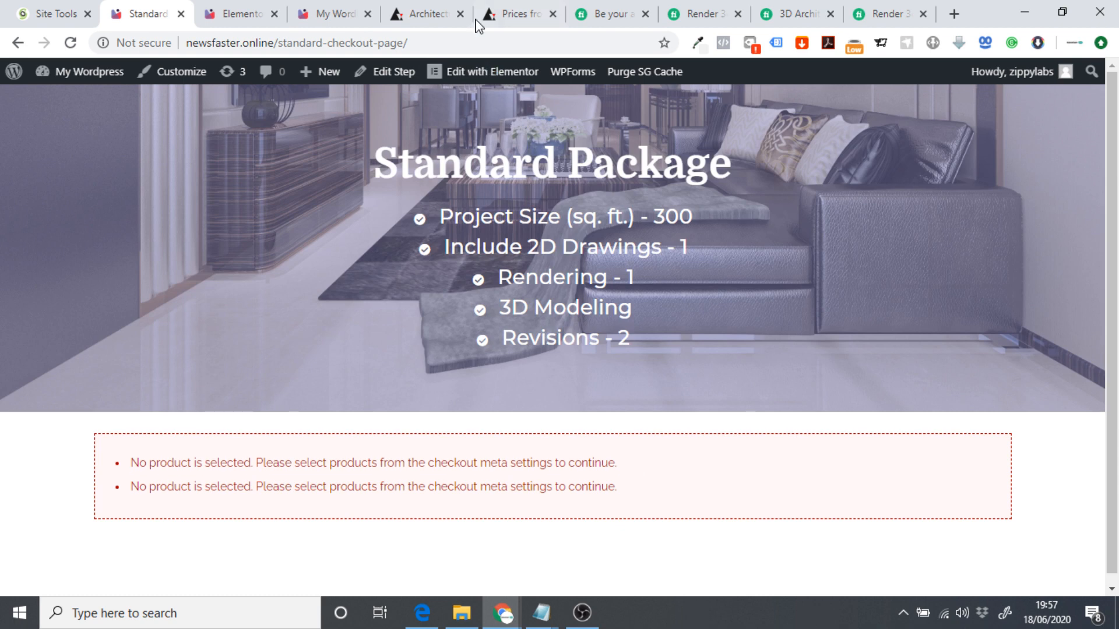
pyautogui.click(390, 75)
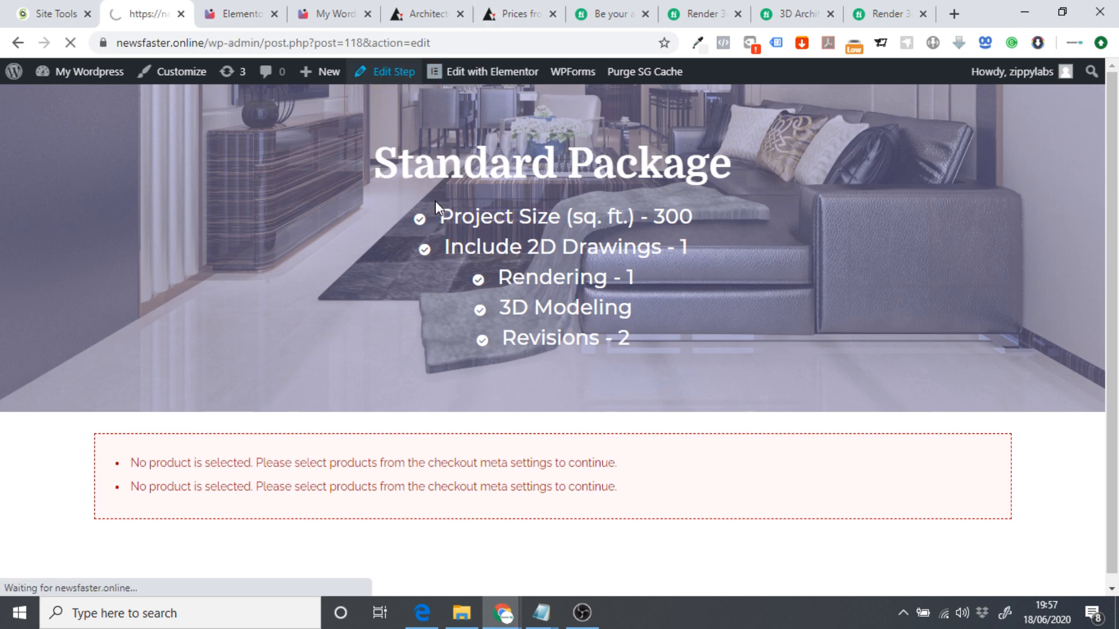
pyautogui.scroll(-6, 462, 174)
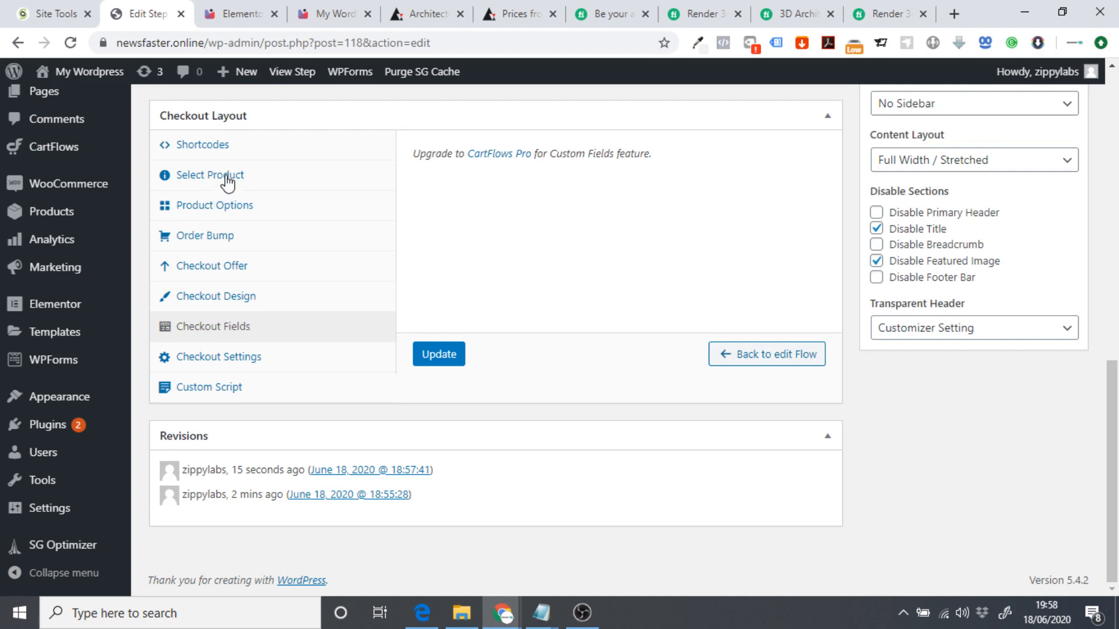
pyautogui.click(227, 182)
# Search 'stan', choose Standard Package (#93) as the checkout product, and update the step.
pyautogui.click(572, 174)
pyautogui.write('s')
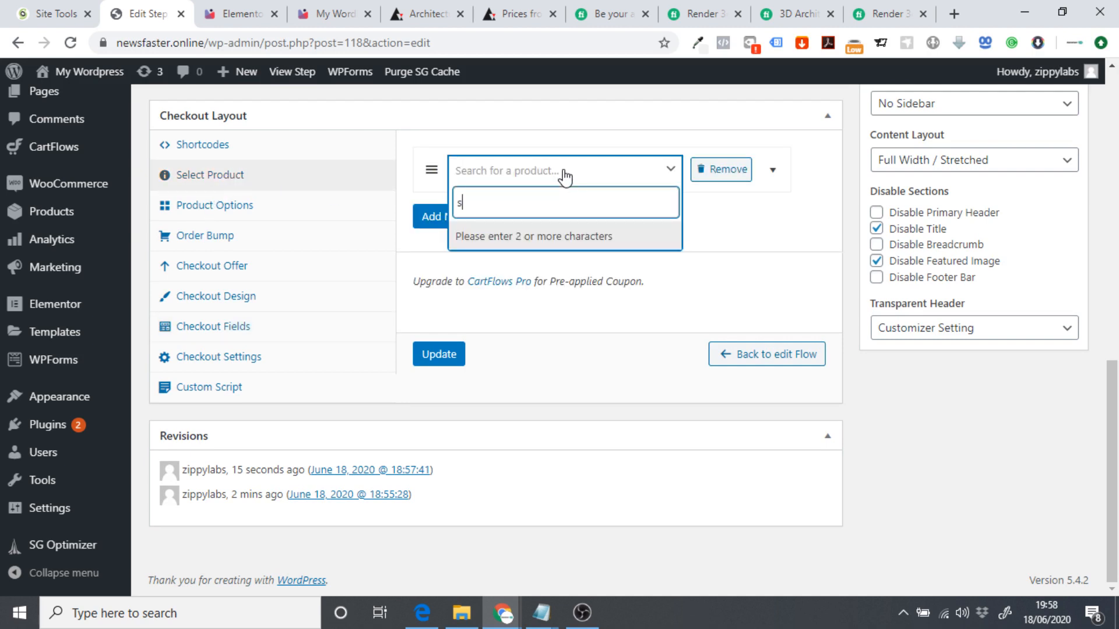
pyautogui.write('tan')
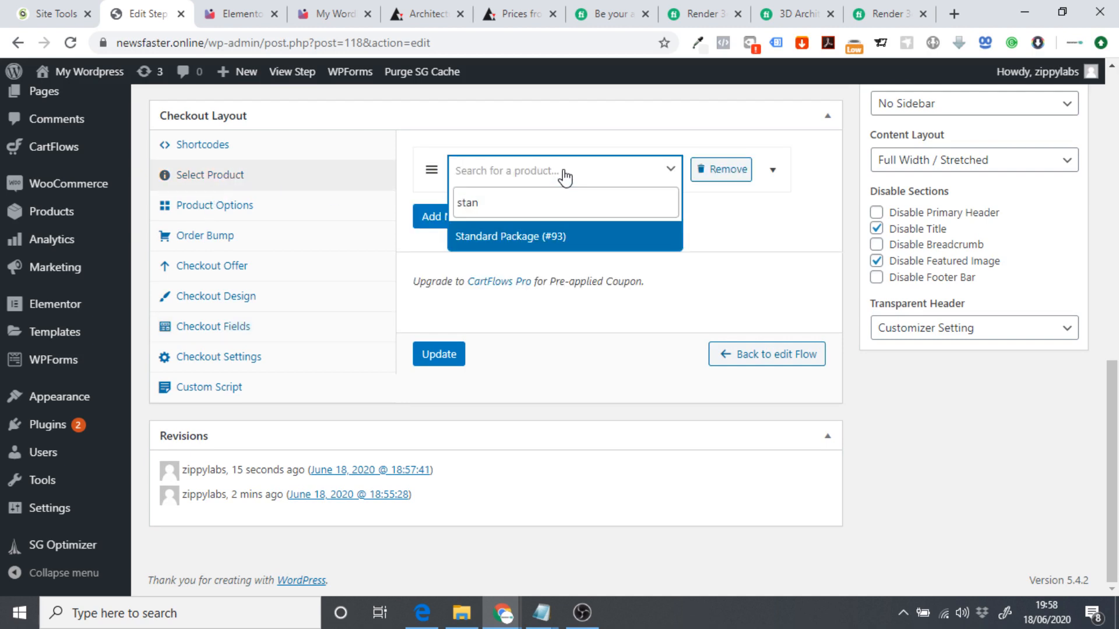
pyautogui.click(531, 236)
pyautogui.click(454, 349)
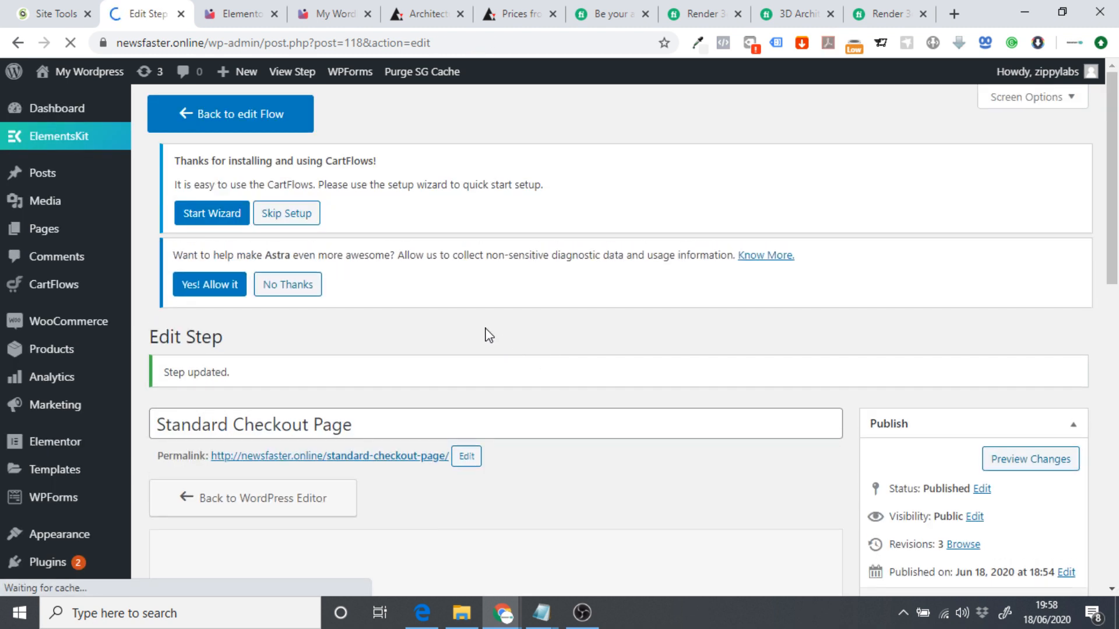
pyautogui.scroll(-2, 374, 302)
pyautogui.scroll(2, 342, 337)
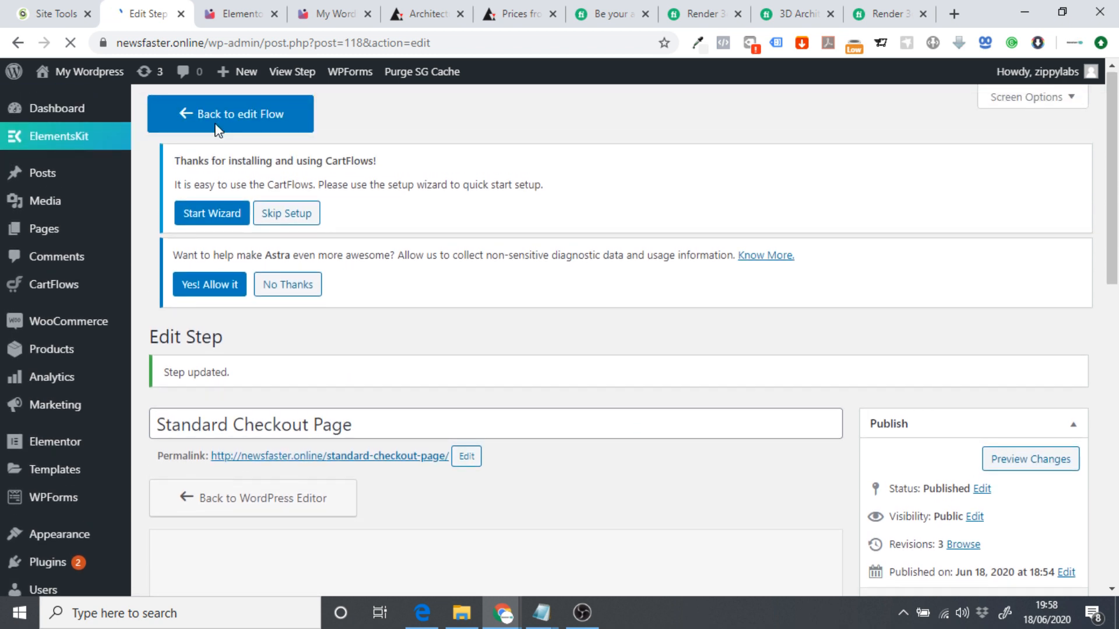
# Back in the Standard Service flow, retitle the Thank You Page step 'Standard Thank You Page'.
pyautogui.click(205, 116)
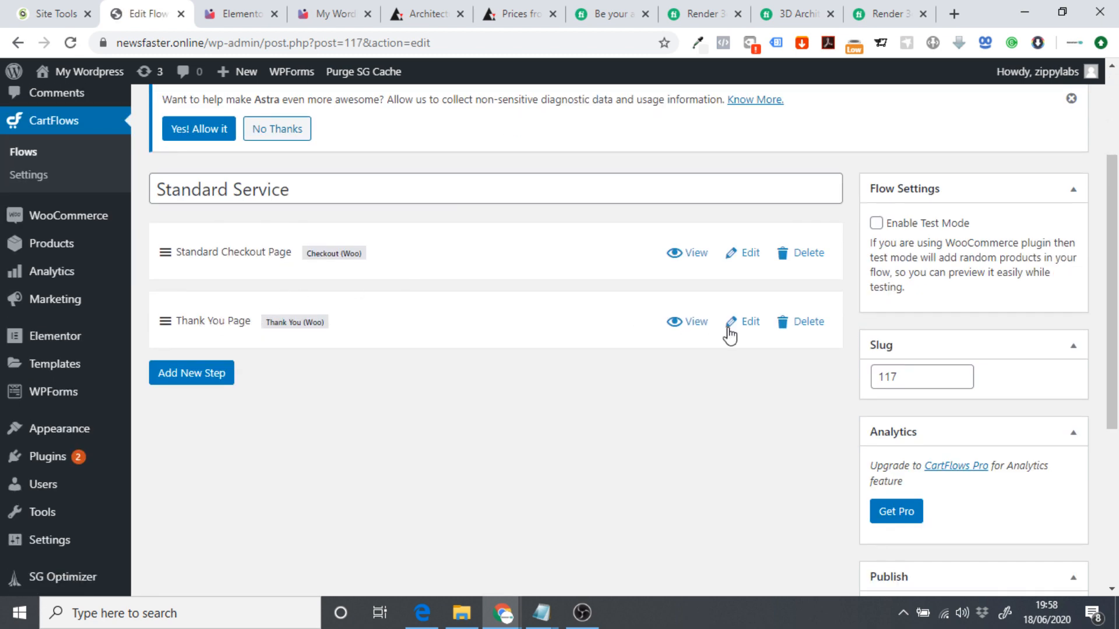
pyautogui.click(744, 329)
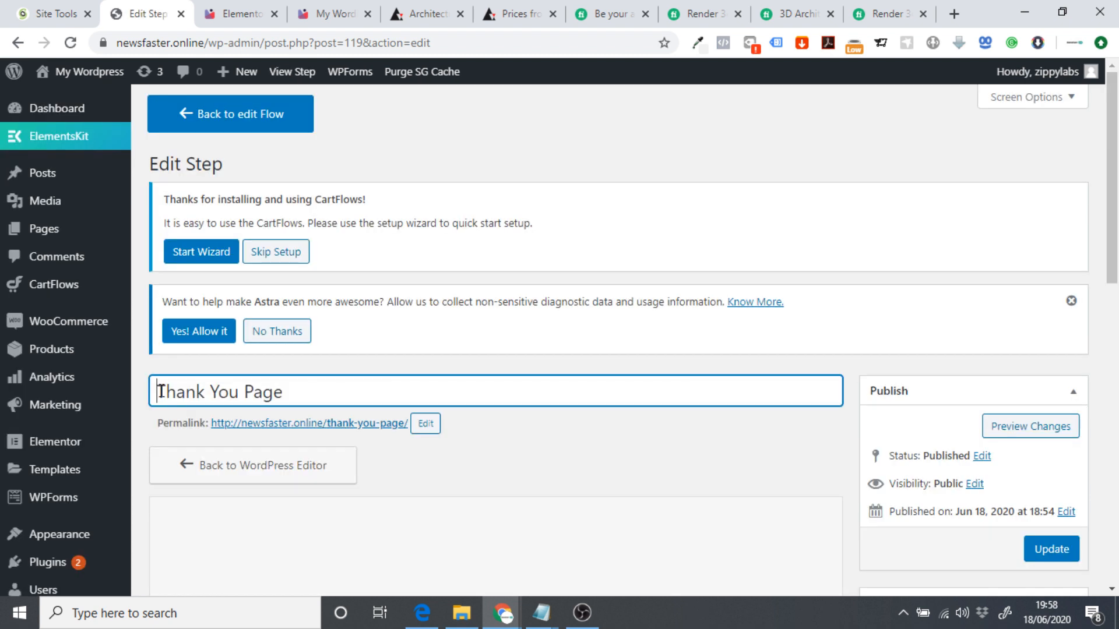
pyautogui.write('St')
pyautogui.press('BackSpace')
pyautogui.press('BackSpace')
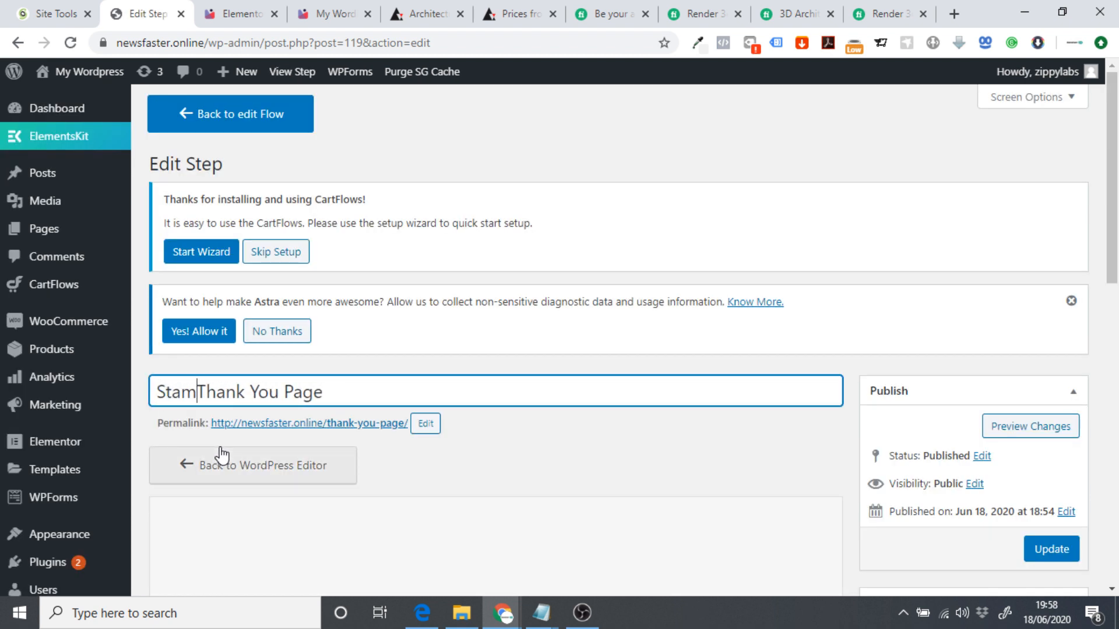
pyautogui.write('ndard')
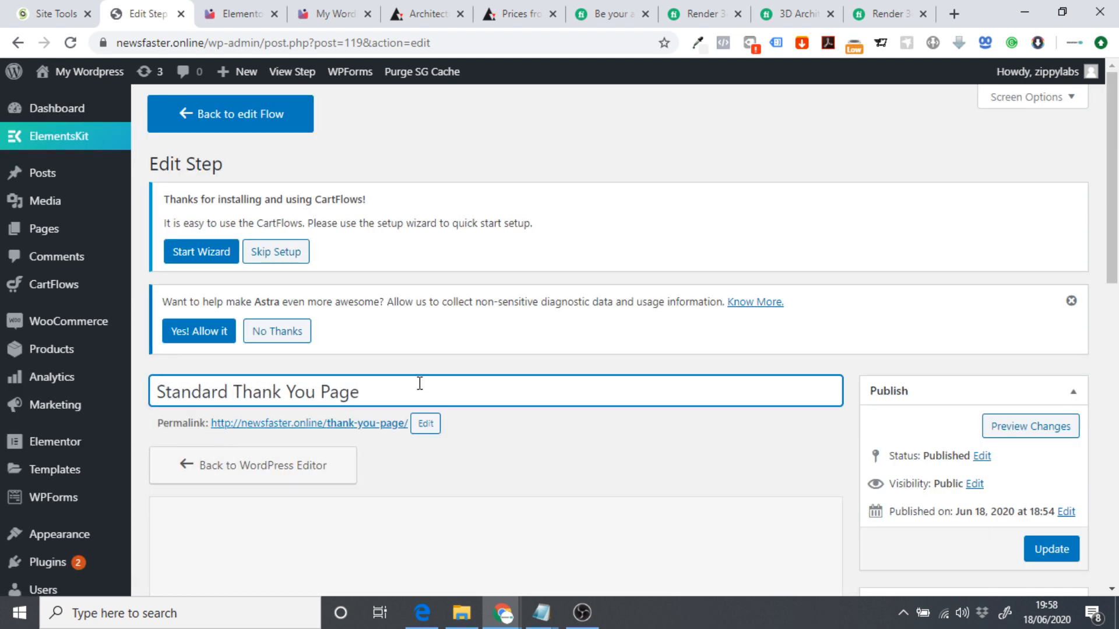
# Set the thank-you page permalink to standard-thank-you-page and update the step.
pyautogui.moveTo(417, 385); pyautogui.dragTo(134, 399)
pyautogui.hotkey('ctrl', 'c')
pyautogui.click(436, 430)
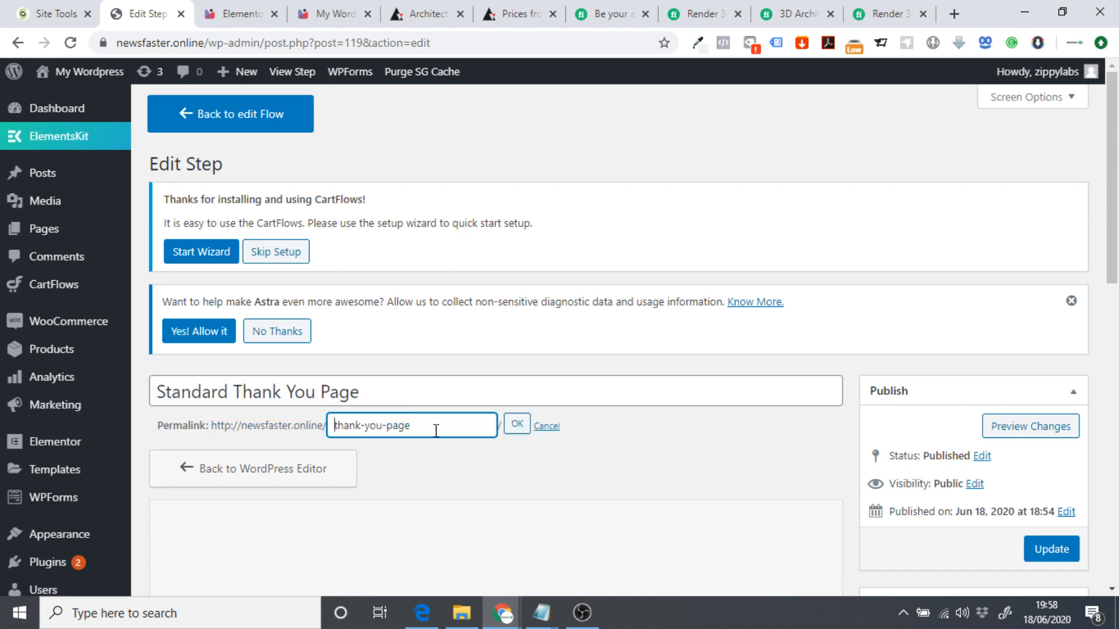
pyautogui.hotkey('ctrl', 'v')
pyautogui.click(517, 424)
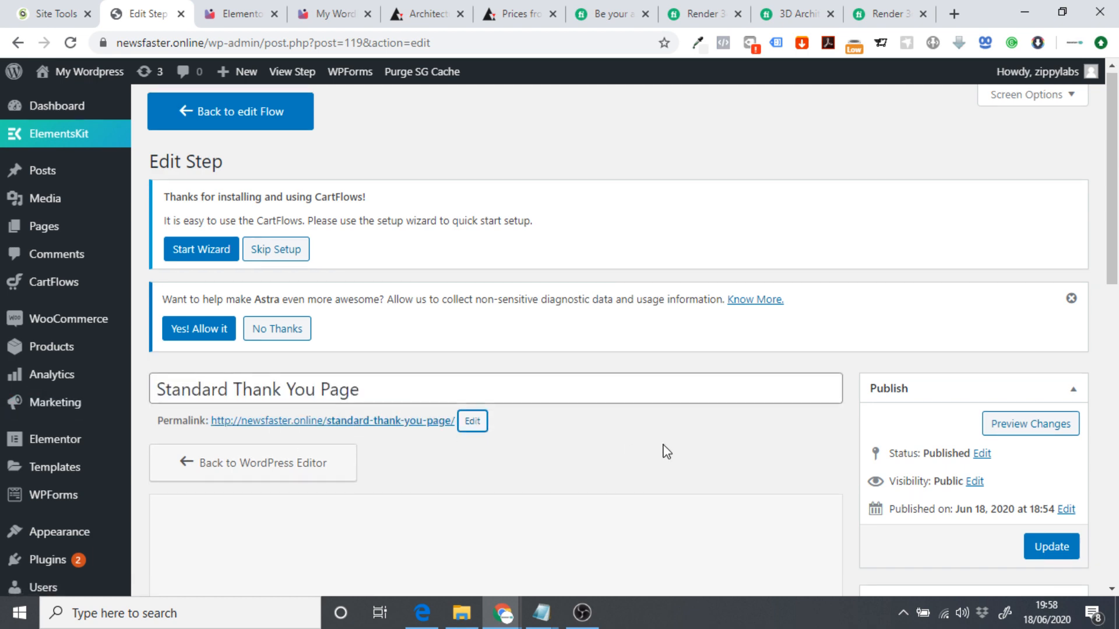
pyautogui.scroll(-3, 665, 449)
pyautogui.click(1050, 386)
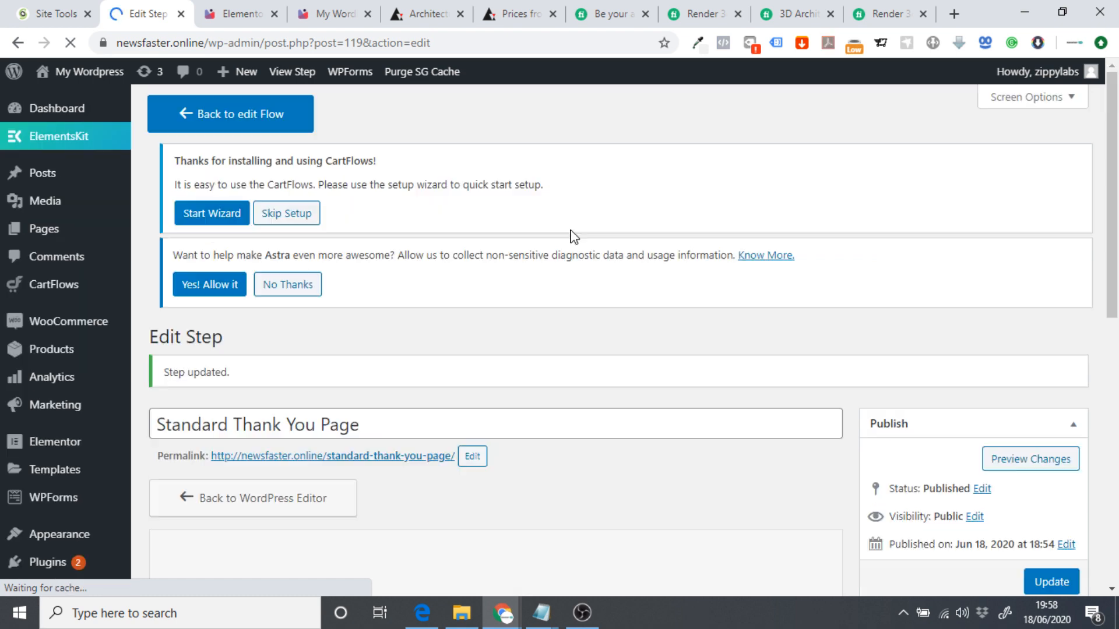
# Exit Elementor on the Basic Package page to the Basic Checkout Page's dashboard editor.
pyautogui.scroll(-4, 519, 358)
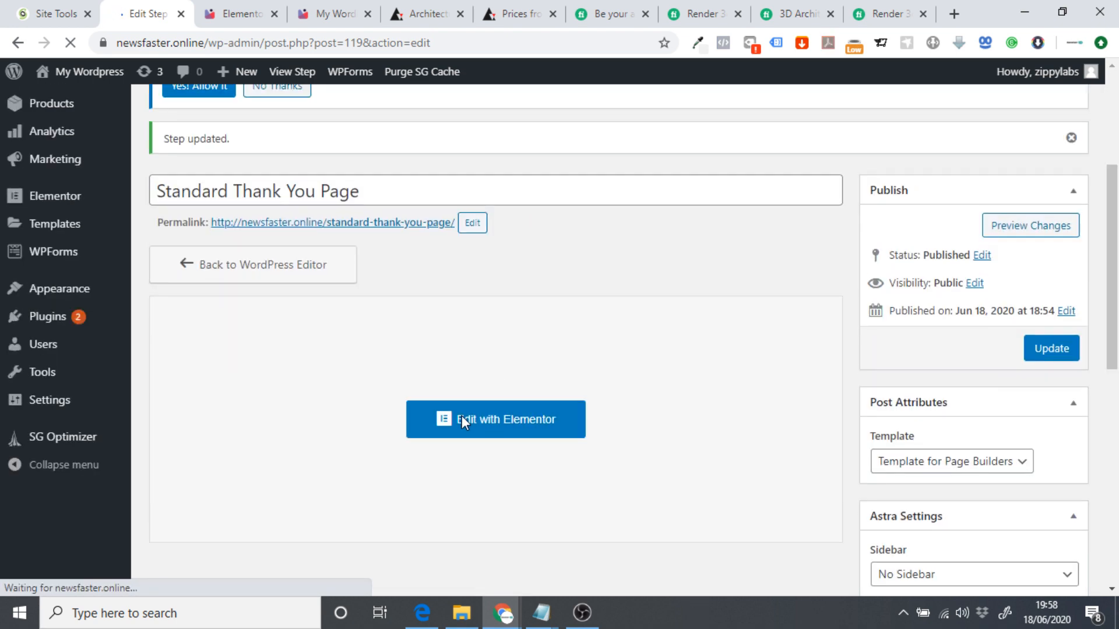
pyautogui.click(491, 419)
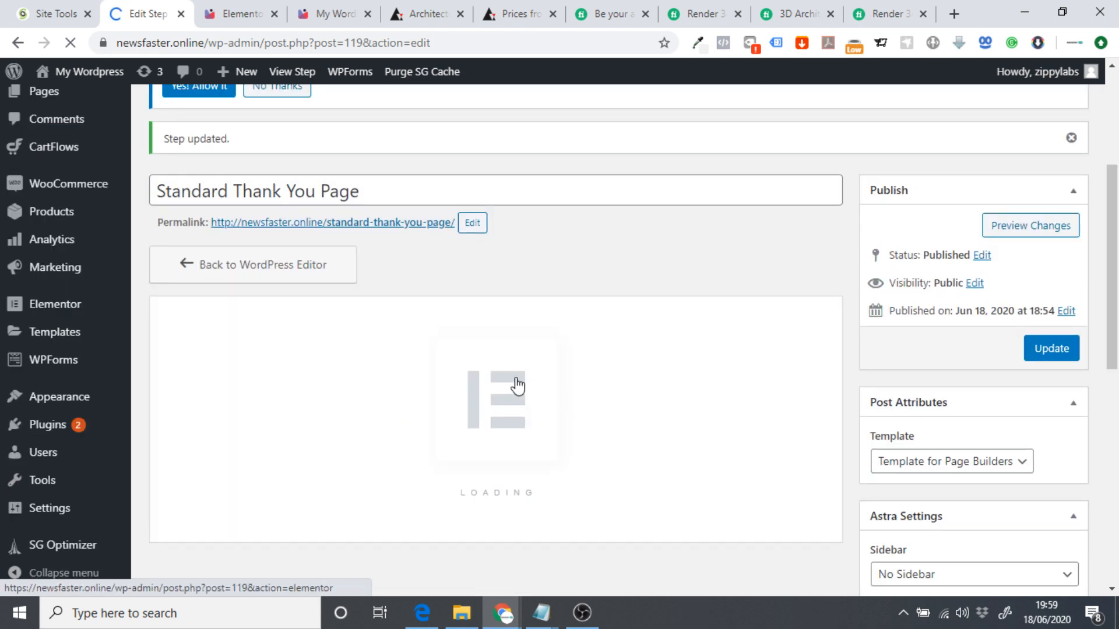
pyautogui.click(243, 8)
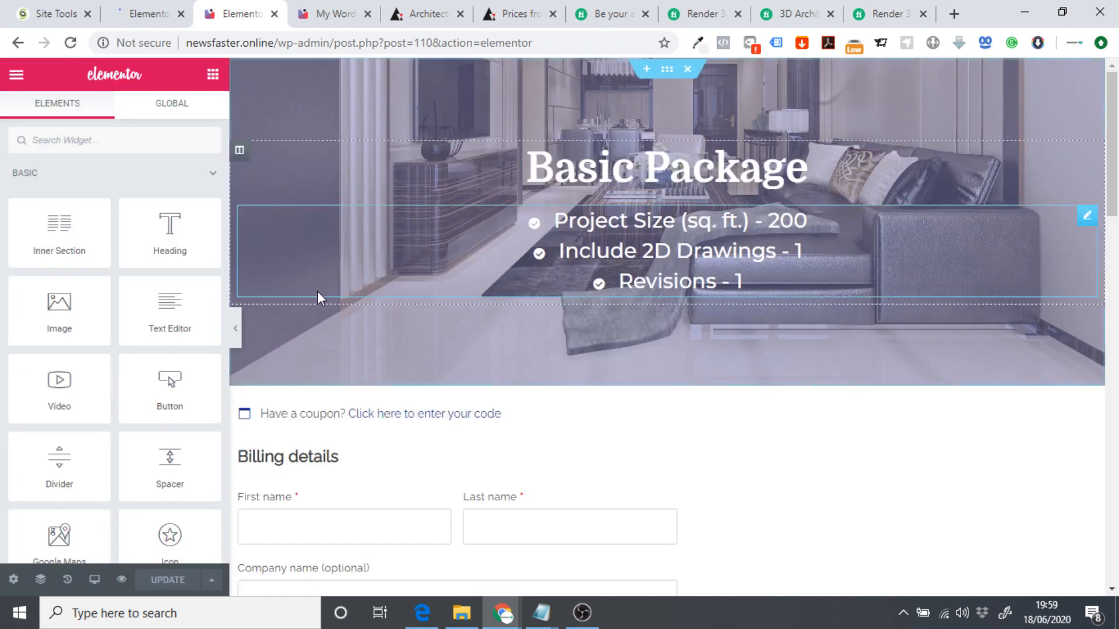
pyautogui.click(16, 74)
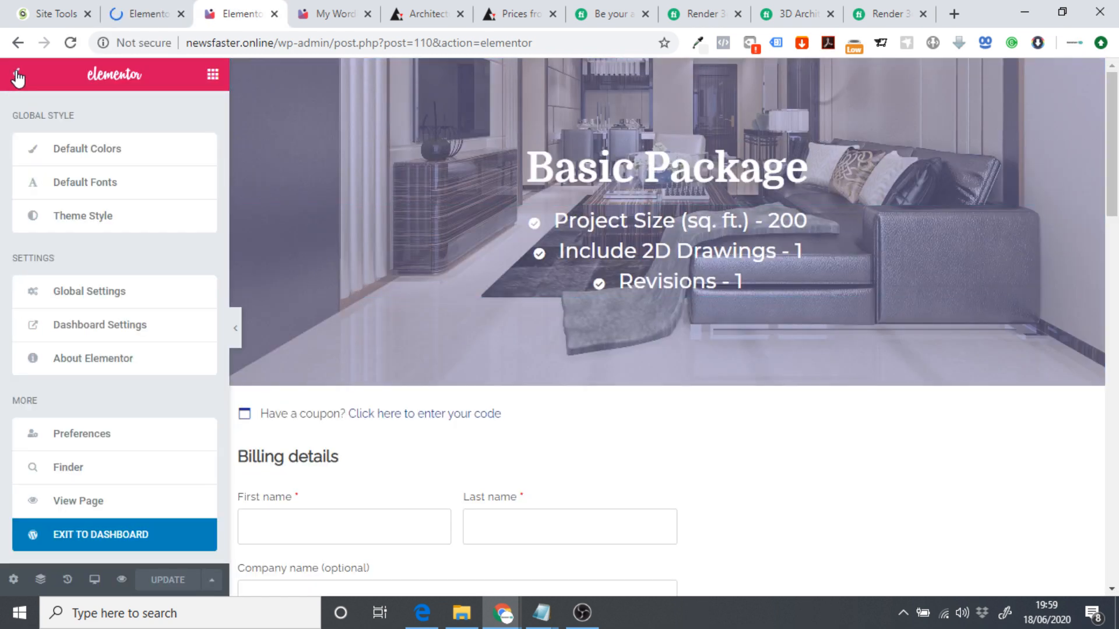
pyautogui.click(92, 535)
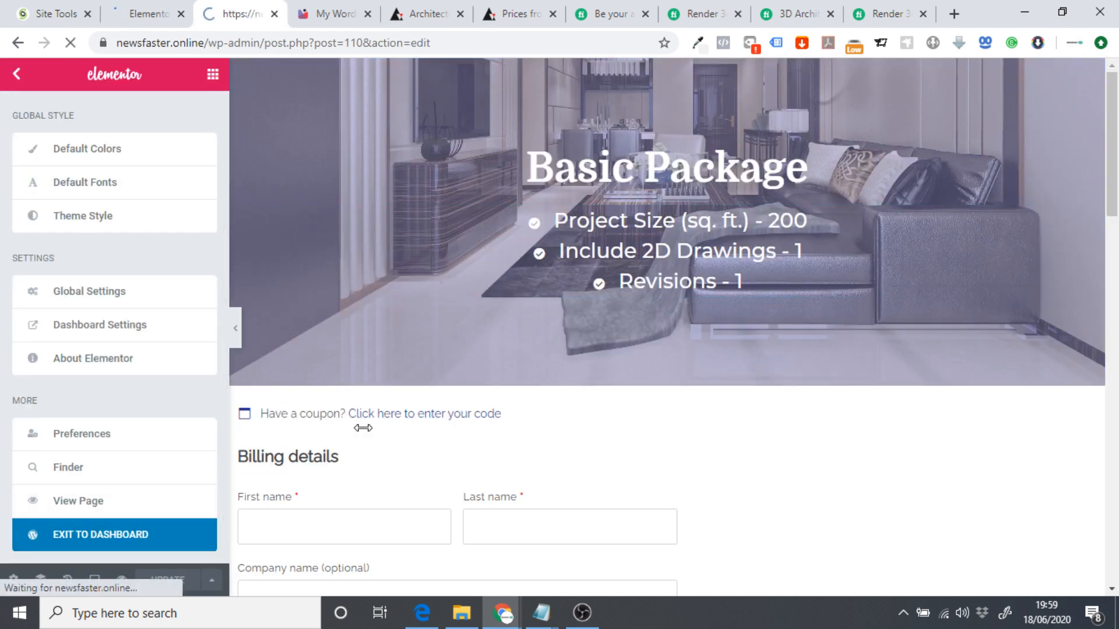
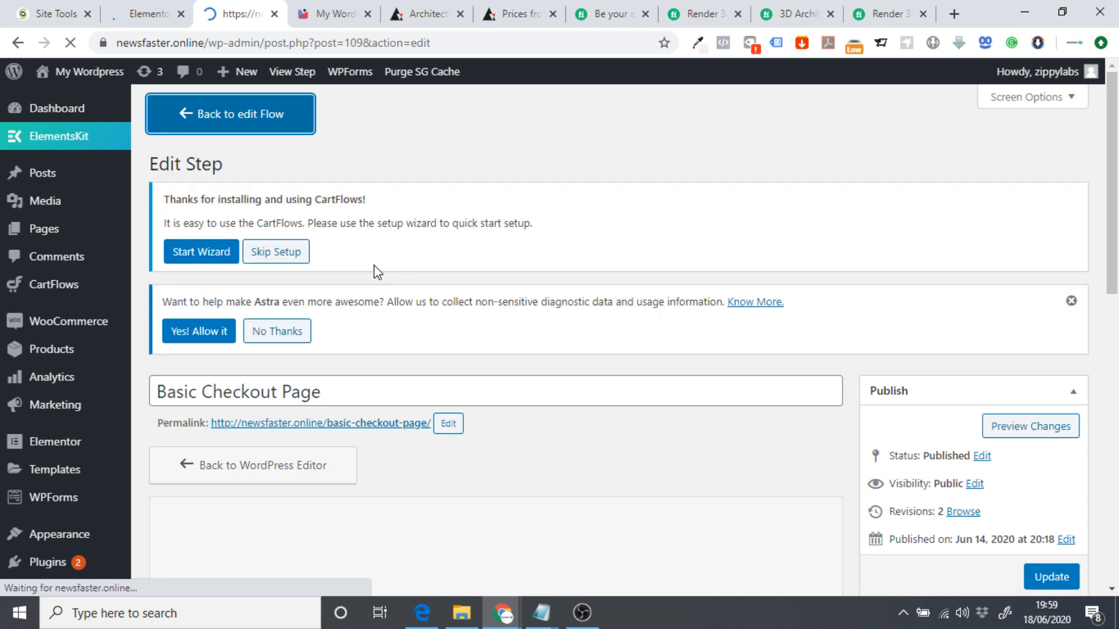
# Open the Basic Service flow's Thank You Page step in the Elementor page editor.
pyautogui.scroll(-2, 384, 222)
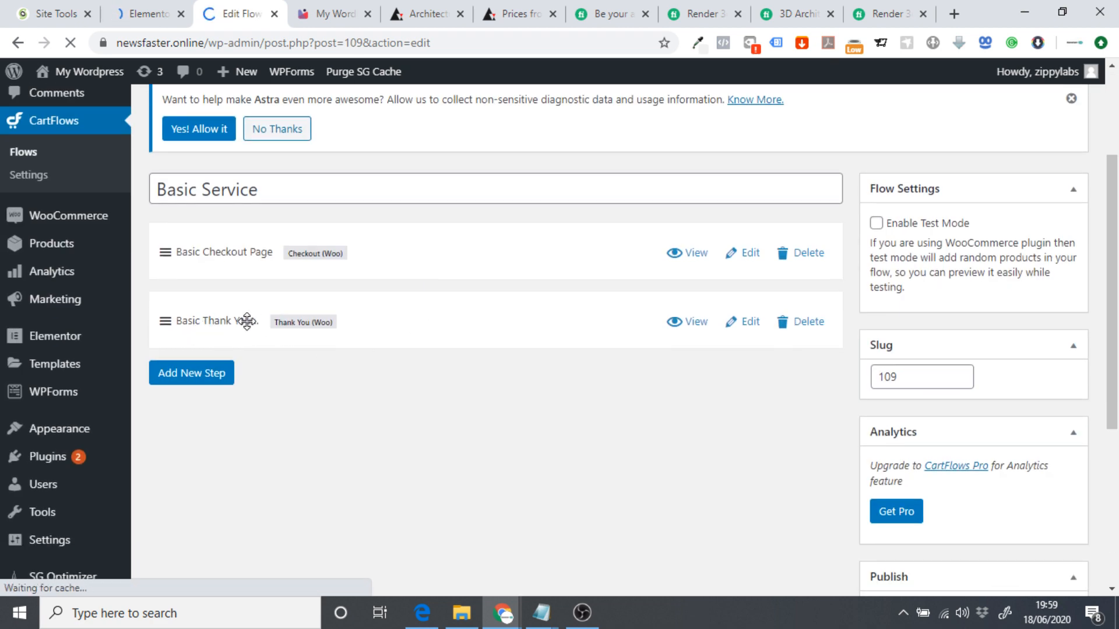
pyautogui.click(745, 324)
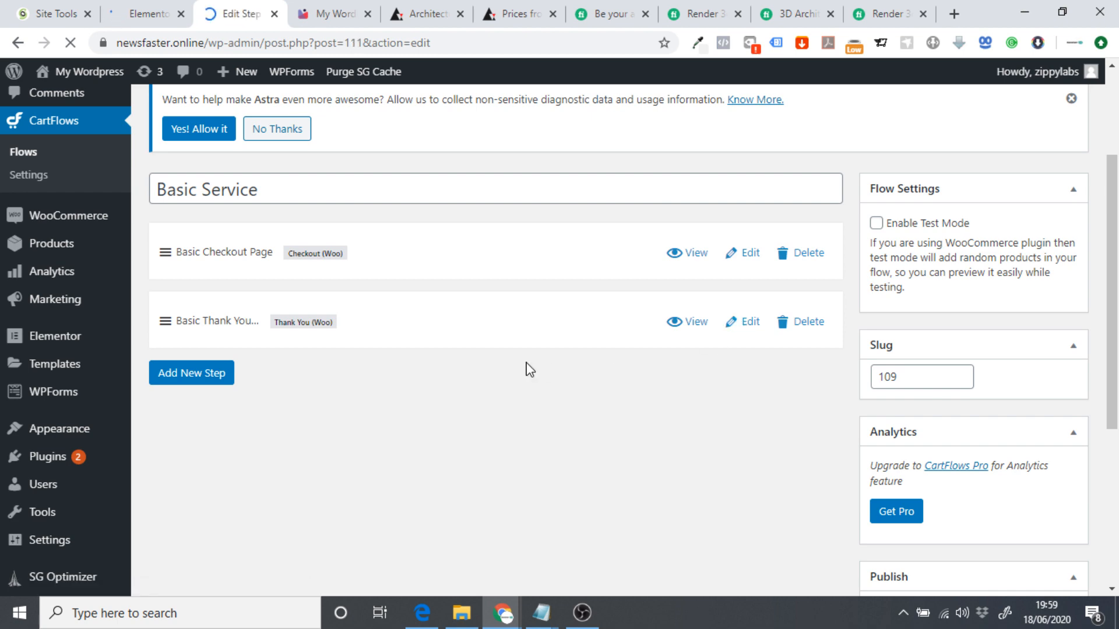
pyautogui.scroll(-4, 472, 226)
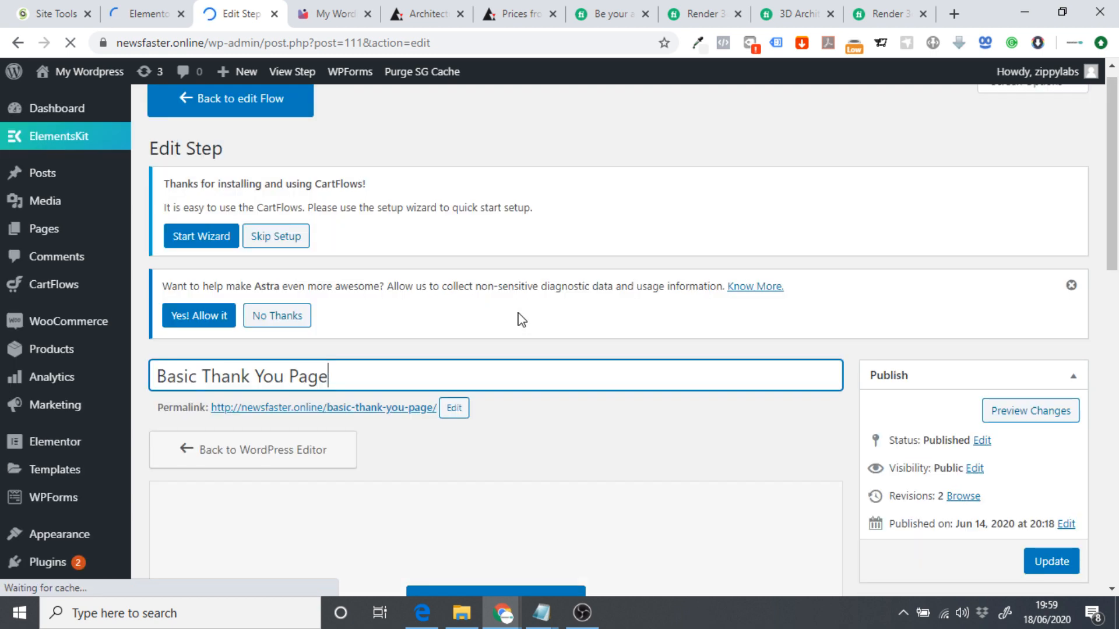
pyautogui.scroll(-3, 523, 338)
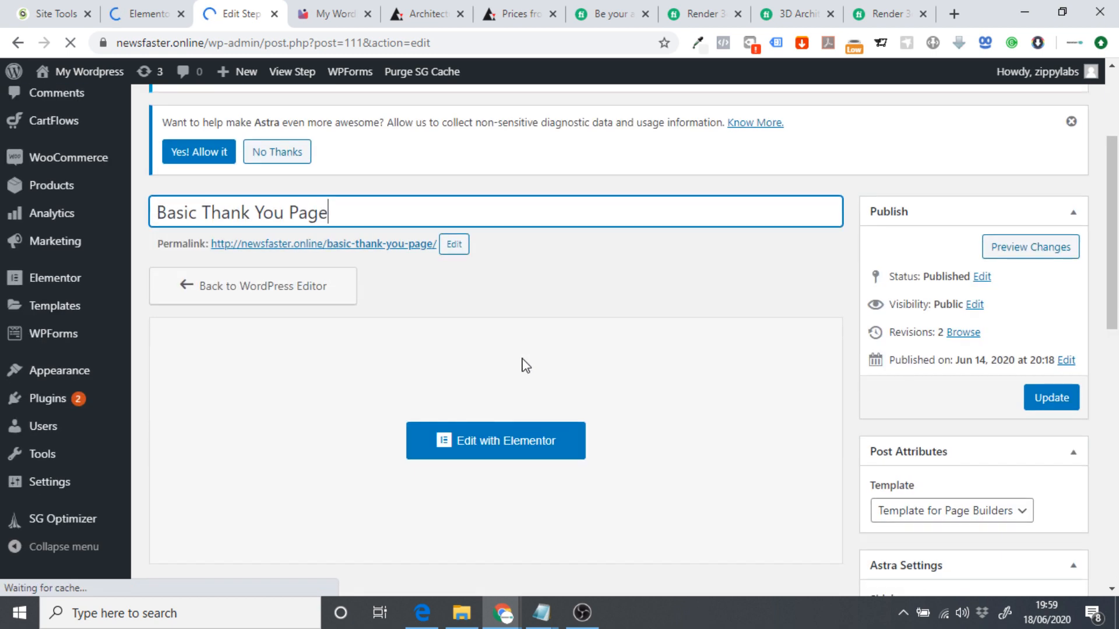
pyautogui.click(492, 442)
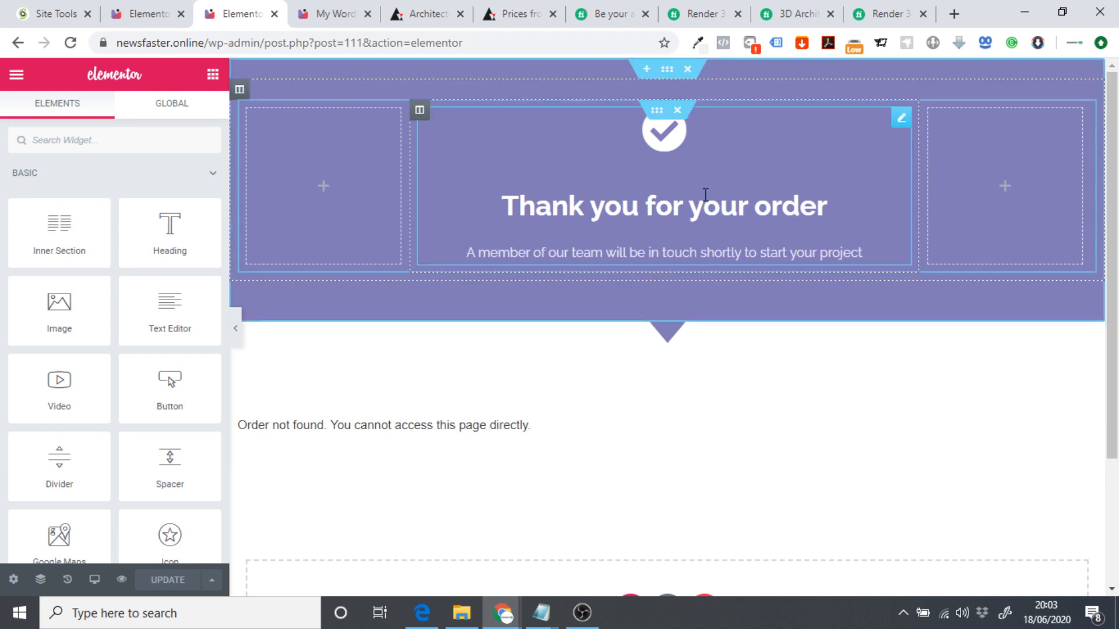
# Copy the purple 'Thank you for your order' section, then delete the blue heading and community sections.
pyautogui.rightClick(666, 72)
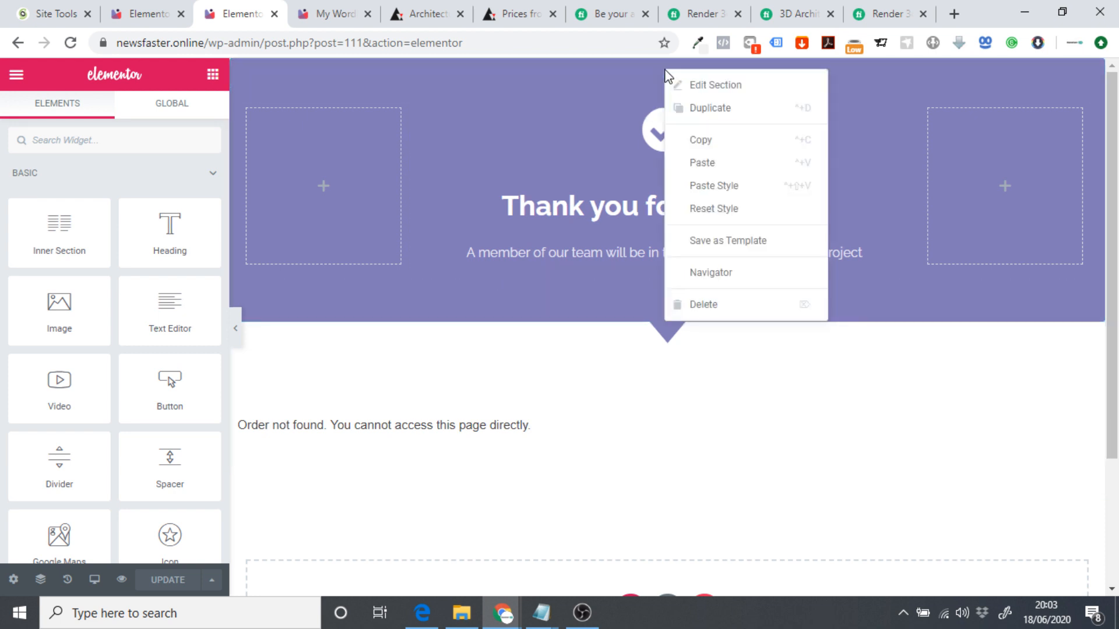
pyautogui.click(719, 140)
pyautogui.click(147, 8)
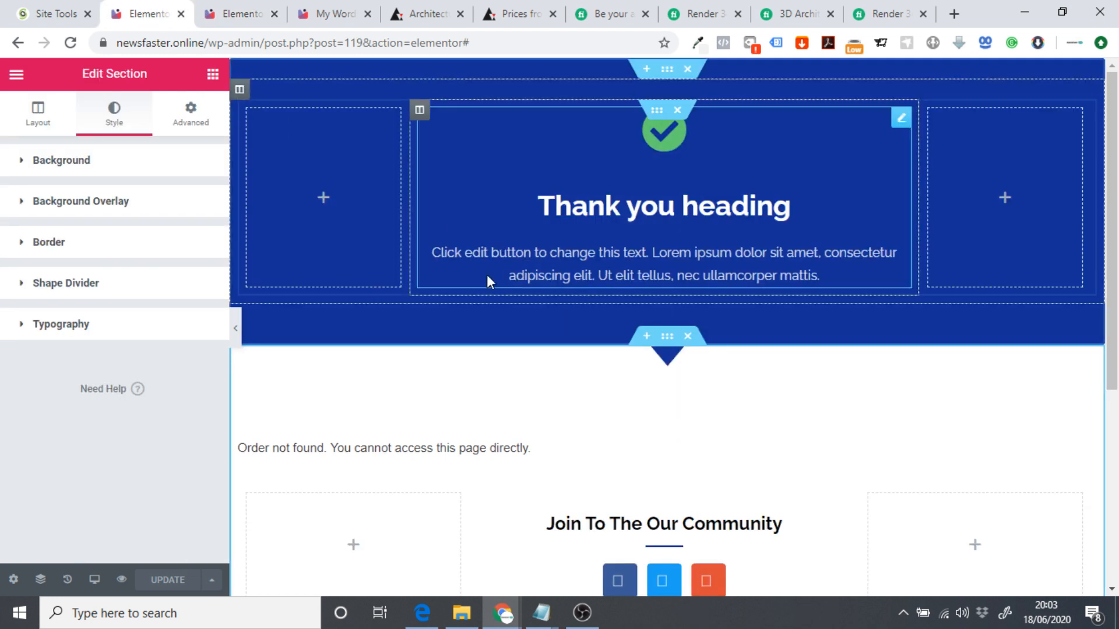
pyautogui.click(688, 70)
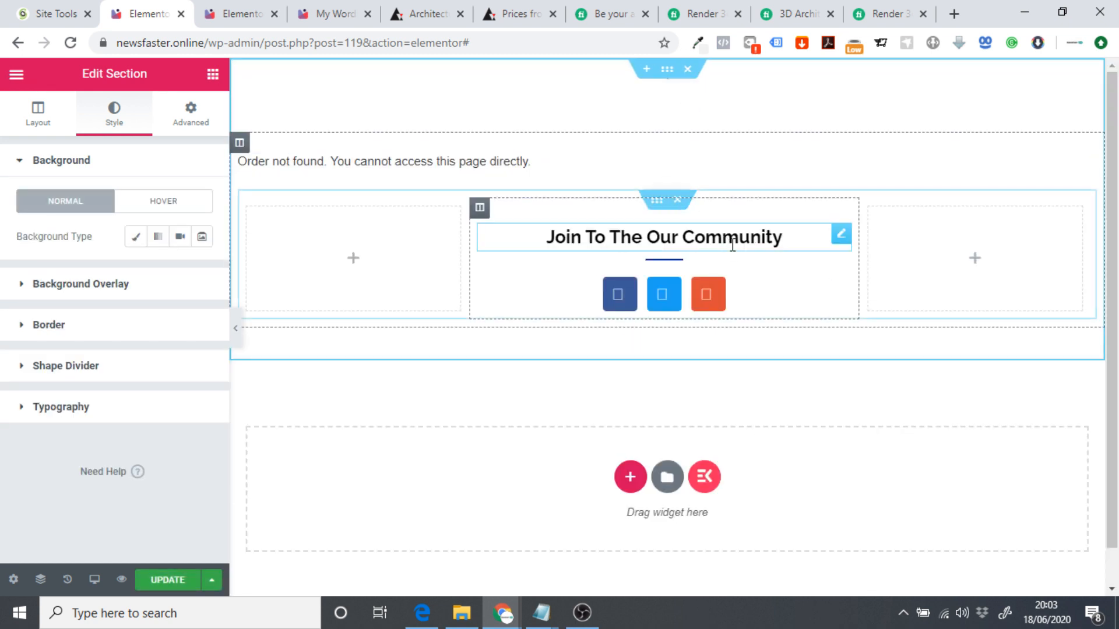
pyautogui.click(678, 201)
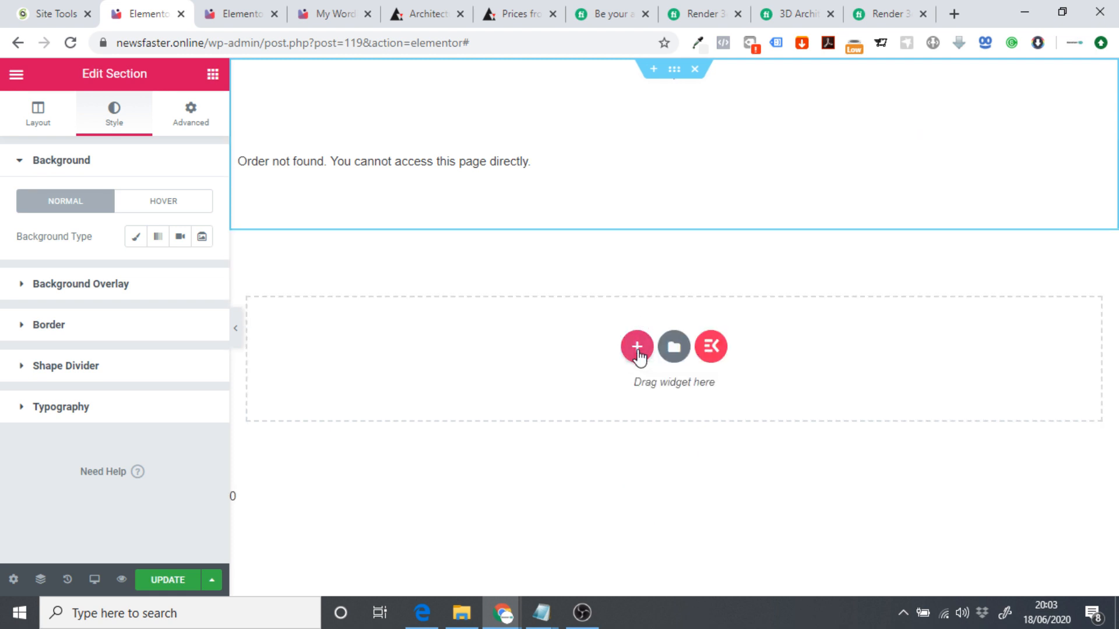
# Paste the 'Thank you for your order' section and drag it to the page top.
pyautogui.rightClick(638, 350)
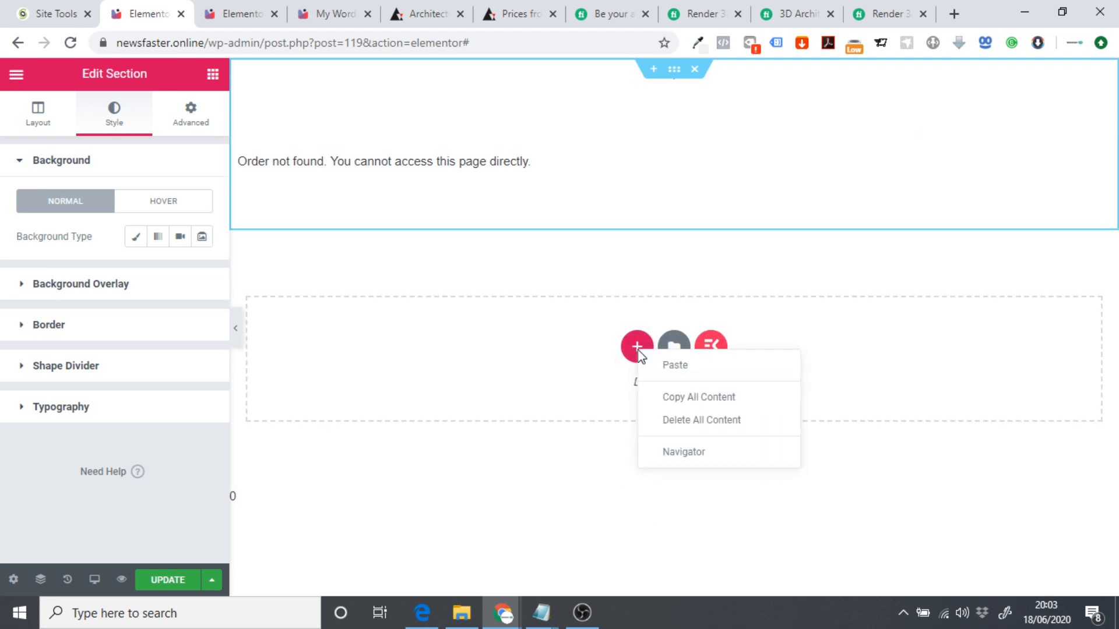
pyautogui.click(664, 366)
pyautogui.moveTo(670, 224); pyautogui.dragTo(661, 85)
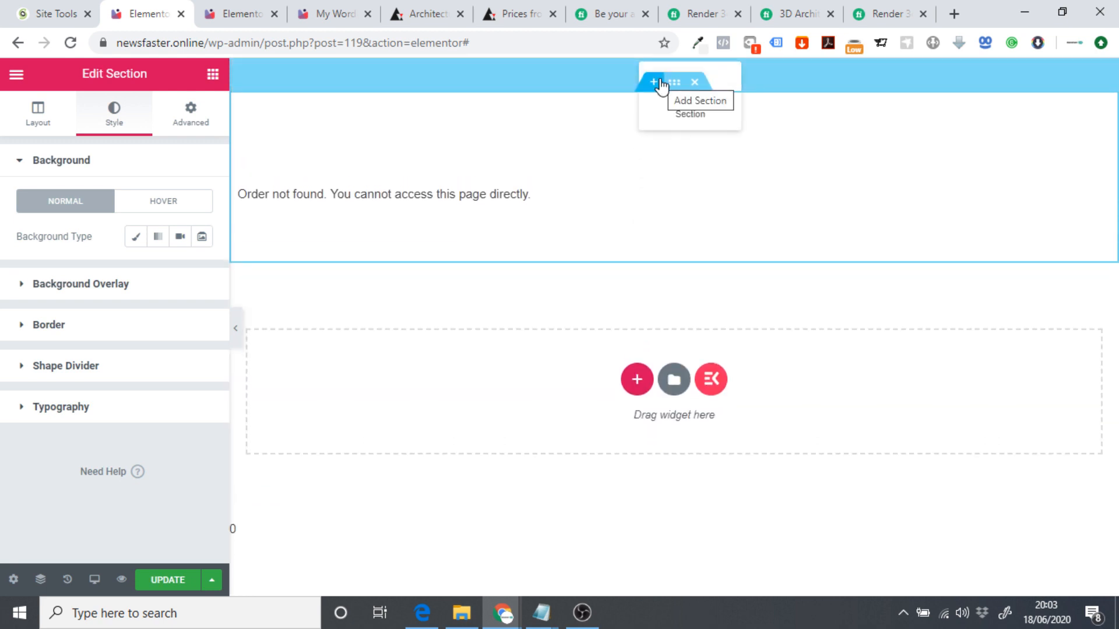
pyautogui.moveTo(655, 91); pyautogui.dragTo(649, 137)
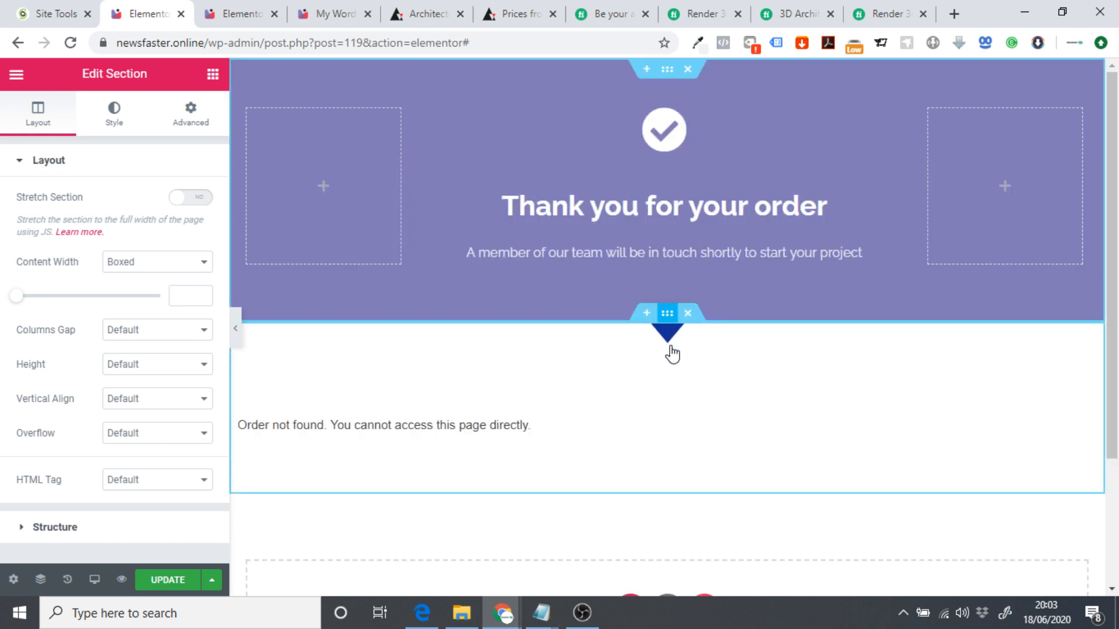
# Colour the section's arrow shape divider purple 817bb8 and update the page.
pyautogui.click(663, 317)
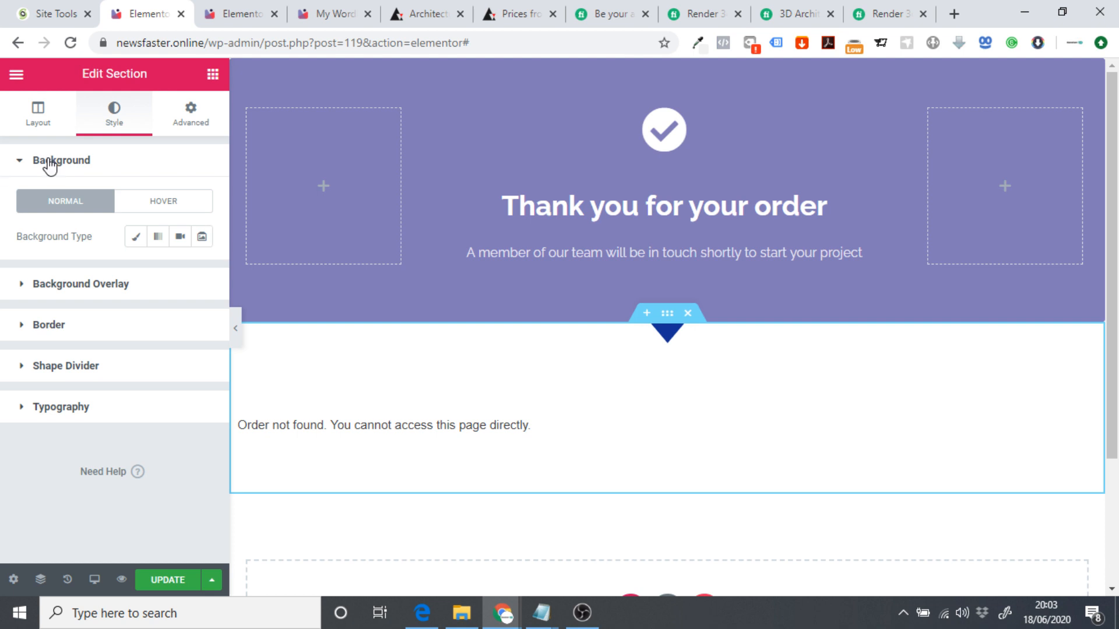
pyautogui.click(61, 373)
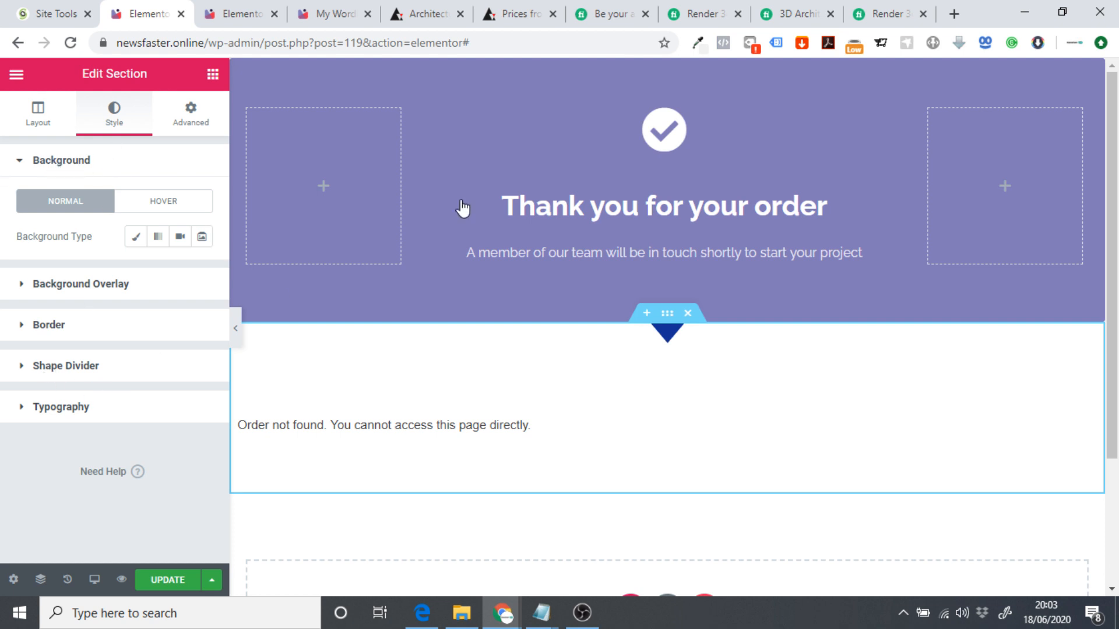
pyautogui.click(697, 43)
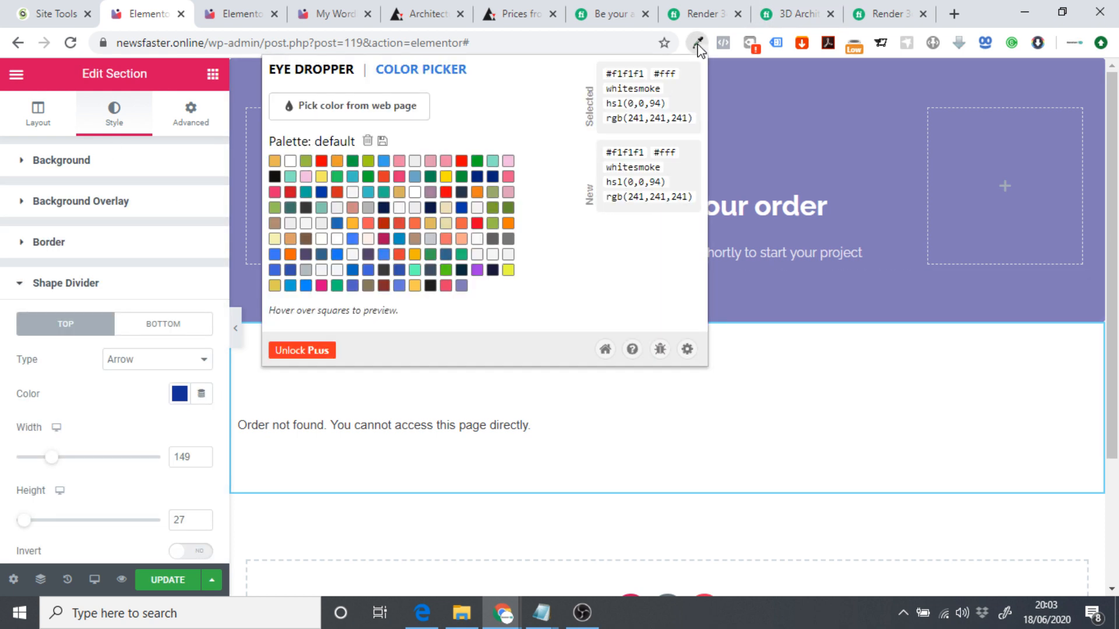
pyautogui.click(461, 286)
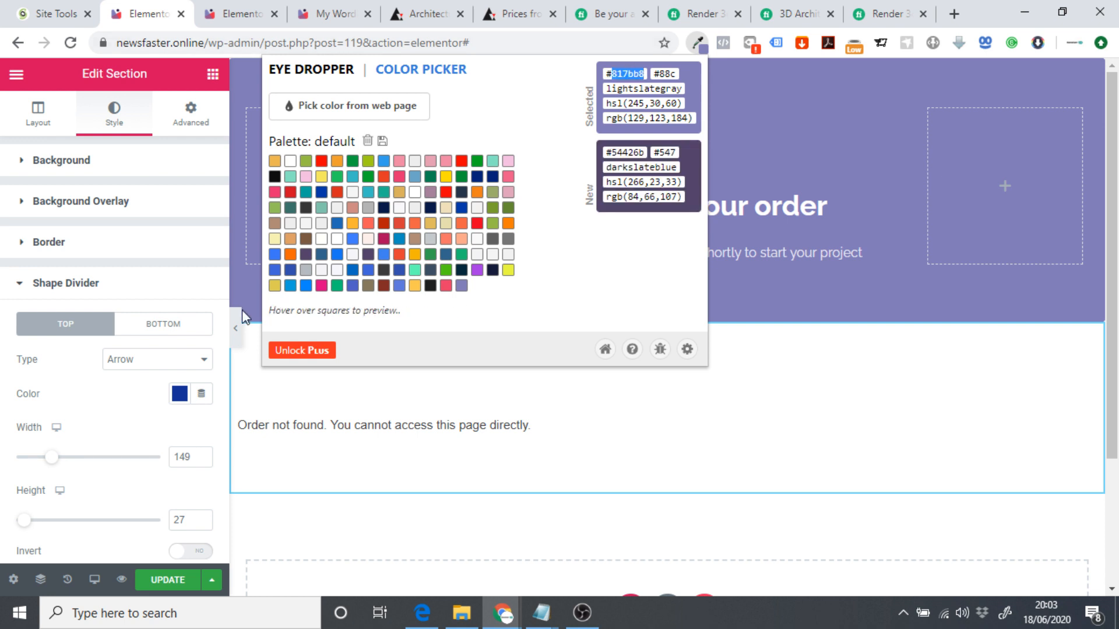
pyautogui.click(181, 394)
pyautogui.hotkey('ctrl', 'v')
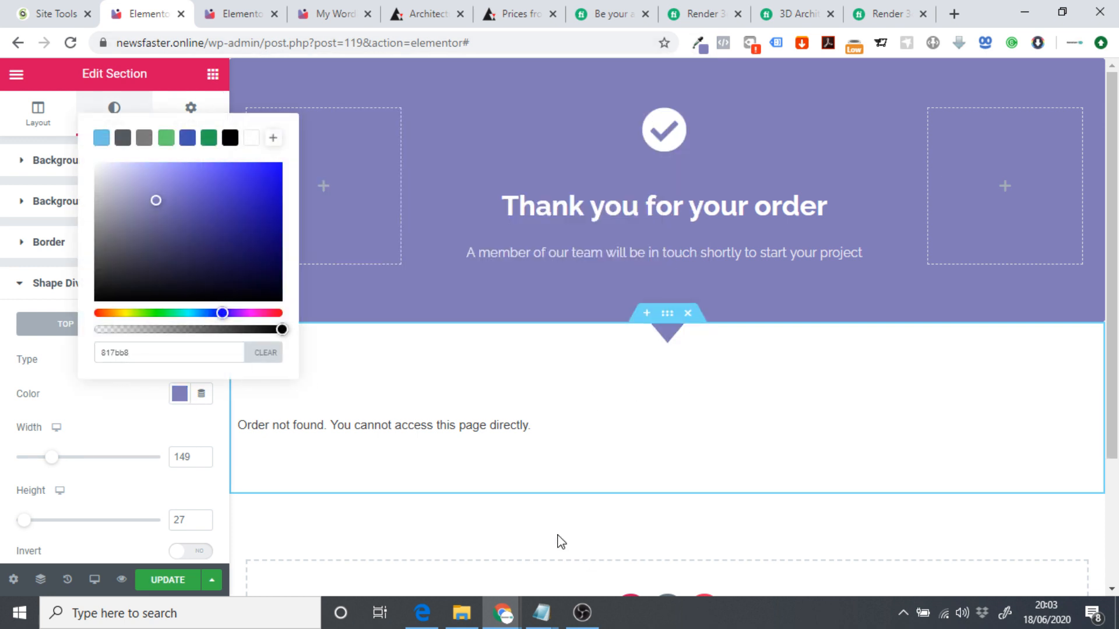
pyautogui.click(165, 580)
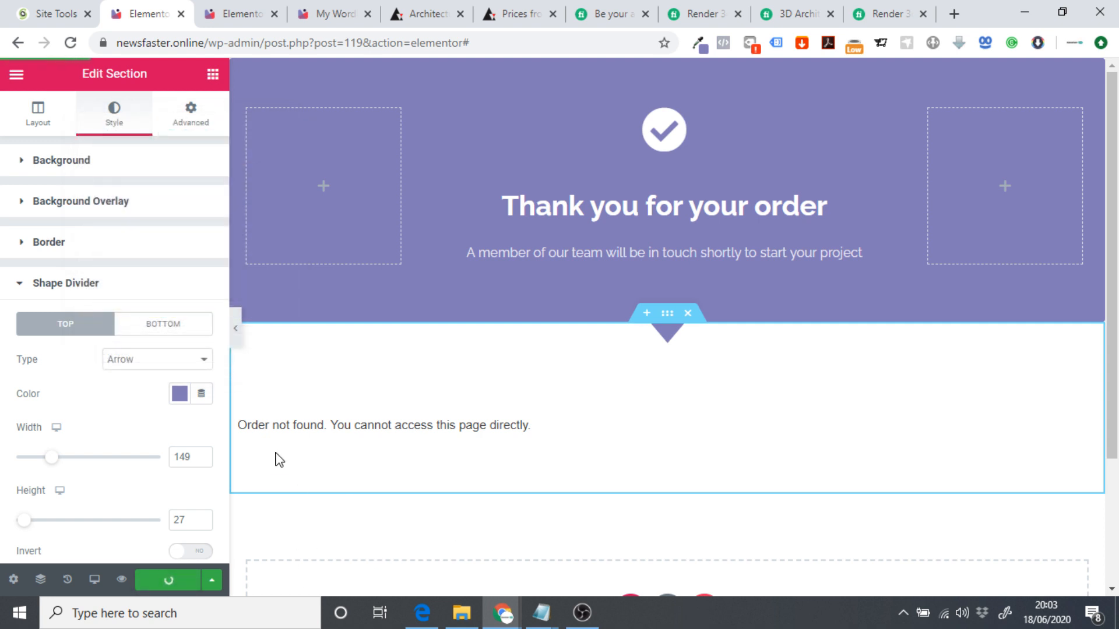
pyautogui.click(19, 80)
# View the live standard thank-you page and compare it with the pricing plans.
pyautogui.click(76, 505)
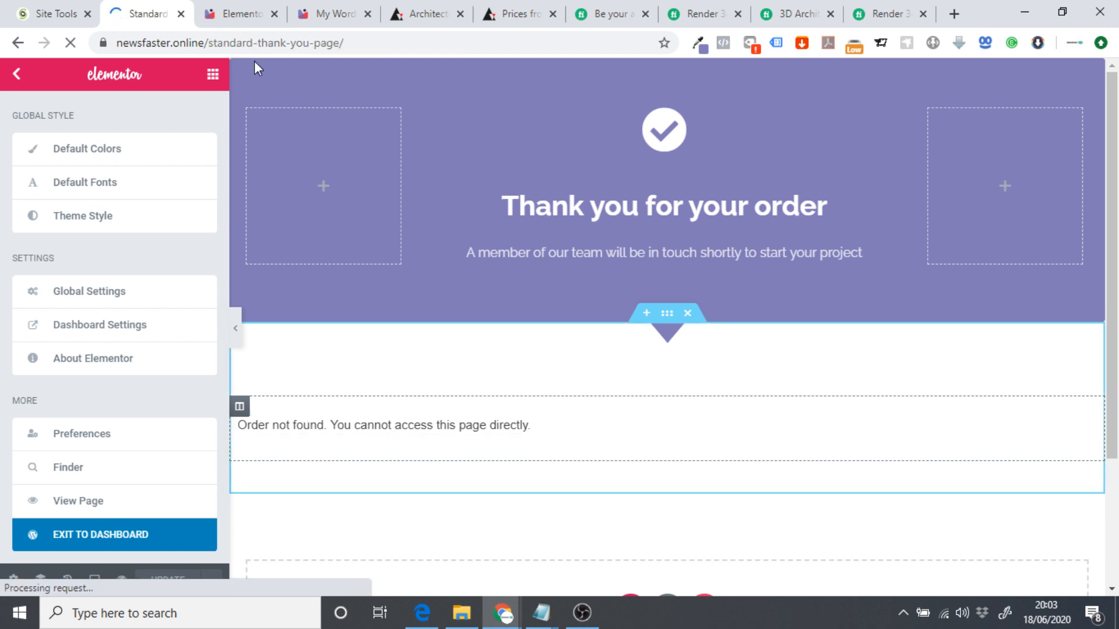
pyautogui.click(235, 10)
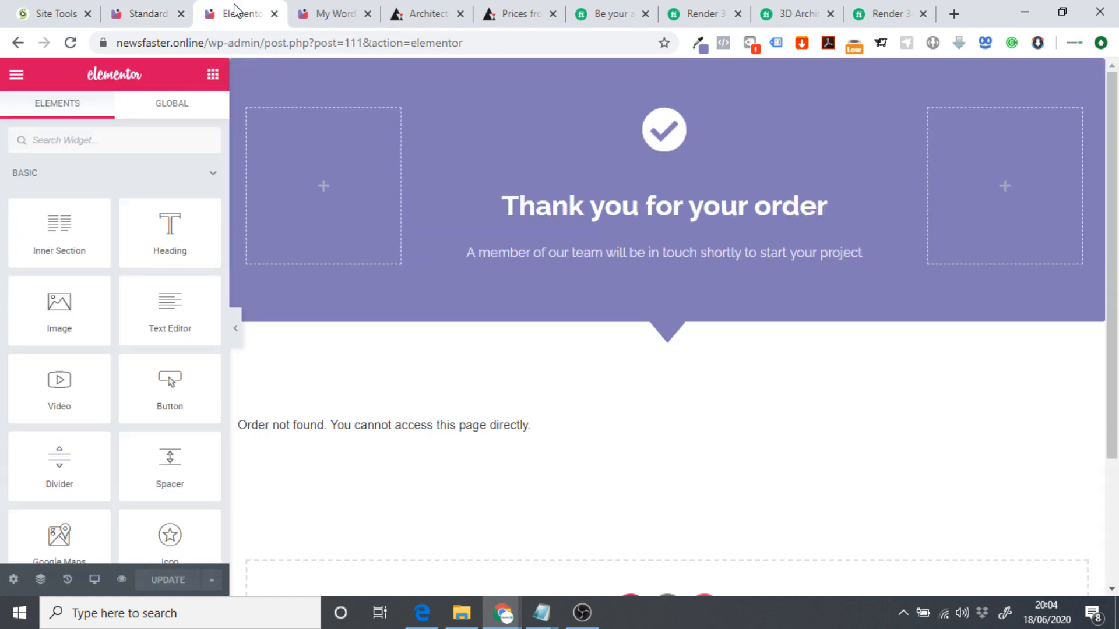
pyautogui.click(143, 12)
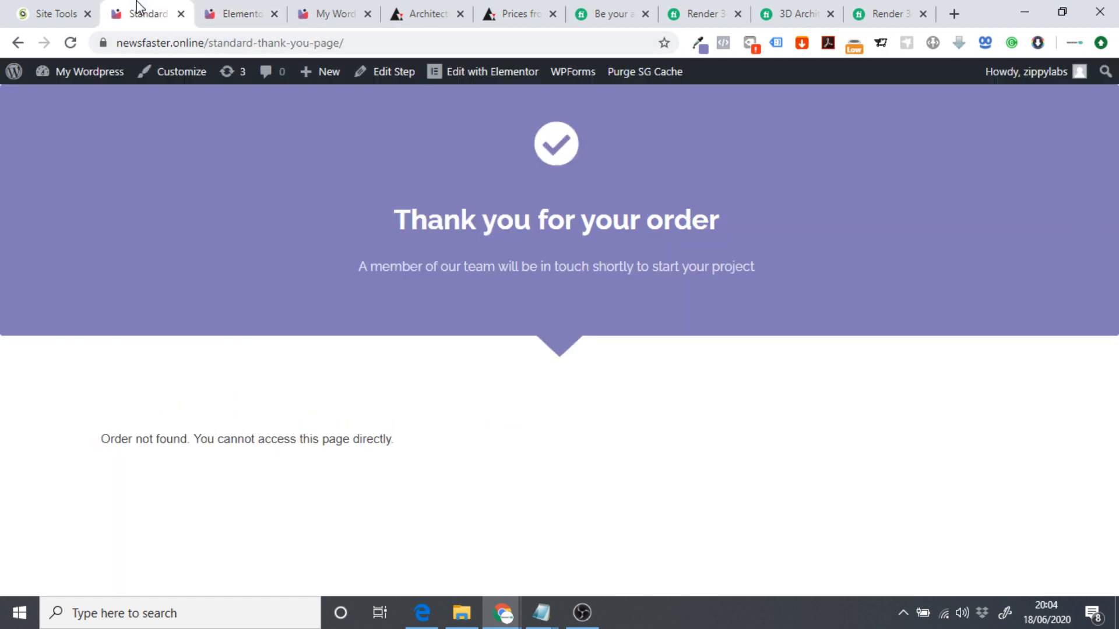
pyautogui.click(305, 10)
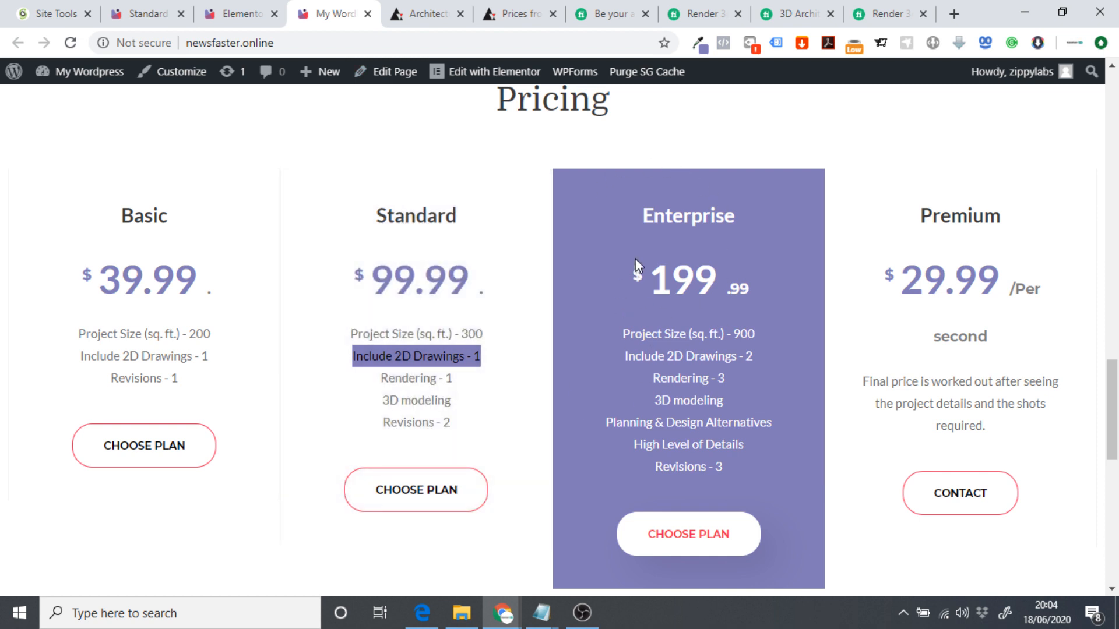
pyautogui.moveTo(642, 215); pyautogui.dragTo(737, 217)
pyautogui.click(753, 234)
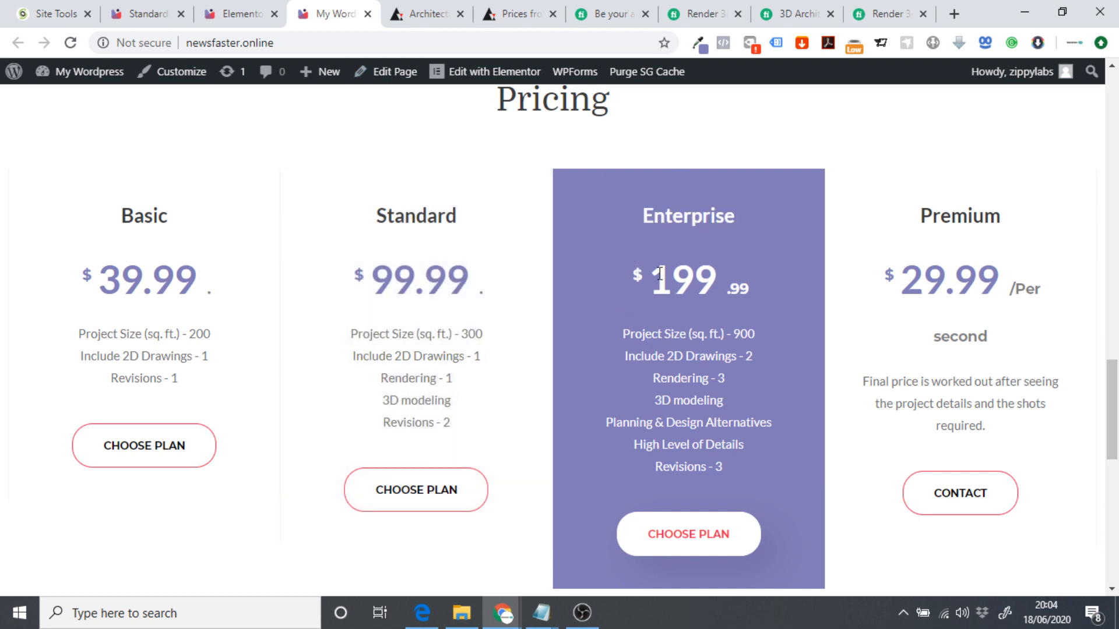
pyautogui.click(256, 12)
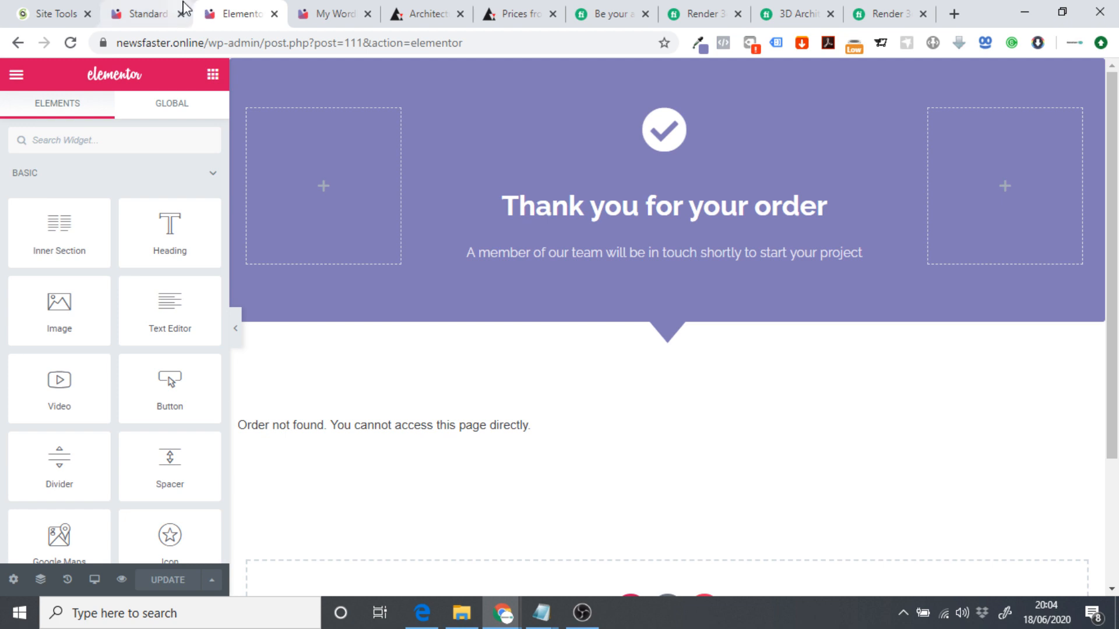
pyautogui.click(157, 8)
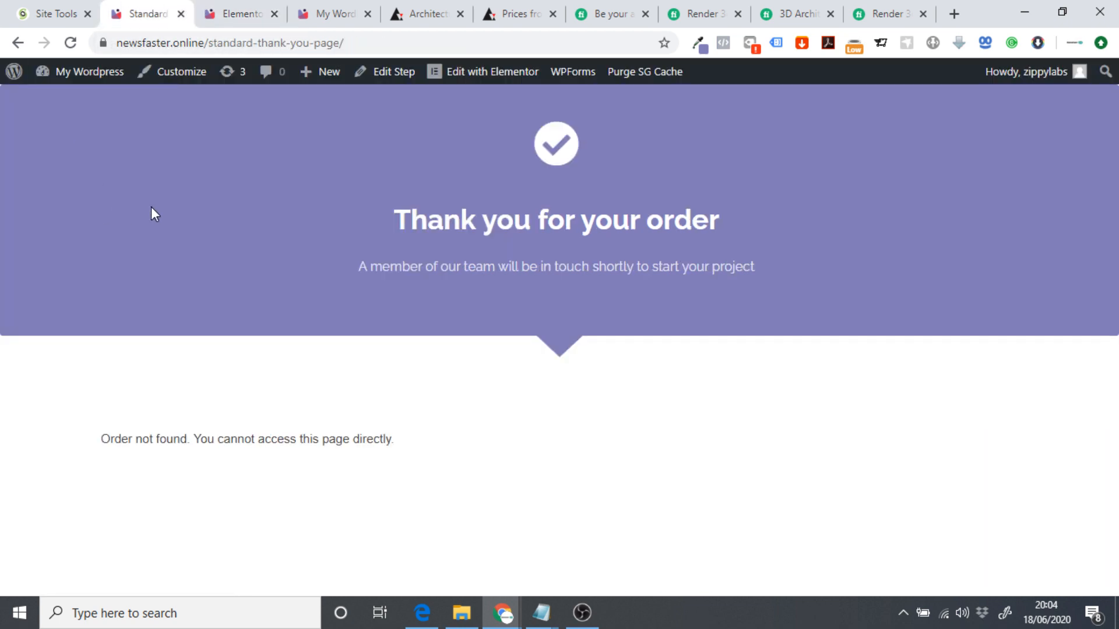
# Change the page address to standard-checkout-page to load the live Standard checkout.
pyautogui.click(227, 45)
pyautogui.click(260, 43)
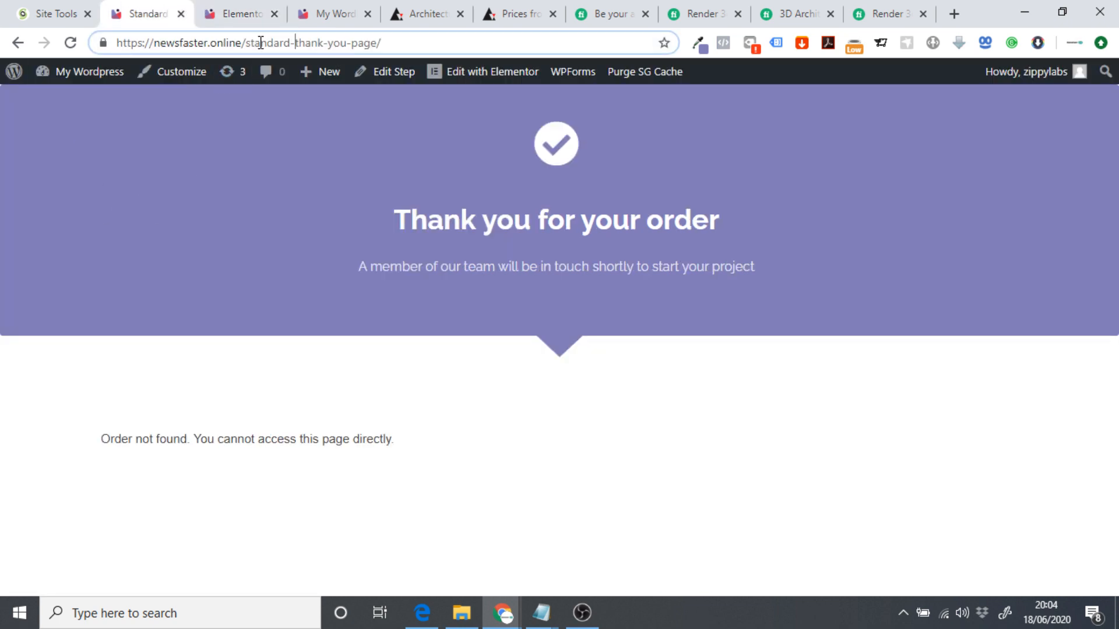
pyautogui.moveTo(298, 43); pyautogui.dragTo(347, 45)
pyautogui.press('BackSpace')
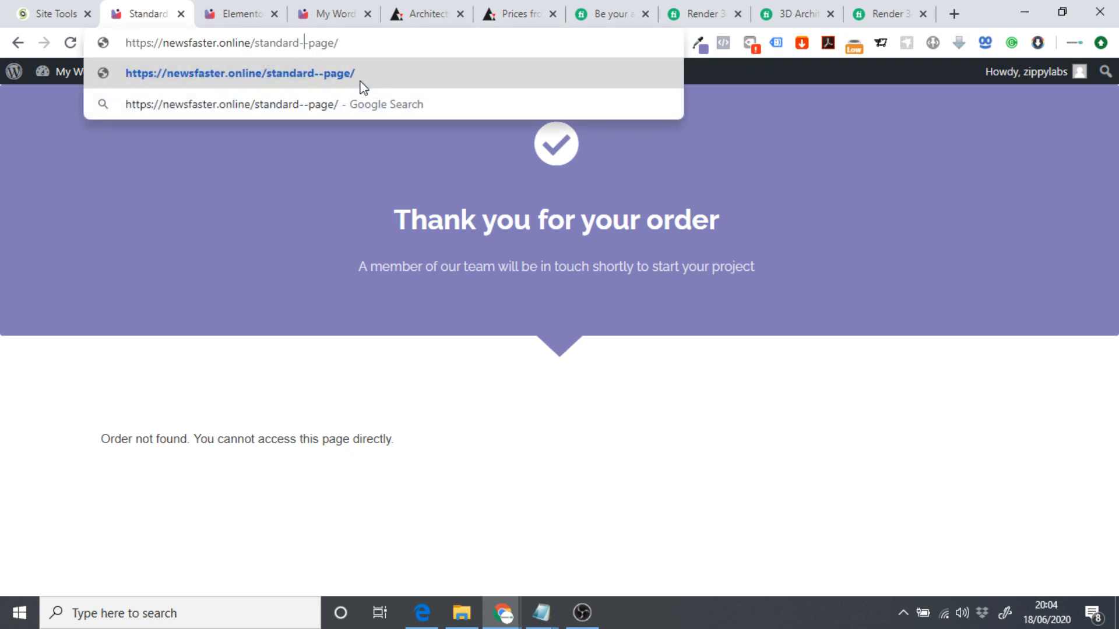
pyautogui.write('checkiu')
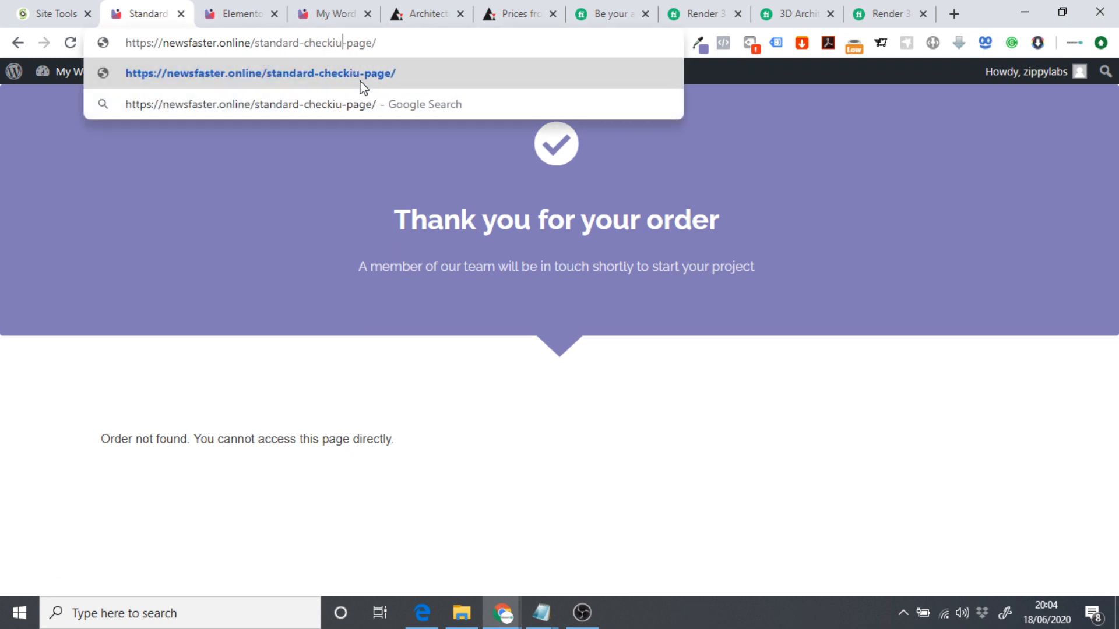
pyautogui.press('BackSpace')
pyautogui.press('BackSpace')
pyautogui.write('out')
pyautogui.press('Return')
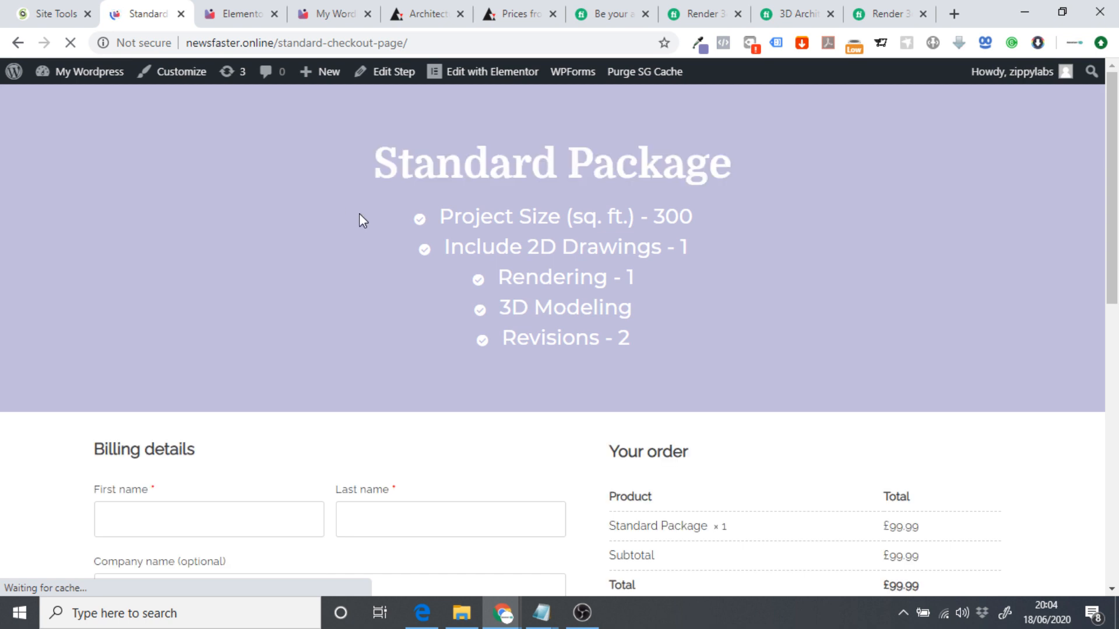
# Compare the Standard Package checkout's features with the pricing plans, then return to the admin dashboard.
pyautogui.click(327, 13)
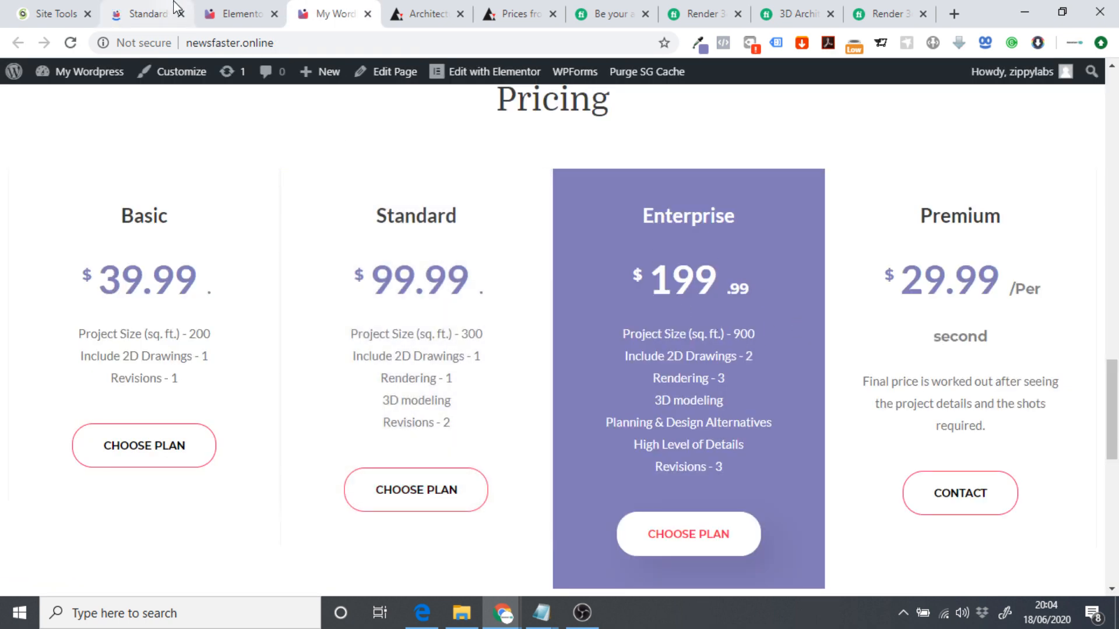
pyautogui.click(155, 6)
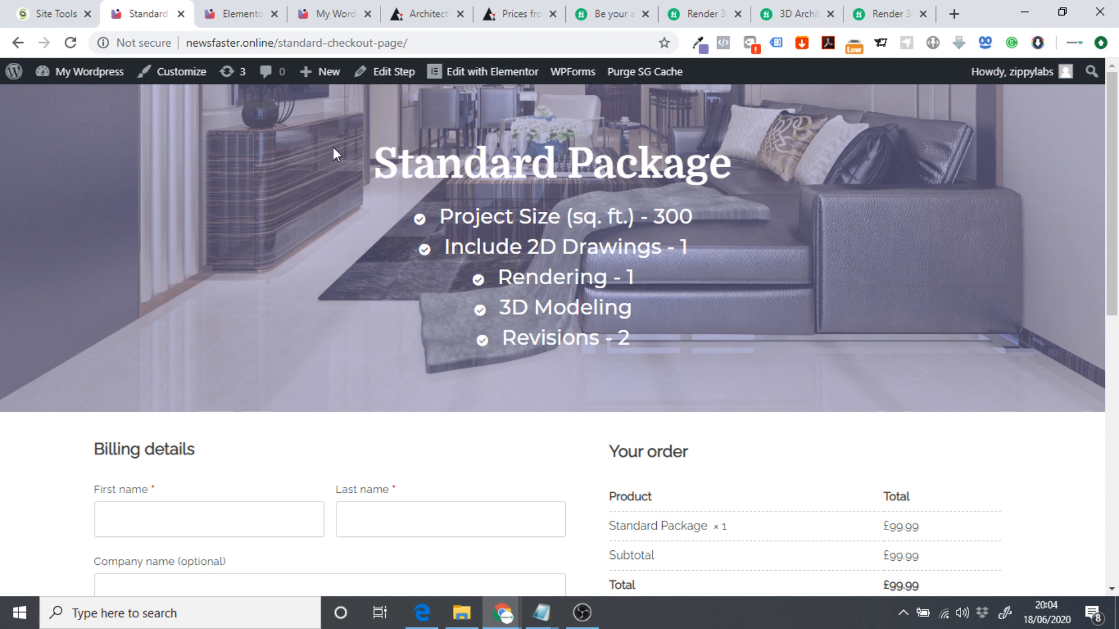
pyautogui.moveTo(334, 147); pyautogui.dragTo(678, 345)
pyautogui.click(694, 337)
pyautogui.scroll(-3, 676, 335)
pyautogui.scroll(3, 629, 341)
pyautogui.moveTo(327, 173); pyautogui.dragTo(802, 298)
pyautogui.click(799, 296)
pyautogui.click(81, 71)
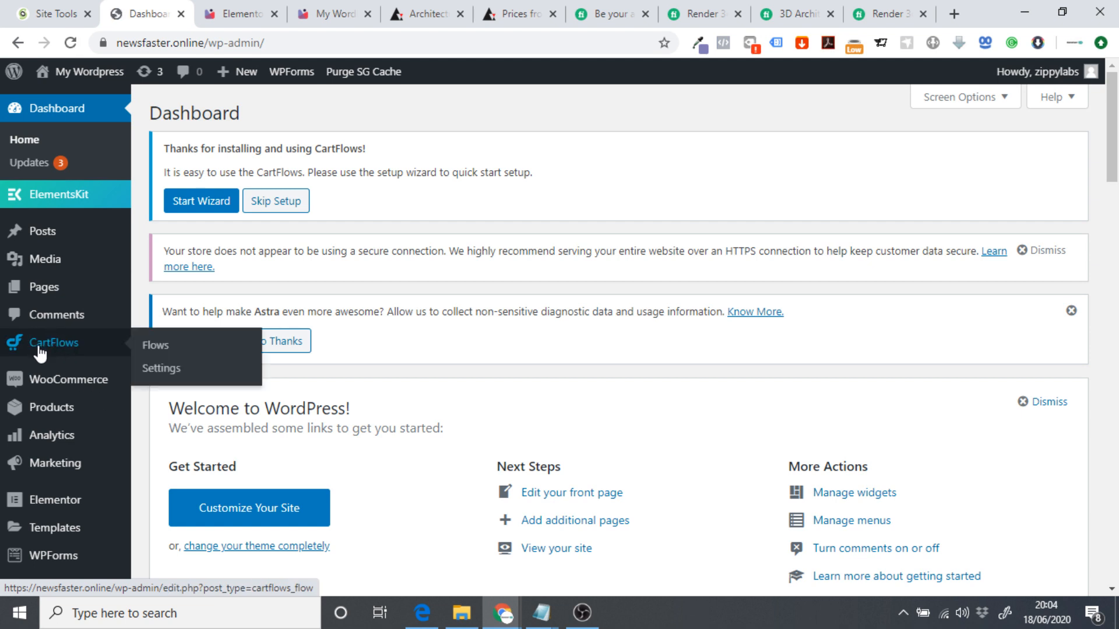
# Open CartFlows Flows, check the Enterprise plan on the Pricing page, and return to the flows.
pyautogui.click(149, 354)
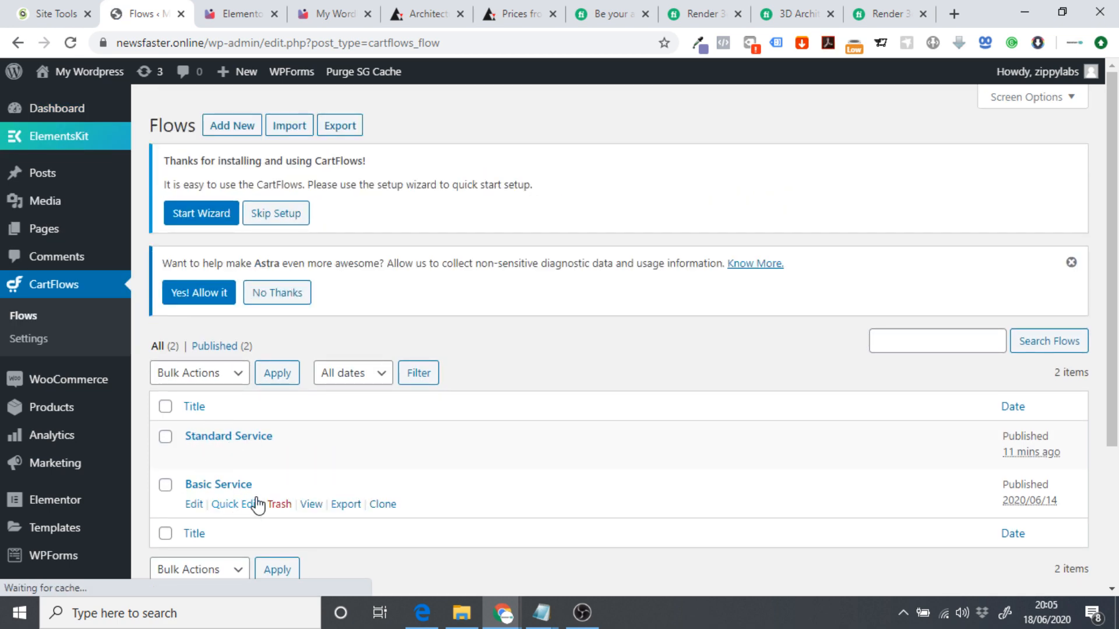
pyautogui.click(298, 6)
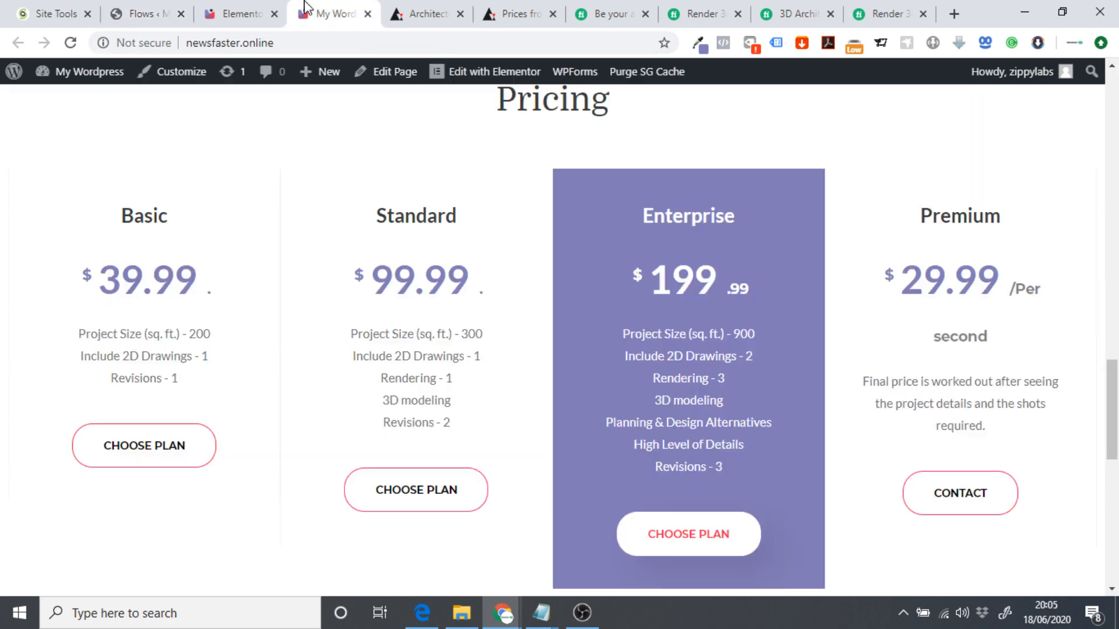
pyautogui.moveTo(639, 216); pyautogui.dragTo(660, 240)
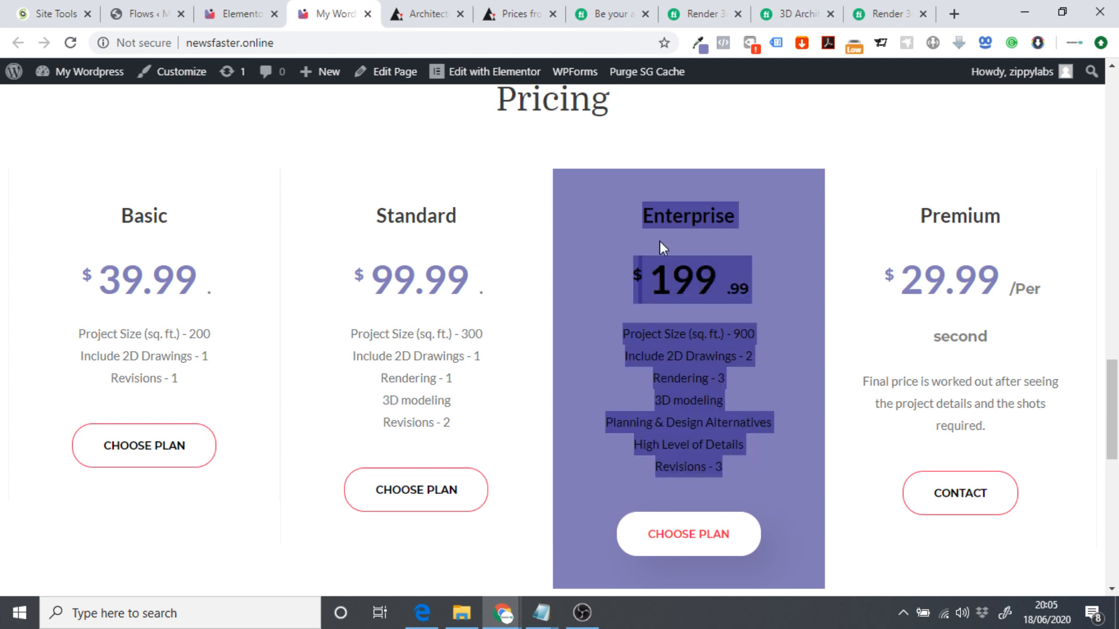
pyautogui.click(610, 173)
pyautogui.click(242, 12)
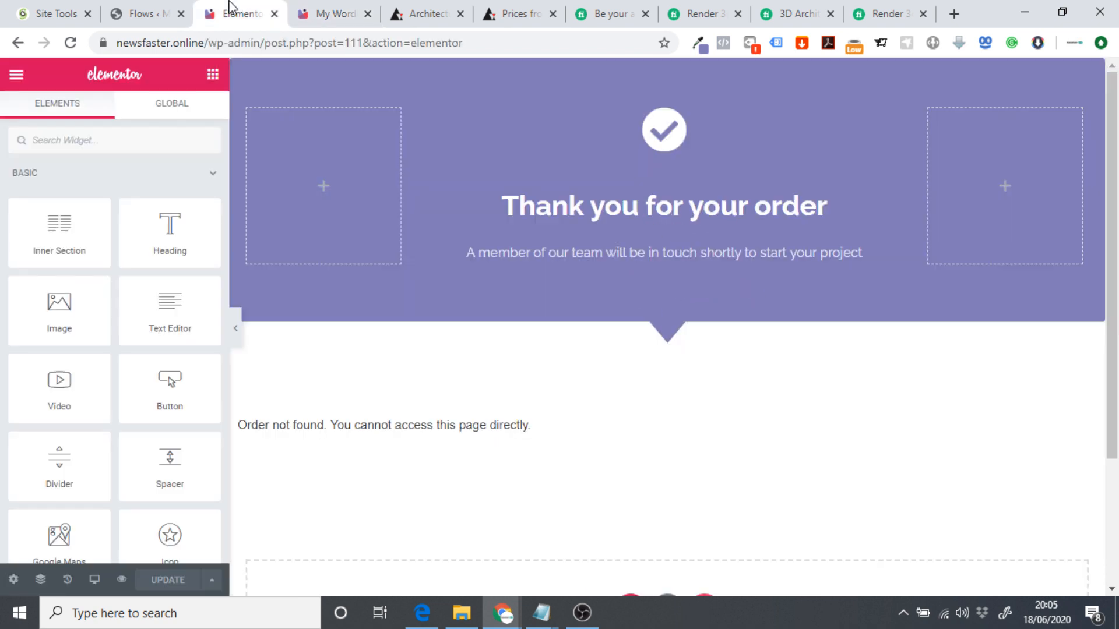
pyautogui.click(153, 13)
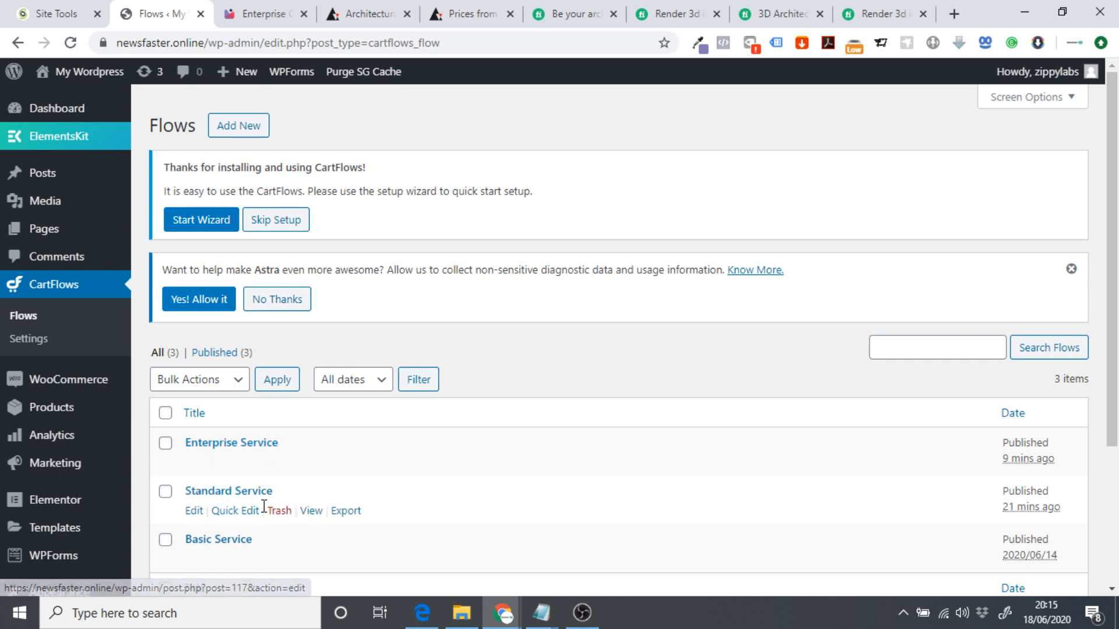
# Review the Enterprise Package checkout page's heading and feature list.
pyautogui.click(274, 12)
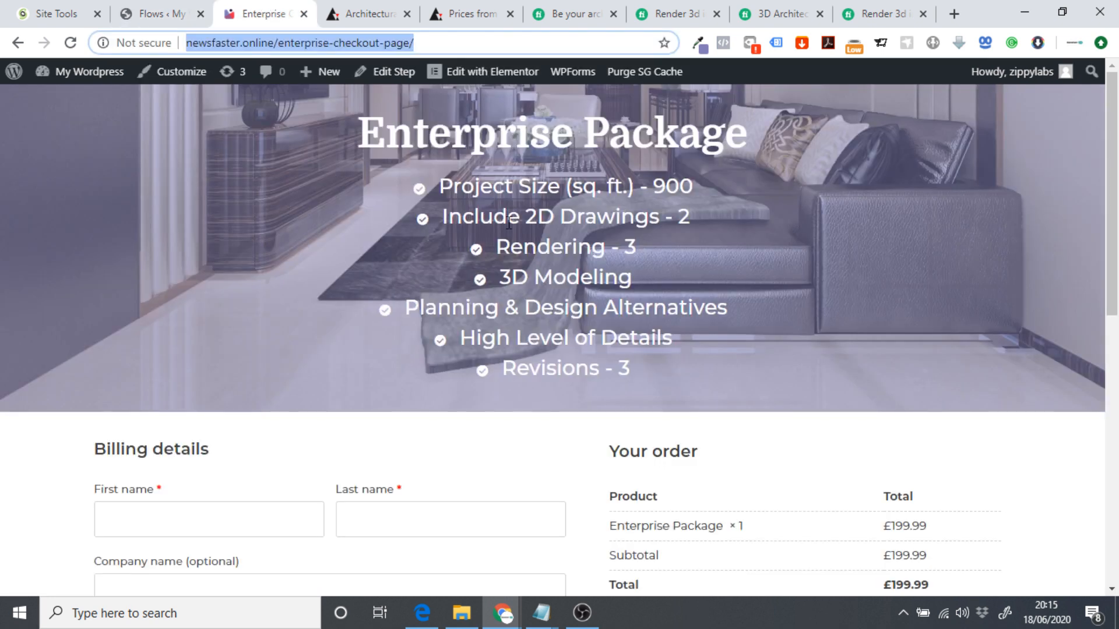
pyautogui.click(439, 259)
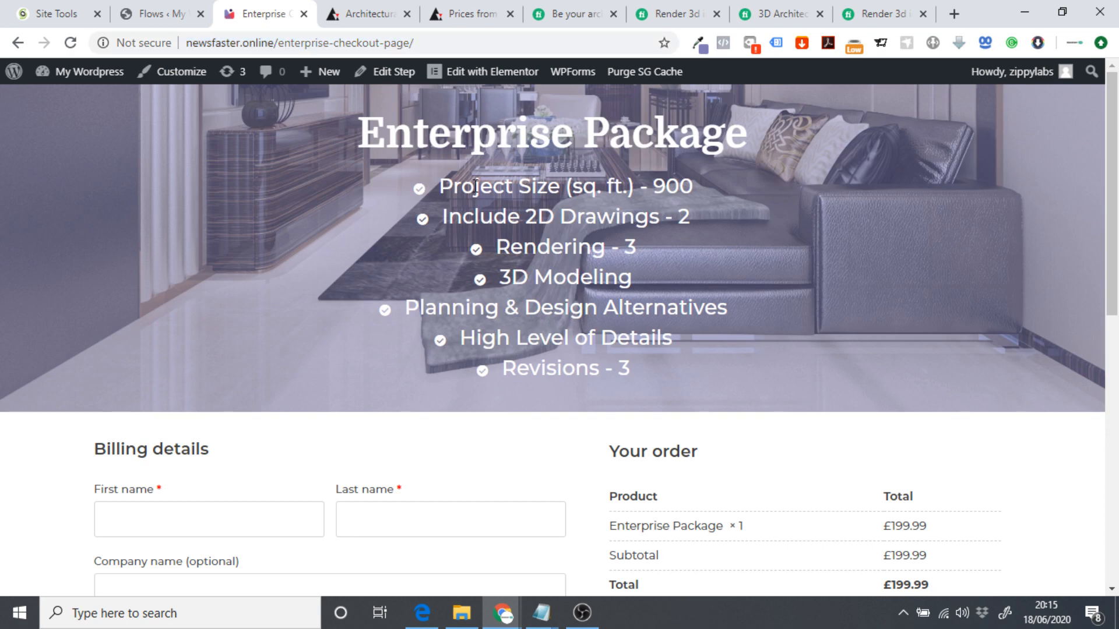
pyautogui.moveTo(438, 186); pyautogui.dragTo(662, 381)
pyautogui.click(439, 236)
pyautogui.click(436, 47)
pyautogui.click(412, 275)
pyautogui.moveTo(312, 168); pyautogui.dragTo(754, 347)
pyautogui.click(754, 347)
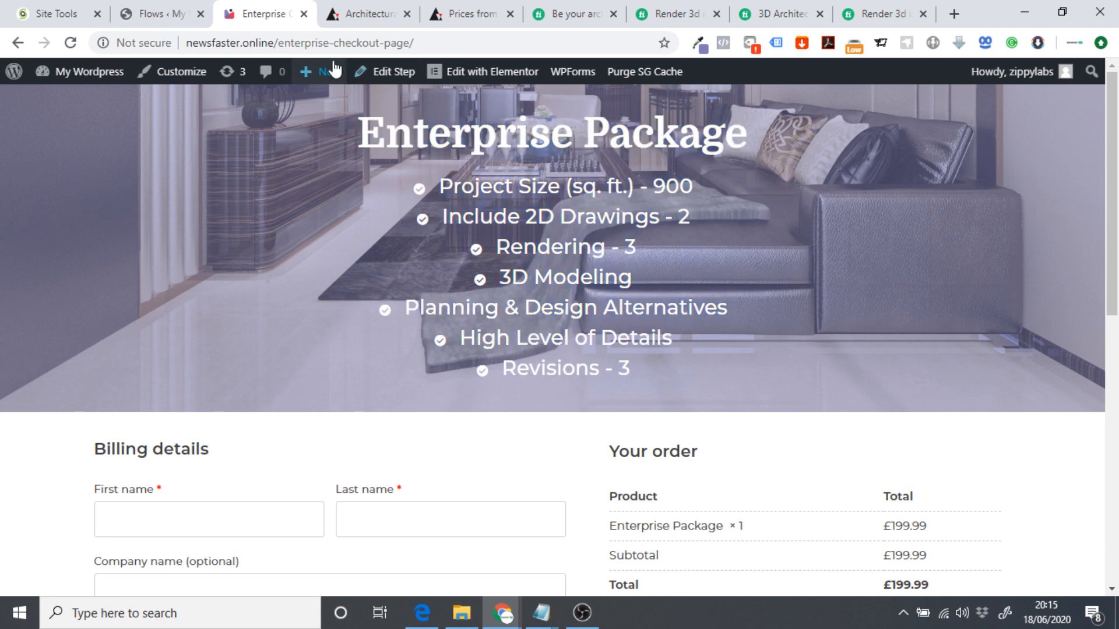
# Copy the Enterprise checkout page's address and open the site's home page.
pyautogui.click(351, 45)
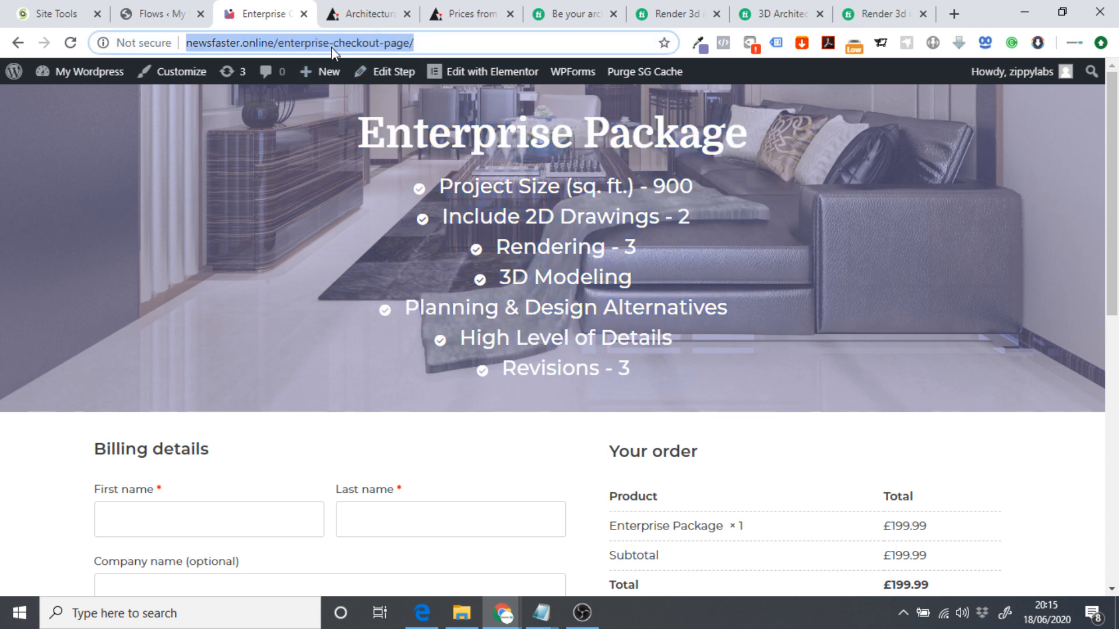
pyautogui.click(331, 198)
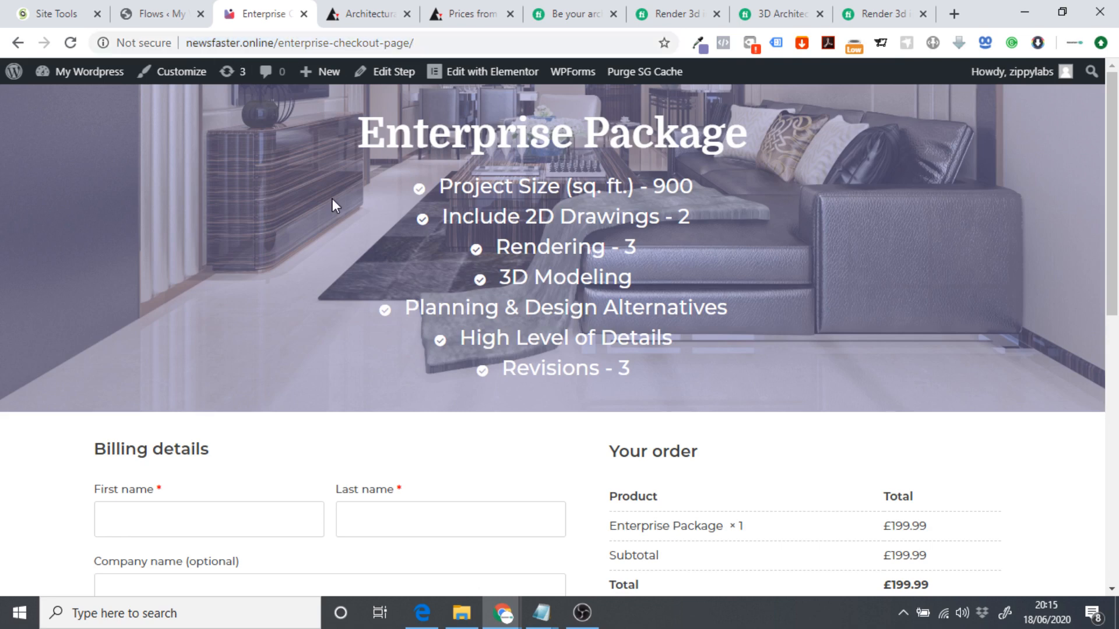
pyautogui.click(301, 46)
pyautogui.hotkey('ctrl', 'c')
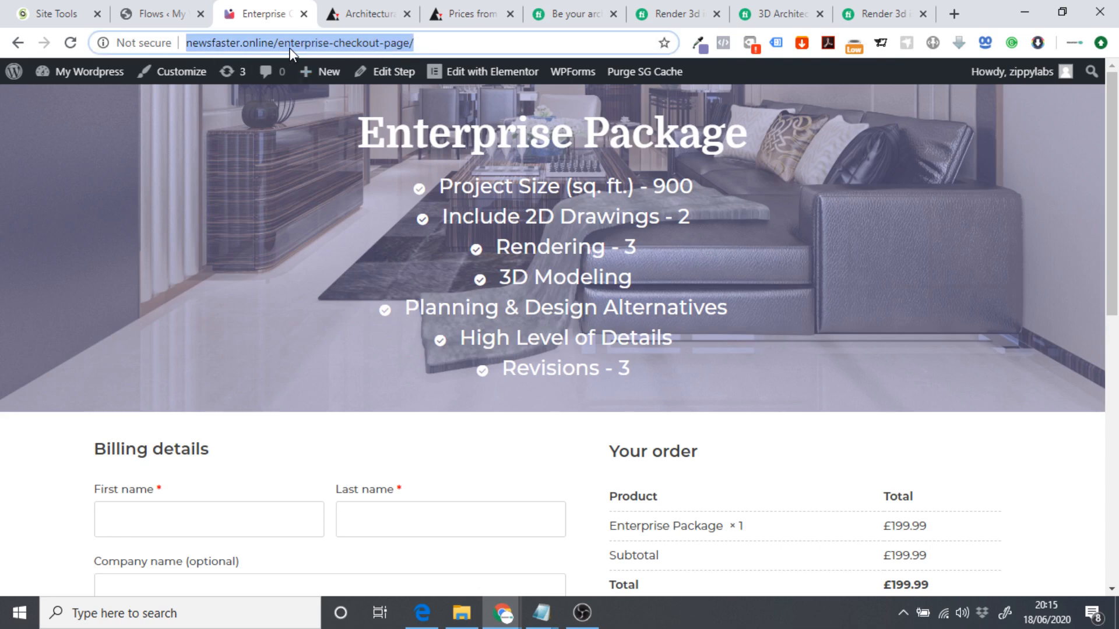
pyautogui.click(149, 17)
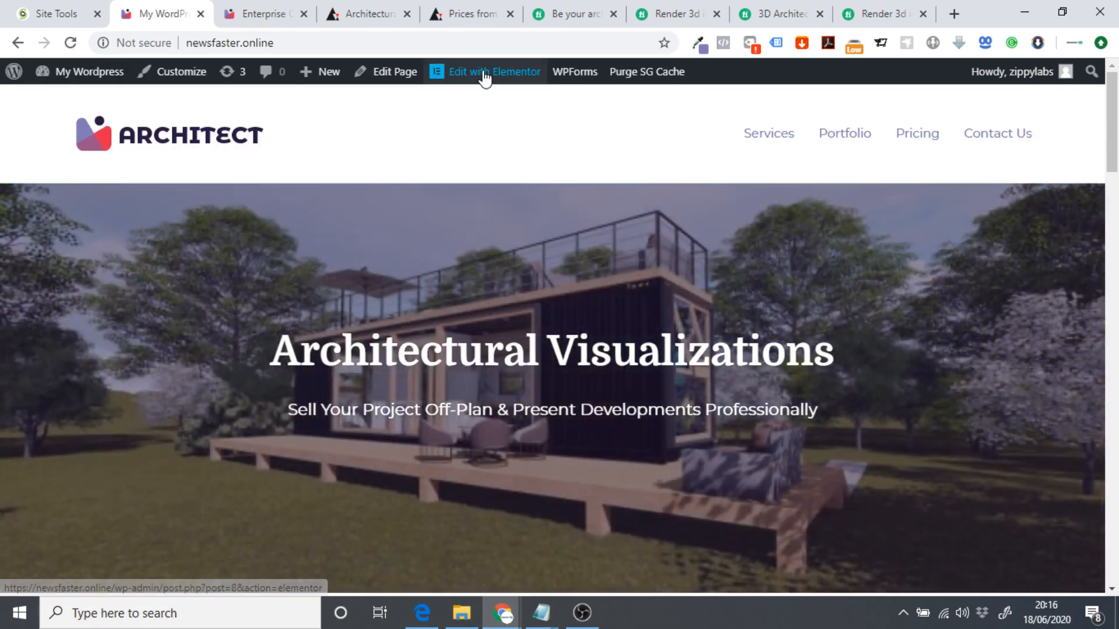
pyautogui.click(482, 73)
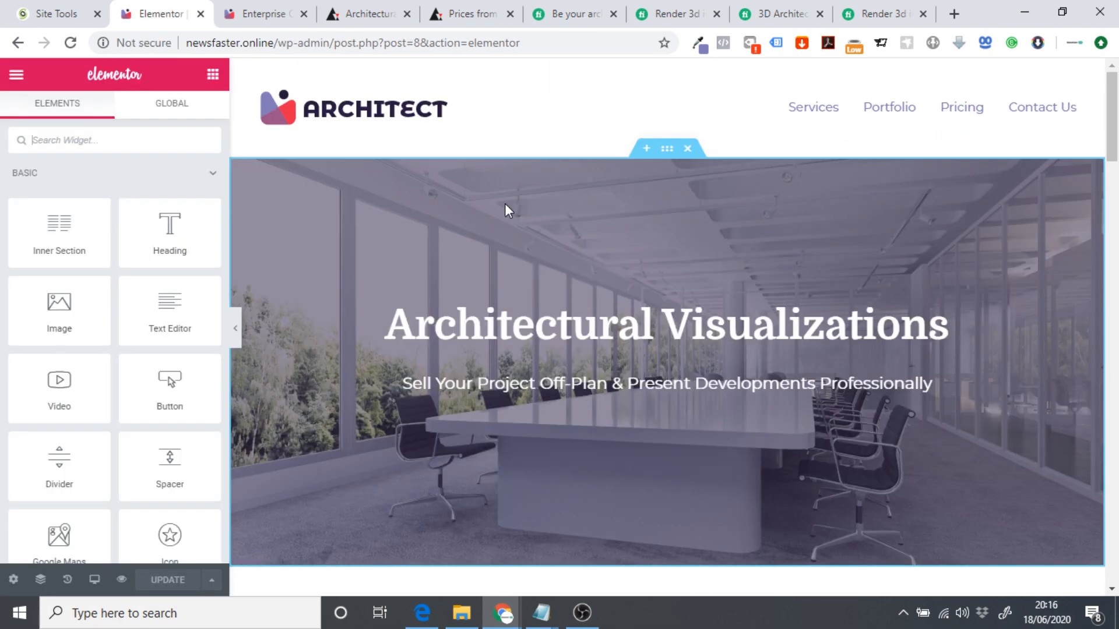
# Link the Enterprise Choose Plan button to the copied Enterprise checkout address.
pyautogui.scroll(-10, 505, 204)
pyautogui.scroll(-14, 507, 213)
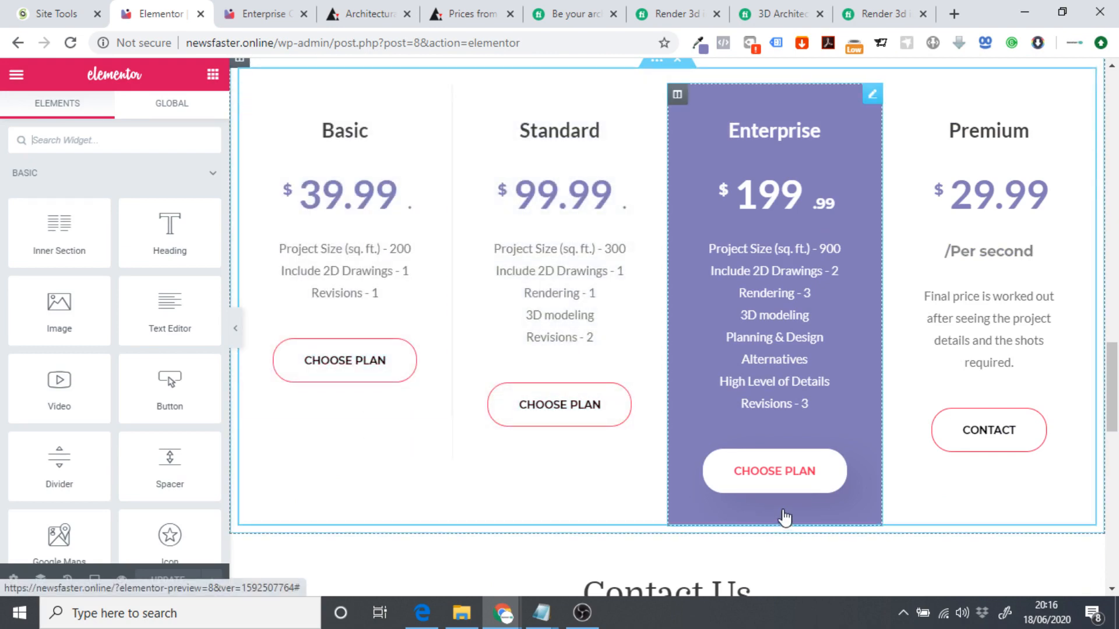
pyautogui.click(816, 314)
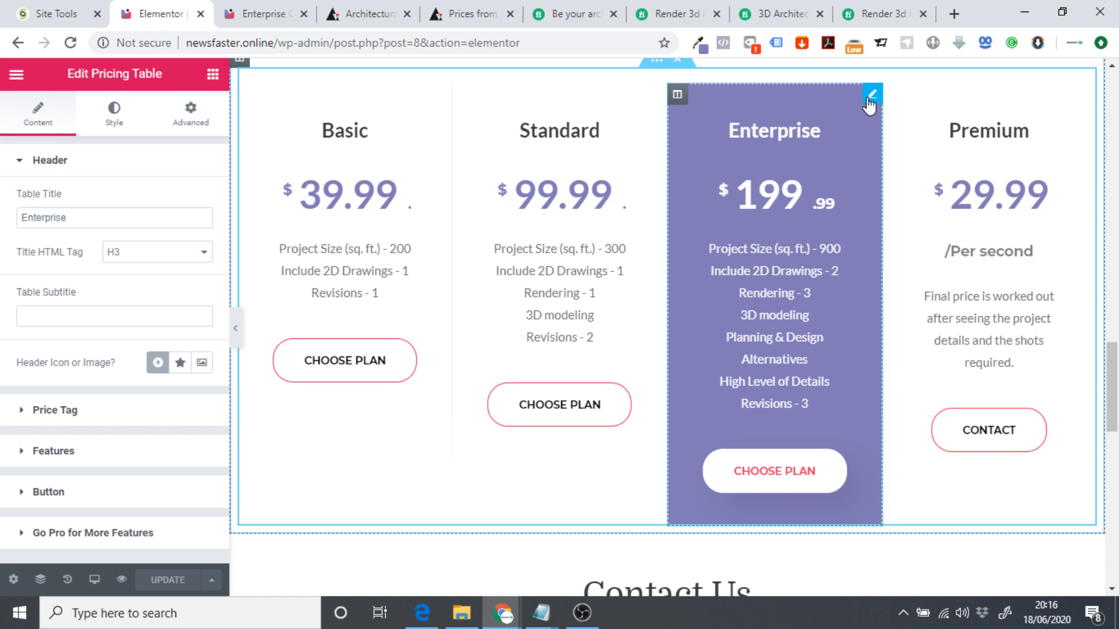
pyautogui.click(57, 506)
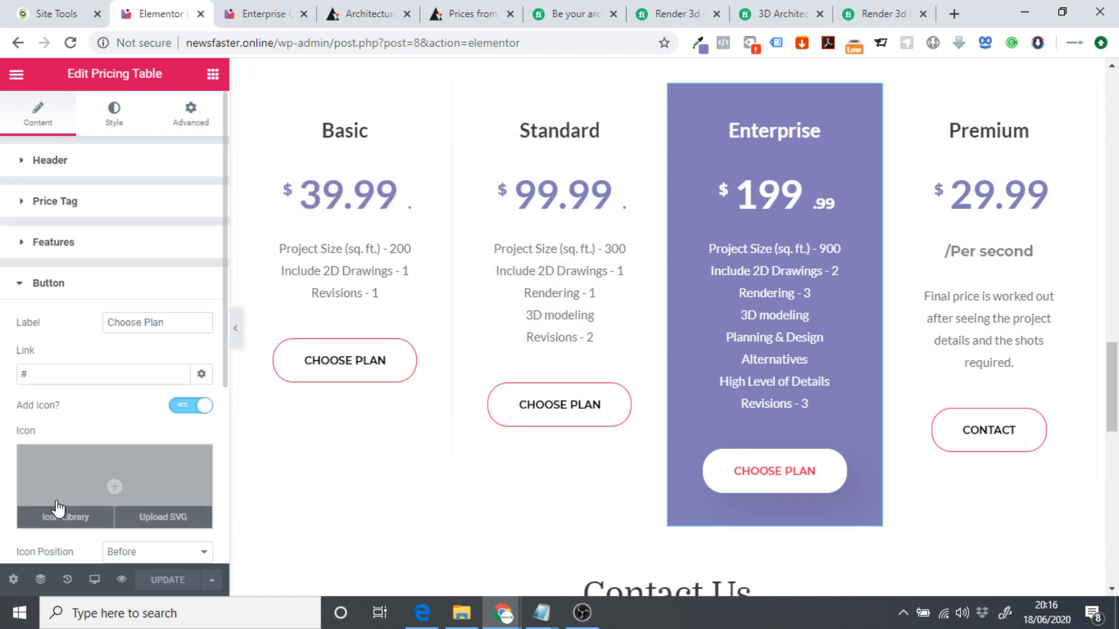
pyautogui.click(66, 376)
pyautogui.press('BackSpace')
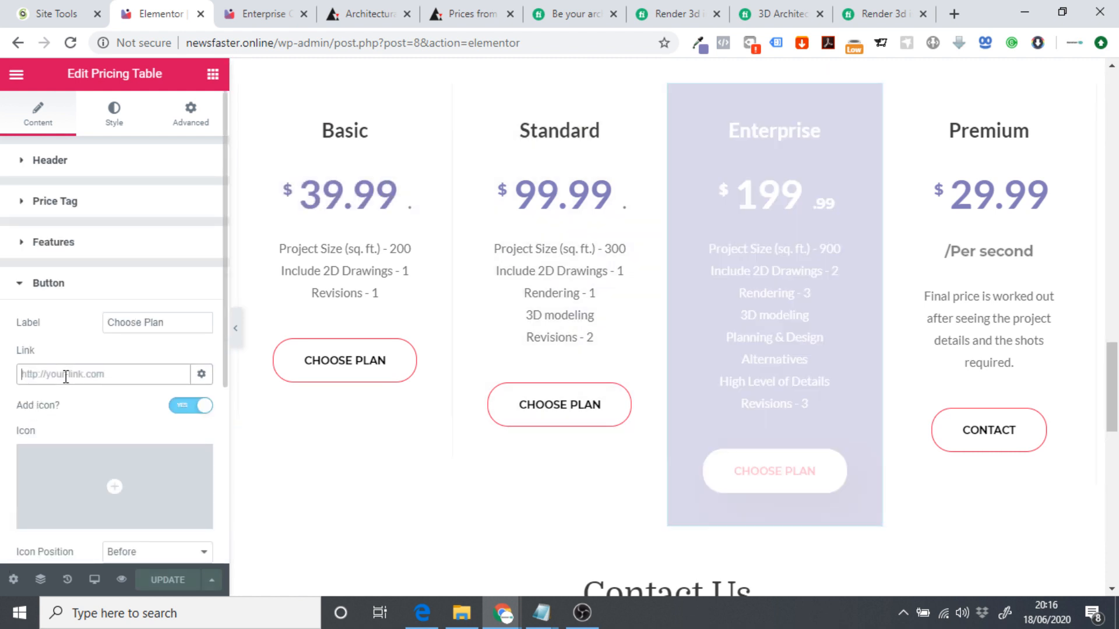
pyautogui.hotkey('ctrl', 'v')
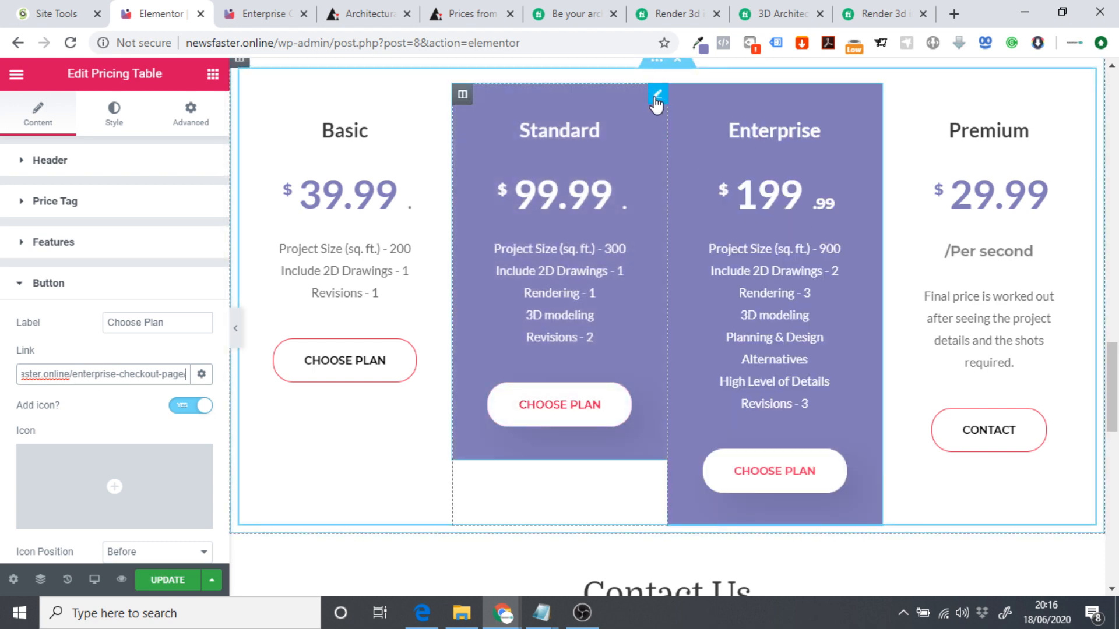
# Link the Standard button to the checkout URL with 'enterprise' replaced by 'standard'.
pyautogui.click(656, 97)
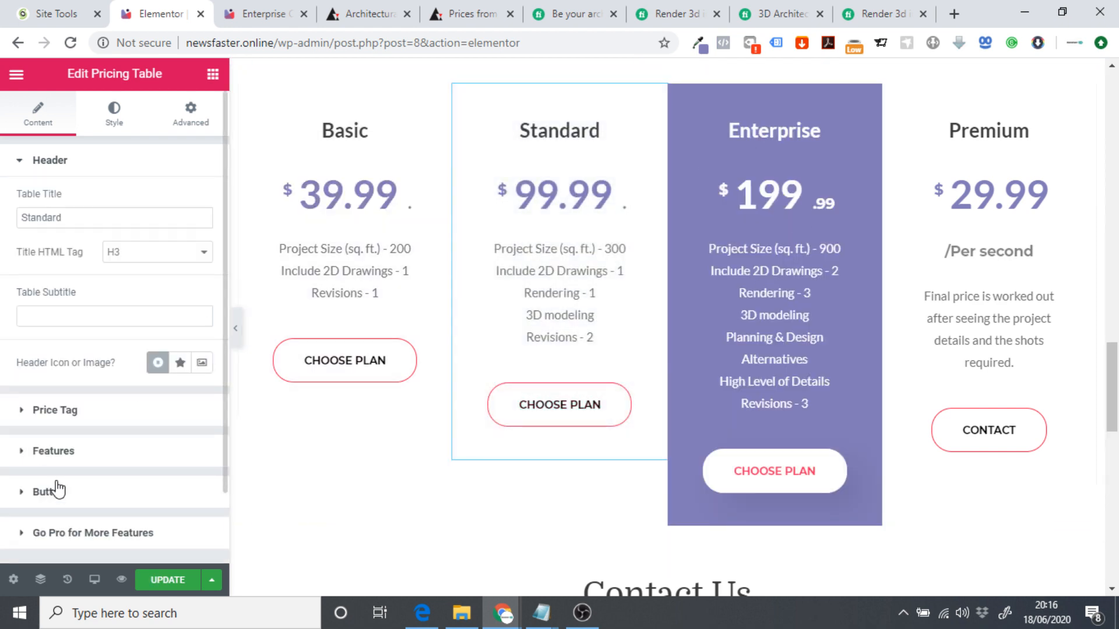
pyautogui.click(58, 491)
pyautogui.hotkey('ctrl', 'a')
pyautogui.hotkey('ctrl', 'v')
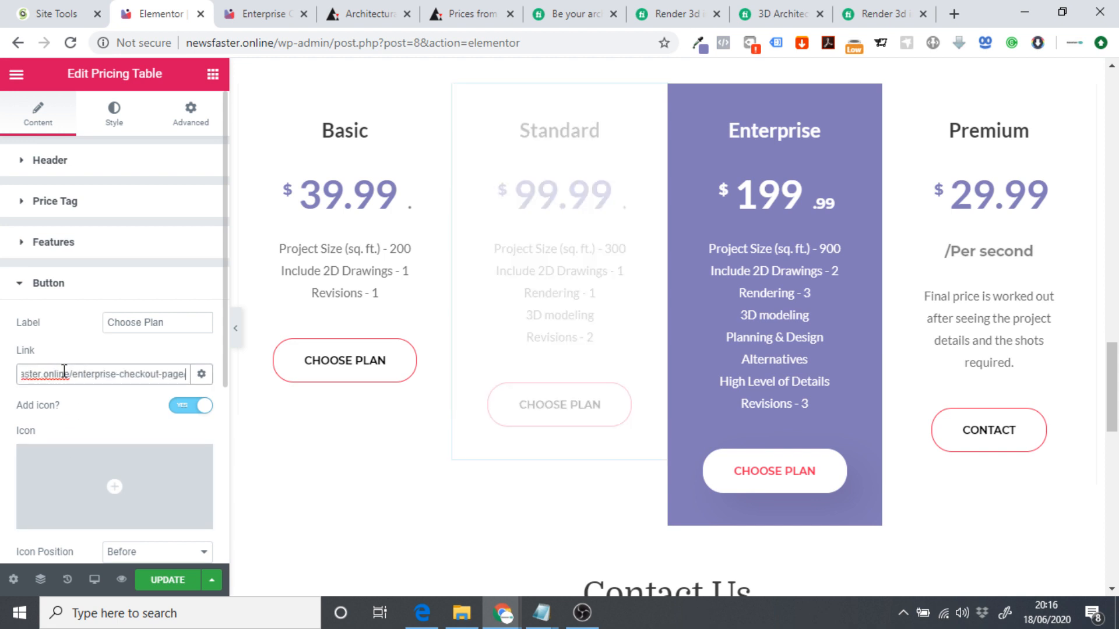
pyautogui.doubleClick(93, 375)
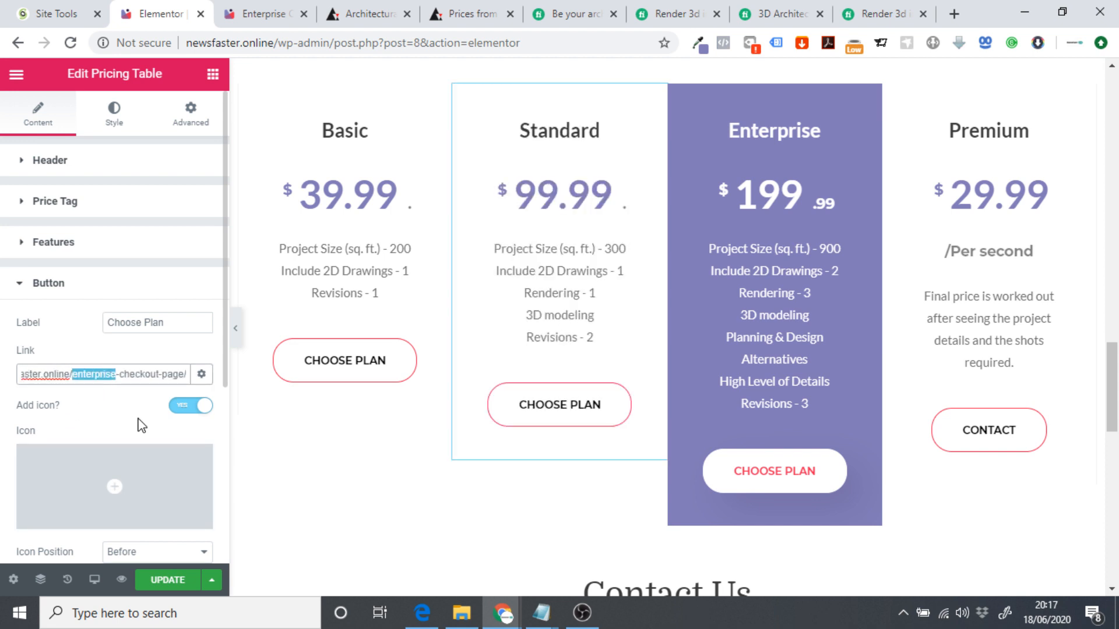
pyautogui.write('standard')
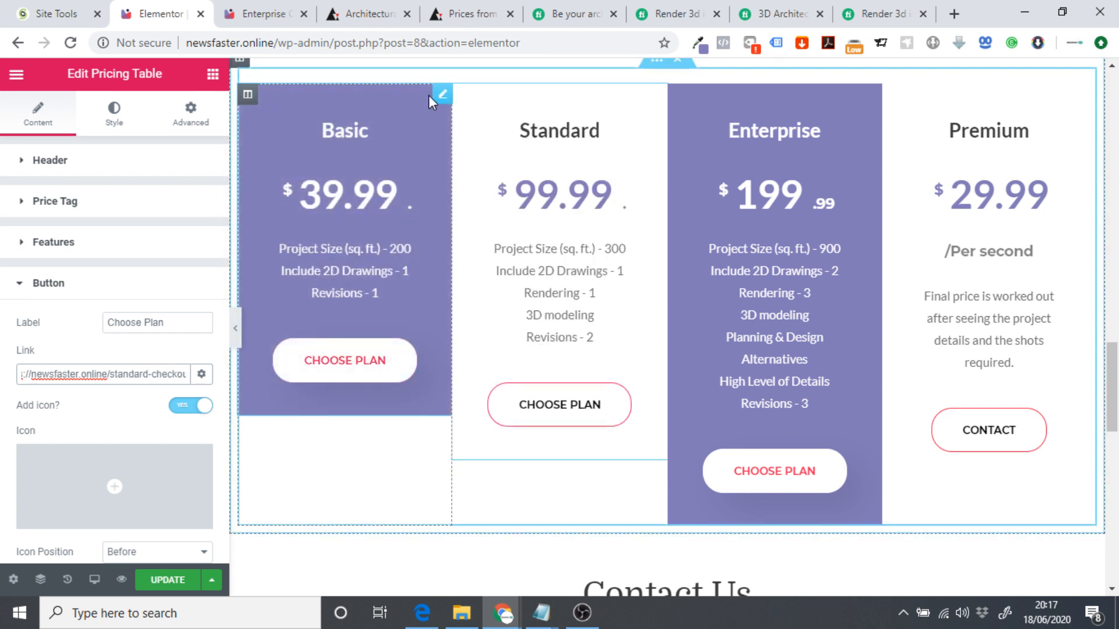
# Link the Basic button to the checkout URL with 'enterprise' replaced by 'basic'.
pyautogui.click(439, 96)
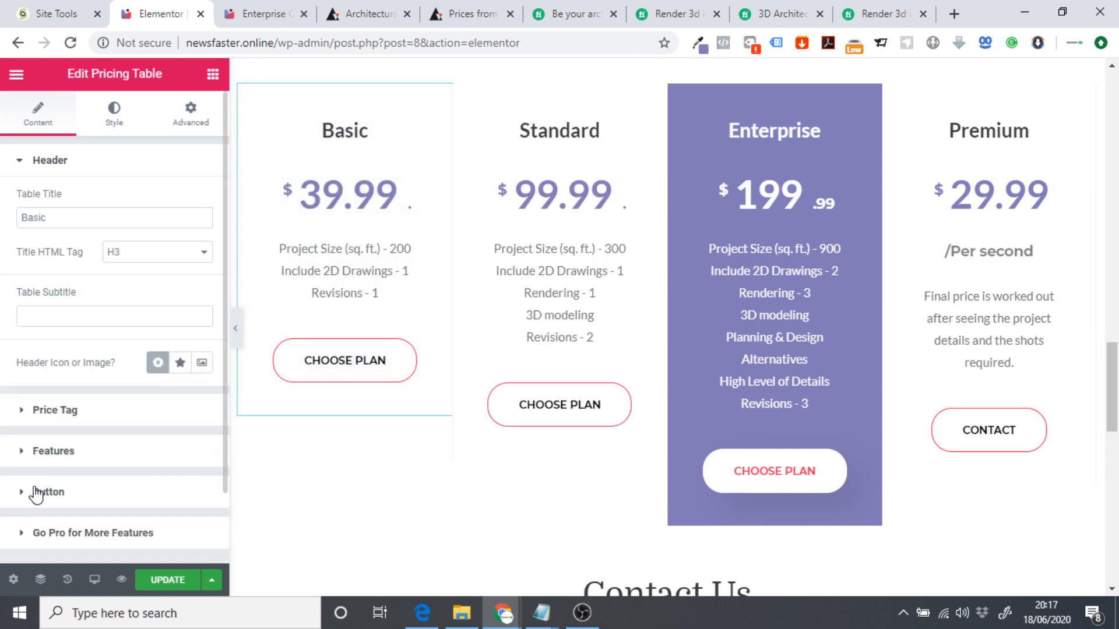
pyautogui.click(36, 491)
pyautogui.press('BackSpace')
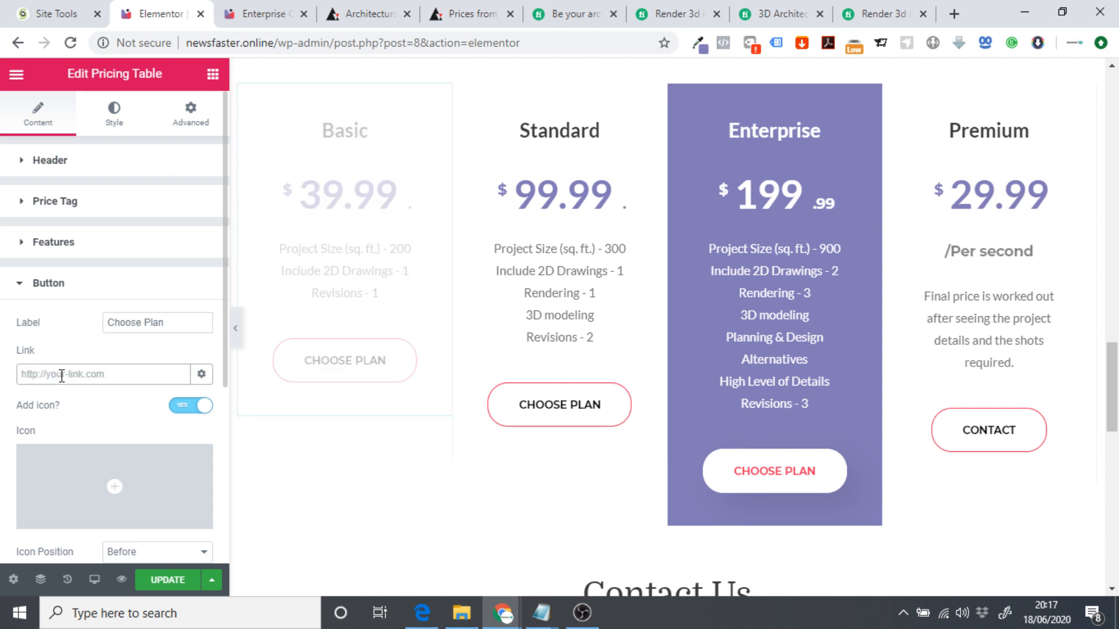
pyautogui.doubleClick(94, 373)
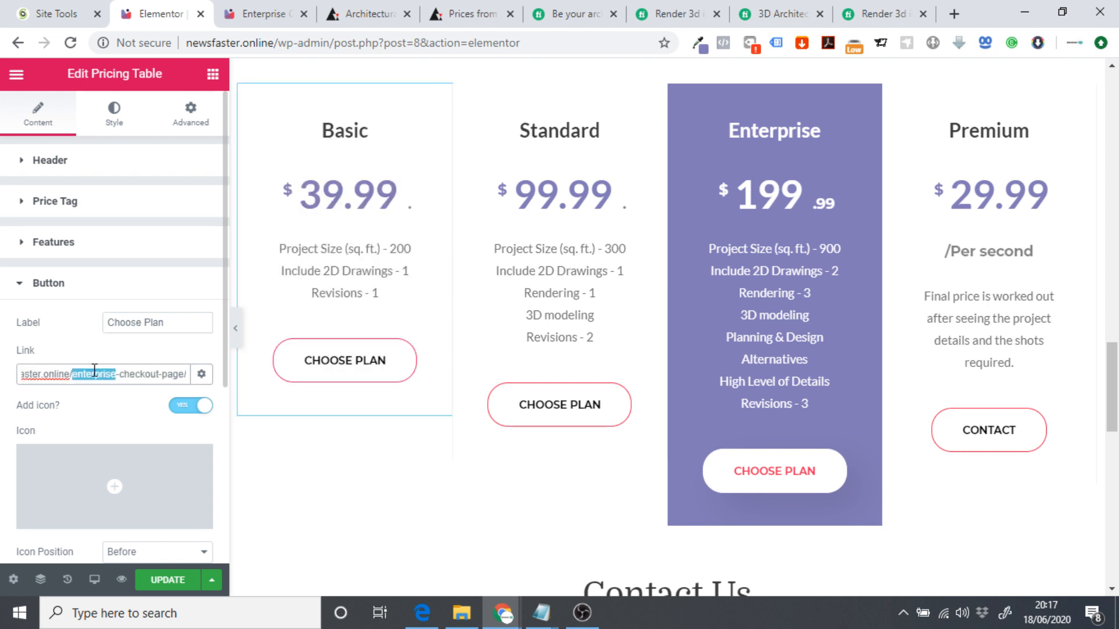
pyautogui.write('basic')
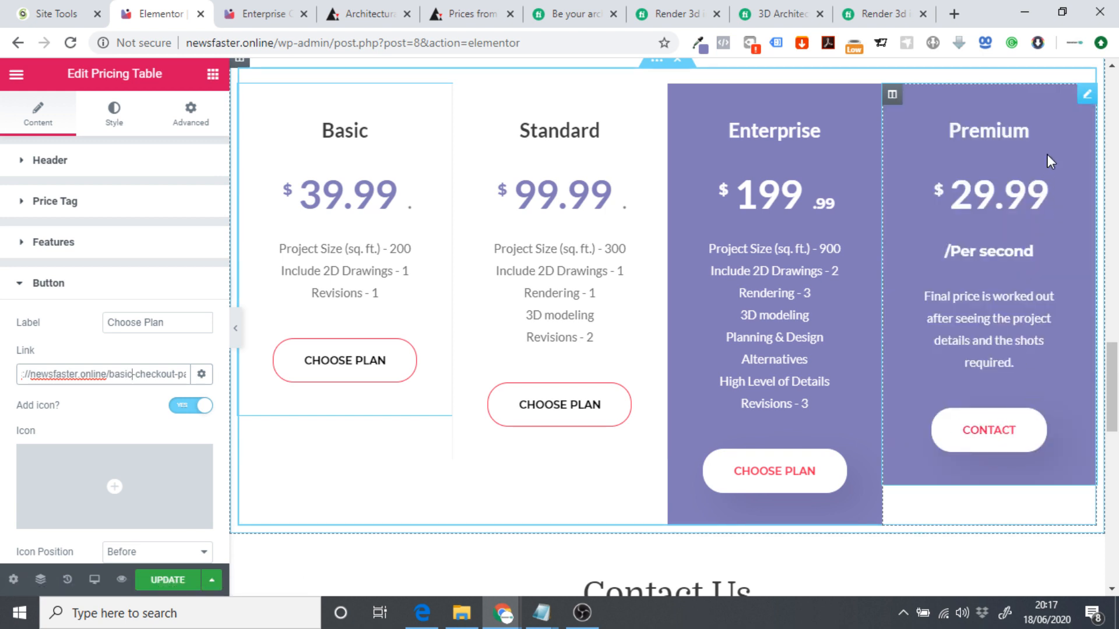
pyautogui.click(1032, 319)
pyautogui.scroll(-4, 669, 504)
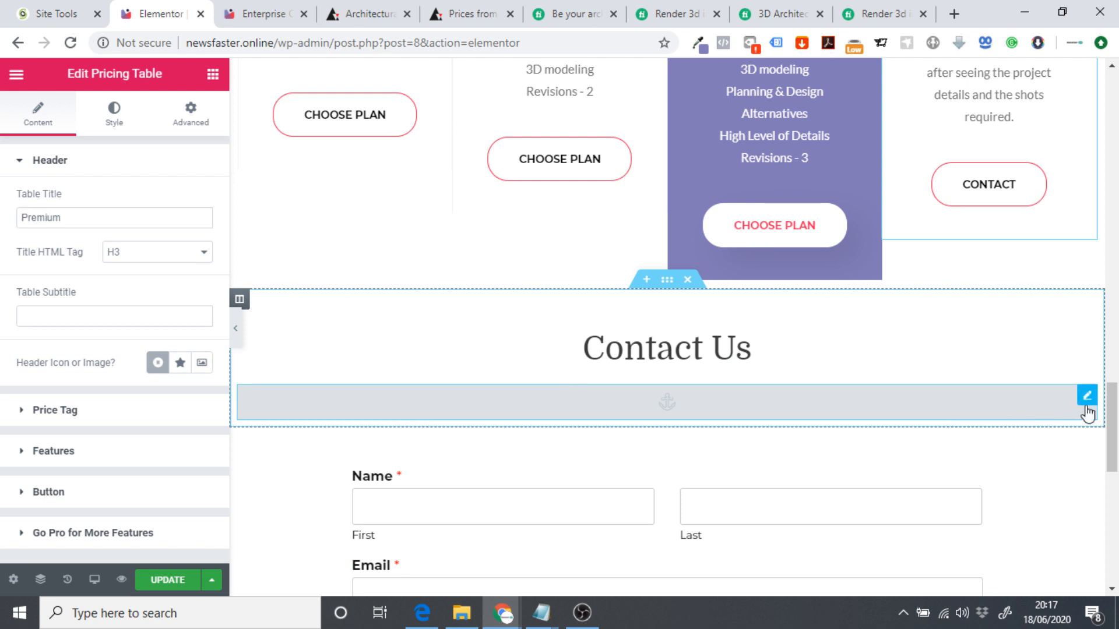
pyautogui.click(1086, 407)
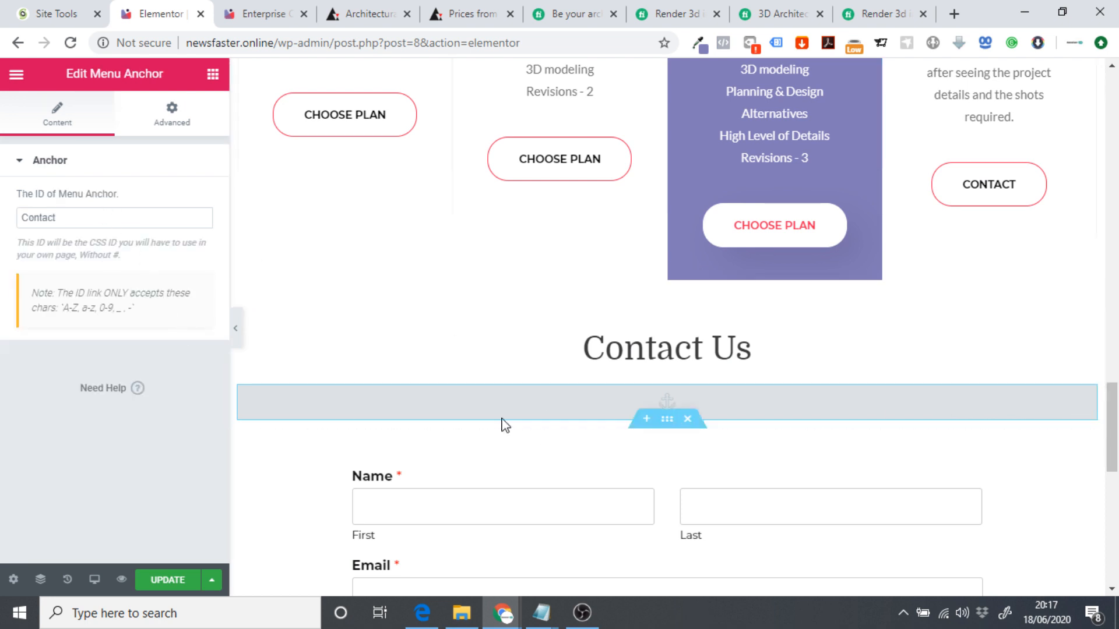
pyautogui.scroll(3, 502, 425)
pyautogui.scroll(3, 1065, 163)
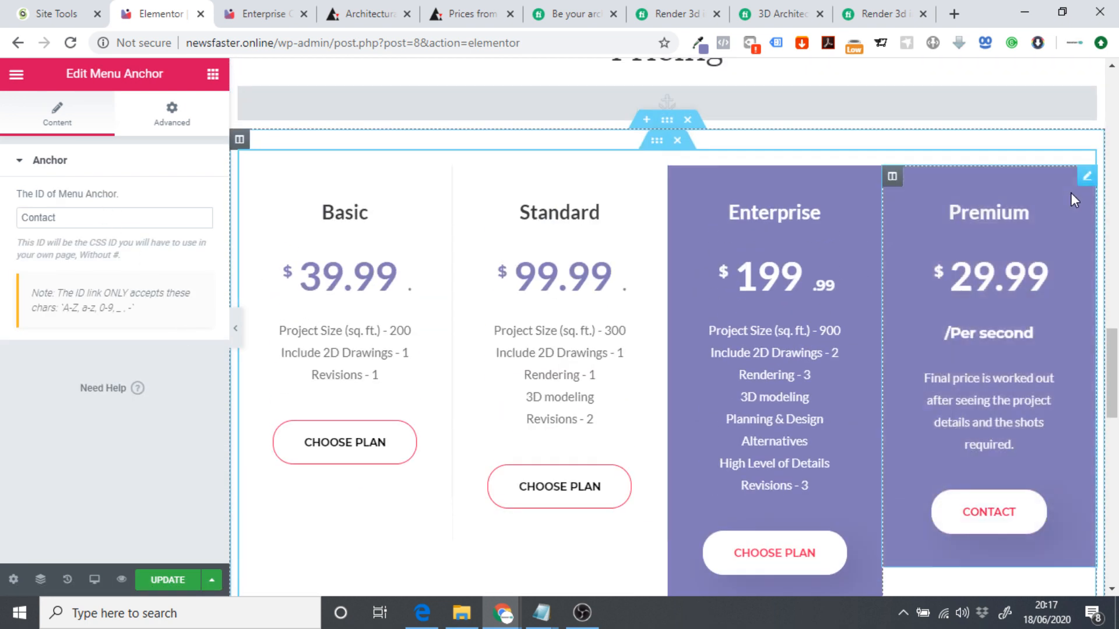
pyautogui.click(1086, 178)
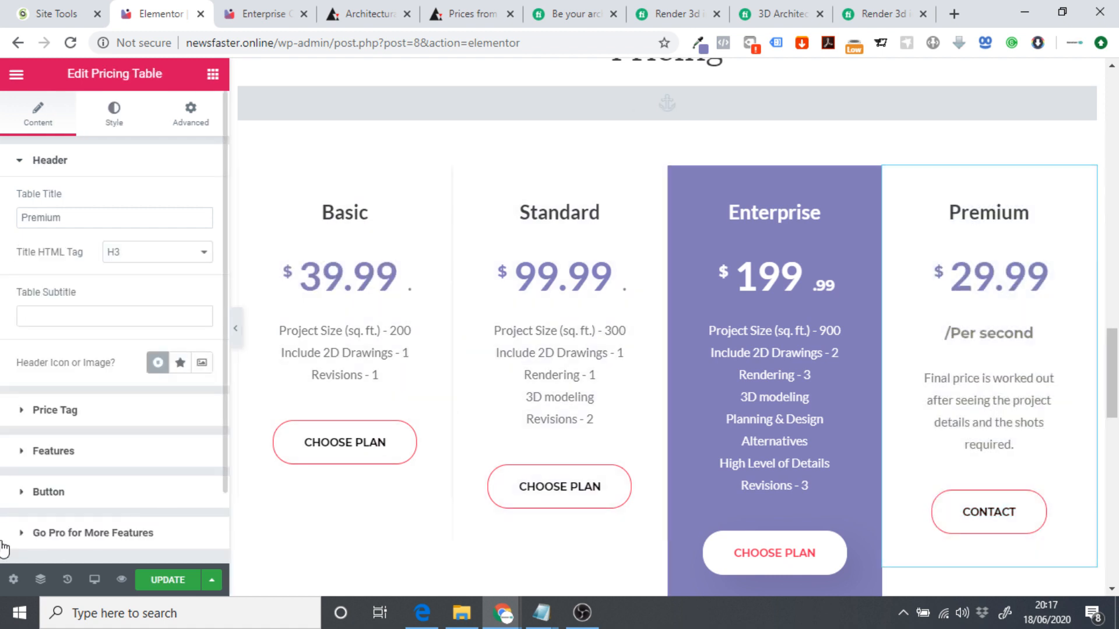
pyautogui.click(86, 495)
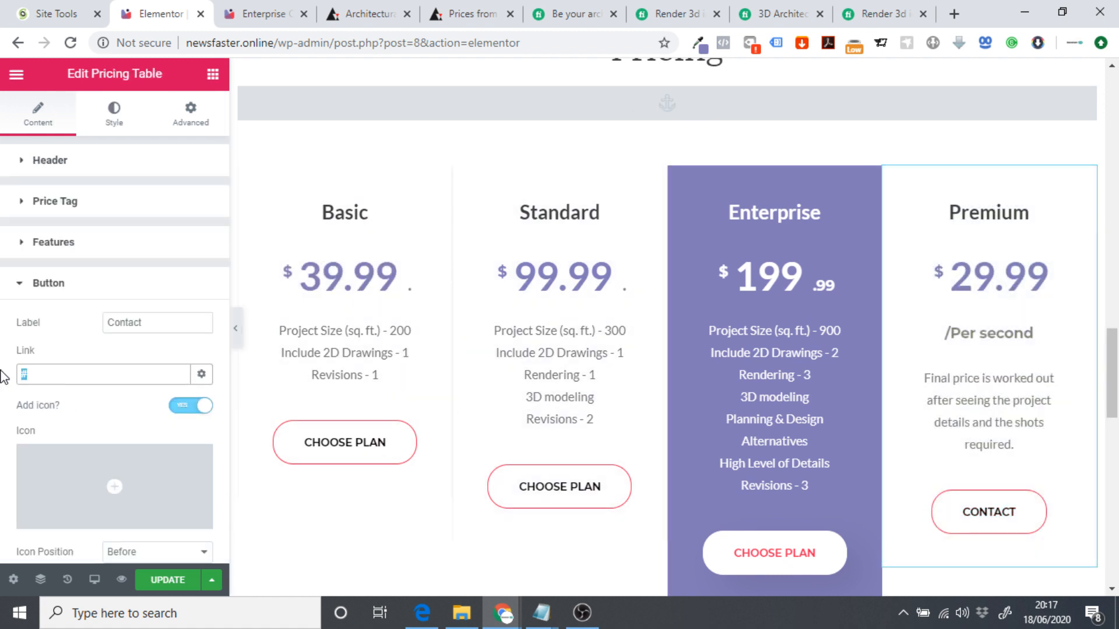
pyautogui.hotkey('ctrl', 'v')
pyautogui.moveTo(85, 378); pyautogui.dragTo(214, 382)
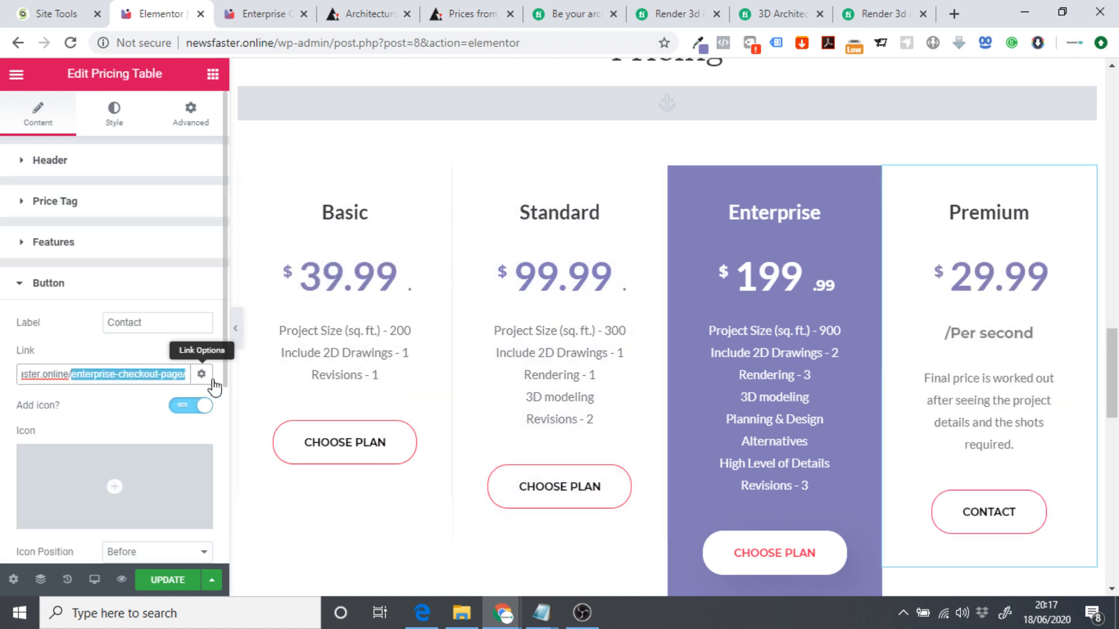
pyautogui.press('BackSpace')
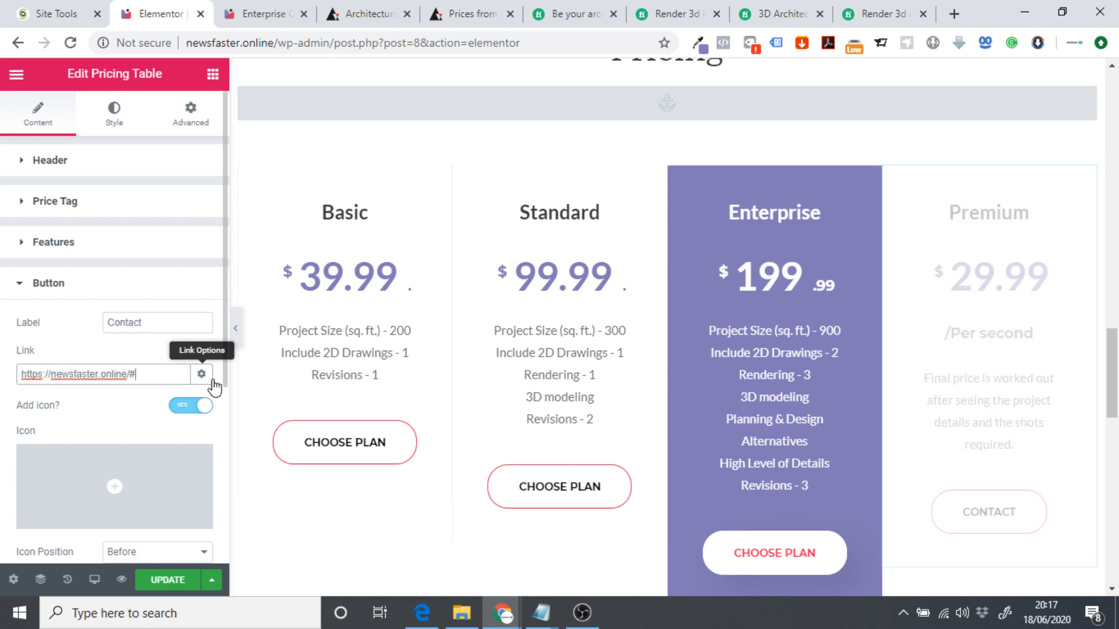
pyautogui.write('#Contact')
pyautogui.click(165, 581)
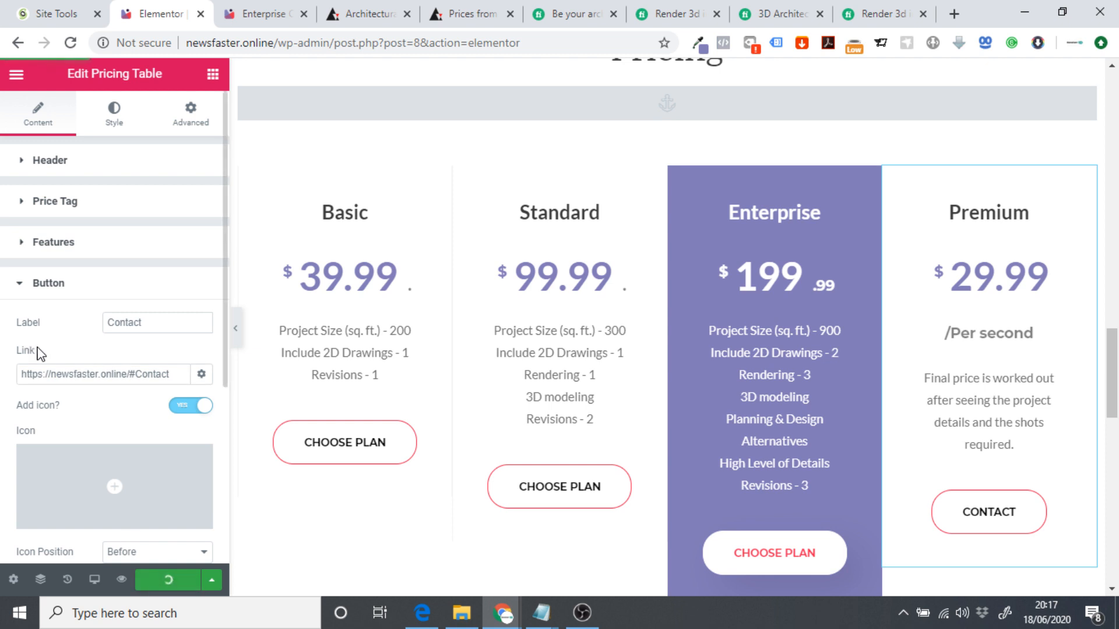
pyautogui.click(17, 74)
# On the live site, jump to the pricing plans and confirm Contact reaches the contact form.
pyautogui.click(83, 502)
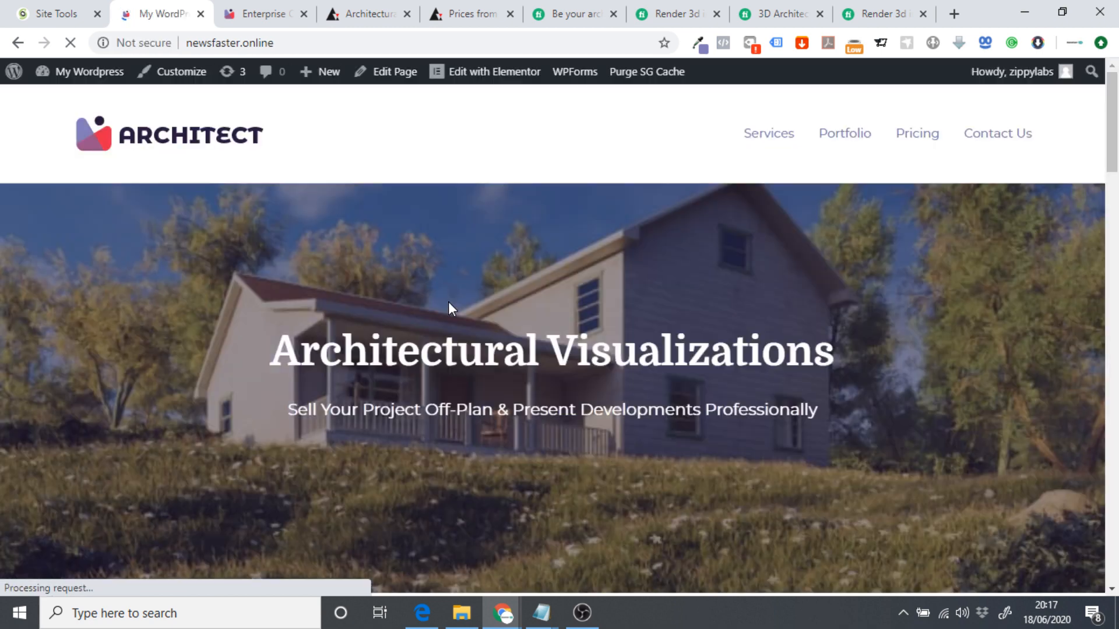
pyautogui.click(920, 139)
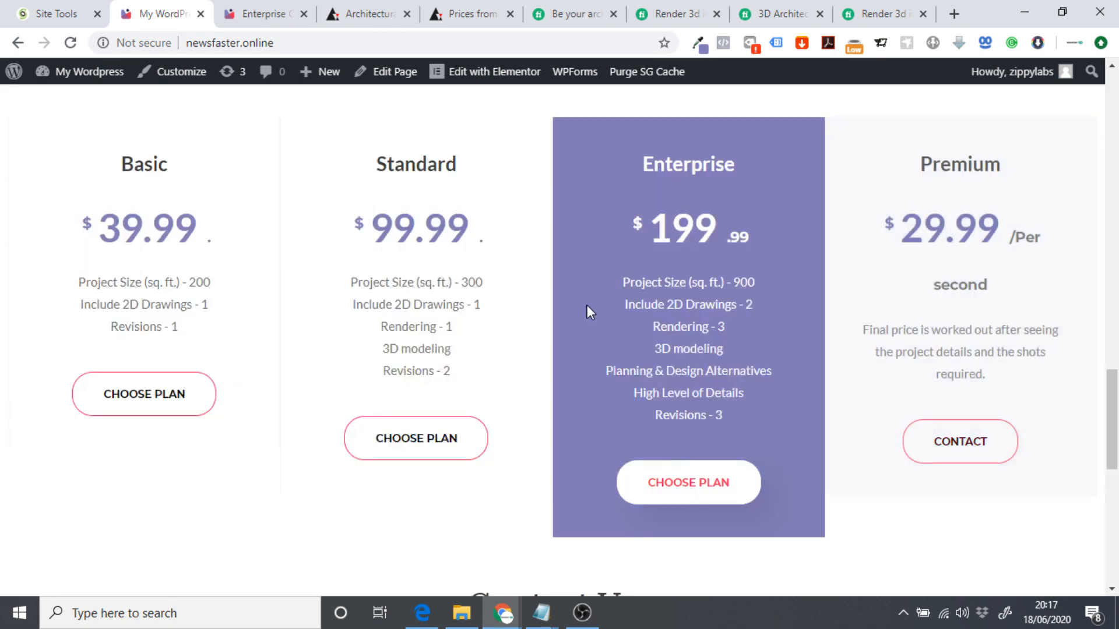
pyautogui.moveTo(1112, 408); pyautogui.dragTo(1110, 94)
pyautogui.click(917, 135)
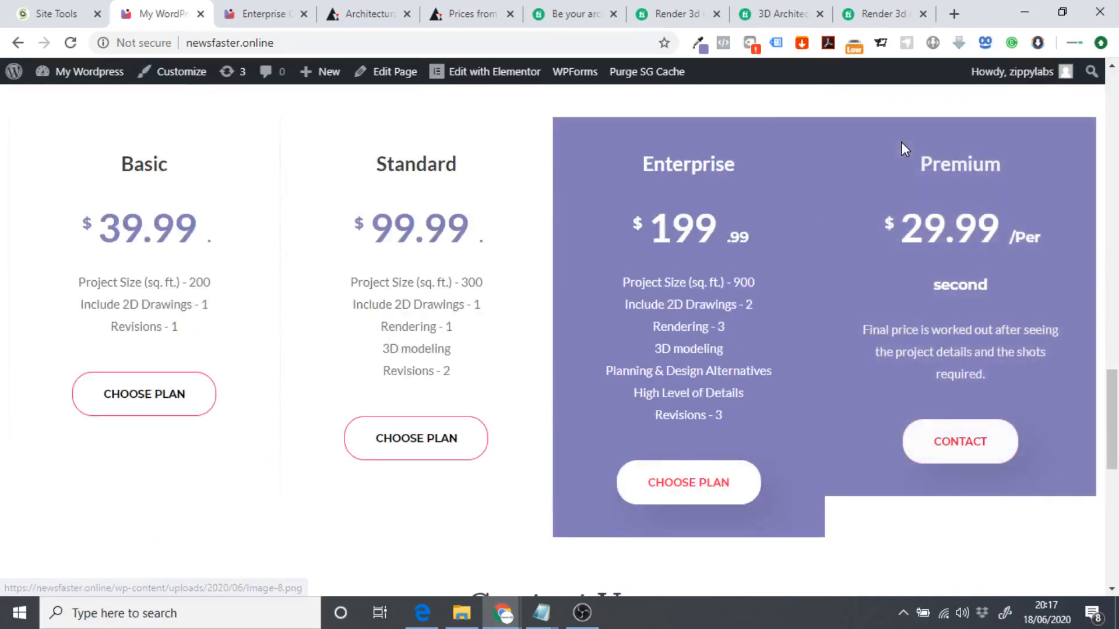
pyautogui.click(970, 443)
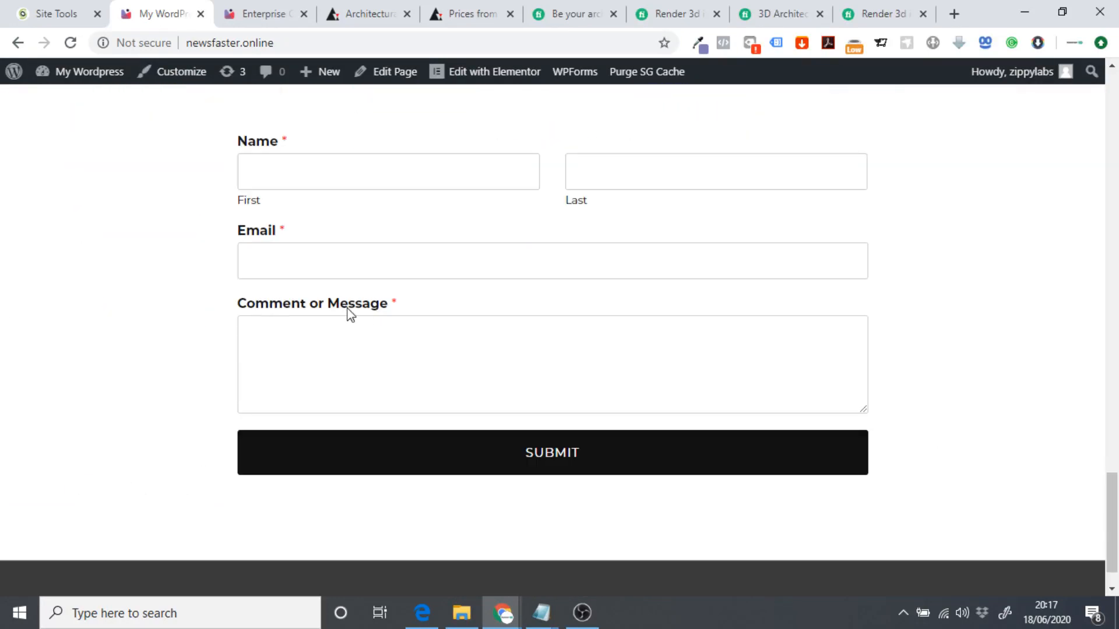
pyautogui.scroll(10, 689, 365)
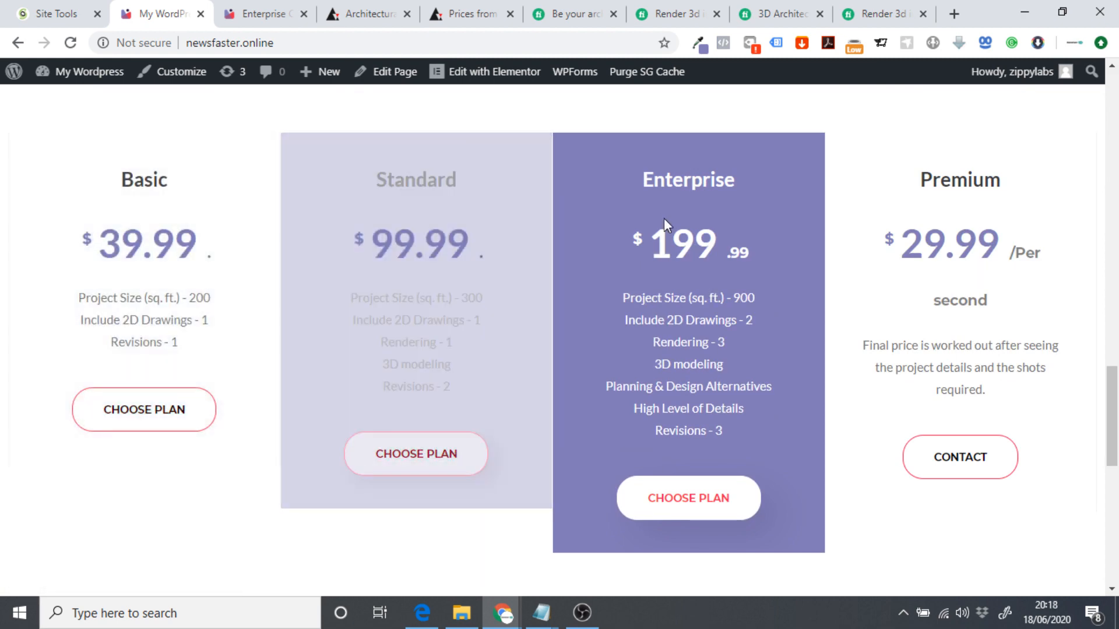
# Open Standard's Choose Plan link in a new tab and review the £99.99 checkout.
pyautogui.rightClick(369, 467)
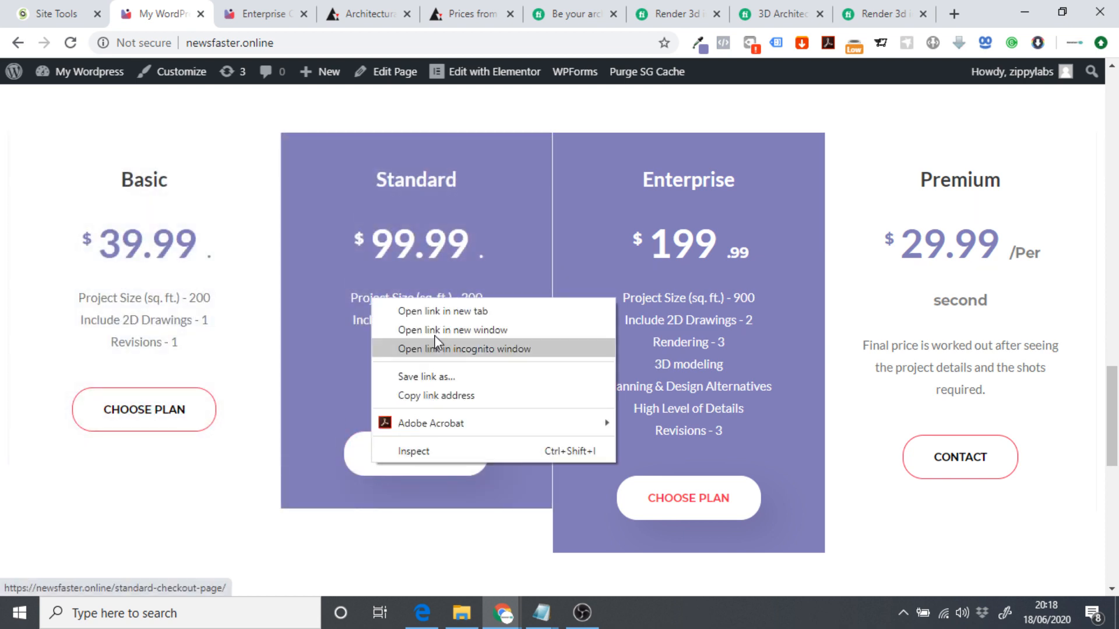
pyautogui.click(436, 311)
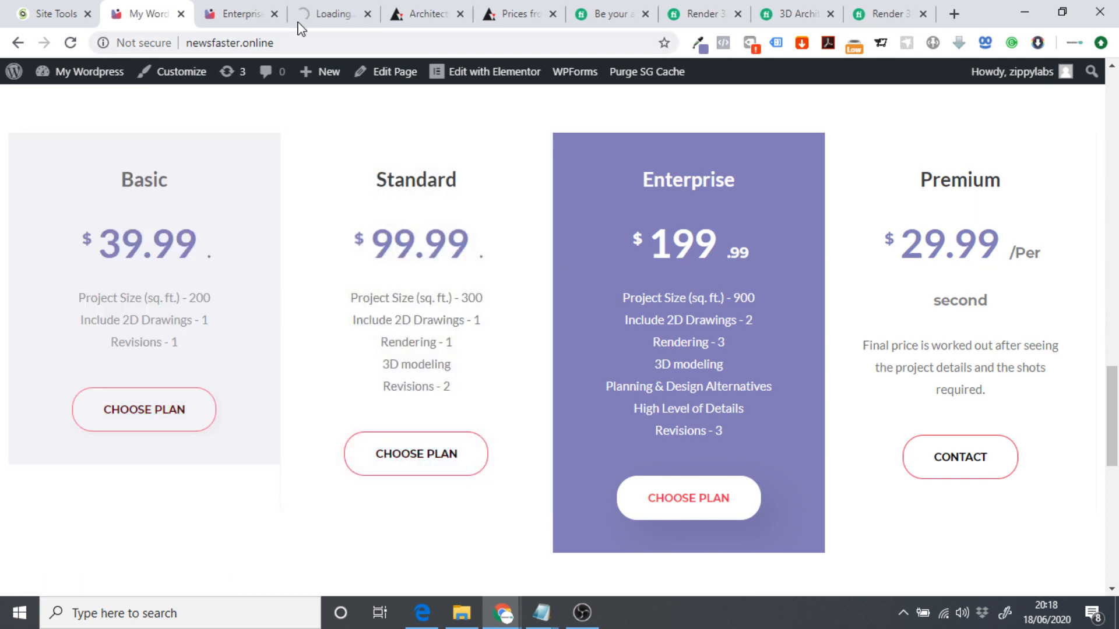
pyautogui.click(315, 10)
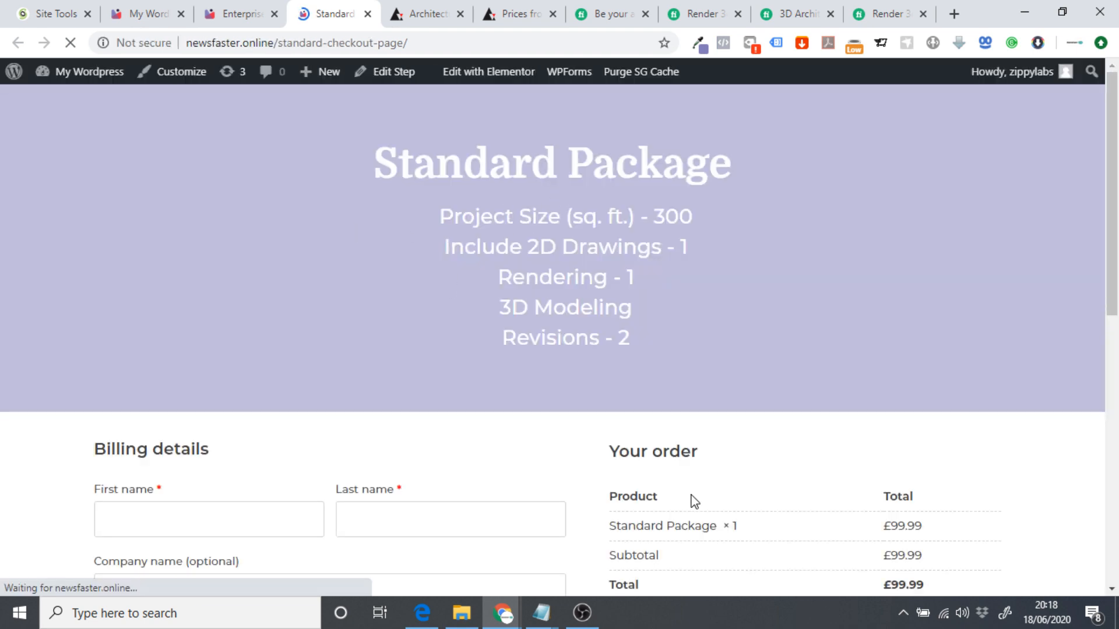
pyautogui.scroll(-4, 880, 530)
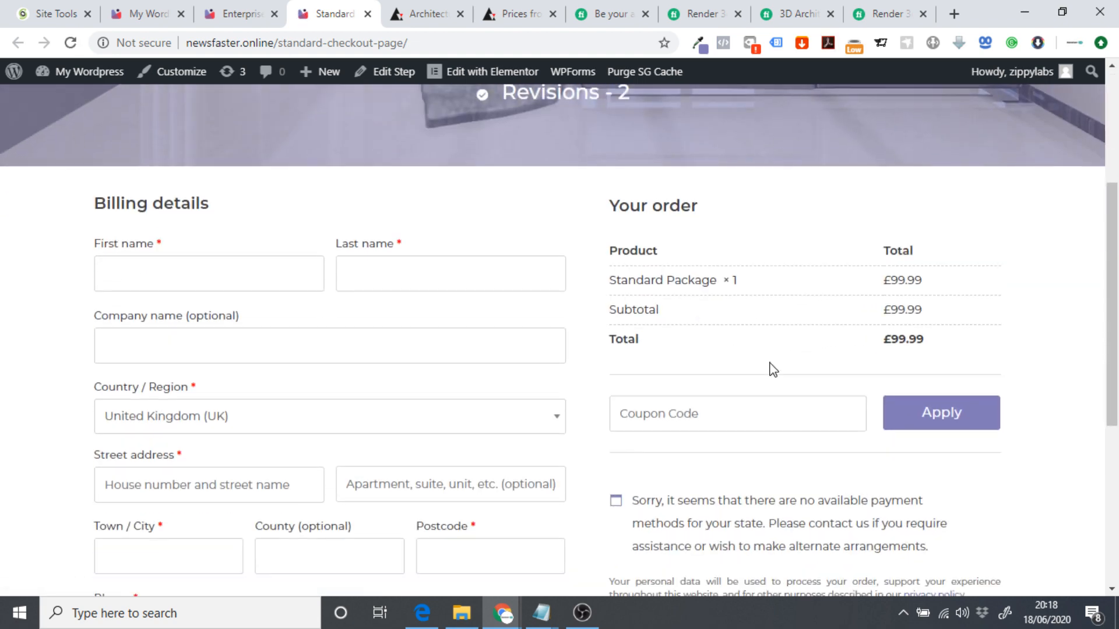
pyautogui.scroll(3, 772, 367)
# Close the Standard checkout and open Basic's Choose Plan link in a new tab.
pyautogui.click(367, 13)
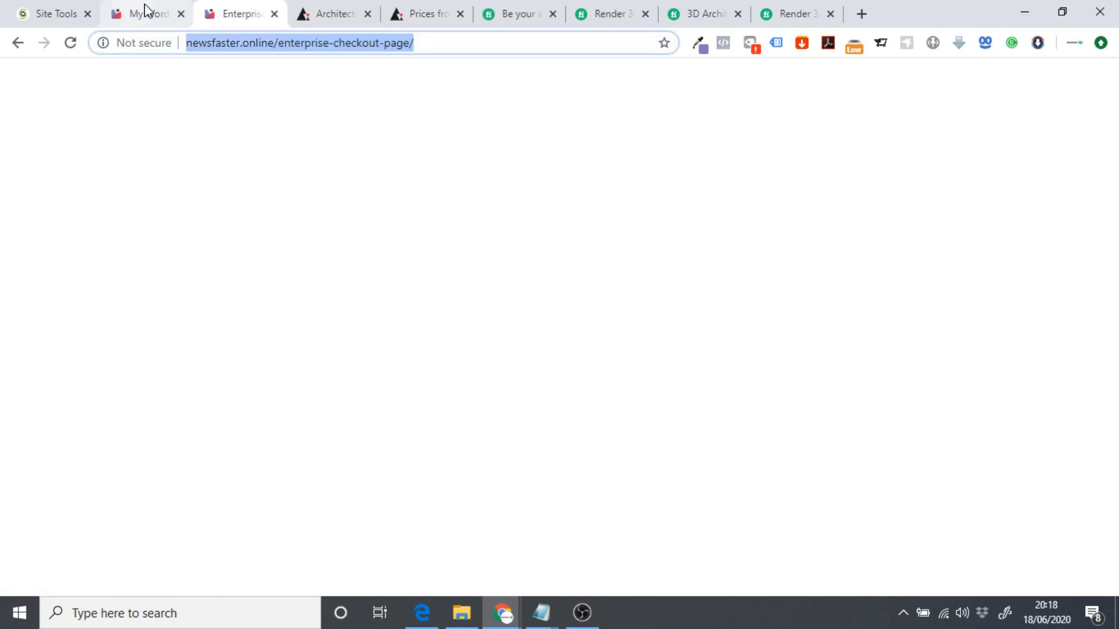
pyautogui.click(143, 11)
pyautogui.rightClick(142, 418)
pyautogui.click(182, 425)
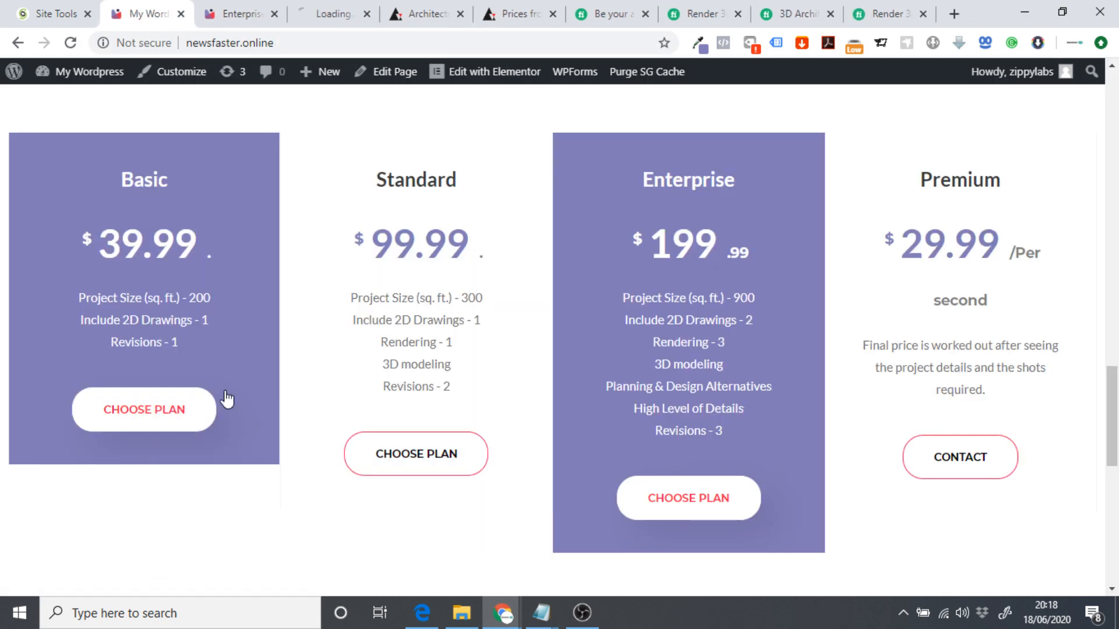
pyautogui.click(330, 8)
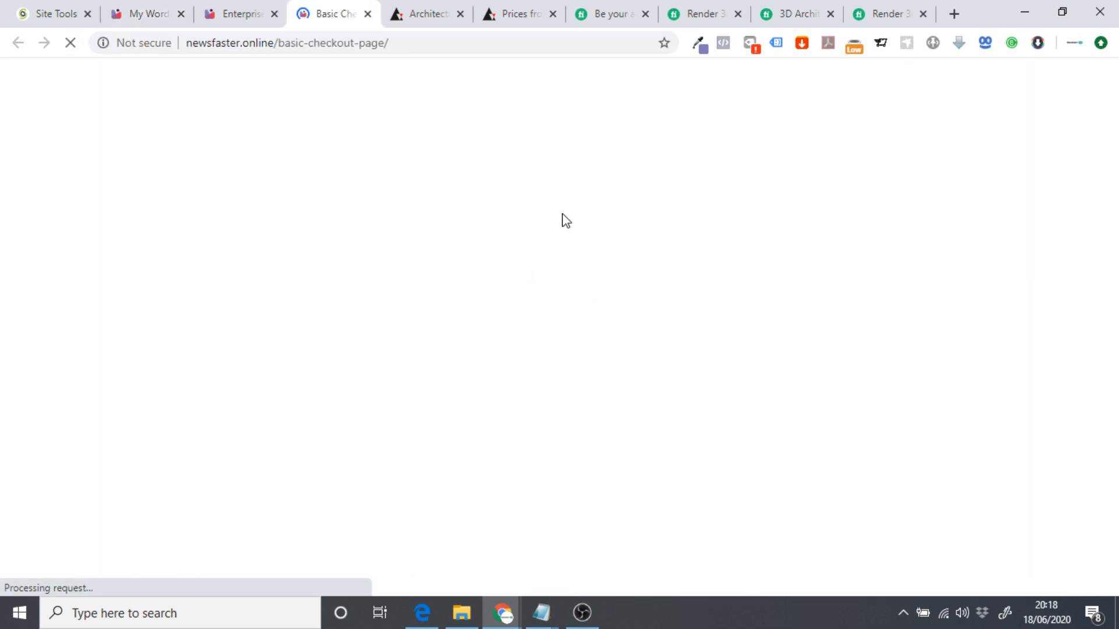
# Scroll through the Basic Package checkout priced at £39.99.
pyautogui.scroll(-3, 816, 297)
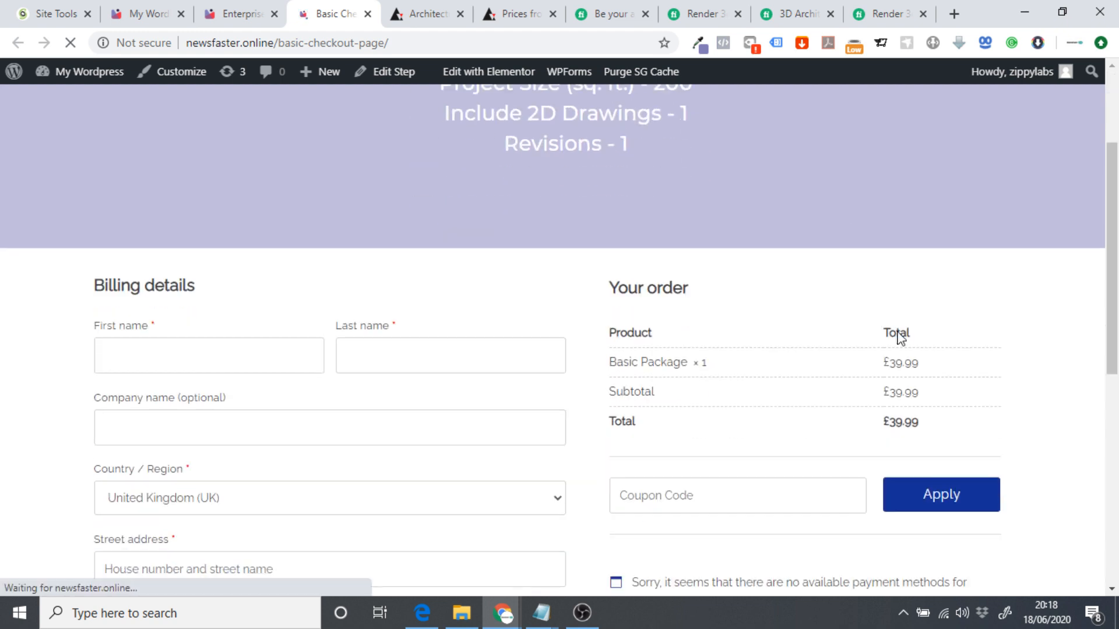
pyautogui.scroll(-4, 907, 420)
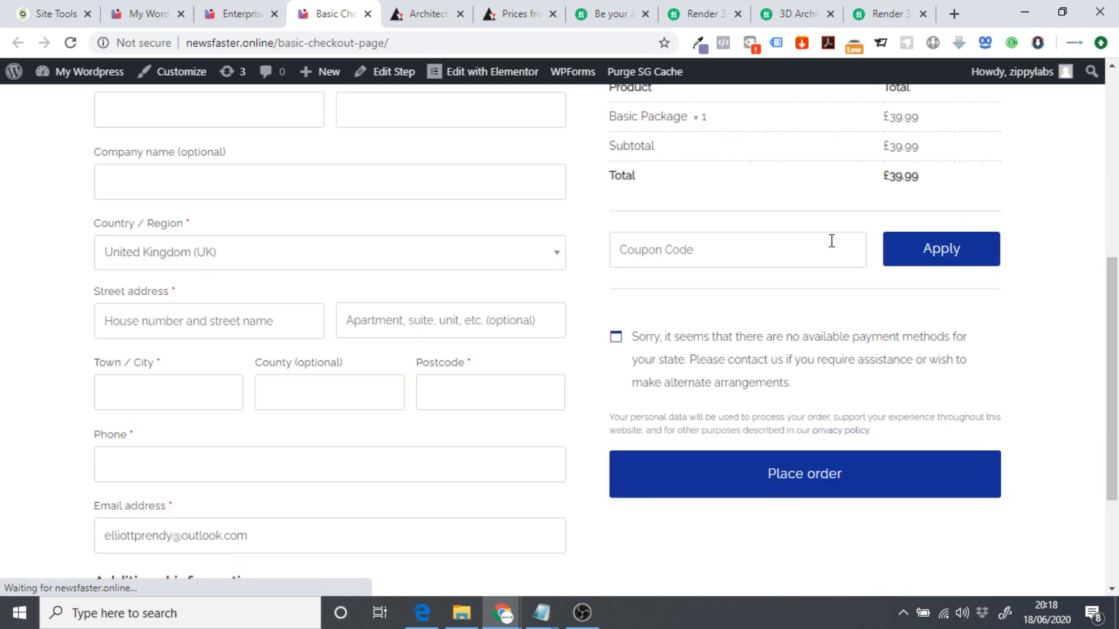
pyautogui.scroll(-1, 802, 394)
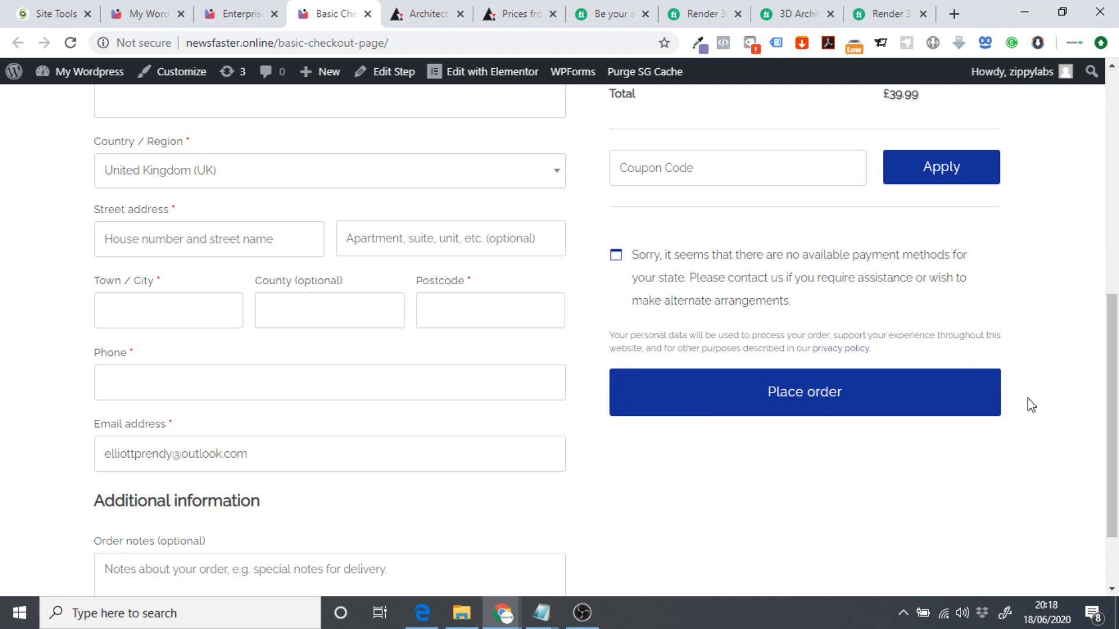
pyautogui.scroll(7, 799, 436)
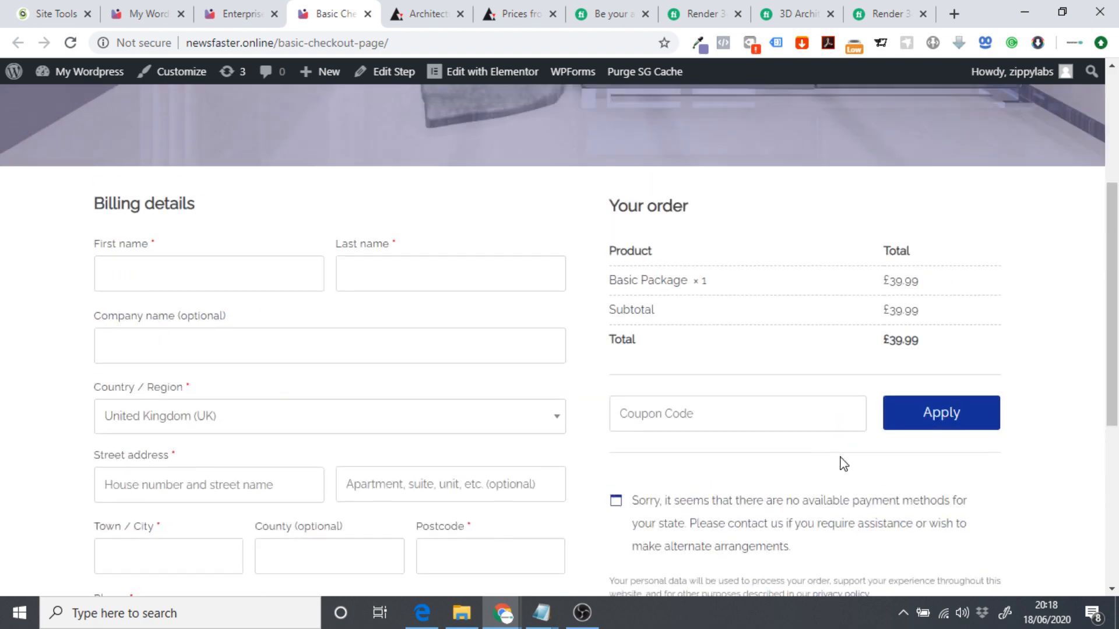
pyautogui.scroll(-8, 841, 437)
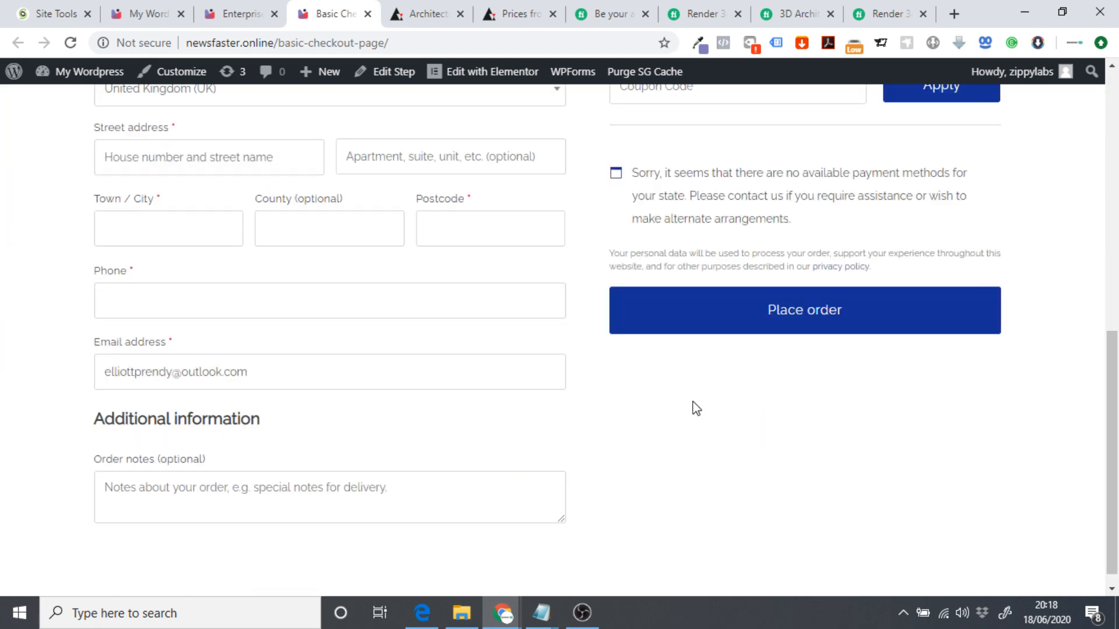
pyautogui.scroll(7, 696, 435)
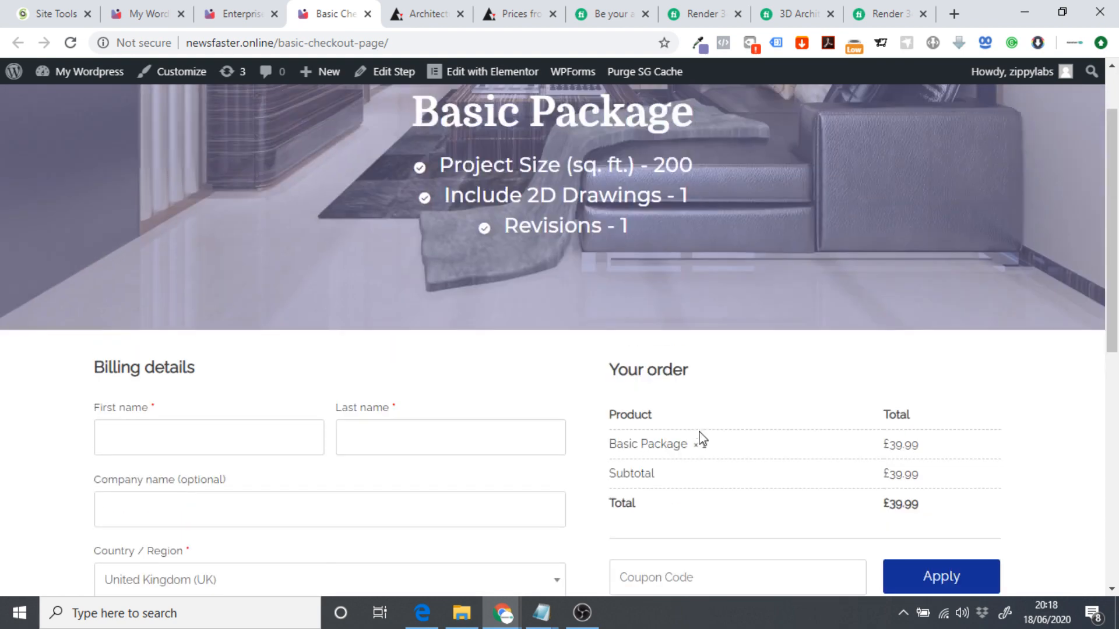
pyautogui.scroll(1, 690, 438)
pyautogui.scroll(-3, 699, 438)
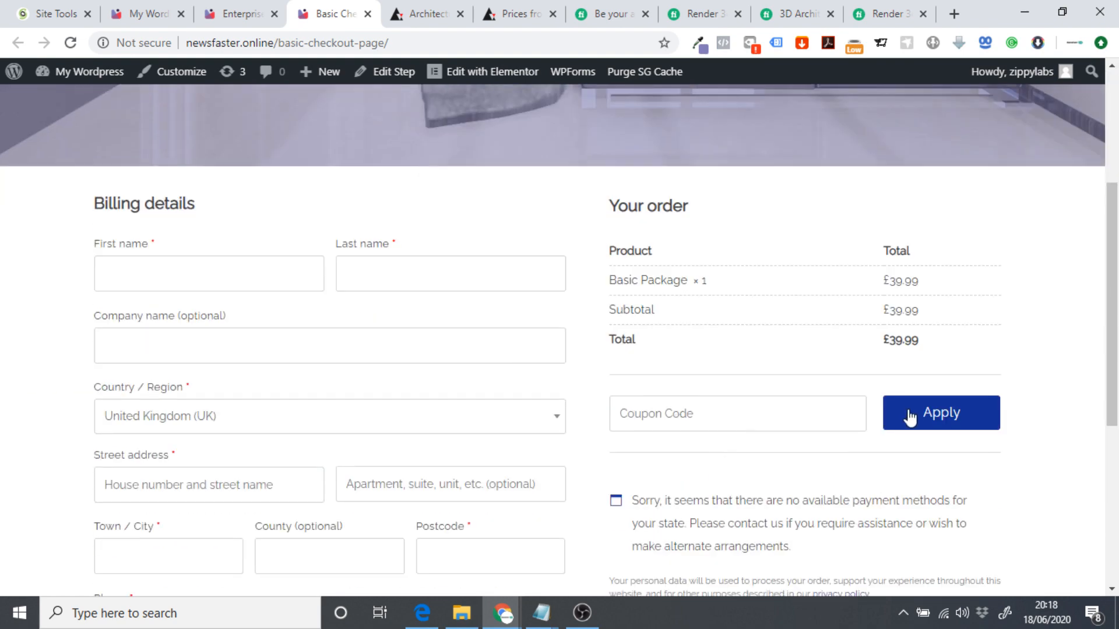
pyautogui.scroll(4, 719, 352)
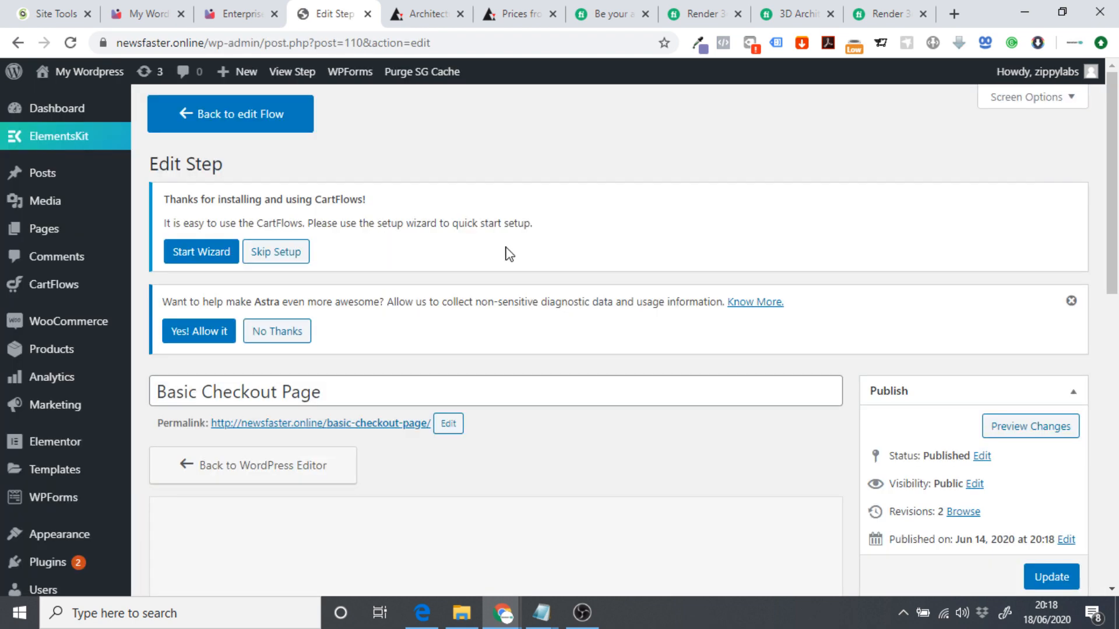
# Set the Basic checkout design's primary colour to #817bb8 and its font to Montserrat, then save.
pyautogui.scroll(-11, 506, 253)
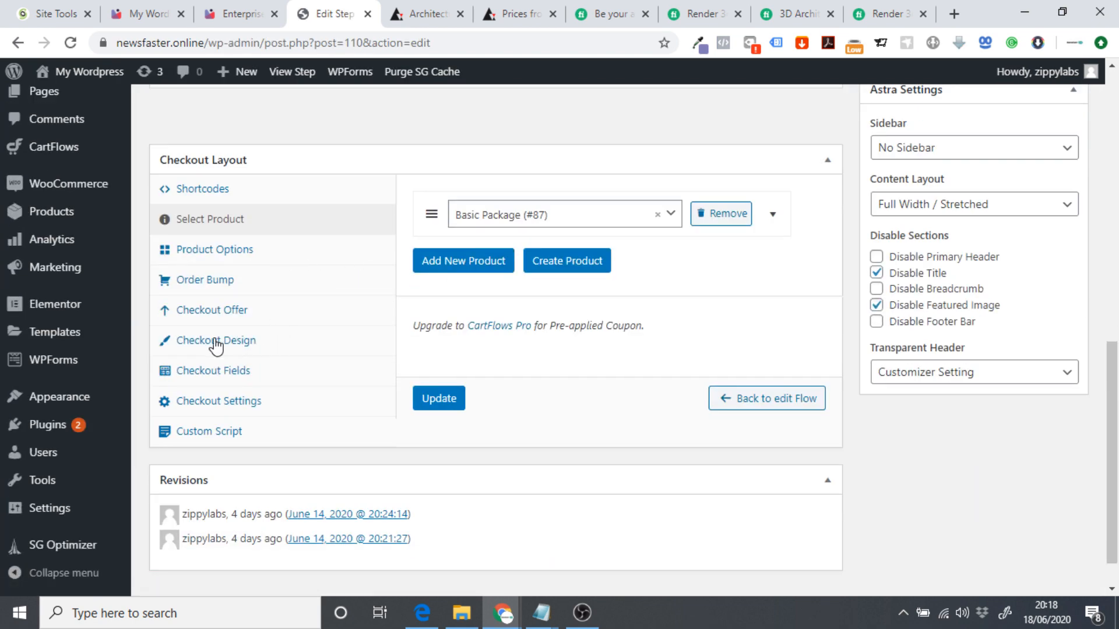
pyautogui.click(217, 343)
pyautogui.click(698, 45)
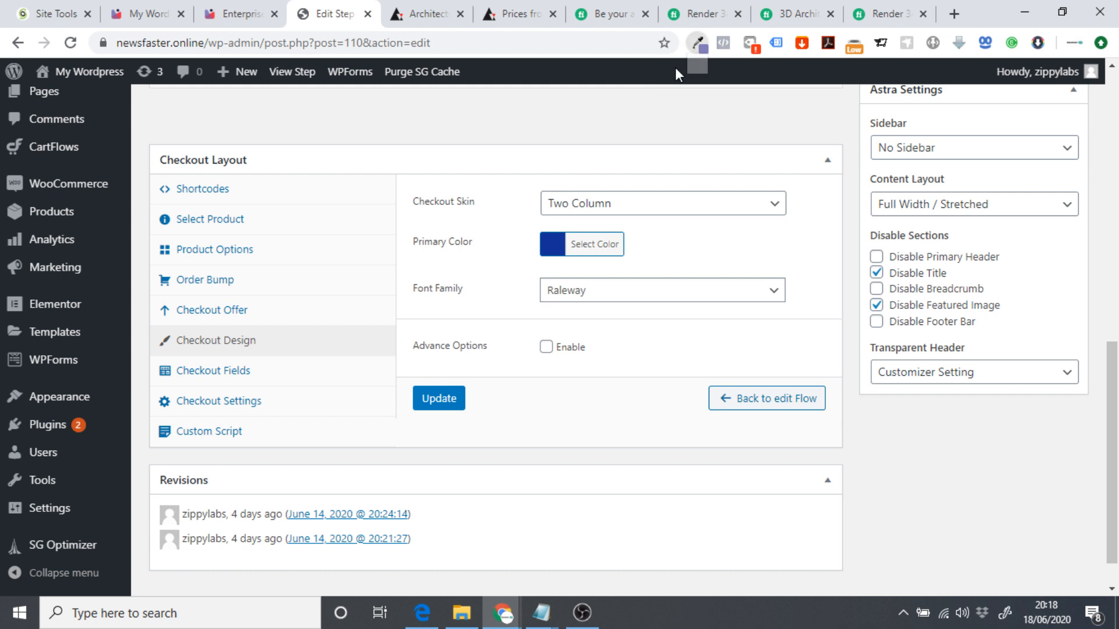
pyautogui.click(756, 109)
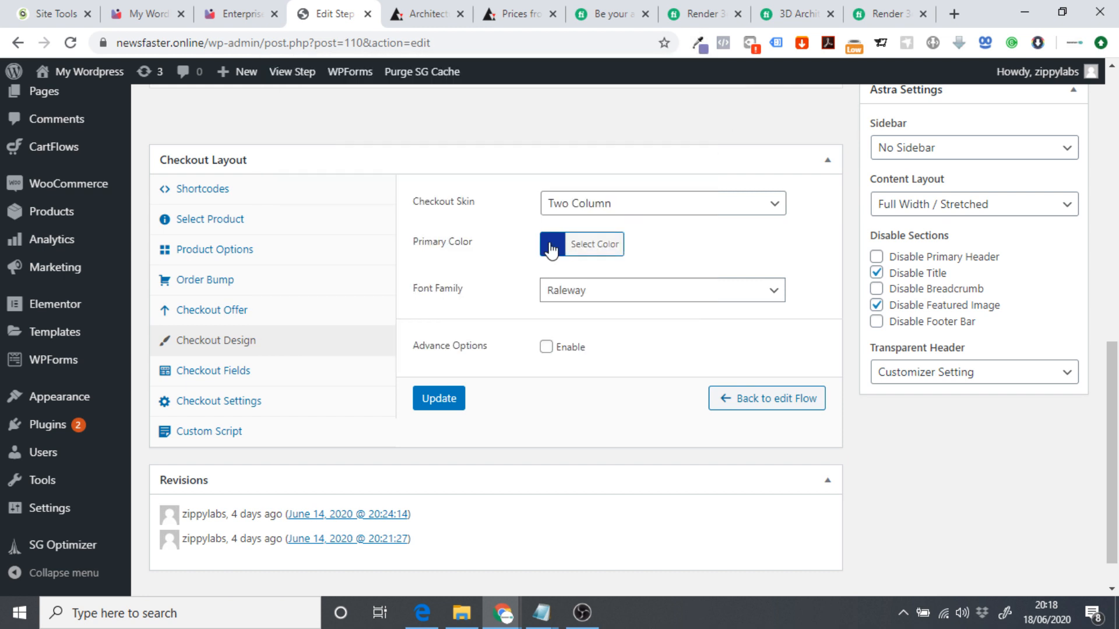
pyautogui.click(551, 249)
pyautogui.click(788, 250)
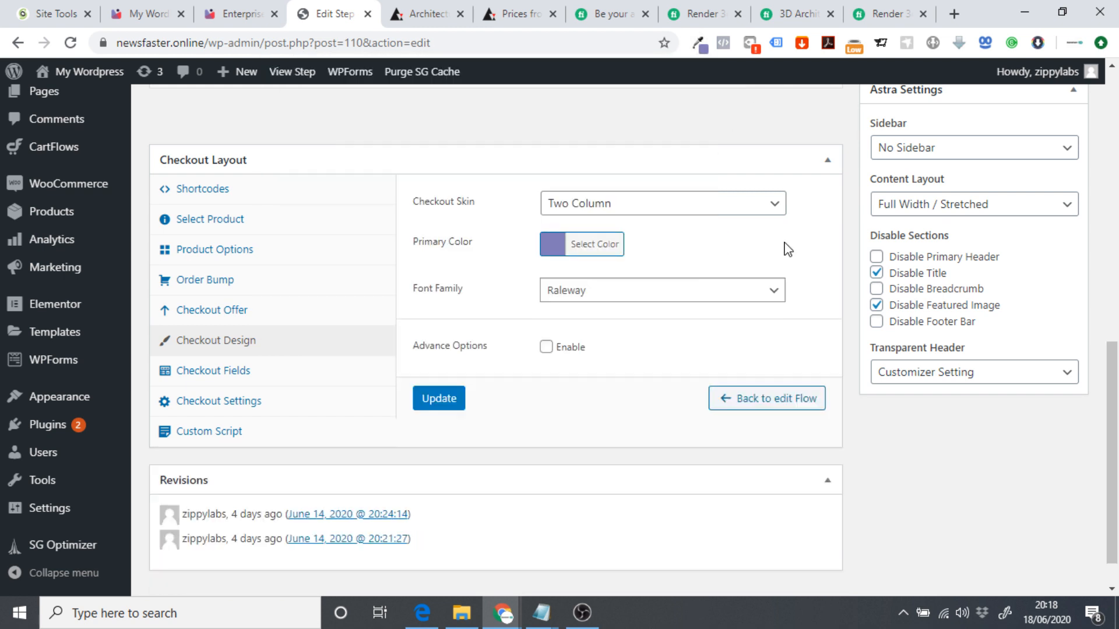
pyautogui.click(561, 295)
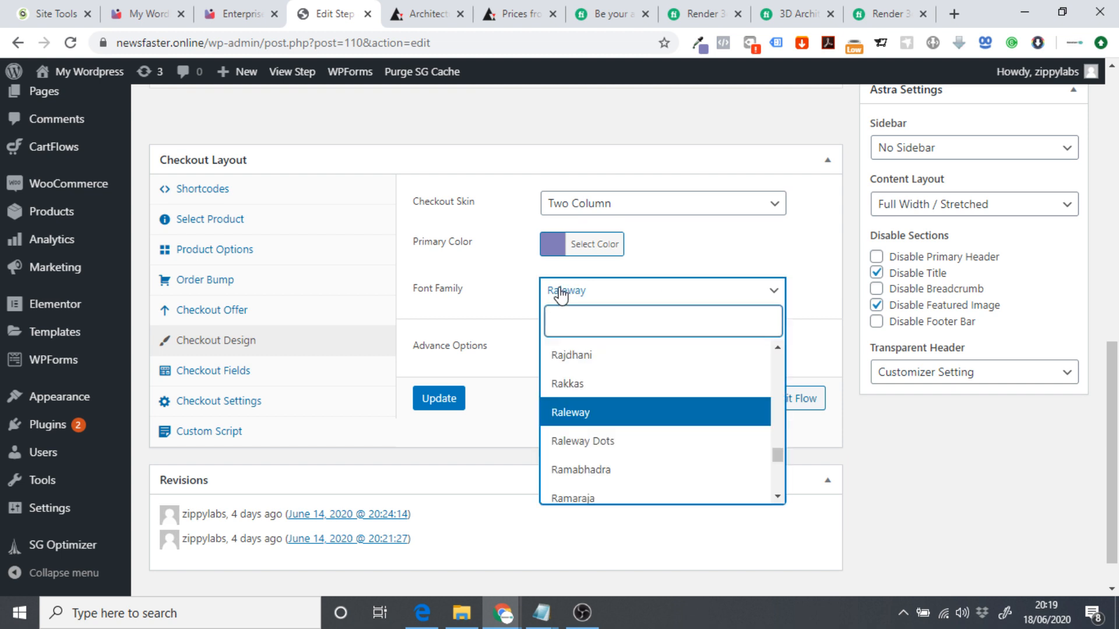
pyautogui.write('monts')
pyautogui.click(601, 383)
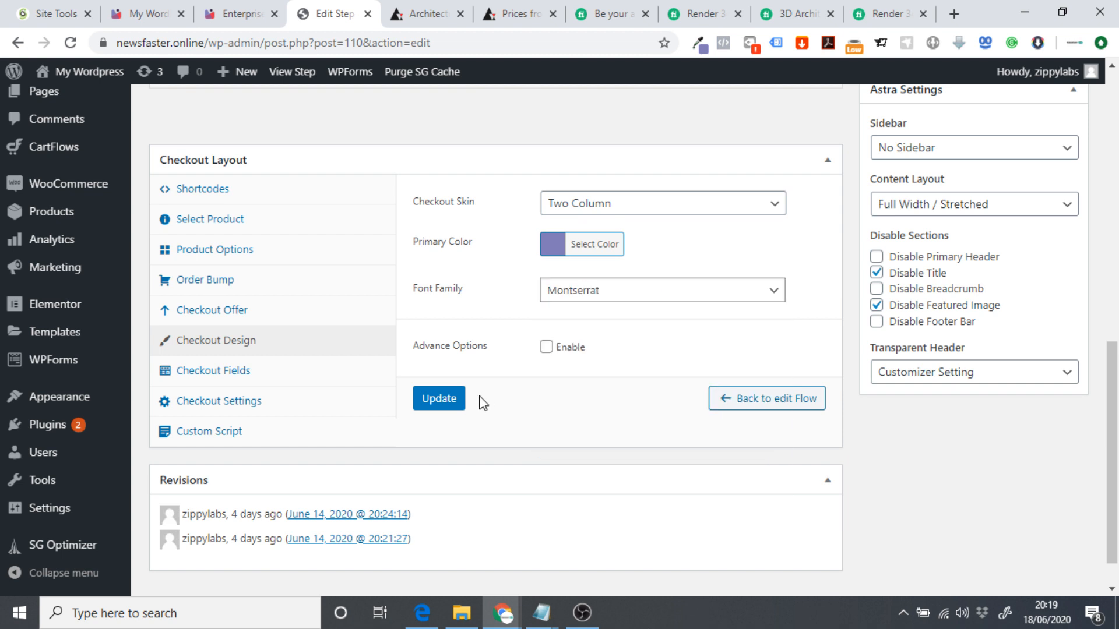
pyautogui.click(449, 399)
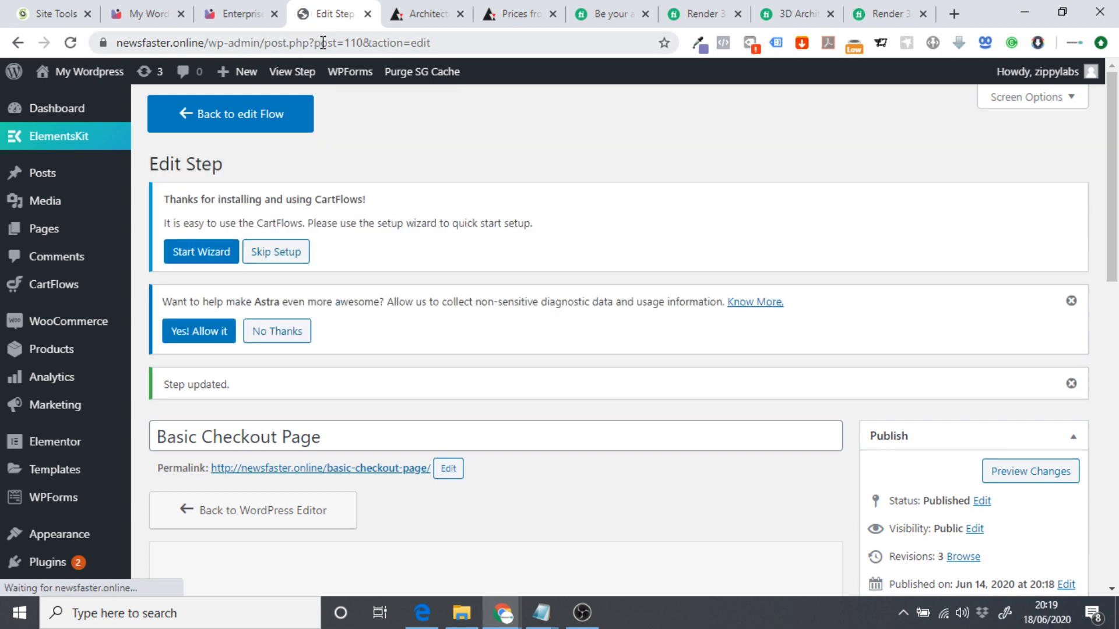
# Close the step editor and the Enterprise checkout, reopening Basic's checkout in a new tab.
pyautogui.click(368, 14)
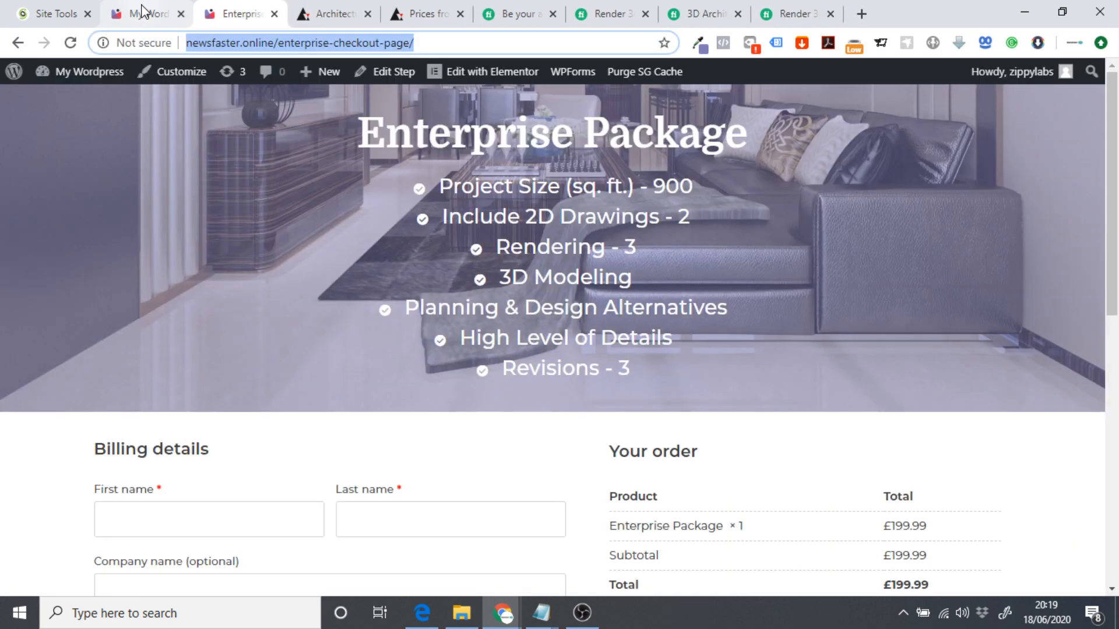
pyautogui.click(140, 13)
pyautogui.rightClick(114, 403)
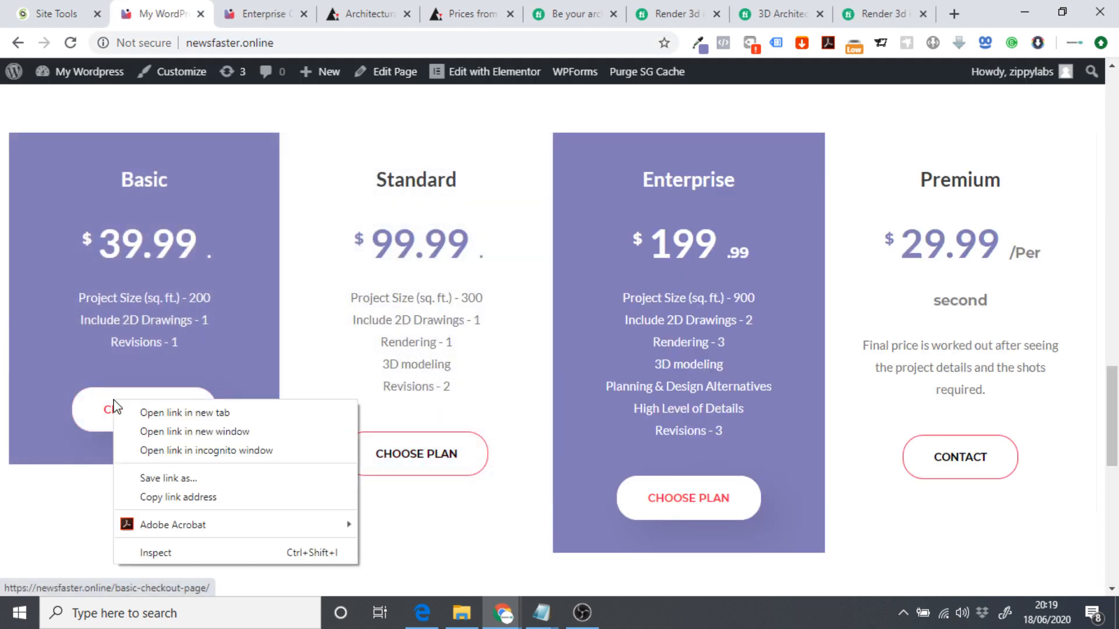
pyautogui.click(179, 412)
pyautogui.click(332, 14)
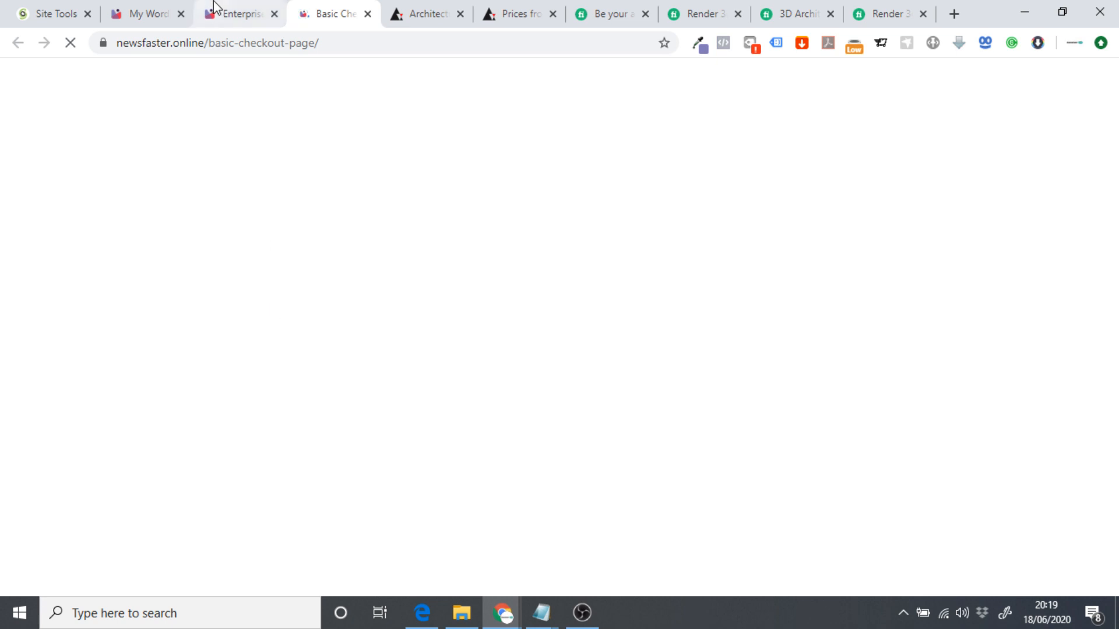
pyautogui.click(229, 13)
pyautogui.click(274, 13)
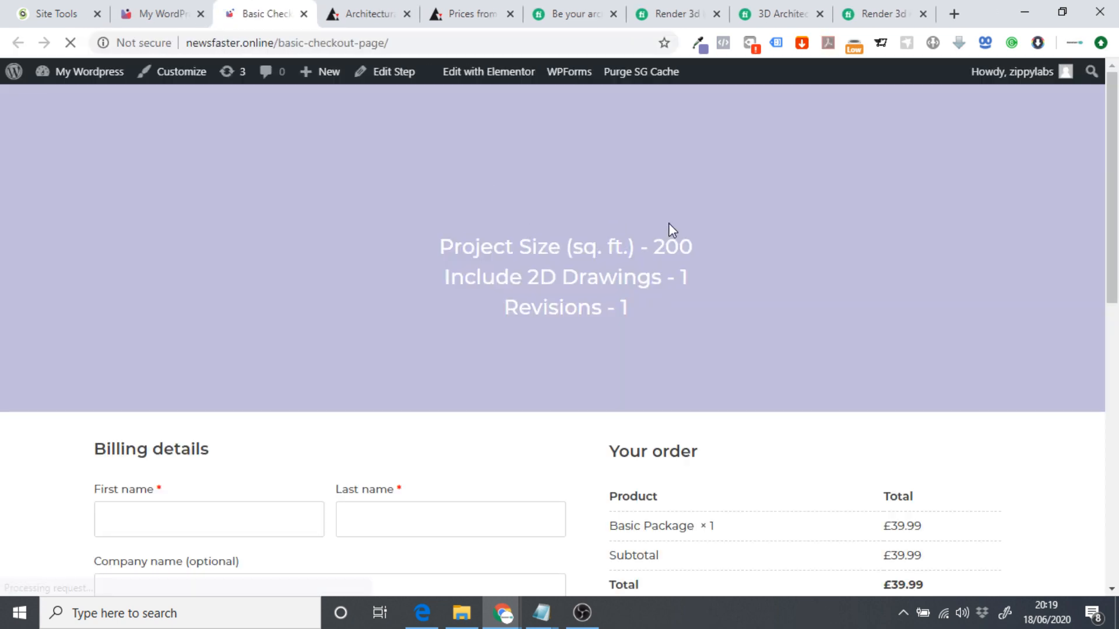
# Look over the Basic checkout page, then close it.
pyautogui.scroll(-4, 322, 428)
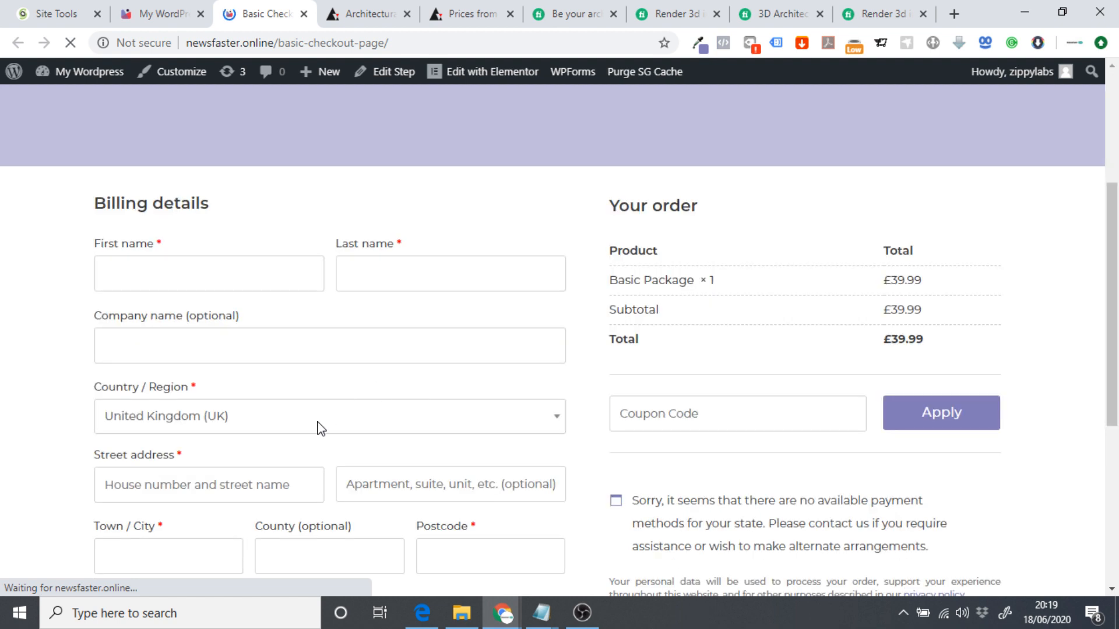
pyautogui.scroll(-3, 952, 406)
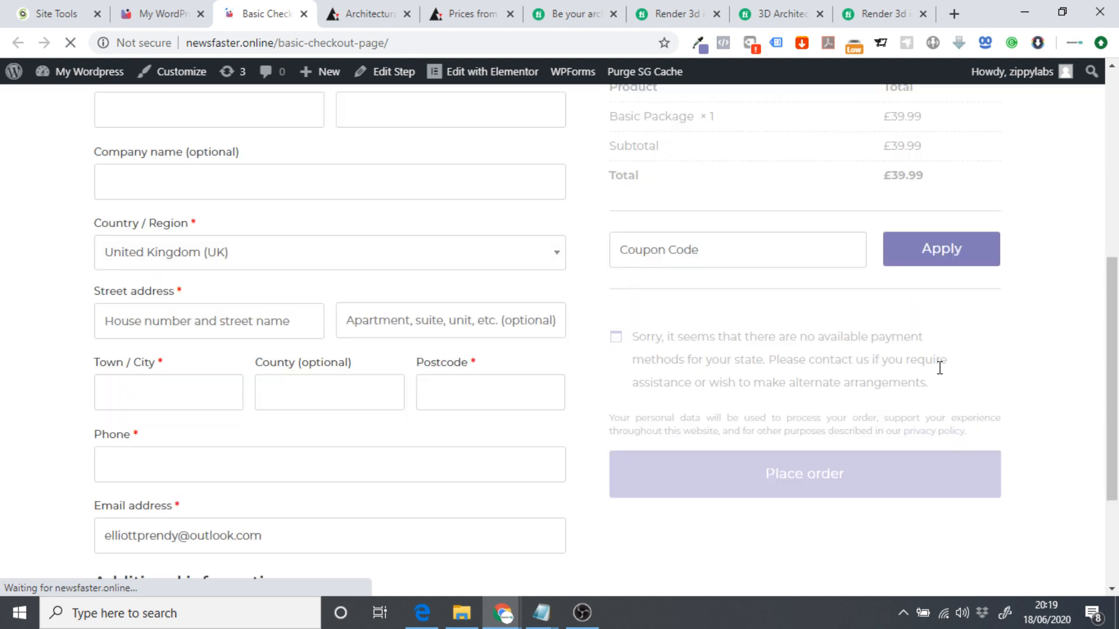
pyautogui.scroll(-3, 732, 447)
pyautogui.scroll(6, 745, 434)
pyautogui.scroll(4, 743, 436)
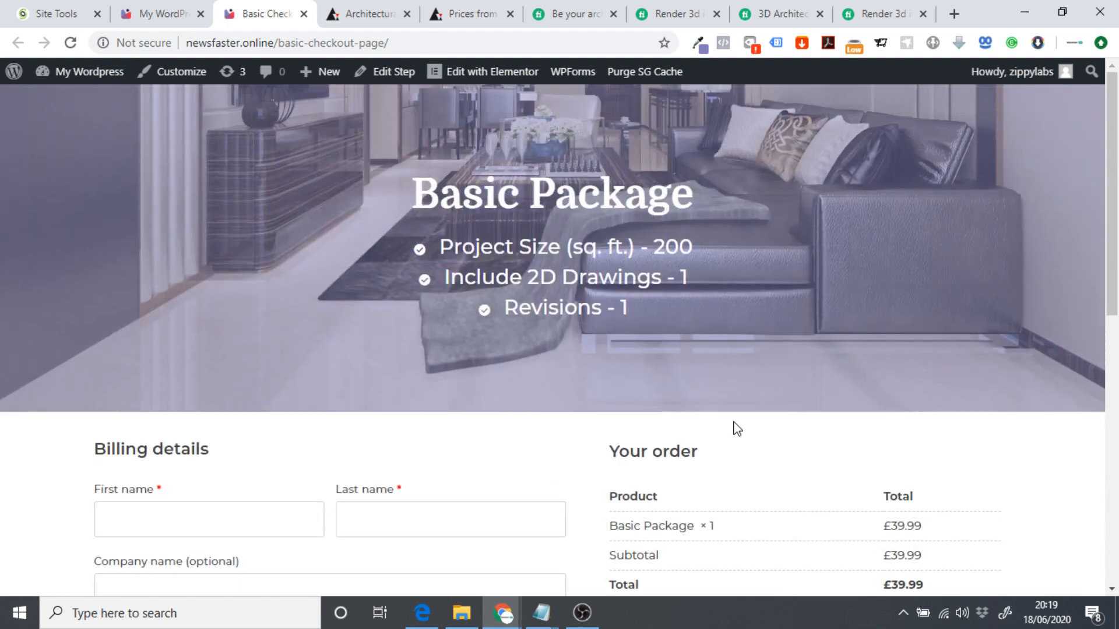
pyautogui.click(300, 16)
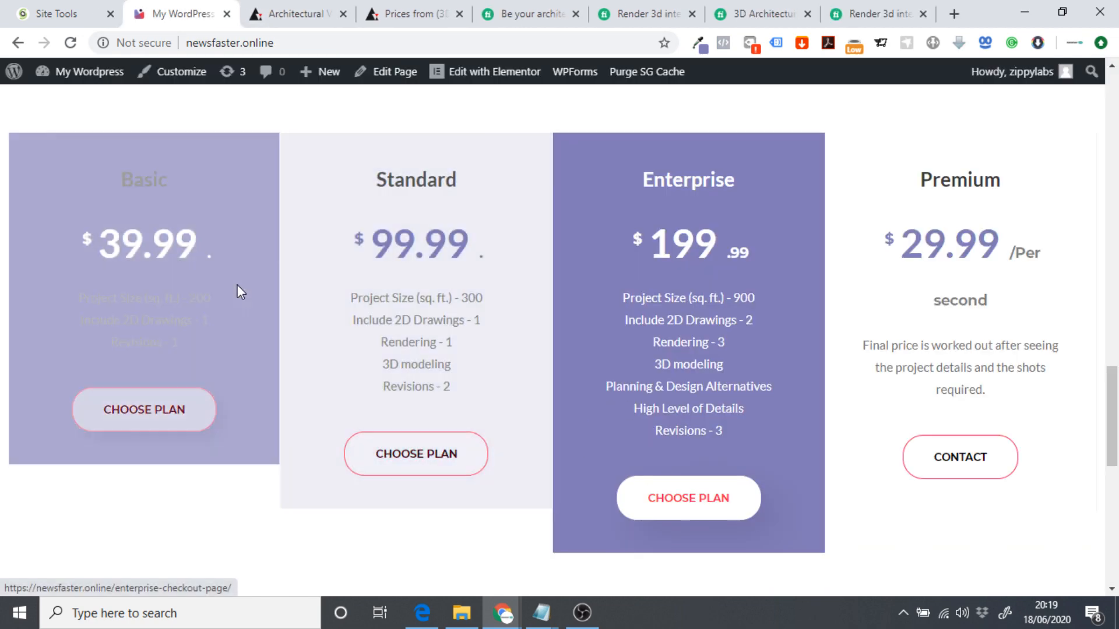
# Scroll the Architect home page back to the hero banner and head to the admin dashboard.
pyautogui.scroll(-2, 872, 345)
pyautogui.scroll(-10, 872, 345)
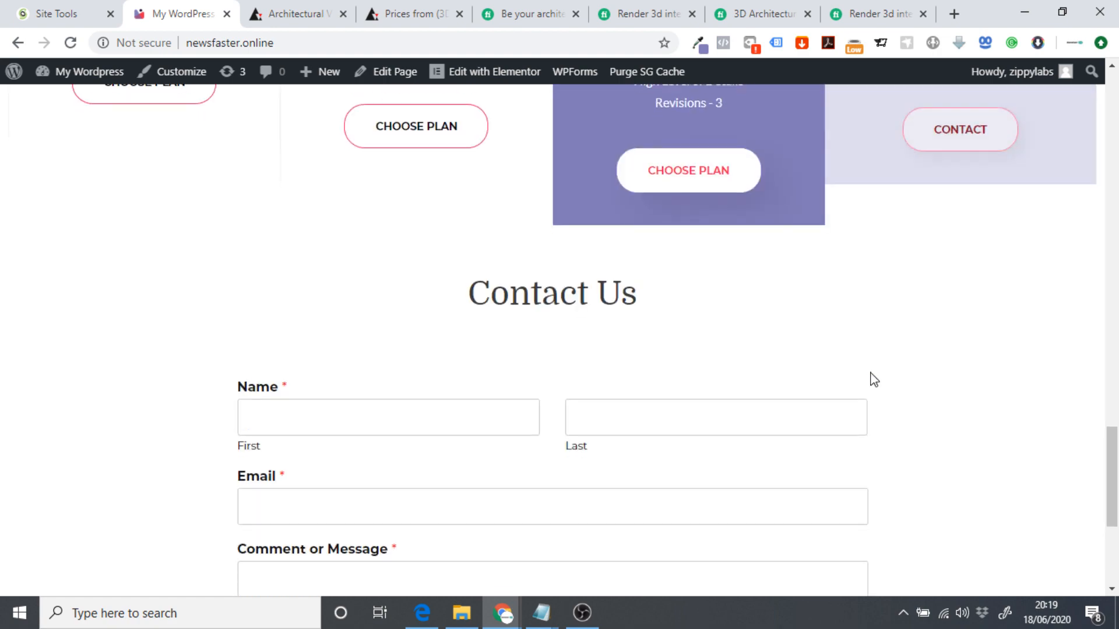
pyautogui.scroll(18, 886, 375)
pyautogui.scroll(-10, 624, 360)
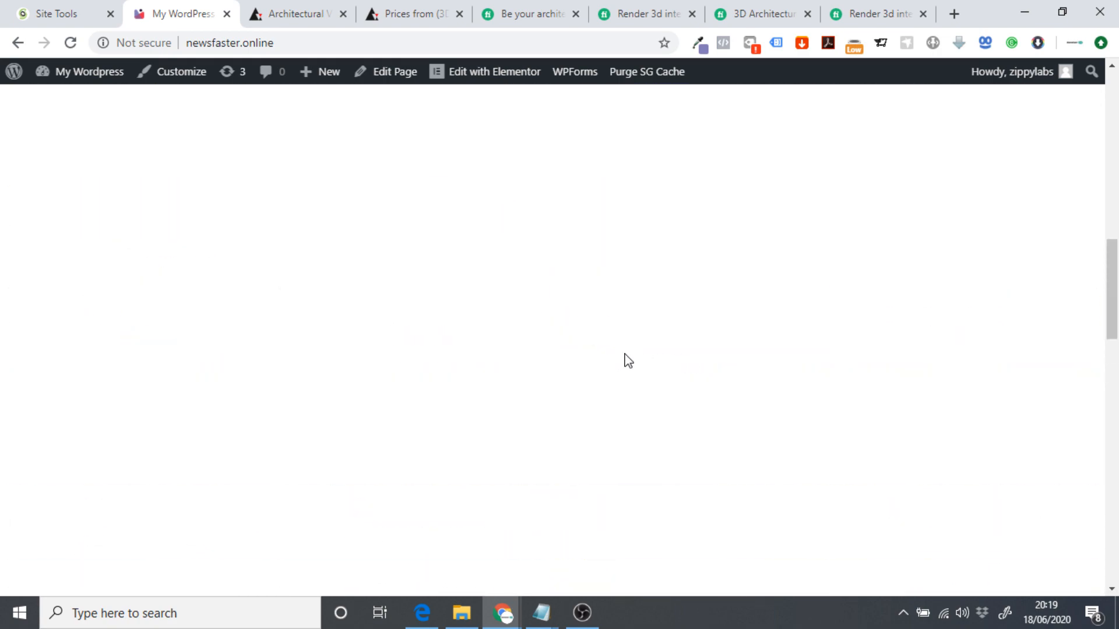
pyautogui.scroll(20, 792, 325)
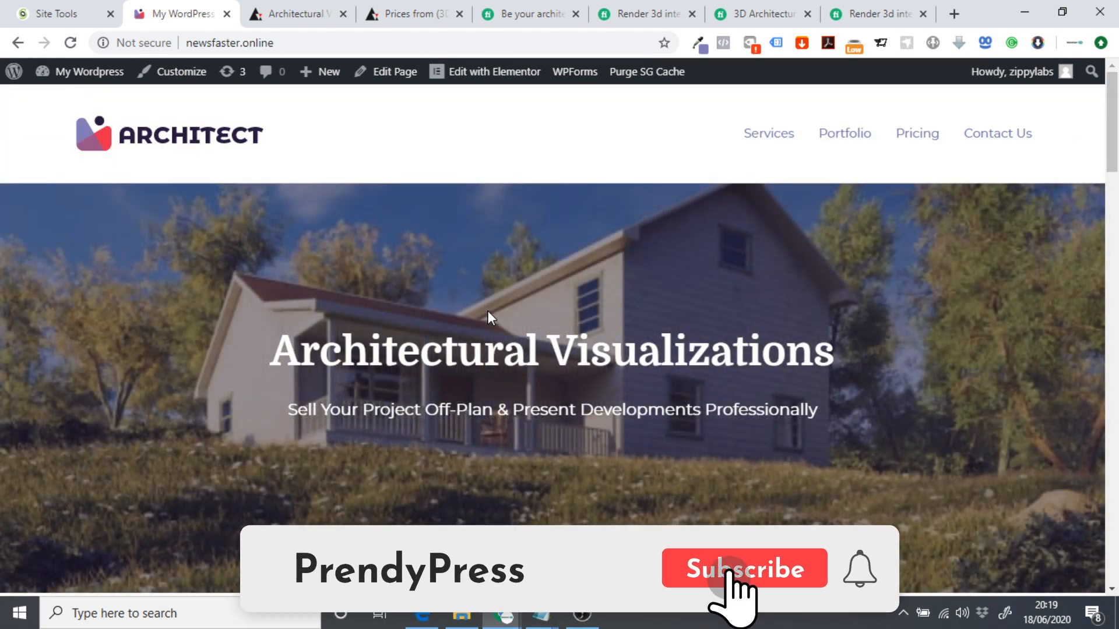
pyautogui.scroll(-1, 490, 318)
pyautogui.scroll(1, 496, 314)
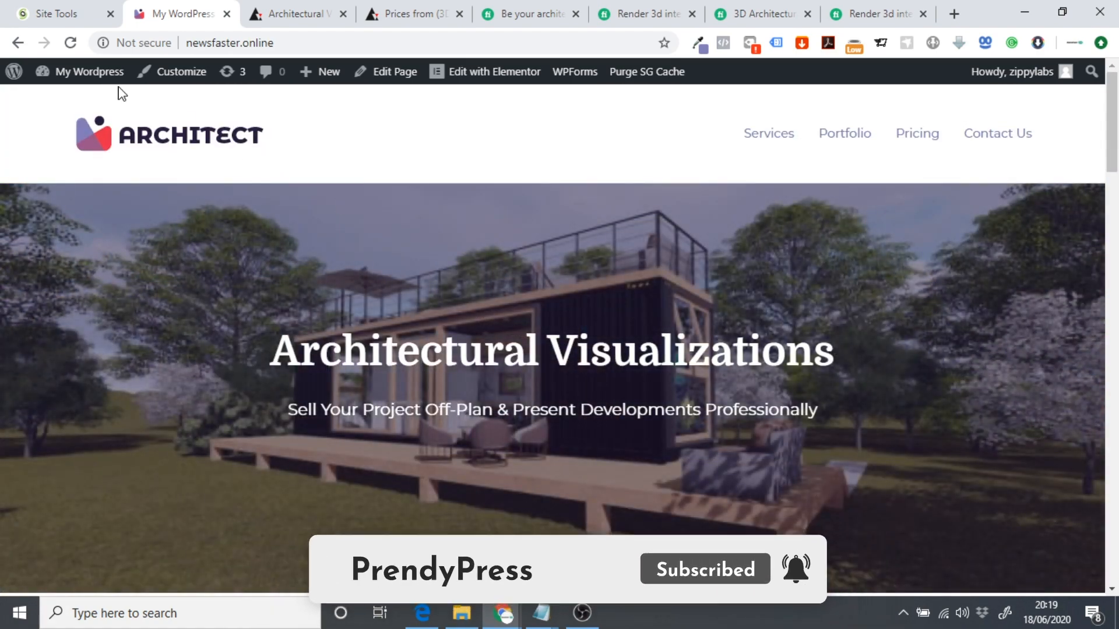
pyautogui.click(63, 74)
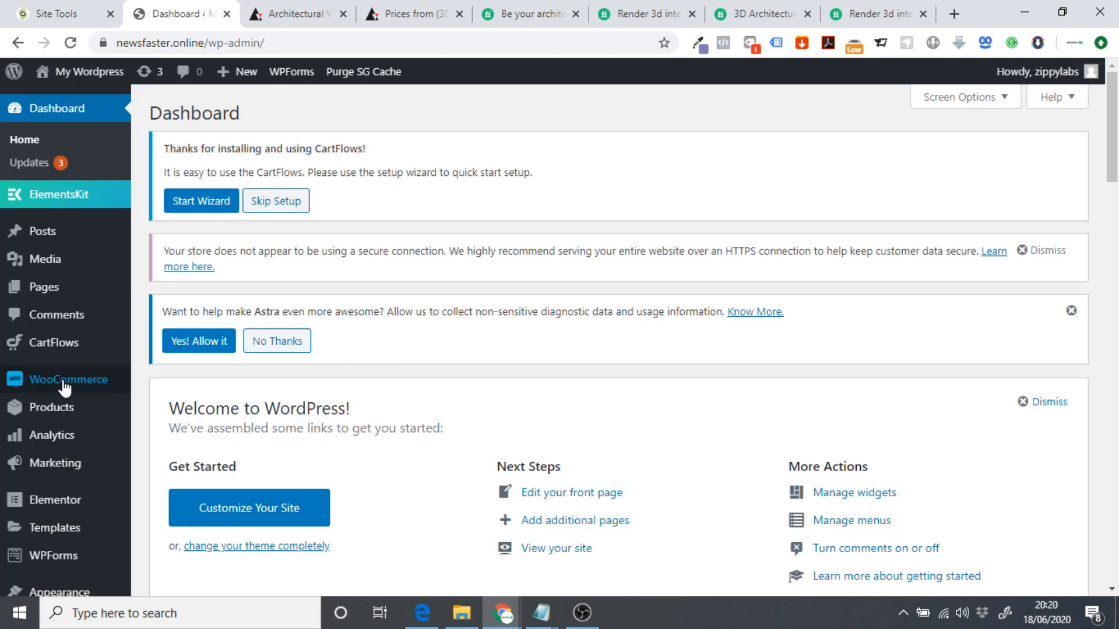
# Open WooCommerce General settings and review the store address and shipping locations, leaving them unchanged.
pyautogui.moveTo(65, 384)
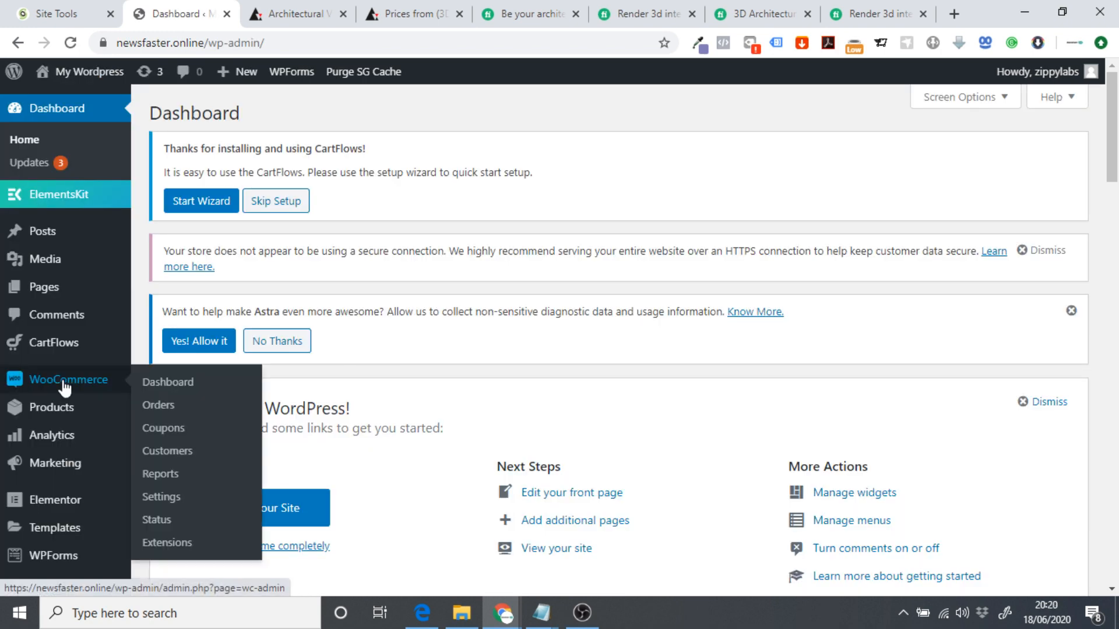
pyautogui.click(168, 497)
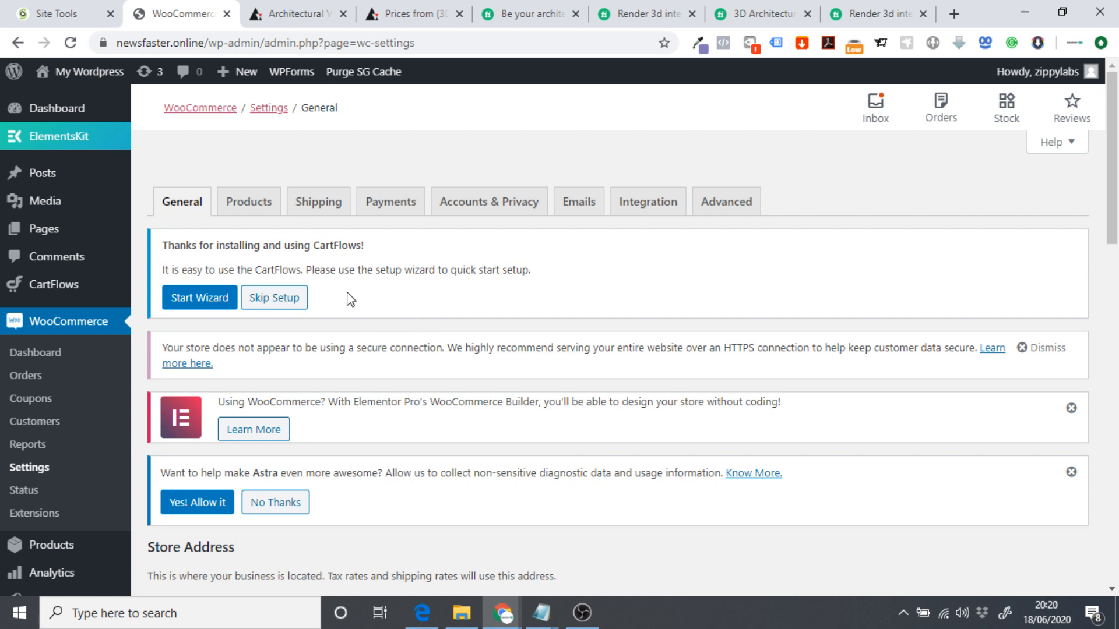
pyautogui.scroll(-4, 350, 300)
pyautogui.scroll(-5, 425, 244)
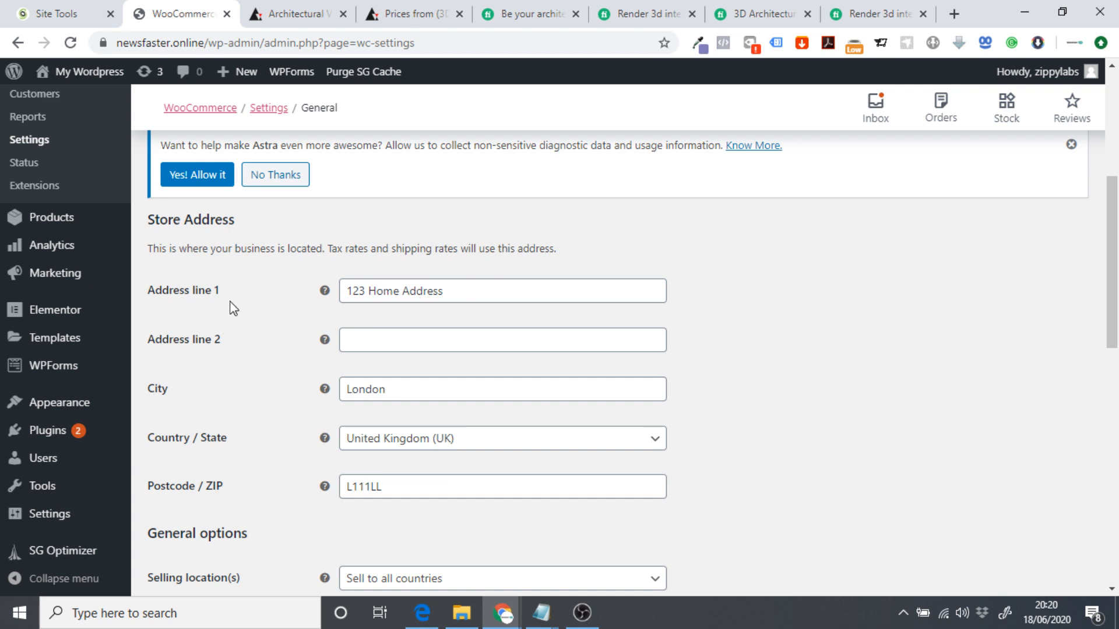
pyautogui.scroll(-3, 373, 291)
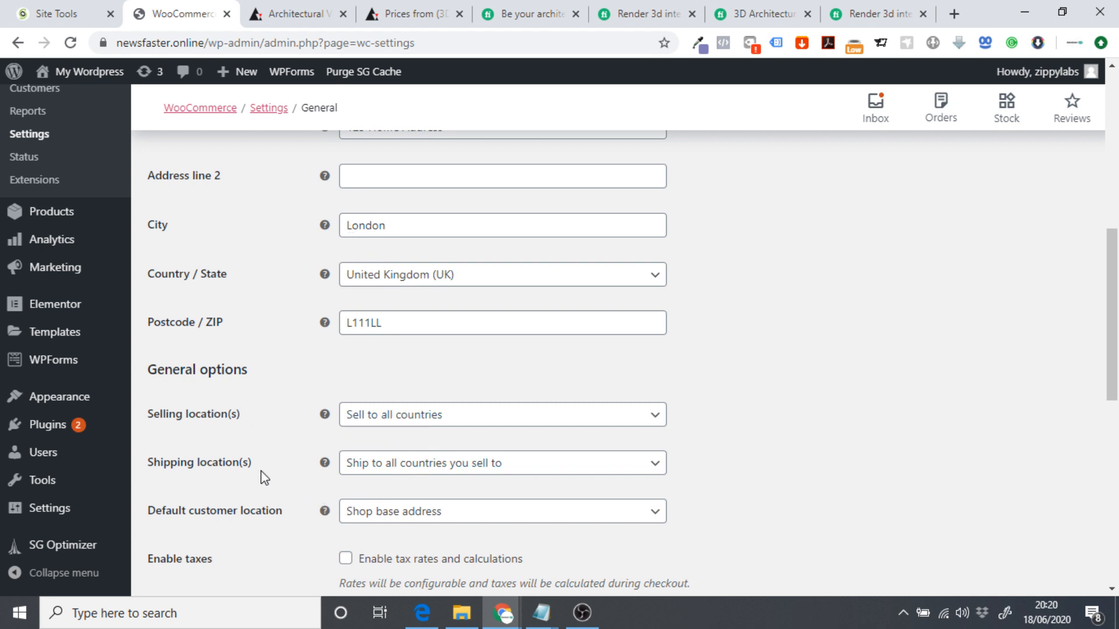
pyautogui.click(406, 473)
pyautogui.click(827, 431)
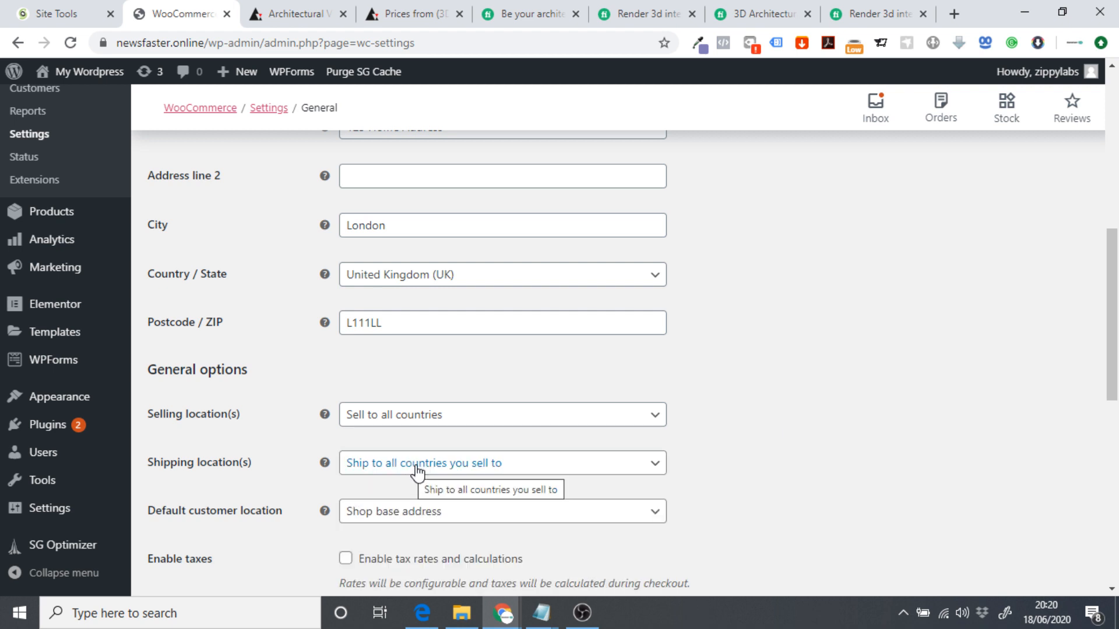
# Check the store currency options, confirming Pound sterling (£) is set.
pyautogui.scroll(-1, 417, 474)
pyautogui.scroll(-1, 263, 414)
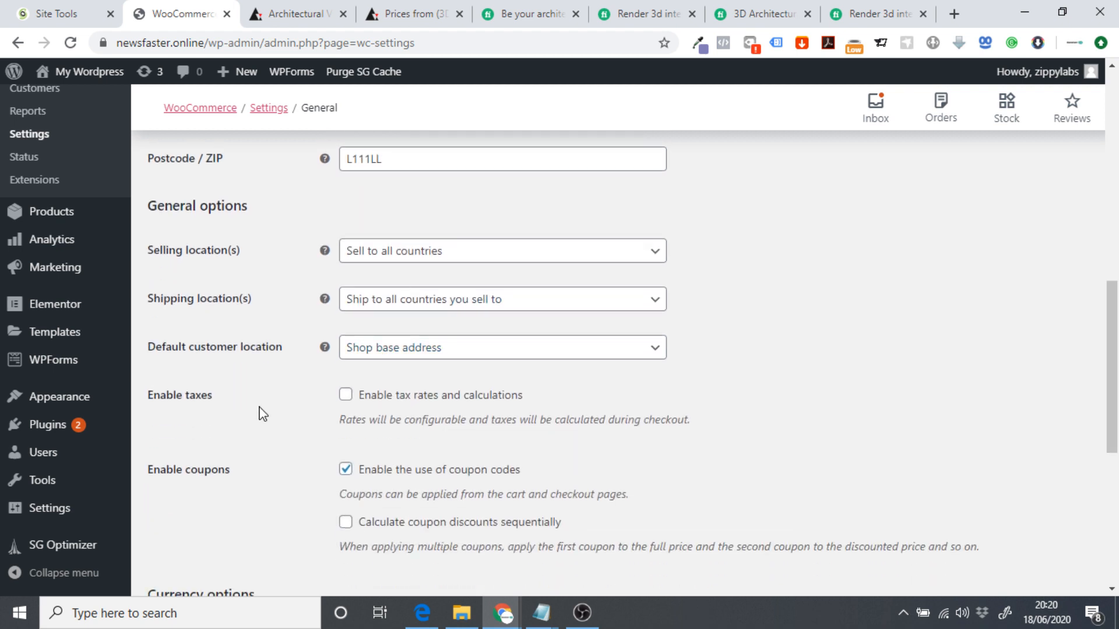
pyautogui.scroll(-5, 264, 413)
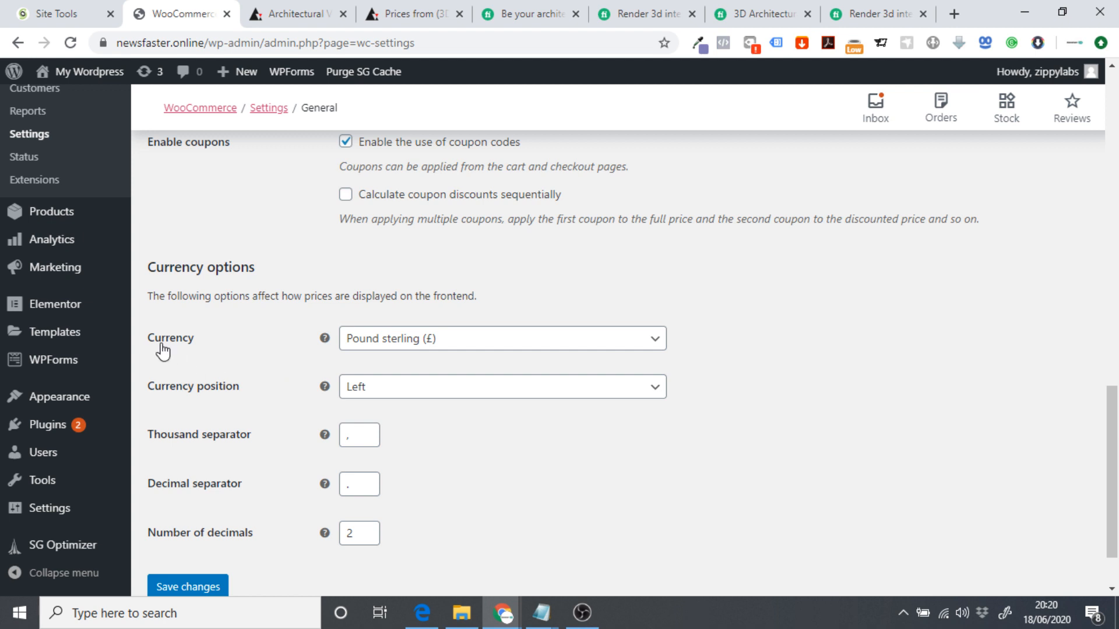
pyautogui.click(401, 351)
pyautogui.click(401, 351)
pyautogui.scroll(-1, 300, 387)
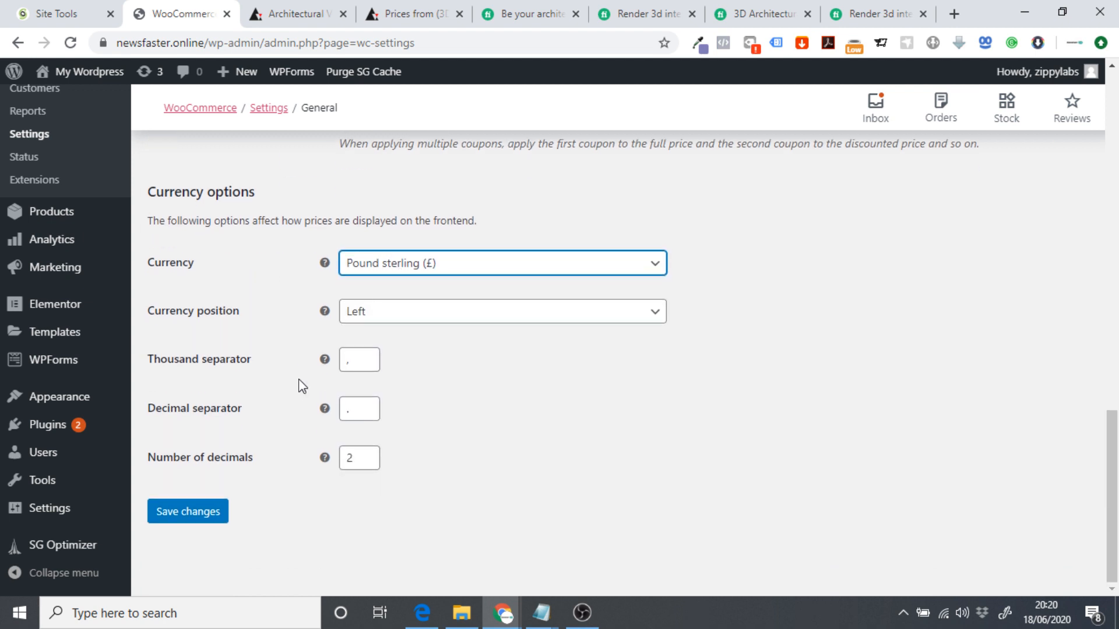
pyautogui.scroll(14, 517, 495)
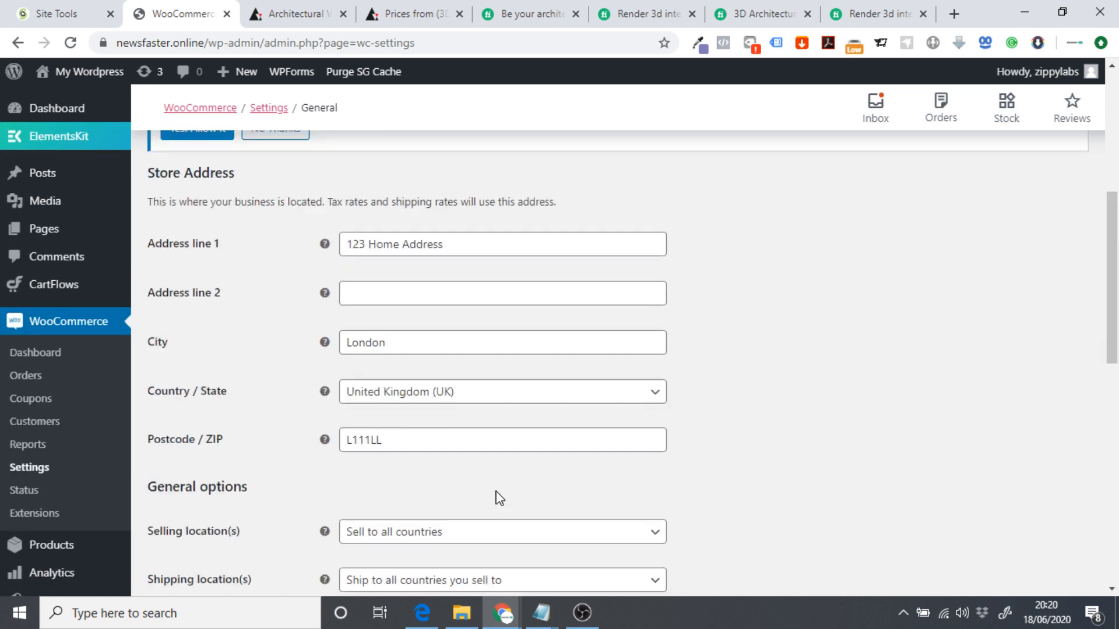
pyautogui.scroll(3, 482, 490)
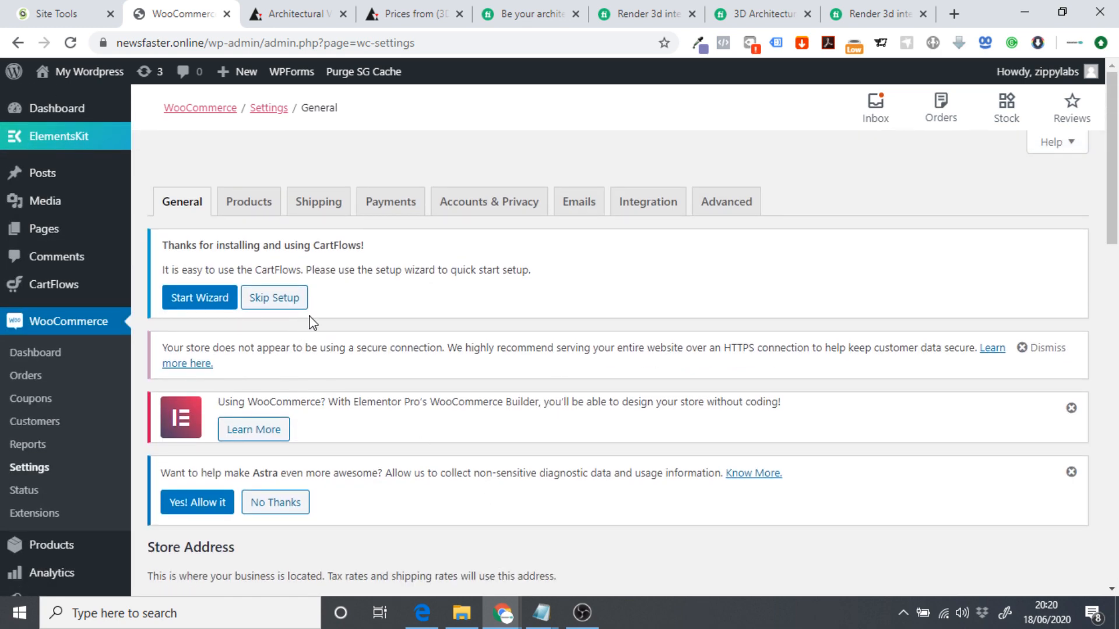
# Open the WooCommerce Emails settings and inspect the New order recipient address.
pyautogui.click(579, 201)
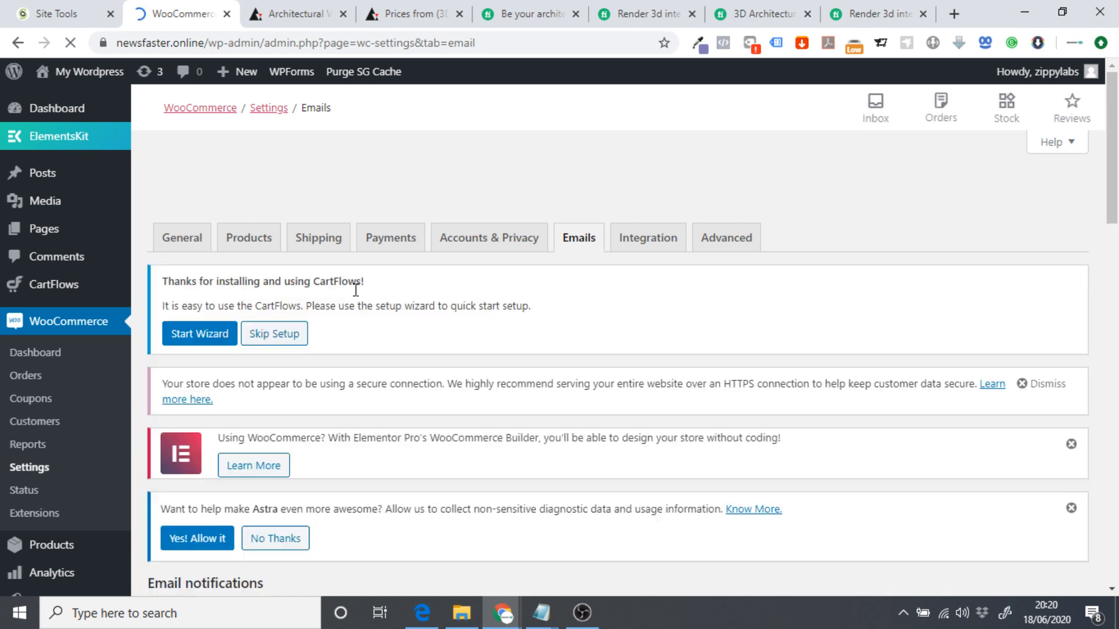
pyautogui.scroll(-5, 373, 285)
pyautogui.scroll(-3, 383, 274)
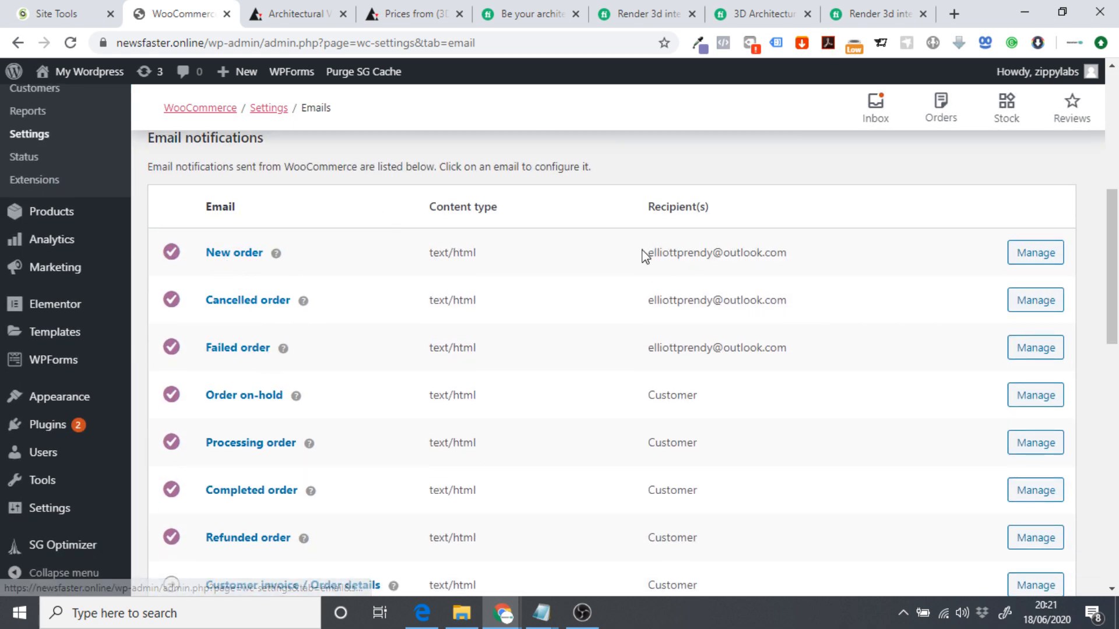
pyautogui.moveTo(645, 253); pyautogui.dragTo(814, 261)
pyautogui.click(814, 262)
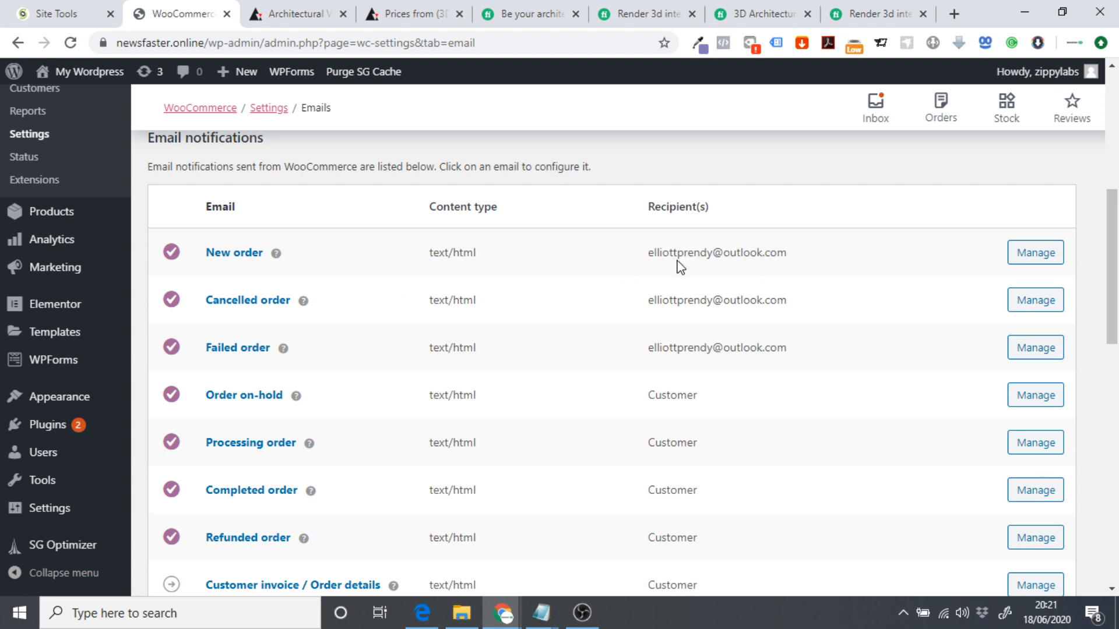
pyautogui.moveTo(648, 255); pyautogui.dragTo(822, 261)
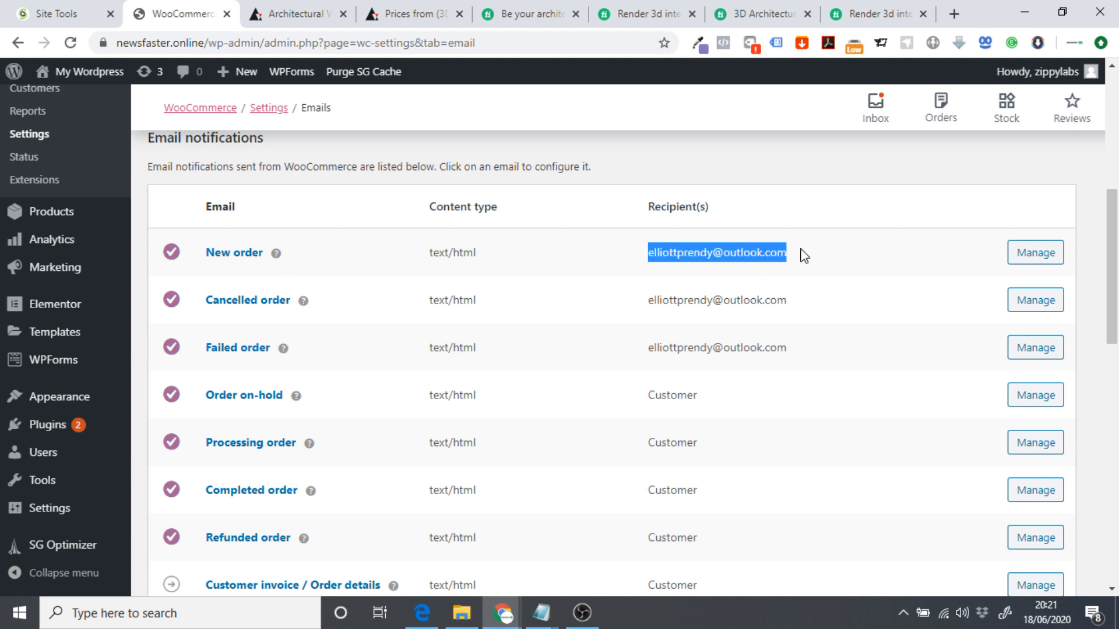
pyautogui.click(714, 245)
pyautogui.doubleClick(710, 246)
pyautogui.tripleClick(679, 254)
pyautogui.click(662, 258)
pyautogui.moveTo(647, 260)
pyautogui.mouseDown()
pyautogui.moveTo(809, 257)
pyautogui.moveTo(644, 254)
pyautogui.mouseUp()
pyautogui.click(813, 261)
pyautogui.click(637, 251)
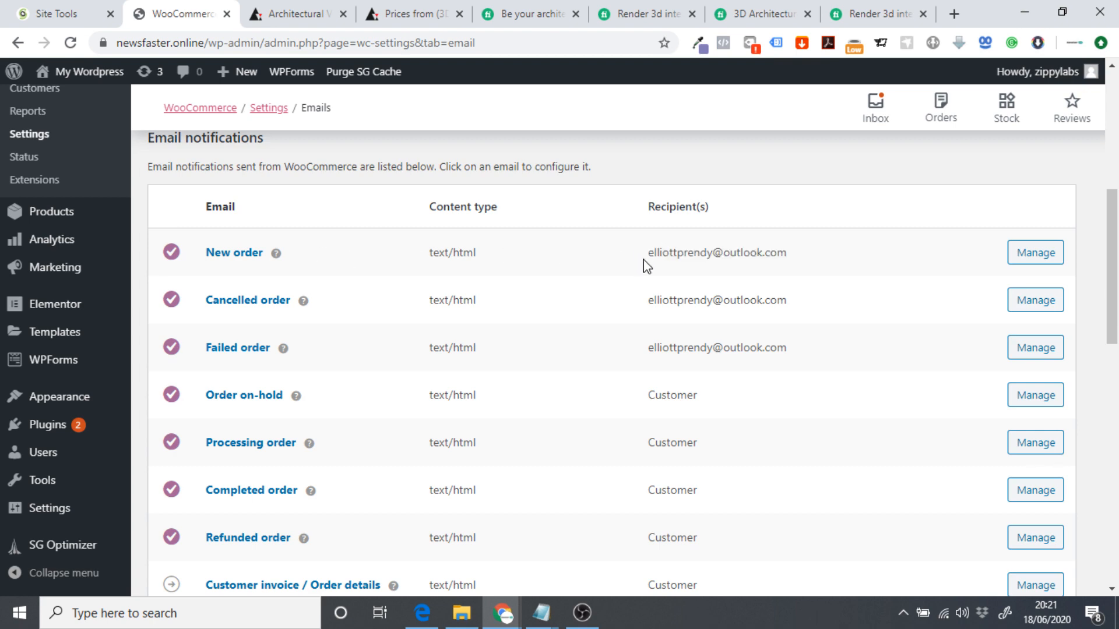
# Replace the sender "From" address with a generic contact address.
pyautogui.scroll(-8, 607, 252)
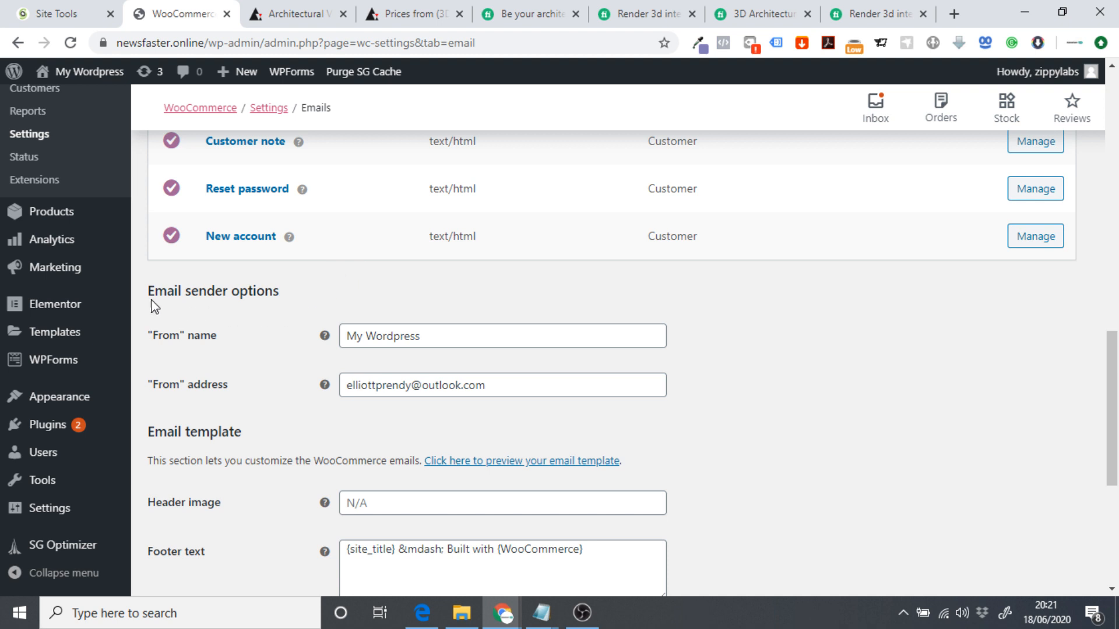
pyautogui.moveTo(153, 306); pyautogui.dragTo(303, 299)
pyautogui.click(310, 299)
pyautogui.click(521, 386)
pyautogui.moveTo(488, 386); pyautogui.dragTo(316, 398)
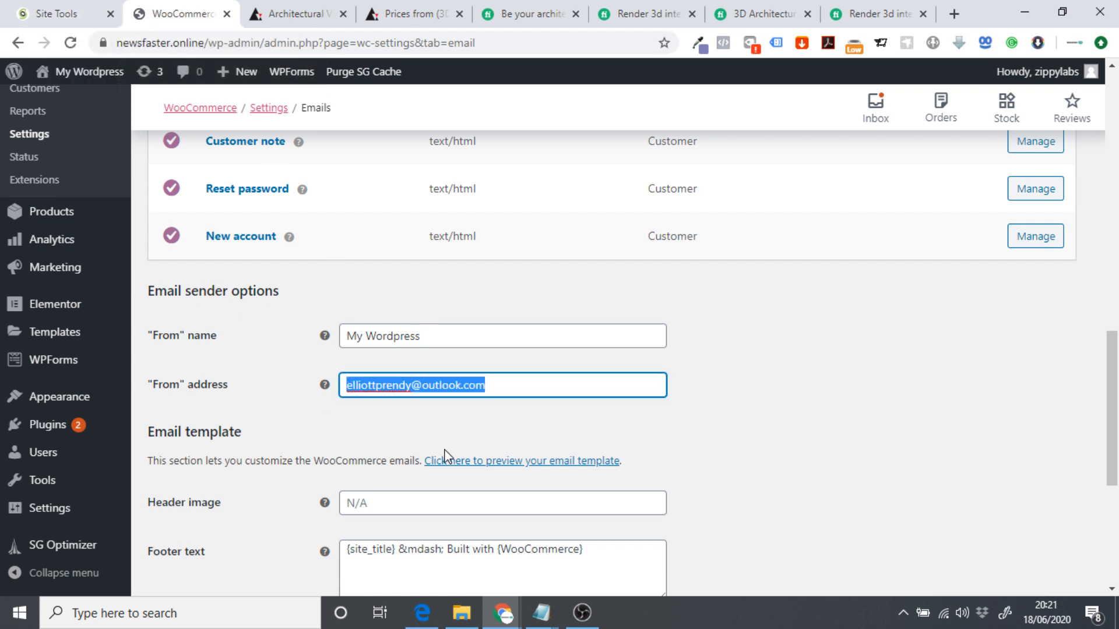
pyautogui.write('contact@domain')
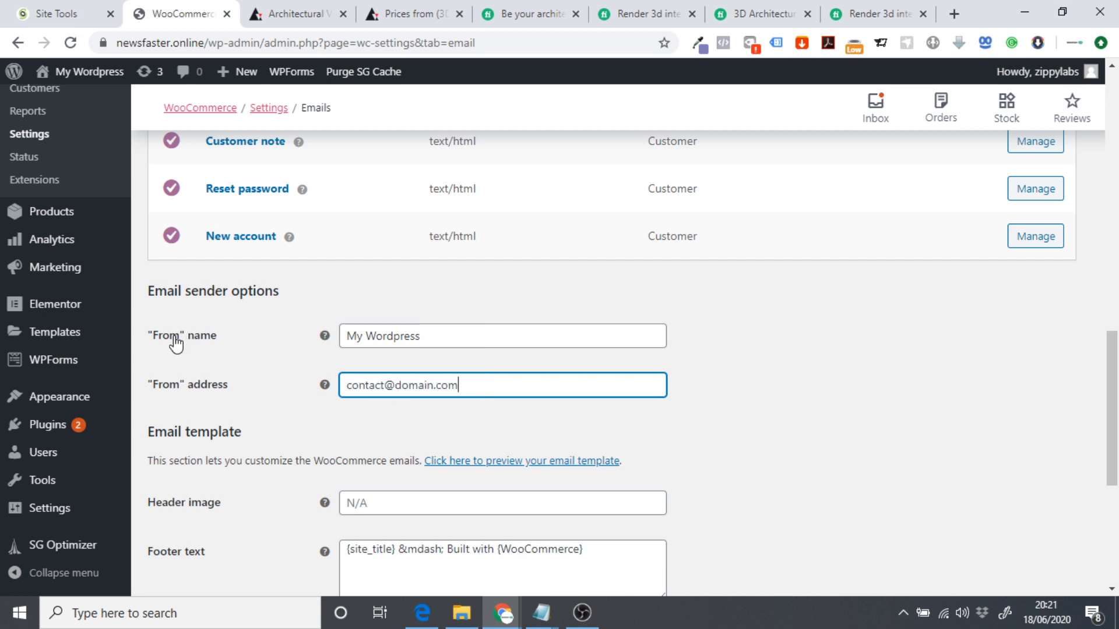
# Set the sender "From" name to Architect Pro.
pyautogui.tripleClick(448, 337)
pyautogui.write('Ar')
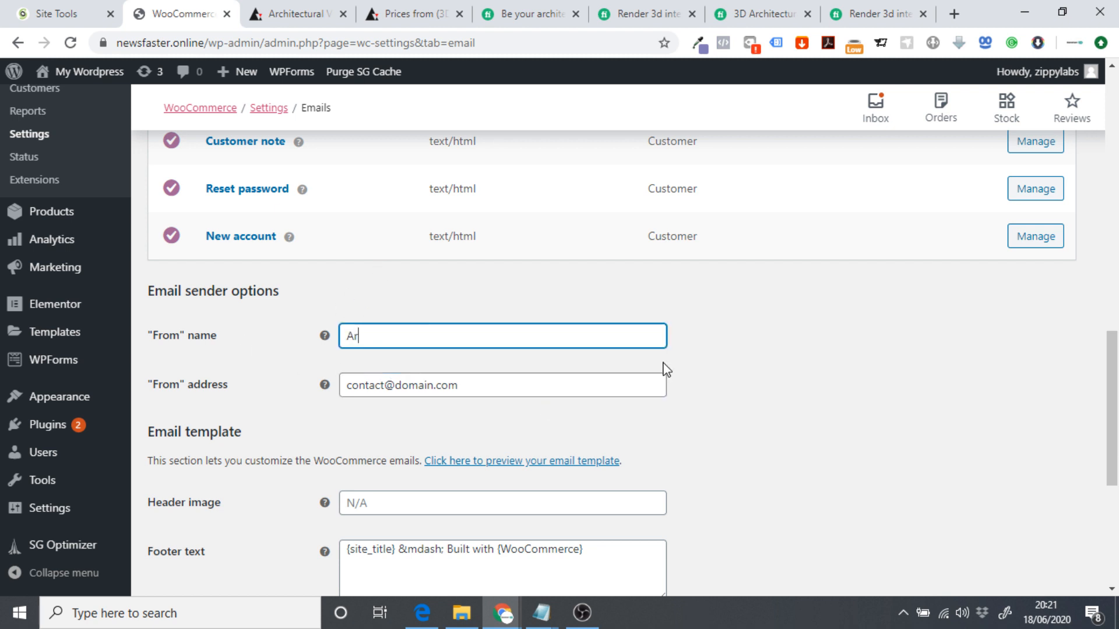
pyautogui.write('chitect Pro')
pyautogui.click(764, 345)
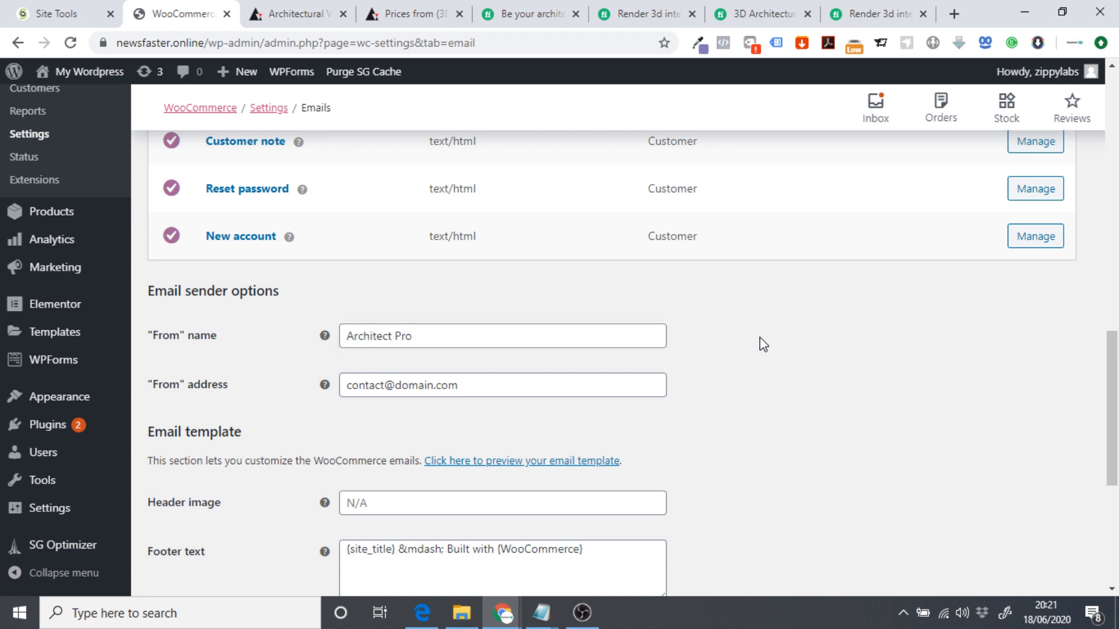
pyautogui.tripleClick(423, 344)
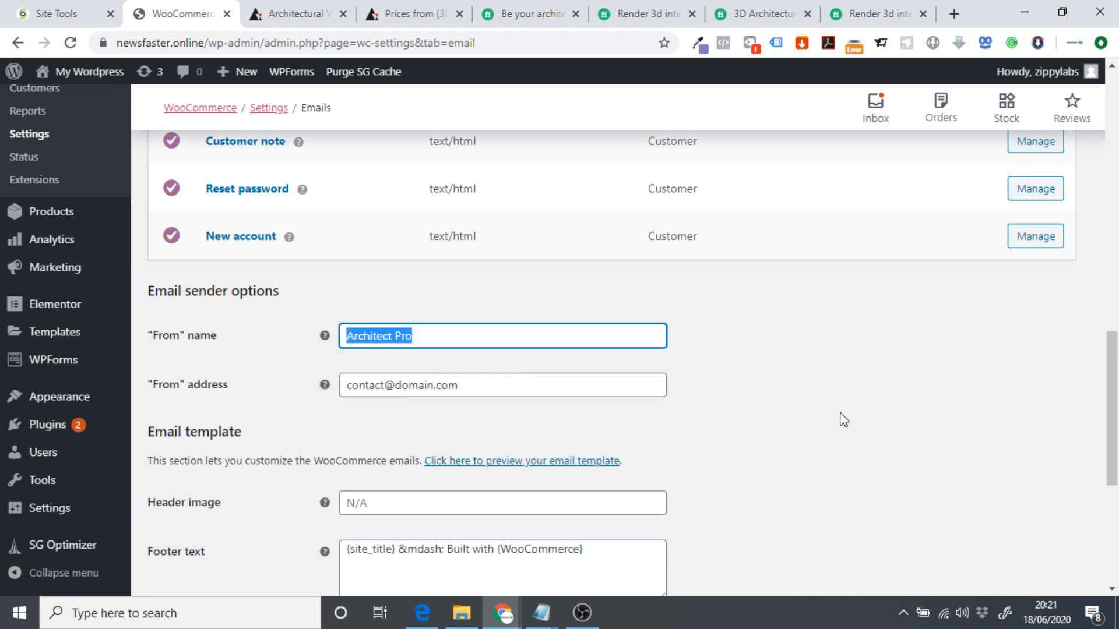
pyautogui.click(844, 420)
pyautogui.scroll(-3, 852, 417)
pyautogui.click(348, 341)
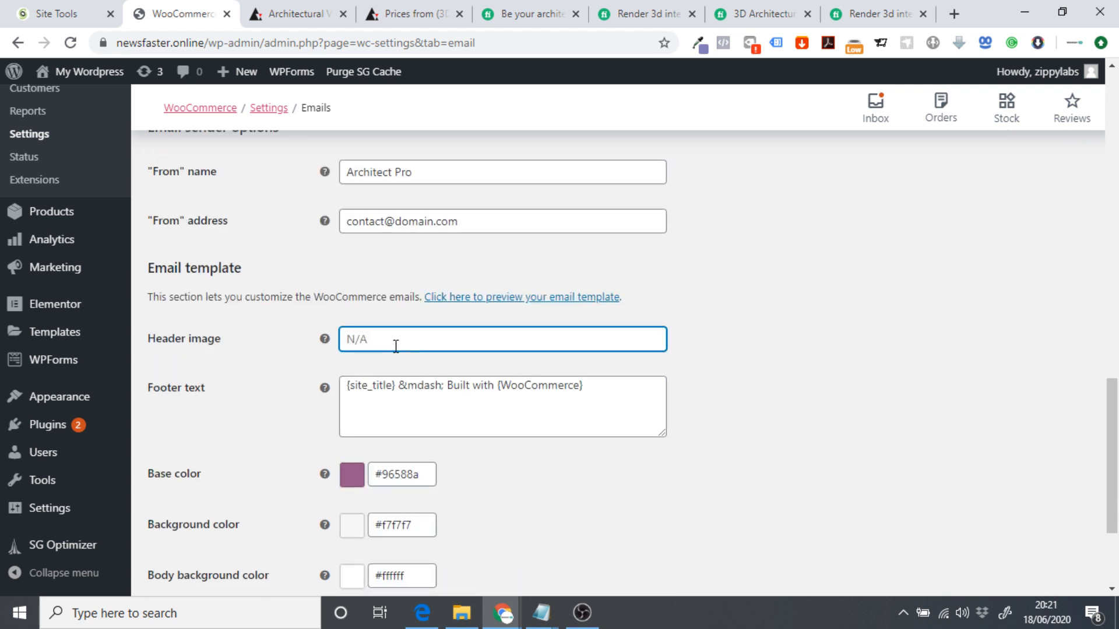
# Copy #817bb8 with the eyedropper, paste it as the email Base color, and save the settings.
pyautogui.scroll(-3, 262, 347)
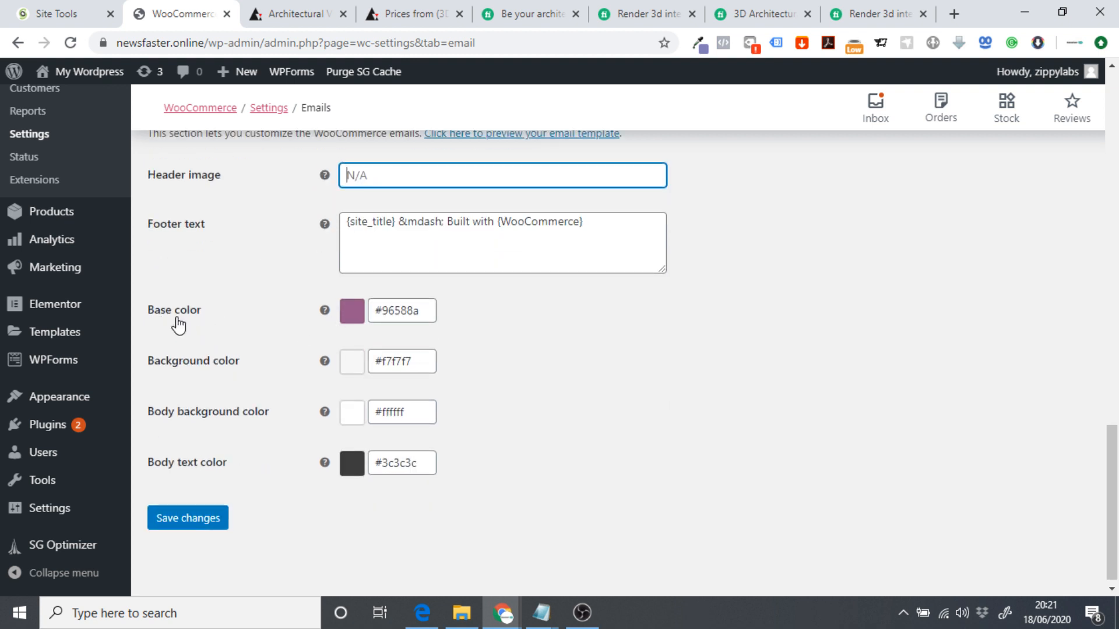
pyautogui.click(698, 43)
pyautogui.doubleClick(642, 70)
pyautogui.hotkey('ctrl', 'c')
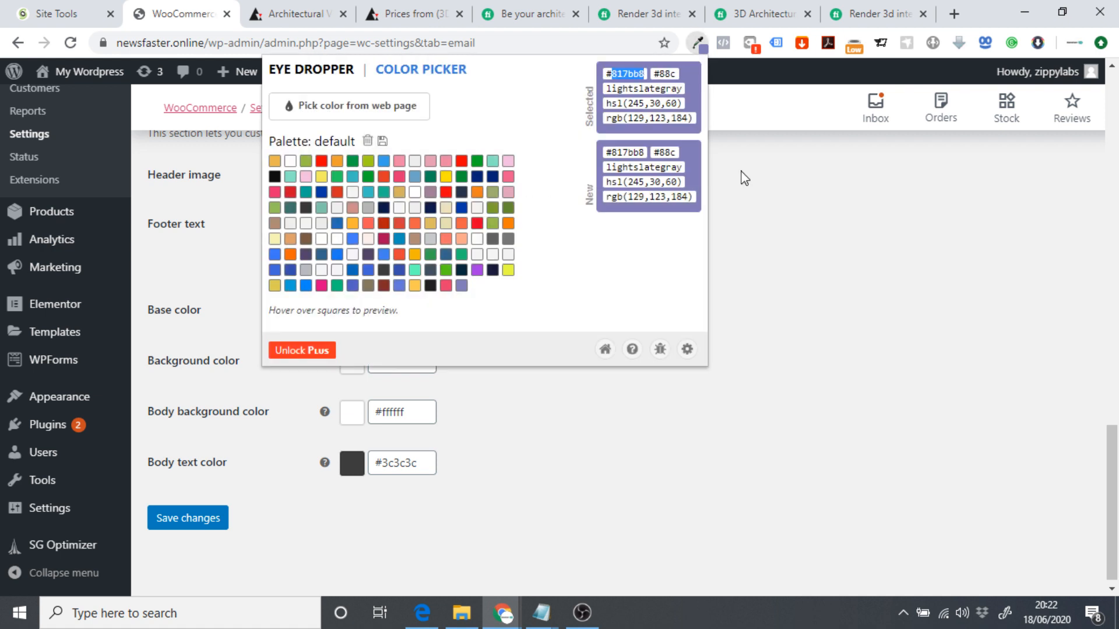
pyautogui.click(810, 251)
pyautogui.doubleClick(409, 310)
pyautogui.hotkey('ctrl', 'v')
pyautogui.click(596, 358)
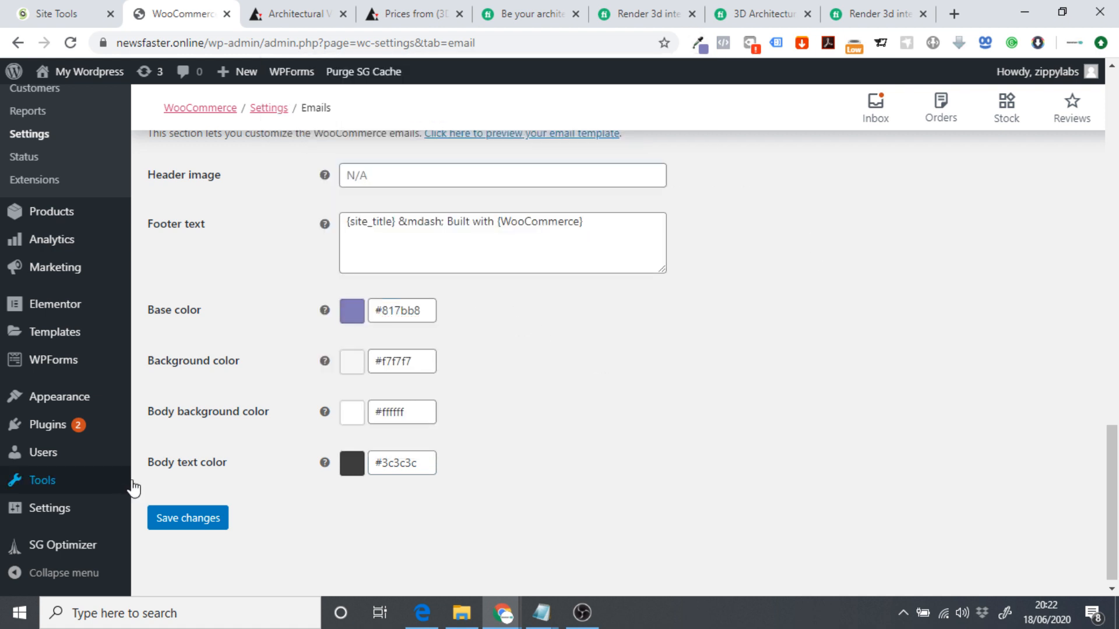
pyautogui.click(201, 526)
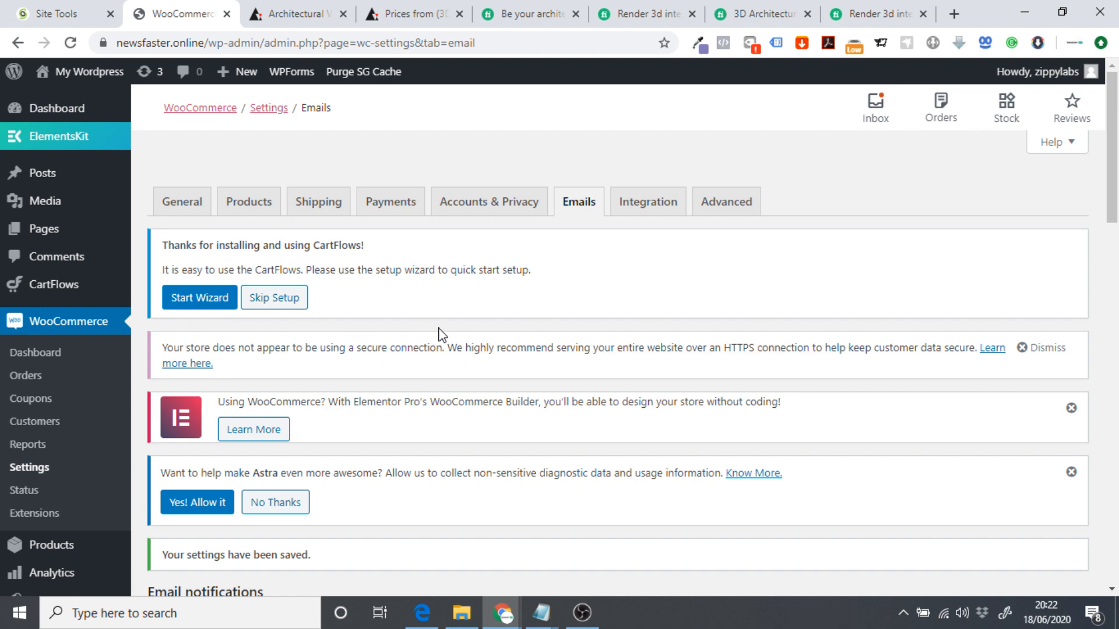
# Show the Payments tab's methods table, with bank transfer, check, cash on delivery and PayPal all disabled.
pyautogui.click(413, 208)
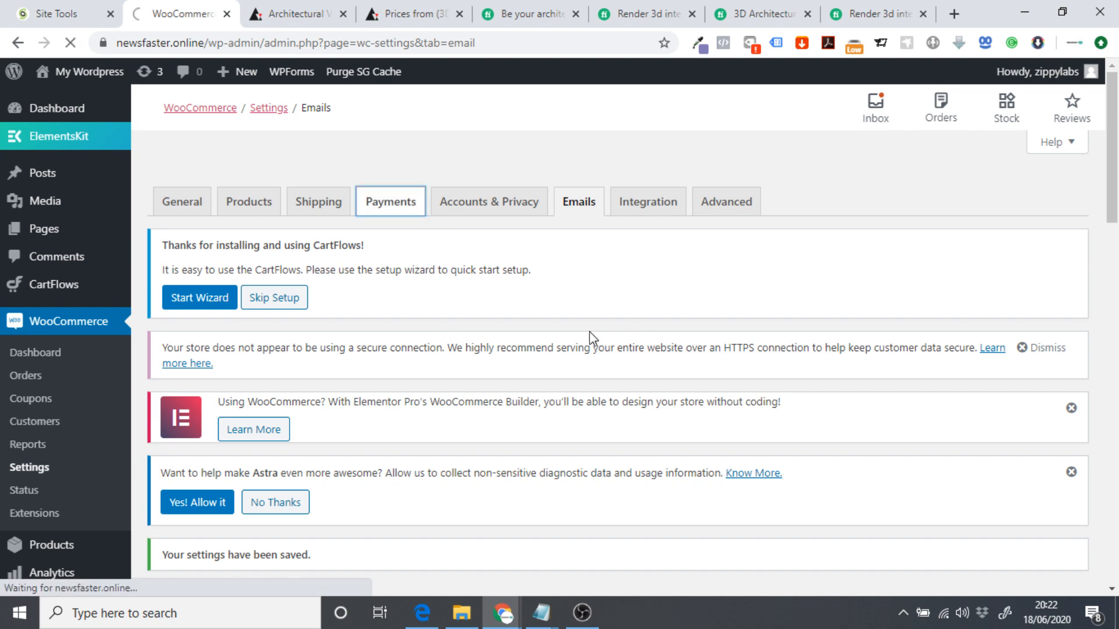
pyautogui.scroll(-5, 580, 332)
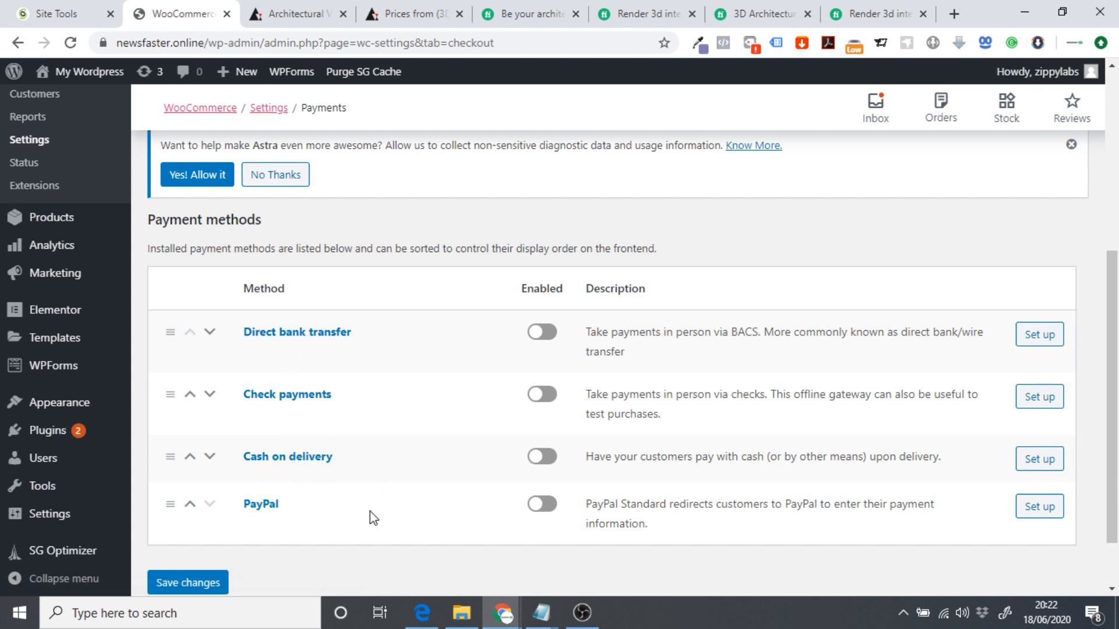
pyautogui.scroll(-2, 381, 418)
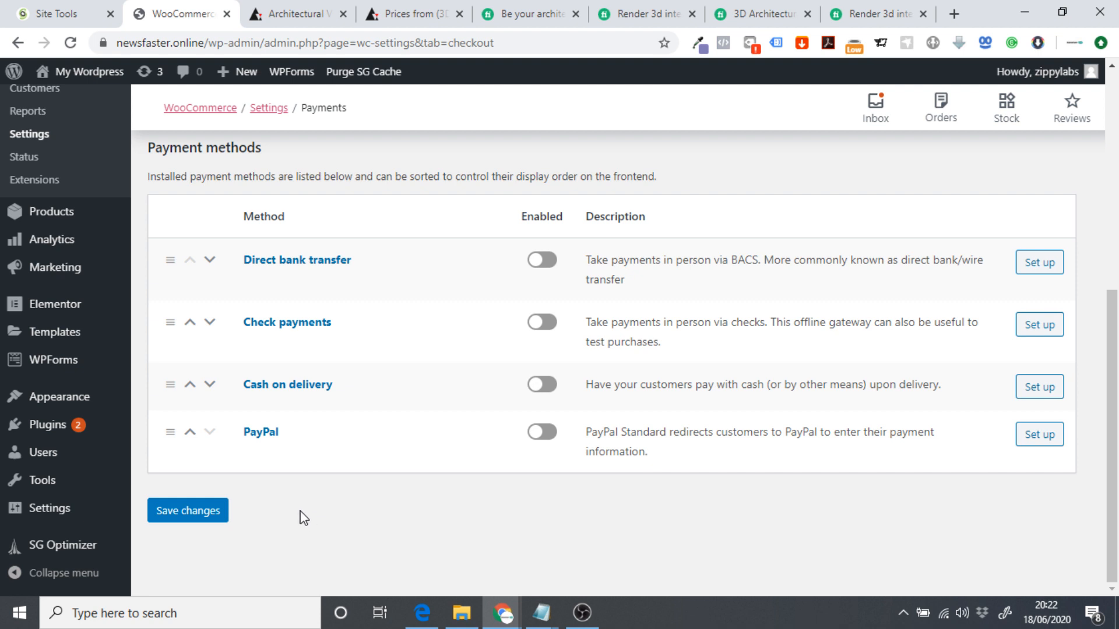
# Search the plugin directory for stripe and install WooCommerce Stripe Payment Gateway.
pyautogui.moveTo(82, 424)
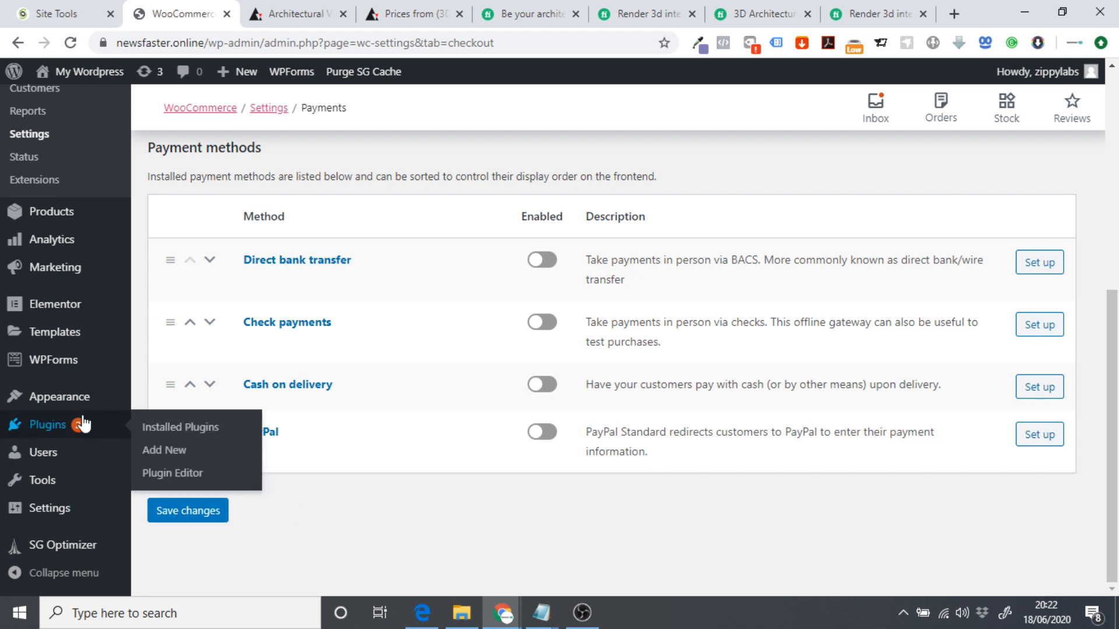
pyautogui.click(164, 452)
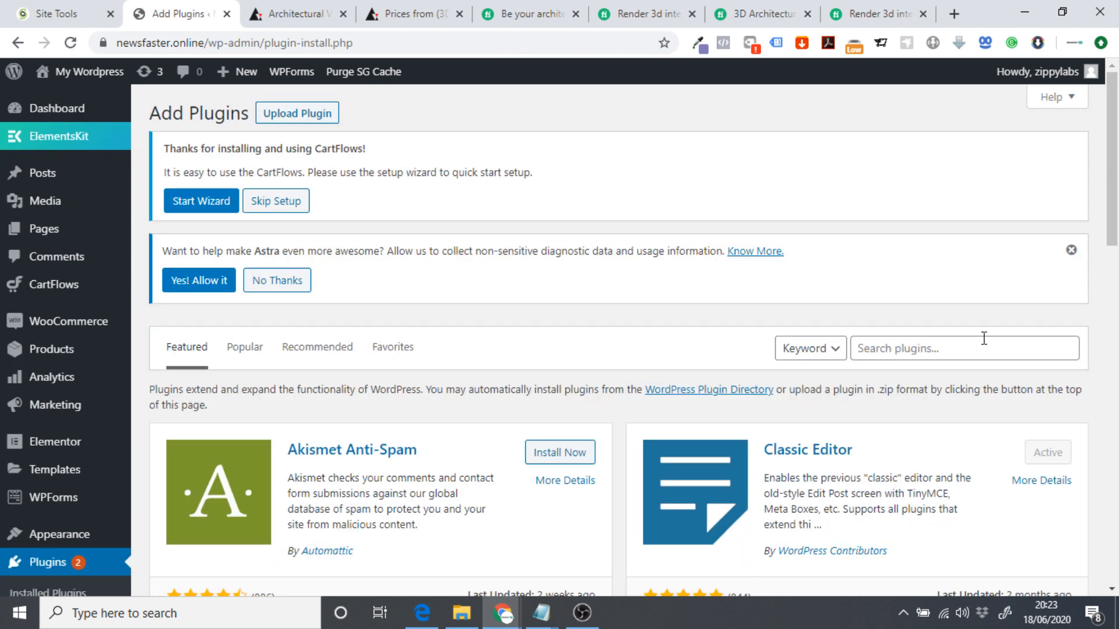
pyautogui.click(947, 341)
pyautogui.write('stripe')
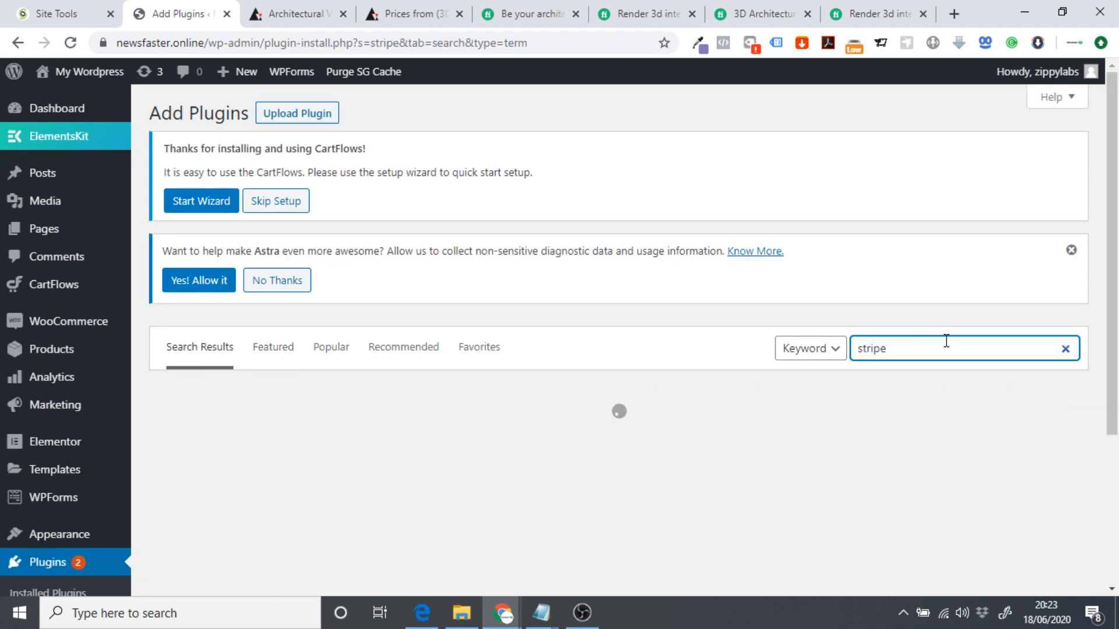
pyautogui.scroll(-3, 370, 380)
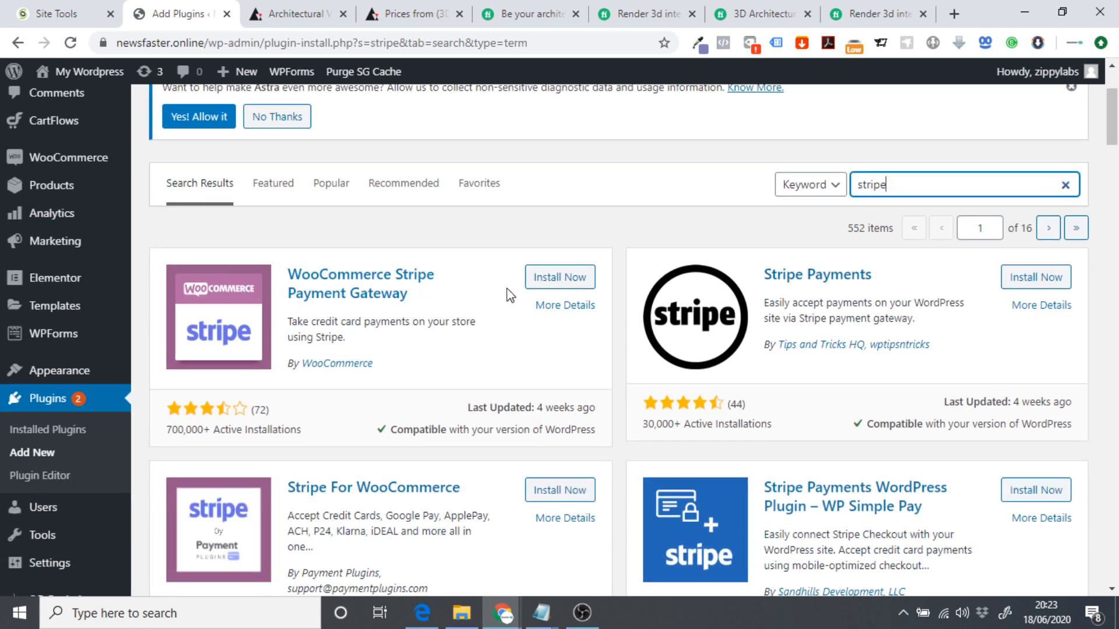
pyautogui.click(554, 281)
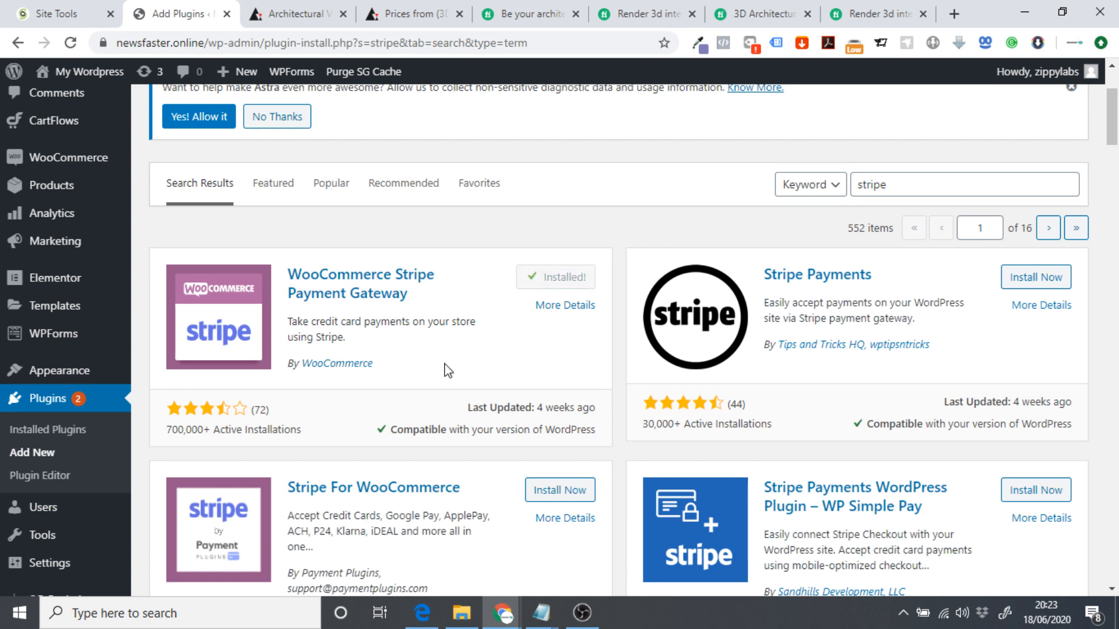
# Search for paypal, install WooCommerce PayPal Checkout Payment Gateway, and view the installed plugins.
pyautogui.doubleClick(911, 185)
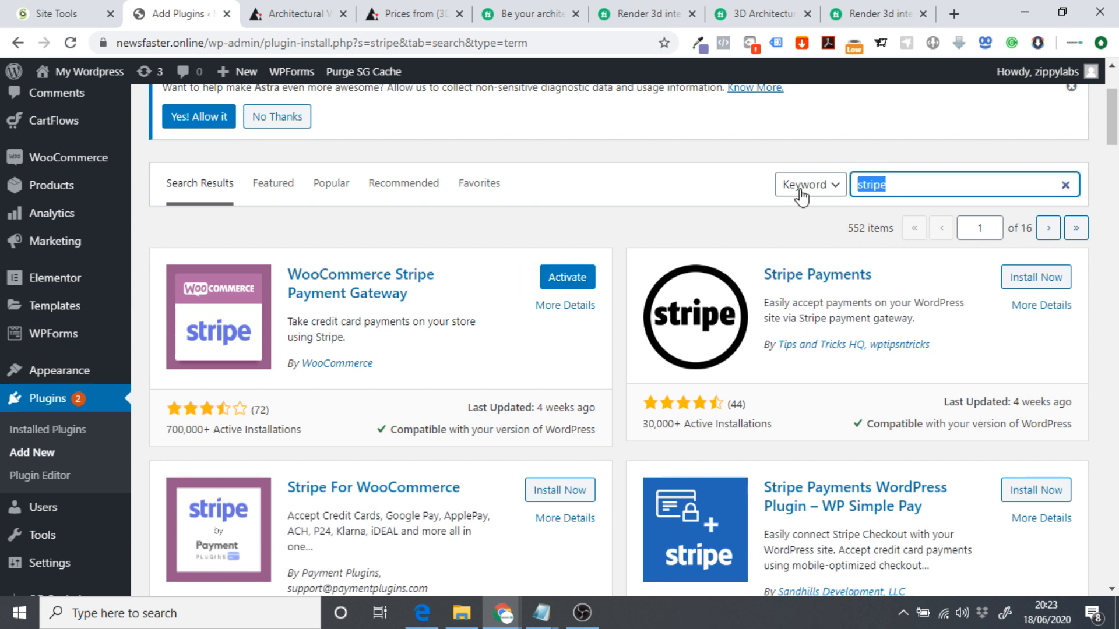
pyautogui.write('paypal')
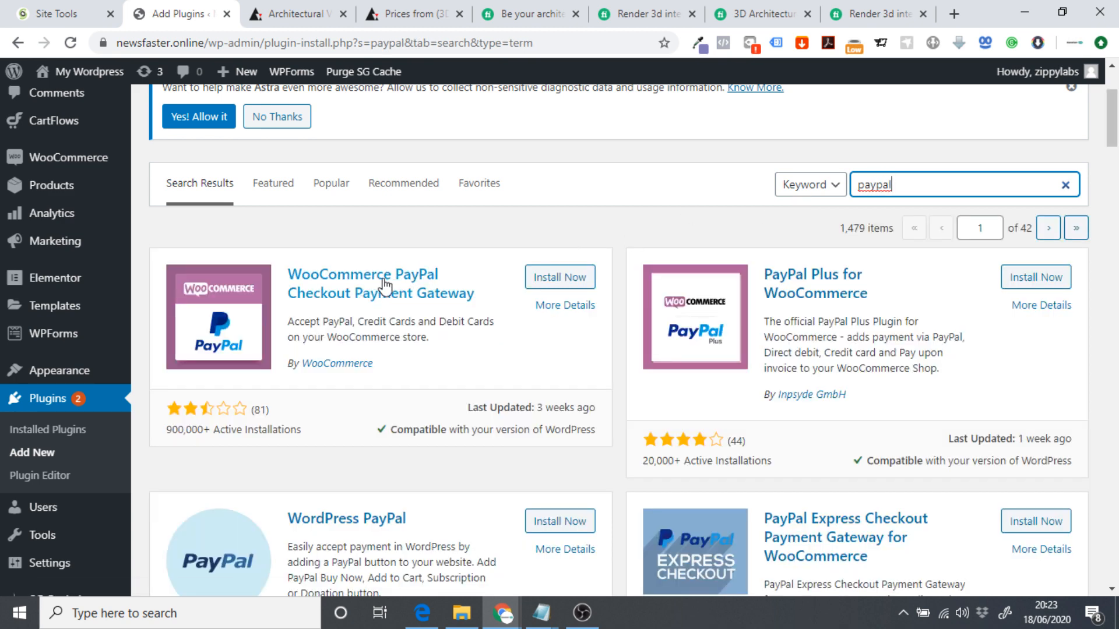
pyautogui.click(559, 281)
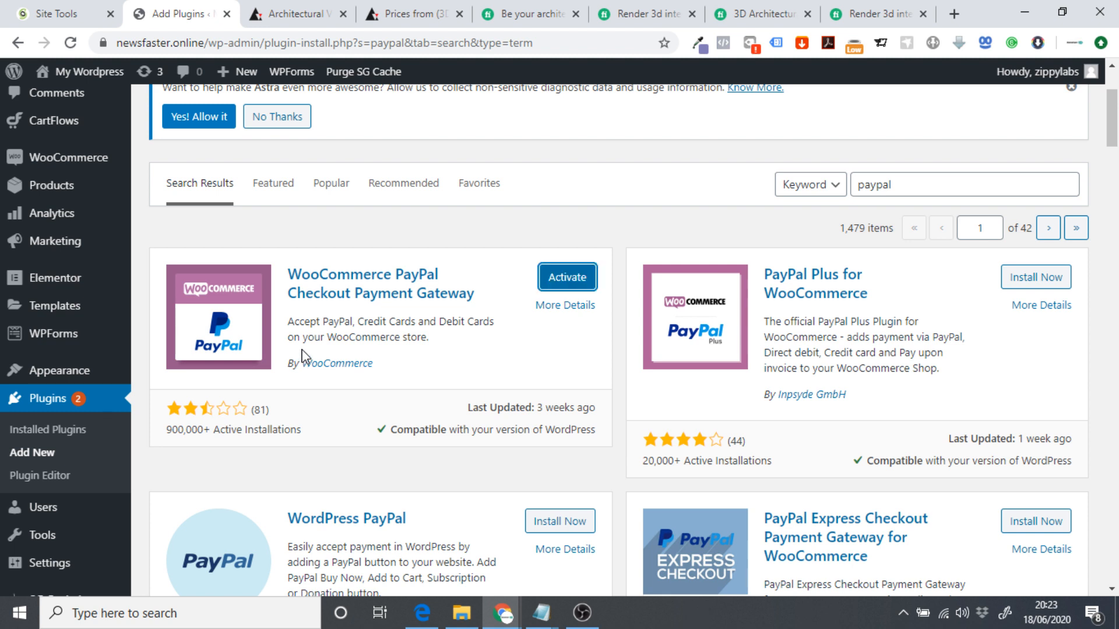
pyautogui.click(46, 429)
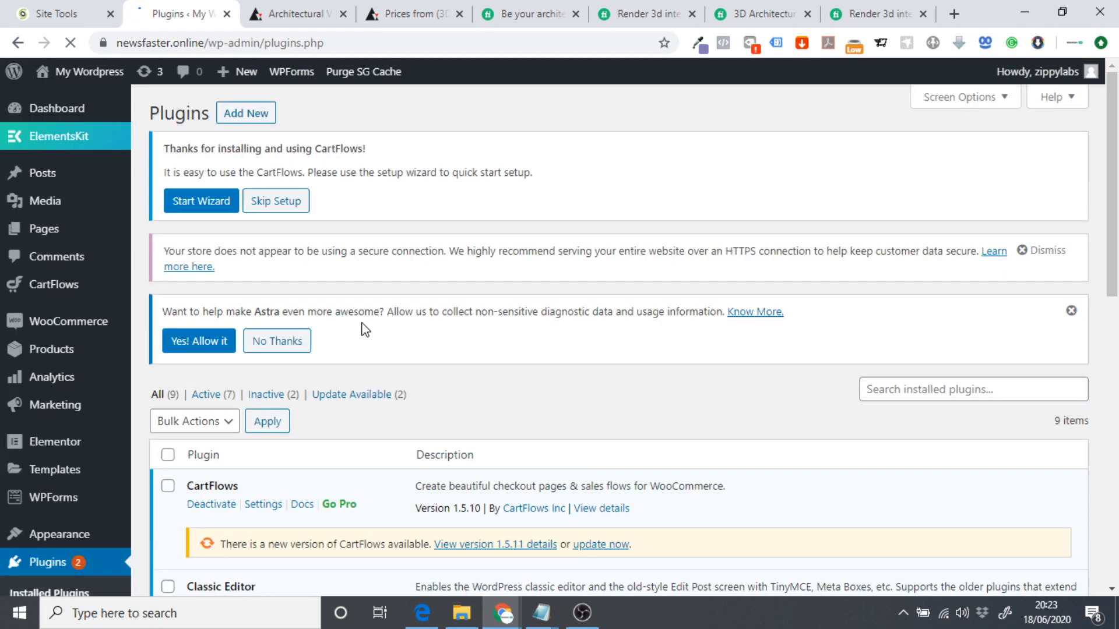
# Bulk-activate the WooCommerce PayPal Checkout Gateway and WooCommerce Stripe Gateway plugins.
pyautogui.scroll(-10, 392, 287)
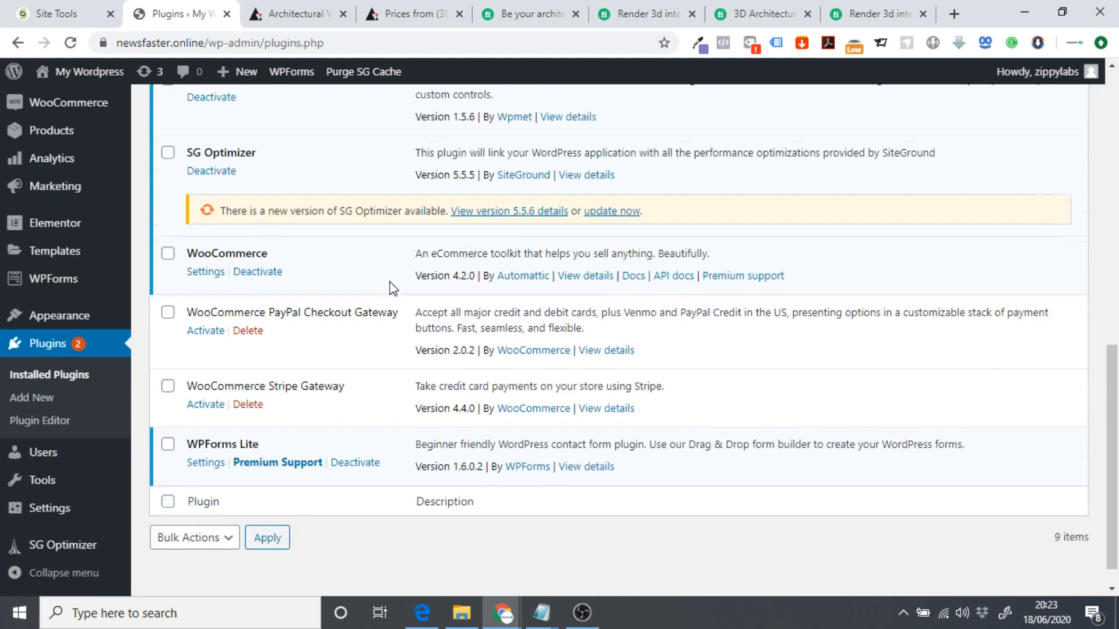
pyautogui.click(167, 312)
pyautogui.click(167, 385)
pyautogui.scroll(4, 262, 414)
pyautogui.scroll(4, 271, 412)
pyautogui.click(204, 258)
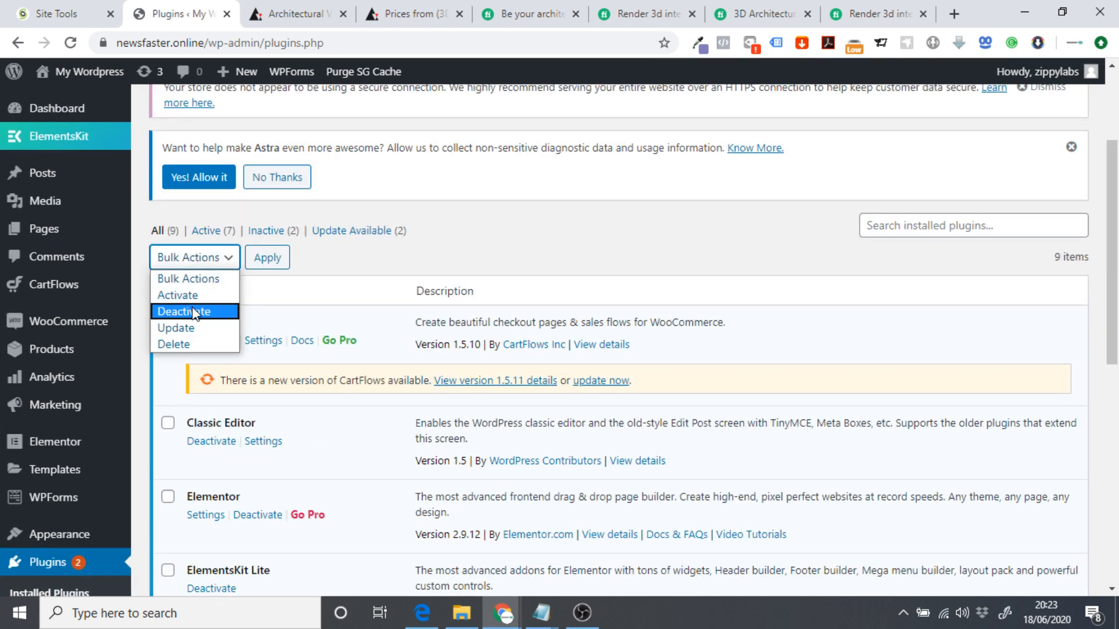
pyautogui.click(192, 296)
pyautogui.click(263, 257)
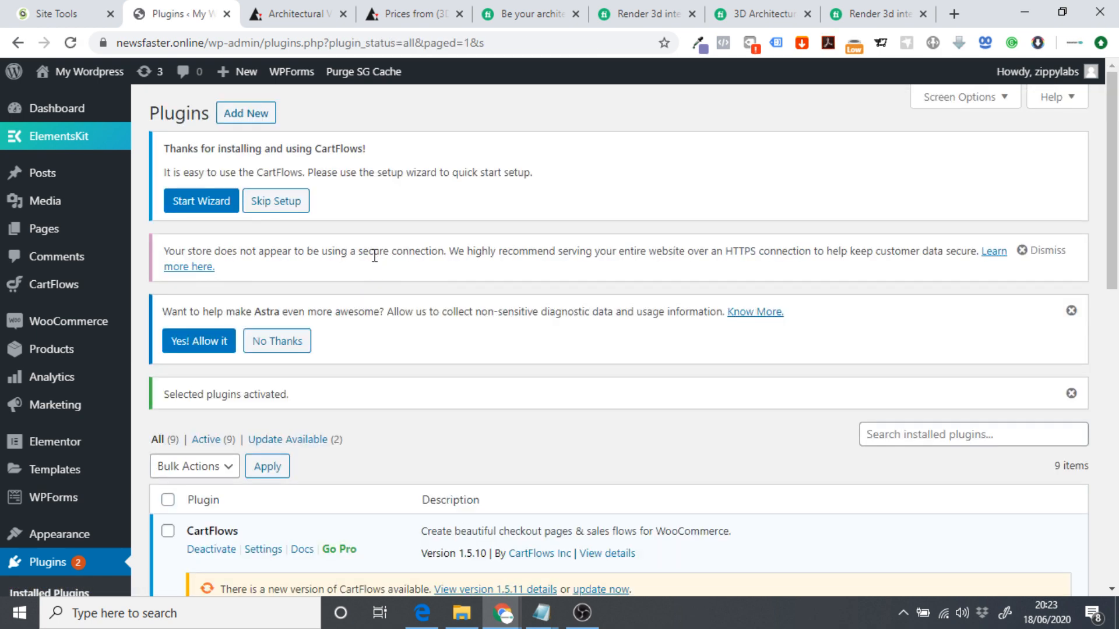
pyautogui.scroll(-10, 378, 344)
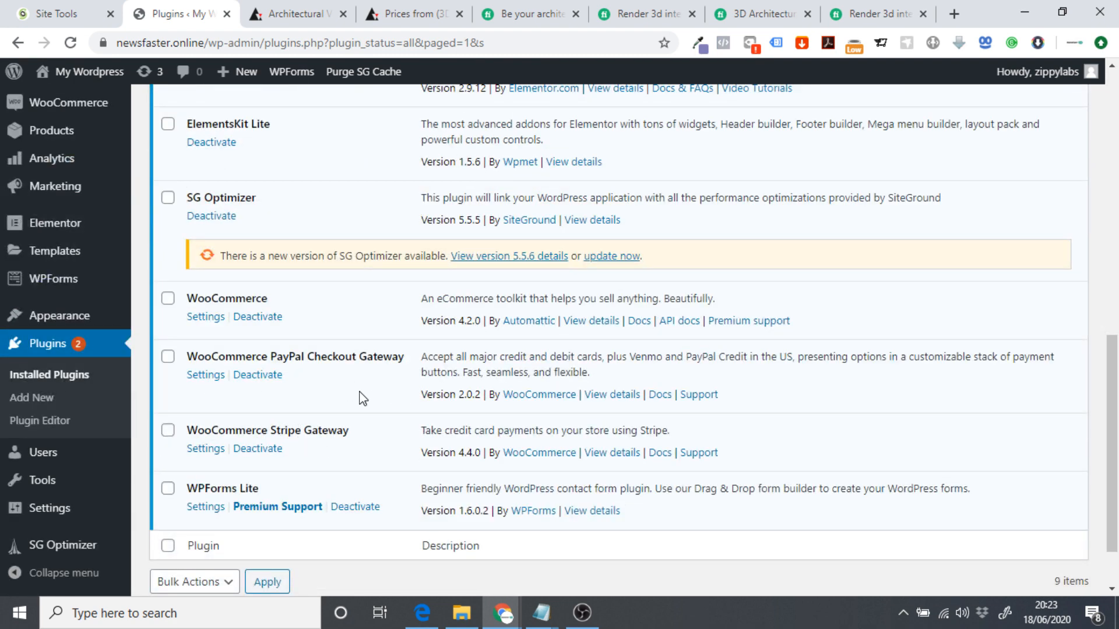
pyautogui.scroll(5, 362, 396)
# Open the PayPal Checkout settings from WooCommerce Payments and review its API Credentials section.
pyautogui.moveTo(70, 325)
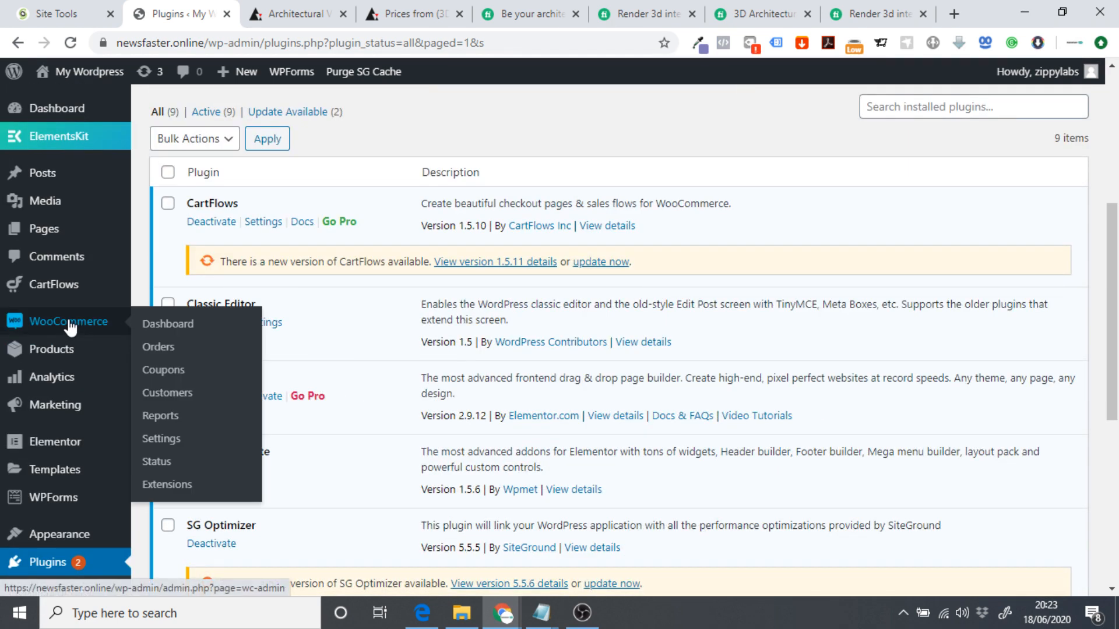
pyautogui.click(162, 438)
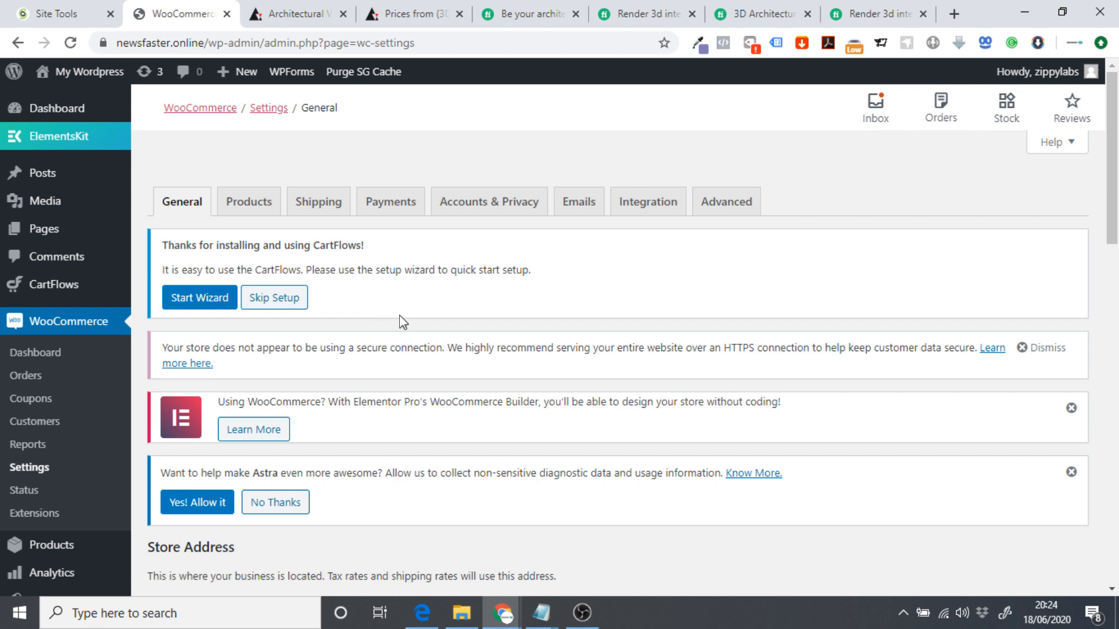
pyautogui.click(392, 211)
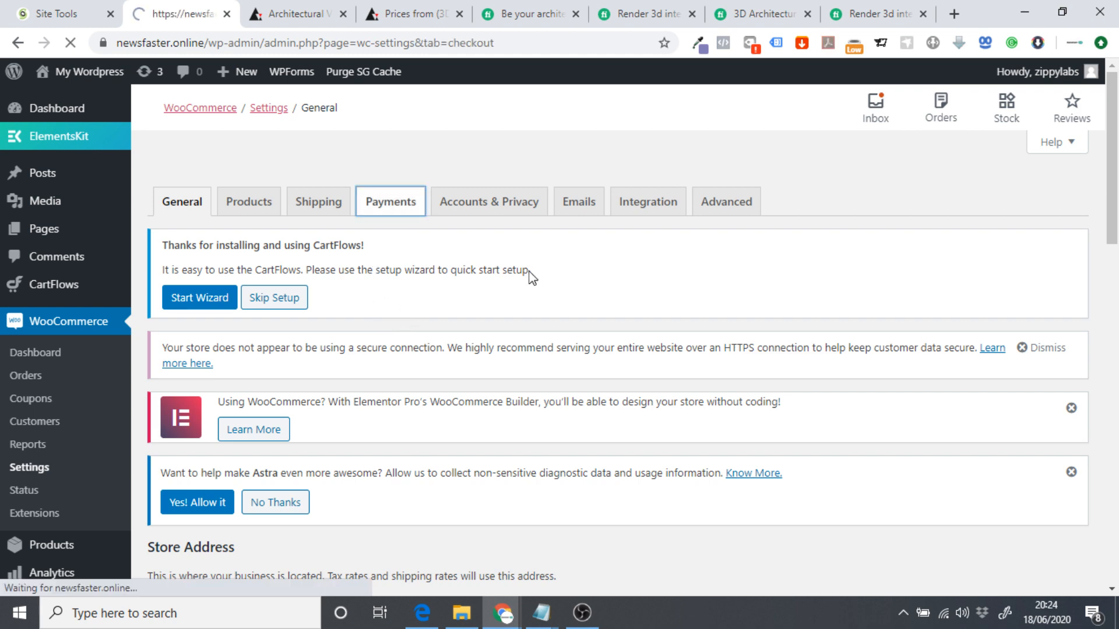
pyautogui.scroll(-8, 383, 232)
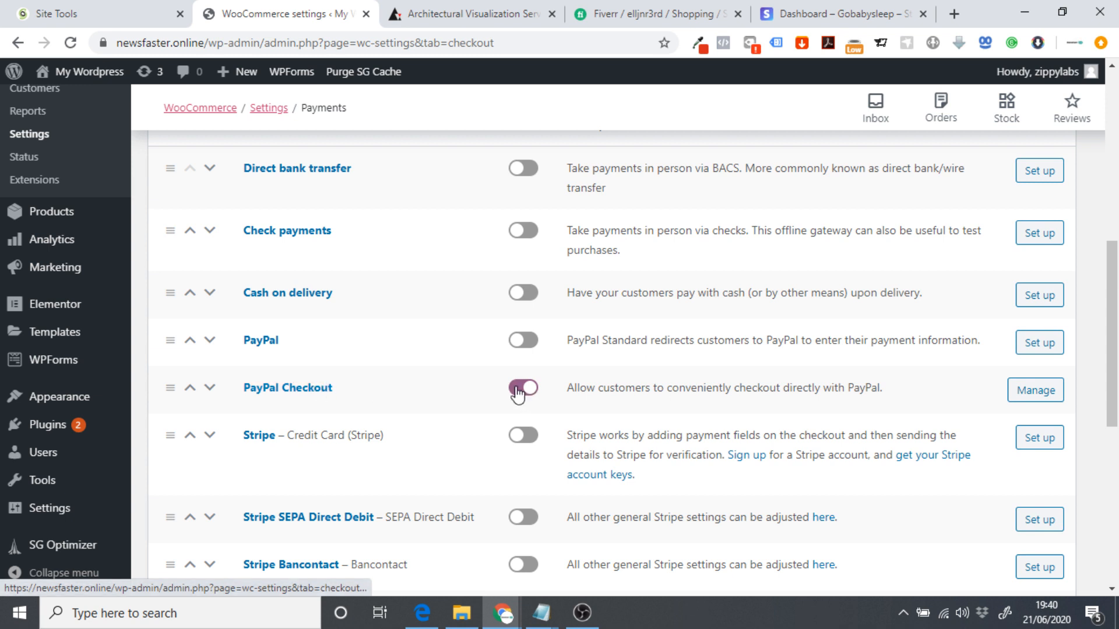
pyautogui.click(1021, 396)
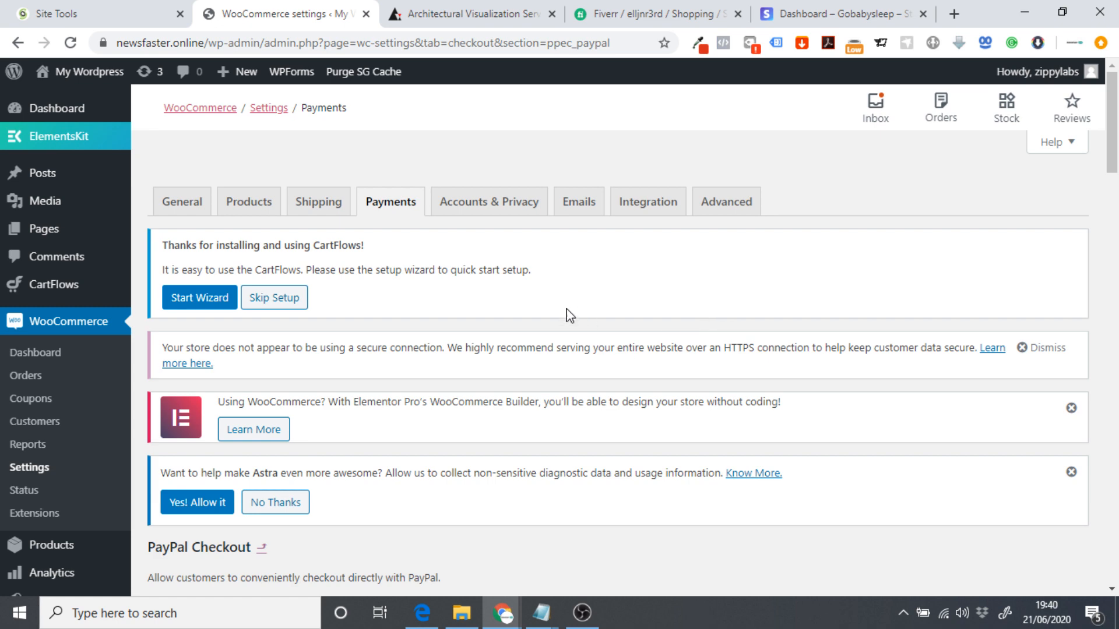
pyautogui.scroll(-7, 570, 315)
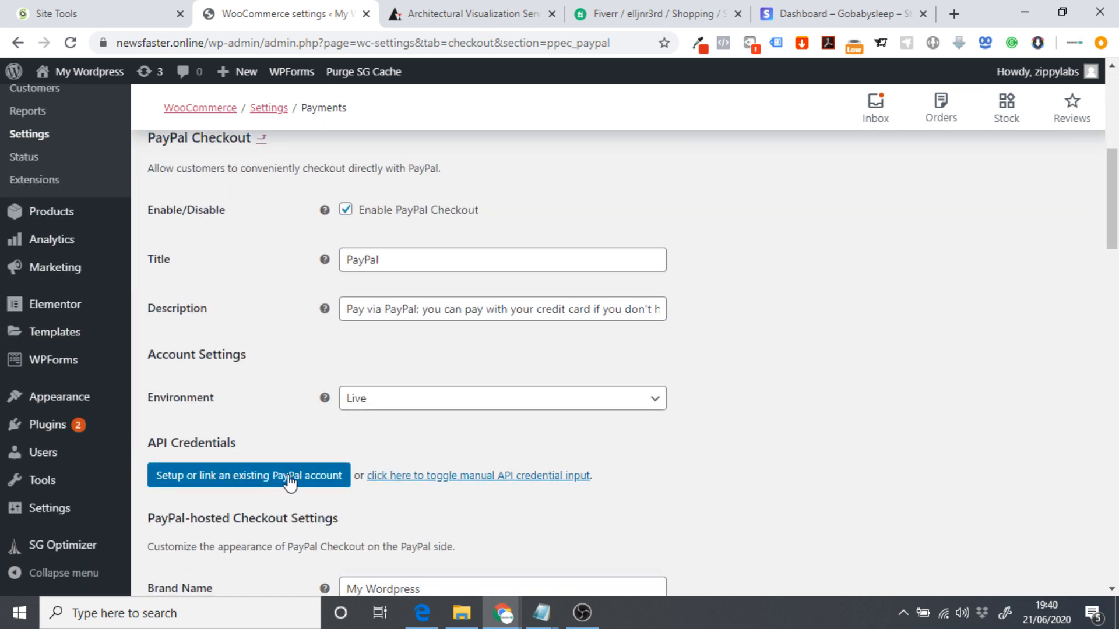
pyautogui.click(227, 475)
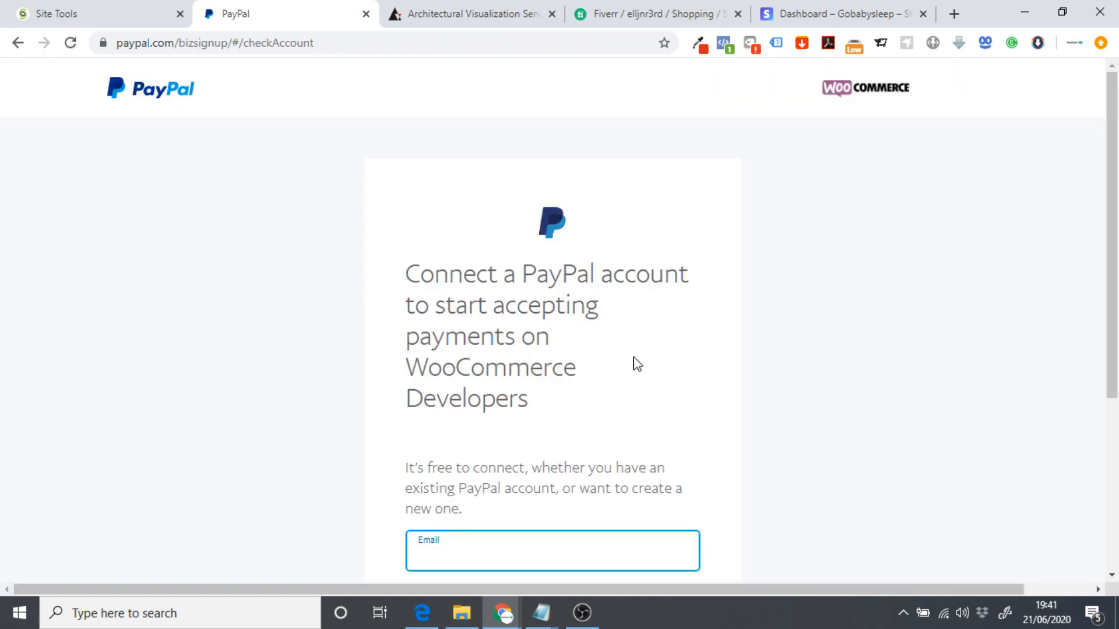
pyautogui.scroll(-1, 565, 274)
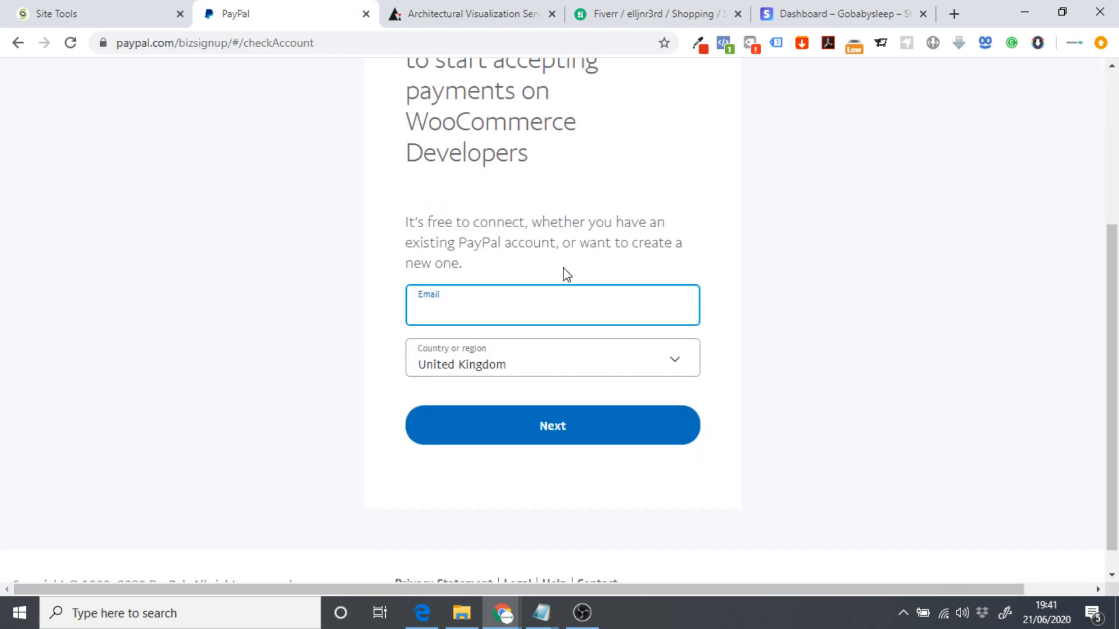
pyautogui.scroll(2, 555, 269)
pyautogui.scroll(1, 554, 269)
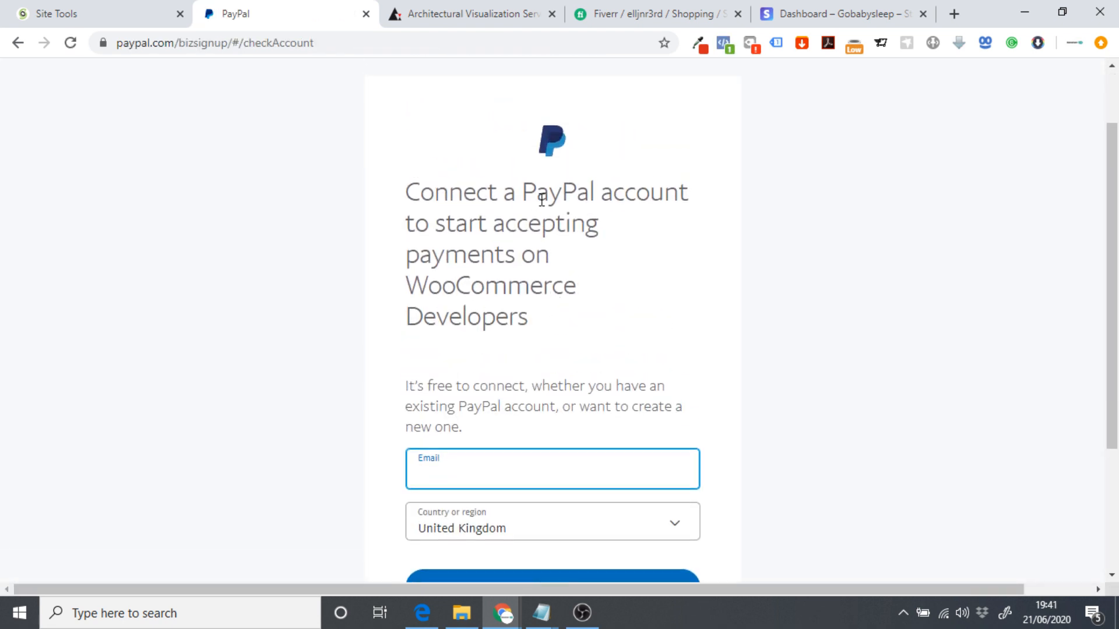
pyautogui.scroll(-1, 524, 379)
pyautogui.scroll(-2, 781, 432)
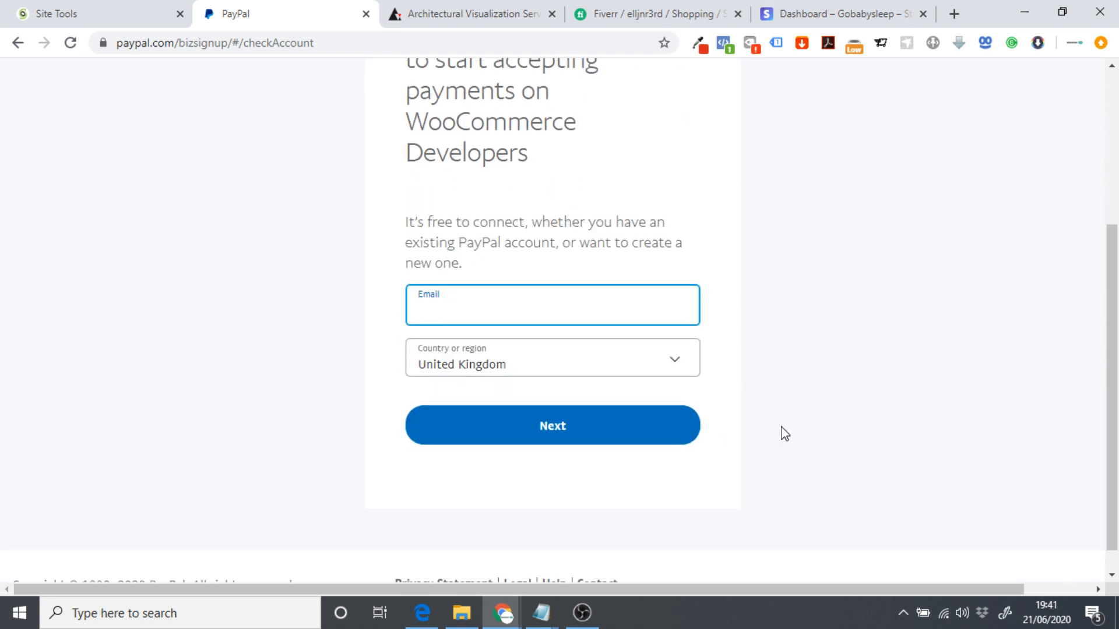
pyautogui.scroll(4, 640, 357)
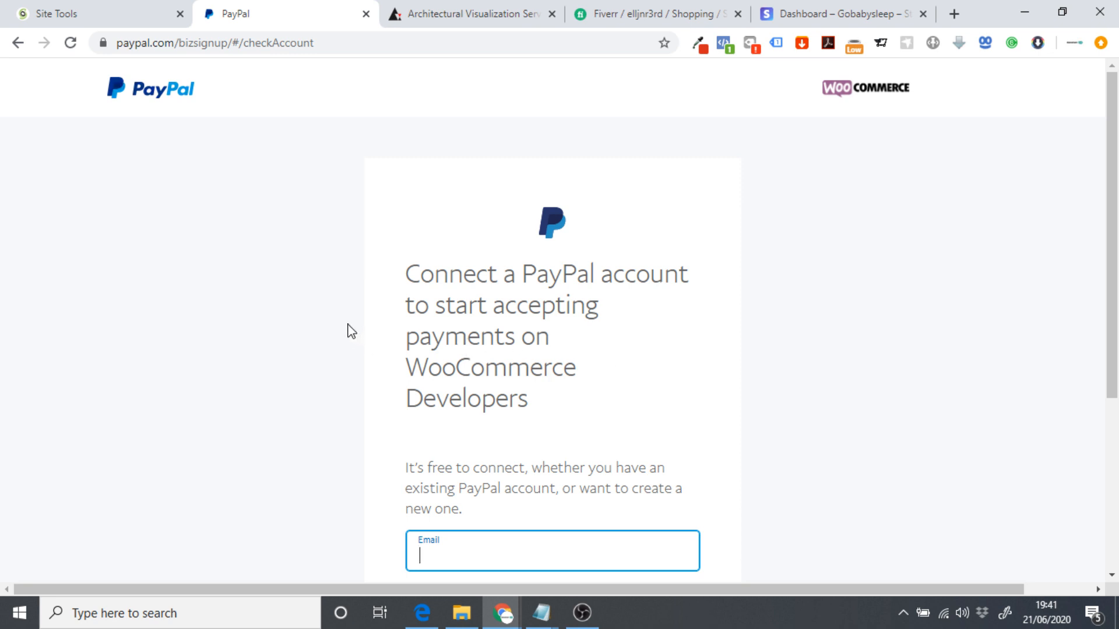
pyautogui.click(14, 43)
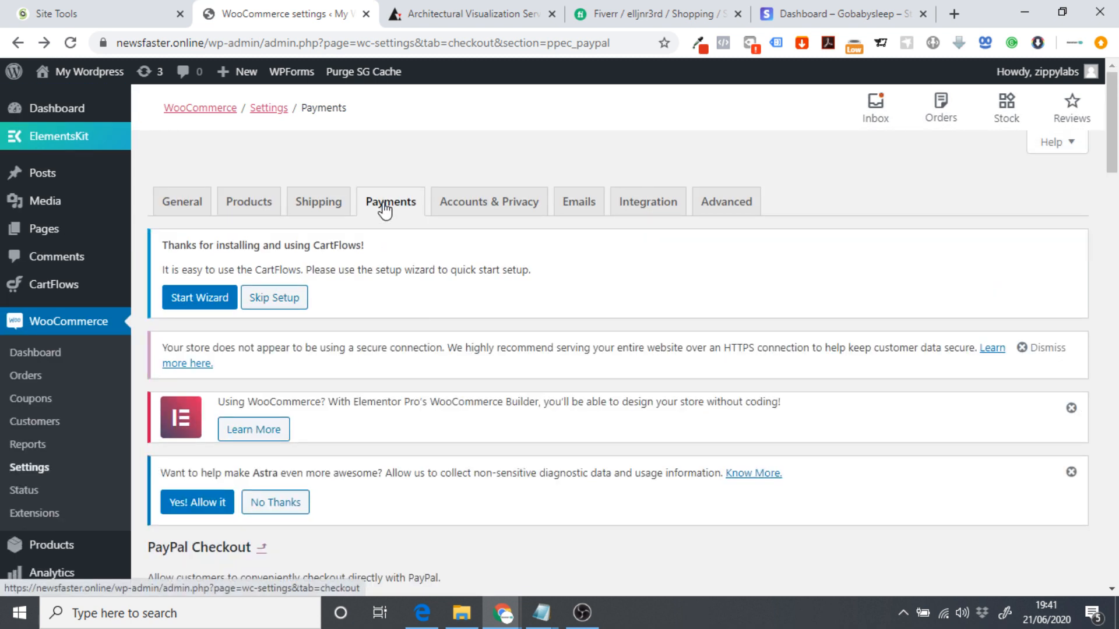
# Turn on Stripe – Credit Card among the WooCommerce payment methods.
pyautogui.click(384, 210)
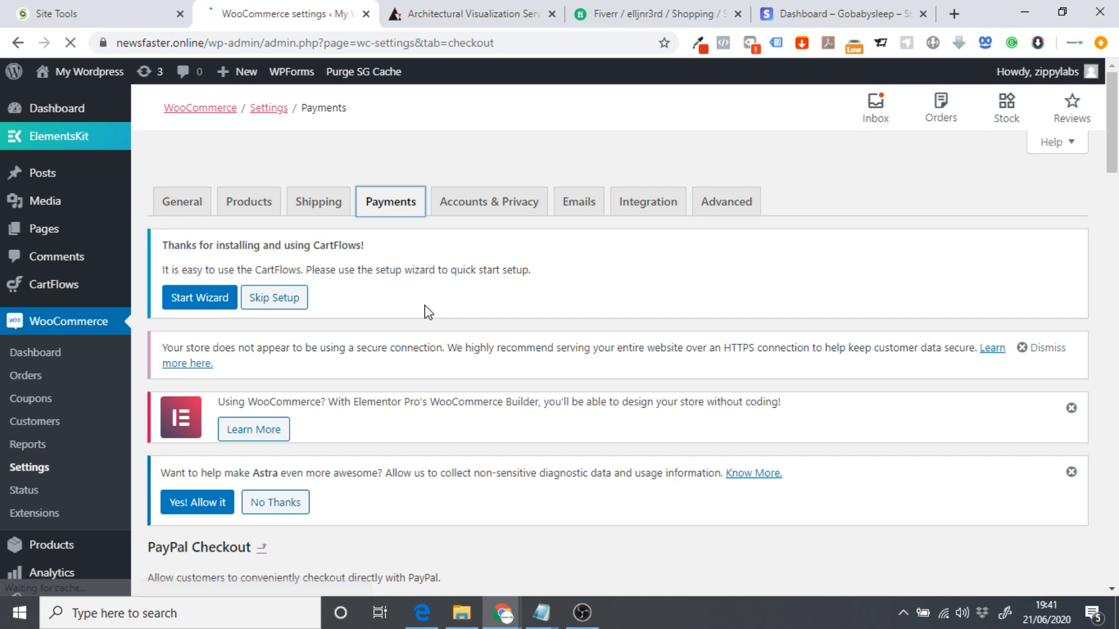
pyautogui.scroll(-1, 401, 310)
pyautogui.scroll(-6, 400, 310)
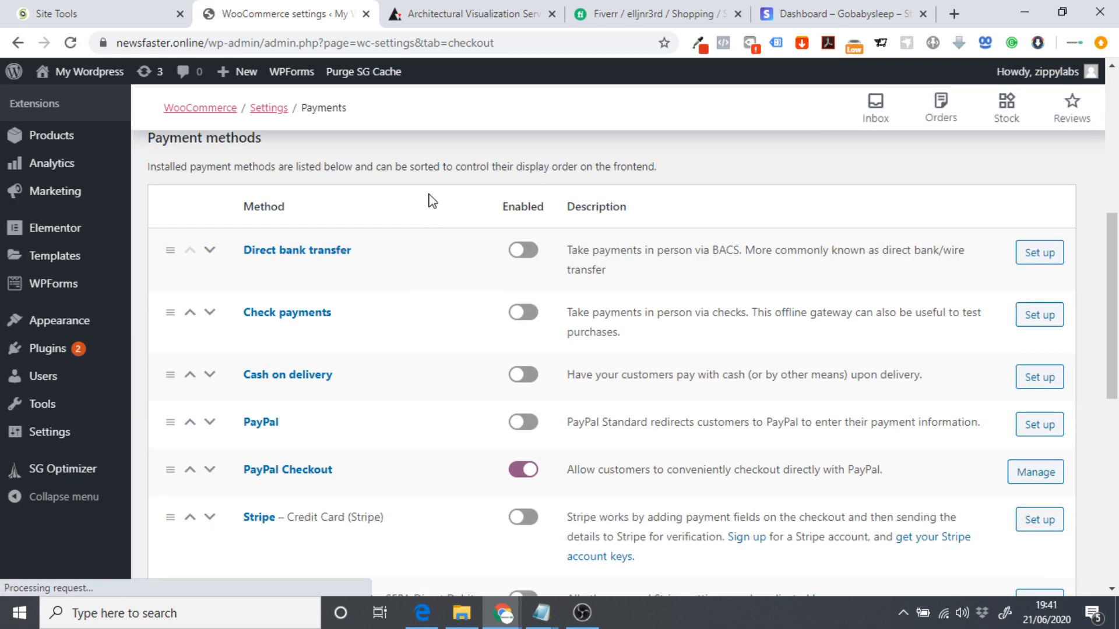
pyautogui.scroll(-3, 254, 344)
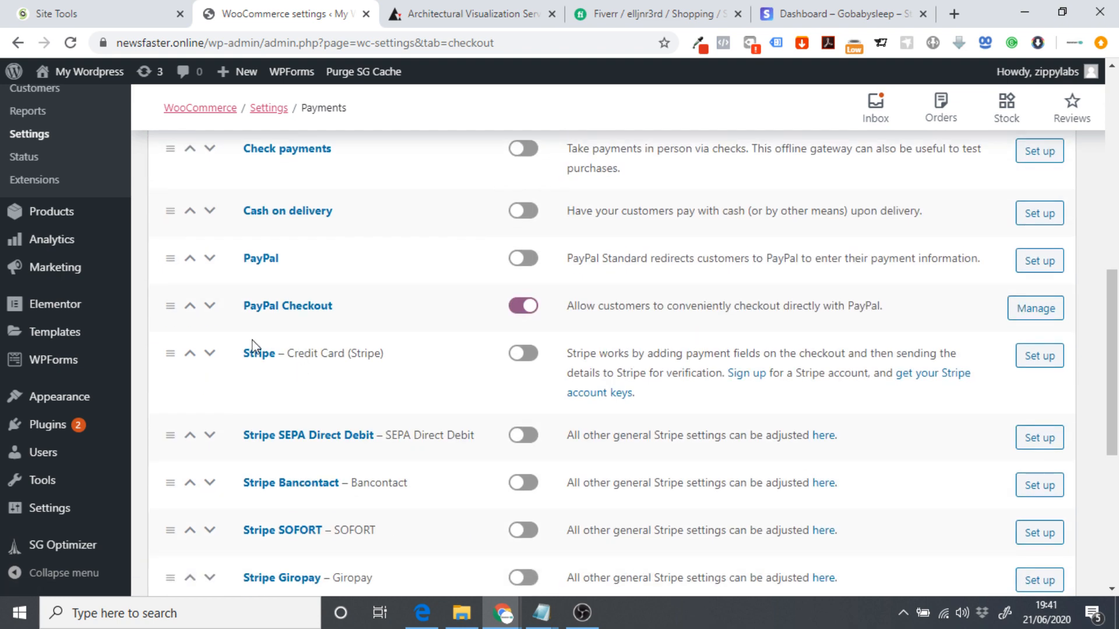
pyautogui.click(520, 356)
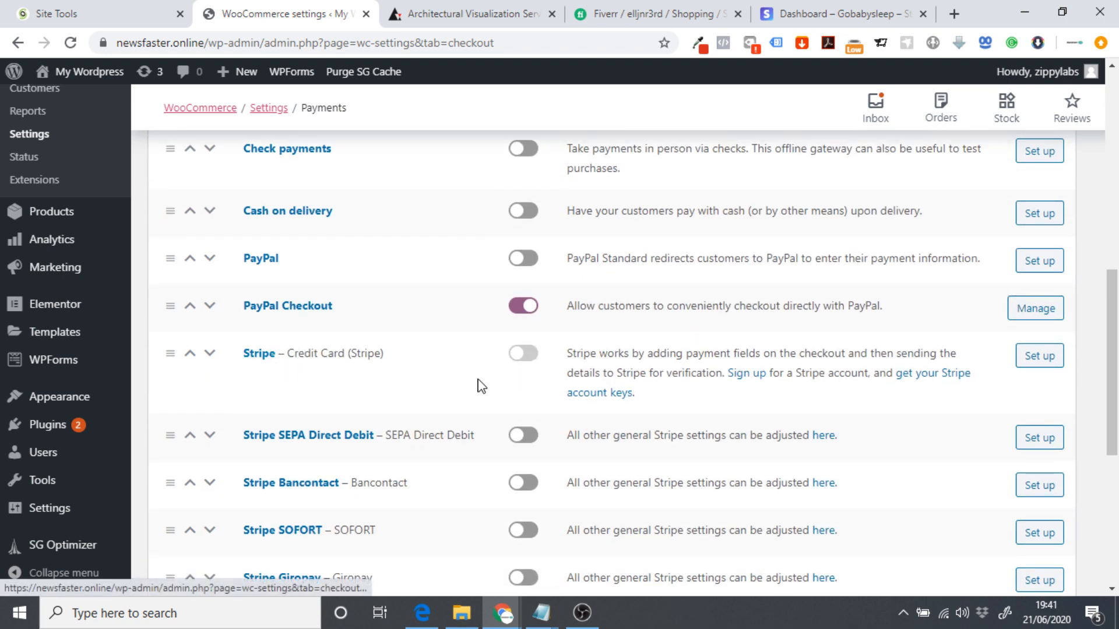
# In the Stripe credit card settings, toggle test mode off and back on, then view the Stripe dashboard.
pyautogui.click(1040, 356)
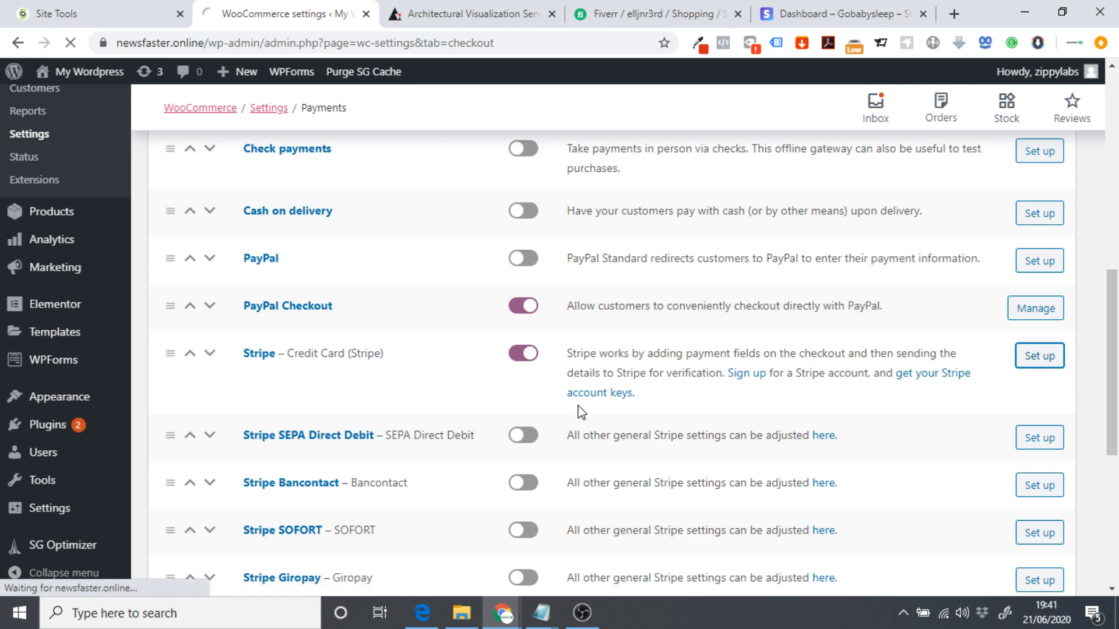
pyautogui.scroll(-6, 532, 233)
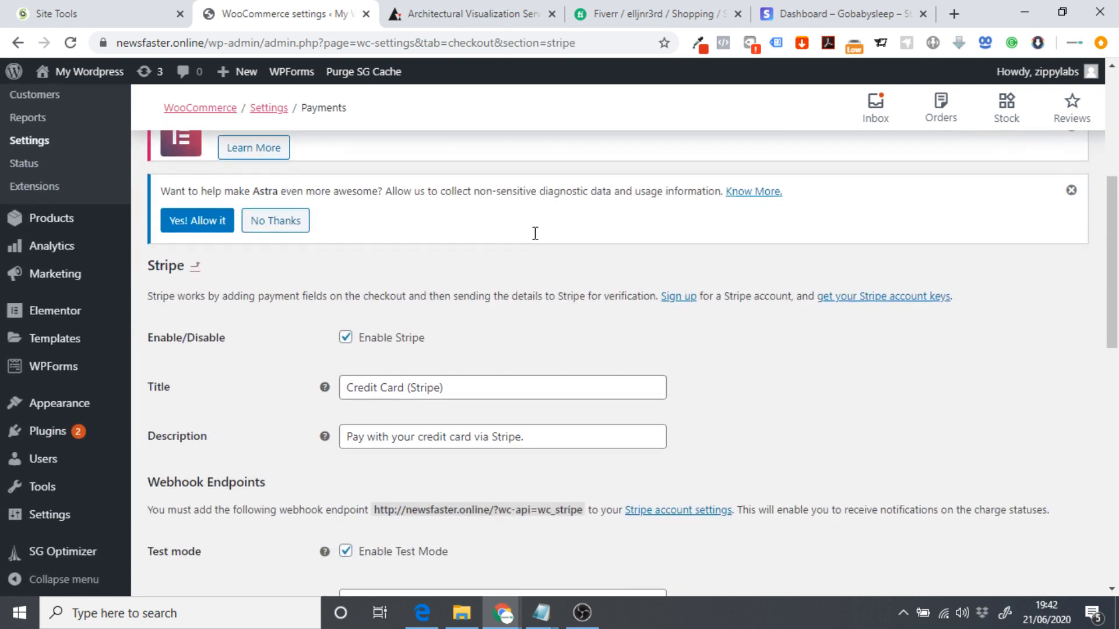
pyautogui.scroll(-2, 239, 397)
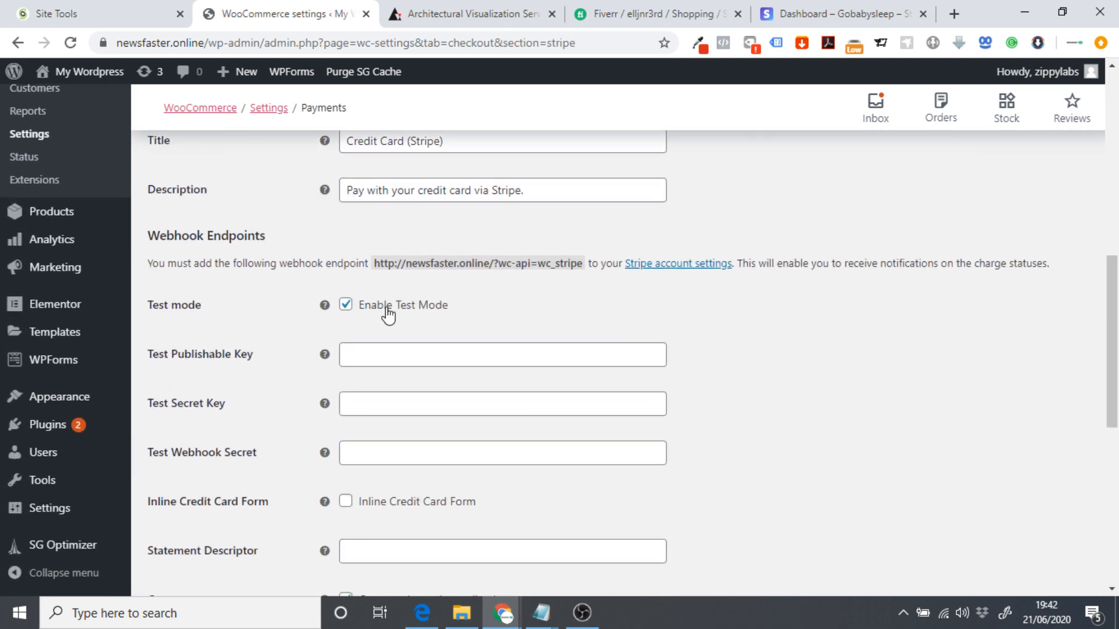
pyautogui.click(371, 309)
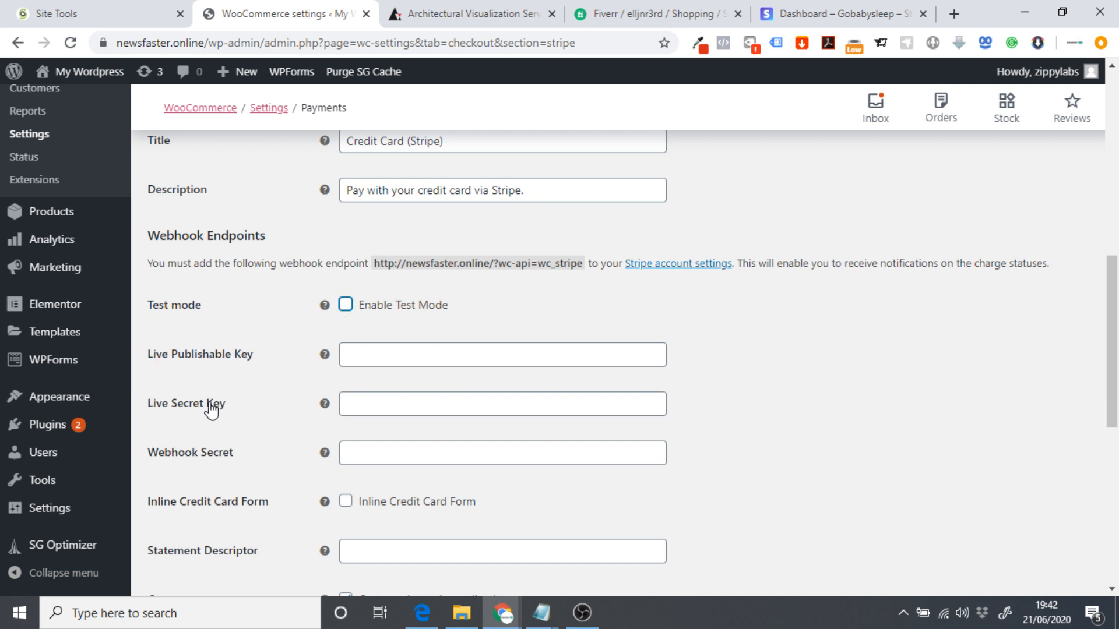
pyautogui.click(345, 304)
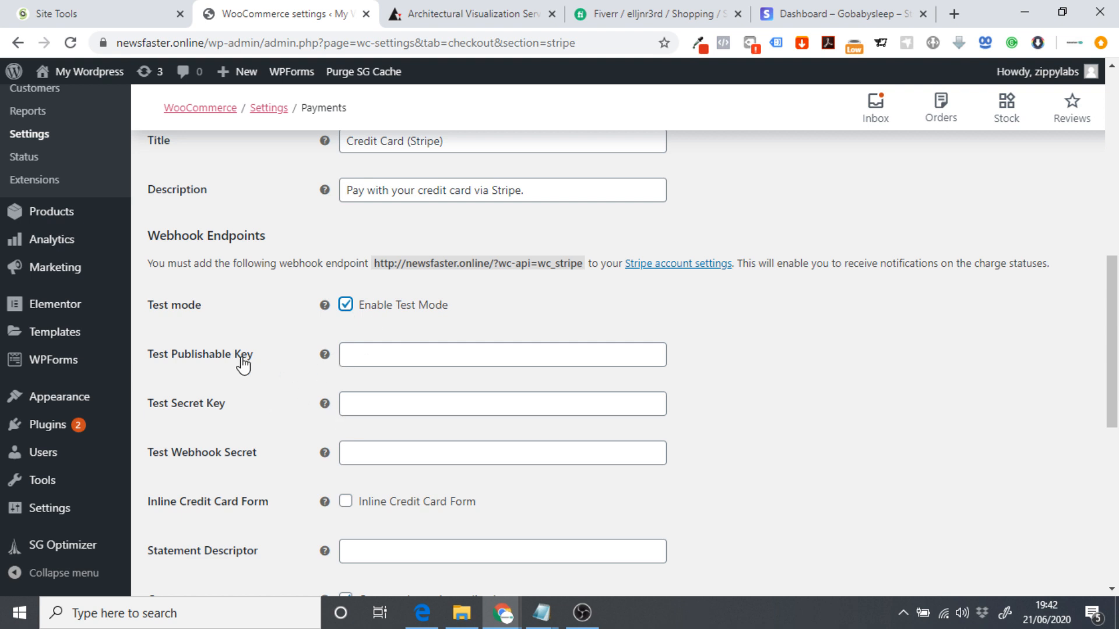
pyautogui.click(778, 15)
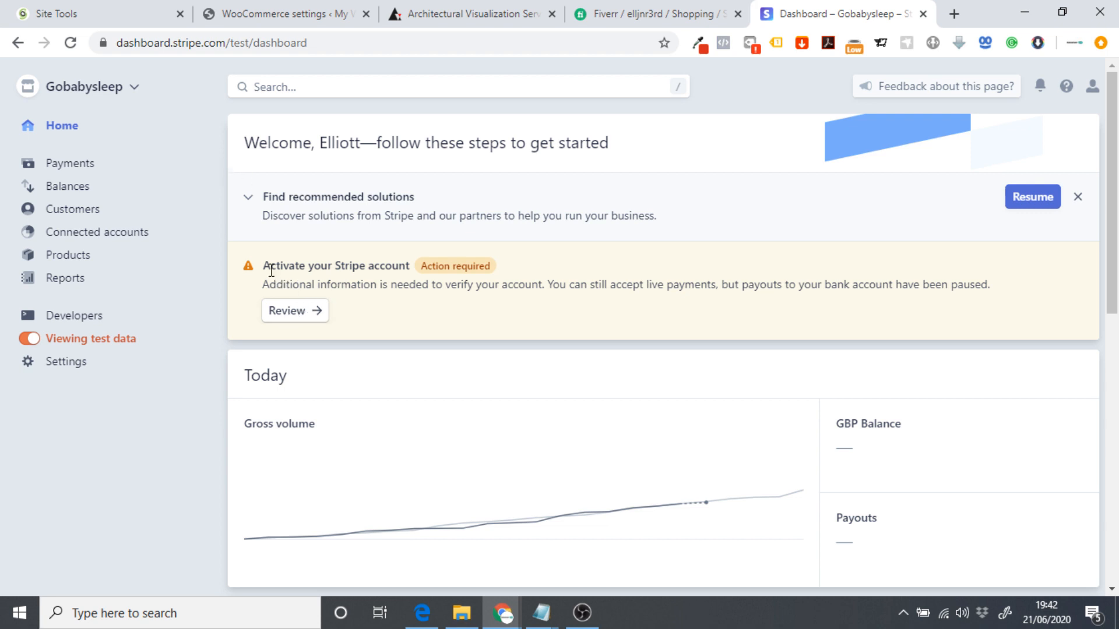
# View the Stripe Developers > API keys page for test mode, then return to WooCommerce Stripe settings.
pyautogui.moveTo(264, 266); pyautogui.dragTo(402, 258)
pyautogui.click(349, 294)
pyautogui.click(70, 320)
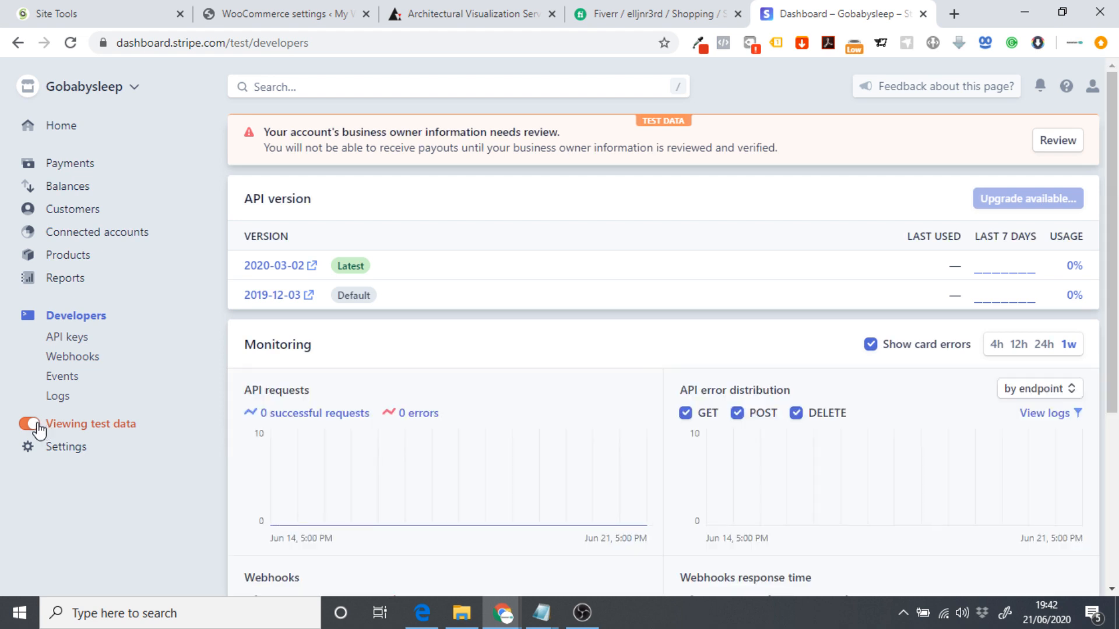
pyautogui.click(66, 340)
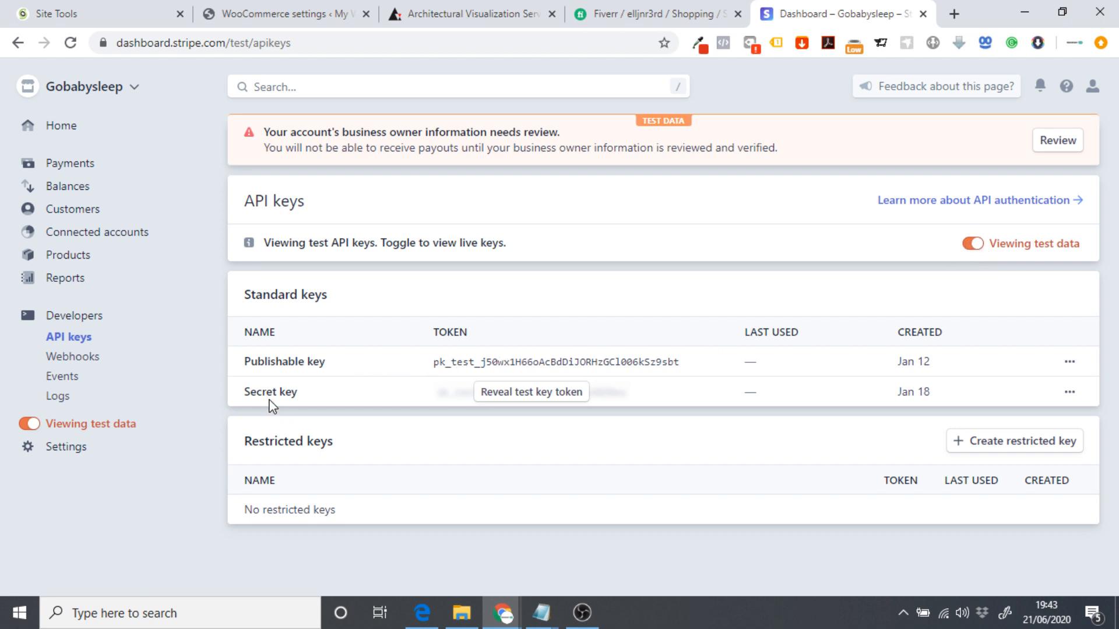
pyautogui.click(288, 13)
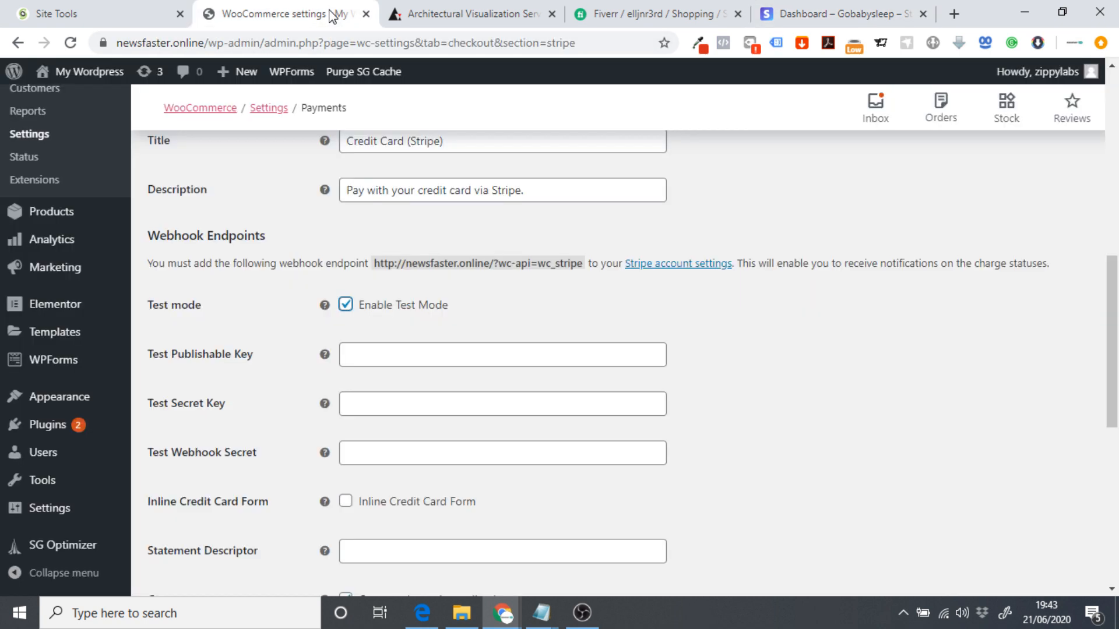
# Uncheck Enable Test Mode for the Stripe gateway, check the Live key fields, and save changes.
pyautogui.click(386, 362)
pyautogui.click(376, 408)
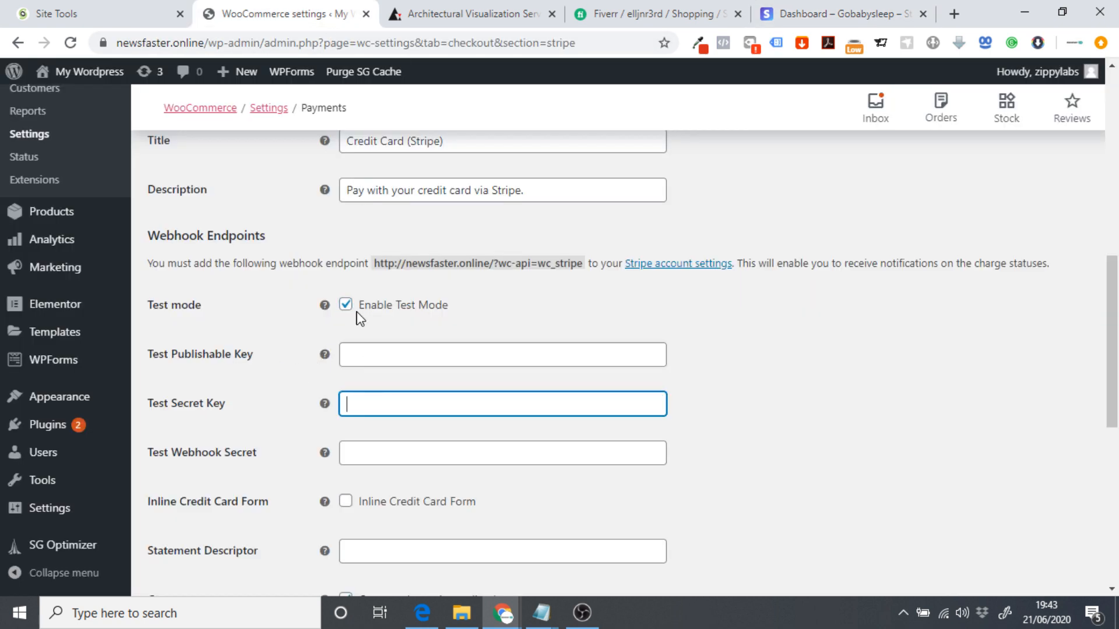
pyautogui.click(346, 305)
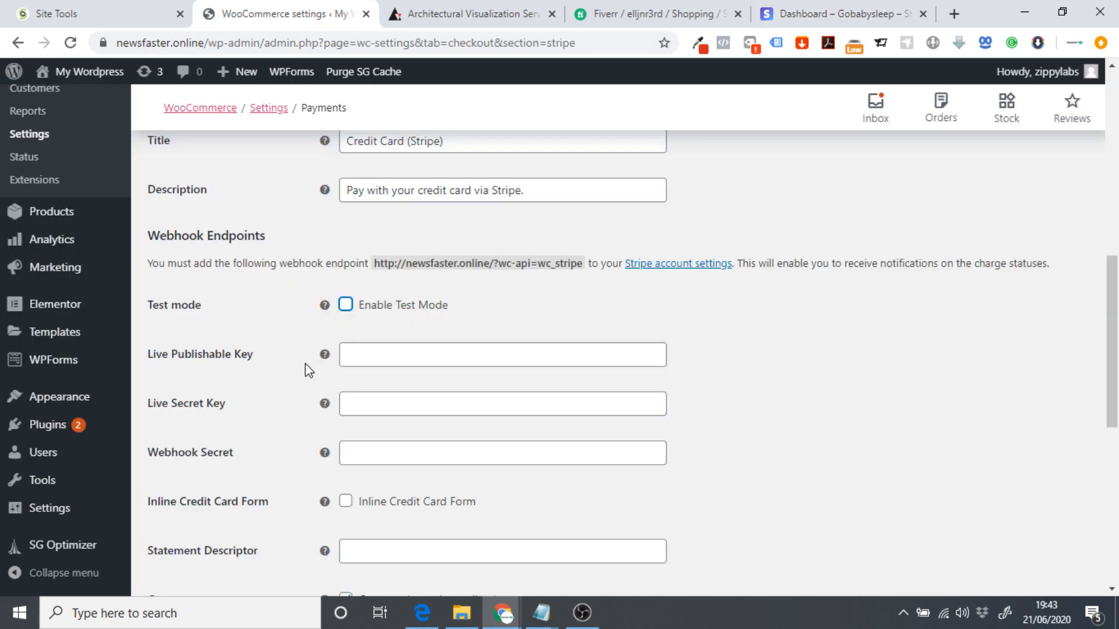
pyautogui.click(360, 353)
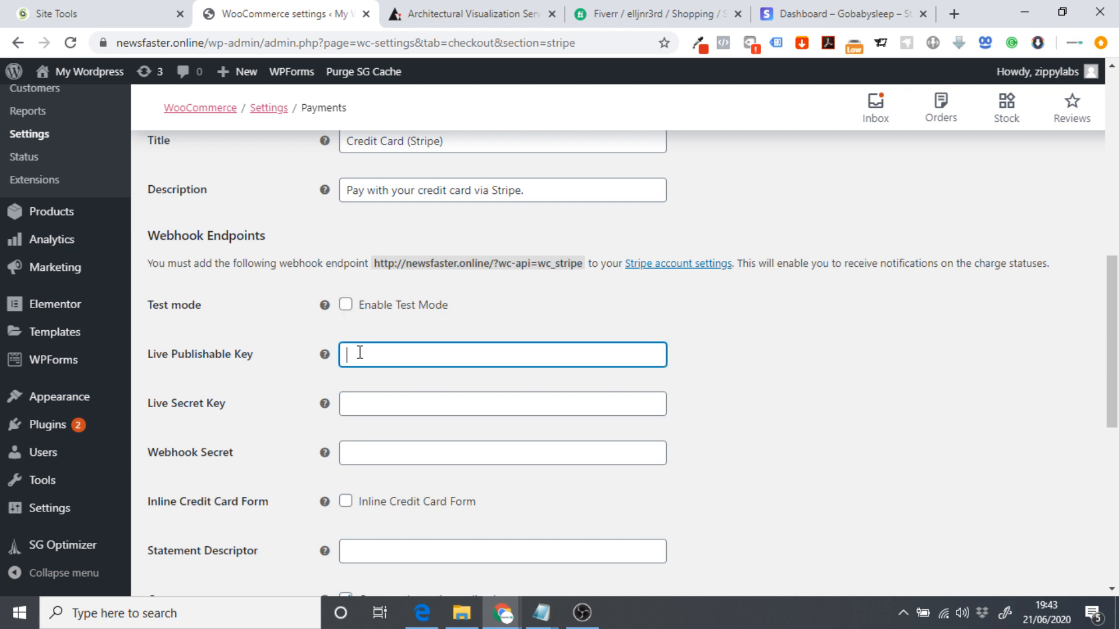
pyautogui.click(358, 406)
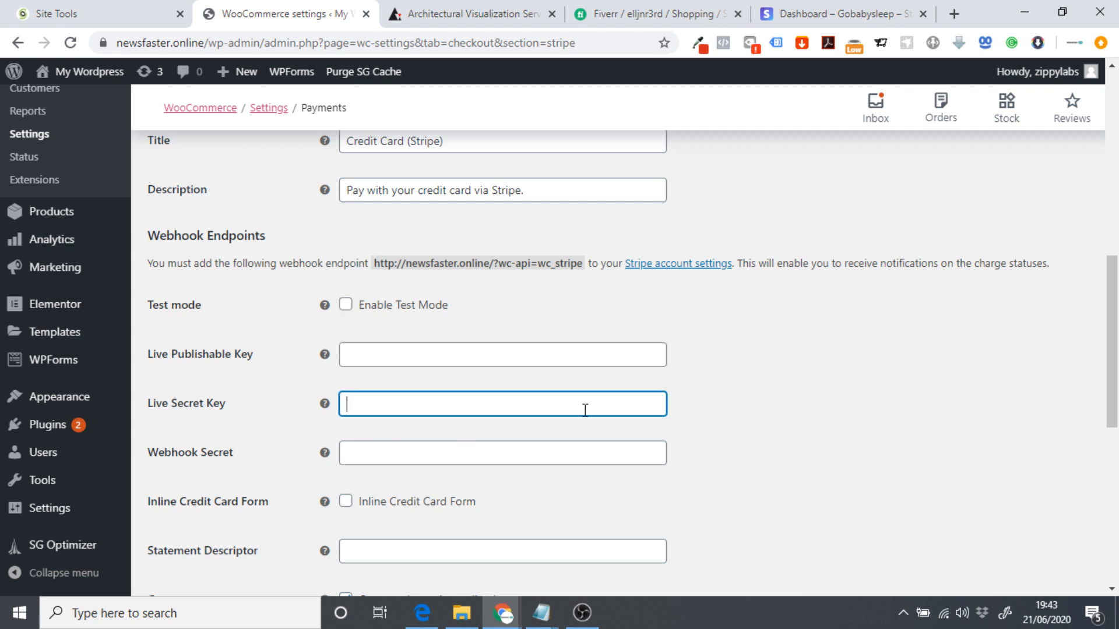
pyautogui.scroll(-6, 586, 408)
pyautogui.scroll(-2, 615, 399)
pyautogui.click(204, 519)
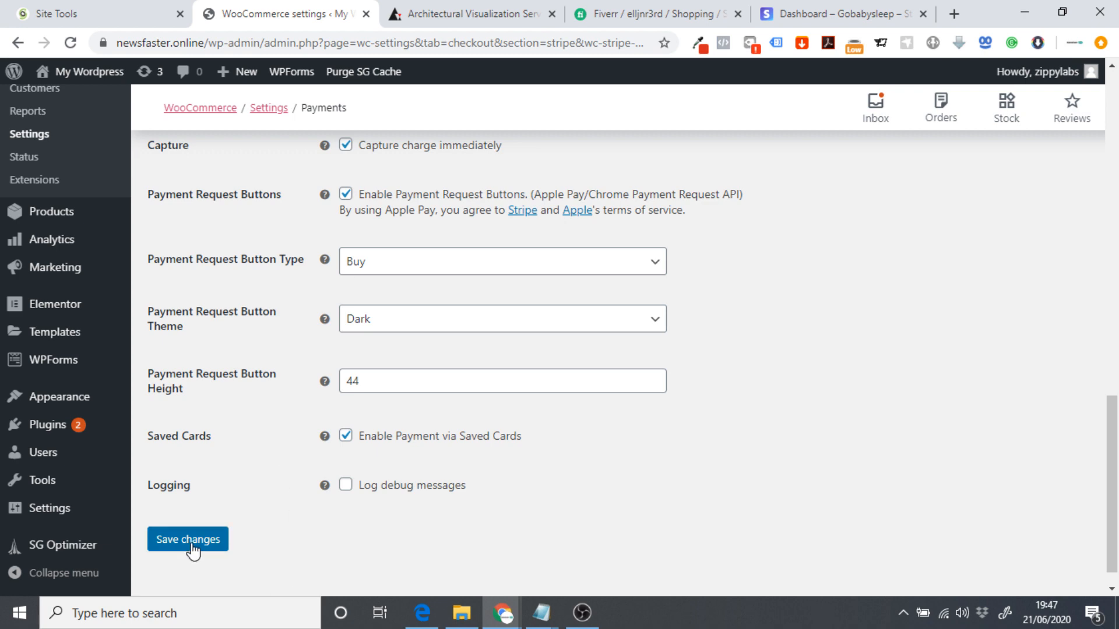
pyautogui.scroll(15, 242, 484)
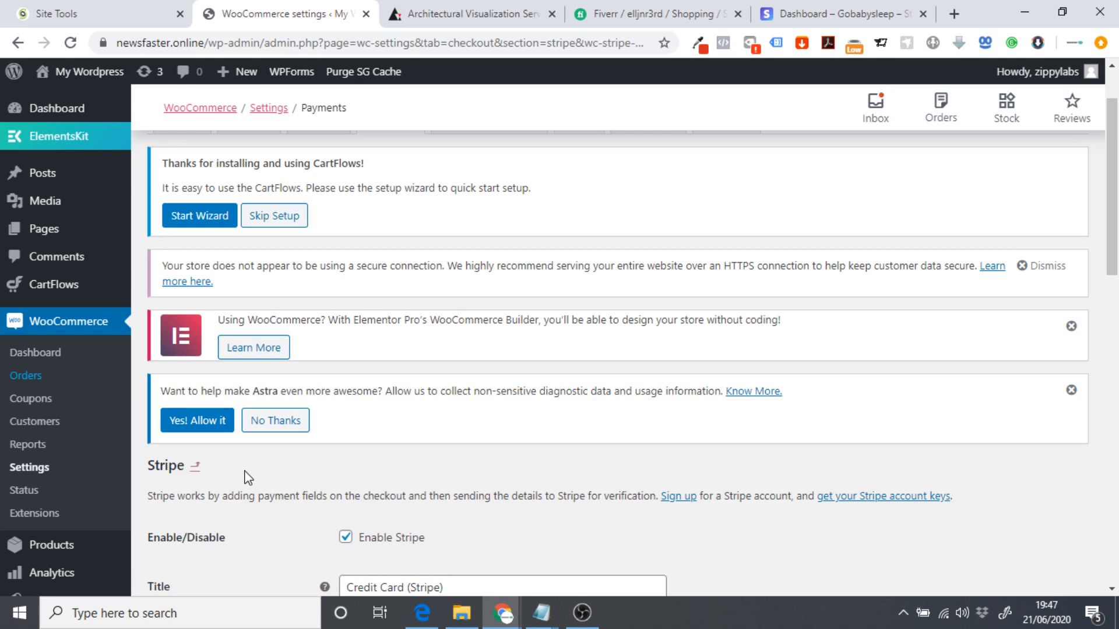
pyautogui.scroll(2, 249, 478)
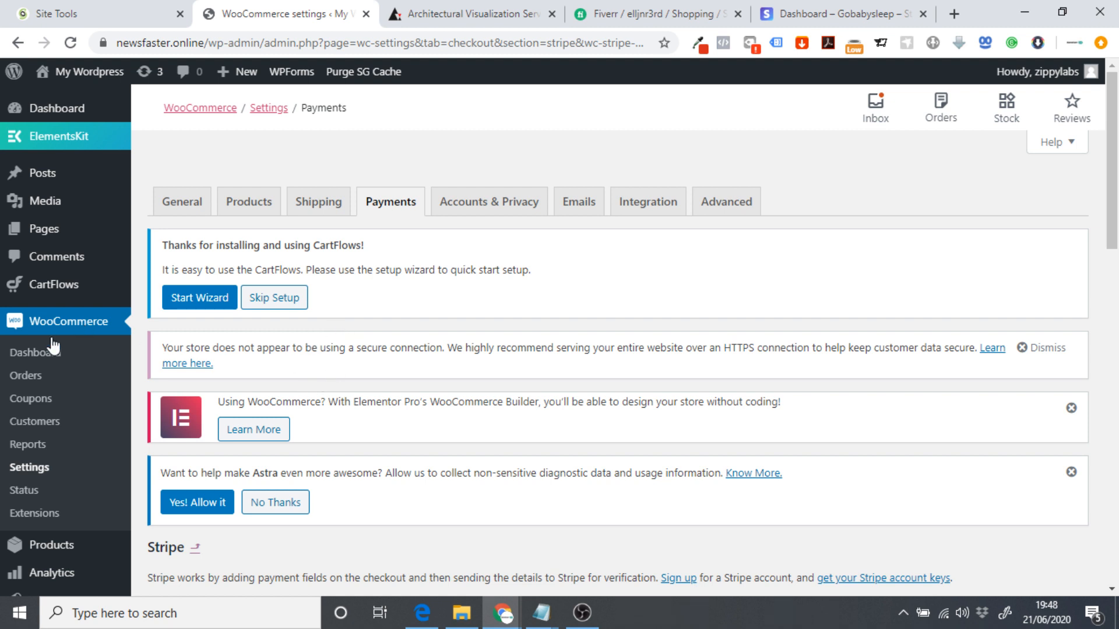
# Open order #139 from WooCommerce Orders and check its £39.99 Stripe credit-card payment and billing details.
pyautogui.click(45, 380)
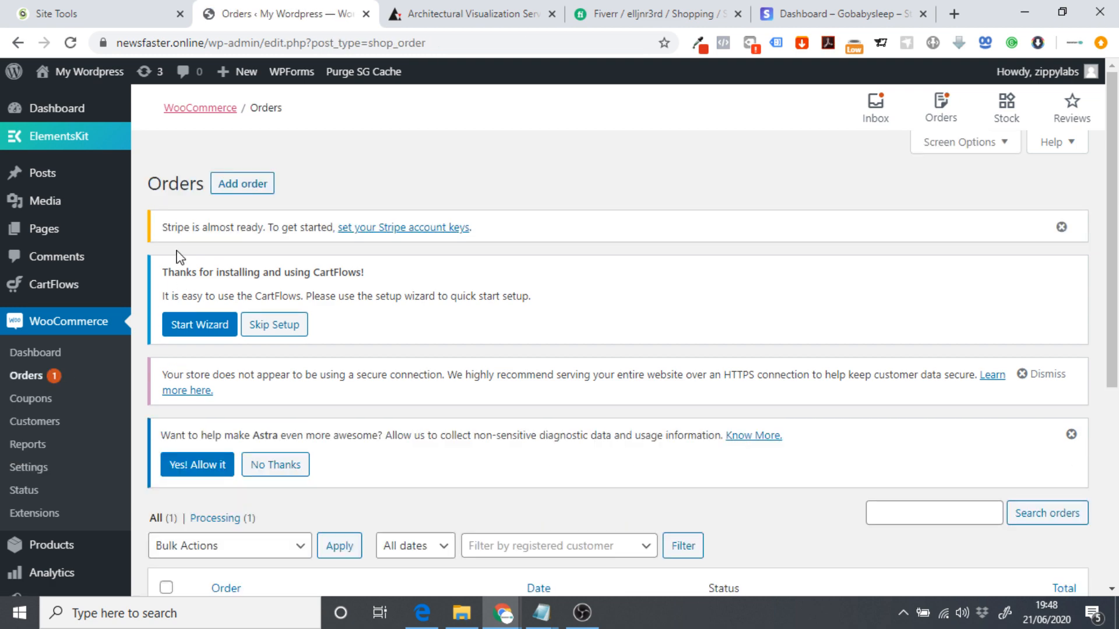
pyautogui.scroll(-5, 175, 256)
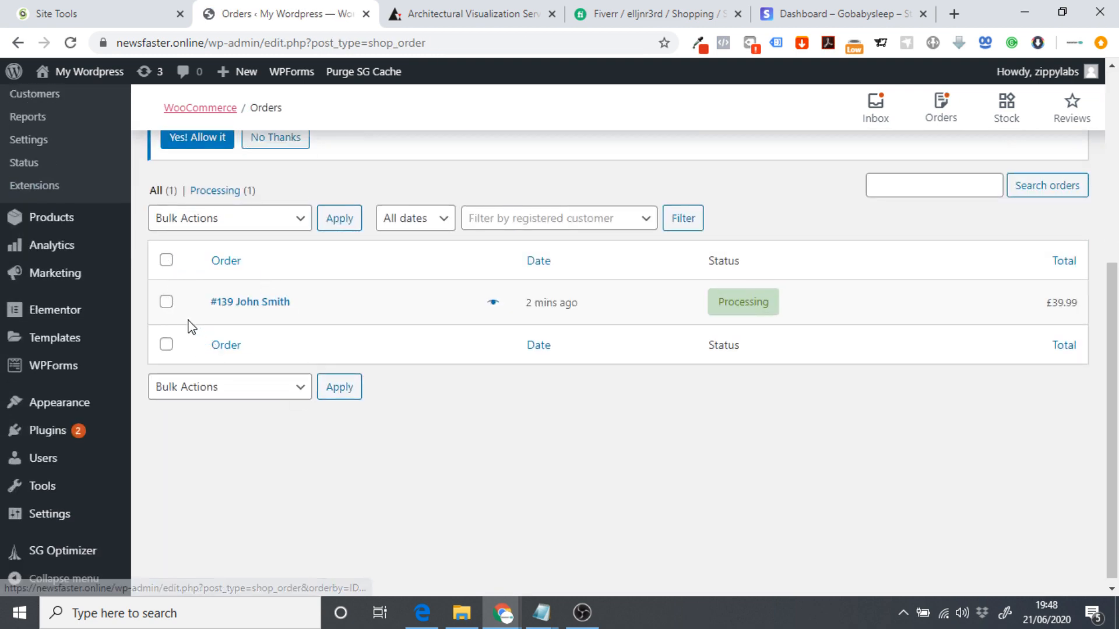
pyautogui.click(229, 308)
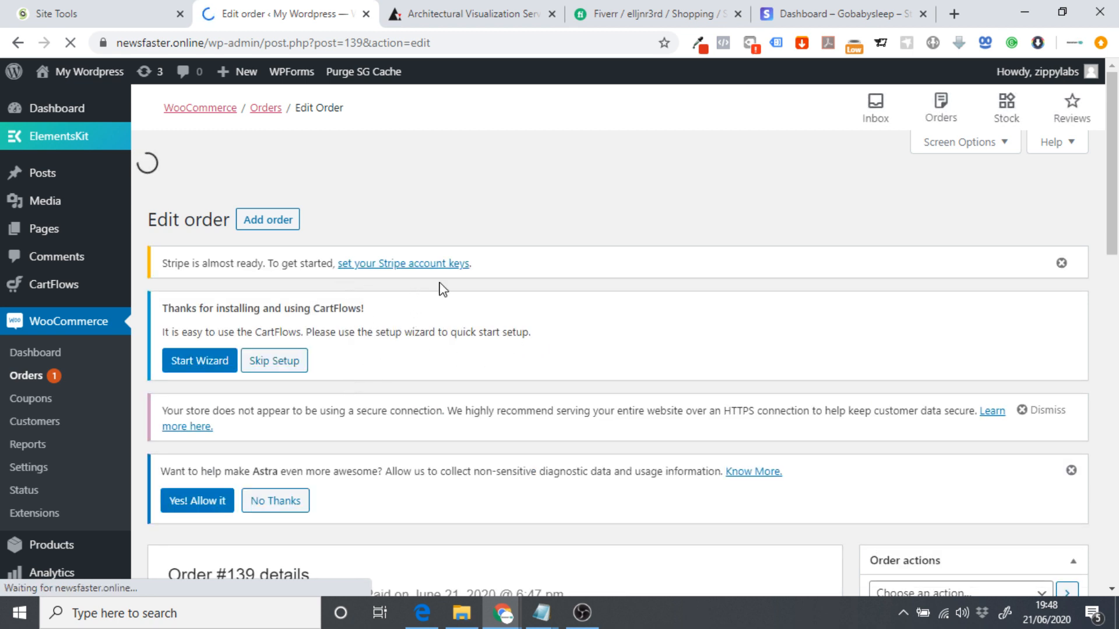
pyautogui.scroll(-5, 478, 271)
pyautogui.scroll(-1, 462, 268)
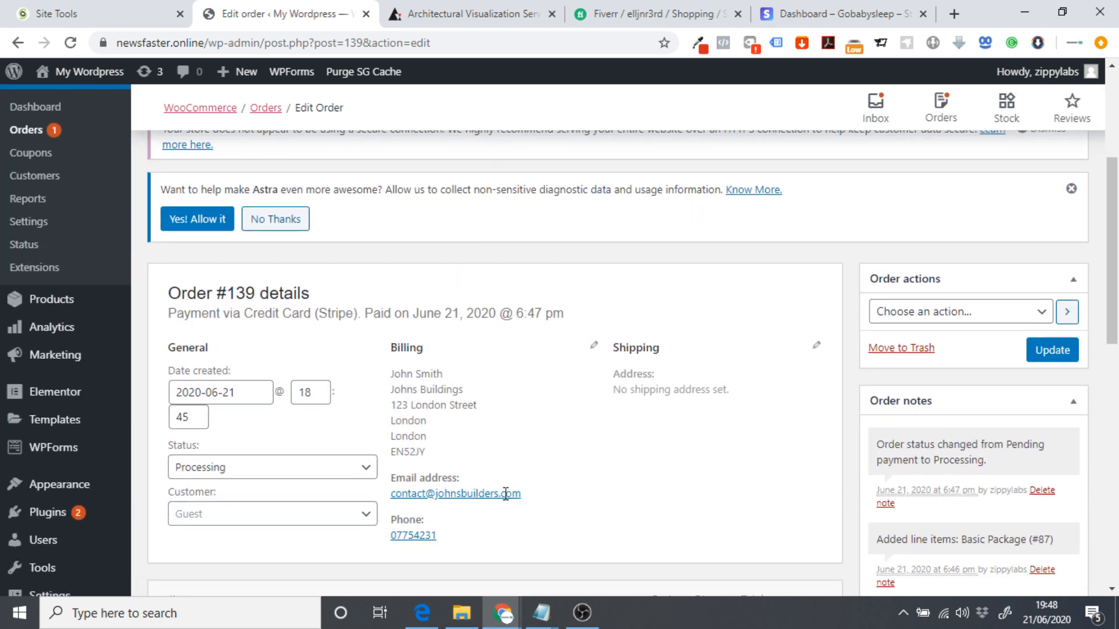
pyautogui.moveTo(513, 495); pyautogui.dragTo(532, 486)
pyautogui.click(532, 486)
# On the Fiverr order, read the first requirement lines, including Your Text and 'Which you think to need.'.
pyautogui.click(629, 15)
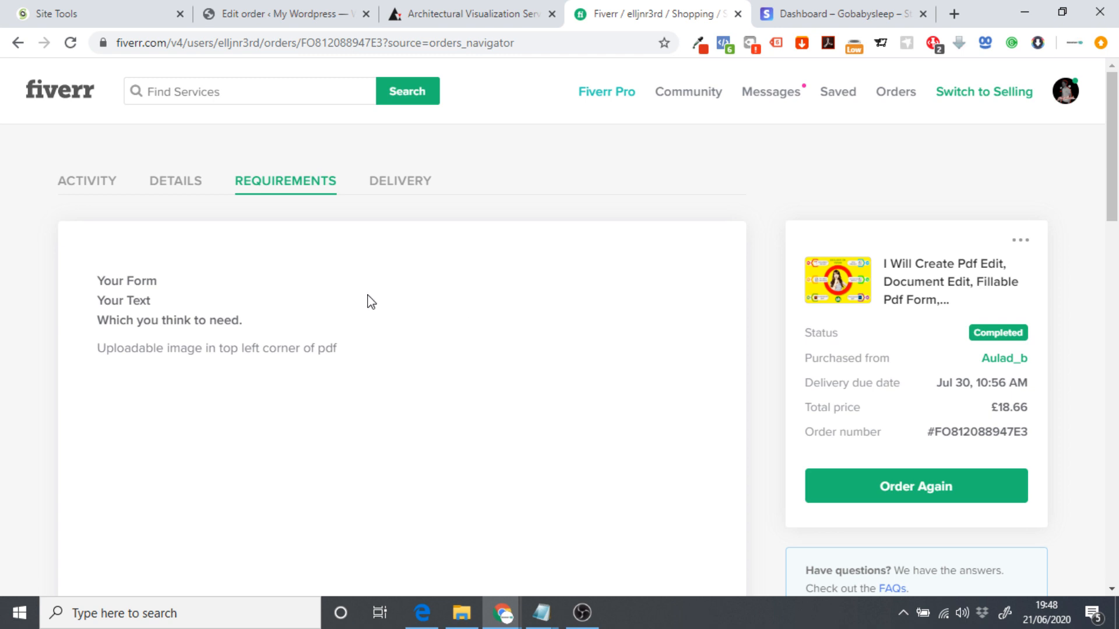
pyautogui.moveTo(70, 272); pyautogui.dragTo(330, 292)
pyautogui.click(326, 292)
pyautogui.moveTo(93, 282); pyautogui.dragTo(164, 304)
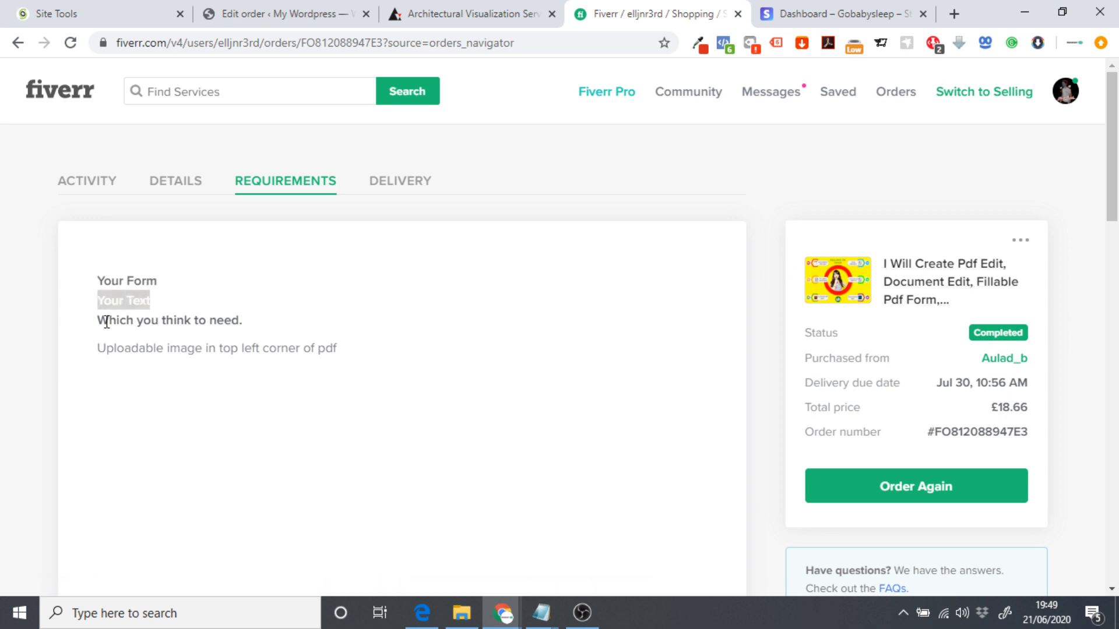
pyautogui.moveTo(96, 320); pyautogui.dragTo(273, 328)
pyautogui.click(273, 328)
# Go through the Your Form, Your Text, 'Which you think to need.' and uploadable image requirement lines.
pyautogui.moveTo(95, 286); pyautogui.dragTo(184, 290)
pyautogui.click(210, 290)
pyautogui.moveTo(95, 303); pyautogui.dragTo(166, 309)
pyautogui.click(192, 310)
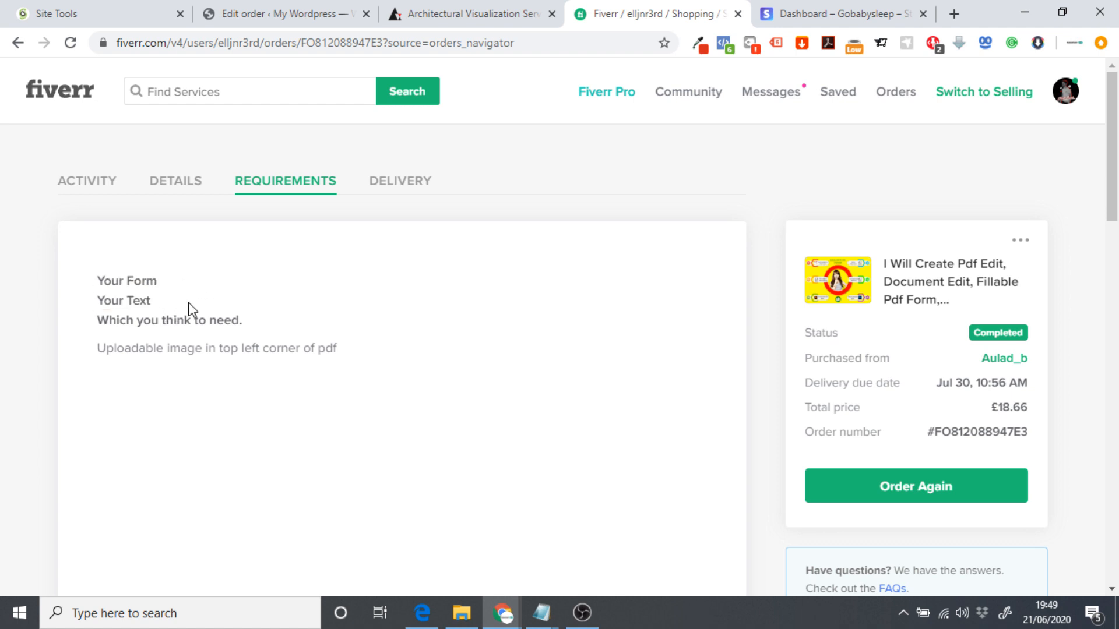
pyautogui.moveTo(86, 322); pyautogui.dragTo(257, 325)
pyautogui.click(99, 320)
pyautogui.click(260, 325)
pyautogui.moveTo(97, 348); pyautogui.dragTo(333, 349)
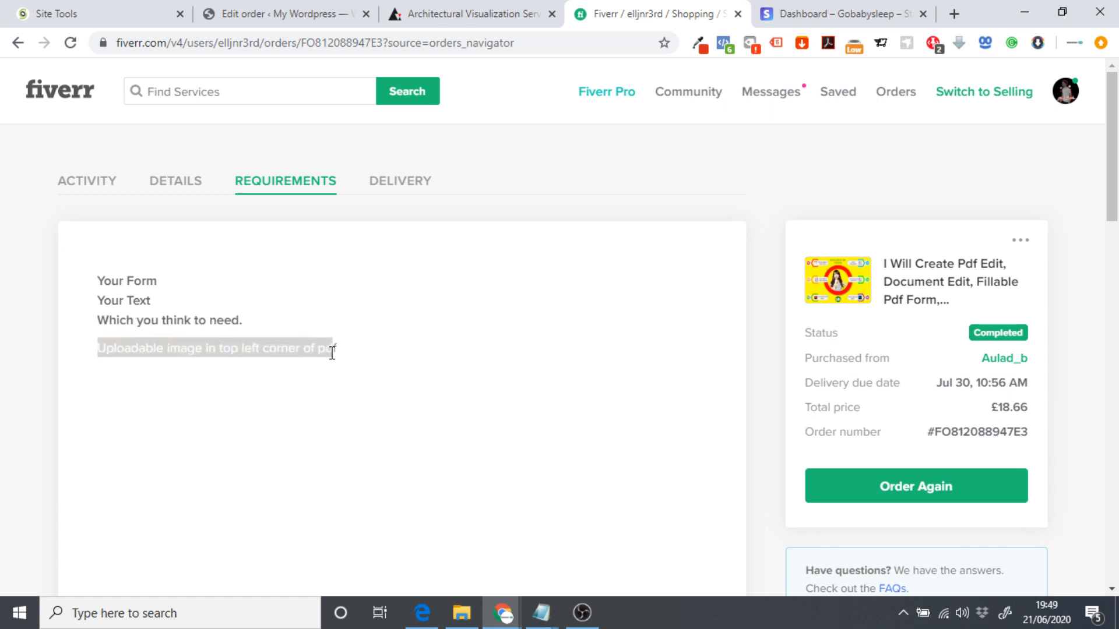
pyautogui.click(353, 360)
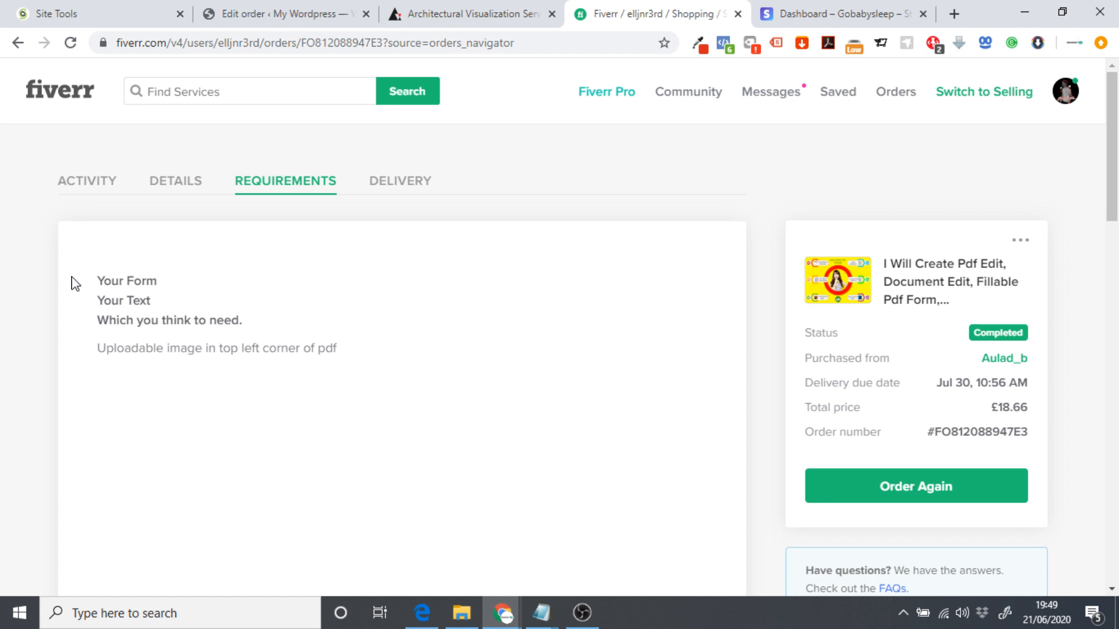
# Return to order #139 and locate the customer's billing e-mail address.
pyautogui.click(246, 12)
pyautogui.moveTo(535, 499); pyautogui.dragTo(398, 499)
pyautogui.click(520, 449)
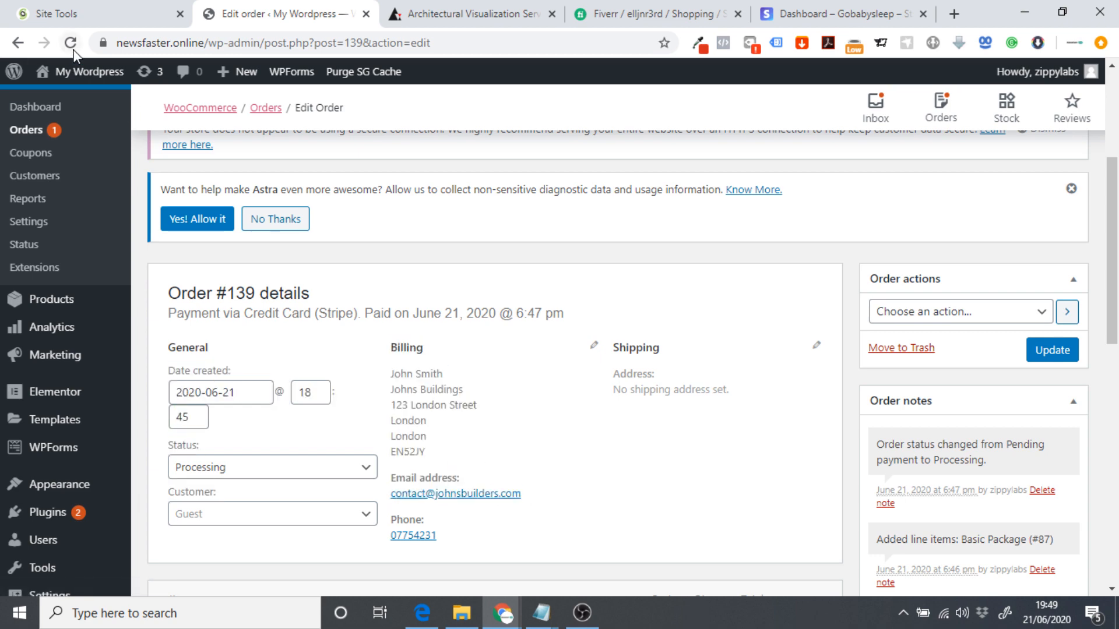
# From SiteGround's Email Accounts list, log in to Roundcube webmail for the contact mailbox.
pyautogui.click(93, 14)
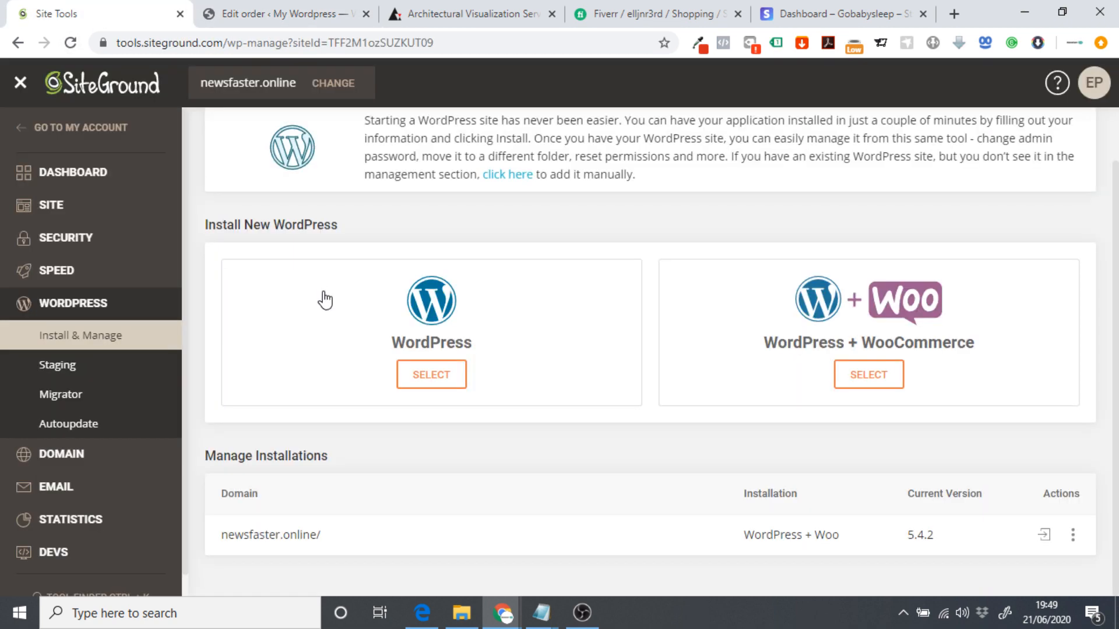
pyautogui.click(75, 487)
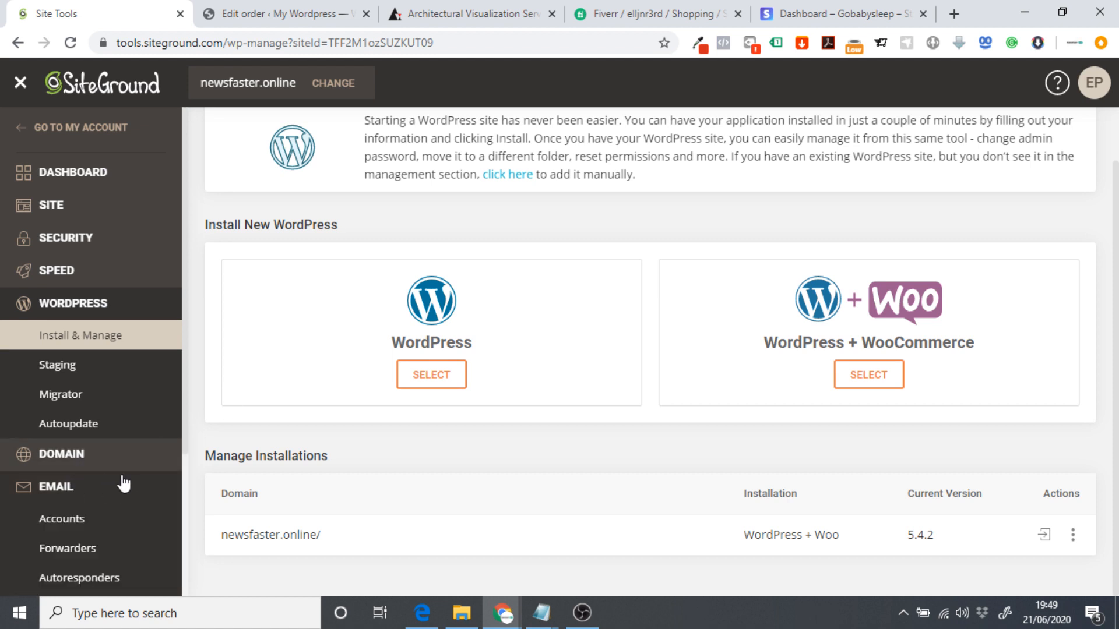
pyautogui.scroll(-2, 117, 478)
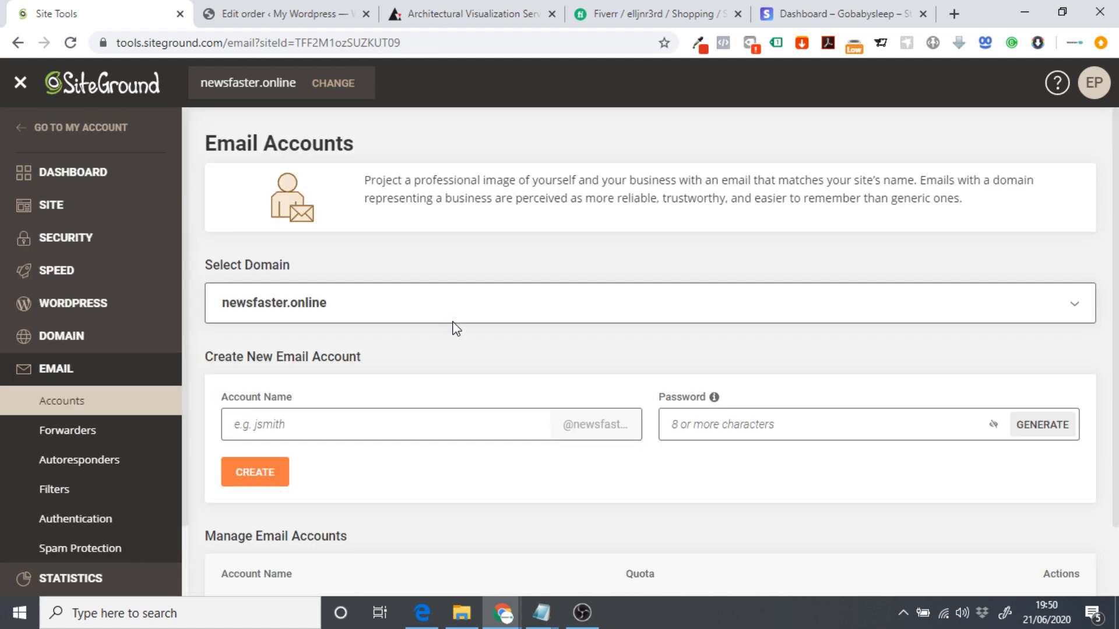
pyautogui.scroll(-1, 449, 312)
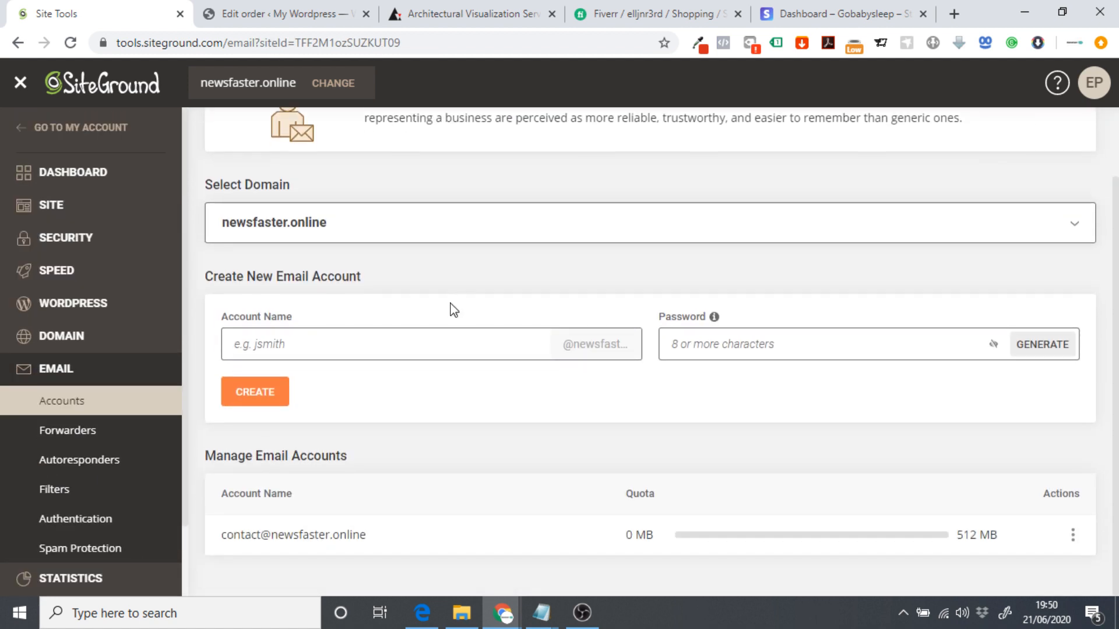
pyautogui.click(1072, 536)
pyautogui.click(985, 382)
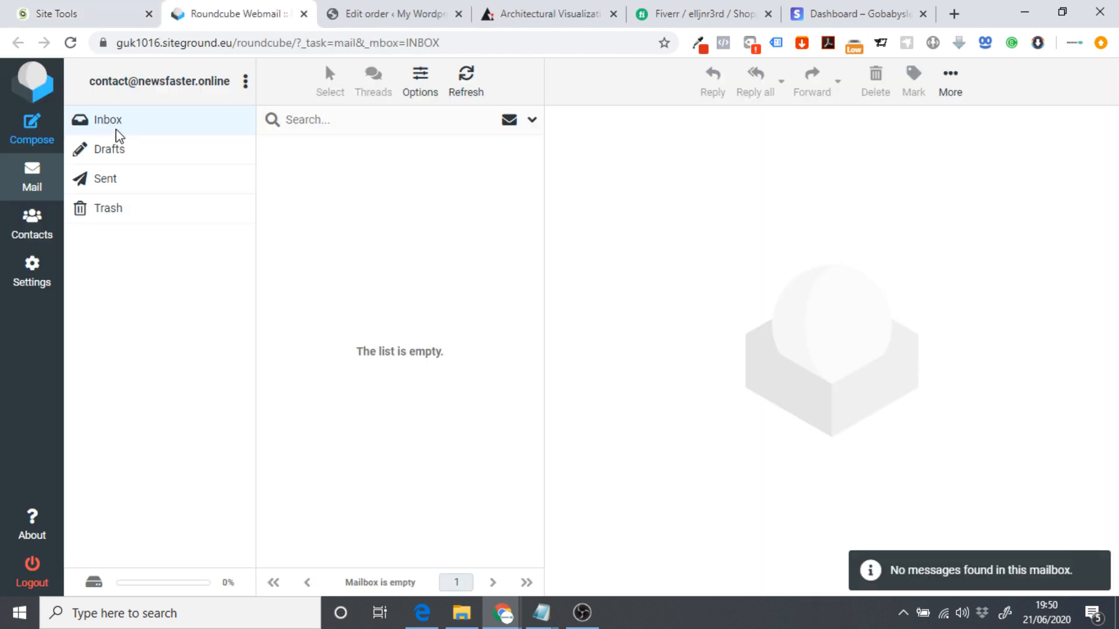
# Compose a new email to the customer's billing address copied from order #139, subject 'Site Name - Basic Package'.
pyautogui.click(36, 135)
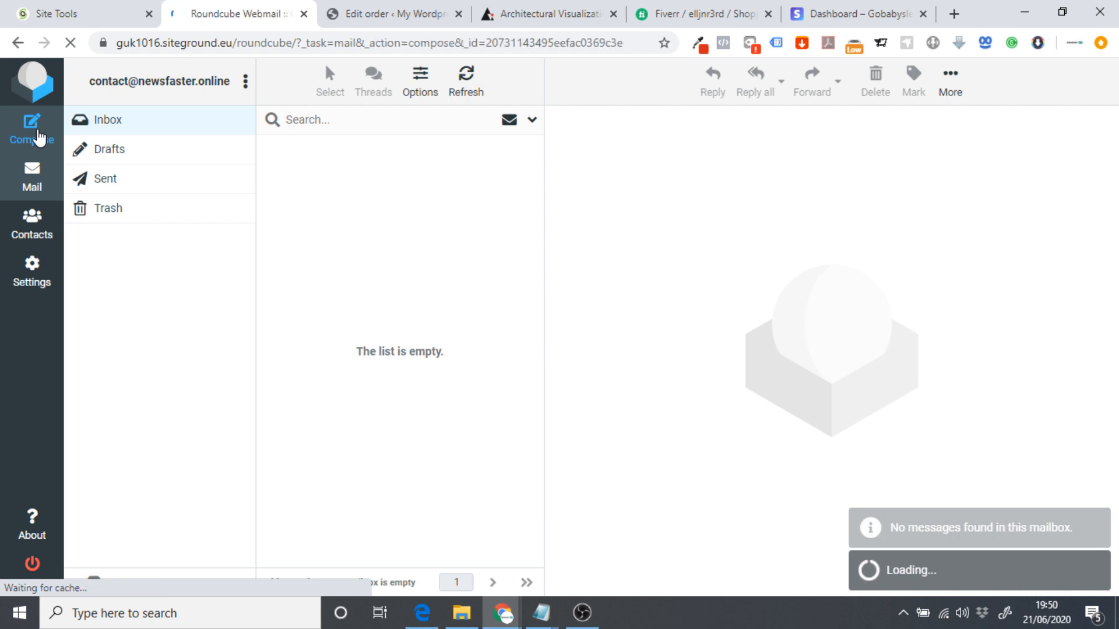
pyautogui.click(368, 13)
pyautogui.moveTo(522, 493); pyautogui.dragTo(392, 498)
pyautogui.hotkey('ctrl', 'c')
pyautogui.click(234, 13)
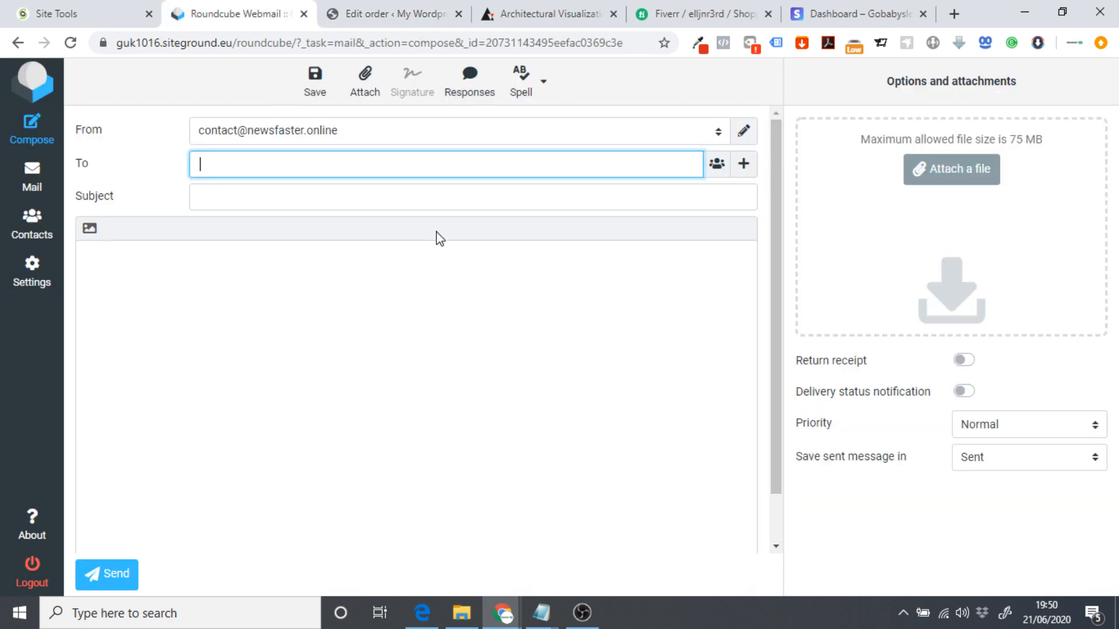
pyautogui.hotkey('ctrl', 'v')
pyautogui.click(227, 199)
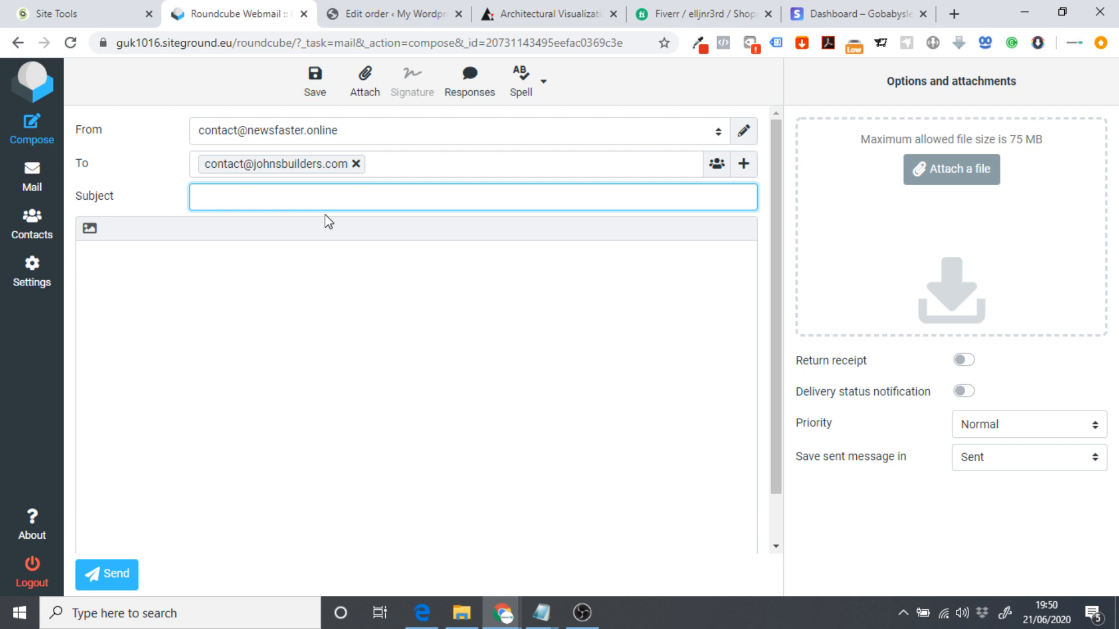
pyautogui.write('Site Name - Basic Package')
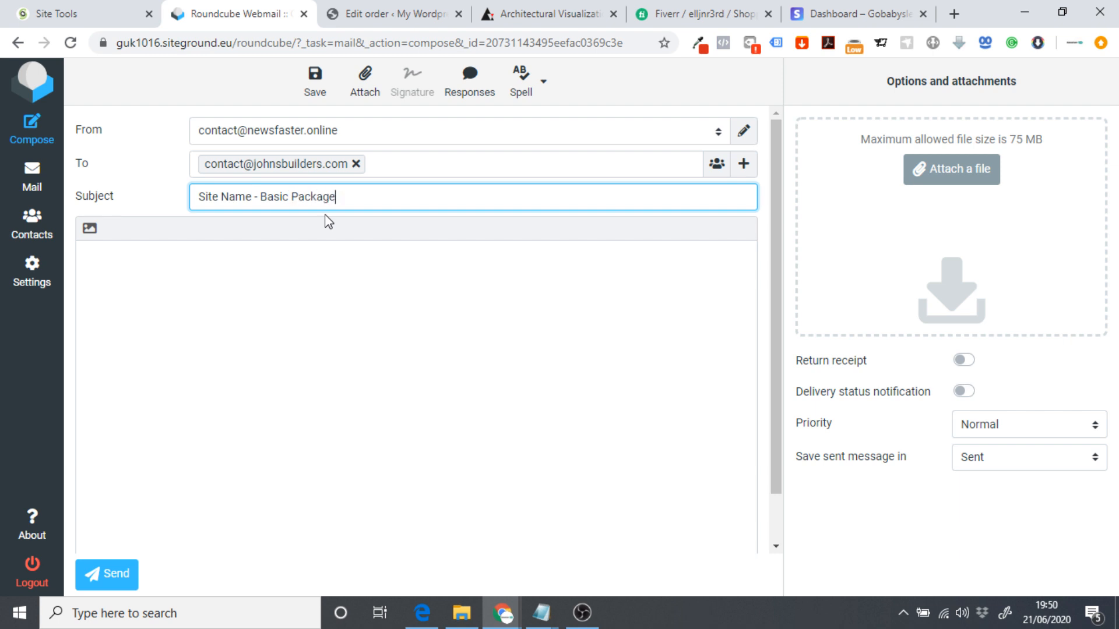
pyautogui.press('Tab')
# Write the greeting and thanks for ordering 'The Basic Package', add 'Question 1/ Requirement 1', and duplicate that line.
pyautogui.write('Hi ')
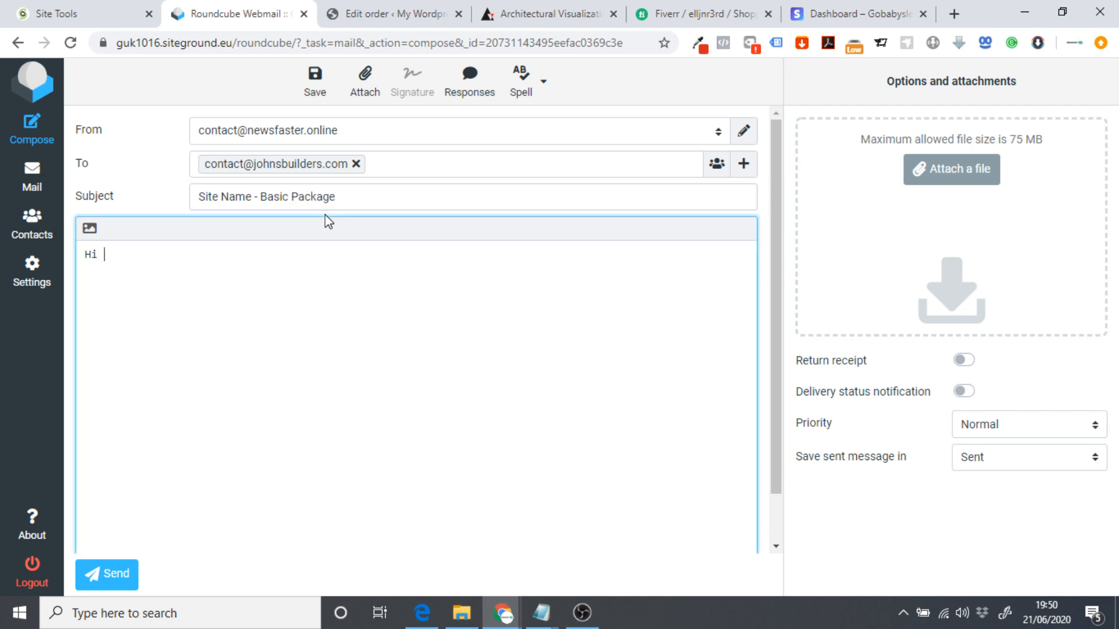
pyautogui.write('John,')
pyautogui.write('Thank ou')
pyautogui.write('ou for ordering')
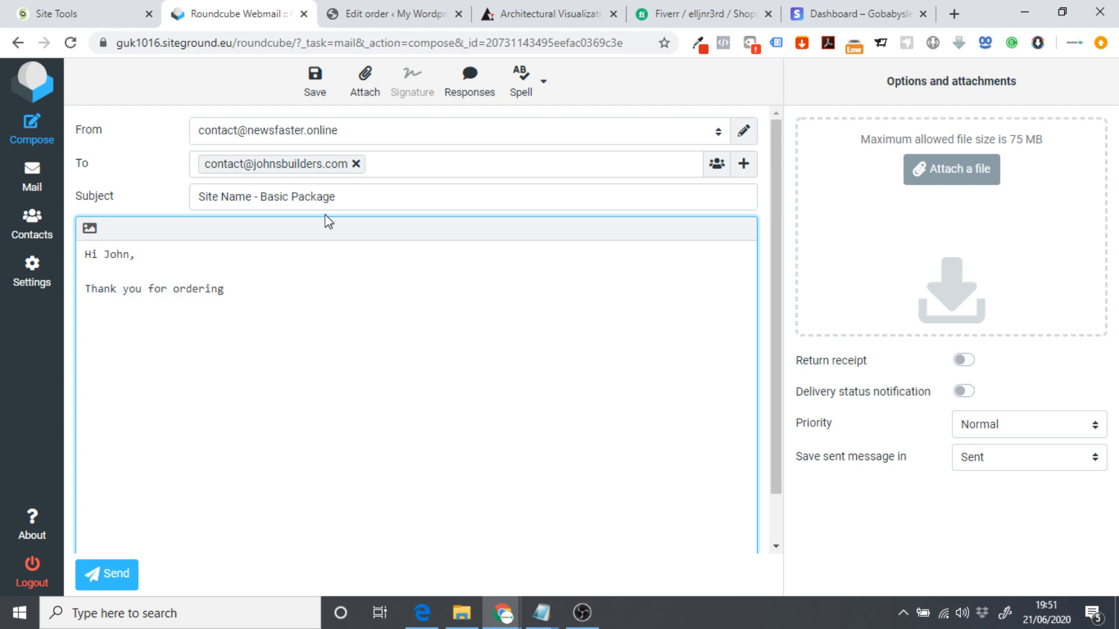
pyautogui.write(" 'The Basic Package")
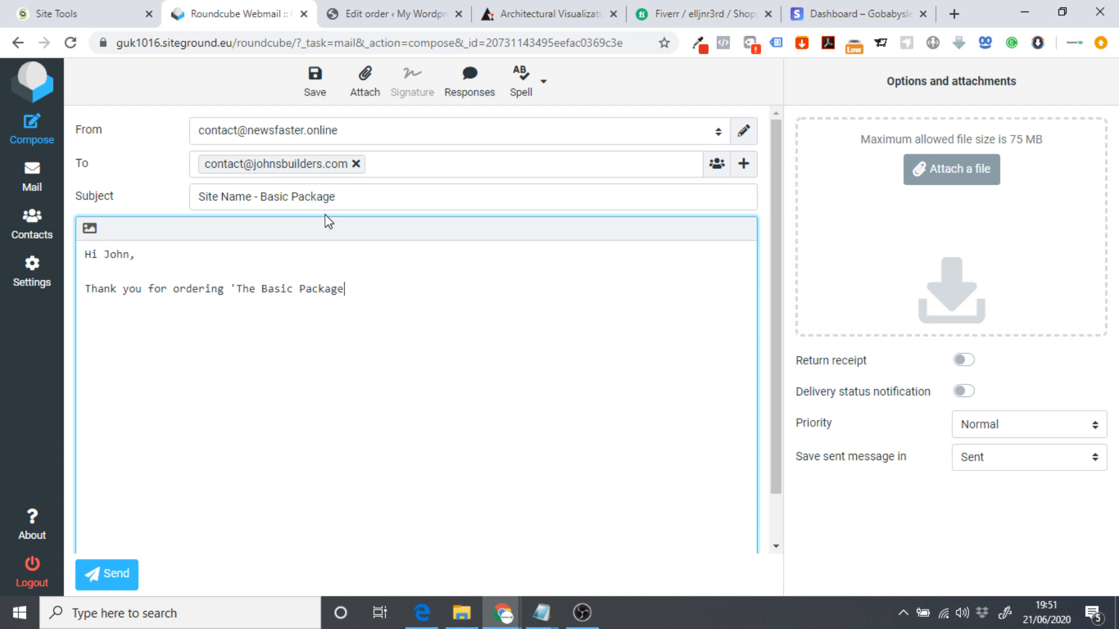
pyautogui.write("' with us")
pyautogui.write('There are ')
pyautogui.write('a few r')
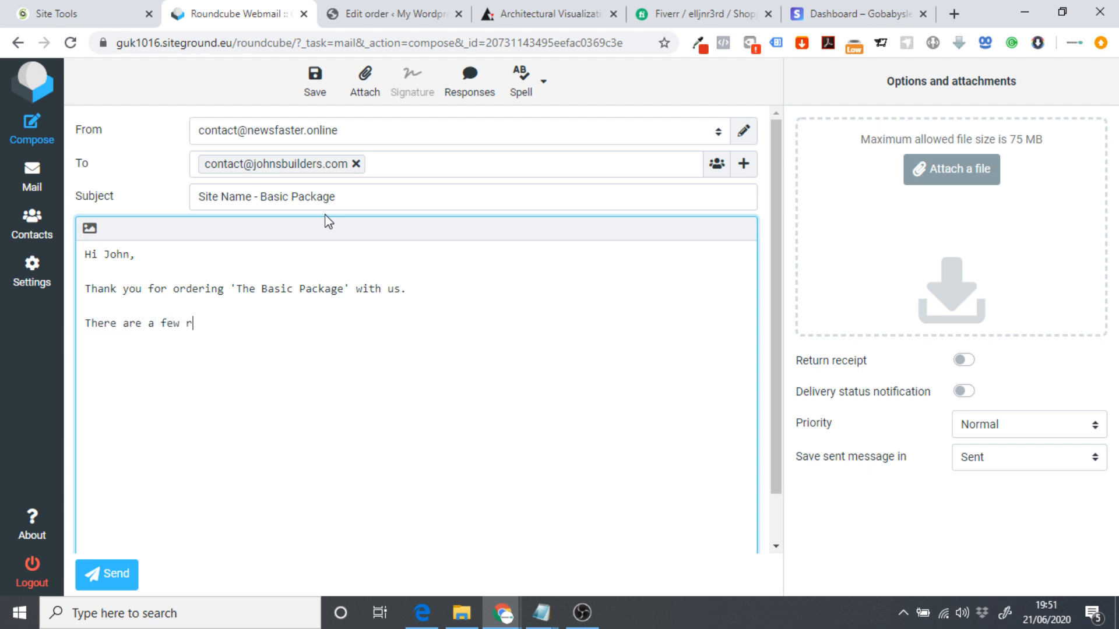
pyautogui.write('equirements we nee')
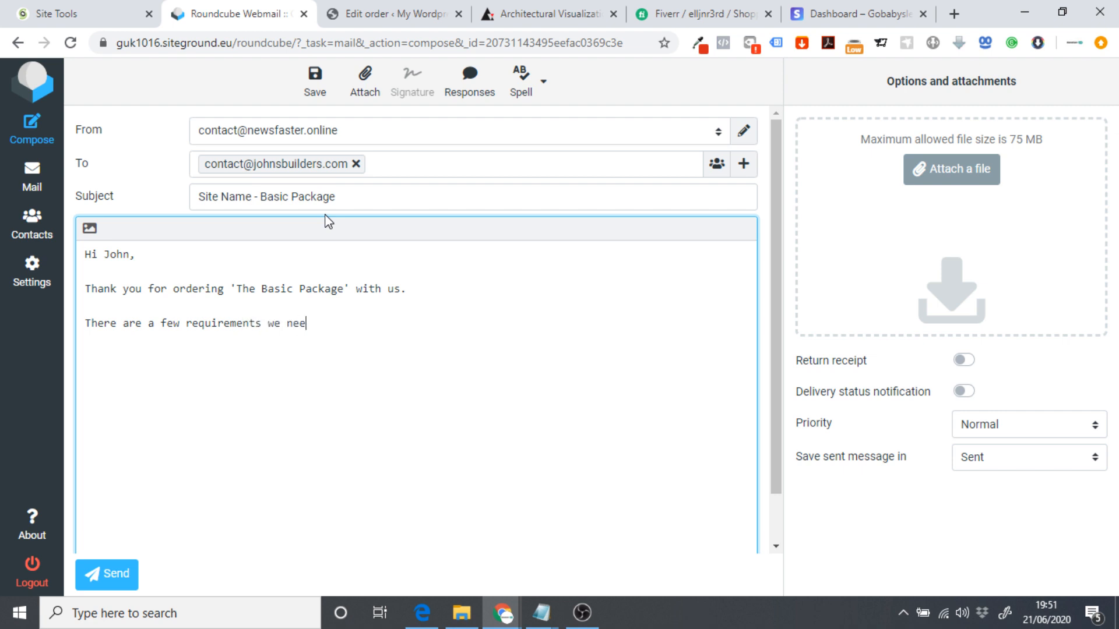
pyautogui.write('d to get started w')
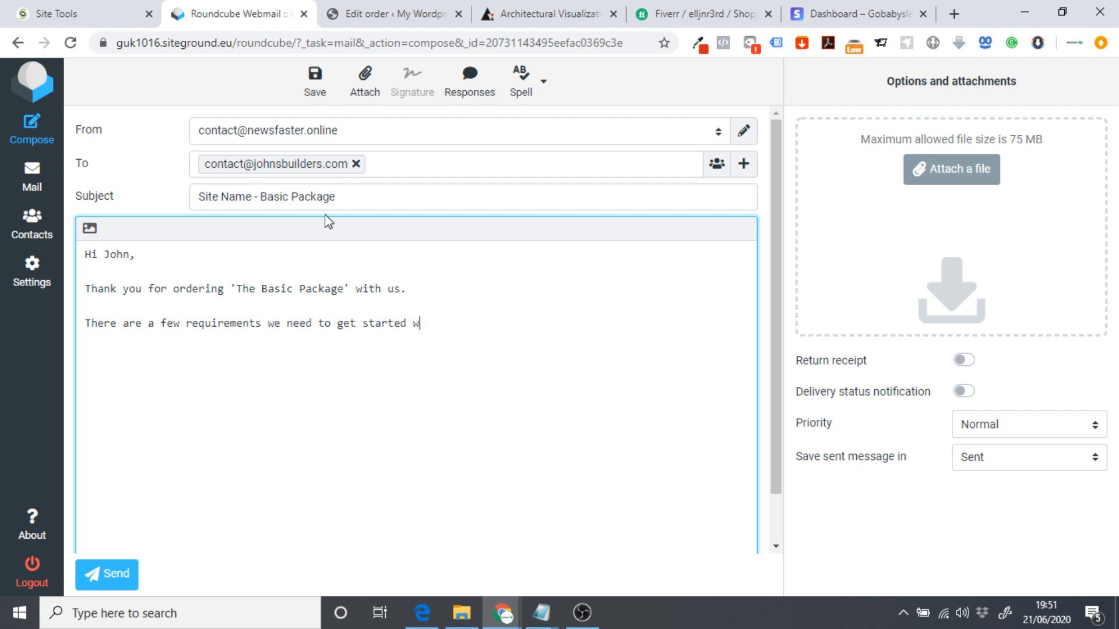
pyautogui.write('ith your proje')
pyautogui.write('hect')
pyautogui.press('BackSpace')
pyautogui.press('BackSpace')
pyautogui.press('BackSpace')
pyautogui.write('ect.  ')
pyautogui.write('Que')
pyautogui.write('stio')
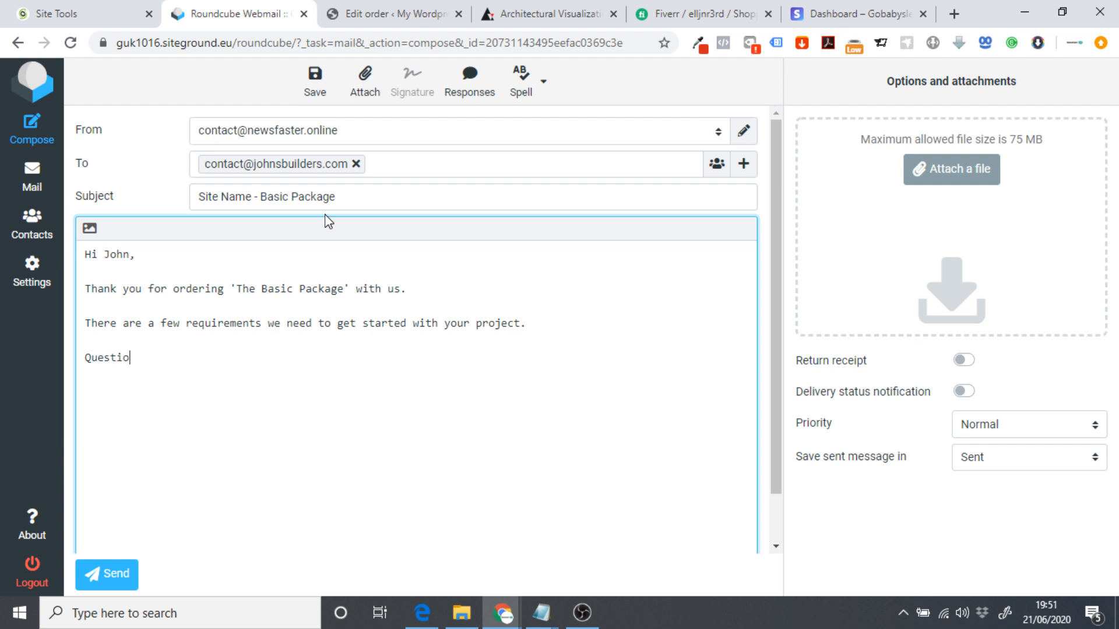
pyautogui.write('n 1/')
pyautogui.press('BackSpace')
pyautogui.write('/ Requirement 1')
pyautogui.moveTo(335, 352); pyautogui.dragTo(82, 364)
pyautogui.click(321, 366)
pyautogui.press('Return')
pyautogui.press('Return')
pyautogui.hotkey('ctrl', 'v')
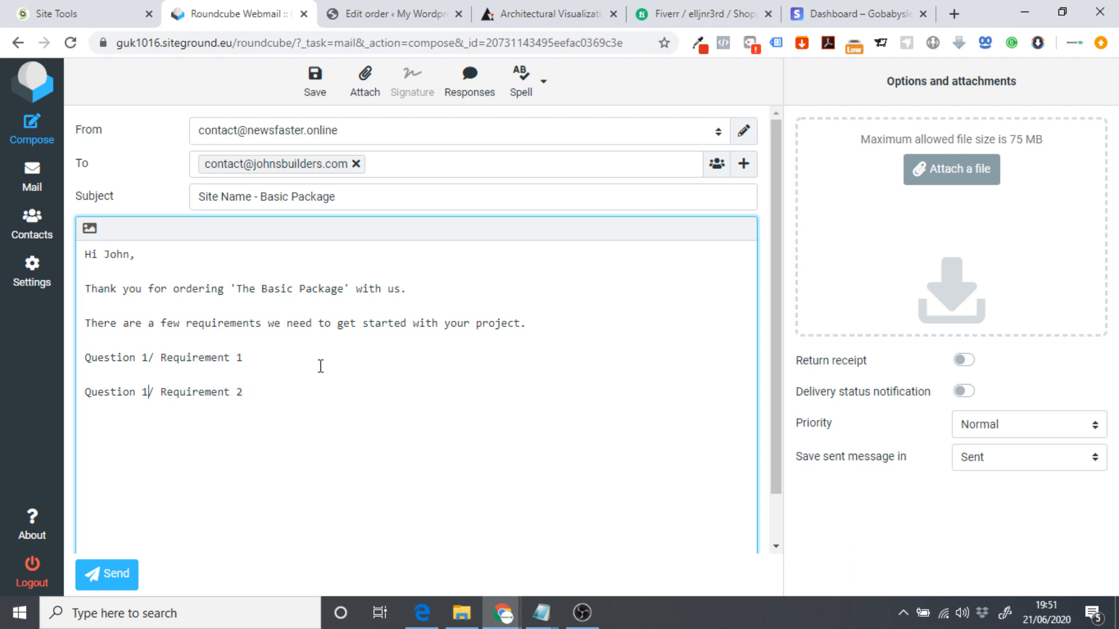
# Renumber the second line to 2 and add 'We look forward to hearing from you and working on your project. Kind Regards,'.
pyautogui.press('BackSpace')
pyautogui.write('2  ')
pyautogui.write('We lok f')
pyautogui.press('BackSpace')
pyautogui.press('BackSpace')
pyautogui.write('ok frowarrward to hearing for')
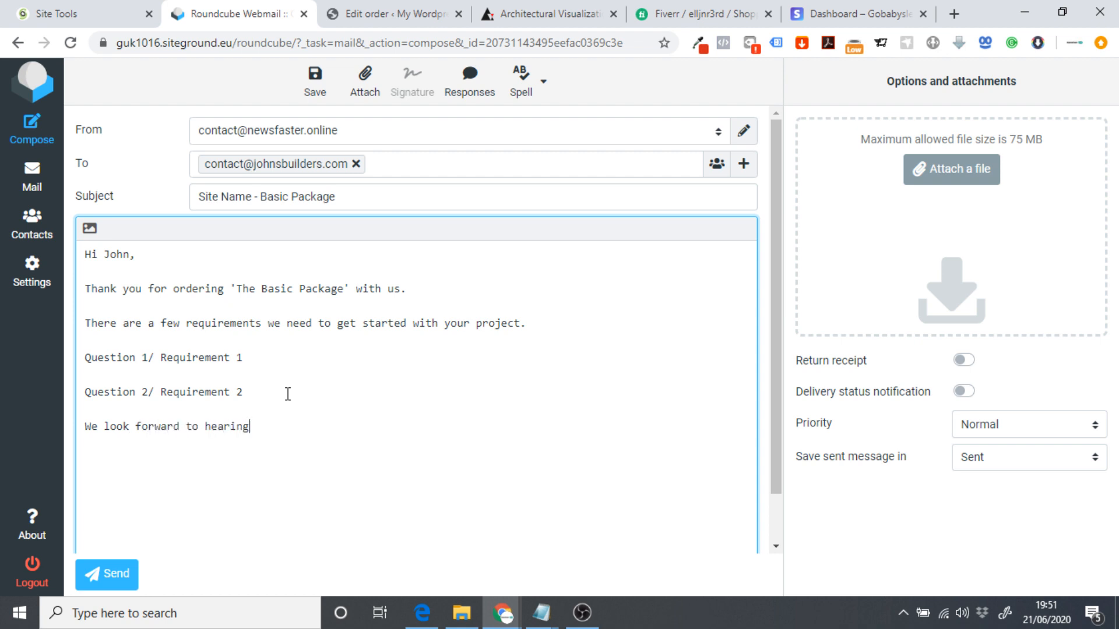
pyautogui.press('BackSpace')
pyautogui.press('BackSpace')
pyautogui.write('romy ou')
pyautogui.press('BackSpace')
pyautogui.press('BackSpace')
pyautogui.press('BackSpace')
pyautogui.press('BackSpace')
pyautogui.write('m yo')
pyautogui.press('BackSpace')
pyautogui.press('BackSpace')
pyautogui.write('you and working on')
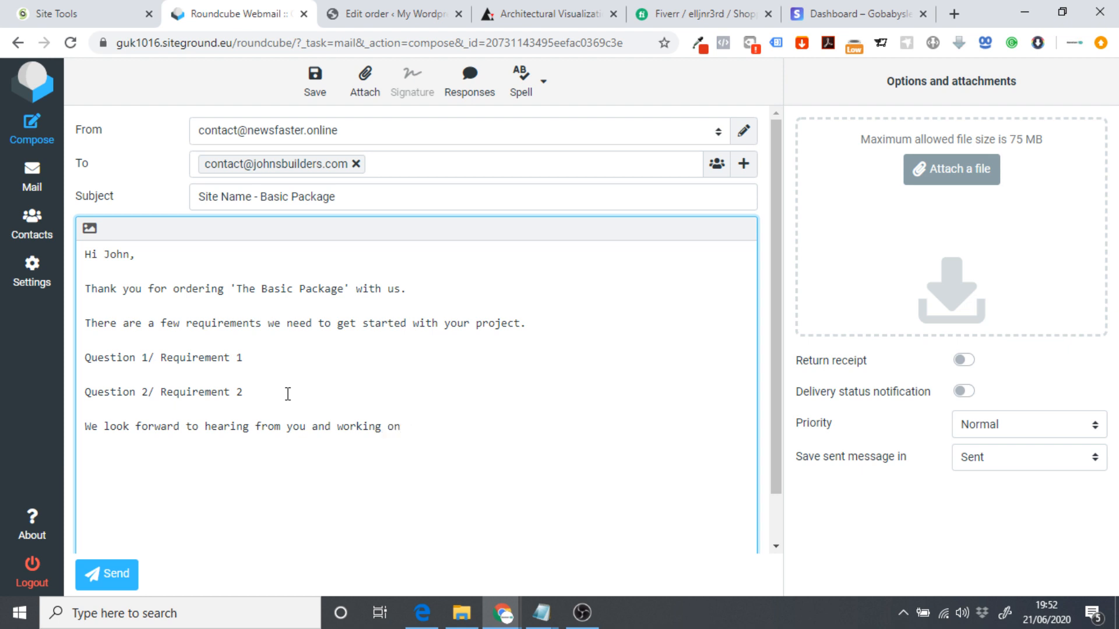
pyautogui.write('y  your prokect')
pyautogui.press('BackSpace')
pyautogui.press('BackSpace')
pyautogui.press('BackSpace')
pyautogui.press('BackSpace')
pyautogui.write('ject.  Kind Regards,')
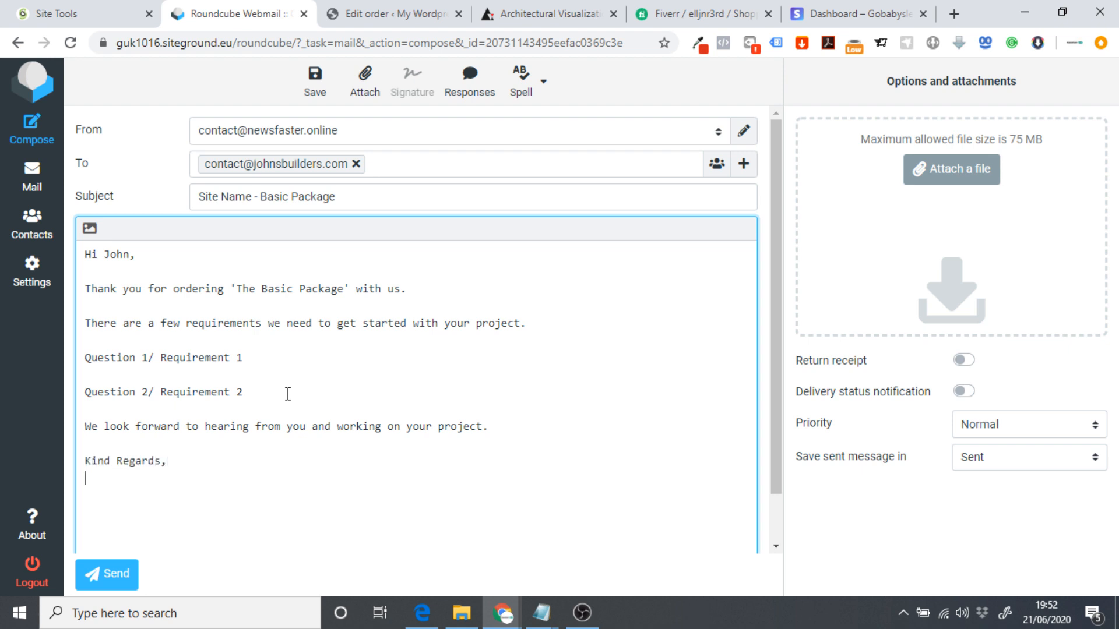
# Sign the email with the sender's name, Project Manager and Architect.com on separate lines.
pyautogui.press('Return')
pyautogui.write('Elliott Prendy')
pyautogui.press('Return')
pyautogui.write('p')
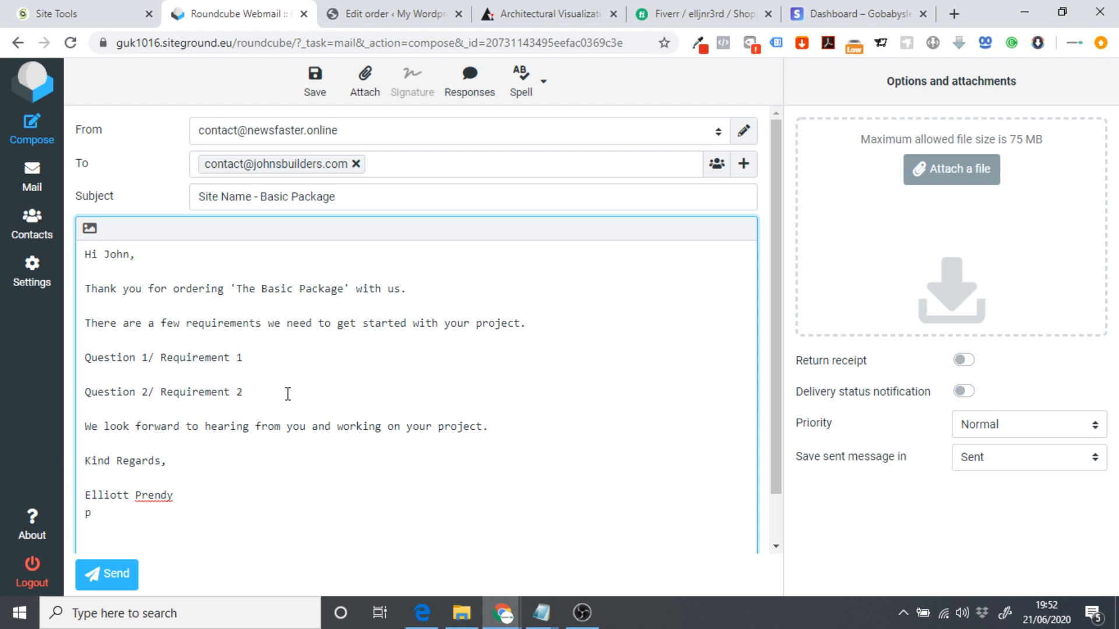
pyautogui.press('BackSpace')
pyautogui.write('Project Manager')
pyautogui.press('Return')
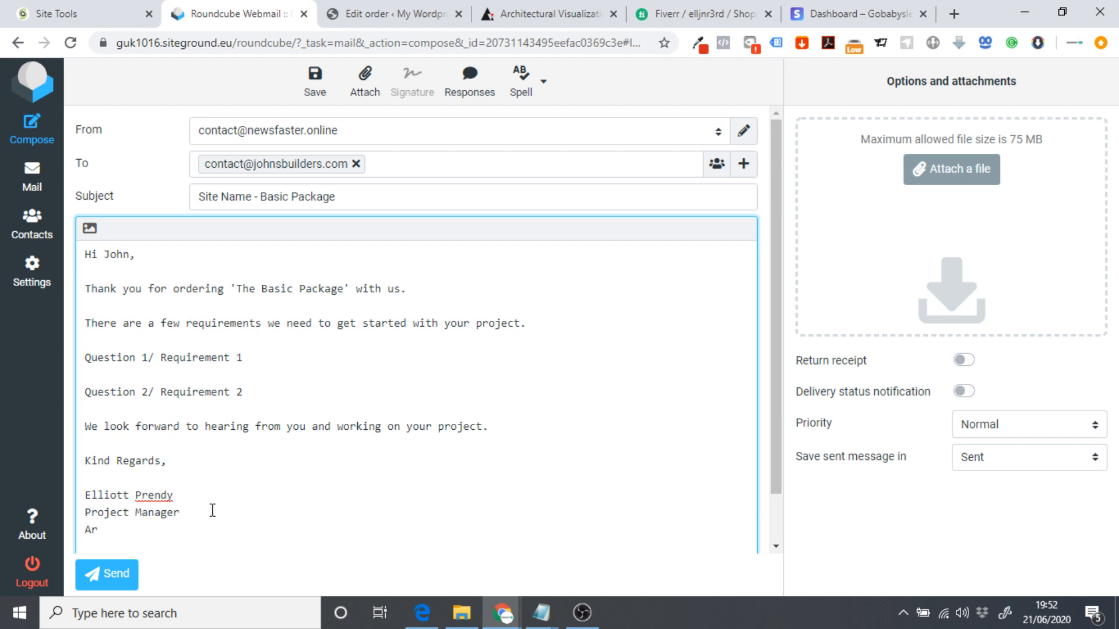
pyautogui.write('Architect.com')
# Review the sign-off and requirement lines, then bring up the Fiverr order's Requirements tab.
pyautogui.moveTo(169, 530); pyautogui.dragTo(105, 436)
pyautogui.click(169, 440)
pyautogui.moveTo(273, 392); pyautogui.dragTo(85, 357)
pyautogui.click(182, 375)
pyautogui.click(646, 8)
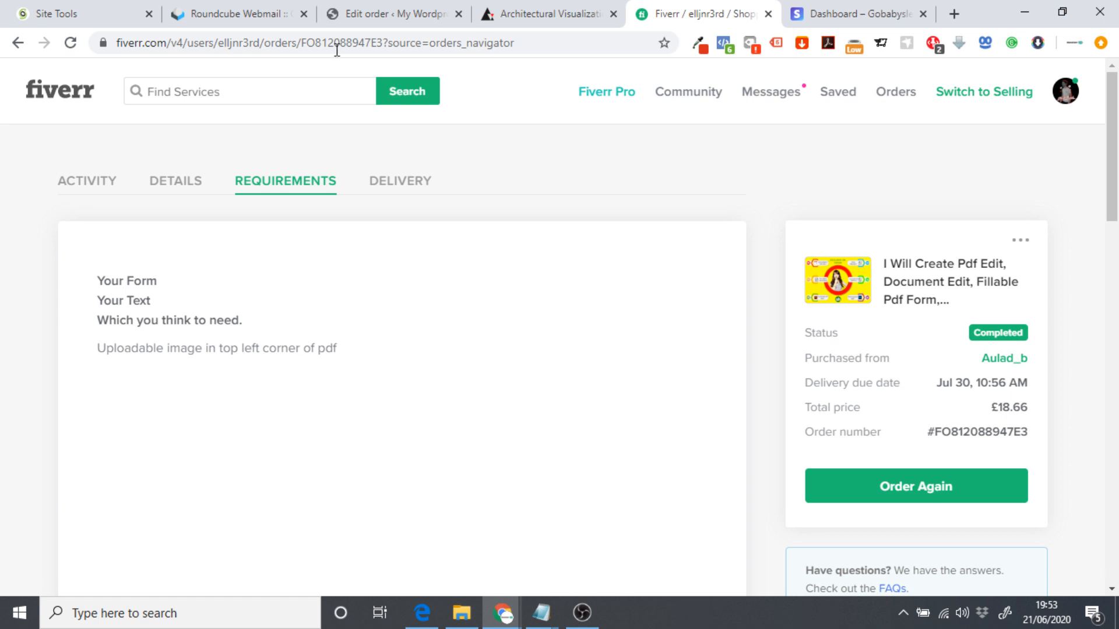
# Review the whole drafted requirements email in Roundcube, then go to order #139's edit page in WordPress.
pyautogui.click(250, 13)
pyautogui.moveTo(228, 515); pyautogui.dragTo(85, 252)
pyautogui.click(243, 339)
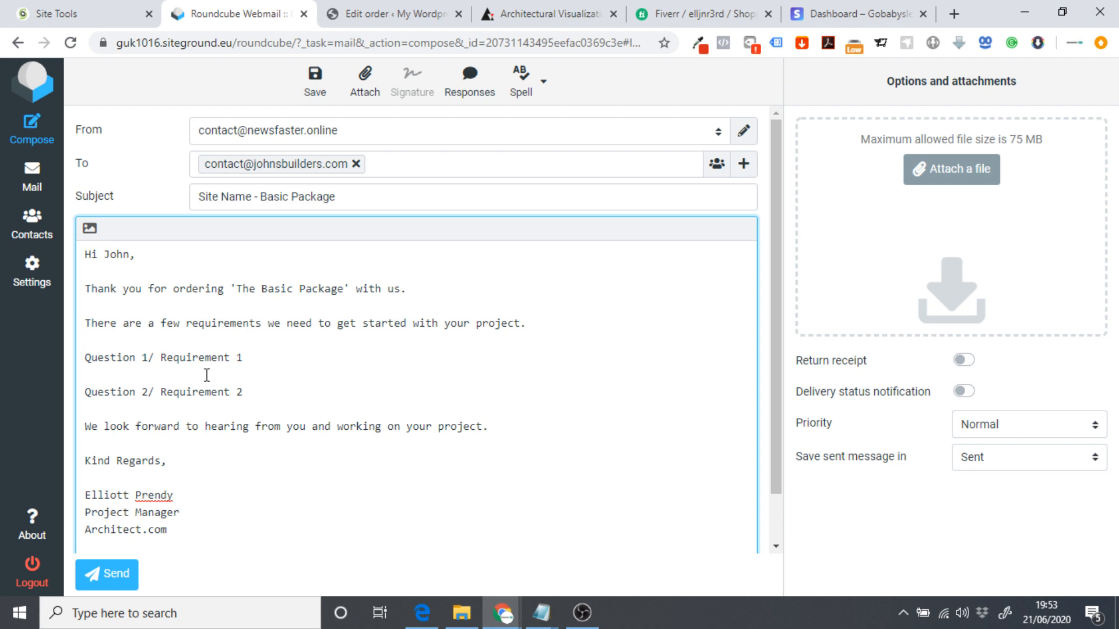
pyautogui.hotkey('ctrl', 'Tab')
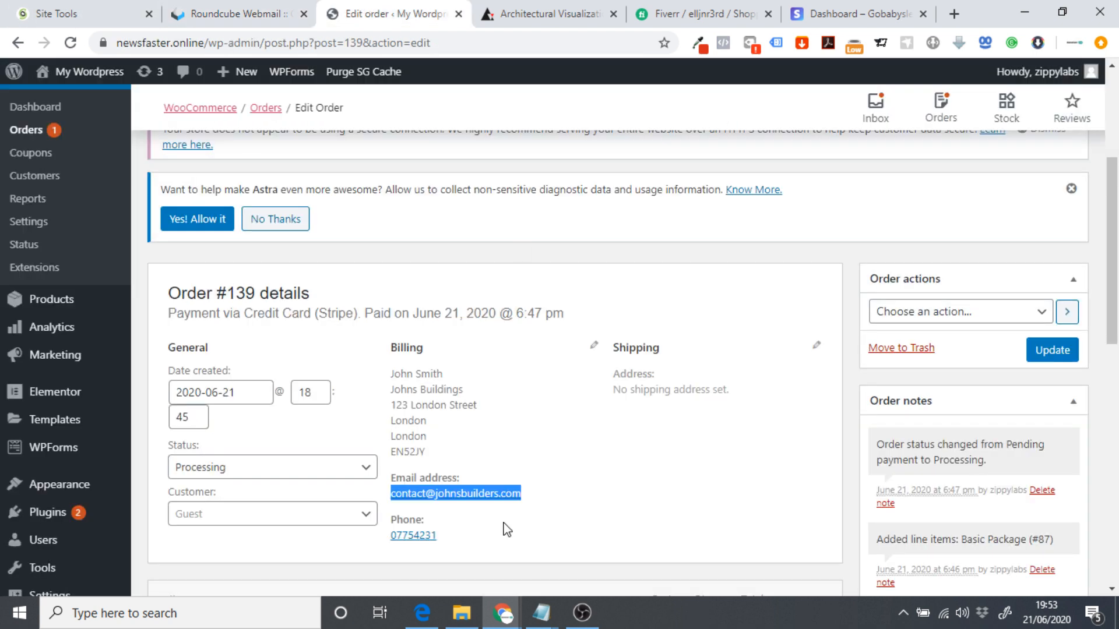
# Change order #139's status from Processing to Completed and update the order.
pyautogui.click(233, 473)
pyautogui.click(545, 499)
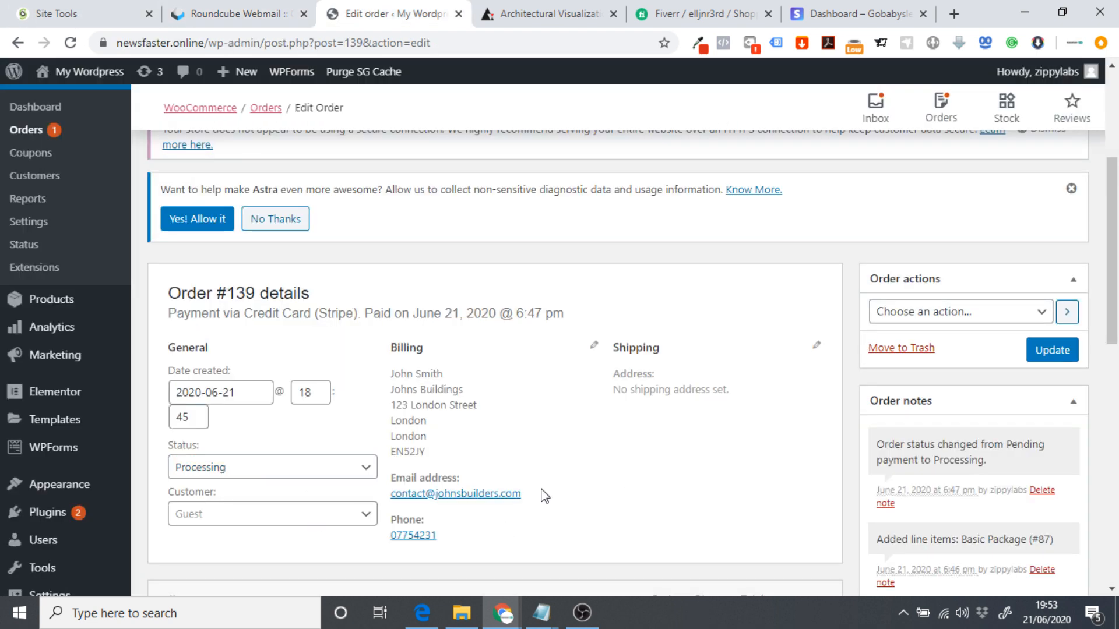
pyautogui.click(297, 470)
pyautogui.scroll(-1, 321, 426)
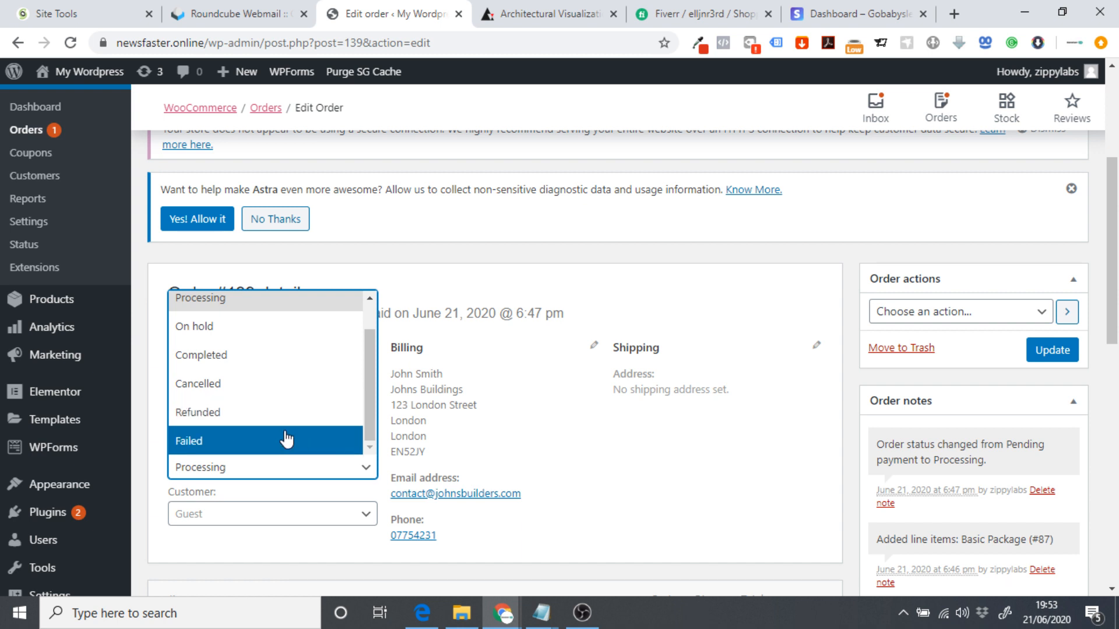
pyautogui.click(230, 356)
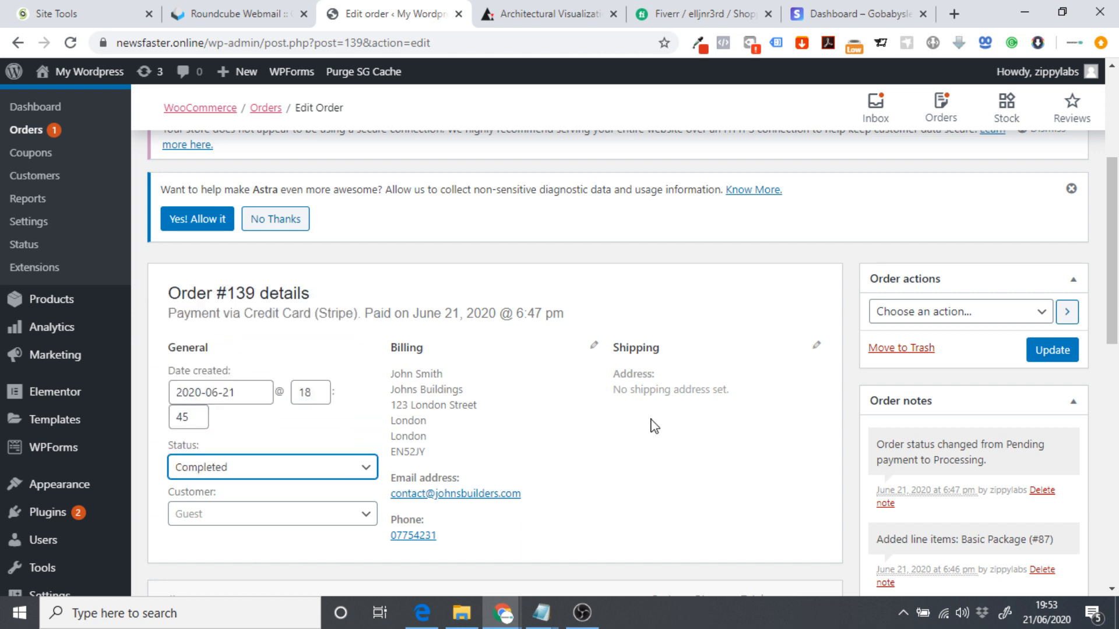
pyautogui.click(1070, 351)
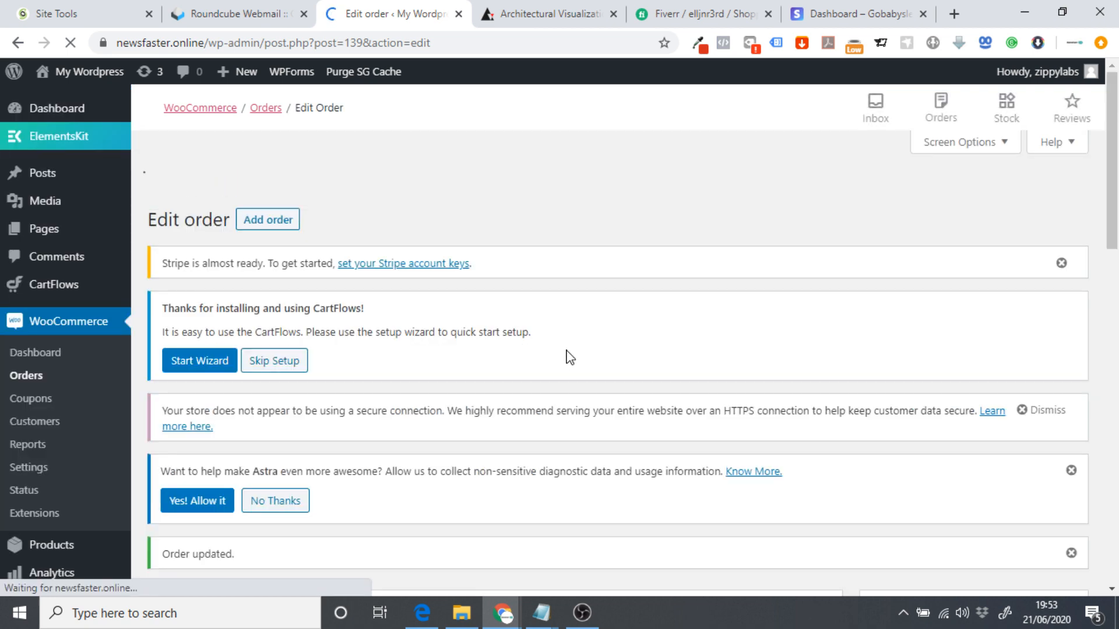
pyautogui.scroll(-3, 521, 346)
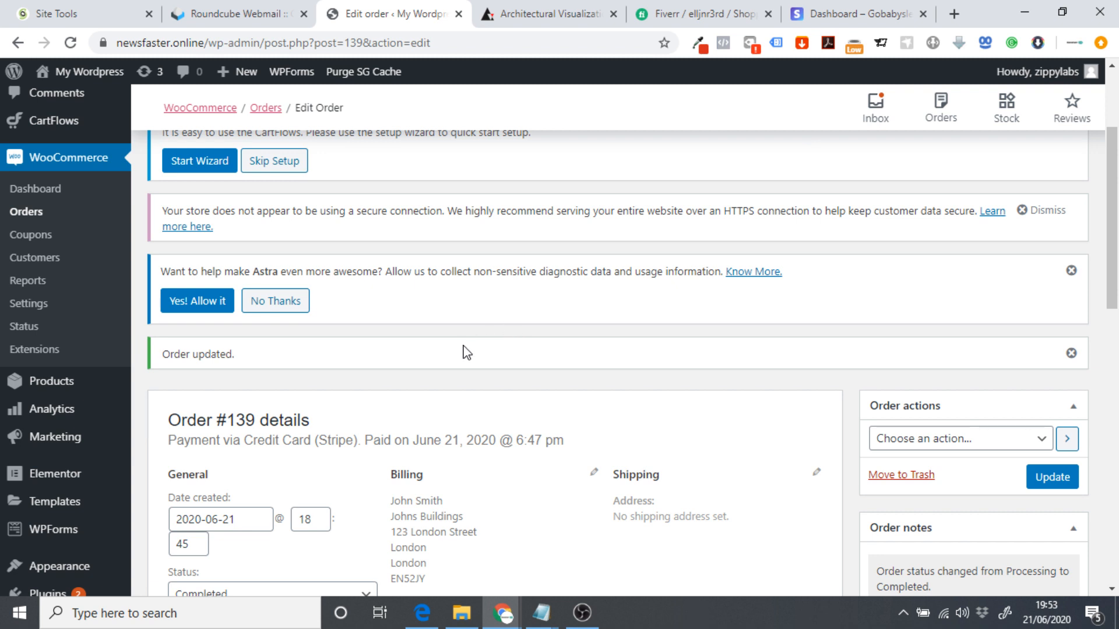
pyautogui.scroll(-4, 384, 405)
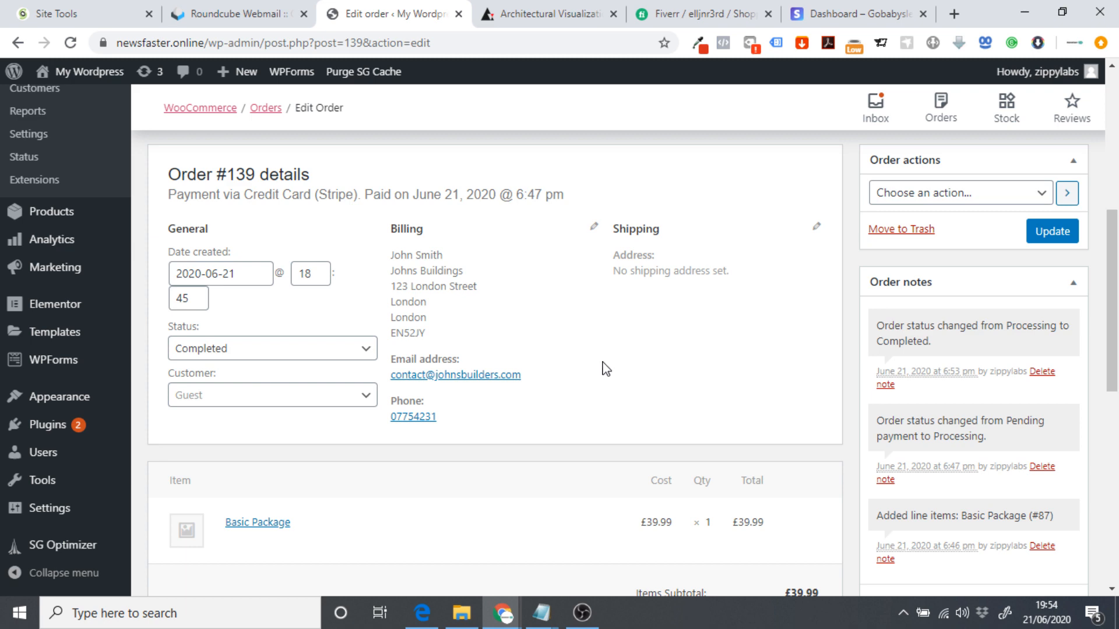
pyautogui.scroll(2, 591, 381)
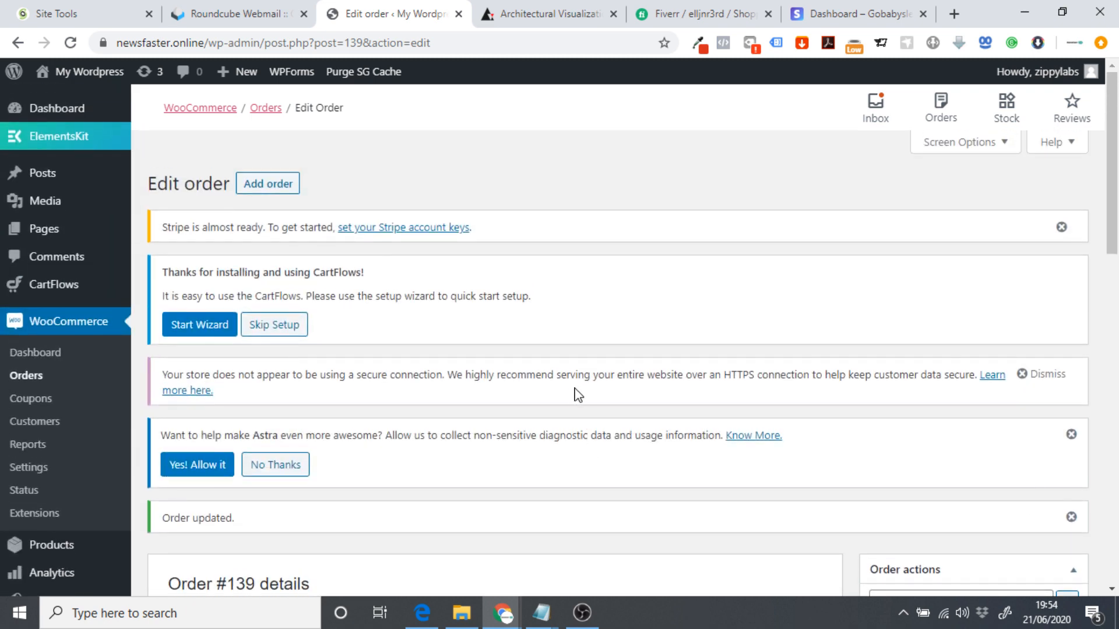
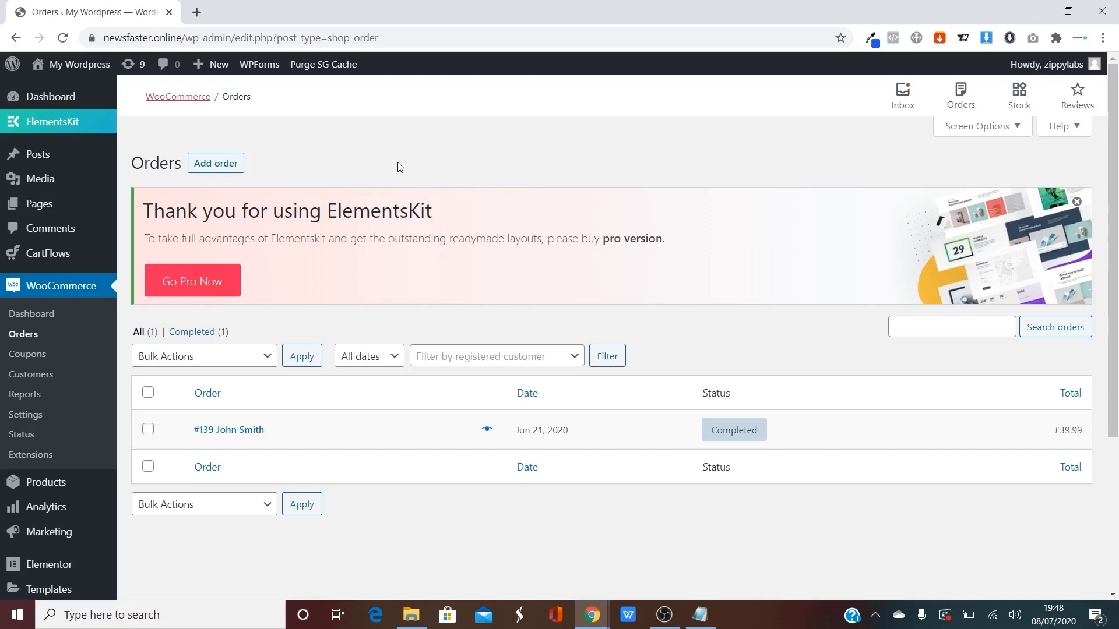
# Go from the WooCommerce Orders list to Plugins > Add New in the admin sidebar.
pyautogui.scroll(-3, 99, 303)
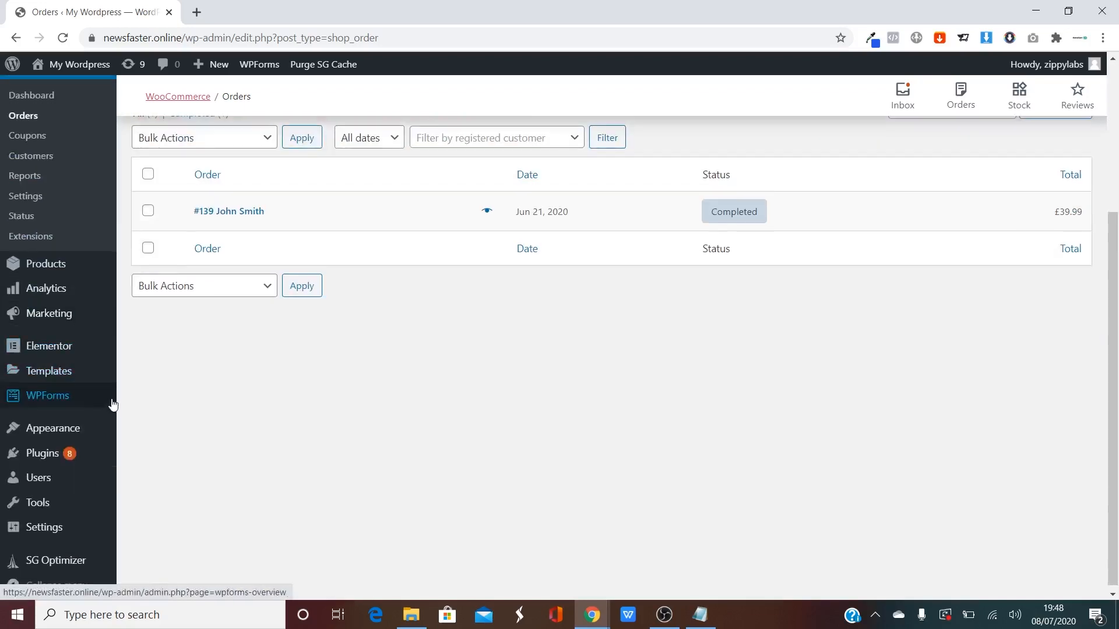
pyautogui.moveTo(72, 450)
pyautogui.click(163, 476)
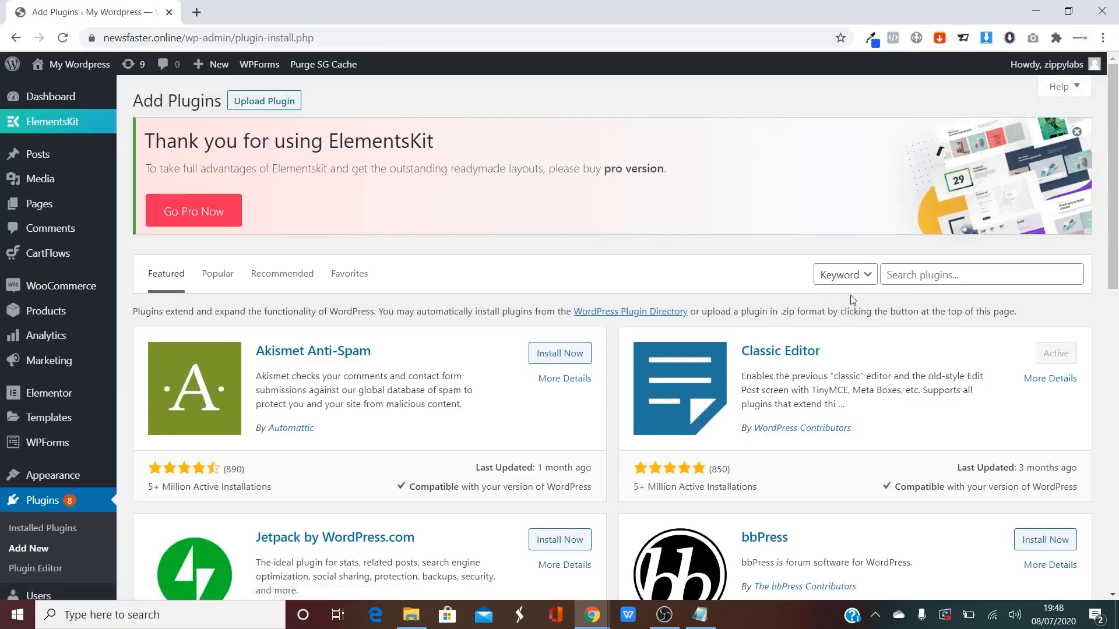
# Search plugins for 'sticky header', then install and activate myStickymenu.
pyautogui.click(935, 274)
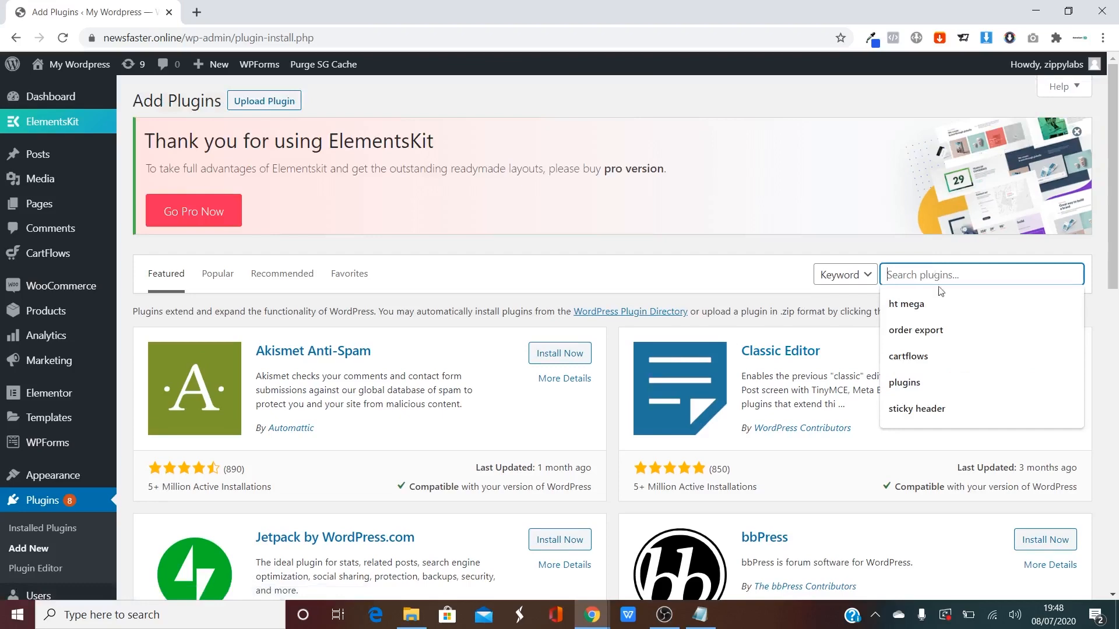
pyautogui.click(939, 405)
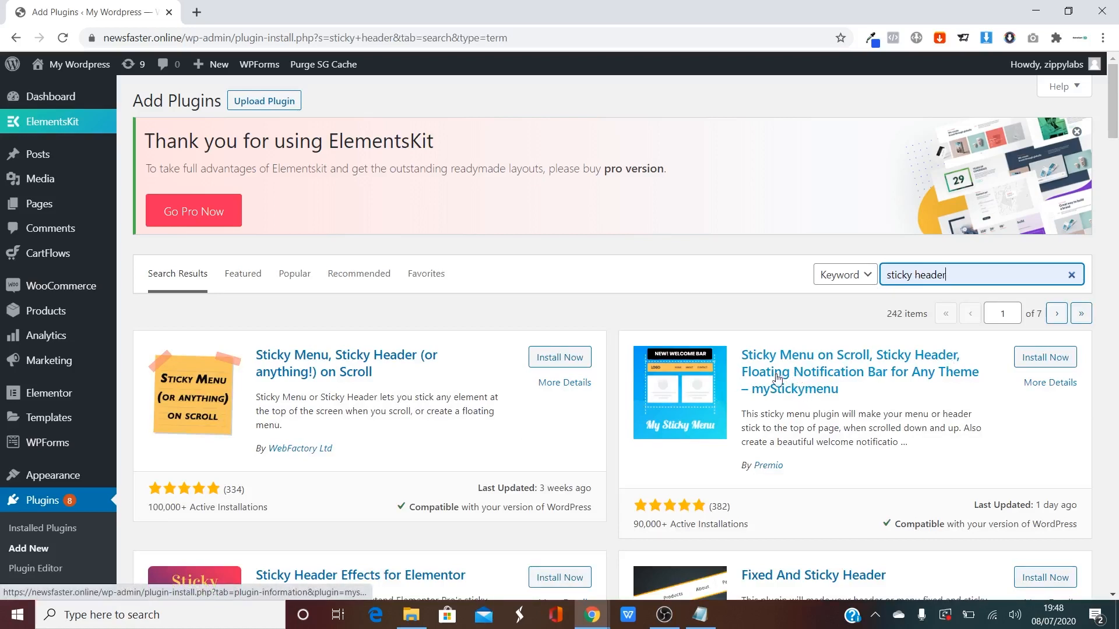
pyautogui.click(1039, 359)
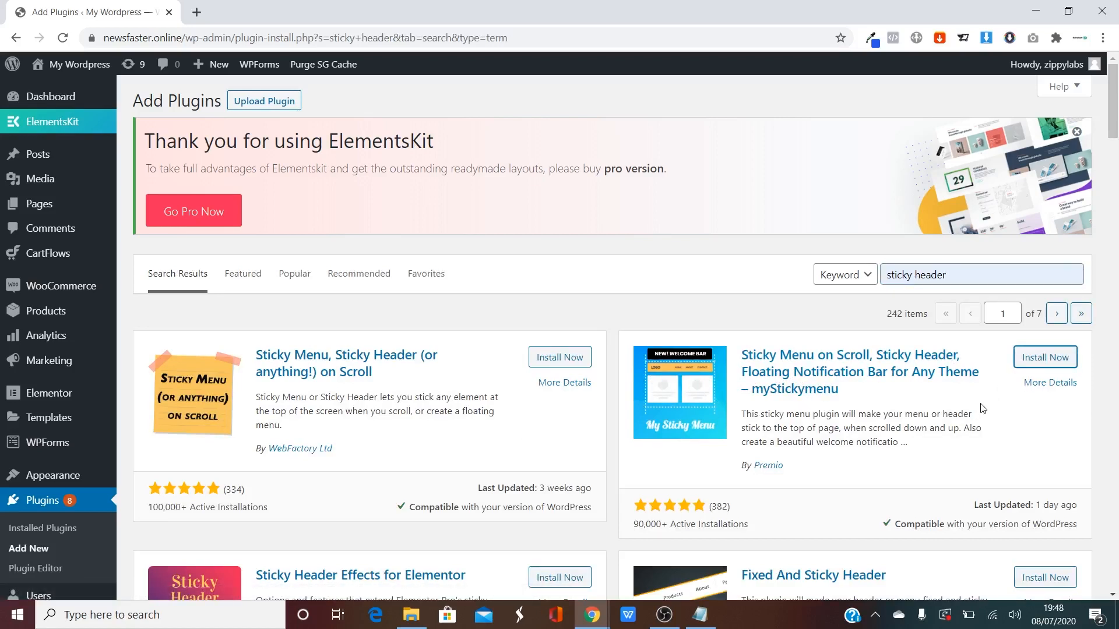
pyautogui.click(1059, 358)
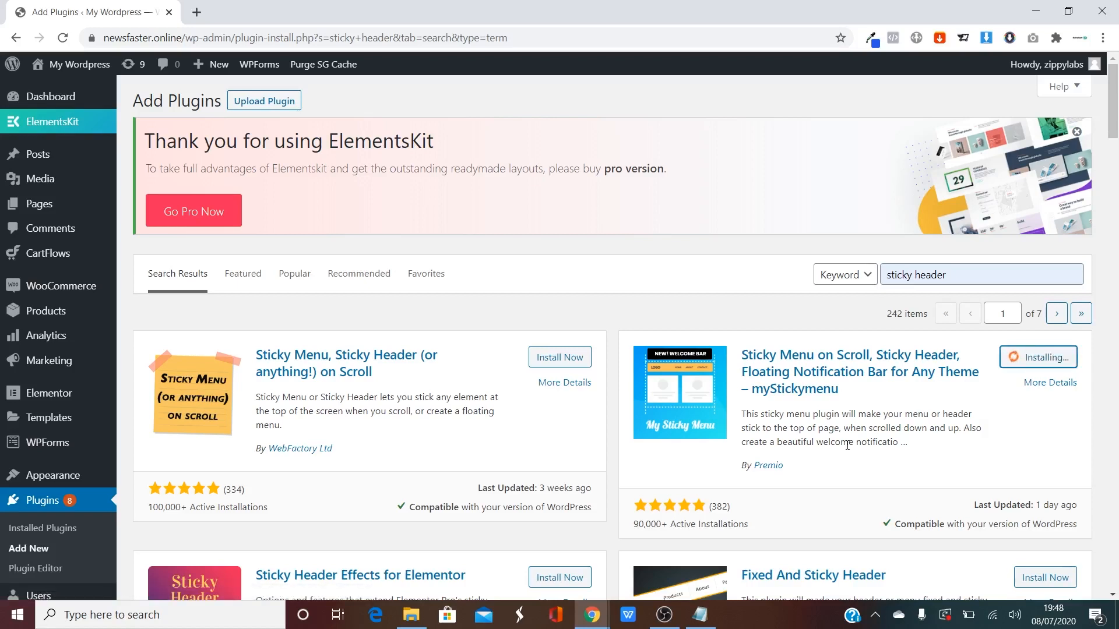
pyautogui.click(1040, 358)
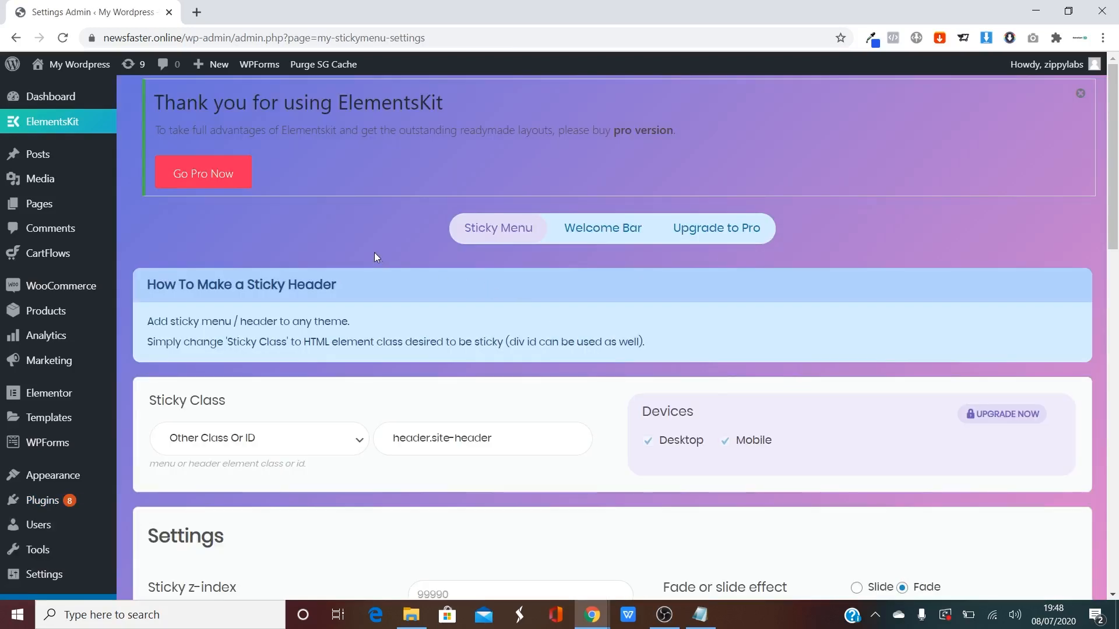
# Visit the live site's front page and scroll it to check the pinned header.
pyautogui.click(60, 68)
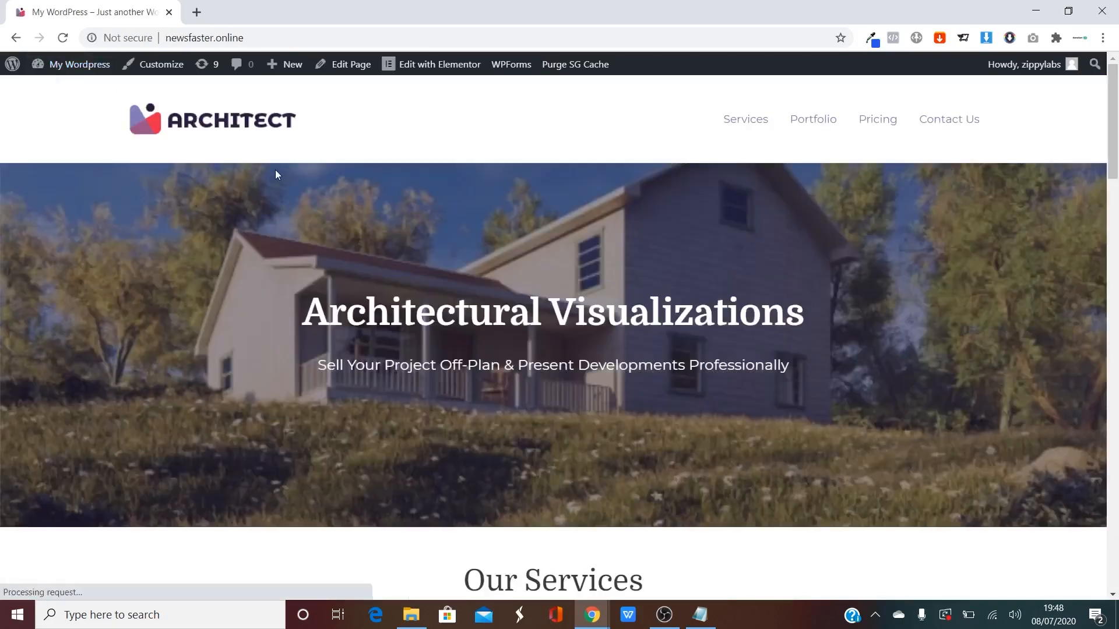
pyautogui.scroll(-9, 437, 252)
pyautogui.scroll(-4, 653, 173)
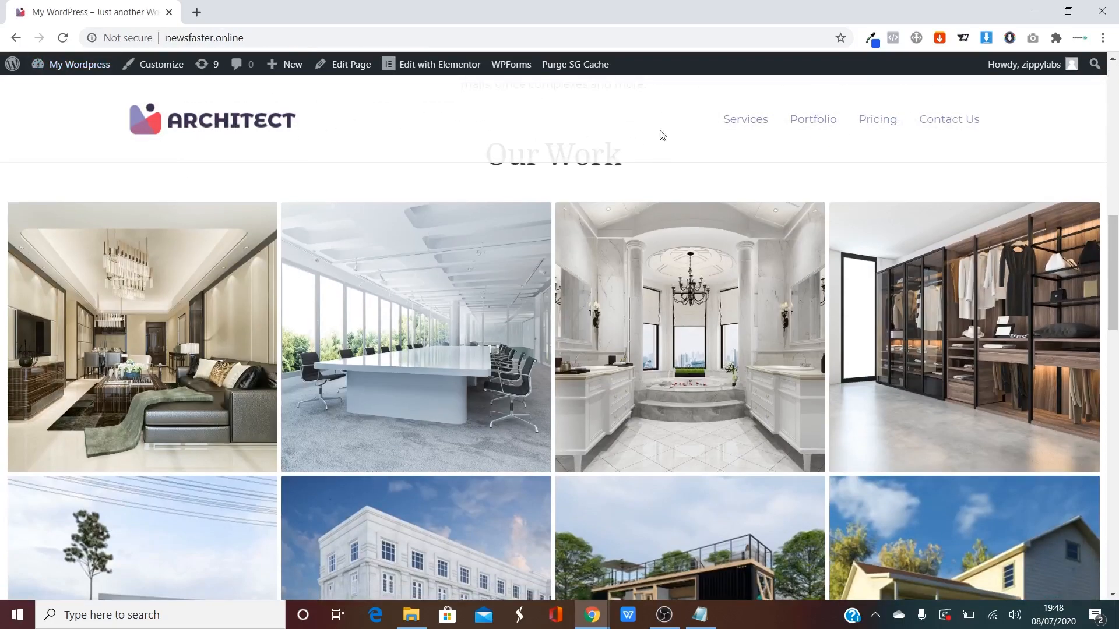
pyautogui.scroll(-15, 662, 134)
pyautogui.scroll(20, 767, 175)
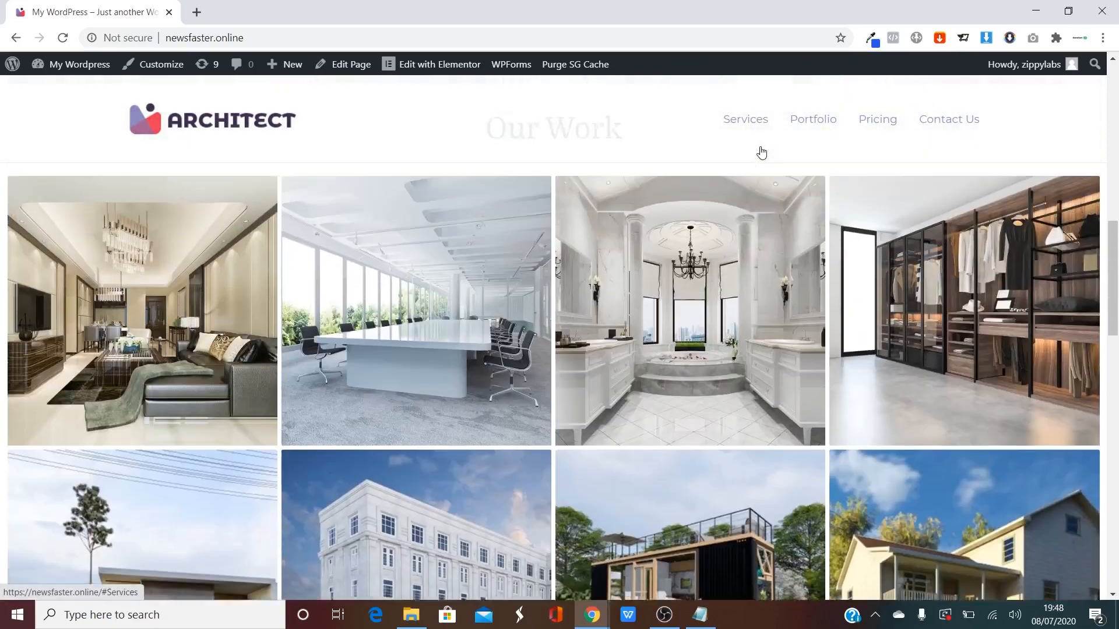
# Jump to the Services, Portfolio, Pricing and Contact Us sections from the header menu.
pyautogui.click(762, 153)
pyautogui.click(811, 119)
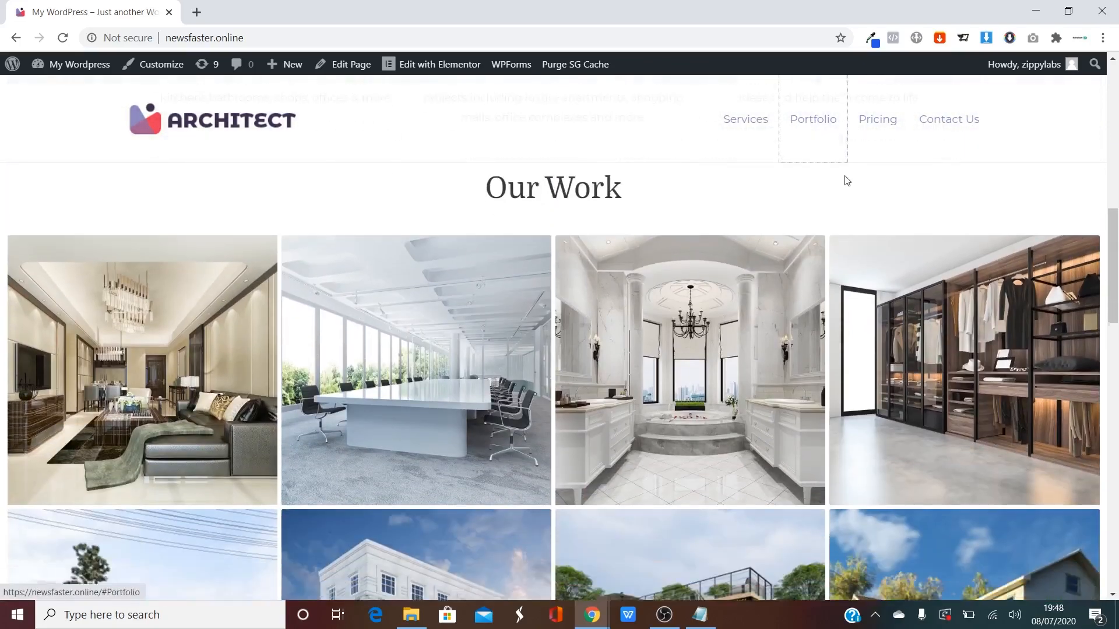
pyautogui.click(871, 135)
pyautogui.click(945, 145)
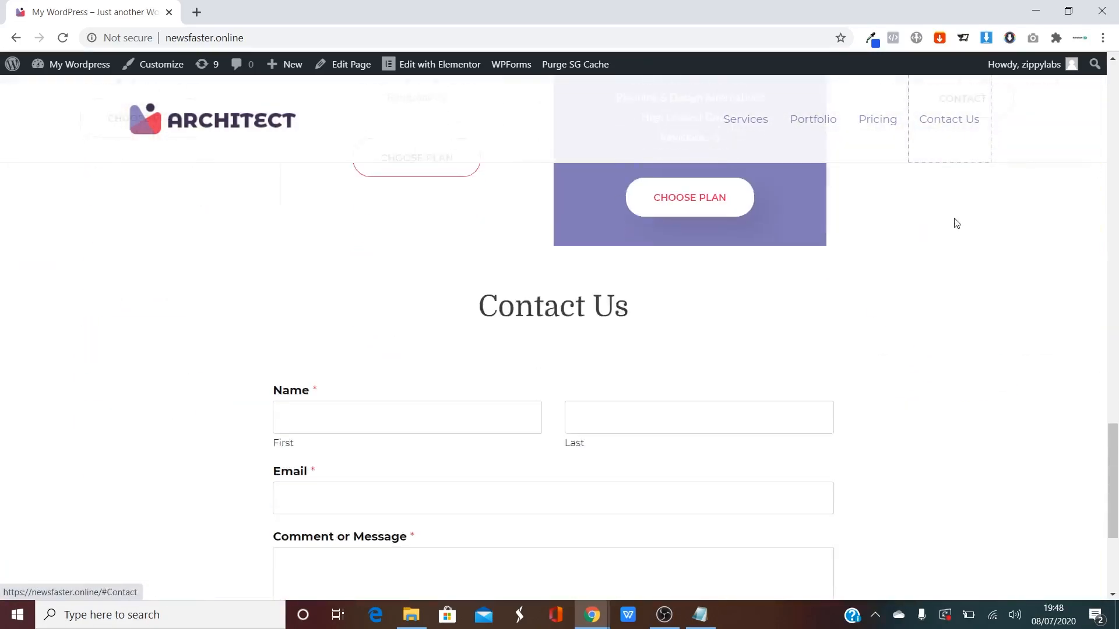
pyautogui.scroll(20, 979, 347)
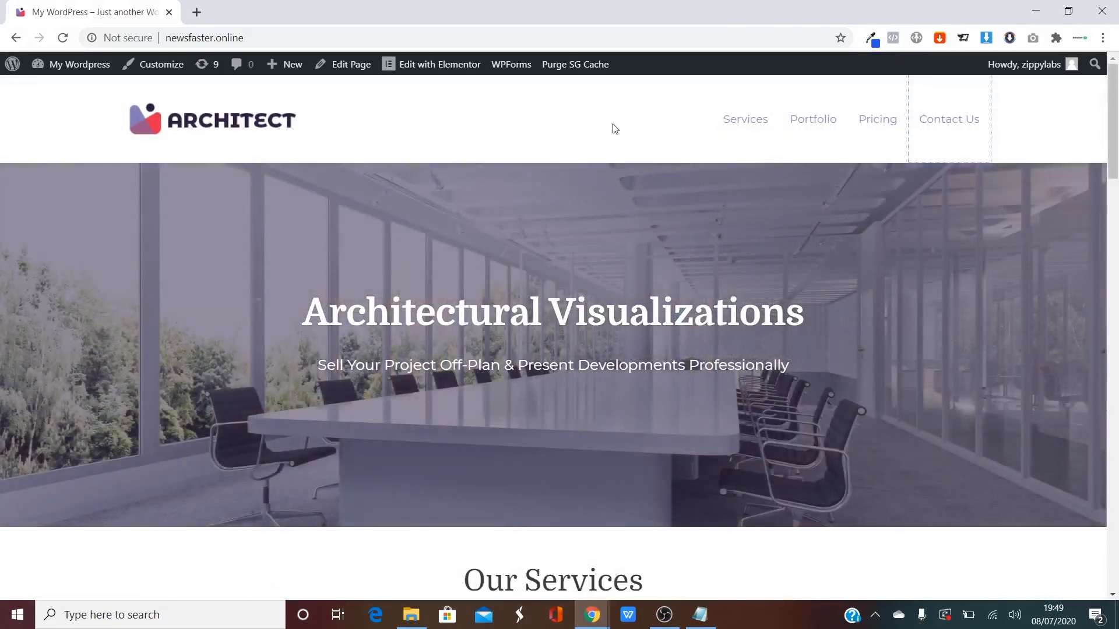
pyautogui.click(669, 124)
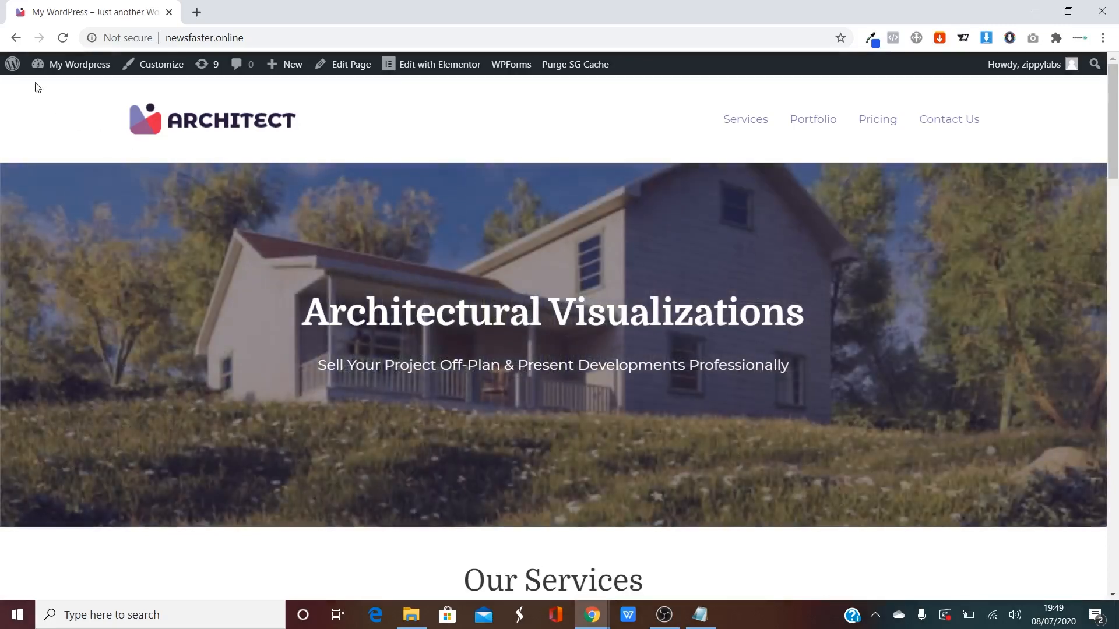
pyautogui.moveTo(74, 66)
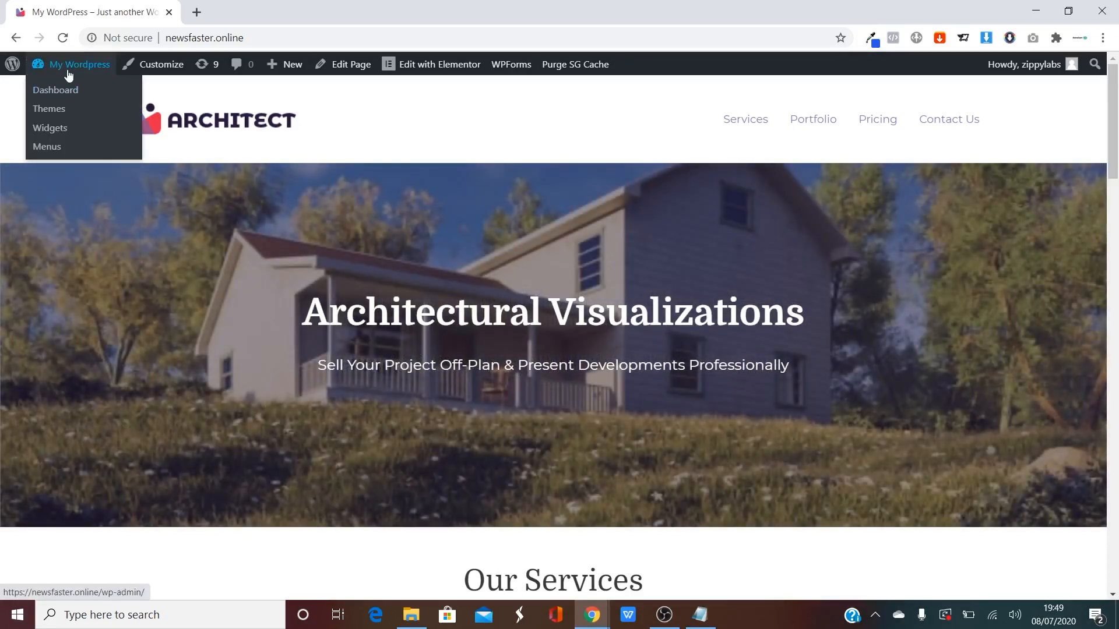
# In Settings > General, change the Site Title to 'Architect Pro', fixing its spelling.
pyautogui.click(131, 89)
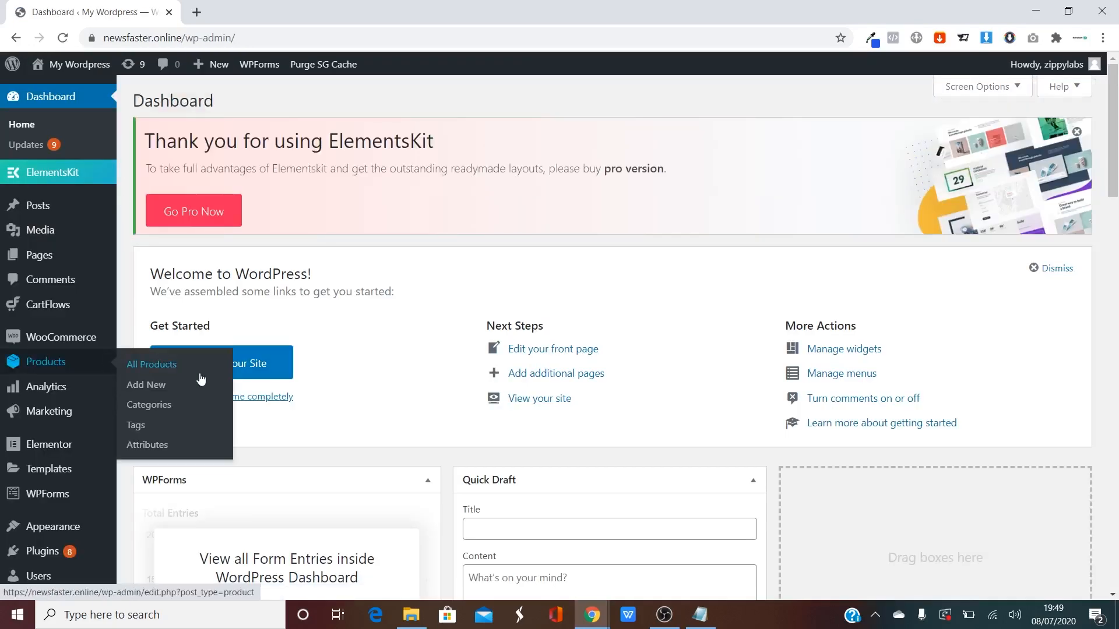
pyautogui.scroll(-5, 140, 499)
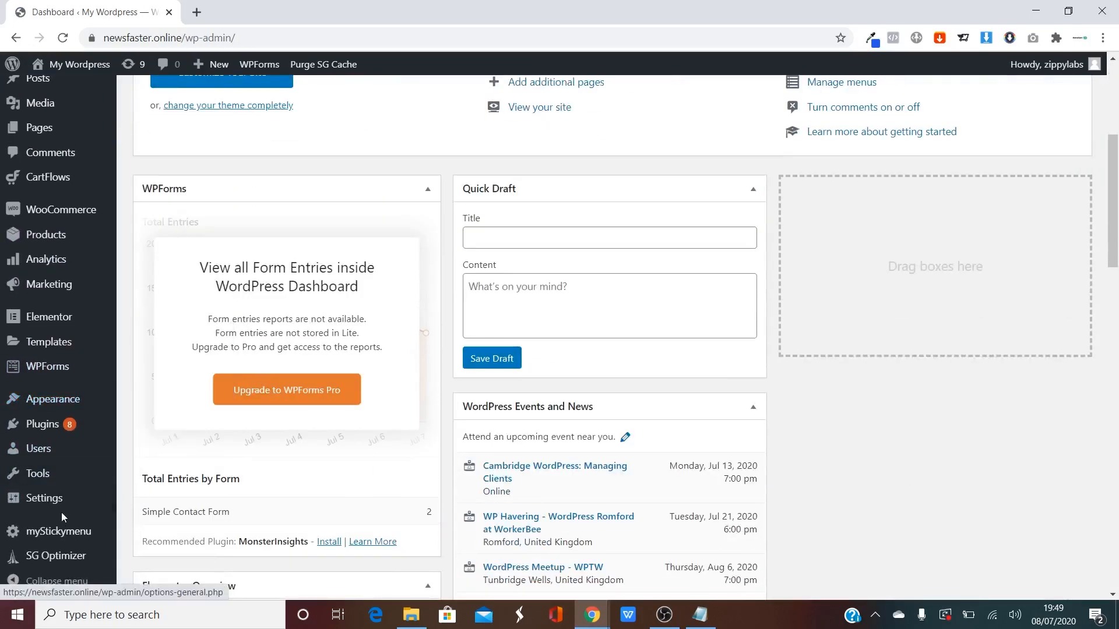
pyautogui.moveTo(63, 507)
pyautogui.click(156, 448)
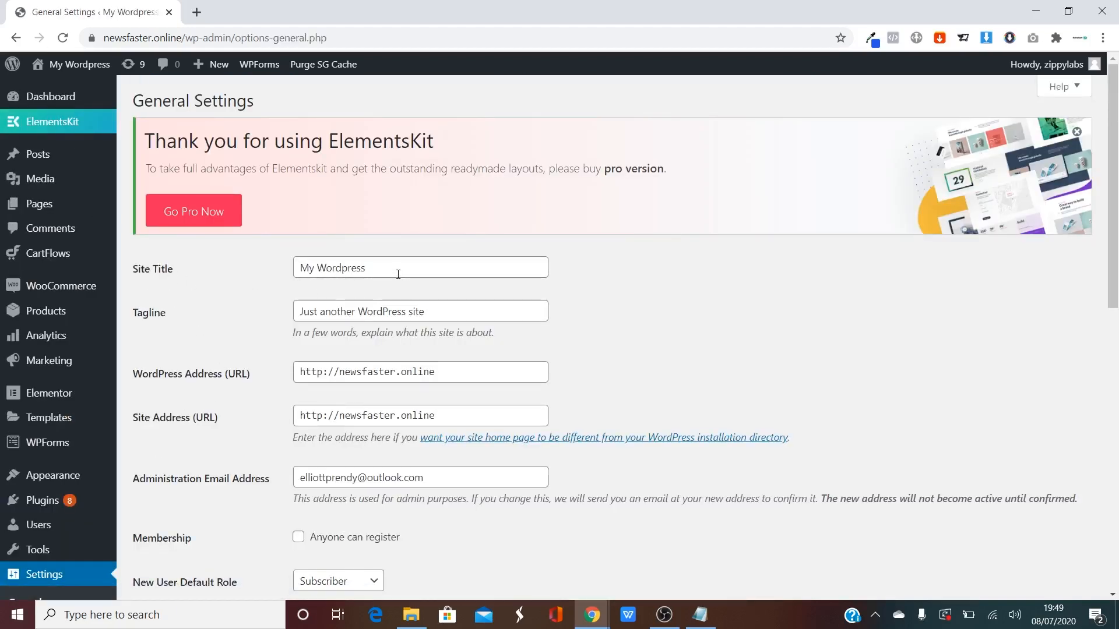
pyautogui.moveTo(398, 275); pyautogui.dragTo(266, 276)
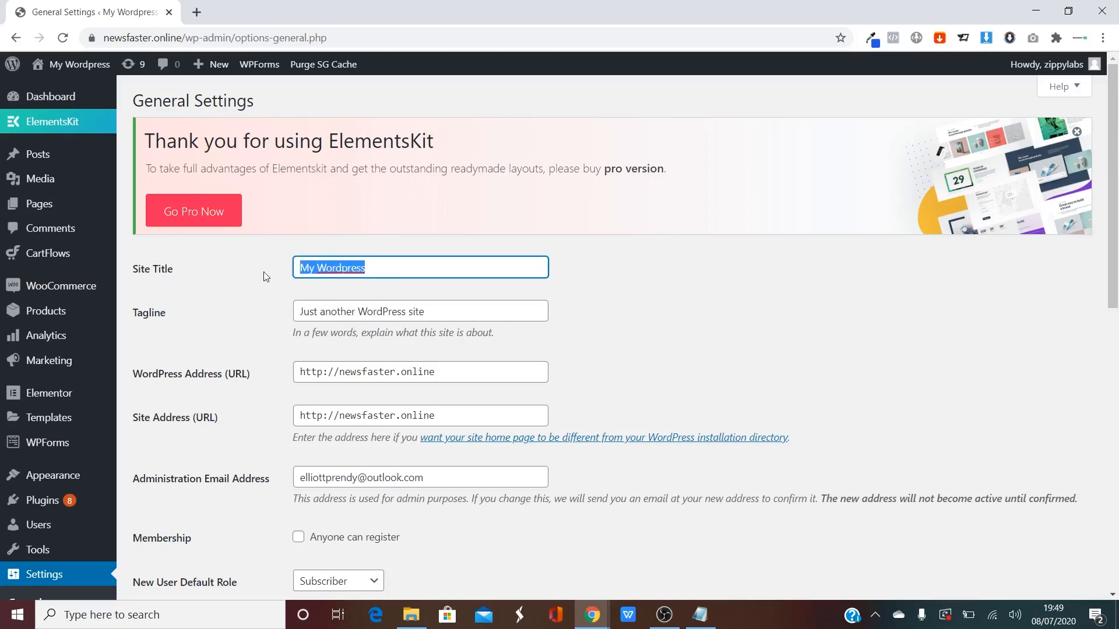
pyautogui.write('z')
pyautogui.press('BackSpace')
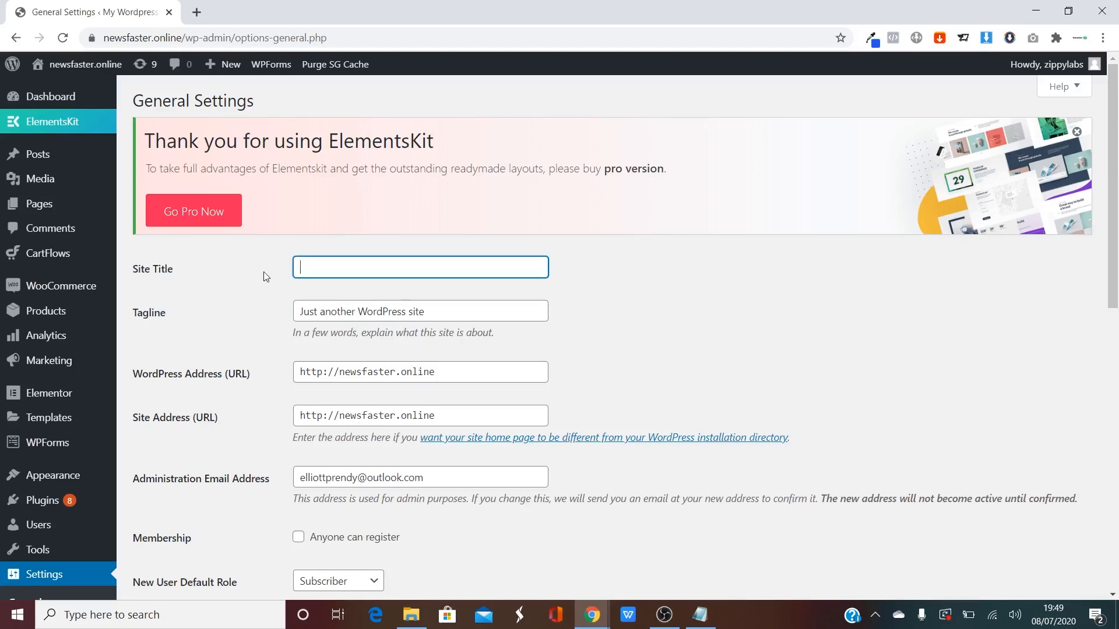
pyautogui.write('Artchite')
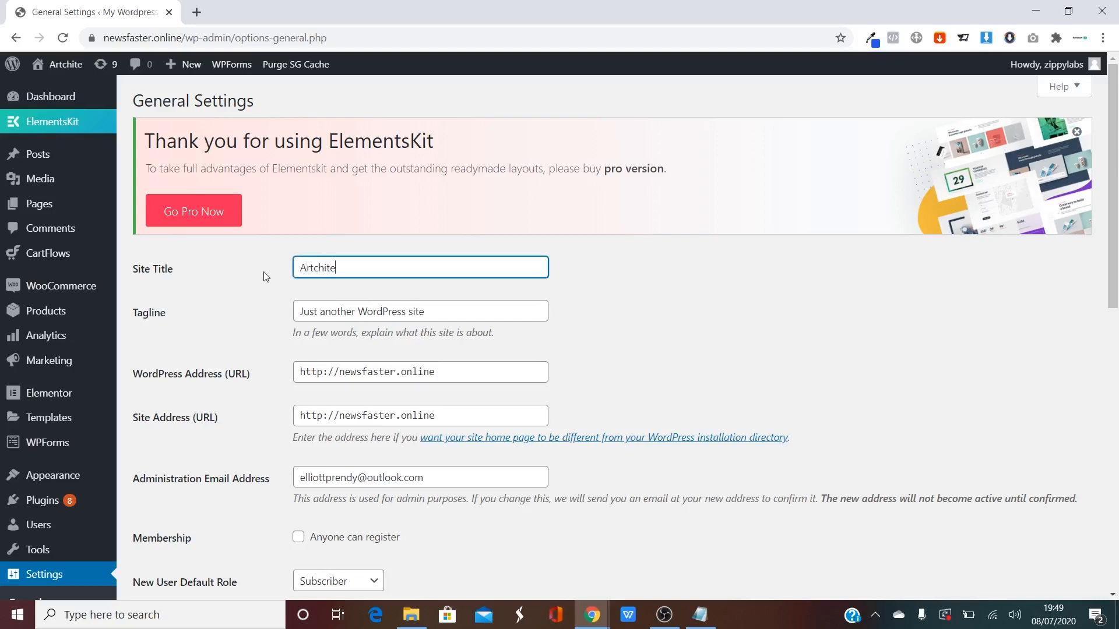
pyautogui.write('ct Pro')
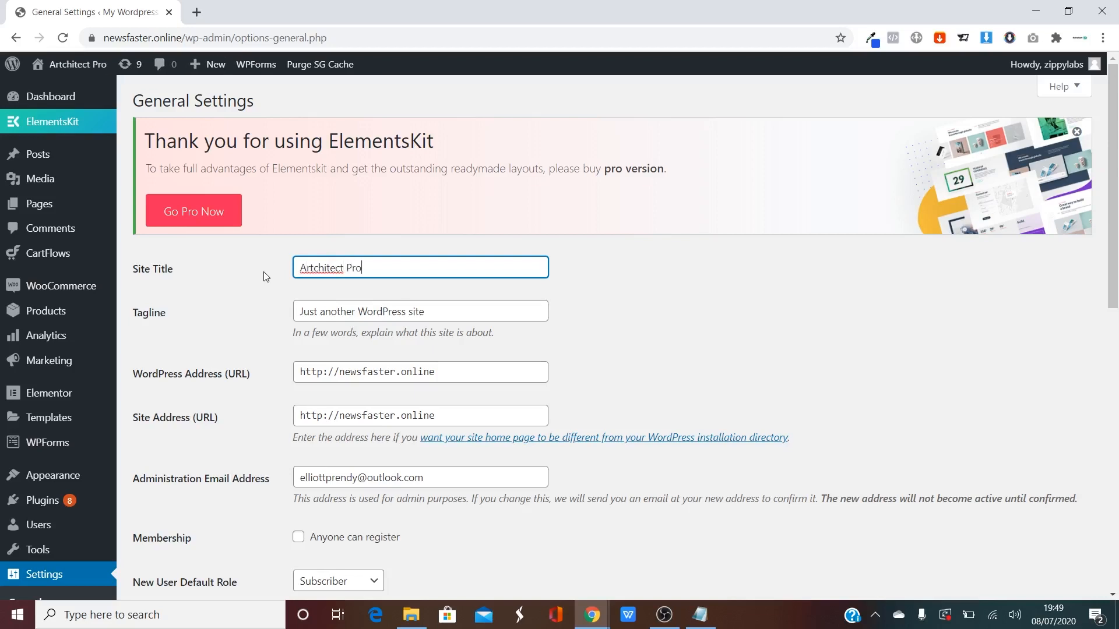
pyautogui.rightClick(334, 269)
pyautogui.click(373, 280)
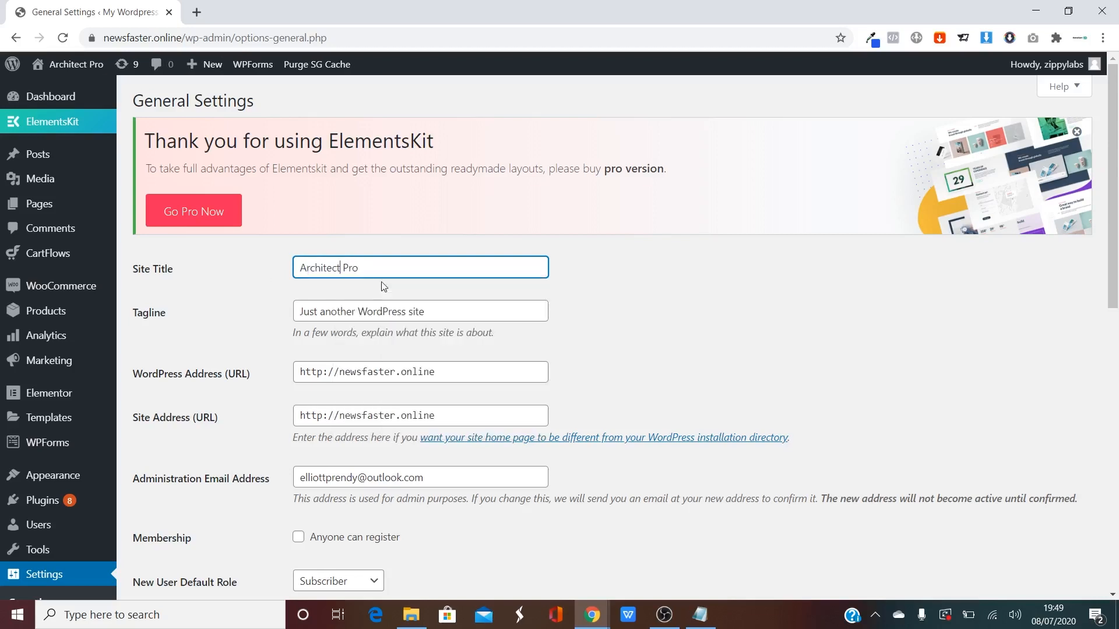
# Set the tagline to 'Low-Cost 3D Rendering', save the changes and view the site.
pyautogui.tripleClick(468, 310)
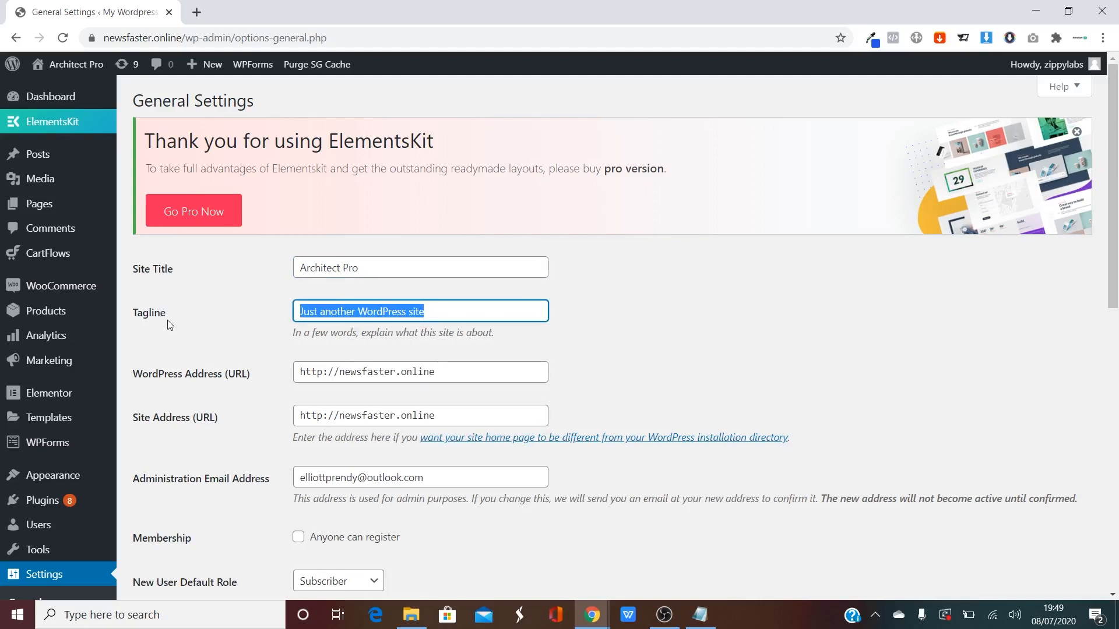
pyautogui.write('Low-C')
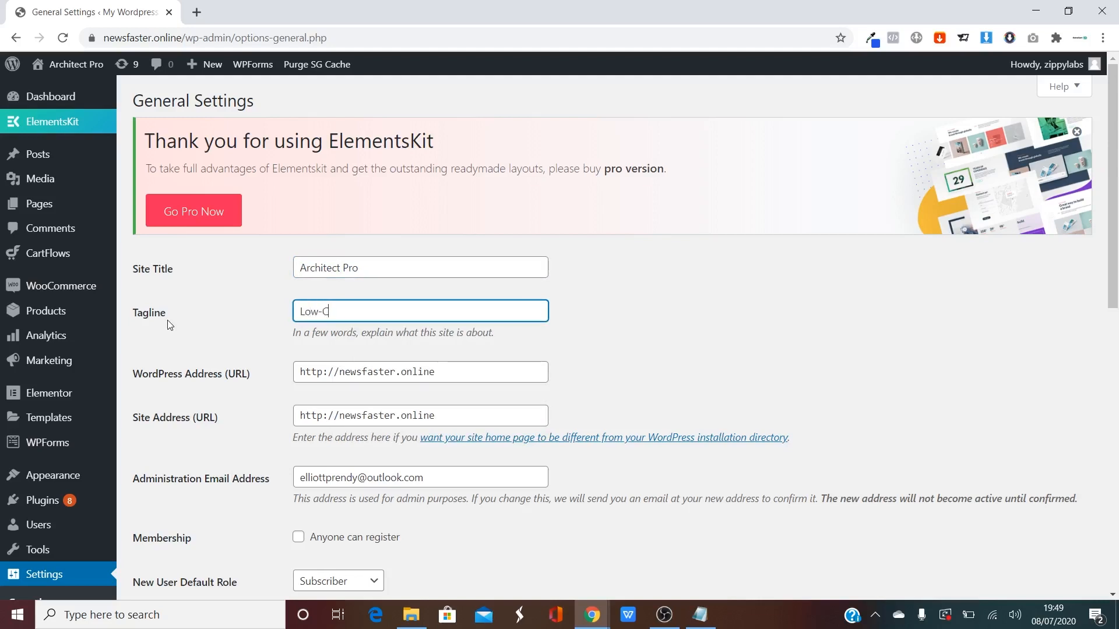
pyautogui.write('ost 3D Rendering')
pyautogui.click(246, 328)
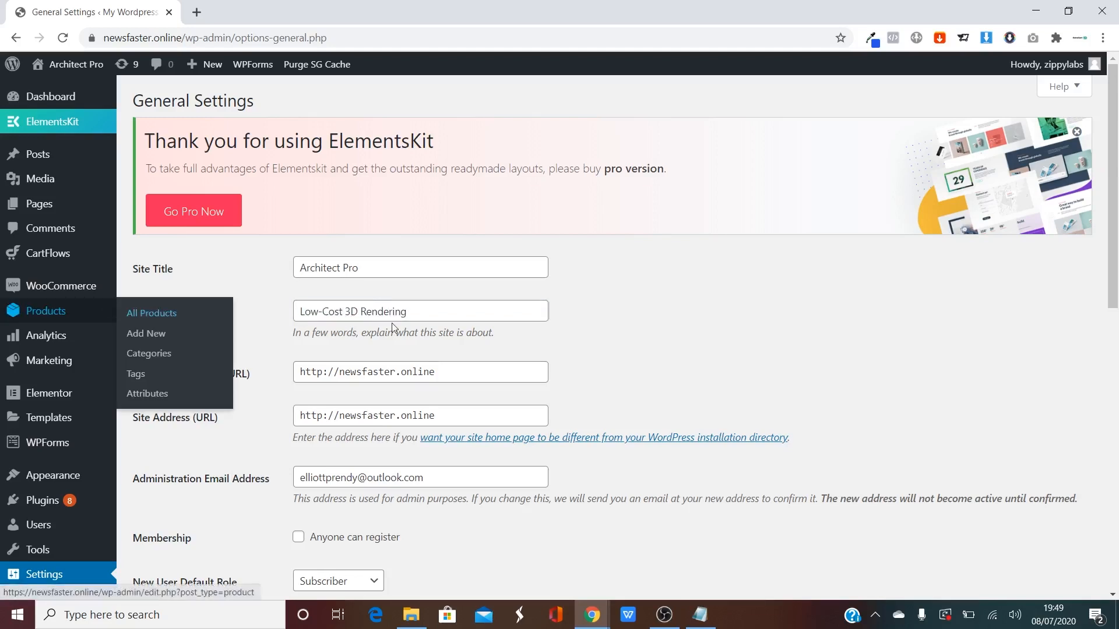
pyautogui.scroll(-3, 353, 319)
pyautogui.scroll(-6, 354, 319)
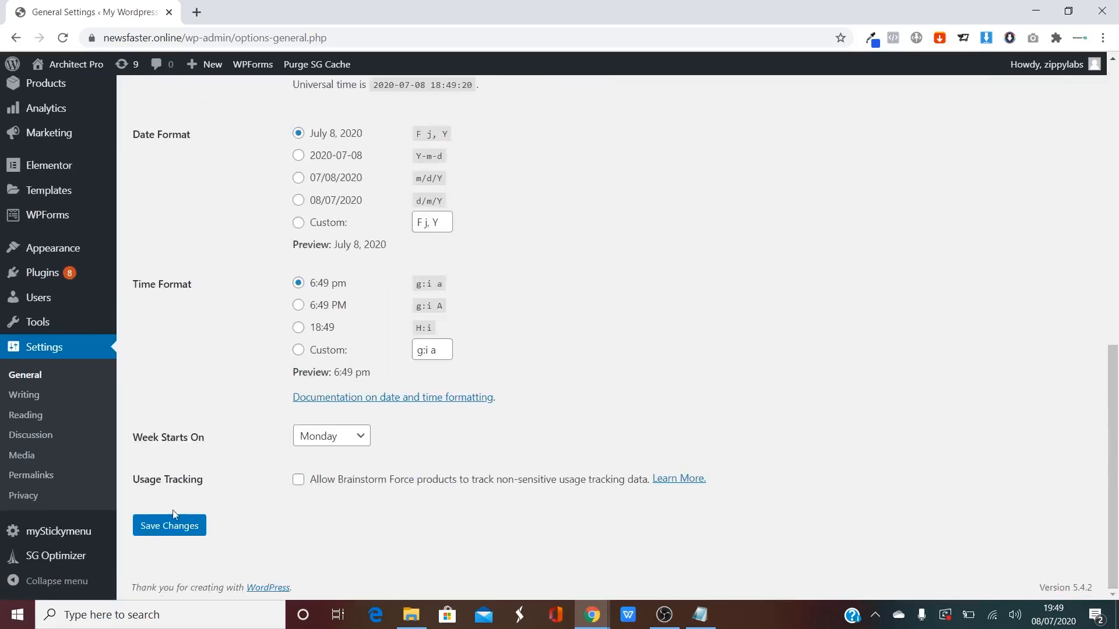
pyautogui.click(171, 524)
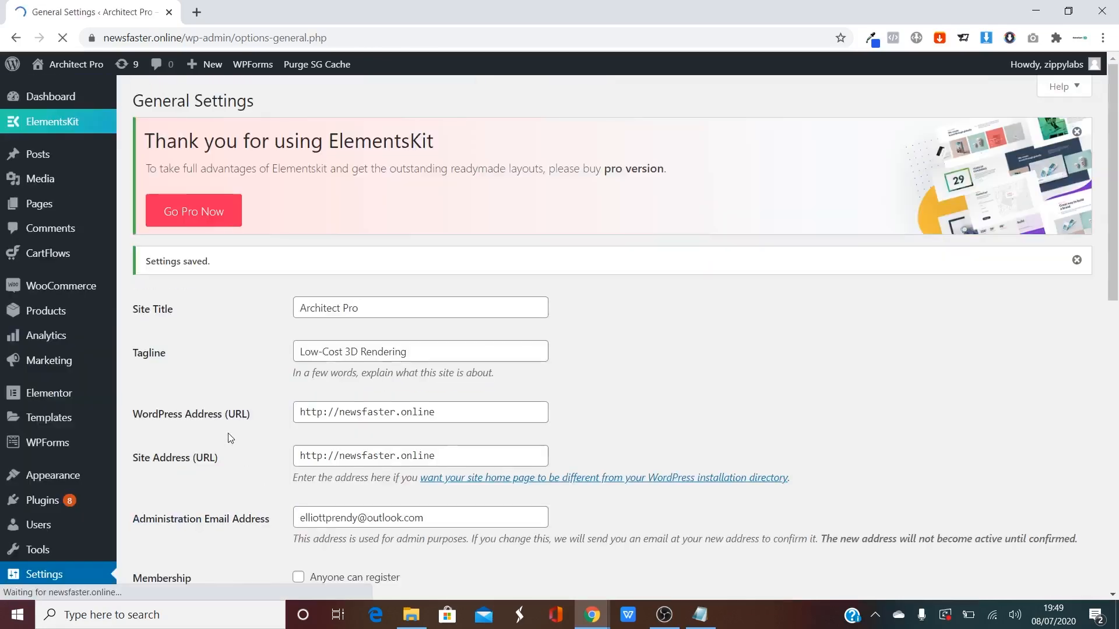
pyautogui.click(52, 74)
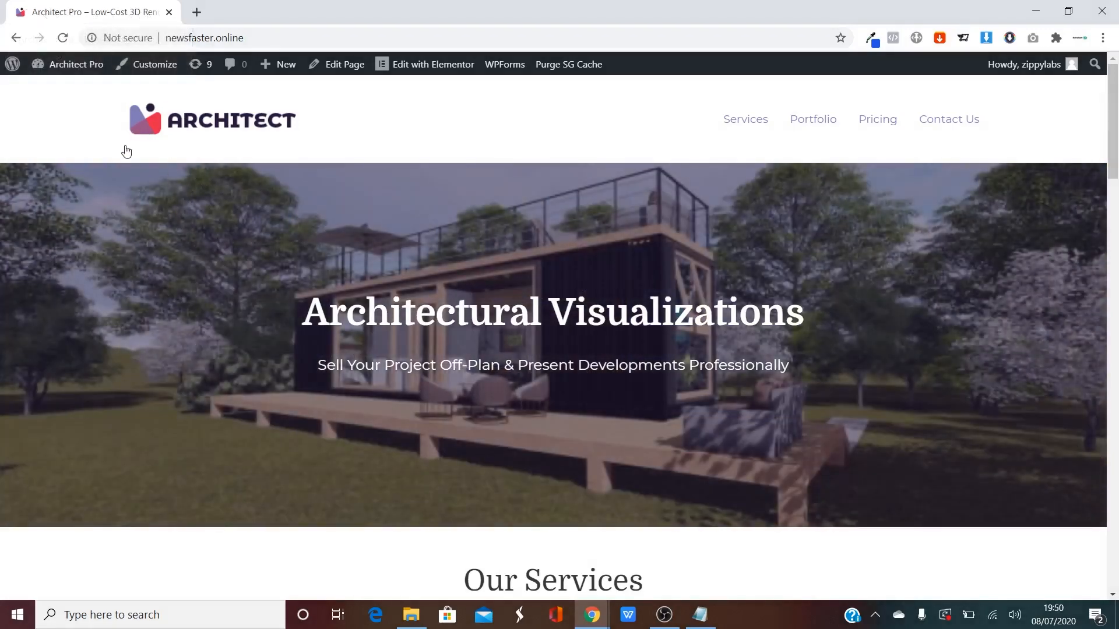
# Check the footer's 'Copyright © 2020 Architect Pro' line, then head back toward the admin Dashboard.
pyautogui.moveTo(1112, 117); pyautogui.dragTo(1113, 528)
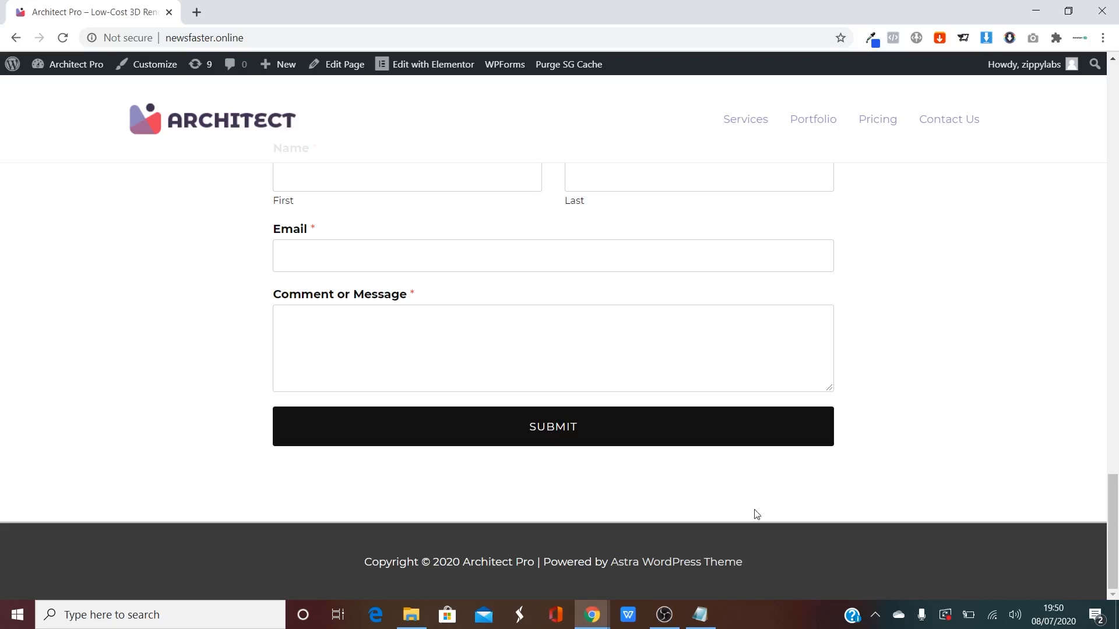
pyautogui.moveTo(360, 572); pyautogui.dragTo(886, 549)
pyautogui.moveTo(1118, 523); pyautogui.dragTo(1118, 111)
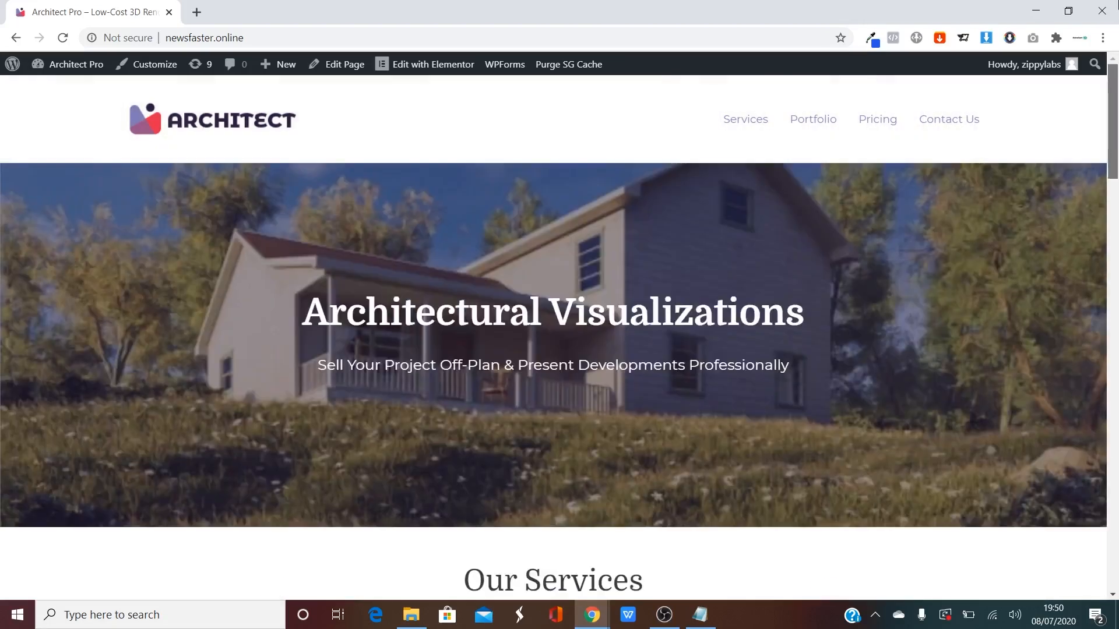
pyautogui.moveTo(46, 72)
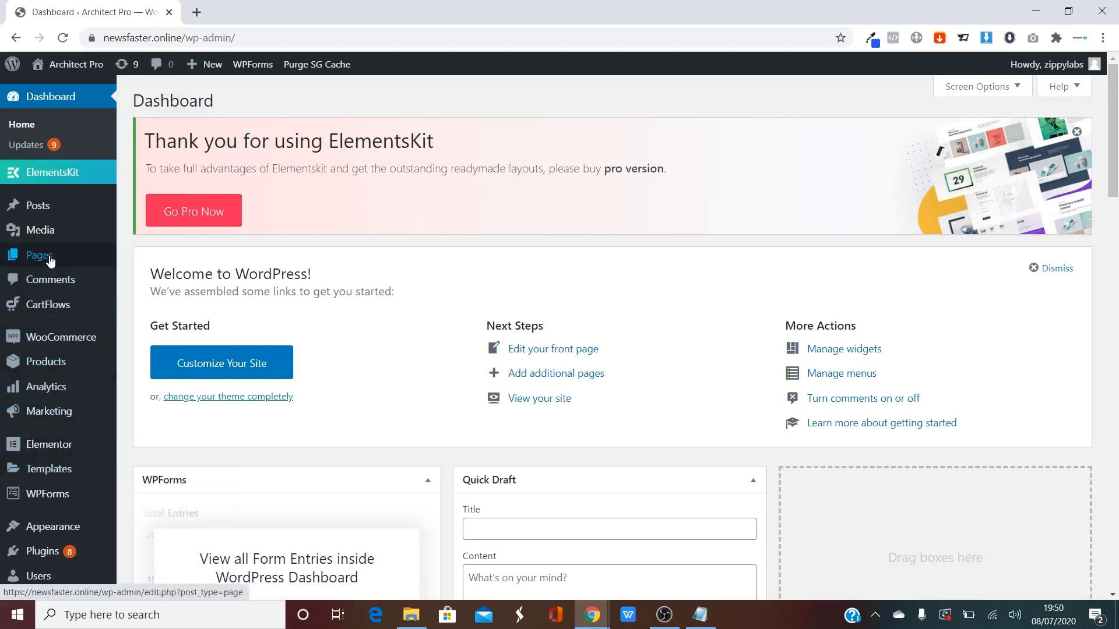
# Add a new page titled 'Terms Of Service' and open it in Elementor.
pyautogui.click(148, 282)
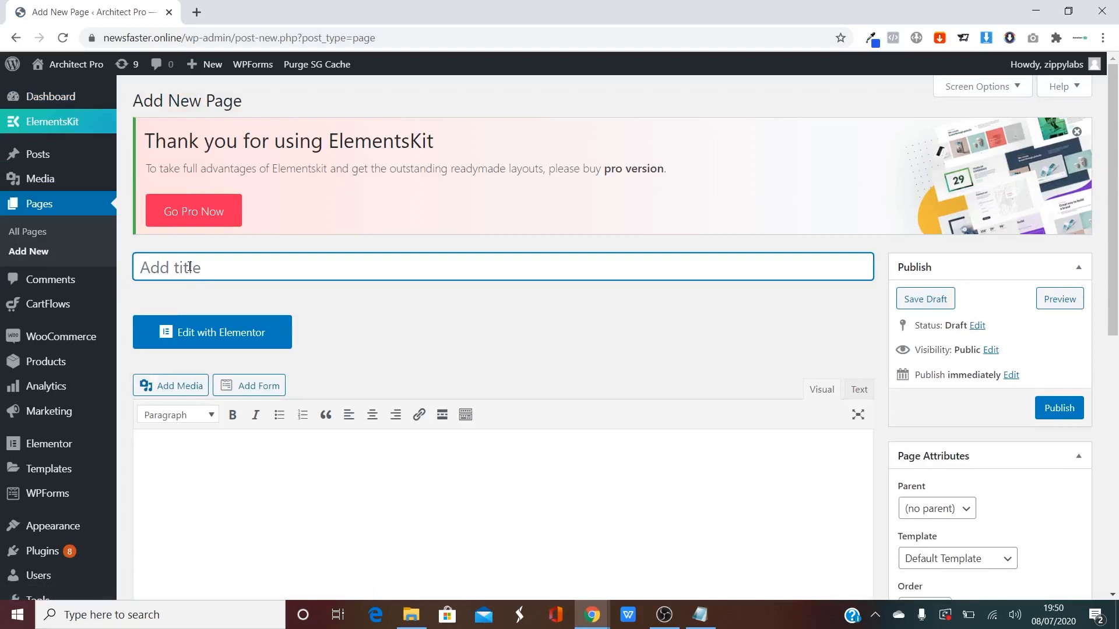
pyautogui.write('Terms O')
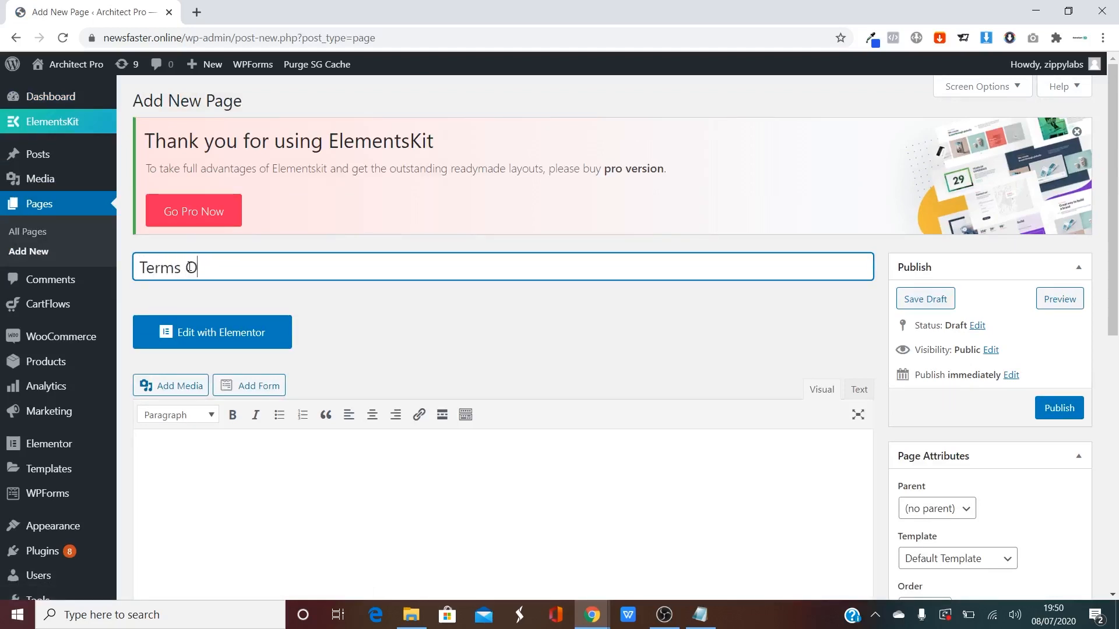
pyautogui.write('f Service')
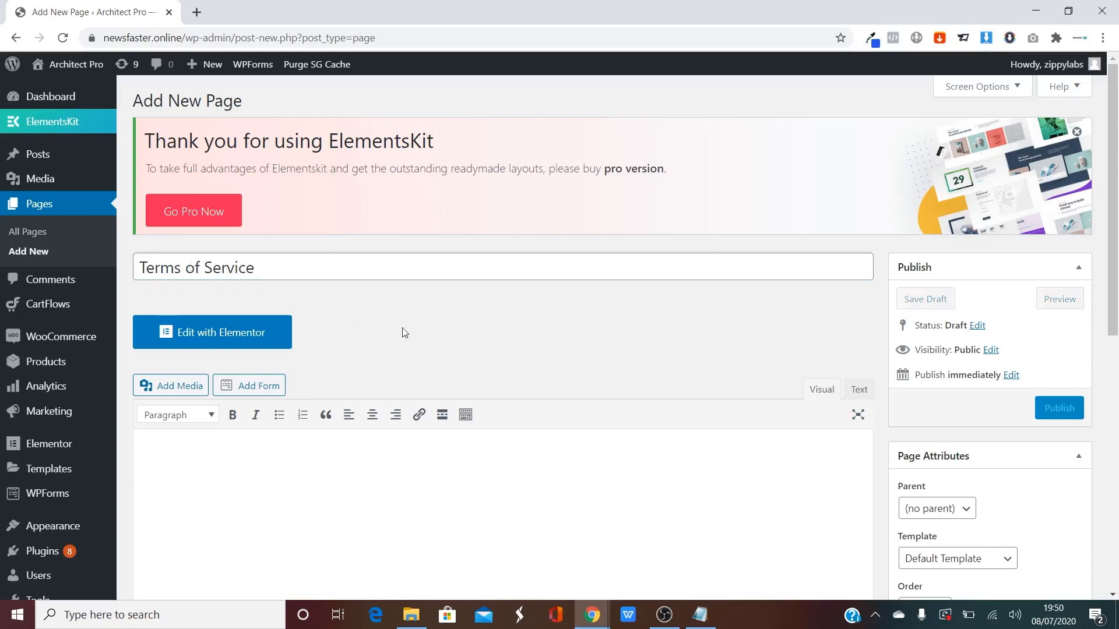
pyautogui.click(252, 331)
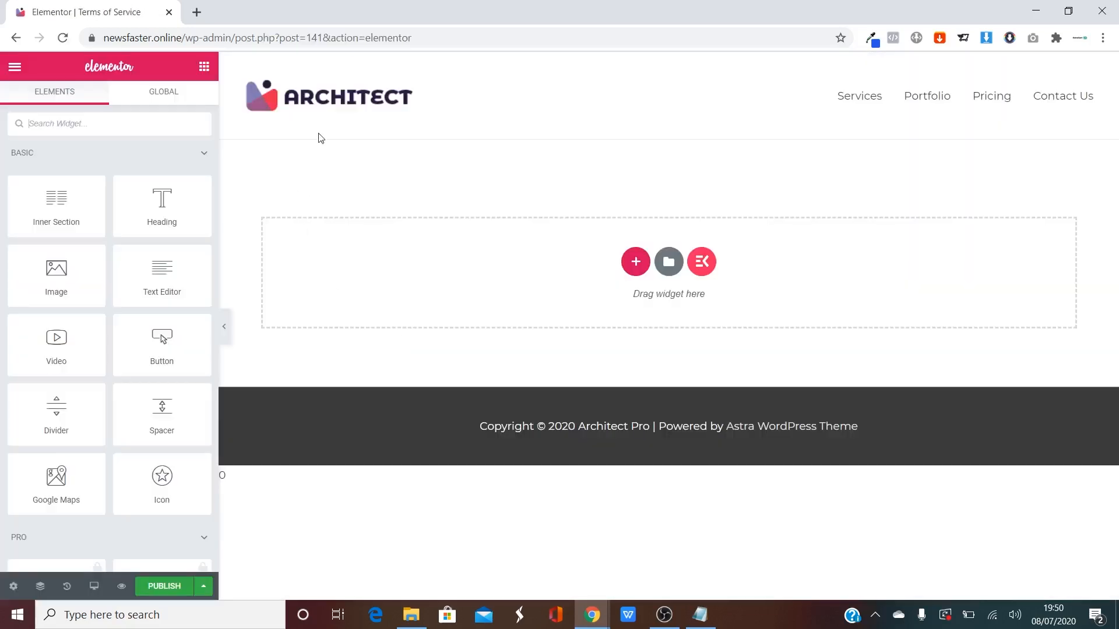
# Copy the hero section from the Home page in Elementor and paste it into the Terms of Service page.
pyautogui.rightClick(312, 105)
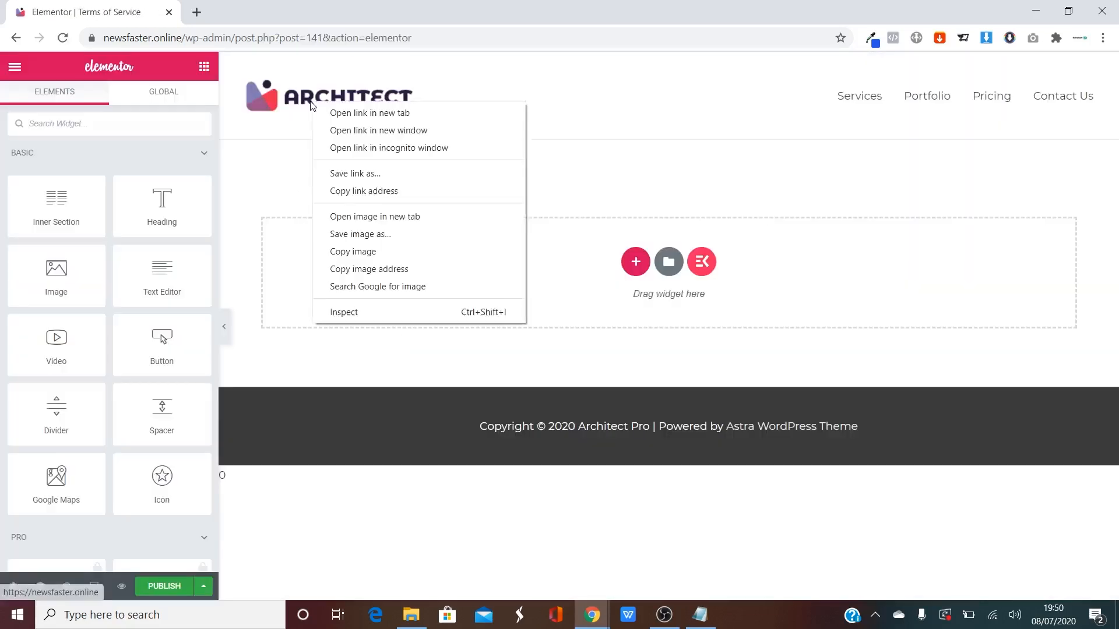
pyautogui.click(362, 111)
pyautogui.click(247, 7)
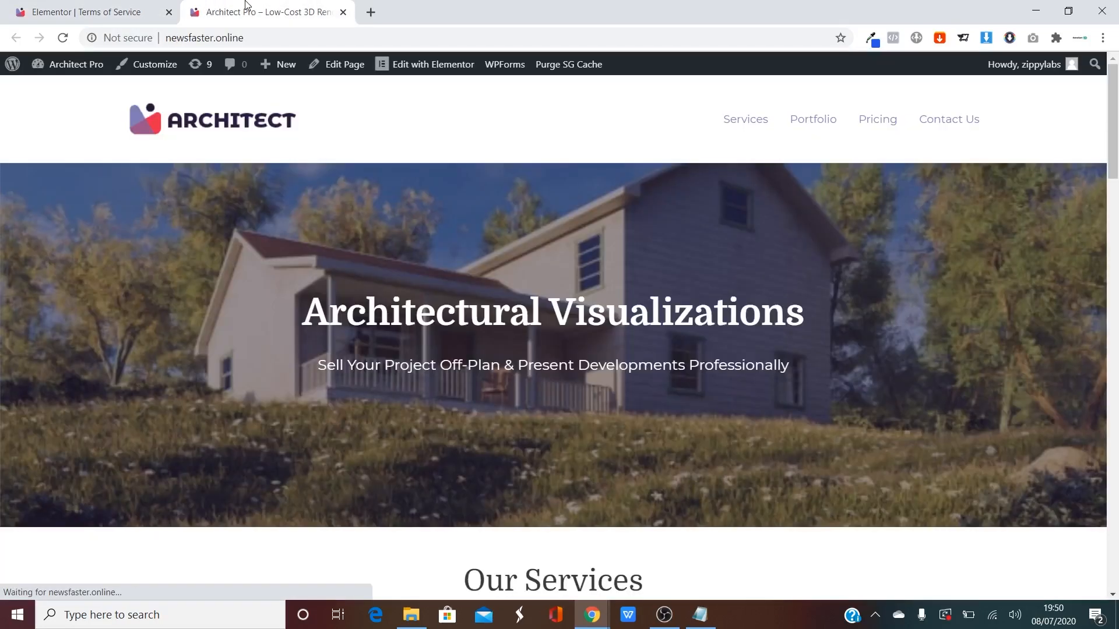
pyautogui.click(415, 69)
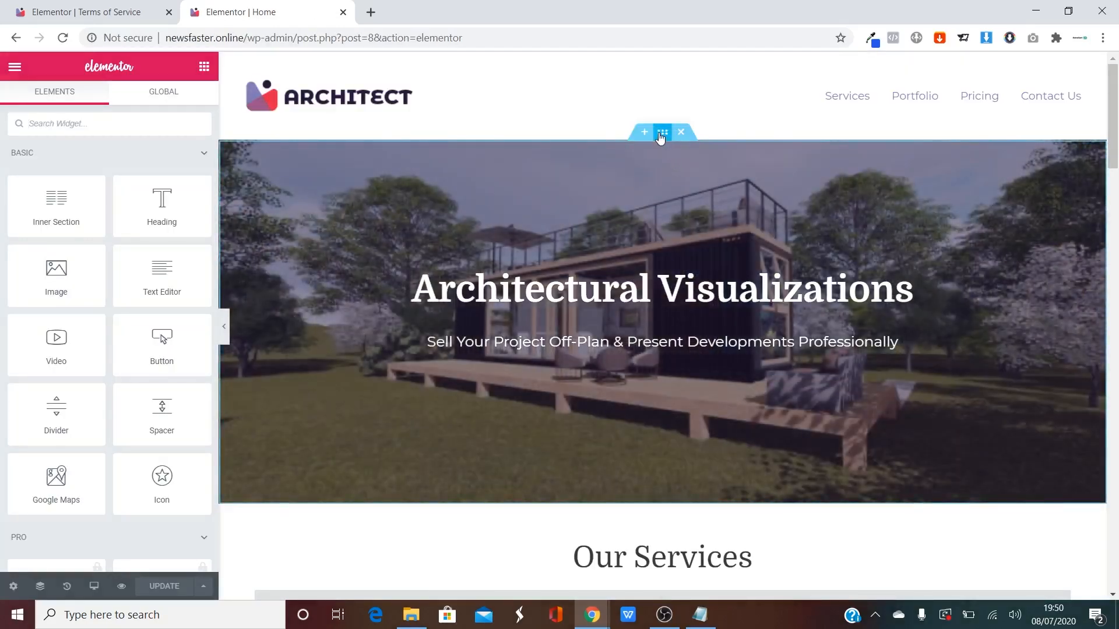
pyautogui.rightClick(662, 133)
pyautogui.click(710, 192)
pyautogui.click(134, 12)
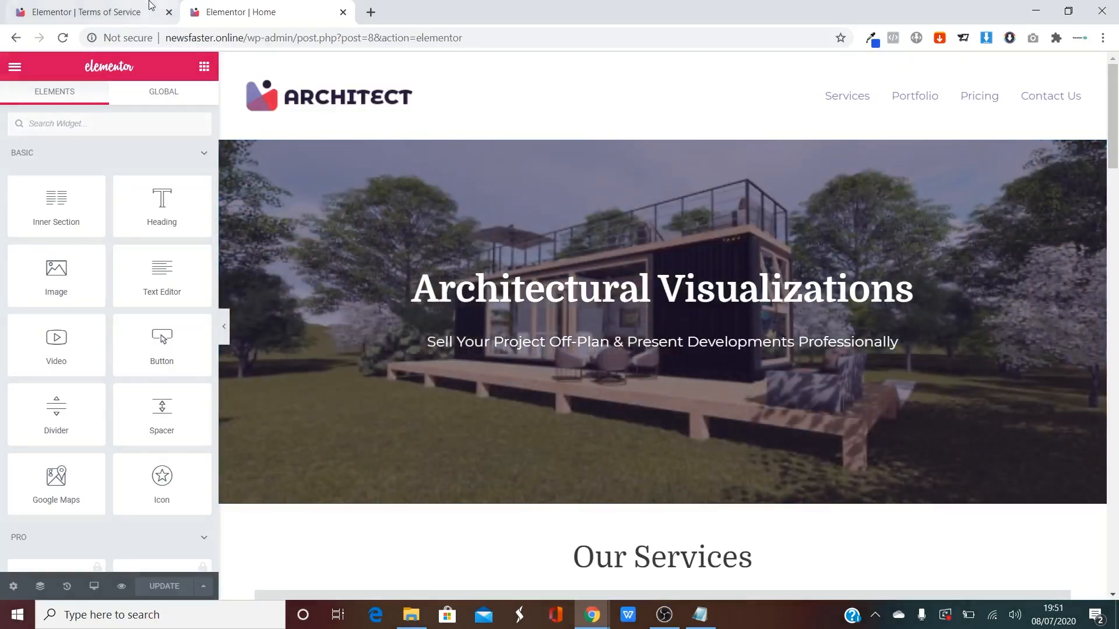
pyautogui.rightClick(641, 267)
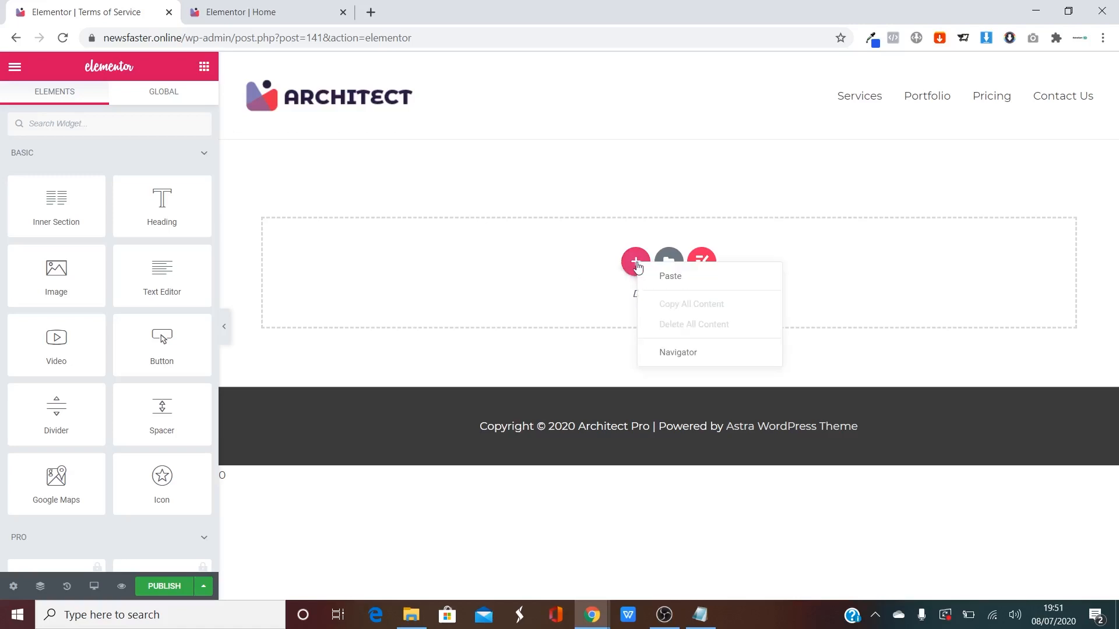
pyautogui.click(674, 281)
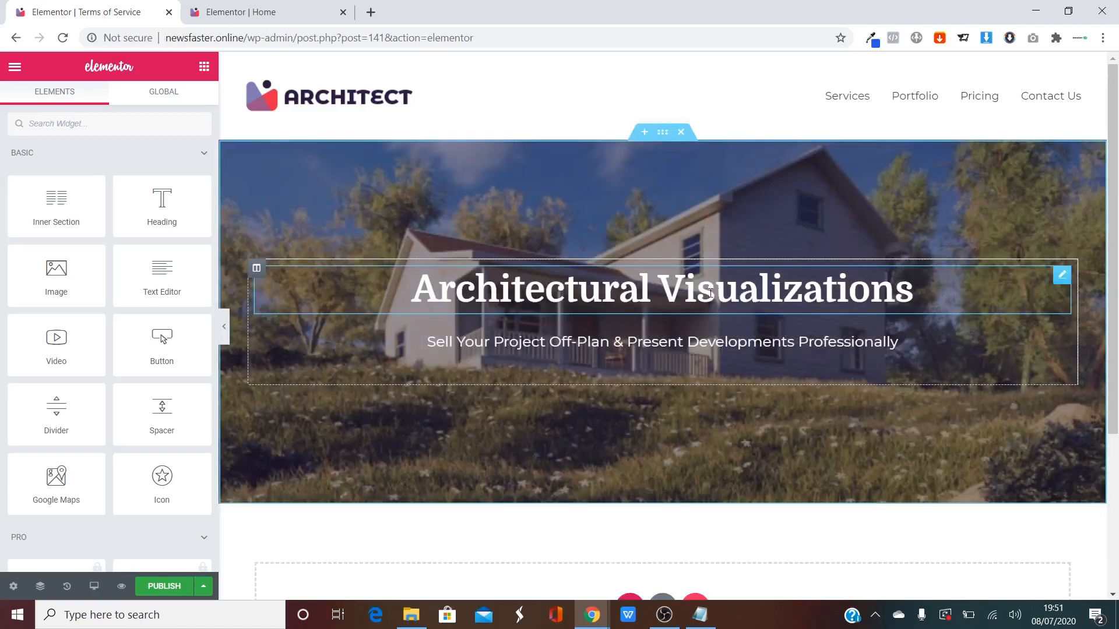
# Delete the banner subtitle and change the heading text to 'Terms of Service'.
pyautogui.click(911, 342)
pyautogui.rightClick(1065, 340)
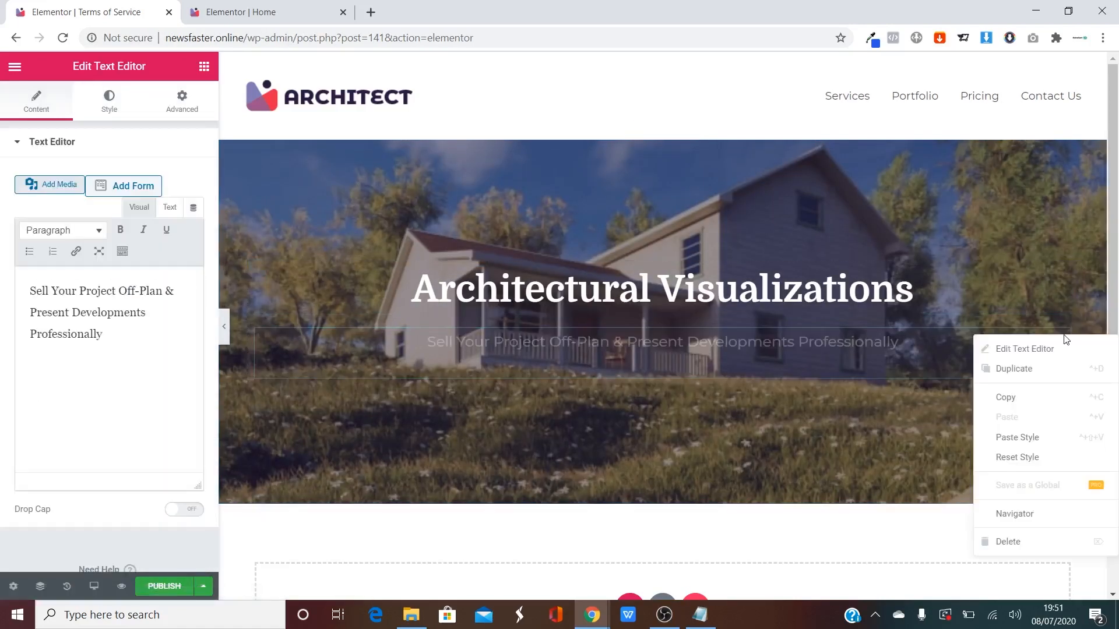
pyautogui.click(1007, 541)
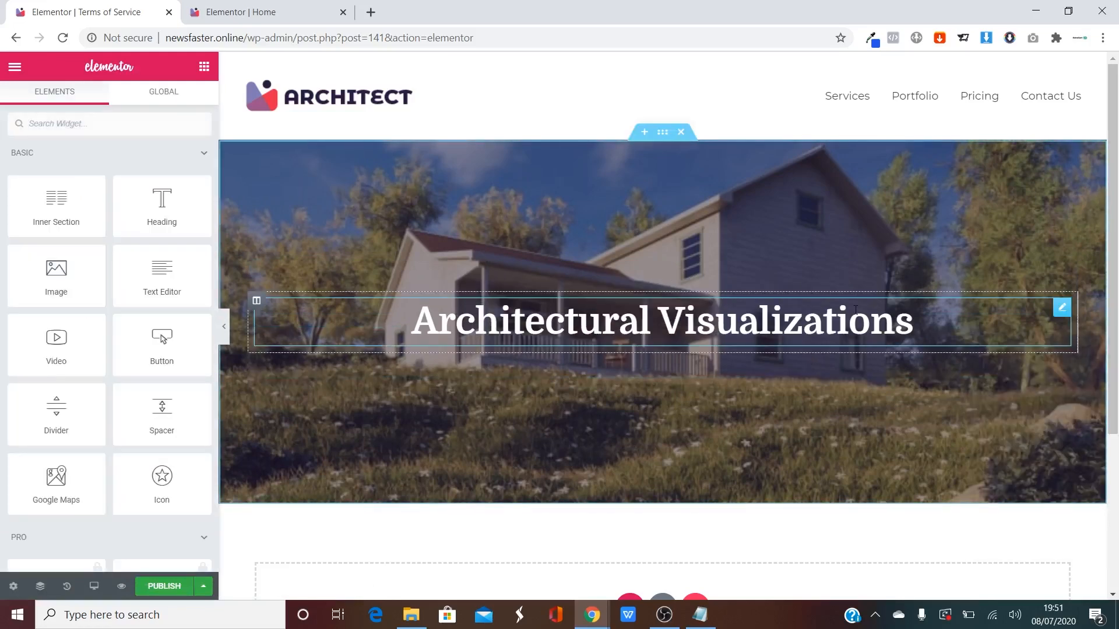
pyautogui.click(855, 310)
pyautogui.moveTo(166, 199); pyautogui.dragTo(4, 193)
pyautogui.write('T')
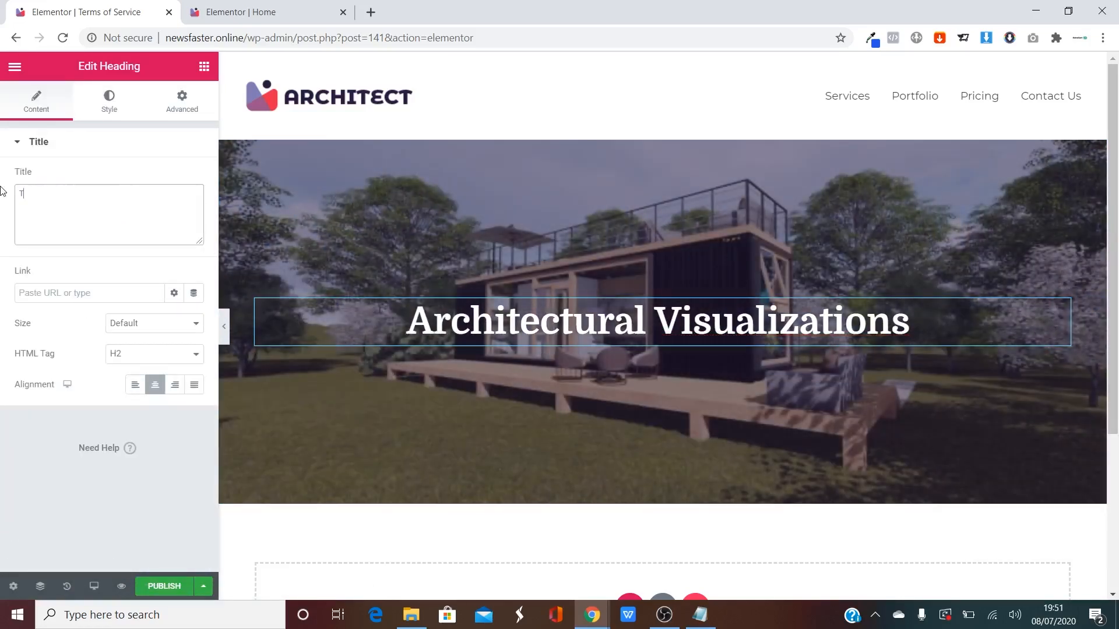
pyautogui.write('erms of Serv')
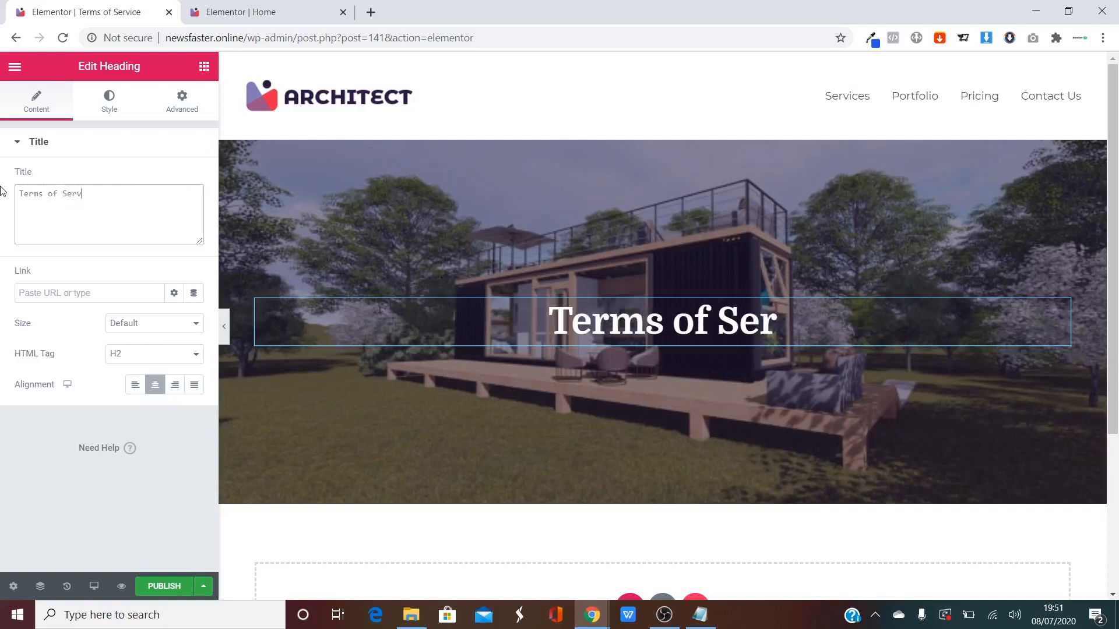
pyautogui.write('ice')
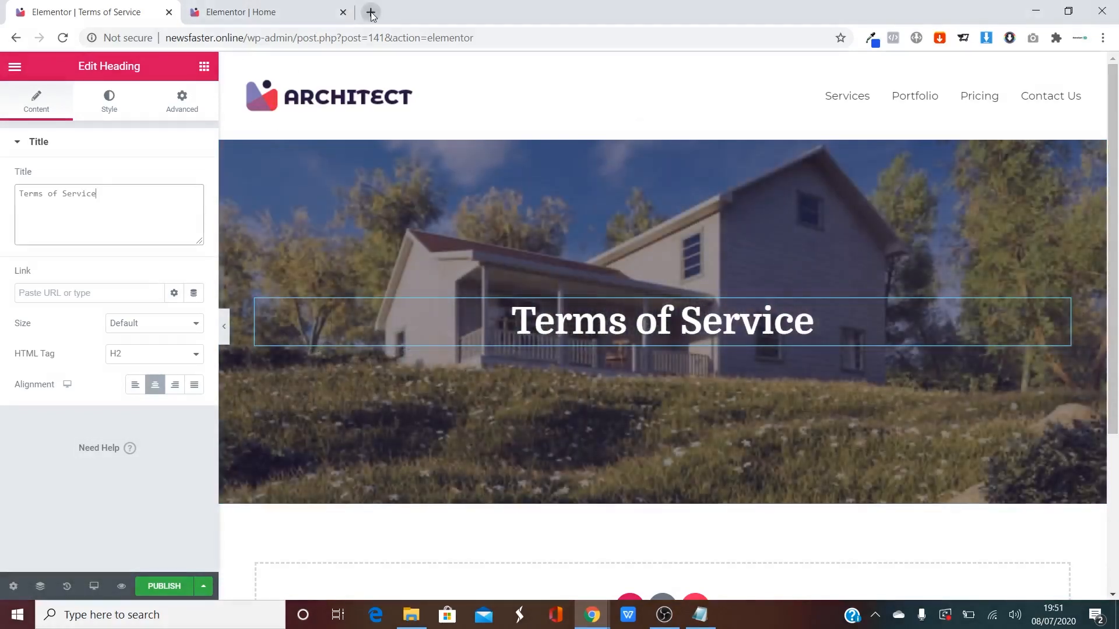
# In a new tab, search for GetTerms.io and open the GetTerms.io website.
pyautogui.click(371, 11)
pyautogui.write('geter')
pyautogui.press('BackSpace')
pyautogui.press('BackSpace')
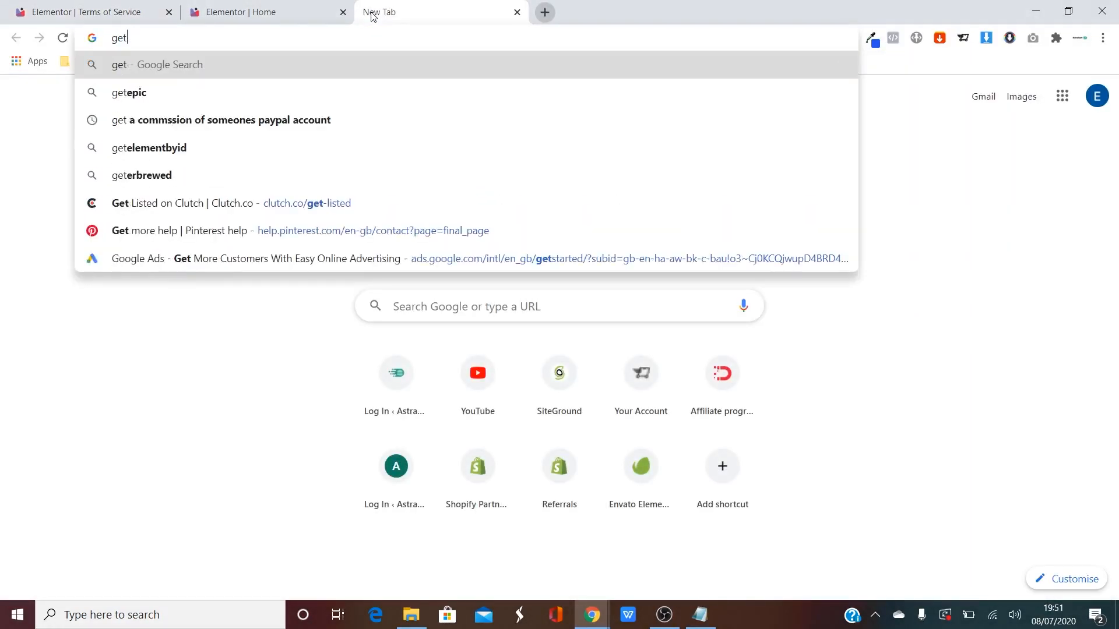
pyautogui.write('terms')
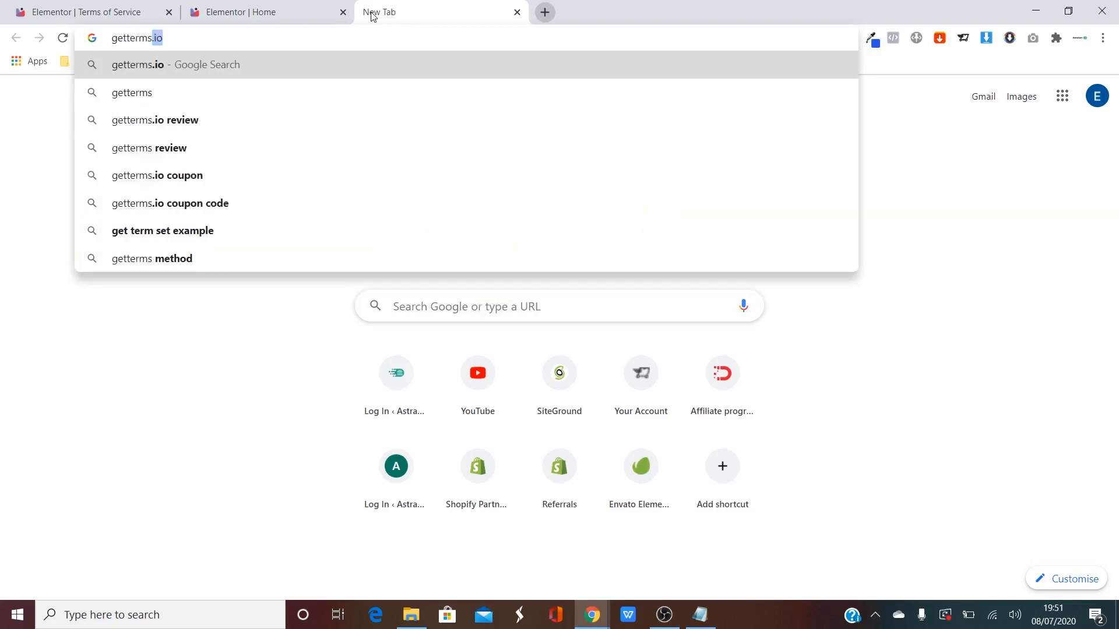
pyautogui.press('Return')
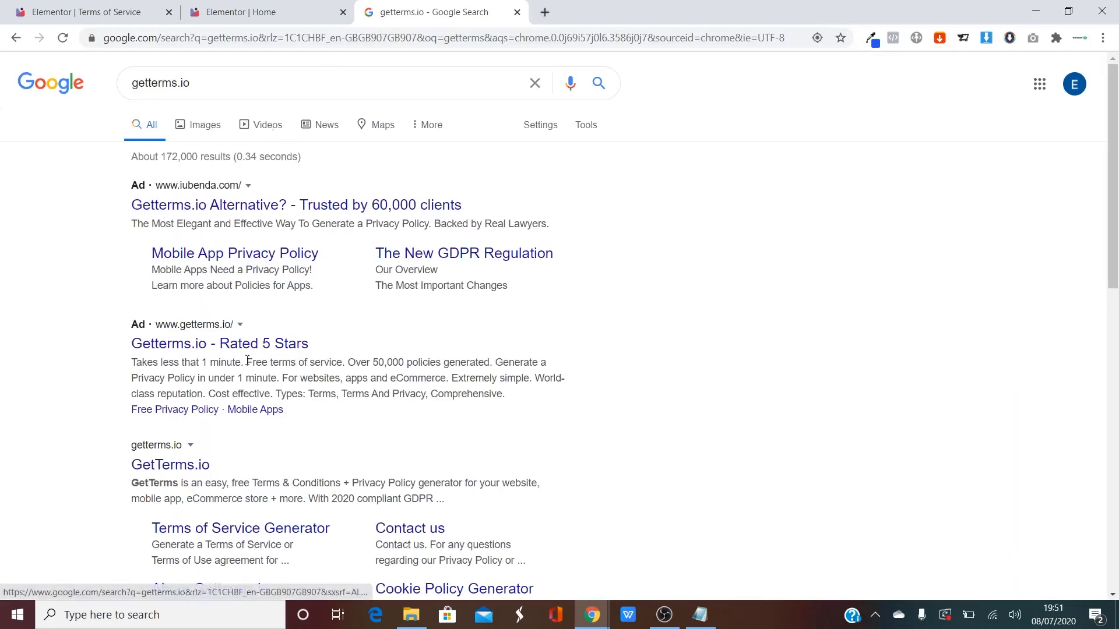
pyautogui.click(185, 467)
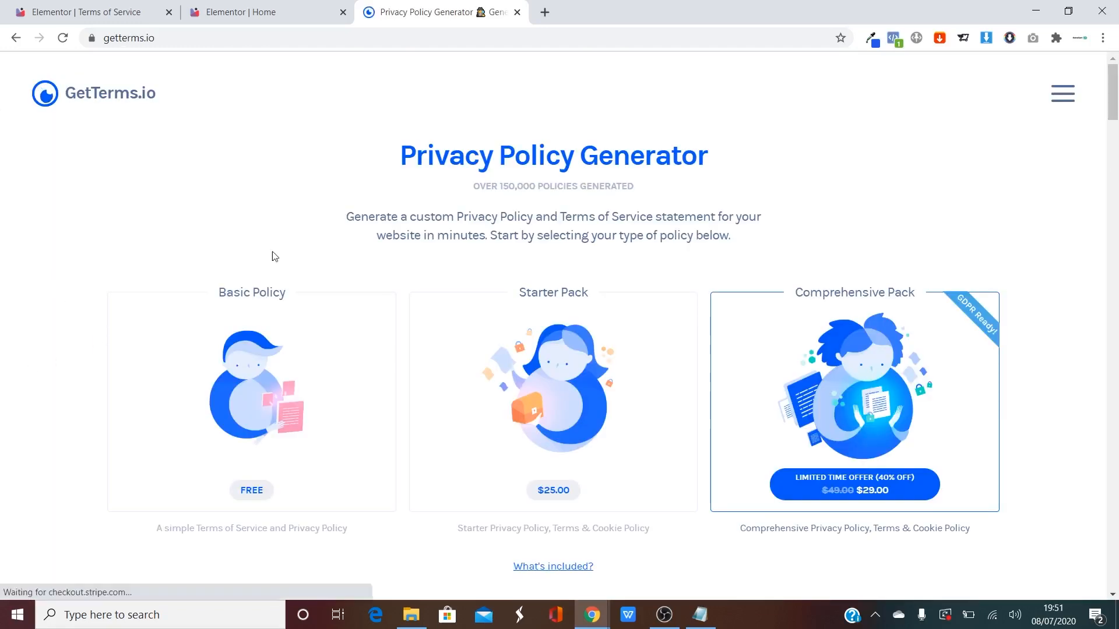
# Choose the free Basic Policy and paste the site's domain into the Website address field.
pyautogui.scroll(-2, 282, 222)
pyautogui.click(230, 312)
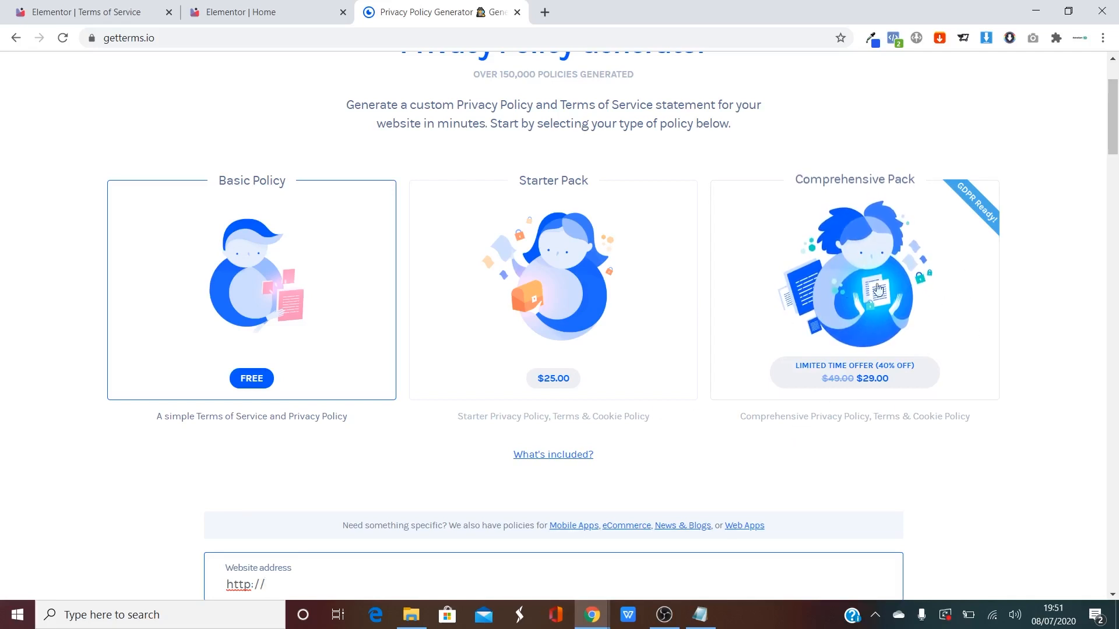
pyautogui.scroll(-5, 324, 327)
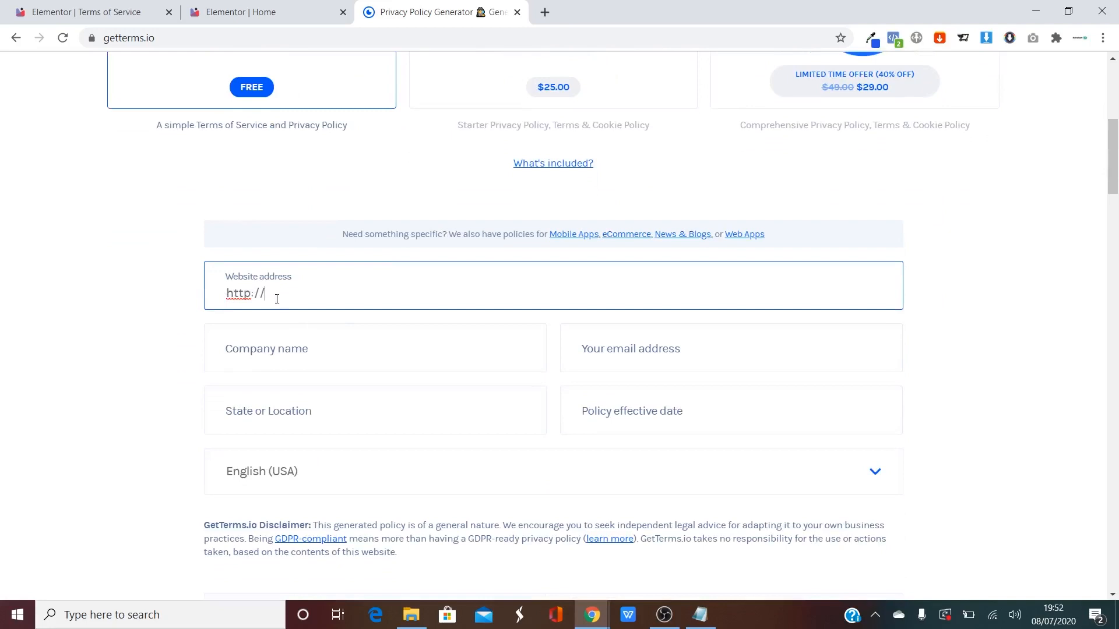
pyautogui.click(222, 12)
pyautogui.click(173, 38)
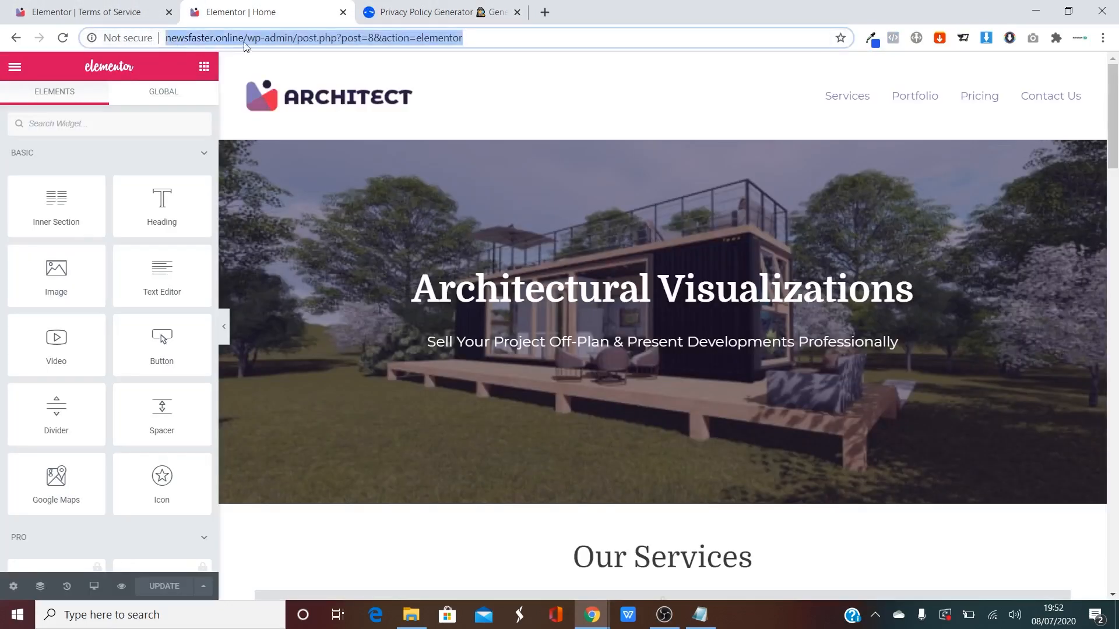
pyautogui.click(245, 40)
pyautogui.moveTo(280, 35); pyautogui.dragTo(165, 37)
pyautogui.hotkey('ctrl', 'c')
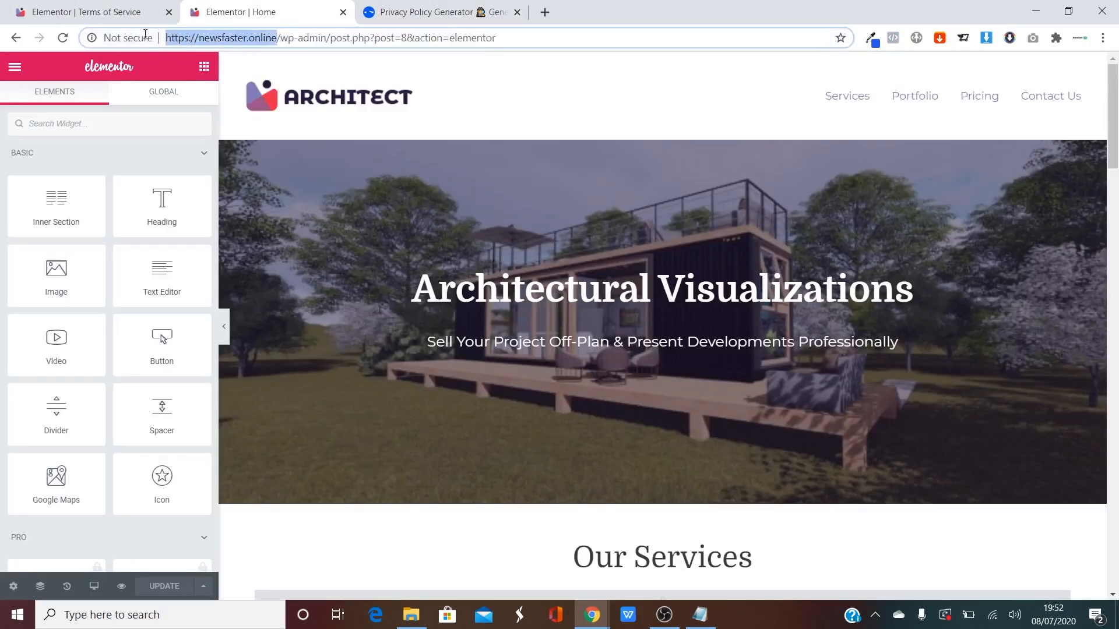
pyautogui.hotkey('ctrl', 'Tab')
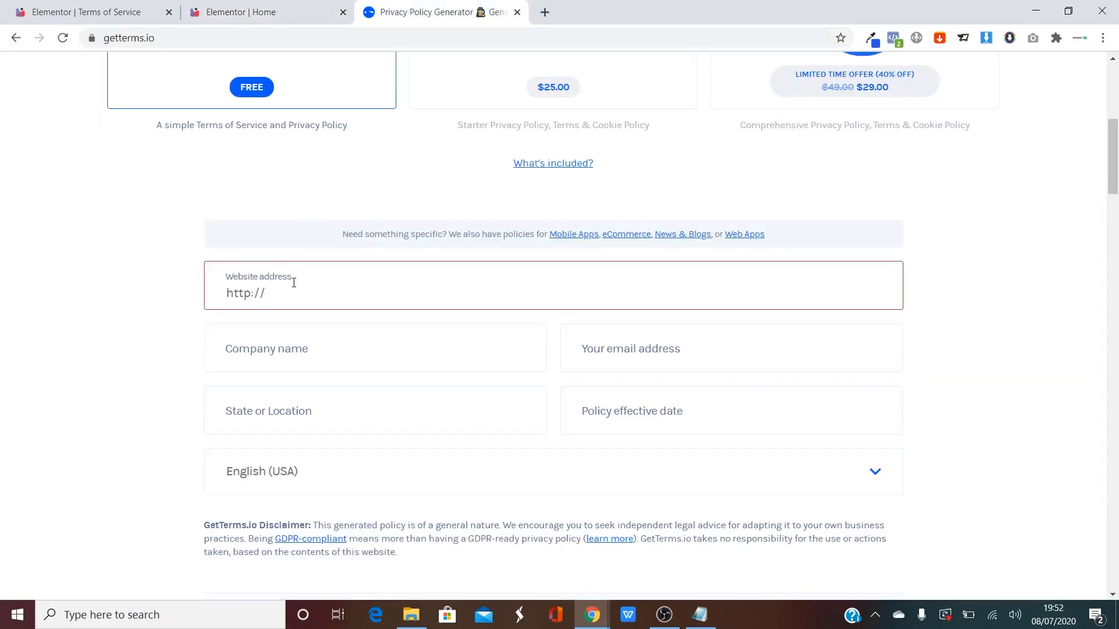
pyautogui.moveTo(294, 286); pyautogui.dragTo(2, 277)
pyautogui.hotkey('ctrl', 'v')
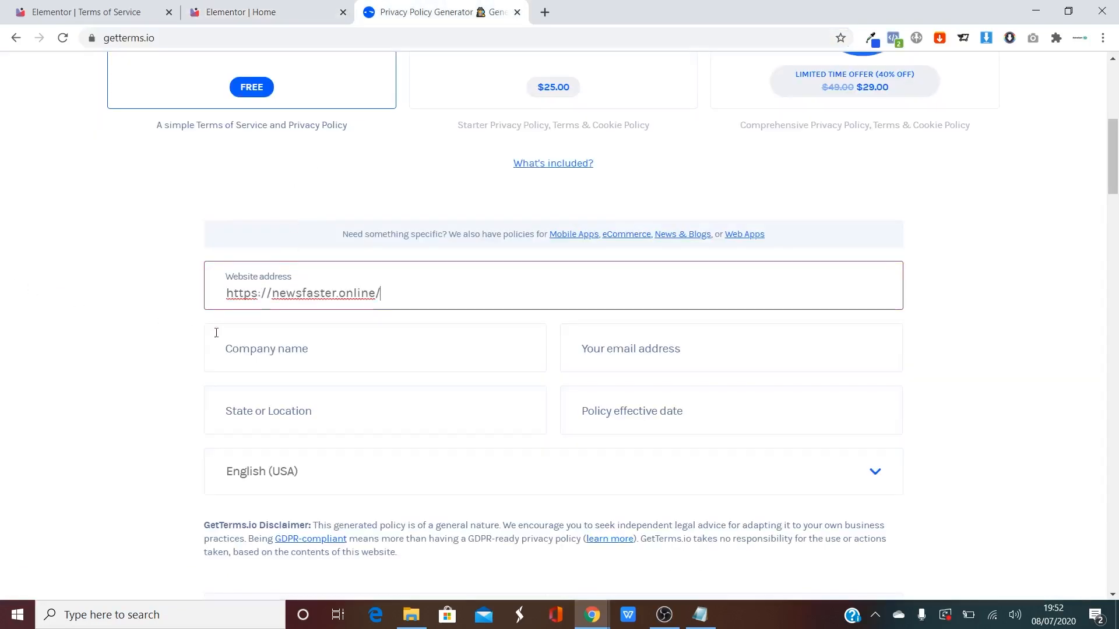
# Fill in the company name, contact e-mail address, and United Kingdom as the location.
pyautogui.click(288, 350)
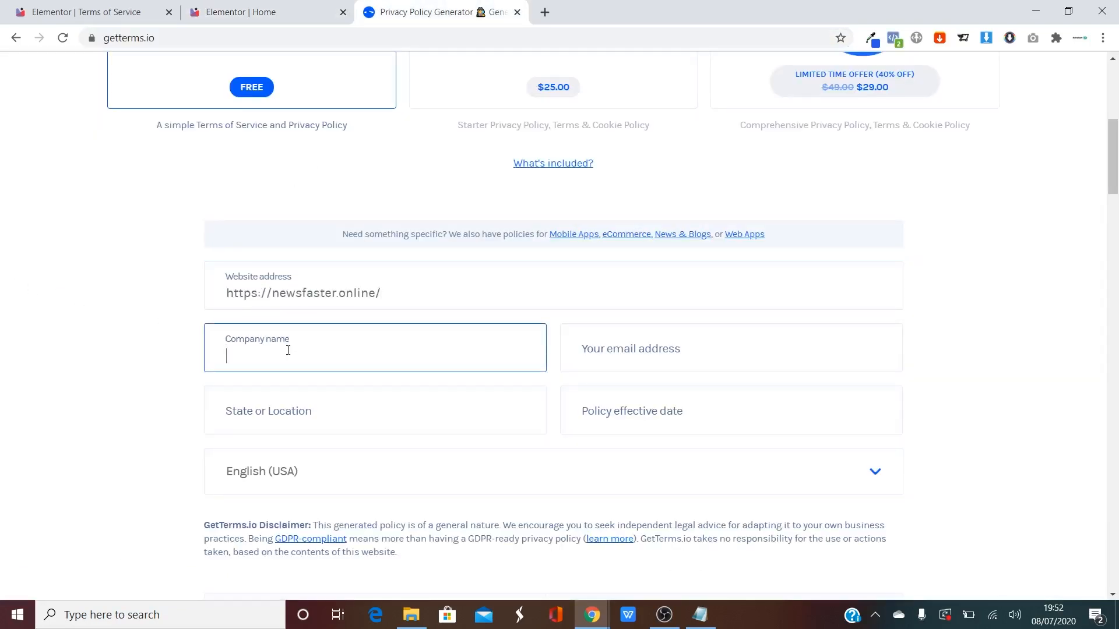
pyautogui.write('Me')
pyautogui.press('BackSpace')
pyautogui.write('y Website')
pyautogui.click(635, 362)
pyautogui.write('contac')
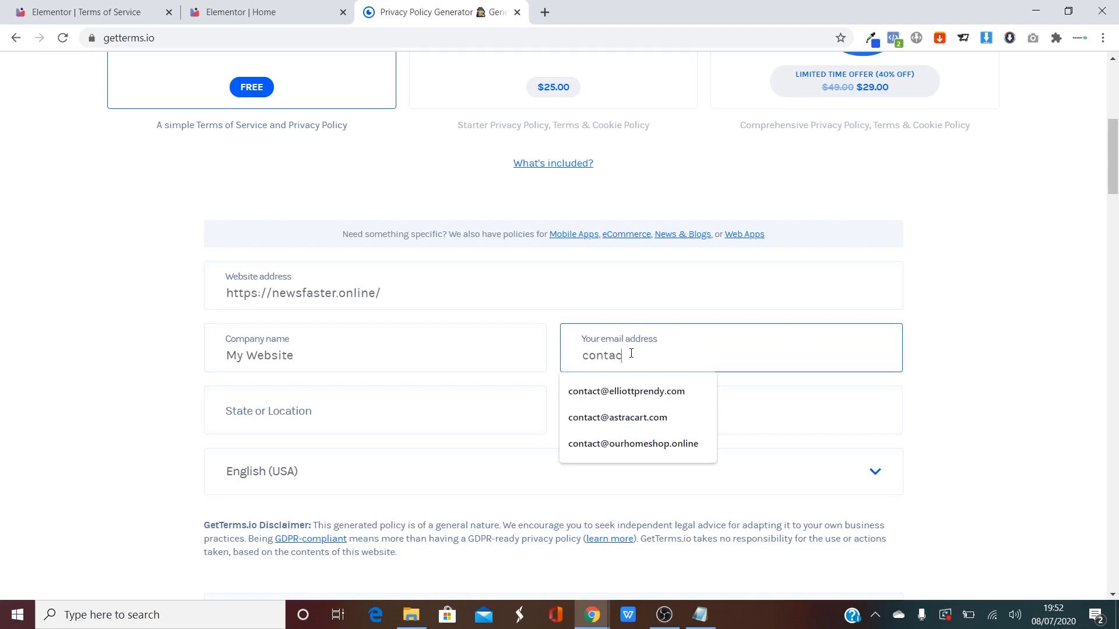
pyautogui.write('t@mywebsite.com')
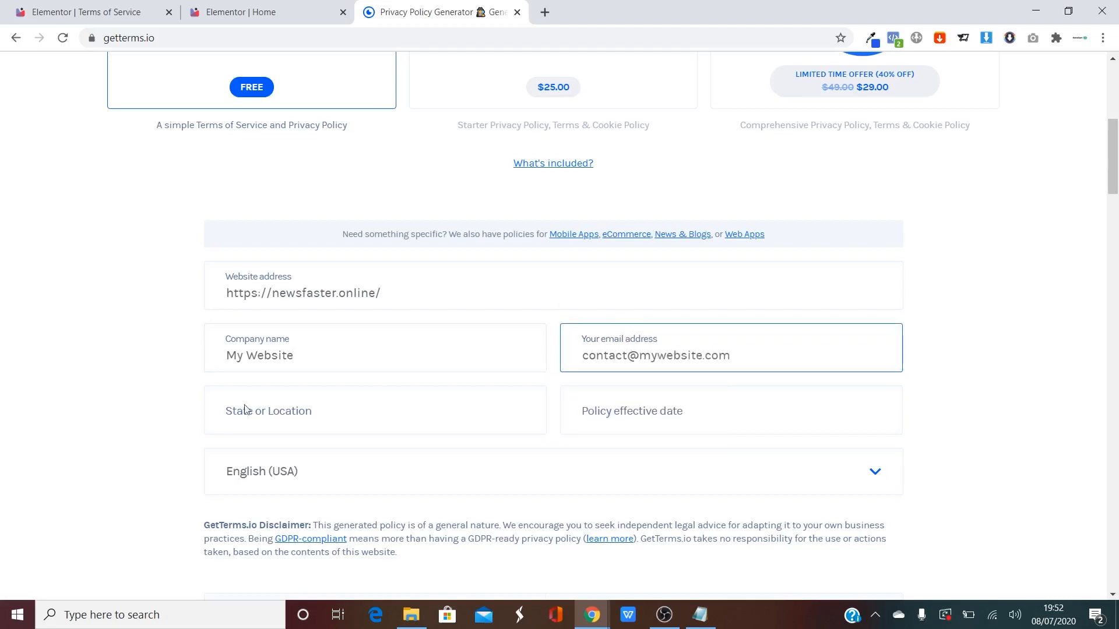
pyautogui.click(289, 411)
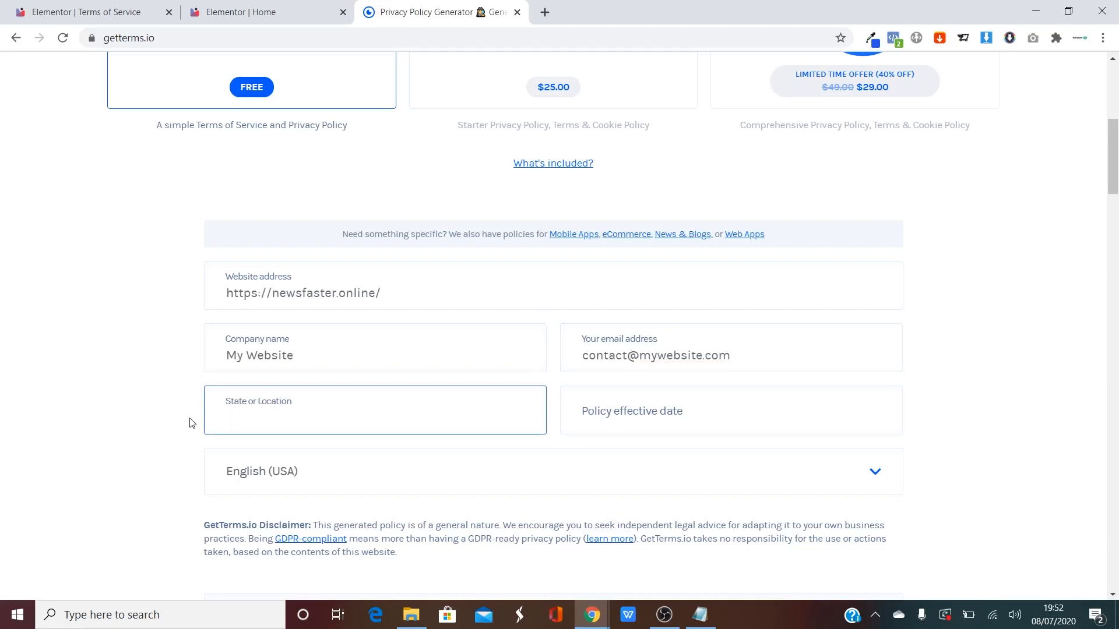
pyautogui.write('United Kingdom')
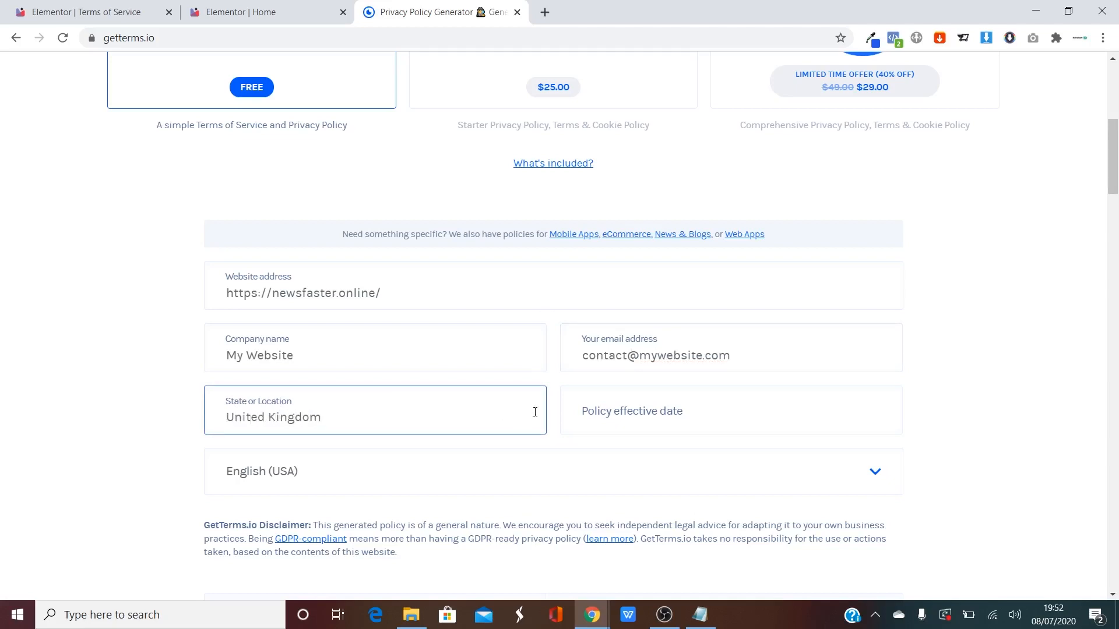
# Set the effective date to 8 July 2020, keep English (USA), accept the disclaimer and generate the terms.
pyautogui.click(645, 419)
pyautogui.click(673, 256)
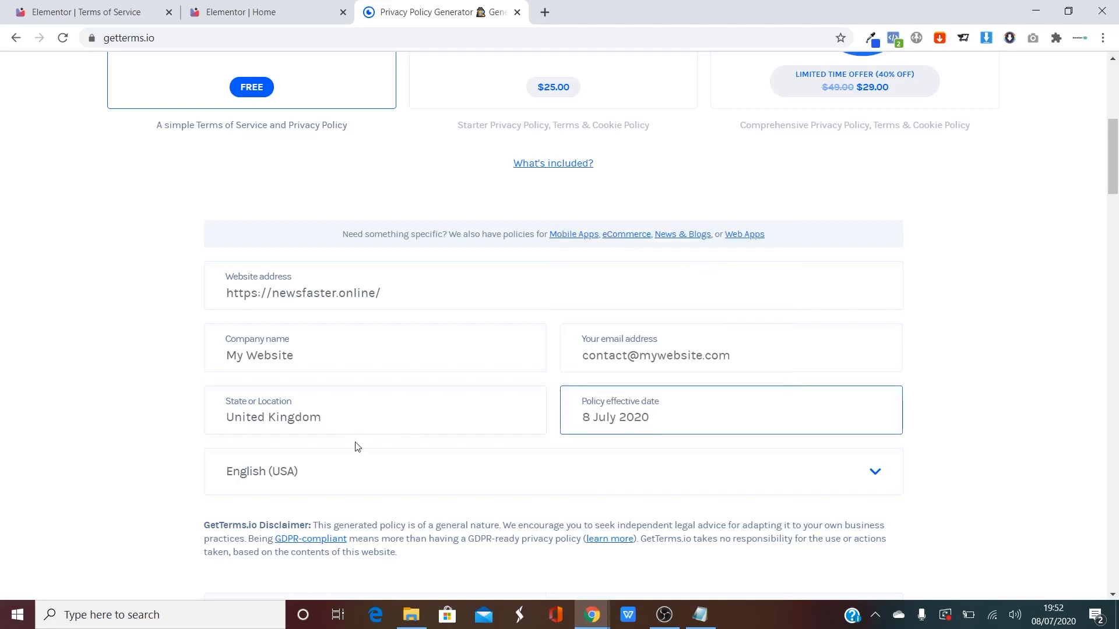
pyautogui.scroll(-1, 635, 420)
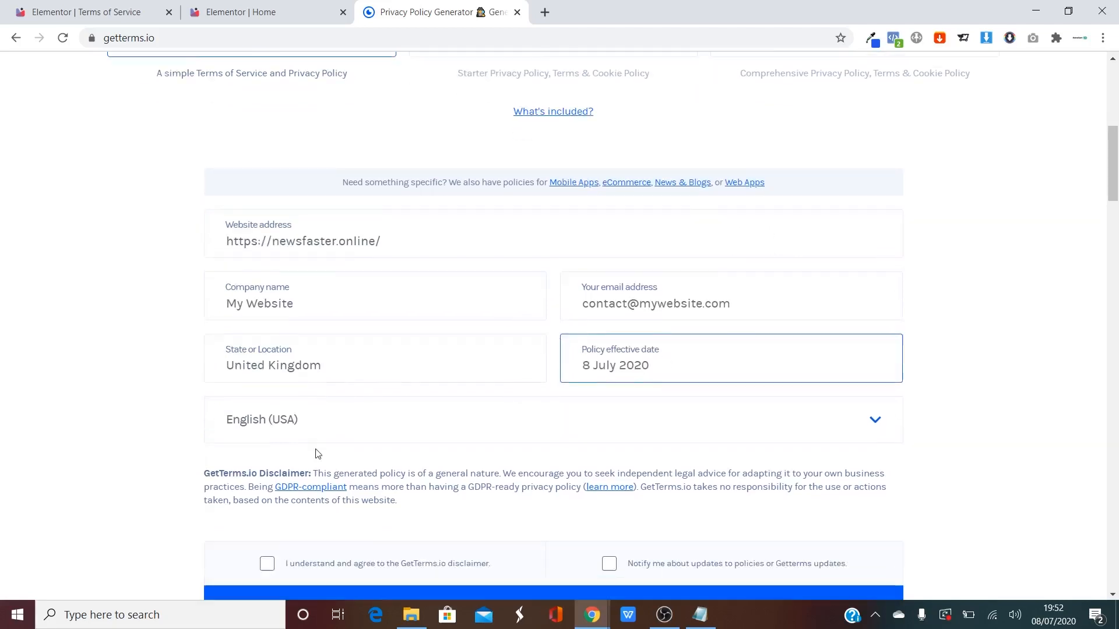
pyautogui.click(269, 391)
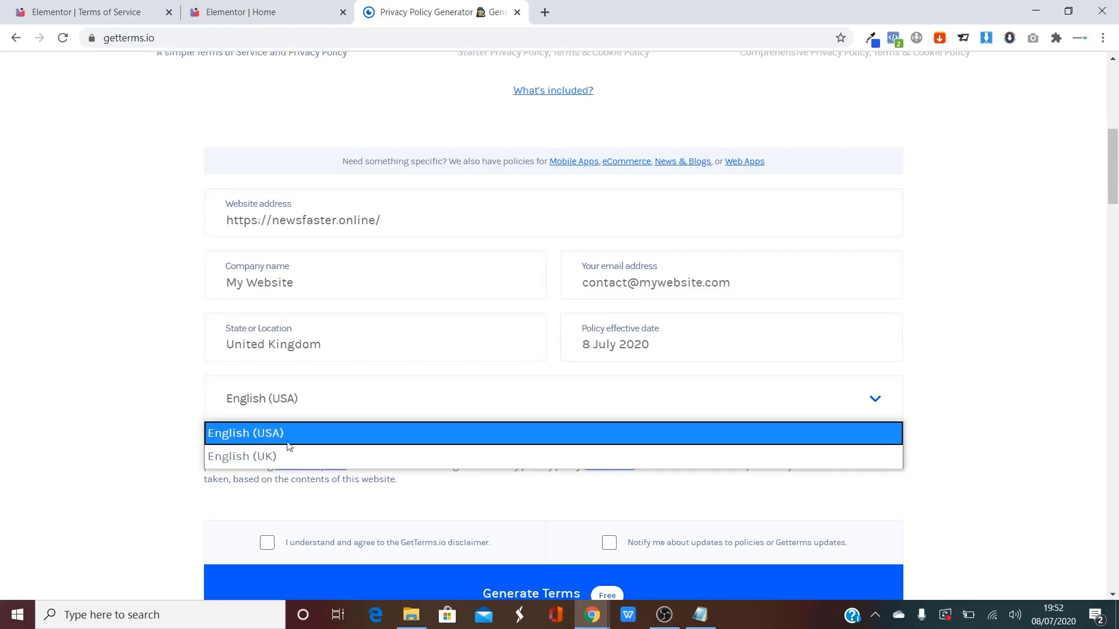
pyautogui.click(152, 430)
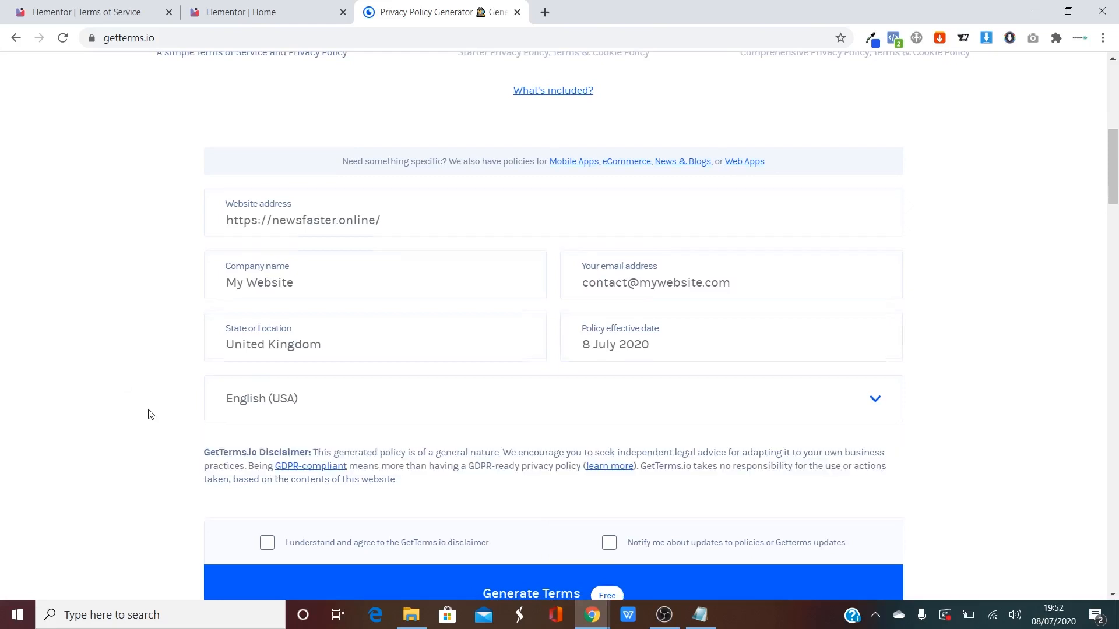
pyautogui.scroll(-3, 148, 414)
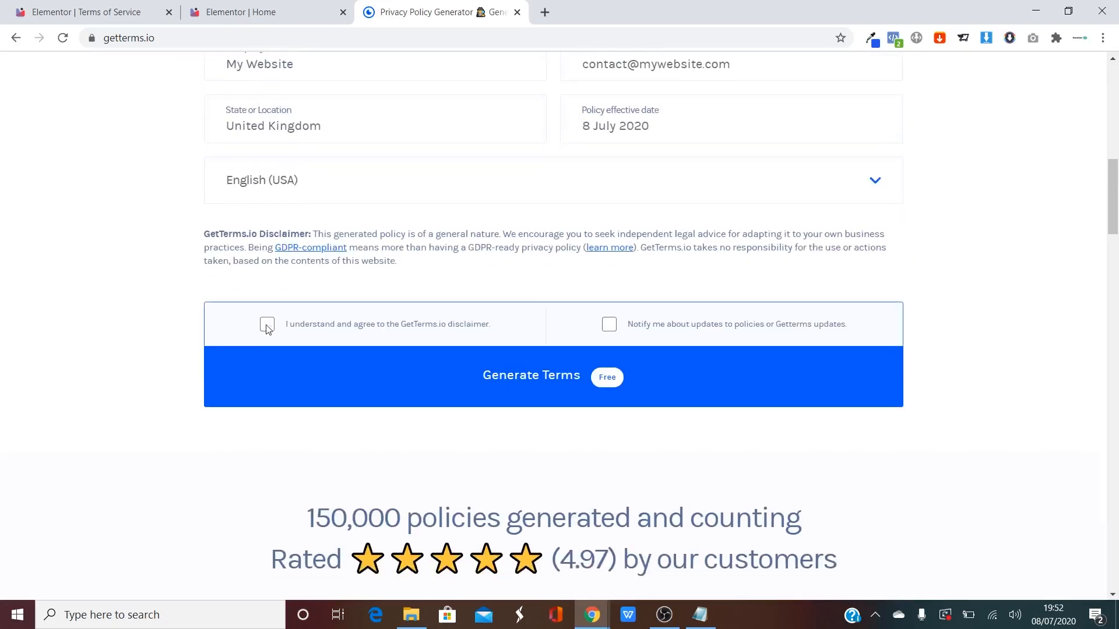
pyautogui.click(267, 325)
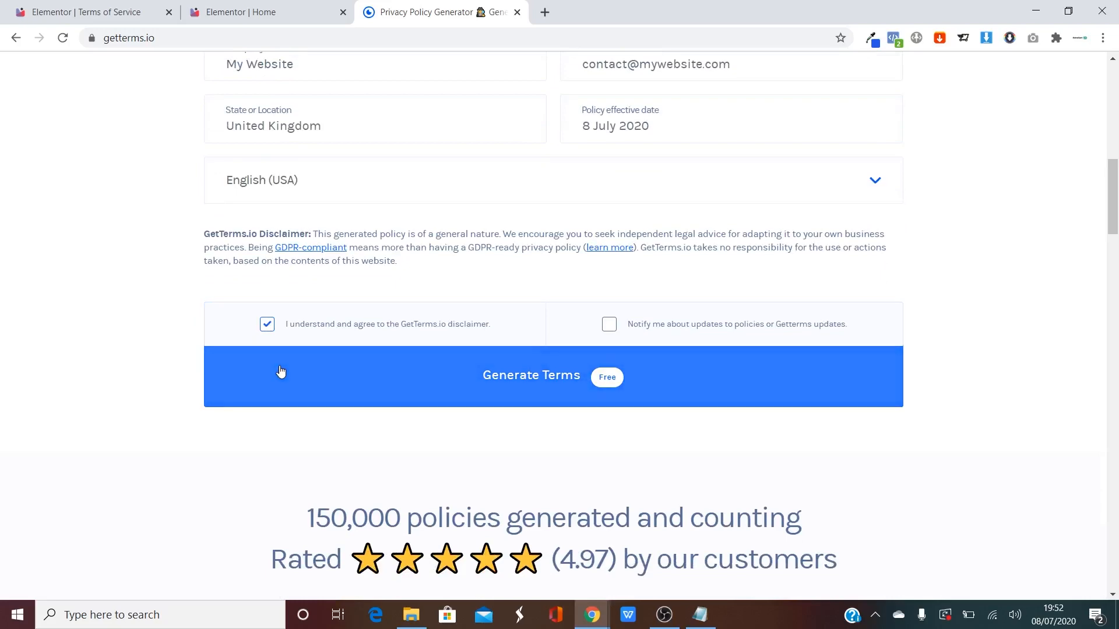
pyautogui.click(562, 389)
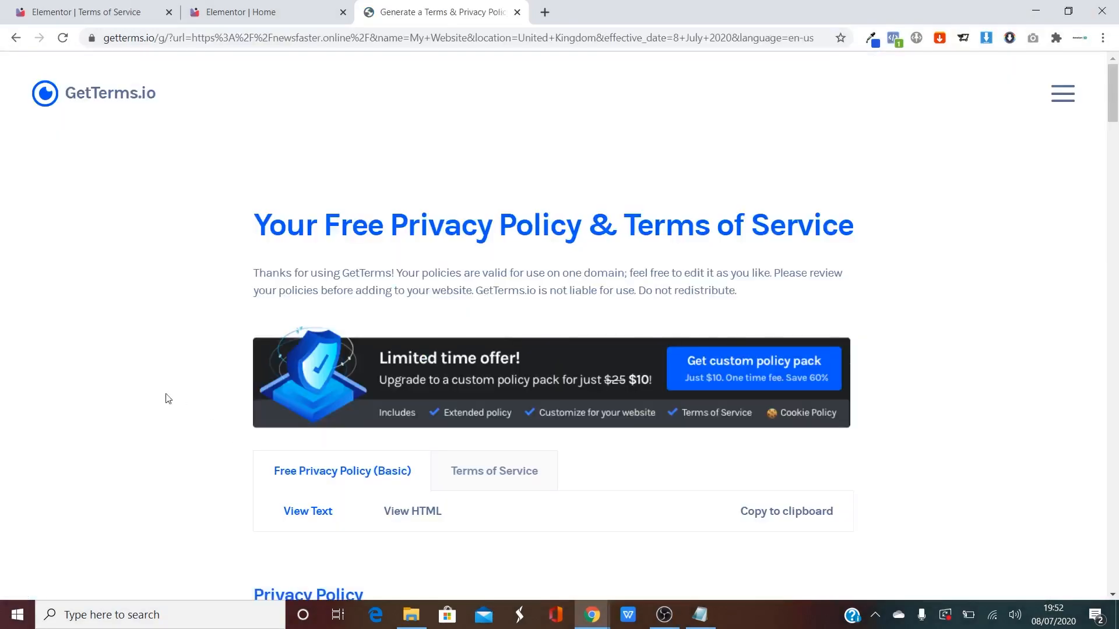
# Copy the generated Terms of Service text, then return to the Terms of Service page editor.
pyautogui.scroll(-2, 162, 390)
pyautogui.scroll(-2, 317, 367)
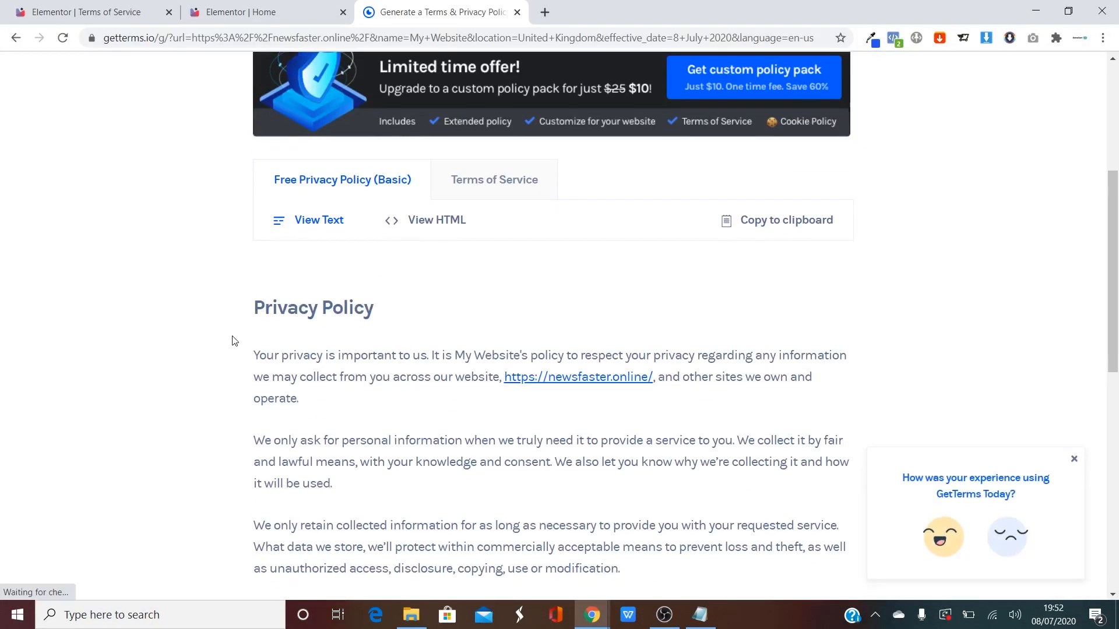
pyautogui.scroll(-4, 239, 359)
pyautogui.scroll(-4, 280, 397)
pyautogui.scroll(12, 366, 434)
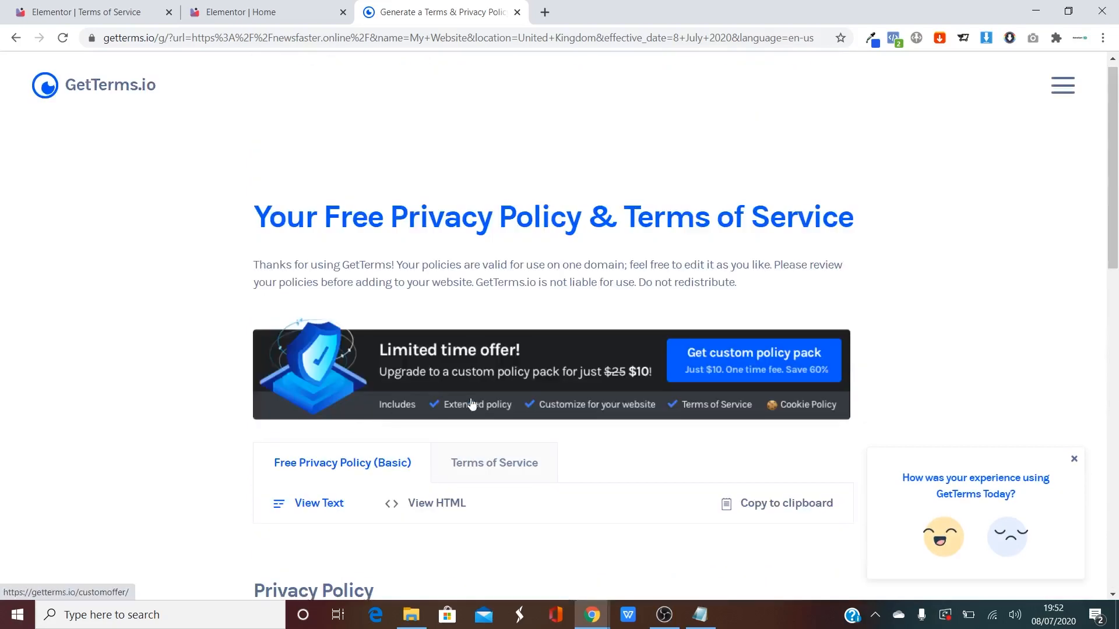
pyautogui.scroll(-3, 467, 402)
pyautogui.click(494, 245)
pyautogui.scroll(-3, 408, 292)
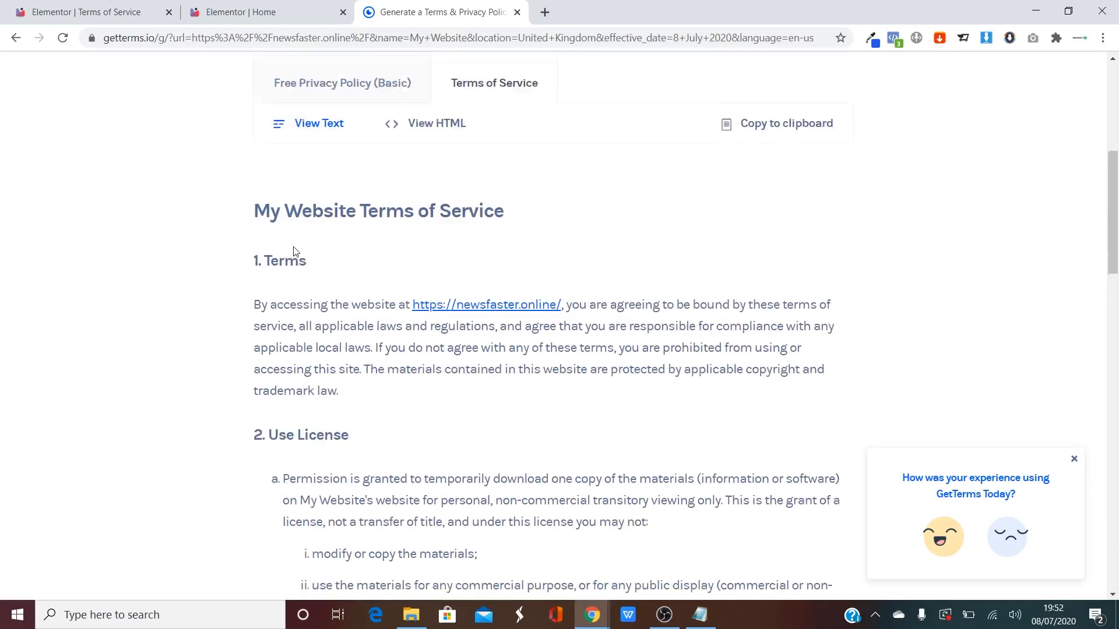
pyautogui.click(717, 148)
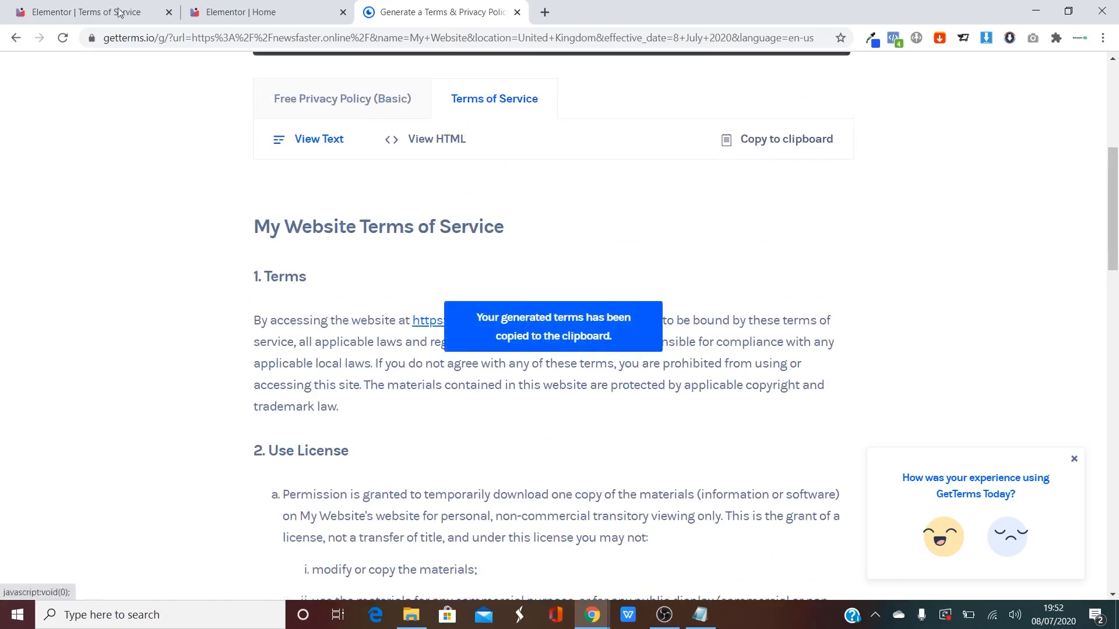
pyautogui.click(272, 6)
pyautogui.hotkey('ctrl', 'shift', 'Tab')
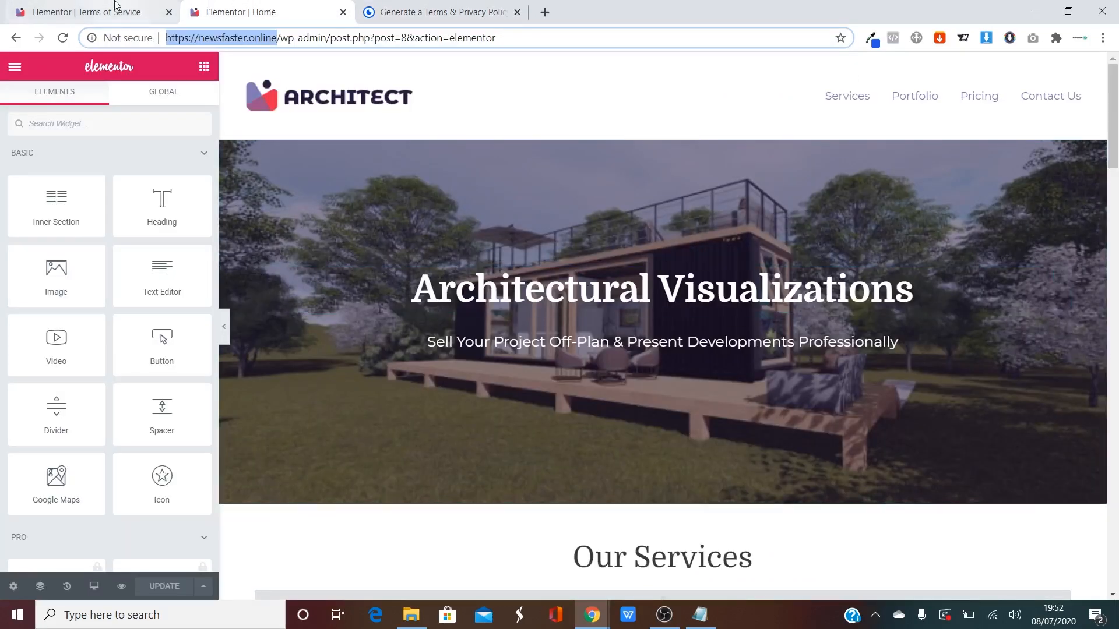
# Add a single-column section with a text widget and paste the Terms of Service text into it.
pyautogui.scroll(-4, 264, 325)
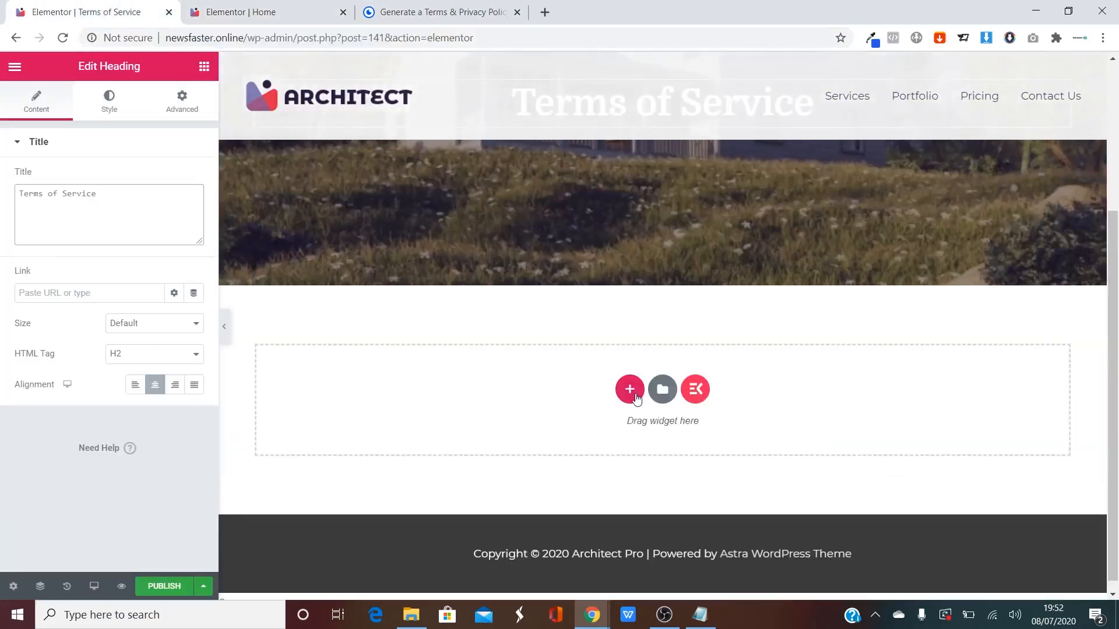
pyautogui.click(629, 389)
pyautogui.click(448, 430)
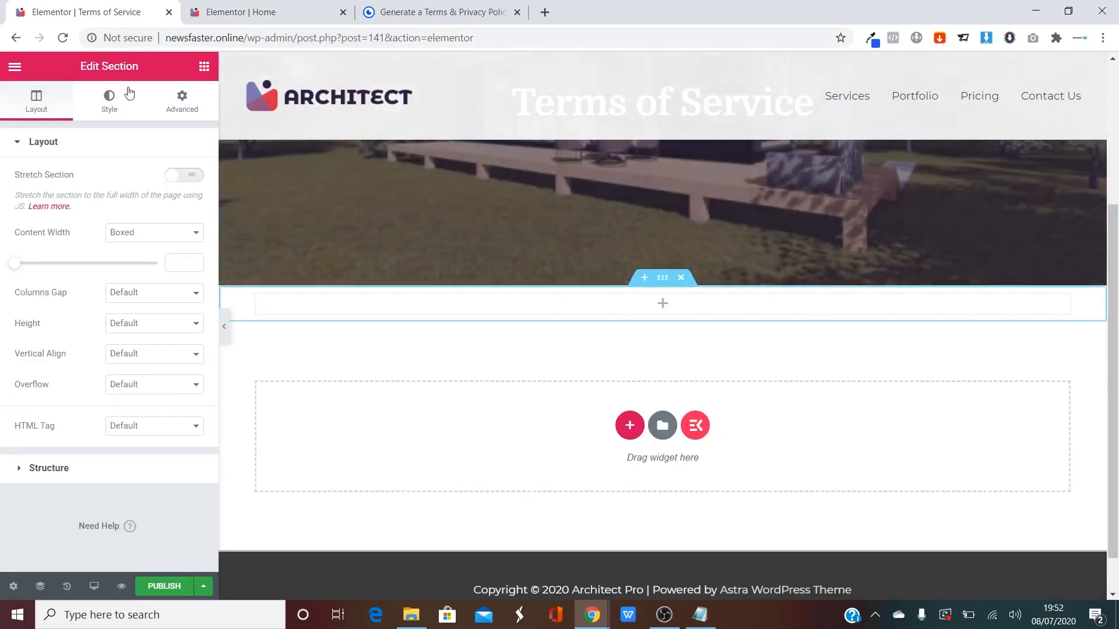
pyautogui.click(204, 66)
pyautogui.moveTo(162, 274); pyautogui.dragTo(700, 303)
pyautogui.tripleClick(106, 361)
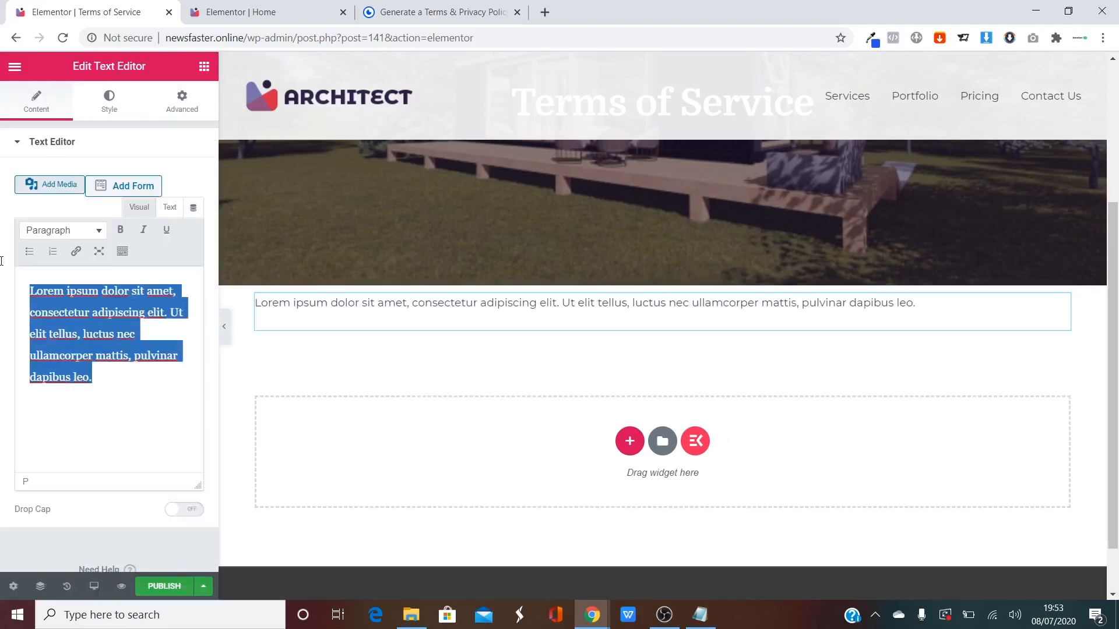
pyautogui.hotkey('ctrl', 'v')
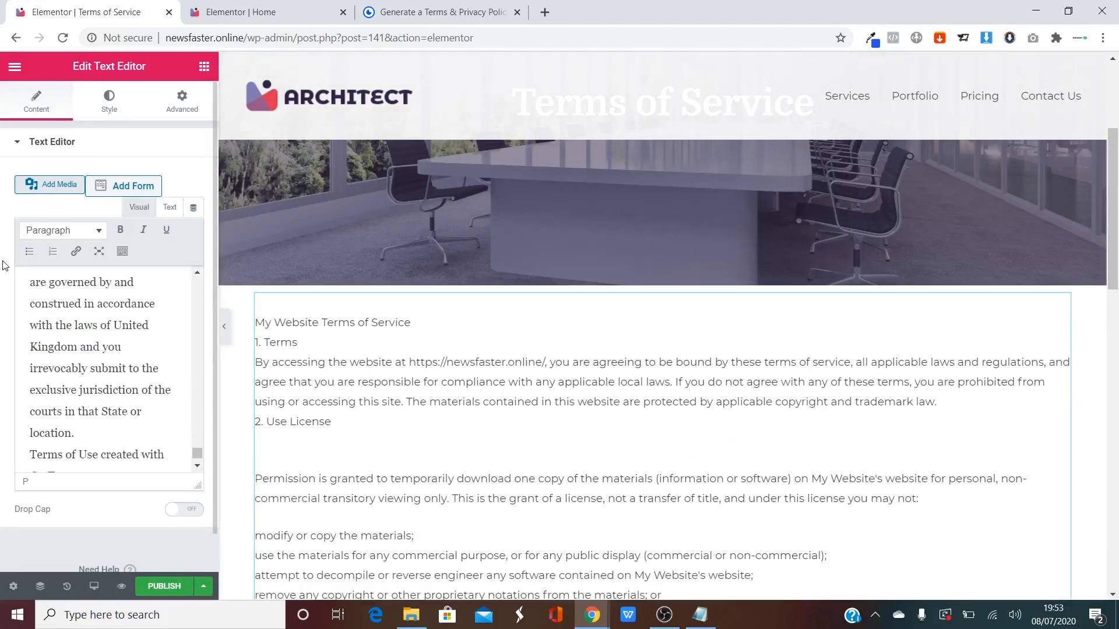
# Delete the 'My Website Terms of Service' title line from the pasted text.
pyautogui.scroll(-15, 446, 384)
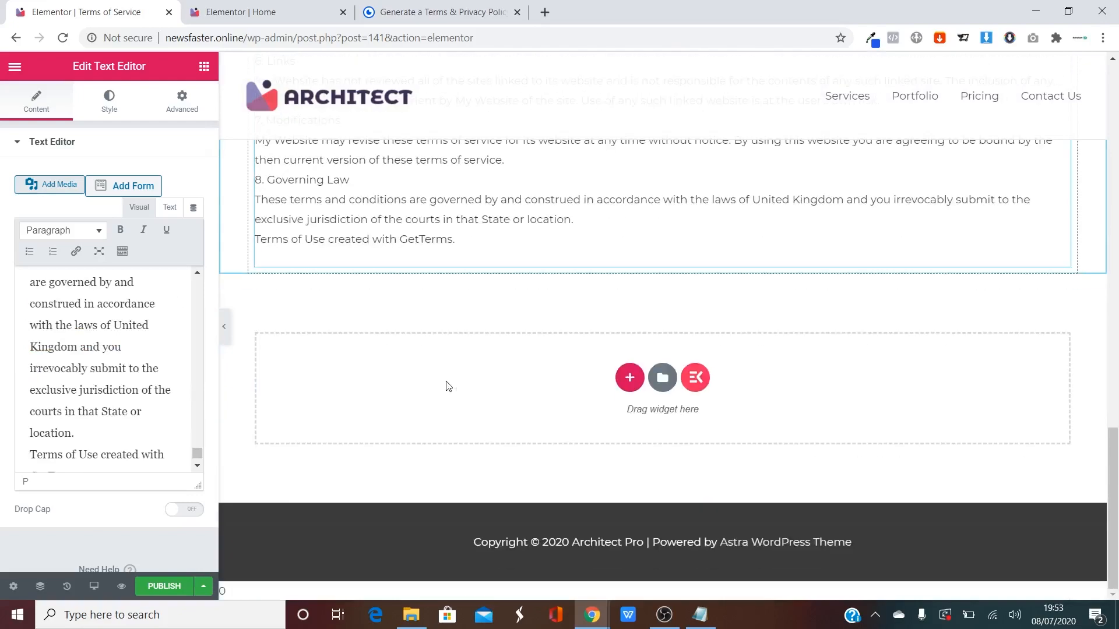
pyautogui.scroll(5, 448, 386)
pyautogui.scroll(9, 448, 385)
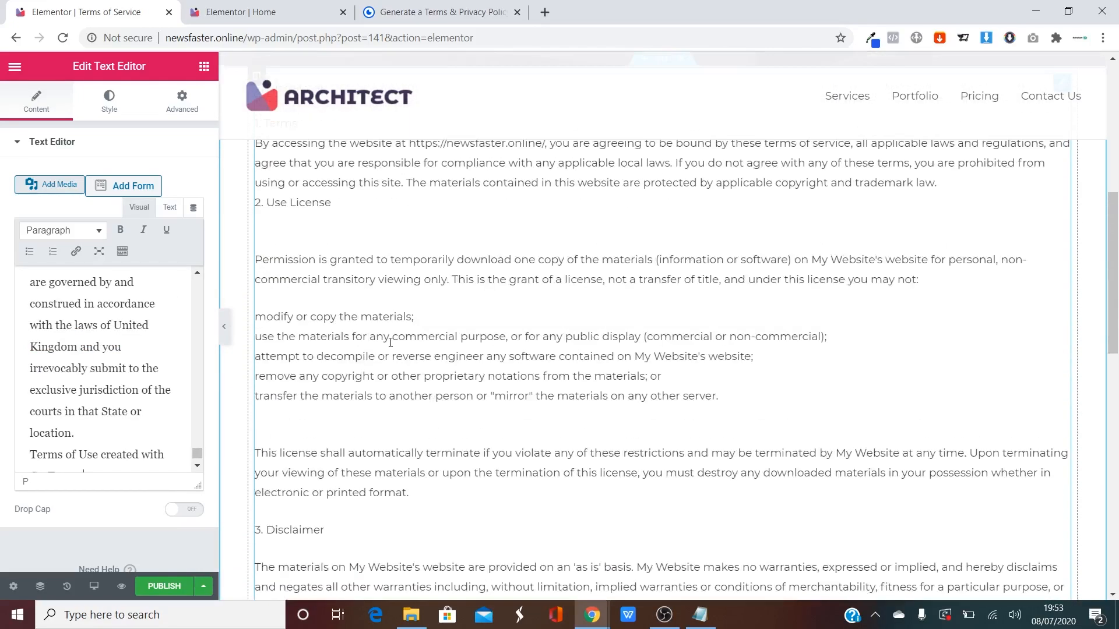
pyautogui.scroll(3, 390, 342)
pyautogui.scroll(-5, 408, 343)
pyautogui.scroll(6, 431, 344)
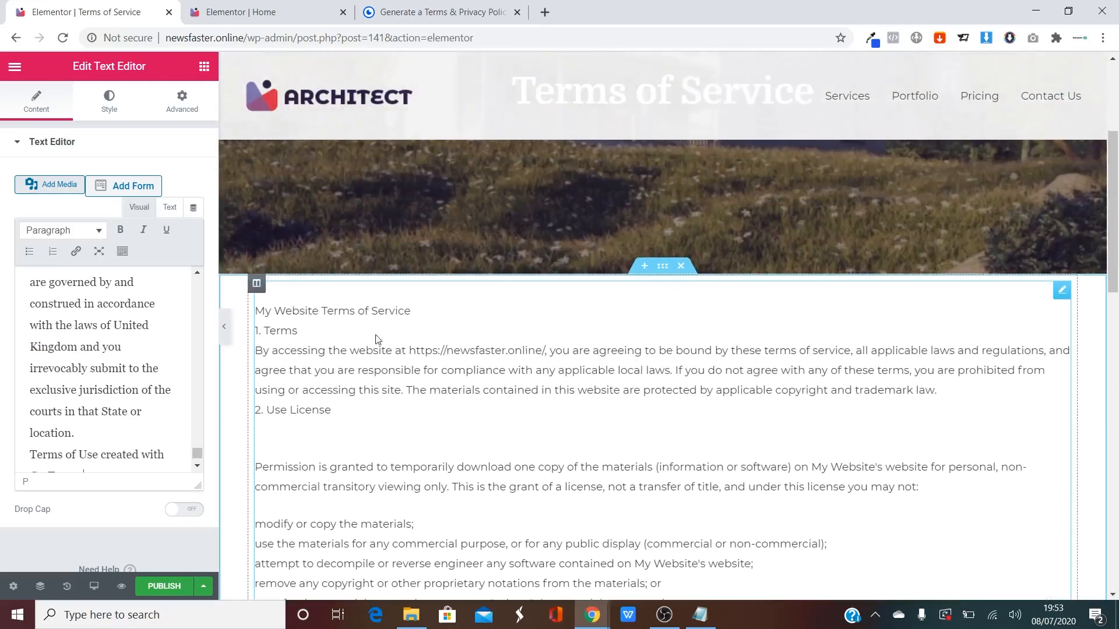
pyautogui.click(418, 321)
pyautogui.moveTo(423, 304); pyautogui.dragTo(254, 303)
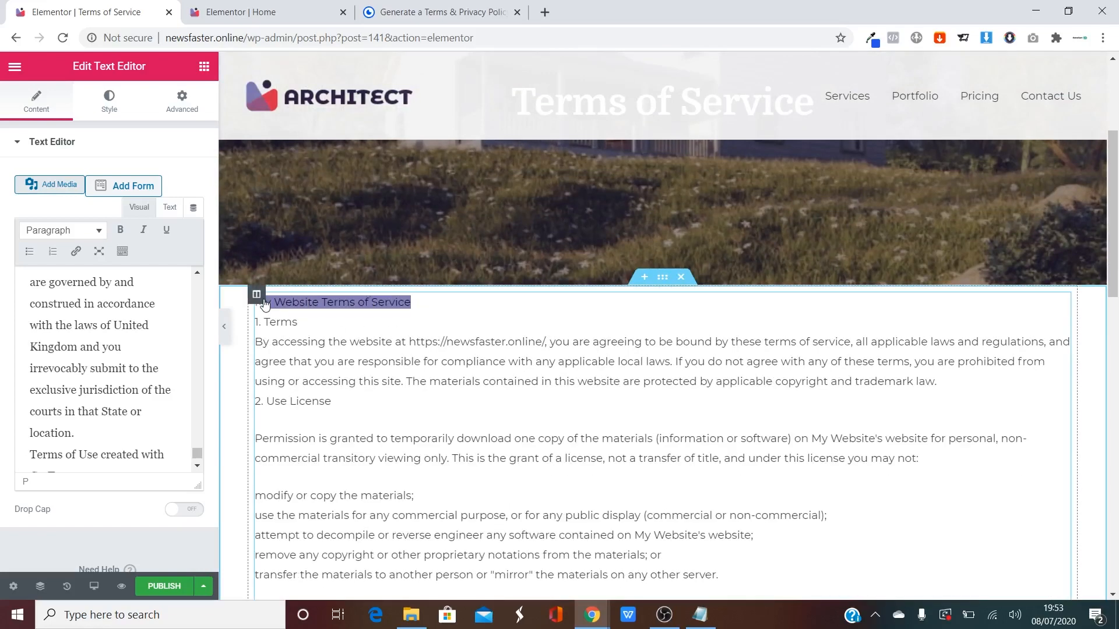
pyautogui.press('BackSpace')
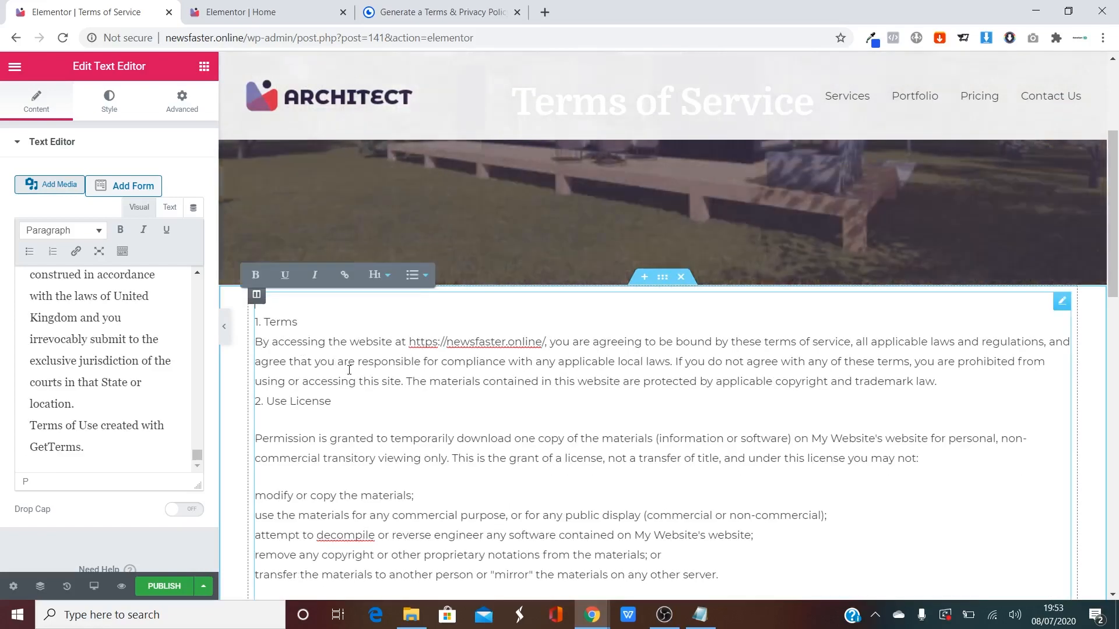
# Tidy the line breaks so the By accessing paragraph sits on its own line under 1. Terms.
pyautogui.moveTo(350, 322); pyautogui.dragTo(254, 323)
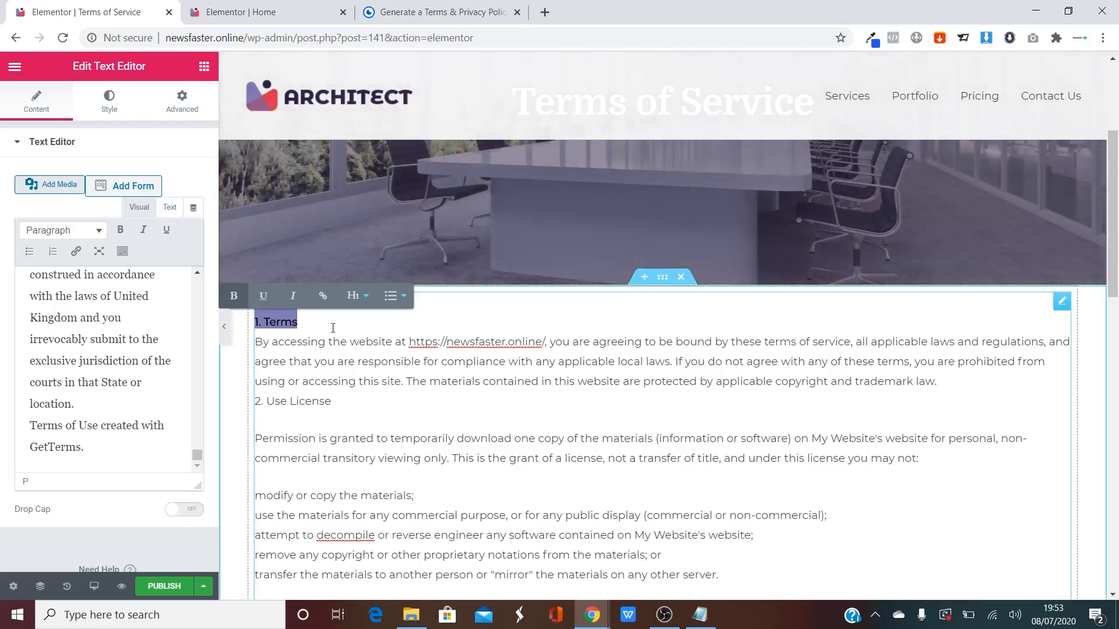
pyautogui.click(333, 328)
pyautogui.press('Return')
pyautogui.press('BackSpace')
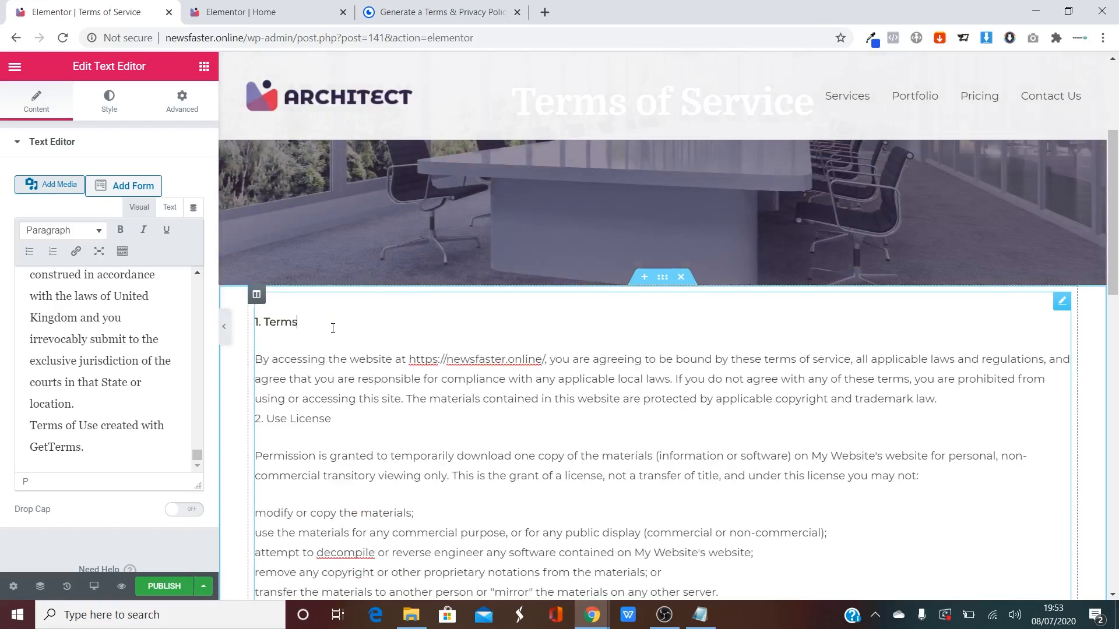
pyautogui.write('s')
pyautogui.press('Return')
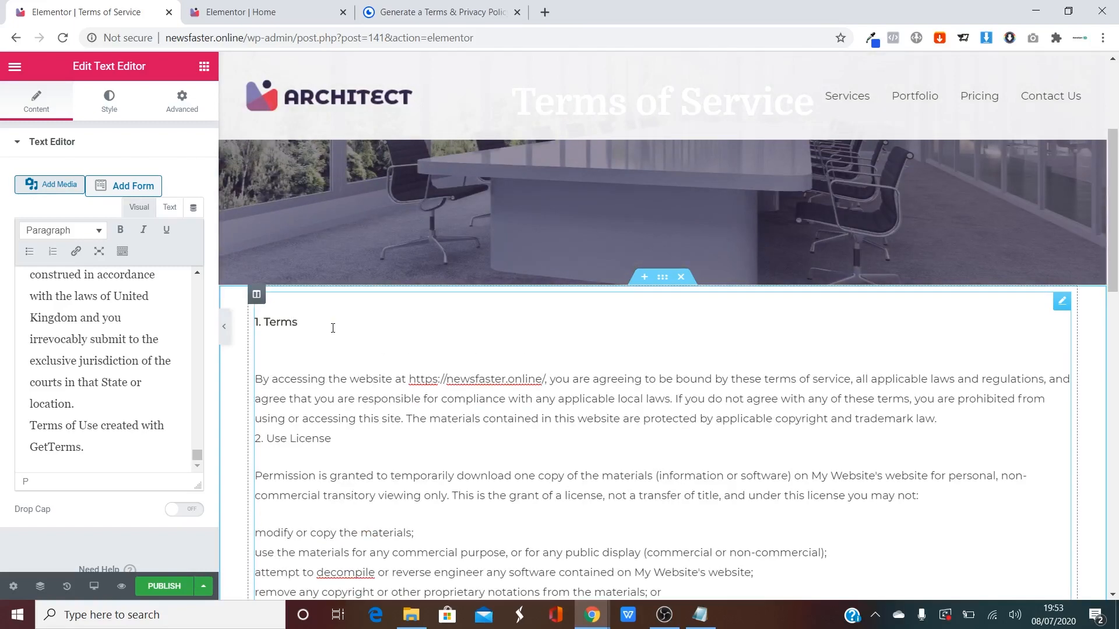
pyautogui.press('BackSpace')
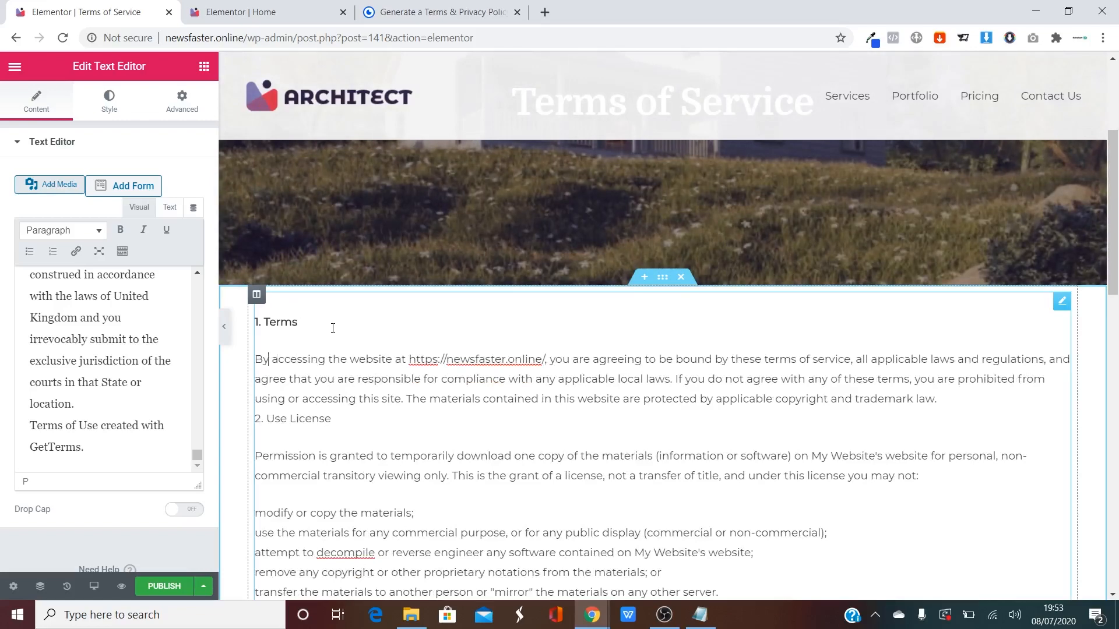
pyautogui.write('\\')
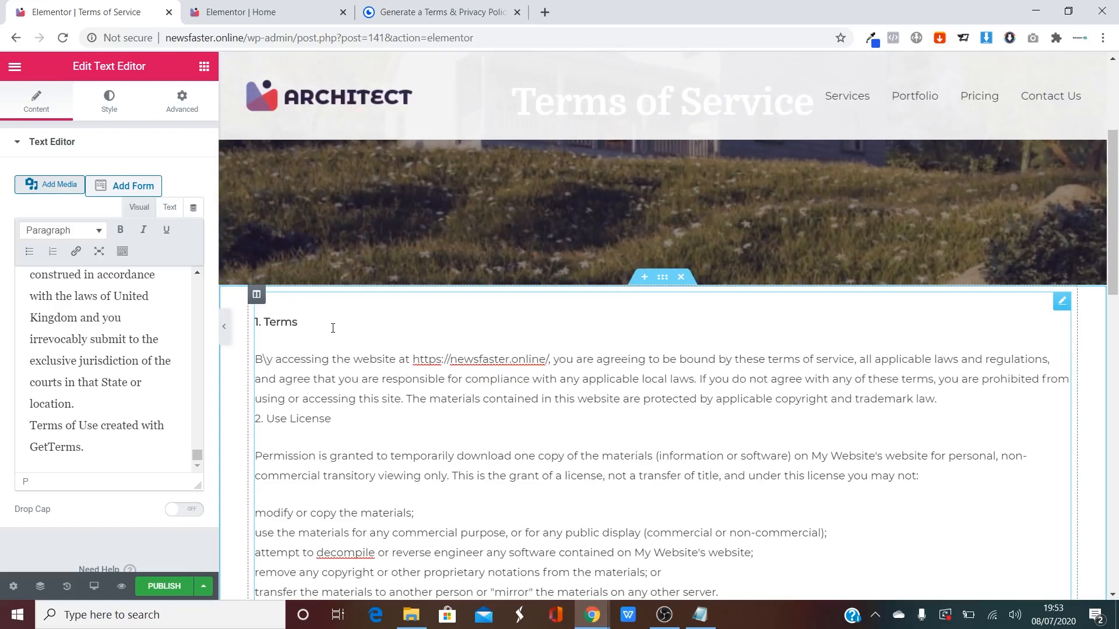
pyautogui.press('BackSpace')
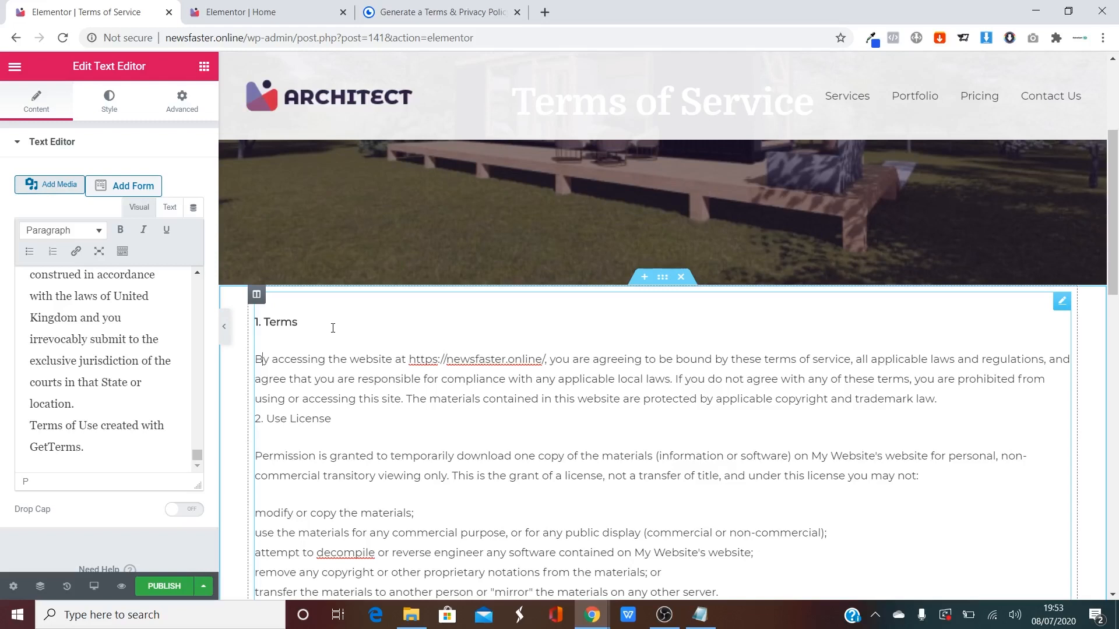
pyautogui.press('BackSpace')
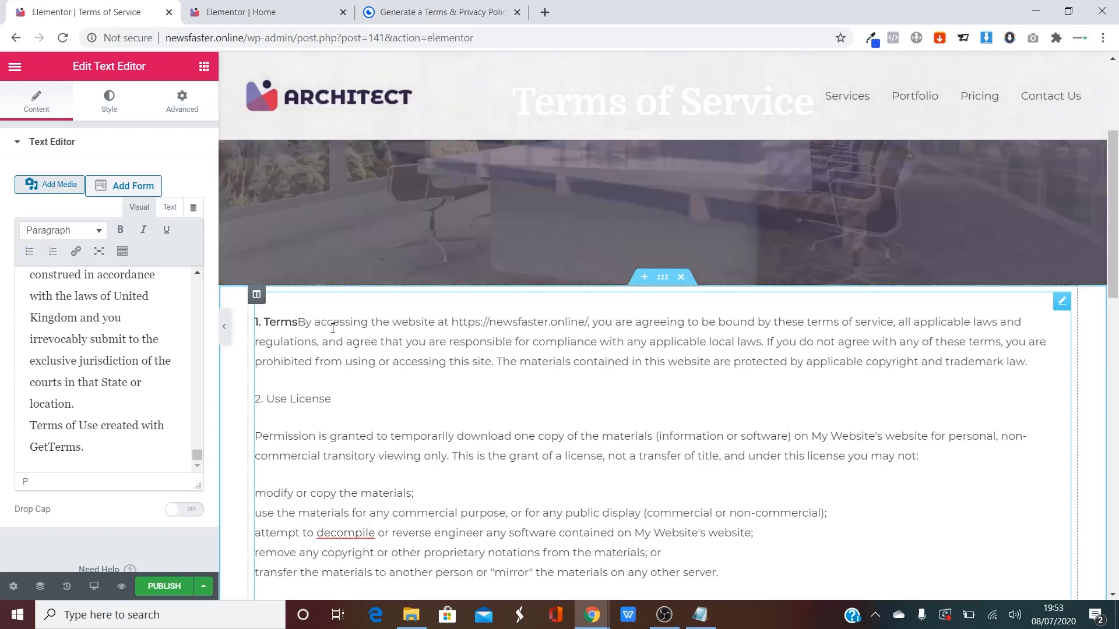
pyautogui.press('Return')
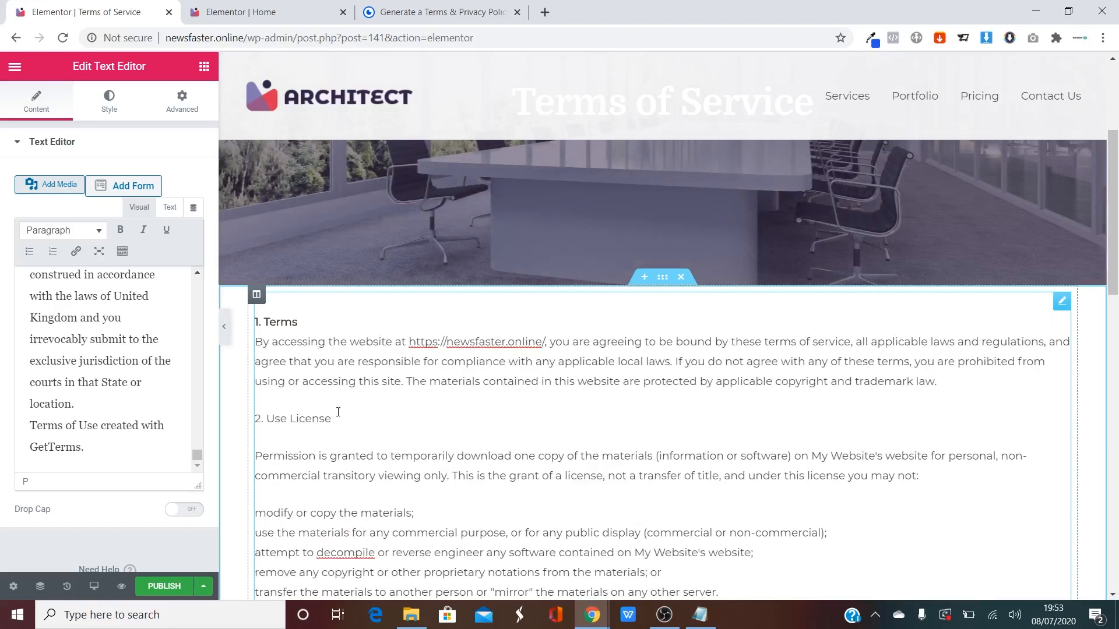
# Add a blank line above the 5. Accuracy of materials heading.
pyautogui.moveTo(338, 412); pyautogui.dragTo(255, 418)
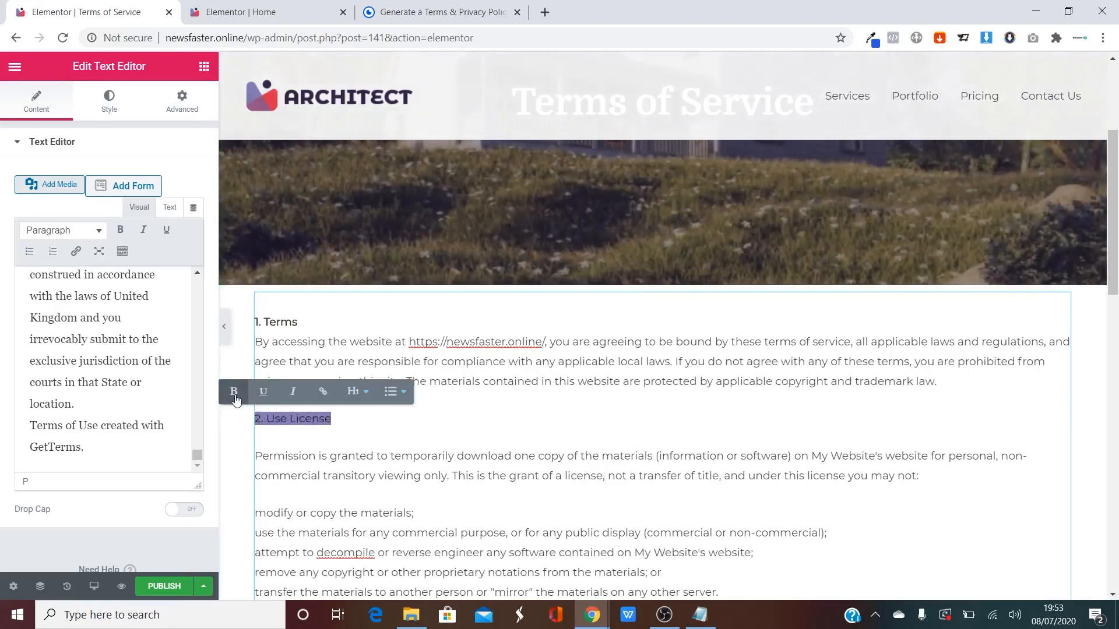
pyautogui.scroll(-3, 385, 424)
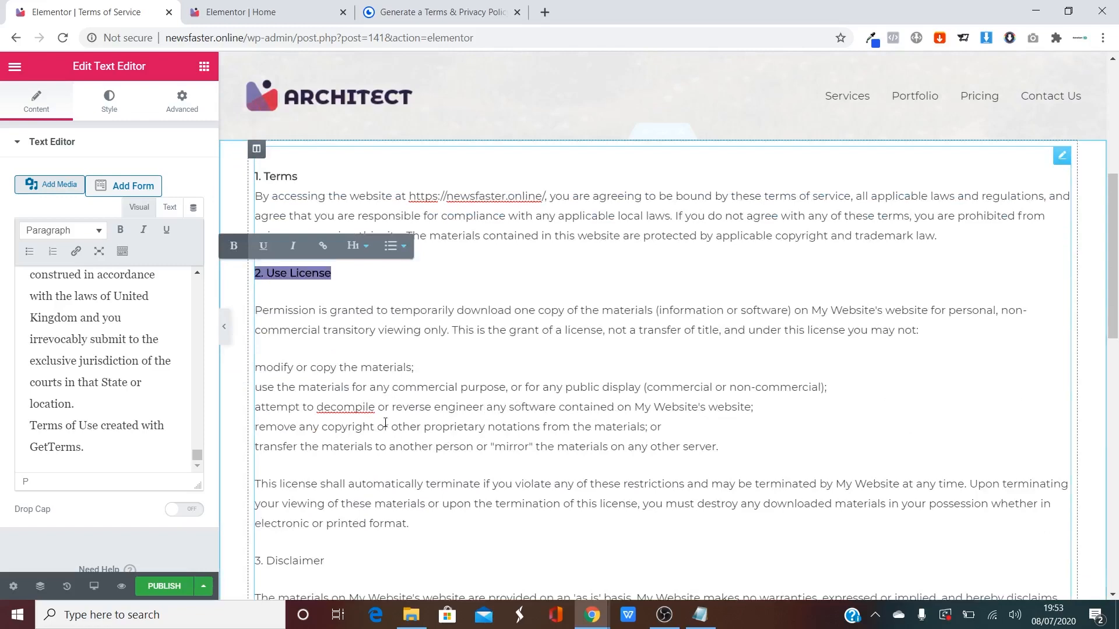
pyautogui.click(260, 370)
pyautogui.scroll(-4, 291, 356)
pyautogui.moveTo(325, 343); pyautogui.dragTo(253, 346)
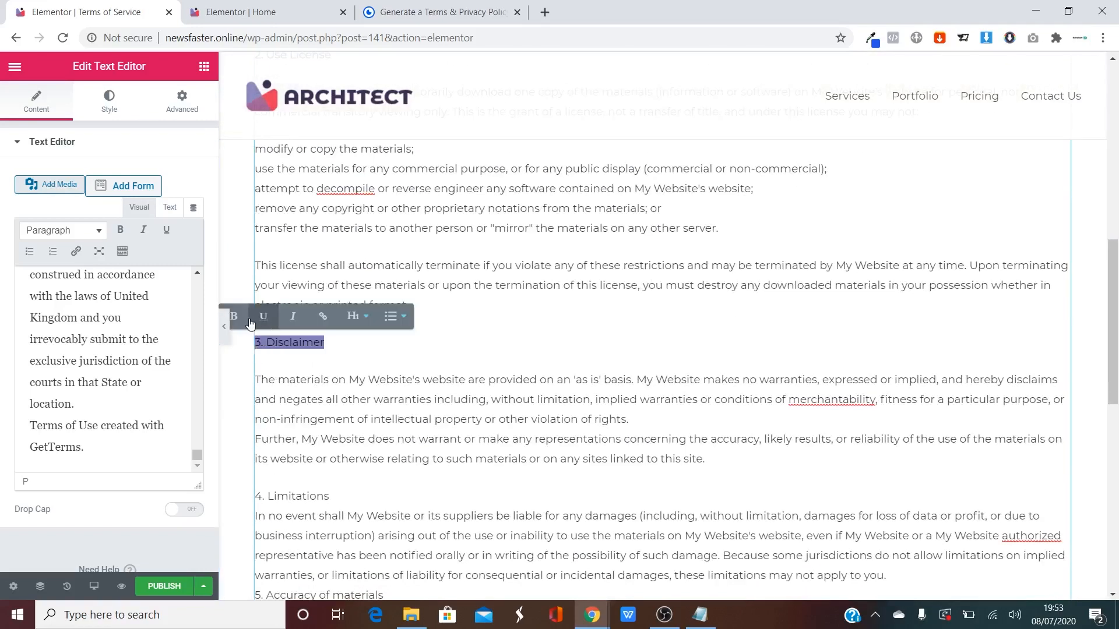
pyautogui.scroll(-3, 328, 376)
pyautogui.scroll(-2, 328, 376)
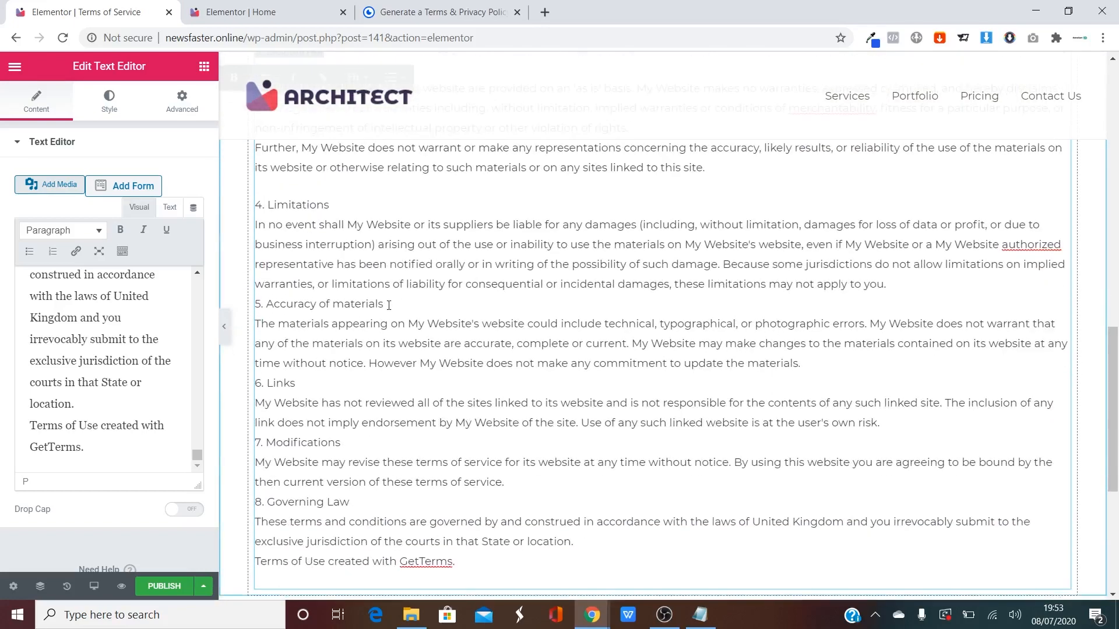
pyautogui.click(265, 304)
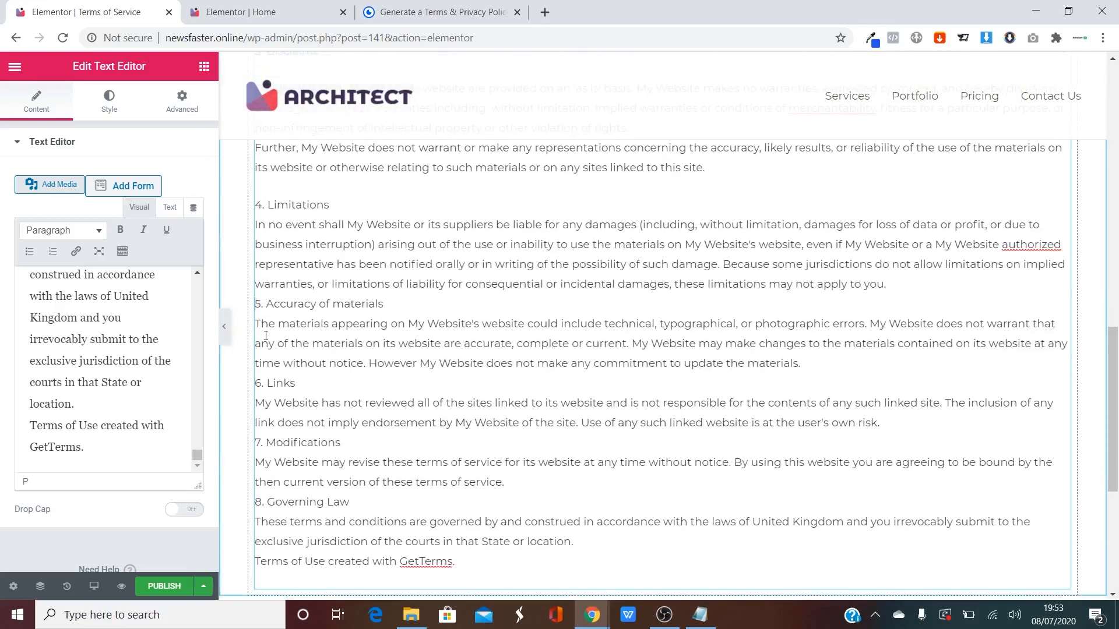
pyautogui.press('Return')
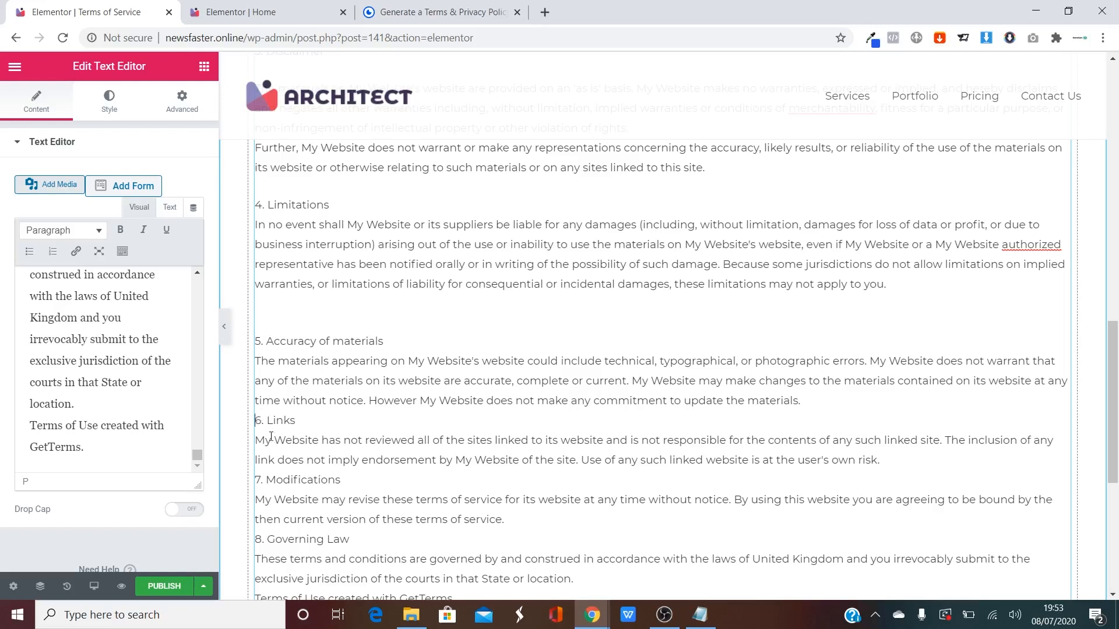
# Delete the GetTerms credit line and add blank lines above 7. Modifications and 8. Governing Law.
pyautogui.scroll(-3, 303, 458)
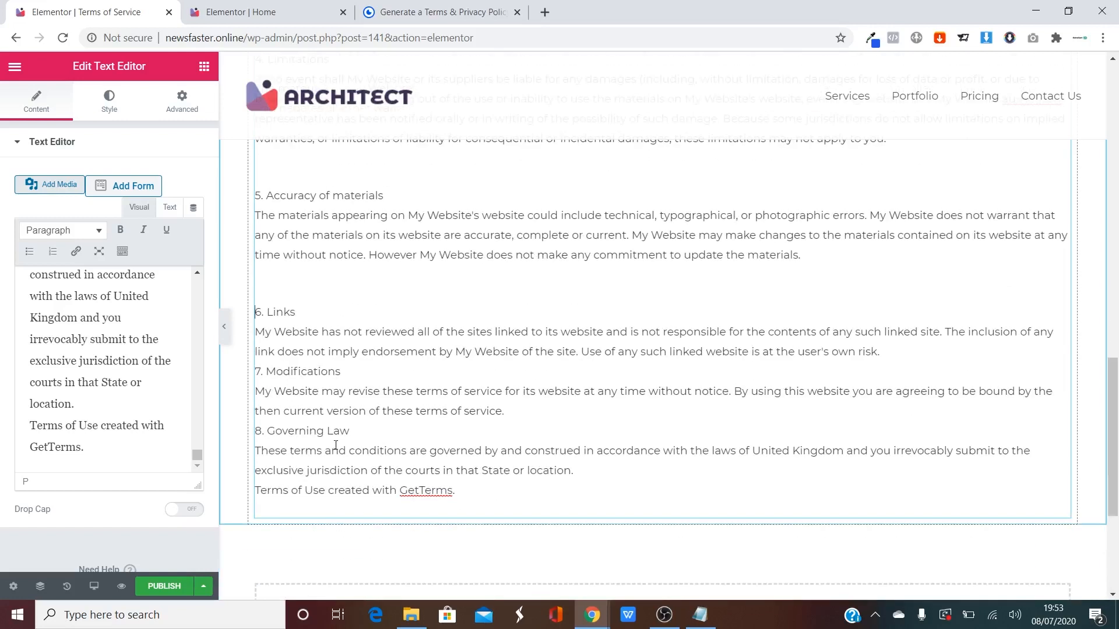
pyautogui.moveTo(464, 488); pyautogui.dragTo(255, 491)
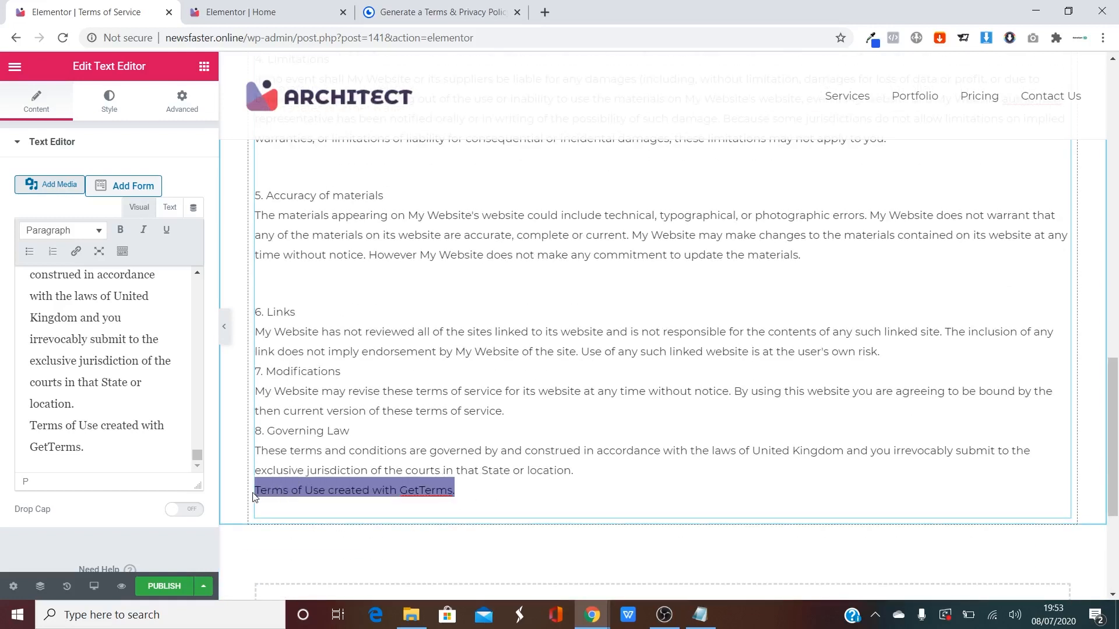
pyautogui.press('Delete')
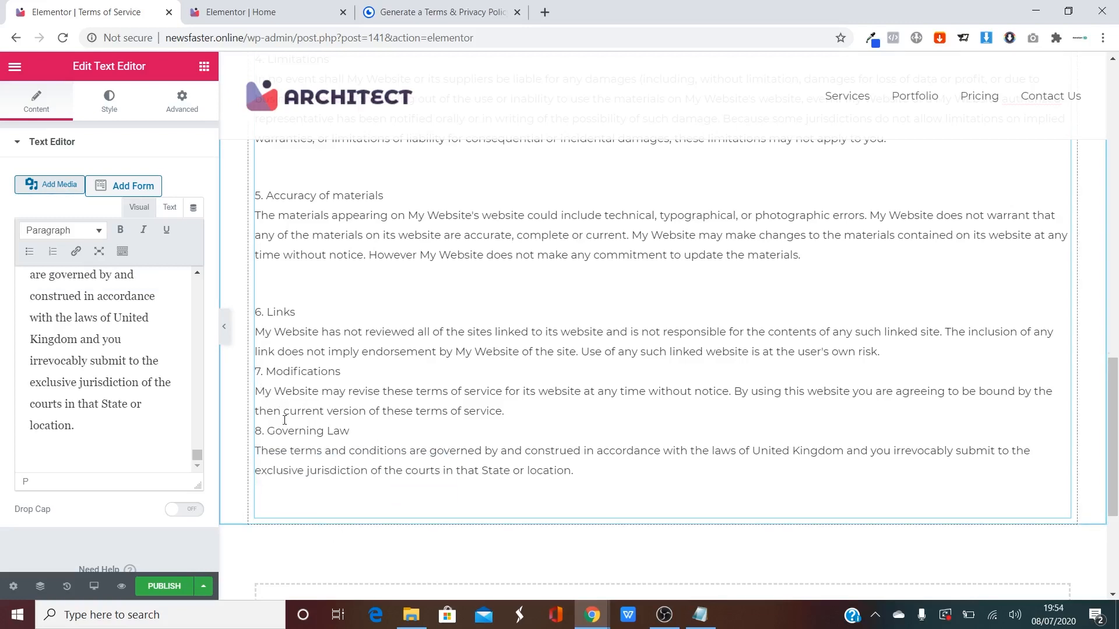
pyautogui.press('Return')
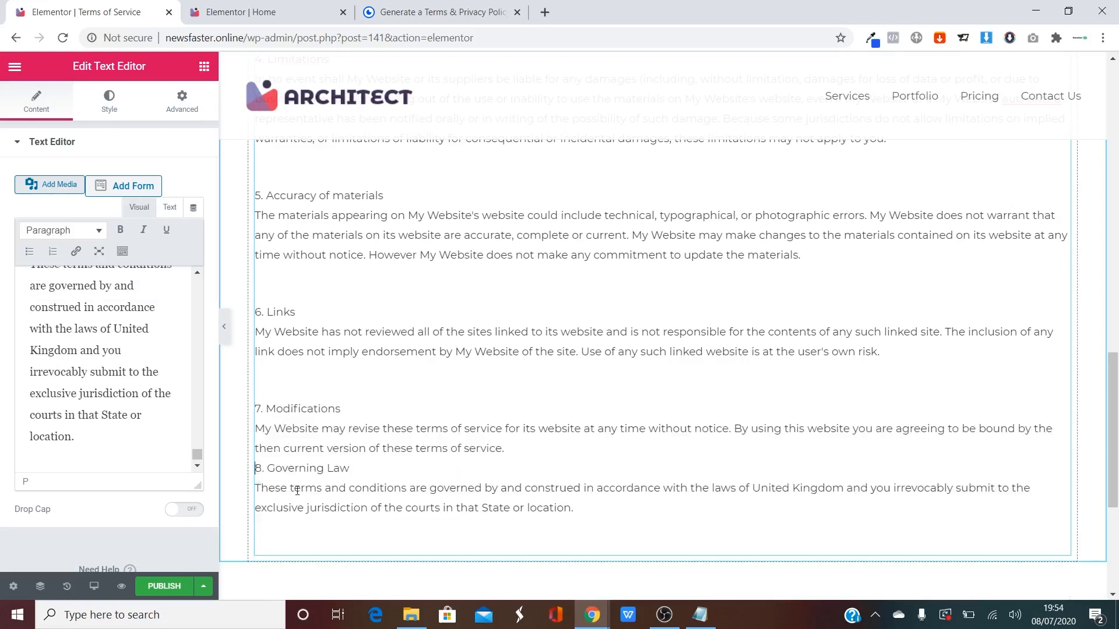
pyautogui.press('Return')
# Publish the edited Terms of Service page.
pyautogui.scroll(15, 399, 487)
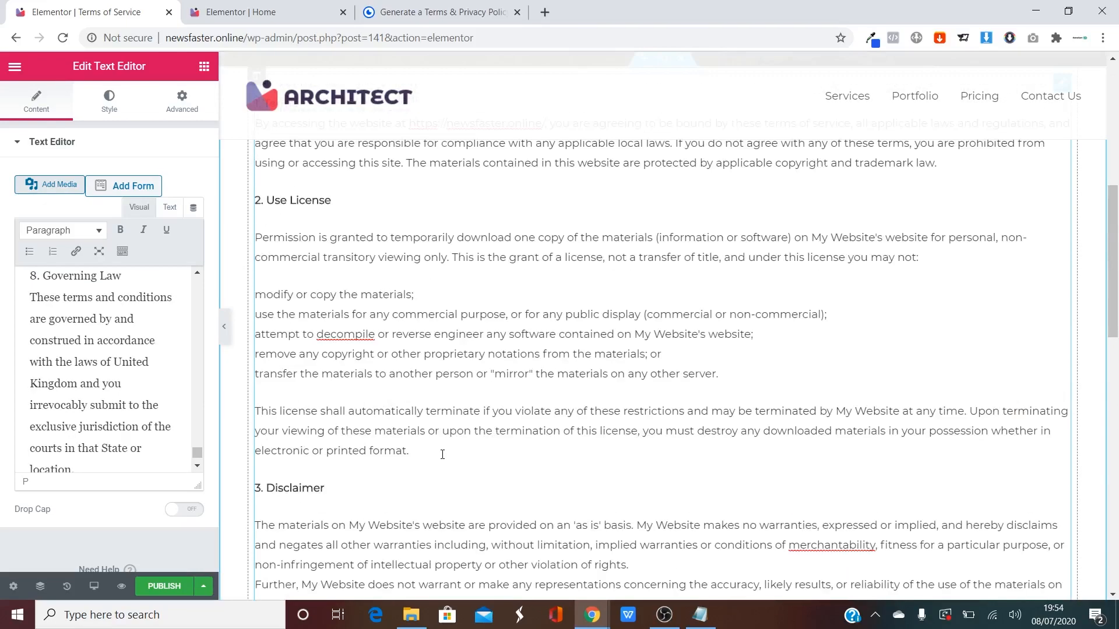
pyautogui.scroll(-15, 344, 420)
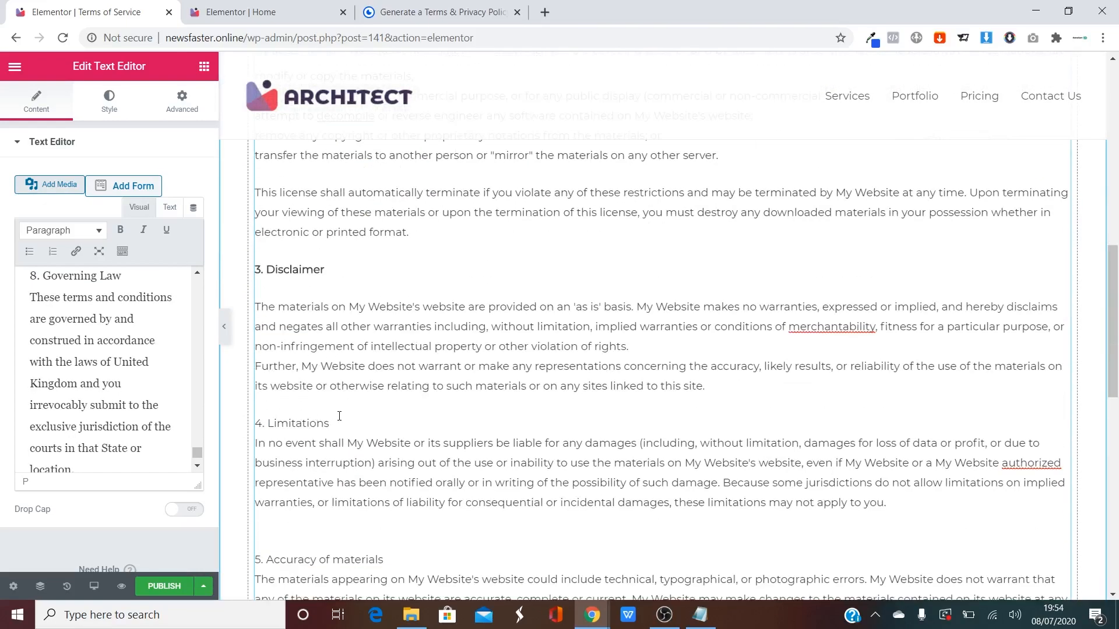
pyautogui.hotkey('ctrl', 's')
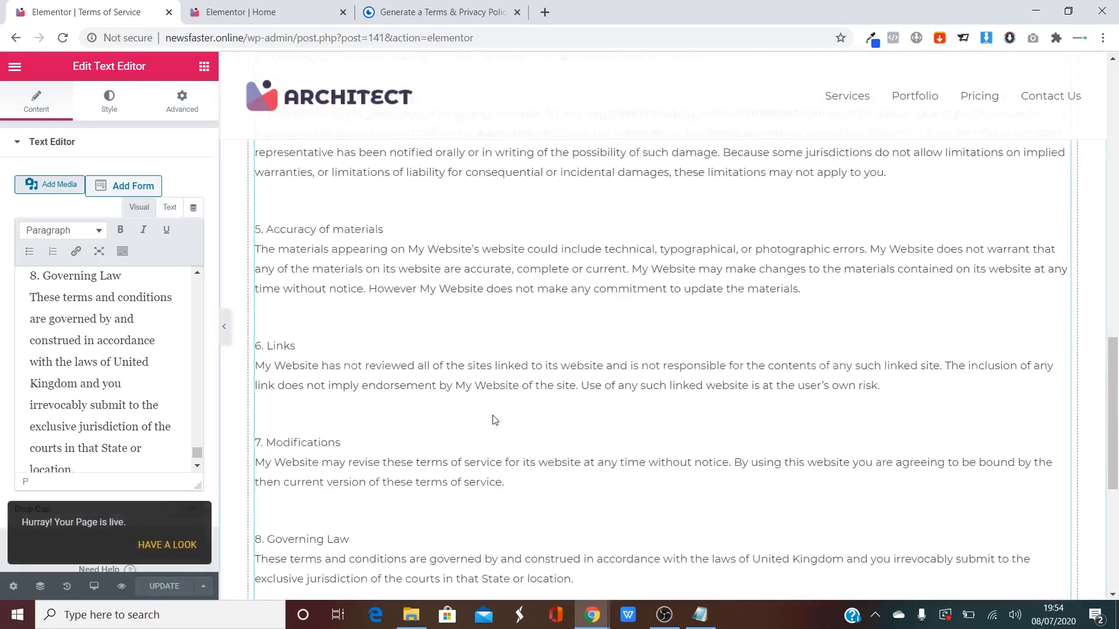
pyautogui.scroll(15, 492, 420)
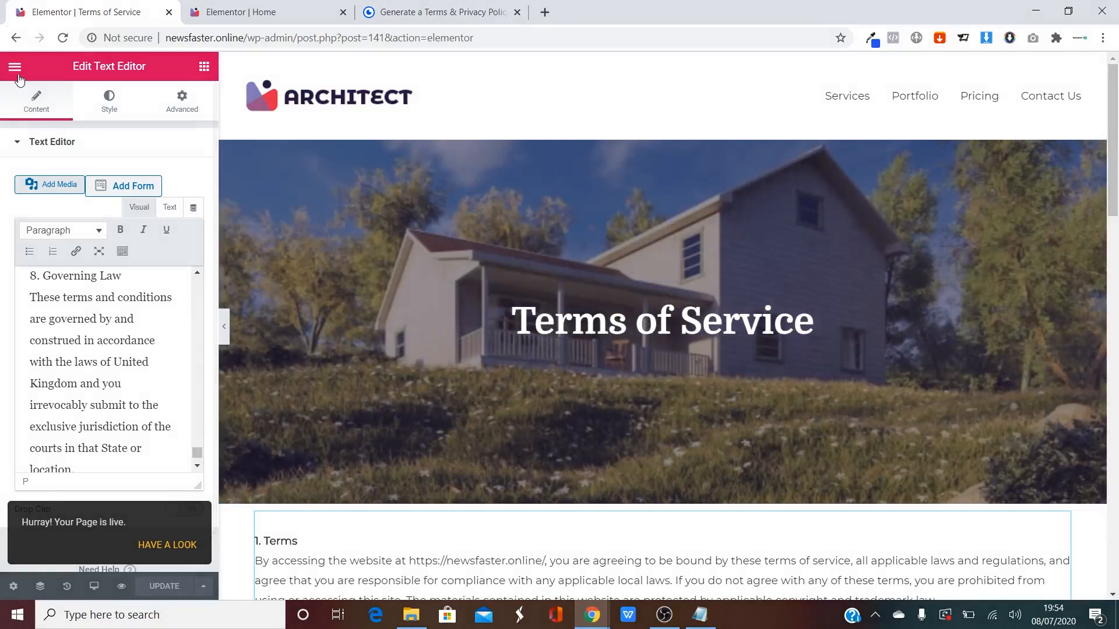
# Exit Elementor to the dashboard and trash the old Privacy Policy page from All Pages.
pyautogui.click(18, 76)
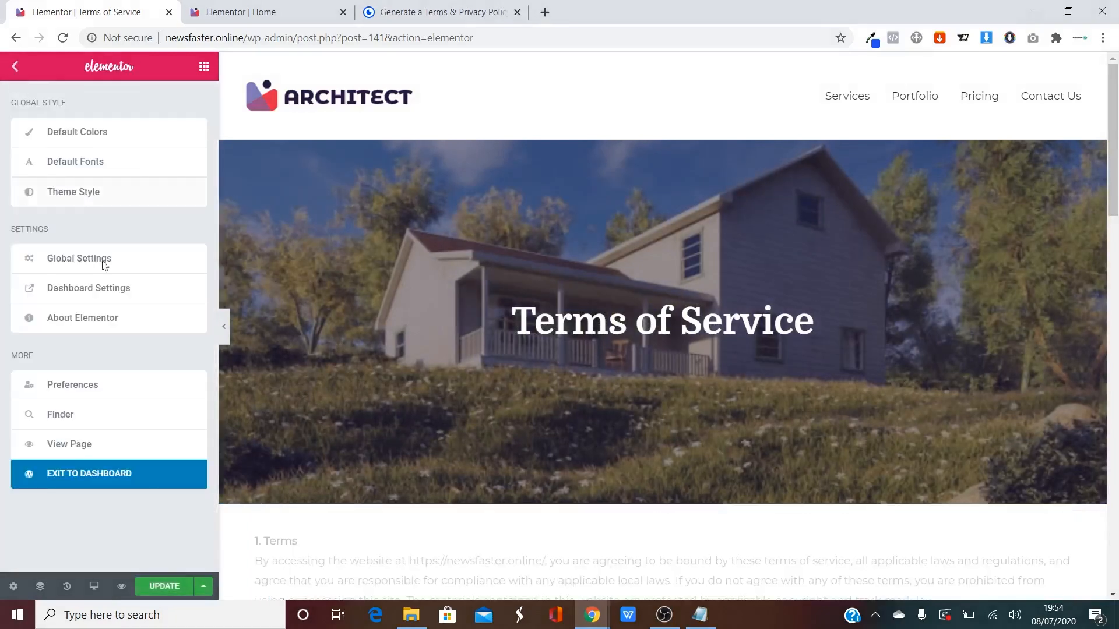
pyautogui.click(70, 471)
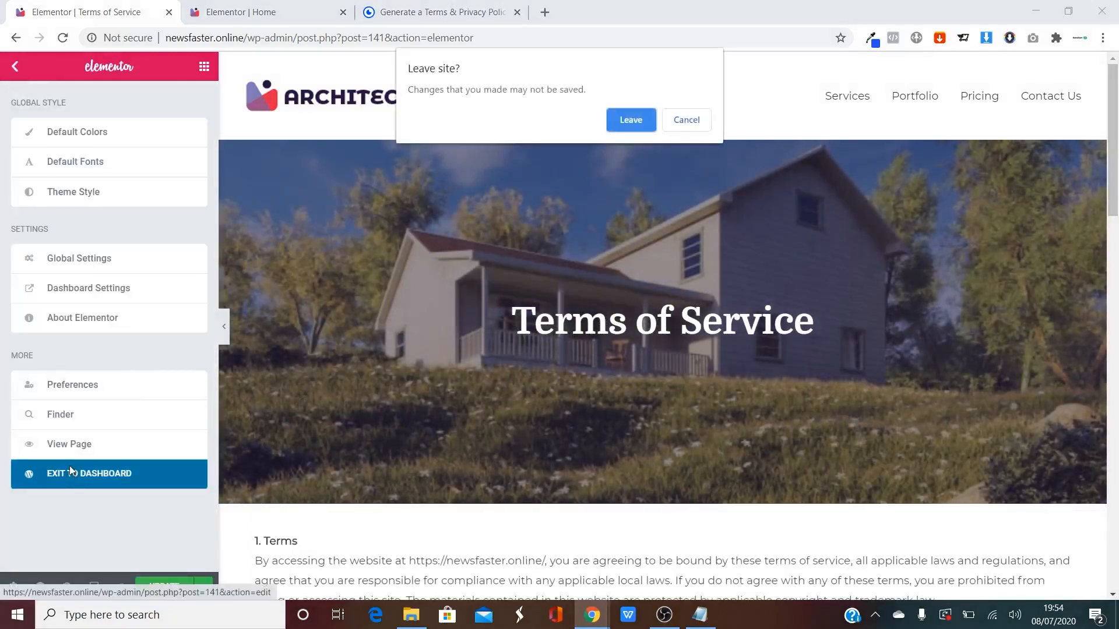
pyautogui.click(685, 122)
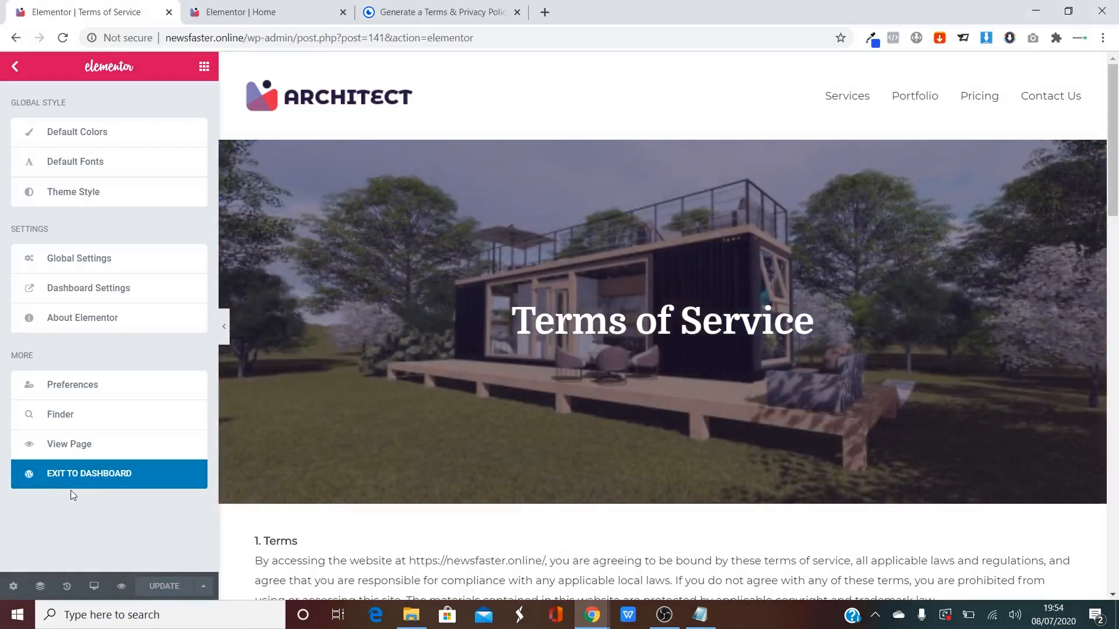
pyautogui.click(71, 483)
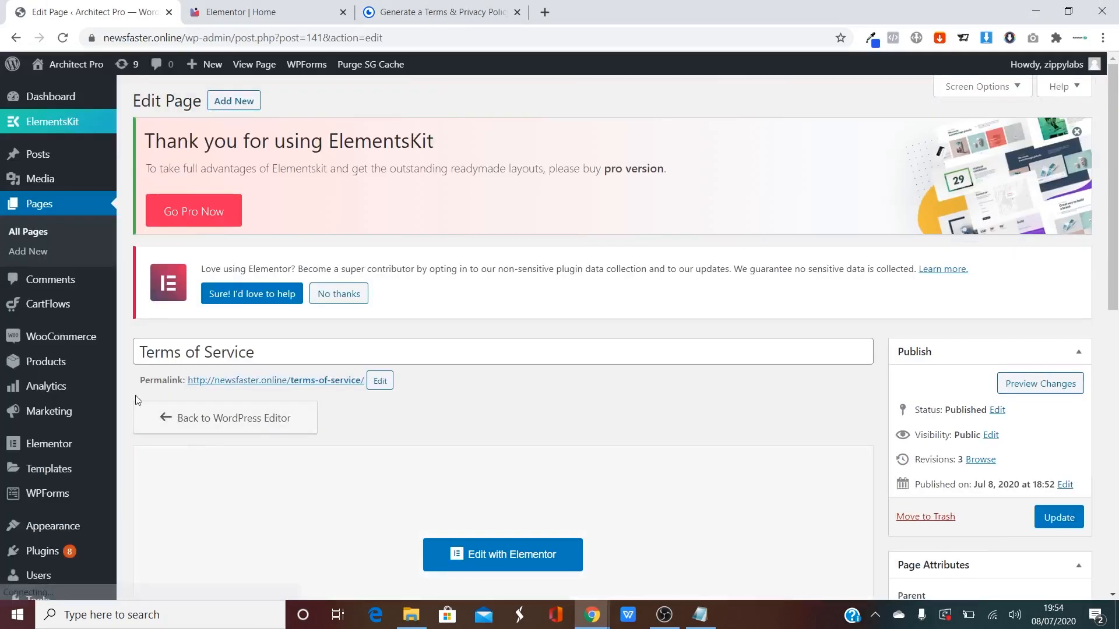
pyautogui.click(32, 233)
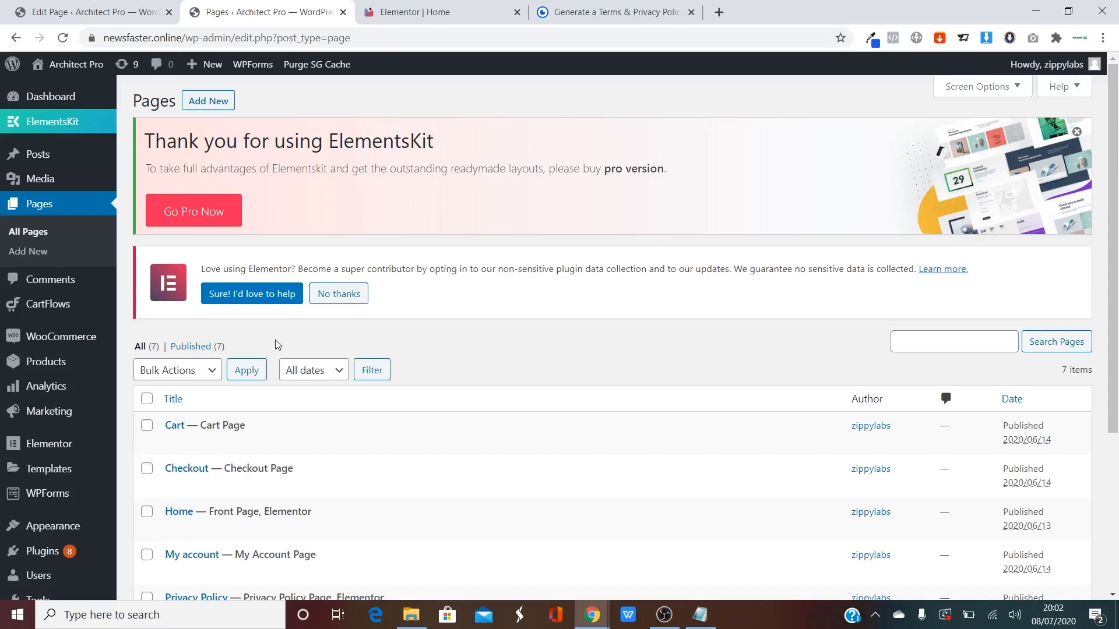
pyautogui.scroll(-2, 286, 344)
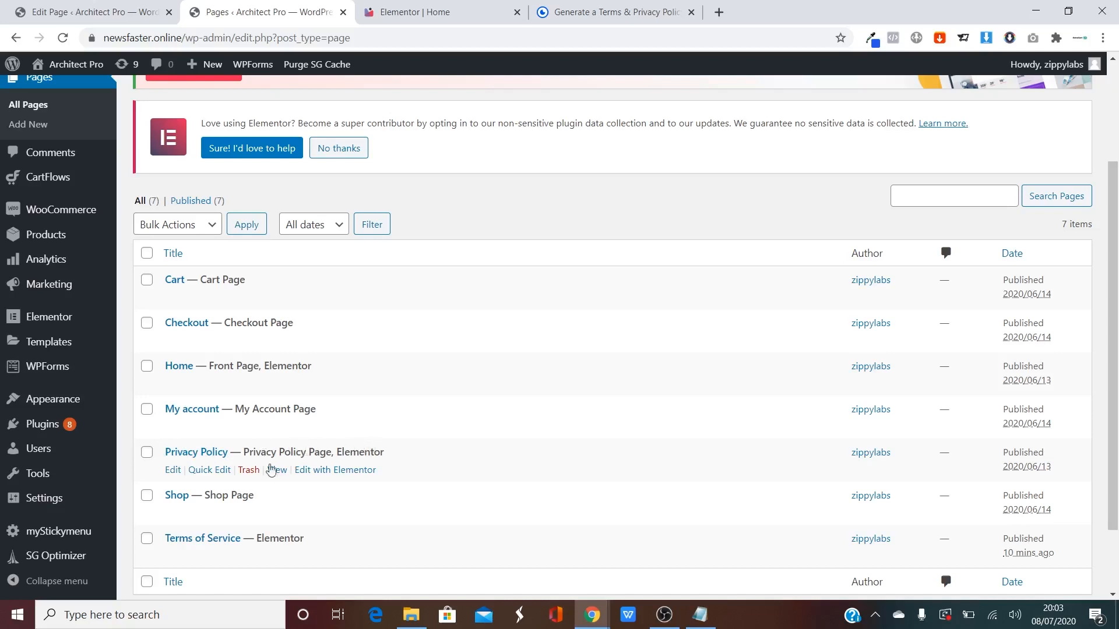
pyautogui.click(249, 469)
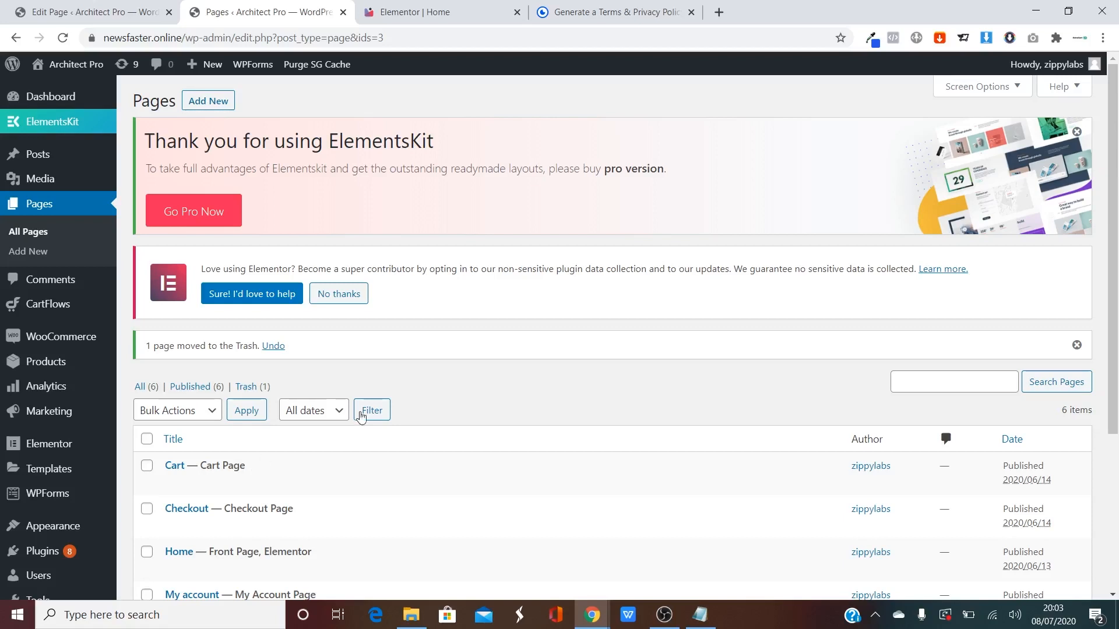
# Start a new blank page with Pages > Add New.
pyautogui.scroll(-2, 368, 417)
pyautogui.scroll(3, 307, 328)
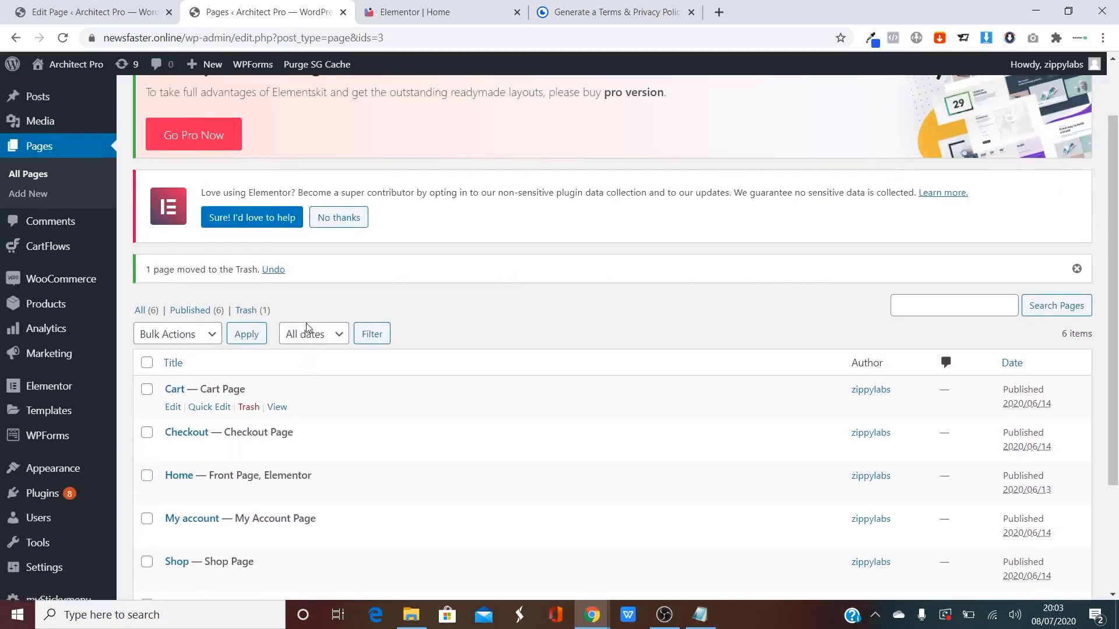
pyautogui.click(28, 251)
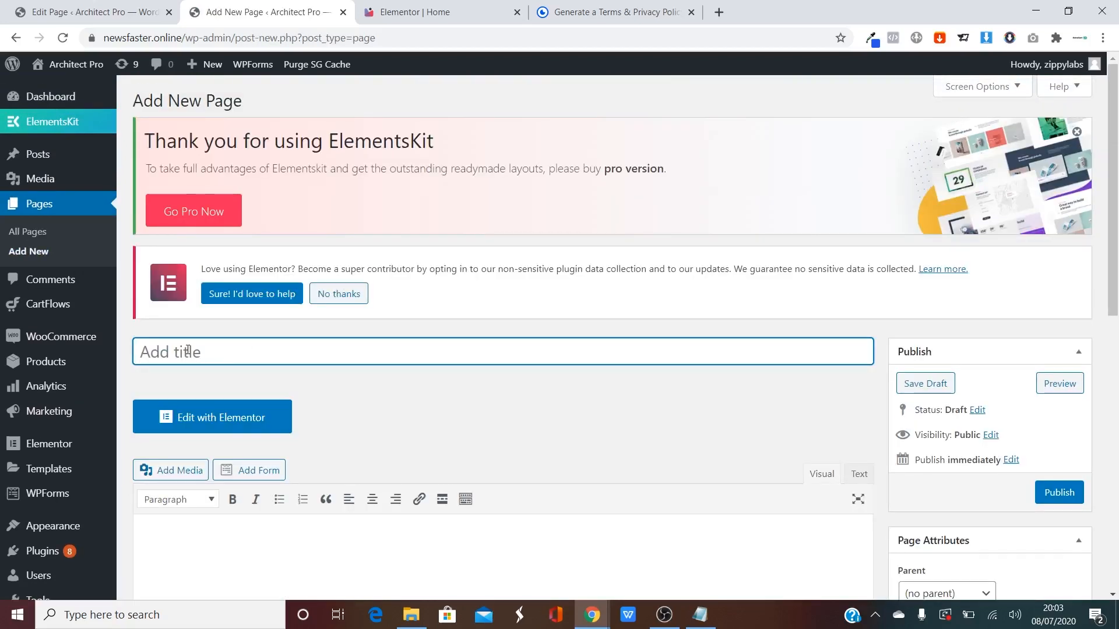
# Title the new page 'Privacy Policy' and open it in Elementor.
pyautogui.write('Privacu')
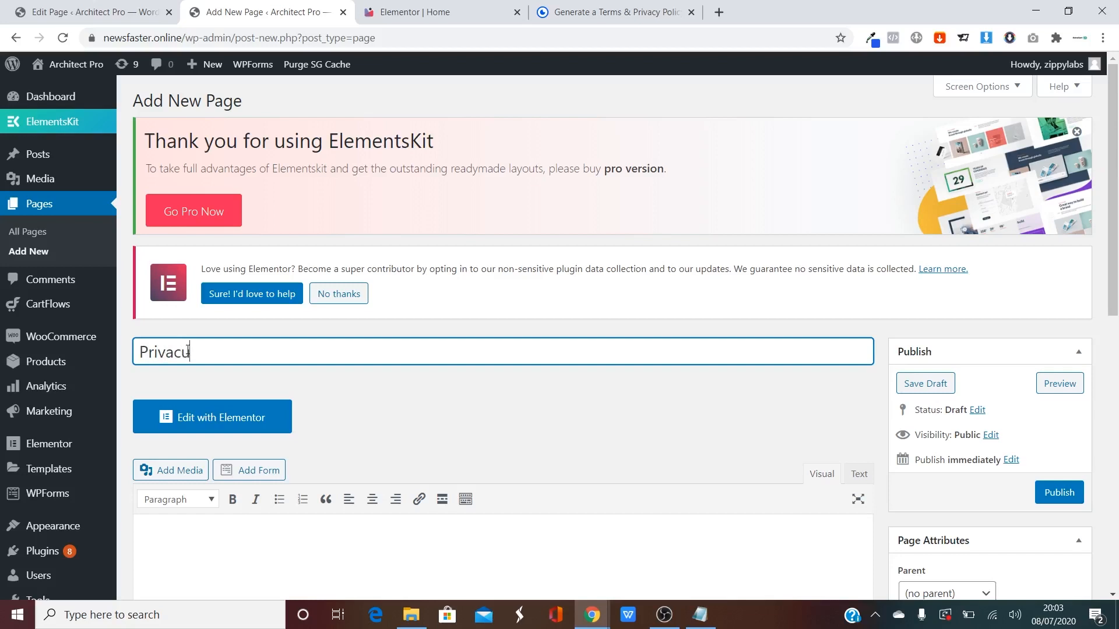
pyautogui.press('BackSpace')
pyautogui.write('y Policy')
pyautogui.click(217, 421)
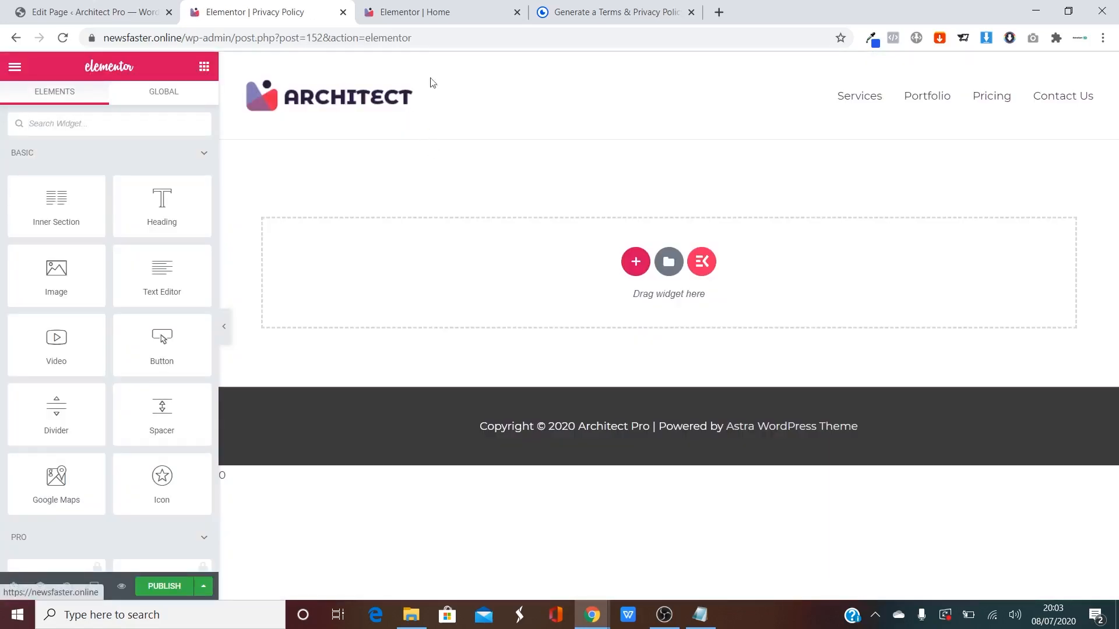
# Copy the home page hero section into the Privacy Policy page and delete its subtitle.
pyautogui.click(415, 11)
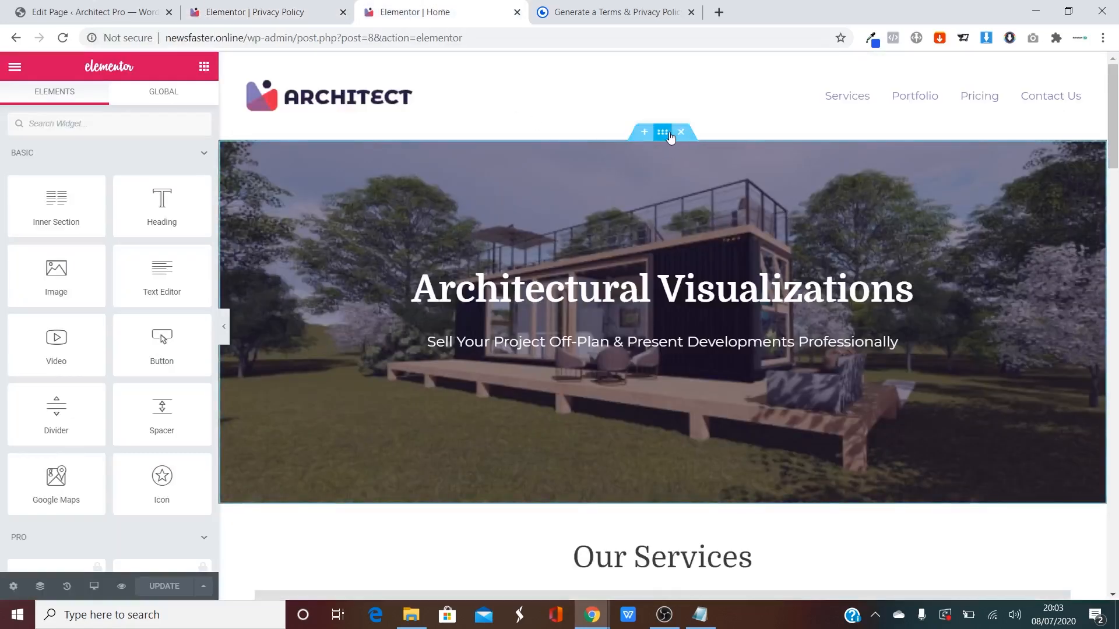
pyautogui.rightClick(669, 134)
pyautogui.click(712, 193)
pyautogui.click(340, 6)
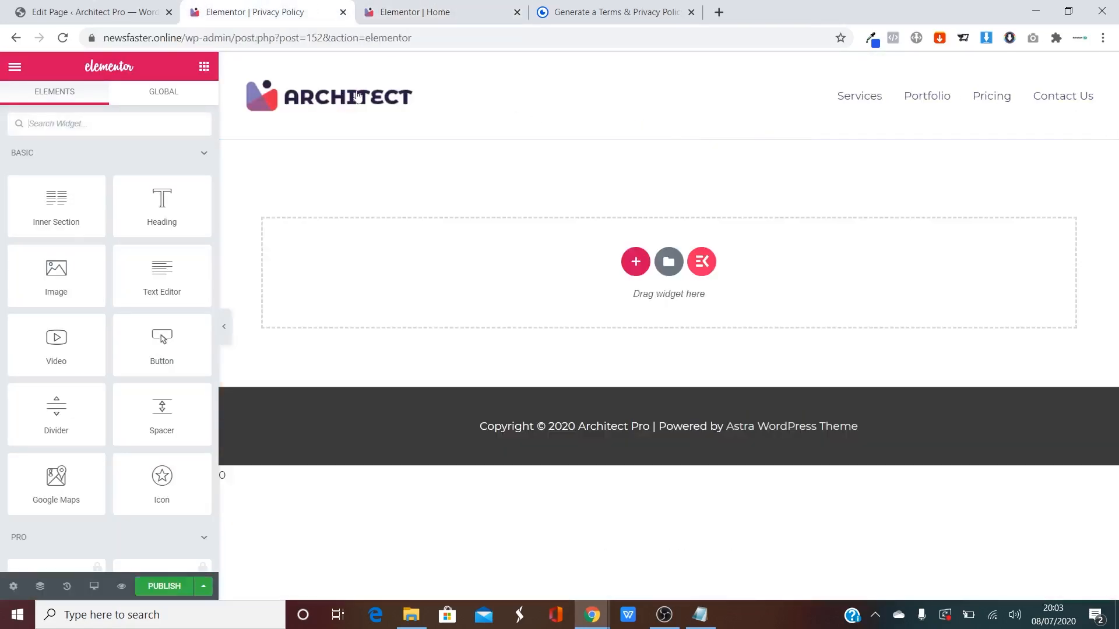
pyautogui.rightClick(629, 260)
pyautogui.click(666, 281)
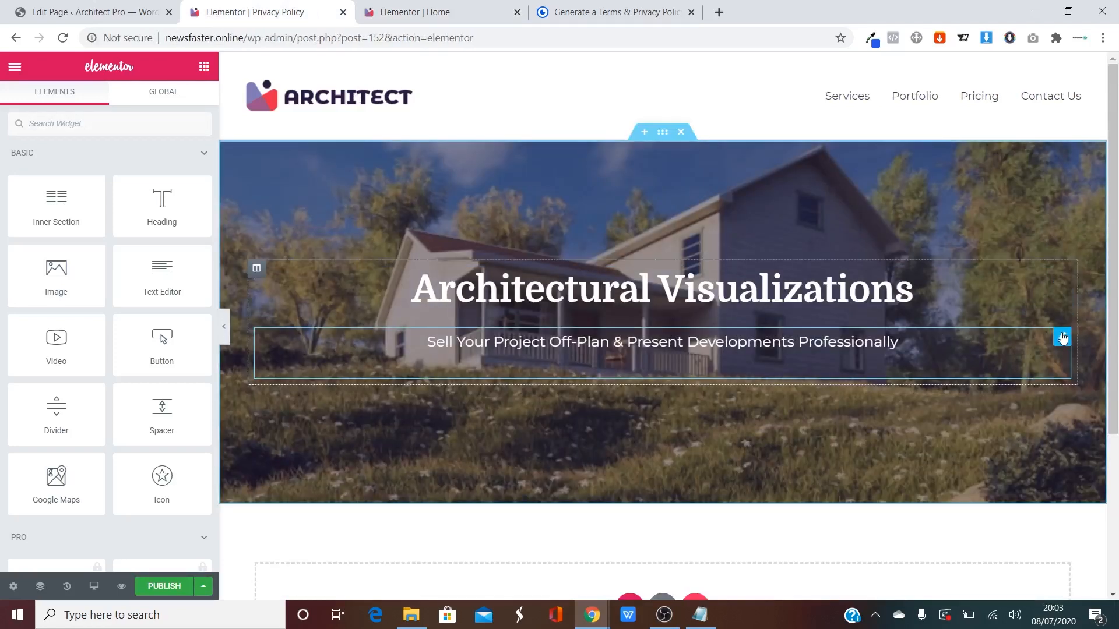
pyautogui.rightClick(1062, 338)
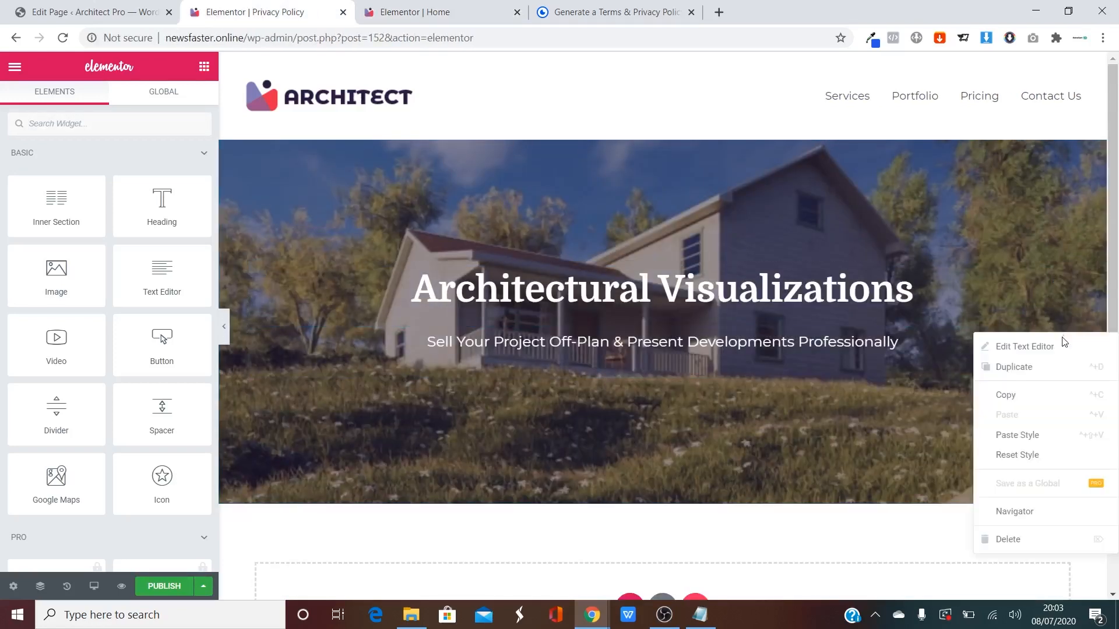
pyautogui.click(1005, 537)
# Change the banner heading from Architectural Visualizations to 'Privacy Policy'.
pyautogui.click(264, 319)
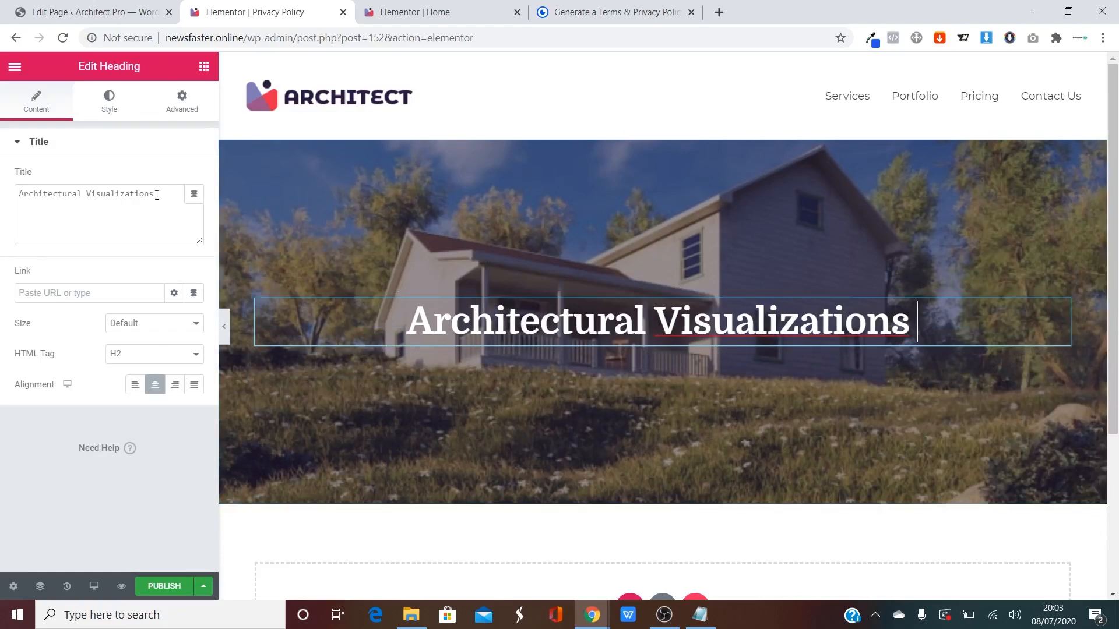
pyautogui.moveTo(170, 193); pyautogui.dragTo(0, 192)
pyautogui.write('Priv')
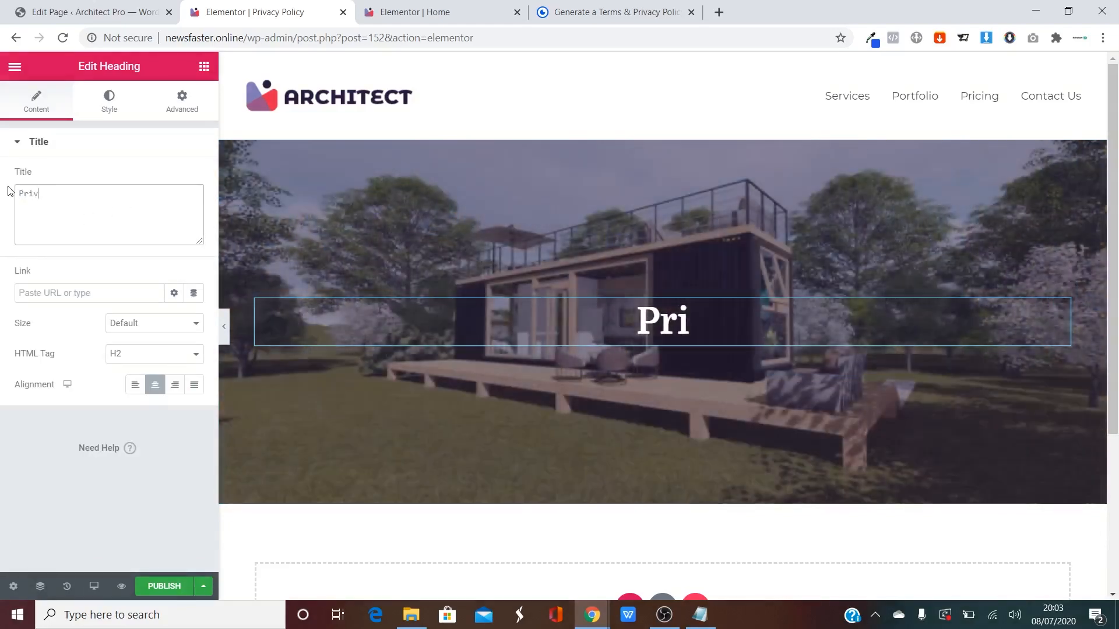
pyautogui.write('acy Policu')
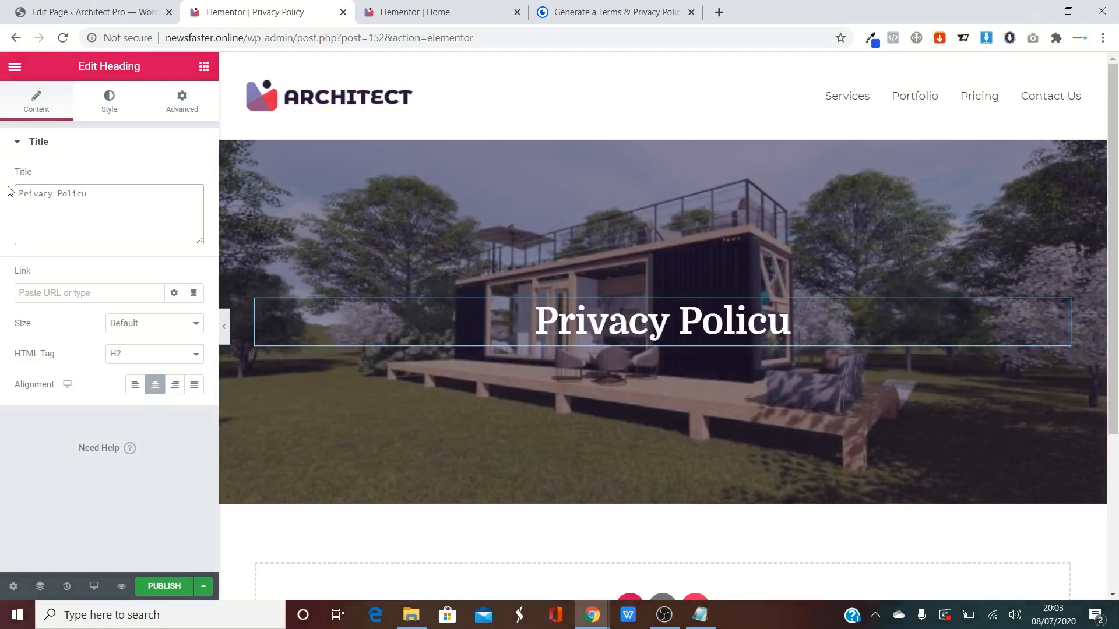
pyautogui.press('BackSpace')
pyautogui.write('y')
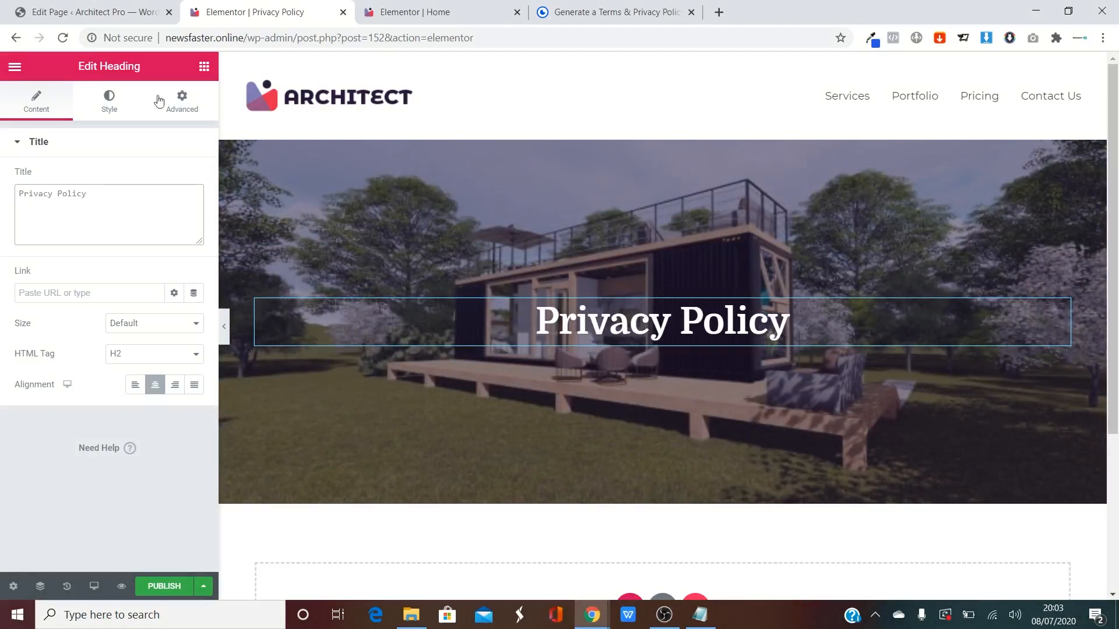
# Add a single-column section below the banner containing a text widget.
pyautogui.scroll(-4, 641, 414)
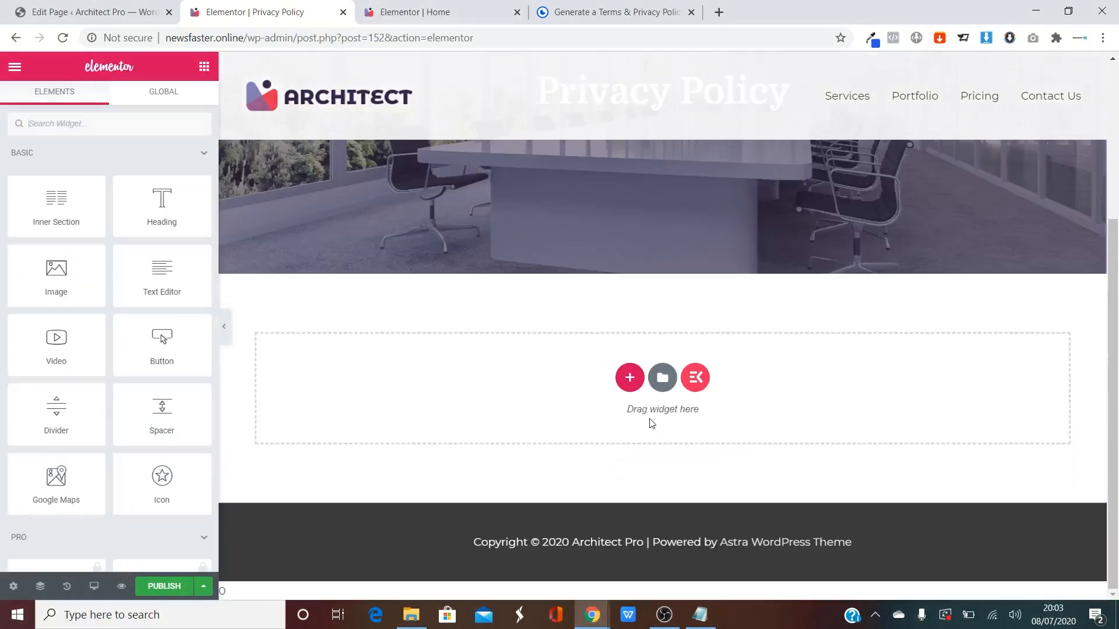
pyautogui.click(628, 379)
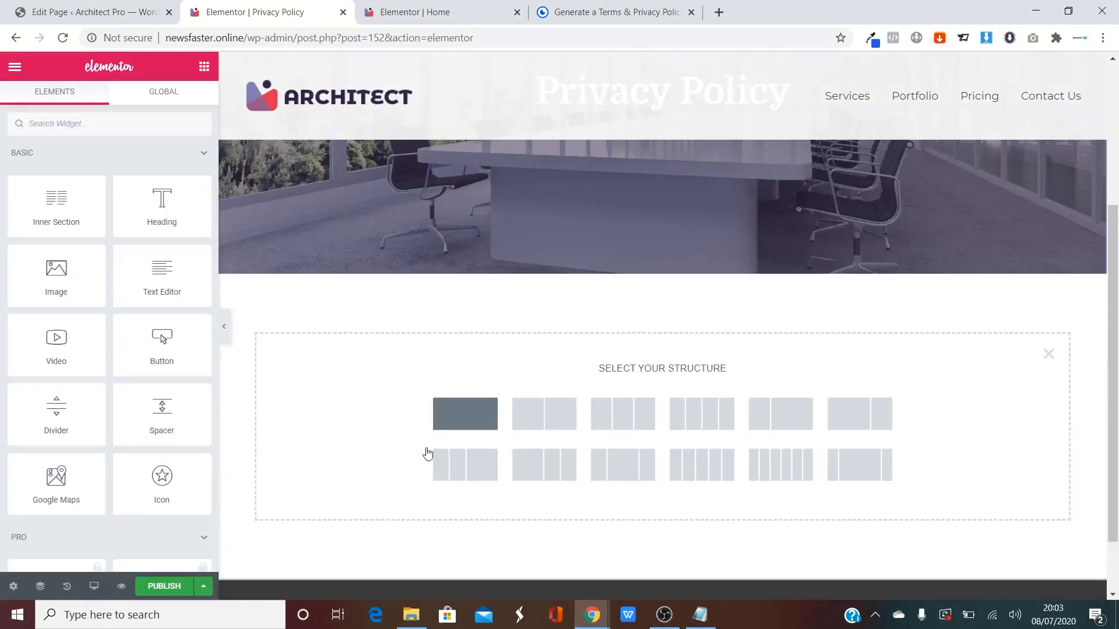
pyautogui.click(465, 414)
pyautogui.click(204, 66)
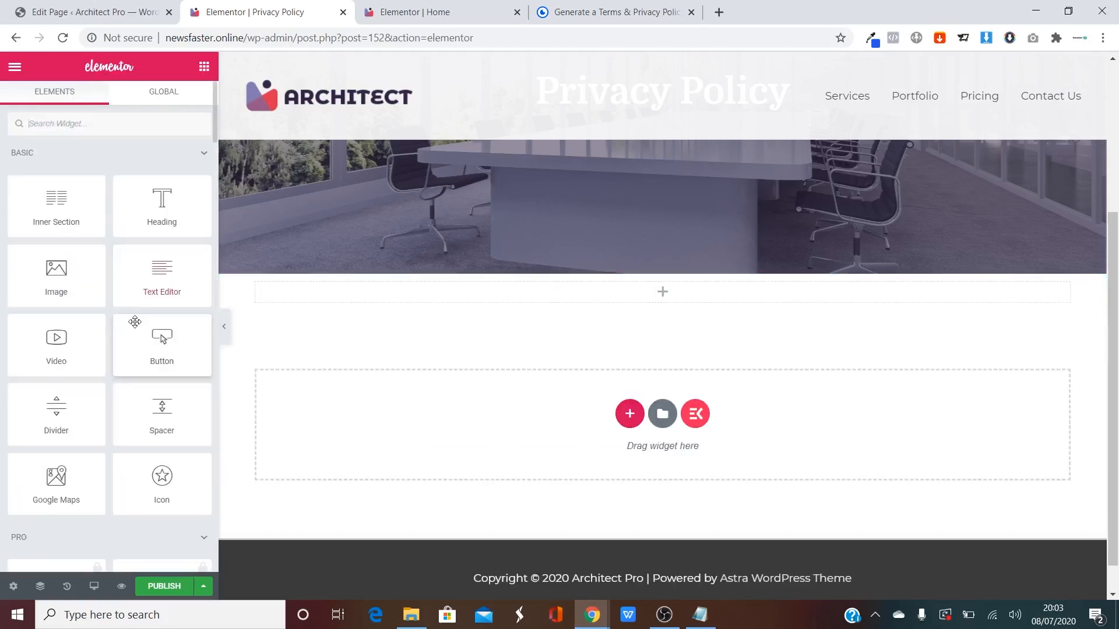
pyautogui.moveTo(162, 274); pyautogui.dragTo(613, 300)
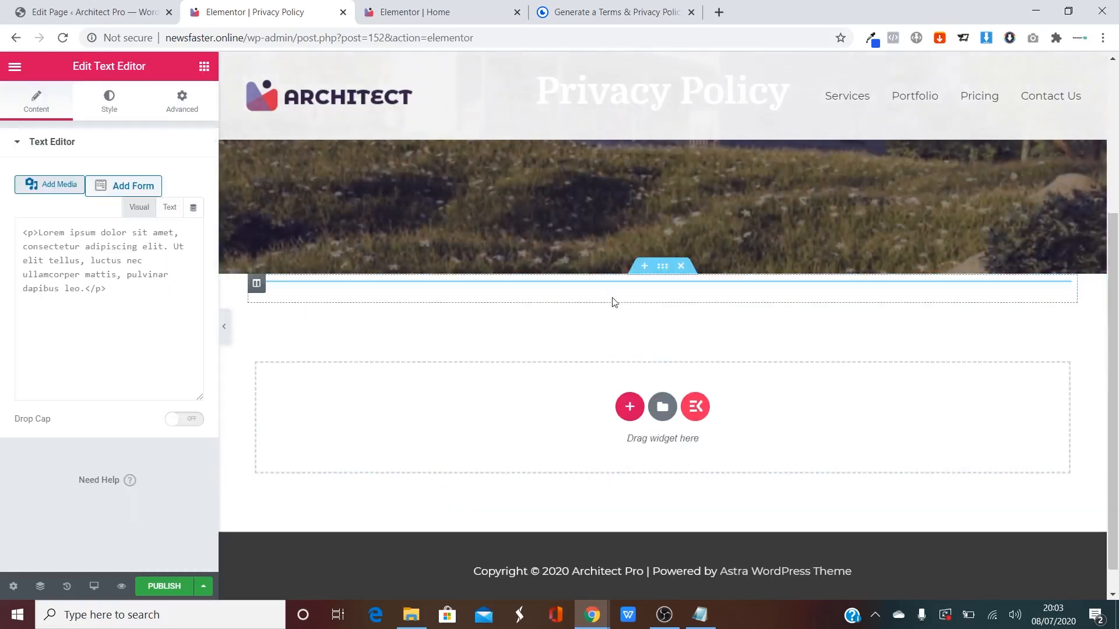
# Copy the Free Privacy Policy text from GetTerms to the clipboard.
pyautogui.click(681, 6)
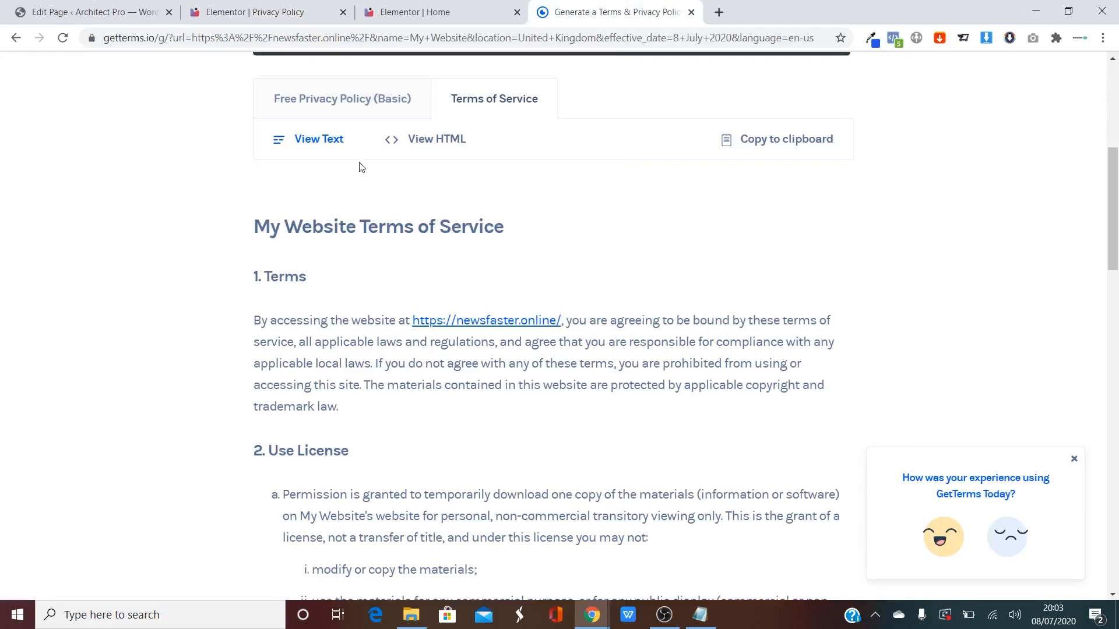
pyautogui.click(293, 106)
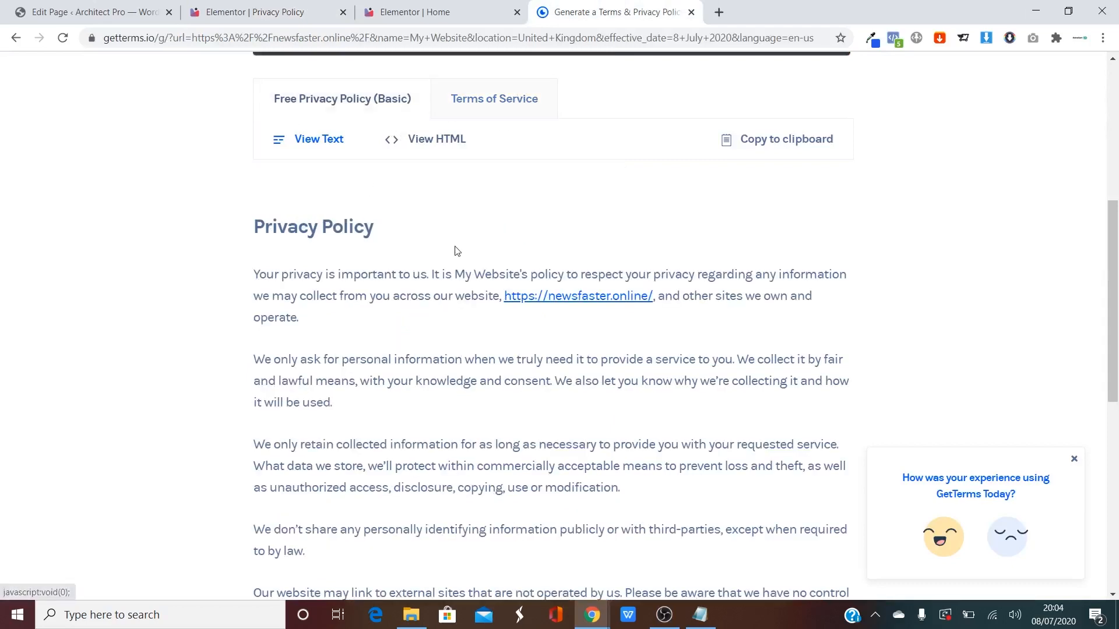
pyautogui.click(763, 147)
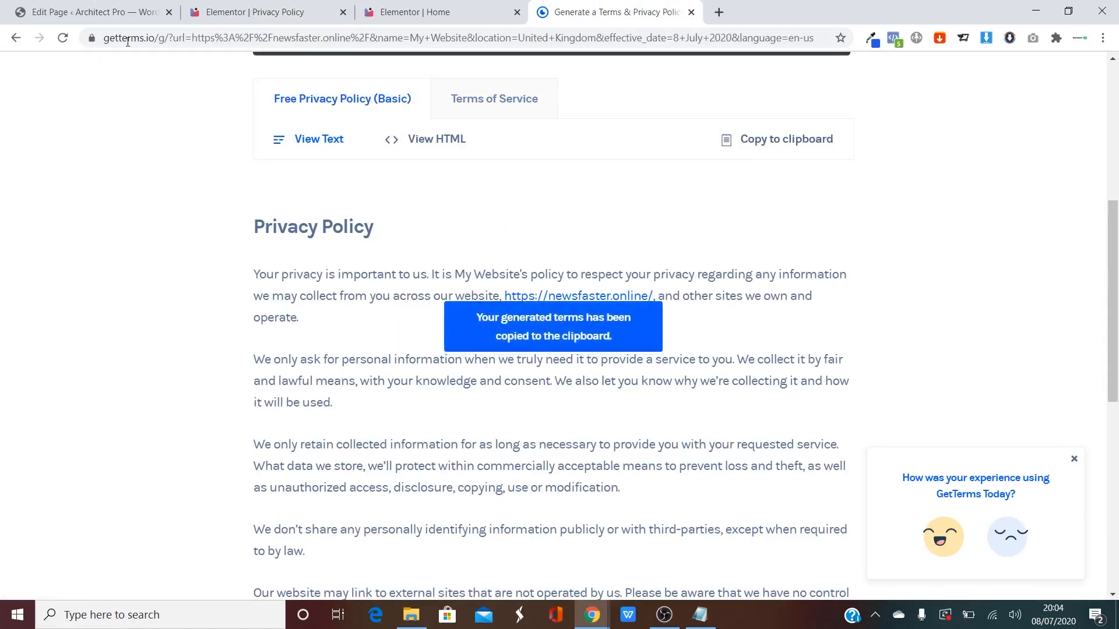
pyautogui.click(382, 10)
pyautogui.click(269, 6)
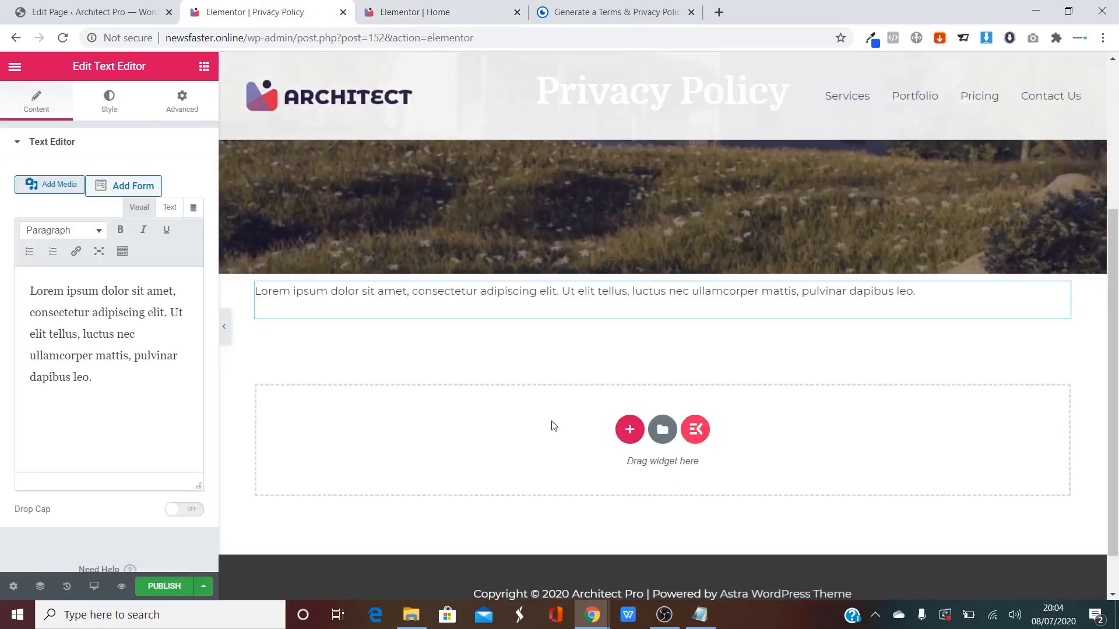
# Replace the placeholder text with the pasted privacy policy and delete its title line.
pyautogui.hotkey('ctrl', 'a')
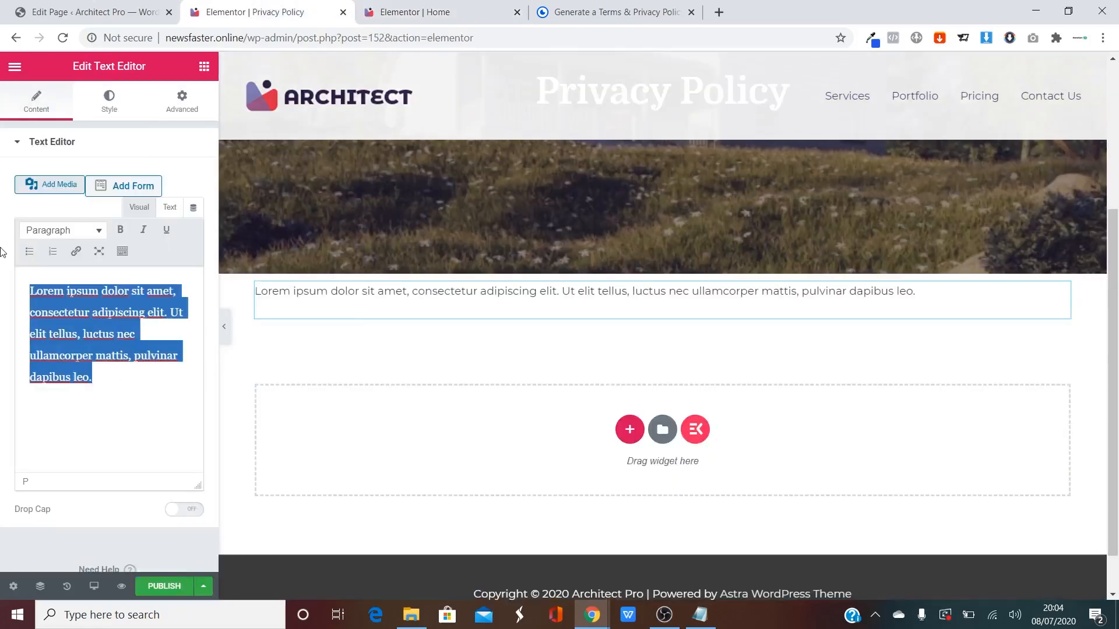
pyautogui.hotkey('ctrl', 'v')
pyautogui.scroll(-3, 396, 379)
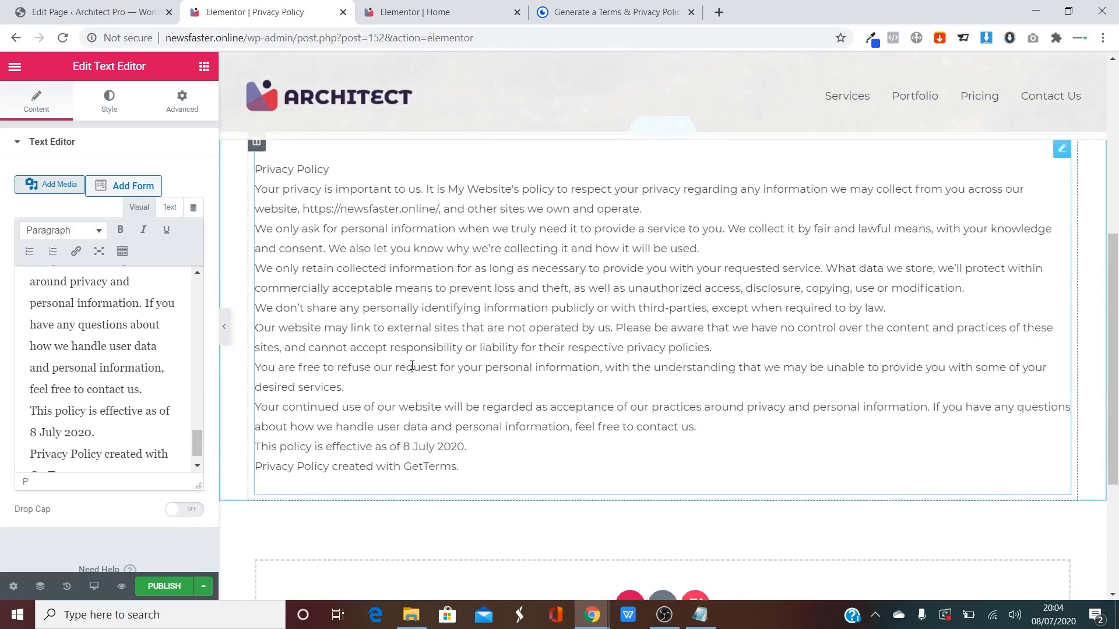
pyautogui.click(658, 263)
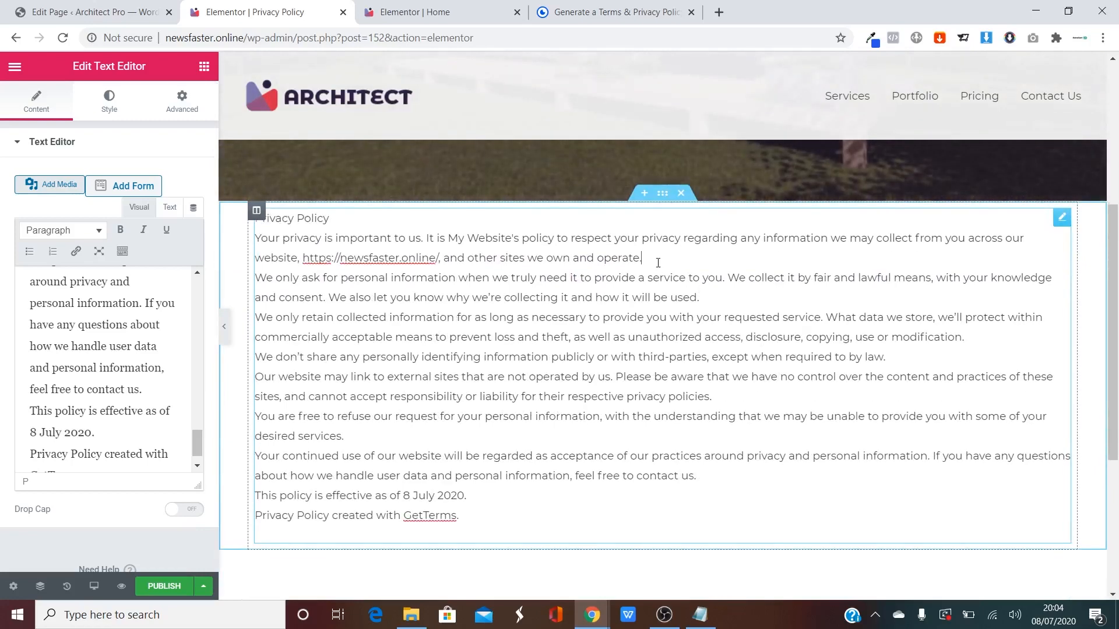
pyautogui.moveTo(335, 219); pyautogui.dragTo(250, 220)
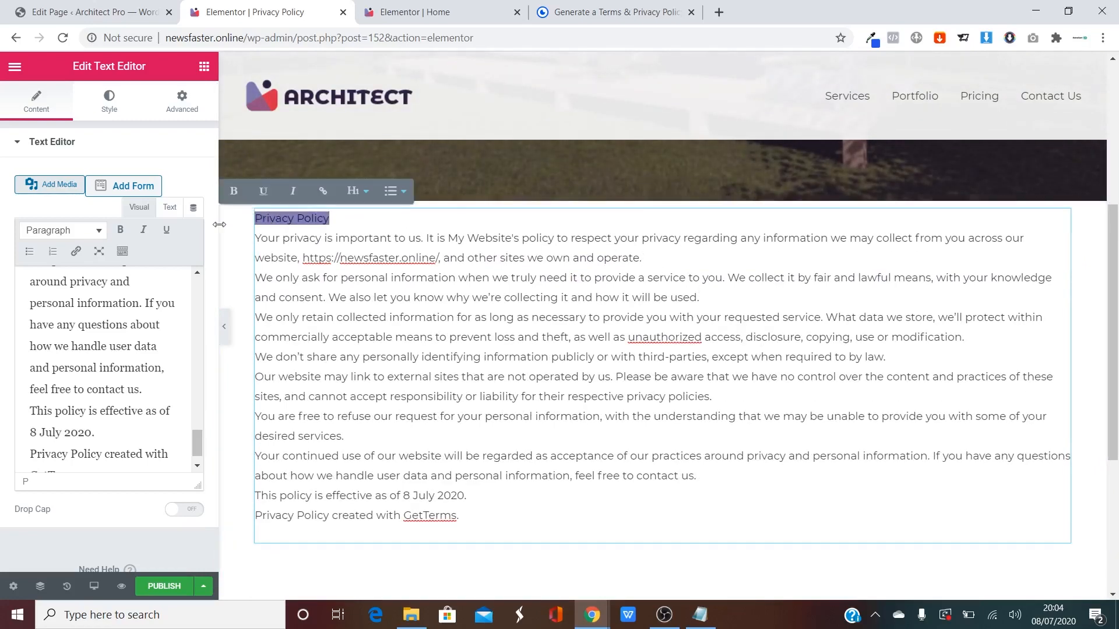
pyautogui.press('BackSpace')
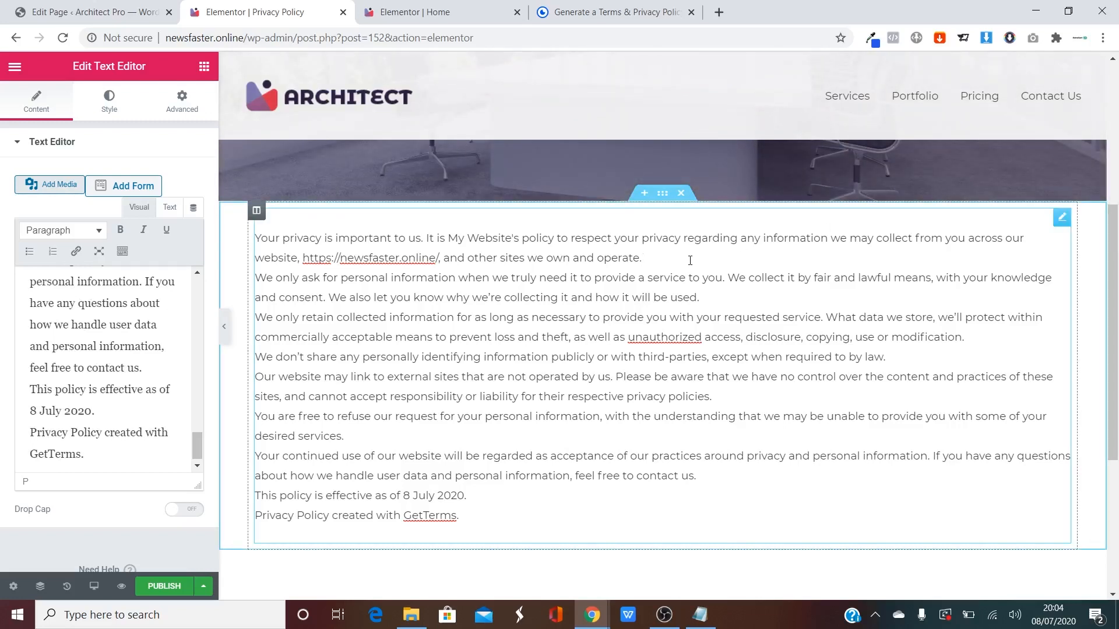
# Add blank lines between the seven policy paragraphs, through the contact us paragraph.
pyautogui.press('Return')
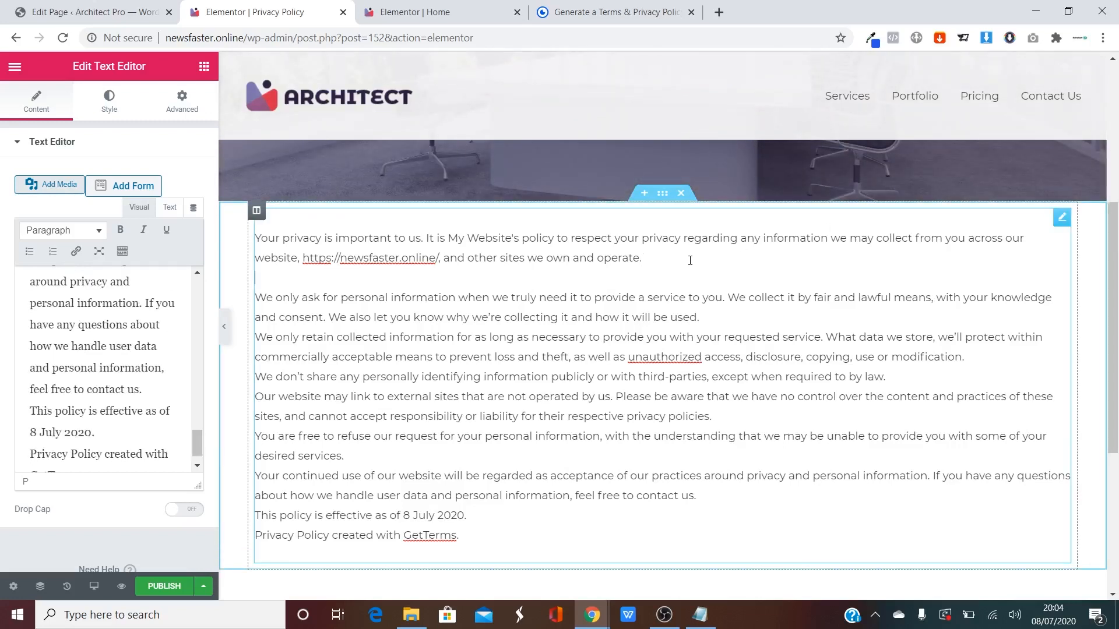
pyautogui.press('Return')
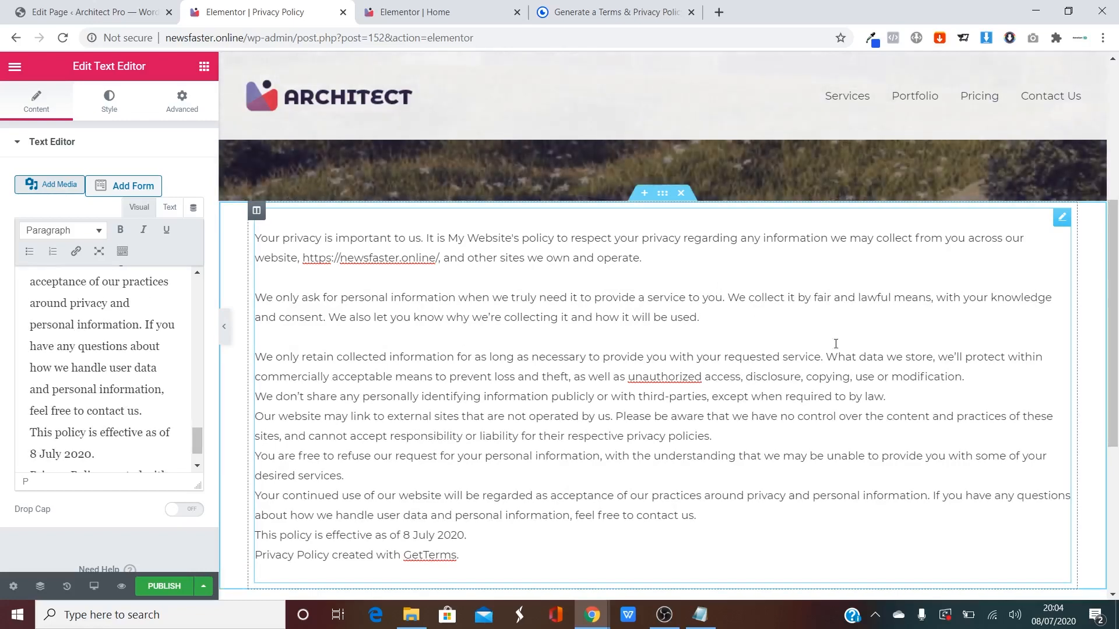
pyautogui.press('Return')
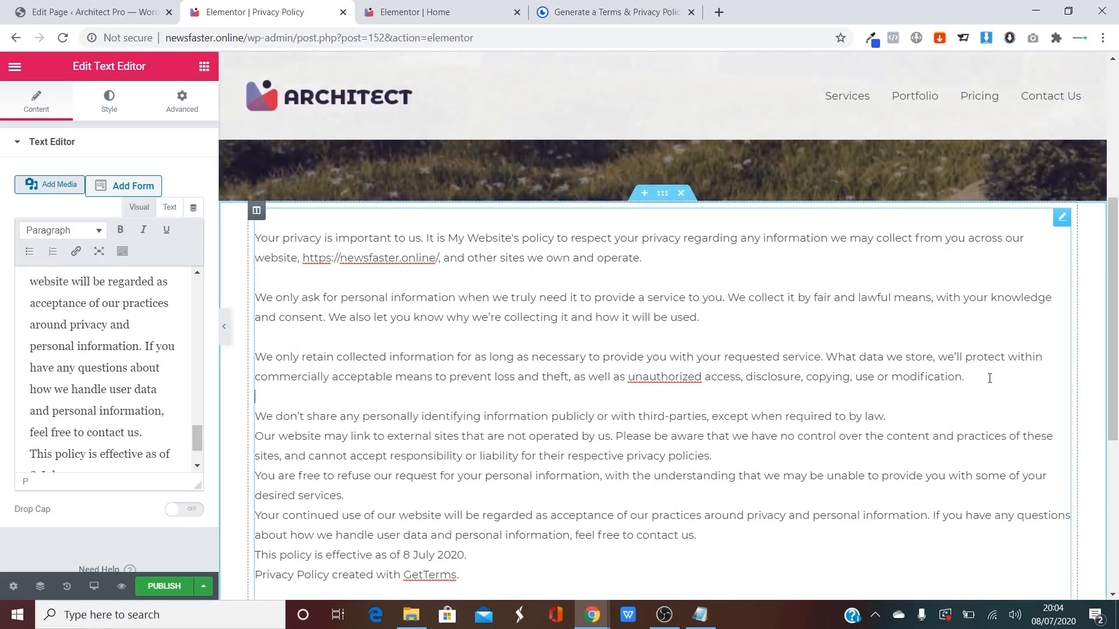
pyautogui.press('Return')
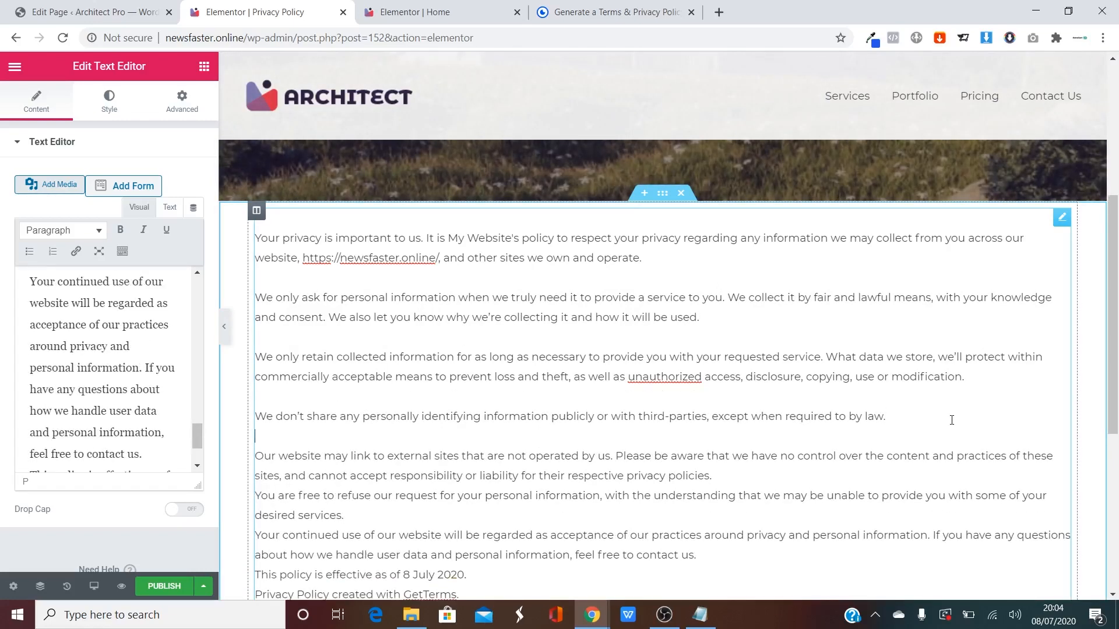
pyautogui.press('Return')
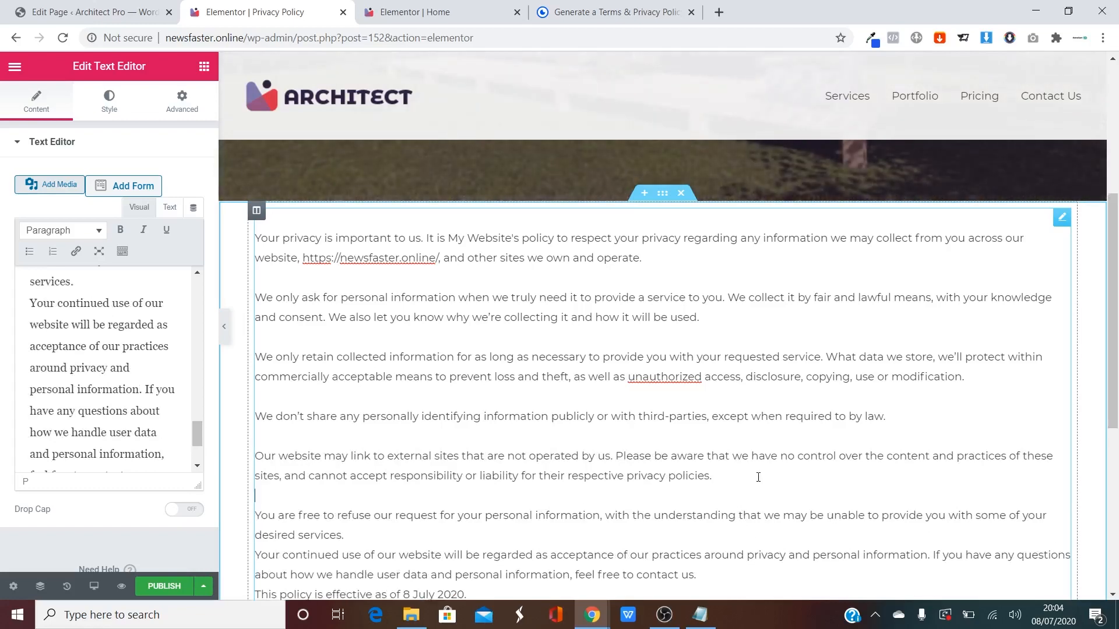
pyautogui.scroll(-2, 385, 499)
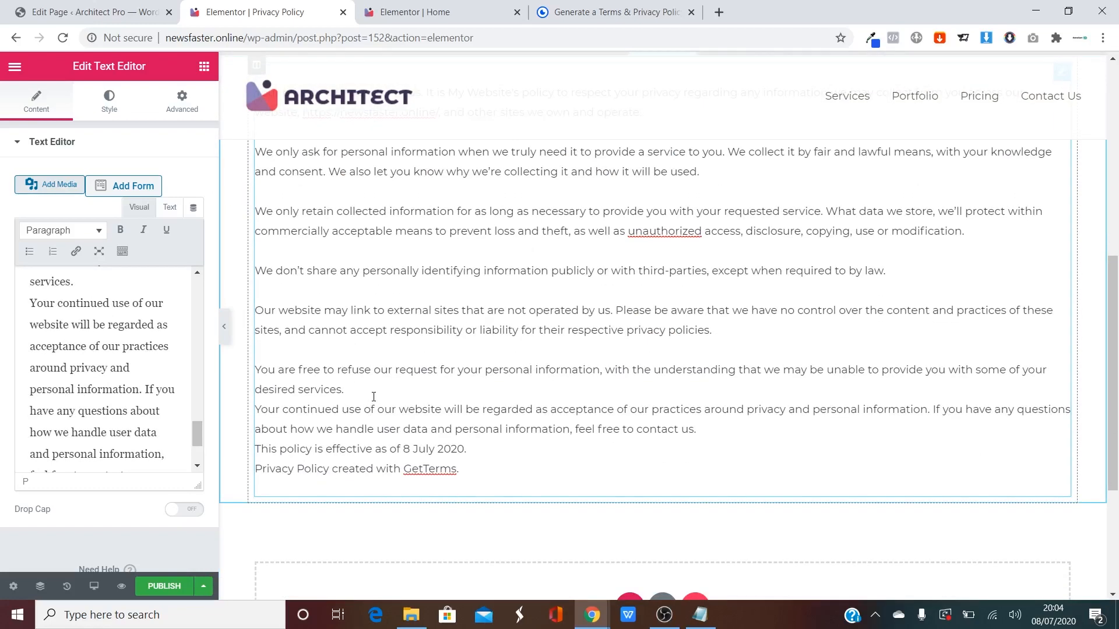
pyautogui.press('Return')
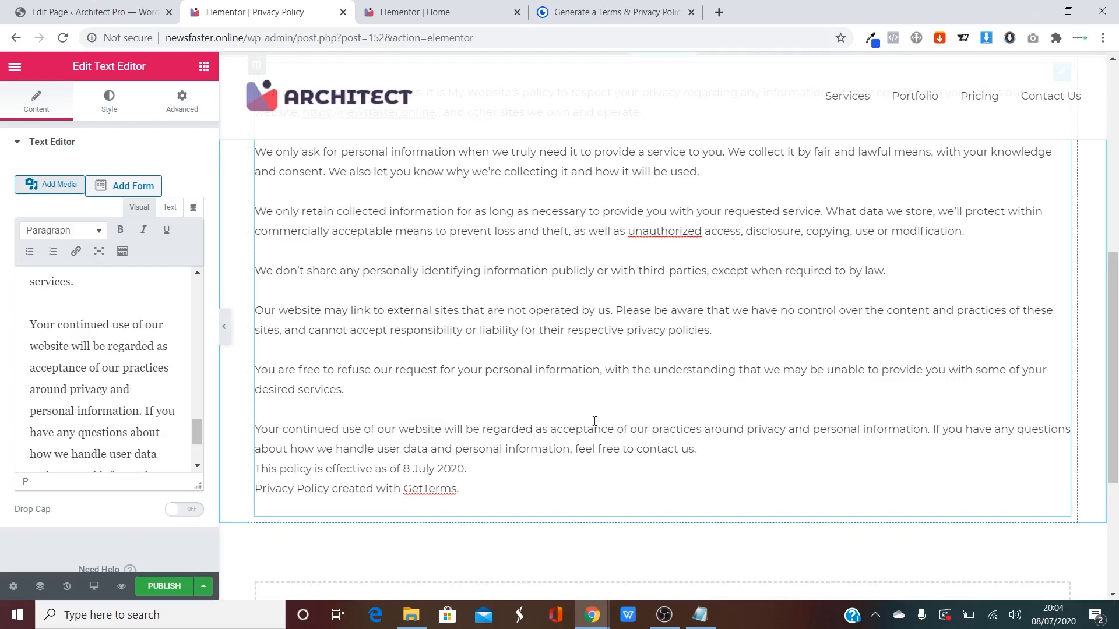
pyautogui.press('Return')
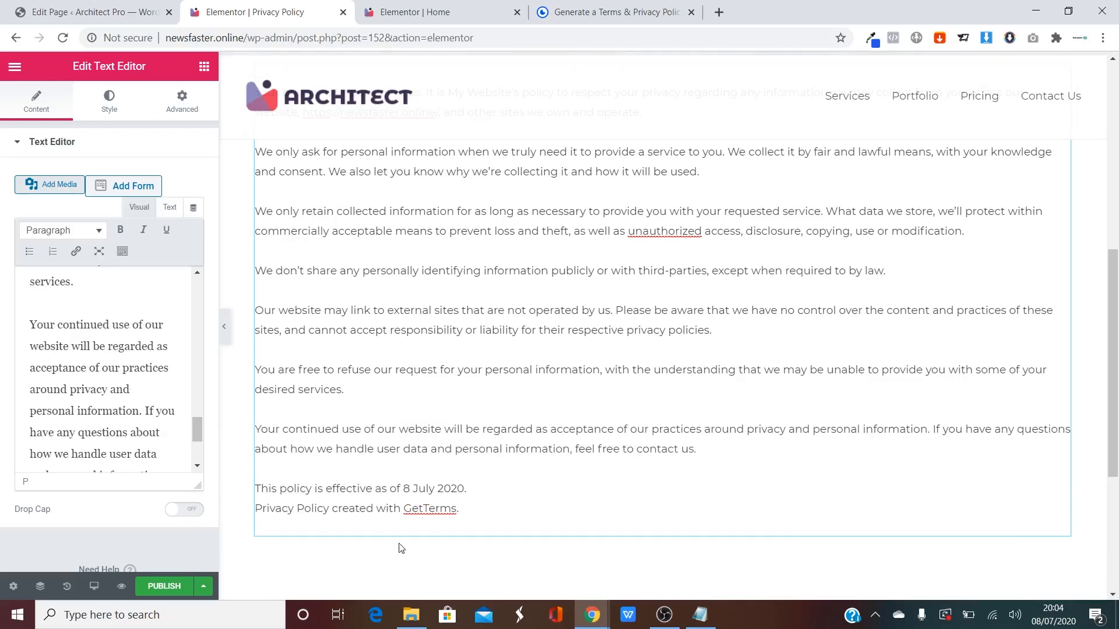
# Delete the GetTerms credit line, publish the page, and exit to the dashboard.
pyautogui.moveTo(475, 511); pyautogui.dragTo(250, 515)
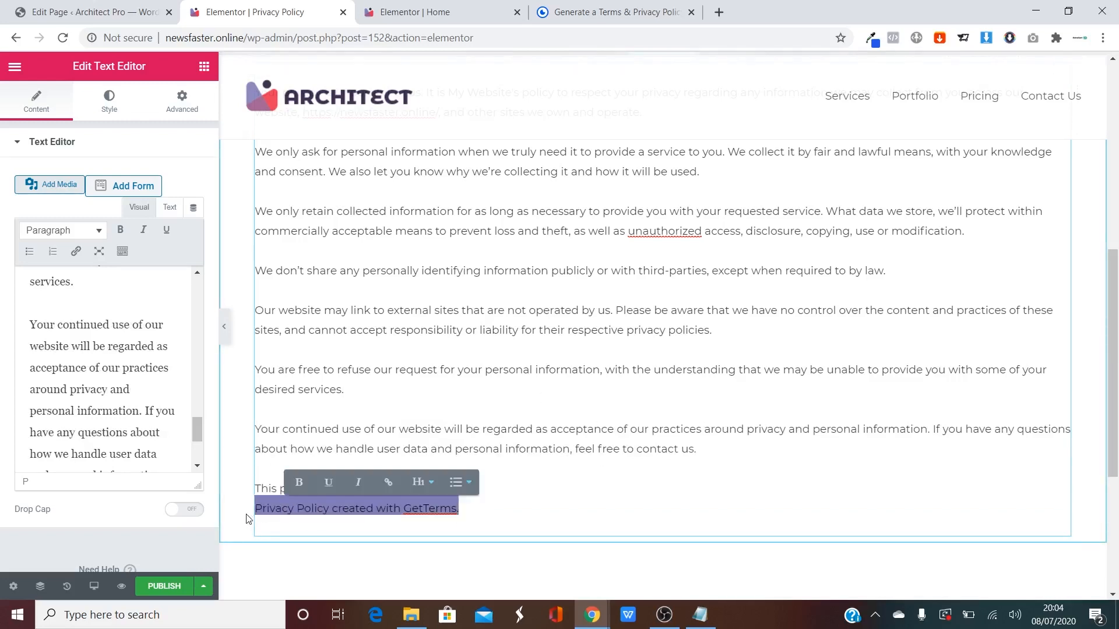
pyautogui.press('BackSpace')
pyautogui.scroll(8, 426, 367)
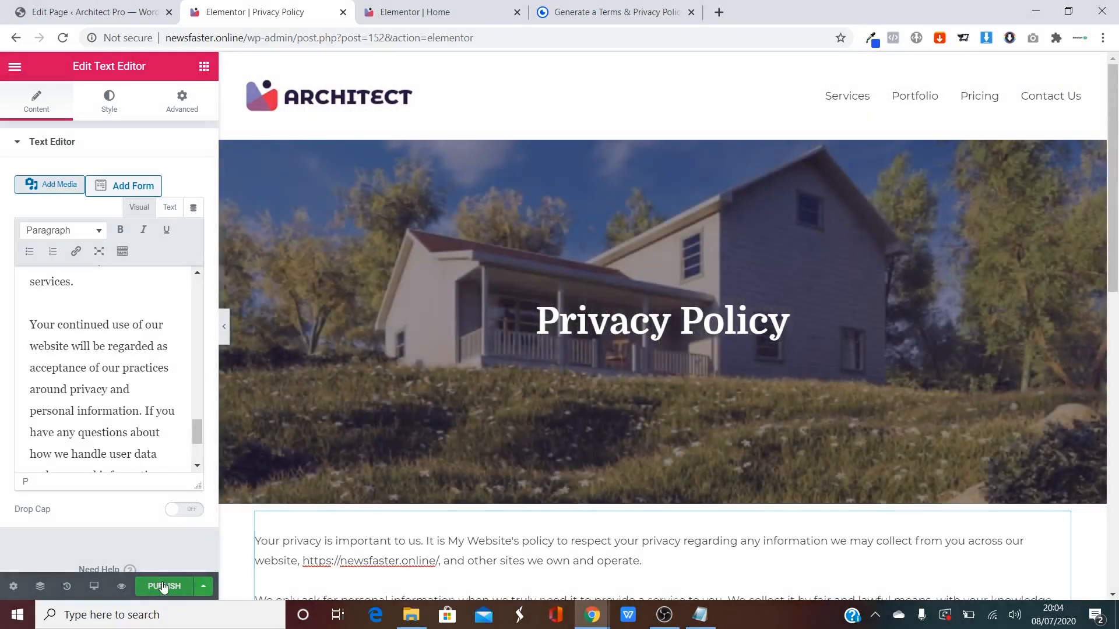
pyautogui.click(164, 587)
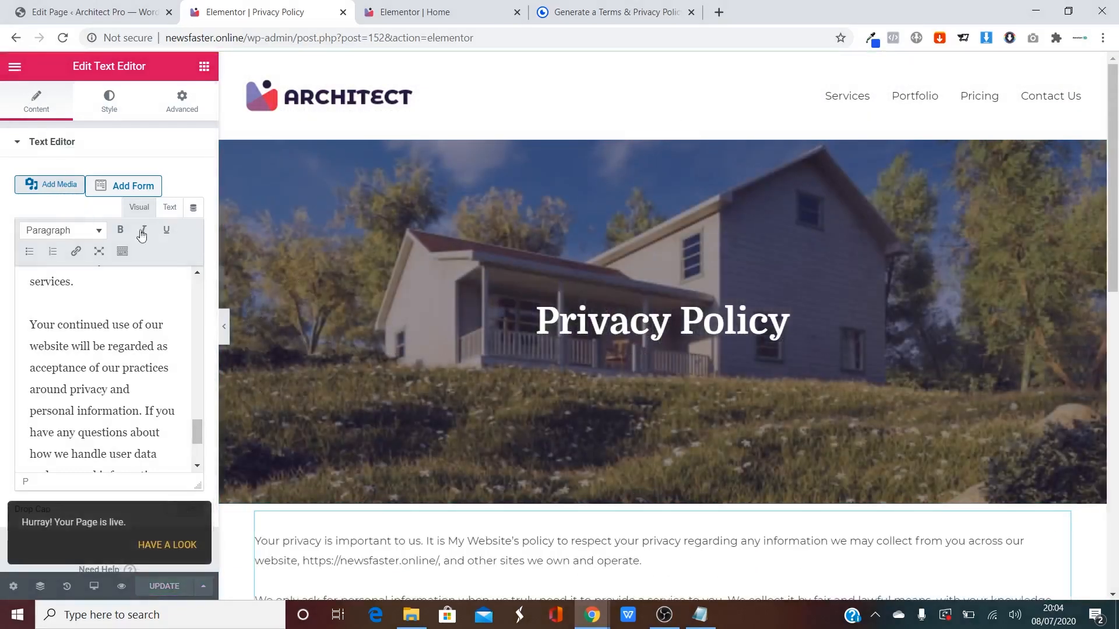
pyautogui.click(15, 67)
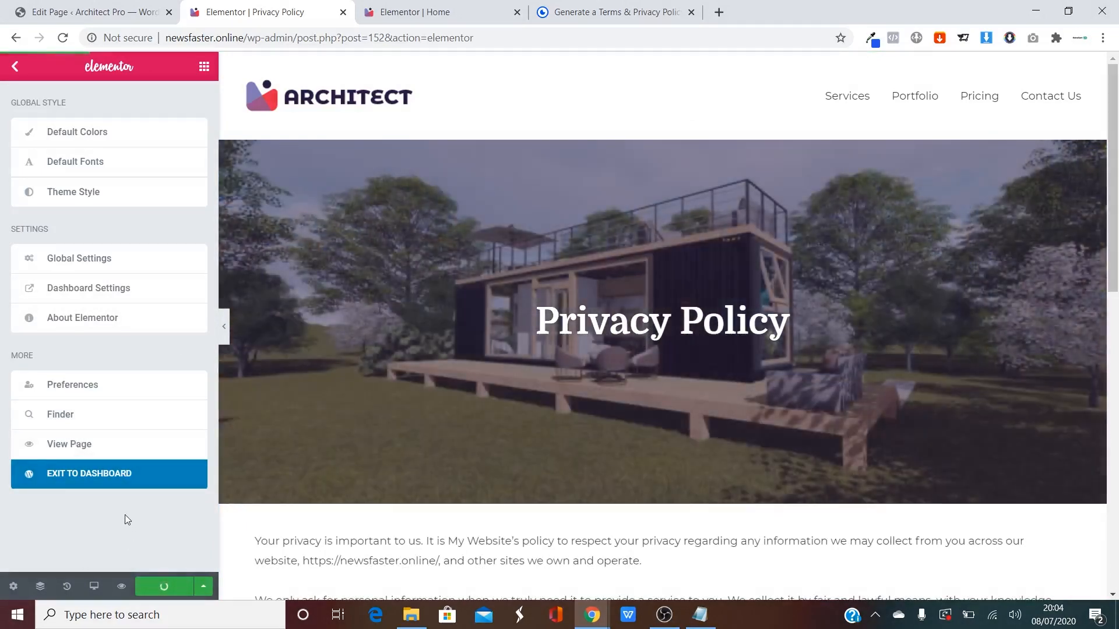
pyautogui.click(71, 479)
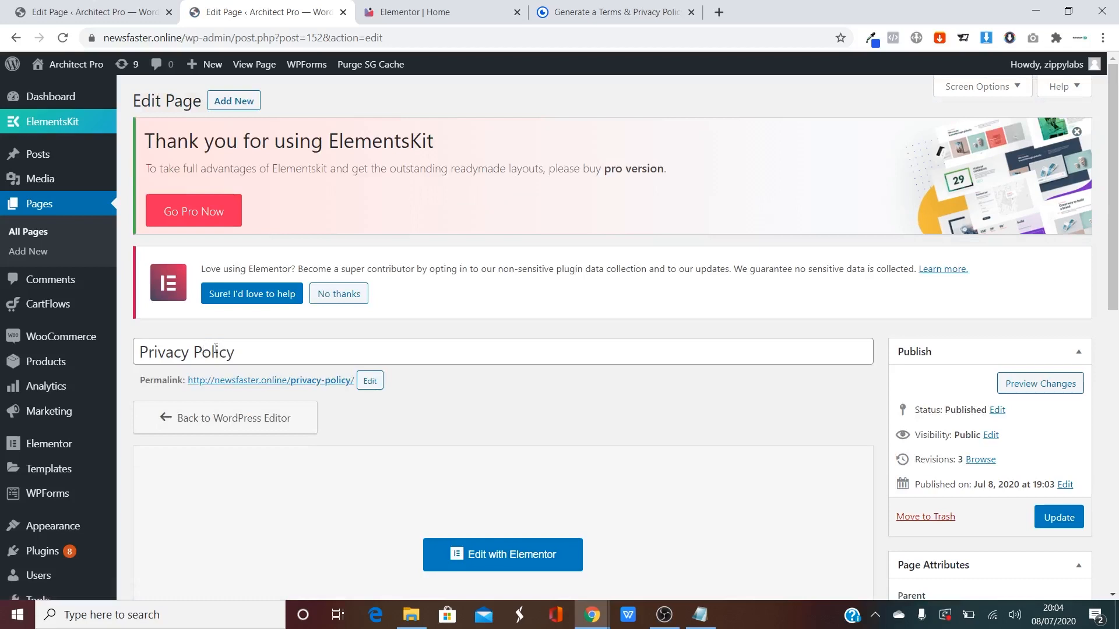
# Pick Privacy Policy as the privacy page in WooCommerce Accounts & Privacy and save changes.
pyautogui.moveTo(54, 342)
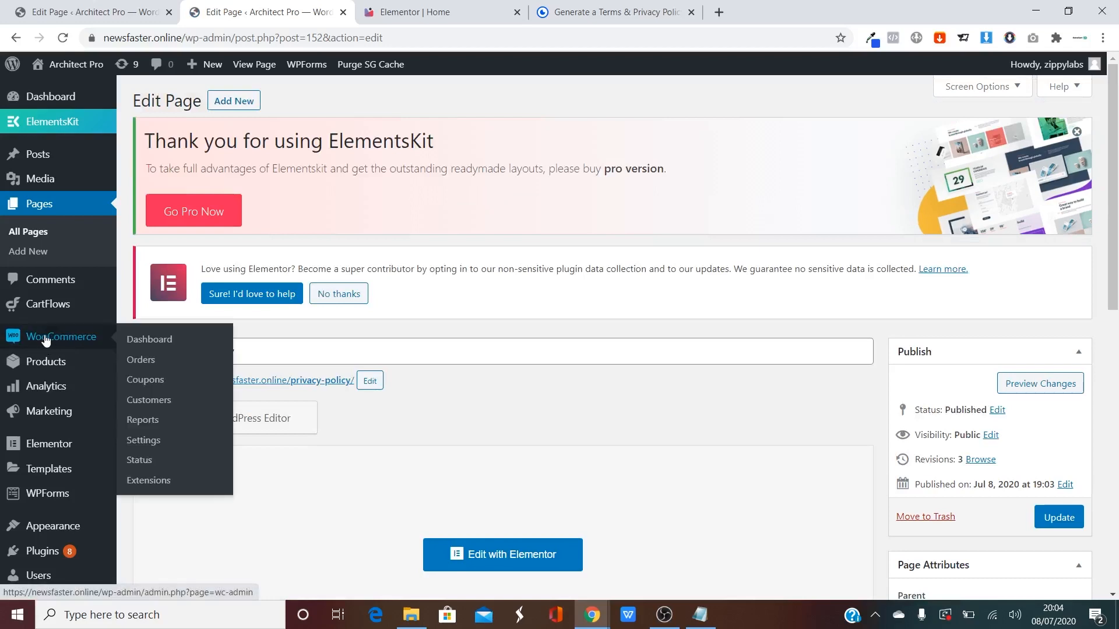
pyautogui.click(143, 440)
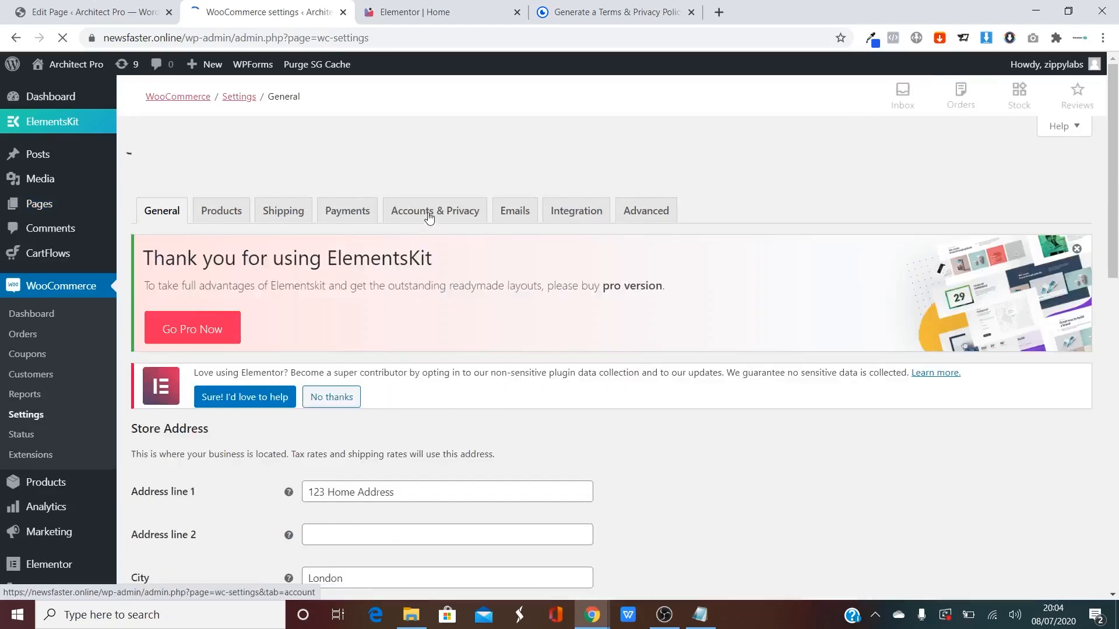
pyautogui.click(470, 192)
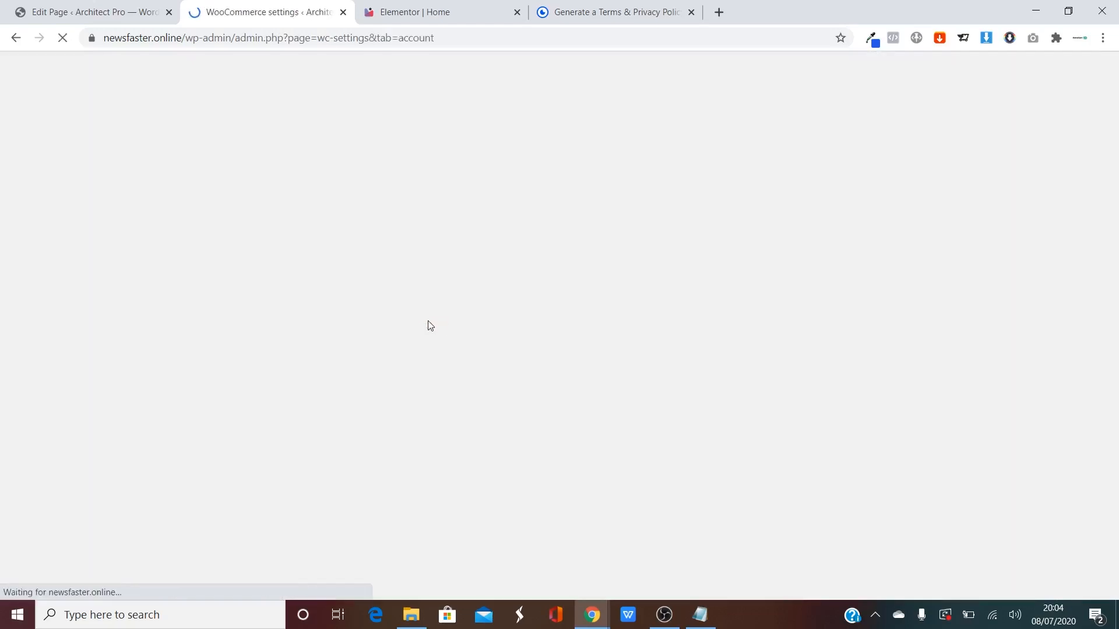
pyautogui.scroll(-7, 364, 306)
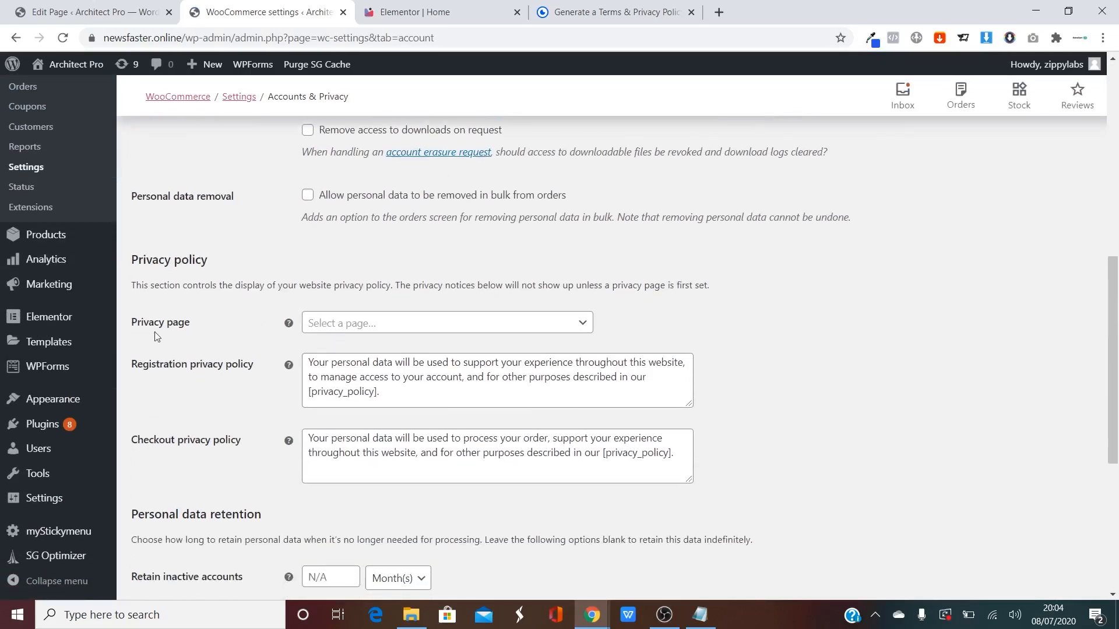
pyautogui.click(387, 323)
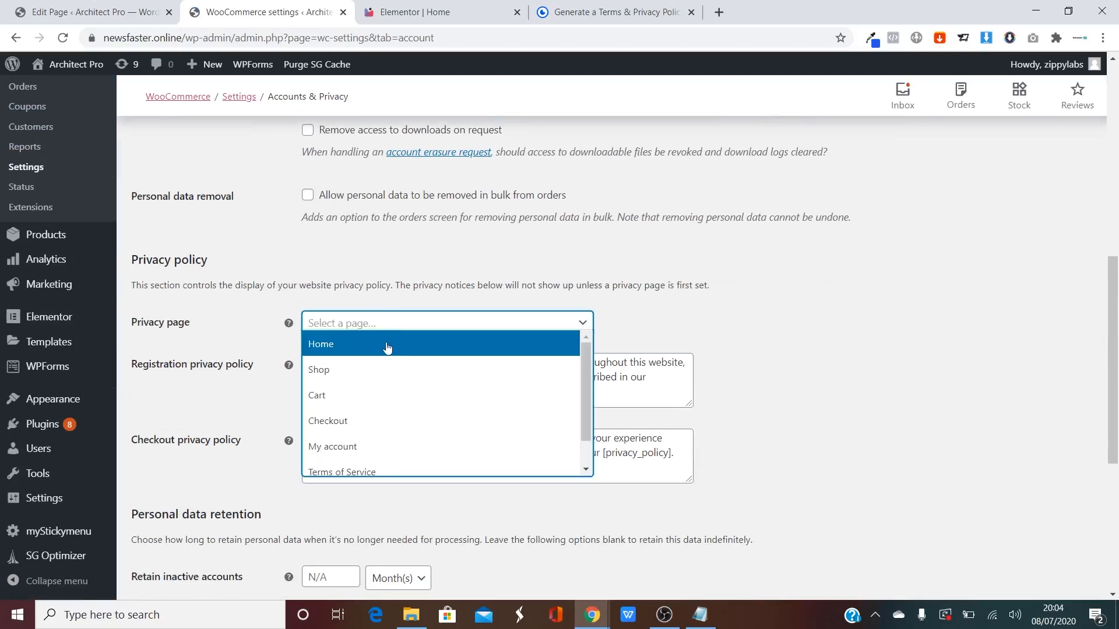
pyautogui.scroll(-1, 387, 348)
pyautogui.click(362, 464)
pyautogui.scroll(-2, 459, 499)
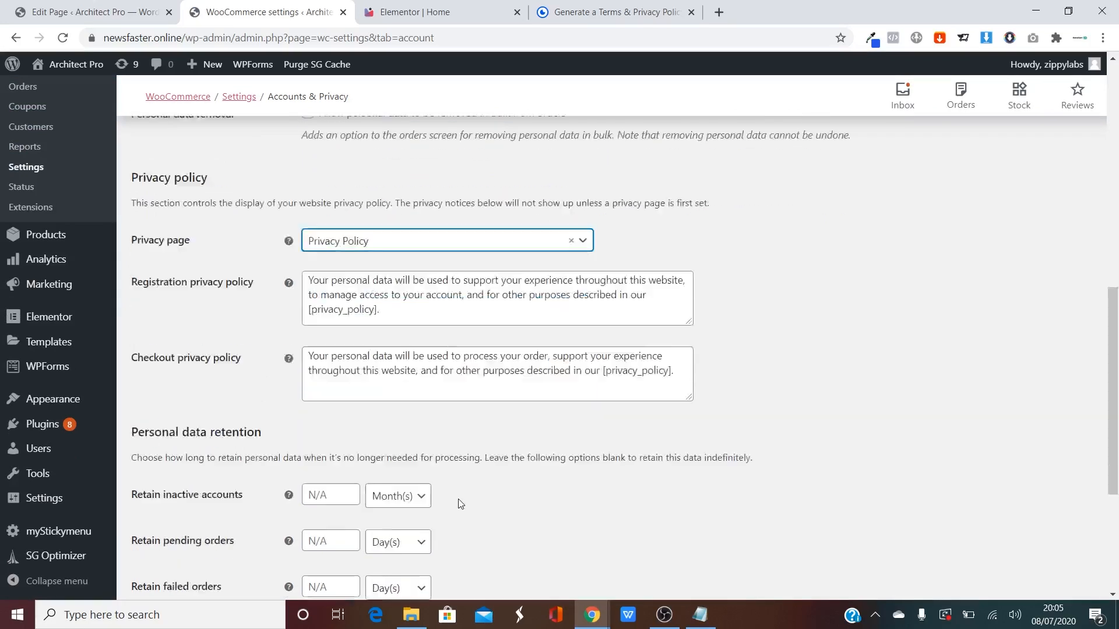
pyautogui.scroll(-4, 458, 498)
pyautogui.click(167, 526)
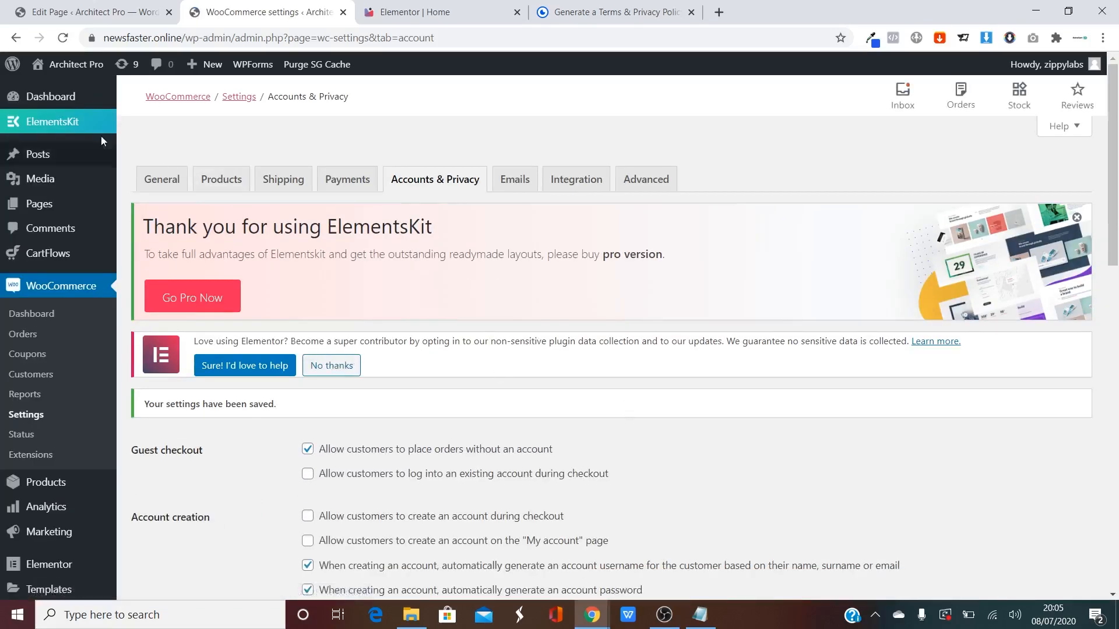
# Open the live site's Customizer at Footer > Footer Bar.
pyautogui.click(63, 69)
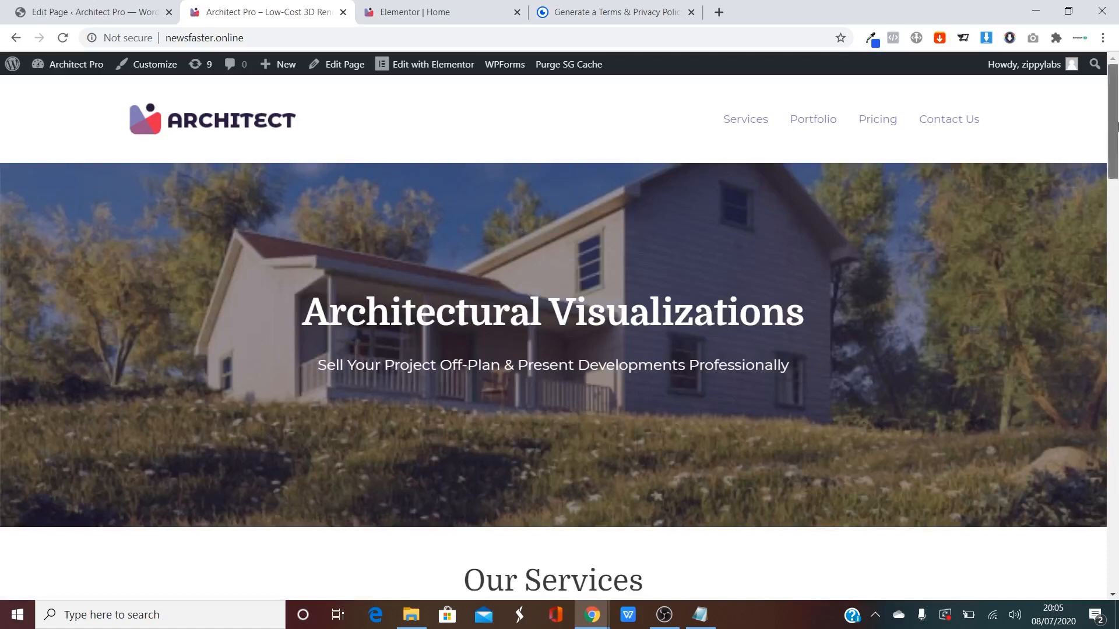
pyautogui.moveTo(1113, 122); pyautogui.dragTo(1117, 537)
pyautogui.moveTo(1113, 496); pyautogui.dragTo(1112, 78)
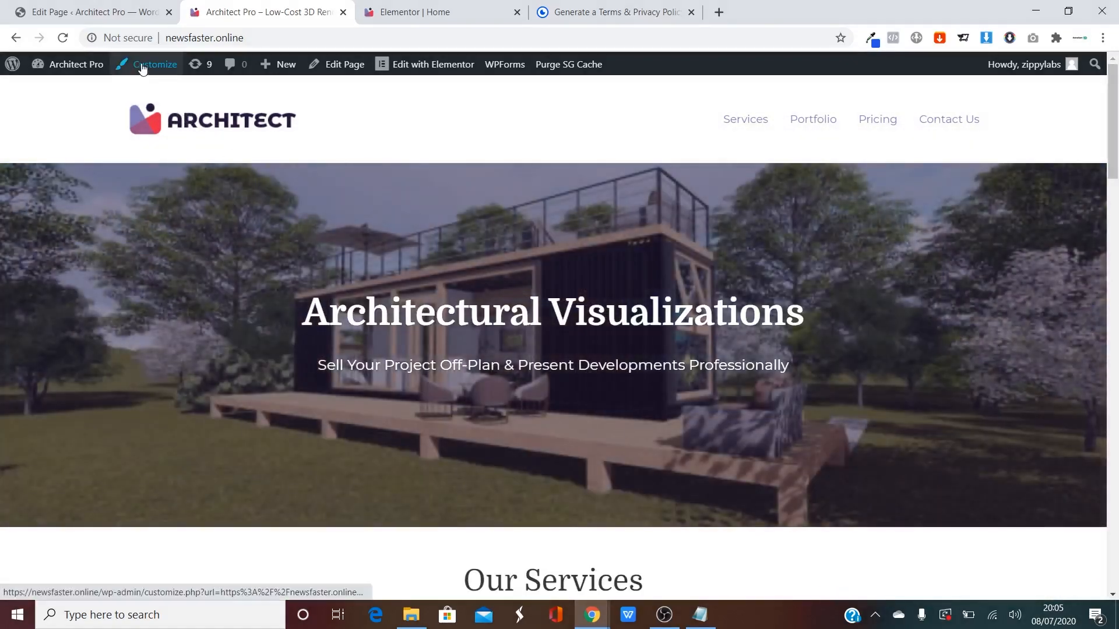
pyautogui.click(142, 67)
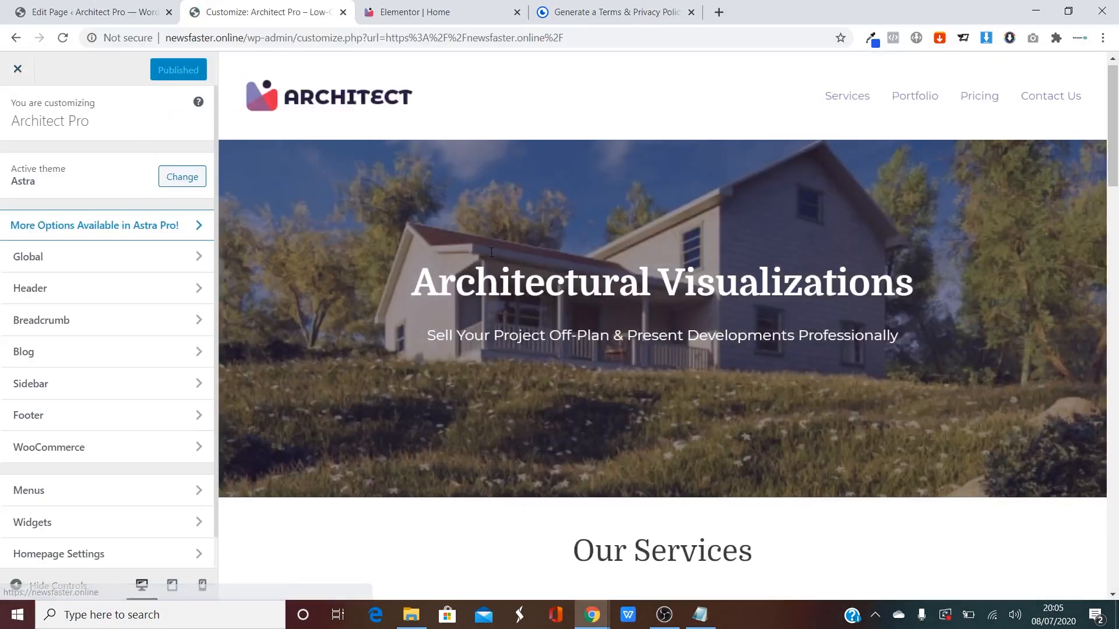
pyautogui.scroll(-20, 487, 278)
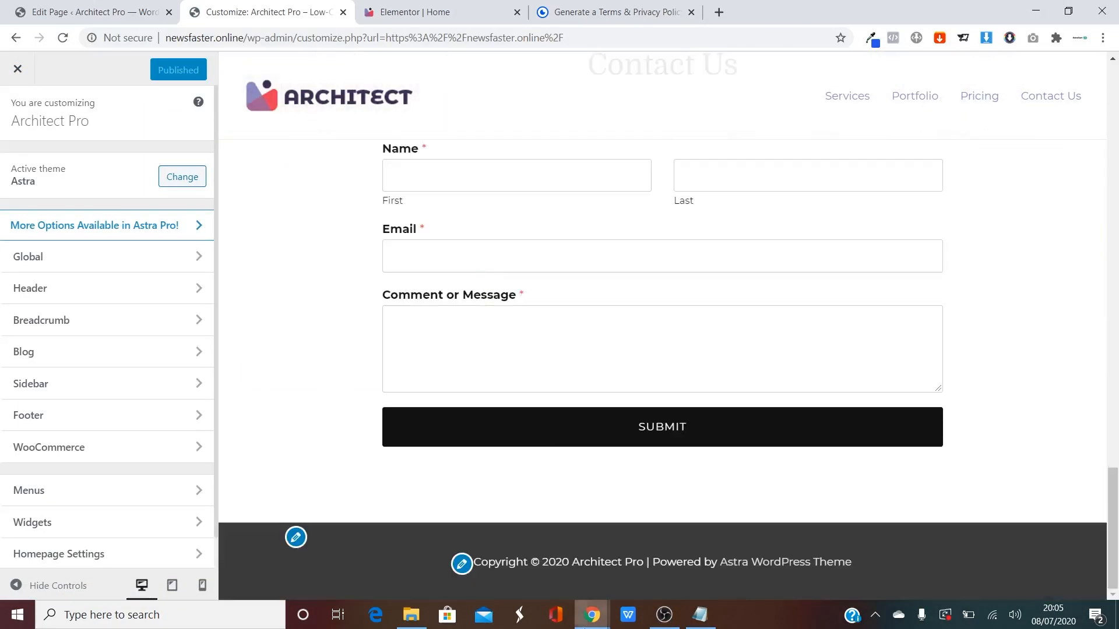
pyautogui.click(56, 425)
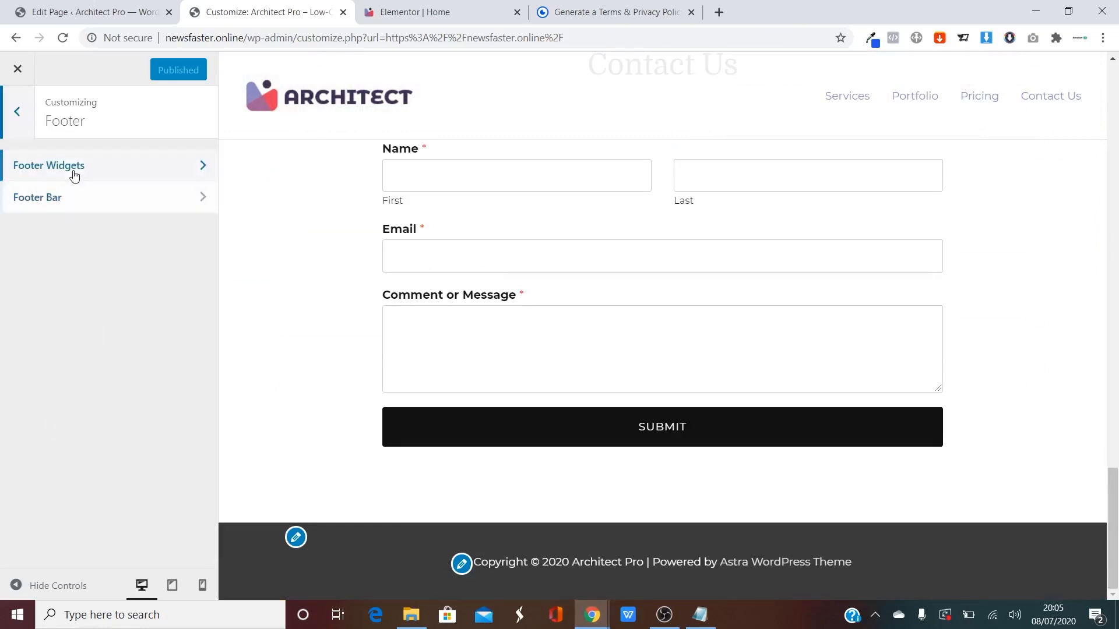
pyautogui.click(67, 203)
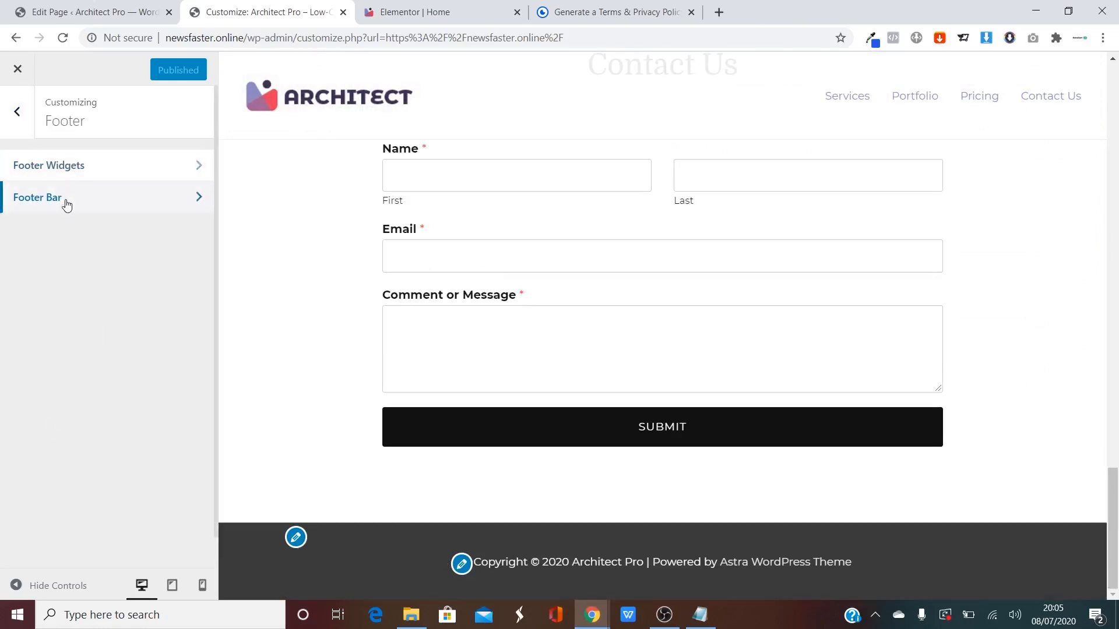
pyautogui.click(67, 201)
# Delete ' | Powered by [theme_author]' from the footer Section 1 text.
pyautogui.scroll(-2, 106, 244)
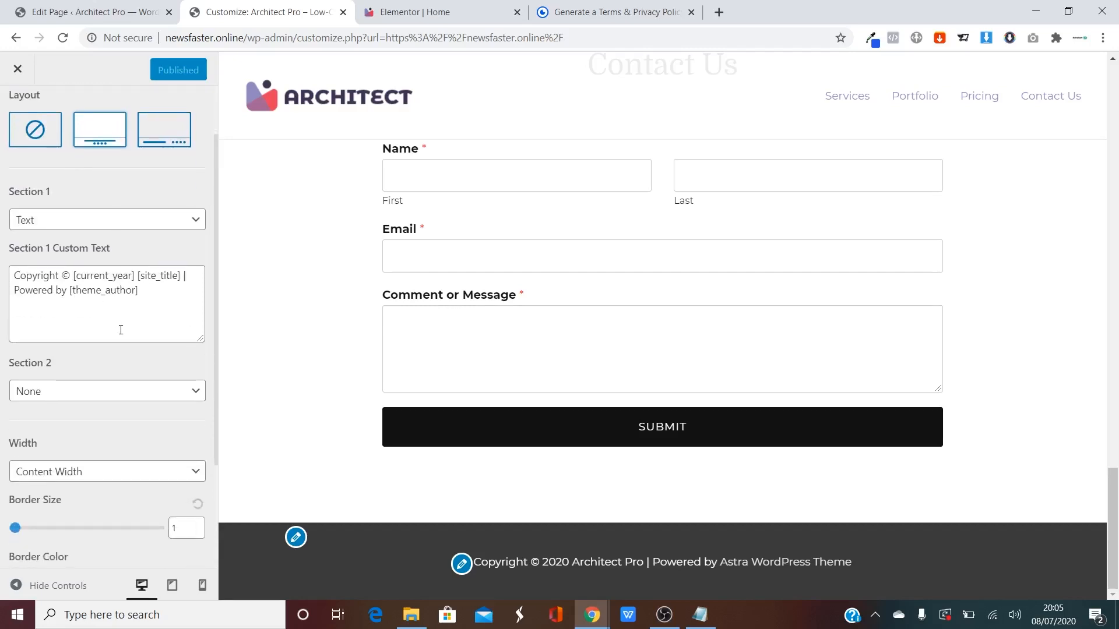
pyautogui.moveTo(138, 290); pyautogui.dragTo(183, 278)
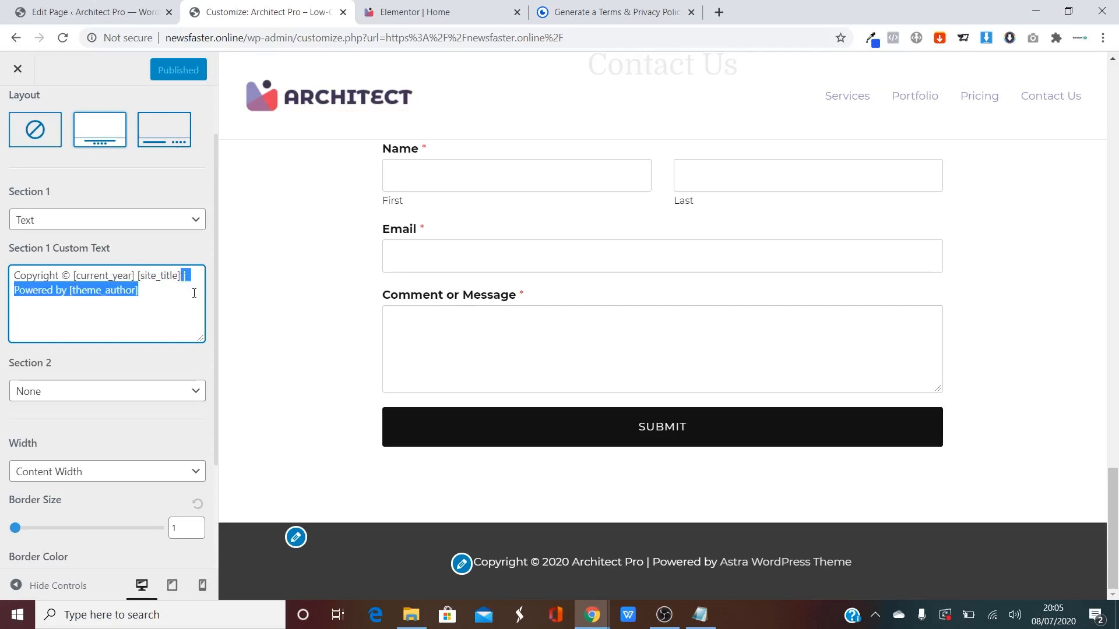
pyautogui.press('BackSpace')
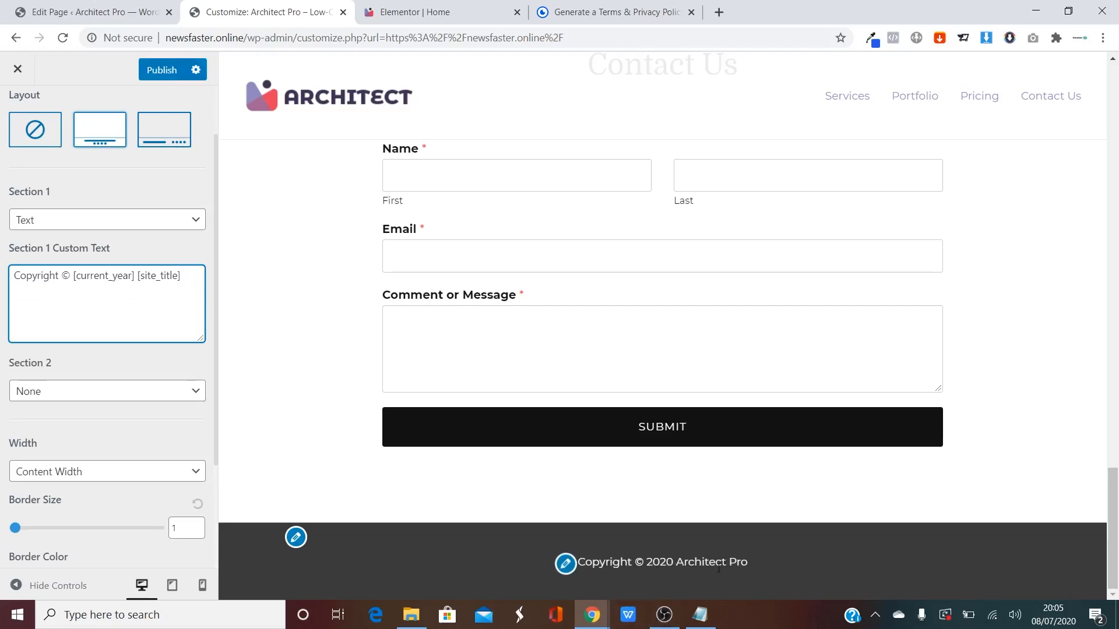
# Set the footer bar background to the black #000000 swatch.
pyautogui.scroll(-2, 48, 436)
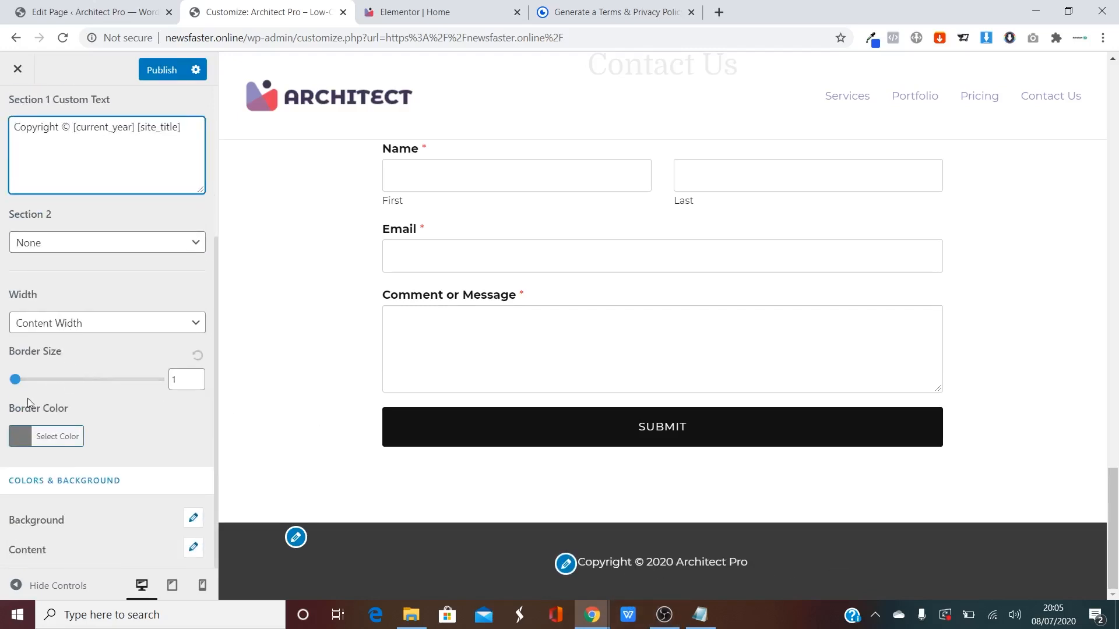
pyautogui.scroll(2, 77, 387)
pyautogui.scroll(-2, 82, 387)
pyautogui.click(194, 518)
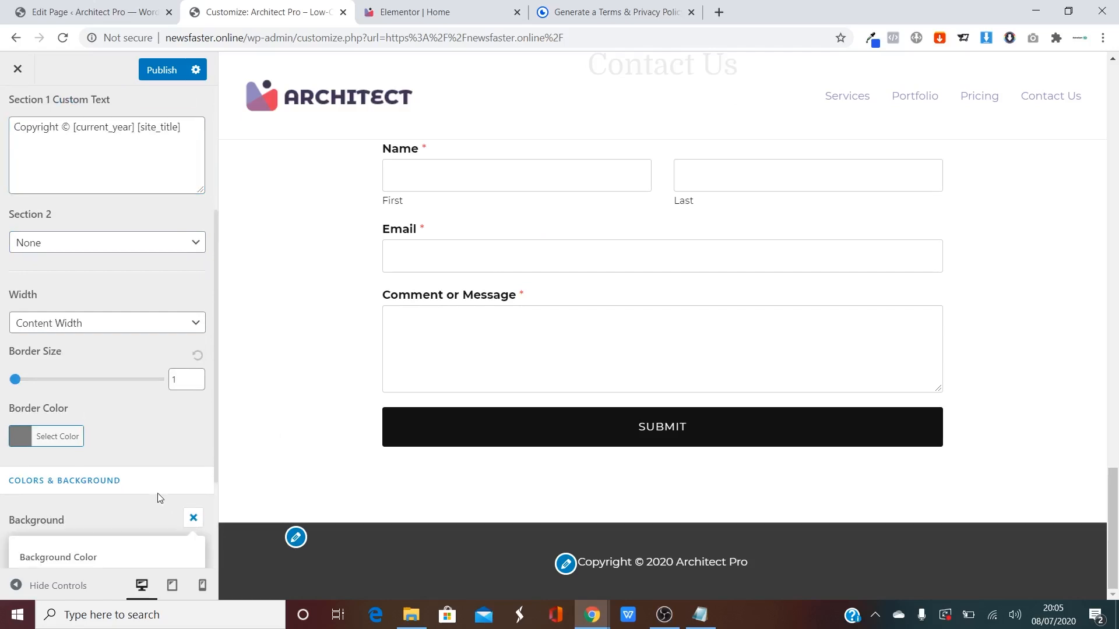
pyautogui.scroll(-2, 161, 498)
pyautogui.scroll(-3, 114, 472)
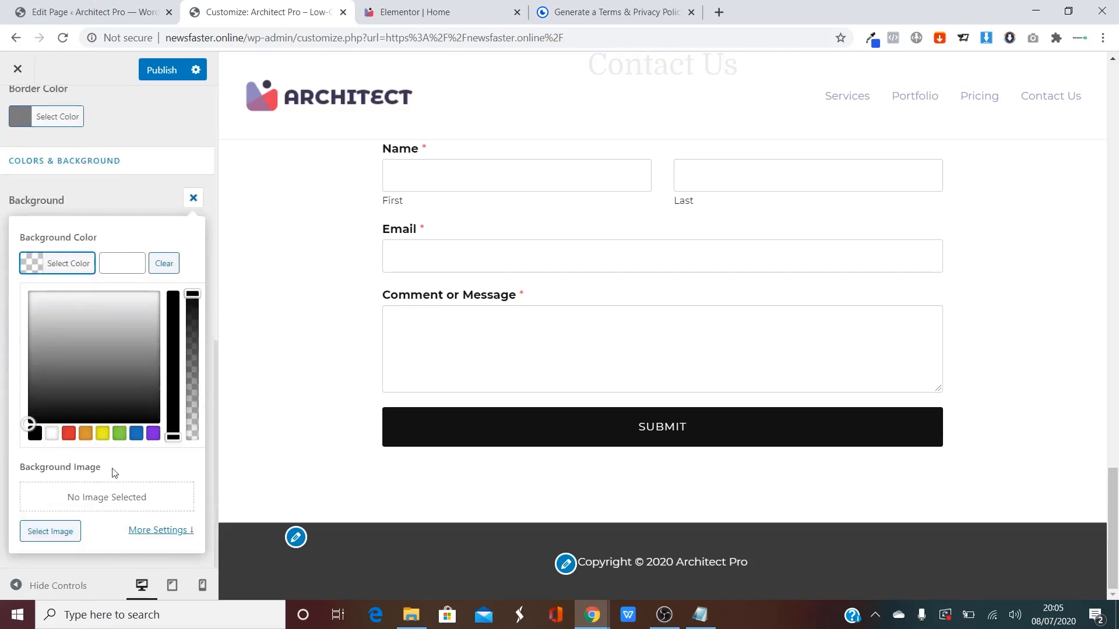
pyautogui.click(35, 434)
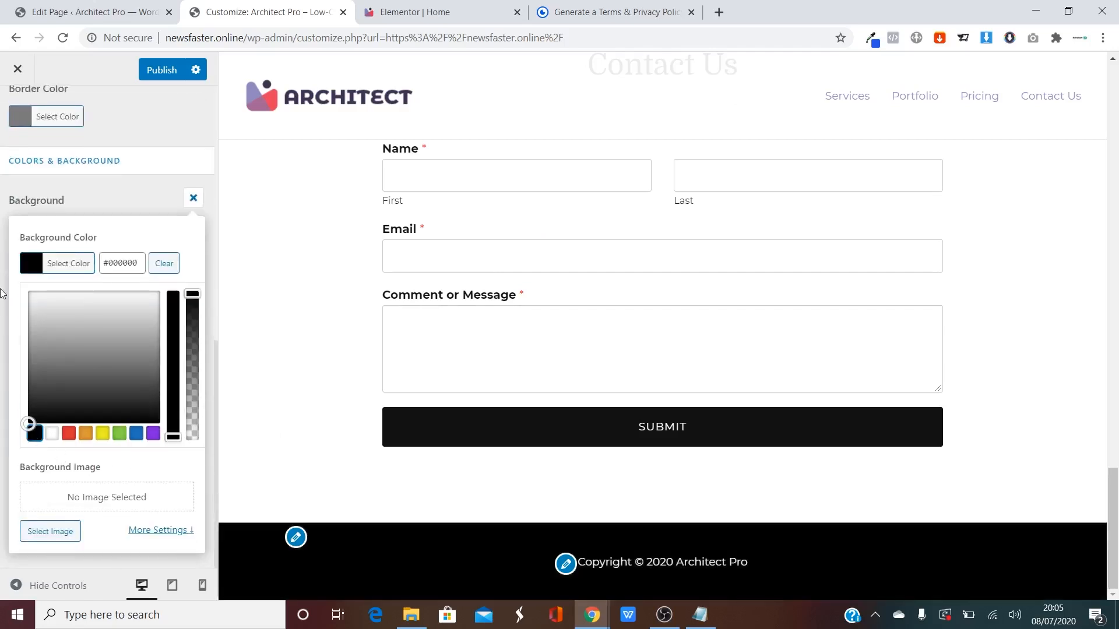
pyautogui.scroll(10, 52, 294)
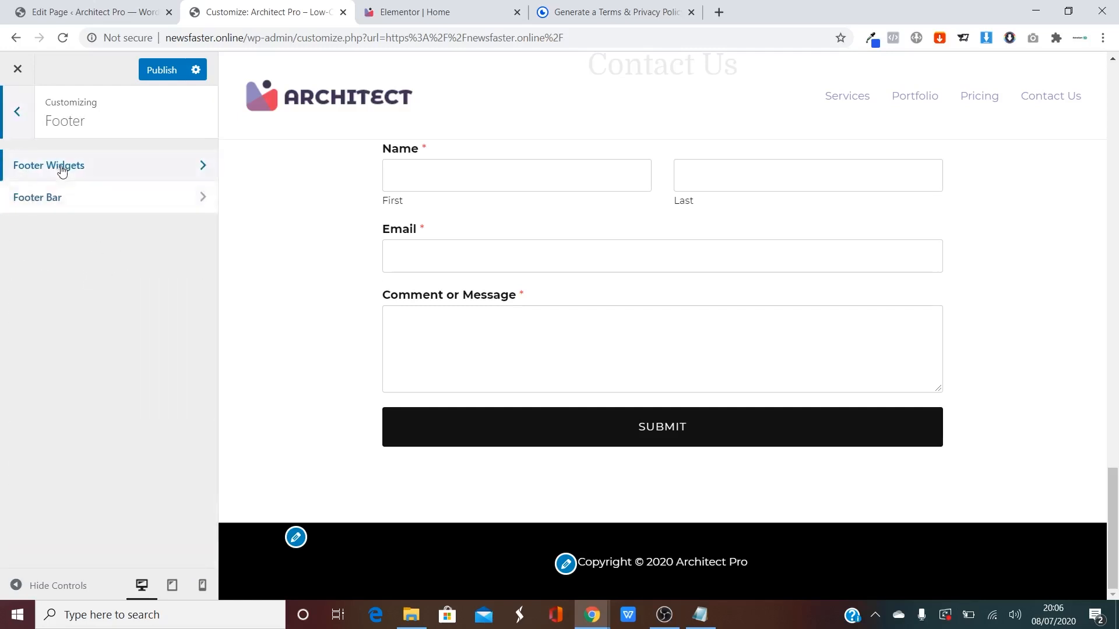
# Leave Footer Widgets set to none after trying 4 columns, then close the Customizer.
pyautogui.click(62, 169)
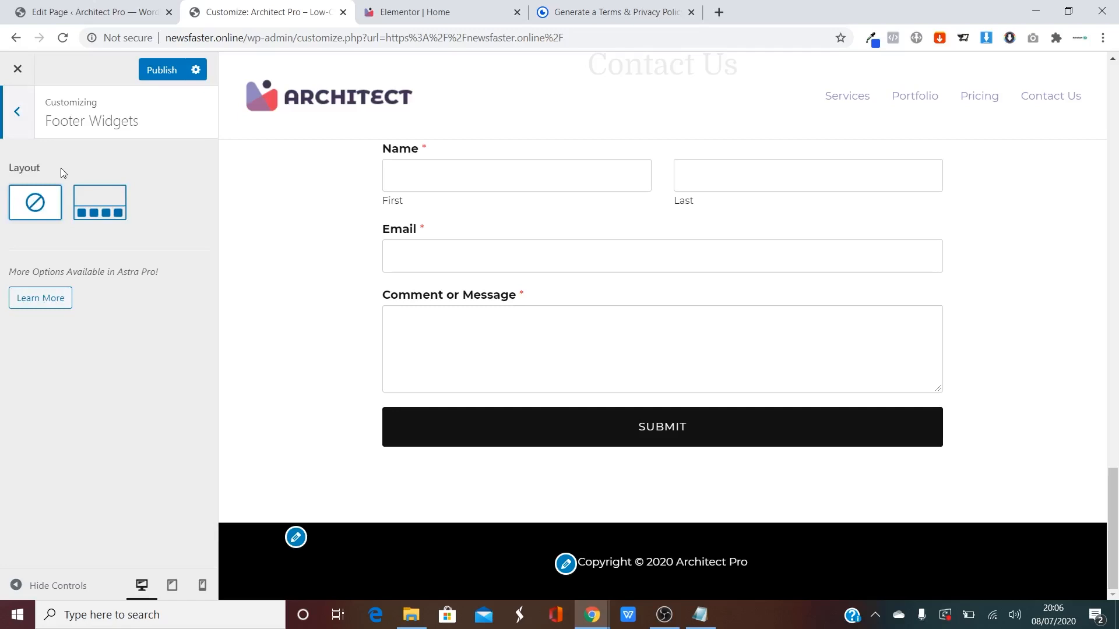
pyautogui.click(100, 202)
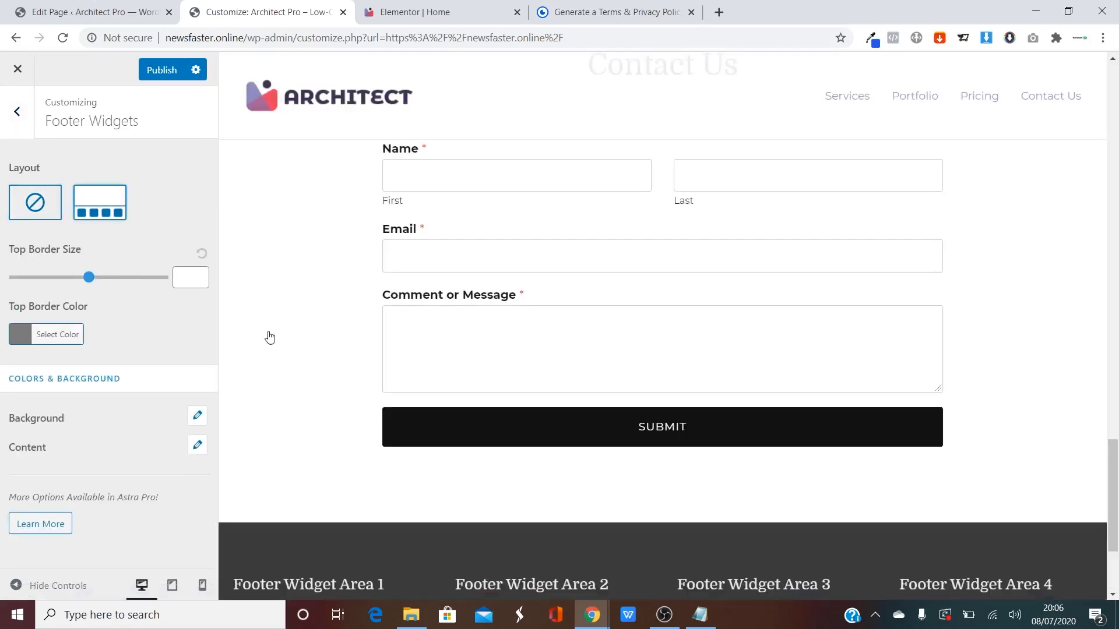
pyautogui.scroll(-3, 579, 511)
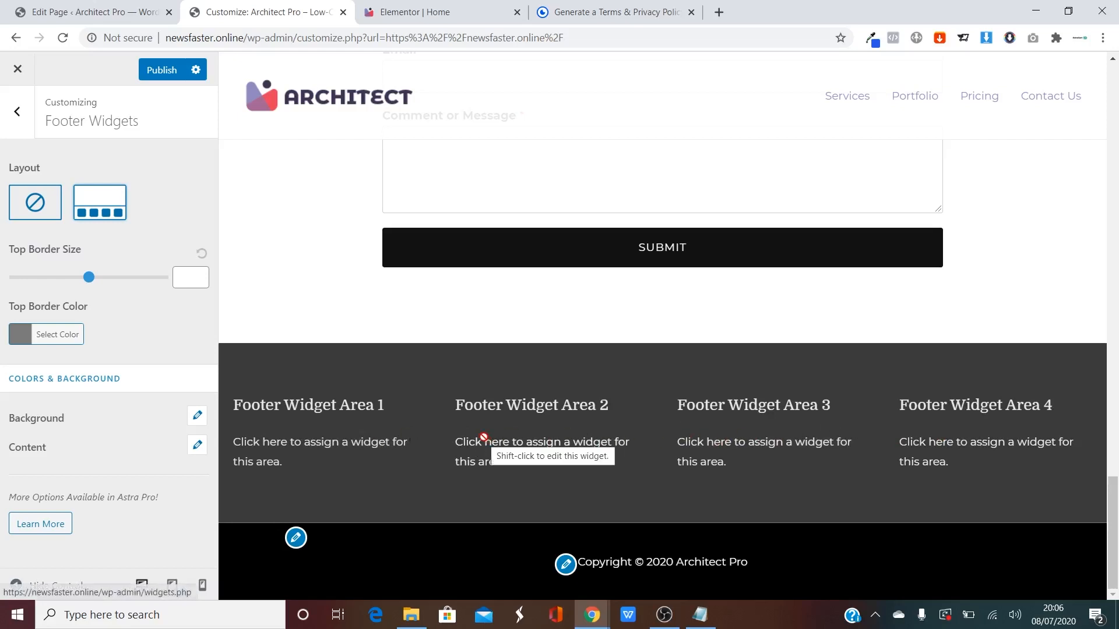
pyautogui.click(46, 215)
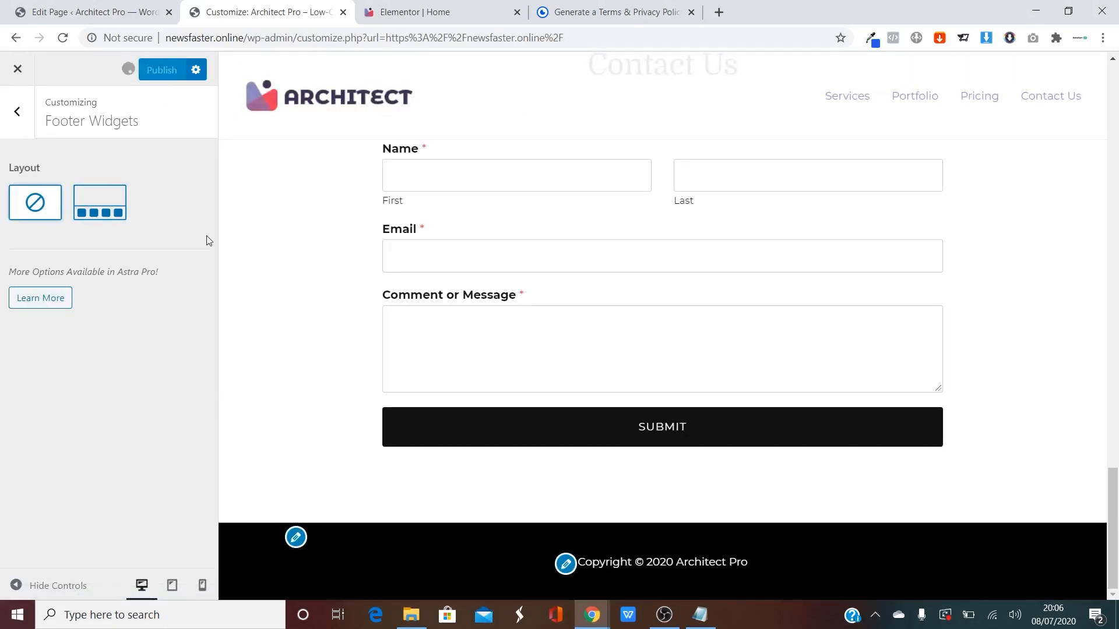
pyautogui.click(18, 70)
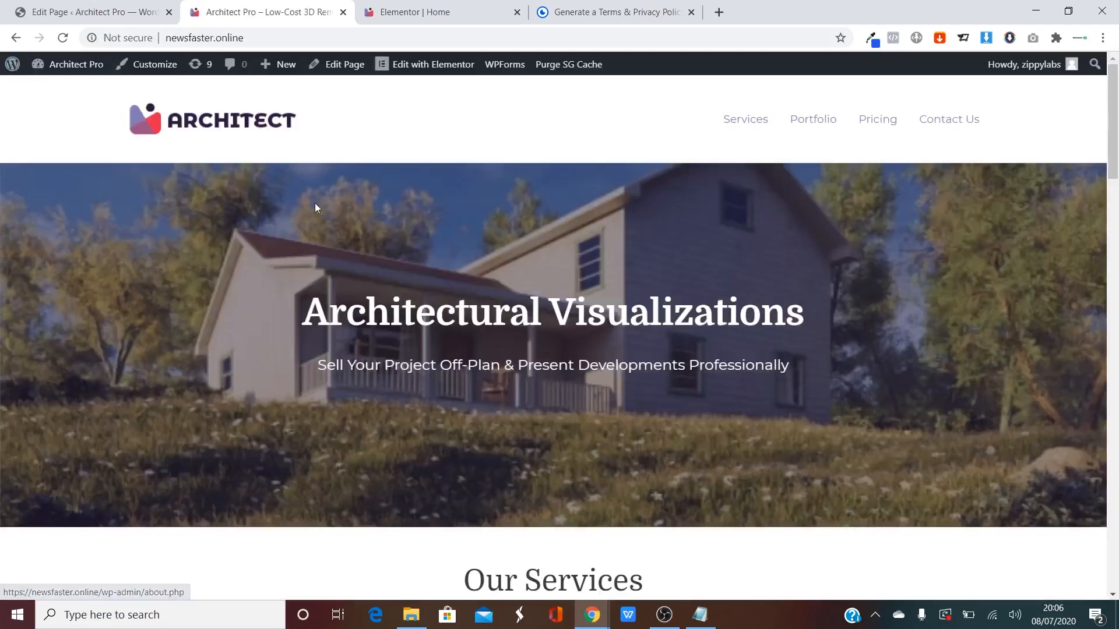
pyautogui.moveTo(1115, 141); pyautogui.dragTo(1117, 583)
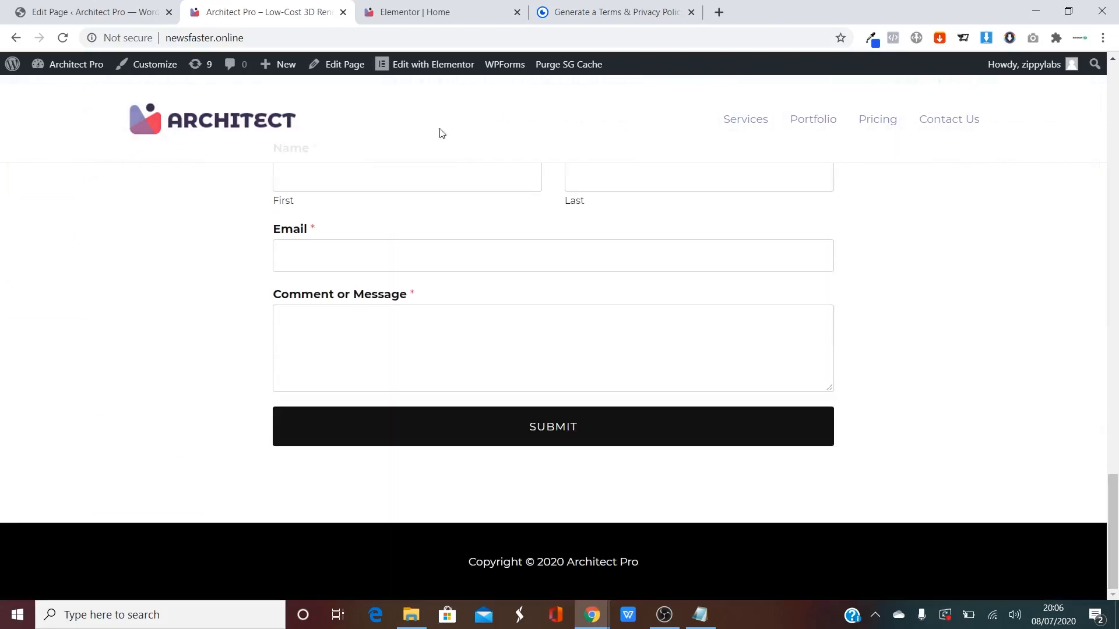
# Open the home page in Elementor and add a new two-column section near the bottom.
pyautogui.click(408, 64)
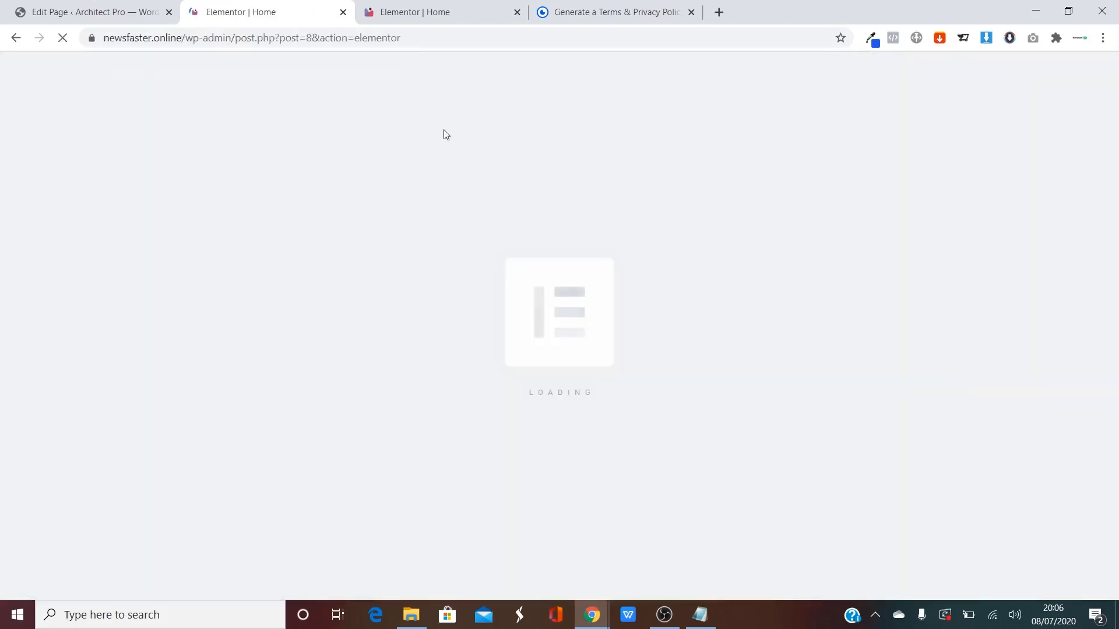
pyautogui.scroll(-20, 750, 280)
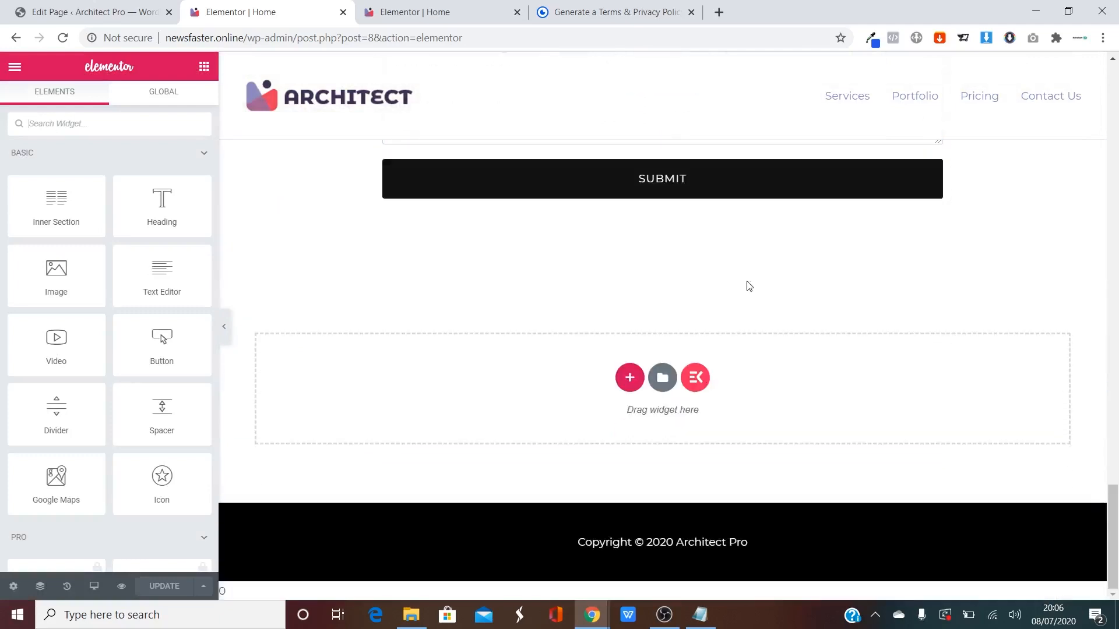
pyautogui.click(629, 378)
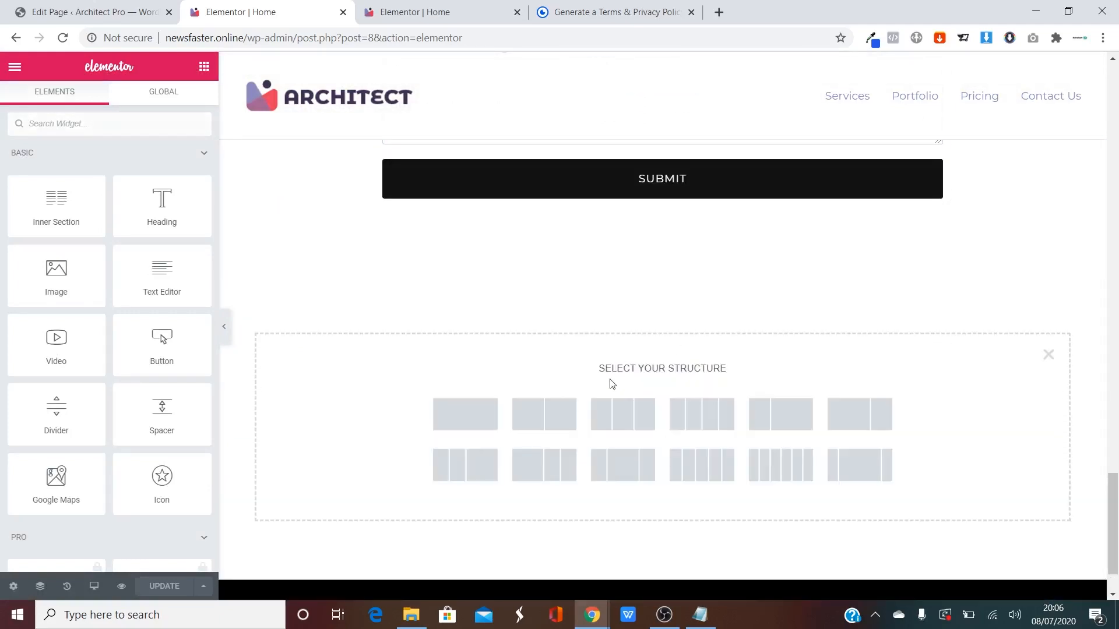
pyautogui.scroll(-2, 523, 375)
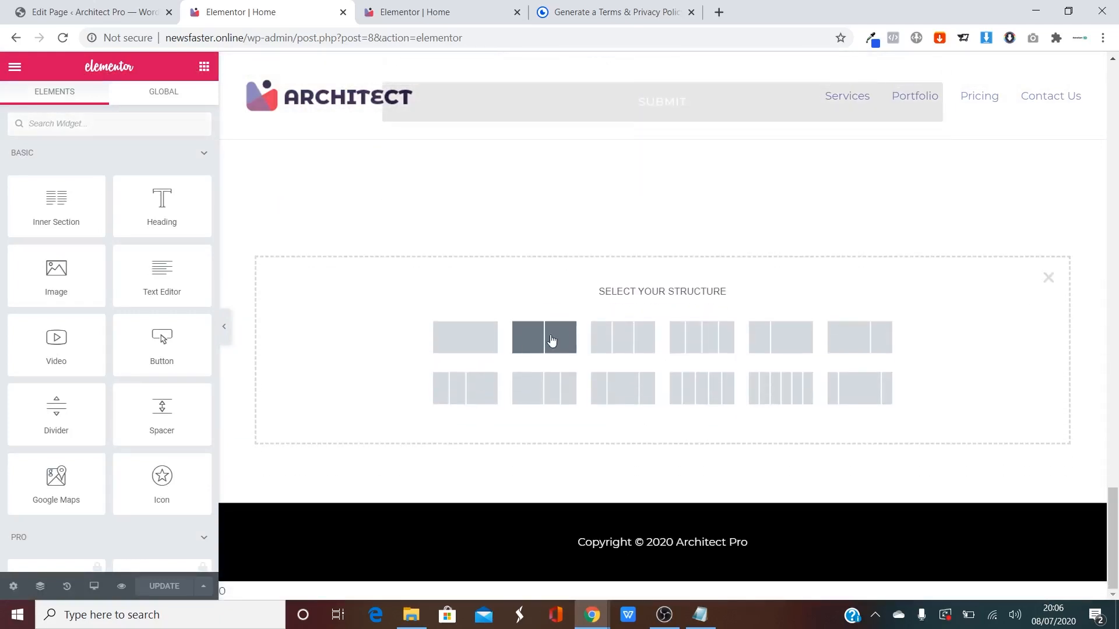
pyautogui.click(524, 343)
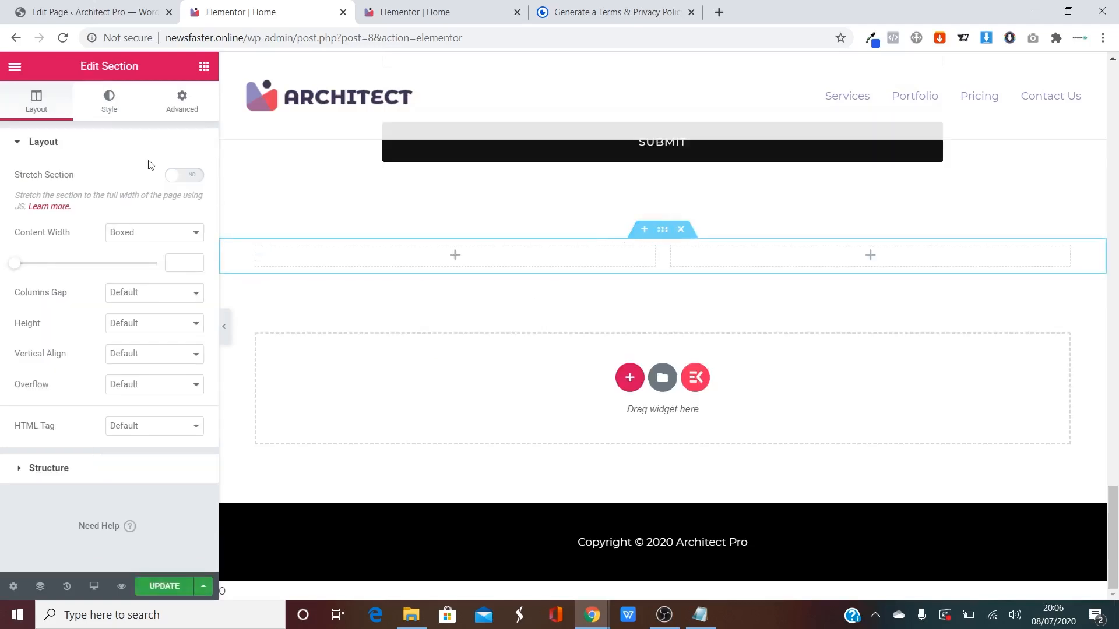
# Give the section a solid black background and drop a Text Editor widget into its left column.
pyautogui.click(106, 114)
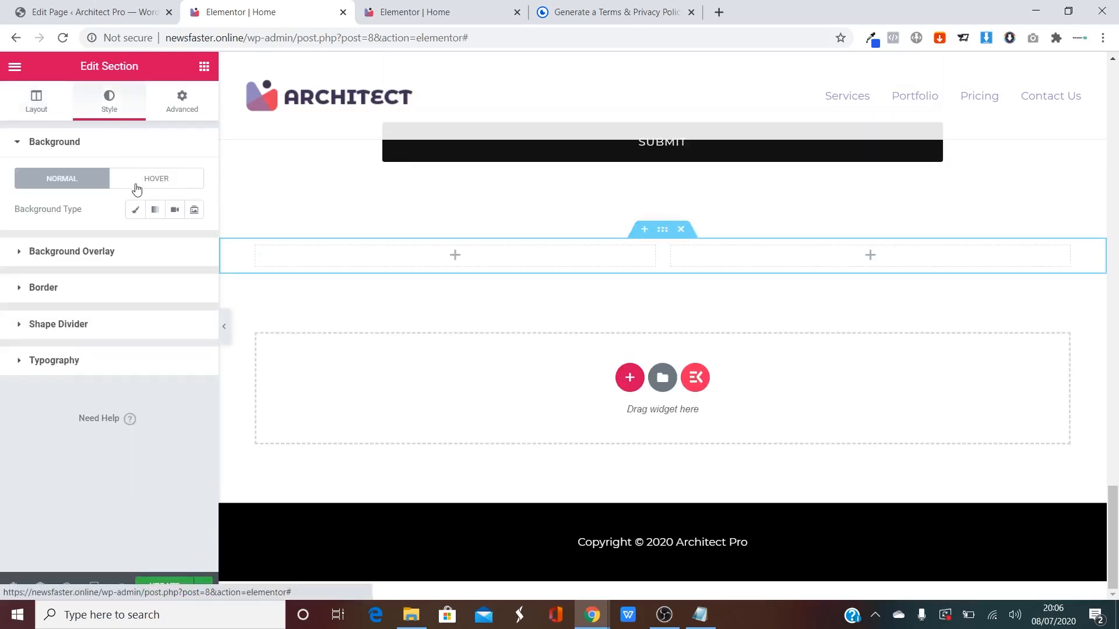
pyautogui.click(135, 209)
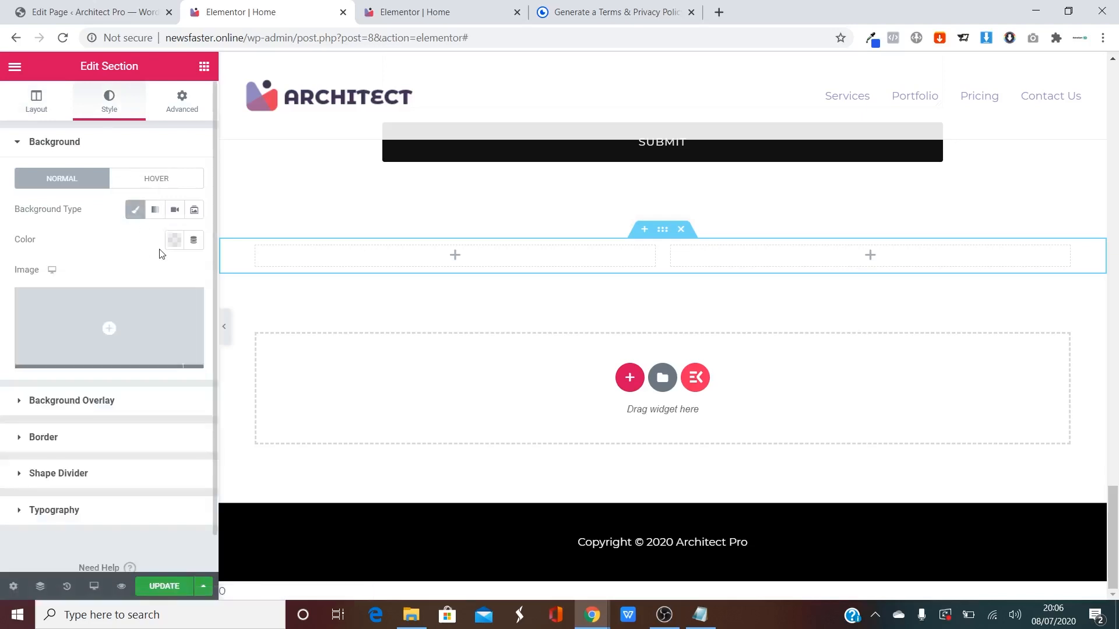
pyautogui.click(174, 240)
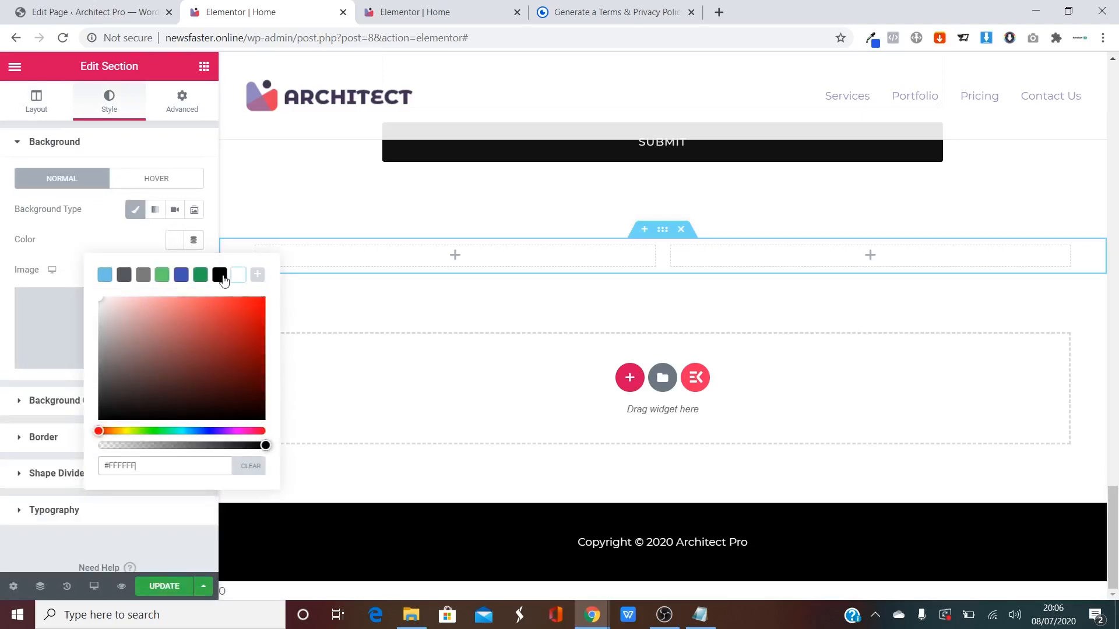
pyautogui.click(220, 275)
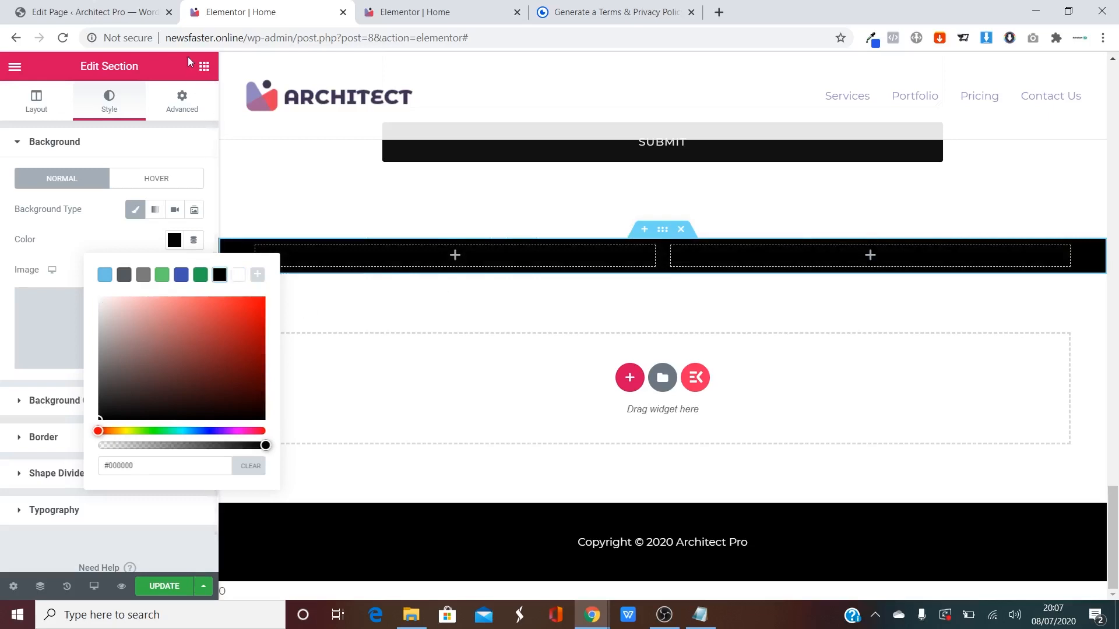
pyautogui.click(204, 66)
pyautogui.moveTo(170, 270); pyautogui.dragTo(455, 253)
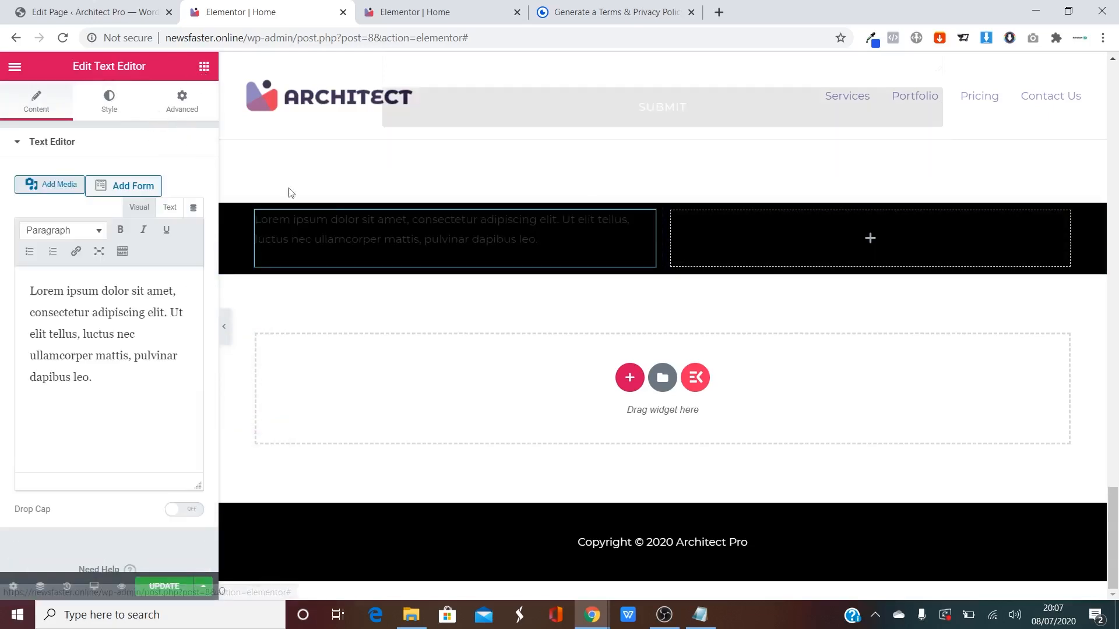
# Replace the placeholder with 'Privacy Policy', centred, in white, with an adjusted font weight.
pyautogui.hotkey('ctrl', 'a')
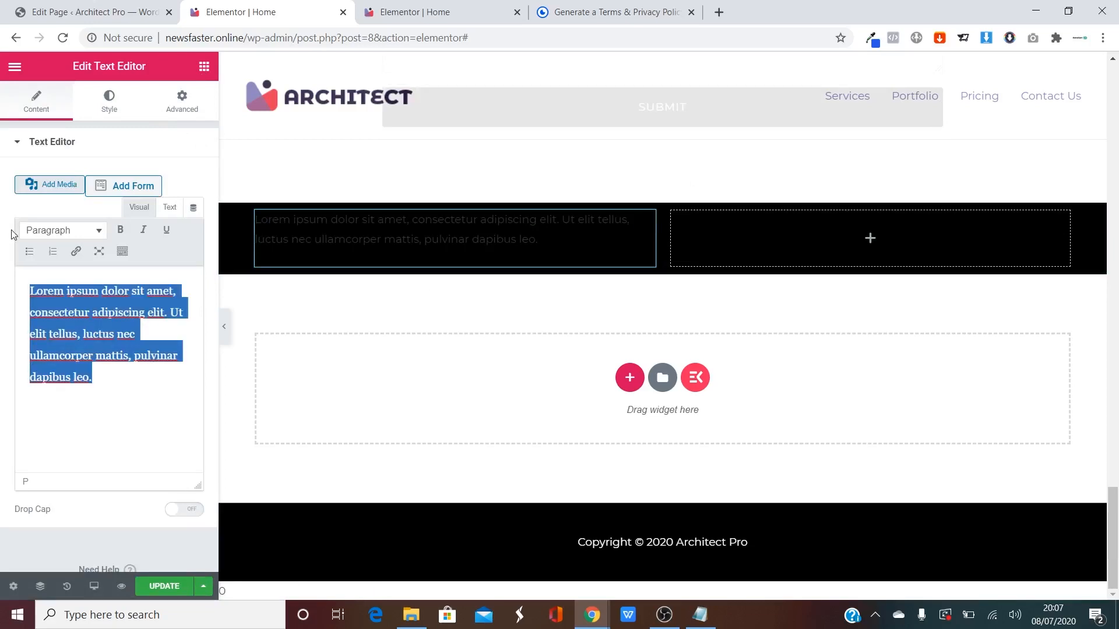
pyautogui.write('Privacy Policy')
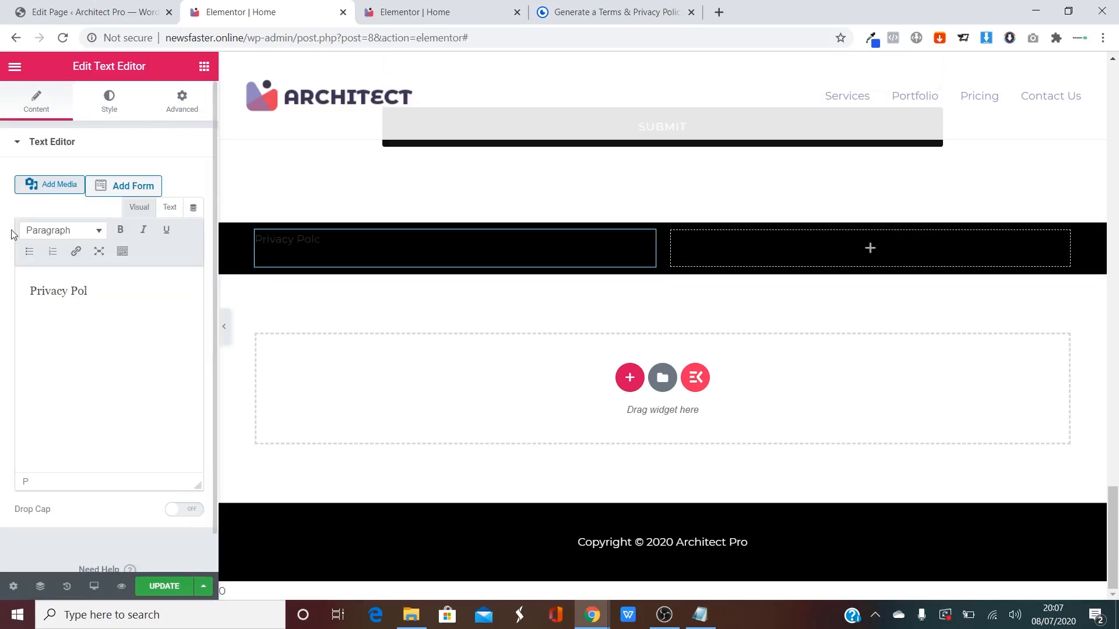
pyautogui.click(109, 100)
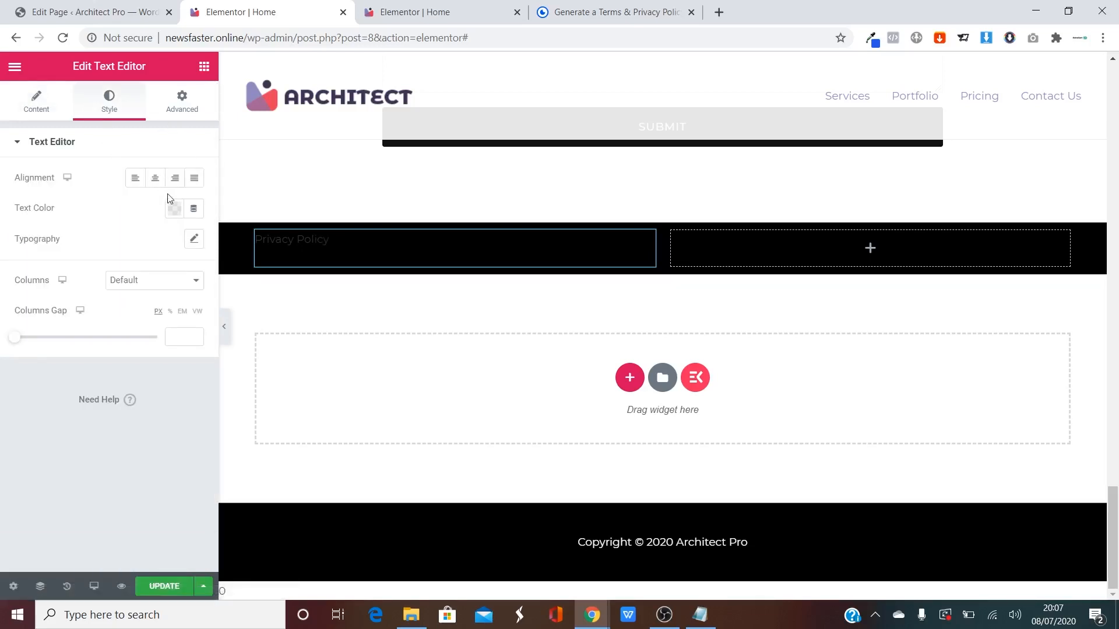
pyautogui.click(154, 178)
pyautogui.click(173, 209)
pyautogui.click(237, 245)
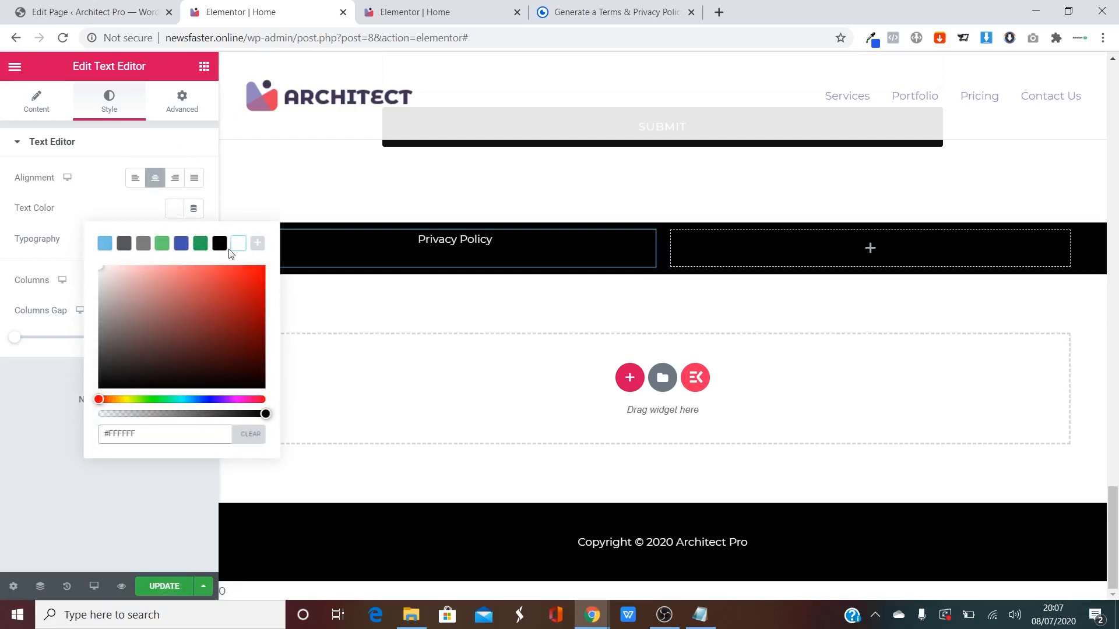
pyautogui.click(86, 204)
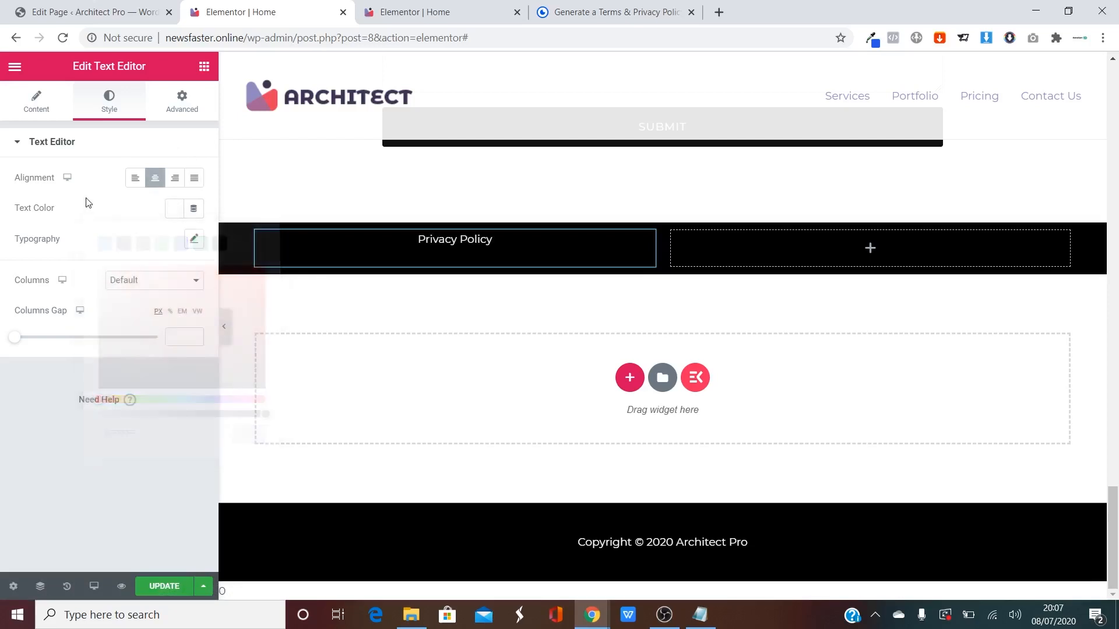
pyautogui.click(194, 239)
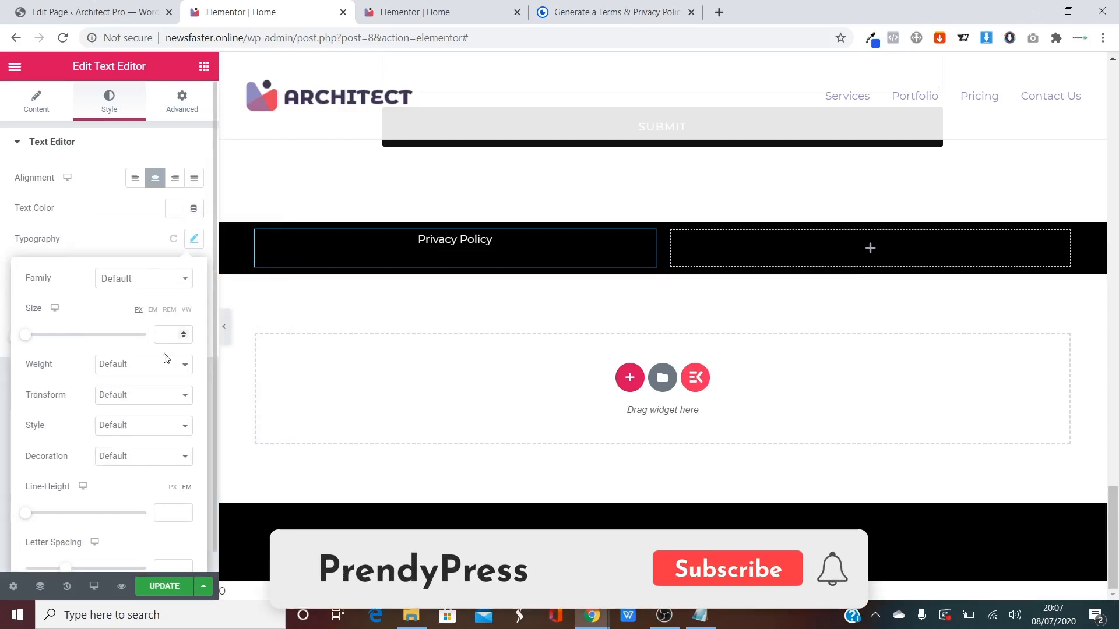
pyautogui.click(153, 365)
pyautogui.click(144, 155)
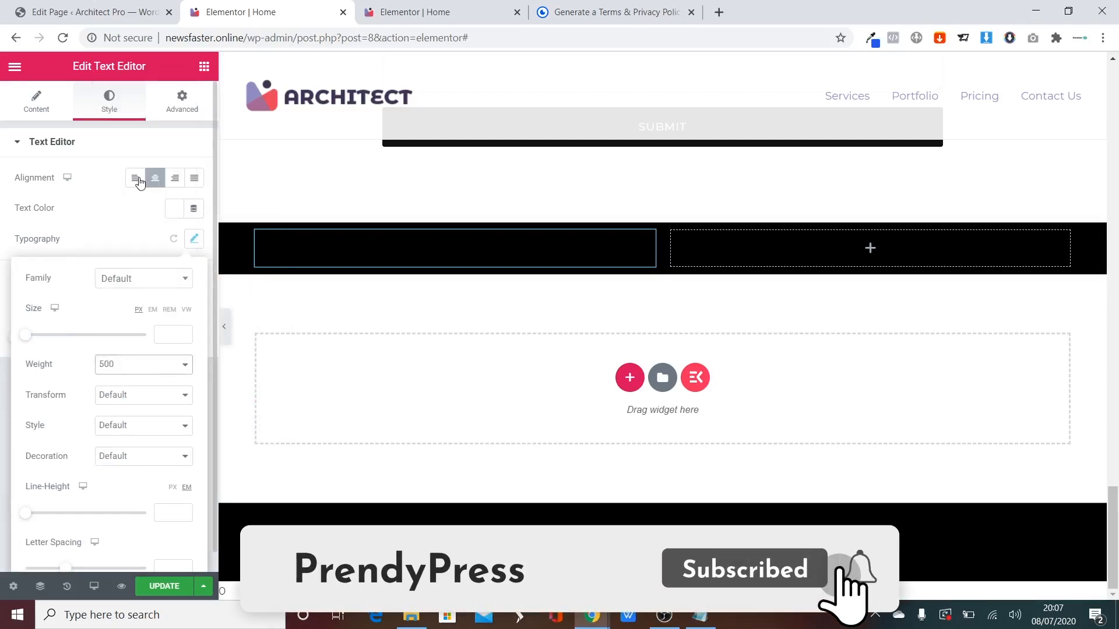
pyautogui.click(492, 269)
# Duplicate the Privacy Policy block into the right column and retype it as 'Terms of Service'.
pyautogui.rightClick(637, 246)
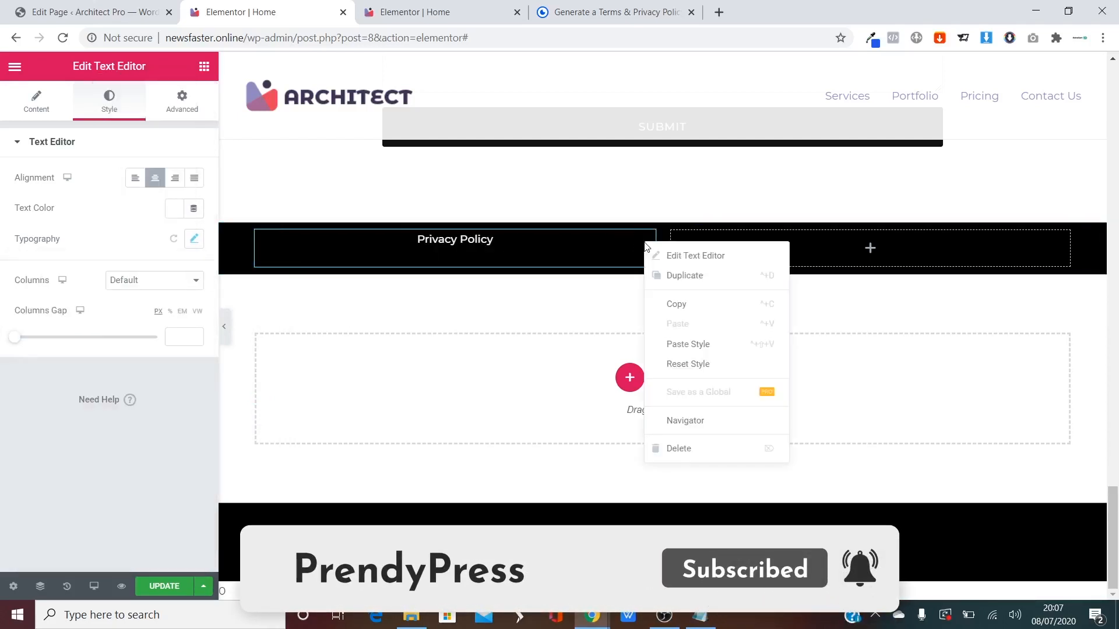
pyautogui.click(656, 276)
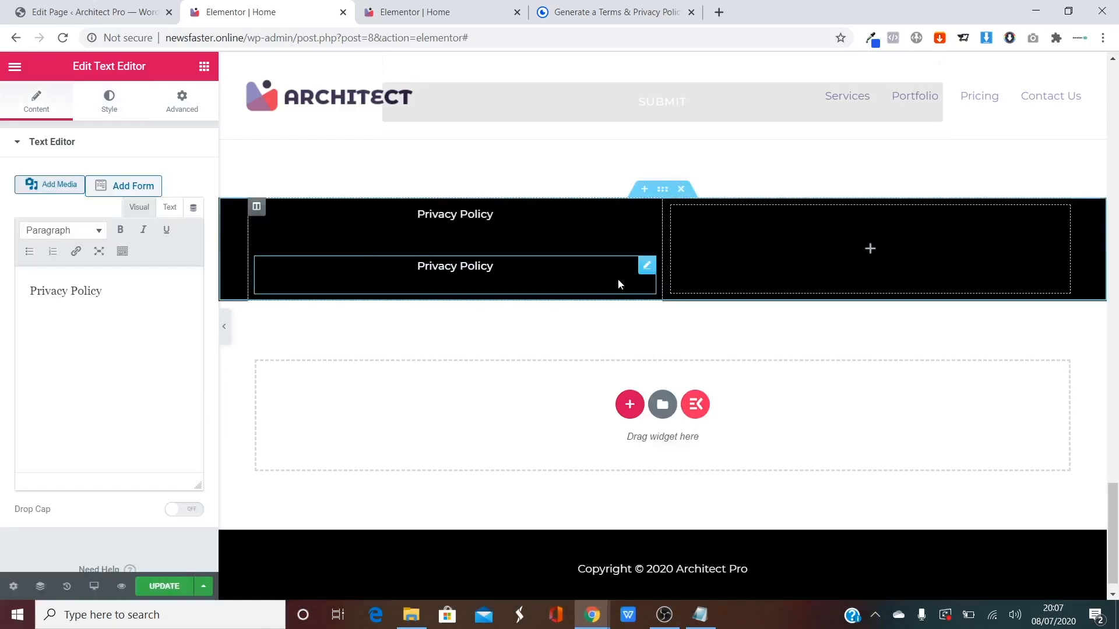
pyautogui.moveTo(646, 271); pyautogui.dragTo(874, 247)
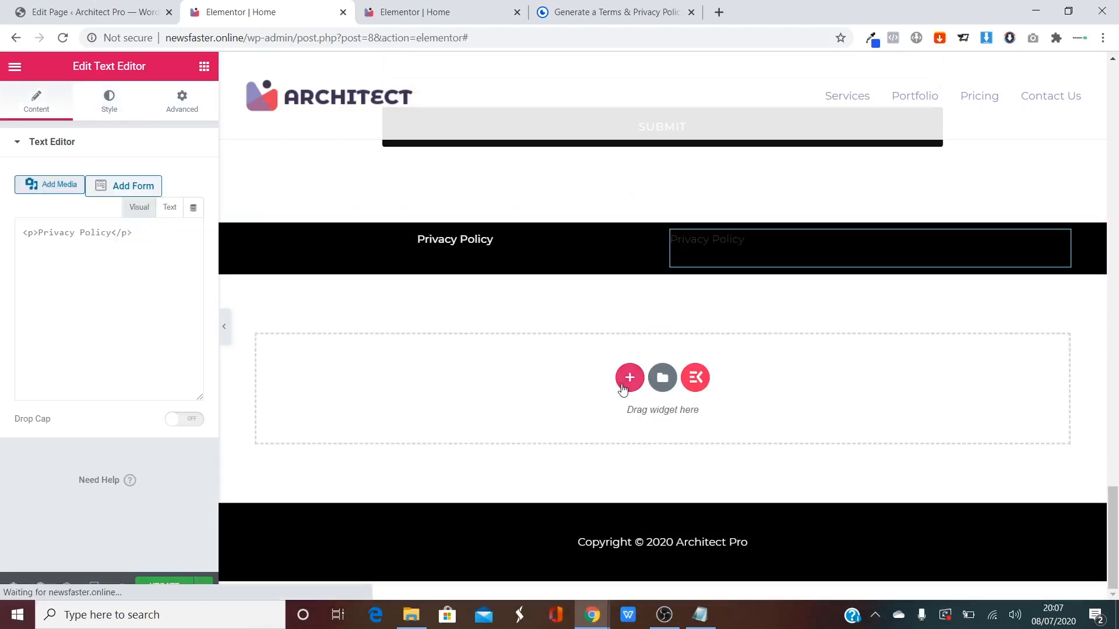
pyautogui.moveTo(124, 298); pyautogui.dragTo(2, 268)
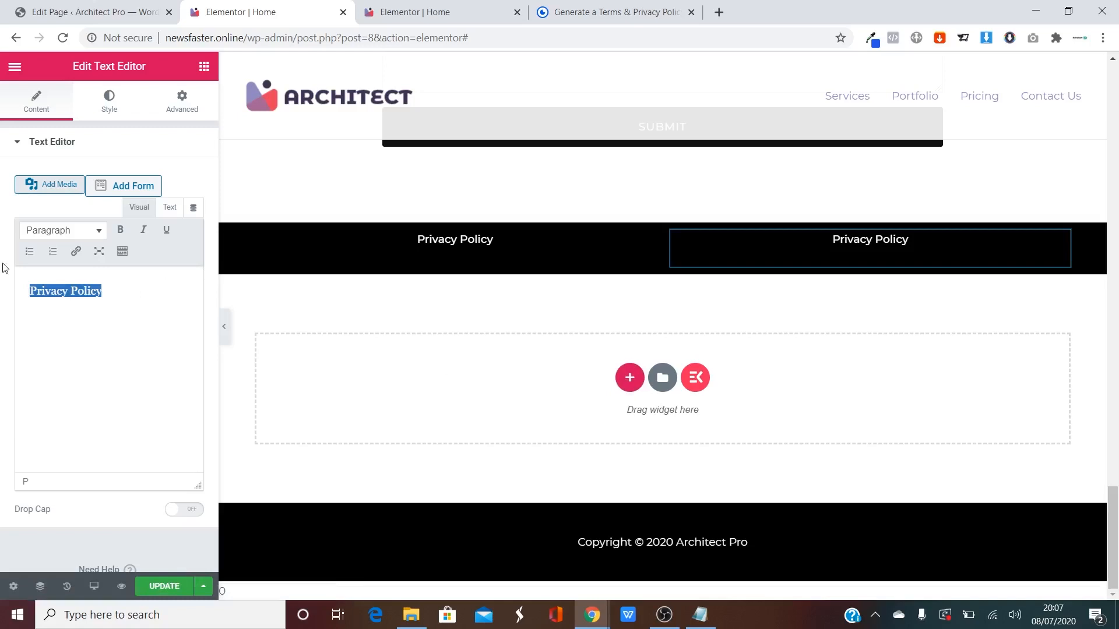
pyautogui.write('Terms of Service')
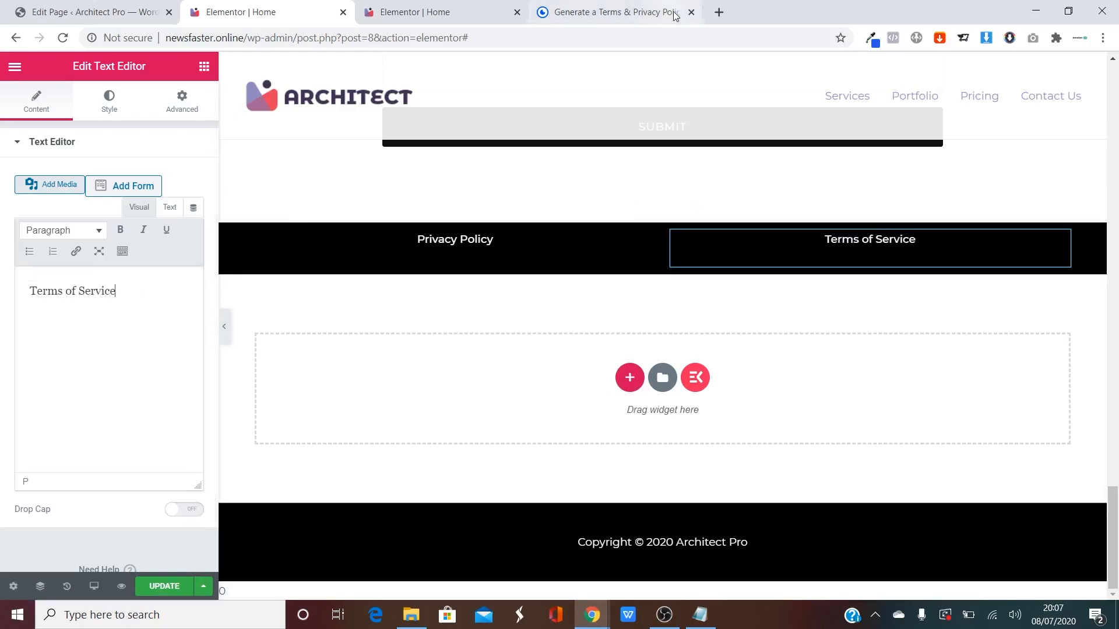
# Load newsfaster.online/terms-of-service in a new tab, copy its address, and return to Elementor.
pyautogui.click(719, 12)
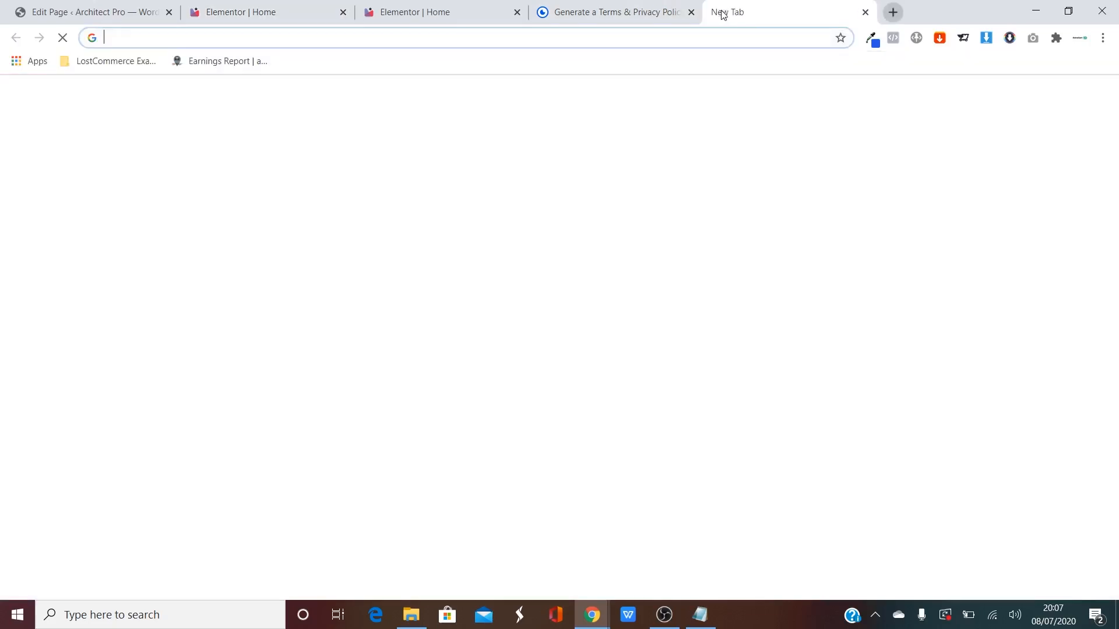
pyautogui.write('newsfaster.online')
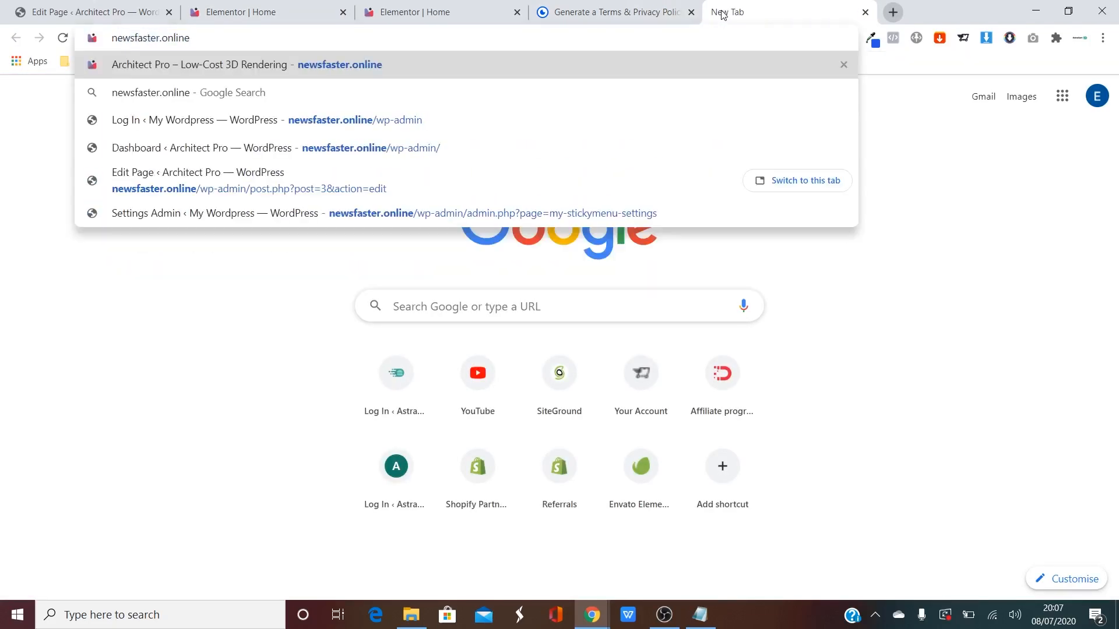
pyautogui.write('/')
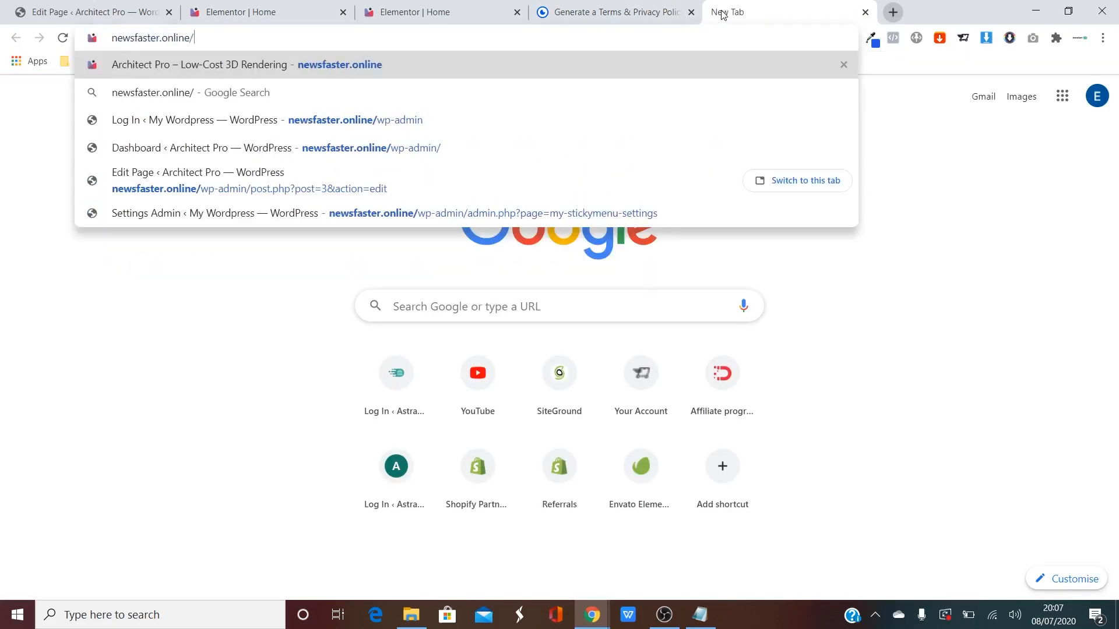
pyautogui.write('terms')
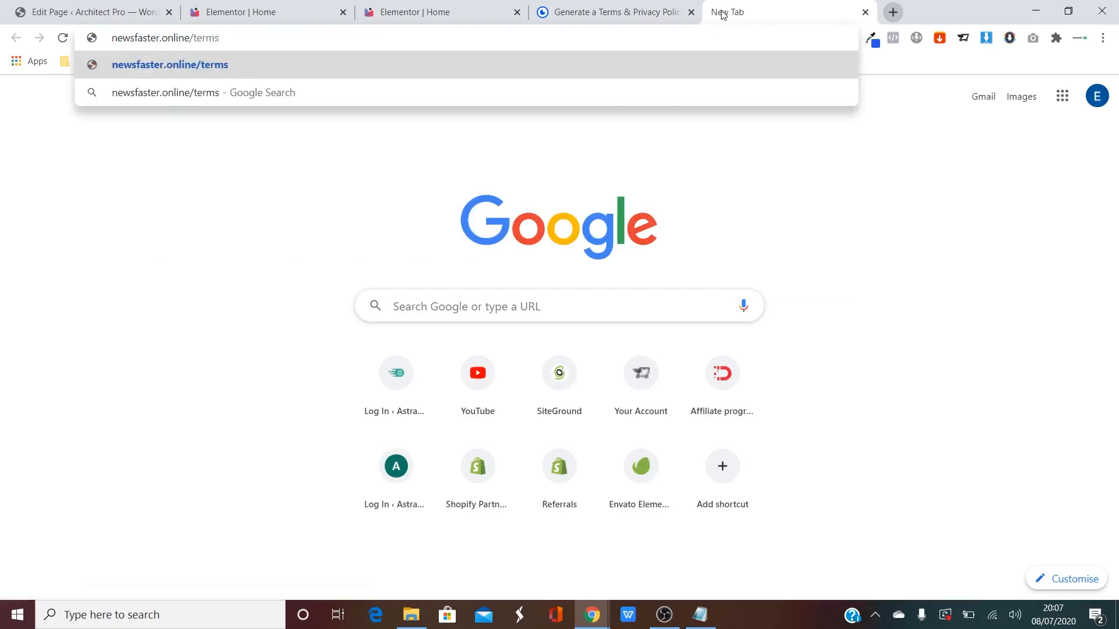
pyautogui.write('-of0s')
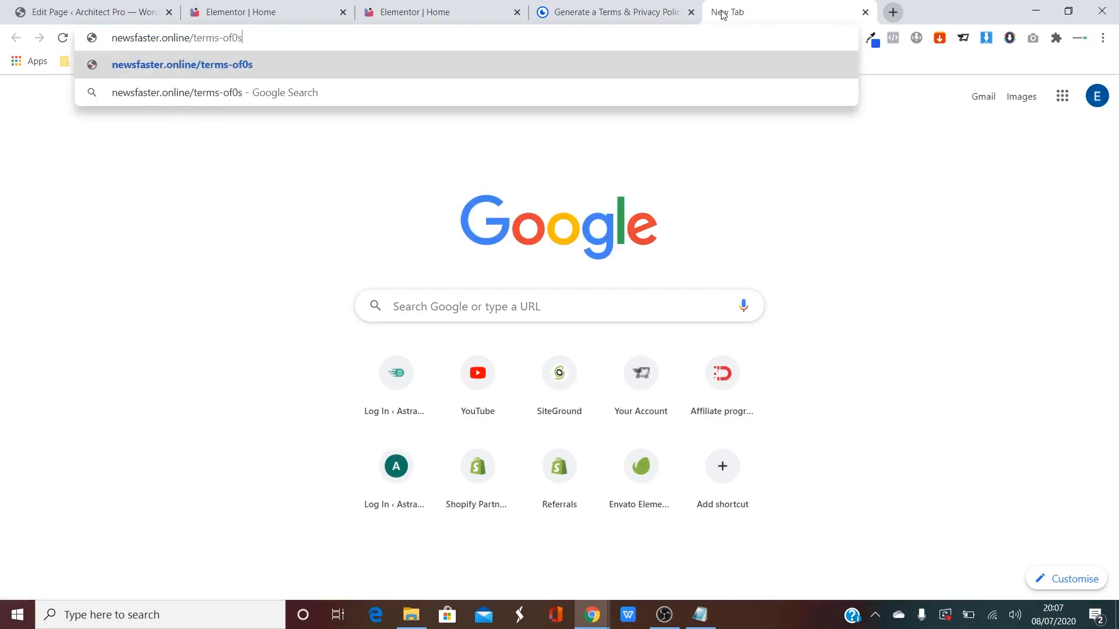
pyautogui.press('BackSpace')
pyautogui.press('BackSpace')
pyautogui.write('-ser')
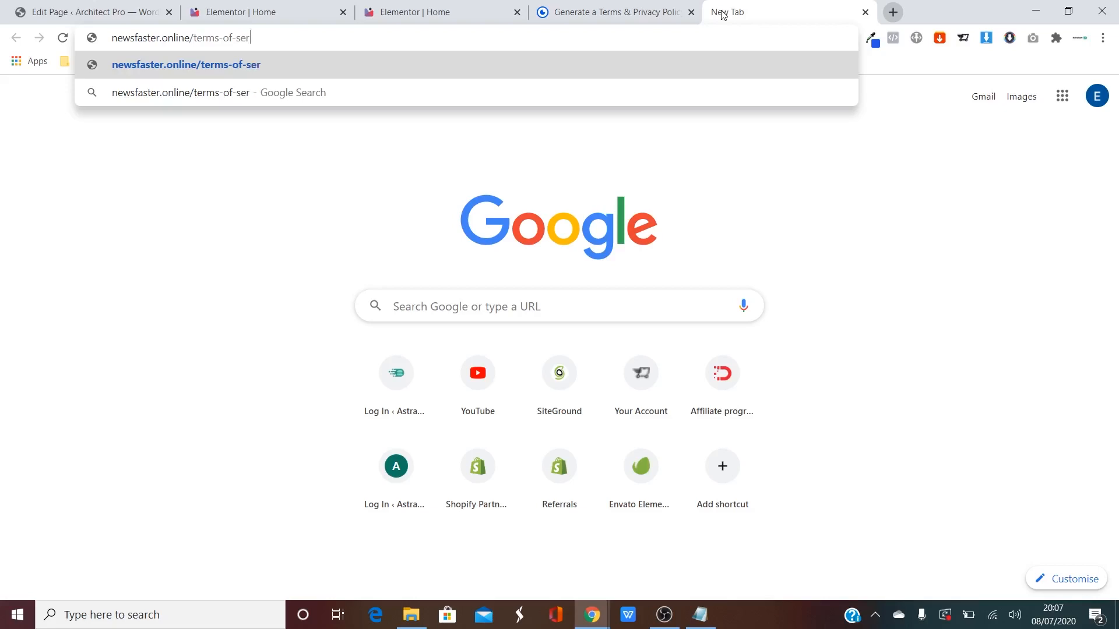
pyautogui.write('vice')
pyautogui.press('Return')
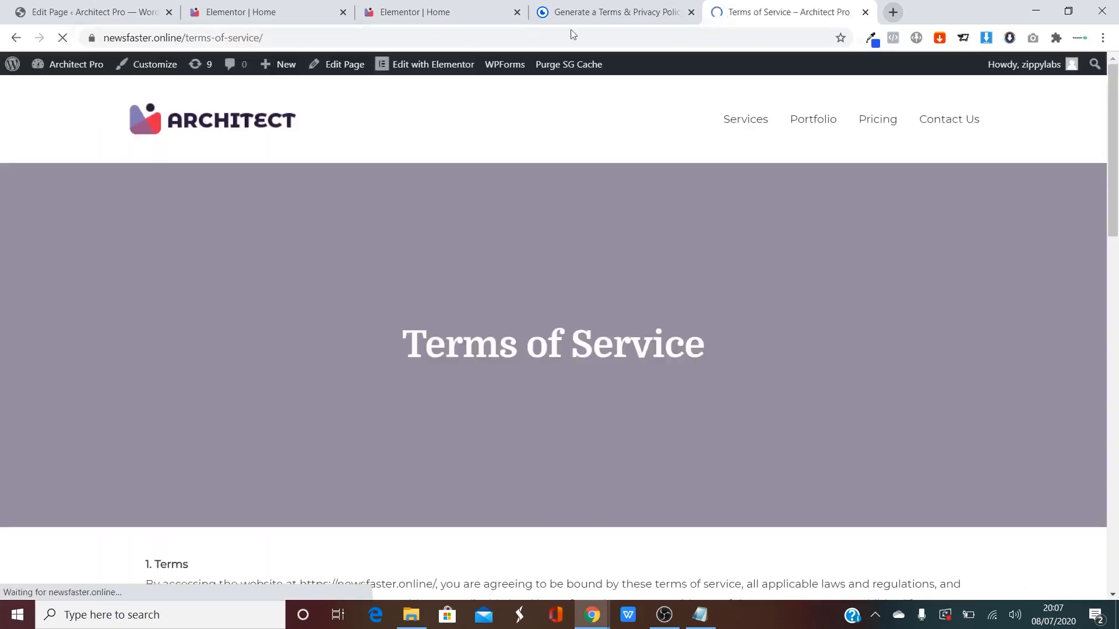
pyautogui.click(247, 40)
pyautogui.hotkey('ctrl', 'c')
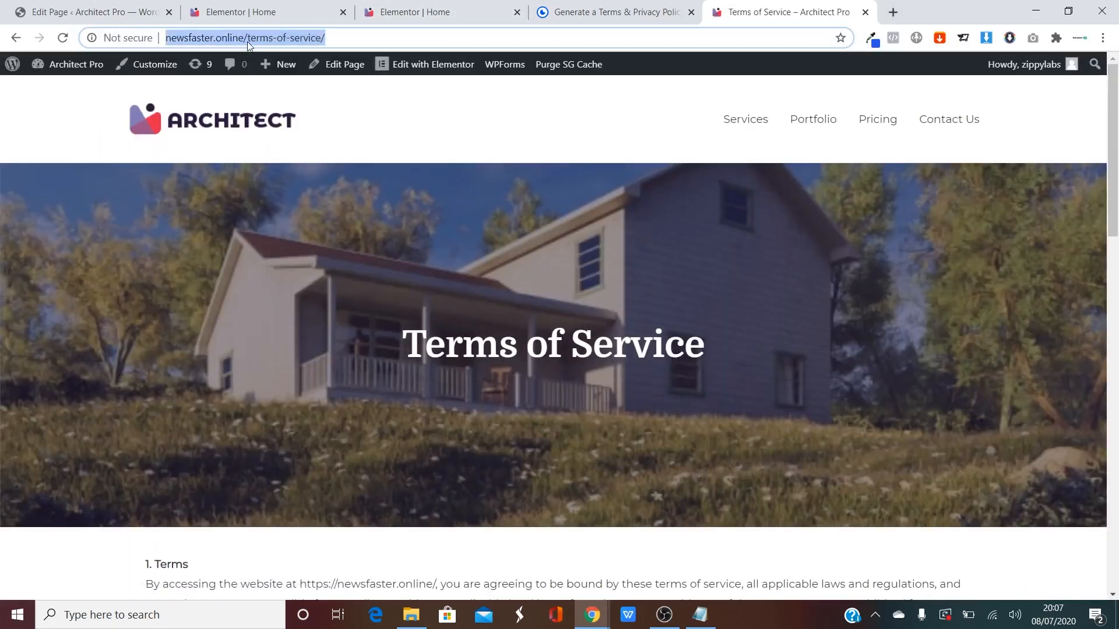
pyautogui.click(275, 12)
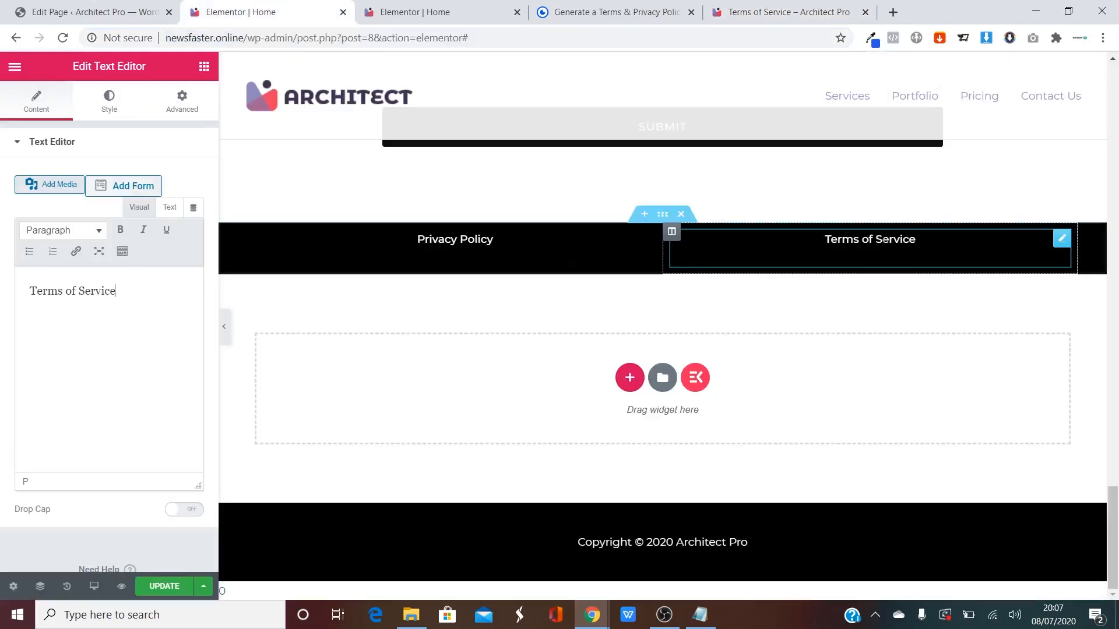
# Link the 'Terms of Service' text to the copied /terms-of-service page address.
pyautogui.moveTo(117, 293); pyautogui.dragTo(36, 303)
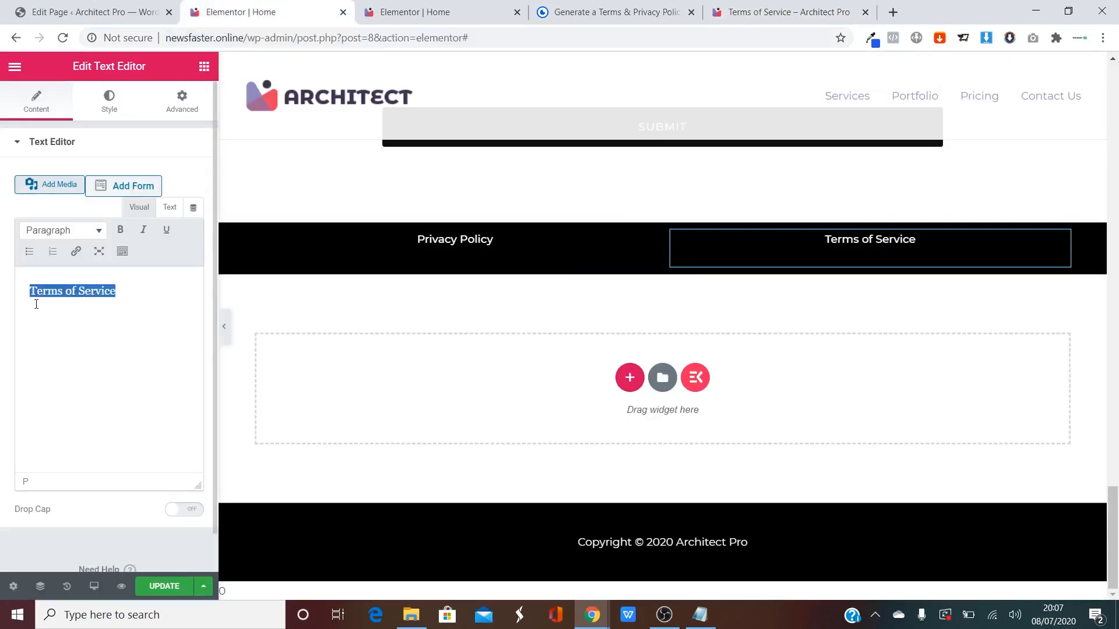
pyautogui.click(76, 252)
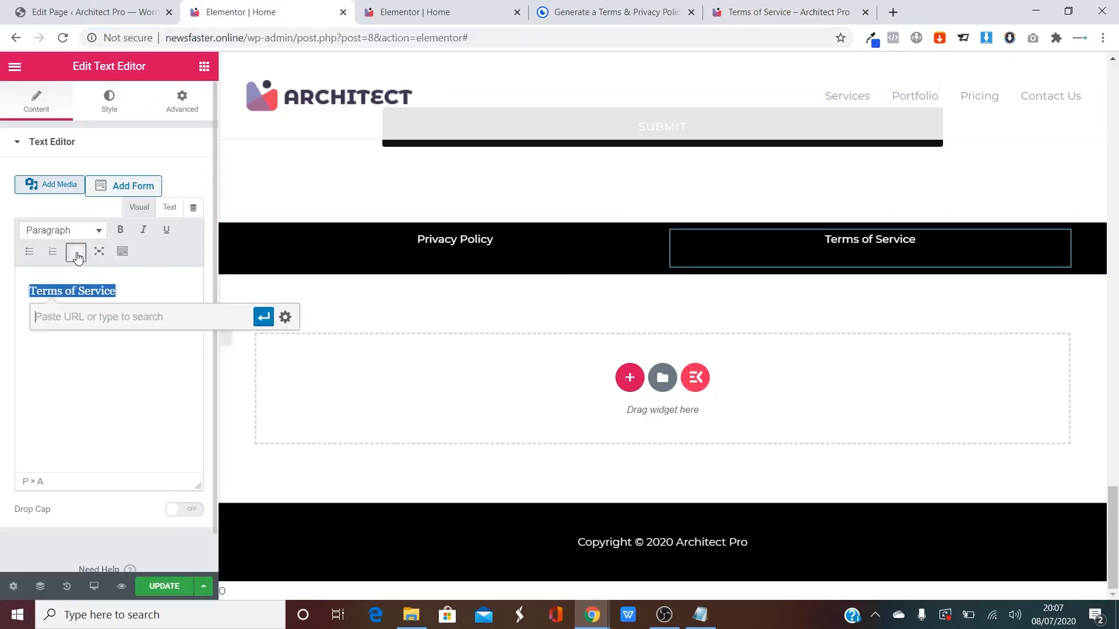
pyautogui.hotkey('ctrl', 'v')
pyautogui.click(263, 317)
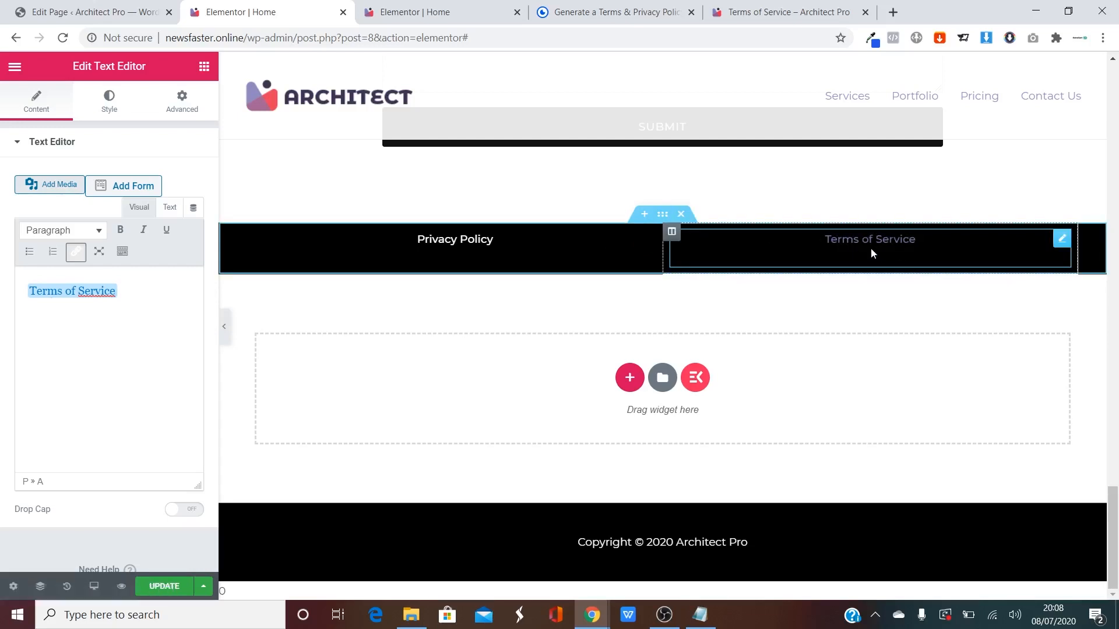
# Set the footer row's background colour to pale grey #F3EFEF.
pyautogui.click(662, 215)
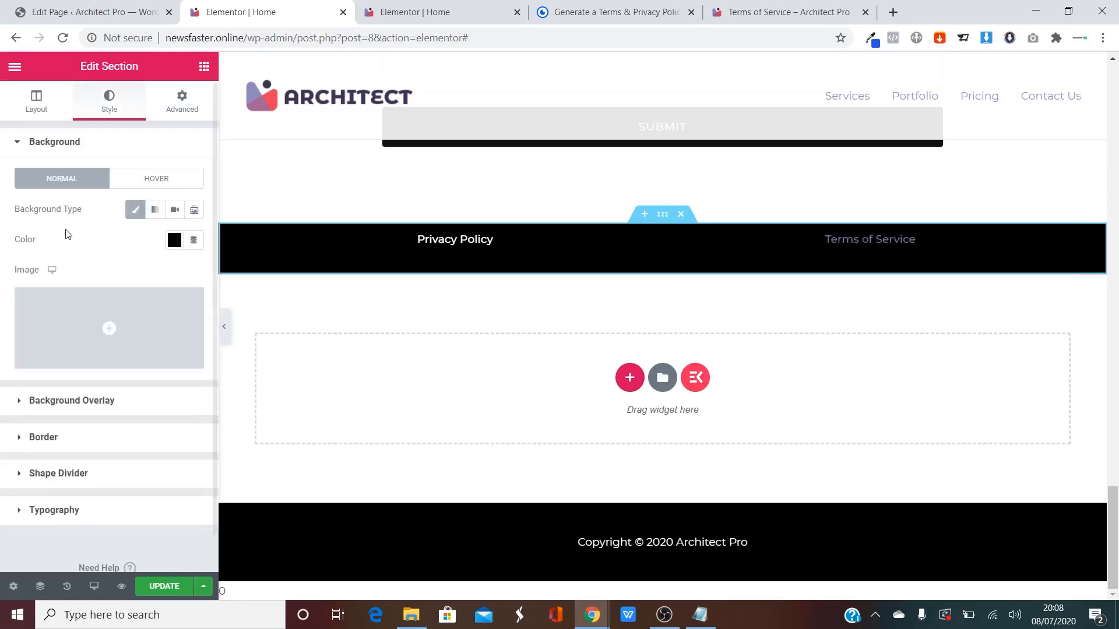
pyautogui.click(174, 240)
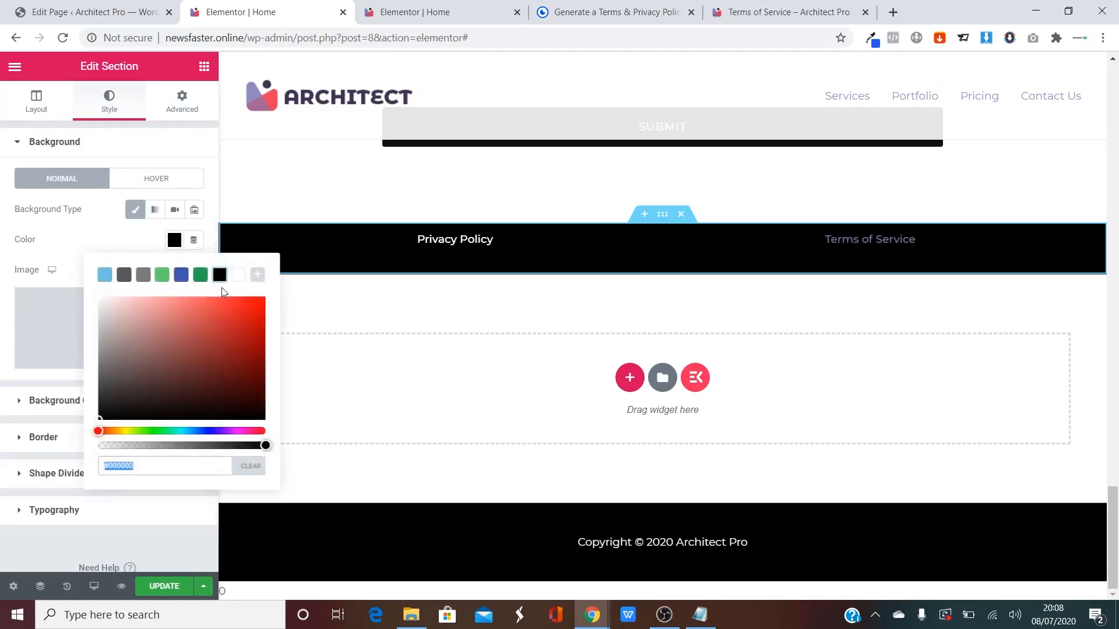
pyautogui.click(237, 276)
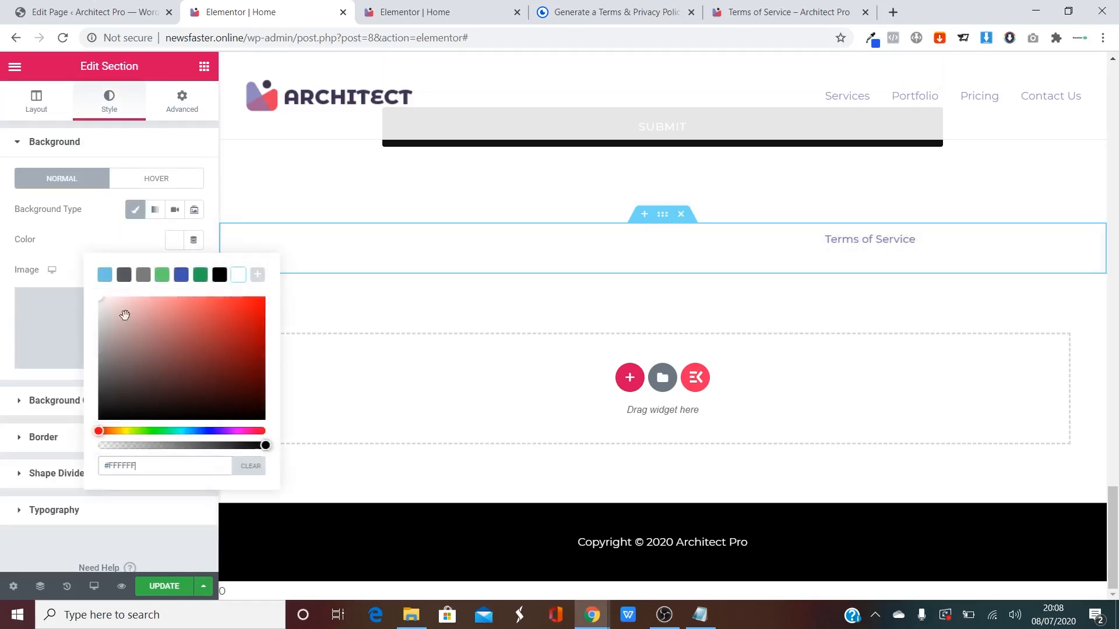
pyautogui.moveTo(102, 300)
pyautogui.mouseDown()
pyautogui.moveTo(98, 364)
pyautogui.moveTo(100, 303)
pyautogui.mouseUp()
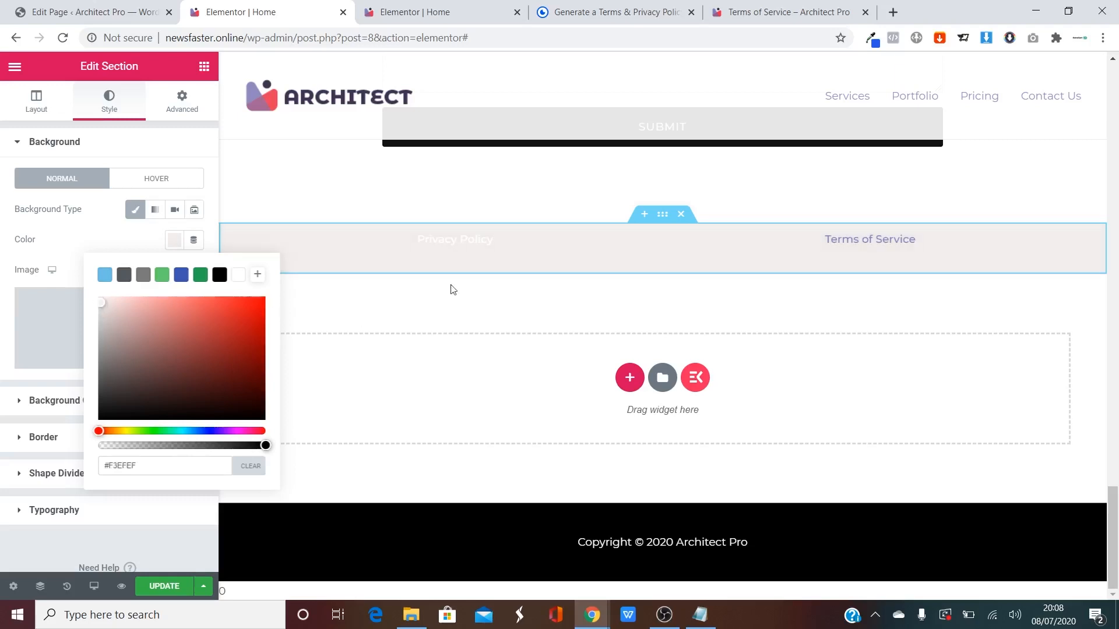
# Navigate the Terms tab to the site's /privacy-policy/ page and copy its address.
pyautogui.click(793, 12)
pyautogui.click(359, 39)
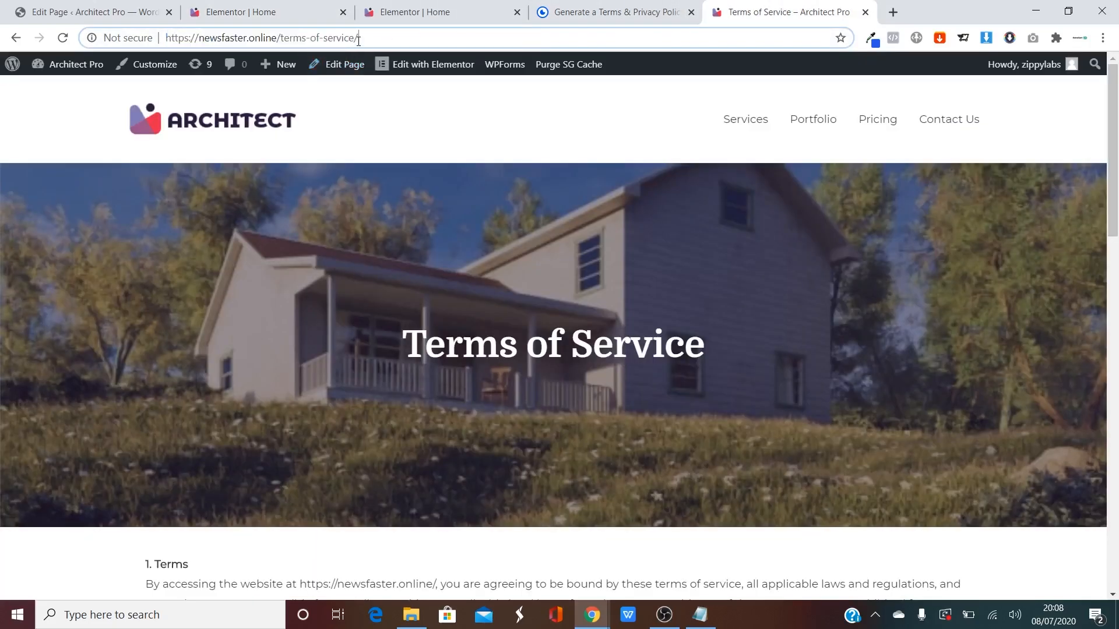
pyautogui.moveTo(358, 40); pyautogui.dragTo(294, 39)
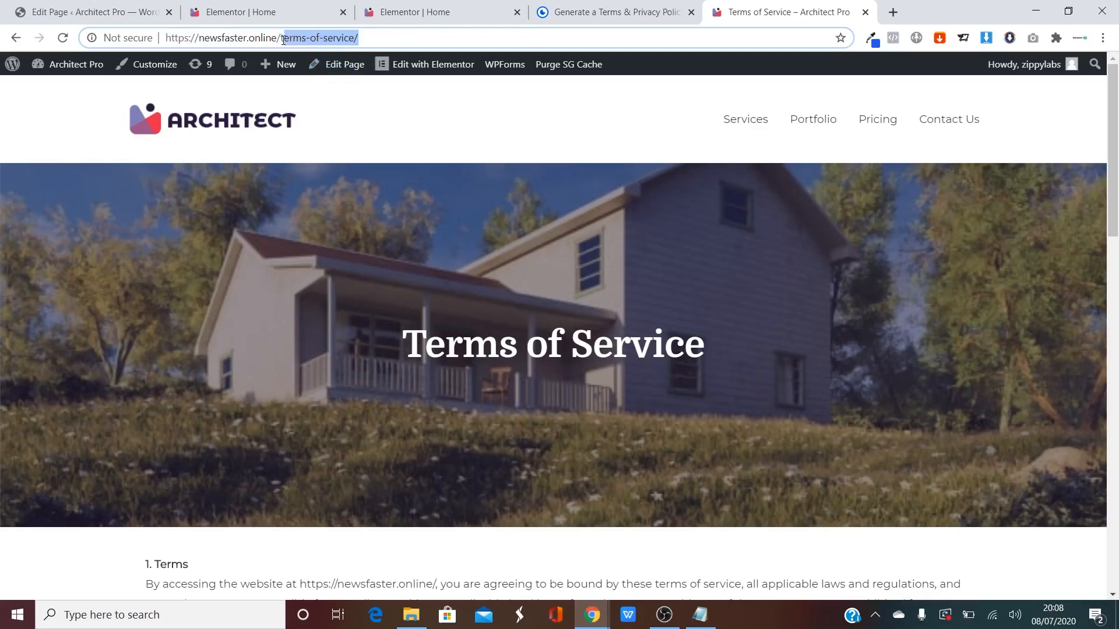
pyautogui.write('privac')
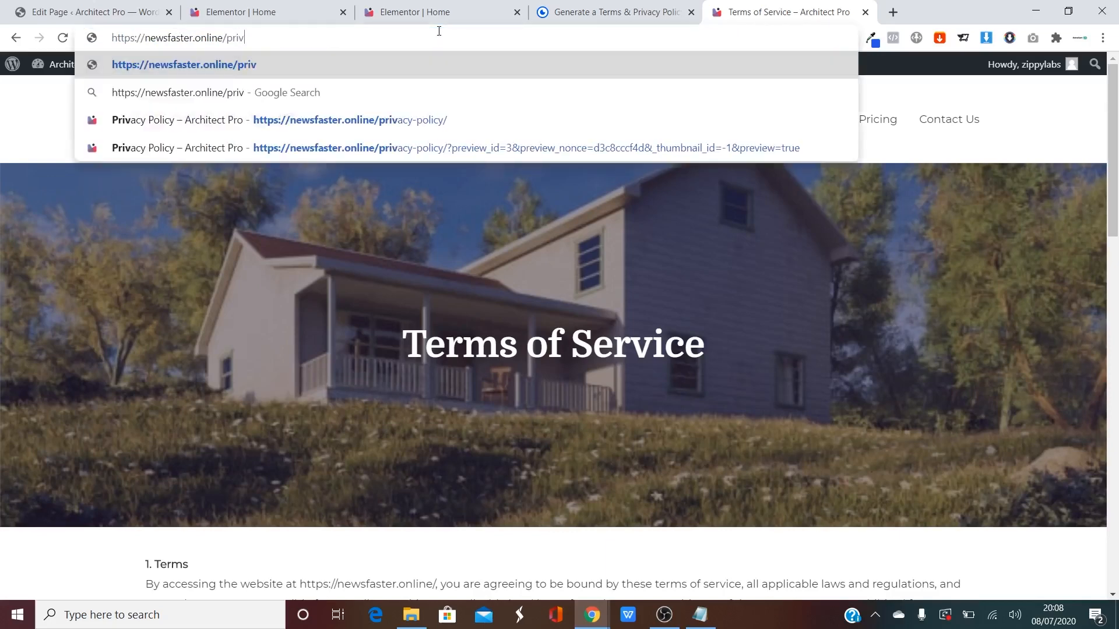
pyautogui.press('Down')
pyautogui.press('Down')
pyautogui.press('Return')
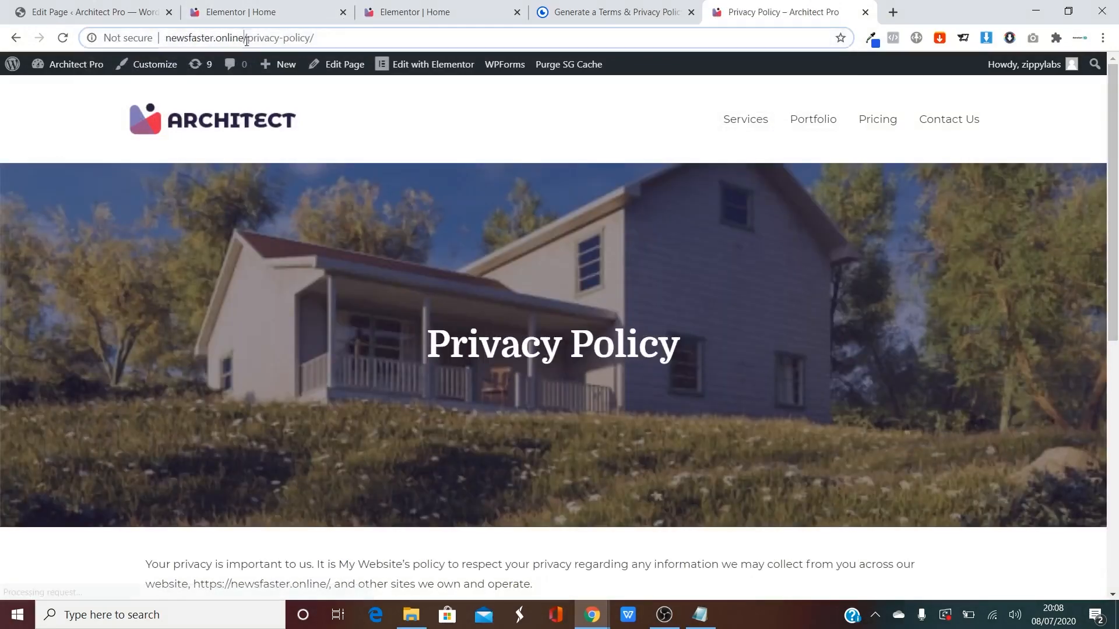
pyautogui.click(247, 40)
pyautogui.hotkey('ctrl', 'c')
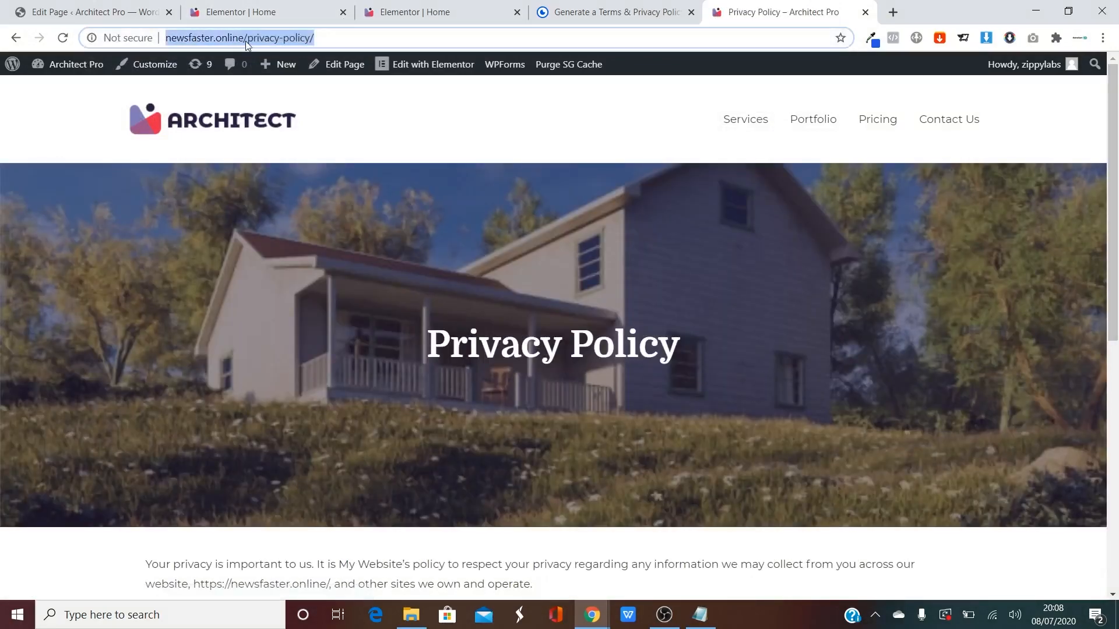
pyautogui.click(242, 11)
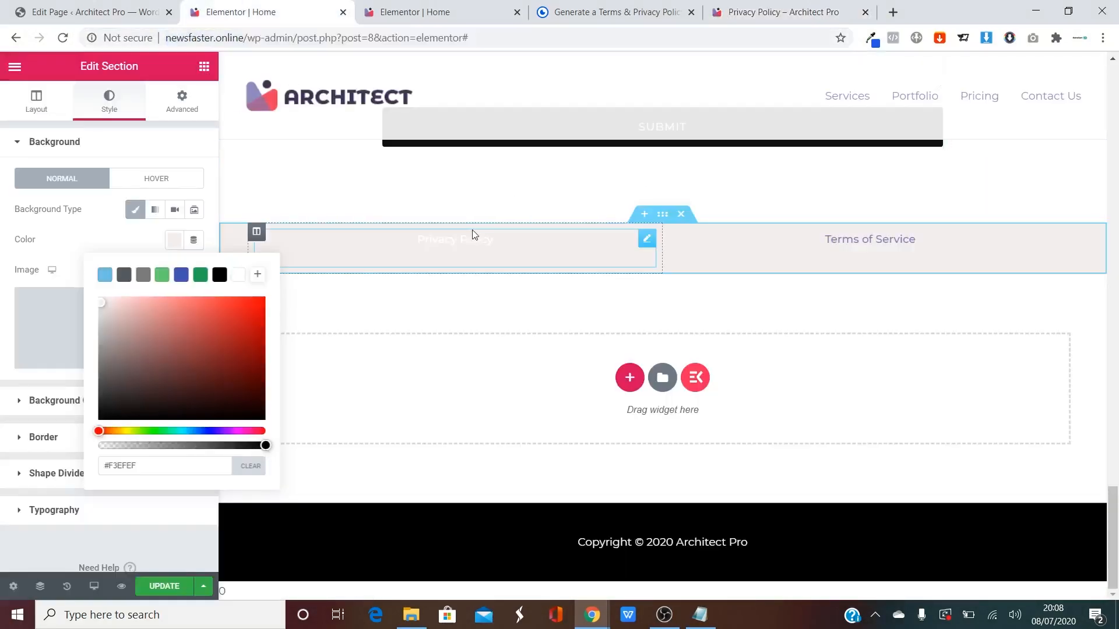
# Link the 'Privacy Policy' text to the privacy-policy page address and update the home page.
pyautogui.click(441, 249)
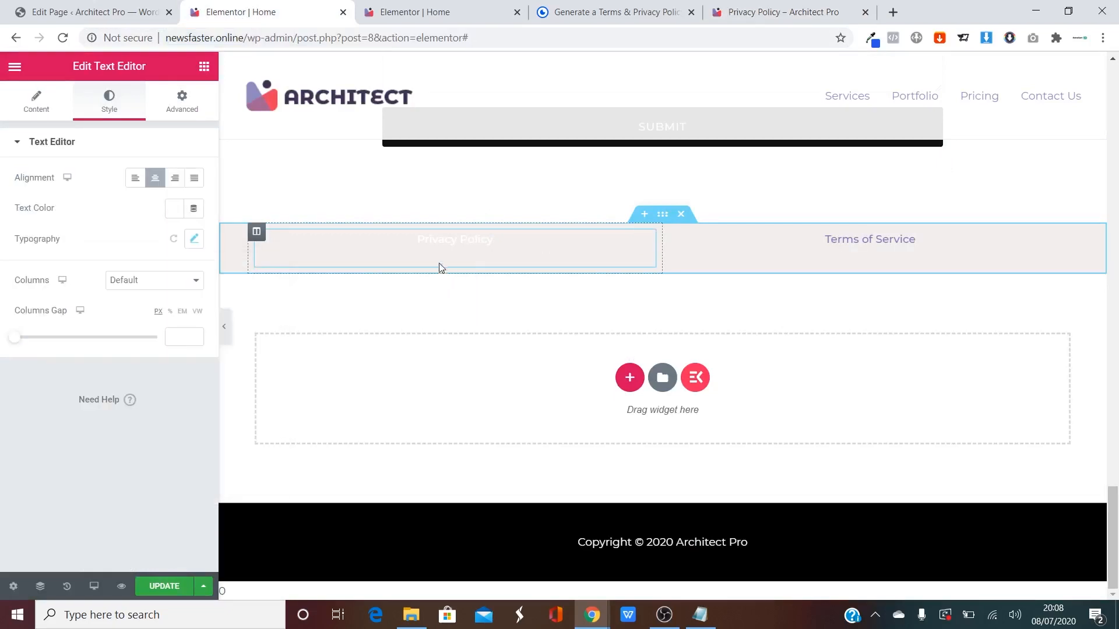
pyautogui.click(33, 110)
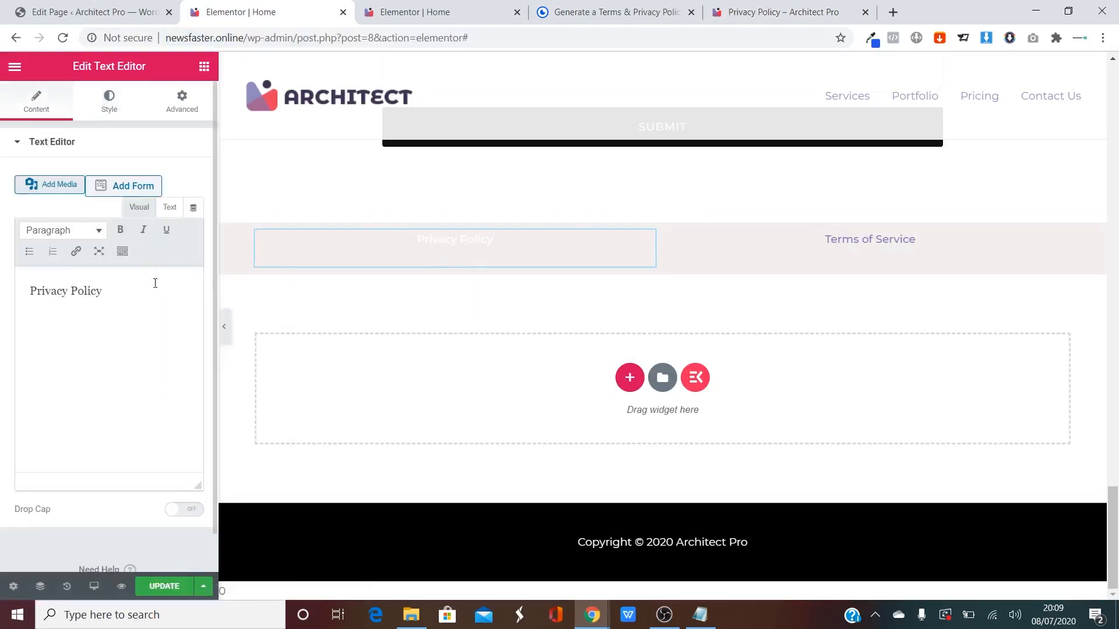
pyautogui.moveTo(154, 285); pyautogui.dragTo(3, 279)
pyautogui.click(666, 617)
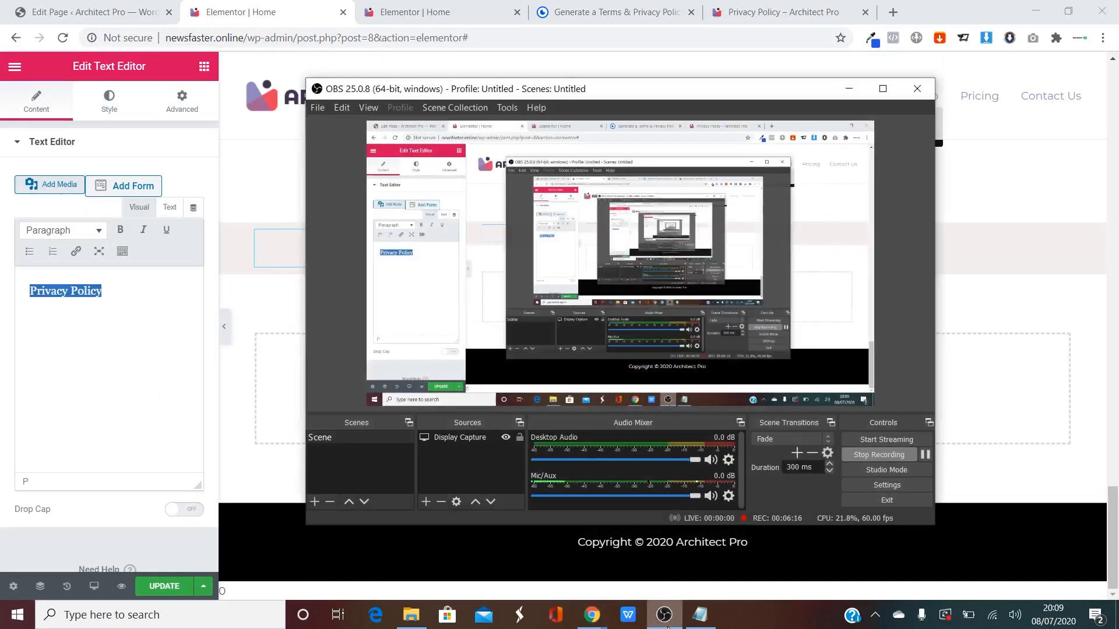
pyautogui.click(665, 617)
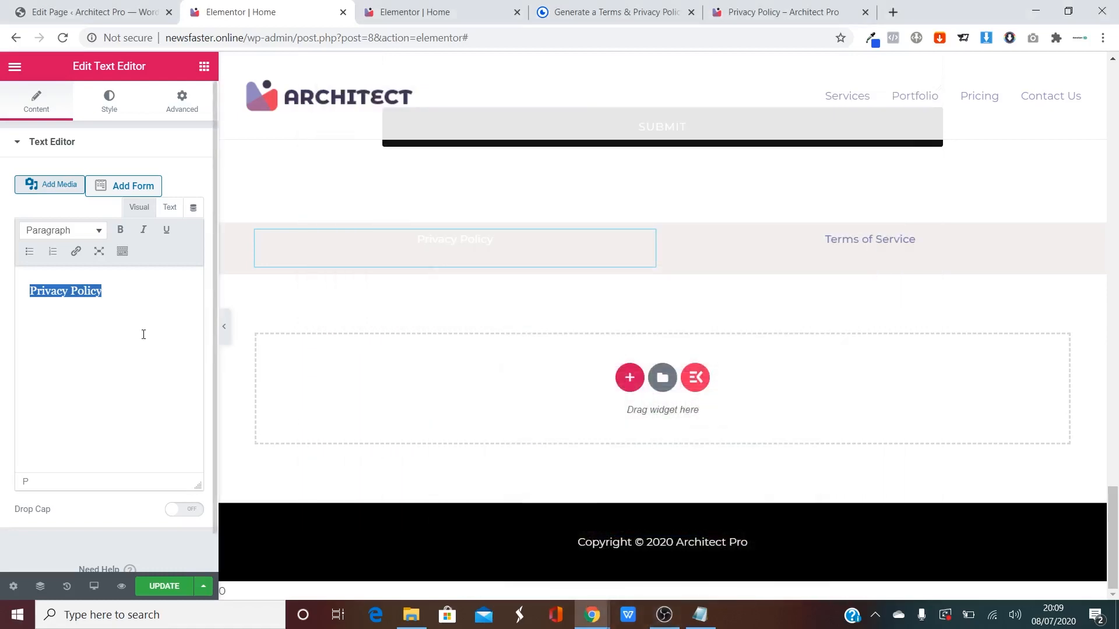
pyautogui.click(76, 251)
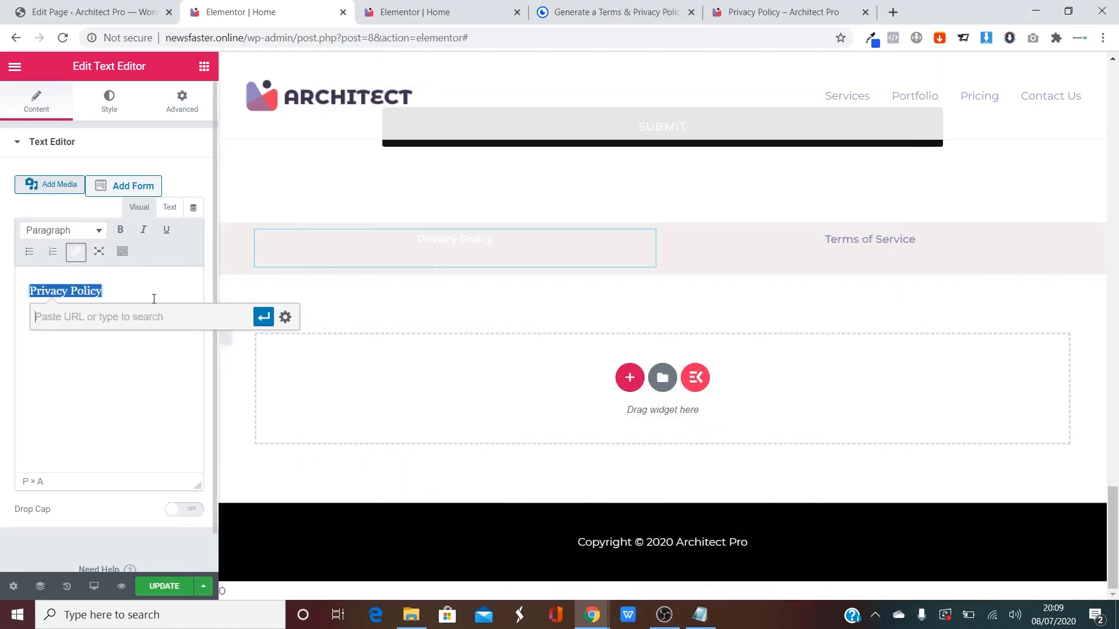
pyautogui.hotkey('ctrl', 'v')
pyautogui.click(264, 317)
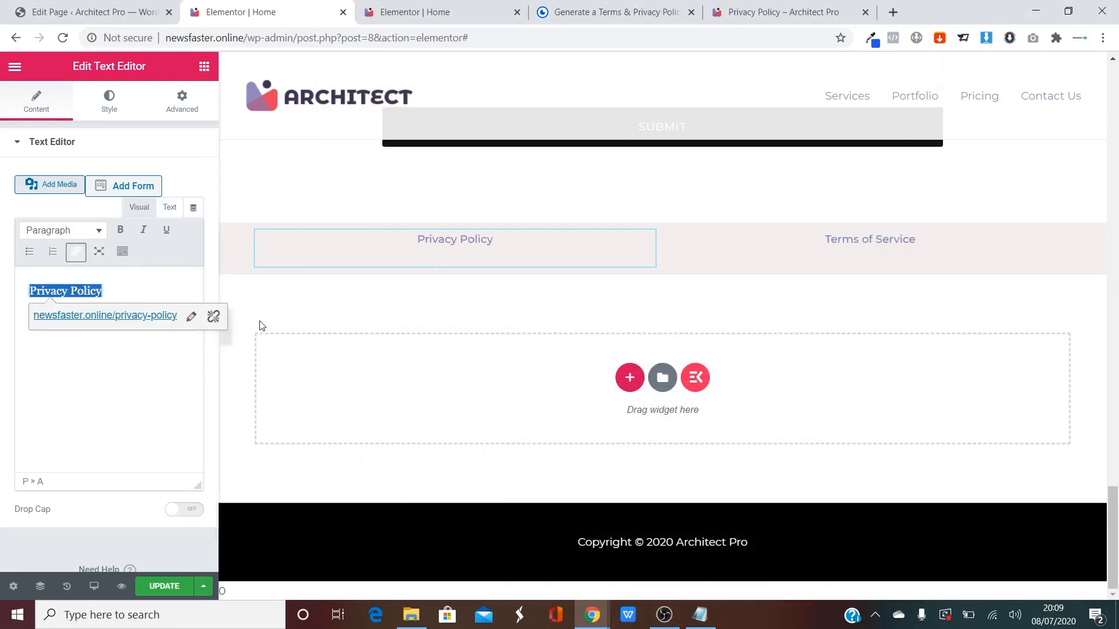
pyautogui.click(165, 585)
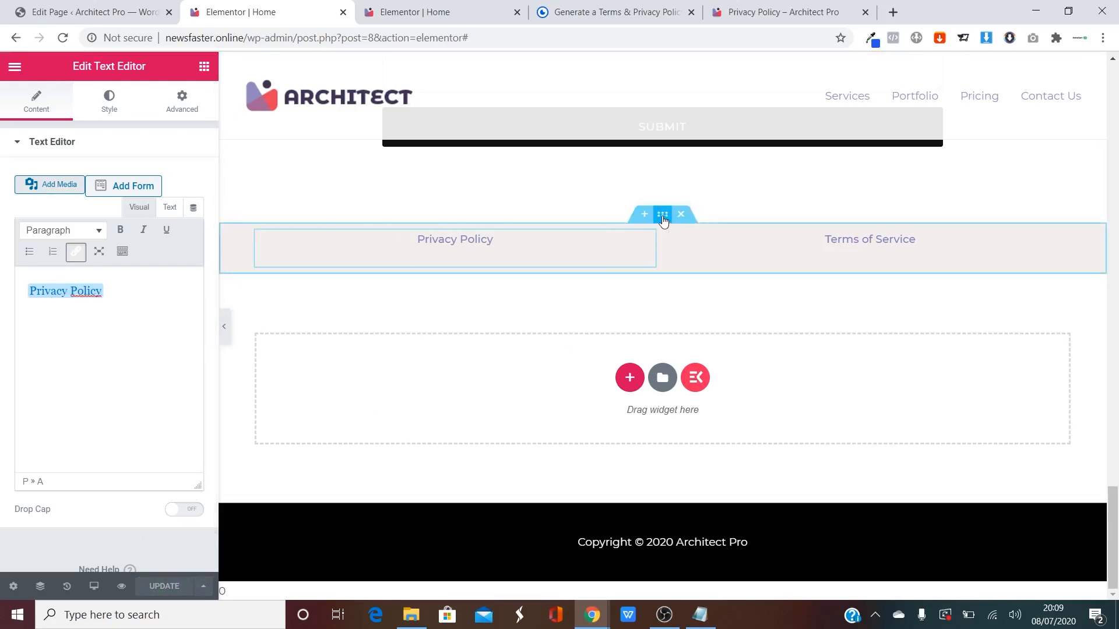
# Save the footer row as a section template named 'Footer'.
pyautogui.rightClick(663, 219)
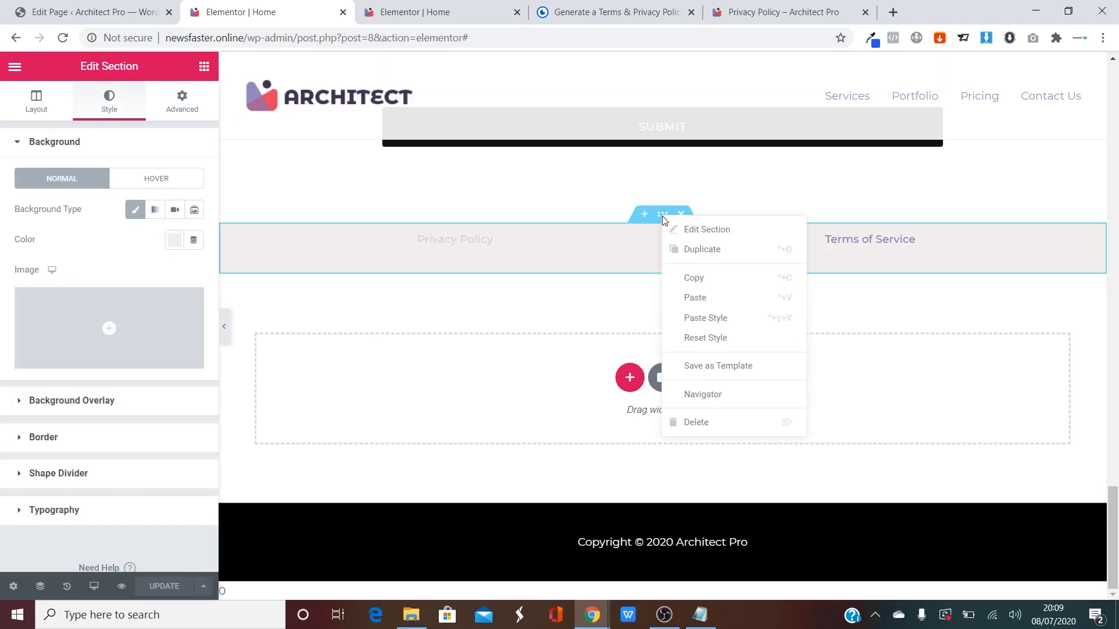
pyautogui.click(747, 367)
pyautogui.click(408, 346)
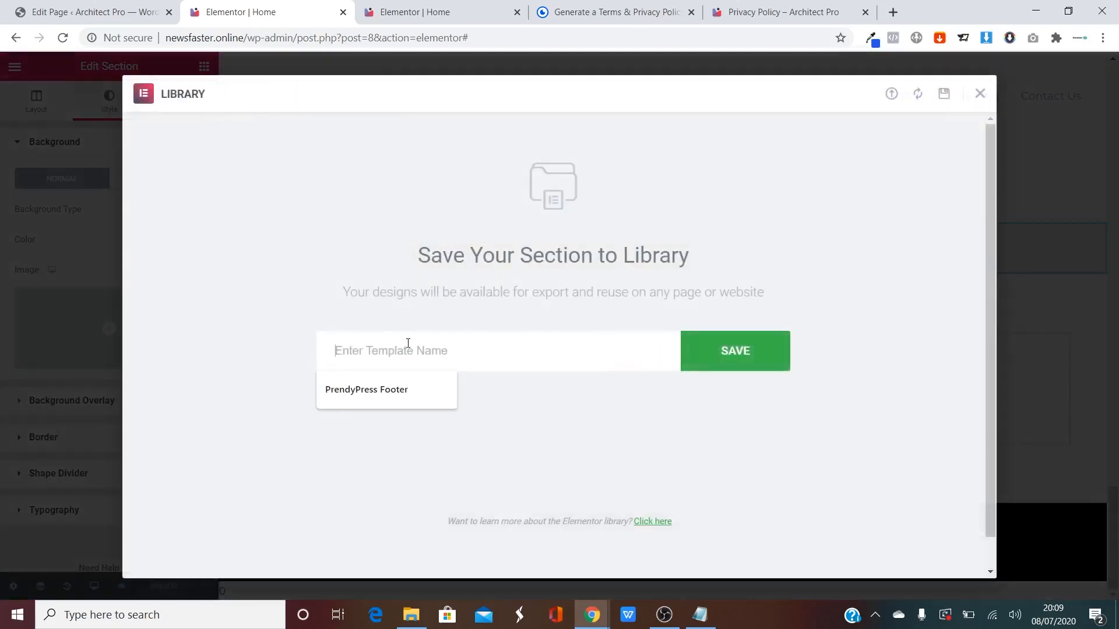
pyautogui.write('Footer')
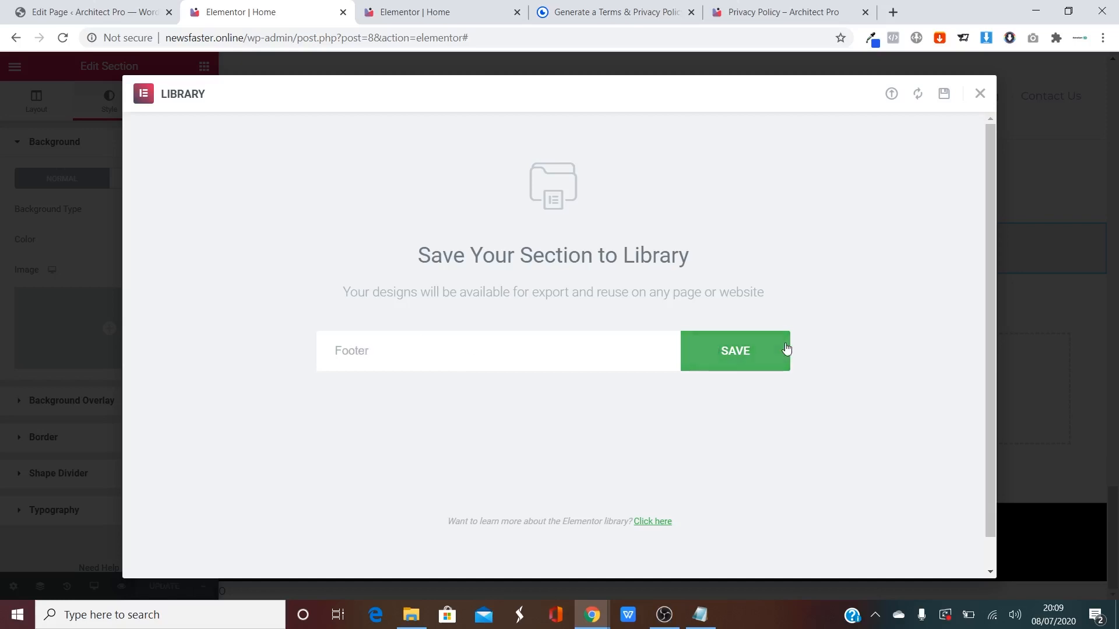
pyautogui.click(739, 356)
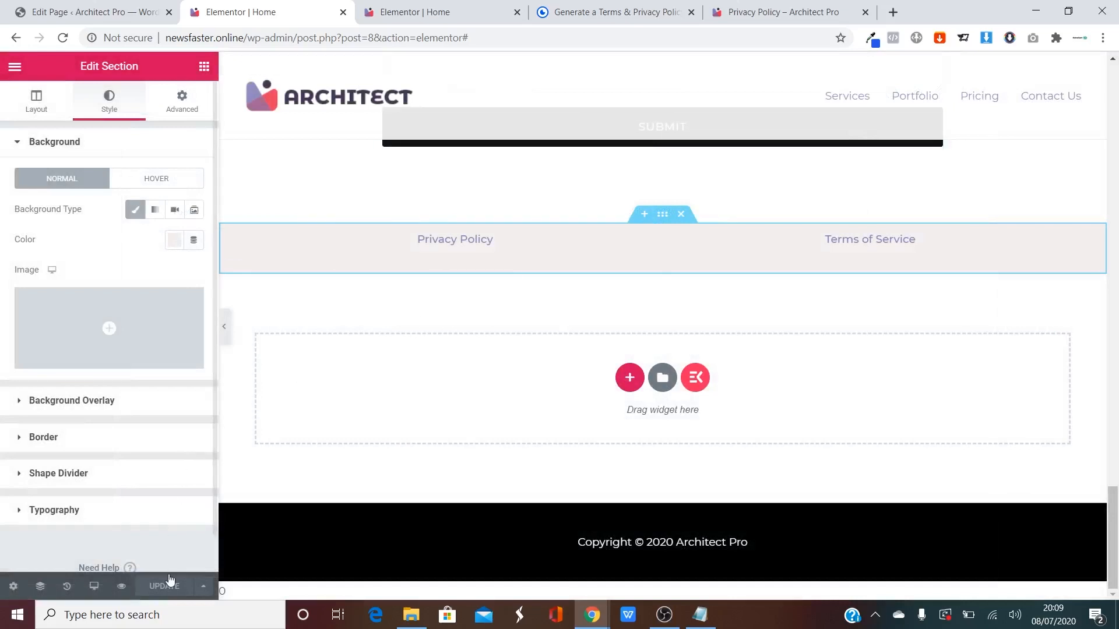
# View the live home page, test the footer's Privacy Policy link, then open the Standard plan checkout.
pyautogui.click(14, 65)
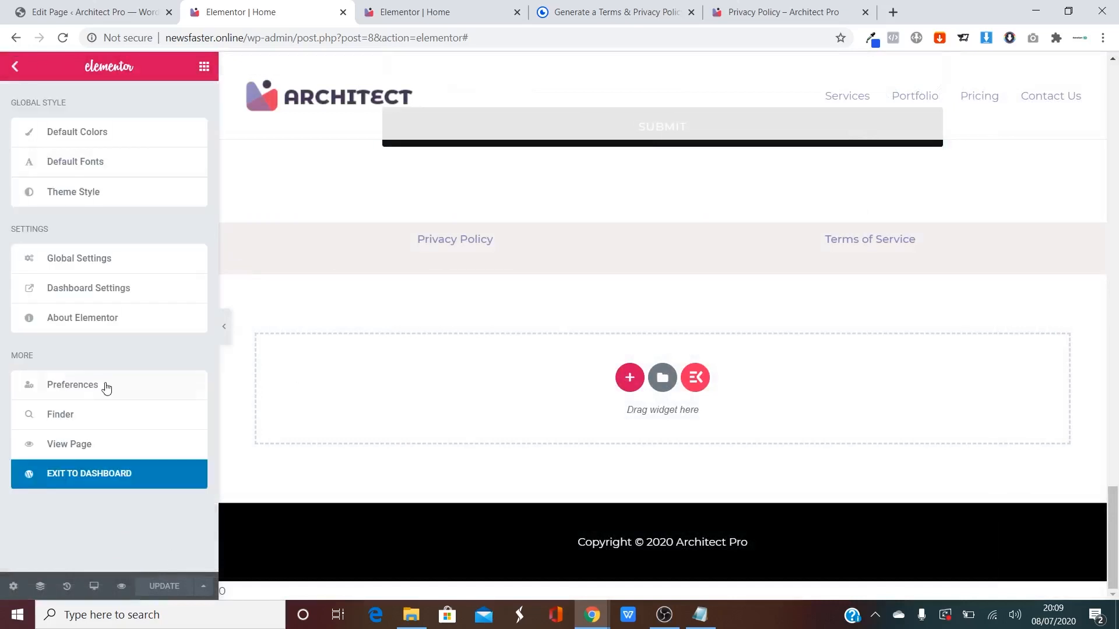
pyautogui.click(71, 446)
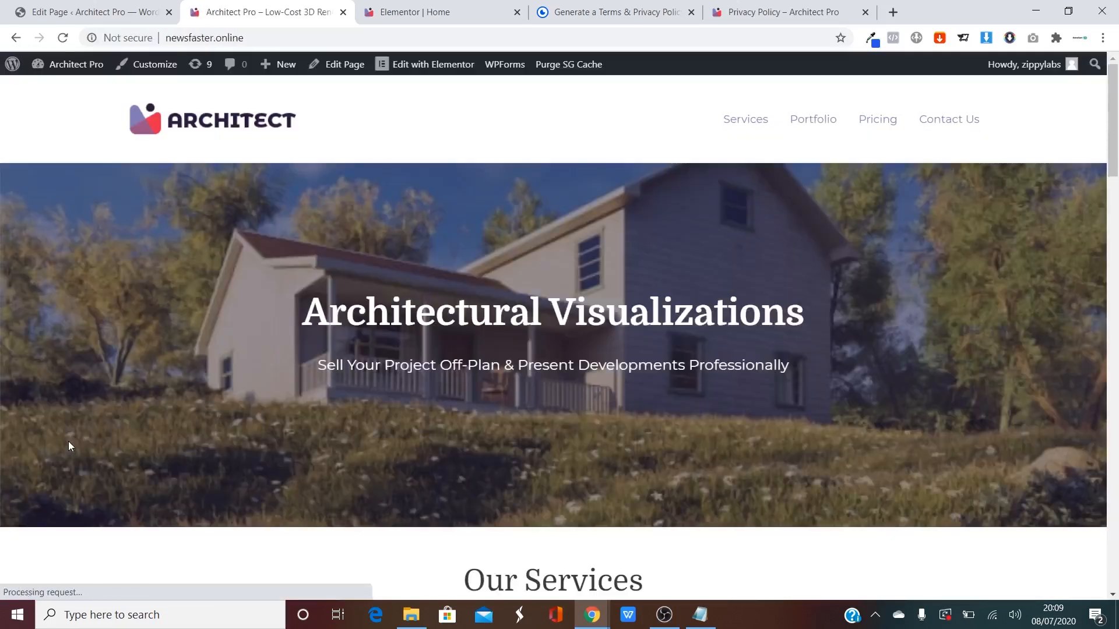
pyautogui.moveTo(1114, 102); pyautogui.dragTo(1118, 513)
pyautogui.click(345, 487)
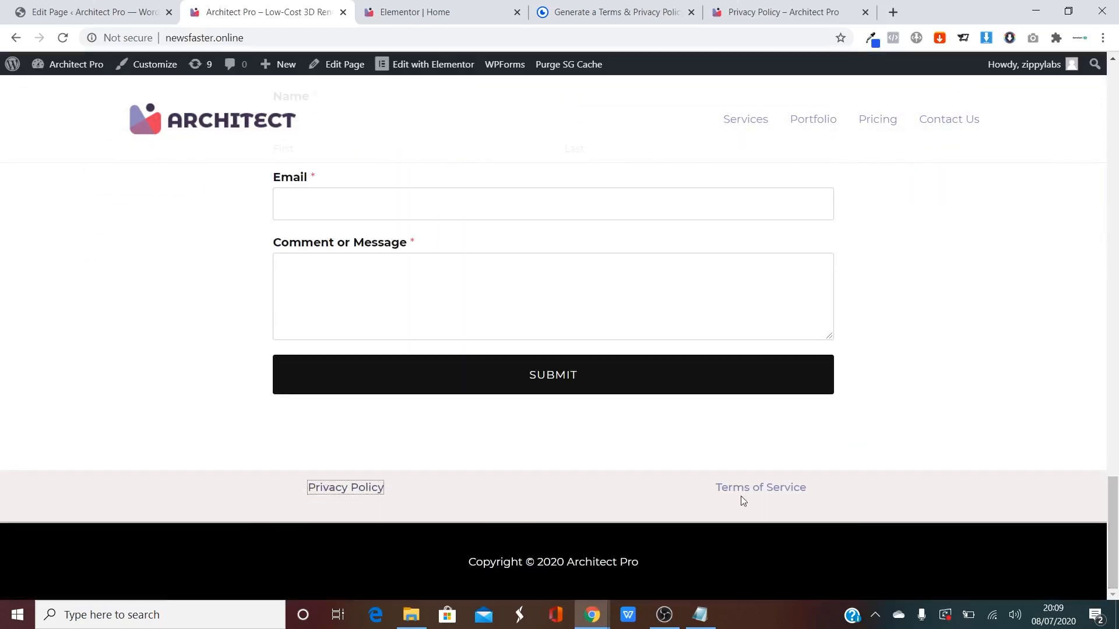
pyautogui.scroll(10, 879, 336)
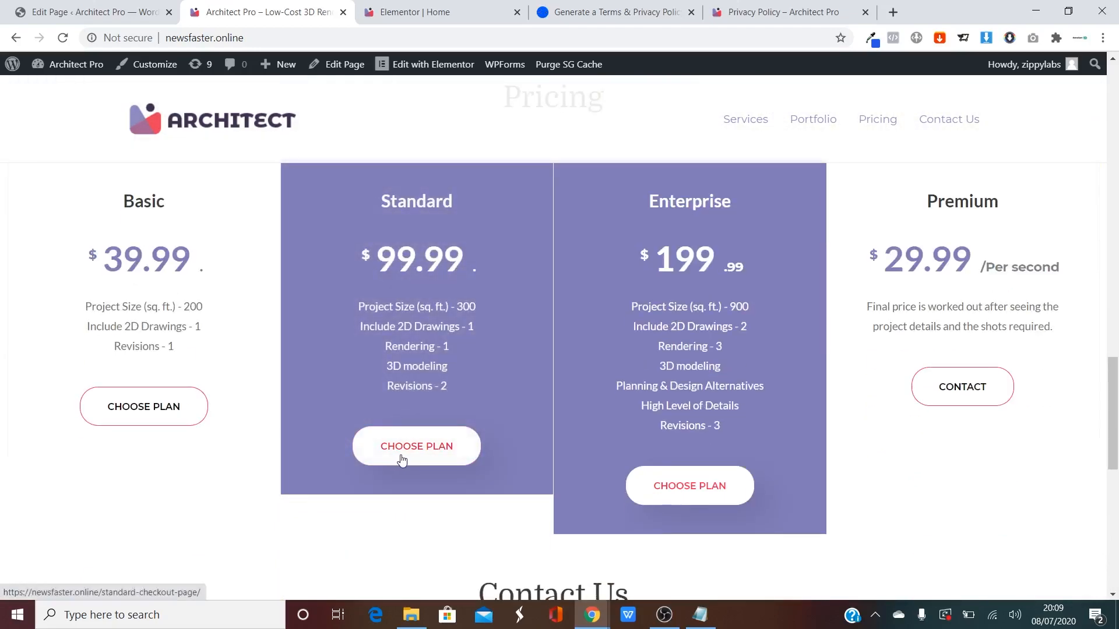
pyautogui.click(402, 460)
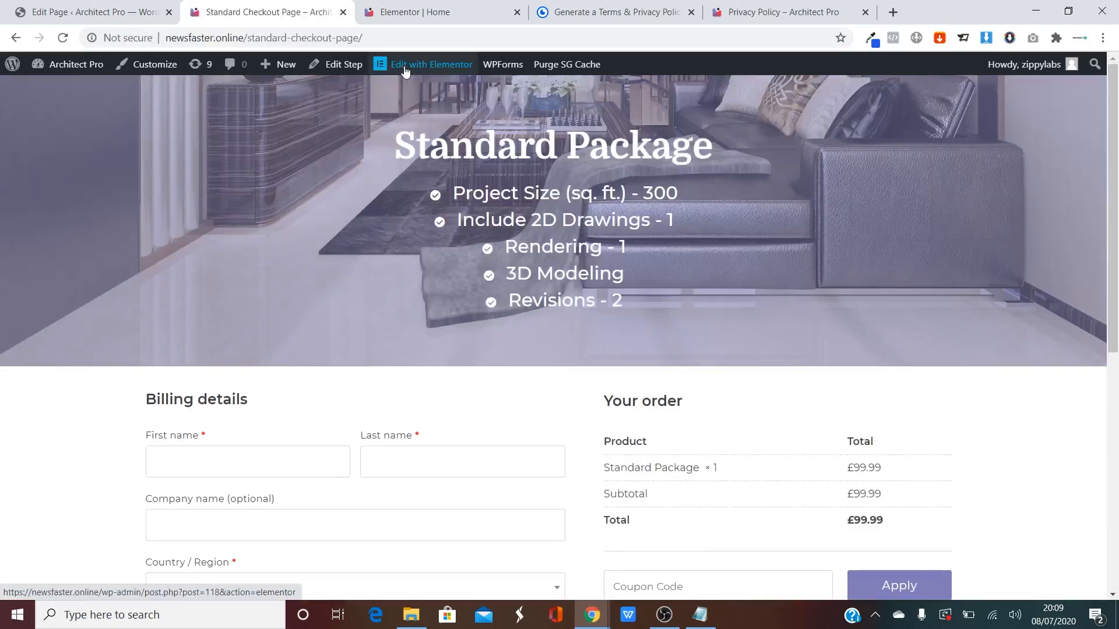
pyautogui.moveTo(1114, 272); pyautogui.dragTo(1118, 530)
# Edit the checkout page in Elementor and insert the saved 'Footer' template from My Templates at the bottom.
pyautogui.moveTo(1117, 415); pyautogui.dragTo(1112, 163)
pyautogui.click(425, 64)
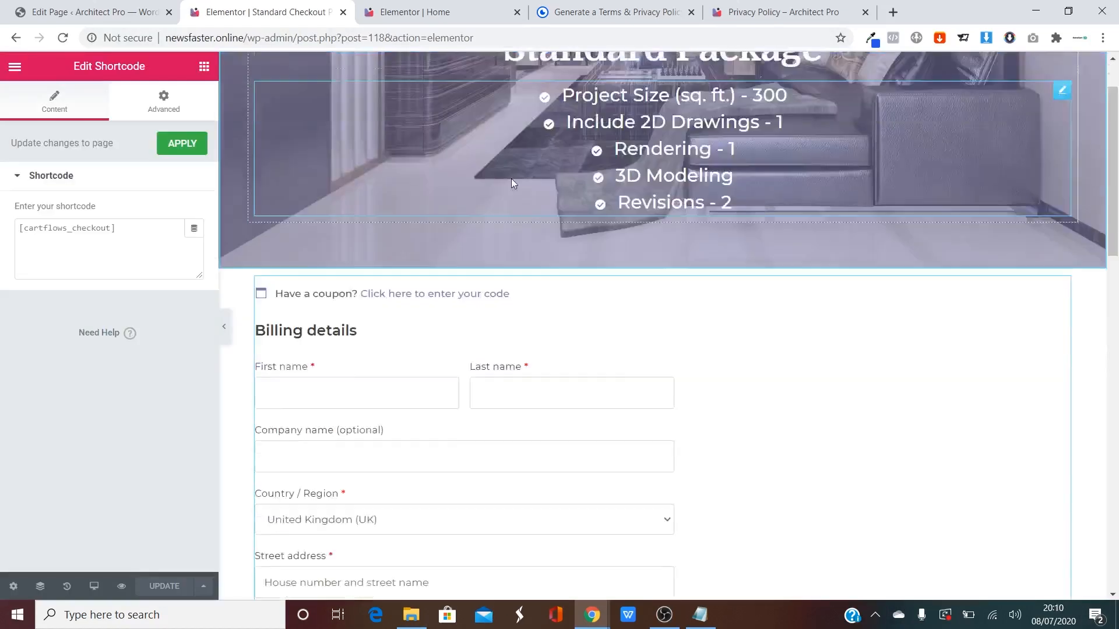
pyautogui.scroll(-15, 512, 181)
pyautogui.click(630, 460)
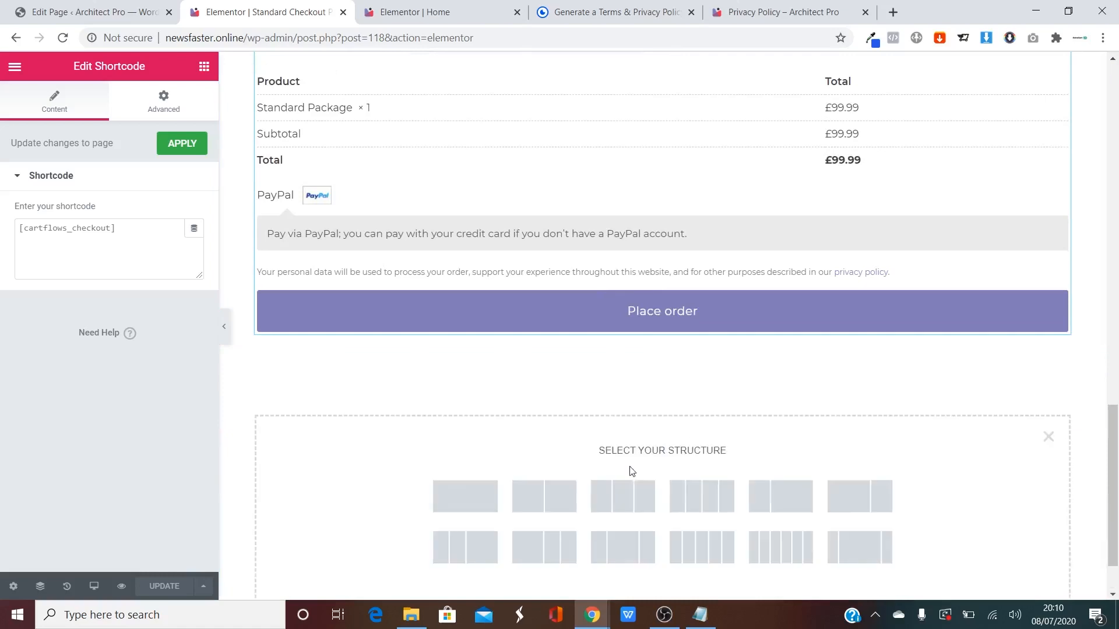
pyautogui.scroll(-1, 545, 492)
pyautogui.scroll(1, 532, 302)
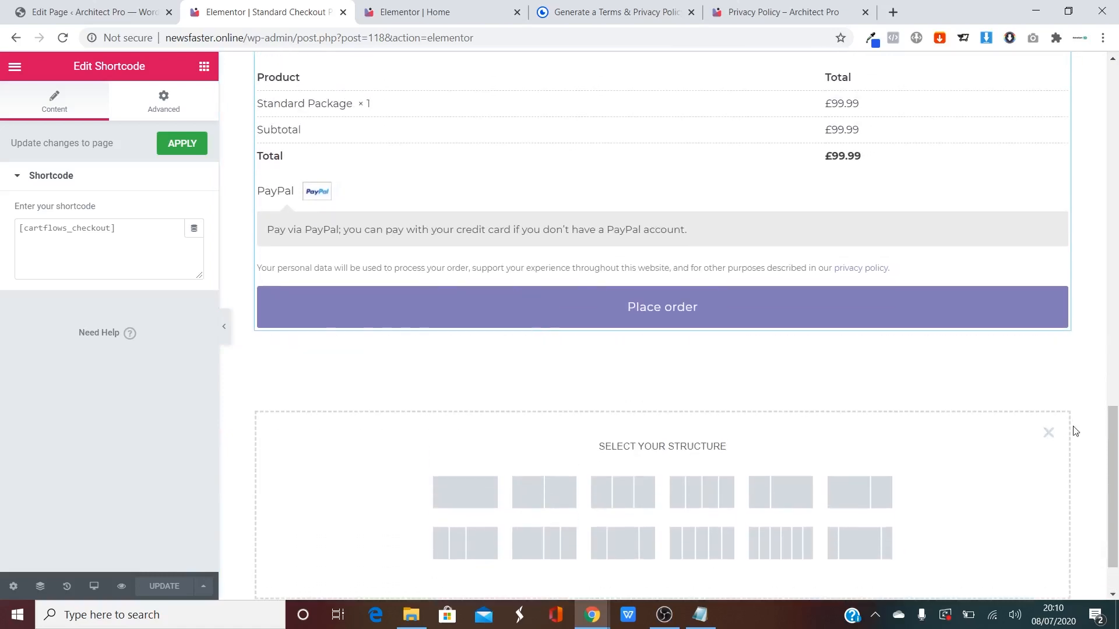
pyautogui.click(1049, 437)
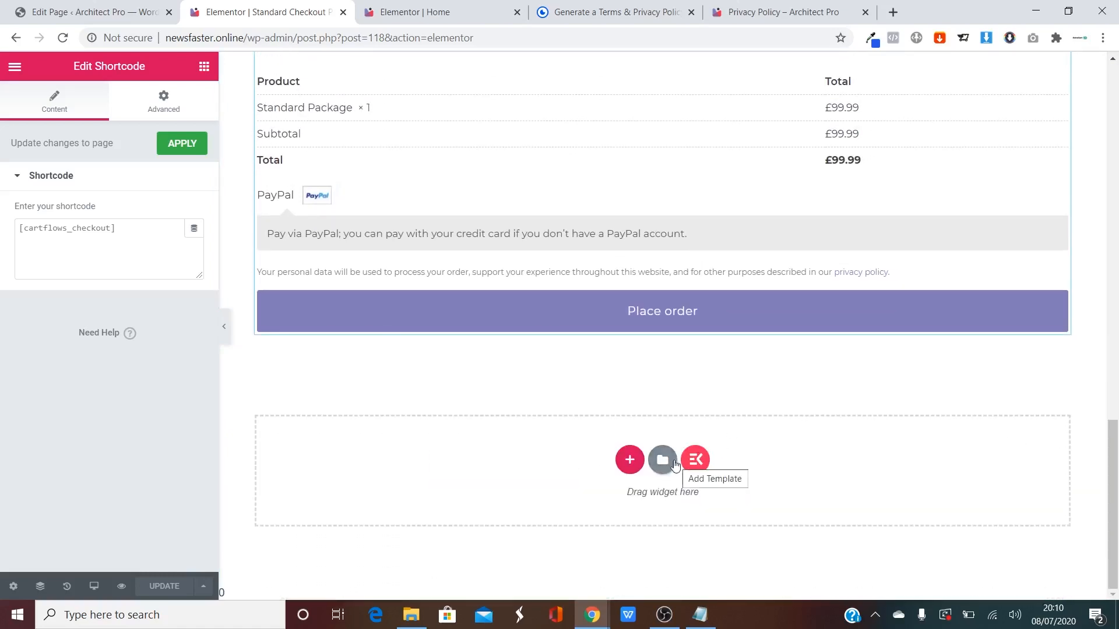
pyautogui.click(665, 463)
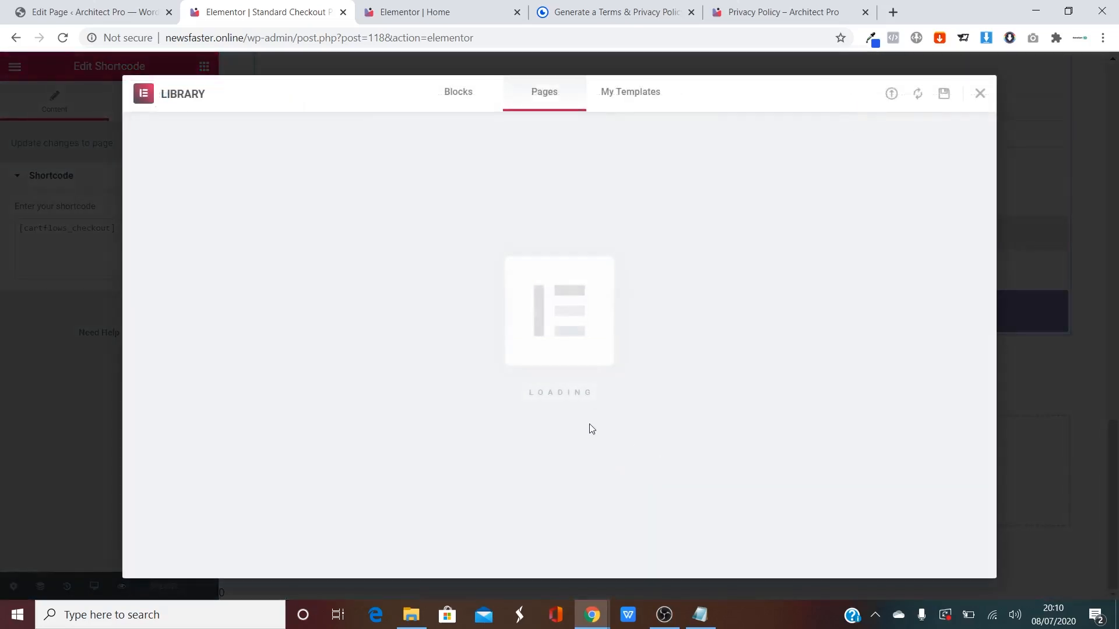
pyautogui.click(612, 92)
pyautogui.click(846, 212)
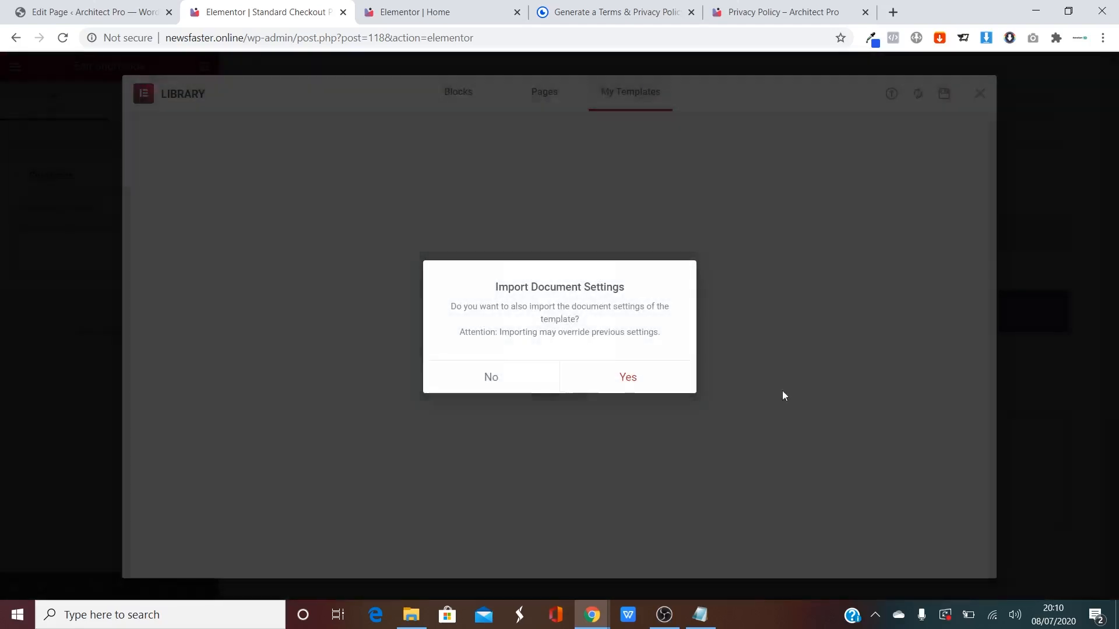
pyautogui.click(783, 392)
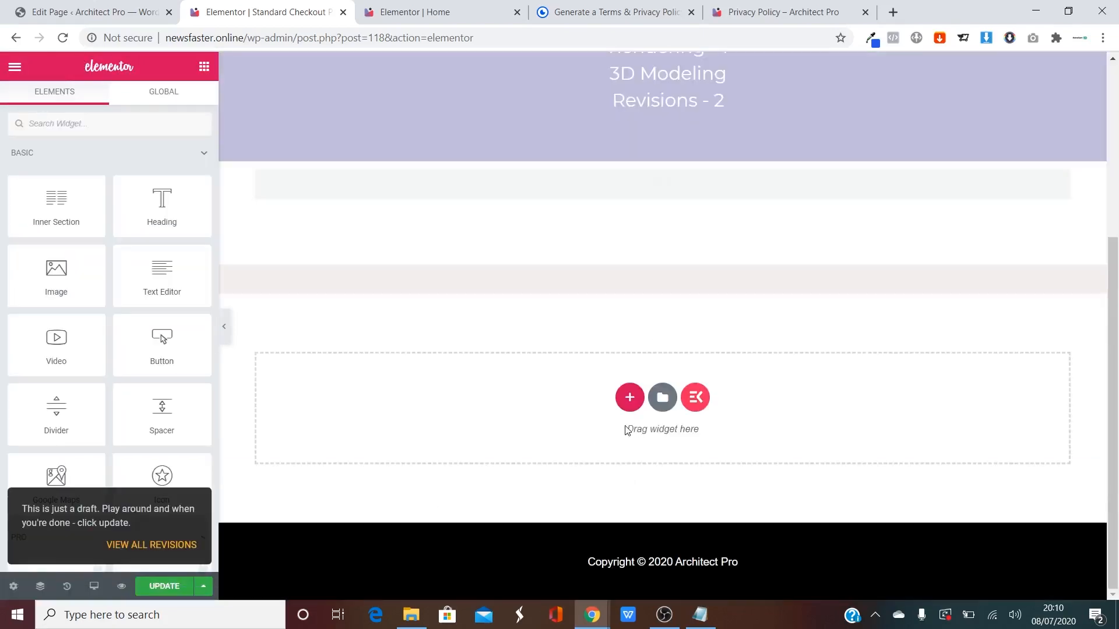
# Set the checkout footer's Privacy Policy text to the Montserrat font family.
pyautogui.scroll(-15, 586, 414)
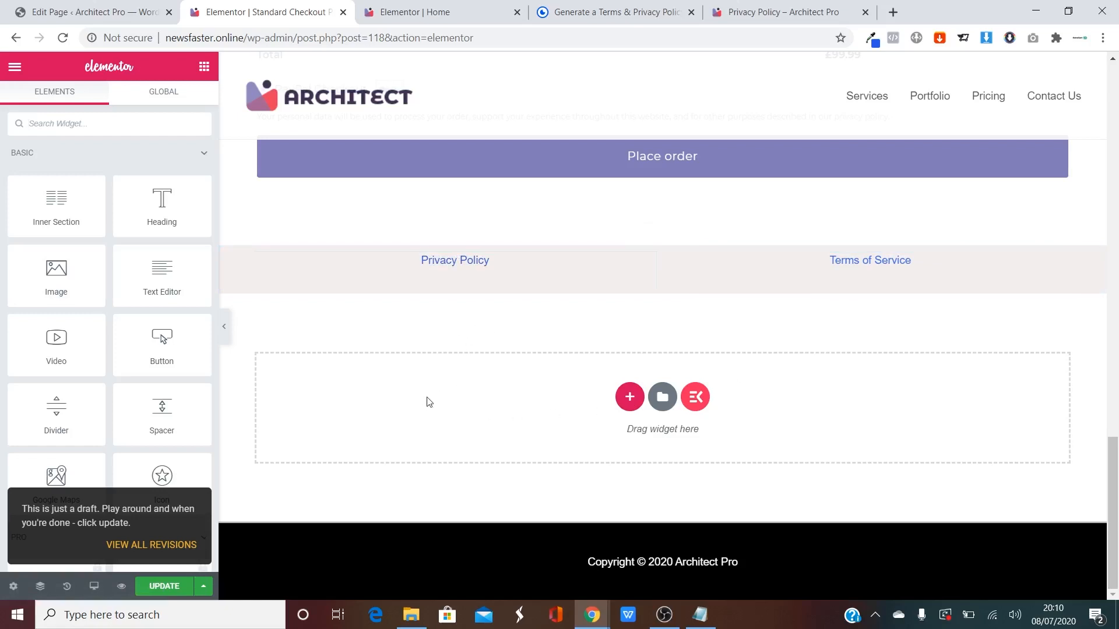
pyautogui.moveTo(647, 271)
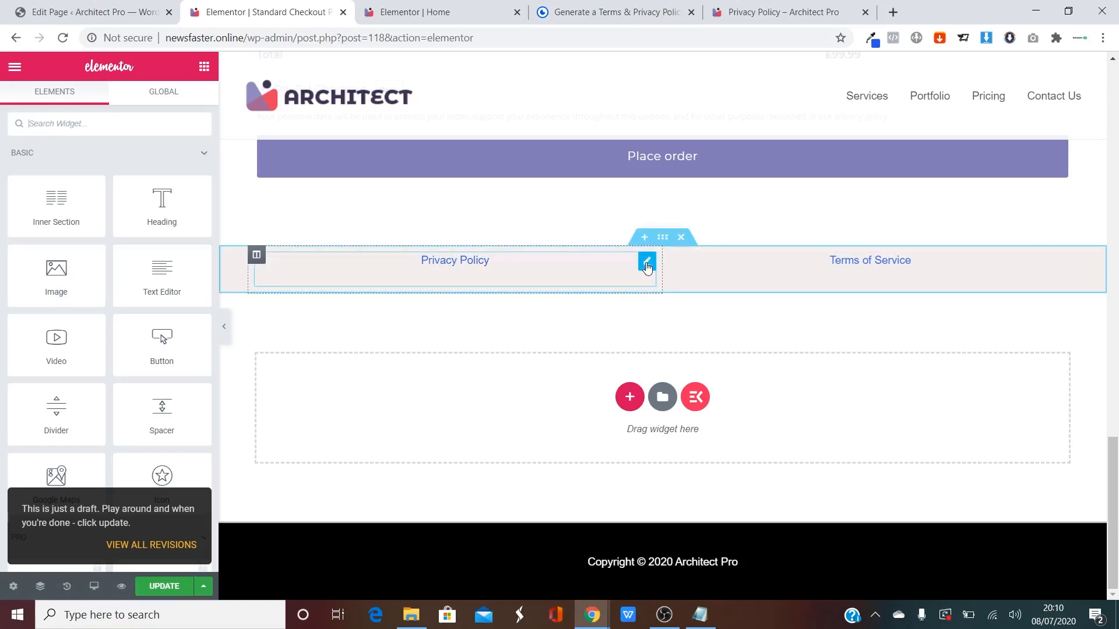
pyautogui.click(647, 261)
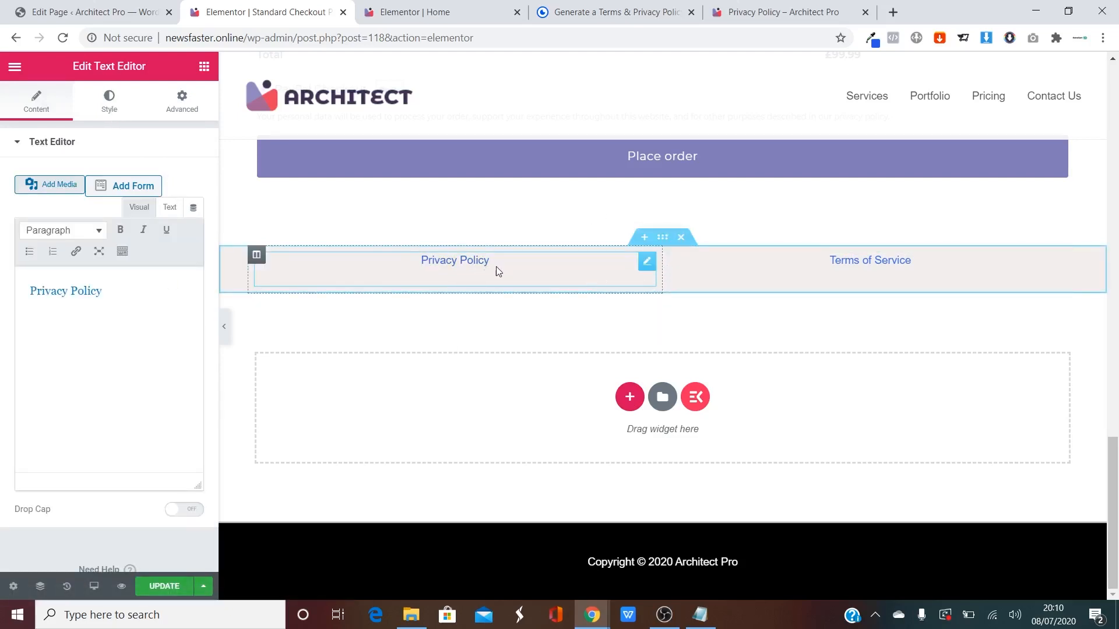
pyautogui.click(109, 102)
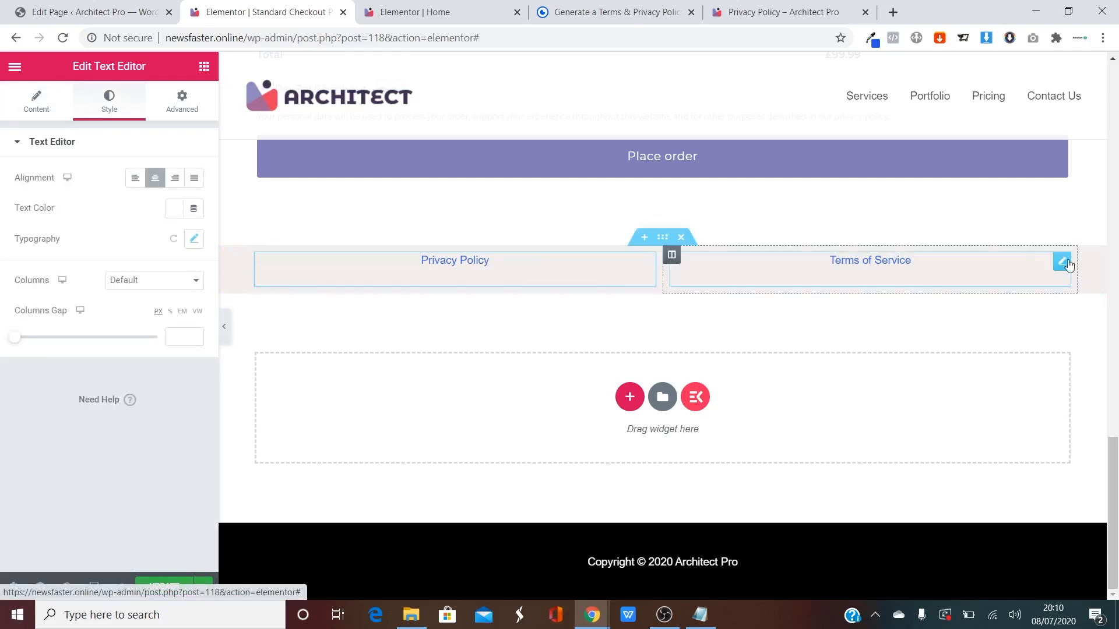
pyautogui.moveTo(1115, 472); pyautogui.dragTo(1118, 507)
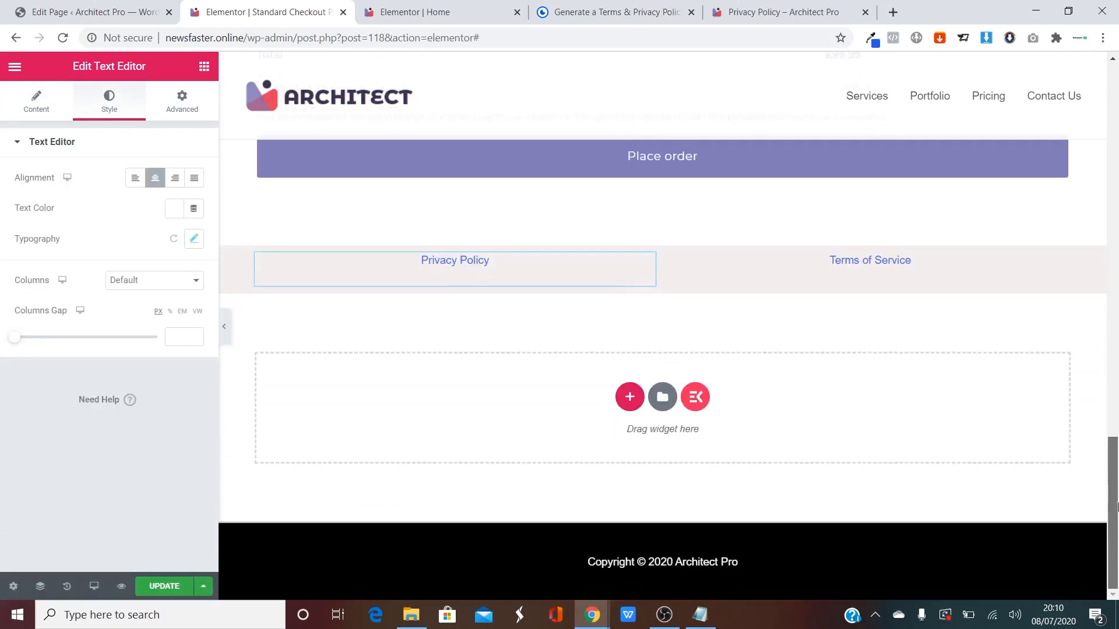
pyautogui.click(154, 284)
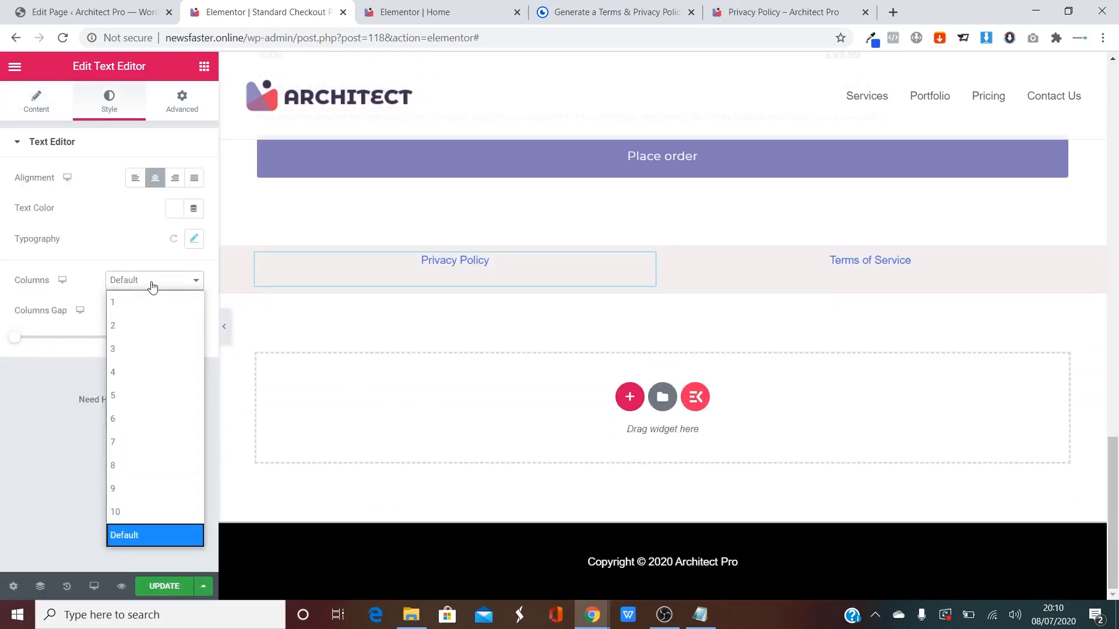
pyautogui.press('Escape')
pyautogui.click(194, 239)
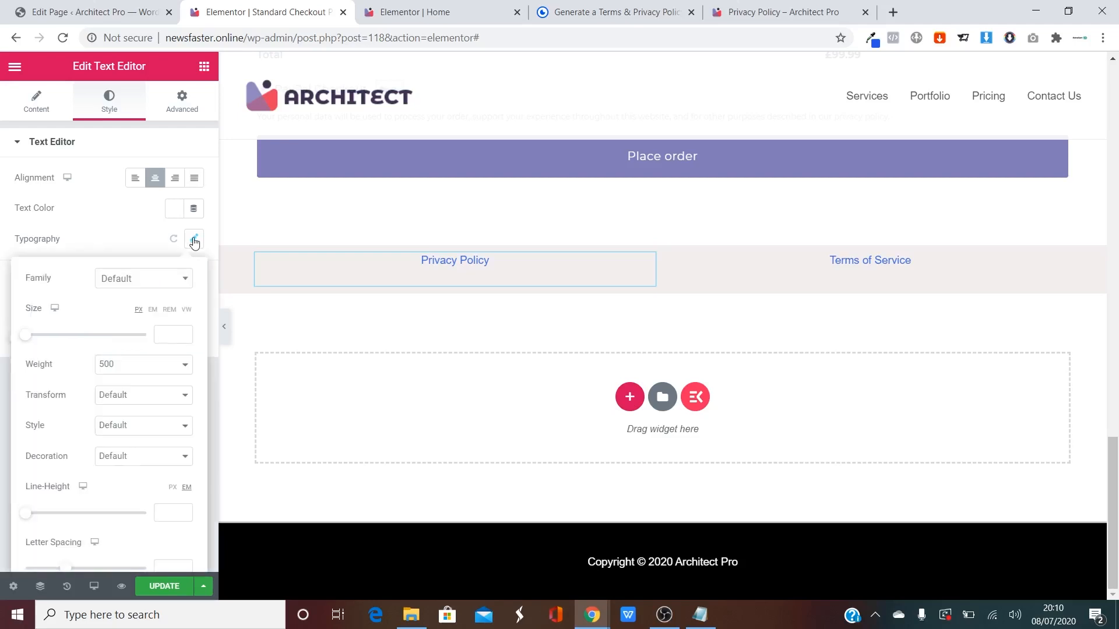
pyautogui.click(148, 280)
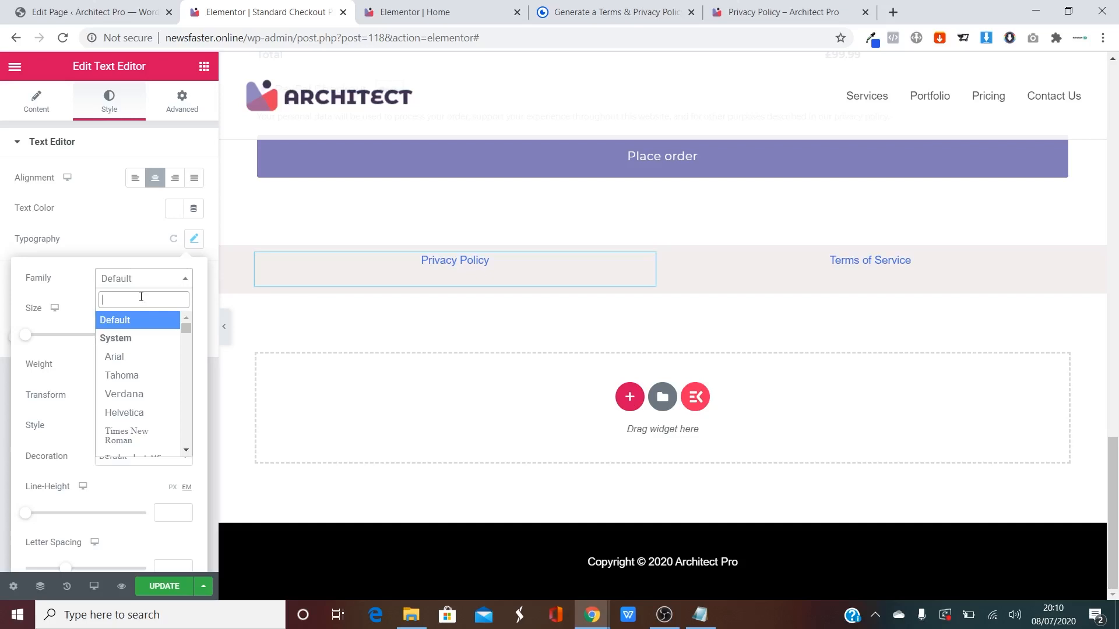
pyautogui.write('monts')
pyautogui.click(147, 339)
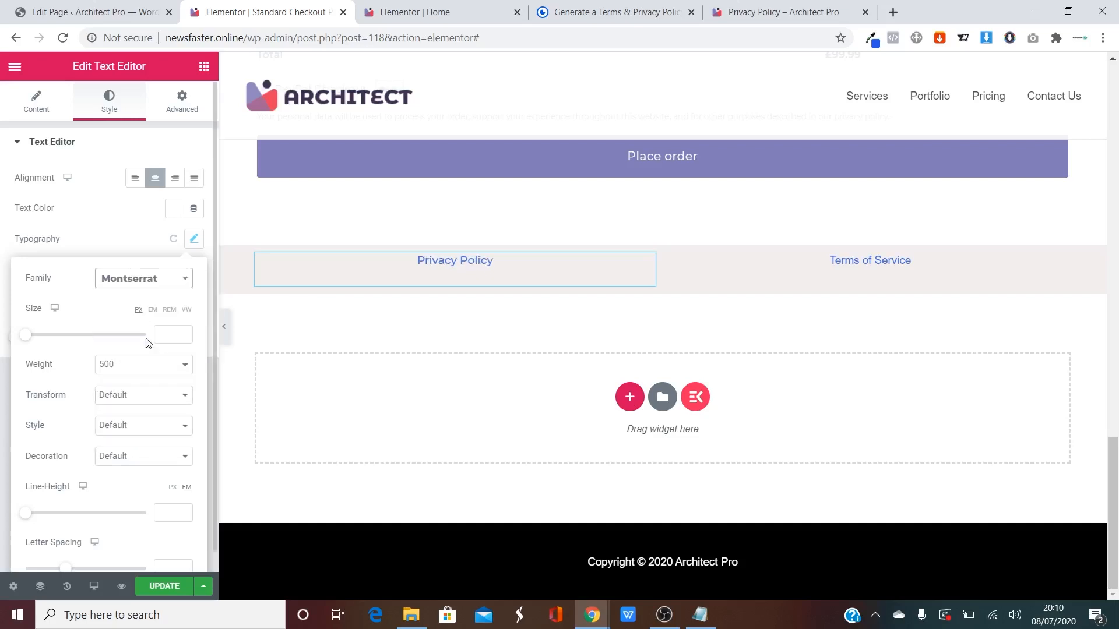
# Set the Terms of Service text to Montserrat as well and update the checkout page.
pyautogui.click(1060, 263)
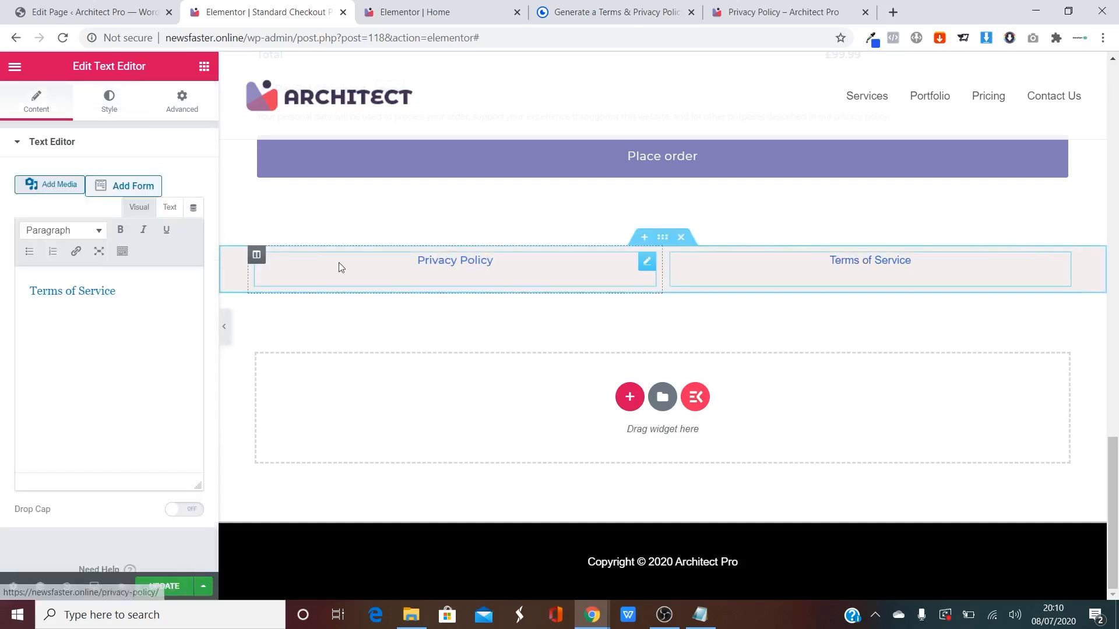
pyautogui.click(109, 100)
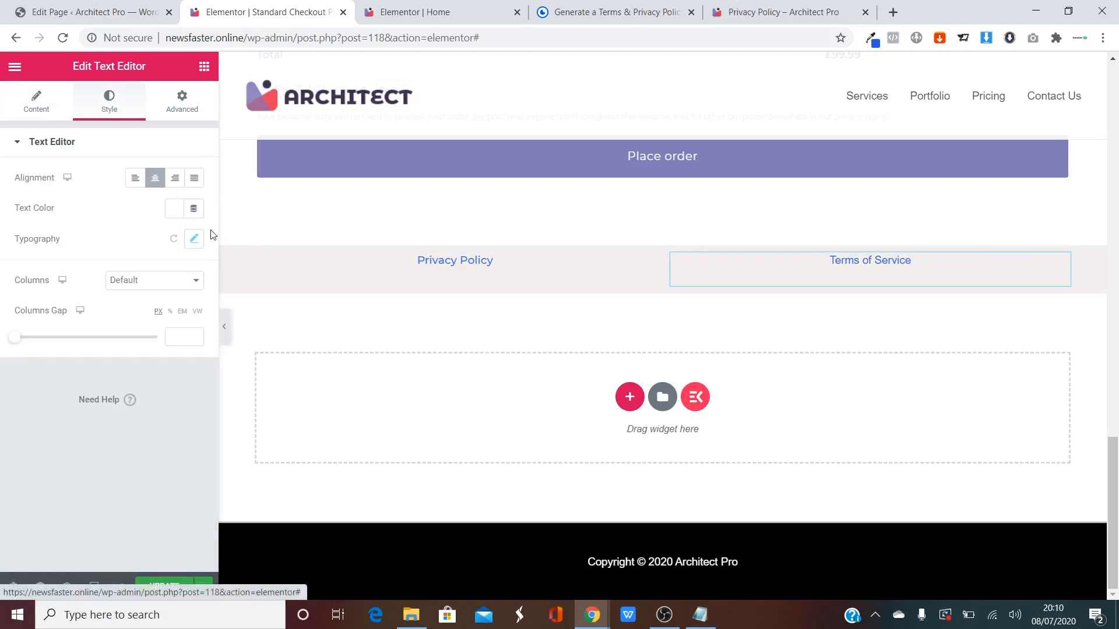
pyautogui.click(192, 239)
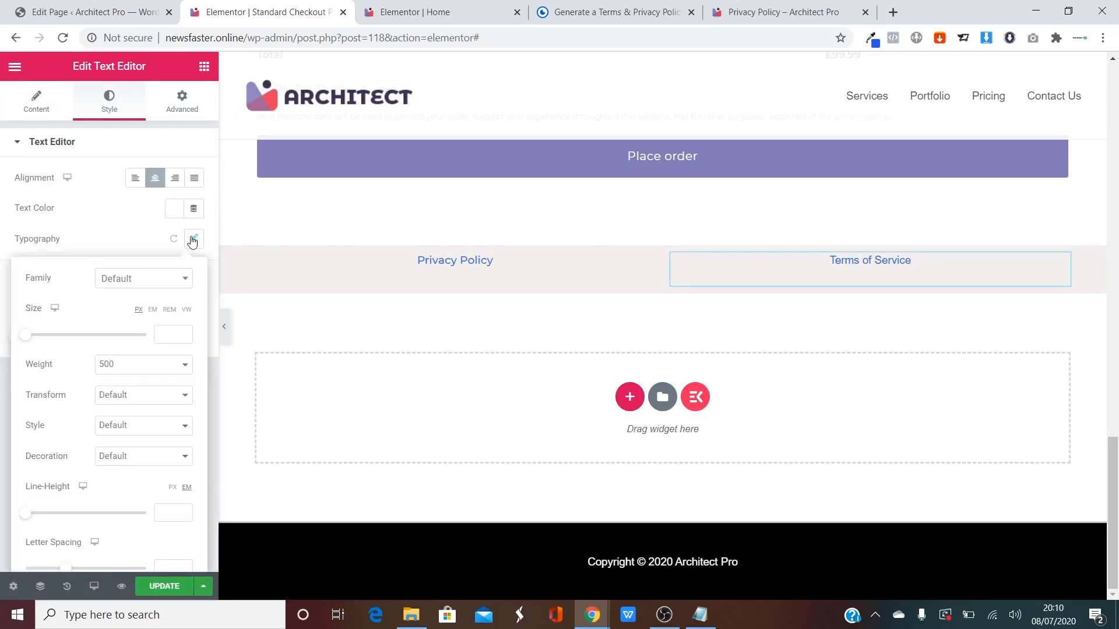
pyautogui.click(142, 291)
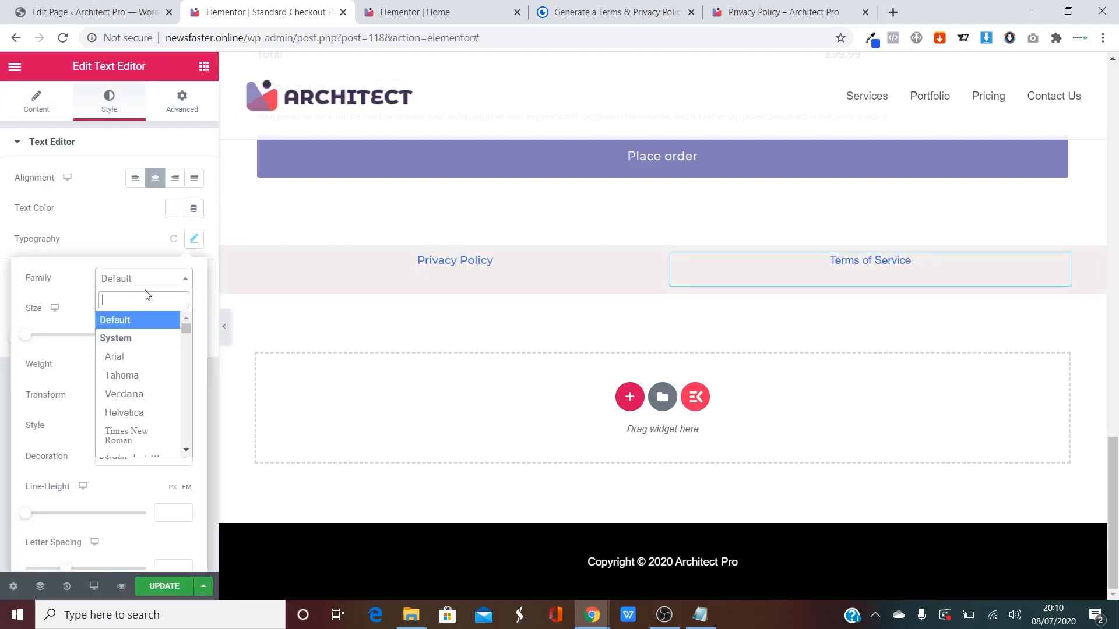
pyautogui.write('monts')
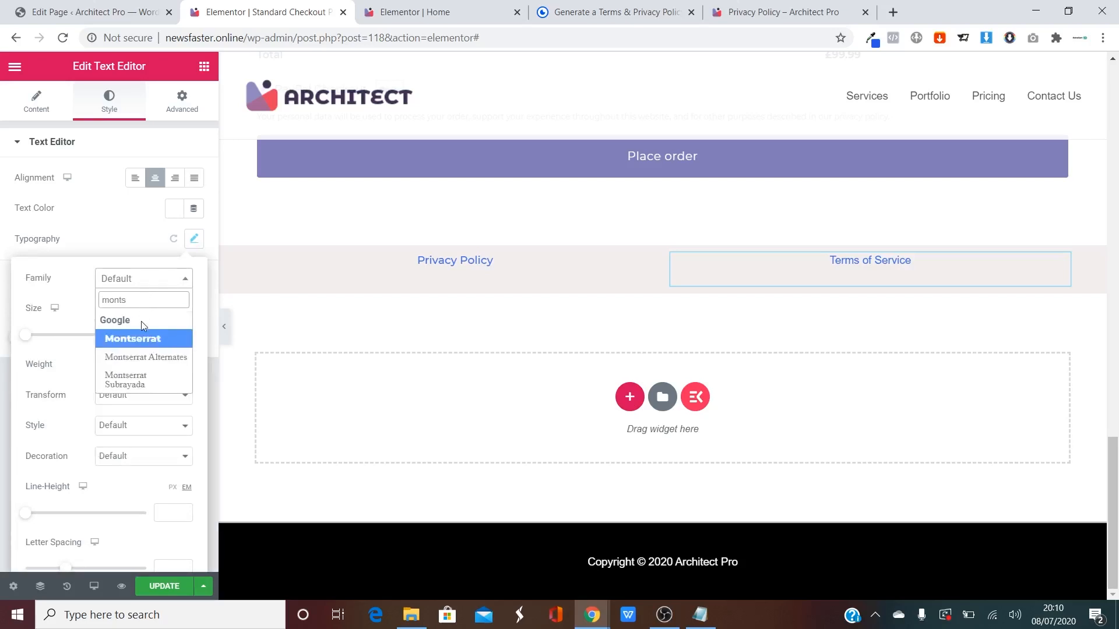
pyautogui.click(139, 338)
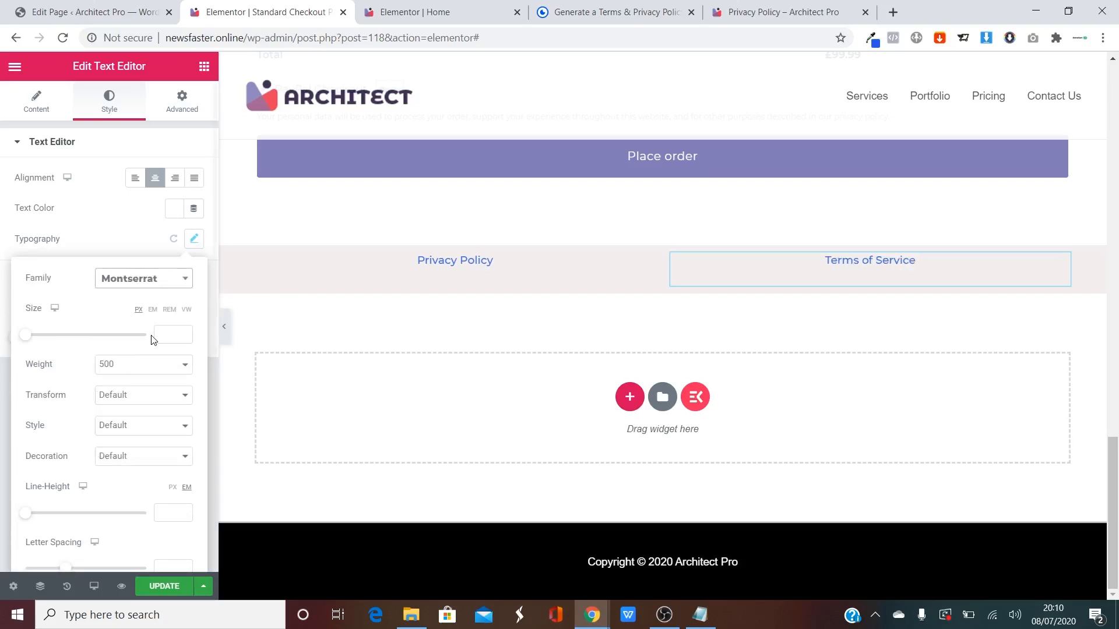
pyautogui.click(167, 586)
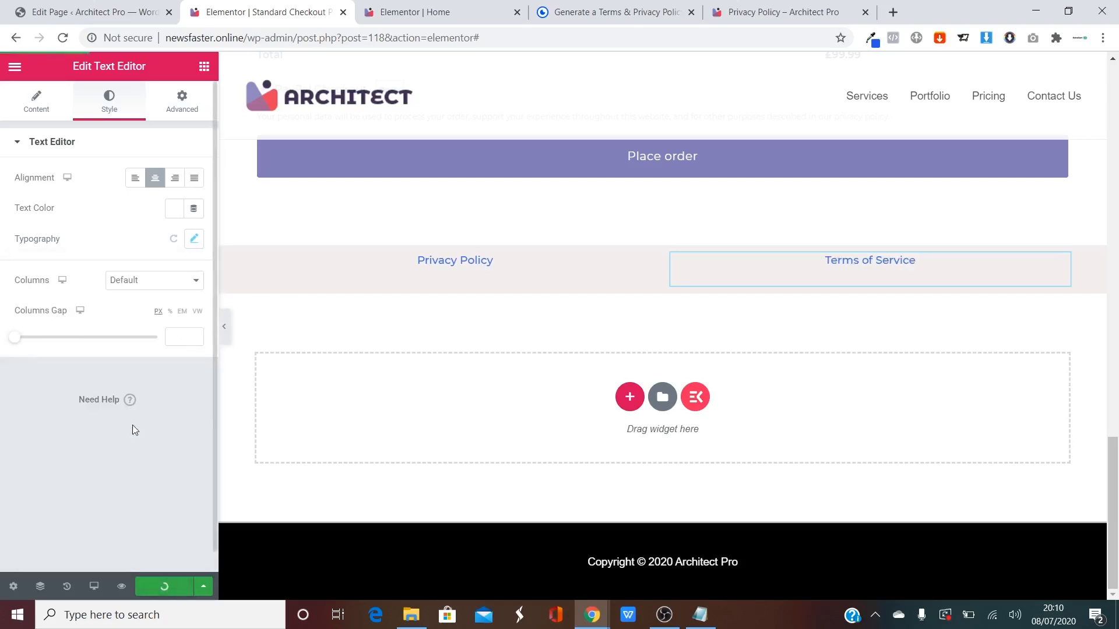
pyautogui.click(14, 67)
# View the published checkout page and inspect its footer copyright line.
pyautogui.click(79, 445)
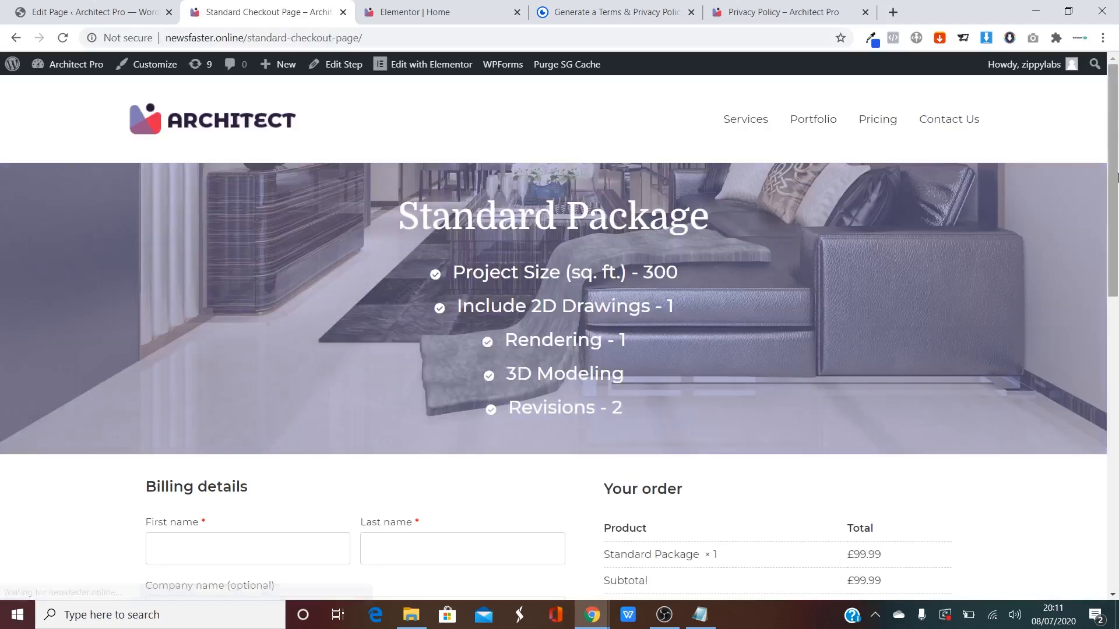
pyautogui.moveTo(1118, 178); pyautogui.dragTo(1114, 485)
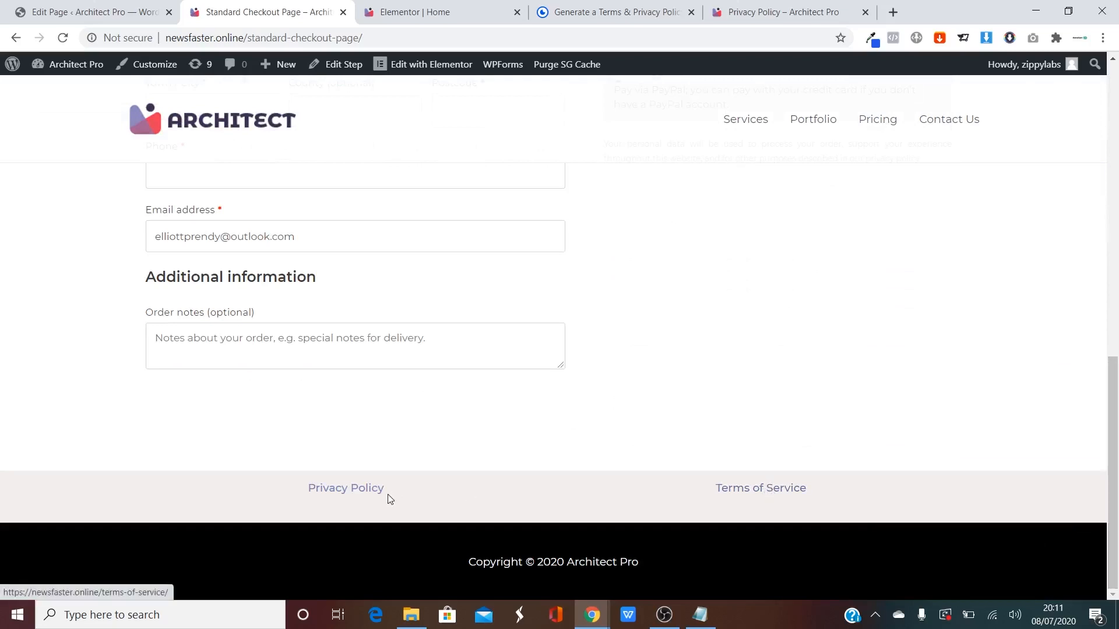
pyautogui.moveTo(468, 562); pyautogui.dragTo(698, 565)
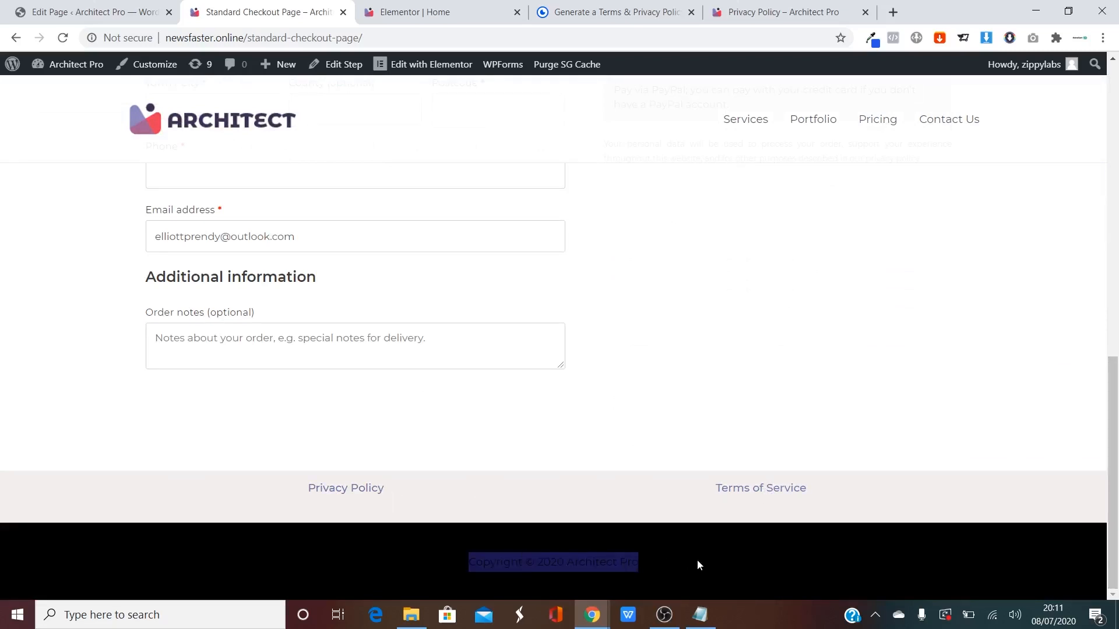
pyautogui.click(560, 392)
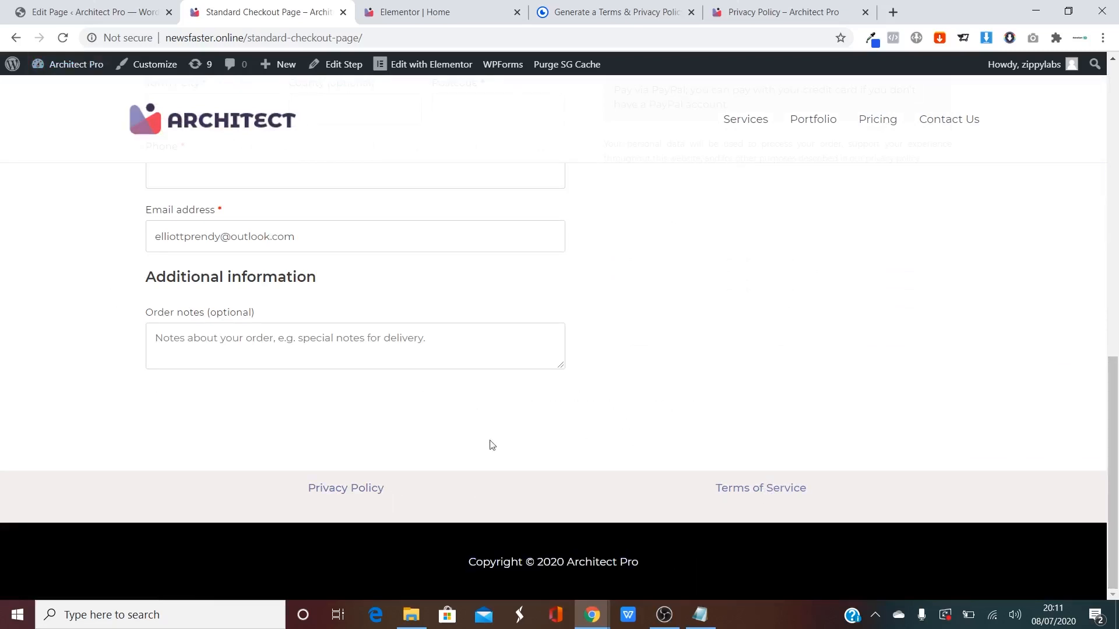
# Follow the footer's Privacy Policy link and scroll through the policy page.
pyautogui.click(348, 490)
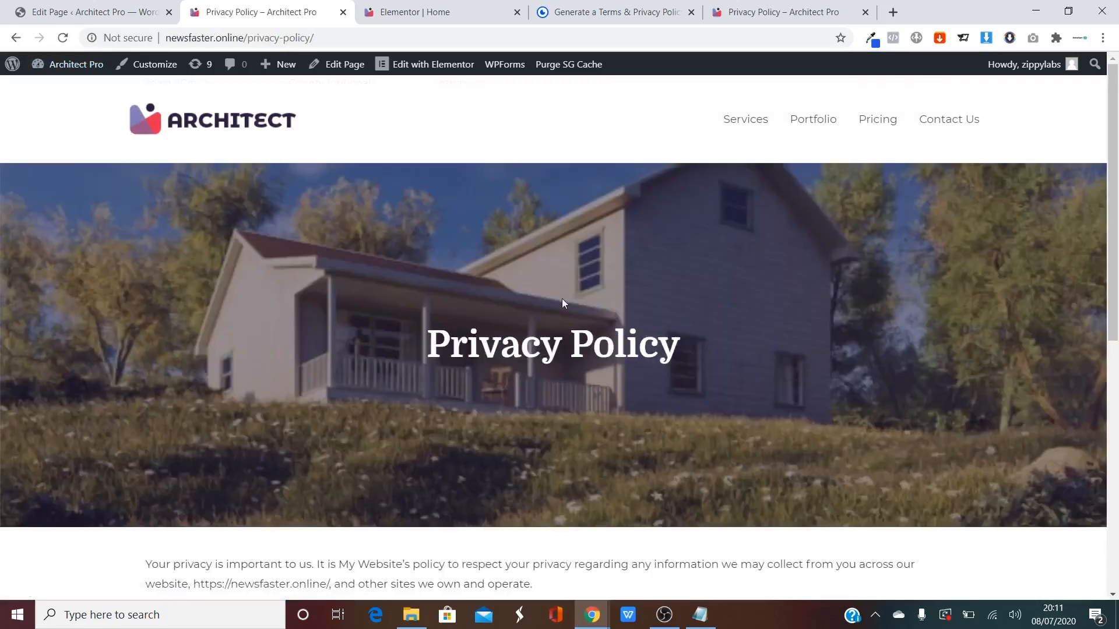
pyautogui.scroll(-5, 559, 298)
pyautogui.scroll(-4, 551, 284)
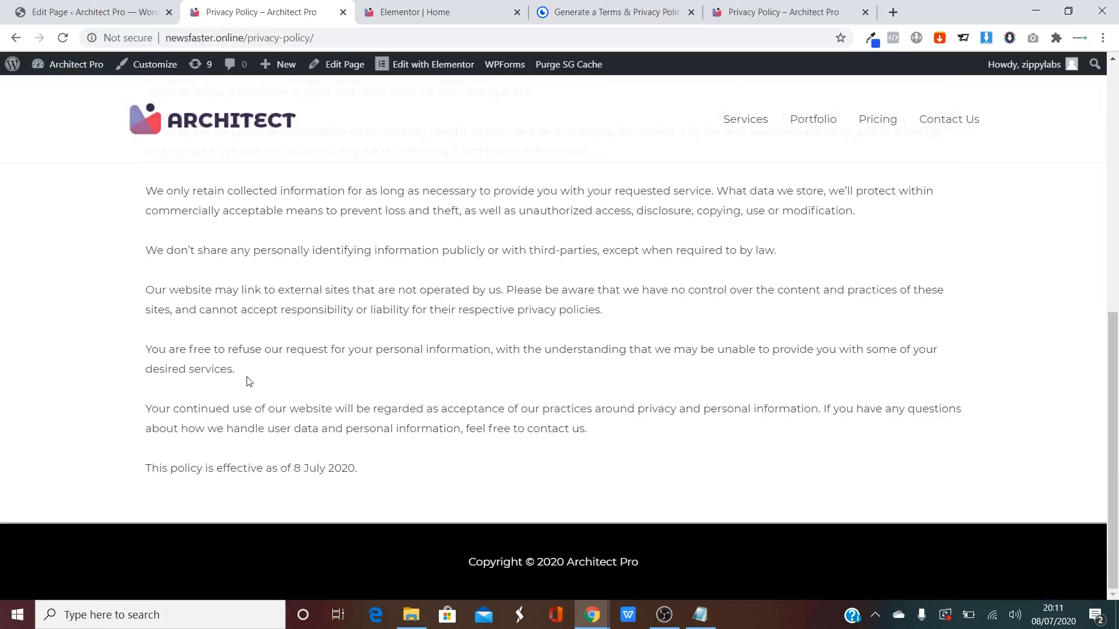
pyautogui.scroll(8, 489, 388)
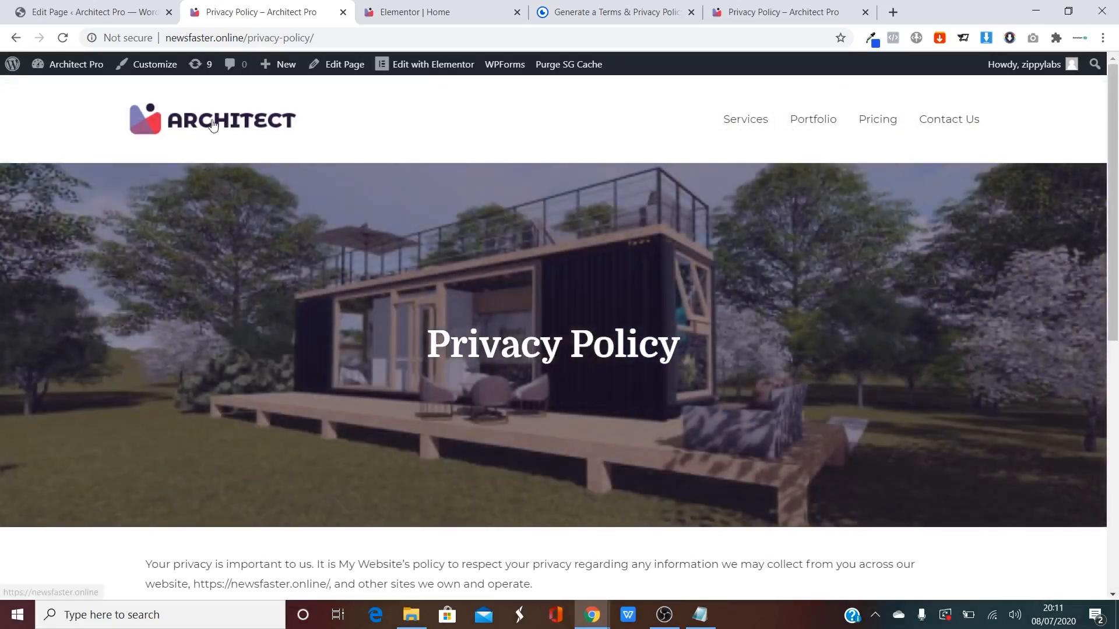
# Return to the home page and jump through Our Services, Our Work, Pricing and the contact form.
pyautogui.click(214, 126)
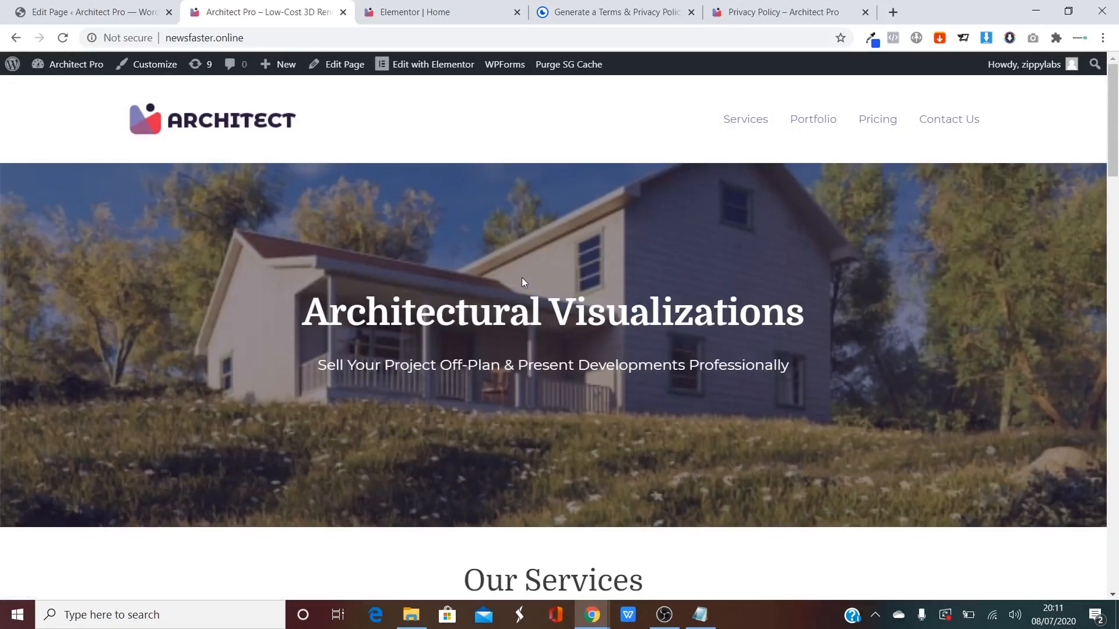
pyautogui.click(754, 118)
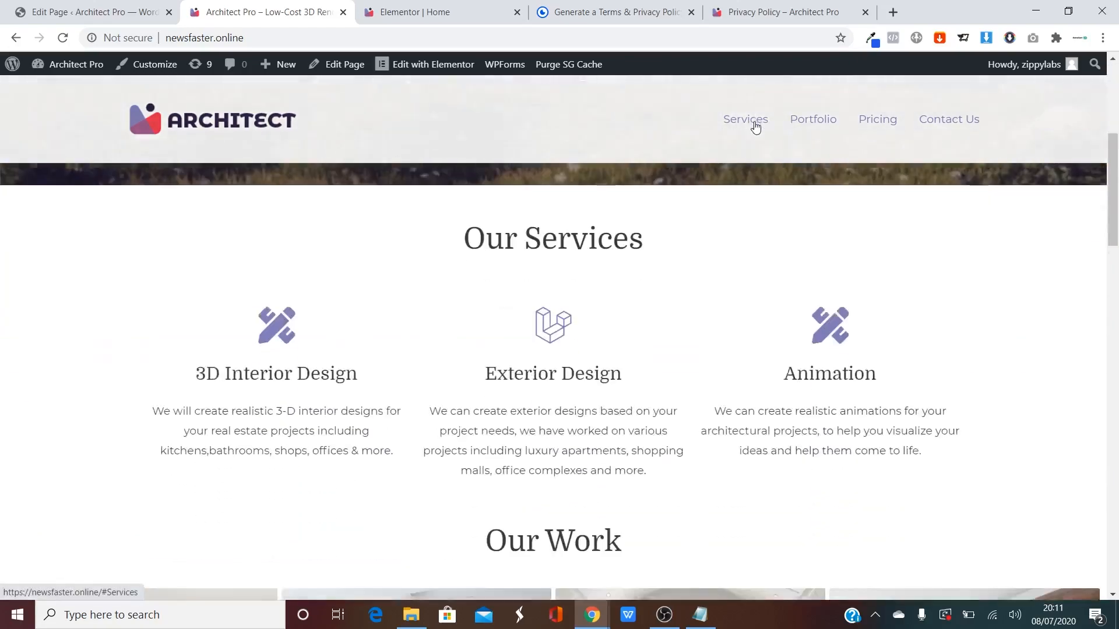
pyautogui.click(817, 123)
pyautogui.click(886, 120)
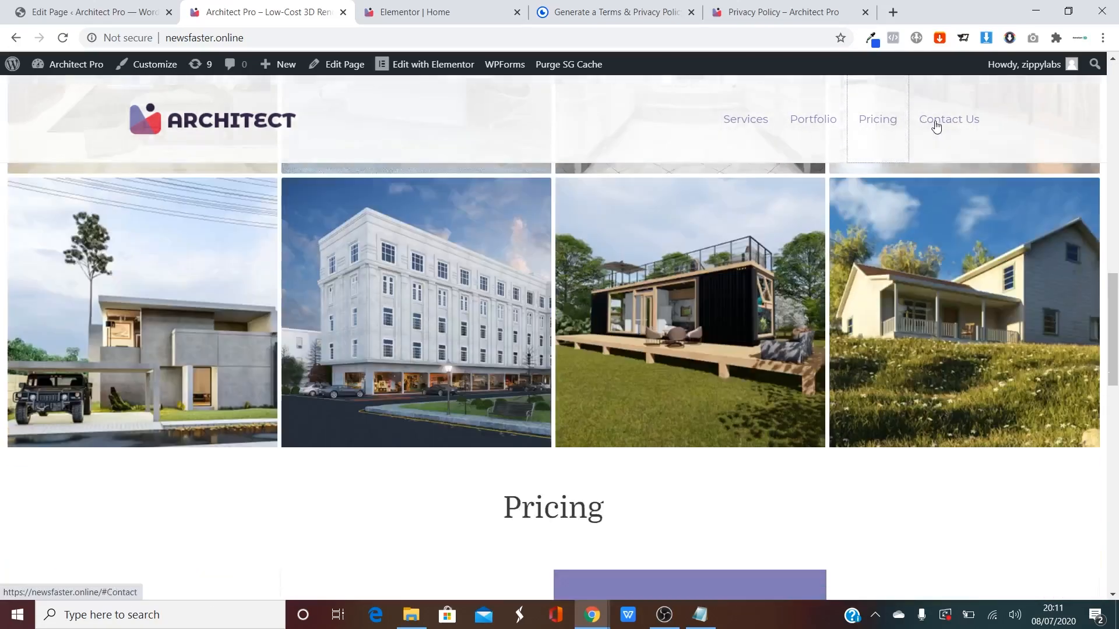
pyautogui.click(934, 125)
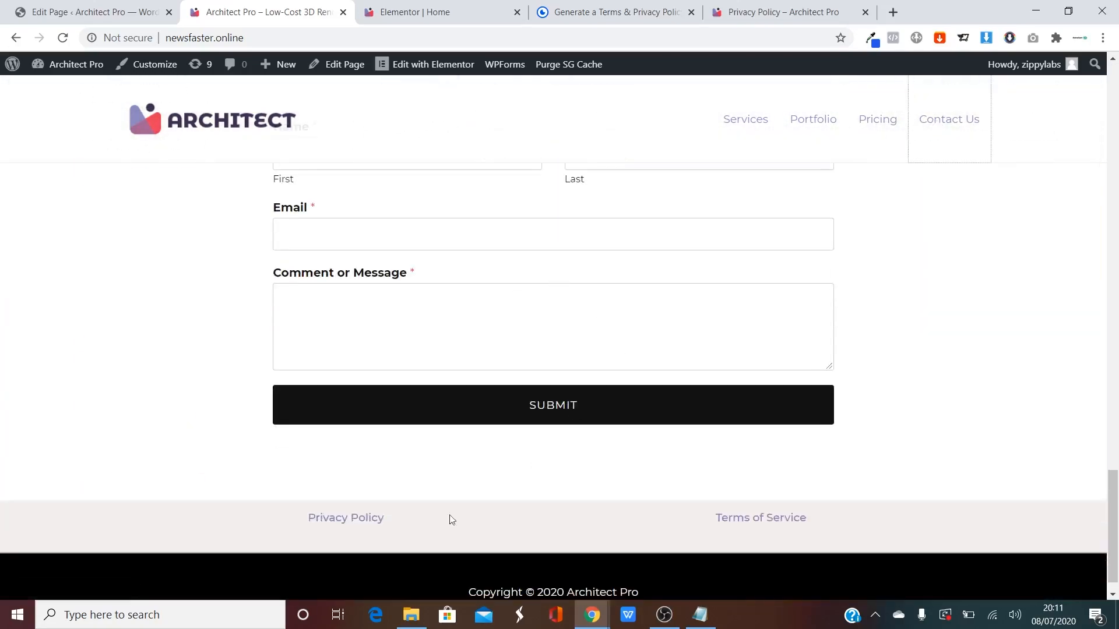
# Inspect the home page footer's copyright line, then scroll back to the top.
pyautogui.scroll(-1, 729, 527)
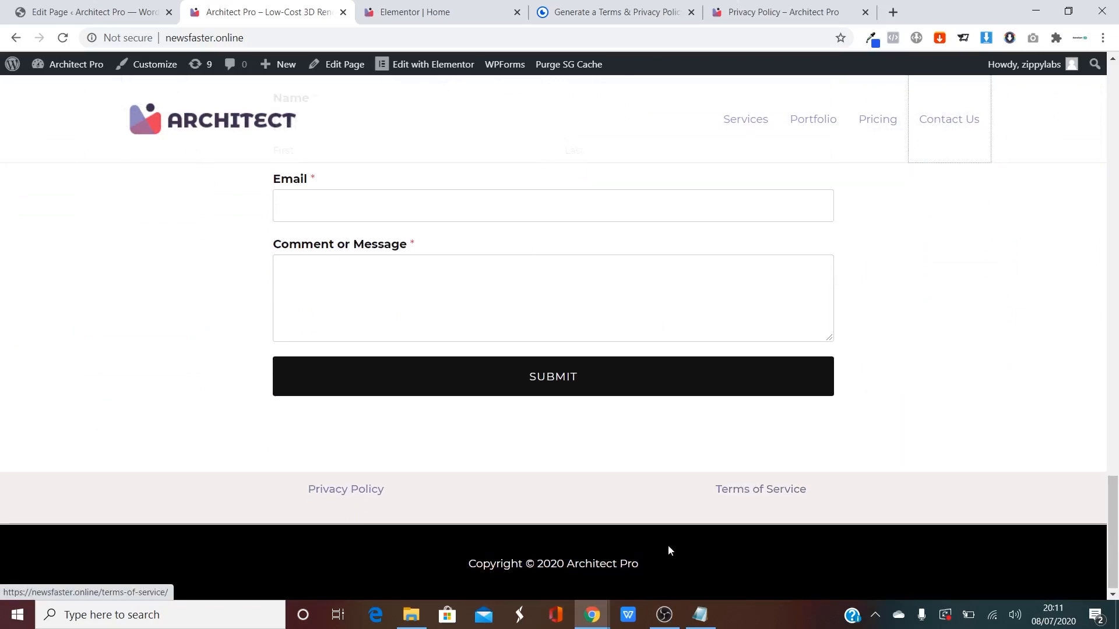
pyautogui.moveTo(428, 572); pyautogui.dragTo(685, 569)
pyautogui.click(721, 569)
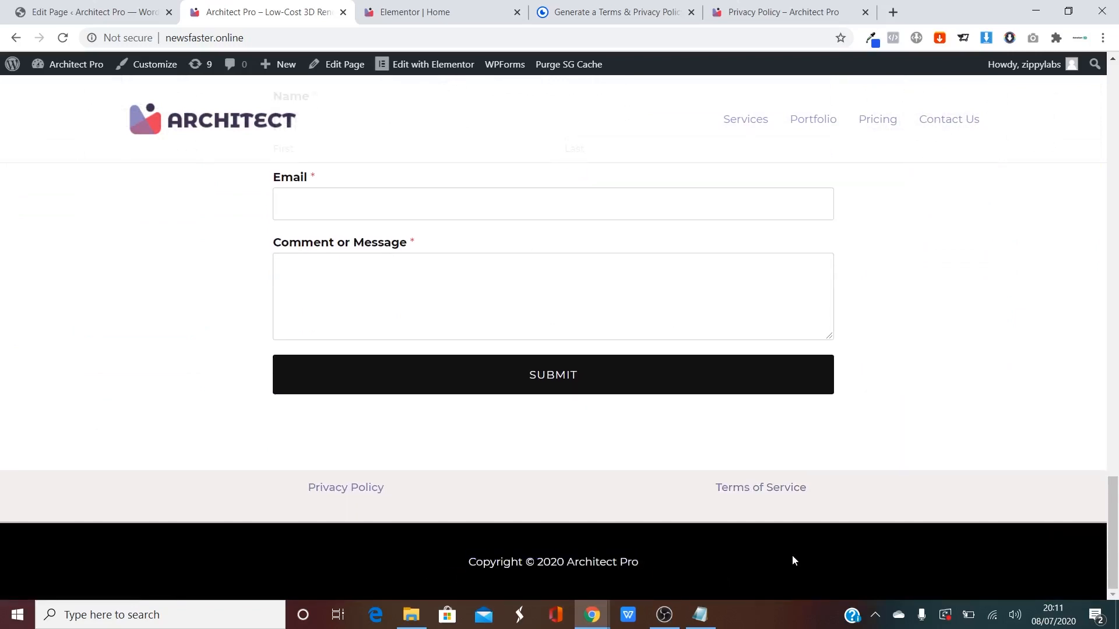
pyautogui.moveTo(1112, 528); pyautogui.dragTo(1116, 96)
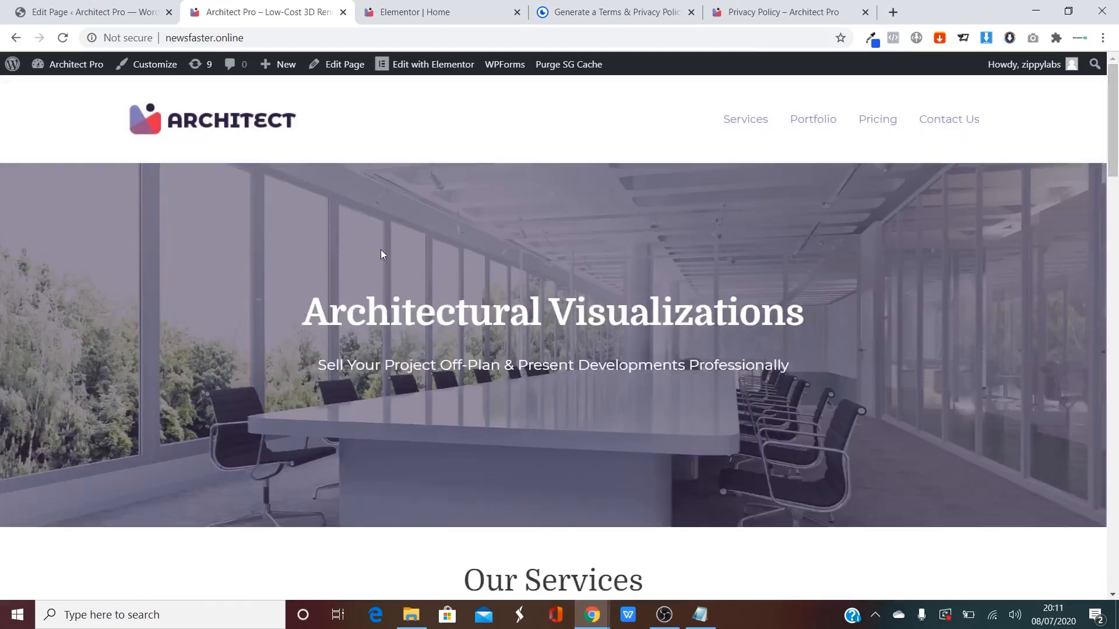
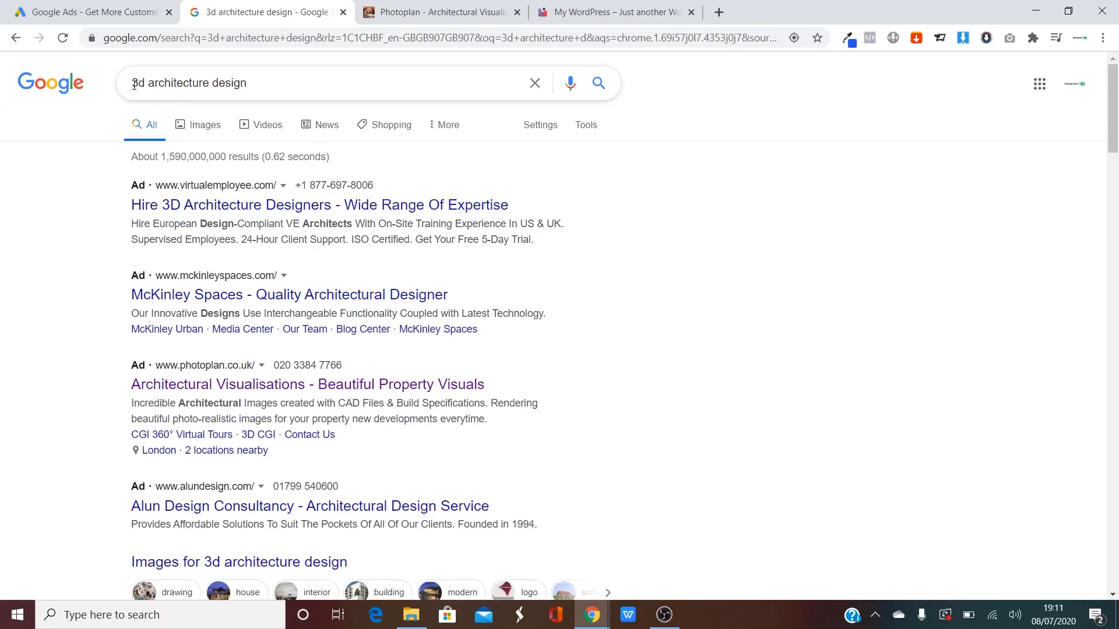
# Open the McKinley Spaces search ad in a new tab, view its website, then close it.
pyautogui.moveTo(134, 84); pyautogui.dragTo(313, 84)
pyautogui.click(313, 84)
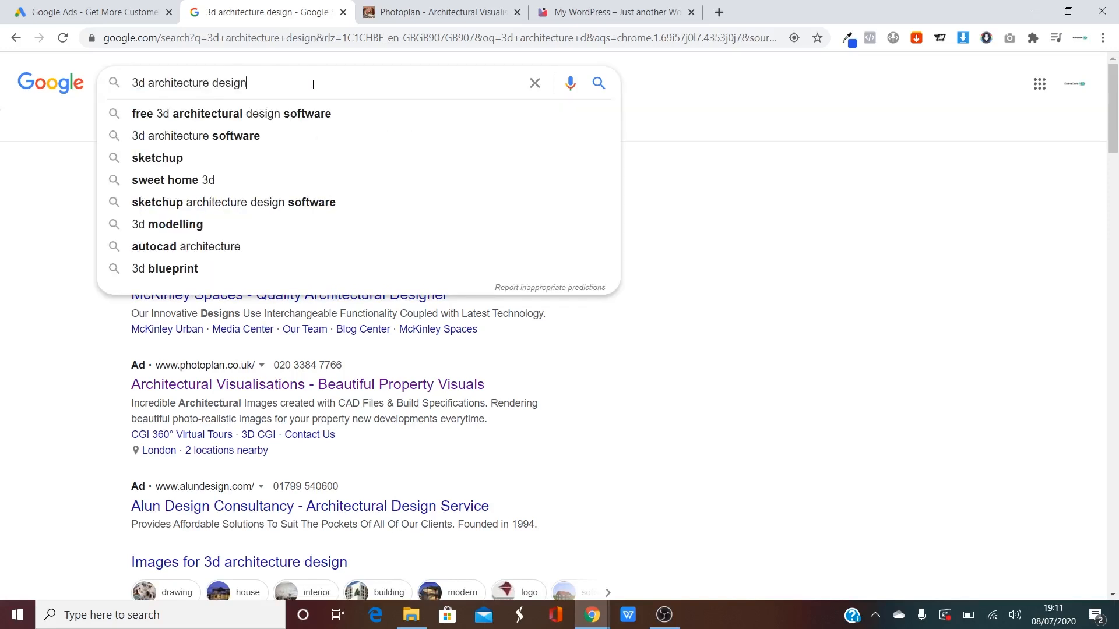
pyautogui.click(58, 149)
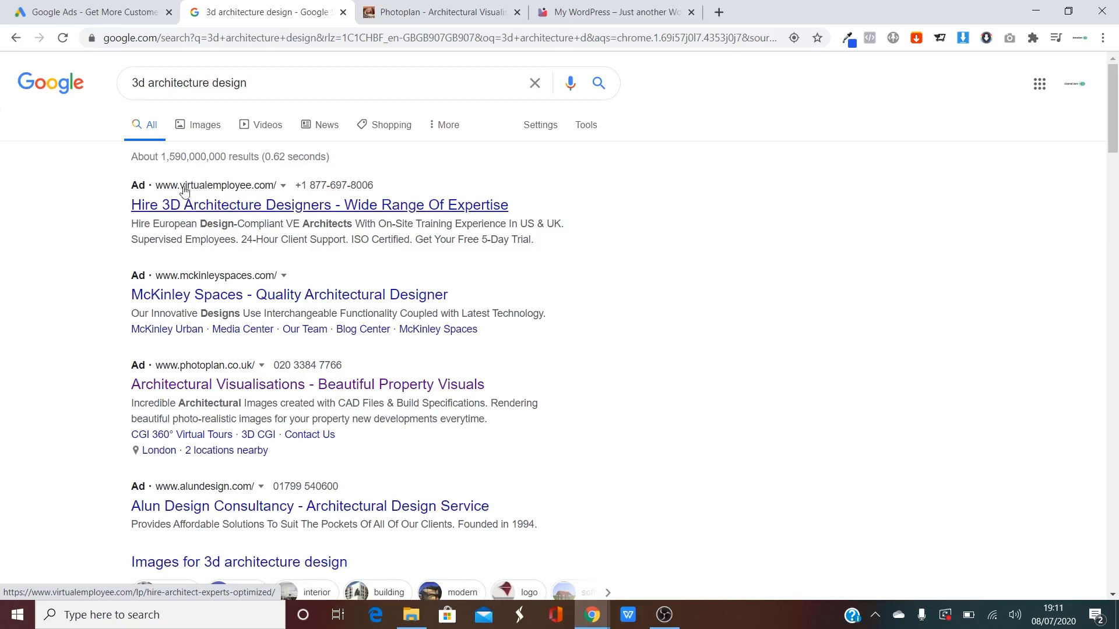
pyautogui.rightClick(213, 300)
pyautogui.click(268, 303)
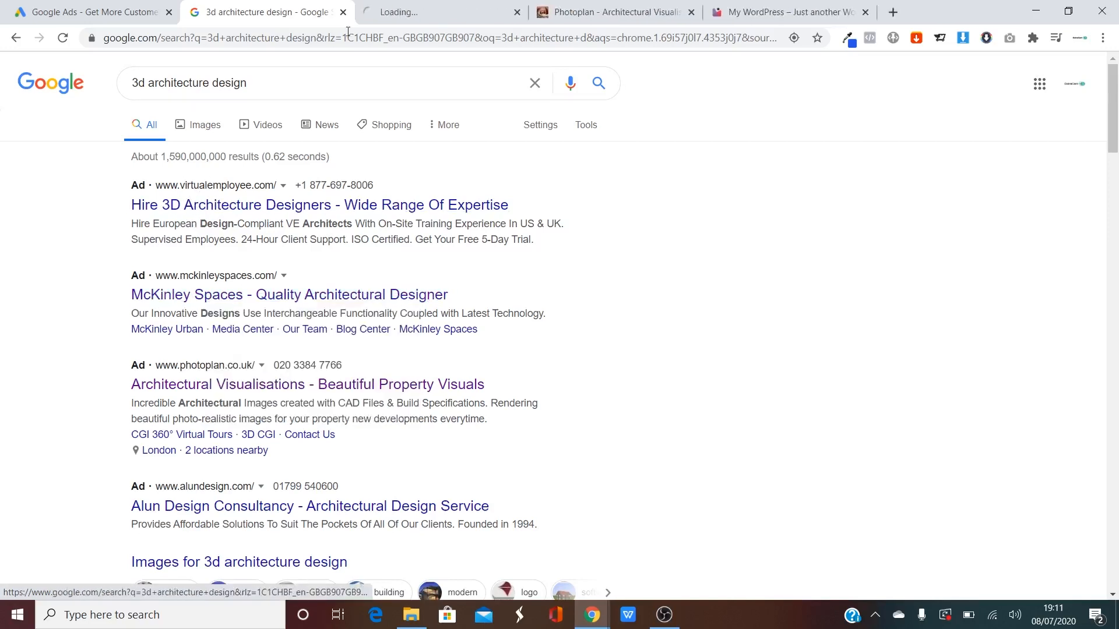
pyautogui.click(383, 6)
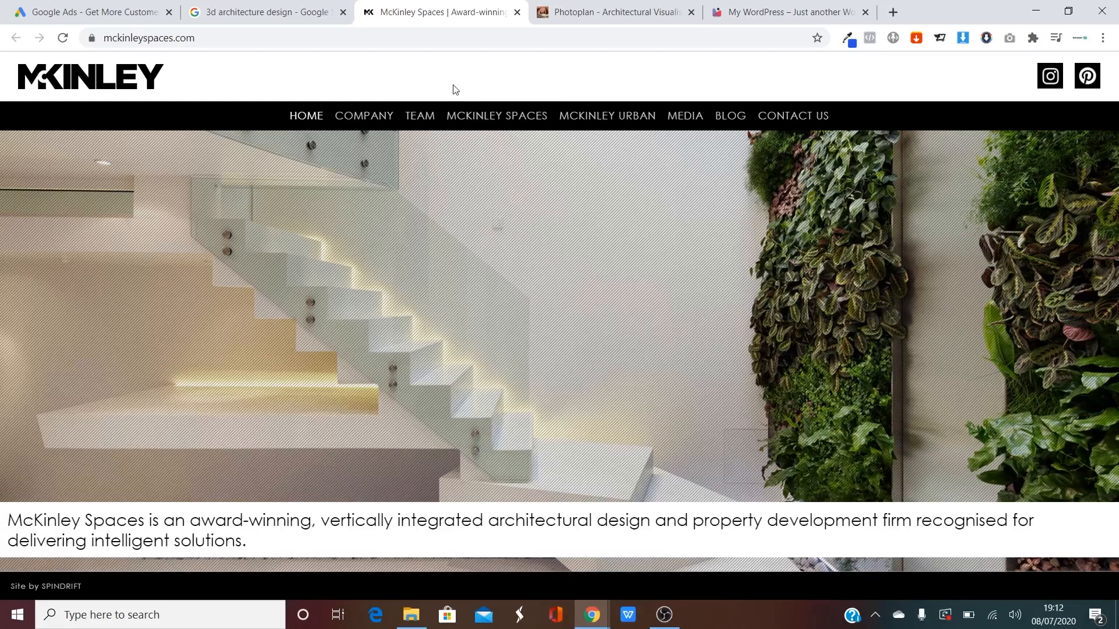
pyautogui.click(517, 12)
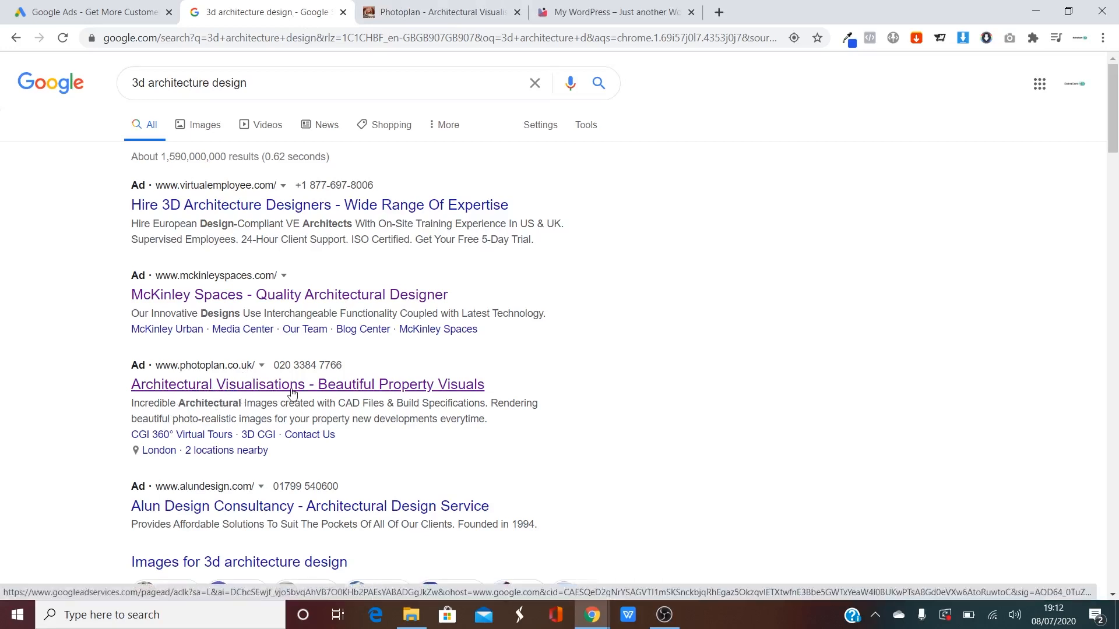
# Compare the Photoplan visualisation page with the newsfaster.online site.
pyautogui.click(419, 389)
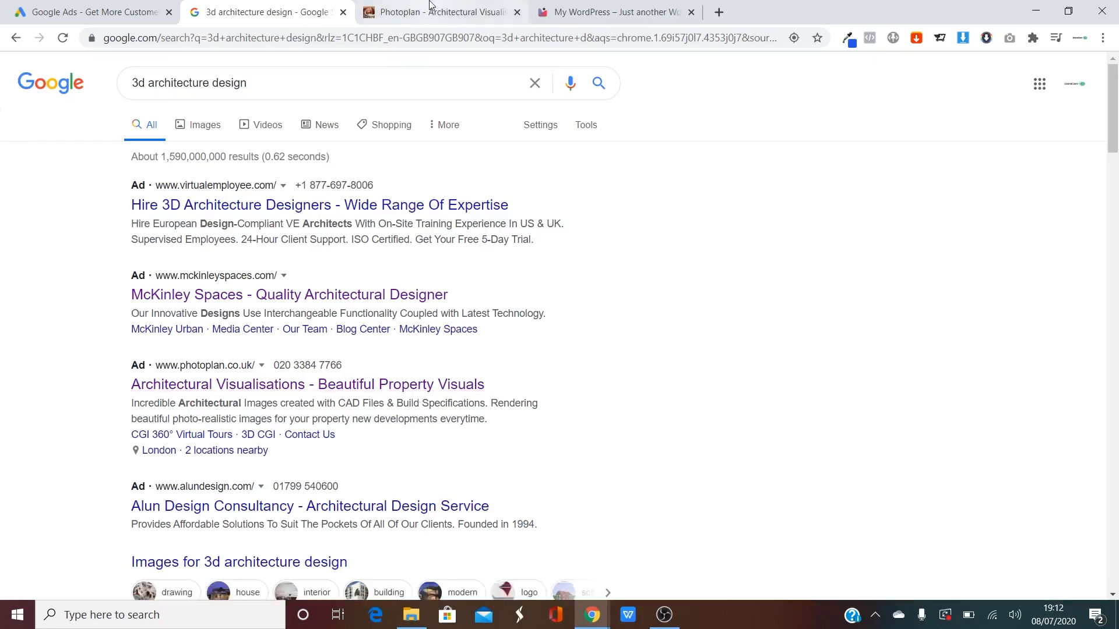
pyautogui.scroll(-10, 525, 303)
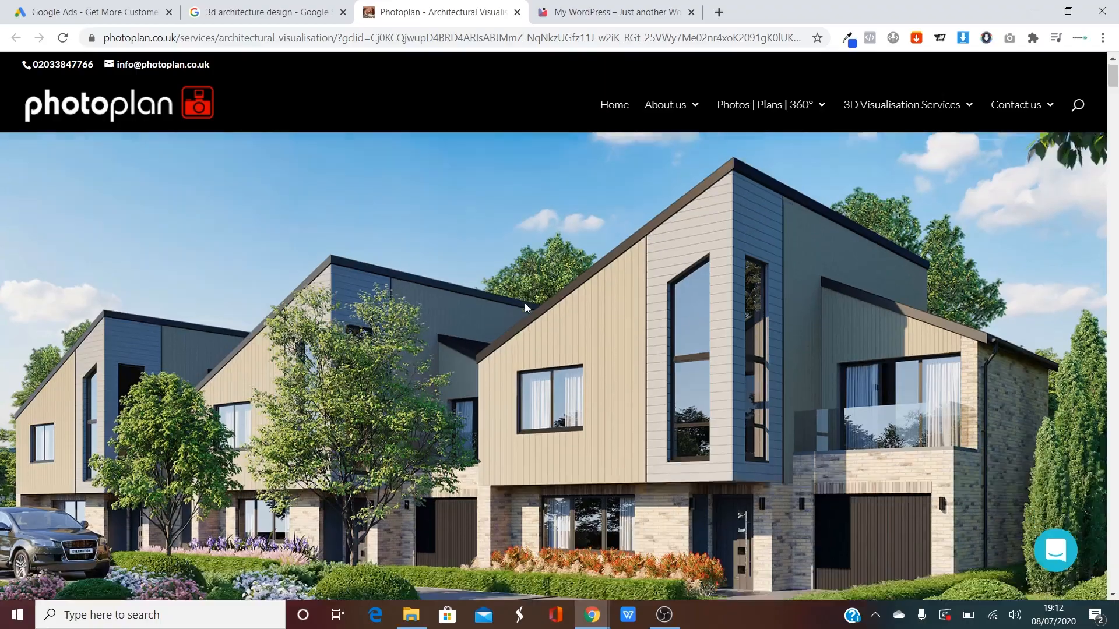
pyautogui.scroll(-5, 522, 312)
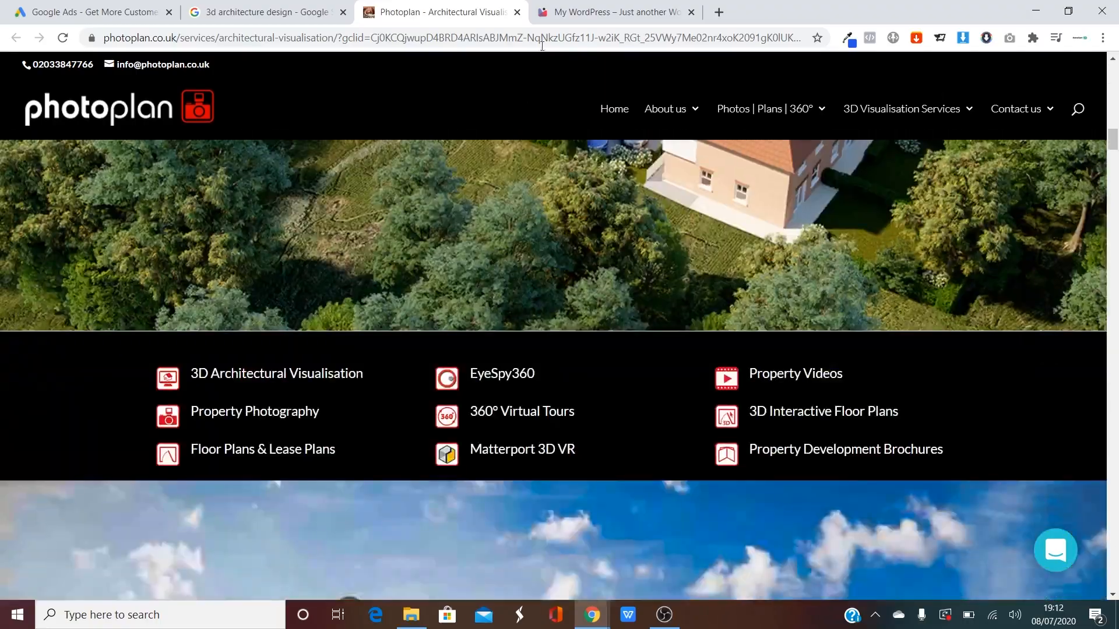
pyautogui.click(612, 12)
pyautogui.scroll(-10, 529, 280)
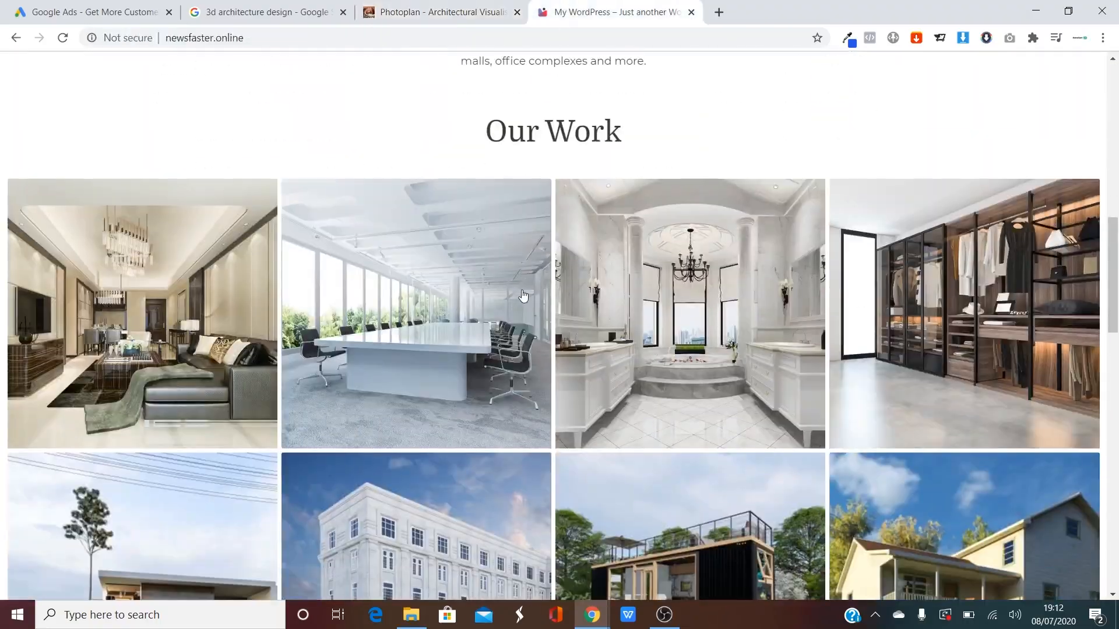
pyautogui.scroll(10, 530, 280)
pyautogui.click(373, 10)
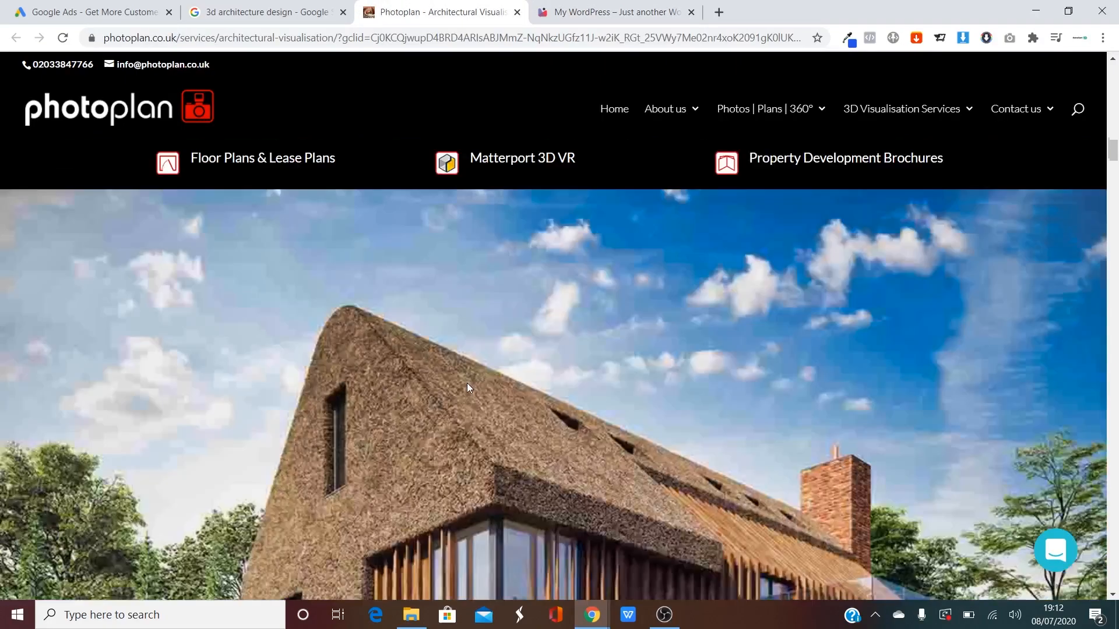
pyautogui.scroll(-10, 592, 230)
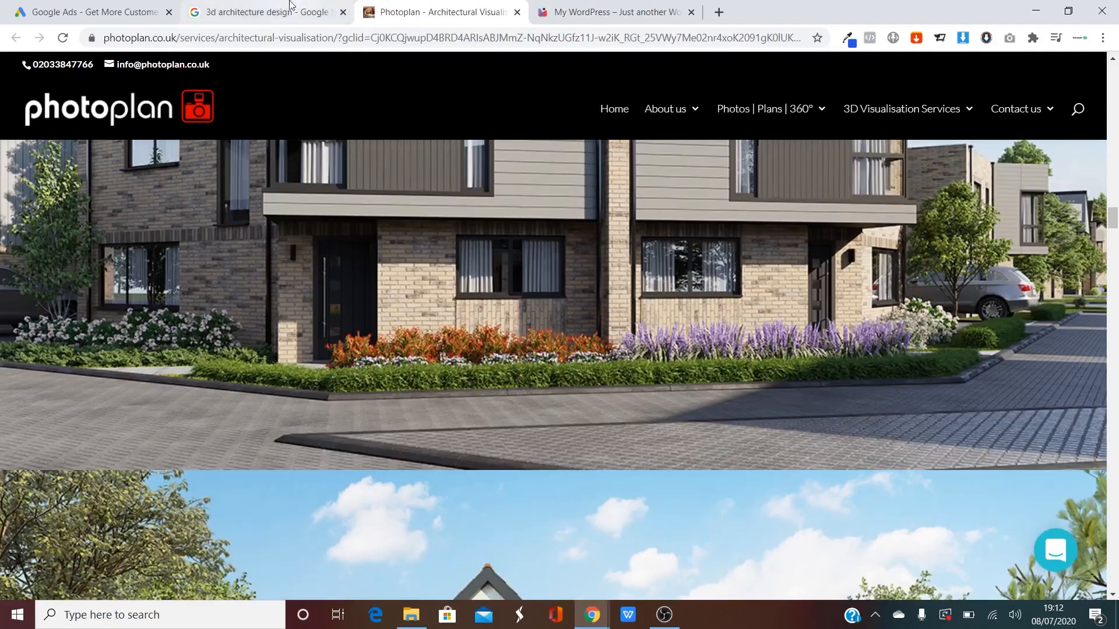
pyautogui.click(290, 7)
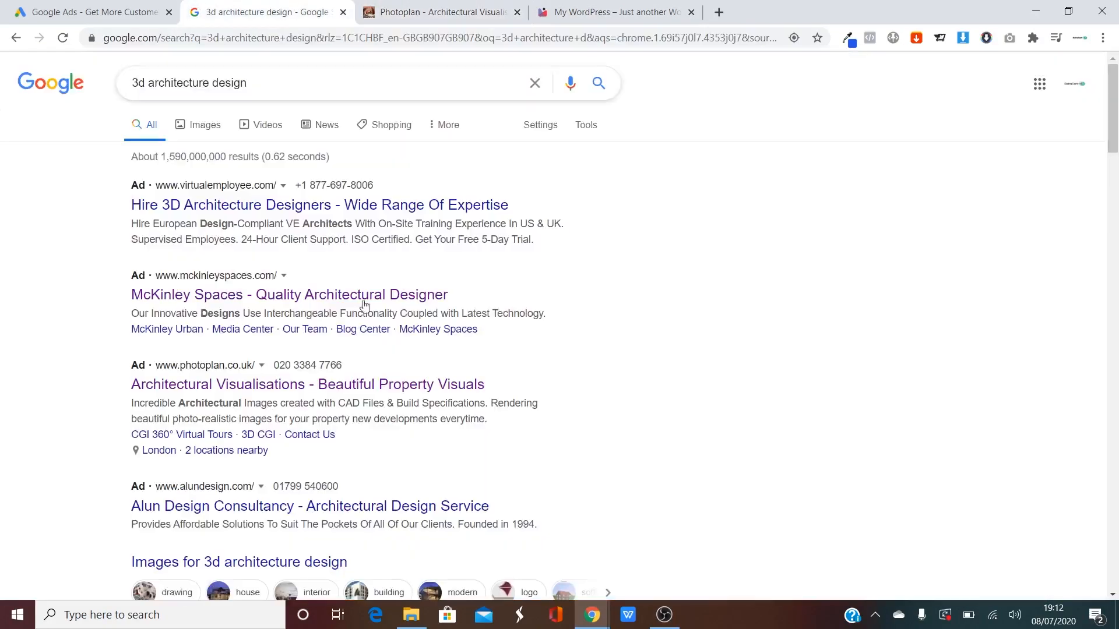
# Study the Photoplan ad headline in the 3d architecture design results against both sites.
pyautogui.moveTo(406, 368); pyautogui.dragTo(495, 385)
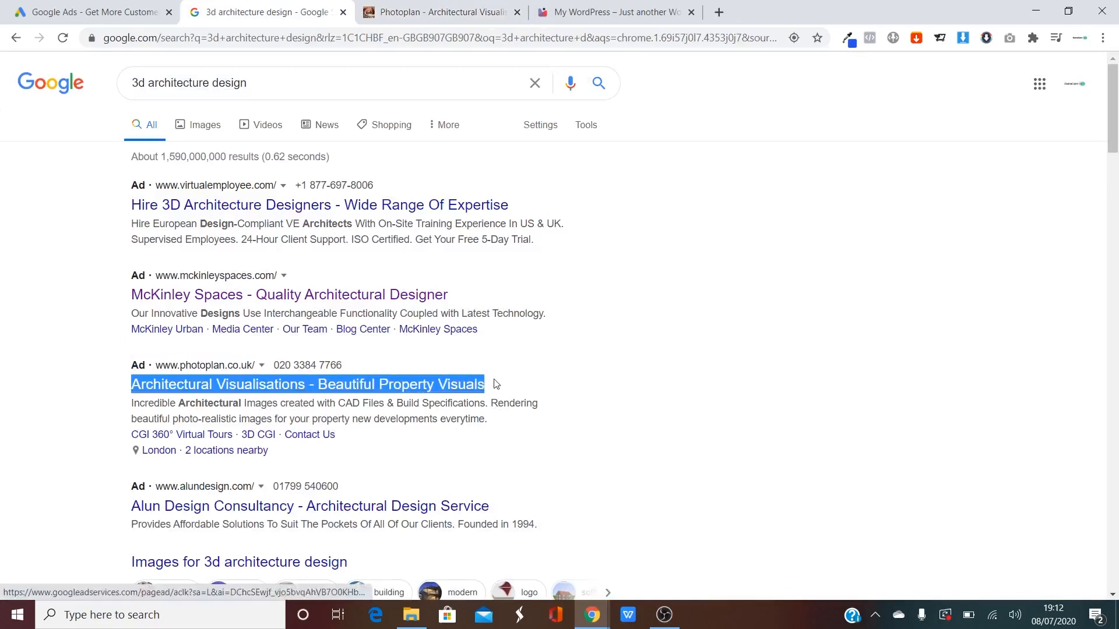
pyautogui.click(508, 386)
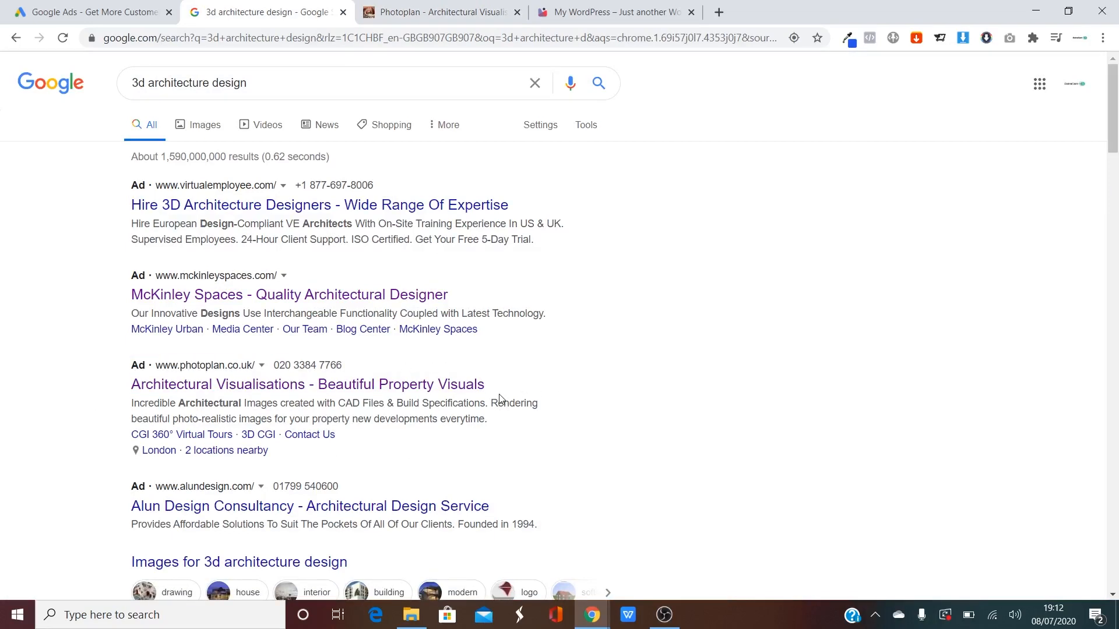
pyautogui.click(446, 12)
pyautogui.scroll(-5, 467, 274)
pyautogui.scroll(-10, 480, 267)
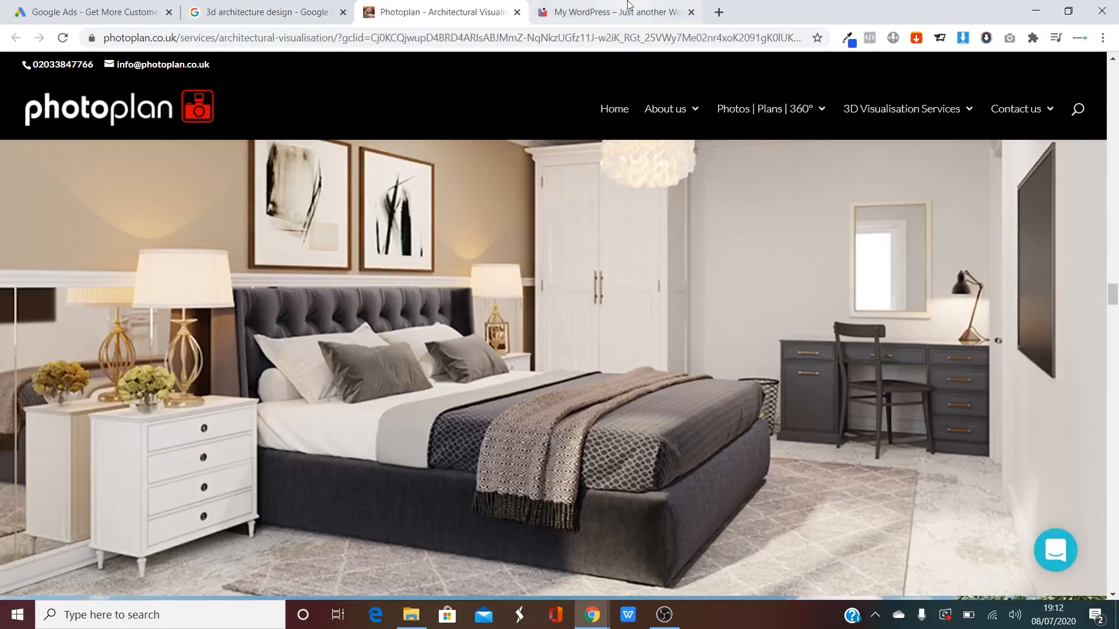
pyautogui.click(612, 12)
pyautogui.scroll(-10, 519, 302)
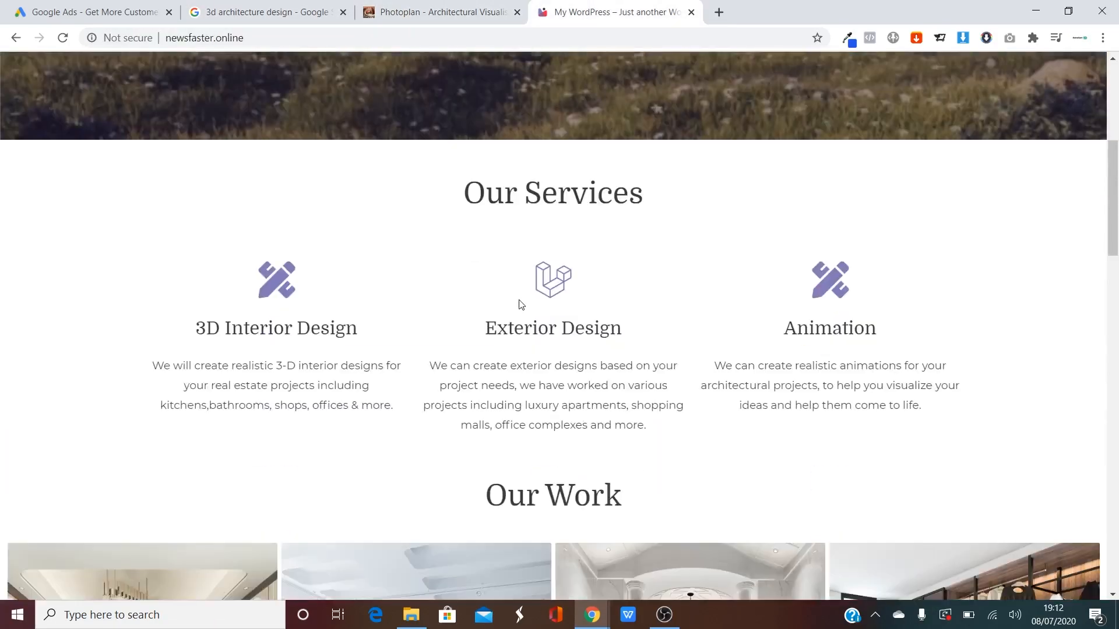
pyautogui.click(250, 10)
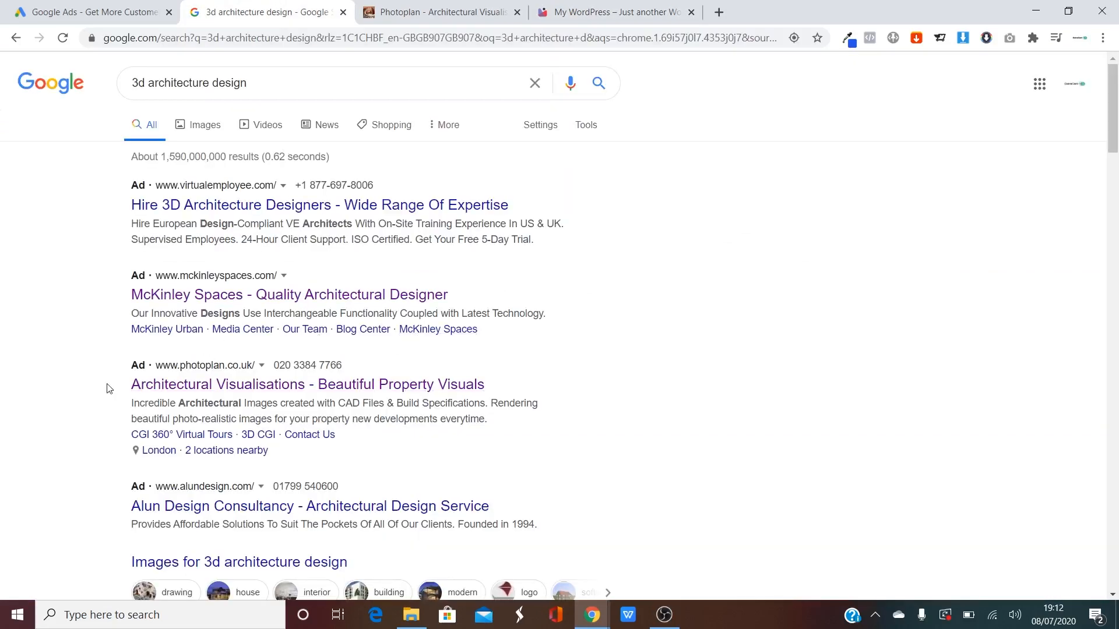
pyautogui.moveTo(110, 384); pyautogui.dragTo(530, 382)
pyautogui.click(532, 385)
# Start Google Ads sign-up with the new account's name, e-mail and password, and verify the e-mail code.
pyautogui.click(85, 11)
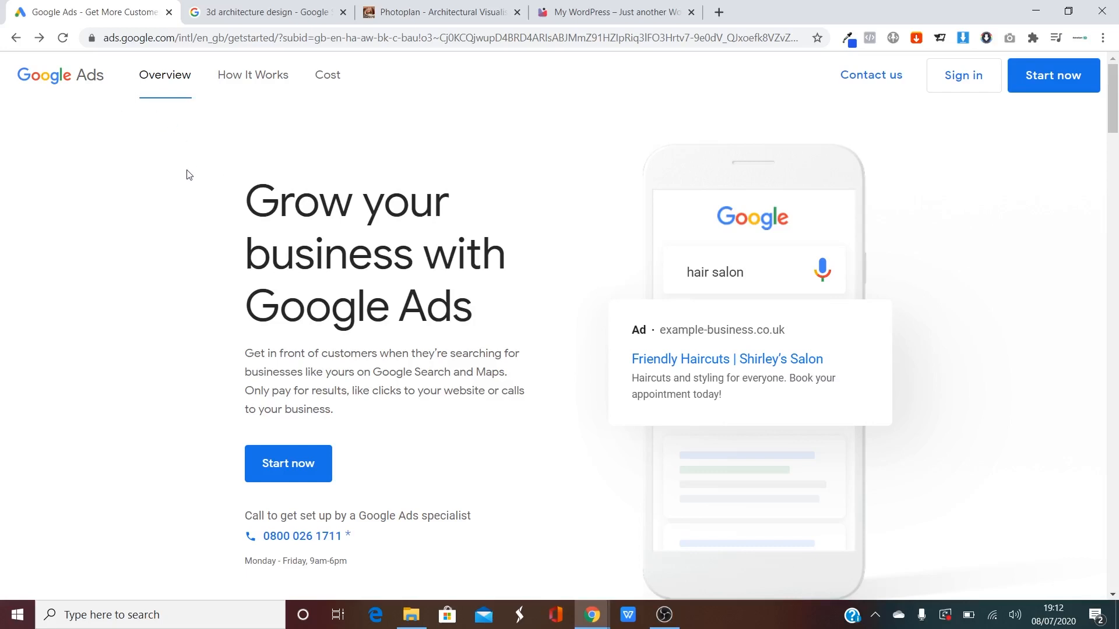
pyautogui.click(1033, 87)
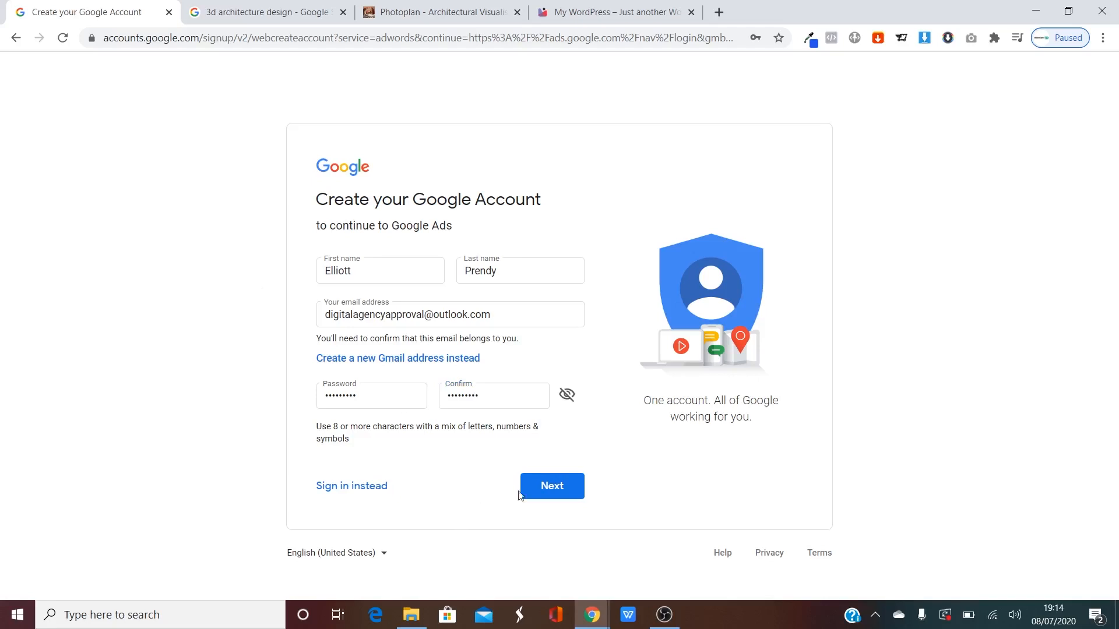
pyautogui.click(574, 488)
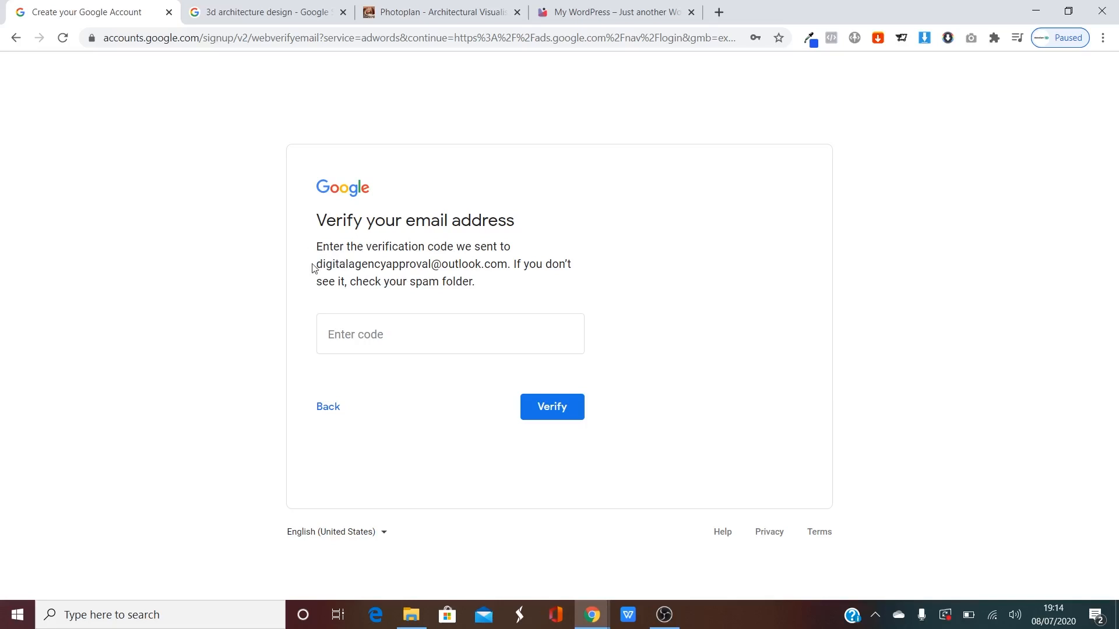
pyautogui.moveTo(312, 265); pyautogui.dragTo(501, 270)
pyautogui.click(462, 270)
pyautogui.click(347, 339)
pyautogui.click(574, 413)
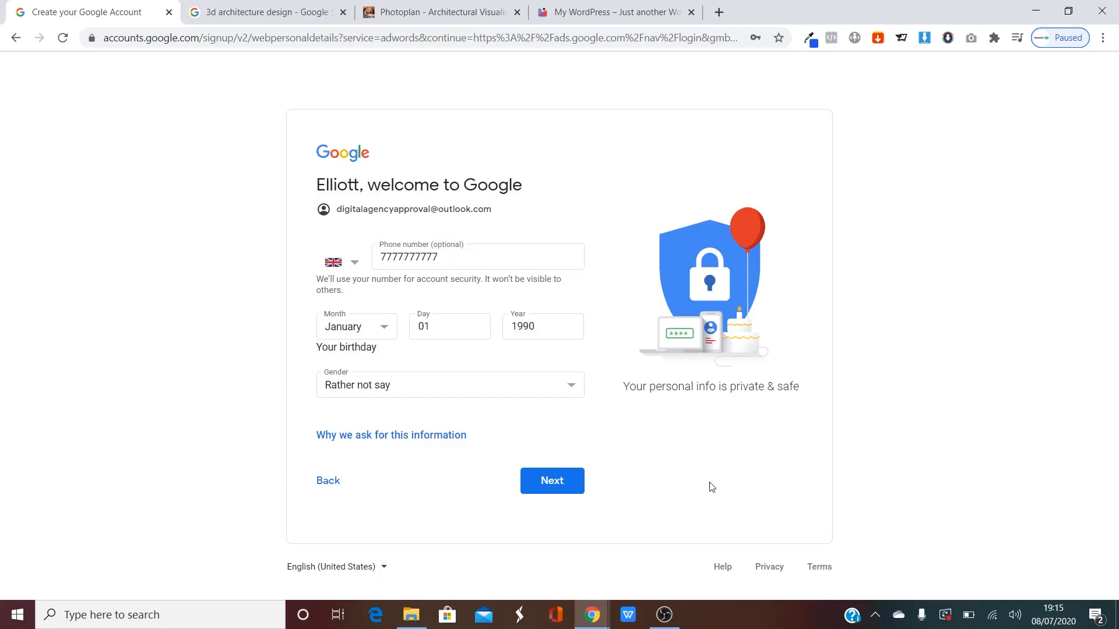
# Submit the personal details, skip phone verification, accept both agreements and create the account.
pyautogui.click(567, 491)
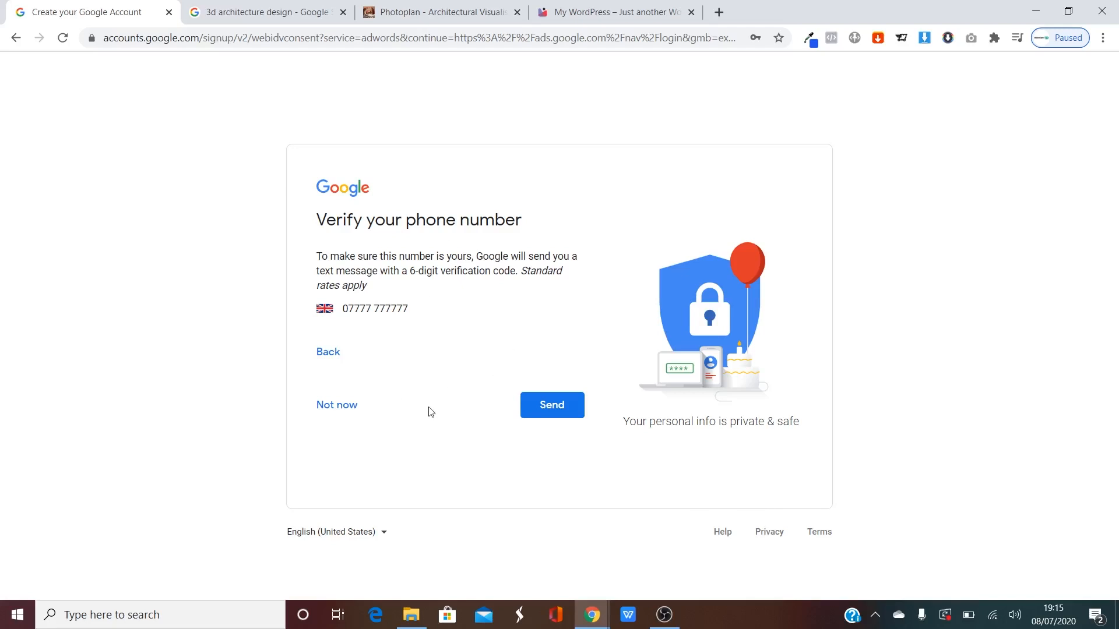
pyautogui.click(324, 406)
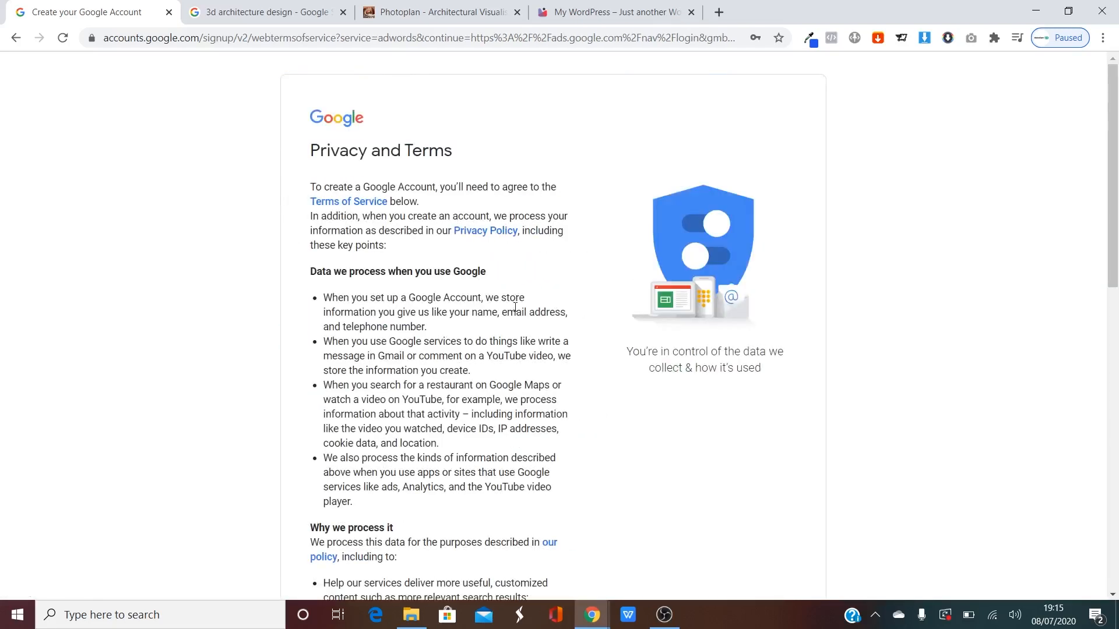
pyautogui.scroll(-10, 515, 307)
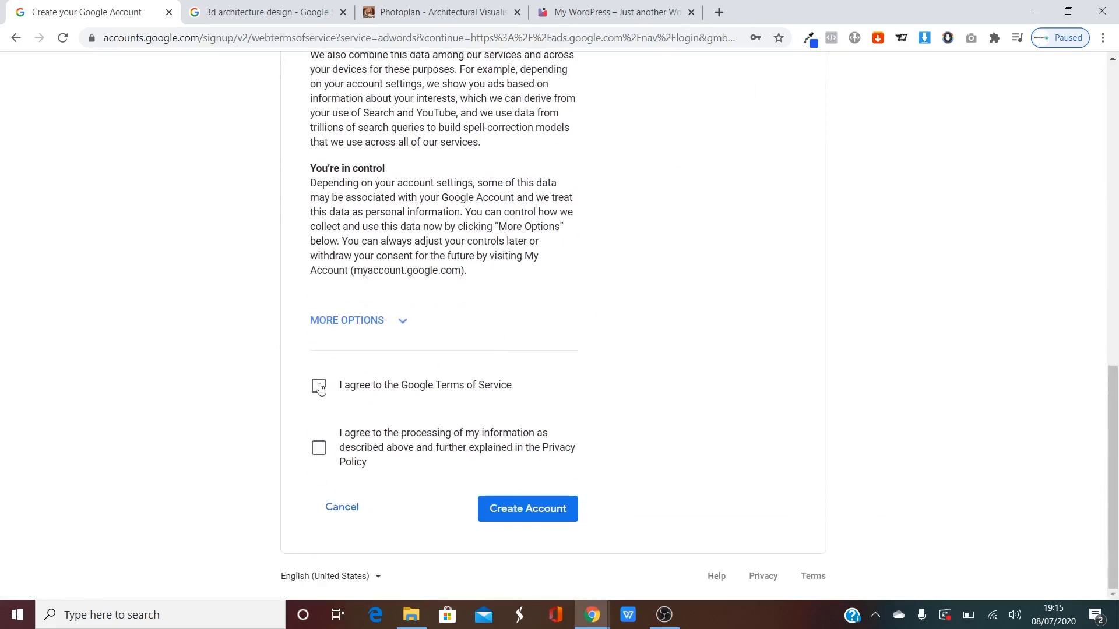
pyautogui.click(319, 388)
pyautogui.click(322, 448)
pyautogui.click(530, 507)
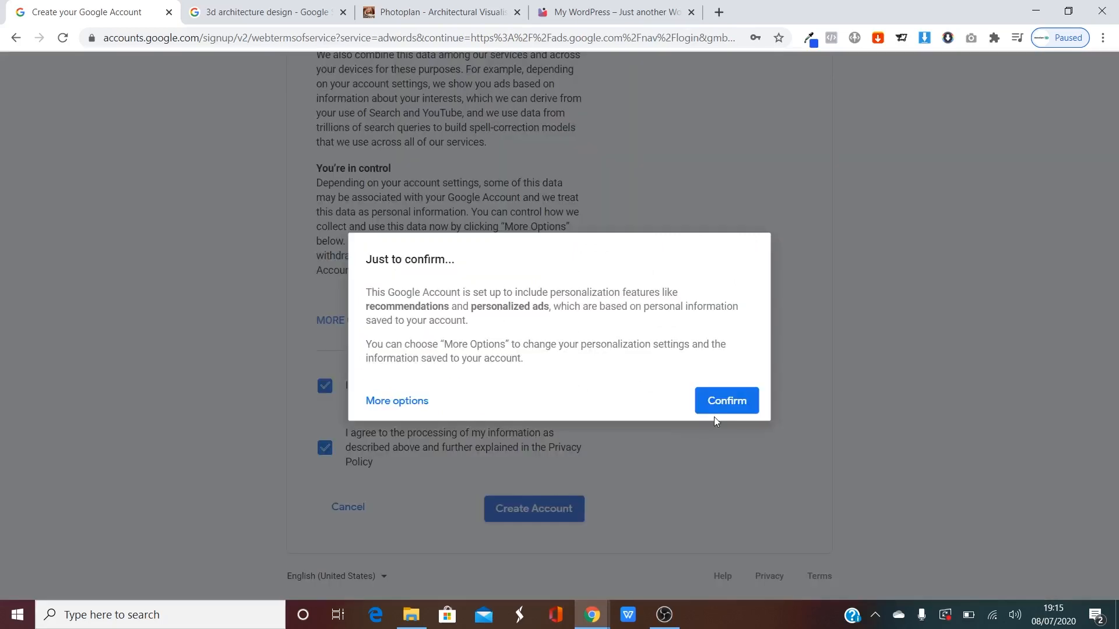
pyautogui.click(755, 408)
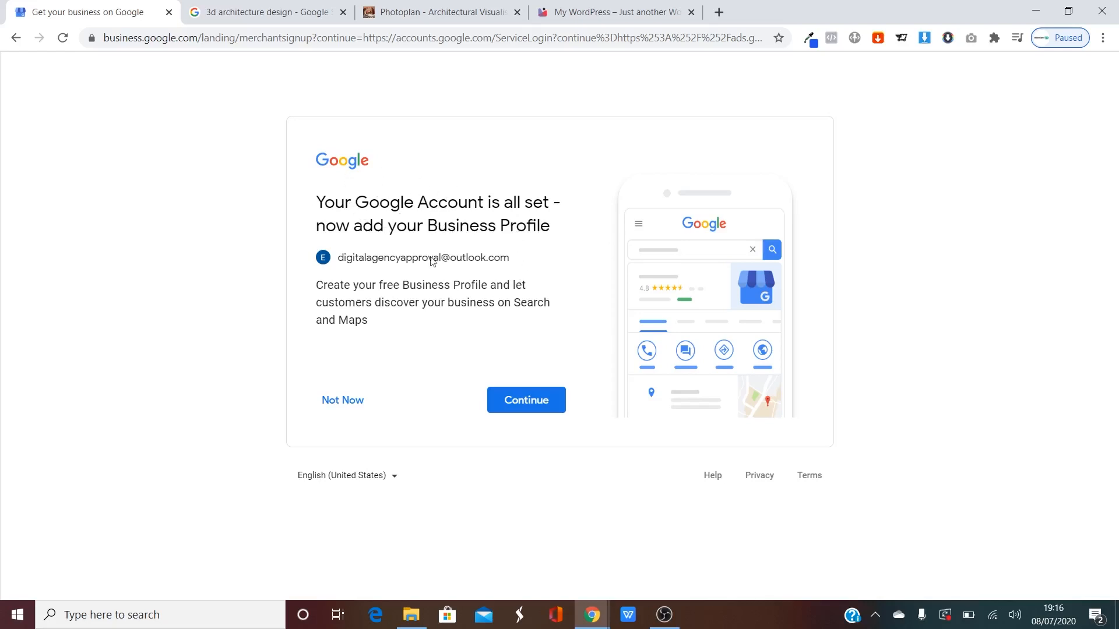
# Skip the Business Profile and create a campaign-free Ads account with United Kingdom billing, time zone and GBP.
pyautogui.click(345, 401)
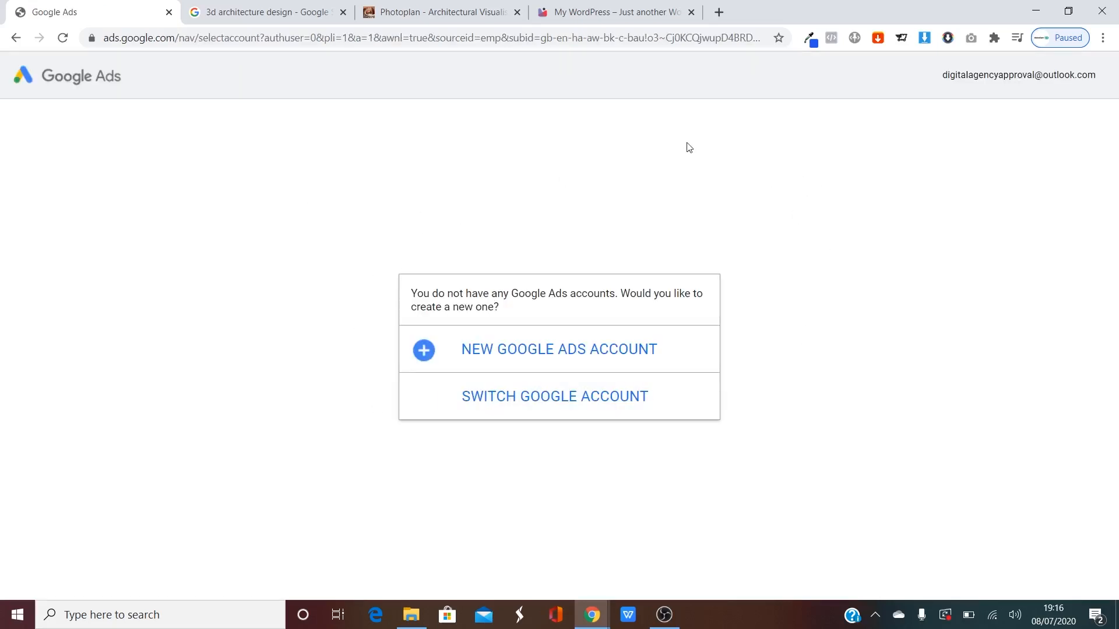
pyautogui.click(620, 348)
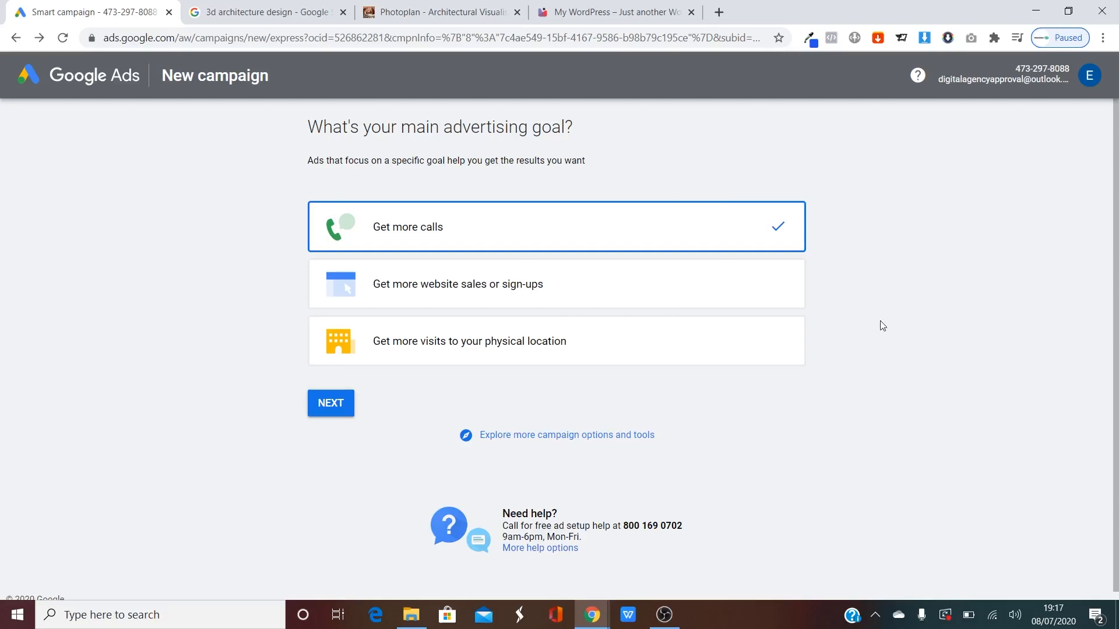
pyautogui.click(542, 436)
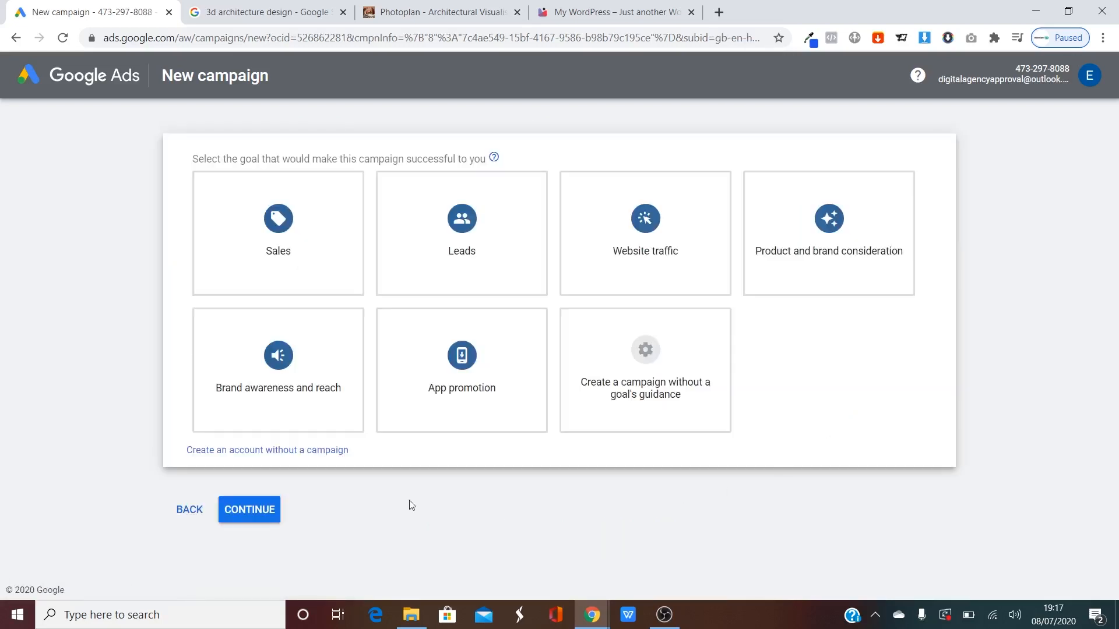
pyautogui.click(241, 452)
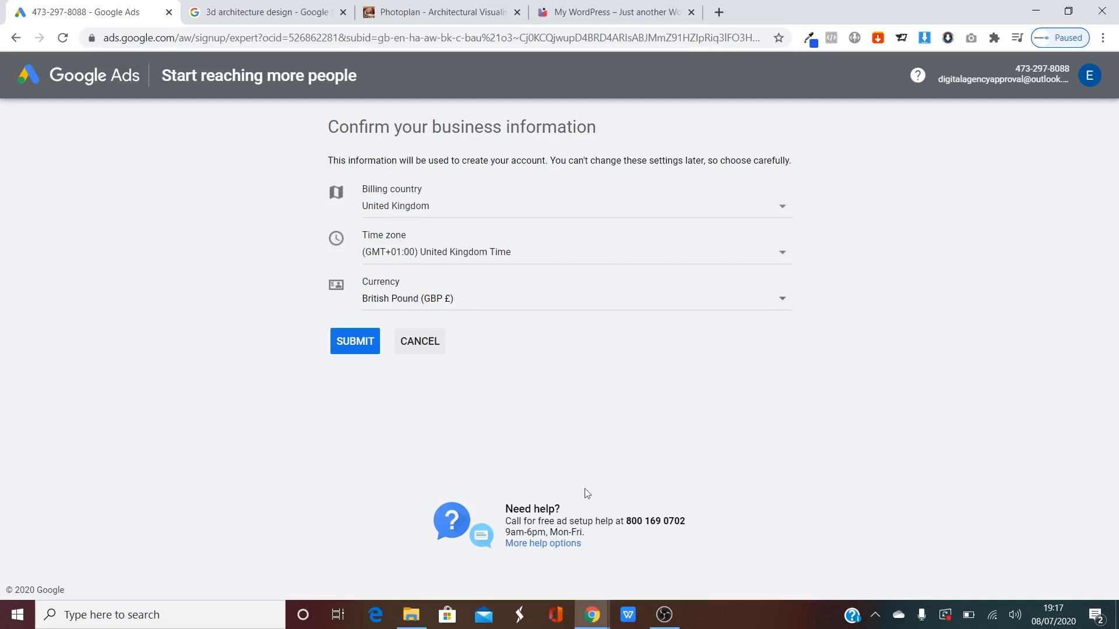
pyautogui.click(357, 349)
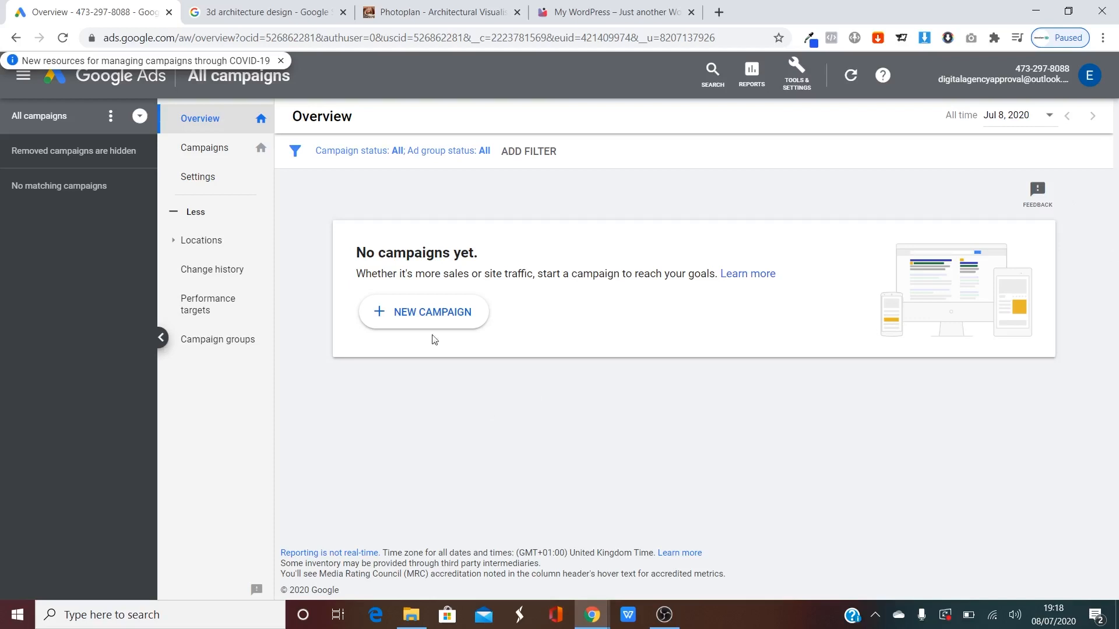
# Start a new campaign with the Sales goal, Search type and Website visits selected.
pyautogui.click(432, 315)
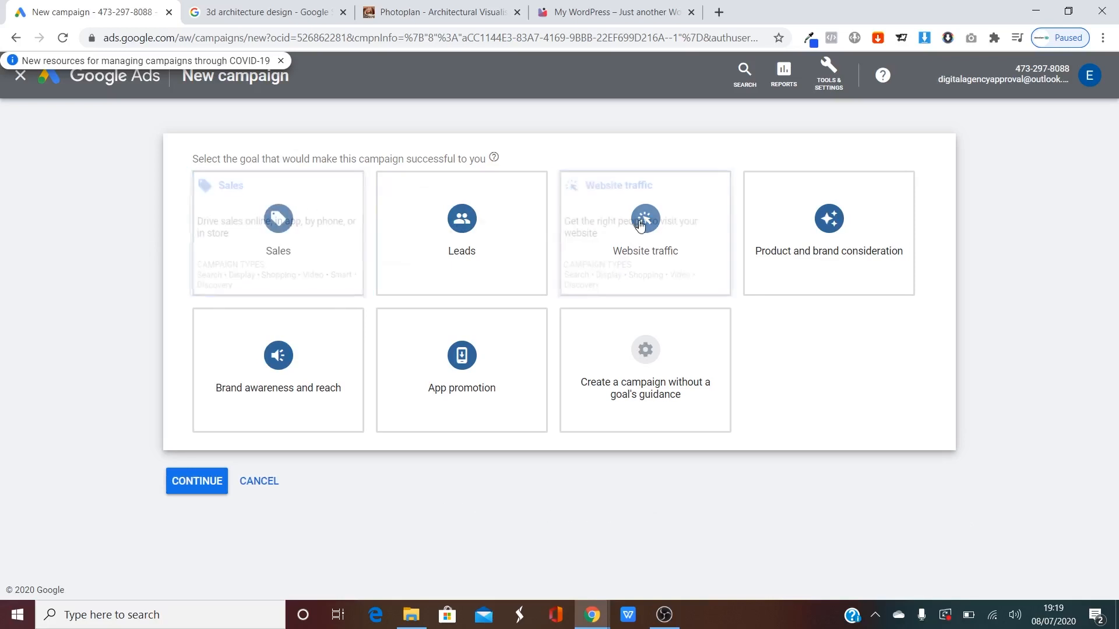
pyautogui.click(274, 217)
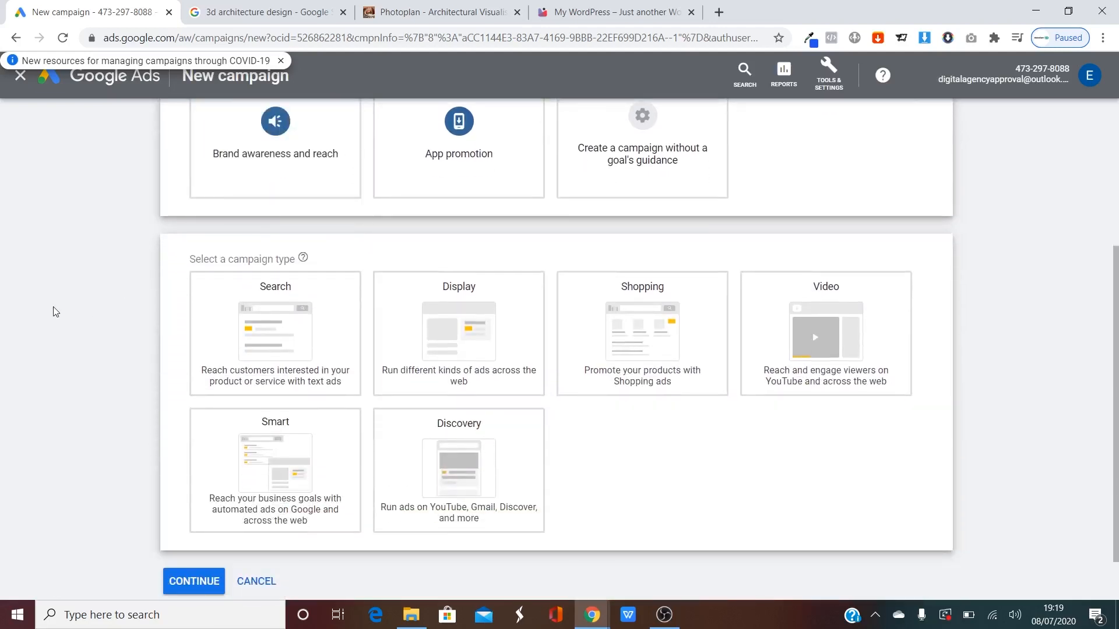
pyautogui.click(313, 275)
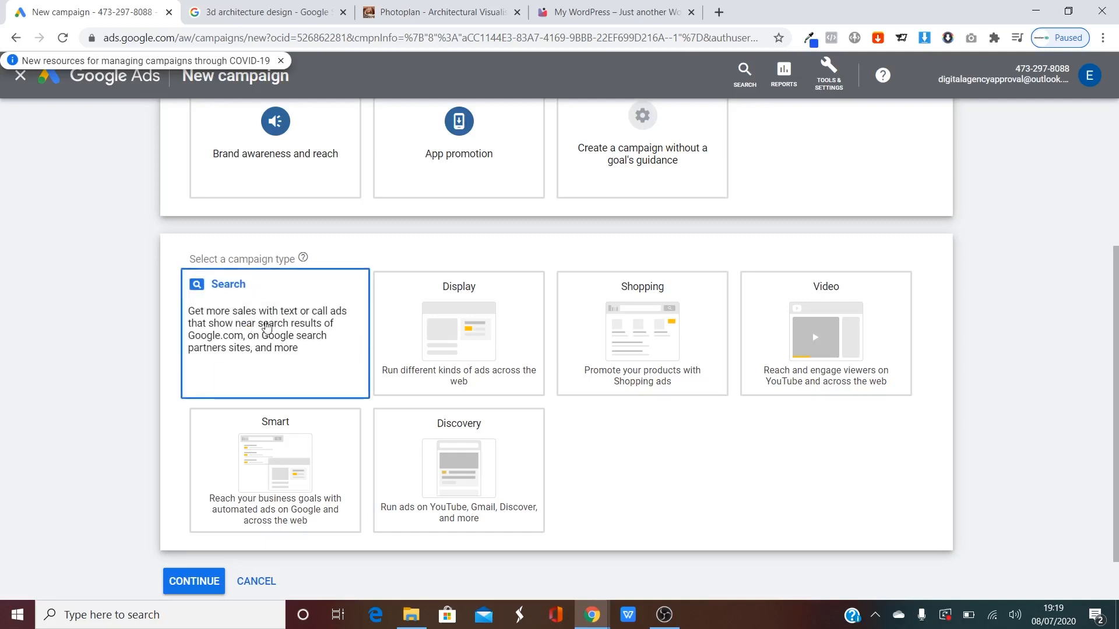
pyautogui.scroll(-3, 137, 365)
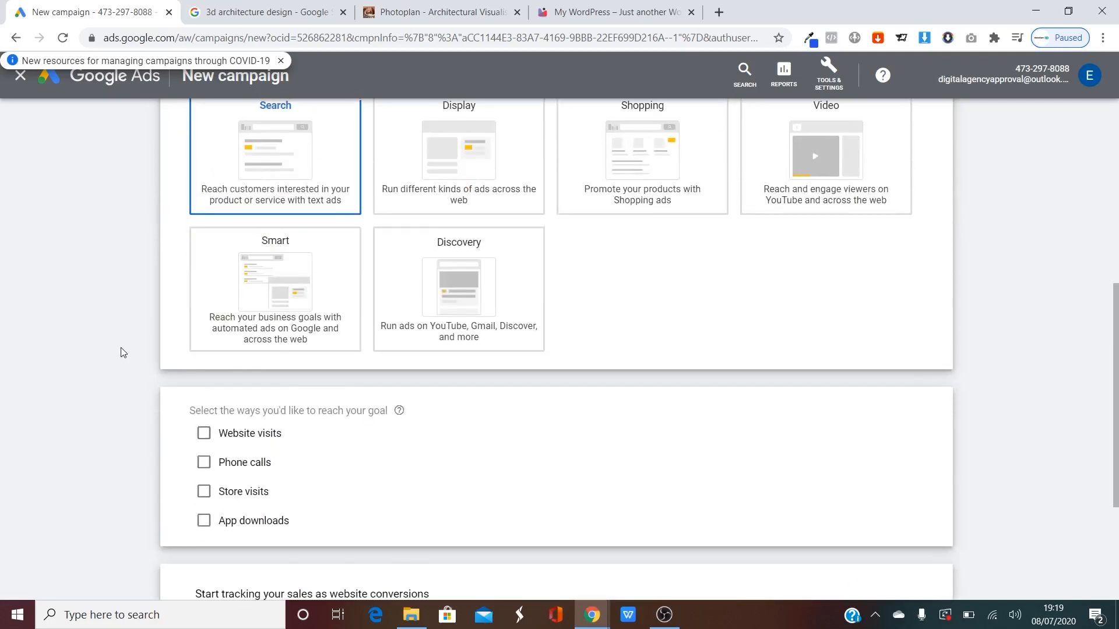
pyautogui.scroll(-2, 153, 347)
pyautogui.click(204, 342)
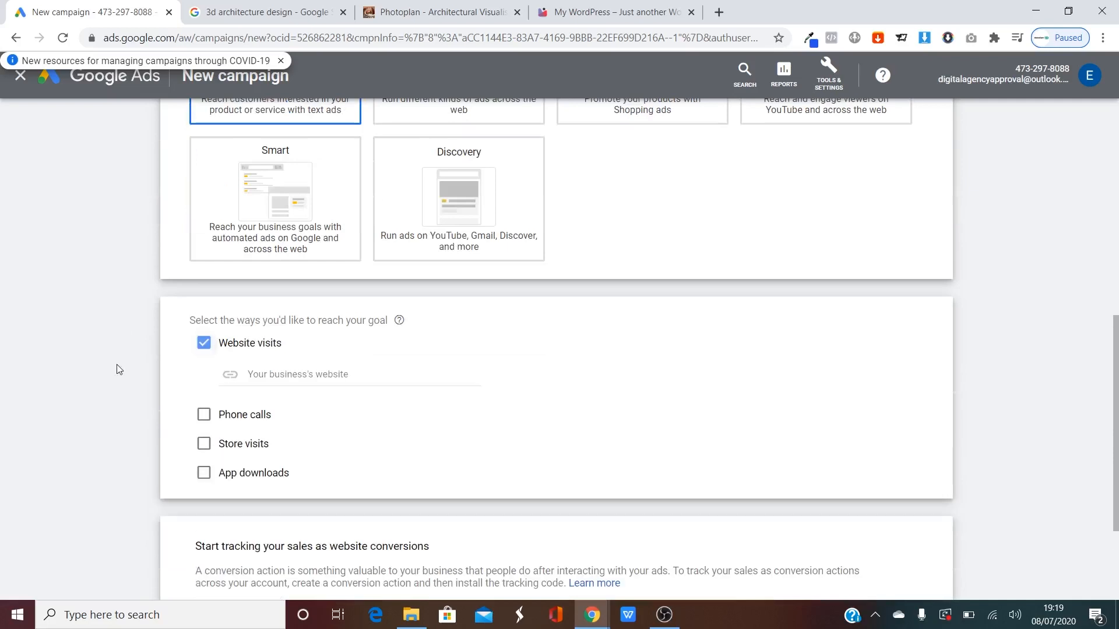
pyautogui.scroll(-3, 145, 353)
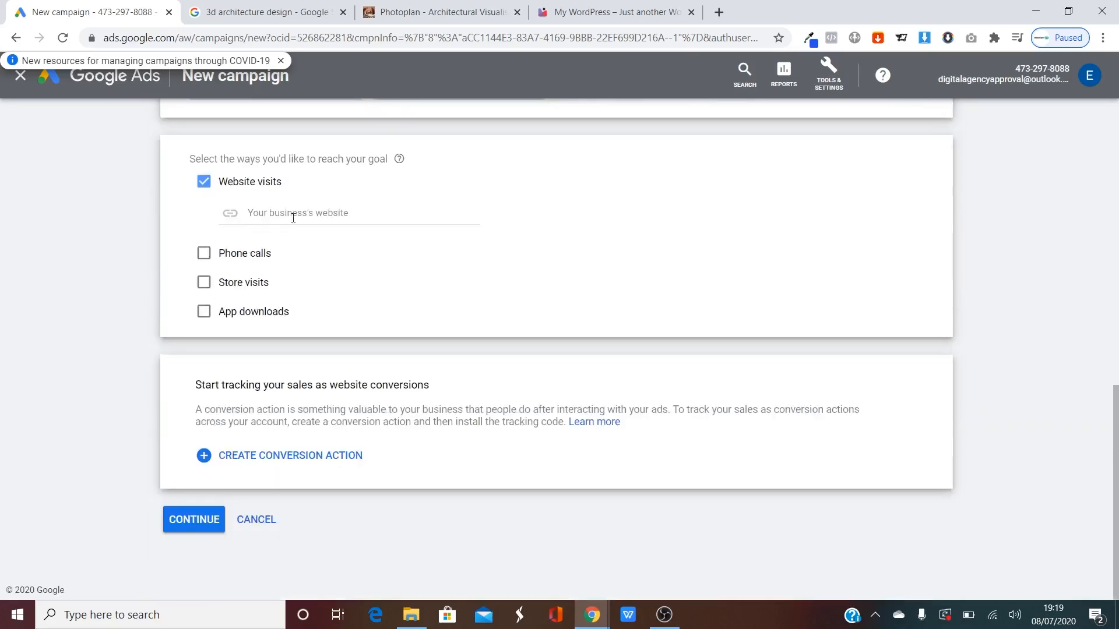
pyautogui.click(612, 12)
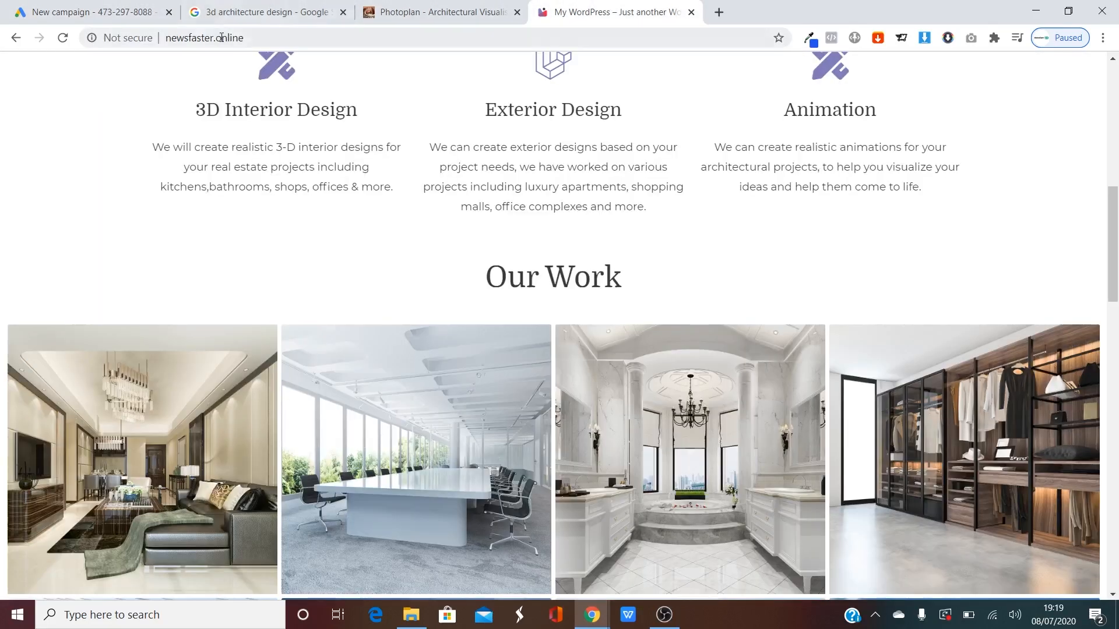
pyautogui.click(204, 38)
pyautogui.hotkey('ctrl', 'c')
pyautogui.click(94, 8)
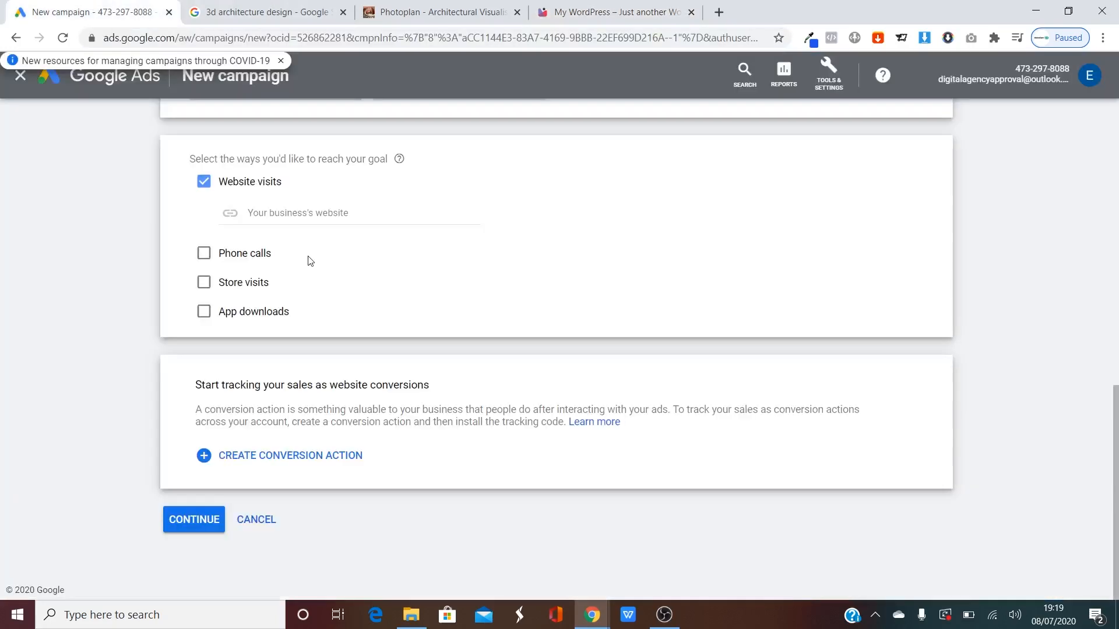
pyautogui.click(274, 214)
pyautogui.hotkey('ctrl', 'v')
pyautogui.click(331, 266)
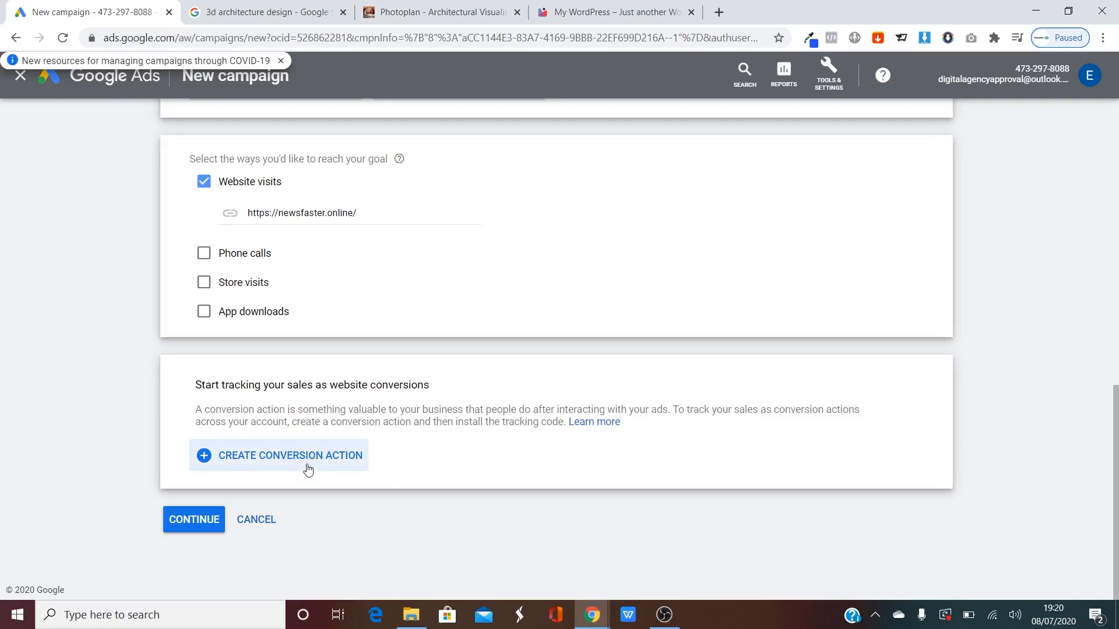
# Rename the campaign 'Architectural Visualisations', copying the phrase from a competitor ad.
pyautogui.click(177, 529)
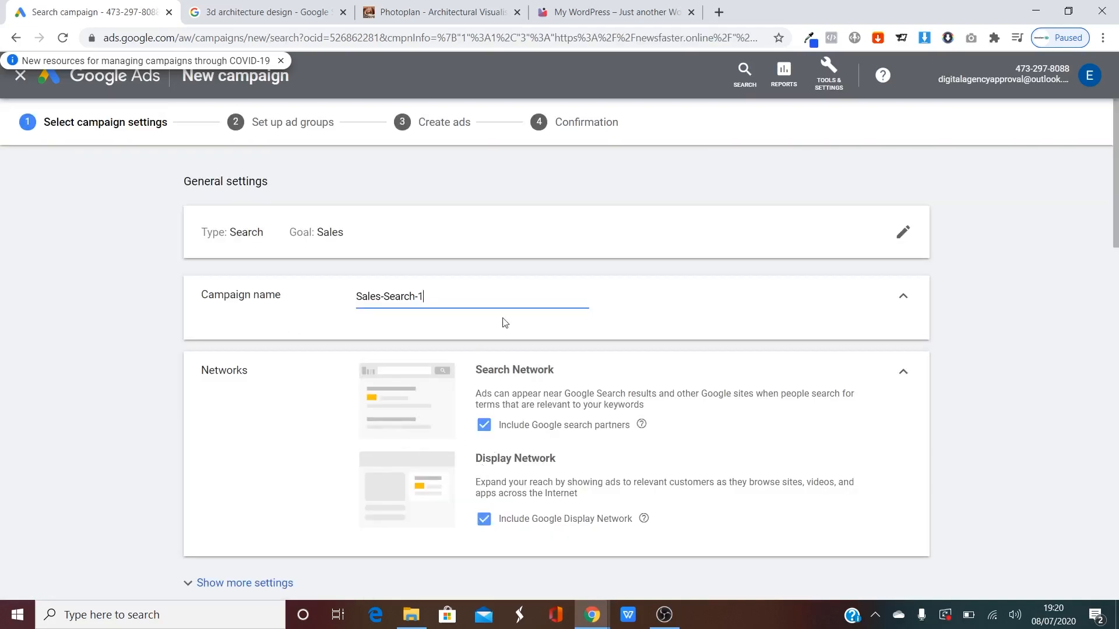
pyautogui.moveTo(481, 301); pyautogui.dragTo(228, 314)
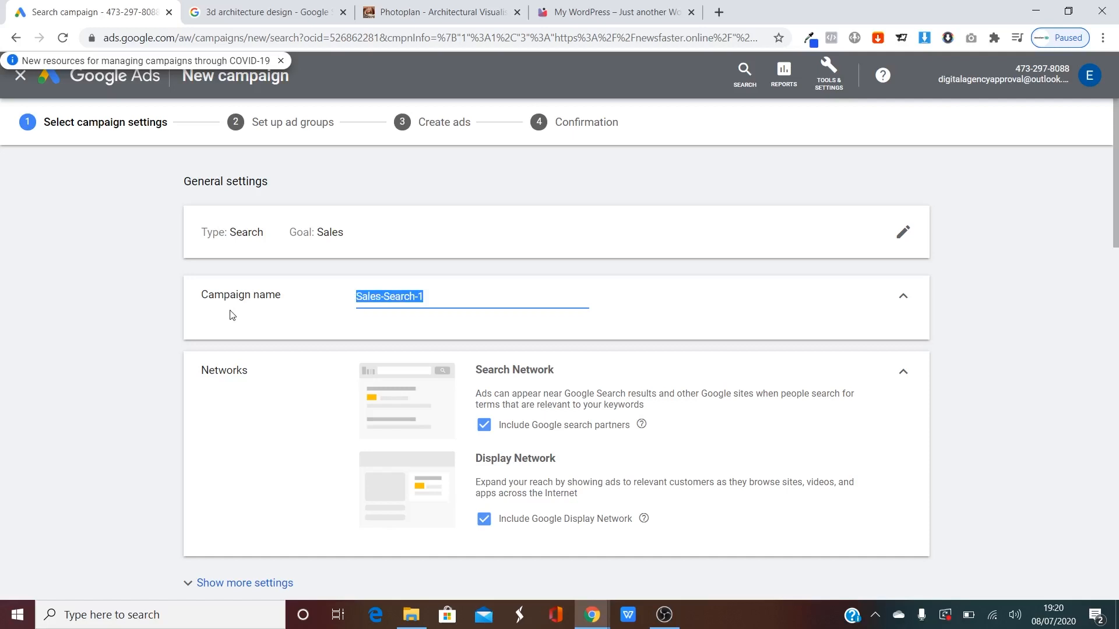
pyautogui.click(280, 12)
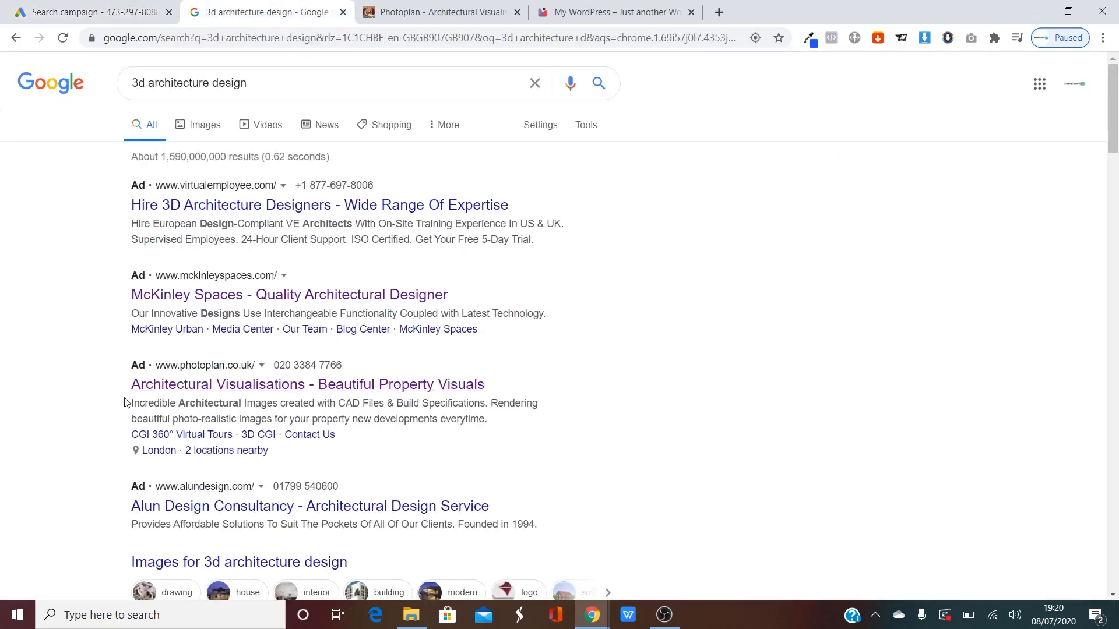
pyautogui.moveTo(115, 390); pyautogui.dragTo(306, 390)
pyautogui.hotkey('ctrl', 'shift', 'Tab')
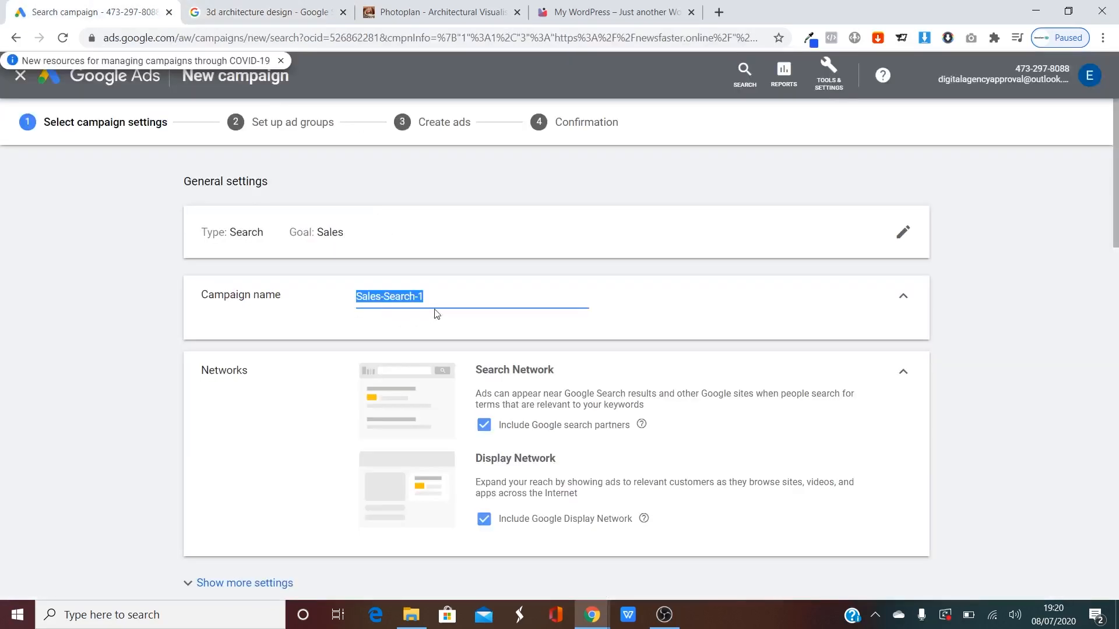
pyautogui.click(457, 297)
pyautogui.hotkey('ctrl', 'v')
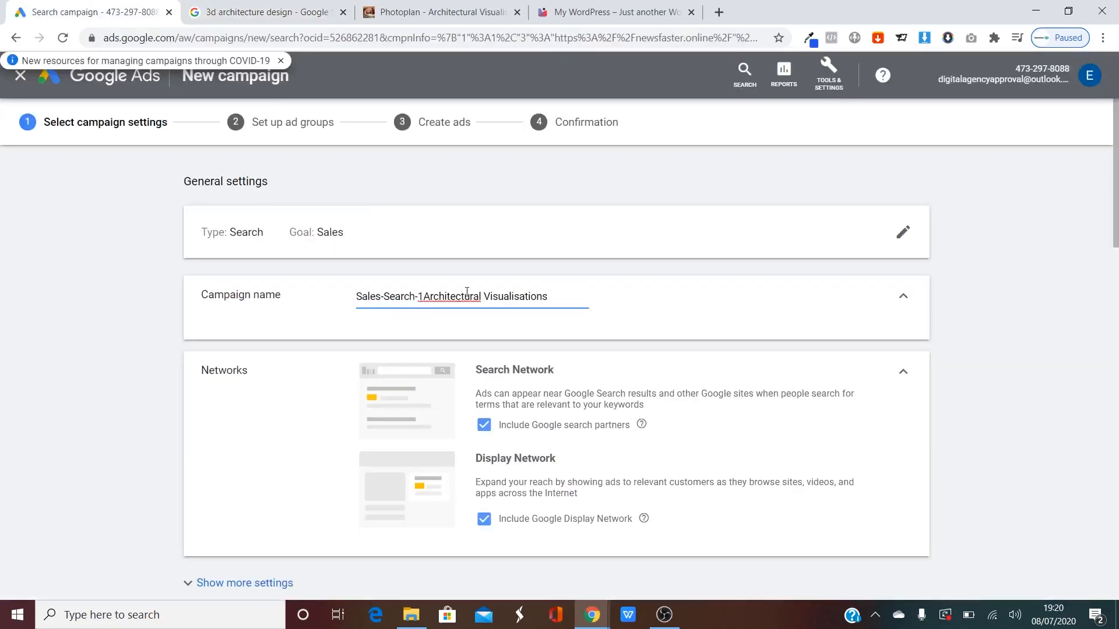
pyautogui.moveTo(549, 296); pyautogui.dragTo(279, 278)
pyautogui.hotkey('ctrl', 'v')
pyautogui.click(325, 323)
# Untick Google search partners and the Display Network, then review the location targeting options.
pyautogui.scroll(-2, 293, 311)
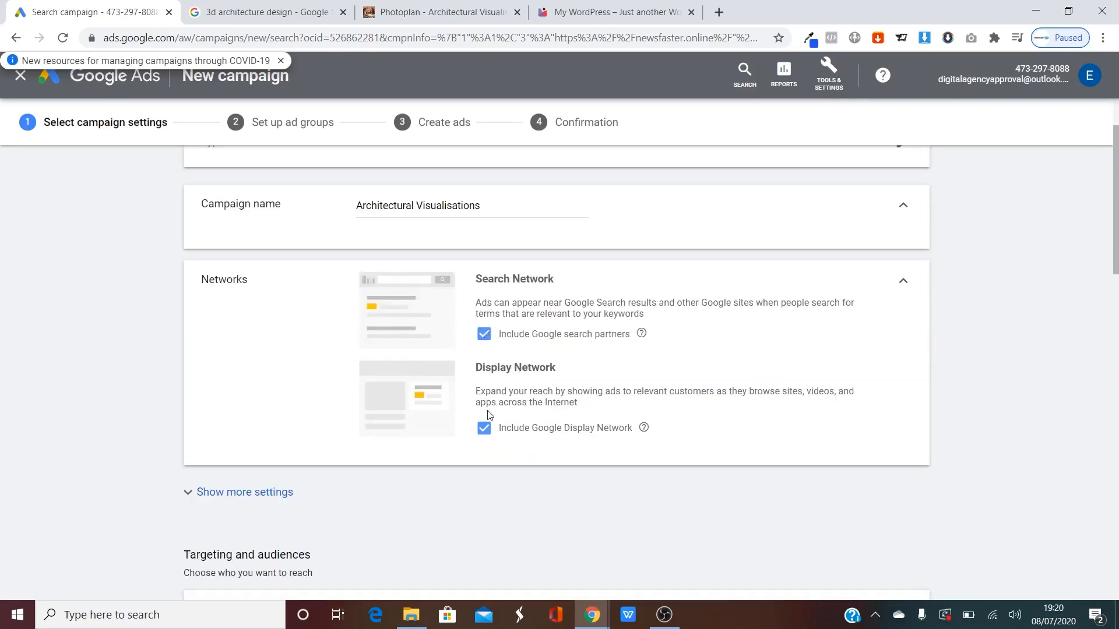
pyautogui.click(485, 339)
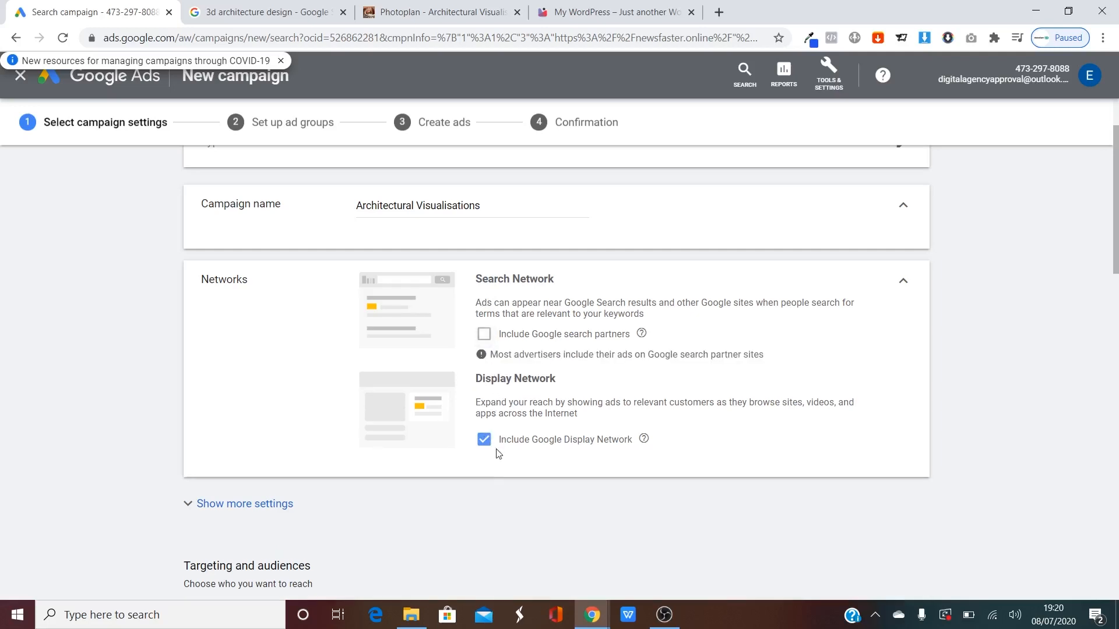
pyautogui.click(484, 440)
pyautogui.scroll(-3, 158, 355)
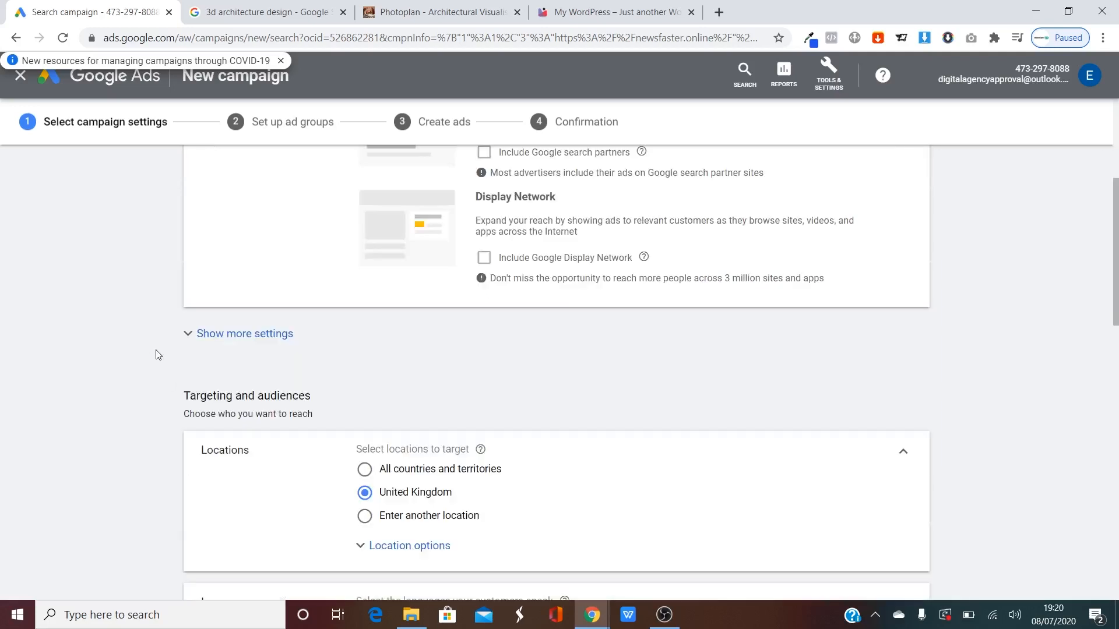
pyautogui.scroll(-1, 142, 347)
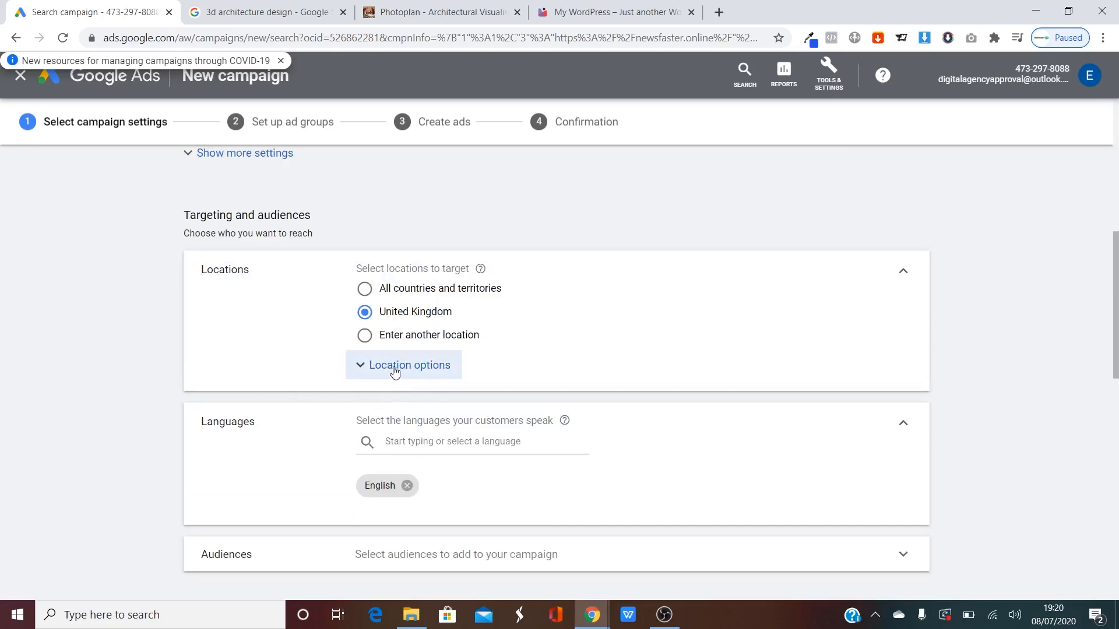
pyautogui.click(388, 366)
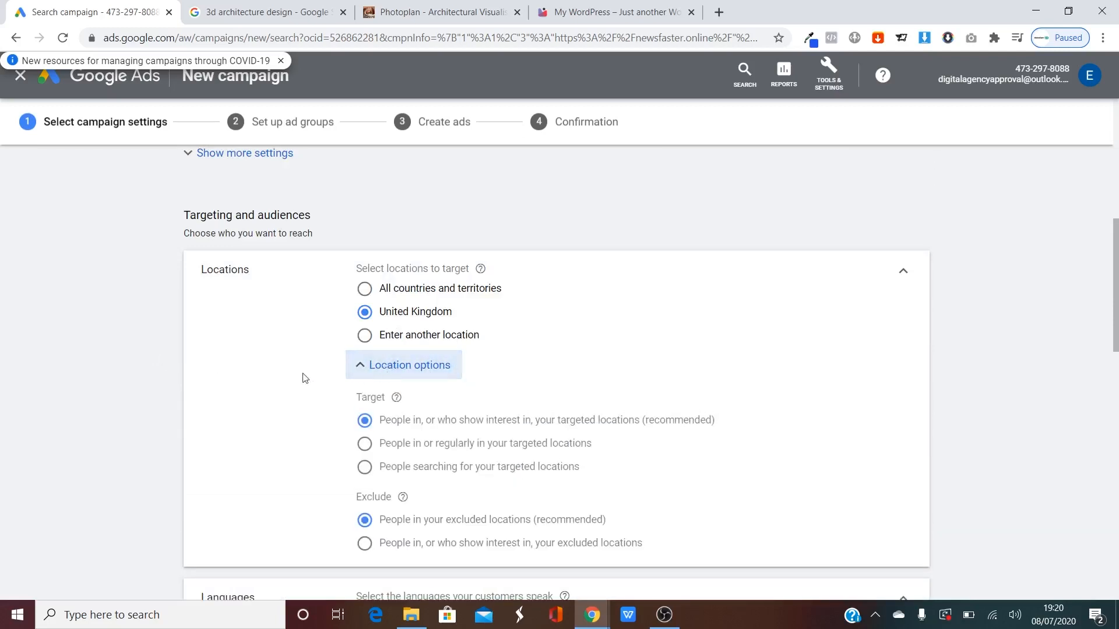
pyautogui.click(395, 366)
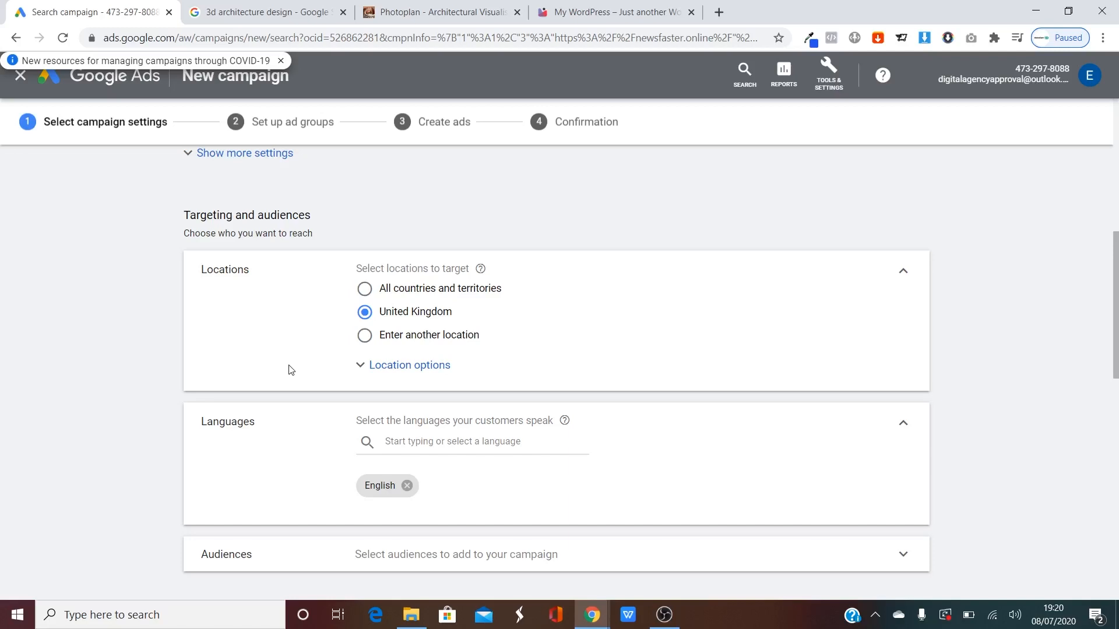
pyautogui.scroll(-2, 279, 352)
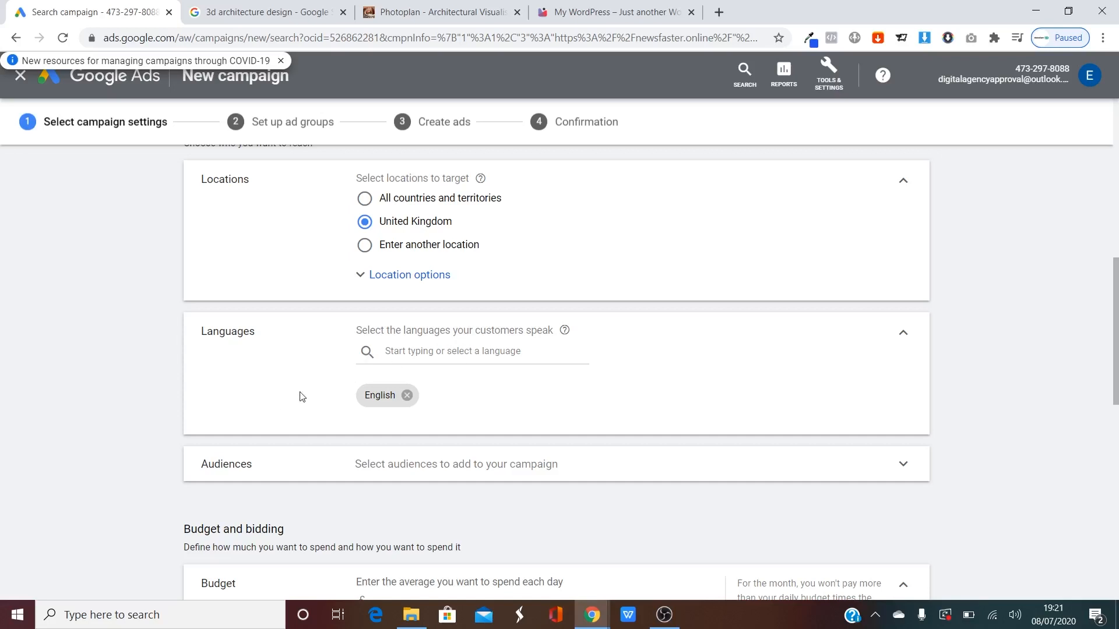
pyautogui.scroll(-3, 281, 373)
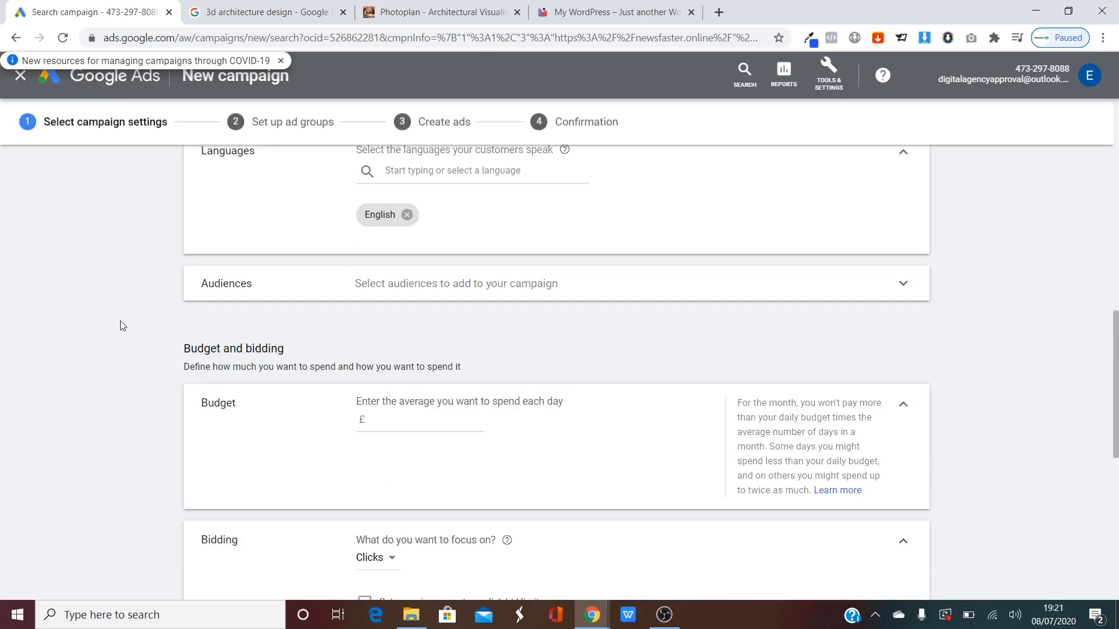
# Enter a £5.00 daily budget and keep the bidding focus on Clicks.
pyautogui.scroll(-1, 122, 326)
pyautogui.click(395, 338)
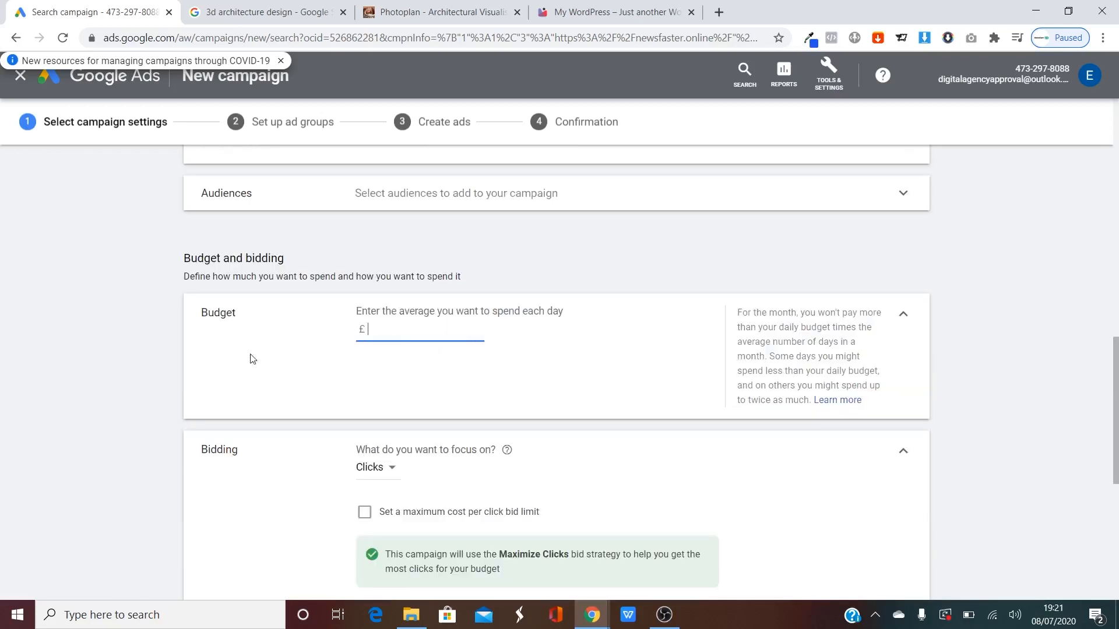
pyautogui.write('5')
pyautogui.click(167, 383)
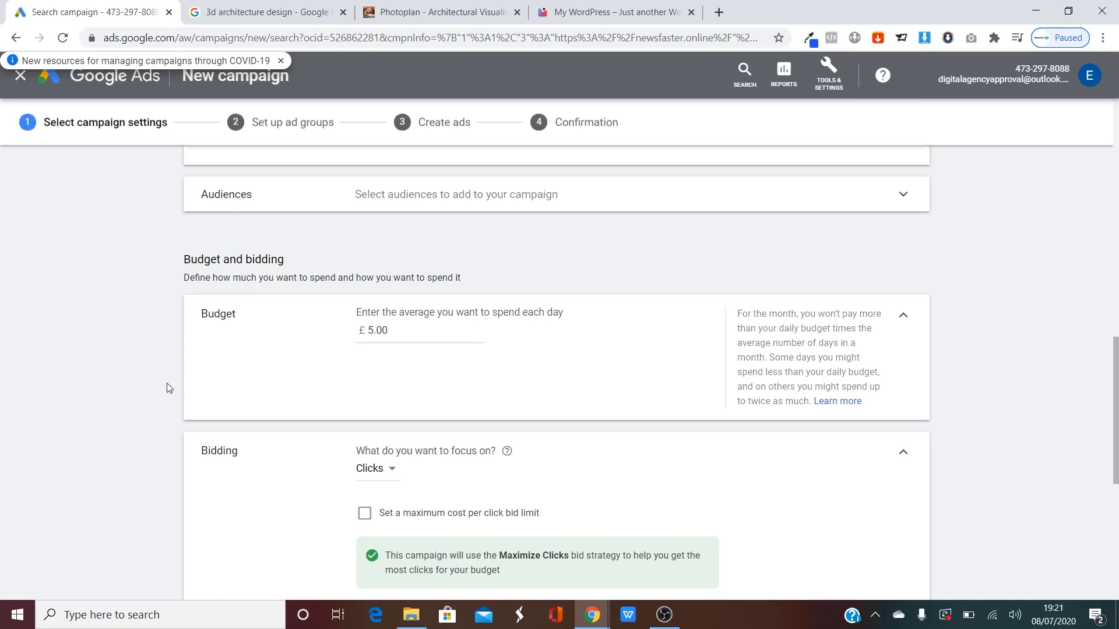
pyautogui.scroll(-2, 166, 382)
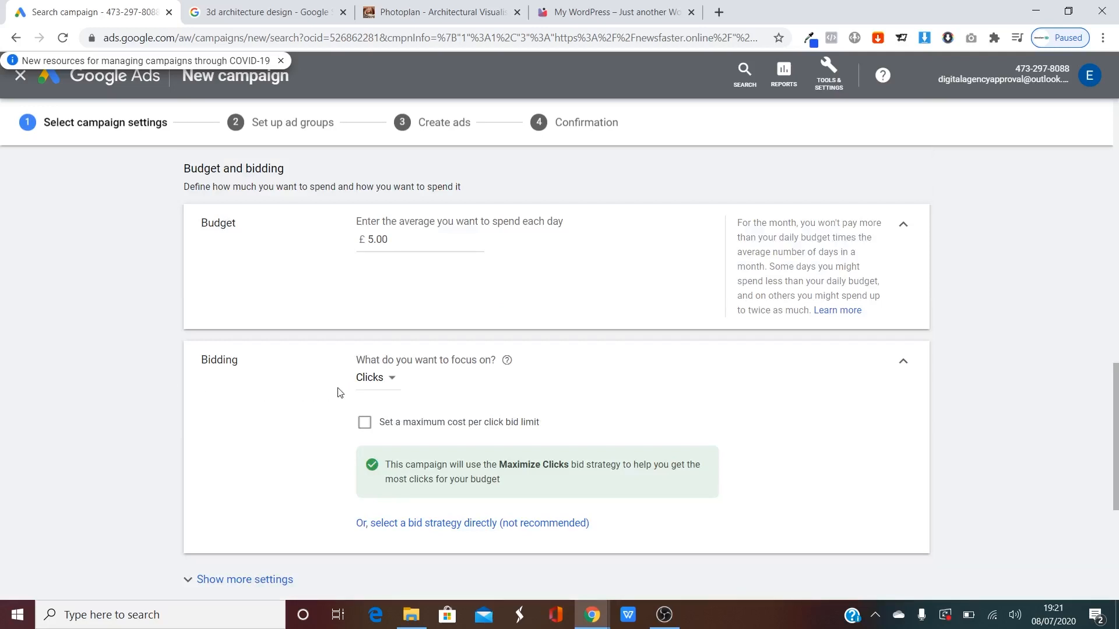
pyautogui.click(367, 386)
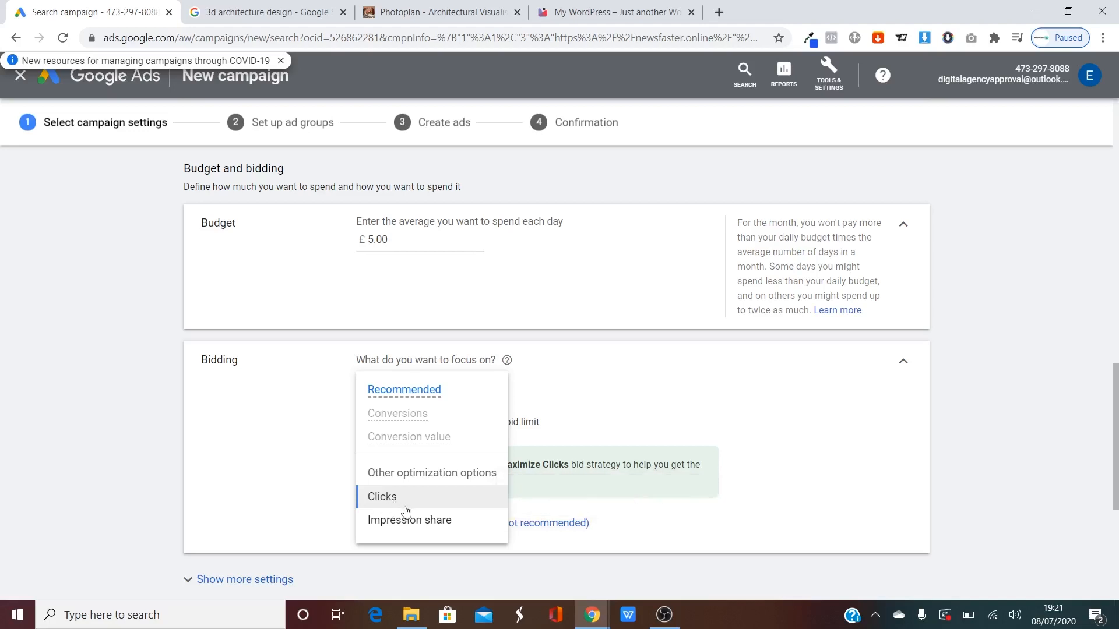
pyautogui.click(245, 432)
# Check the newsfaster.online site again, then save the campaign settings and continue.
pyautogui.scroll(-2, 250, 429)
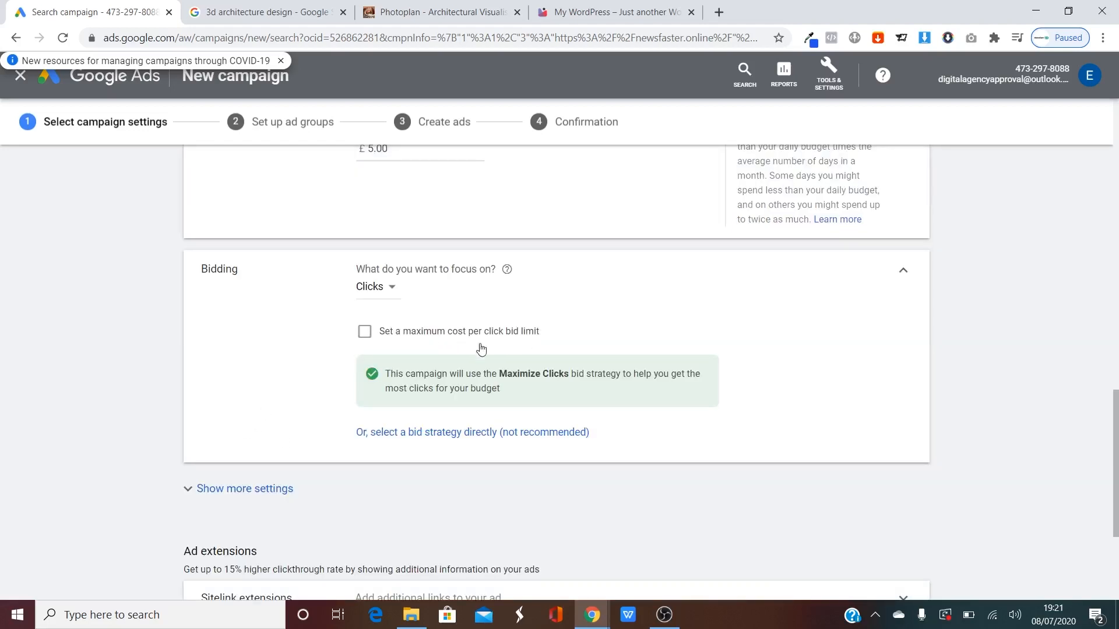
pyautogui.moveTo(519, 392); pyautogui.dragTo(373, 373)
pyautogui.click(252, 367)
pyautogui.scroll(-3, 218, 315)
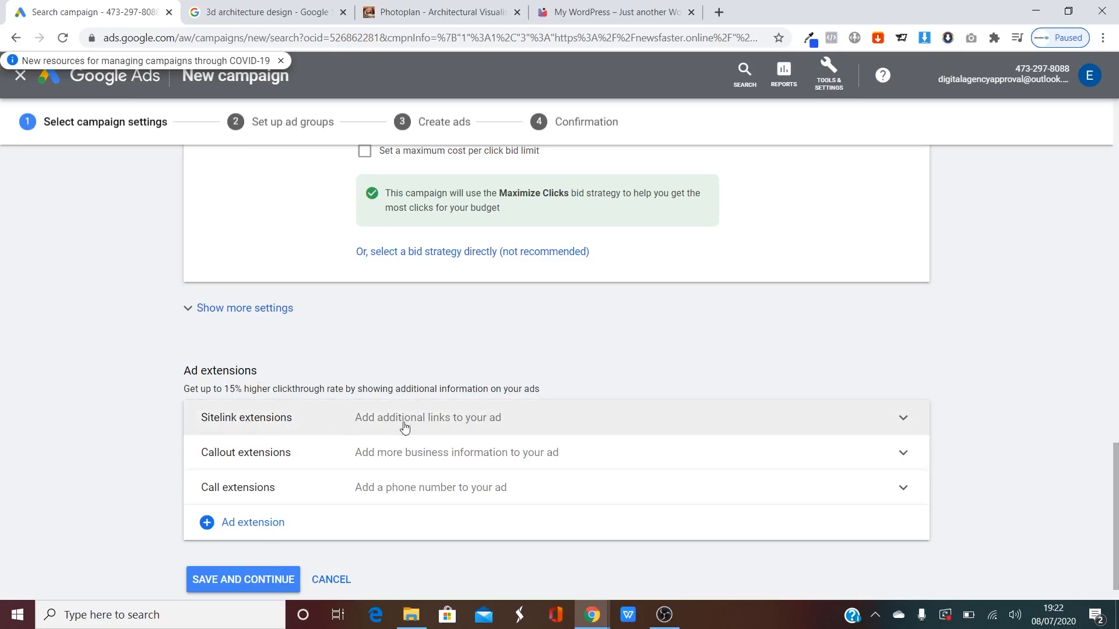
pyautogui.click(561, 13)
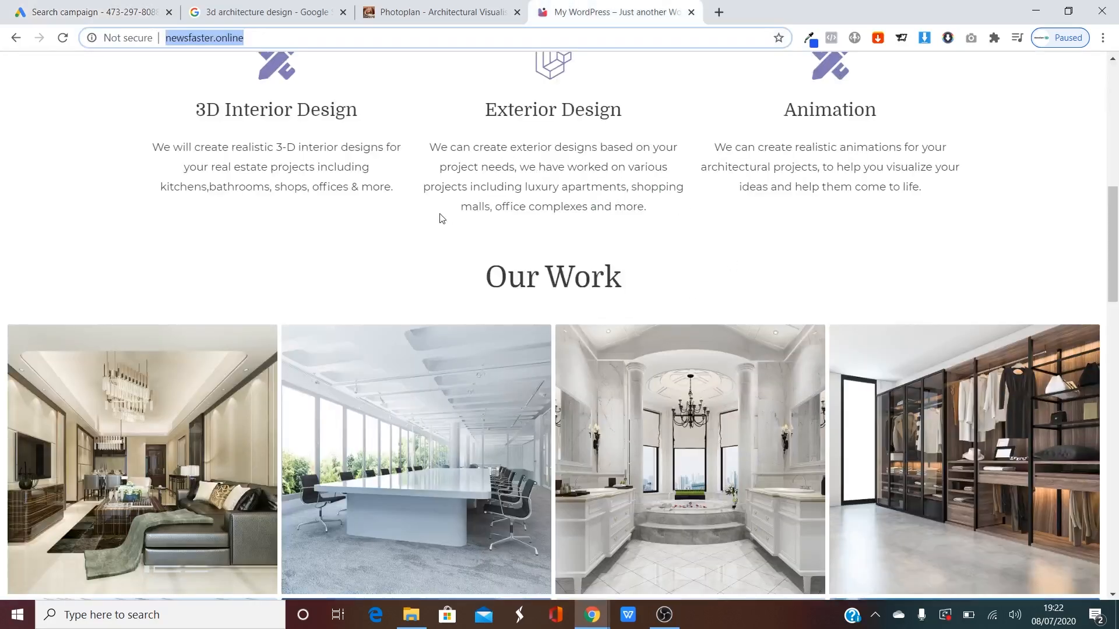
pyautogui.click(114, 6)
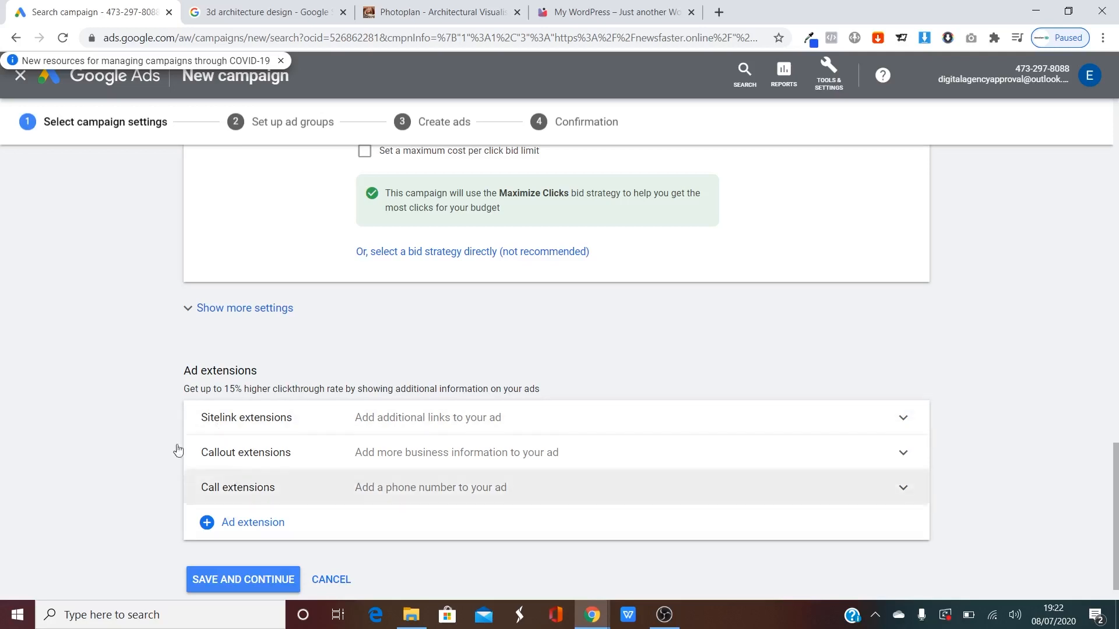
pyautogui.click(226, 579)
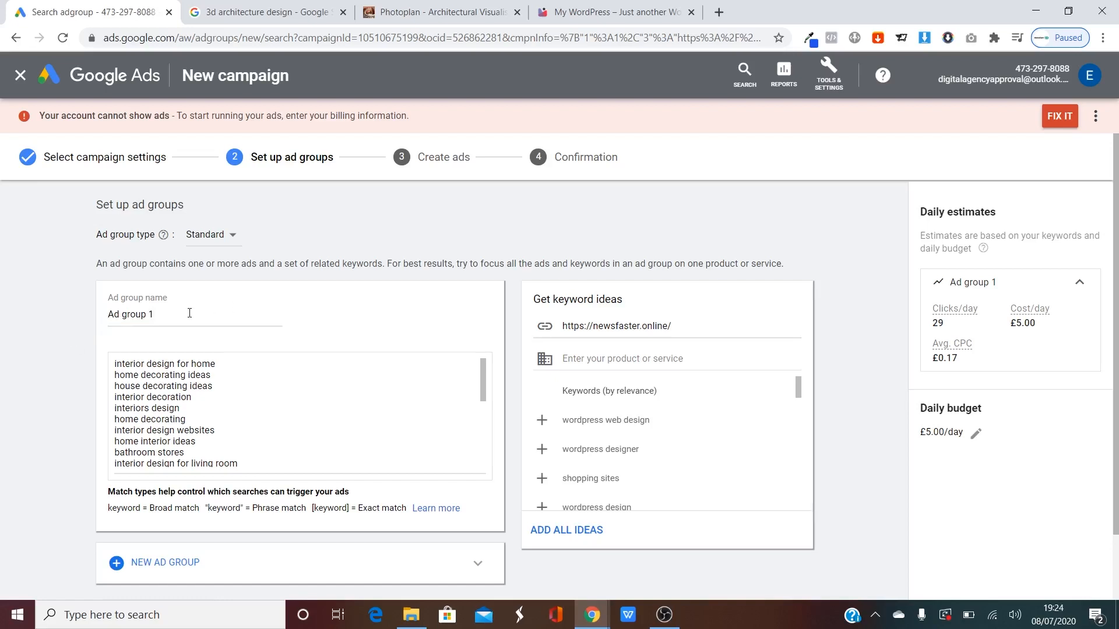
pyautogui.tripleClick(190, 313)
pyautogui.click(64, 311)
pyautogui.moveTo(160, 314); pyautogui.dragTo(31, 320)
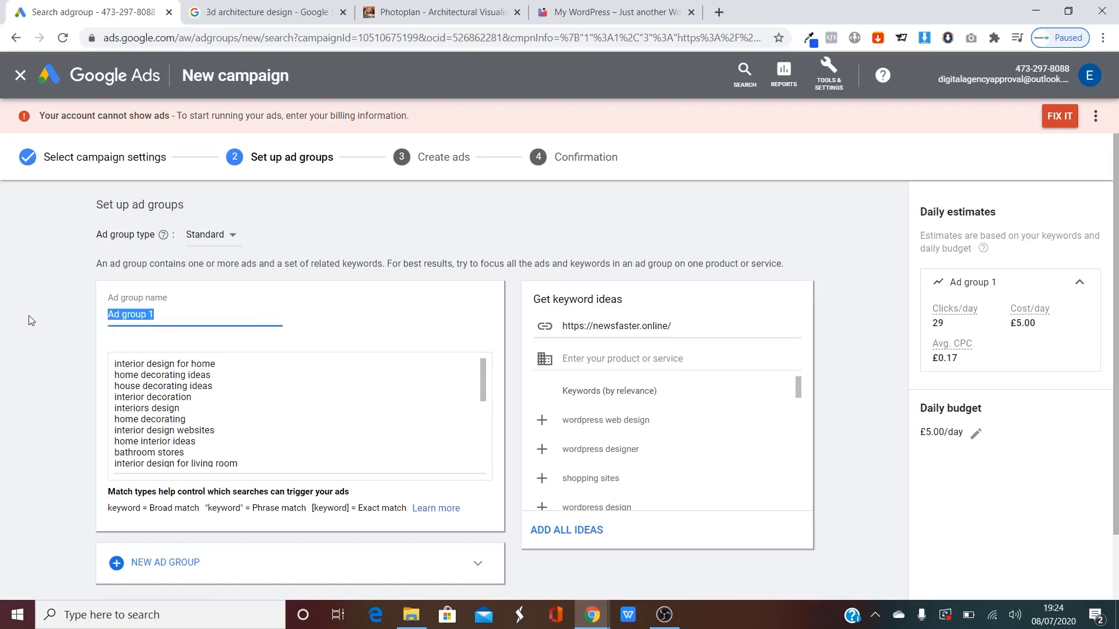
pyautogui.write('UK - Beautiful Property Visuals')
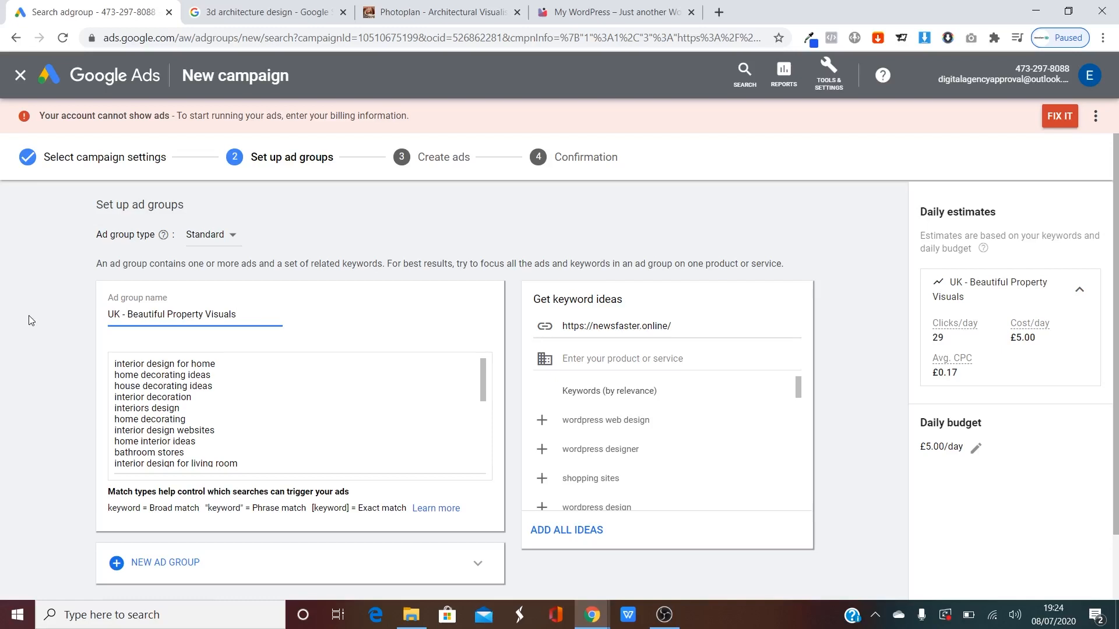
pyautogui.hotkey('ctrl', 'z')
pyautogui.hotkey('ctrl', 'z')
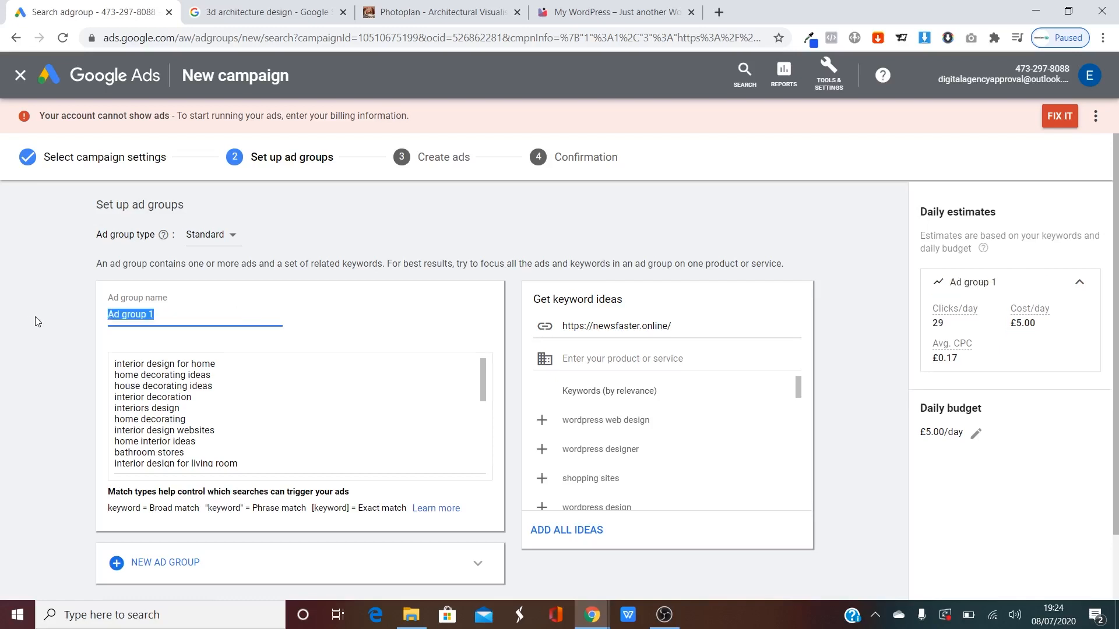
pyautogui.click(35, 317)
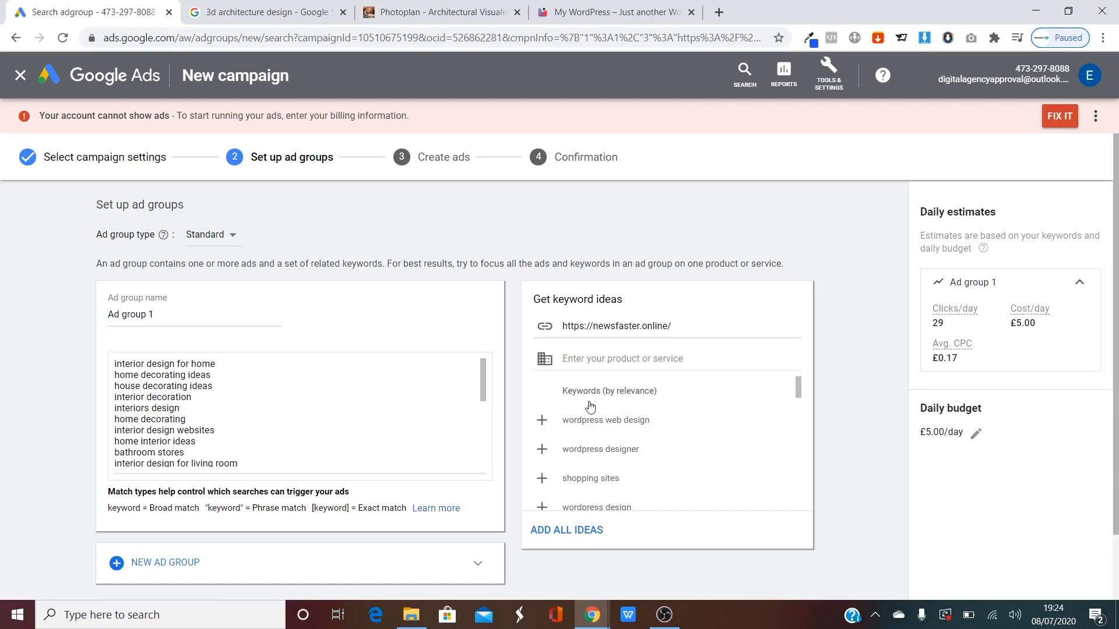
# Get keyword ideas for 'Architectural Visualisations' and add architectural visualisation and arch visualisation.
pyautogui.click(637, 361)
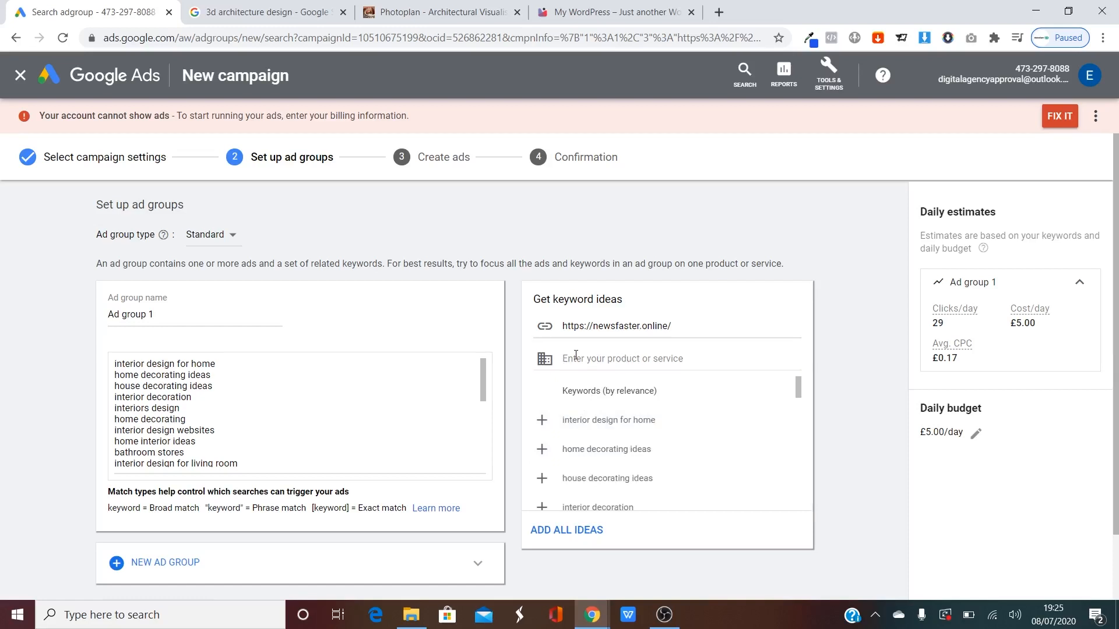
pyautogui.write('Architectural Visualisations')
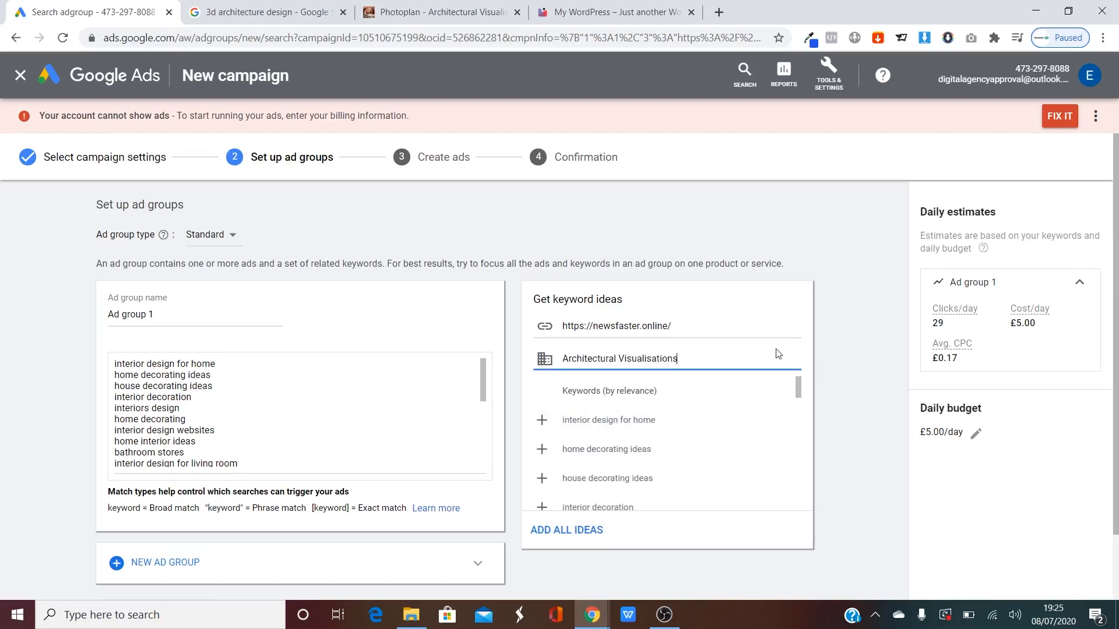
pyautogui.click(886, 429)
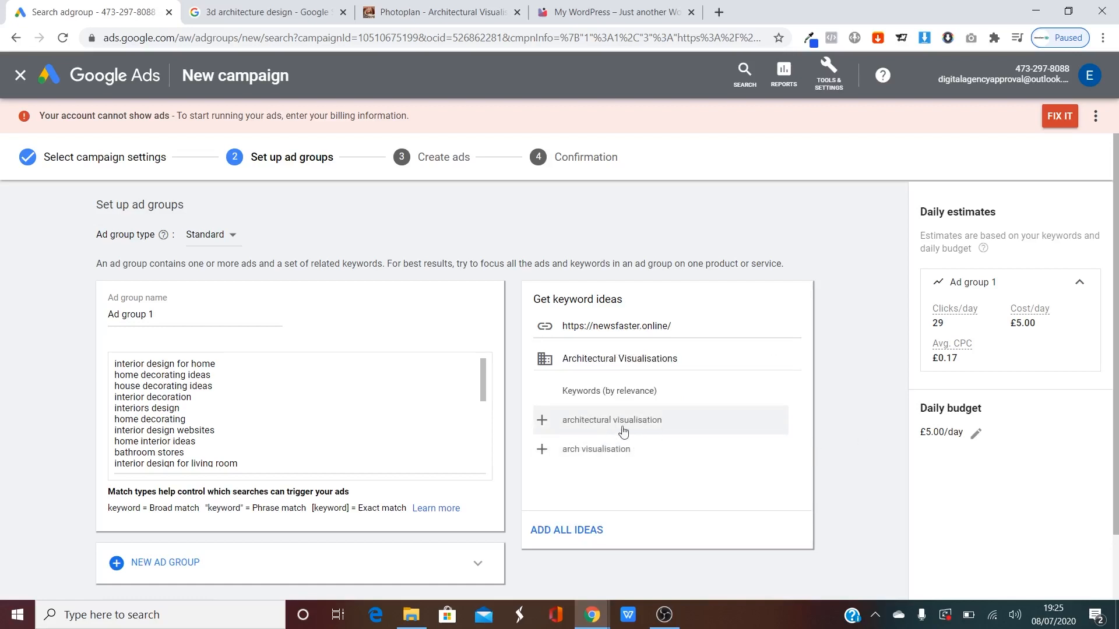
pyautogui.click(541, 420)
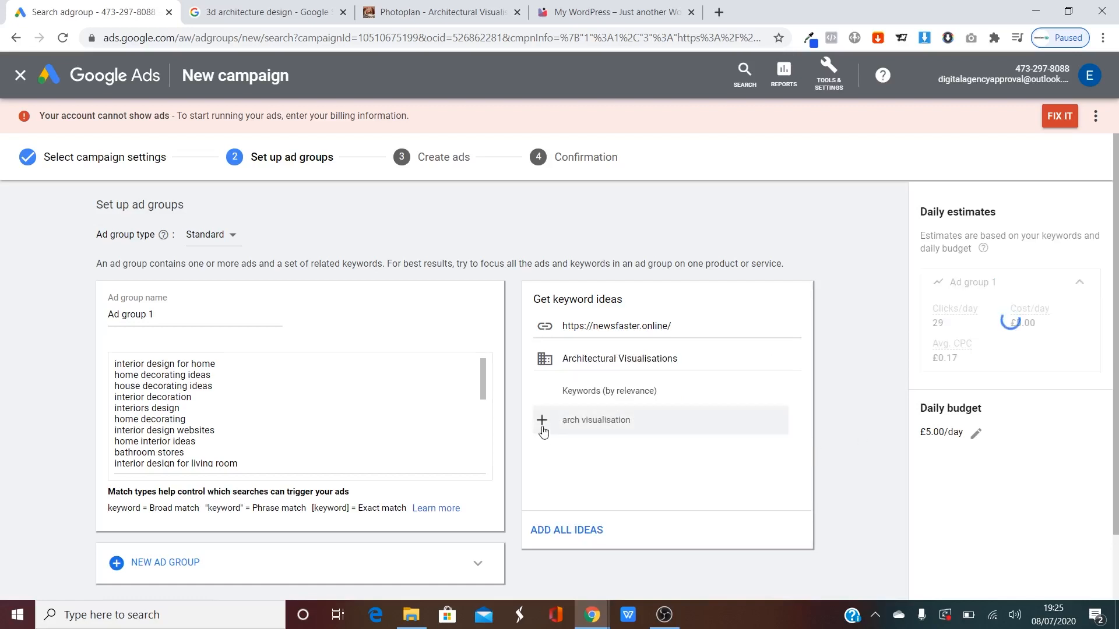
pyautogui.click(541, 420)
# Delete all the other suggested keywords from the ad group's keyword box.
pyautogui.scroll(-6, 195, 402)
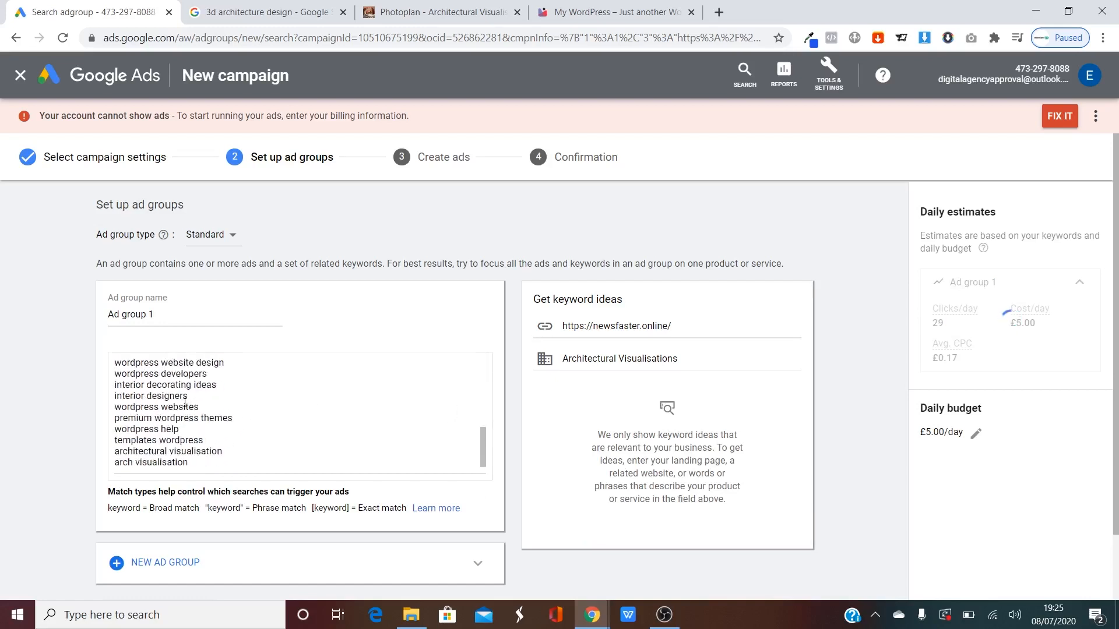
pyautogui.scroll(6, 210, 373)
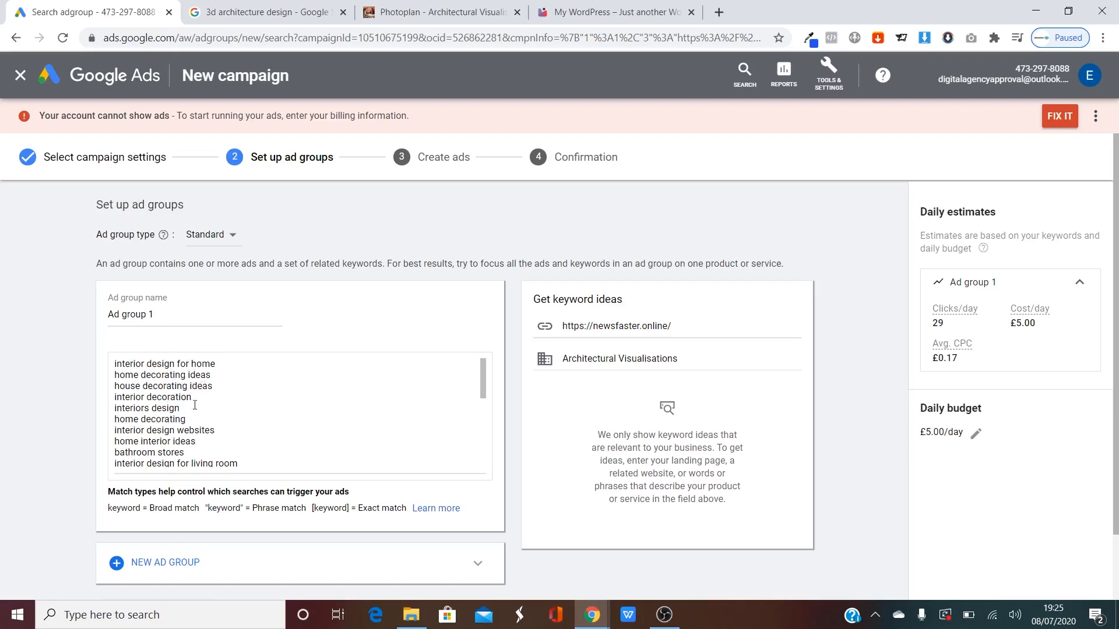
pyautogui.scroll(-6, 246, 410)
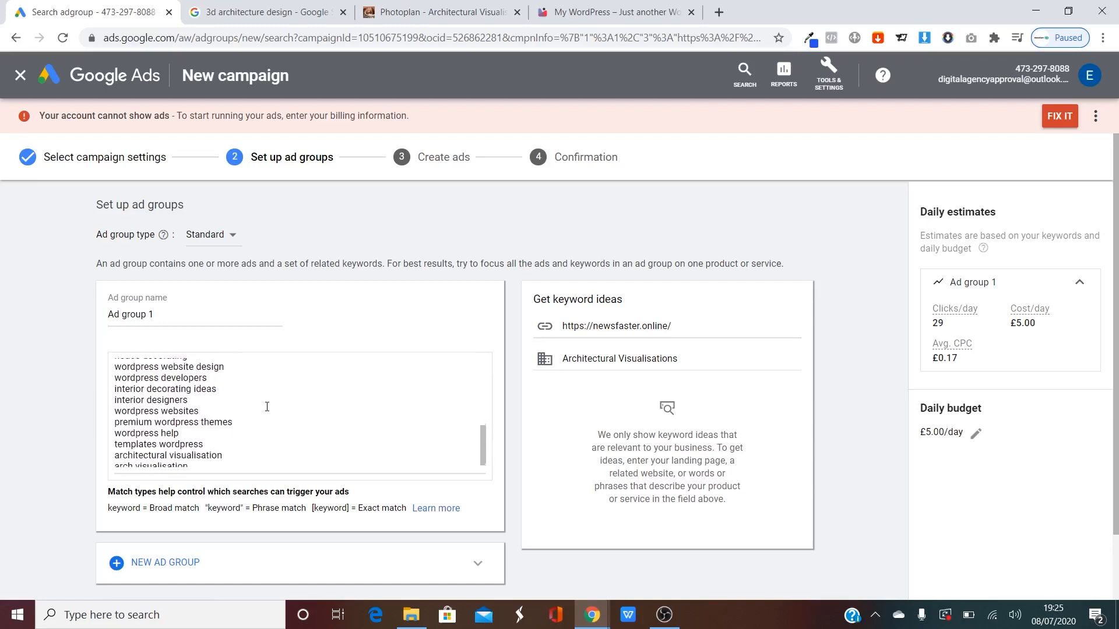
pyautogui.scroll(-2, 253, 408)
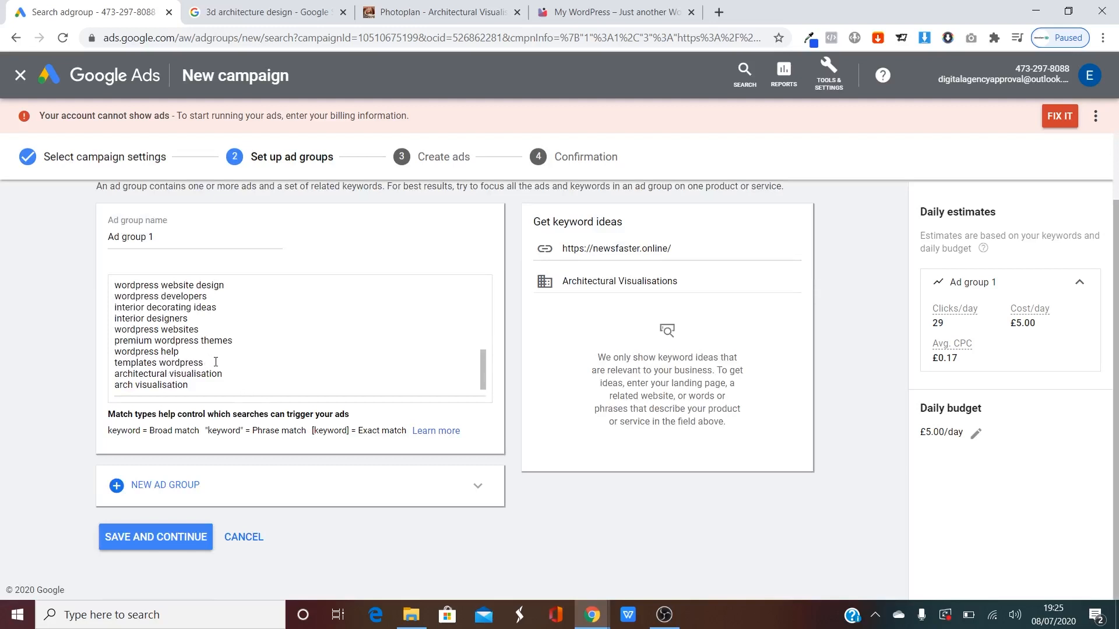
pyautogui.moveTo(216, 362); pyautogui.dragTo(90, 269)
pyautogui.press('BackSpace')
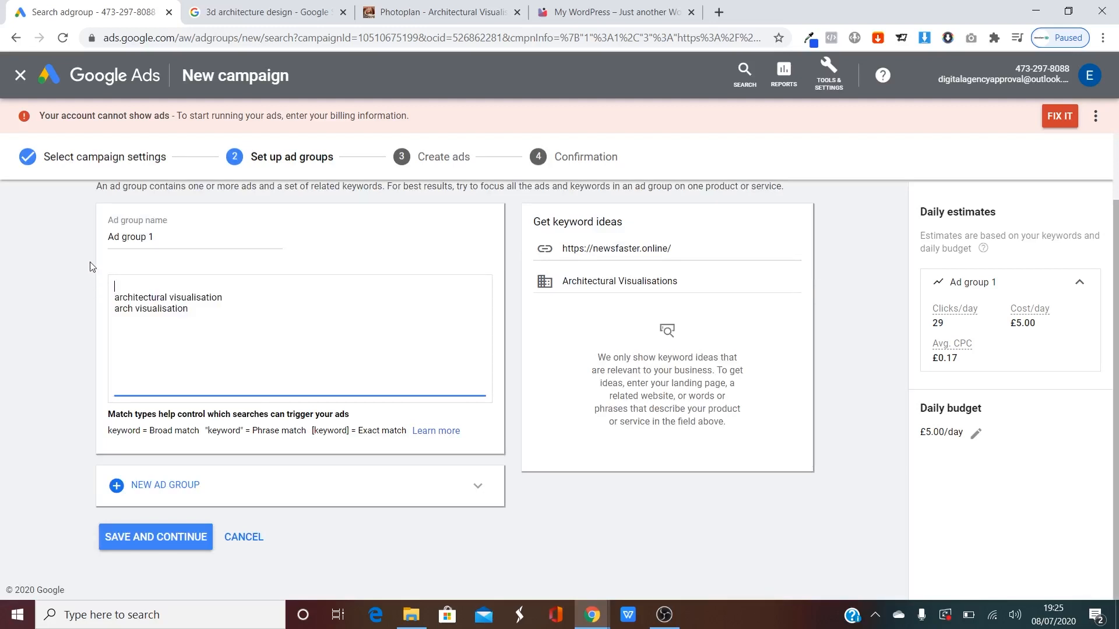
pyautogui.press('Delete')
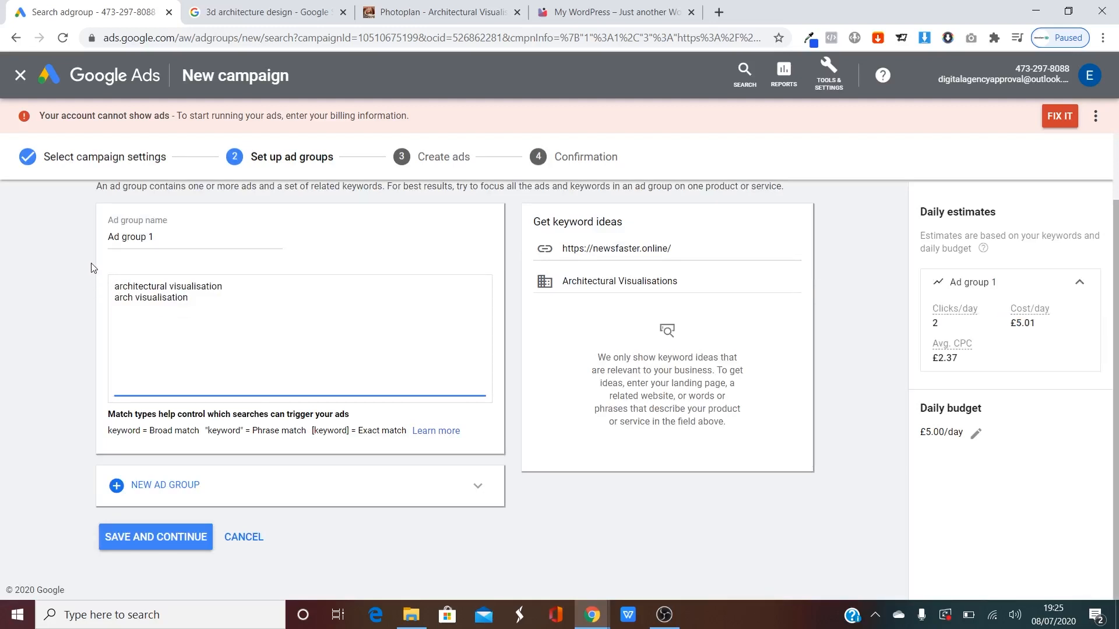
# Shorten the product description by deleting 'Visualisations'.
pyautogui.moveTo(713, 281); pyautogui.dragTo(616, 282)
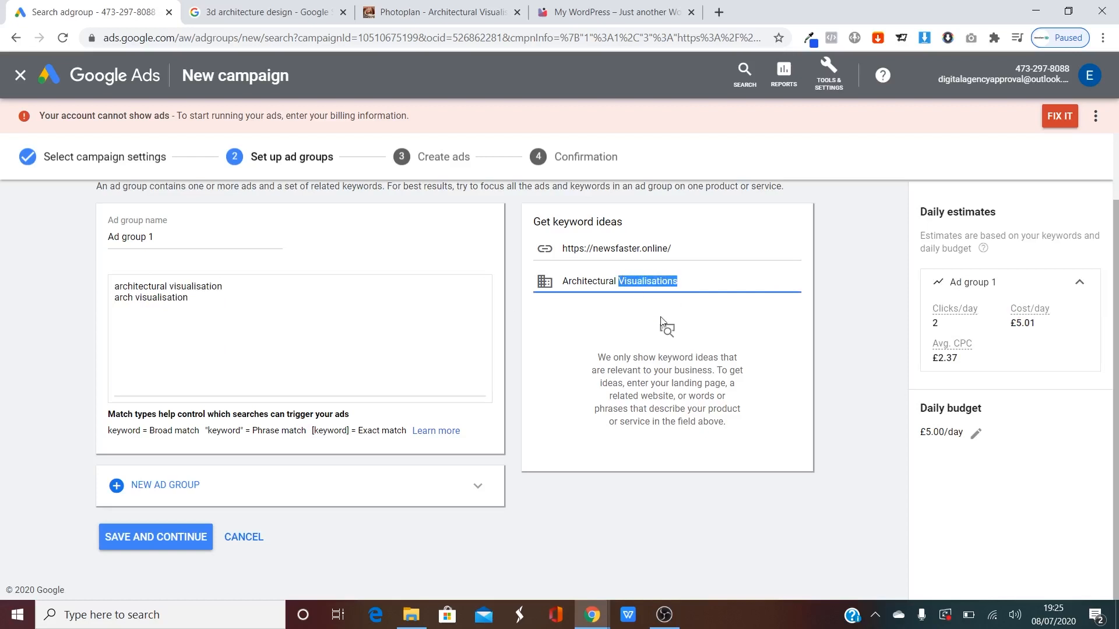
pyautogui.press('BackSpace')
pyautogui.moveTo(655, 281); pyautogui.dragTo(561, 281)
pyautogui.click(666, 371)
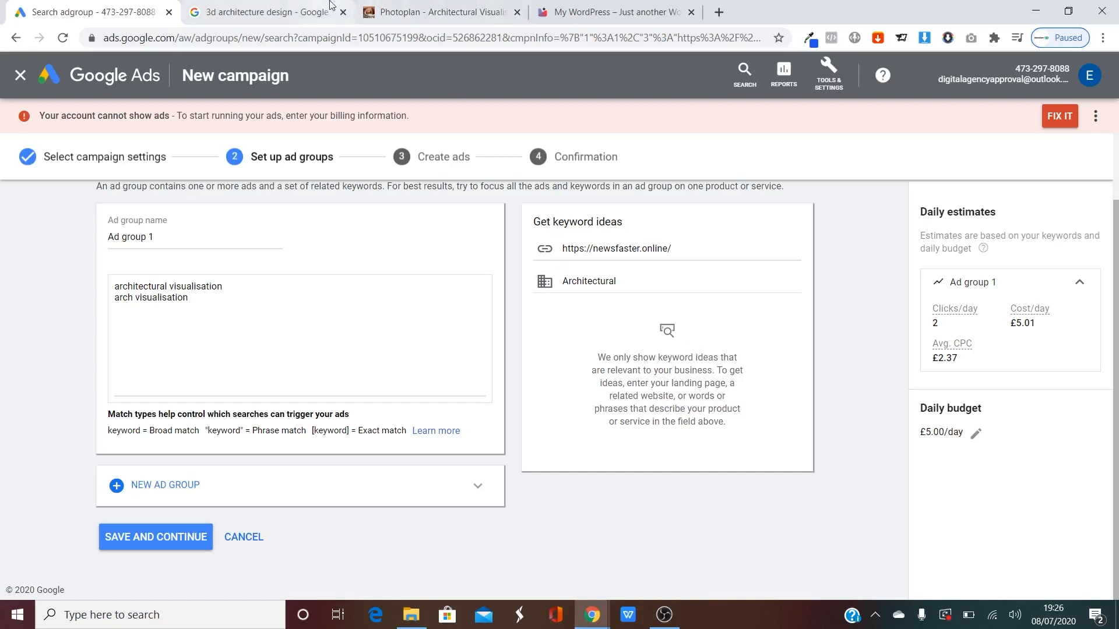
# Review the competing ads for 3d architecture design, then return to the product description field.
pyautogui.click(278, 7)
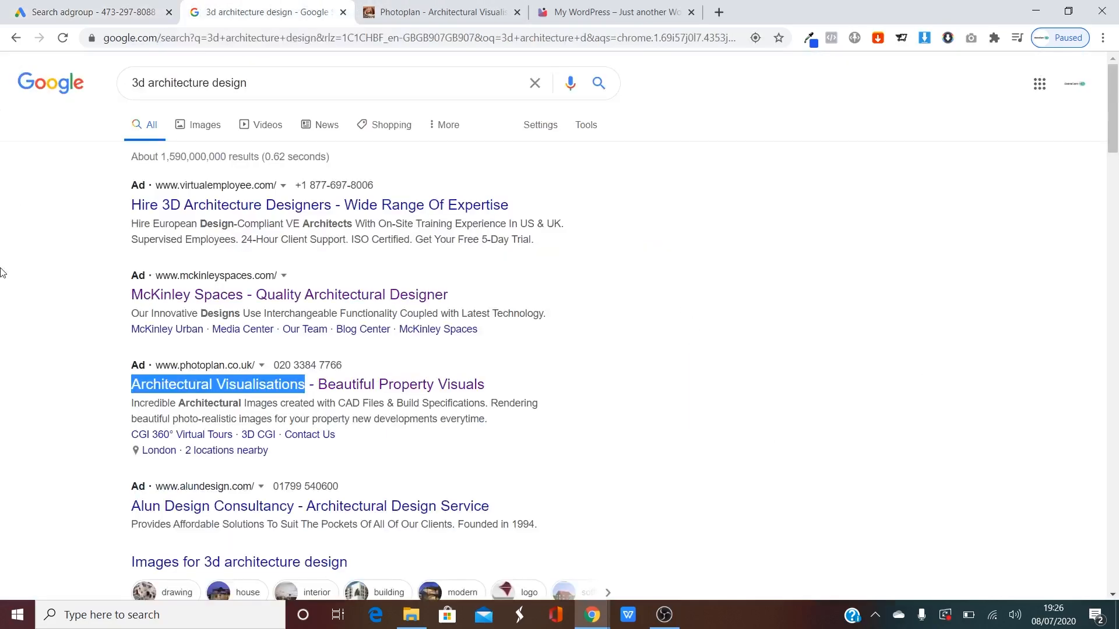
pyautogui.click(53, 268)
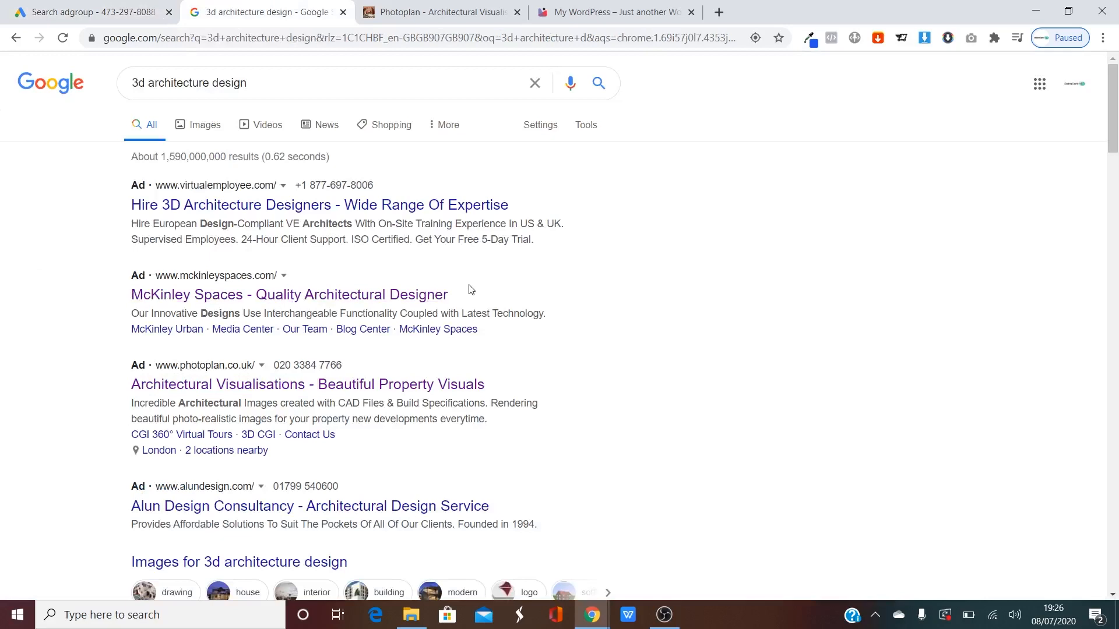
pyautogui.click(88, 11)
pyautogui.click(666, 276)
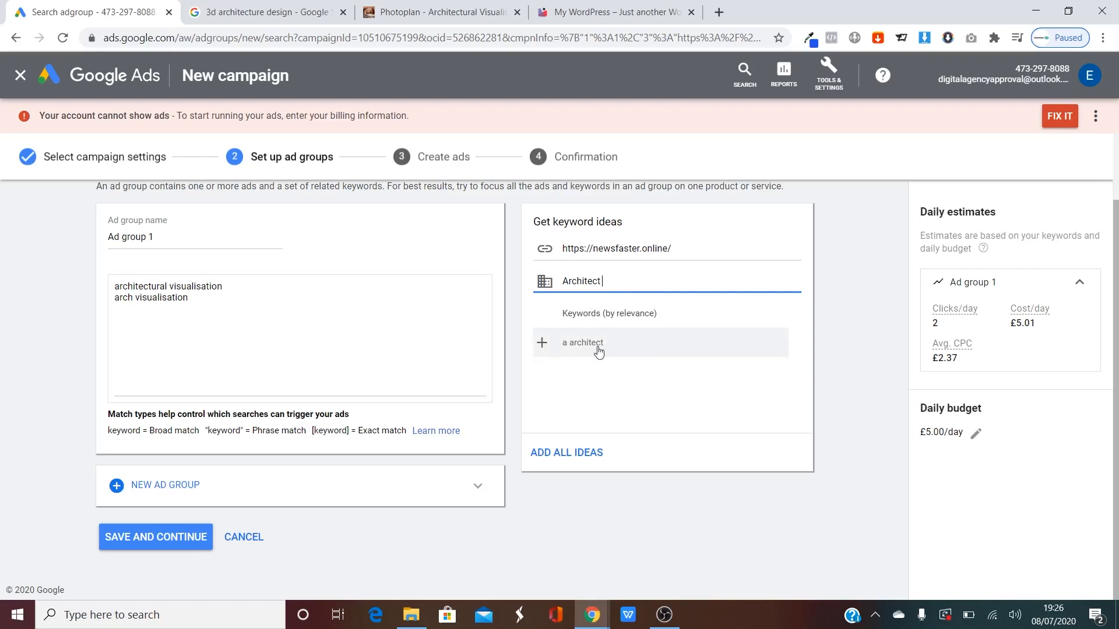
# Describe the product as '3d property' and add the suggested keyword property 3d.
pyautogui.moveTo(647, 284); pyautogui.dragTo(514, 307)
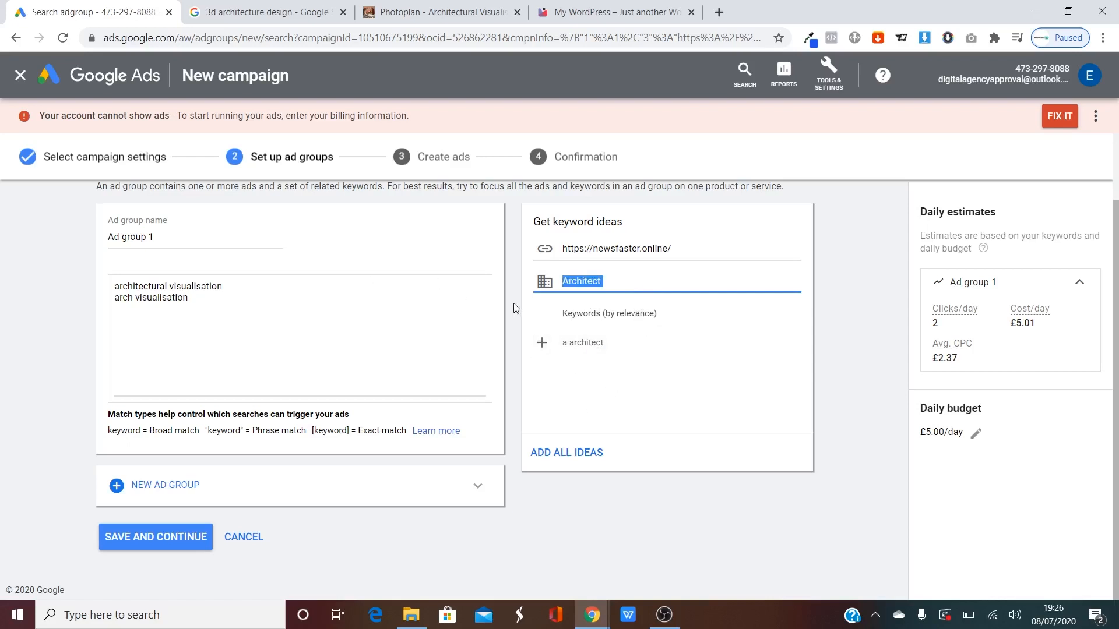
pyautogui.press('BackSpace')
pyautogui.write('3d viisu')
pyautogui.press('BackSpace')
pyautogui.press('BackSpace')
pyautogui.press('BackSpace')
pyautogui.write('por')
pyautogui.press('BackSpace')
pyautogui.write('roperty')
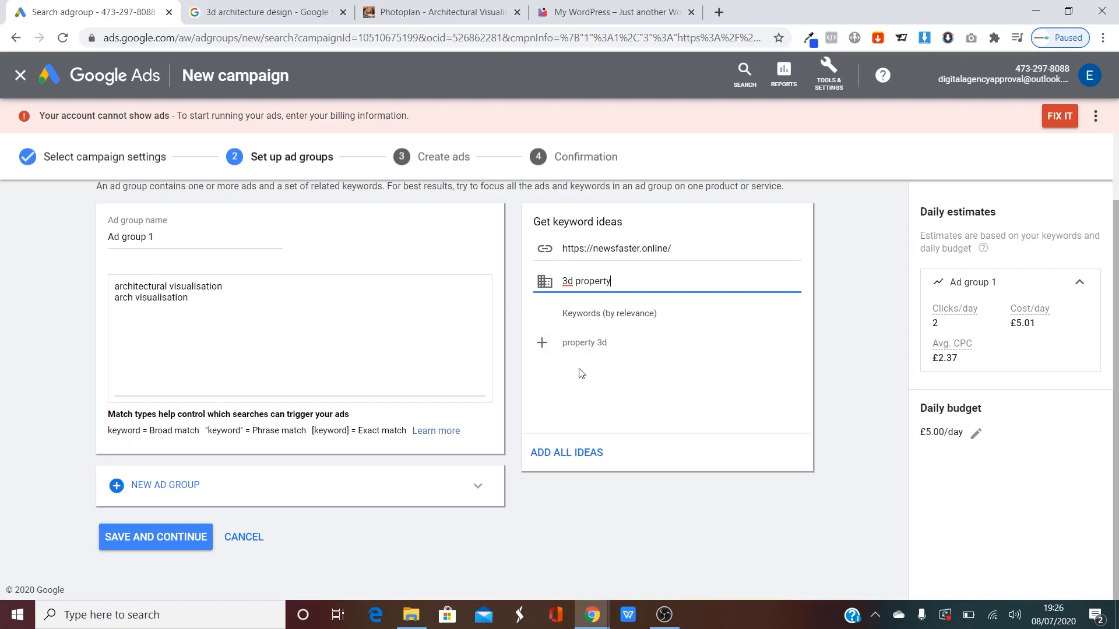
pyautogui.click(541, 343)
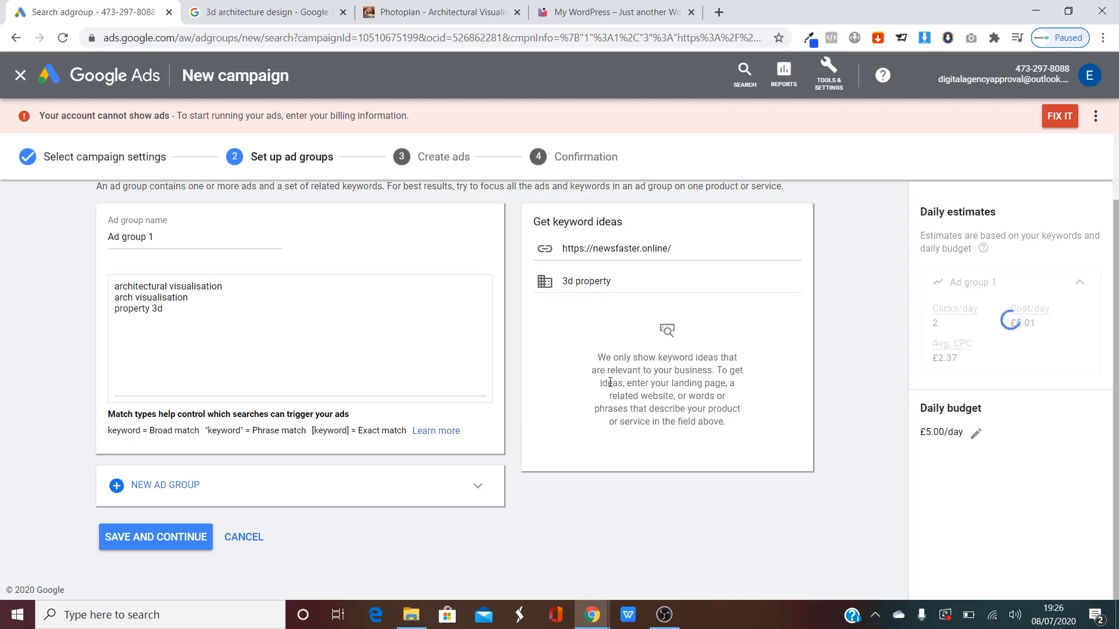
# Browse the Architect 3D site from the search results, then clear '3d property' from the product field.
pyautogui.click(239, 7)
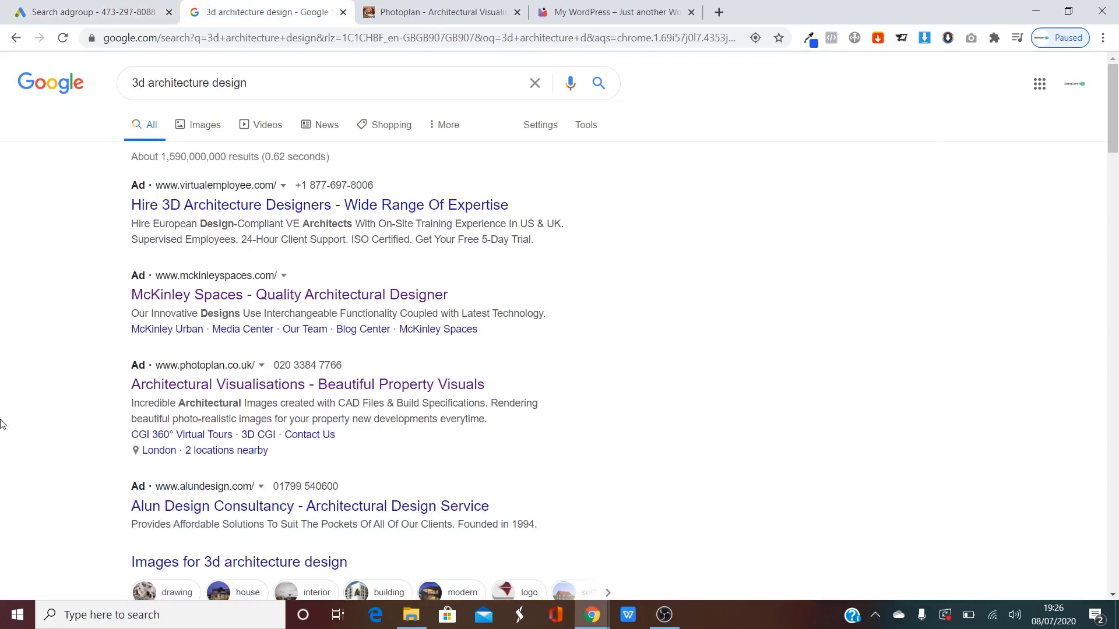
pyautogui.scroll(-5, 46, 396)
pyautogui.scroll(-4, 48, 353)
pyautogui.scroll(-2, 47, 344)
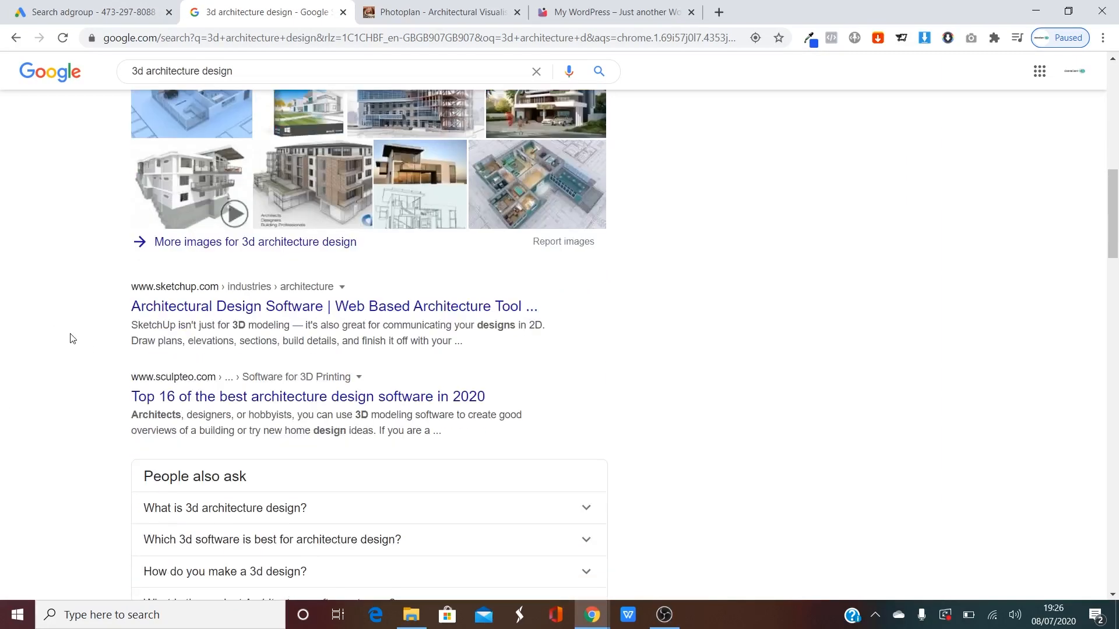
pyautogui.scroll(-5, 72, 339)
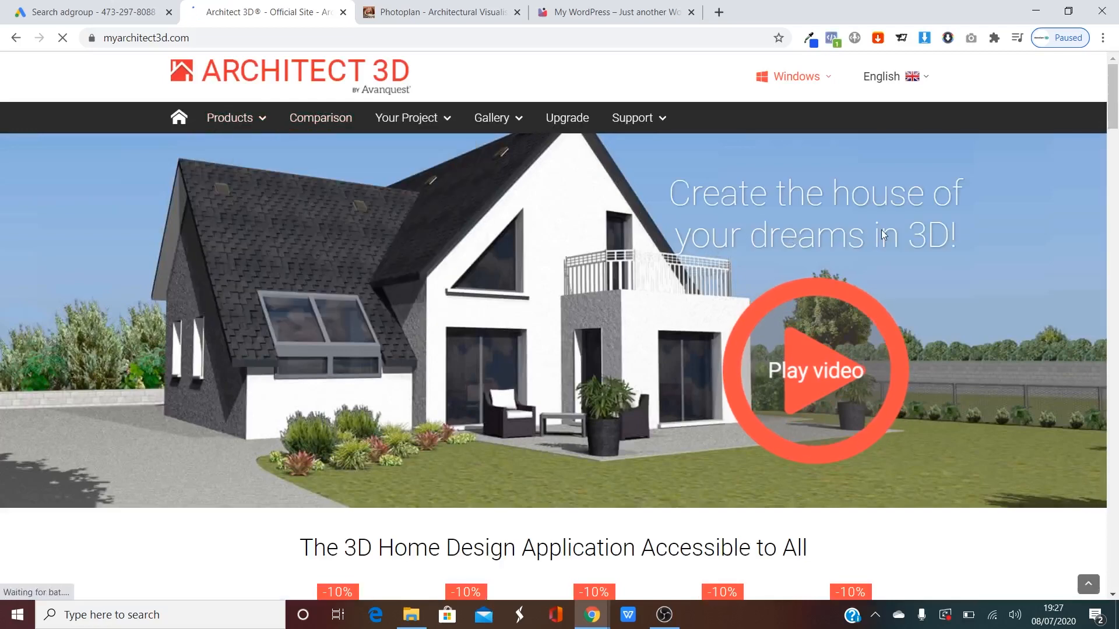
pyautogui.scroll(-4, 597, 270)
pyautogui.scroll(-2, 441, 383)
pyautogui.scroll(-10, 441, 383)
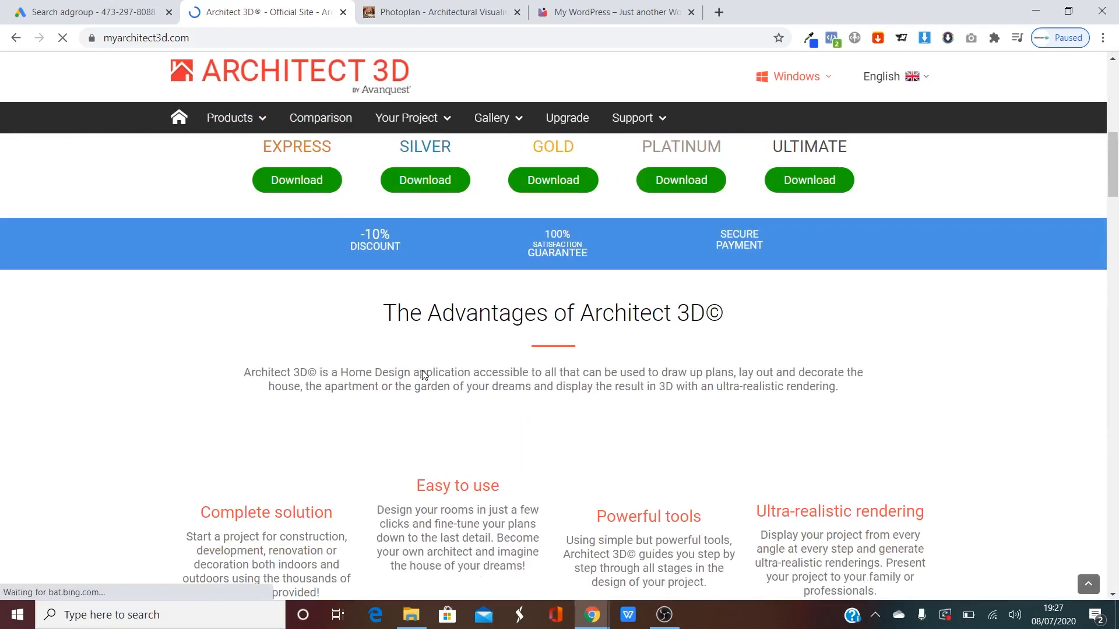
pyautogui.scroll(-4, 313, 363)
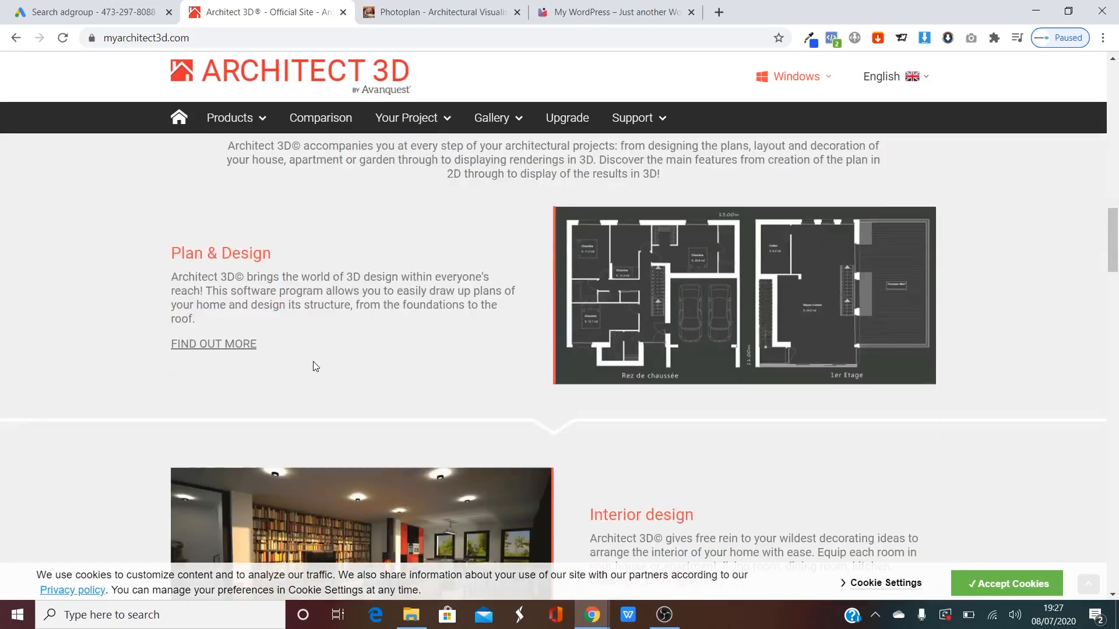
pyautogui.scroll(-1, 314, 355)
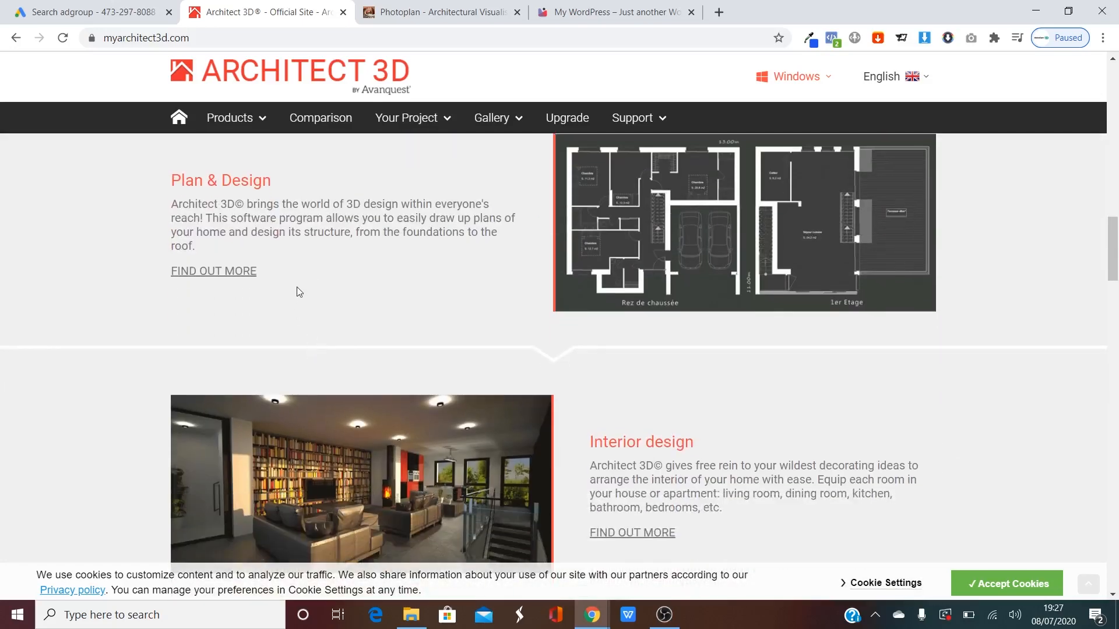
pyautogui.scroll(-3, 306, 290)
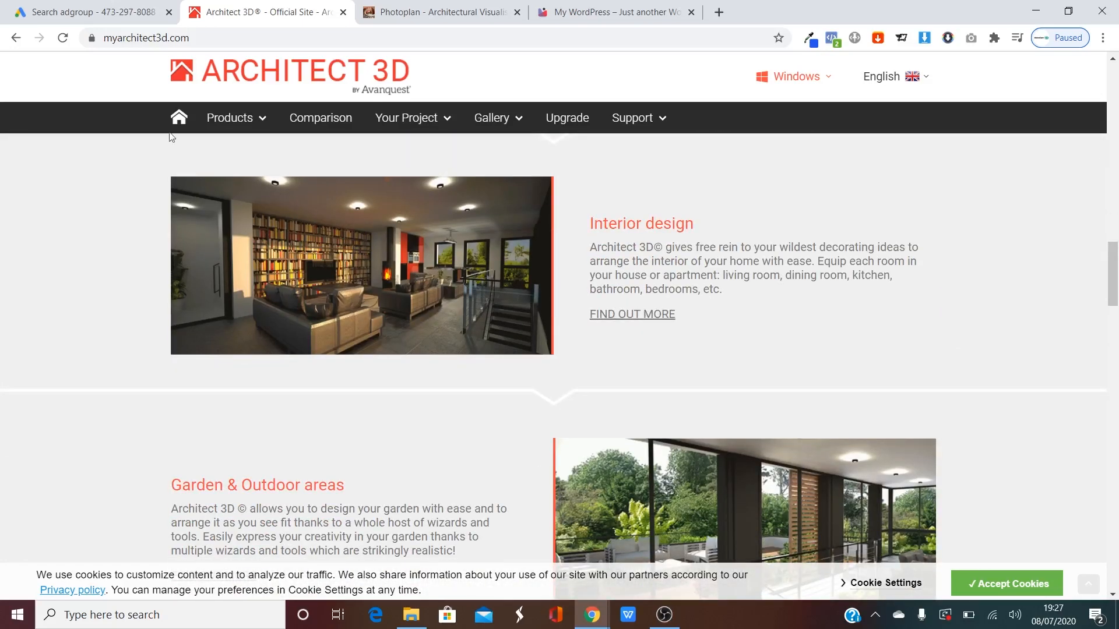
pyautogui.click(89, 5)
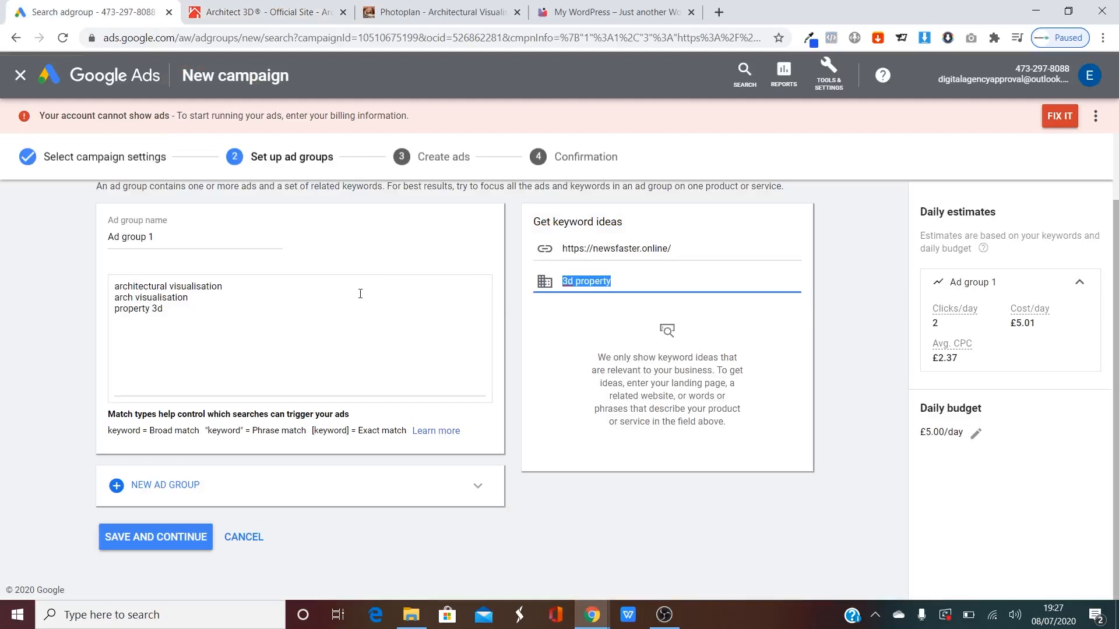
pyautogui.press('BackSpace')
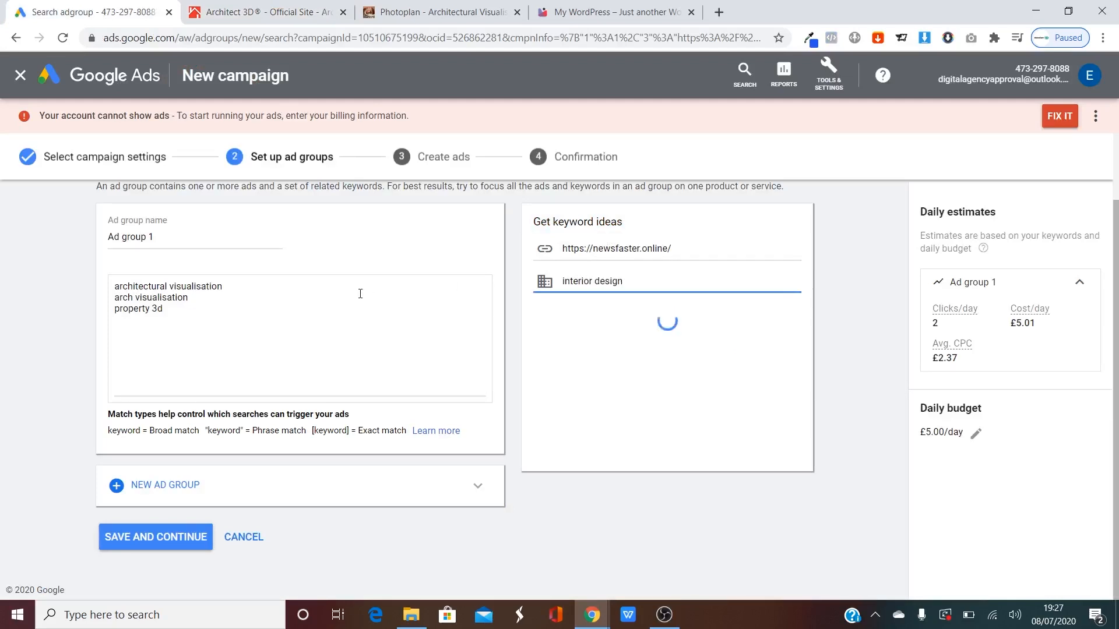
# Refine the keyword idea seed to '3d interior design'.
pyautogui.scroll(-2, 682, 366)
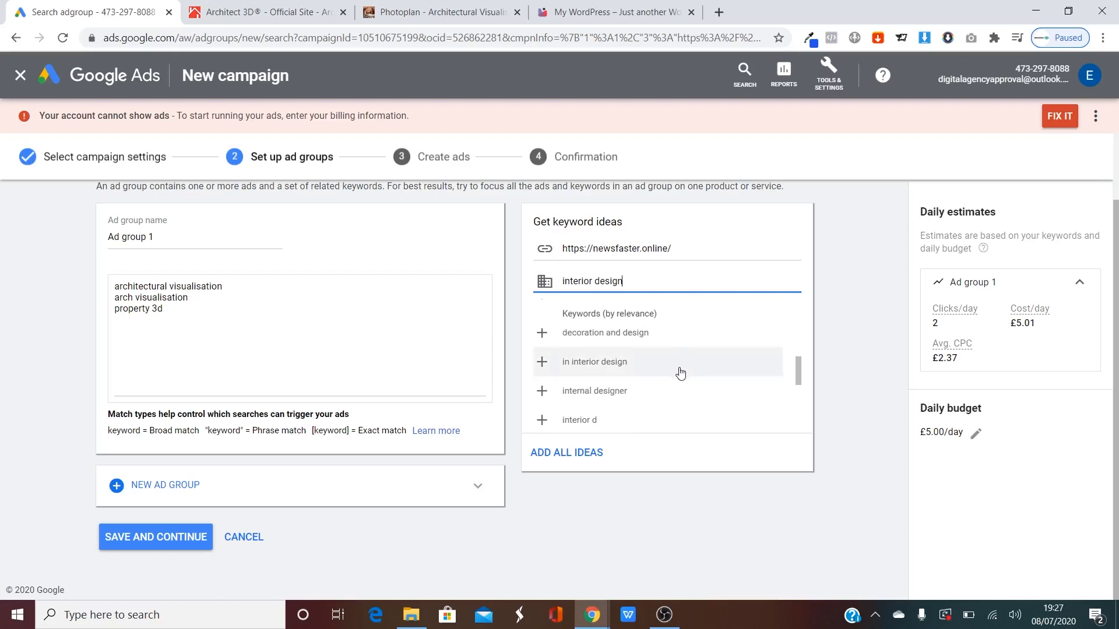
pyautogui.click(563, 282)
pyautogui.write('3')
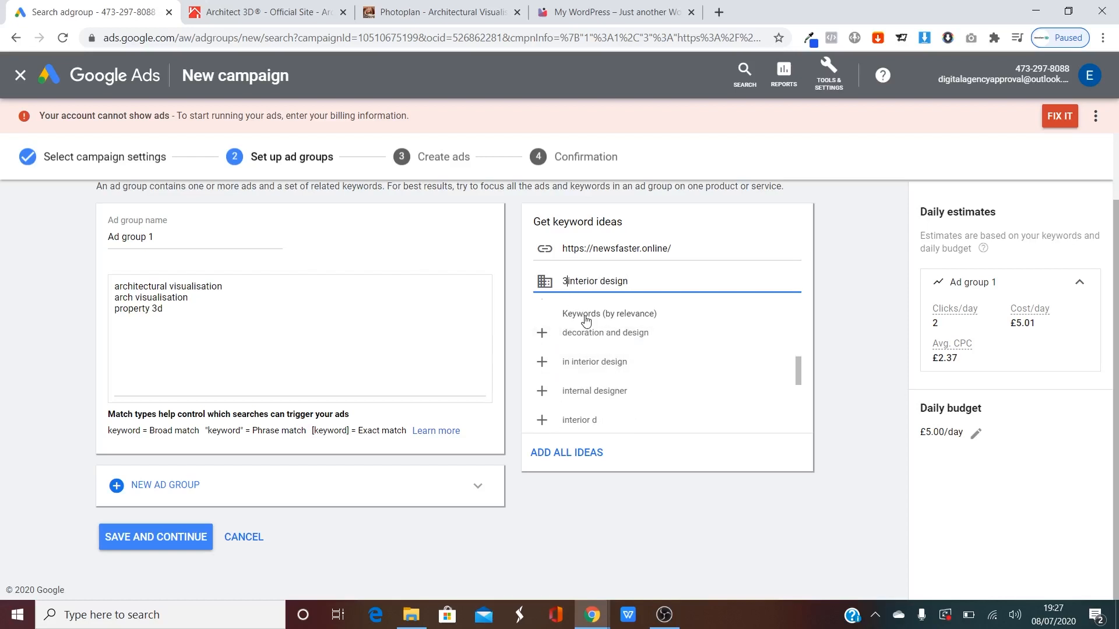
pyautogui.write('d')
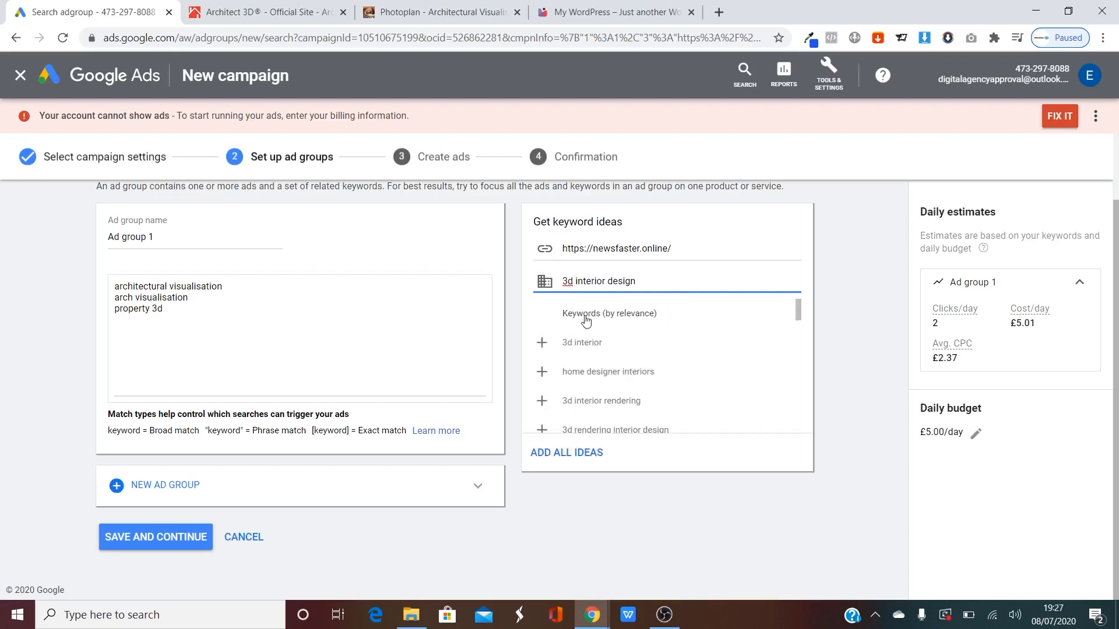
# Add the suggested keywords (3d interior, 3d interior rendering, 3d home interior, etc.), then all remaining ideas.
pyautogui.click(542, 345)
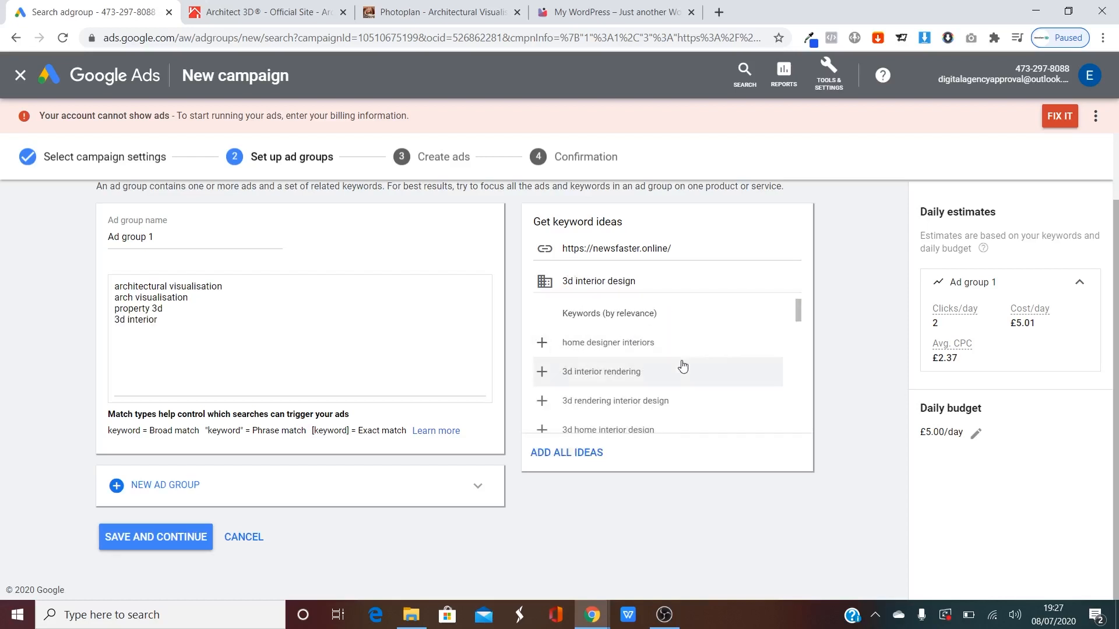
pyautogui.click(542, 373)
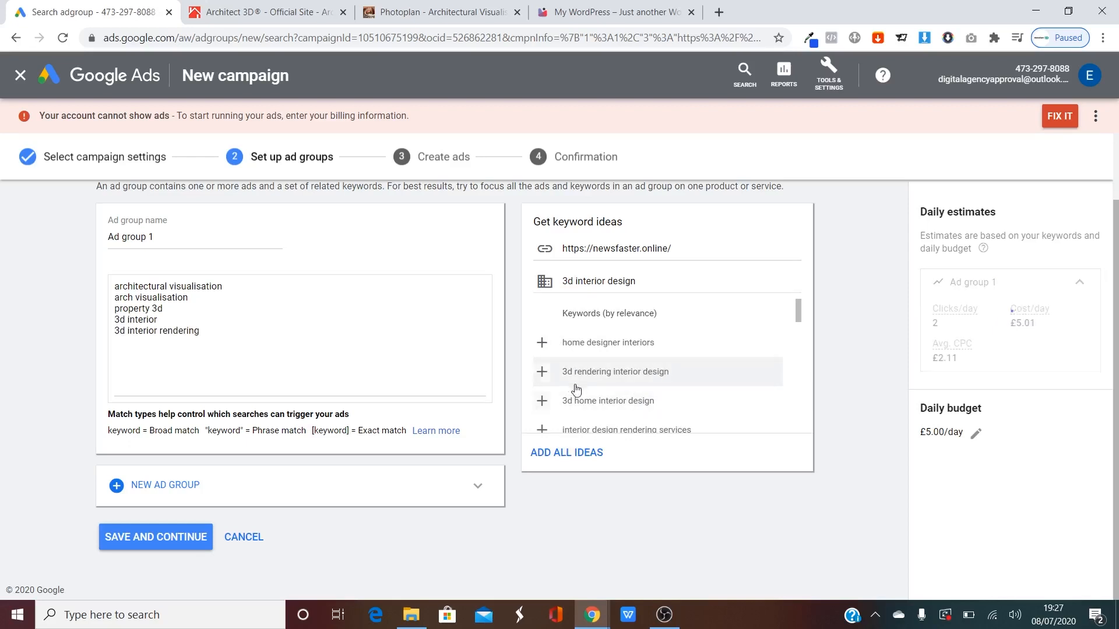
pyautogui.click(542, 373)
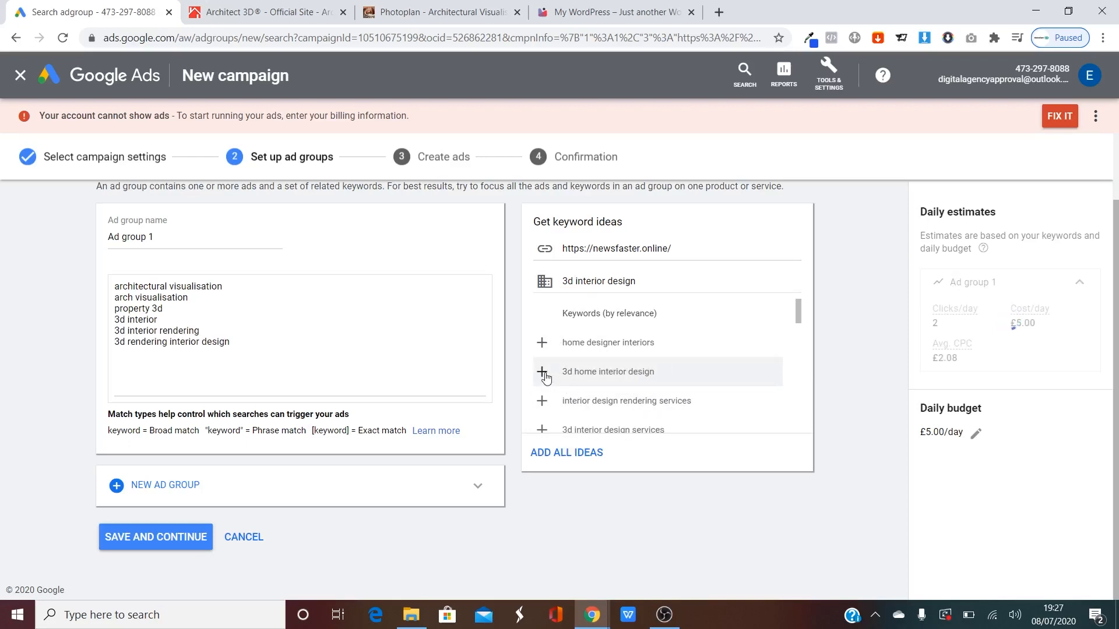
pyautogui.click(544, 375)
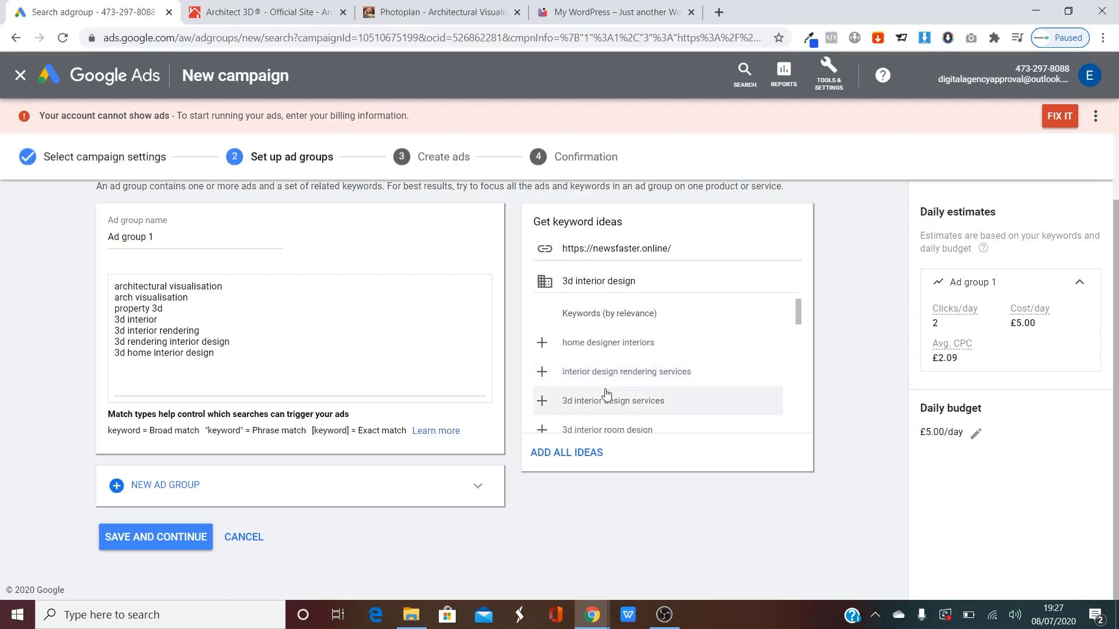
pyautogui.click(537, 374)
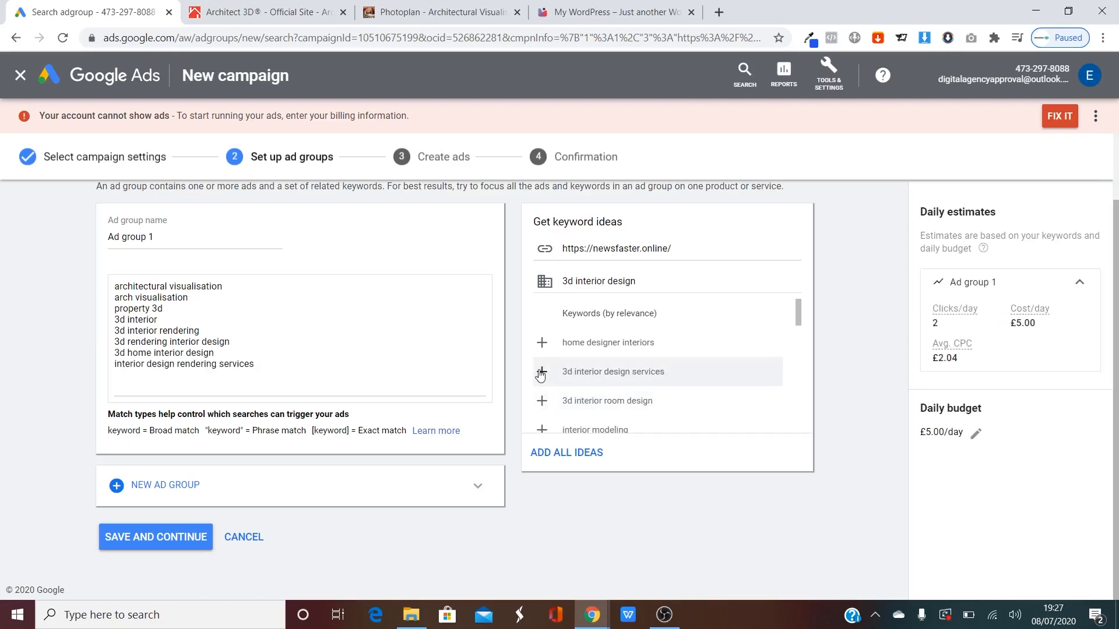
pyautogui.click(541, 374)
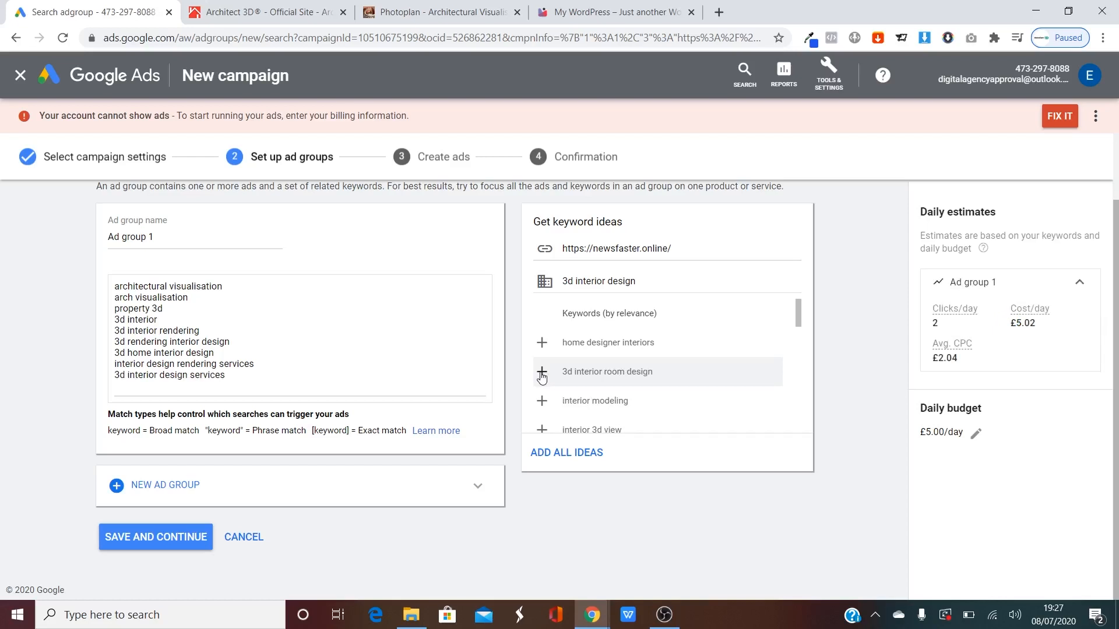
pyautogui.click(542, 376)
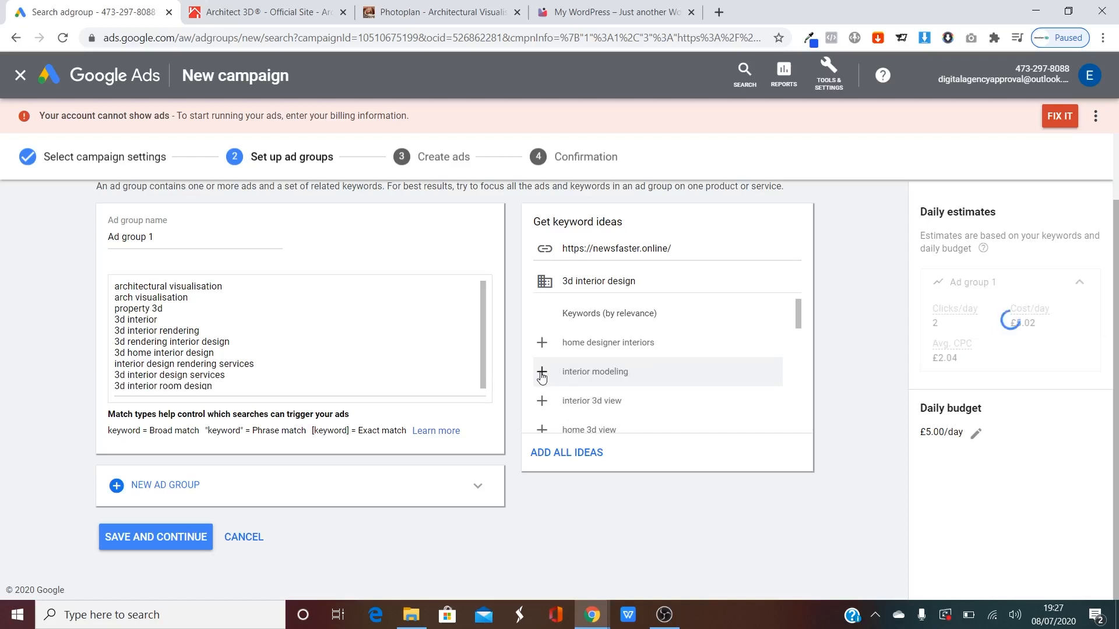
pyautogui.click(542, 375)
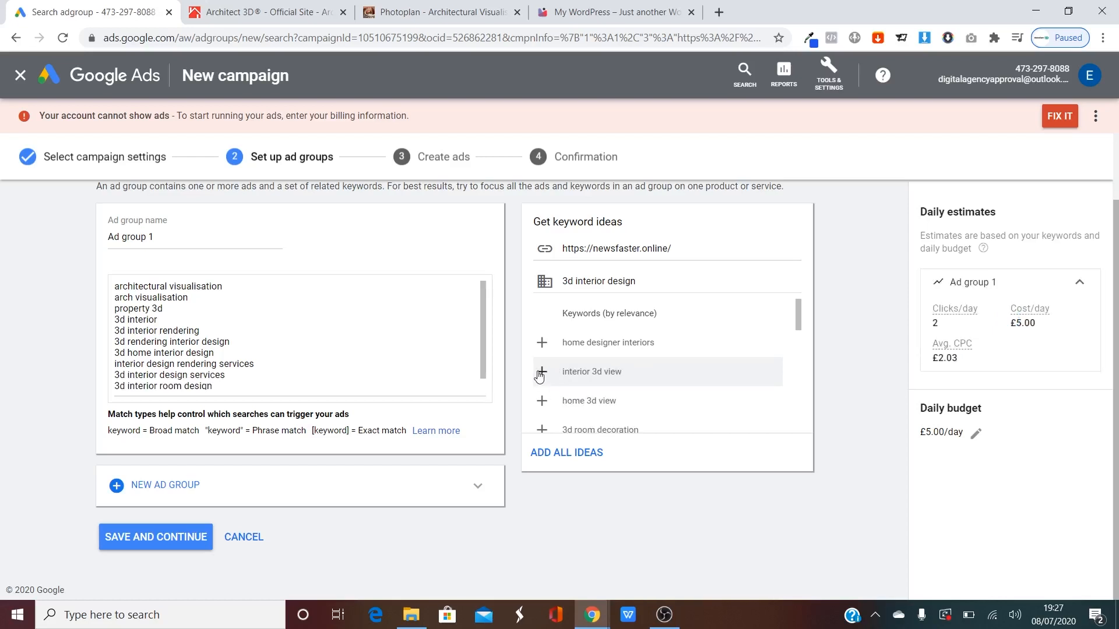
pyautogui.click(542, 375)
pyautogui.click(542, 375)
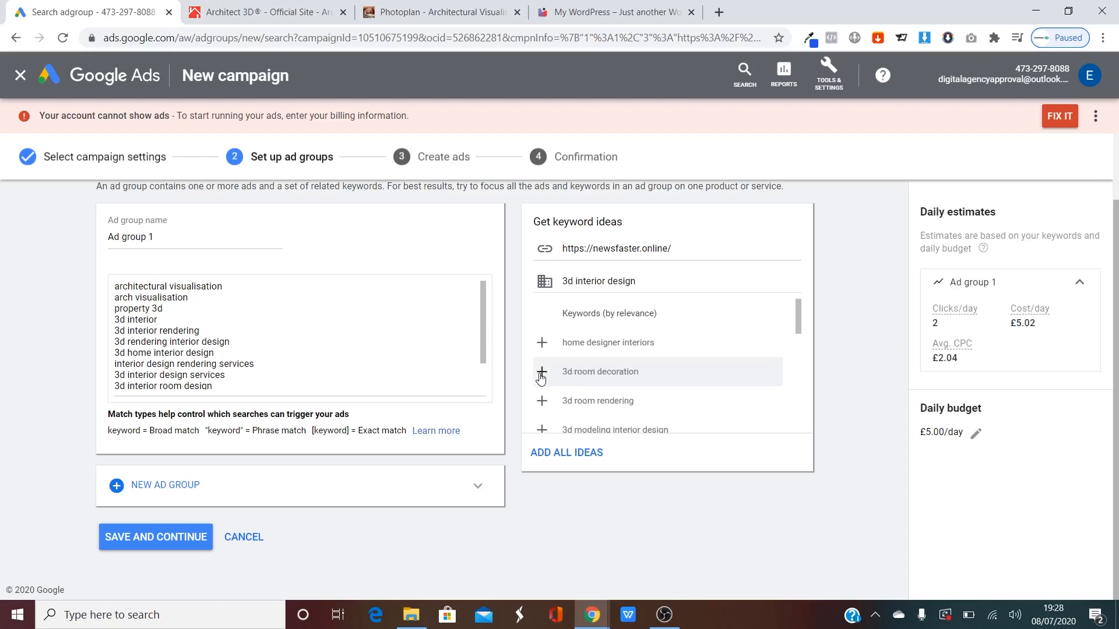
pyautogui.click(542, 375)
pyautogui.click(542, 374)
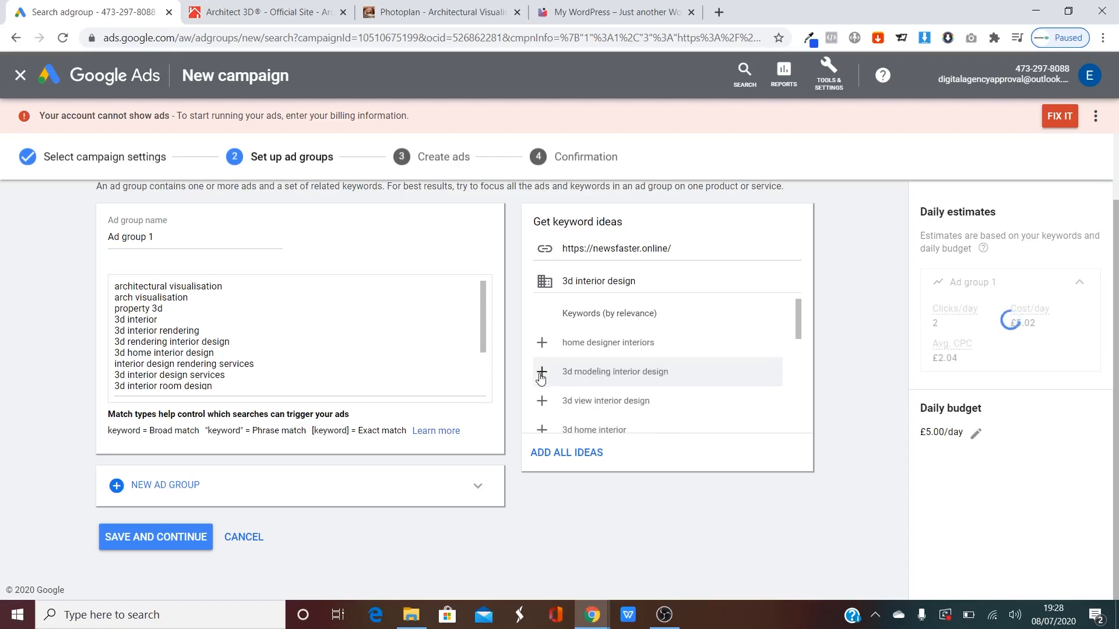
pyautogui.click(542, 375)
pyautogui.click(542, 375)
pyautogui.click(542, 375)
pyautogui.click(542, 374)
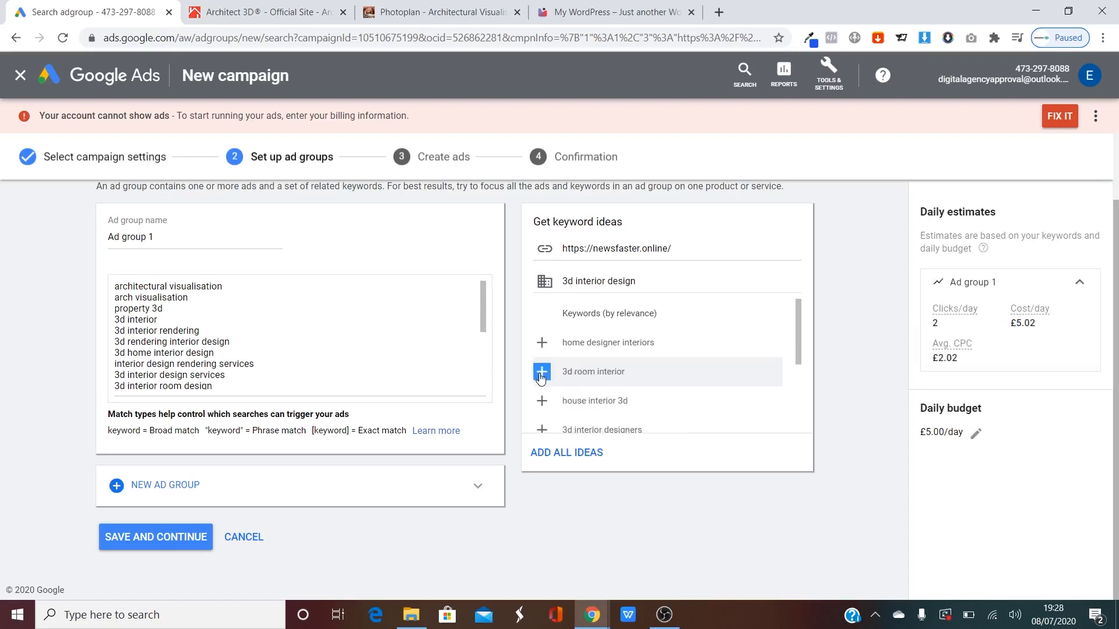
pyautogui.click(542, 375)
pyautogui.click(542, 375)
pyautogui.click(603, 454)
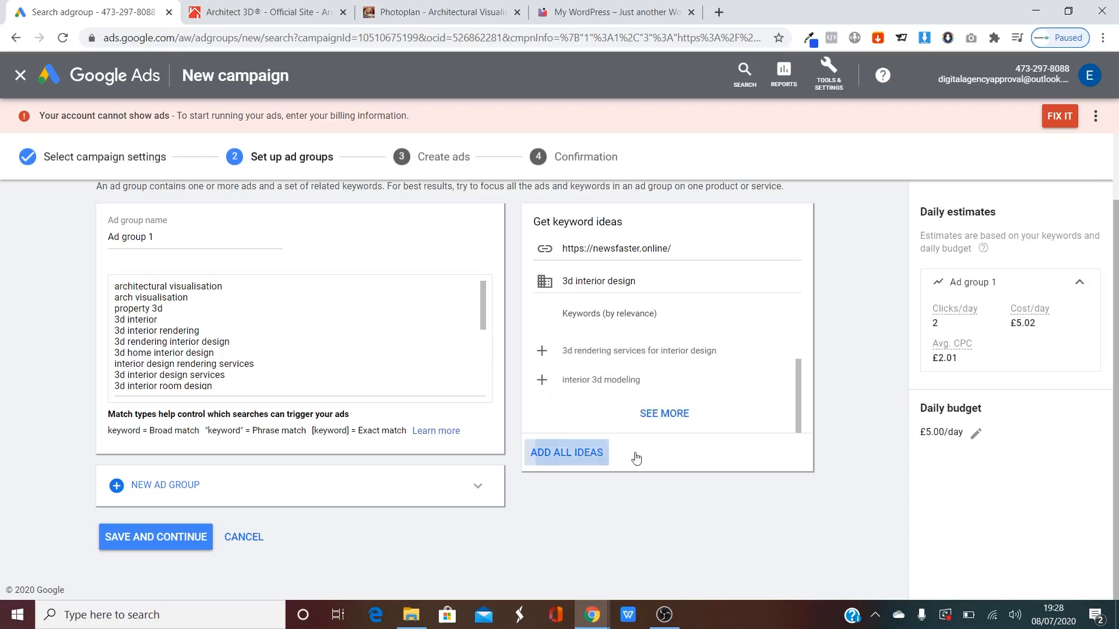
# Review the keyword estimates, noting the £1.98 average cost per click.
pyautogui.scroll(-3, 237, 306)
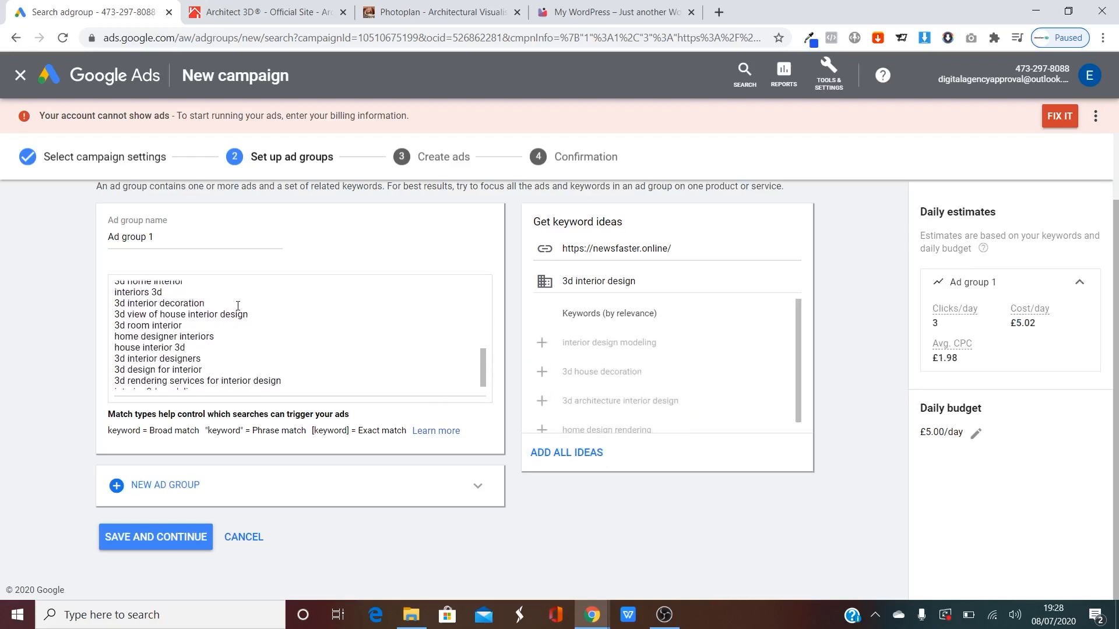
pyautogui.scroll(5, 237, 306)
pyautogui.scroll(-3, 302, 357)
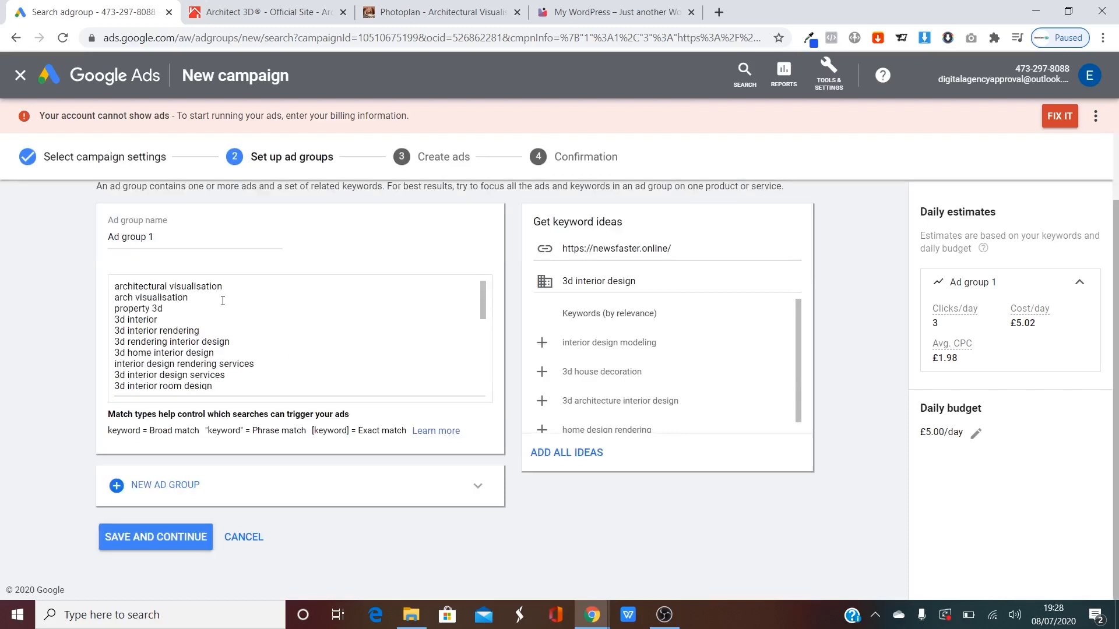
pyautogui.scroll(-3, 233, 338)
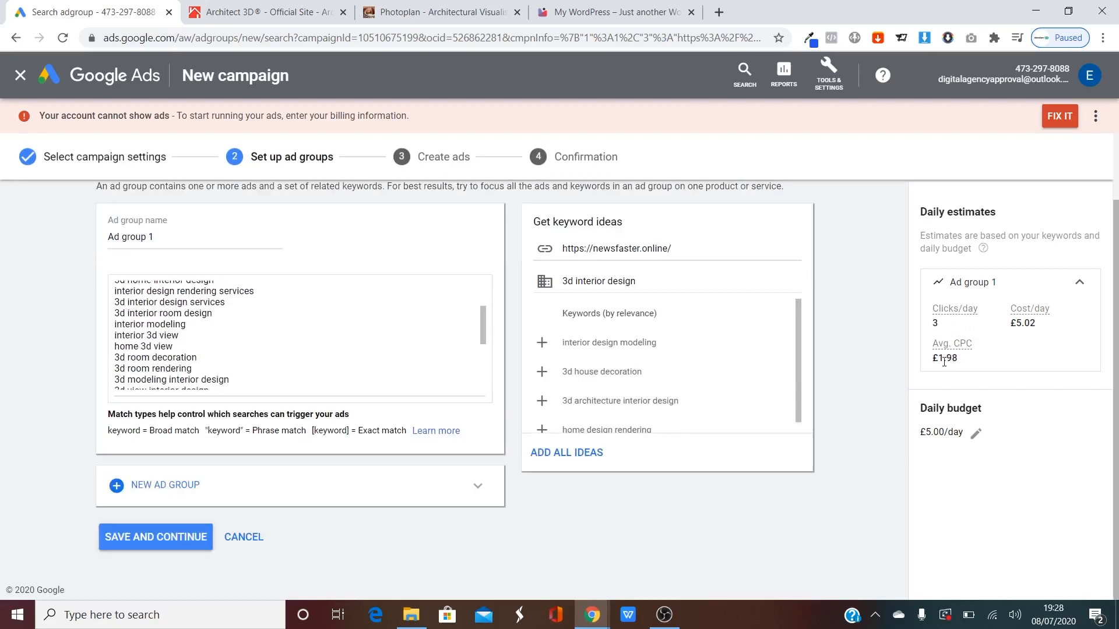
pyautogui.moveTo(960, 354); pyautogui.dragTo(922, 354)
# Glance over the newsfaster.online site, then return to the Google Ads campaign.
pyautogui.click(938, 358)
pyautogui.click(583, 11)
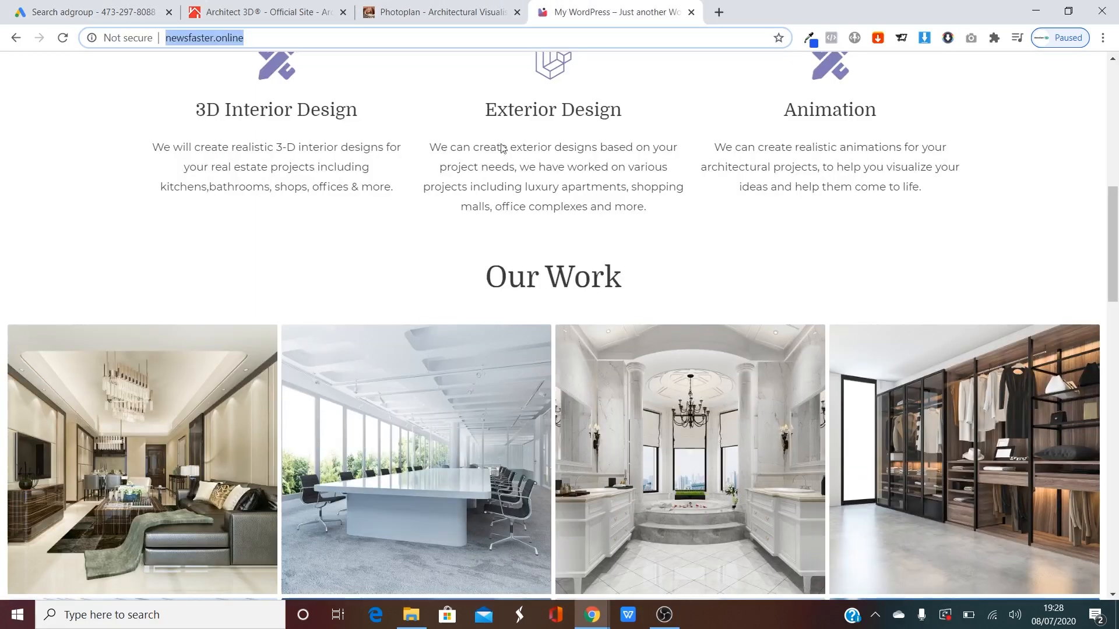
pyautogui.scroll(-3, 491, 140)
pyautogui.scroll(-12, 492, 141)
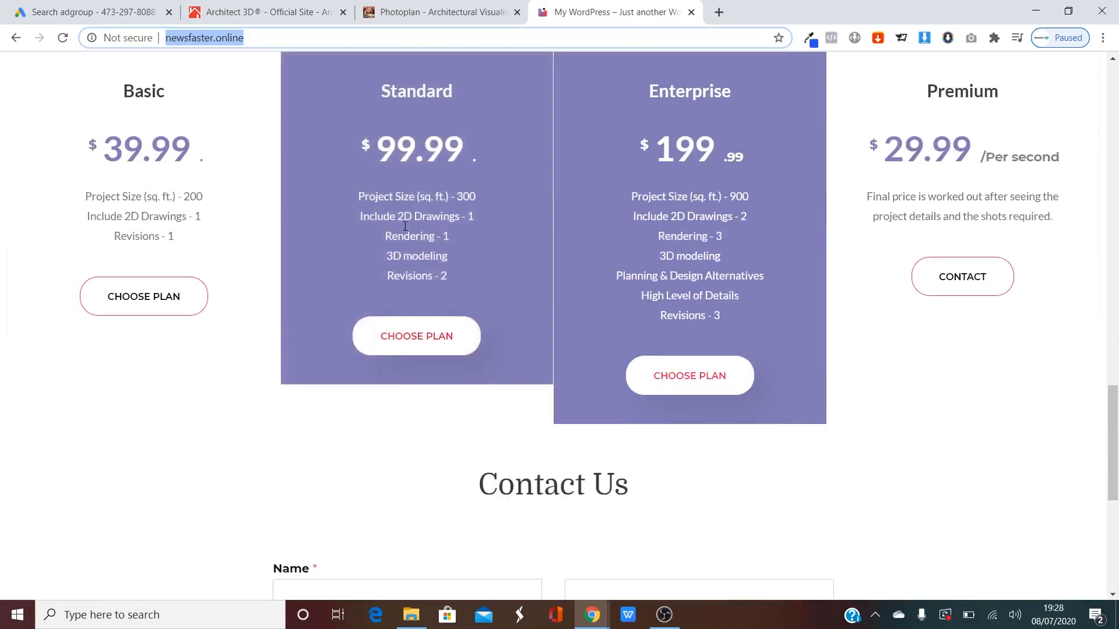
pyautogui.scroll(4, 107, 254)
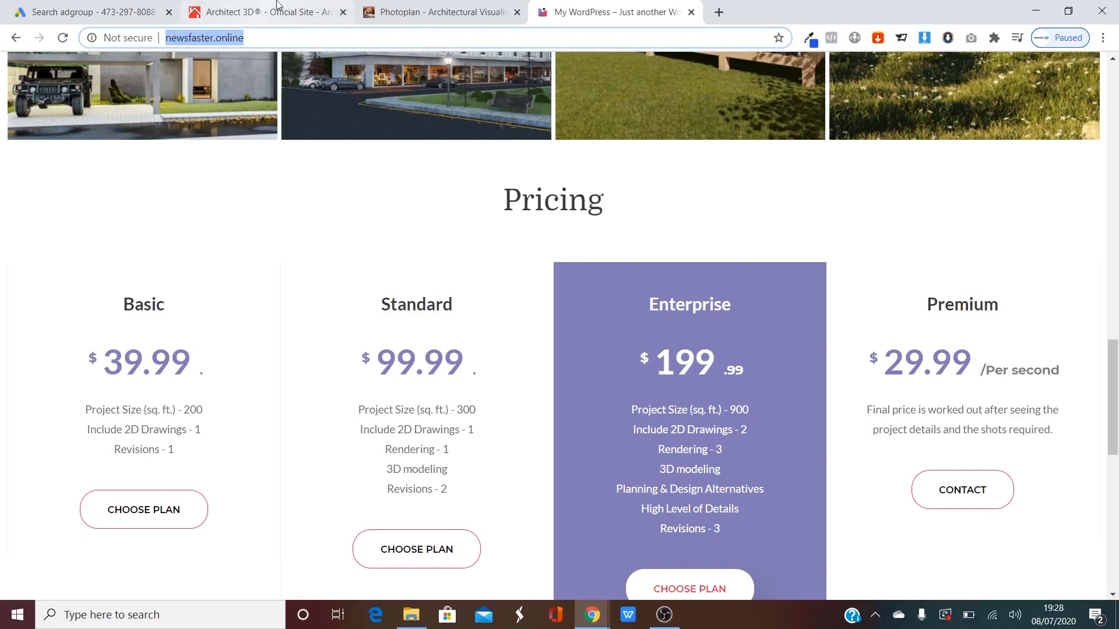
pyautogui.click(245, 5)
pyautogui.click(97, 6)
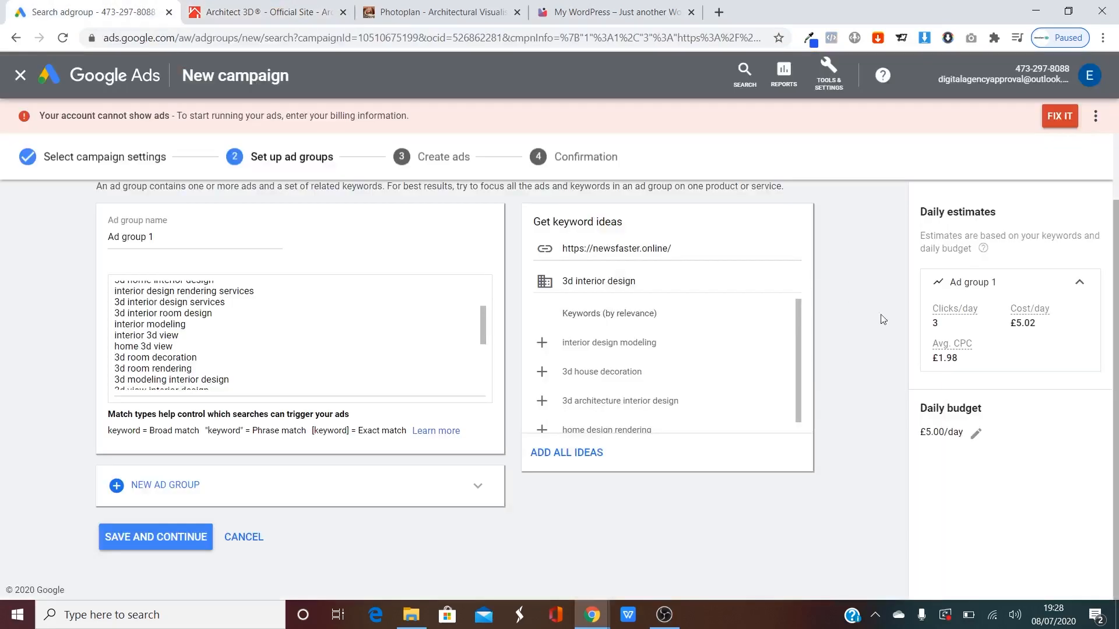
# Review the newsfaster.online plan prices: Basic 39.99, Enterprise 199.99 and Premium.
pyautogui.click(601, 15)
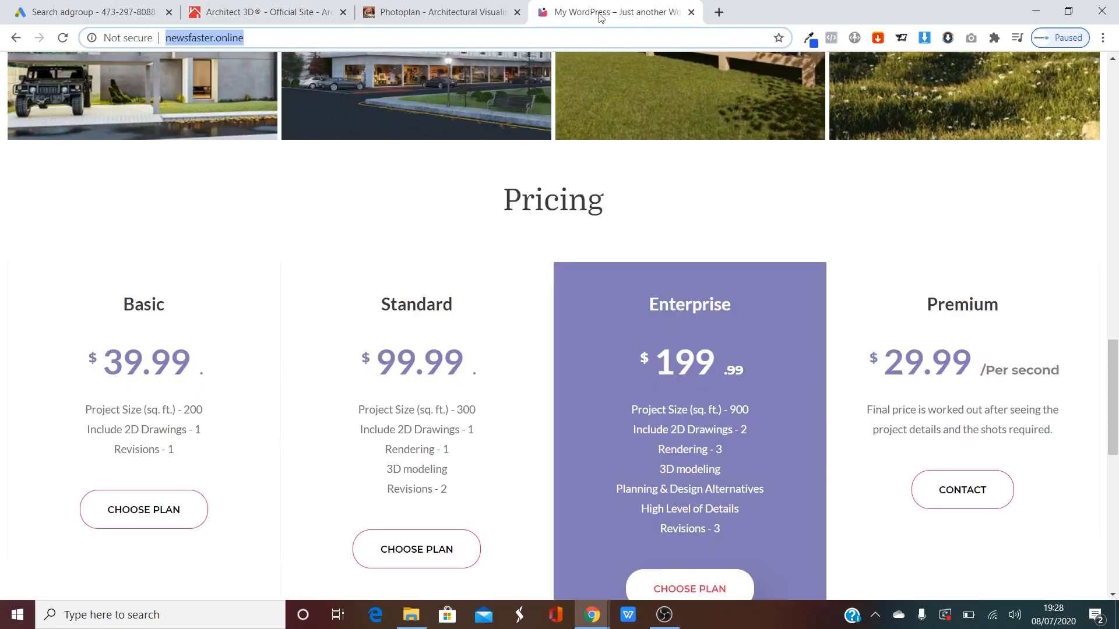
pyautogui.moveTo(110, 360); pyautogui.dragTo(231, 351)
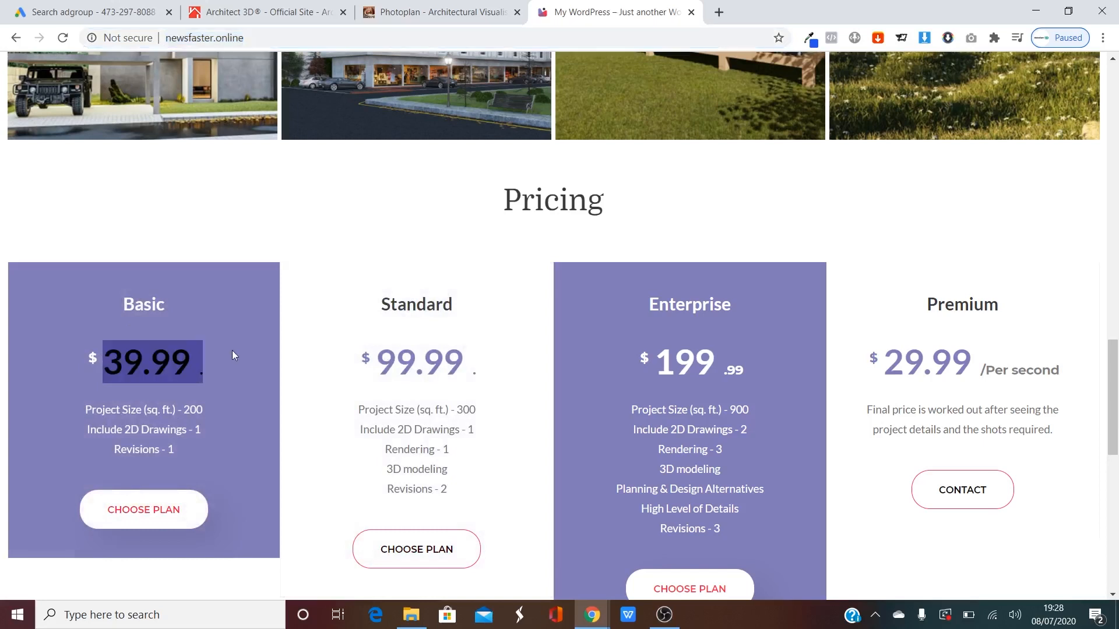
pyautogui.click(232, 350)
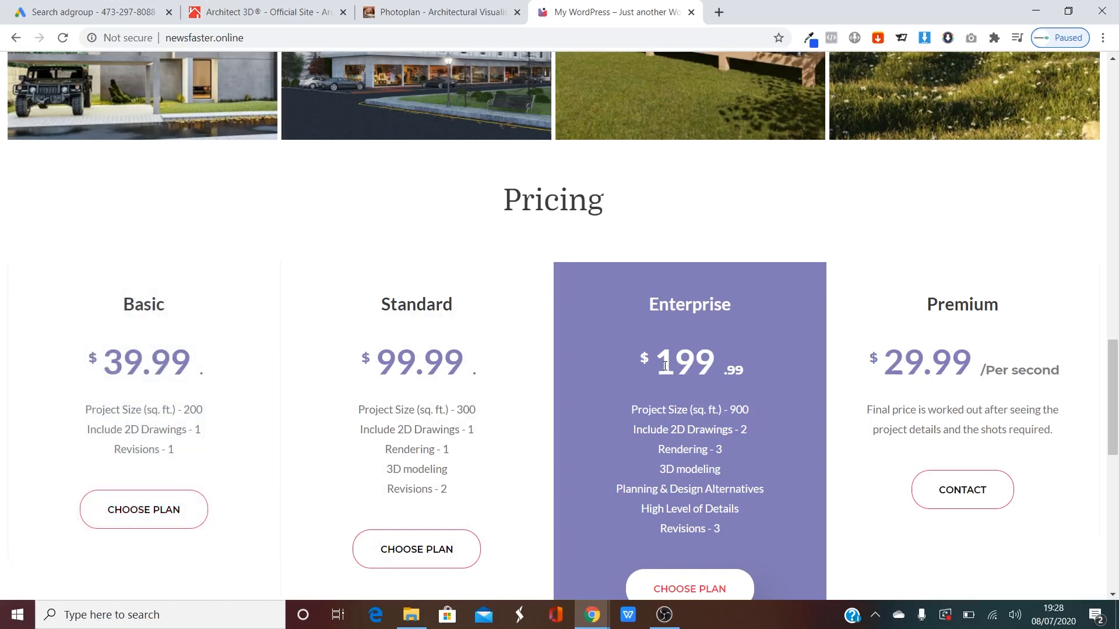
pyautogui.moveTo(642, 360); pyautogui.dragTo(771, 355)
pyautogui.click(771, 352)
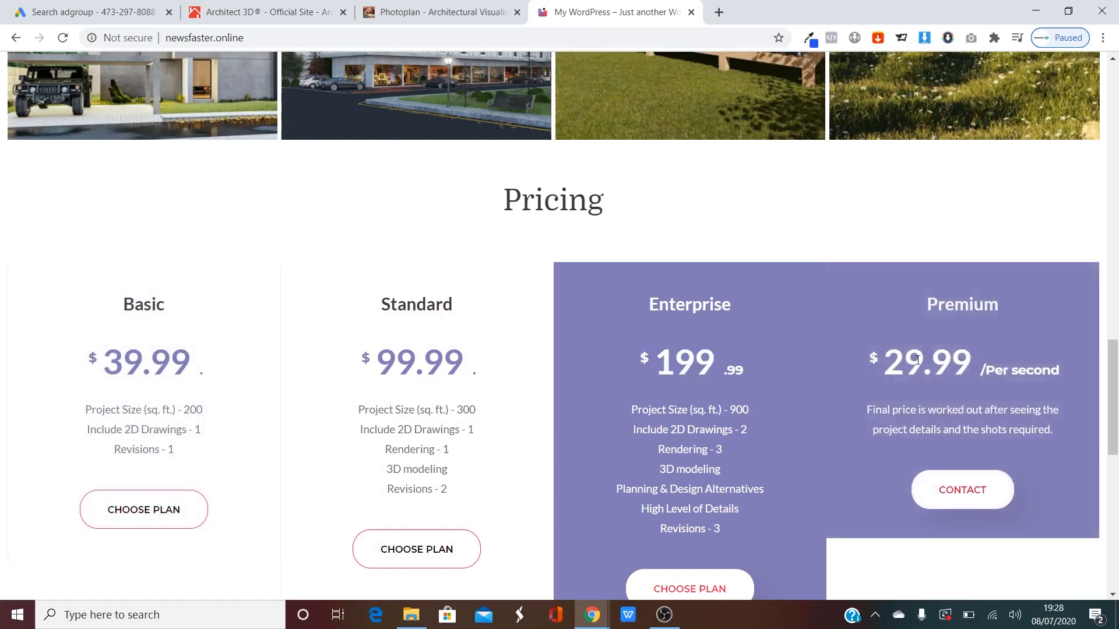
pyautogui.moveTo(871, 360); pyautogui.dragTo(995, 368)
pyautogui.click(995, 369)
pyautogui.moveTo(90, 360); pyautogui.dragTo(54, 348)
pyautogui.click(54, 349)
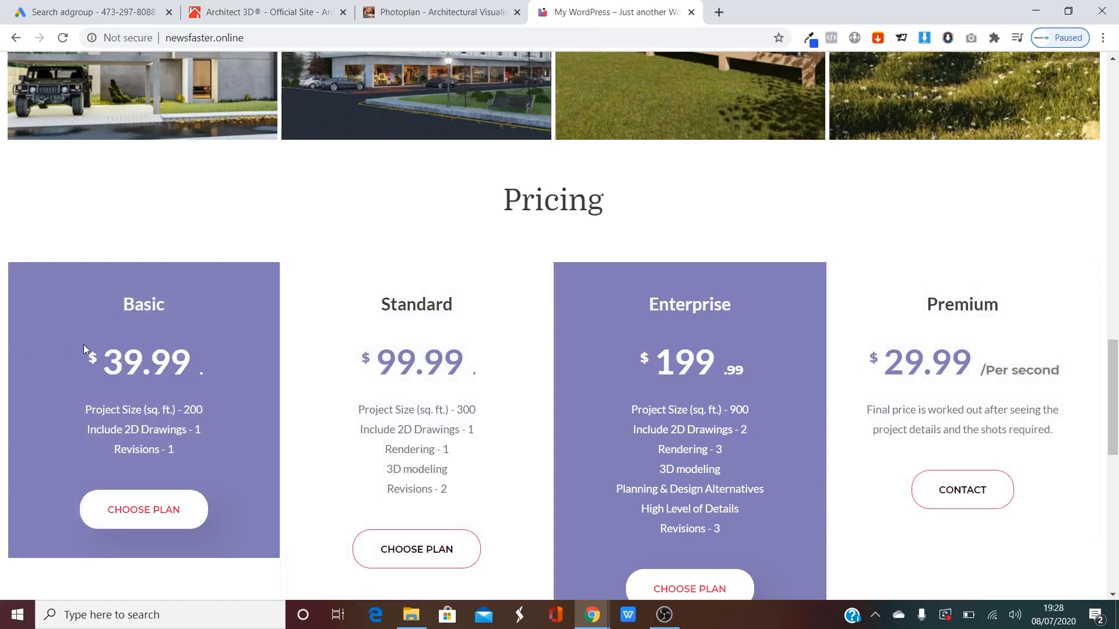
pyautogui.scroll(-1, 154, 314)
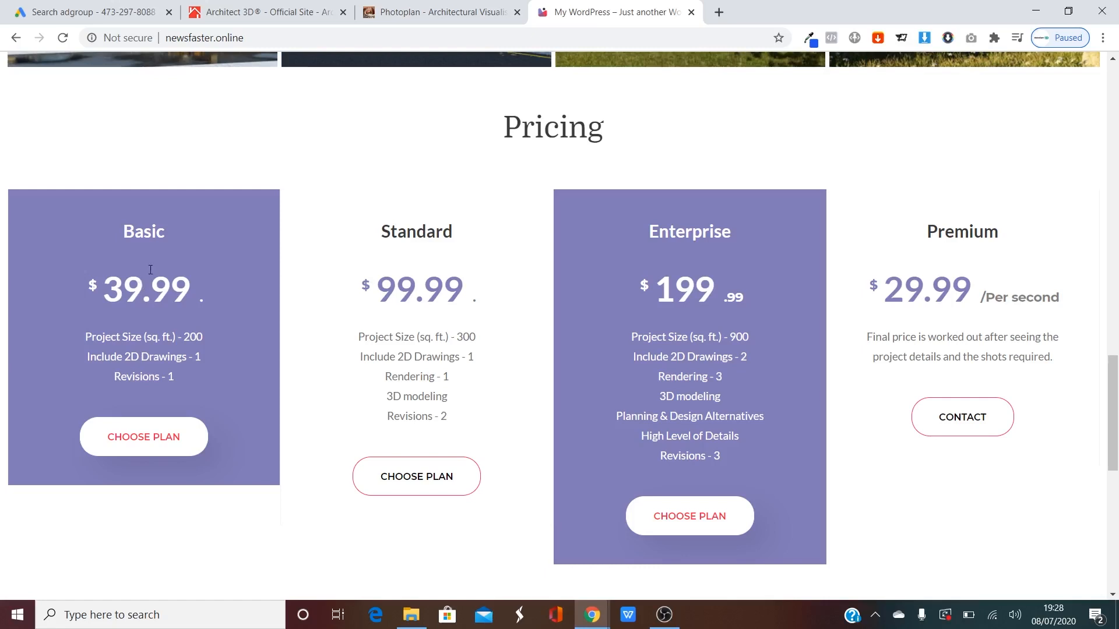
# Save Ad group 1's keywords and continue to the Create ads step.
pyautogui.click(92, 13)
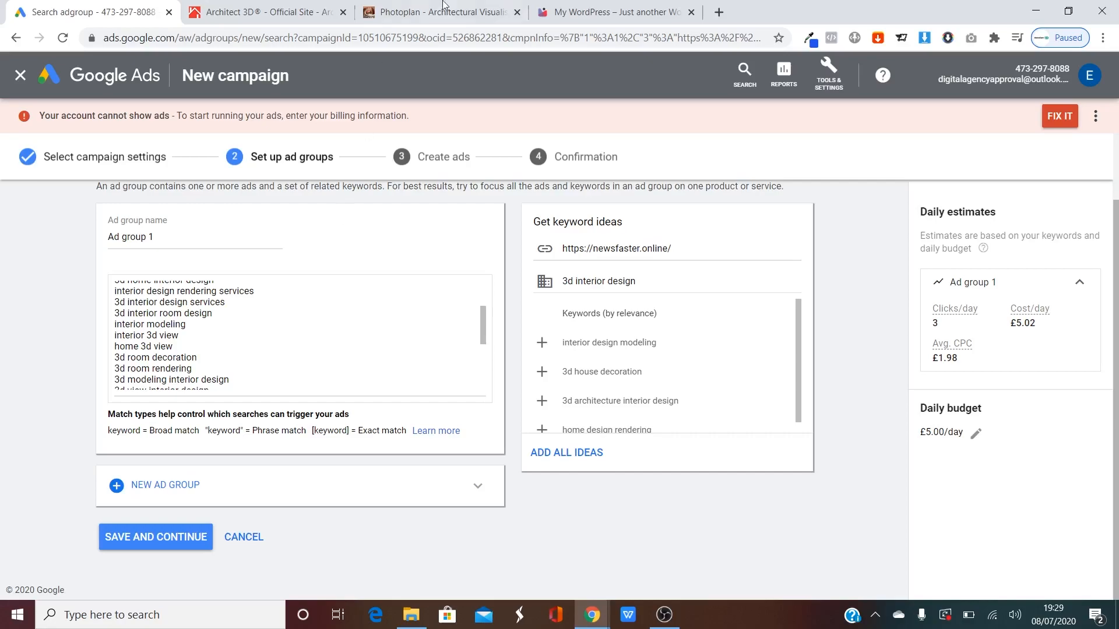
pyautogui.click(568, 14)
pyautogui.scroll(10, 449, 349)
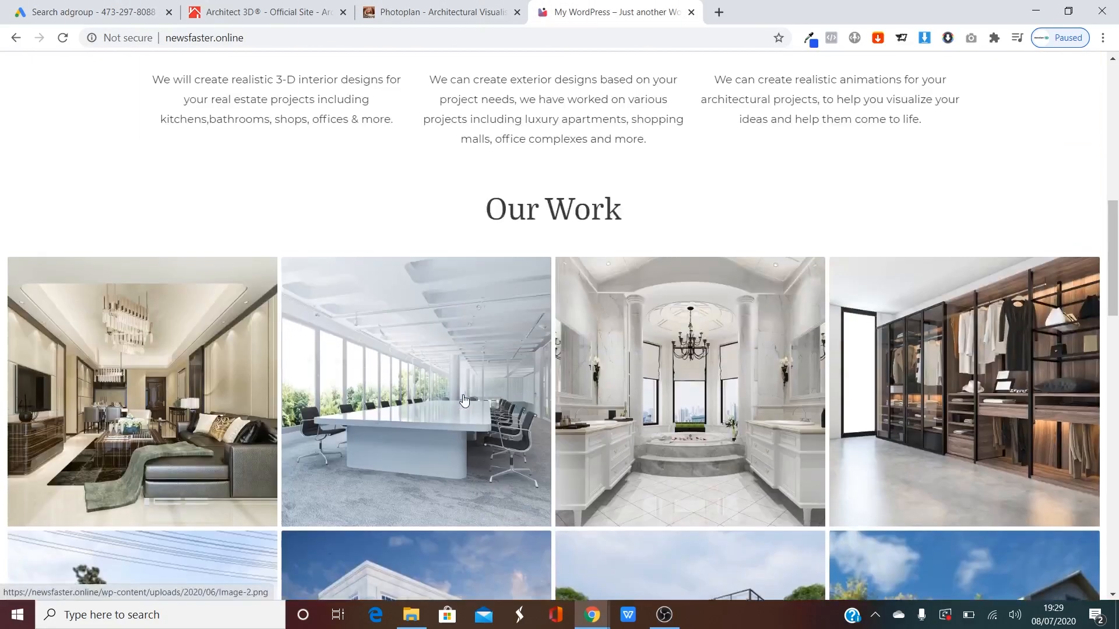
pyautogui.scroll(10, 464, 399)
pyautogui.click(91, 13)
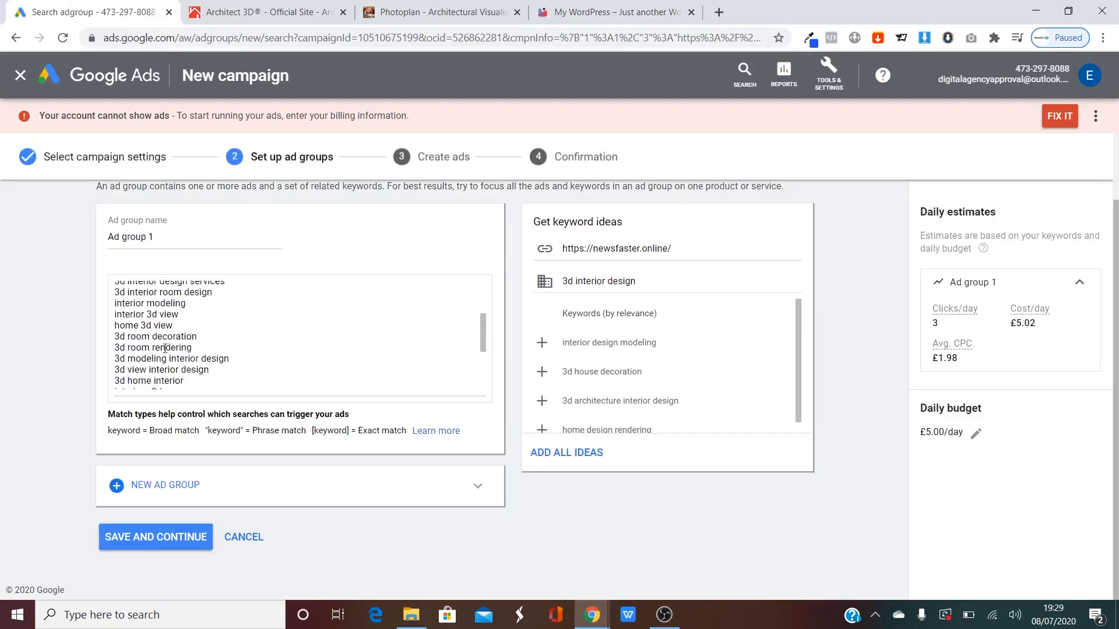
pyautogui.scroll(-1, 165, 349)
pyautogui.click(180, 537)
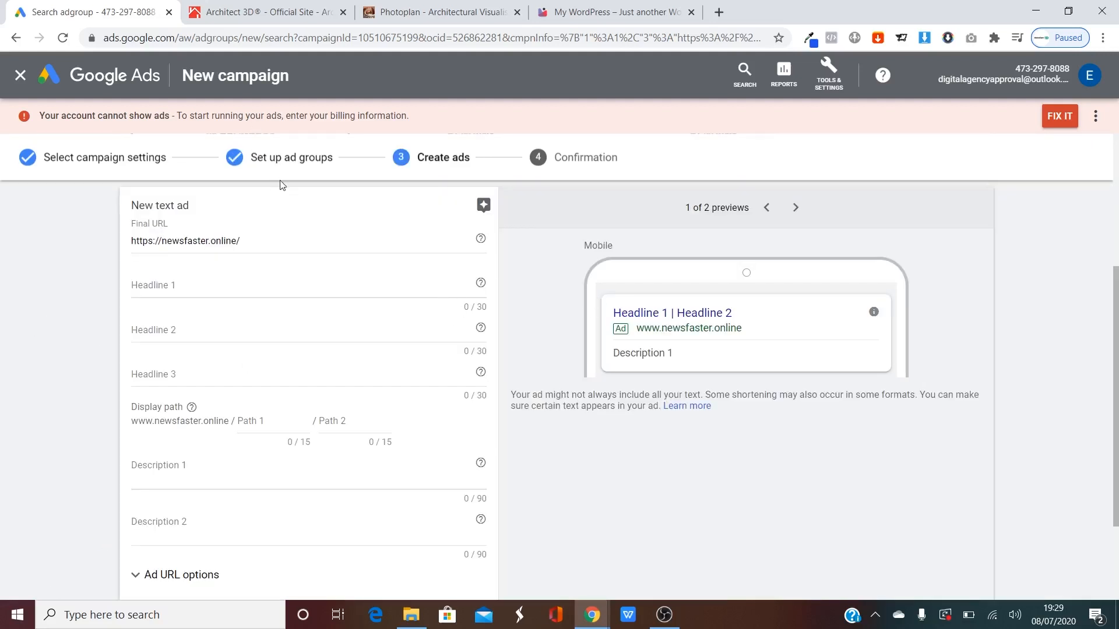
# Copy the competitor headline 'Quality Architectural Designer' into Headline 1.
pyautogui.click(227, 12)
pyautogui.click(17, 38)
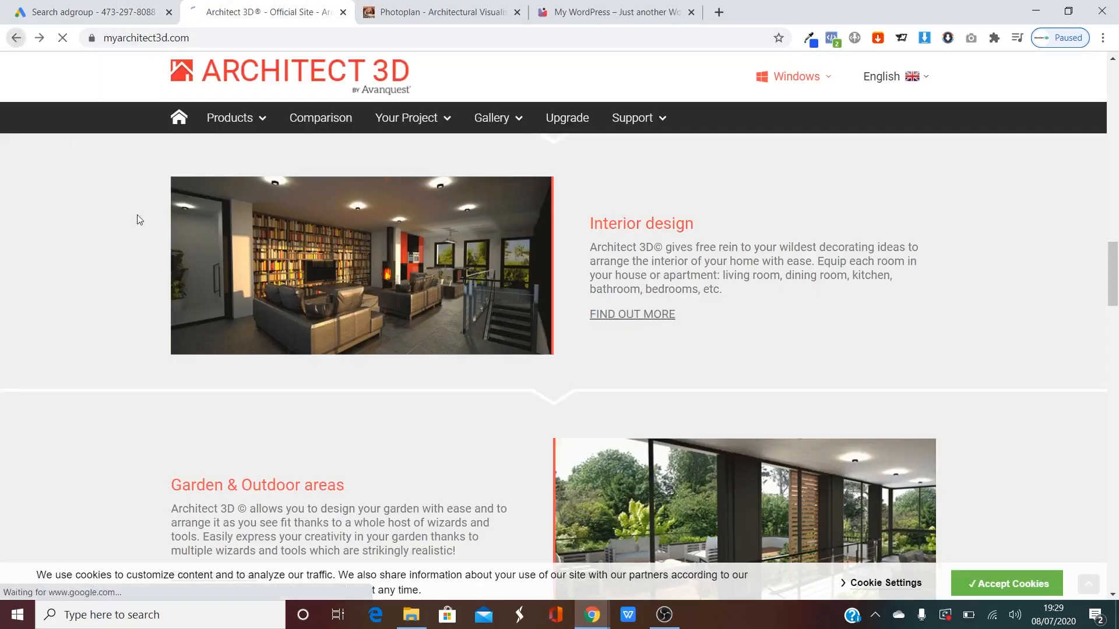
pyautogui.scroll(12, 52, 252)
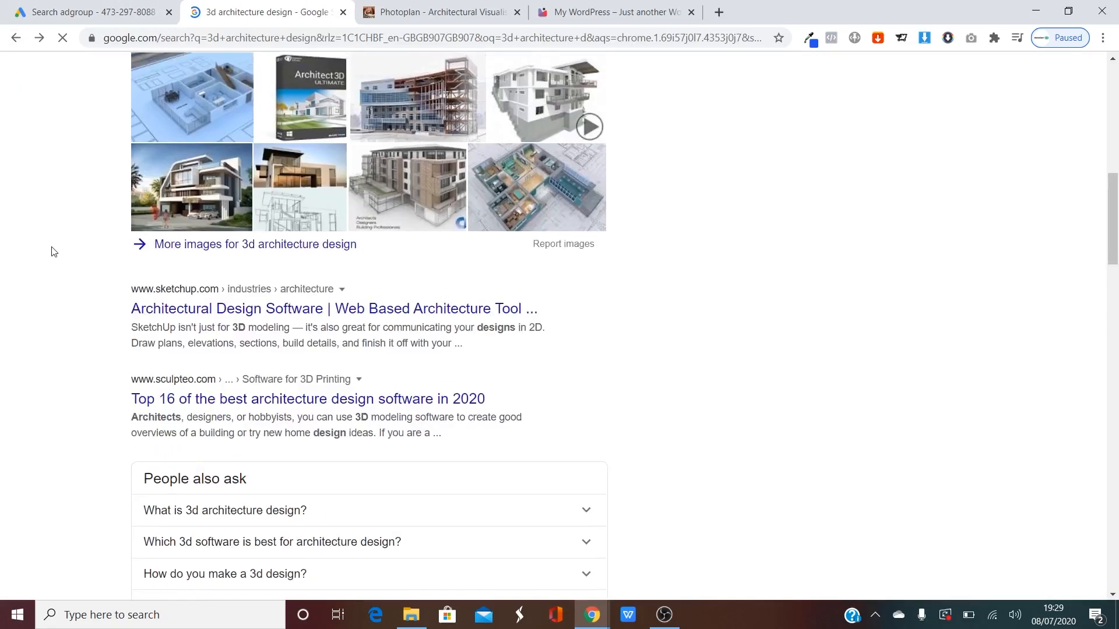
pyautogui.scroll(5, 51, 251)
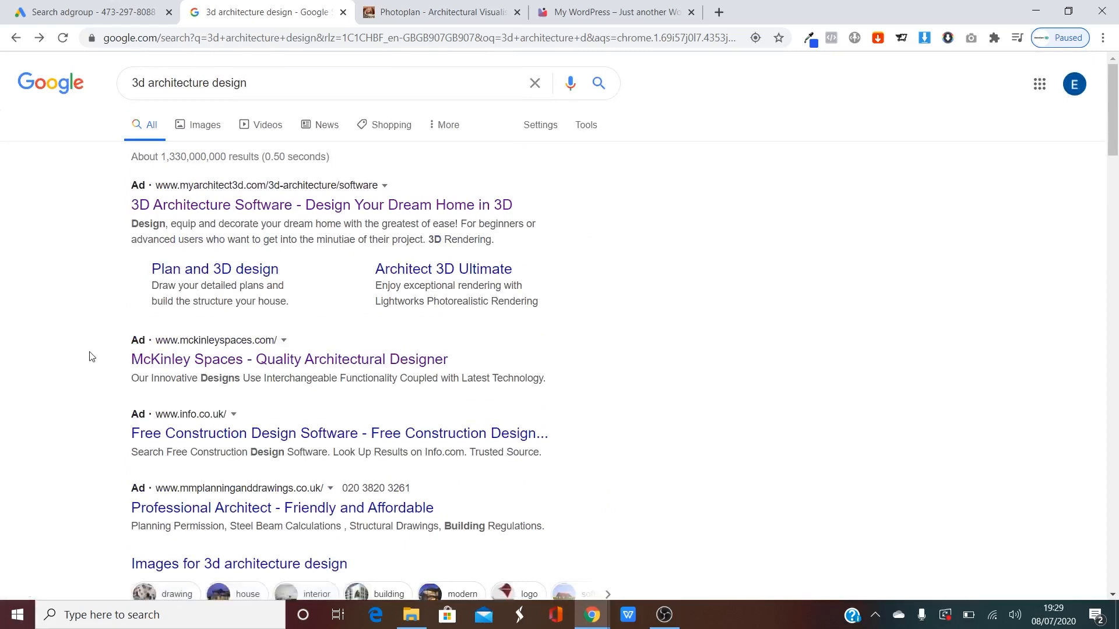
pyautogui.moveTo(477, 359); pyautogui.dragTo(250, 359)
pyautogui.hotkey('ctrl', 'c')
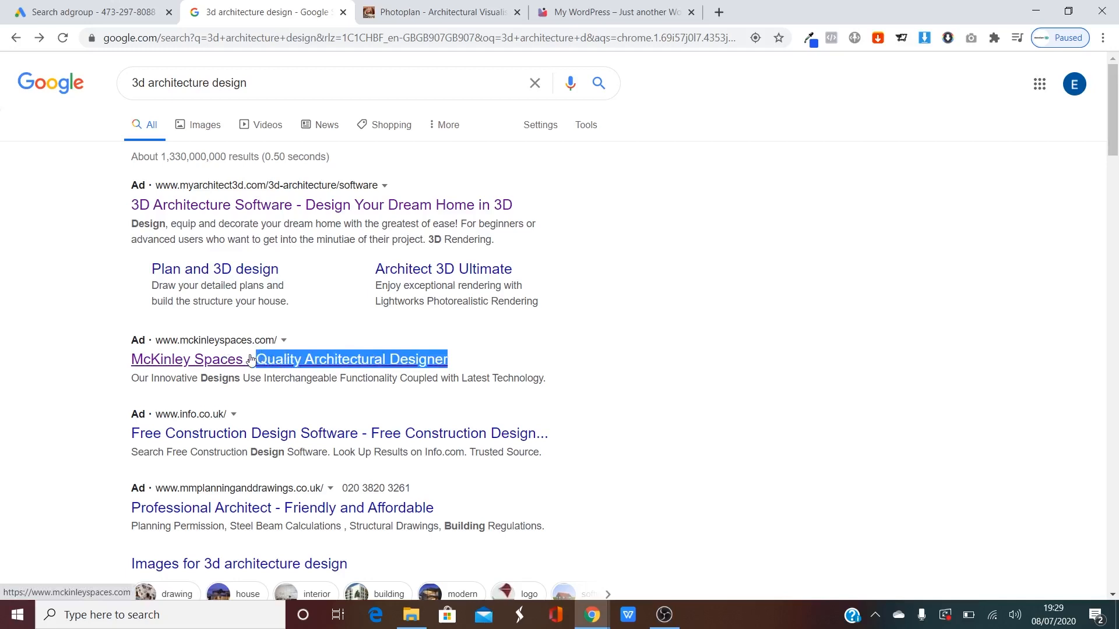
pyautogui.click(107, 11)
pyautogui.click(200, 278)
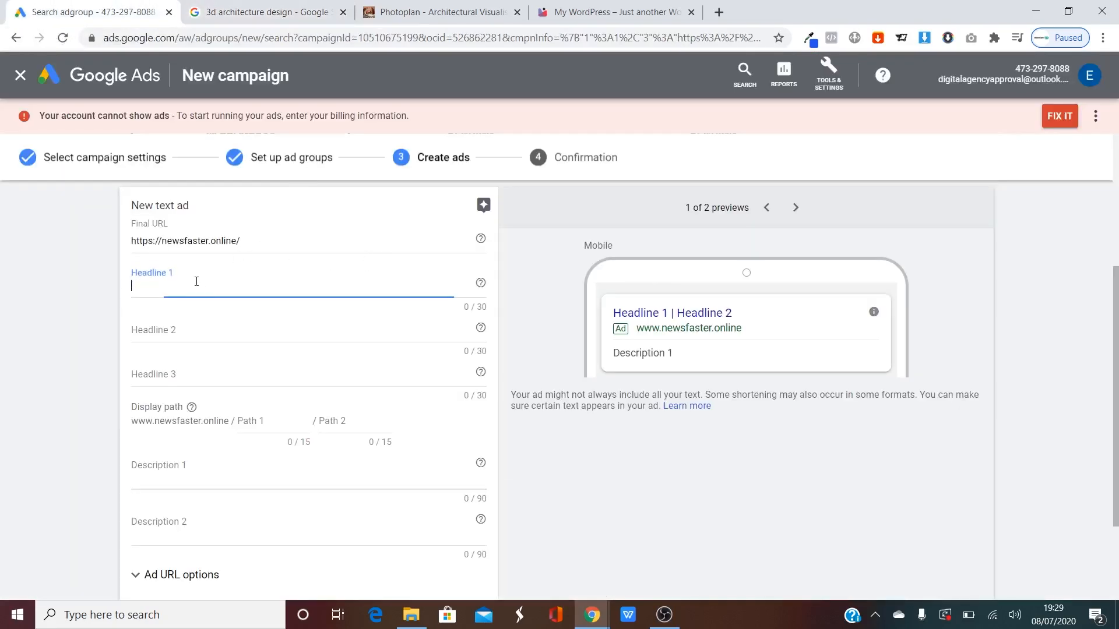
pyautogui.hotkey('ctrl', 'v')
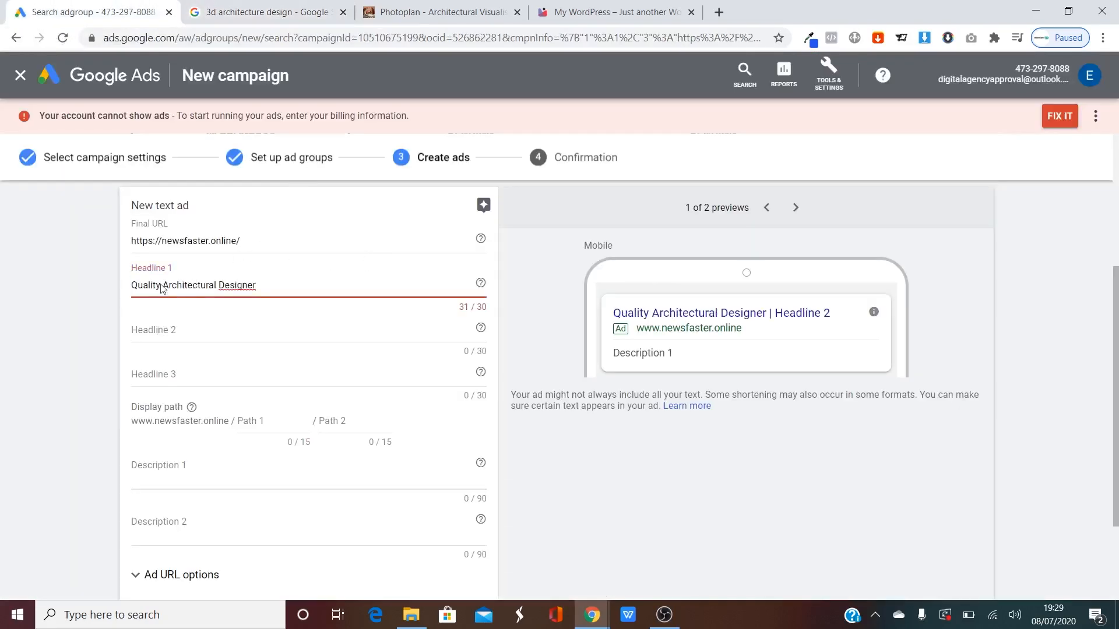
# After checking the Photoplan competitor, enter Headline 2 as 'Cheap Architectural Visualisations'.
pyautogui.click(395, 7)
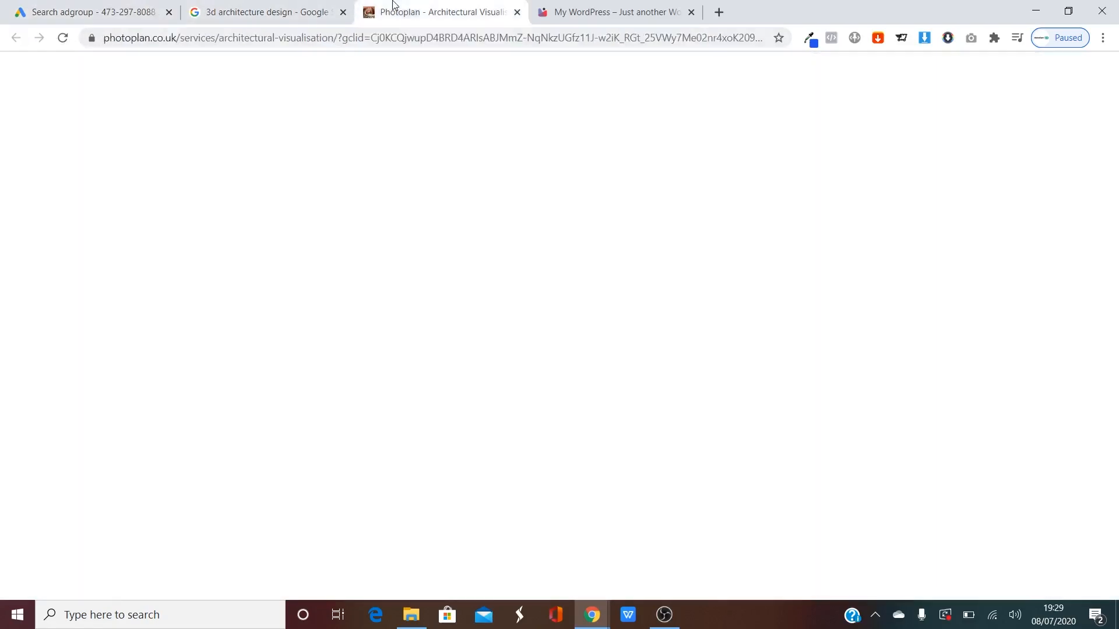
pyautogui.scroll(-20, 582, 289)
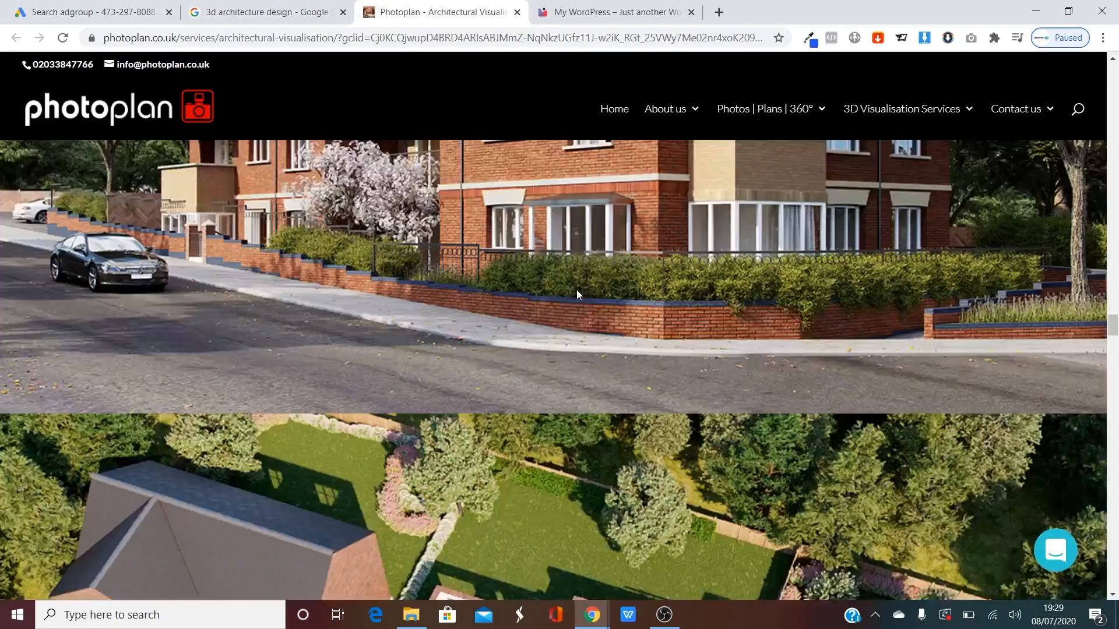
pyautogui.scroll(5, 577, 299)
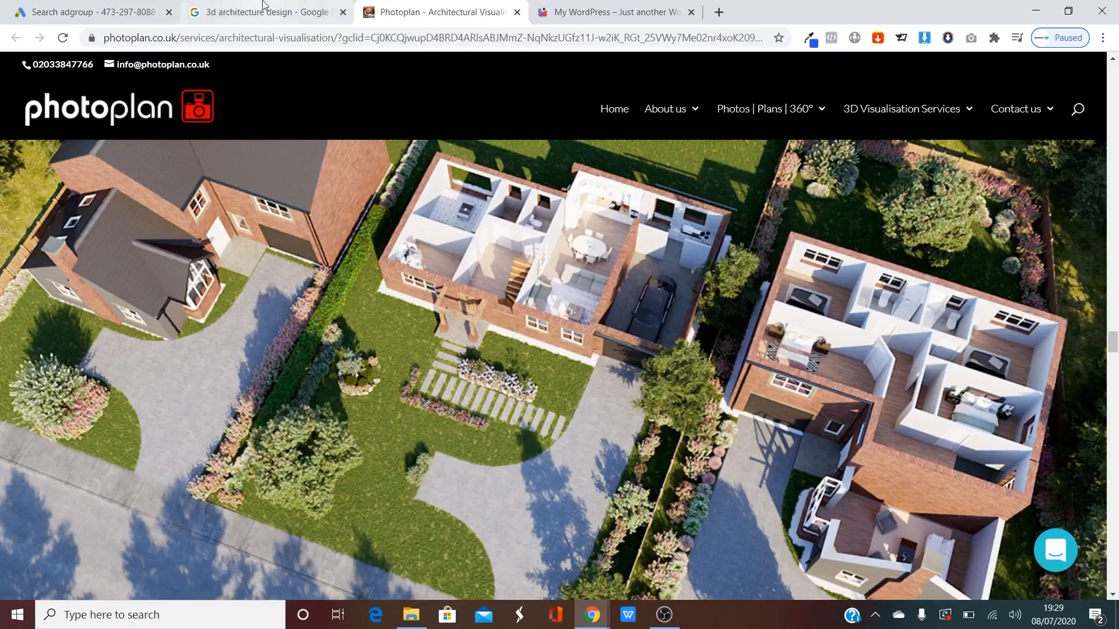
pyautogui.click(267, 7)
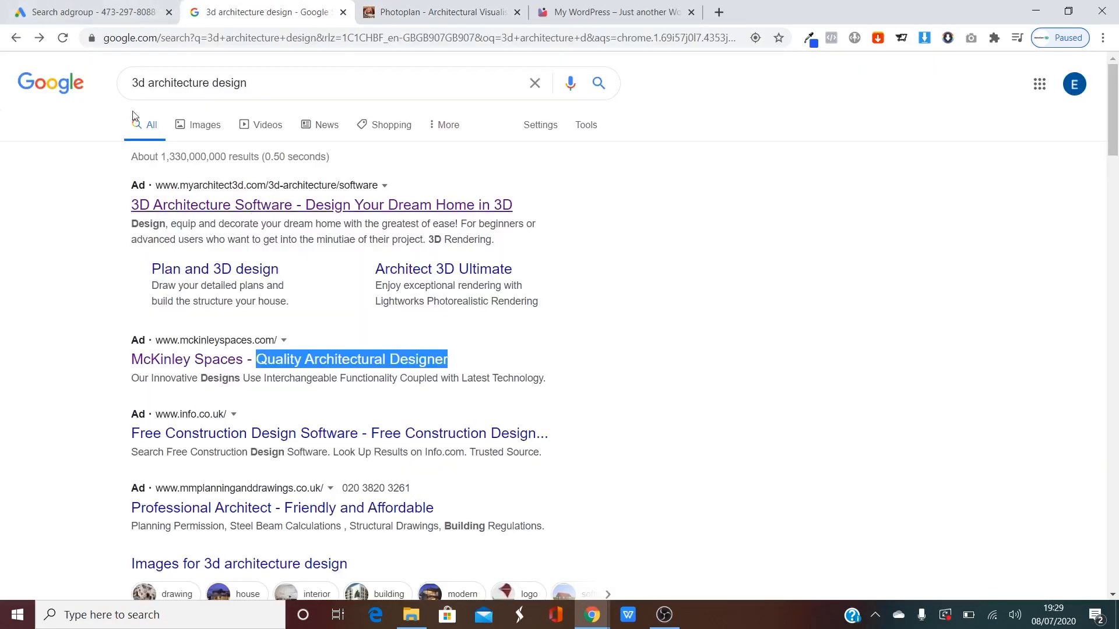
pyautogui.click(76, 7)
pyautogui.click(170, 329)
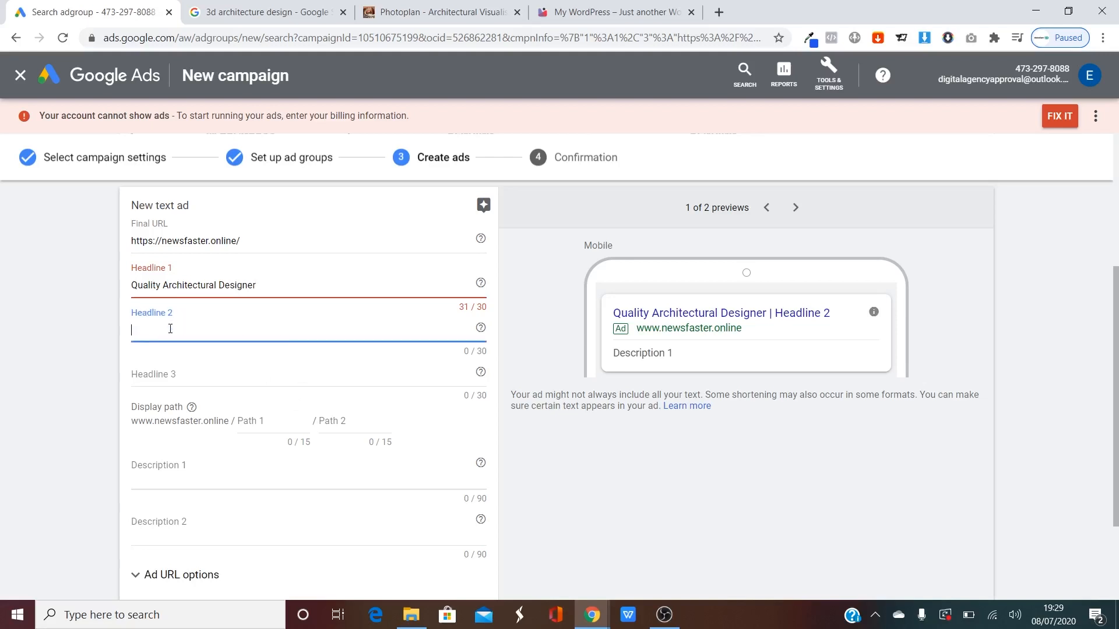
pyautogui.write('Cheap Ar')
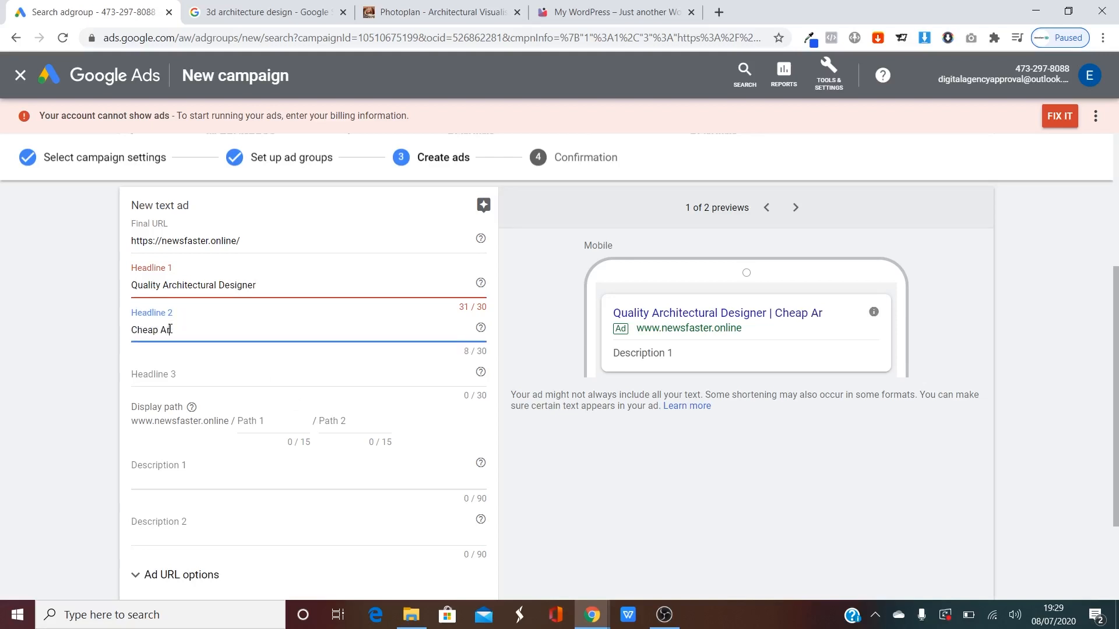
pyautogui.write('chitecut')
pyautogui.write('al')
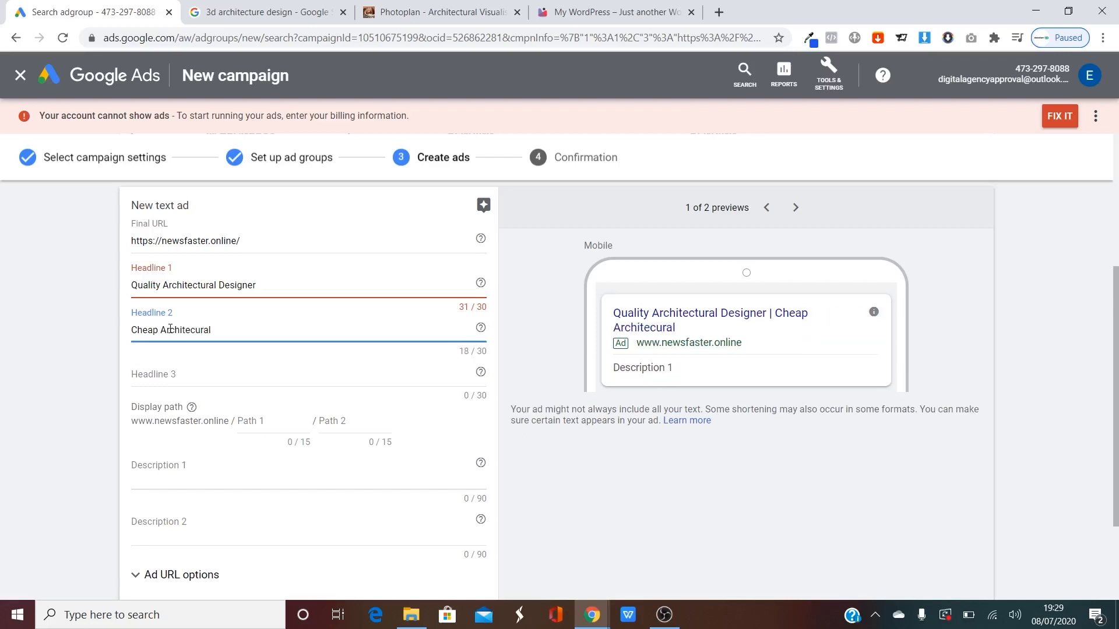
pyautogui.rightClick(186, 330)
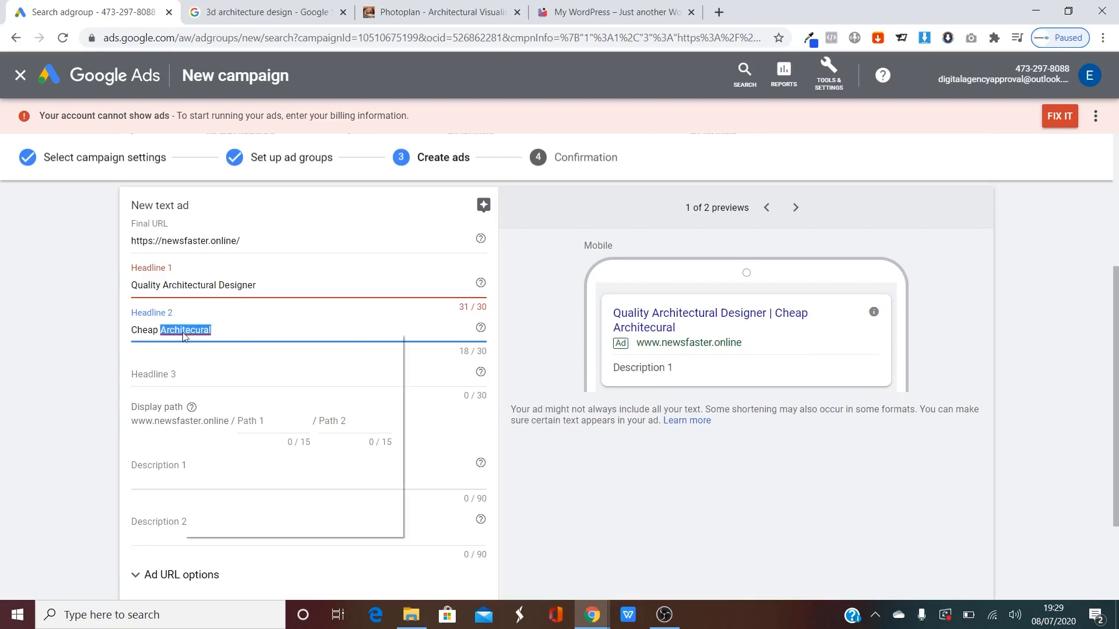
pyautogui.click(201, 344)
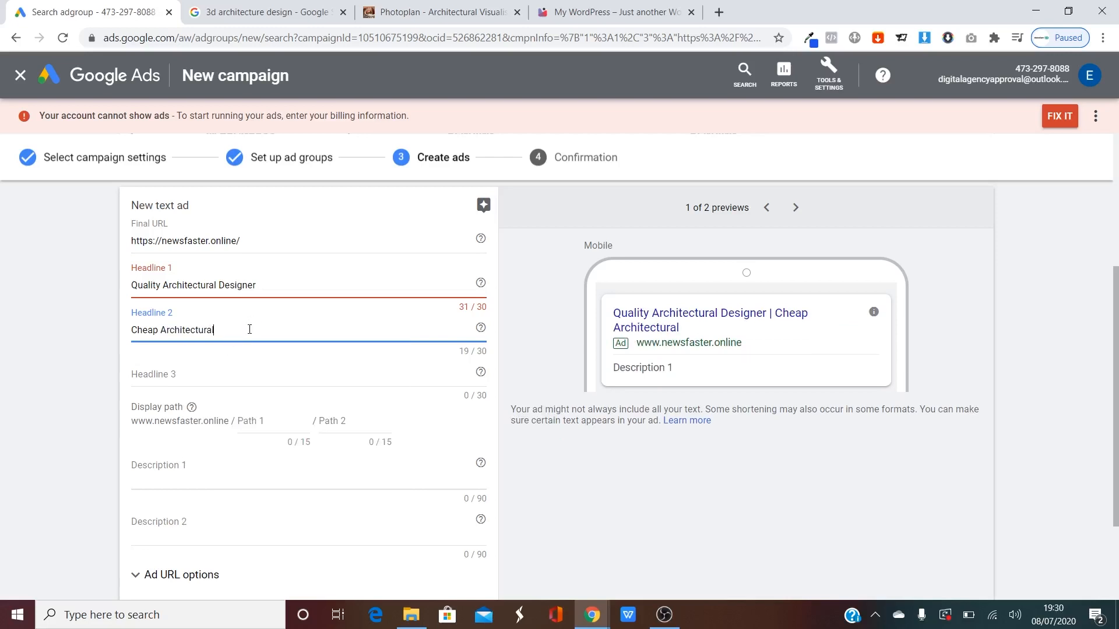
pyautogui.write('Visualisations')
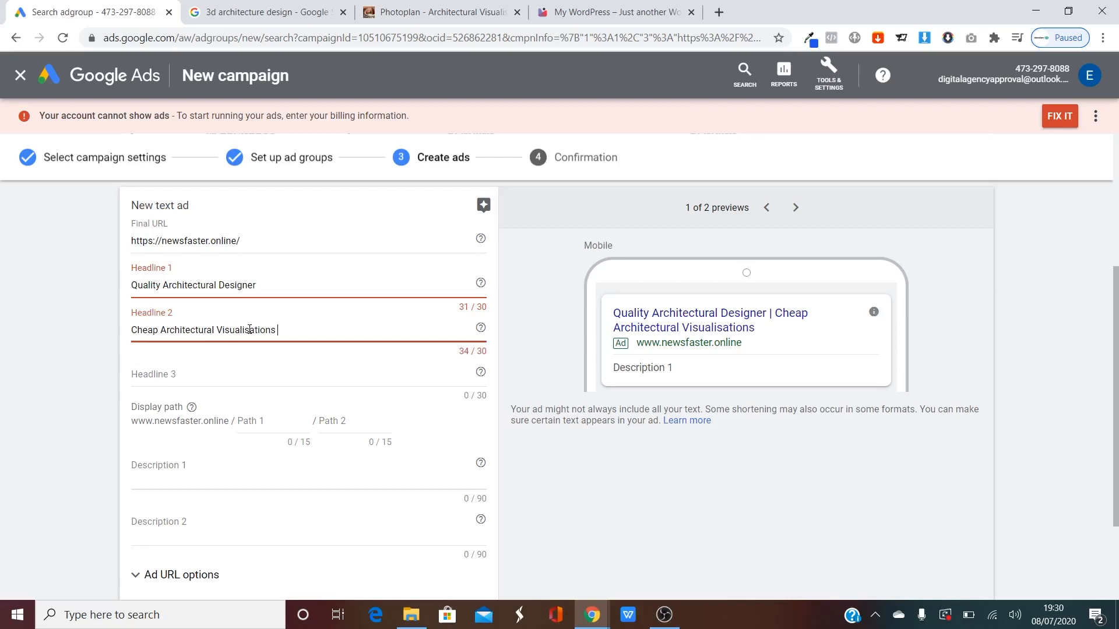
pyautogui.click(89, 364)
# Shorten Headline 1 under 30 characters using '3D', and remove 'Cheap' from Headline 2.
pyautogui.moveTo(454, 313); pyautogui.dragTo(495, 313)
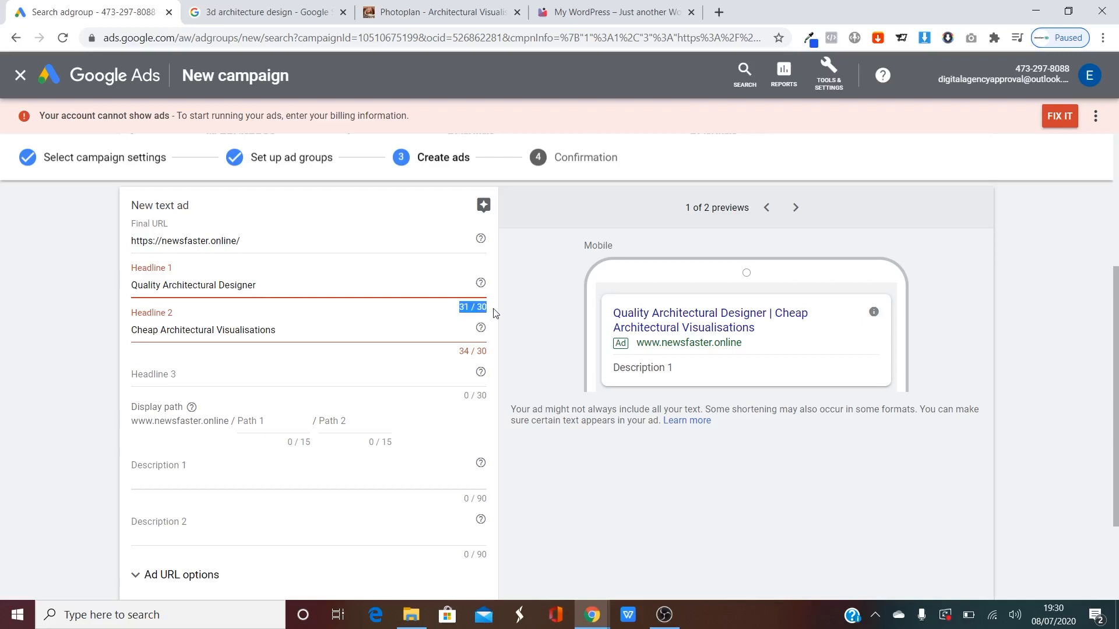
pyautogui.click(352, 320)
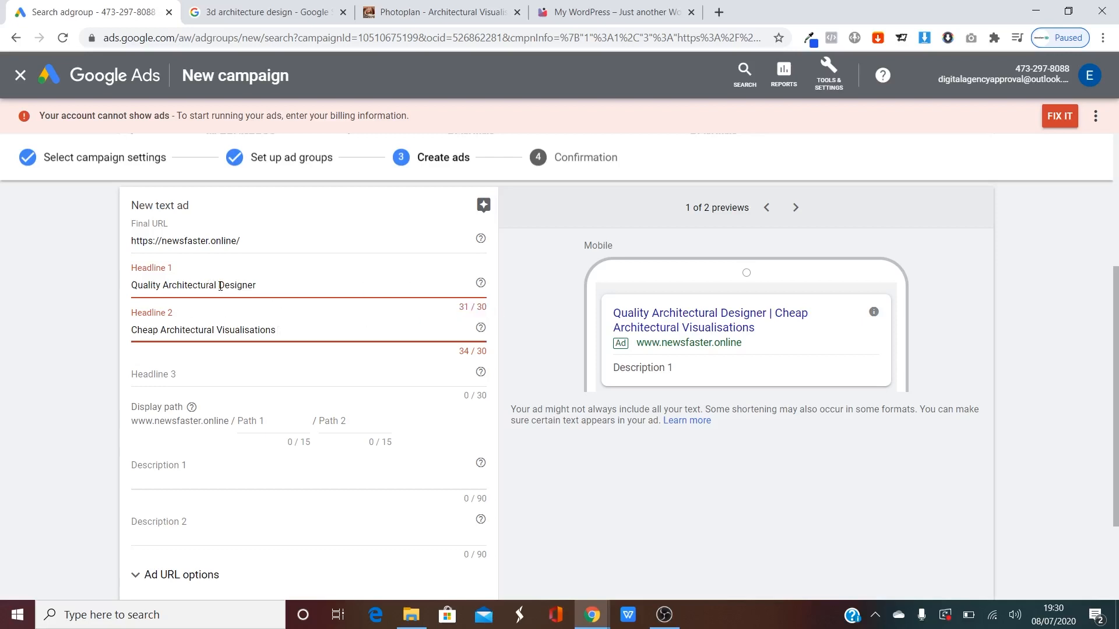
pyautogui.moveTo(220, 286); pyautogui.dragTo(161, 284)
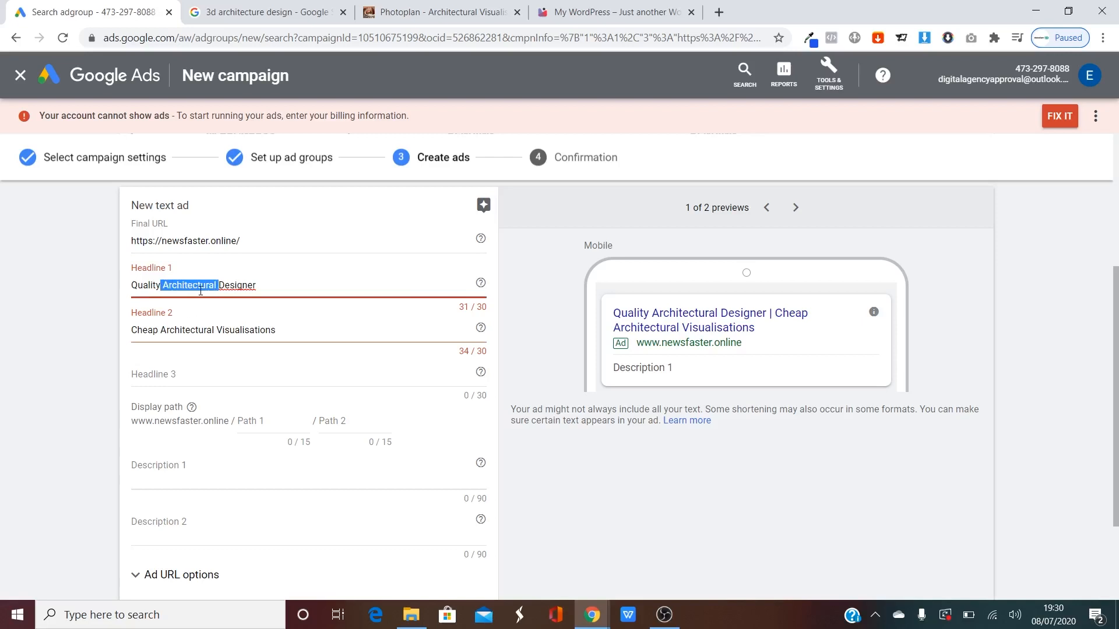
pyautogui.press('BackSpace')
pyautogui.press('BackSpace')
pyautogui.press('BackSpace')
pyautogui.press('BackSpace')
pyautogui.press('BackSpace')
pyautogui.press('BackSpace')
pyautogui.press('BackSpace')
pyautogui.press('BackSpace')
pyautogui.press('BackSpace')
pyautogui.write('3')
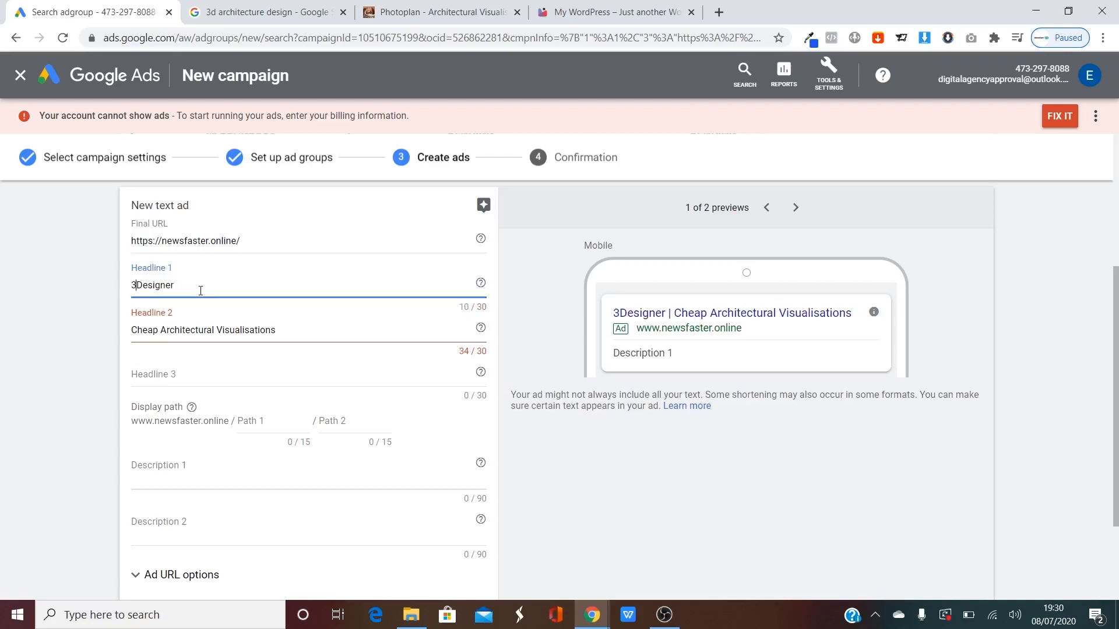
pyautogui.write('D')
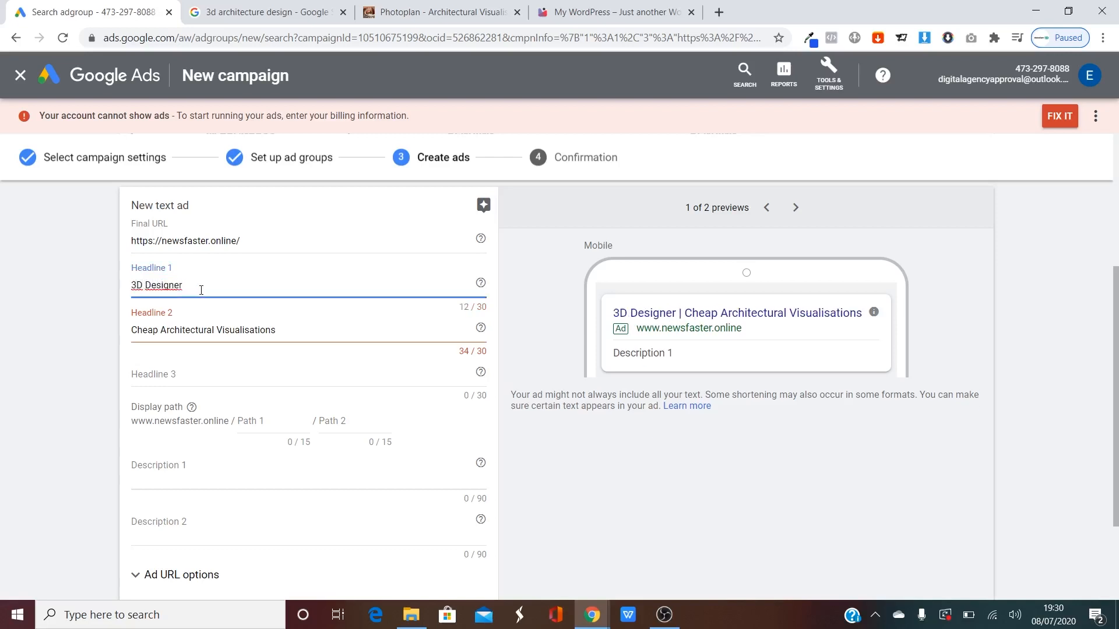
pyautogui.click(279, 330)
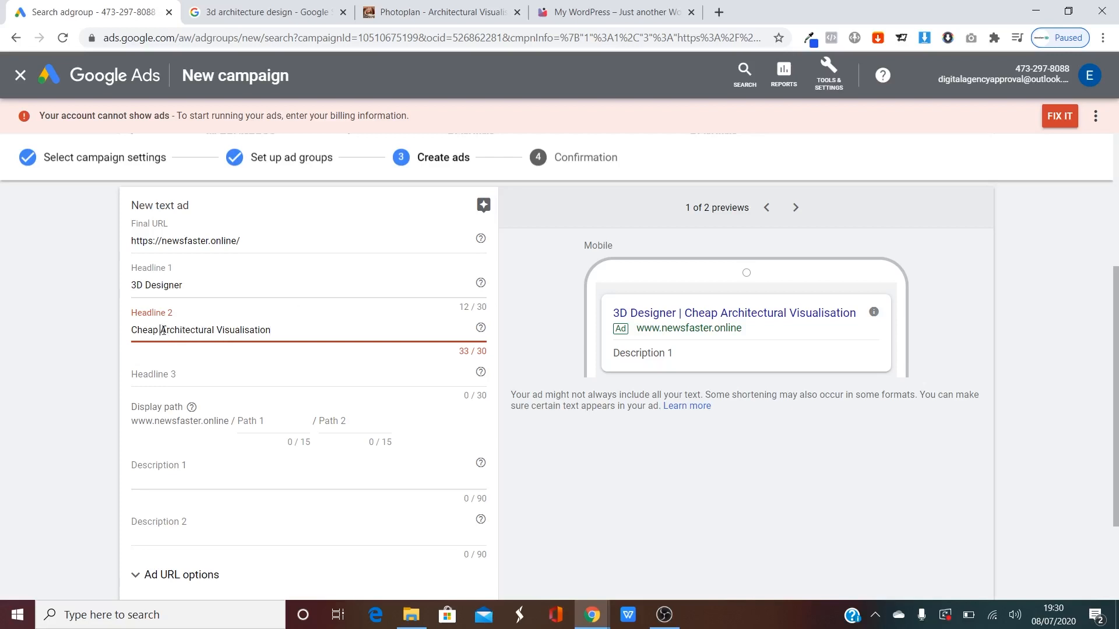
pyautogui.moveTo(163, 330); pyautogui.dragTo(98, 338)
pyautogui.press('BackSpace')
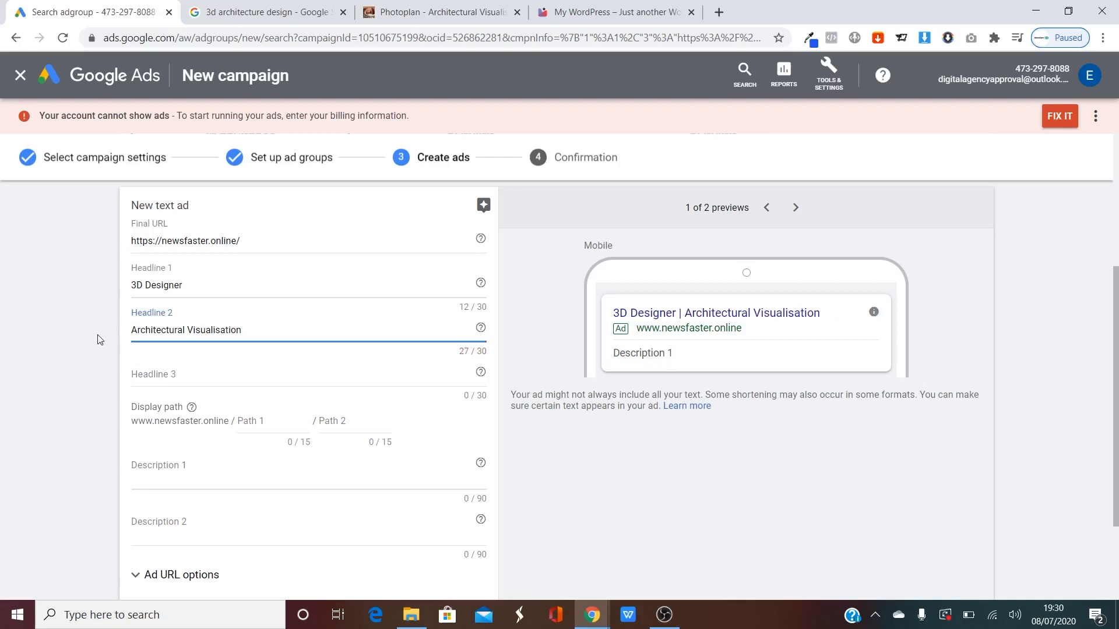
# Prefix Headline 1 with 'Low-Priced', making it 'Low-Priced 3D Designer'.
pyautogui.click(135, 285)
pyautogui.write('low-priced')
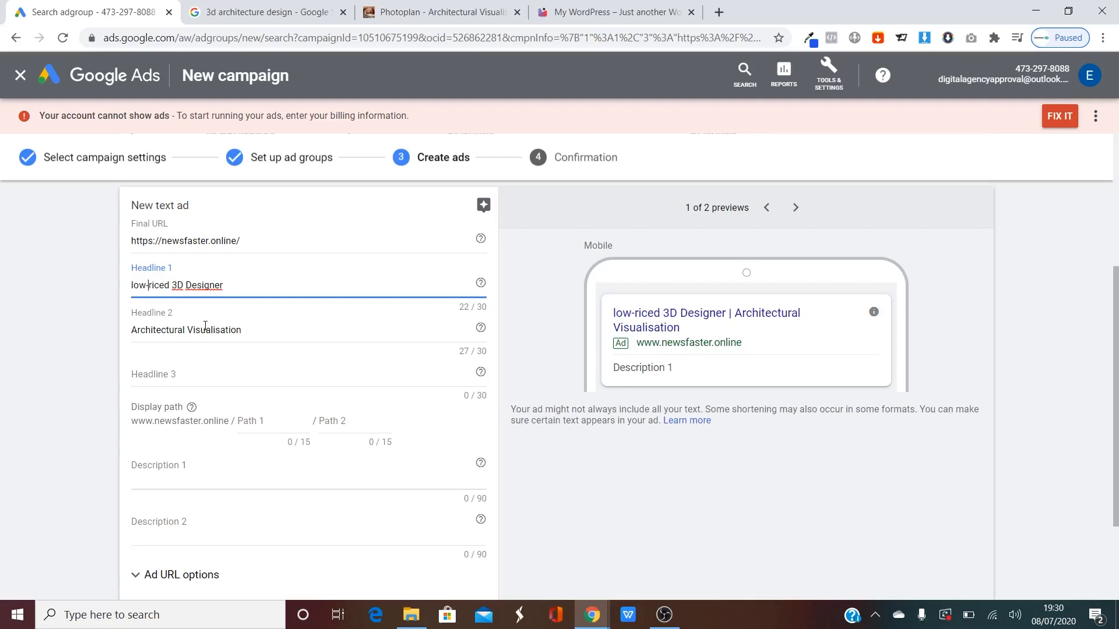
pyautogui.press('BackSpace')
pyautogui.write('P')
pyautogui.press('Delete')
pyautogui.write('L')
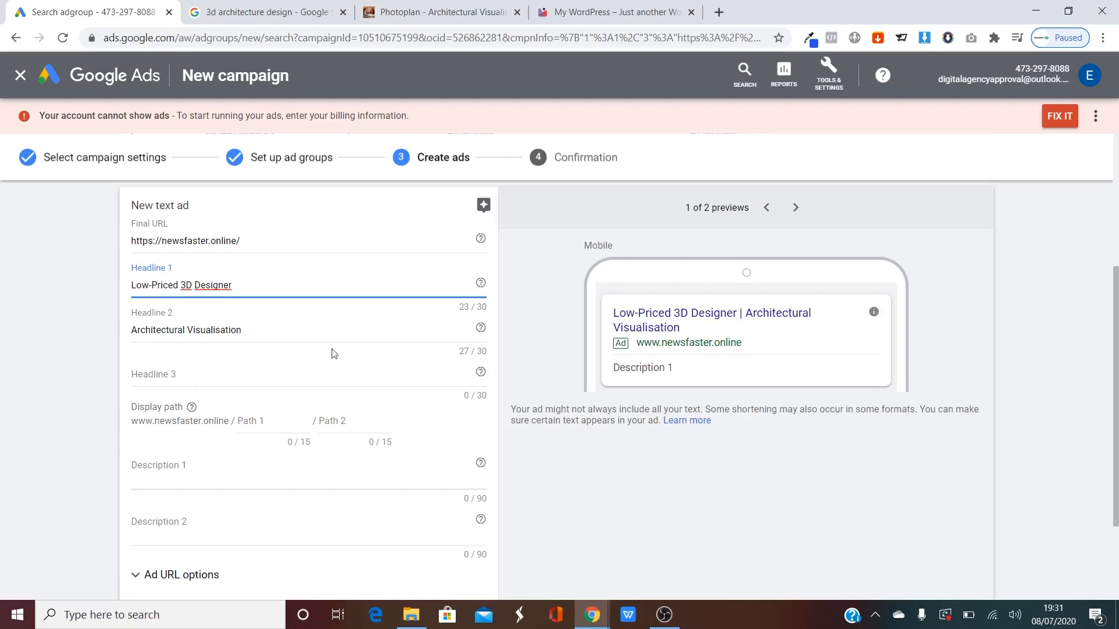
pyautogui.click(66, 386)
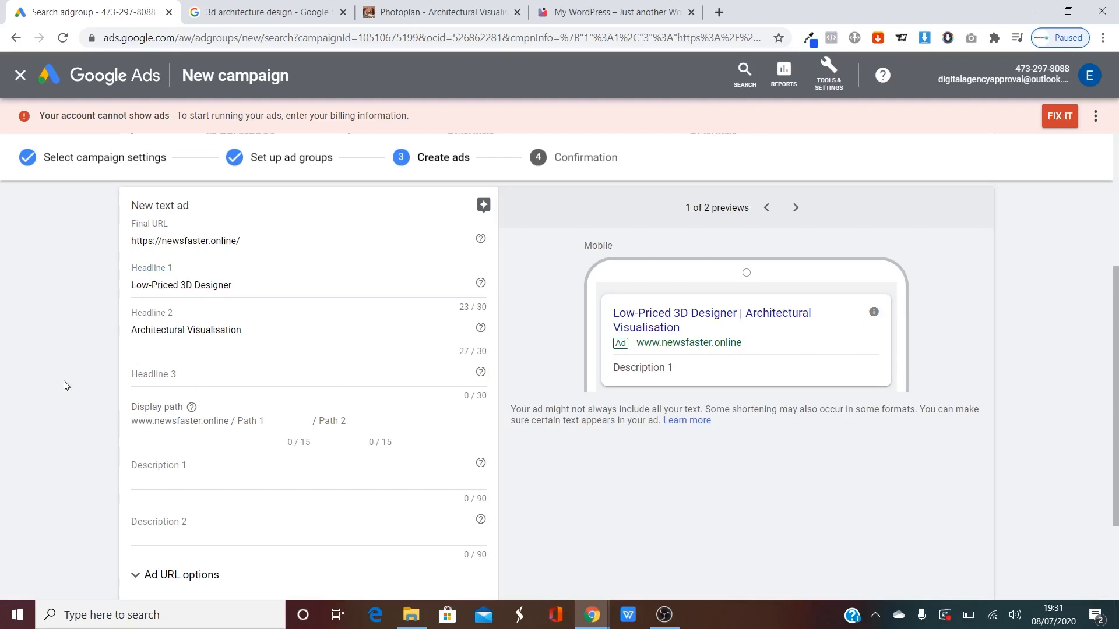
pyautogui.scroll(-2, 152, 347)
pyautogui.scroll(3, 123, 347)
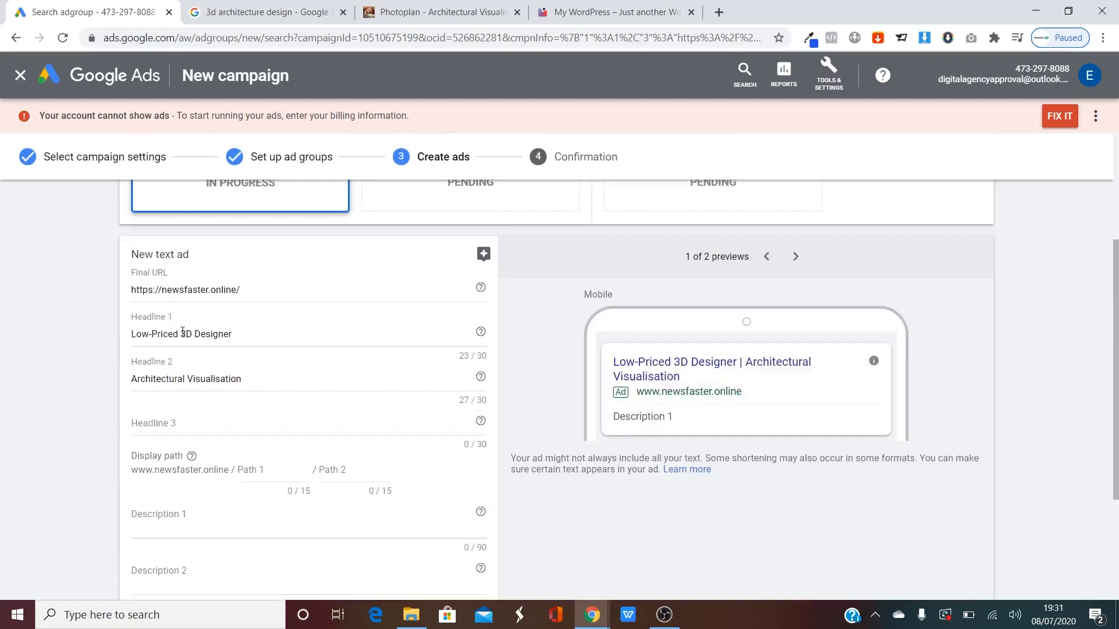
pyautogui.scroll(-2, 185, 403)
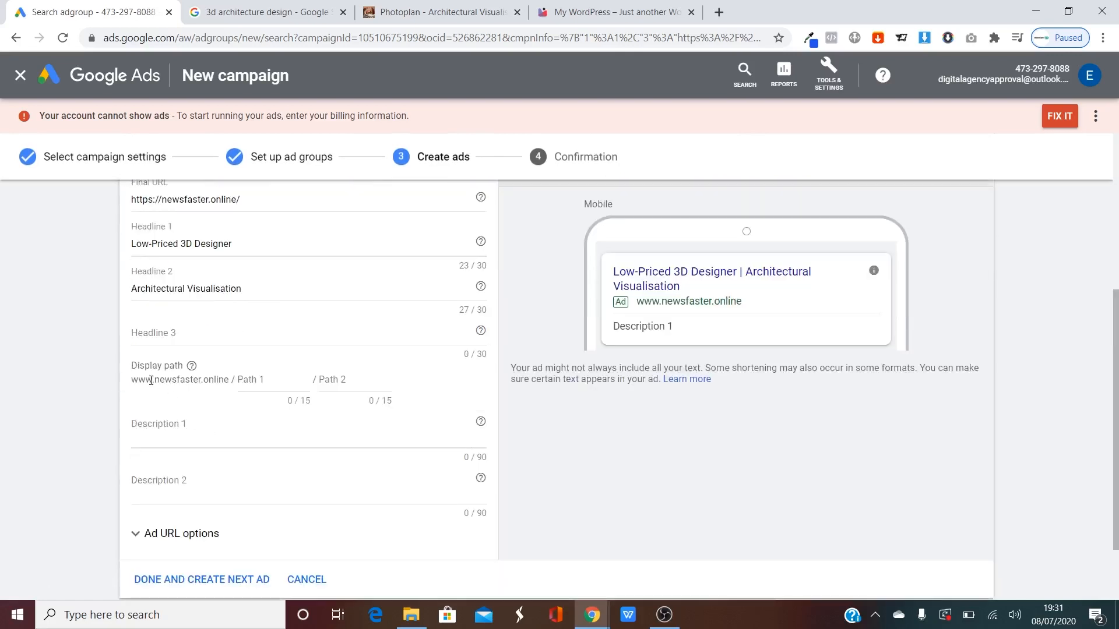
pyautogui.moveTo(198, 379); pyautogui.dragTo(232, 377)
pyautogui.click(80, 381)
pyautogui.scroll(-2, 73, 386)
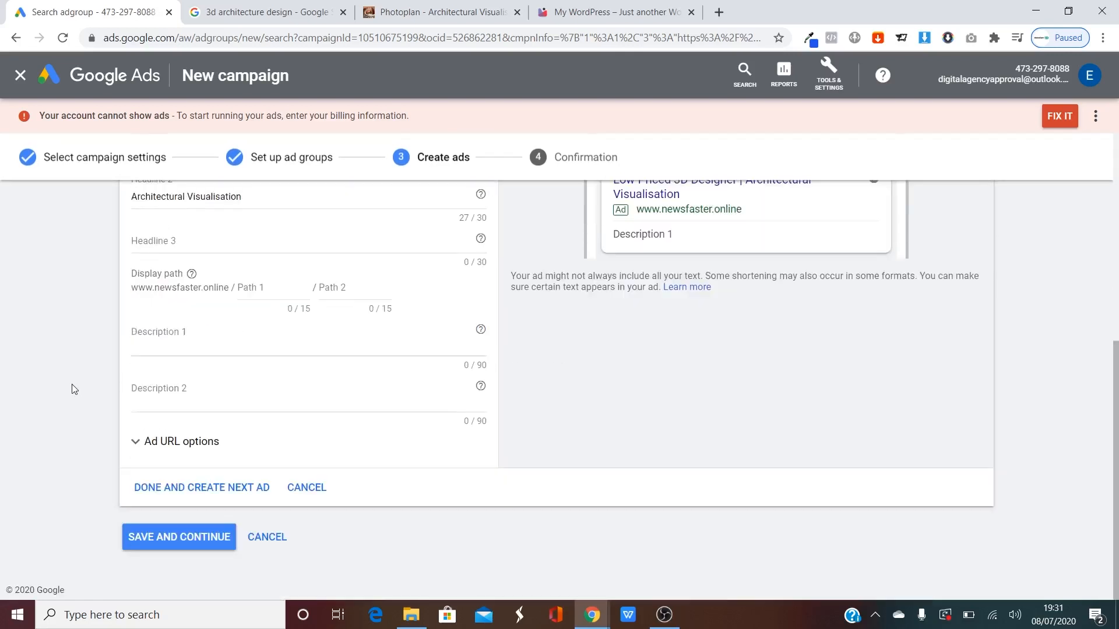
pyautogui.click(178, 442)
pyautogui.scroll(5, 82, 389)
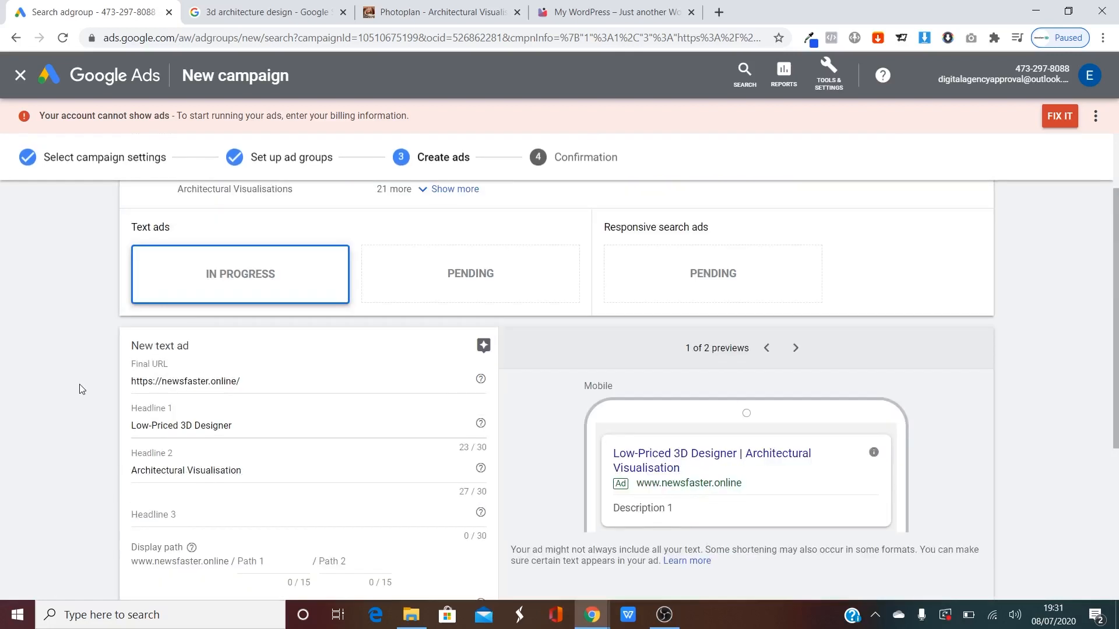
pyautogui.scroll(-5, 82, 389)
pyautogui.scroll(3, 94, 384)
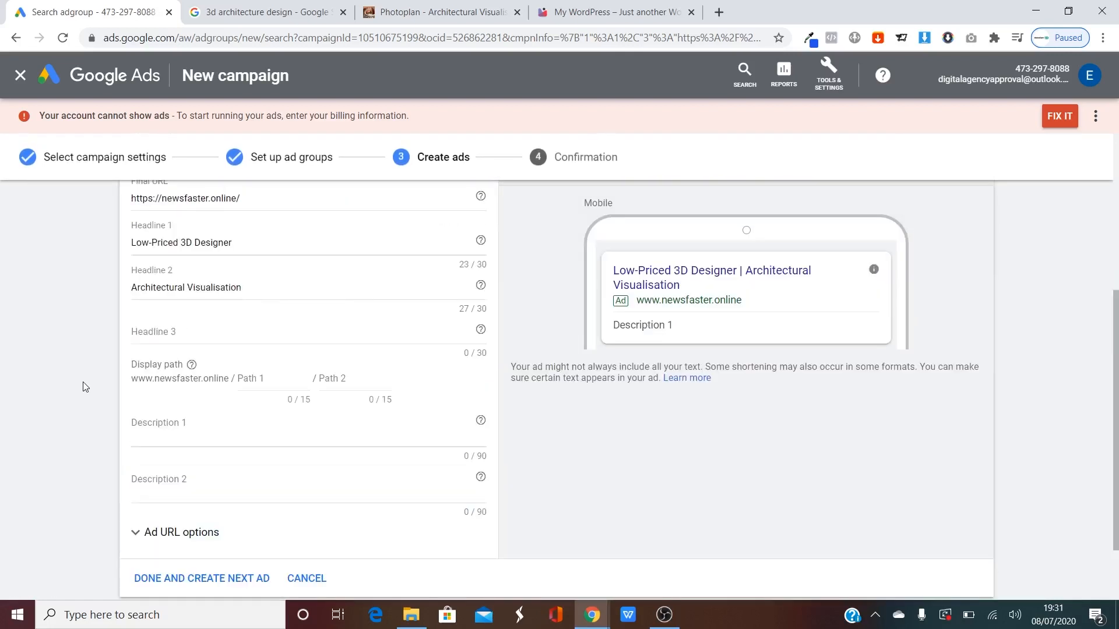
pyautogui.scroll(-2, 108, 383)
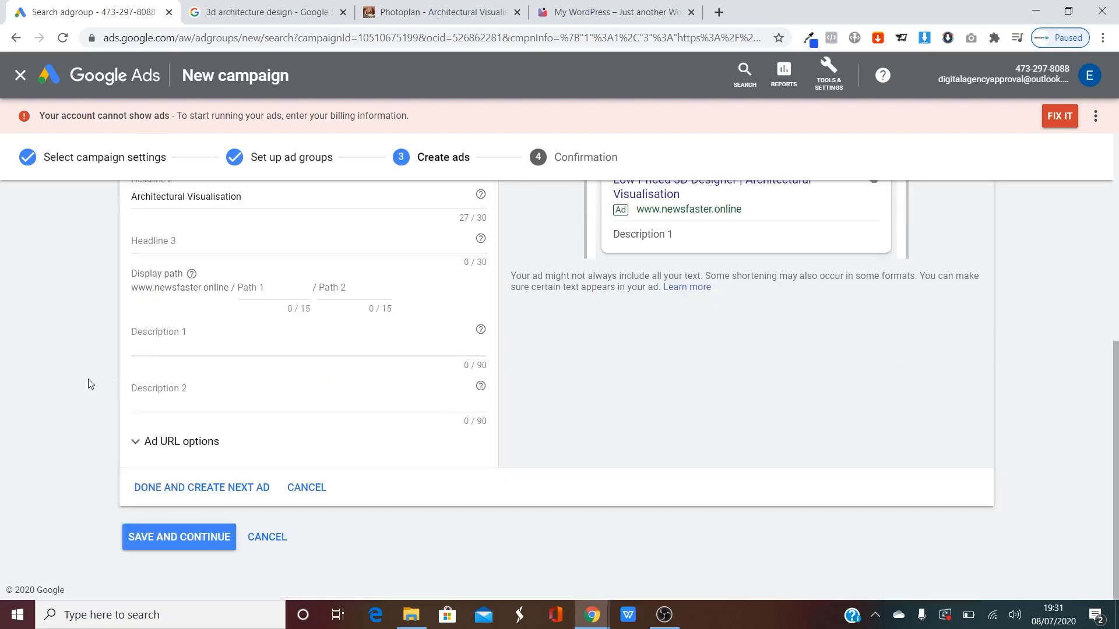
pyautogui.scroll(5, 88, 382)
pyautogui.scroll(-3, 725, 386)
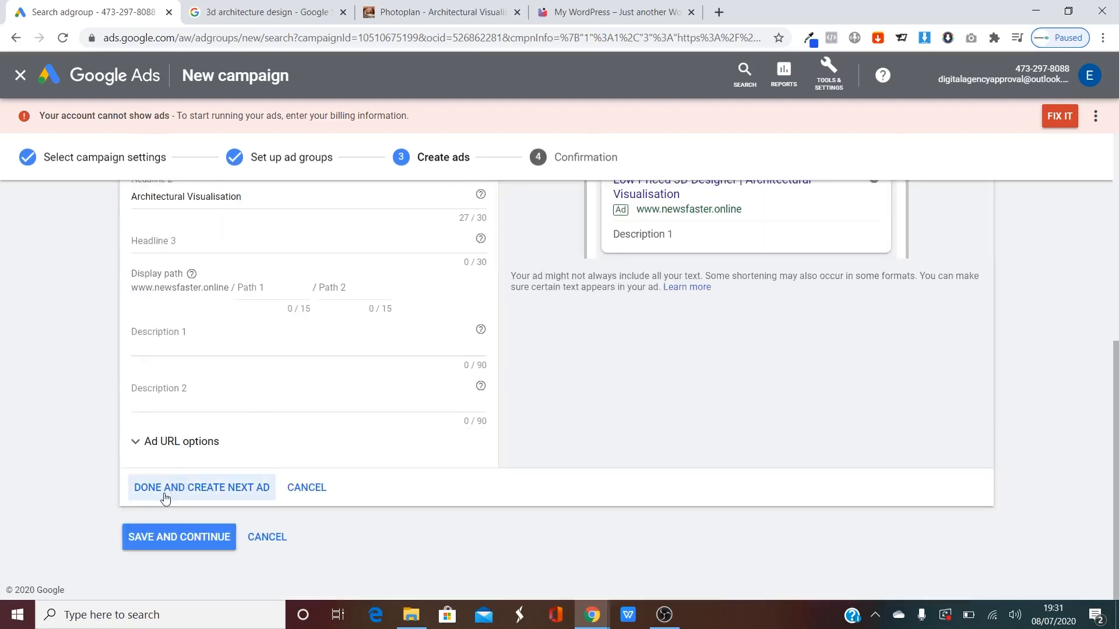
pyautogui.scroll(3, 609, 385)
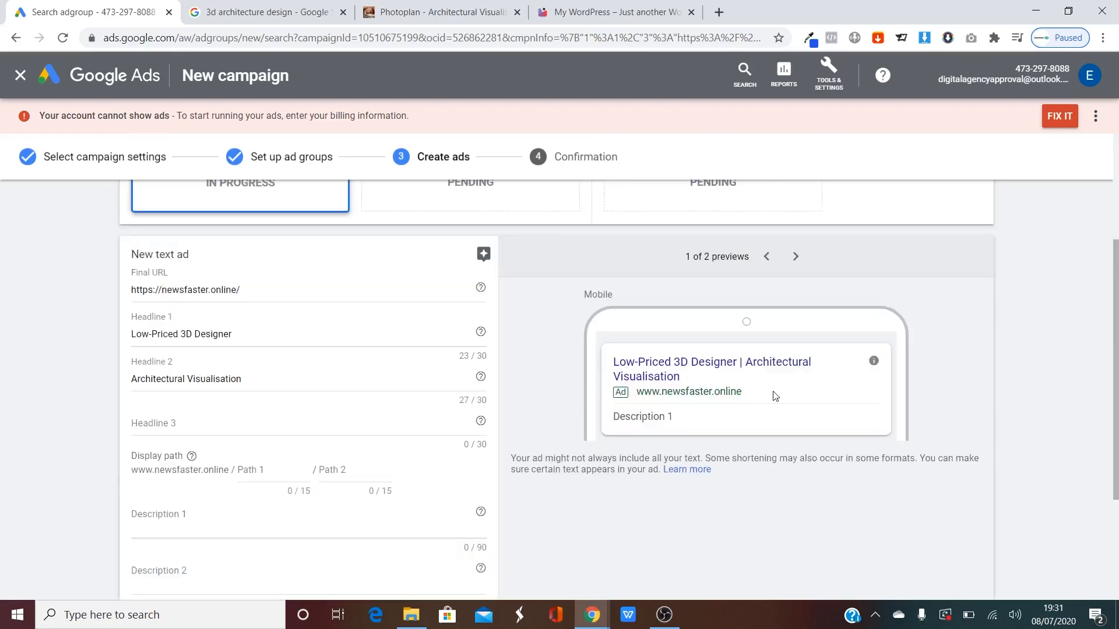
pyautogui.click(265, 12)
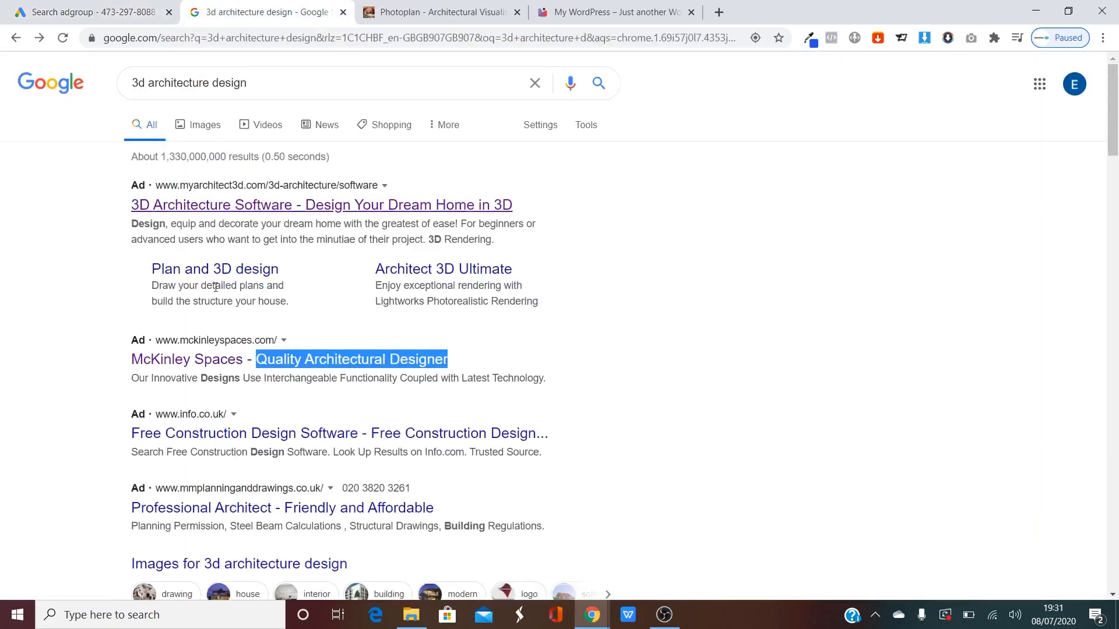
pyautogui.click(90, 303)
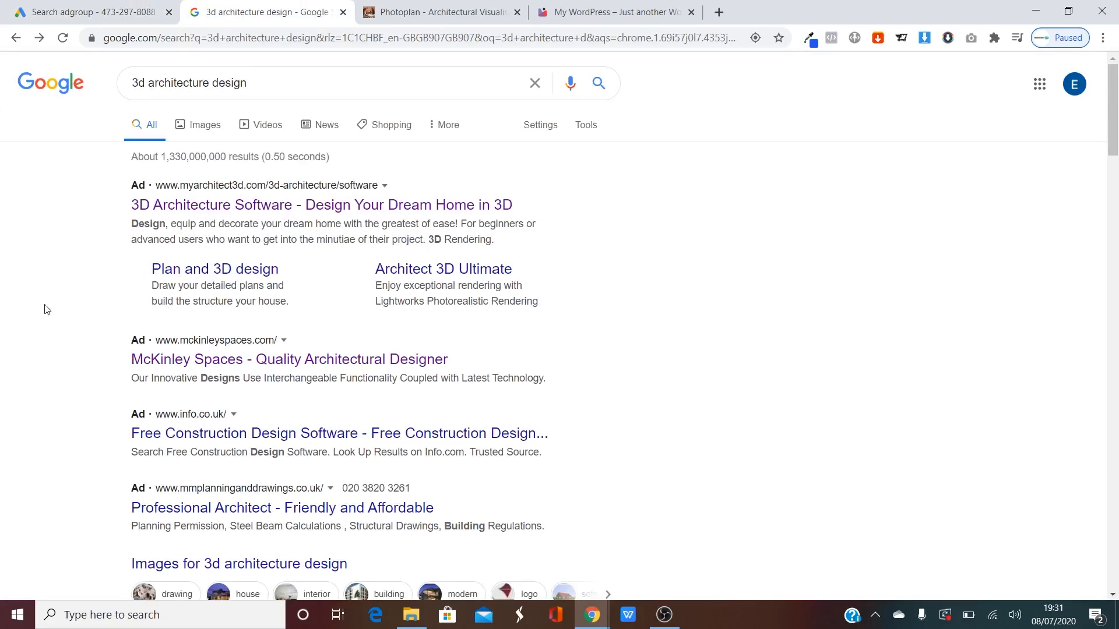
pyautogui.click(53, 7)
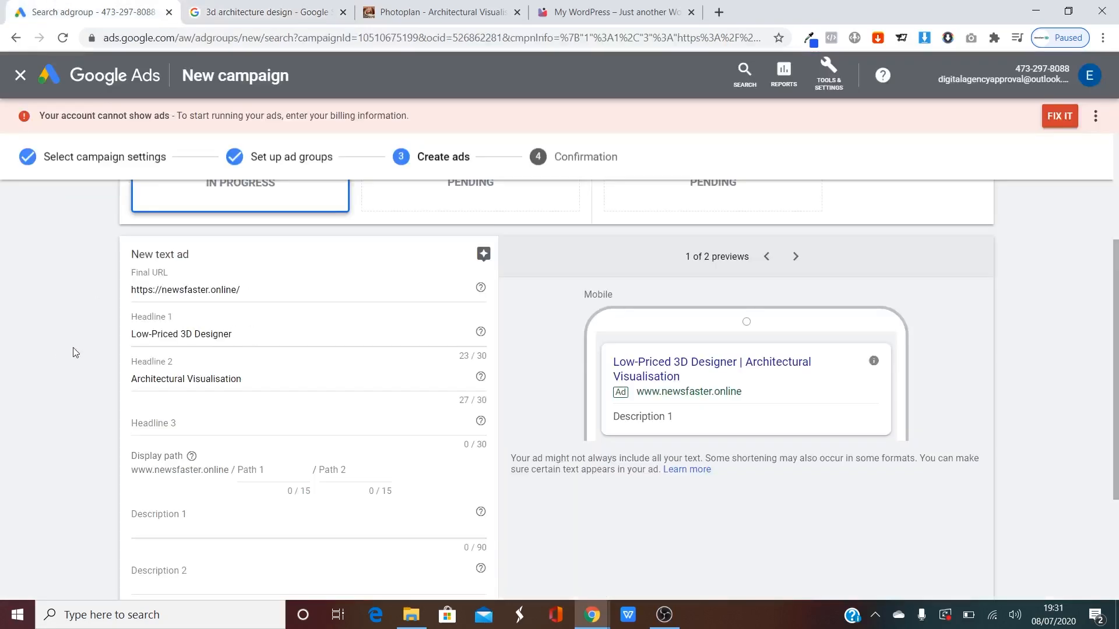
# Save the Low-Priced 3D Designer text ad to Ad group 1, confirming the save.
pyautogui.scroll(-3, 73, 344)
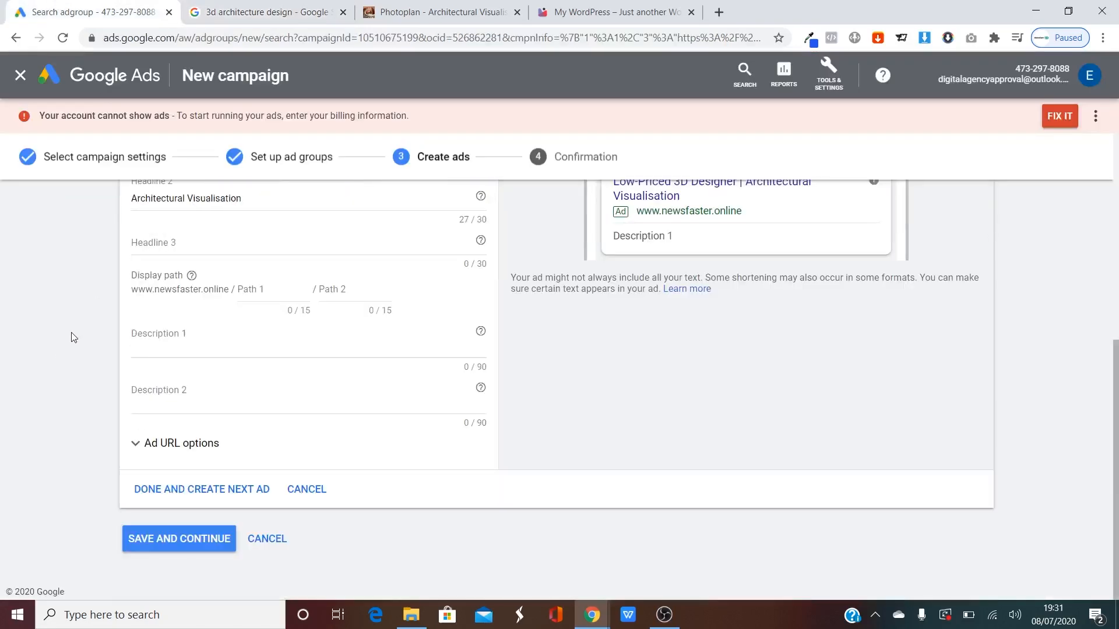
pyautogui.click(158, 540)
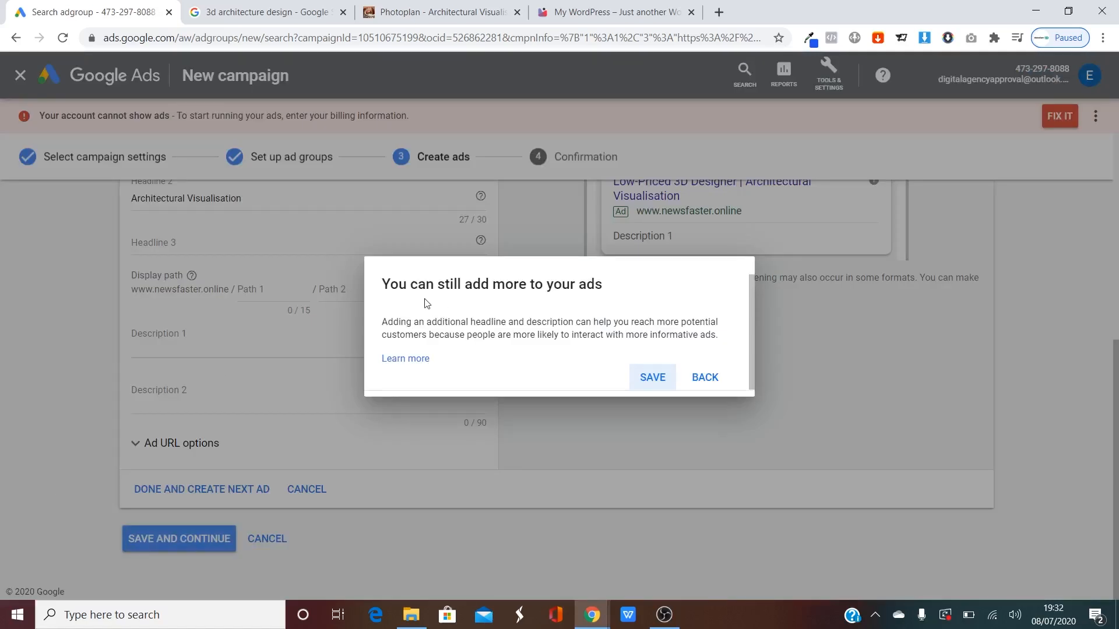
pyautogui.click(651, 377)
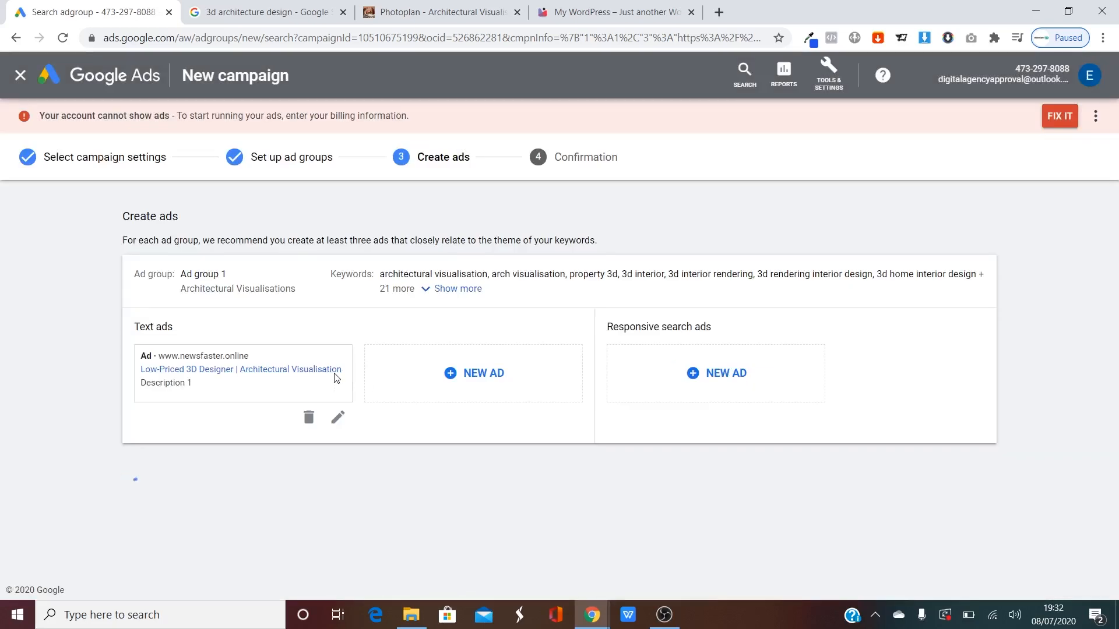
# Reopen the saved ad, review the billing warning, then return to the 3d architecture design results.
pyautogui.click(338, 416)
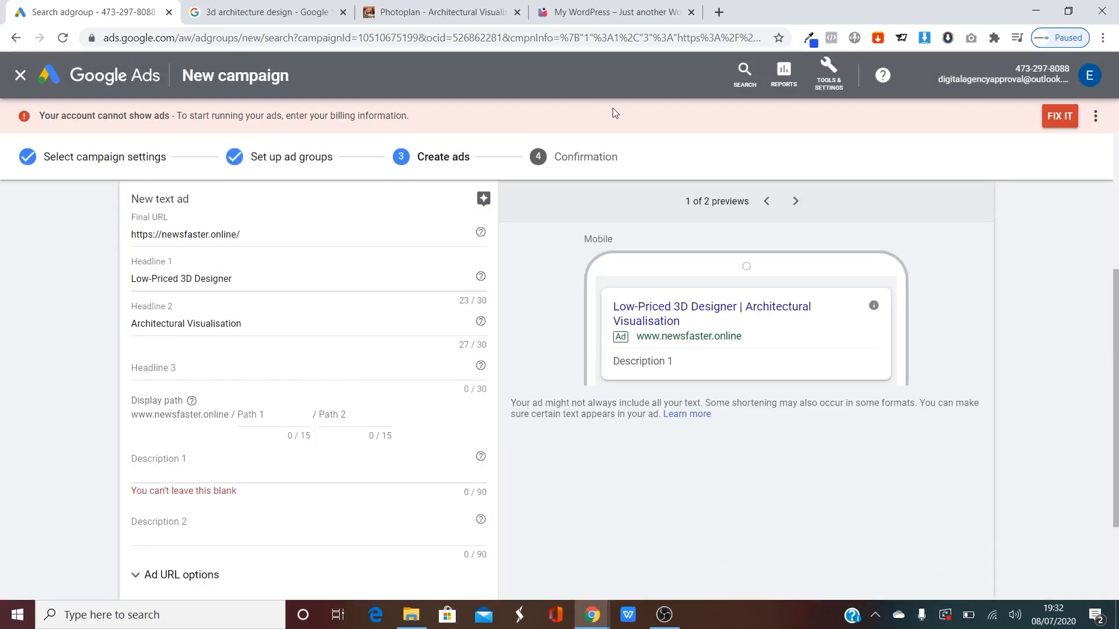
pyautogui.moveTo(50, 119); pyautogui.dragTo(387, 118)
pyautogui.click(391, 118)
pyautogui.scroll(-3, 618, 447)
pyautogui.scroll(8, 617, 447)
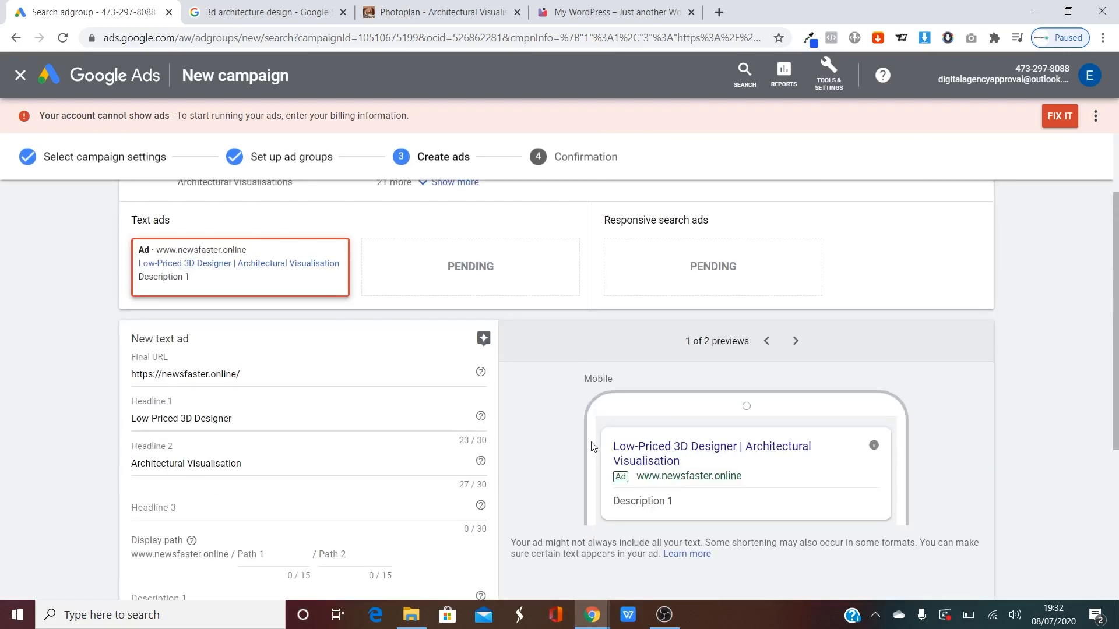
pyautogui.scroll(-5, 580, 443)
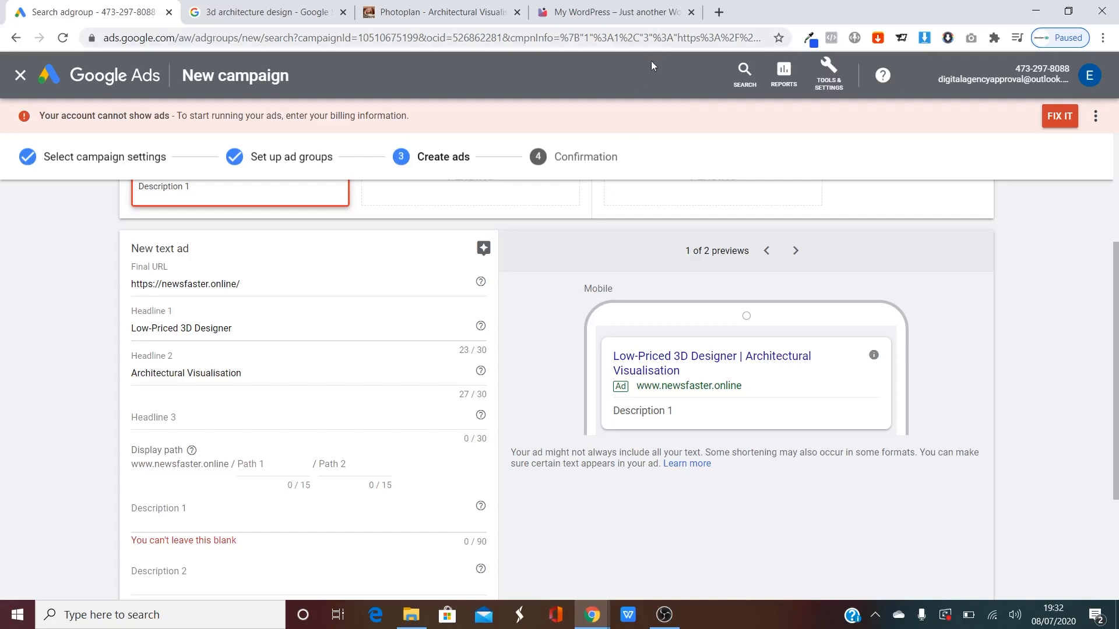
pyautogui.click(227, 9)
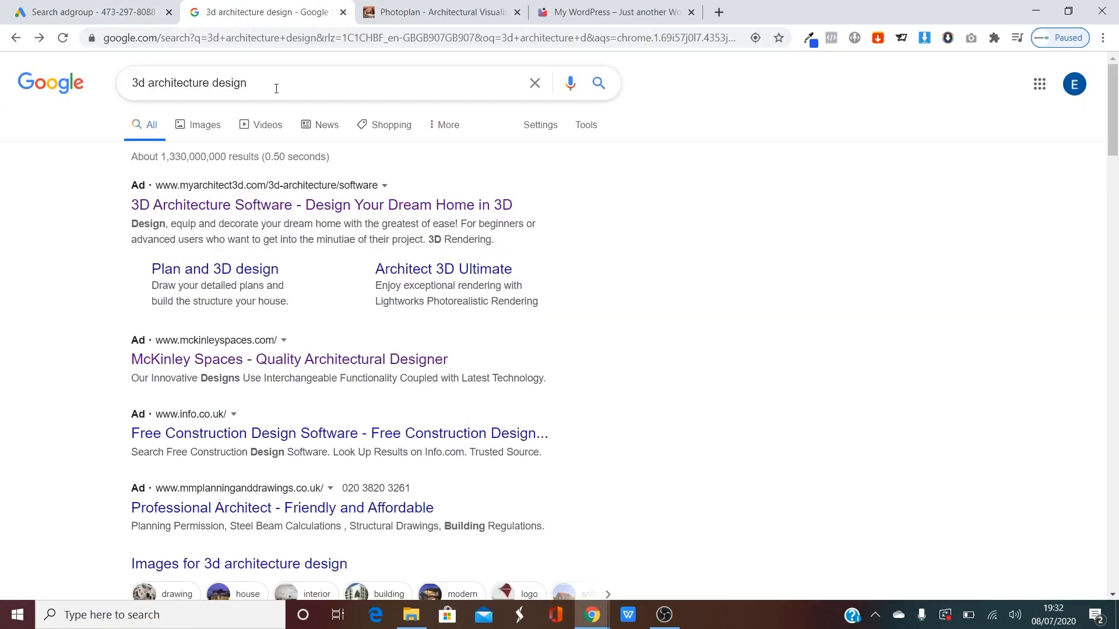
# Scroll newsfaster.online to its Pricing section and highlight the Basic plan's $39.99 price.
pyautogui.click(609, 11)
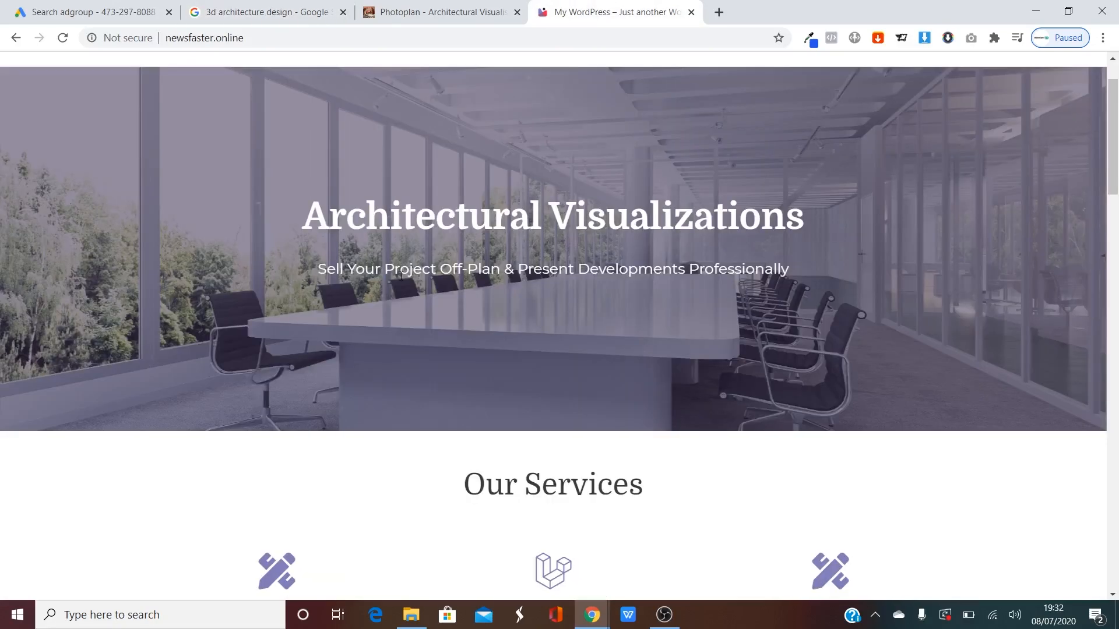
pyautogui.scroll(-5, 395, 314)
pyautogui.scroll(-14, 395, 315)
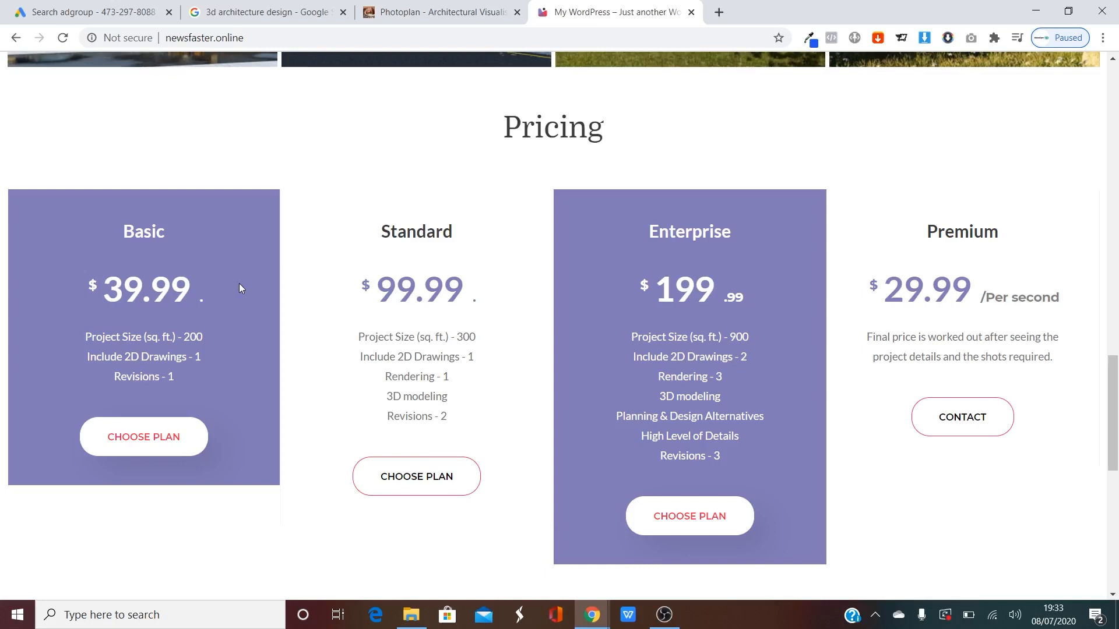
pyautogui.moveTo(119, 297); pyautogui.dragTo(174, 294)
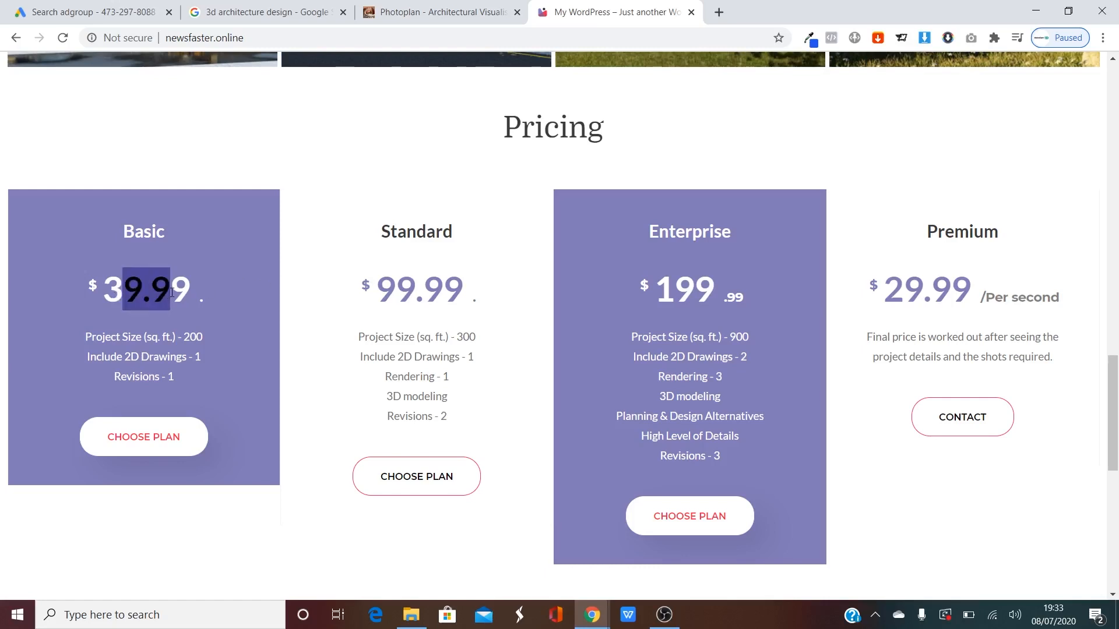
pyautogui.click(180, 293)
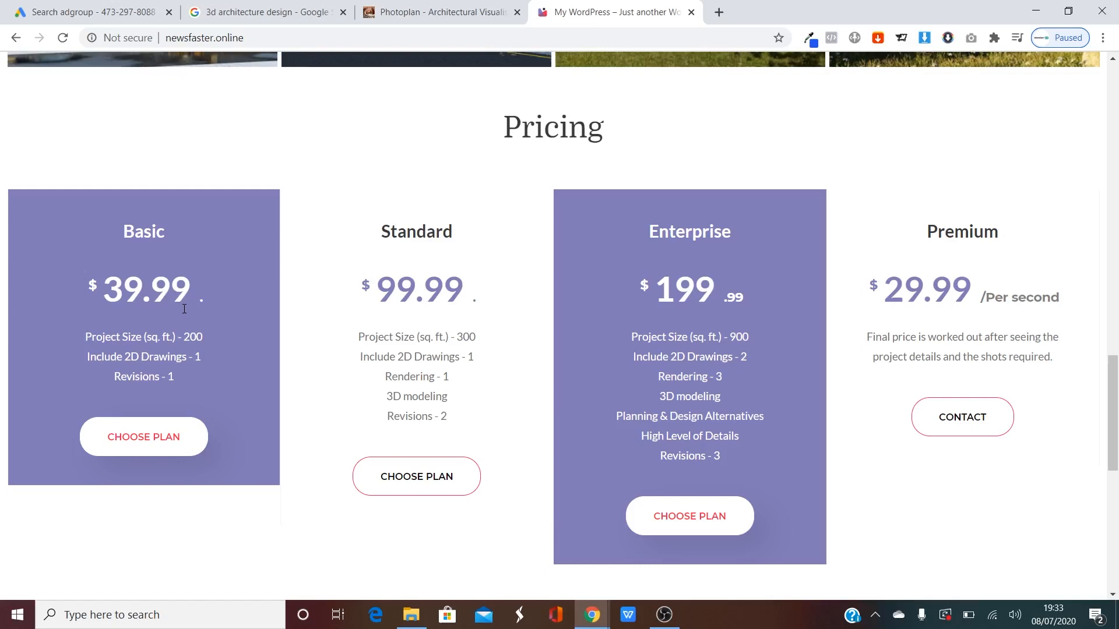
pyautogui.moveTo(92, 294); pyautogui.dragTo(195, 292)
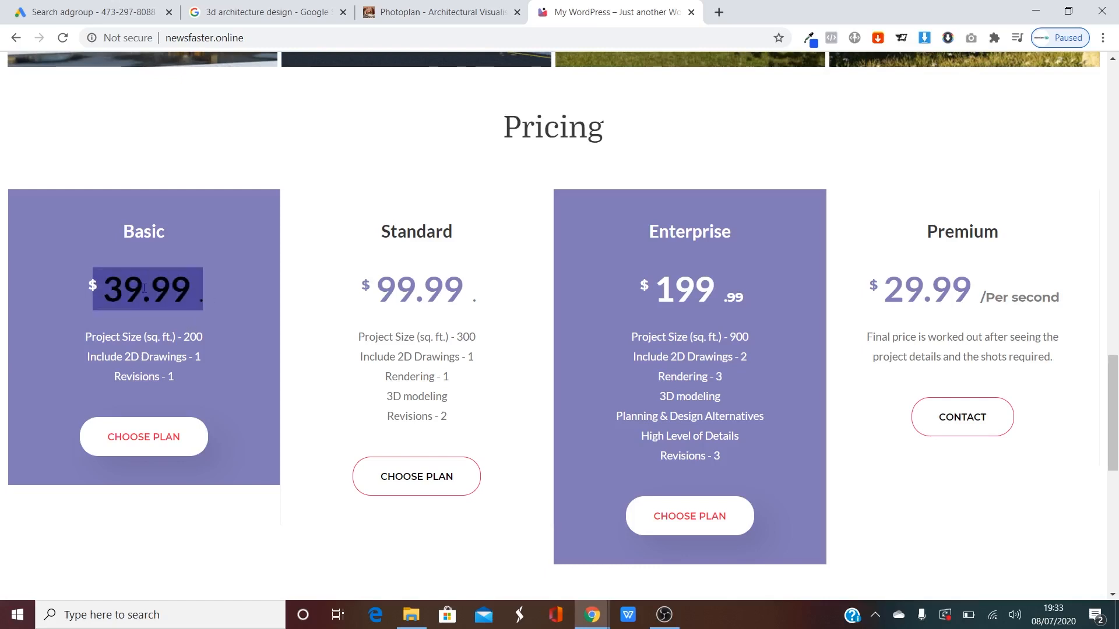
pyautogui.click(102, 289)
pyautogui.moveTo(102, 289); pyautogui.dragTo(211, 291)
pyautogui.click(120, 293)
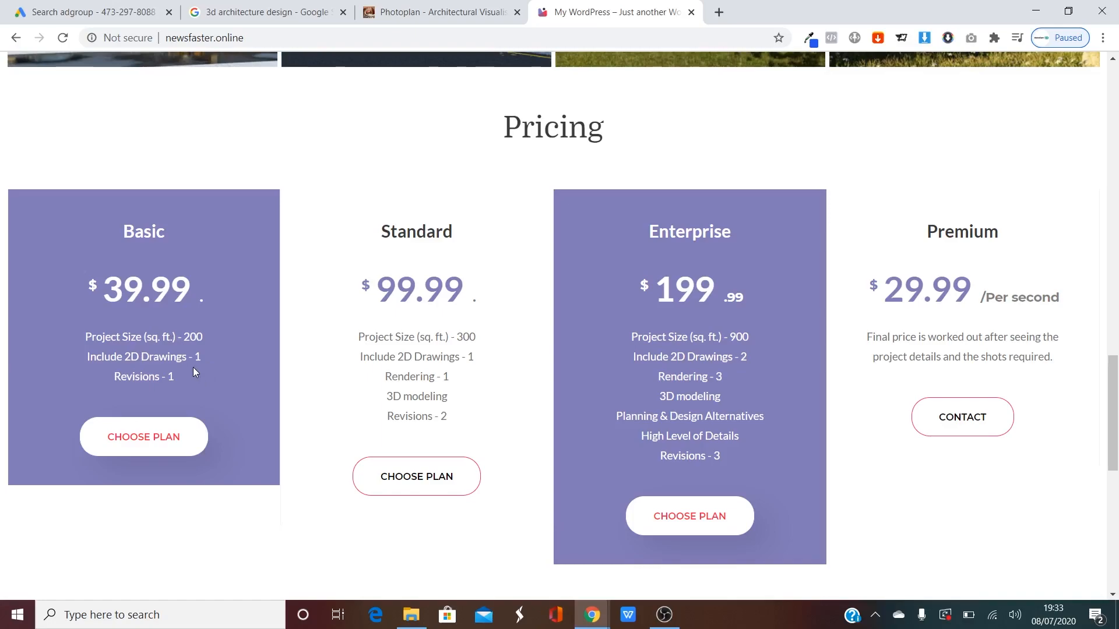
pyautogui.scroll(-10, 657, 404)
pyautogui.scroll(12, 857, 436)
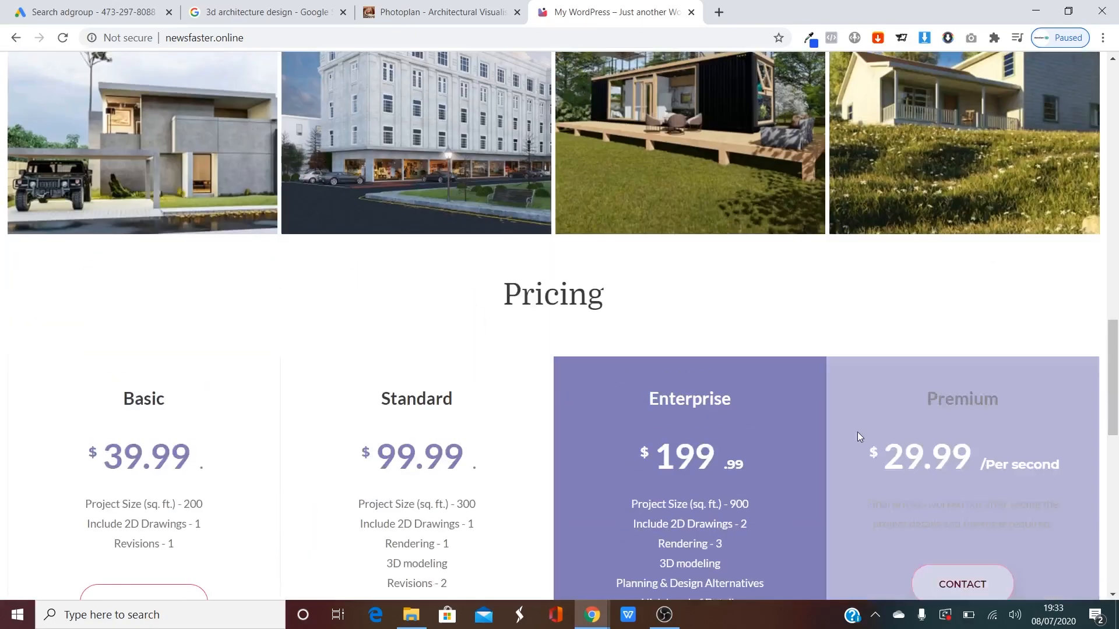
pyautogui.scroll(15, 858, 432)
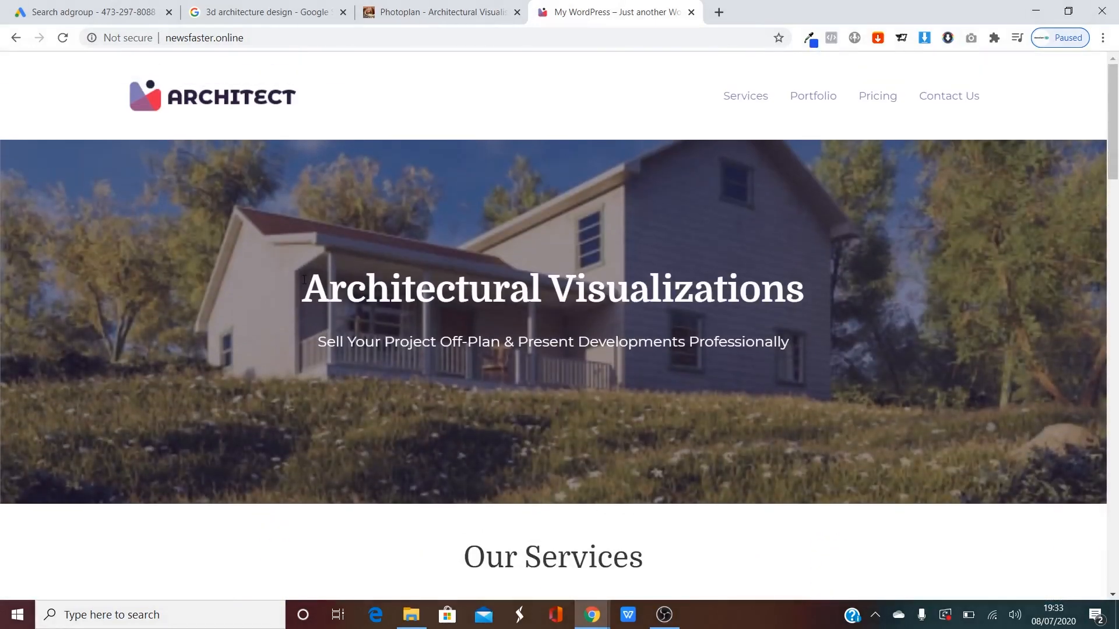
pyautogui.scroll(-15, 194, 367)
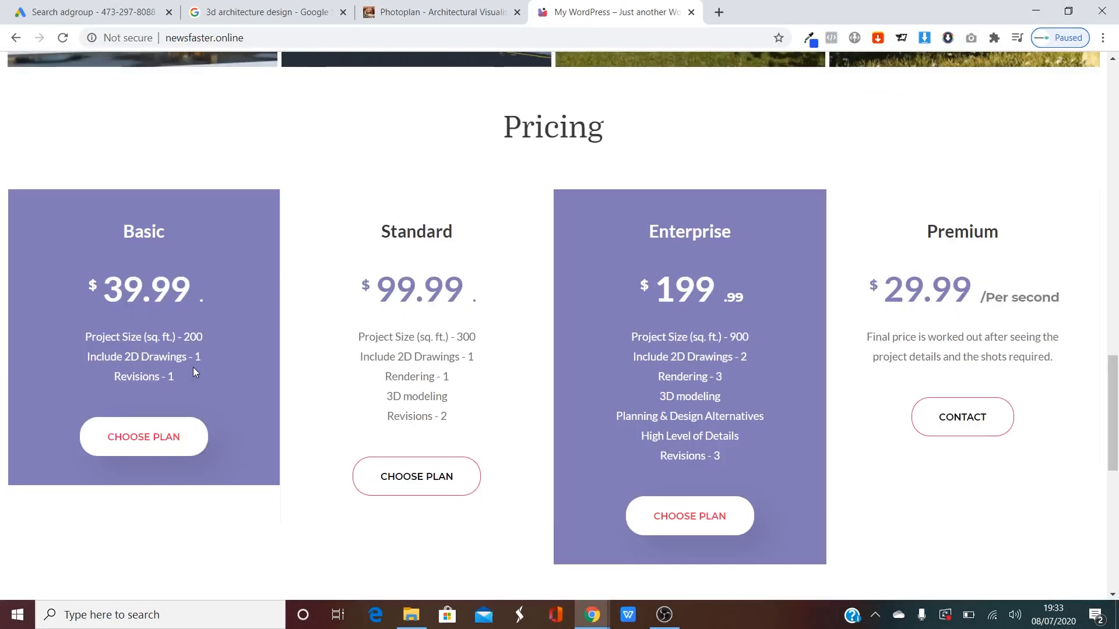
pyautogui.scroll(-9, 590, 400)
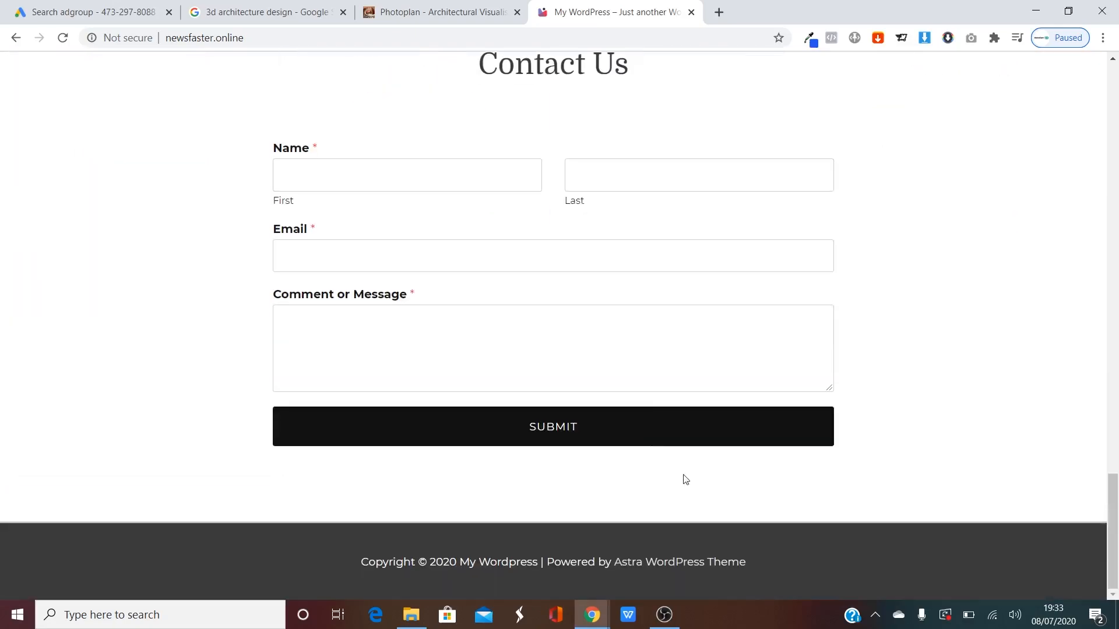
pyautogui.scroll(6, 842, 429)
pyautogui.scroll(15, 843, 429)
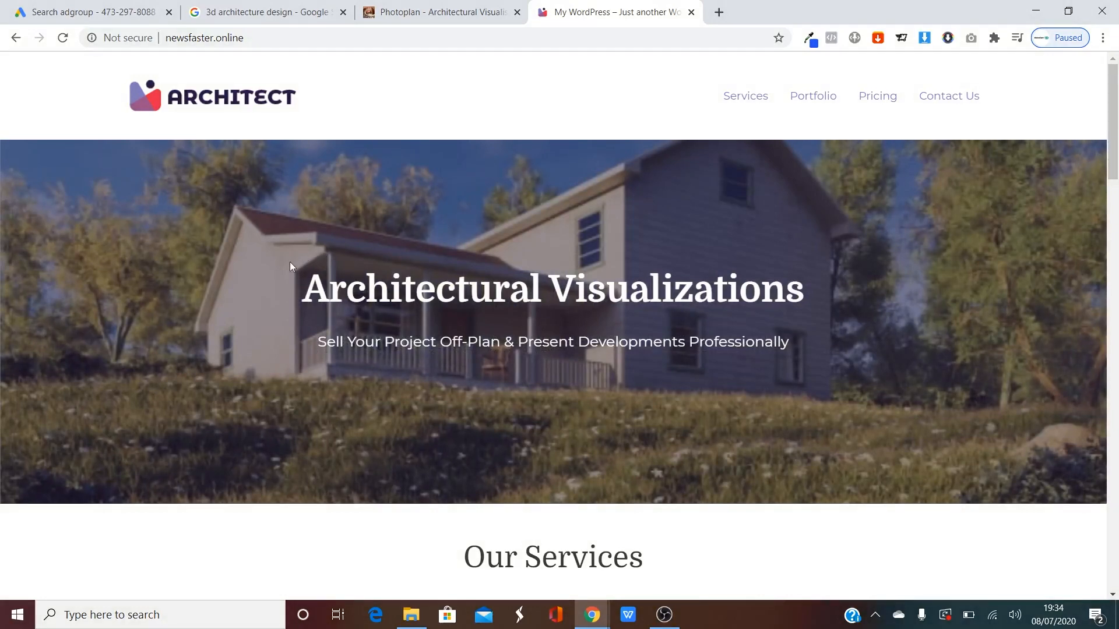
pyautogui.moveTo(282, 280); pyautogui.dragTo(880, 352)
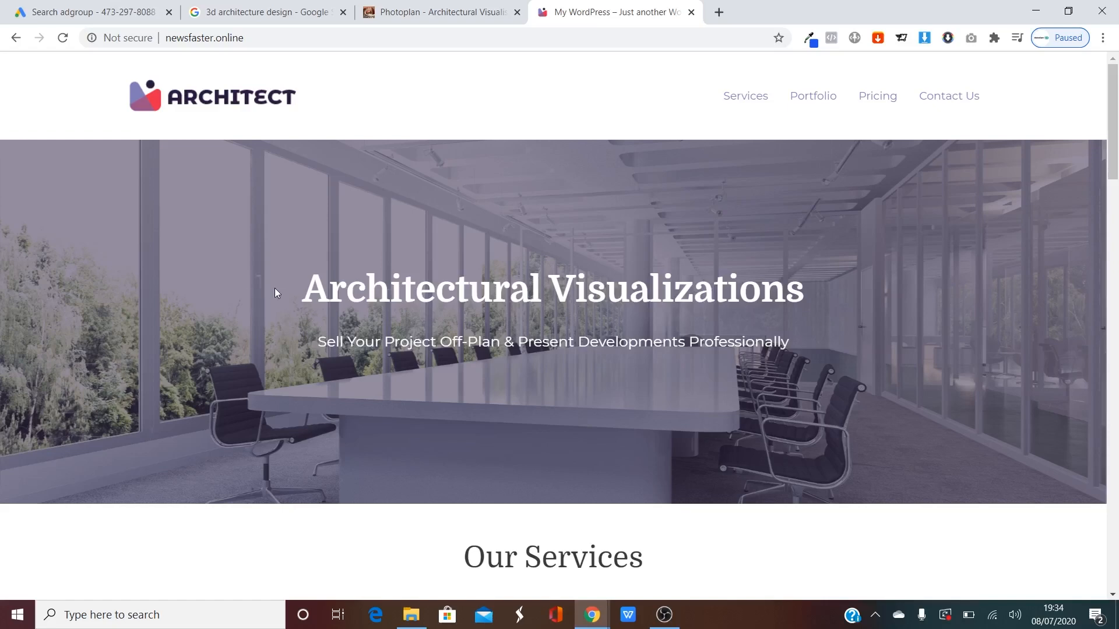
pyautogui.moveTo(278, 293); pyautogui.dragTo(950, 298)
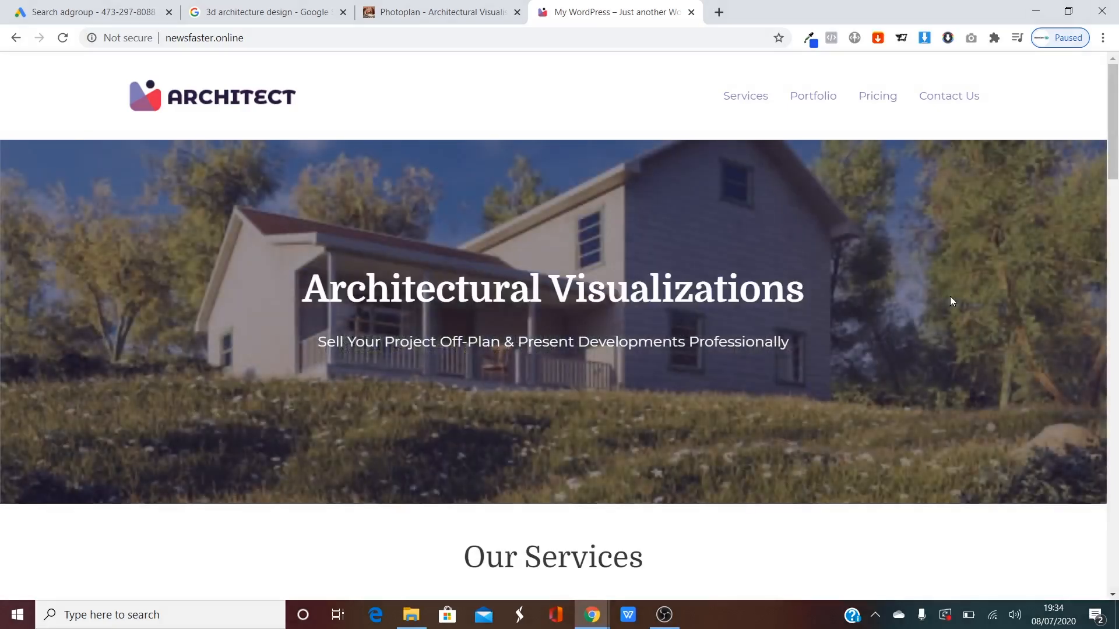